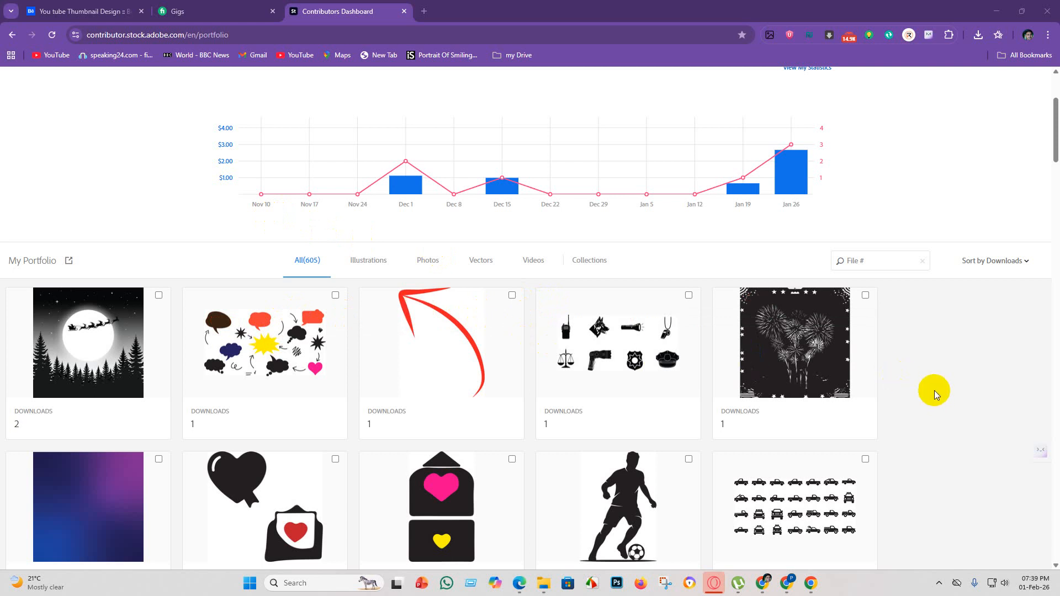
# Look through the first page of the Adobe Stock portfolio, sorted by downloads, and return to the dashboard overview.
pyautogui.scroll(-5, 457, 320)
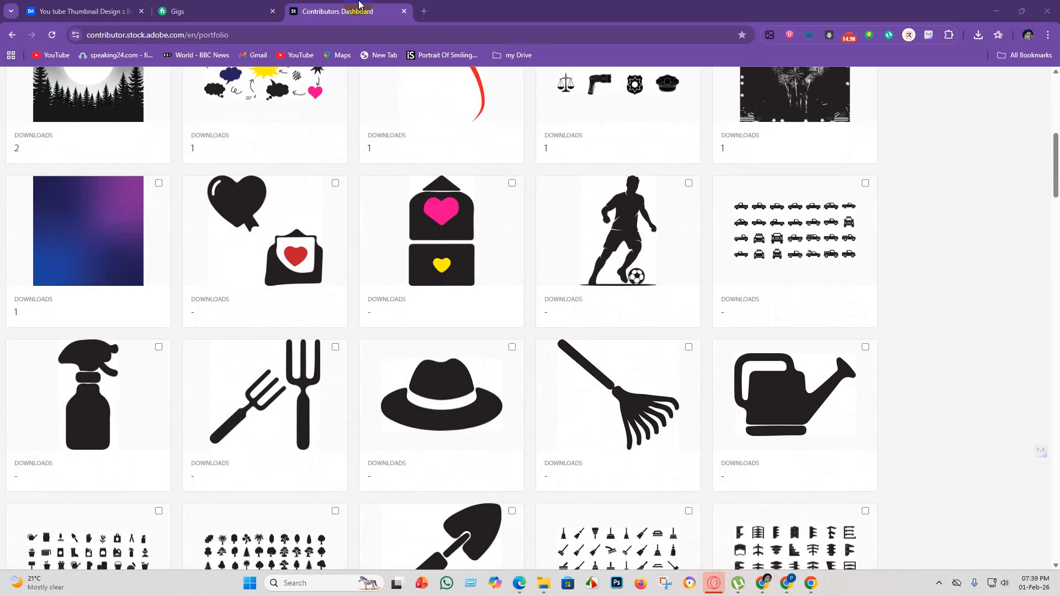
pyautogui.scroll(-2, 326, 470)
pyautogui.scroll(-7, 309, 342)
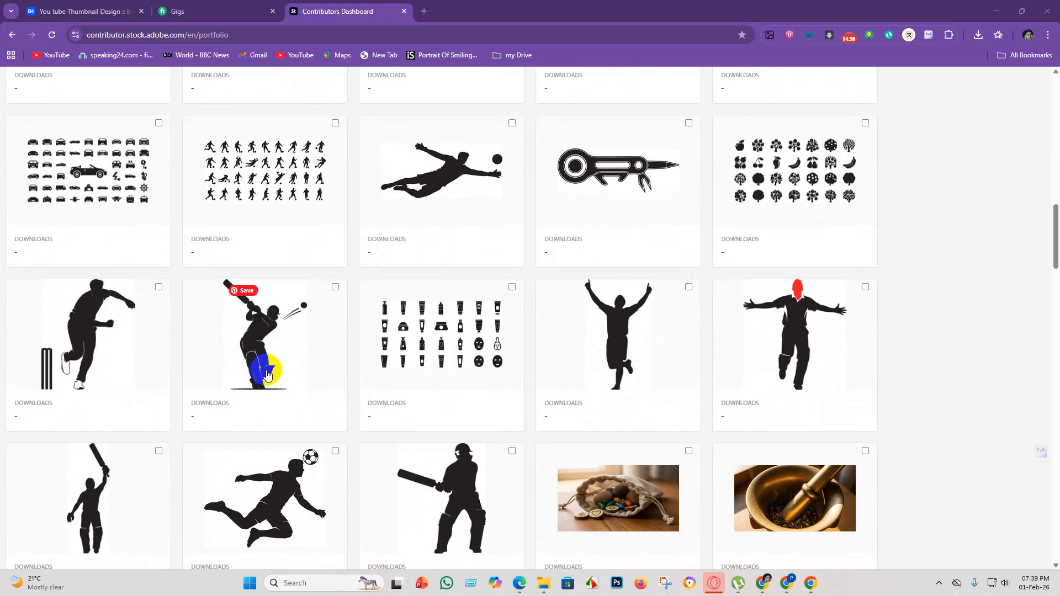
pyautogui.scroll(-5, 201, 280)
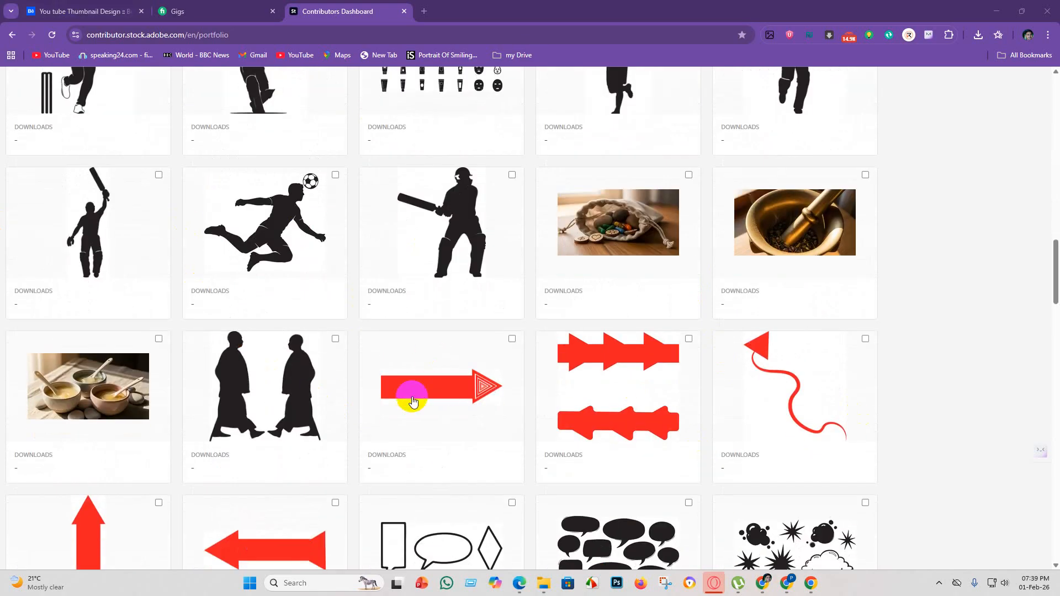
pyautogui.scroll(3, 331, 403)
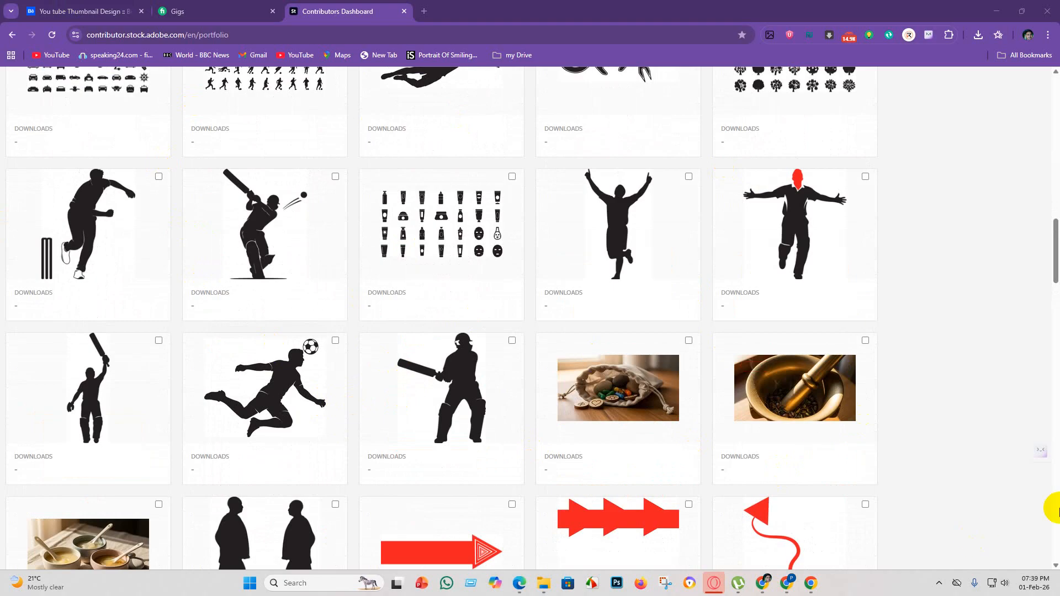
pyautogui.scroll(-15, 433, 168)
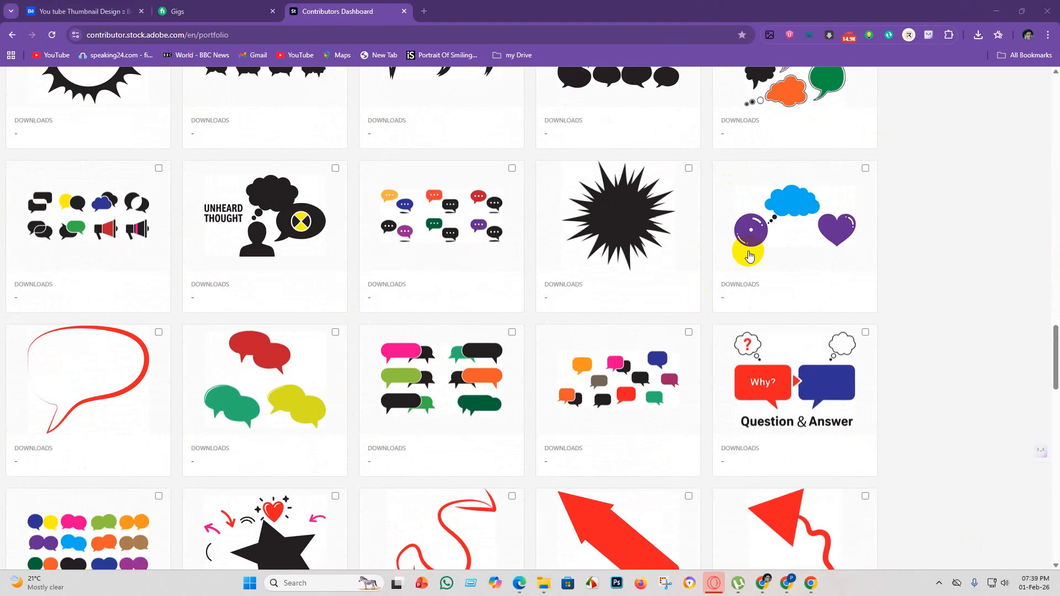
pyautogui.scroll(2, 325, 362)
pyautogui.scroll(8, 326, 362)
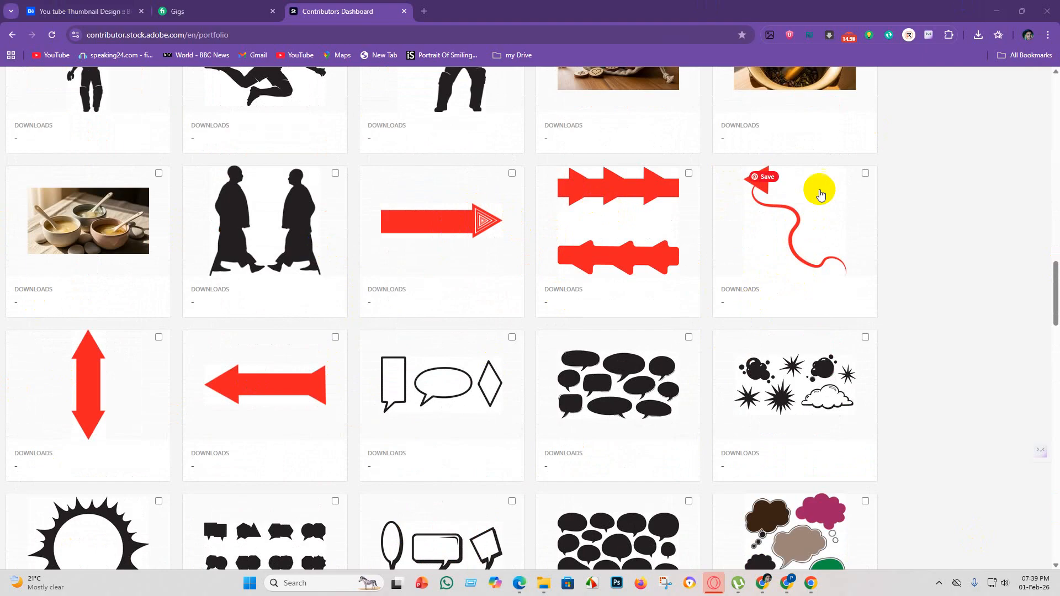
pyautogui.scroll(-11, 619, 354)
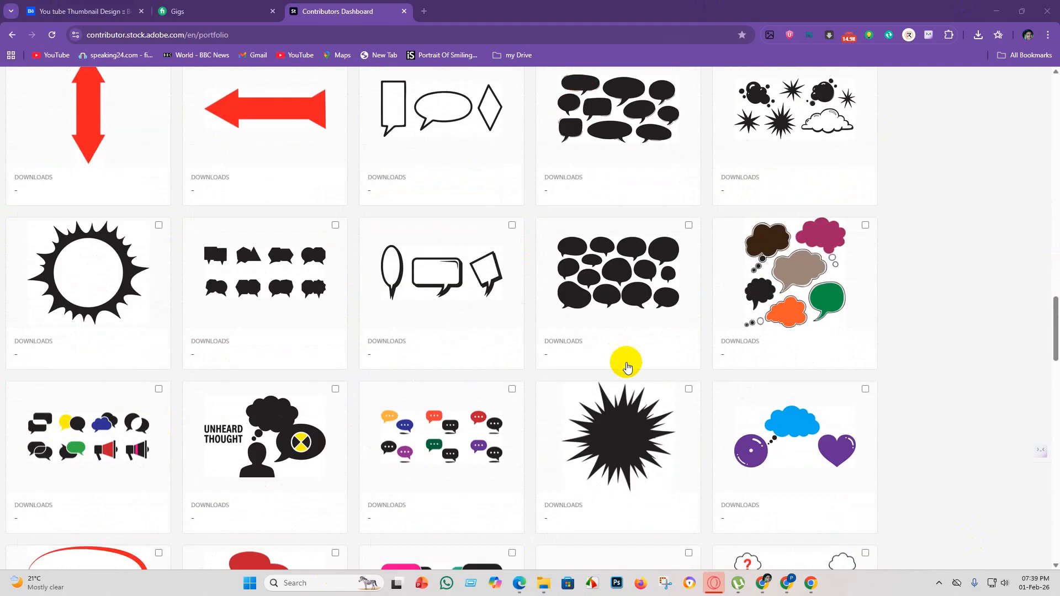
pyautogui.scroll(-8, 40, 343)
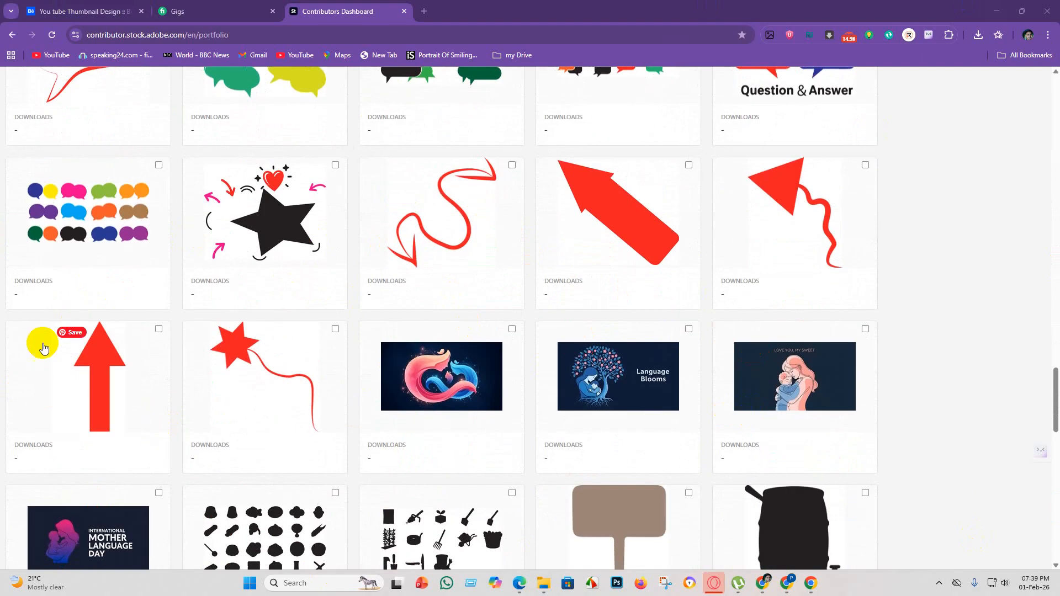
pyautogui.scroll(-14, 416, 161)
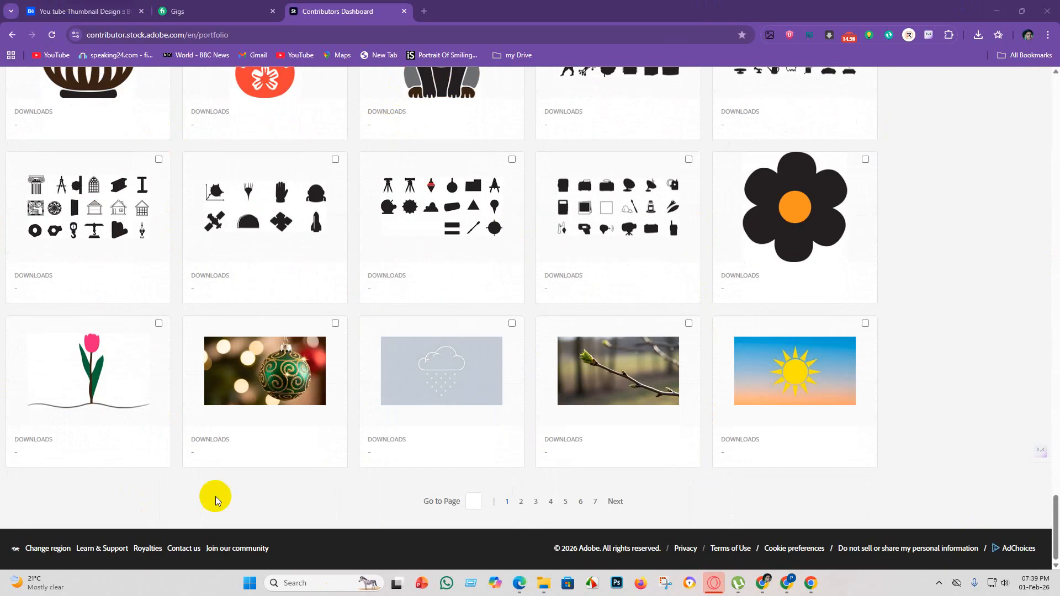
pyautogui.scroll(6, 493, 433)
pyautogui.scroll(4, 199, 310)
pyautogui.scroll(-10, 414, 367)
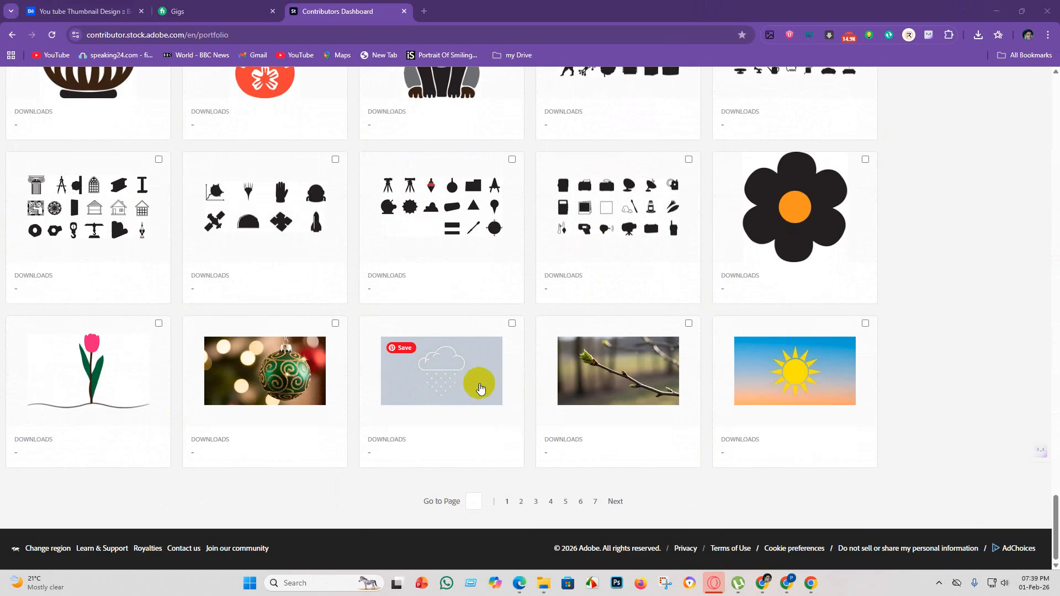
pyautogui.scroll(6, 393, 393)
pyautogui.scroll(15, 393, 394)
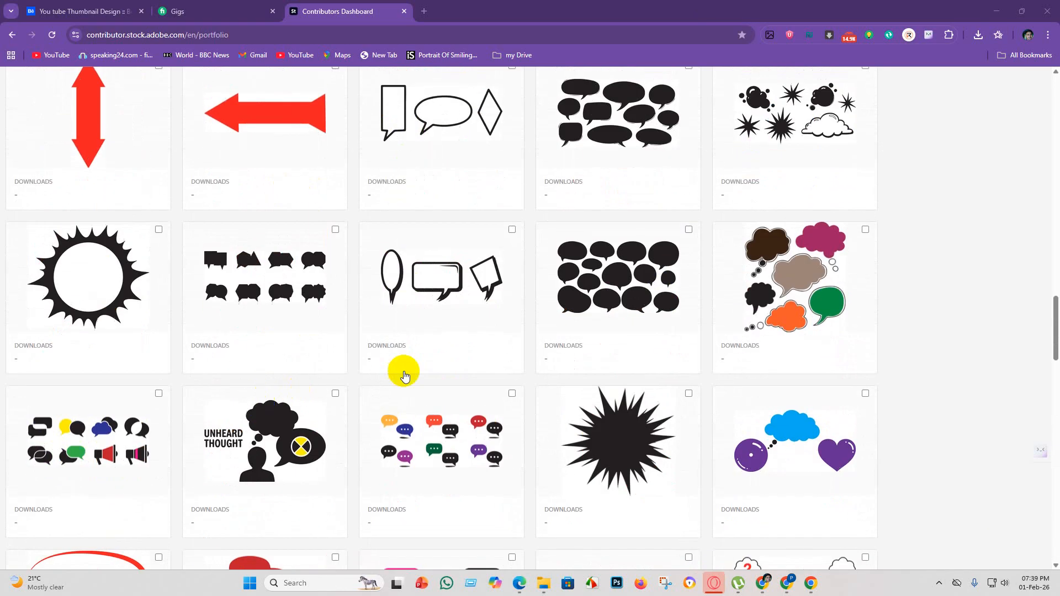
pyautogui.scroll(20, 406, 374)
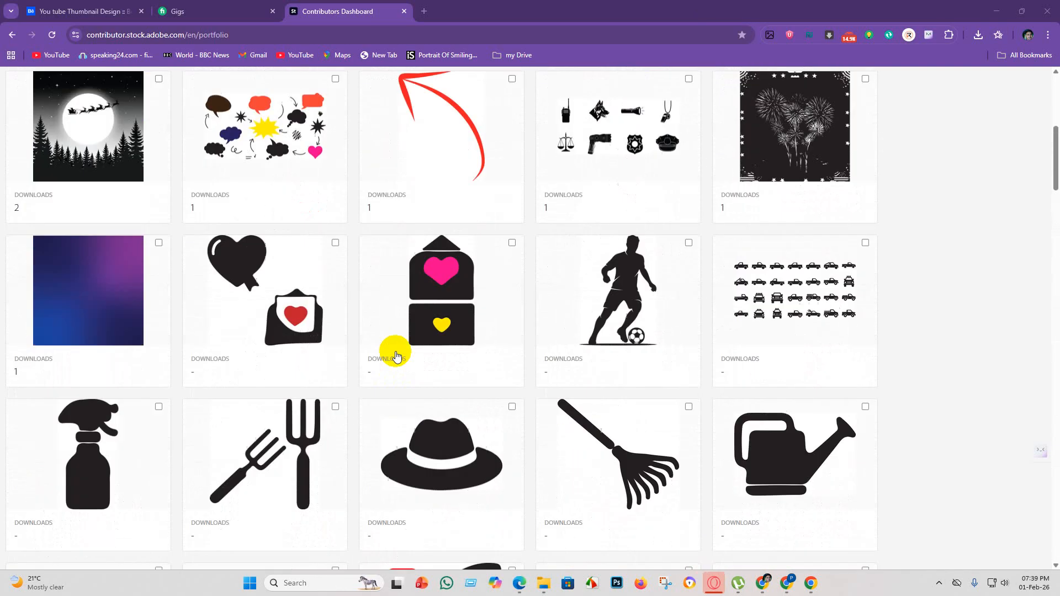
pyautogui.scroll(4, 392, 356)
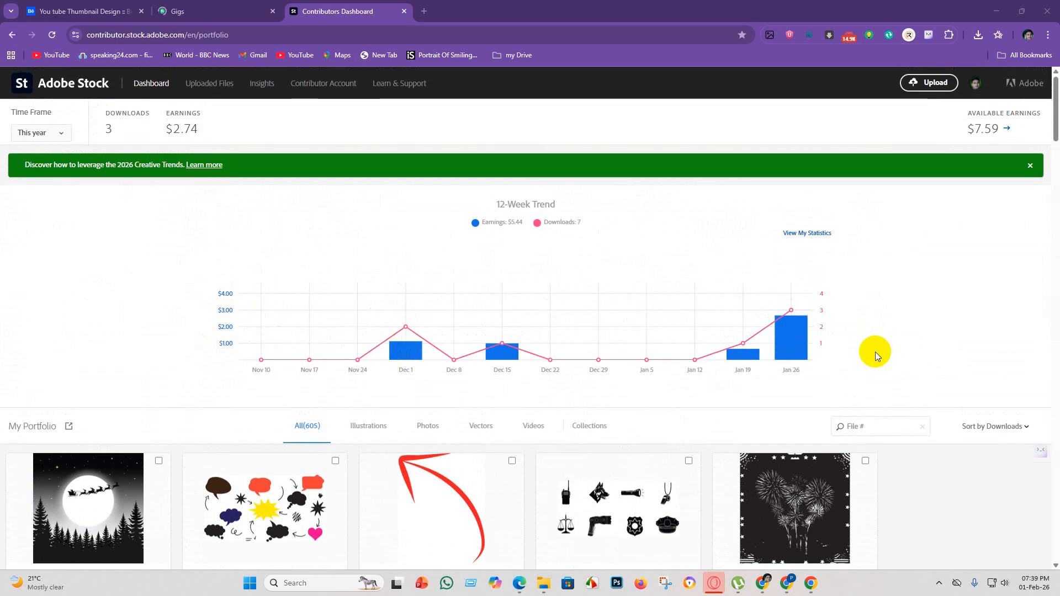
# Compare the download counts of the top portfolio assets with those further down the page.
pyautogui.scroll(-4, 876, 353)
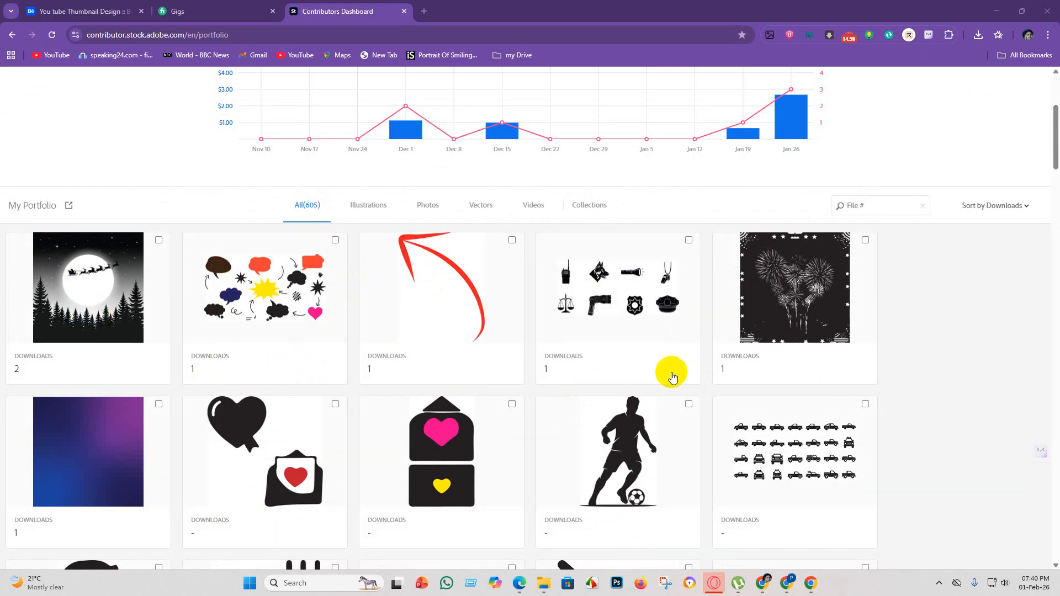
pyautogui.scroll(-5, 608, 492)
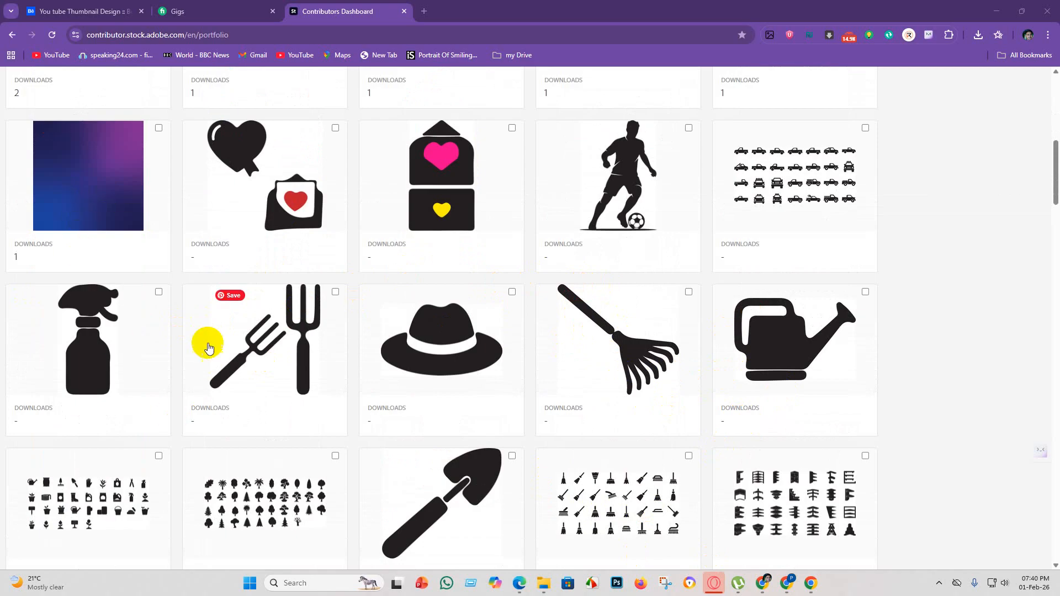
pyautogui.scroll(6, 135, 309)
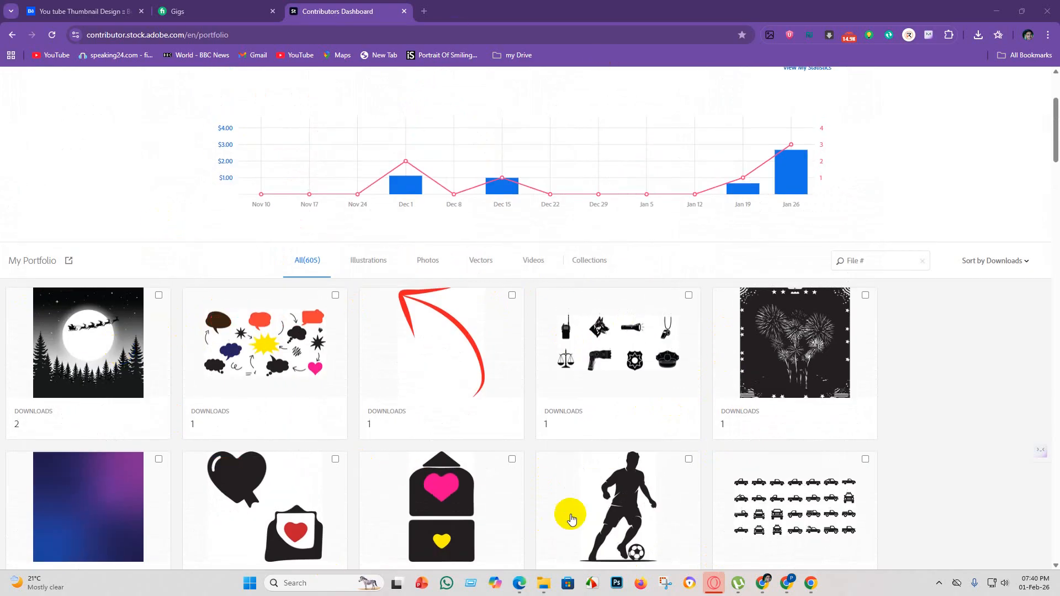
pyautogui.scroll(-20, 589, 511)
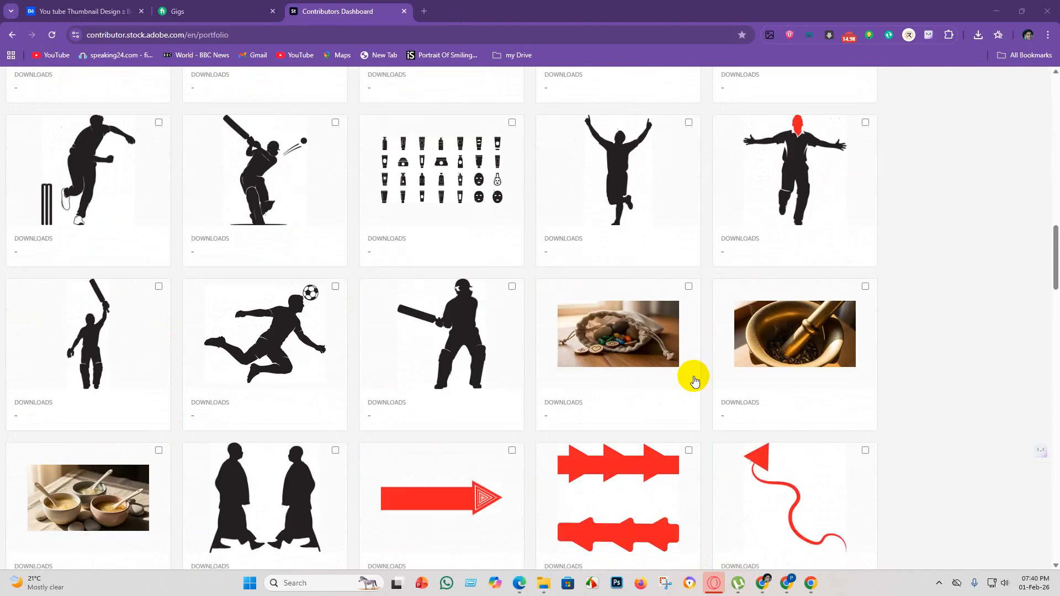
pyautogui.scroll(-20, 61, 424)
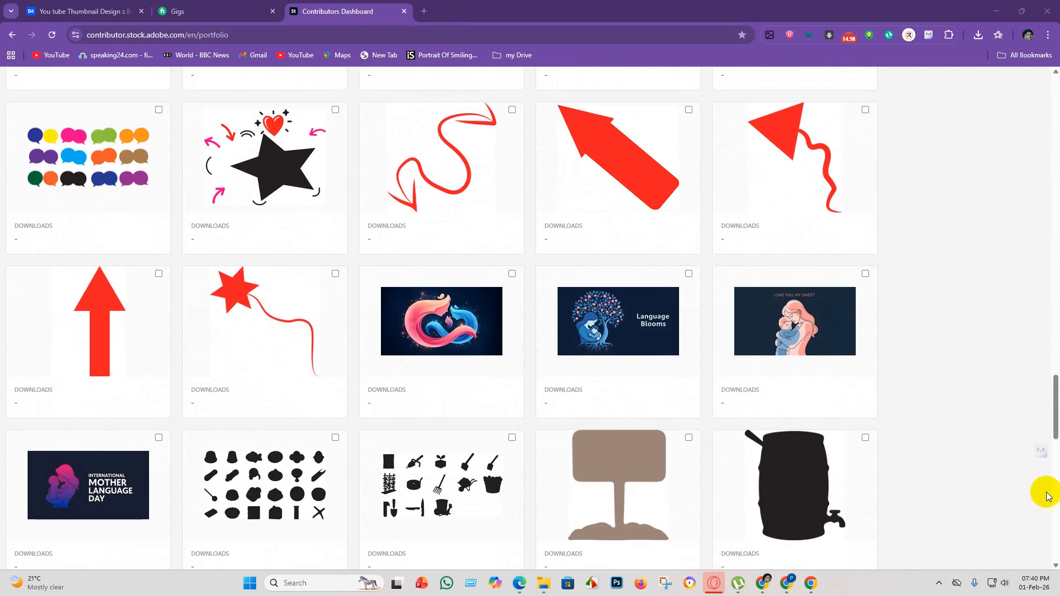
pyautogui.scroll(20, 407, 523)
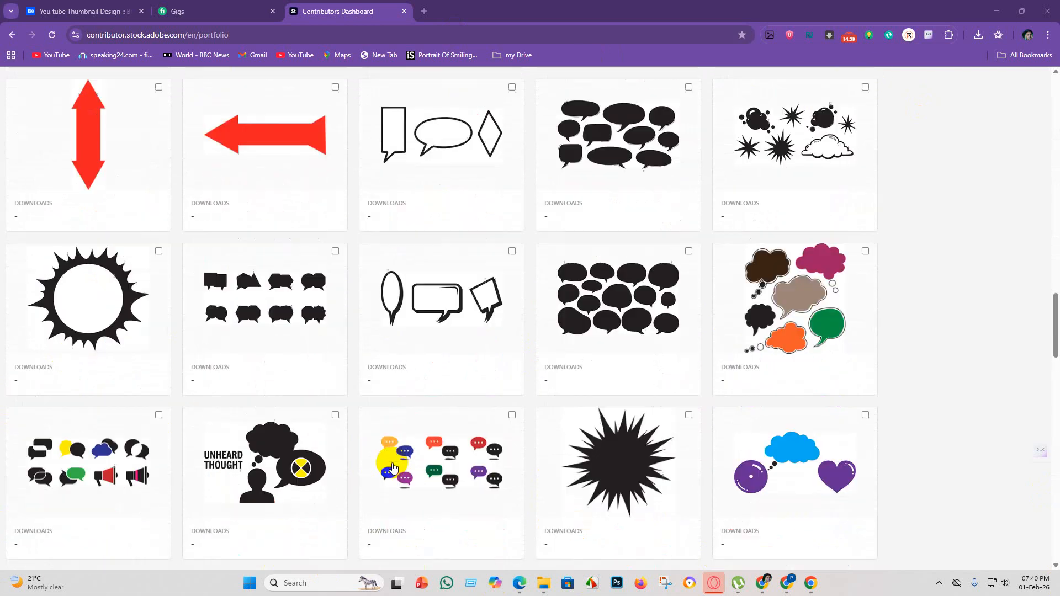
pyautogui.scroll(6, 314, 502)
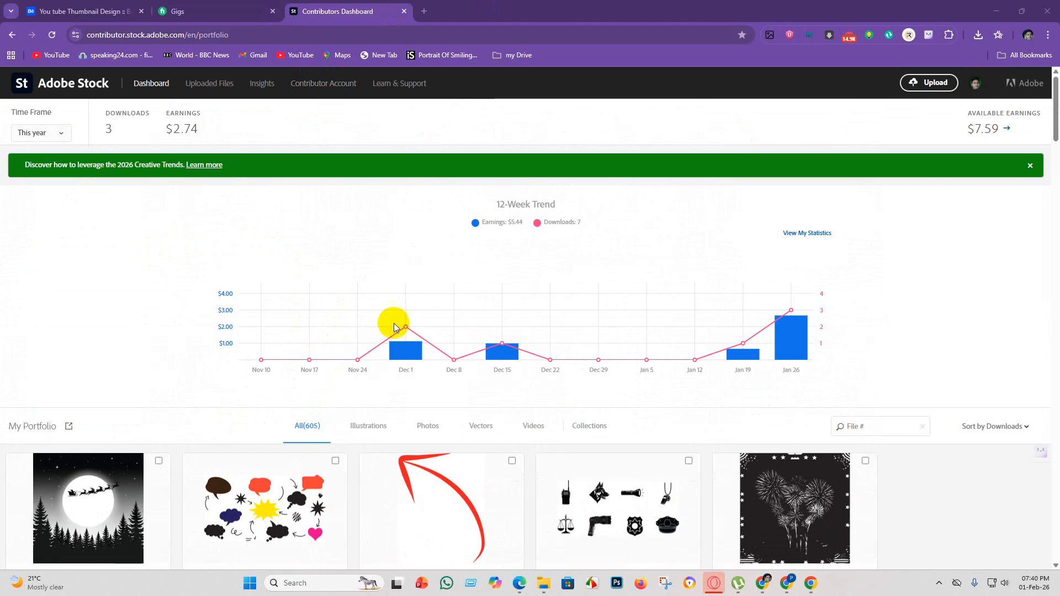
# Close the contributor dashboard and minimize the browser window to reach the desktop.
pyautogui.click(404, 12)
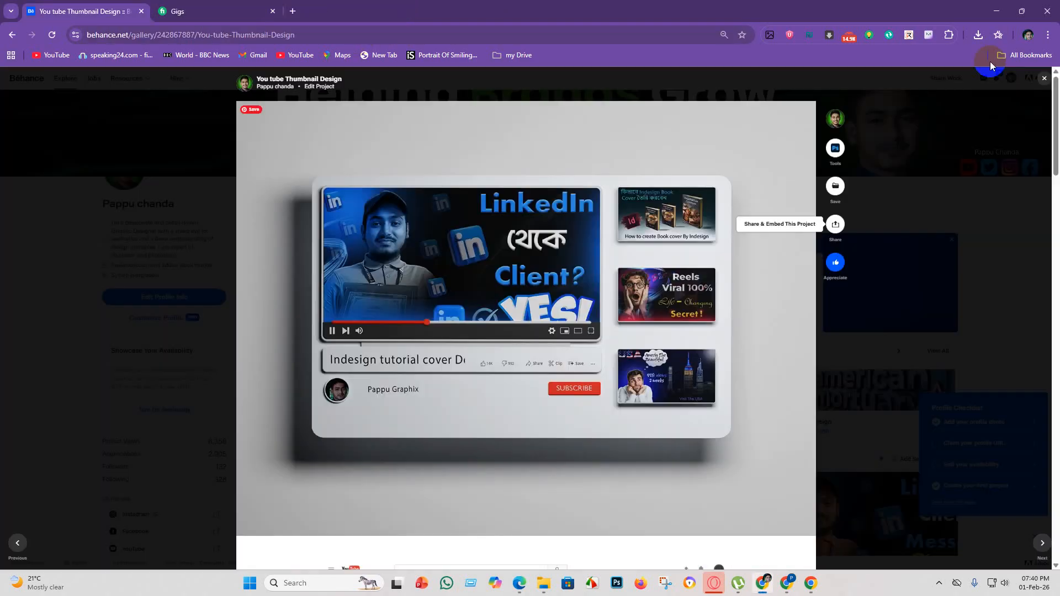
pyautogui.click(997, 11)
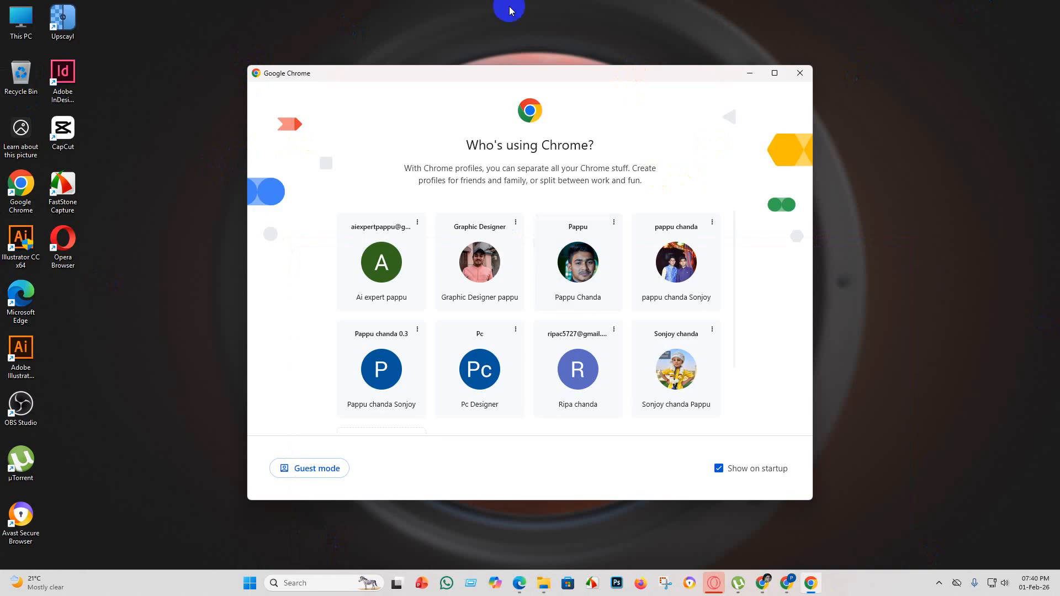
pyautogui.click(24, 192)
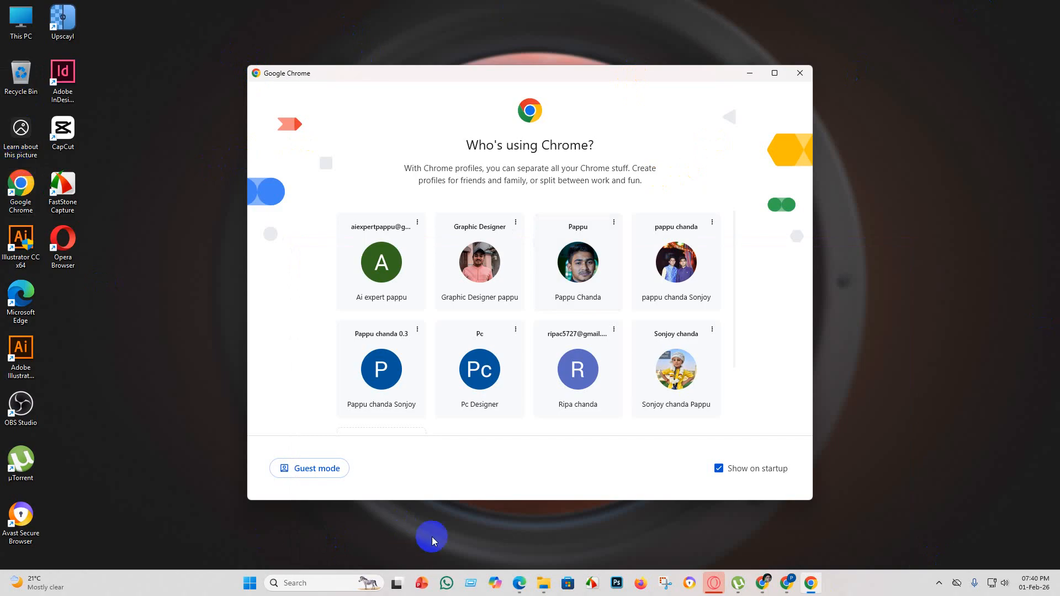
# Switch to Firefox, open the Adobe Stock contributor uploads and show the files in review.
pyautogui.click(643, 584)
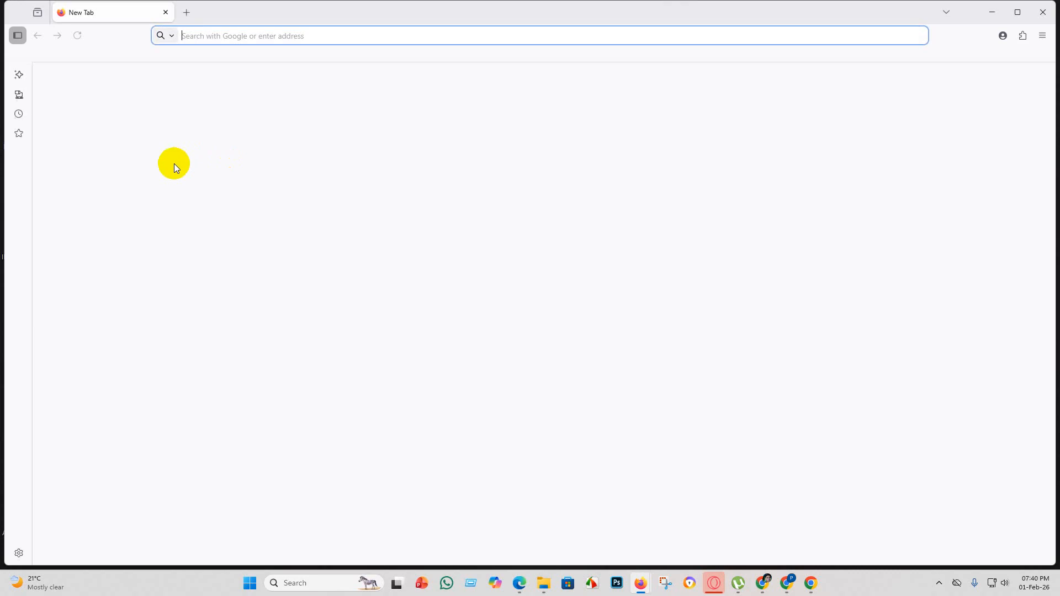
pyautogui.click(318, 373)
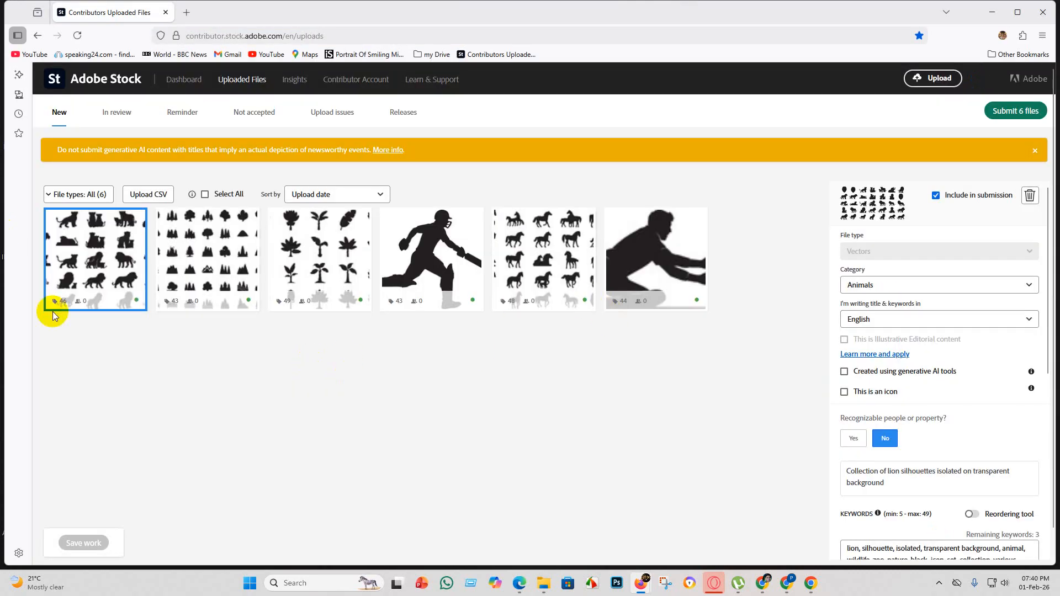
pyautogui.click(114, 118)
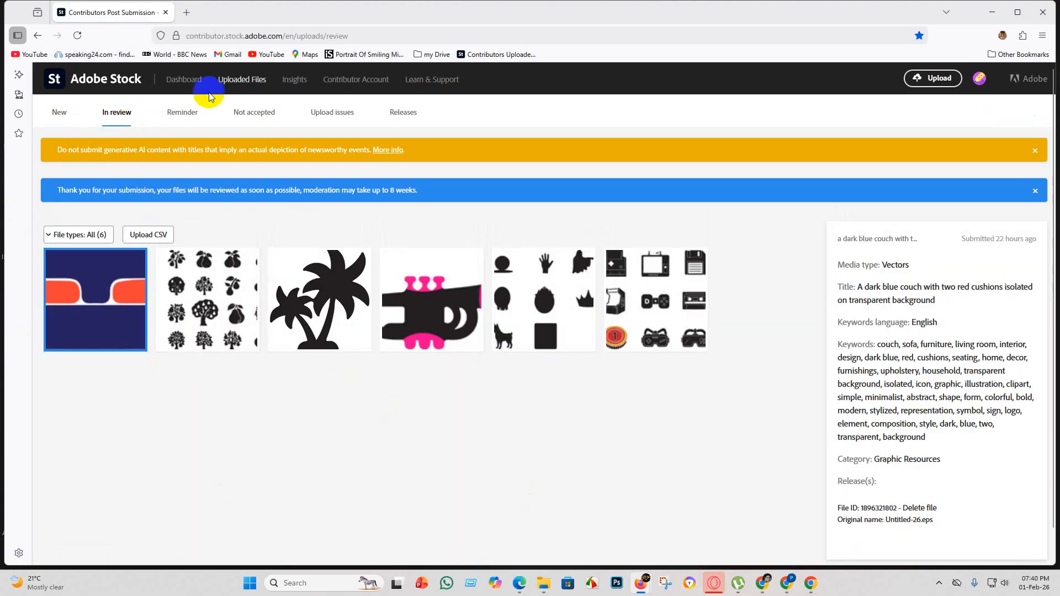
# Open this account's contributor dashboard and look through the assets in its portfolio.
pyautogui.click(184, 81)
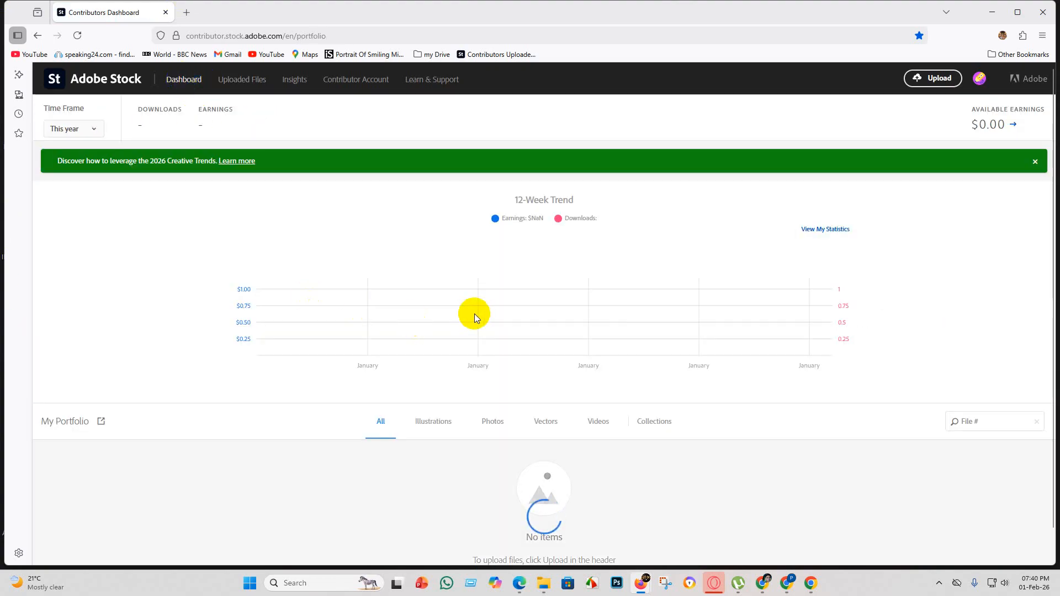
pyautogui.scroll(-3, 452, 319)
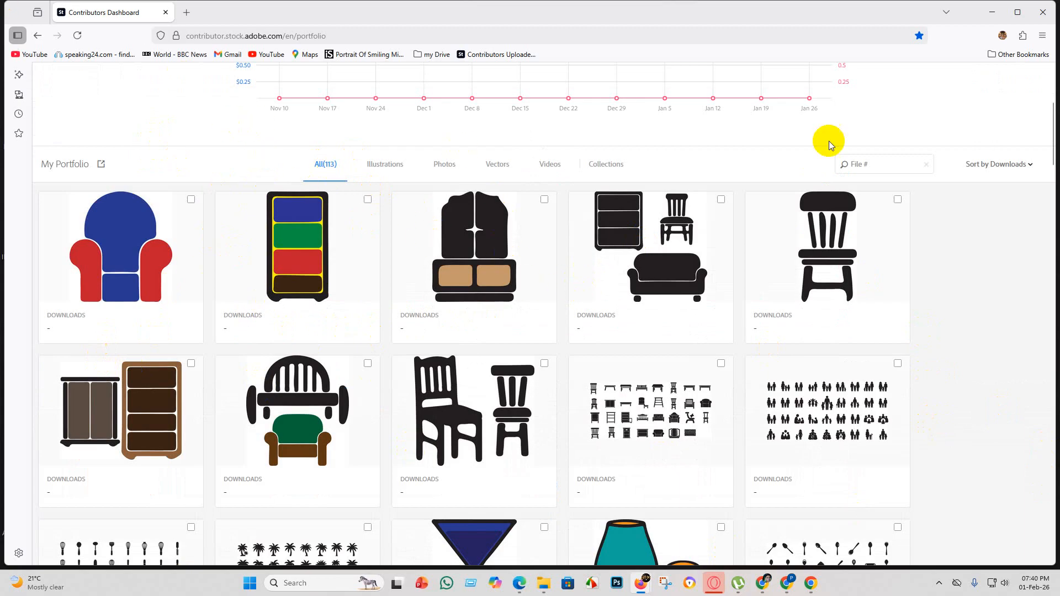
pyautogui.scroll(-4, 307, 383)
pyautogui.scroll(2, 327, 367)
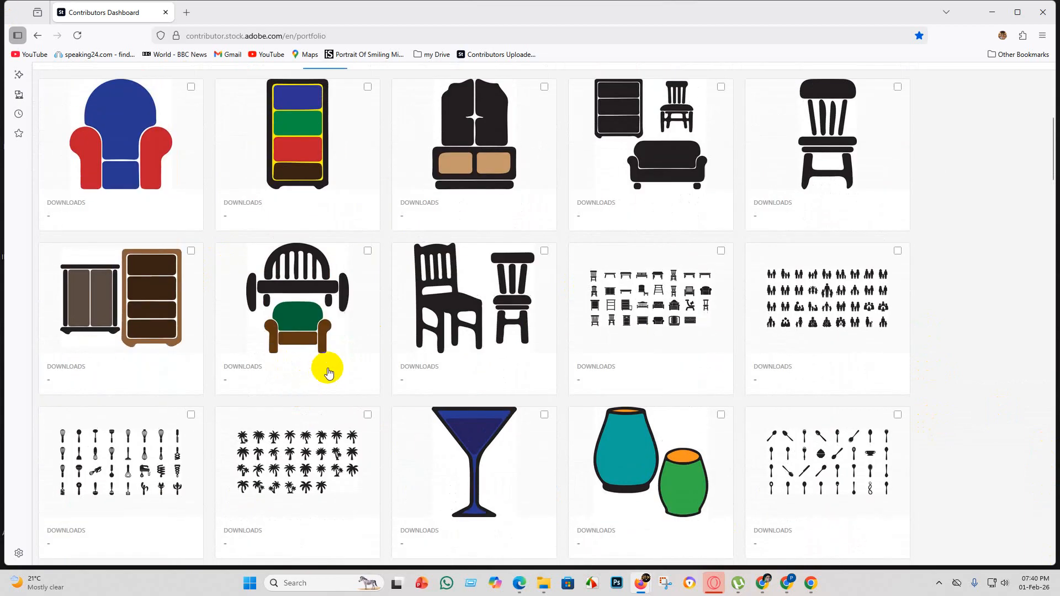
pyautogui.scroll(-6, 519, 362)
pyautogui.scroll(-5, 389, 277)
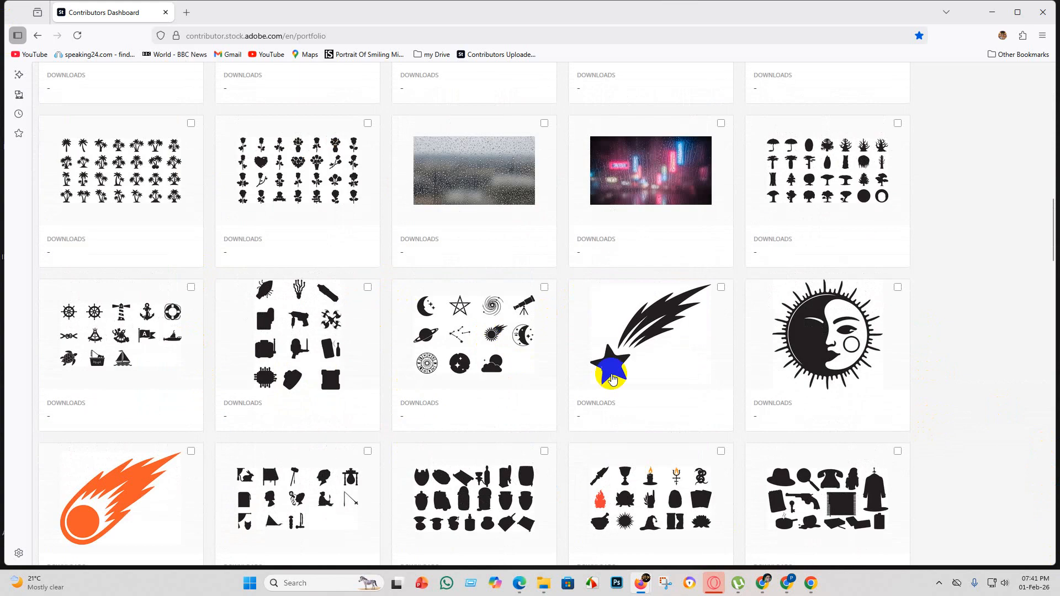
pyautogui.scroll(6, 613, 360)
pyautogui.click(109, 383)
pyautogui.scroll(6, 204, 368)
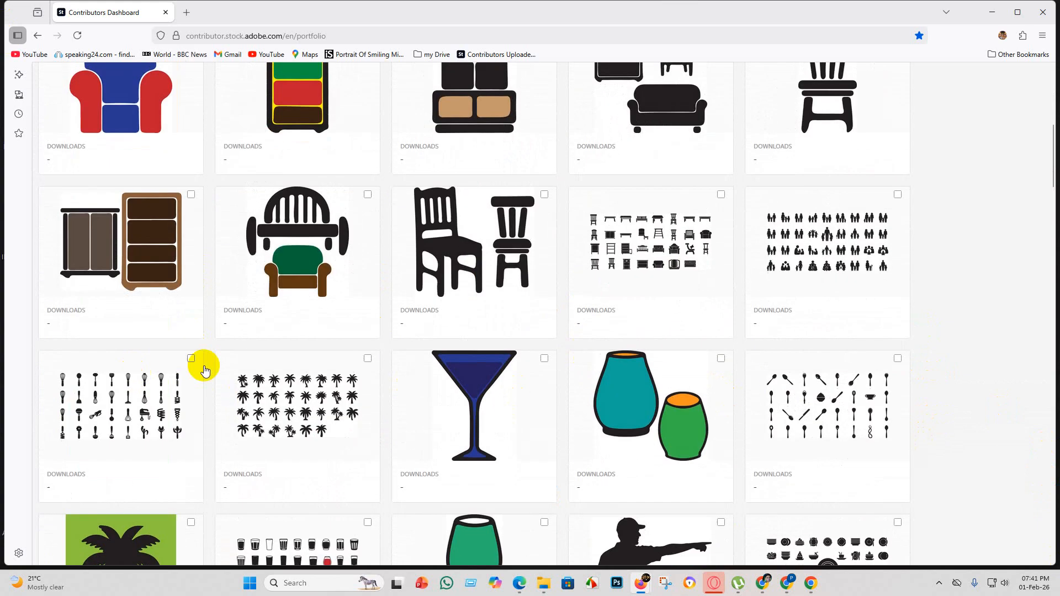
pyautogui.scroll(6, 320, 293)
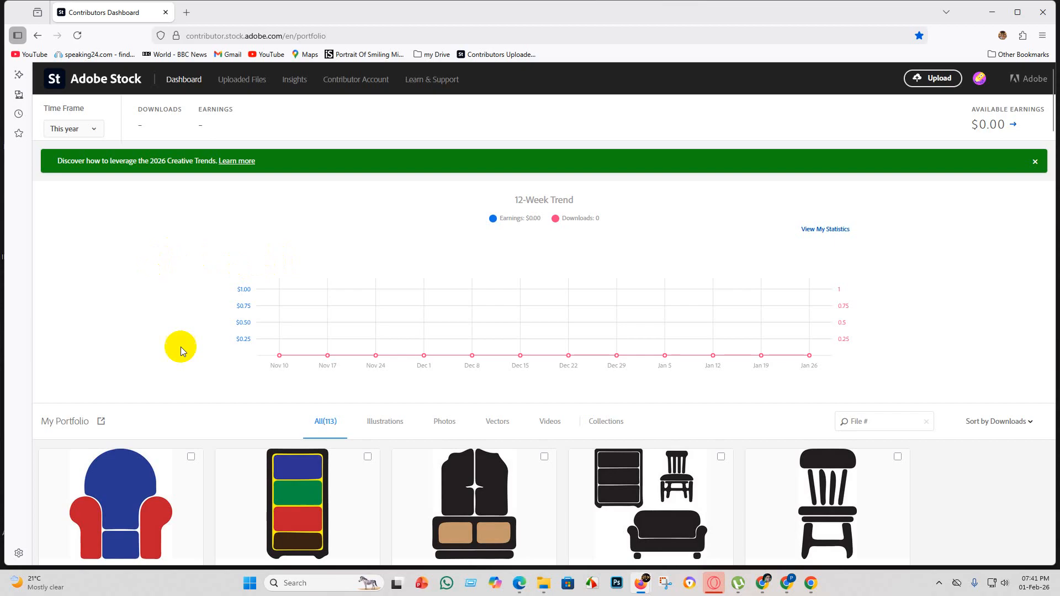
# Examine the 12-week earnings and downloads trend alongside the first rows of portfolio assets.
pyautogui.scroll(-4, 368, 426)
pyautogui.scroll(4, 362, 363)
pyautogui.scroll(-5, 497, 355)
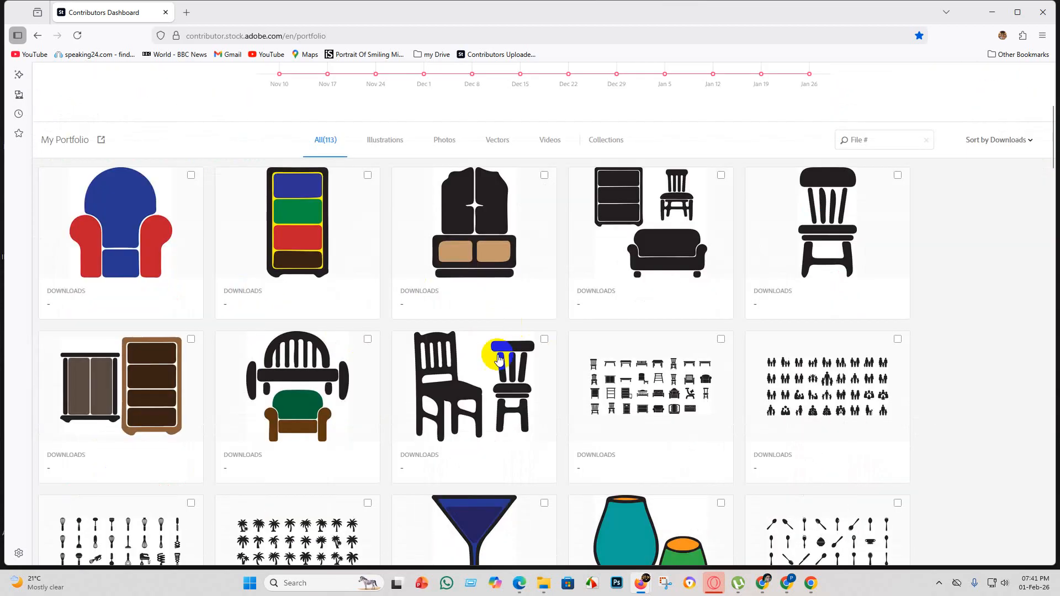
pyautogui.scroll(5, 291, 338)
pyautogui.scroll(-5, 325, 409)
pyautogui.scroll(5, 326, 419)
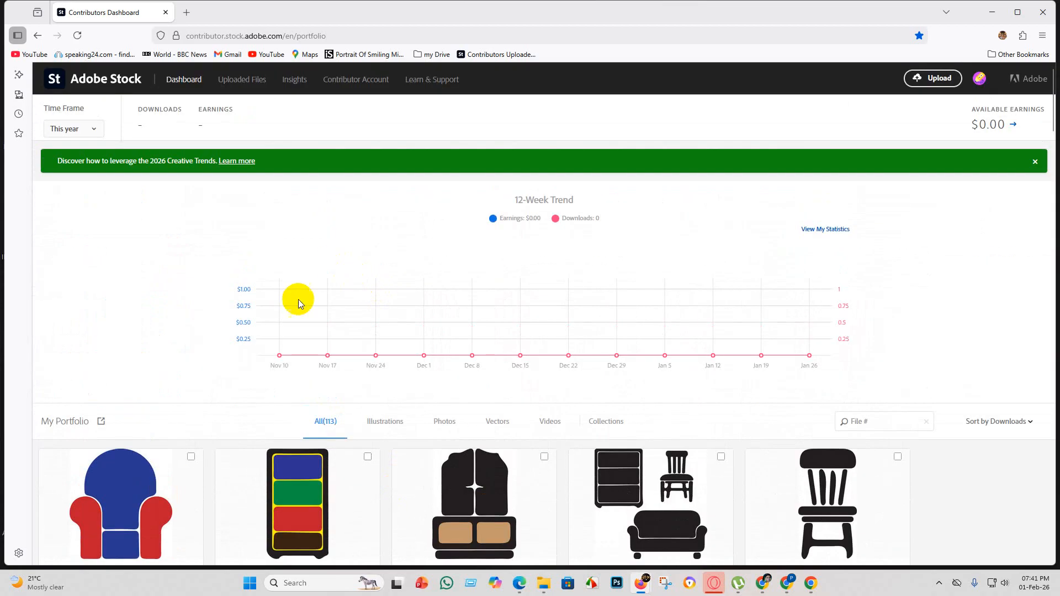
pyautogui.scroll(-2, 368, 371)
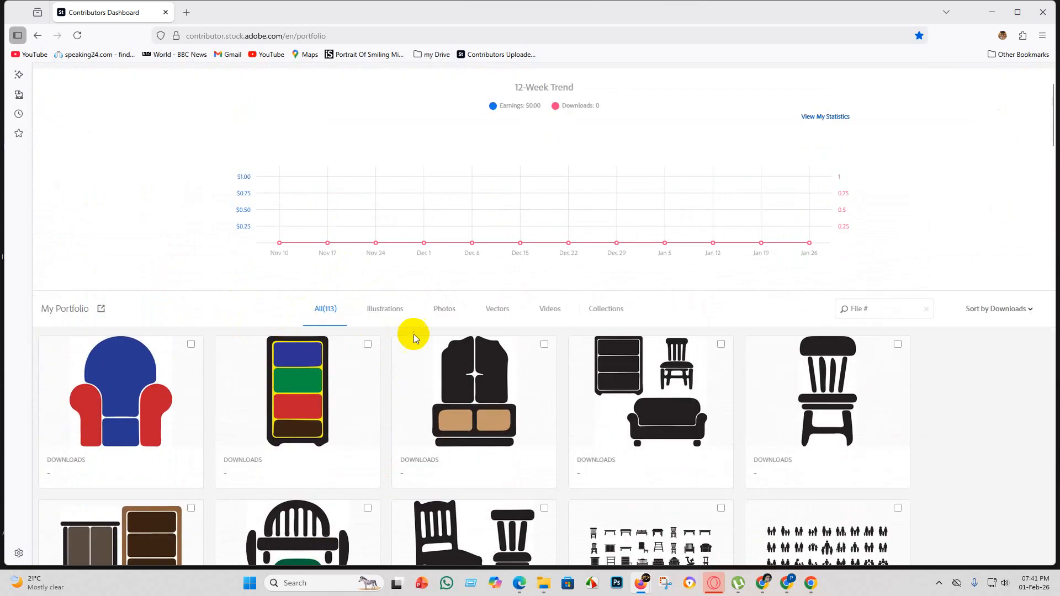
# Capture the 12-week trend and the first portfolio rows with Snipping Tool and copy the screenshot.
pyautogui.scroll(1, 403, 339)
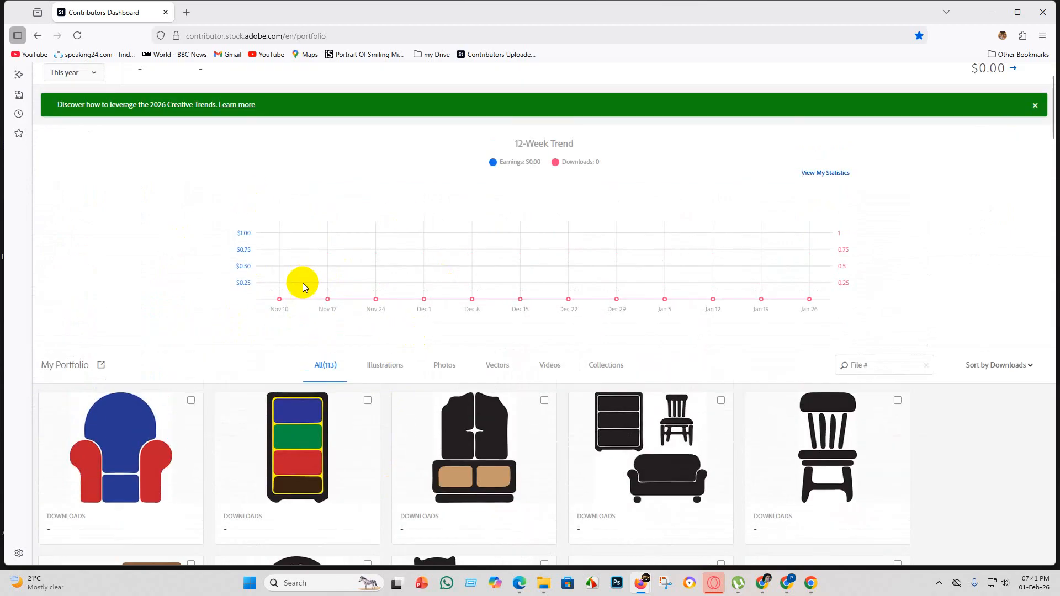
pyautogui.scroll(-1, 343, 362)
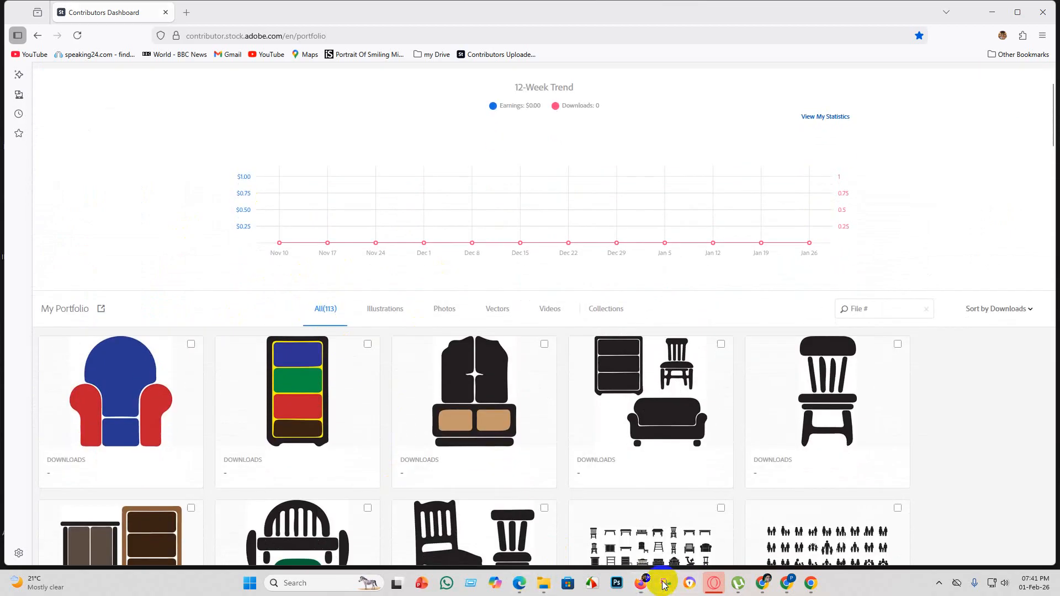
pyautogui.click(665, 583)
pyautogui.click(196, 29)
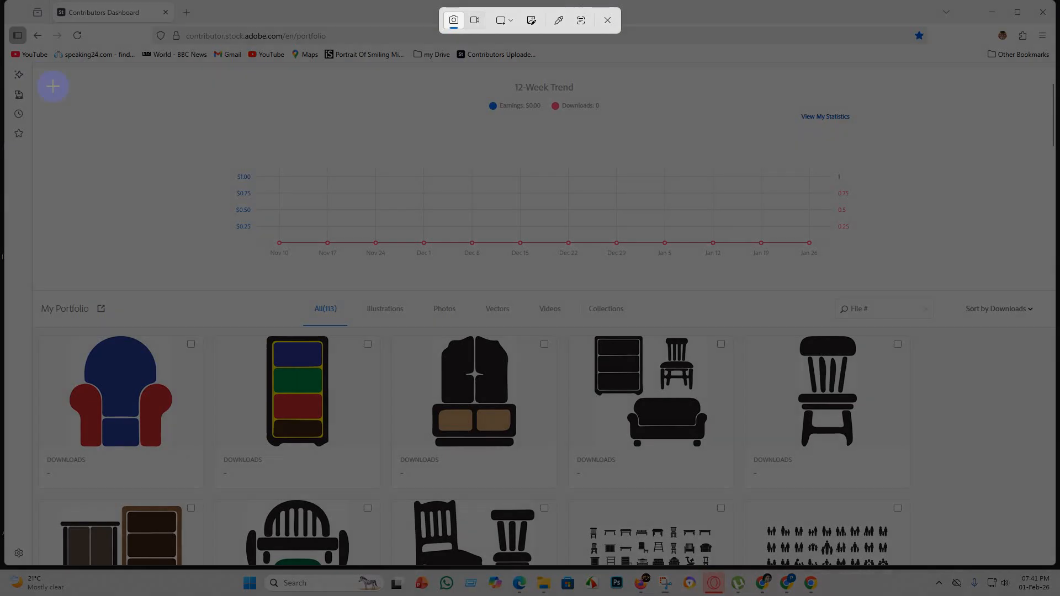
pyautogui.moveTo(37, 76); pyautogui.dragTo(959, 518)
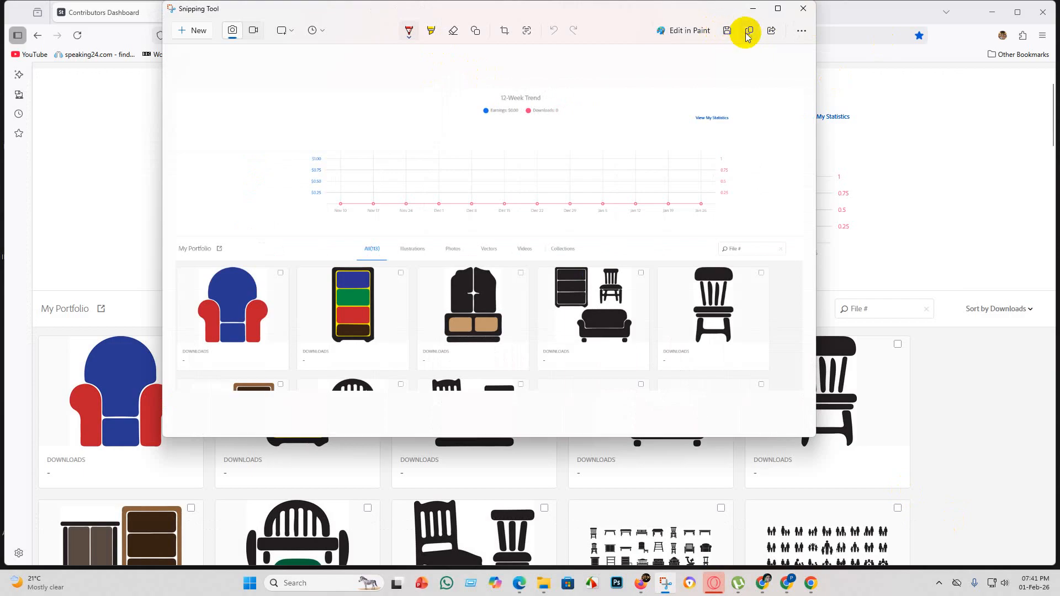
pyautogui.click(749, 31)
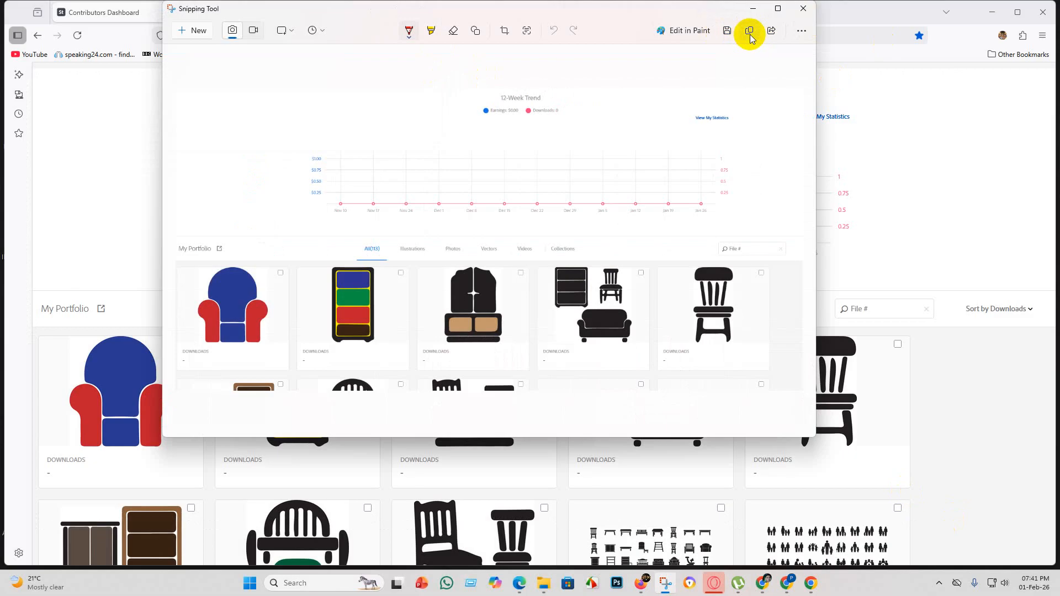
pyautogui.click(750, 33)
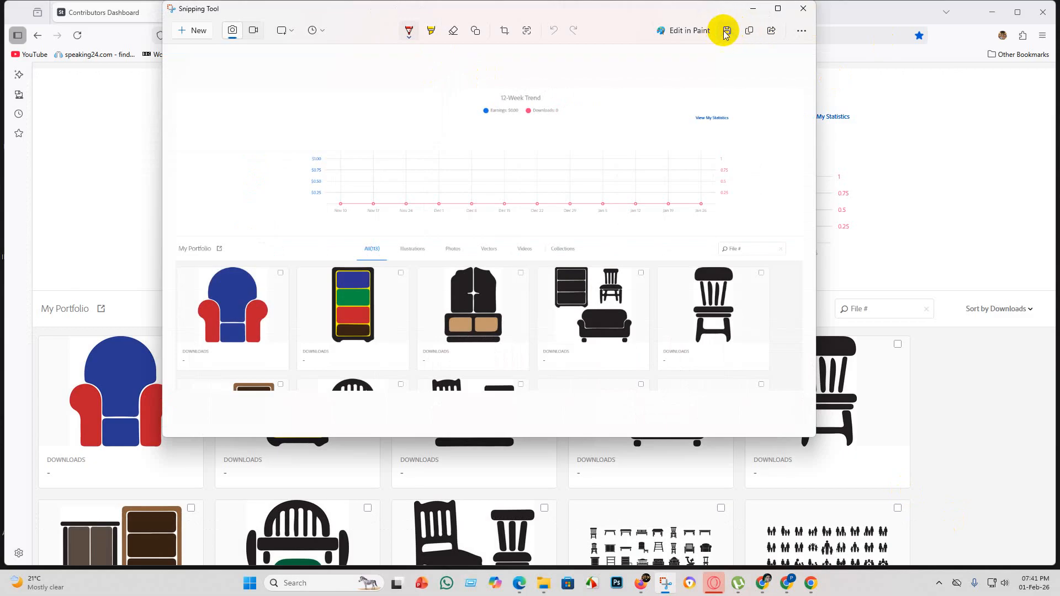
# Start saving the screenshot and browse to New Volume (D:) as its destination.
pyautogui.click(727, 32)
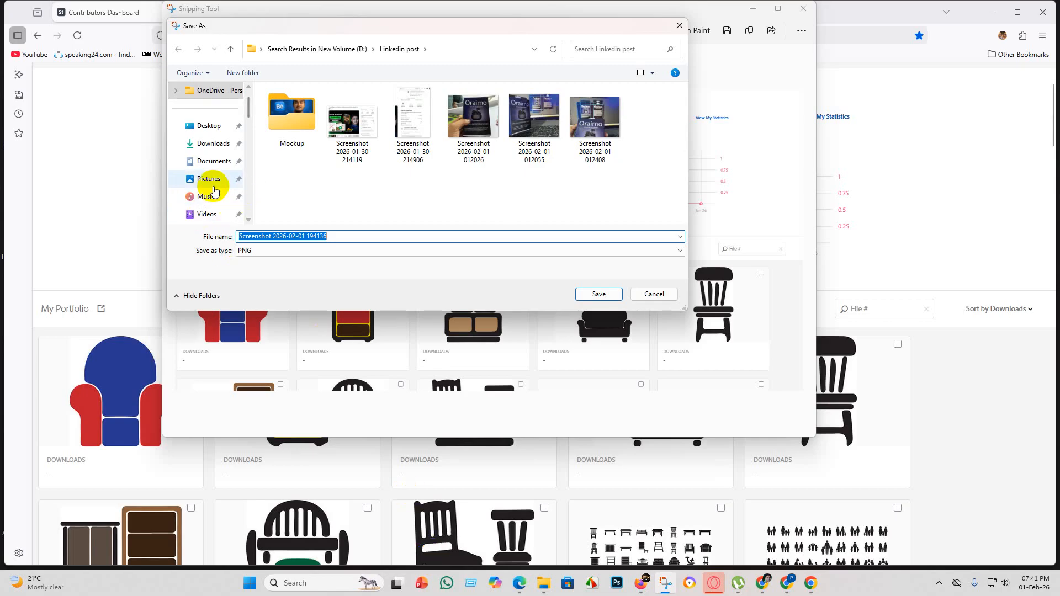
pyautogui.scroll(-2, 212, 188)
pyautogui.scroll(3, 216, 202)
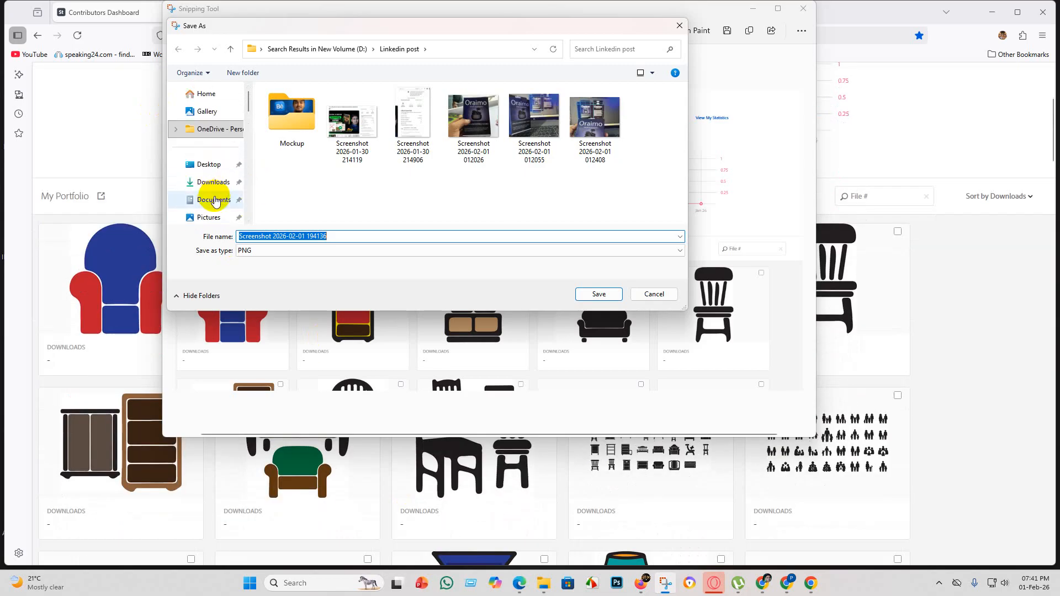
pyautogui.scroll(-4, 229, 147)
pyautogui.scroll(-5, 221, 177)
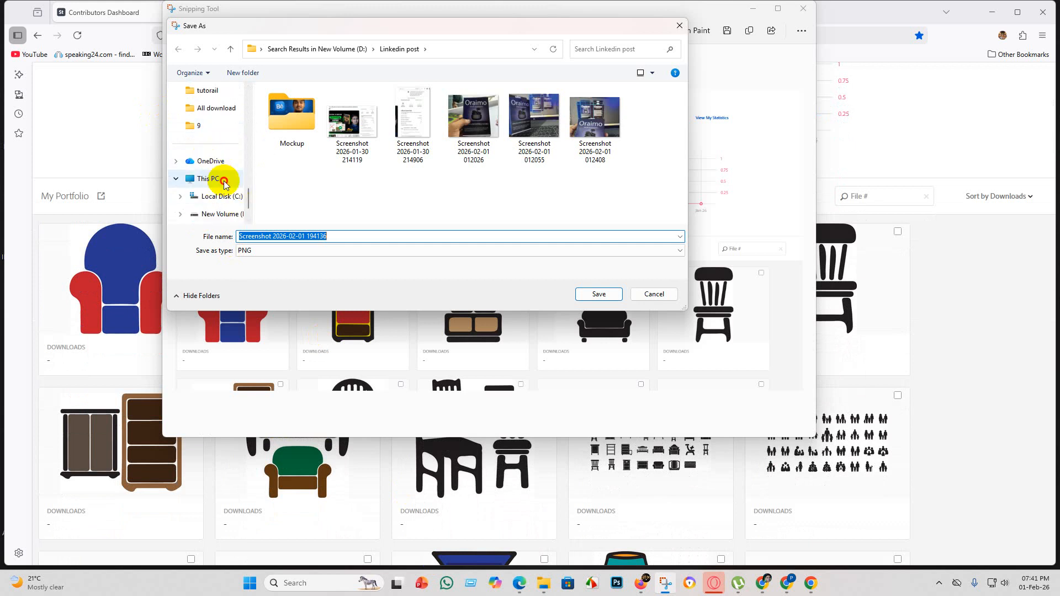
pyautogui.click(210, 179)
pyautogui.click(494, 121)
pyautogui.doubleClick(493, 122)
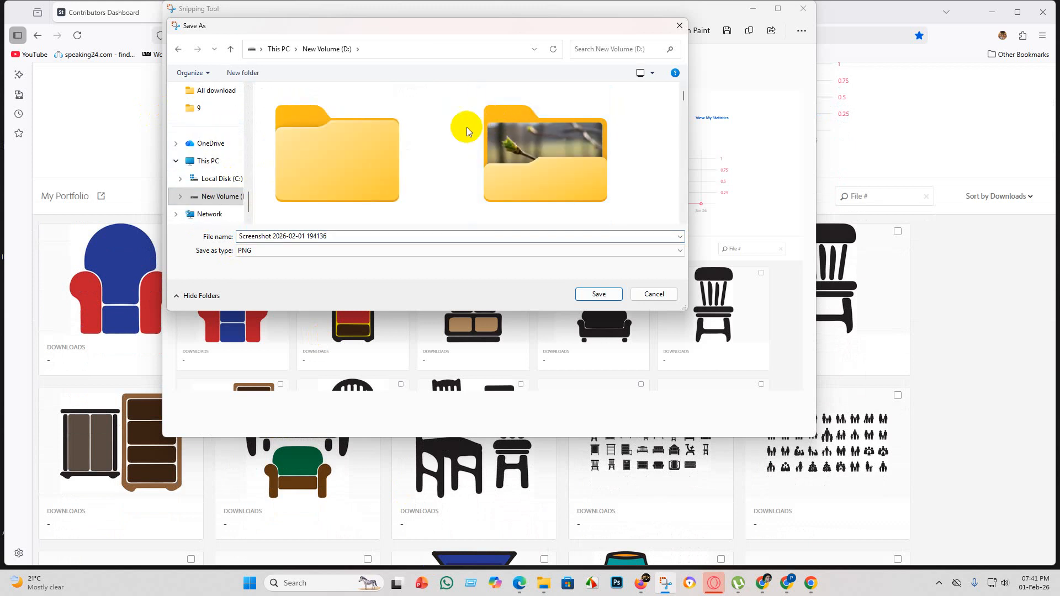
# Create a new folder named "adobe grow" on New Volume (D:).
pyautogui.rightClick(447, 114)
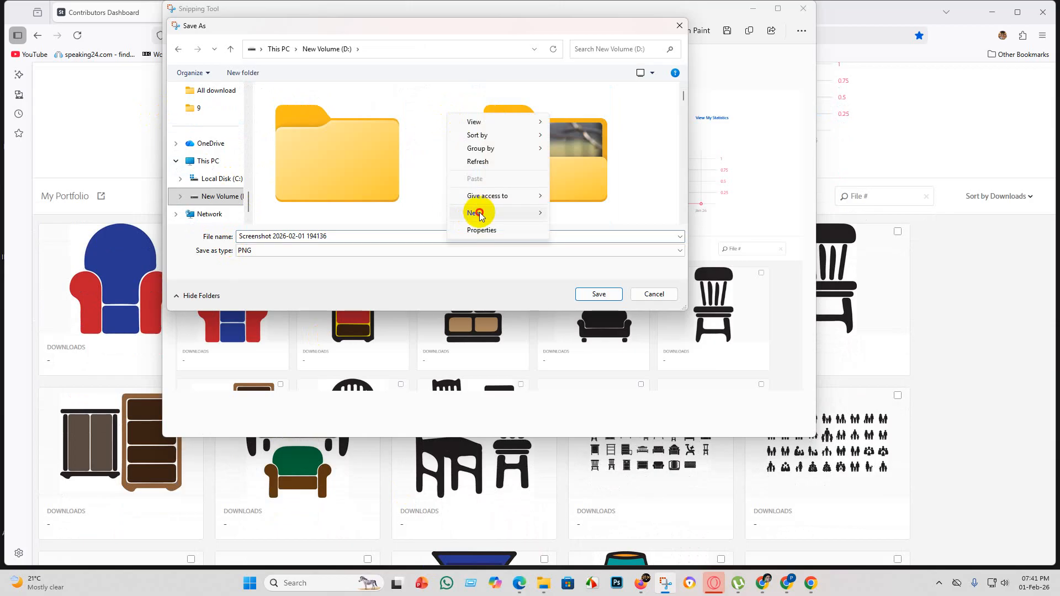
pyautogui.moveTo(480, 215)
pyautogui.click(585, 212)
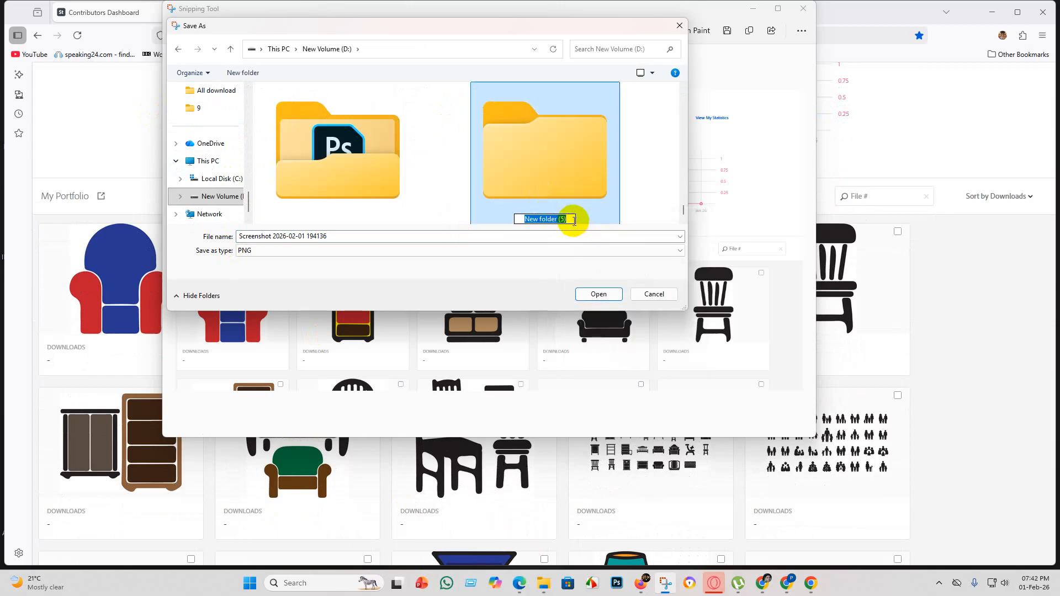
pyautogui.press('BackSpace')
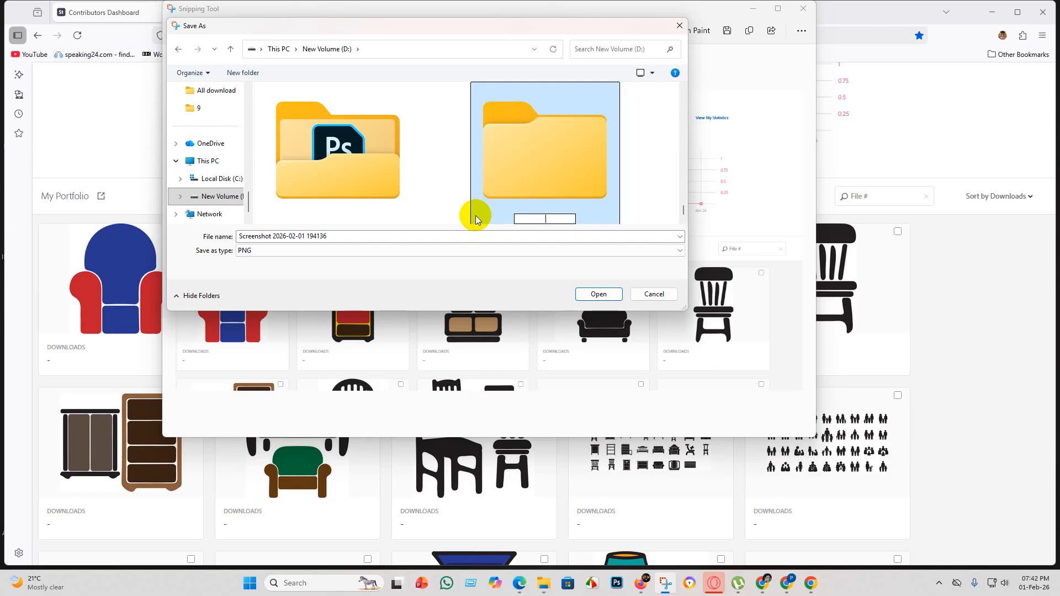
pyautogui.write('ado')
pyautogui.write('e grow')
pyautogui.press('Return')
# Save the screenshot as a PNG in the adobe grow folder and close Snipping Tool.
pyautogui.doubleClick(549, 171)
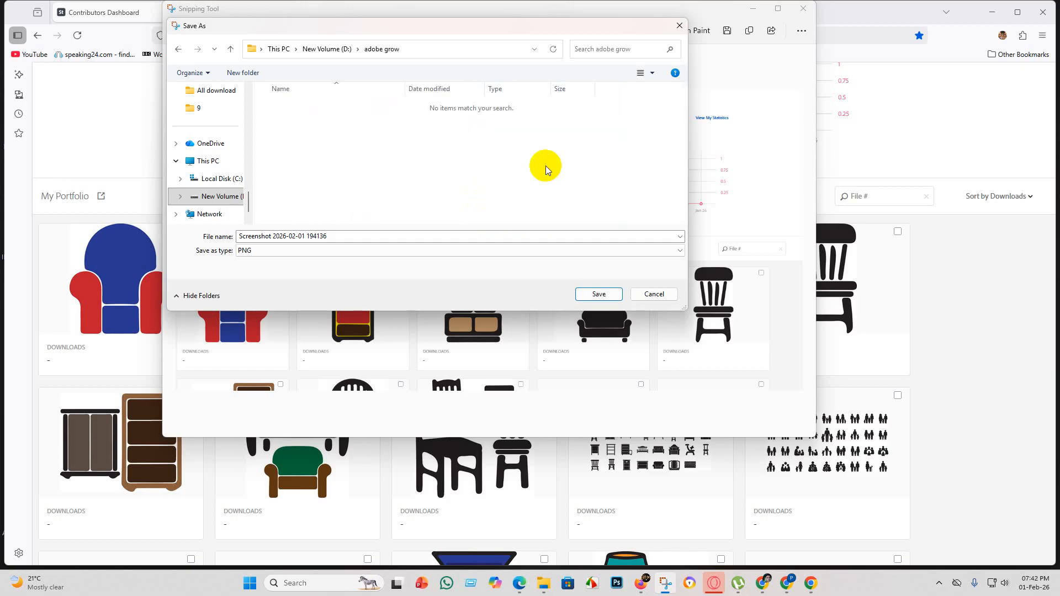
pyautogui.click(600, 298)
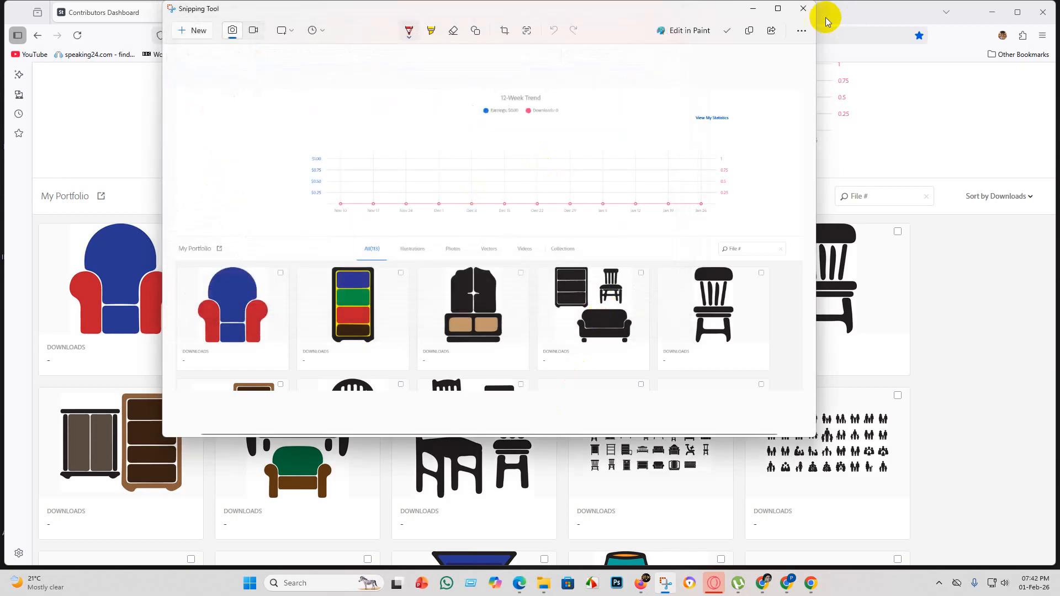
pyautogui.click(804, 9)
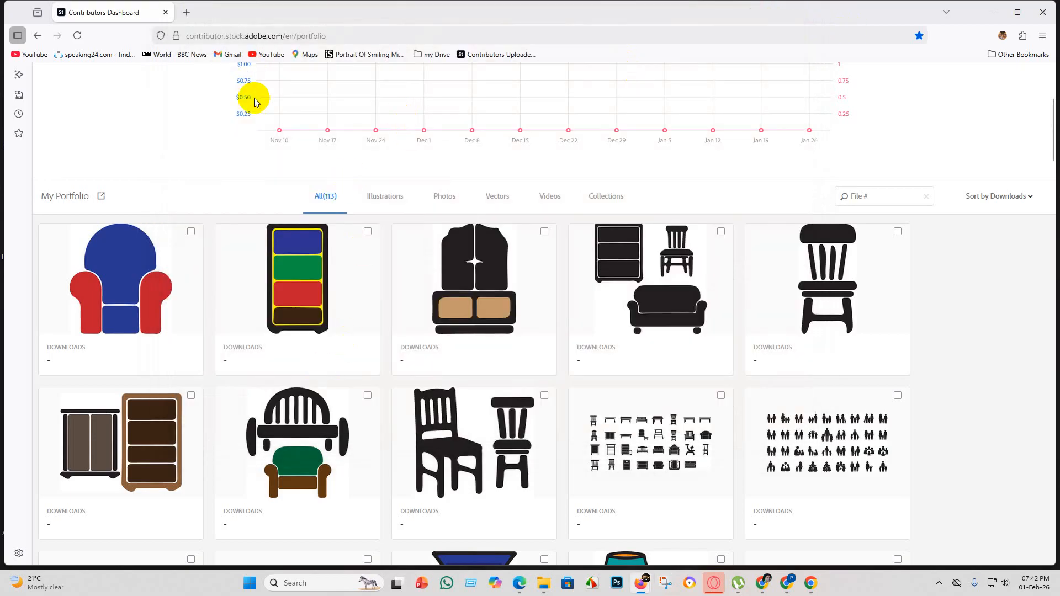
# Open the new uploaded files and check the title and keywords of the lion silhouettes file.
pyautogui.scroll(4, 243, 97)
pyautogui.click(244, 85)
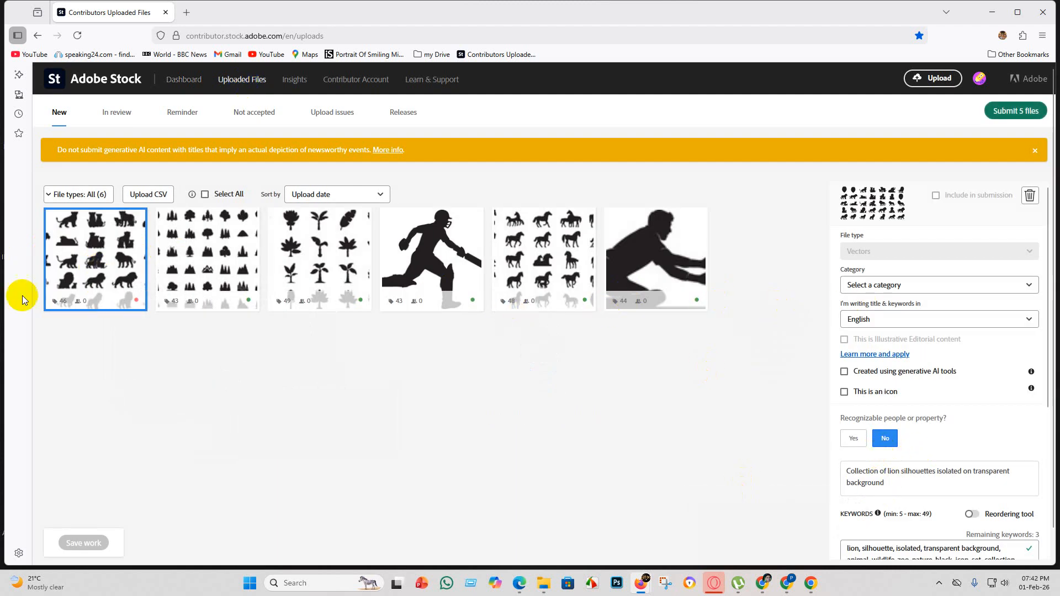
pyautogui.scroll(-3, 904, 436)
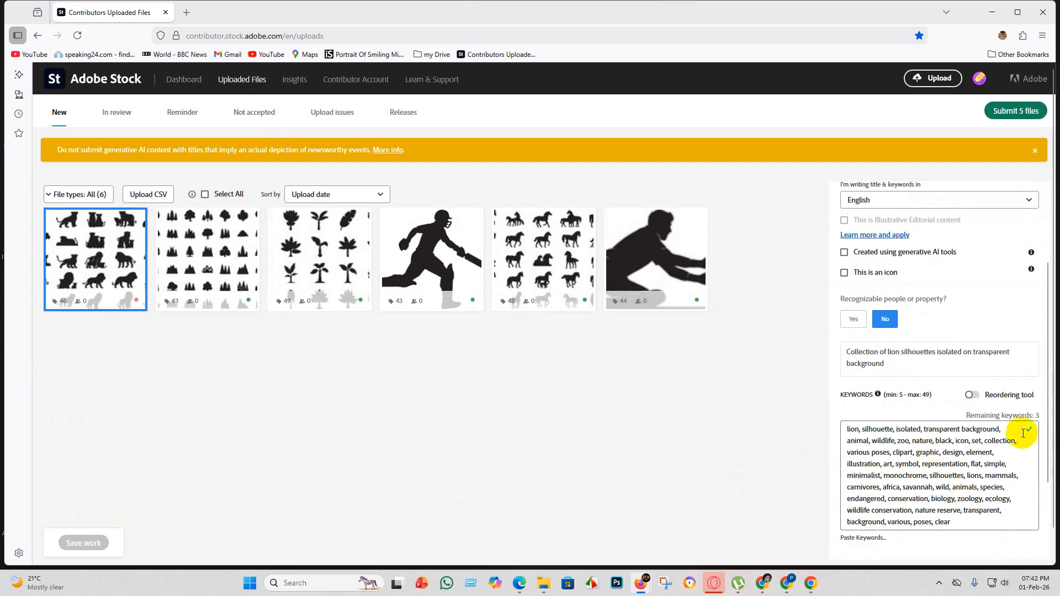
pyautogui.scroll(3, 900, 353)
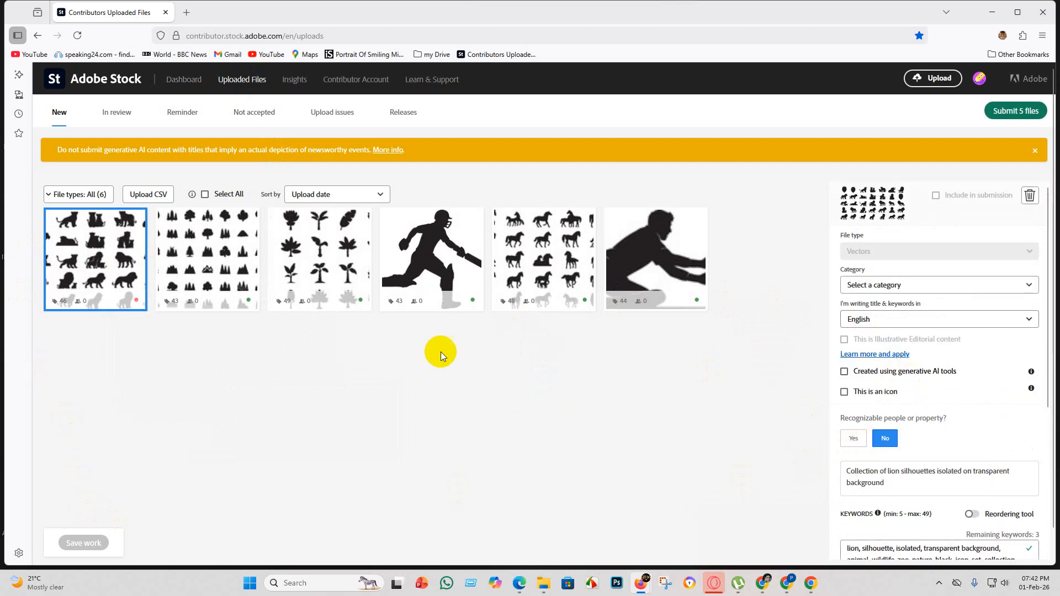
# Set the lion silhouettes file's category to Animals and show the details of the running cricket player file.
pyautogui.click(108, 268)
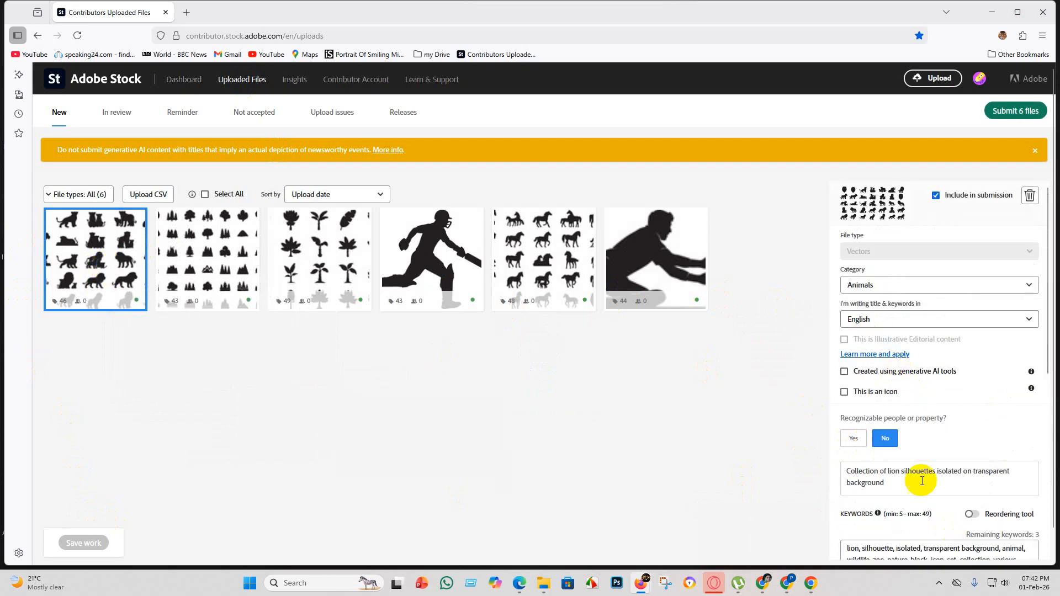
pyautogui.scroll(-3, 911, 470)
pyautogui.scroll(3, 904, 456)
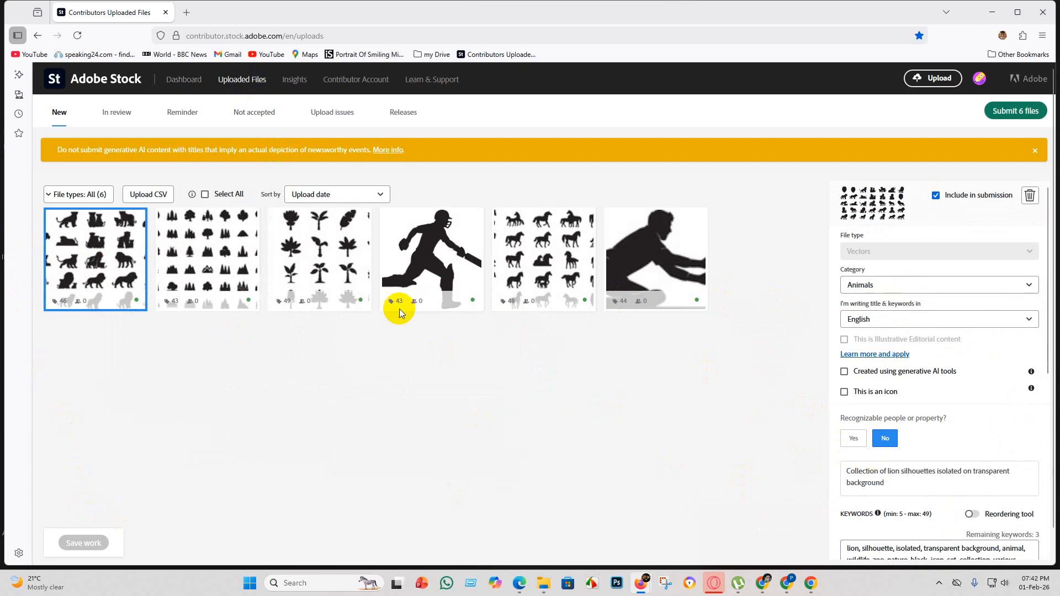
pyautogui.click(463, 280)
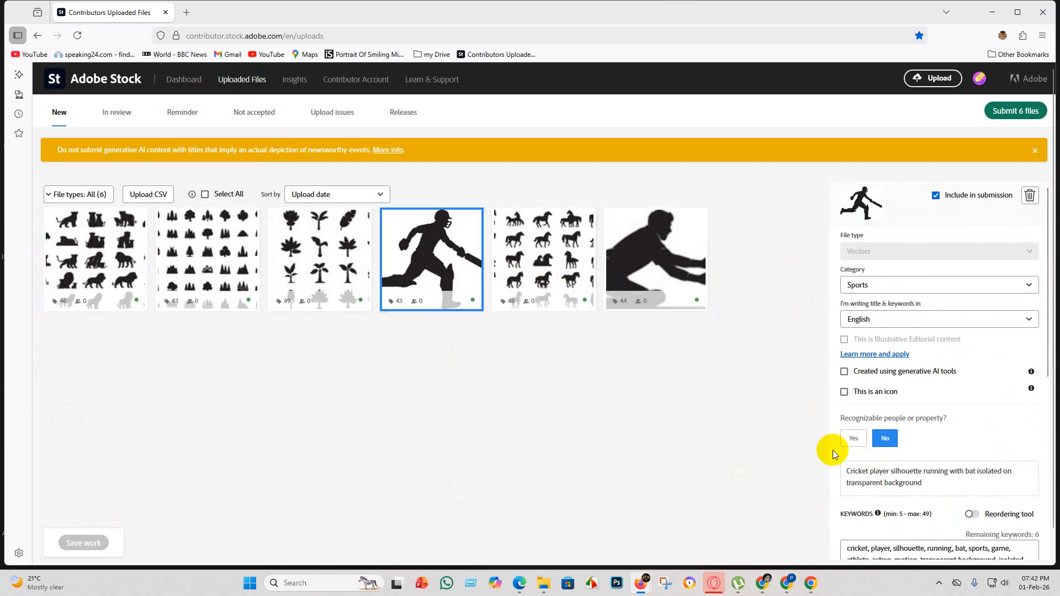
# Submit the six new files, accepting both submission terms and completing the human verification by picking the cat image.
pyautogui.click(1014, 116)
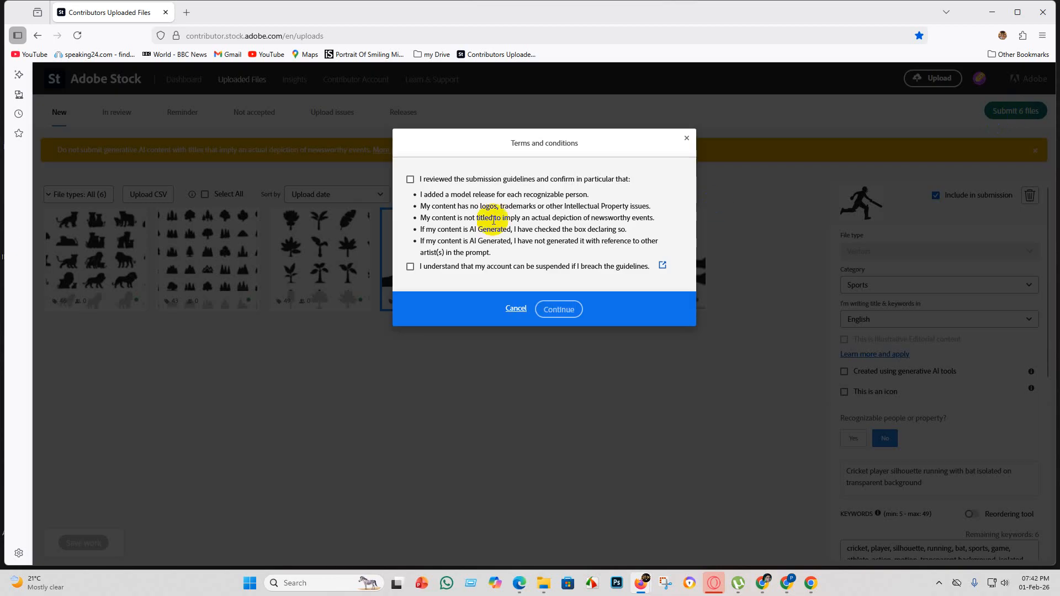
pyautogui.click(411, 179)
pyautogui.click(409, 267)
pyautogui.click(557, 309)
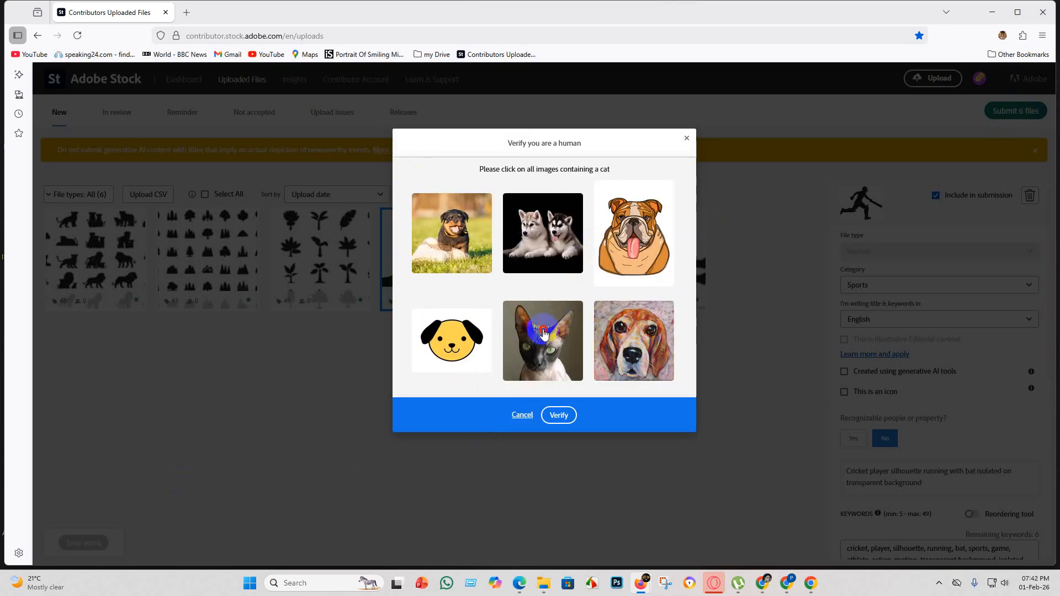
pyautogui.click(565, 415)
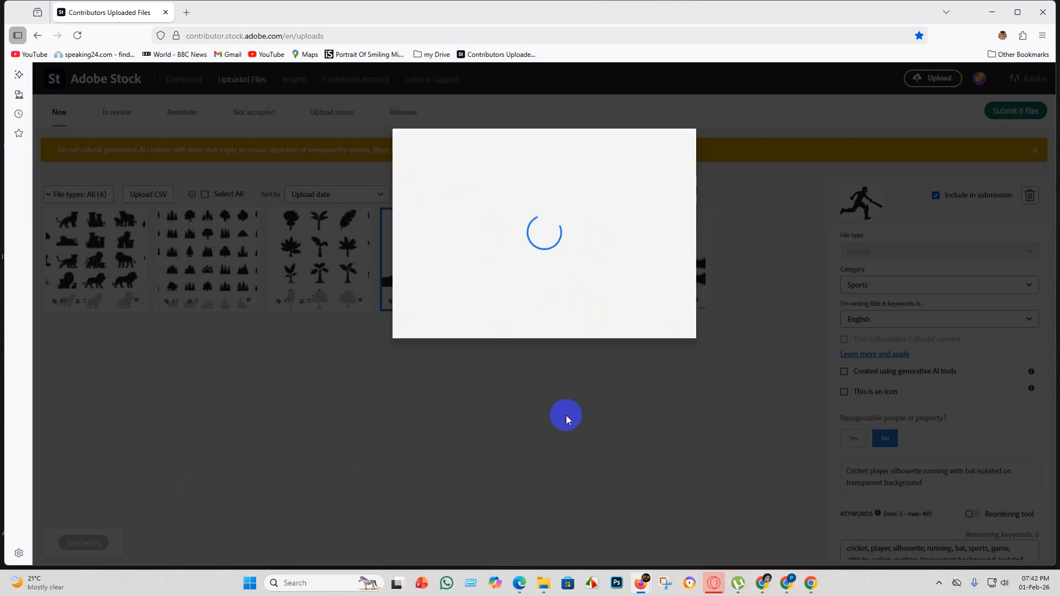
pyautogui.click(546, 357)
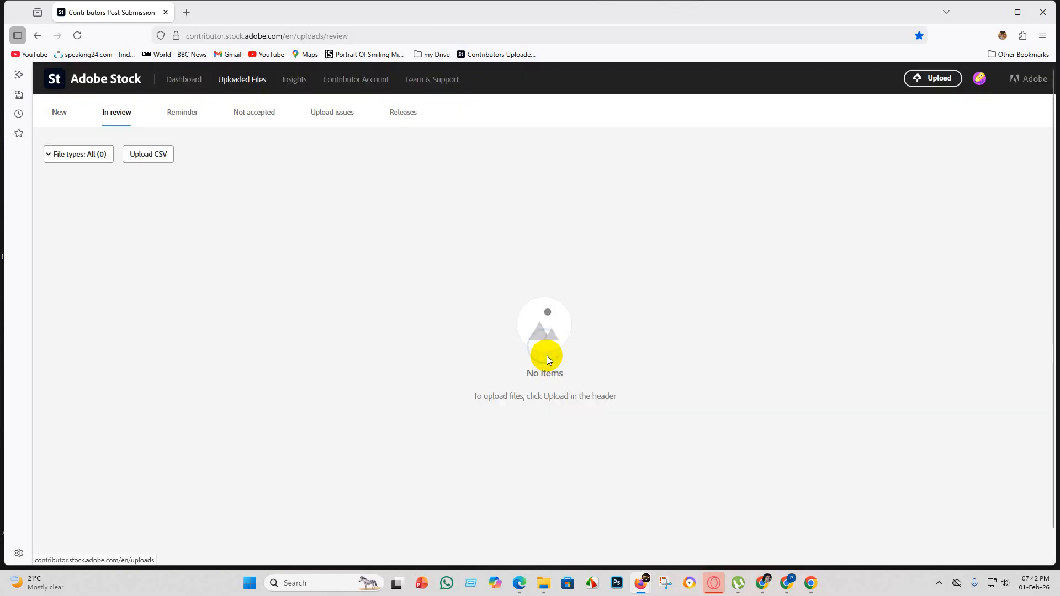
# Look over the files in review and the portfolio assets on the contributor dashboard.
pyautogui.scroll(-1, 411, 303)
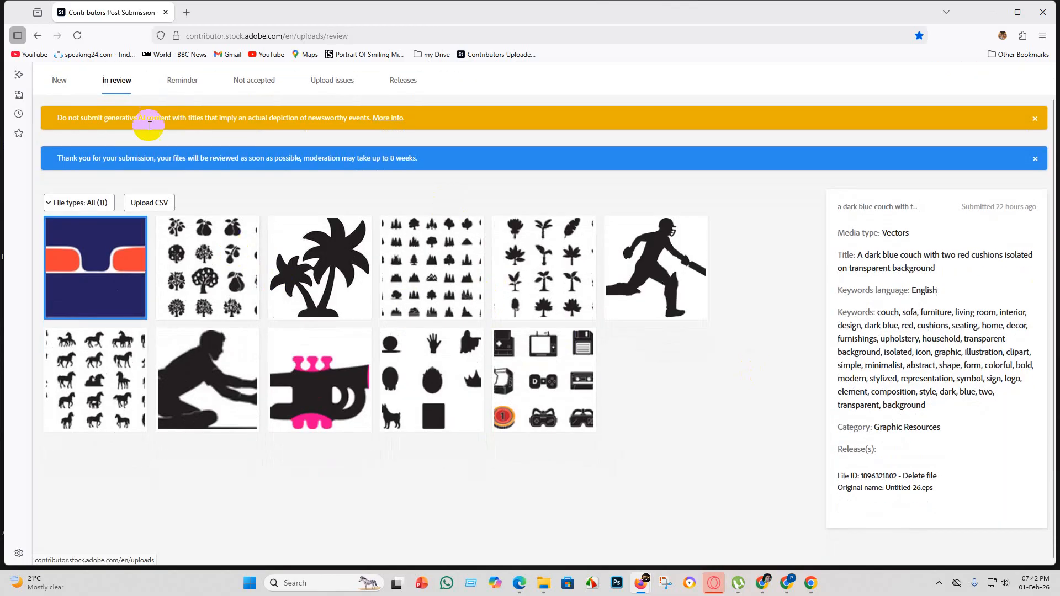
pyautogui.scroll(1, 161, 132)
pyautogui.click(183, 81)
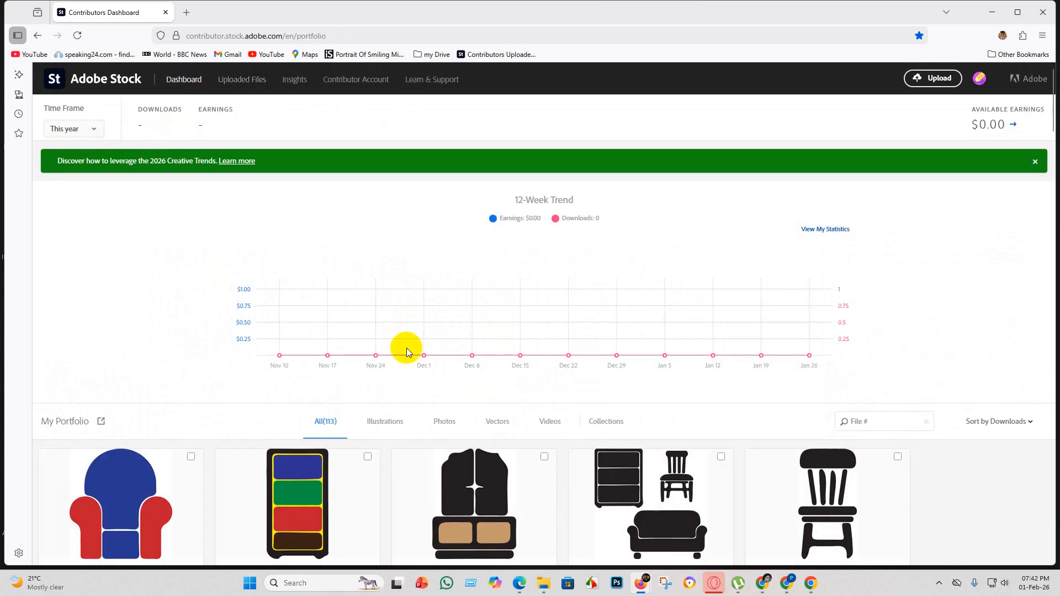
pyautogui.scroll(-6, 398, 349)
pyautogui.scroll(-5, 349, 316)
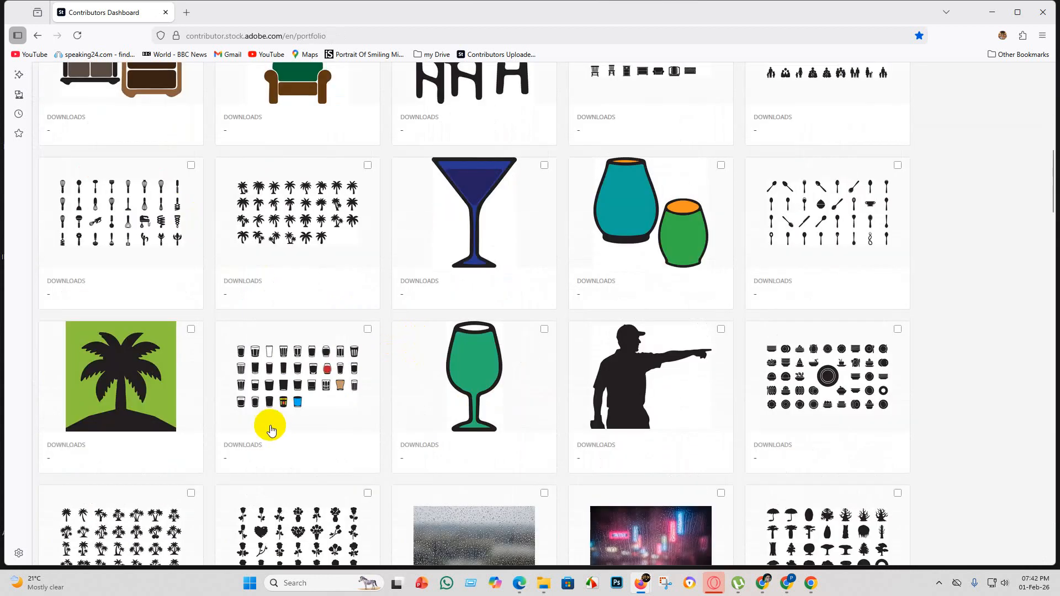
pyautogui.scroll(11, 166, 272)
# For the remaining new lion silhouettes file, answer No to recognizable people or property and set the category to Animals.
pyautogui.click(243, 83)
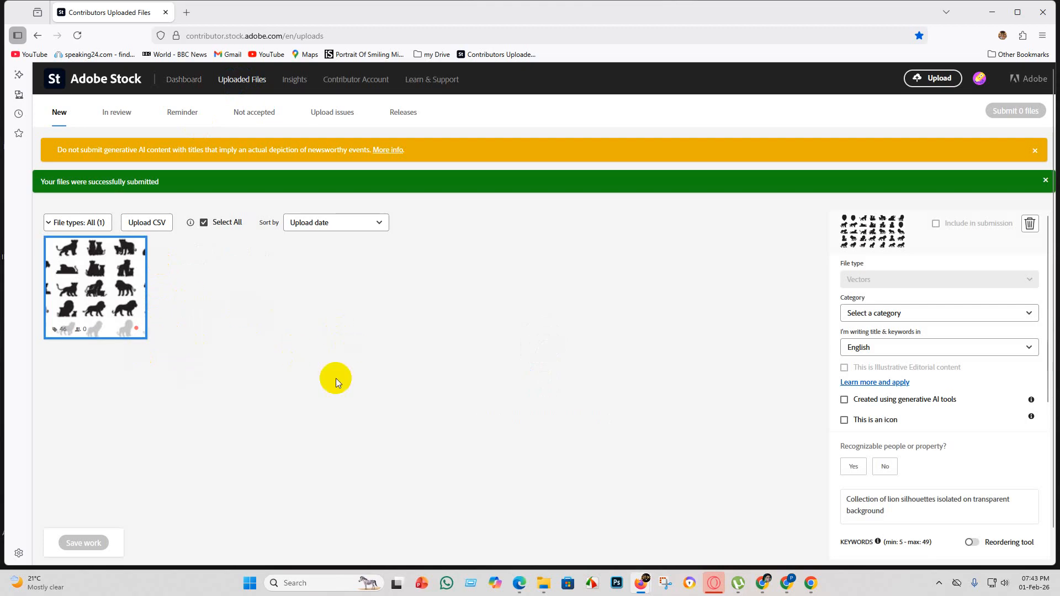
pyautogui.click(884, 469)
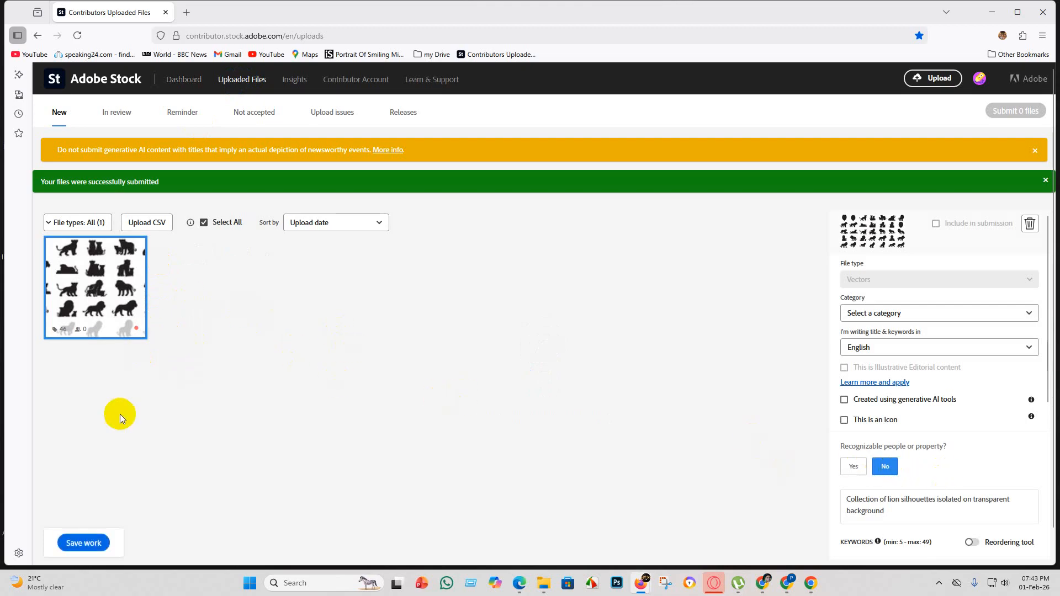
pyautogui.click(89, 544)
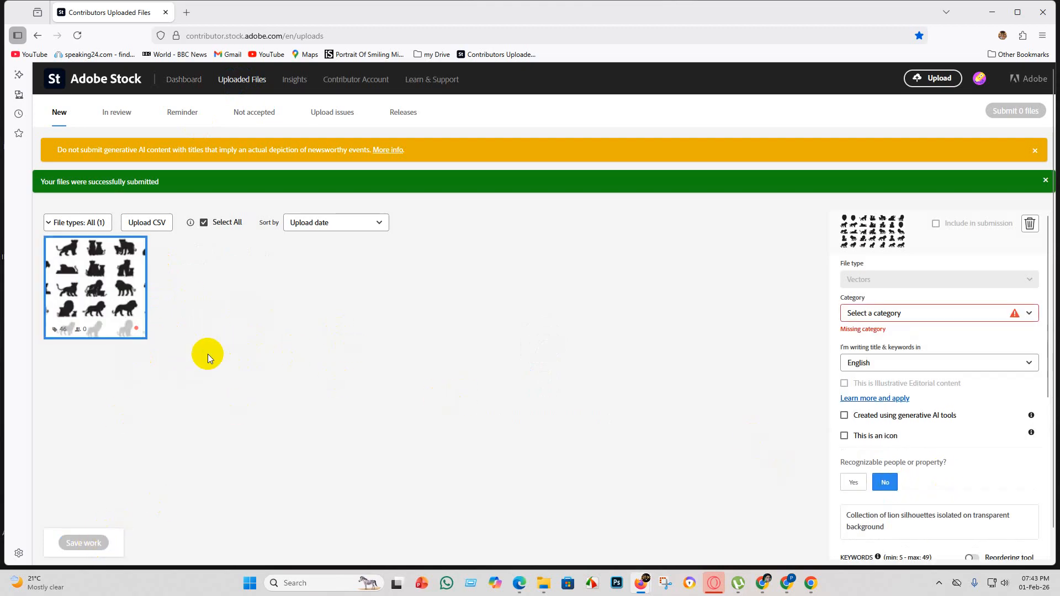
pyautogui.scroll(-1, 174, 359)
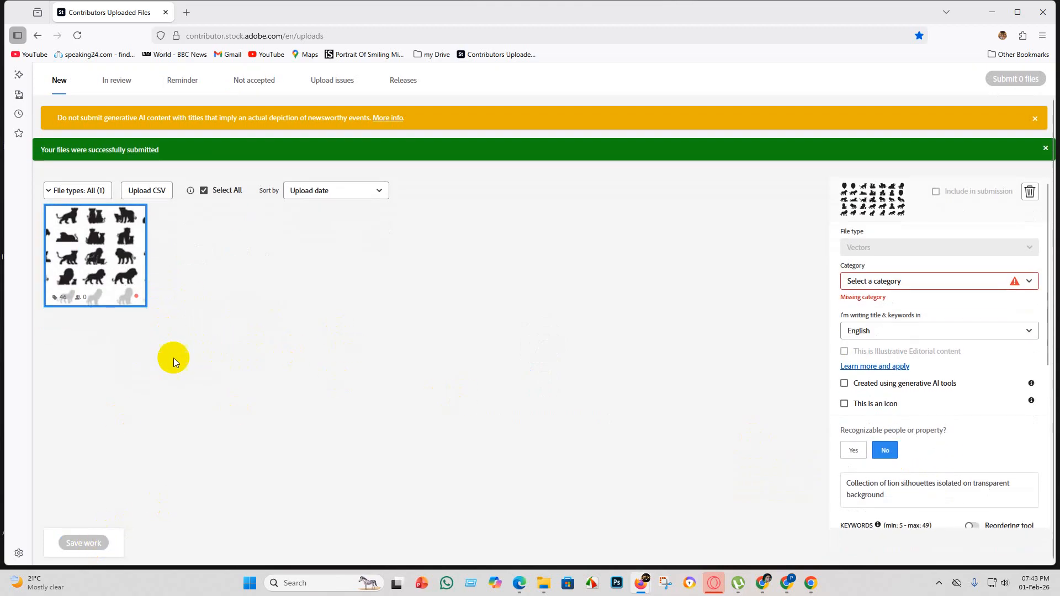
pyautogui.click(1025, 284)
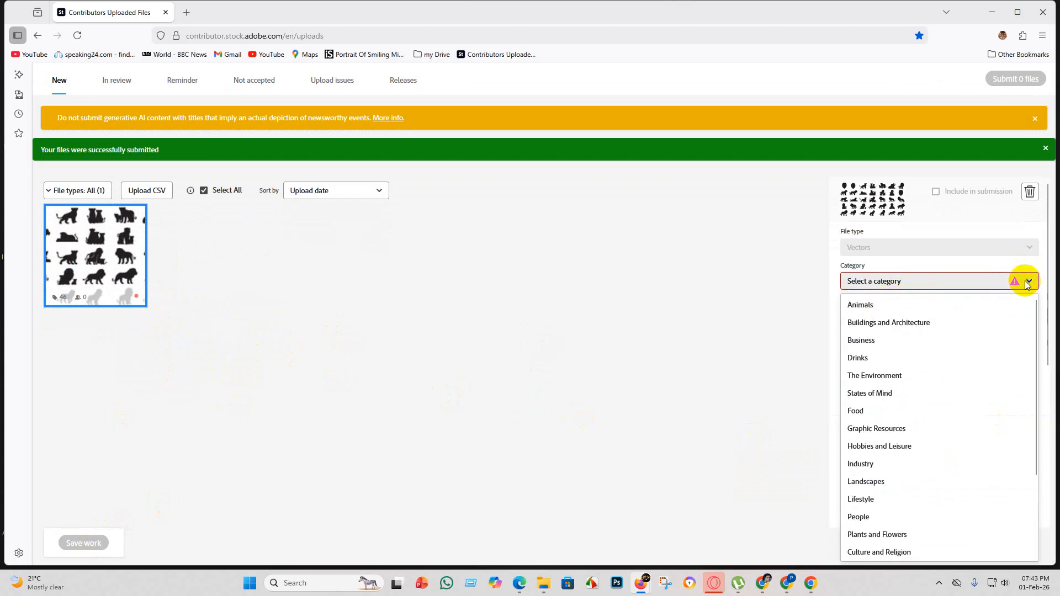
pyautogui.click(919, 305)
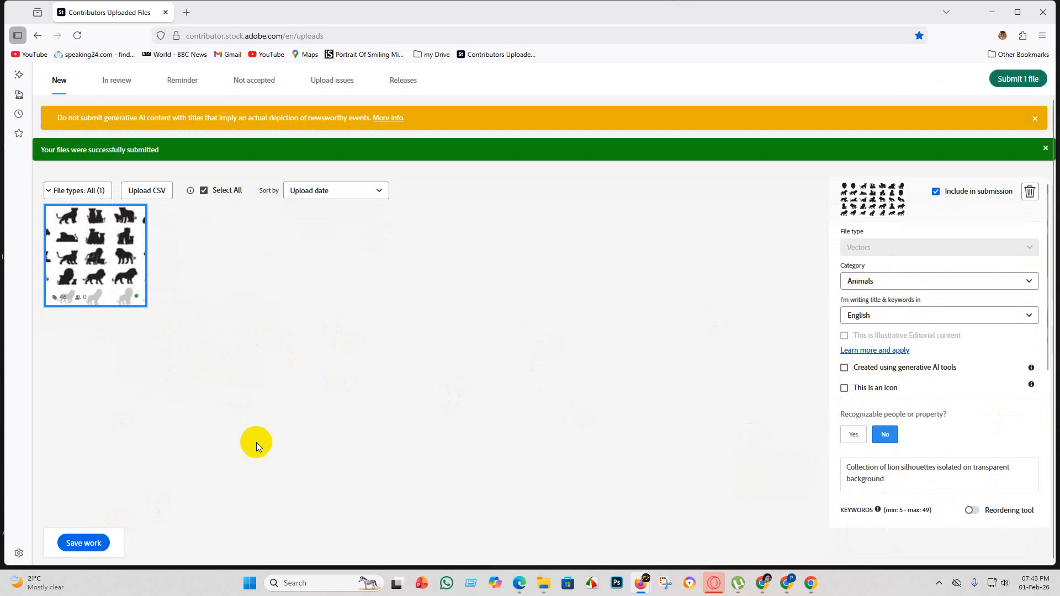
# Save the lion silhouettes file's details and submit it for review.
pyautogui.click(84, 547)
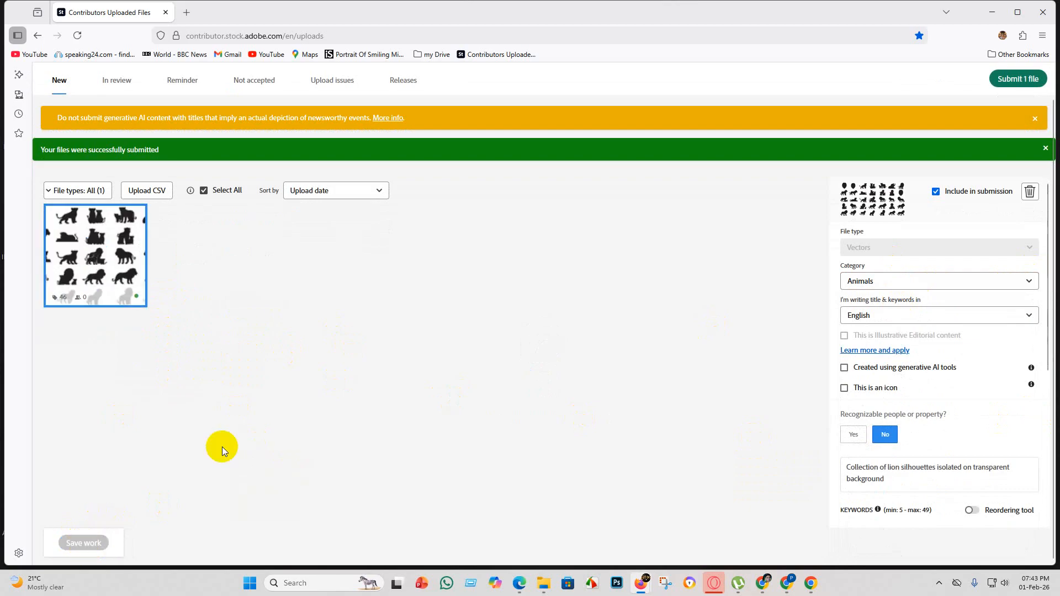
pyautogui.click(1014, 81)
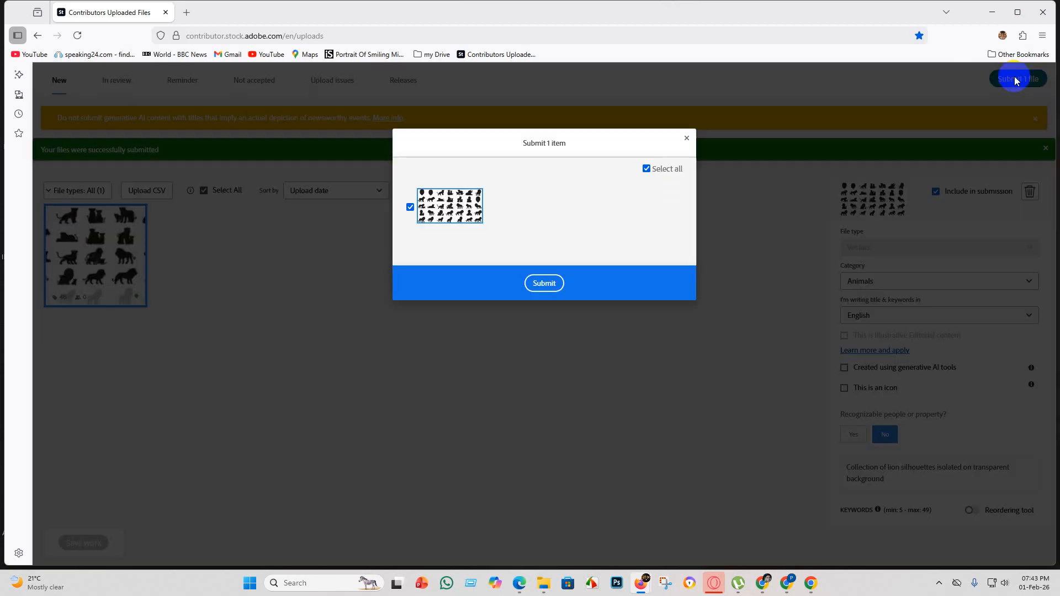
pyautogui.click(546, 284)
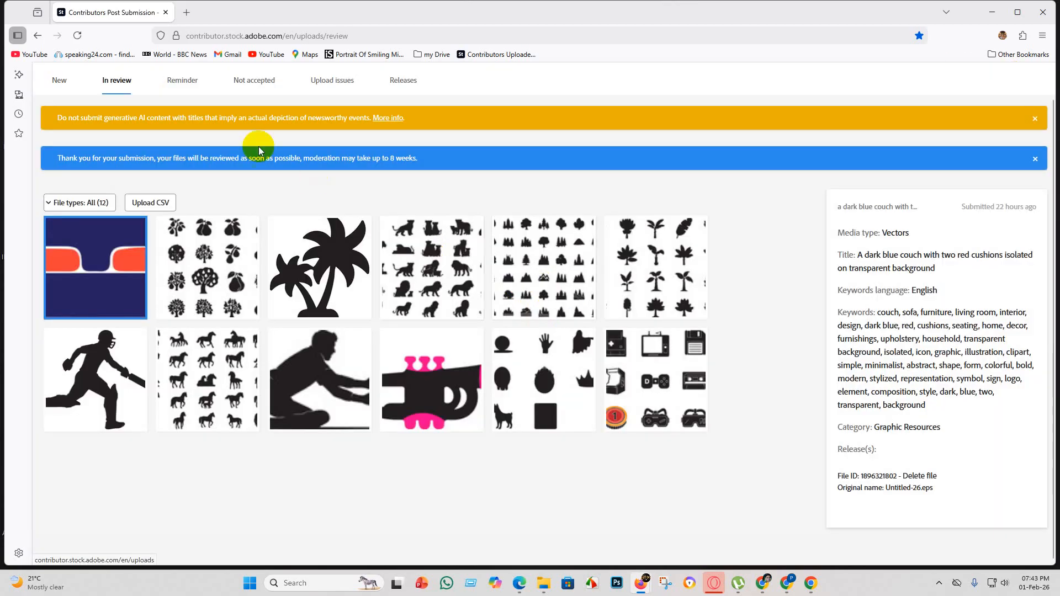
# Check the new and in-review file lists and look over the portfolio assets on the contributor dashboard.
pyautogui.click(61, 78)
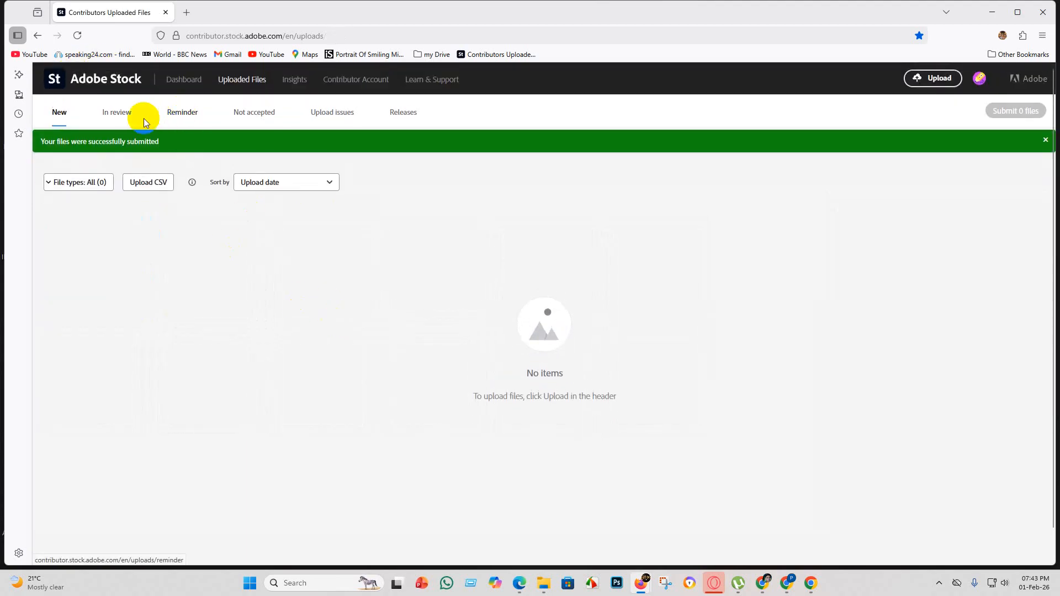
pyautogui.click(118, 115)
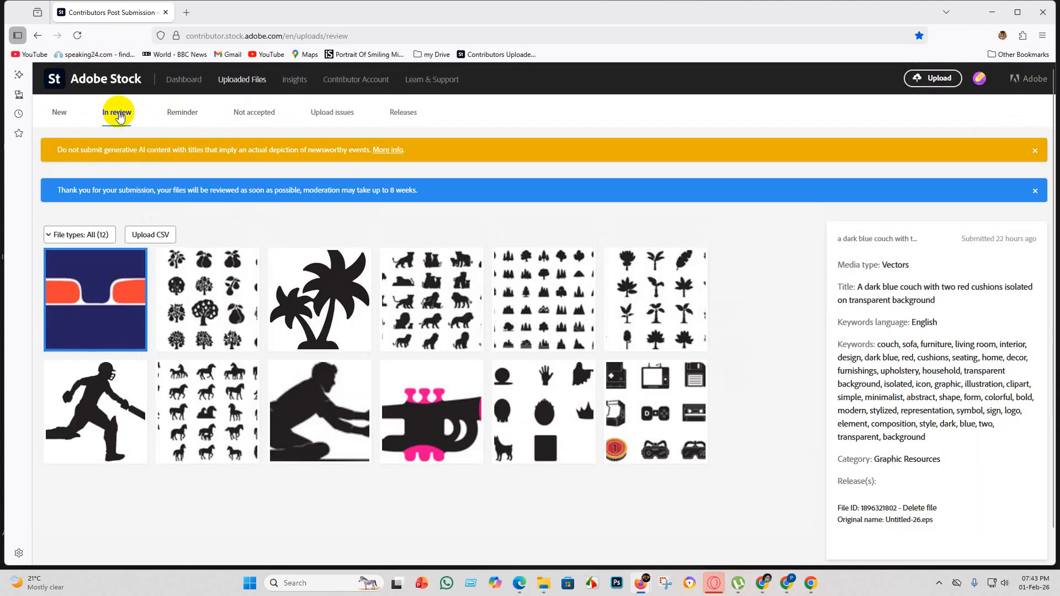
pyautogui.click(182, 79)
pyautogui.scroll(-4, 365, 365)
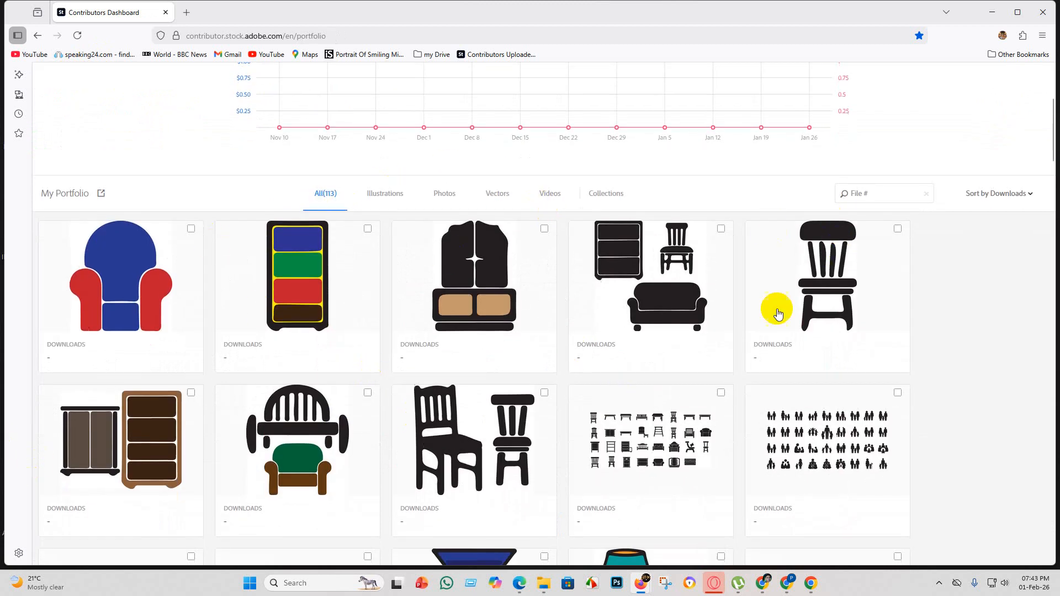
pyautogui.scroll(-4, 778, 331)
pyautogui.scroll(4, 784, 353)
pyautogui.scroll(-4, 837, 326)
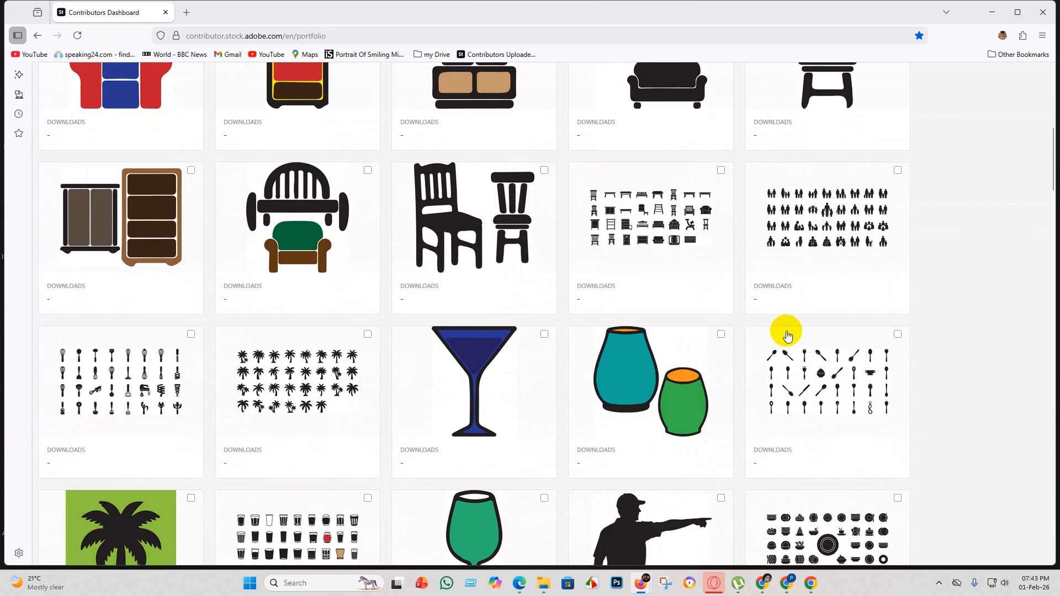
pyautogui.scroll(8, 331, 292)
# Browse the account's not accepted files among the uploaded files.
pyautogui.click(239, 83)
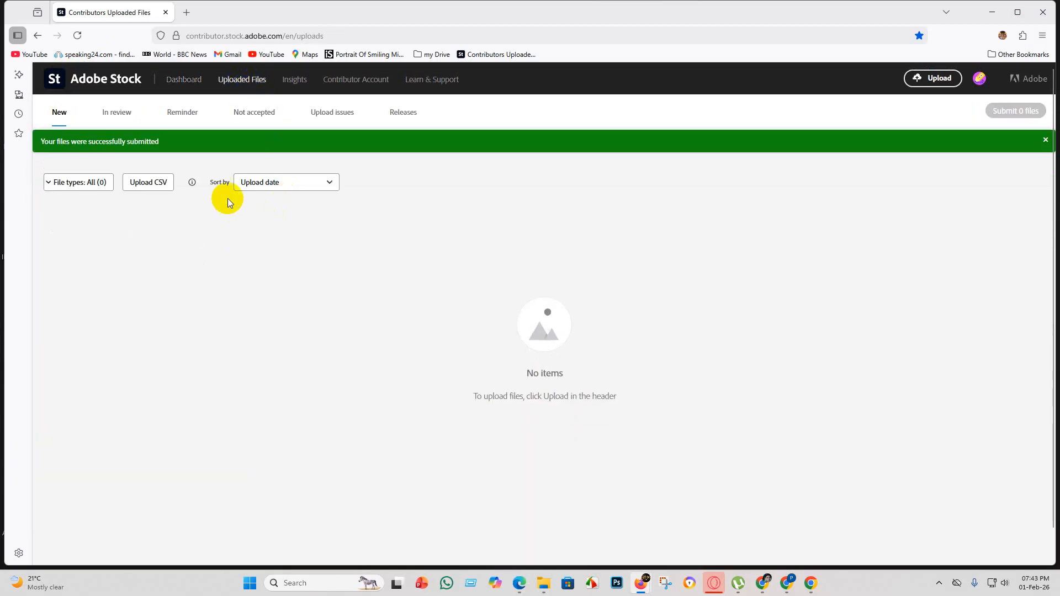
pyautogui.click(250, 119)
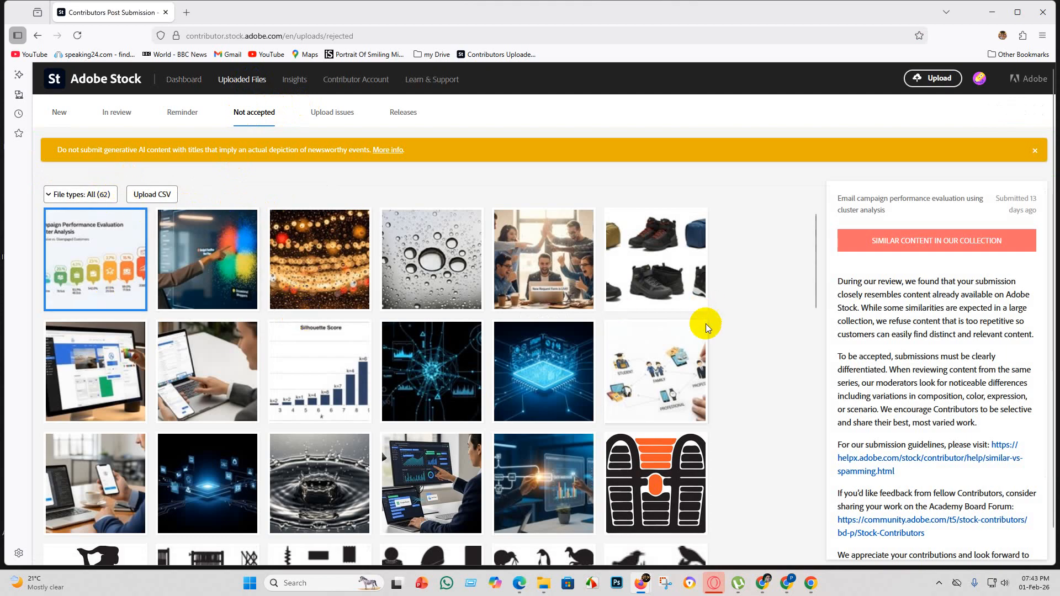
pyautogui.scroll(-5, 165, 421)
pyautogui.scroll(5, 279, 348)
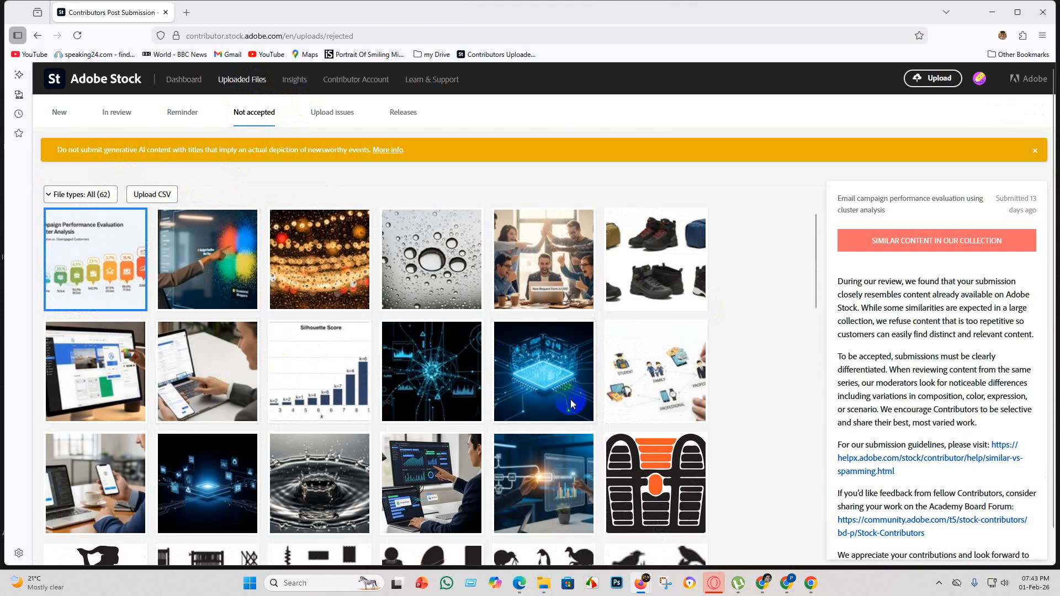
pyautogui.scroll(-10, 553, 398)
pyautogui.scroll(9, 407, 355)
pyautogui.scroll(-1, 270, 418)
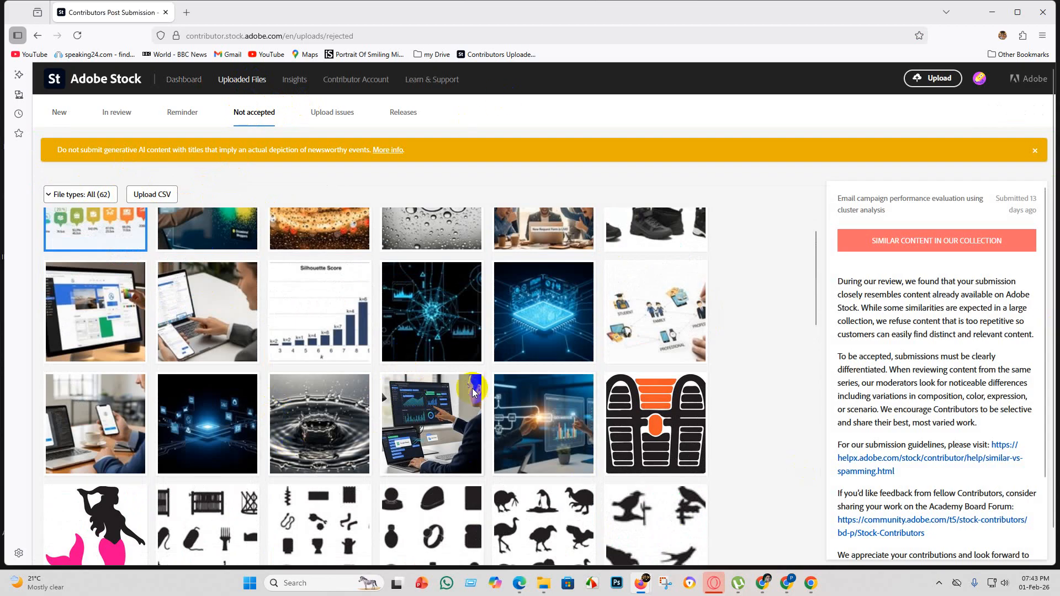
pyautogui.scroll(1, 474, 392)
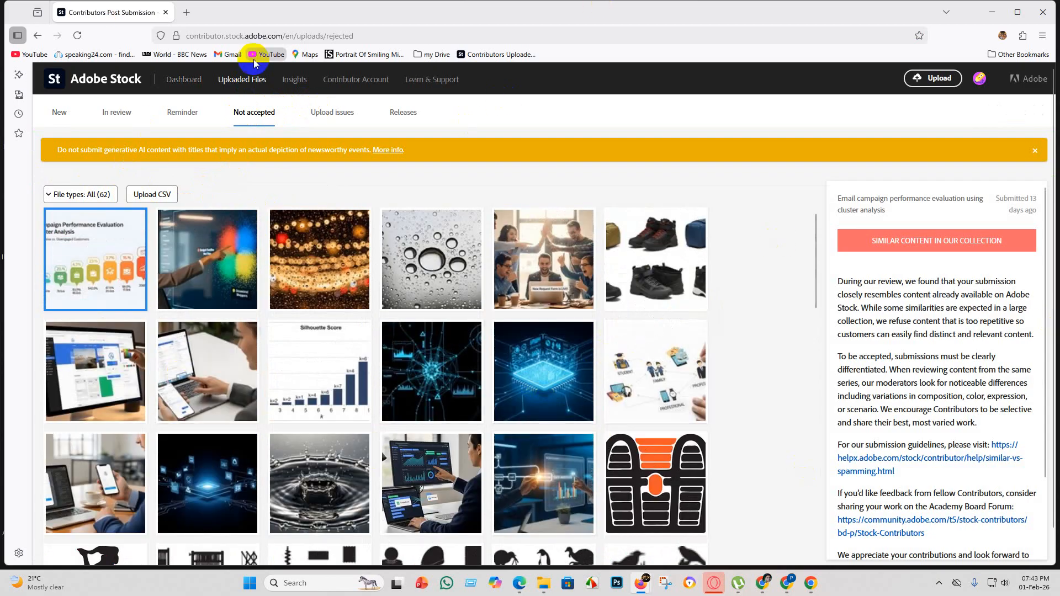
# Return to the contributor dashboard and examine the portfolio's vector and photo assets and their downloads.
pyautogui.click(182, 80)
pyautogui.scroll(-5, 450, 298)
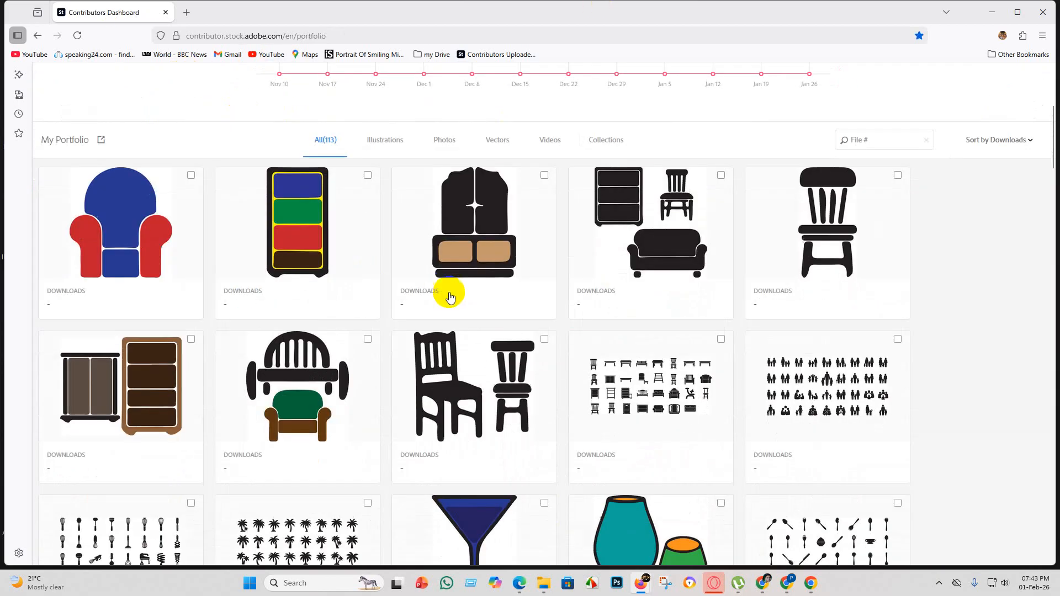
pyautogui.scroll(-15, 559, 345)
pyautogui.scroll(6, 624, 418)
pyautogui.scroll(-1, 606, 398)
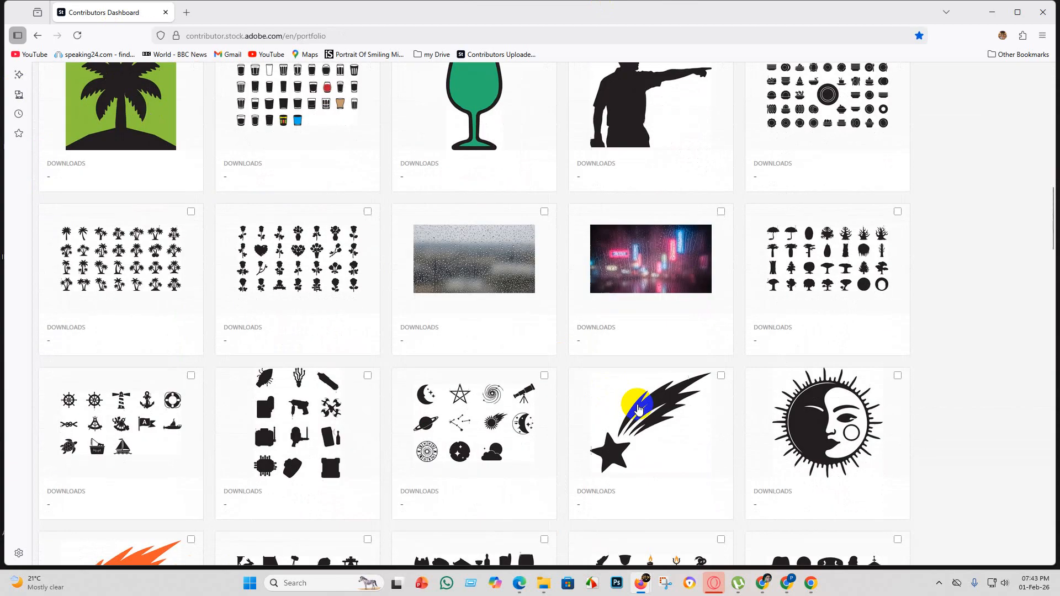
pyautogui.scroll(-6, 638, 408)
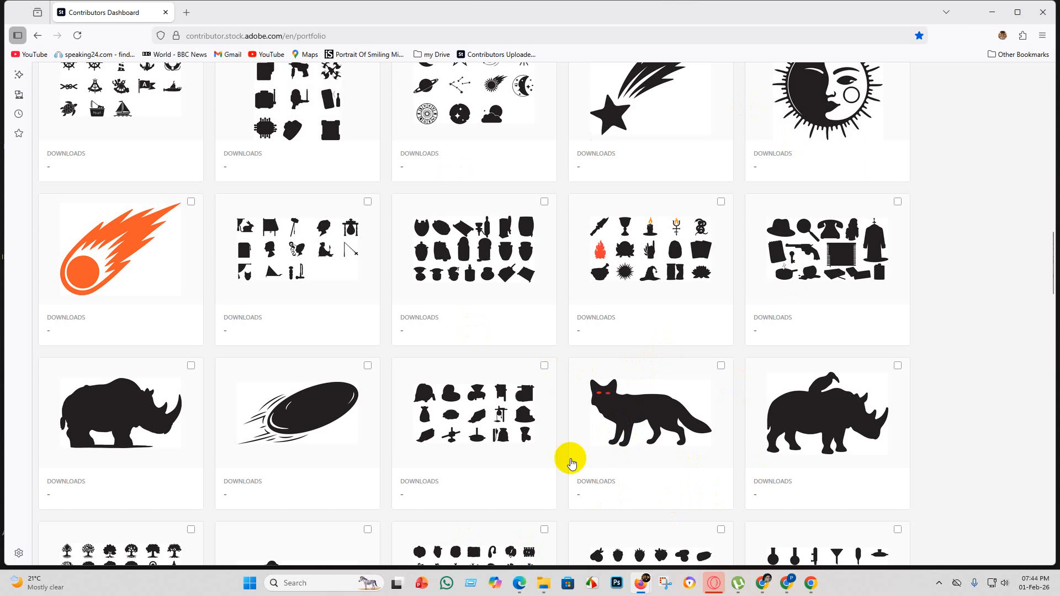
pyautogui.scroll(20, 360, 331)
pyautogui.scroll(-20, 644, 324)
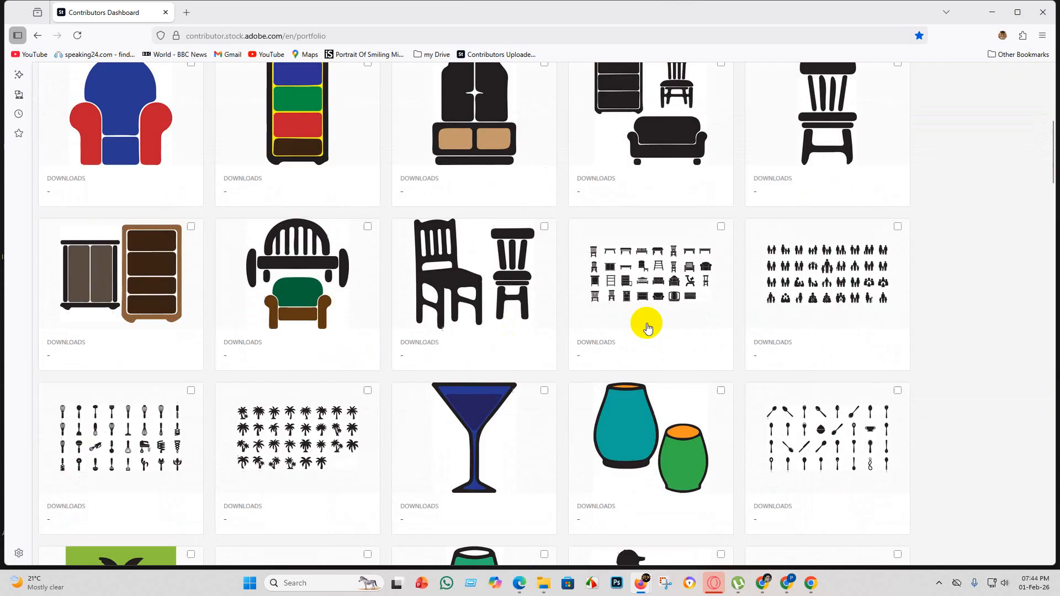
pyautogui.click(629, 319)
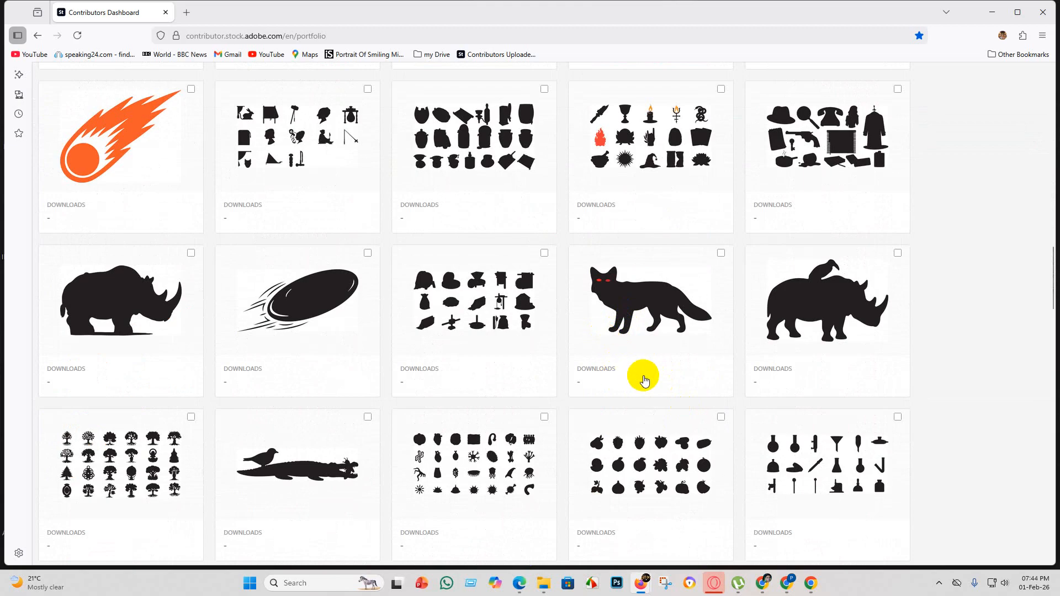
pyautogui.scroll(20, 644, 373)
pyautogui.scroll(1, 646, 252)
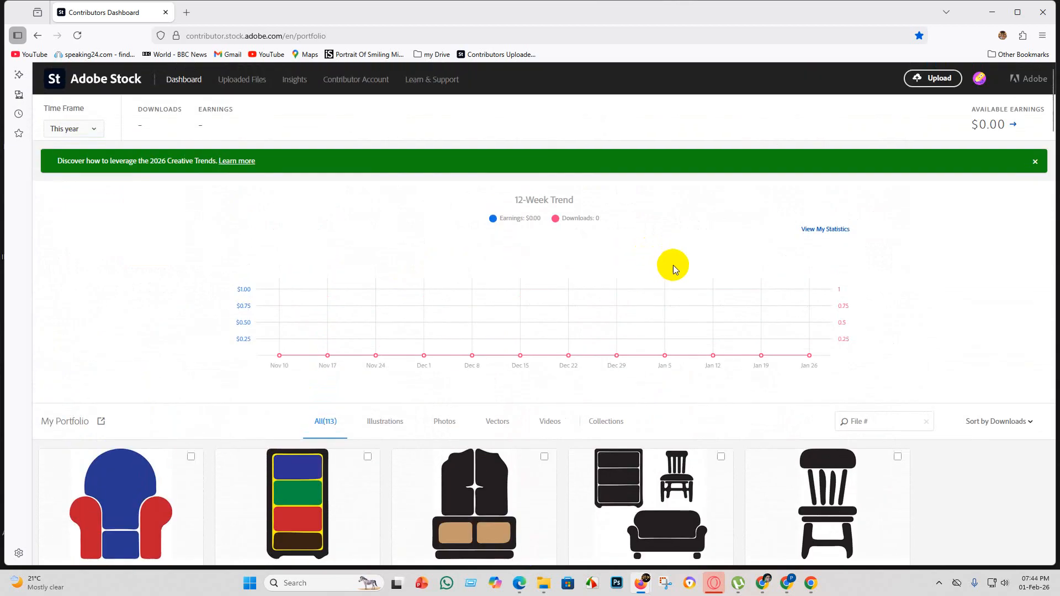
# Reload the contributor dashboard and go through the whole portfolio again.
pyautogui.click(77, 36)
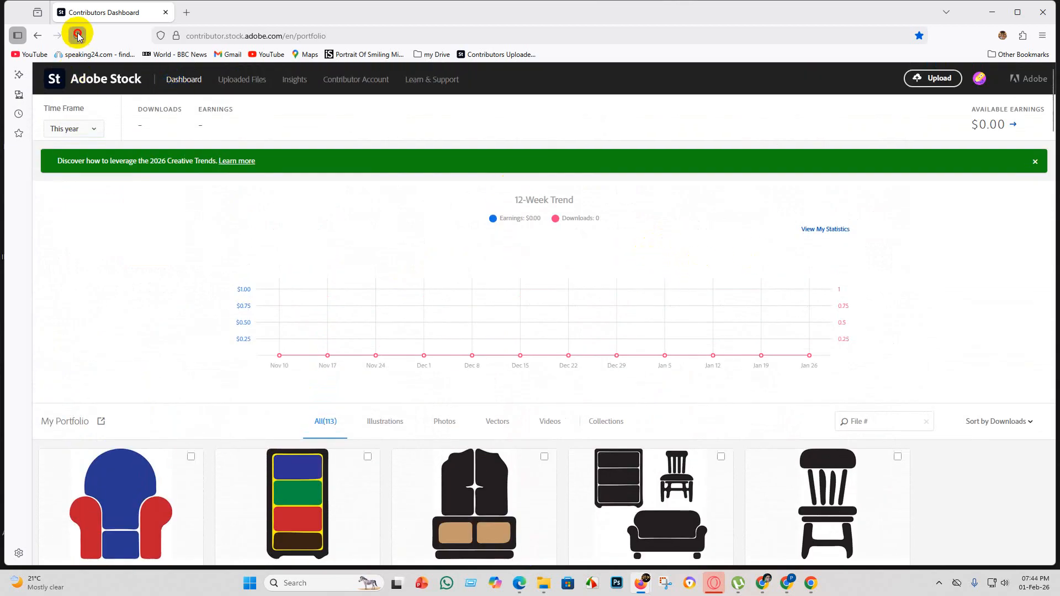
pyautogui.scroll(-12, 762, 342)
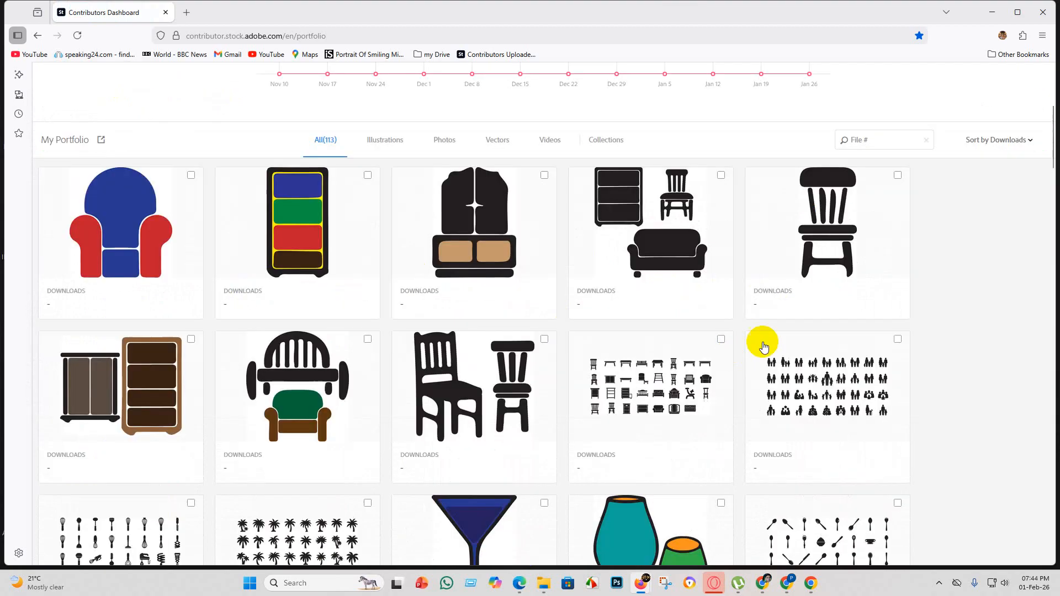
pyautogui.scroll(-12, 774, 377)
pyautogui.scroll(6, 710, 360)
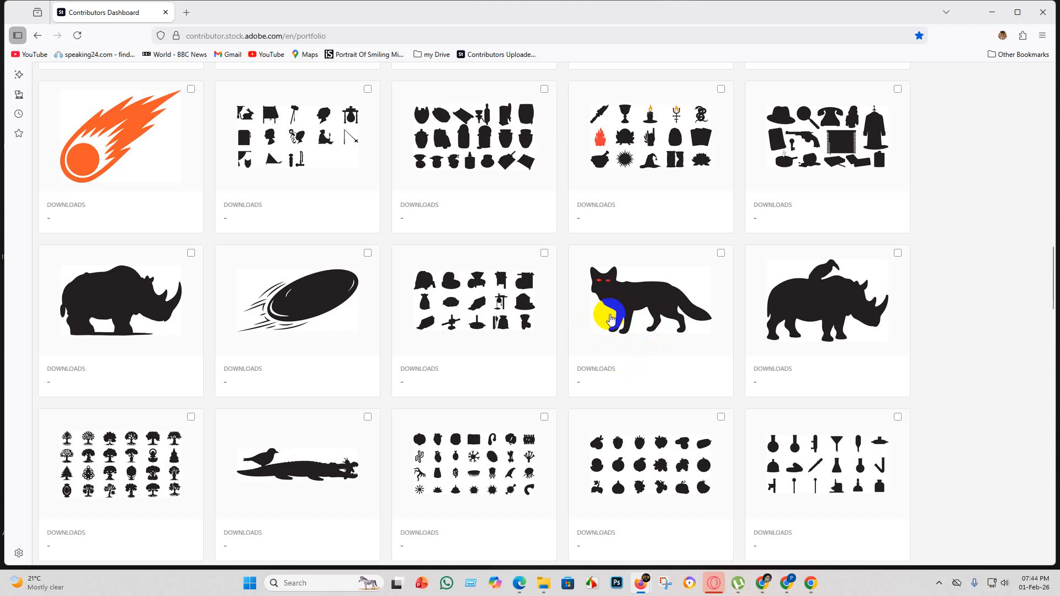
pyautogui.scroll(-5, 610, 319)
pyautogui.scroll(-3, 612, 330)
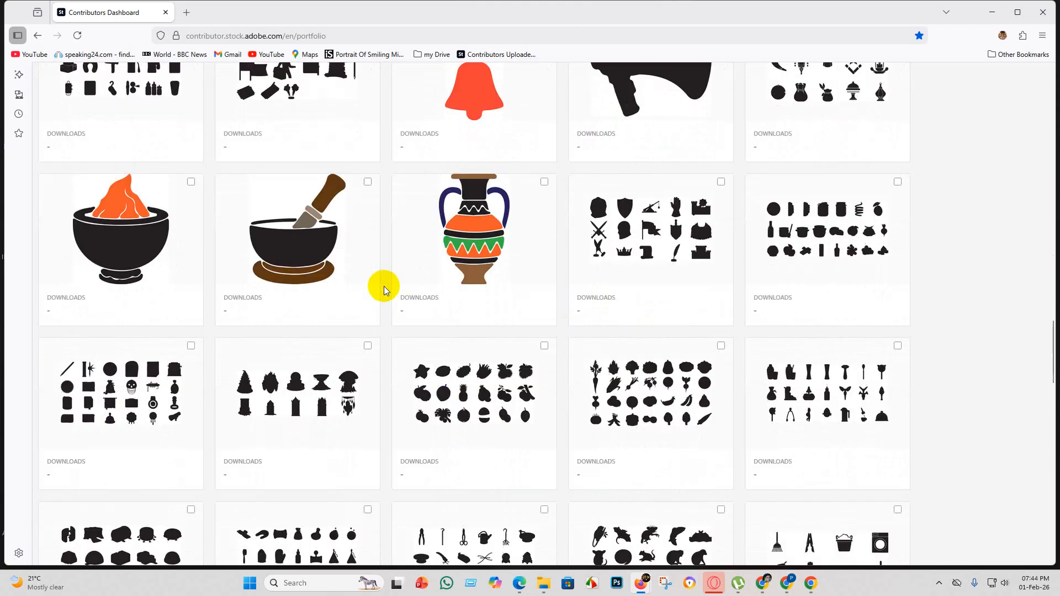
pyautogui.scroll(7, 384, 284)
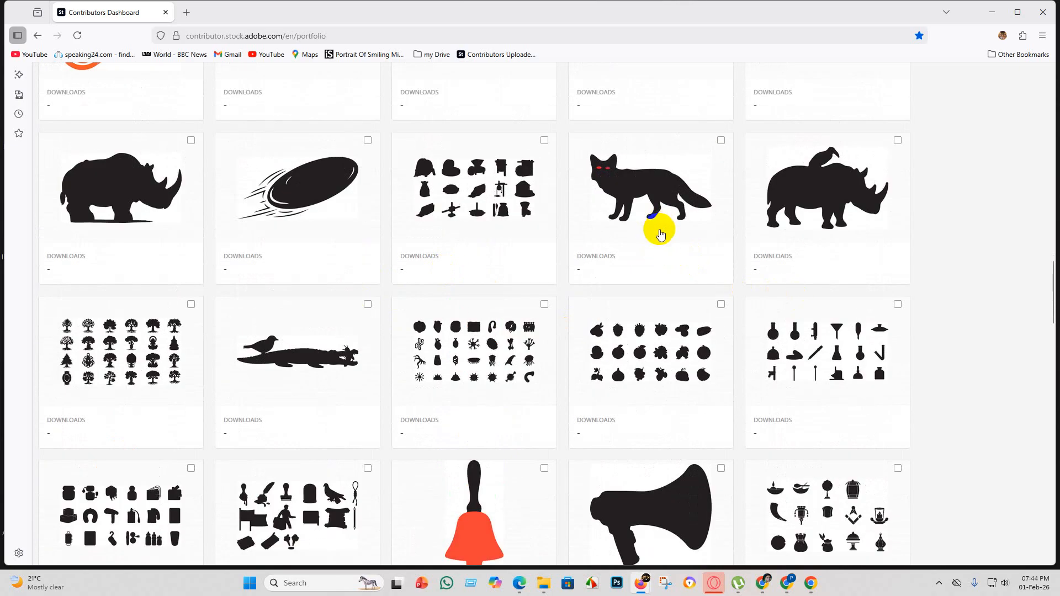
pyautogui.scroll(4, 653, 225)
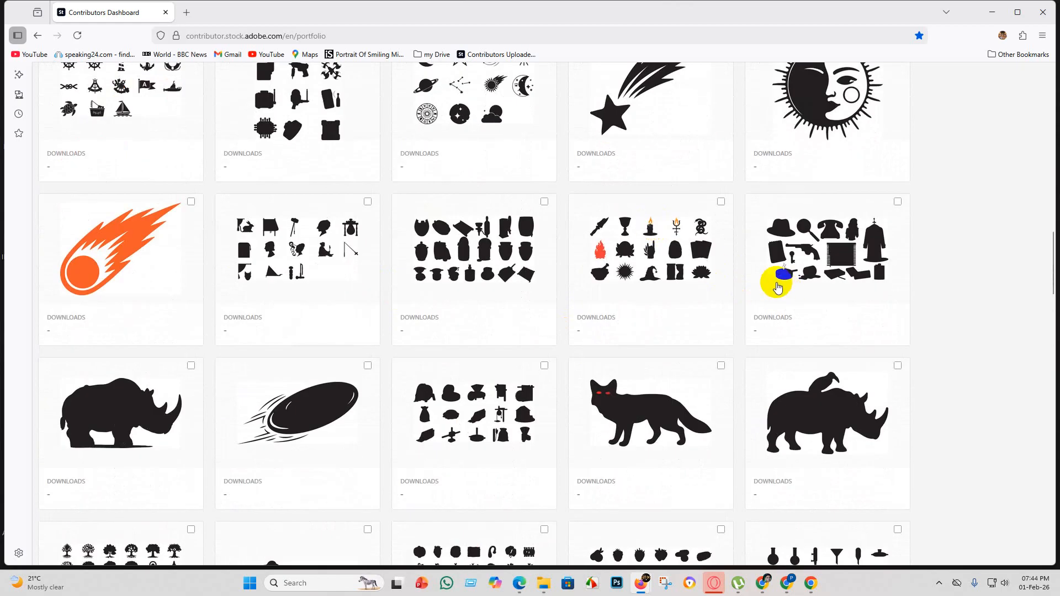
pyautogui.scroll(-2, 773, 284)
pyautogui.scroll(-8, 652, 247)
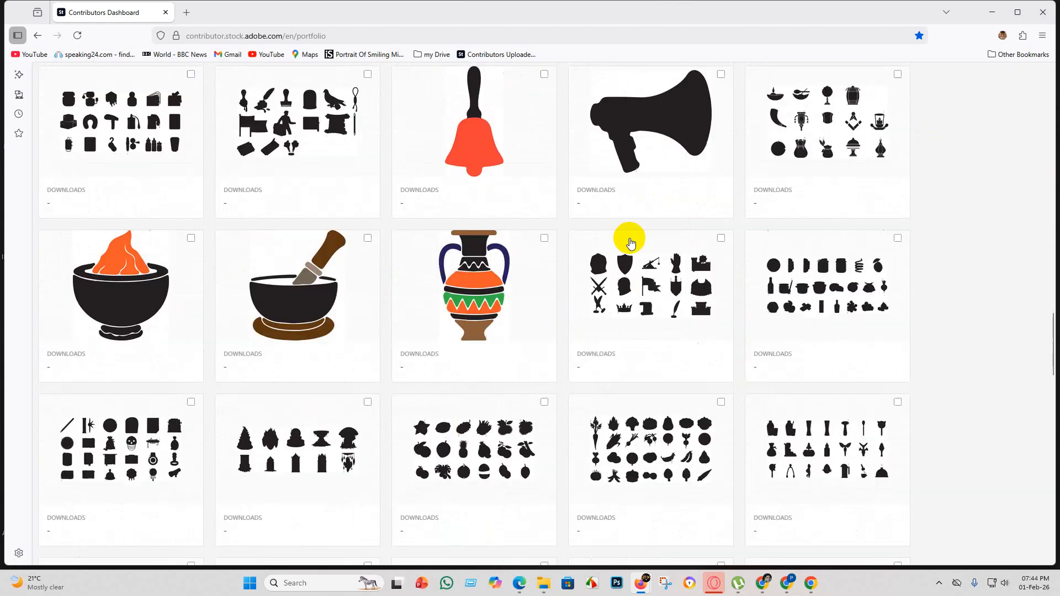
pyautogui.scroll(2, 613, 246)
pyautogui.scroll(15, 604, 254)
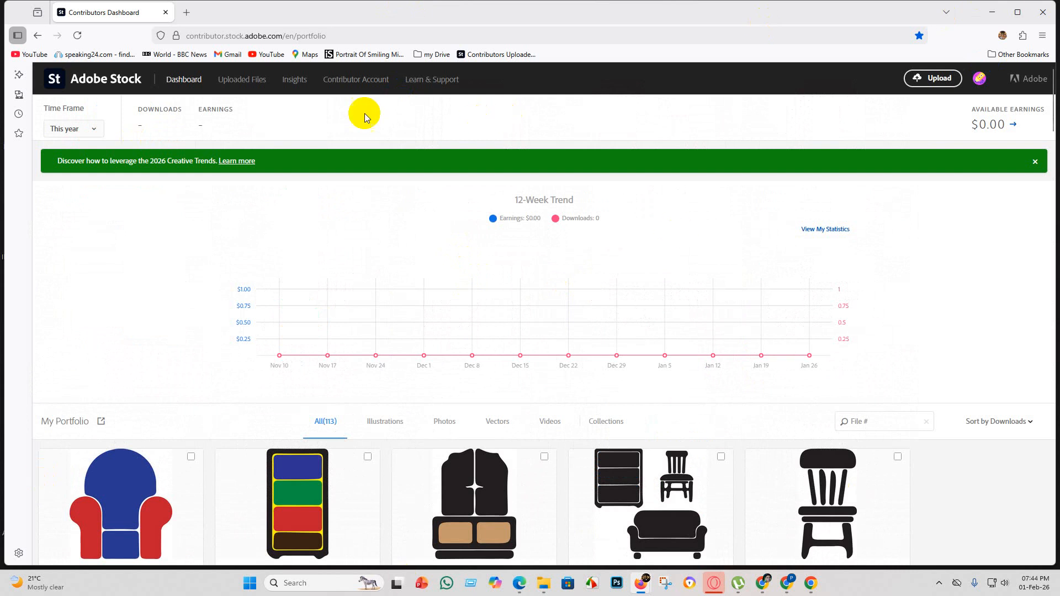
# Close the contributor dashboard together with Firefox, and dismiss the Chrome profile chooser.
pyautogui.click(167, 12)
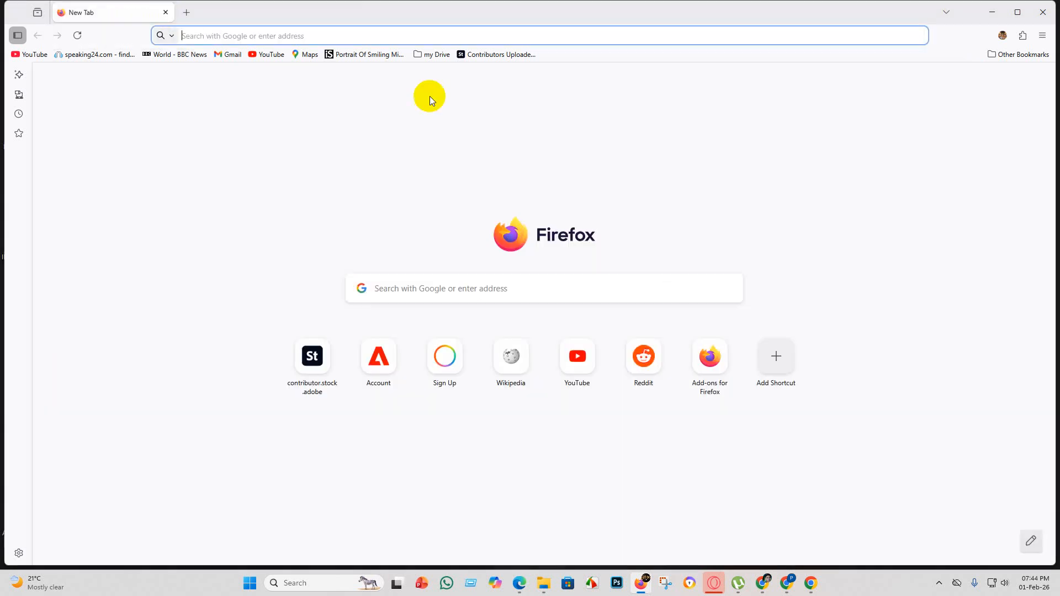
pyautogui.click(1044, 12)
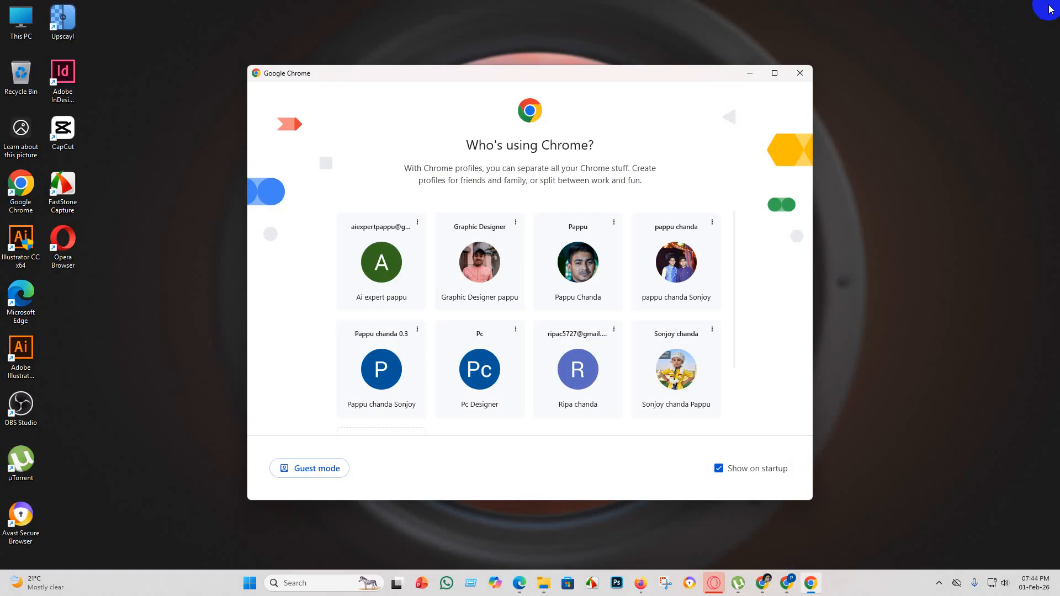
pyautogui.click(800, 74)
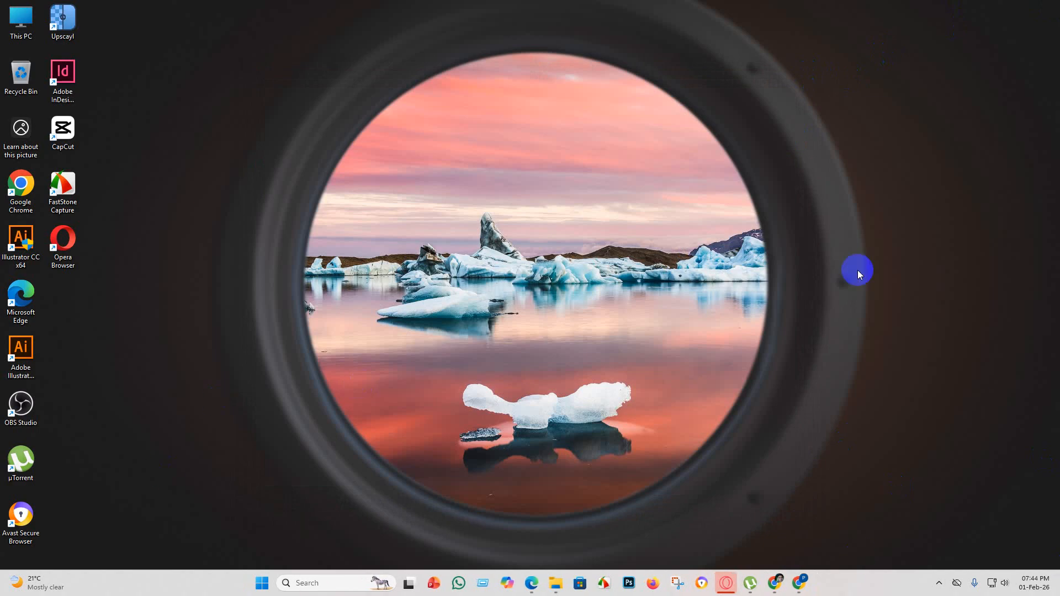
# Switch to Microsoft Edge in a maximized window and look over the other Adobe Stock account's dashboard earnings trend and portfolio assets.
pyautogui.doubleClick(30, 292)
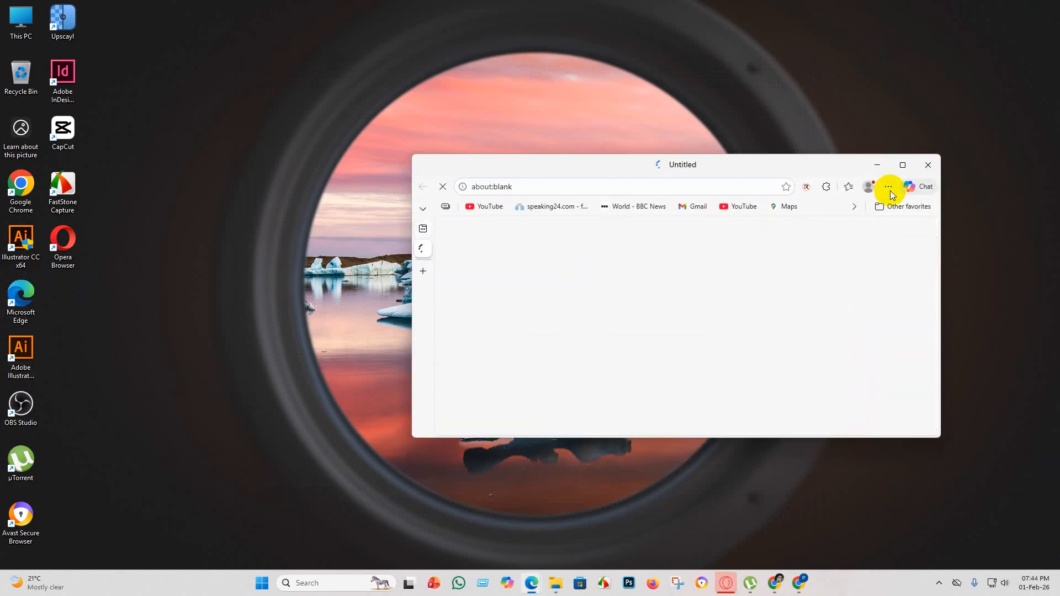
pyautogui.click(902, 166)
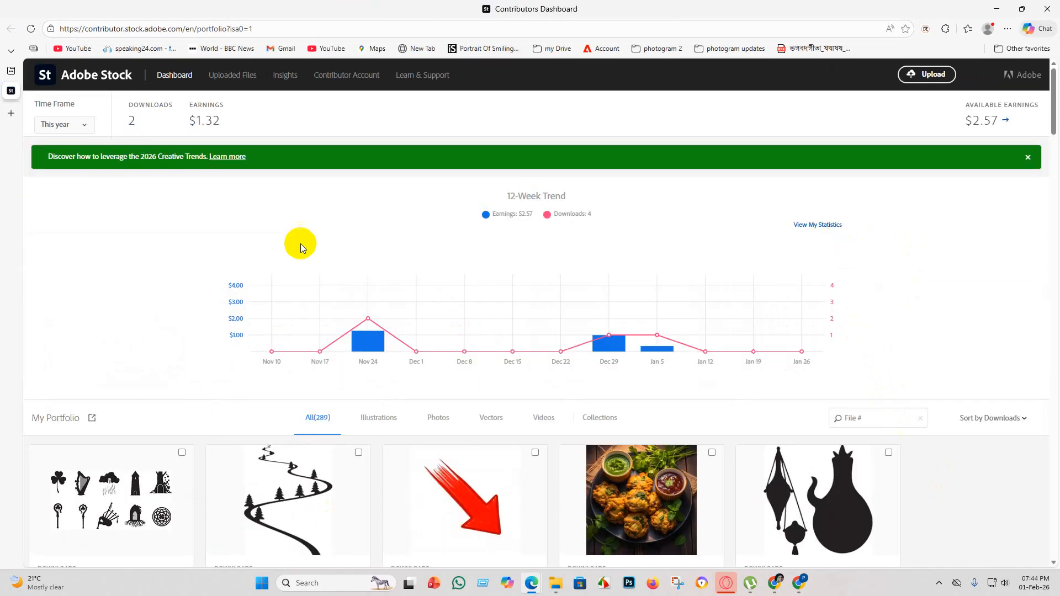
pyautogui.scroll(-5, 284, 293)
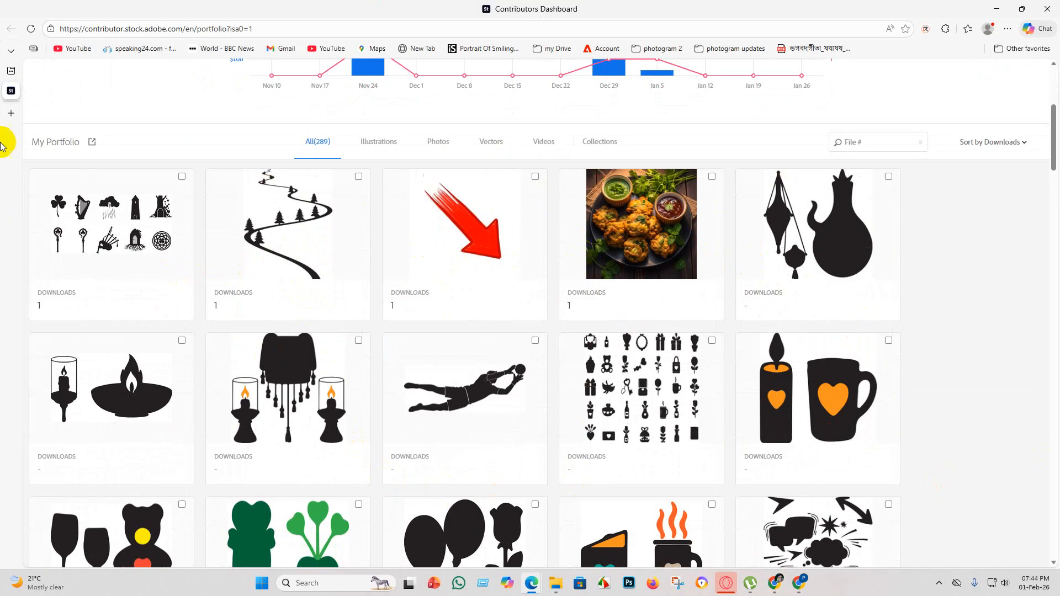
pyautogui.moveTo(25, 268)
pyautogui.scroll(-6, 387, 265)
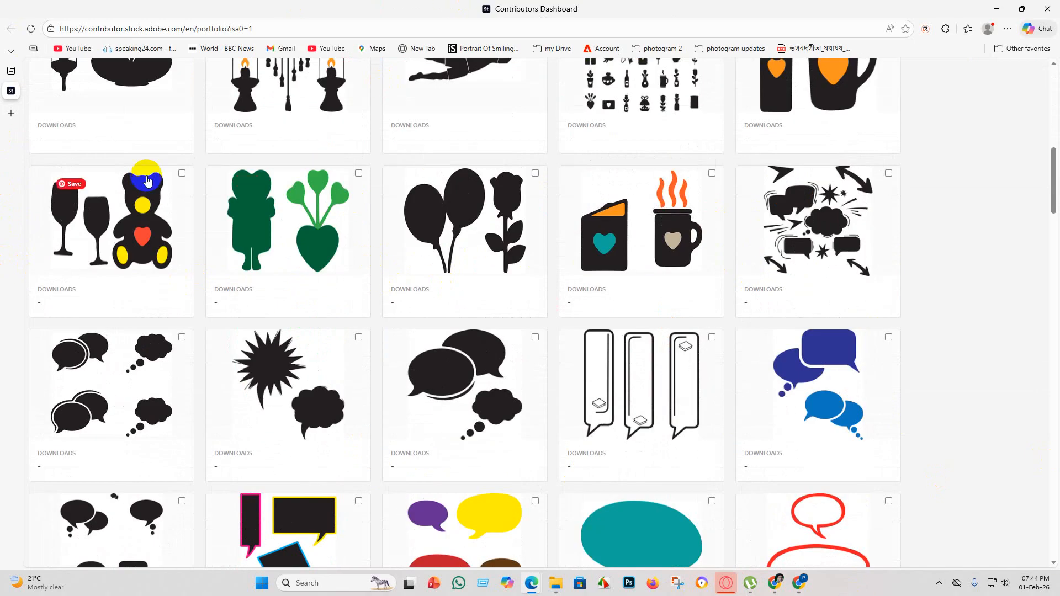
pyautogui.scroll(-10, 703, 350)
pyautogui.rightClick(206, 320)
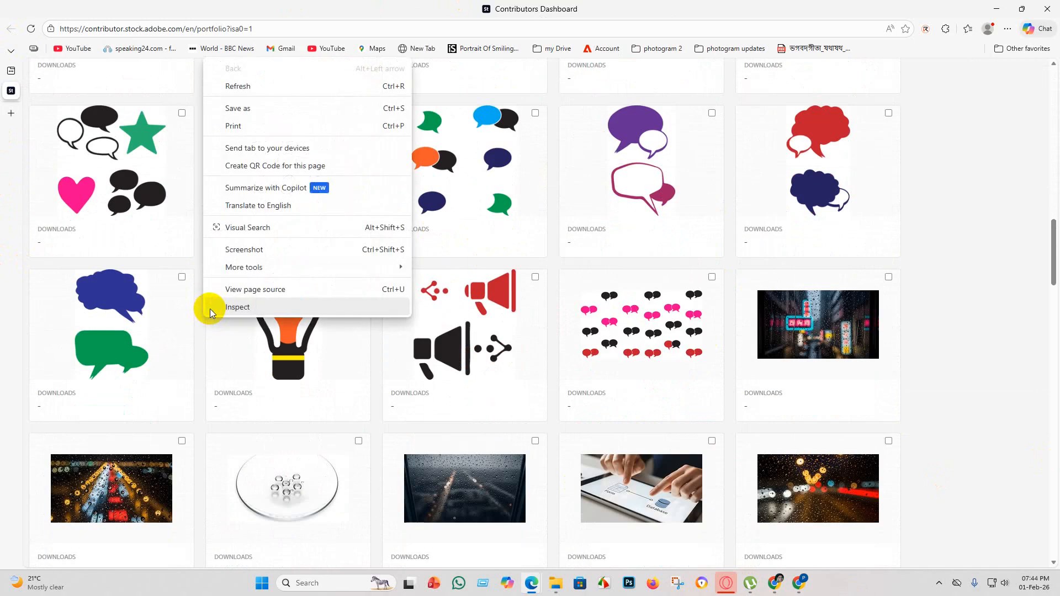
pyautogui.scroll(20, 966, 314)
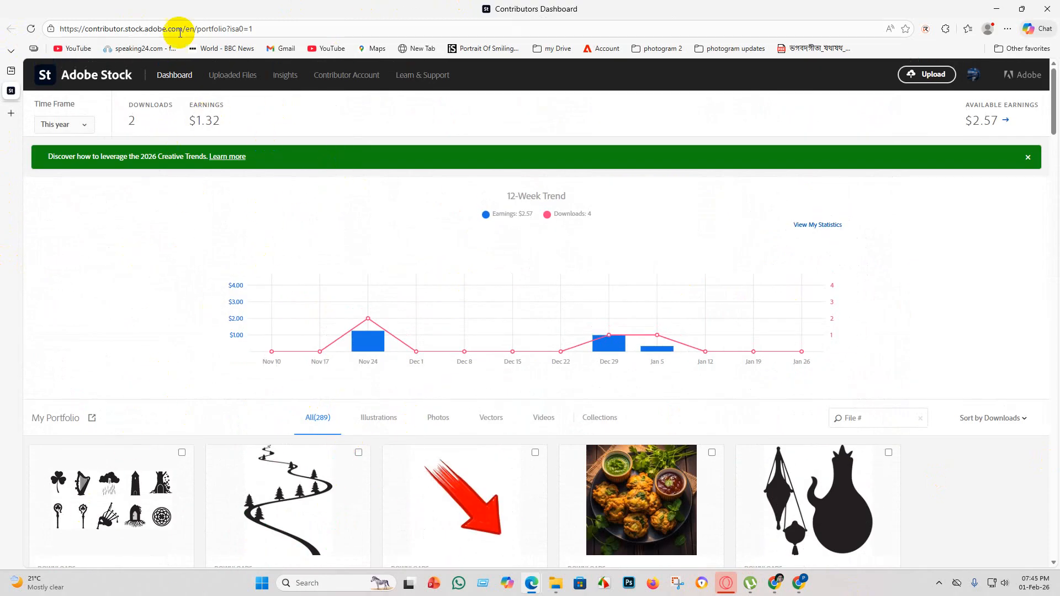
# Open the account's uploaded files and look through the new files and the ones in review.
pyautogui.click(231, 77)
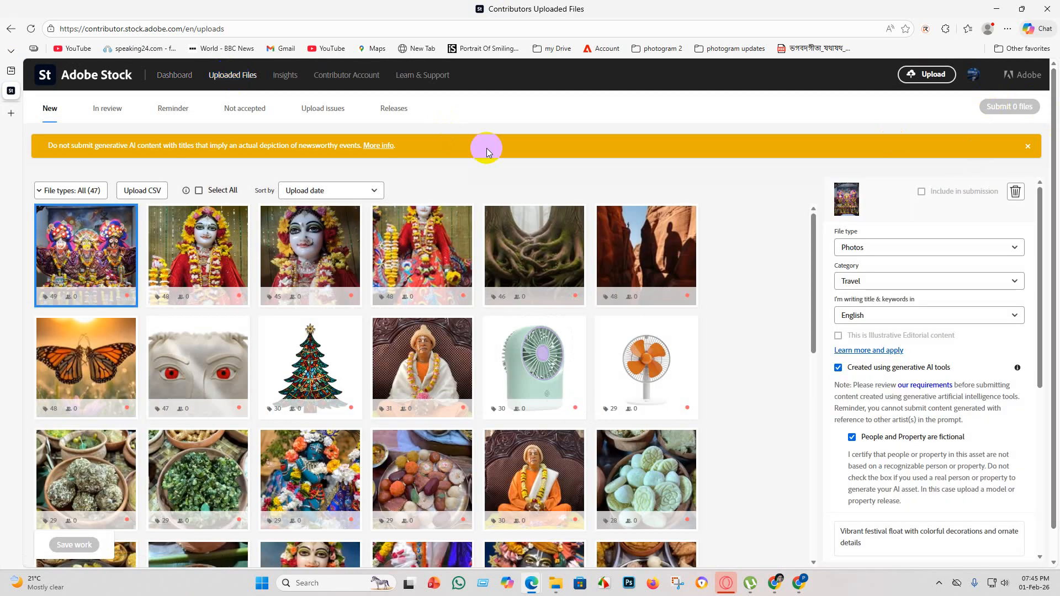
pyautogui.scroll(-10, 332, 387)
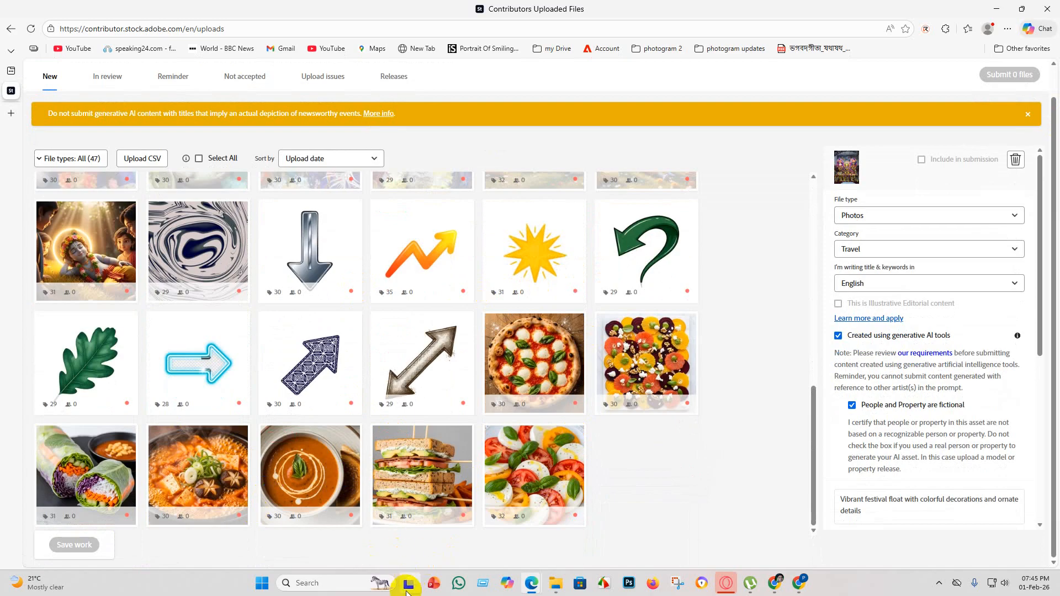
pyautogui.moveTo(559, 506)
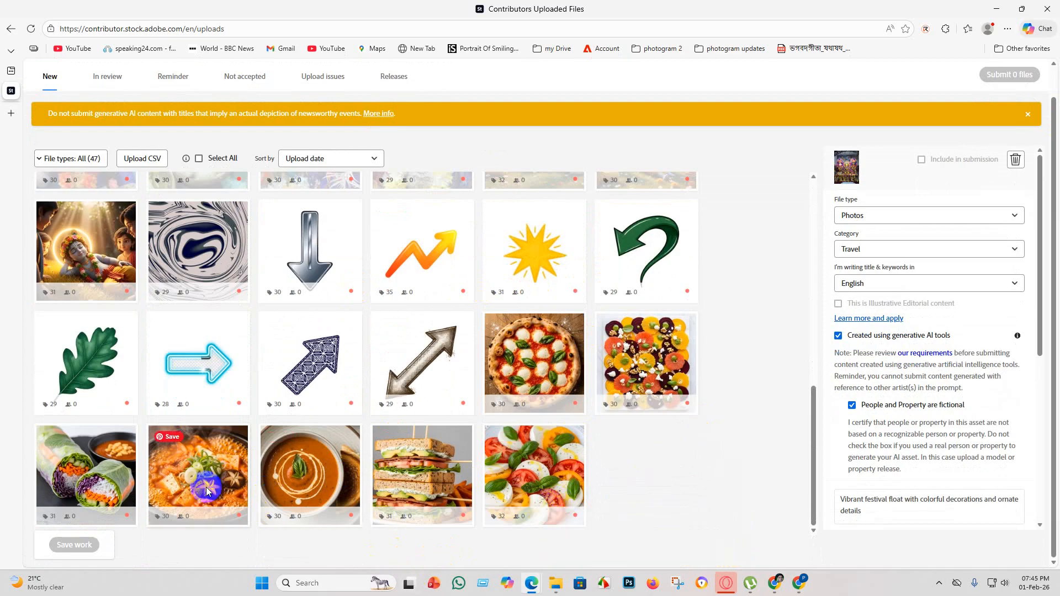
pyautogui.scroll(5, 237, 371)
pyautogui.scroll(6, 237, 371)
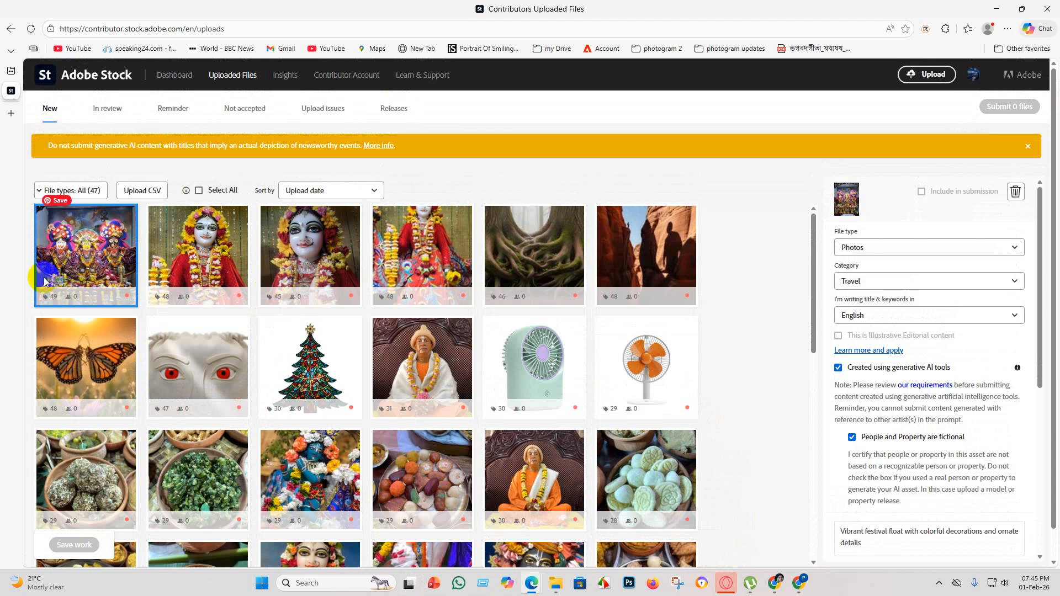
pyautogui.click(109, 114)
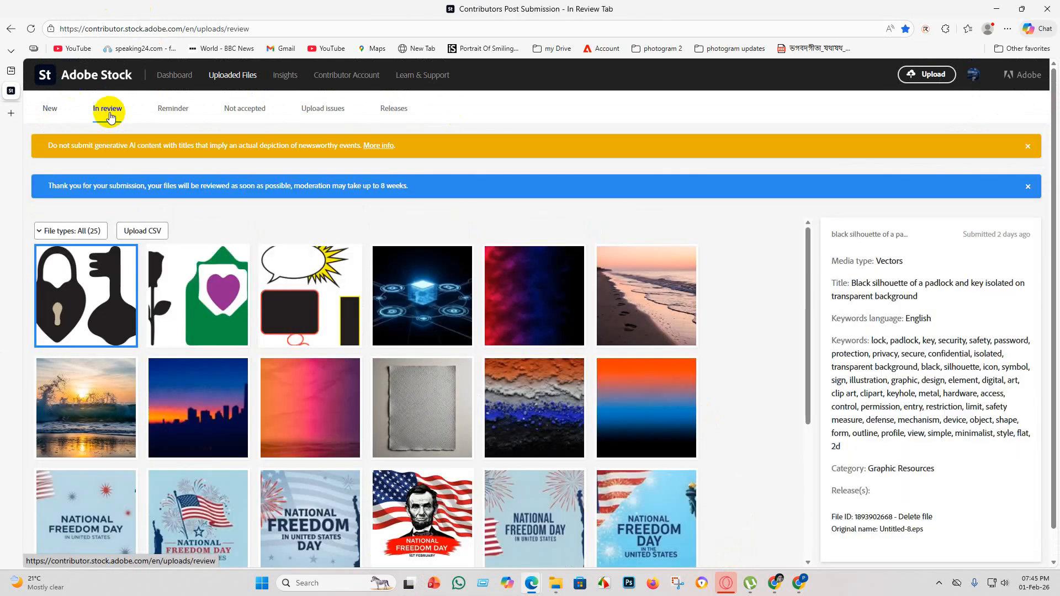
pyautogui.scroll(-3, 372, 332)
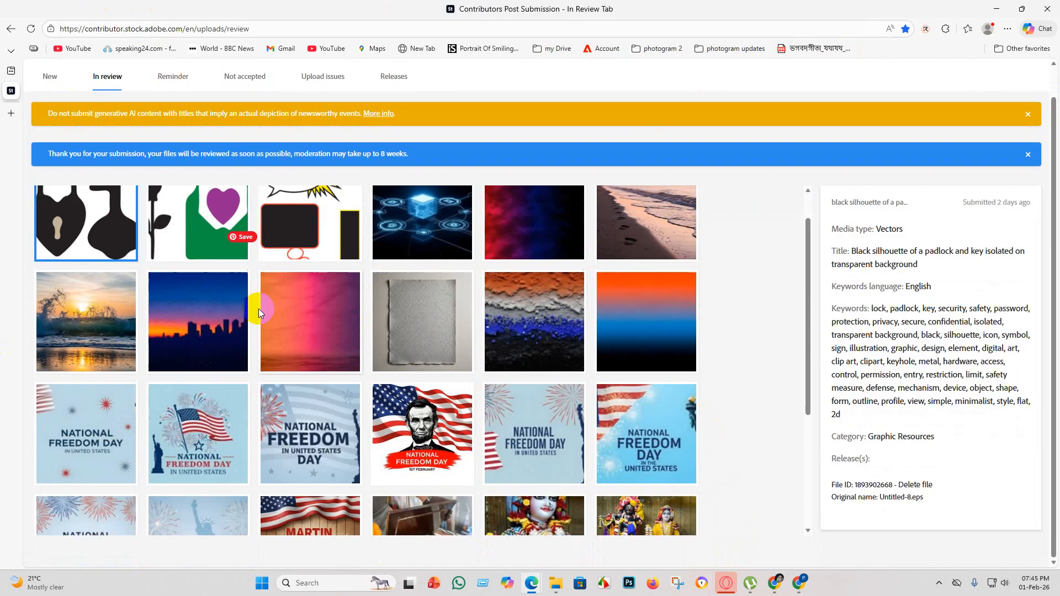
pyautogui.scroll(3, 259, 313)
# Return to the contributor dashboard and look over the earnings trend and the portfolio's downloads once more.
pyautogui.click(182, 77)
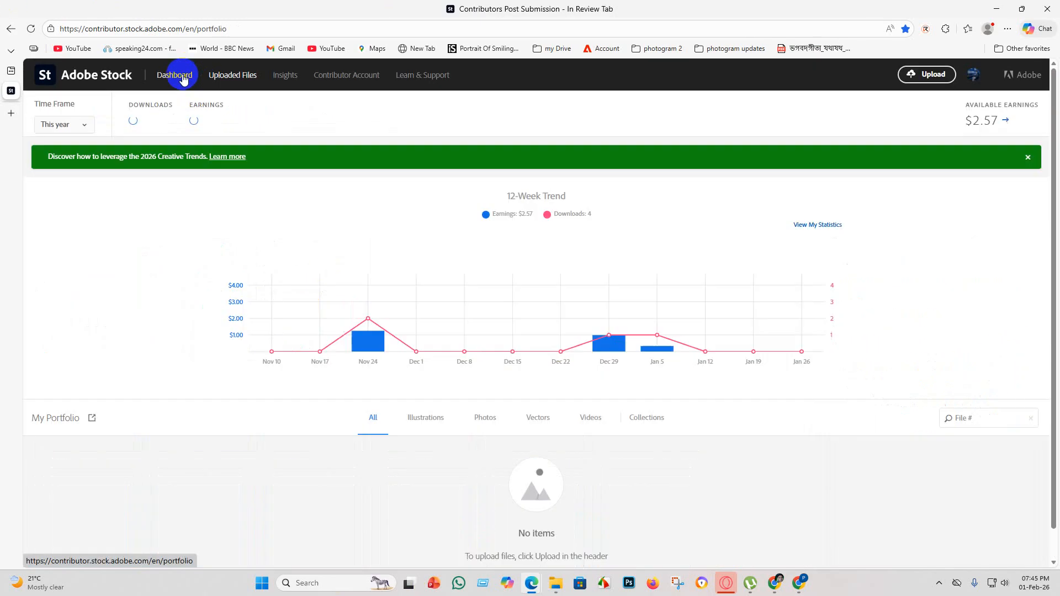
pyautogui.scroll(-6, 267, 264)
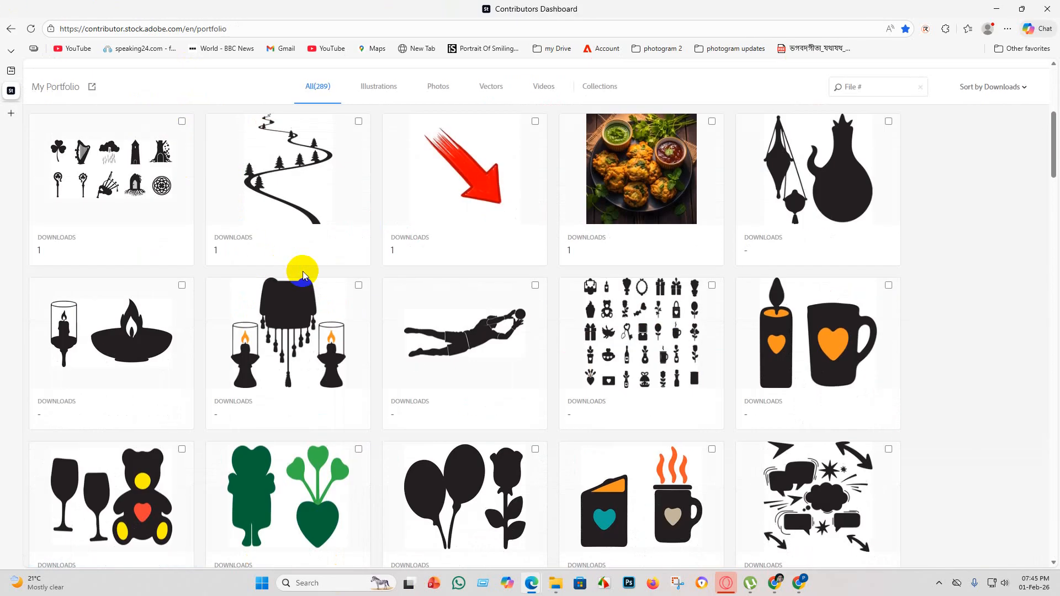
pyautogui.scroll(5, 300, 265)
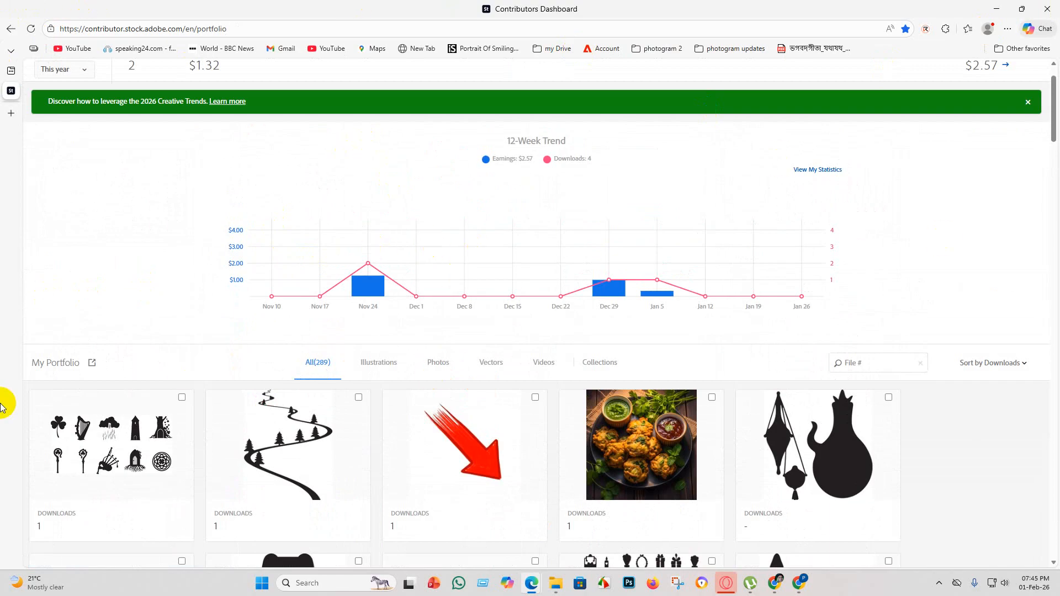
# Close the contributor dashboard and the PDF window in Microsoft Edge, leaving the PDF without saving its changes.
pyautogui.click(1000, 14)
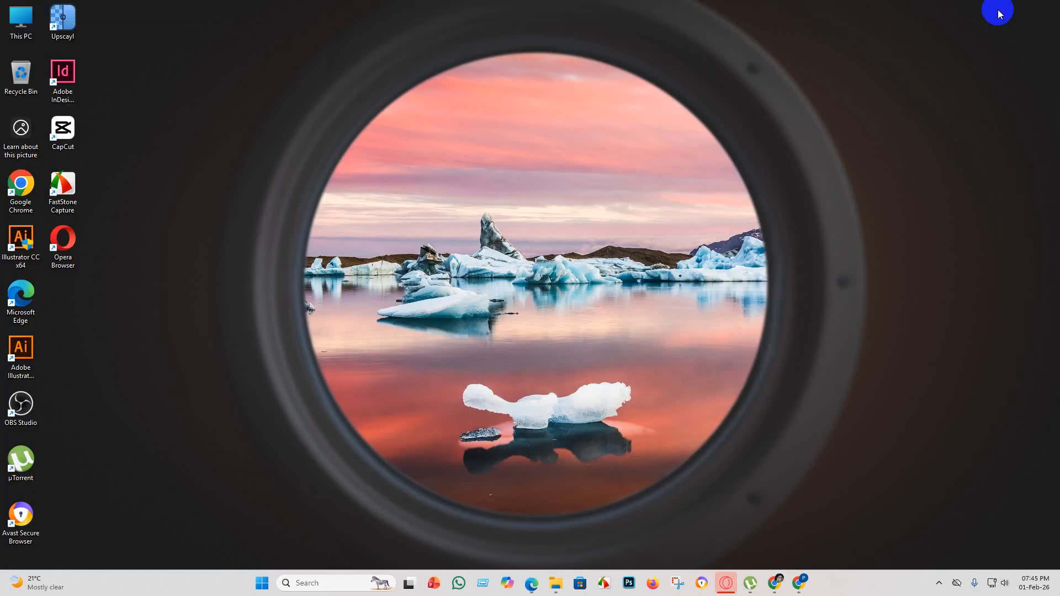
pyautogui.moveTo(533, 584)
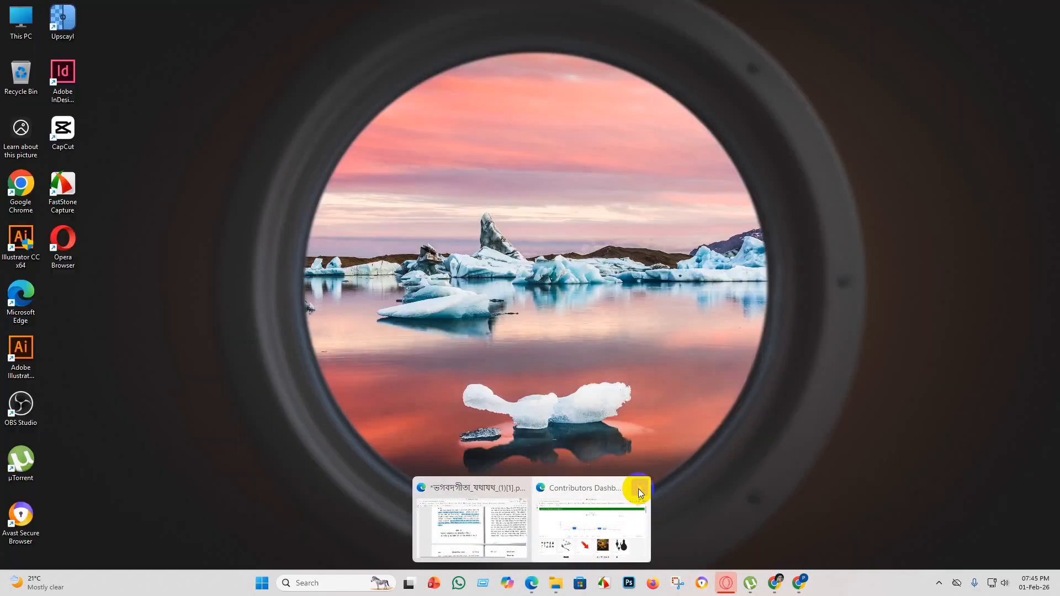
pyautogui.click(640, 490)
pyautogui.click(580, 487)
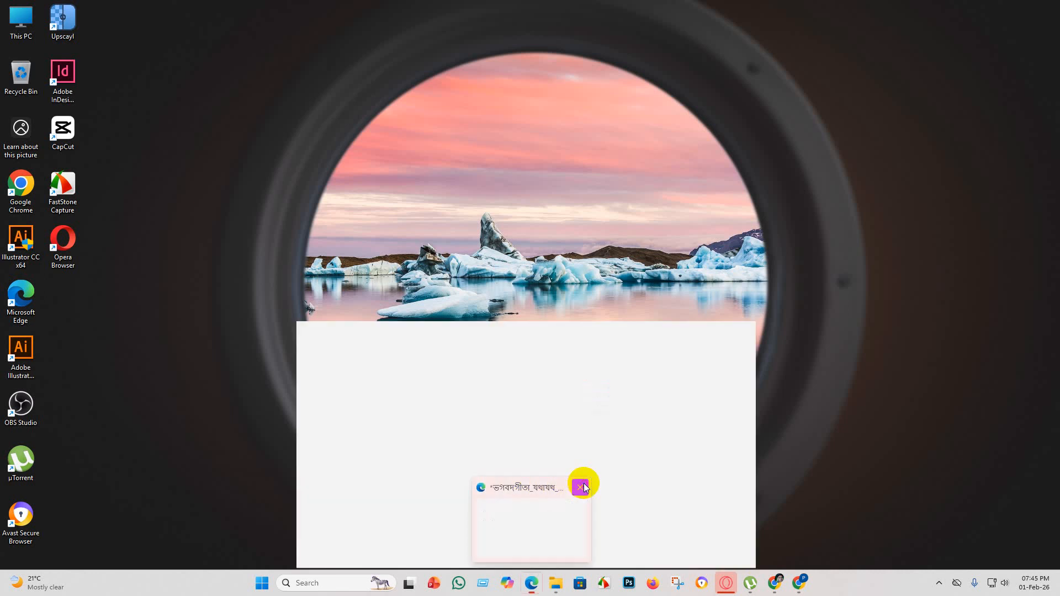
pyautogui.click(579, 487)
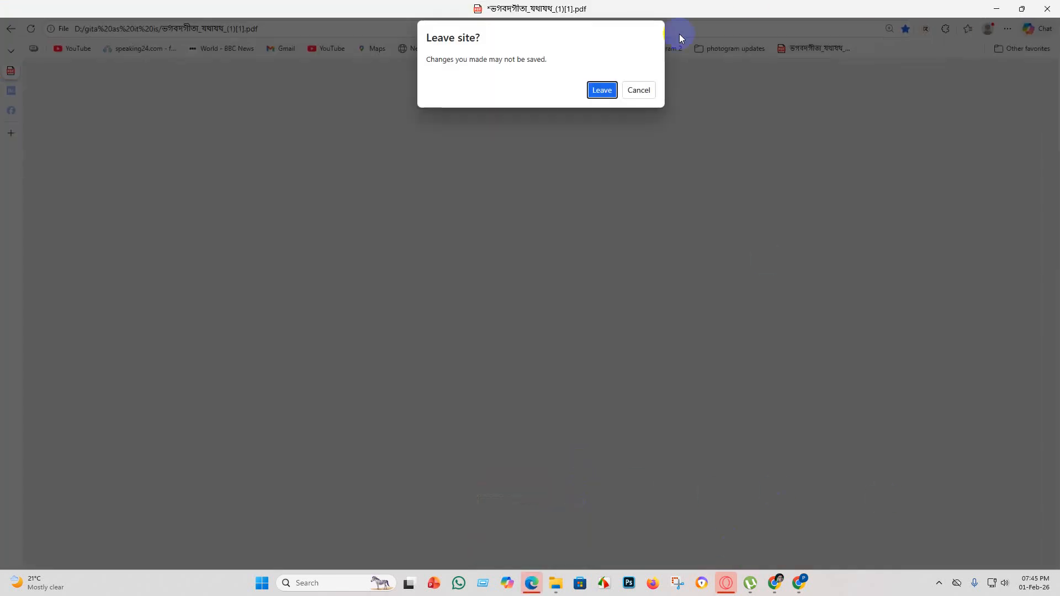
pyautogui.click(614, 92)
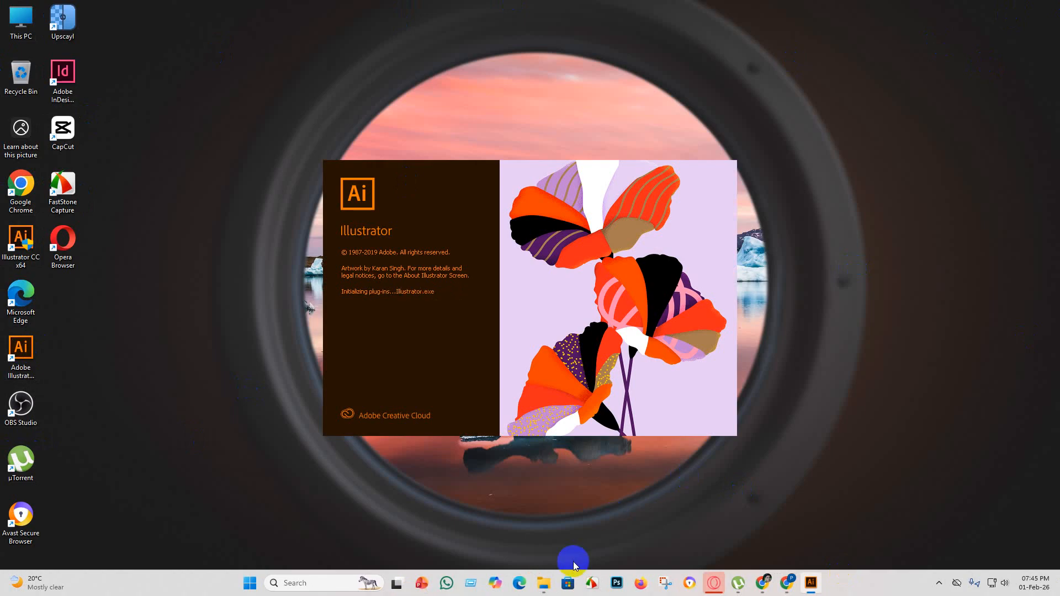
# Switch to File Explorer and delete all the images in the FINISH folder inside part 3.
pyautogui.click(544, 583)
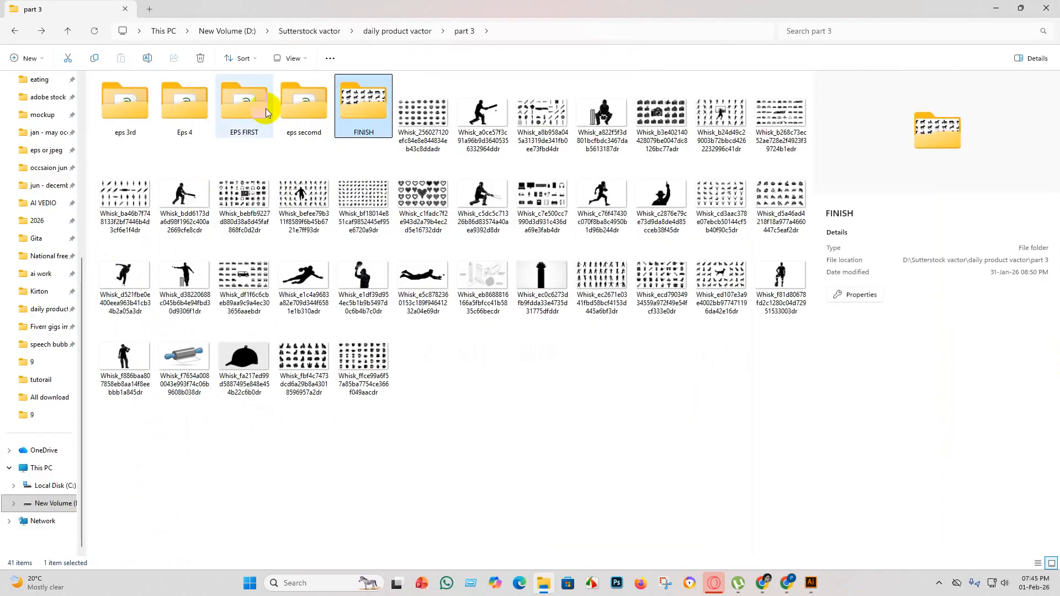
pyautogui.doubleClick(373, 98)
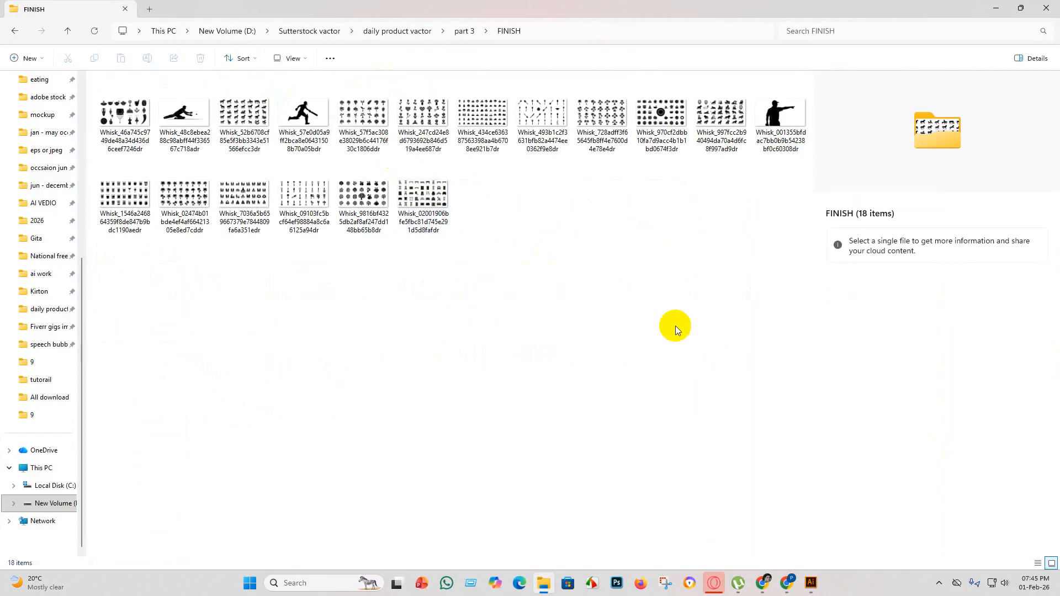
pyautogui.moveTo(763, 429); pyautogui.dragTo(158, 72)
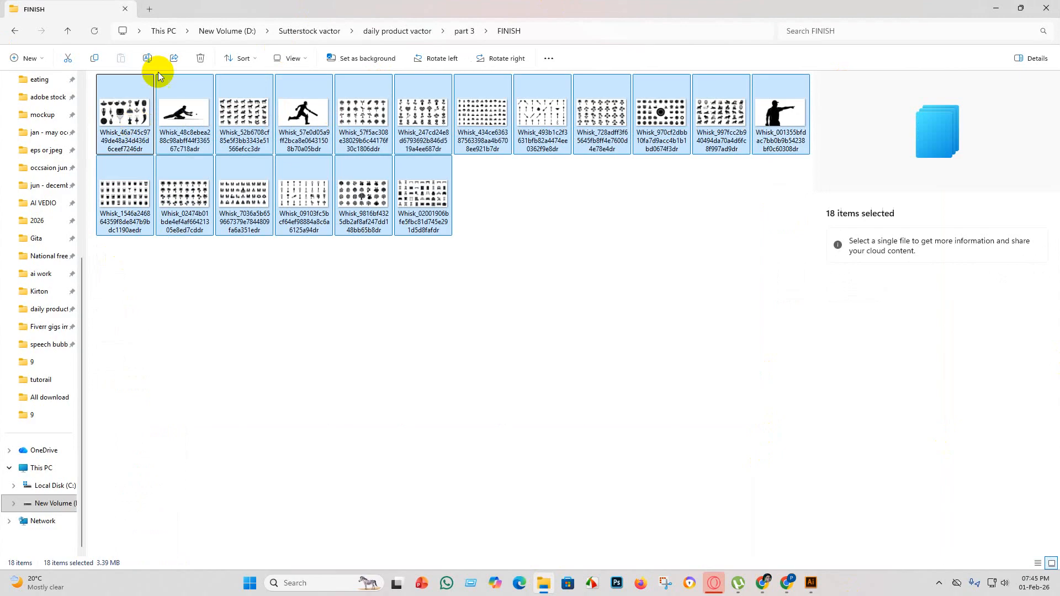
pyautogui.click(202, 61)
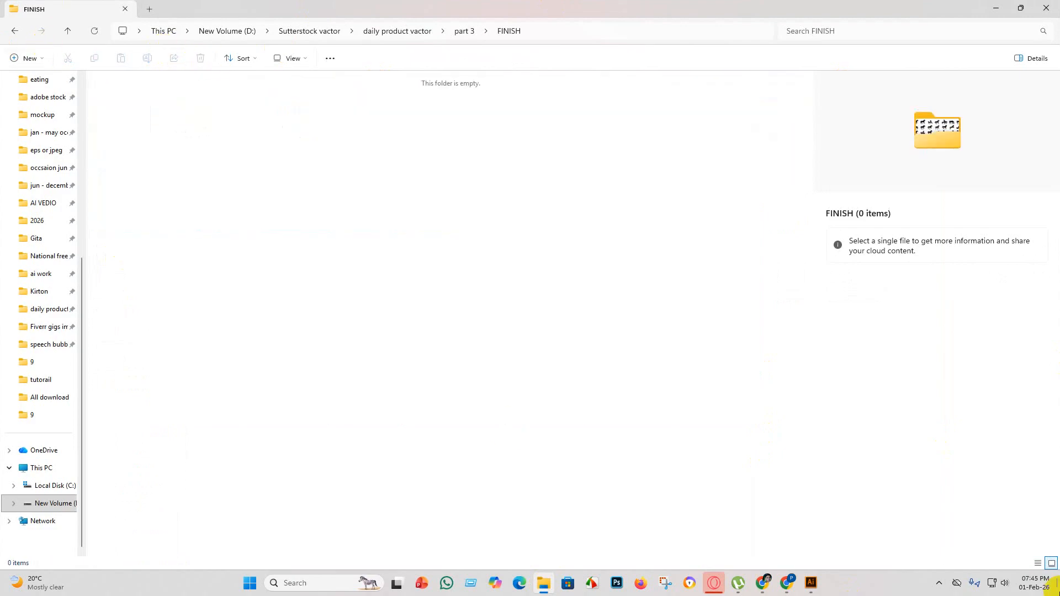
# Go back to the part 3 folder and create a new folder in it named "eps 5".
pyautogui.click(15, 30)
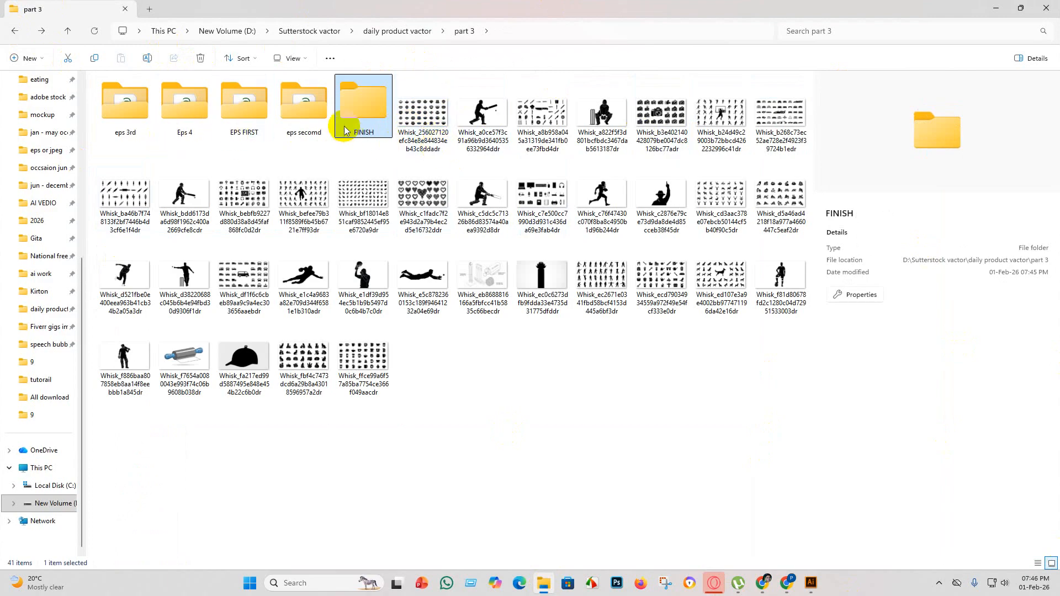
pyautogui.rightClick(451, 356)
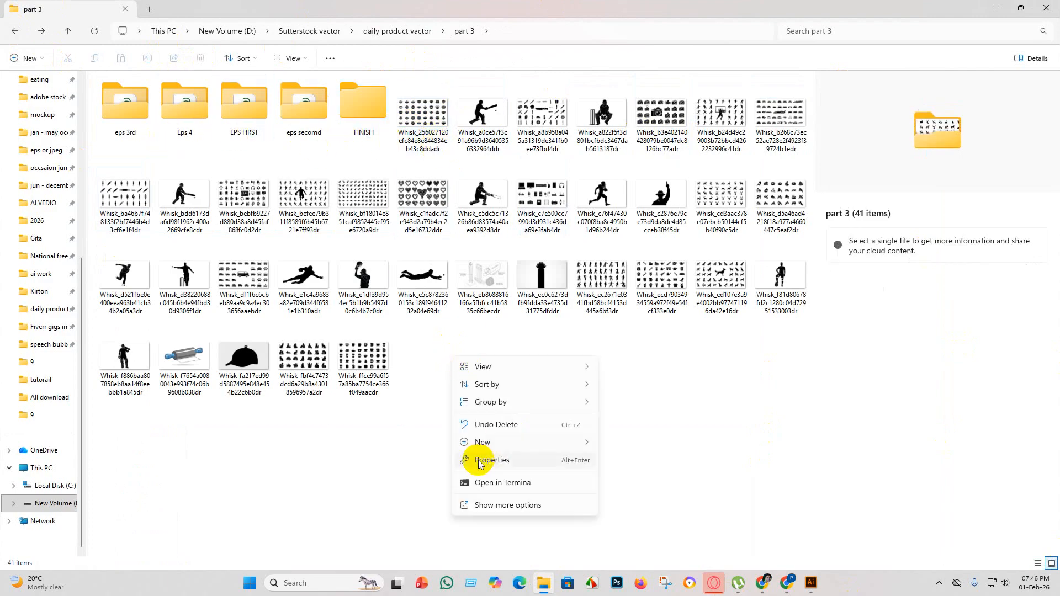
pyautogui.moveTo(484, 444)
pyautogui.click(686, 162)
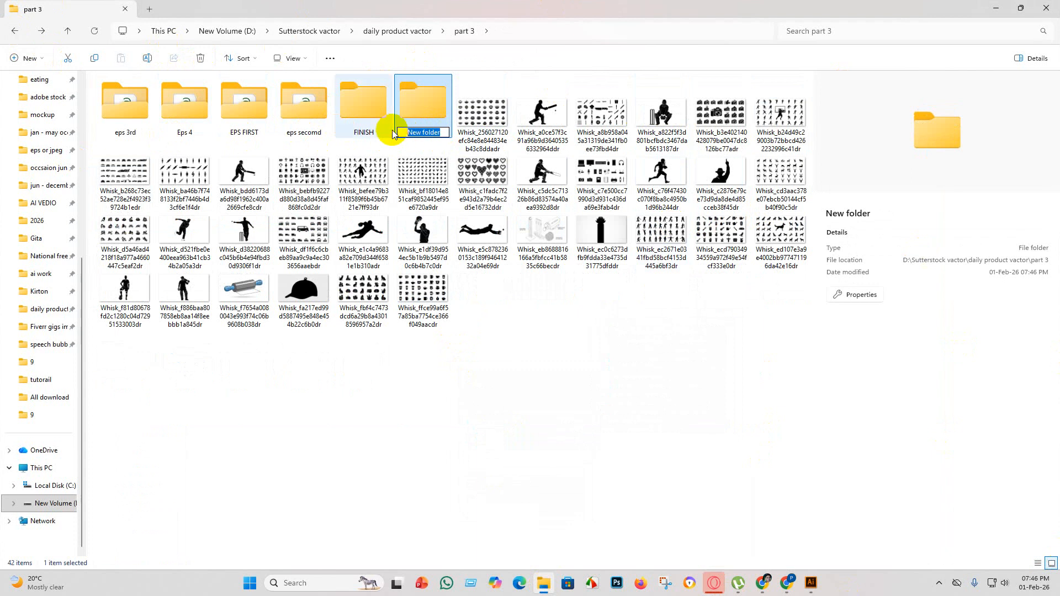
pyautogui.press('BackSpace')
pyautogui.write('eps 5')
pyautogui.press('Return')
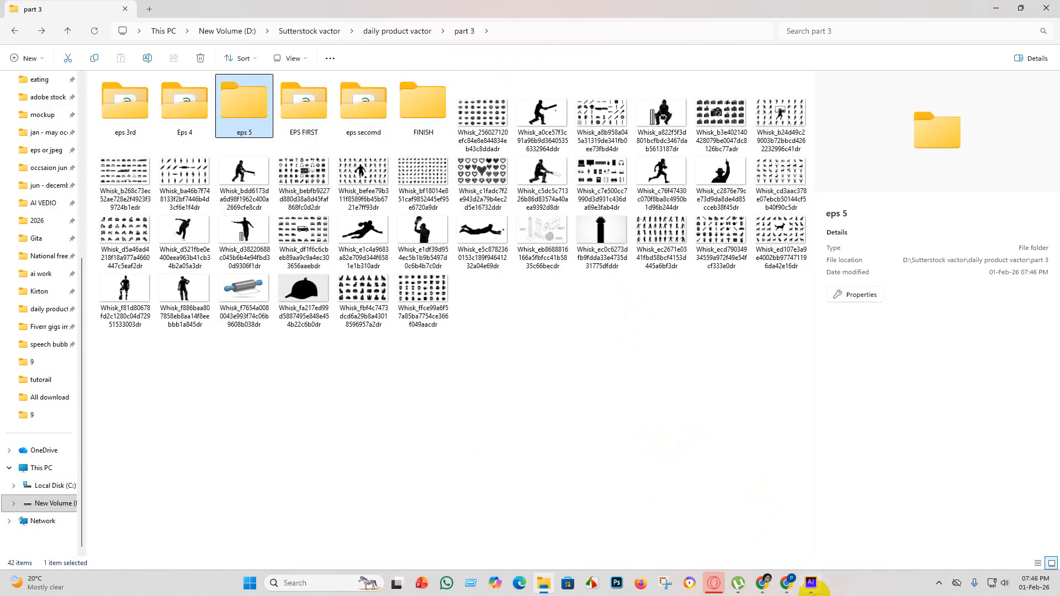
# Switch to Adobe Illustrator and create a new document.
pyautogui.moveTo(816, 586)
pyautogui.click(758, 519)
pyautogui.click(49, 135)
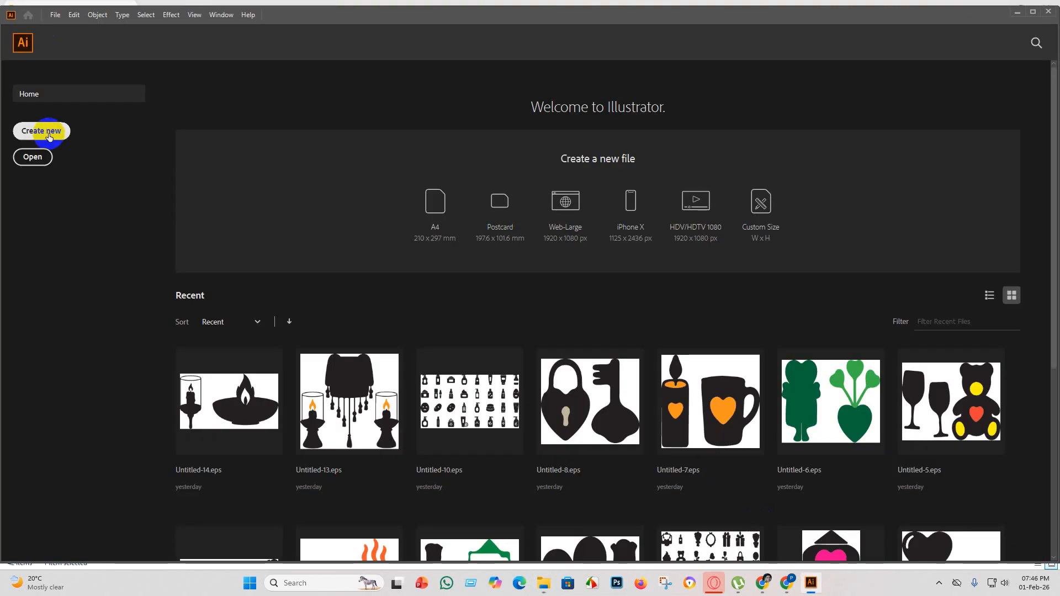
pyautogui.click(751, 452)
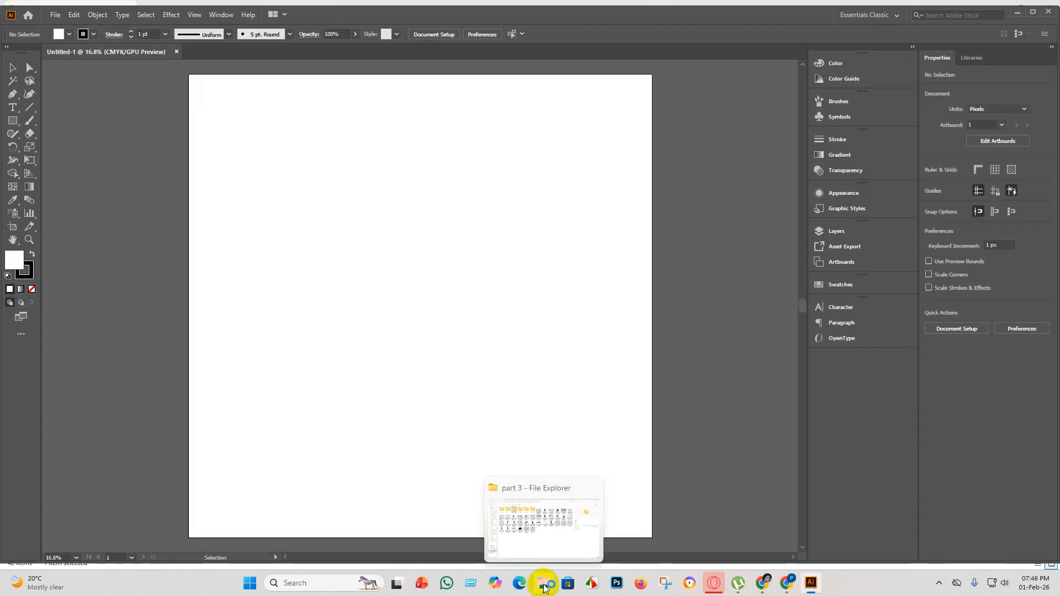
# Place the Whisk bowl icons image from part 3 in the new document and enlarge it proportionally to about 6814 × 3716 px.
pyautogui.click(545, 587)
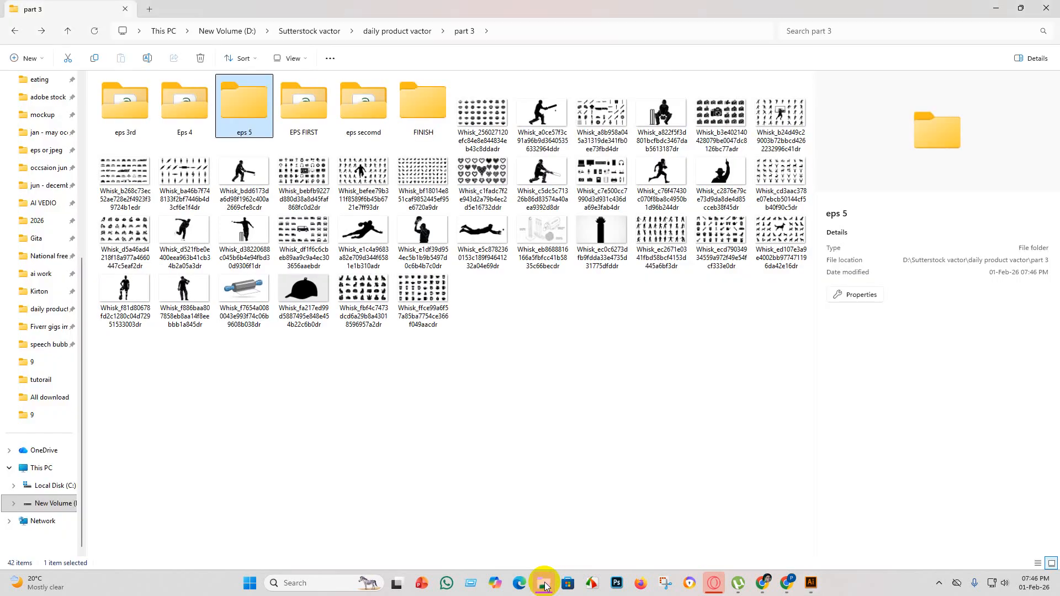
pyautogui.click(482, 118)
pyautogui.moveTo(482, 118); pyautogui.dragTo(362, 188)
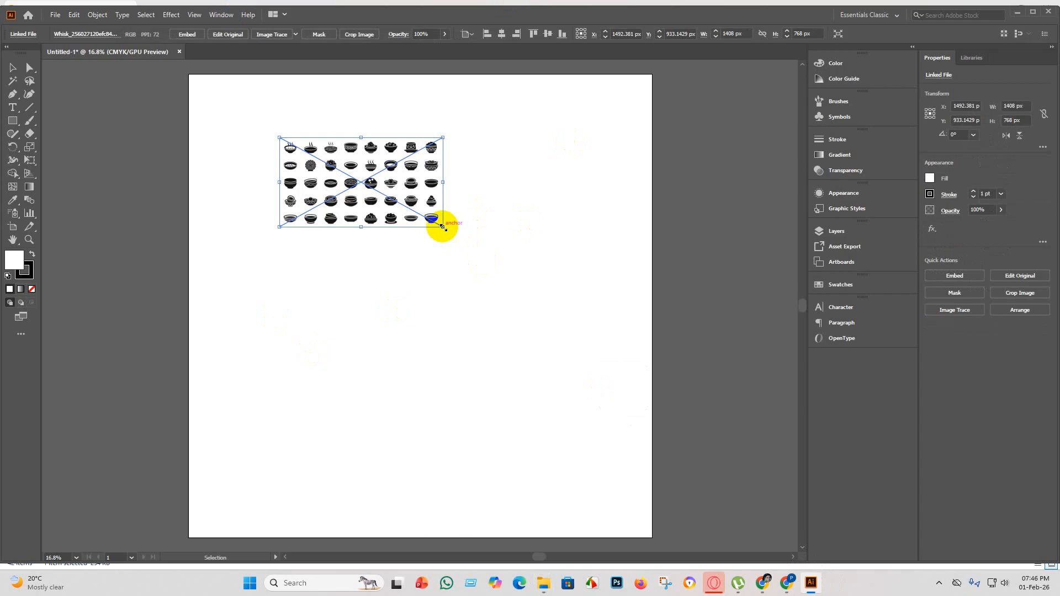
pyautogui.moveTo(443, 226); pyautogui.dragTo(562, 363)
pyautogui.hotkey('ctrl', '-')
pyautogui.hotkey('ctrl', '-')
pyautogui.hotkey('ctrl', '-')
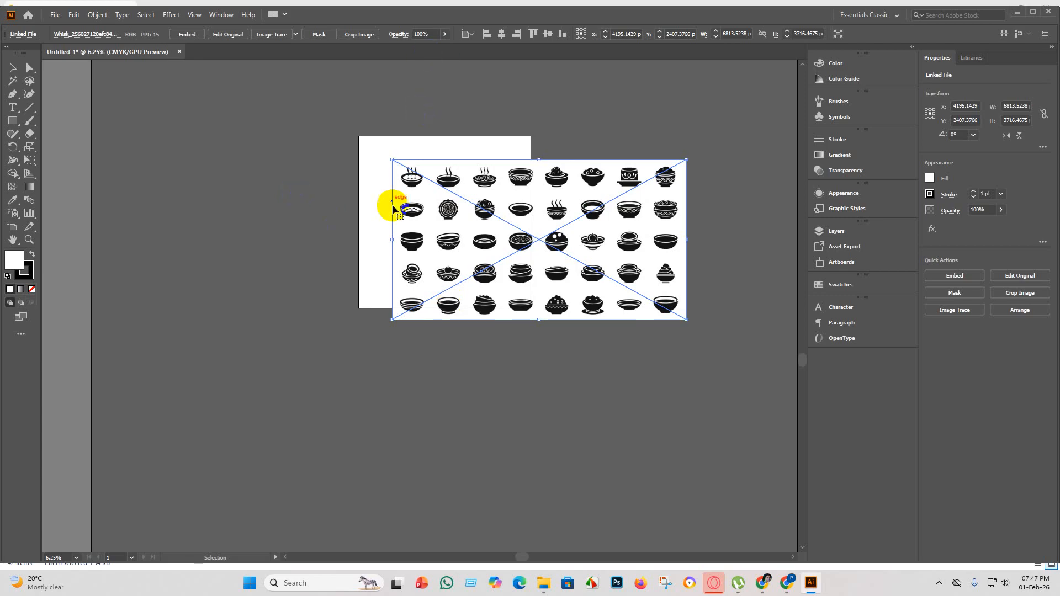
# Embed the bowl icons image and image-trace it with the Silhouettes preset.
pyautogui.click(188, 34)
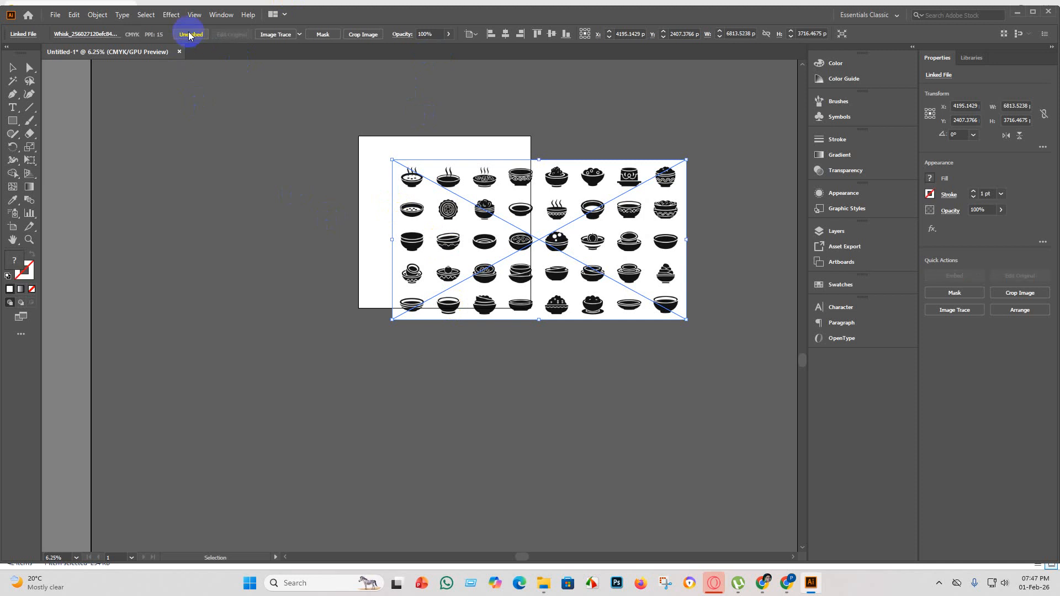
pyautogui.click(300, 34)
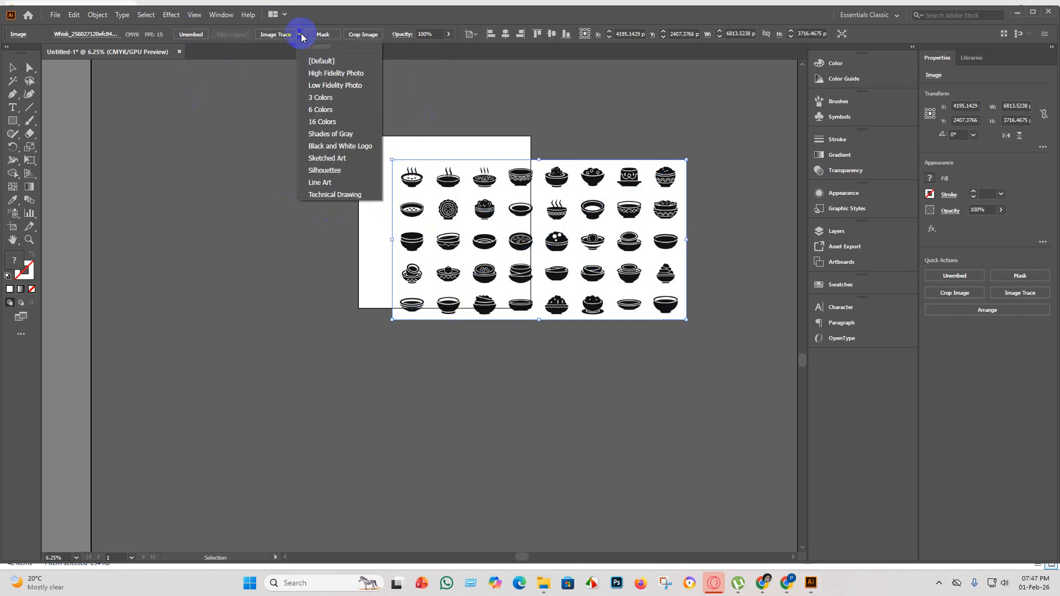
pyautogui.click(343, 171)
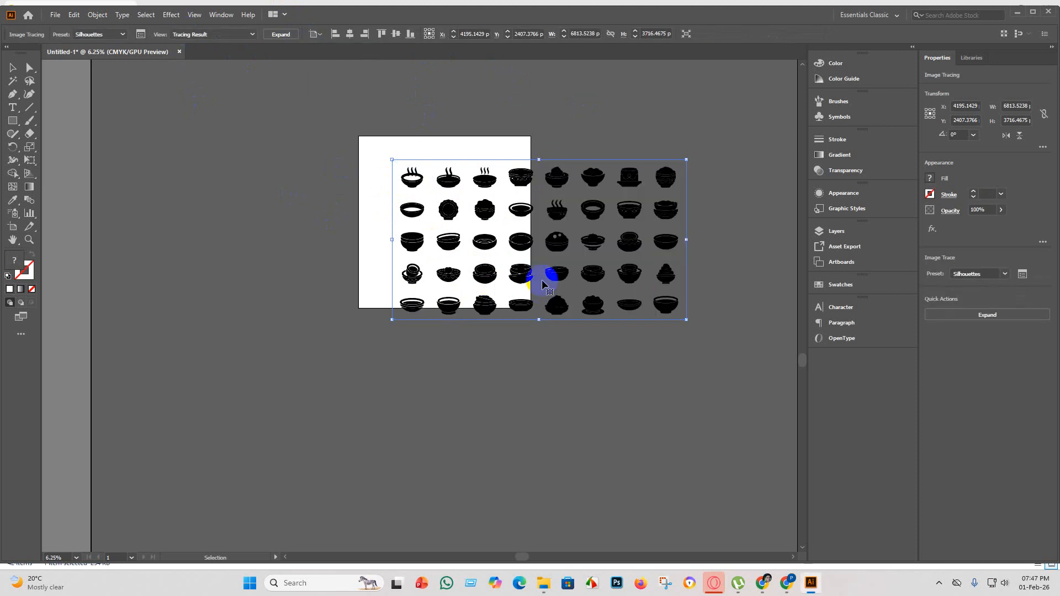
# Move the traced bowl icons off the artboard into the empty area above it.
pyautogui.scroll(2, 541, 281)
pyautogui.scroll(3, 575, 403)
pyautogui.scroll(-5, 558, 372)
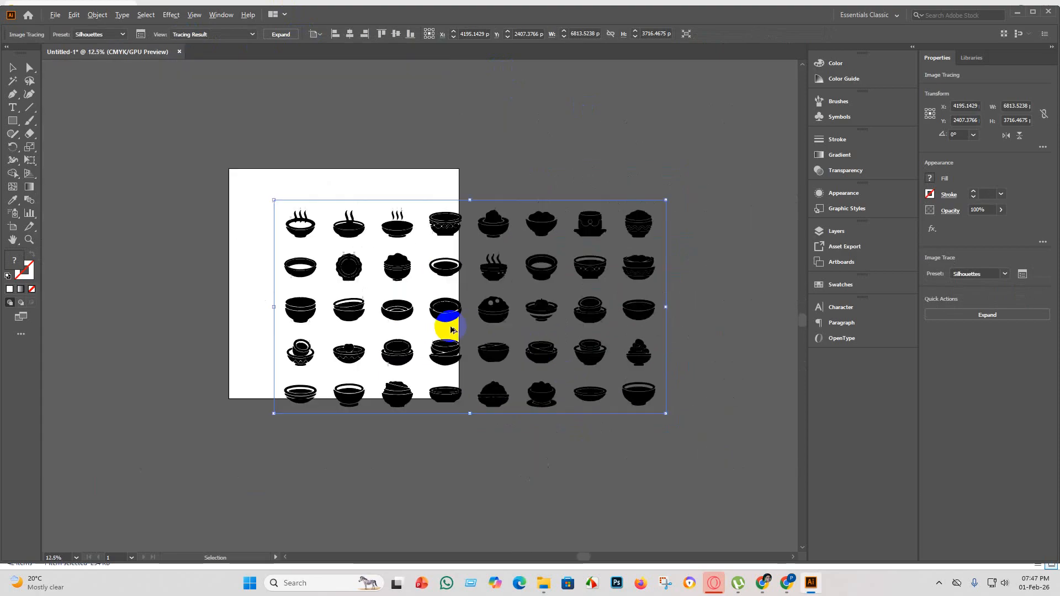
pyautogui.scroll(1, 536, 457)
pyautogui.moveTo(525, 375); pyautogui.dragTo(488, 219)
# Examine the traced bowl icons up close to check the quality of the silhouettes.
pyautogui.scroll(7, 409, 170)
pyautogui.scroll(-4, 393, 232)
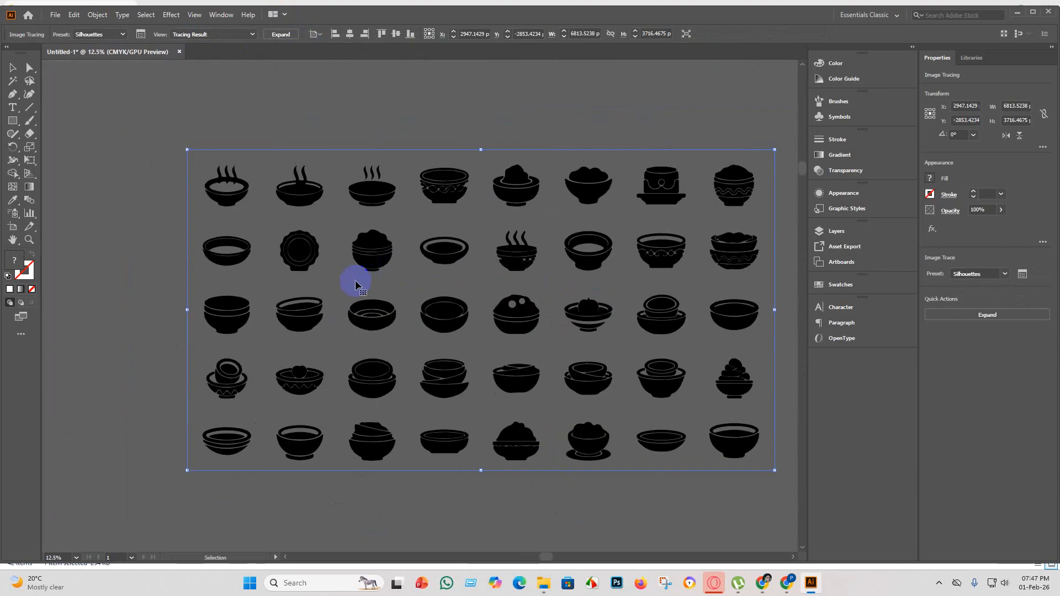
pyautogui.scroll(6, 300, 314)
pyautogui.scroll(-5, 303, 313)
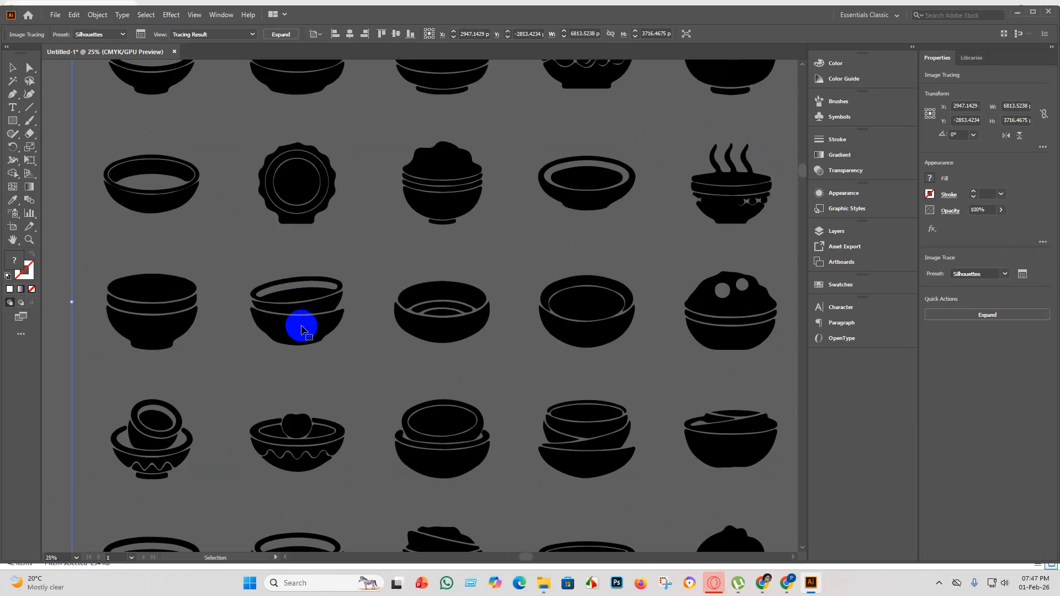
pyautogui.scroll(6, 314, 471)
pyautogui.scroll(-8, 296, 332)
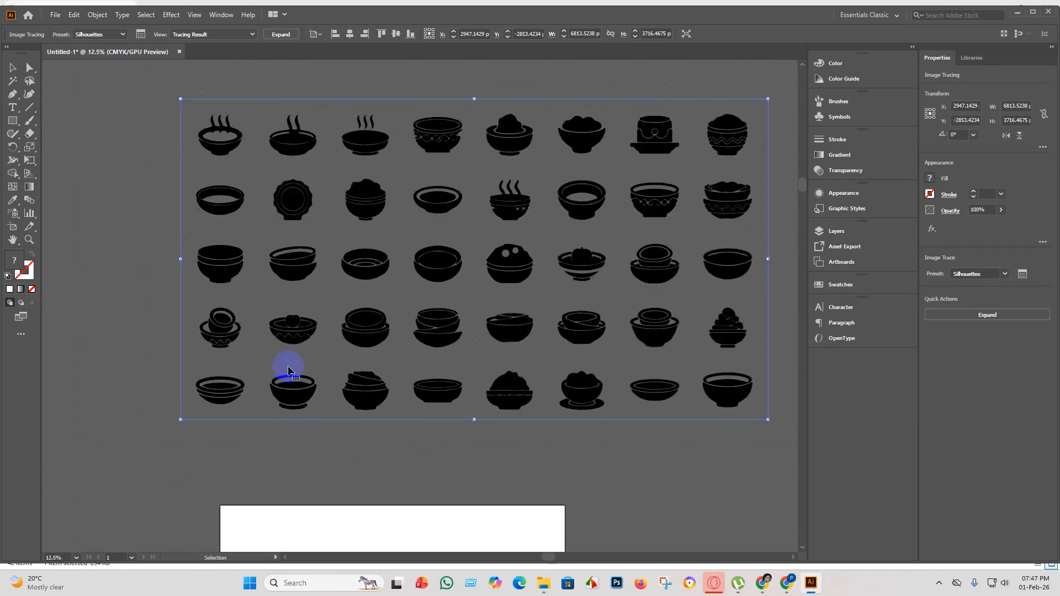
pyautogui.scroll(-2, 310, 364)
pyautogui.scroll(5, 365, 337)
pyautogui.scroll(-5, 431, 340)
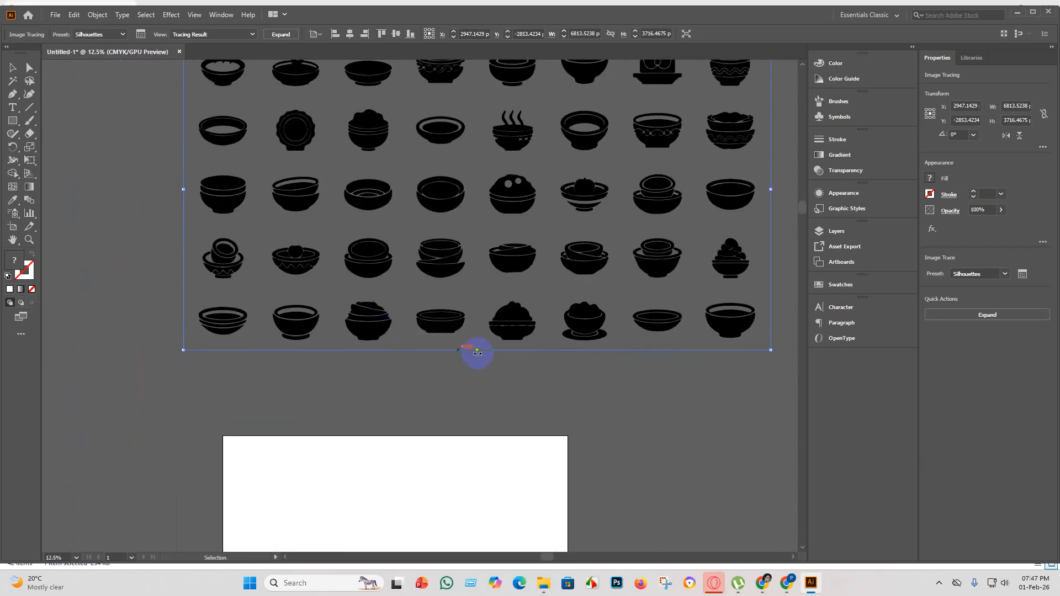
# Inspect individual traced bowls at high magnification, including the plain, stacked, steaming and wave-patterned ones on the set's right side.
pyautogui.scroll(1, 552, 340)
pyautogui.scroll(5, 617, 326)
pyautogui.scroll(-6, 474, 298)
pyautogui.scroll(4, 587, 298)
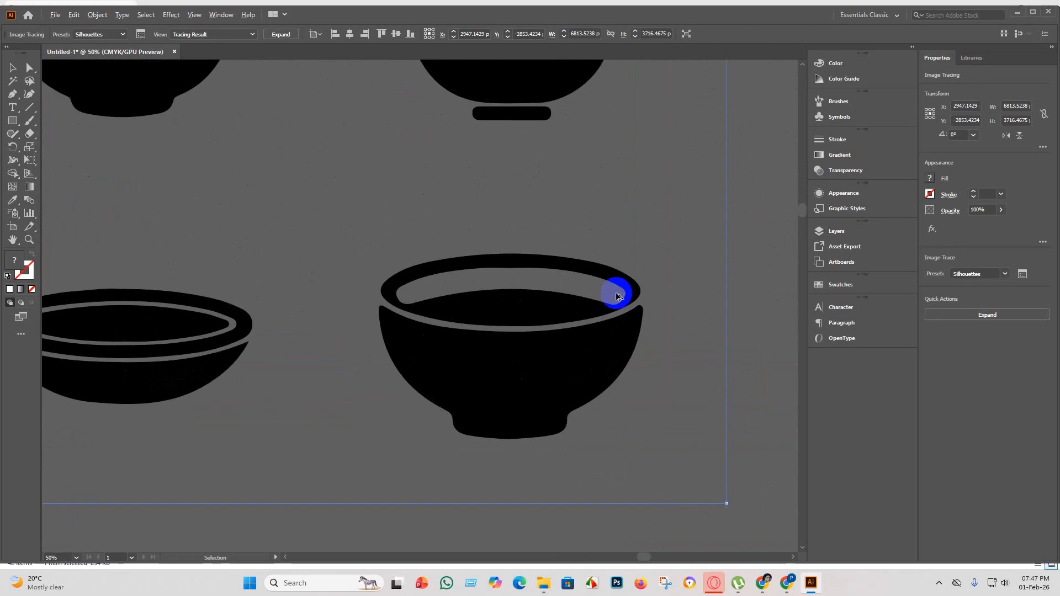
pyautogui.scroll(-5, 542, 308)
pyautogui.scroll(6, 525, 208)
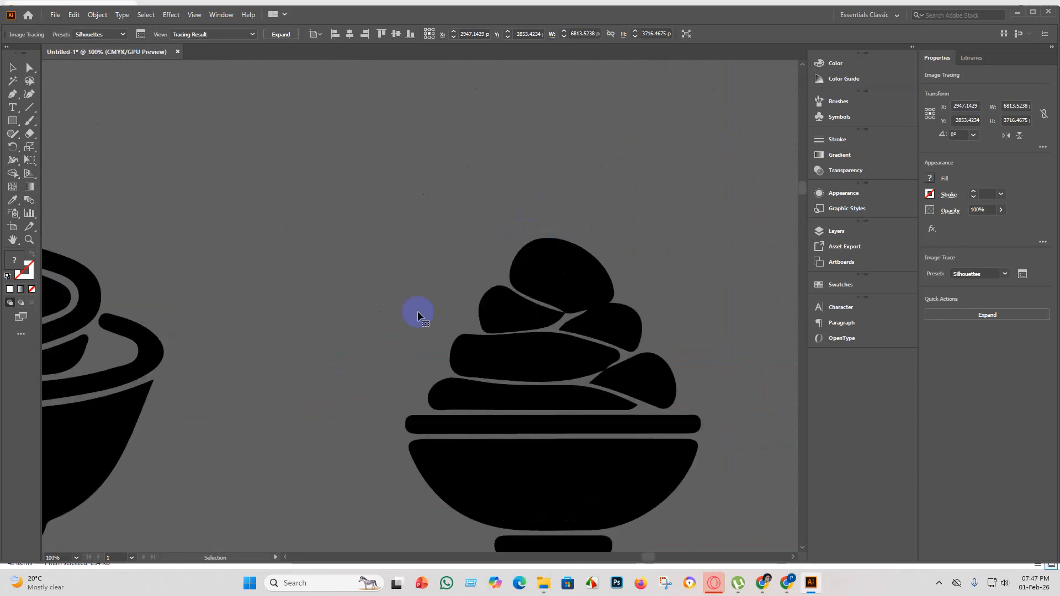
pyautogui.scroll(-3, 416, 310)
pyautogui.scroll(-2, 443, 307)
pyautogui.scroll(2, 439, 265)
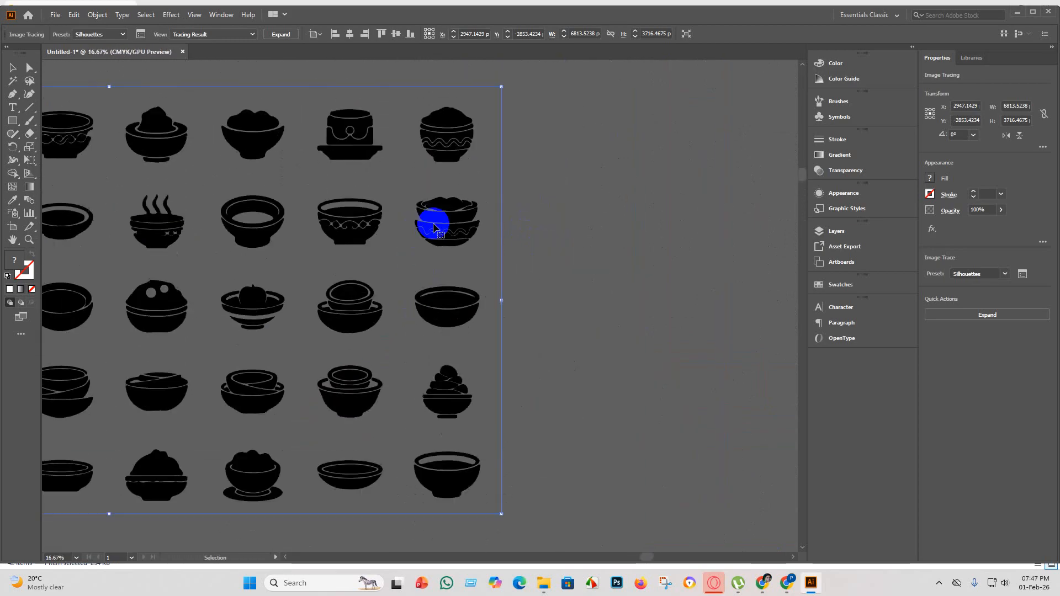
pyautogui.scroll(5, 459, 210)
pyautogui.scroll(-5, 473, 225)
pyautogui.scroll(1, 398, 190)
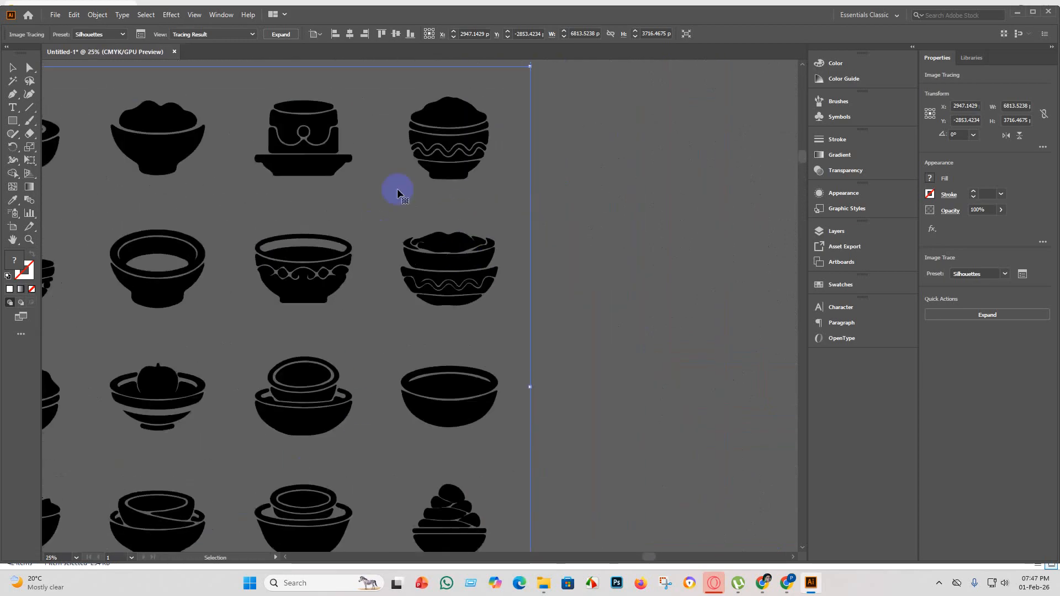
pyautogui.scroll(1, 431, 175)
pyautogui.scroll(4, 430, 176)
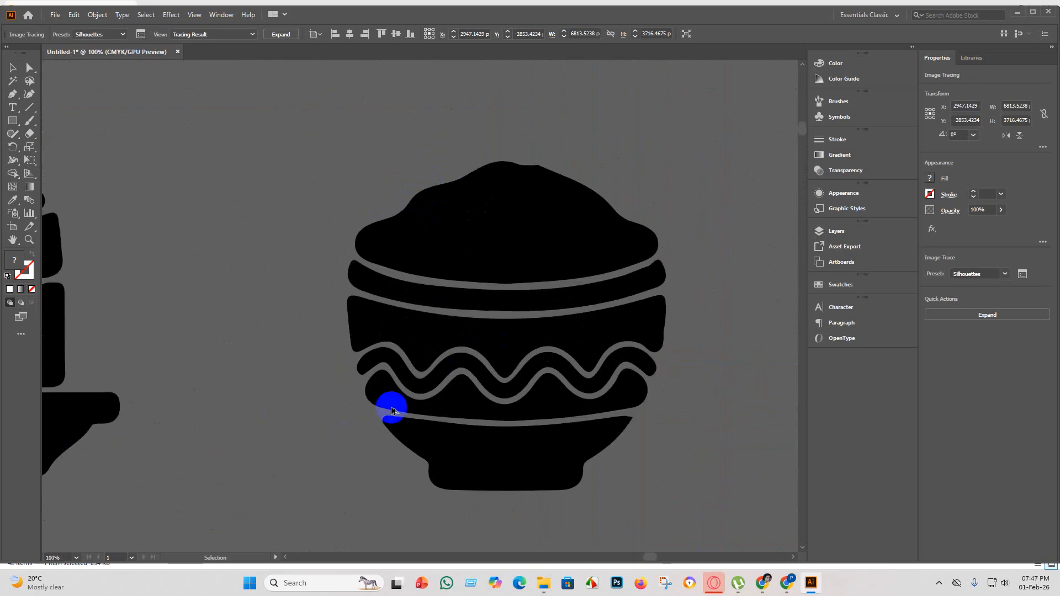
pyautogui.scroll(-4, 390, 409)
pyautogui.scroll(4, 284, 485)
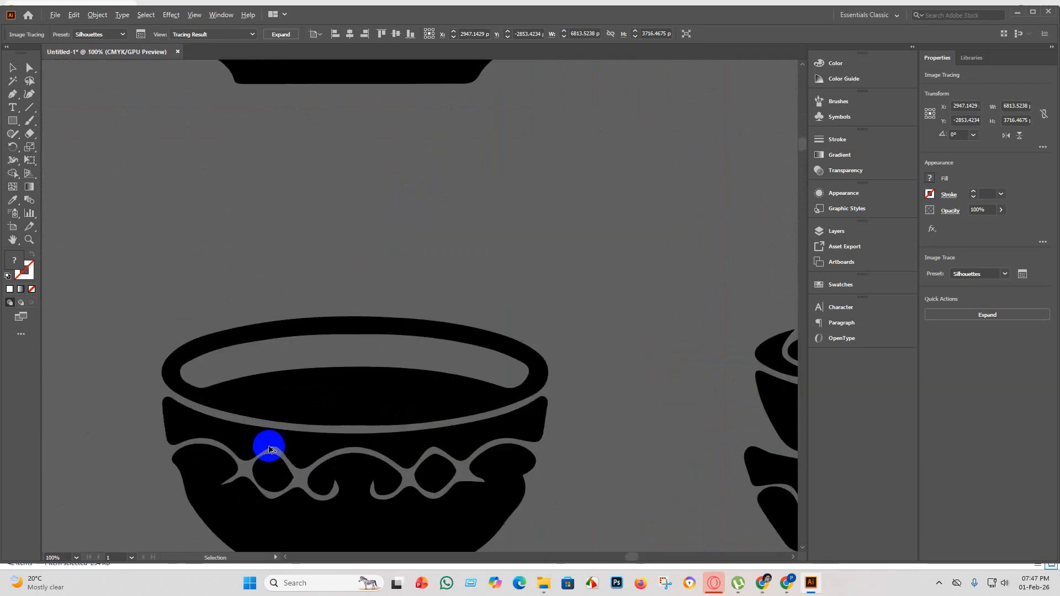
pyautogui.scroll(-5, 270, 458)
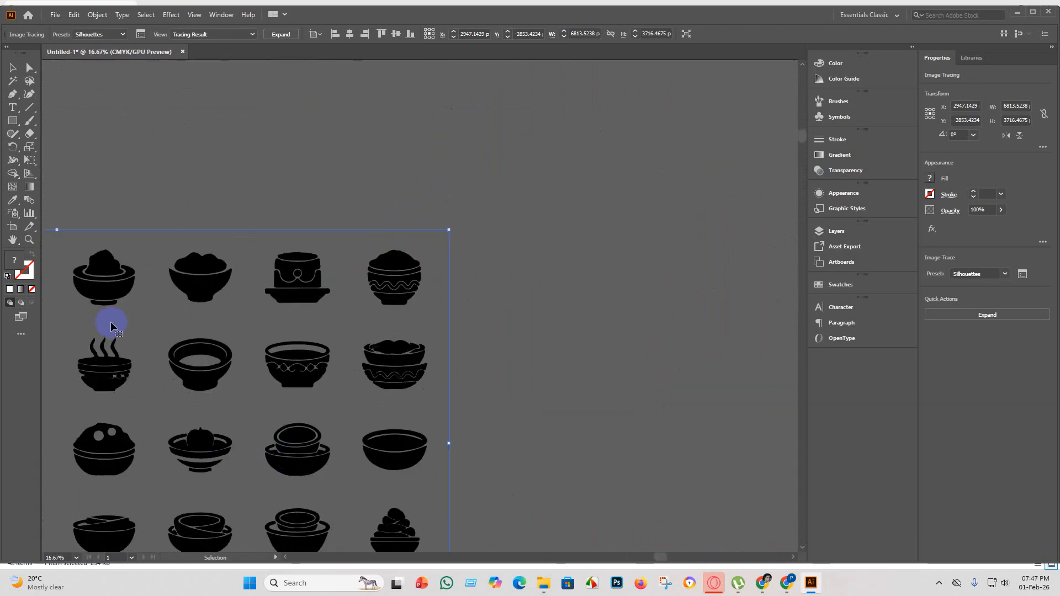
pyautogui.scroll(3, 43, 357)
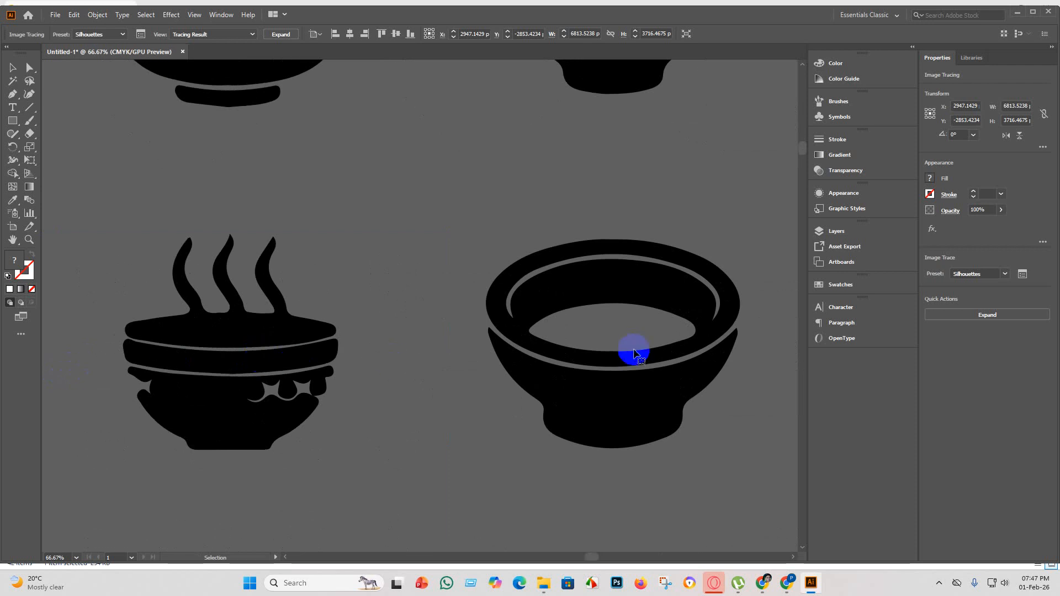
pyautogui.scroll(-4, 580, 368)
pyautogui.scroll(-2, 367, 320)
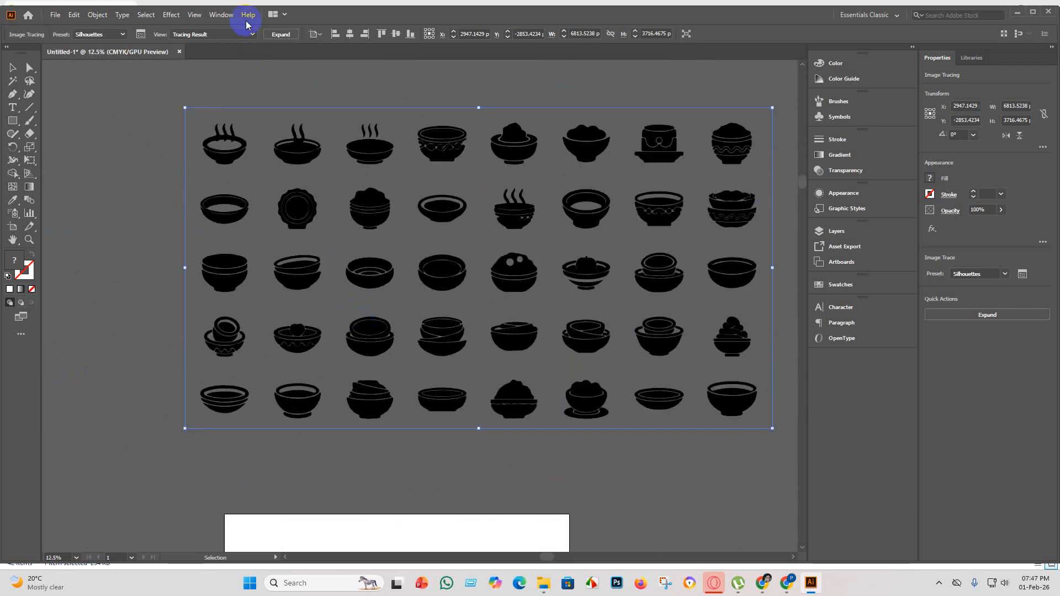
# Expand the traced bowl icons into editable vector paths and create a new 4000 × 4000 px document.
pyautogui.click(282, 34)
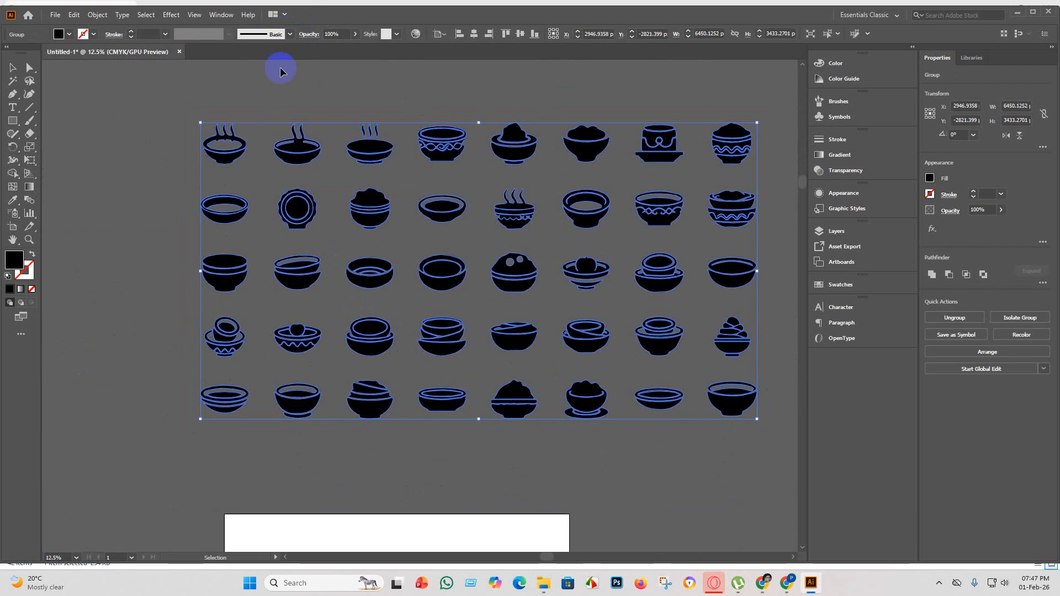
pyautogui.click(389, 464)
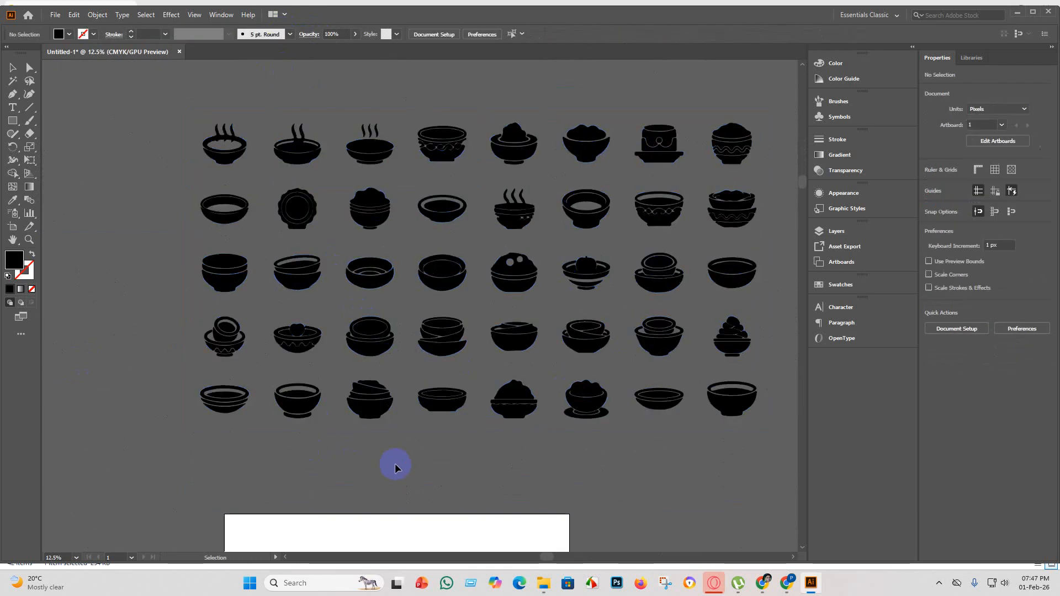
pyautogui.click(55, 15)
pyautogui.click(78, 27)
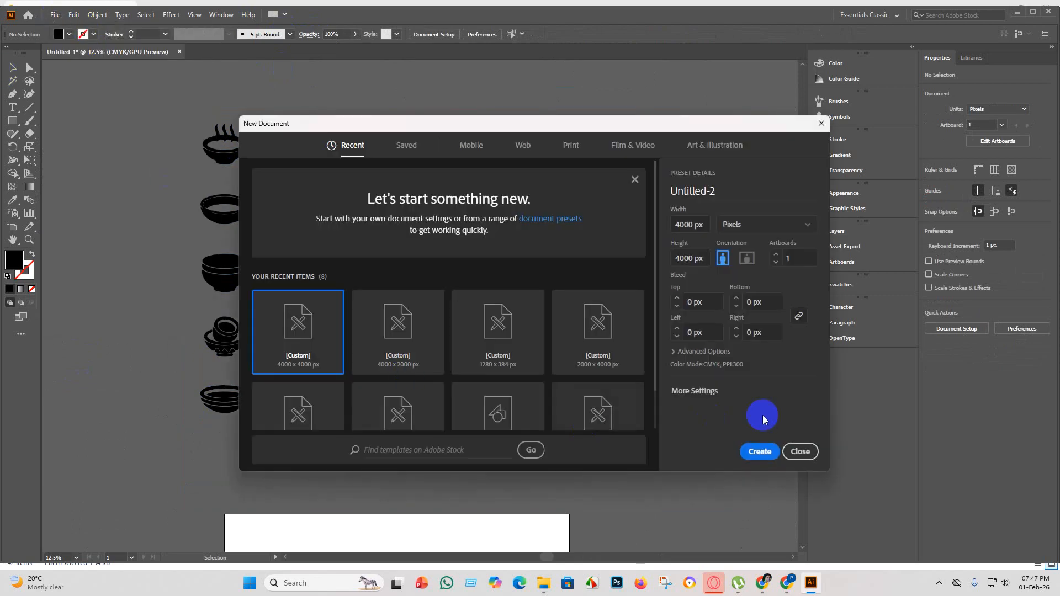
pyautogui.click(760, 452)
# Ungroup the expanded bowl icons in the first document so each piece can be selected separately.
pyautogui.click(111, 52)
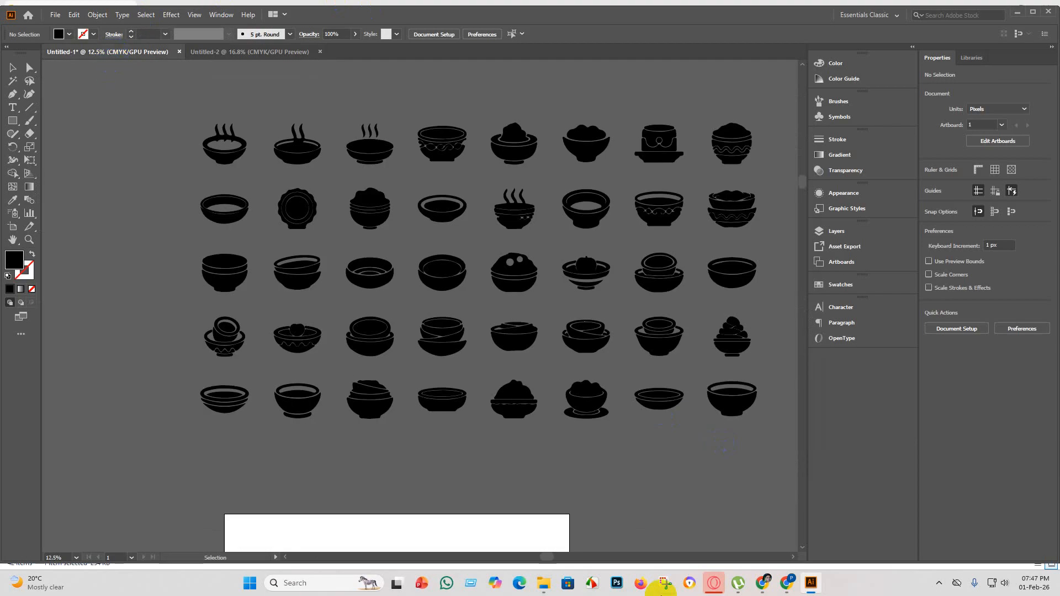
pyautogui.click(724, 135)
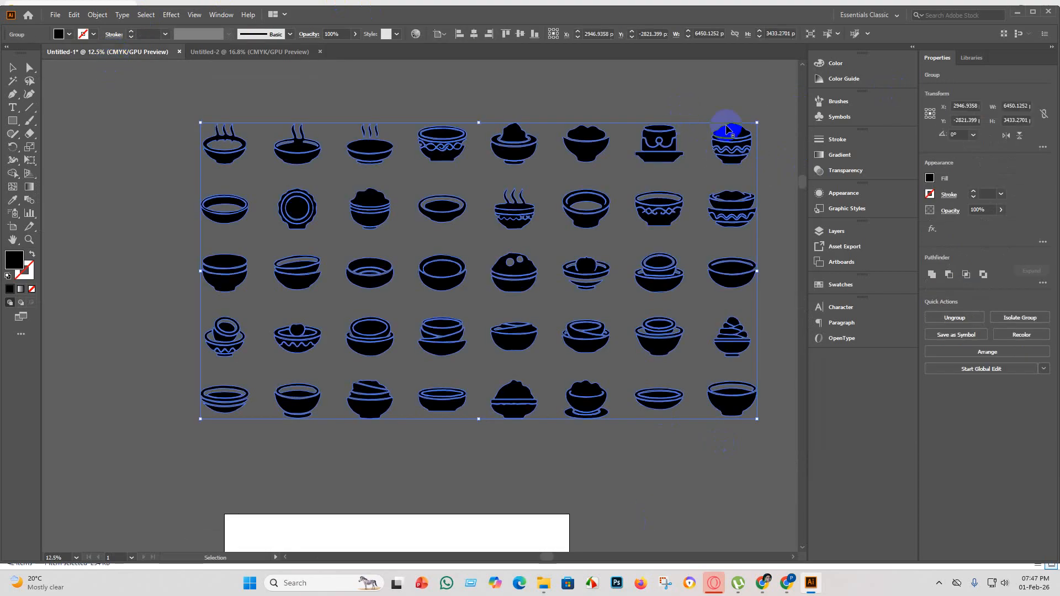
pyautogui.rightClick(727, 136)
pyautogui.click(762, 232)
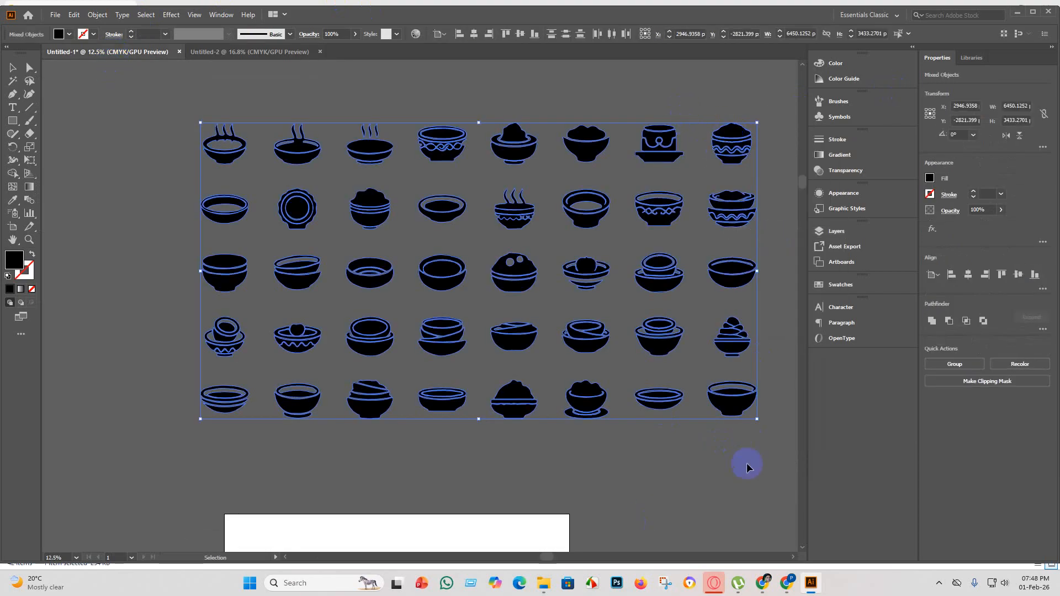
pyautogui.click(746, 464)
# Copy the heaped bowl with the wavy pattern, last in the first row, into the new 4000 × 4000 px document.
pyautogui.moveTo(703, 105); pyautogui.dragTo(703, 105)
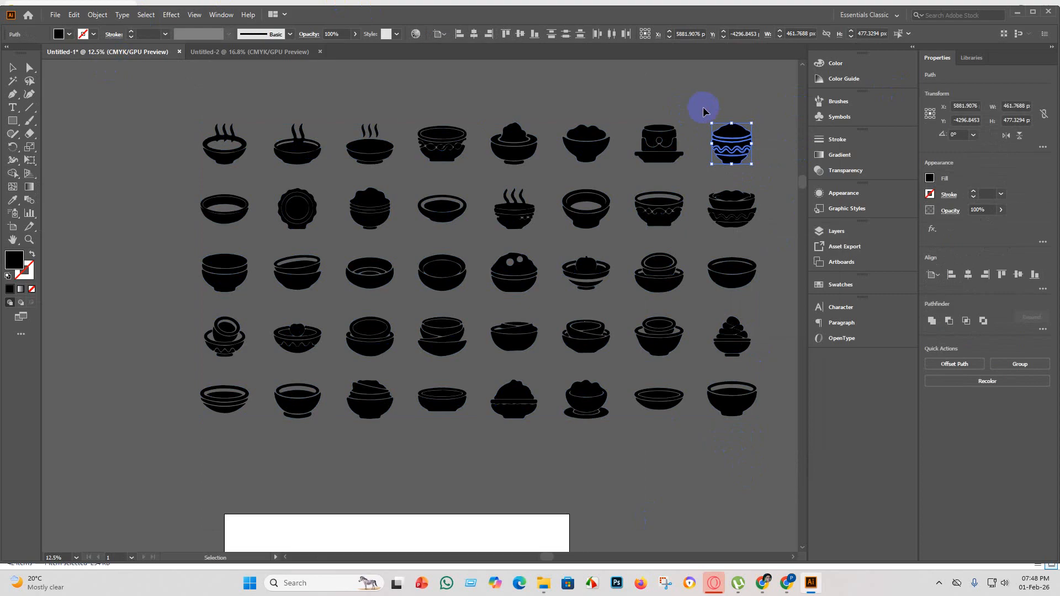
pyautogui.press('a')
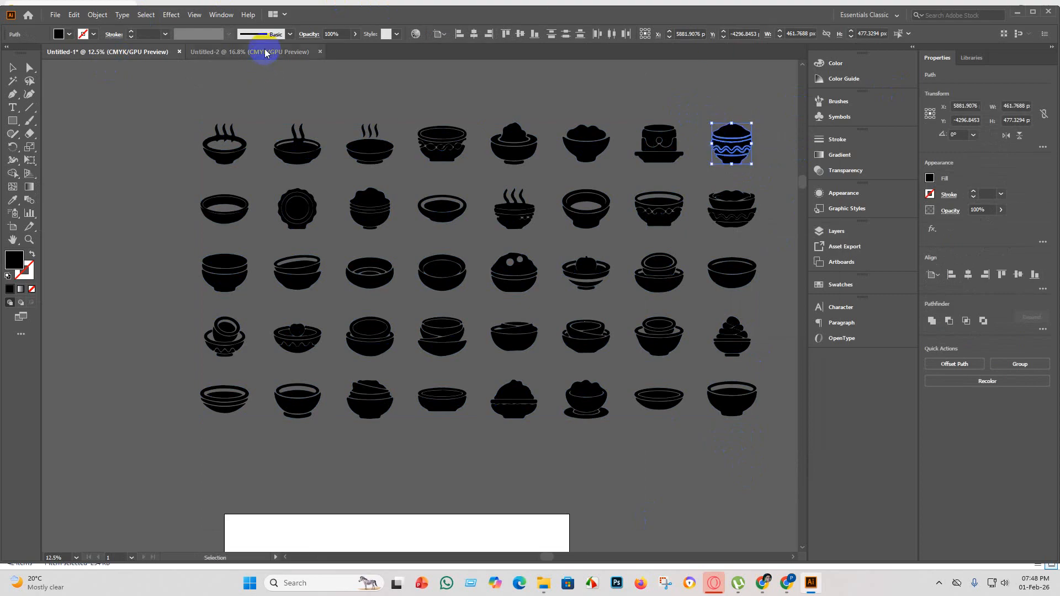
pyautogui.click(266, 52)
pyautogui.hotkey('ctrl', 'v')
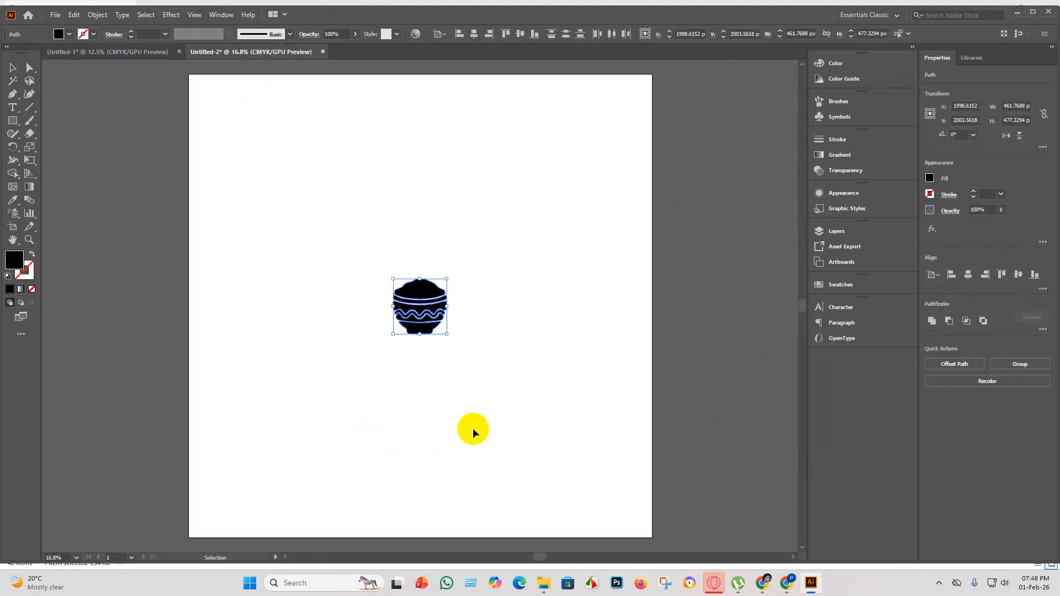
# Enlarge the pasted bowl proportionally to about 2487 × 2570 px, group its pieces and centre the group on the artboard.
pyautogui.moveTo(448, 334); pyautogui.dragTo(681, 591)
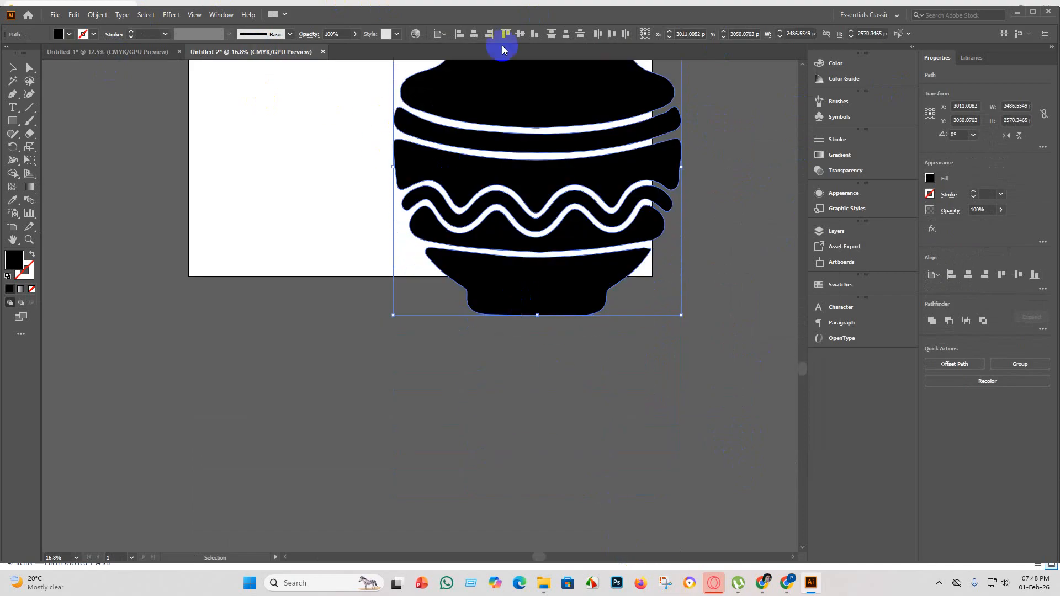
pyautogui.click(474, 35)
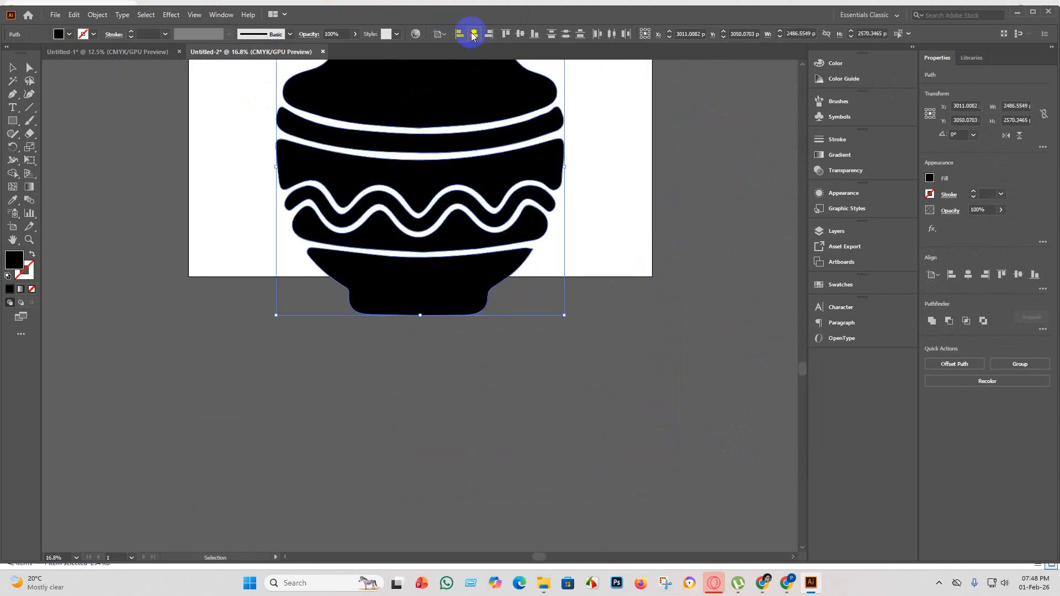
pyautogui.click(519, 33)
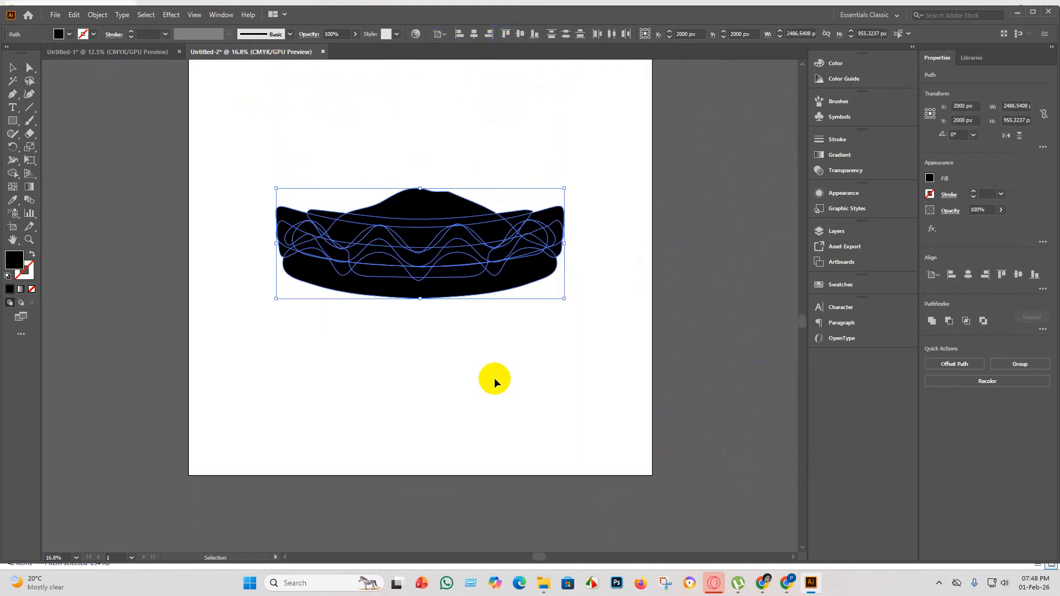
pyautogui.hotkey('ctrl', 'z')
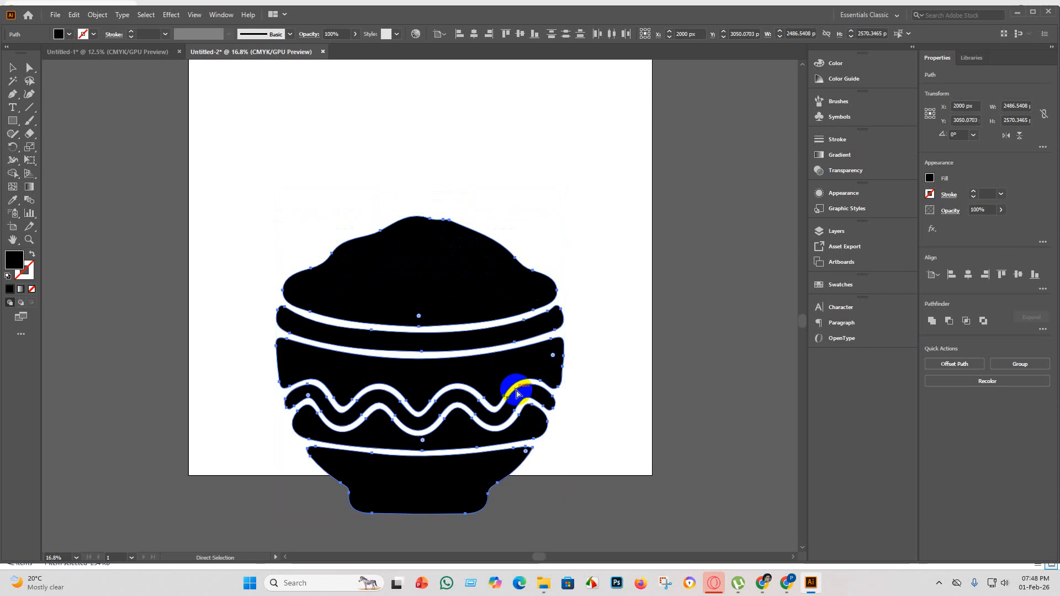
pyautogui.hotkey('ctrl', 'g')
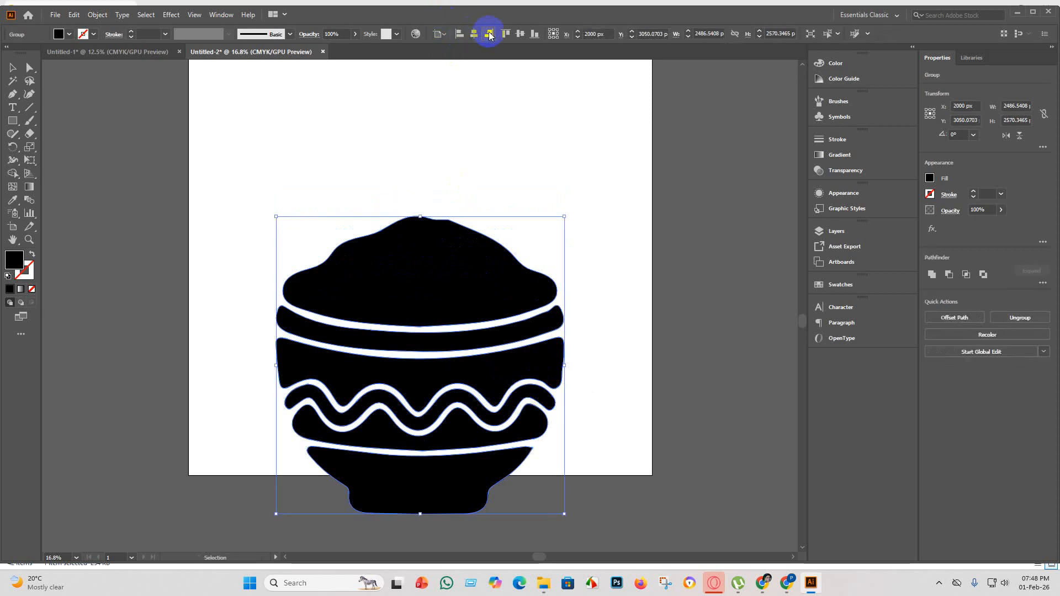
pyautogui.click(519, 33)
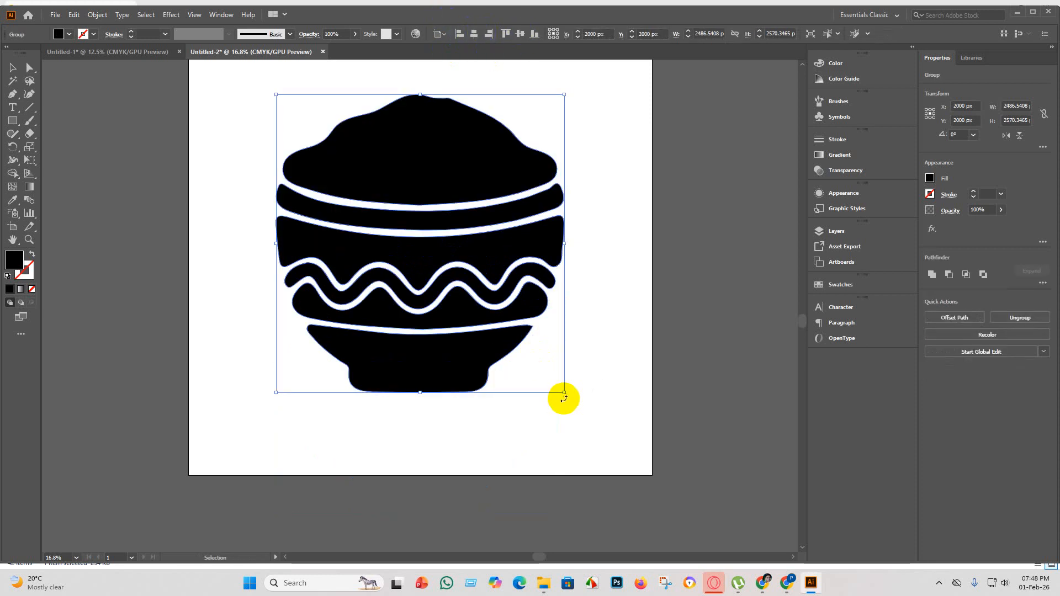
# Enlarge the grouped bowl further to about 3340 × 3453 px and recentre it on the artboard both ways.
pyautogui.moveTo(563, 393); pyautogui.dragTo(663, 535)
pyautogui.click(474, 34)
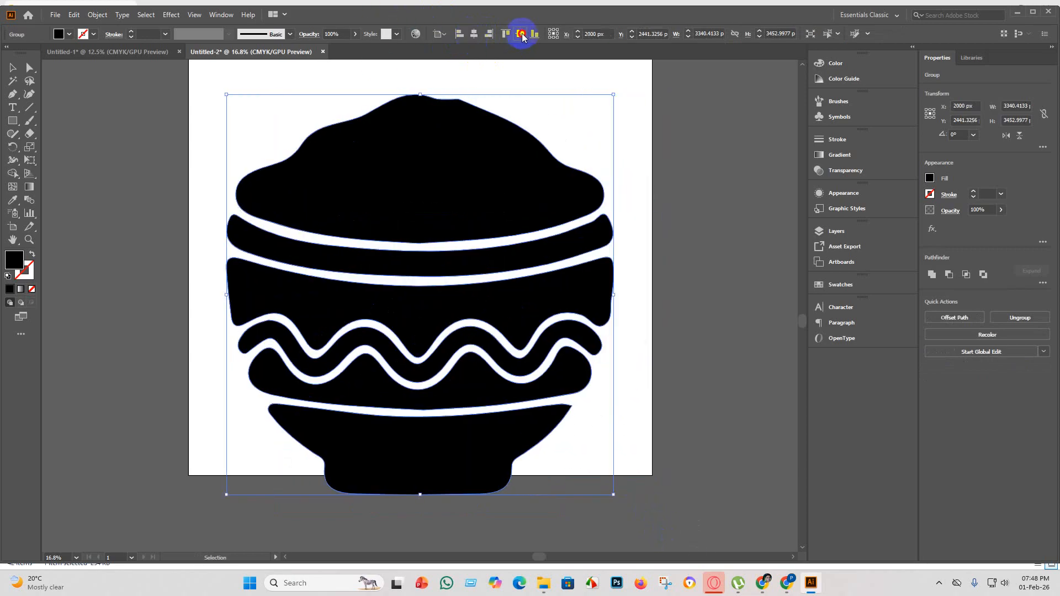
pyautogui.click(520, 34)
pyautogui.scroll(-3, 606, 385)
pyautogui.click(542, 369)
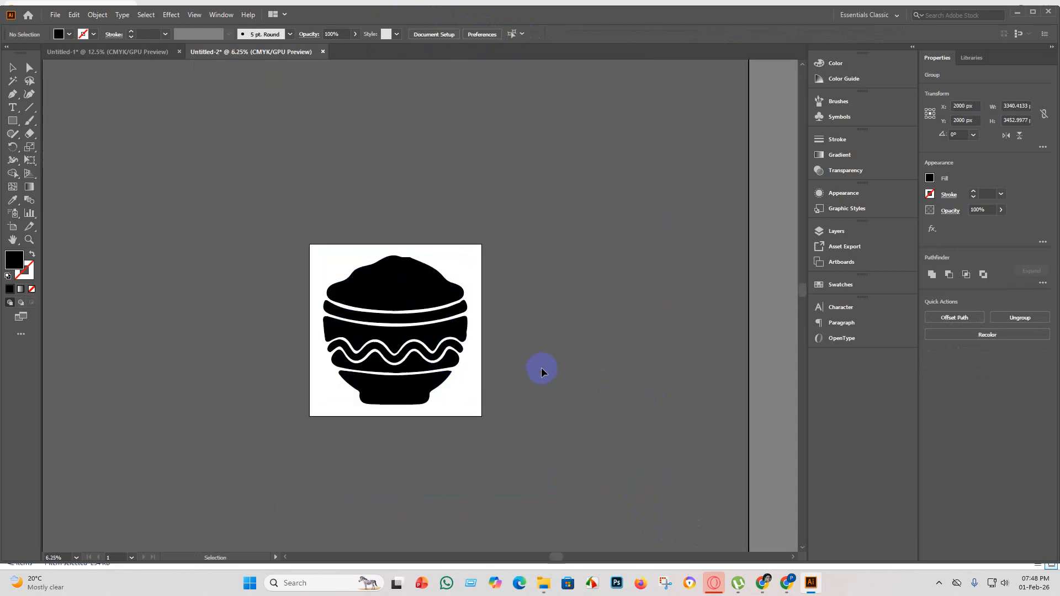
# Ungroup the enlarged bowl into its separate shapes and deselect them.
pyautogui.scroll(4, 400, 341)
pyautogui.scroll(-2, 400, 341)
pyautogui.click(390, 343)
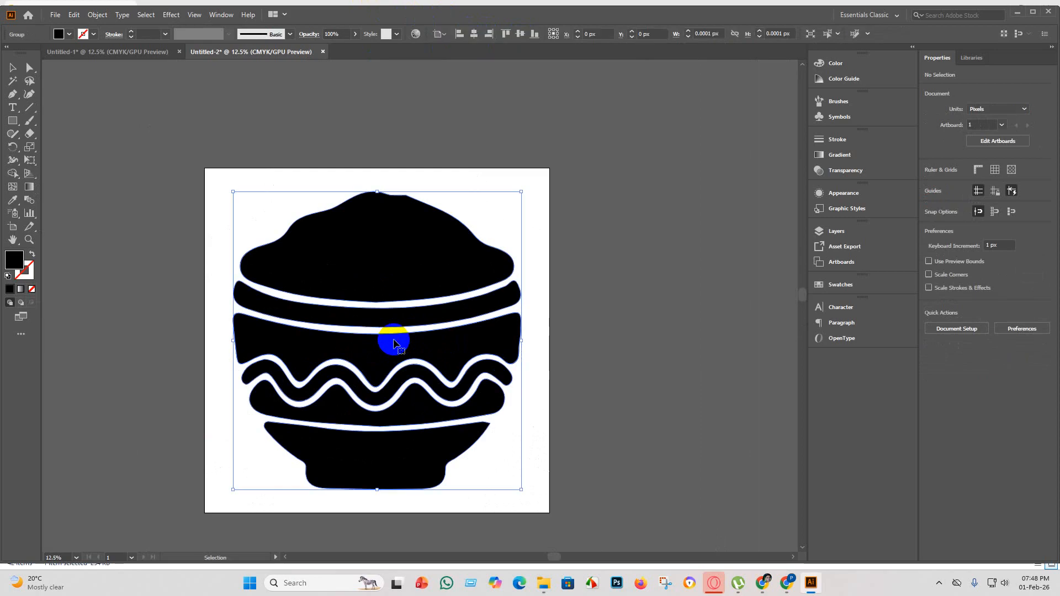
pyautogui.rightClick(392, 341)
pyautogui.click(431, 437)
pyautogui.click(634, 393)
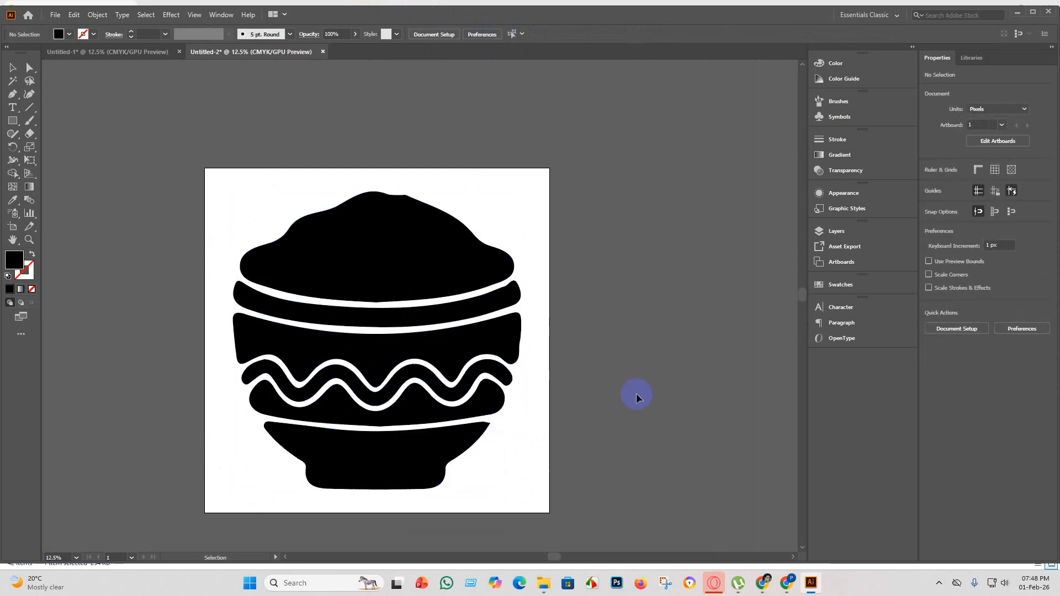
# Fill the mound at the top of the bowl with the red-orange swatch C=0 M=90 Y=85 K=0.
pyautogui.click(340, 251)
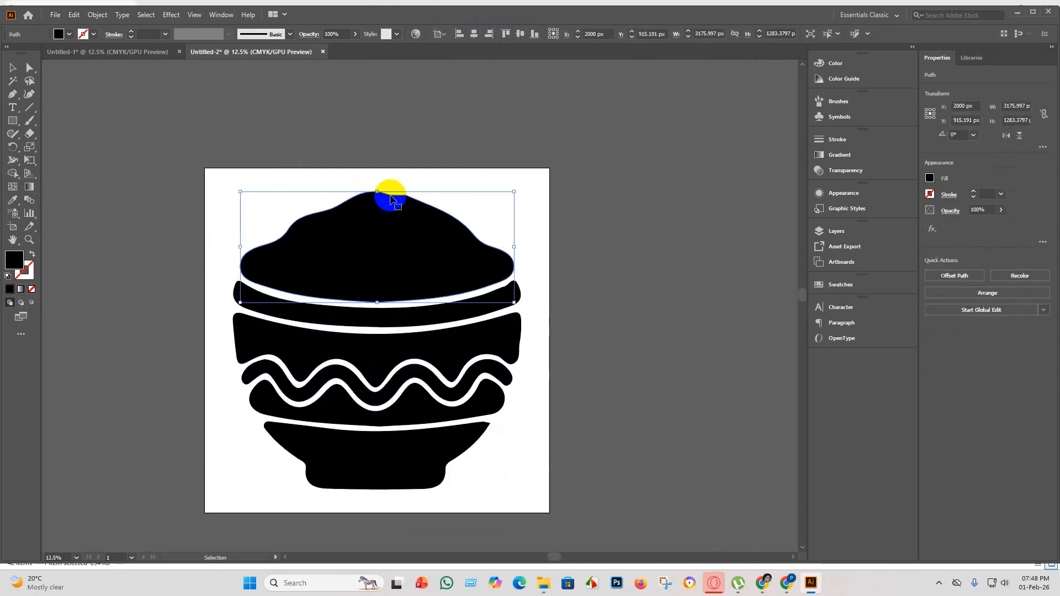
pyautogui.scroll(3, 386, 189)
pyautogui.scroll(-3, 286, 153)
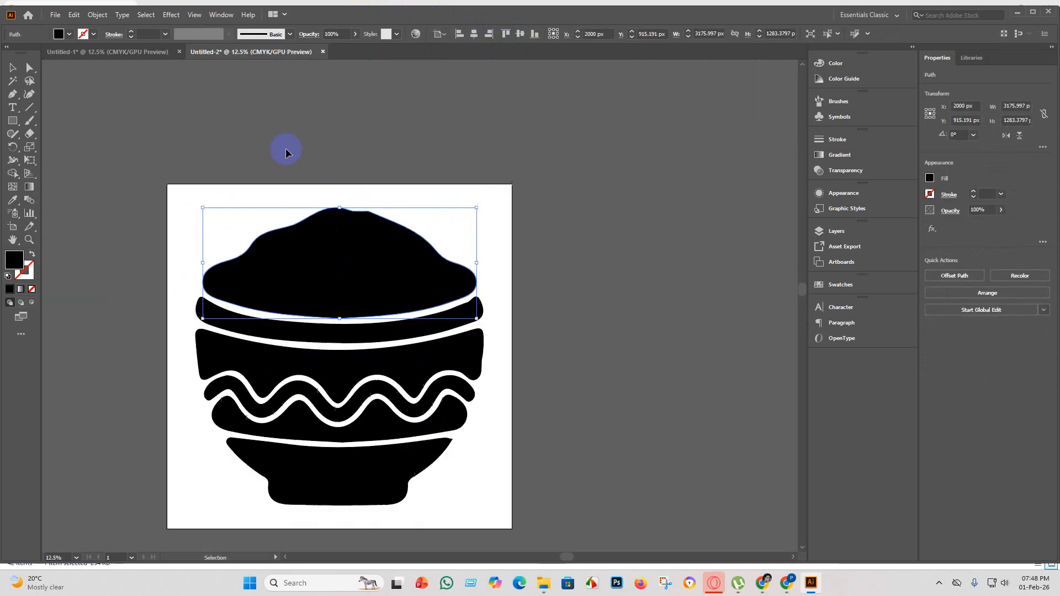
pyautogui.click(69, 35)
pyautogui.click(64, 58)
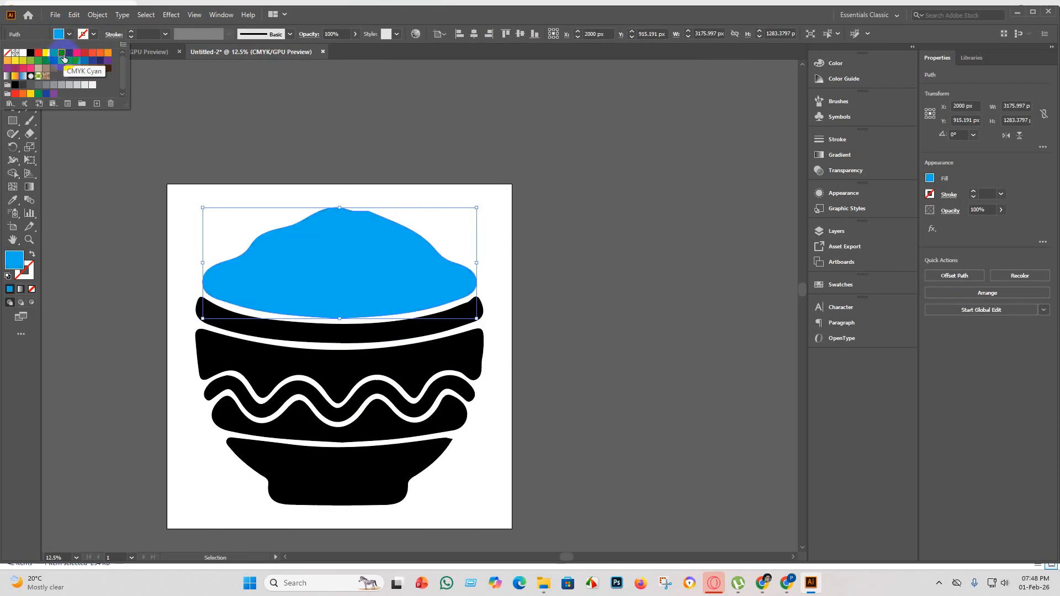
pyautogui.click(80, 53)
pyautogui.click(90, 54)
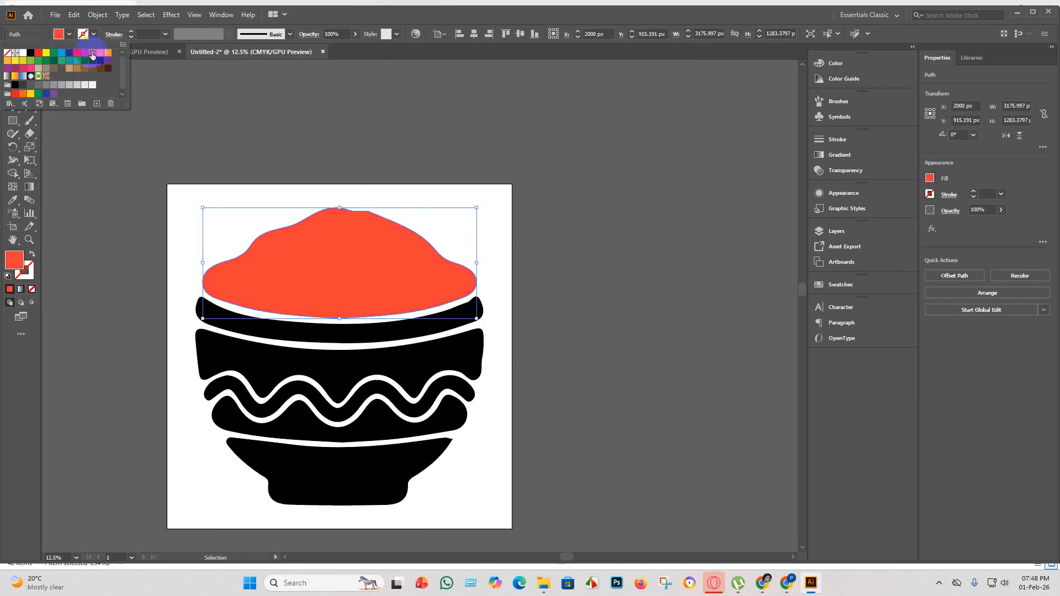
pyautogui.click(101, 56)
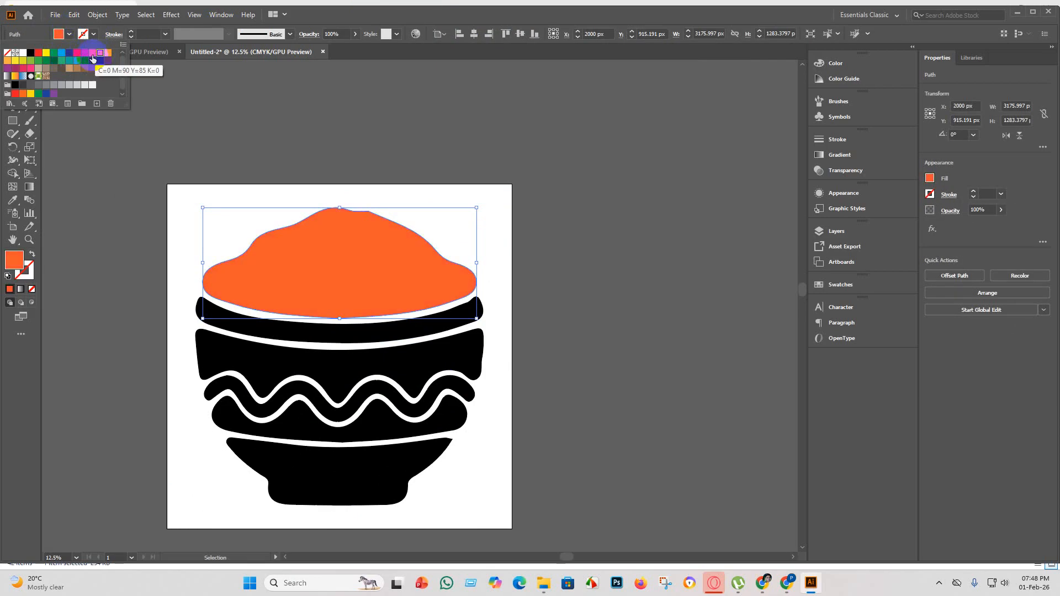
pyautogui.click(92, 56)
pyautogui.click(566, 348)
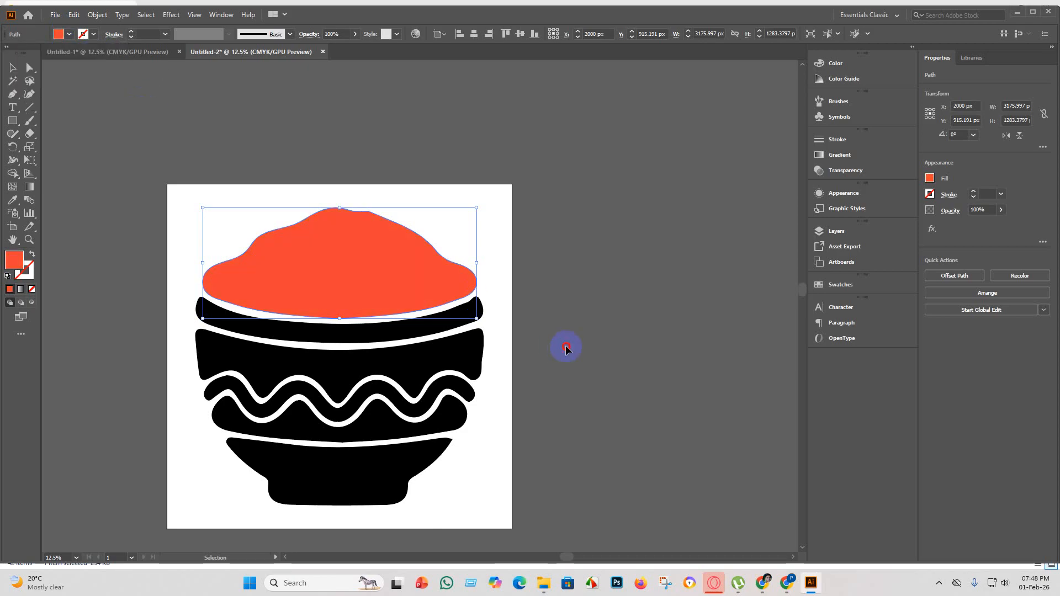
pyautogui.click(566, 347)
pyautogui.scroll(-2, 501, 378)
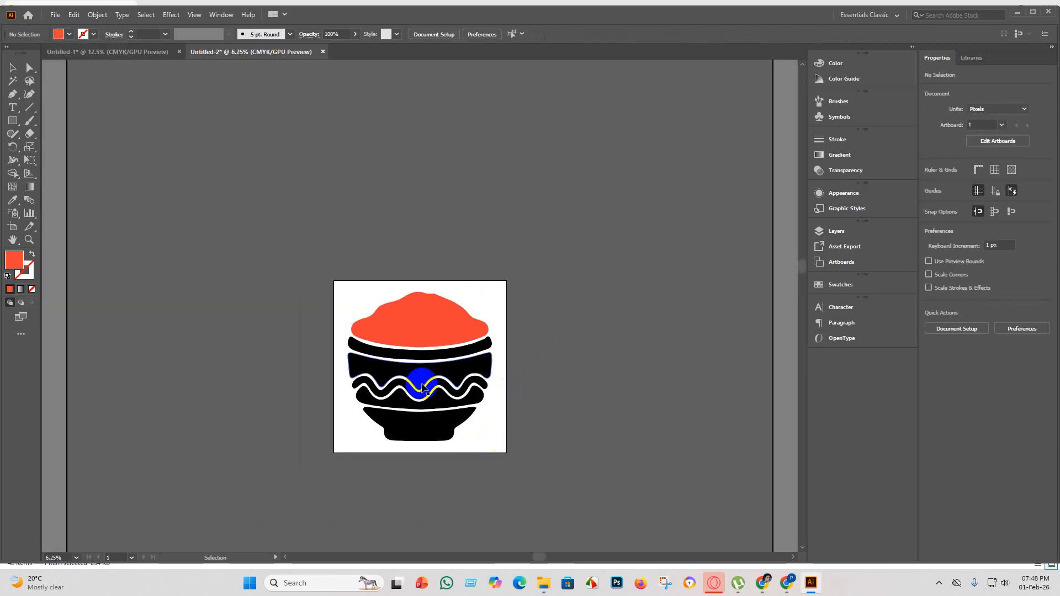
# Fill the wavy stripe across the middle of the bowl with the orange swatch and deselect it.
pyautogui.click(418, 393)
pyautogui.click(60, 34)
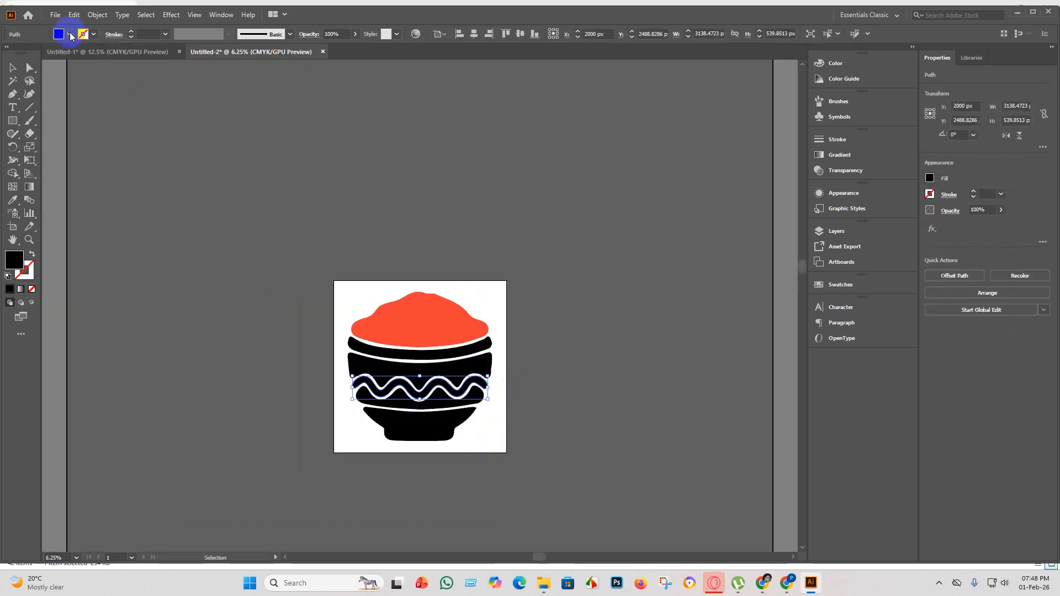
pyautogui.click(103, 55)
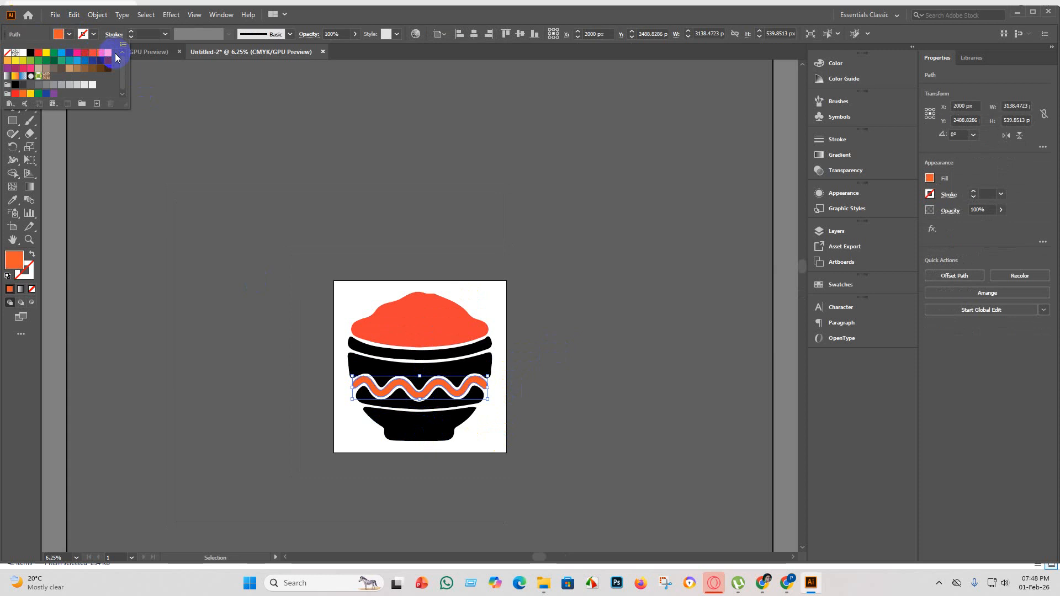
pyautogui.click(627, 486)
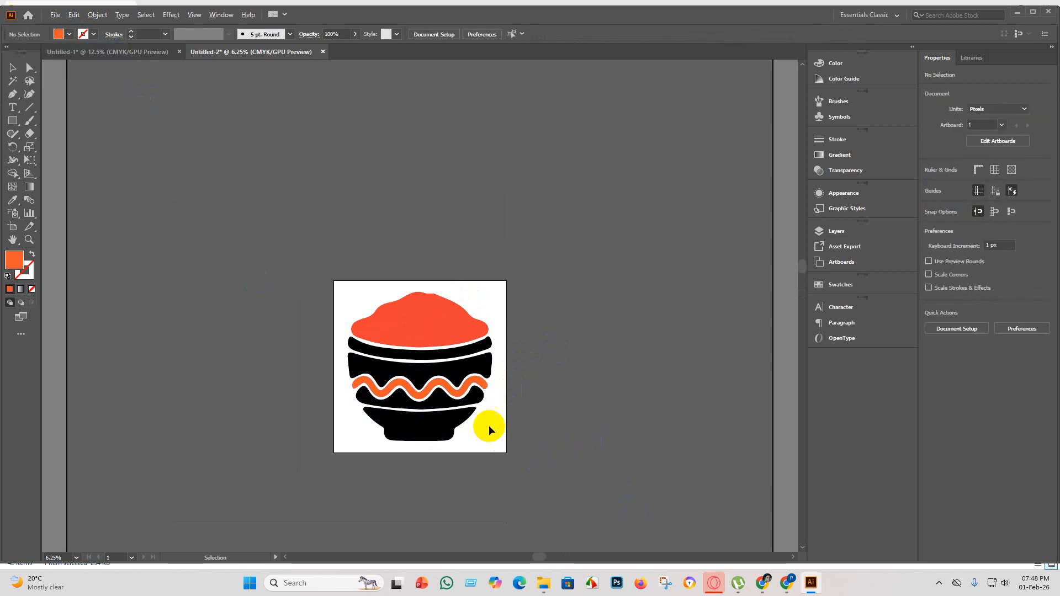
# Recolour the mound at the top of the bowl with the tan brown swatch and deselect it.
pyautogui.scroll(2, 478, 426)
pyautogui.press('alt')
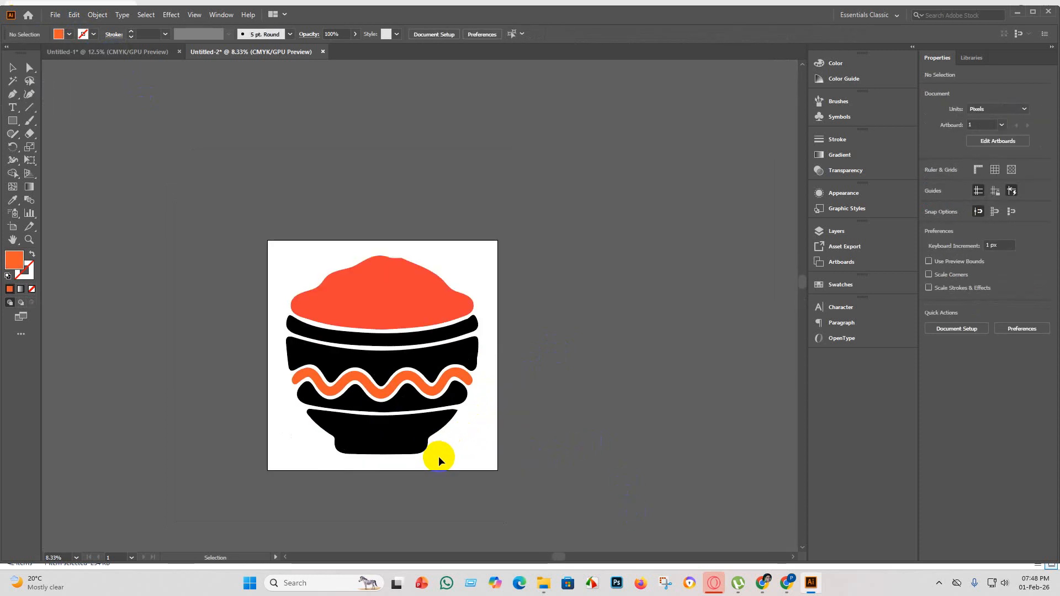
pyautogui.click(407, 310)
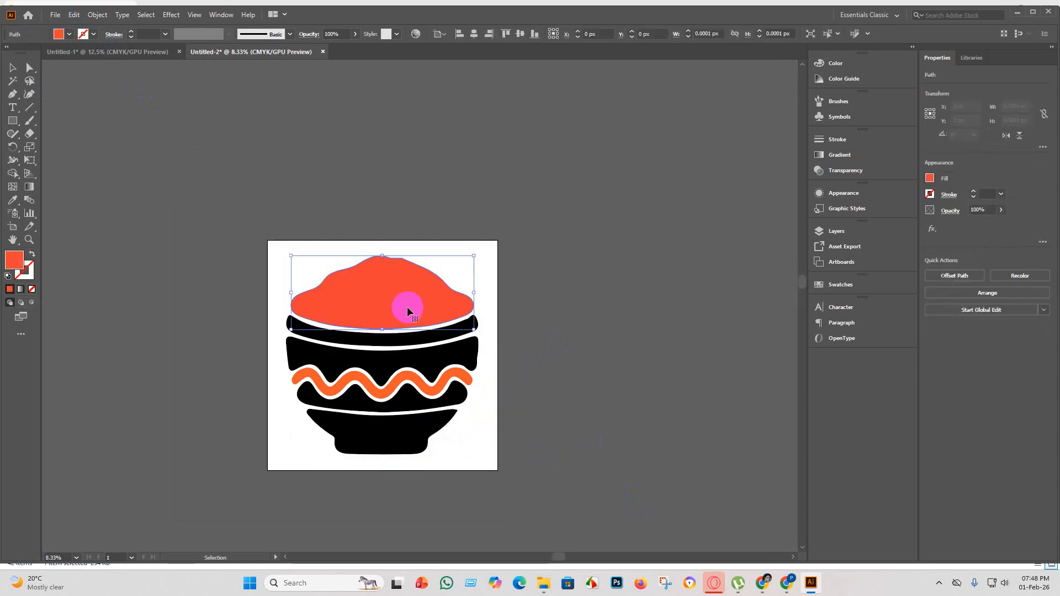
pyautogui.click(69, 36)
pyautogui.click(69, 68)
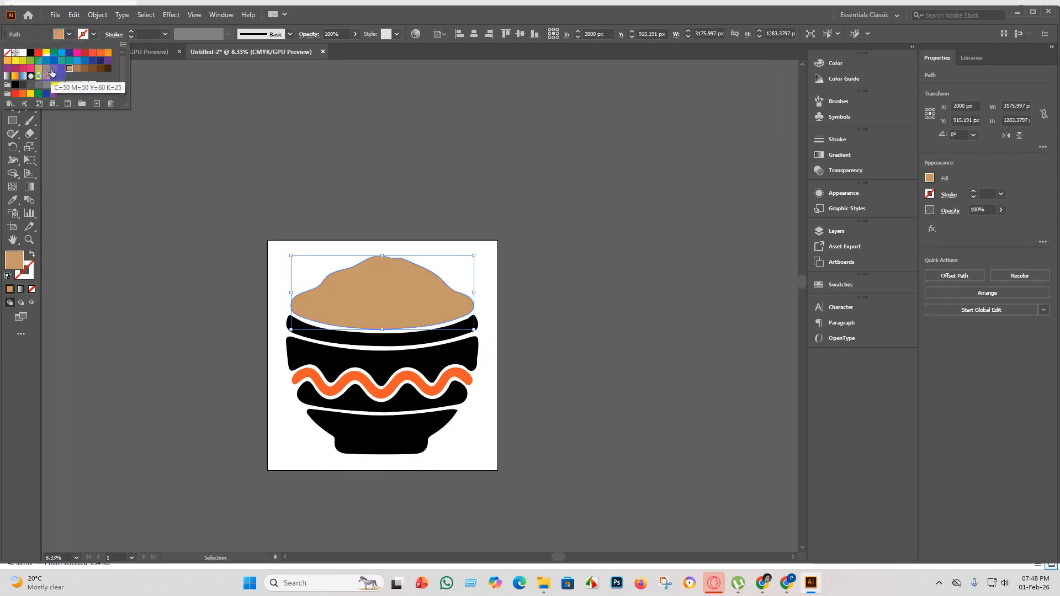
pyautogui.click(46, 69)
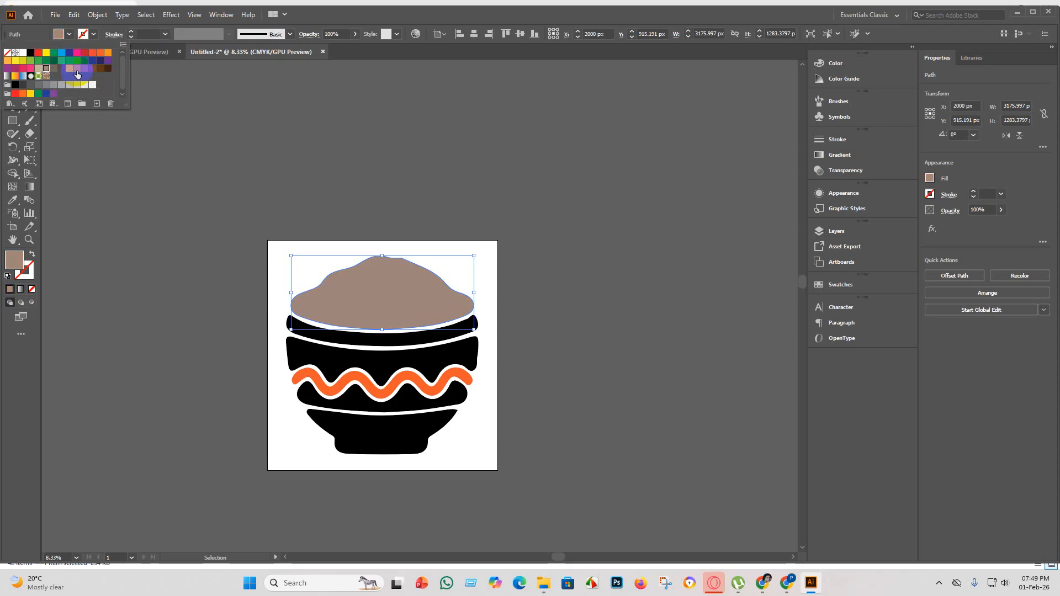
pyautogui.click(71, 69)
pyautogui.click(204, 298)
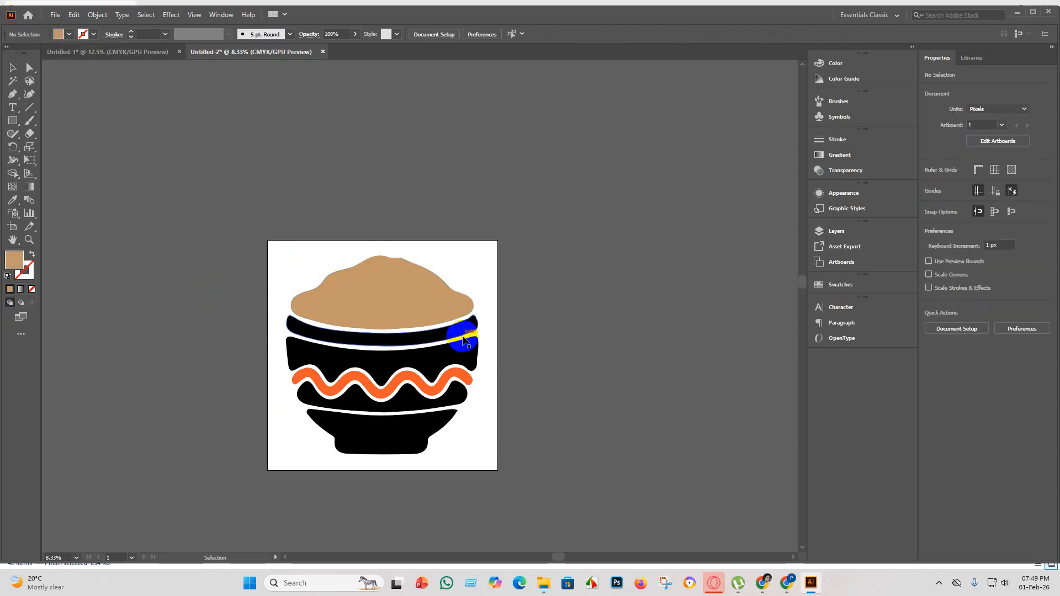
# Try the orange and dark navy blue swatches as fill on the rim band just below the mound.
pyautogui.click(437, 335)
pyautogui.click(70, 34)
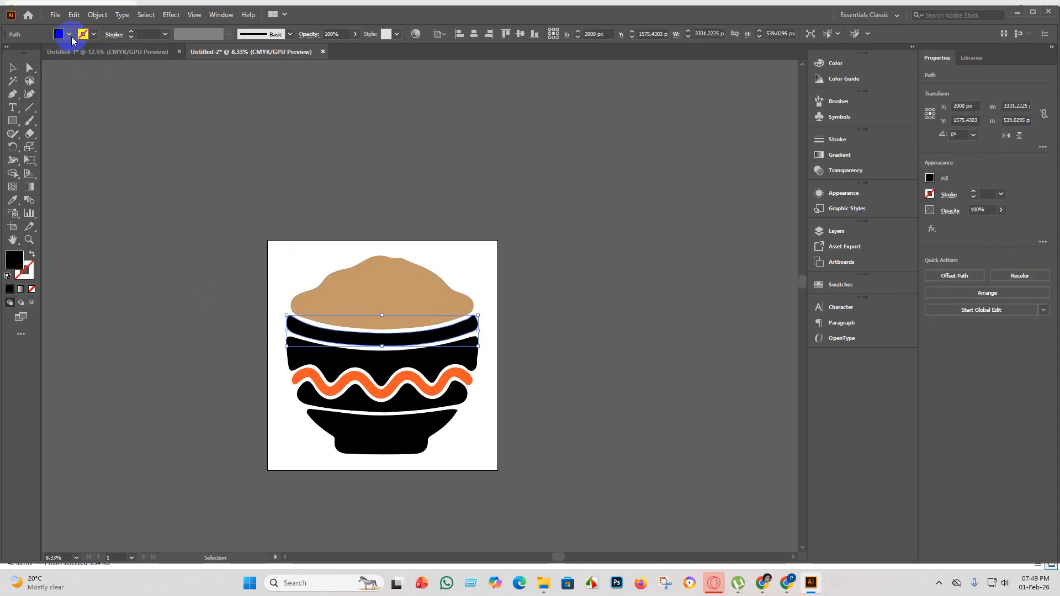
pyautogui.click(99, 54)
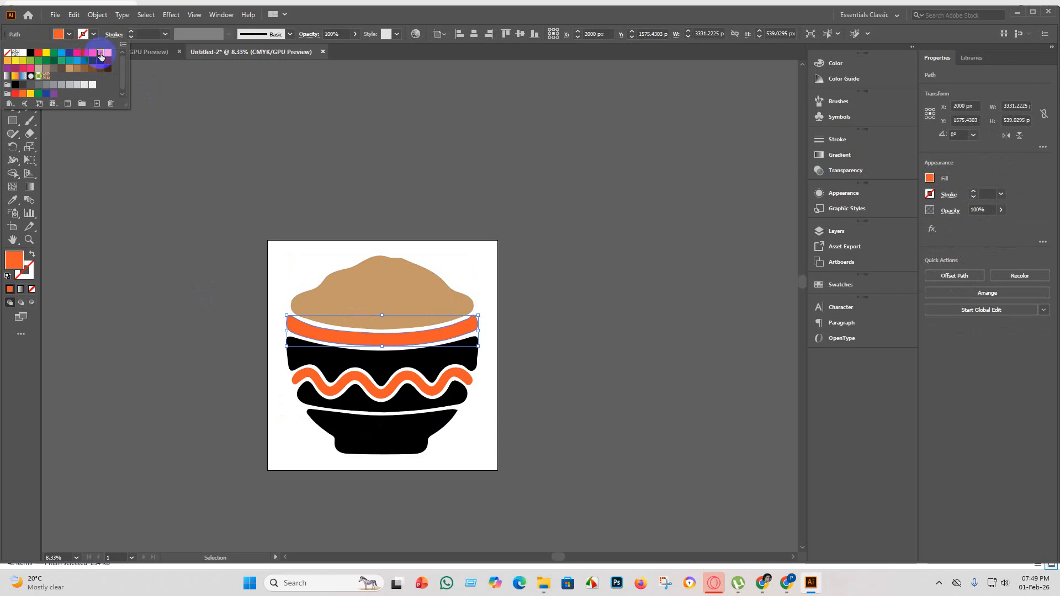
pyautogui.click(101, 60)
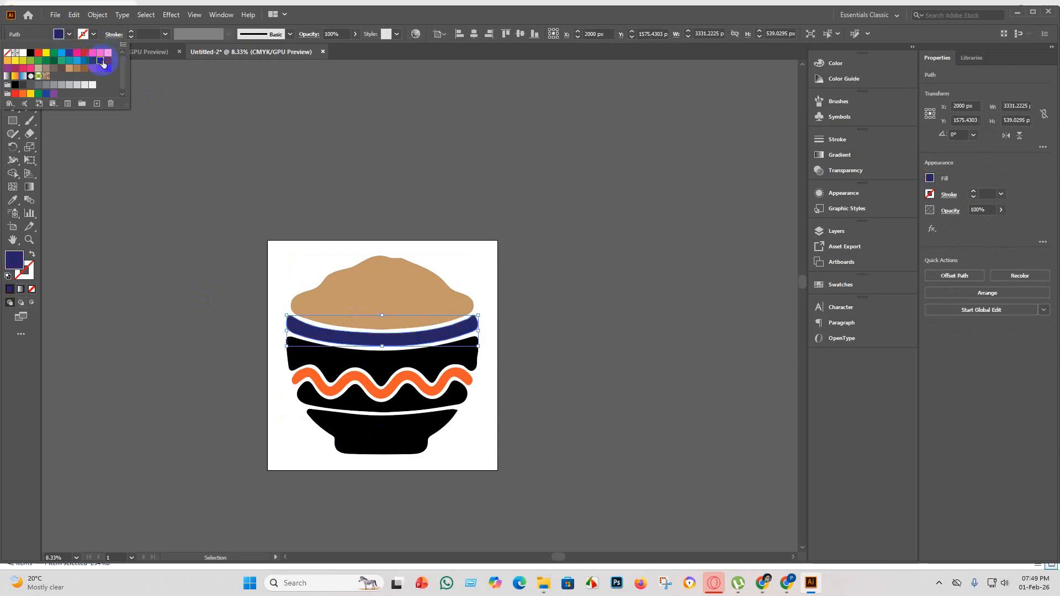
pyautogui.click(101, 310)
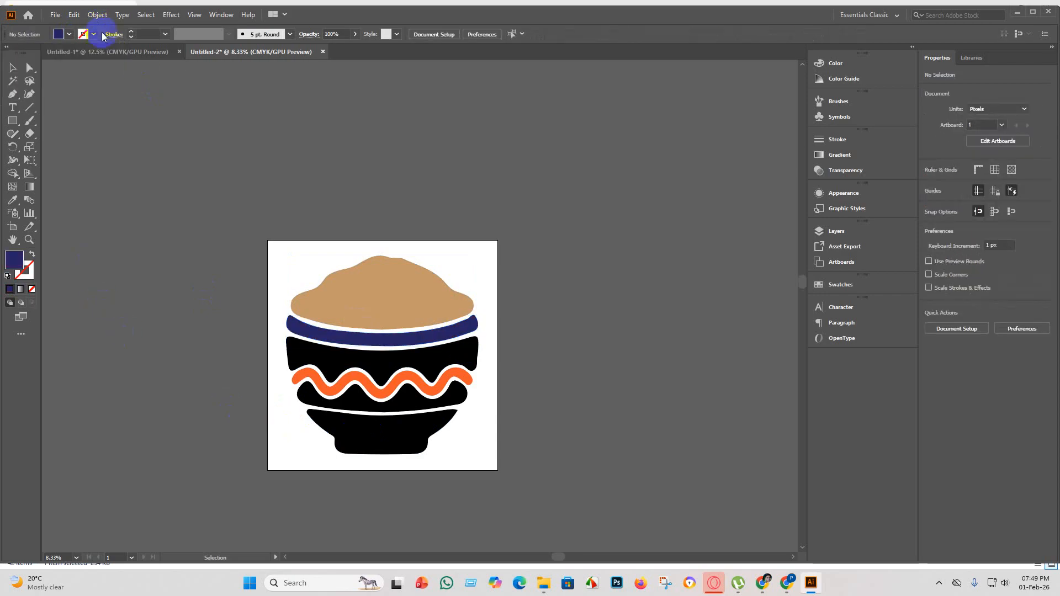
# Change the fill of the rim band below the mound back to black and deselect it.
pyautogui.click(73, 38)
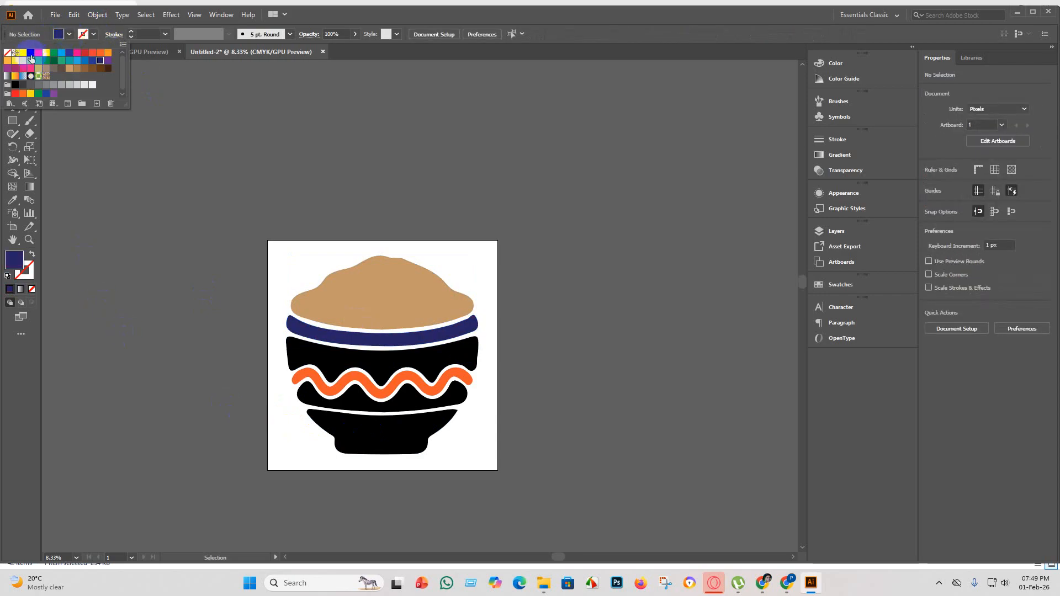
pyautogui.click(31, 59)
pyautogui.click(135, 296)
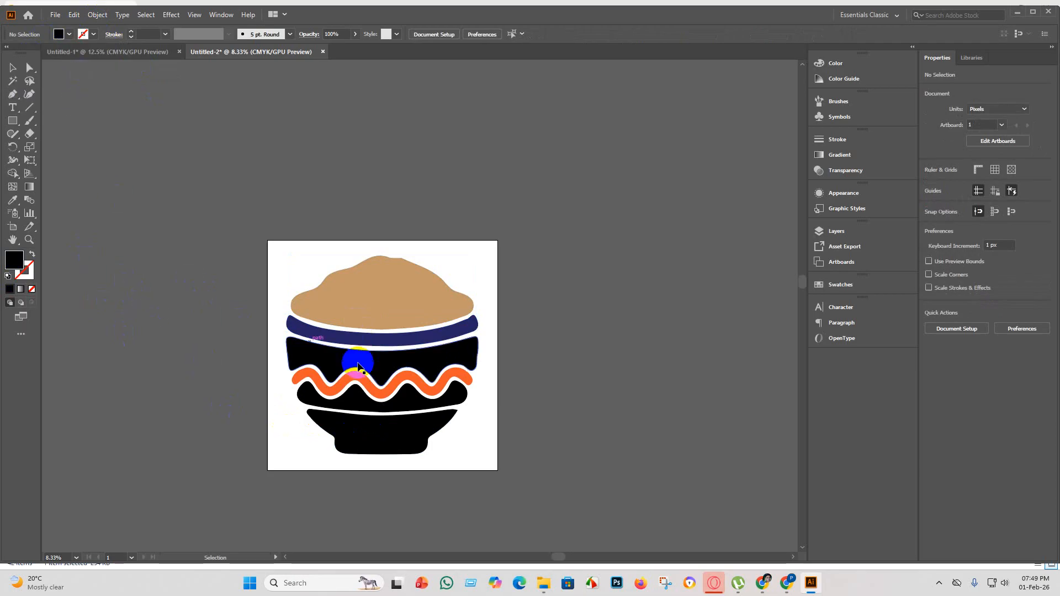
pyautogui.click(386, 331)
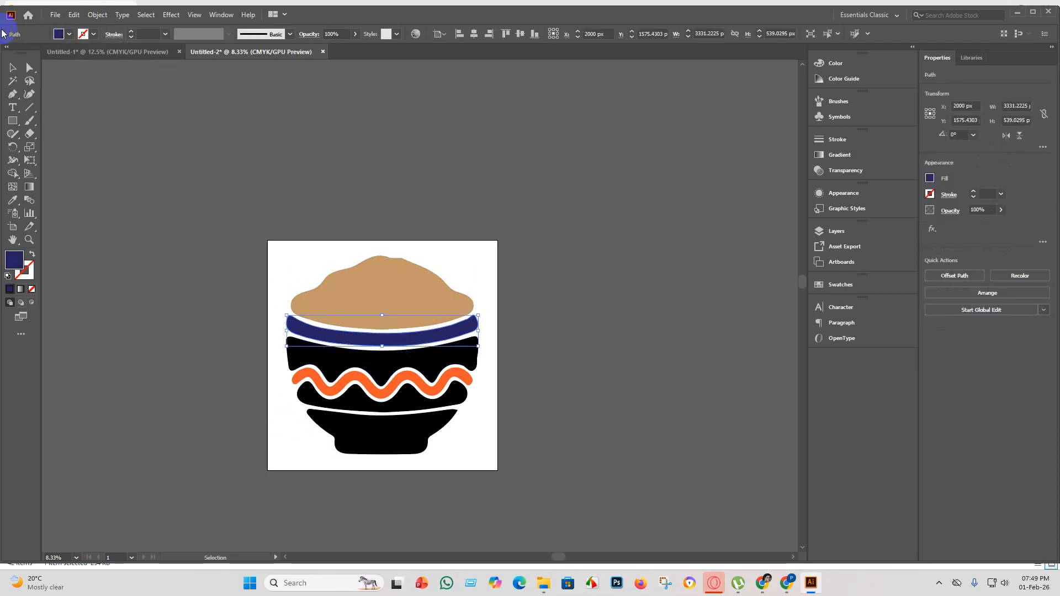
pyautogui.click(69, 34)
pyautogui.click(30, 53)
pyautogui.click(147, 241)
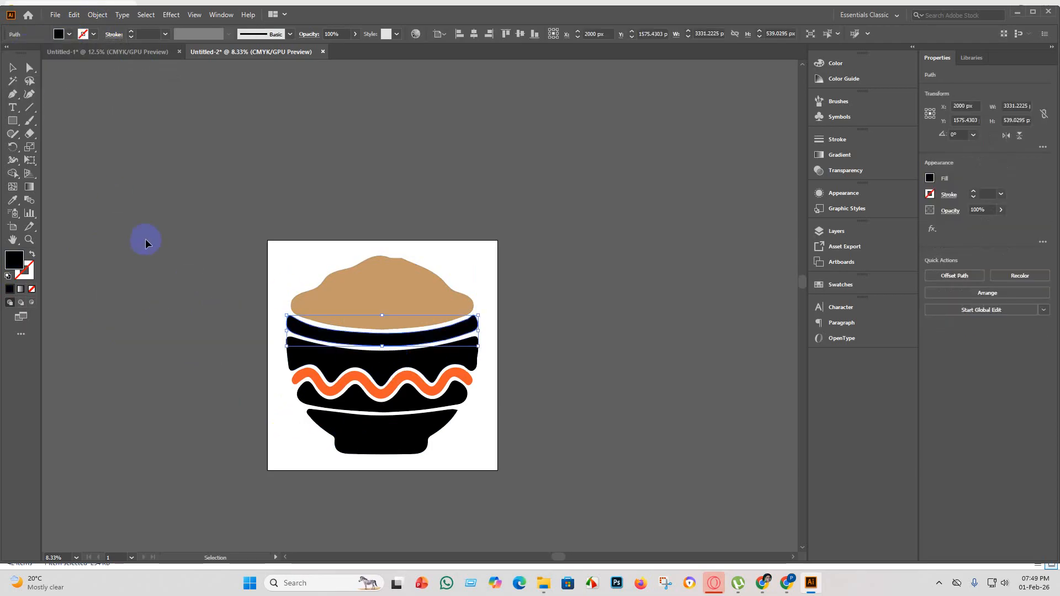
pyautogui.click(146, 241)
# Inspect the recoloured bowl, checking its placement on the artboard and the smoothness of the mound's outline.
pyautogui.scroll(-2, 464, 438)
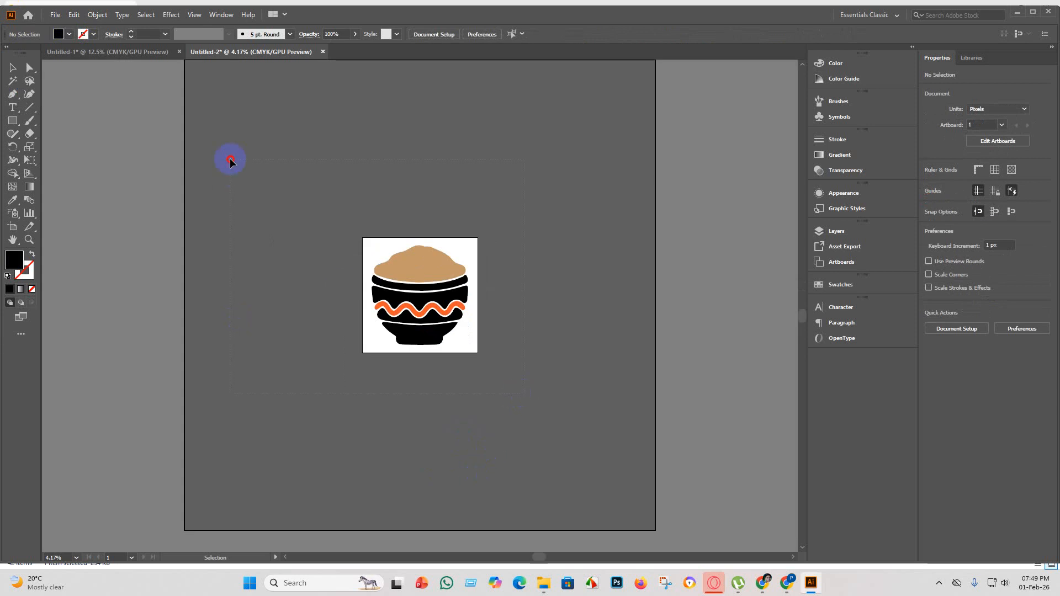
pyautogui.hotkey('ctrl', 'a')
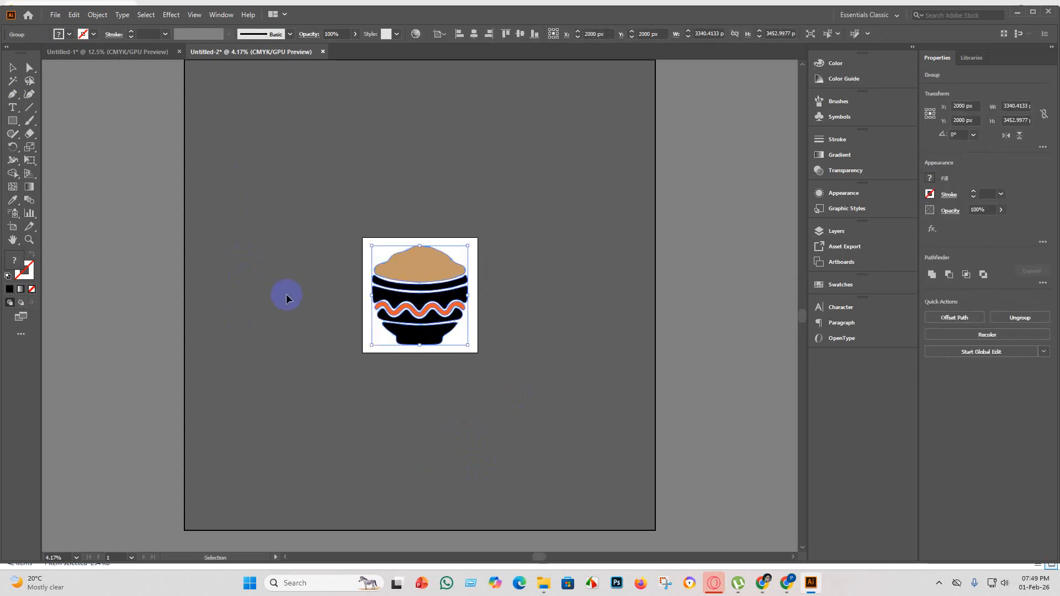
pyautogui.click(529, 262)
pyautogui.scroll(8, 441, 246)
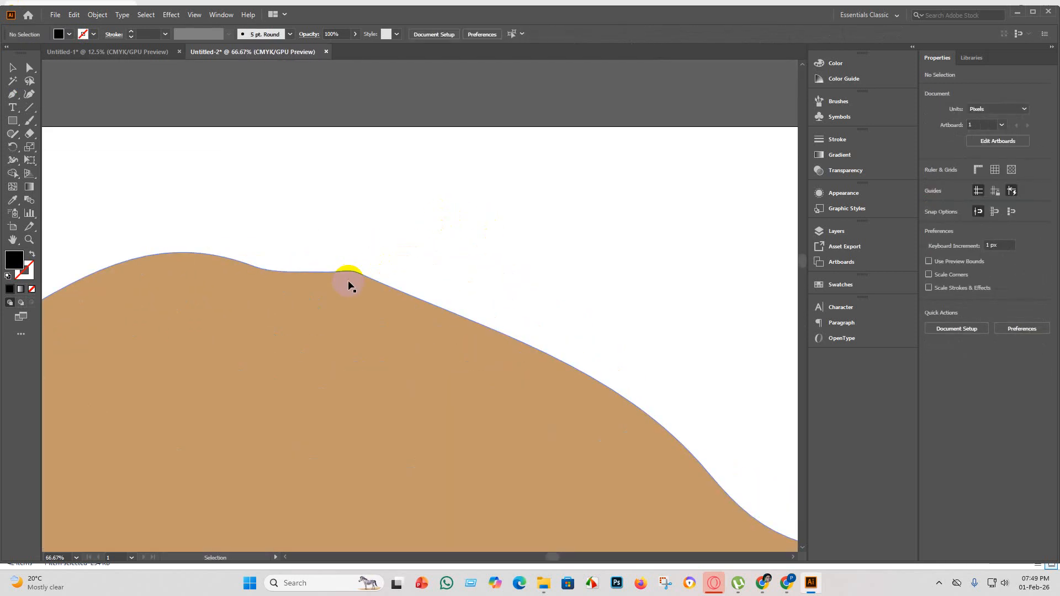
pyautogui.scroll(-8, 349, 279)
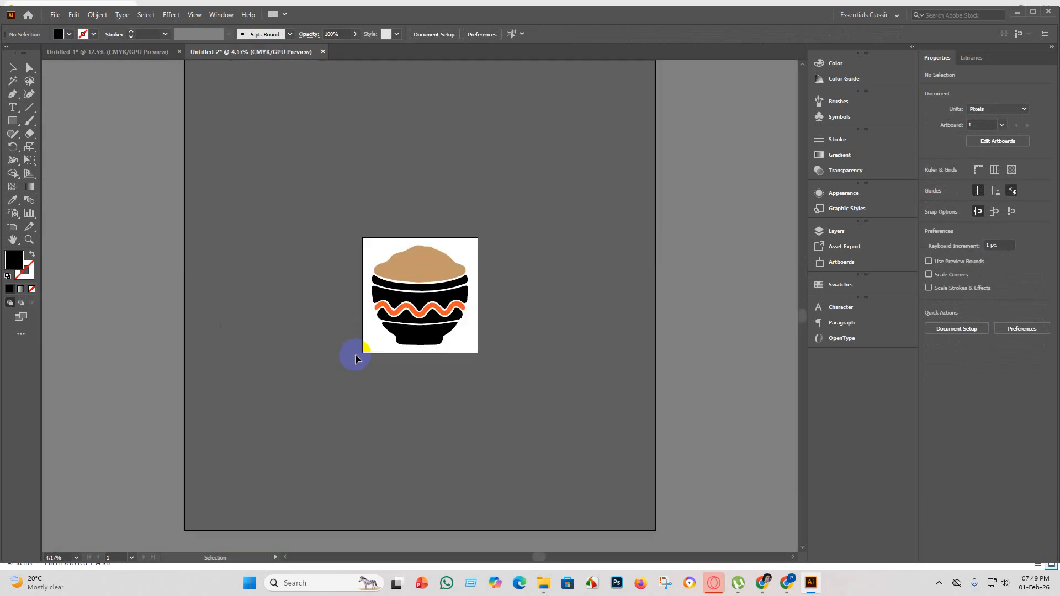
pyautogui.scroll(3, 474, 346)
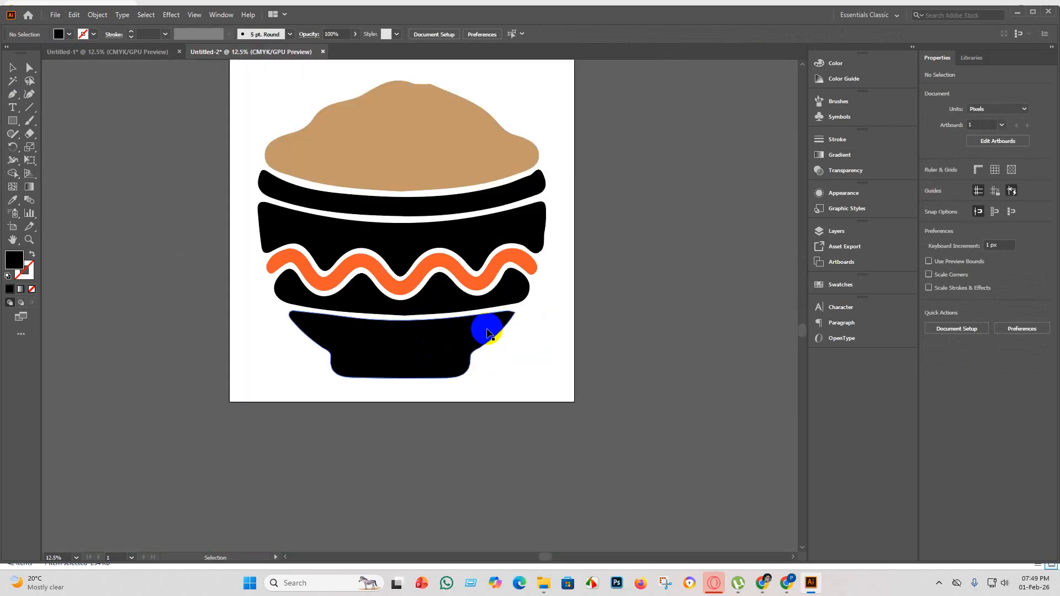
pyautogui.scroll(-2, 481, 343)
# Start saving the bowl document in the Illustrator EPS (*.EPS) format.
pyautogui.click(55, 15)
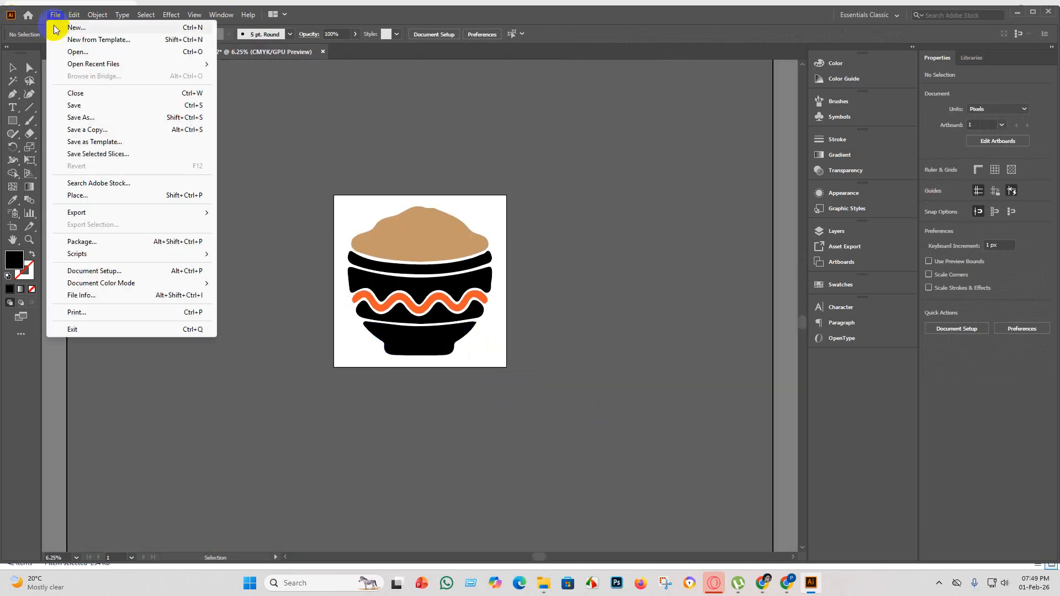
pyautogui.click(88, 105)
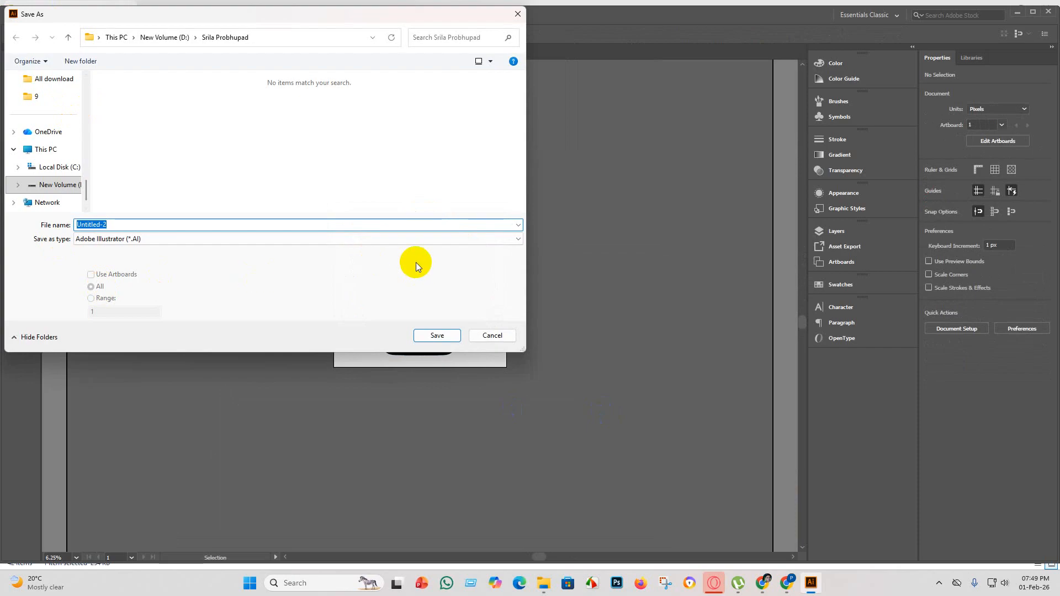
pyautogui.click(511, 239)
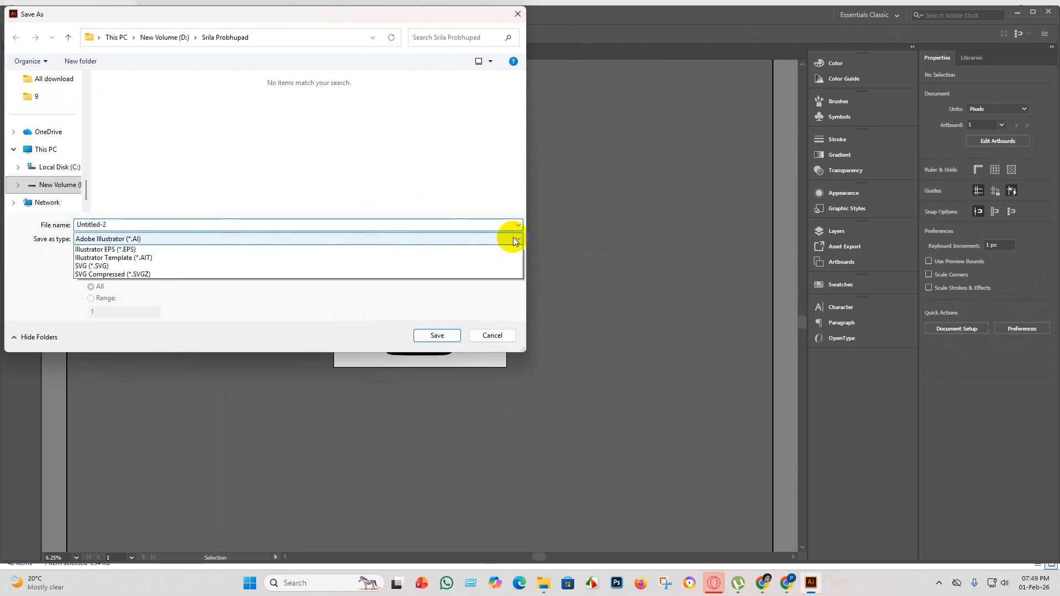
pyautogui.click(133, 265)
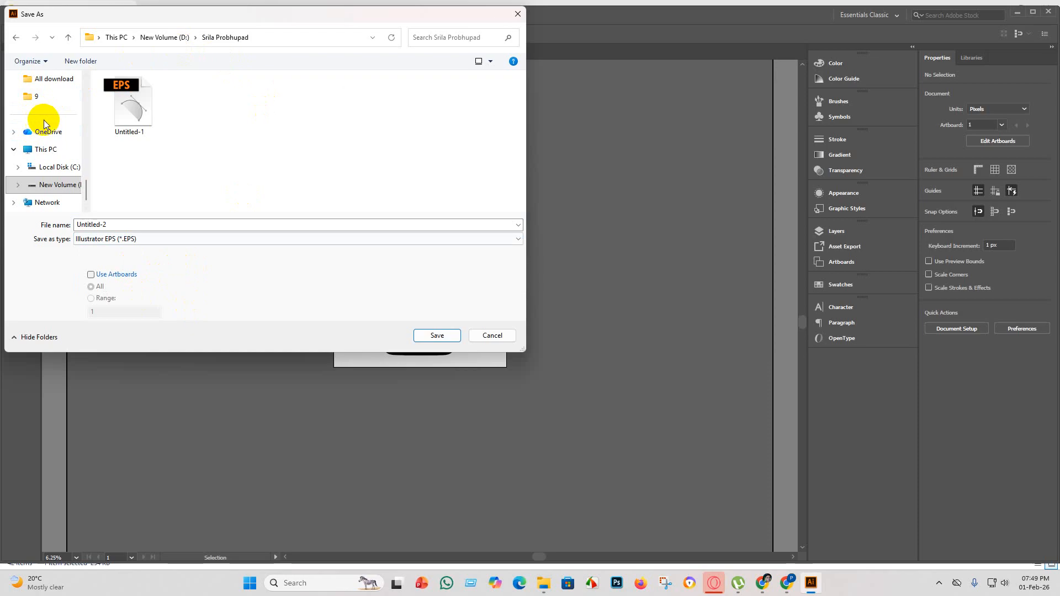
# Save the file as Untitled-1 in the "eps 5" folder inside "daily product vactor" > "part 3".
pyautogui.scroll(3, 49, 127)
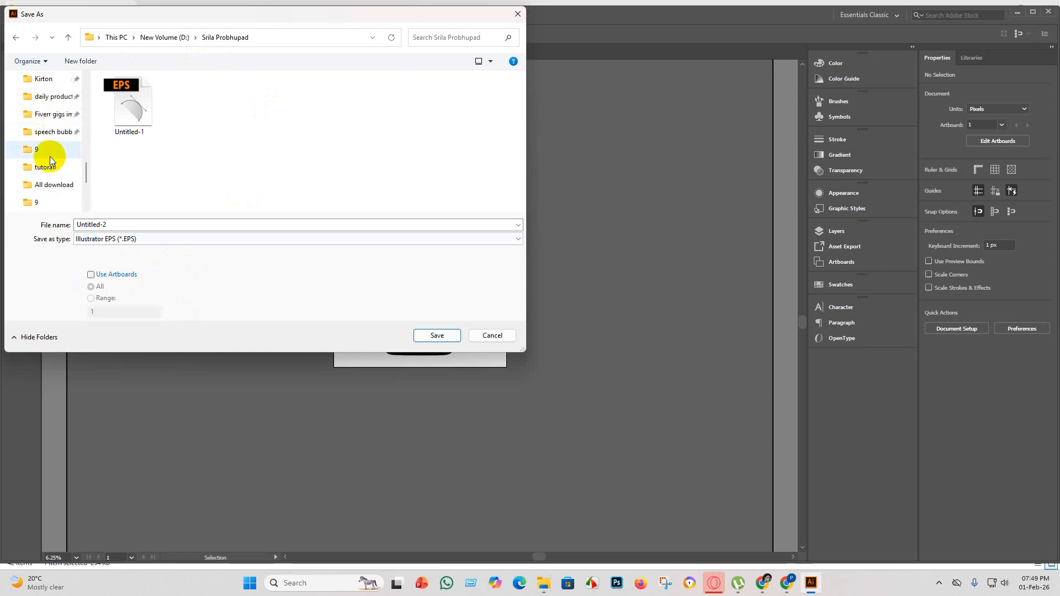
pyautogui.click(51, 100)
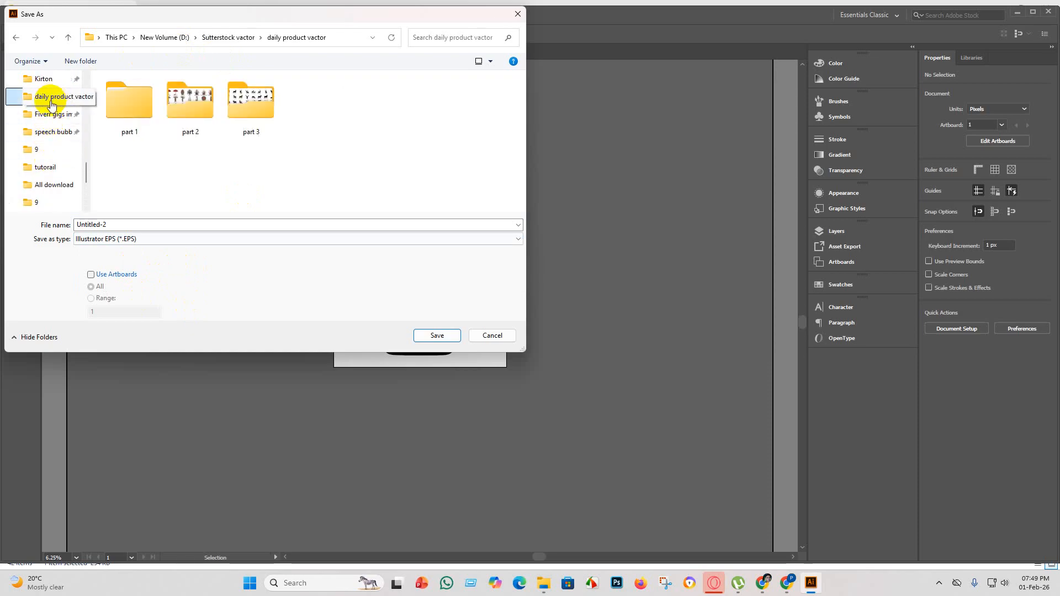
pyautogui.doubleClick(253, 98)
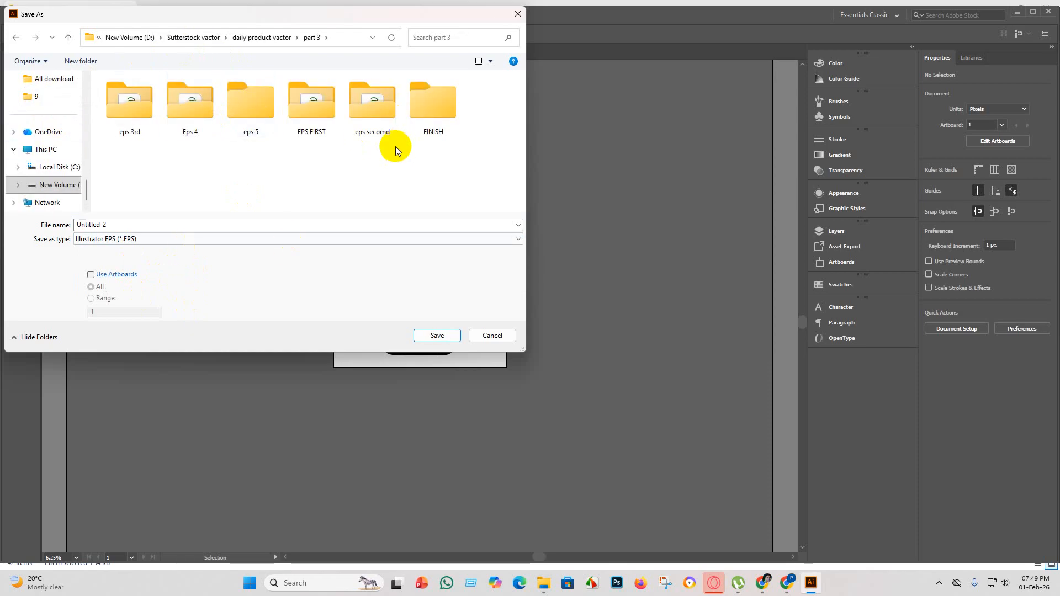
pyautogui.doubleClick(248, 110)
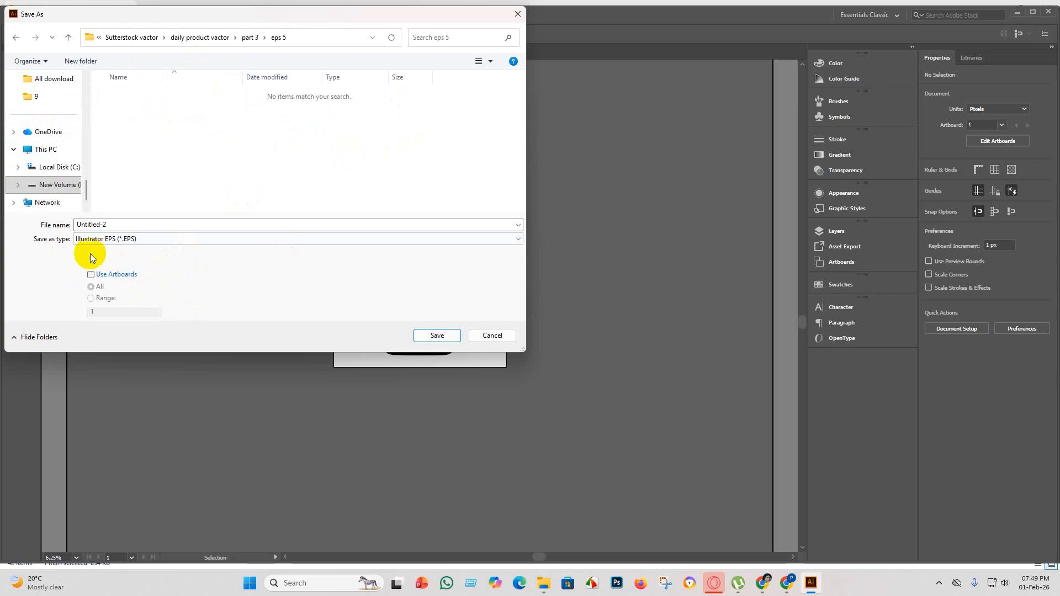
pyautogui.doubleClick(125, 224)
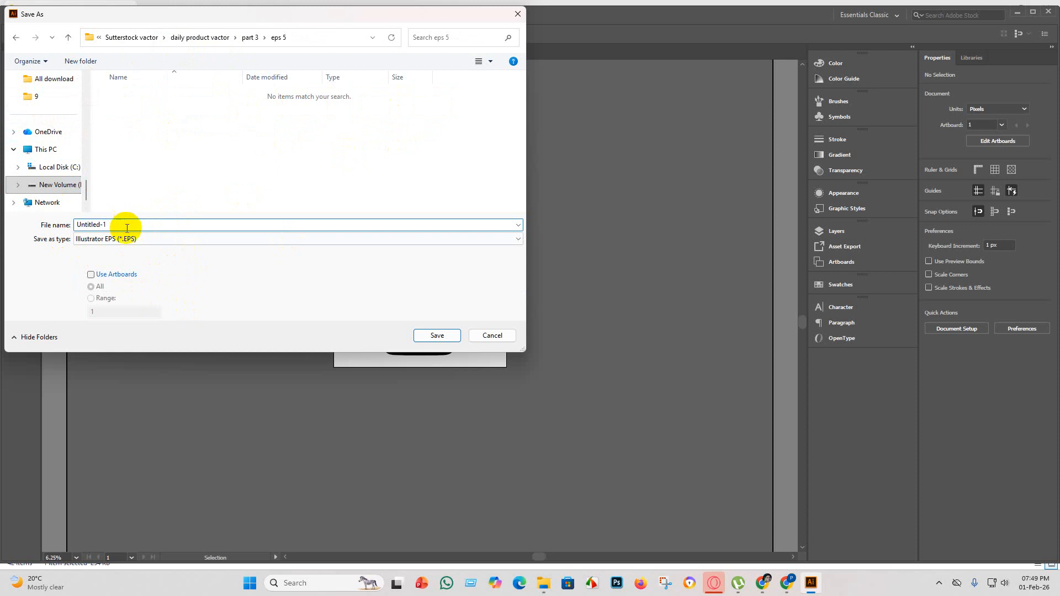
pyautogui.click(434, 335)
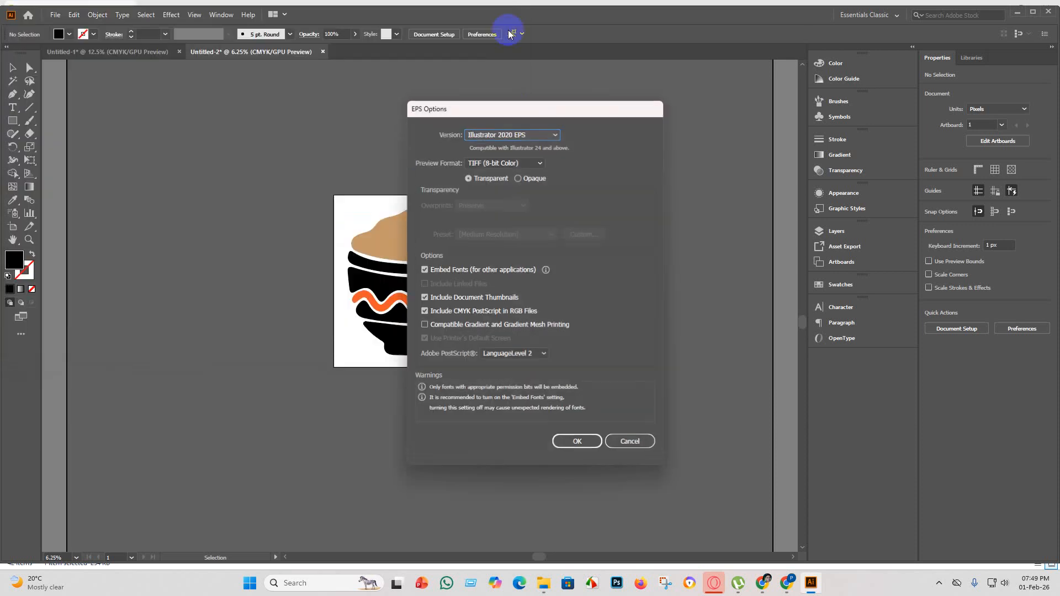
# Set the EPS version to Illustrator 10 EPS and complete the save in the older format.
pyautogui.click(554, 133)
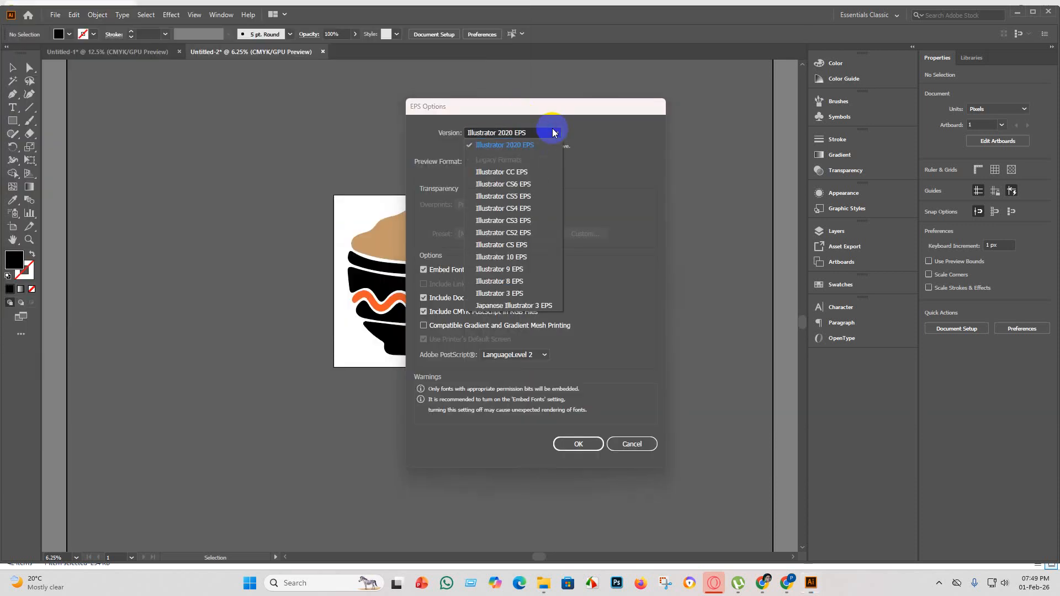
pyautogui.click(522, 257)
pyautogui.click(597, 438)
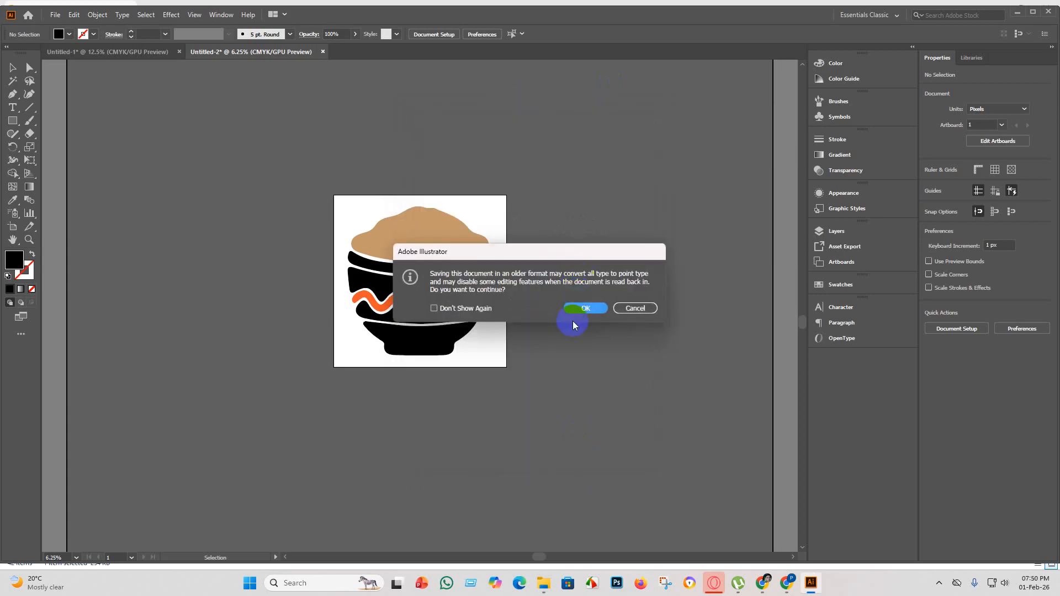
pyautogui.click(584, 310)
# Export the recoloured bowl as JPEG file Untitled-1 in the "eps 5" folder, using all artboards.
pyautogui.click(12, 69)
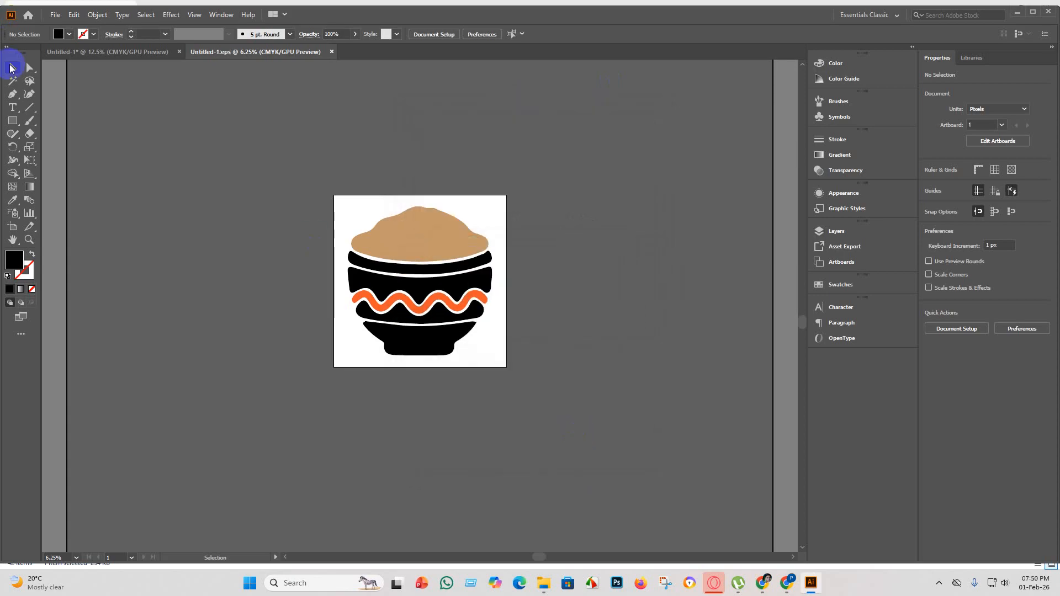
pyautogui.click(54, 15)
pyautogui.moveTo(77, 216)
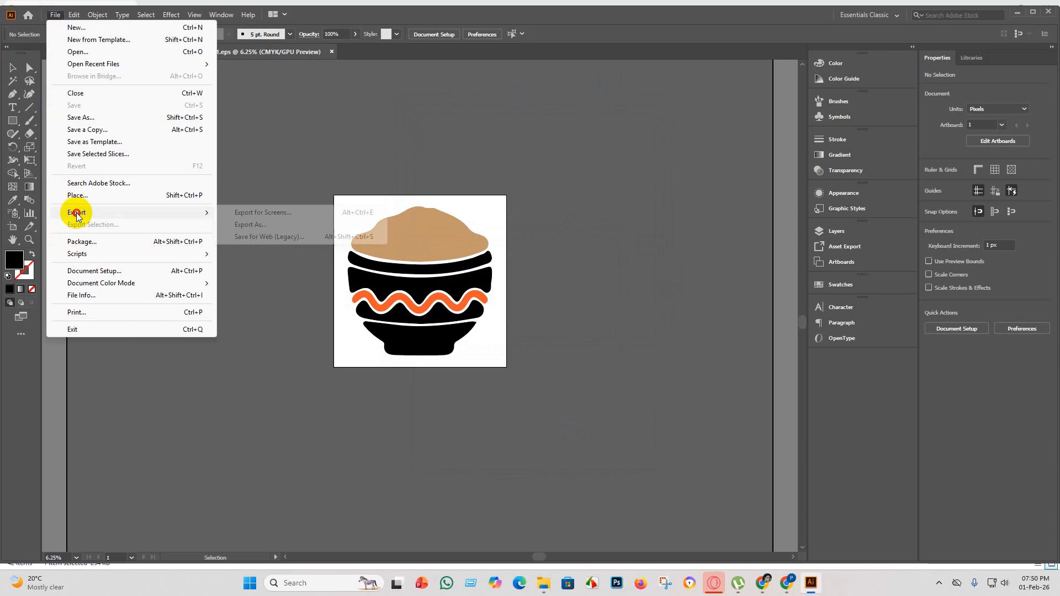
pyautogui.click(284, 224)
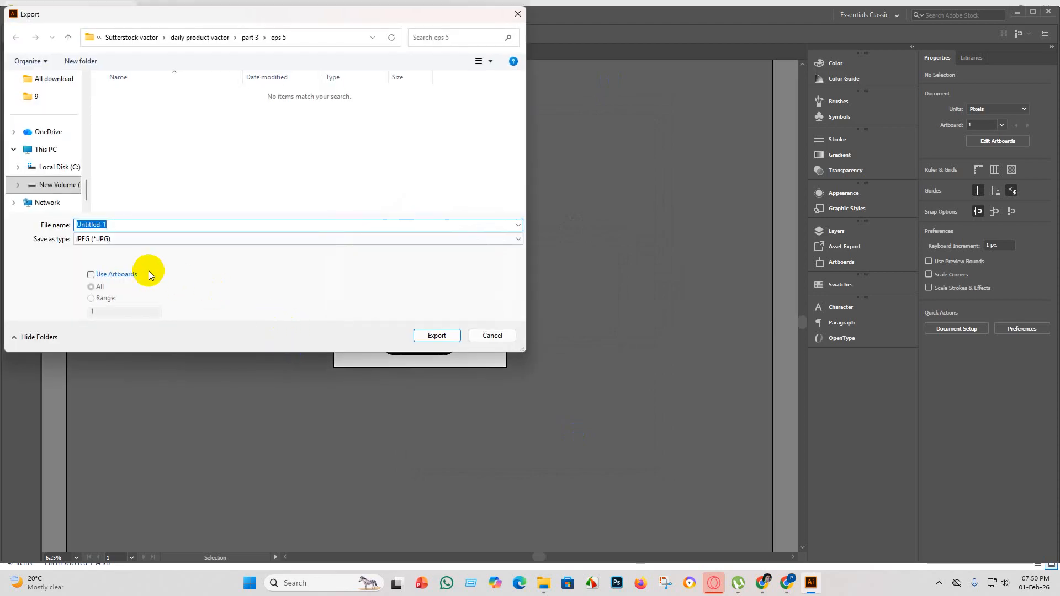
pyautogui.click(93, 275)
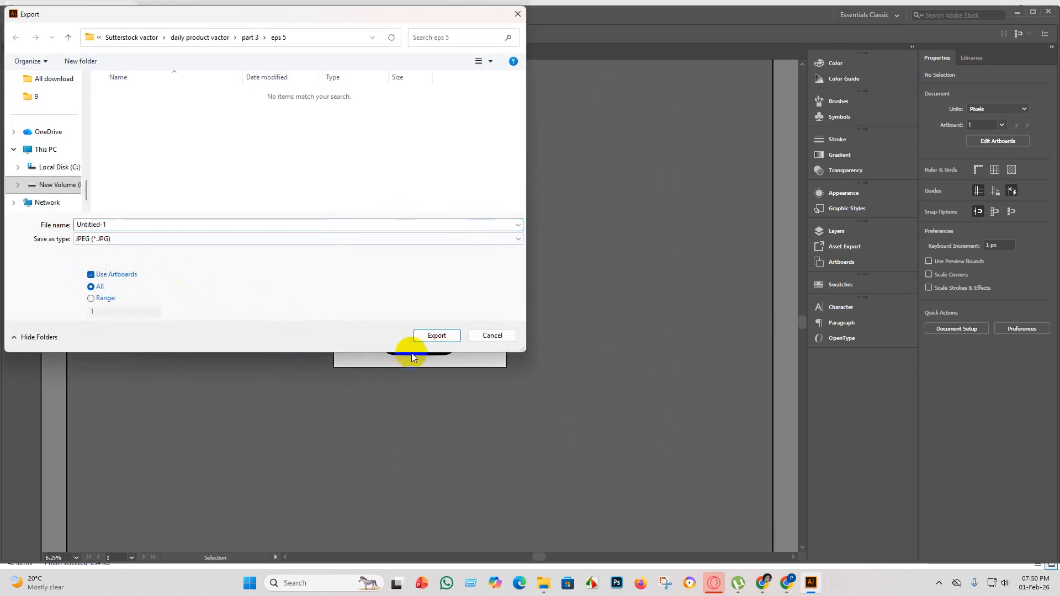
pyautogui.click(436, 336)
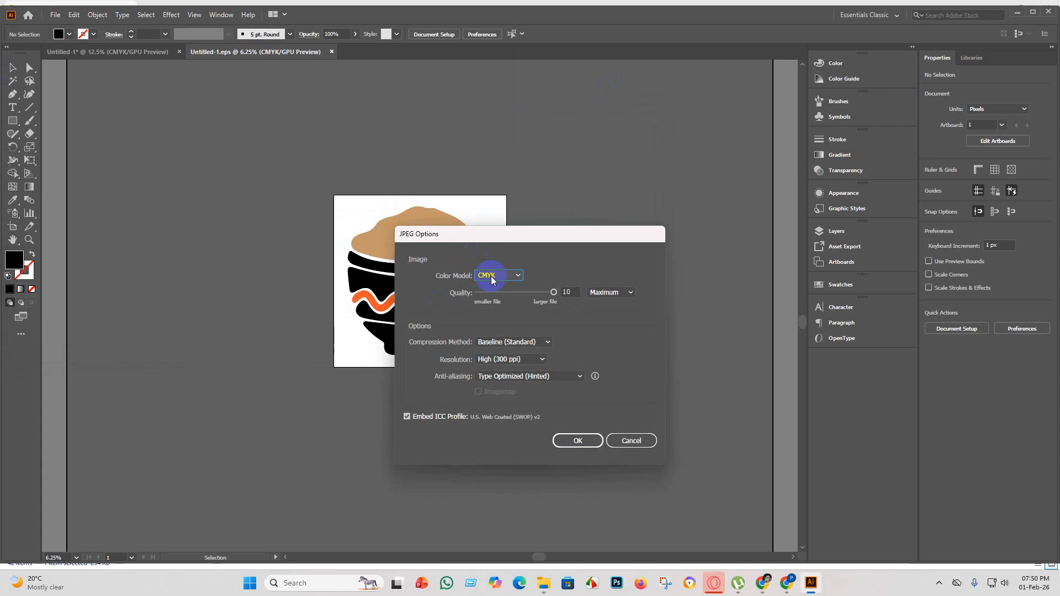
# Set the JPEG color model to RGB and complete the export.
pyautogui.click(517, 276)
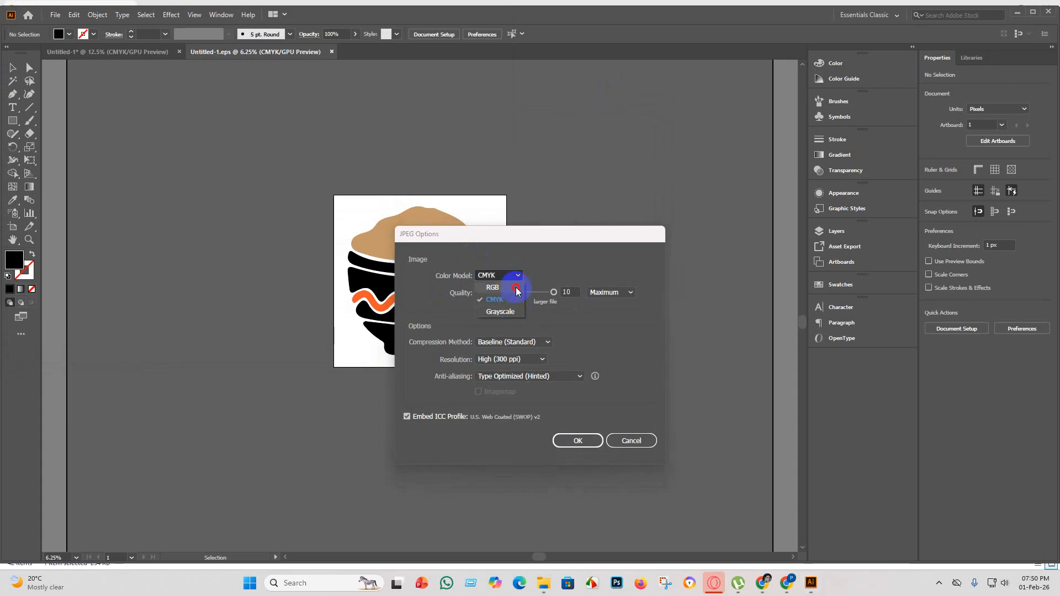
pyautogui.click(513, 289)
pyautogui.click(582, 442)
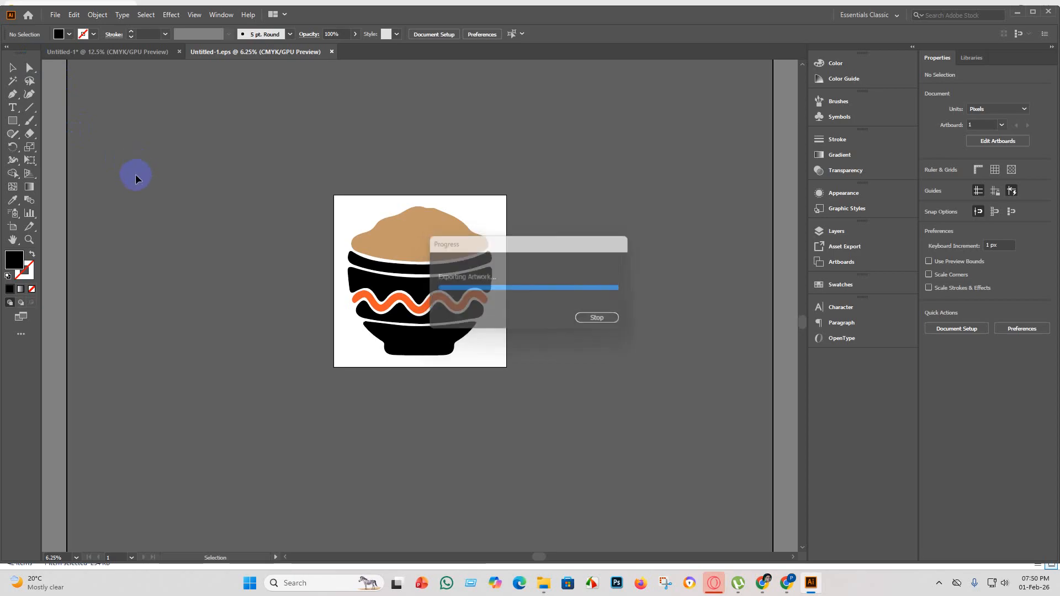
# Create a new blank document for the next bowl.
pyautogui.click(54, 15)
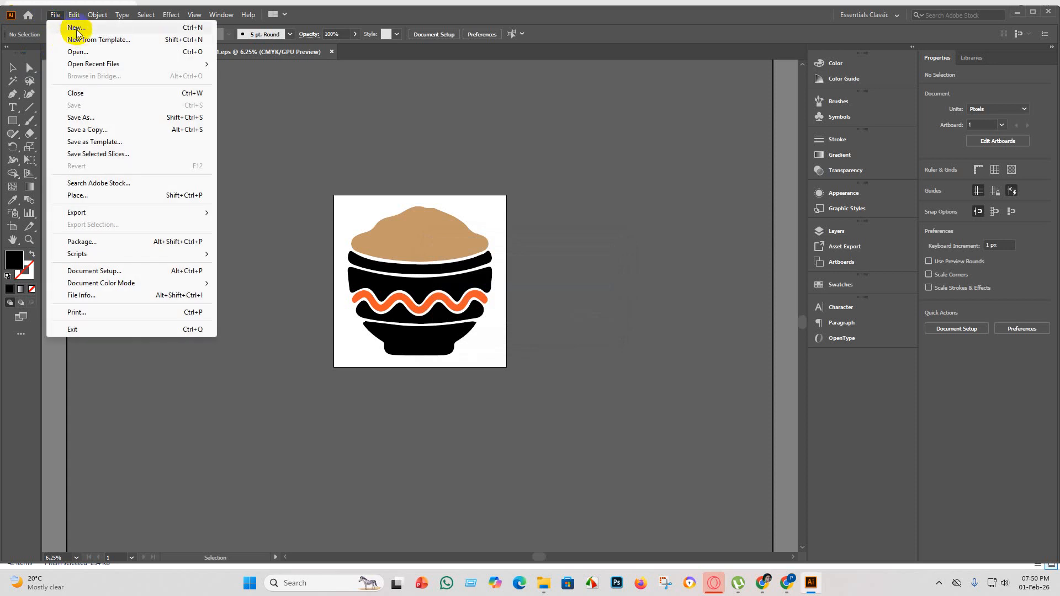
pyautogui.click(76, 27)
pyautogui.click(778, 455)
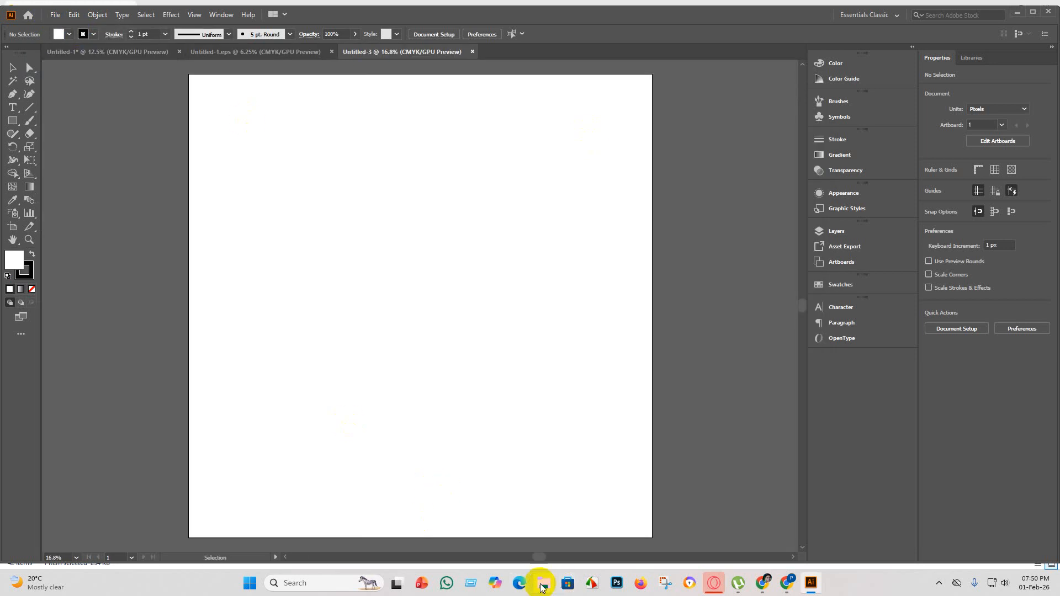
# Delete the already used mounded bowl with the wavy band from the silhouette collection in Untitled-1.
pyautogui.click(542, 583)
pyautogui.click(806, 577)
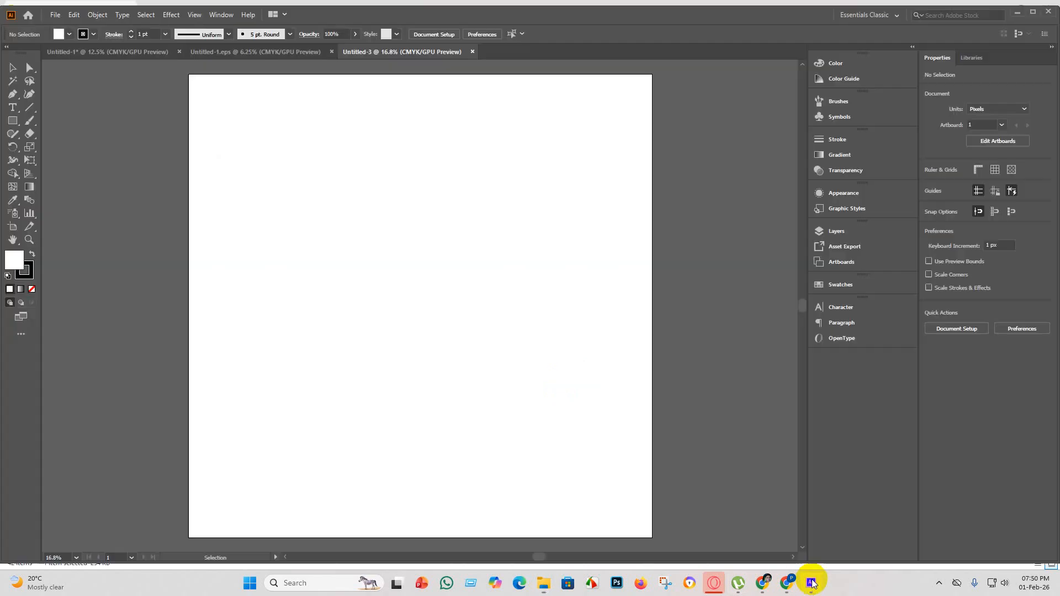
pyautogui.click(105, 52)
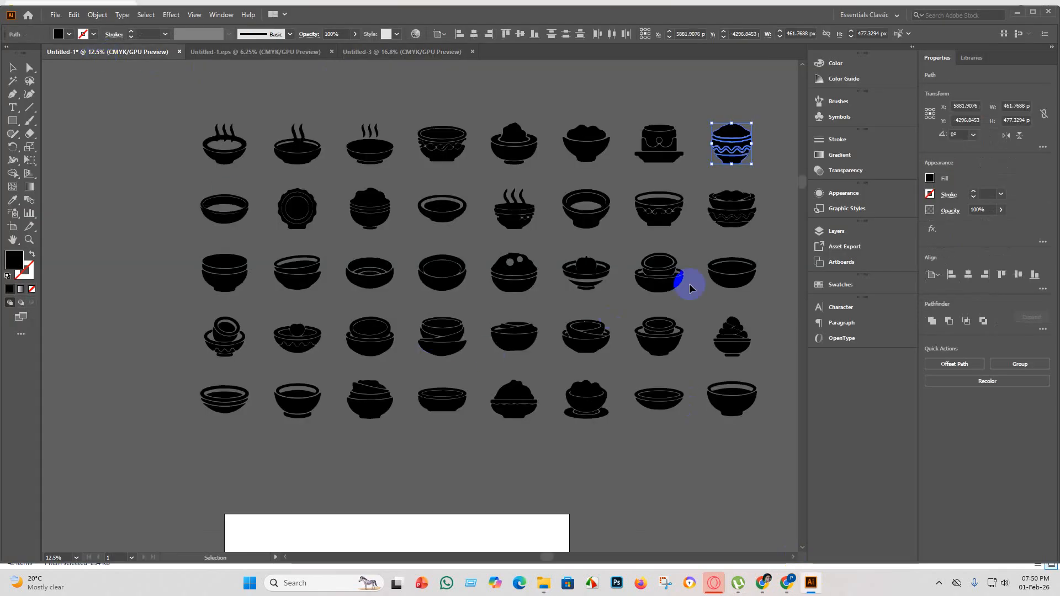
pyautogui.press('Delete')
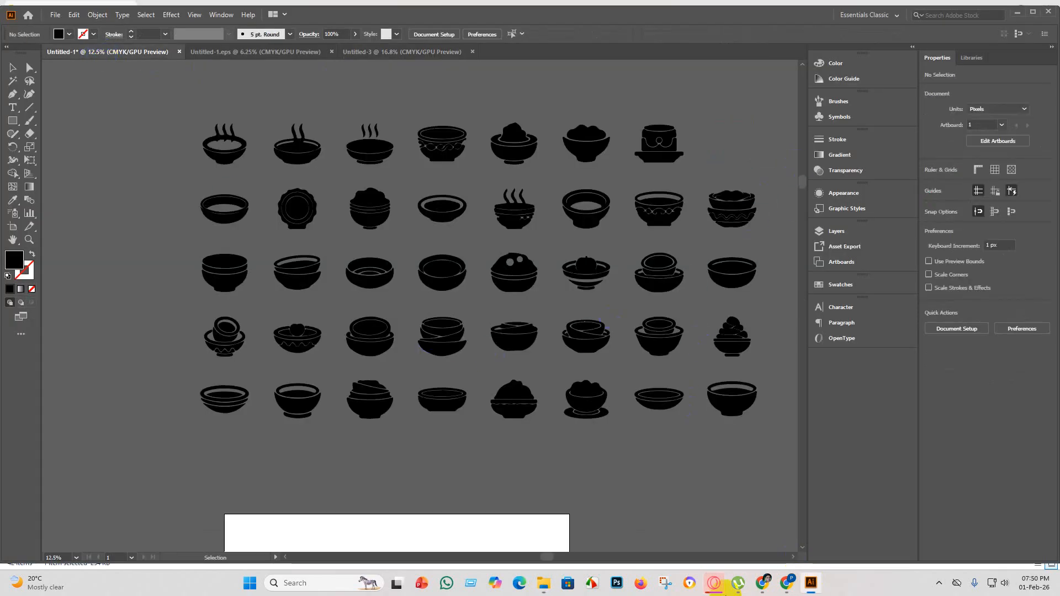
# Examine the remaining bowl silhouettes up close across all rows to choose the next one to prepare.
pyautogui.scroll(4, 780, 205)
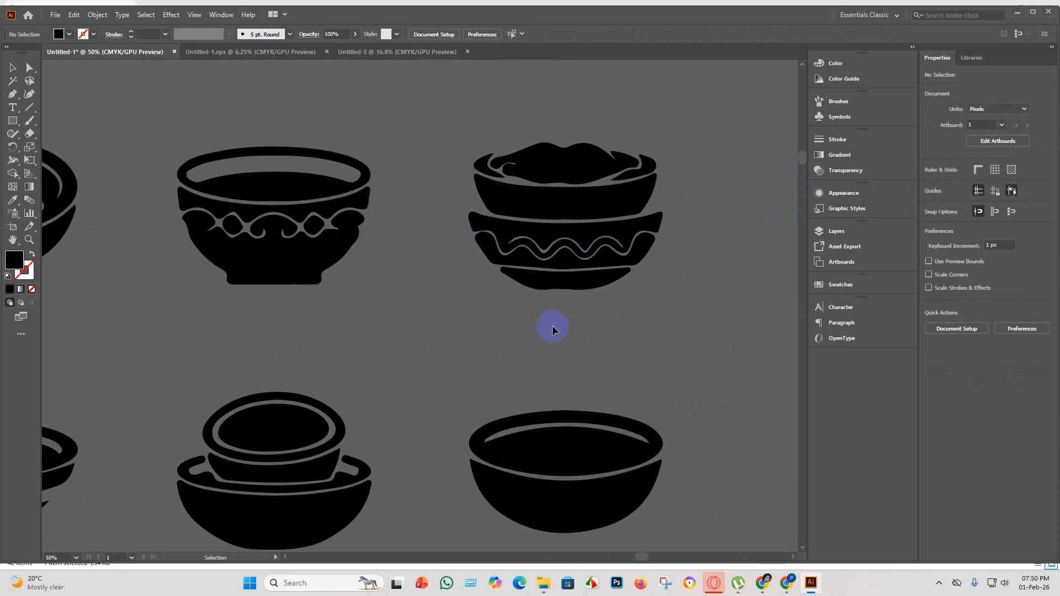
pyautogui.scroll(-2, 547, 332)
pyautogui.scroll(-1, 529, 304)
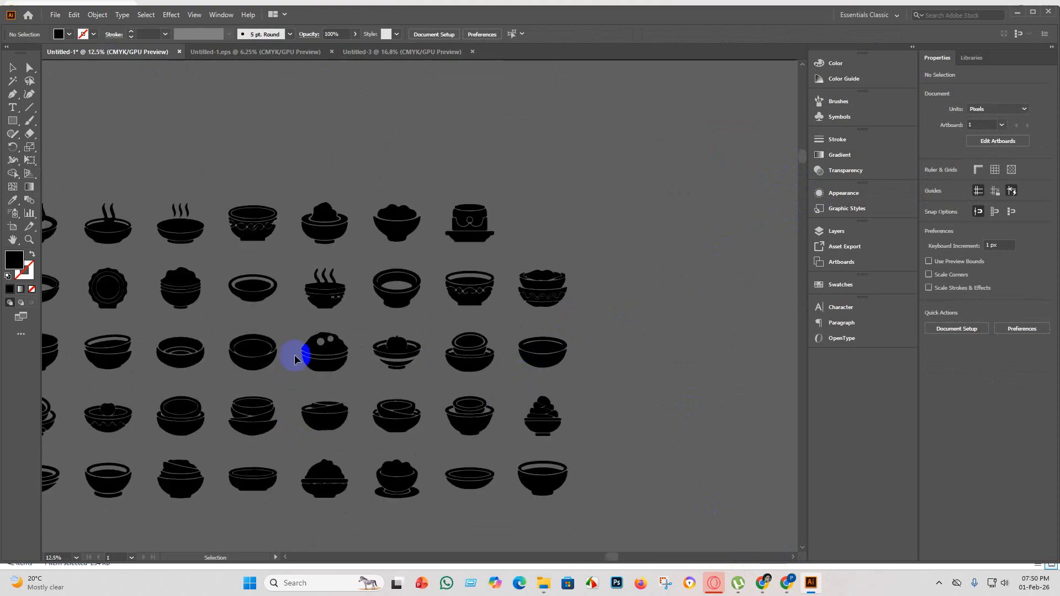
pyautogui.scroll(1, 294, 359)
pyautogui.scroll(-2, 319, 351)
pyautogui.scroll(3, 310, 367)
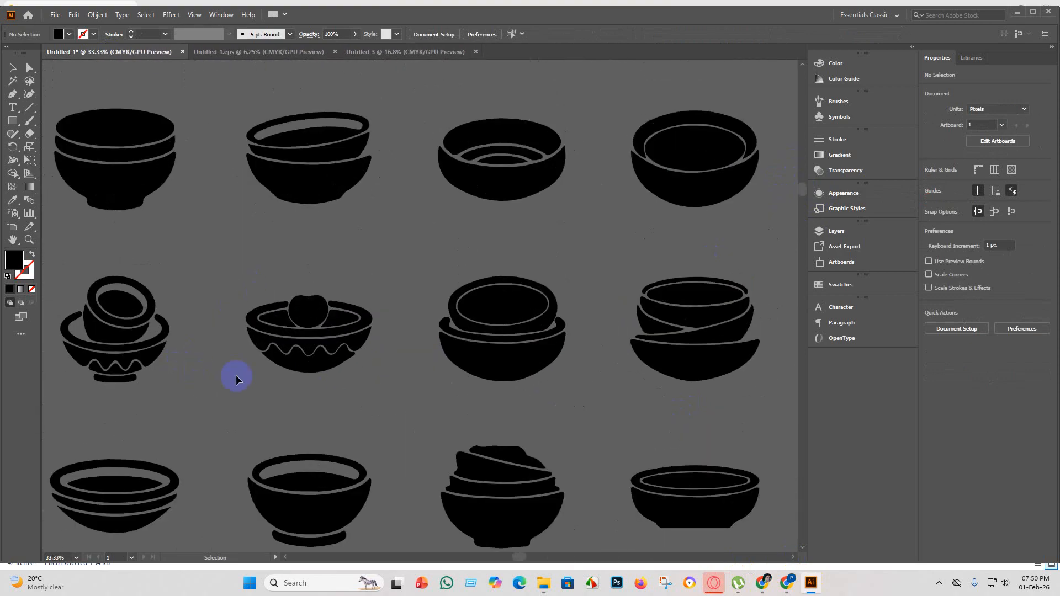
pyautogui.scroll(3, 301, 353)
pyautogui.scroll(-5, 331, 376)
pyautogui.scroll(5, 342, 488)
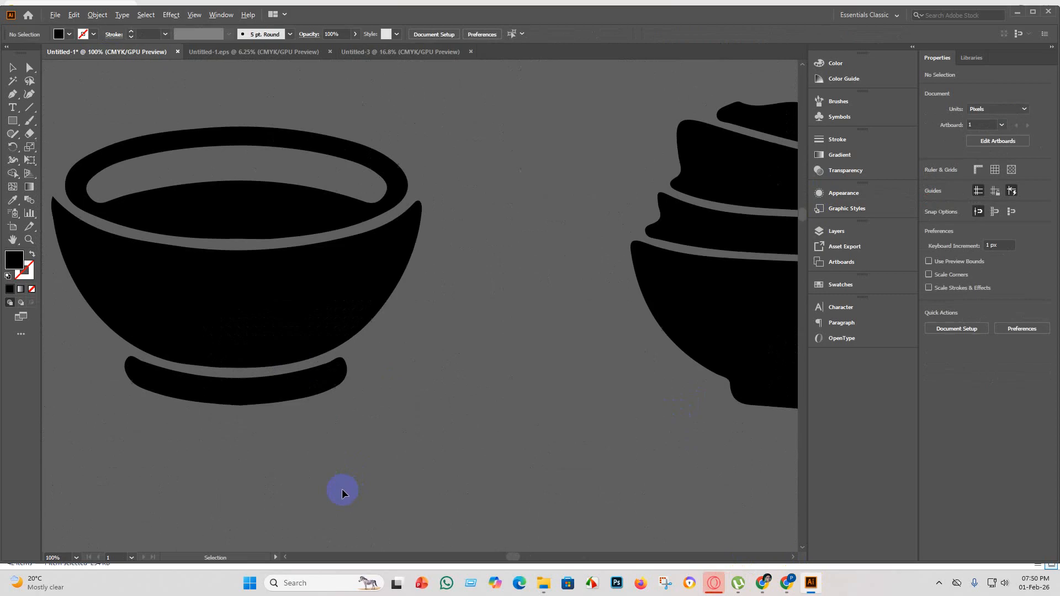
pyautogui.scroll(-5, 340, 481)
pyautogui.scroll(-1, 339, 474)
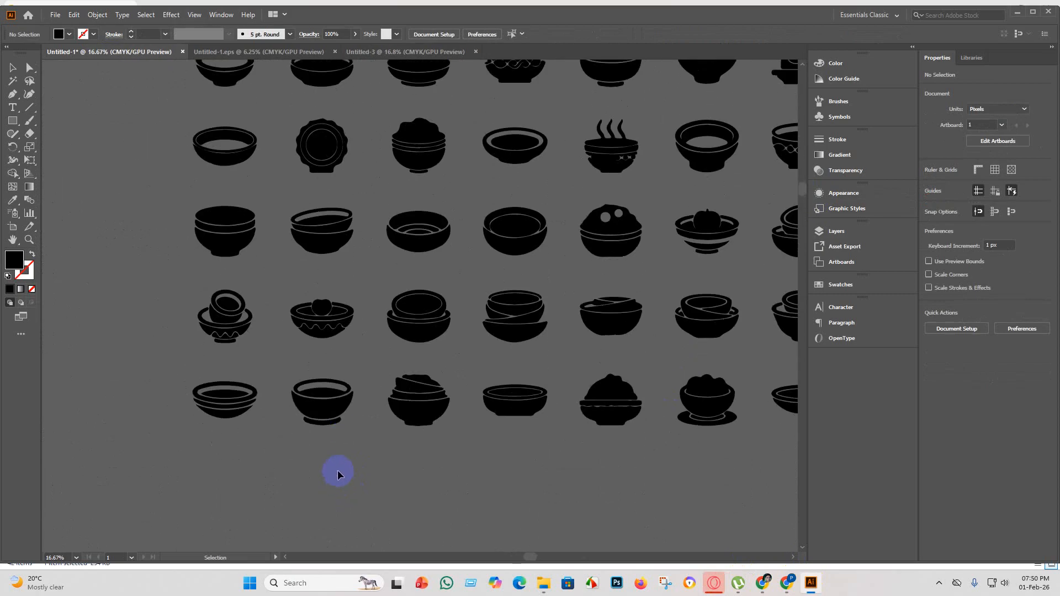
pyautogui.scroll(5, 386, 431)
pyautogui.scroll(-6, 431, 409)
pyautogui.scroll(5, 606, 431)
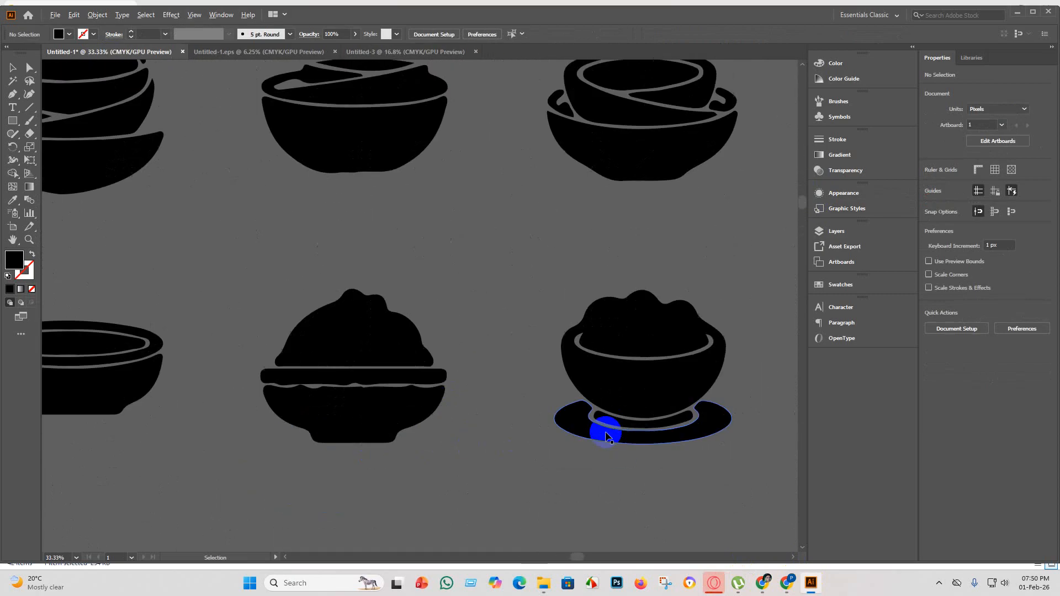
pyautogui.scroll(-5, 584, 431)
pyautogui.scroll(4, 697, 383)
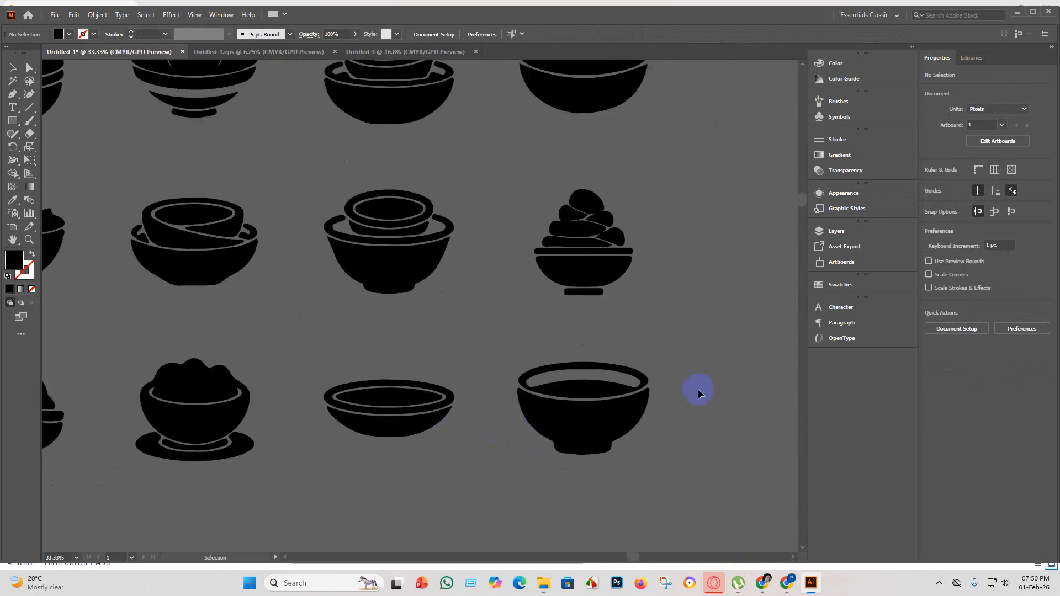
pyautogui.scroll(-4, 469, 369)
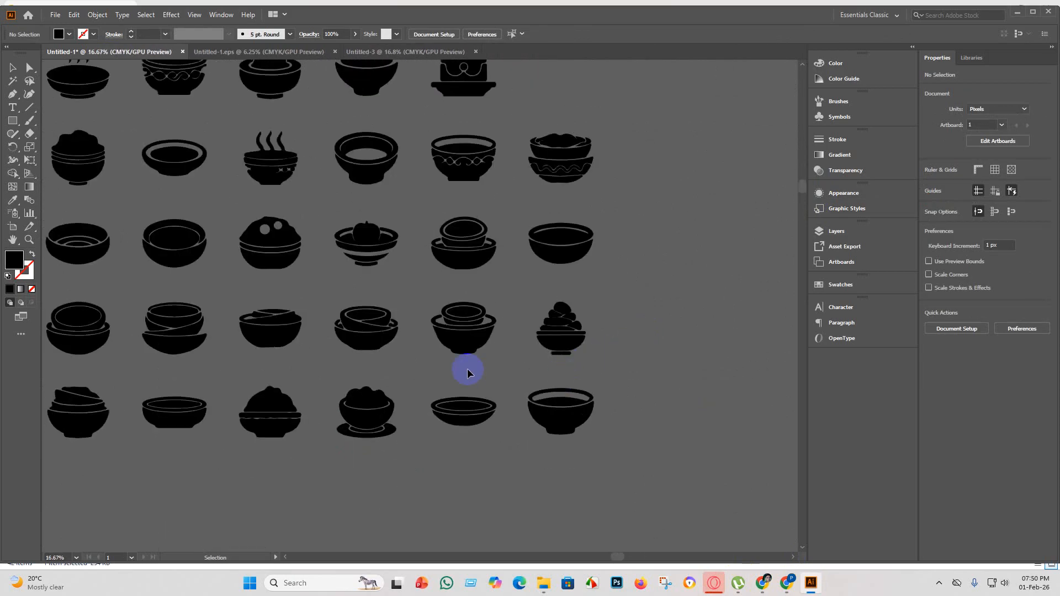
pyautogui.scroll(6, 473, 343)
pyautogui.scroll(-1, 478, 350)
pyautogui.scroll(1, 480, 380)
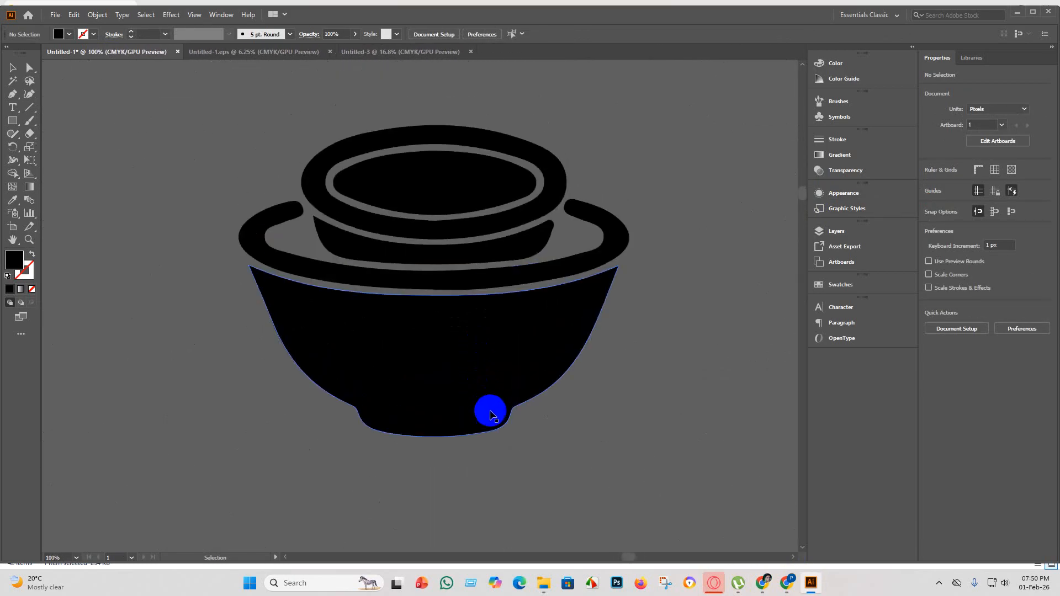
pyautogui.scroll(-5, 489, 408)
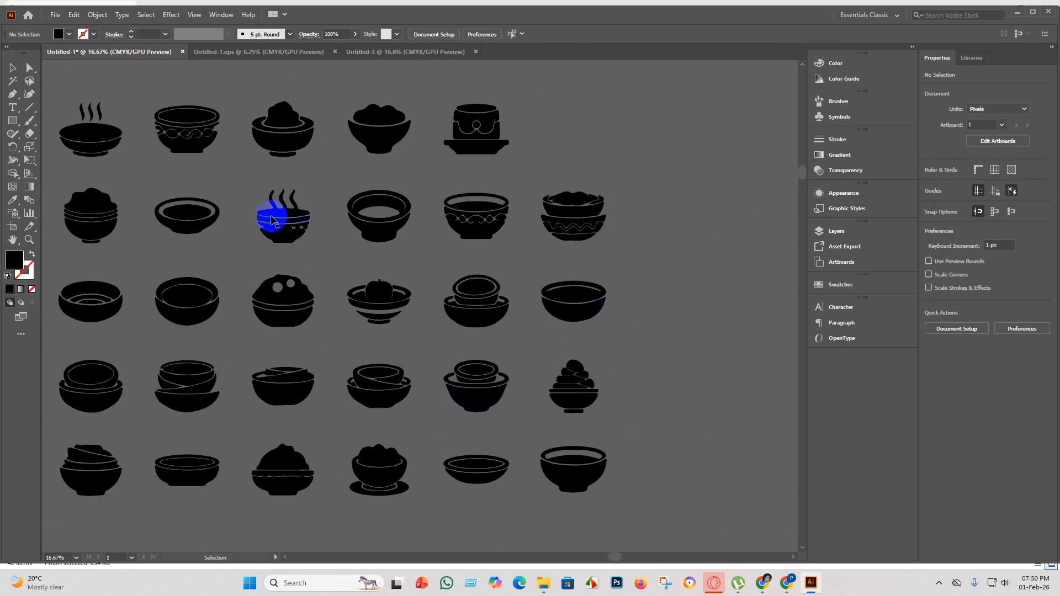
pyautogui.scroll(3, 72, 131)
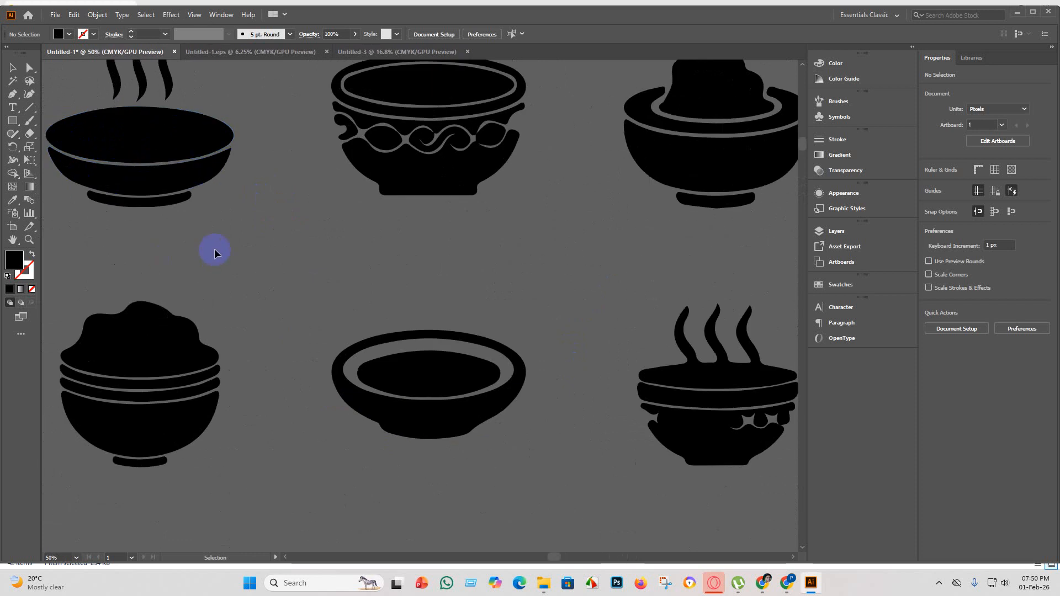
pyautogui.scroll(-4, 211, 251)
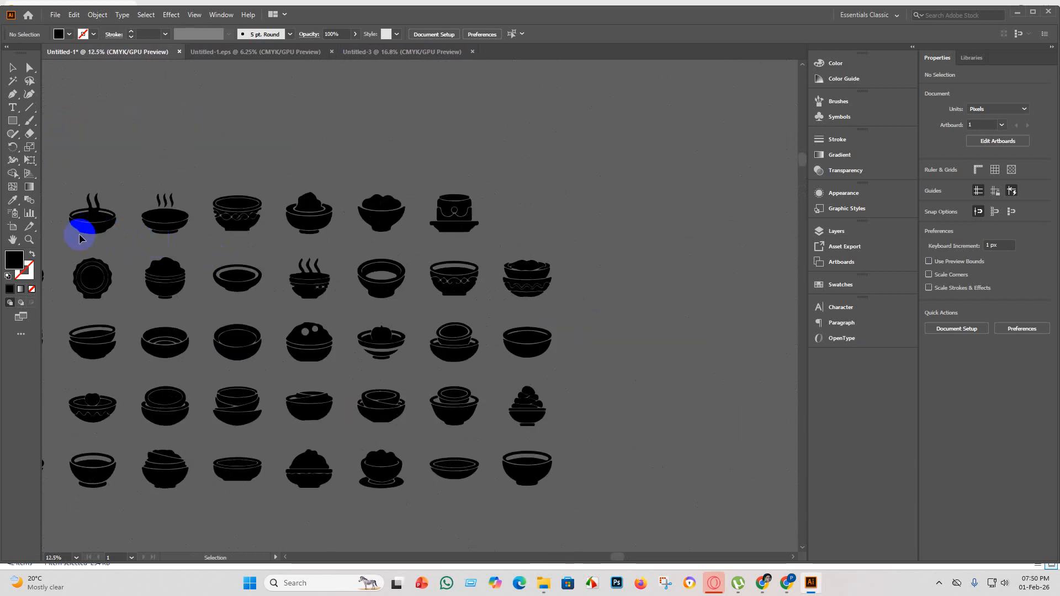
pyautogui.scroll(4, 68, 214)
pyautogui.scroll(-2, 256, 265)
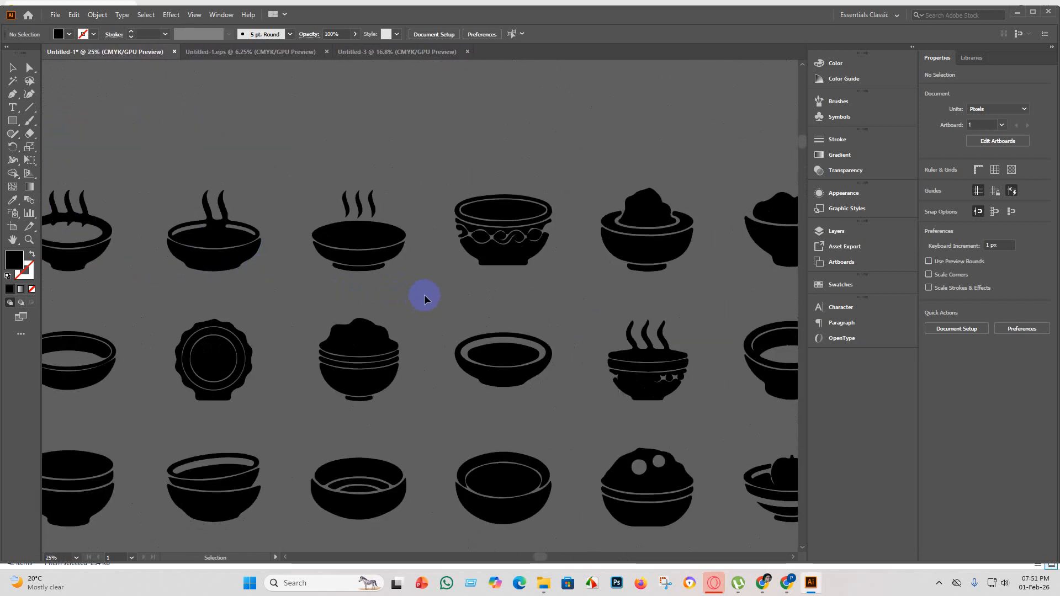
# Copy the shallow bowl with three separate steam lines from the silhouette collection into the blank Untitled-3 document.
pyautogui.moveTo(286, 154); pyautogui.dragTo(286, 160)
pyautogui.press('a')
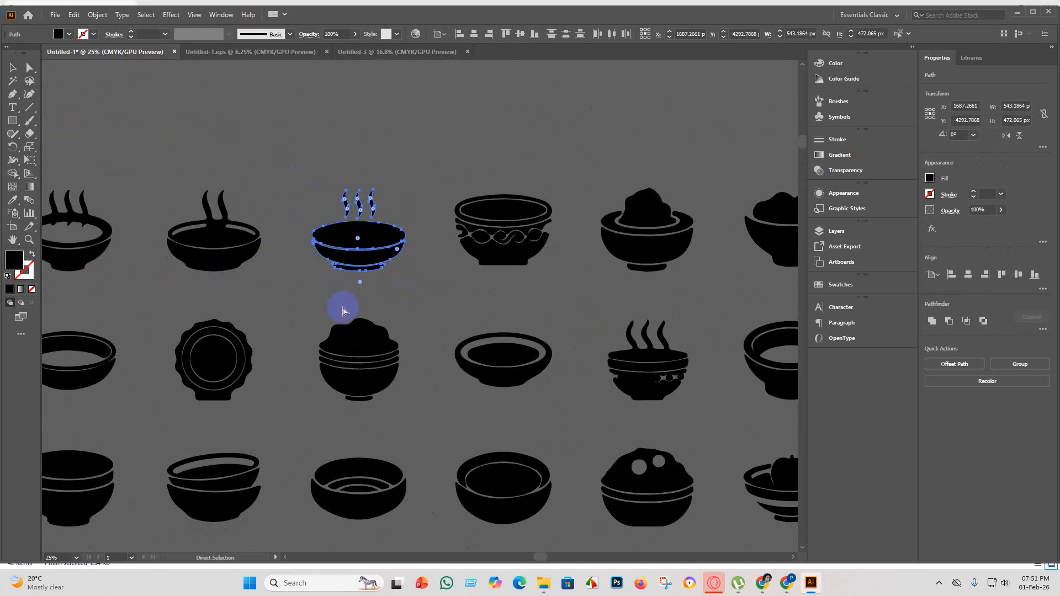
pyautogui.click(407, 50)
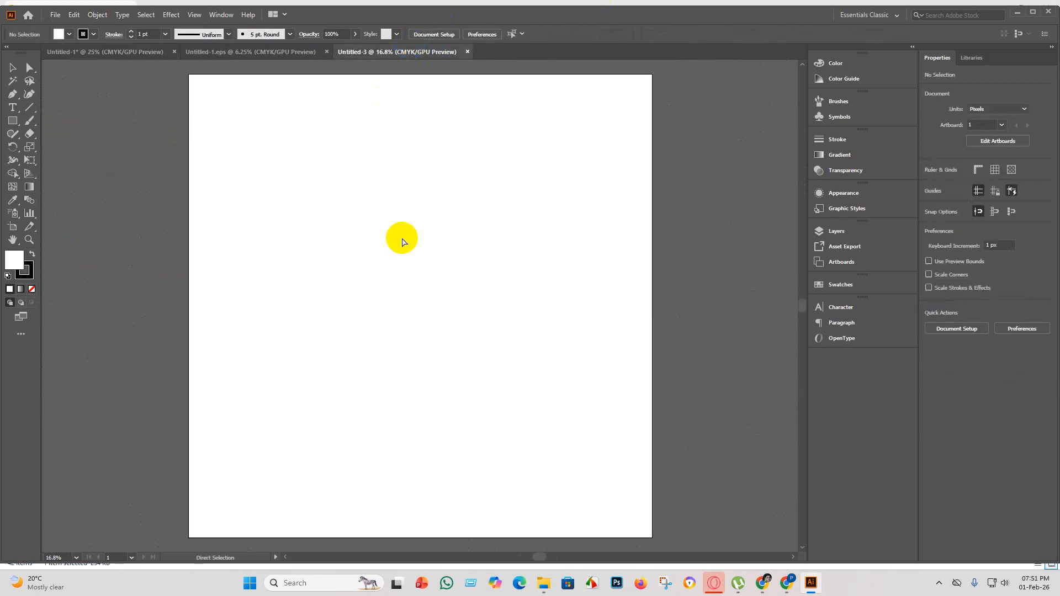
pyautogui.hotkey('ctrl', 'v')
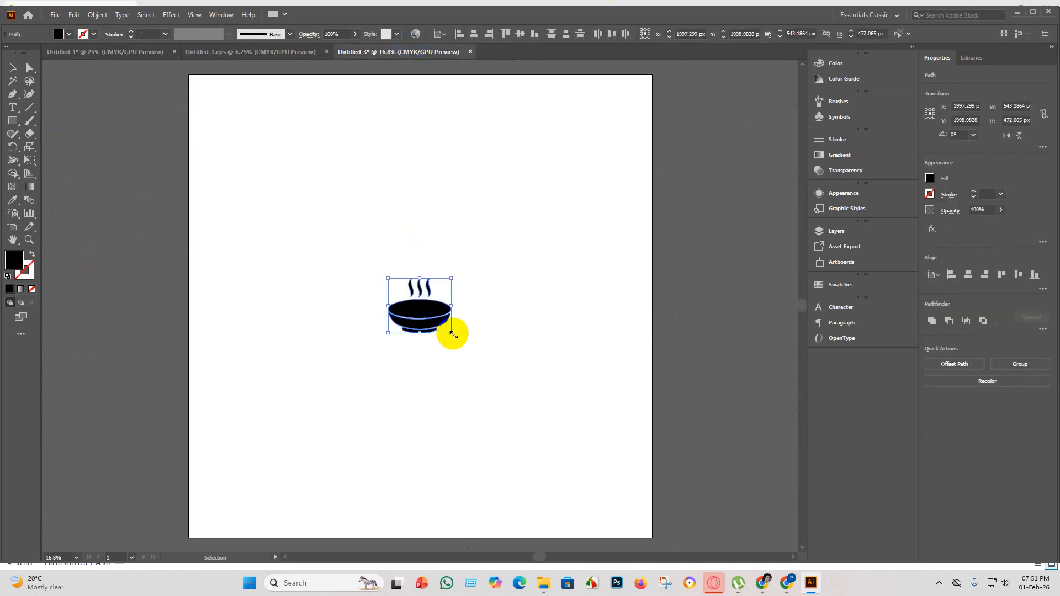
# Enlarge the pasted steaming bowl to about 2799 × 2432 px and centre it on the artboard as a group.
pyautogui.moveTo(453, 335); pyautogui.dragTo(497, 339)
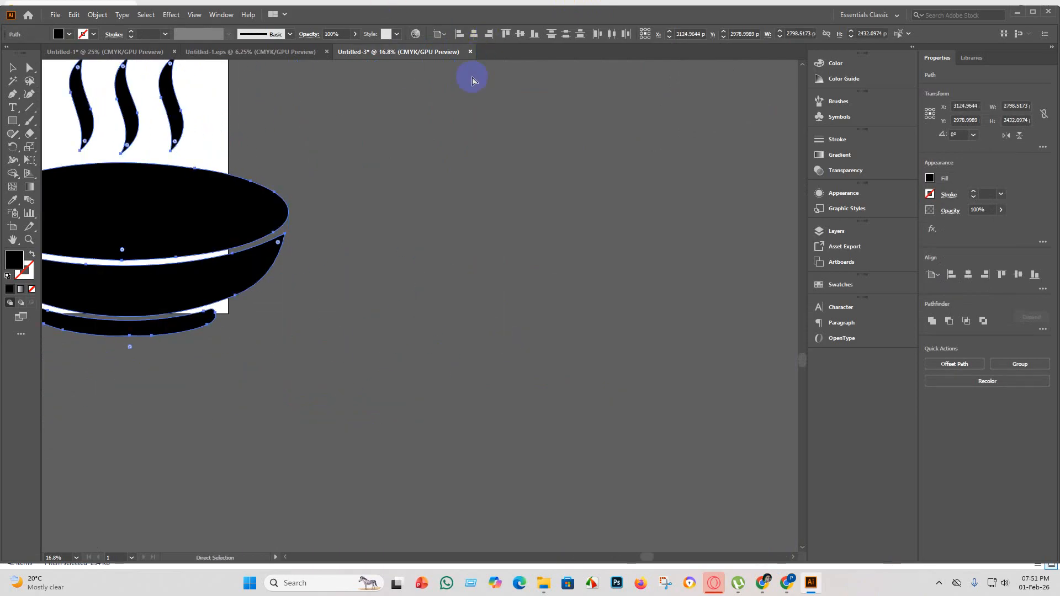
pyautogui.hotkey('ctrl', 'g')
pyautogui.click(476, 34)
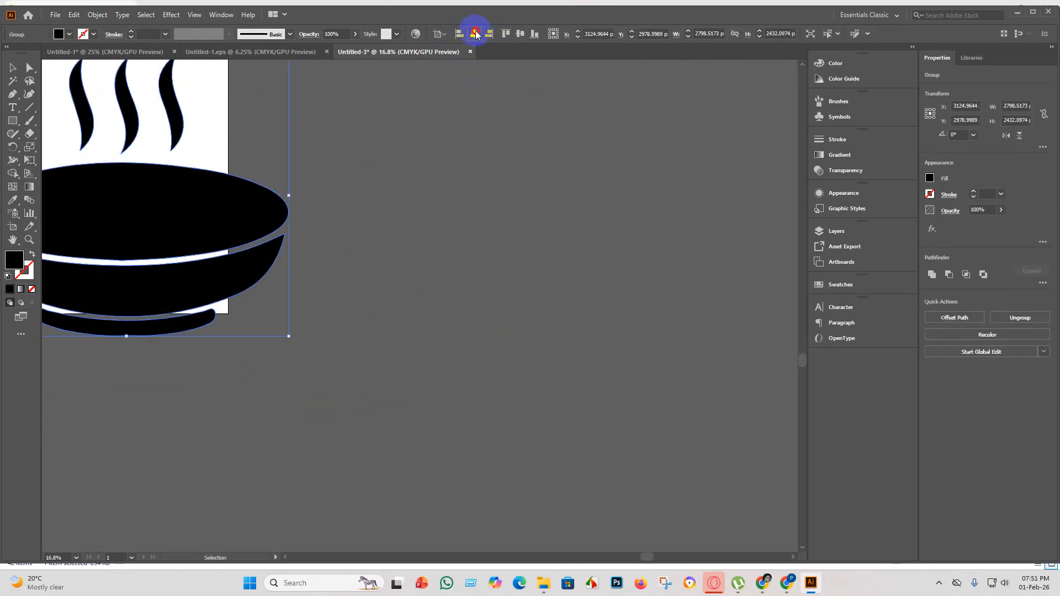
pyautogui.click(520, 34)
pyautogui.scroll(-3, 370, 207)
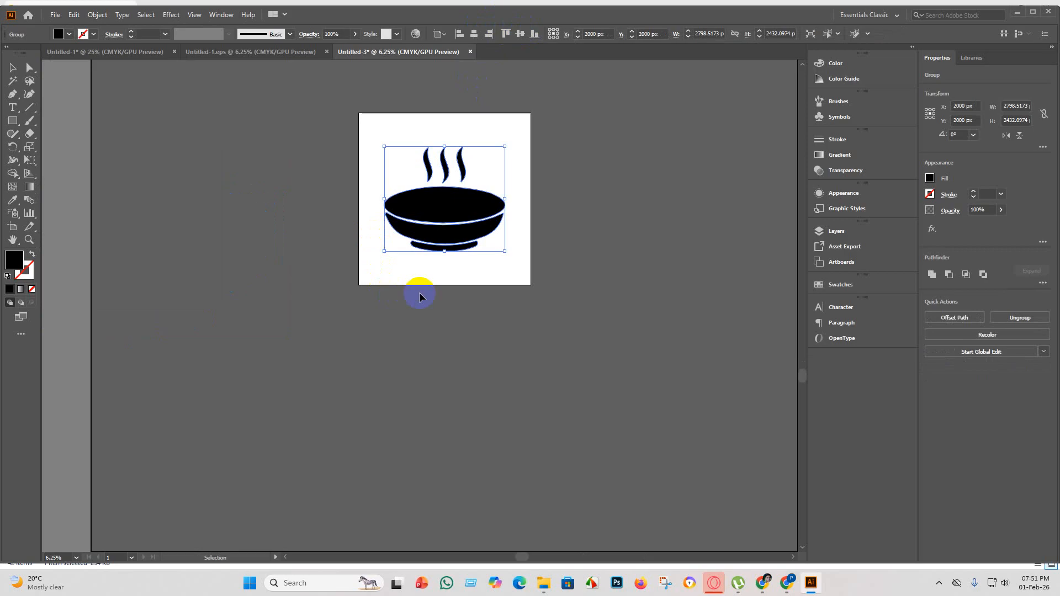
# Resize the steaming bowl group to about 3648 × 3170 px and centre it horizontally and vertically on the artboard.
pyautogui.moveTo(505, 251); pyautogui.dragTo(552, 292)
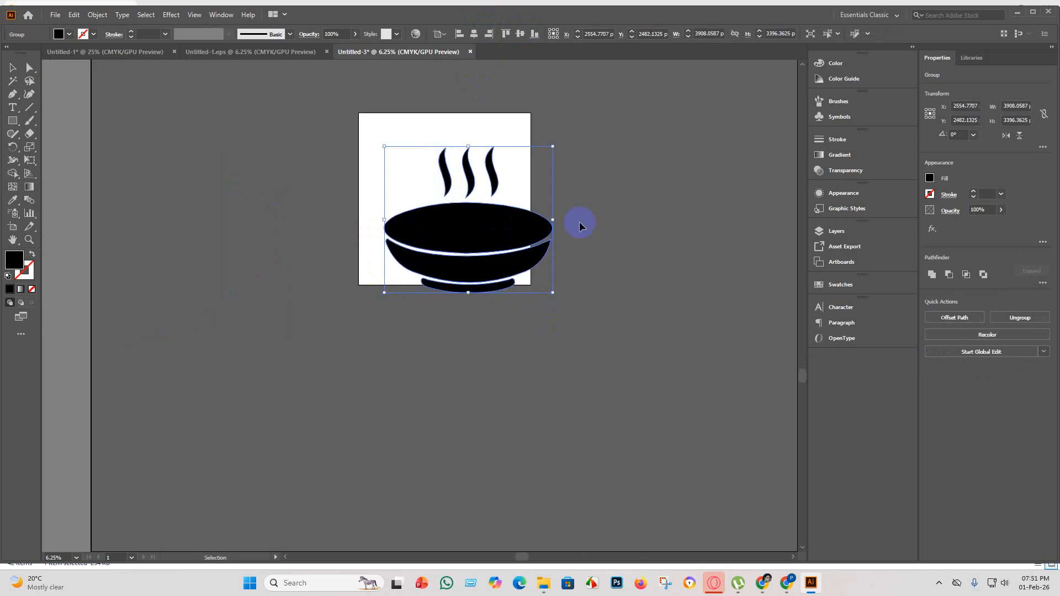
pyautogui.click(475, 35)
pyautogui.click(520, 34)
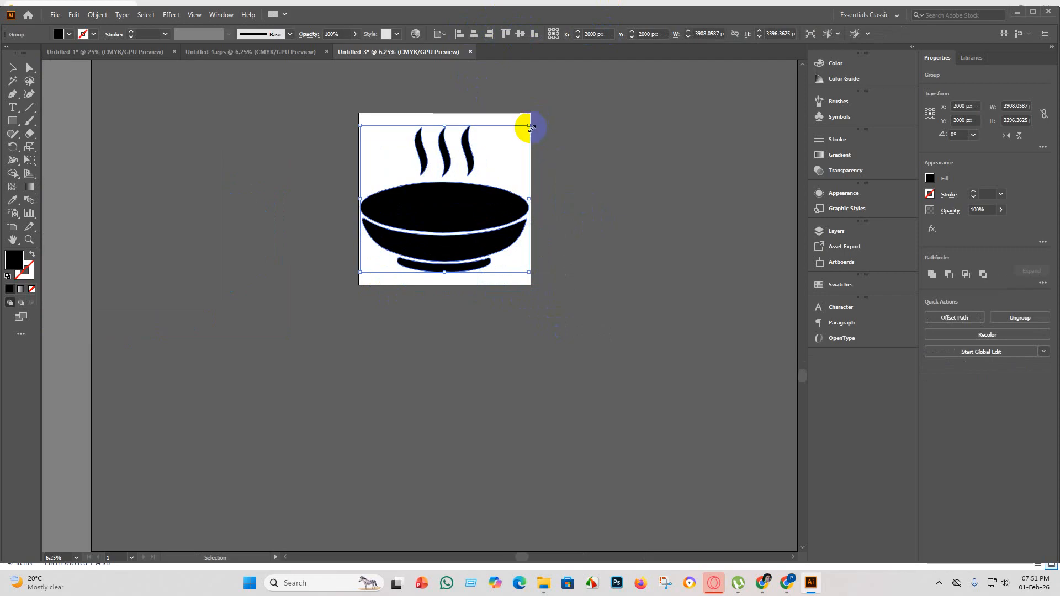
pyautogui.moveTo(531, 127); pyautogui.dragTo(517, 136)
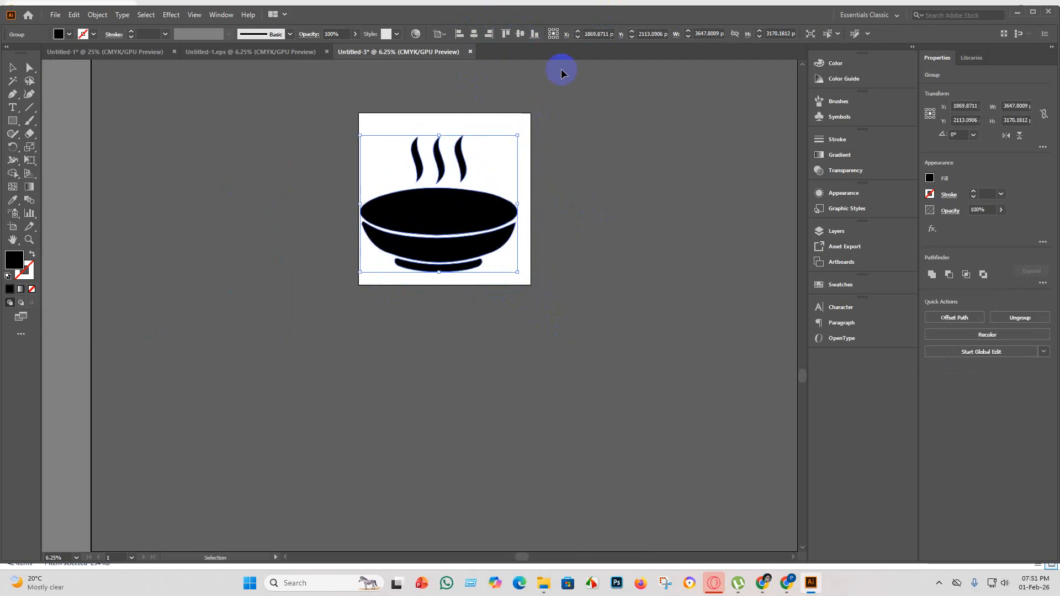
pyautogui.click(475, 34)
pyautogui.click(519, 34)
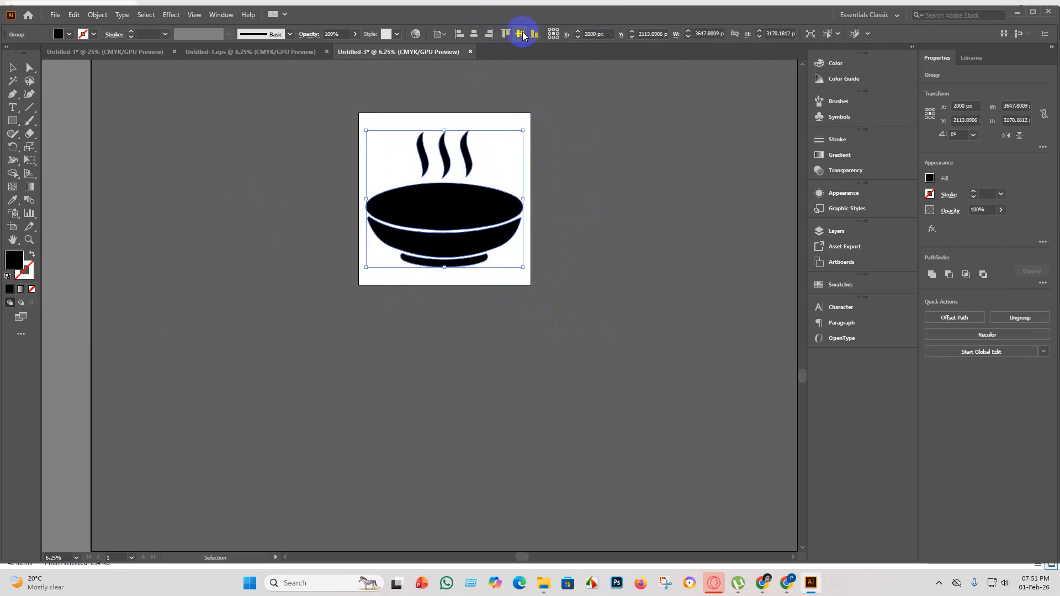
# Centre the steaming bowl group vertically on the artboard and ungroup it into separate shapes.
pyautogui.click(518, 35)
pyautogui.click(596, 179)
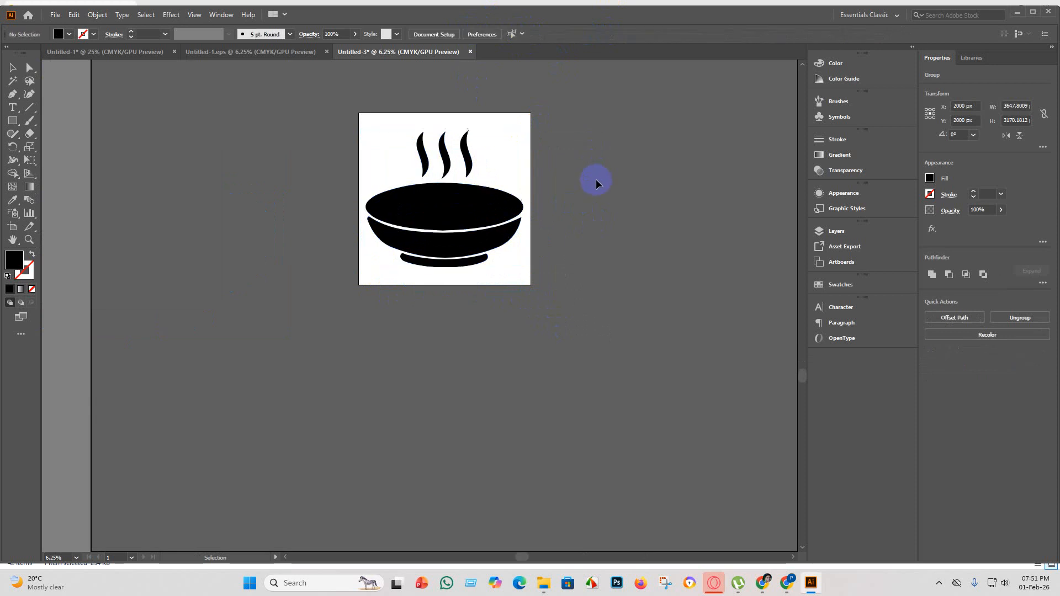
pyautogui.scroll(2, 473, 171)
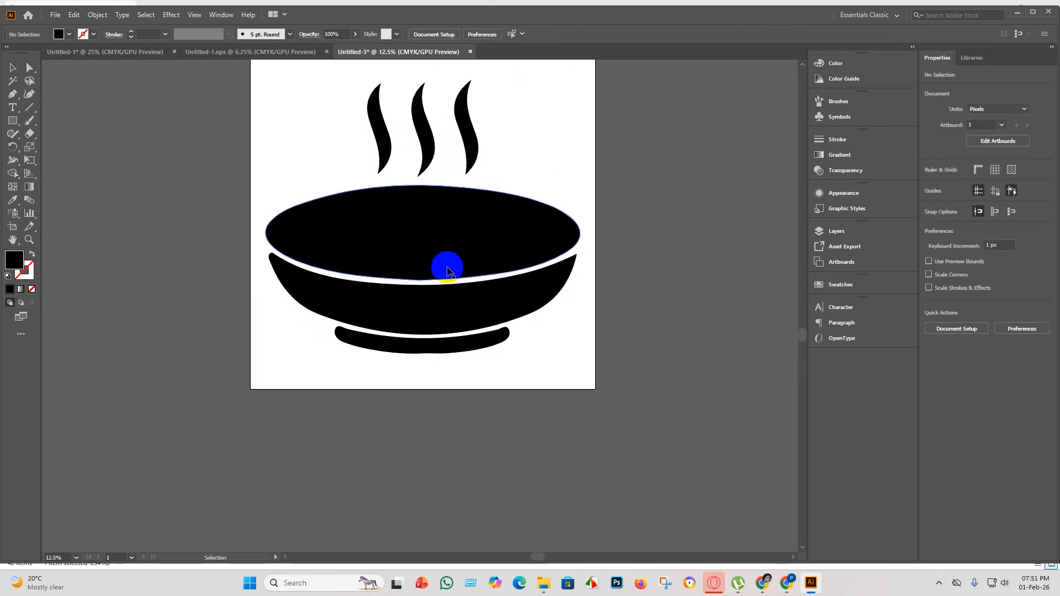
pyautogui.rightClick(414, 226)
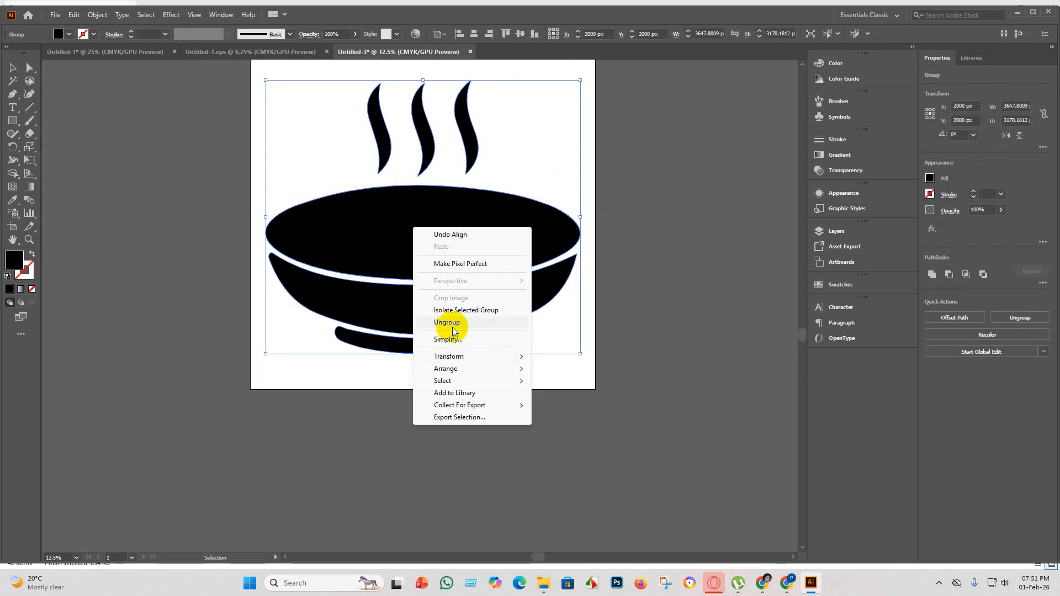
pyautogui.click(423, 321)
pyautogui.click(850, 262)
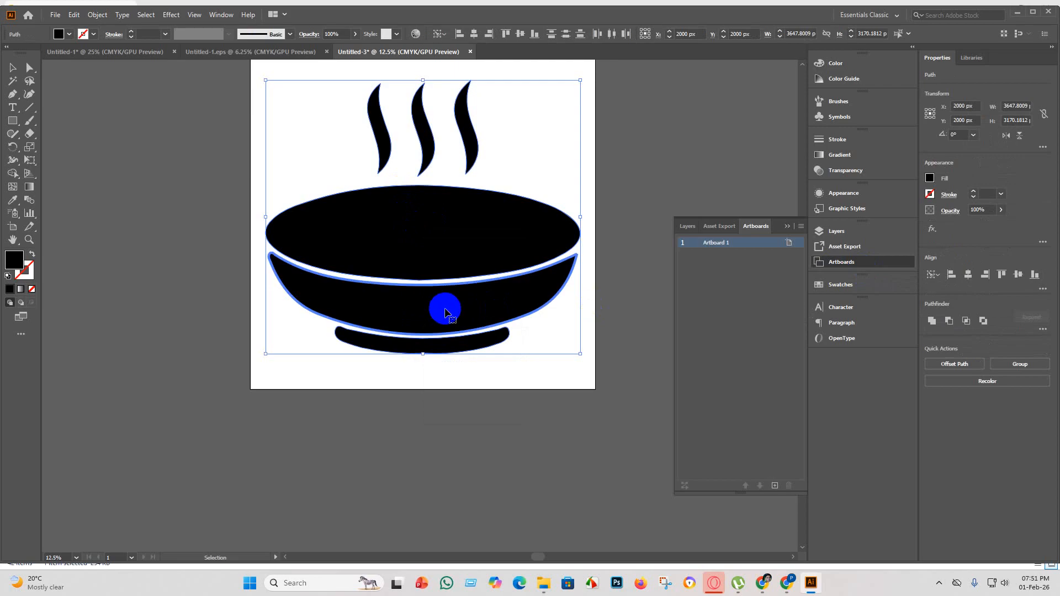
pyautogui.click(651, 338)
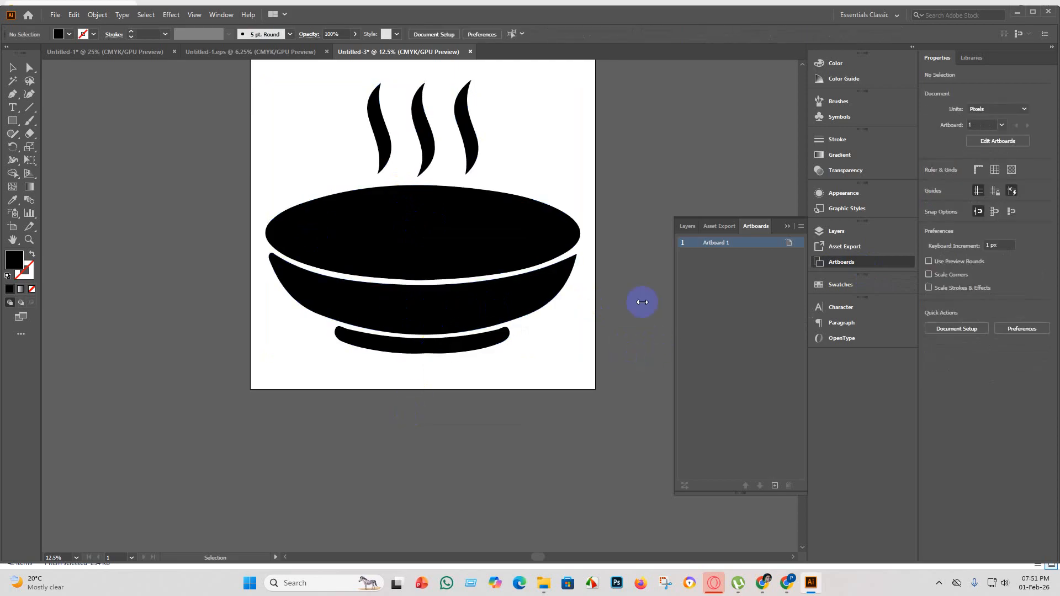
pyautogui.click(789, 226)
# Recolour the bowl's curved body below the rim, trying several swatches and settling on a muted greyish dark brown fill.
pyautogui.click(455, 291)
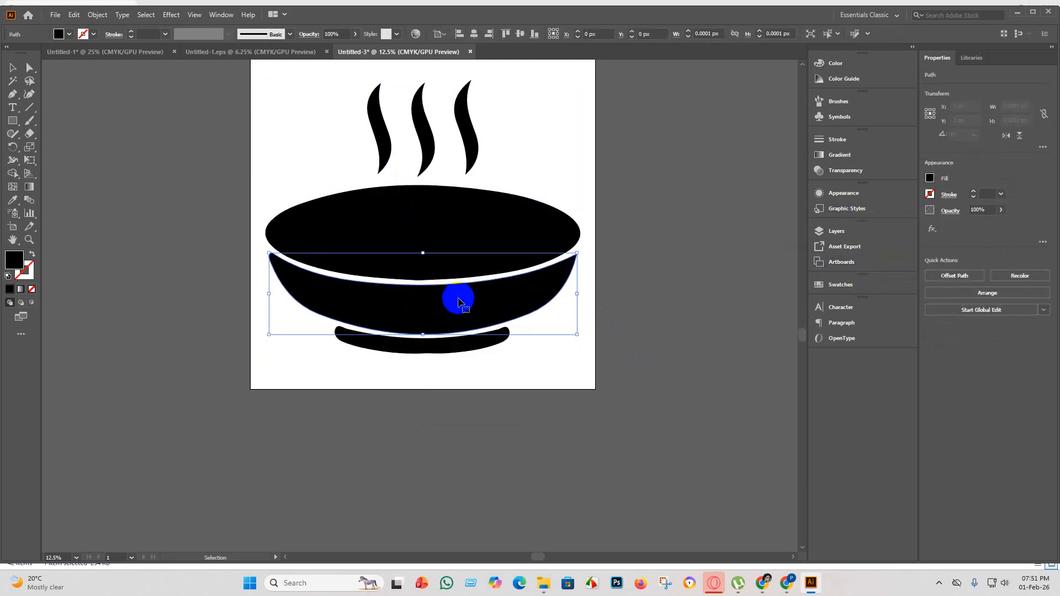
pyautogui.click(69, 35)
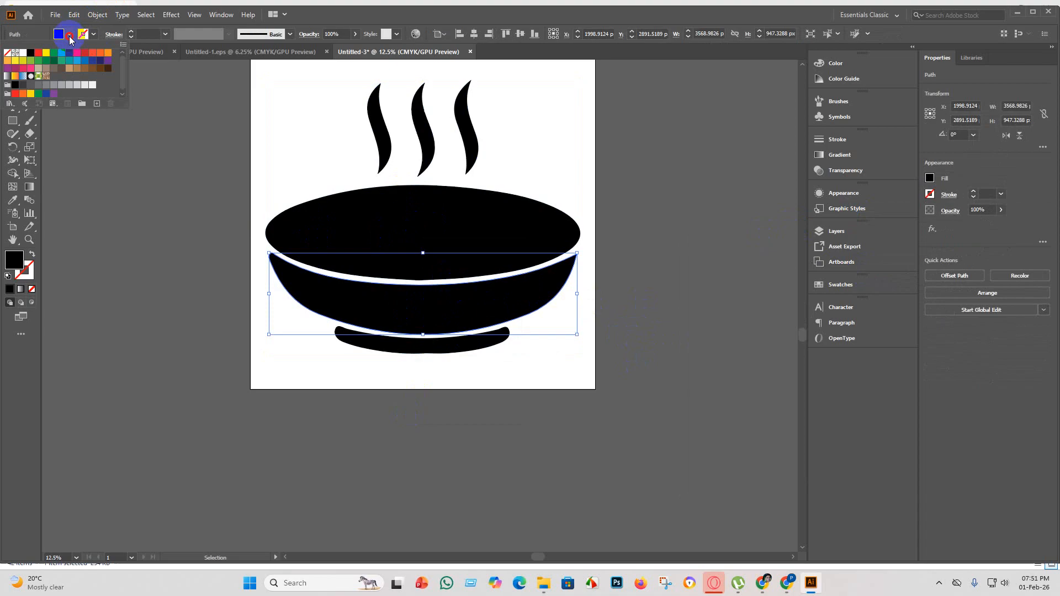
pyautogui.click(85, 68)
pyautogui.click(108, 68)
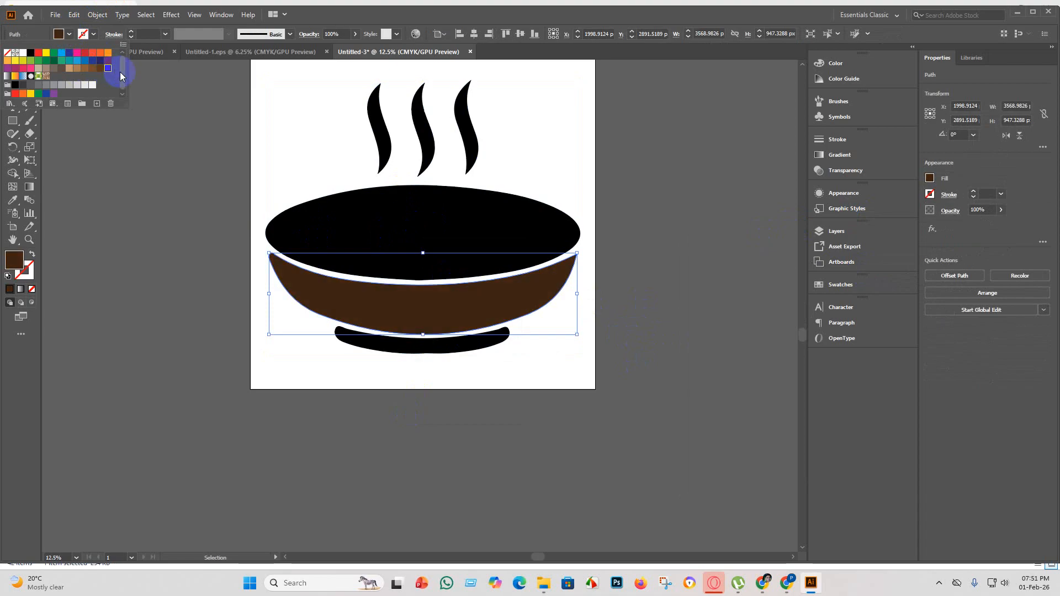
pyautogui.click(108, 60)
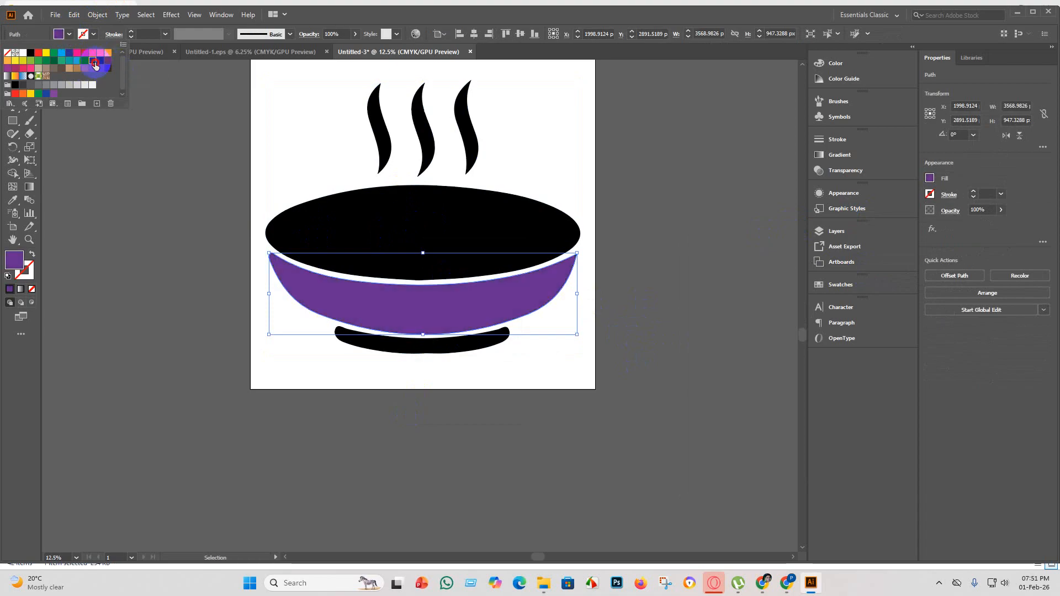
pyautogui.click(93, 61)
pyautogui.click(100, 60)
pyautogui.click(100, 54)
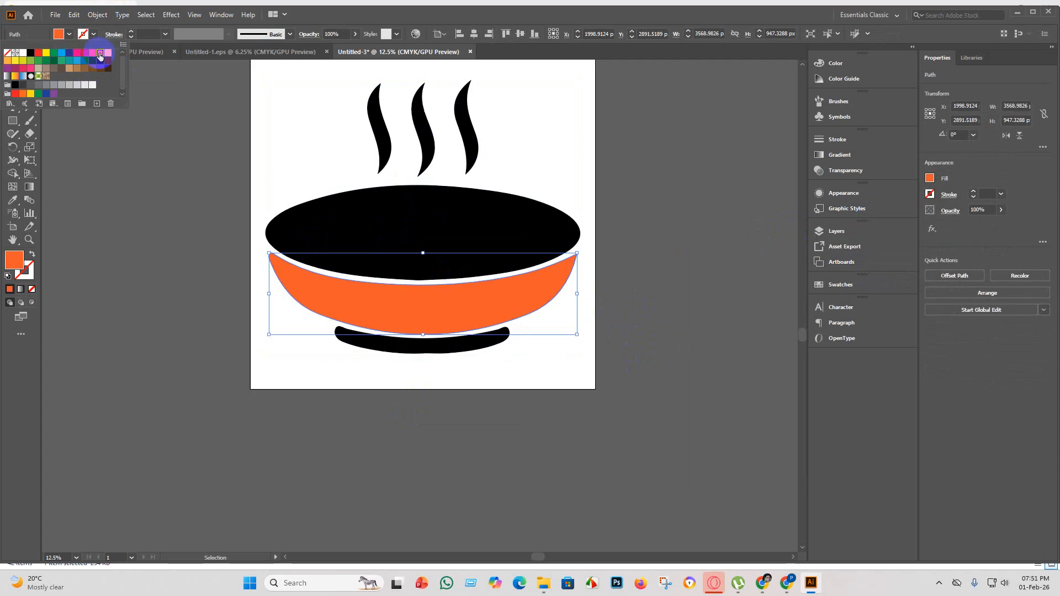
pyautogui.click(110, 54)
pyautogui.click(80, 53)
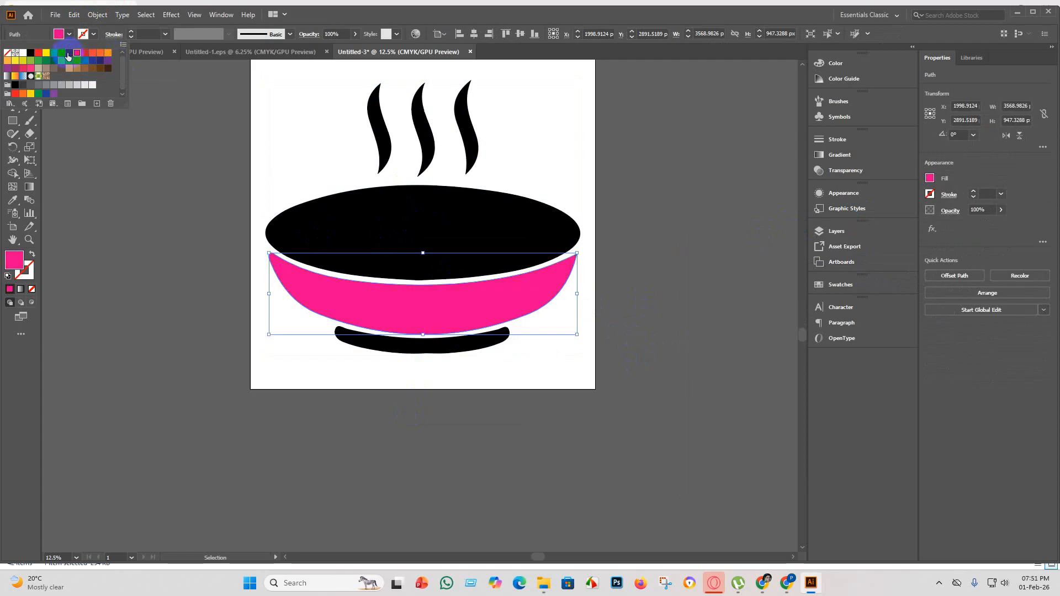
pyautogui.click(67, 53)
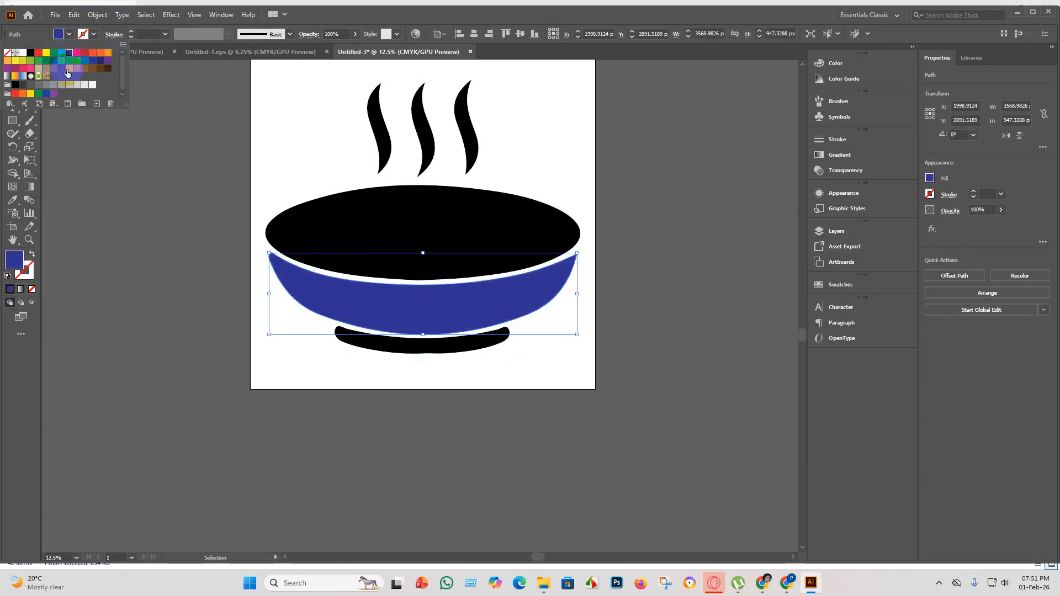
pyautogui.click(67, 73)
pyautogui.click(83, 289)
pyautogui.click(359, 429)
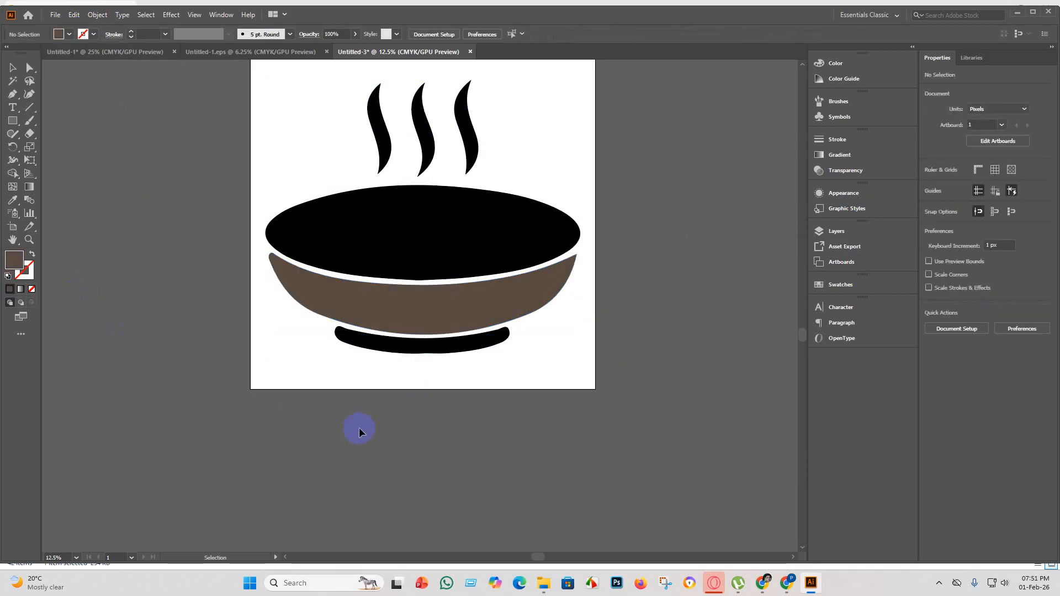
# Try a muted light brown fill on the three steam lines above the bowl.
pyautogui.scroll(-2, 361, 428)
pyautogui.scroll(1, 421, 298)
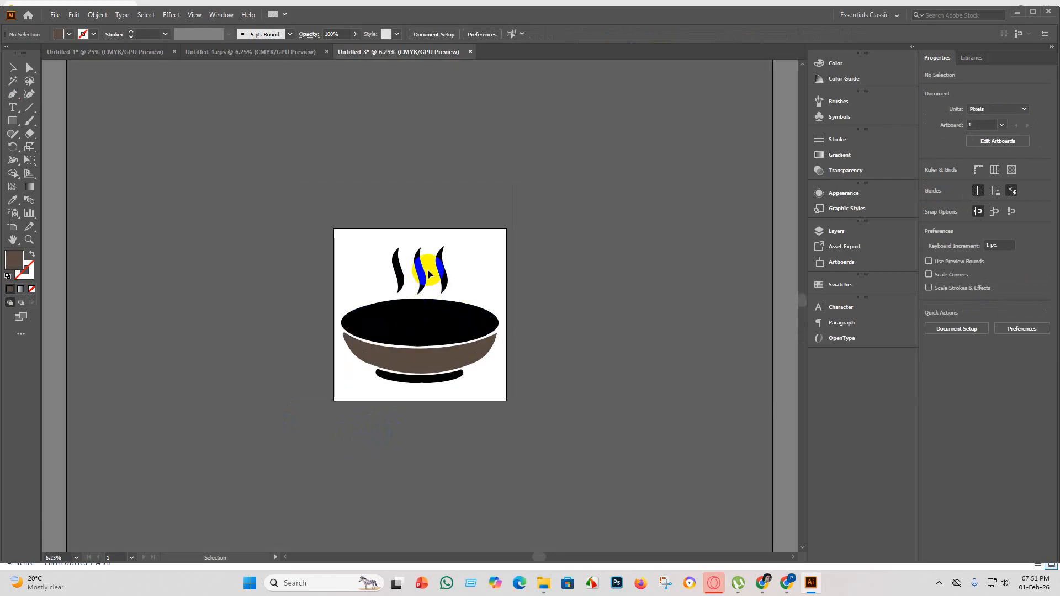
pyautogui.scroll(1, 429, 272)
pyautogui.moveTo(481, 297); pyautogui.dragTo(320, 280)
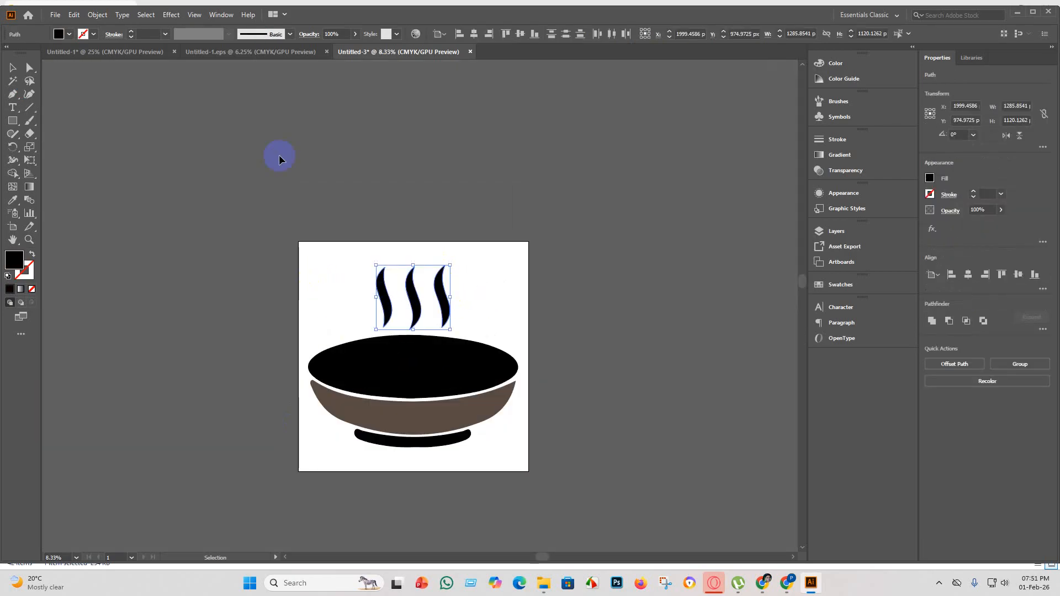
pyautogui.click(69, 37)
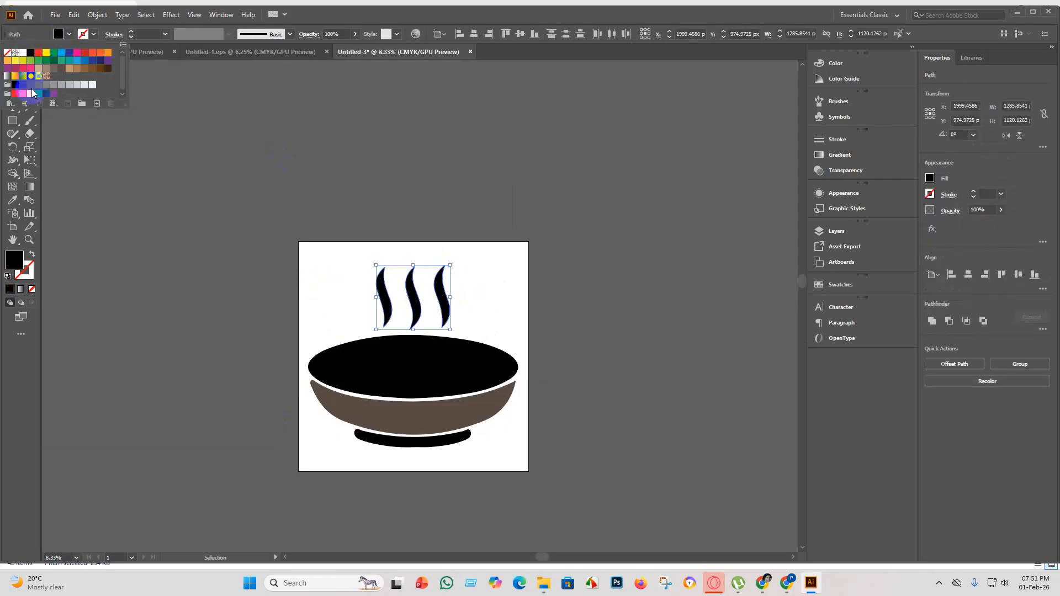
pyautogui.click(38, 69)
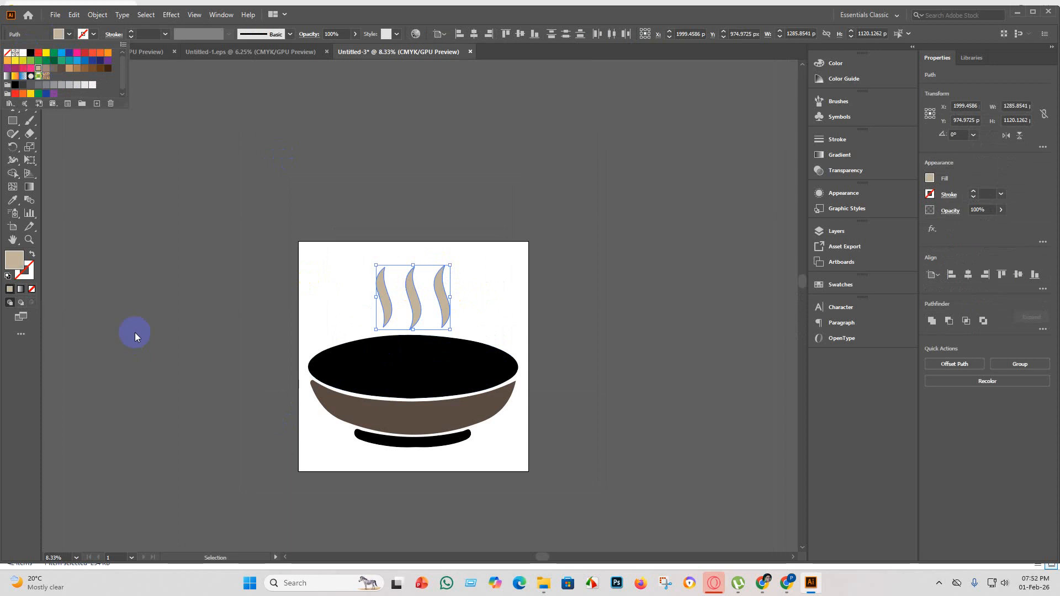
pyautogui.click(29, 75)
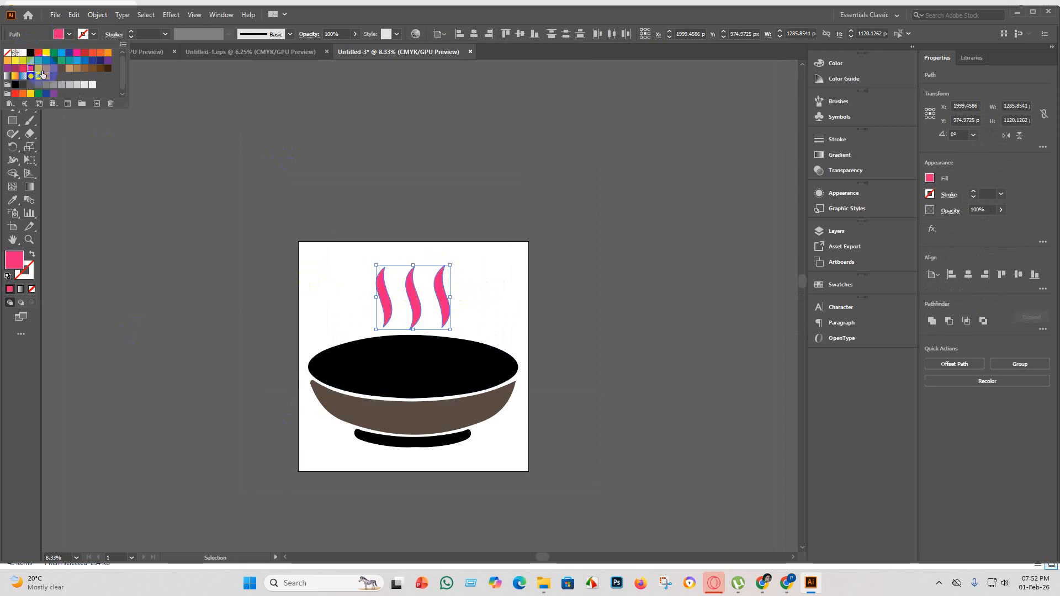
pyautogui.click(44, 73)
pyautogui.click(157, 274)
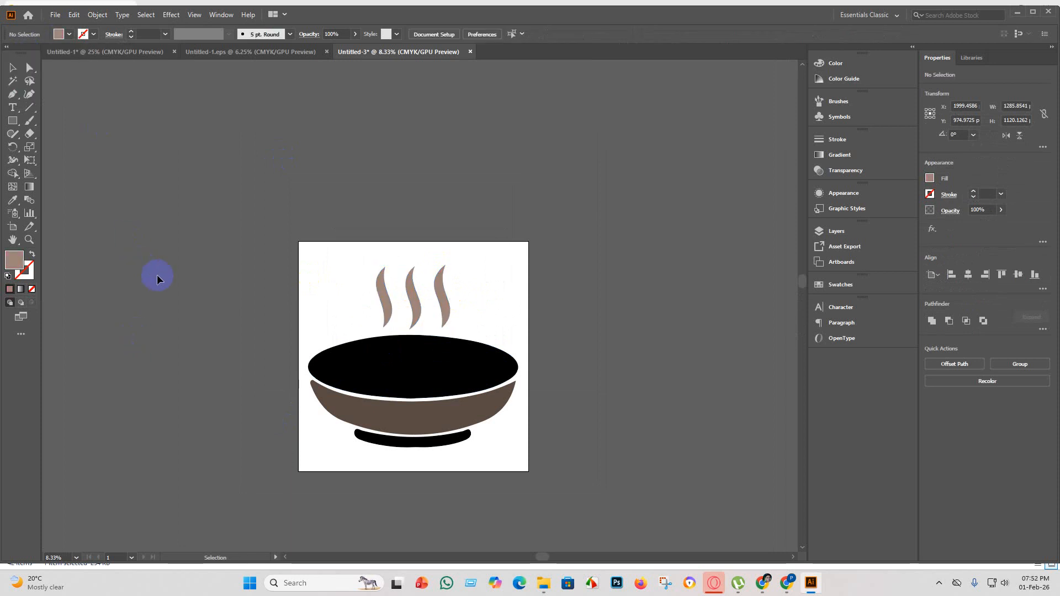
# Set the fill of the three steam lines above the bowl to black.
pyautogui.hotkey('ctrl', '-')
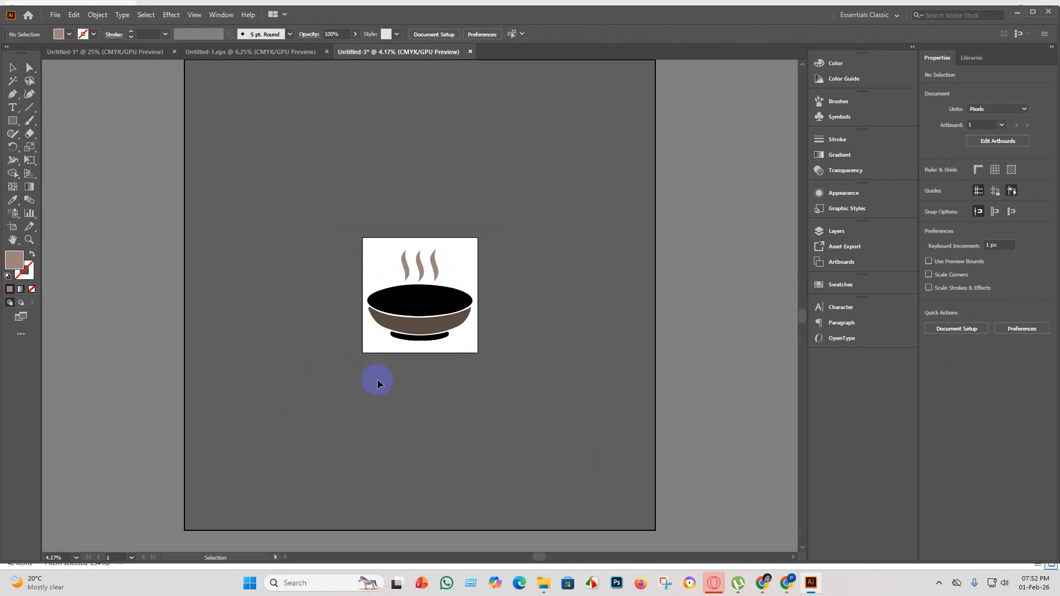
pyautogui.hotkey('ctrl', '+')
pyautogui.scroll(2, 455, 214)
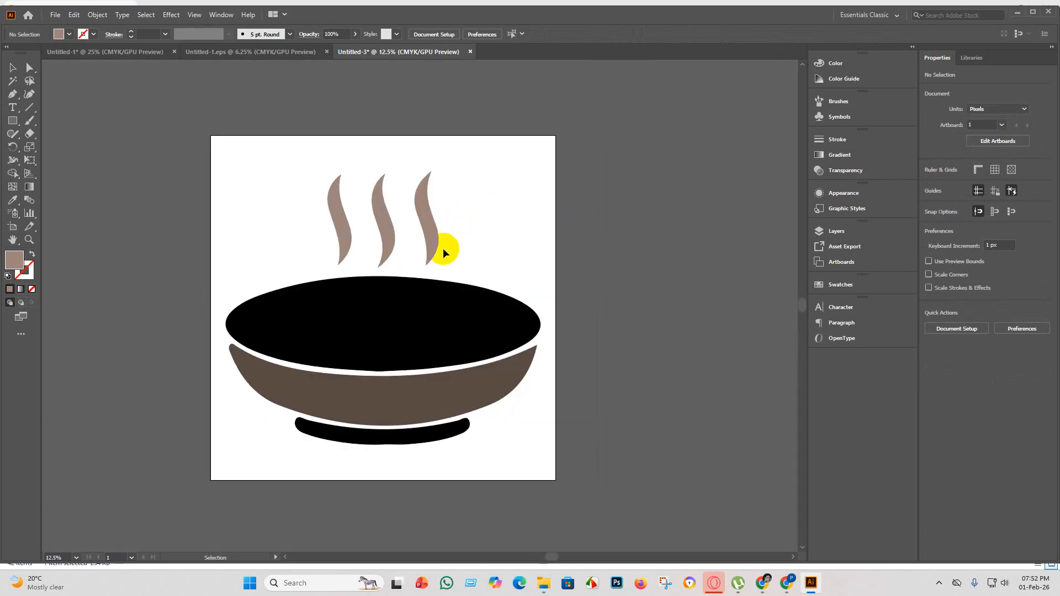
pyautogui.scroll(-2, 443, 247)
pyautogui.moveTo(465, 247); pyautogui.dragTo(346, 231)
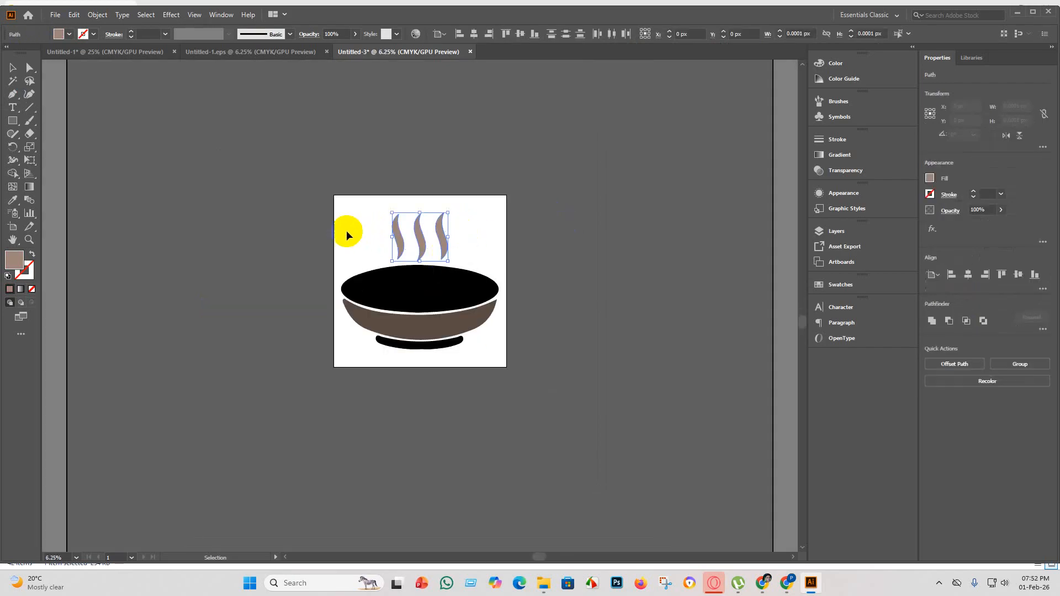
pyautogui.click(69, 34)
pyautogui.click(30, 55)
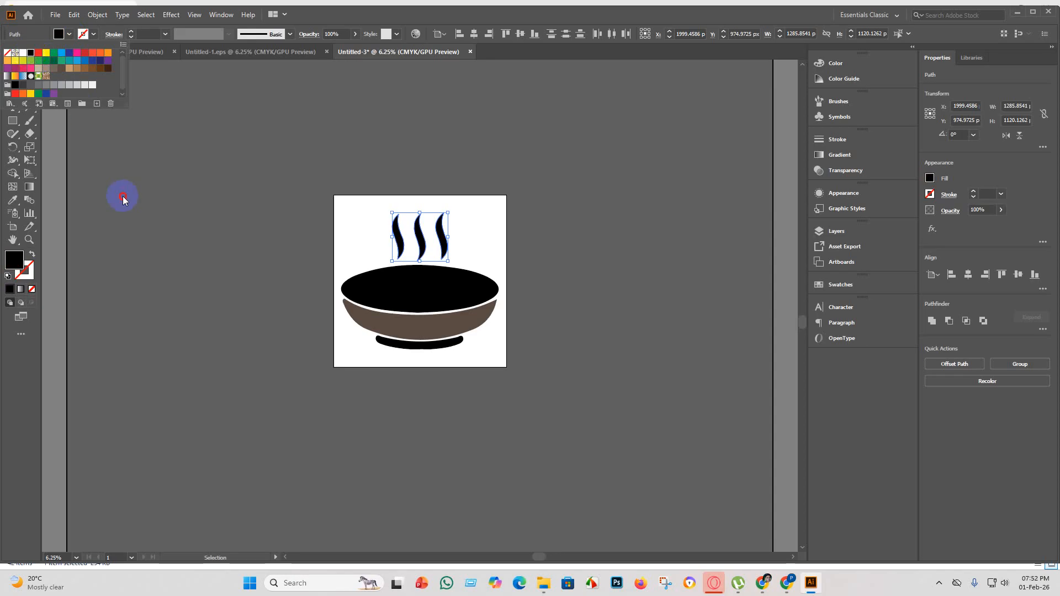
pyautogui.click(319, 332)
# Group the steam lines, rim ellipse, bowl body and base into one object.
pyautogui.moveTo(202, 117); pyautogui.dragTo(202, 116)
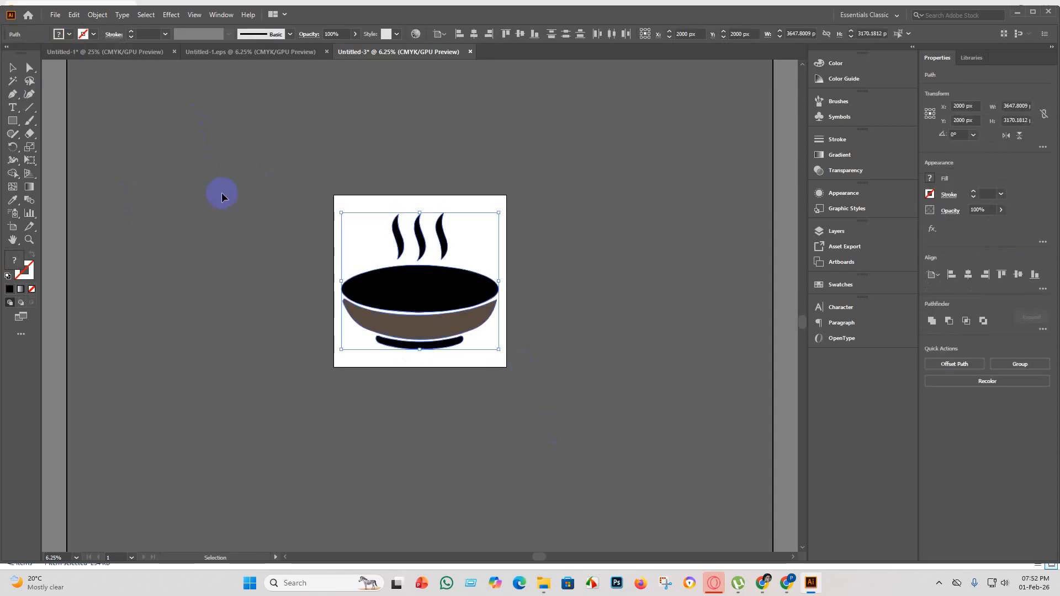
pyautogui.hotkey('ctrl', 'g')
pyautogui.click(567, 355)
pyautogui.scroll(2, 495, 275)
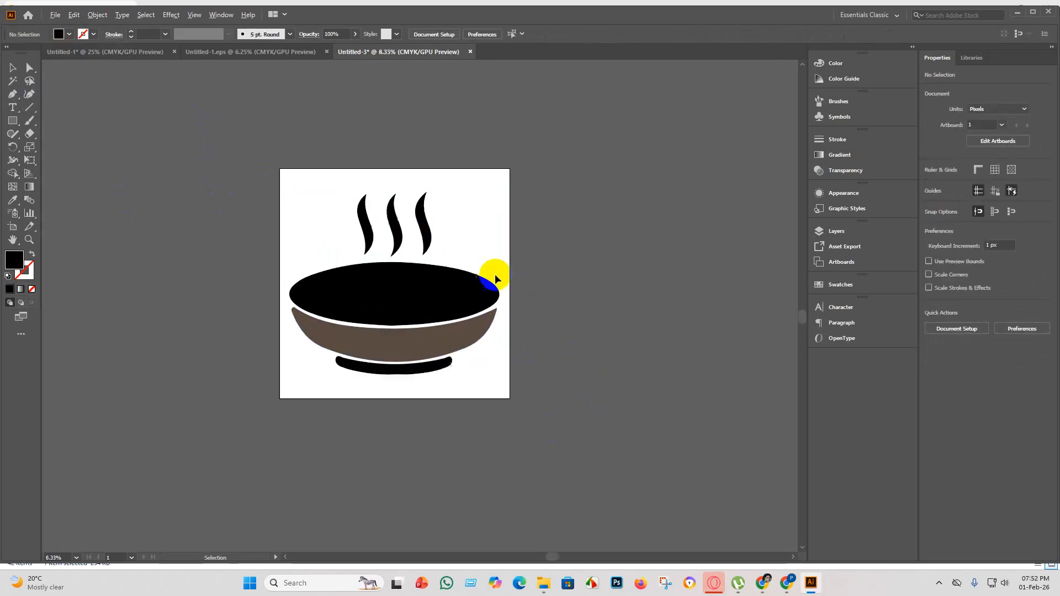
# Save the document as Untitled-3 in the "eps 5" folder using the Illustrator EPS format.
pyautogui.click(55, 15)
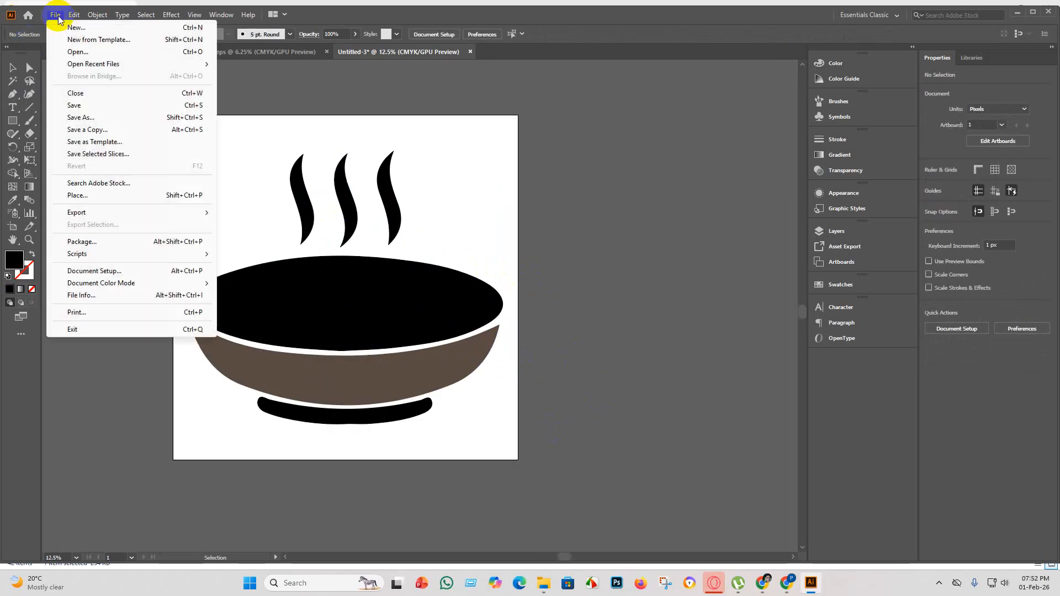
pyautogui.click(83, 106)
pyautogui.click(214, 243)
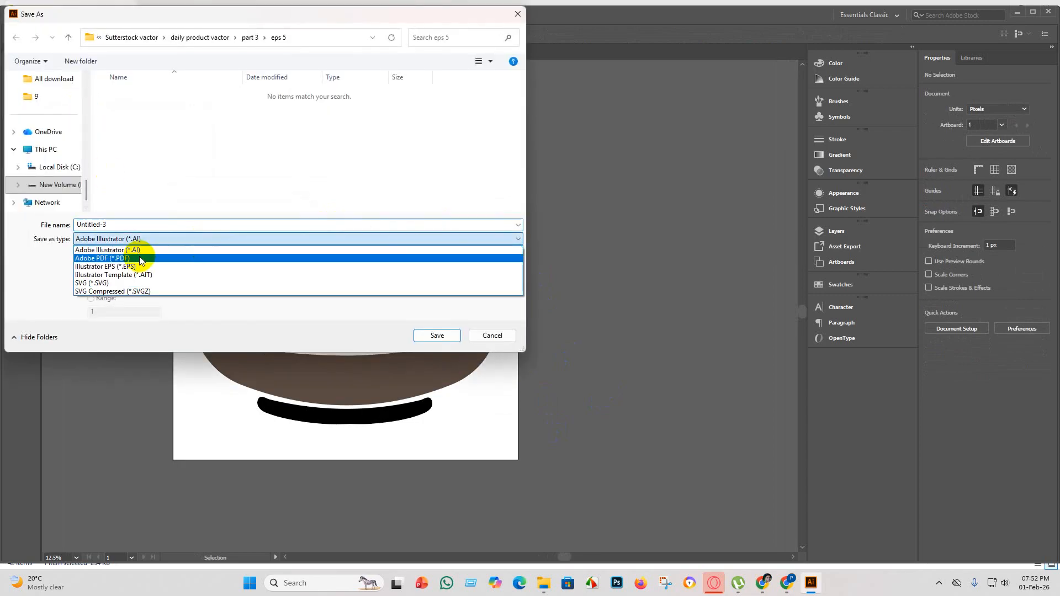
pyautogui.click(138, 253)
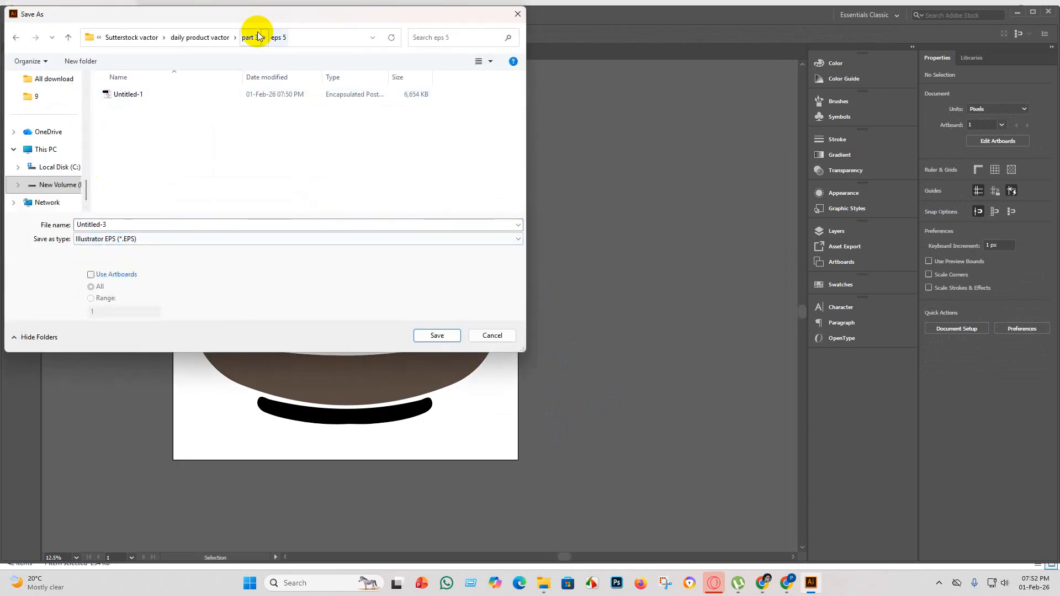
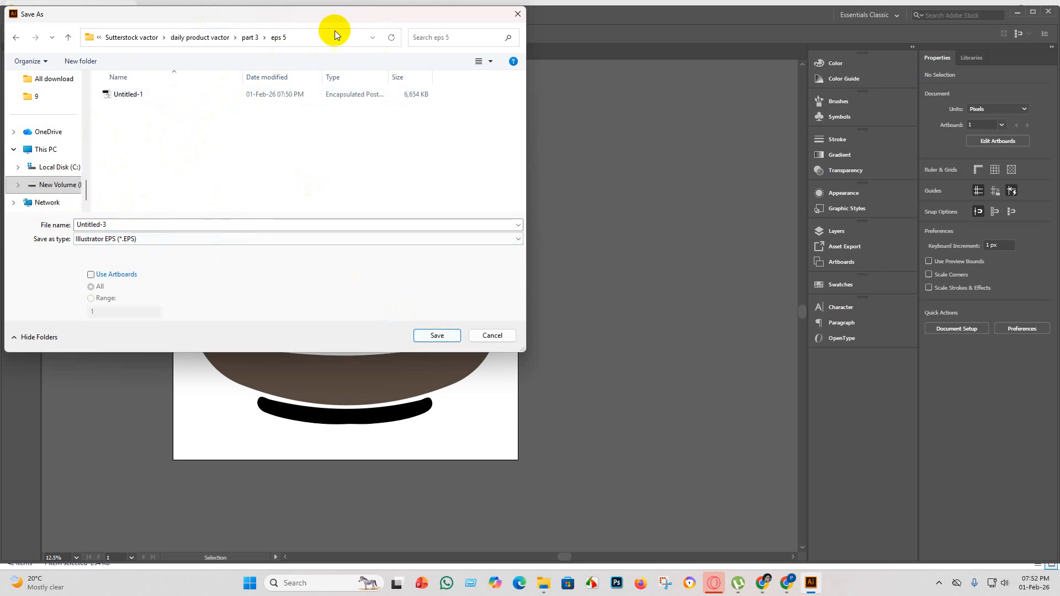
# Complete the EPS save of Untitled-3 with the version set to Illustrator 10 EPS, accepting the older format.
pyautogui.click(448, 337)
pyautogui.click(556, 133)
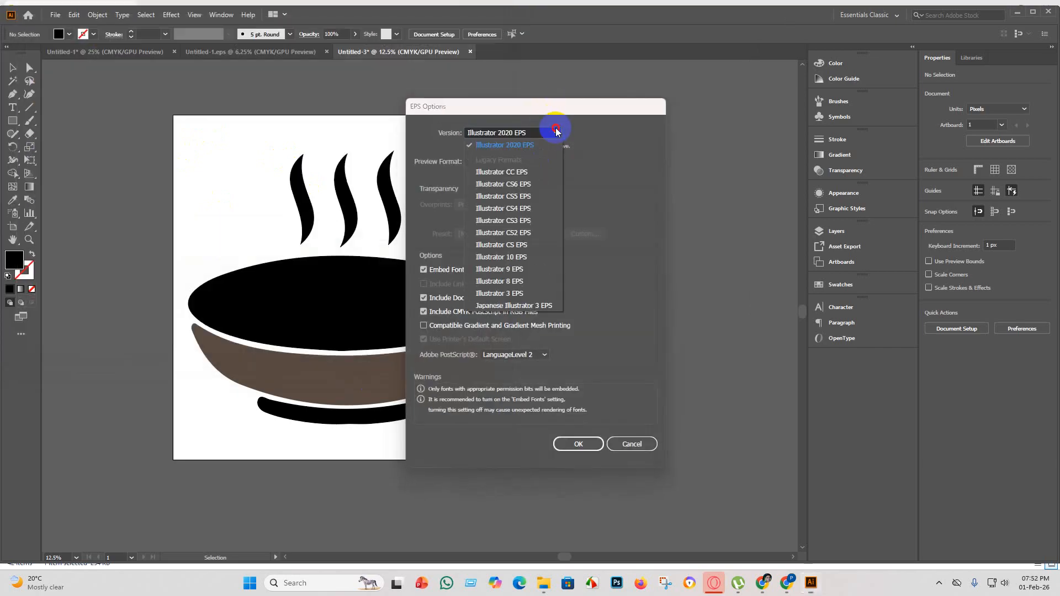
pyautogui.click(528, 259)
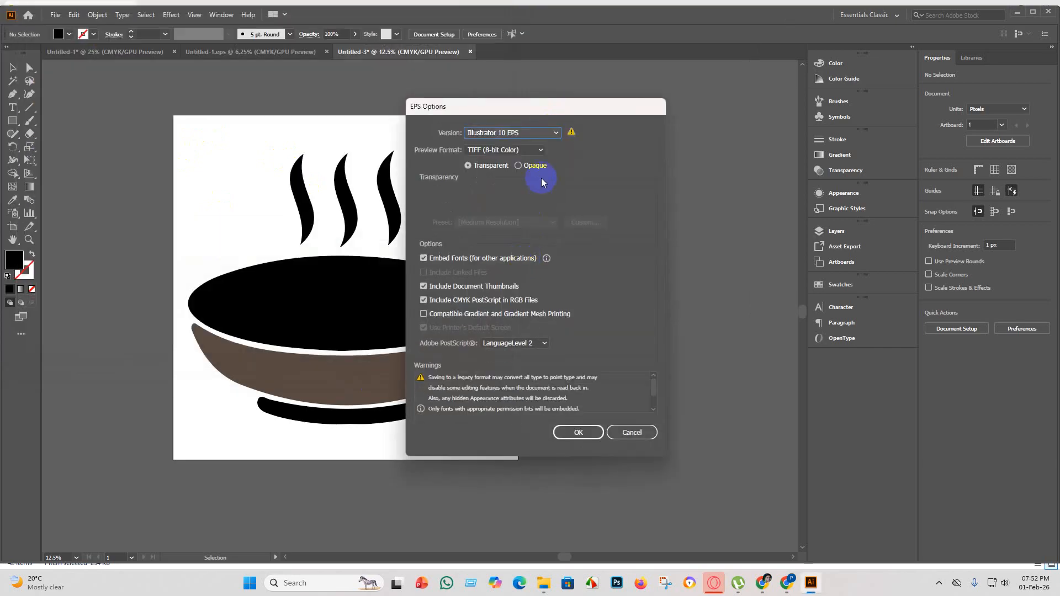
pyautogui.click(579, 434)
pyautogui.click(585, 309)
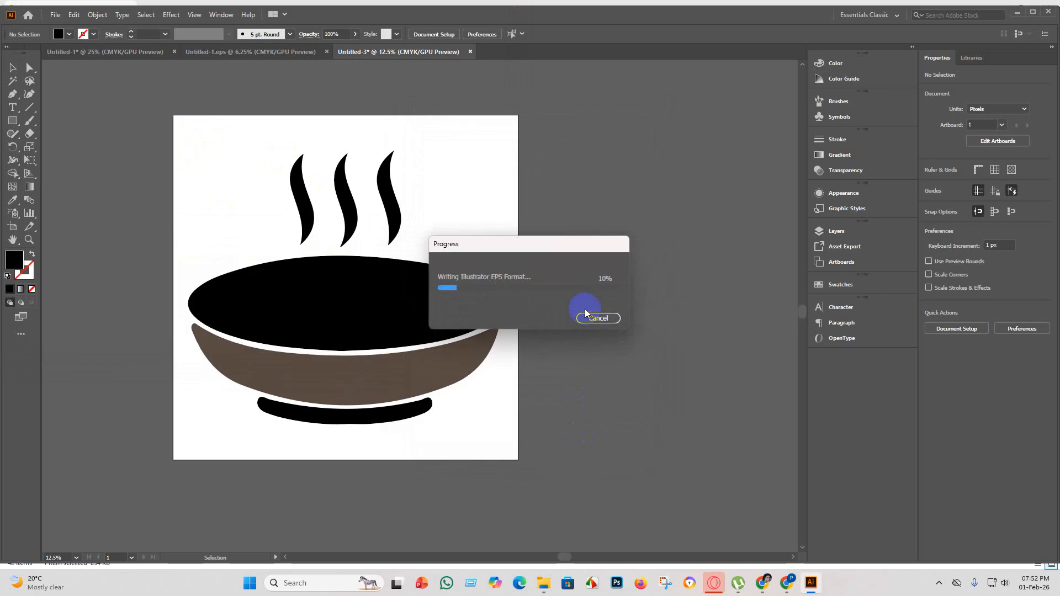
# Export the artboard as a JPEG to the "eps 5" folder using artboards and the RGB color model.
pyautogui.click(51, 16)
pyautogui.moveTo(76, 213)
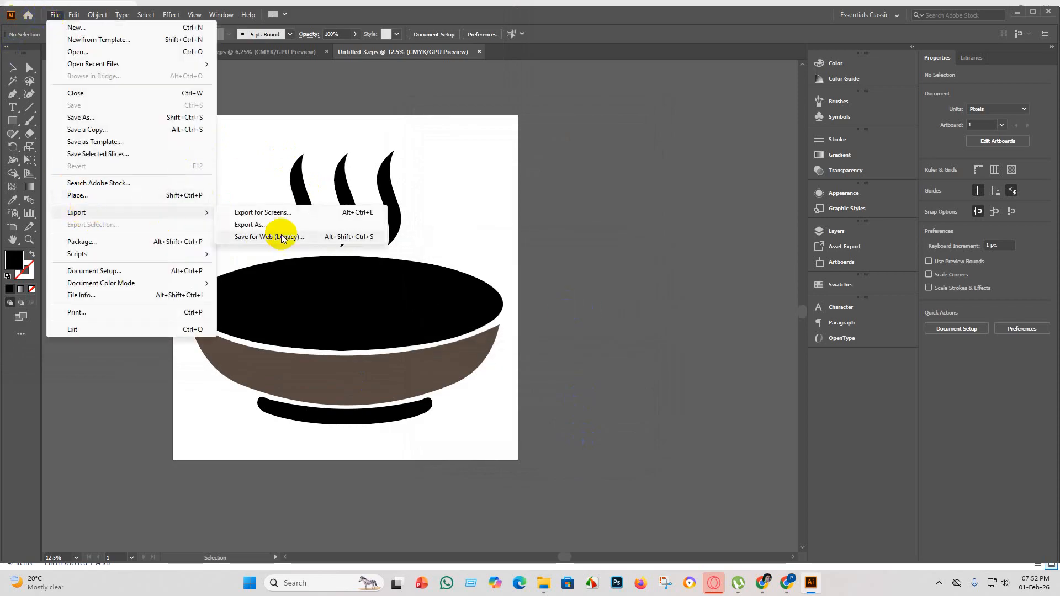
pyautogui.click(282, 224)
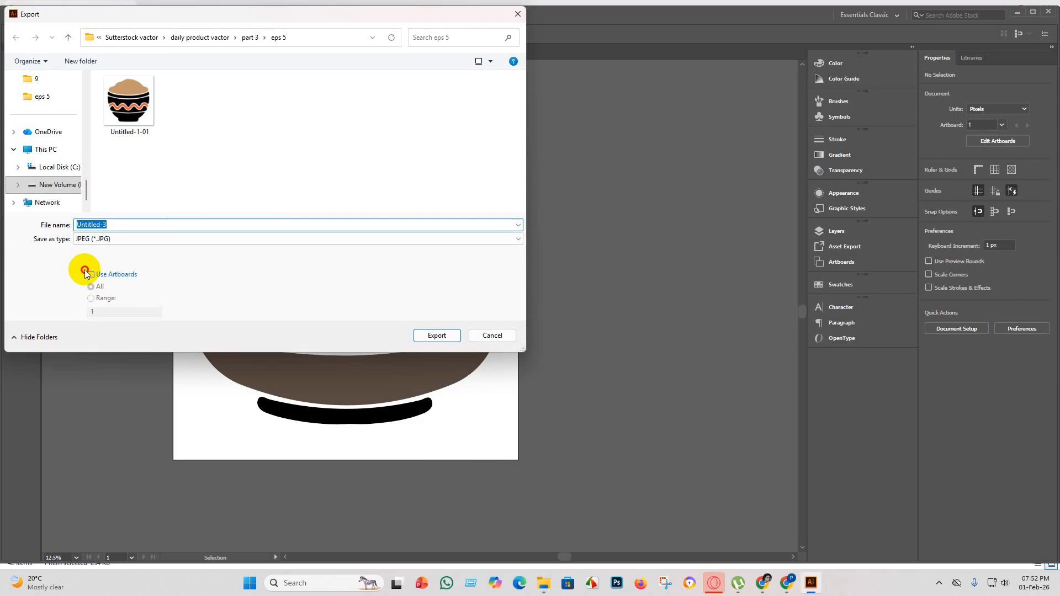
pyautogui.click(91, 276)
pyautogui.click(445, 338)
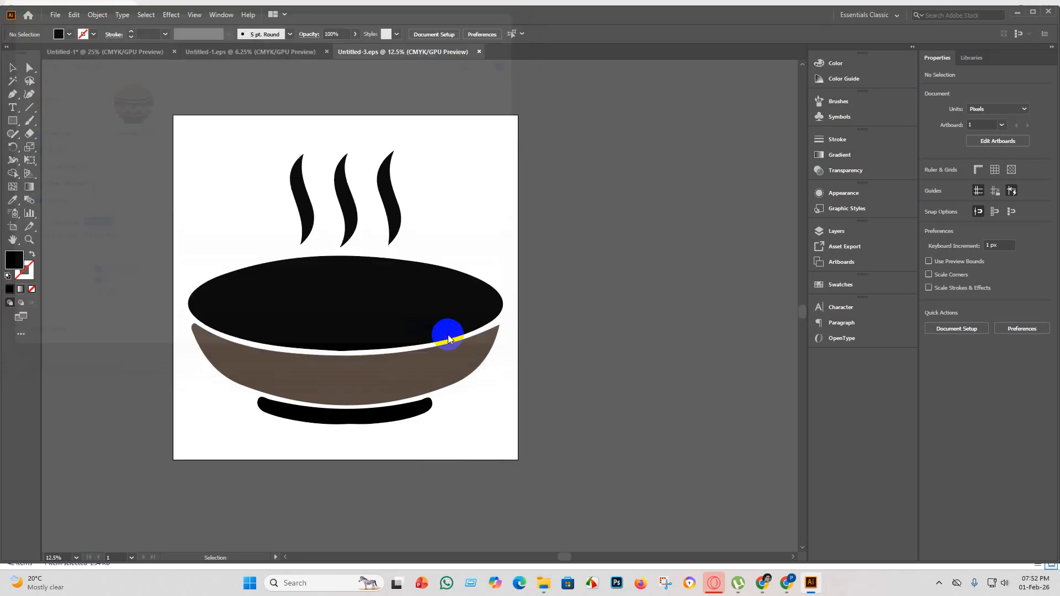
pyautogui.click(511, 275)
pyautogui.click(497, 288)
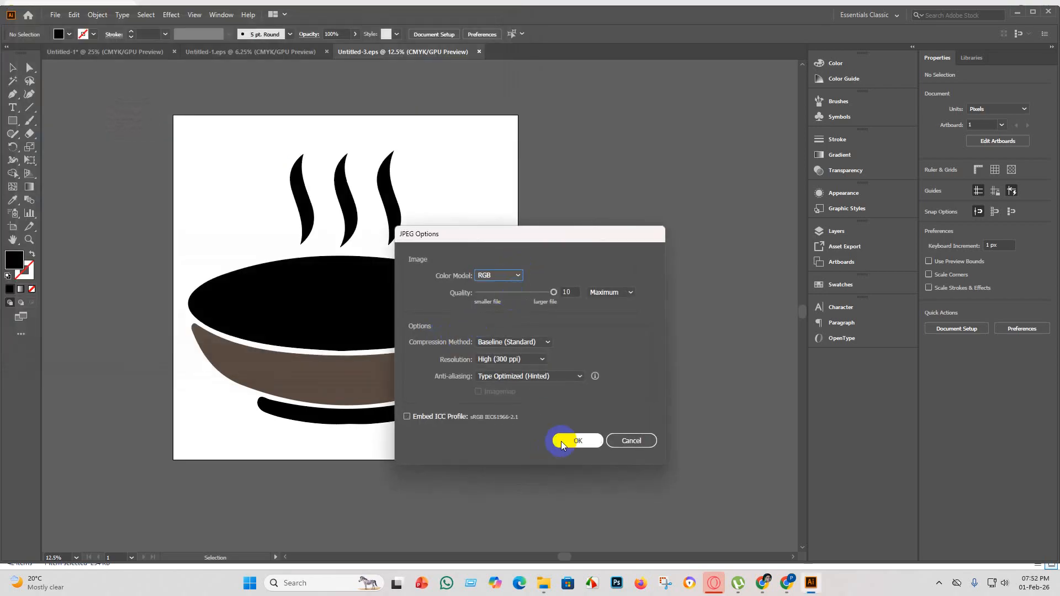
pyautogui.click(574, 441)
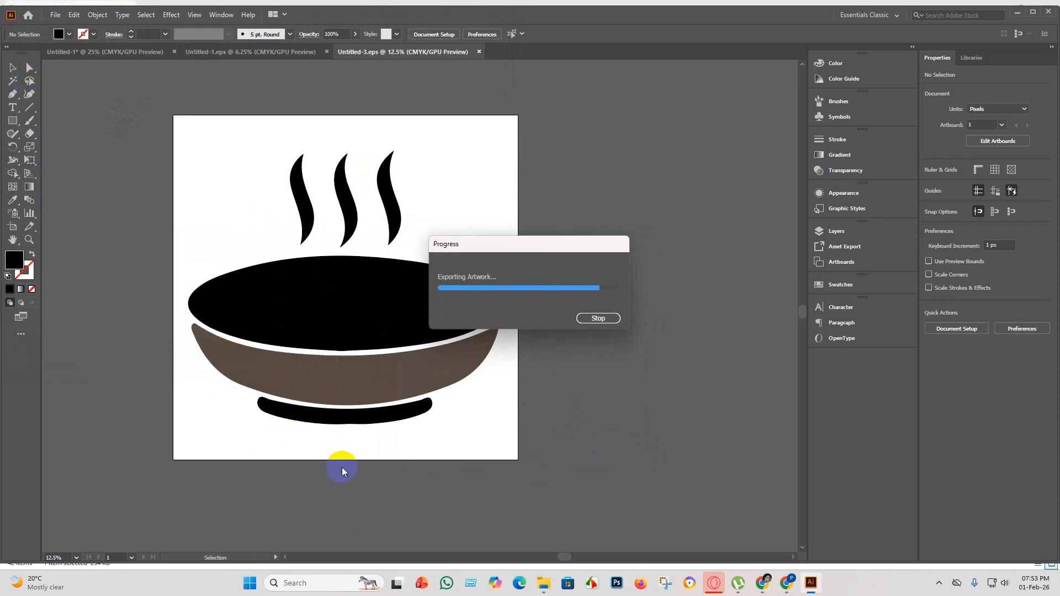
# Ungroup the steaming bowl artwork and deselect its parts.
pyautogui.scroll(4, 347, 456)
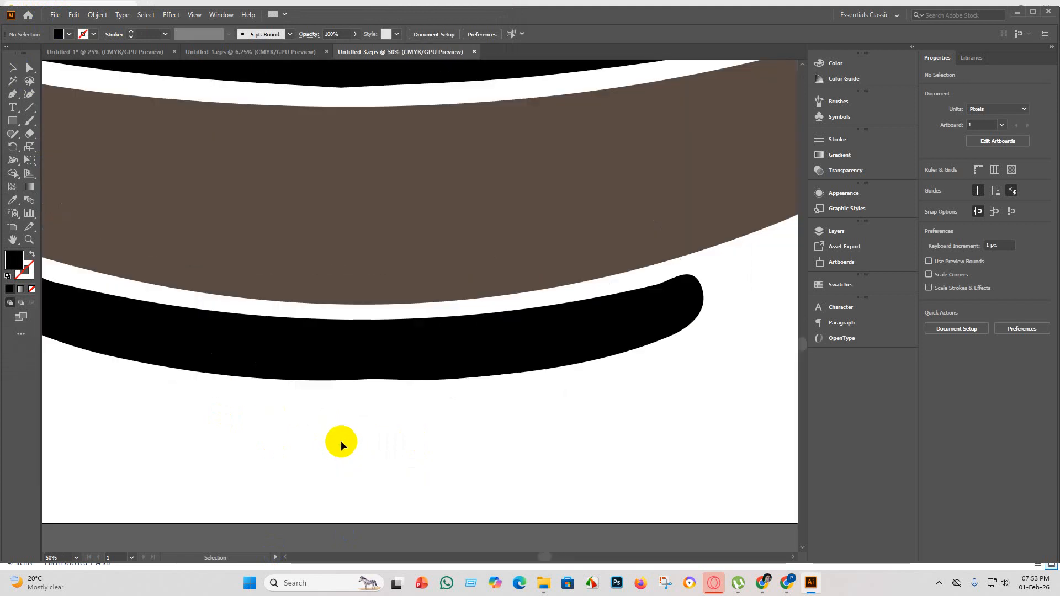
pyautogui.scroll(-2, 373, 383)
pyautogui.scroll(-2, 345, 359)
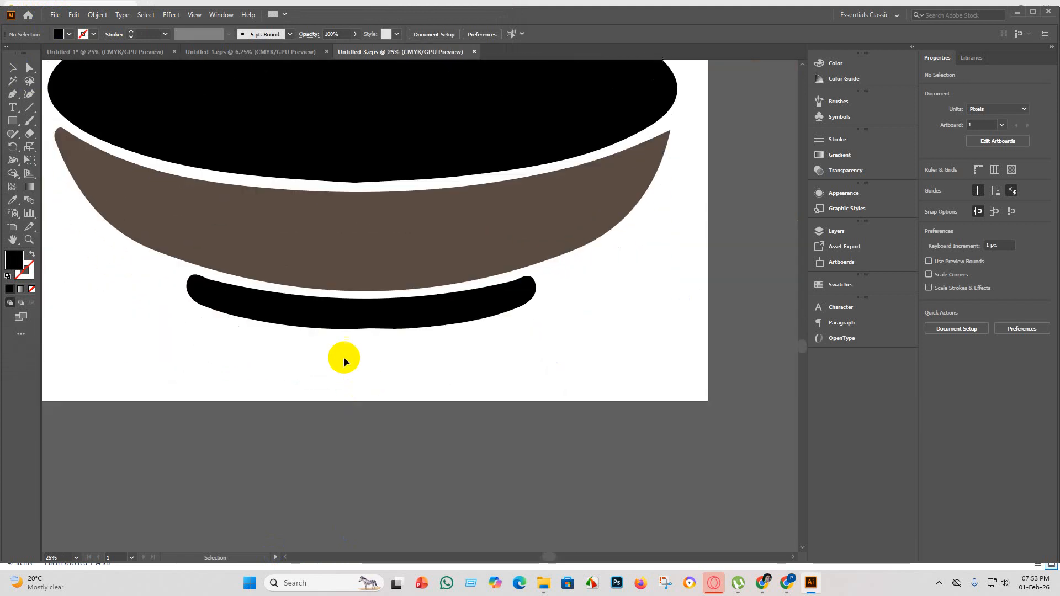
pyautogui.click(363, 321)
pyautogui.rightClick(363, 320)
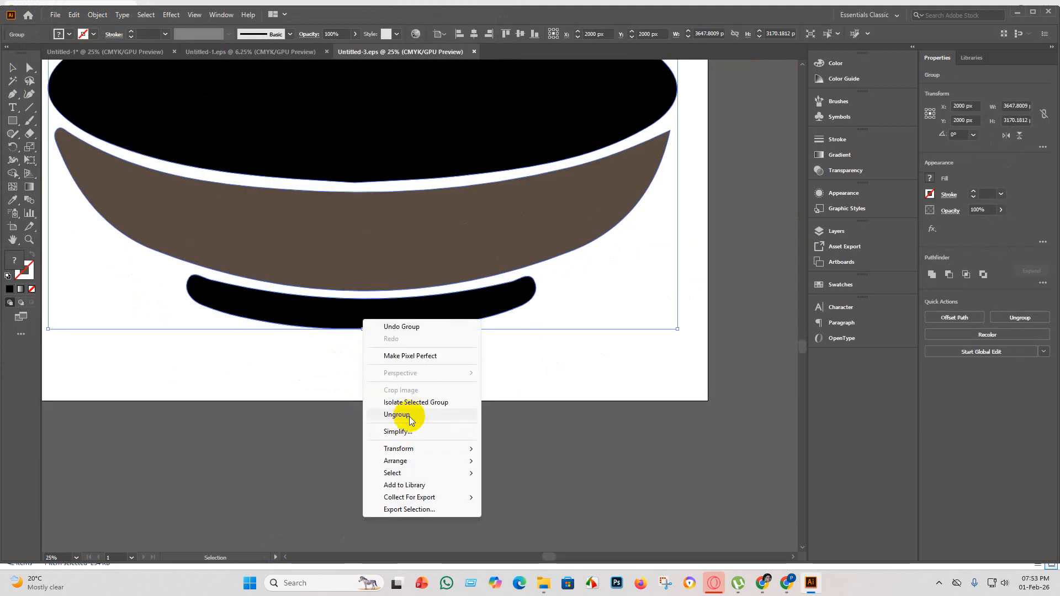
pyautogui.click(393, 416)
pyautogui.click(331, 440)
# Try to smooth the lower edge of the black base with the Smooth tool.
pyautogui.click(368, 324)
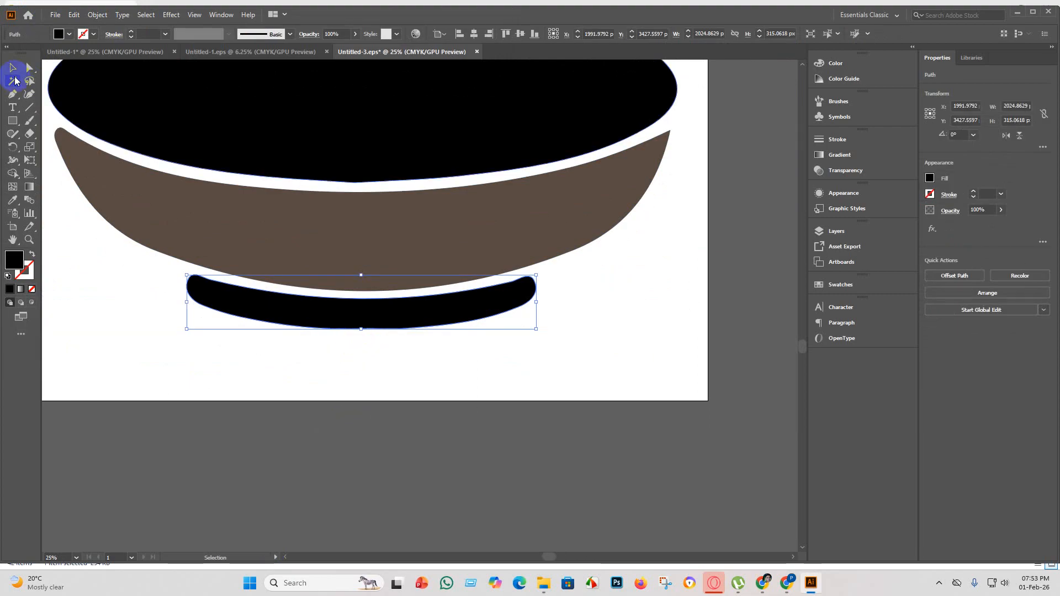
pyautogui.click(26, 68)
pyautogui.click(15, 136)
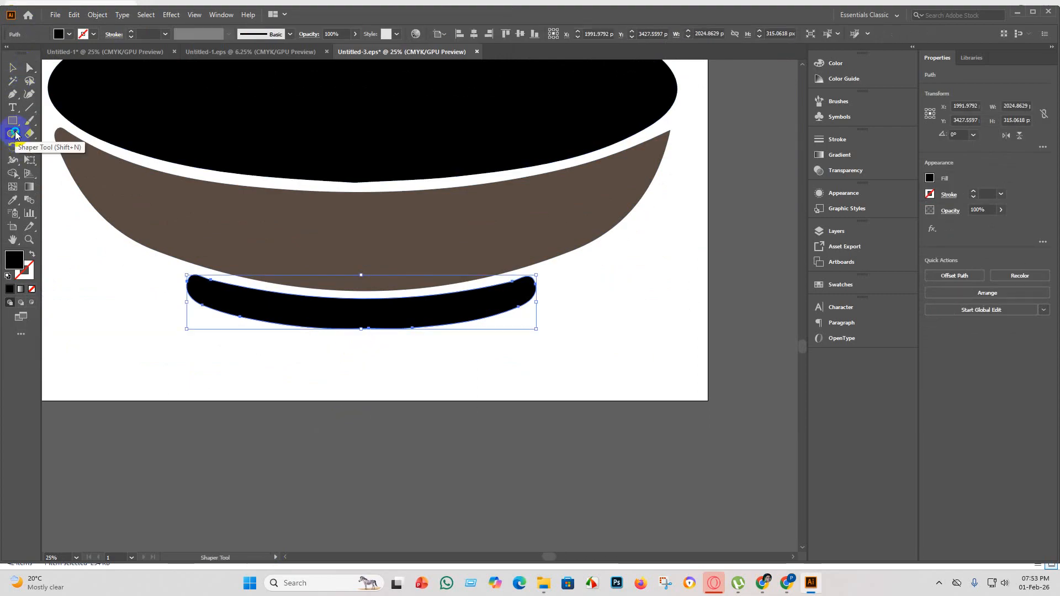
pyautogui.rightClick(15, 136)
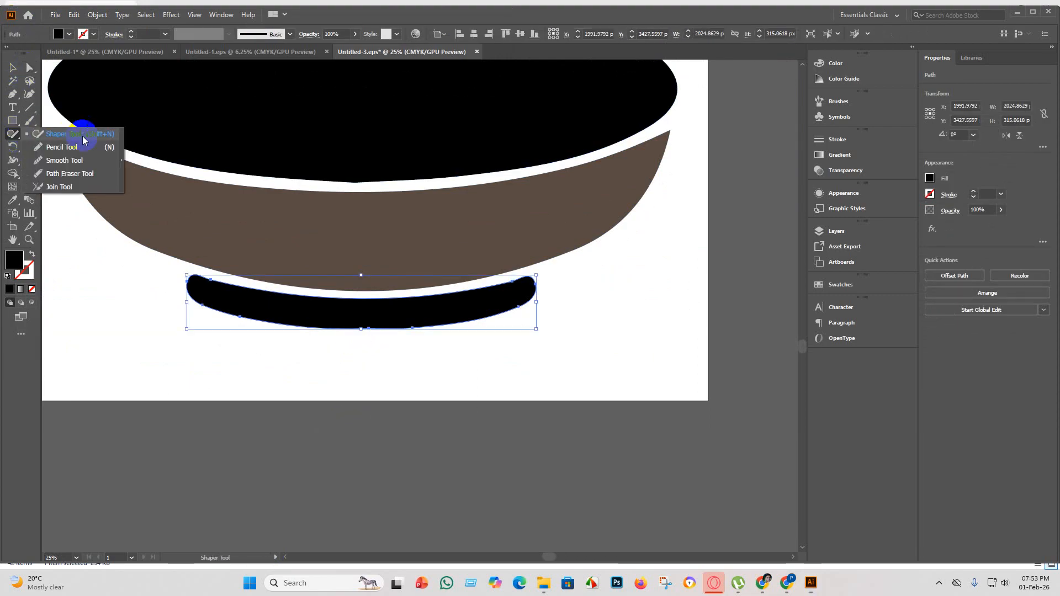
pyautogui.click(65, 160)
pyautogui.hotkey('ctrl', 'shift', 'a')
pyautogui.scroll(-2, 348, 326)
pyautogui.moveTo(356, 333); pyautogui.dragTo(395, 331)
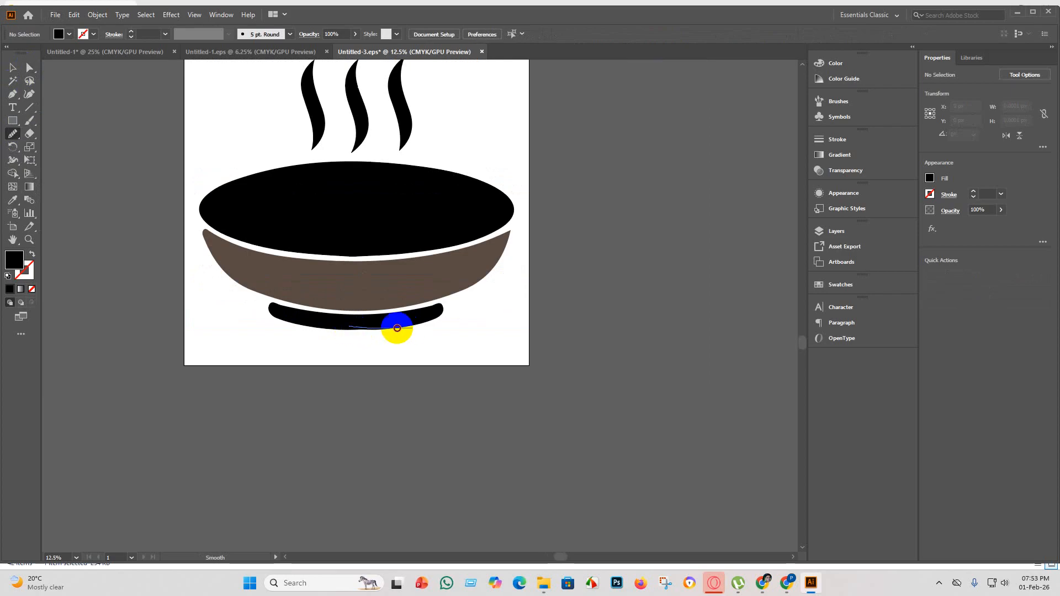
# Select the black base path and even out the bump along its underside with the Smooth tool.
pyautogui.click(8, 70)
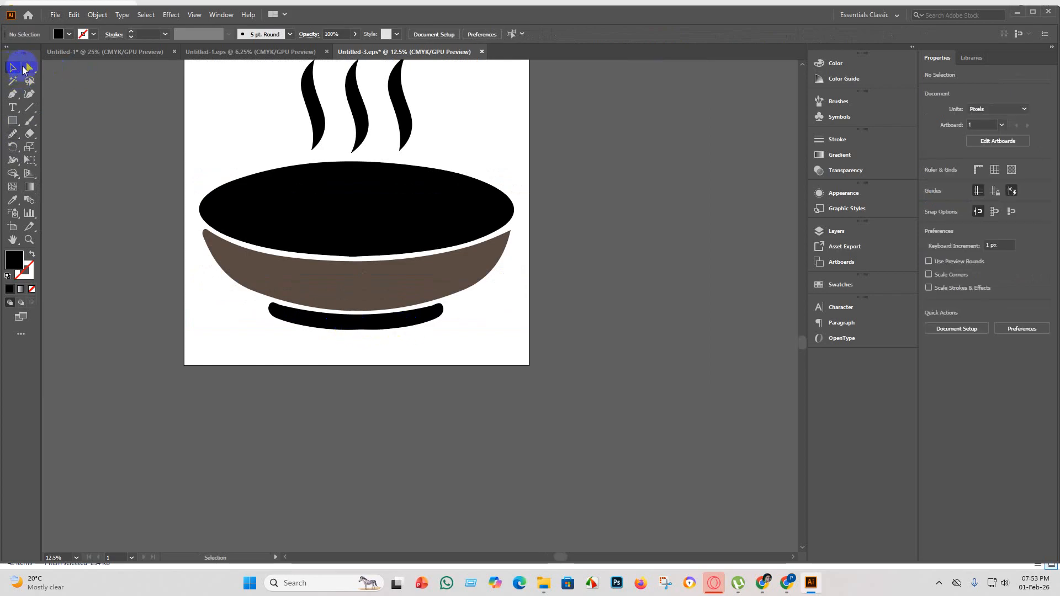
pyautogui.click(29, 68)
pyautogui.click(320, 320)
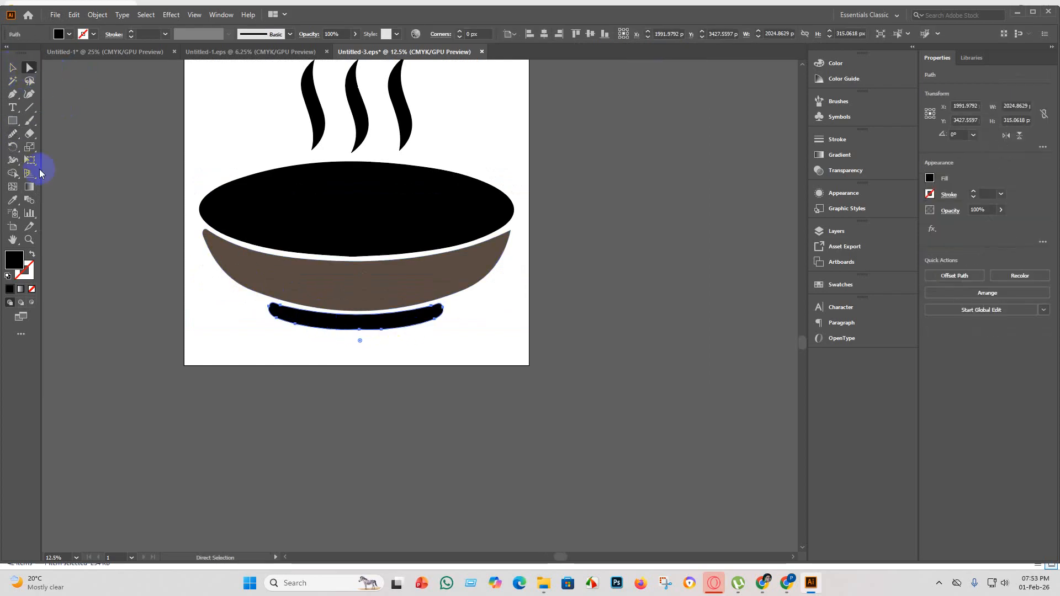
pyautogui.click(13, 137)
pyautogui.moveTo(326, 326)
pyautogui.mouseDown()
pyautogui.moveTo(403, 331)
pyautogui.moveTo(346, 337)
pyautogui.moveTo(429, 359)
pyautogui.mouseUp()
pyautogui.scroll(3, 429, 359)
pyautogui.scroll(-5, 370, 343)
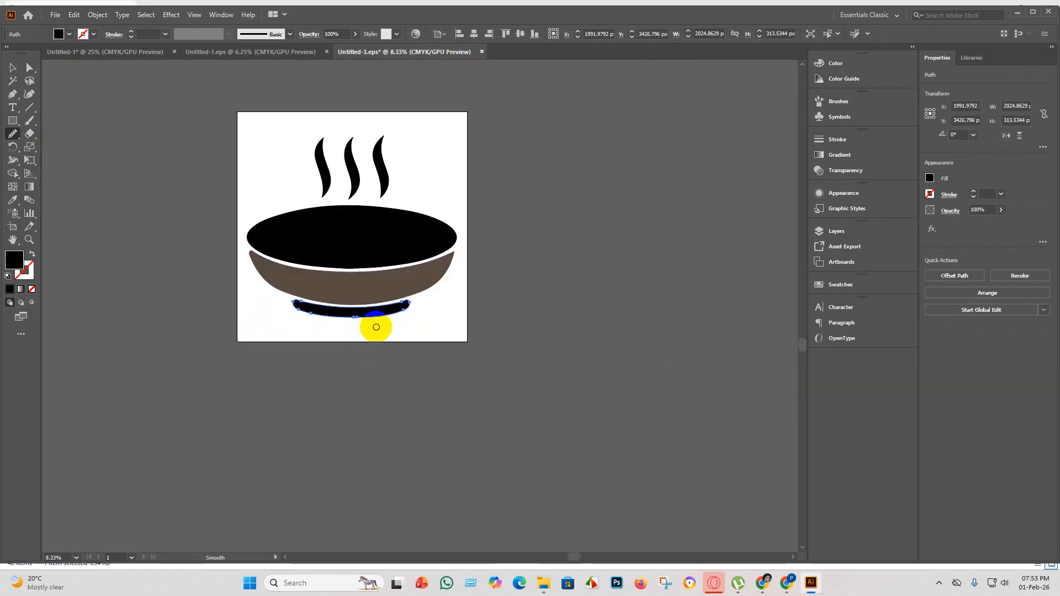
pyautogui.moveTo(376, 327)
pyautogui.mouseDown()
pyautogui.moveTo(343, 315)
pyautogui.moveTo(315, 321)
pyautogui.moveTo(359, 328)
pyautogui.moveTo(426, 307)
pyautogui.moveTo(363, 315)
pyautogui.moveTo(387, 338)
pyautogui.mouseUp()
pyautogui.scroll(3, 378, 315)
pyautogui.scroll(-3, 383, 327)
pyautogui.scroll(-2, 383, 327)
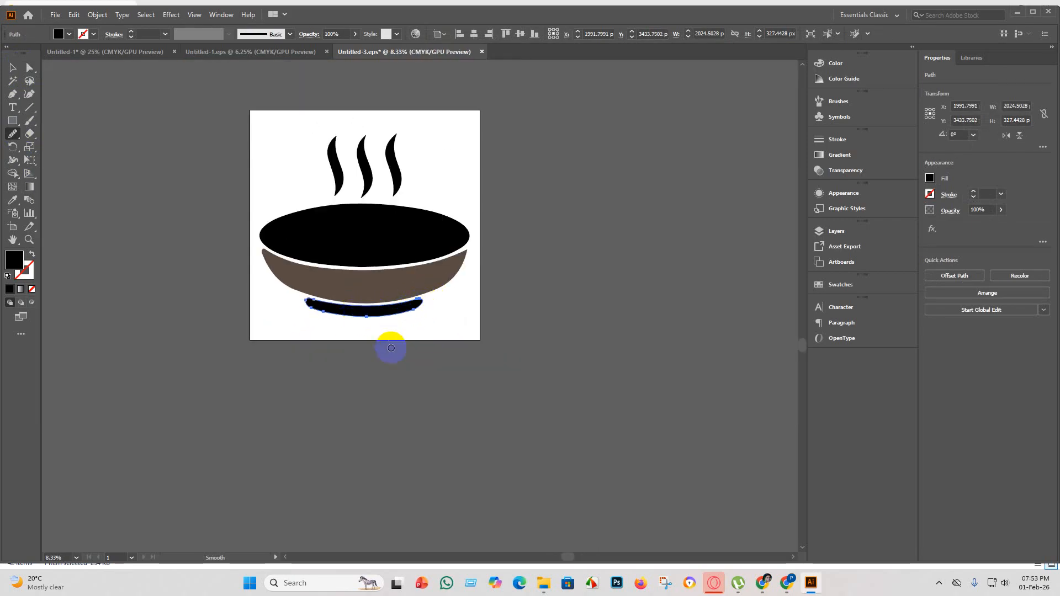
# Reselect the base and smooth the right part of its lower edge with the Smooth tool, then deselect it.
pyautogui.scroll(4, 366, 324)
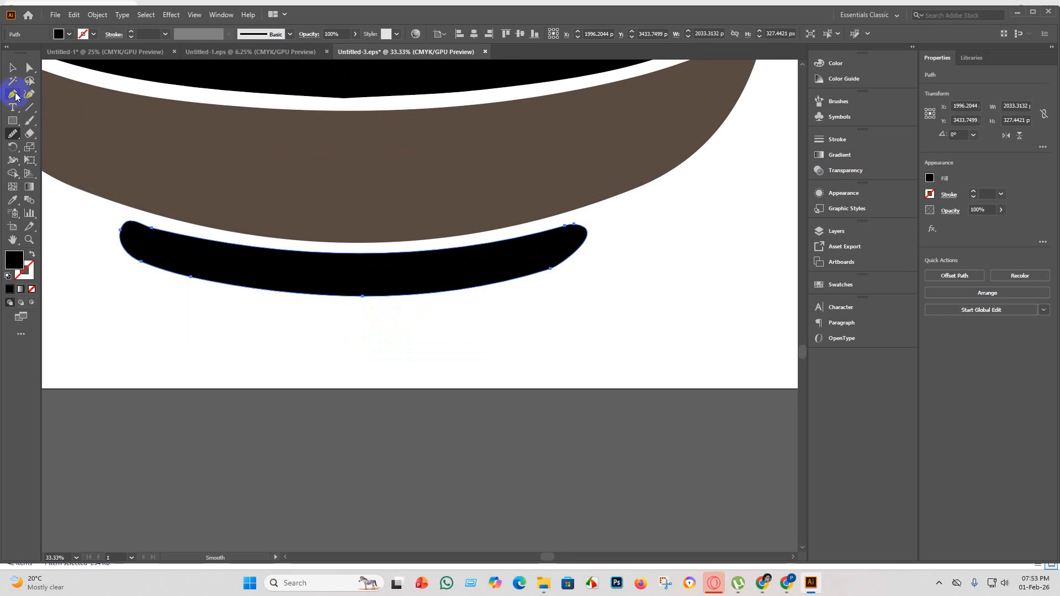
pyautogui.click(12, 67)
pyautogui.click(258, 361)
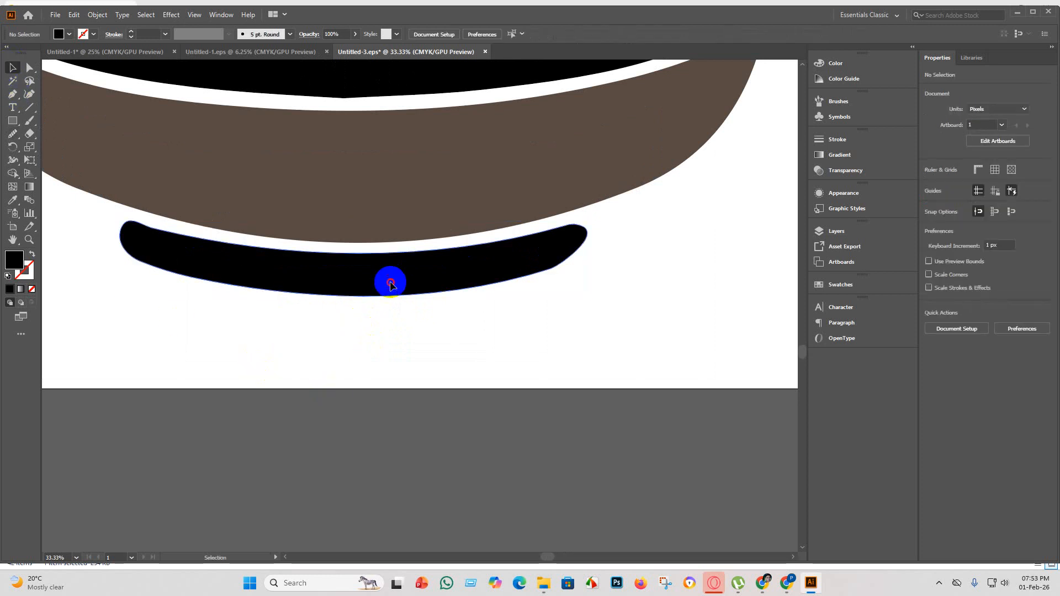
pyautogui.click(389, 281)
pyautogui.click(27, 69)
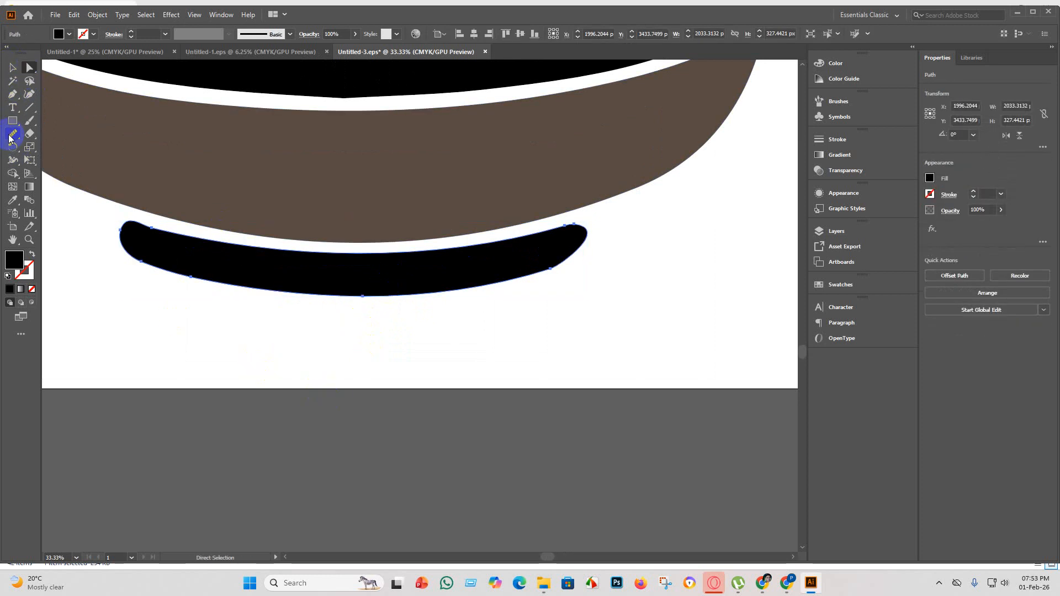
pyautogui.click(12, 135)
pyautogui.scroll(-3, 559, 355)
pyautogui.moveTo(570, 311)
pyautogui.mouseDown()
pyautogui.moveTo(530, 328)
pyautogui.moveTo(459, 335)
pyautogui.moveTo(574, 319)
pyautogui.moveTo(540, 351)
pyautogui.mouseUp()
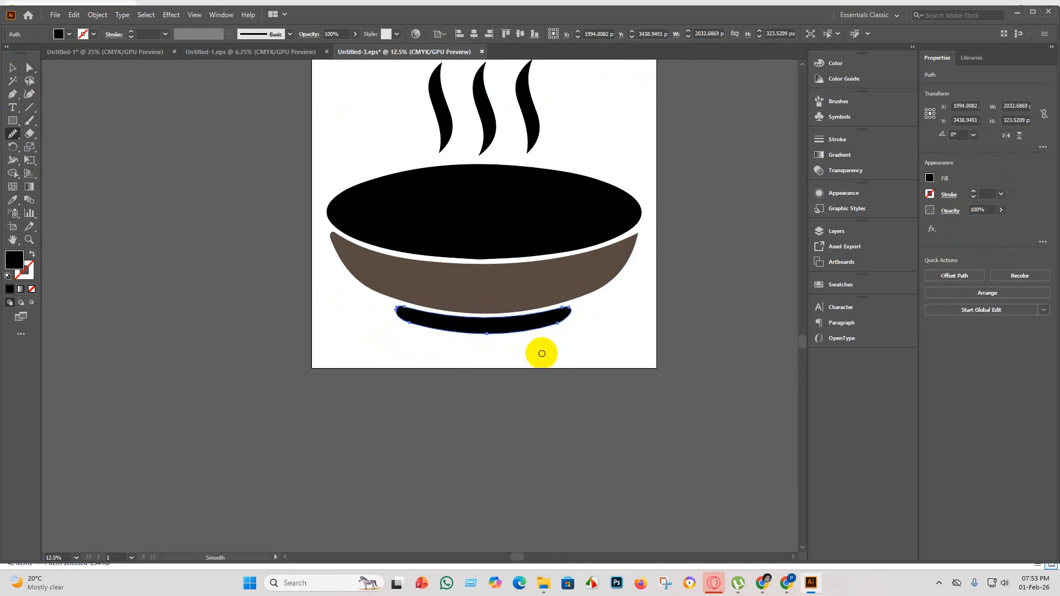
pyautogui.scroll(5, 473, 337)
pyautogui.scroll(-4, 469, 332)
pyautogui.scroll(5, 554, 315)
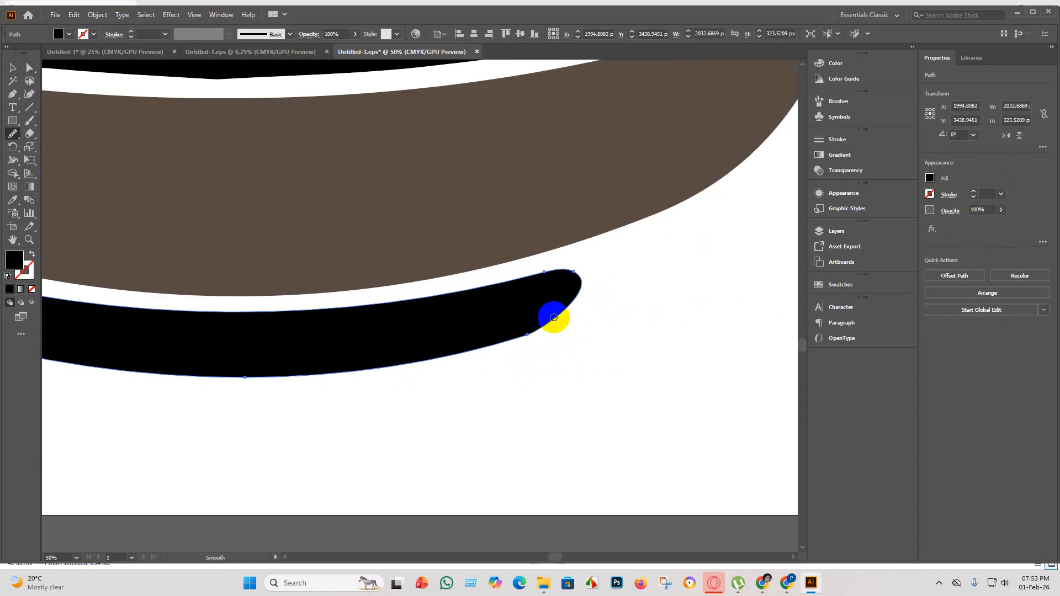
pyautogui.scroll(-5, 554, 314)
pyautogui.click(13, 68)
pyautogui.click(421, 407)
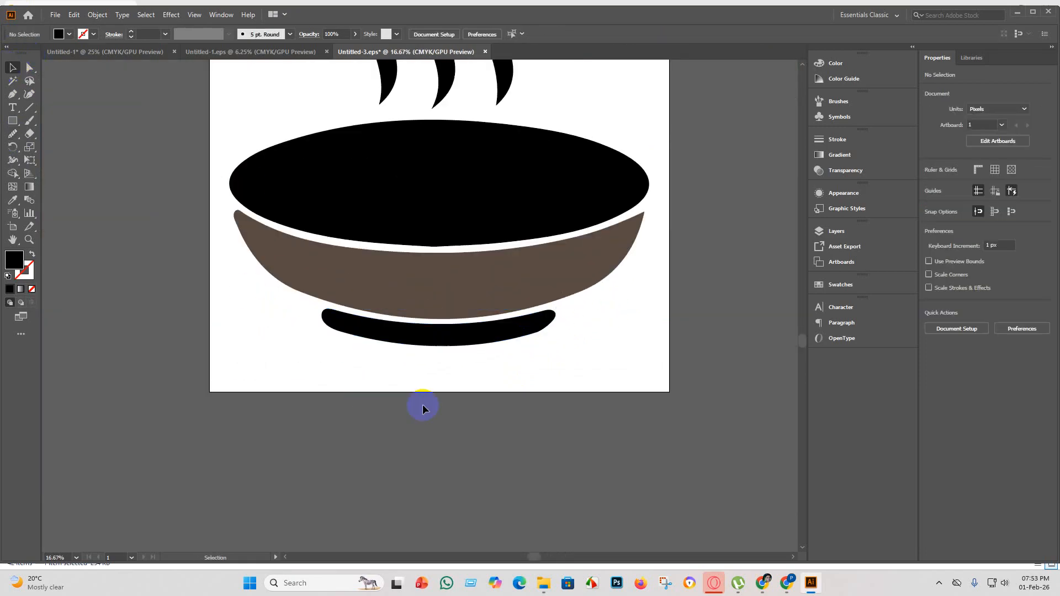
# Select all the steam lines and bowl parts and group them into one object.
pyautogui.scroll(-3, 422, 407)
pyautogui.moveTo(256, 142); pyautogui.dragTo(256, 142)
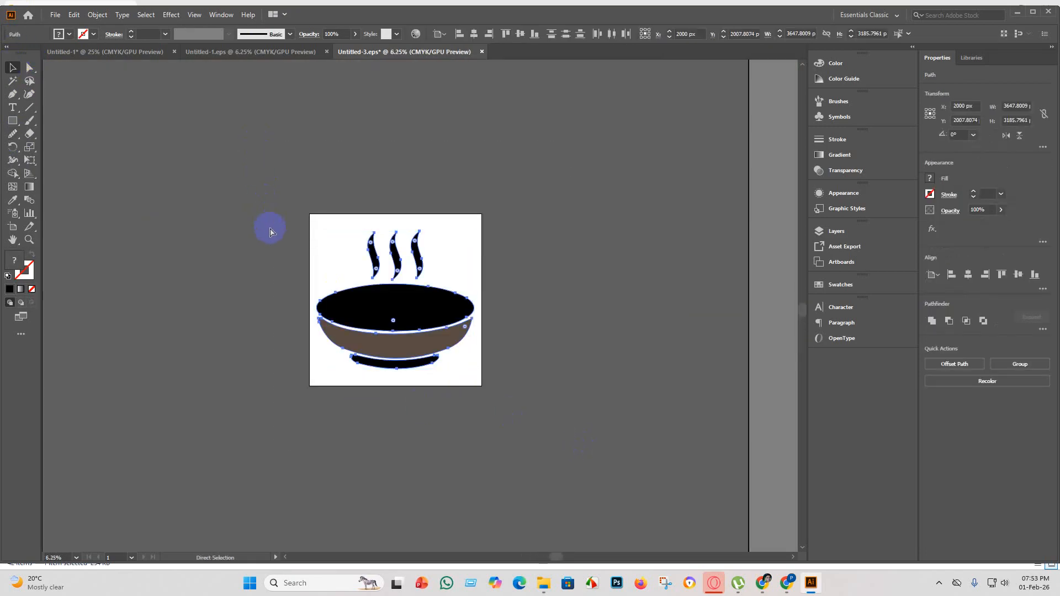
pyautogui.hotkey('ctrl', 'g')
# Save the revised bowl over Untitled-3 in the "eps 5" folder as an Illustrator 10 EPS.
pyautogui.click(59, 18)
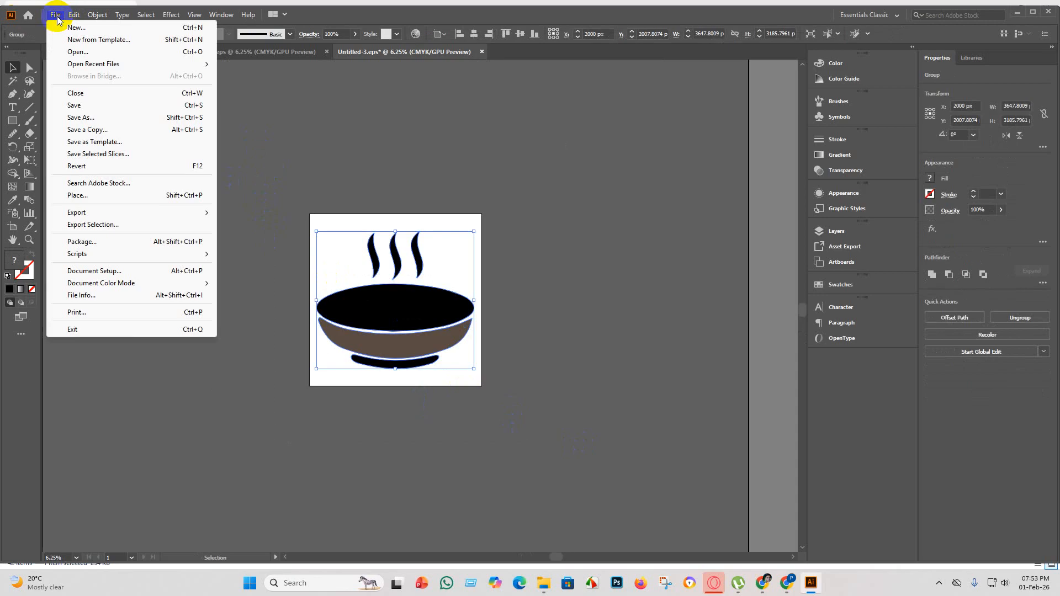
pyautogui.click(79, 117)
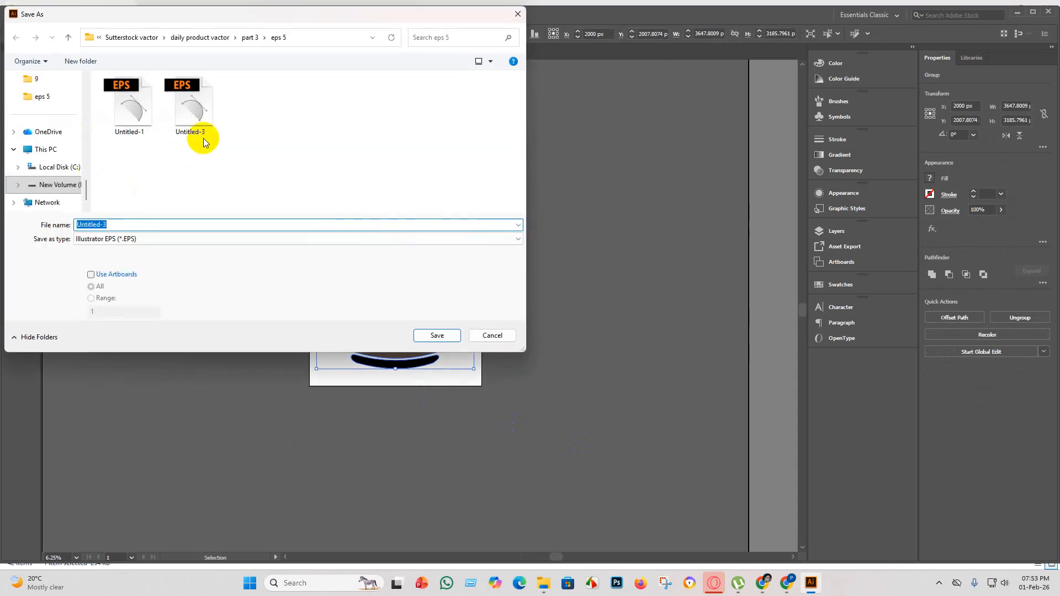
pyautogui.click(192, 109)
pyautogui.click(437, 336)
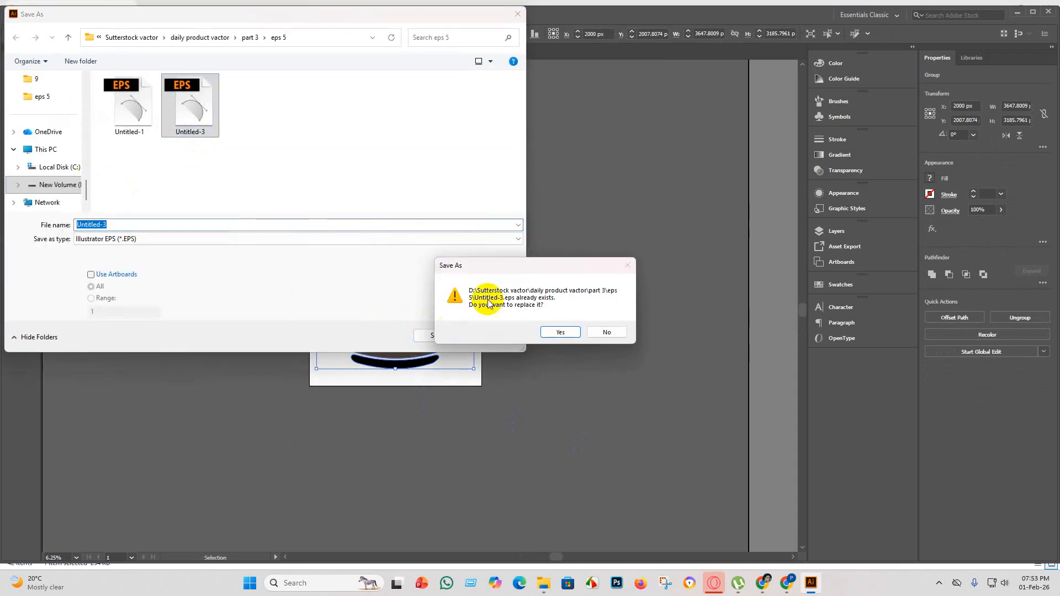
pyautogui.click(551, 330)
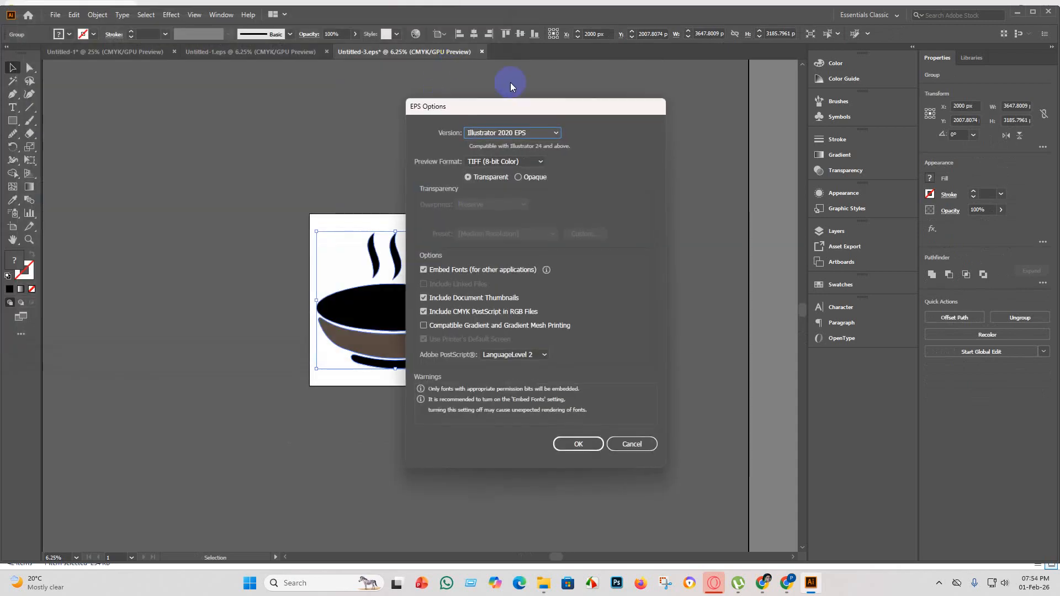
pyautogui.click(557, 133)
pyautogui.click(534, 249)
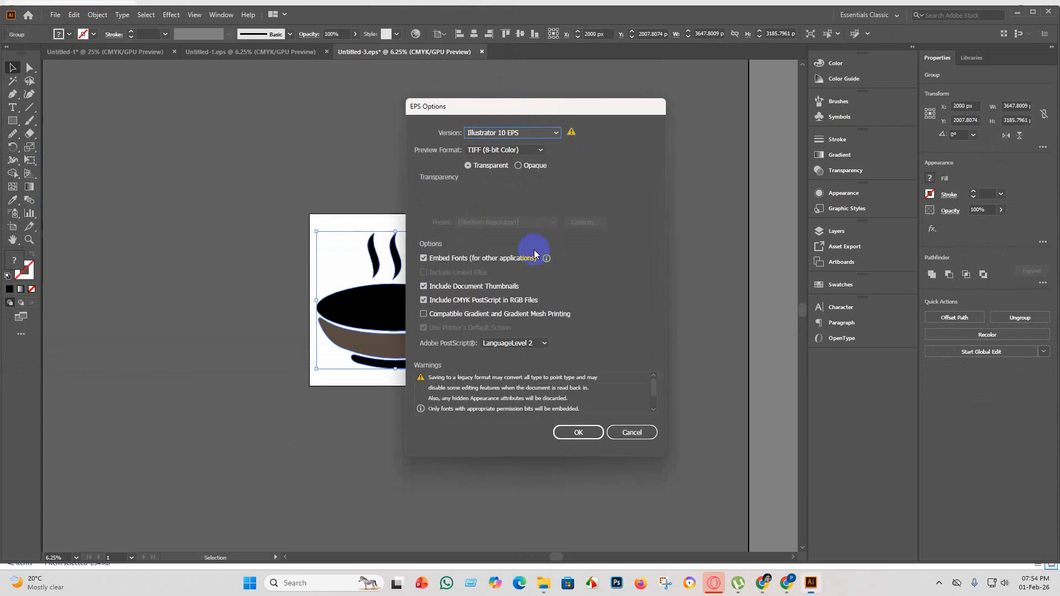
pyautogui.click(578, 433)
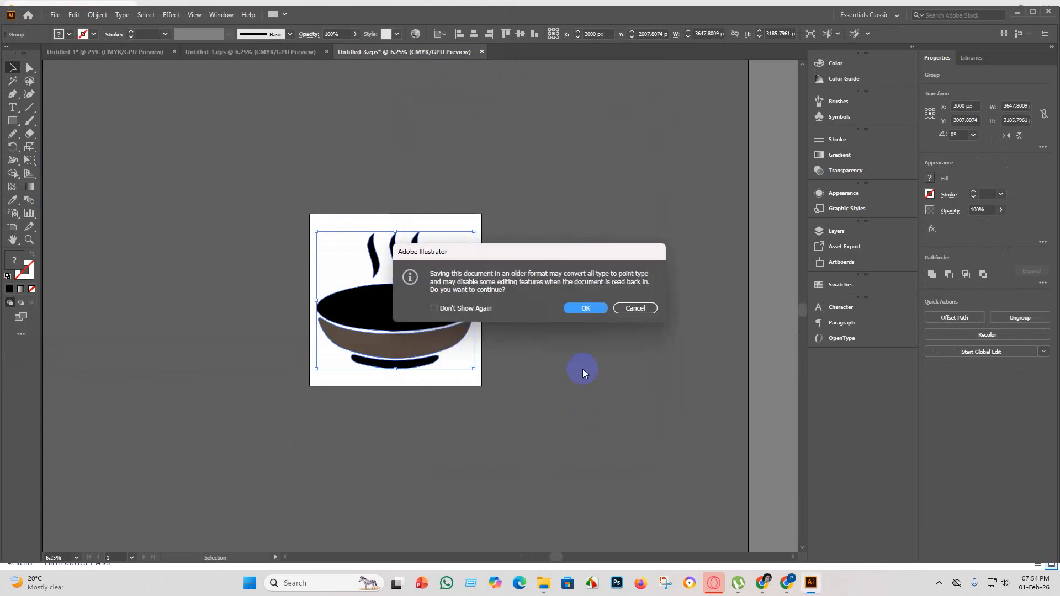
pyautogui.click(595, 309)
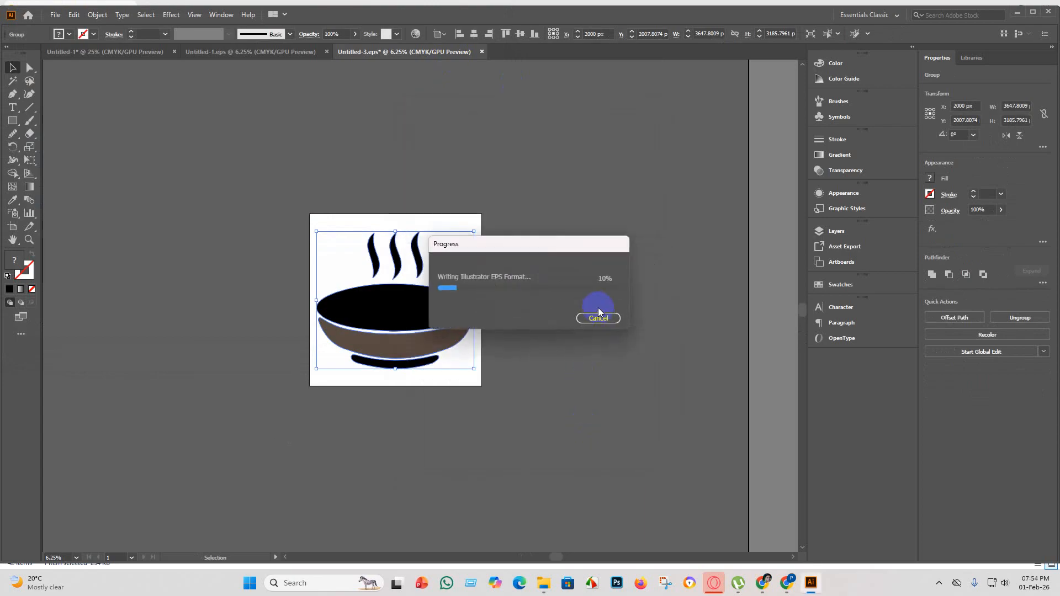
pyautogui.click(54, 14)
pyautogui.moveTo(209, 212)
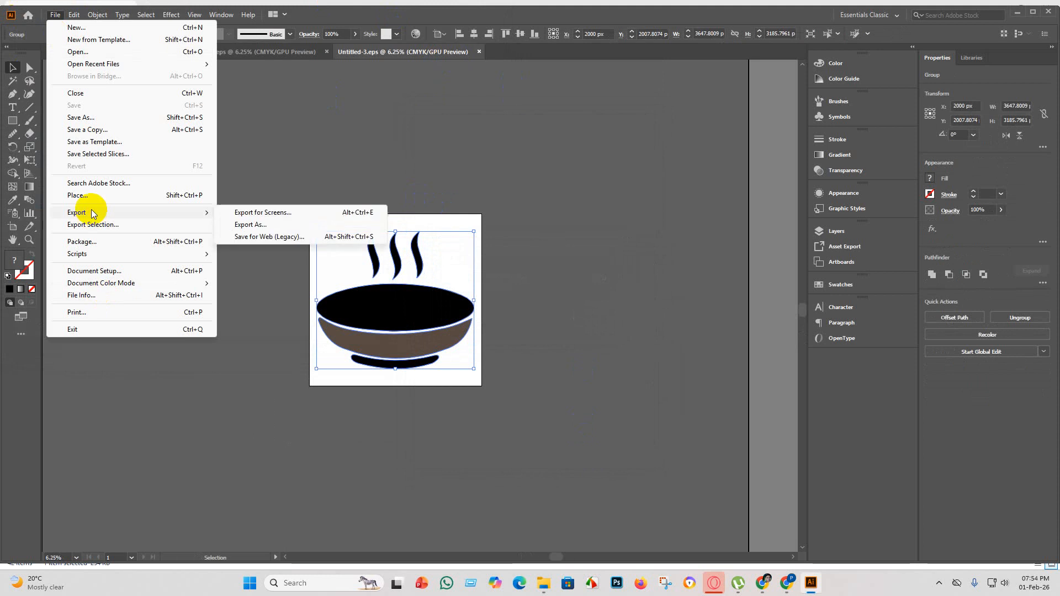
pyautogui.click(285, 226)
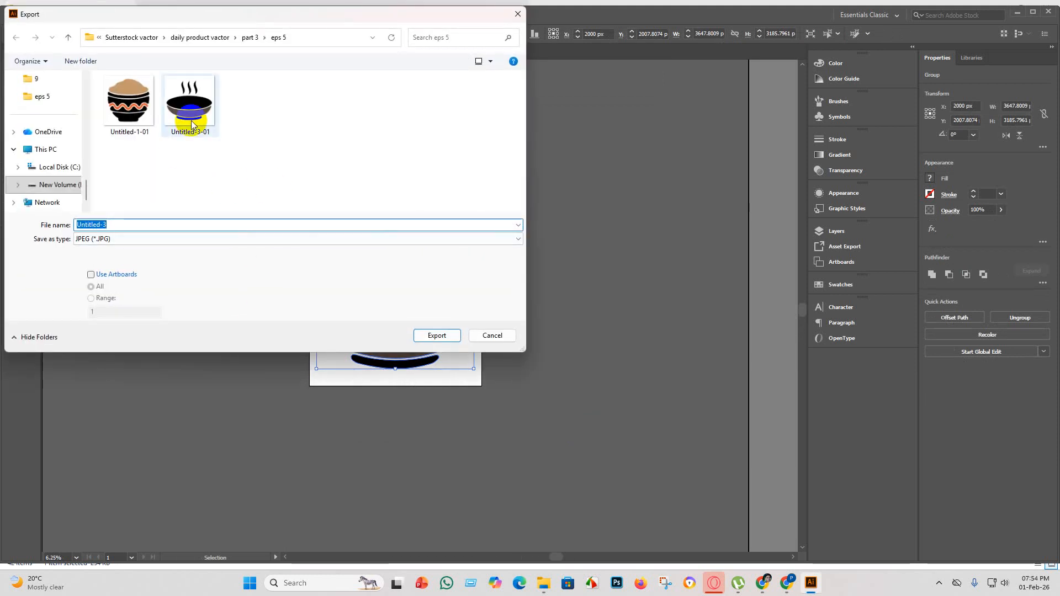
pyautogui.click(191, 123)
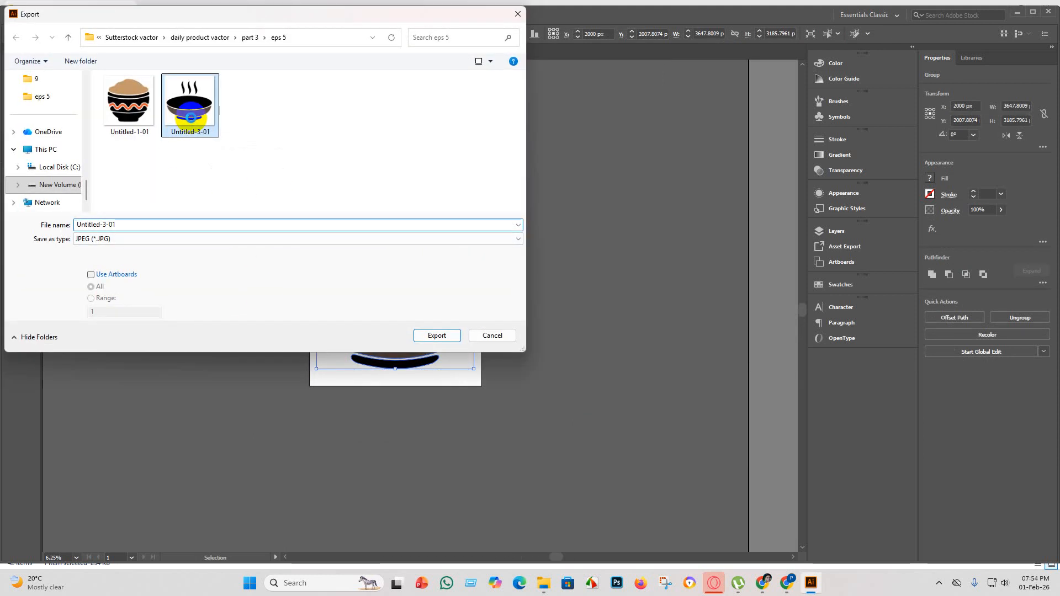
pyautogui.rightClick(190, 118)
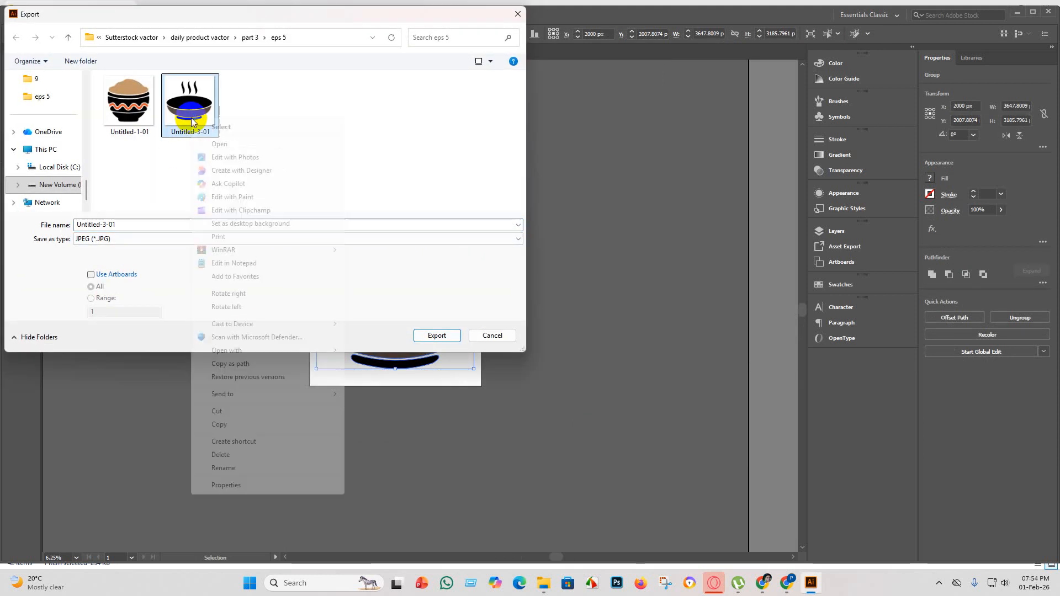
pyautogui.click(220, 455)
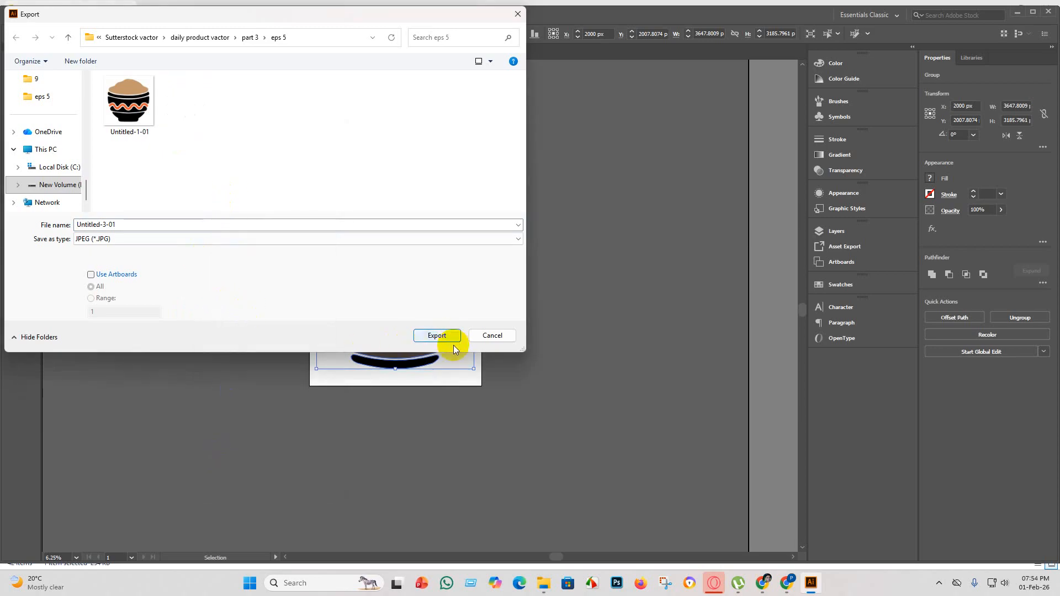
pyautogui.hotkey('ctrl', 'z')
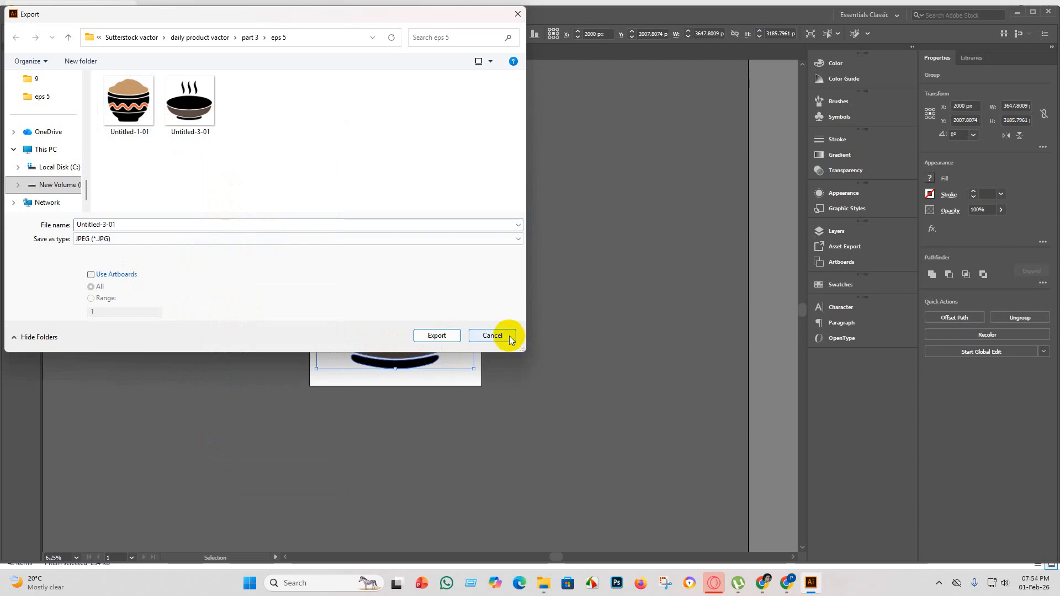
pyautogui.click(493, 335)
pyautogui.click(538, 421)
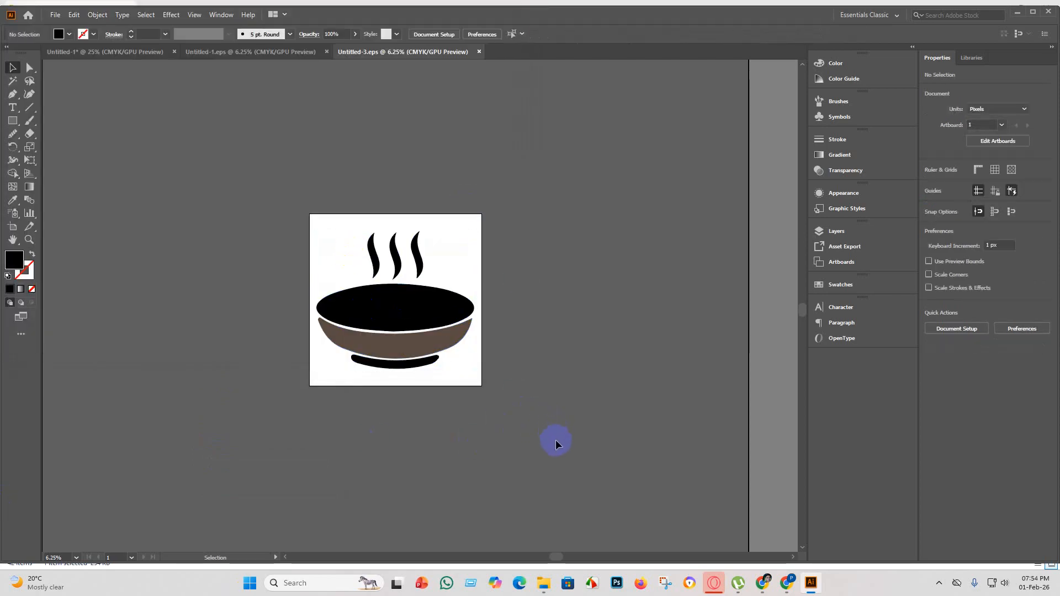
# Create a new 4000 × 4000 px document with one artboard from the recent custom preset.
pyautogui.click(56, 15)
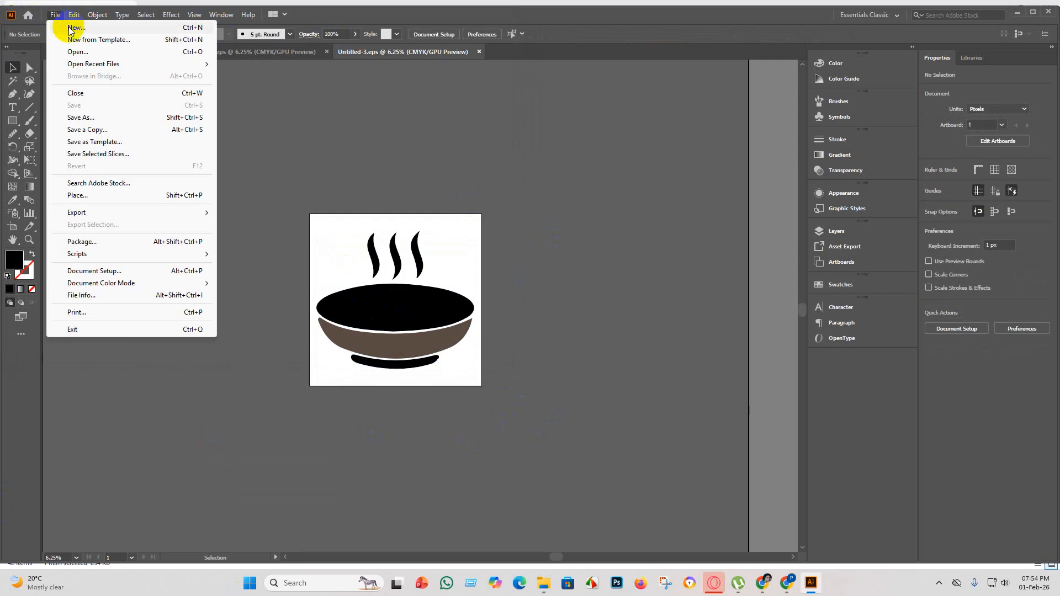
pyautogui.click(70, 28)
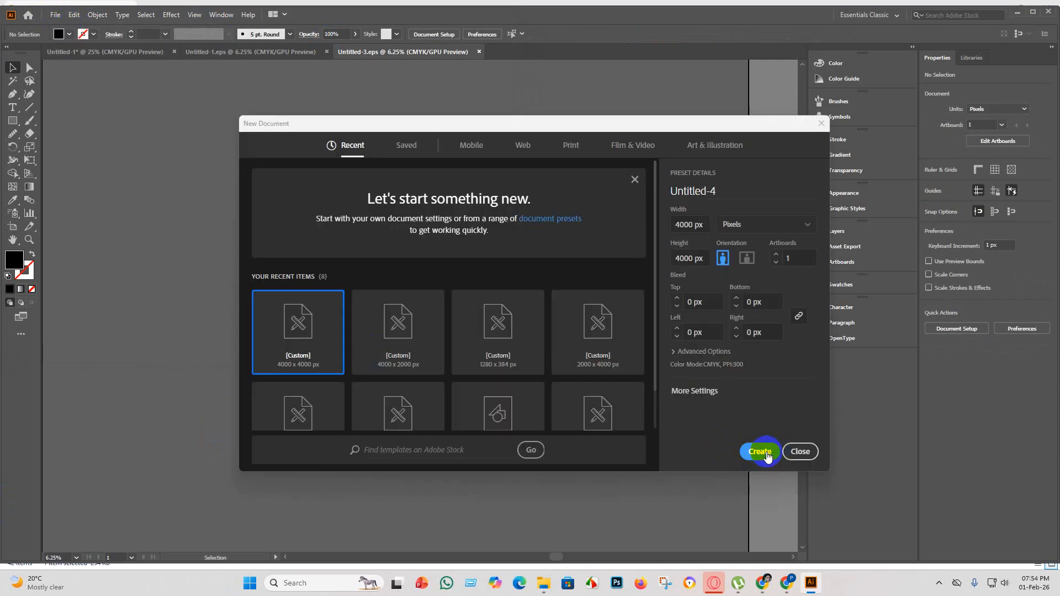
pyautogui.click(762, 452)
# Delete the already used steaming bowl silhouette from the Untitled-1 sheet.
pyautogui.click(116, 51)
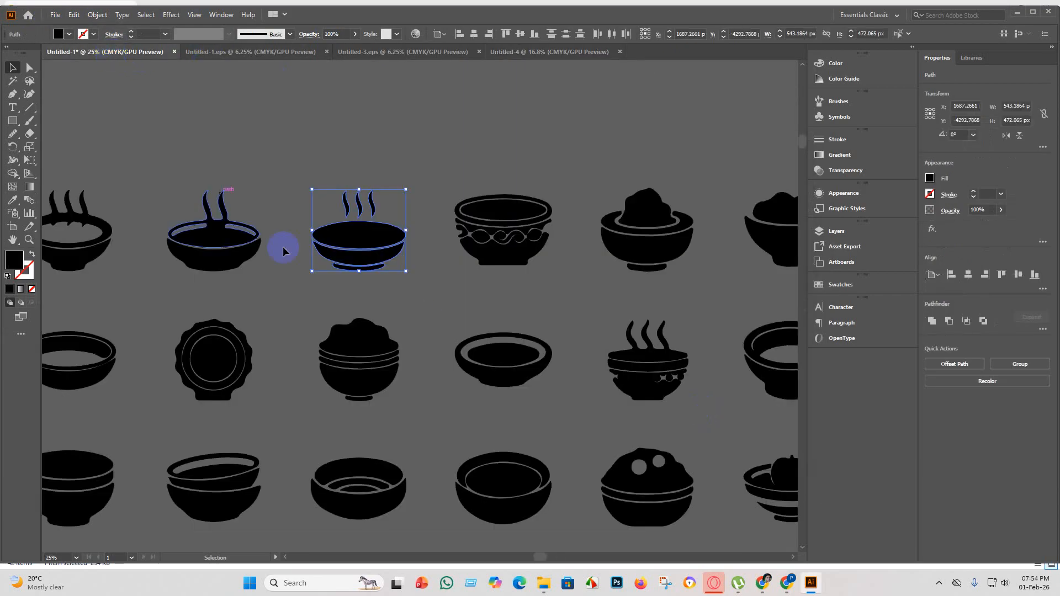
pyautogui.press('Delete')
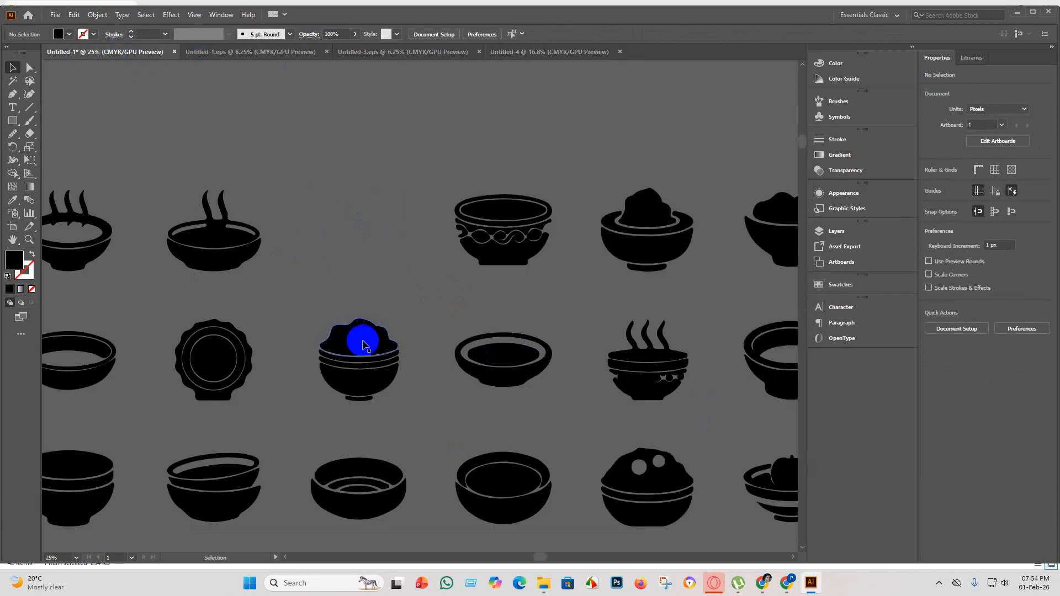
# Copy the tilted bowl stacked in a wavy-banded bowl from the silhouette sheet into the Untitled-4 document.
pyautogui.scroll(-4, 356, 381)
pyautogui.scroll(4, 486, 257)
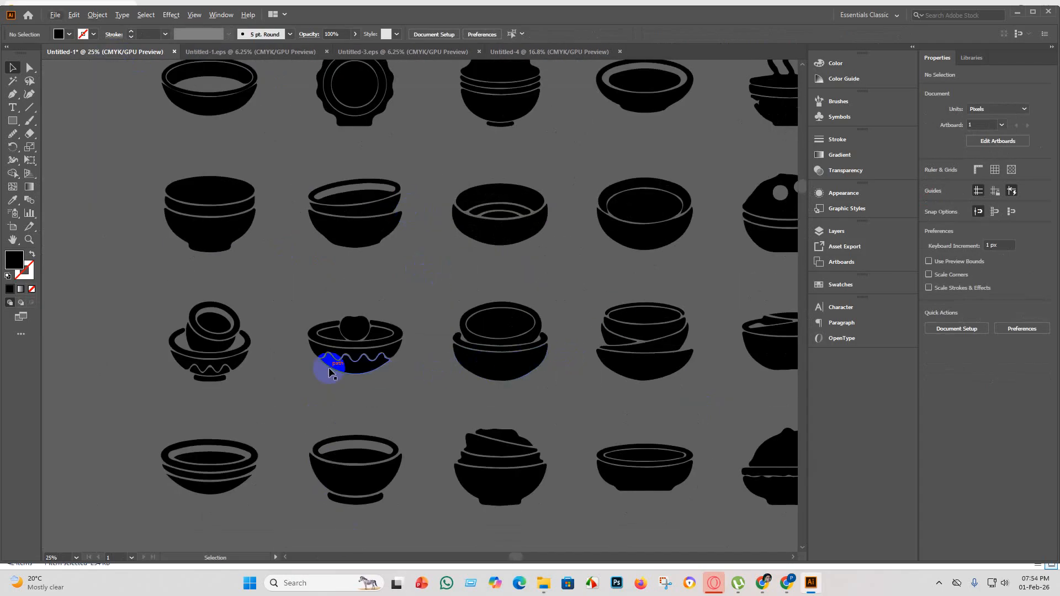
pyautogui.scroll(3, 176, 334)
pyautogui.scroll(-2, 475, 469)
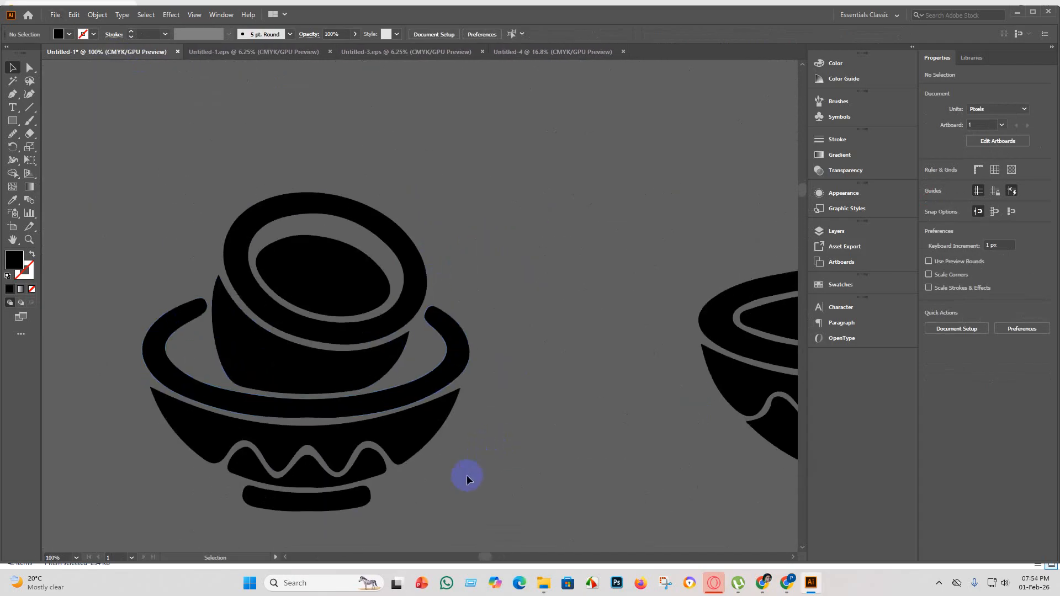
pyautogui.scroll(-4, 376, 503)
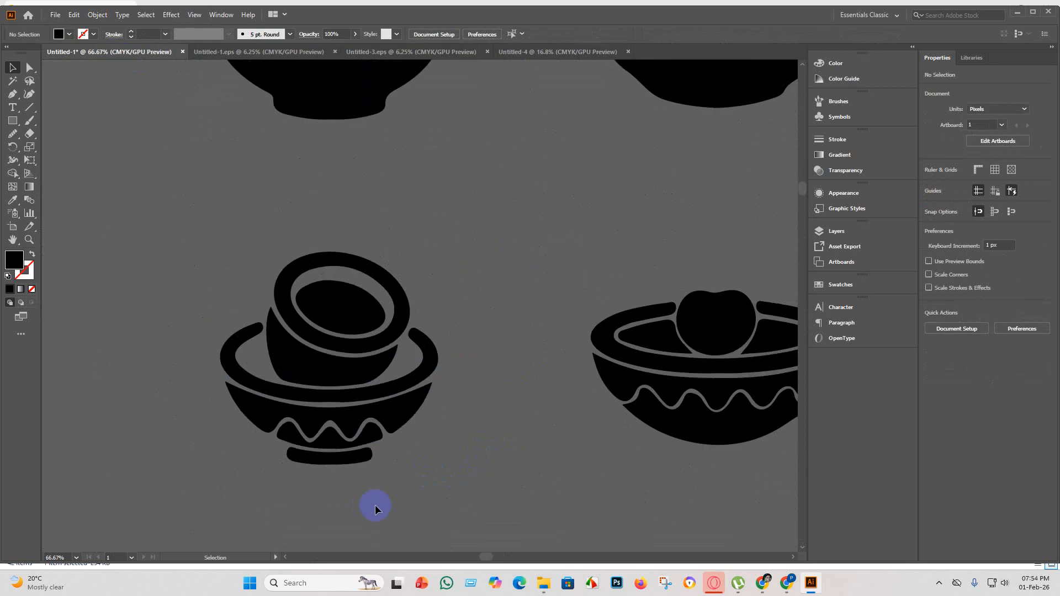
pyautogui.scroll(-2, 402, 462)
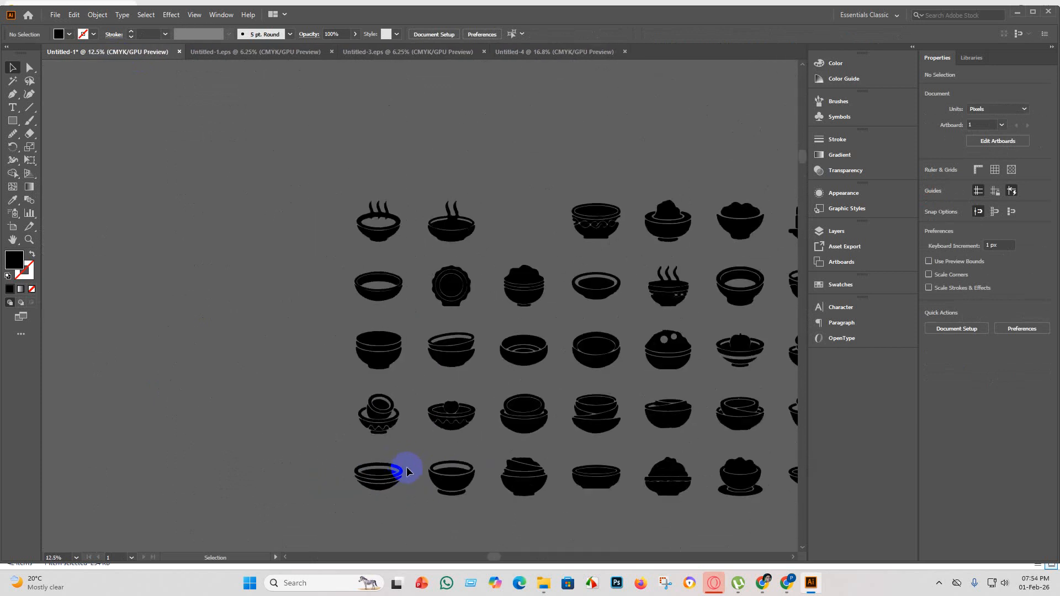
pyautogui.scroll(-1, 599, 473)
pyautogui.scroll(3, 421, 197)
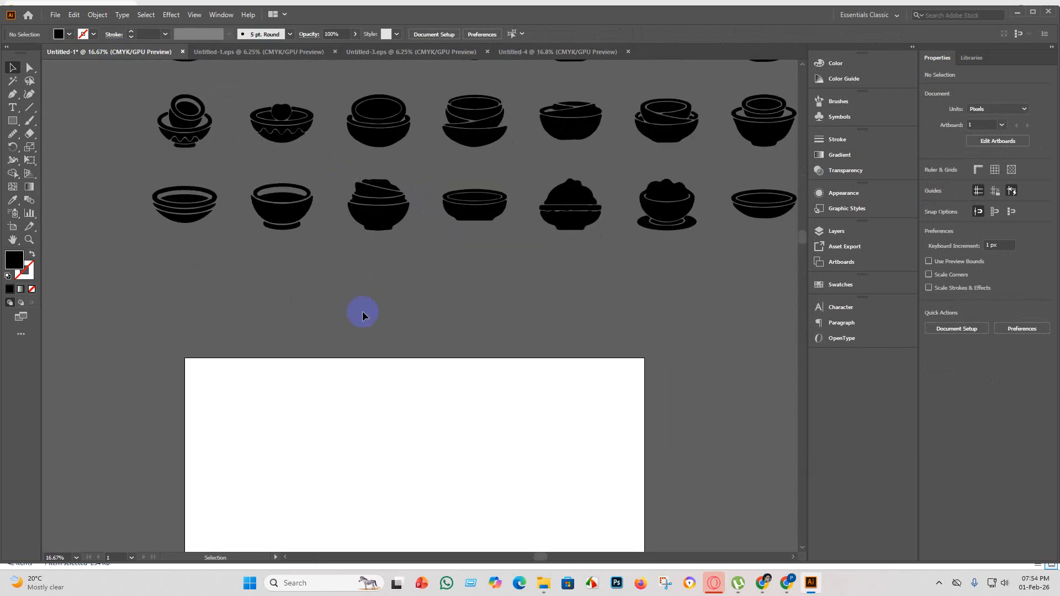
pyautogui.scroll(3, 130, 177)
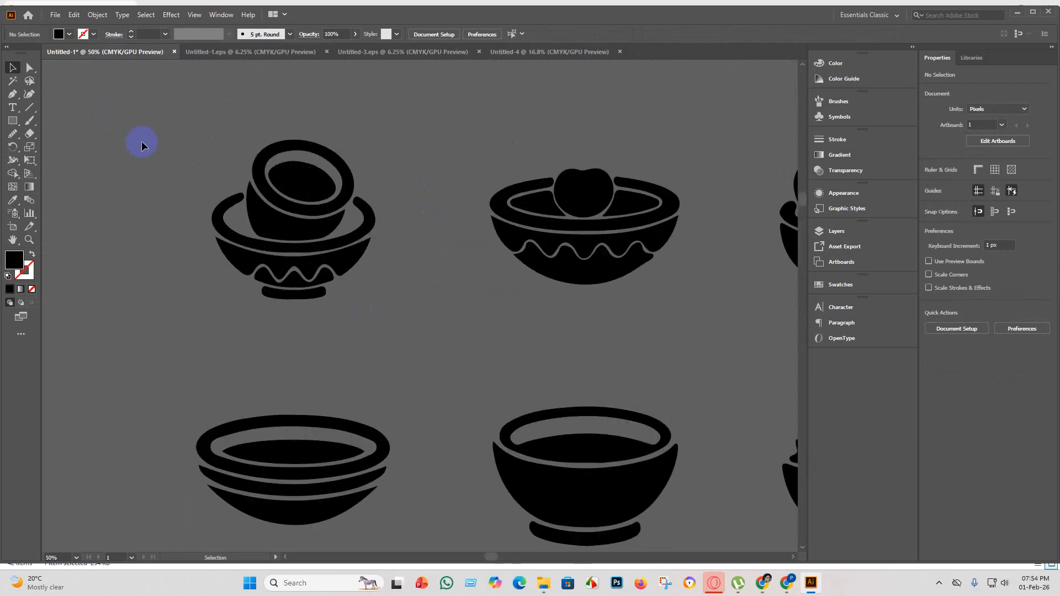
pyautogui.scroll(3, 90, 66)
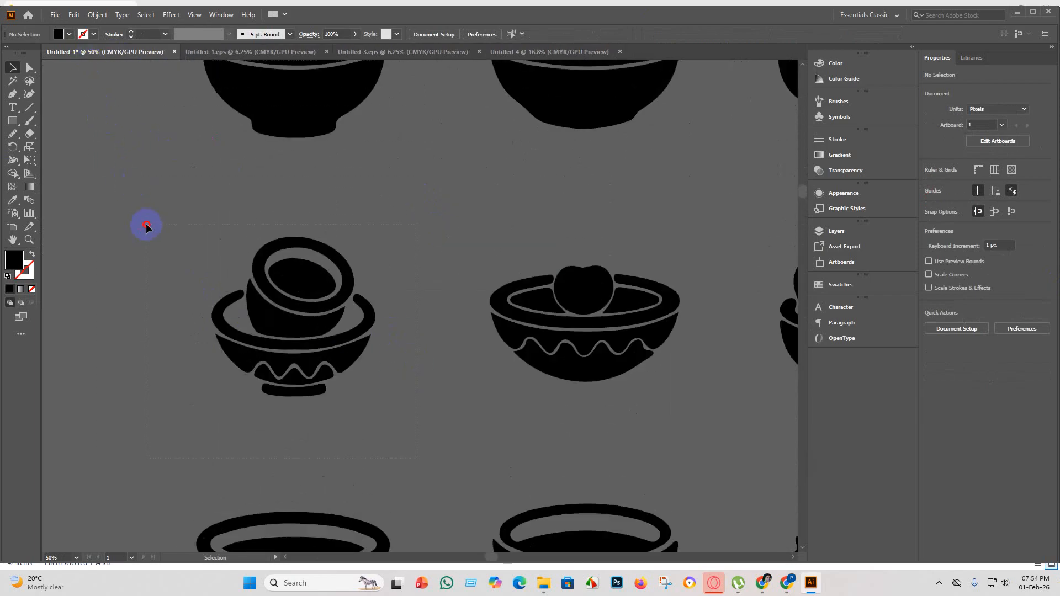
pyautogui.click(147, 226)
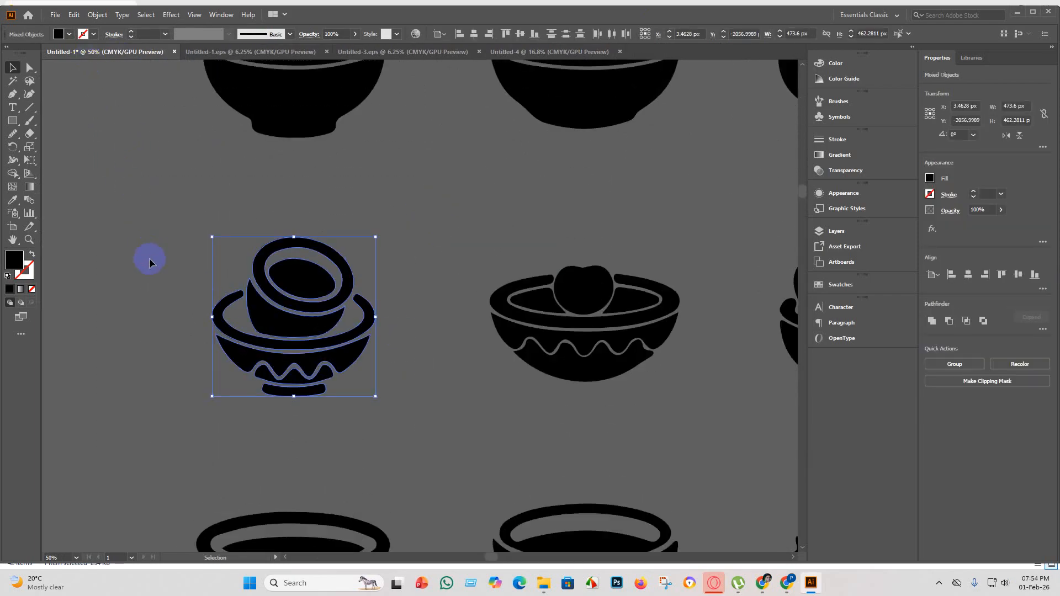
pyautogui.click(578, 52)
pyautogui.hotkey('ctrl', 'v')
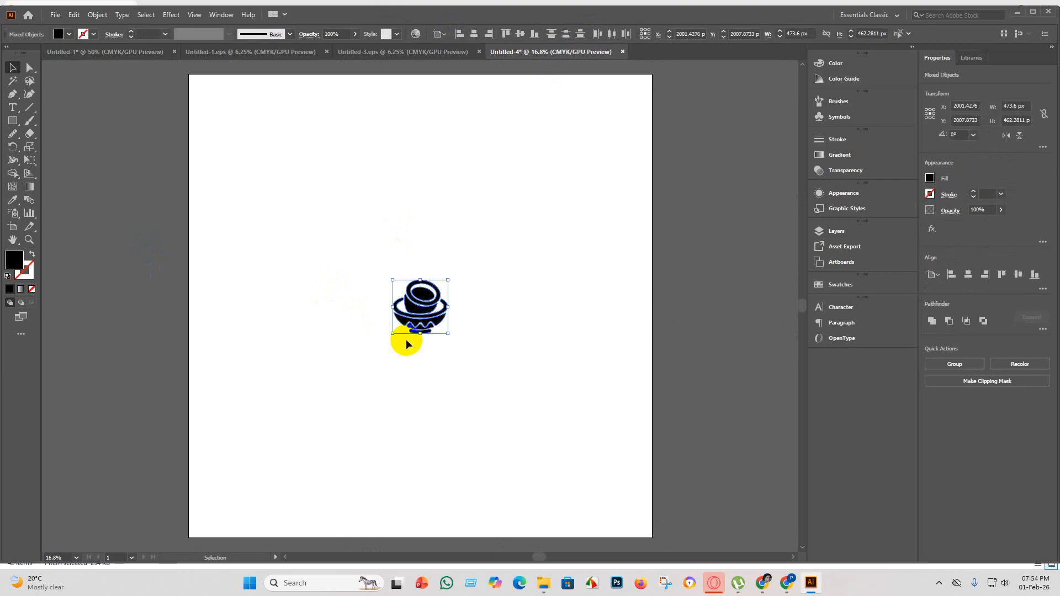
# Enlarge the pasted bowls to about 2456 × 2398 px, group them and centre the group on the artboard.
pyautogui.moveTo(448, 333); pyautogui.dragTo(627, 486)
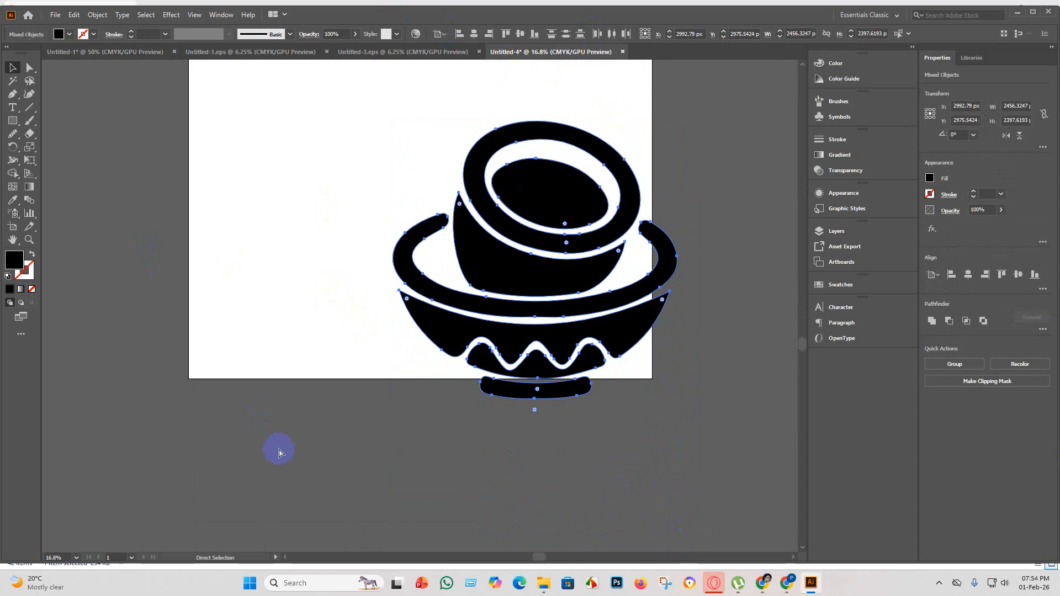
pyautogui.hotkey('ctrl', 'g')
pyautogui.click(458, 34)
pyautogui.click(474, 34)
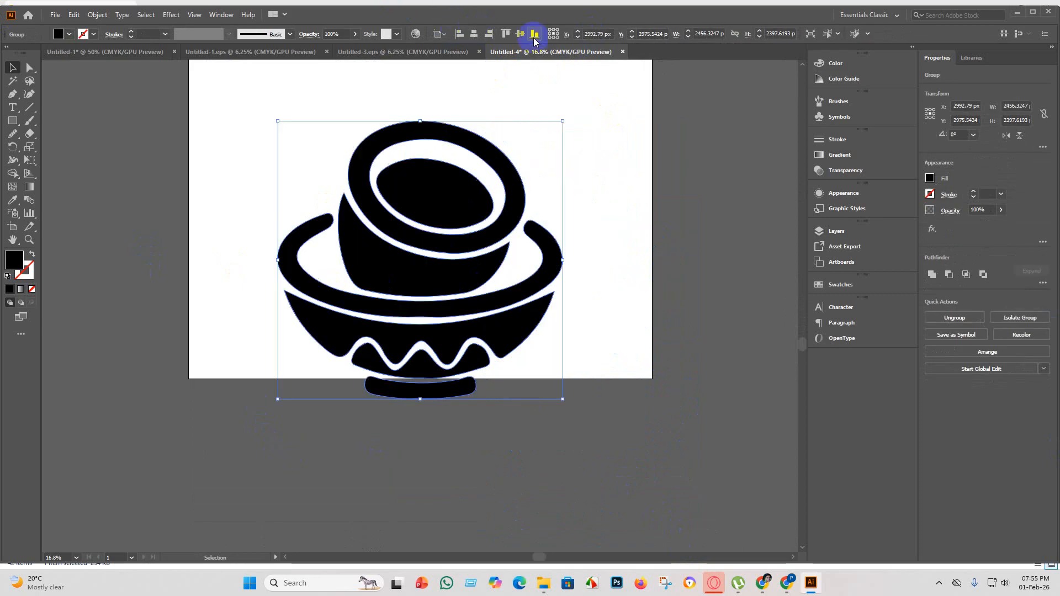
pyautogui.click(521, 35)
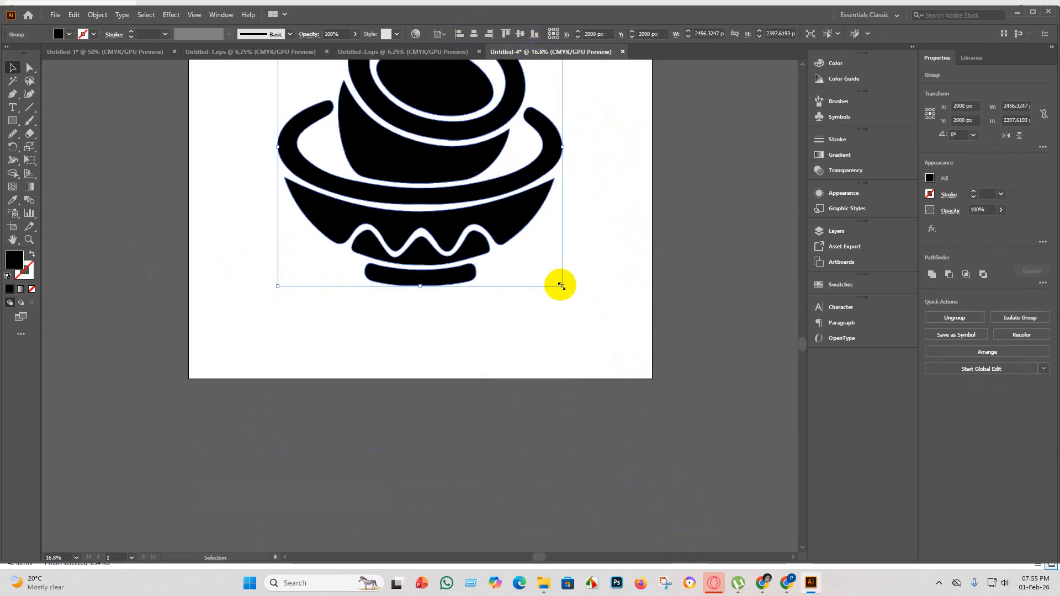
# Enlarge the bowl group to about 3601 × 3515 px and centre it on the artboard again.
pyautogui.moveTo(562, 285); pyautogui.dragTo(694, 419)
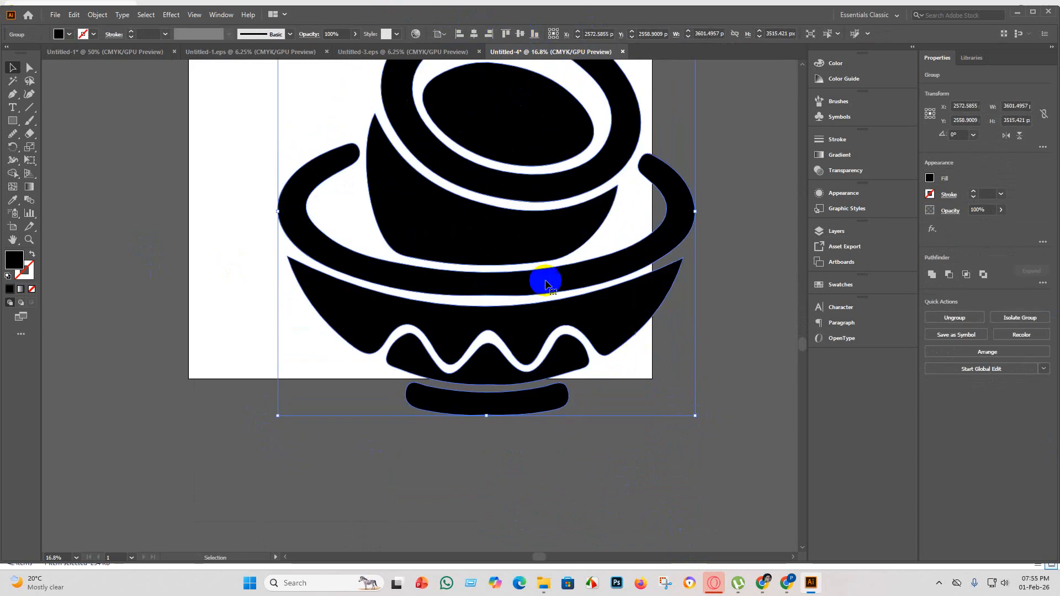
pyautogui.click(474, 34)
pyautogui.click(521, 34)
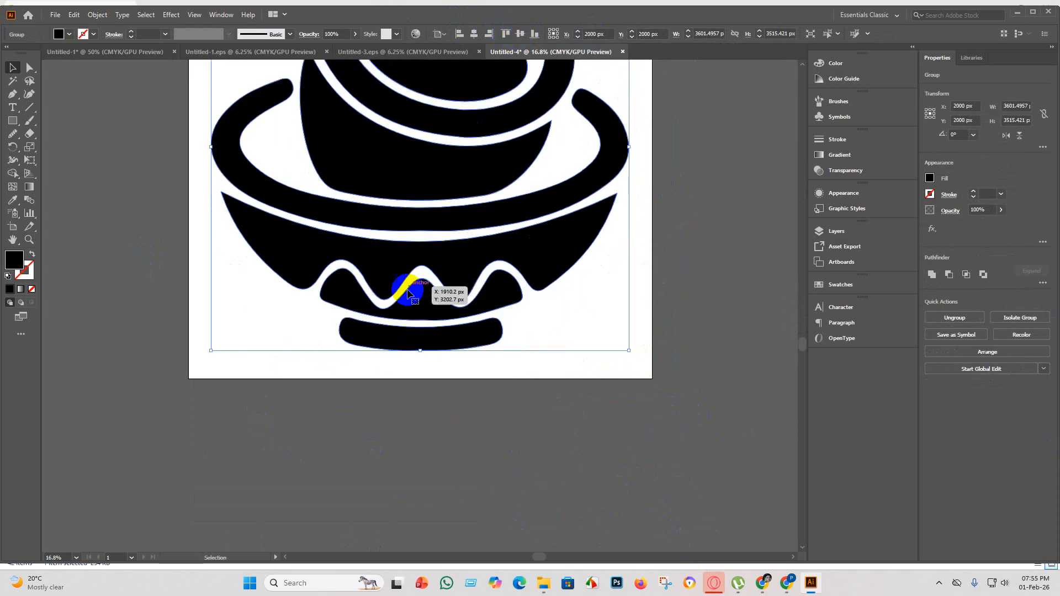
# Ungroup the stacked bowls into separate shapes and deselect them.
pyautogui.scroll(-1, 440, 326)
pyautogui.scroll(-3, 440, 322)
pyautogui.scroll(8, 425, 286)
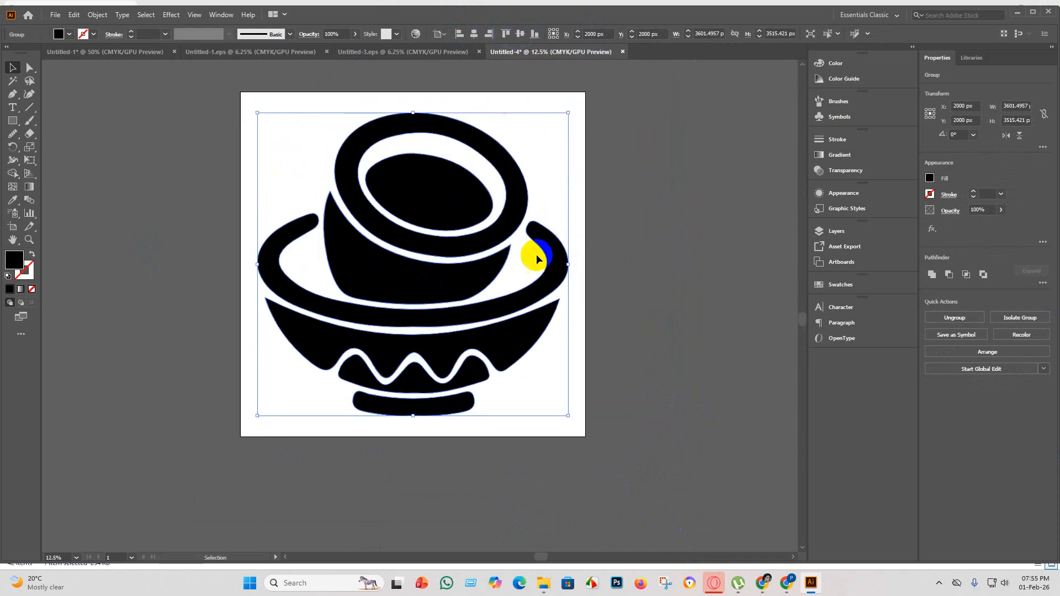
pyautogui.rightClick(506, 244)
pyautogui.click(568, 342)
pyautogui.click(635, 322)
# Select the base shape beneath the bowls, even out its lower edge with the Smooth tool and deselect it.
pyautogui.scroll(1, 615, 258)
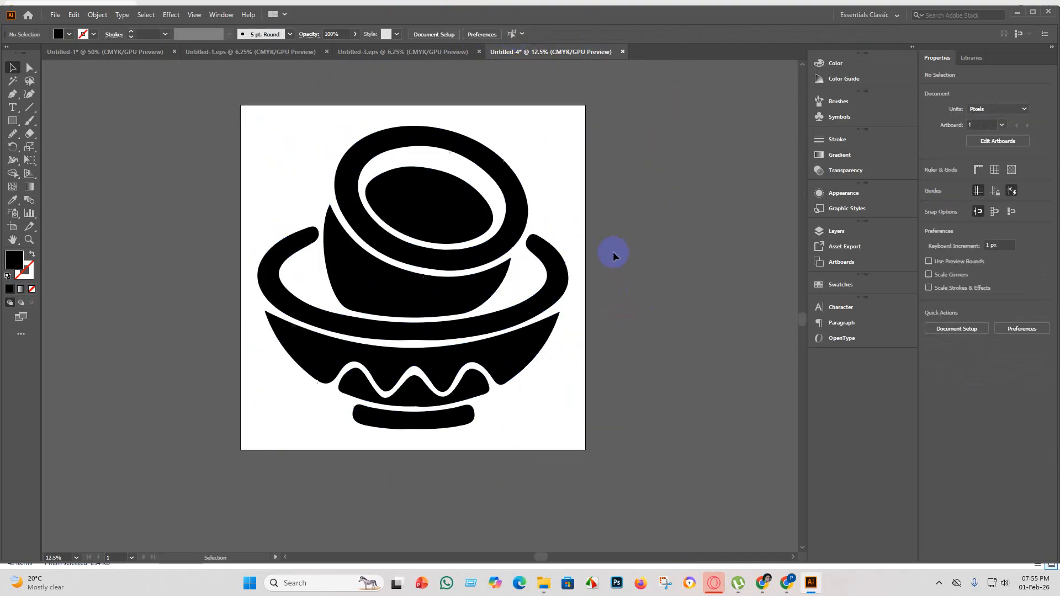
pyautogui.scroll(3, 540, 296)
pyautogui.scroll(-2, 442, 285)
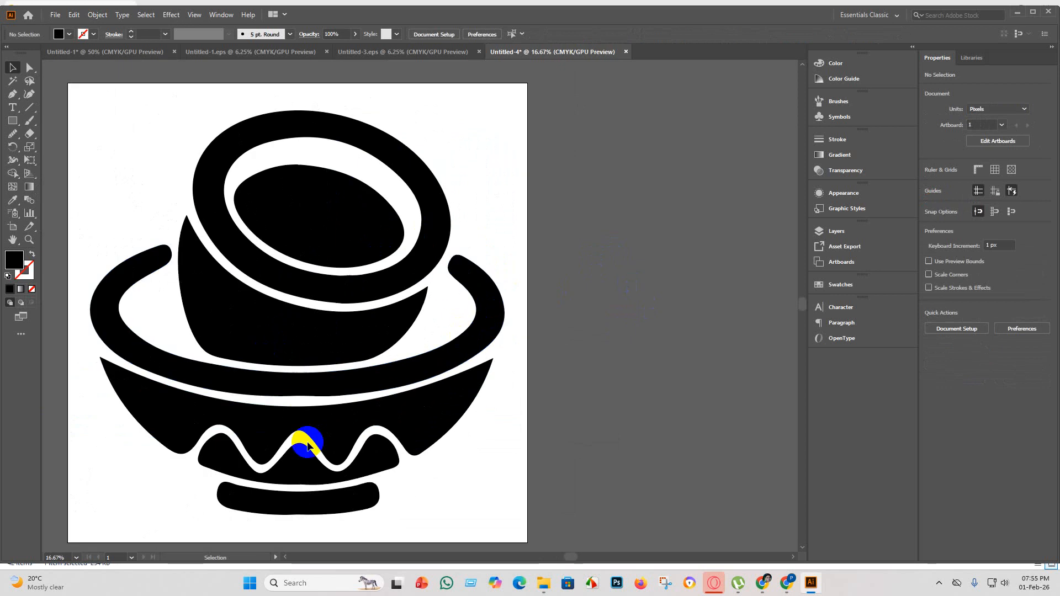
pyautogui.scroll(-1, 321, 473)
pyautogui.scroll(2, 329, 474)
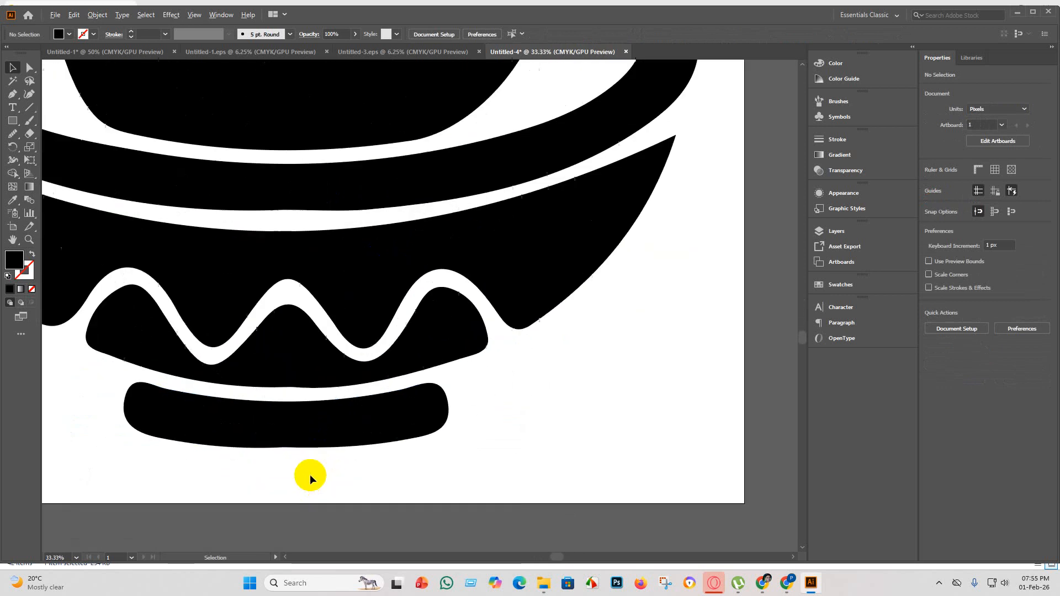
pyautogui.scroll(-2, 308, 440)
pyautogui.click(298, 442)
pyautogui.click(30, 67)
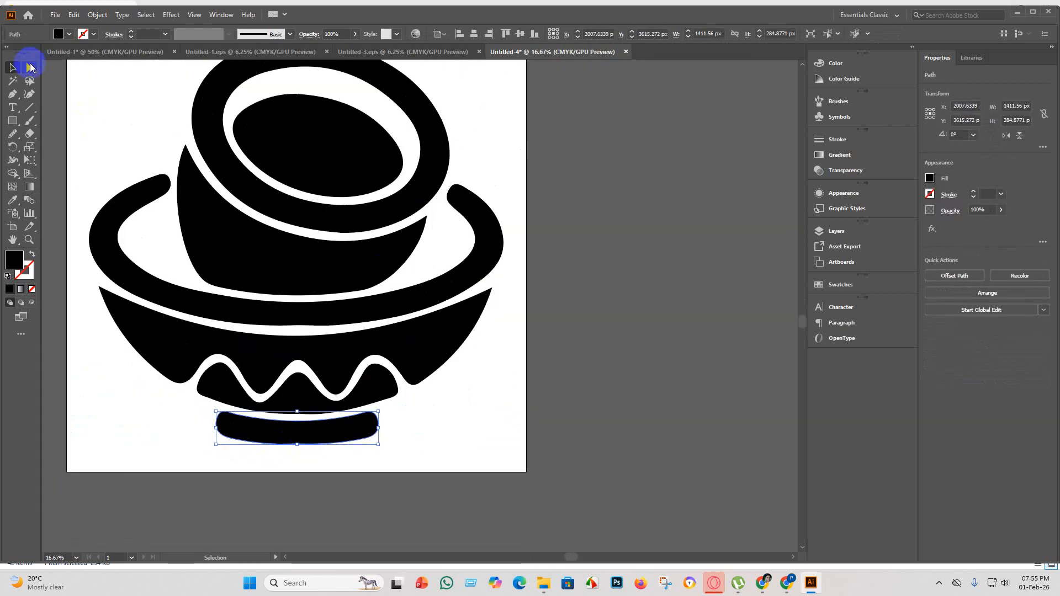
pyautogui.click(17, 137)
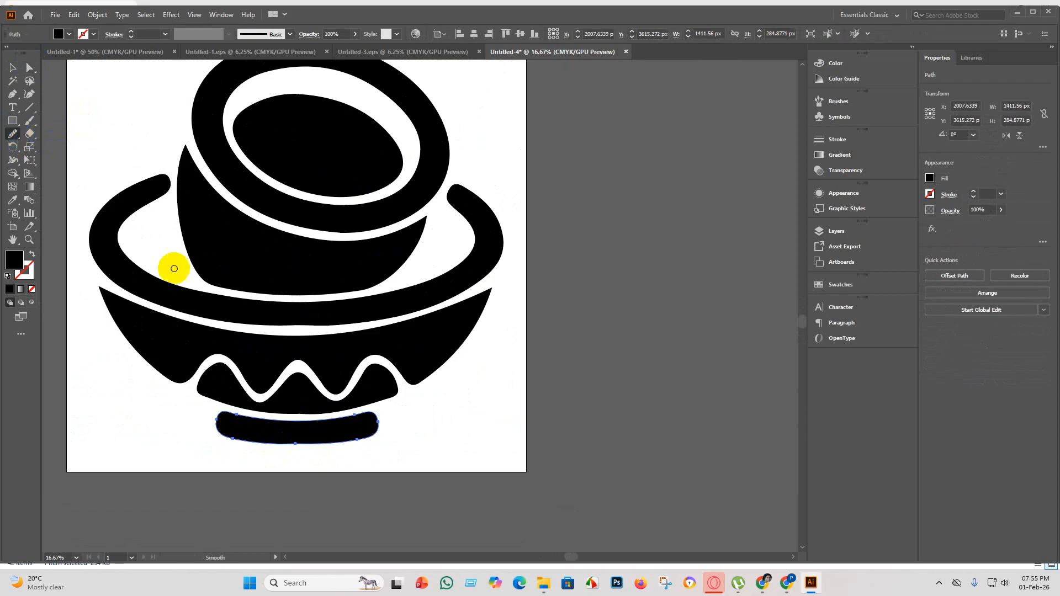
pyautogui.scroll(-1, 172, 265)
pyautogui.moveTo(268, 389)
pyautogui.mouseDown()
pyautogui.moveTo(352, 389)
pyautogui.moveTo(249, 392)
pyautogui.moveTo(201, 381)
pyautogui.moveTo(364, 385)
pyautogui.moveTo(232, 395)
pyautogui.moveTo(220, 372)
pyautogui.moveTo(293, 402)
pyautogui.mouseUp()
pyautogui.hotkey('ctrl', '-')
pyautogui.hotkey('ctrl', '-')
pyautogui.scroll(-1, 291, 401)
pyautogui.moveTo(467, 398)
pyautogui.mouseDown()
pyautogui.moveTo(417, 394)
pyautogui.moveTo(473, 398)
pyautogui.mouseUp()
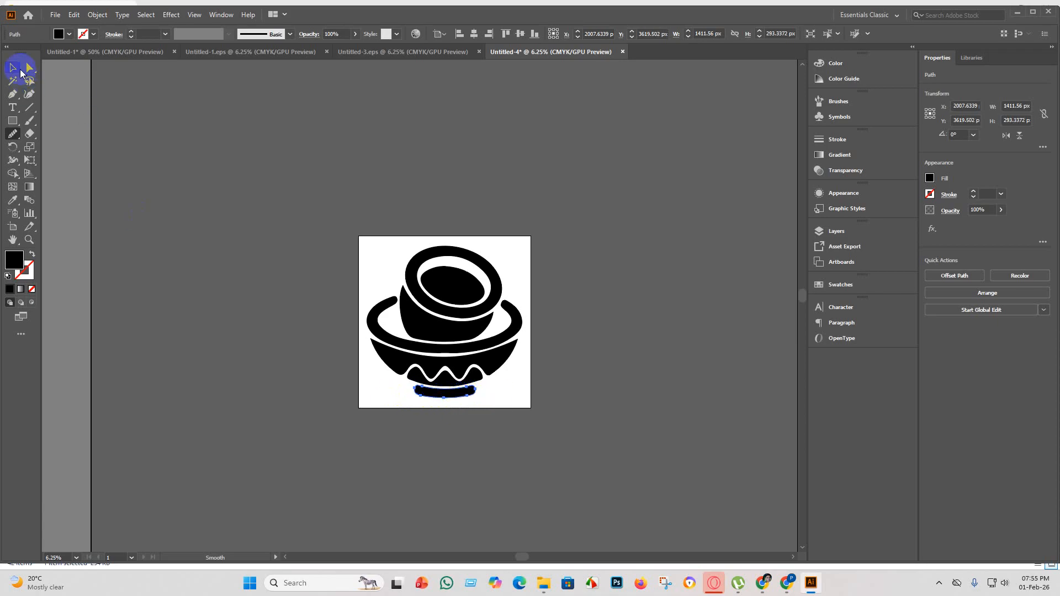
pyautogui.click(19, 70)
pyautogui.click(516, 433)
# Fill the upper bowl's inner oval with a medium brown swatch.
pyautogui.keyDown('alt'); pyautogui.scroll(5, 495, 421); pyautogui.keyUp('alt')
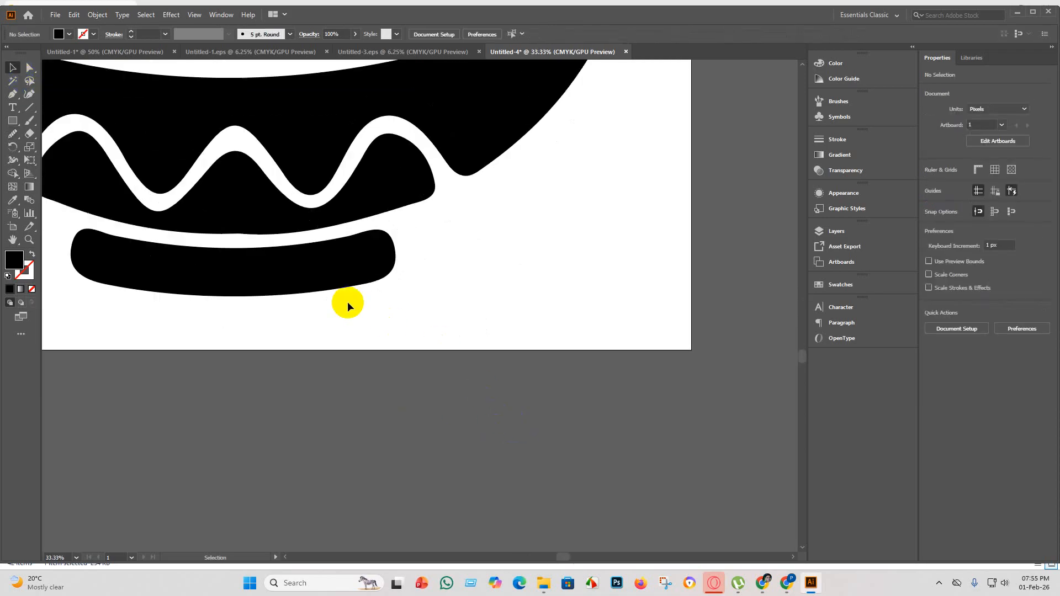
pyautogui.keyDown('alt'); pyautogui.scroll(-4, 347, 302); pyautogui.keyUp('alt')
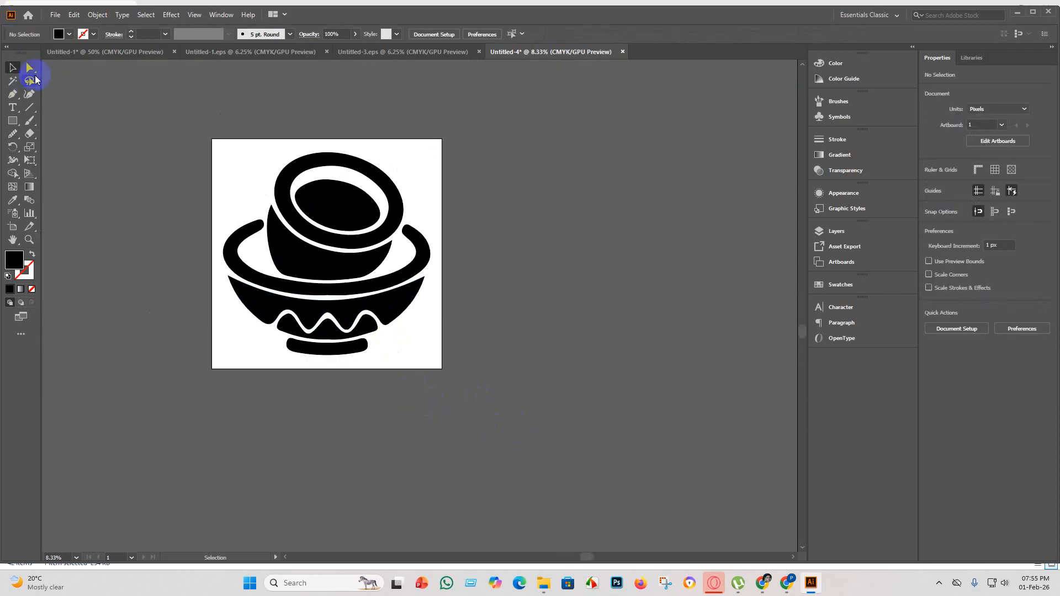
pyautogui.click(343, 208)
pyautogui.click(59, 33)
pyautogui.click(58, 54)
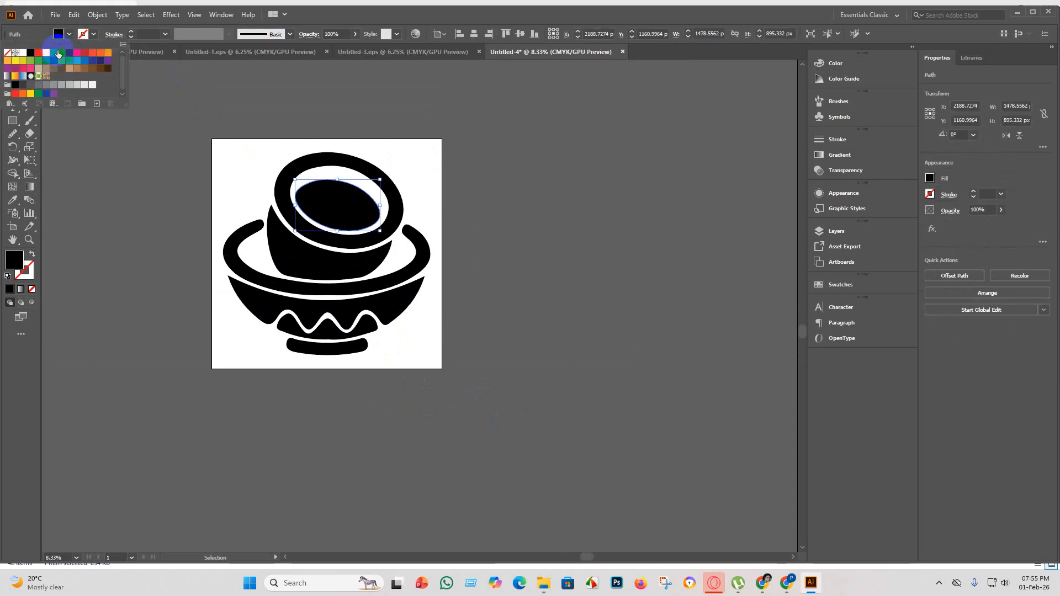
pyautogui.click(66, 70)
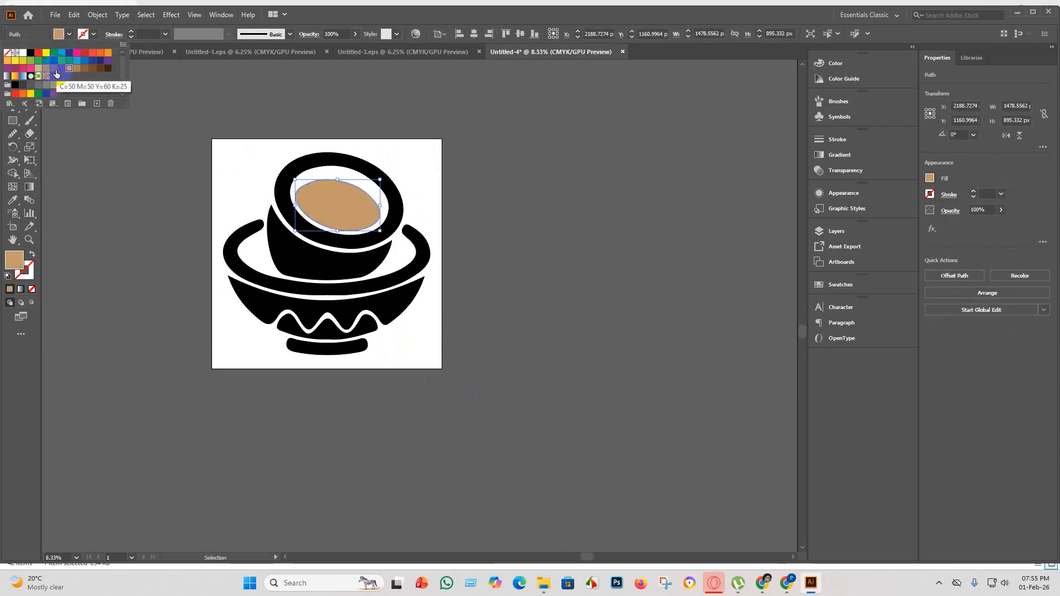
pyautogui.click(61, 69)
pyautogui.click(75, 69)
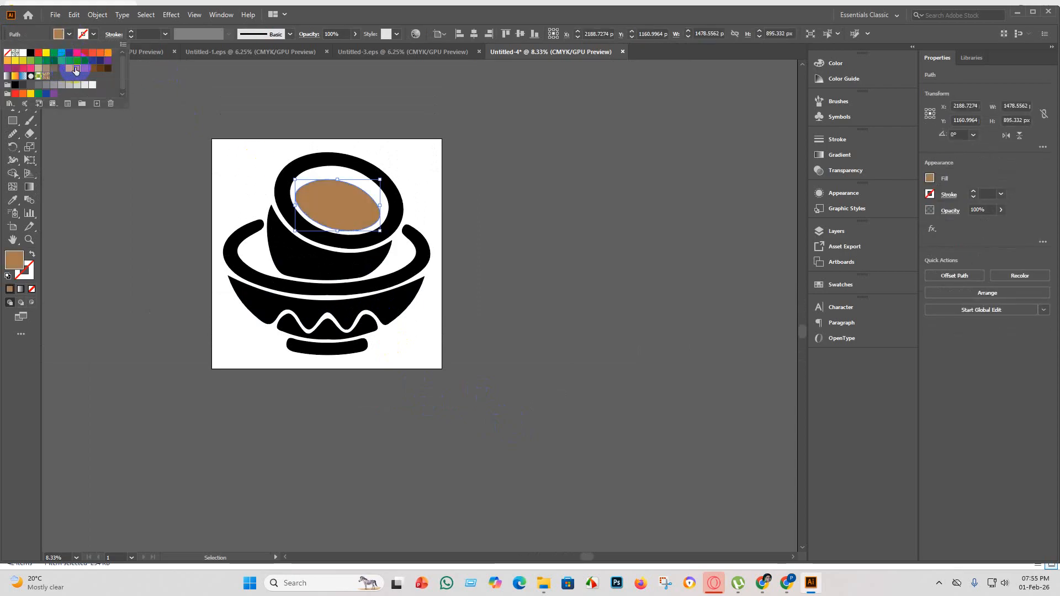
pyautogui.click(95, 180)
pyautogui.click(303, 168)
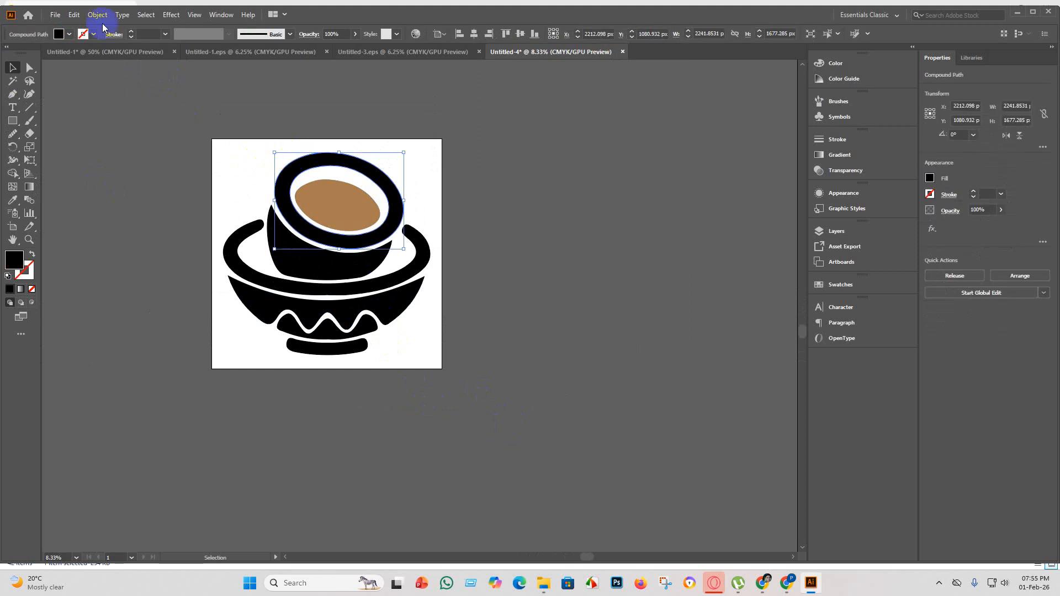
pyautogui.click(531, 381)
pyautogui.moveTo(535, 467); pyautogui.dragTo(123, 117)
pyautogui.click(724, 444)
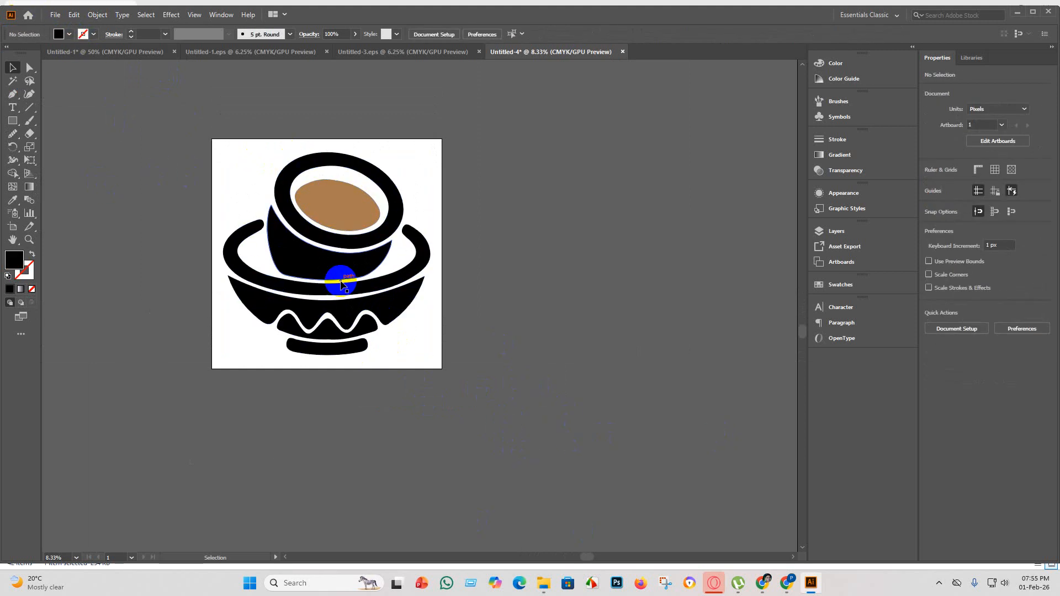
# Fill the wavy-edged body of the lower bowl with the orange-red swatch C=0 M=90 Y=85 K=0 and deselect it.
pyautogui.click(339, 307)
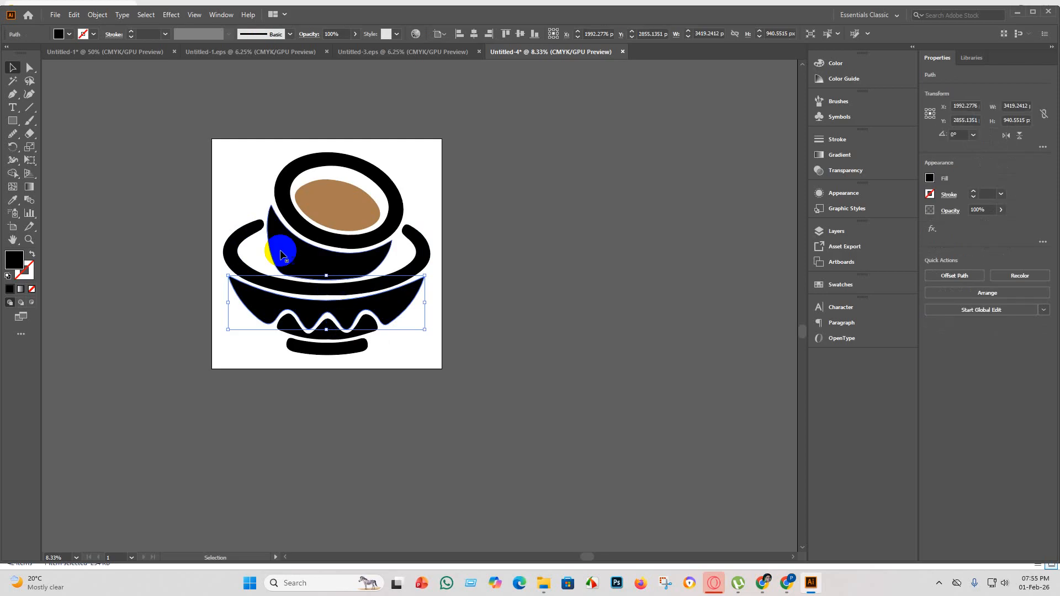
pyautogui.click(71, 35)
pyautogui.click(78, 53)
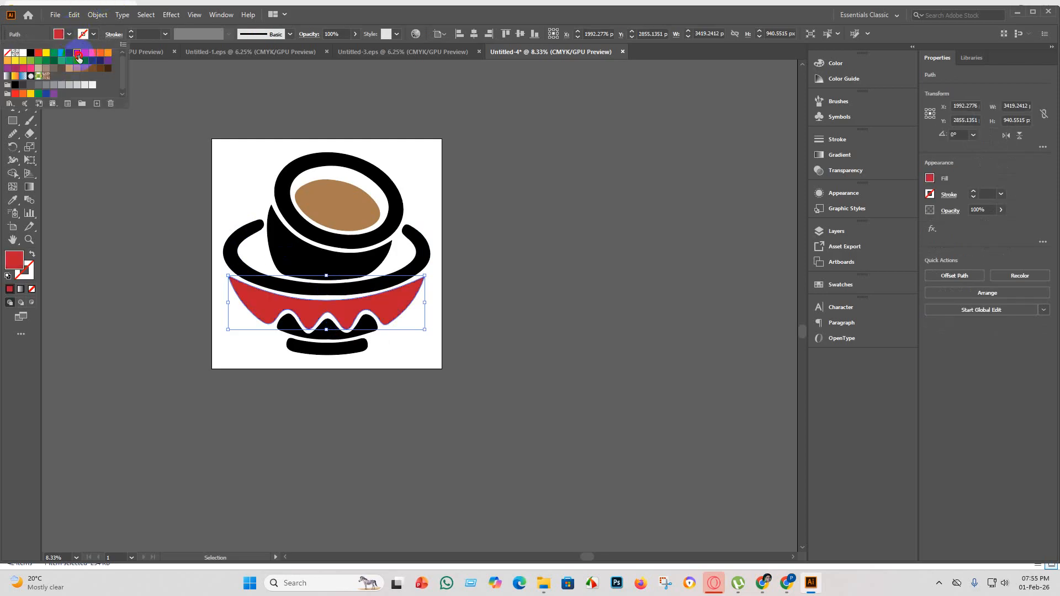
pyautogui.click(99, 54)
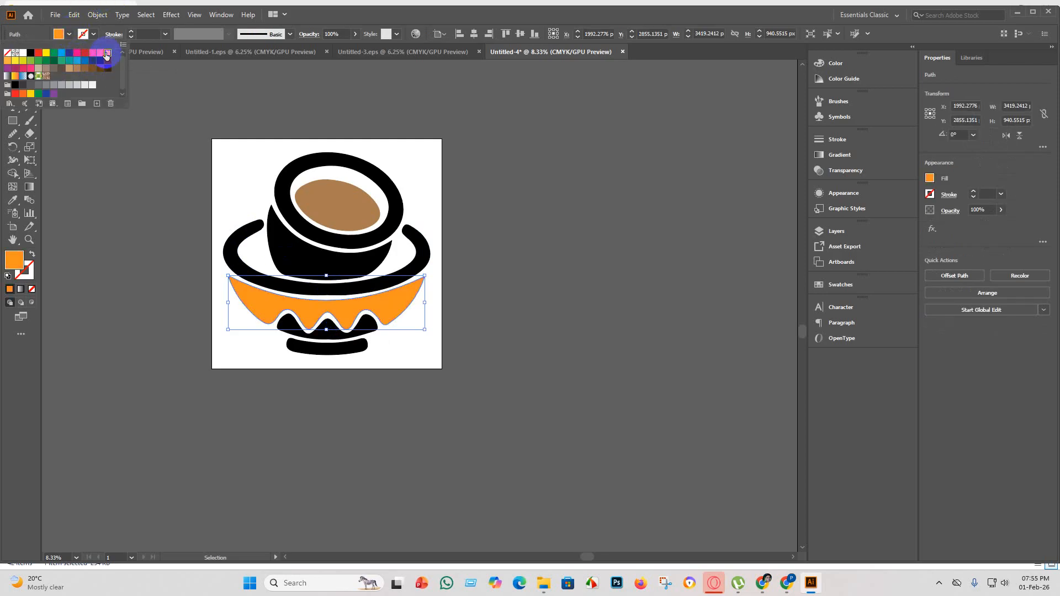
pyautogui.click(100, 53)
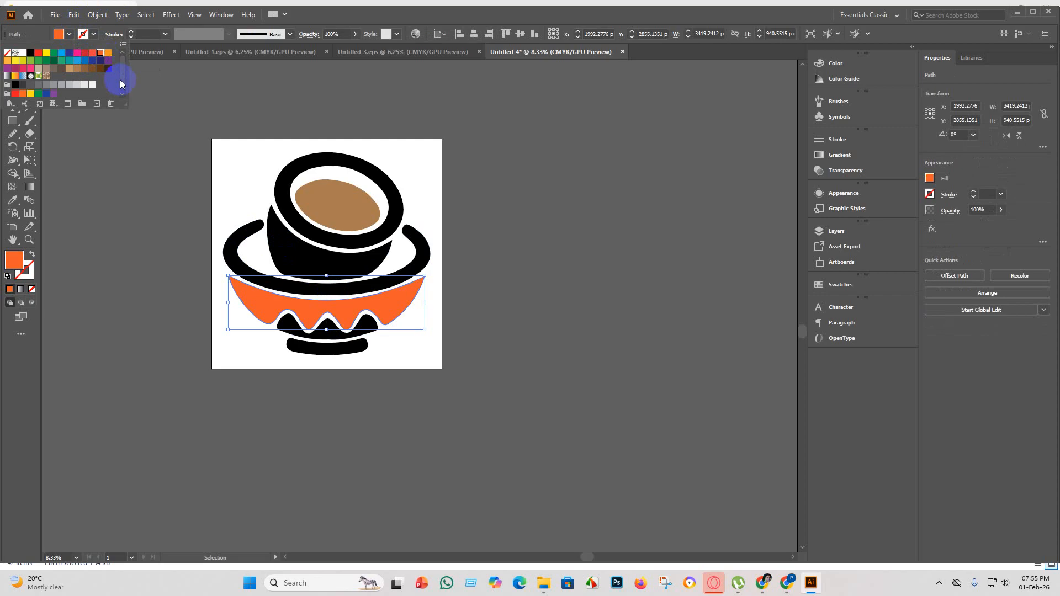
pyautogui.click(107, 61)
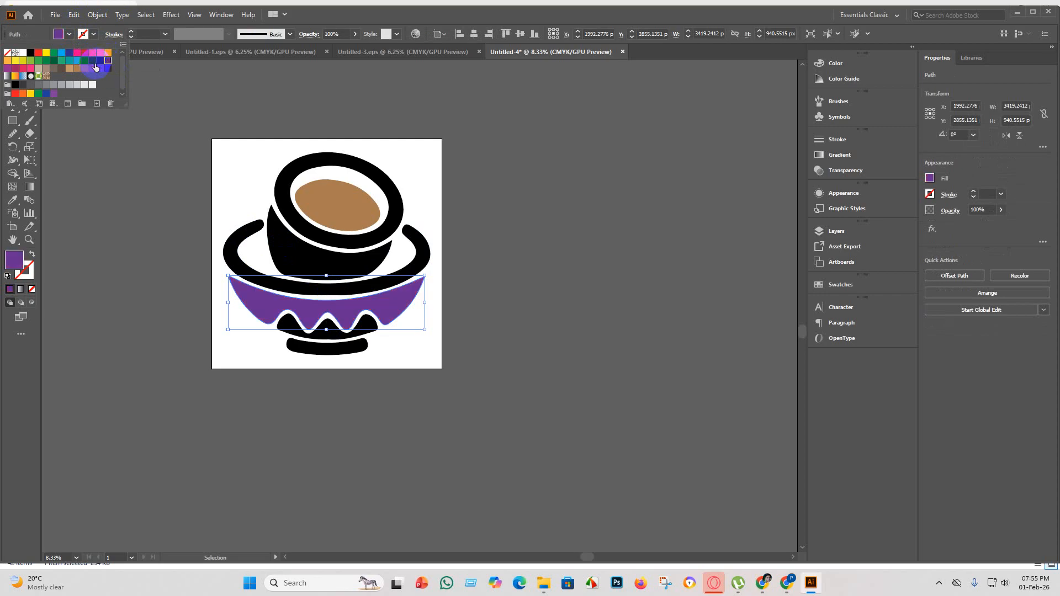
pyautogui.click(93, 61)
pyautogui.click(7, 61)
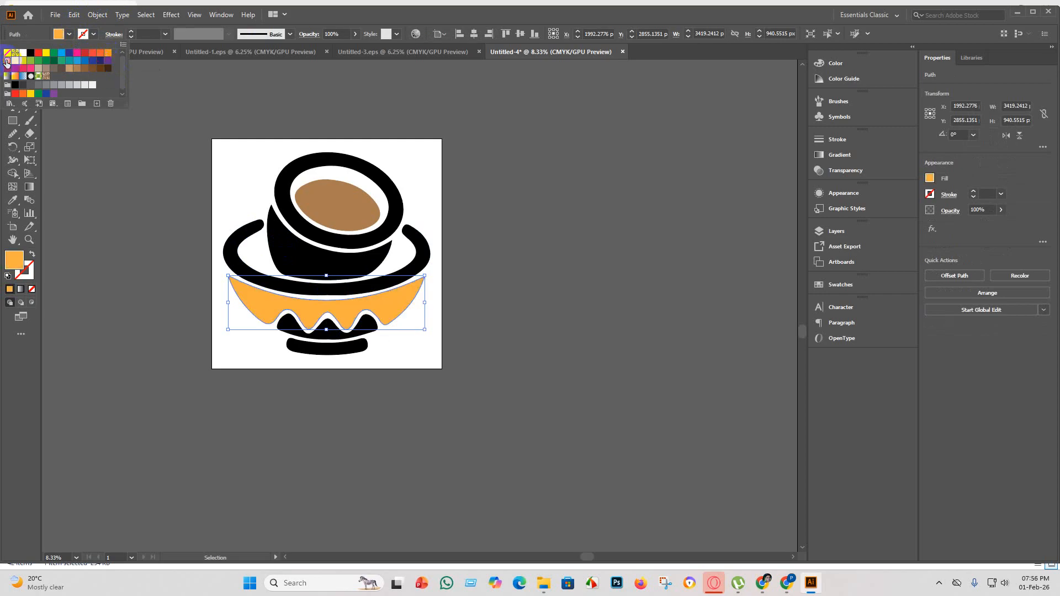
pyautogui.click(97, 56)
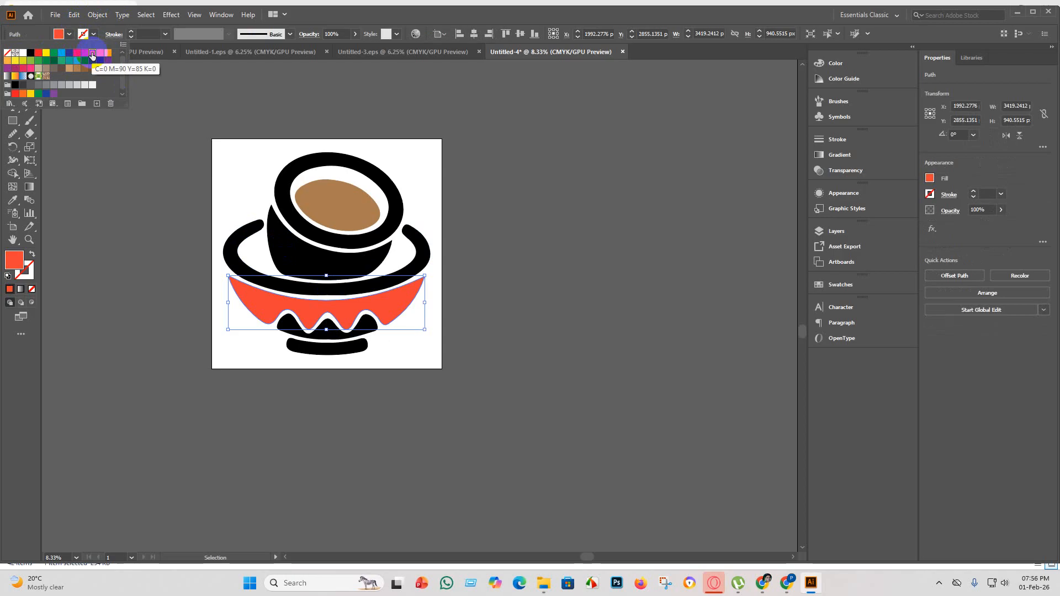
pyautogui.click(111, 255)
pyautogui.click(111, 255)
# Group all the bowl shapes, ungroup them again and deselect them.
pyautogui.scroll(-3, 496, 428)
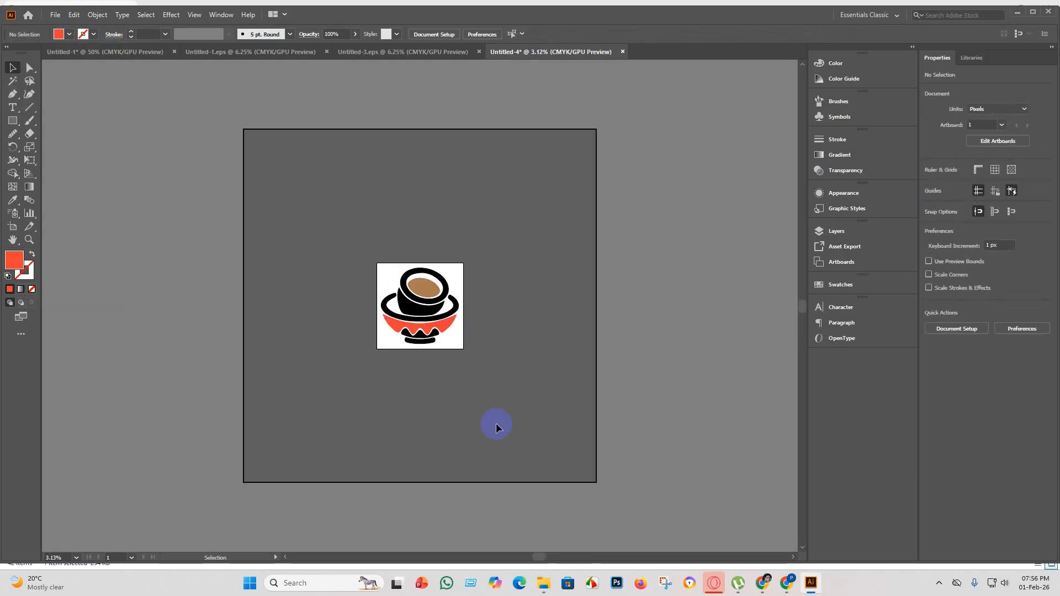
pyautogui.moveTo(303, 174); pyautogui.dragTo(303, 174)
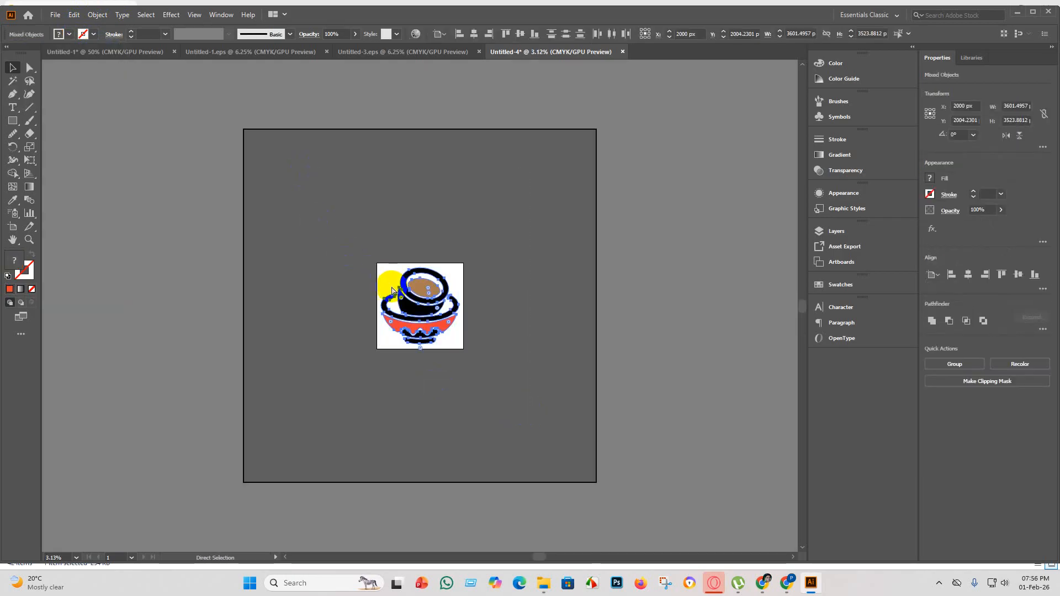
pyautogui.hotkey('ctrl', 'g')
pyautogui.press('v')
pyautogui.scroll(3, 466, 300)
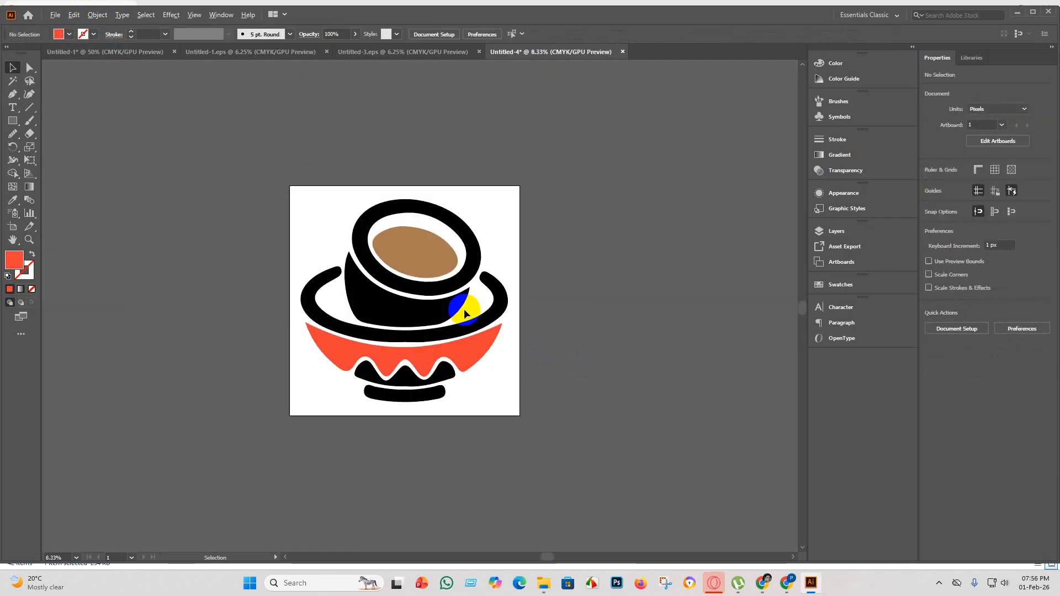
pyautogui.rightClick(410, 257)
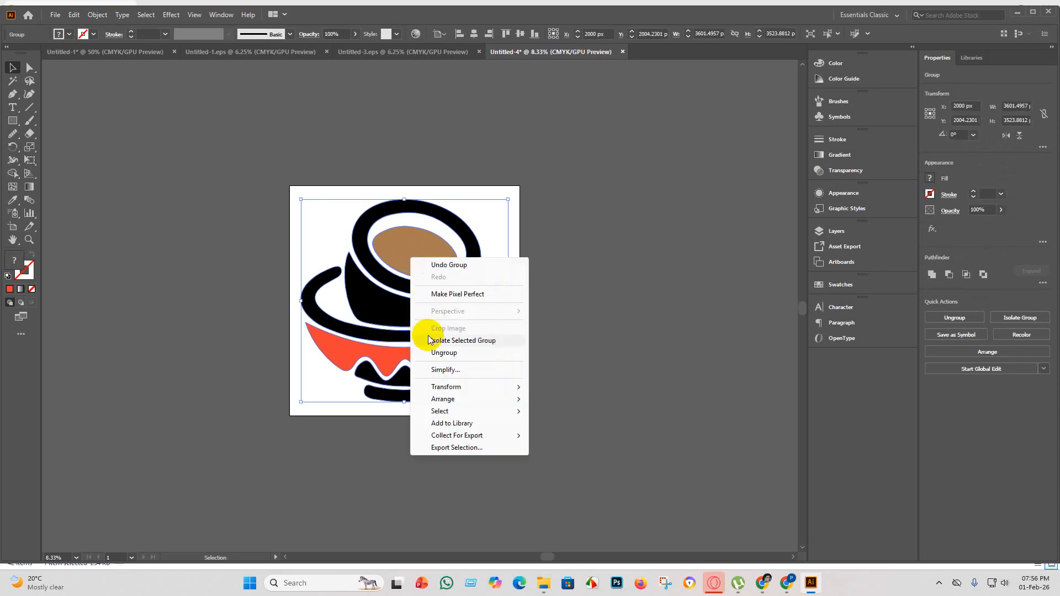
pyautogui.click(444, 352)
pyautogui.click(684, 323)
# Fill the upper bowl's inner oval with the grey-brown swatch C=50 M=50 Y=60 K=25 and group all the bowl shapes.
pyautogui.click(407, 256)
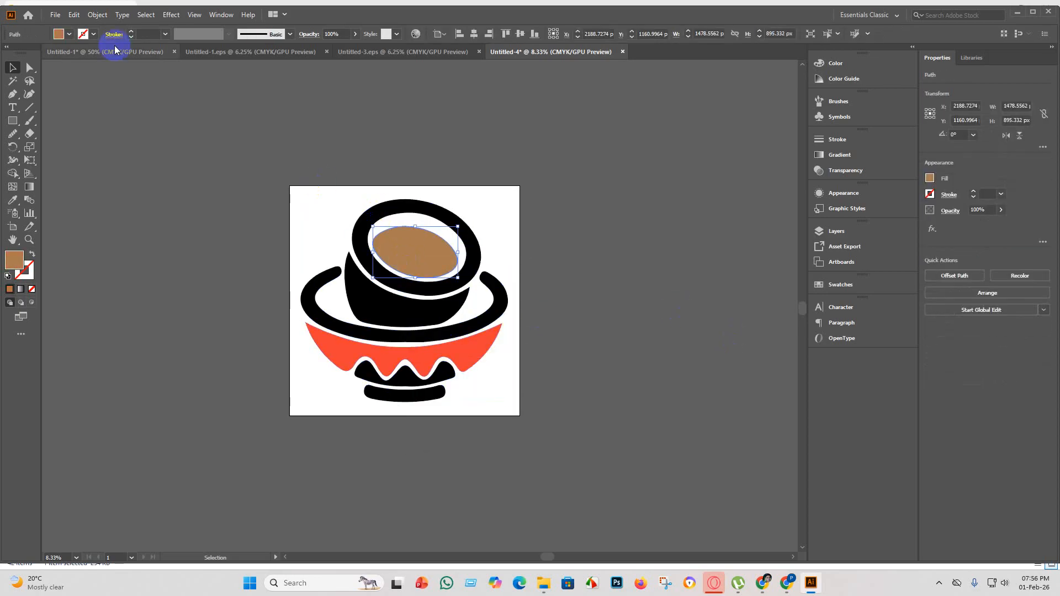
pyautogui.click(69, 35)
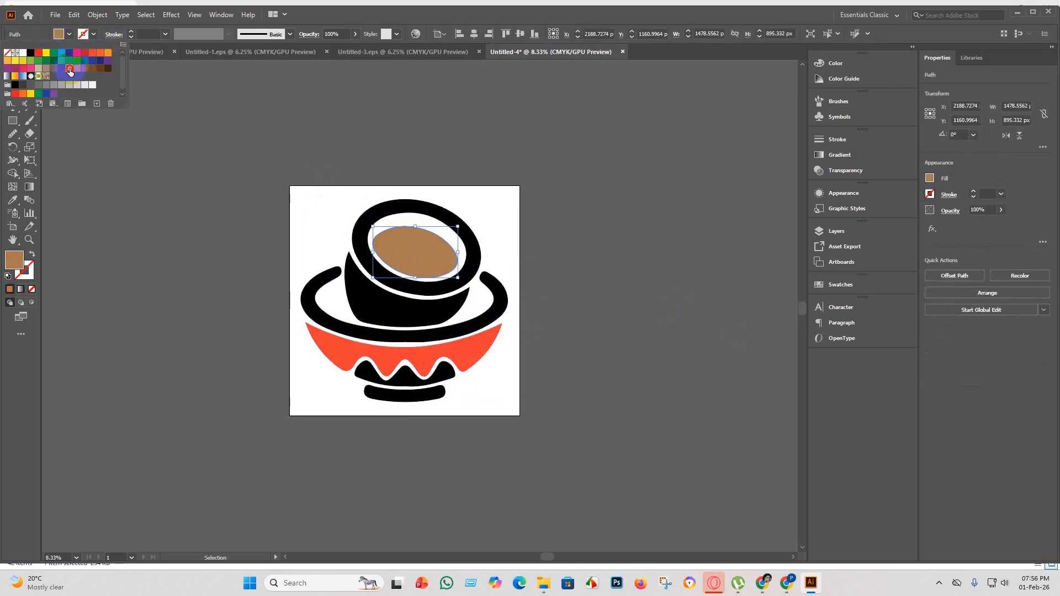
pyautogui.click(69, 69)
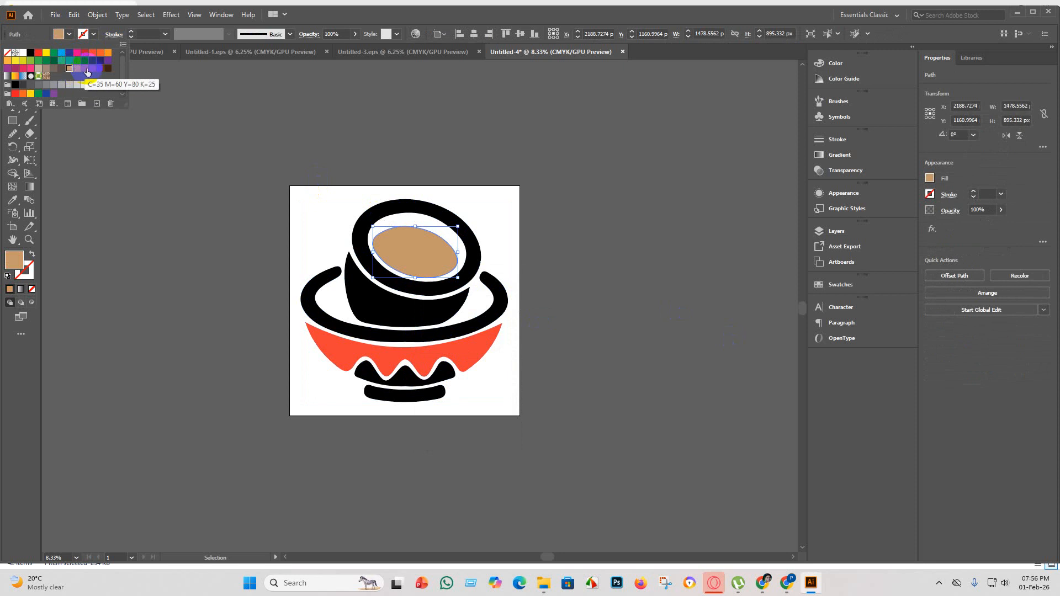
pyautogui.click(54, 68)
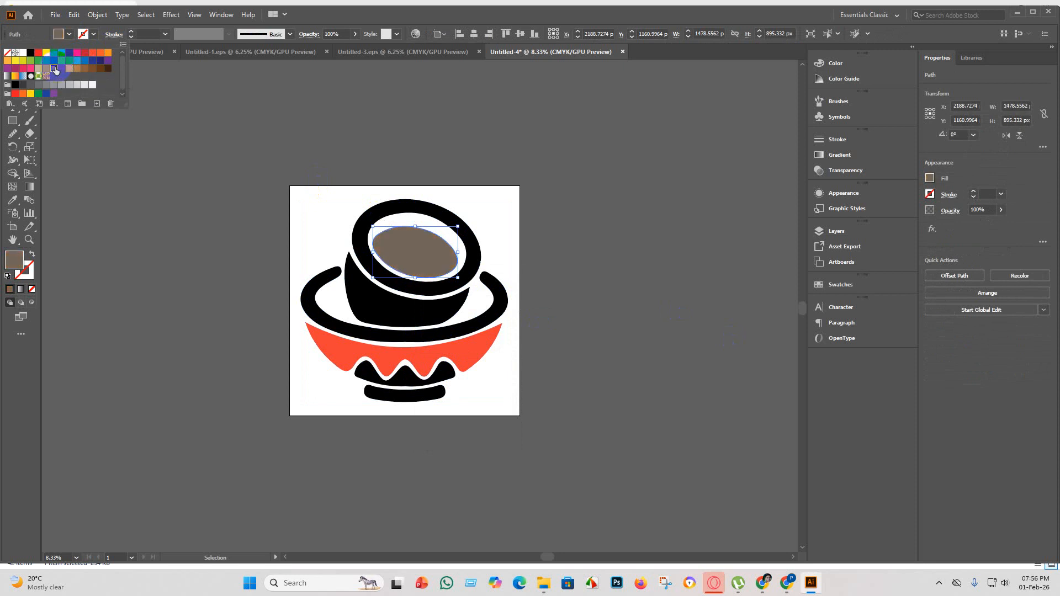
pyautogui.click(94, 217)
pyautogui.moveTo(564, 453); pyautogui.dragTo(228, 76)
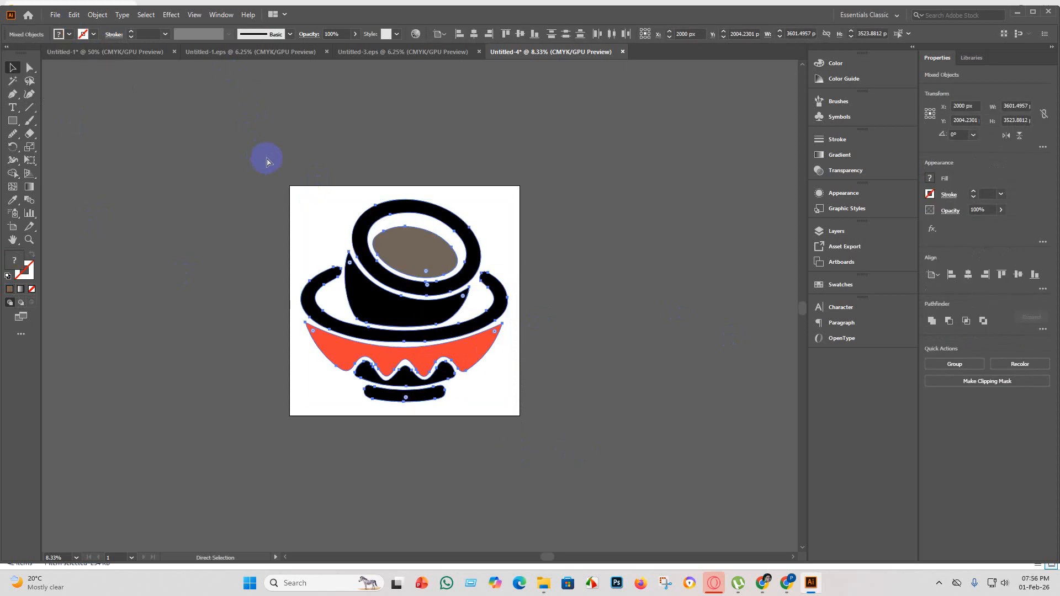
pyautogui.hotkey('ctrl', 'g')
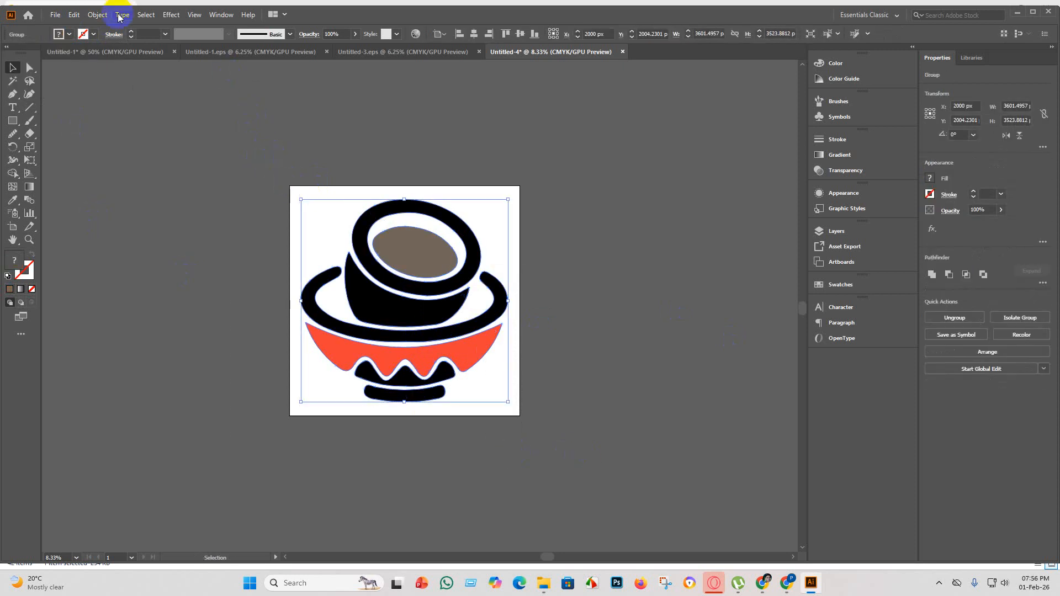
# Save the artwork as Untitled-4 in the eps 5 folder in Illustrator EPS format, using the Illustrator 10 EPS version.
pyautogui.click(57, 15)
pyautogui.click(78, 103)
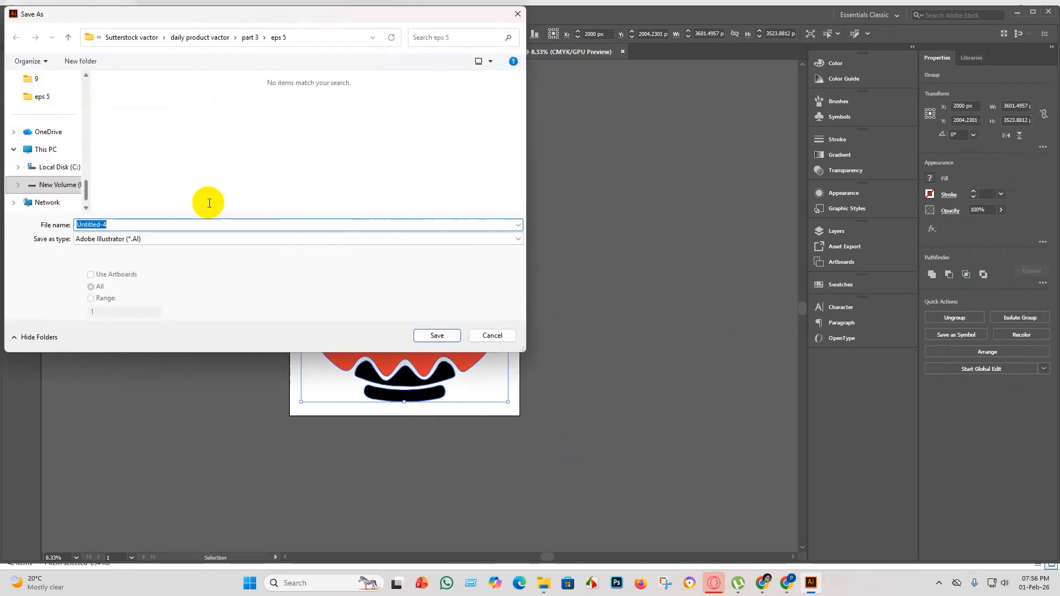
pyautogui.click(185, 239)
pyautogui.click(164, 253)
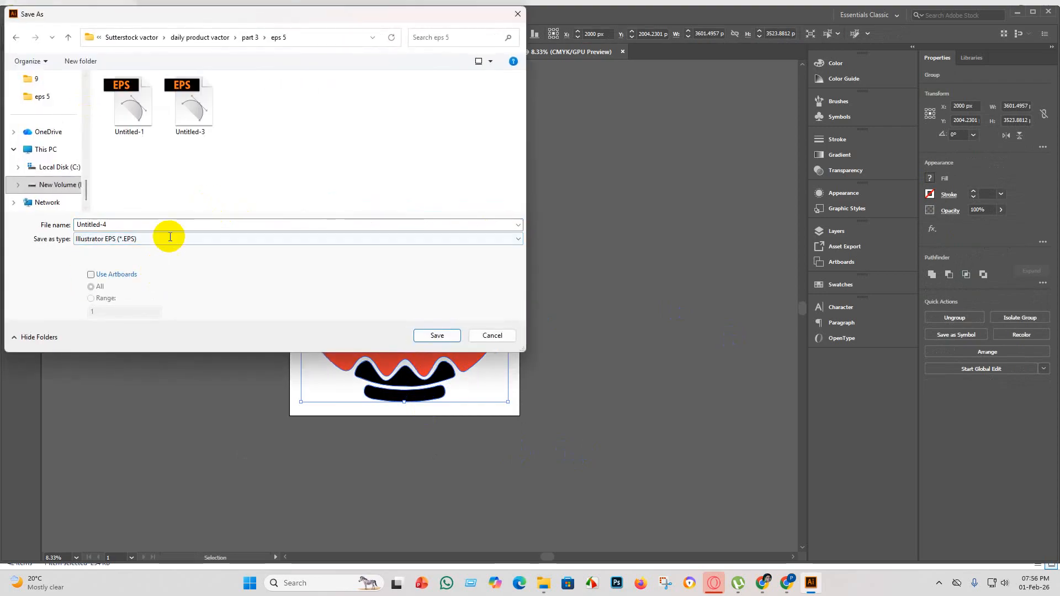
pyautogui.click(440, 336)
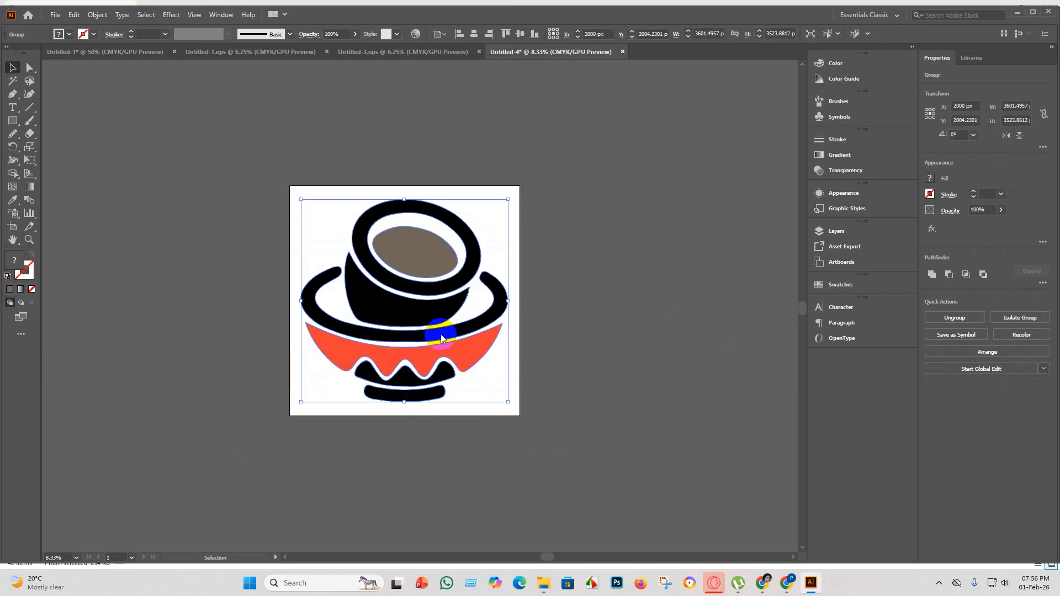
pyautogui.click(551, 133)
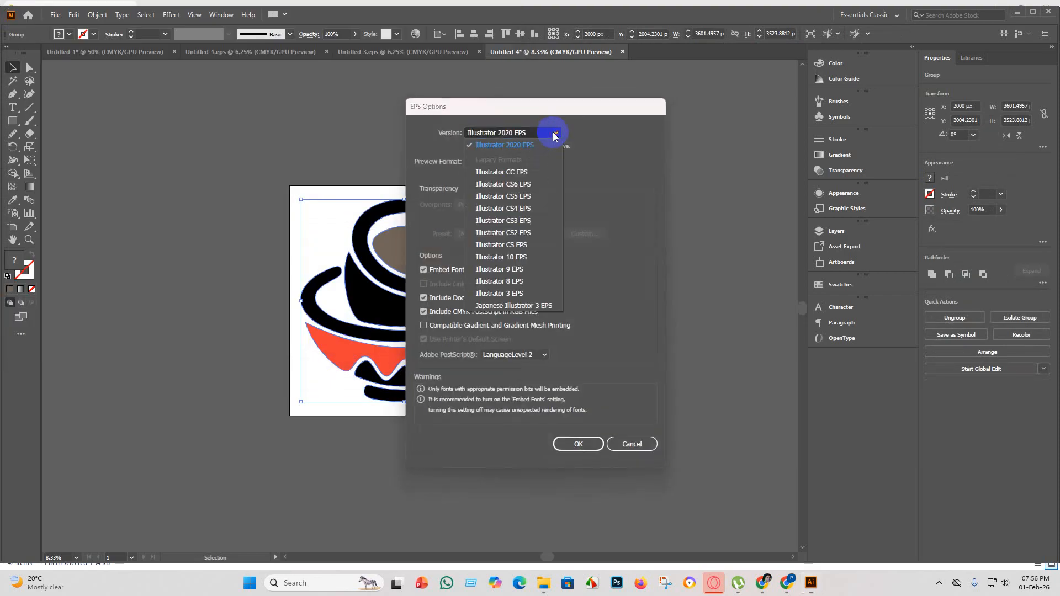
pyautogui.click(533, 268)
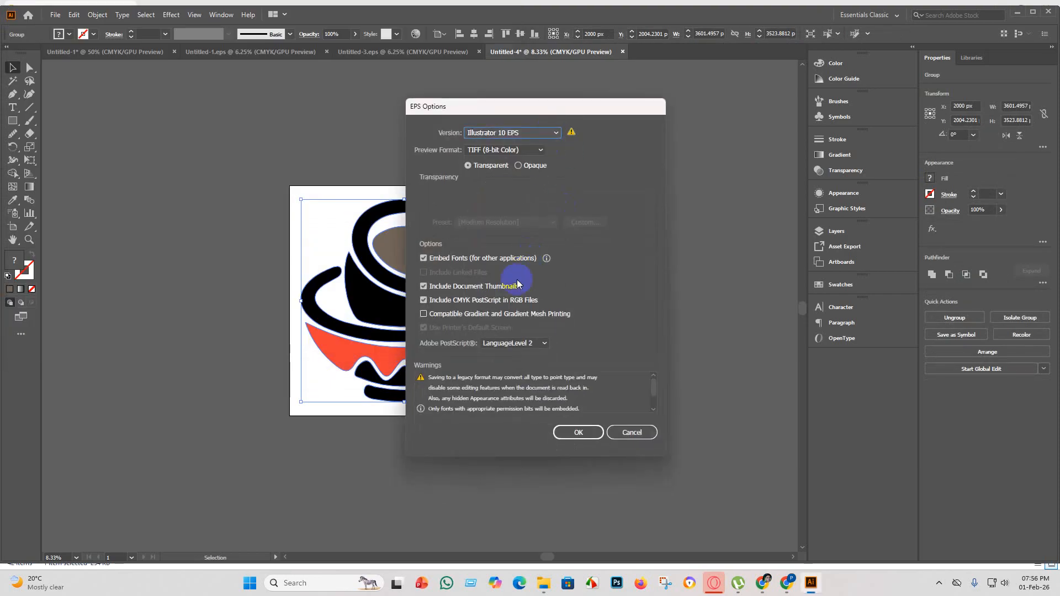
pyautogui.click(583, 432)
pyautogui.click(586, 307)
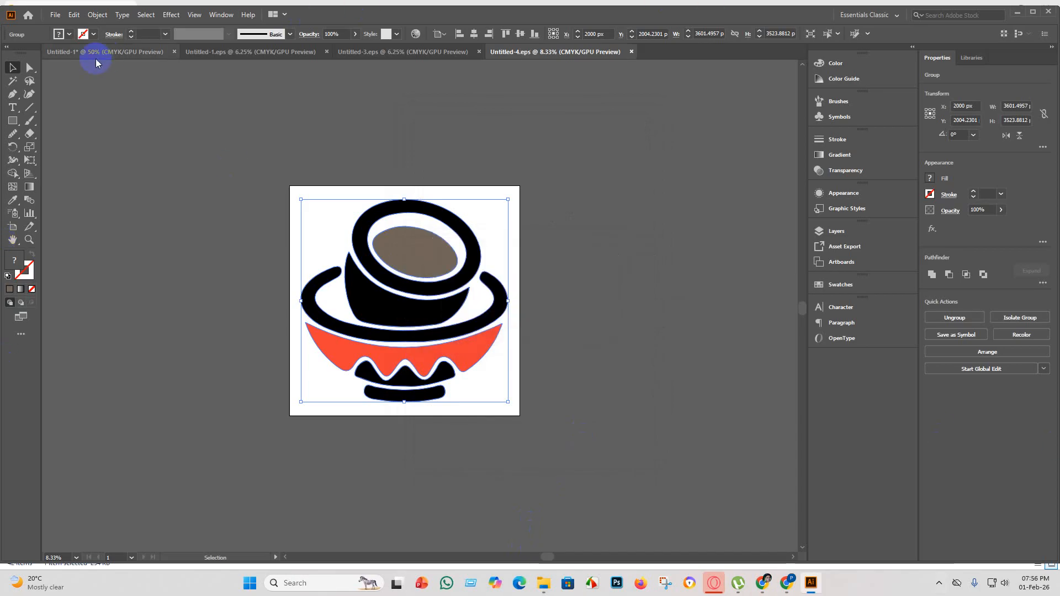
# Export the artwork as JPEG Untitled-4 into eps 5 using all artboards, in RGB at maximum quality and 300 ppi.
pyautogui.click(55, 14)
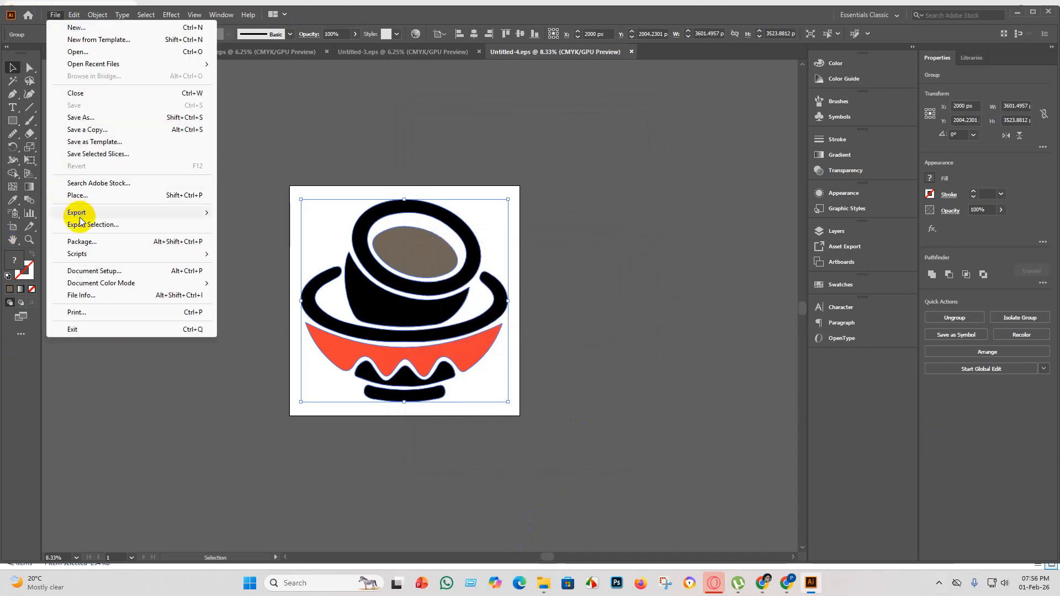
pyautogui.moveTo(154, 214)
pyautogui.click(264, 223)
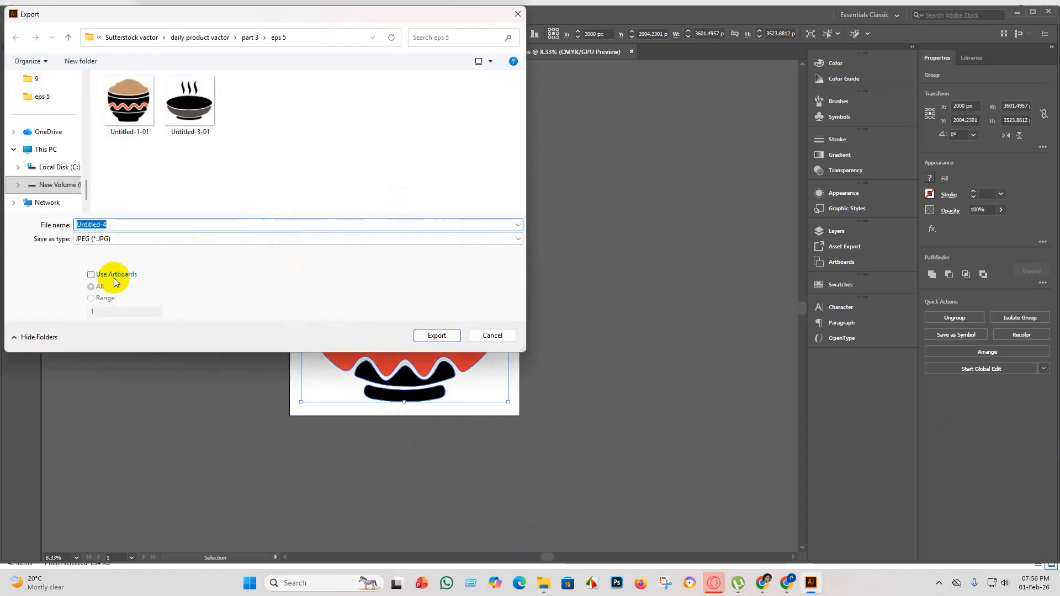
pyautogui.click(91, 273)
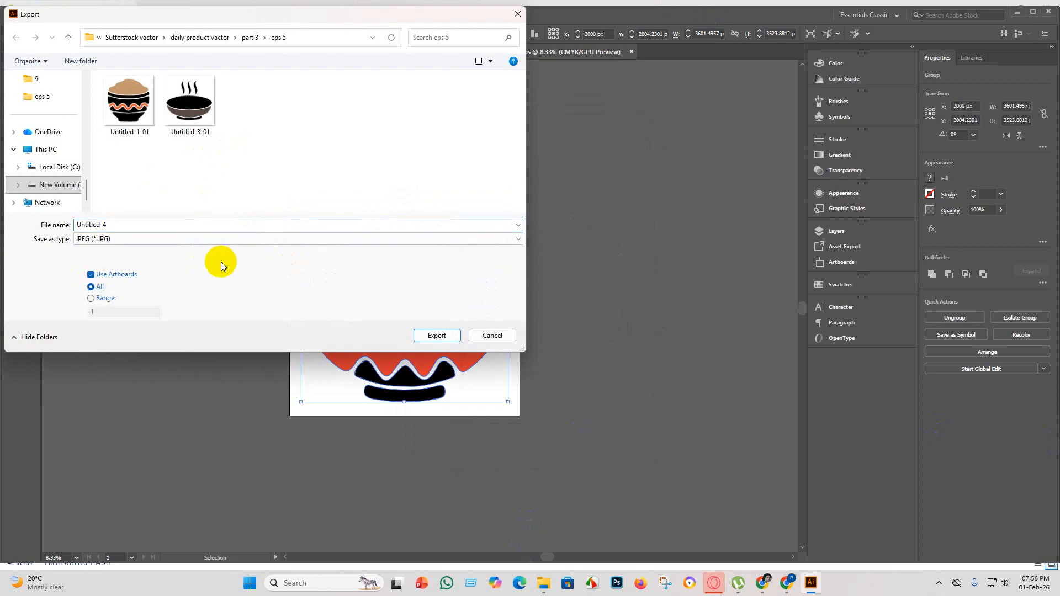
pyautogui.click(437, 335)
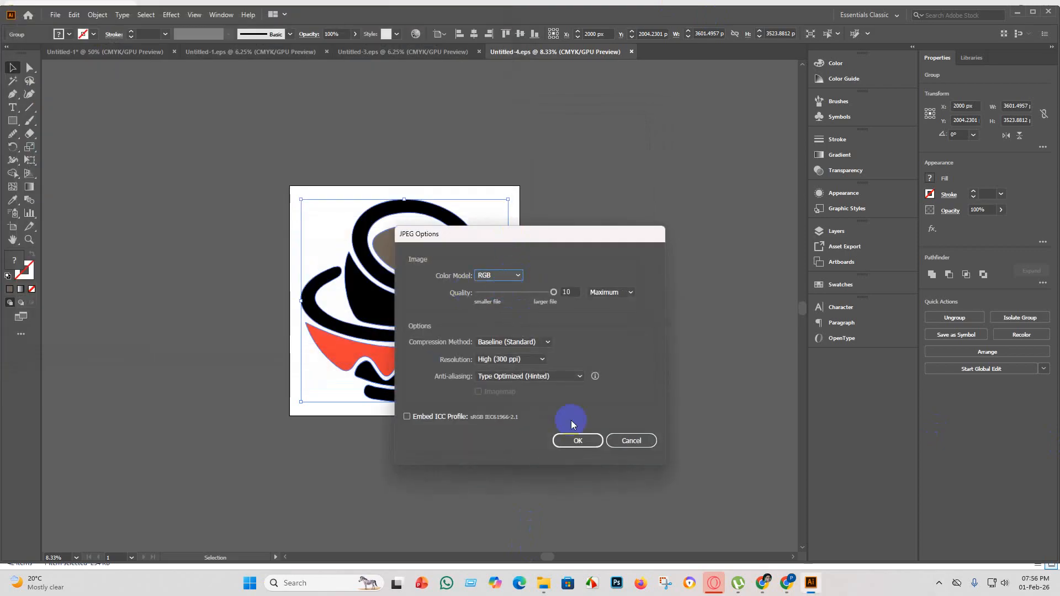
pyautogui.click(579, 440)
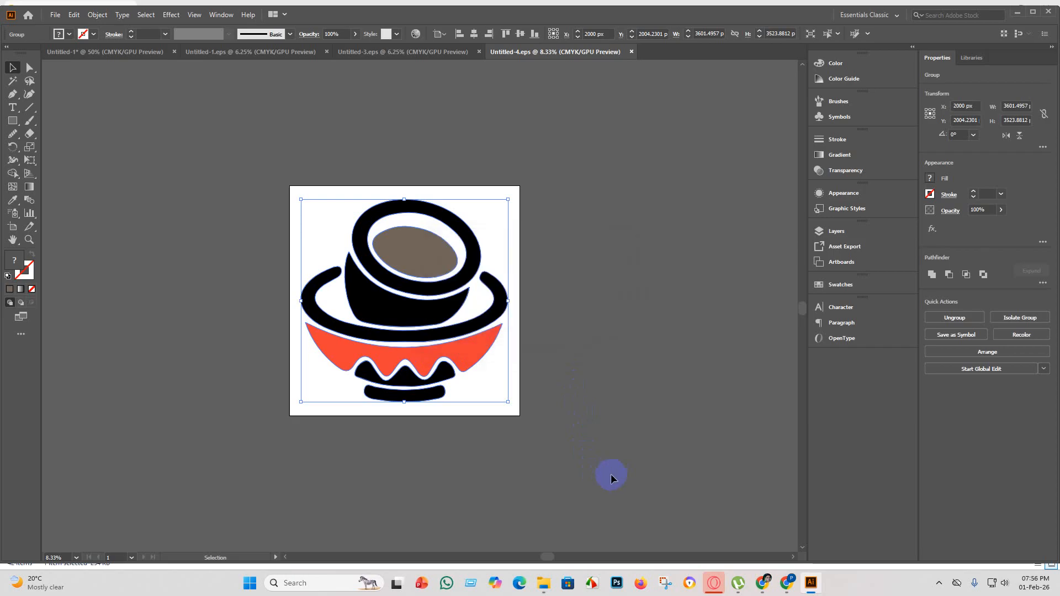
pyautogui.click(55, 15)
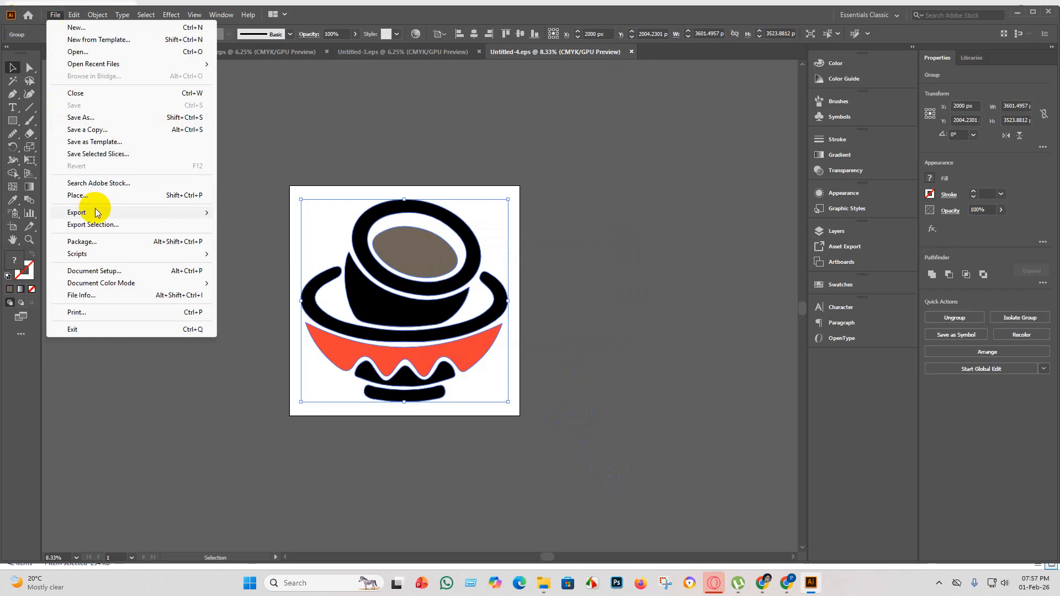
pyautogui.moveTo(104, 214)
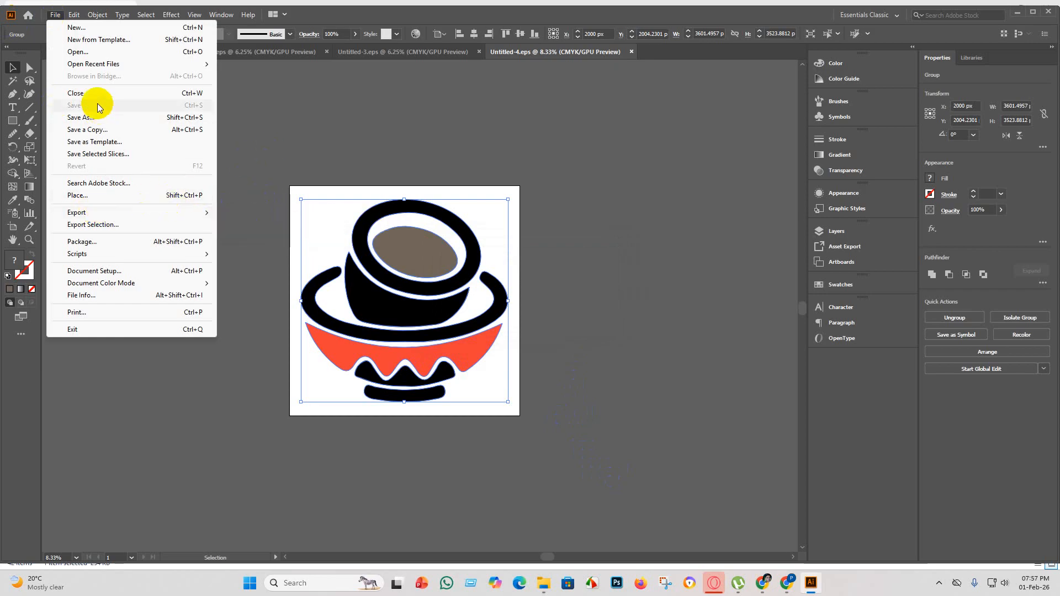
pyautogui.click(289, 222)
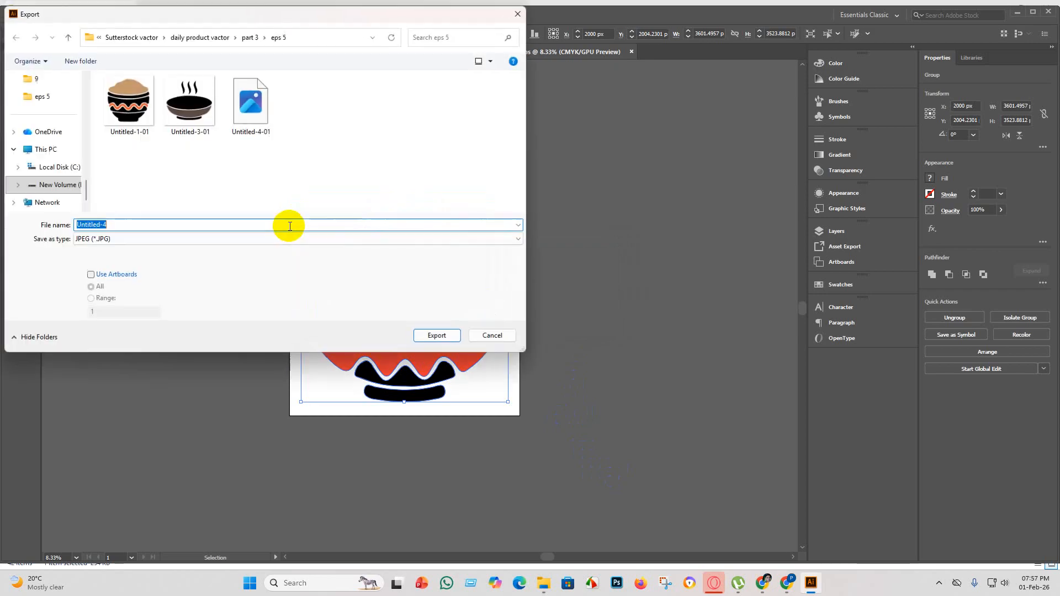
pyautogui.click(500, 335)
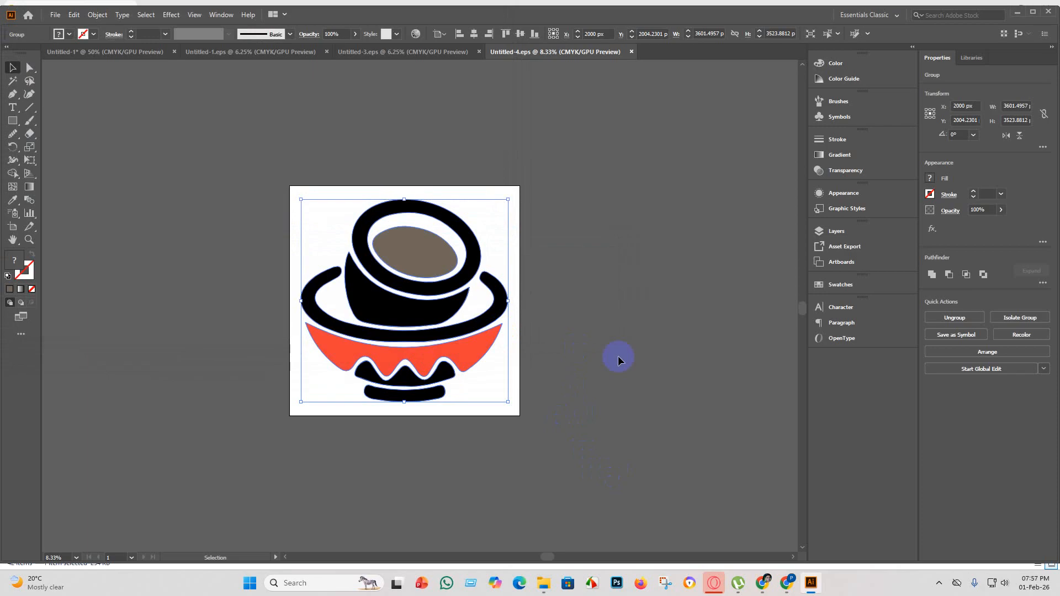
# Deselect the bowl artwork and create a new blank document with the preset settings.
pyautogui.click(634, 323)
pyautogui.click(56, 14)
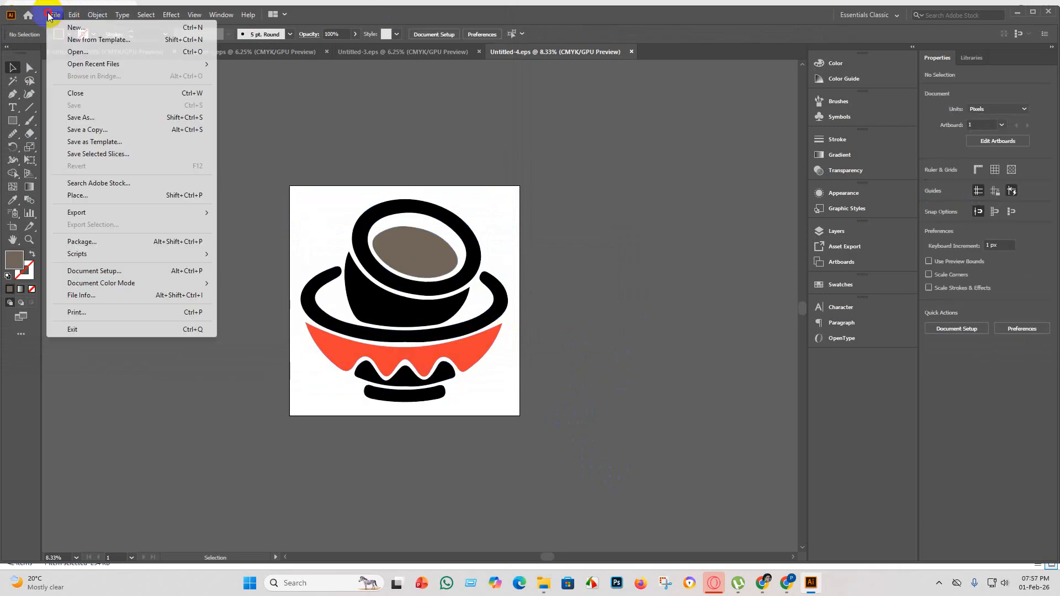
pyautogui.click(81, 29)
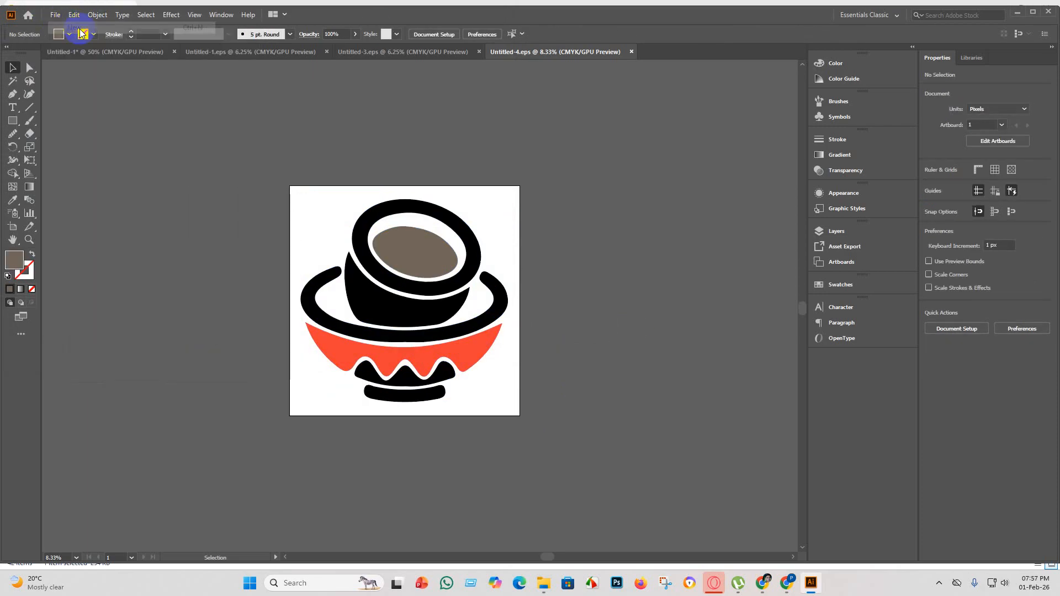
pyautogui.click(758, 451)
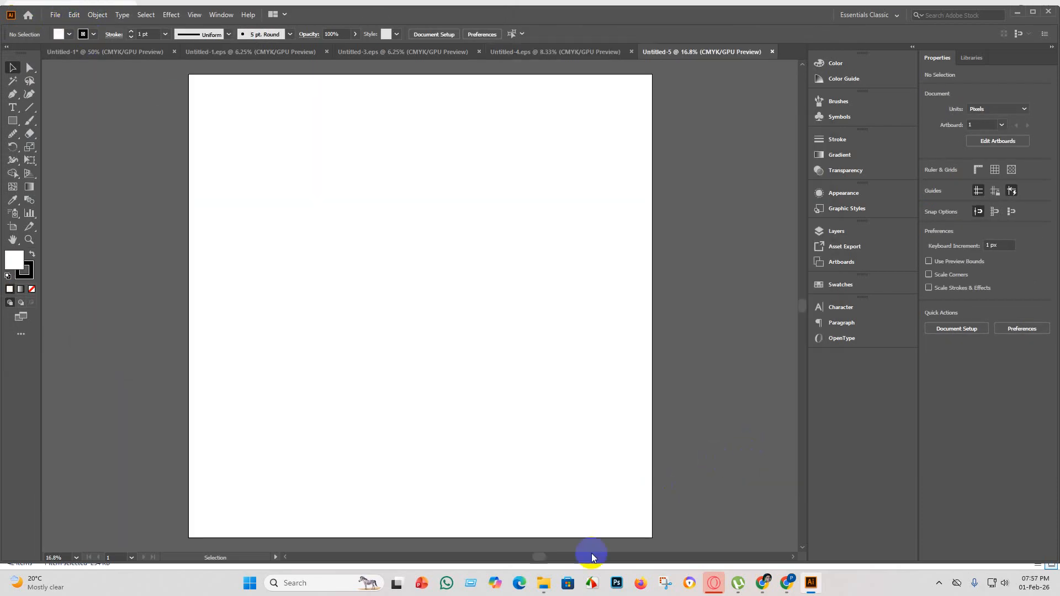
# Delete the already used pair of stacked bowls with the tilted upper bowl from the Untitled-1 silhouette sheet.
pyautogui.click(543, 585)
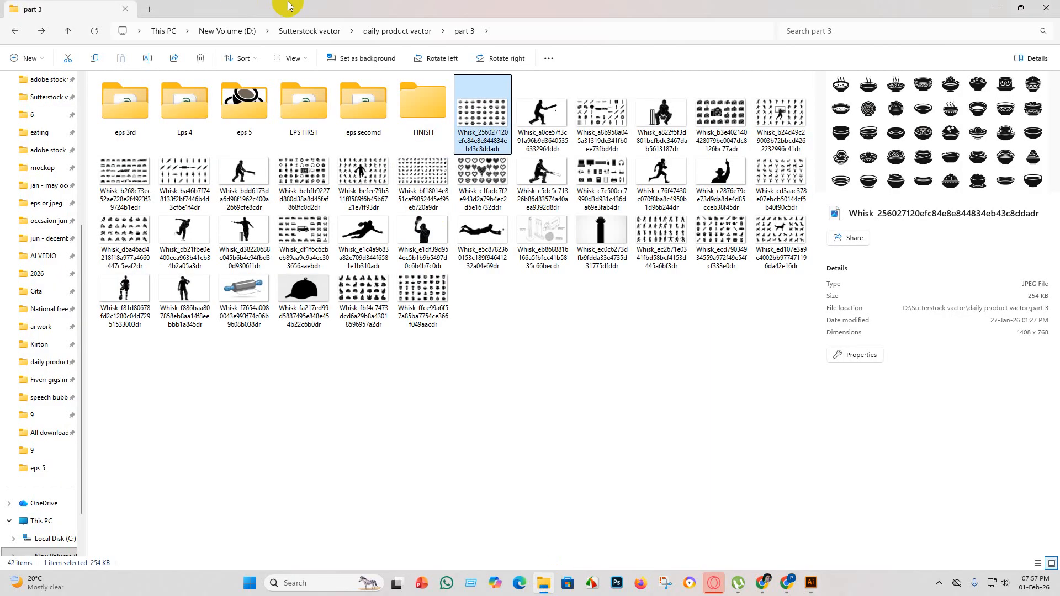
pyautogui.click(811, 583)
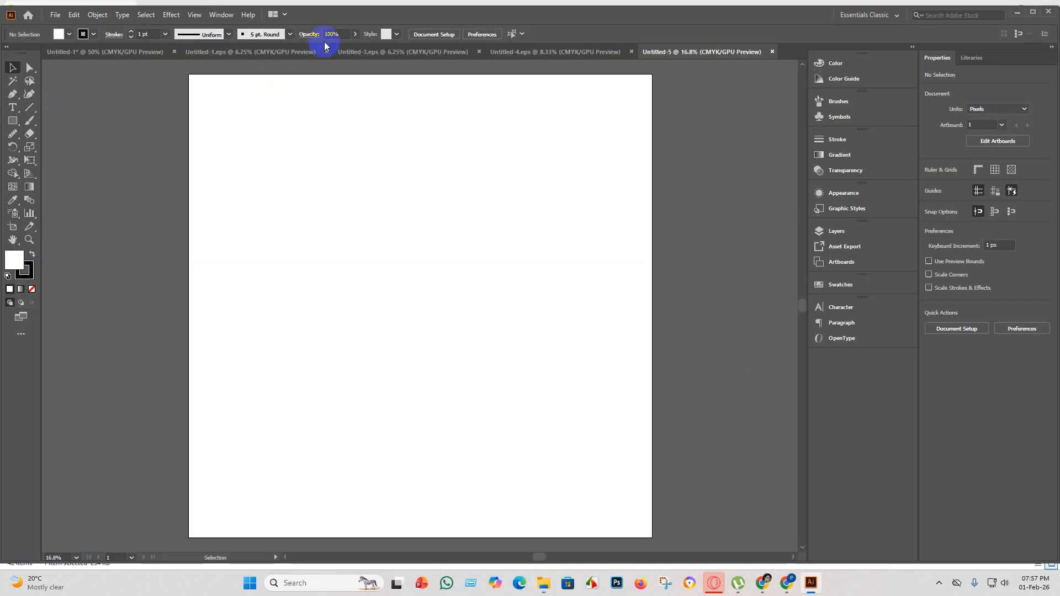
pyautogui.click(141, 48)
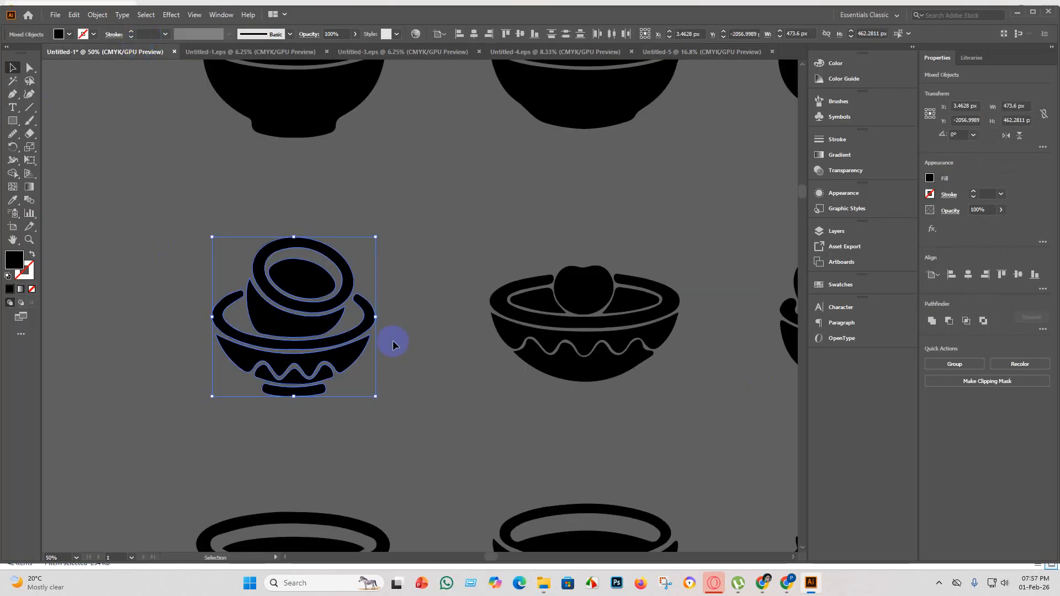
pyautogui.press('Delete')
# Examine the remaining bowl silhouettes on the sheet, row by row and close up, for the next one to use.
pyautogui.scroll(-3, 385, 358)
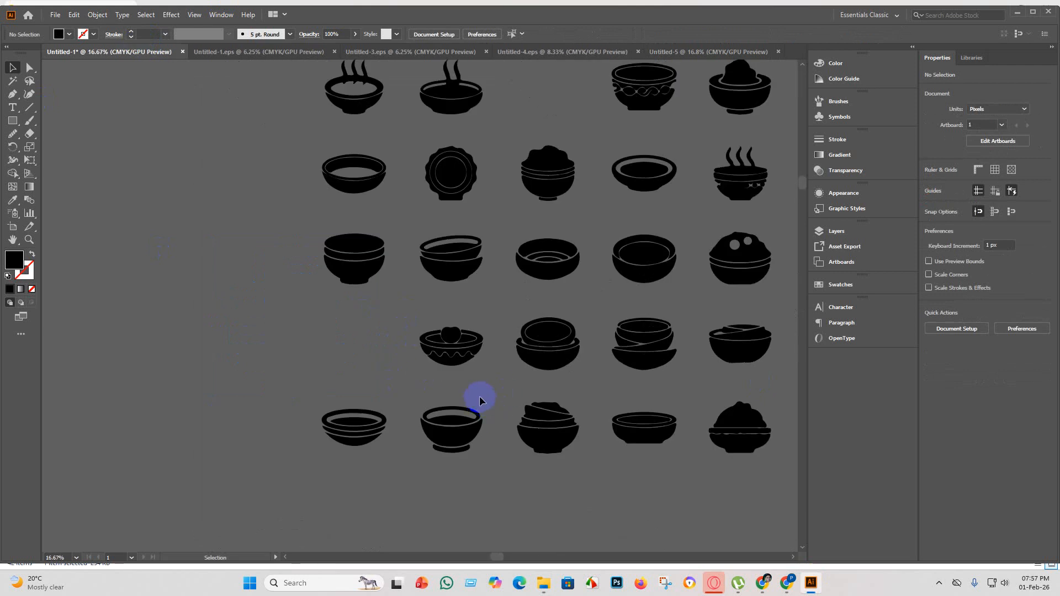
pyautogui.scroll(-1, 603, 443)
pyautogui.scroll(3, 774, 317)
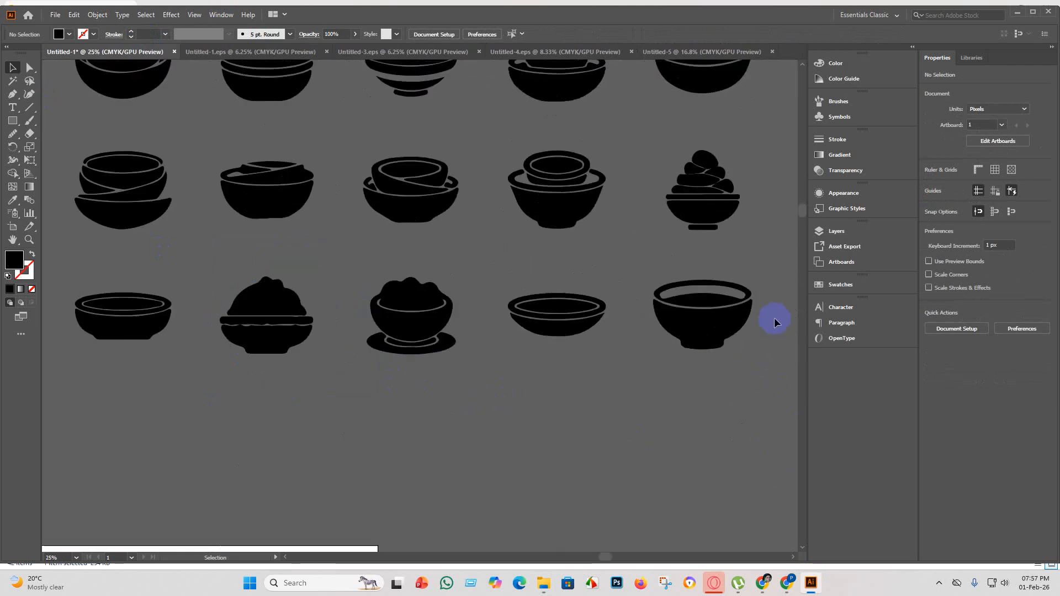
pyautogui.scroll(3, 779, 310)
pyautogui.scroll(-3, 287, 312)
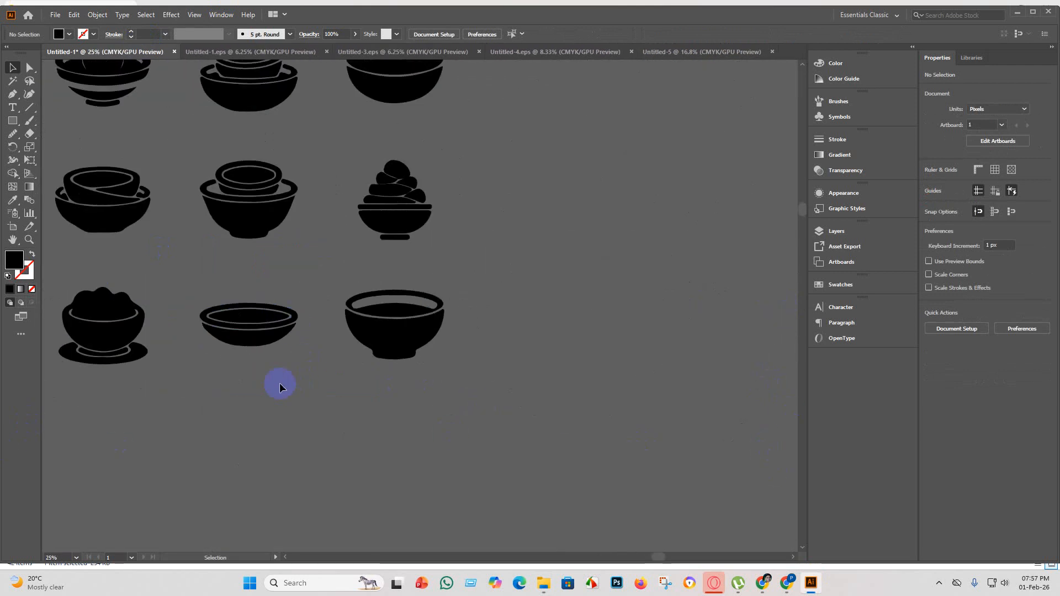
pyautogui.scroll(5, 259, 216)
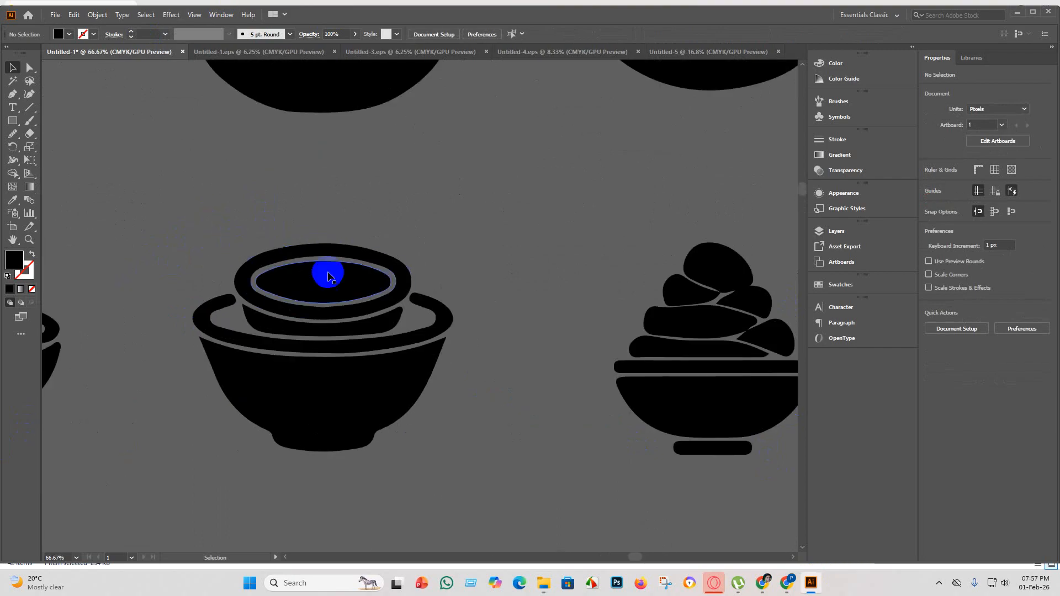
pyautogui.scroll(-4, 341, 284)
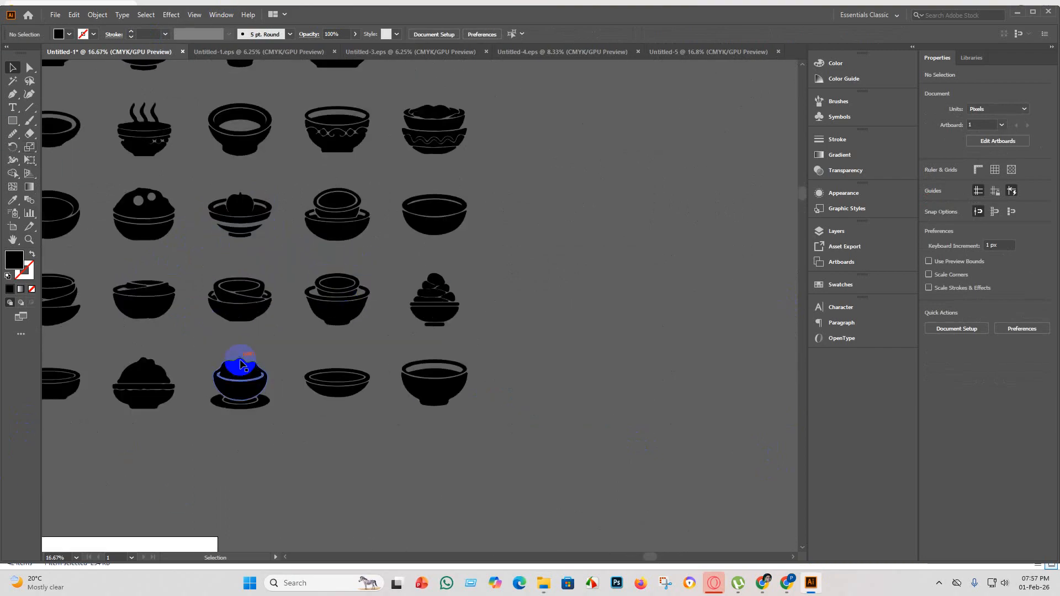
pyautogui.scroll(1, 221, 166)
pyautogui.scroll(4, 236, 293)
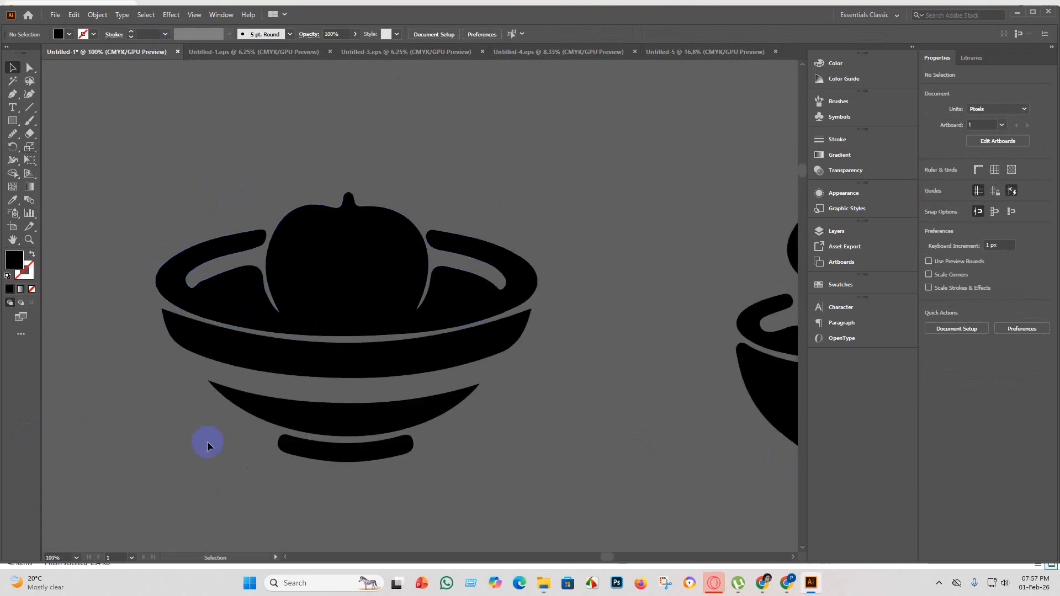
pyautogui.scroll(-4, 207, 459)
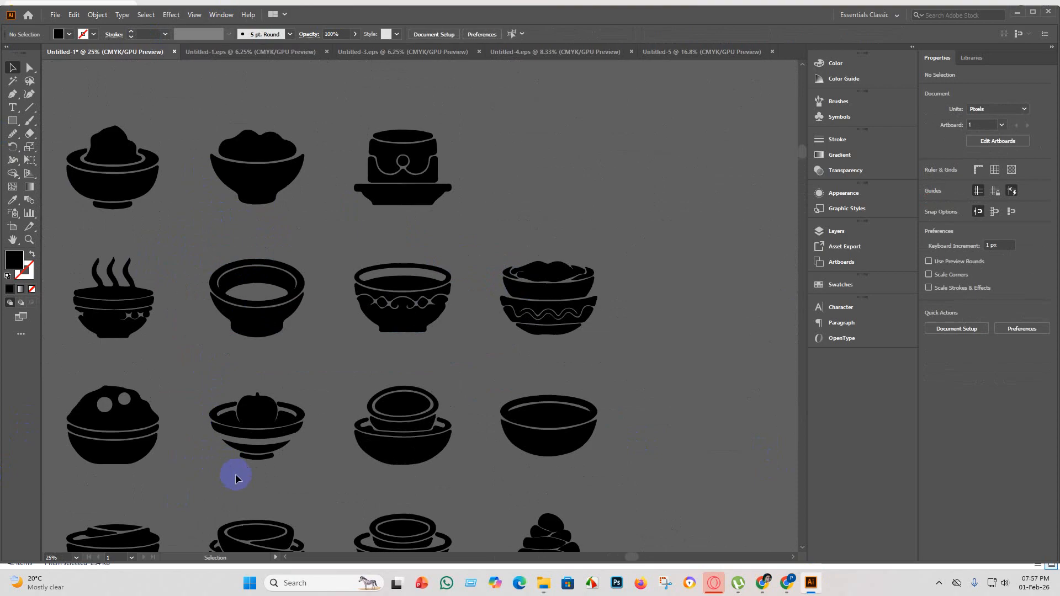
pyautogui.scroll(5, 417, 315)
pyautogui.scroll(-5, 449, 402)
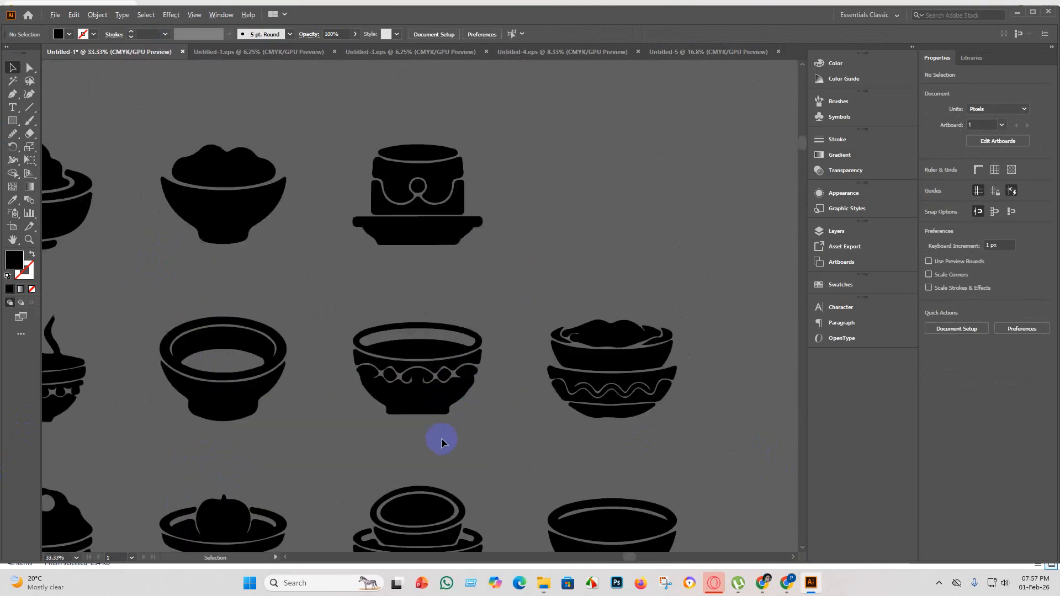
pyautogui.scroll(-1, 442, 438)
pyautogui.scroll(-2, 387, 475)
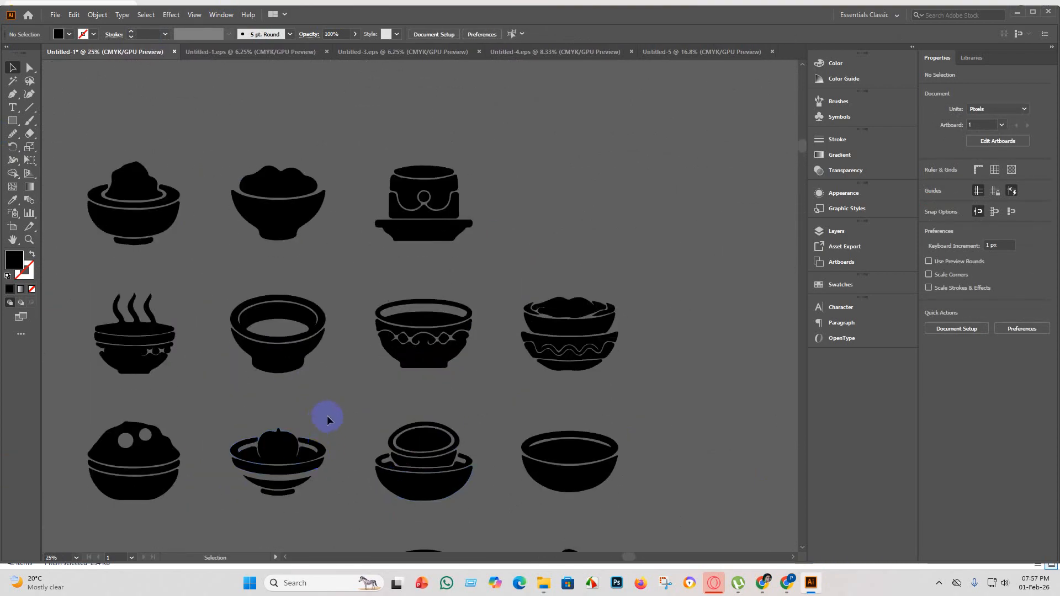
pyautogui.scroll(3, 414, 184)
pyautogui.scroll(-4, 393, 350)
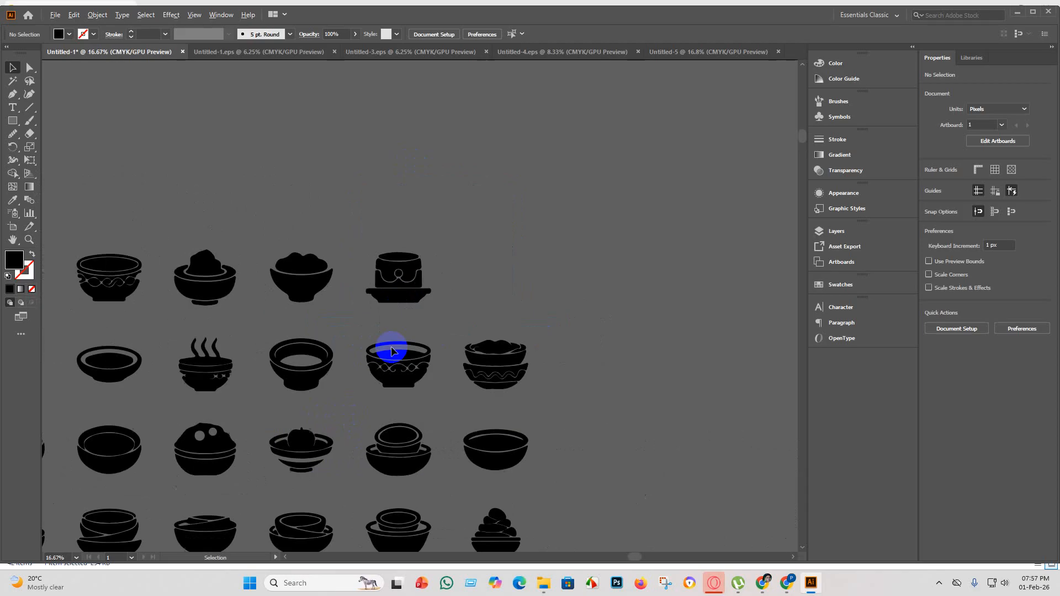
pyautogui.scroll(-1, 226, 310)
pyautogui.scroll(5, 152, 235)
pyautogui.scroll(-5, 201, 309)
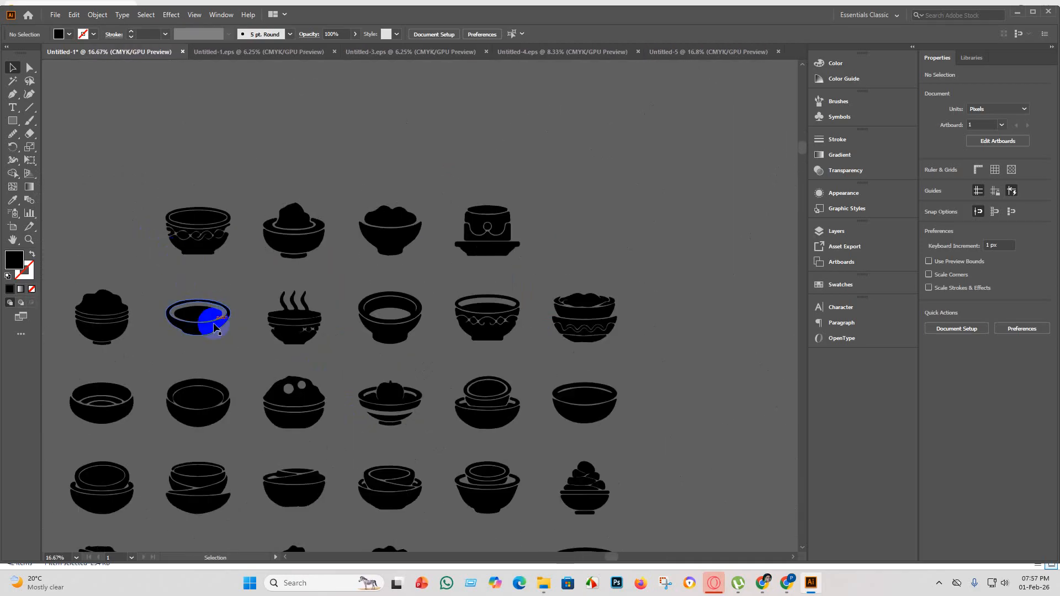
pyautogui.scroll(1, 277, 369)
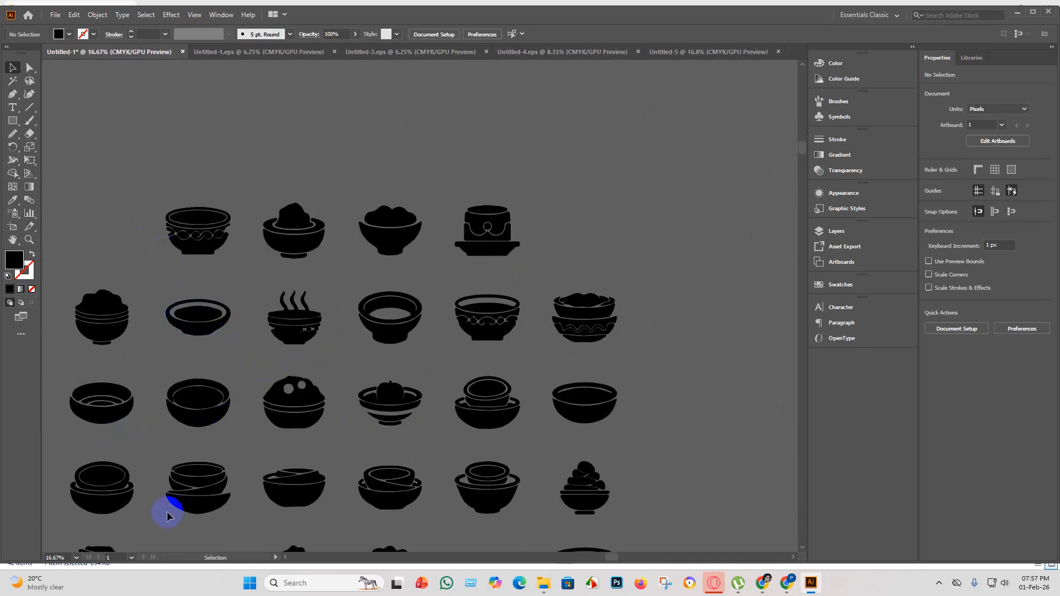
pyautogui.scroll(3, 29, 397)
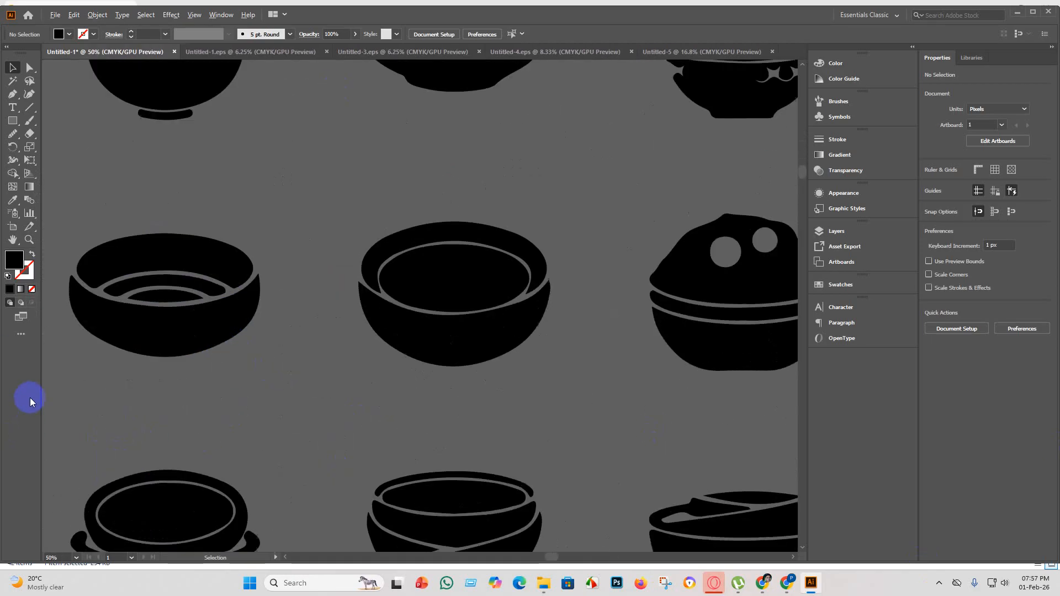
pyautogui.scroll(-5, 152, 442)
pyautogui.scroll(3, 301, 307)
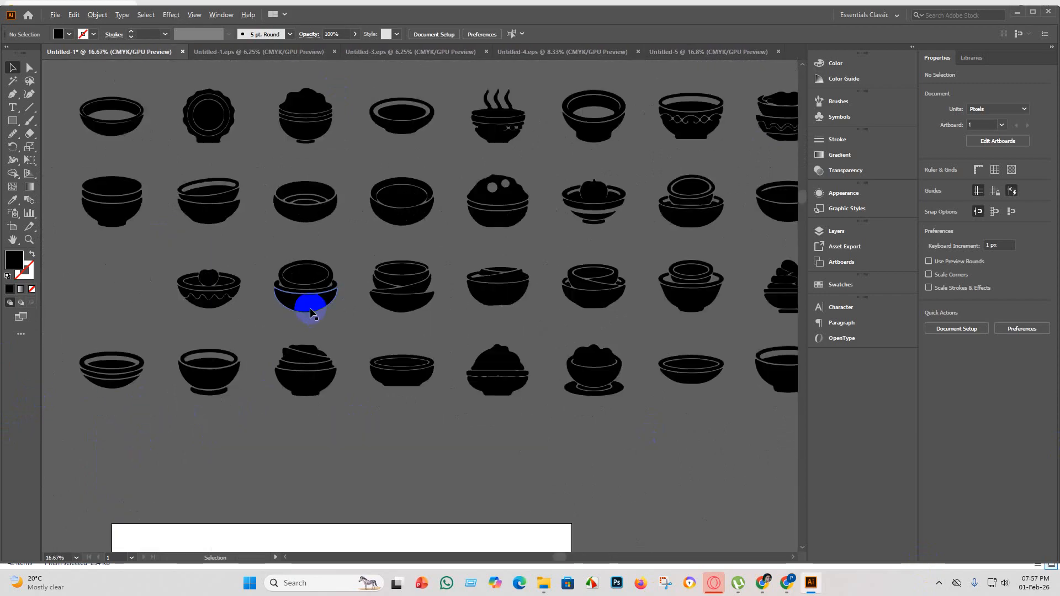
pyautogui.scroll(-1, 377, 381)
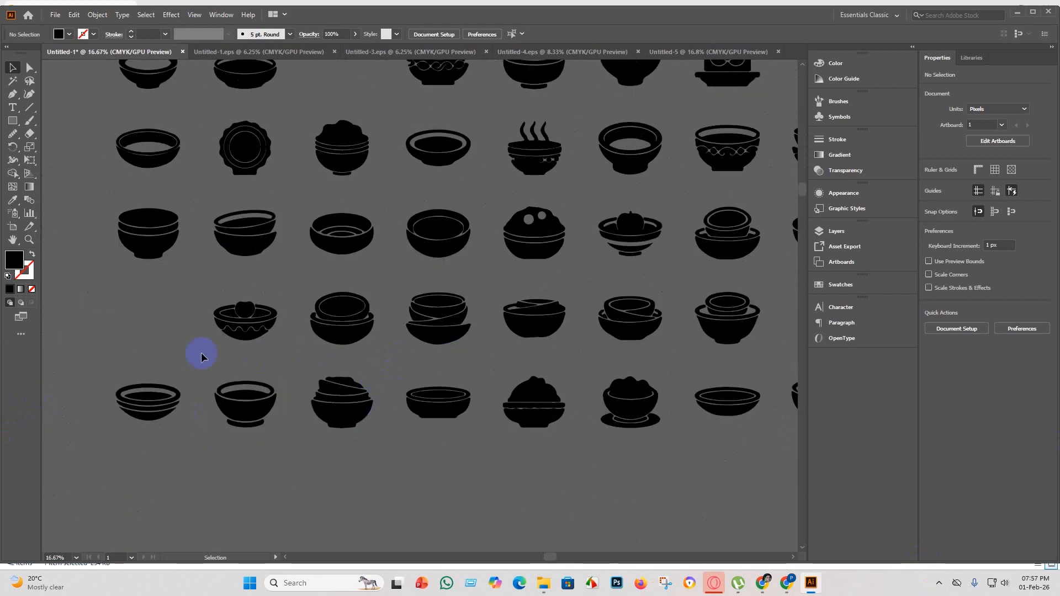
pyautogui.scroll(5, 248, 423)
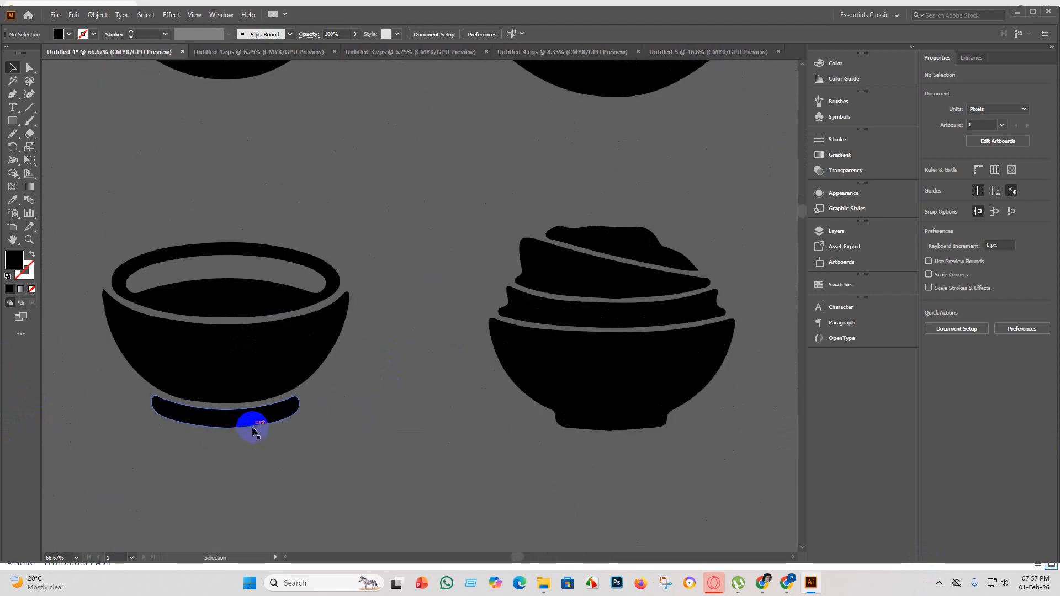
pyautogui.scroll(-5, 252, 430)
pyautogui.scroll(2, 237, 248)
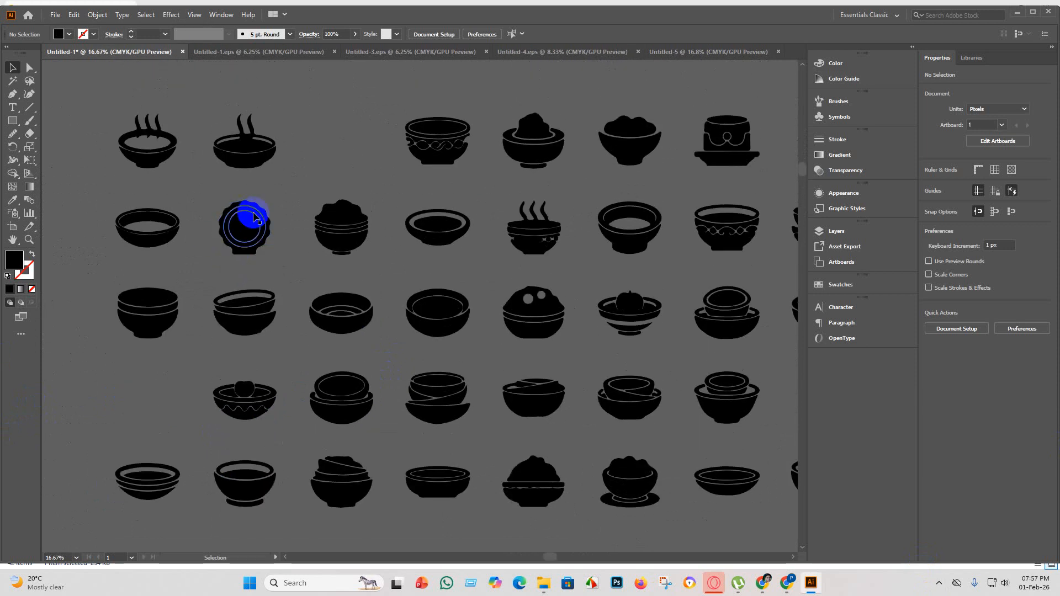
# Select all shapes of the scalloped round bowl in the second row of the sheet.
pyautogui.scroll(5, 241, 234)
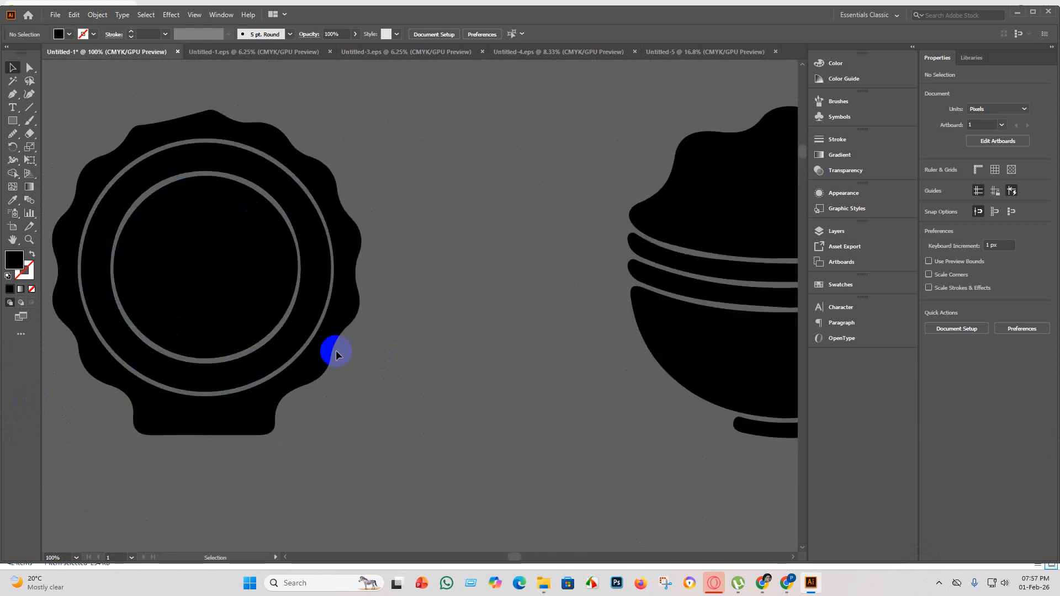
pyautogui.scroll(-3, 334, 429)
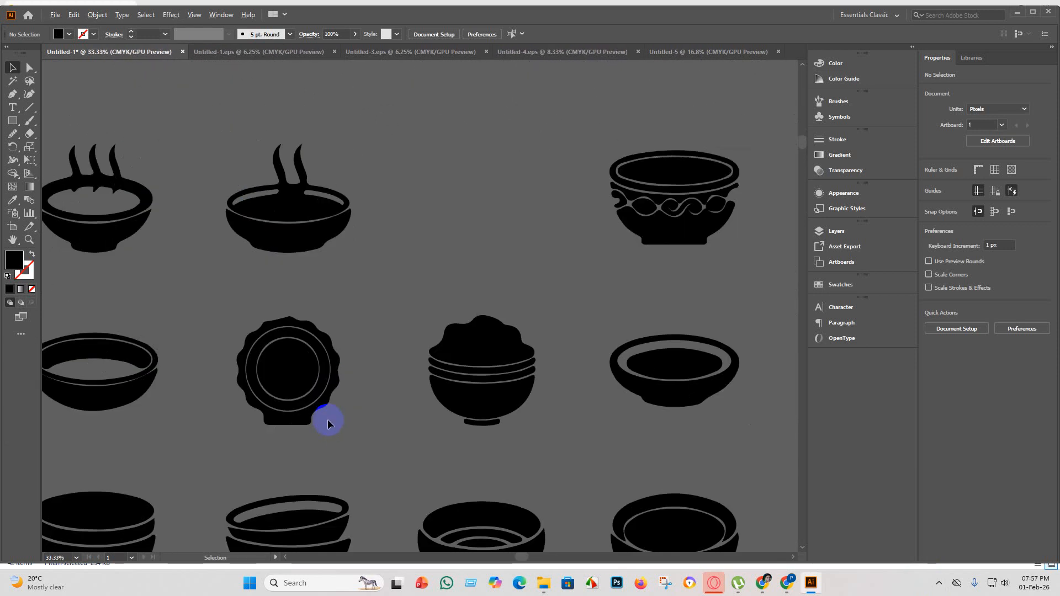
pyautogui.moveTo(355, 445); pyautogui.dragTo(225, 315)
# Examine the other candidates on the sheet up close, including the heaped bowl with two round holes.
pyautogui.scroll(-4, 294, 354)
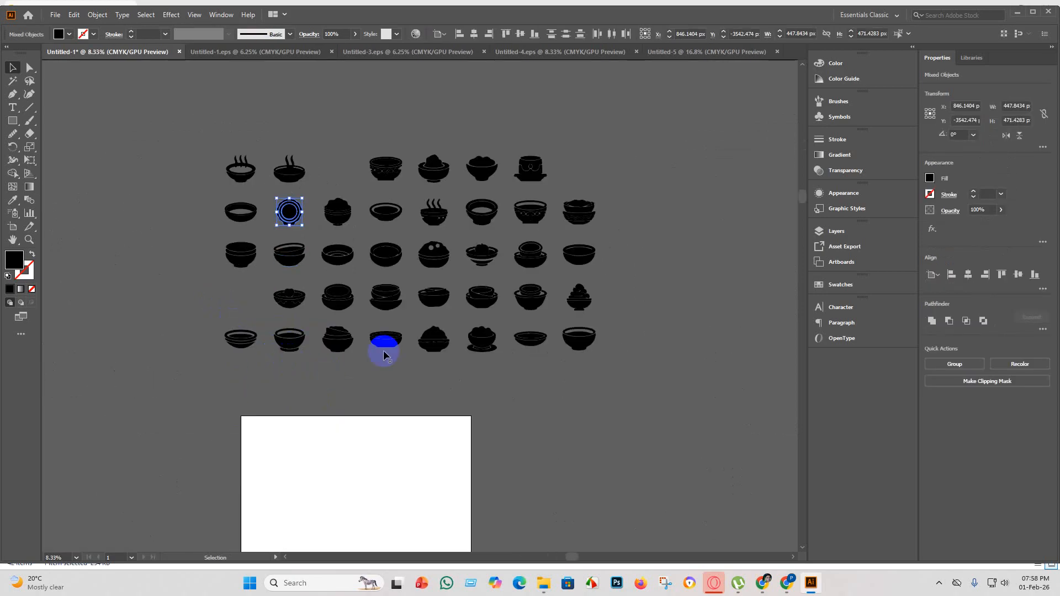
pyautogui.scroll(3, 545, 248)
pyautogui.scroll(-1, 545, 236)
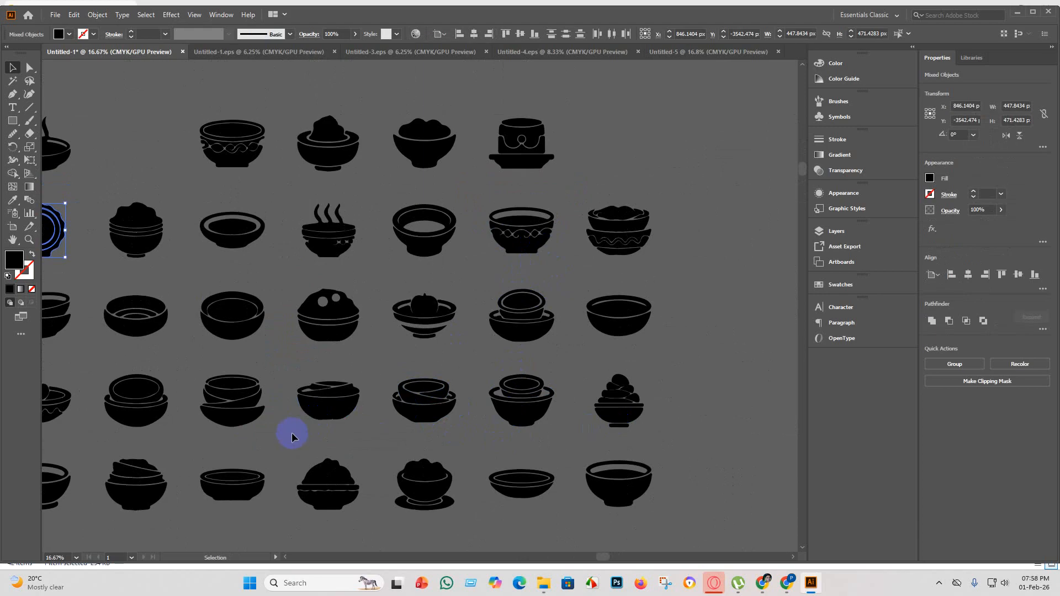
pyautogui.scroll(3, 237, 415)
pyautogui.scroll(-3, 249, 412)
pyautogui.scroll(3, 177, 403)
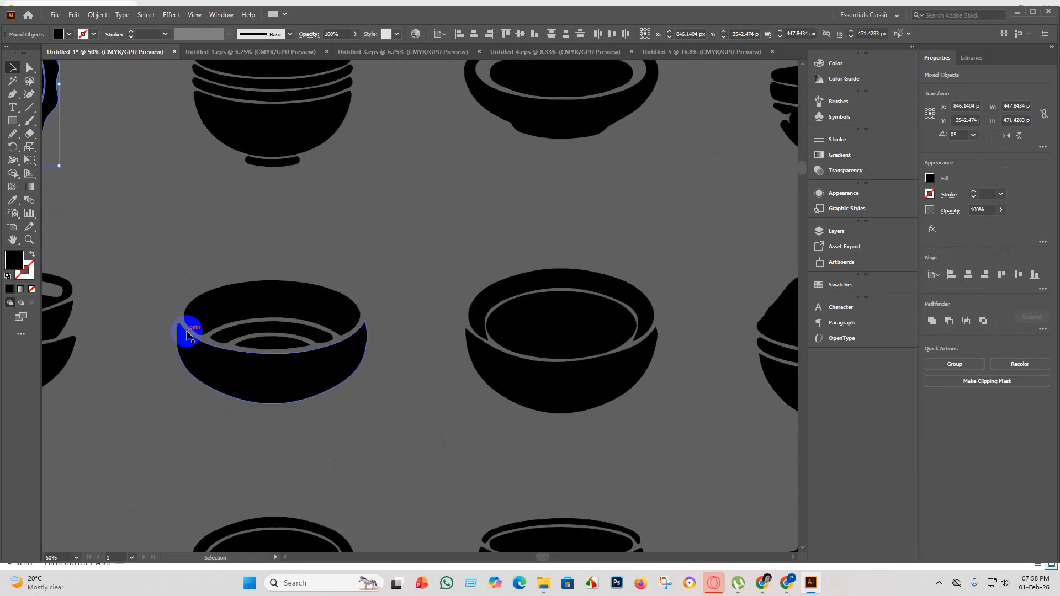
pyautogui.scroll(-4, 189, 332)
pyautogui.scroll(4, 439, 282)
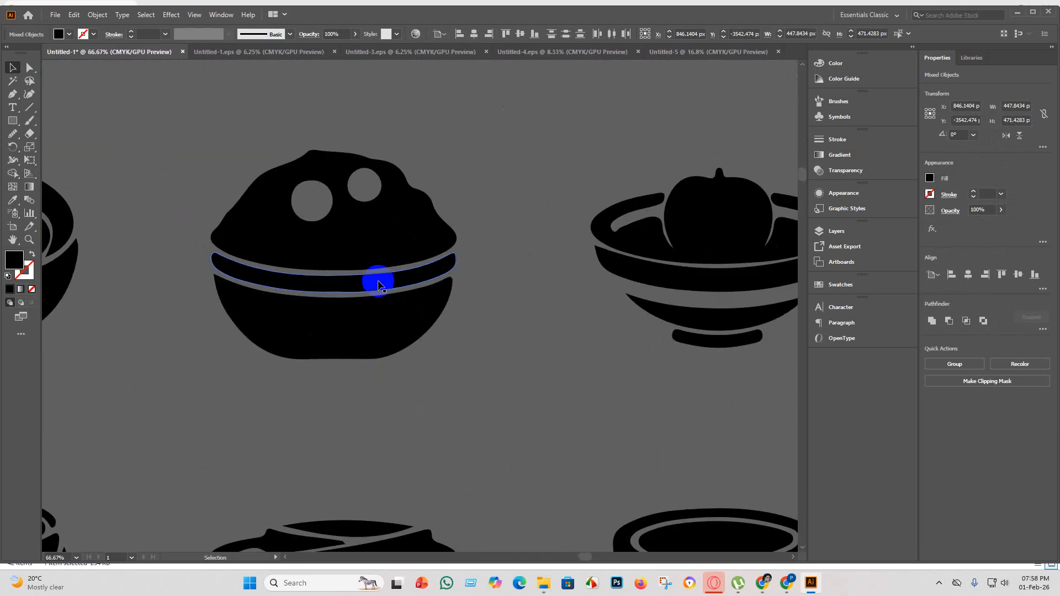
pyautogui.scroll(-3, 364, 331)
pyautogui.scroll(-2, 443, 346)
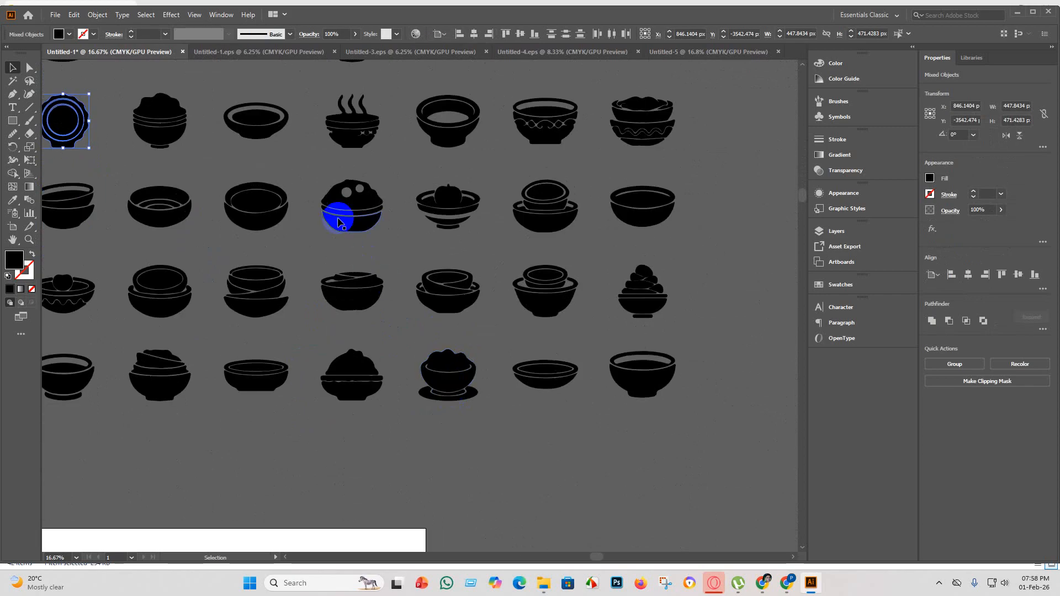
pyautogui.scroll(5, 346, 208)
pyautogui.scroll(-5, 350, 265)
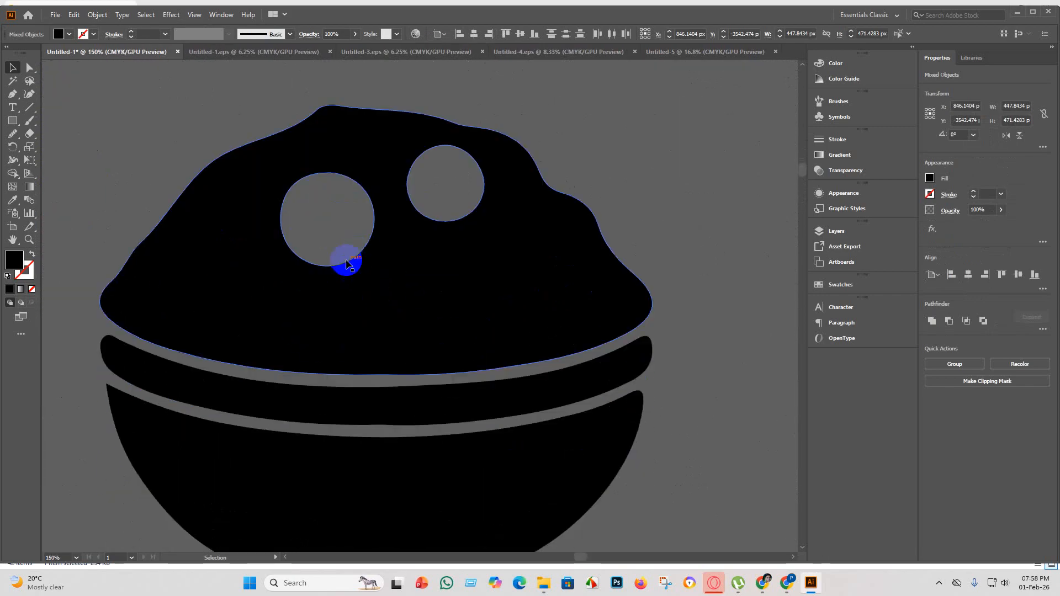
# Copy all shapes of the heaped bowl with two round holes from the silhouette sheet into the Untitled-5 document.
pyautogui.scroll(-3, 343, 277)
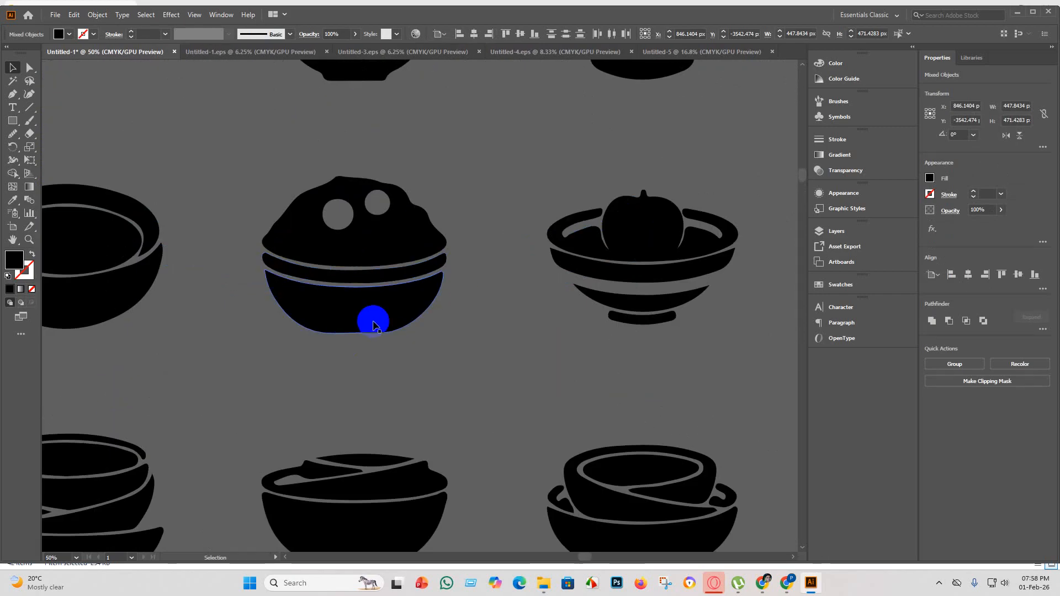
pyautogui.scroll(-3, 370, 334)
pyautogui.moveTo(361, 295); pyautogui.dragTo(326, 244)
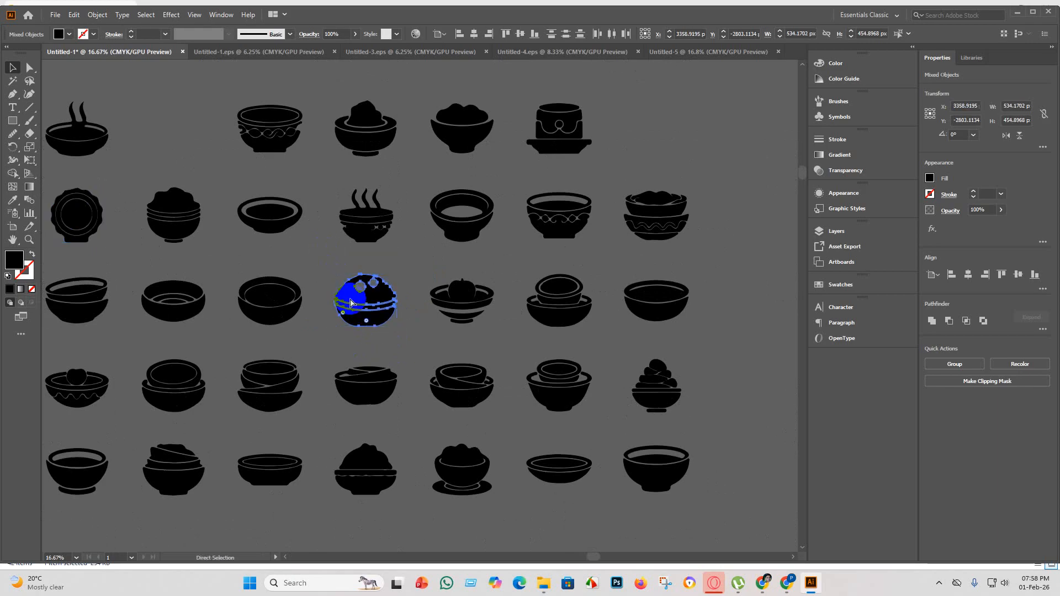
pyautogui.click(741, 52)
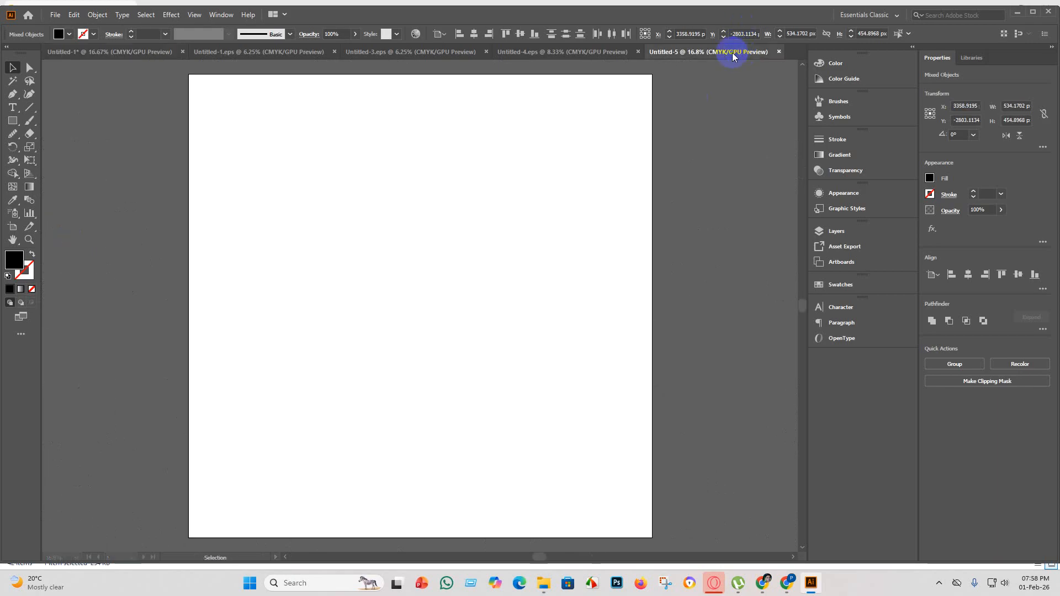
pyautogui.hotkey('ctrl', 'v')
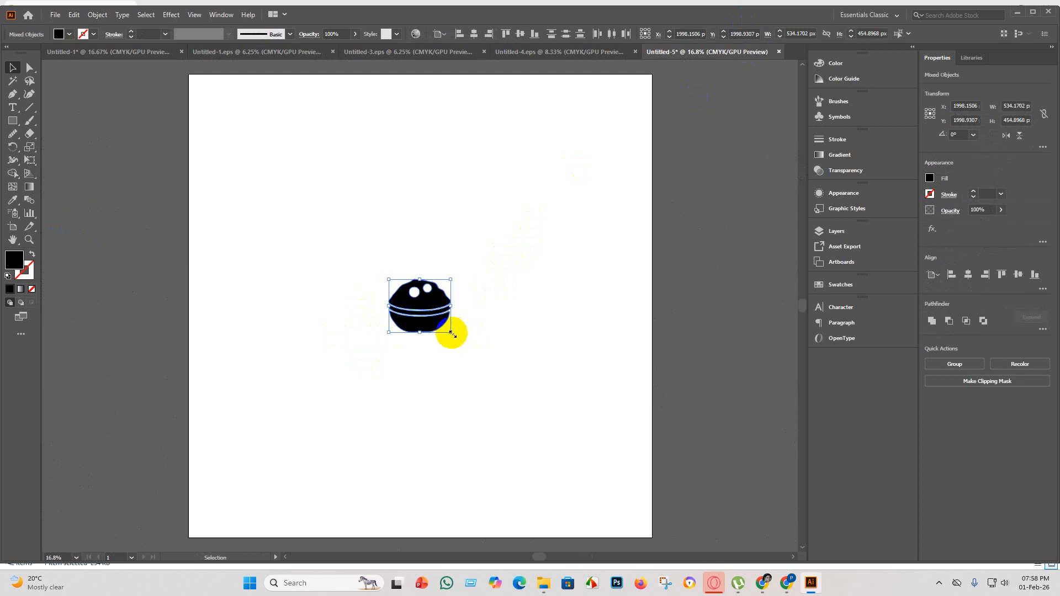
# Enlarge the pasted bowl to about 5099 px wide, group its shapes and centre the group on the artboard.
pyautogui.moveTo(451, 332); pyautogui.dragTo(793, 544)
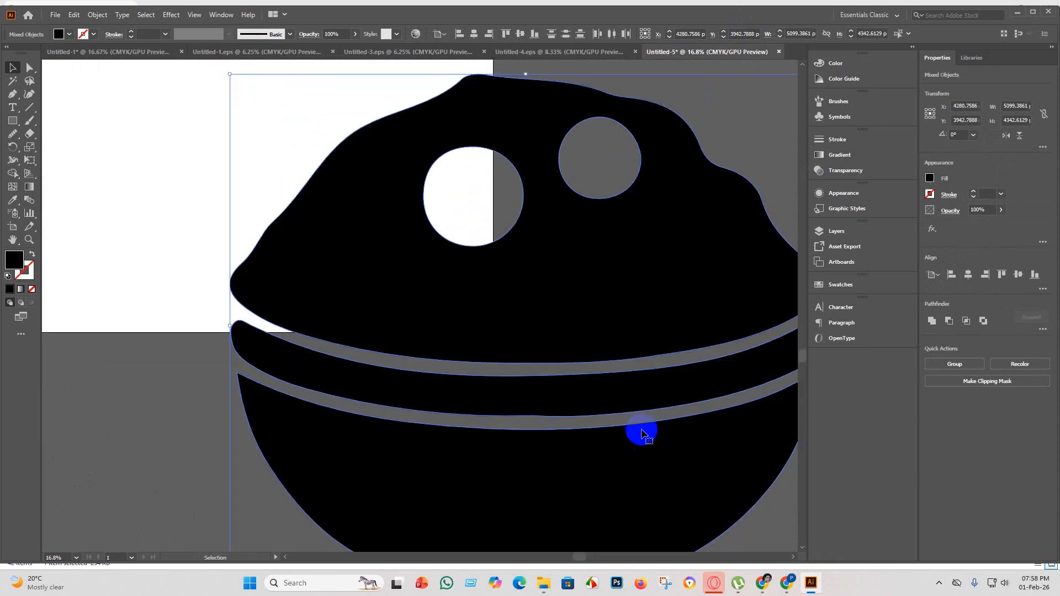
pyautogui.hotkey('ctrl', 'g')
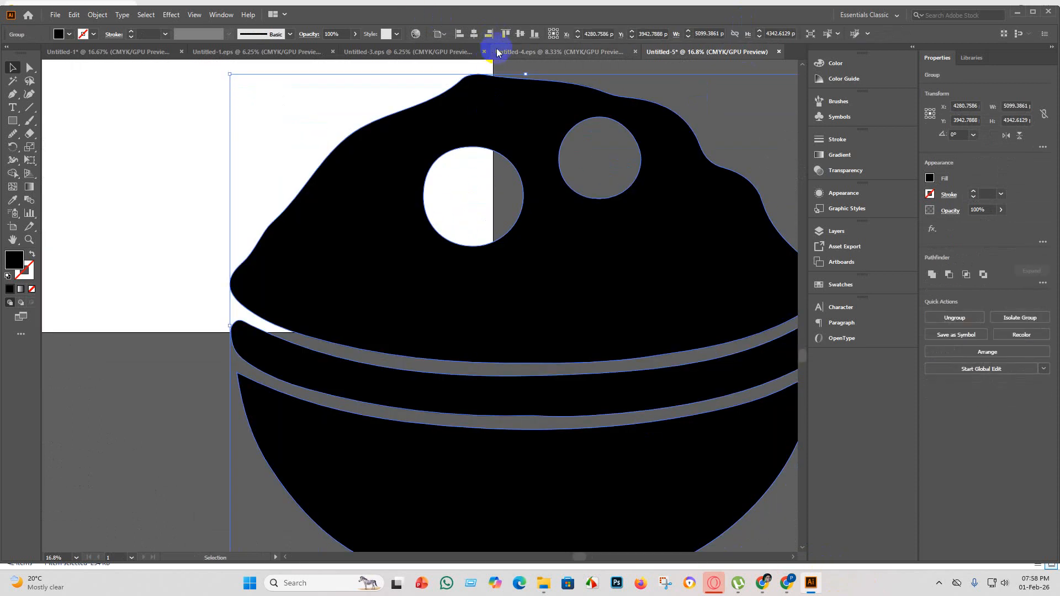
pyautogui.click(473, 34)
pyautogui.click(519, 33)
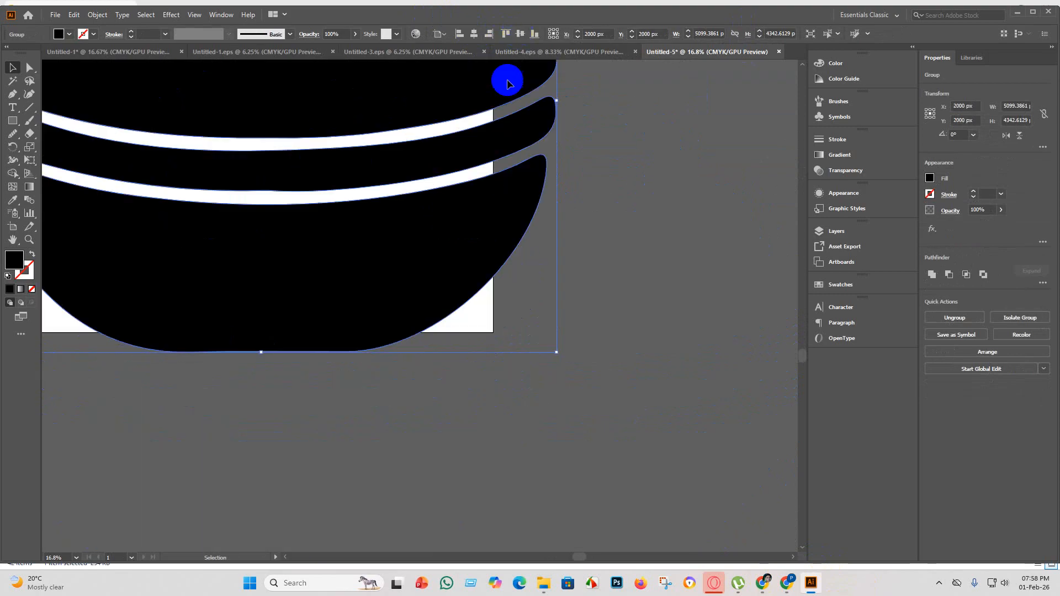
# Scale the bowl group down to about 3678 × 3132 px so it fits inside the artboard, and centre it both ways.
pyautogui.scroll(-2, 489, 168)
pyautogui.scroll(2, 474, 121)
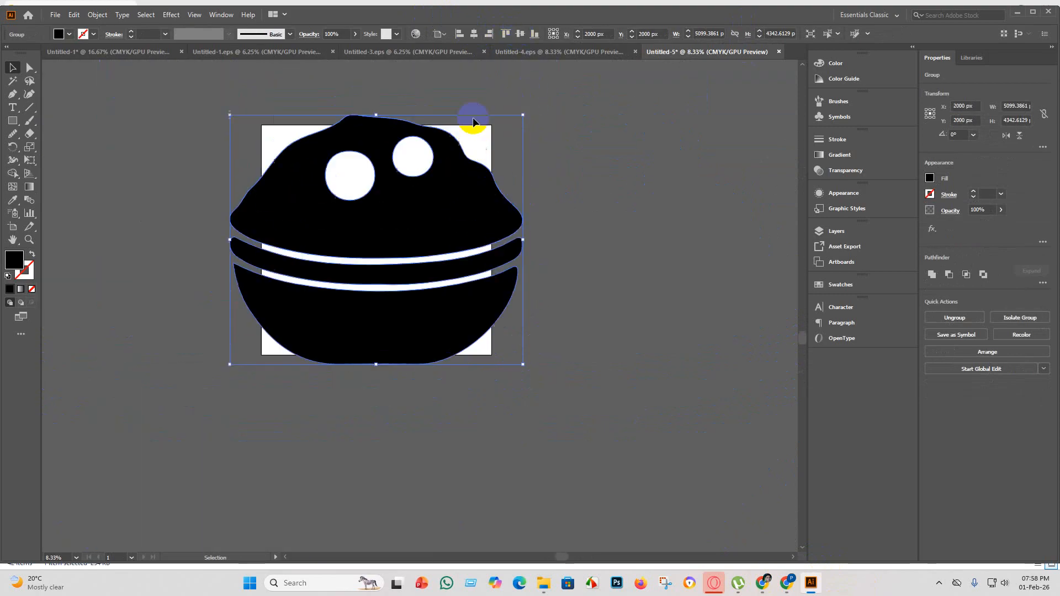
pyautogui.moveTo(523, 115); pyautogui.dragTo(477, 154)
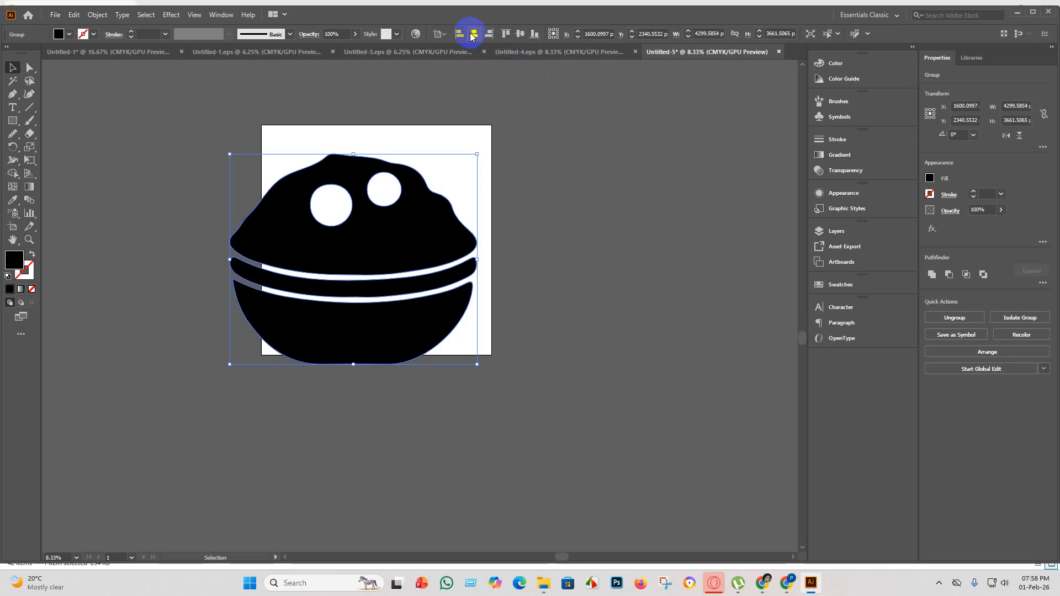
pyautogui.click(474, 34)
pyautogui.click(519, 33)
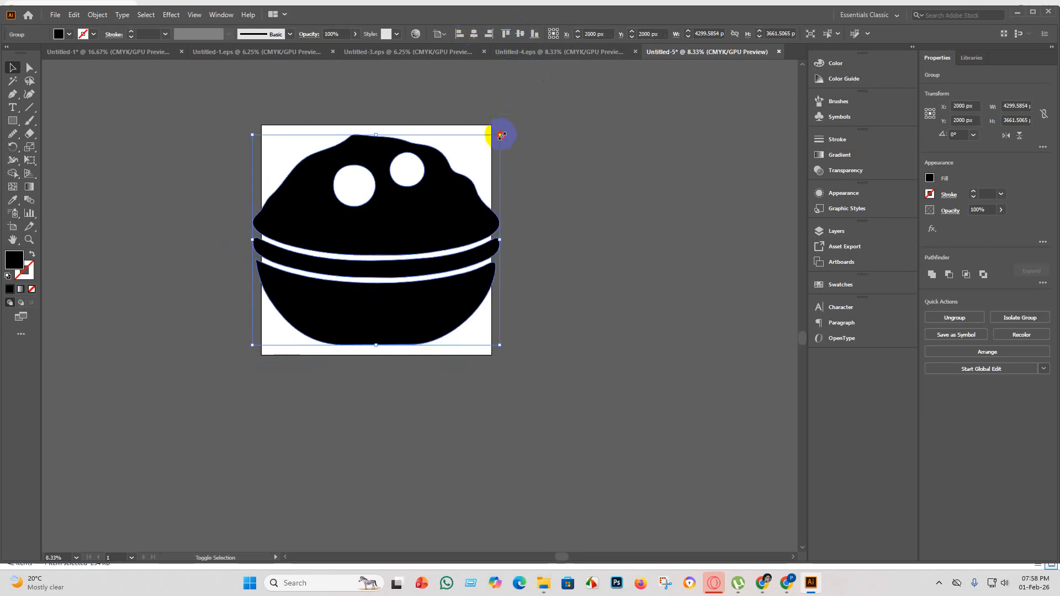
pyautogui.moveTo(501, 135); pyautogui.dragTo(464, 165)
pyautogui.click(474, 34)
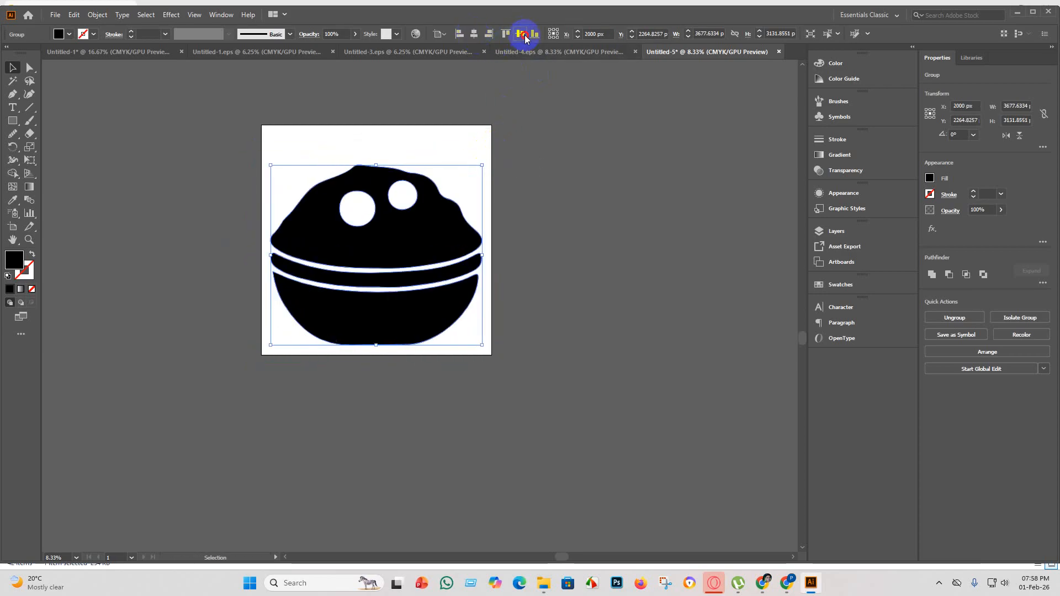
pyautogui.click(521, 33)
pyautogui.click(438, 149)
# Fill the two round holes in the heaped food with separate circle shapes using the Shape Builder.
pyautogui.click(350, 293)
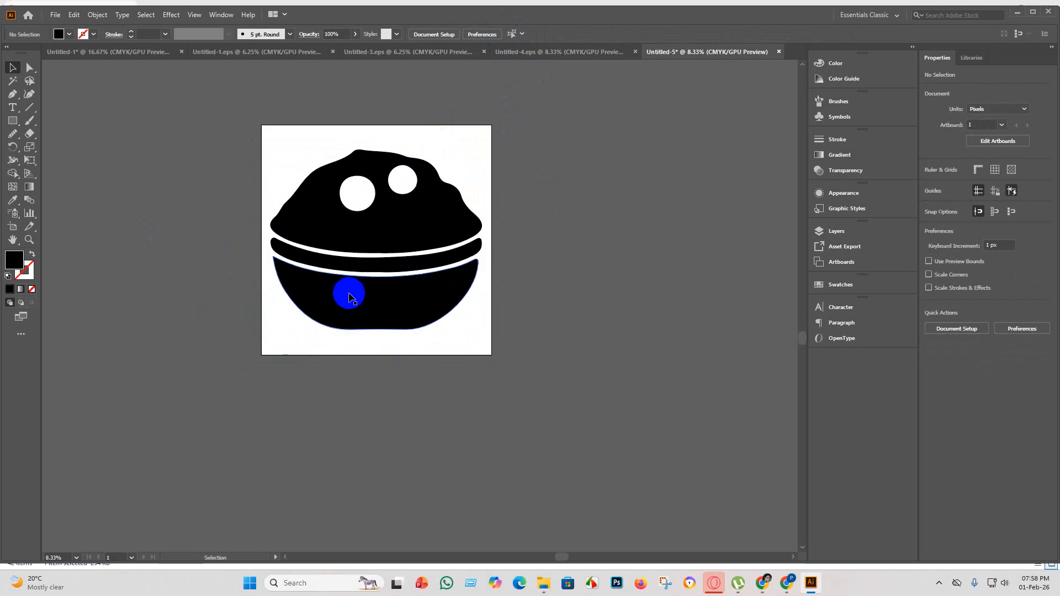
pyautogui.click(426, 237)
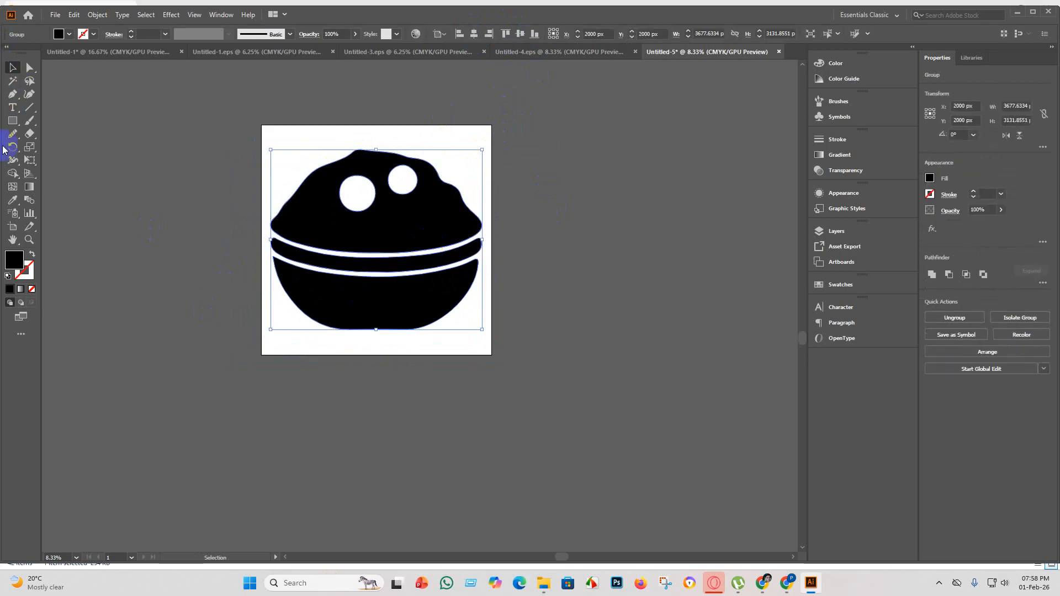
pyautogui.click(12, 174)
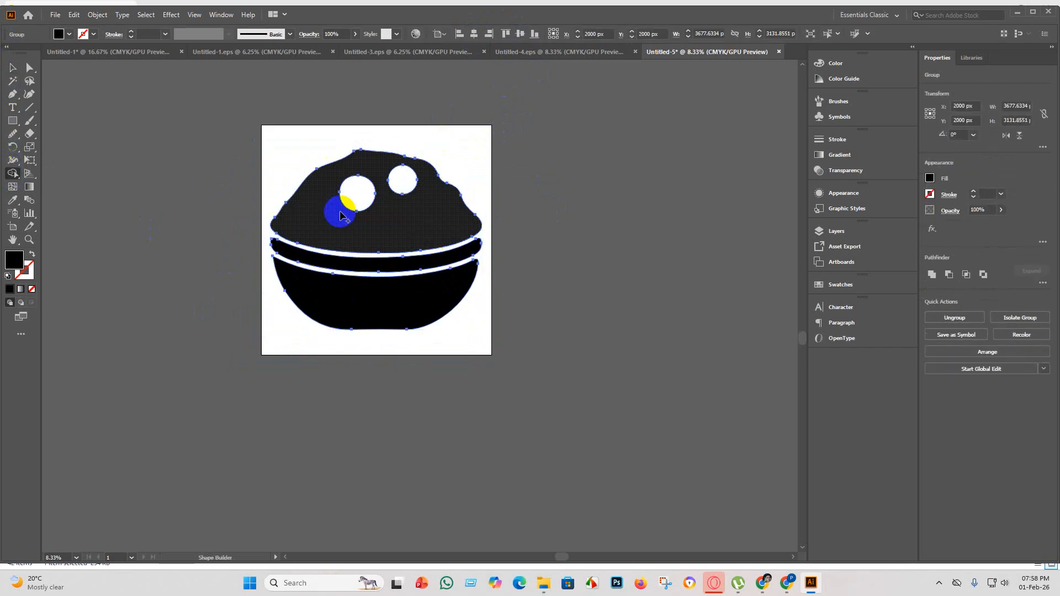
pyautogui.click(357, 197)
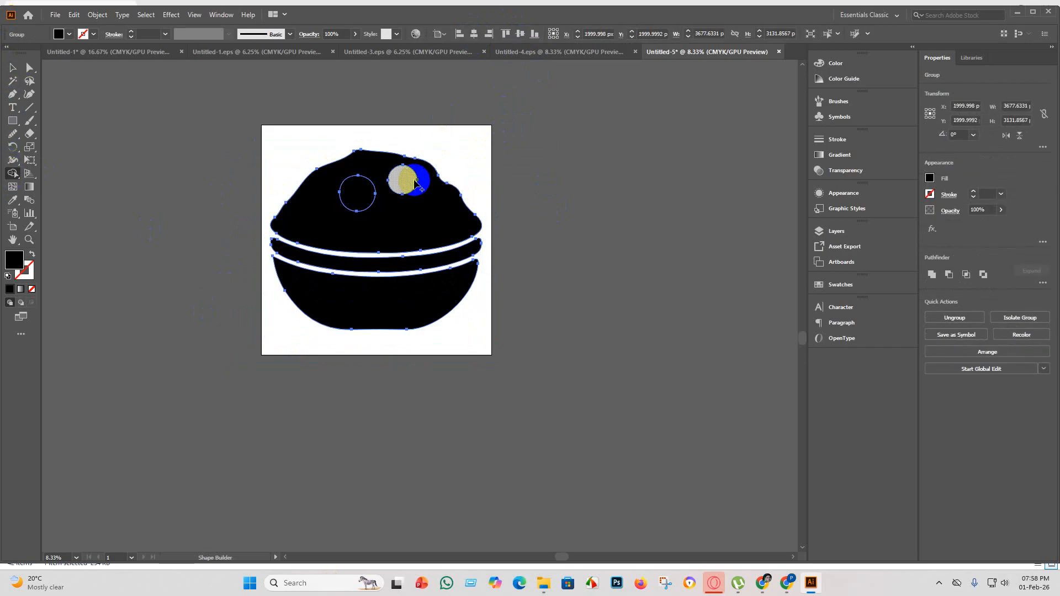
pyautogui.click(411, 182)
pyautogui.click(16, 69)
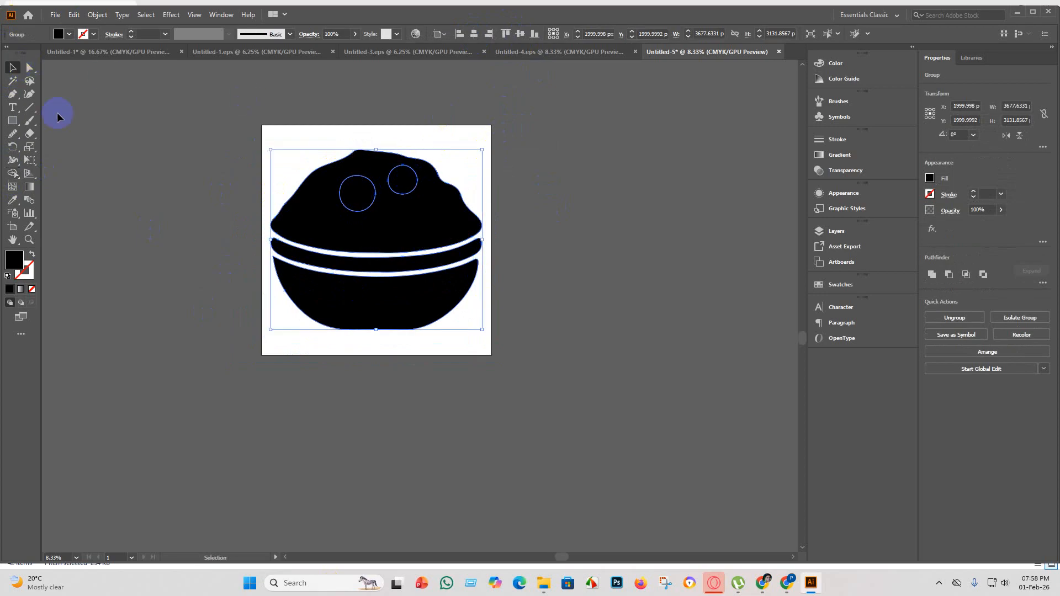
# Ungroup the bowl so its circles and other shapes can be selected individually.
pyautogui.click(436, 205)
pyautogui.rightClick(426, 207)
pyautogui.click(367, 237)
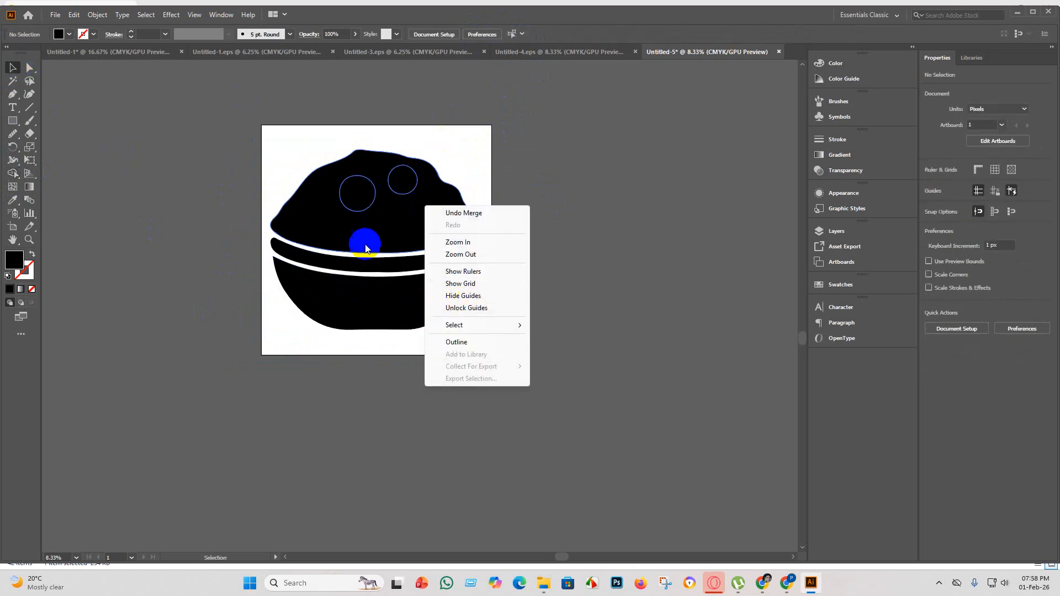
pyautogui.rightClick(363, 227)
pyautogui.click(411, 320)
pyautogui.click(611, 301)
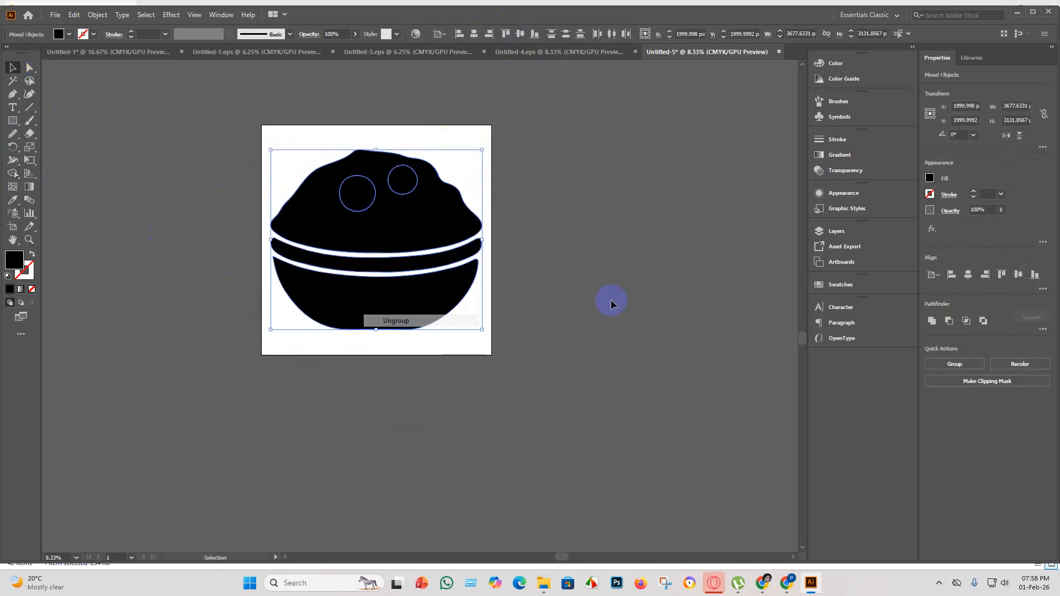
# Fill the larger circle on the heaped food with the red swatch C=15 M=100 Y=90 K=10.
pyautogui.click(352, 194)
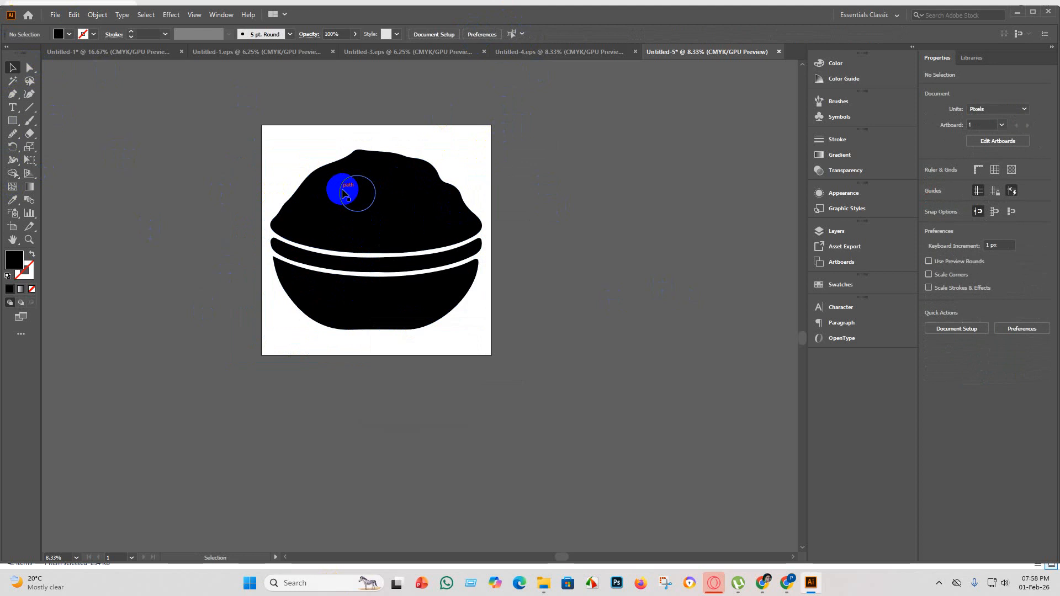
pyautogui.click(70, 34)
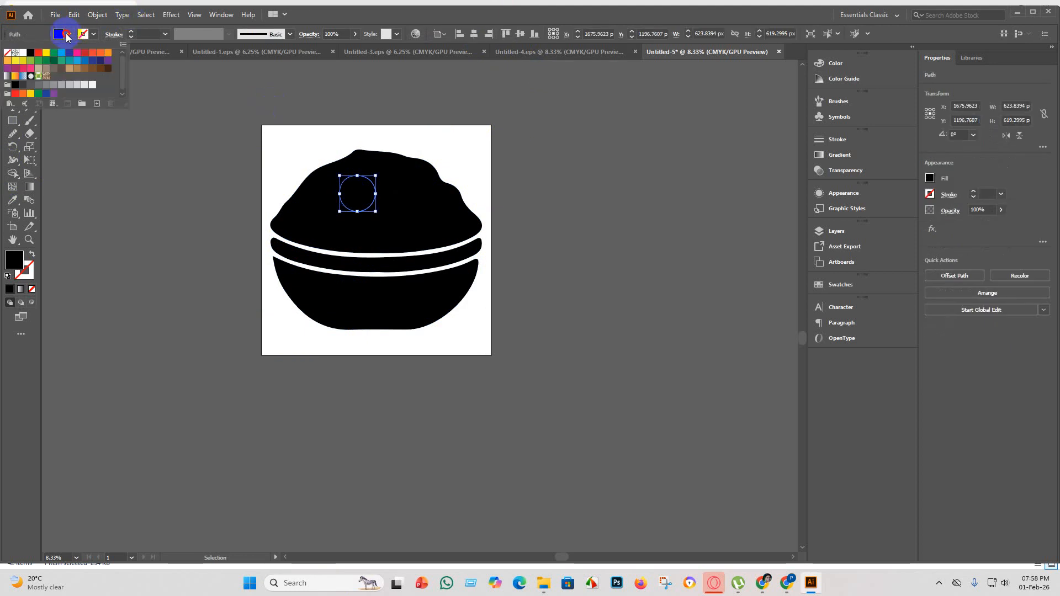
pyautogui.click(45, 53)
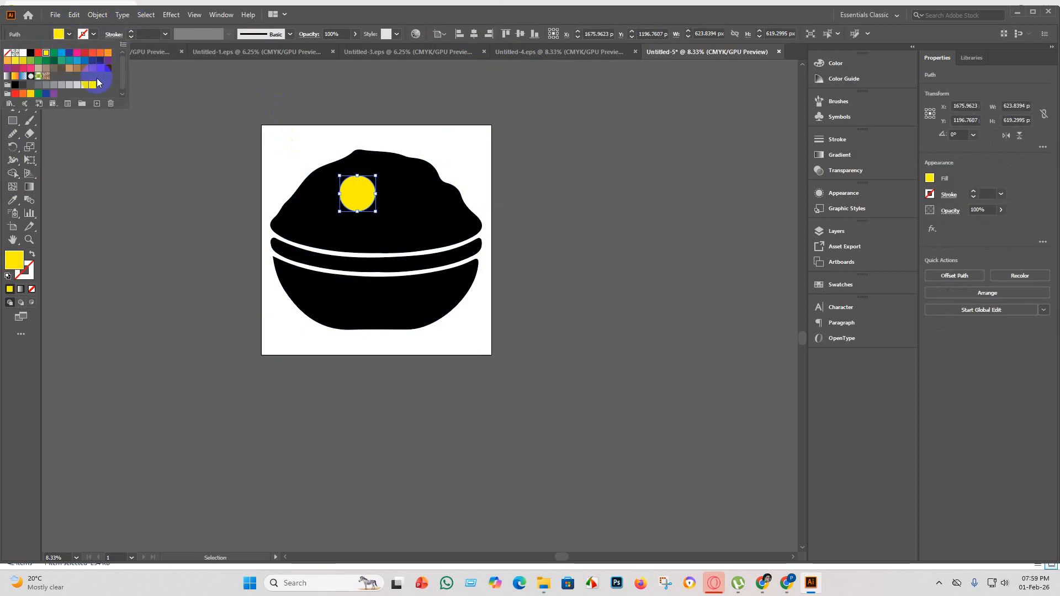
pyautogui.click(78, 55)
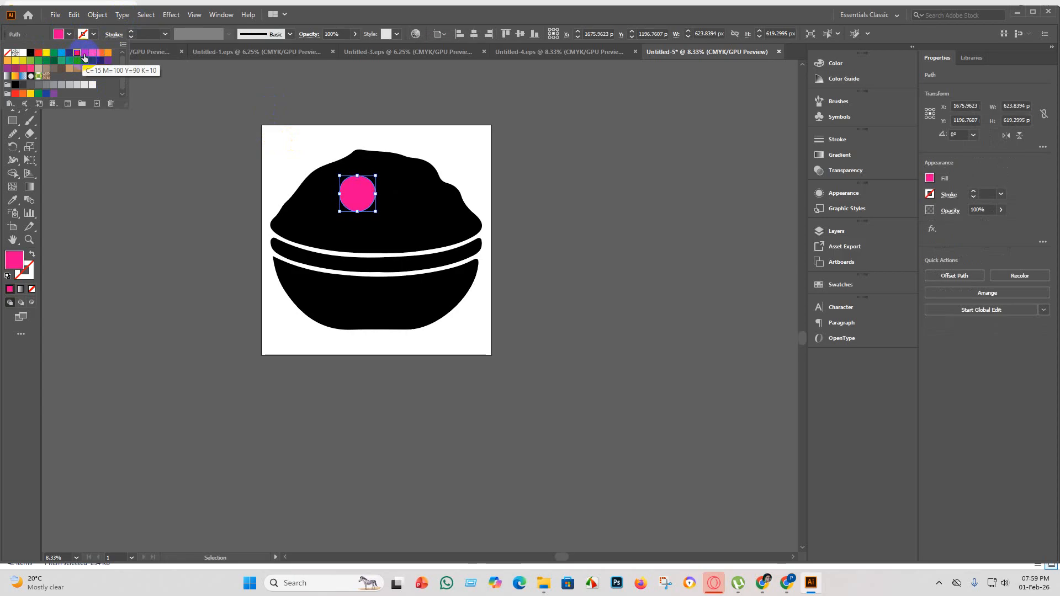
pyautogui.click(85, 54)
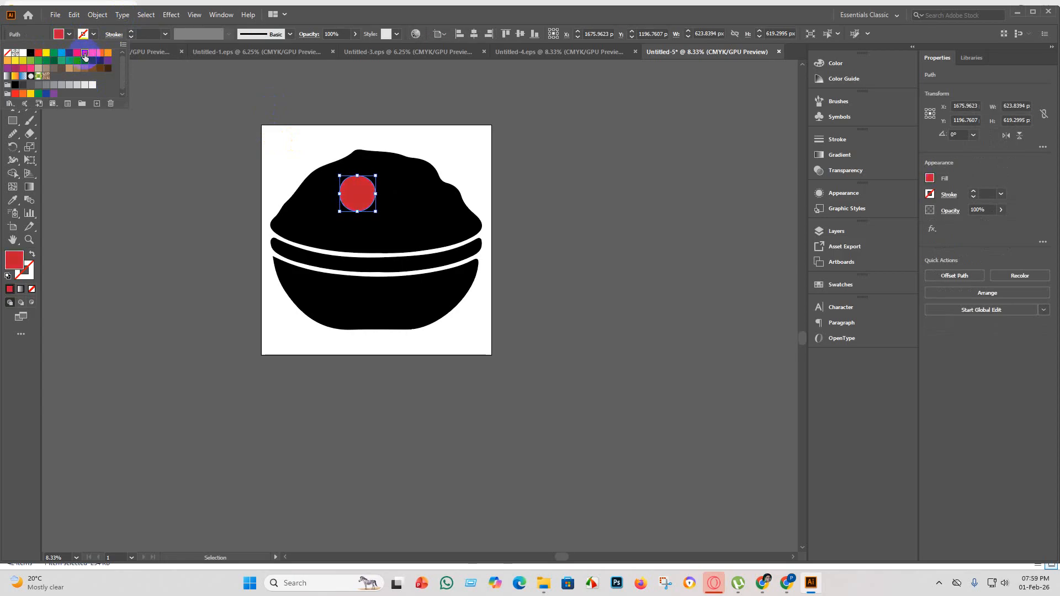
pyautogui.click(100, 212)
# Fill the smaller circle on the heaped food with the same red swatch.
pyautogui.click(403, 180)
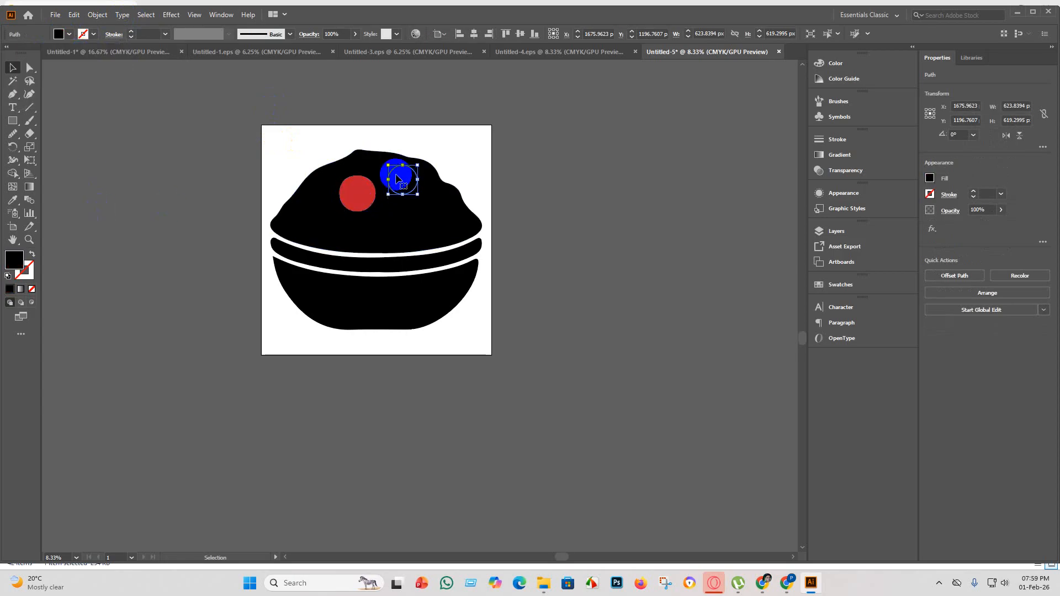
pyautogui.click(70, 35)
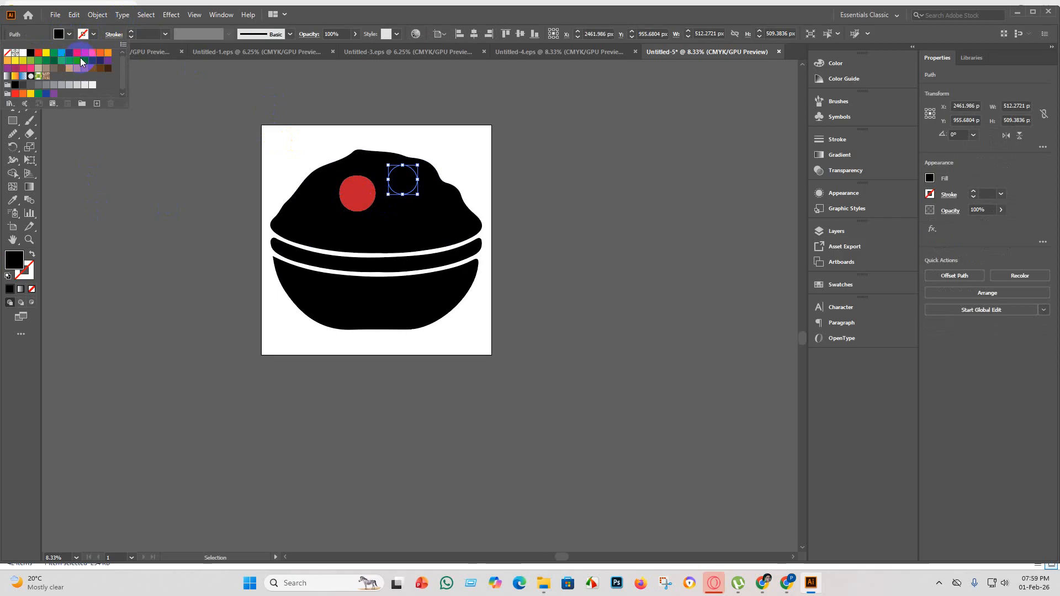
pyautogui.click(83, 55)
pyautogui.click(152, 250)
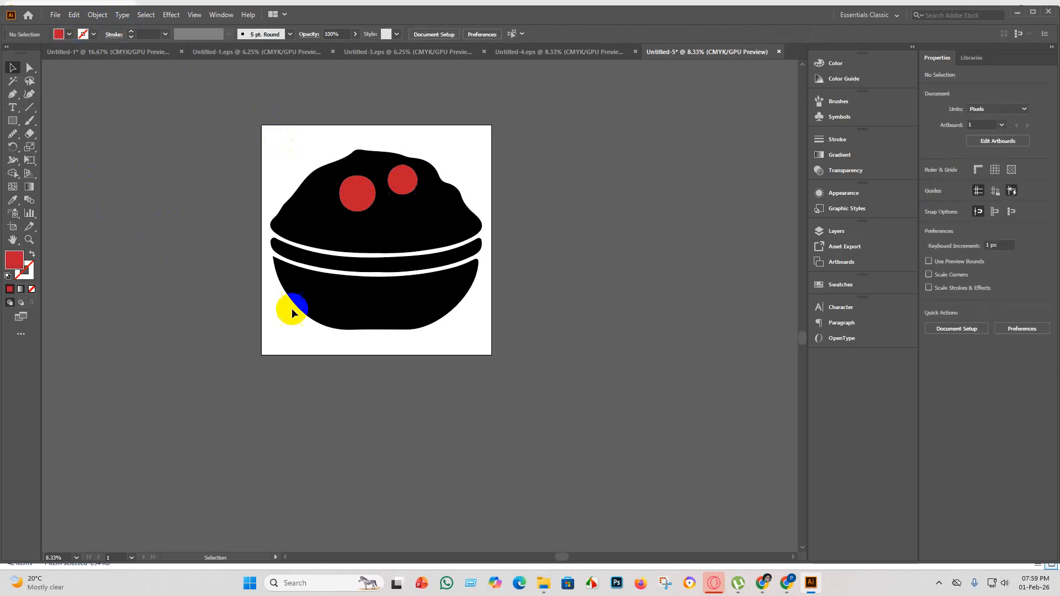
# Examine the recoloured bowl up close and as a whole, and check its shapes and placement on the artboard.
pyautogui.scroll(-2, 415, 310)
pyautogui.scroll(4, 446, 338)
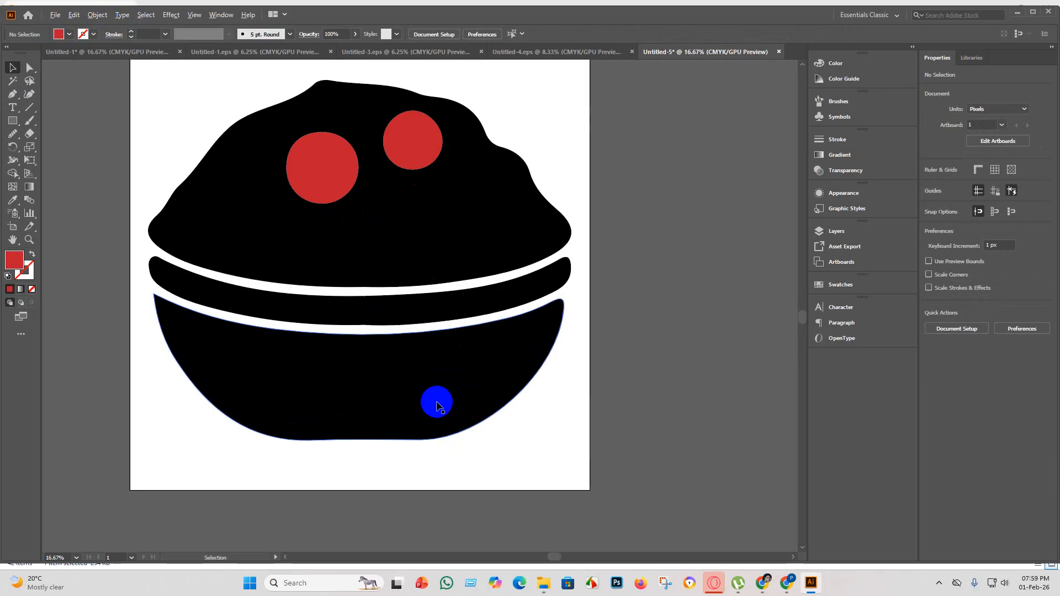
pyautogui.scroll(-1, 440, 406)
pyautogui.click(454, 456)
pyautogui.scroll(2, 422, 312)
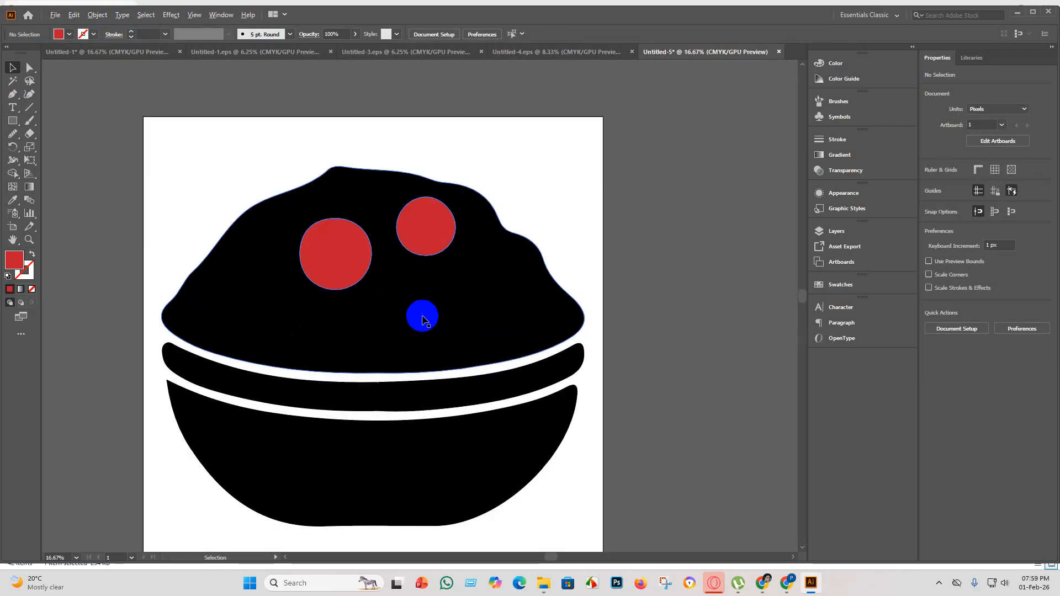
pyautogui.scroll(-1, 423, 365)
pyautogui.scroll(-4, 411, 409)
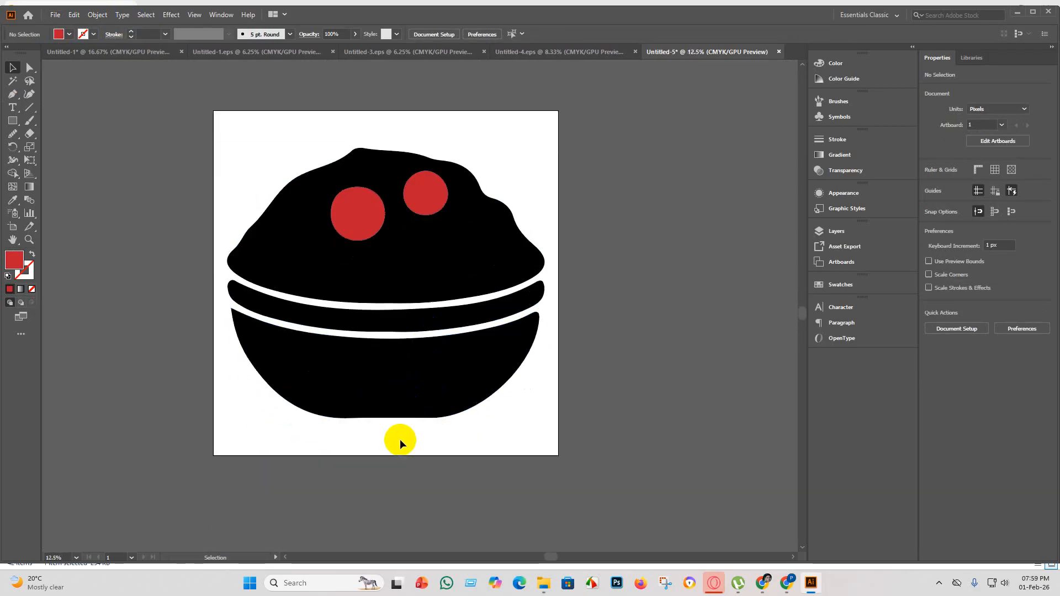
pyautogui.scroll(-2, 392, 429)
pyautogui.moveTo(572, 465); pyautogui.dragTo(197, 195)
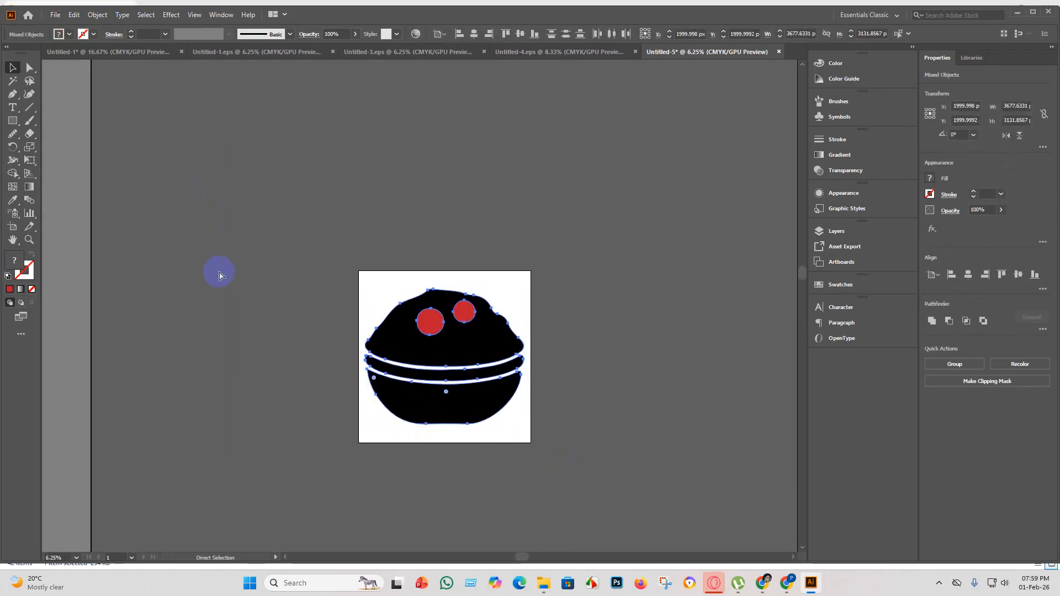
pyautogui.click(615, 425)
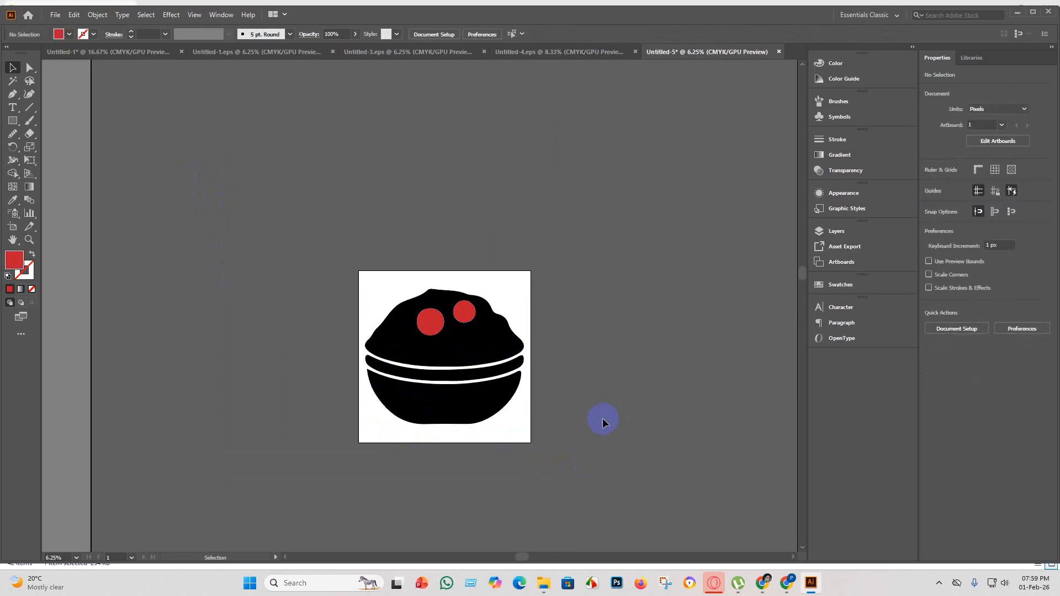
pyautogui.click(57, 16)
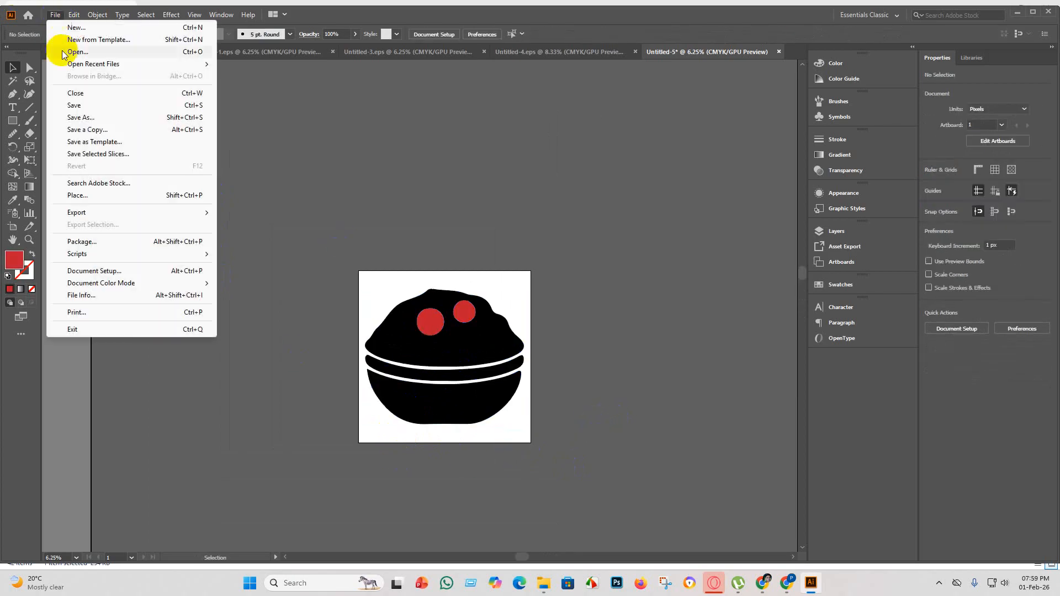
pyautogui.click(81, 98)
pyautogui.click(681, 252)
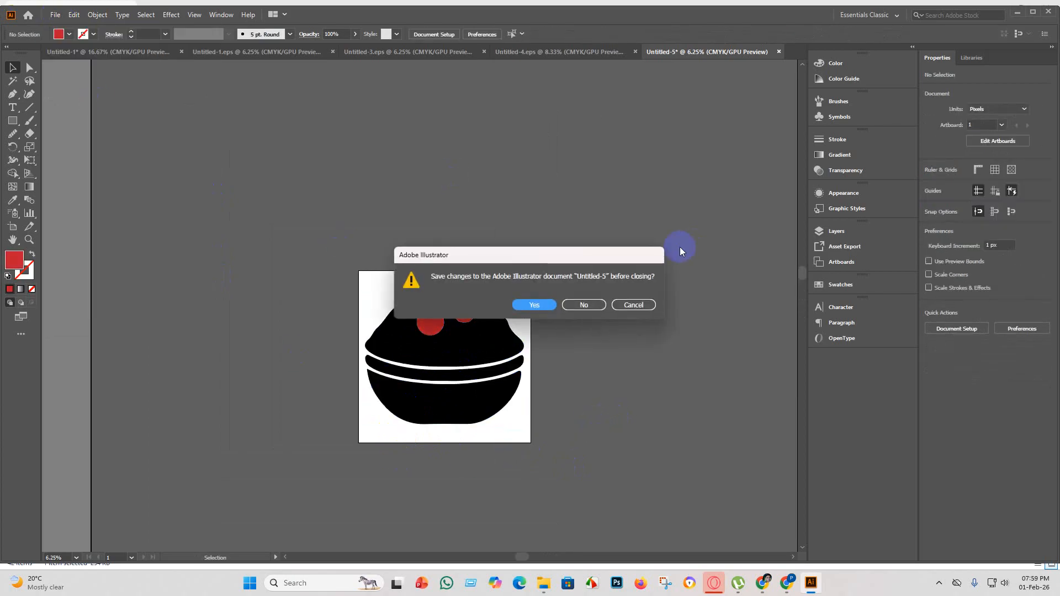
pyautogui.click(628, 306)
# Save the recoloured bowl as Untitled-5 in the "eps 5" folder in Illustrator 10 EPS format, accepting the older-format notice.
pyautogui.click(55, 15)
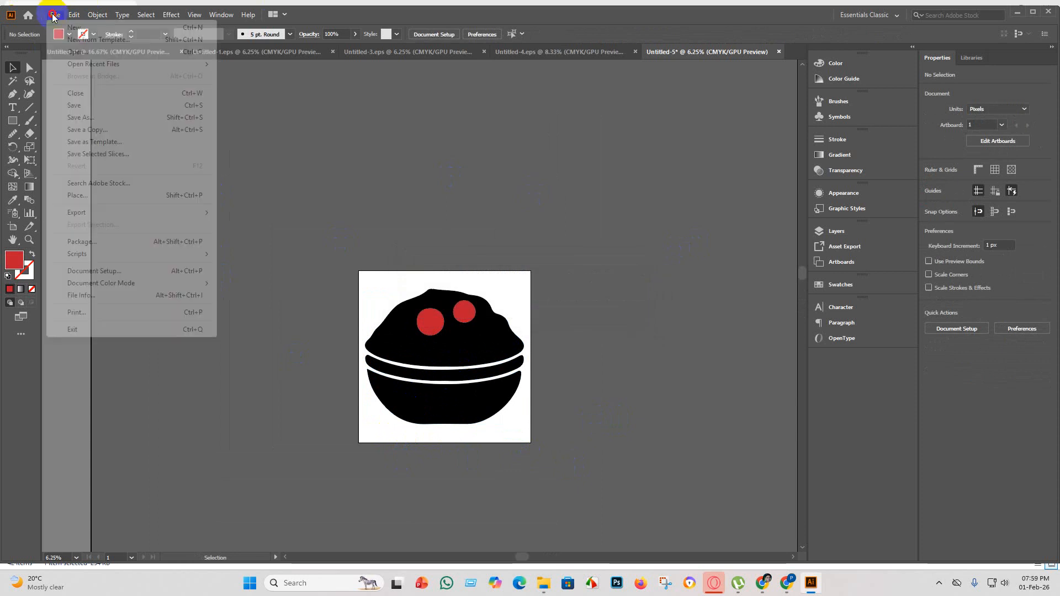
pyautogui.click(88, 105)
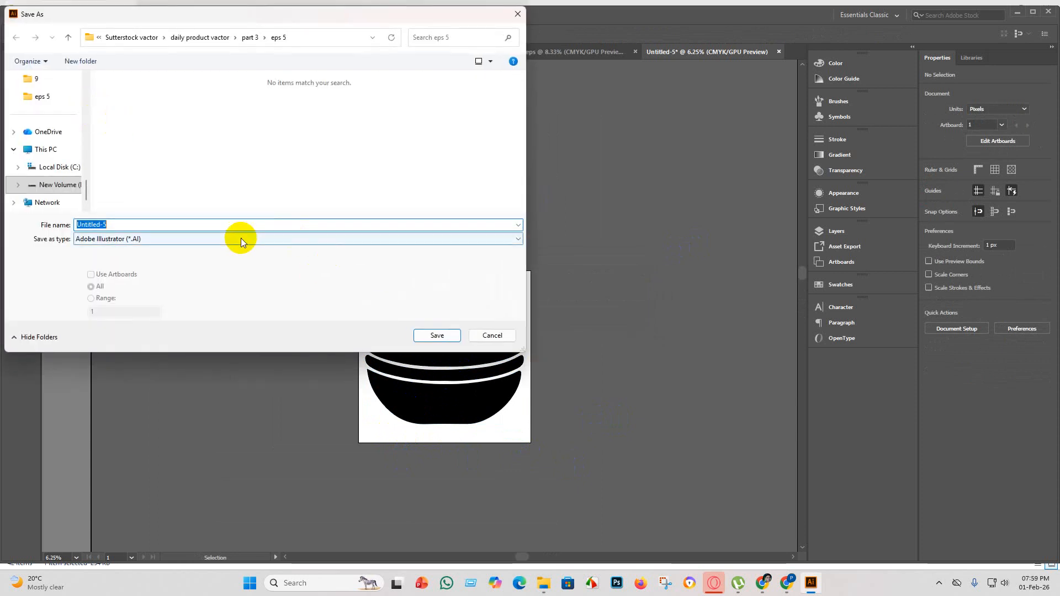
pyautogui.click(189, 240)
pyautogui.click(150, 266)
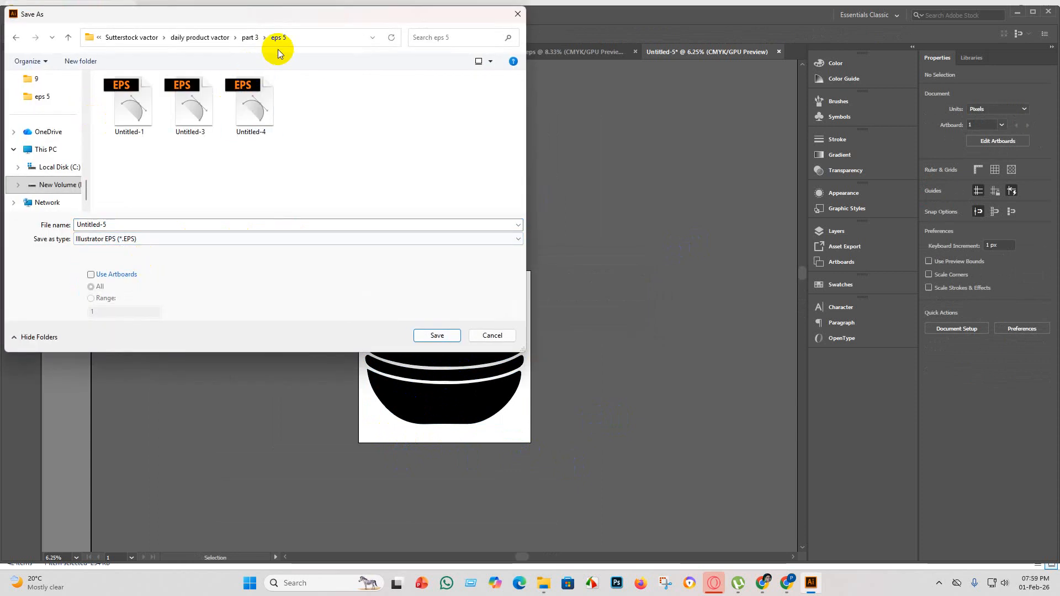
pyautogui.click(445, 335)
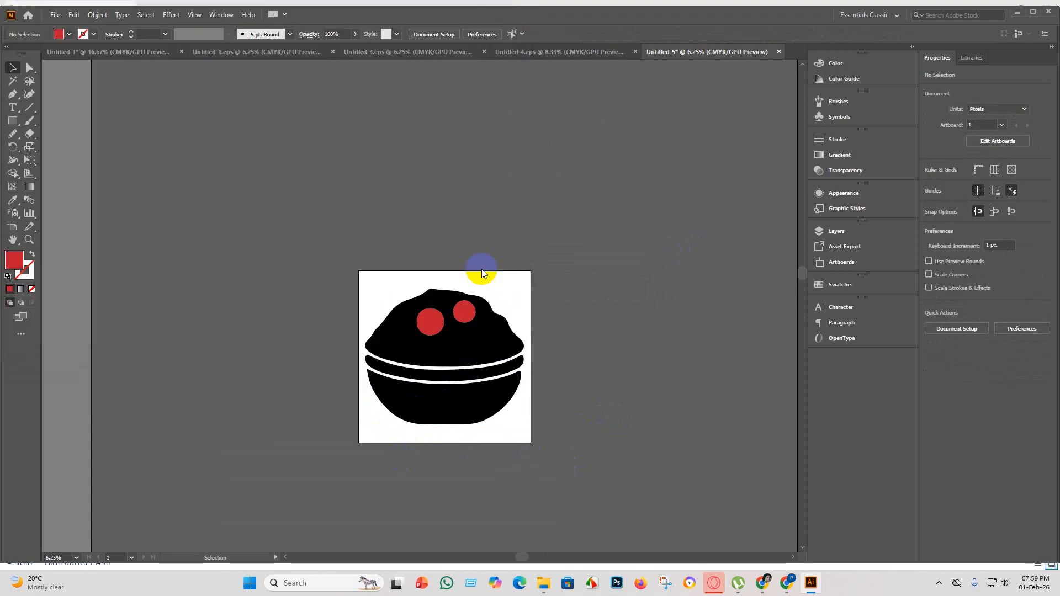
pyautogui.click(554, 134)
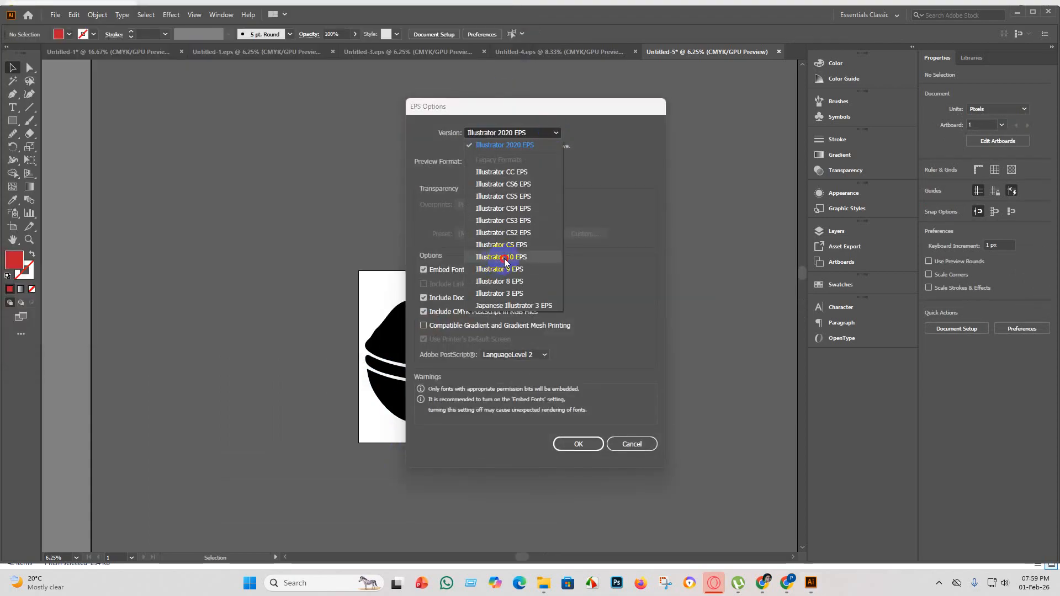
pyautogui.click(504, 257)
pyautogui.click(580, 433)
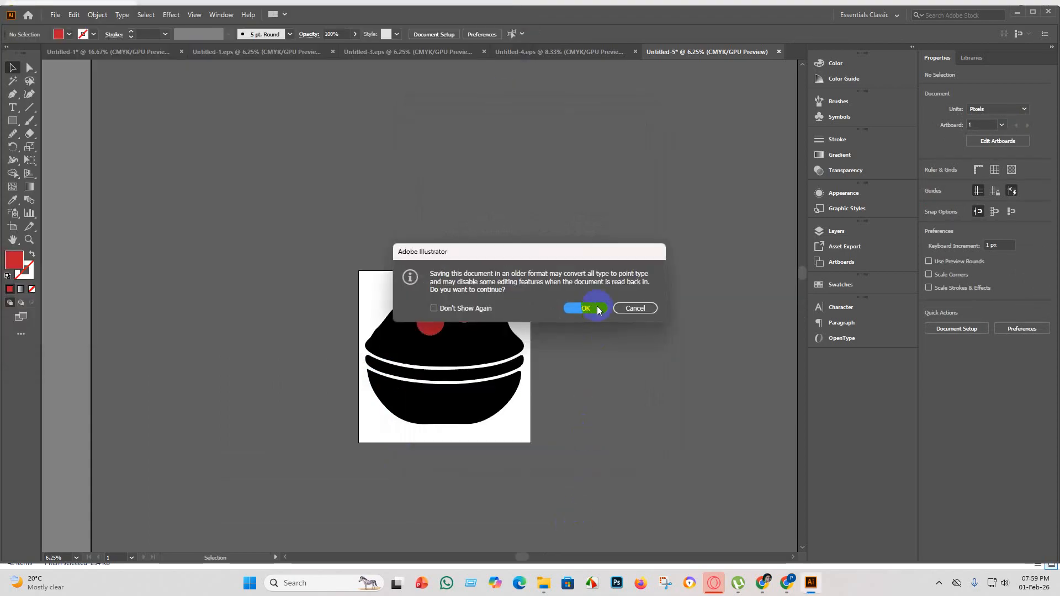
pyautogui.click(578, 307)
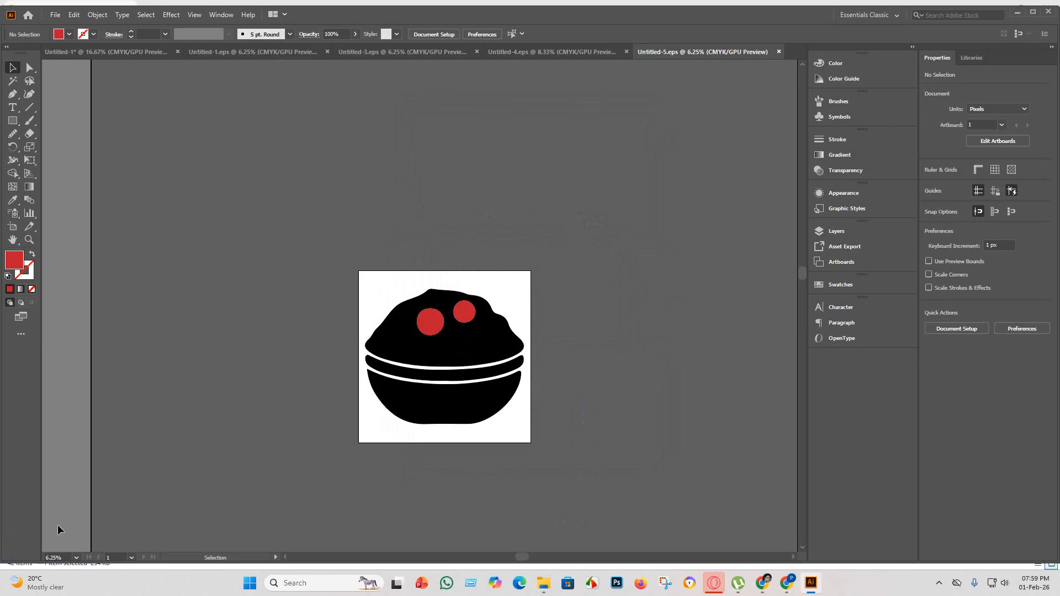
# Export the bowl as an RGB JPEG to the "eps 5" folder, using all artboards, quality 10 (Maximum) and 300 ppi.
pyautogui.click(55, 14)
pyautogui.moveTo(87, 212)
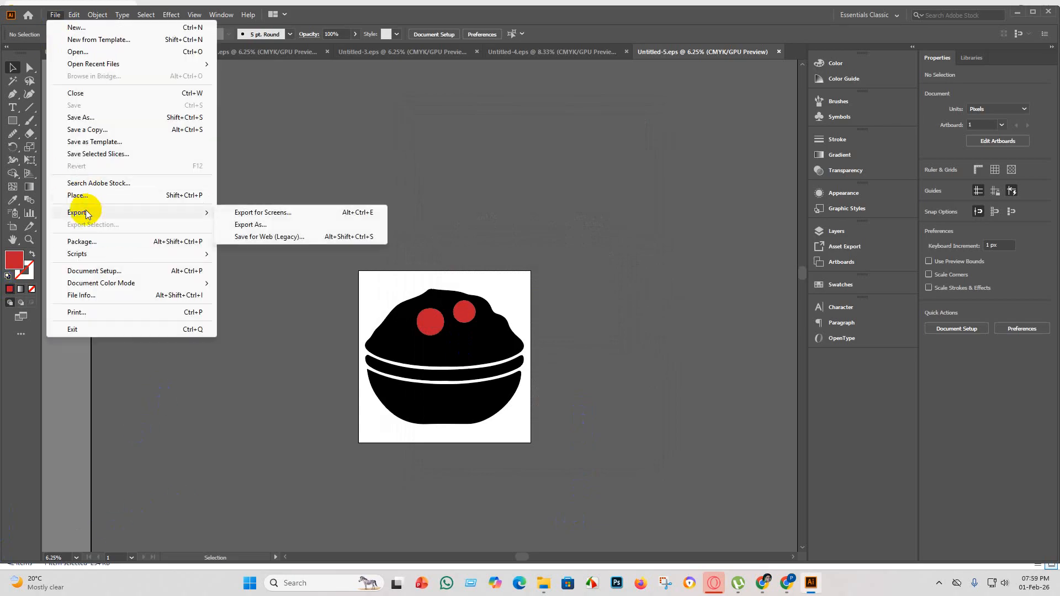
pyautogui.click(265, 224)
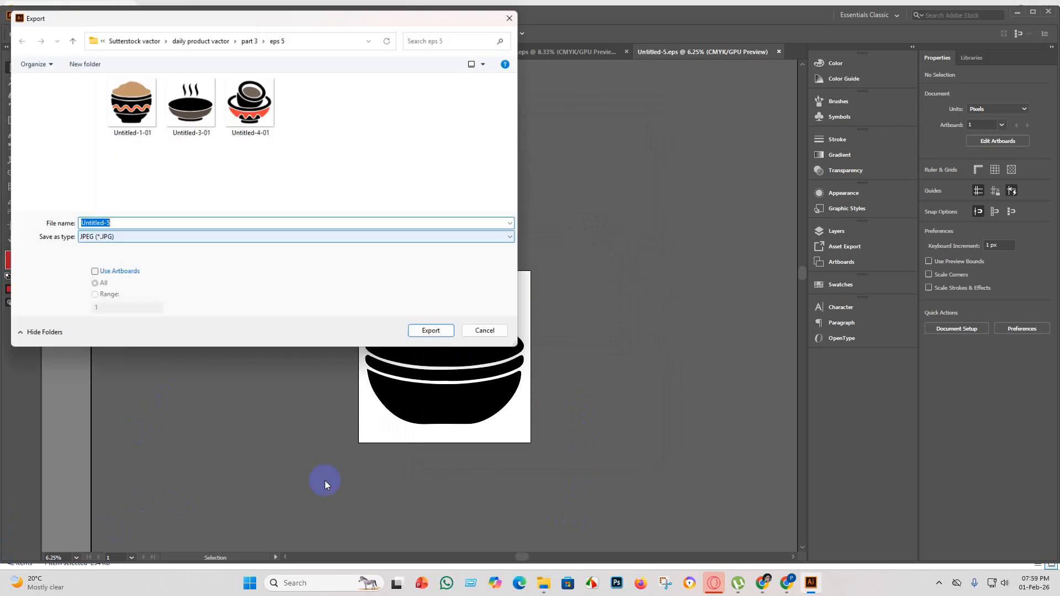
pyautogui.click(90, 274)
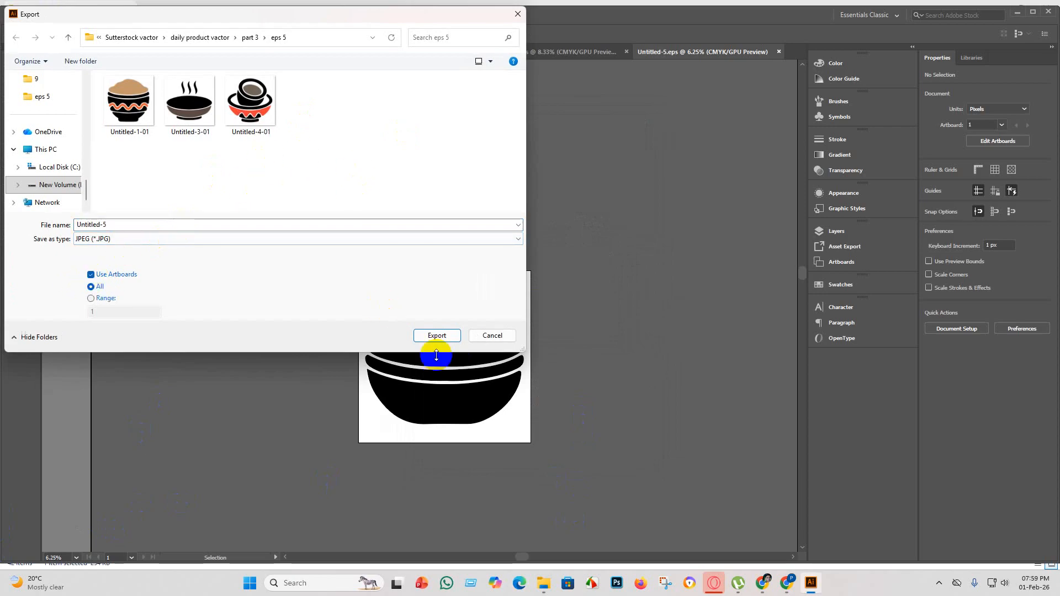
pyautogui.click(437, 335)
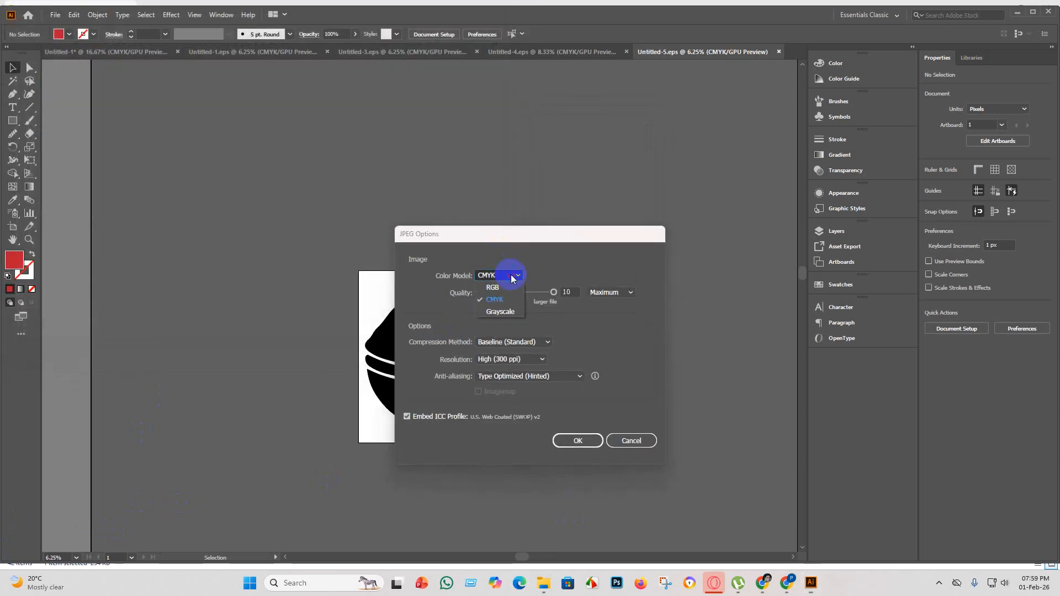
pyautogui.click(575, 440)
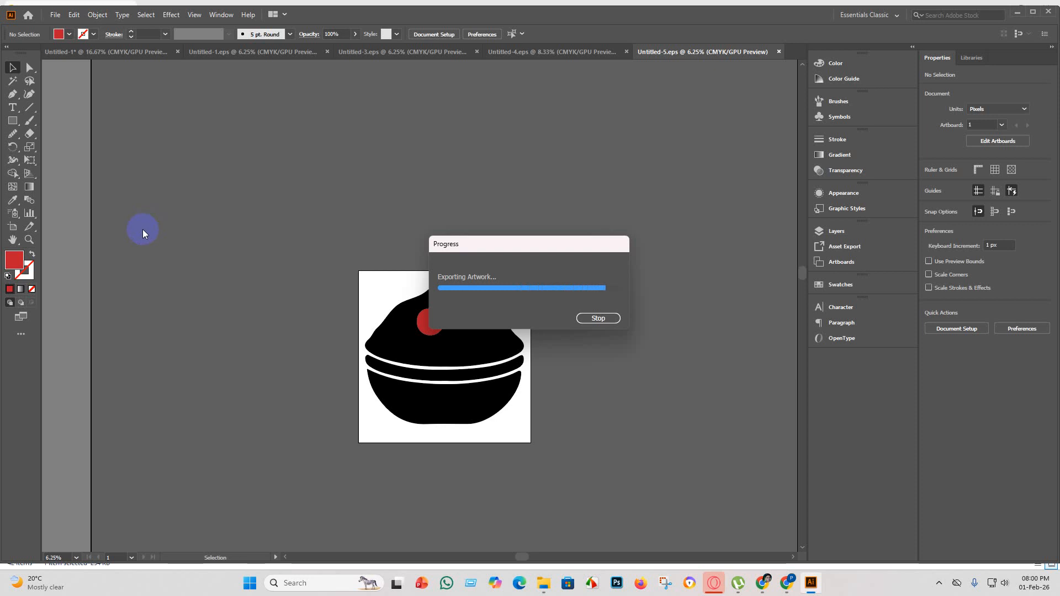
# Create a new blank square document for the next bowl.
pyautogui.click(54, 16)
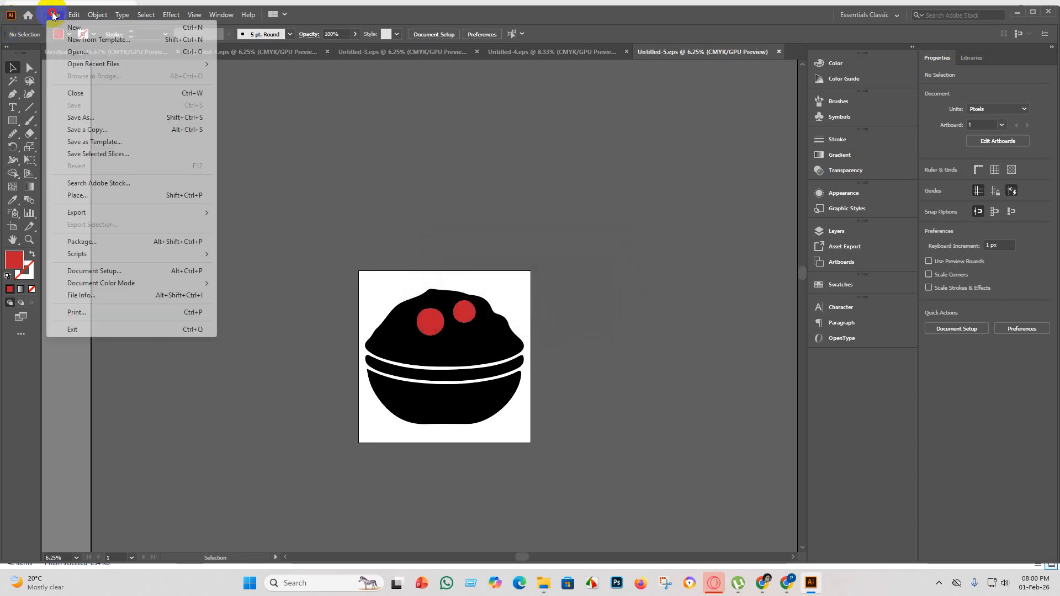
pyautogui.click(72, 28)
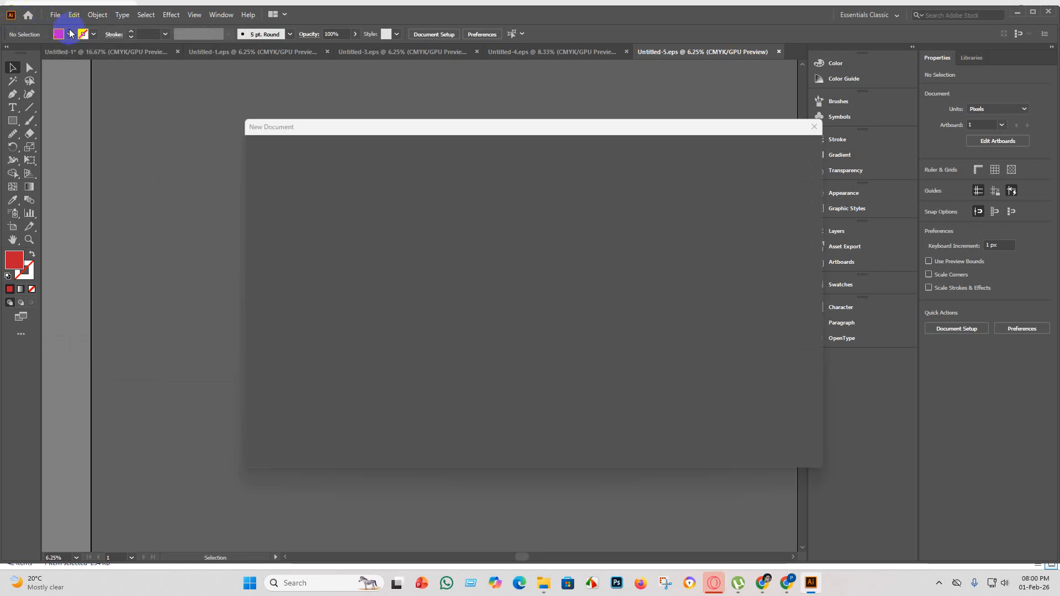
pyautogui.click(760, 452)
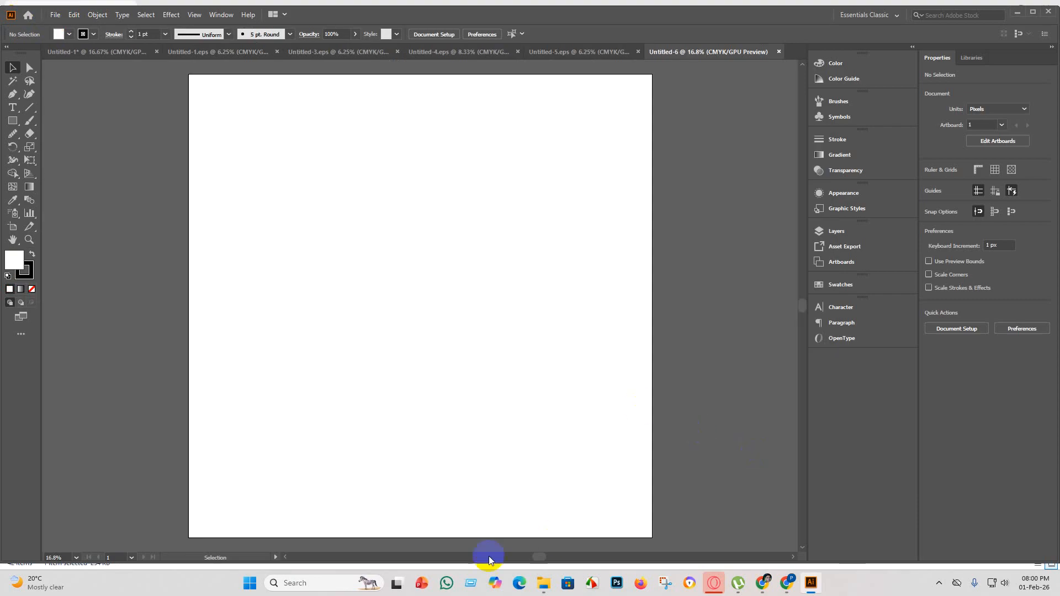
# Return to the Untitled-1 silhouette sheet and delete the bowl that has already been processed.
pyautogui.click(544, 589)
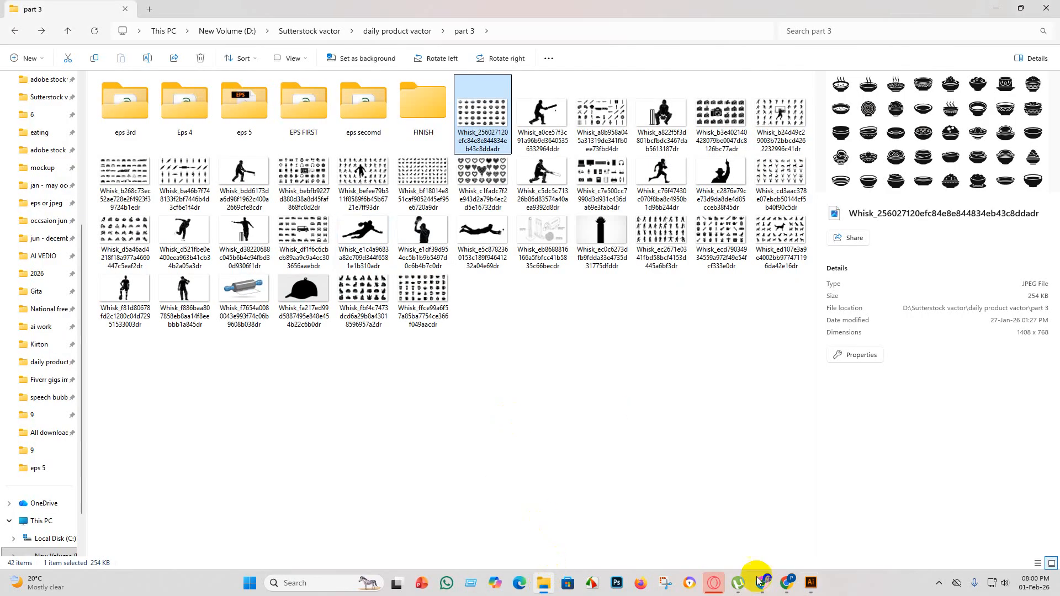
pyautogui.click(811, 585)
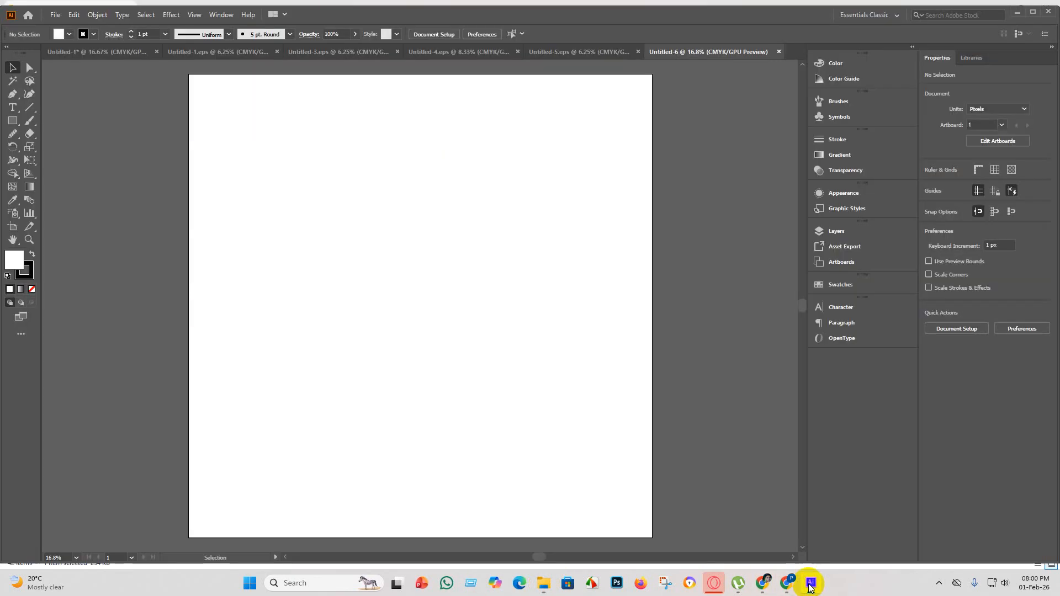
pyautogui.click(111, 51)
pyautogui.press('Delete')
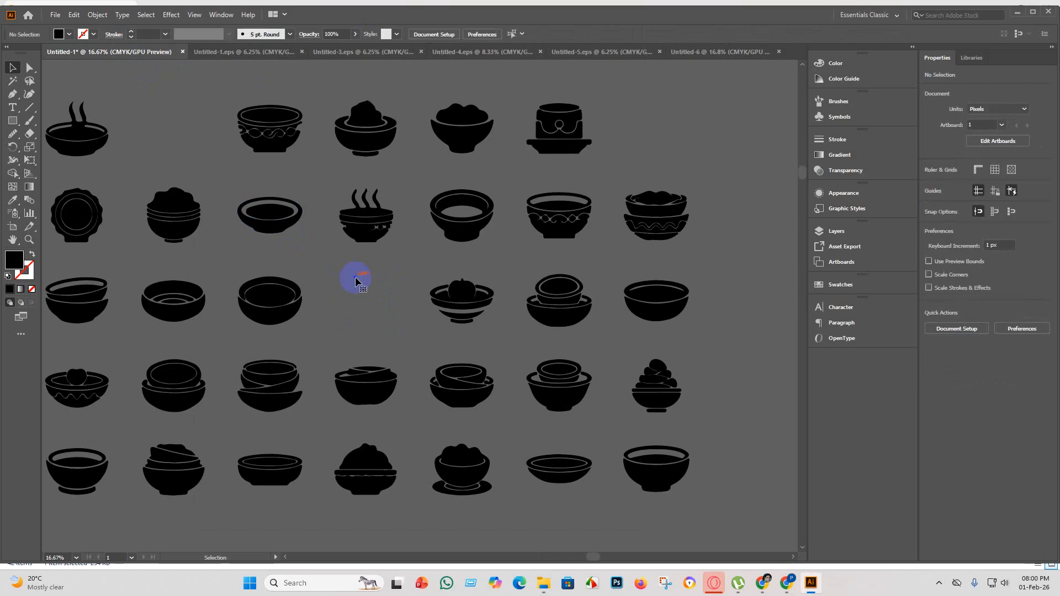
# Examine the remaining bowl silhouettes across the sheet, up close and as a whole, to choose the next one to process.
pyautogui.scroll(3, 468, 329)
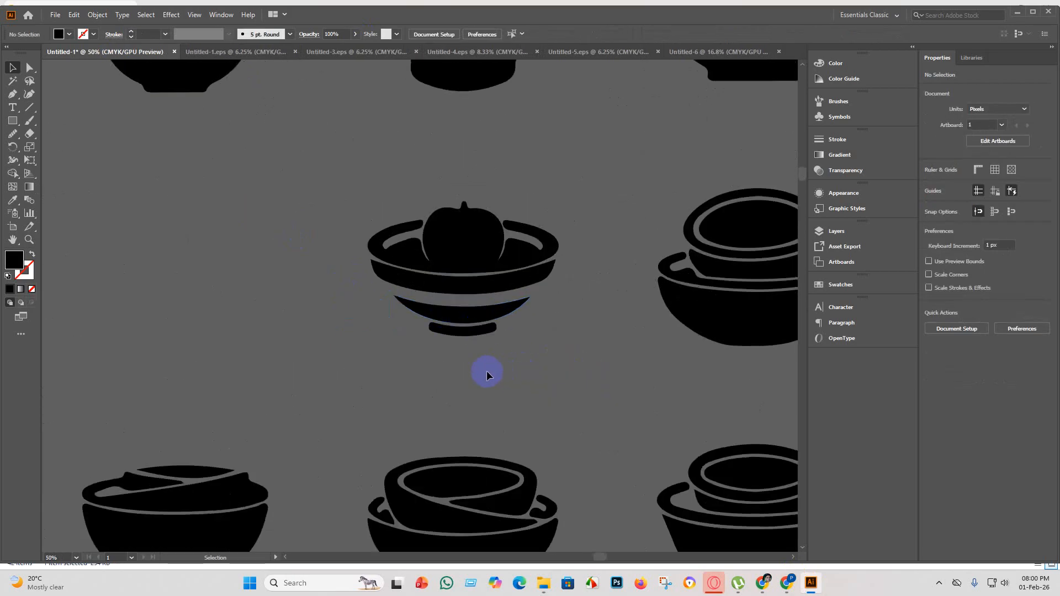
pyautogui.scroll(-3, 487, 376)
pyautogui.scroll(-2, 467, 454)
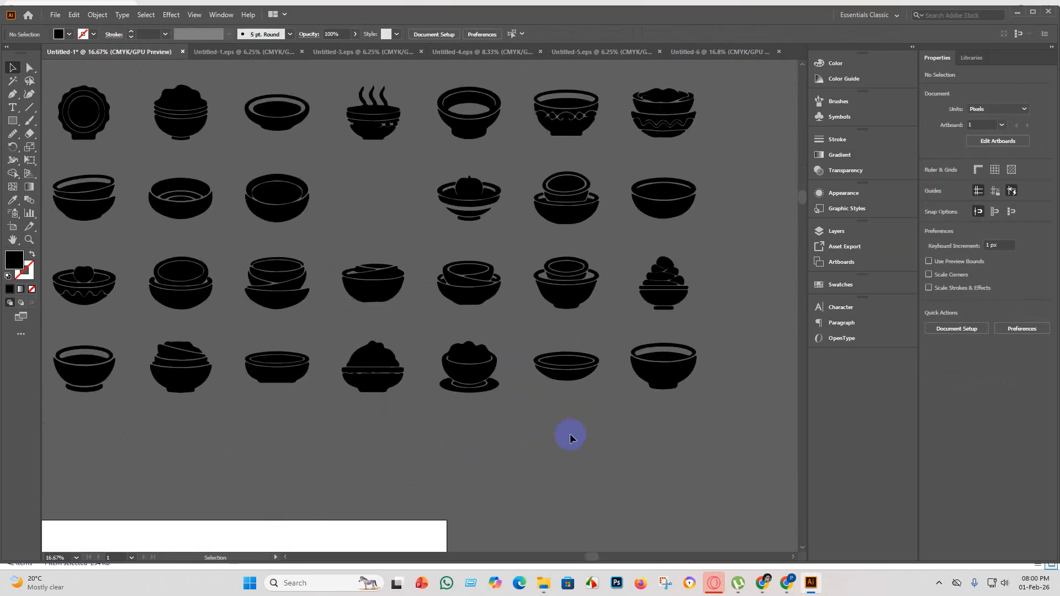
pyautogui.scroll(3, 570, 436)
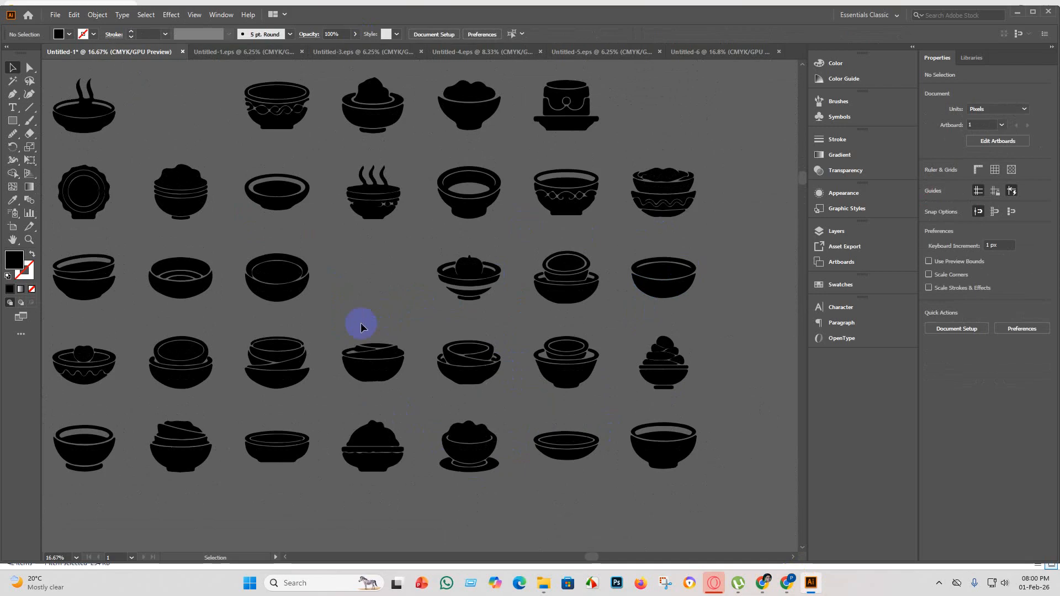
pyautogui.scroll(4, 435, 260)
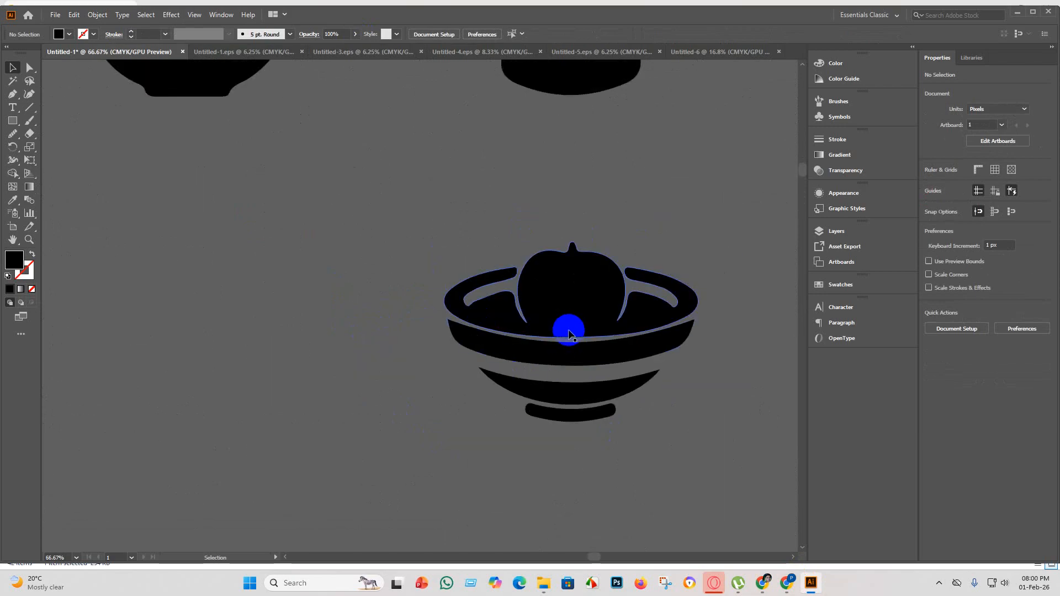
pyautogui.scroll(-3, 569, 334)
pyautogui.scroll(-2, 569, 355)
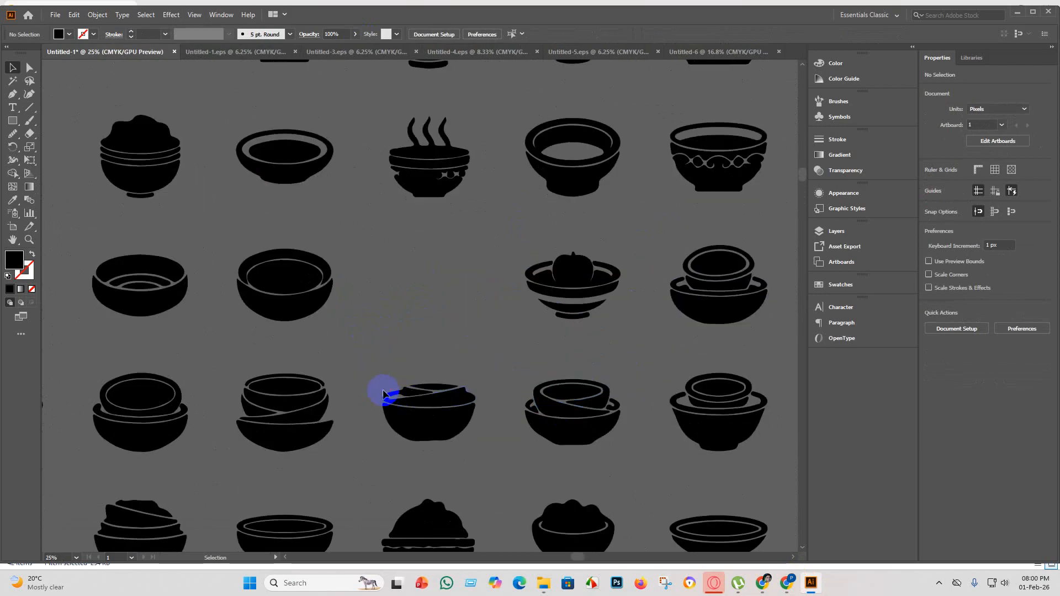
pyautogui.scroll(-3, 371, 357)
pyautogui.scroll(5, 406, 163)
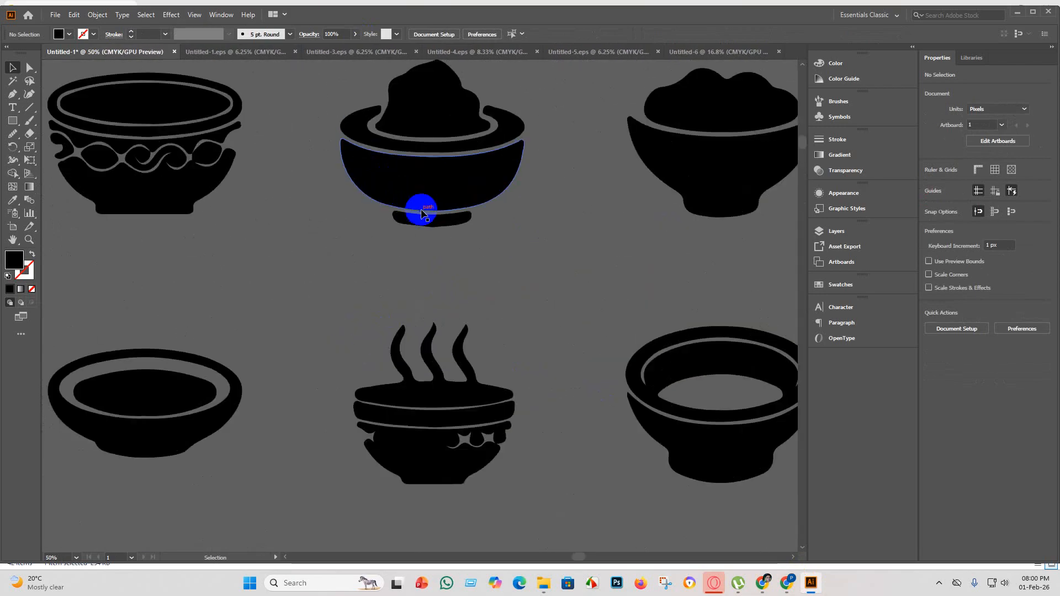
pyautogui.scroll(1, 422, 208)
pyautogui.scroll(-4, 404, 249)
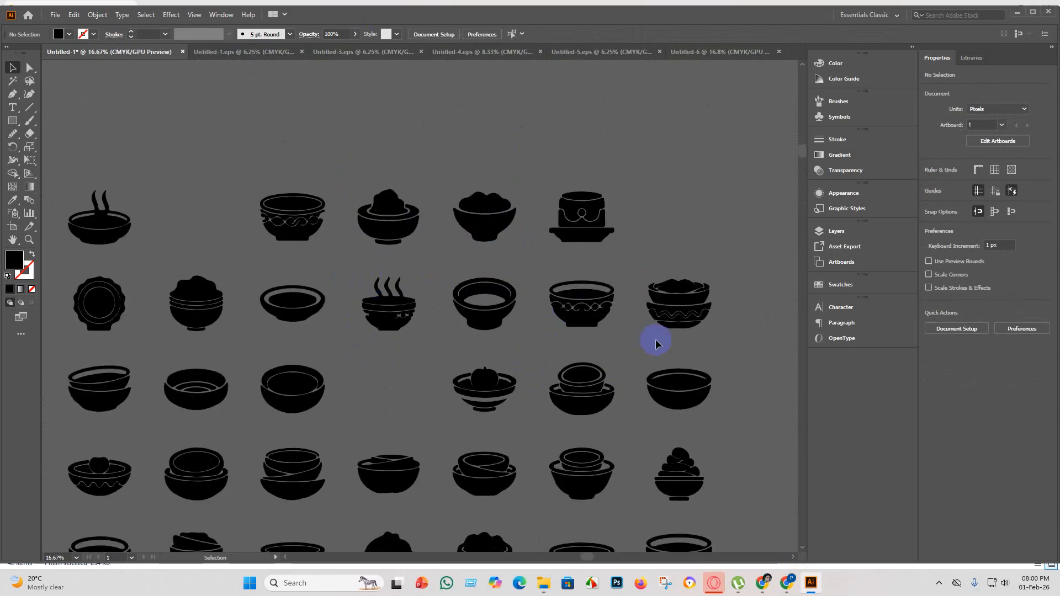
pyautogui.scroll(4, 656, 344)
pyautogui.scroll(-4, 425, 290)
pyautogui.scroll(4, 499, 271)
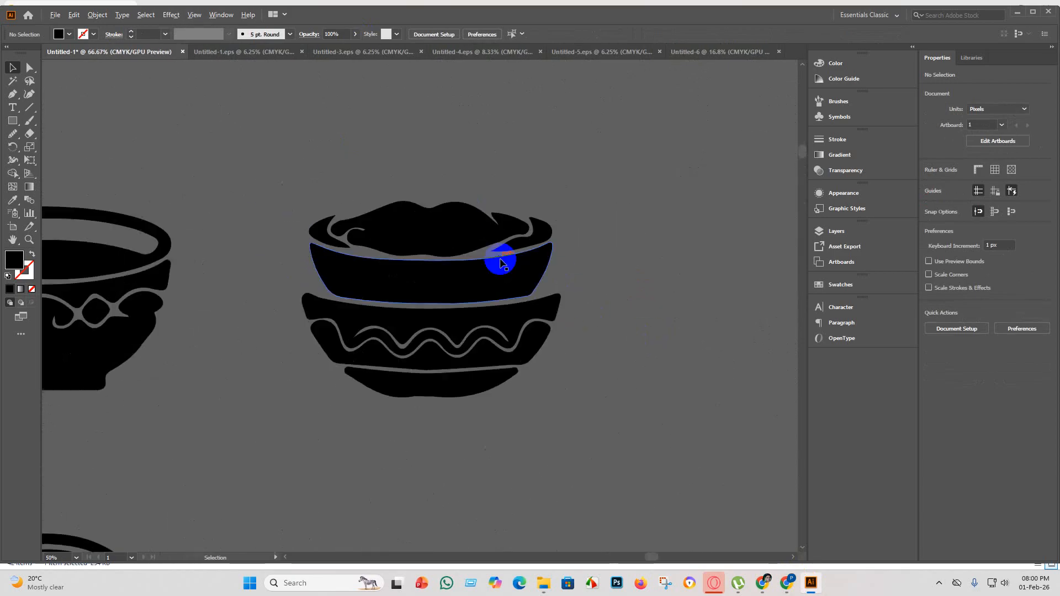
pyautogui.scroll(2, 501, 262)
pyautogui.scroll(-4, 531, 300)
pyautogui.scroll(-2, 490, 315)
pyautogui.scroll(1, 496, 365)
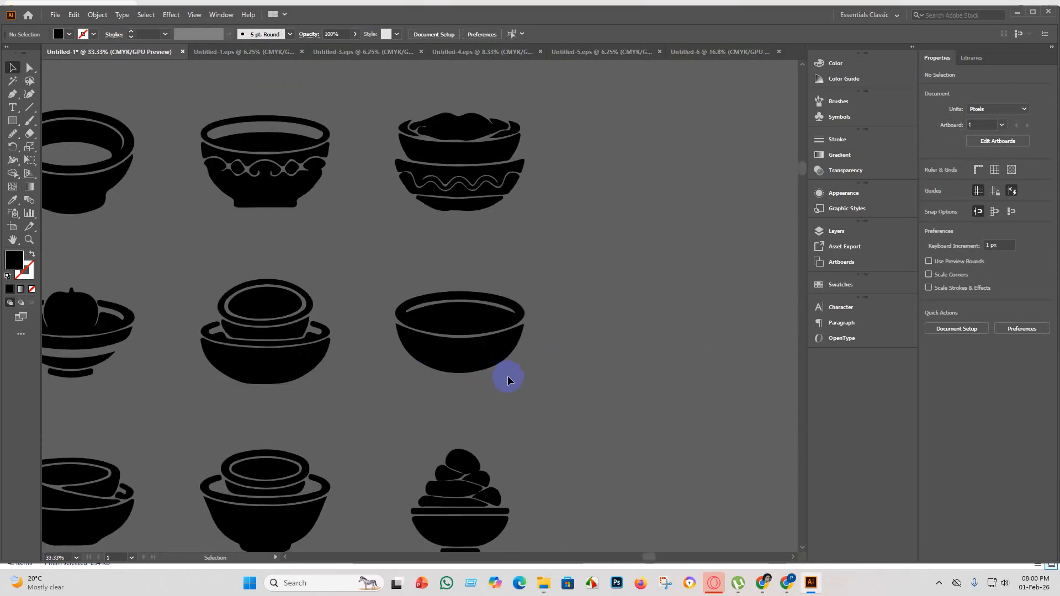
pyautogui.scroll(-3, 507, 364)
pyautogui.scroll(-2, 509, 385)
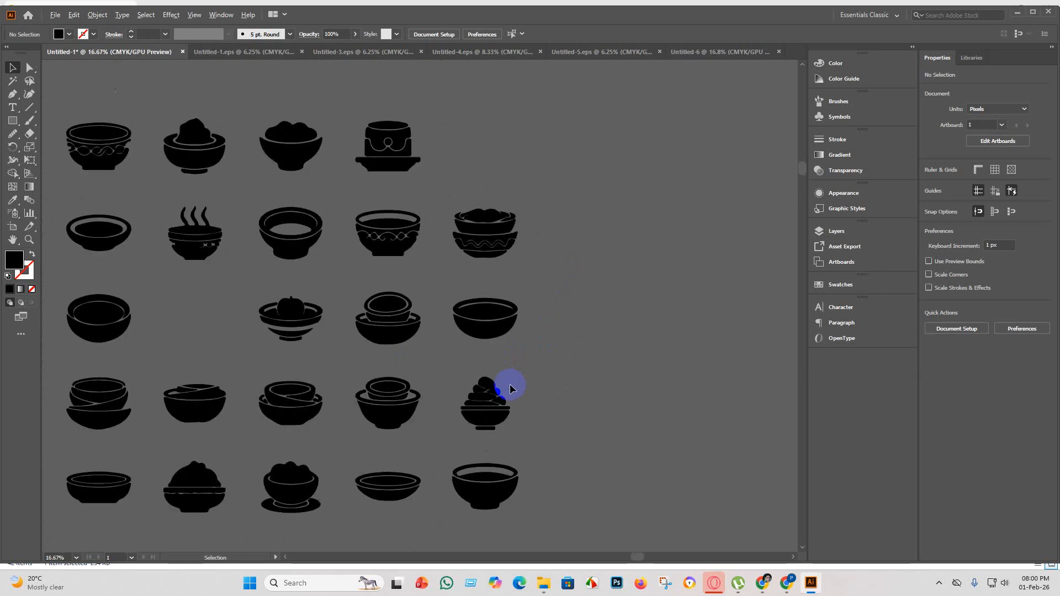
pyautogui.scroll(3, 386, 436)
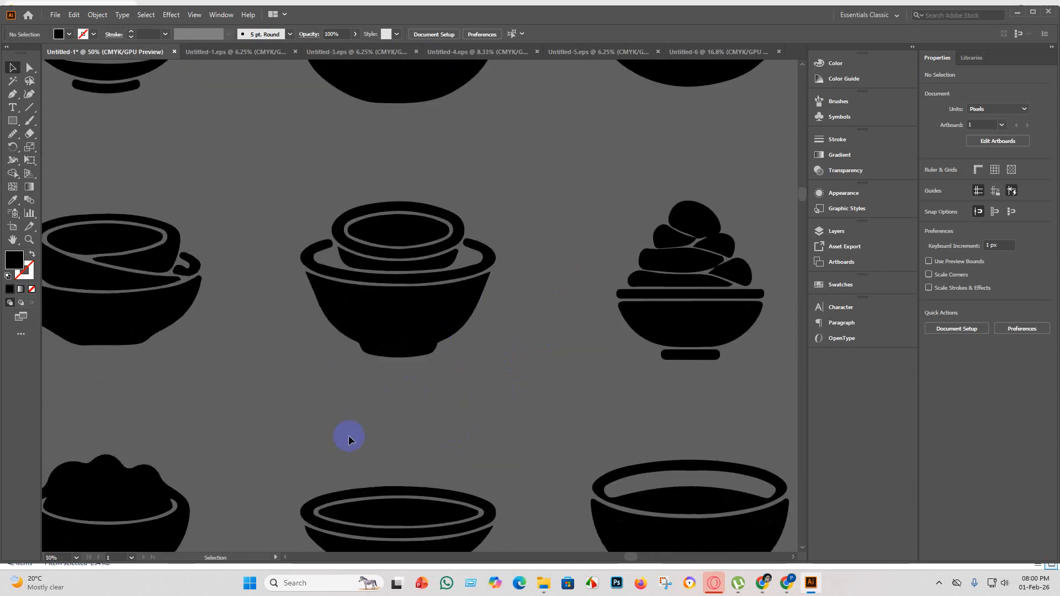
pyautogui.scroll(2, 302, 331)
pyautogui.scroll(-4, 348, 317)
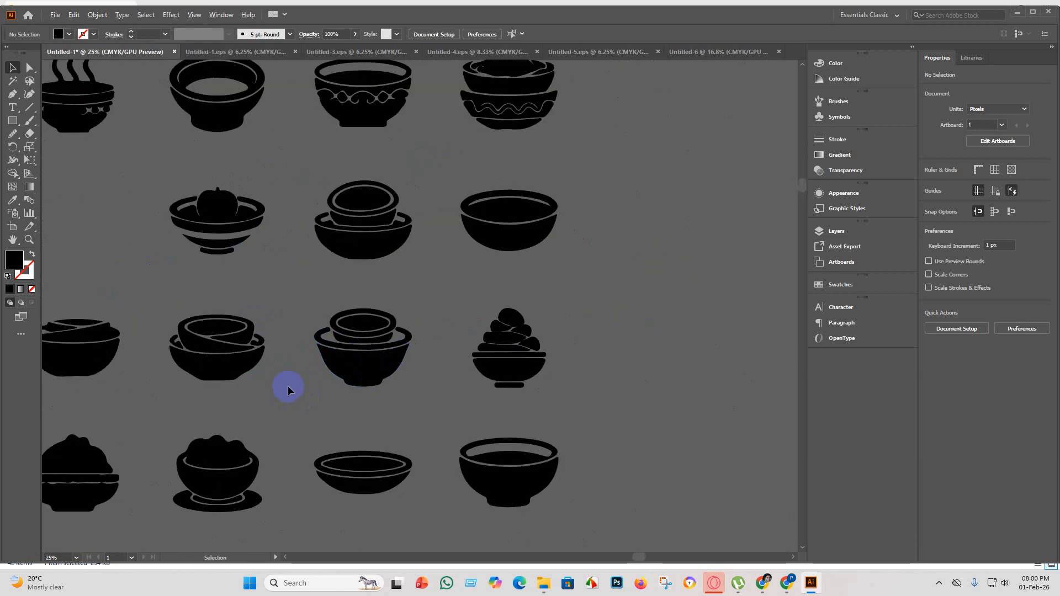
pyautogui.scroll(-3, 287, 390)
pyautogui.scroll(3, 446, 284)
pyautogui.scroll(-3, 512, 393)
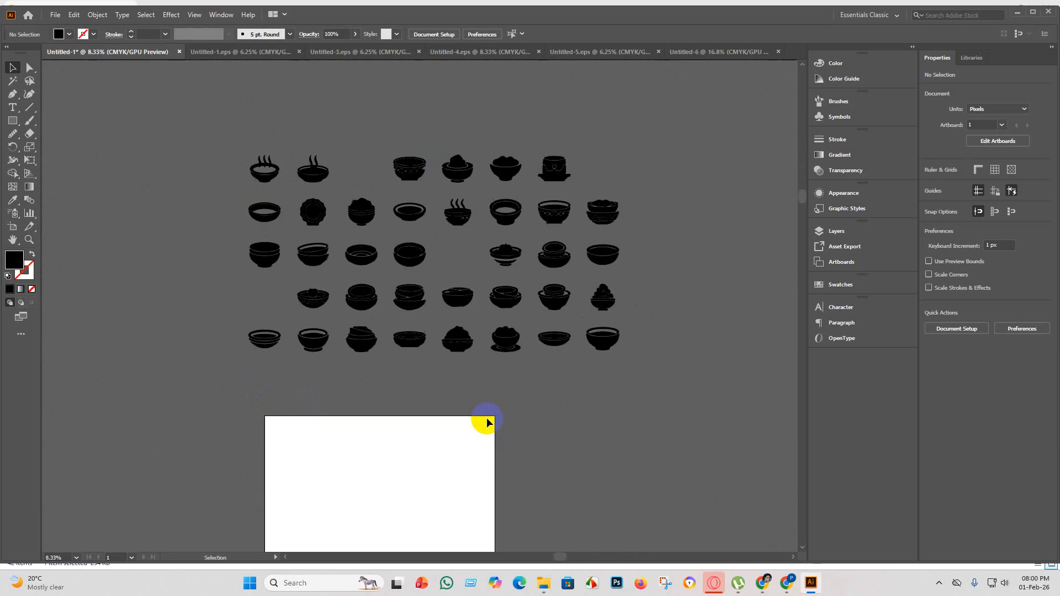
pyautogui.scroll(2, 415, 276)
pyautogui.scroll(3, 415, 276)
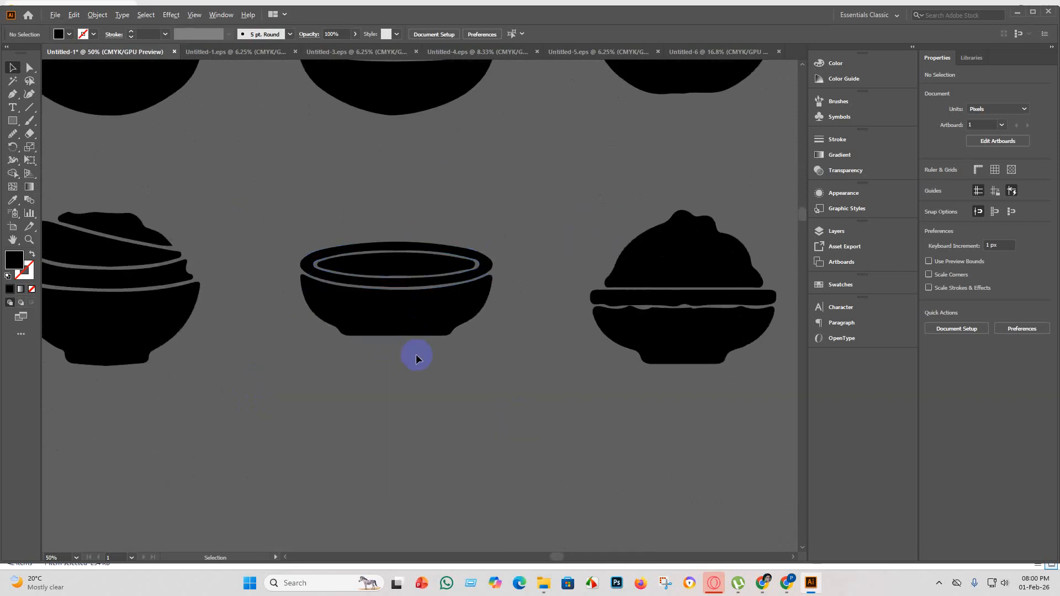
pyautogui.scroll(-3, 416, 349)
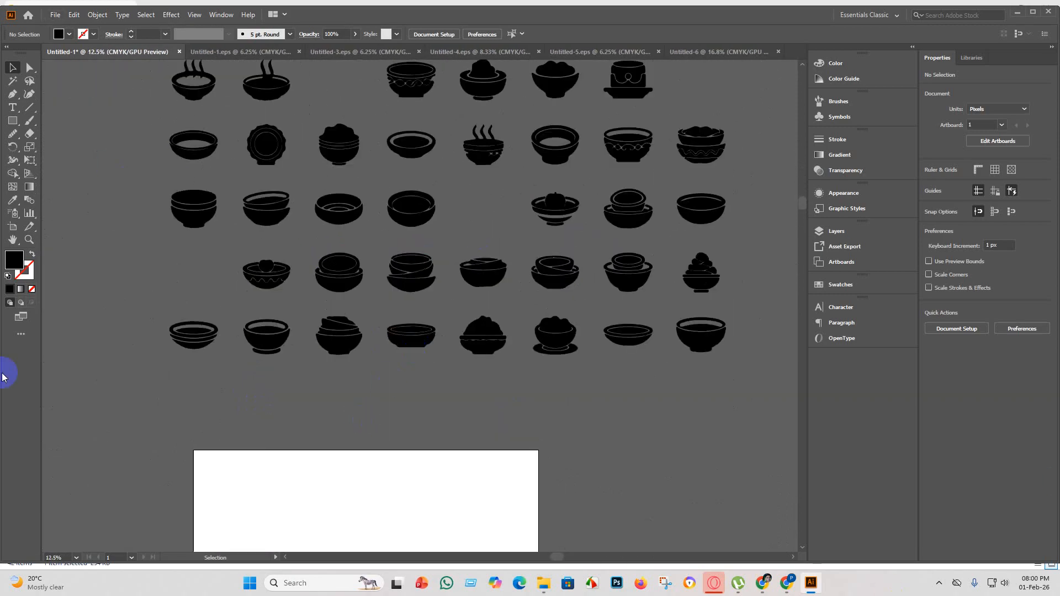
pyautogui.scroll(3, 173, 361)
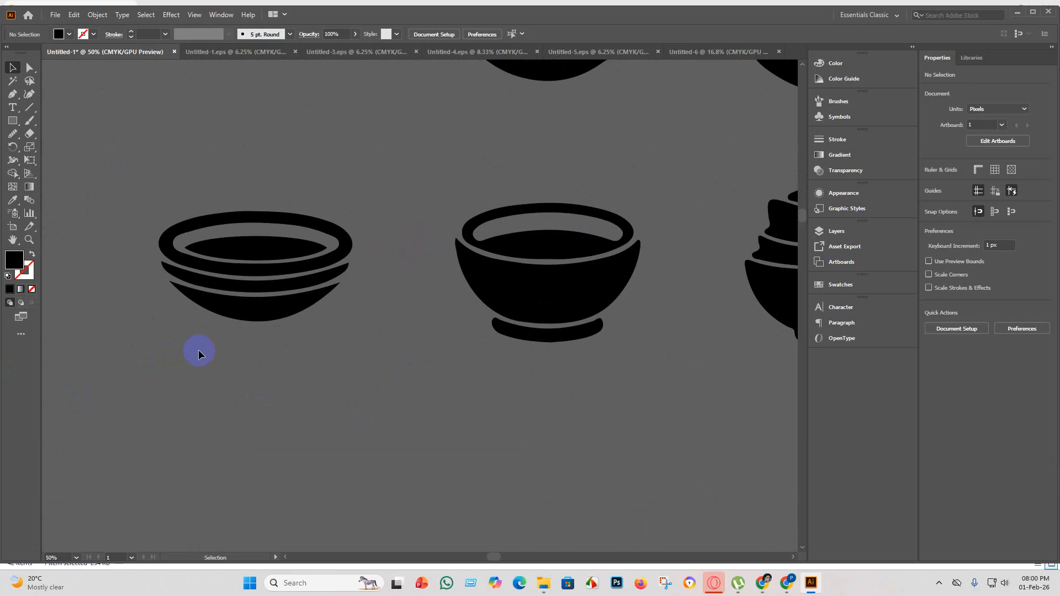
pyautogui.scroll(-3, 198, 352)
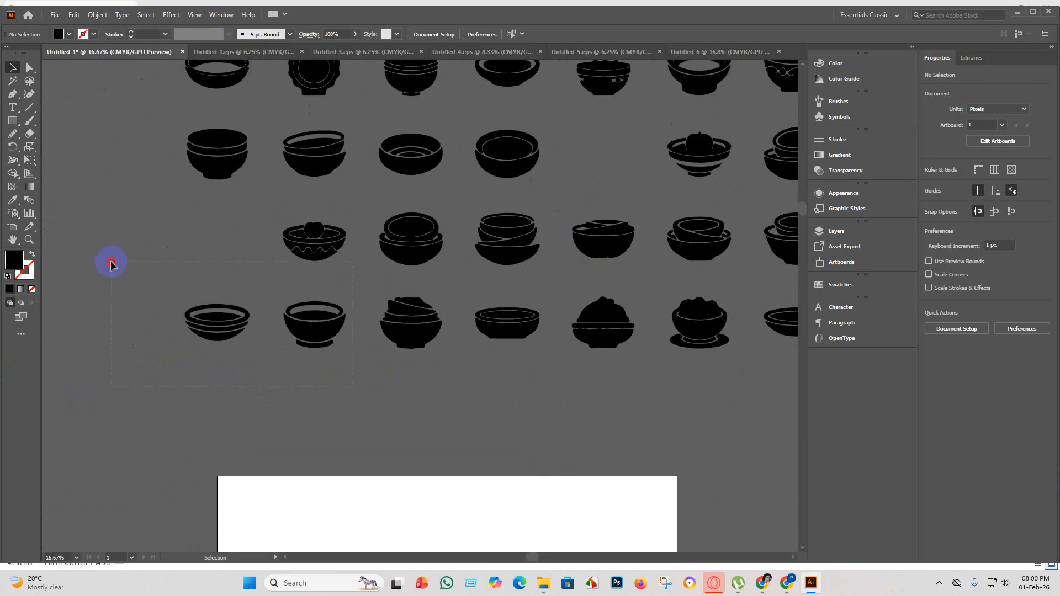
# Copy the first two bowls of the sheet's lowest row into Untitled-6 and enlarge them together to about 6773 × 1960 px.
pyautogui.moveTo(111, 265); pyautogui.dragTo(110, 270)
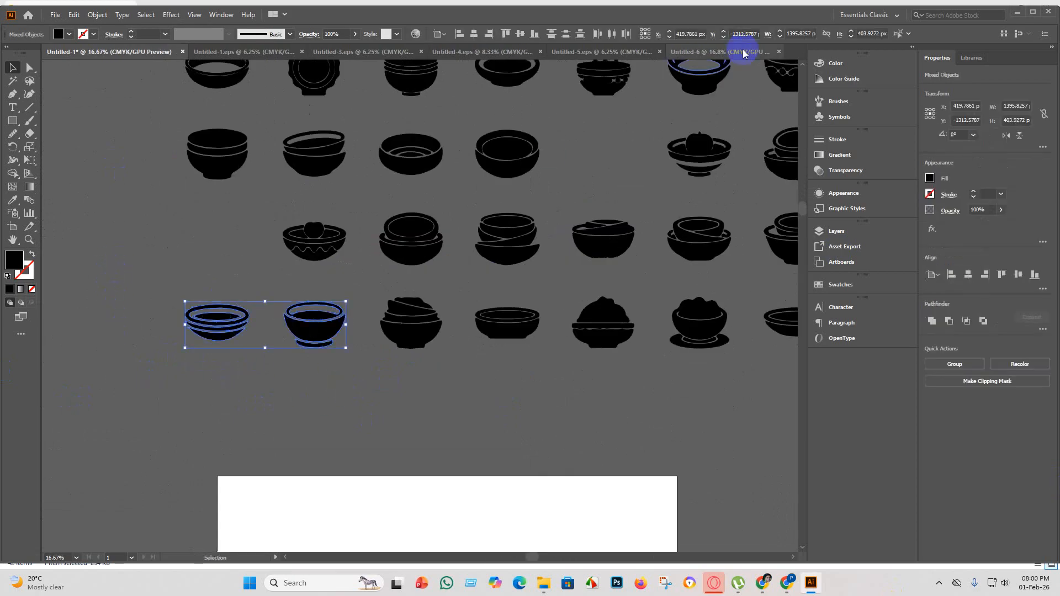
pyautogui.click(718, 51)
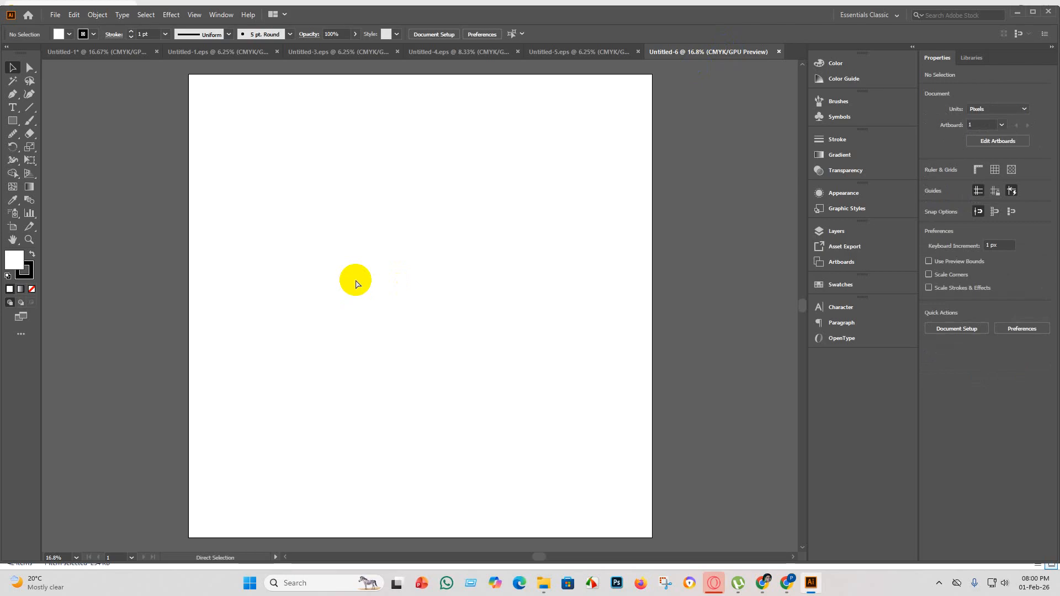
pyautogui.hotkey('ctrl', 'v')
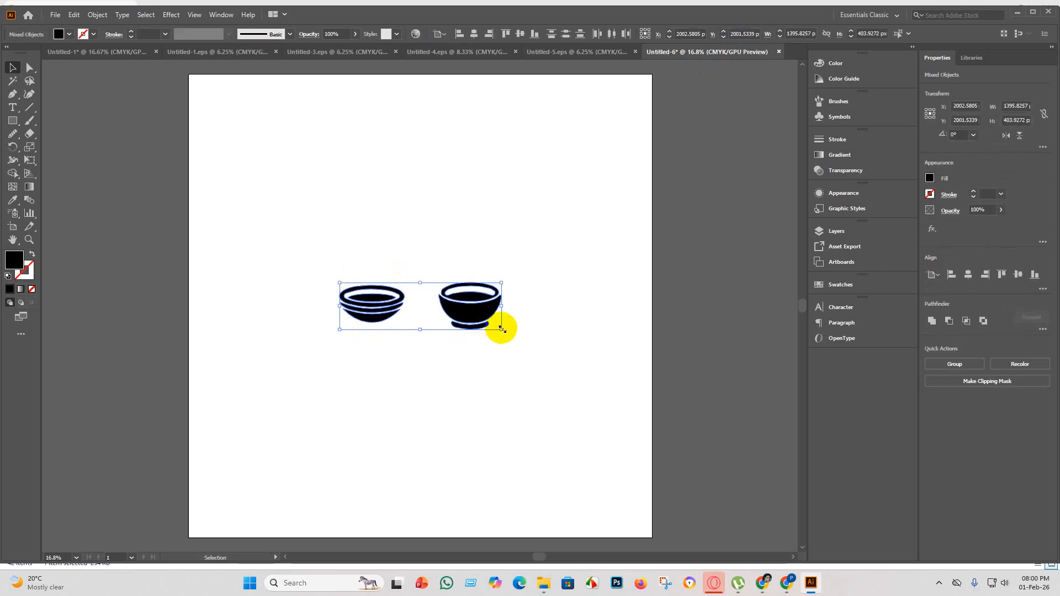
pyautogui.moveTo(502, 330); pyautogui.dragTo(854, 561)
pyautogui.click(474, 396)
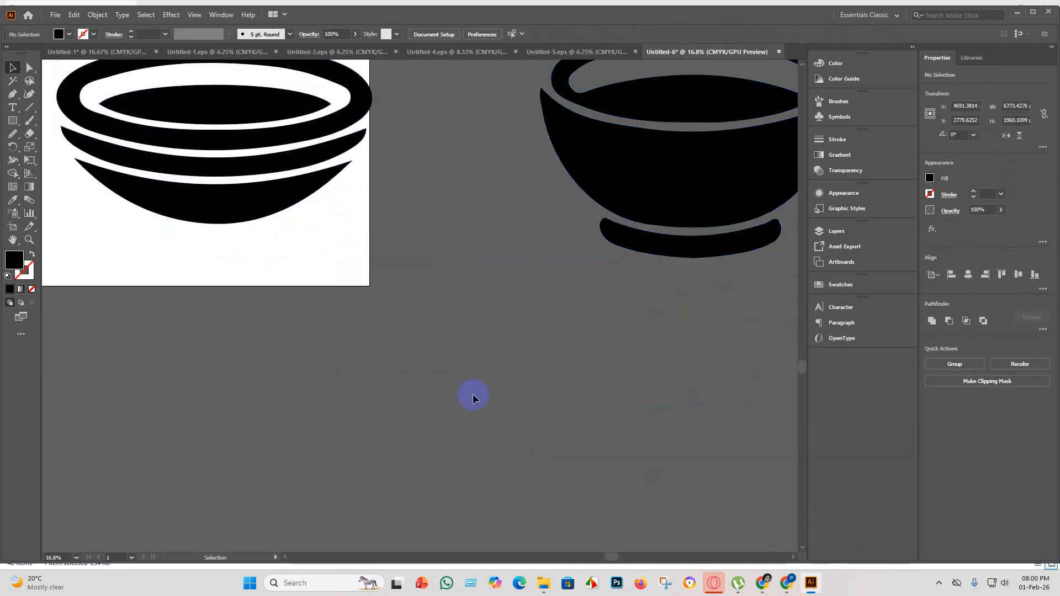
pyautogui.hotkey('ctrl', '-')
pyautogui.hotkey('ctrl', '-')
# Group the footed bowl's parts and stack the two bowls on the artboard, with the striped bowl above the footed one.
pyautogui.click(386, 225)
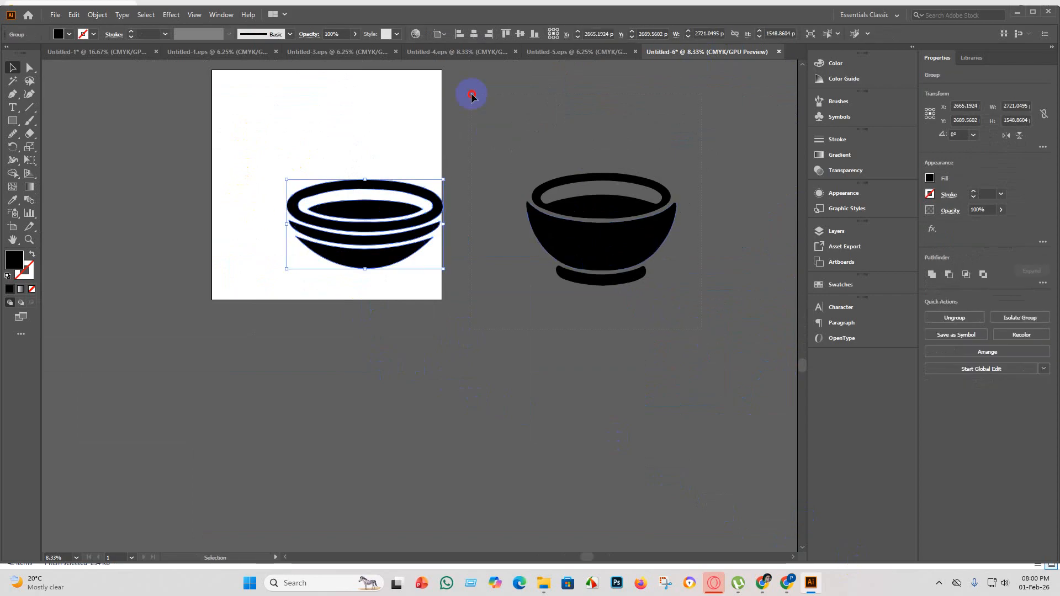
pyautogui.moveTo(471, 95); pyautogui.dragTo(471, 96)
pyautogui.hotkey('ctrl', 'g')
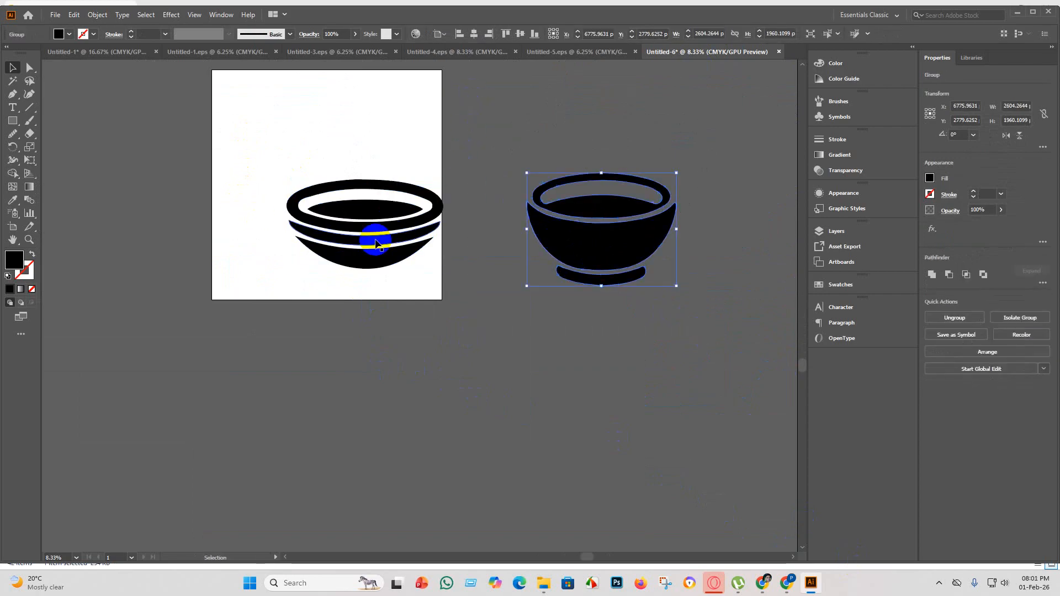
pyautogui.moveTo(363, 198); pyautogui.dragTo(324, 120)
pyautogui.moveTo(571, 220); pyautogui.dragTo(290, 228)
pyautogui.keyDown('shift'); pyautogui.click(276, 123); pyautogui.keyUp('shift')
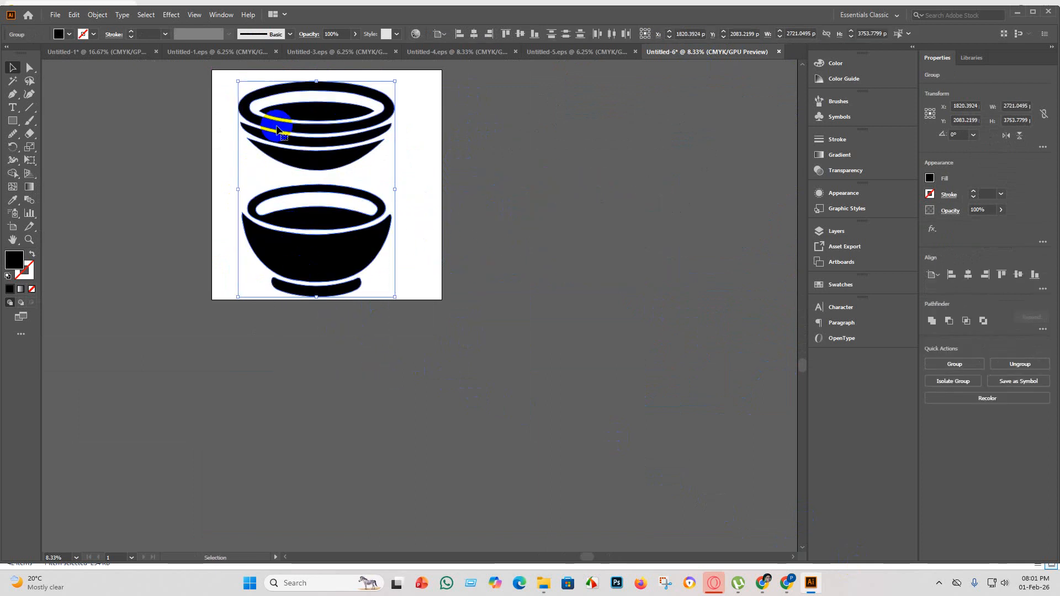
# Group both bowls and centre the group horizontally and vertically on the artboard.
pyautogui.press('a')
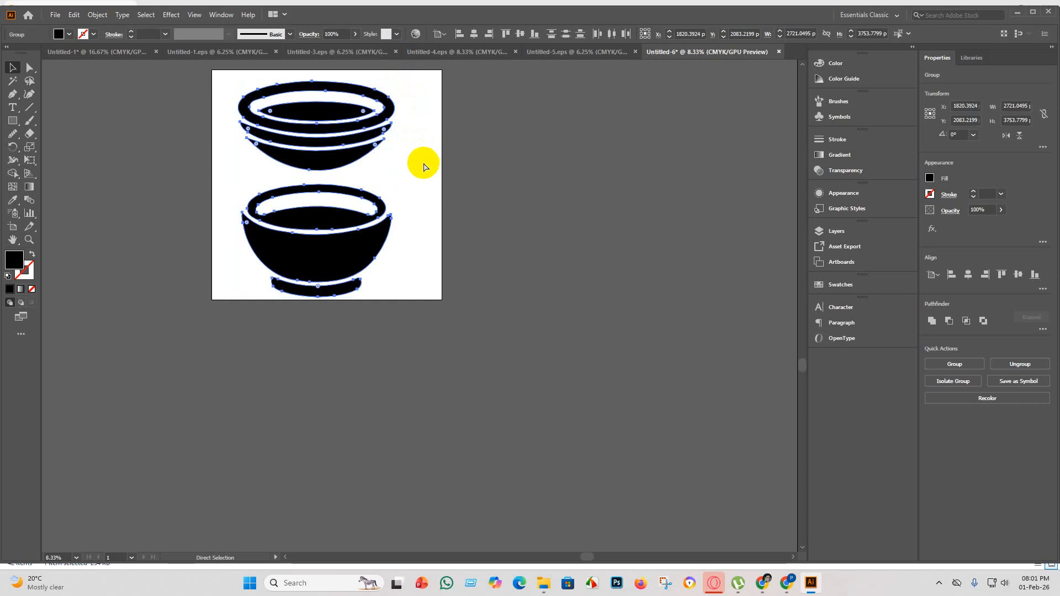
pyautogui.hotkey('ctrl', 'g')
pyautogui.click(474, 35)
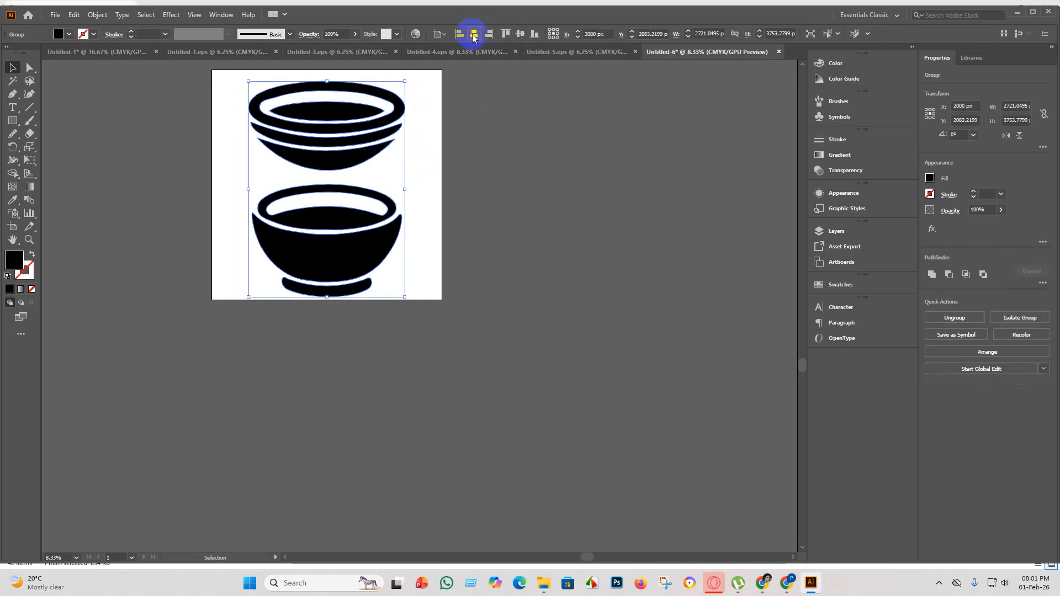
pyautogui.click(521, 34)
pyautogui.click(540, 200)
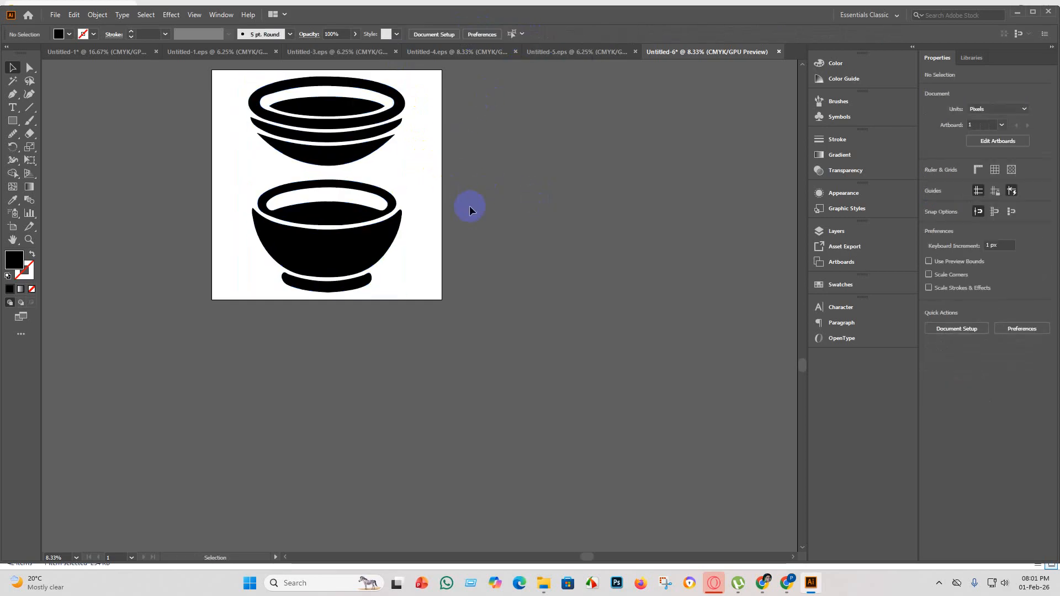
# Ungroup the centred pair into two separate bowls.
pyautogui.scroll(2, 469, 208)
pyautogui.rightClick(317, 194)
pyautogui.click(312, 202)
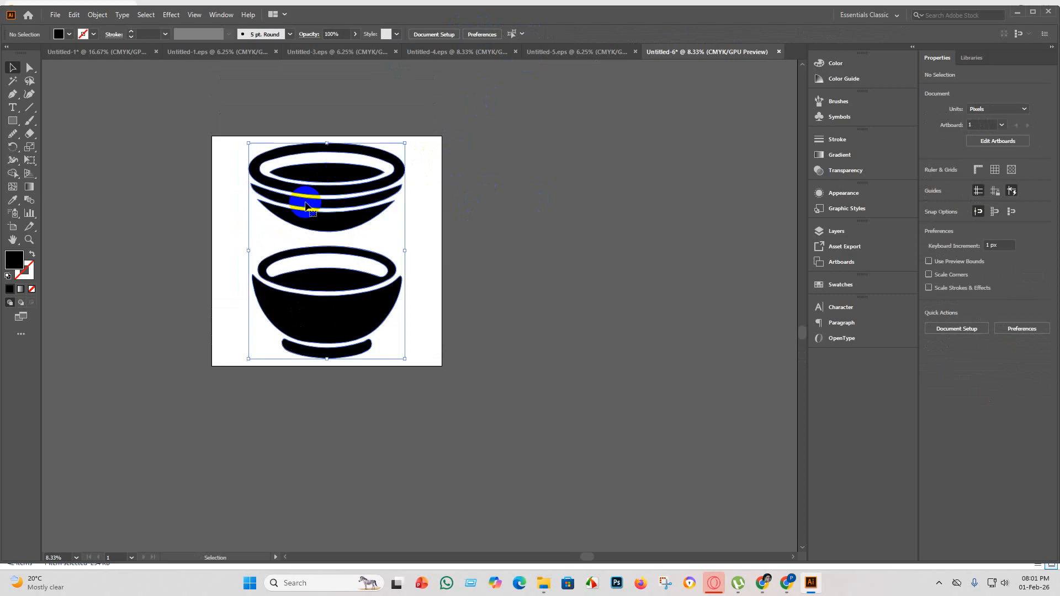
pyautogui.rightClick(308, 207)
pyautogui.click(334, 297)
pyautogui.click(402, 279)
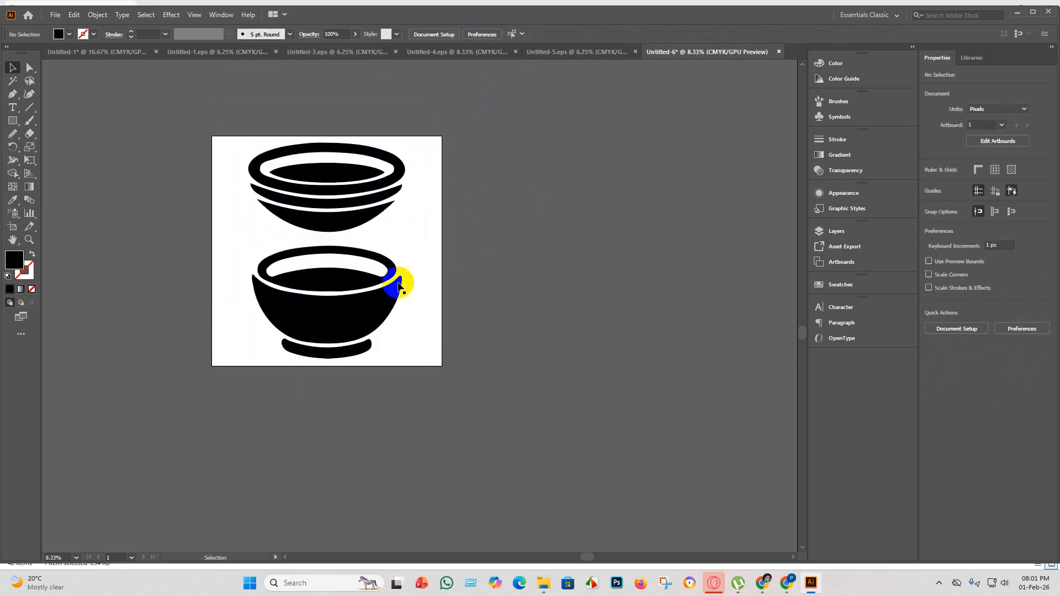
# Inspect the footed bowl's edges up close and ungroup it into its individual parts.
pyautogui.scroll(4, 324, 279)
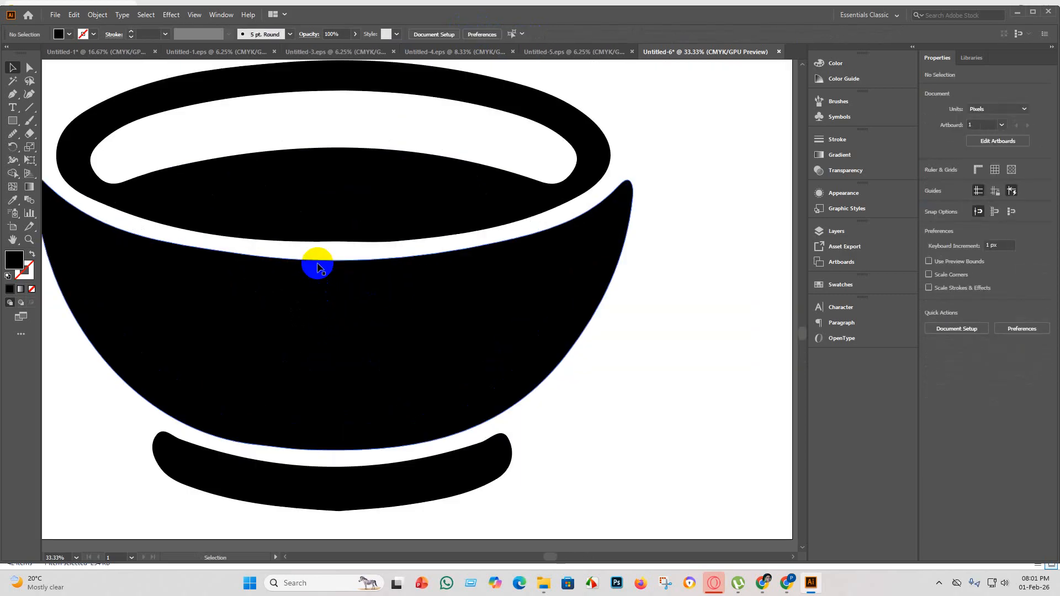
pyautogui.scroll(-3, 318, 268)
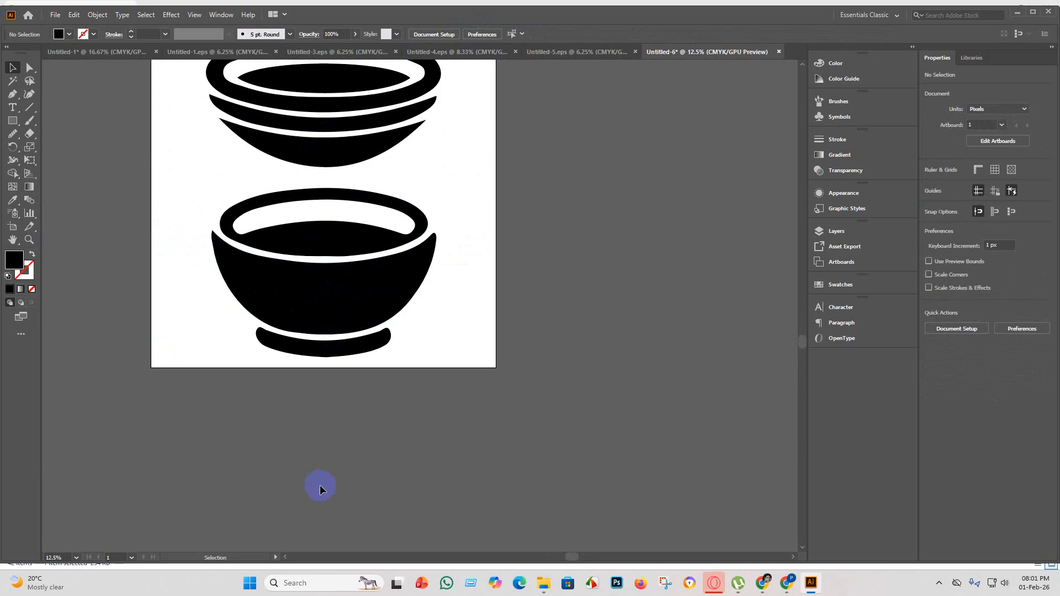
pyautogui.scroll(3, 335, 367)
pyautogui.scroll(2, 316, 361)
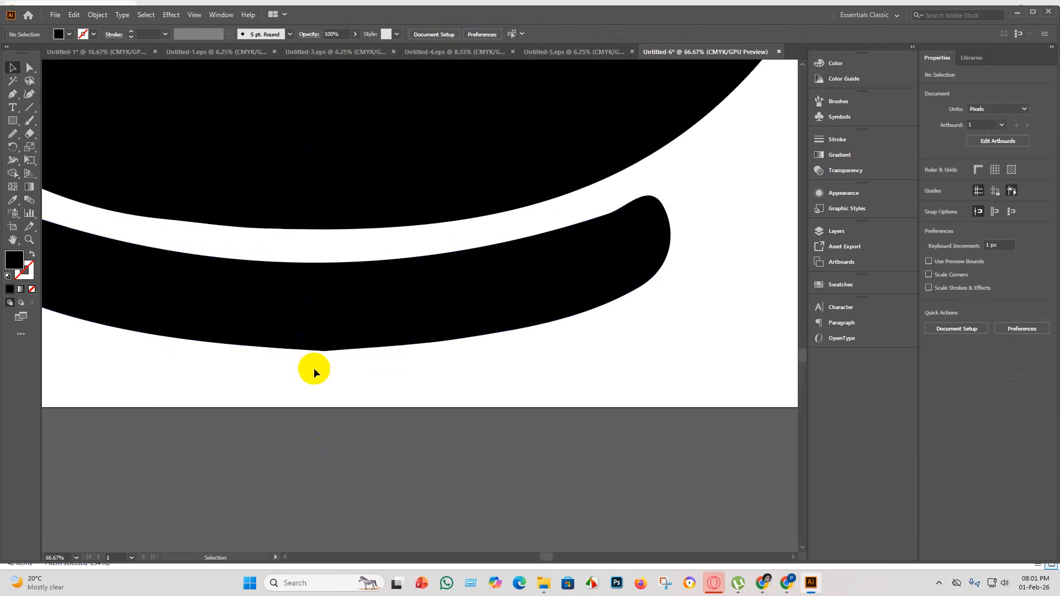
pyautogui.scroll(-3, 319, 362)
pyautogui.click(326, 354)
pyautogui.rightClick(315, 336)
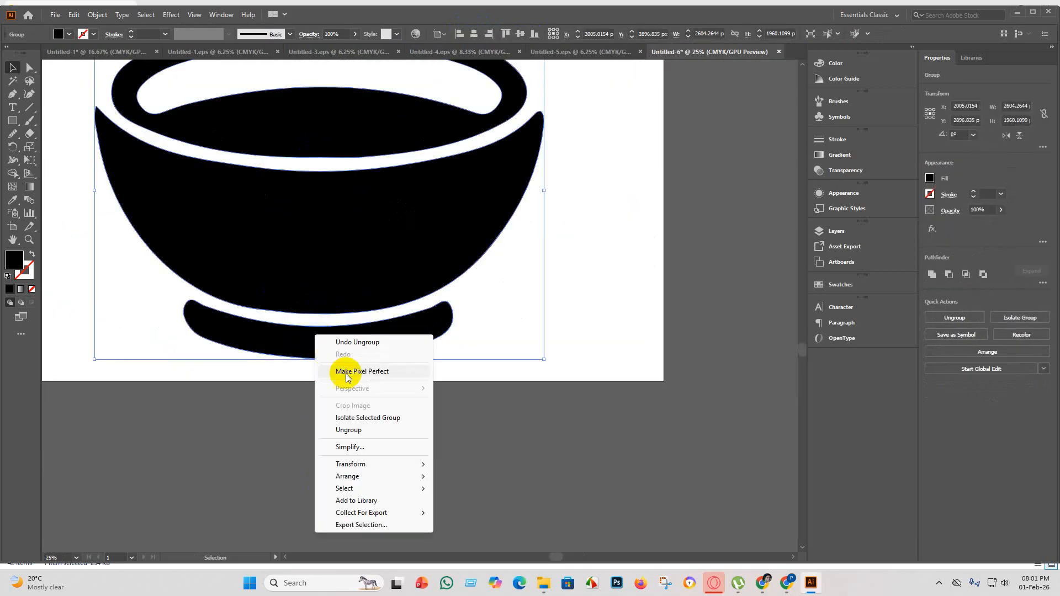
pyautogui.click(351, 430)
pyautogui.click(540, 429)
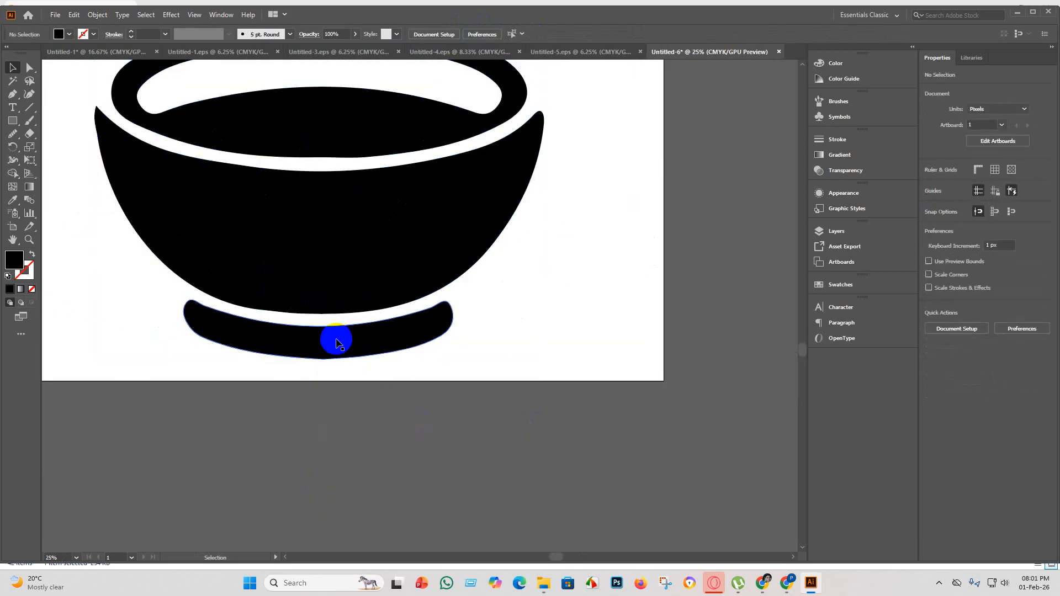
# Smooth the pointed bottom edge of the footed bowl's base with the Smooth tool.
pyautogui.click(336, 339)
pyautogui.click(32, 70)
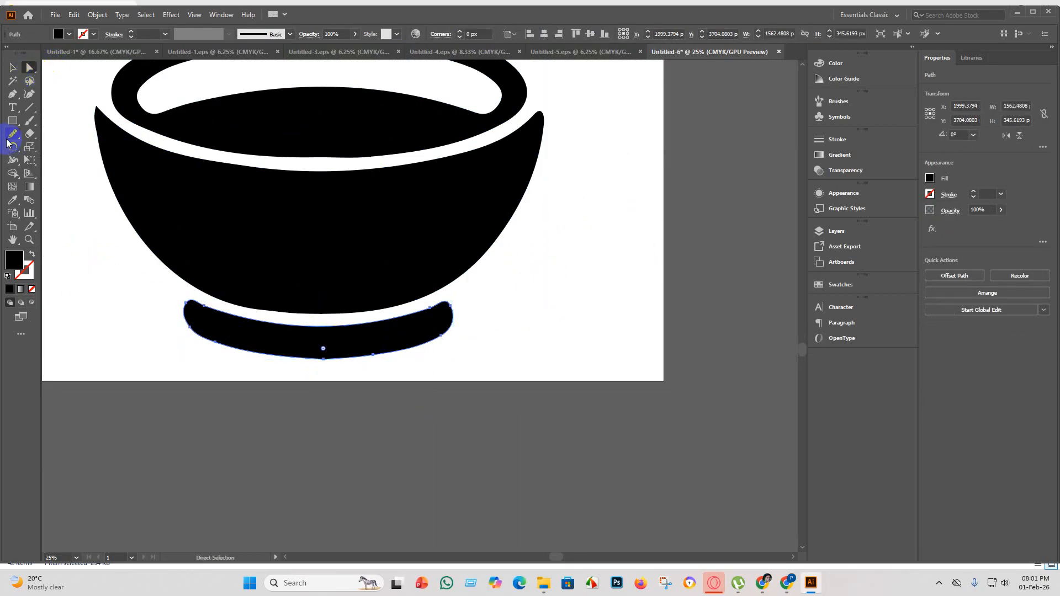
pyautogui.click(11, 135)
pyautogui.hotkey('ctrl', '-')
pyautogui.moveTo(279, 303)
pyautogui.mouseDown()
pyautogui.moveTo(384, 325)
pyautogui.moveTo(287, 317)
pyautogui.moveTo(318, 324)
pyautogui.moveTo(228, 303)
pyautogui.moveTo(275, 322)
pyautogui.moveTo(330, 318)
pyautogui.moveTo(216, 305)
pyautogui.moveTo(265, 322)
pyautogui.moveTo(220, 308)
pyautogui.moveTo(338, 314)
pyautogui.moveTo(297, 328)
pyautogui.mouseUp()
pyautogui.scroll(2, 303, 322)
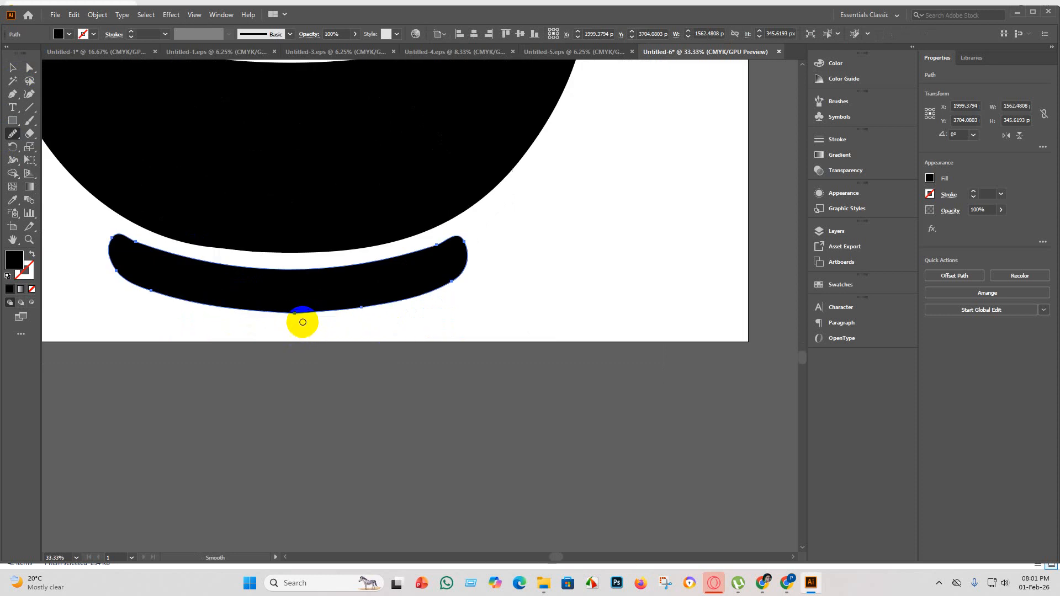
pyautogui.scroll(-3, 232, 308)
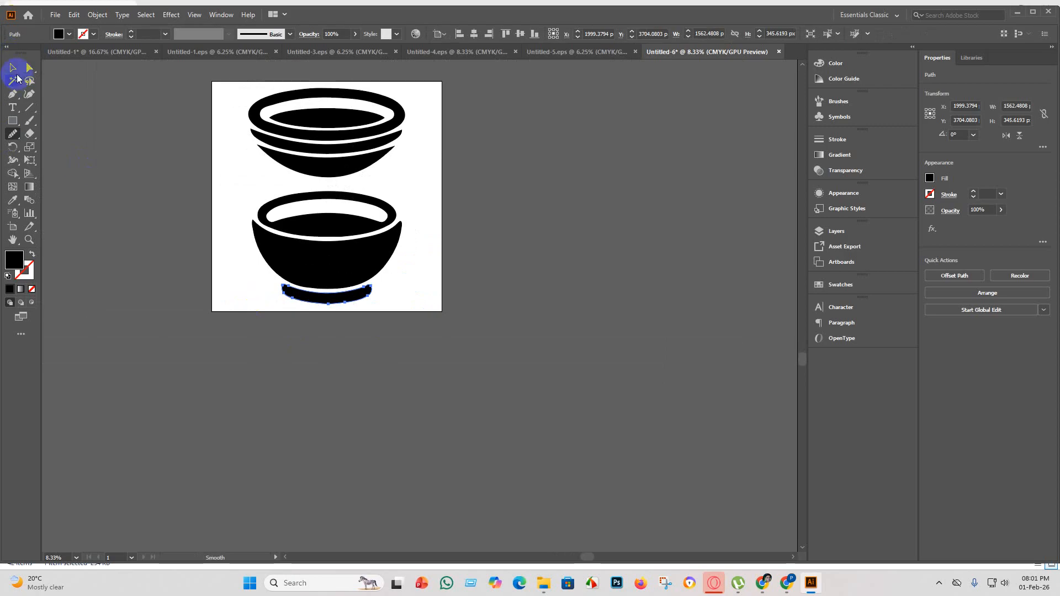
# Regroup the footed bowl's parts and check the placement of both bowls on the artboard.
pyautogui.moveTo(332, 261); pyautogui.dragTo(298, 209)
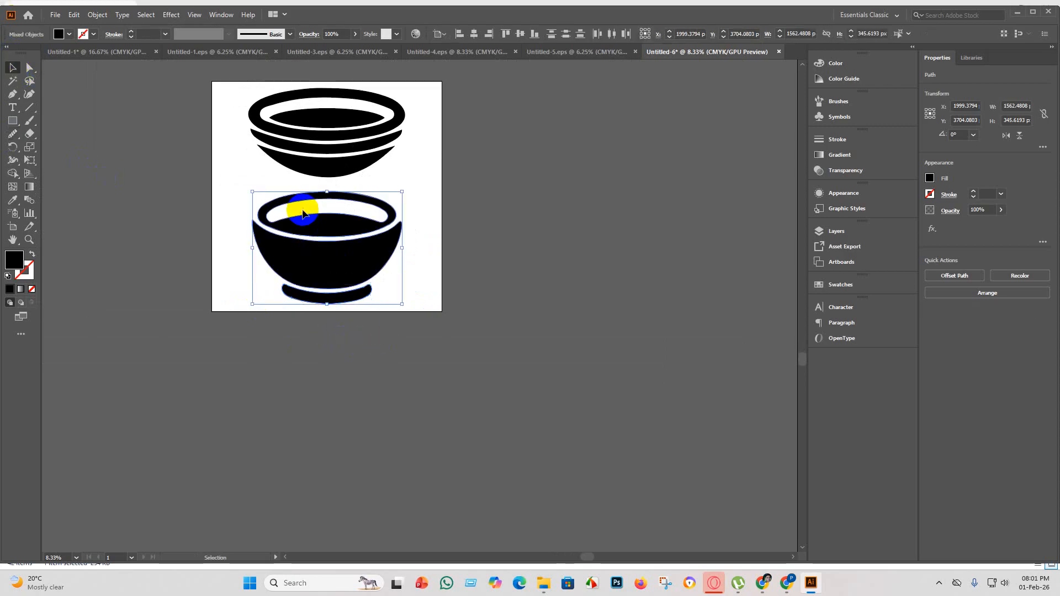
pyautogui.hotkey('ctrl', 'g')
pyautogui.click(597, 407)
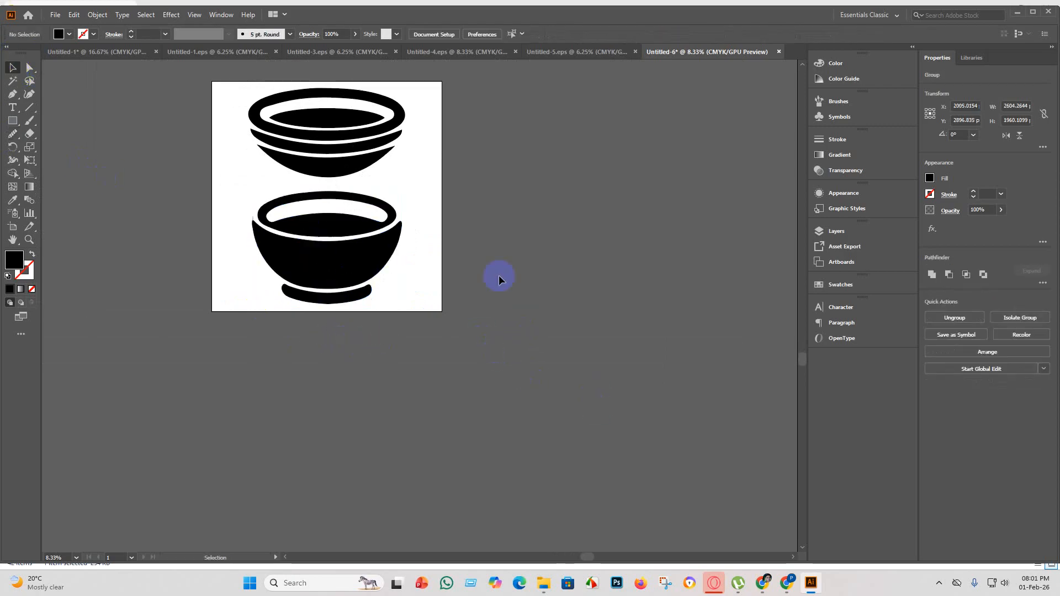
pyautogui.scroll(2, 399, 252)
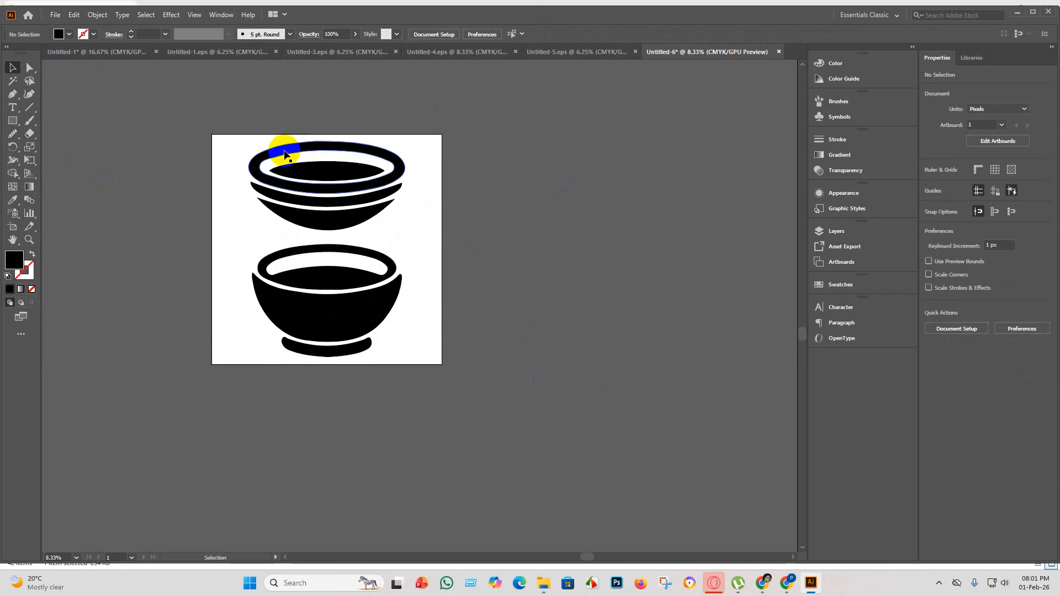
pyautogui.moveTo(527, 444); pyautogui.dragTo(99, 25)
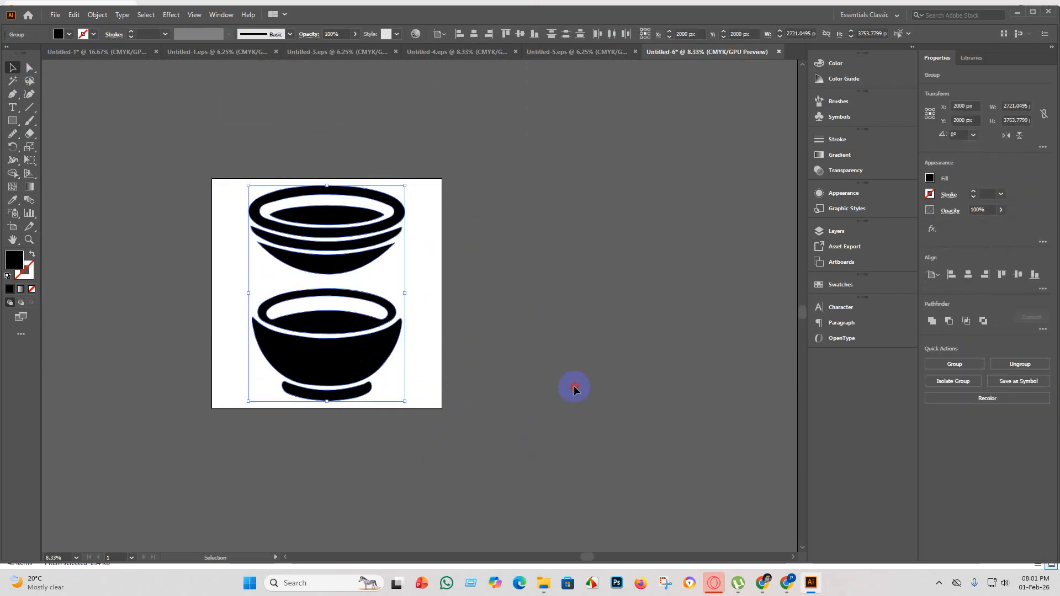
pyautogui.click(575, 386)
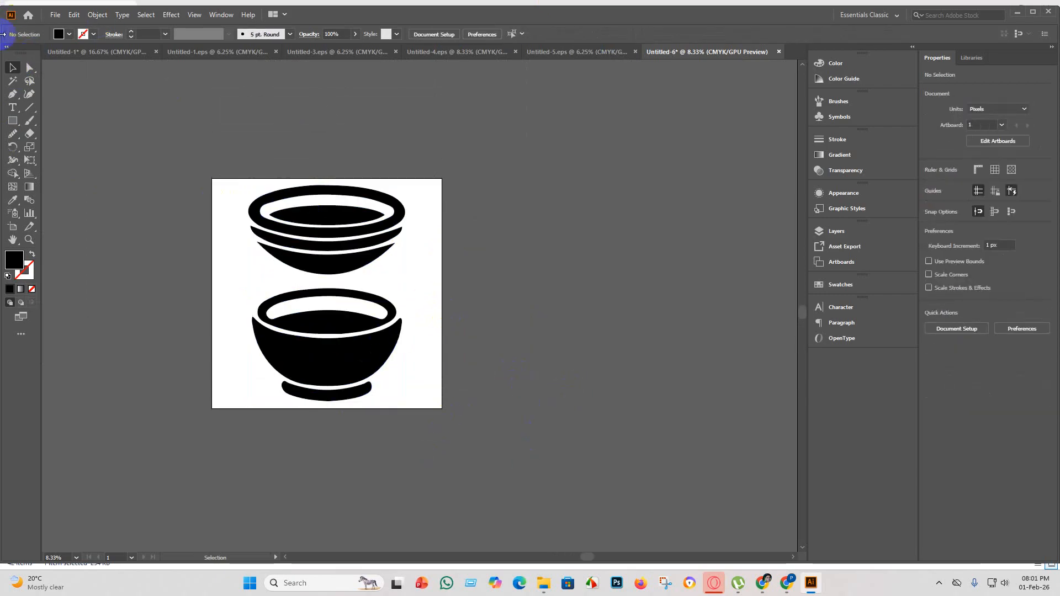
# Save the document as Untitled-6 in Illustrator EPS format in the "eps 5" folder, using the Illustrator 10 EPS version.
pyautogui.click(56, 17)
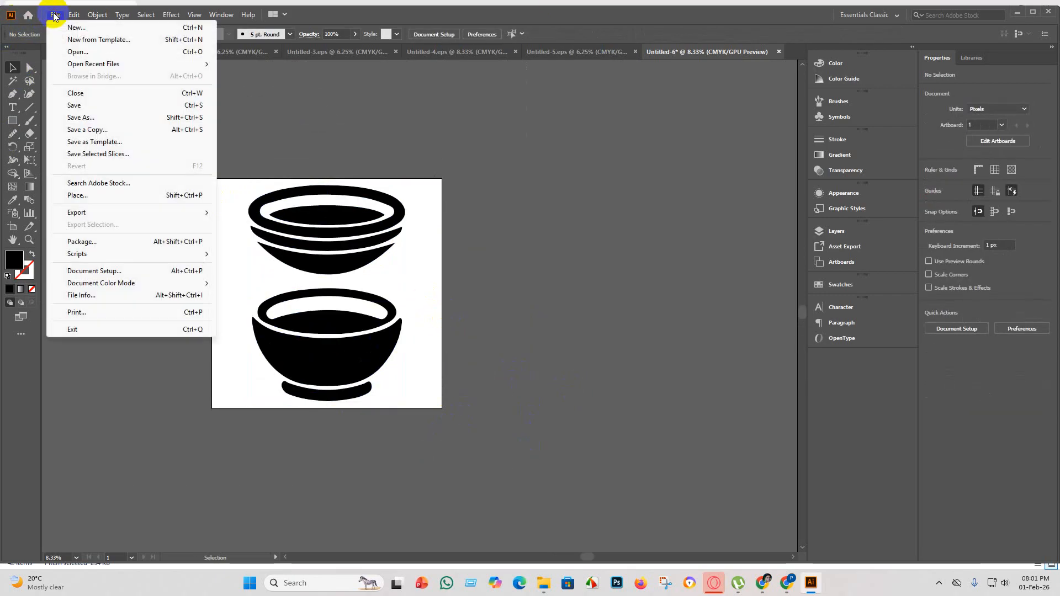
pyautogui.click(98, 110)
pyautogui.click(213, 240)
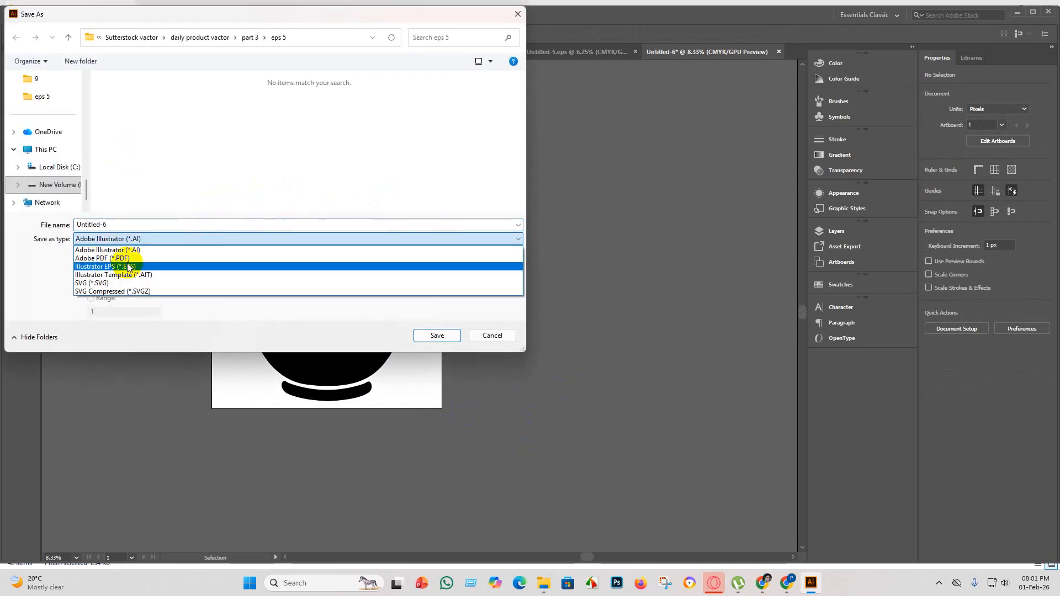
pyautogui.click(128, 268)
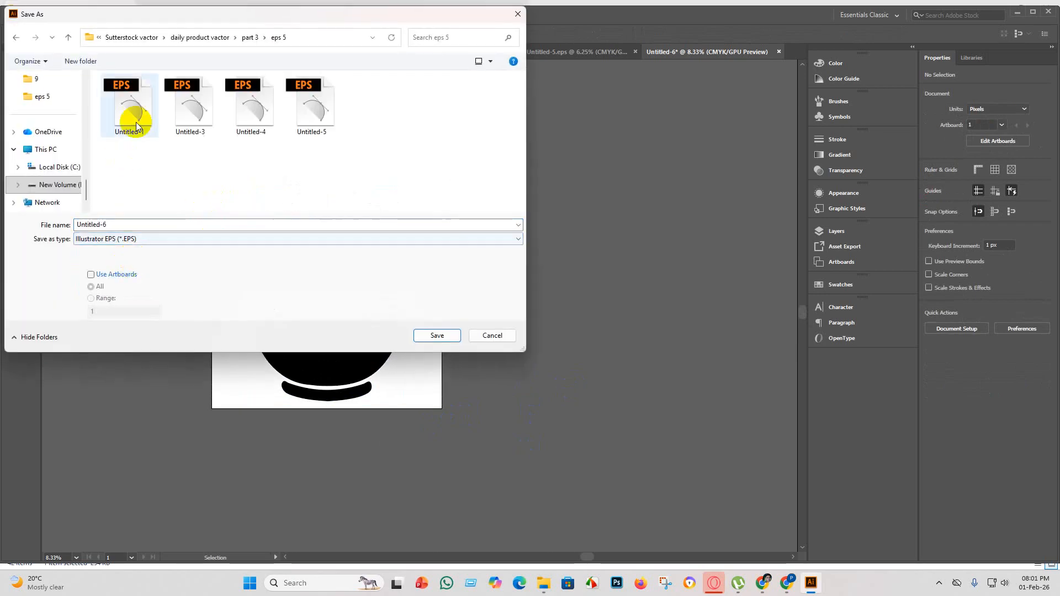
pyautogui.click(436, 336)
pyautogui.click(554, 133)
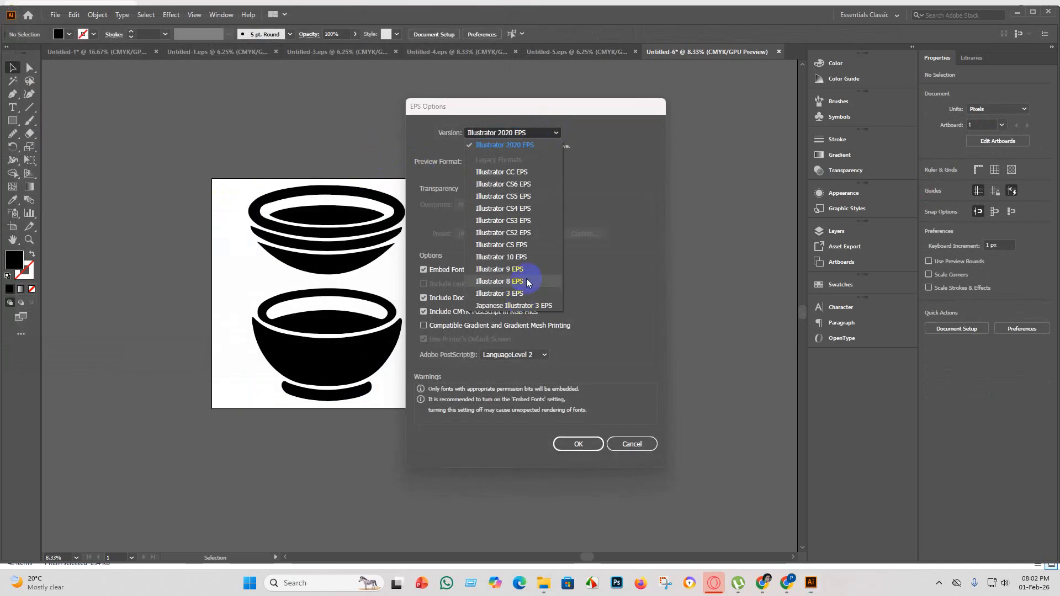
pyautogui.click(528, 245)
pyautogui.click(549, 133)
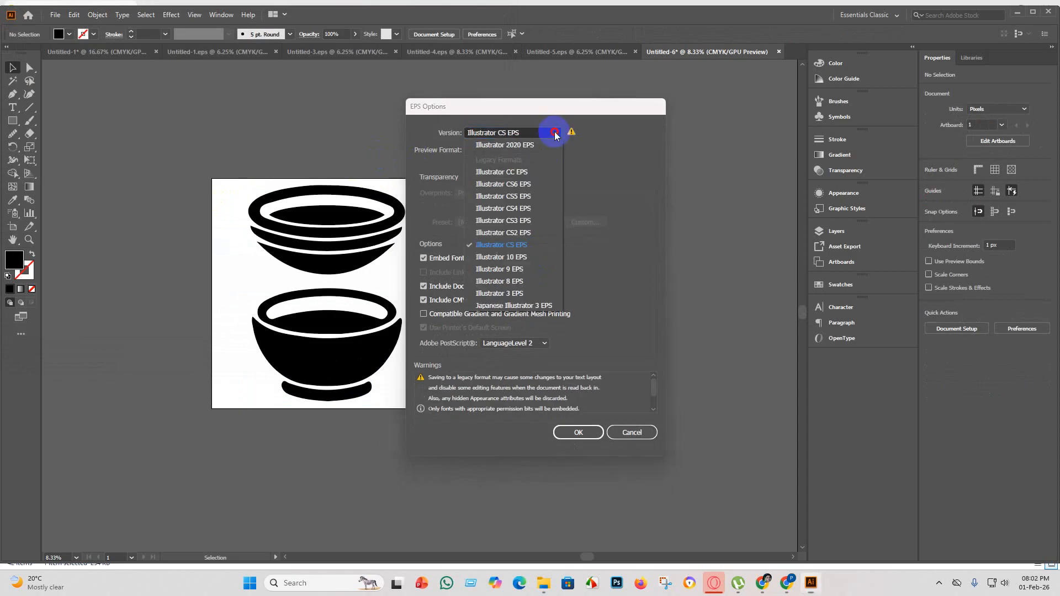
pyautogui.click(516, 263)
pyautogui.click(580, 432)
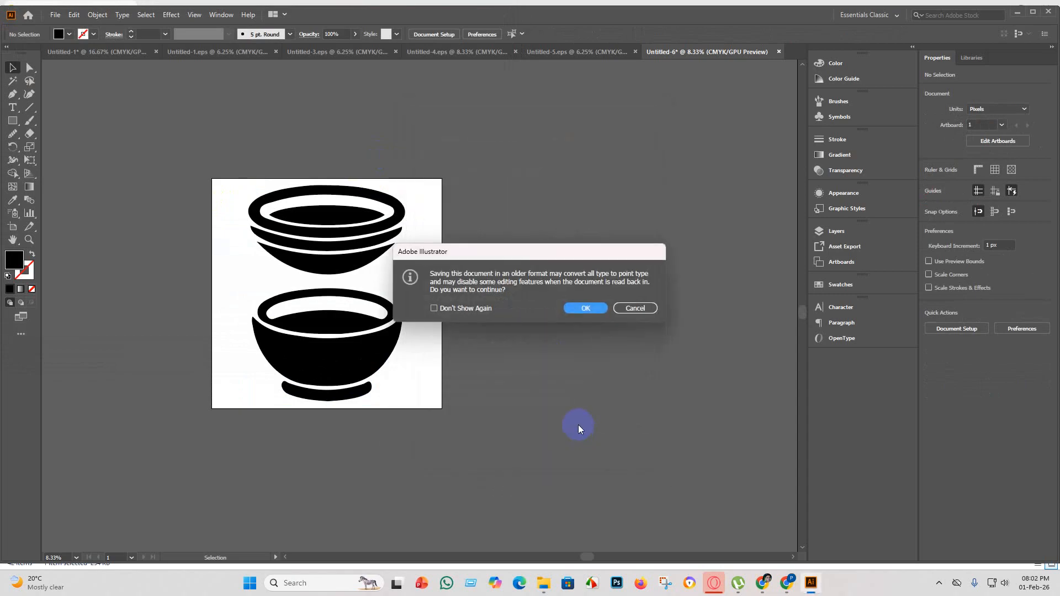
pyautogui.click(585, 310)
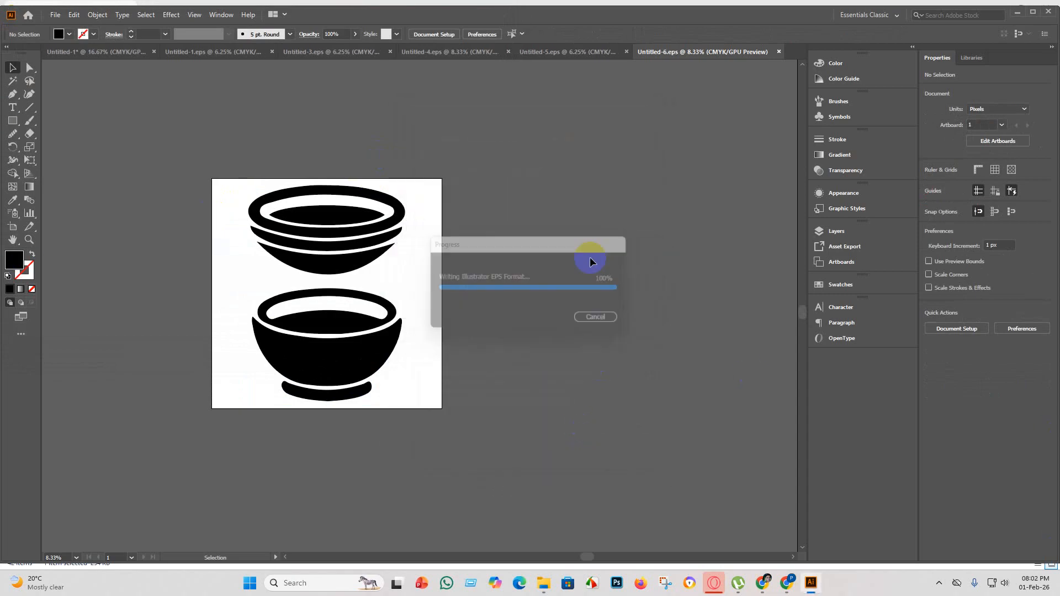
# Export Untitled-6 as an RGB JPEG to "eps 5", using all artboards, quality 10 (Maximum) and 300 ppi.
pyautogui.click(56, 14)
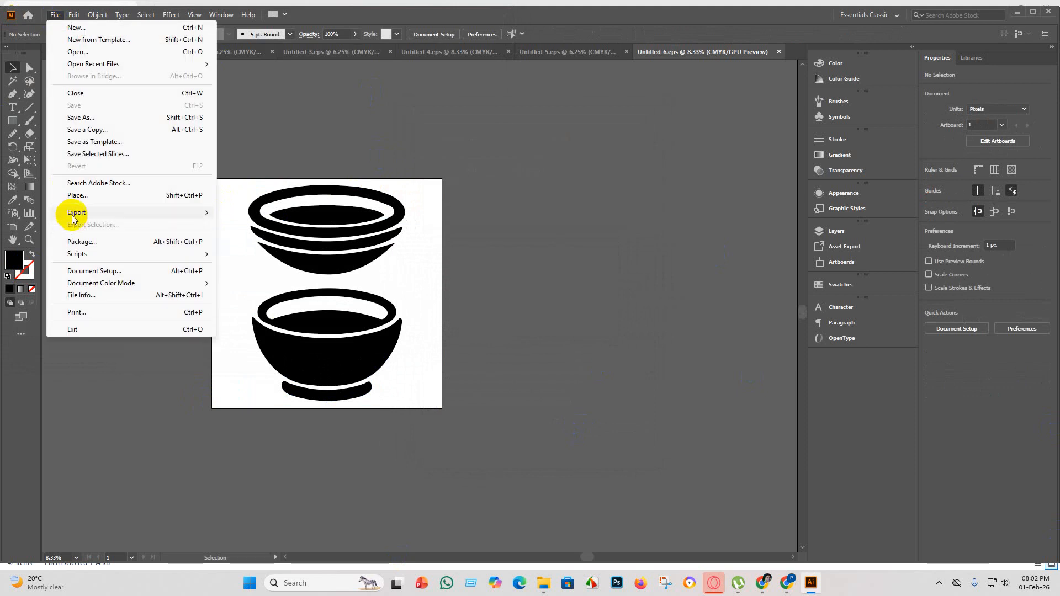
pyautogui.moveTo(139, 216)
pyautogui.click(258, 223)
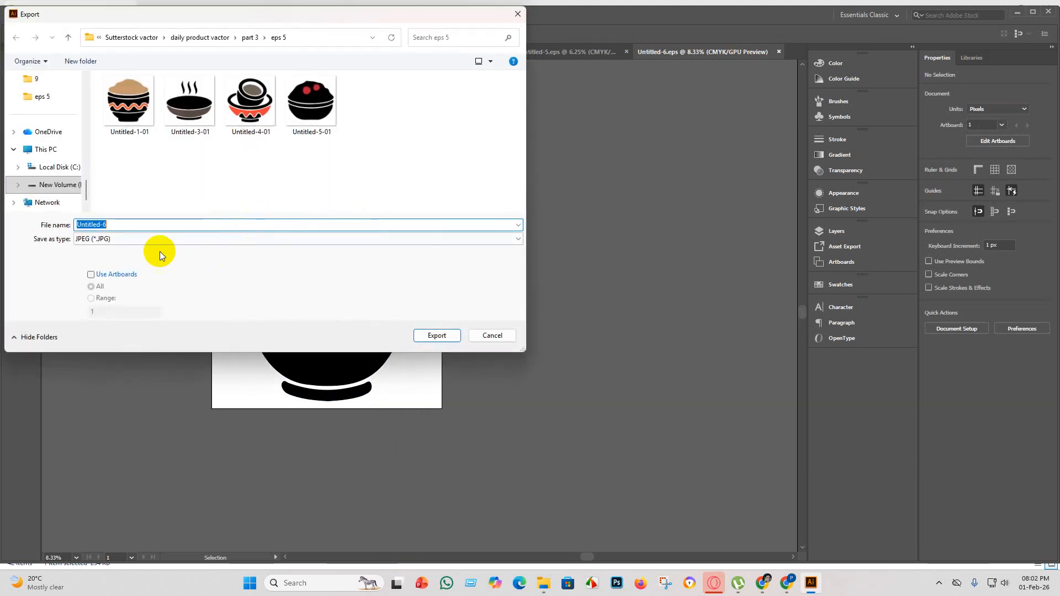
pyautogui.click(90, 275)
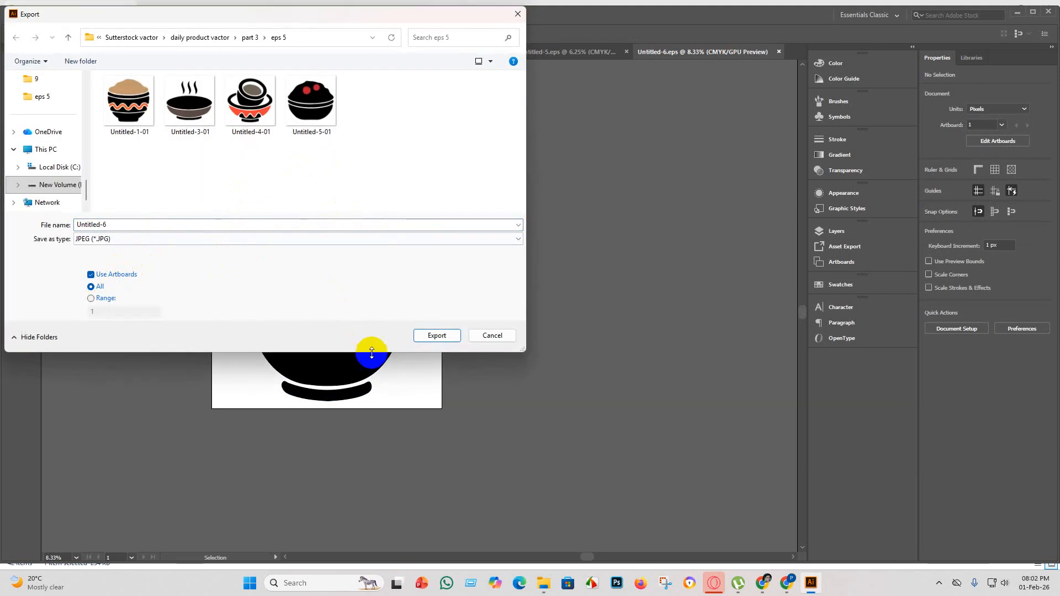
pyautogui.click(439, 335)
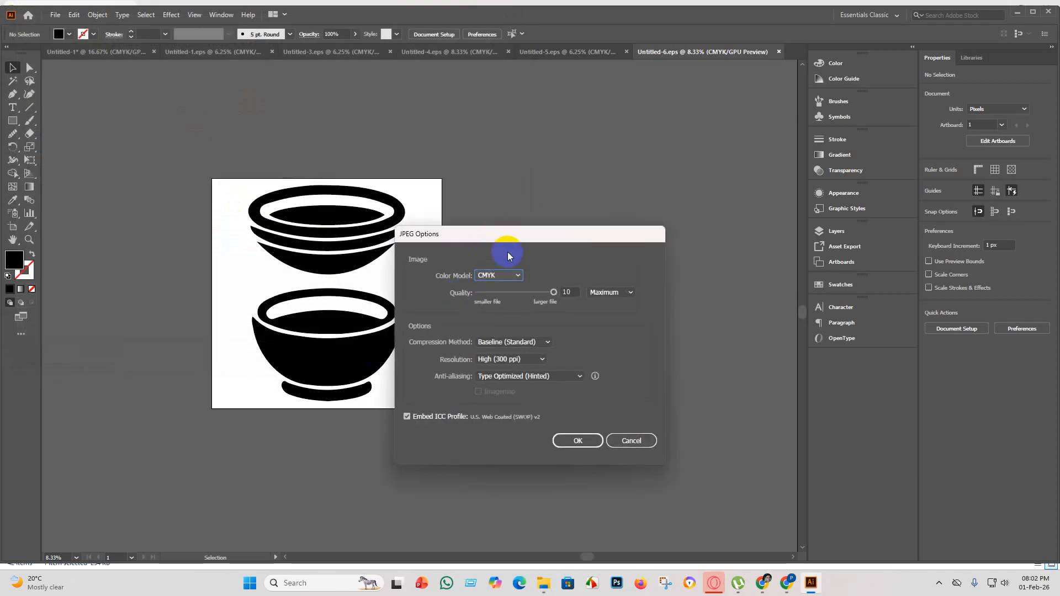
pyautogui.click(504, 276)
pyautogui.click(496, 284)
pyautogui.click(574, 440)
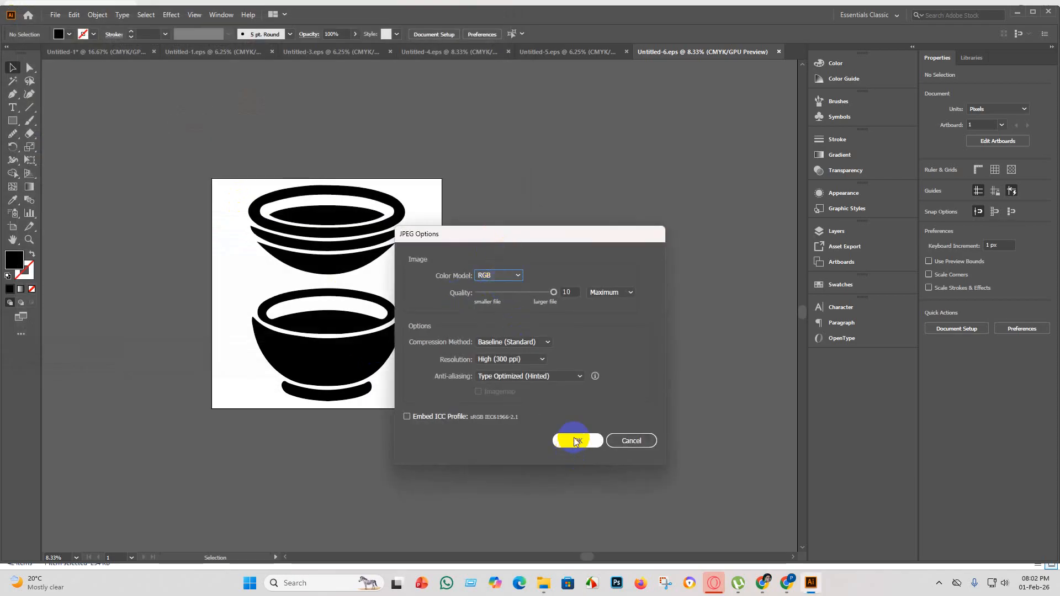
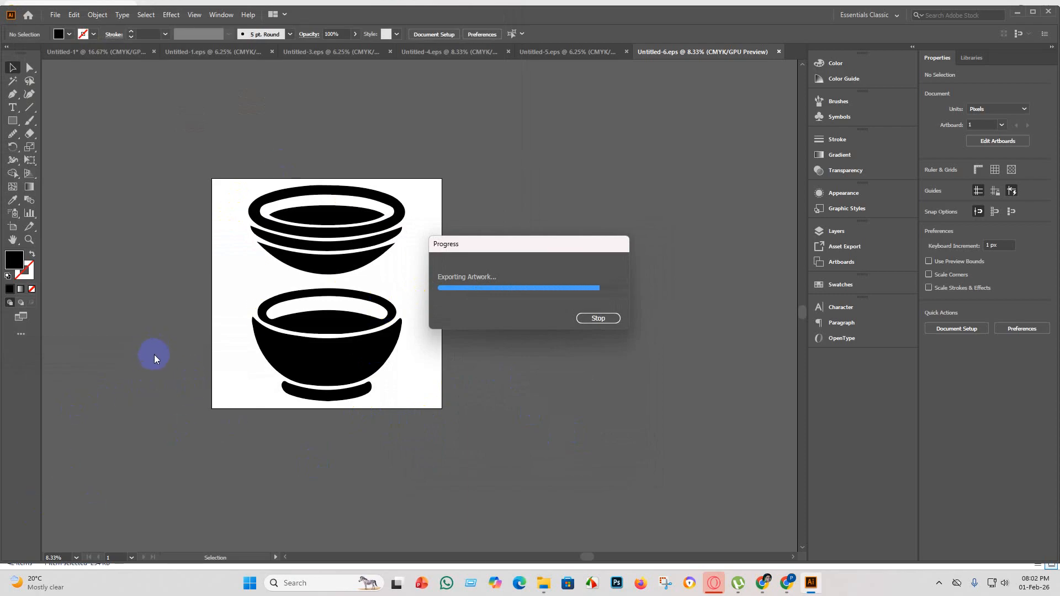
# Create a new blank document with the current preset settings and delete the already used bowl silhouettes from Untitled-1.
pyautogui.click(54, 15)
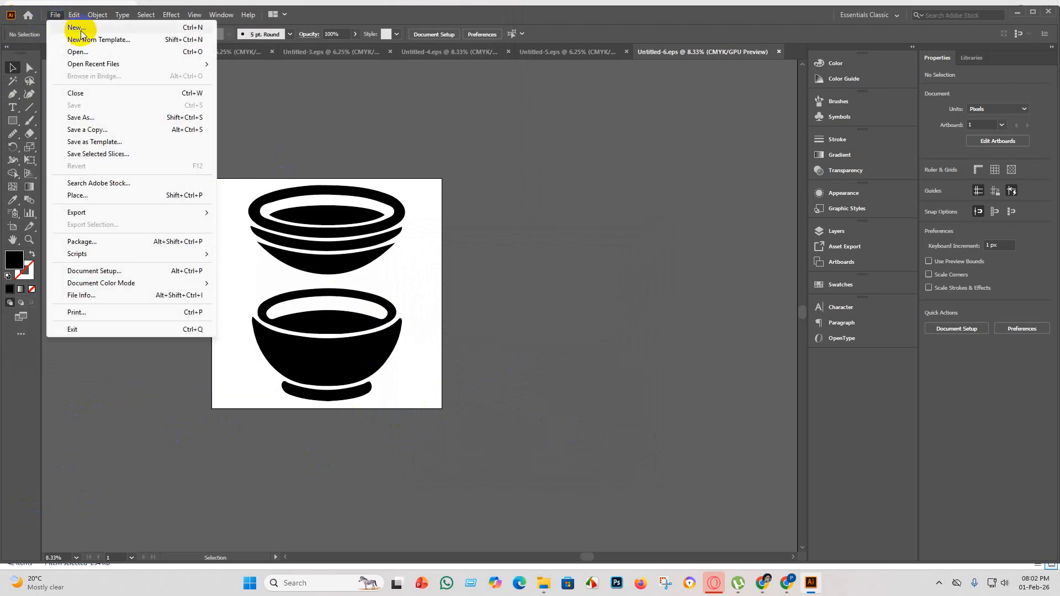
pyautogui.click(81, 35)
pyautogui.click(760, 451)
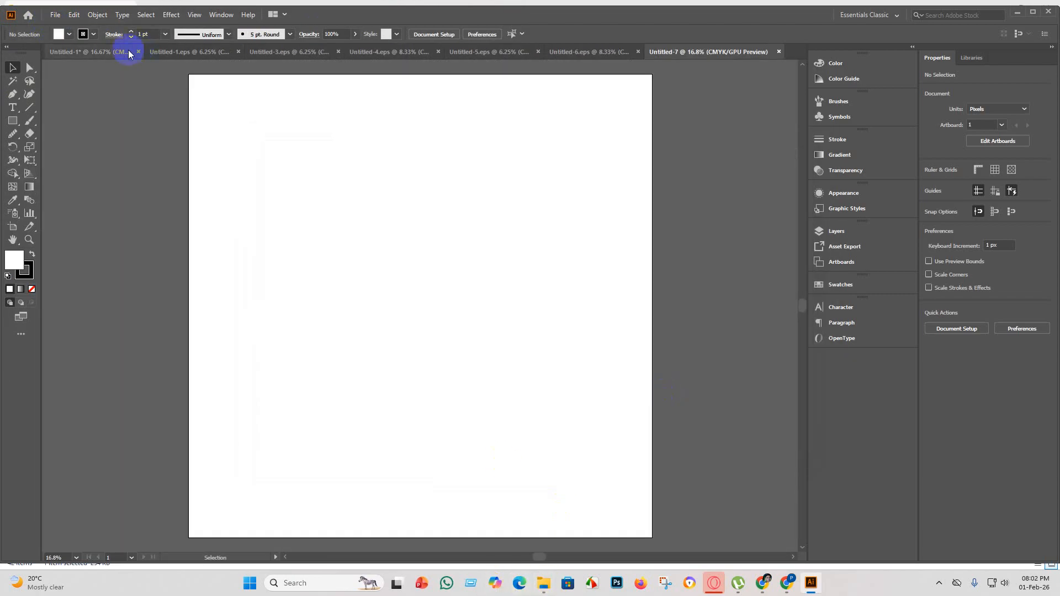
pyautogui.click(129, 52)
pyautogui.press('Delete')
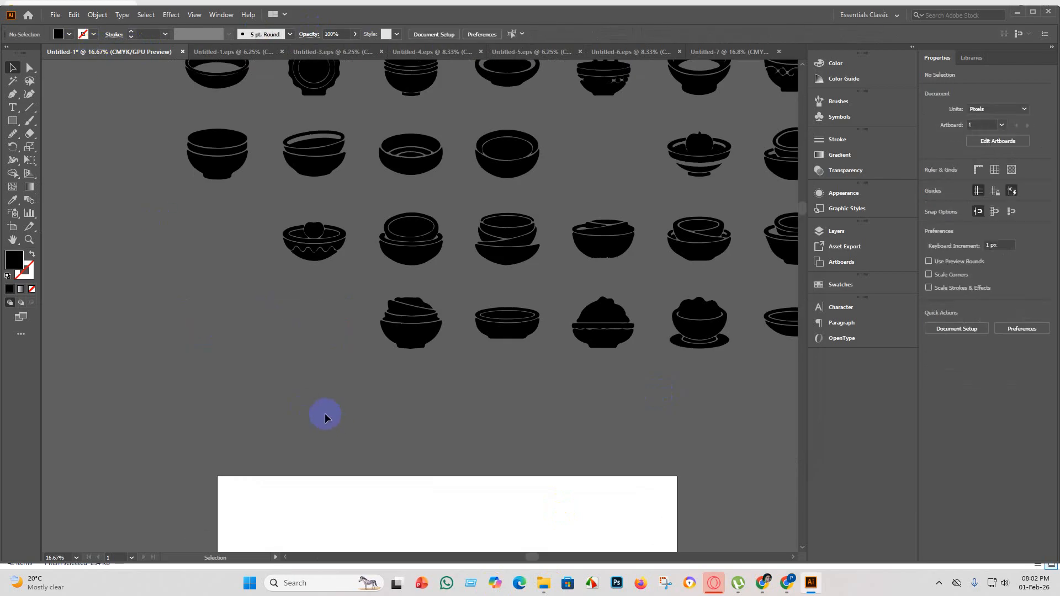
# Look over the remaining bowl silhouettes in the lower rows of Untitled-1 for the next pair to use.
pyautogui.scroll(-3, 516, 479)
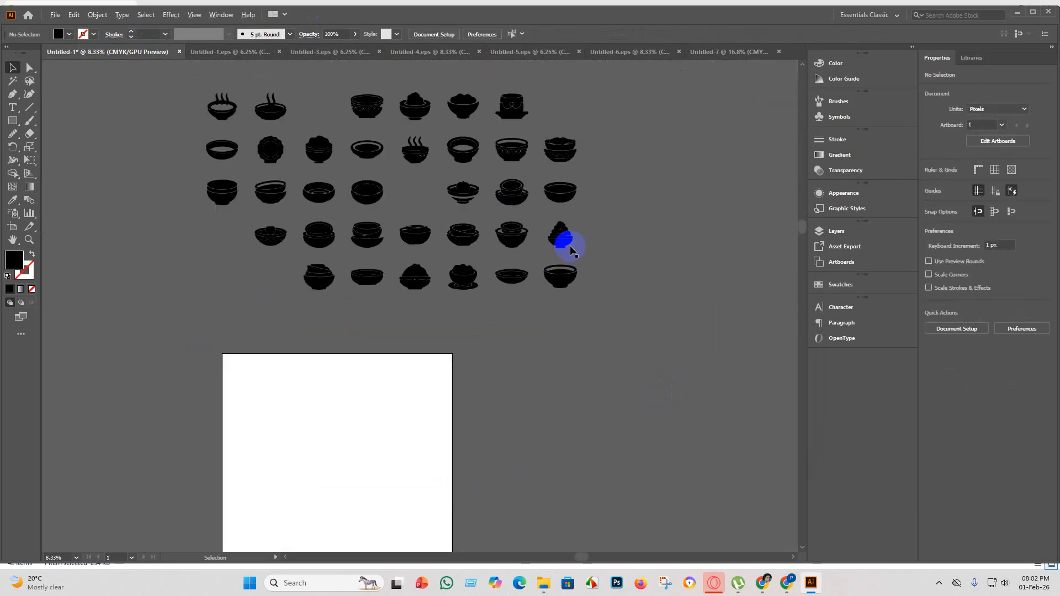
pyautogui.scroll(3, 570, 245)
pyautogui.scroll(4, 420, 227)
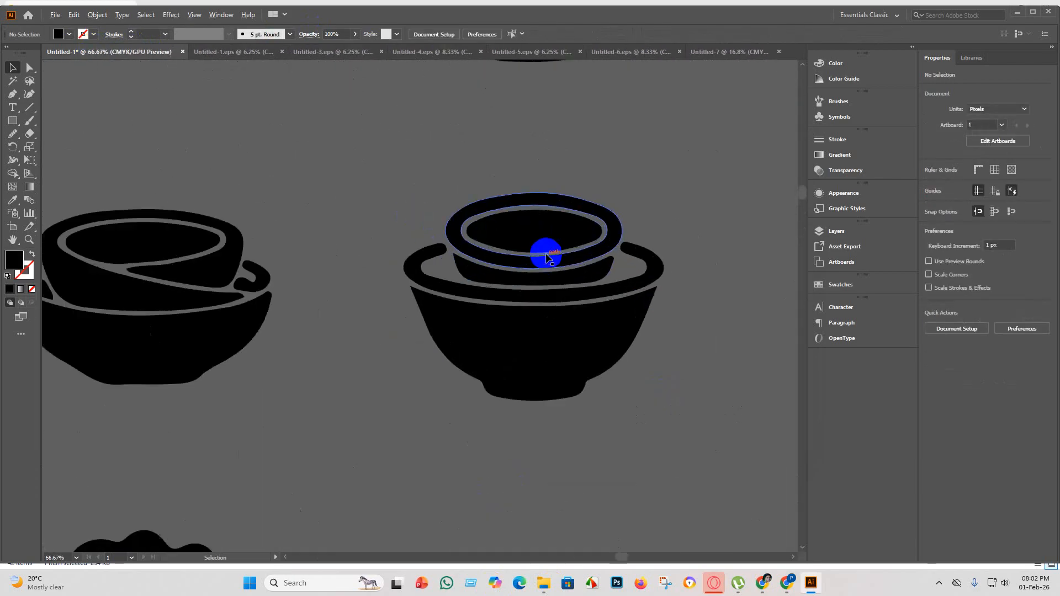
pyautogui.scroll(-5, 544, 251)
pyautogui.scroll(3, 526, 284)
pyautogui.scroll(1, 536, 329)
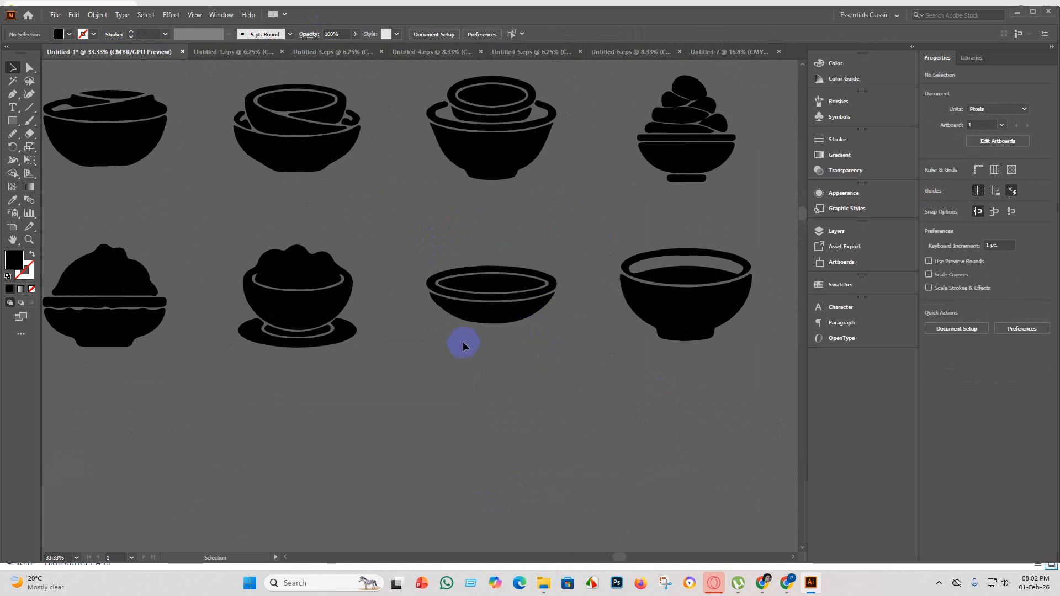
pyautogui.scroll(-3, 462, 345)
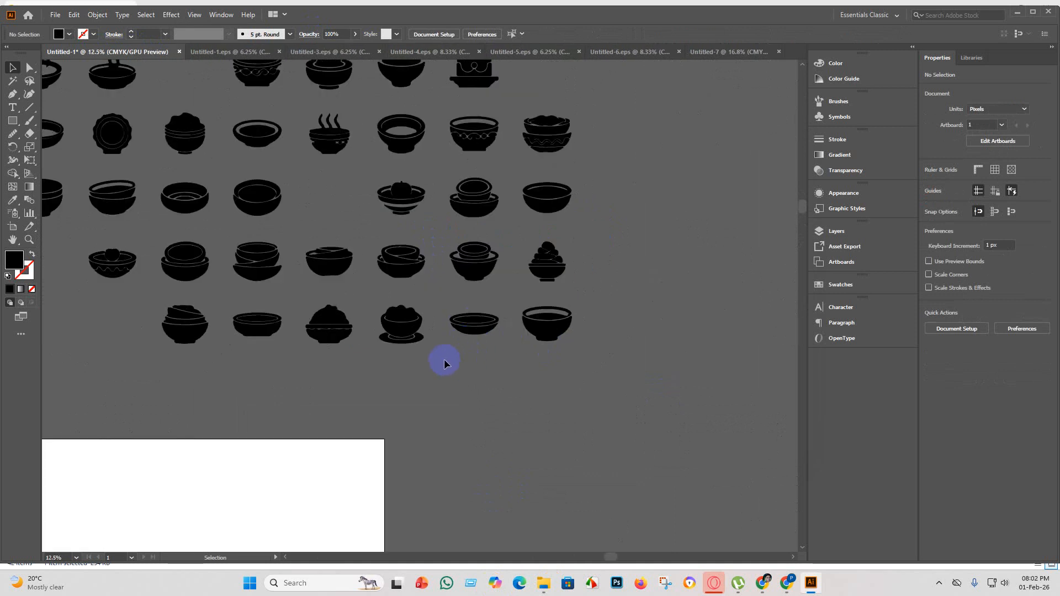
pyautogui.scroll(4, 445, 363)
pyautogui.scroll(-3, 389, 405)
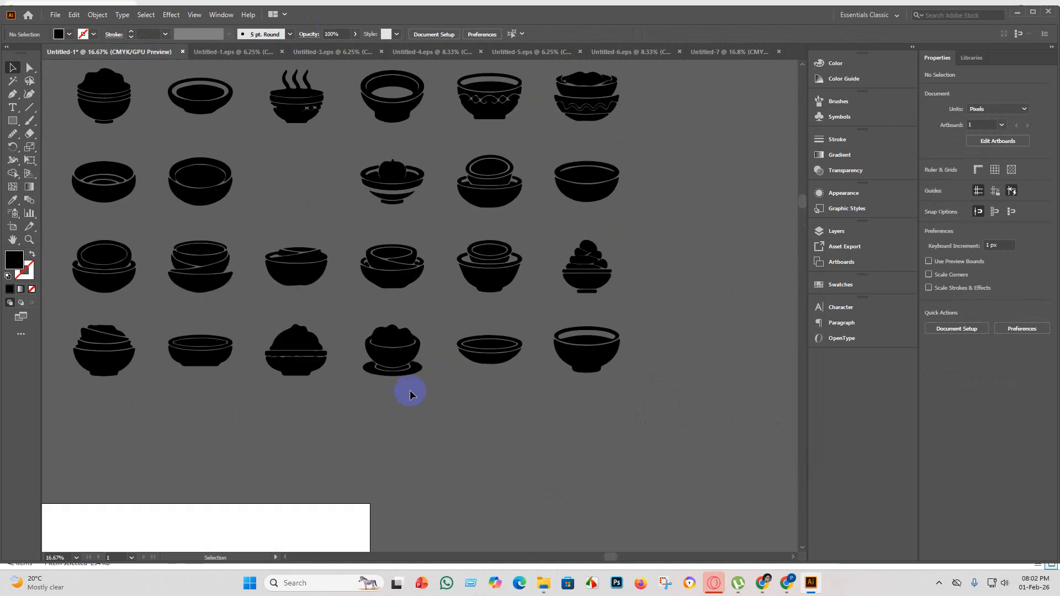
# Copy the heaped bowl and the cake on a stand from the first row of Untitled-1 into Untitled-7.
pyautogui.scroll(5, 412, 390)
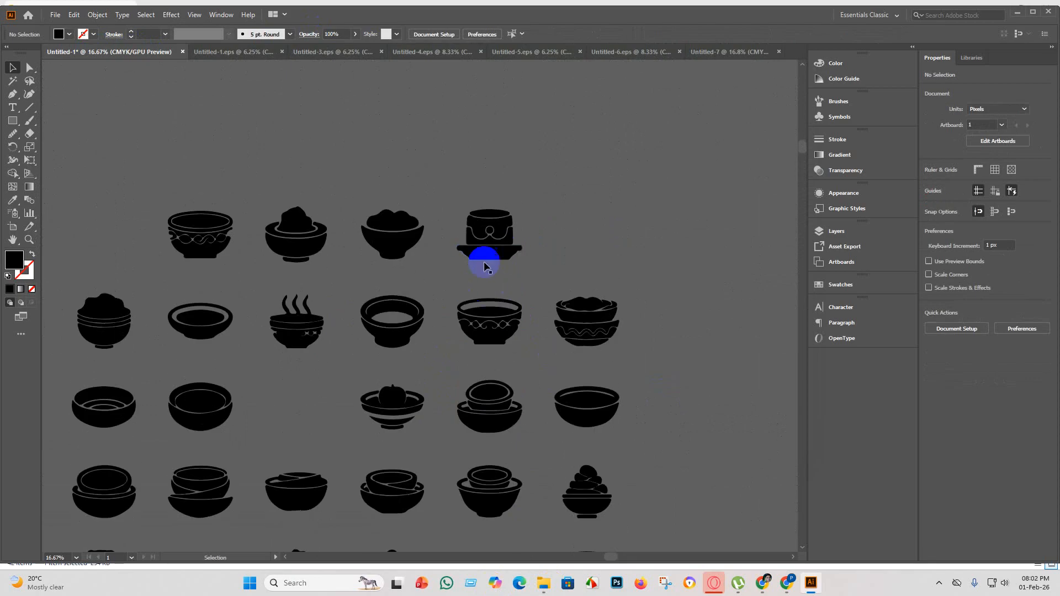
pyautogui.scroll(1, 486, 260)
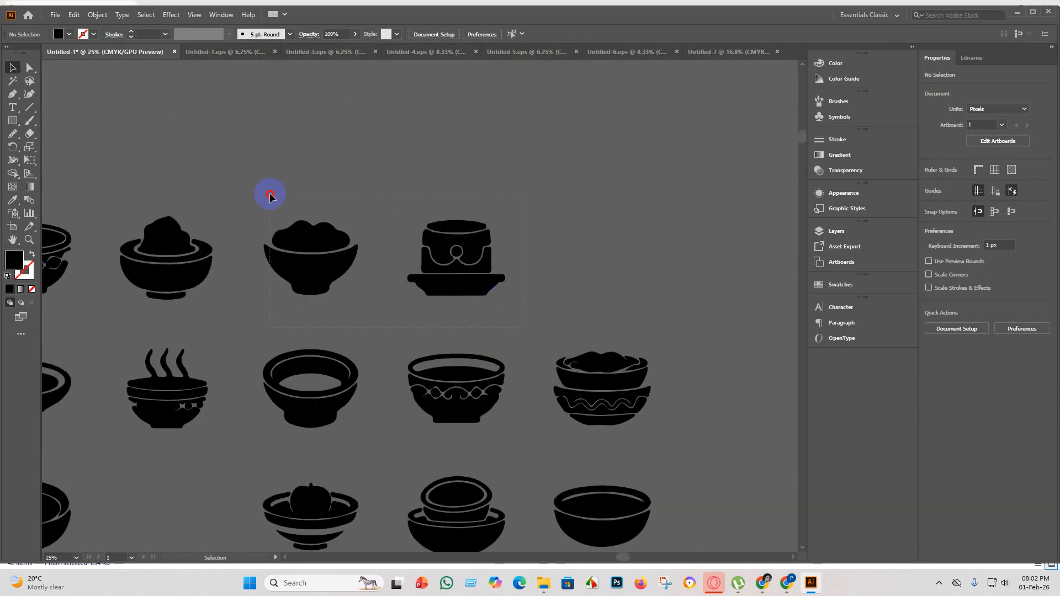
pyautogui.moveTo(270, 196); pyautogui.dragTo(270, 195)
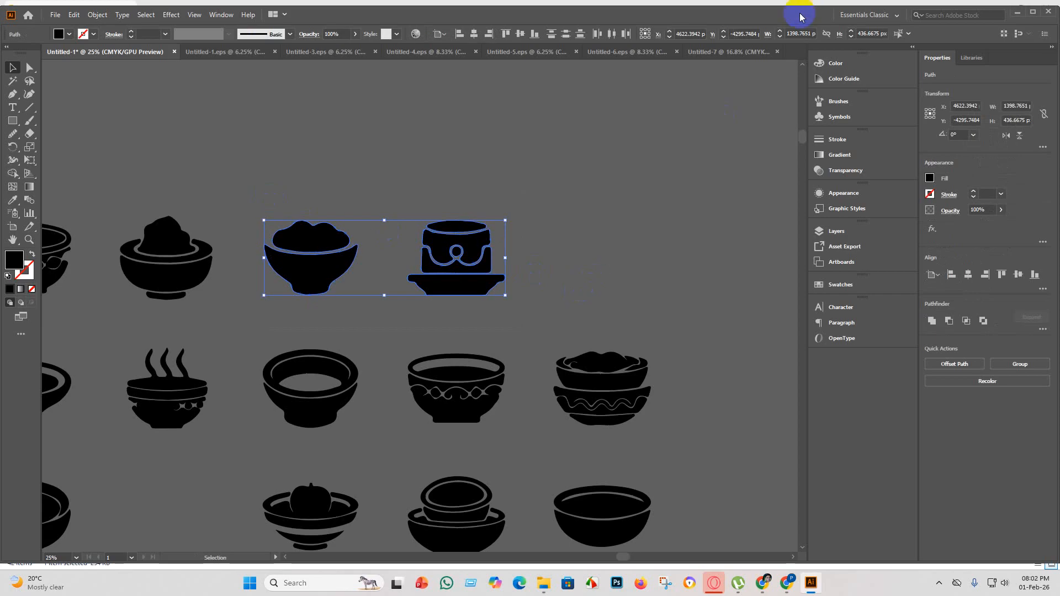
pyautogui.click(742, 50)
pyautogui.hotkey('ctrl', 'v')
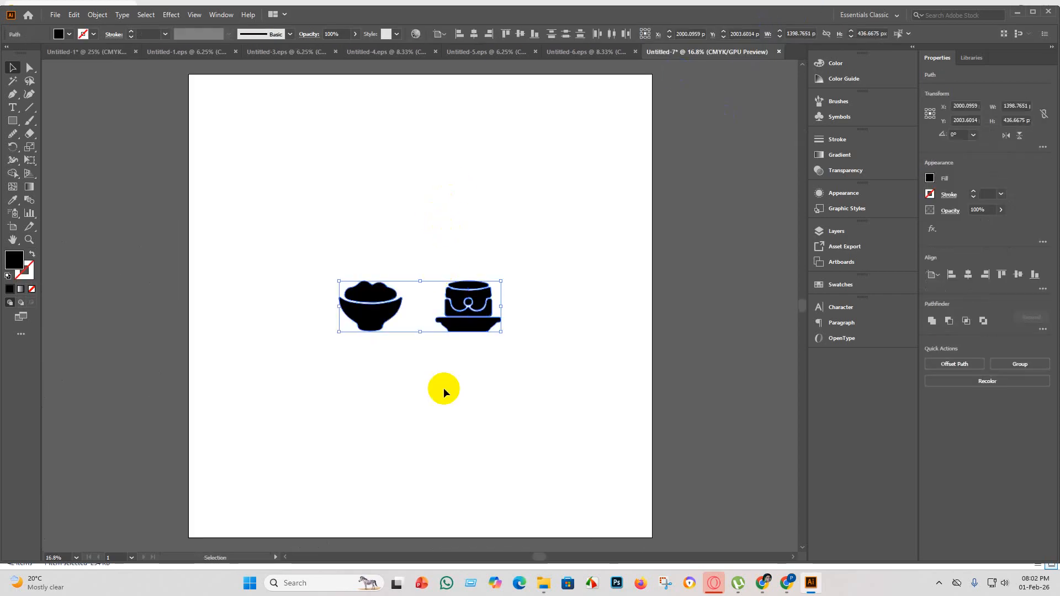
# Enlarge the pasted pair to about 1774 px high and stack the heaped bowl above the cake on the artboard.
pyautogui.moveTo(502, 332); pyautogui.dragTo(495, 397)
pyautogui.click(495, 397)
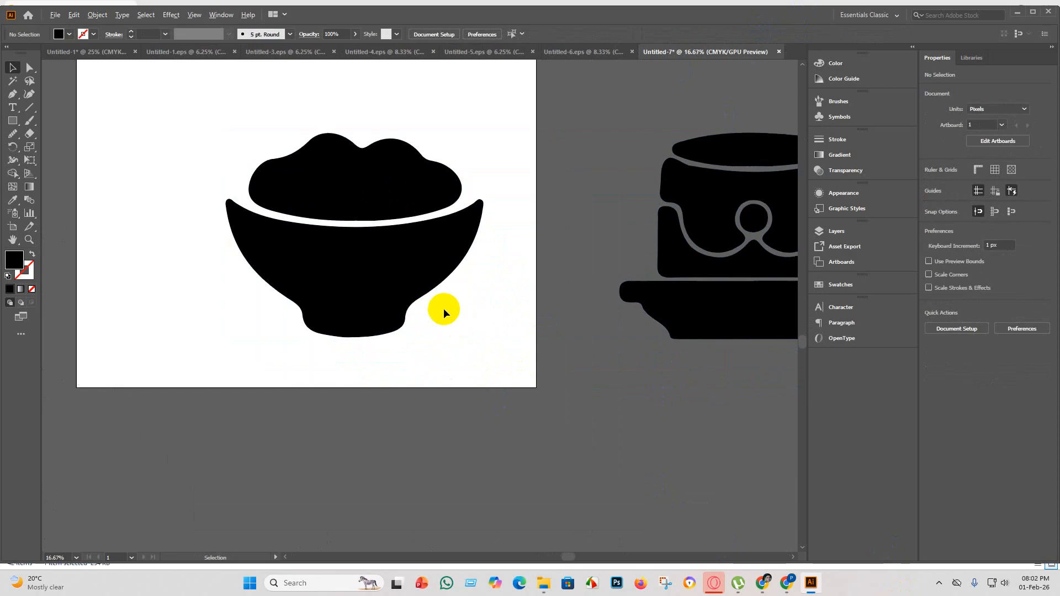
pyautogui.scroll(-2, 443, 309)
pyautogui.click(392, 268)
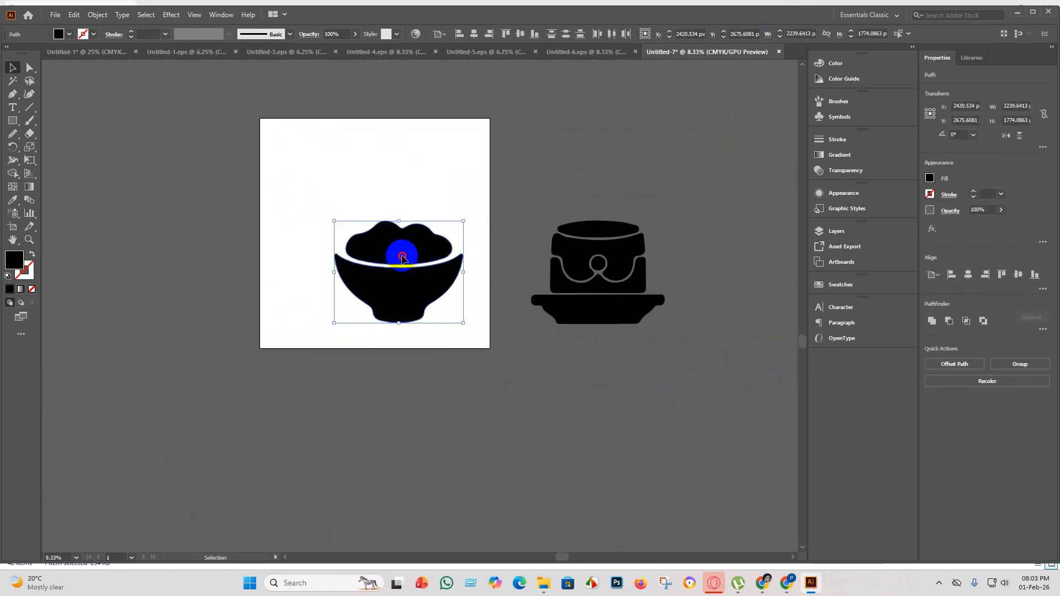
pyautogui.moveTo(395, 270); pyautogui.dragTo(363, 180)
pyautogui.moveTo(724, 396); pyautogui.dragTo(530, 177)
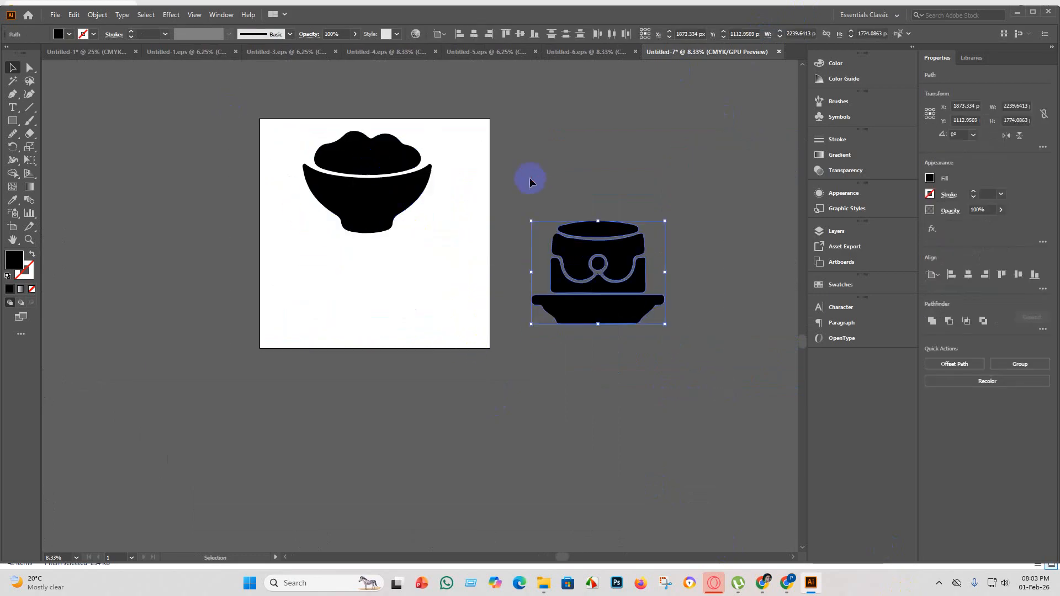
pyautogui.moveTo(609, 238); pyautogui.dragTo(376, 255)
pyautogui.click(414, 403)
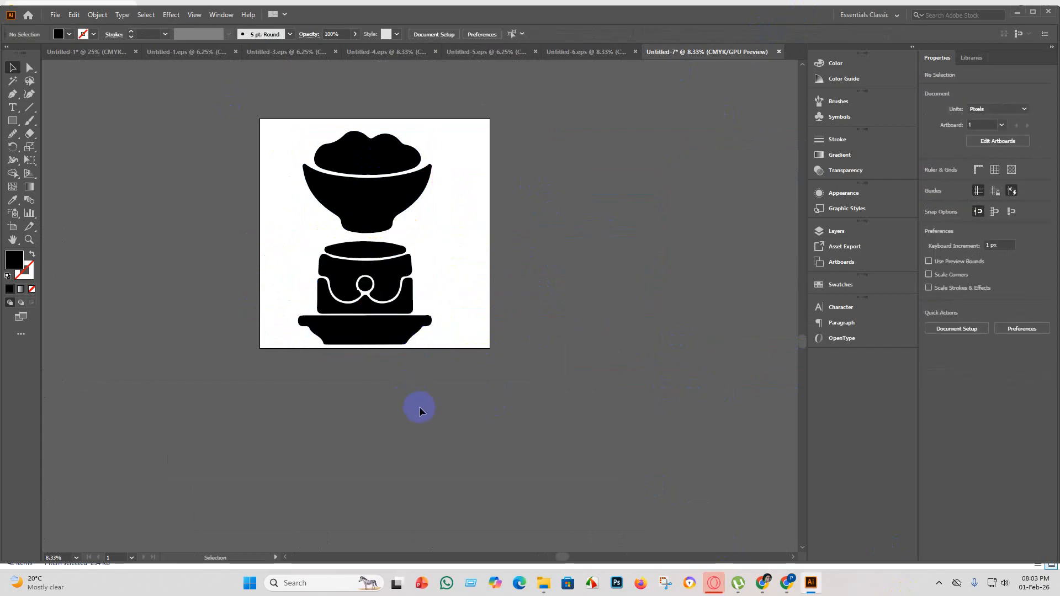
# Group the heaped bowl and the cake and centre the group horizontally and vertically on the artboard.
pyautogui.moveTo(477, 386); pyautogui.dragTo(232, 118)
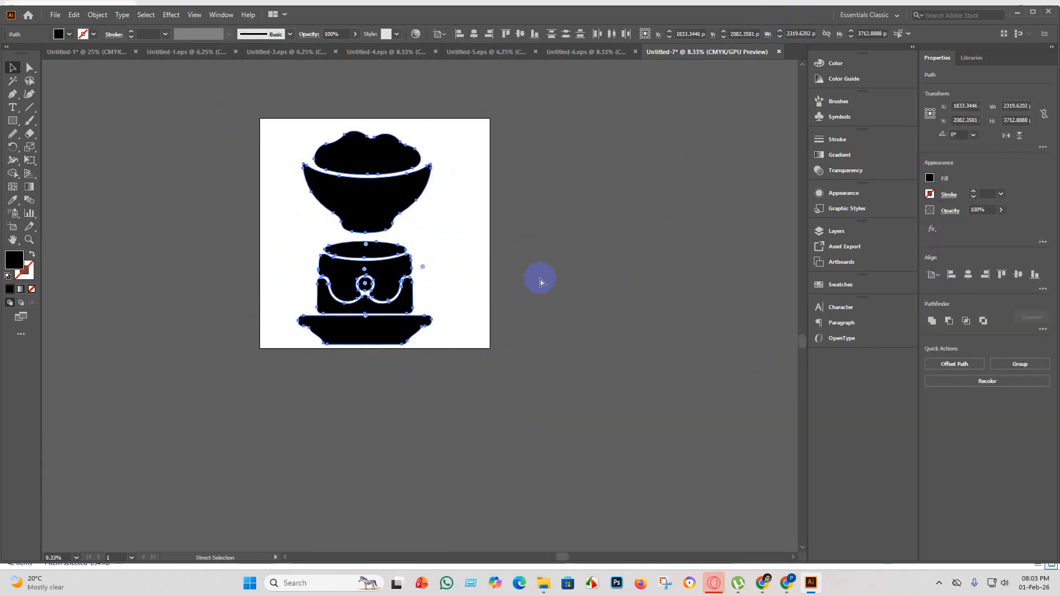
pyautogui.hotkey('ctrl', 'g')
pyautogui.click(476, 34)
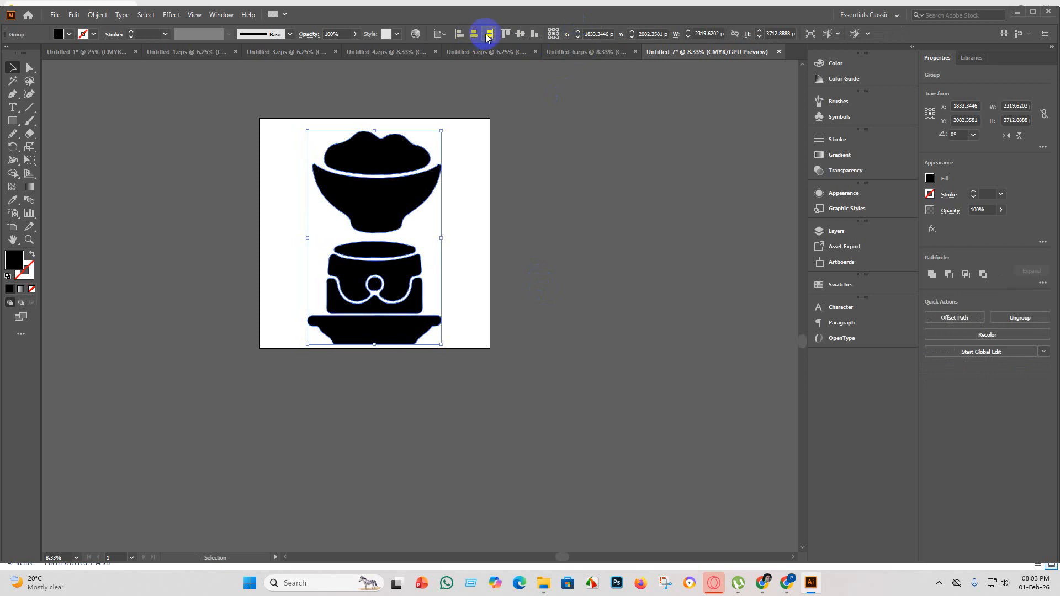
pyautogui.click(520, 34)
pyautogui.click(580, 284)
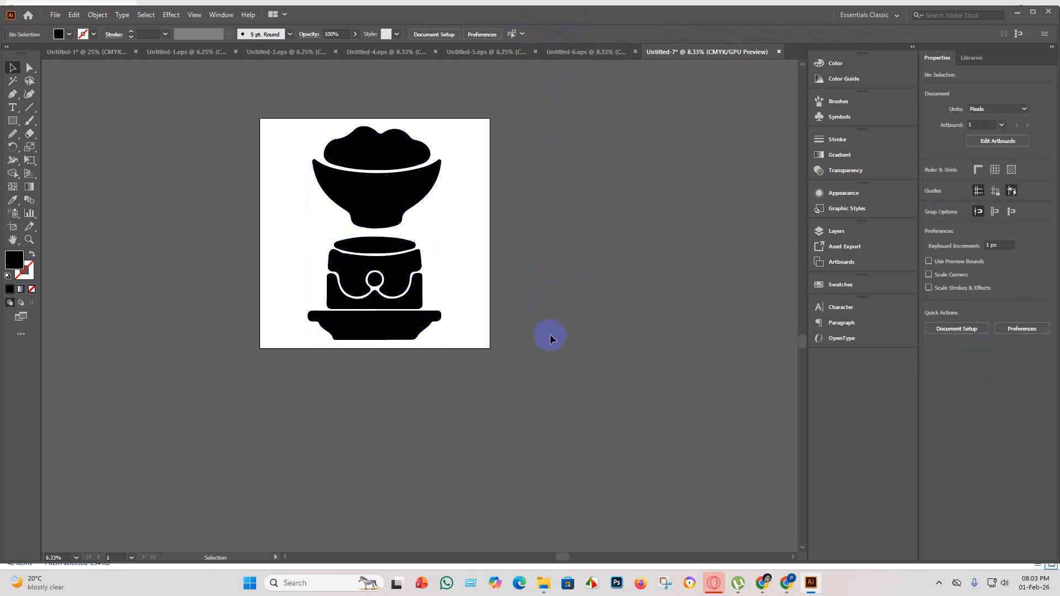
# Ungroup the centred artwork so that its individual parts can be selected.
pyautogui.scroll(2, 388, 282)
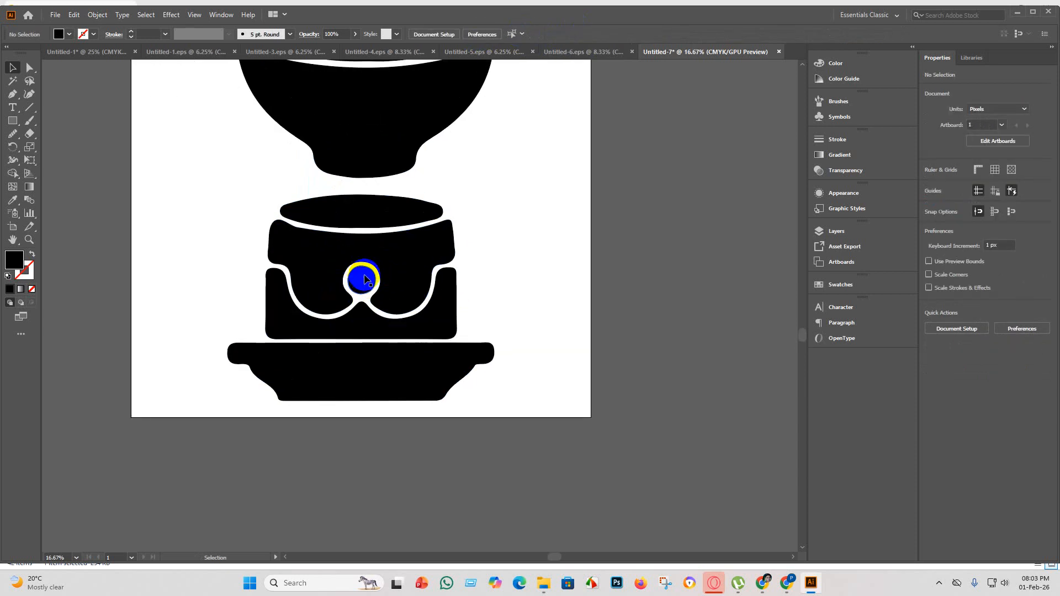
pyautogui.rightClick(380, 245)
pyautogui.click(358, 264)
pyautogui.rightClick(357, 264)
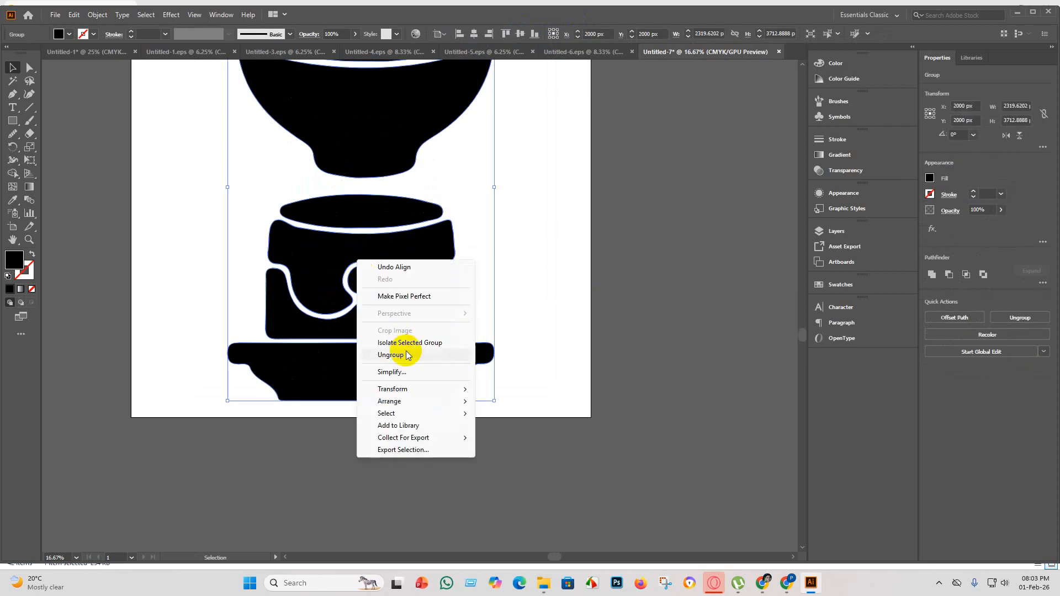
pyautogui.click(409, 354)
pyautogui.click(786, 310)
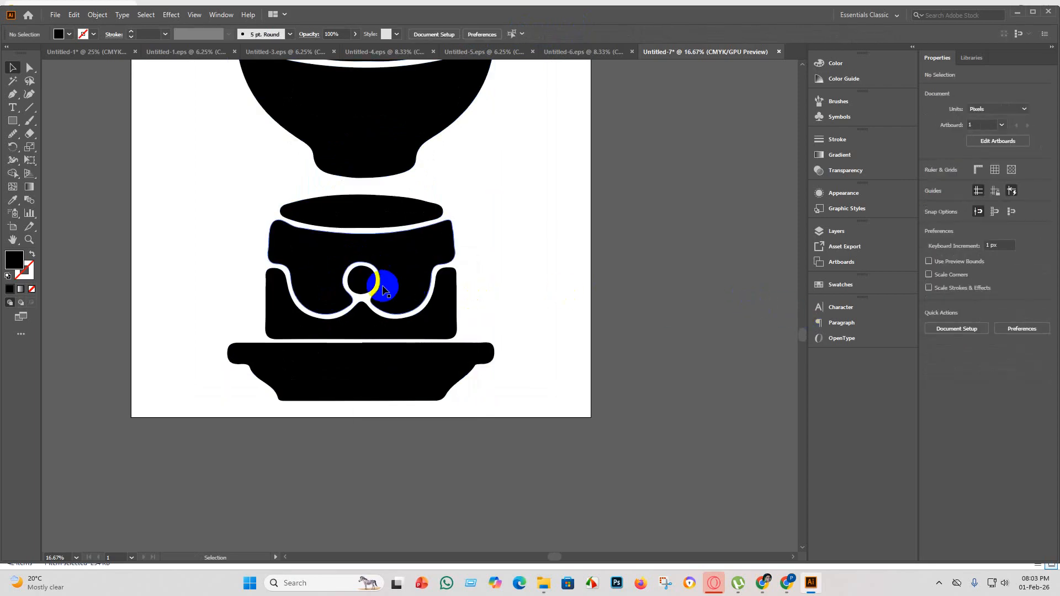
# Fill the small circle in the middle of the cake with red.
pyautogui.click(363, 278)
pyautogui.click(59, 33)
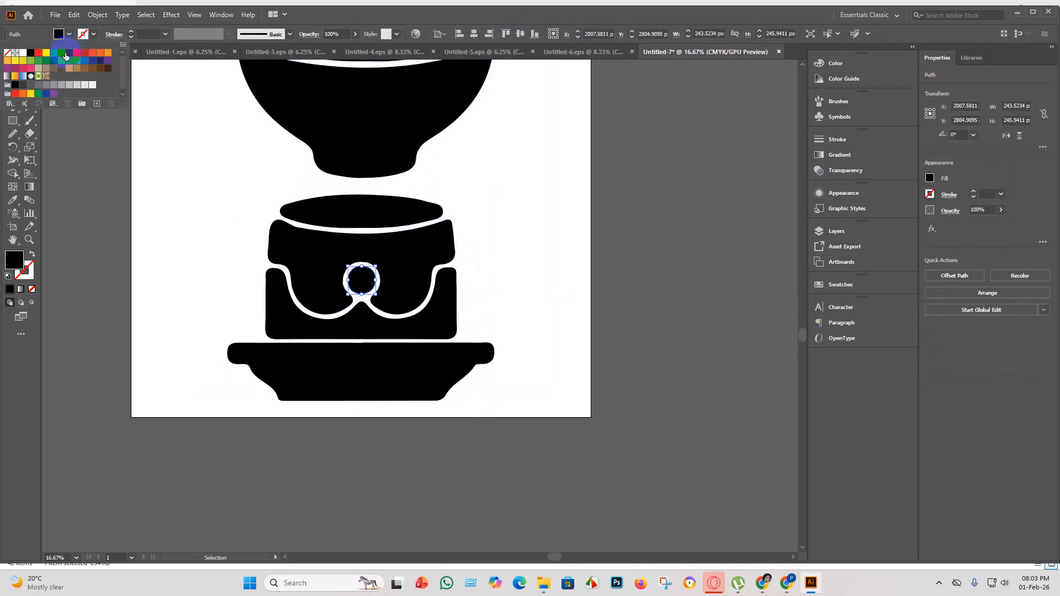
pyautogui.click(69, 53)
pyautogui.click(85, 54)
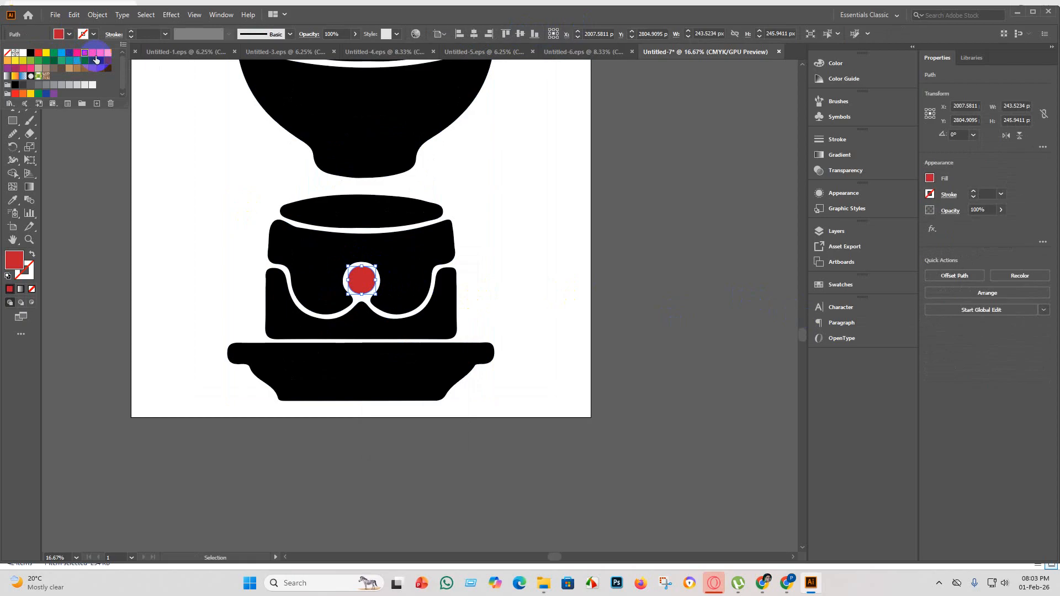
pyautogui.click(220, 391)
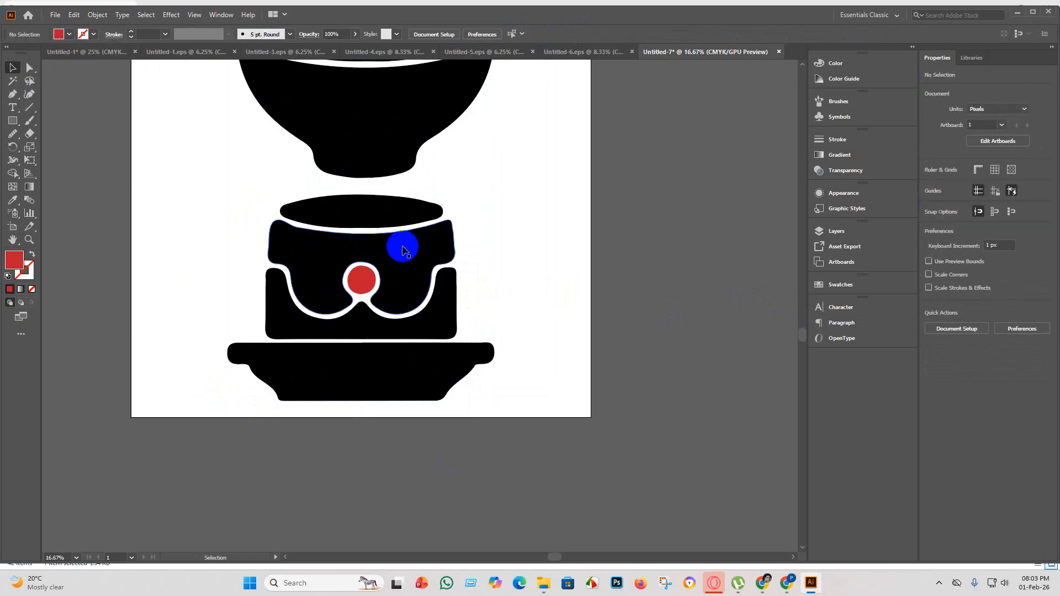
# Fill the cake's scalloped upper layer with dark navy blue.
pyautogui.click(367, 251)
pyautogui.click(59, 33)
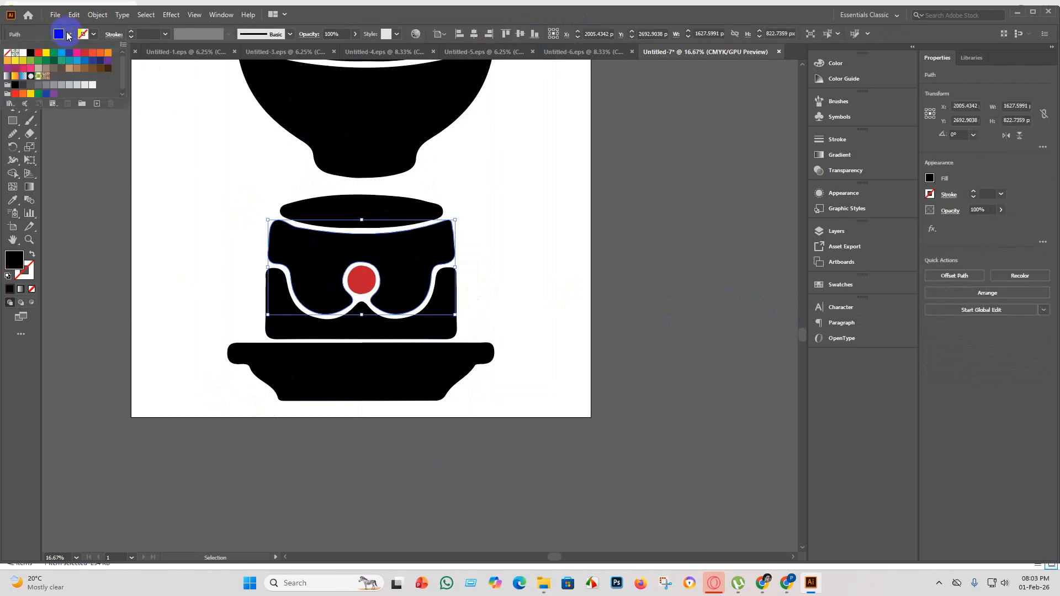
pyautogui.click(47, 54)
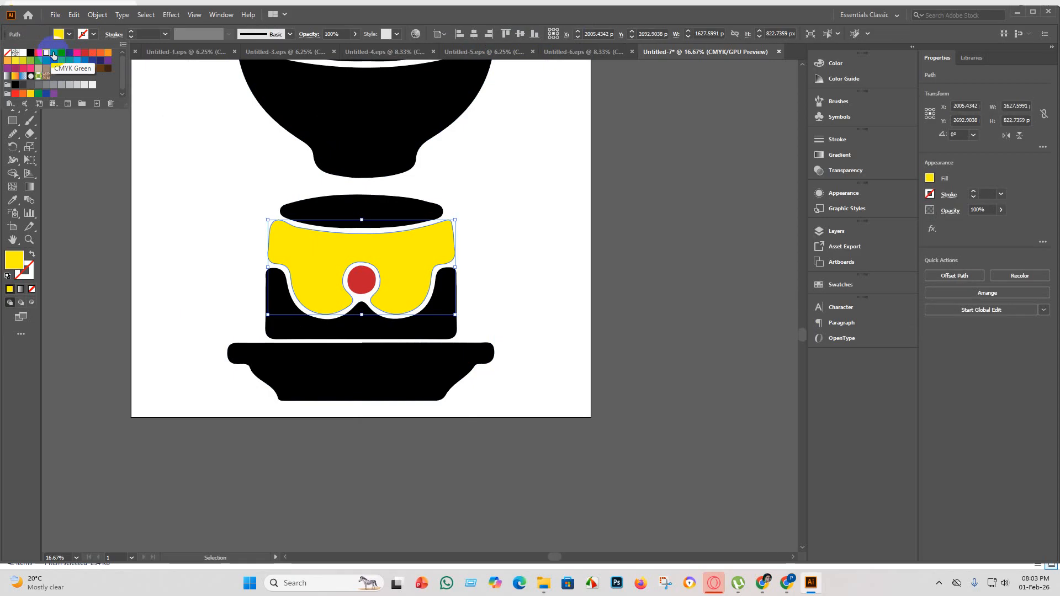
pyautogui.click(84, 60)
pyautogui.click(101, 61)
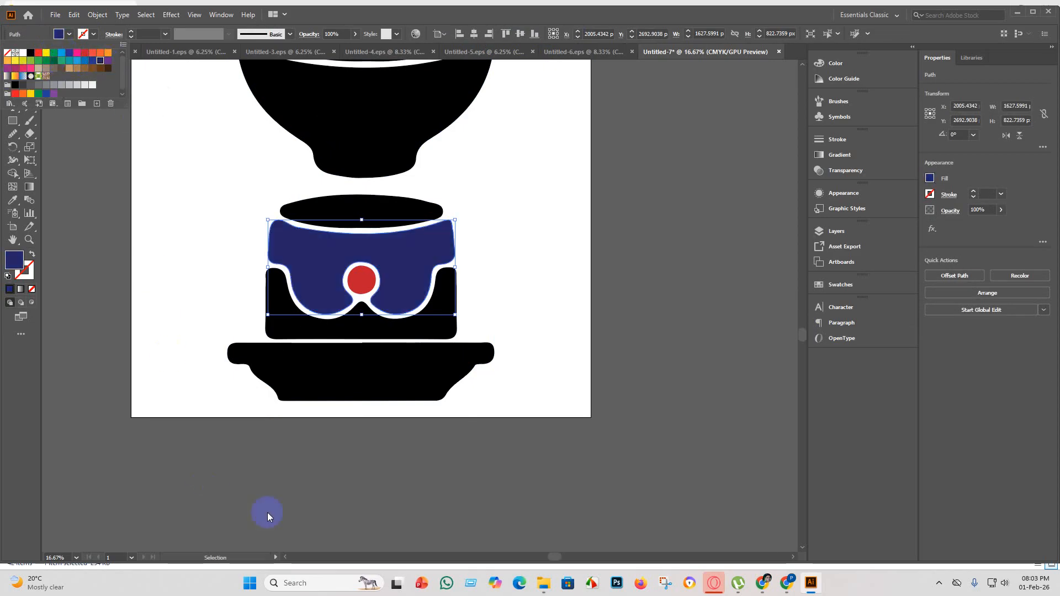
pyautogui.click(325, 485)
pyautogui.click(321, 476)
pyautogui.scroll(-4, 375, 430)
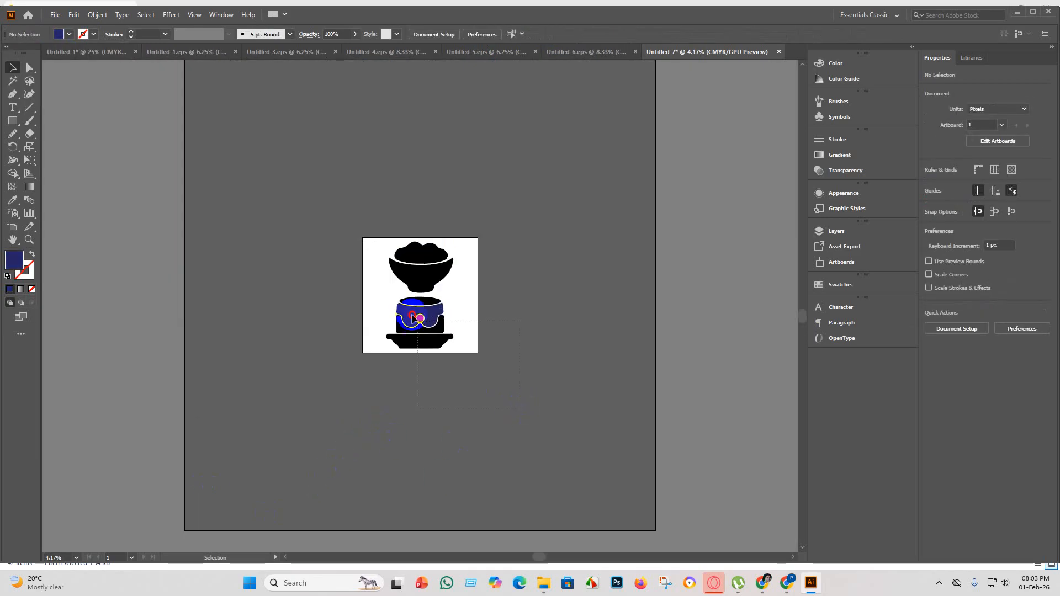
pyautogui.moveTo(413, 319); pyautogui.dragTo(354, 280)
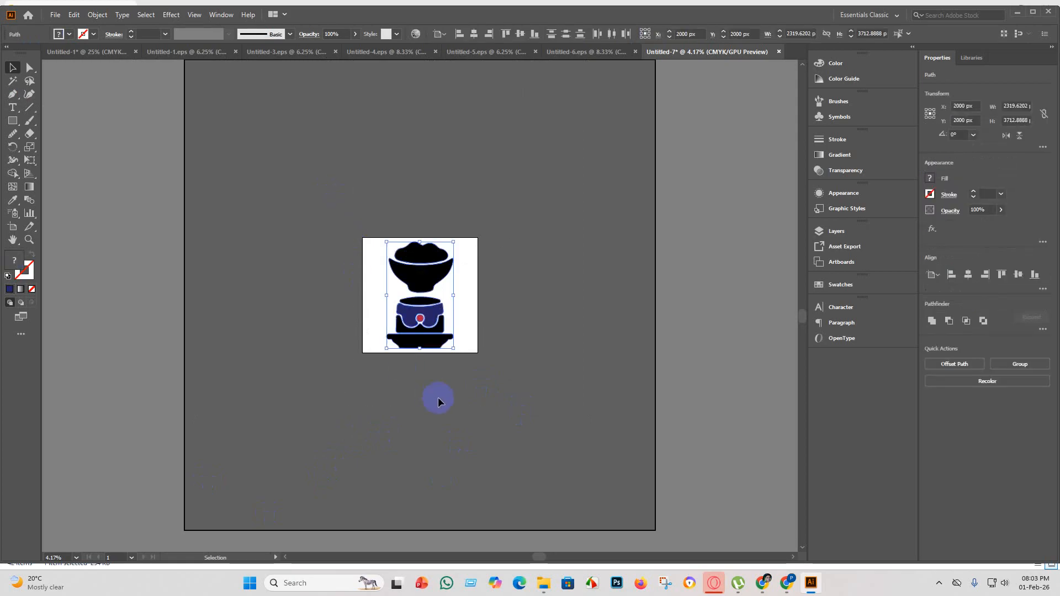
pyautogui.press('a')
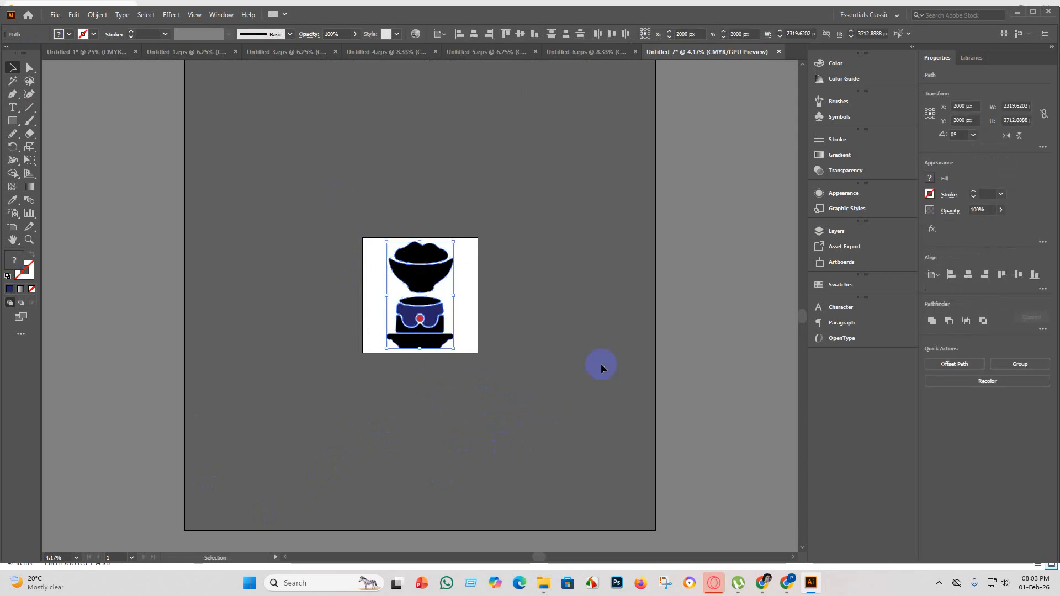
pyautogui.click(605, 365)
pyautogui.moveTo(356, 289); pyautogui.dragTo(357, 288)
pyautogui.click(616, 406)
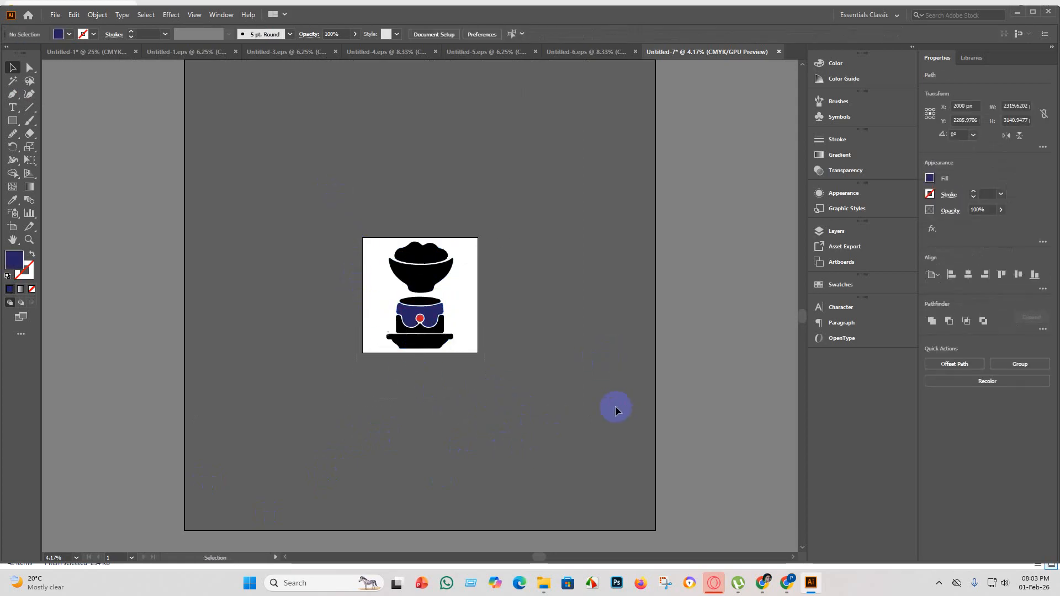
# Group all parts of the cake and its stand, and group them together with the heaped bowl.
pyautogui.moveTo(528, 398); pyautogui.dragTo(375, 303)
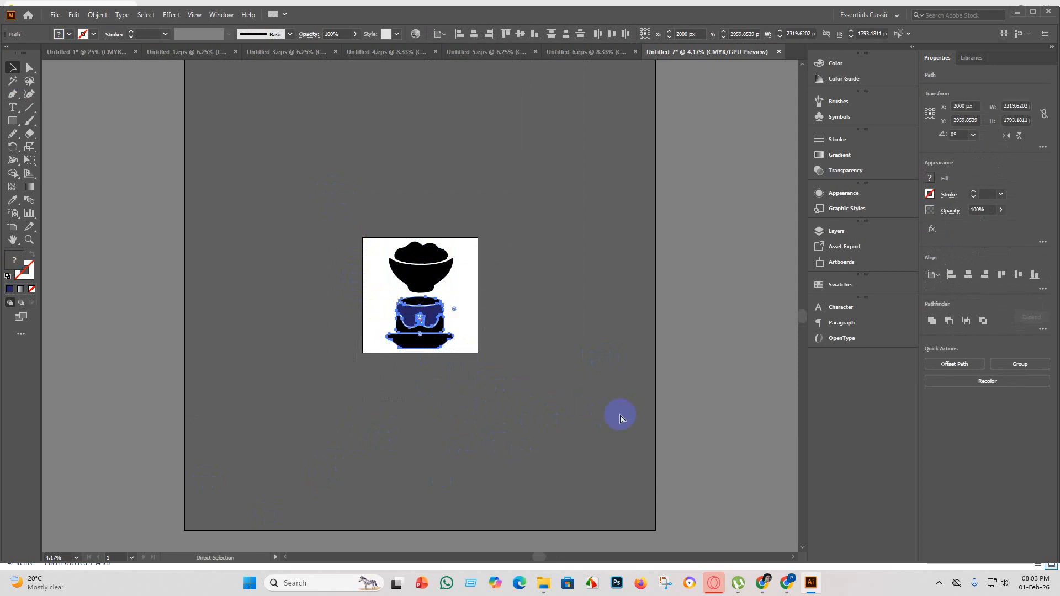
pyautogui.hotkey('ctrl', 'g')
pyautogui.click(633, 403)
pyautogui.moveTo(523, 429); pyautogui.dragTo(187, 113)
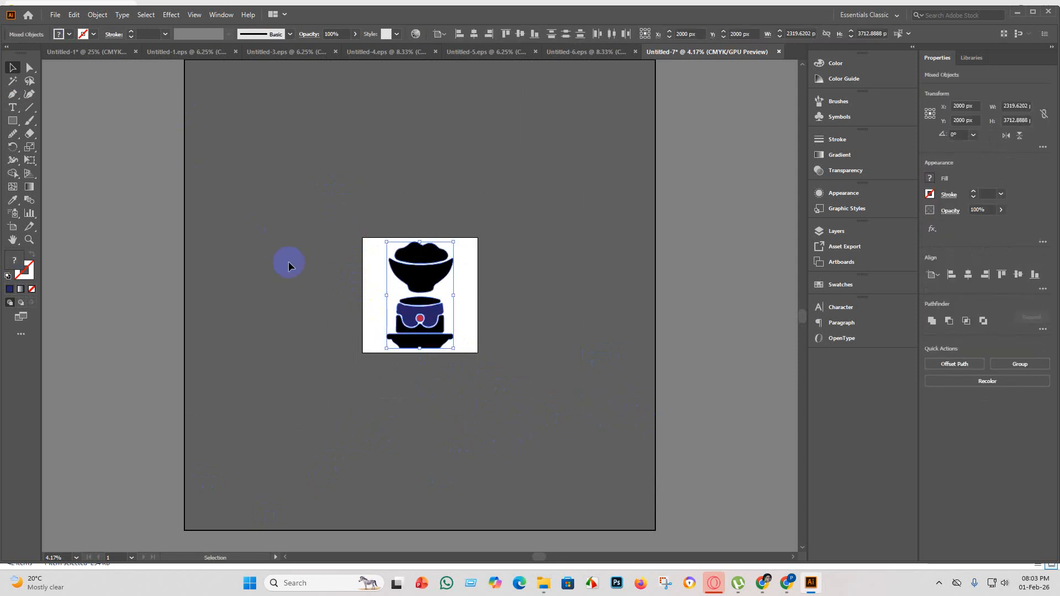
pyautogui.hotkey('ctrl', 'g')
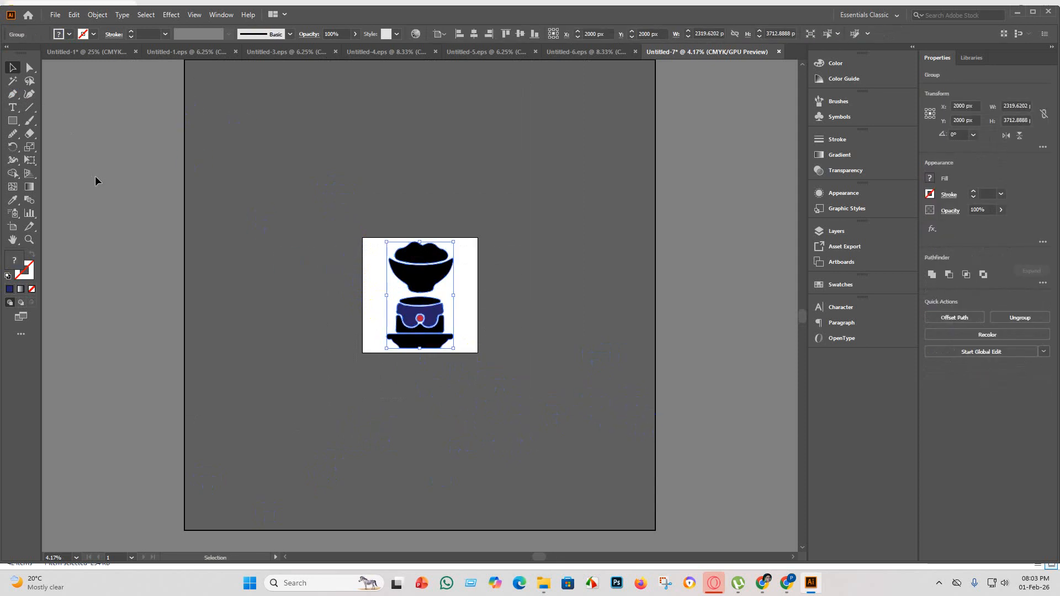
# Save the document as Untitled-7 in Illustrator EPS format in the eps 5 folder, using an older EPS version.
pyautogui.click(153, 265)
pyautogui.click(55, 15)
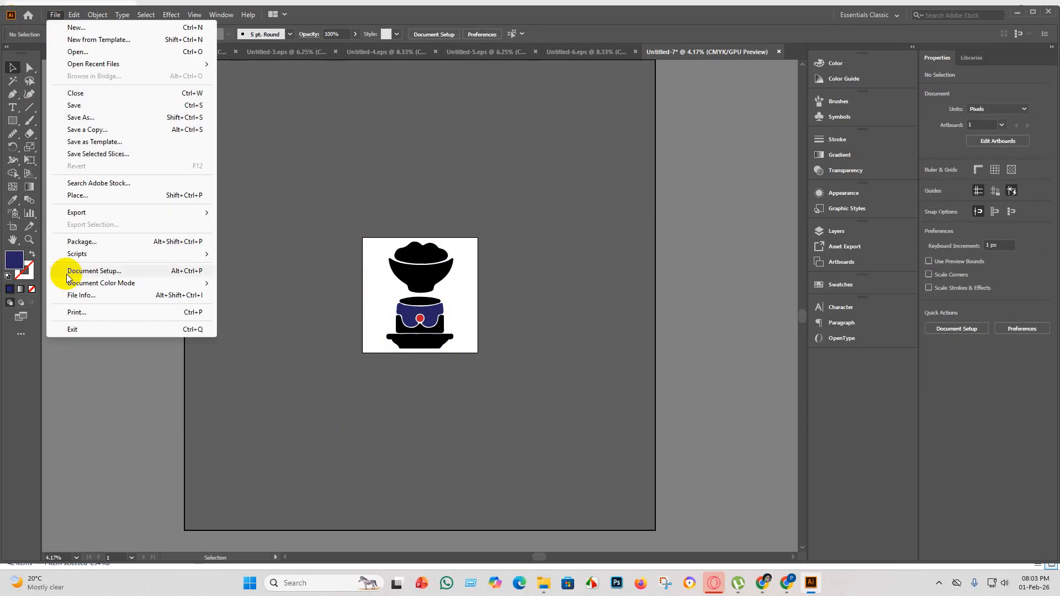
pyautogui.click(83, 129)
pyautogui.click(204, 238)
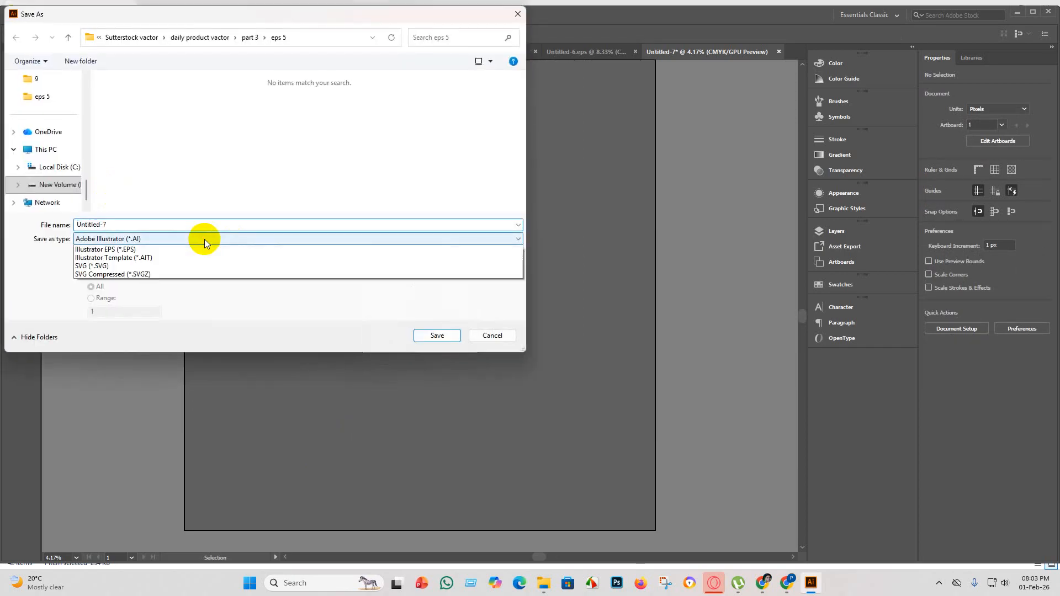
pyautogui.click(129, 261)
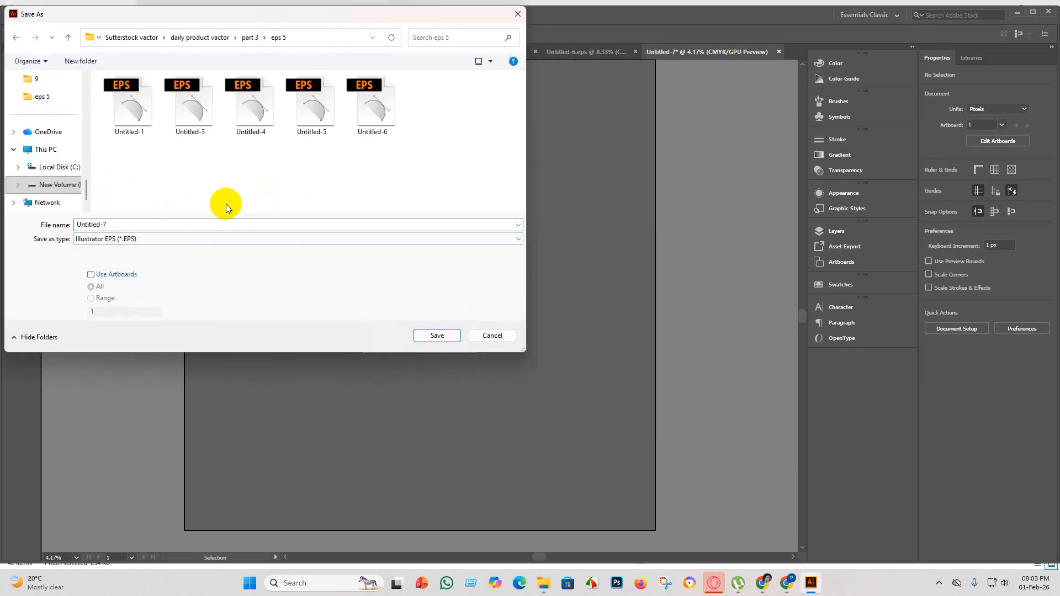
pyautogui.click(435, 334)
pyautogui.click(555, 133)
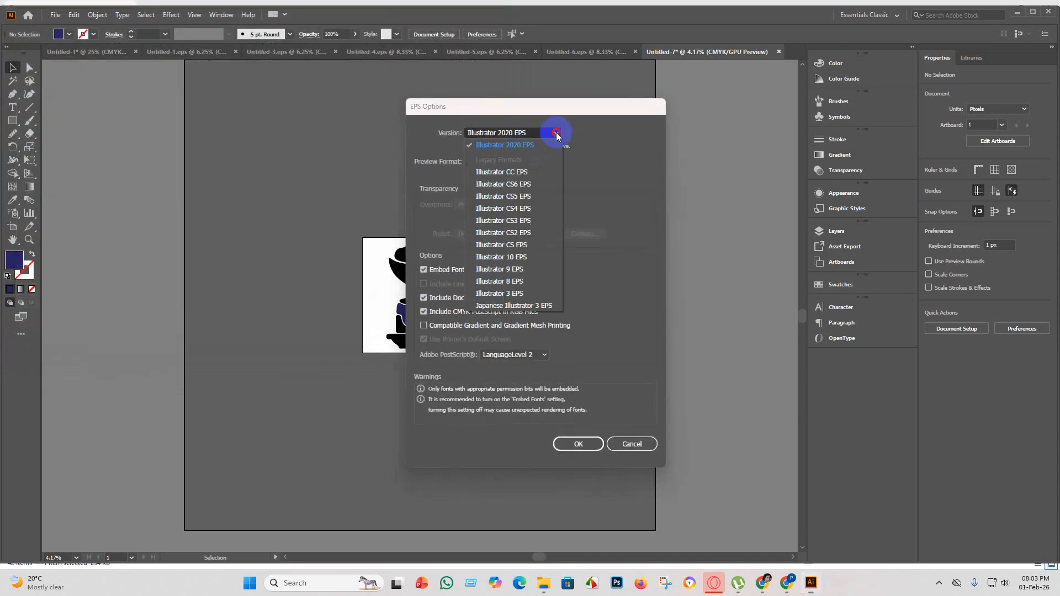
pyautogui.click(533, 293)
pyautogui.click(576, 430)
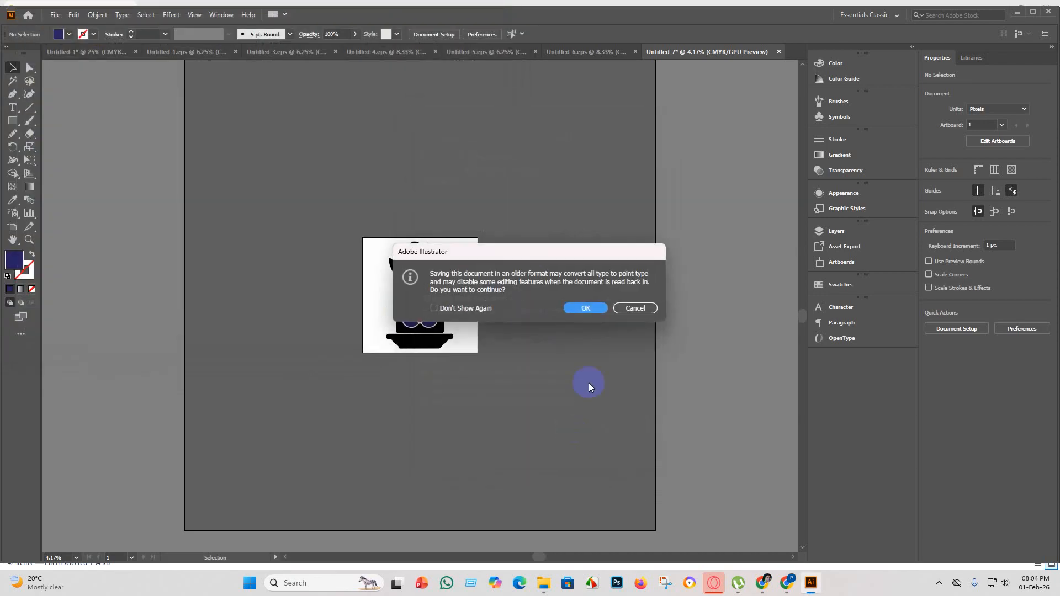
pyautogui.click(587, 309)
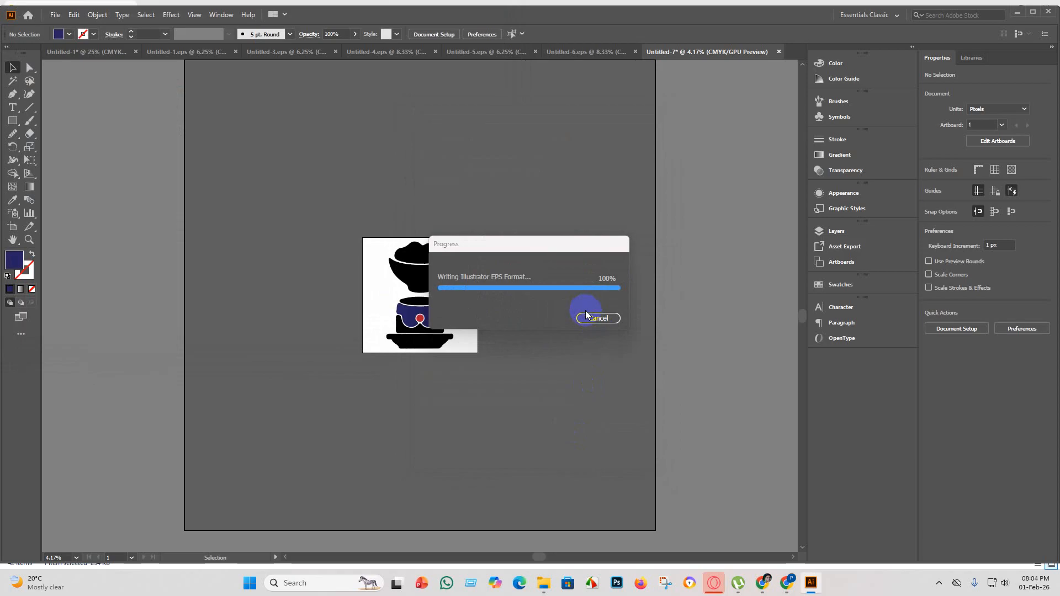
# Export all artboards of Untitled-7 as JPEG to the eps 5 folder with the RGB colour model.
pyautogui.click(55, 14)
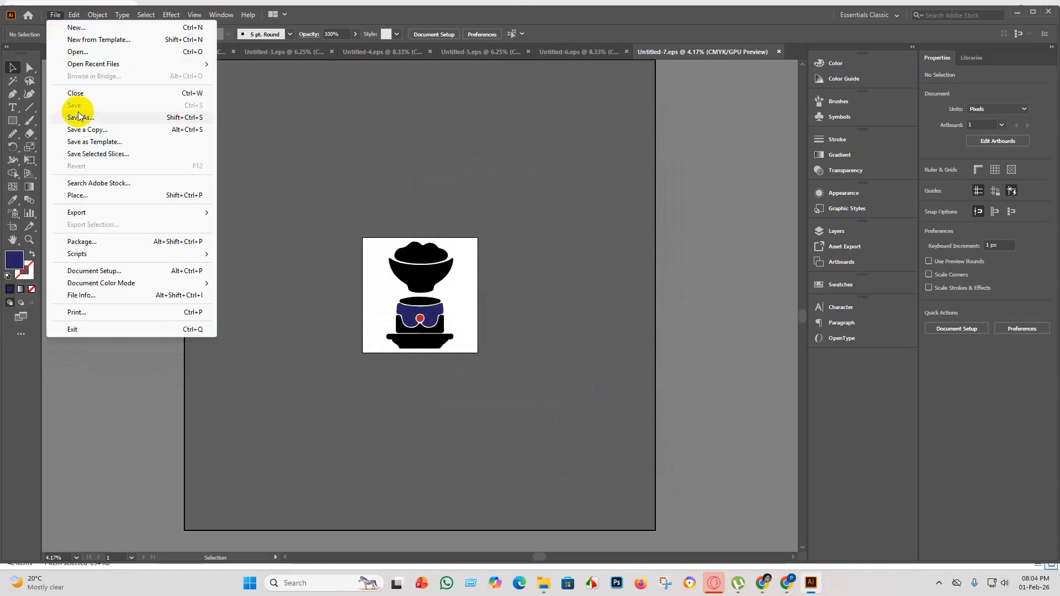
pyautogui.moveTo(76, 215)
pyautogui.click(264, 223)
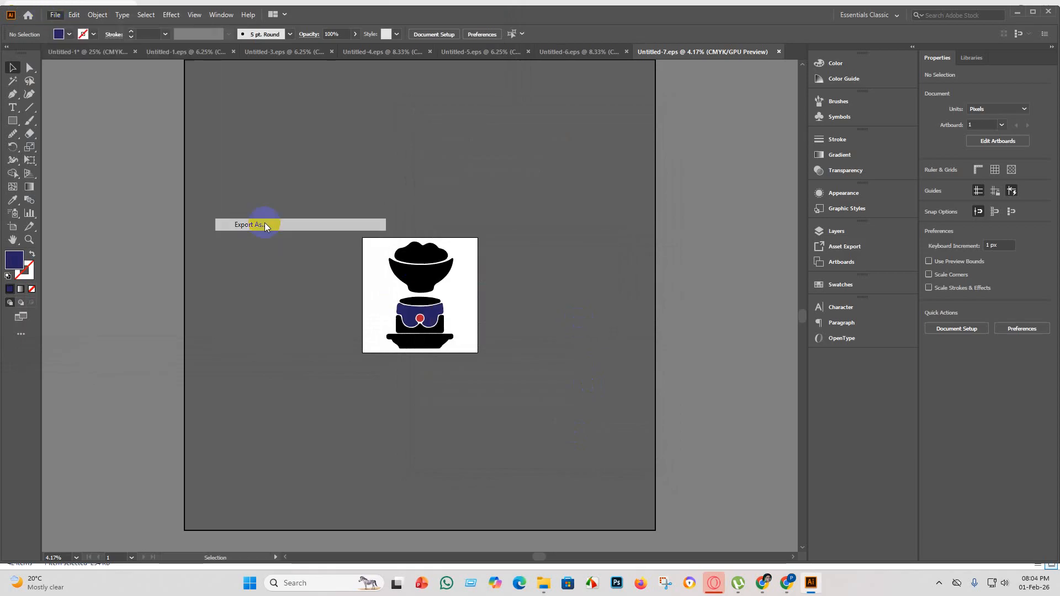
pyautogui.click(92, 280)
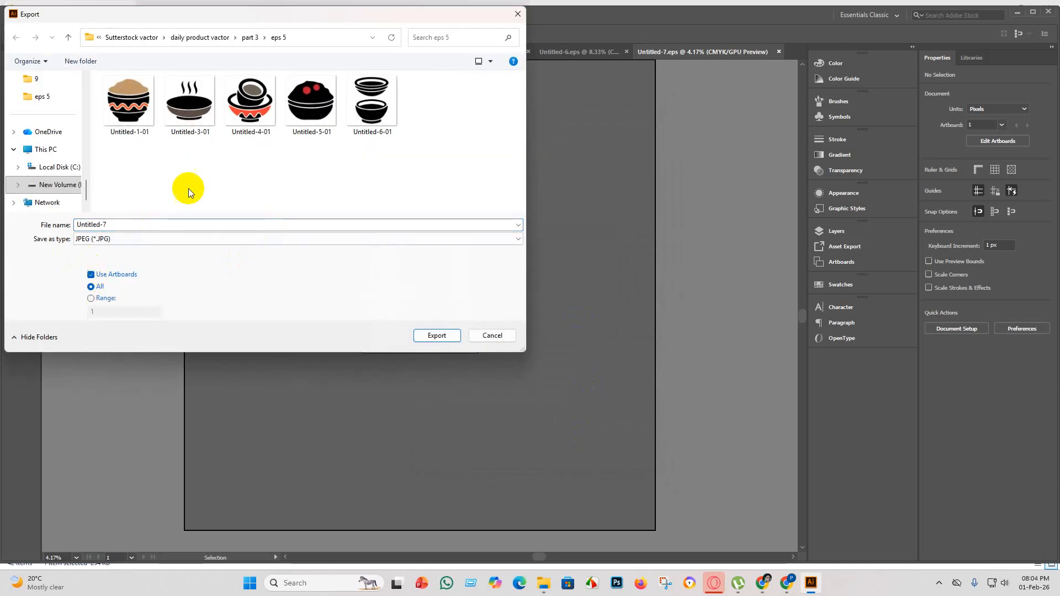
pyautogui.click(431, 344)
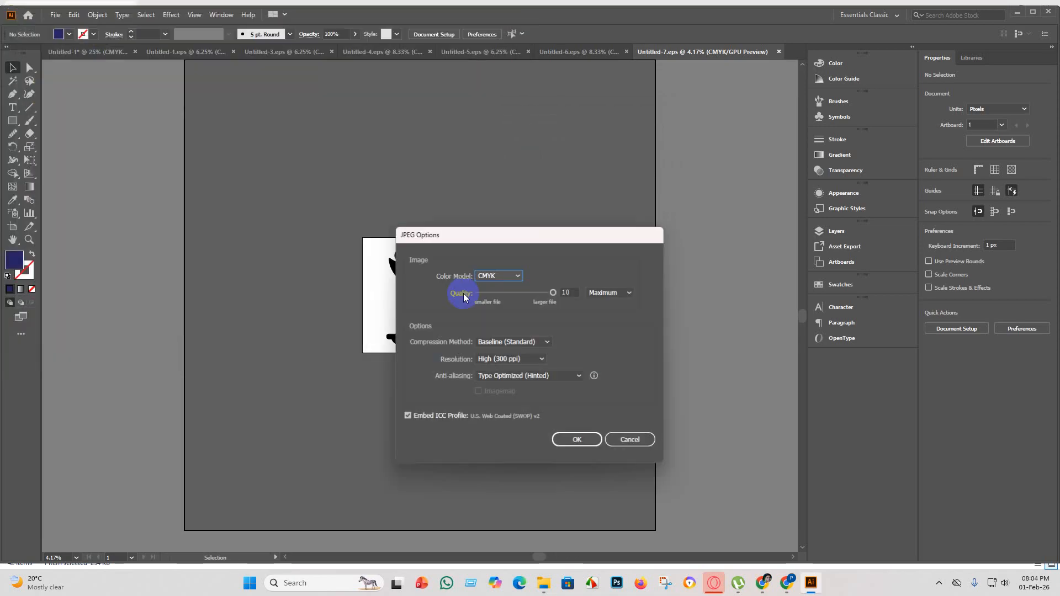
pyautogui.click(511, 276)
pyautogui.click(498, 288)
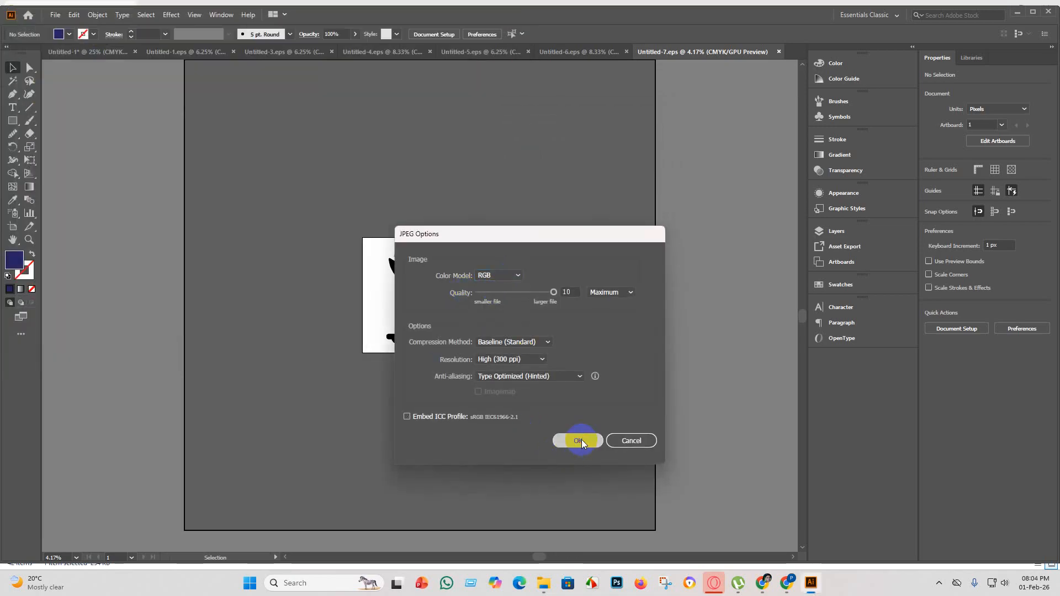
pyautogui.click(580, 441)
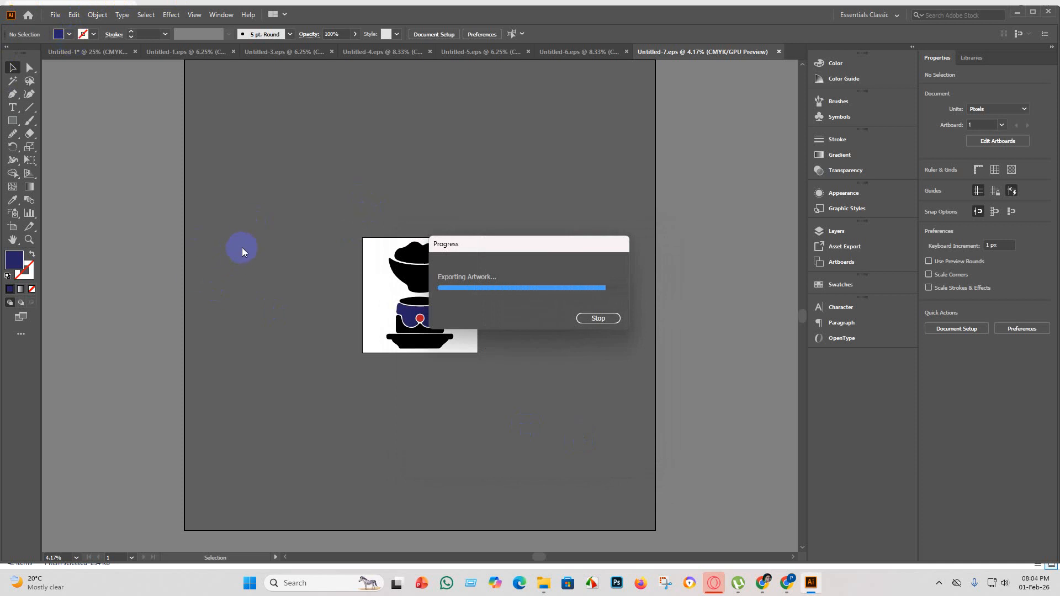
# Create a new blank document with a square 4000 × 4000 px artboard.
pyautogui.click(56, 19)
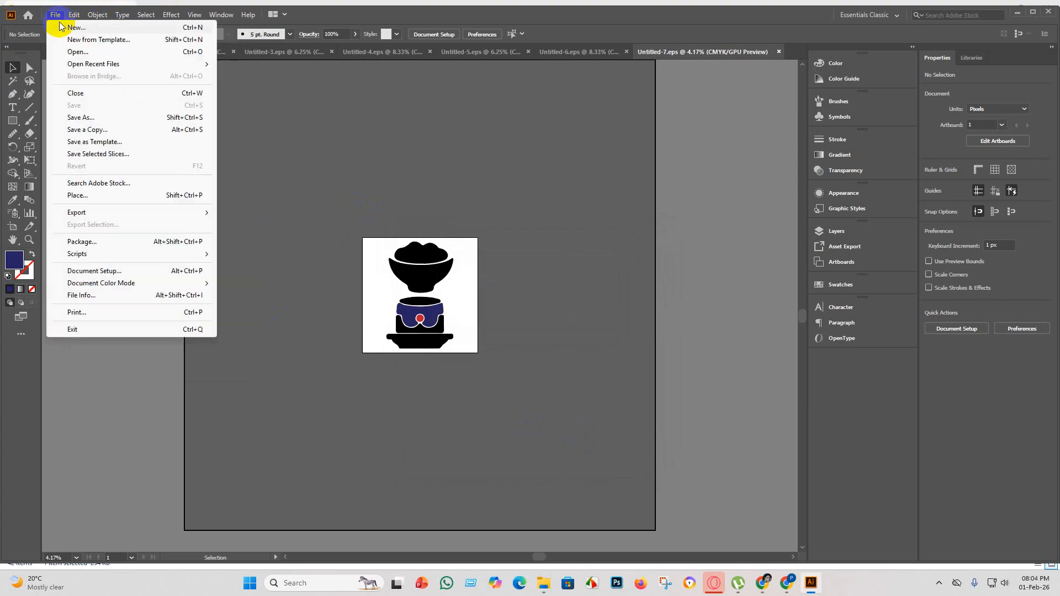
pyautogui.click(64, 29)
pyautogui.click(760, 445)
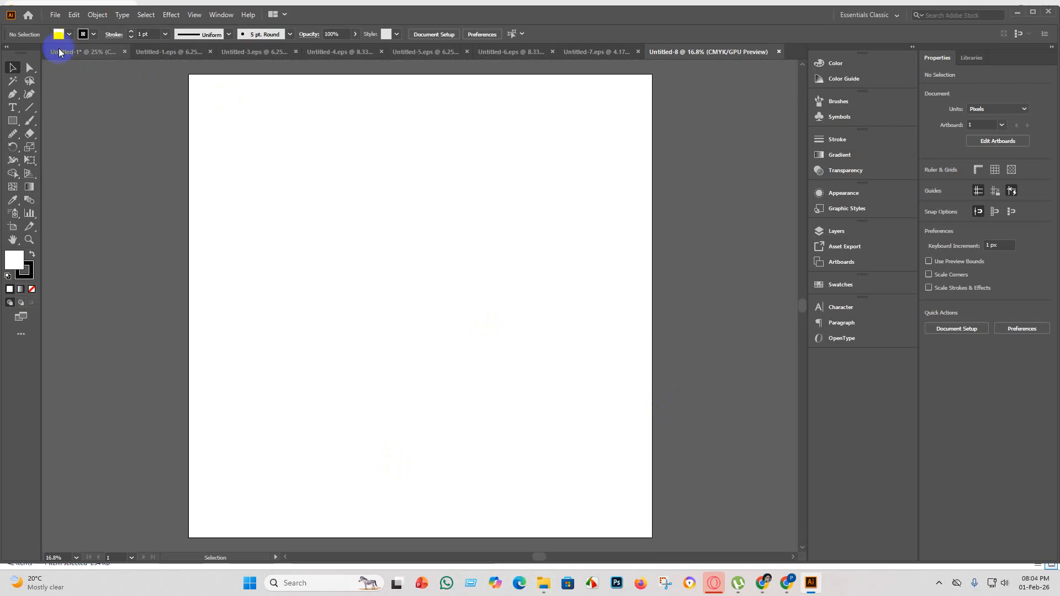
# Delete the already used silhouette from Untitled-1 and look through the remaining silhouettes for the next one.
pyautogui.click(83, 51)
pyautogui.press('Delete')
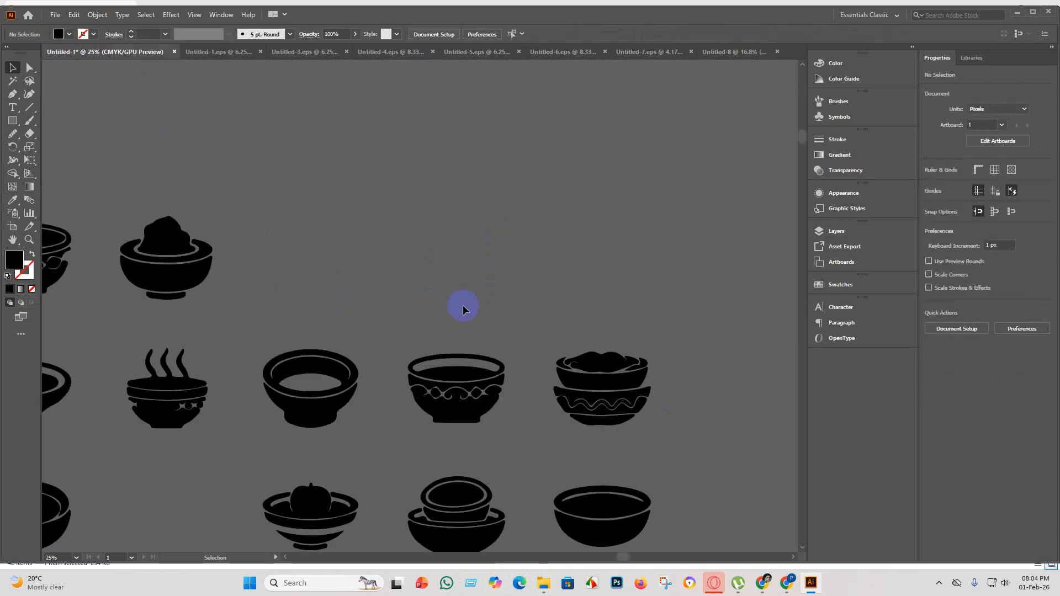
pyautogui.scroll(-2, 458, 369)
pyautogui.scroll(-2, 459, 371)
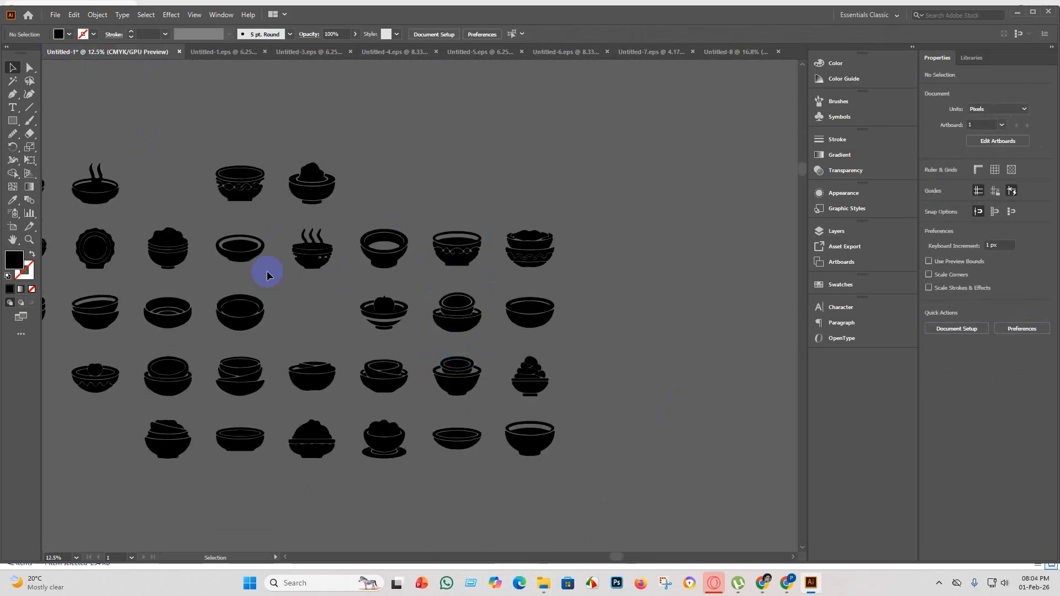
pyautogui.scroll(3, 86, 170)
pyautogui.scroll(-5, 180, 293)
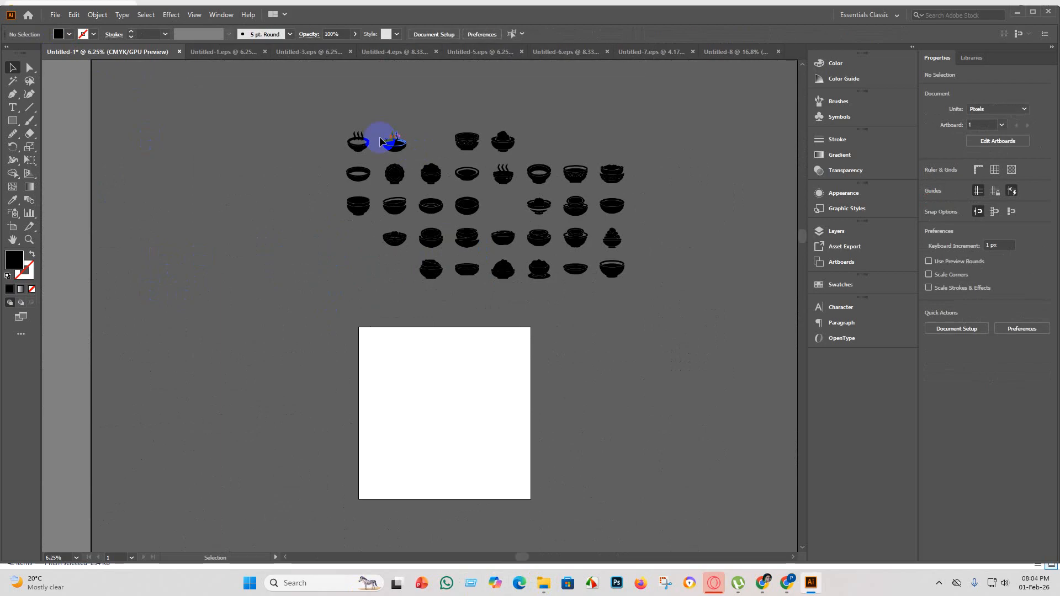
pyautogui.scroll(6, 380, 138)
pyautogui.scroll(3, 385, 180)
pyautogui.scroll(-3, 379, 107)
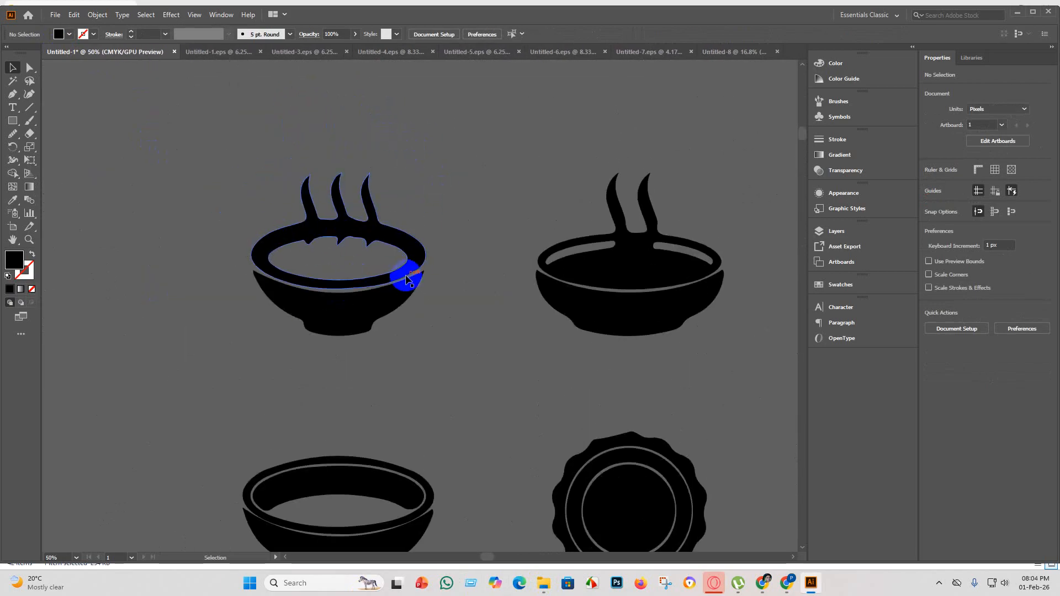
pyautogui.scroll(-2, 395, 276)
pyautogui.scroll(1, 390, 257)
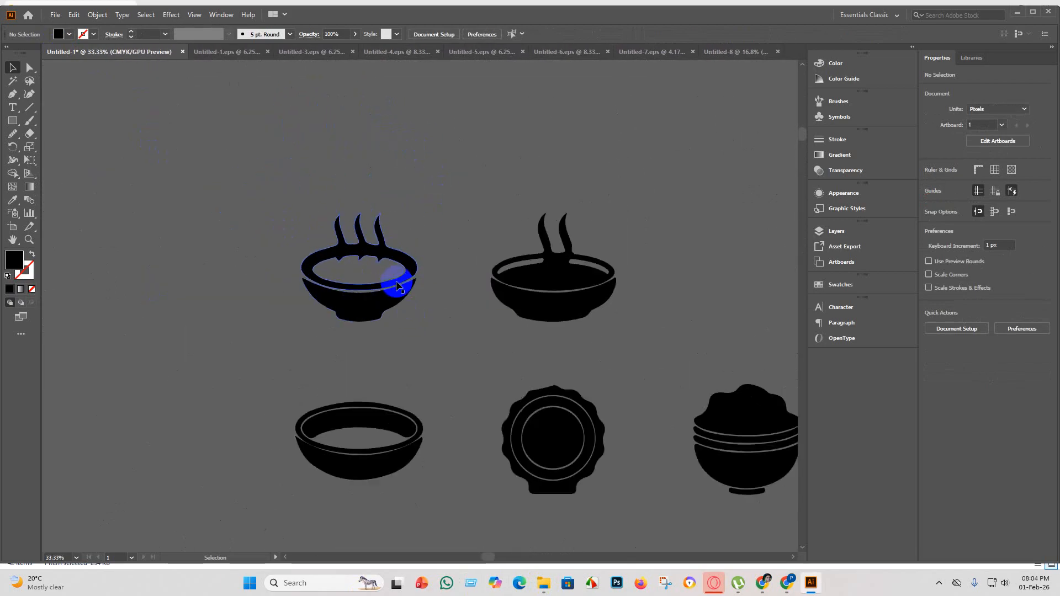
pyautogui.scroll(-1, 398, 280)
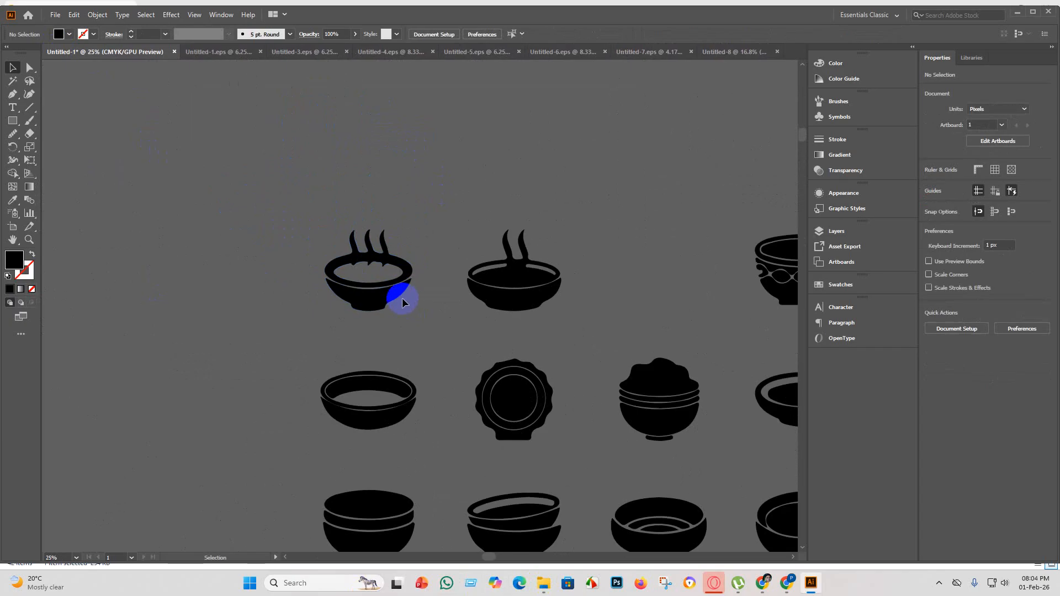
pyautogui.scroll(4, 564, 415)
pyautogui.scroll(-3, 358, 246)
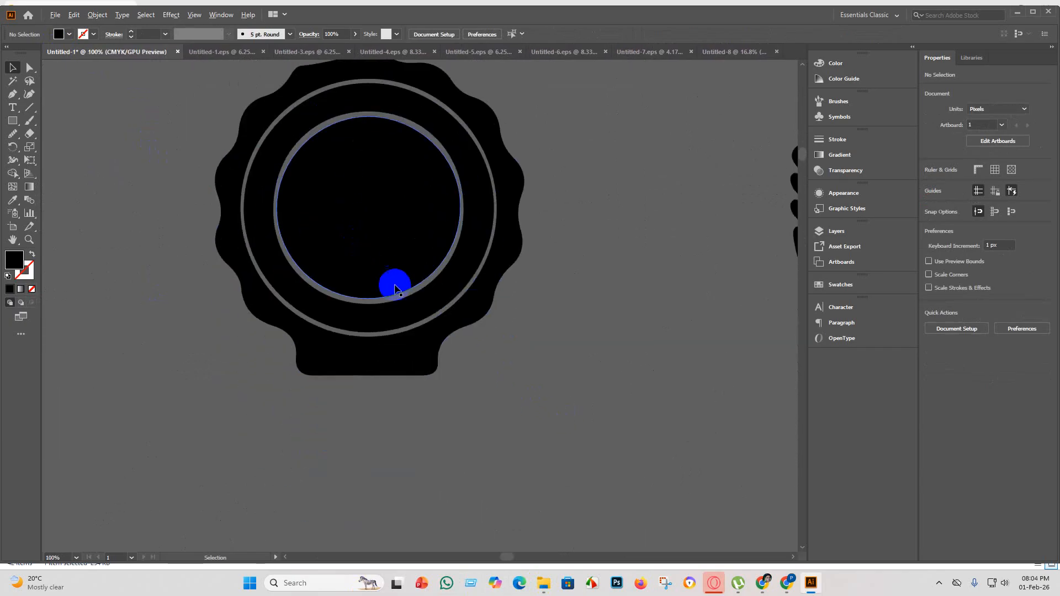
pyautogui.scroll(-4, 394, 286)
# Copy the round scalloped silhouette with concentric circles and paste it into Untitled-8.
pyautogui.moveTo(438, 340); pyautogui.dragTo(317, 210)
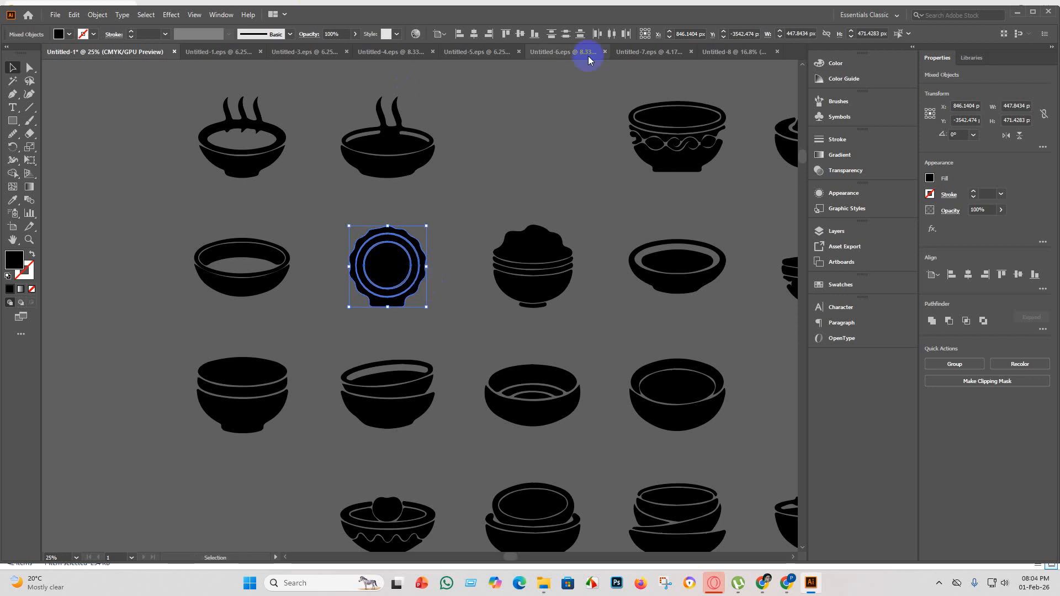
pyautogui.click(753, 52)
pyautogui.hotkey('ctrl', 'v')
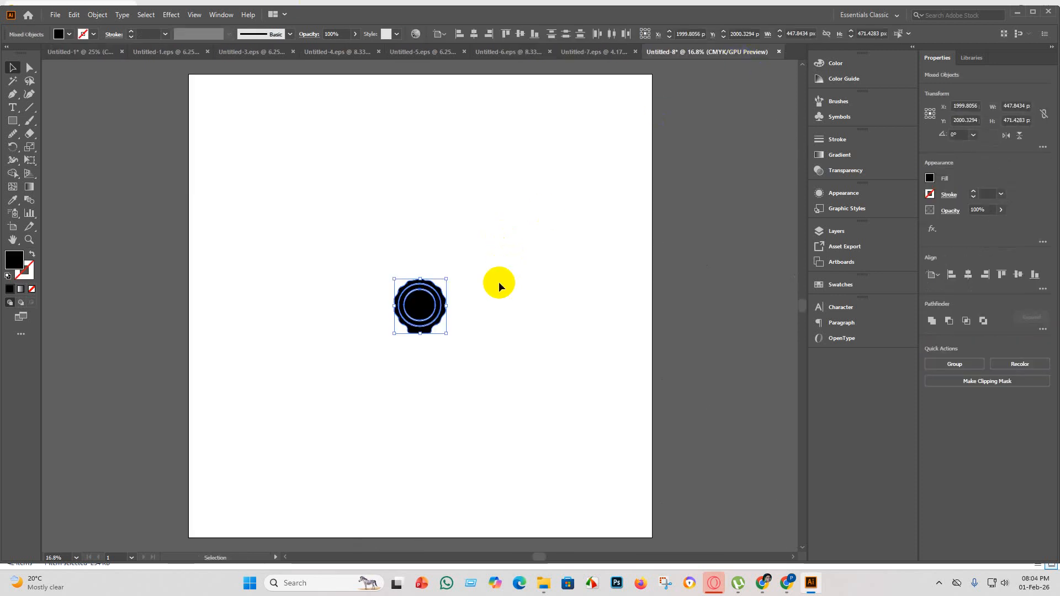
# Enlarge the pasted silhouette to about 3087 × 3249 px and centre its parts horizontally and vertically on the artboard.
pyautogui.moveTo(446, 335)
pyautogui.mouseDown()
pyautogui.moveTo(717, 562)
pyautogui.moveTo(834, 532)
pyautogui.moveTo(602, 378)
pyautogui.mouseUp()
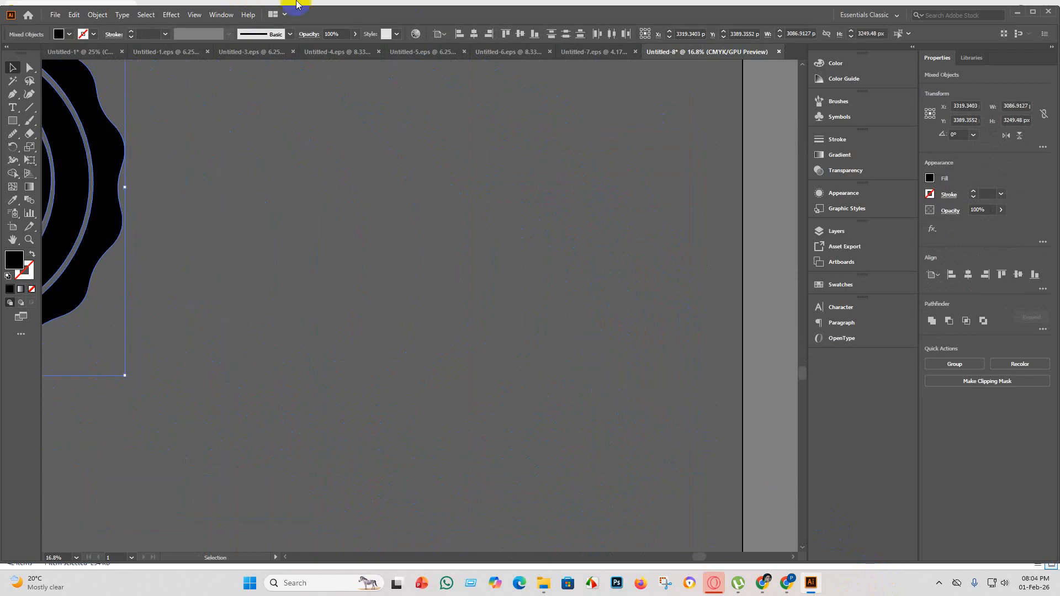
pyautogui.click(476, 35)
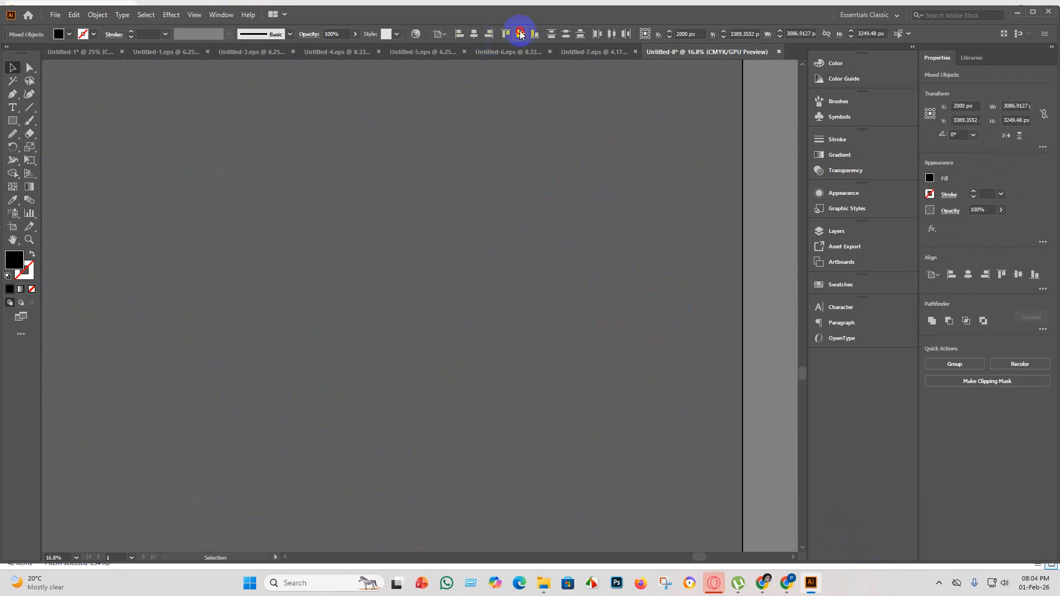
pyautogui.click(521, 33)
pyautogui.scroll(-5, 492, 112)
pyautogui.click(475, 337)
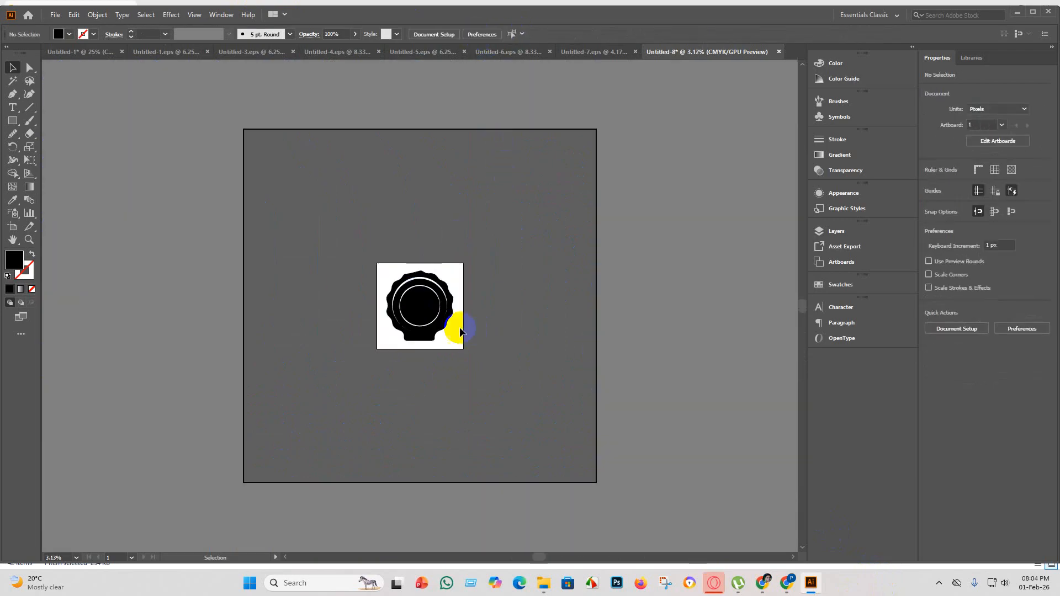
# Try several swatch colours on the silhouette's inner circle and fill it with red-orange.
pyautogui.scroll(3, 424, 310)
pyautogui.click(405, 317)
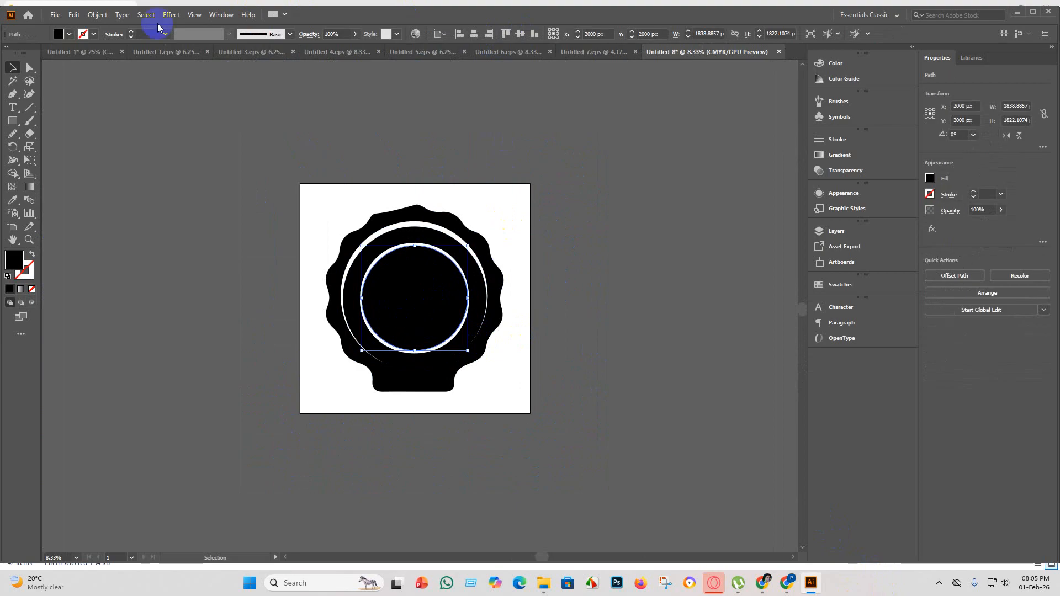
pyautogui.click(58, 35)
pyautogui.click(68, 35)
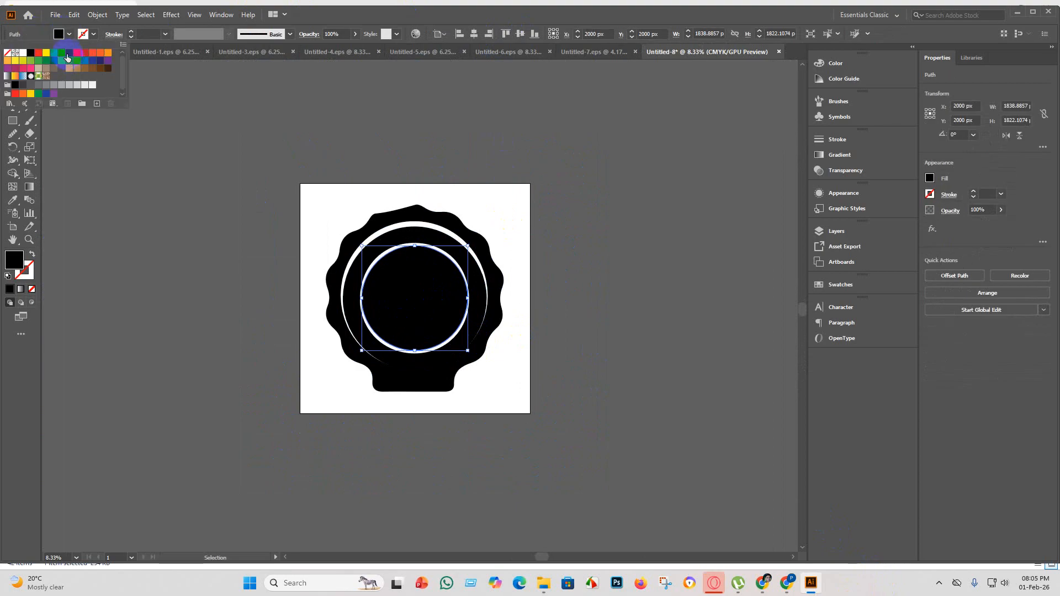
pyautogui.click(47, 54)
pyautogui.click(77, 54)
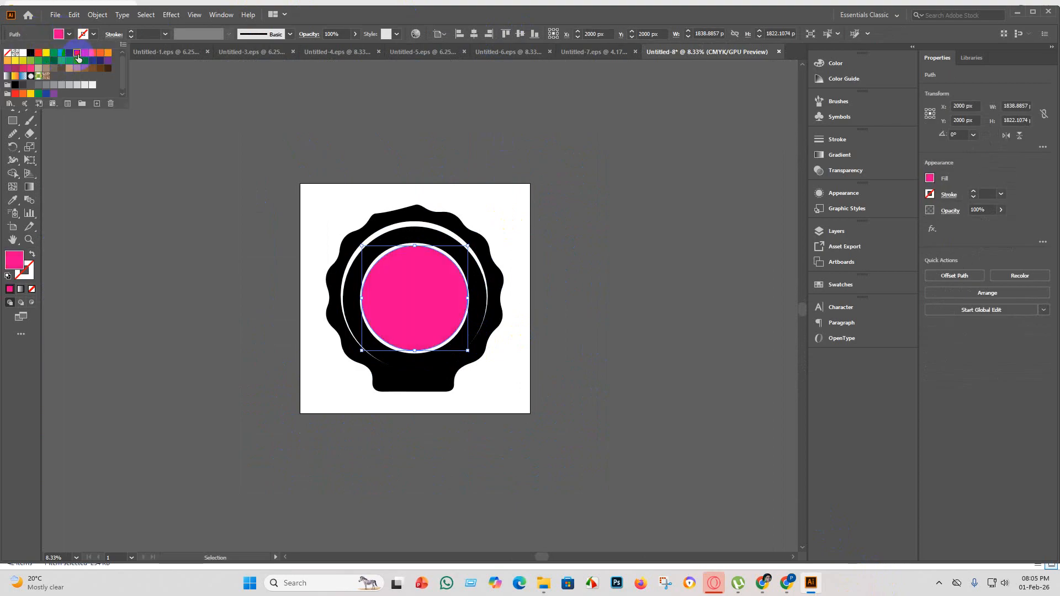
pyautogui.click(100, 53)
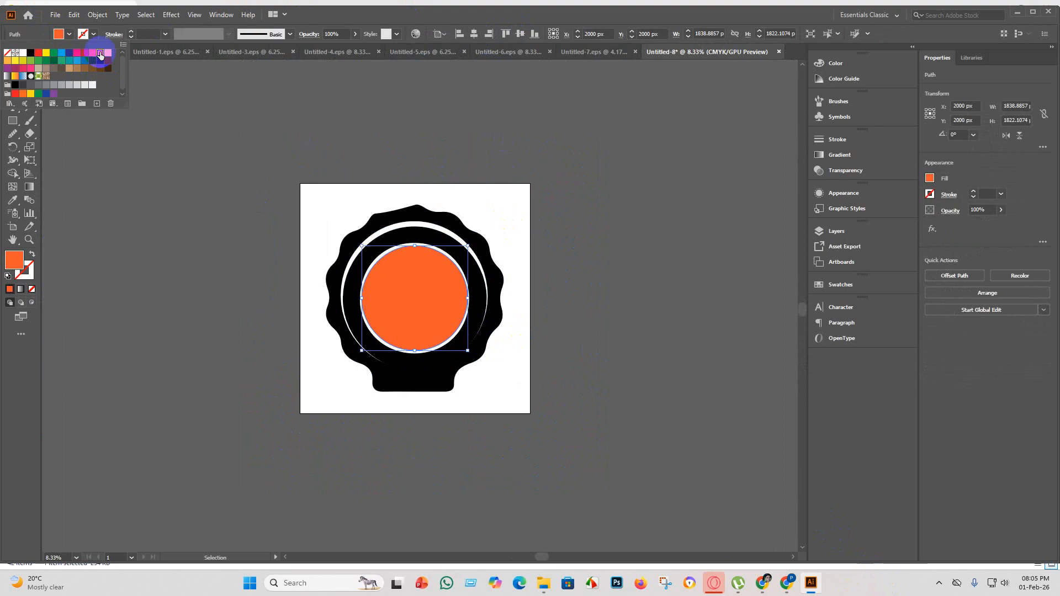
pyautogui.click(108, 54)
pyautogui.click(100, 55)
pyautogui.click(92, 55)
pyautogui.click(184, 248)
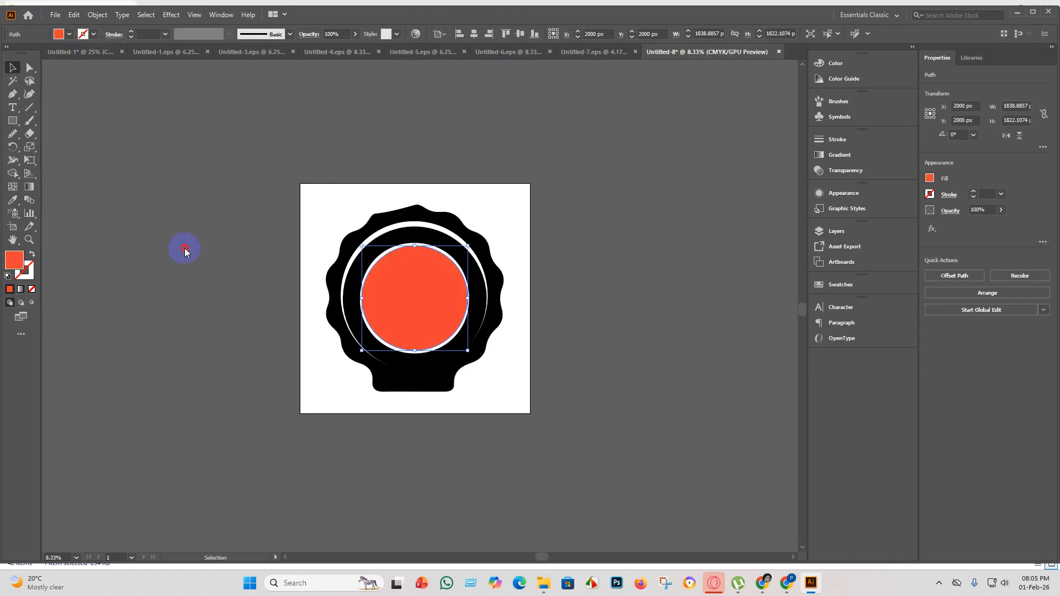
pyautogui.click(184, 247)
# Try pink and CMYK Blue on the ring around the inner circle and fill it with teal green.
pyautogui.click(427, 369)
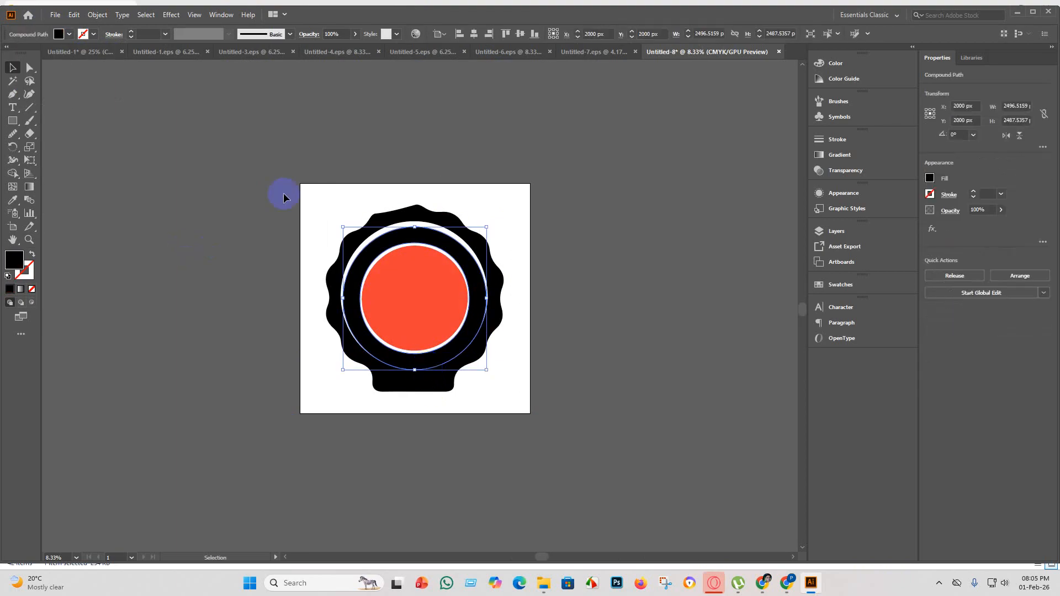
pyautogui.click(69, 34)
pyautogui.click(75, 56)
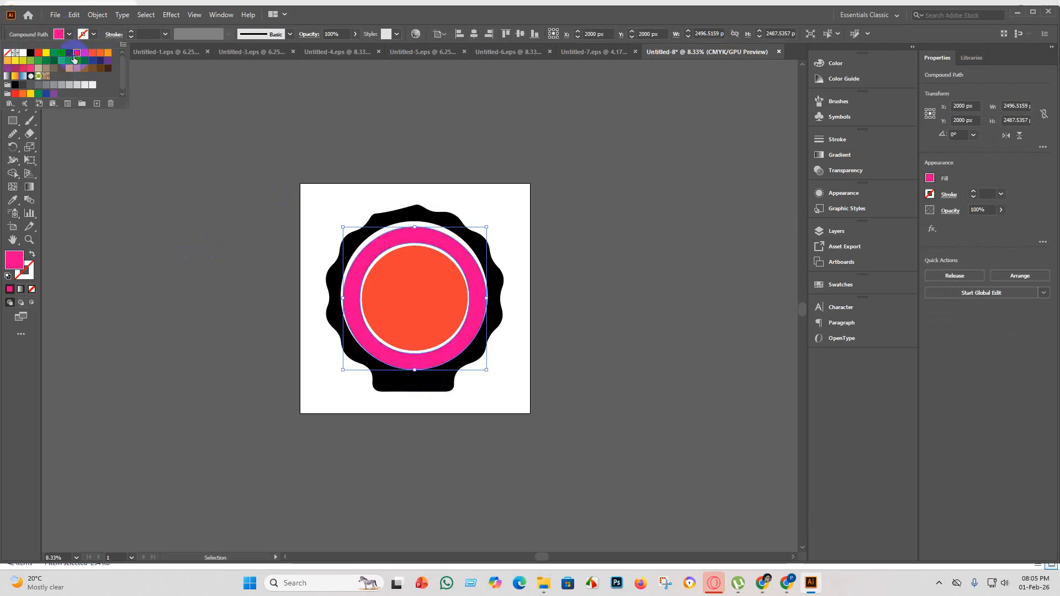
pyautogui.click(62, 53)
pyautogui.click(69, 54)
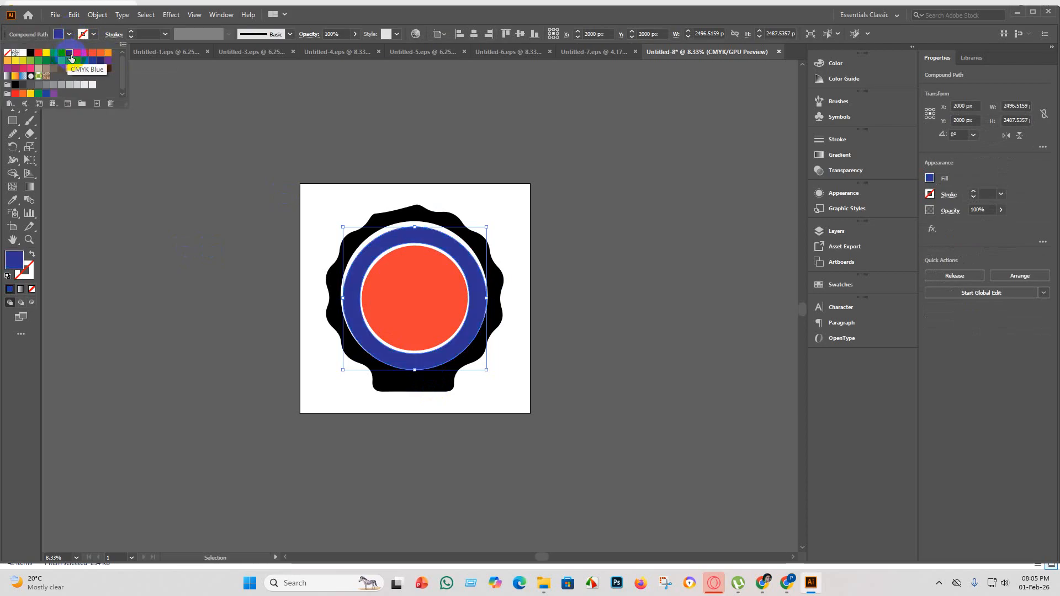
pyautogui.click(48, 61)
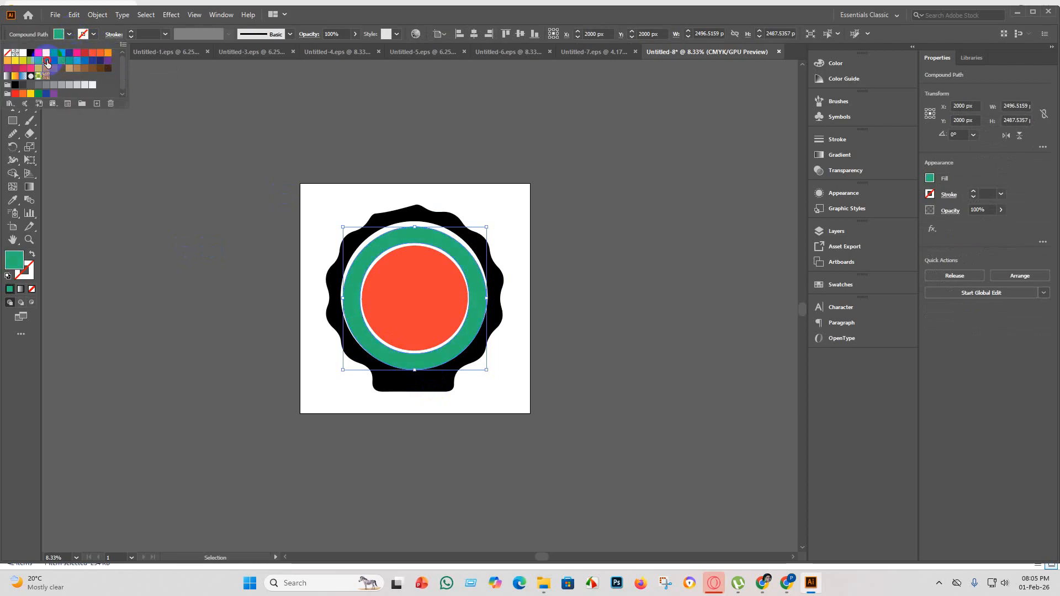
# Try two other green swatches on the ring around the inner circle, fill it with dark green, and deselect it.
pyautogui.click(48, 62)
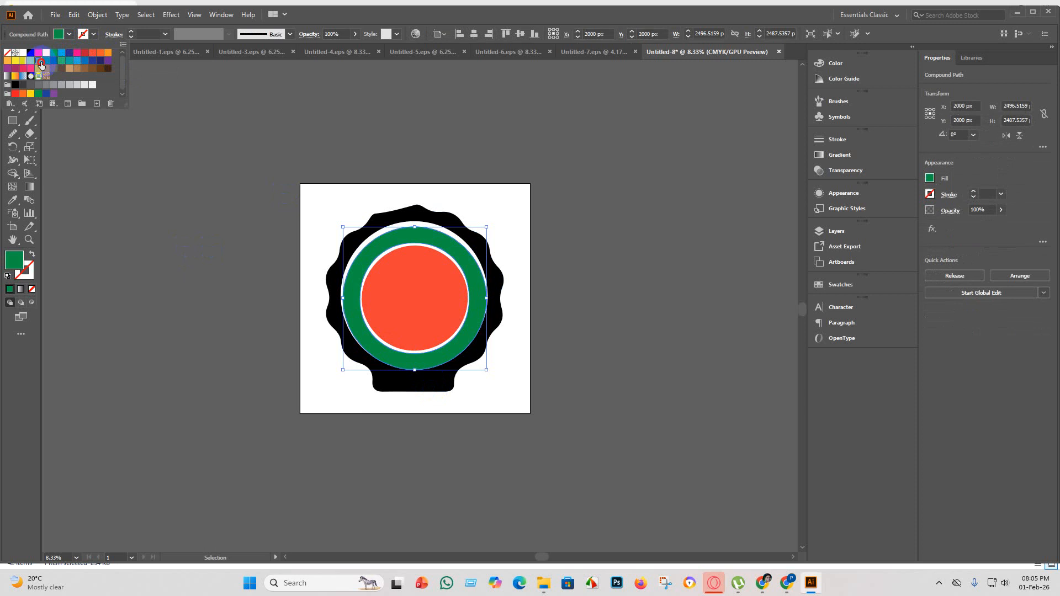
pyautogui.click(39, 62)
pyautogui.click(54, 62)
pyautogui.click(131, 194)
pyautogui.click(130, 194)
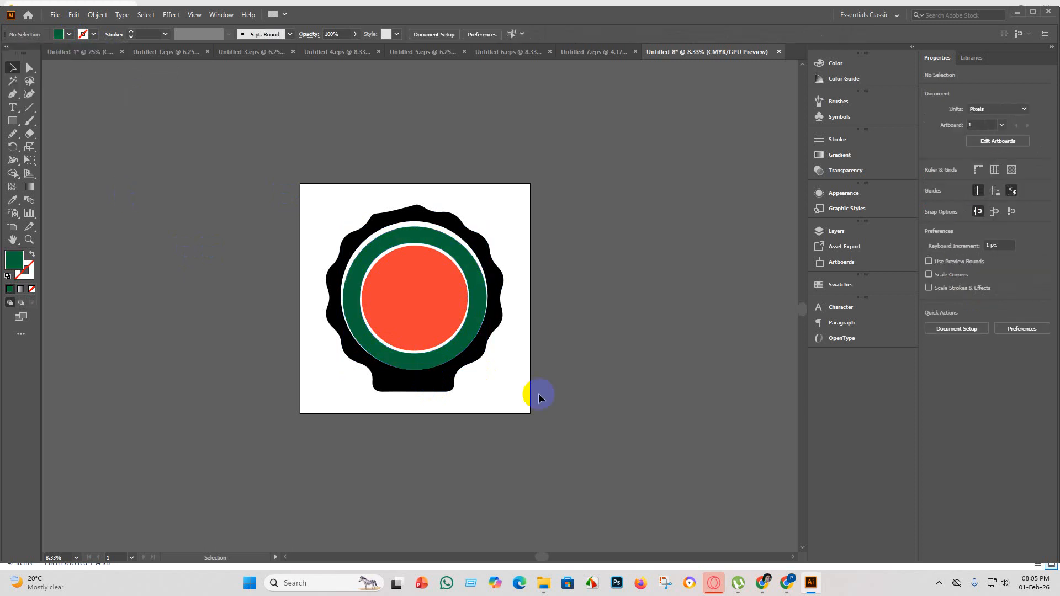
# Examine the recoloured silhouette's rings and edges up close and the whole group's placement on the artboard.
pyautogui.hotkey('ctrl', '-')
pyautogui.scroll(5, 433, 315)
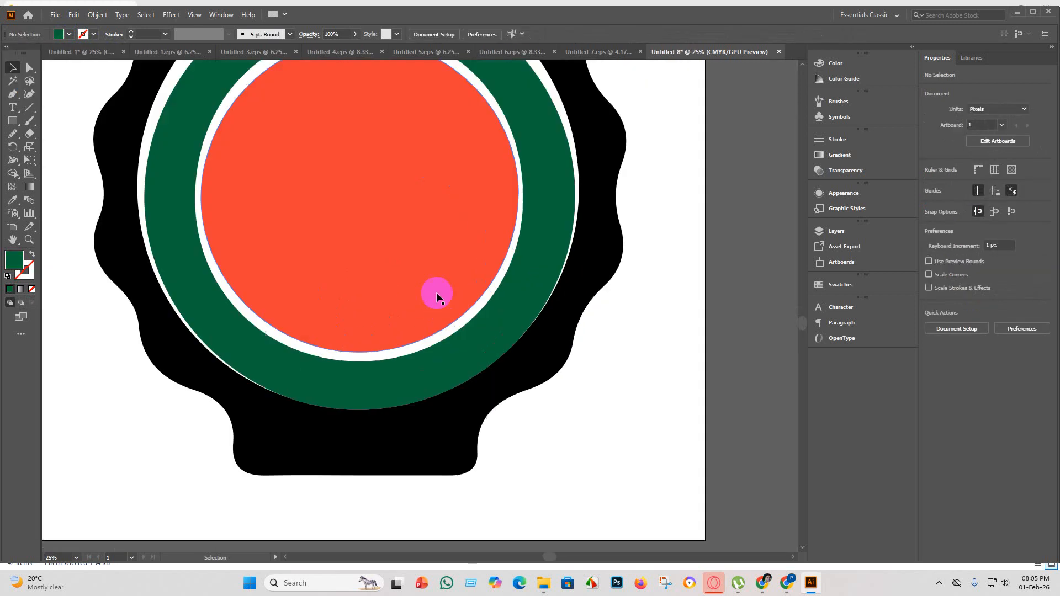
pyautogui.scroll(4, 450, 202)
pyautogui.scroll(-4, 383, 330)
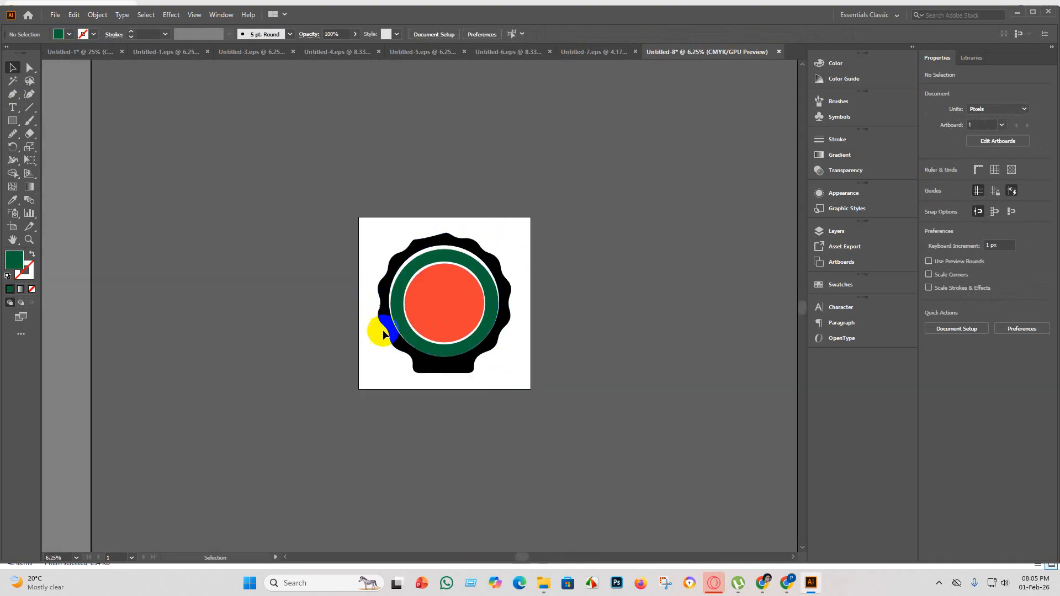
pyautogui.scroll(4, 461, 296)
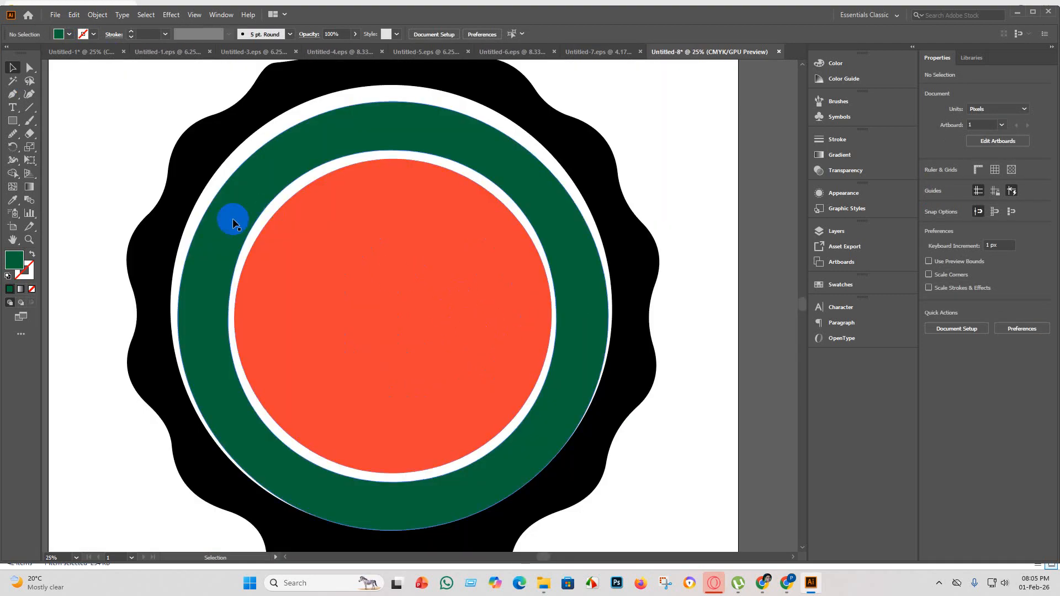
pyautogui.scroll(-2, 320, 355)
pyautogui.scroll(-1, 320, 355)
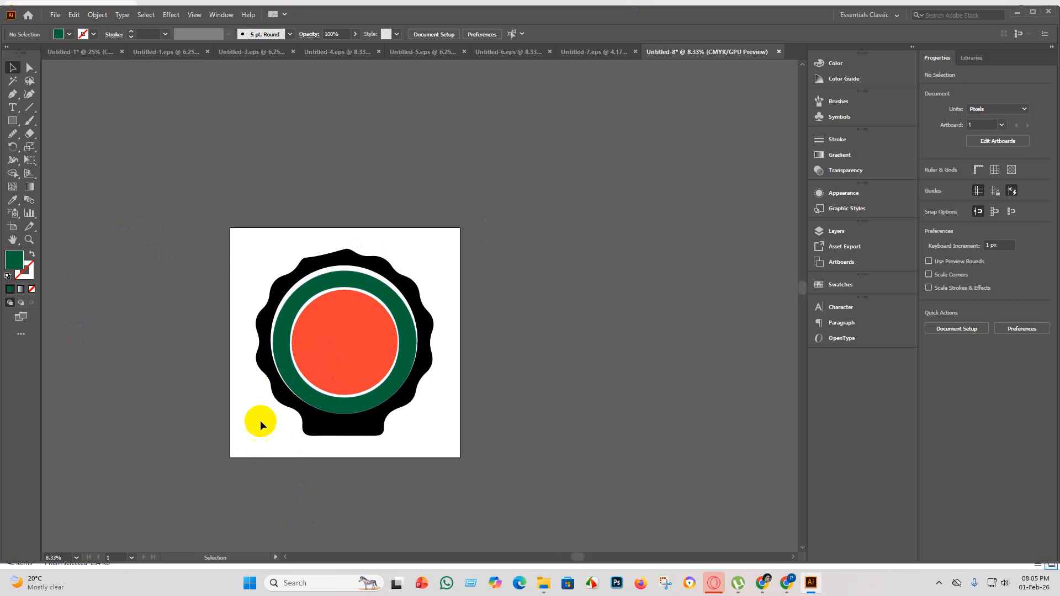
pyautogui.scroll(-3, 320, 459)
pyautogui.moveTo(420, 357); pyautogui.dragTo(350, 230)
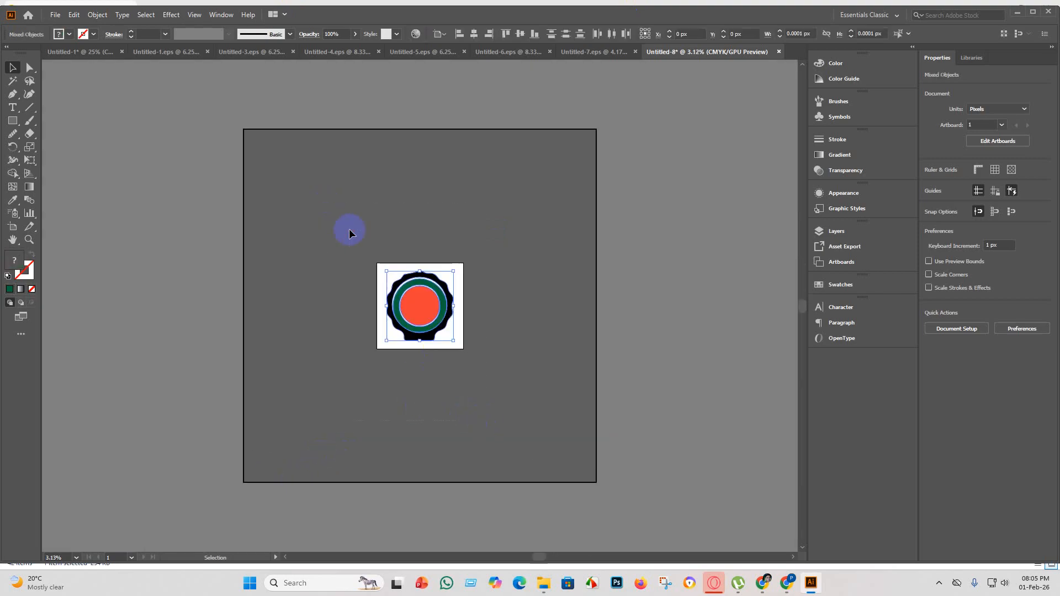
pyautogui.click(556, 488)
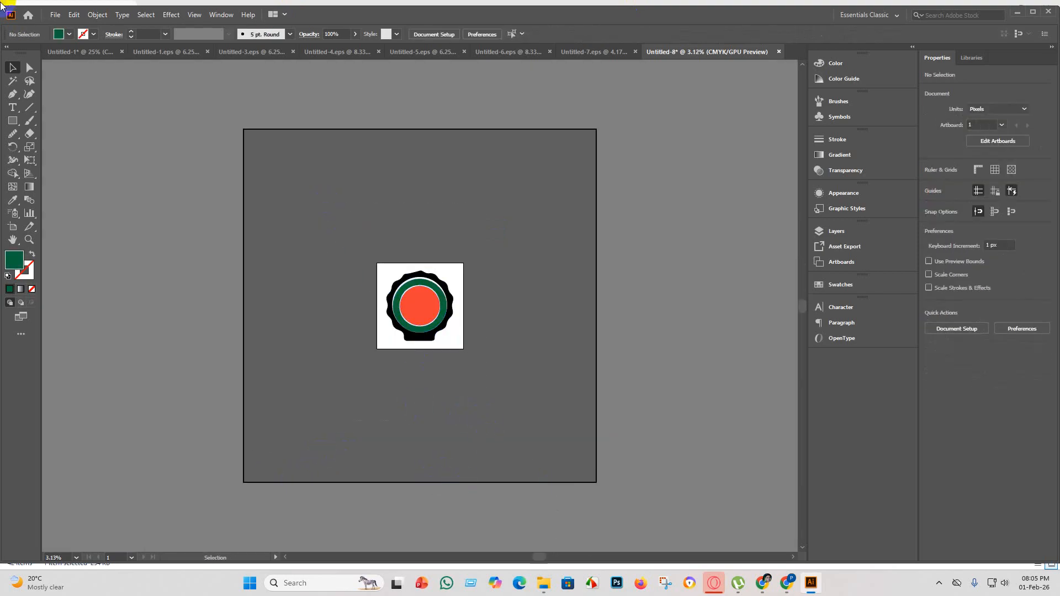
# Save the artwork as Untitled-8 in Illustrator EPS format in the "eps 5" folder, using the Illustrator 10 EPS version.
pyautogui.click(54, 14)
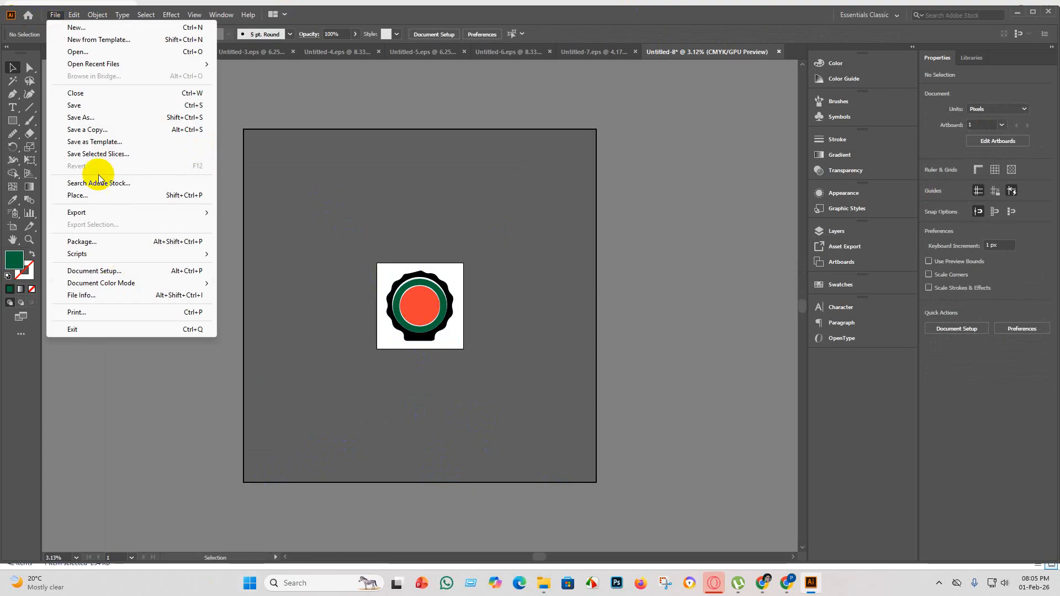
pyautogui.click(88, 105)
pyautogui.click(291, 243)
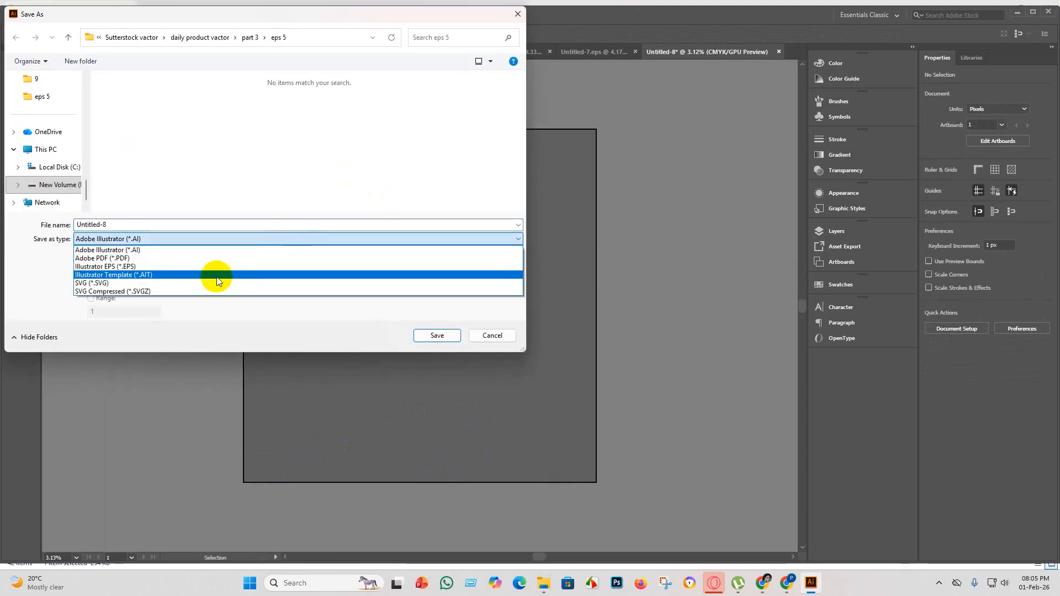
pyautogui.click(214, 266)
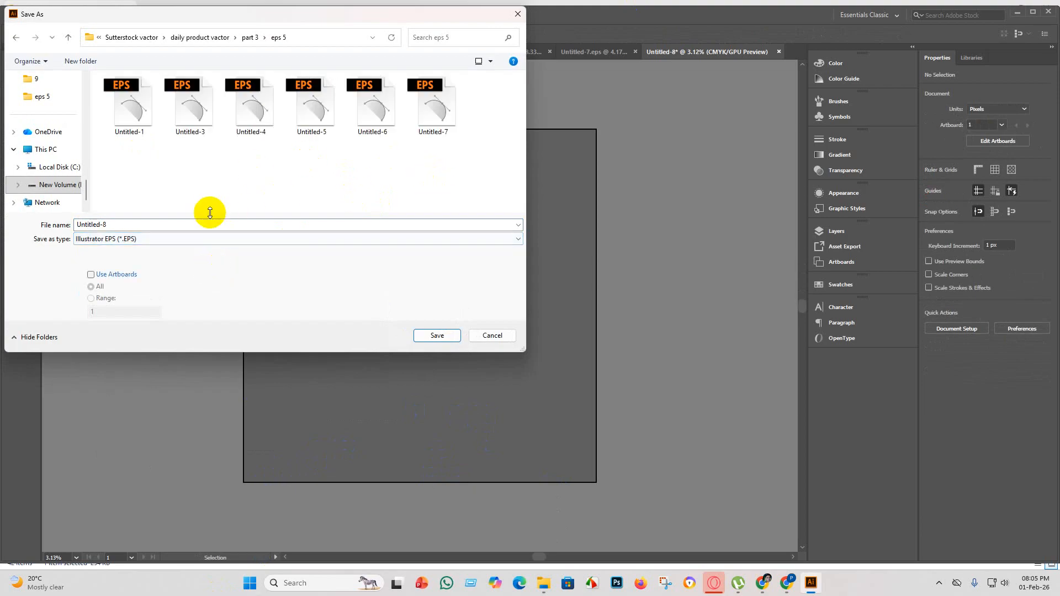
pyautogui.click(445, 336)
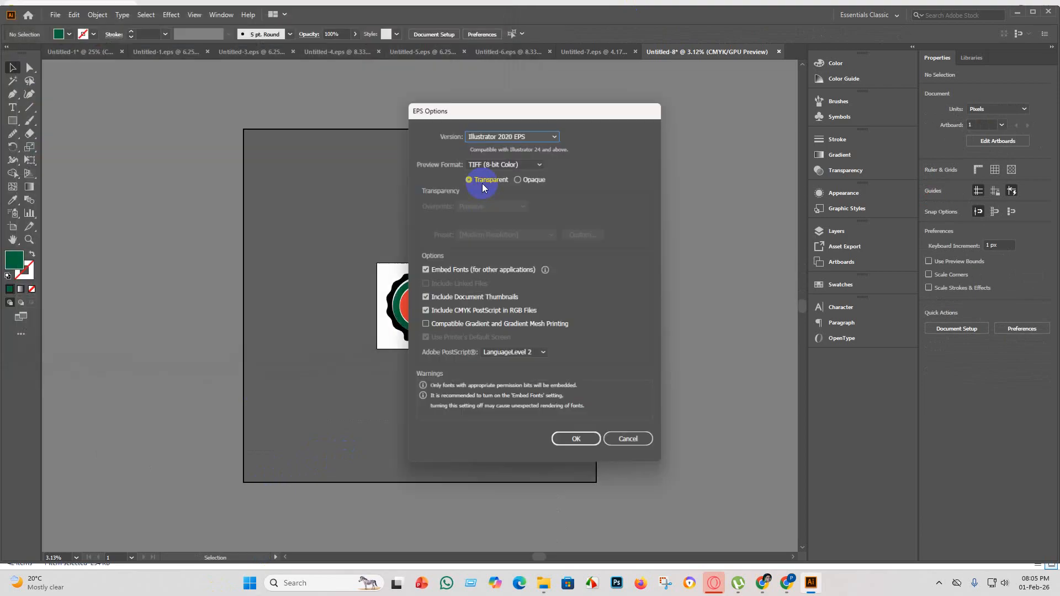
pyautogui.click(554, 134)
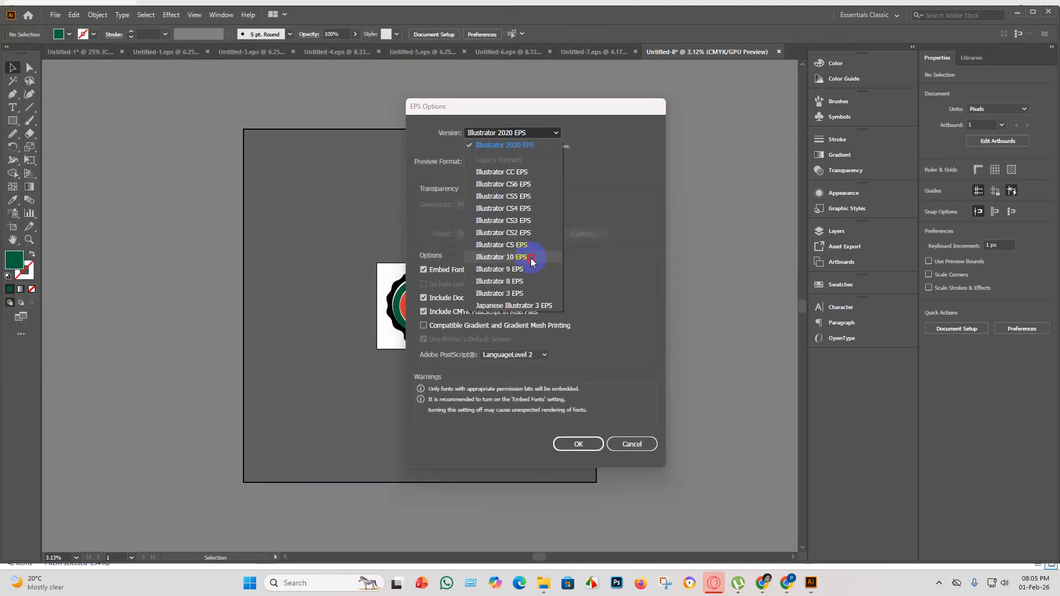
pyautogui.click(534, 257)
pyautogui.click(580, 433)
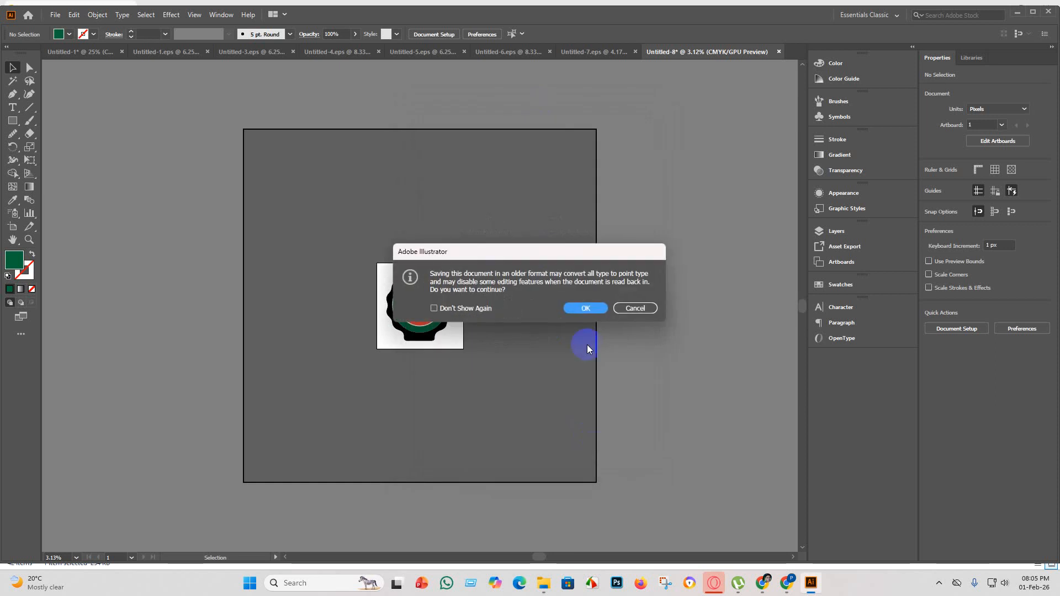
pyautogui.click(589, 308)
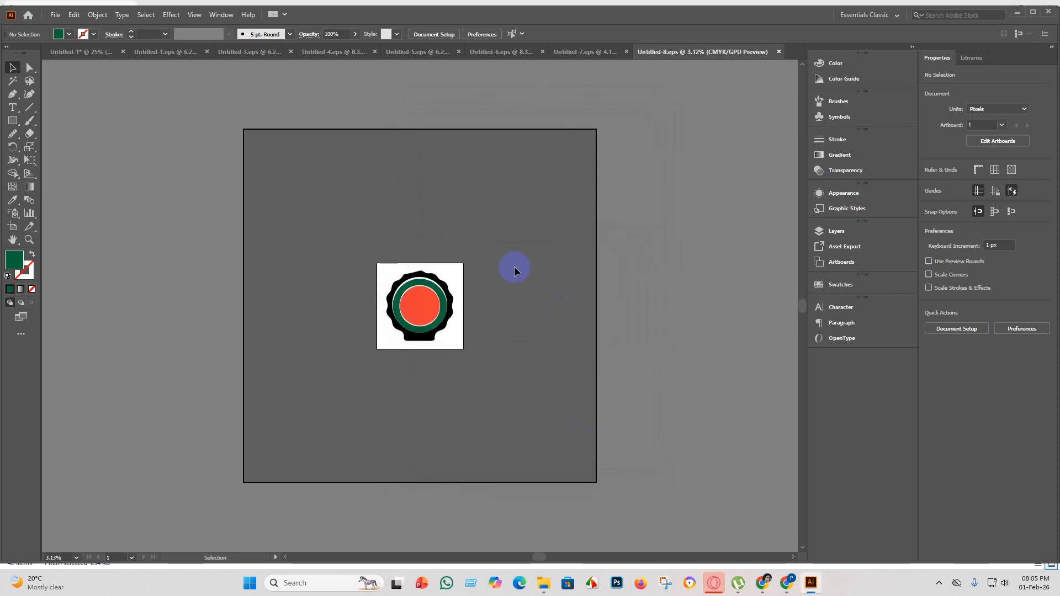
# Export the artwork as JPEG Untitled-8 to "eps 5", using all artboards and the RGB color model.
pyautogui.click(54, 14)
pyautogui.moveTo(94, 212)
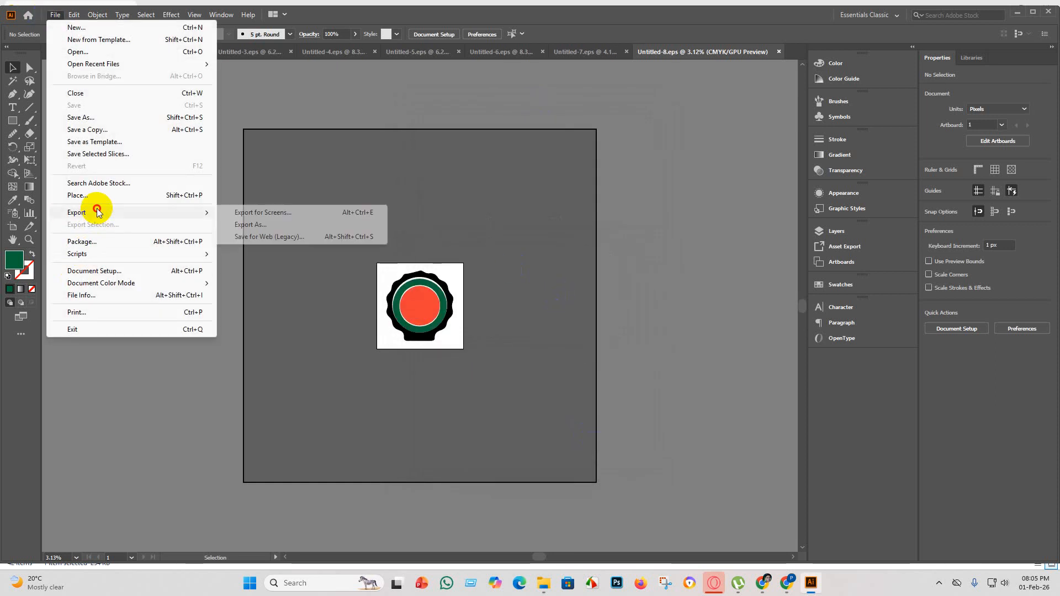
pyautogui.click(281, 229)
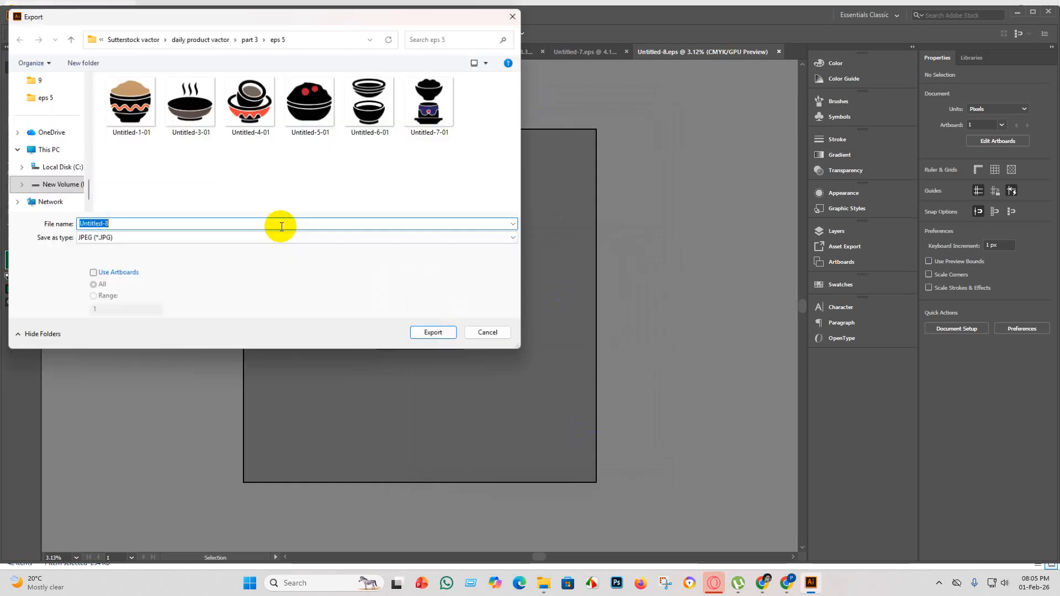
pyautogui.click(91, 275)
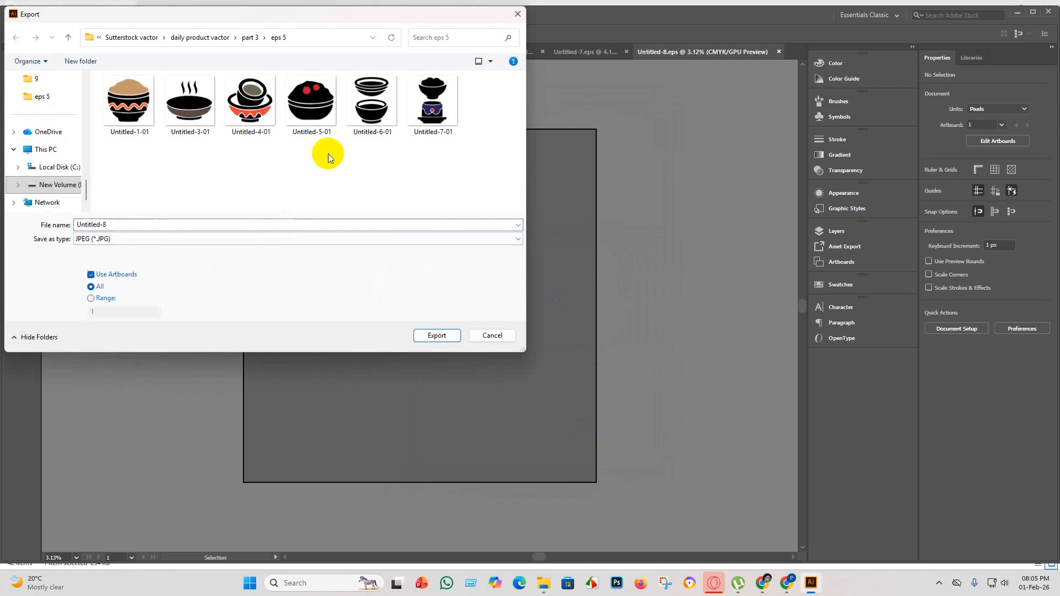
pyautogui.click(446, 339)
pyautogui.click(512, 275)
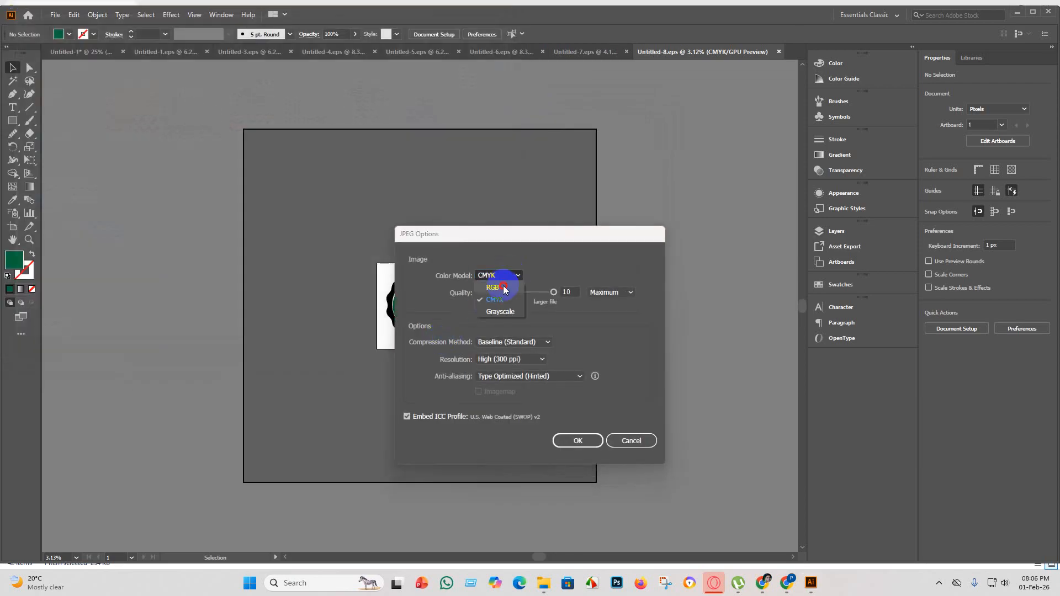
pyautogui.click(497, 287)
pyautogui.click(578, 440)
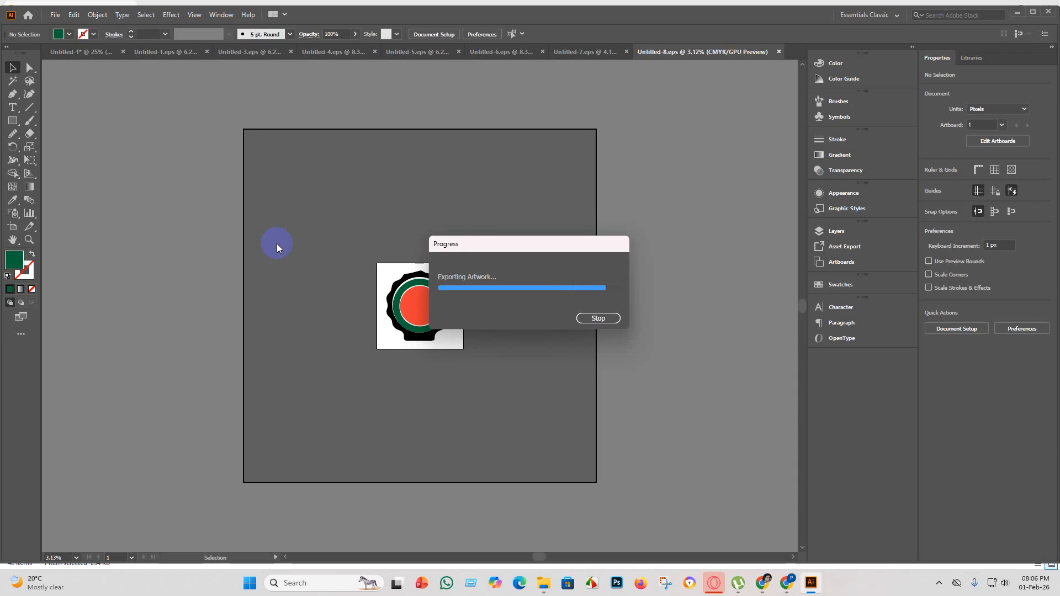
# Create a new blank document with the offered square artboard settings.
pyautogui.click(56, 16)
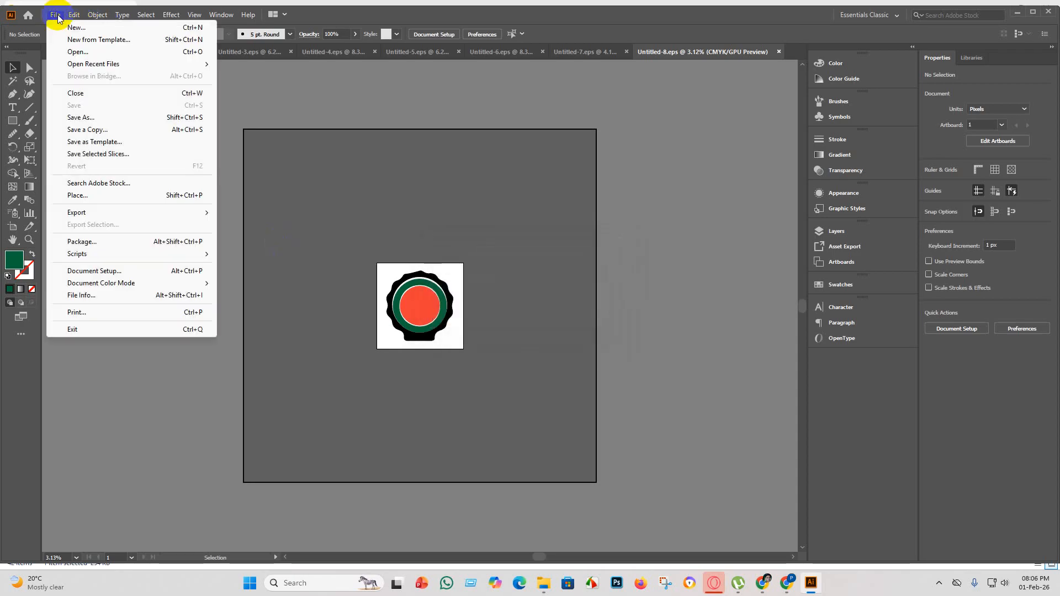
pyautogui.click(54, 16)
pyautogui.click(54, 17)
pyautogui.click(76, 29)
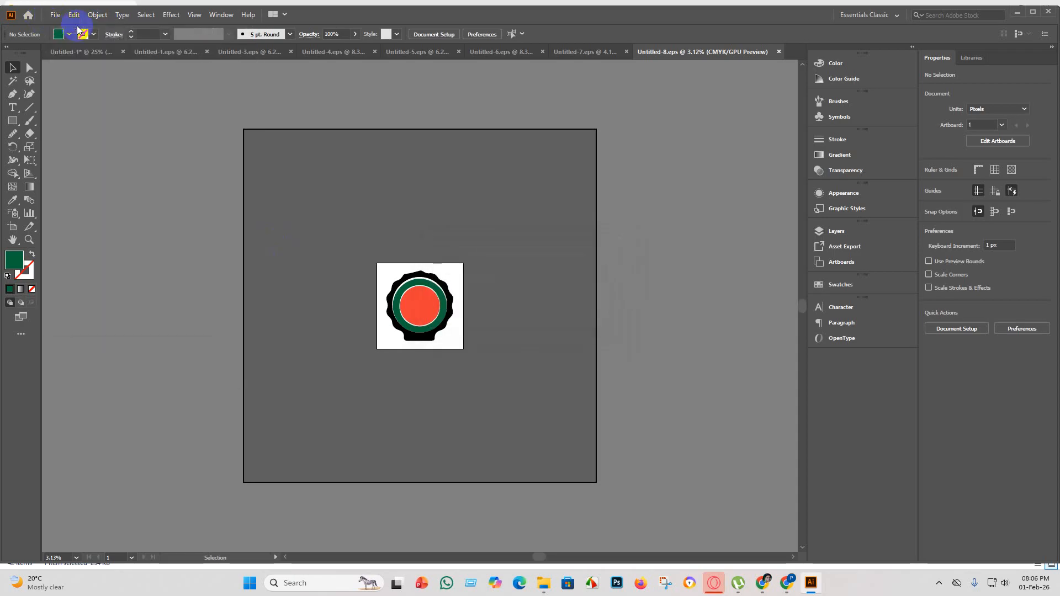
pyautogui.click(758, 450)
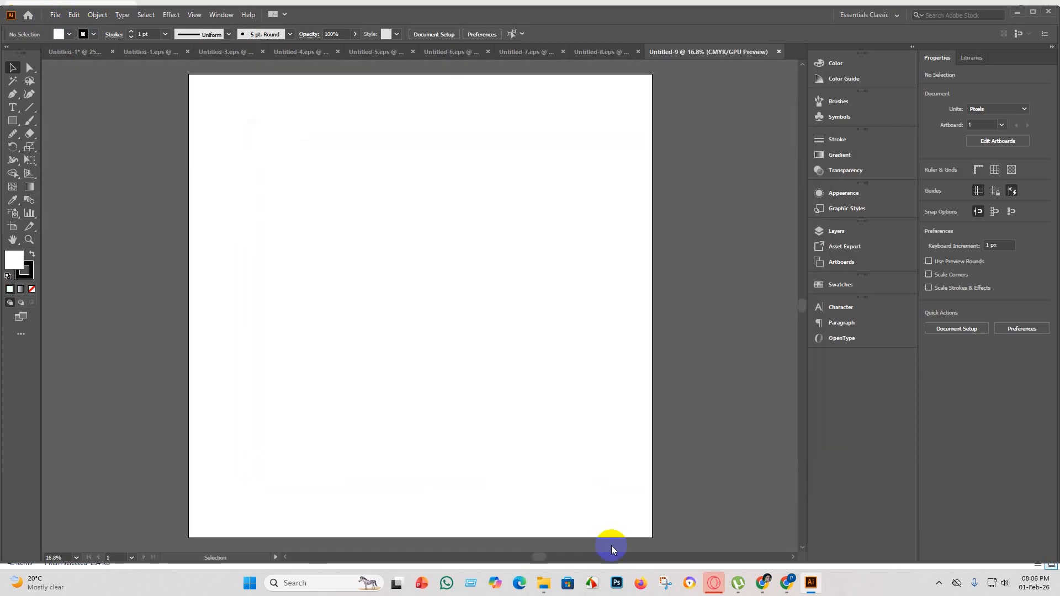
# Return to the Untitled-1 document with the traced bowls and delete the round scalloped silhouette already used.
pyautogui.click(544, 583)
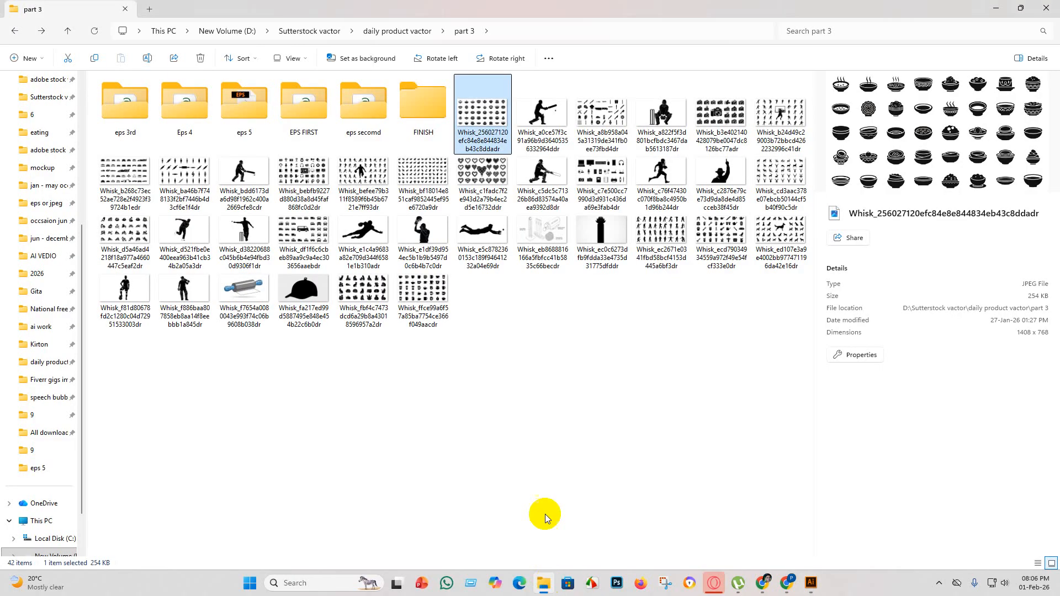
pyautogui.click(811, 583)
pyautogui.click(61, 50)
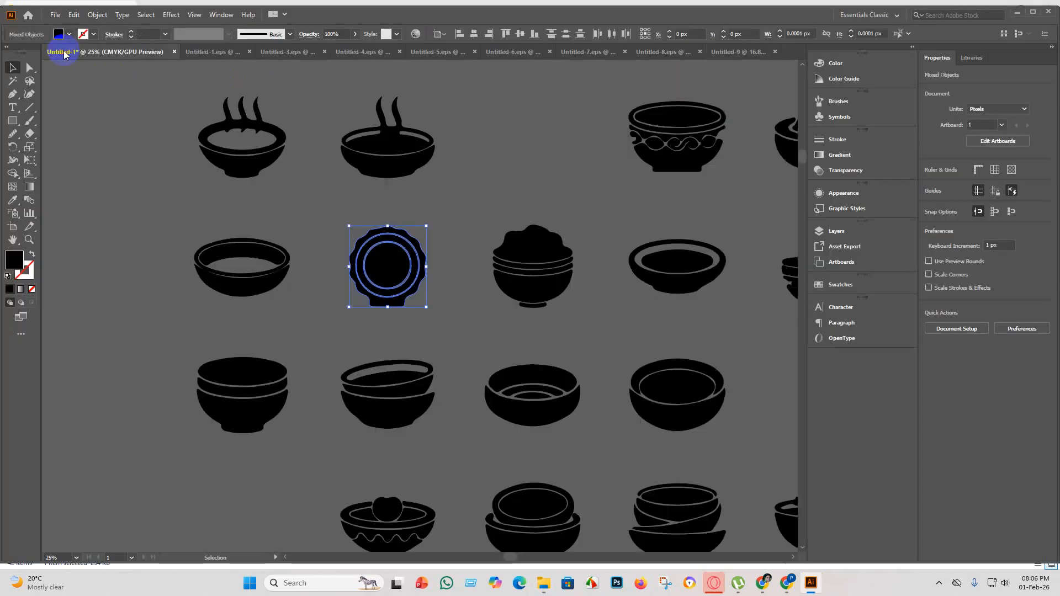
pyautogui.click(421, 304)
pyautogui.press('Delete')
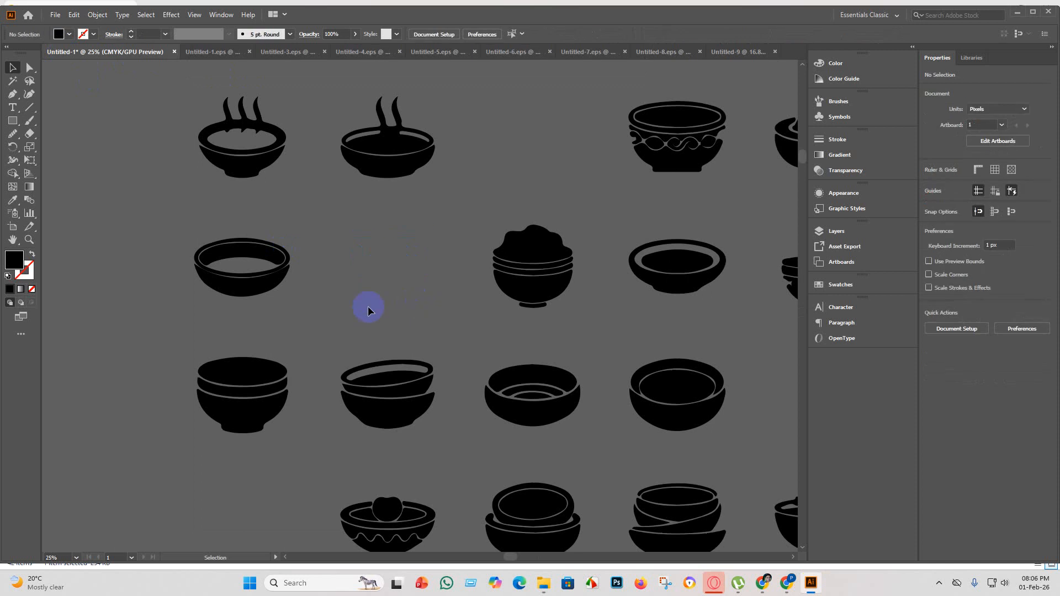
# Examine the remaining bowl silhouettes in Untitled-1 up close for one suitable for the new document.
pyautogui.scroll(-2, 385, 306)
pyautogui.scroll(-2, 465, 391)
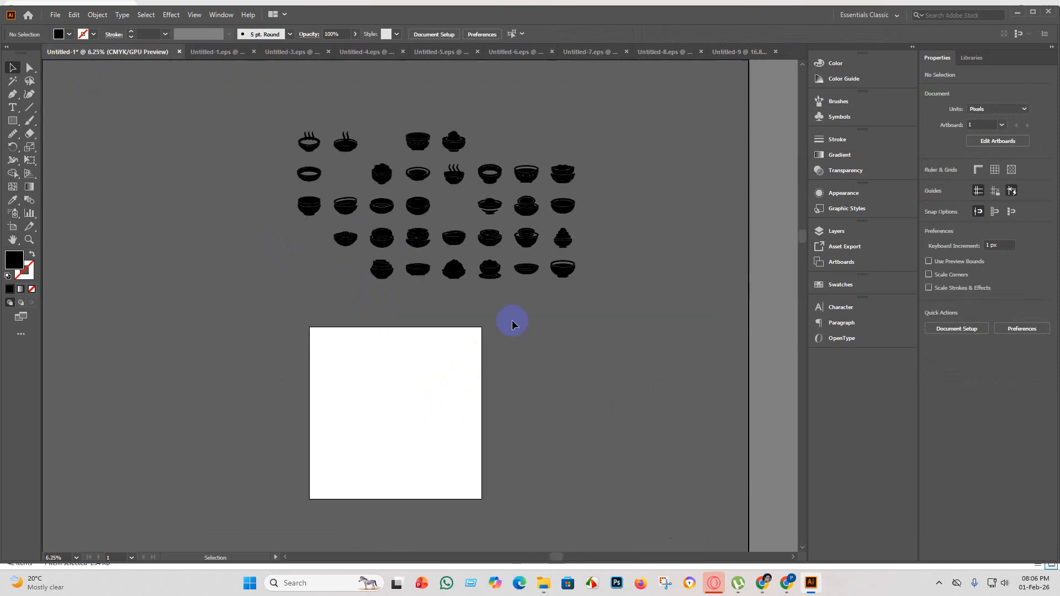
pyautogui.scroll(5, 533, 266)
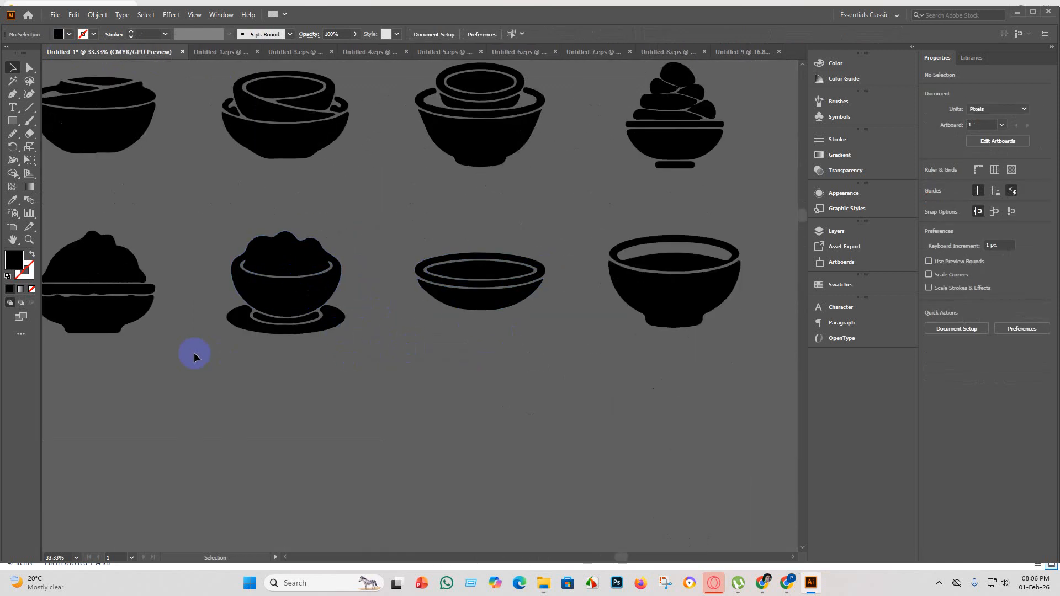
pyautogui.scroll(1, 87, 317)
pyautogui.scroll(-3, 114, 338)
pyautogui.scroll(5, 214, 324)
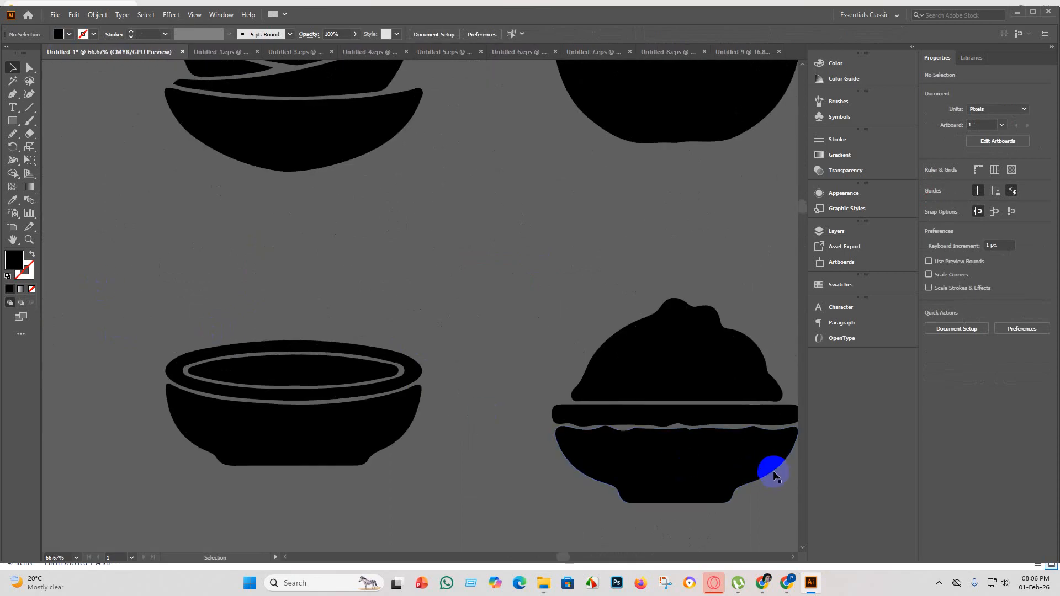
pyautogui.scroll(2, 768, 466)
pyautogui.scroll(-2, 768, 466)
pyautogui.scroll(1, 713, 450)
pyautogui.scroll(1, 492, 403)
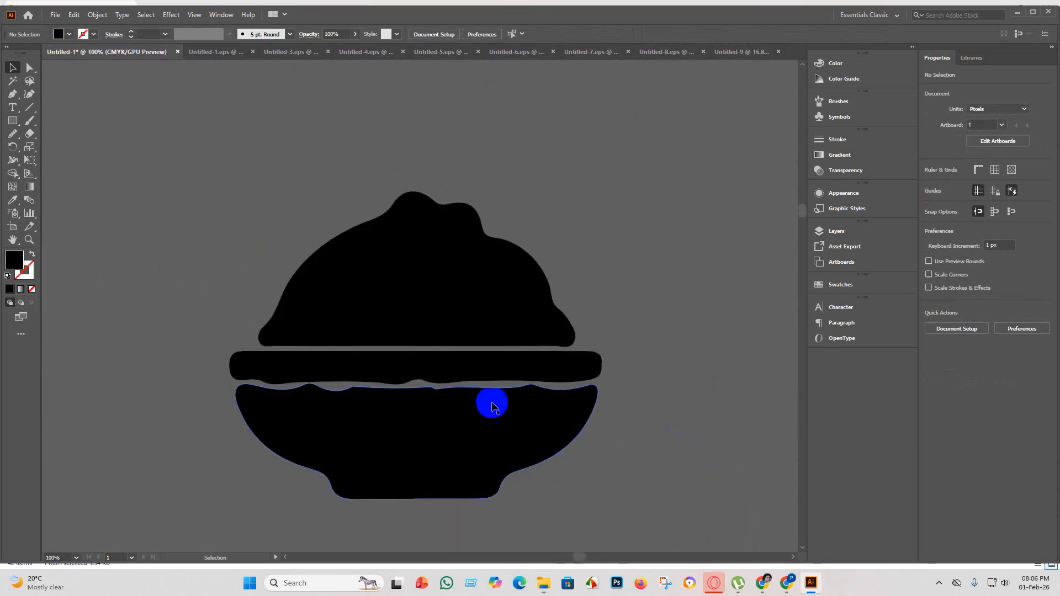
pyautogui.scroll(-3, 447, 463)
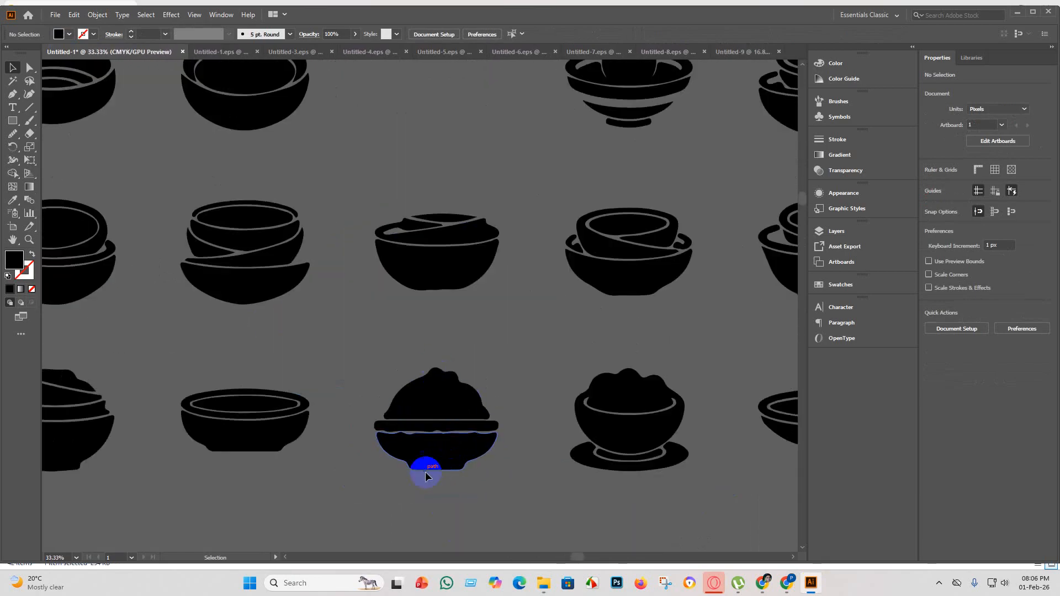
pyautogui.scroll(-2, 431, 476)
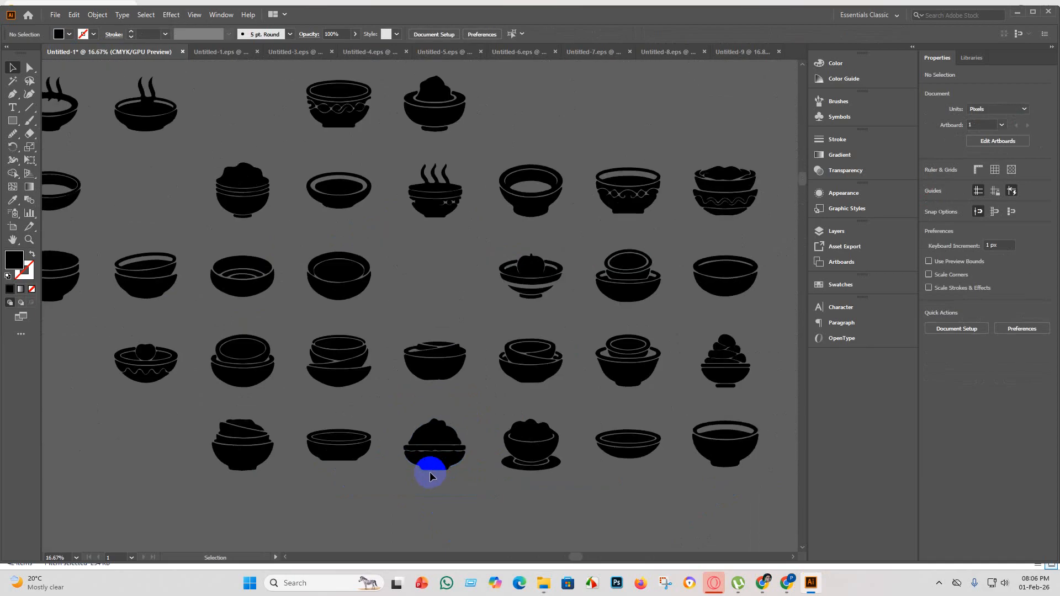
pyautogui.scroll(-1, 430, 469)
pyautogui.scroll(4, 663, 340)
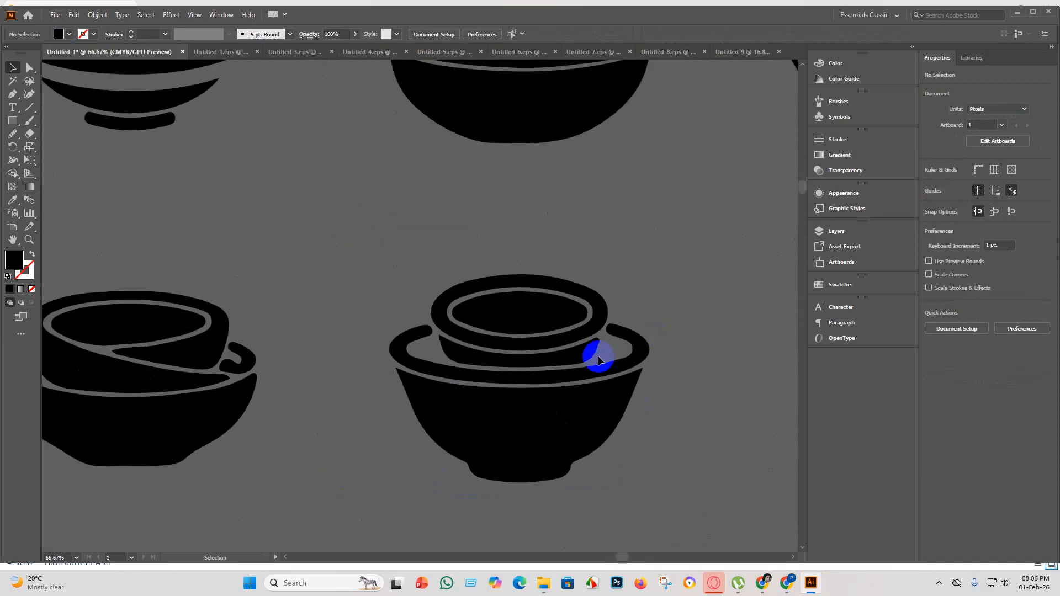
pyautogui.scroll(-4, 522, 437)
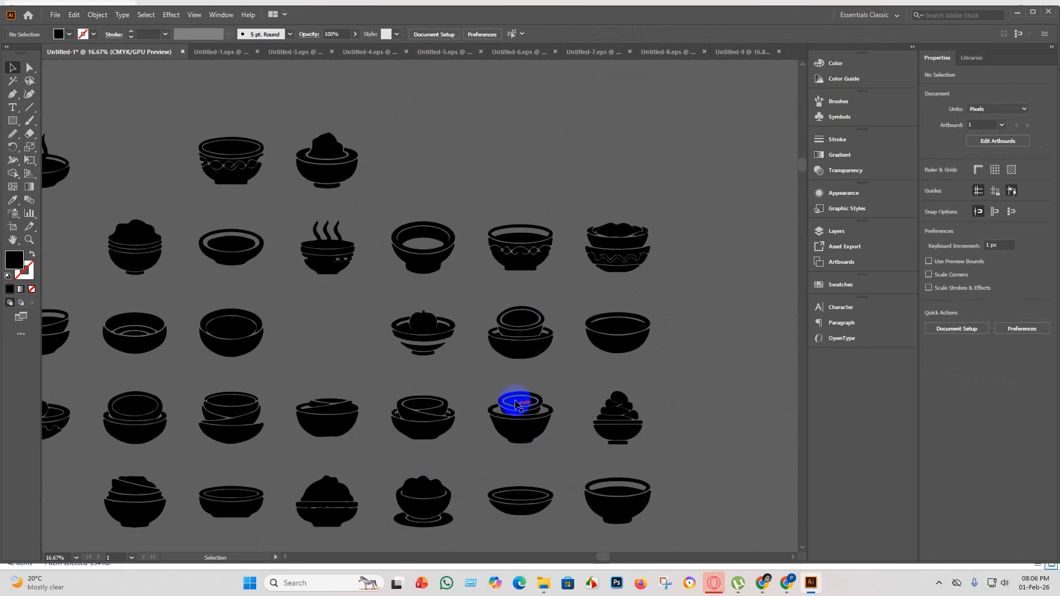
pyautogui.scroll(-2, 638, 365)
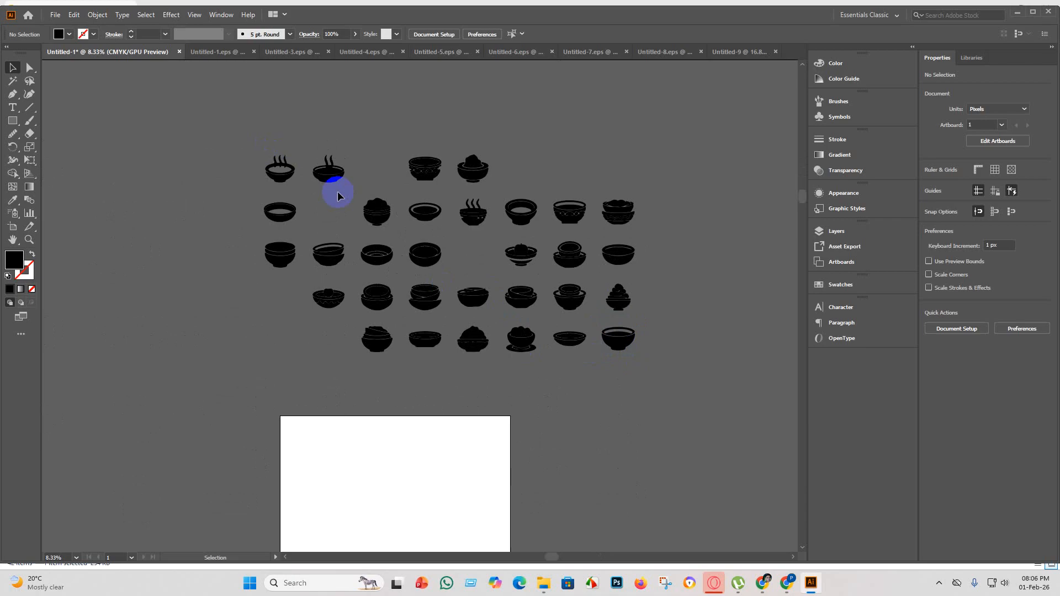
# Examine the two steaming bowl silhouettes in the top row up close for clean, usable shapes.
pyautogui.scroll(6, 337, 196)
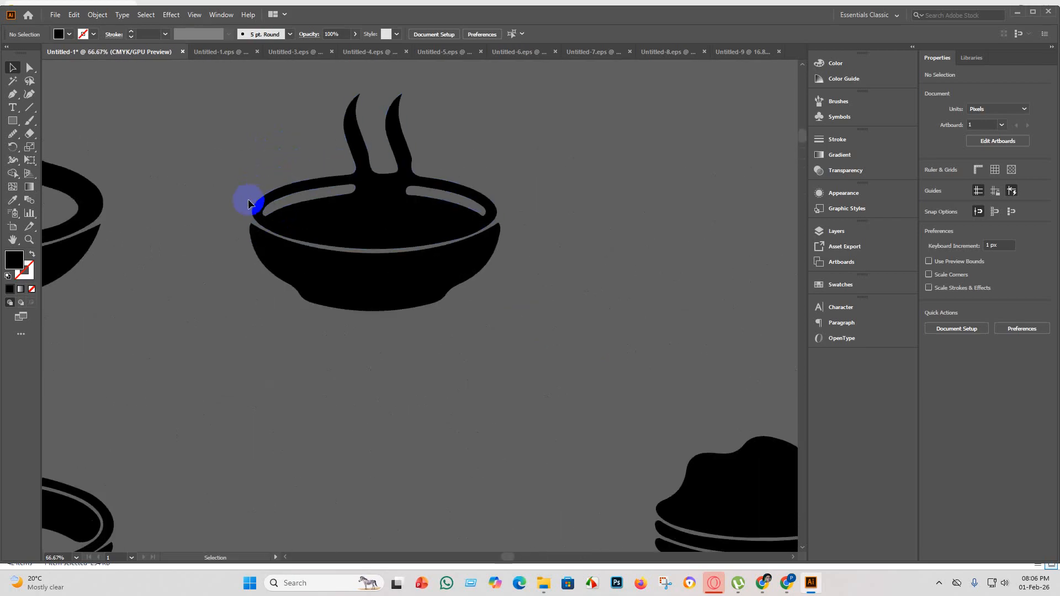
pyautogui.scroll(-2, 380, 310)
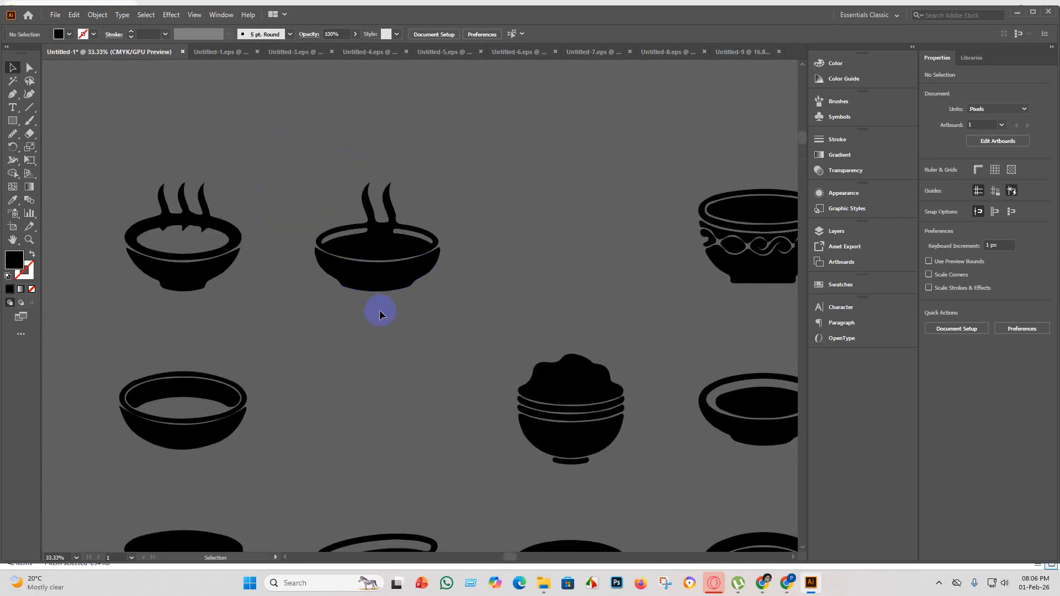
pyautogui.scroll(-1, 379, 310)
pyautogui.scroll(2, 390, 279)
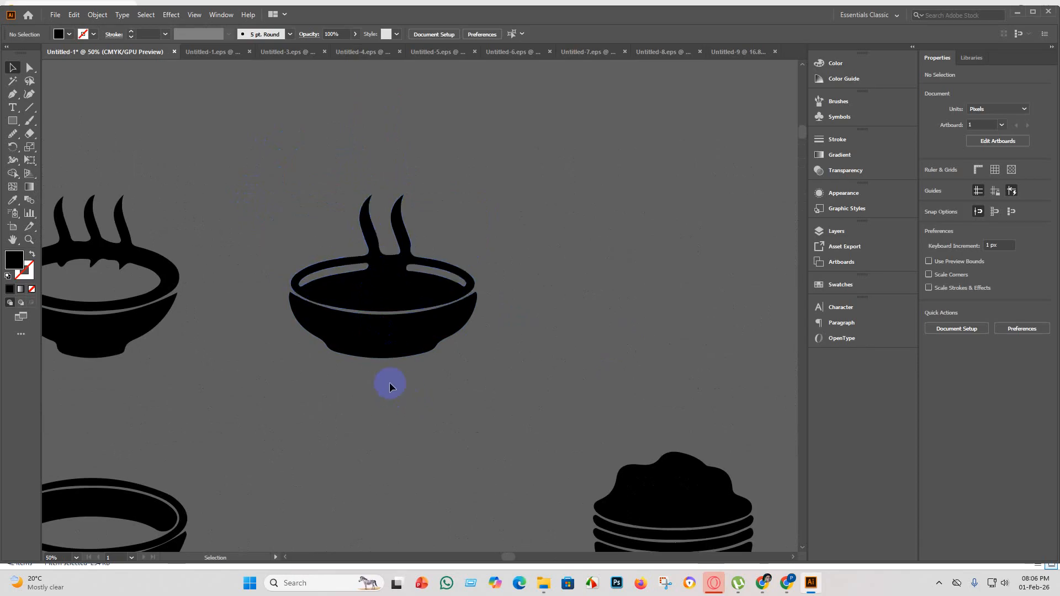
pyautogui.scroll(-1, 386, 382)
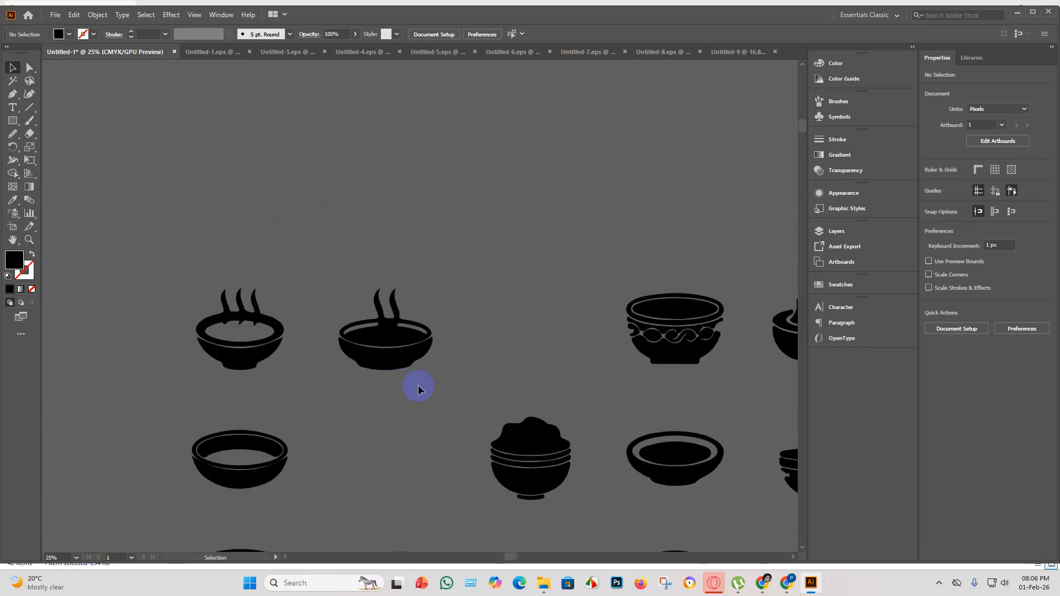
pyautogui.scroll(3, 247, 354)
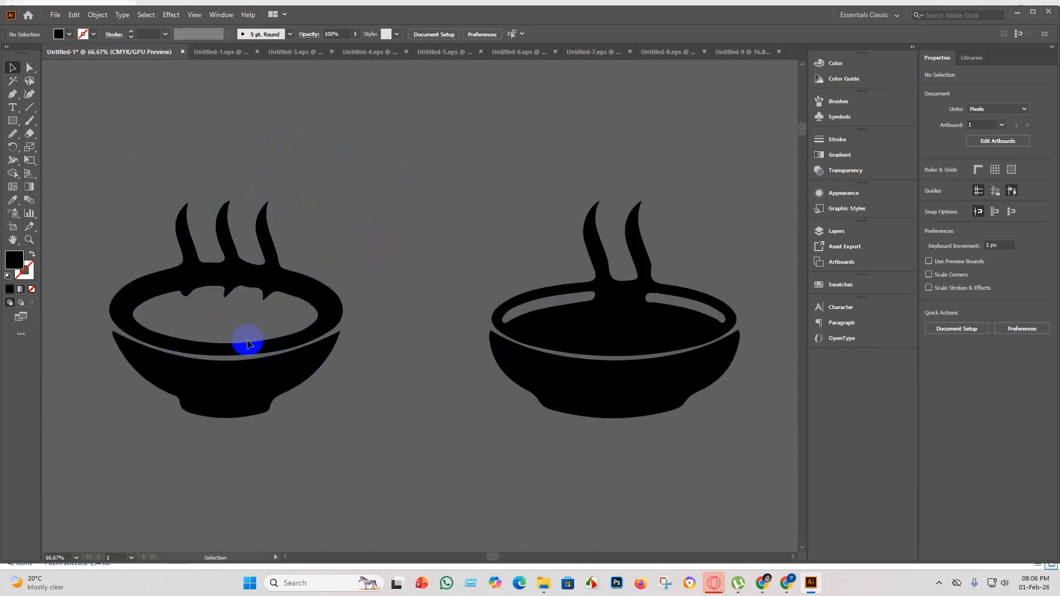
pyautogui.scroll(-2, 248, 342)
pyautogui.scroll(-3, 405, 350)
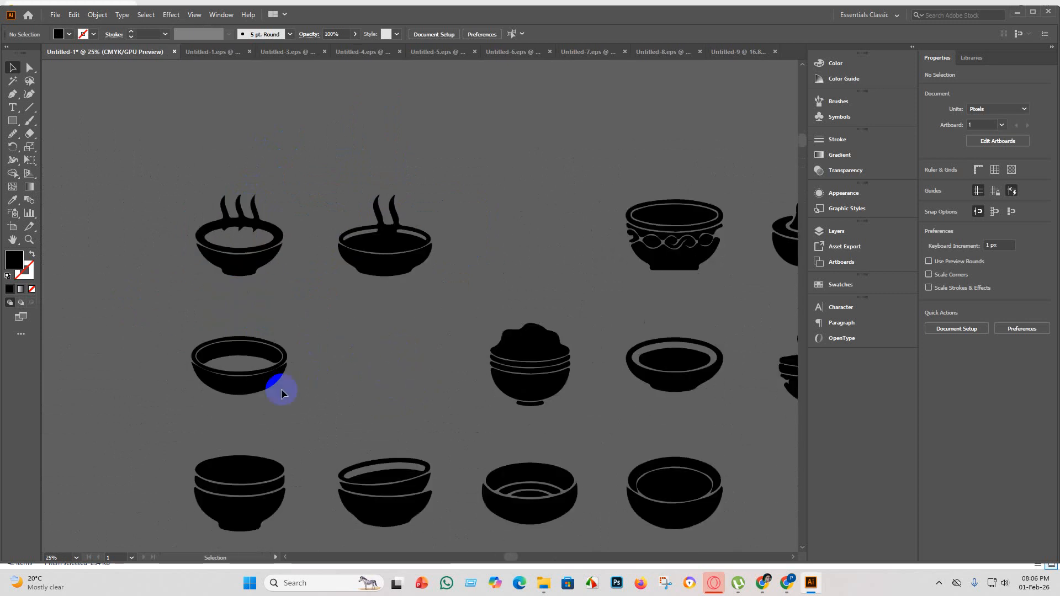
# Delete the bowl silhouette with two steam wisps from the top row.
pyautogui.scroll(4, 264, 344)
pyautogui.scroll(-4, 264, 343)
pyautogui.scroll(3, 345, 285)
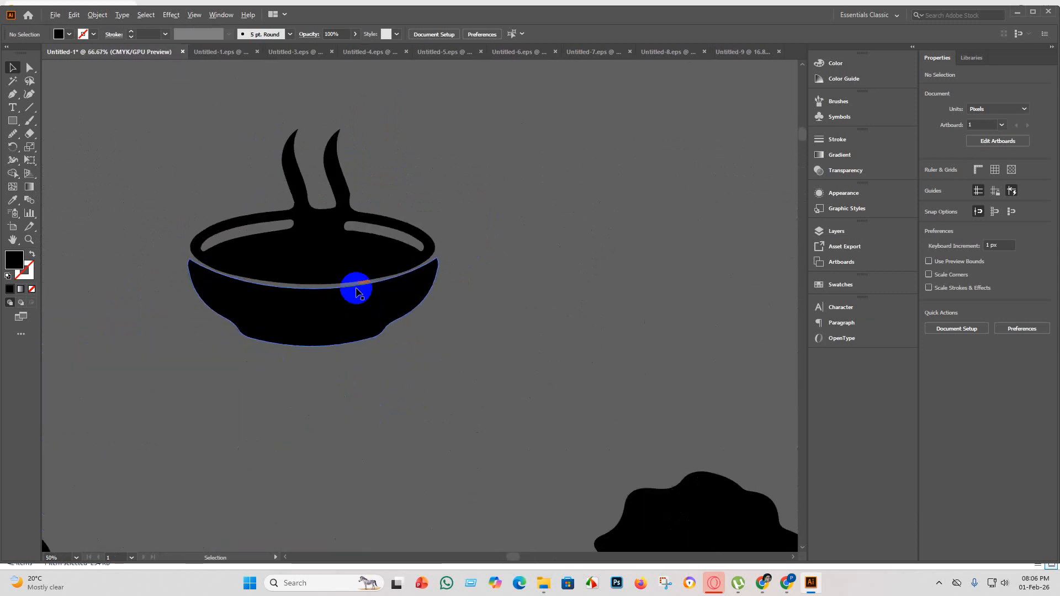
pyautogui.moveTo(459, 404); pyautogui.dragTo(284, 100)
pyautogui.press('Delete')
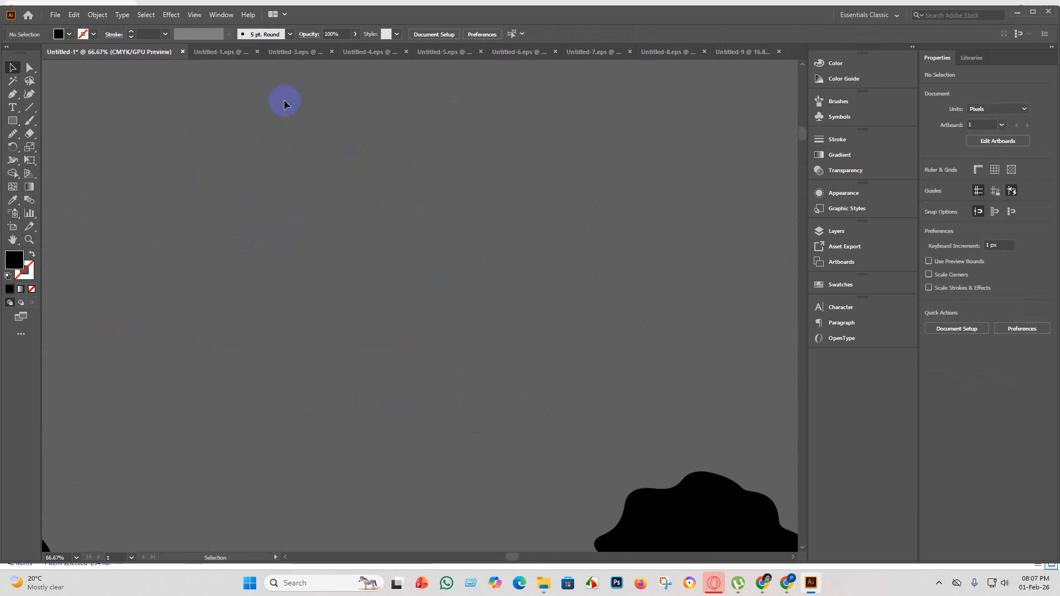
# Delete the two leftmost ornament shapes from the wavy band of the patterned bowl in the top row.
pyautogui.scroll(-3, 313, 210)
pyautogui.scroll(4, 502, 213)
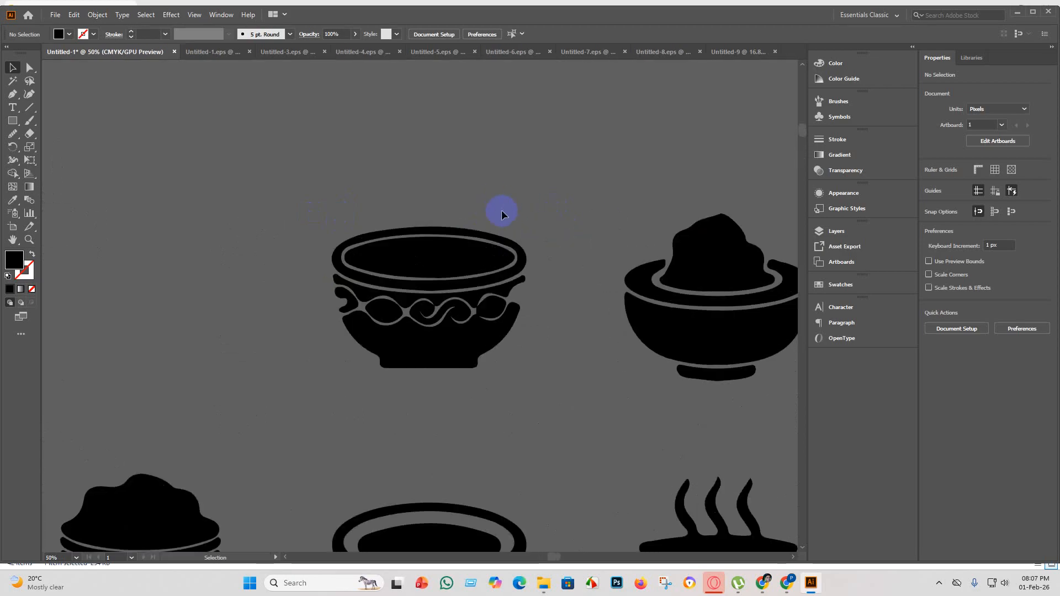
pyautogui.scroll(-2, 497, 312)
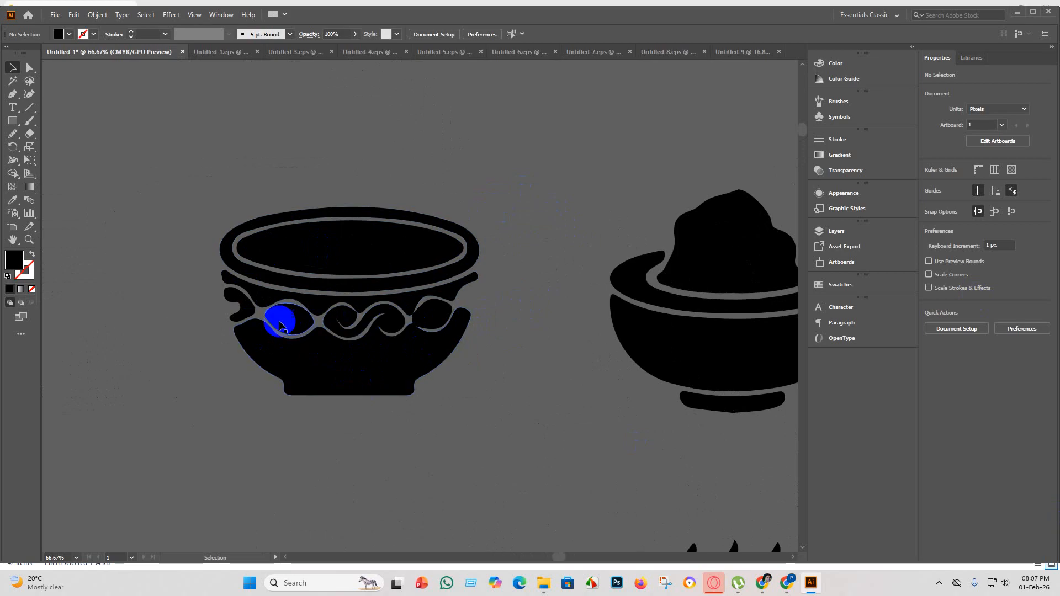
pyautogui.click(247, 309)
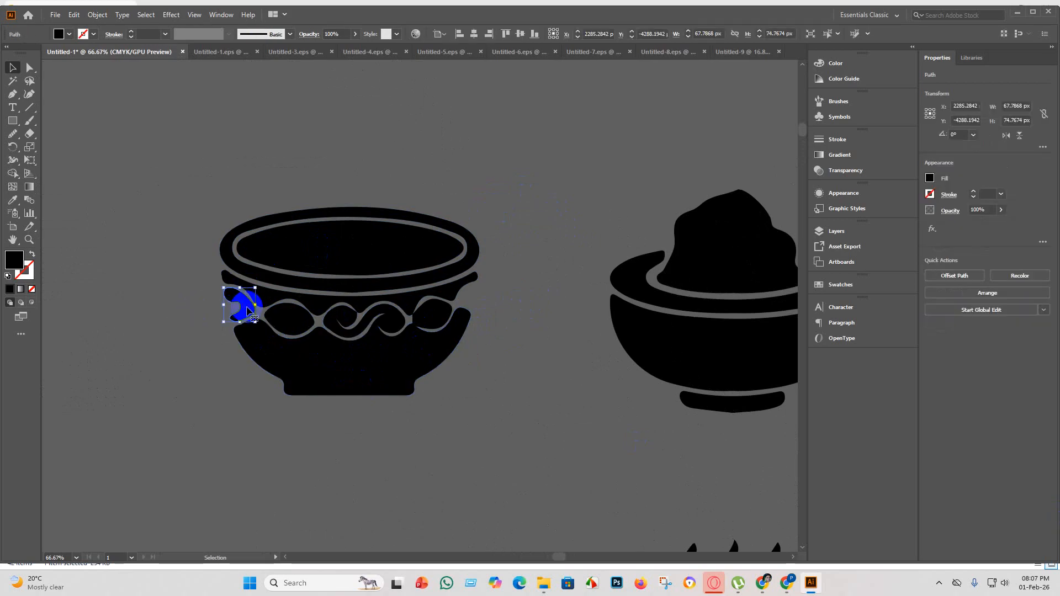
pyautogui.press('Delete')
pyautogui.click(301, 323)
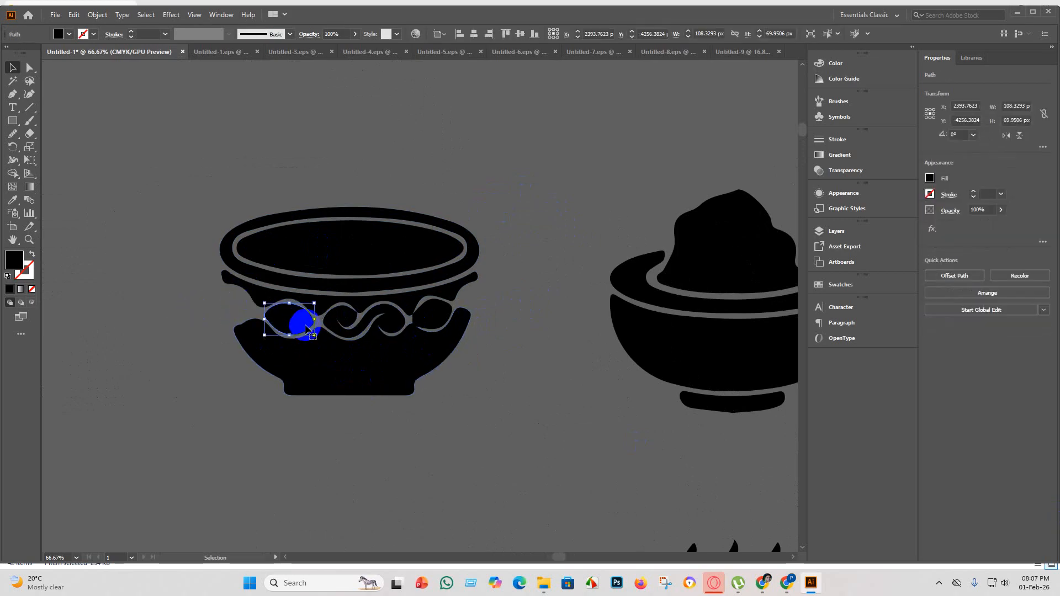
pyautogui.press('Delete')
# Check the remaining ornament shapes of the patterned bowl and delete the whole bowl.
pyautogui.click(350, 336)
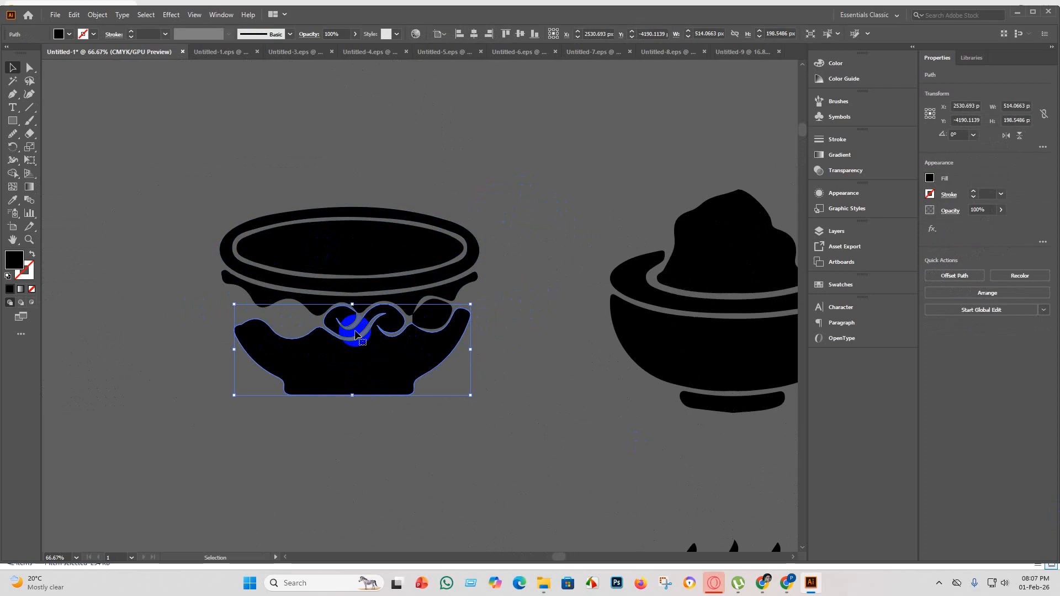
pyautogui.click(554, 398)
pyautogui.click(397, 308)
pyautogui.click(524, 387)
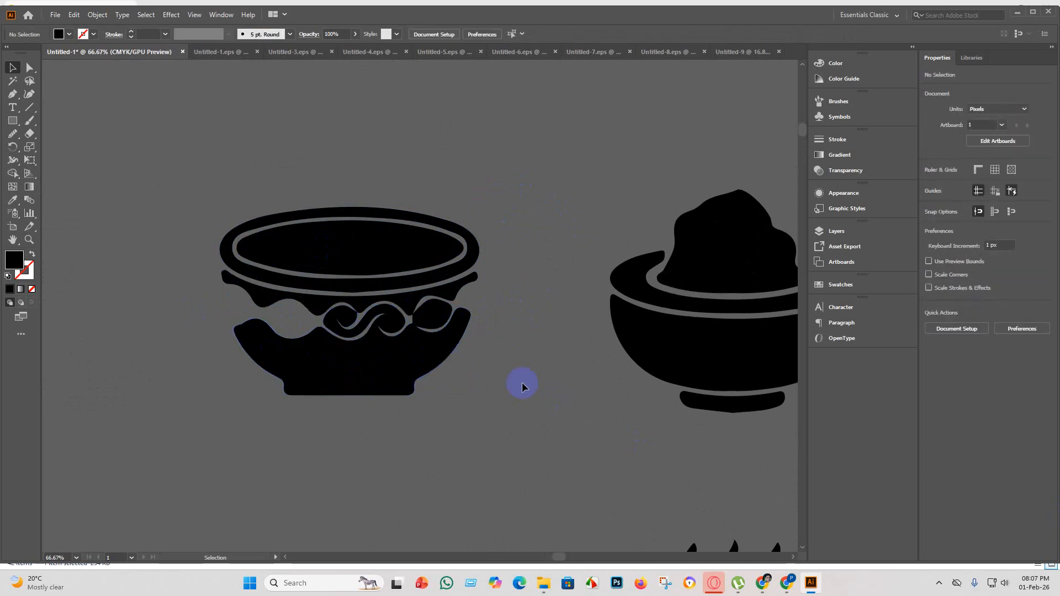
pyautogui.click(245, 190)
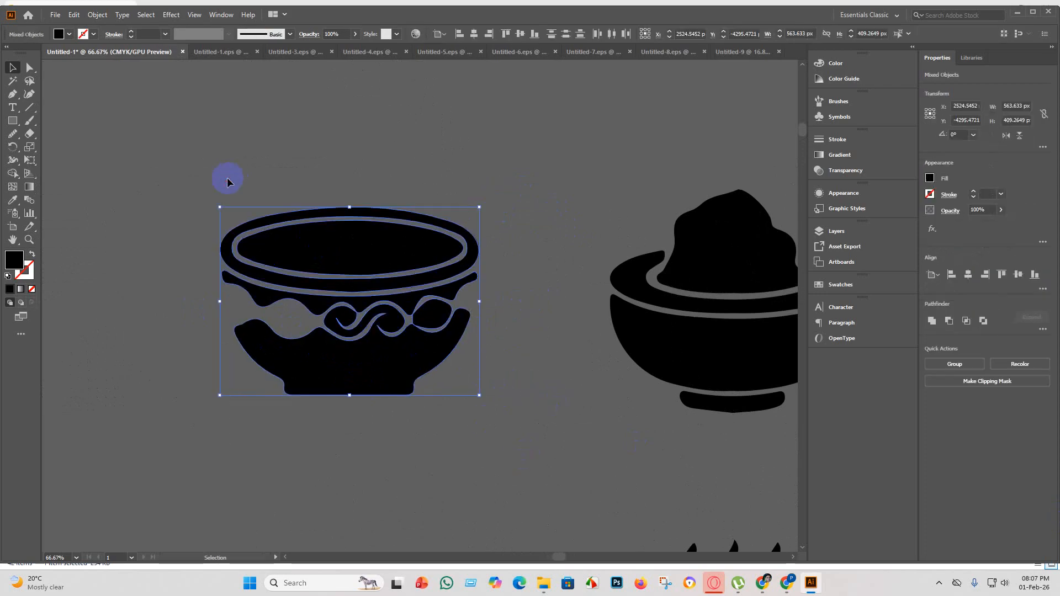
pyautogui.press('Delete')
# Smooth the pointed underside of the heaped bowl's foot with the Smooth tool.
pyautogui.scroll(-3, 230, 213)
pyautogui.scroll(4, 429, 225)
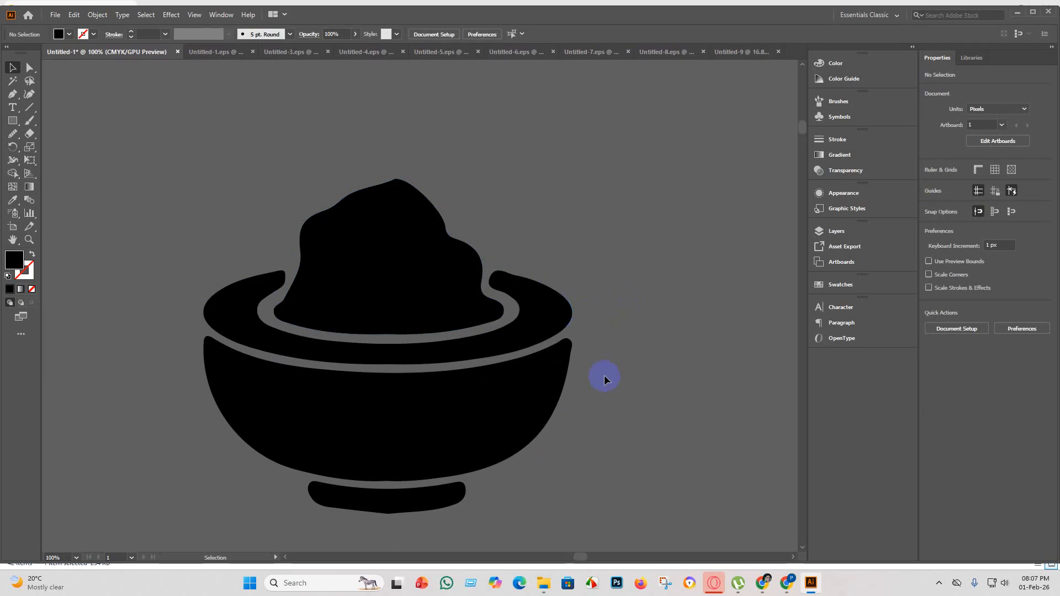
pyautogui.scroll(-2, 472, 522)
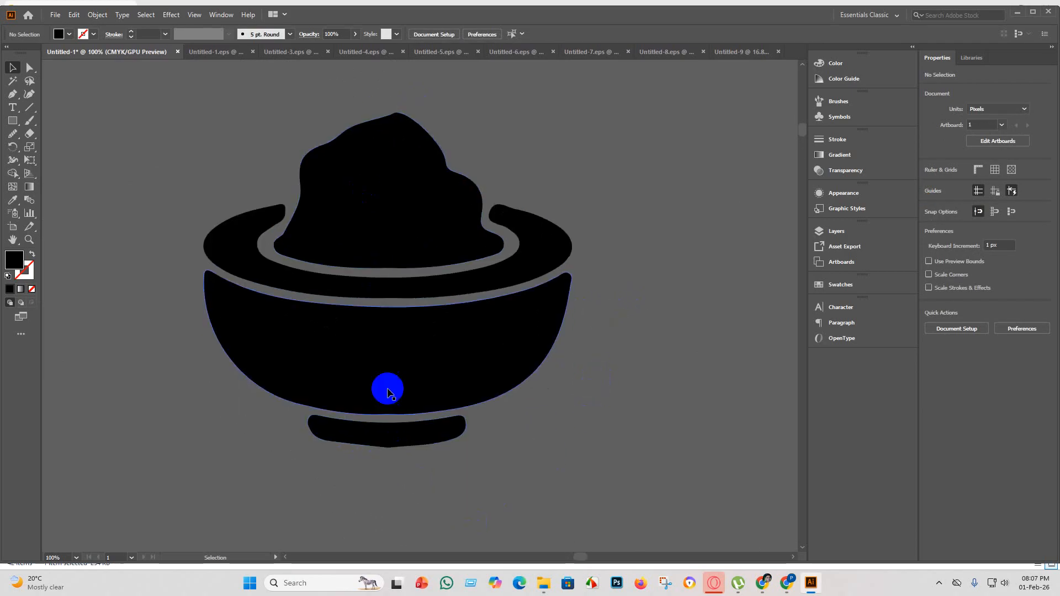
pyautogui.click(400, 442)
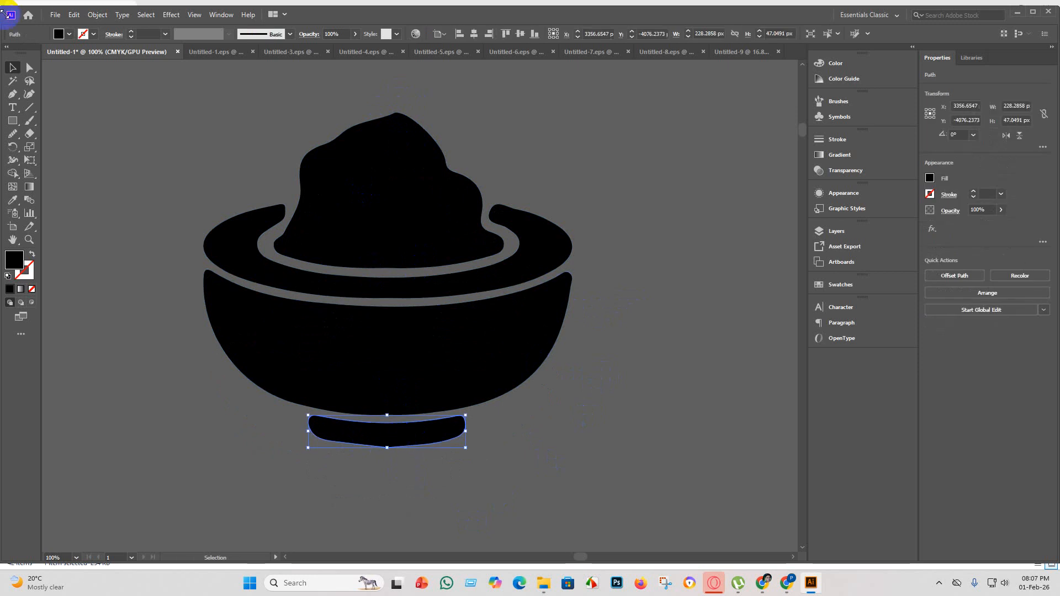
pyautogui.click(30, 69)
pyautogui.click(12, 135)
pyautogui.scroll(-4, 472, 436)
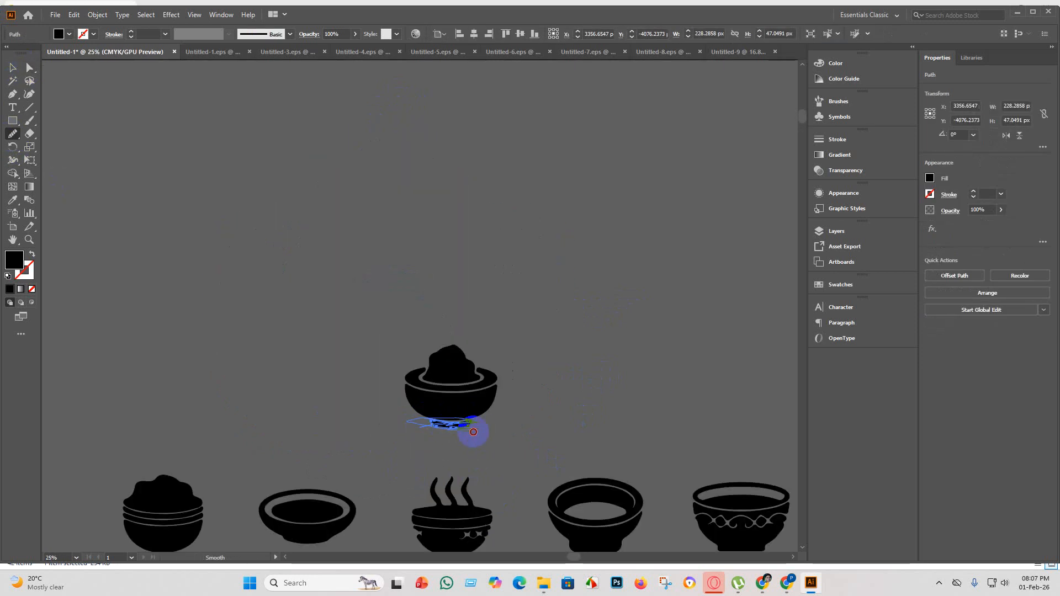
pyautogui.moveTo(465, 428)
pyautogui.mouseDown()
pyautogui.moveTo(437, 422)
pyautogui.moveTo(466, 420)
pyautogui.moveTo(435, 425)
pyautogui.moveTo(447, 428)
pyautogui.moveTo(471, 401)
pyautogui.moveTo(468, 391)
pyautogui.moveTo(444, 396)
pyautogui.moveTo(464, 376)
pyautogui.moveTo(387, 373)
pyautogui.moveTo(497, 377)
pyautogui.moveTo(405, 388)
pyautogui.moveTo(441, 372)
pyautogui.moveTo(449, 375)
pyautogui.moveTo(424, 383)
pyautogui.moveTo(473, 384)
pyautogui.moveTo(423, 383)
pyautogui.moveTo(523, 386)
pyautogui.moveTo(436, 384)
pyautogui.mouseUp()
pyautogui.scroll(6, 448, 428)
pyautogui.scroll(-3, 464, 389)
pyautogui.scroll(5, 436, 383)
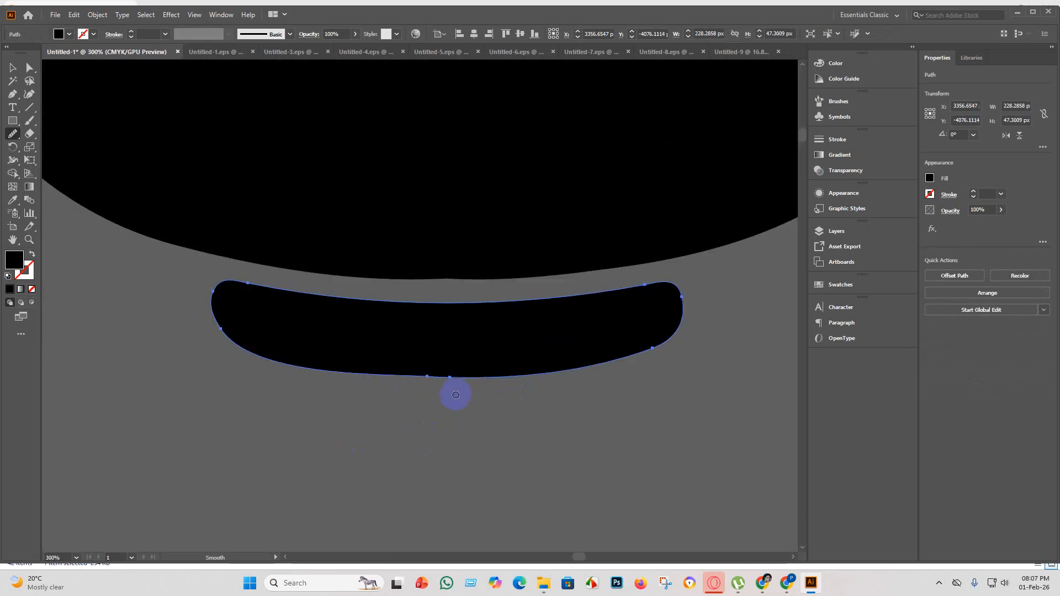
pyautogui.click(12, 68)
pyautogui.click(314, 413)
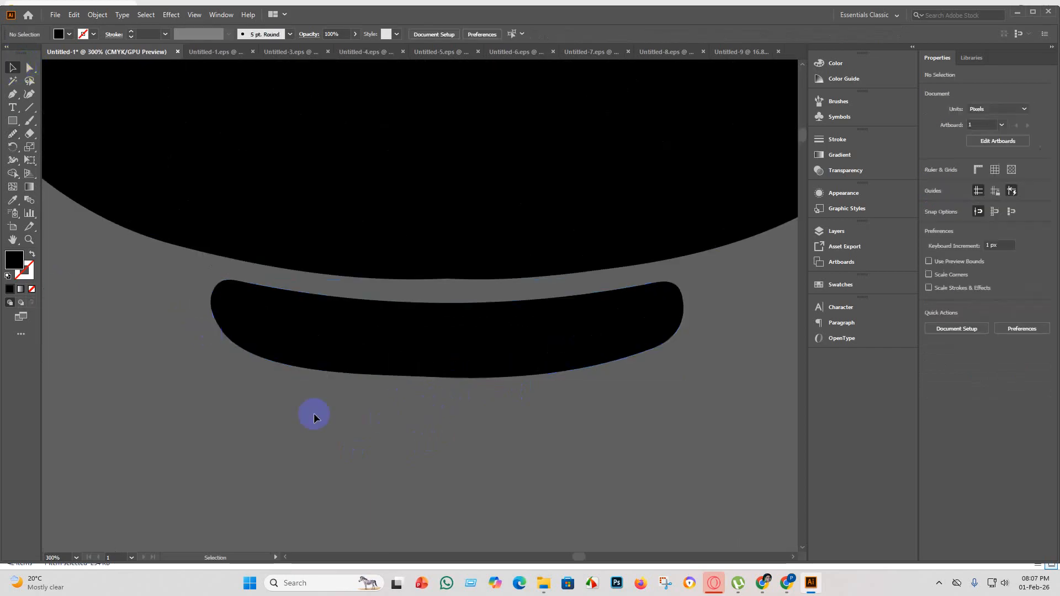
# Delete the wavy-patterned bowl silhouette next to the heaped bowl.
pyautogui.scroll(-3, 565, 490)
pyautogui.scroll(-3, 567, 487)
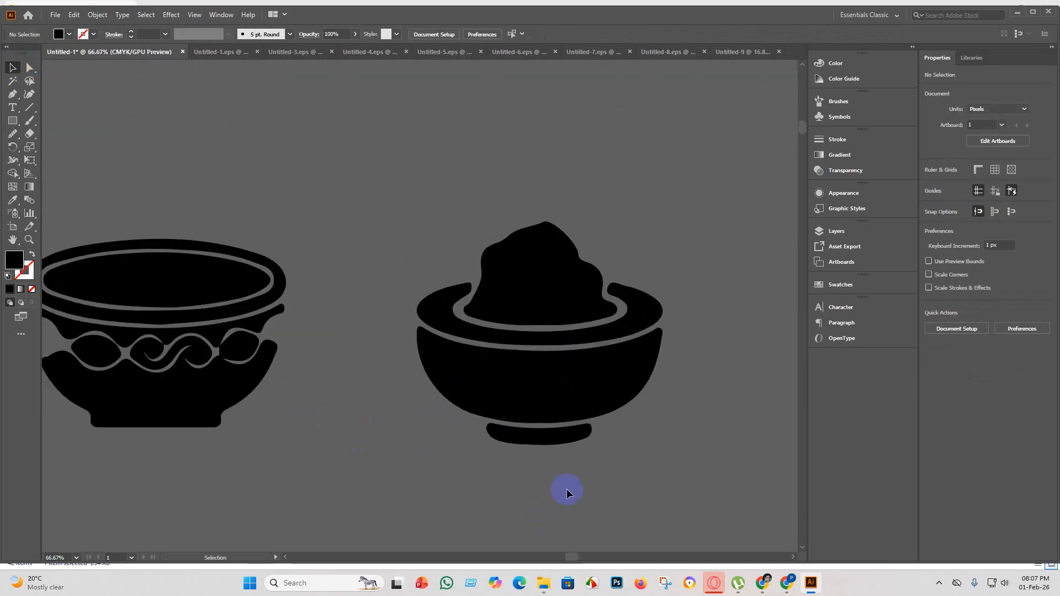
pyautogui.click(542, 362)
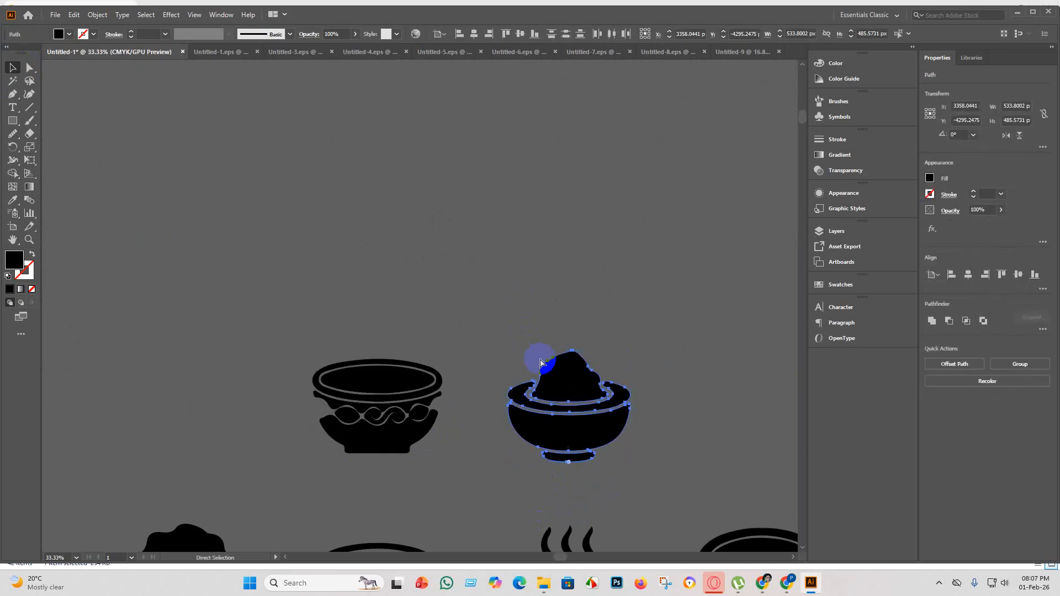
pyautogui.click(497, 434)
pyautogui.click(429, 476)
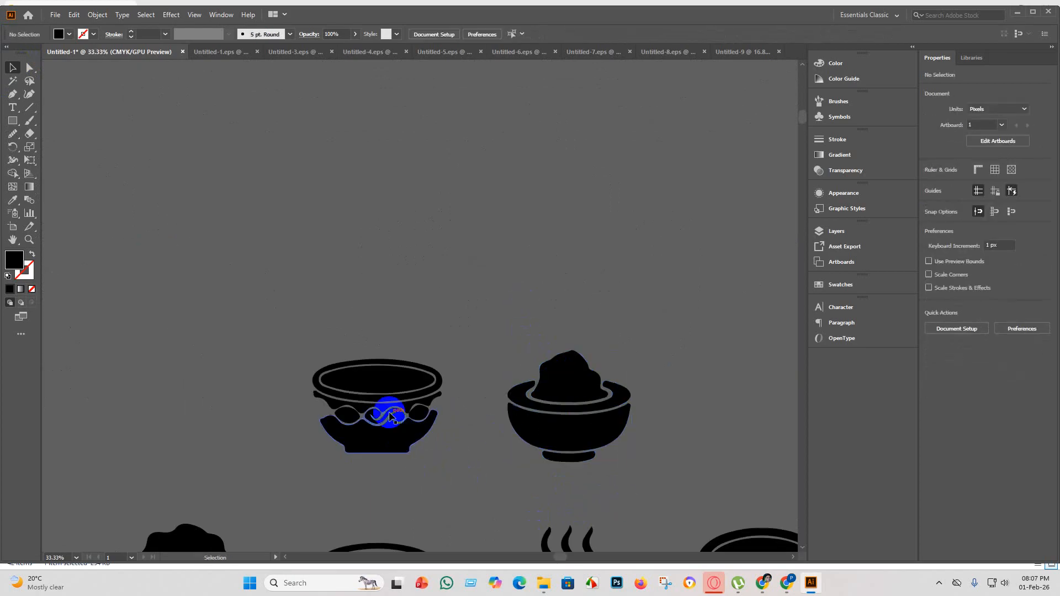
pyautogui.scroll(-2, 446, 508)
pyautogui.moveTo(394, 354); pyautogui.dragTo(358, 303)
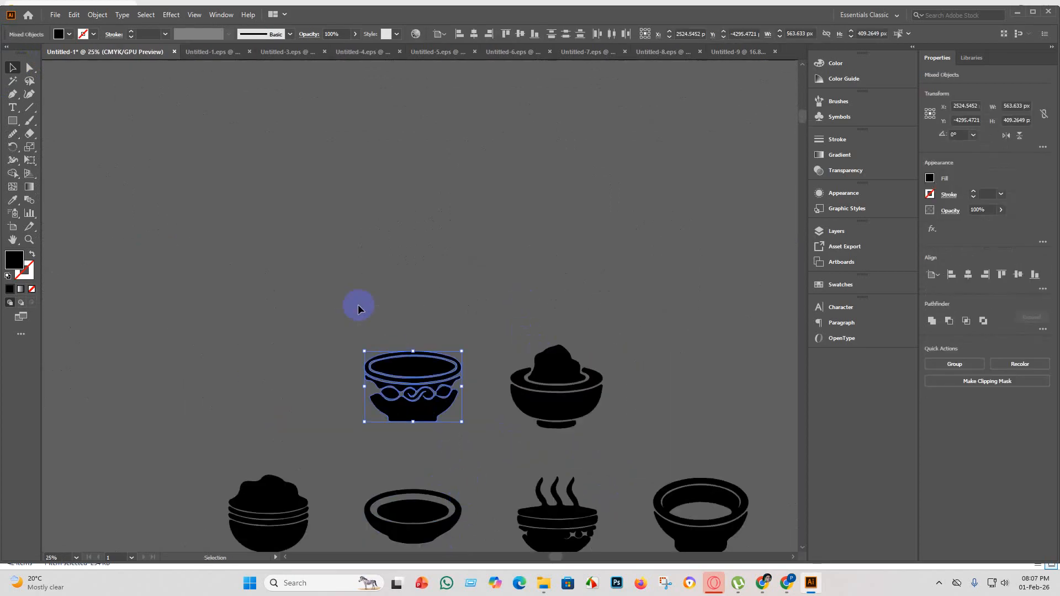
pyautogui.press('Delete')
# Delete the ragged lower body from the three-wisp steaming bowl, keeping its steam, top and upper band.
pyautogui.scroll(-3, 375, 342)
pyautogui.scroll(-2, 420, 385)
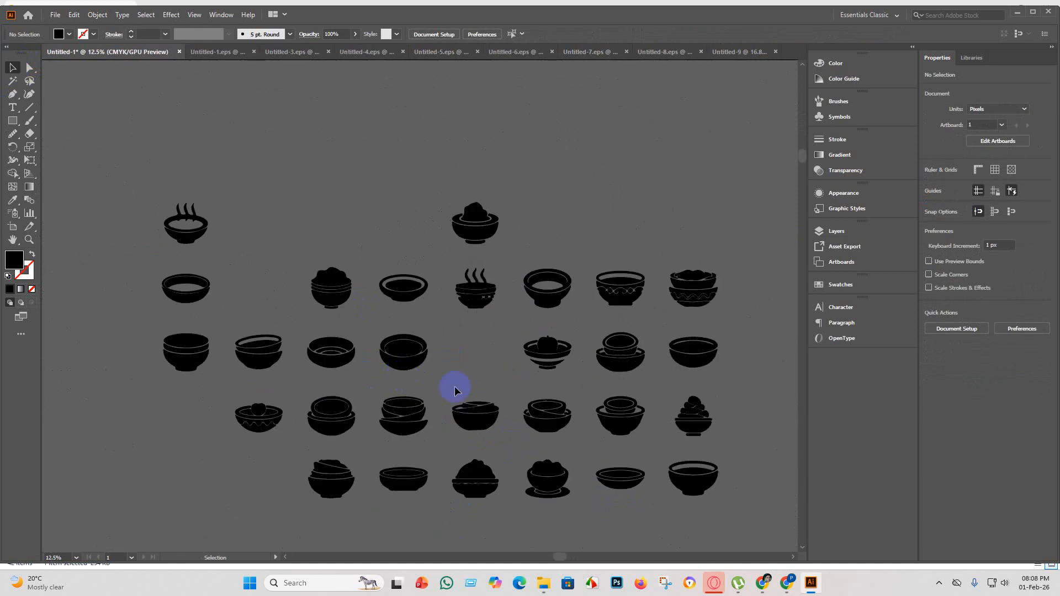
pyautogui.scroll(5, 486, 285)
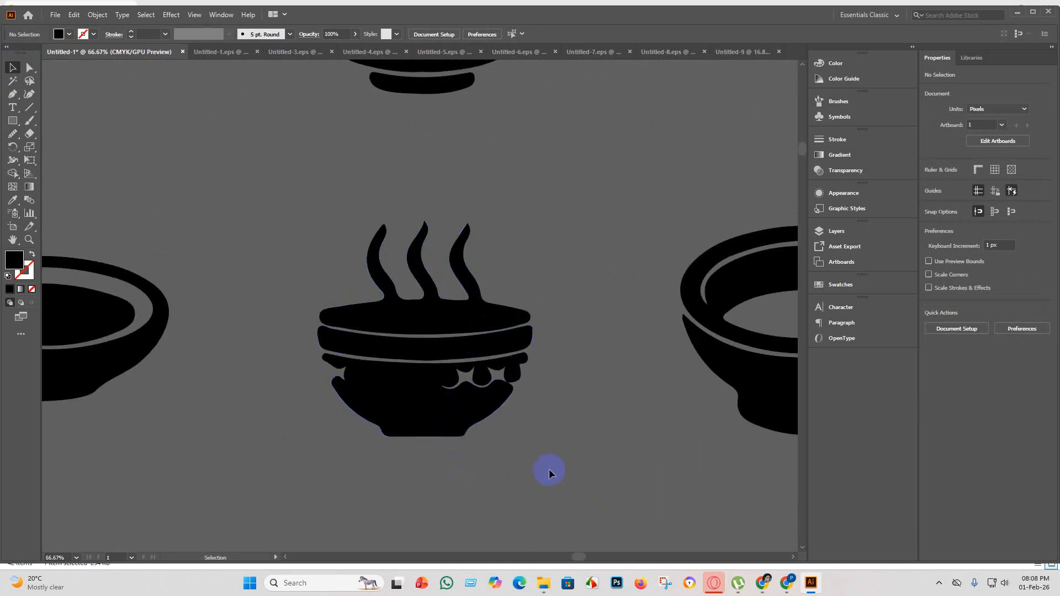
pyautogui.moveTo(500, 420); pyautogui.dragTo(412, 352)
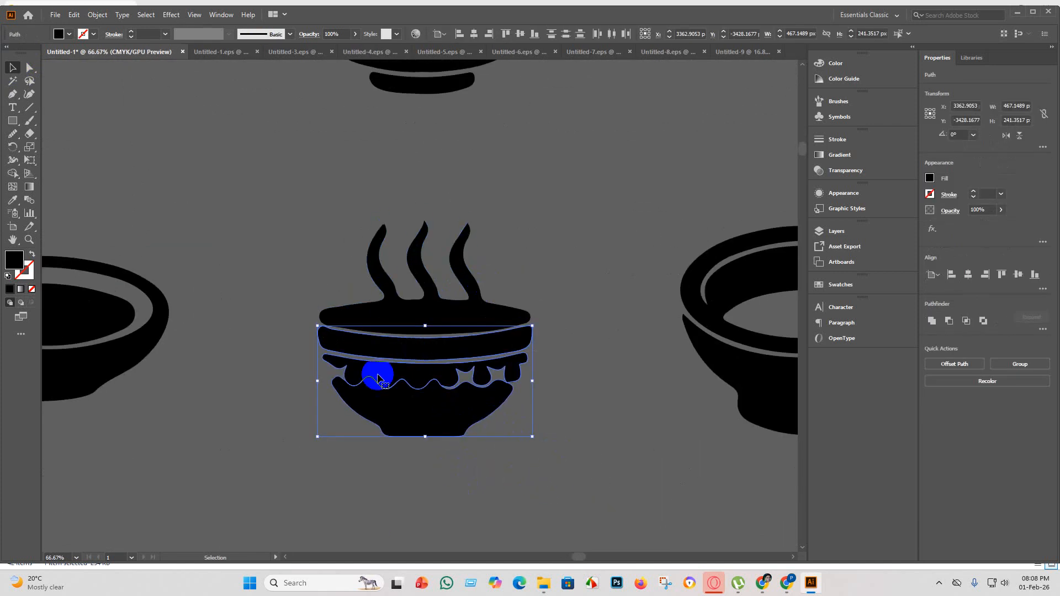
pyautogui.click(614, 433)
pyautogui.moveTo(544, 493); pyautogui.dragTo(398, 371)
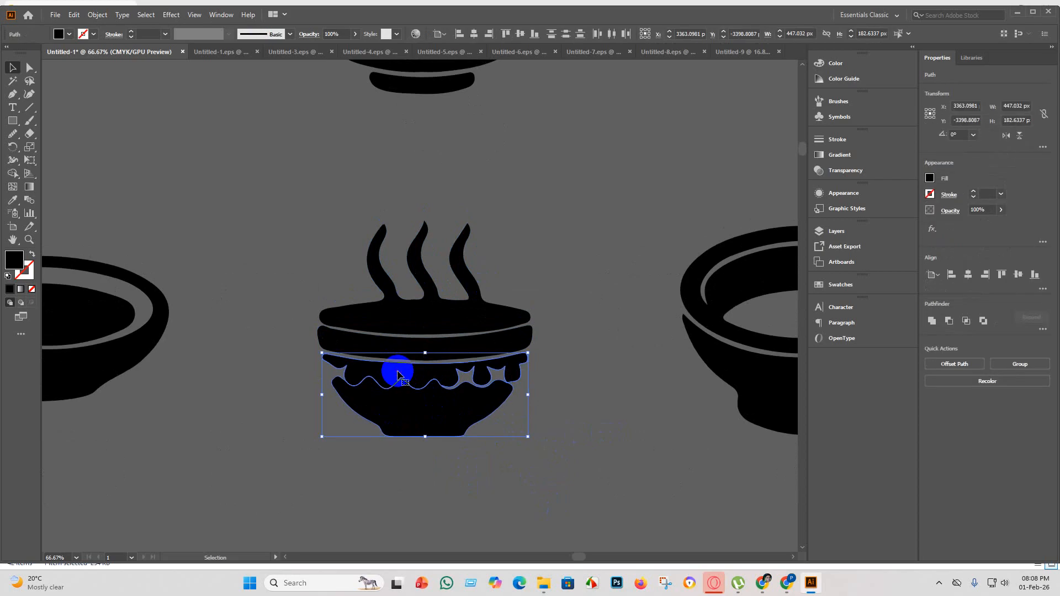
pyautogui.press('Delete')
# Smooth the pointed underside of the steaming dish's remaining lower band with the Smooth tool.
pyautogui.scroll(3, 409, 275)
pyautogui.scroll(-3, 402, 457)
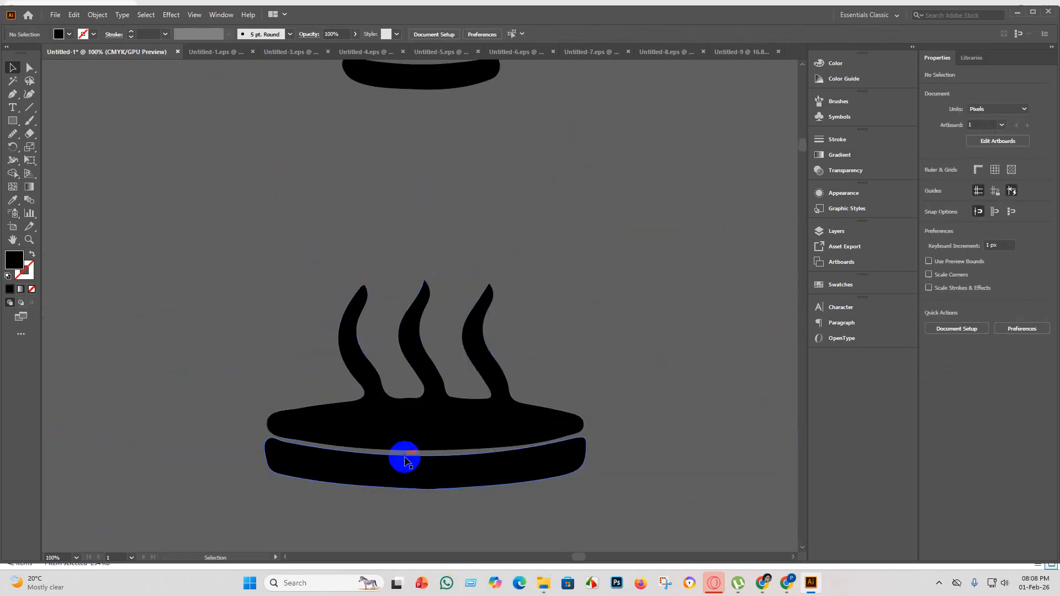
pyautogui.scroll(3, 420, 453)
pyautogui.click(419, 455)
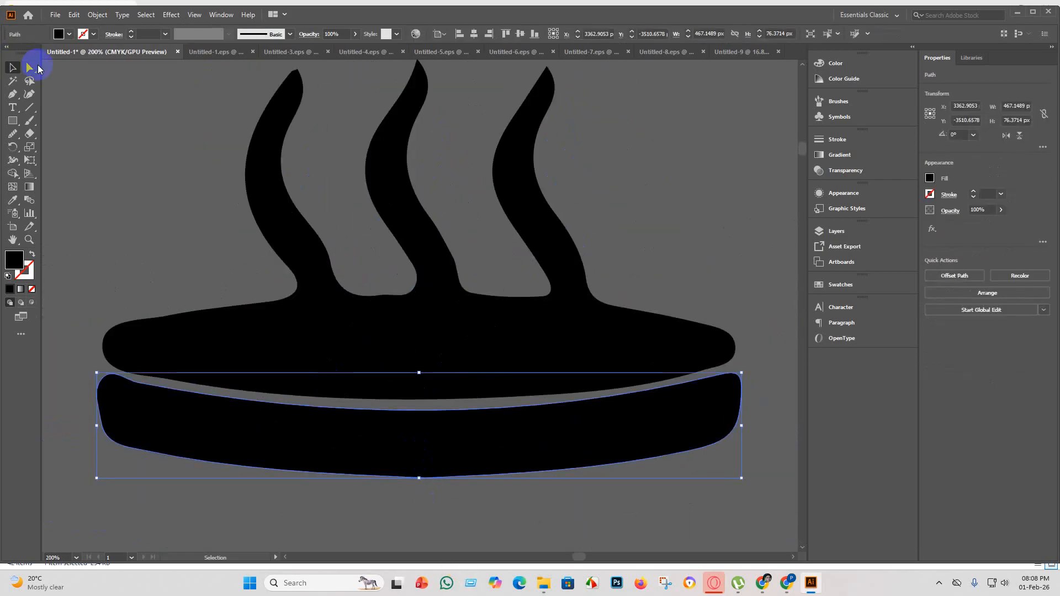
pyautogui.click(30, 68)
pyautogui.click(13, 133)
pyautogui.scroll(-3, 243, 359)
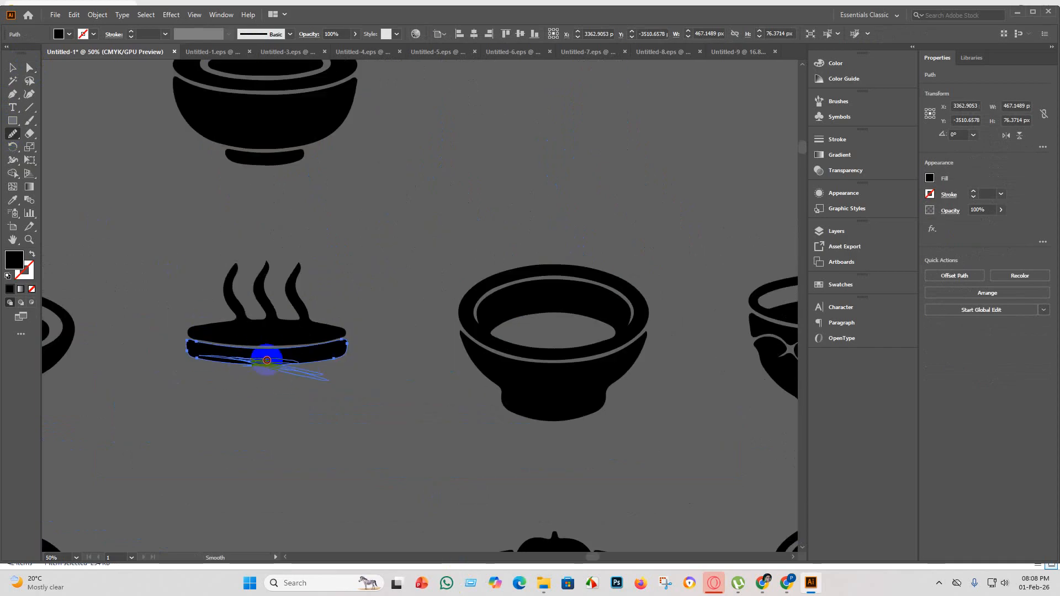
pyautogui.moveTo(261, 362); pyautogui.dragTo(245, 362)
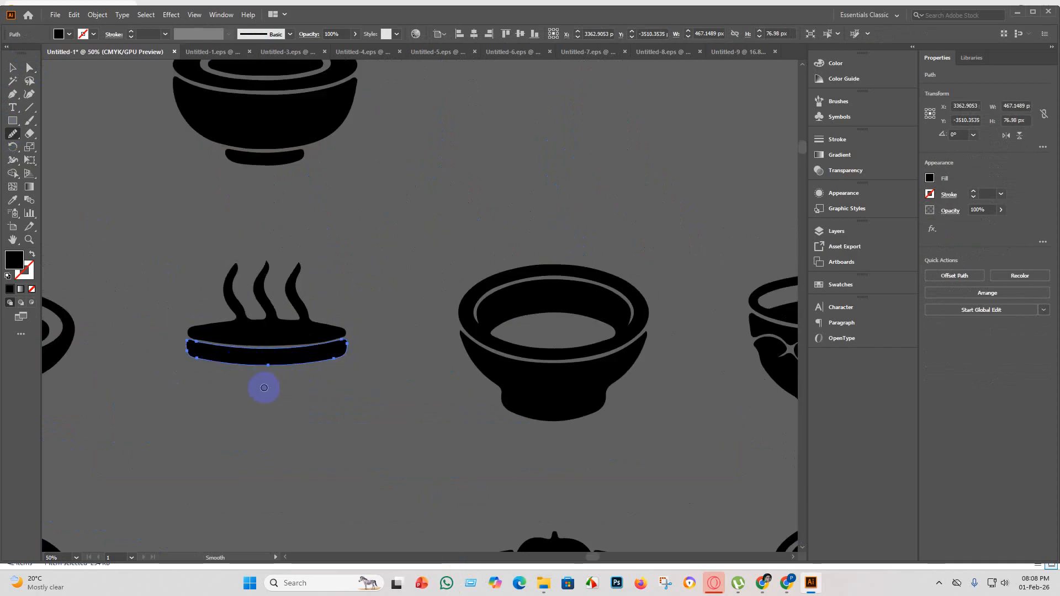
pyautogui.scroll(4, 263, 381)
pyautogui.scroll(-4, 260, 370)
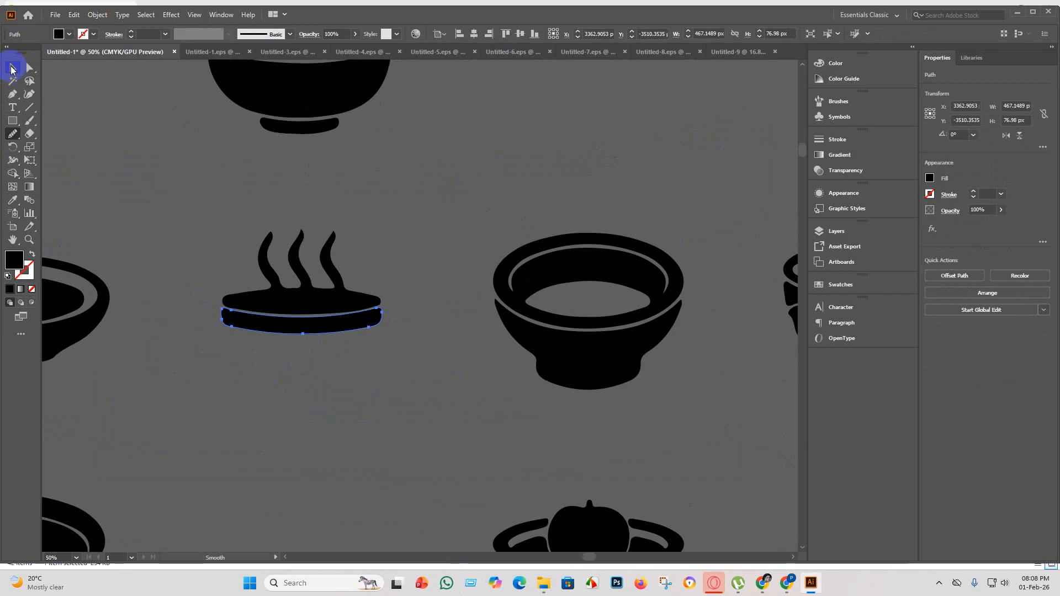
pyautogui.click(12, 67)
pyautogui.click(204, 362)
# Group the steaming dish's steam, top and lower band into one object.
pyautogui.scroll(-2, 347, 421)
pyautogui.moveTo(346, 421); pyautogui.dragTo(268, 312)
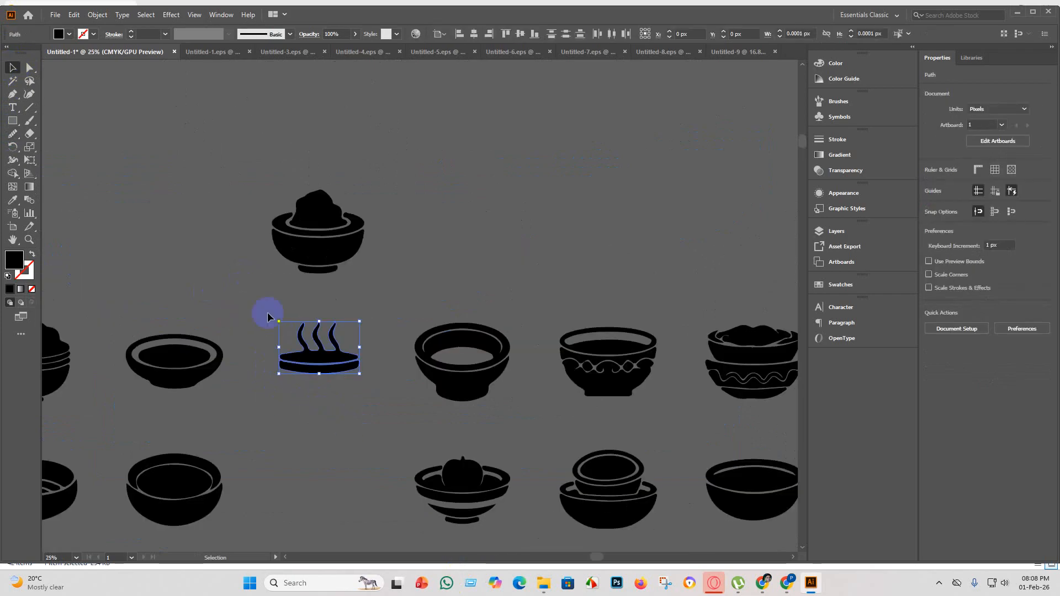
pyautogui.hotkey('ctrl', 'g')
pyautogui.click(362, 435)
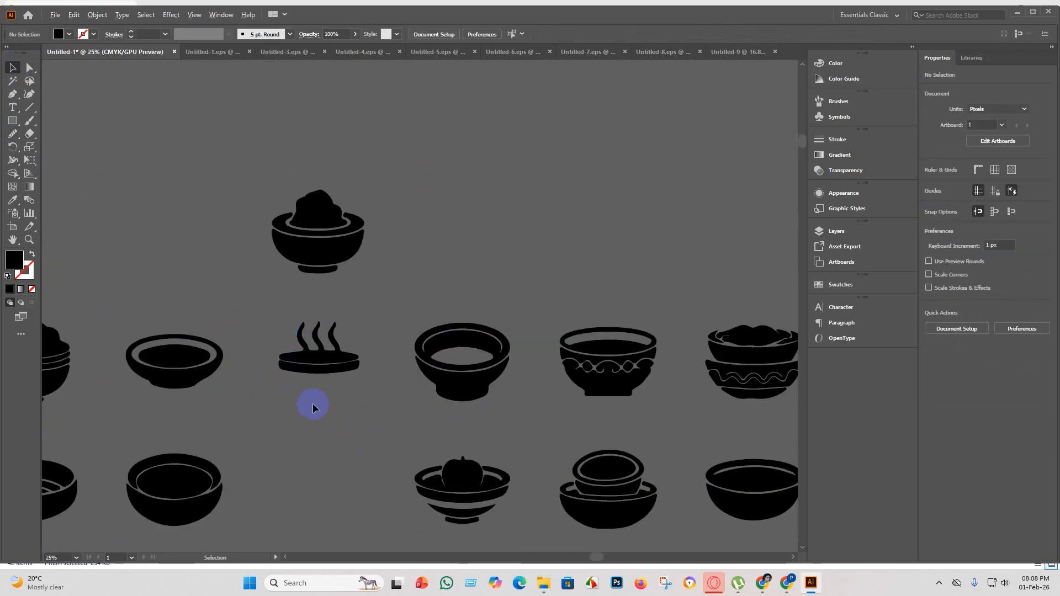
# Examine the remaining bowl silhouettes across the rows for tracing flaws.
pyautogui.scroll(-2, 367, 414)
pyautogui.scroll(5, 148, 308)
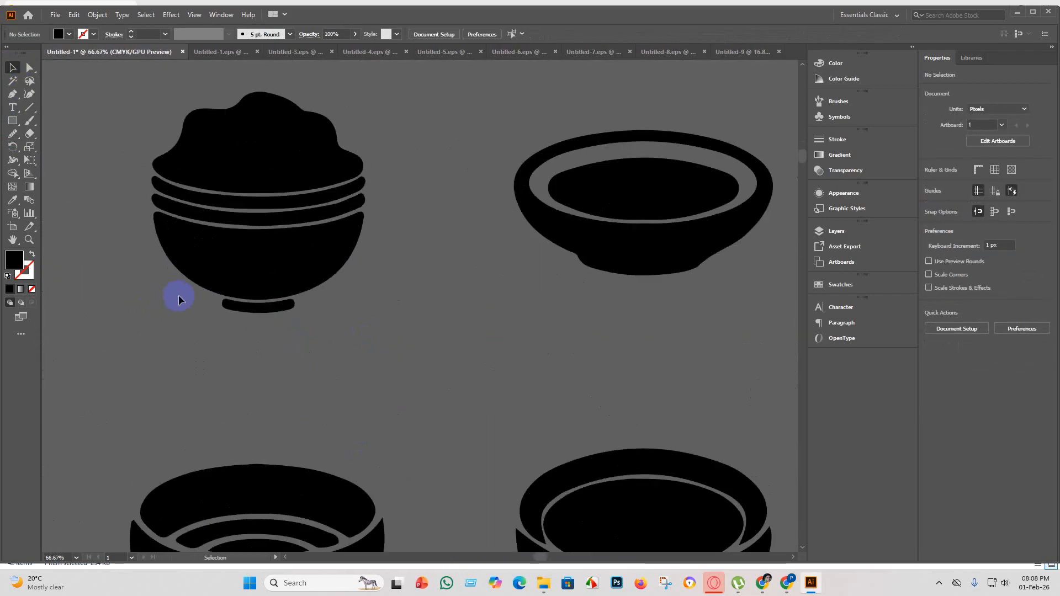
pyautogui.scroll(-3, 187, 331)
pyautogui.scroll(4, 210, 194)
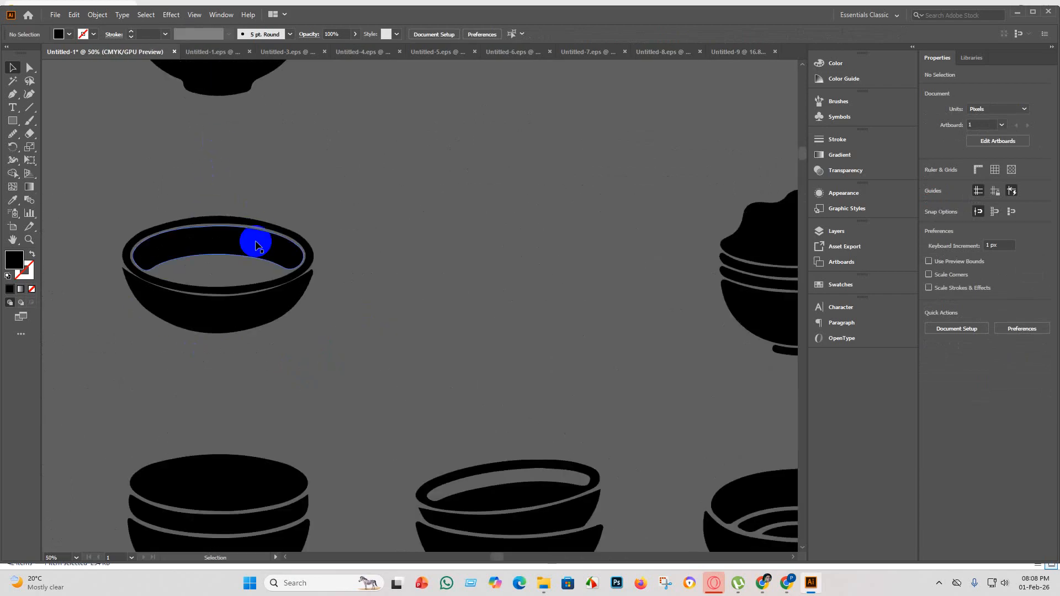
pyautogui.scroll(5, 258, 246)
pyautogui.scroll(-5, 246, 312)
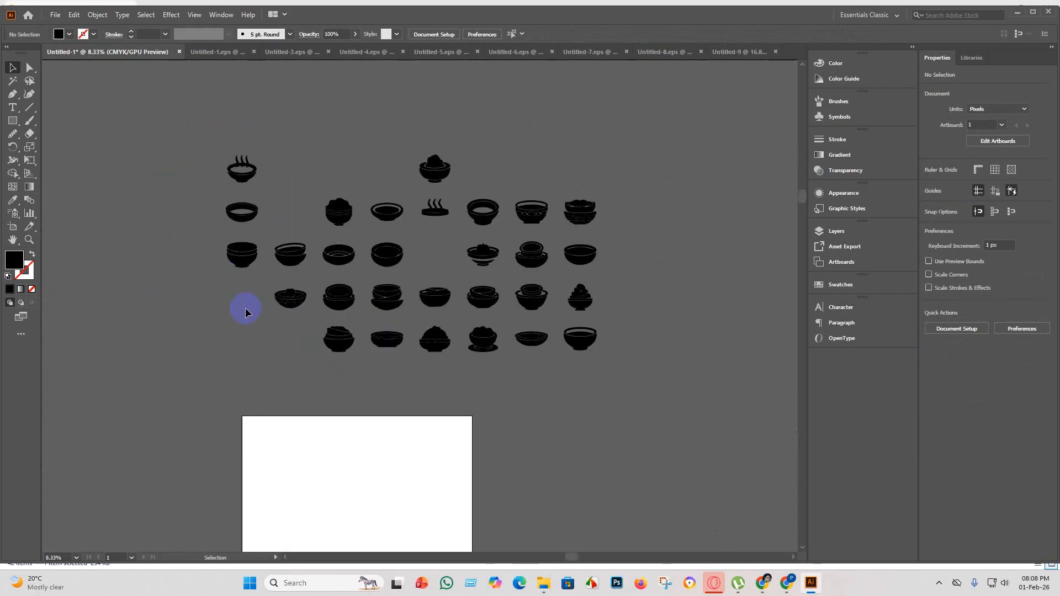
pyautogui.scroll(-2, 386, 274)
pyautogui.scroll(2, 476, 304)
# Delete the two black diamond-shaped pieces from the scroll-patterned bowl's decorative band.
pyautogui.scroll(6, 539, 220)
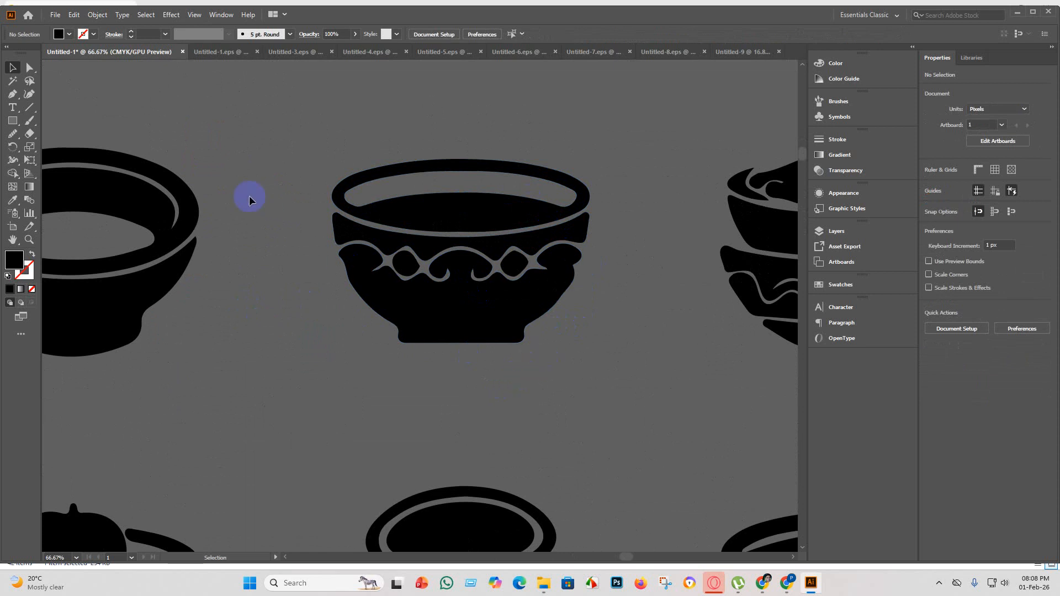
pyautogui.scroll(3, 500, 287)
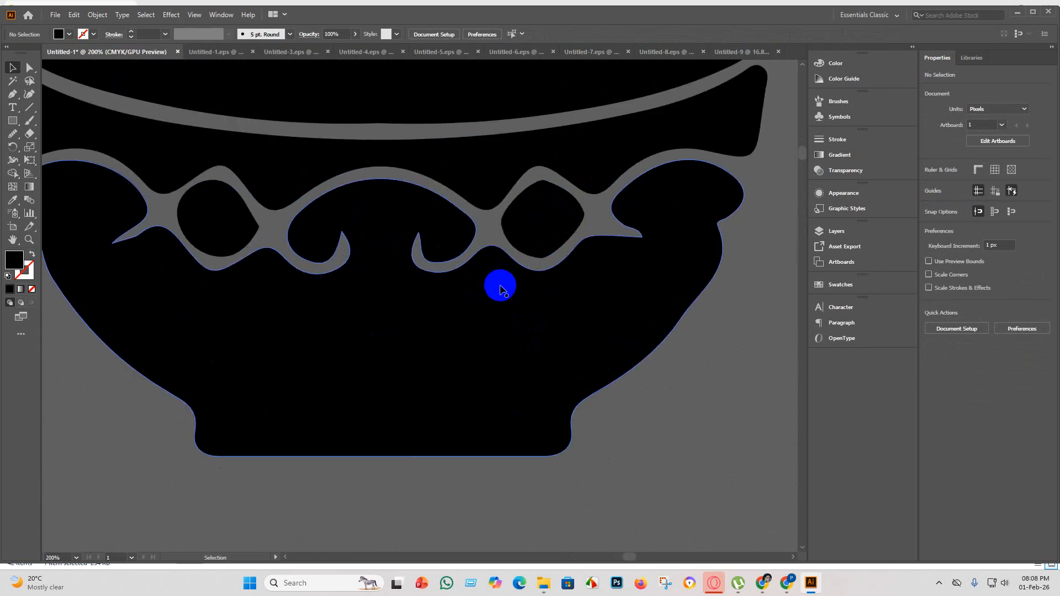
pyautogui.scroll(-2, 499, 282)
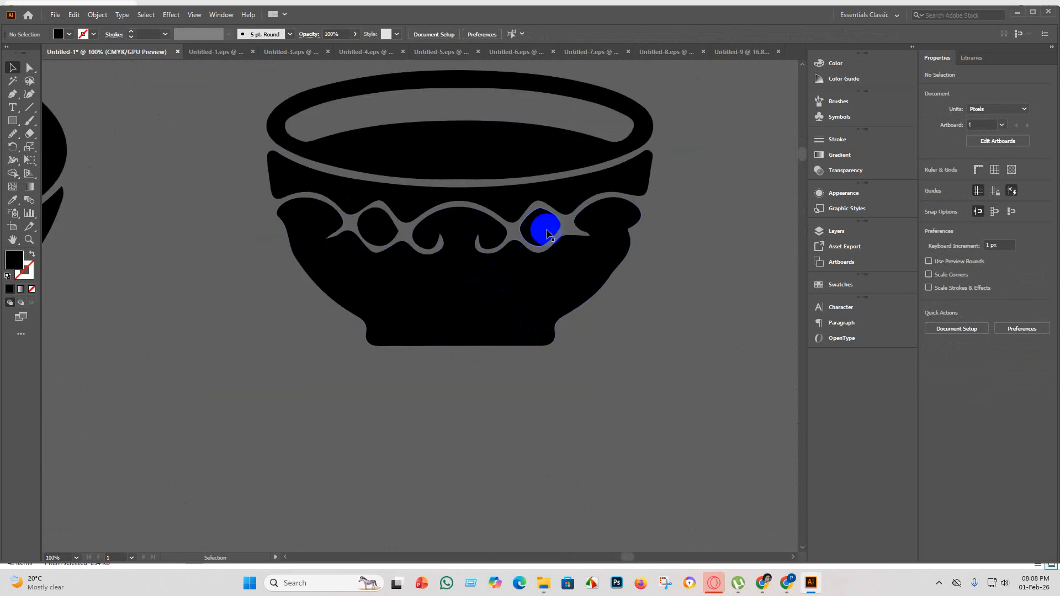
pyautogui.click(547, 234)
pyautogui.press('Delete')
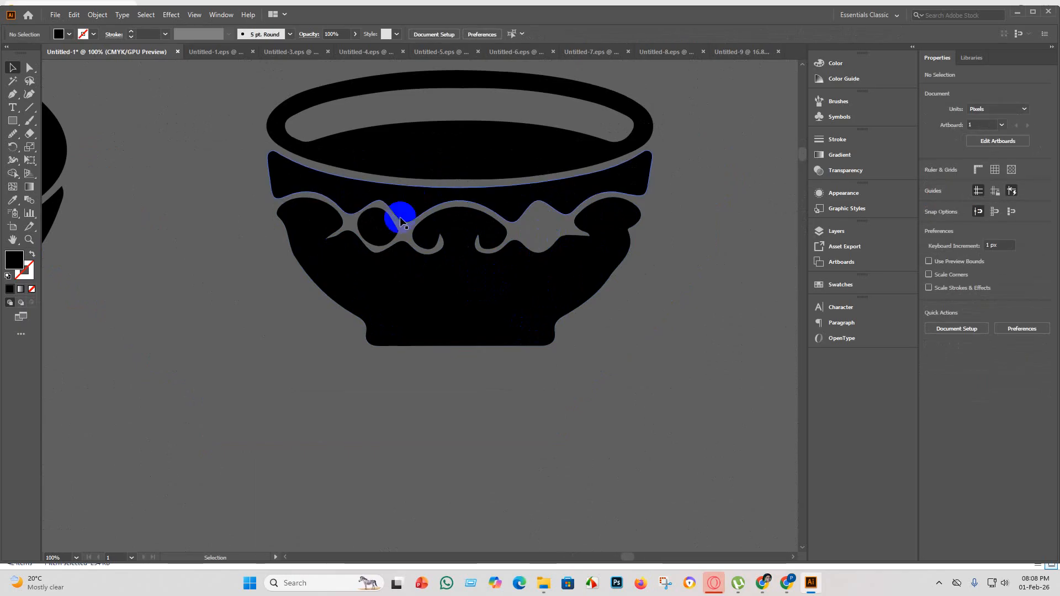
pyautogui.click(401, 221)
pyautogui.press('Delete')
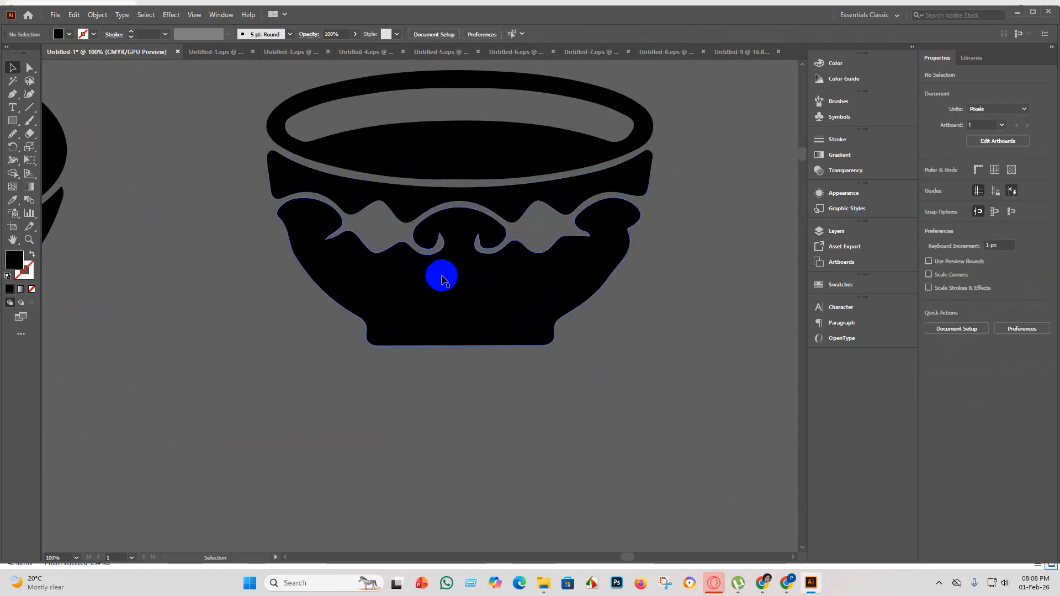
# Group all the pieces of the scroll-patterned bowl into one object.
pyautogui.scroll(-2, 460, 436)
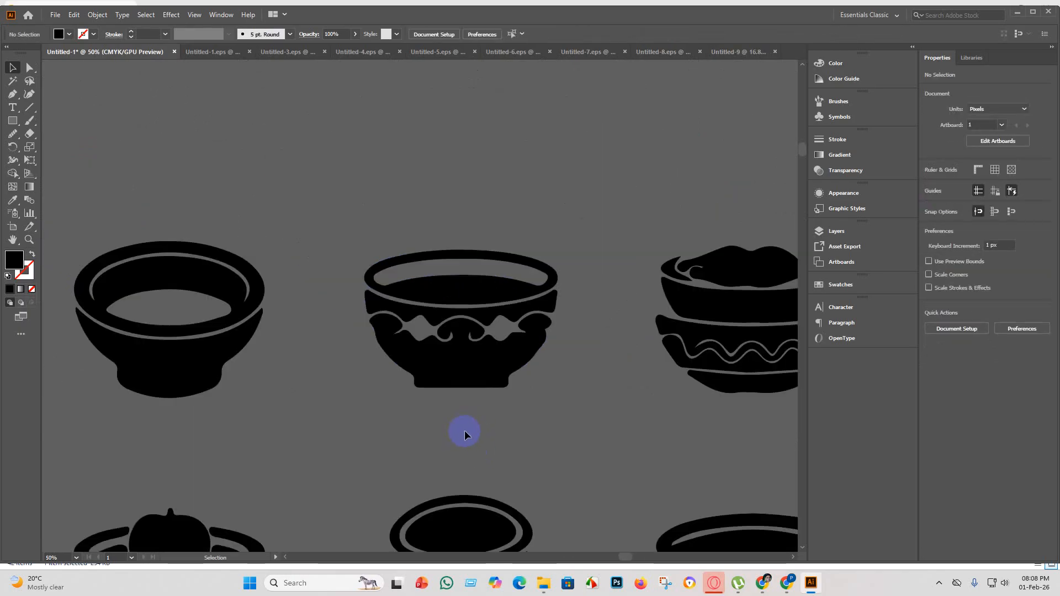
pyautogui.scroll(-2, 459, 408)
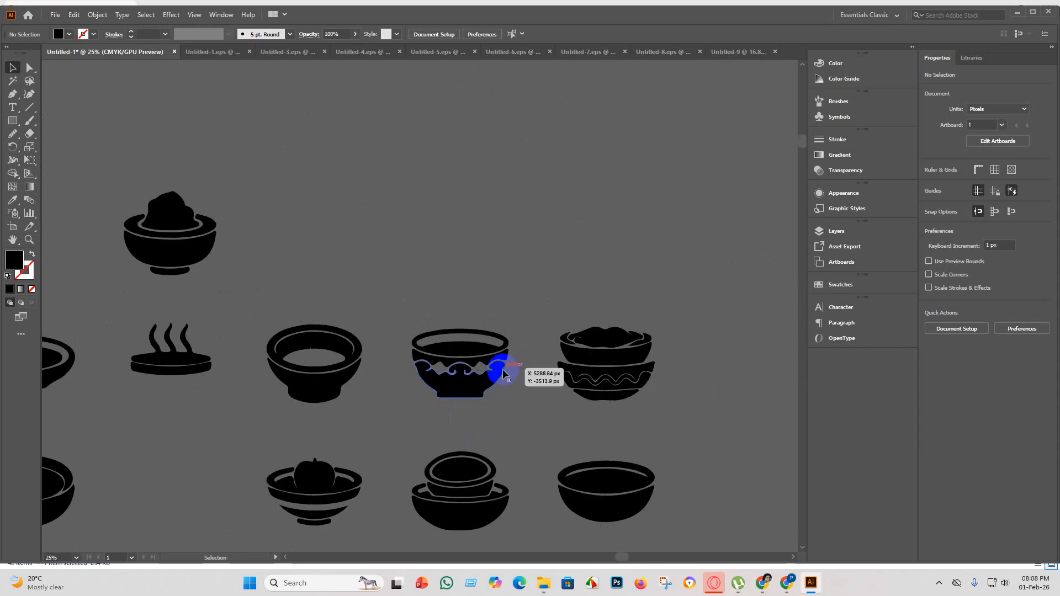
pyautogui.scroll(3, 499, 378)
pyautogui.scroll(-2, 497, 386)
pyautogui.scroll(1, 500, 398)
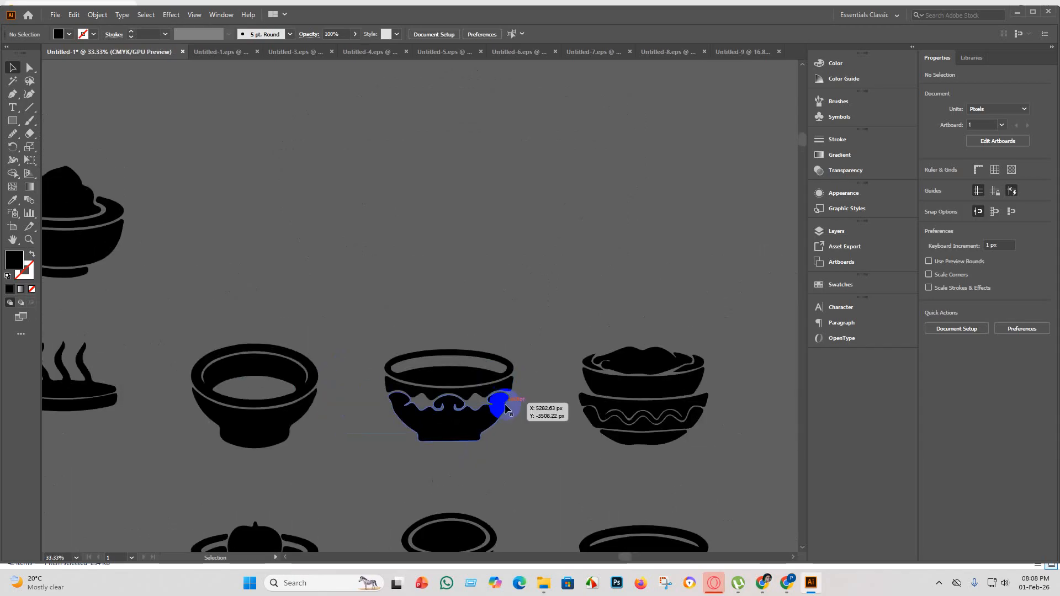
pyautogui.scroll(-3, 506, 411)
pyautogui.press('a')
pyautogui.moveTo(367, 267); pyautogui.dragTo(395, 337)
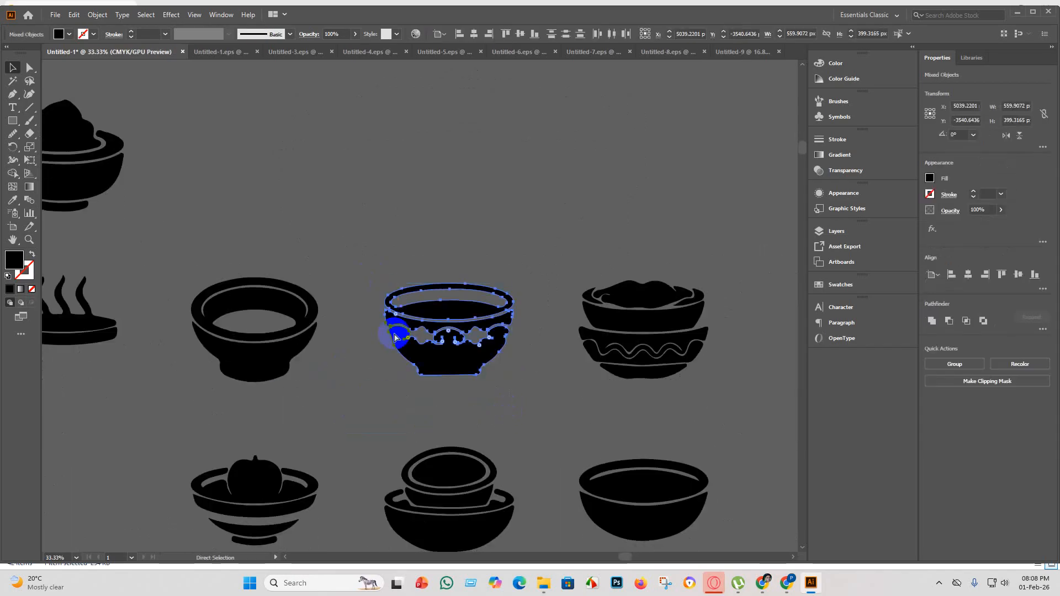
pyautogui.hotkey('ctrl', 'g')
pyautogui.click(516, 411)
# Try deleting the food mound from the stacked wavy-patterned bowls, and undo the deletion.
pyautogui.scroll(3, 657, 305)
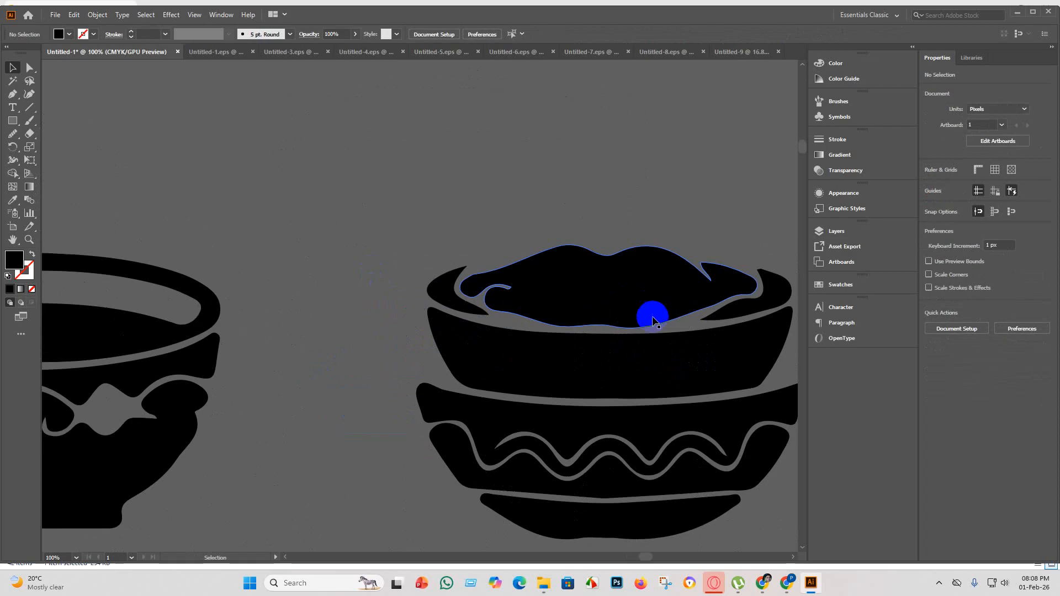
pyautogui.scroll(-1, 601, 322)
pyautogui.click(623, 306)
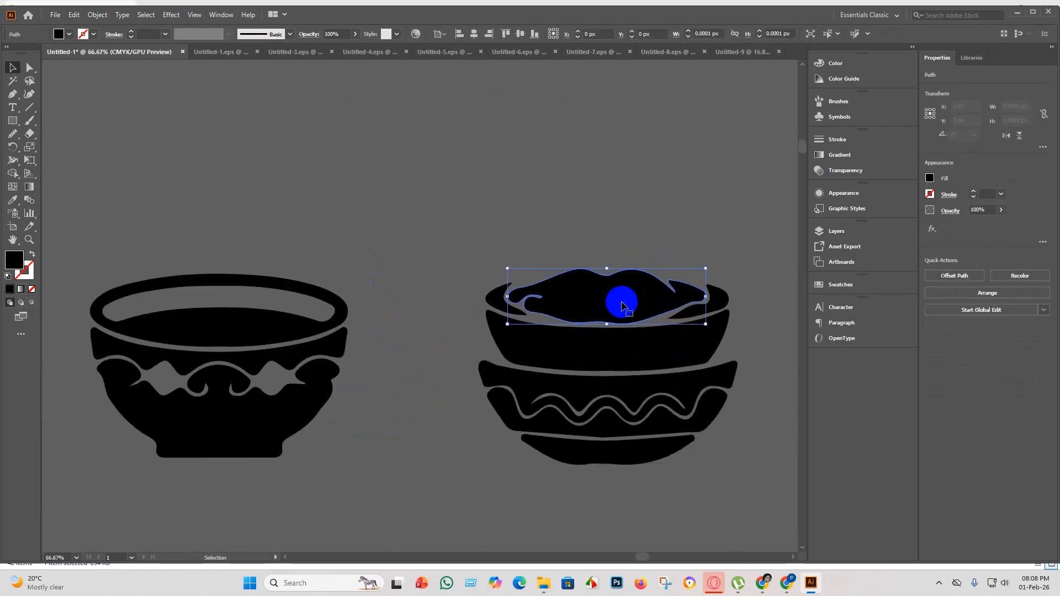
pyautogui.press('Delete')
pyautogui.scroll(-1, 616, 301)
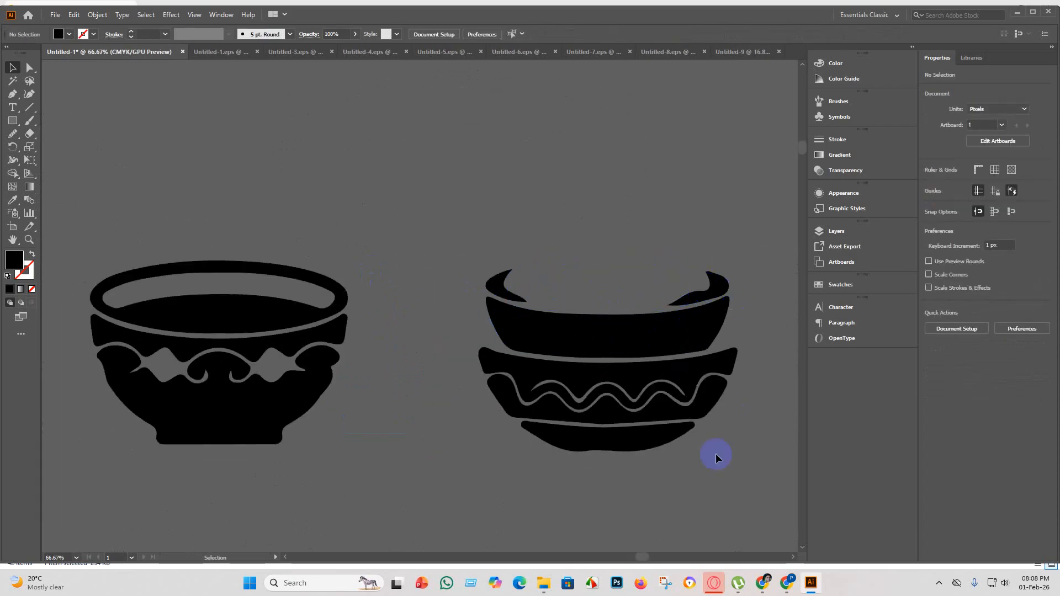
pyautogui.hotkey('ctrl', 'z')
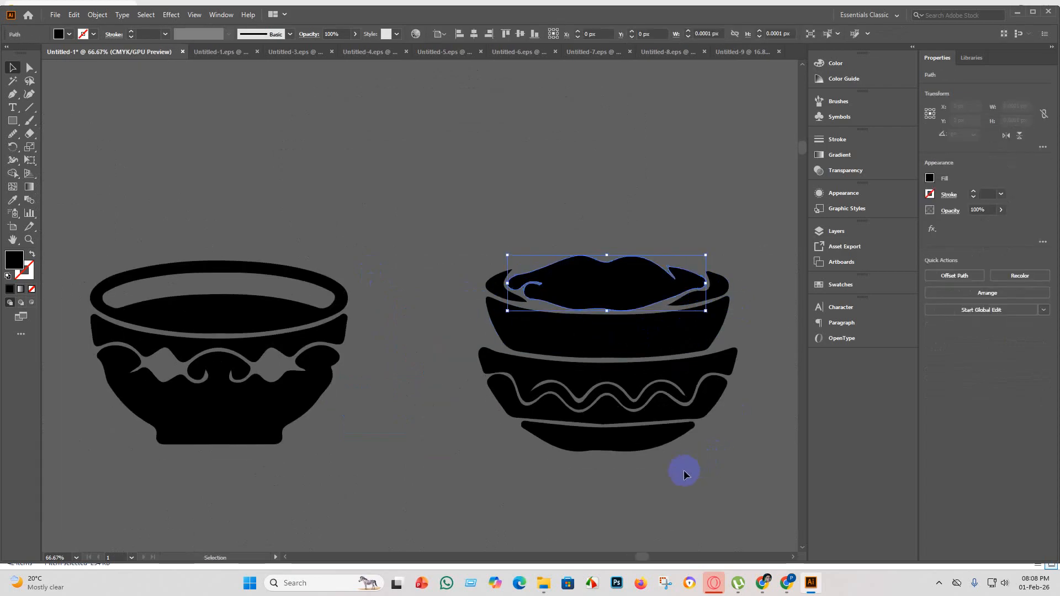
pyautogui.click(736, 456)
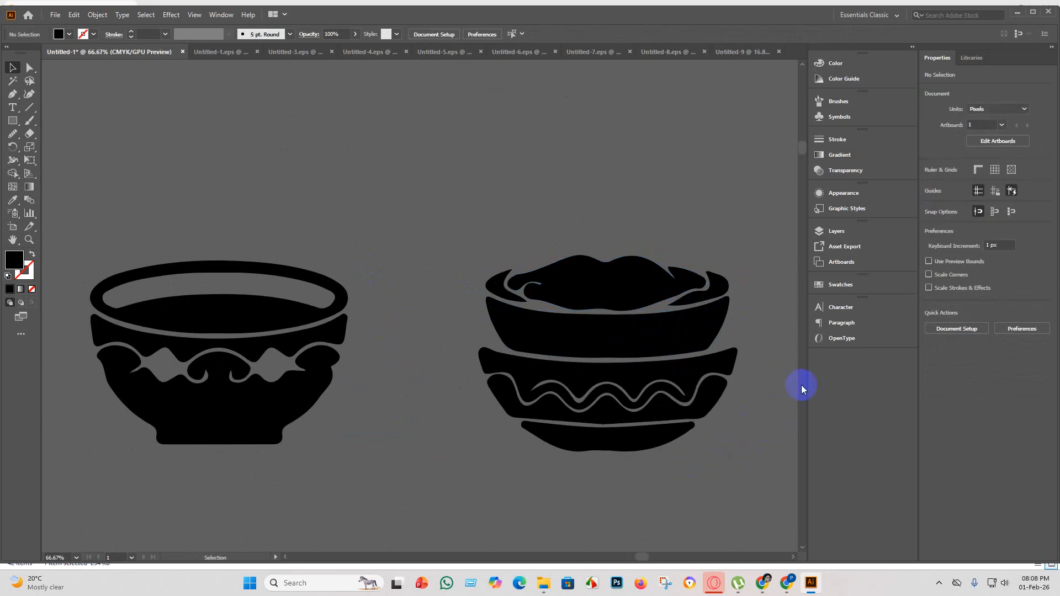
# Smooth the uneven underside of the stacked bowls' lowest piece into an even curve with the Smooth tool.
pyautogui.scroll(-2, 784, 404)
pyautogui.scroll(3, 773, 417)
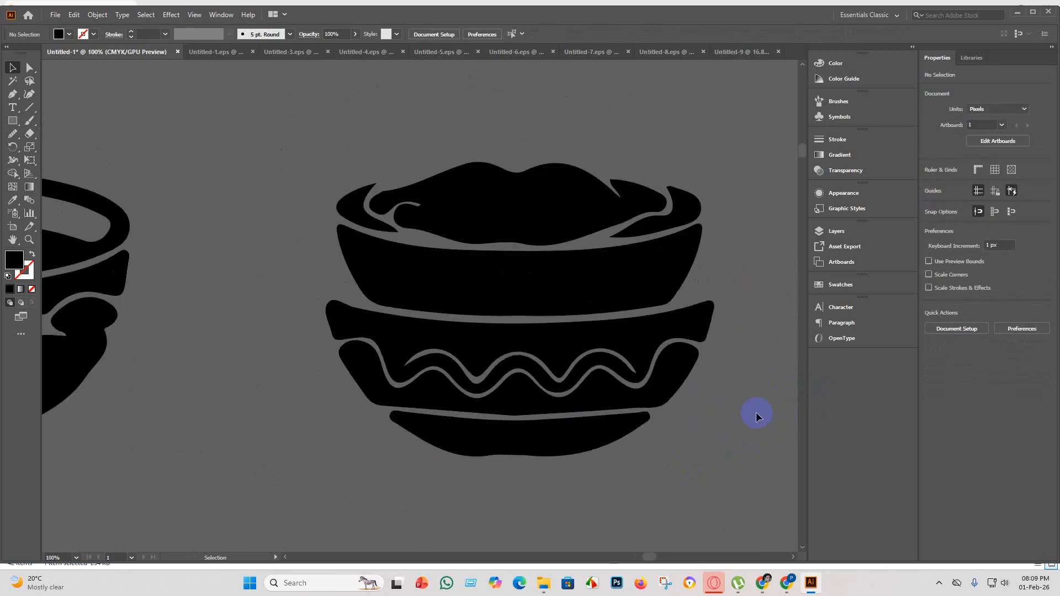
pyautogui.scroll(-1, 756, 412)
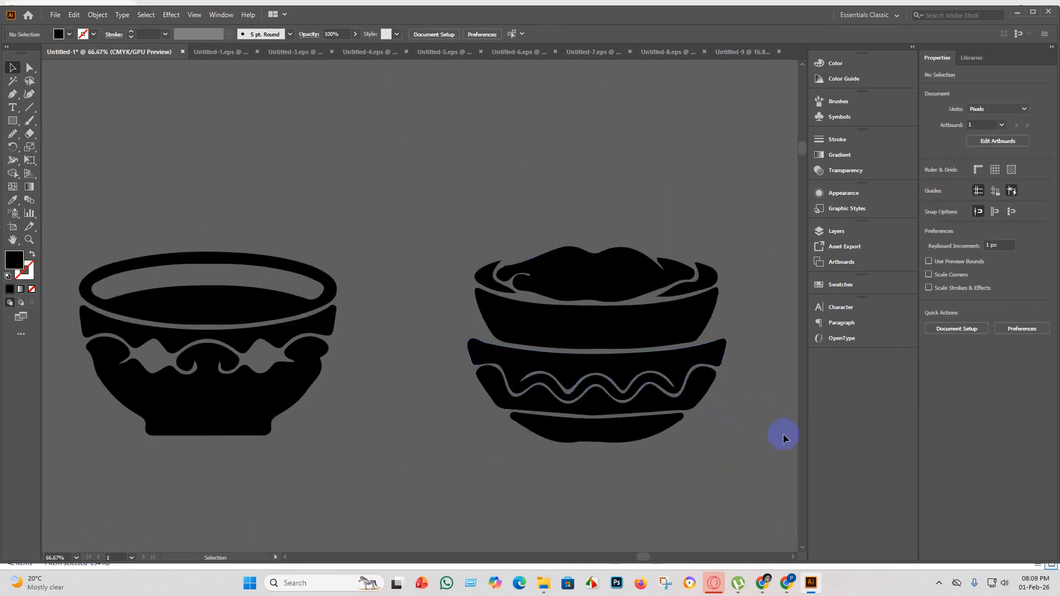
pyautogui.scroll(2, 773, 439)
pyautogui.scroll(-2, 687, 428)
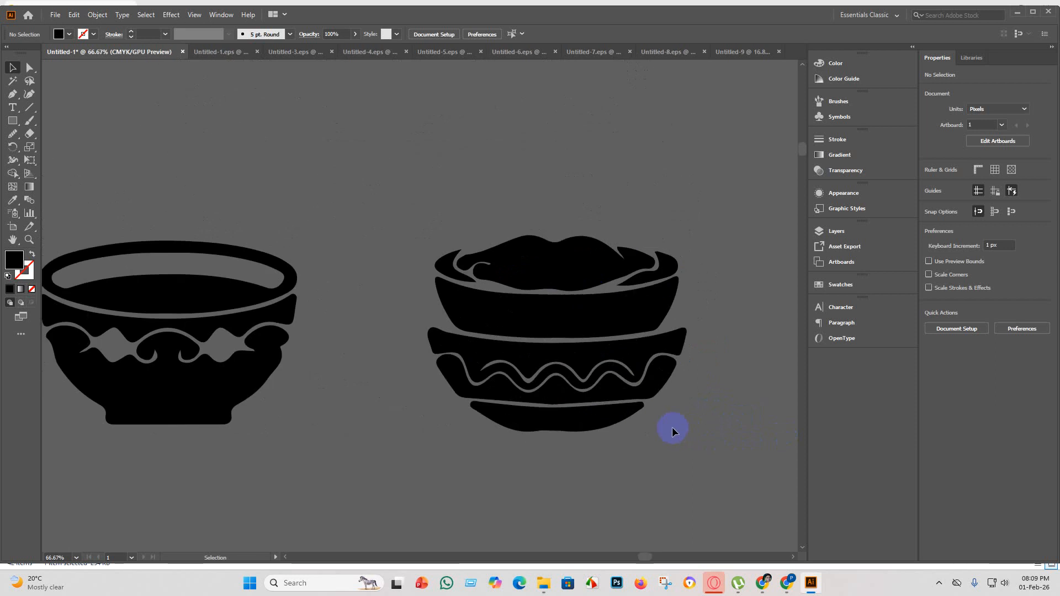
pyautogui.scroll(-1, 672, 426)
pyautogui.click(572, 393)
pyautogui.click(30, 68)
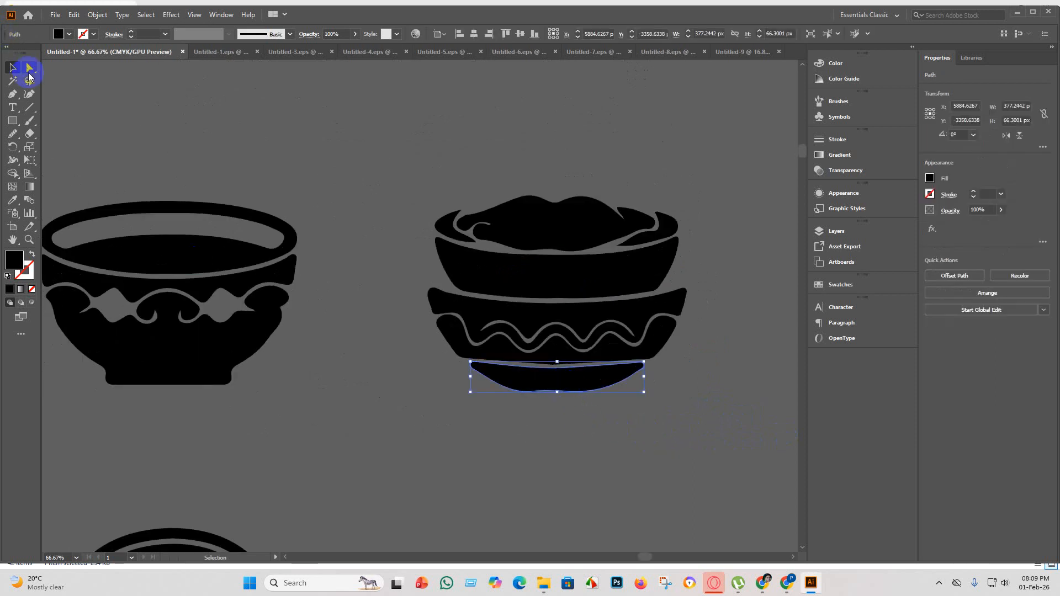
pyautogui.click(10, 139)
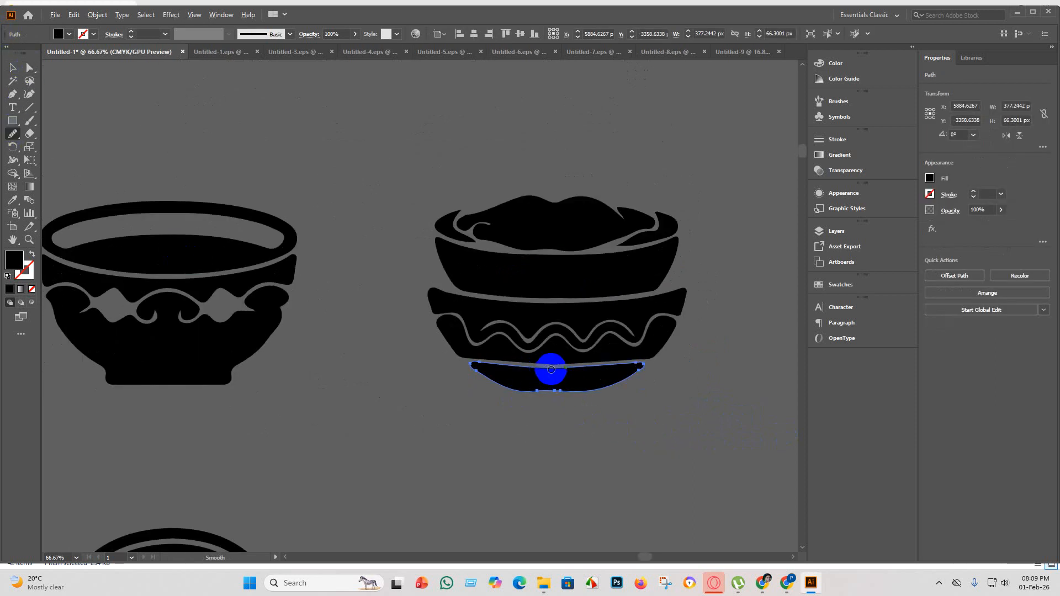
pyautogui.scroll(-3, 552, 369)
pyautogui.moveTo(562, 376)
pyautogui.mouseDown()
pyautogui.moveTo(534, 380)
pyautogui.moveTo(570, 372)
pyautogui.moveTo(554, 370)
pyautogui.moveTo(582, 381)
pyautogui.moveTo(565, 371)
pyautogui.moveTo(520, 376)
pyautogui.moveTo(630, 382)
pyautogui.moveTo(568, 392)
pyautogui.moveTo(611, 393)
pyautogui.moveTo(556, 389)
pyautogui.moveTo(577, 398)
pyautogui.mouseUp()
pyautogui.scroll(4, 535, 369)
pyautogui.scroll(-4, 568, 386)
pyautogui.scroll(4, 585, 395)
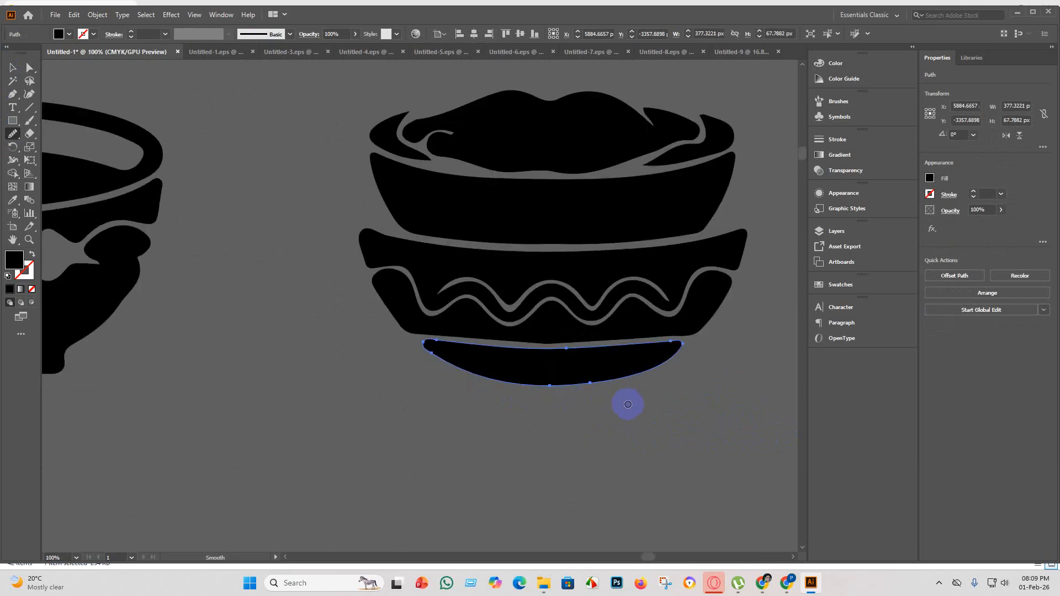
pyautogui.scroll(-4, 593, 401)
pyautogui.click(12, 67)
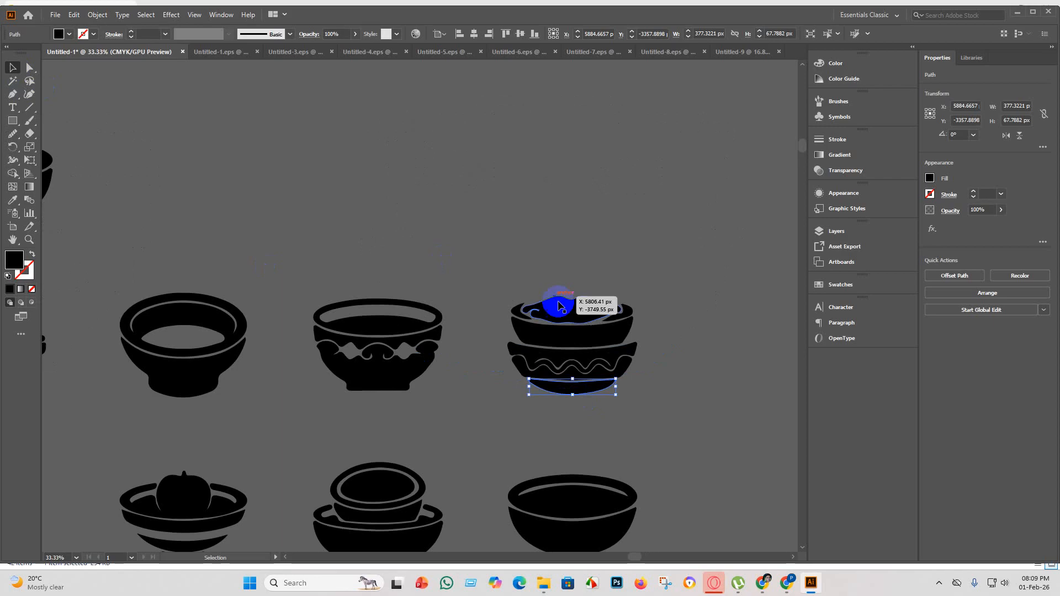
# Draw a black circle about 462 px in diameter over the upper part of the stacked bowls with the Ellipse tool.
pyautogui.scroll(3, 579, 320)
pyautogui.click(483, 182)
pyautogui.click(556, 326)
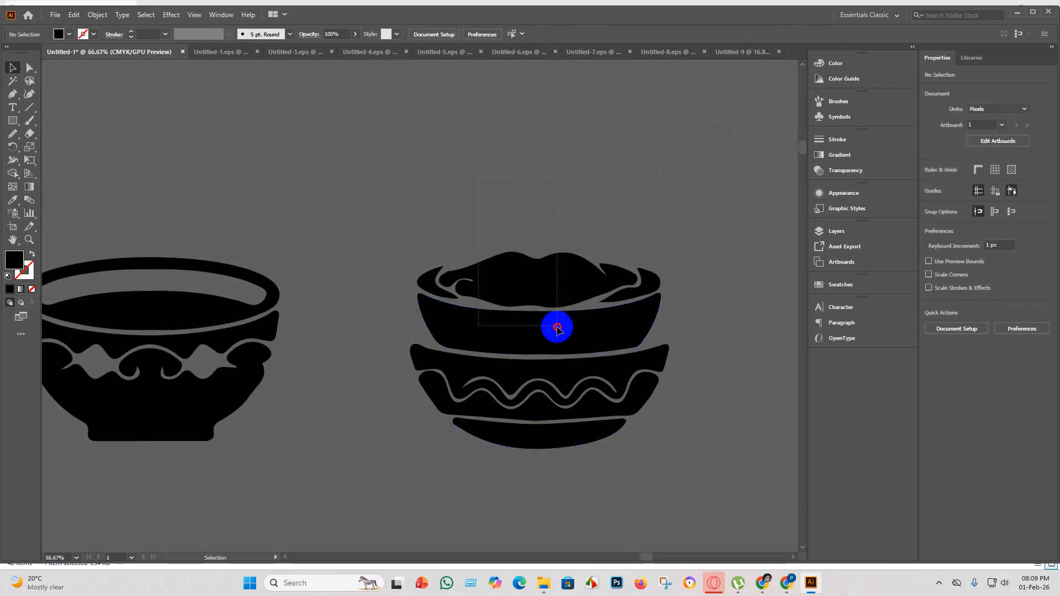
pyautogui.click(738, 306)
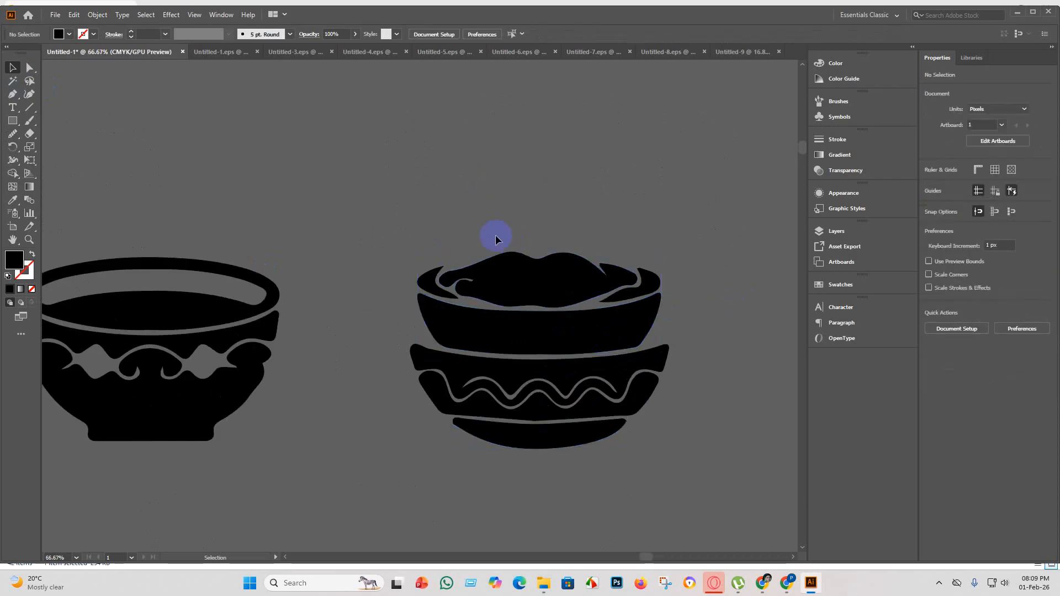
pyautogui.moveTo(12, 120); pyautogui.dragTo(44, 148)
pyautogui.moveTo(441, 167)
pyautogui.mouseDown()
pyautogui.moveTo(554, 282)
pyautogui.moveTo(672, 326)
pyautogui.moveTo(630, 287)
pyautogui.mouseUp()
pyautogui.click(13, 64)
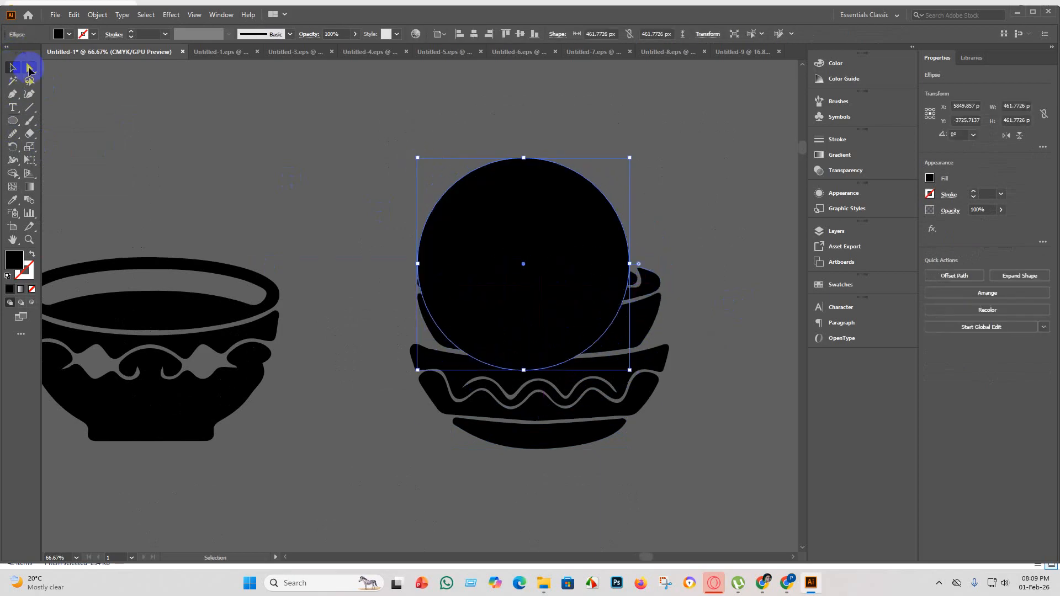
# Raise the circle over the stacked bowls' rim, widen it to about 652 px and flatten it from above into an ellipse.
pyautogui.moveTo(518, 294); pyautogui.dragTo(531, 265)
pyautogui.moveTo(433, 234); pyautogui.dragTo(410, 243)
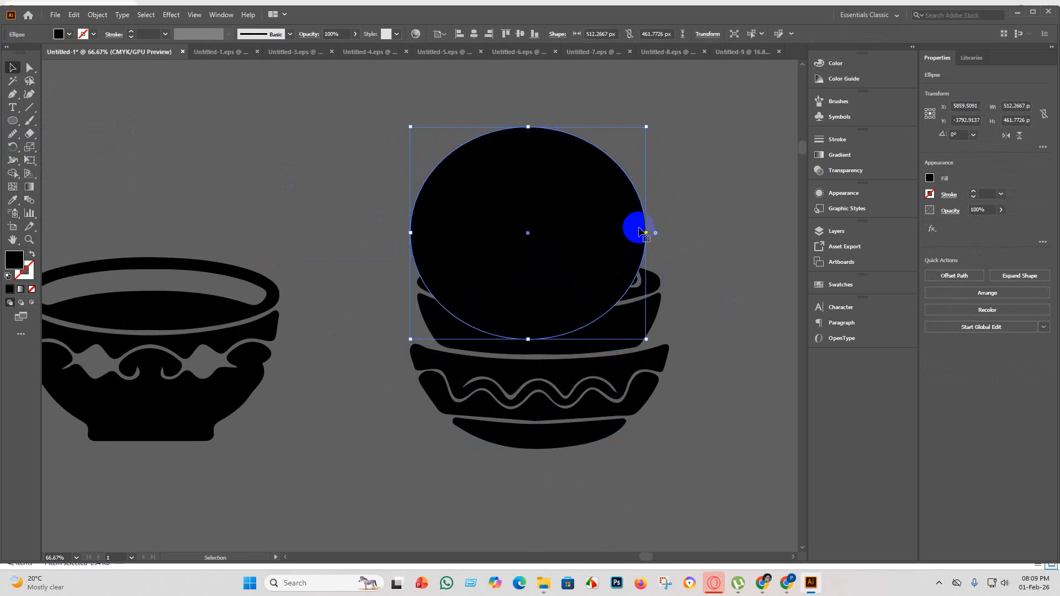
pyautogui.moveTo(643, 234); pyautogui.dragTo(685, 232)
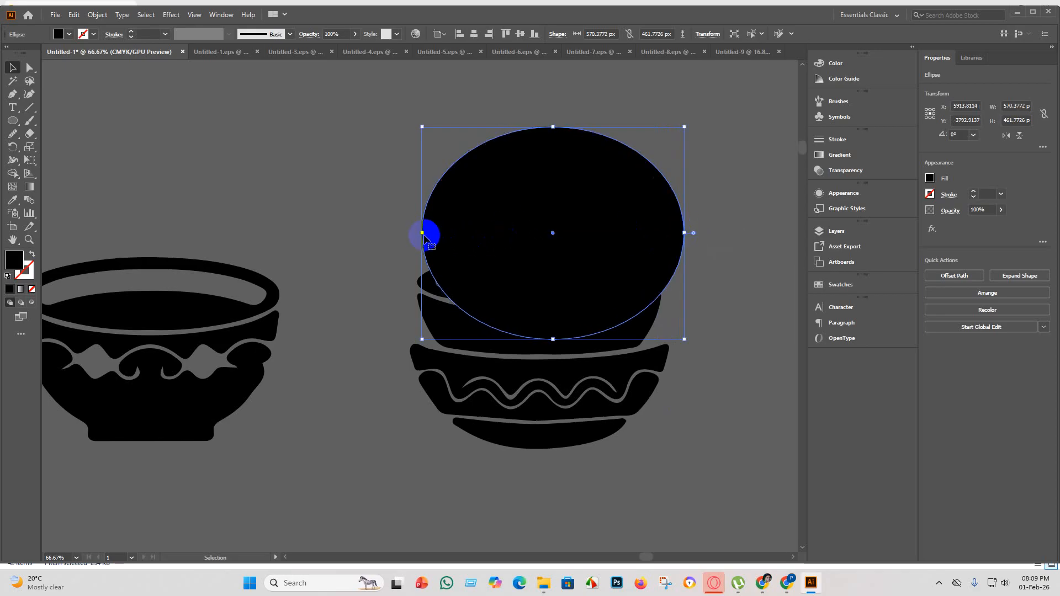
pyautogui.moveTo(423, 233); pyautogui.dragTo(390, 235)
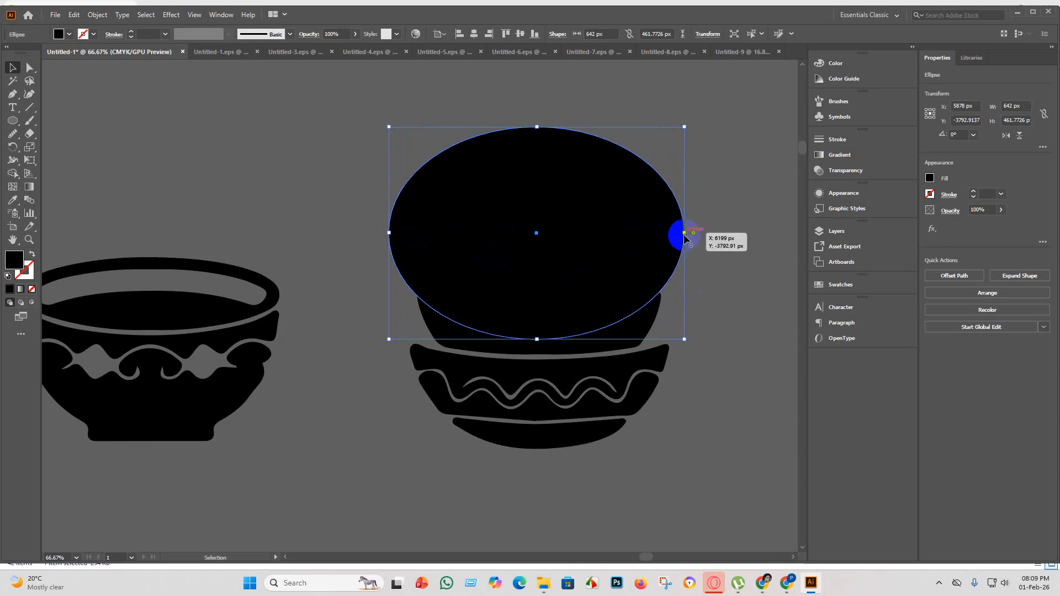
pyautogui.moveTo(684, 235); pyautogui.dragTo(688, 235)
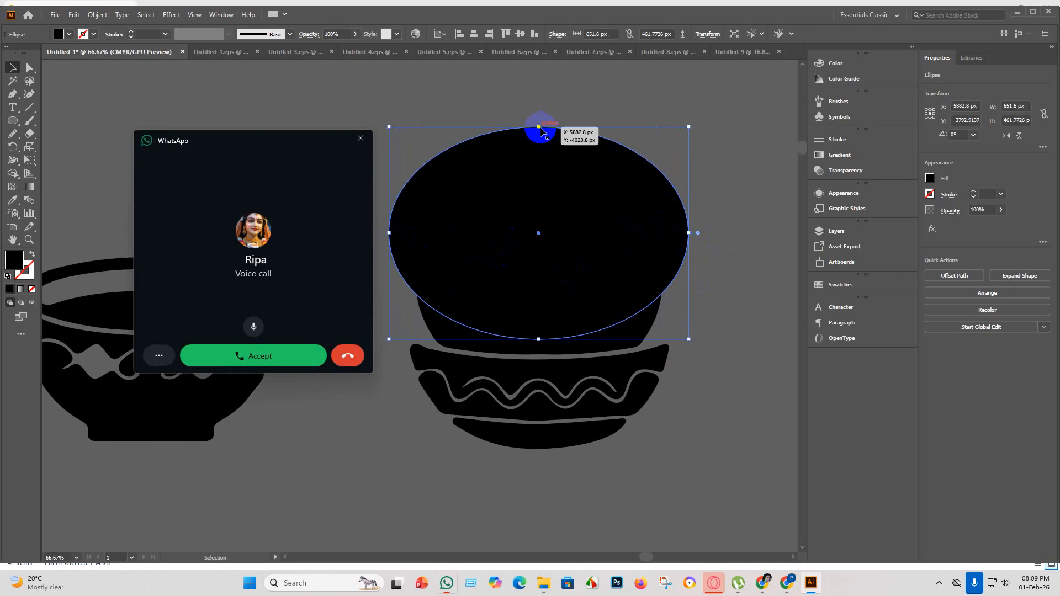
pyautogui.click(360, 138)
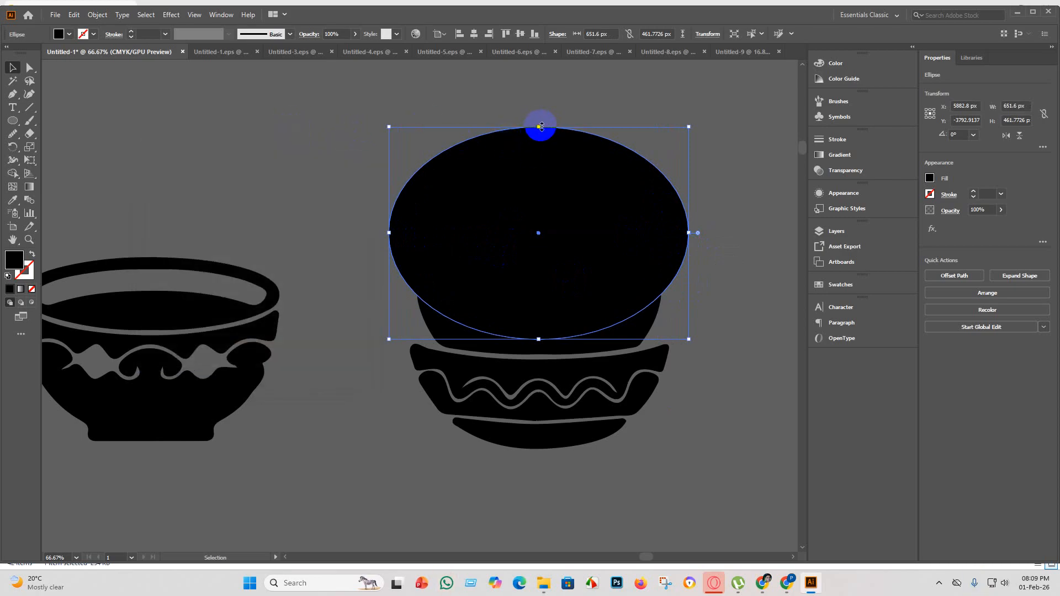
pyautogui.moveTo(540, 127); pyautogui.dragTo(536, 208)
pyautogui.click(741, 349)
pyautogui.scroll(-1, 715, 344)
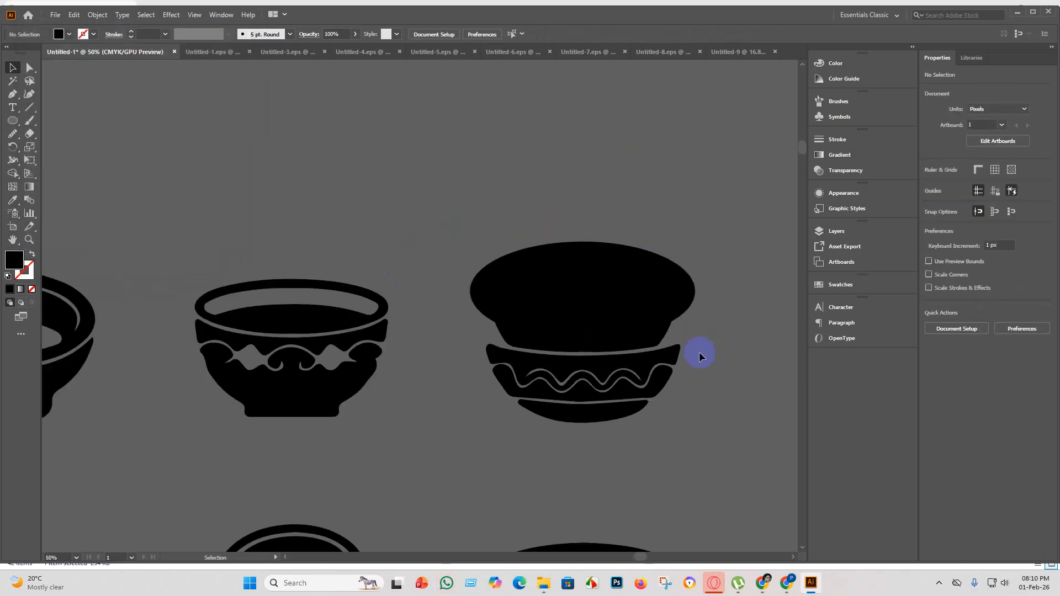
# Merge the black ellipse with the food mound and rim shapes of the stacked wavy-patterned bowls using the Shape Builder tool.
pyautogui.moveTo(519, 147); pyautogui.dragTo(647, 424)
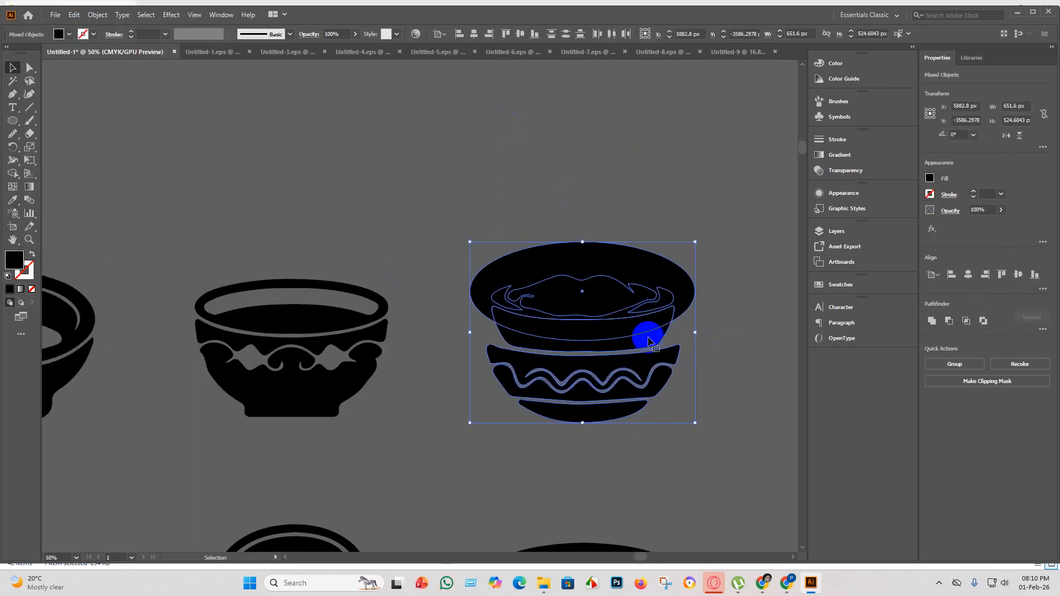
pyautogui.click(12, 173)
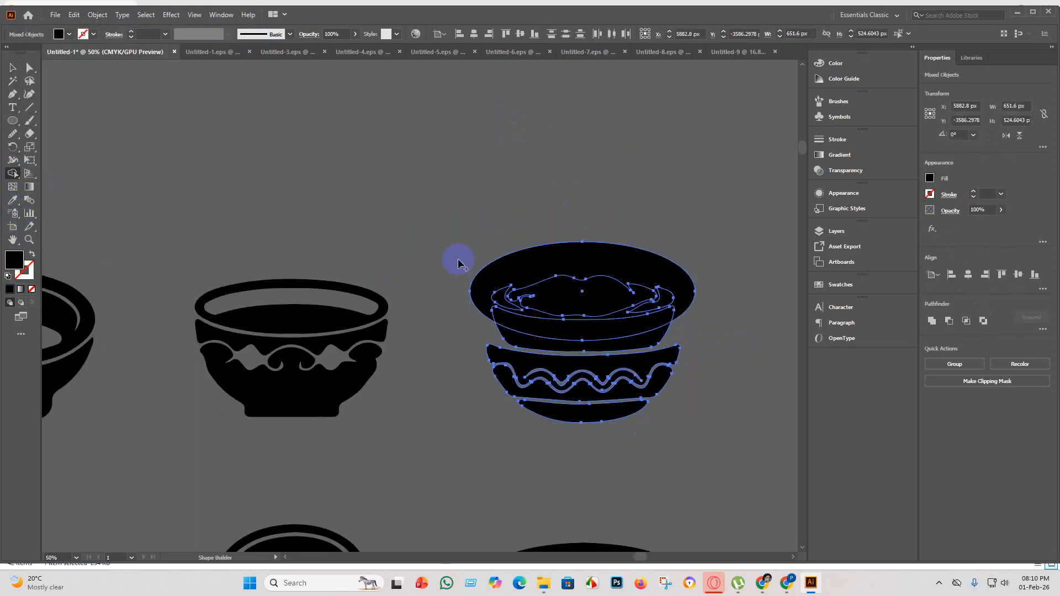
pyautogui.moveTo(605, 212)
pyautogui.mouseDown()
pyautogui.moveTo(615, 313)
pyautogui.moveTo(560, 329)
pyautogui.mouseUp()
pyautogui.moveTo(484, 245)
pyautogui.mouseDown()
pyautogui.moveTo(552, 308)
pyautogui.moveTo(693, 315)
pyautogui.moveTo(681, 303)
pyautogui.mouseUp()
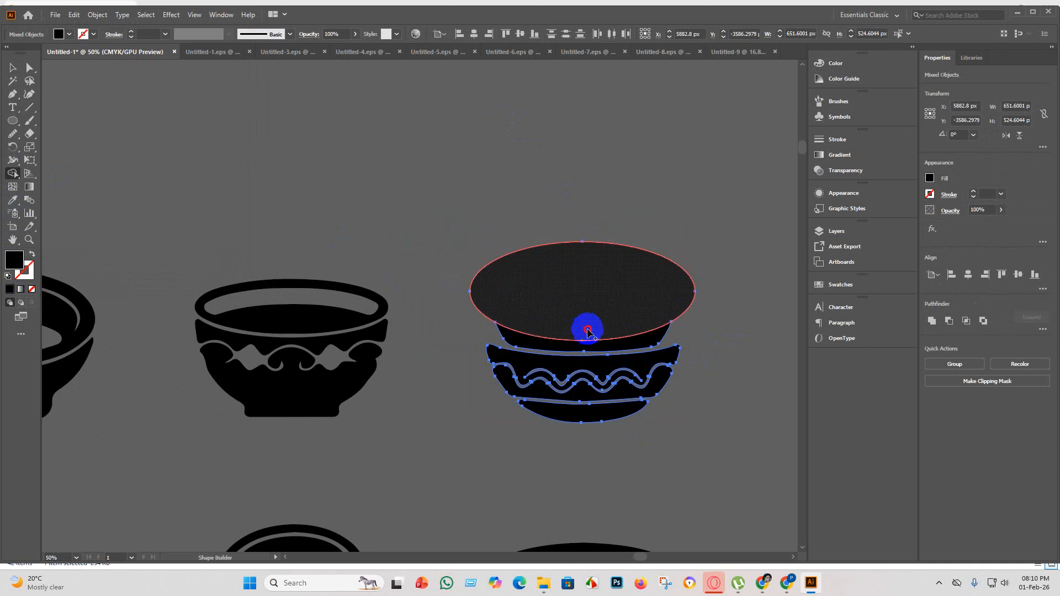
pyautogui.moveTo(589, 338); pyautogui.dragTo(586, 341)
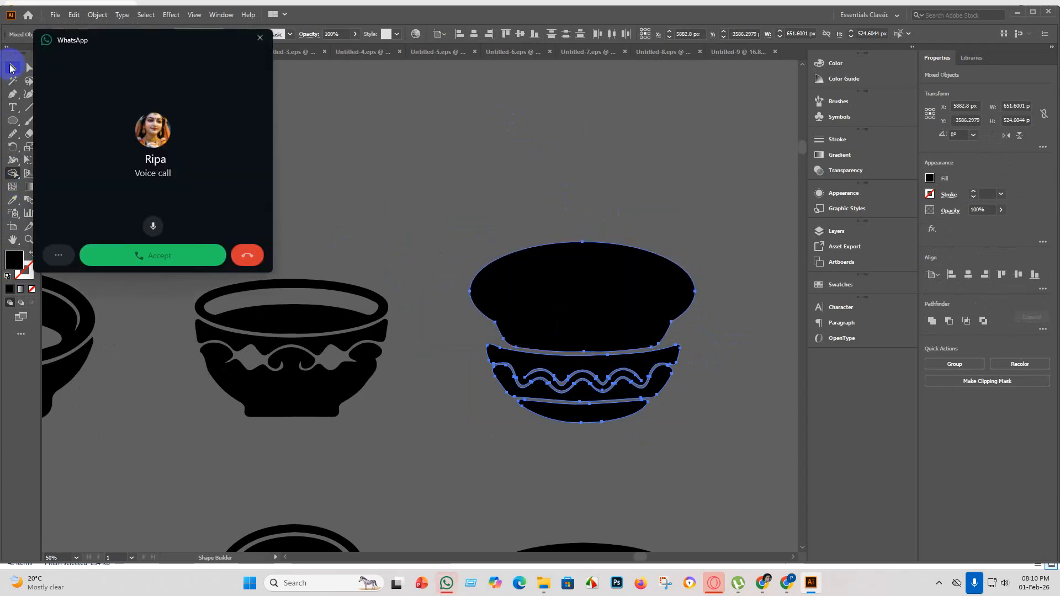
pyautogui.click(12, 67)
pyautogui.click(256, 41)
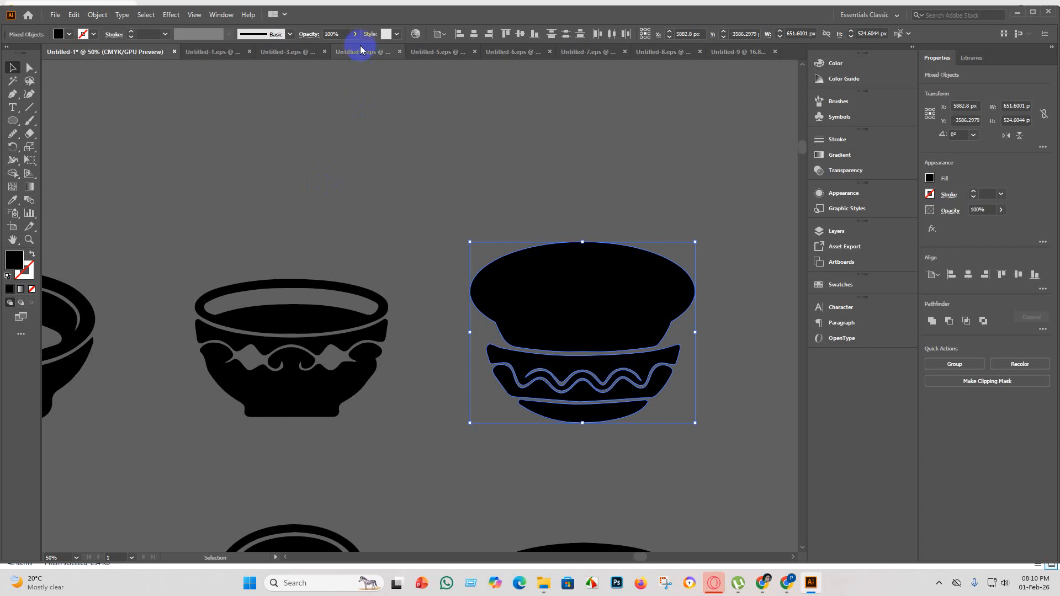
pyautogui.click(502, 150)
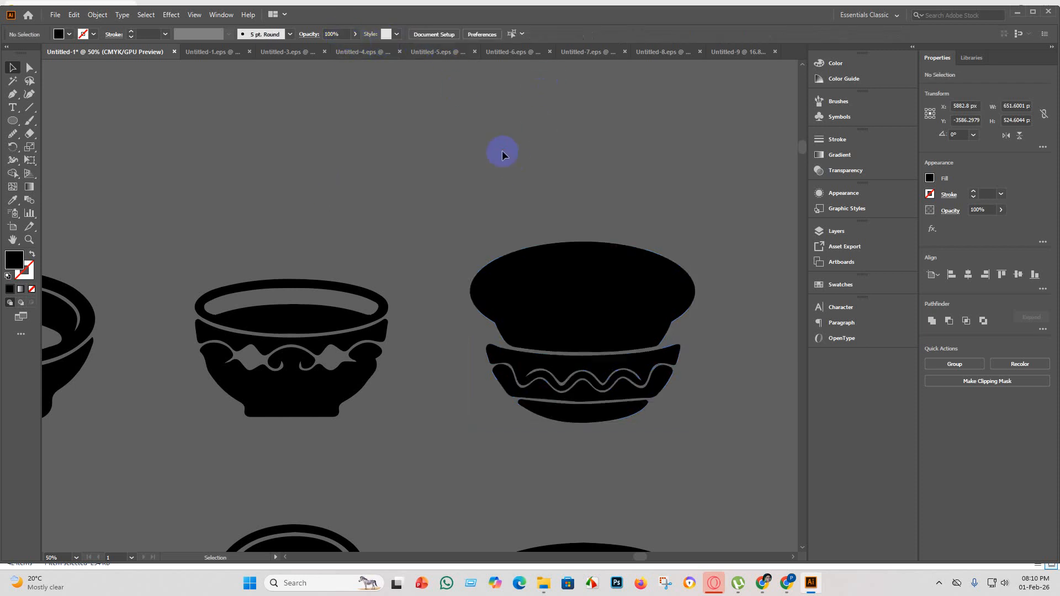
# Ungroup the scroll-patterned bowl, delete its lower body, and group the remaining rim pieces.
pyautogui.scroll(-2, 372, 264)
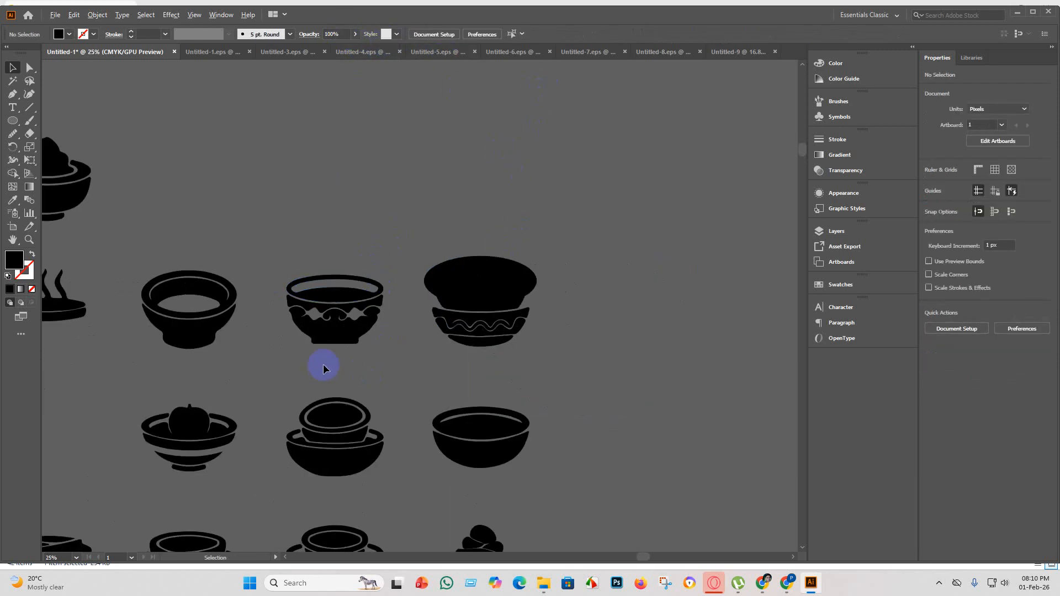
pyautogui.scroll(2, 317, 342)
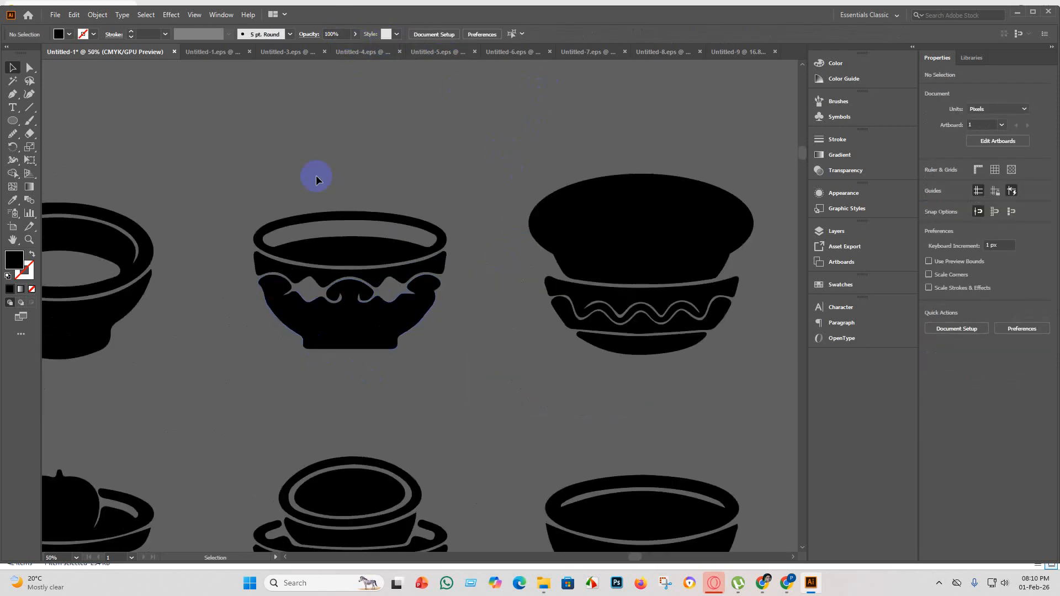
pyautogui.click(292, 273)
pyautogui.click(482, 384)
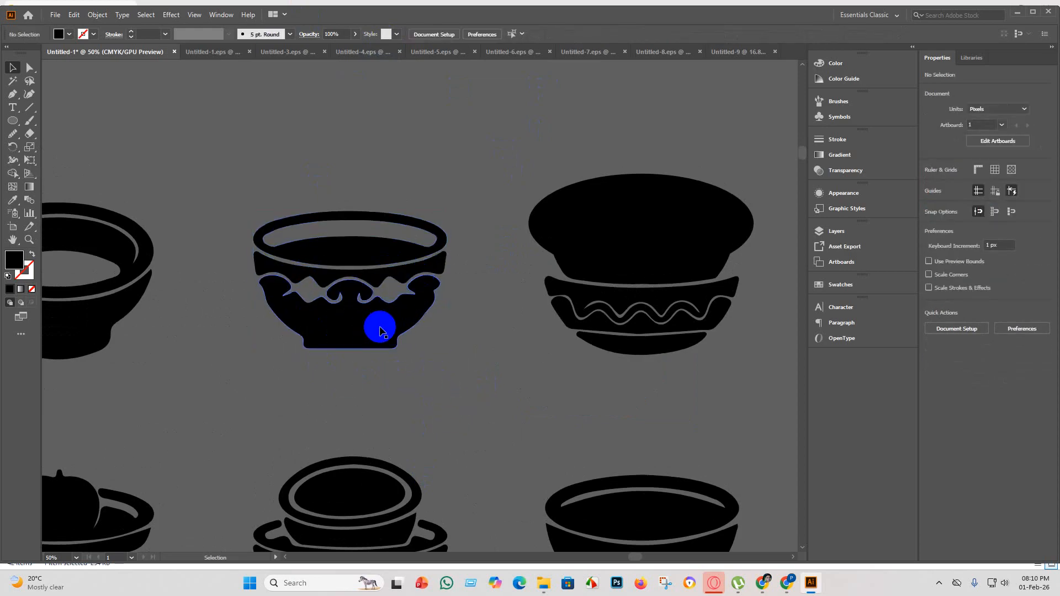
pyautogui.click(380, 328)
pyautogui.rightClick(375, 321)
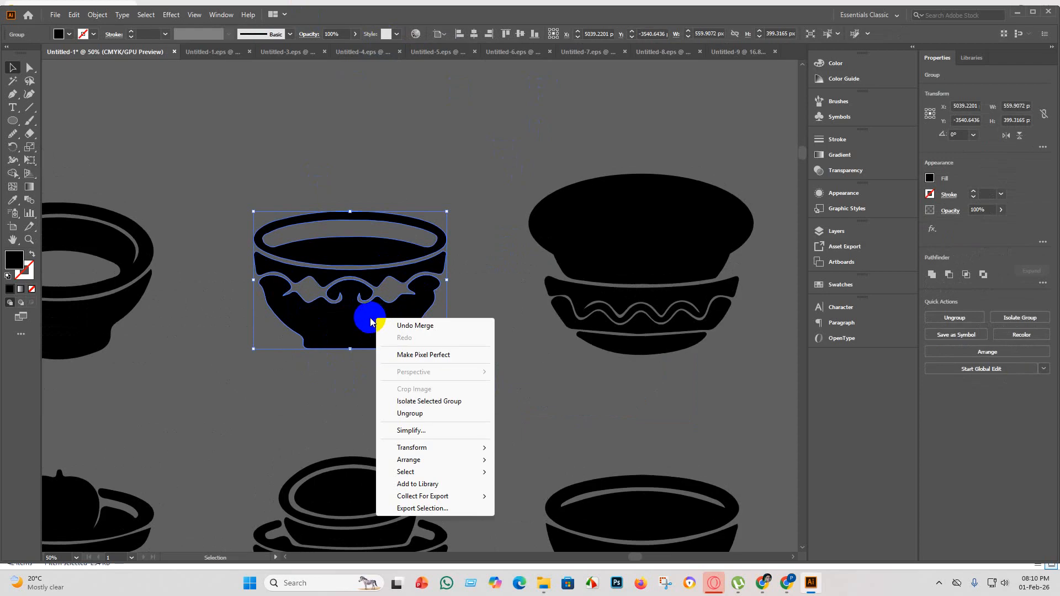
pyautogui.click(409, 414)
pyautogui.click(367, 315)
pyautogui.press('Delete')
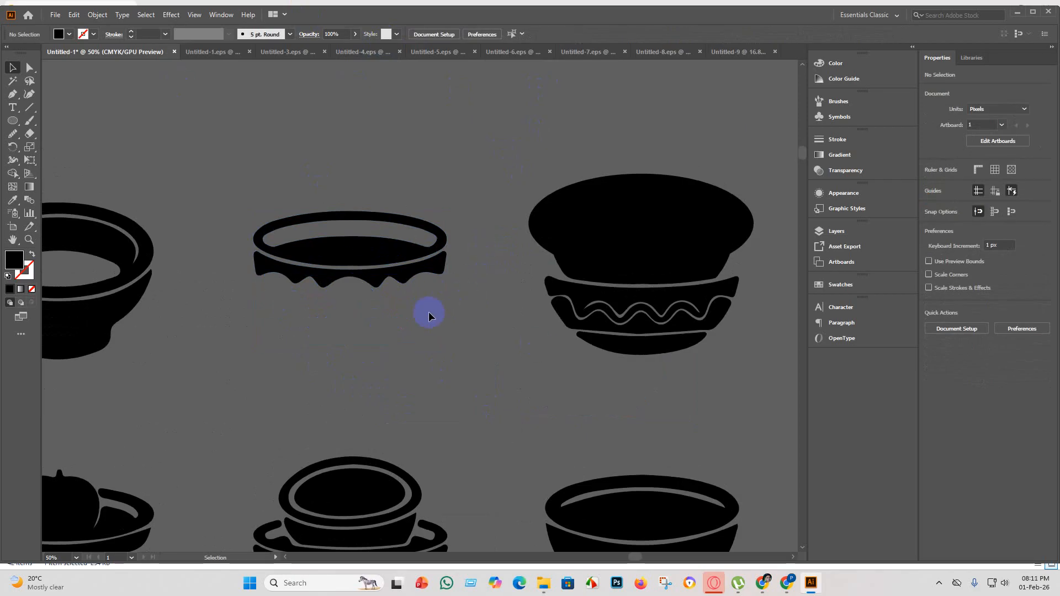
pyautogui.hotkey('ctrl', 'alt', 'a')
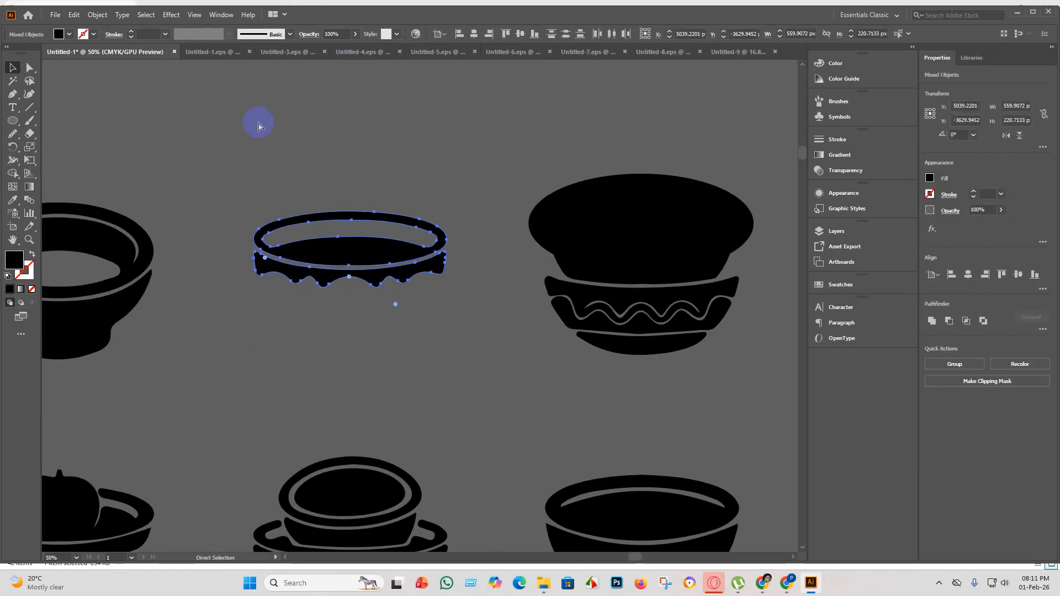
pyautogui.hotkey('ctrl', 'g')
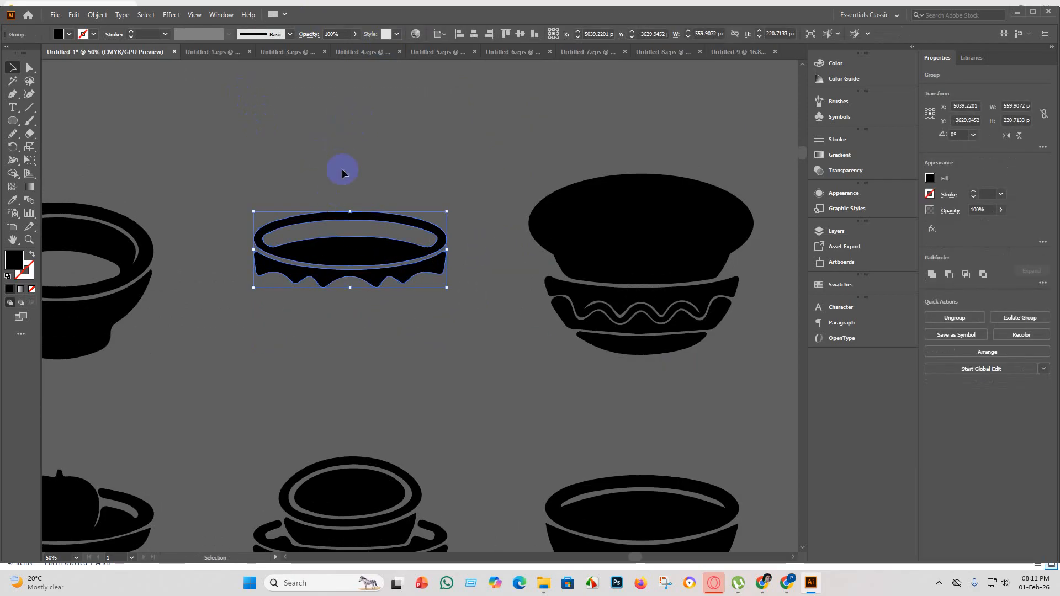
# Inspect the rows of bowl silhouettes for shapes that still need cleaning up.
pyautogui.scroll(-5, 382, 390)
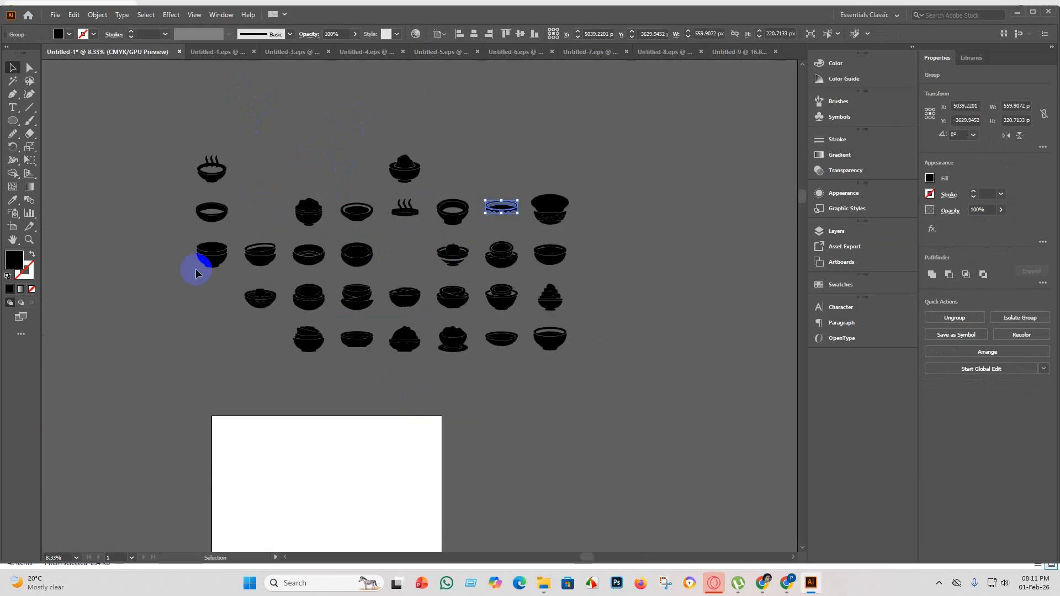
pyautogui.scroll(6, 197, 266)
pyautogui.scroll(-4, 309, 285)
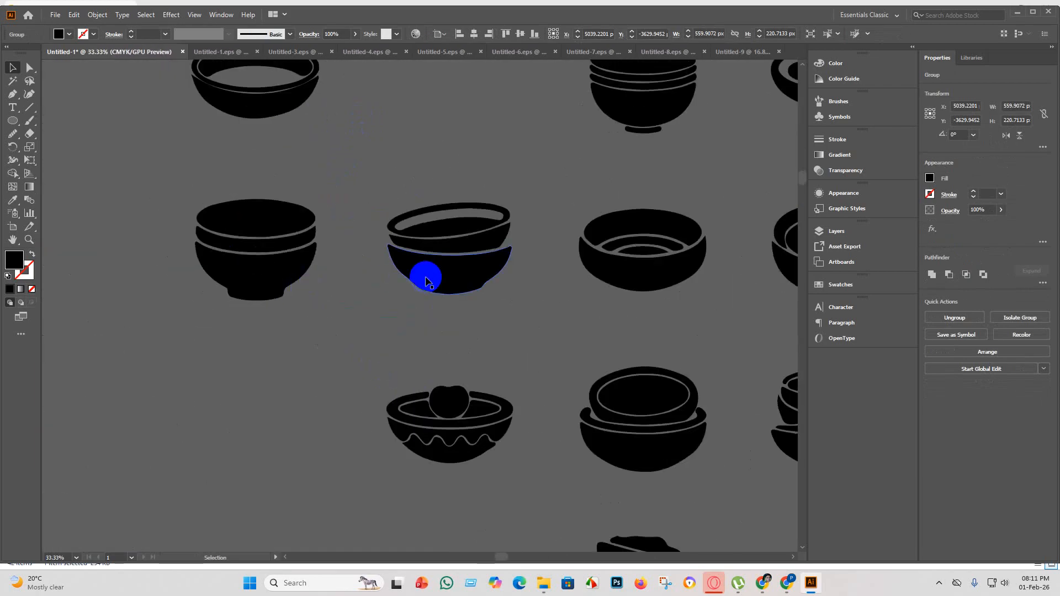
pyautogui.scroll(4, 679, 291)
pyautogui.scroll(-4, 436, 268)
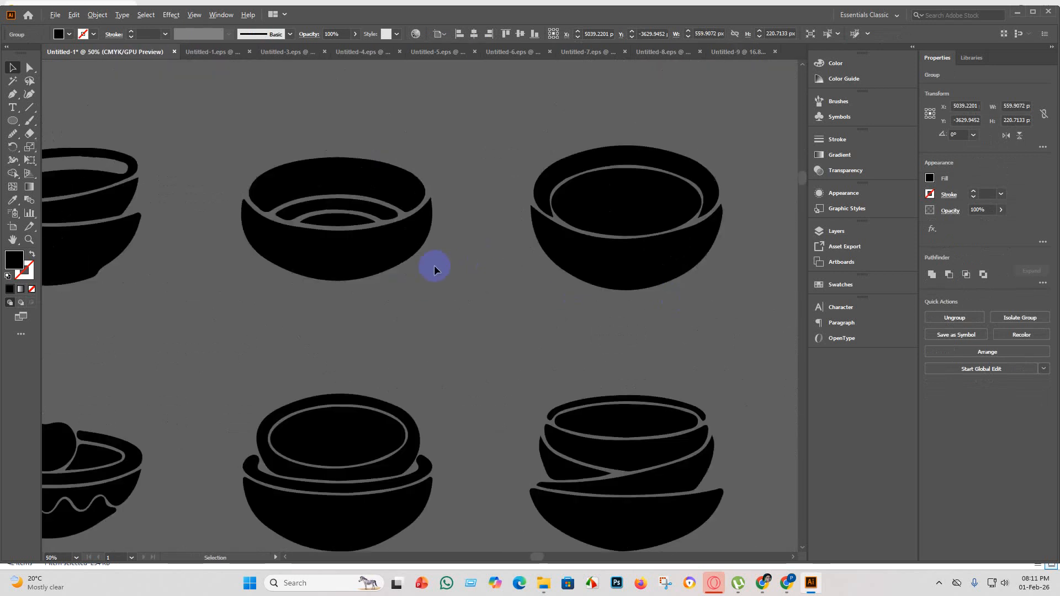
pyautogui.scroll(3, 532, 241)
pyautogui.scroll(-4, 532, 241)
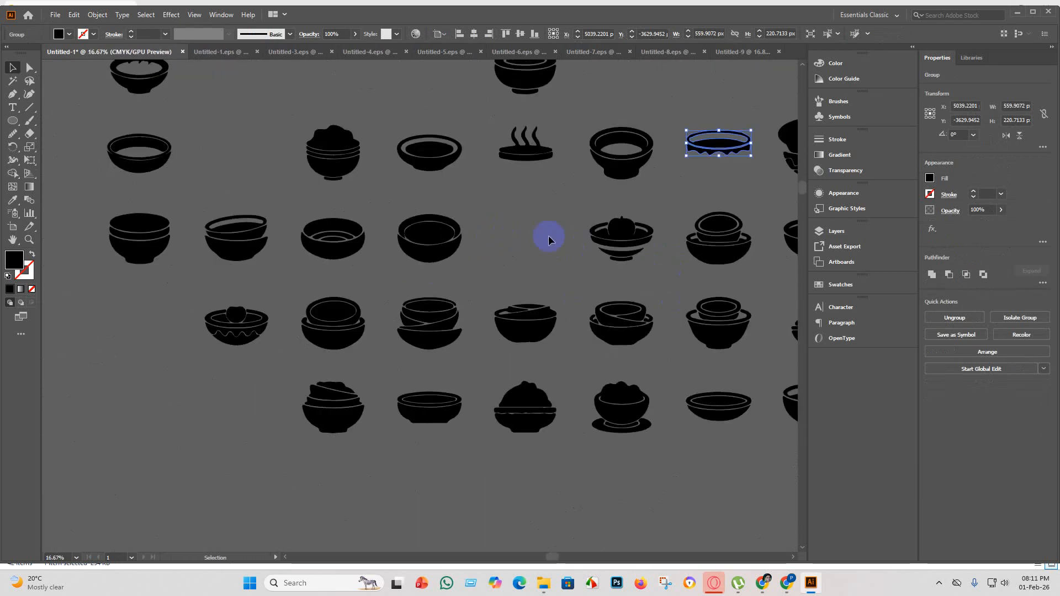
# Smooth the bumpy lower edge of the rim cutout left of the fruit in the fruit bowl with the Smooth tool.
pyautogui.scroll(3, 713, 238)
pyautogui.scroll(1, 577, 242)
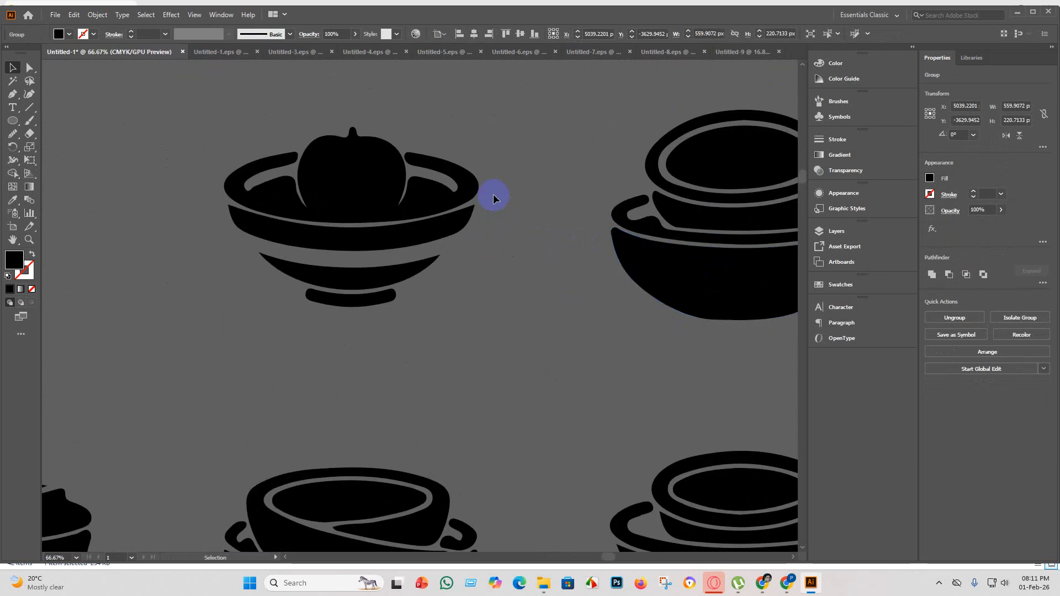
pyautogui.scroll(2, 315, 166)
pyautogui.scroll(-4, 327, 216)
pyautogui.scroll(1, 203, 269)
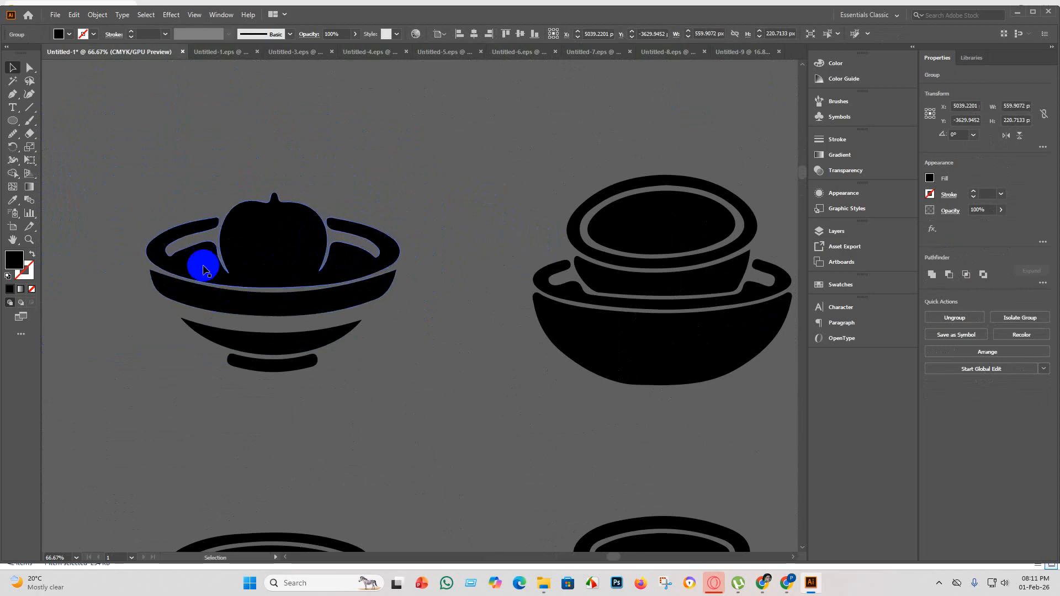
pyautogui.scroll(4, 204, 270)
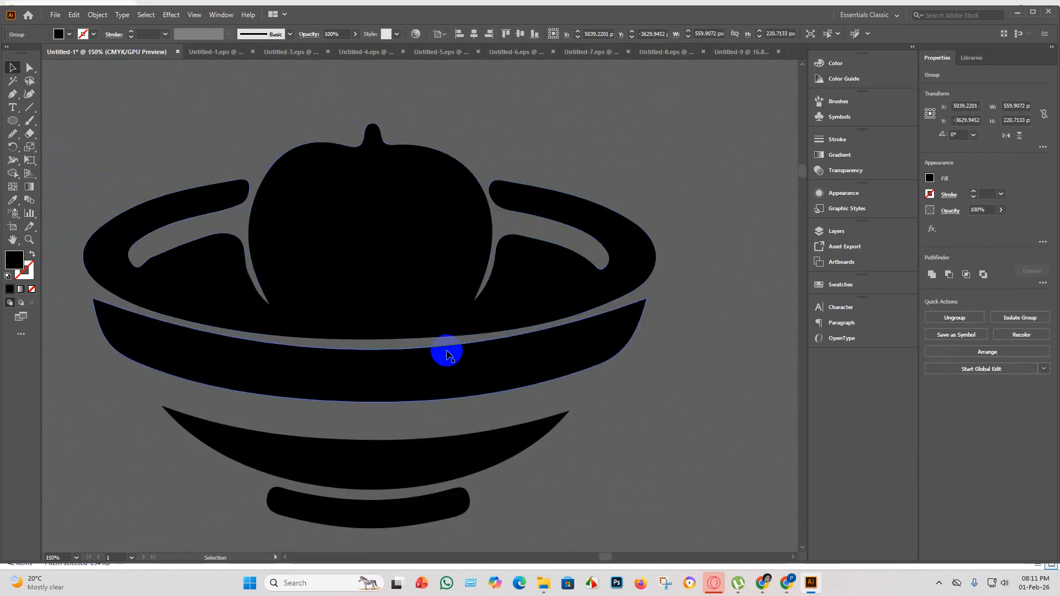
pyautogui.click(177, 276)
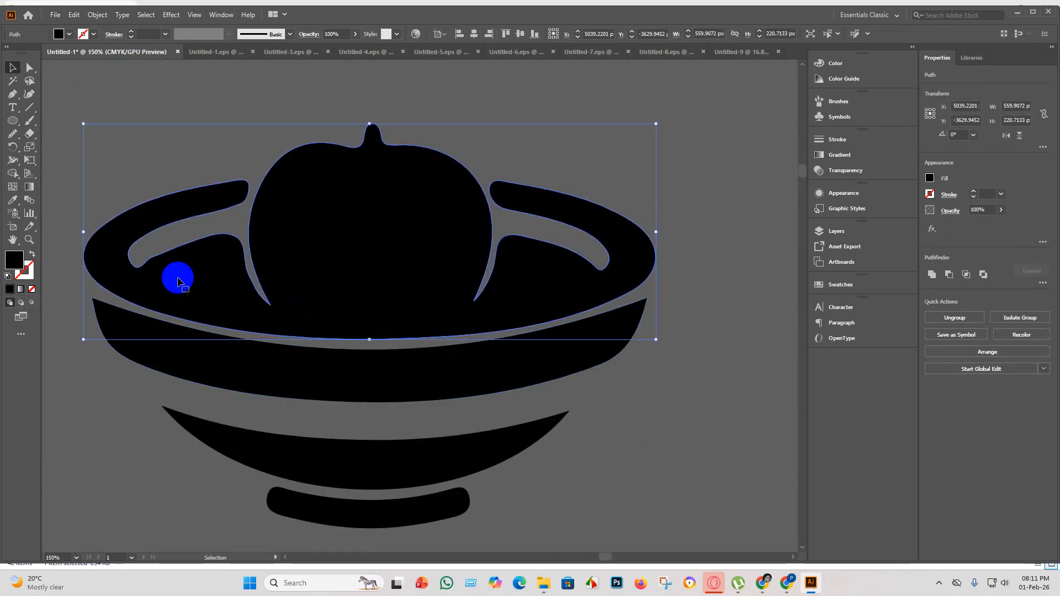
pyautogui.click(26, 68)
pyautogui.click(13, 134)
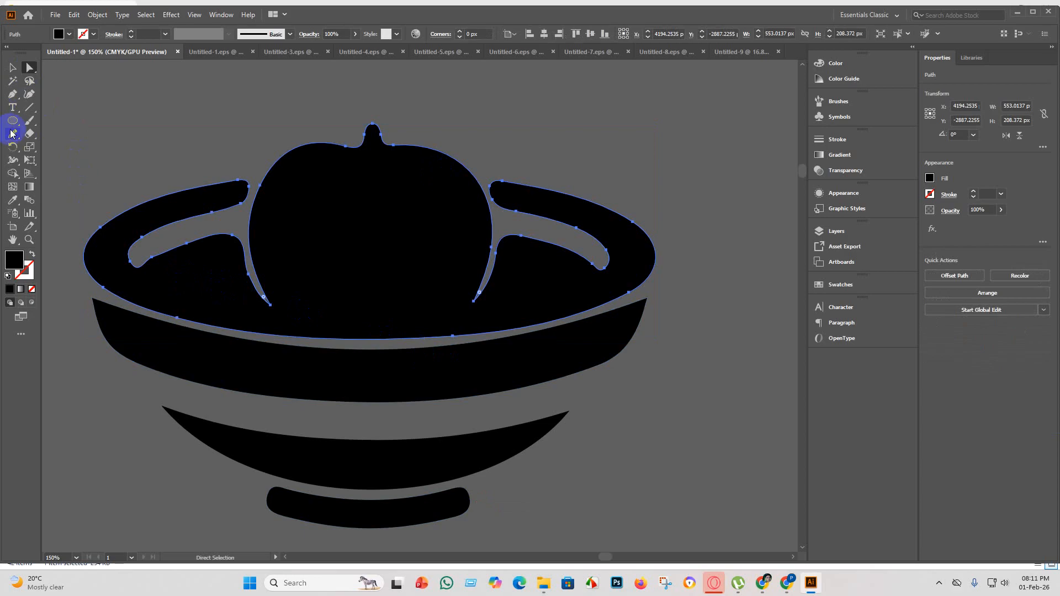
pyautogui.moveTo(197, 290)
pyautogui.mouseDown()
pyautogui.moveTo(158, 260)
pyautogui.moveTo(116, 267)
pyautogui.moveTo(167, 255)
pyautogui.mouseUp()
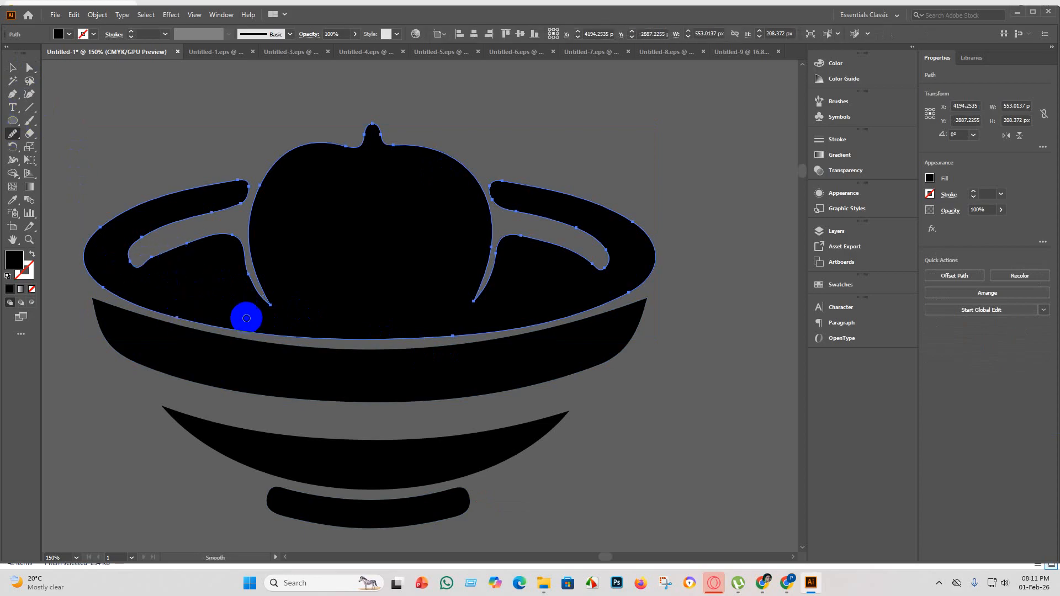
pyautogui.moveTo(147, 254)
pyautogui.mouseDown()
pyautogui.moveTo(149, 264)
pyautogui.moveTo(126, 241)
pyautogui.moveTo(134, 239)
pyautogui.moveTo(123, 246)
pyautogui.moveTo(171, 274)
pyautogui.mouseUp()
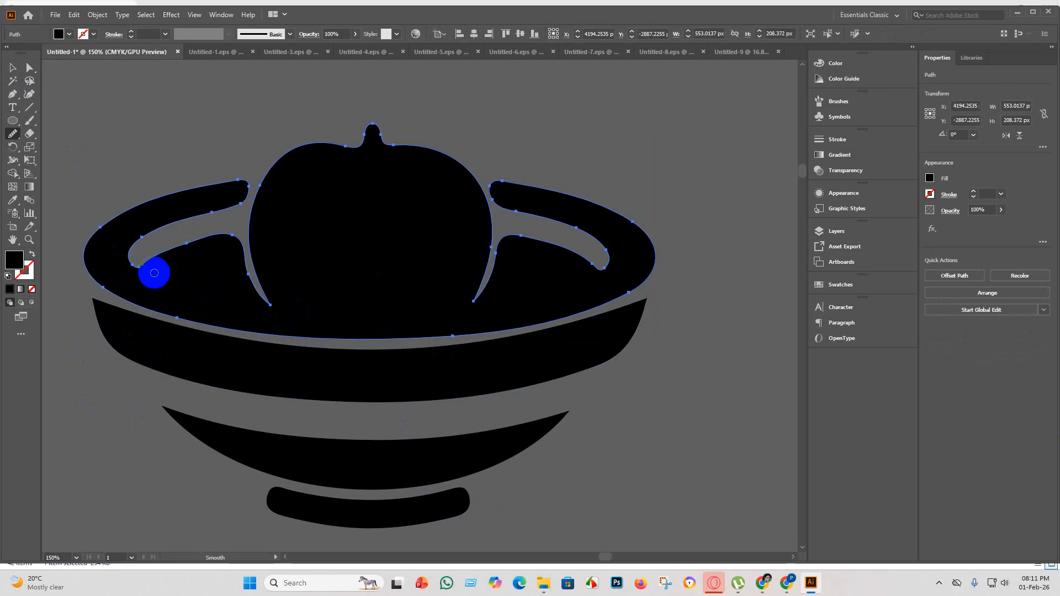
pyautogui.moveTo(154, 273)
pyautogui.mouseDown()
pyautogui.moveTo(131, 268)
pyautogui.moveTo(145, 265)
pyautogui.mouseUp()
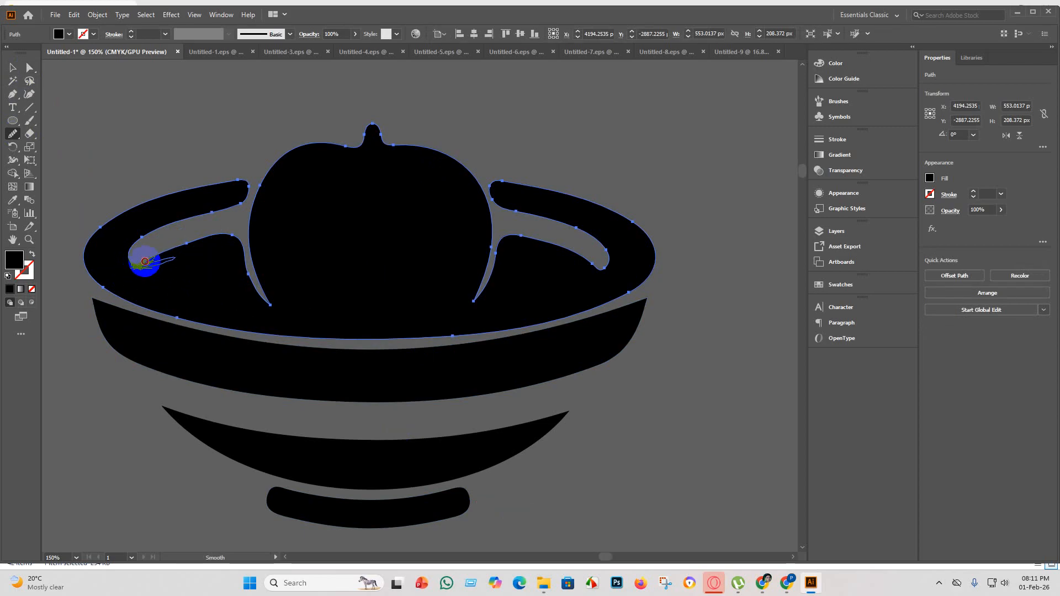
pyautogui.moveTo(145, 261)
pyautogui.mouseDown()
pyautogui.moveTo(125, 267)
pyautogui.moveTo(147, 265)
pyautogui.mouseUp()
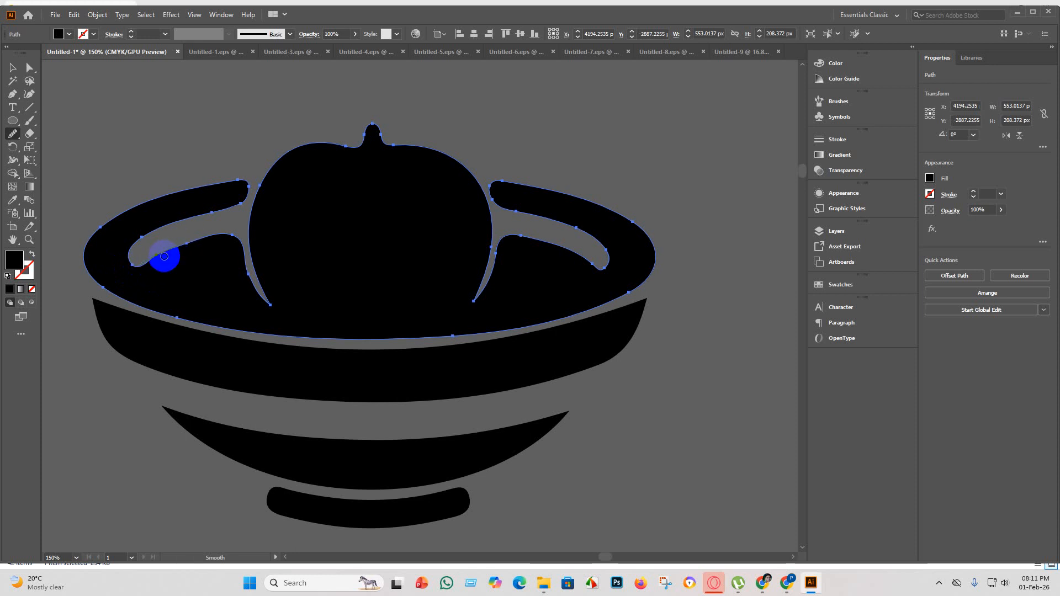
pyautogui.moveTo(149, 259)
pyautogui.mouseDown()
pyautogui.moveTo(129, 267)
pyautogui.moveTo(193, 242)
pyautogui.moveTo(156, 260)
pyautogui.mouseUp()
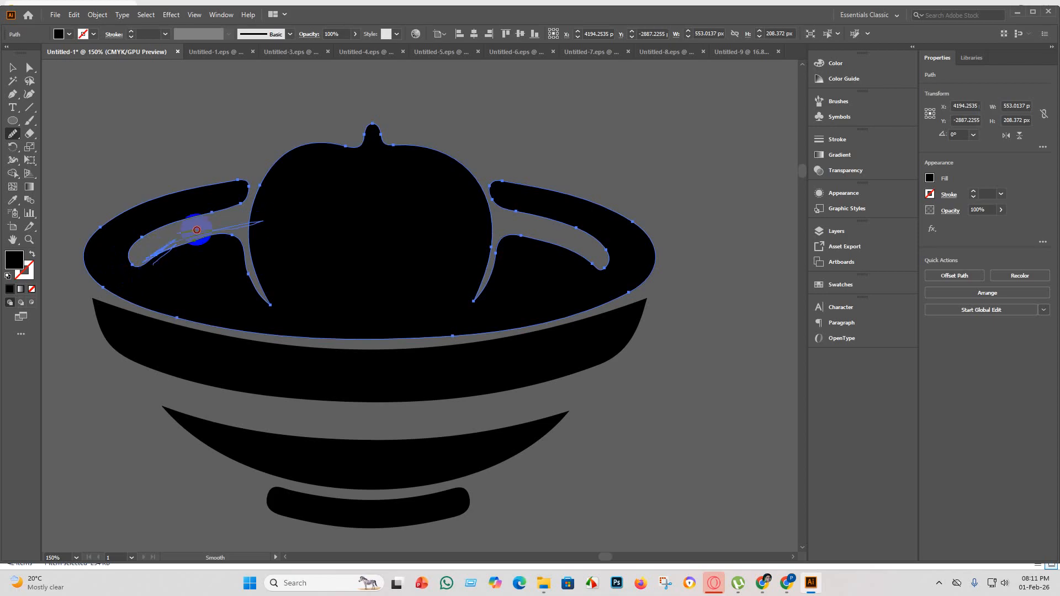
pyautogui.moveTo(197, 230)
pyautogui.mouseDown()
pyautogui.moveTo(185, 246)
pyautogui.moveTo(216, 240)
pyautogui.moveTo(128, 270)
pyautogui.moveTo(107, 251)
pyautogui.moveTo(172, 258)
pyautogui.moveTo(151, 269)
pyautogui.mouseUp()
pyautogui.moveTo(191, 239); pyautogui.dragTo(195, 243)
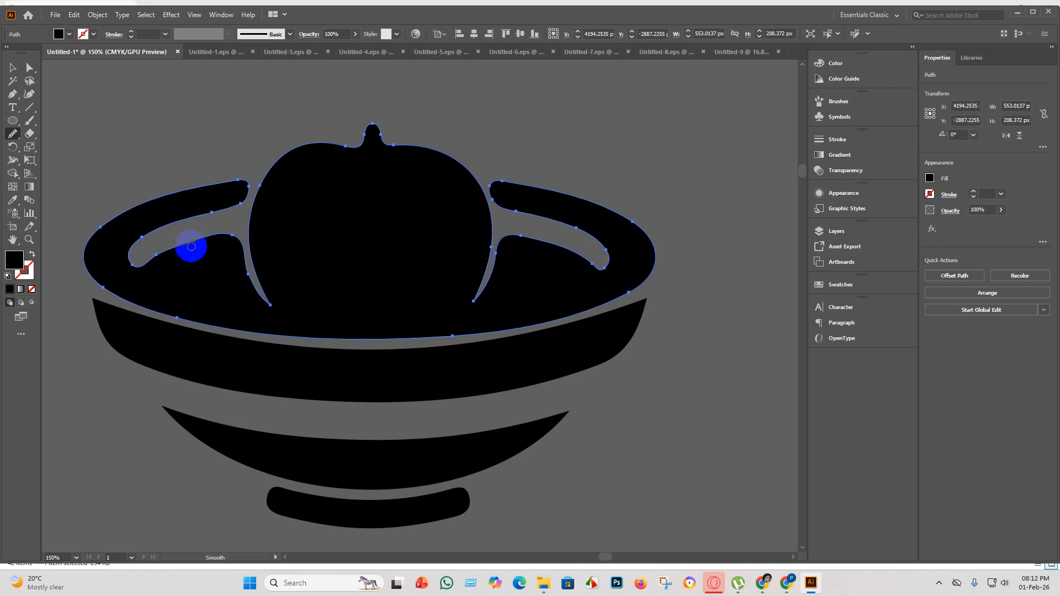
pyautogui.moveTo(156, 256); pyautogui.dragTo(164, 250)
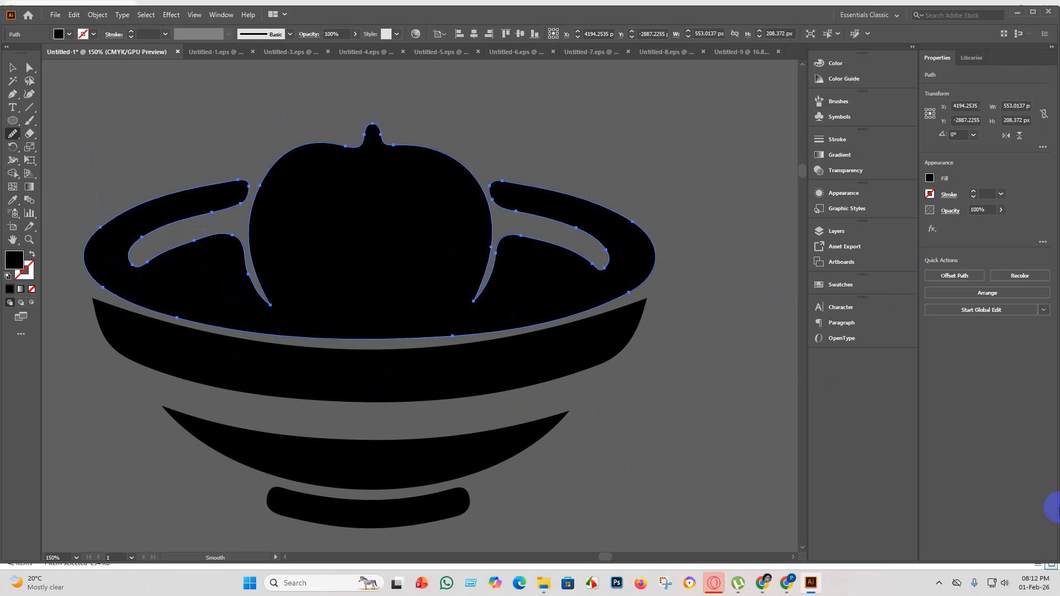
# Group all pieces of the fruit bowl, including its lower bands and foot.
pyautogui.click(13, 69)
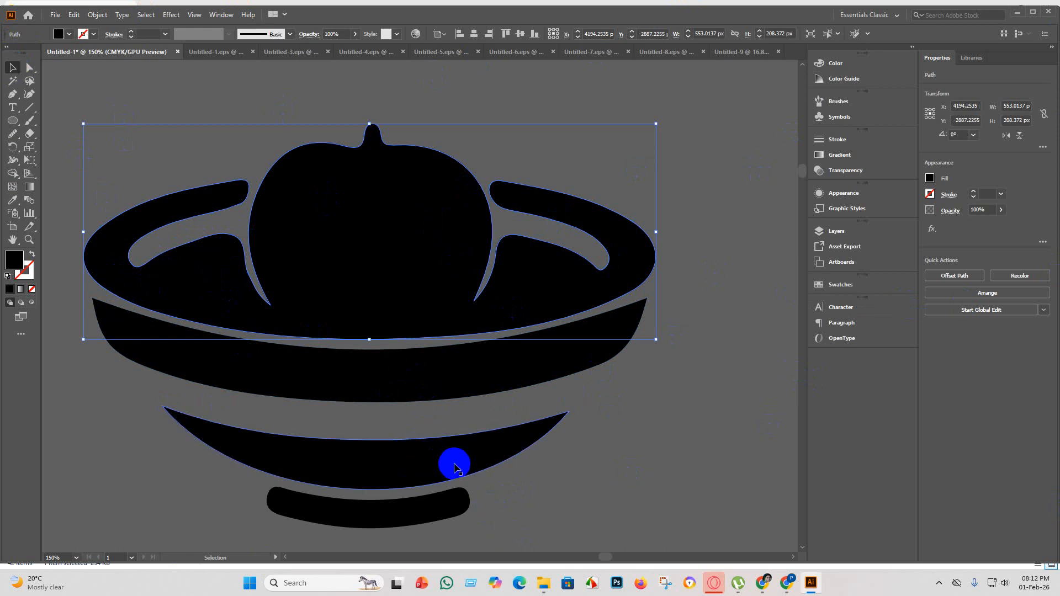
pyautogui.scroll(-4, 454, 465)
pyautogui.moveTo(511, 513); pyautogui.dragTo(383, 365)
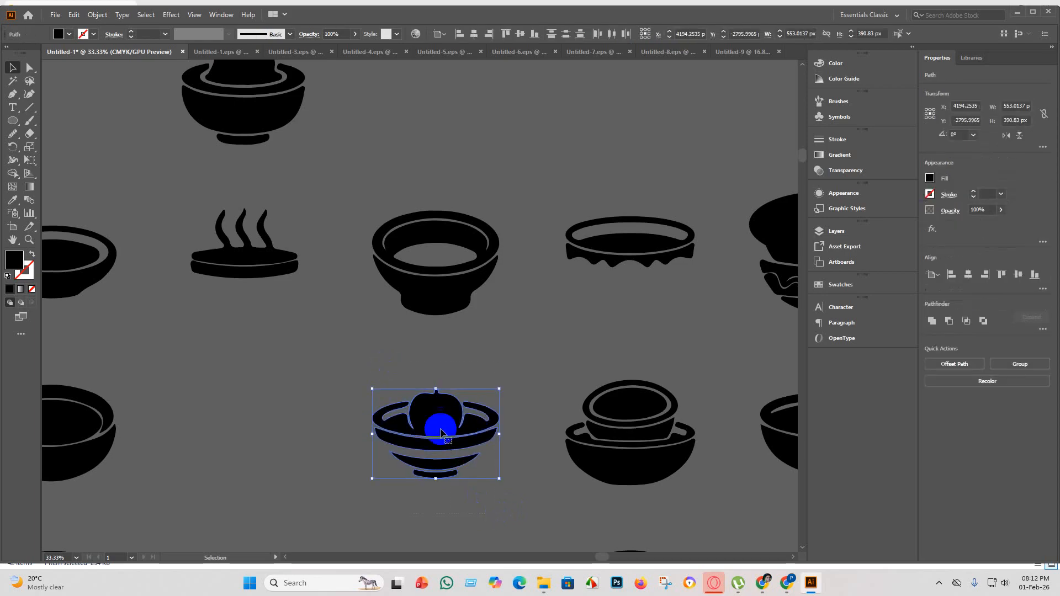
pyautogui.press('a')
pyautogui.hotkey('ctrl', 'g')
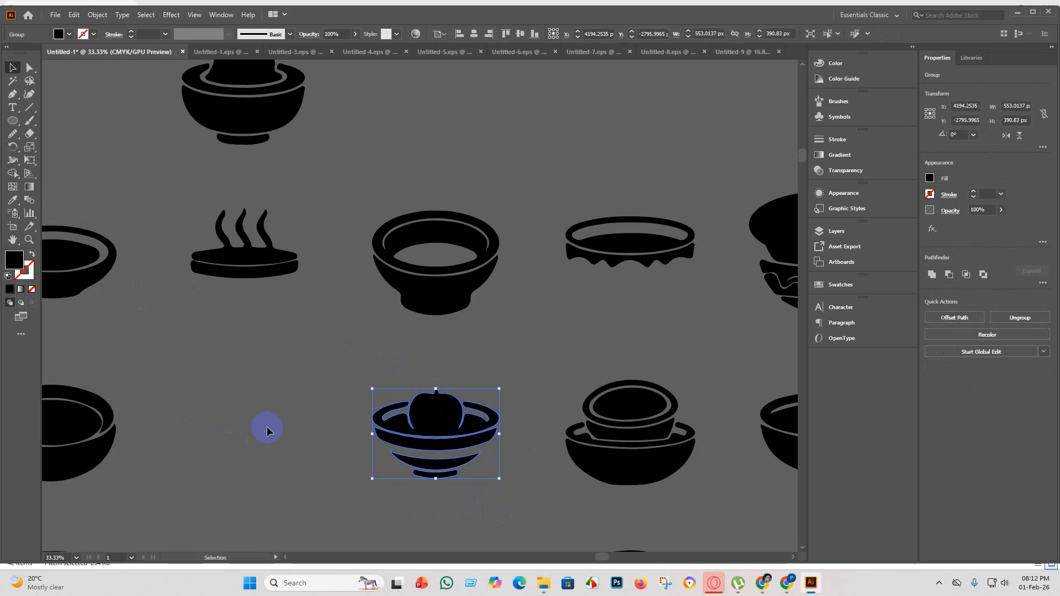
# Delete the large lower bowl's rim piece from the stacked pair beside the fruit bowl.
pyautogui.scroll(-3, 298, 445)
pyautogui.scroll(5, 439, 404)
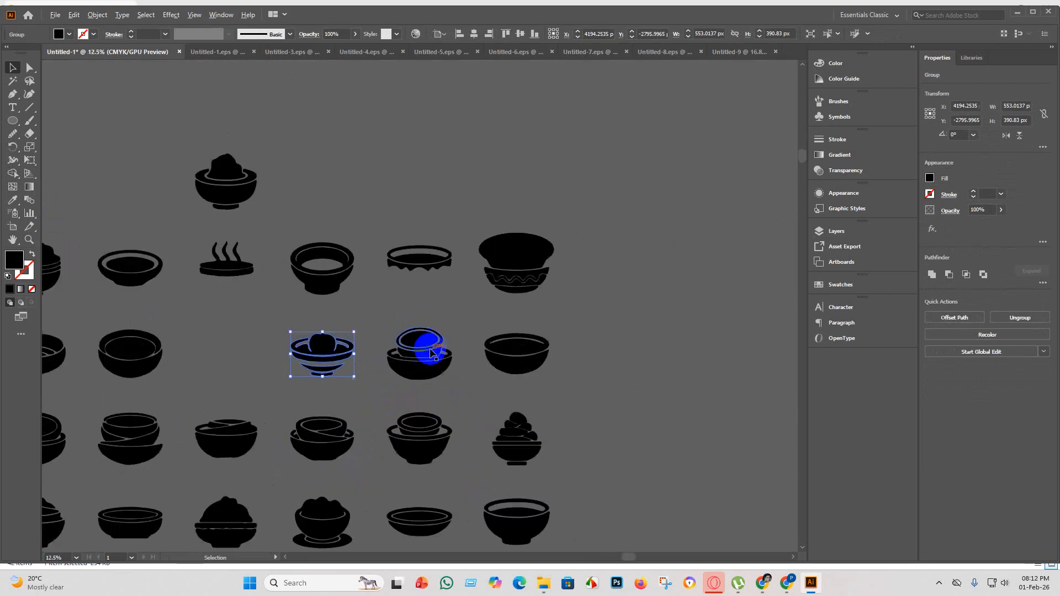
pyautogui.click(597, 450)
pyautogui.click(466, 419)
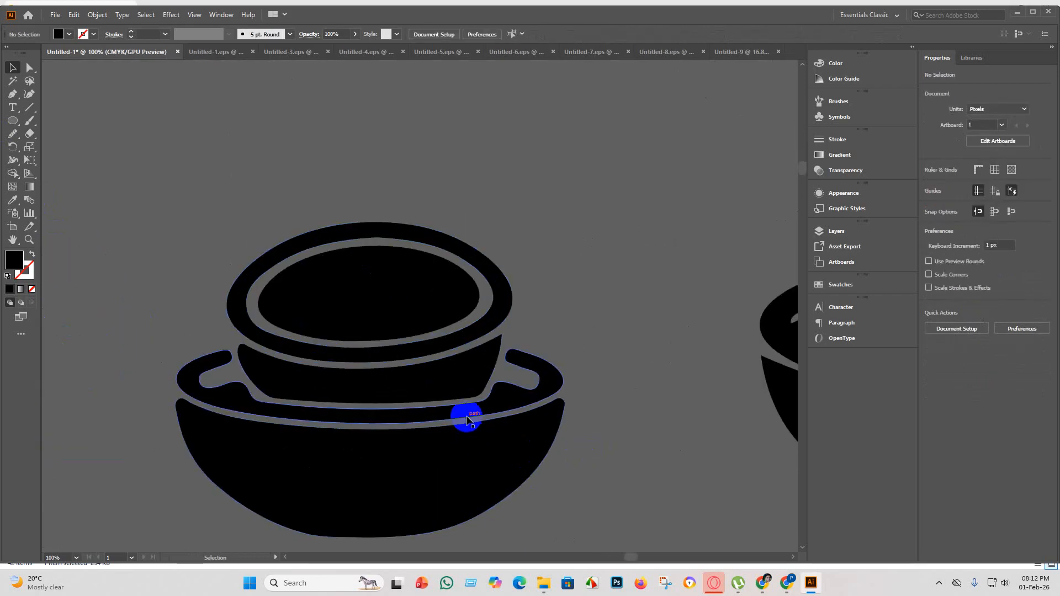
pyautogui.press('Delete')
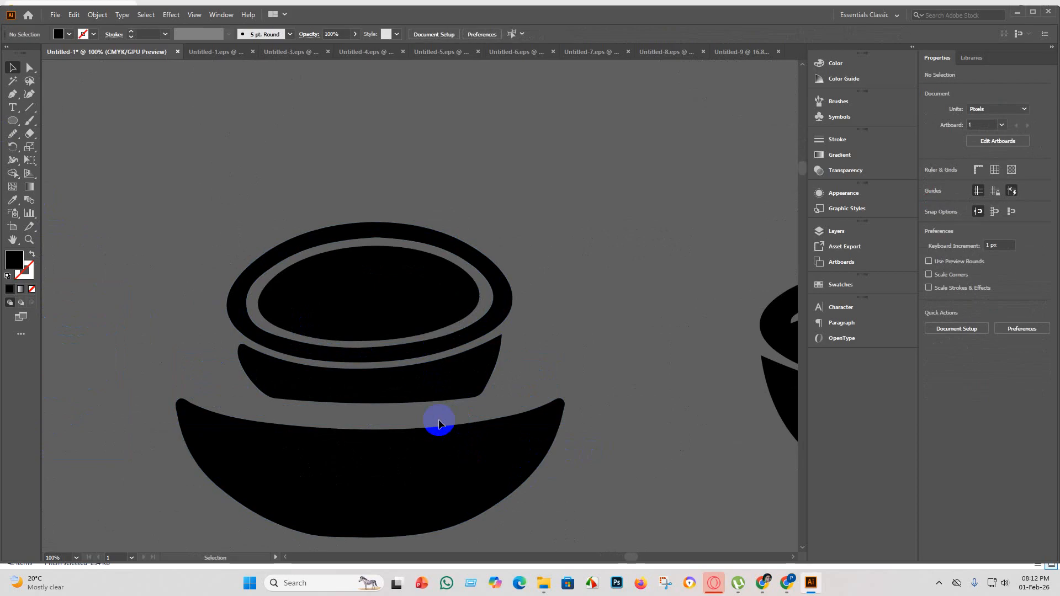
# Move the large lower bowl up to overlap the small bowl, and merge their overlapping bodies with Shape Builder.
pyautogui.moveTo(417, 478); pyautogui.dragTo(417, 448)
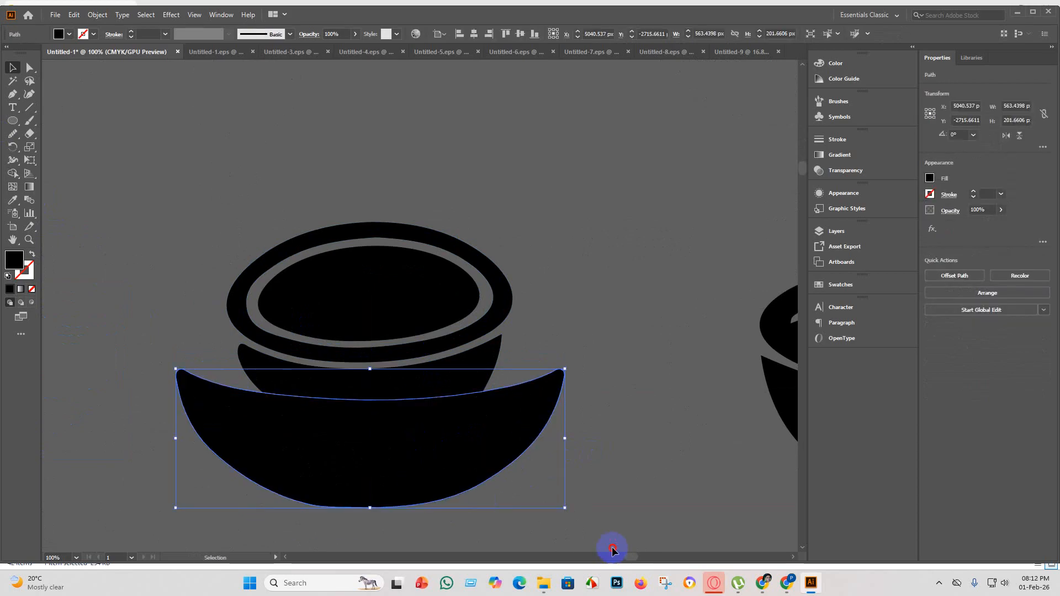
pyautogui.click(603, 529)
pyautogui.scroll(-1, 603, 529)
pyautogui.click(403, 393)
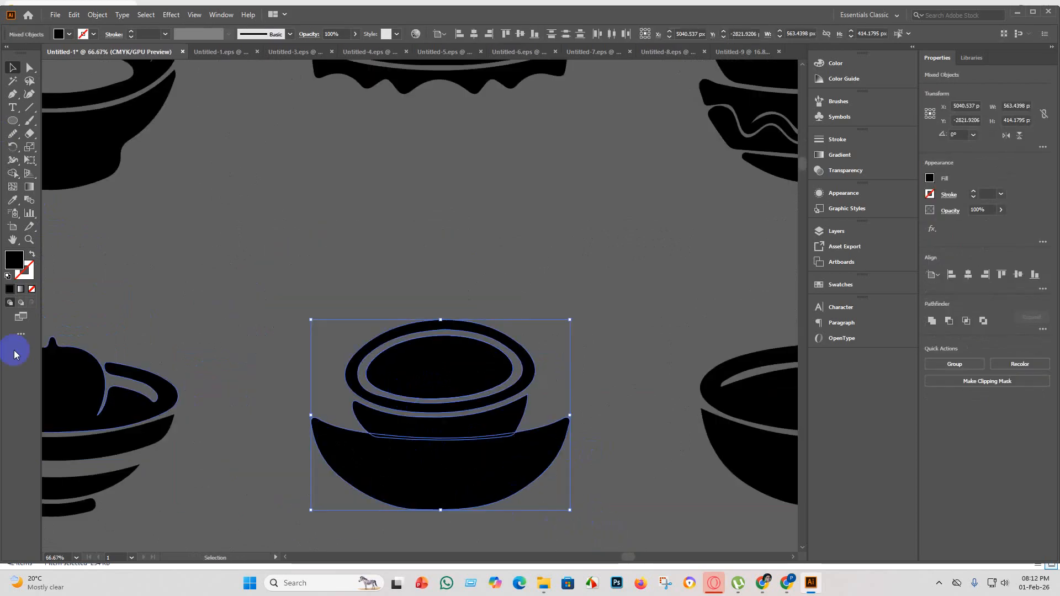
pyautogui.click(12, 173)
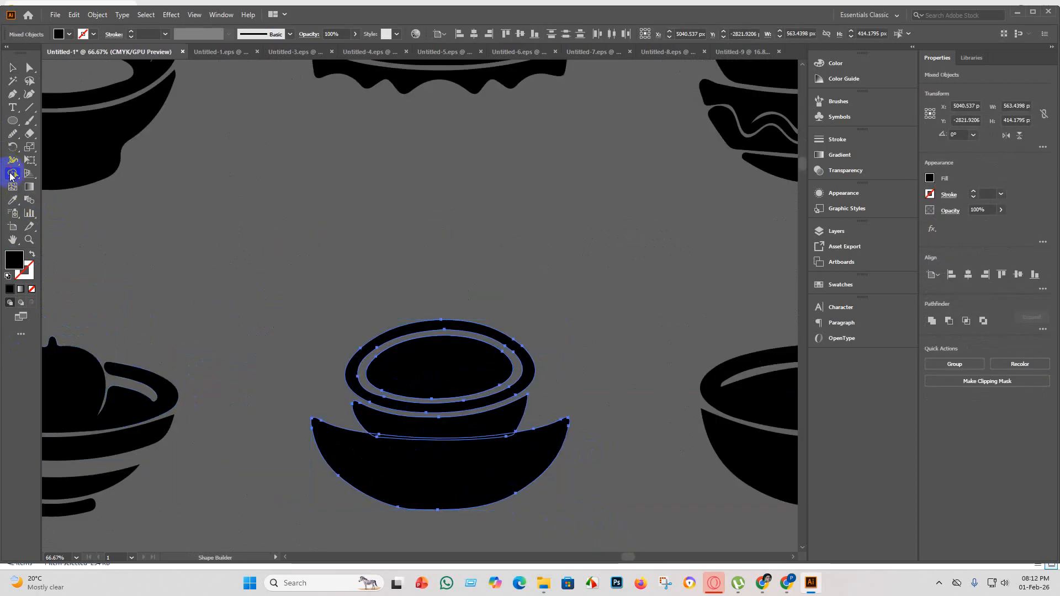
pyautogui.moveTo(424, 427)
pyautogui.mouseDown()
pyautogui.moveTo(405, 480)
pyautogui.moveTo(355, 424)
pyautogui.mouseUp()
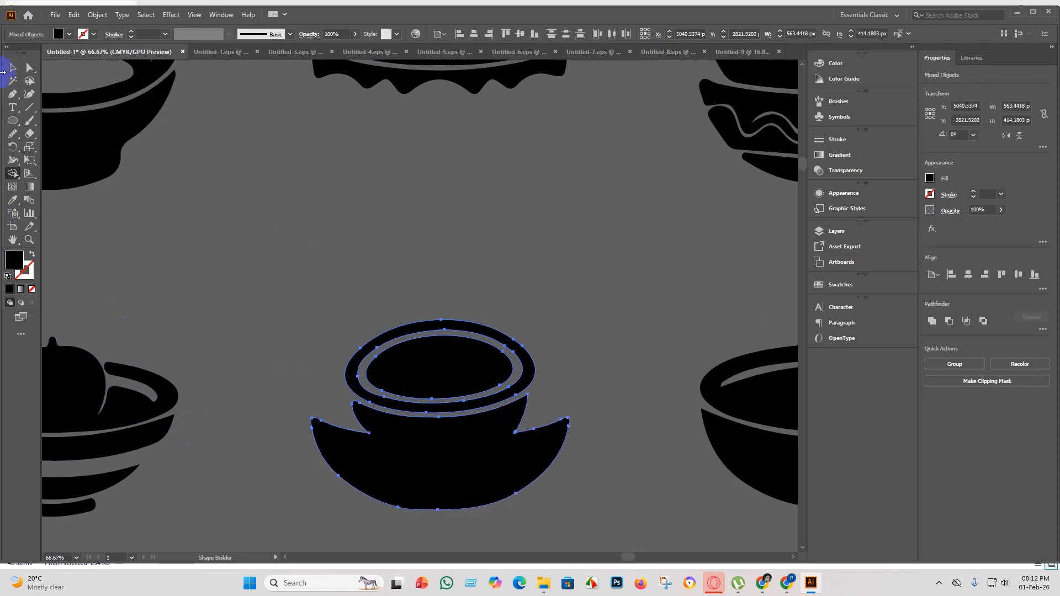
pyautogui.click(11, 70)
pyautogui.click(217, 261)
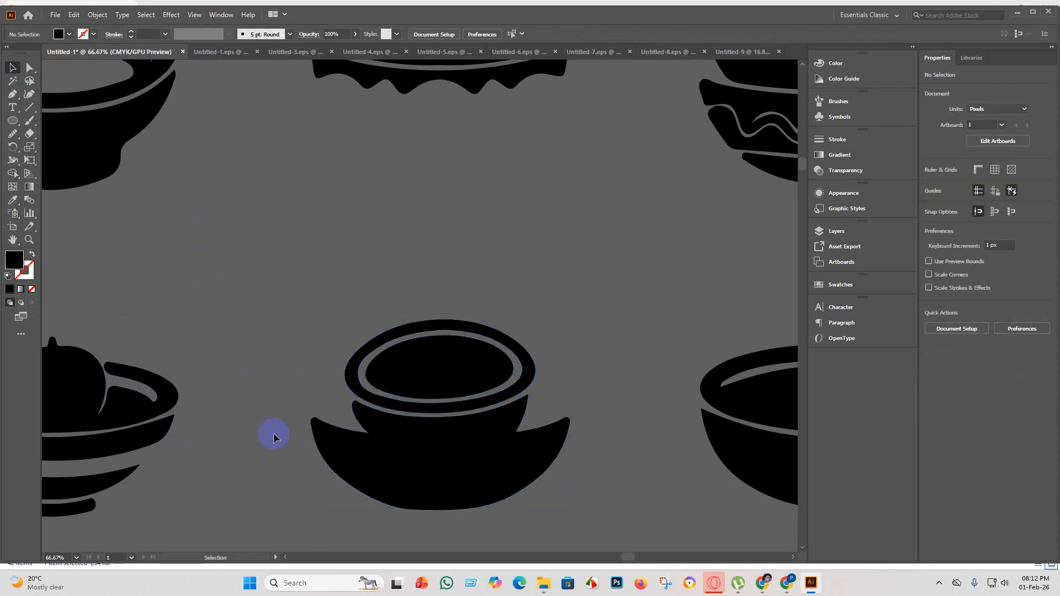
# Inspect the bowl rows, including the wavy-banded fruit bowl and the stacked pair beside it, for shapes needing cleanup.
pyautogui.scroll(-3, 273, 433)
pyautogui.scroll(-2, 473, 519)
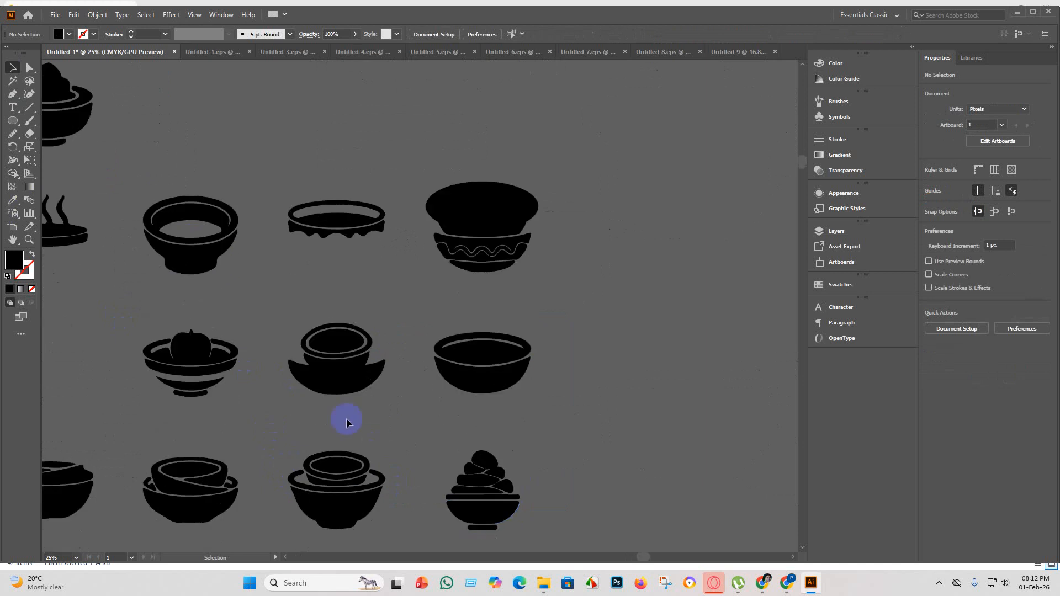
pyautogui.scroll(-3, 348, 436)
pyautogui.scroll(6, 260, 301)
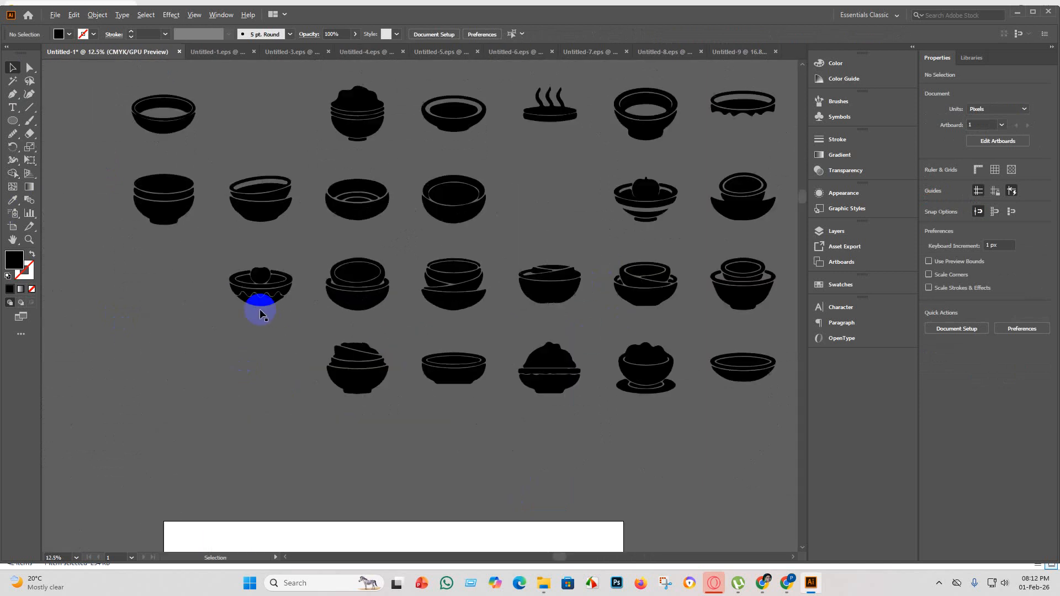
pyautogui.scroll(3, 254, 256)
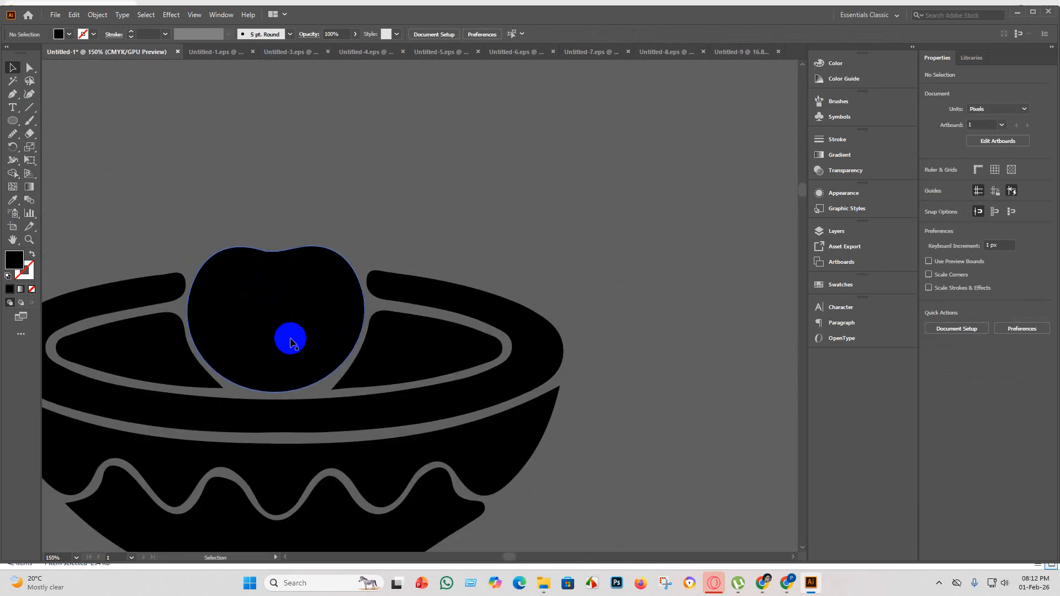
pyautogui.scroll(-6, 291, 354)
pyautogui.scroll(5, 459, 389)
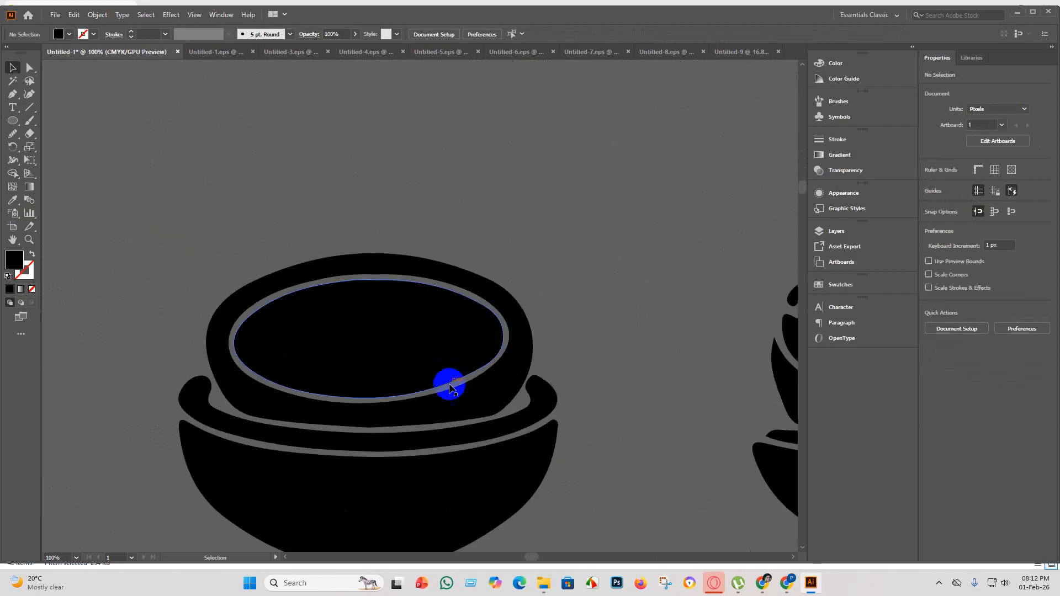
pyautogui.scroll(-1, 414, 398)
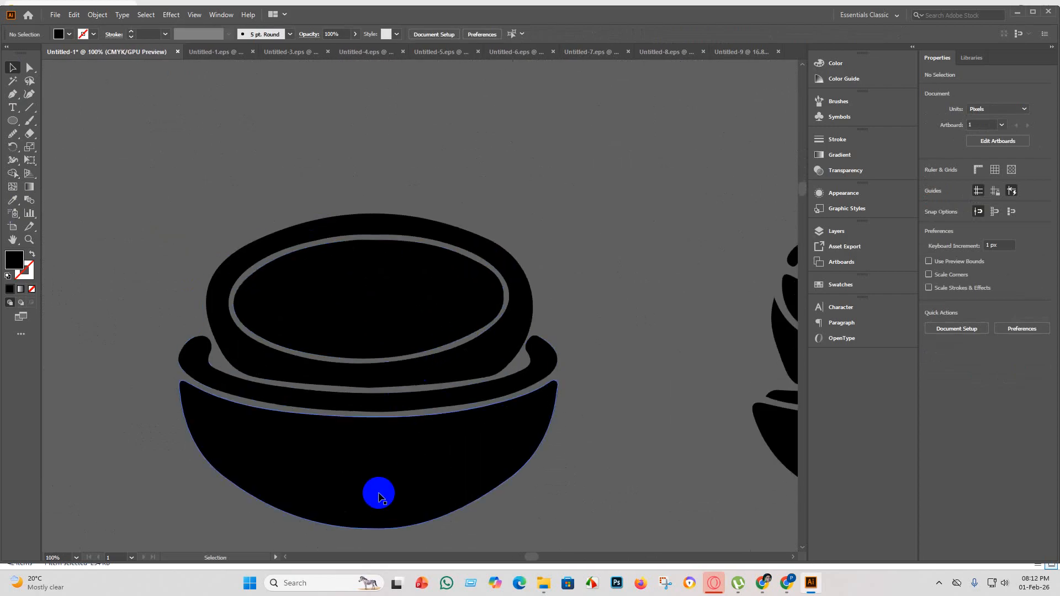
# Smooth the bottom edge of the upper bowl in the stacked pair beside the wavy-banded fruit bowl.
pyautogui.click(366, 386)
pyautogui.click(29, 67)
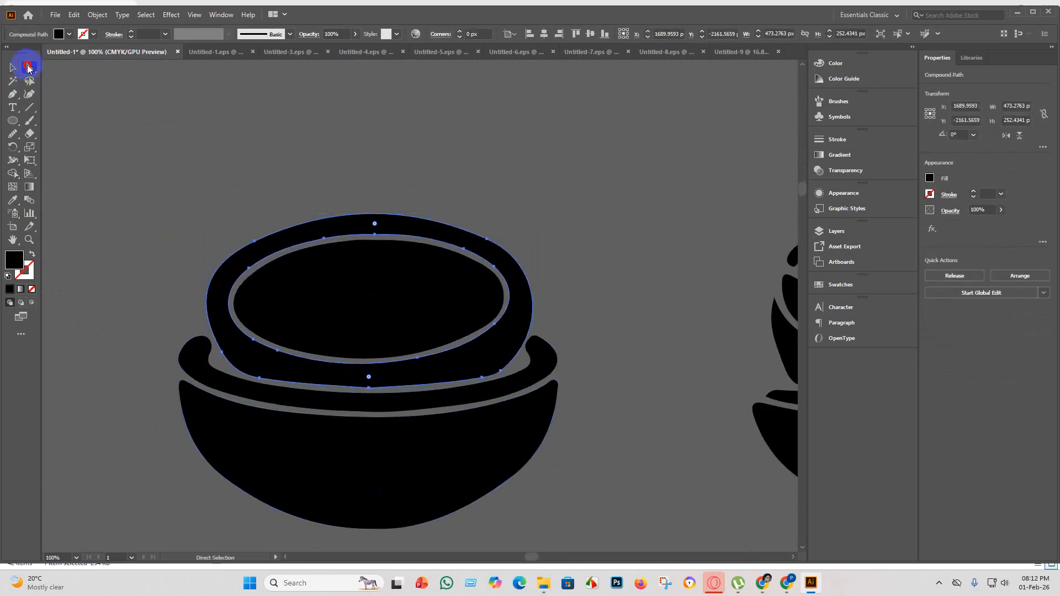
pyautogui.click(11, 134)
pyautogui.scroll(-1, 287, 354)
pyautogui.moveTo(339, 388)
pyautogui.mouseDown()
pyautogui.moveTo(320, 374)
pyautogui.moveTo(329, 370)
pyautogui.moveTo(229, 351)
pyautogui.moveTo(407, 383)
pyautogui.moveTo(374, 357)
pyautogui.moveTo(379, 368)
pyautogui.moveTo(308, 372)
pyautogui.moveTo(347, 372)
pyautogui.moveTo(324, 387)
pyautogui.mouseUp()
pyautogui.click(9, 68)
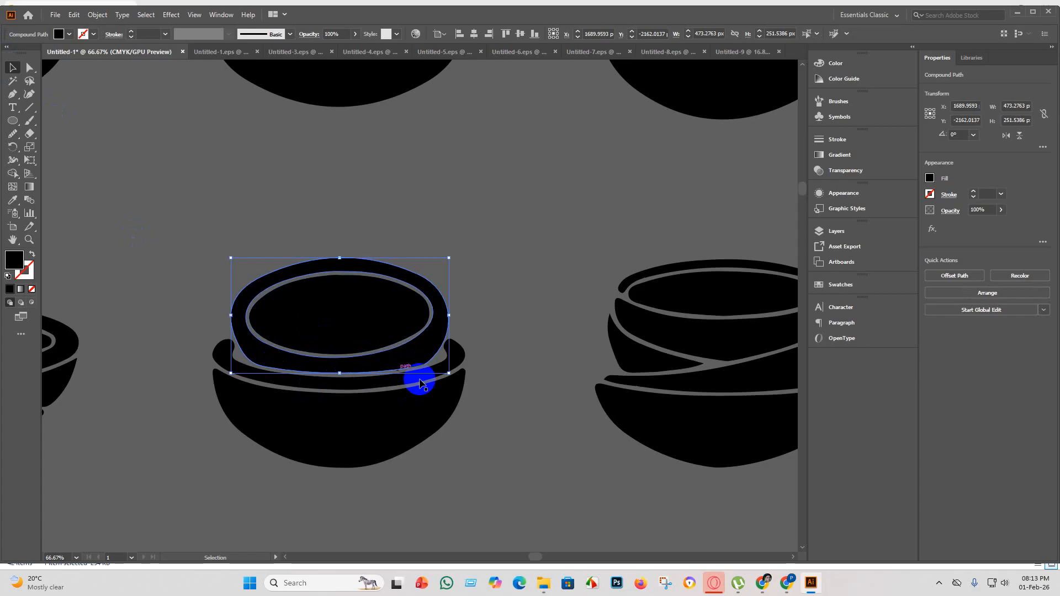
# Group all pieces of the stacked pair beside the wavy-banded fruit bowl.
pyautogui.click(491, 414)
pyautogui.scroll(-4, 482, 428)
pyautogui.moveTo(486, 457); pyautogui.dragTo(408, 357)
pyautogui.click(437, 406)
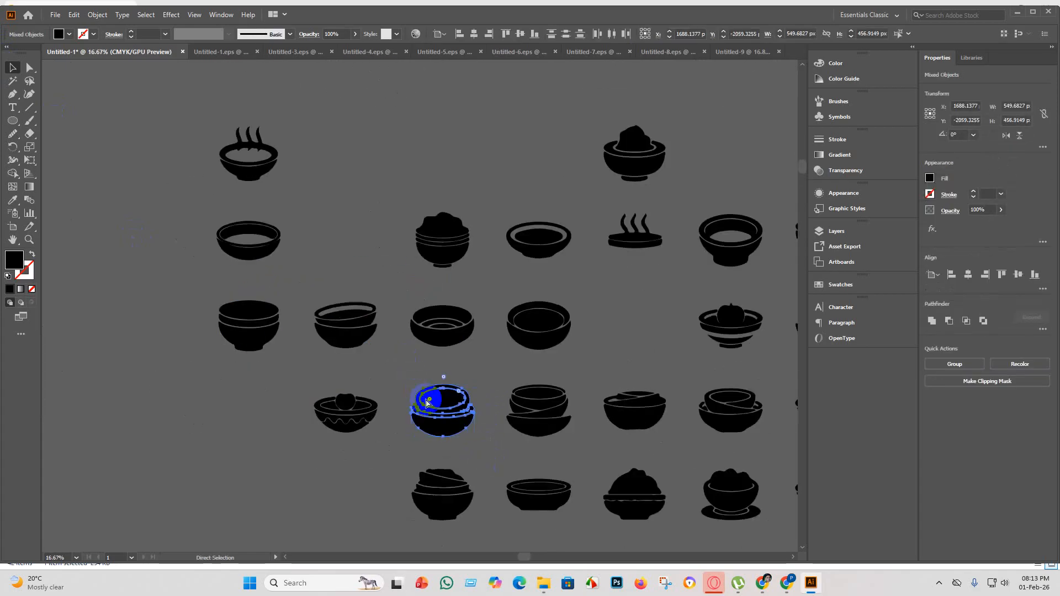
# Examine the remaining bowls in the same row, through to the one with the swirled topping, for uneven edges.
pyautogui.scroll(5, 568, 429)
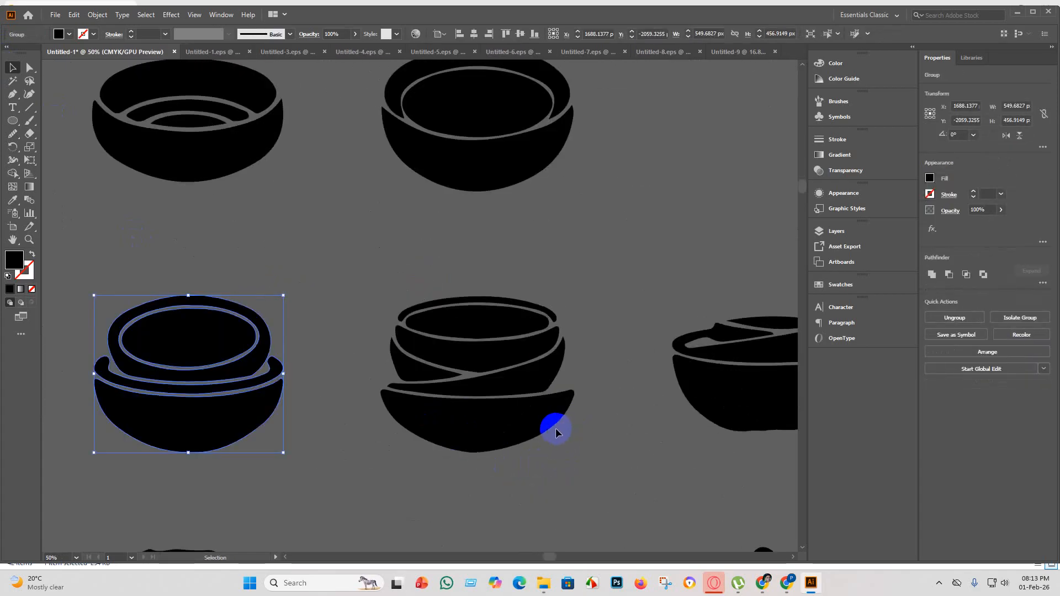
pyautogui.scroll(-4, 522, 414)
pyautogui.scroll(4, 671, 421)
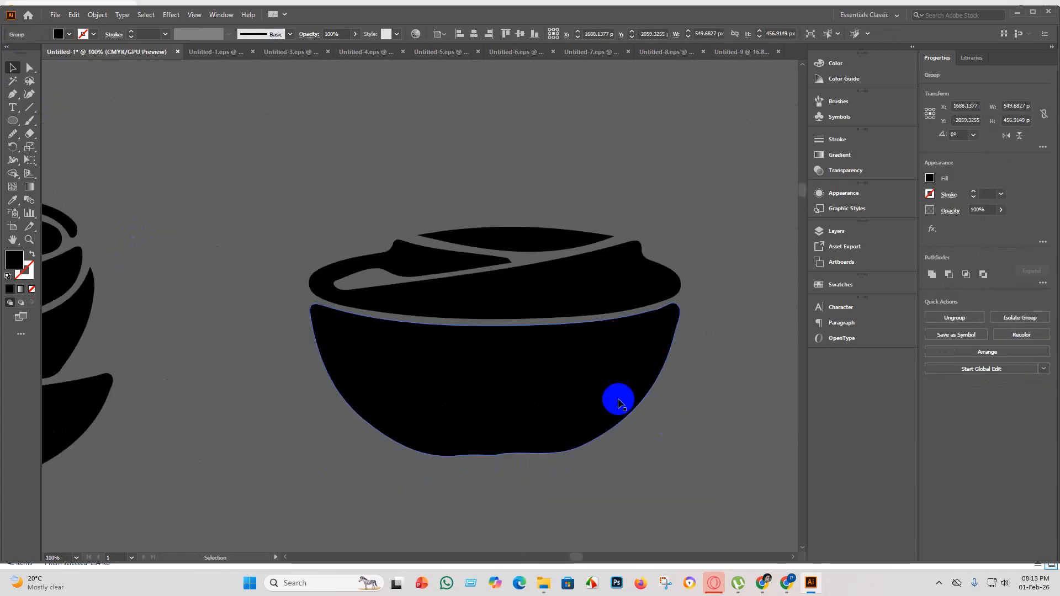
pyautogui.scroll(-6, 618, 398)
pyautogui.scroll(5, 654, 304)
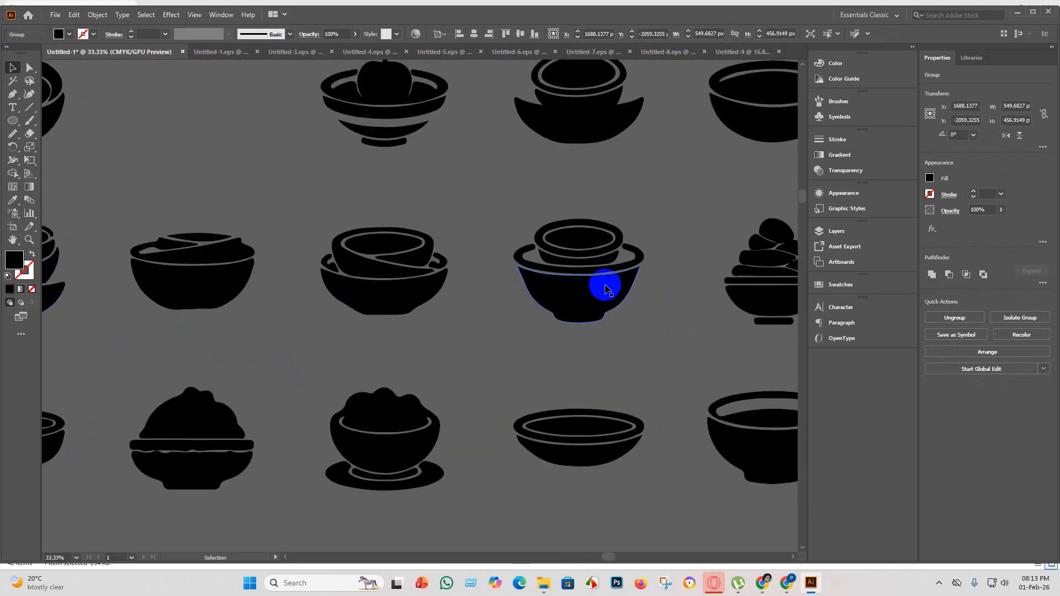
pyautogui.scroll(-4, 654, 279)
pyautogui.scroll(-2, 701, 277)
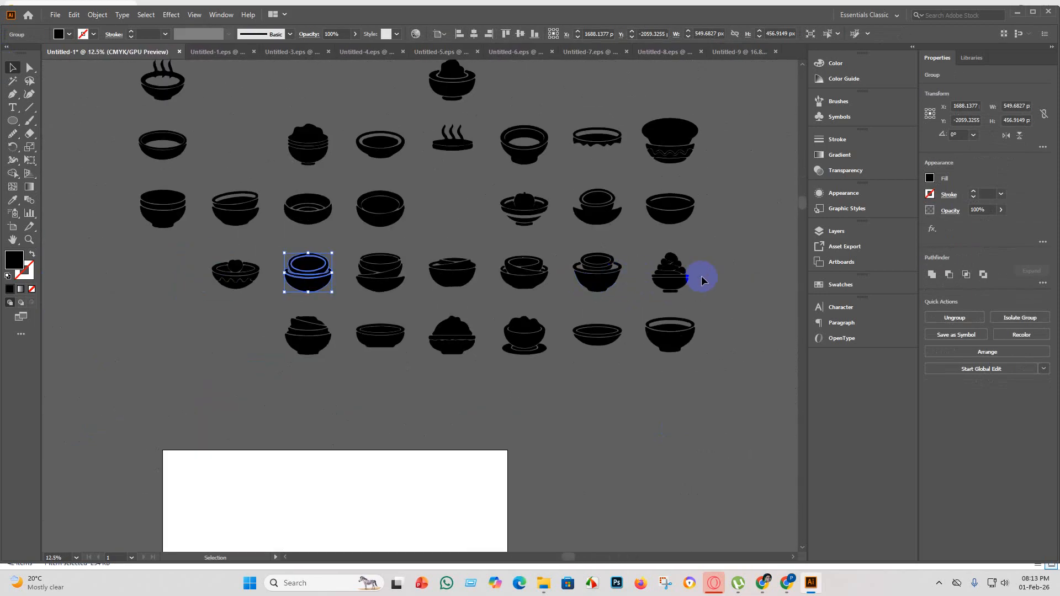
pyautogui.scroll(3, 698, 279)
pyautogui.scroll(3, 616, 277)
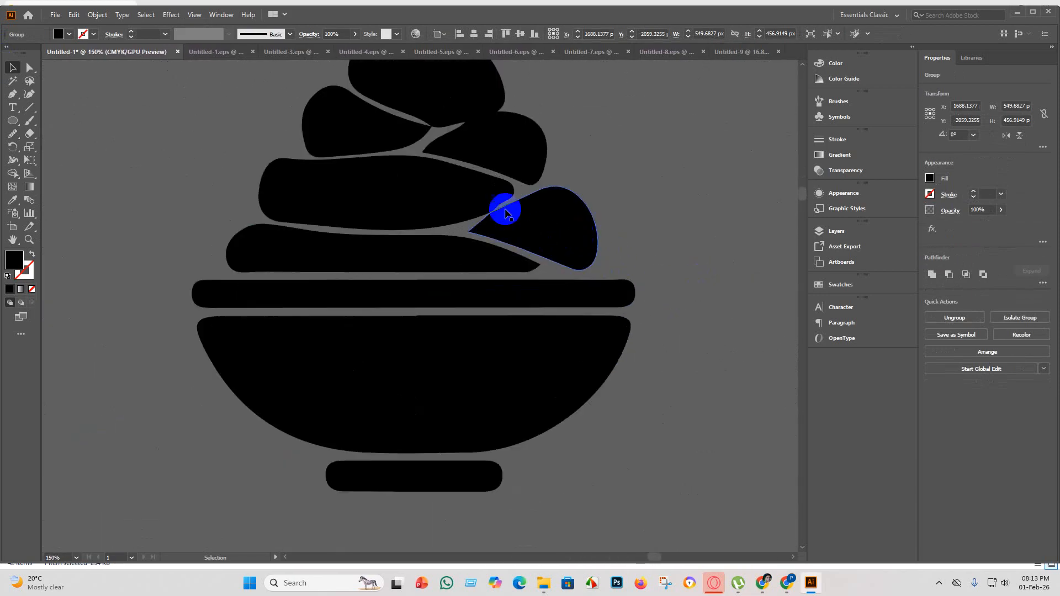
pyautogui.scroll(2, 454, 222)
pyautogui.scroll(-2, 445, 228)
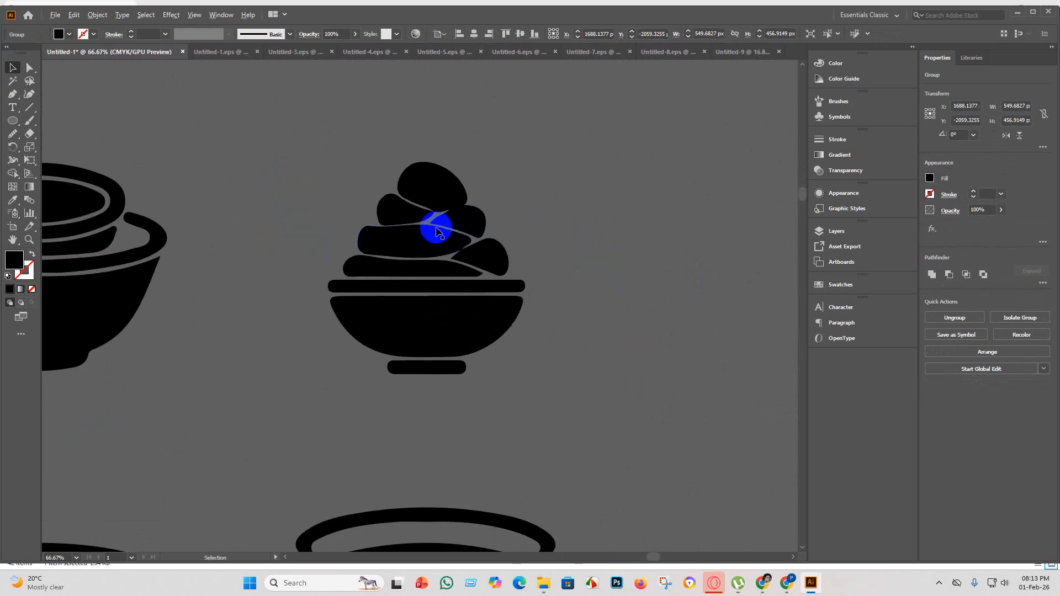
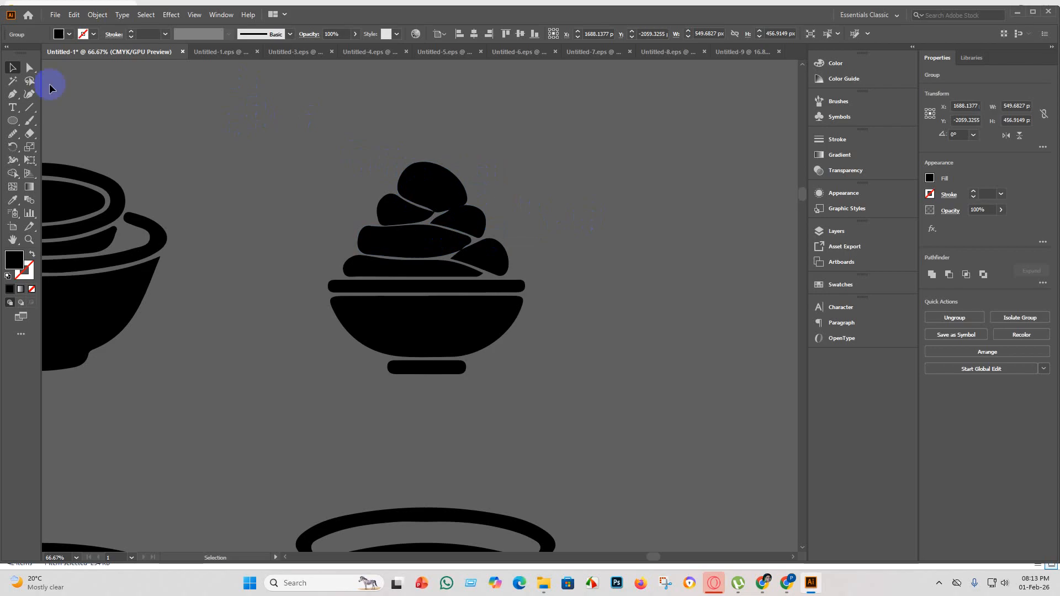
# Draw a solid black triangle about 518 × 453 px and place it over the swirled topping of the row's last bowl.
pyautogui.moveTo(12, 126); pyautogui.dragTo(40, 171)
pyautogui.moveTo(336, 154); pyautogui.dragTo(454, 224)
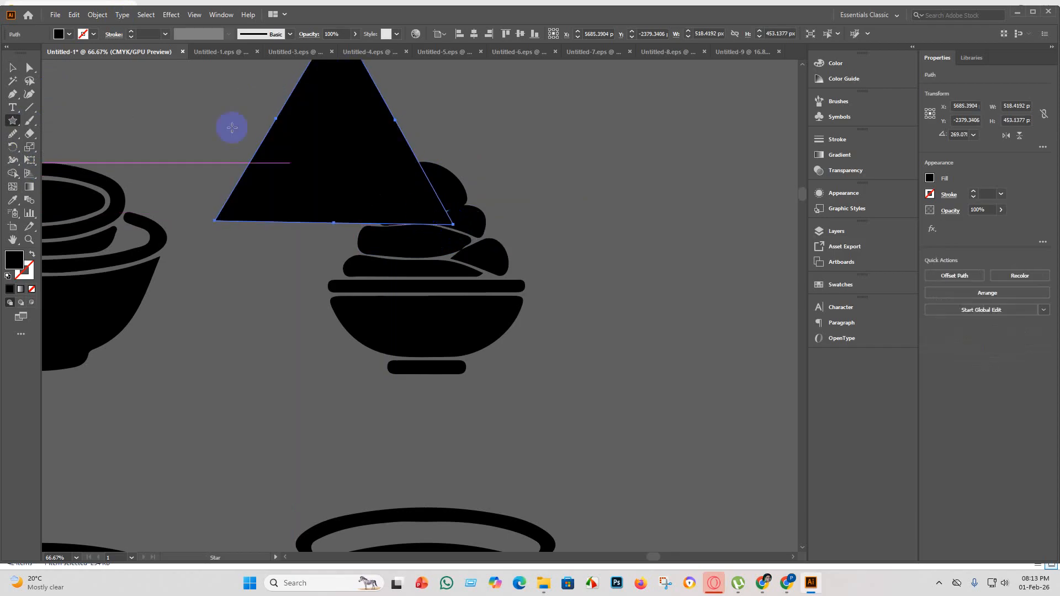
pyautogui.click(12, 67)
pyautogui.moveTo(310, 175); pyautogui.dragTo(403, 230)
pyautogui.click(558, 285)
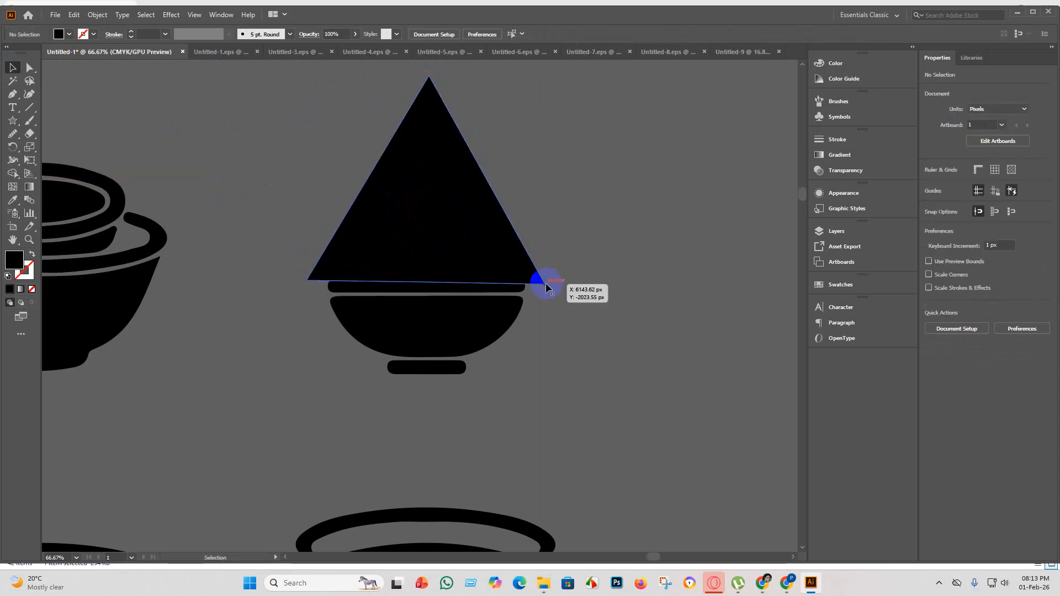
# Reduce the triangle's height to about 382 px by lowering its peak and lifting its base off the bowl's rim.
pyautogui.click(425, 245)
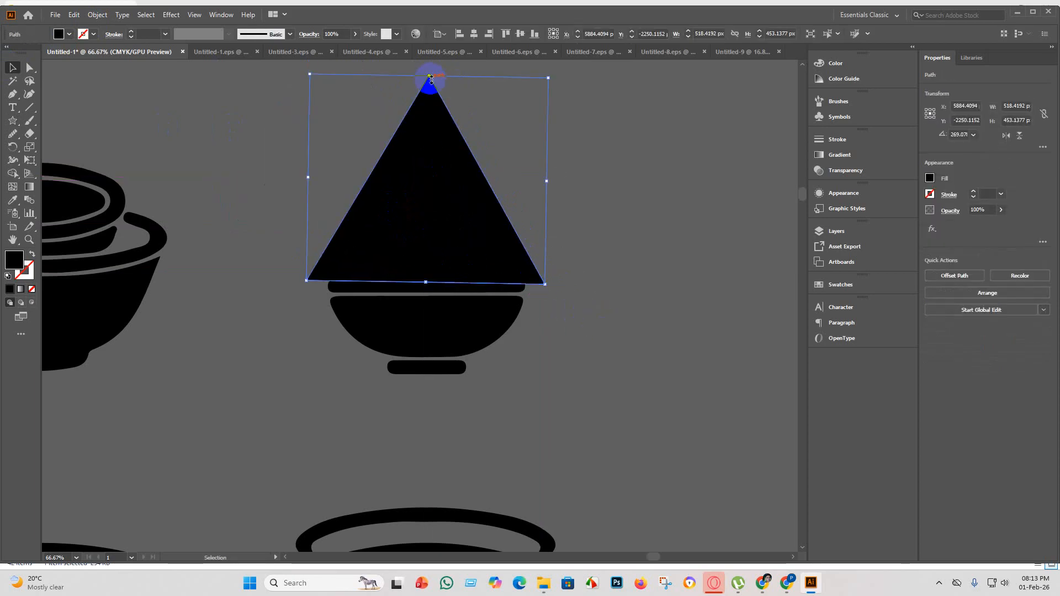
pyautogui.moveTo(431, 78); pyautogui.dragTo(429, 104)
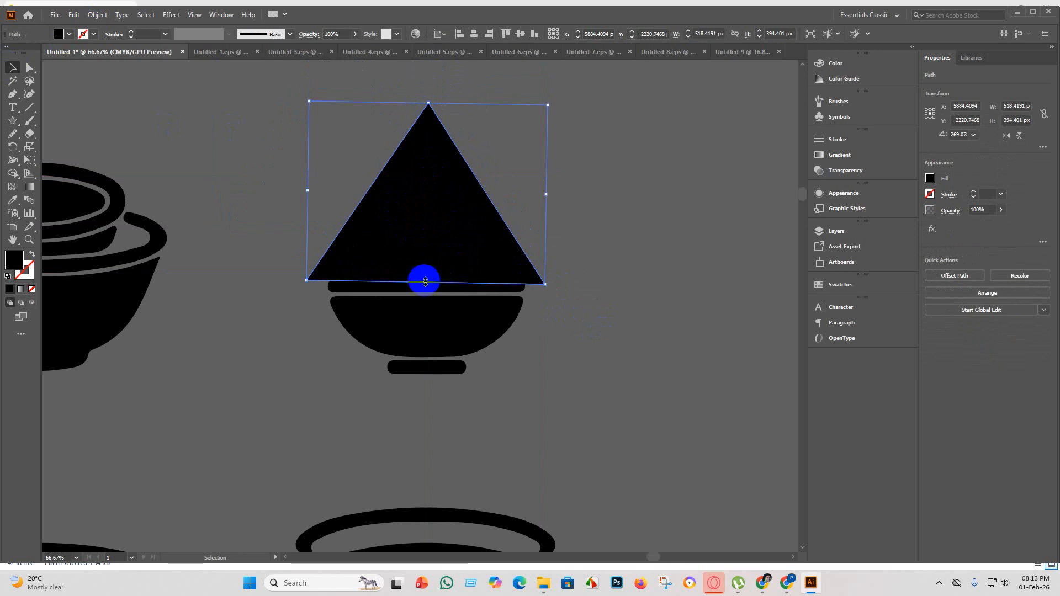
pyautogui.moveTo(425, 282)
pyautogui.mouseDown()
pyautogui.moveTo(426, 265)
pyautogui.moveTo(427, 278)
pyautogui.mouseUp()
pyautogui.click(582, 320)
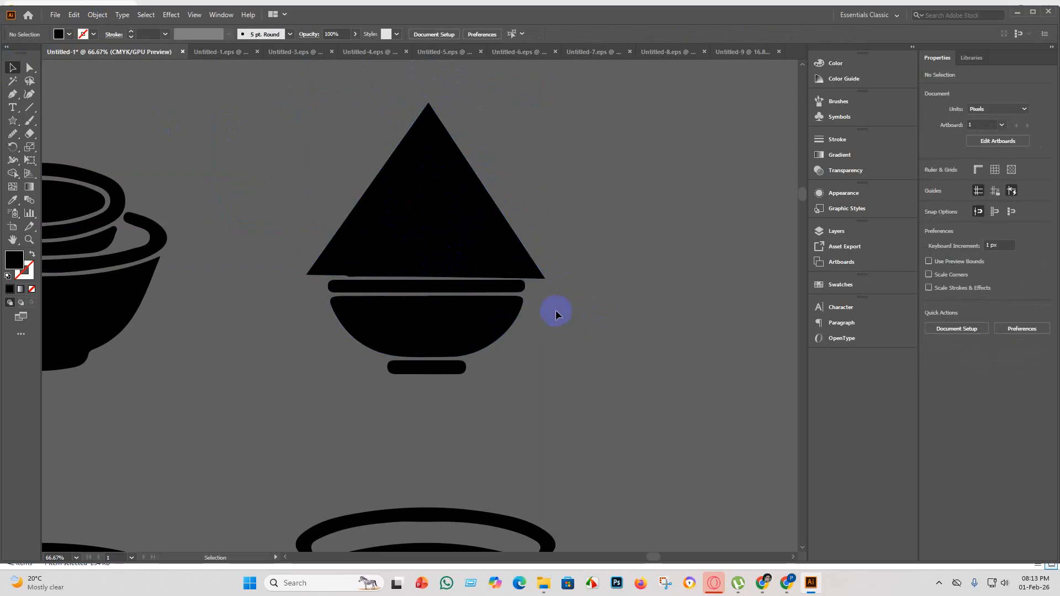
# Delete the lowest swirl piece of the topping hidden beneath the triangle.
pyautogui.scroll(4, 349, 261)
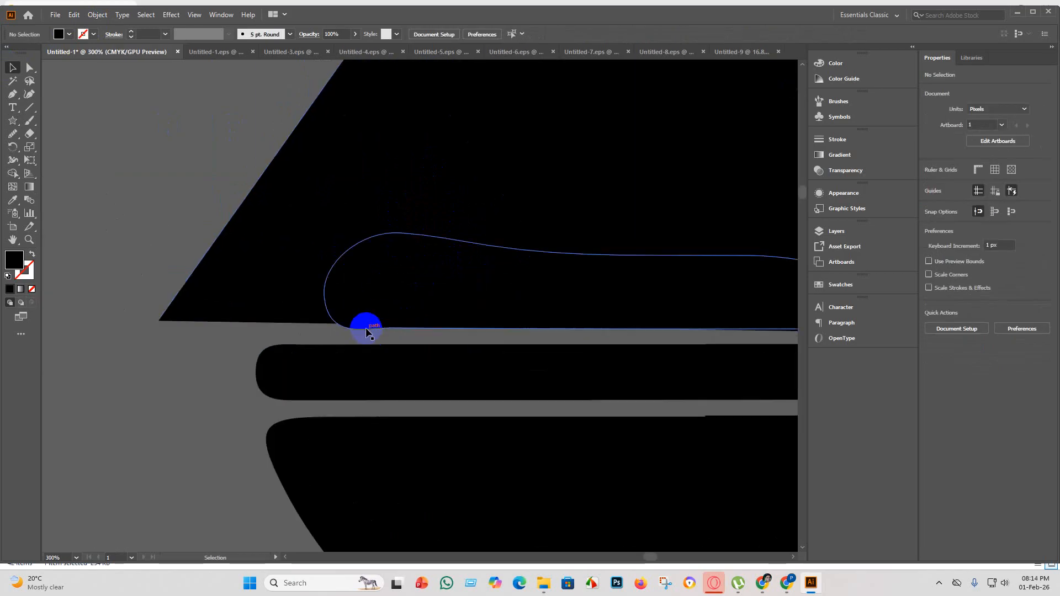
pyautogui.click(366, 329)
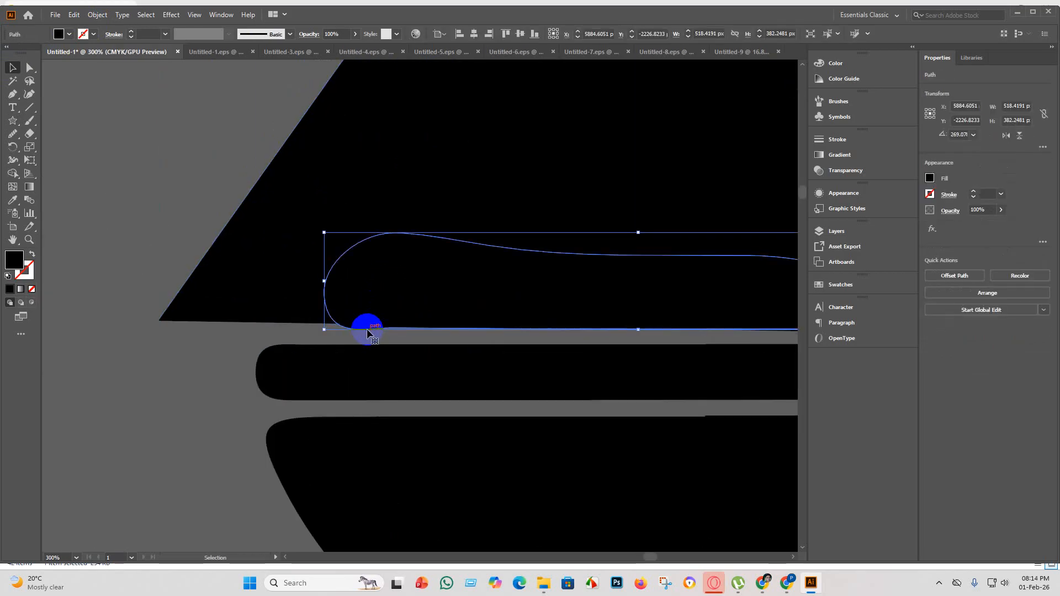
pyautogui.press('Delete')
pyautogui.scroll(-4, 369, 329)
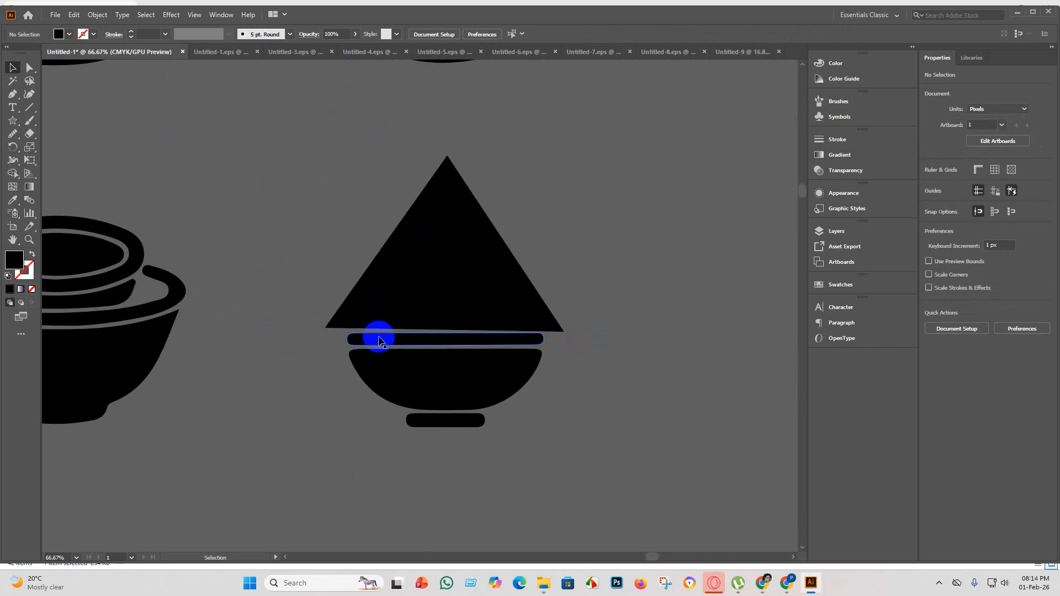
# Merge the triangle with the remaining swirl pieces into one solid topping using the Shape Builder.
pyautogui.scroll(-3, 545, 417)
pyautogui.scroll(-2, 533, 385)
pyautogui.moveTo(552, 388); pyautogui.dragTo(385, 211)
pyautogui.click(12, 174)
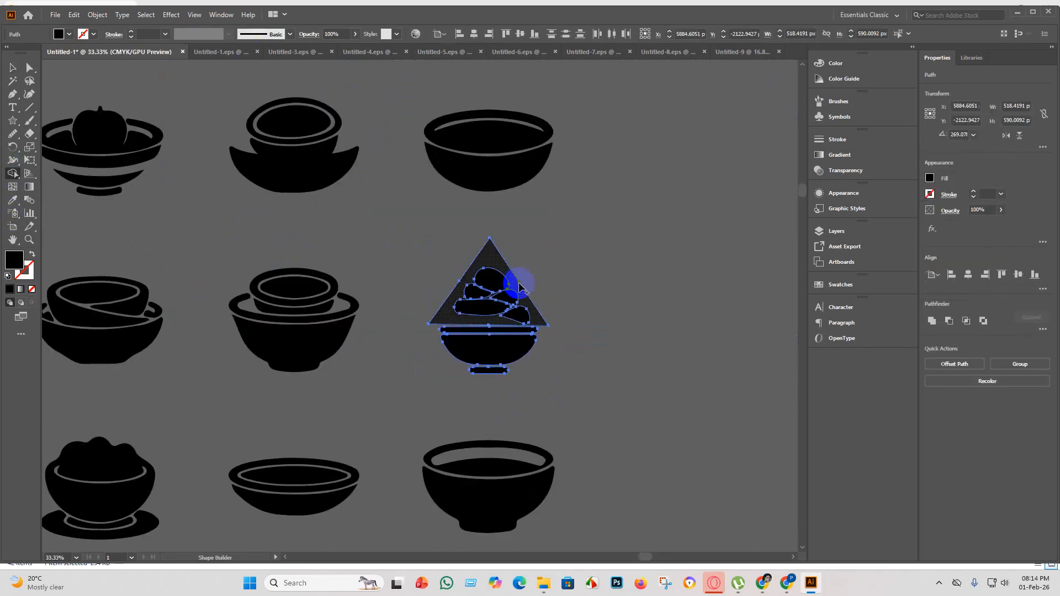
pyautogui.moveTo(448, 250)
pyautogui.mouseDown()
pyautogui.moveTo(567, 299)
pyautogui.moveTo(581, 330)
pyautogui.mouseUp()
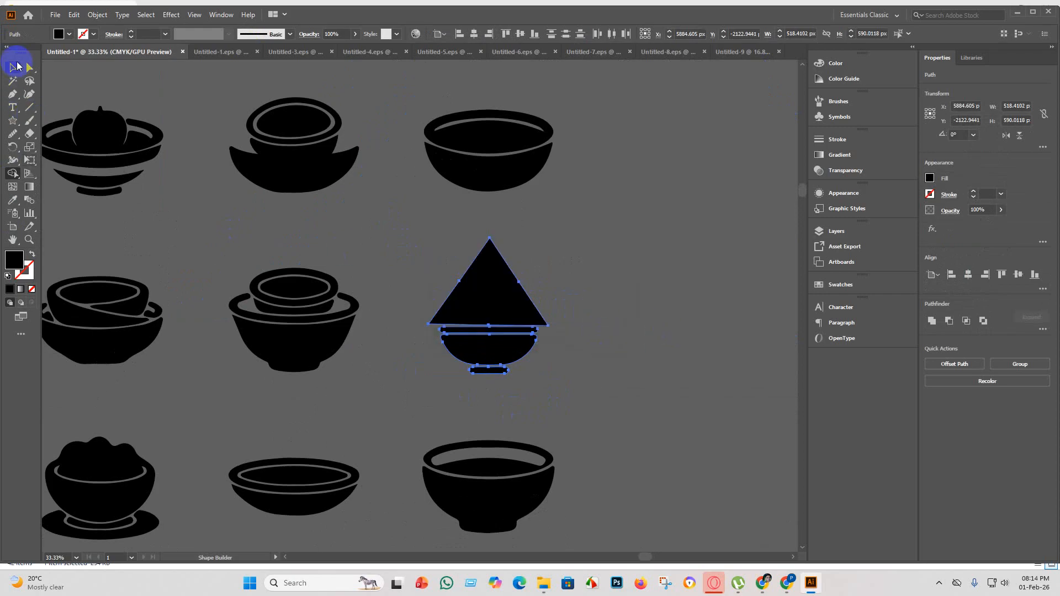
pyautogui.click(16, 67)
pyautogui.click(684, 335)
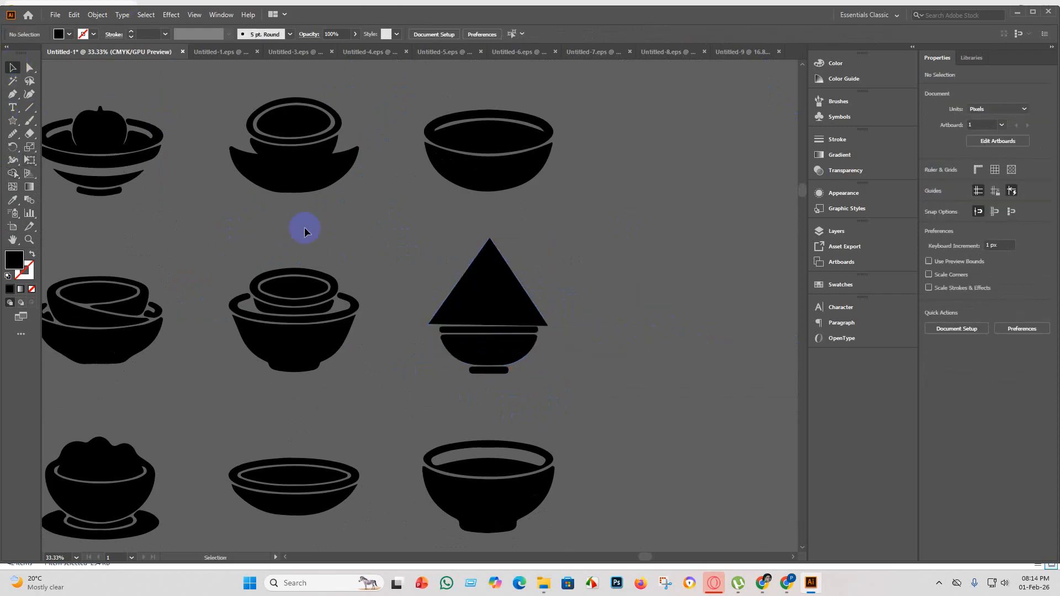
# Group all pieces of the bowl with the triangular topping.
pyautogui.scroll(-2, 538, 326)
pyautogui.press('a')
pyautogui.click(502, 310)
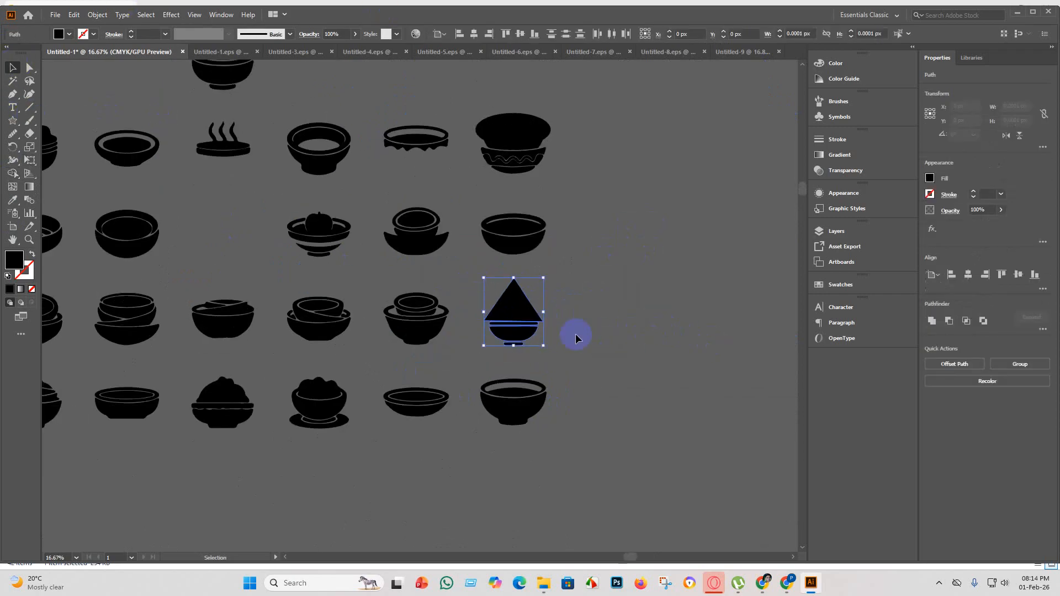
pyautogui.press('v')
pyautogui.click(576, 381)
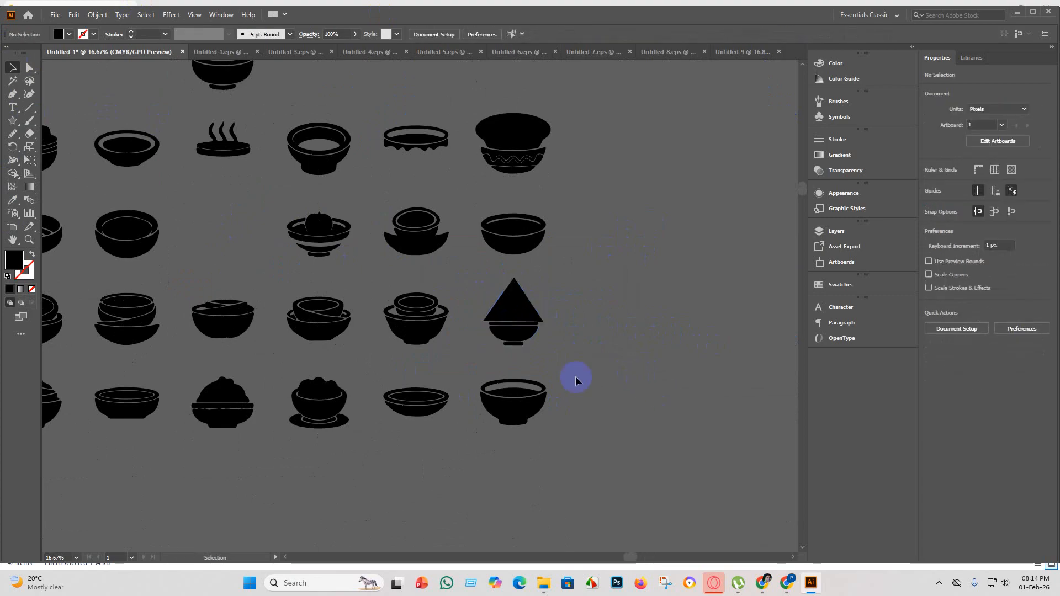
# Smooth the underside of the slanted band in the first layered, heaped bowl of the last row.
pyautogui.scroll(-2, 383, 385)
pyautogui.scroll(5, 315, 361)
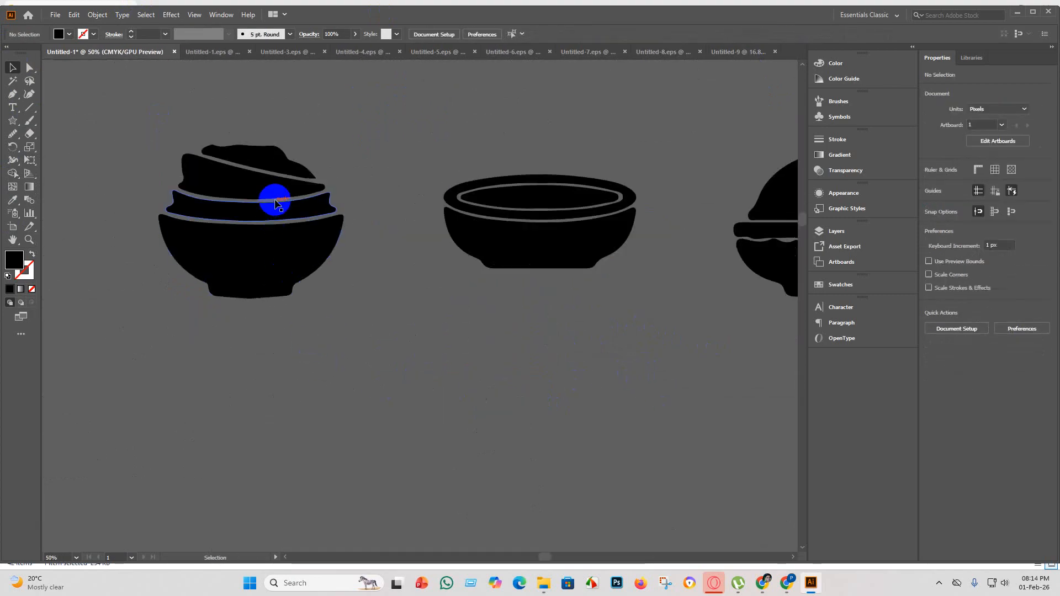
pyautogui.scroll(2, 287, 183)
pyautogui.scroll(4, 282, 292)
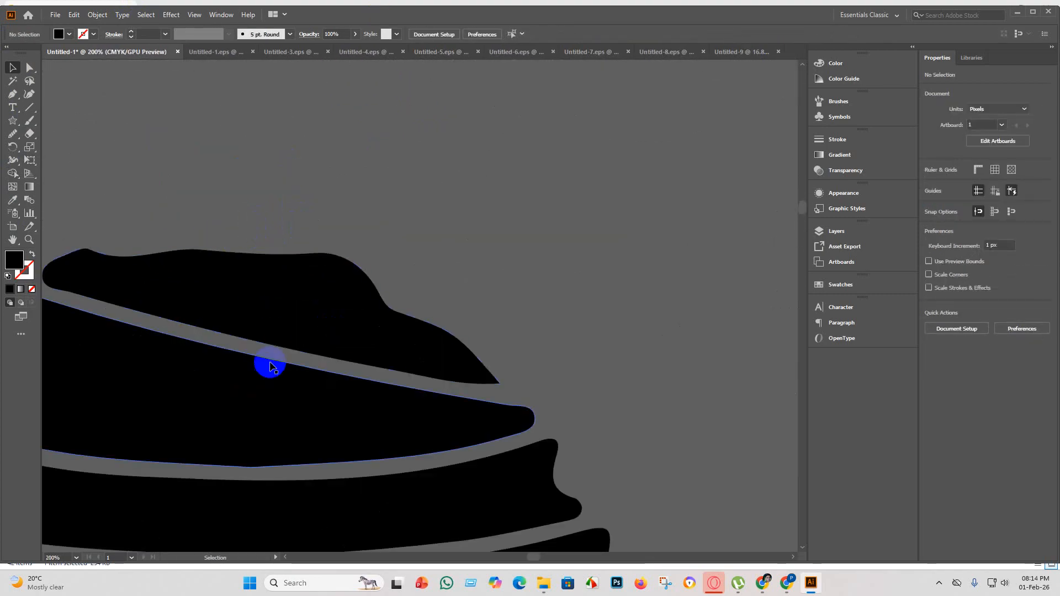
pyautogui.scroll(-3, 273, 380)
pyautogui.click(273, 380)
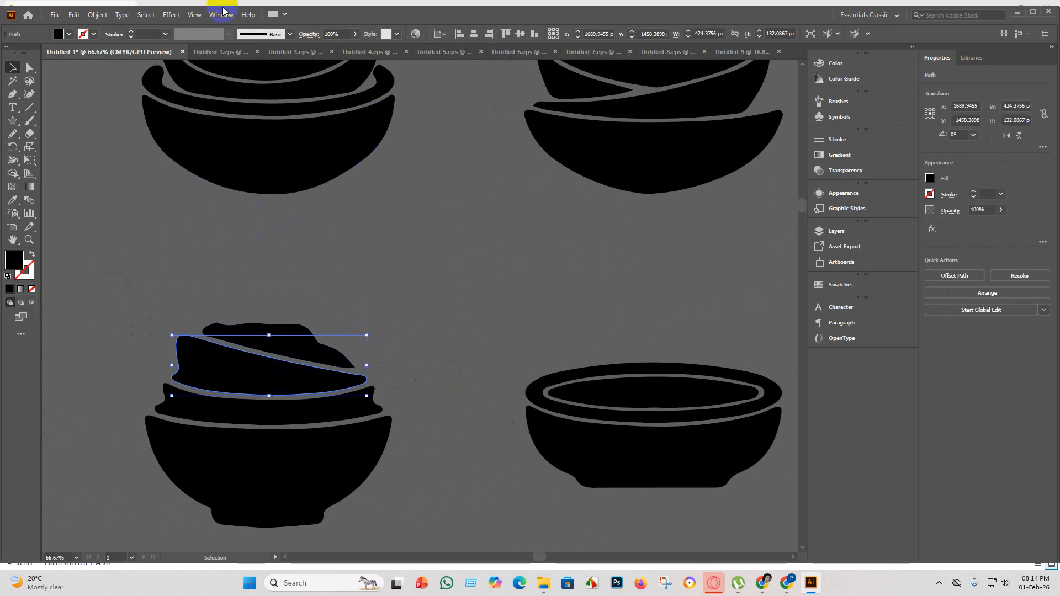
pyautogui.click(29, 69)
pyautogui.scroll(-3, 108, 164)
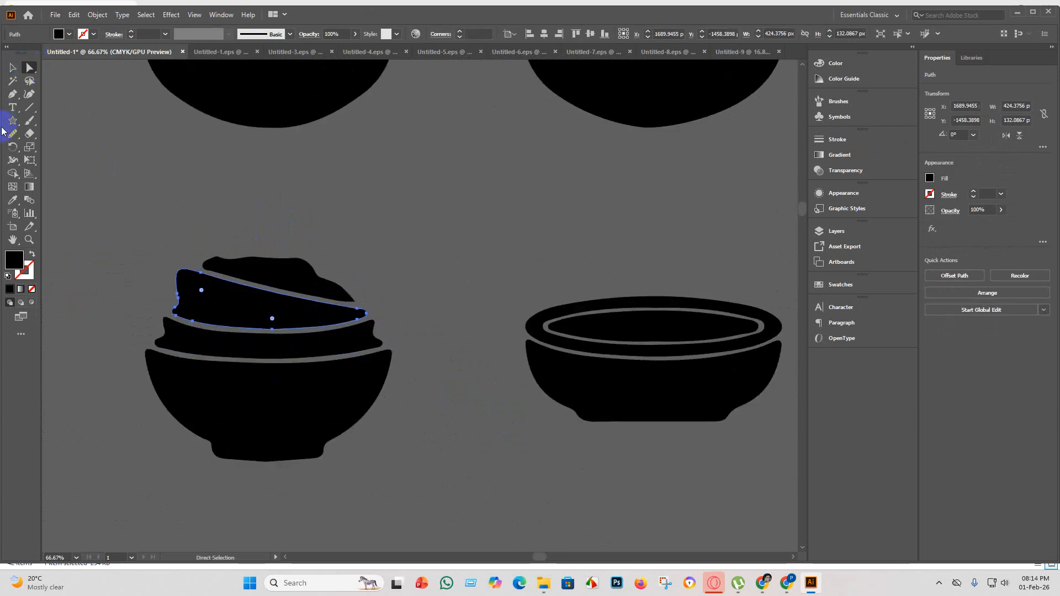
pyautogui.click(13, 134)
pyautogui.moveTo(295, 318)
pyautogui.mouseDown()
pyautogui.moveTo(249, 329)
pyautogui.moveTo(265, 326)
pyautogui.moveTo(186, 314)
pyautogui.moveTo(301, 332)
pyautogui.moveTo(267, 327)
pyautogui.mouseUp()
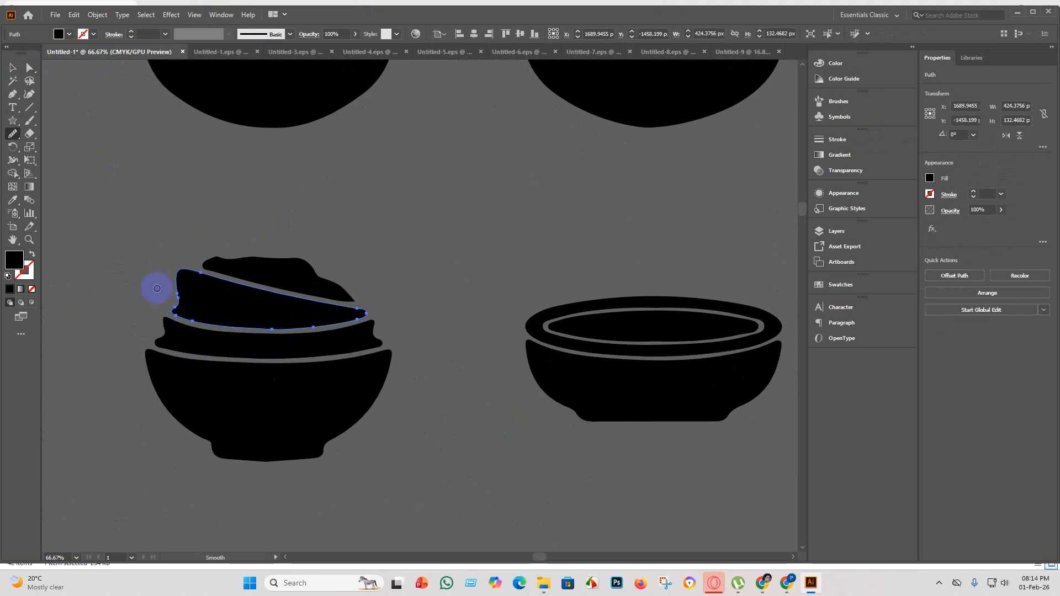
pyautogui.scroll(3, 269, 352)
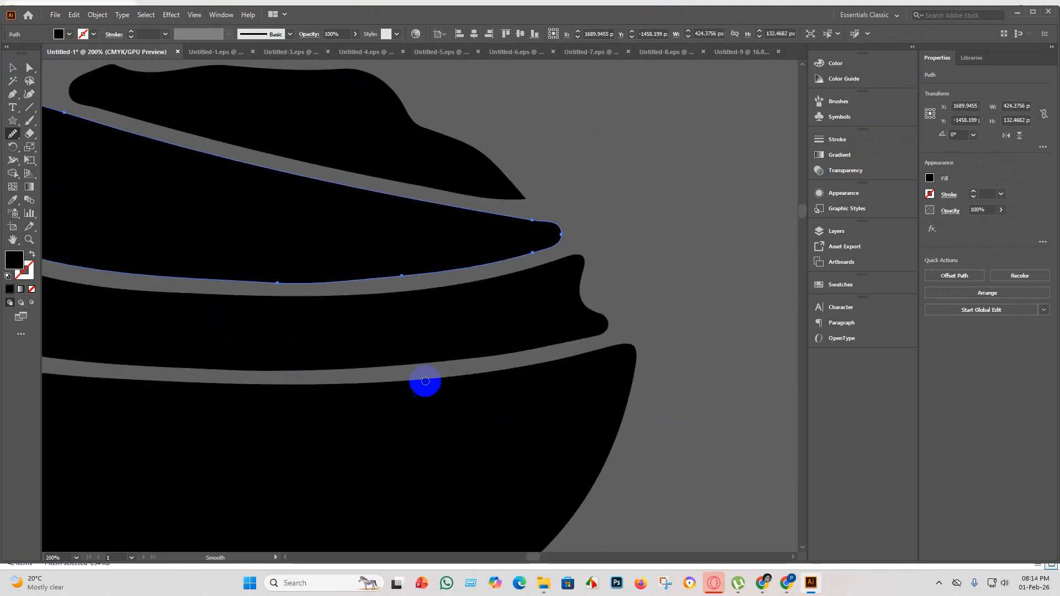
# Smooth the slanted band's narrow tip and upper edge, plus the uneven contour at its wide end.
pyautogui.scroll(-3, 519, 252)
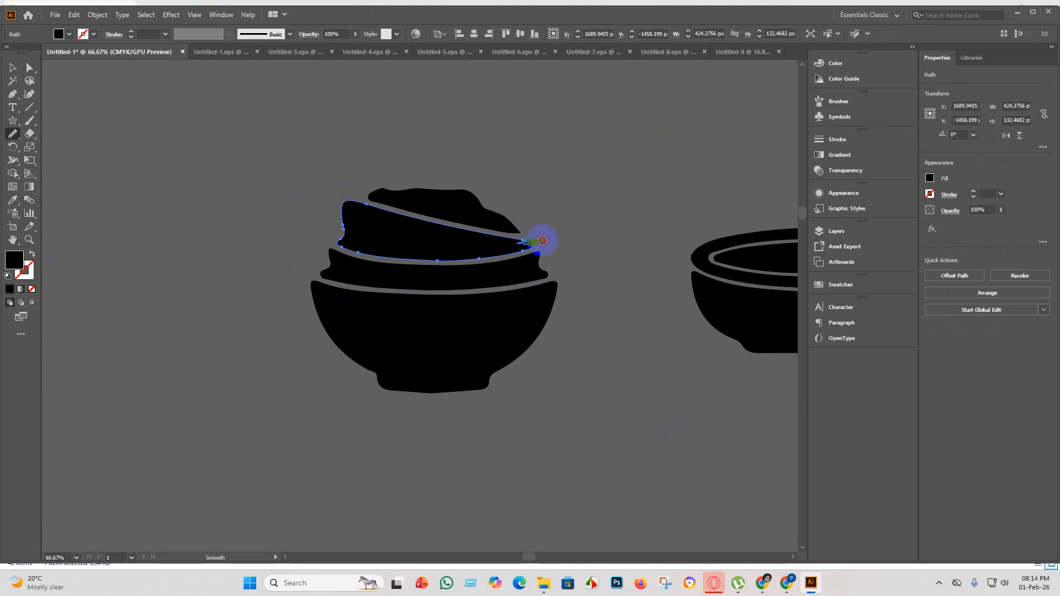
pyautogui.moveTo(515, 241)
pyautogui.mouseDown()
pyautogui.moveTo(505, 271)
pyautogui.moveTo(351, 230)
pyautogui.mouseUp()
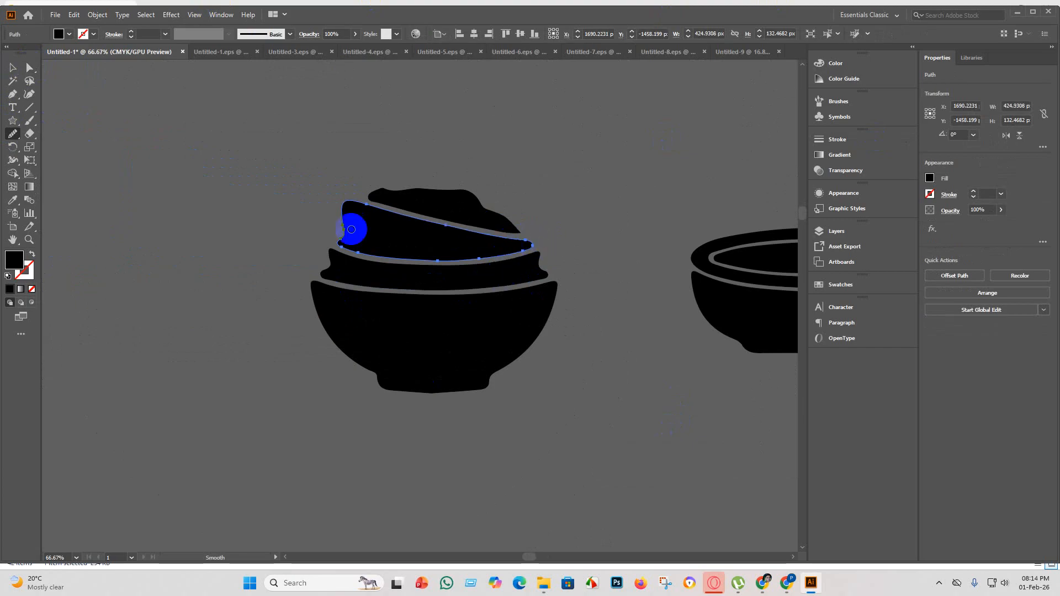
pyautogui.moveTo(278, 214)
pyautogui.mouseDown()
pyautogui.moveTo(317, 234)
pyautogui.moveTo(345, 218)
pyautogui.moveTo(348, 236)
pyautogui.moveTo(347, 218)
pyautogui.moveTo(344, 237)
pyautogui.moveTo(345, 216)
pyautogui.moveTo(349, 251)
pyautogui.mouseUp()
pyautogui.scroll(3, 353, 254)
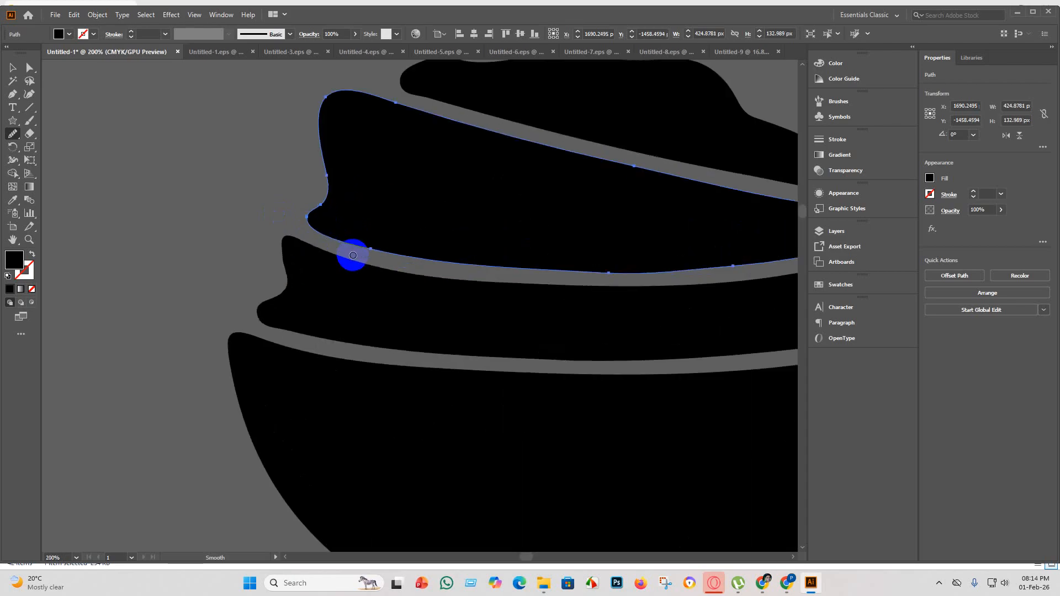
# Group all pieces of the layered, heaped bowl at the start of the last row.
pyautogui.scroll(-6, 353, 255)
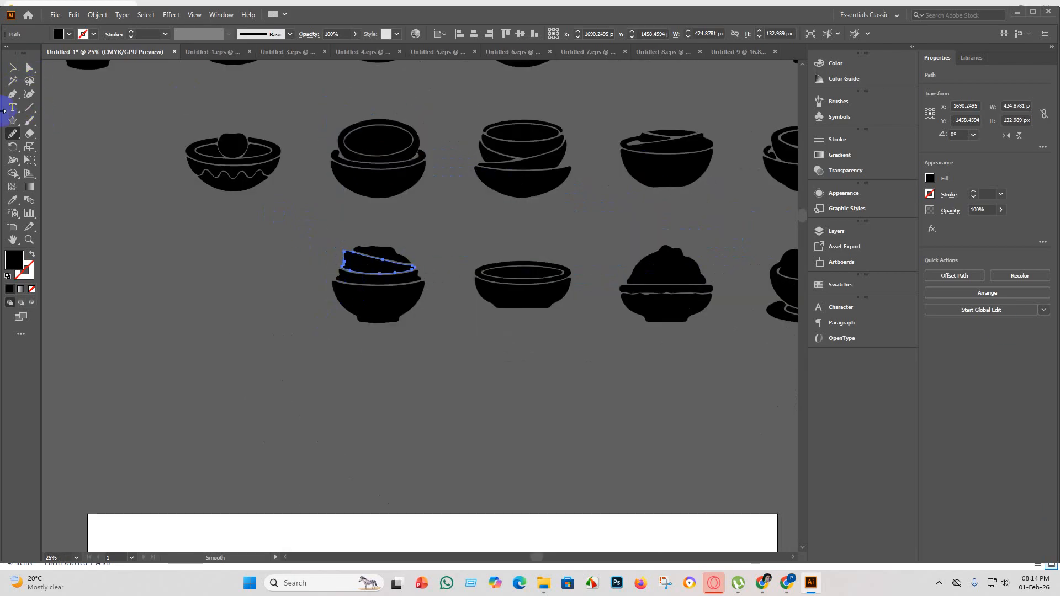
pyautogui.scroll(5, 450, 253)
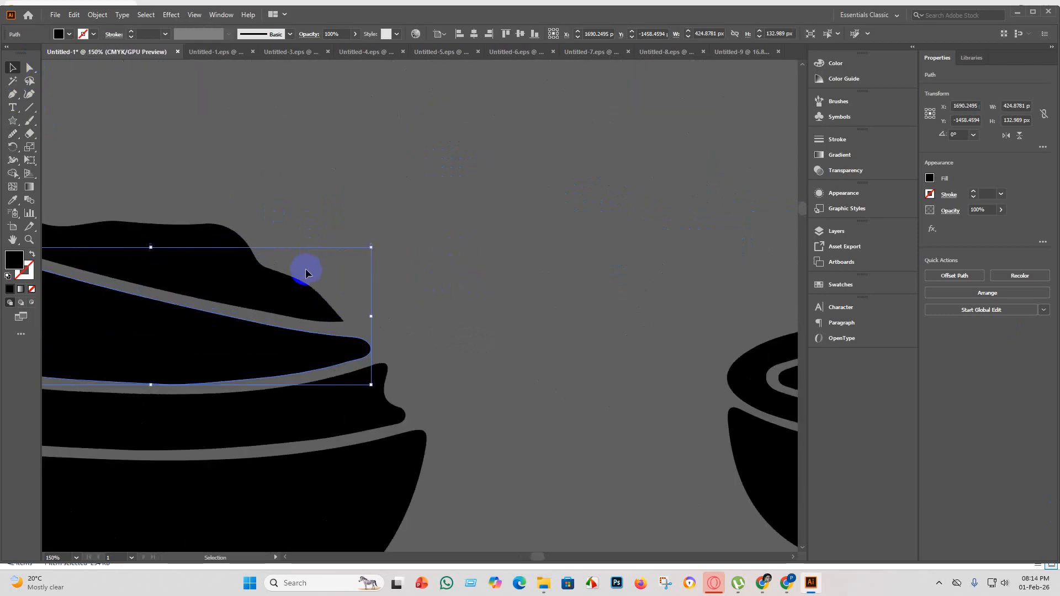
pyautogui.scroll(-5, 303, 272)
pyautogui.click(439, 430)
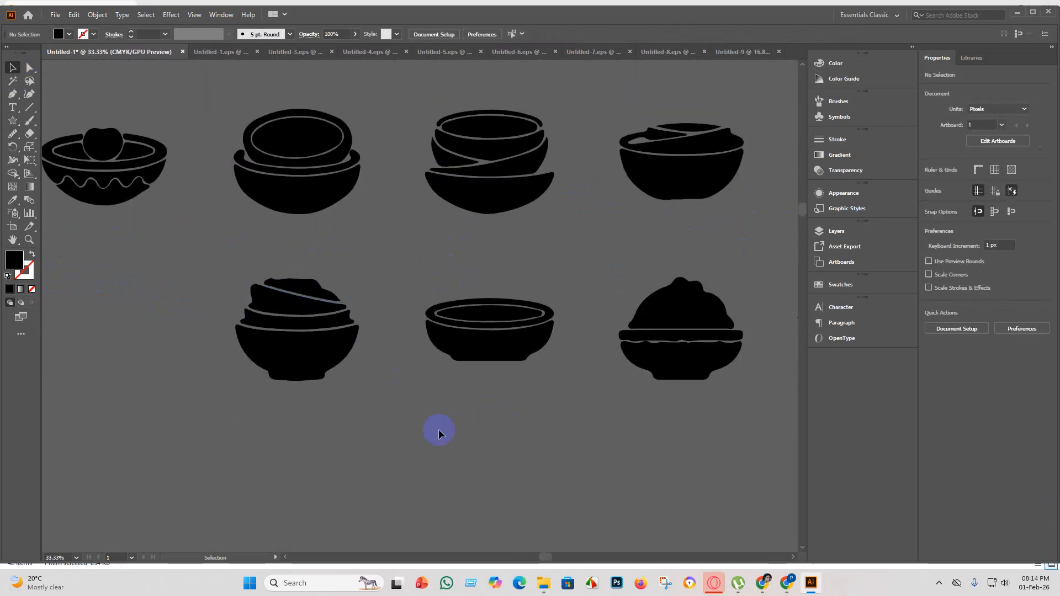
pyautogui.click(255, 277)
pyautogui.click(546, 381)
# Smooth the upper and lower edges of the inner oval in the shallow flat-based bowl beside it.
pyautogui.scroll(4, 554, 329)
pyautogui.scroll(-5, 417, 355)
pyautogui.scroll(4, 407, 342)
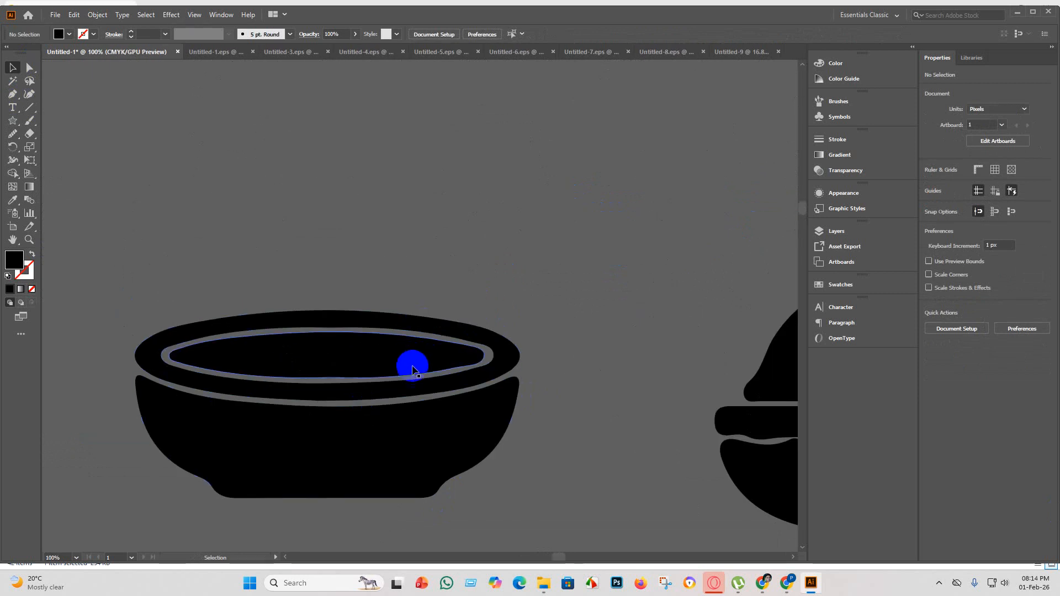
pyautogui.click(413, 367)
pyautogui.click(30, 67)
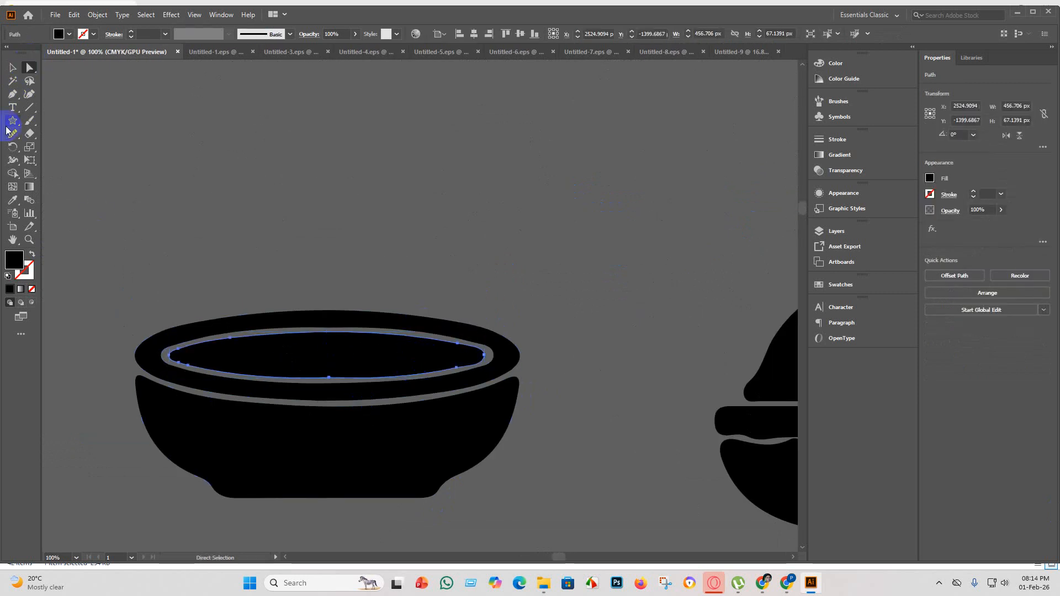
pyautogui.moveTo(462, 362)
pyautogui.mouseDown()
pyautogui.moveTo(383, 373)
pyautogui.moveTo(445, 372)
pyautogui.moveTo(496, 351)
pyautogui.moveTo(457, 365)
pyautogui.moveTo(479, 361)
pyautogui.moveTo(447, 360)
pyautogui.moveTo(475, 357)
pyautogui.moveTo(470, 365)
pyautogui.moveTo(471, 348)
pyautogui.moveTo(442, 343)
pyautogui.moveTo(474, 347)
pyautogui.moveTo(157, 327)
pyautogui.mouseUp()
pyautogui.moveTo(472, 356)
pyautogui.mouseDown()
pyautogui.moveTo(305, 379)
pyautogui.moveTo(435, 374)
pyautogui.moveTo(482, 357)
pyautogui.moveTo(437, 341)
pyautogui.moveTo(293, 334)
pyautogui.moveTo(461, 344)
pyautogui.moveTo(303, 329)
pyautogui.mouseUp()
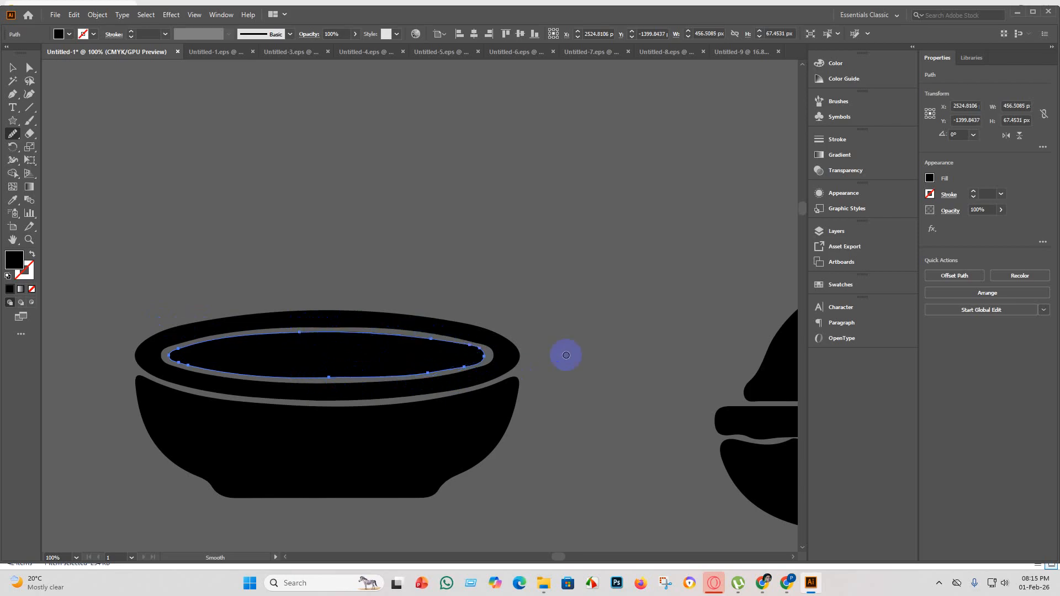
pyautogui.click(11, 68)
pyautogui.click(246, 159)
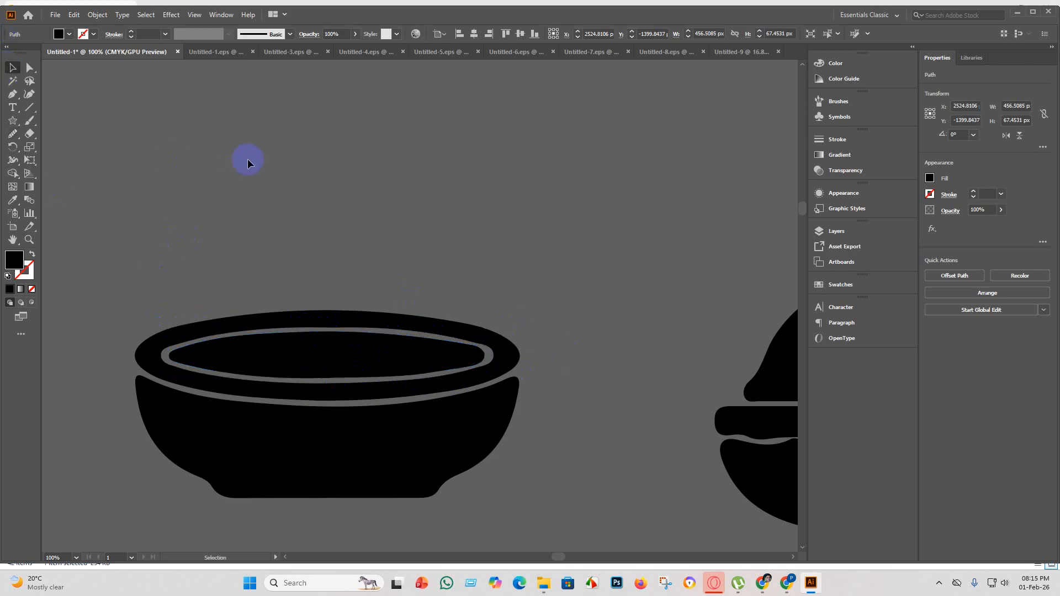
# Group all pieces of the shallow flat-based bowl in the last row.
pyautogui.hotkey('ctrl', '-')
pyautogui.hotkey('ctrl', '-')
pyautogui.hotkey('ctrl', '-')
pyautogui.hotkey('ctrl', '-')
pyautogui.click(343, 318)
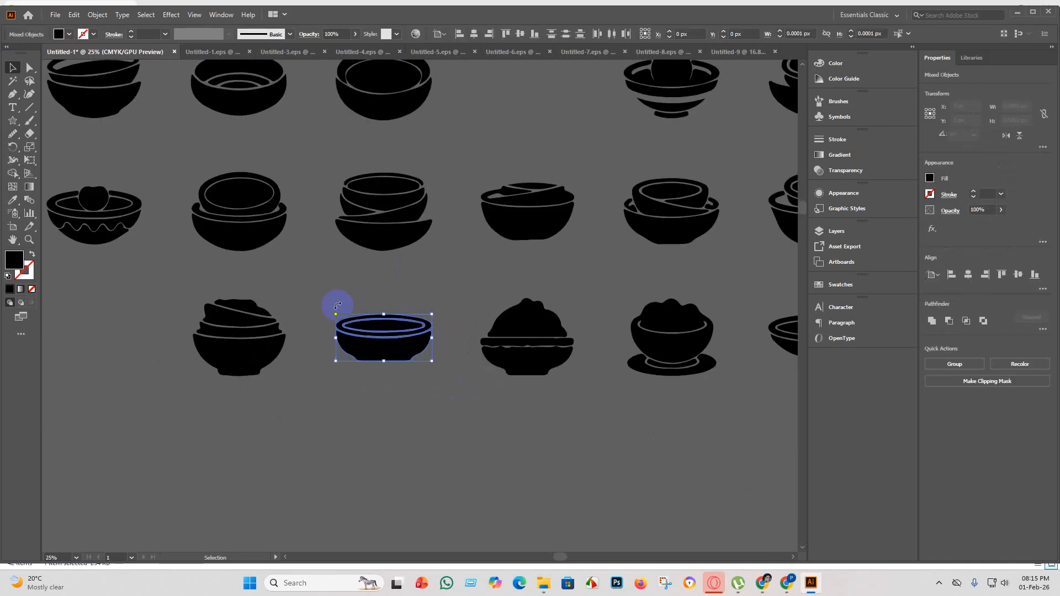
pyautogui.click(525, 409)
# Move the body of the domed rice bowl up until it overlaps the rim band and closes the wavy gap.
pyautogui.scroll(4, 564, 323)
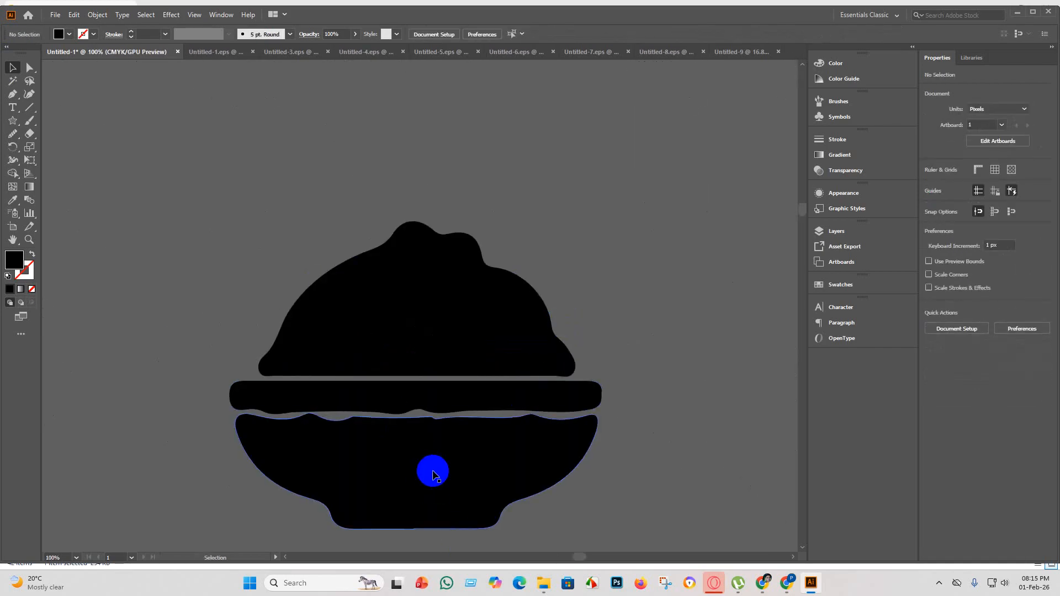
pyautogui.click(464, 461)
pyautogui.moveTo(456, 470)
pyautogui.mouseDown()
pyautogui.moveTo(449, 445)
pyautogui.moveTo(454, 455)
pyautogui.mouseUp()
pyautogui.click(663, 519)
pyautogui.scroll(-1, 635, 492)
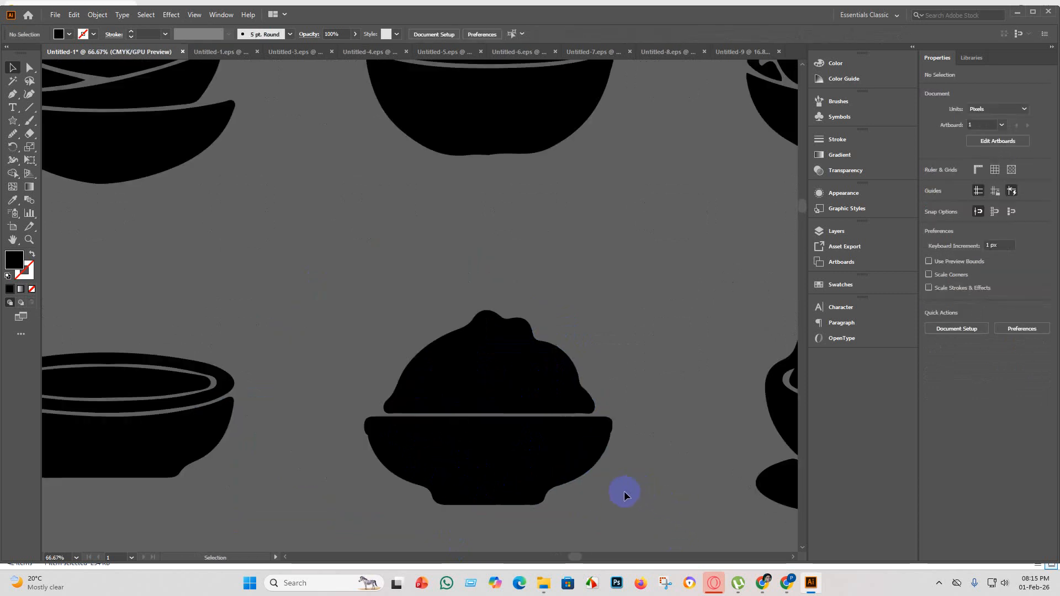
# Merge the domed rice bowl's rim band and body into one shape using the Shape Builder.
pyautogui.click(417, 420)
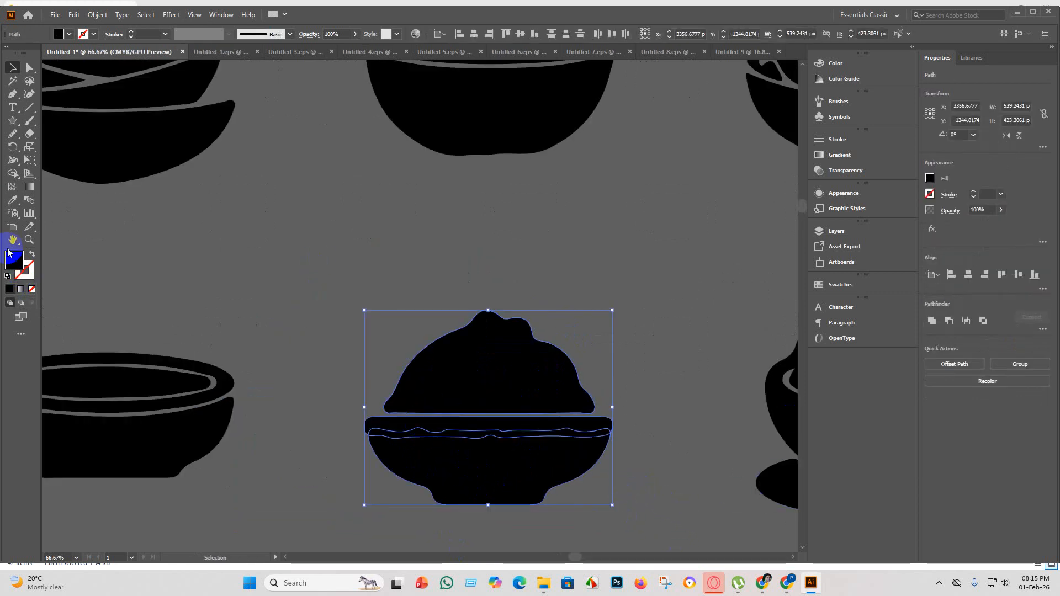
pyautogui.click(12, 173)
pyautogui.moveTo(503, 482); pyautogui.dragTo(499, 429)
pyautogui.click(12, 69)
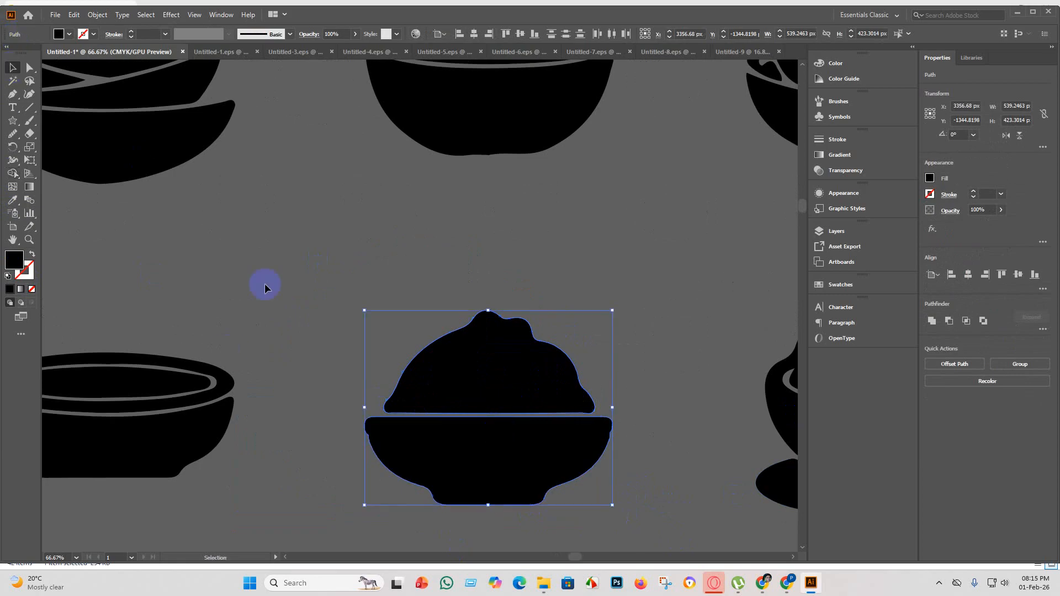
# Inspect the remaining bowls of the last row and the whole bowl set for pieces that still need cleaning.
pyautogui.click(269, 294)
pyautogui.scroll(-4, 277, 312)
pyautogui.scroll(5, 451, 341)
pyautogui.scroll(-3, 437, 376)
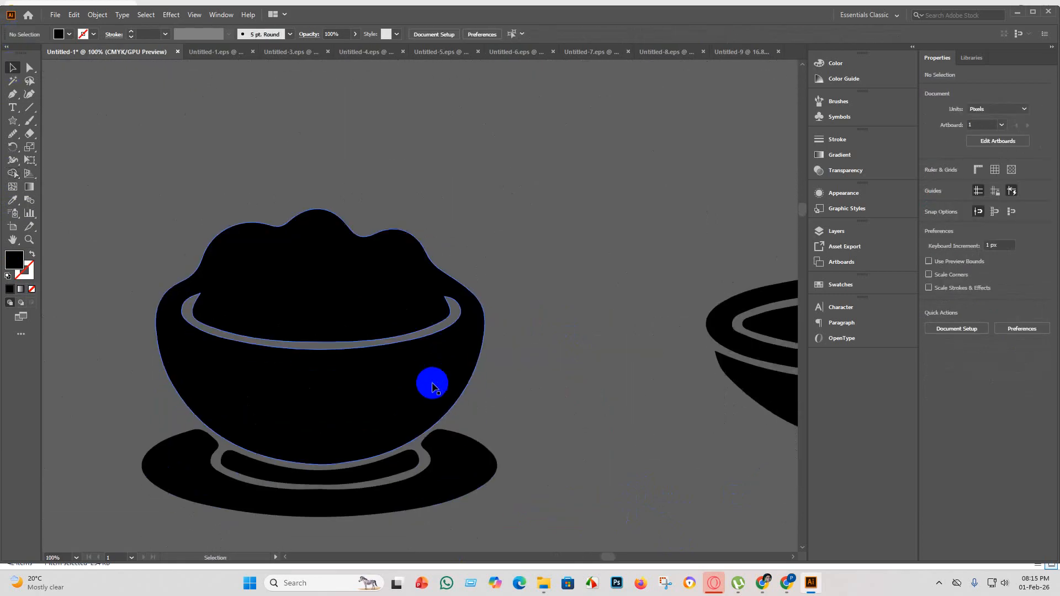
pyautogui.scroll(-4, 538, 441)
pyautogui.scroll(5, 533, 439)
pyautogui.scroll(-3, 326, 353)
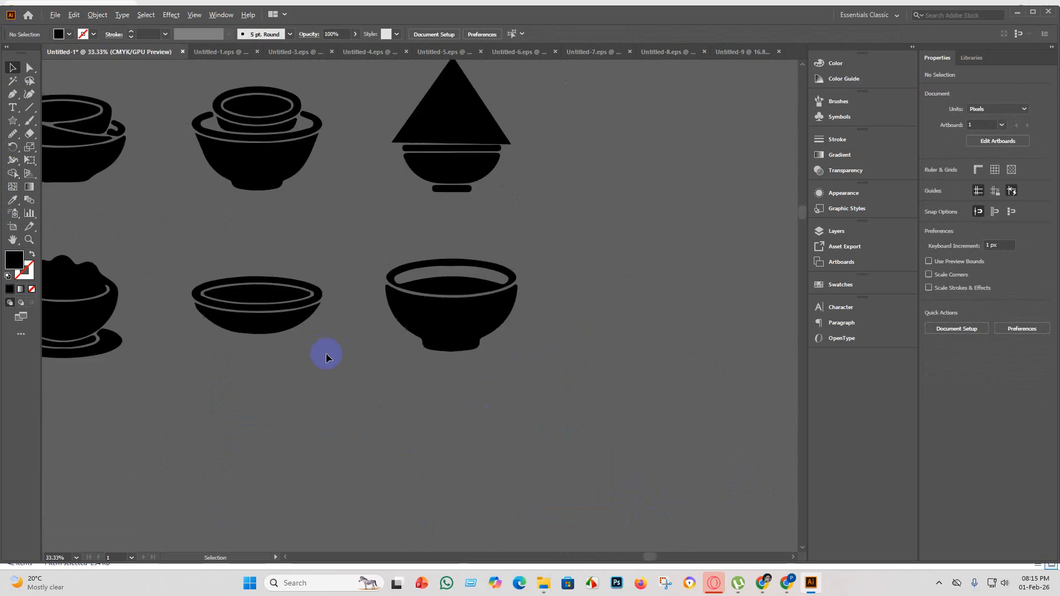
pyautogui.scroll(2, 497, 296)
pyautogui.scroll(-5, 526, 386)
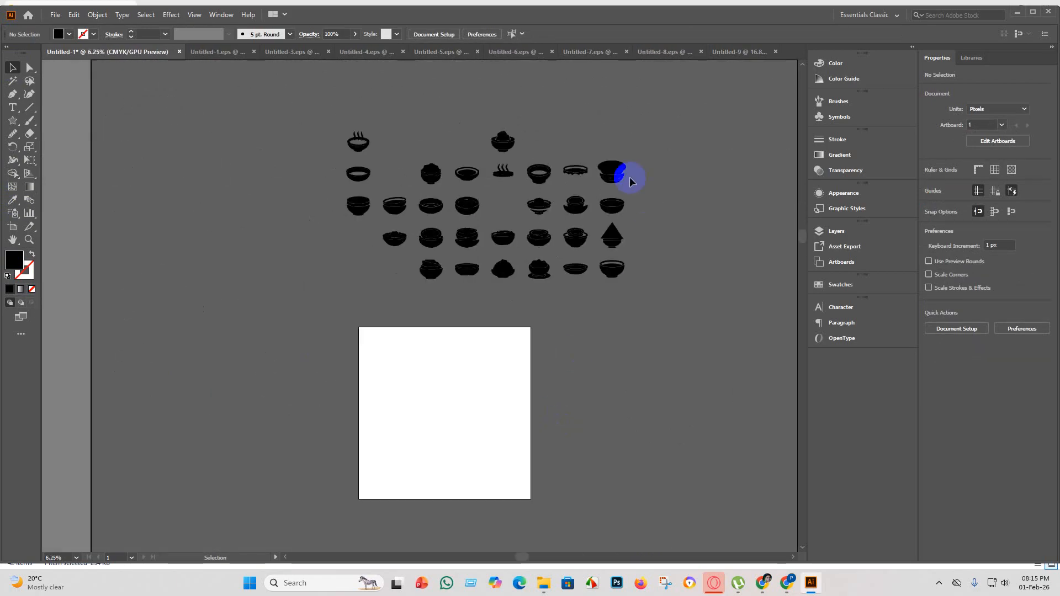
# Move the two stray bowls above the grid into the empty places in the second and first rows.
pyautogui.scroll(2, 569, 169)
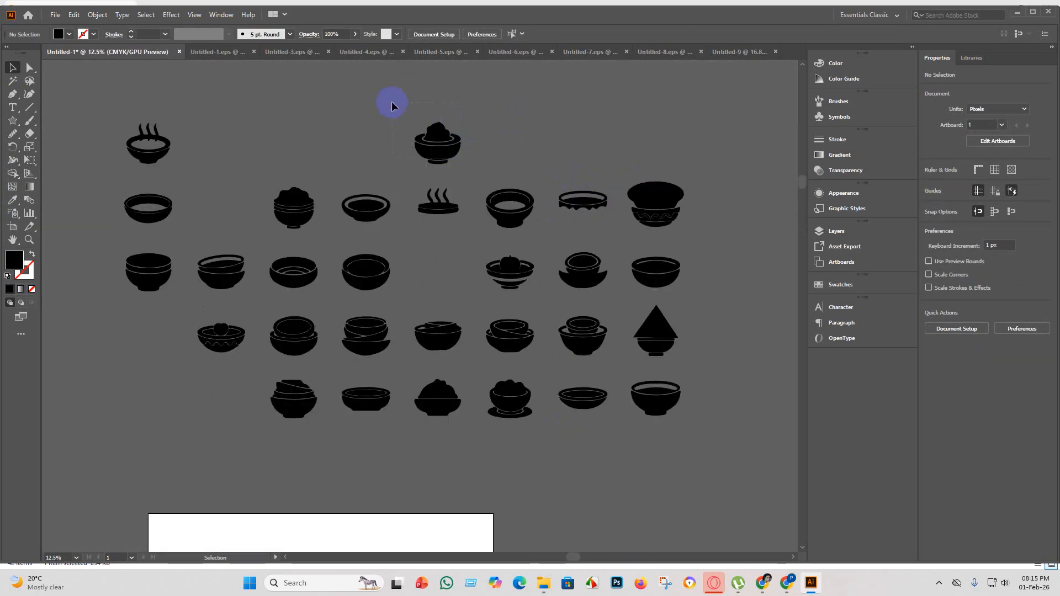
pyautogui.moveTo(436, 141); pyautogui.dragTo(446, 264)
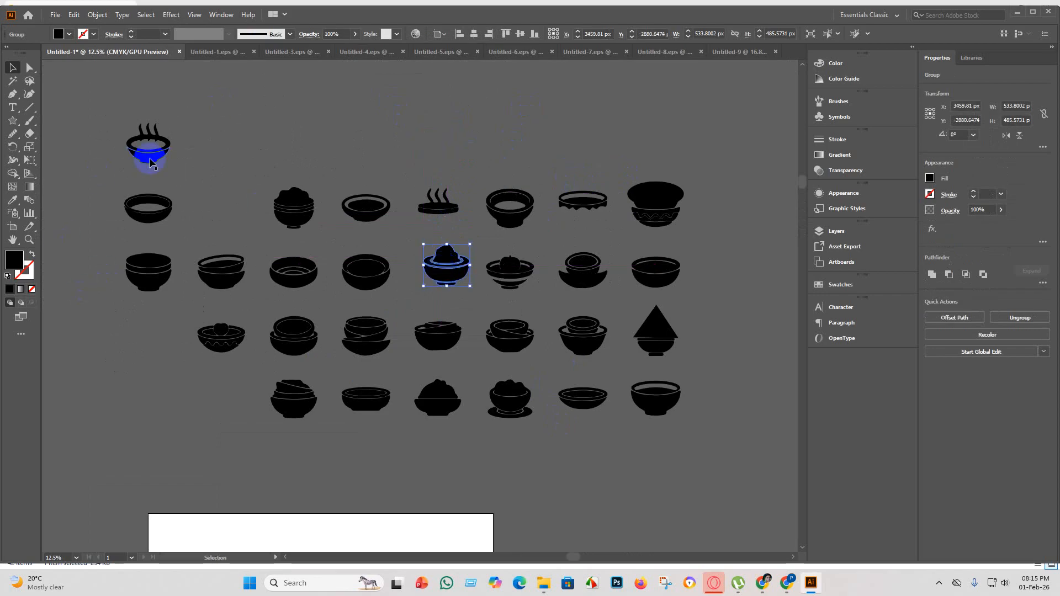
pyautogui.moveTo(138, 138); pyautogui.dragTo(224, 216)
pyautogui.click(199, 405)
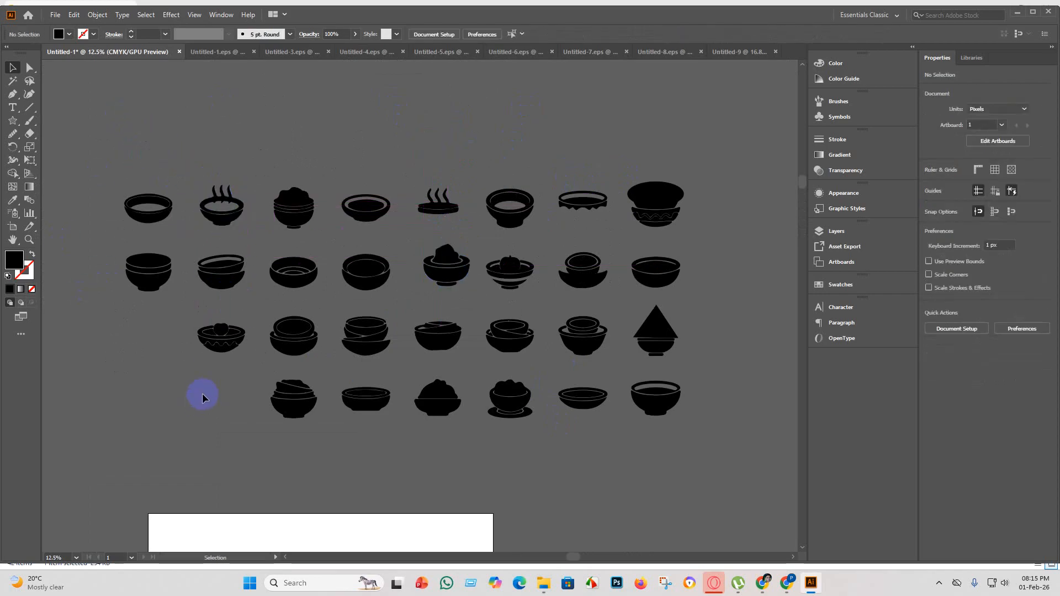
pyautogui.scroll(-2, 352, 346)
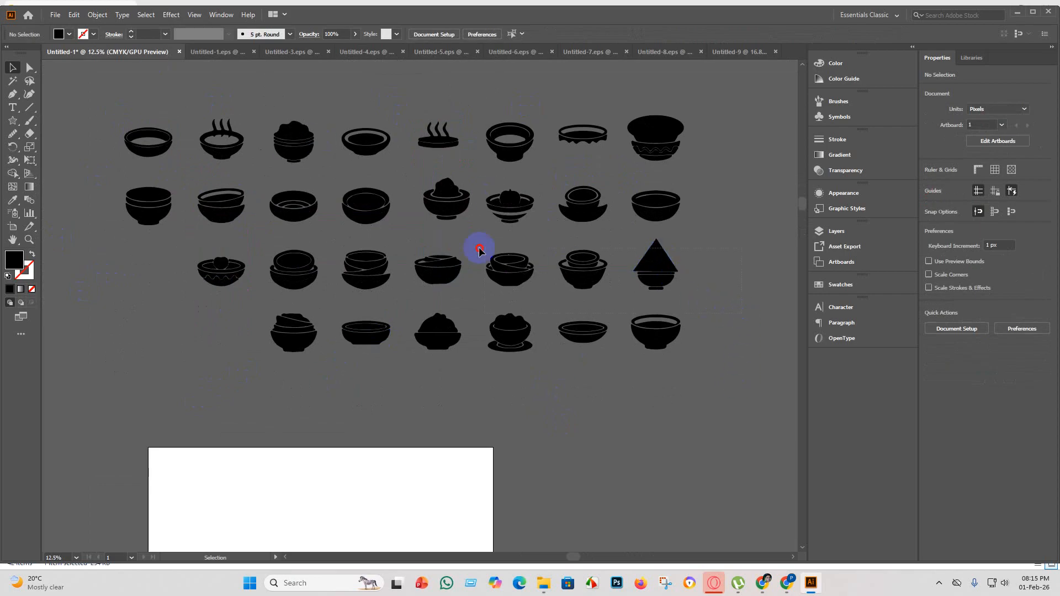
pyautogui.moveTo(245, 237); pyautogui.dragTo(243, 238)
pyautogui.click(823, 284)
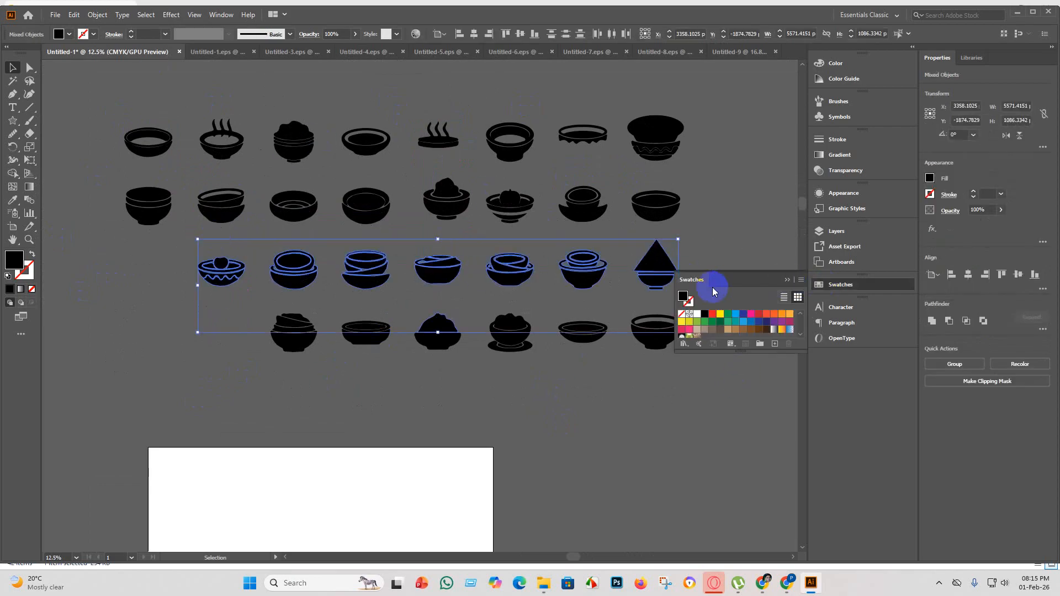
pyautogui.click(746, 213)
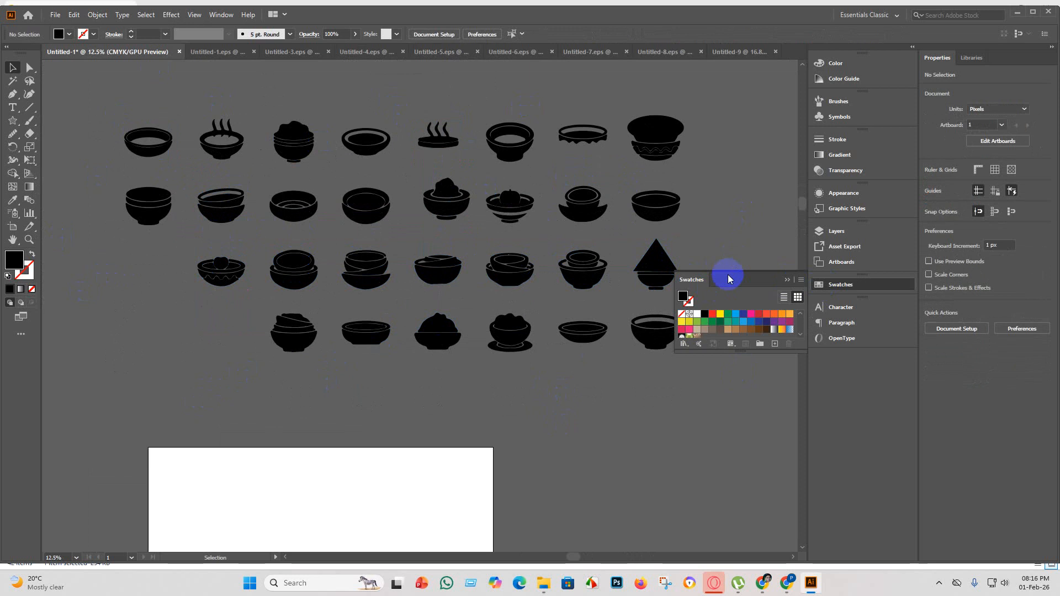
pyautogui.click(788, 281)
# Shift the third and fourth rows of bowls left so they start in line with the grid's first column.
pyautogui.moveTo(726, 287); pyautogui.dragTo(214, 254)
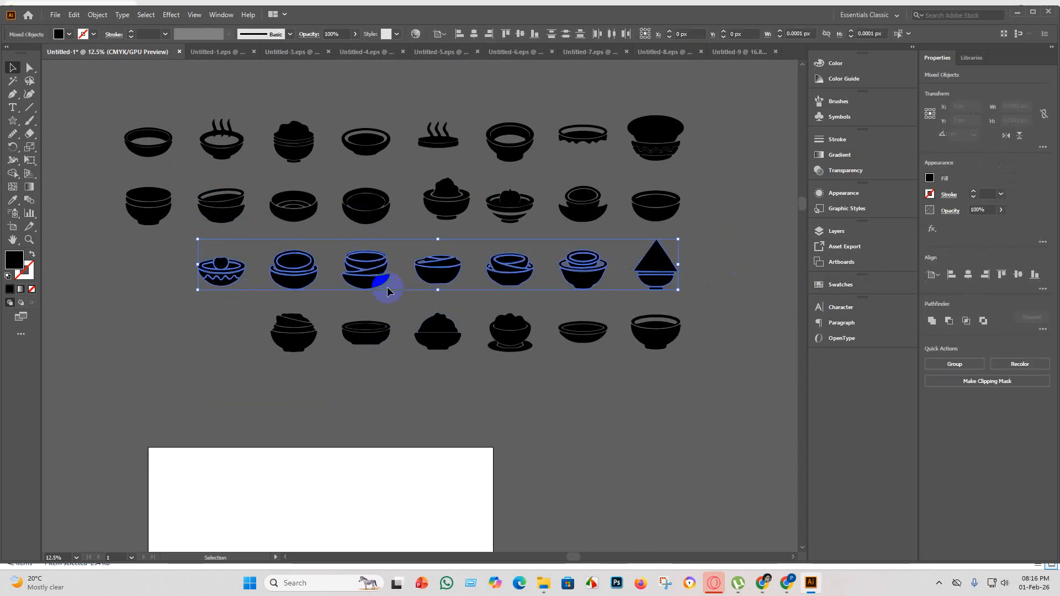
pyautogui.moveTo(459, 273); pyautogui.dragTo(388, 276)
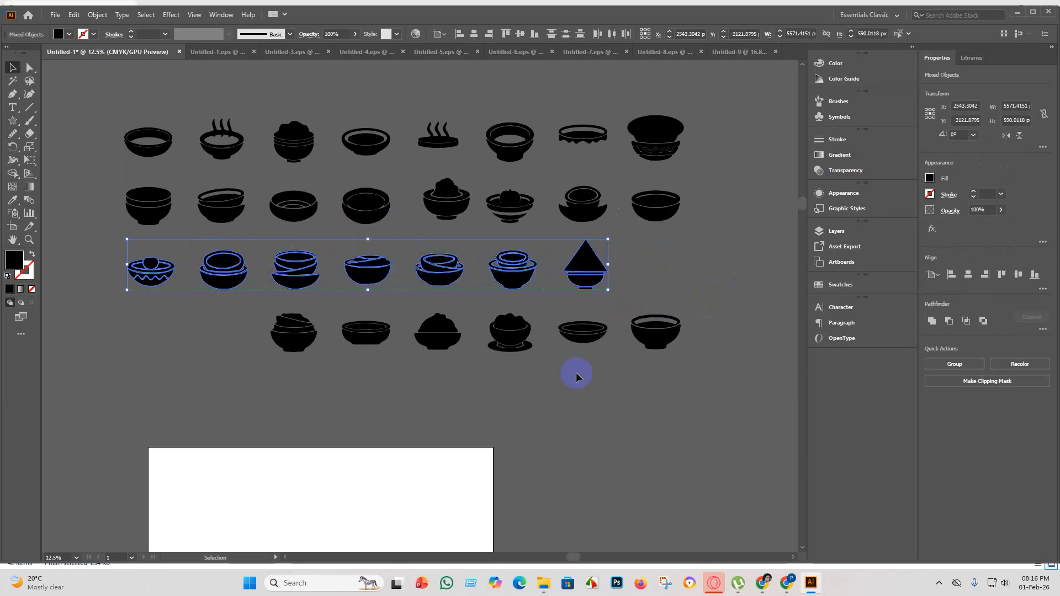
pyautogui.moveTo(716, 376); pyautogui.dragTo(274, 316)
pyautogui.moveTo(663, 339); pyautogui.dragTo(521, 345)
pyautogui.click(549, 398)
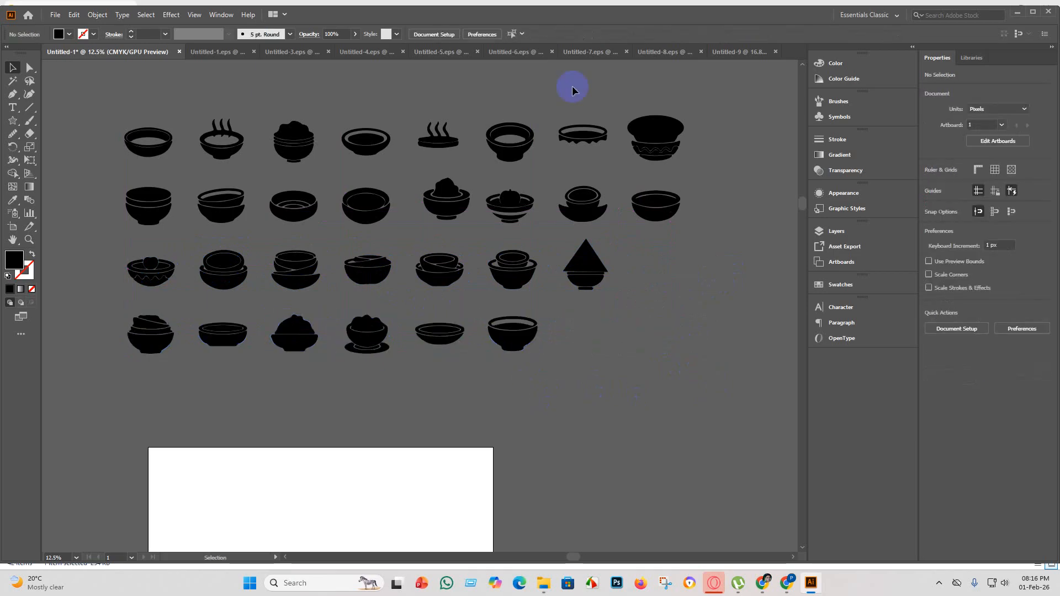
pyautogui.hotkey('ctrl', '0')
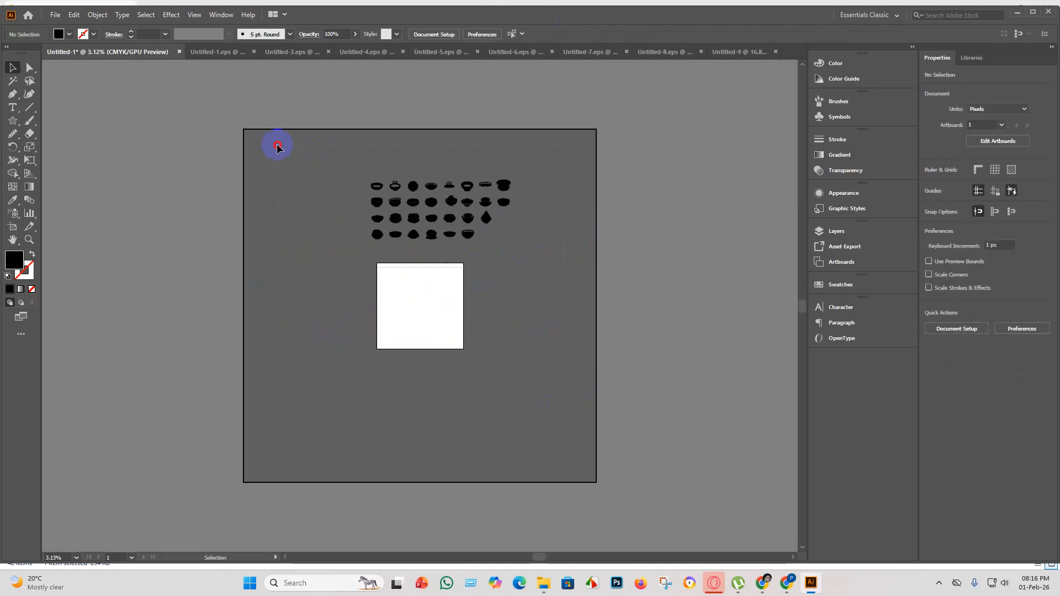
pyautogui.moveTo(278, 147); pyautogui.dragTo(355, 236)
pyautogui.click(580, 248)
pyautogui.hotkey('ctrl', '+')
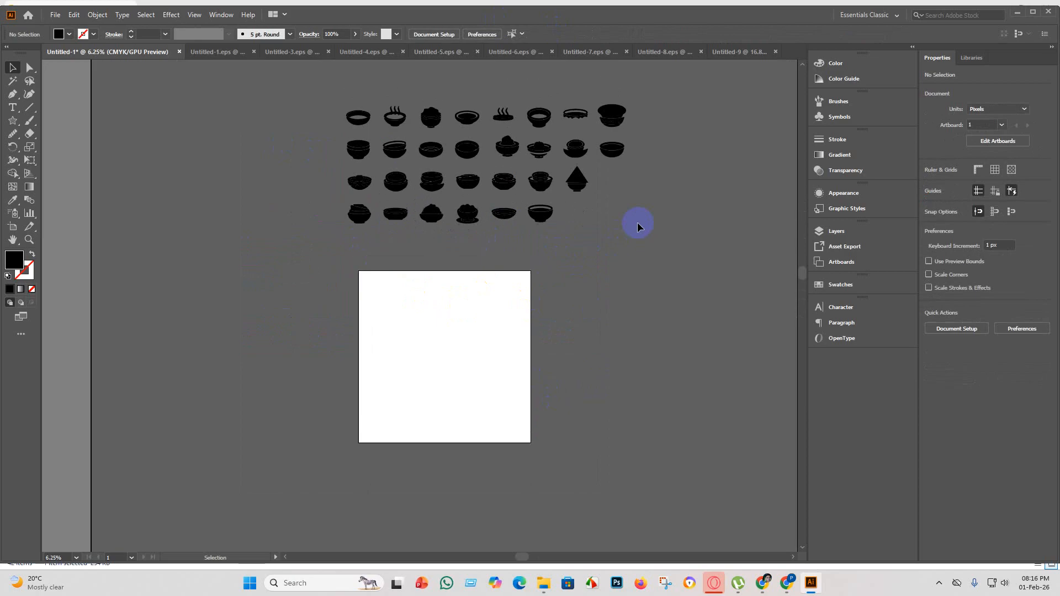
# Move the last bowl of the bottom row to the free place ending the third row, and group all bowls.
pyautogui.scroll(2, 637, 224)
pyautogui.click(542, 268)
pyautogui.click(557, 286)
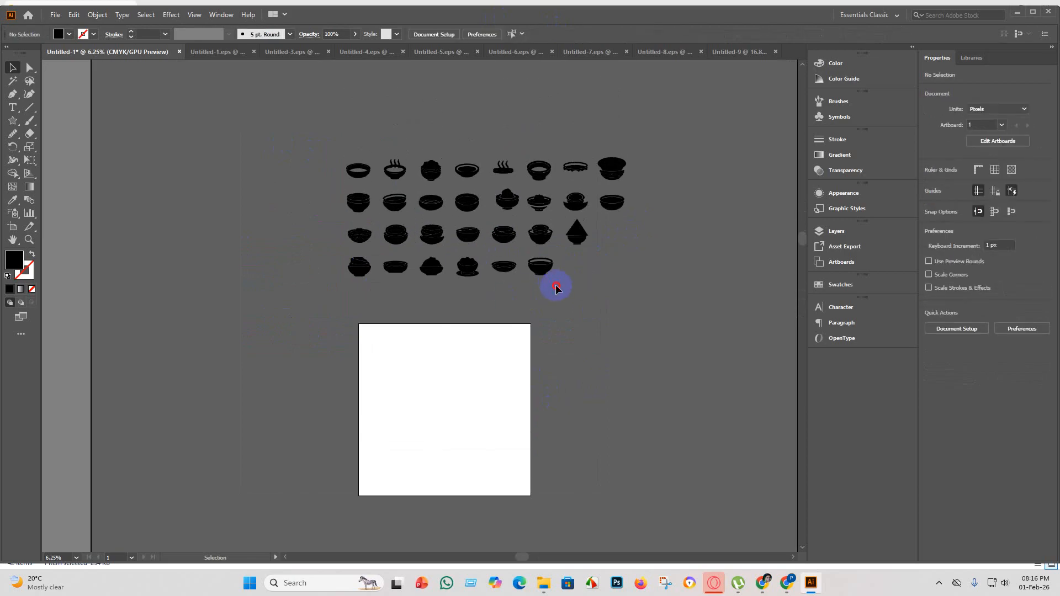
pyautogui.click(539, 262)
pyautogui.moveTo(548, 273); pyautogui.dragTo(618, 238)
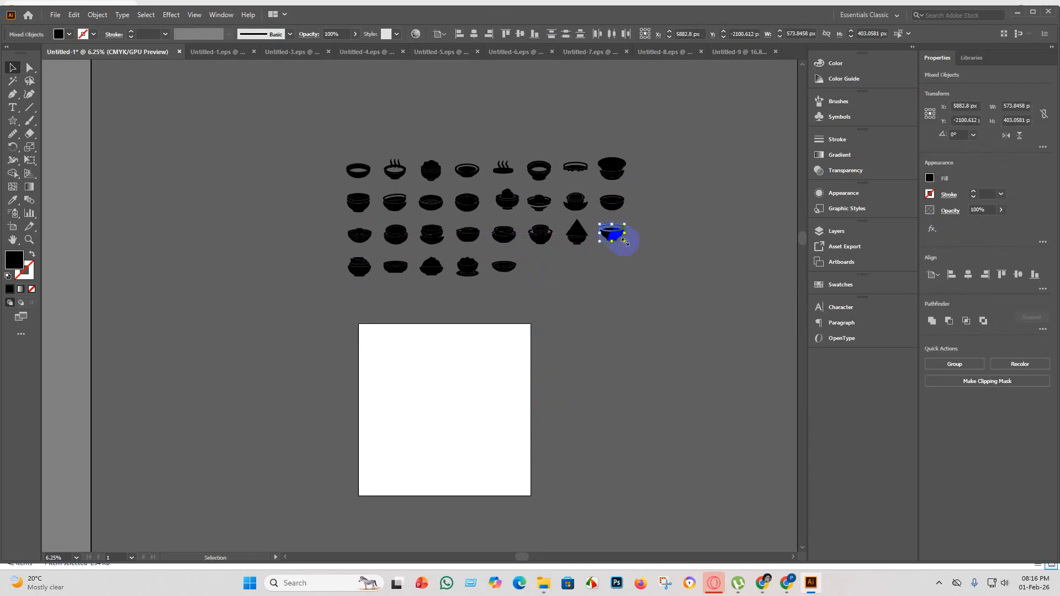
pyautogui.click(643, 262)
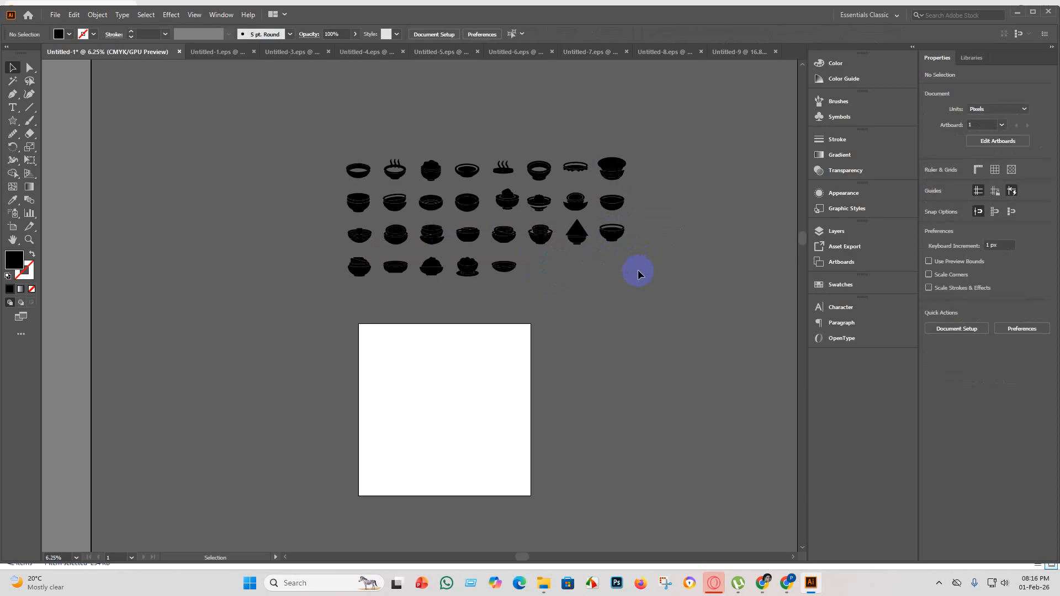
pyautogui.moveTo(674, 310); pyautogui.dragTo(308, 133)
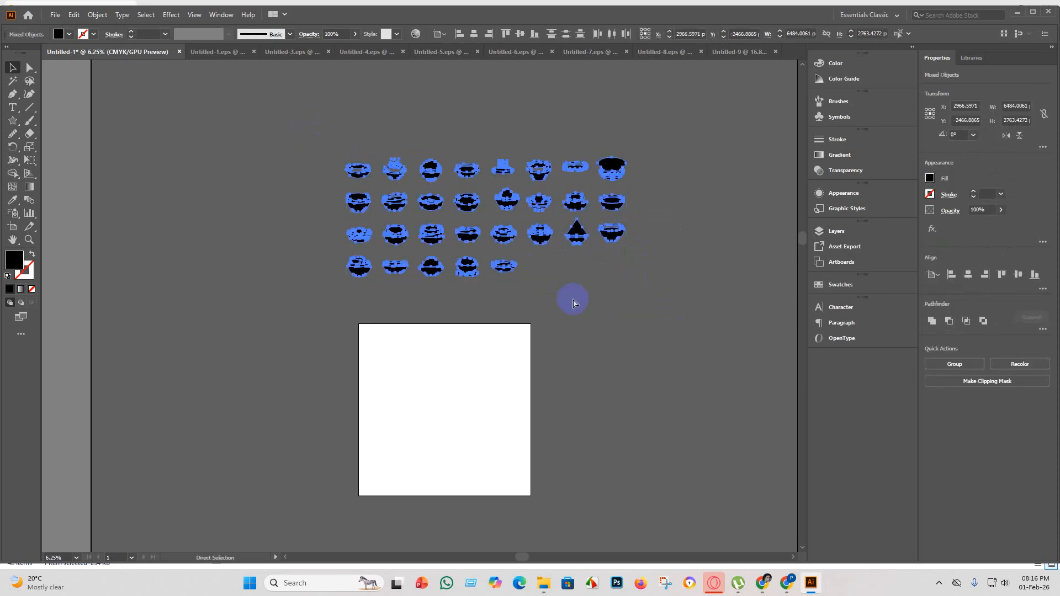
pyautogui.hotkey('ctrl', 'g')
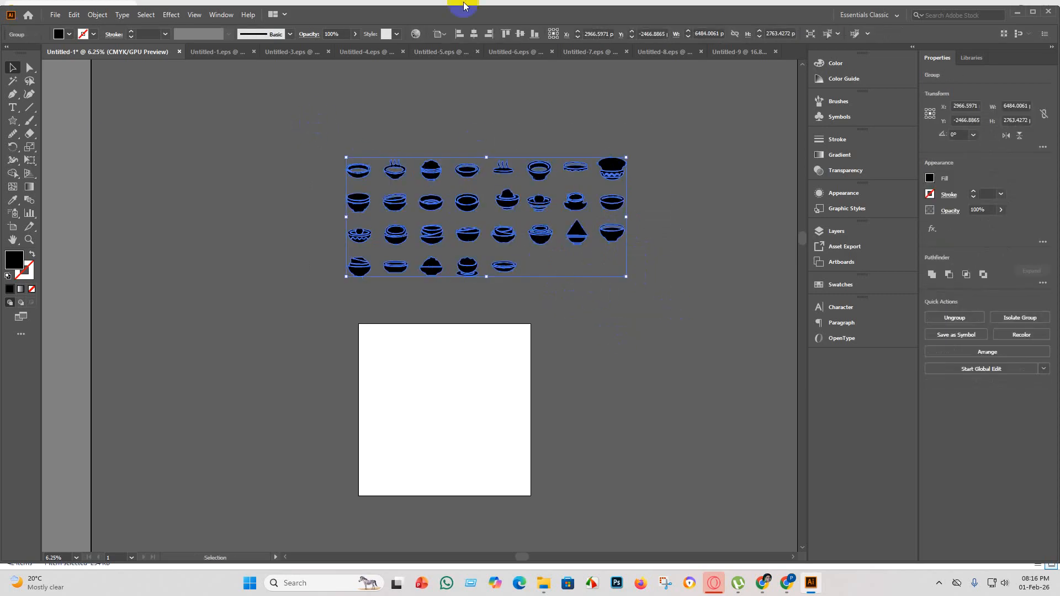
# Set the artboard's height to 2000 px and dismiss the incoming call window.
pyautogui.click(13, 227)
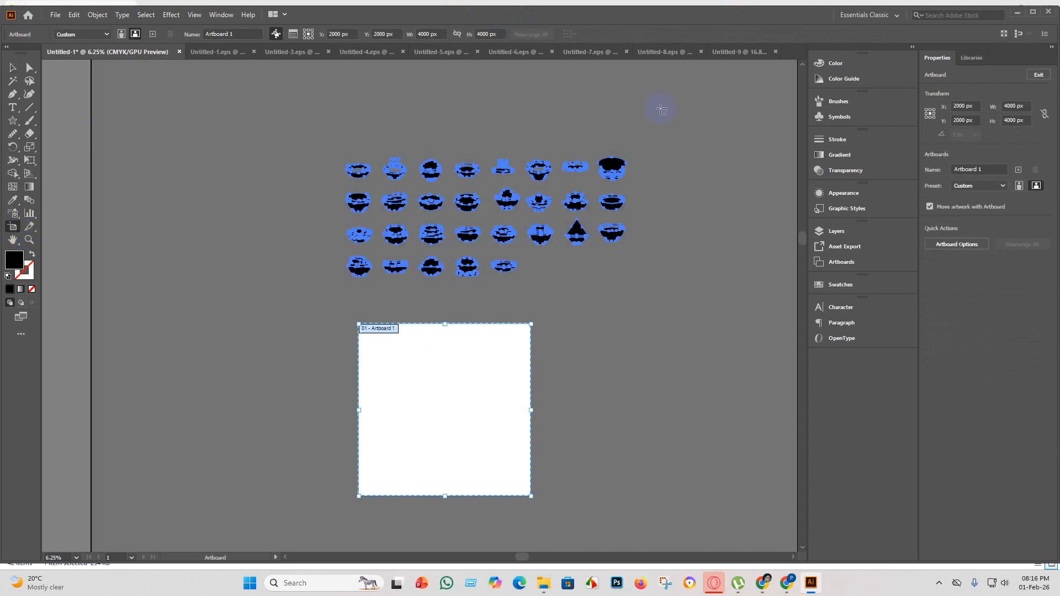
pyautogui.click(478, 31)
pyautogui.doubleClick(480, 34)
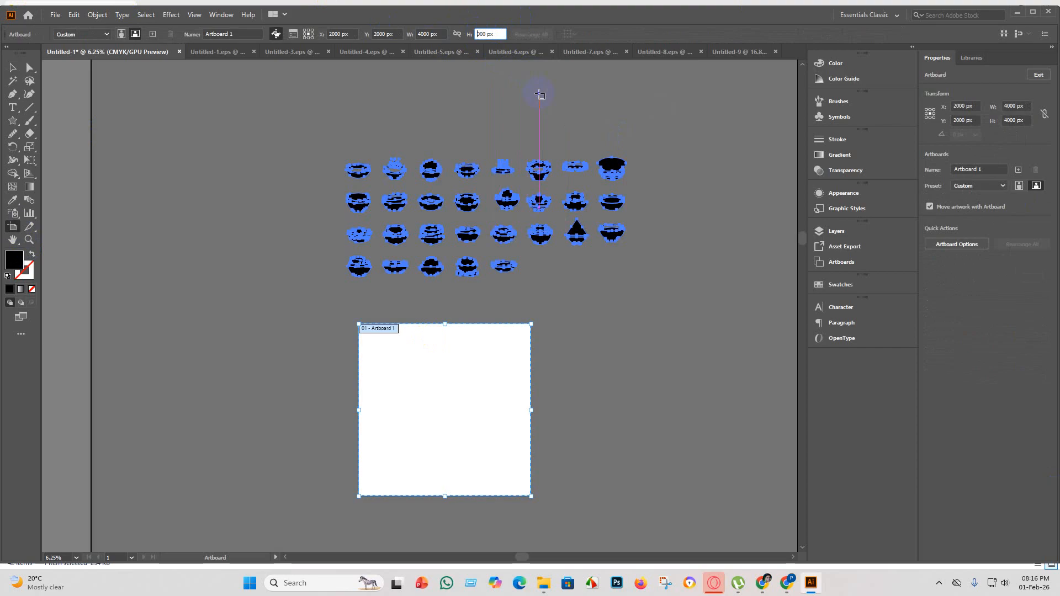
pyautogui.press('Return')
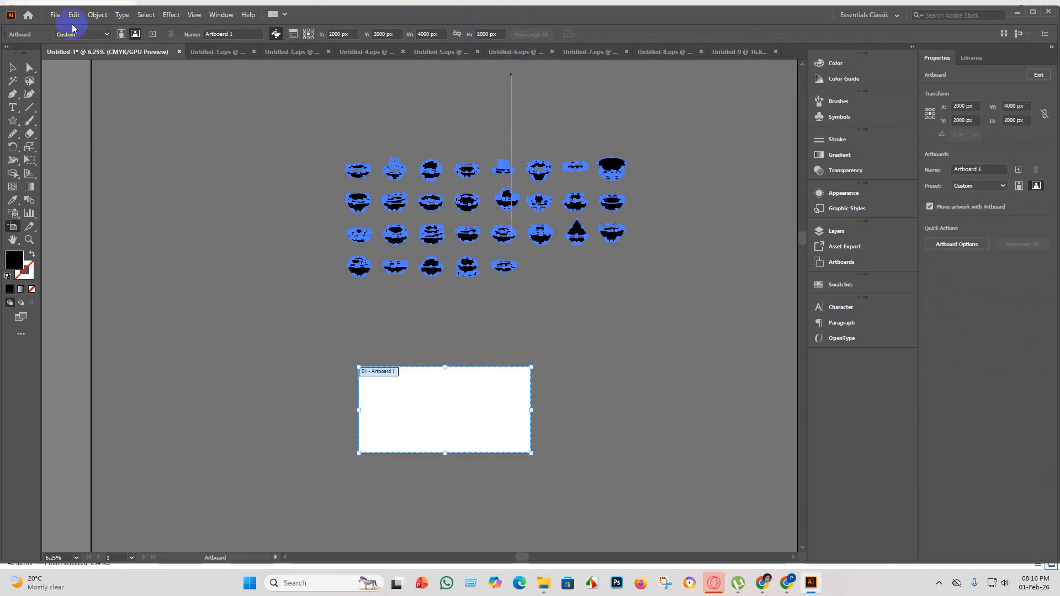
pyautogui.click(10, 68)
pyautogui.click(718, 316)
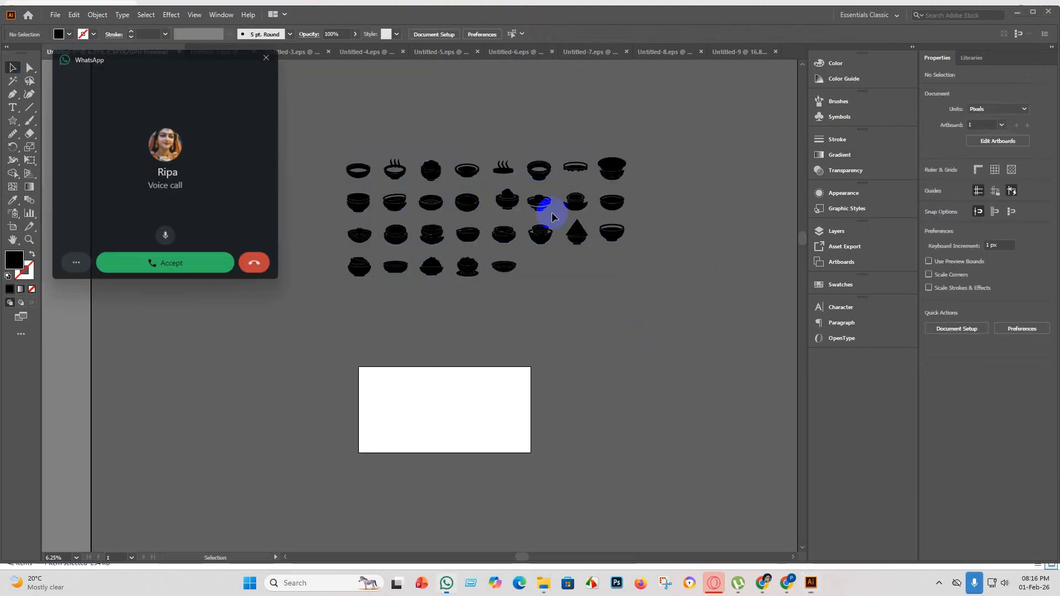
pyautogui.click(274, 52)
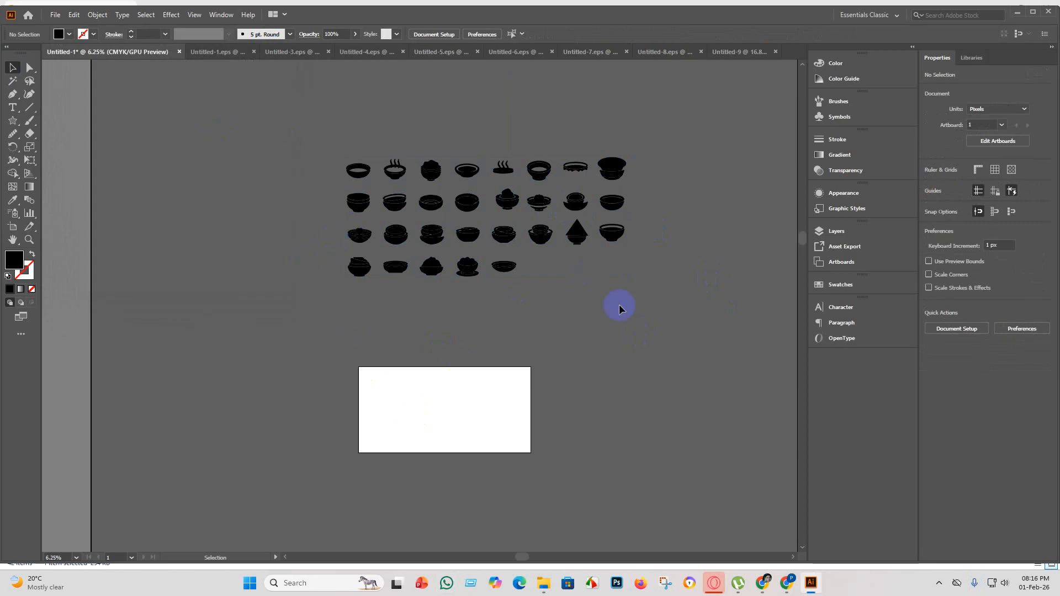
# Scale the grouped bowls down to about 3125 px wide and centre them horizontally and vertically on the artboard.
pyautogui.hotkey('ctrl', 'a')
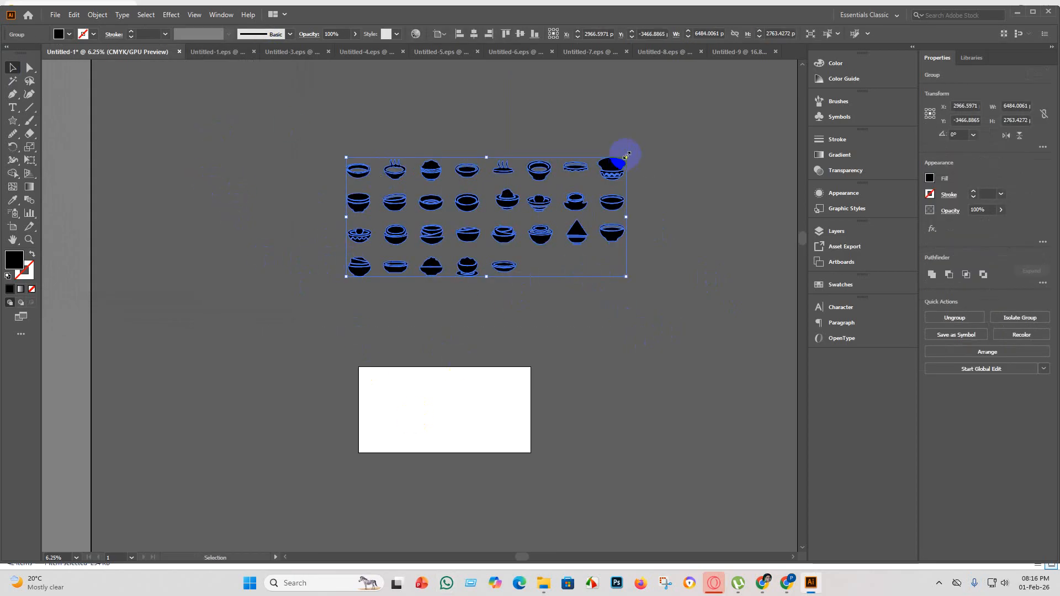
pyautogui.moveTo(627, 155); pyautogui.dragTo(538, 217)
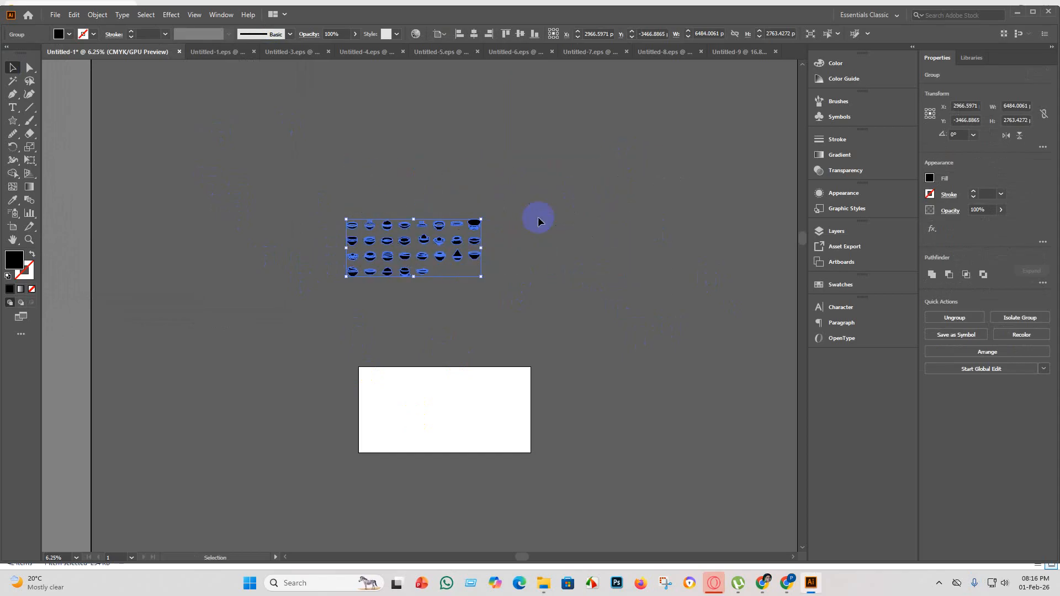
pyautogui.click(473, 36)
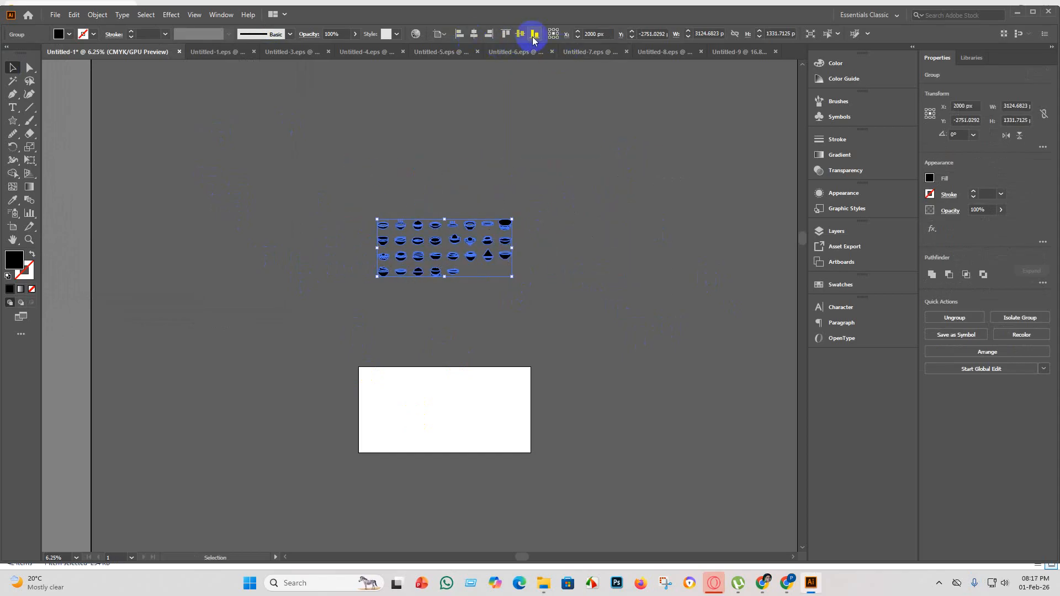
pyautogui.click(521, 34)
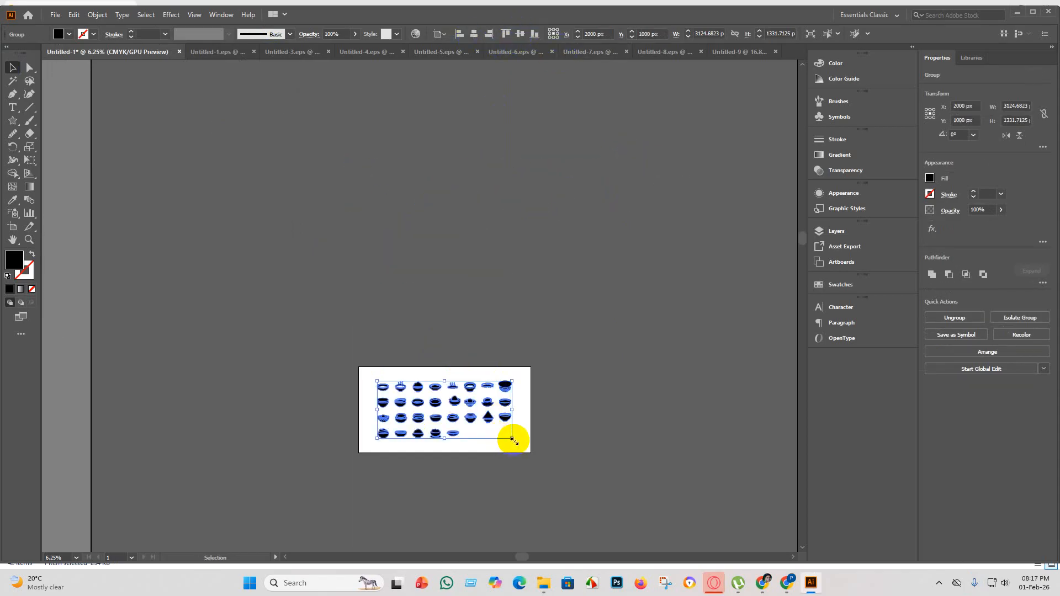
# Enlarge the grouped bowls to about 3684 × 1570 px and centre them on the artboard again.
pyautogui.moveTo(513, 440); pyautogui.dragTo(551, 454)
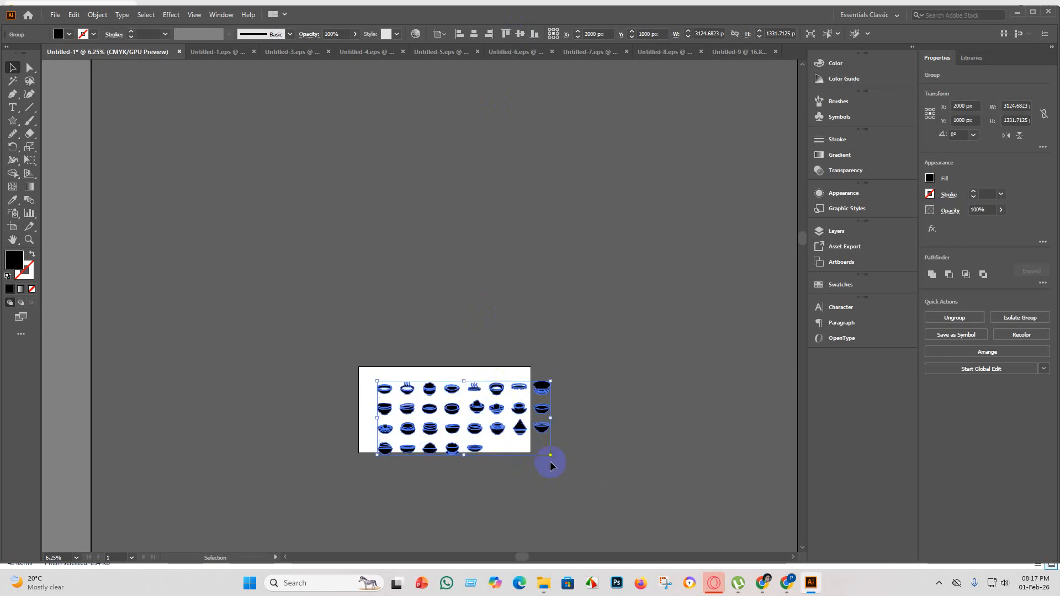
pyautogui.click(474, 35)
pyautogui.click(521, 34)
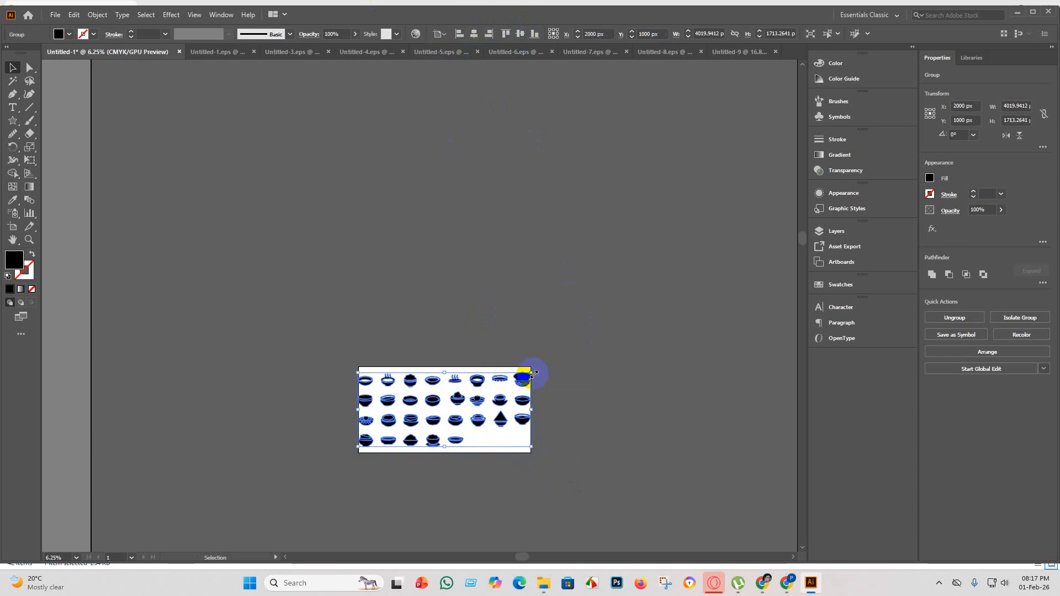
pyautogui.moveTo(535, 374); pyautogui.dragTo(534, 381)
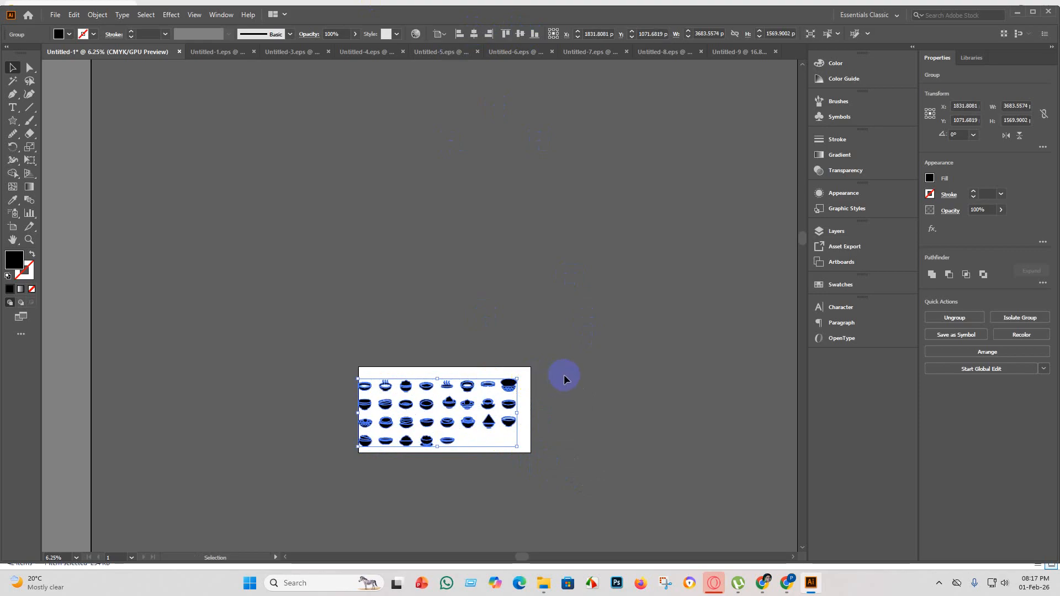
pyautogui.click(474, 33)
pyautogui.click(519, 34)
pyautogui.click(619, 431)
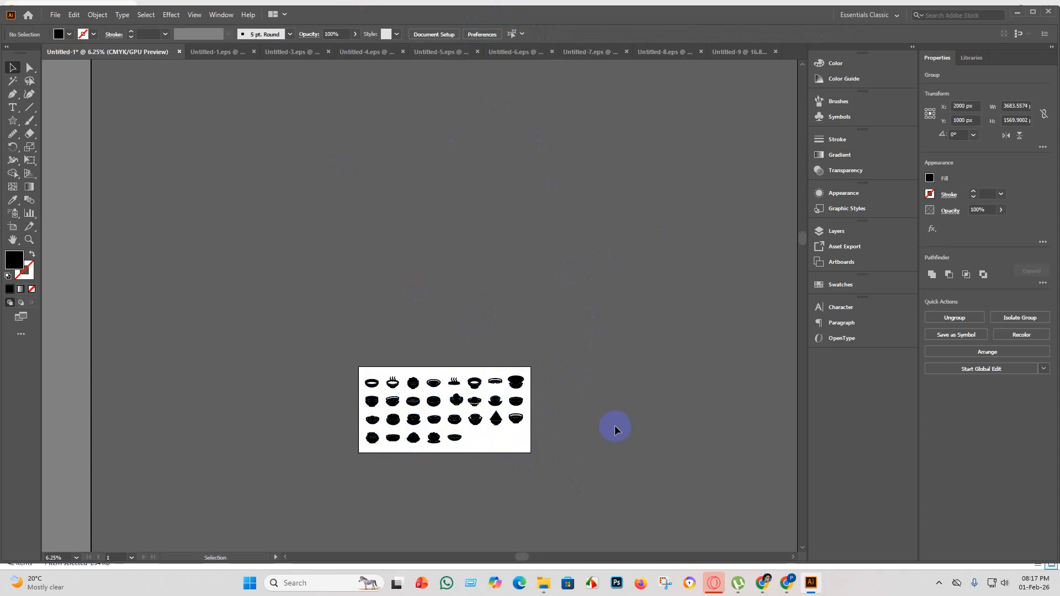
# Save the bowl artwork as an Illustrator EPS file named Untitled-2 in the eps 5 folder.
pyautogui.scroll(-3, 525, 414)
pyautogui.scroll(3, 496, 338)
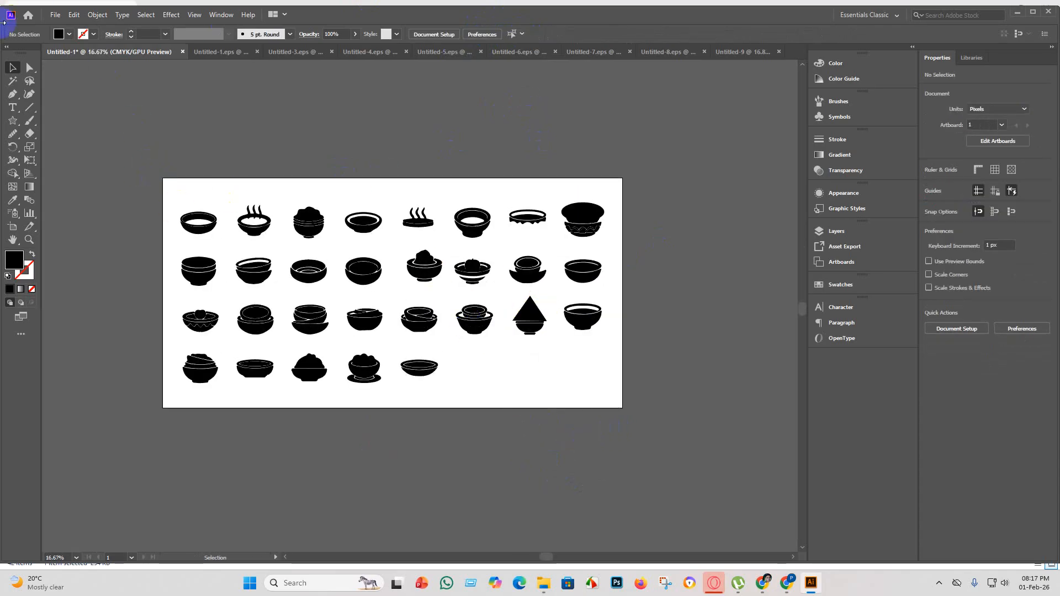
pyautogui.click(55, 15)
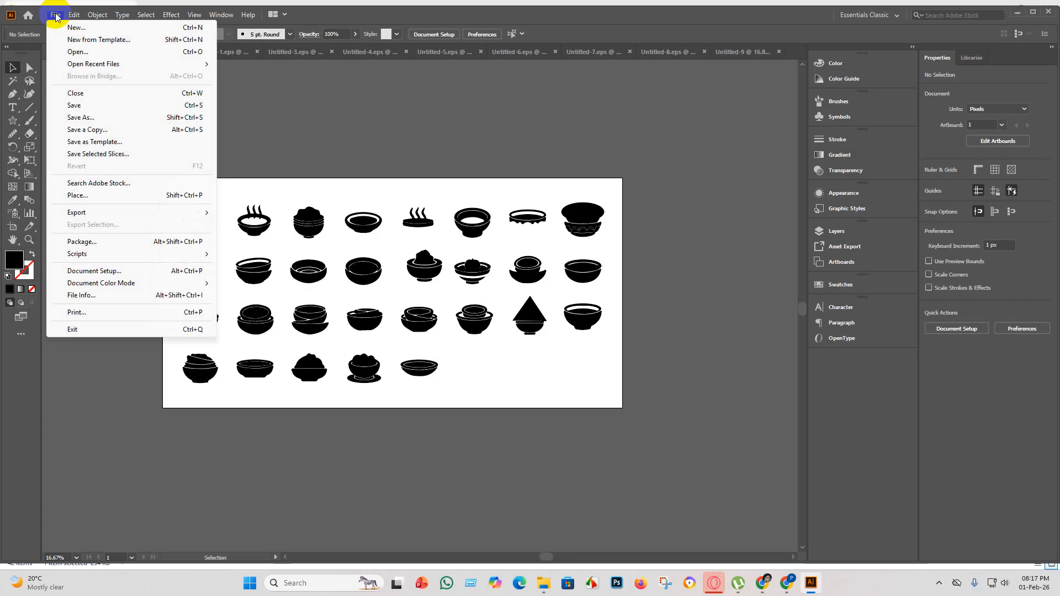
pyautogui.click(89, 109)
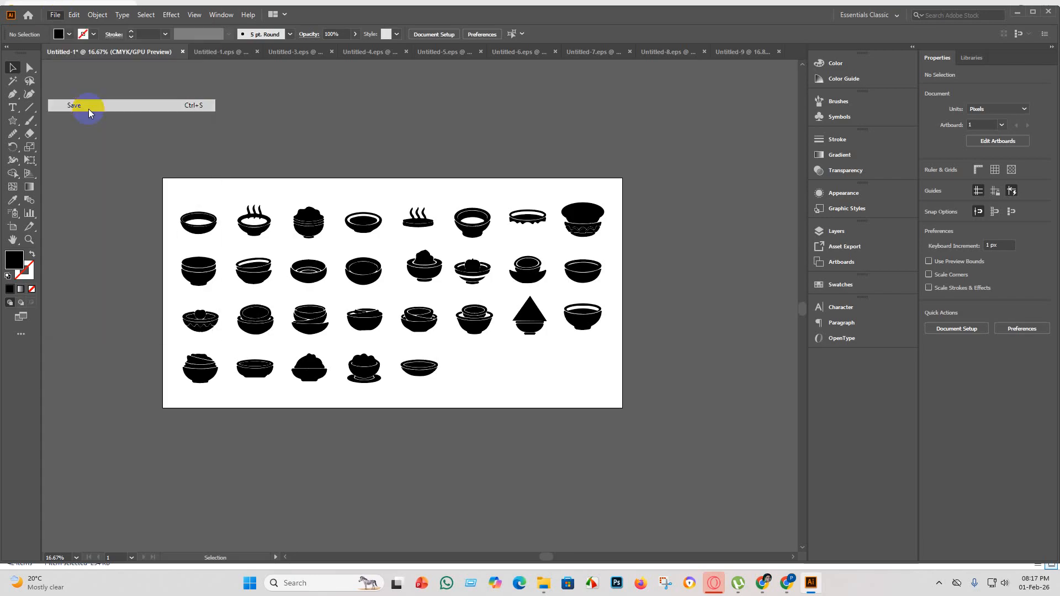
pyautogui.click(151, 238)
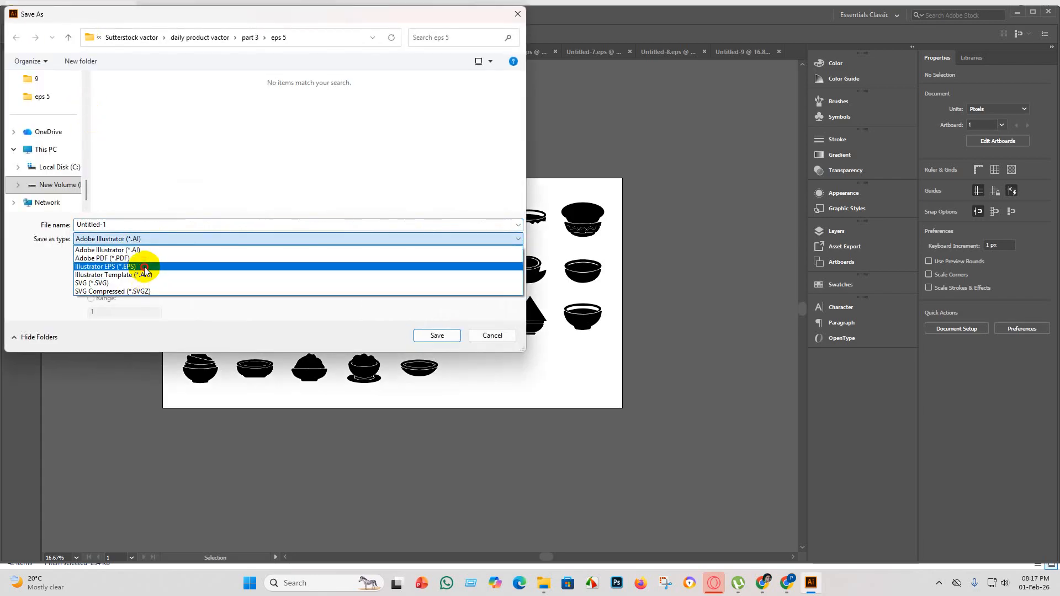
pyautogui.click(142, 266)
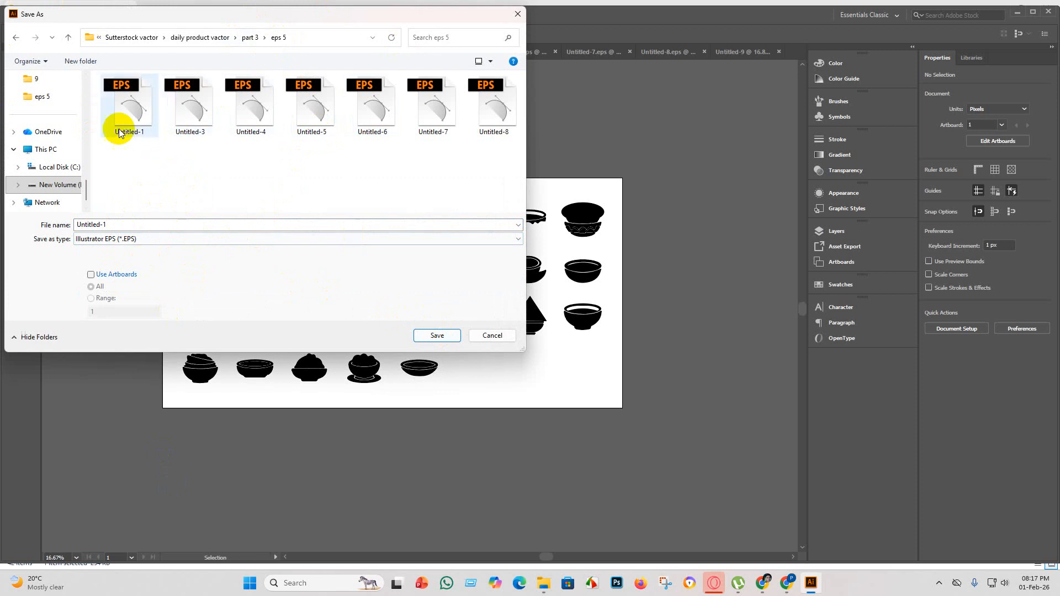
pyautogui.doubleClick(121, 224)
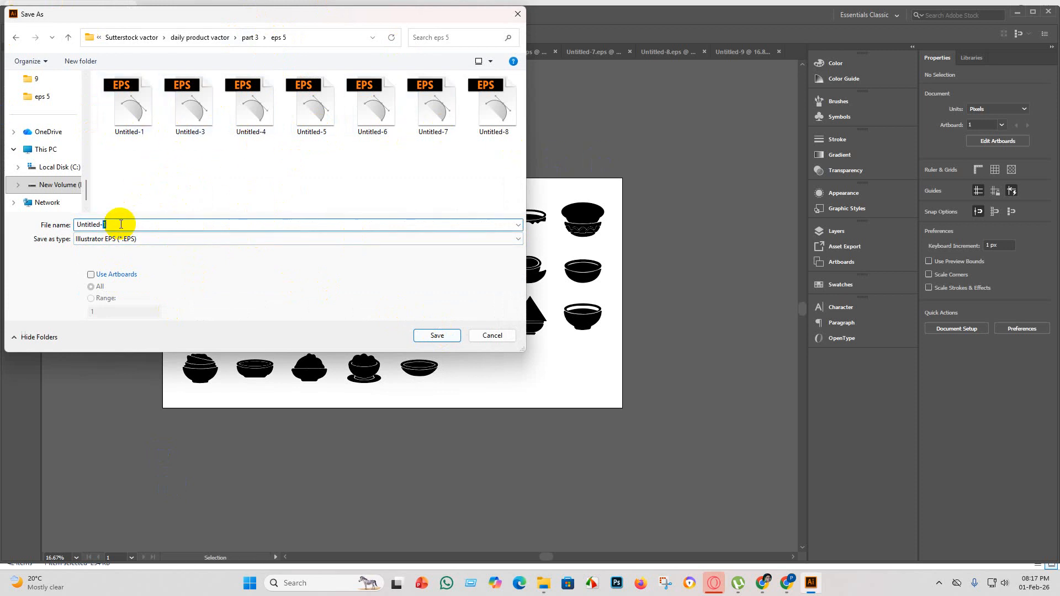
pyautogui.press('BackSpace')
pyautogui.write('2')
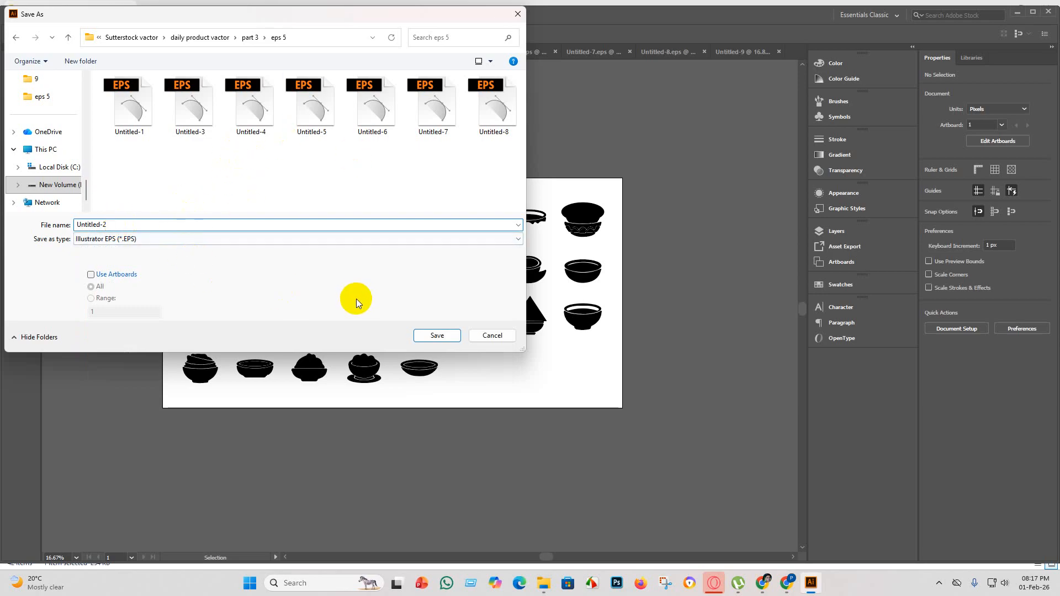
pyautogui.click(446, 336)
# Set the EPS version to Illustrator 10 EPS and write the file.
pyautogui.click(547, 133)
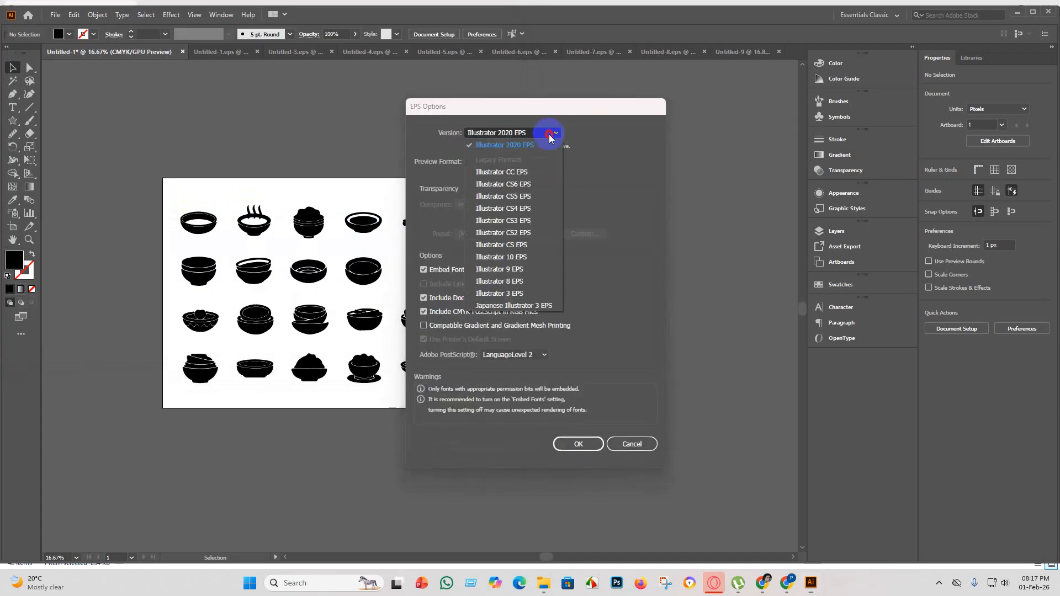
pyautogui.click(531, 261)
pyautogui.click(579, 433)
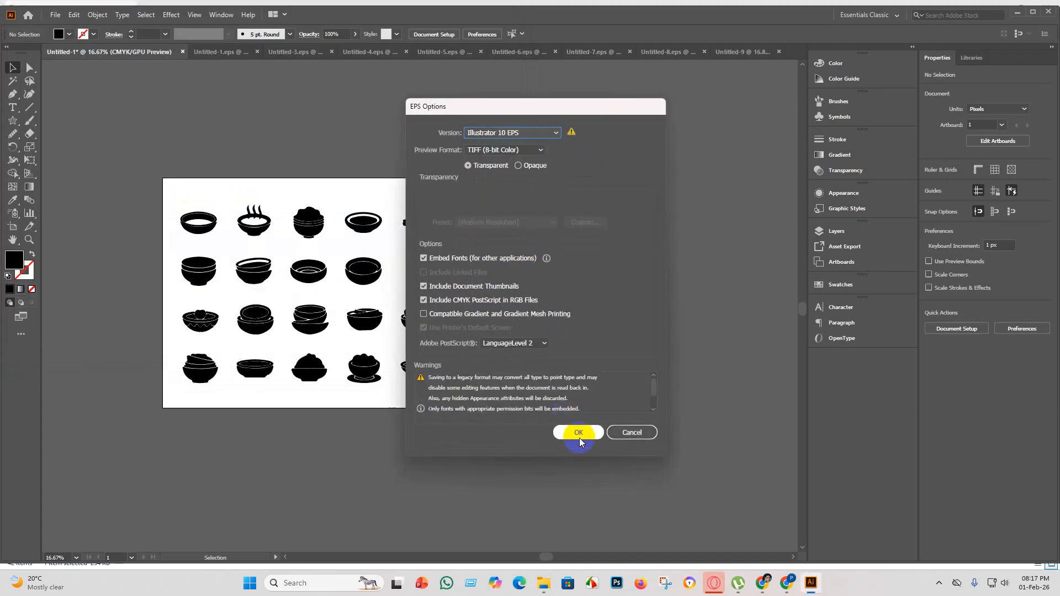
pyautogui.click(586, 308)
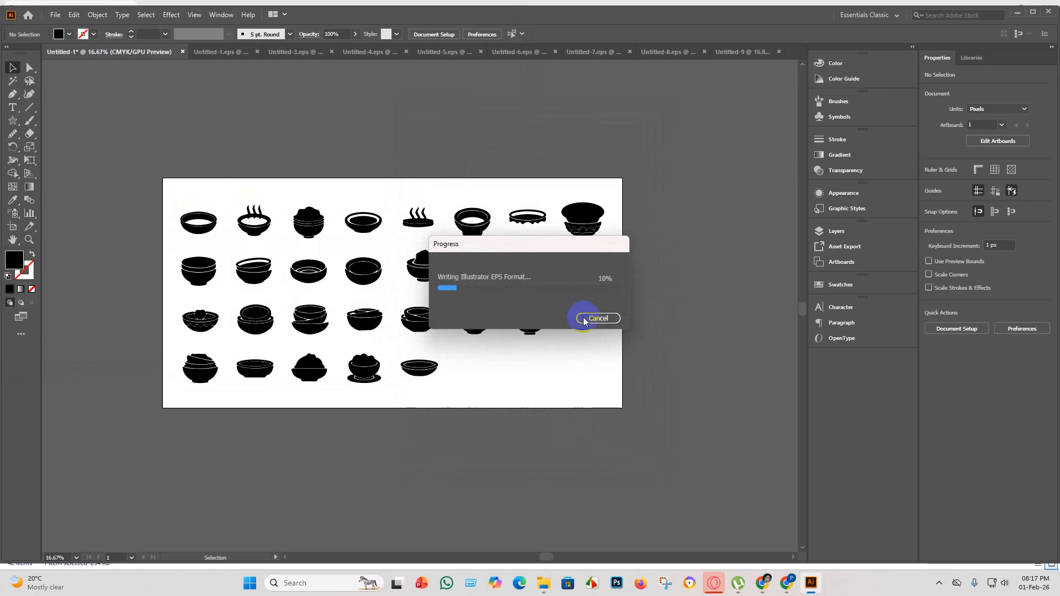
# Export the bowl artwork as a JPEG named Untitled-2, using the artboards and the RGB color model.
pyautogui.click(54, 13)
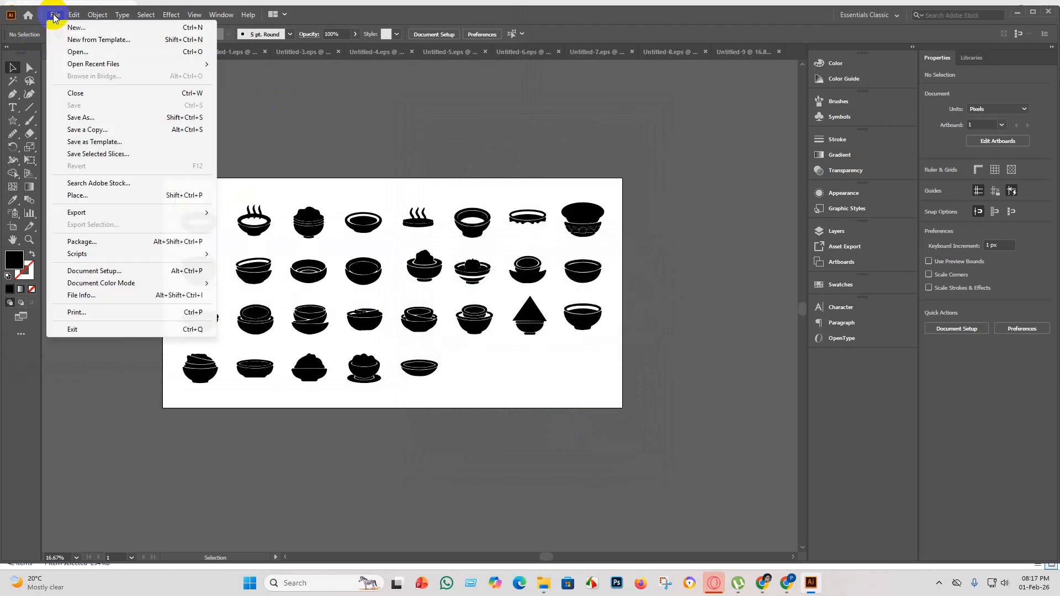
pyautogui.moveTo(105, 213)
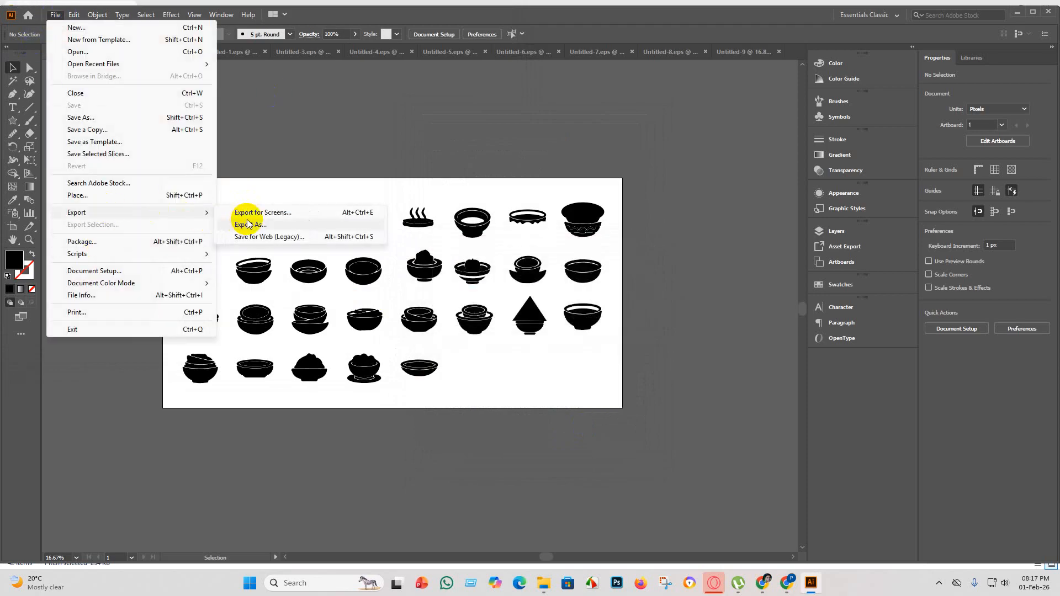
pyautogui.click(243, 224)
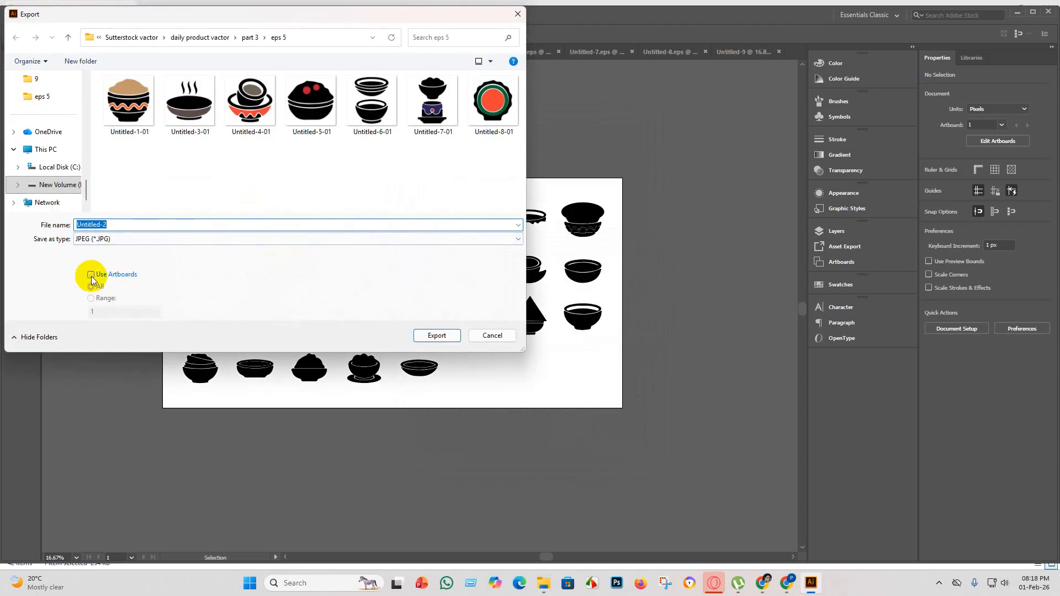
pyautogui.click(91, 275)
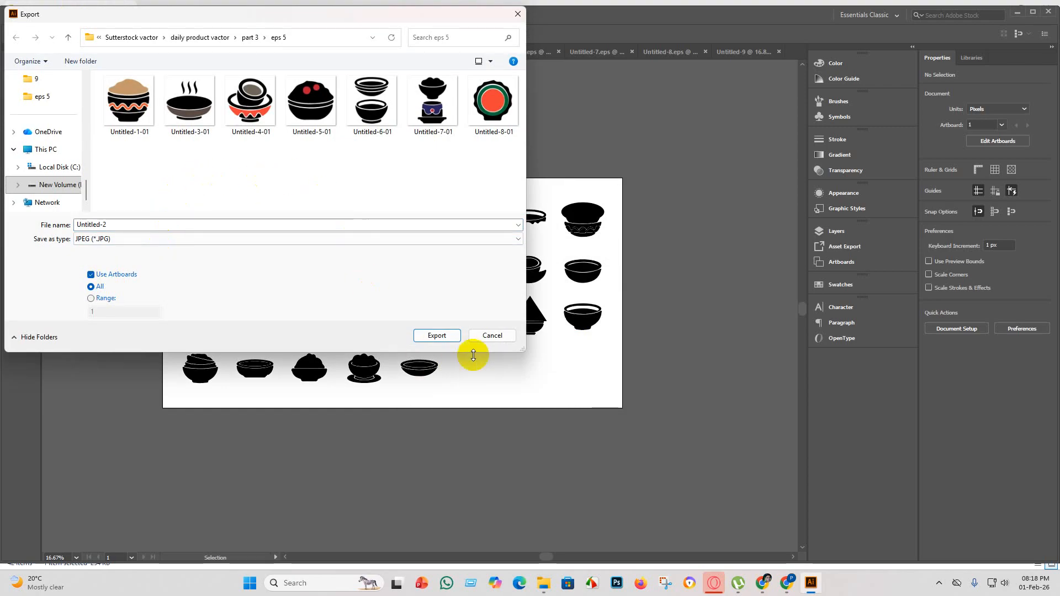
pyautogui.click(437, 335)
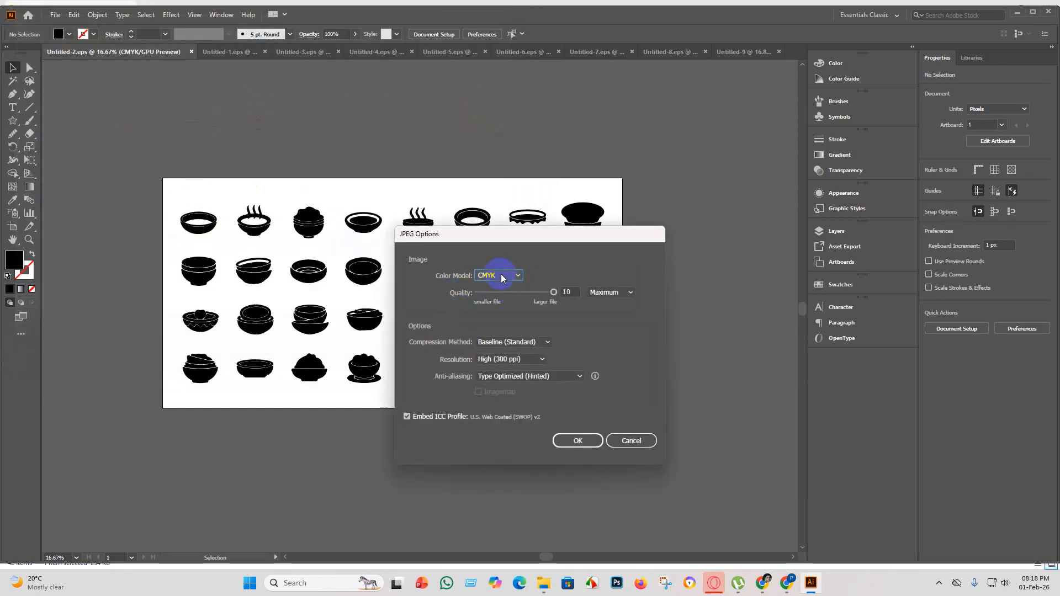
pyautogui.click(502, 274)
pyautogui.click(498, 287)
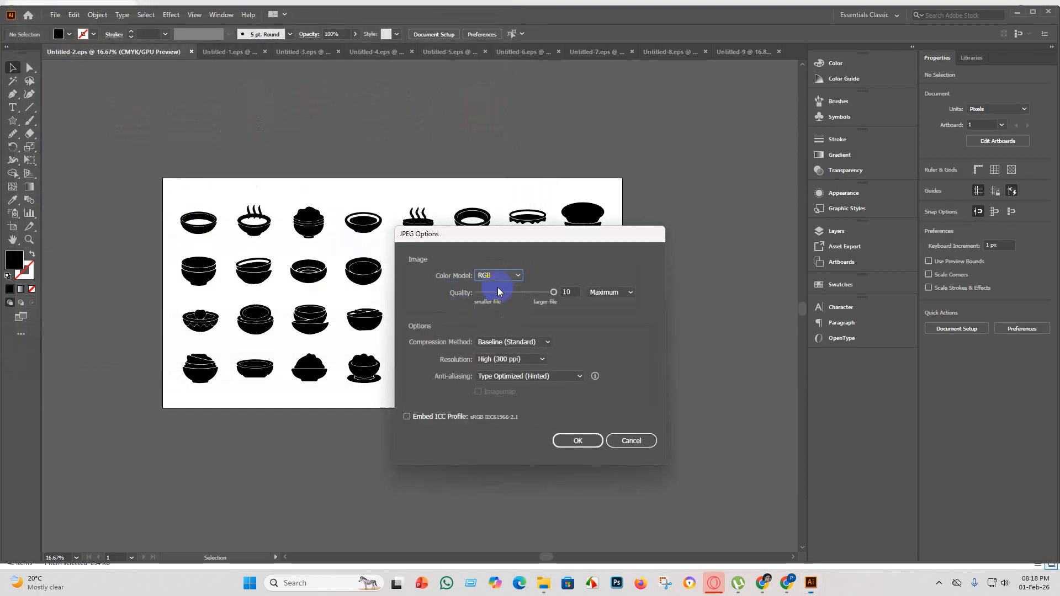
pyautogui.click(583, 440)
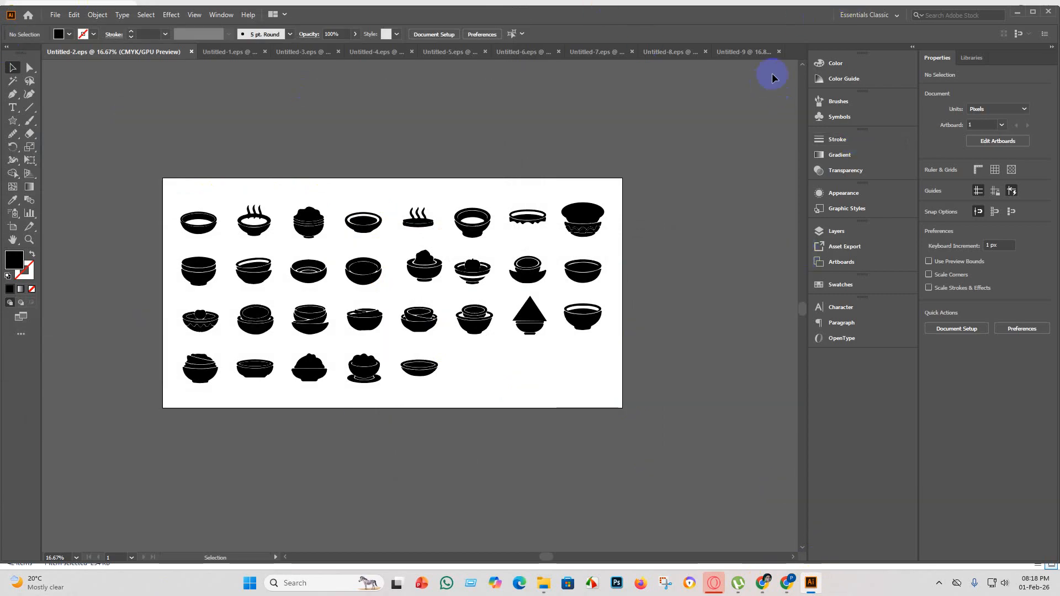
# Bring up the blank Untitled-9 document and, in File Explorer, move the bowl source image from part 3 into the FINISH folder.
pyautogui.click(757, 52)
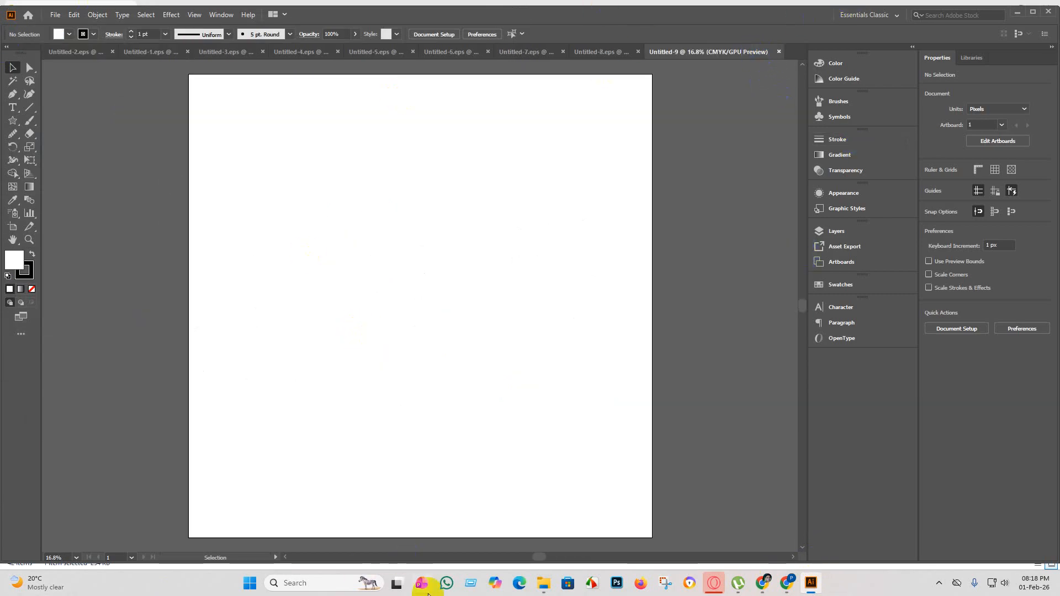
pyautogui.click(544, 583)
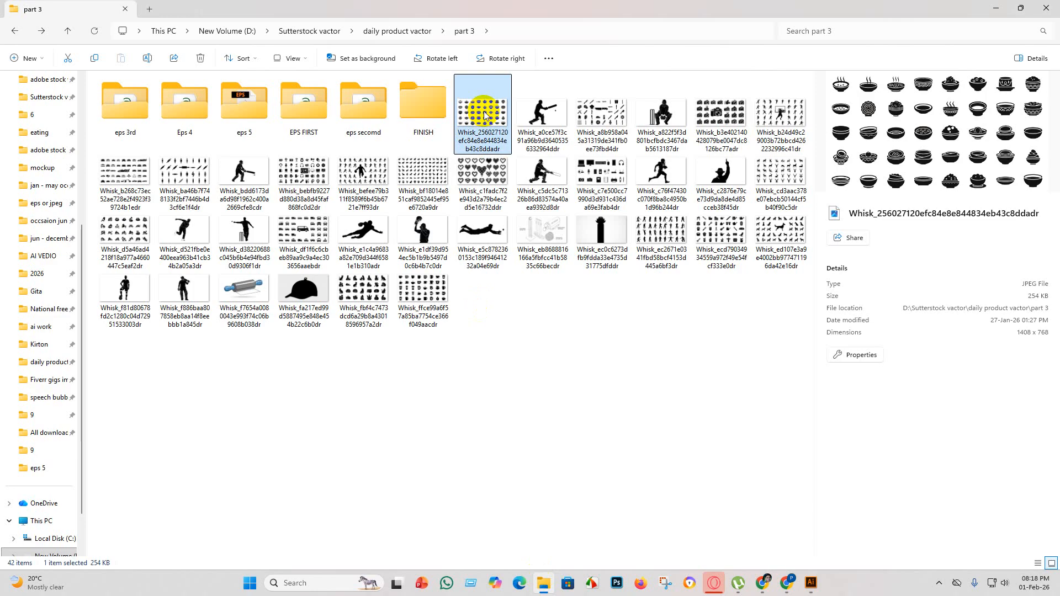
pyautogui.moveTo(484, 114); pyautogui.dragTo(435, 121)
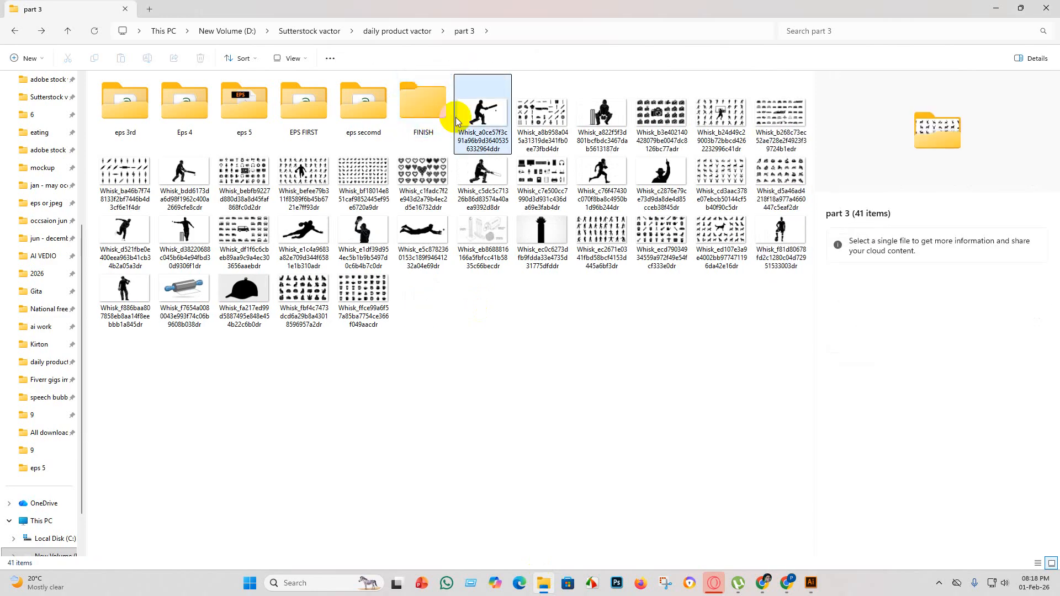
# Open the FINISH folder, examine the bowl source image at a larger size and close the viewer.
pyautogui.doubleClick(434, 107)
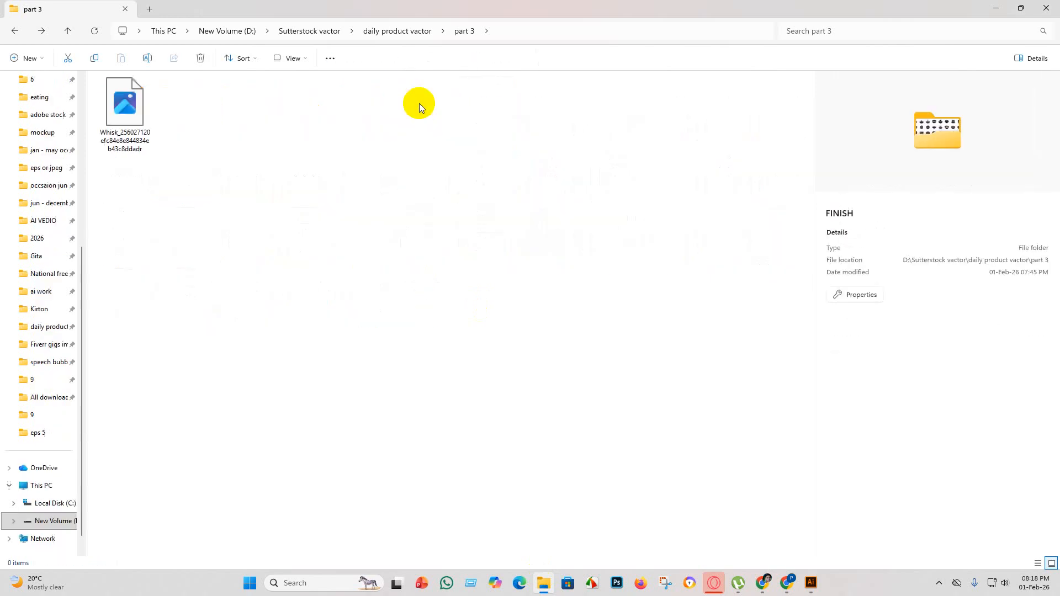
pyautogui.click(138, 121)
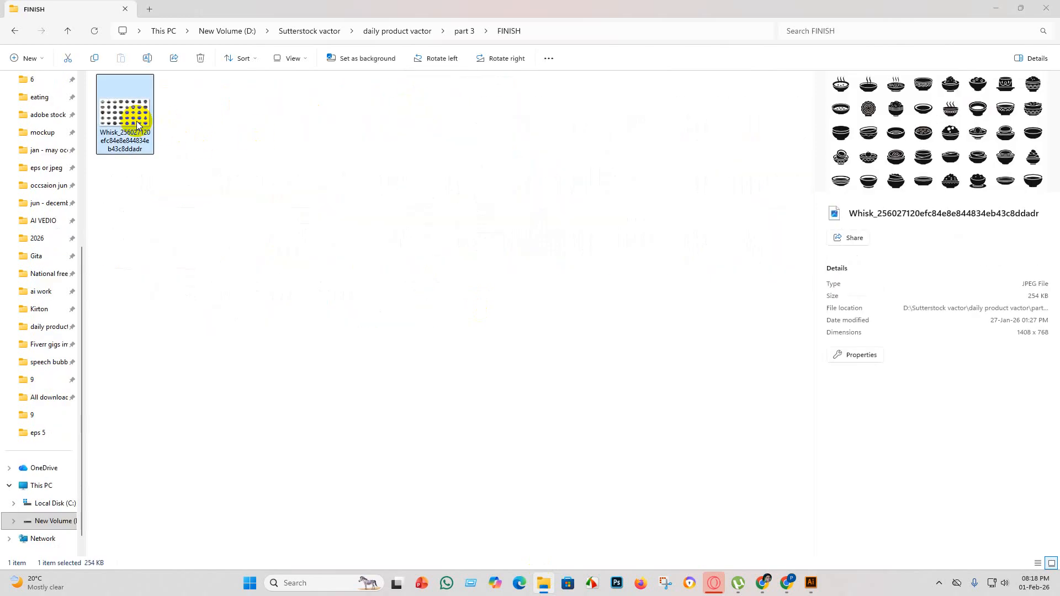
pyautogui.doubleClick(137, 123)
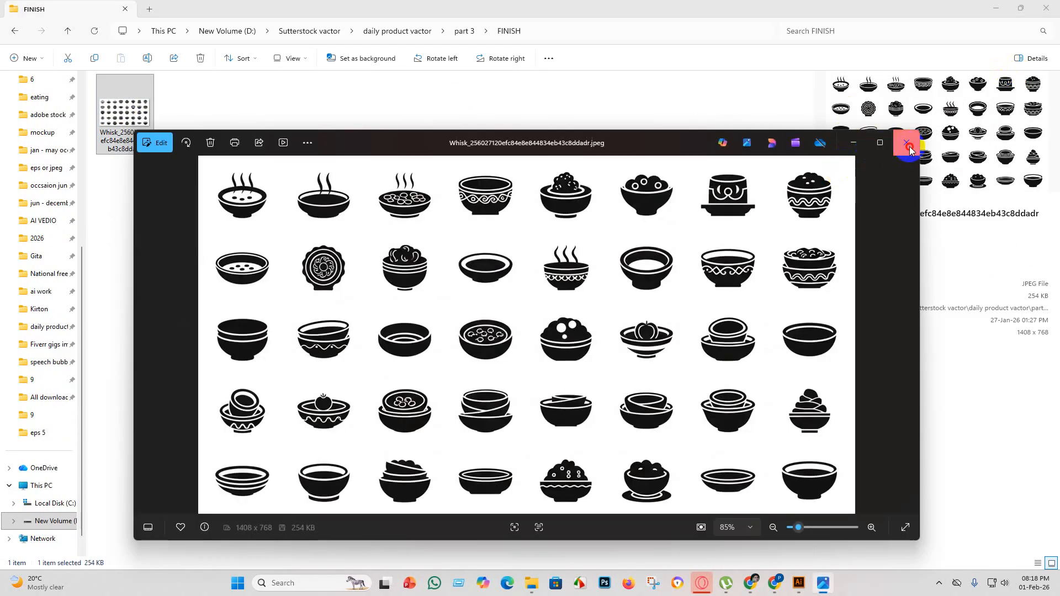
pyautogui.click(908, 145)
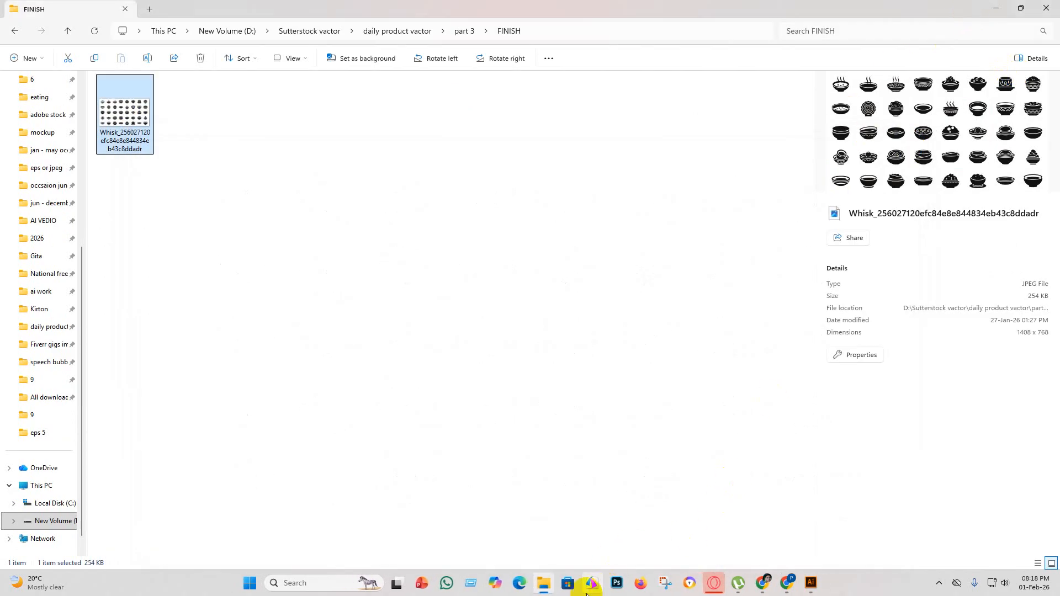
# Place the batsman image from the part 3 folder into Illustrator's Untitled-9 document and centre it horizontally on the artboard.
pyautogui.click(544, 584)
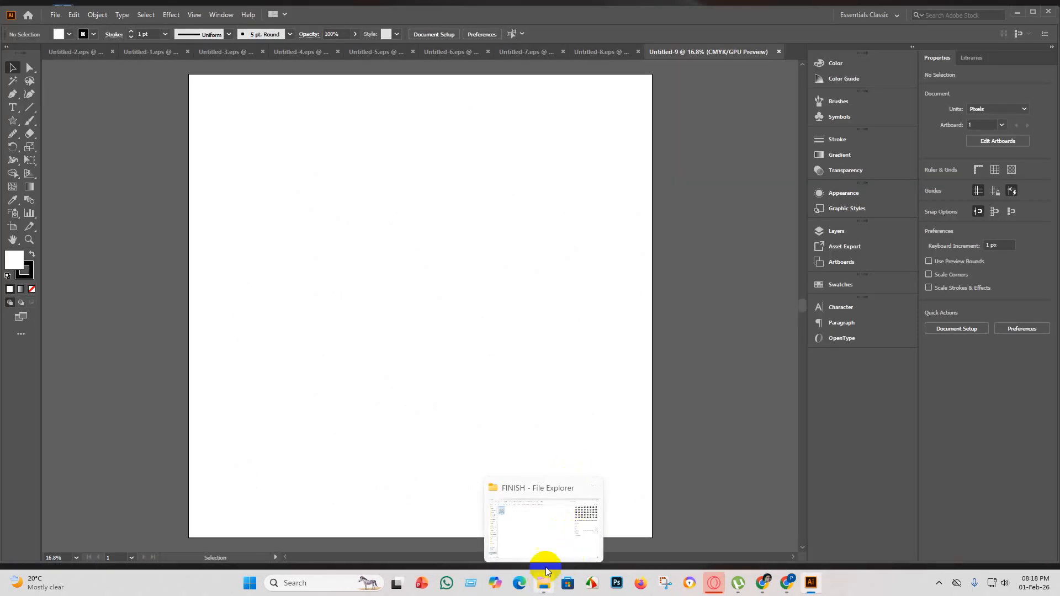
pyautogui.click(546, 568)
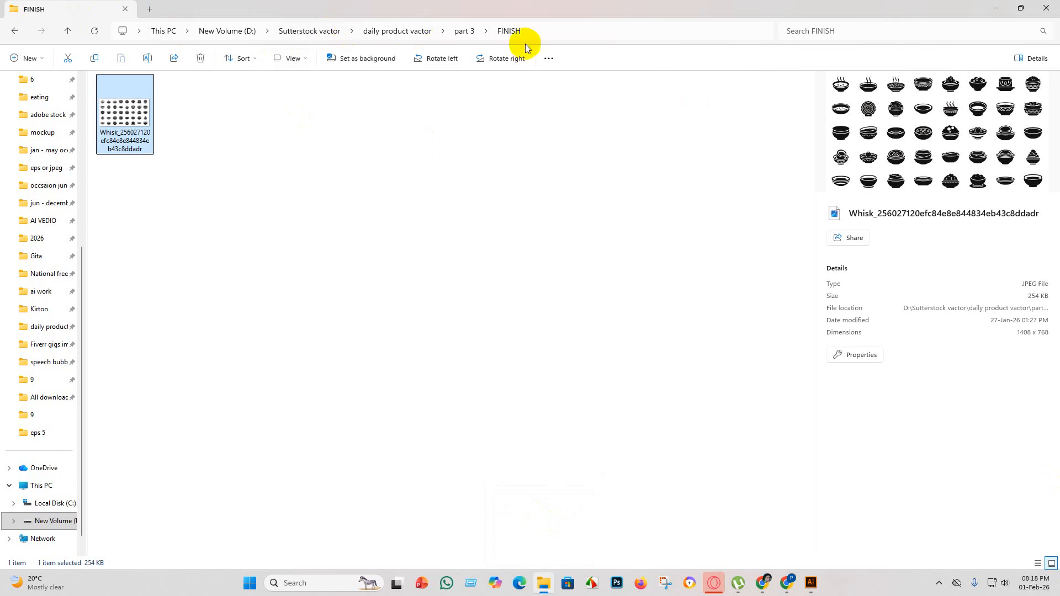
pyautogui.click(464, 32)
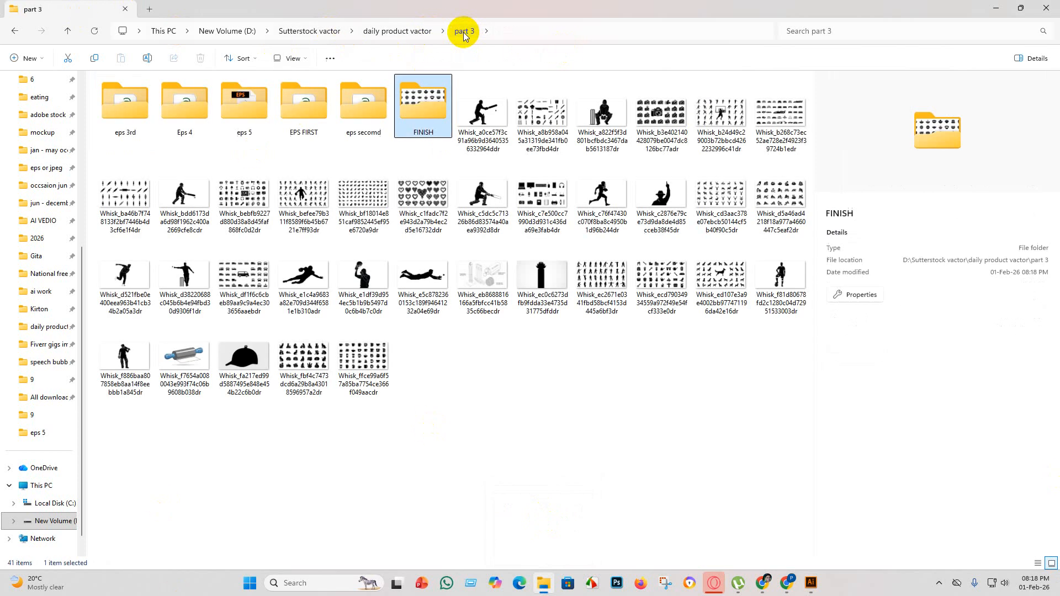
pyautogui.click(481, 118)
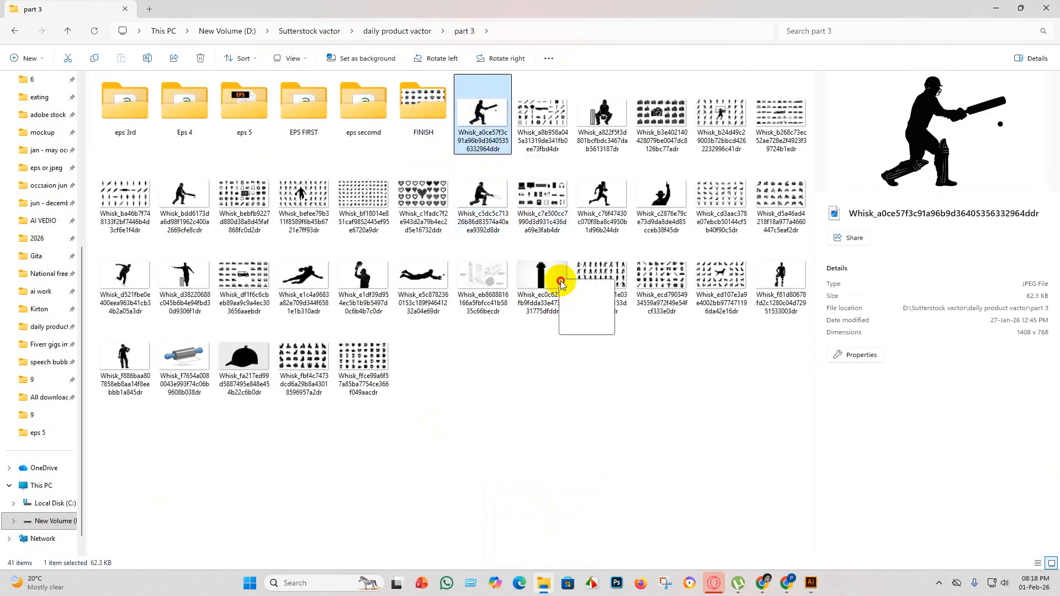
pyautogui.moveTo(560, 282); pyautogui.dragTo(798, 539)
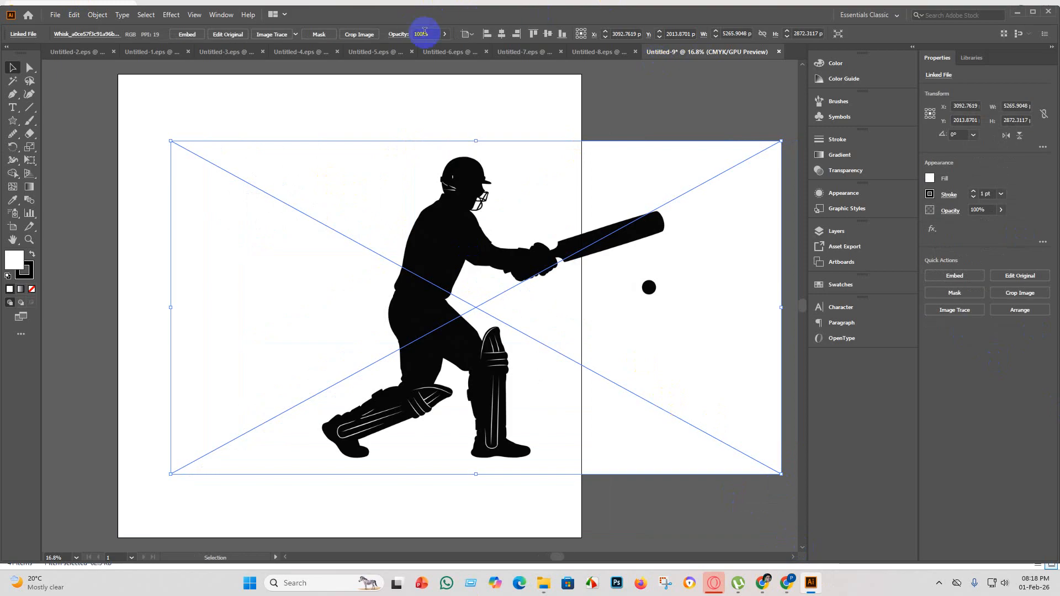
pyautogui.click(502, 34)
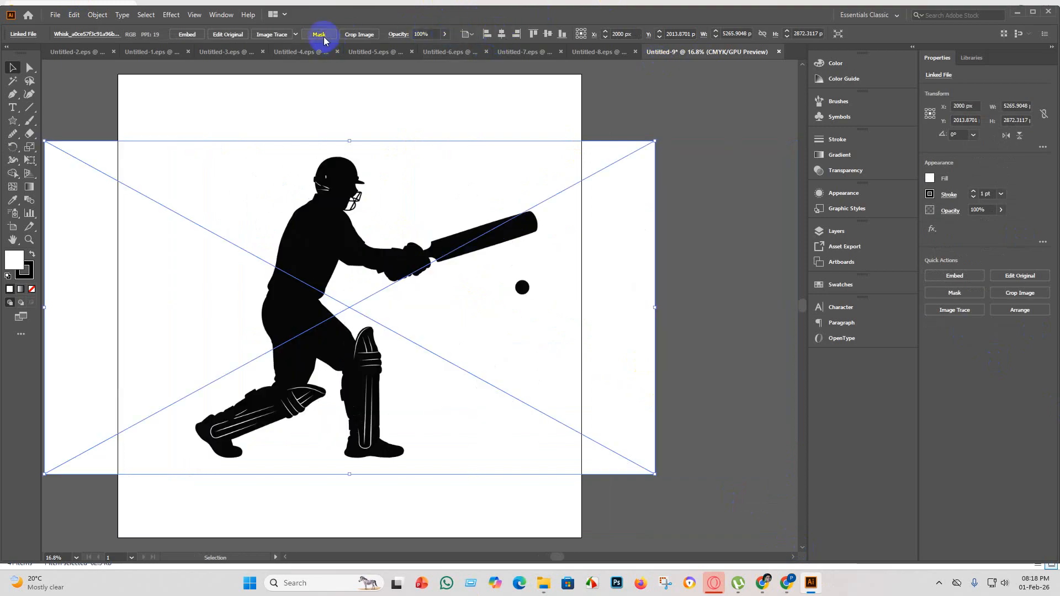
# Embed the batsman image and trace it with the Silhouettes preset.
pyautogui.click(188, 35)
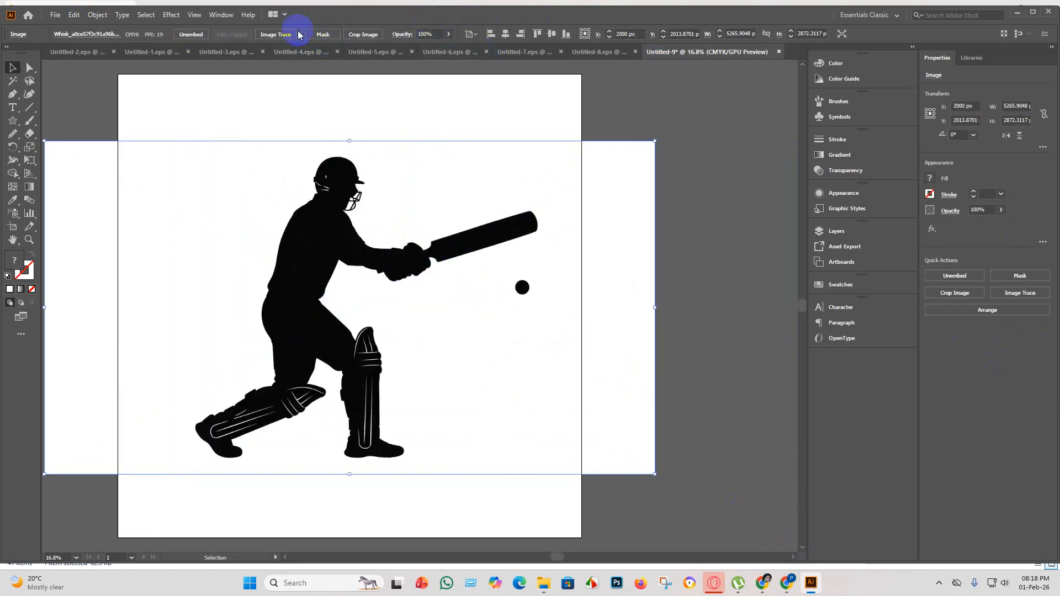
pyautogui.click(300, 35)
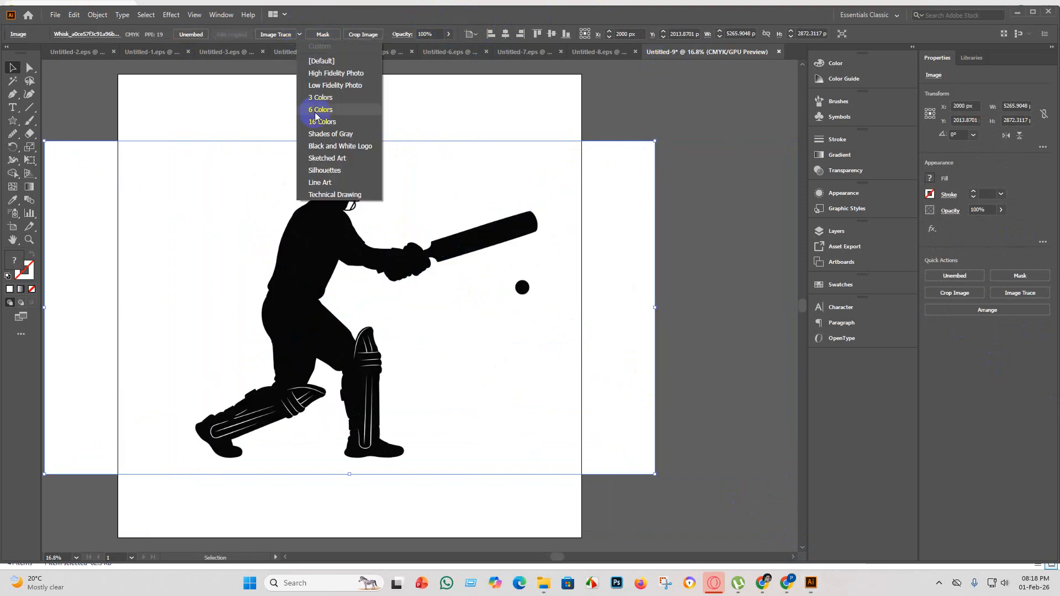
pyautogui.click(332, 176)
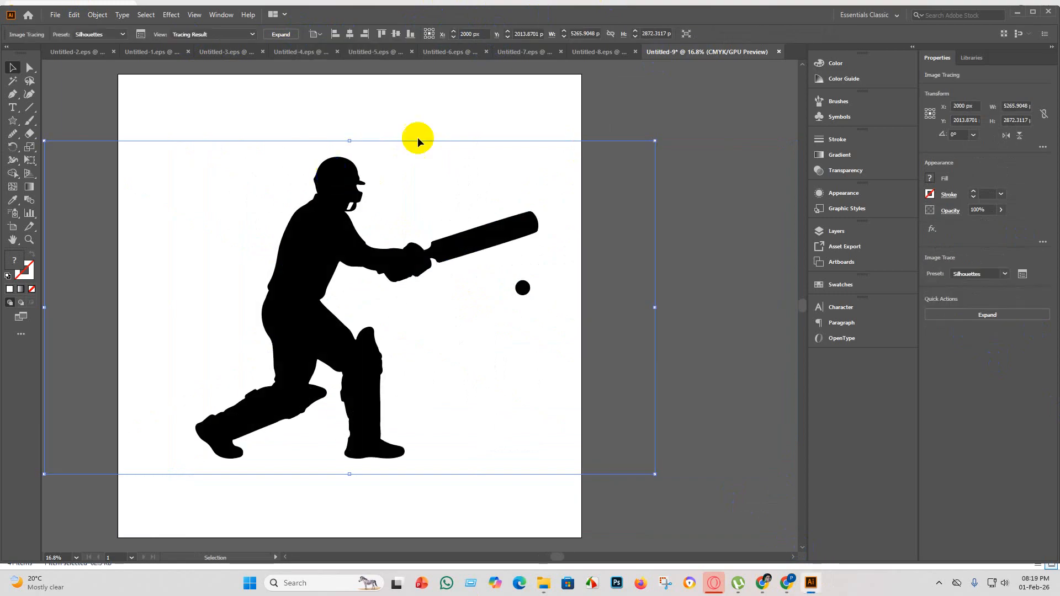
# Expand the batsman tracing and centre the resulting group horizontally and vertically on the artboard.
pyautogui.click(291, 35)
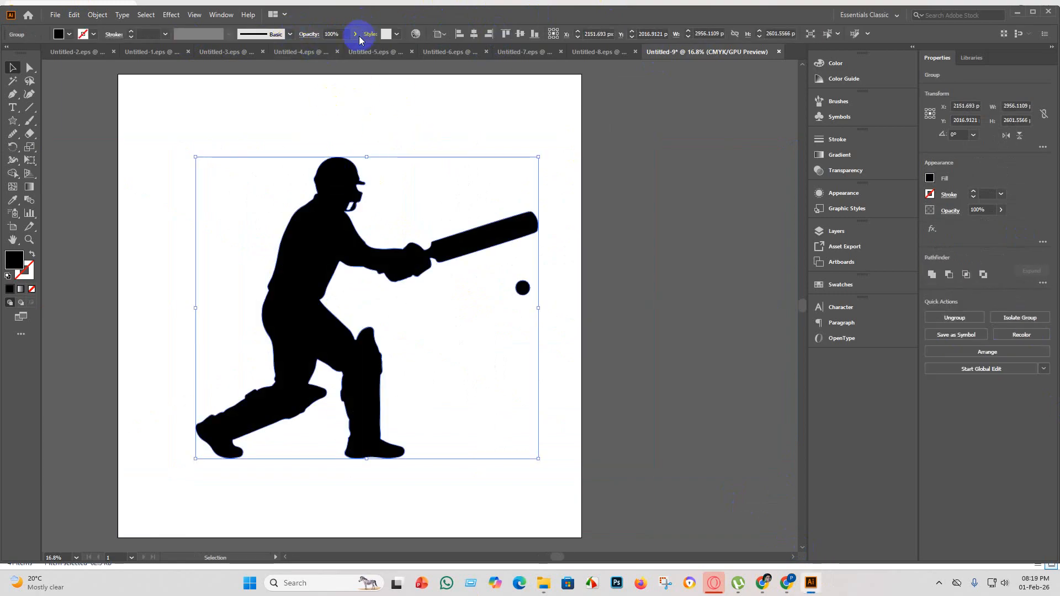
pyautogui.click(474, 34)
pyautogui.click(520, 34)
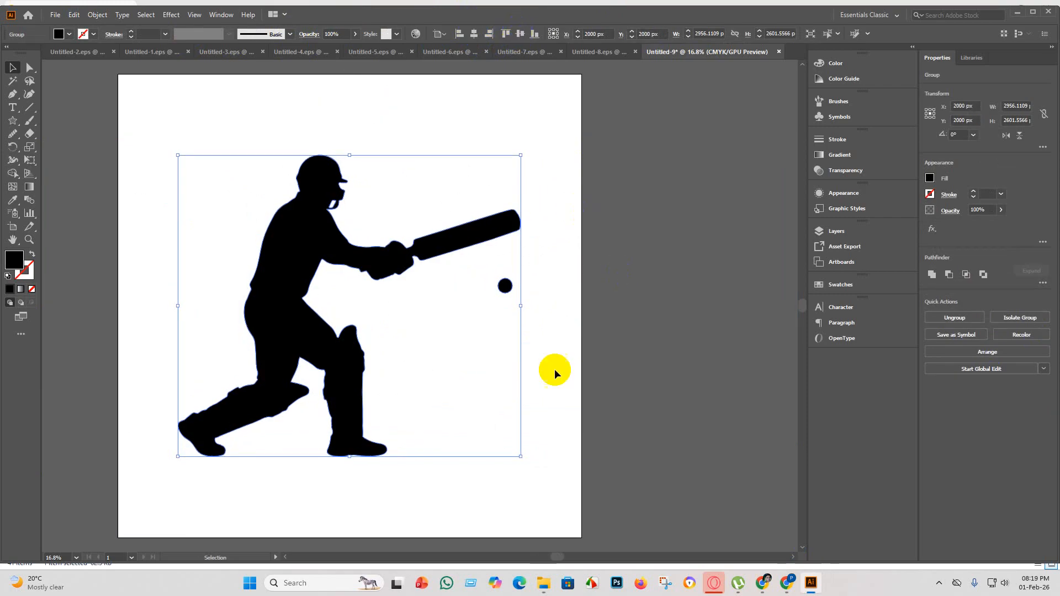
# Enlarge the batsman group to about 3918 by 3448 px and centre it horizontally and vertically on the artboard.
pyautogui.moveTo(521, 457); pyautogui.dragTo(616, 525)
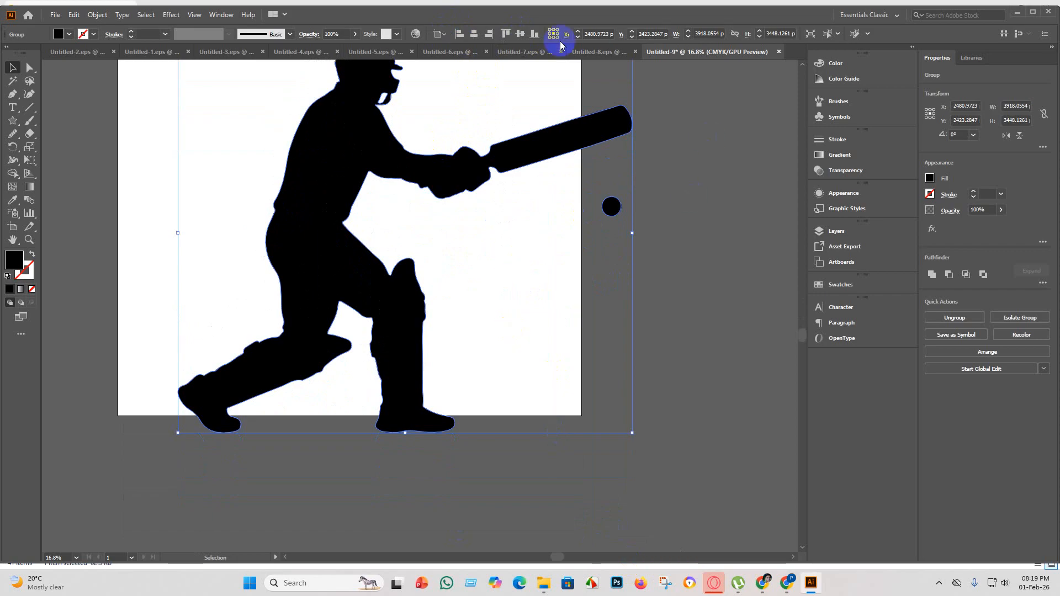
pyautogui.click(468, 33)
pyautogui.click(520, 34)
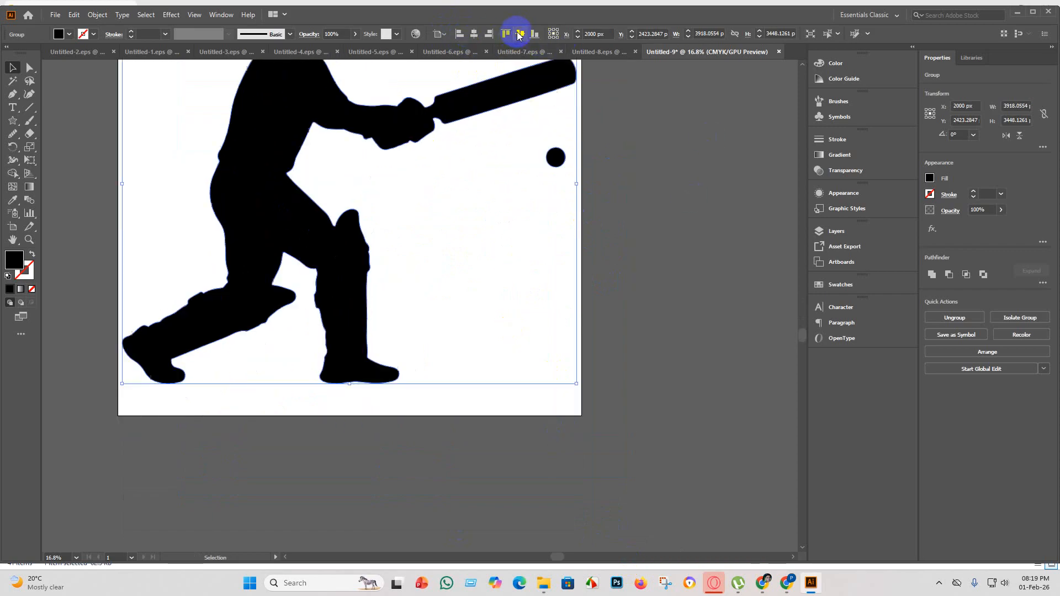
pyautogui.click(605, 259)
pyautogui.scroll(3, 568, 240)
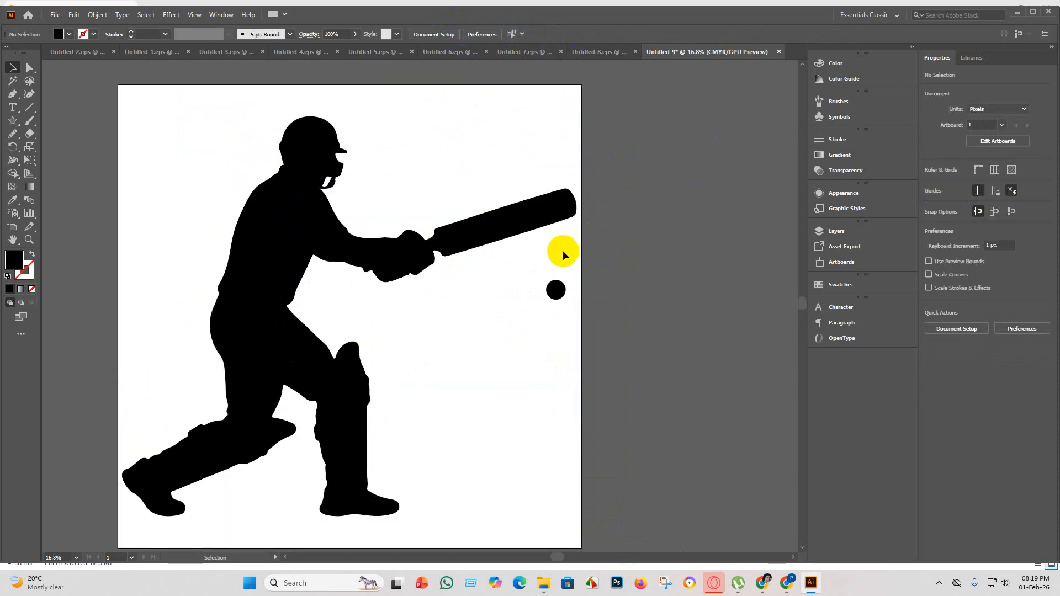
# Examine the batsman silhouette at different zoom levels, including the helmet and arm outlines up close.
pyautogui.scroll(-2, 400, 338)
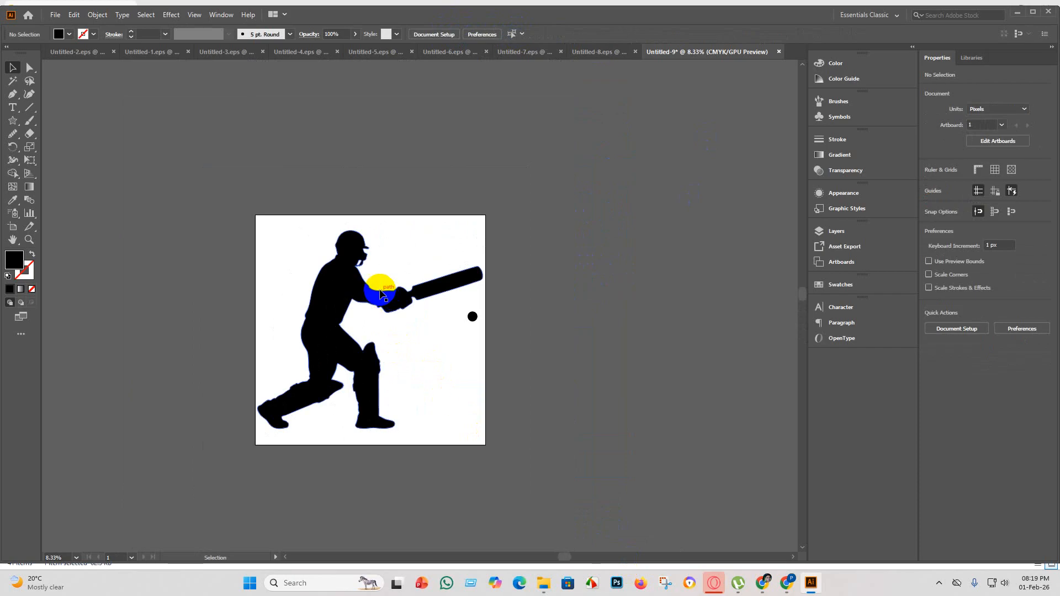
pyautogui.scroll(1, 460, 315)
pyautogui.click(397, 271)
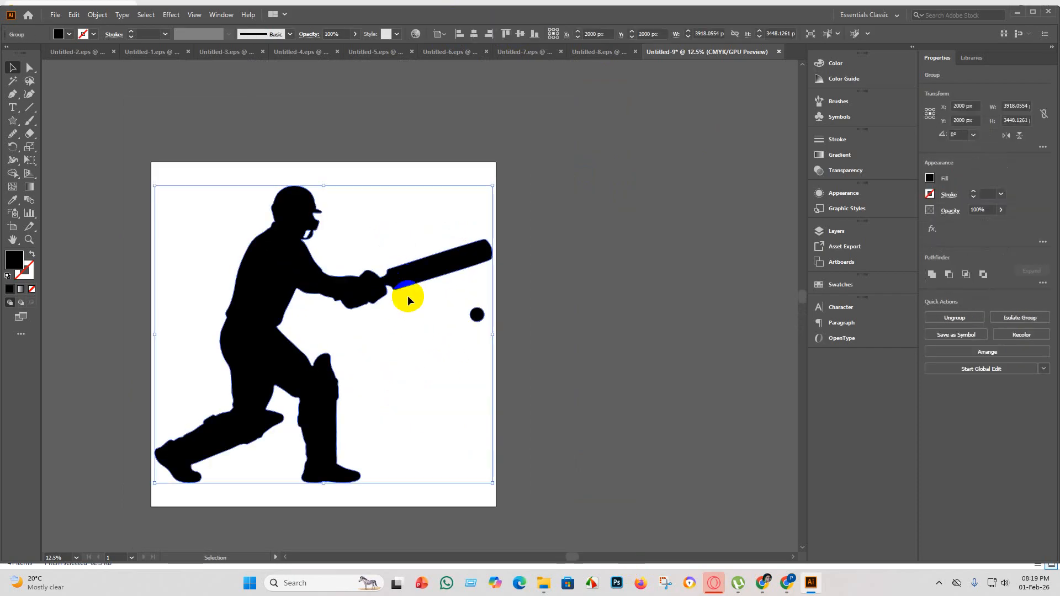
pyautogui.click(569, 368)
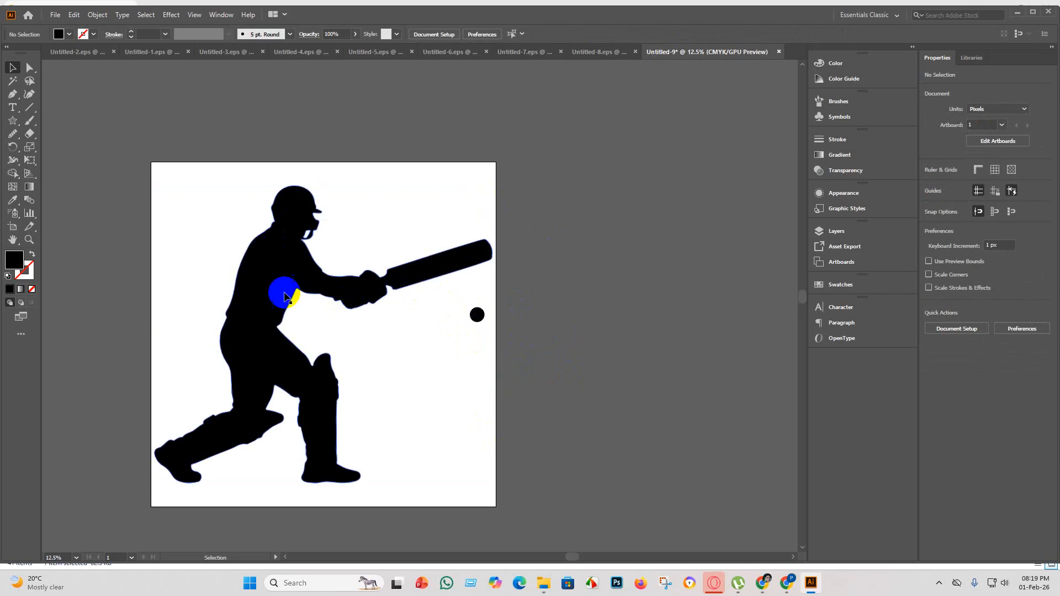
pyautogui.scroll(3, 283, 293)
pyautogui.scroll(-3, 289, 304)
pyautogui.scroll(-2, 299, 332)
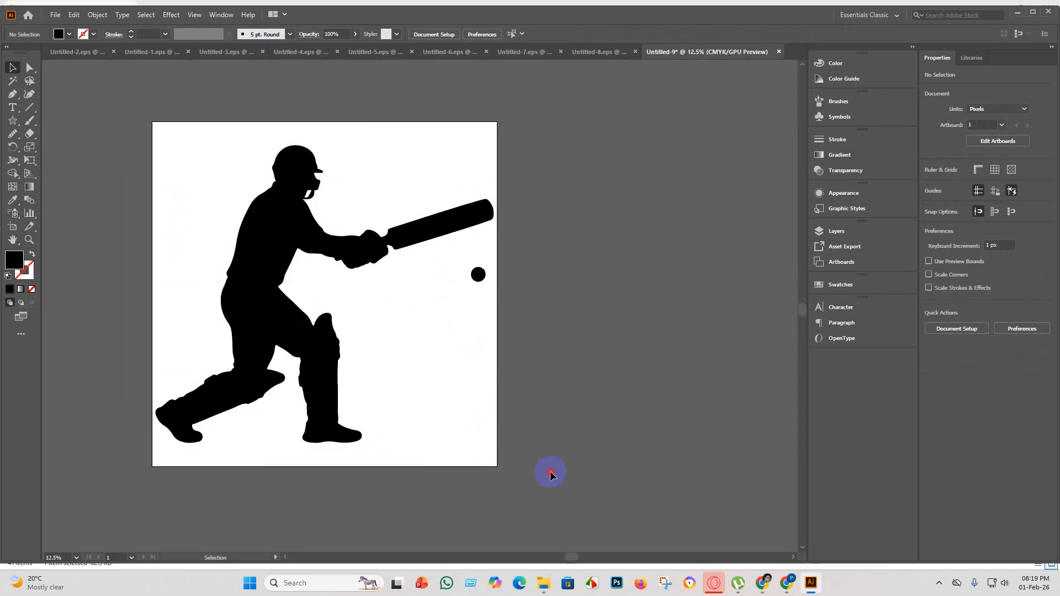
pyautogui.moveTo(550, 474); pyautogui.dragTo(92, 131)
pyautogui.scroll(4, 297, 168)
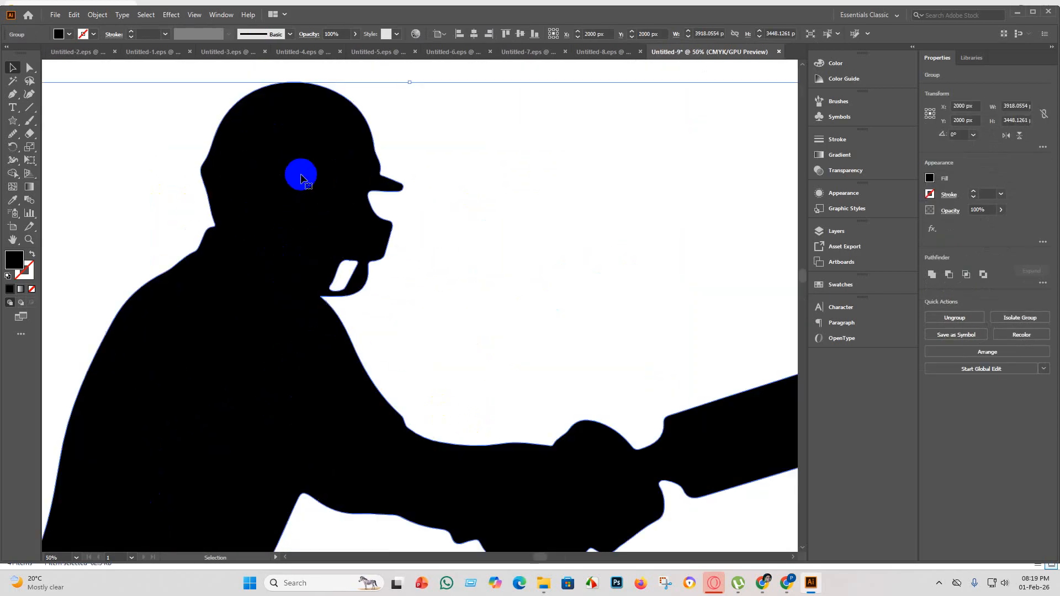
pyautogui.scroll(-5, 305, 218)
pyautogui.click(495, 385)
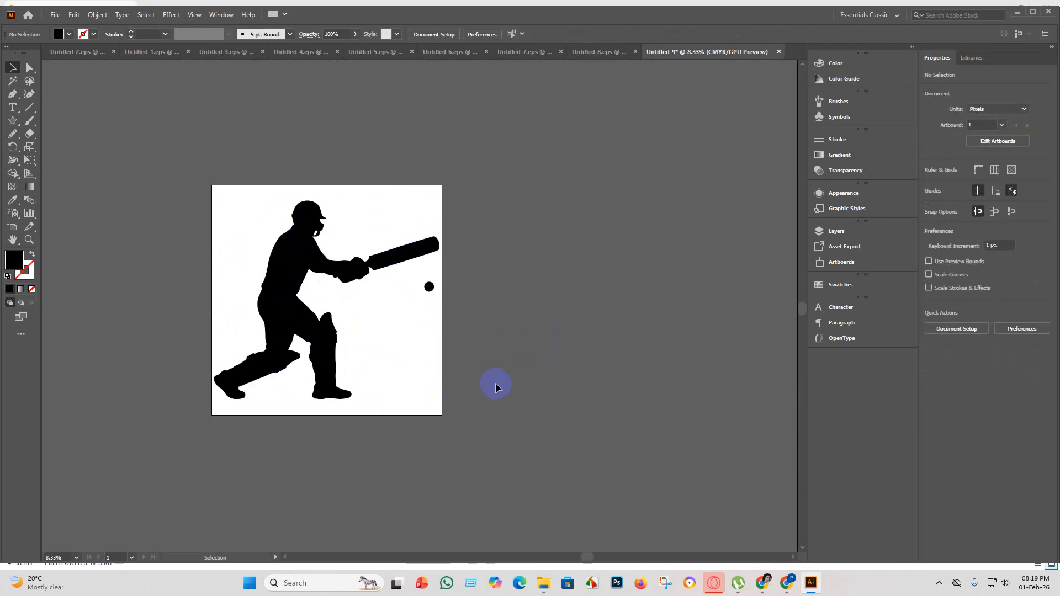
# Save the batsman document as Untitled-9 in Illustrator EPS format in the eps 5 folder, using the Illustrator 10 EPS version.
pyautogui.click(60, 15)
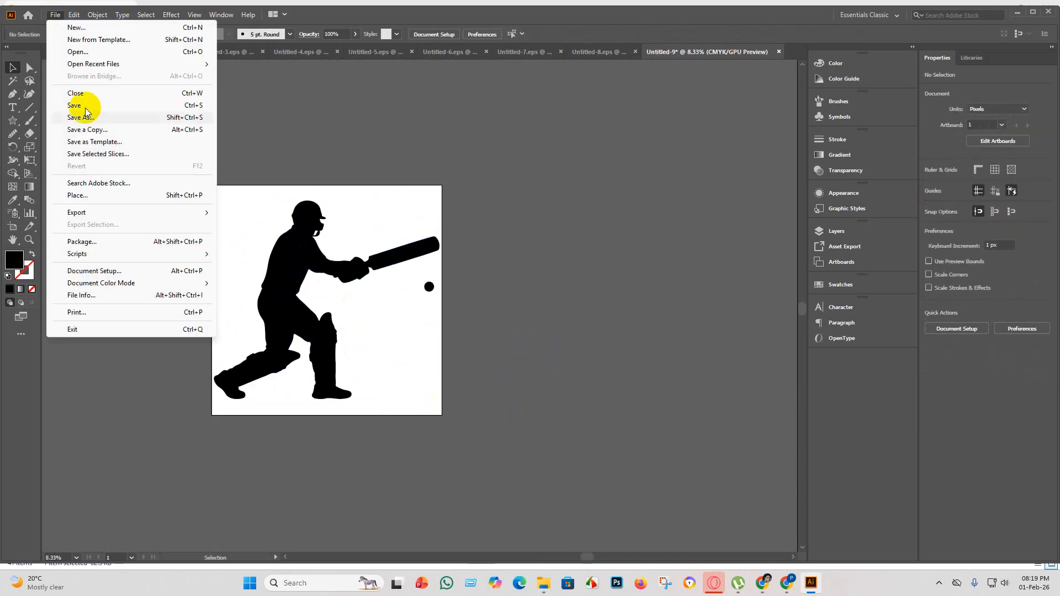
pyautogui.click(102, 108)
pyautogui.click(161, 237)
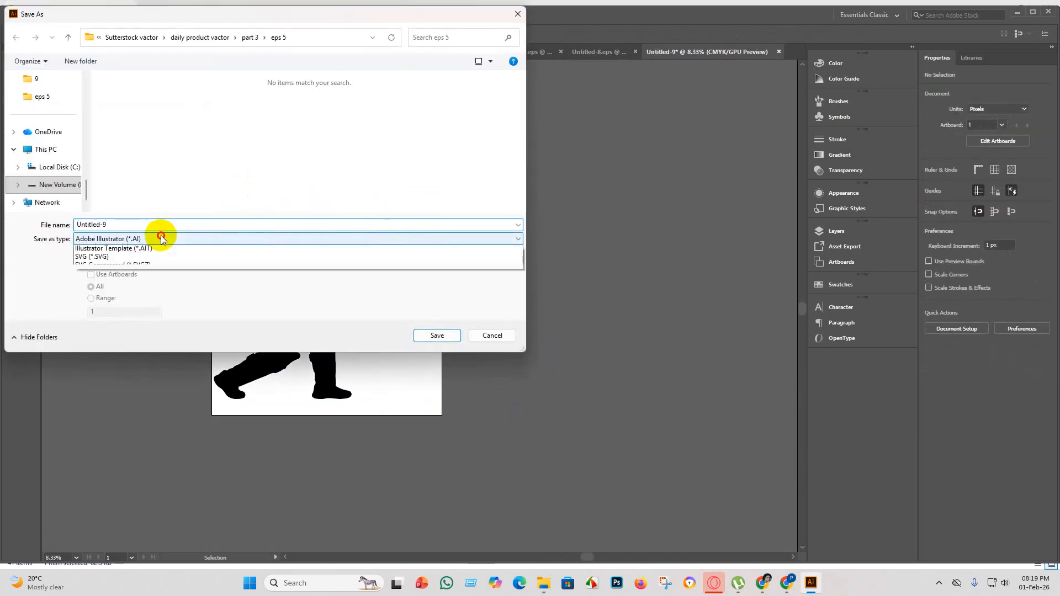
pyautogui.click(142, 264)
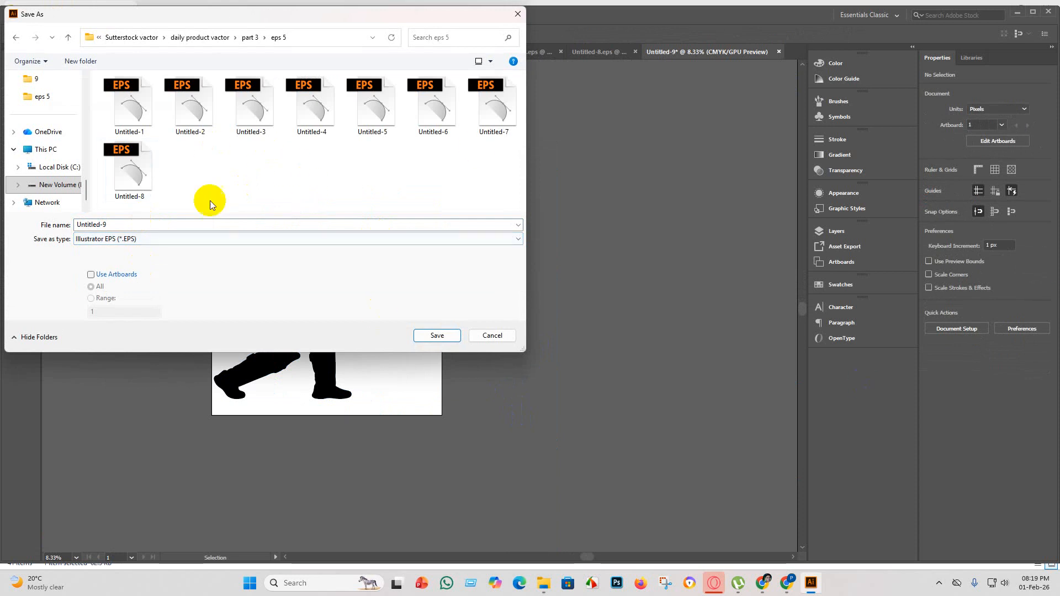
pyautogui.click(436, 335)
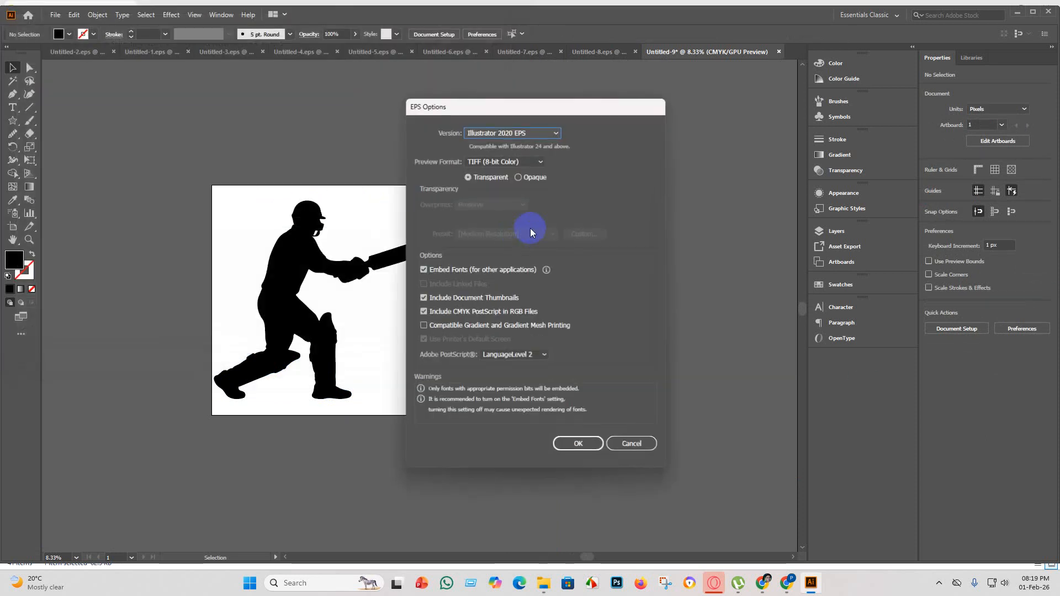
pyautogui.click(556, 133)
pyautogui.click(515, 260)
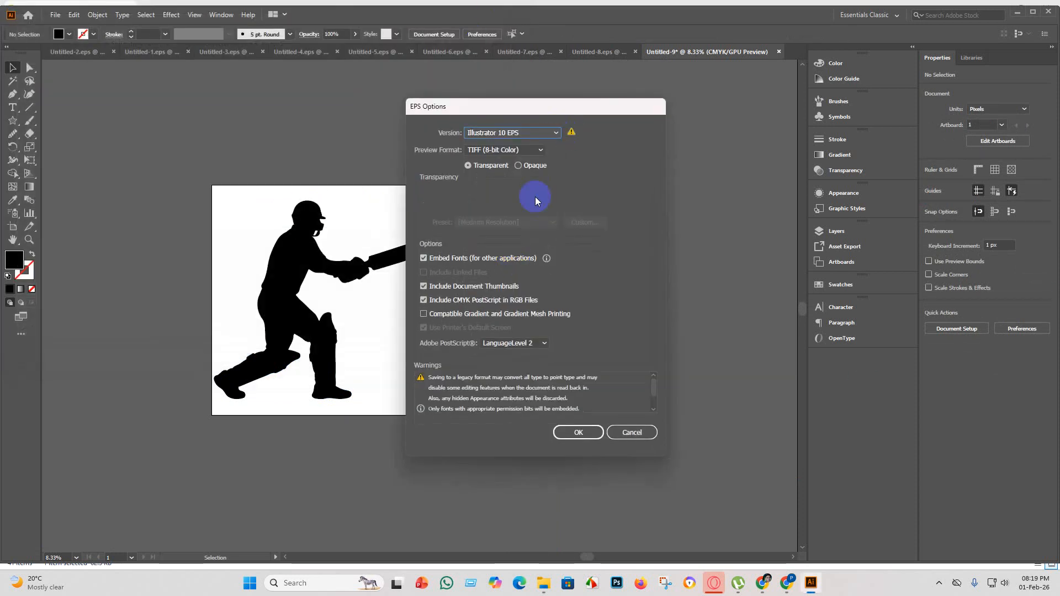
pyautogui.click(569, 433)
pyautogui.click(594, 312)
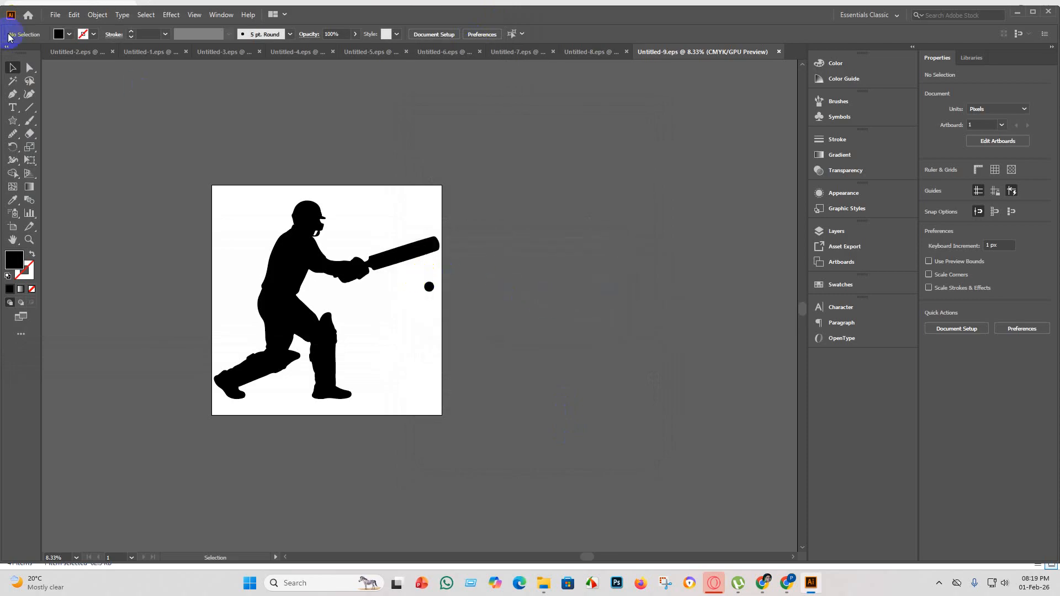
# Export the batsman artwork as a JPEG named Untitled-9 using artboards, with the RGB color model.
pyautogui.click(55, 15)
pyautogui.moveTo(110, 217)
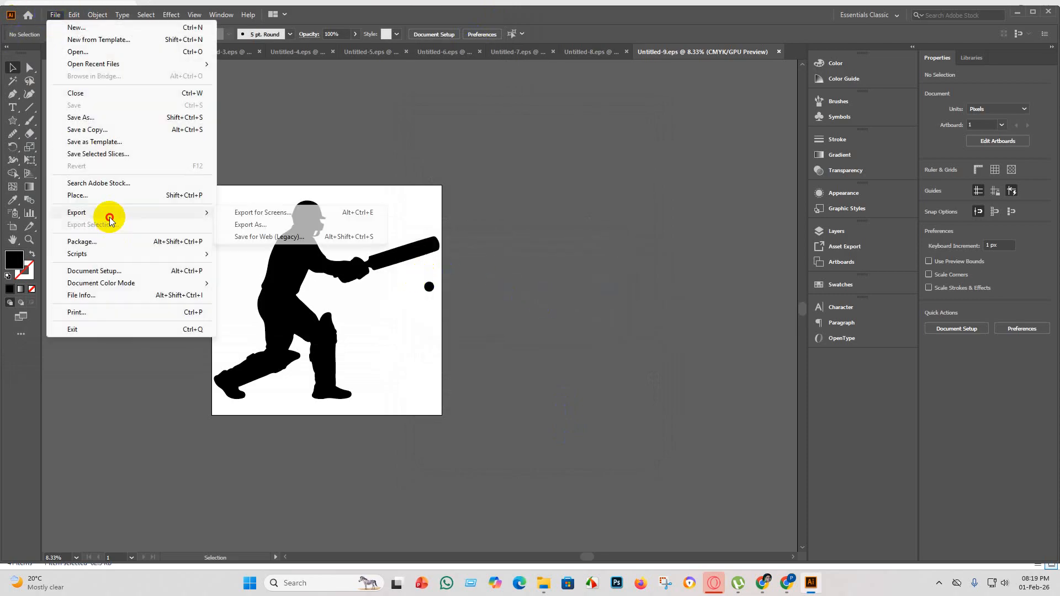
pyautogui.click(251, 225)
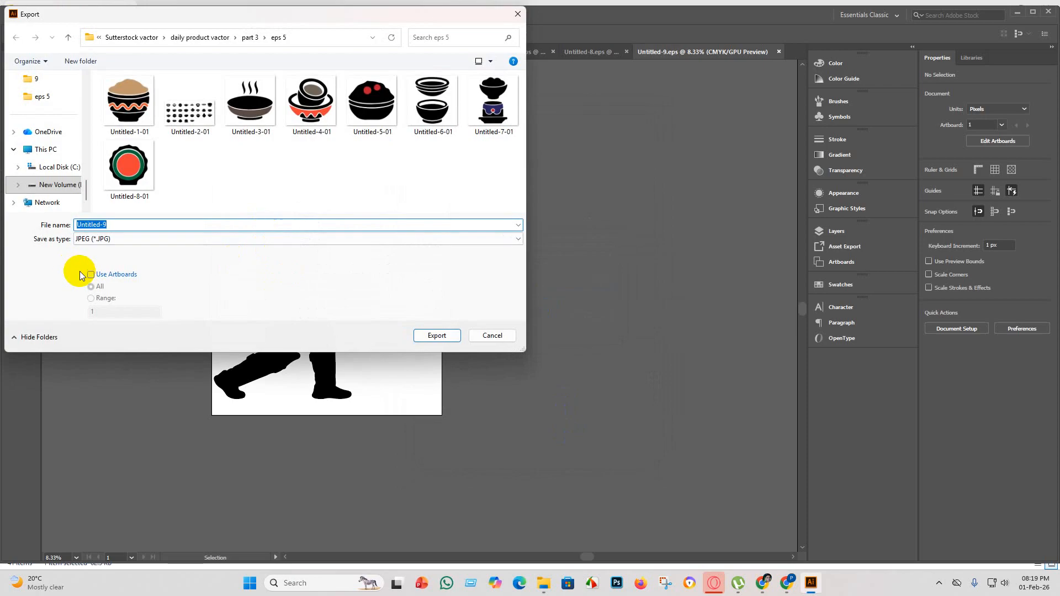
pyautogui.click(90, 275)
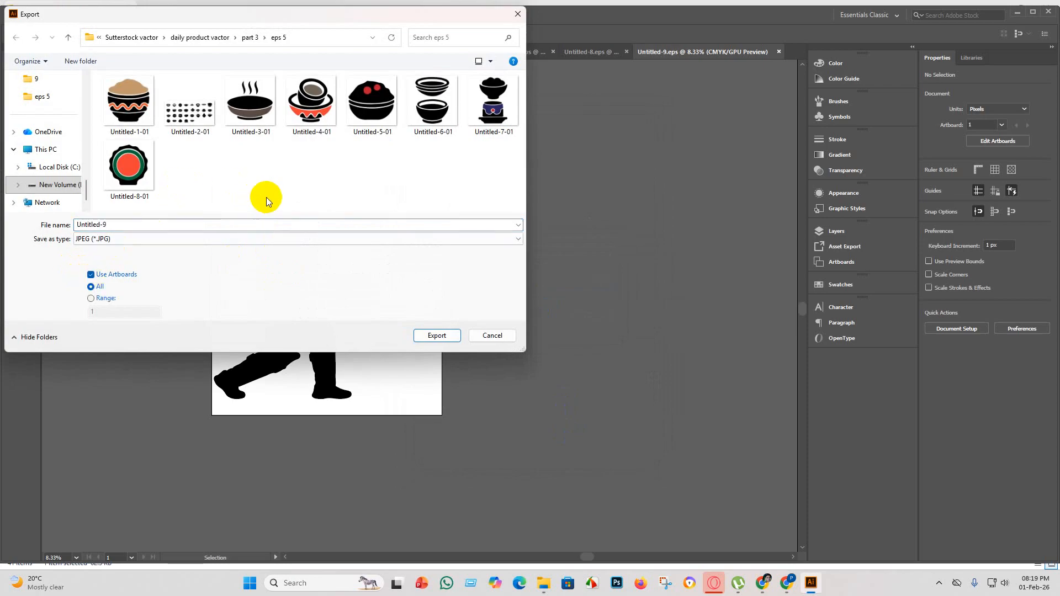
pyautogui.click(437, 335)
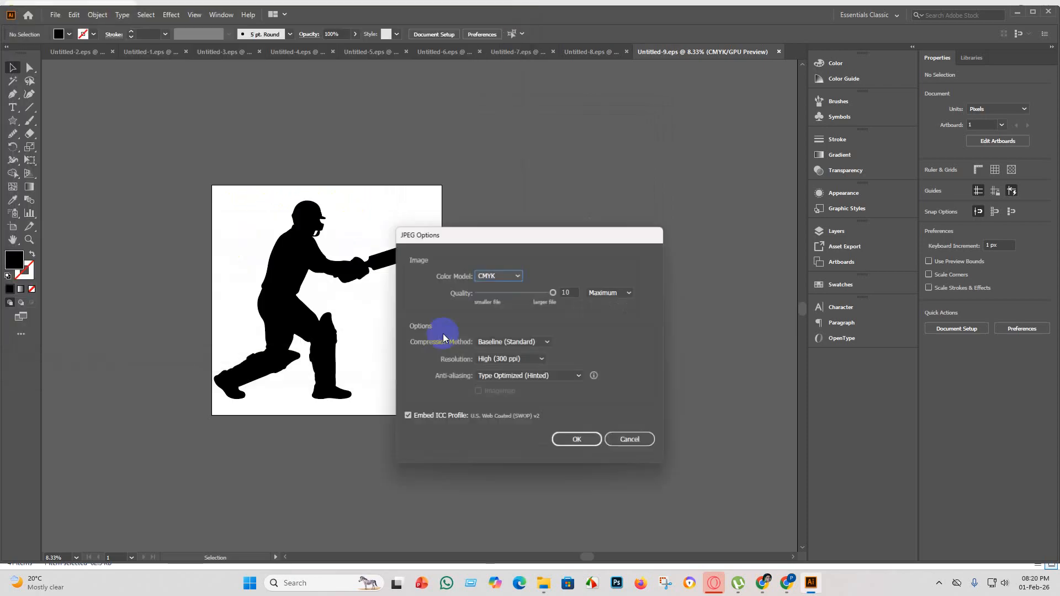
pyautogui.click(518, 276)
pyautogui.click(503, 293)
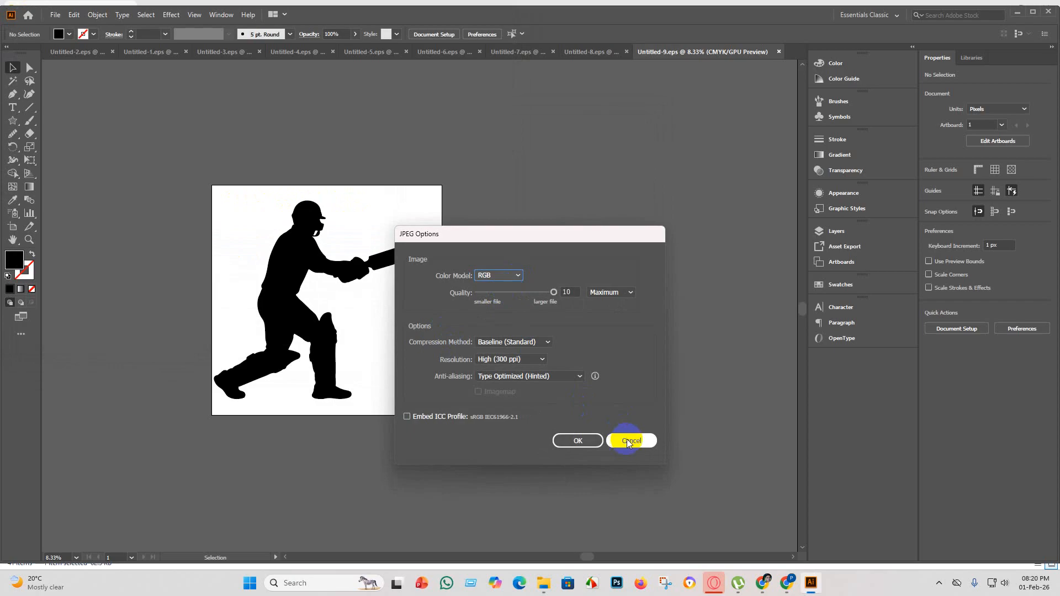
pyautogui.click(580, 440)
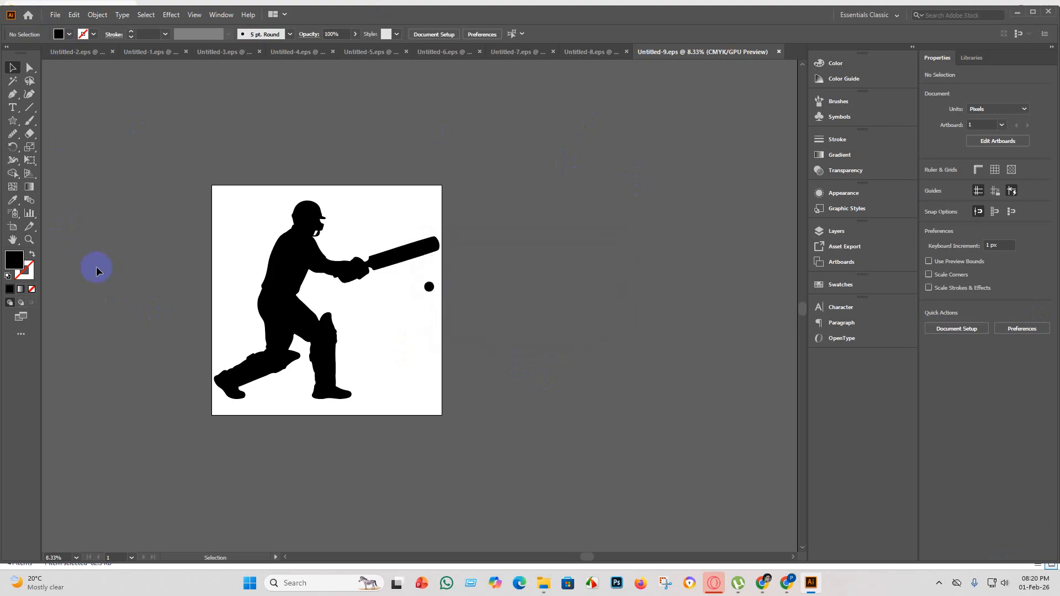
# Create a new blank document for the next artwork.
pyautogui.click(54, 15)
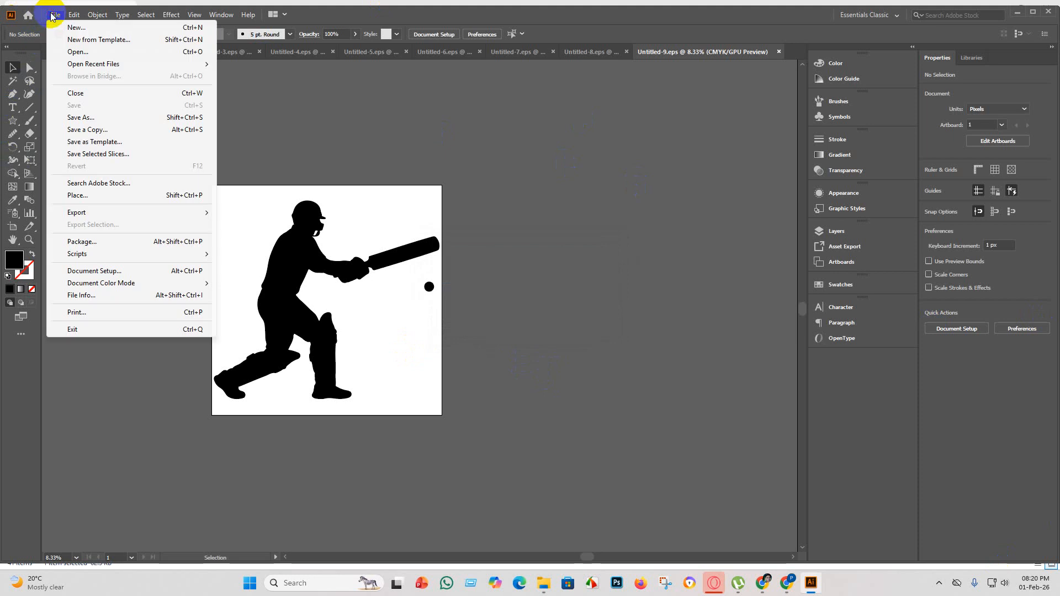
pyautogui.click(77, 27)
pyautogui.click(751, 454)
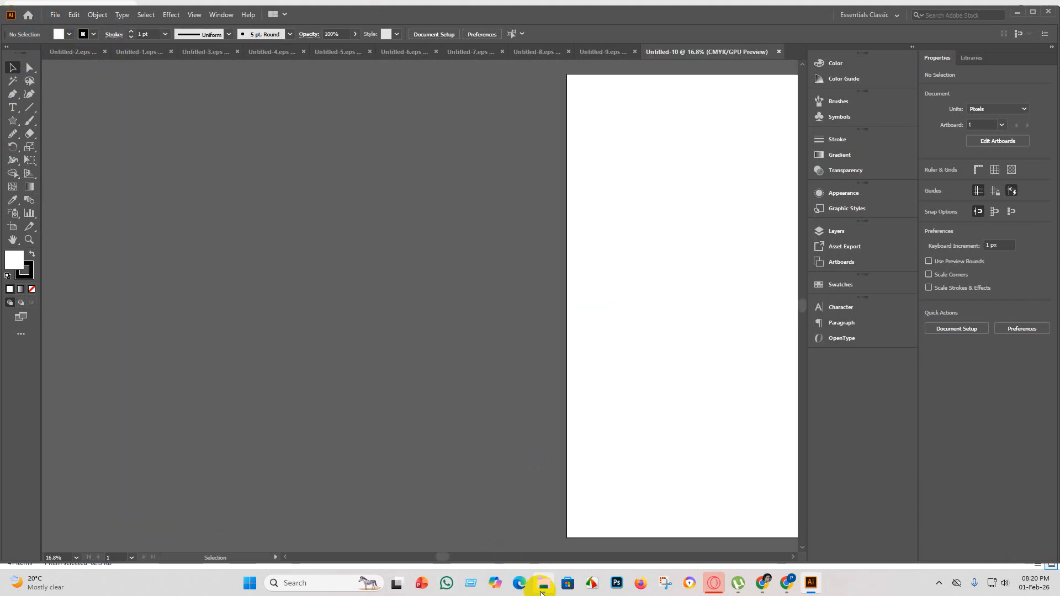
# Place the knife and kitchen icon sheet image from File Explorer into Untitled-10 and enlarge it to about 6176 by 3369 px.
pyautogui.click(543, 587)
pyautogui.moveTo(498, 119); pyautogui.dragTo(423, 110)
pyautogui.moveTo(505, 181); pyautogui.dragTo(308, 166)
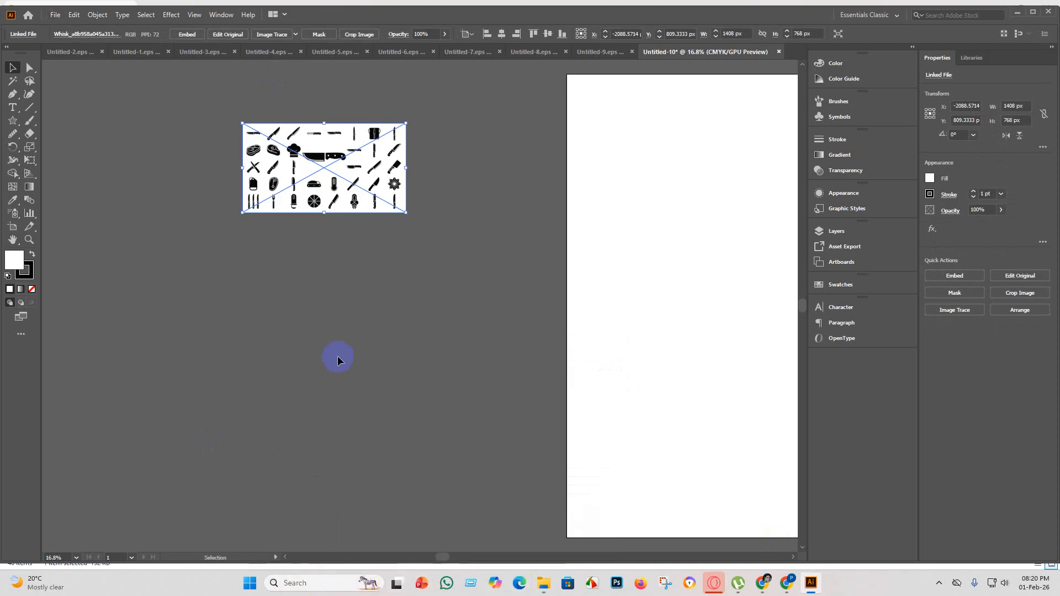
pyautogui.scroll(-3, 338, 360)
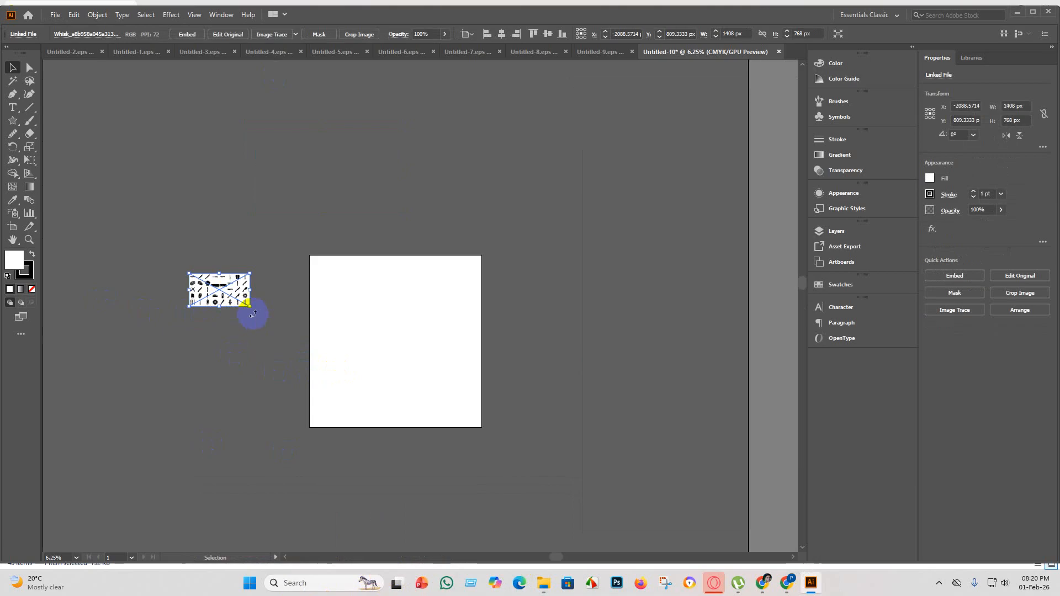
pyautogui.moveTo(250, 305); pyautogui.dragTo(455, 419)
# Embed the icon sheet image and trace it with the Silhouettes preset.
pyautogui.click(188, 34)
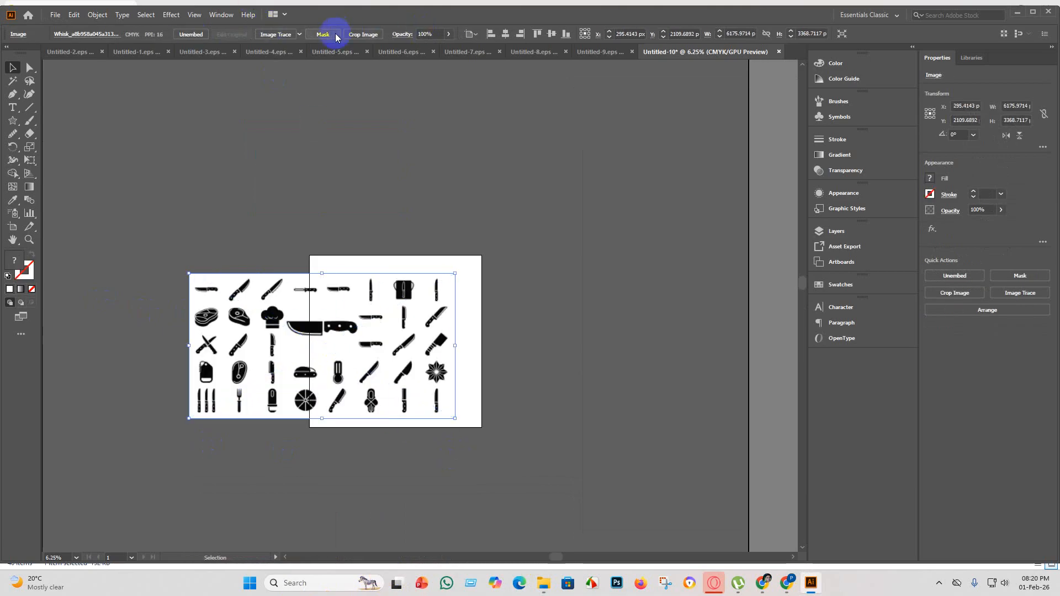
pyautogui.click(299, 35)
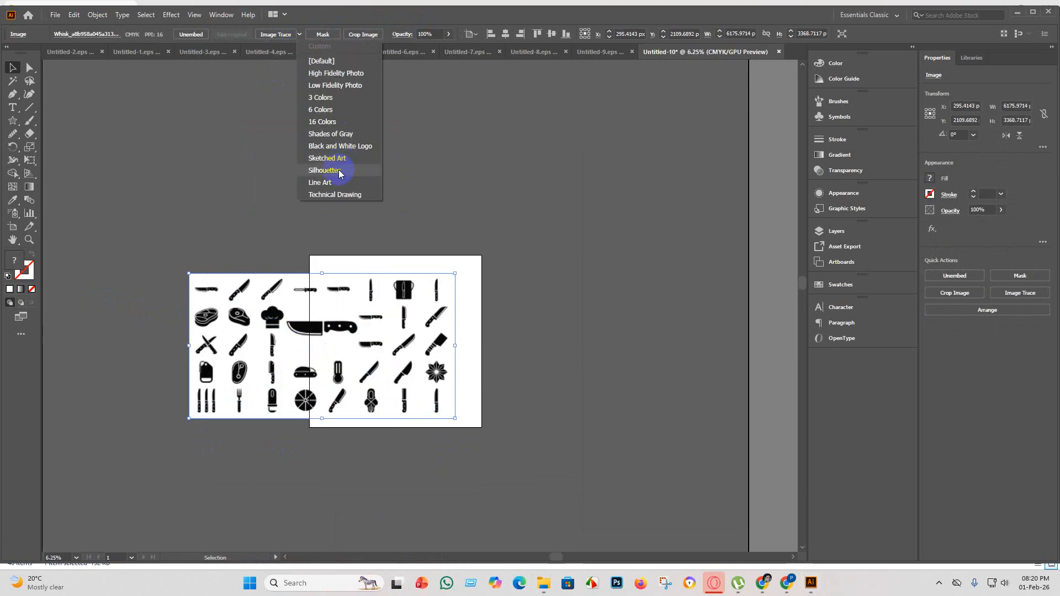
pyautogui.click(341, 171)
# Move the traced icon sheet off the artboard to the space above it and expand the tracing.
pyautogui.moveTo(328, 336)
pyautogui.mouseDown()
pyautogui.moveTo(387, 187)
pyautogui.moveTo(384, 151)
pyautogui.mouseUp()
pyautogui.click(280, 34)
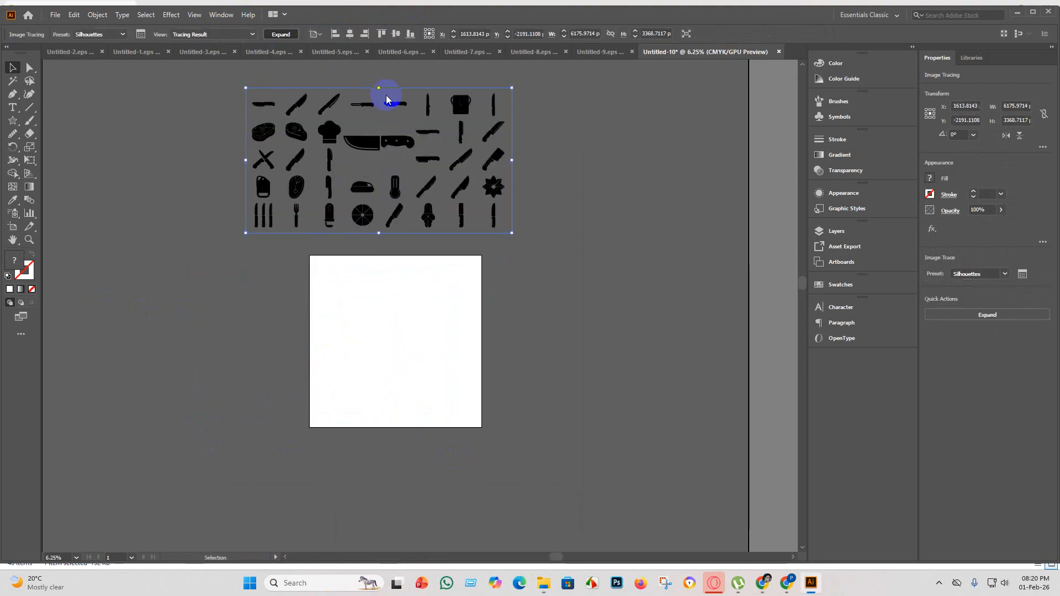
pyautogui.click(562, 187)
# Examine the expanded knife and kitchen icons up close for shape and trace quality.
pyautogui.scroll(4, 367, 127)
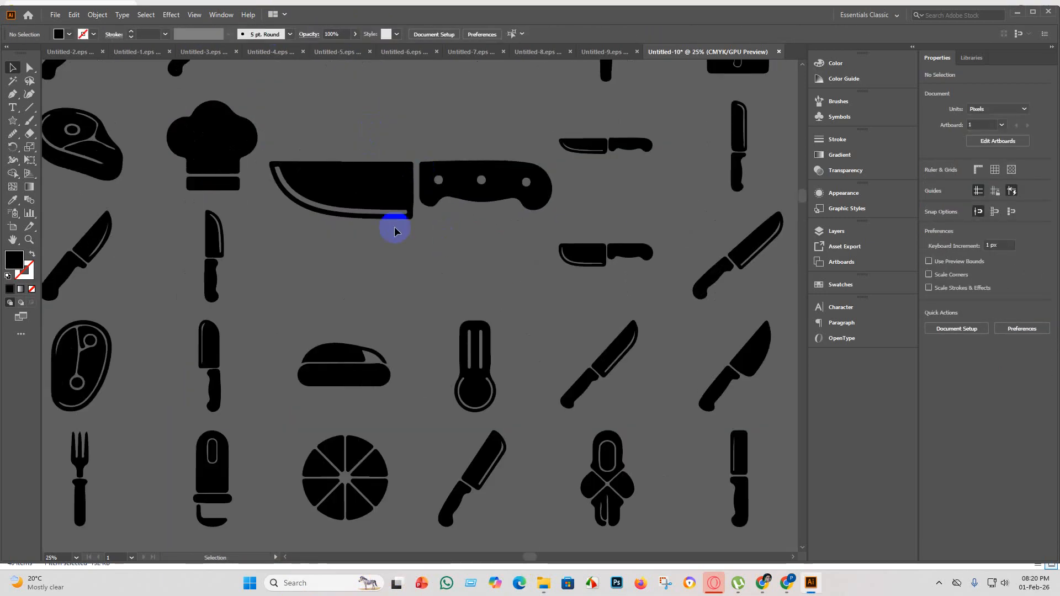
pyautogui.scroll(-2, 299, 280)
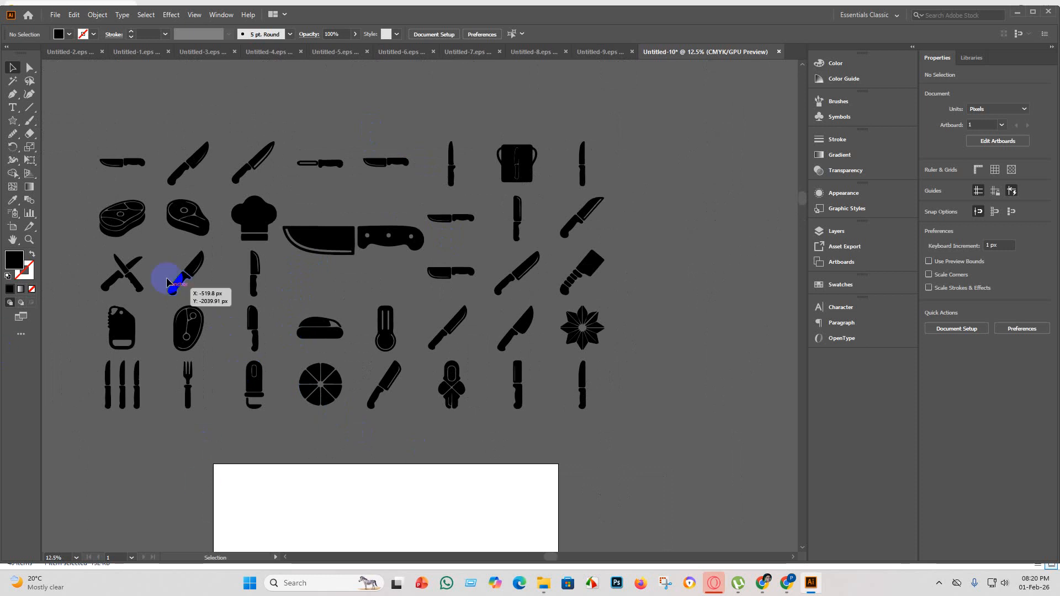
pyautogui.scroll(2, 313, 226)
pyautogui.scroll(-1, 326, 286)
pyautogui.scroll(-1, 332, 299)
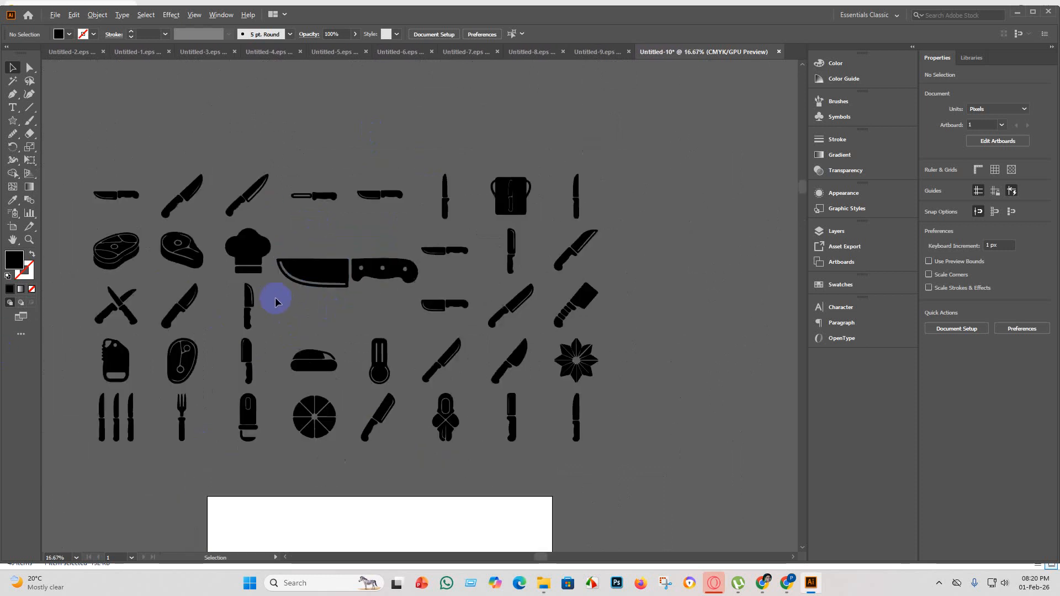
pyautogui.scroll(2, 138, 254)
pyautogui.scroll(-2, 366, 267)
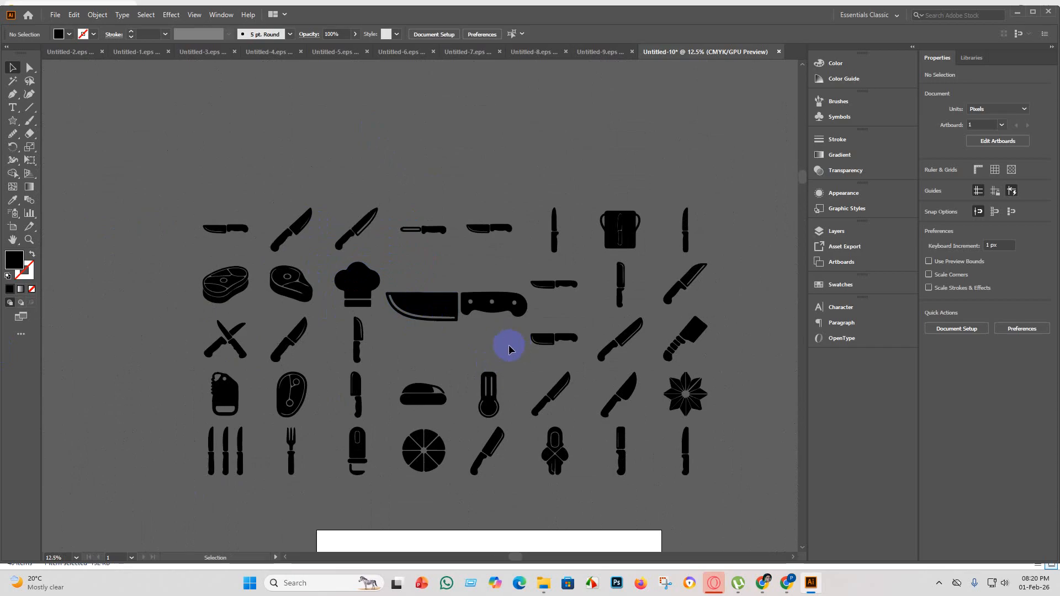
# Ungroup the expanded icon sheet into separate icons and select the large chef's knife's blade and handle.
pyautogui.click(404, 286)
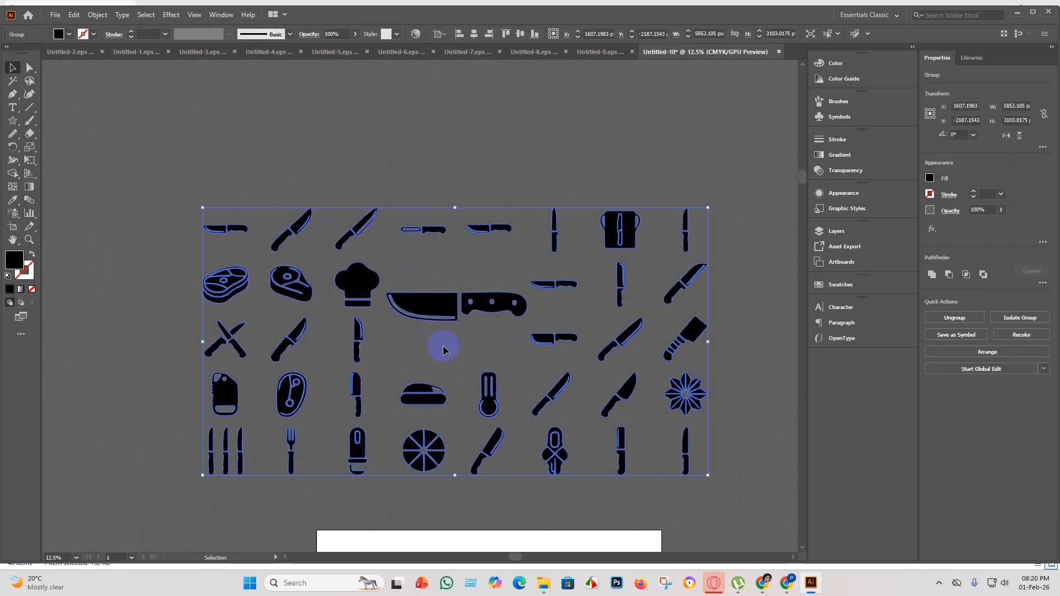
pyautogui.rightClick(424, 296)
pyautogui.click(461, 402)
pyautogui.click(402, 138)
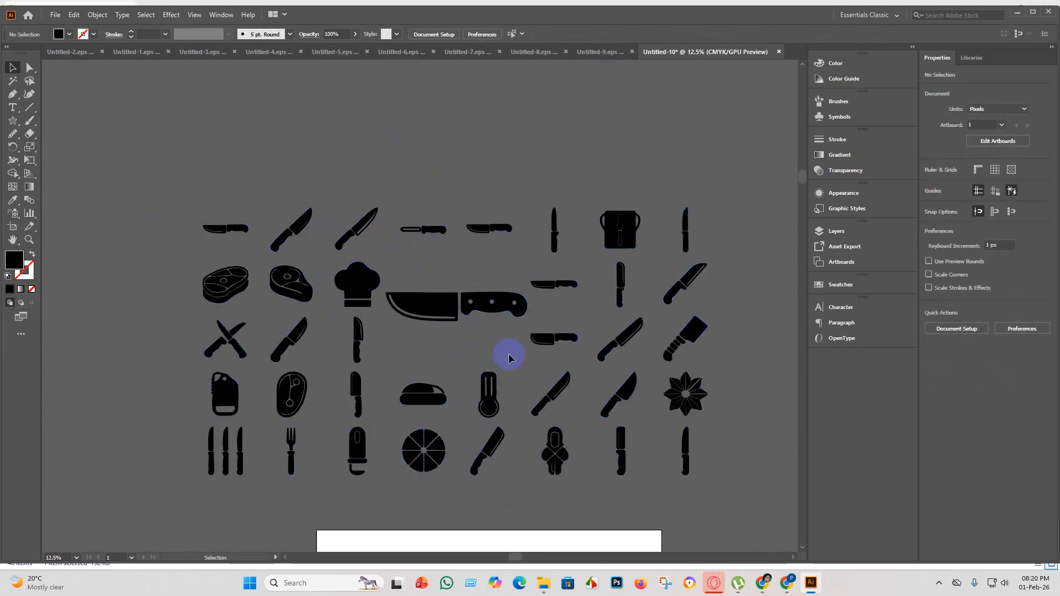
pyautogui.click(425, 295)
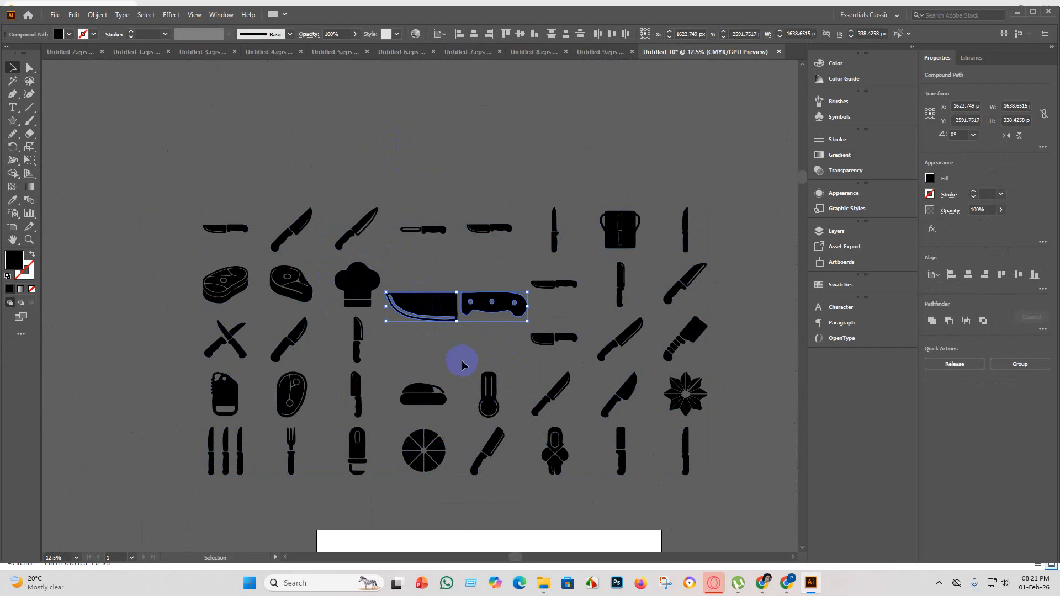
# Copy the large chef's knife into a new 4000 x 4000 px document.
pyautogui.press('a')
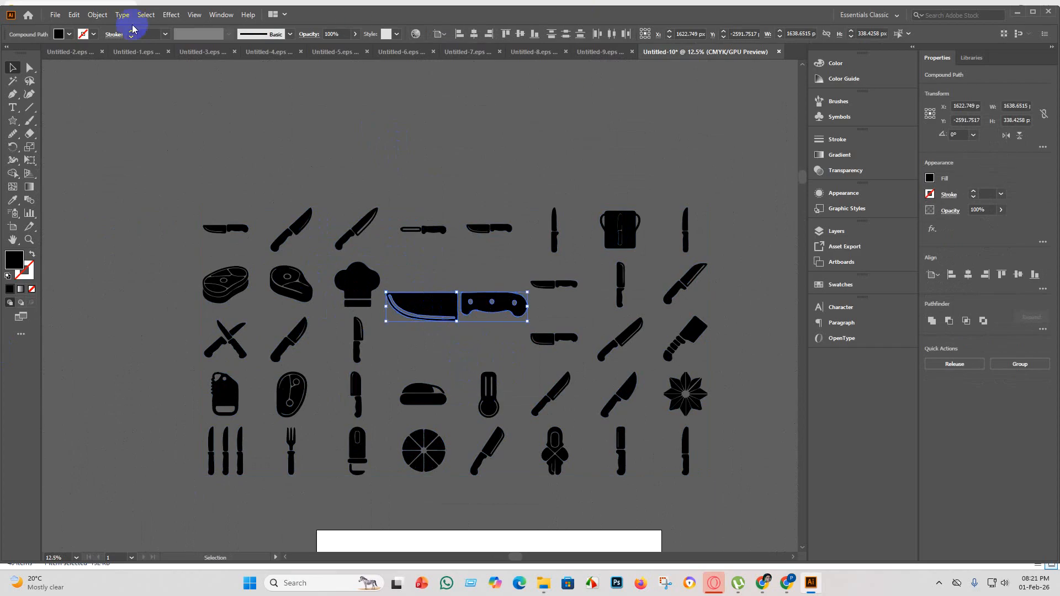
pyautogui.click(55, 14)
pyautogui.click(94, 29)
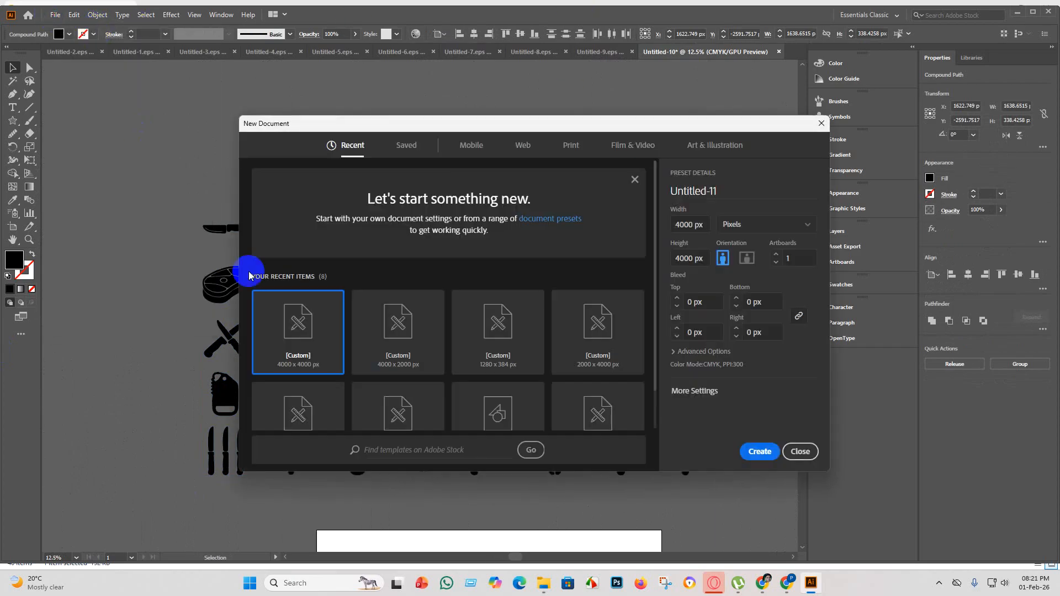
pyautogui.click(755, 451)
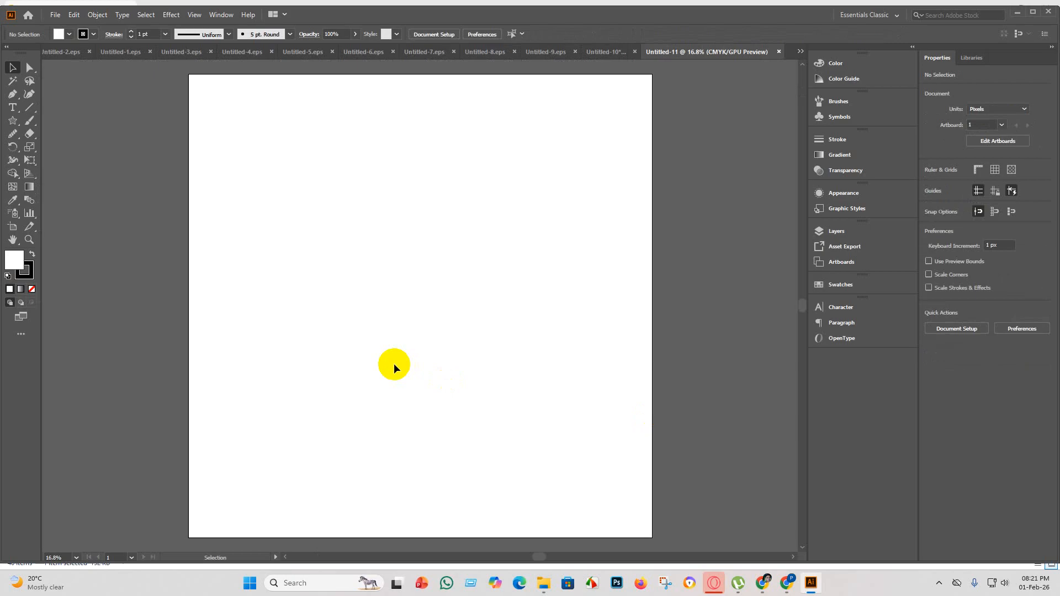
pyautogui.hotkey('ctrl', 'v')
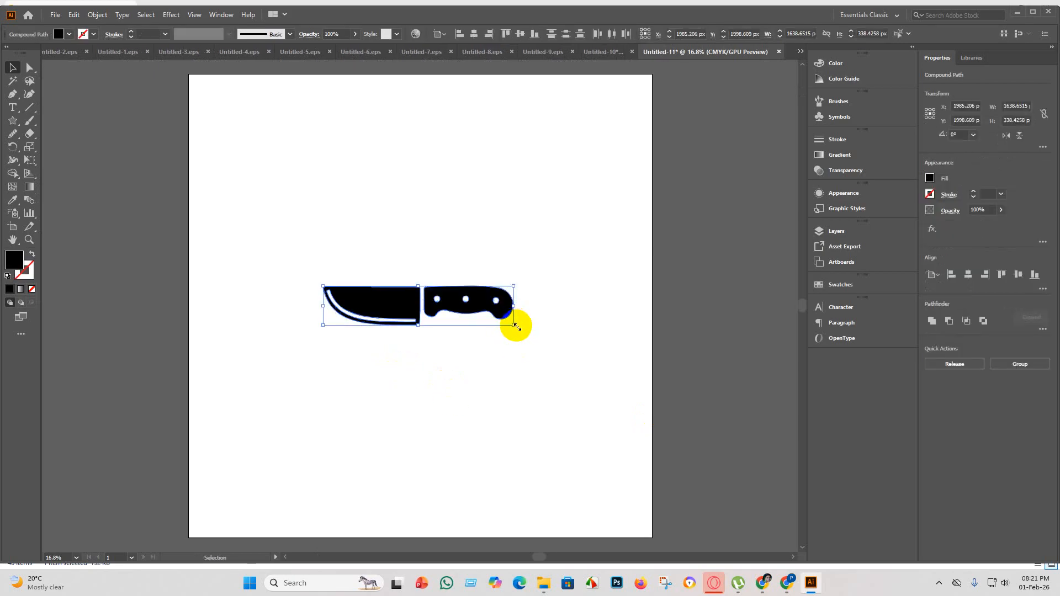
# Enlarge the chef's knife and rotate it to about 308° so it spans the artboard diagonally with its handle at the lower right.
pyautogui.moveTo(517, 327); pyautogui.dragTo(779, 506)
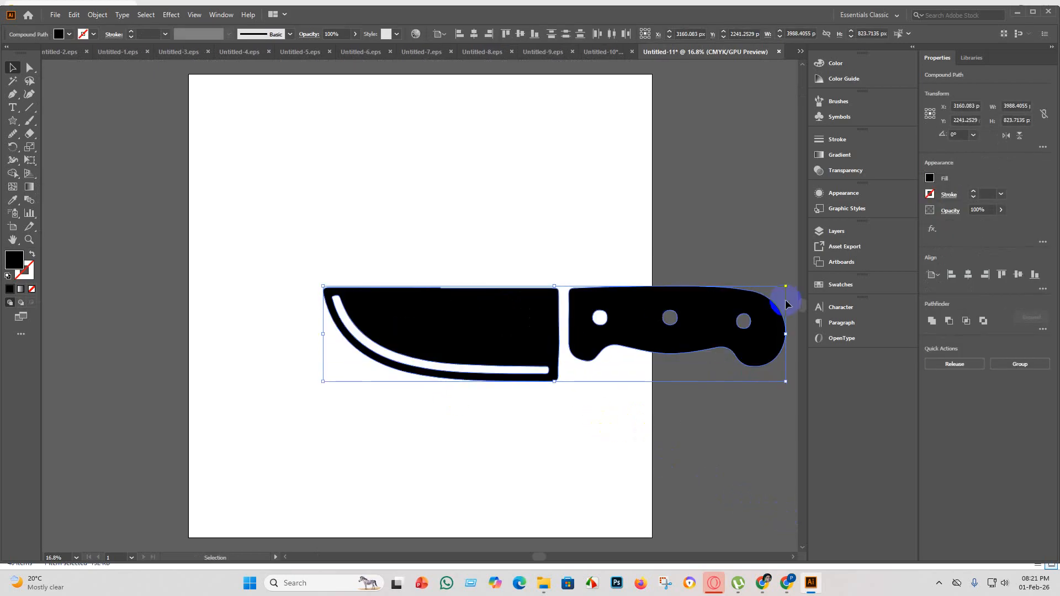
pyautogui.moveTo(791, 282); pyautogui.dragTo(437, 416)
pyautogui.scroll(-2, 508, 425)
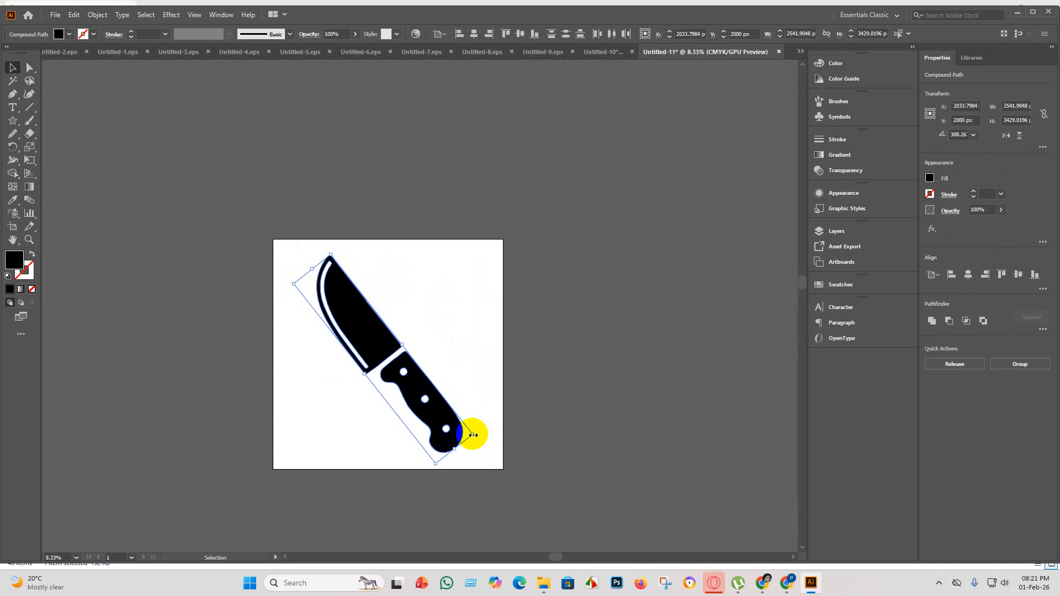
pyautogui.moveTo(473, 435); pyautogui.dragTo(489, 445)
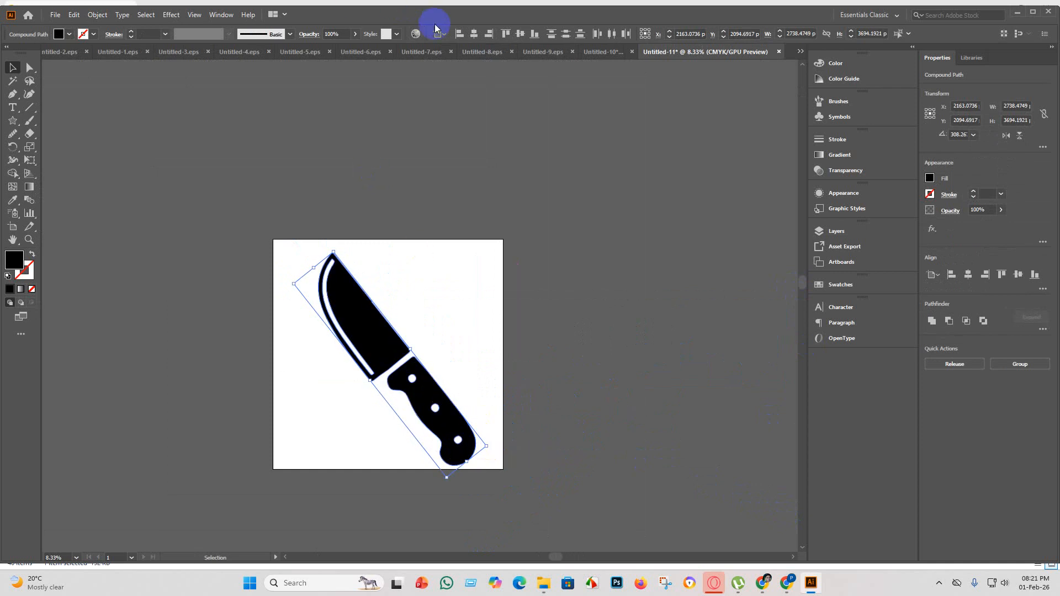
pyautogui.click(478, 35)
pyautogui.press('a')
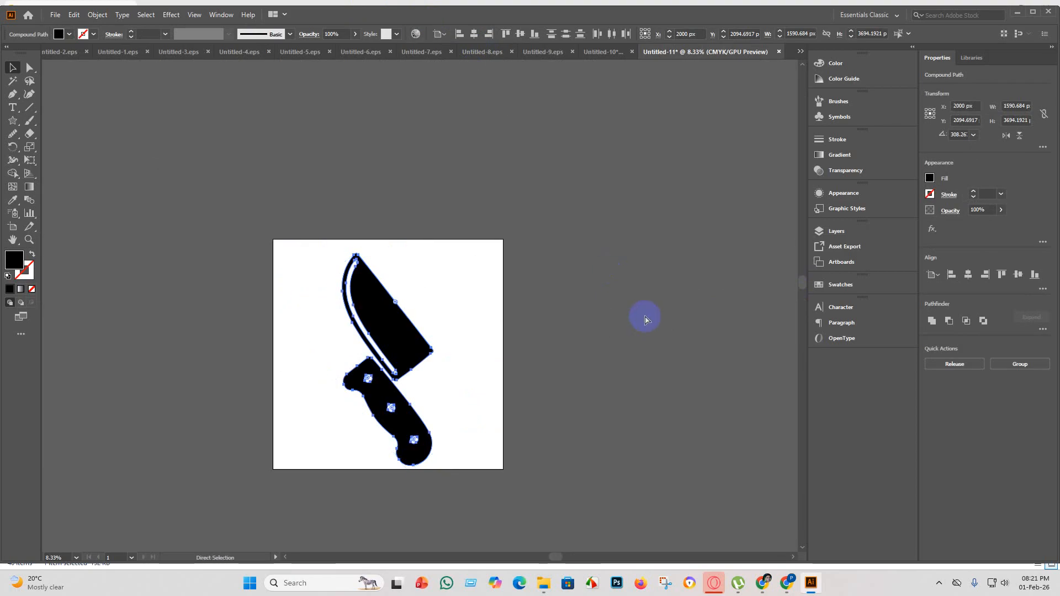
pyautogui.click(592, 407)
# Group the chef's knife's blade and handle and center the group horizontally on the artboard.
pyautogui.moveTo(565, 499); pyautogui.dragTo(267, 214)
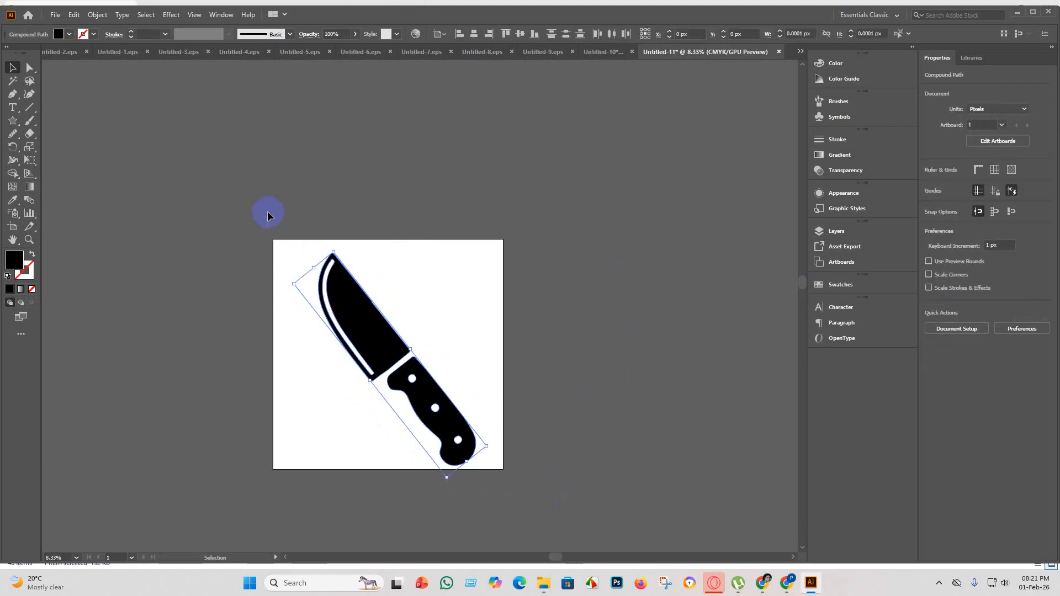
pyautogui.press('v')
pyautogui.click(551, 412)
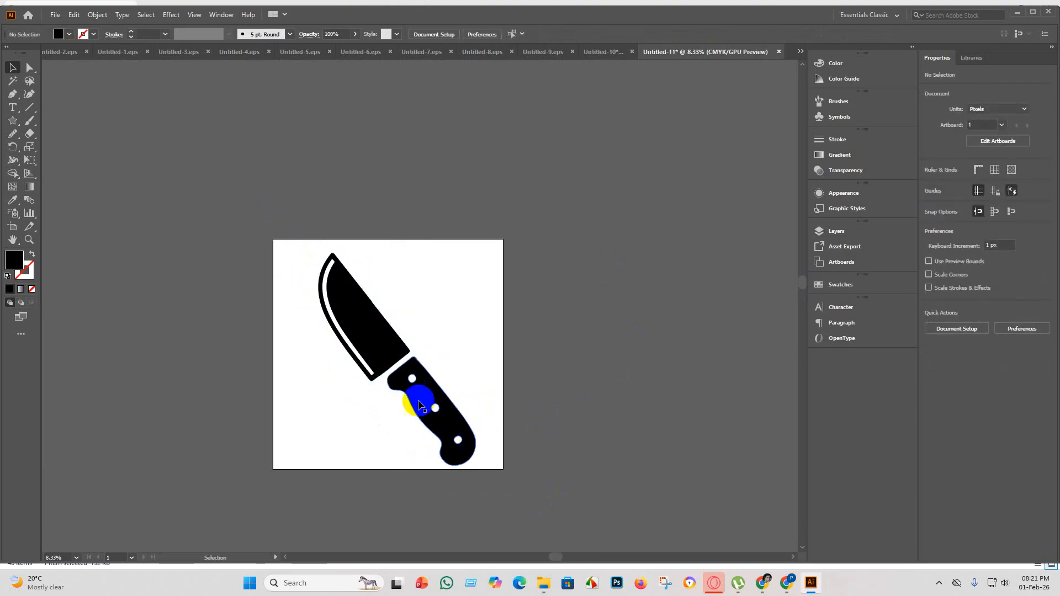
pyautogui.click(436, 409)
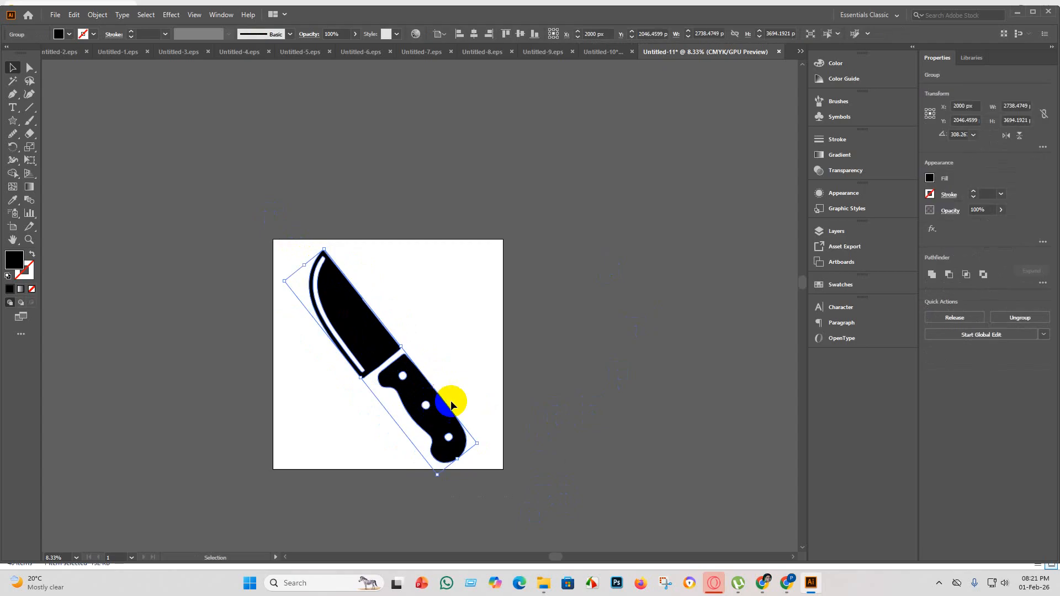
pyautogui.click(502, 405)
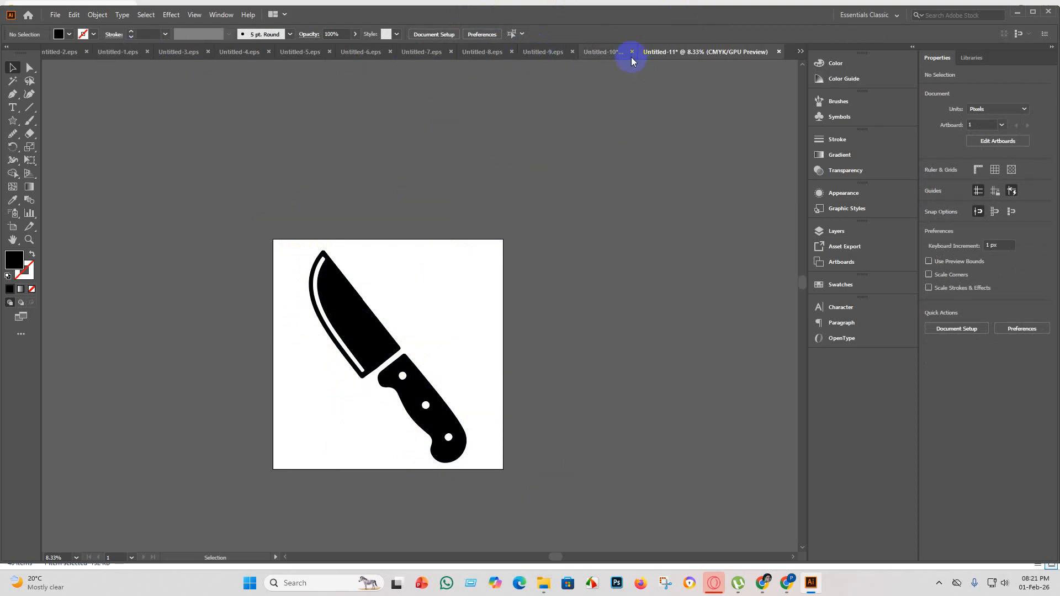
# Delete the large chef's knife from the icon sheet and copy the crossed knives icon into the Untitled-11 document.
pyautogui.click(605, 51)
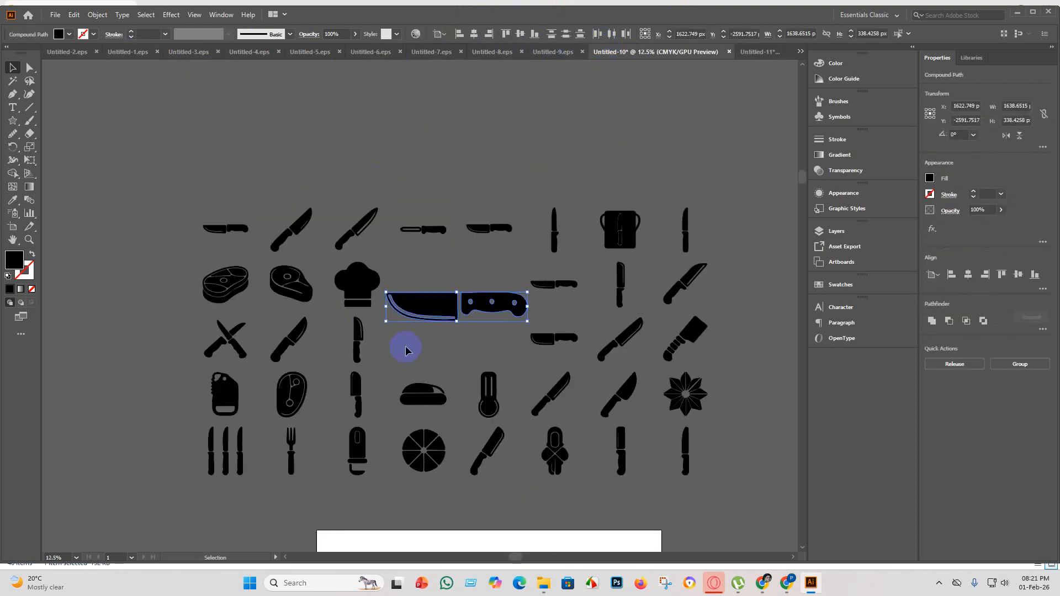
pyautogui.press('Delete')
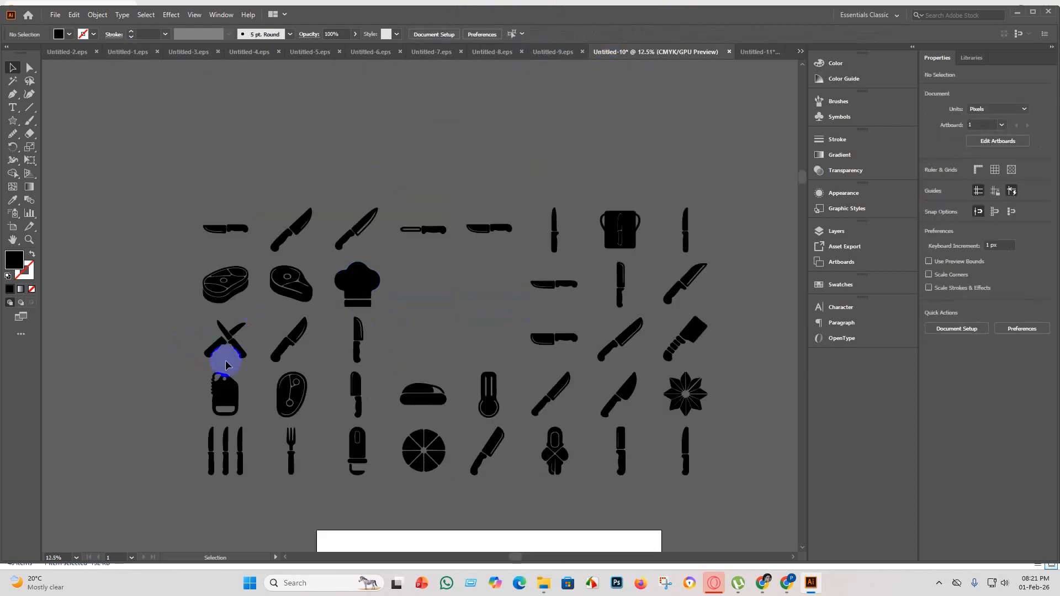
pyautogui.click(208, 338)
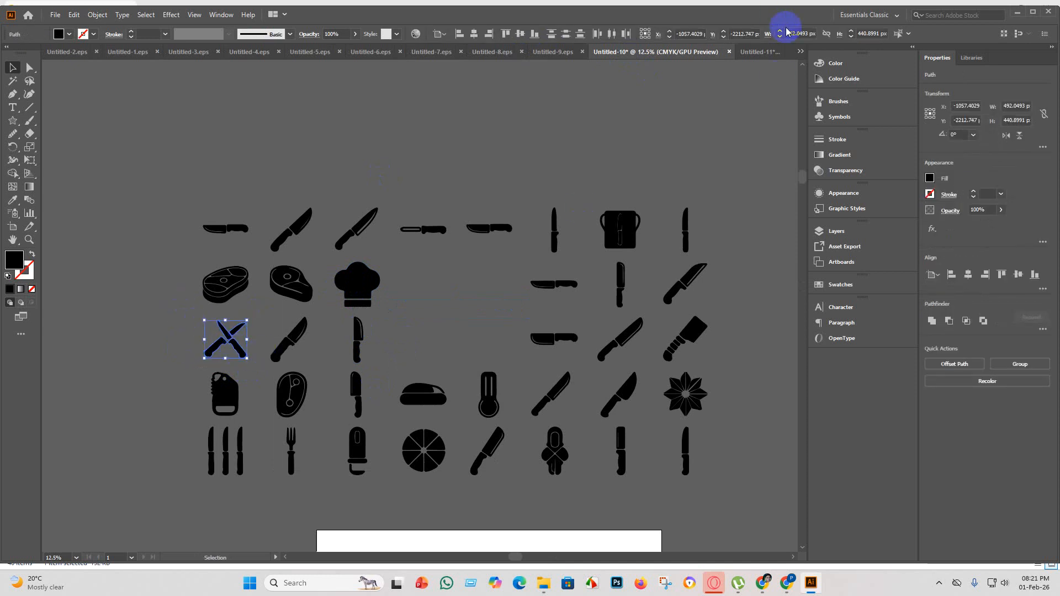
pyautogui.click(750, 52)
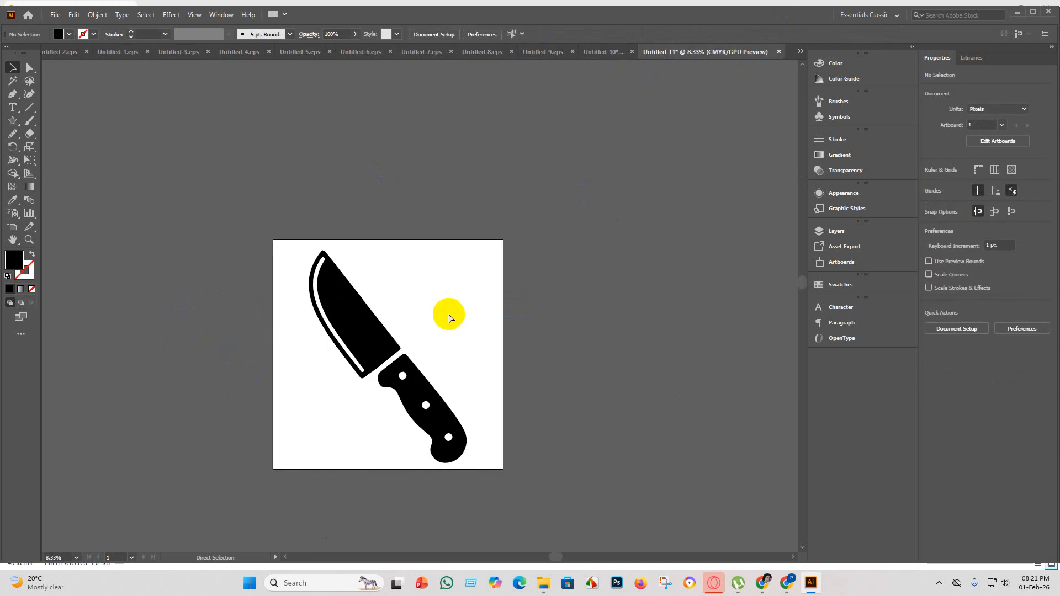
pyautogui.hotkey('ctrl', 'v')
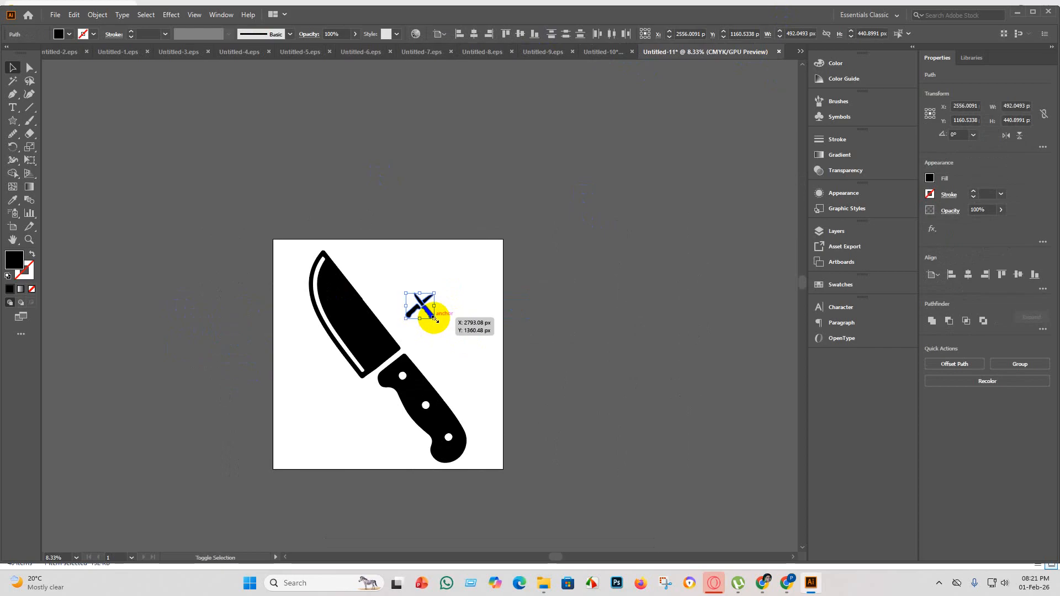
# Scale the crossed knives to about 1589 x 1424 px and place them in the artboard's upper-right corner beside the chef's knife.
pyautogui.moveTo(434, 317); pyautogui.dragTo(540, 413)
pyautogui.moveTo(504, 318); pyautogui.dragTo(474, 270)
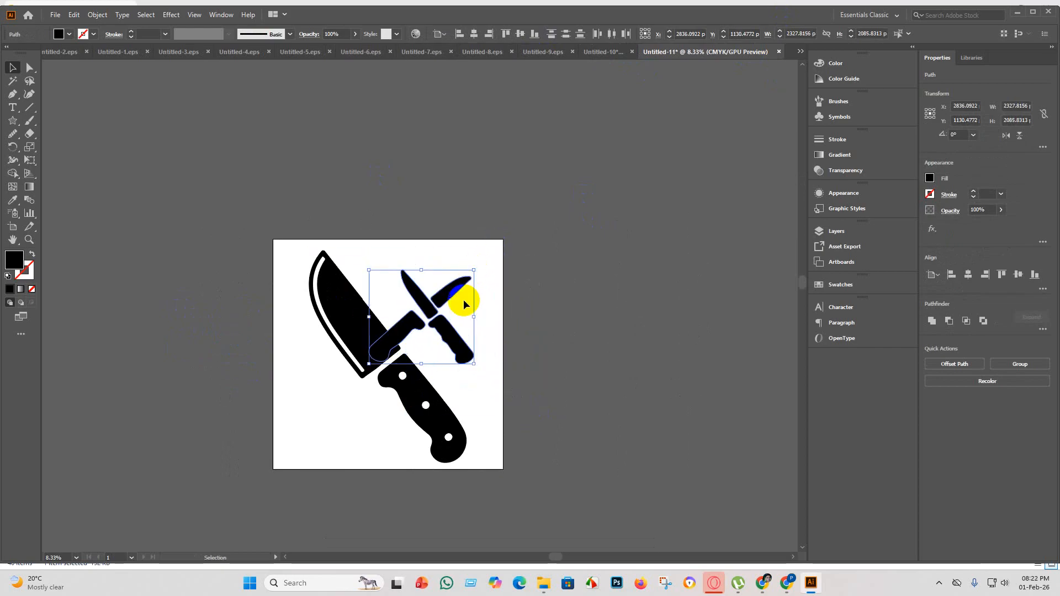
pyautogui.moveTo(433, 311)
pyautogui.mouseDown()
pyautogui.moveTo(456, 299)
pyautogui.moveTo(450, 292)
pyautogui.moveTo(447, 301)
pyautogui.mouseUp()
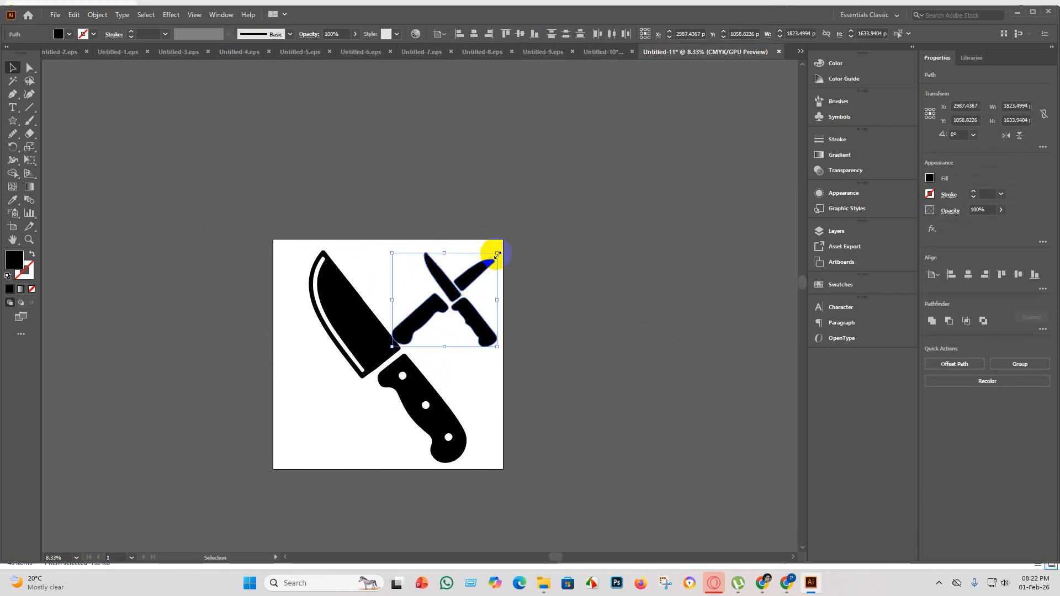
pyautogui.moveTo(498, 254); pyautogui.dragTo(485, 266)
pyautogui.moveTo(448, 301); pyautogui.dragTo(459, 287)
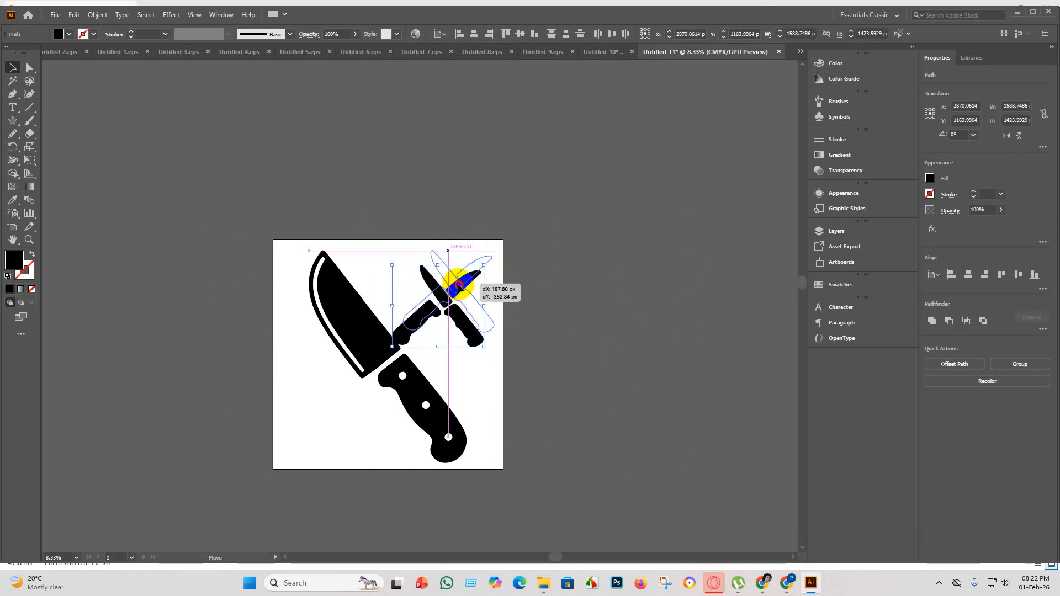
pyautogui.click(718, 223)
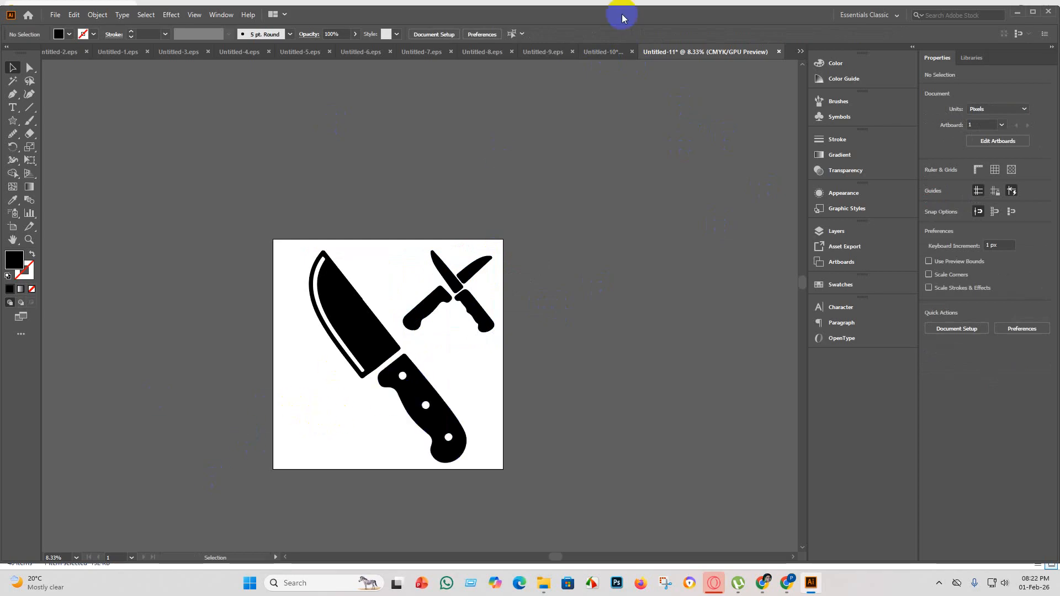
# Copy the diagonal knife beside the crossed knives on the icon sheet into the Untitled-11 document.
pyautogui.click(612, 51)
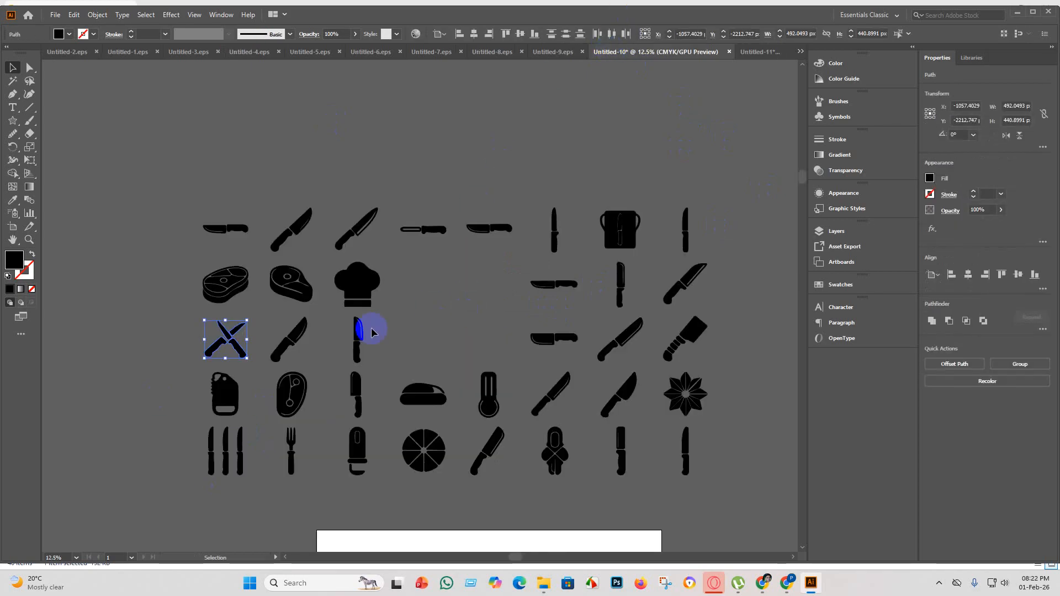
pyautogui.moveTo(308, 352); pyautogui.dragTo(279, 325)
pyautogui.press('v')
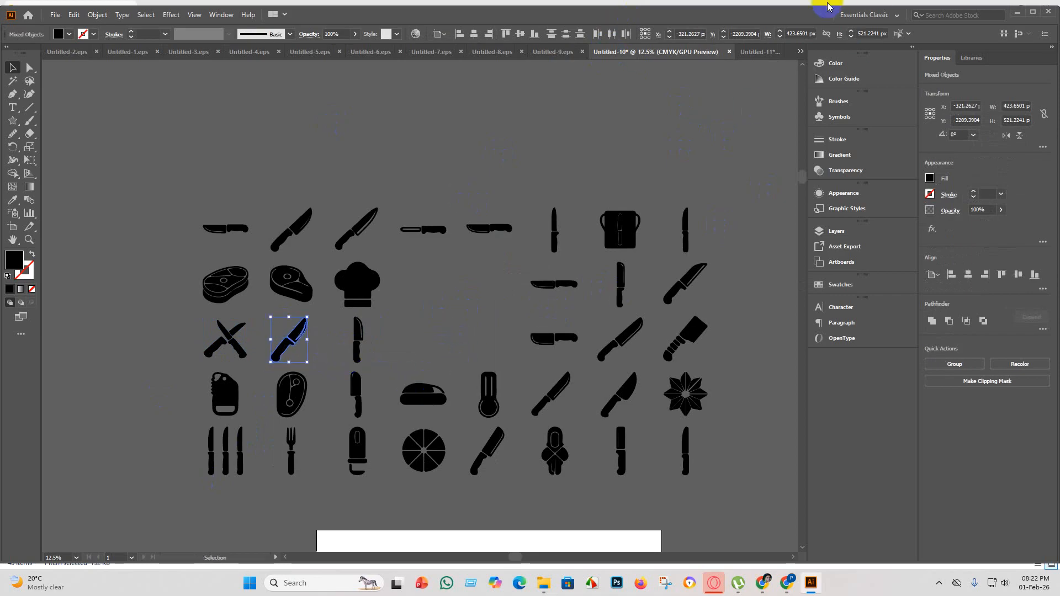
pyautogui.click(759, 51)
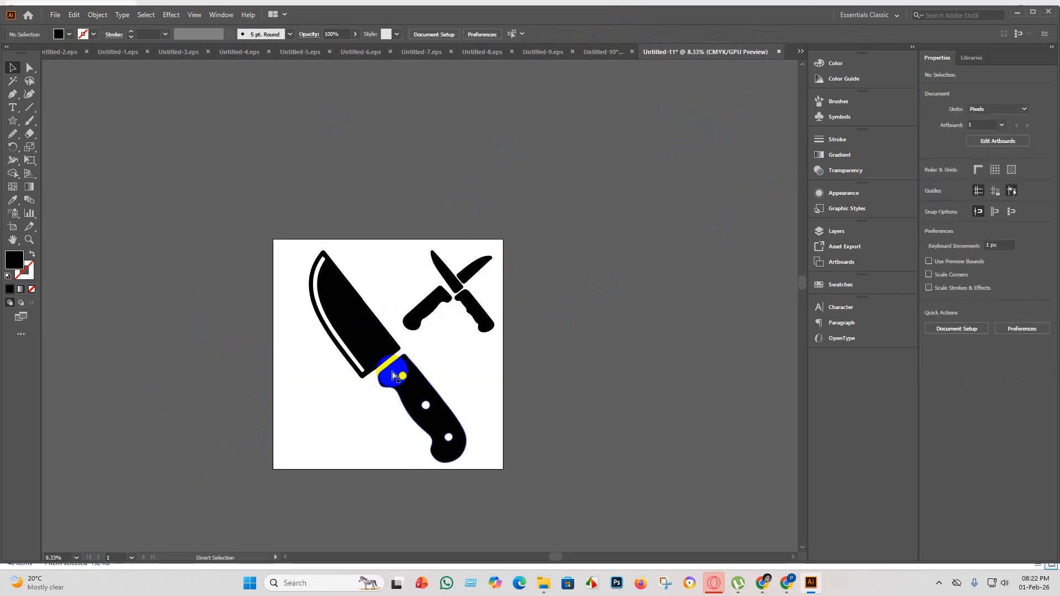
pyautogui.hotkey('ctrl', 'v')
# Enlarge the small knife, rotate it about 82° and place it in the artboard's lower-left area, alongside the chef's knife.
pyautogui.moveTo(423, 303); pyautogui.dragTo(366, 448)
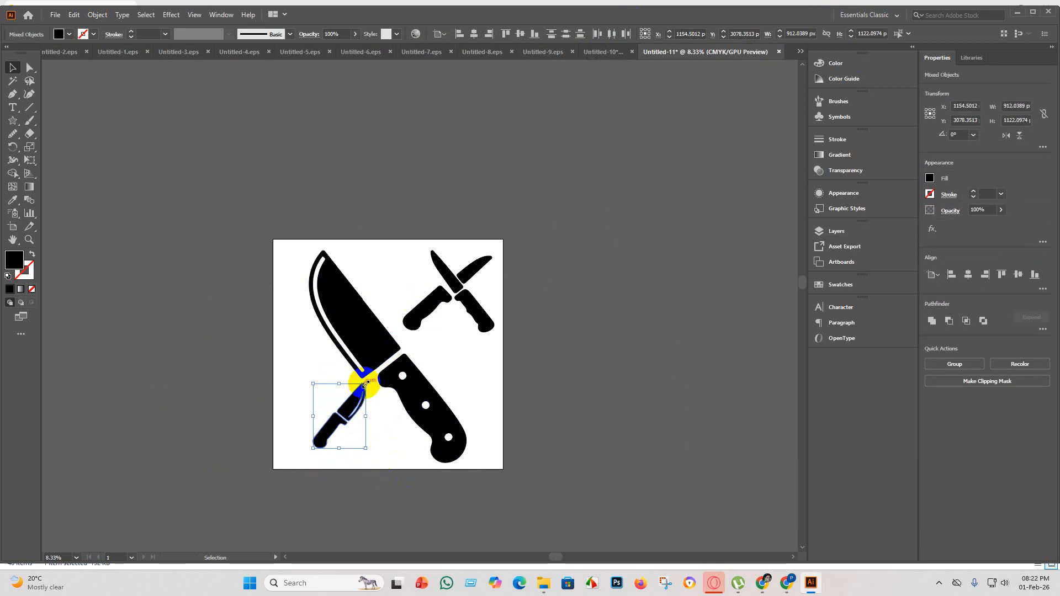
pyautogui.moveTo(366, 382); pyautogui.dragTo(362, 418)
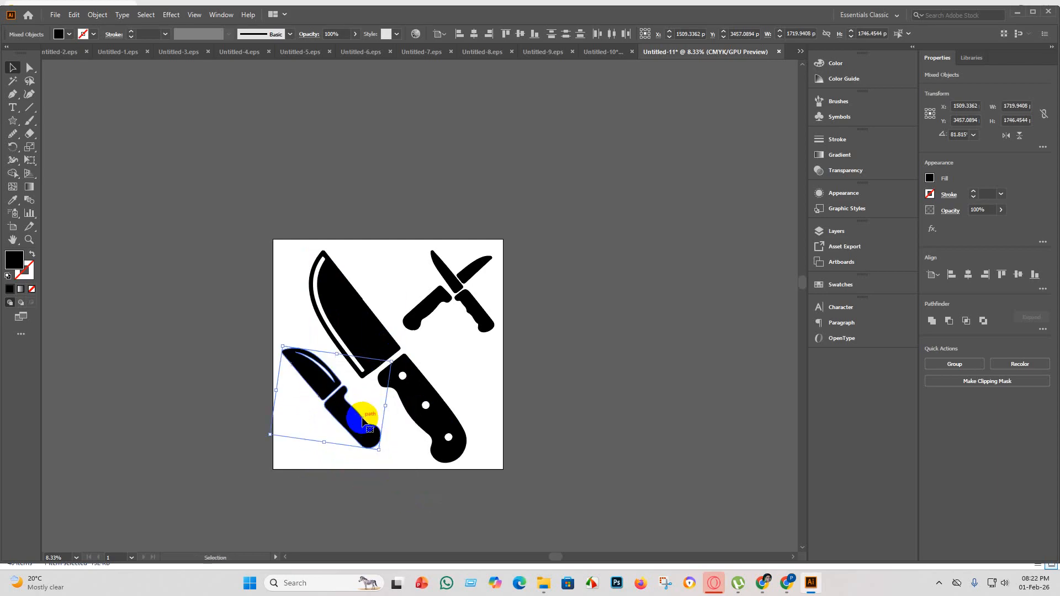
pyautogui.click(412, 480)
# Check the arrangement and spacing of the three knife shapes on the artboard.
pyautogui.scroll(-5, 409, 359)
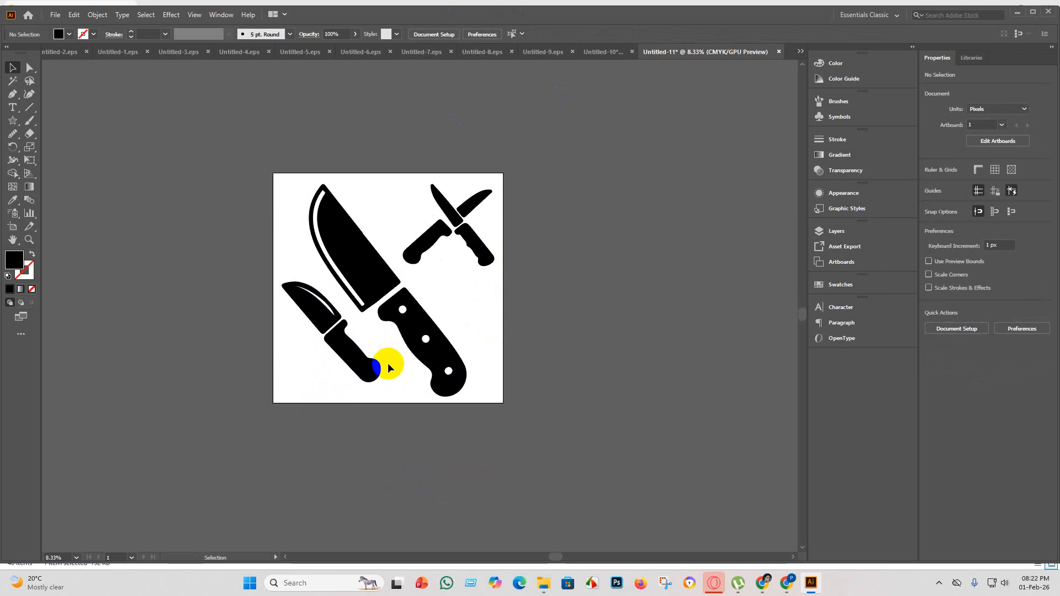
pyautogui.scroll(4, 389, 365)
pyautogui.scroll(-3, 380, 282)
pyautogui.scroll(2, 338, 236)
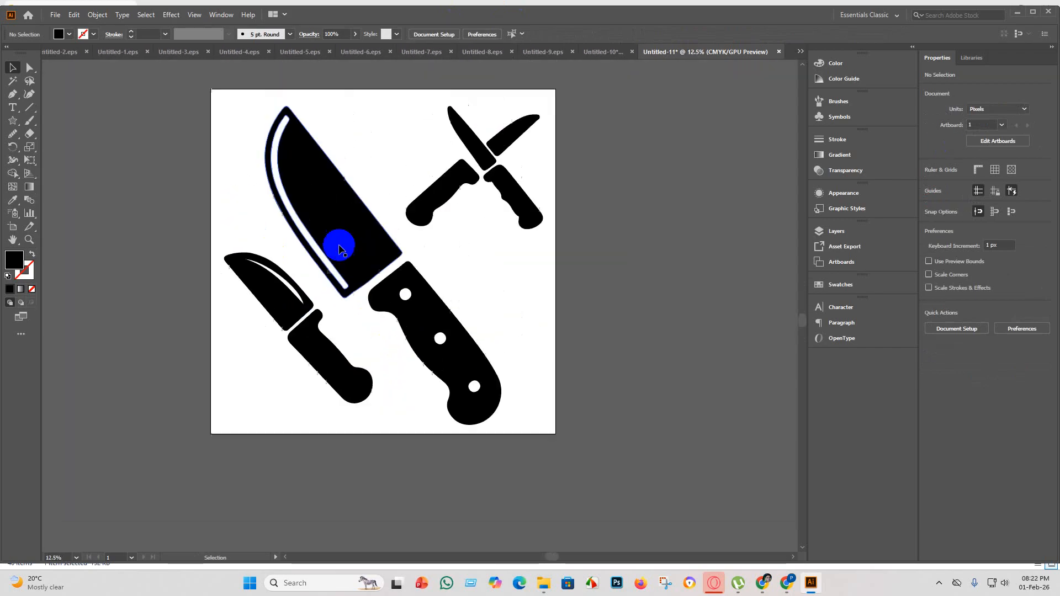
pyautogui.scroll(-3, 403, 273)
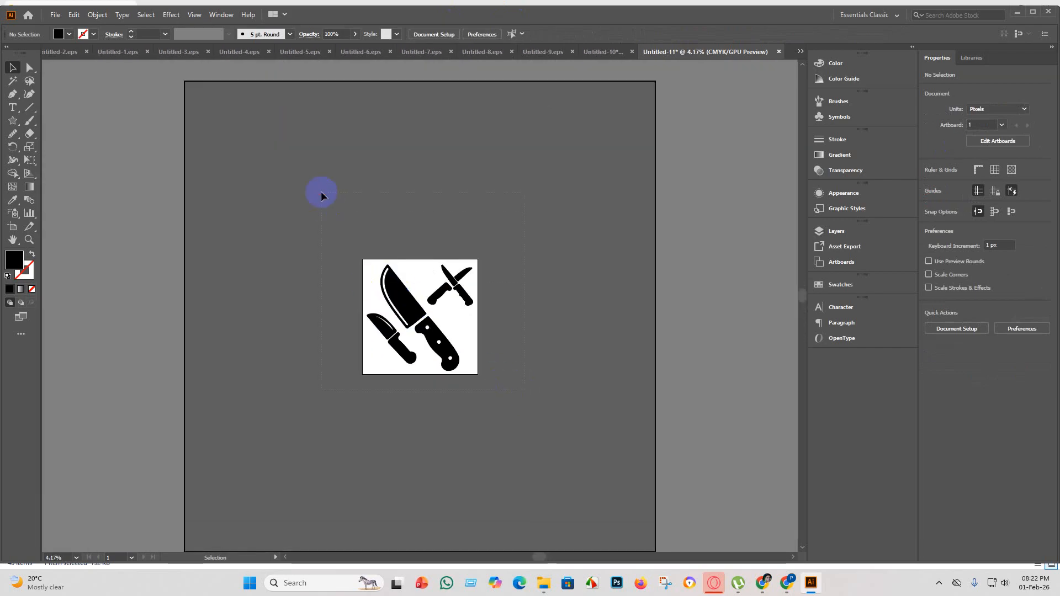
pyautogui.click(444, 285)
pyautogui.click(507, 365)
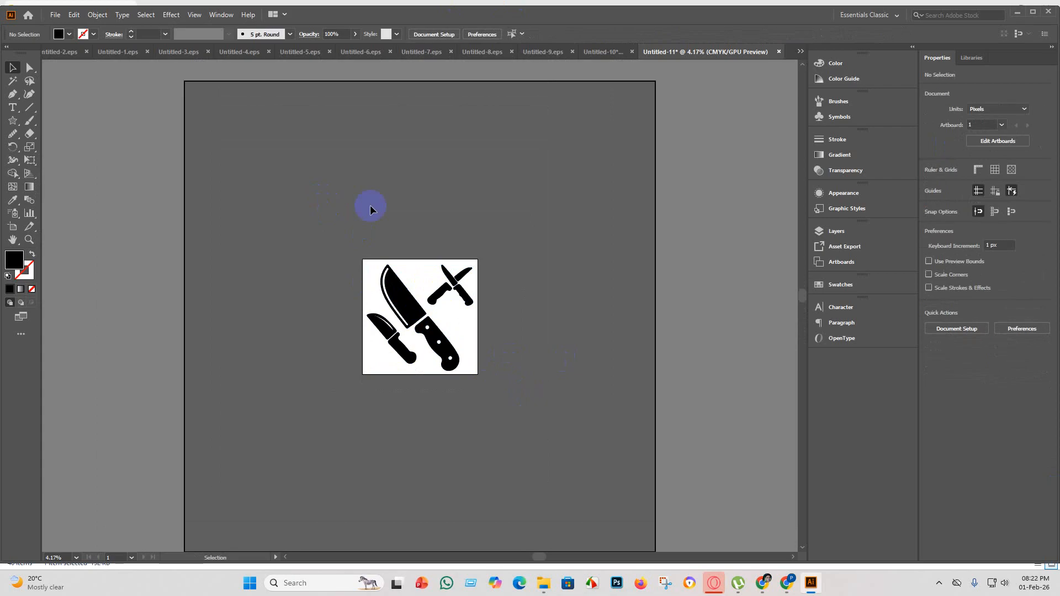
# Save the knife artwork as Untitled-11 in Illustrator EPS format in the eps 5 folder, using the Illustrator 10 EPS version.
pyautogui.click(53, 15)
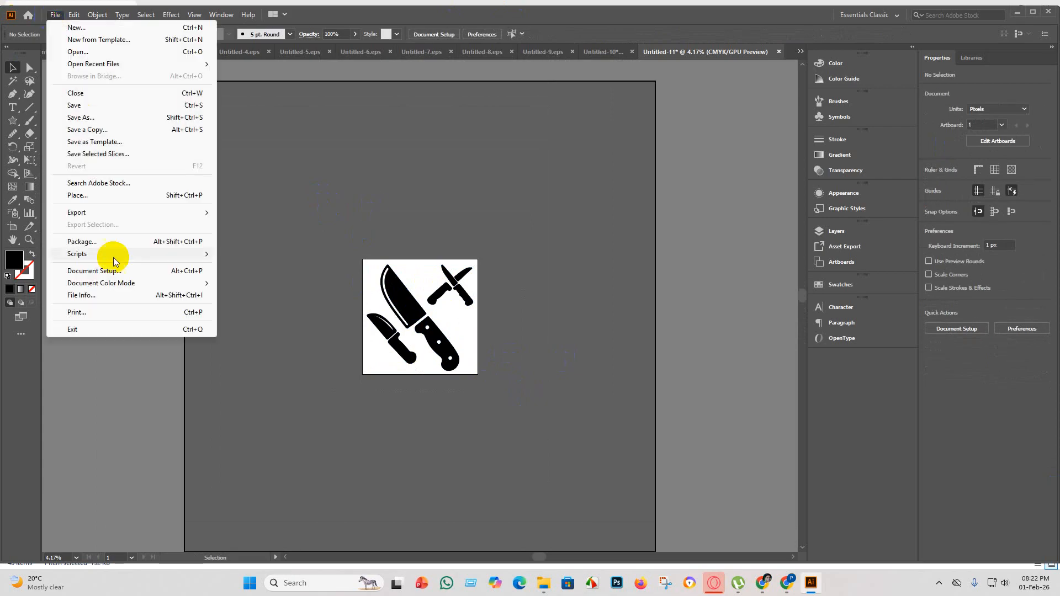
pyautogui.click(101, 106)
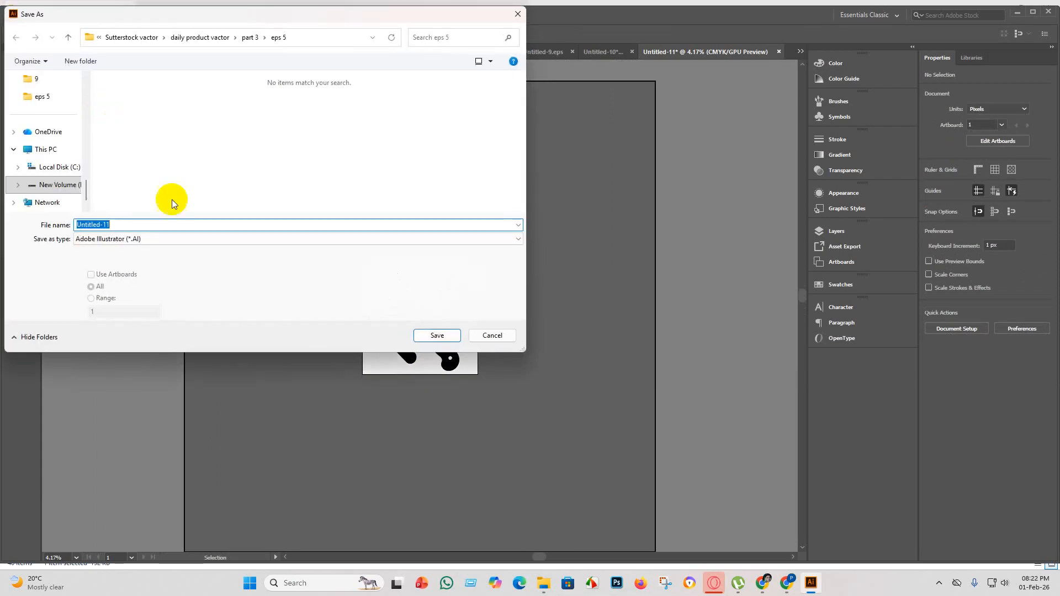
pyautogui.click(200, 240)
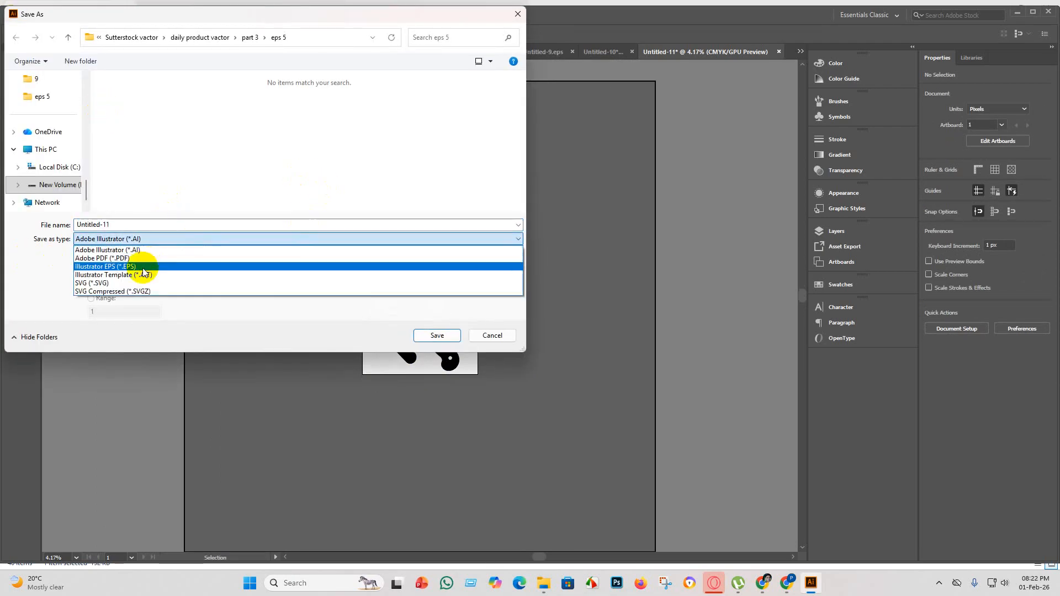
pyautogui.click(143, 269)
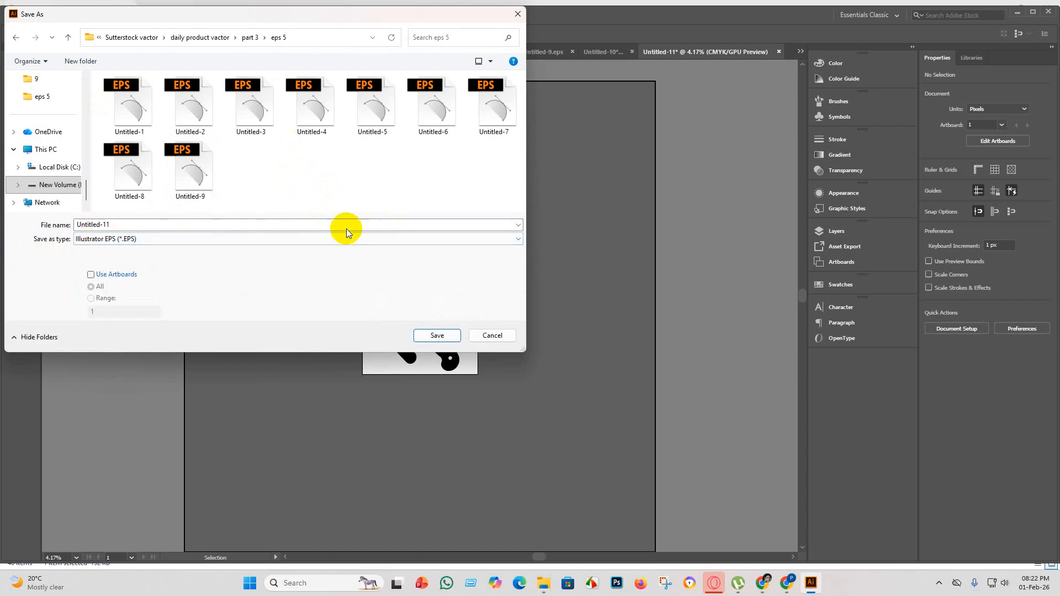
pyautogui.click(439, 337)
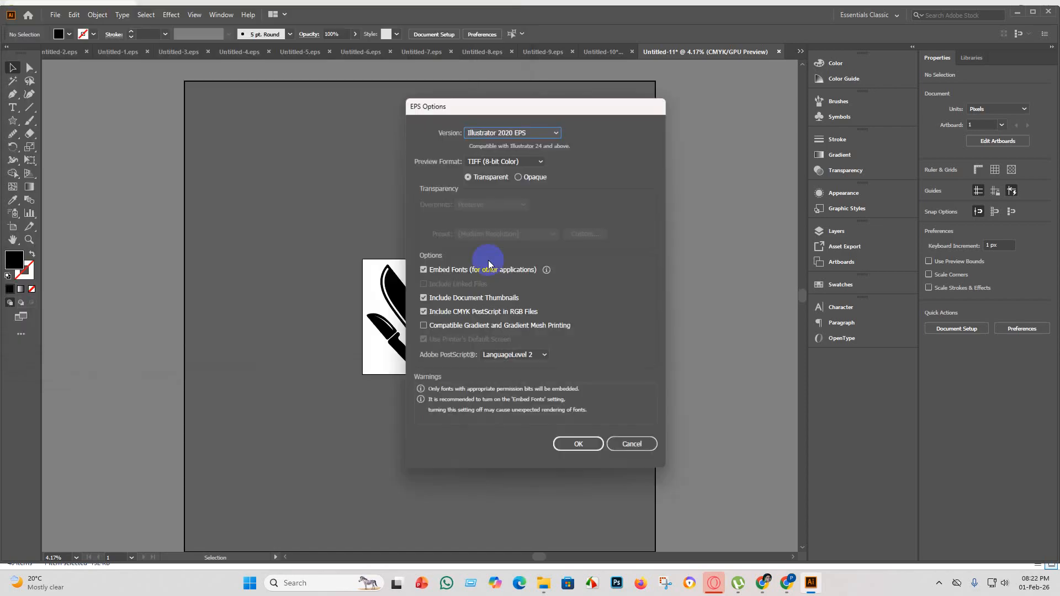
pyautogui.click(549, 133)
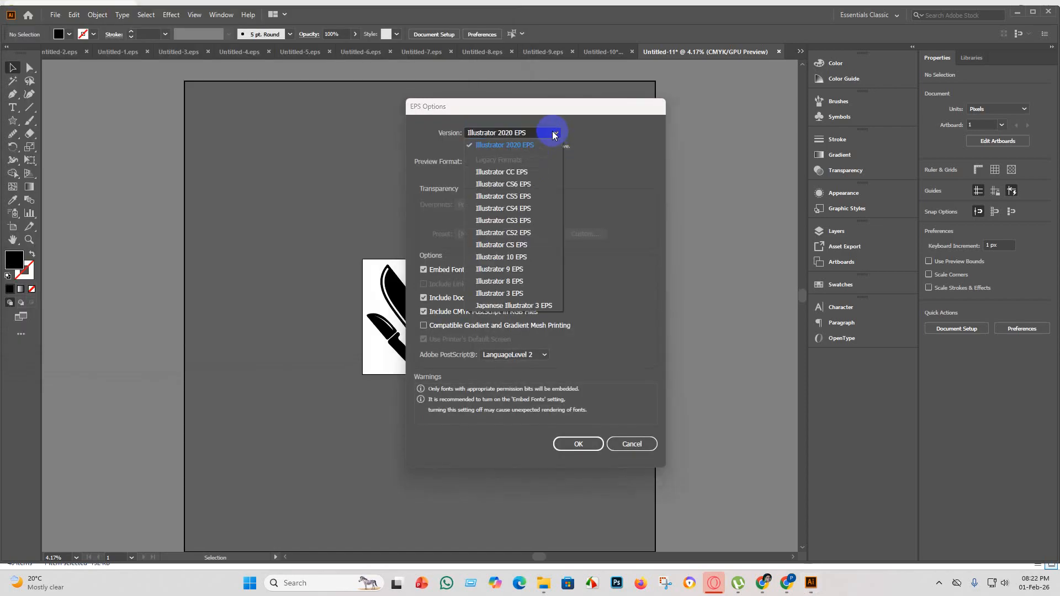
pyautogui.click(523, 258)
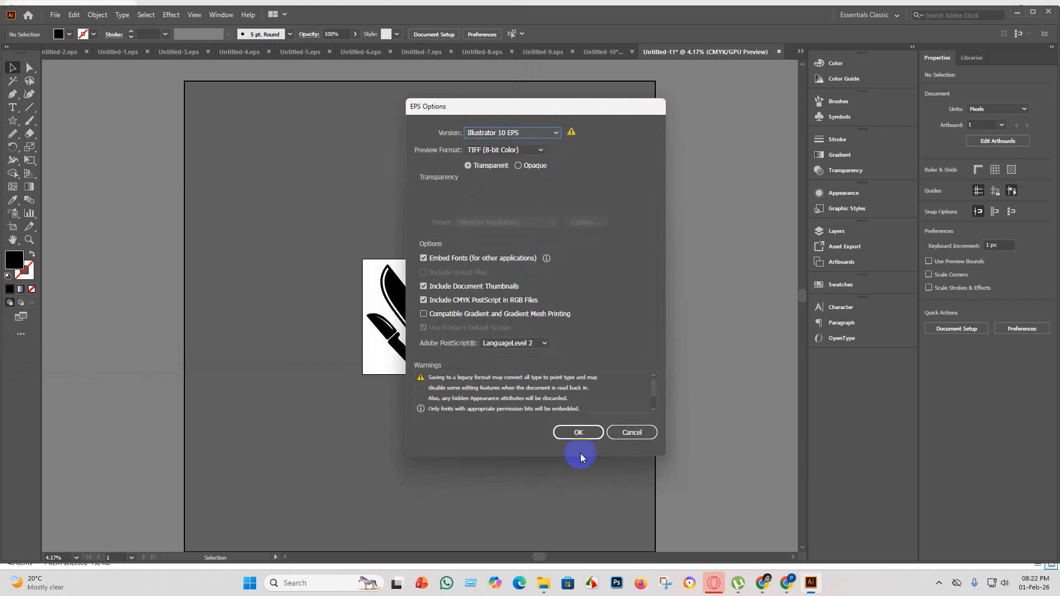
pyautogui.click(579, 432)
pyautogui.click(594, 311)
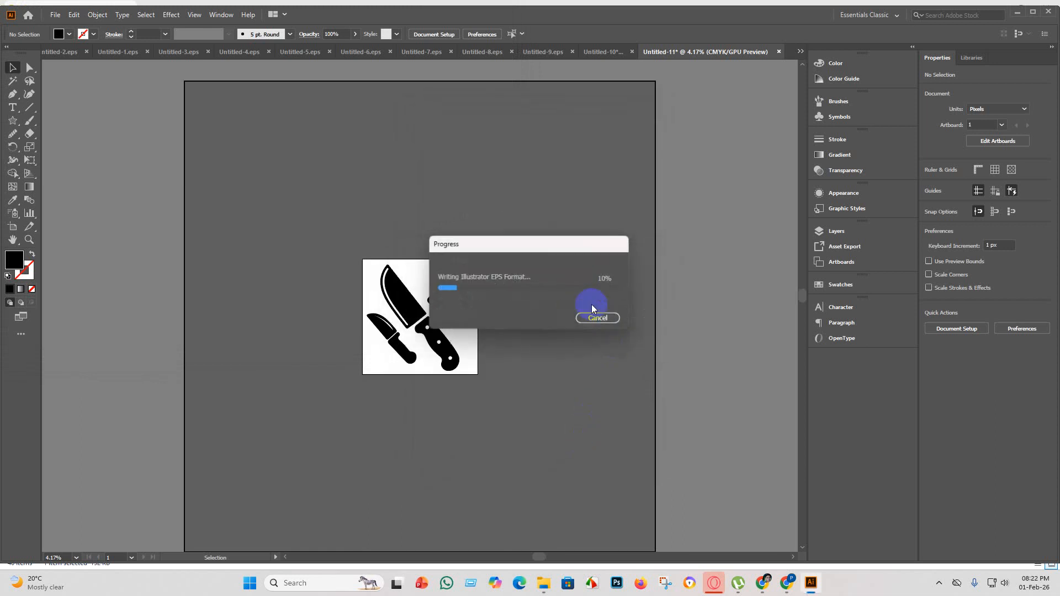
# Export the knife artwork as the JPEG Untitled-11 using all artboards, choosing the color model in the JPEG options.
pyautogui.click(56, 14)
pyautogui.moveTo(105, 213)
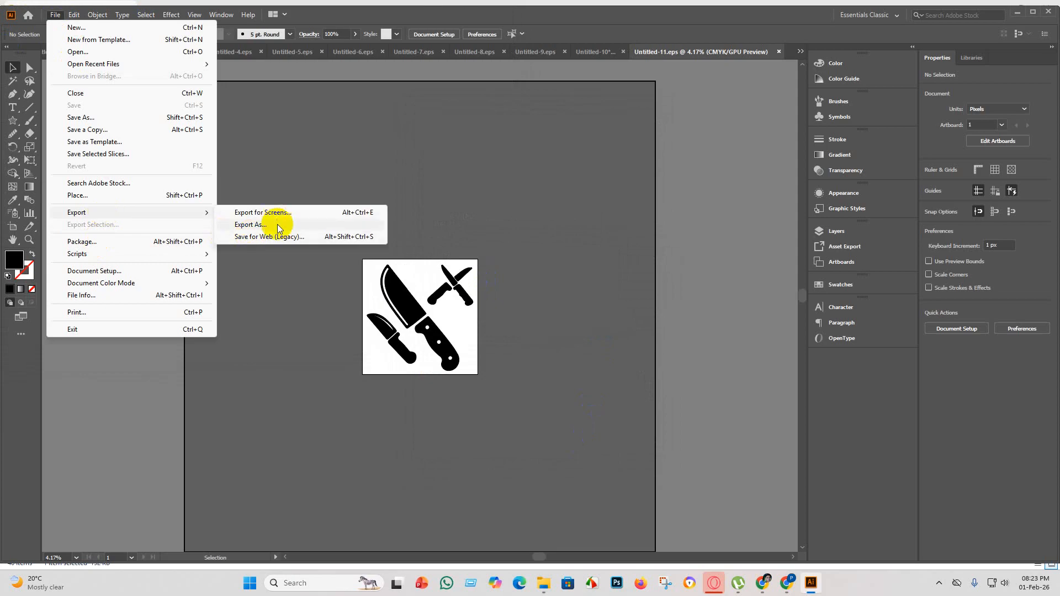
pyautogui.click(274, 224)
pyautogui.click(91, 277)
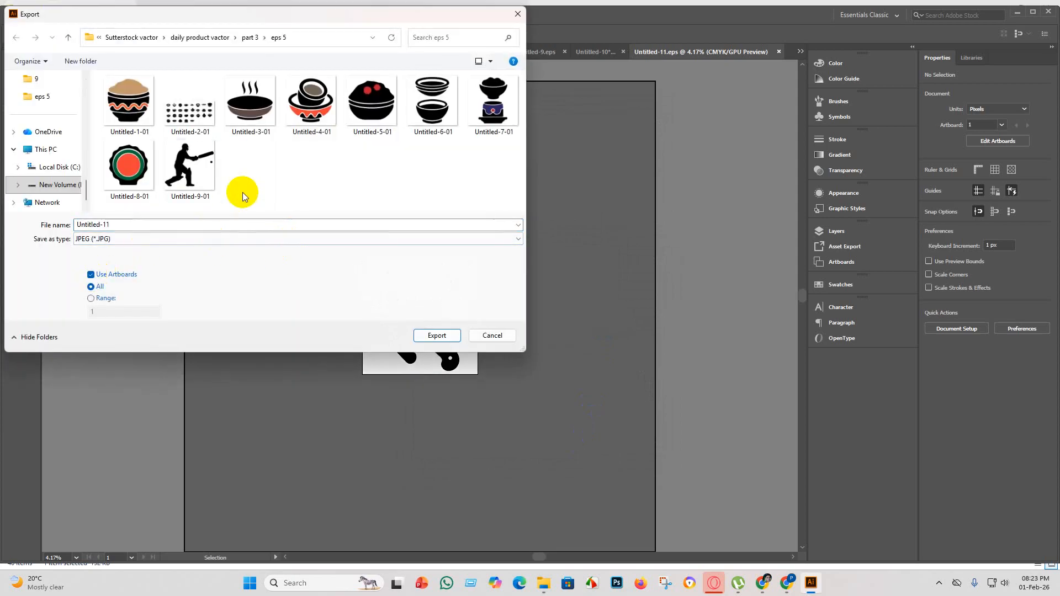
pyautogui.click(437, 335)
pyautogui.click(517, 275)
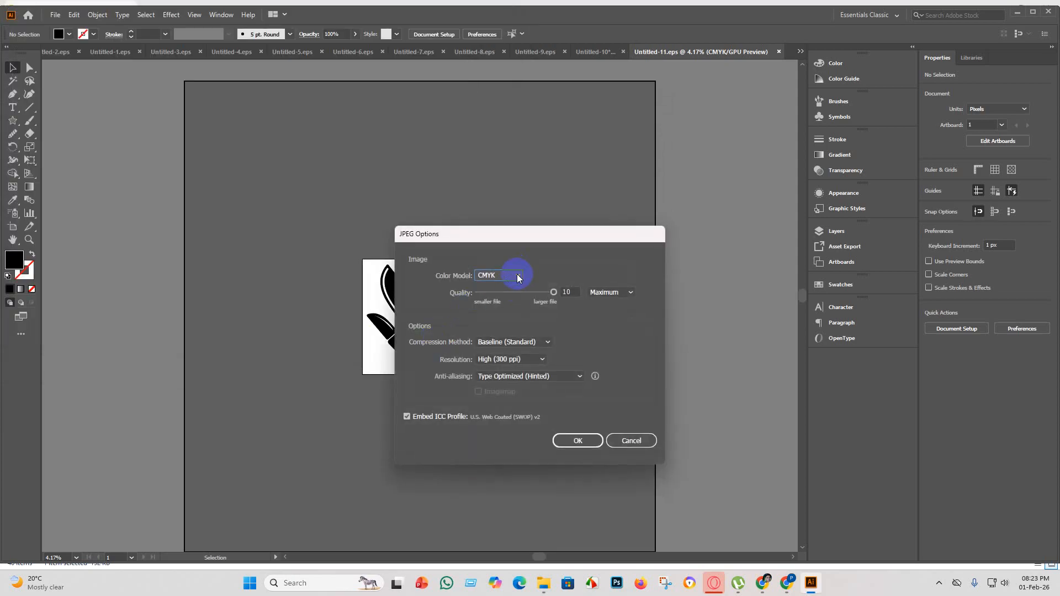
pyautogui.click(509, 289)
pyautogui.click(589, 440)
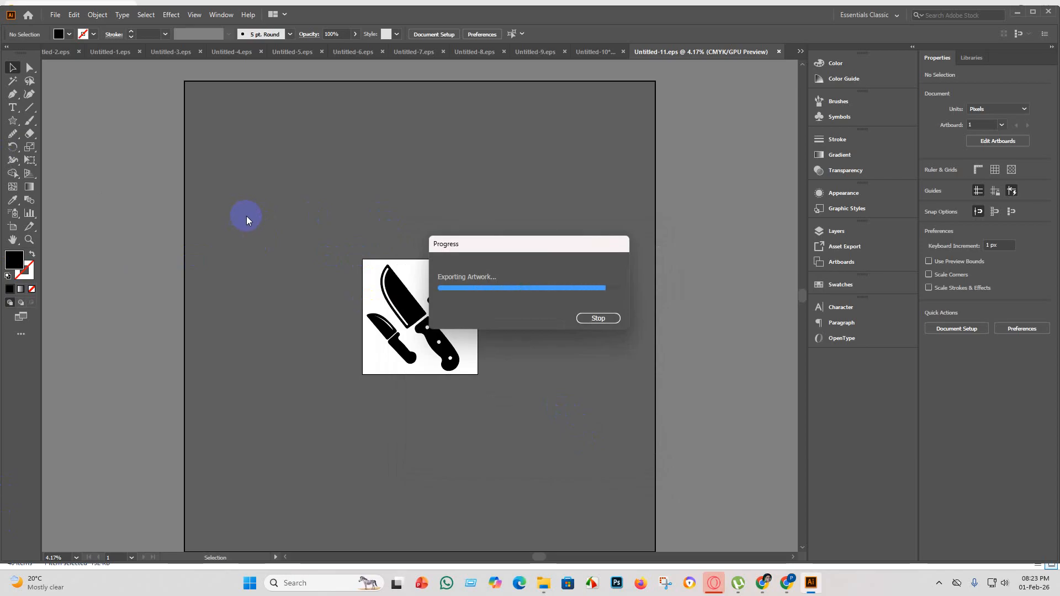
# Create a new 4000 x 4000 px document named Untitled-12.
pyautogui.click(56, 14)
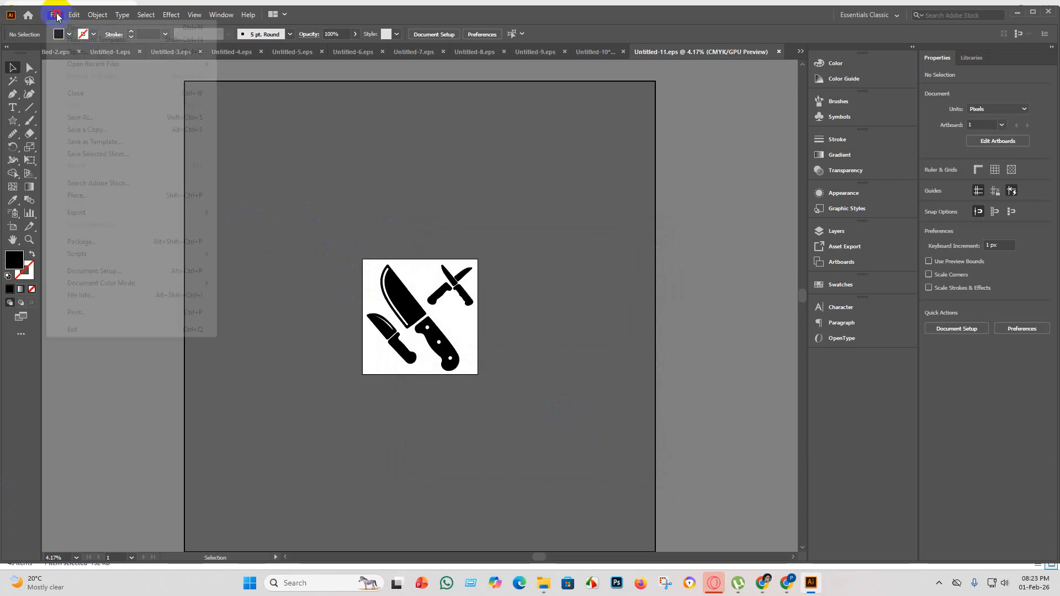
pyautogui.click(70, 27)
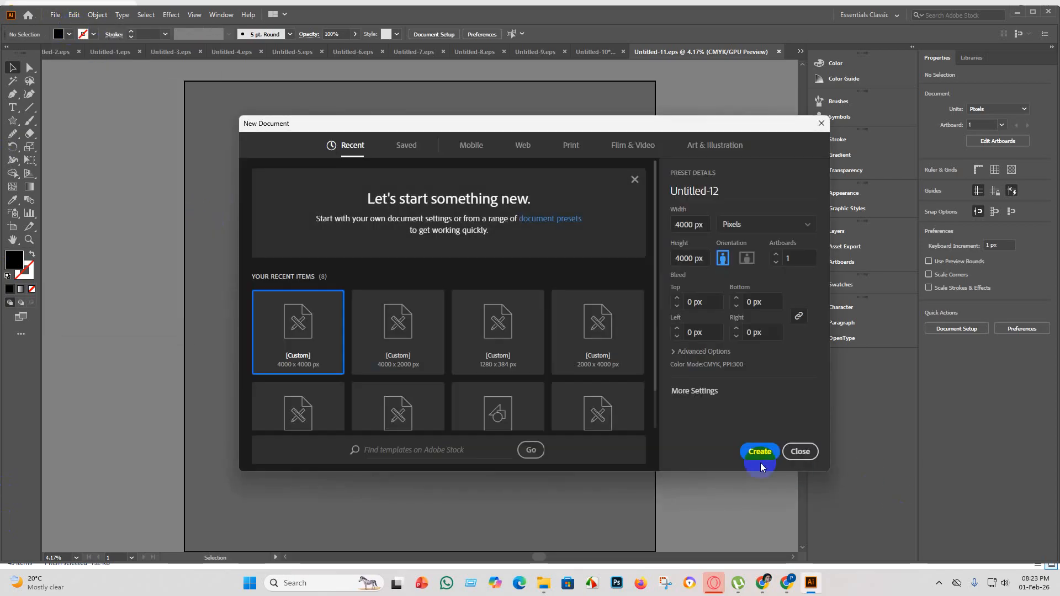
pyautogui.click(761, 463)
# Delete the already used diagonal knife and crossed knives from the third row of the Untitled-10 icon sheet.
pyautogui.click(605, 51)
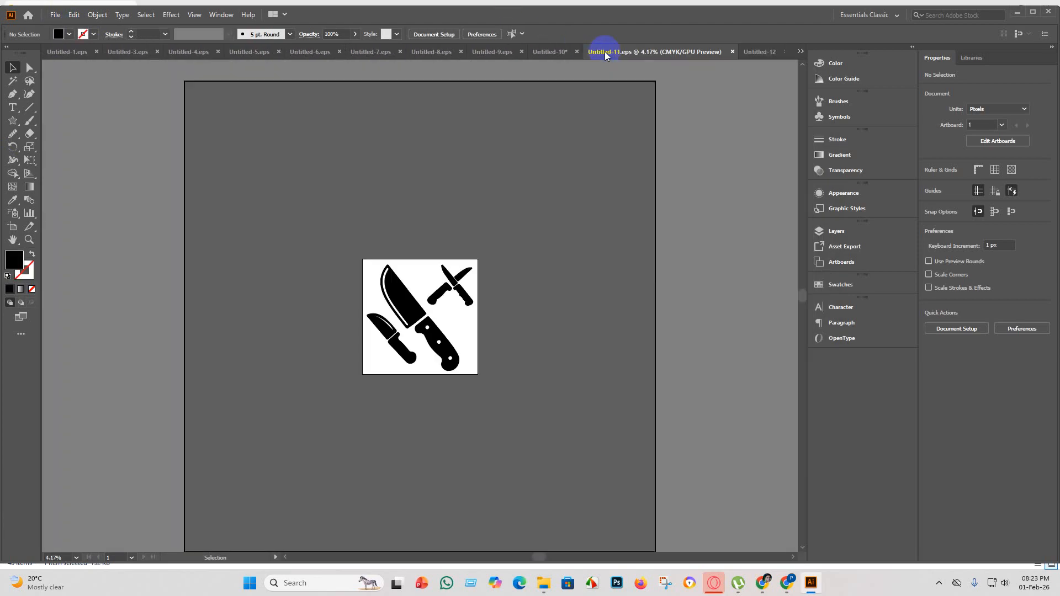
pyautogui.click(547, 52)
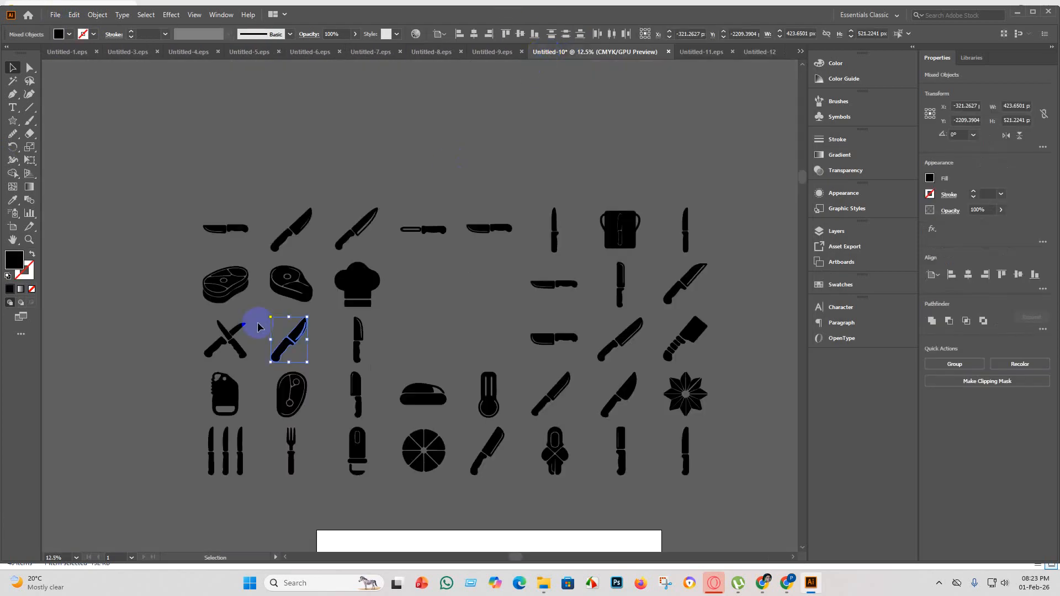
pyautogui.press('Delete')
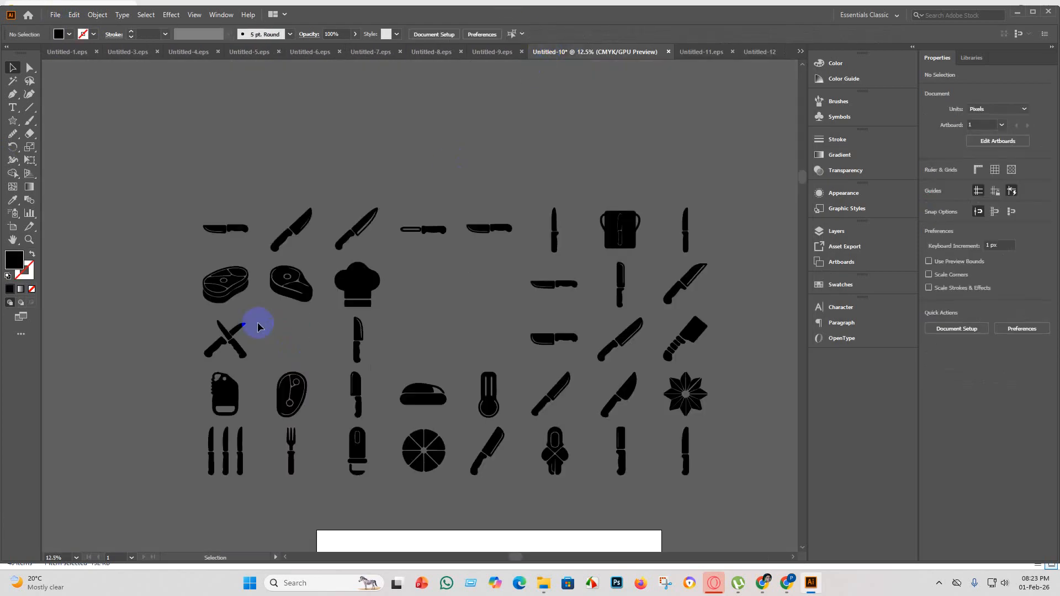
pyautogui.click(215, 342)
pyautogui.press('Delete')
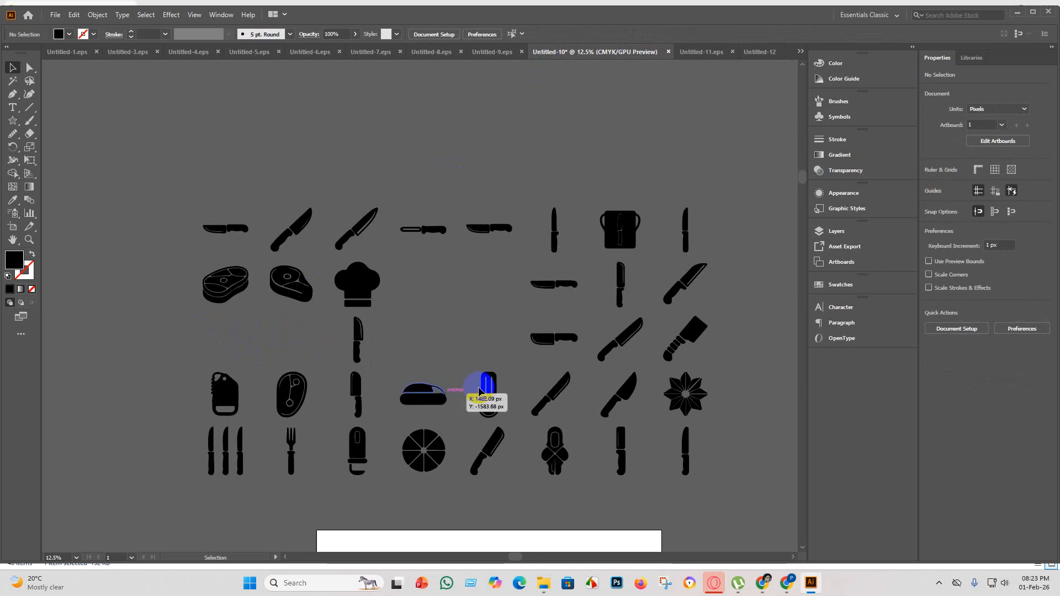
# Copy the chef's hat from the icon sheet into the Untitled-12 document.
pyautogui.click(352, 280)
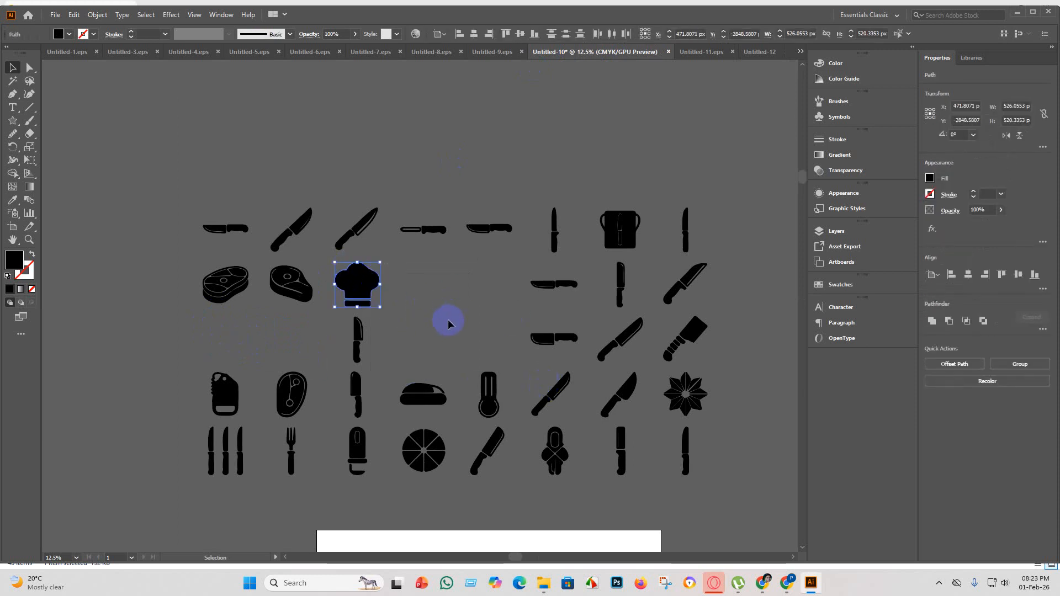
pyautogui.click(758, 52)
pyautogui.hotkey('ctrl', 'v')
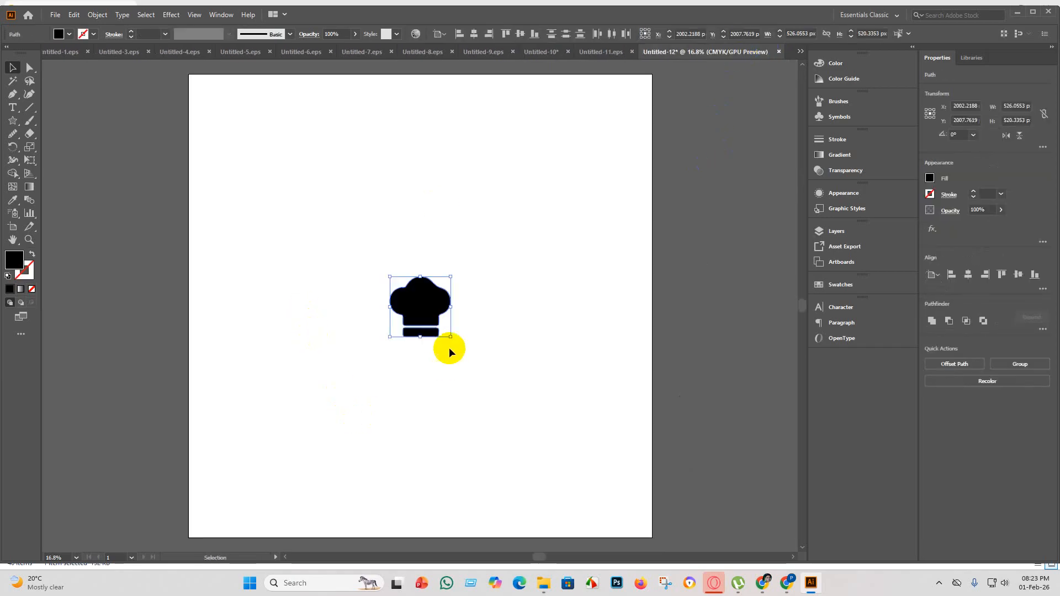
# Enlarge the chef's hat to about 3229 x 3194 px and center it horizontally on the artboard.
pyautogui.moveTo(452, 337); pyautogui.dragTo(727, 593)
pyautogui.click(473, 34)
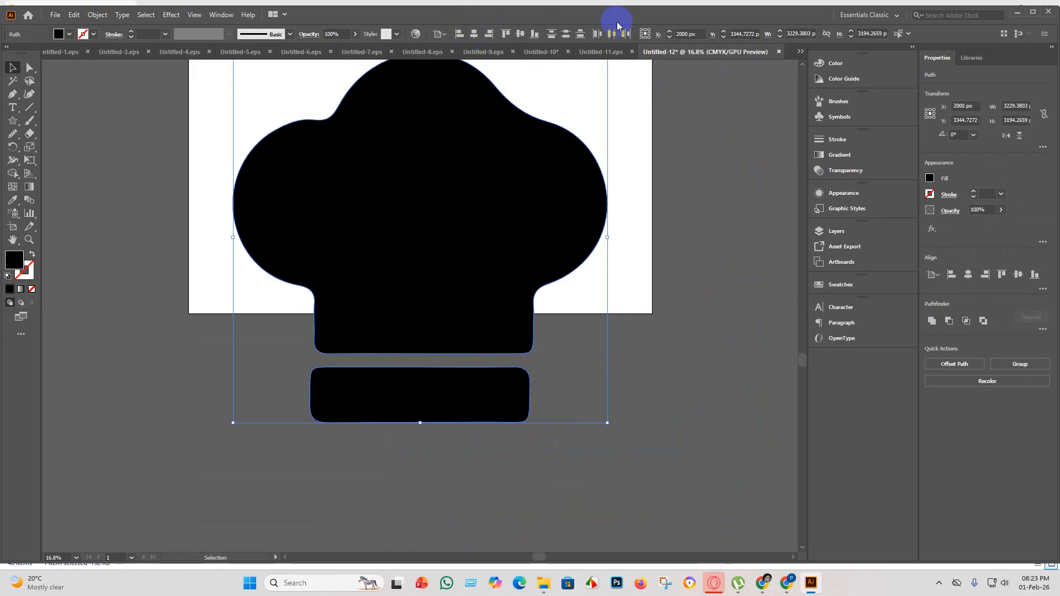
pyautogui.click(533, 36)
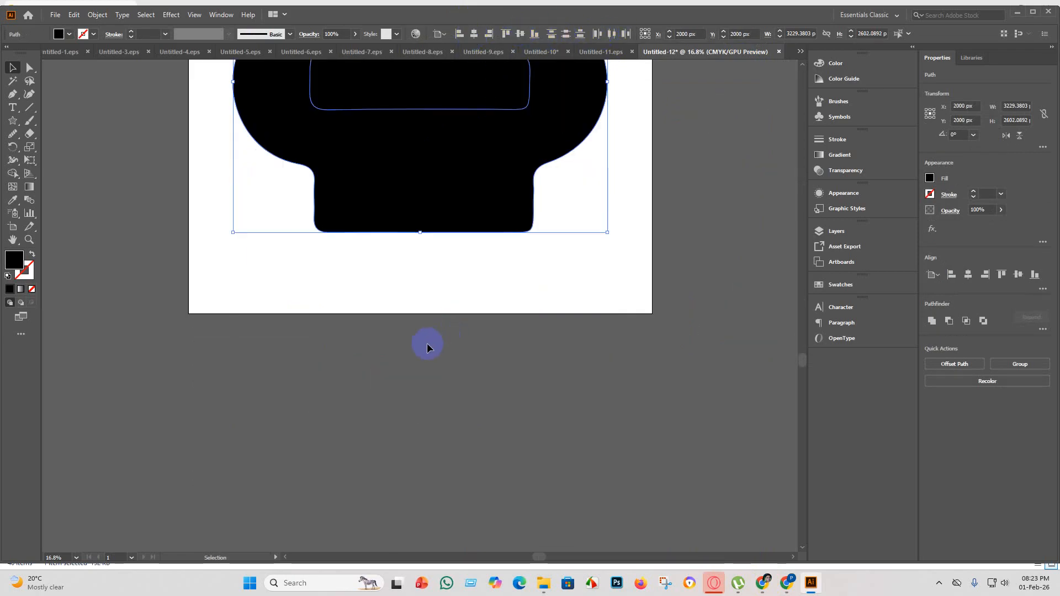
pyautogui.scroll(5, 426, 323)
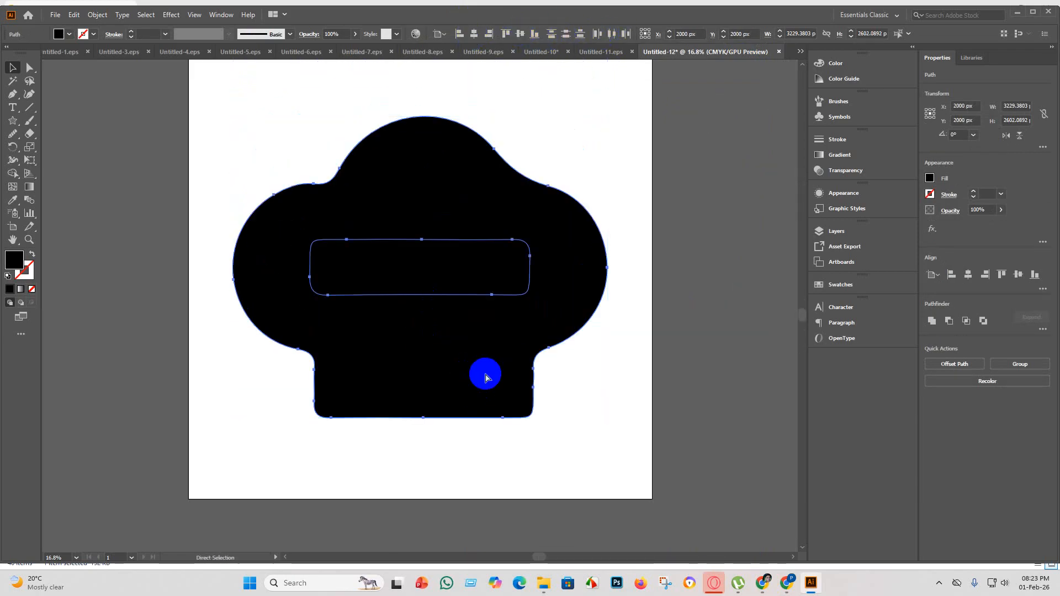
pyautogui.hotkey('ctrl', 'z')
pyautogui.scroll(-4, 501, 354)
# Group the two chef's hat shapes and center the group vertically on the artboard.
pyautogui.press('a')
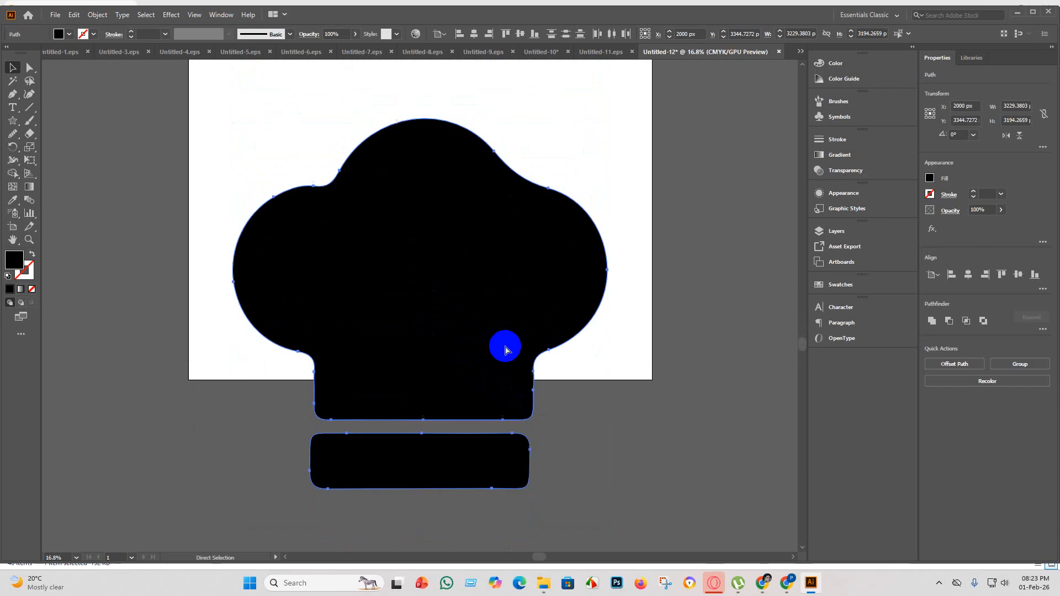
pyautogui.press('v')
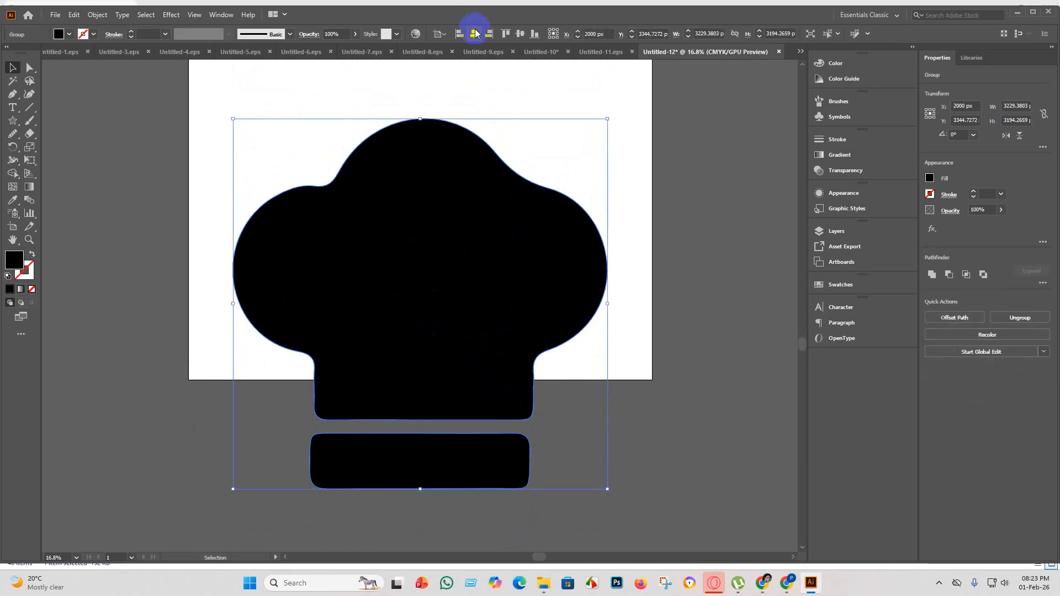
pyautogui.click(519, 35)
pyautogui.scroll(5, 473, 332)
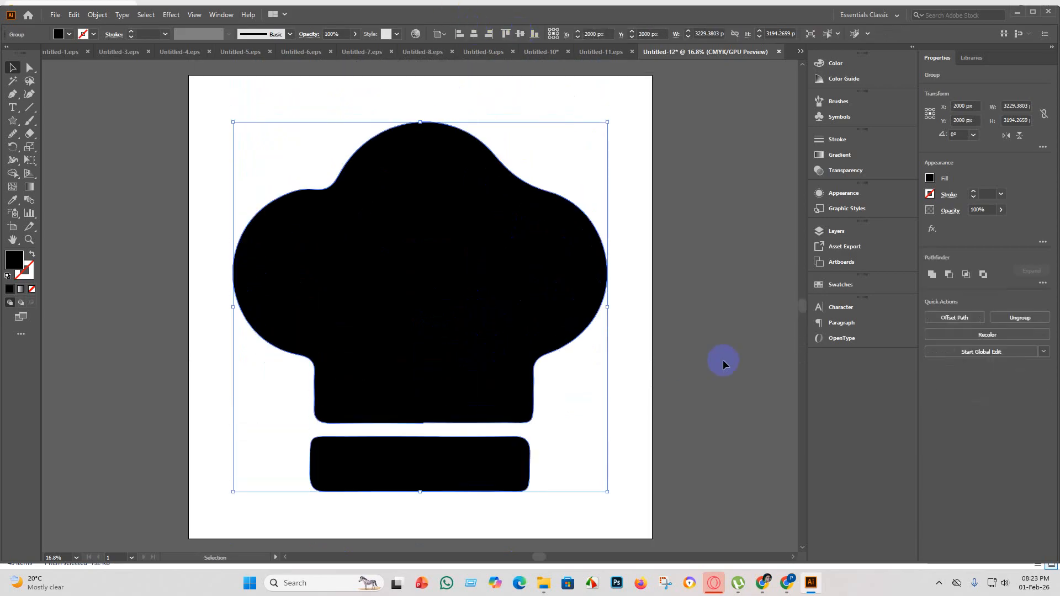
pyautogui.click(722, 360)
pyautogui.scroll(-2, 490, 256)
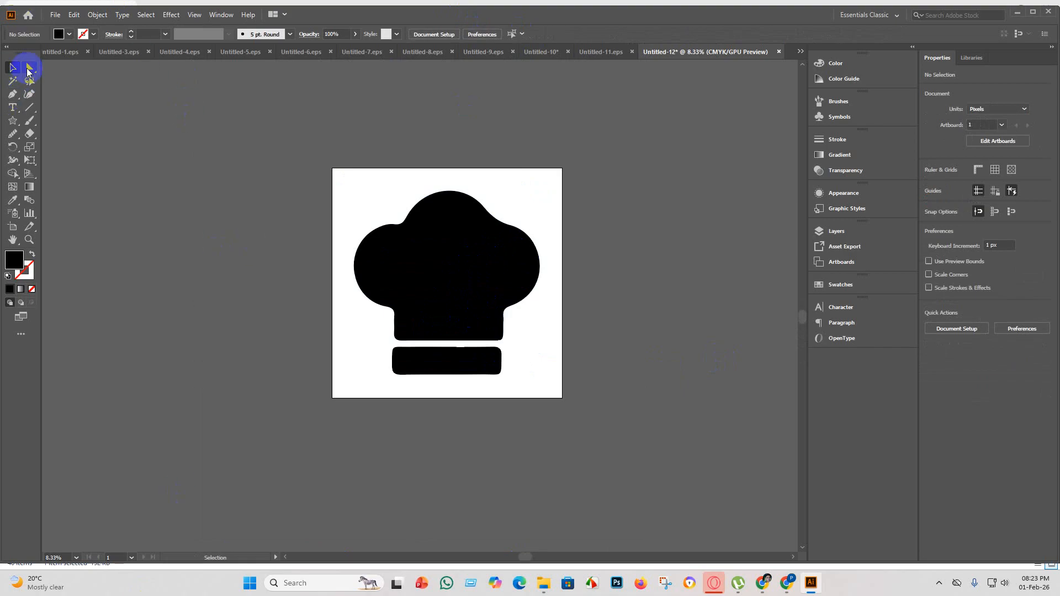
# Save the chef's hat artwork as Untitled-12 in Illustrator EPS format in the eps 5 folder, using the Illustrator 10 EPS version.
pyautogui.click(50, 14)
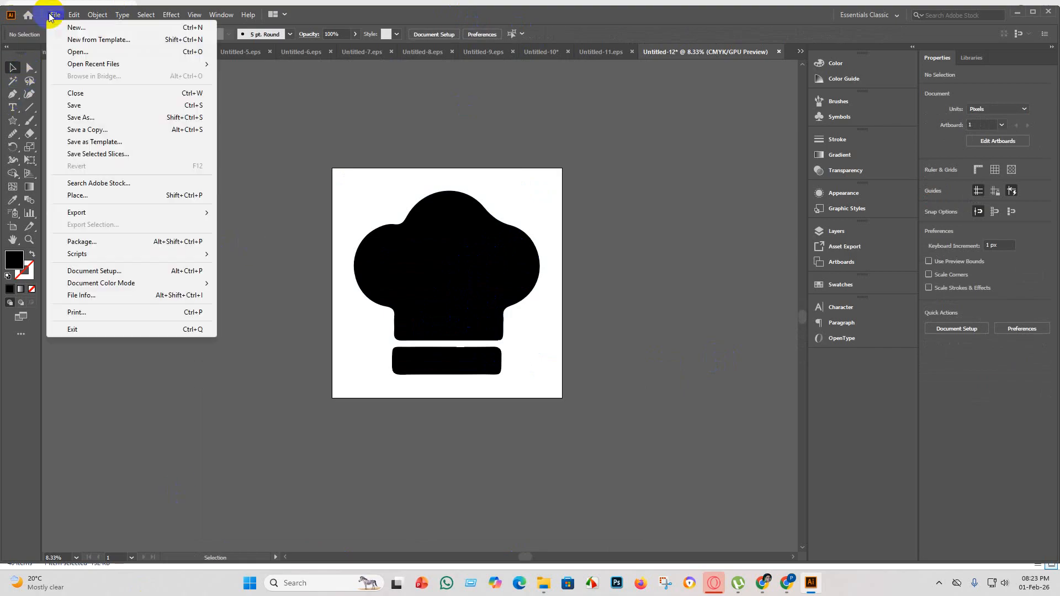
pyautogui.click(88, 118)
pyautogui.click(500, 240)
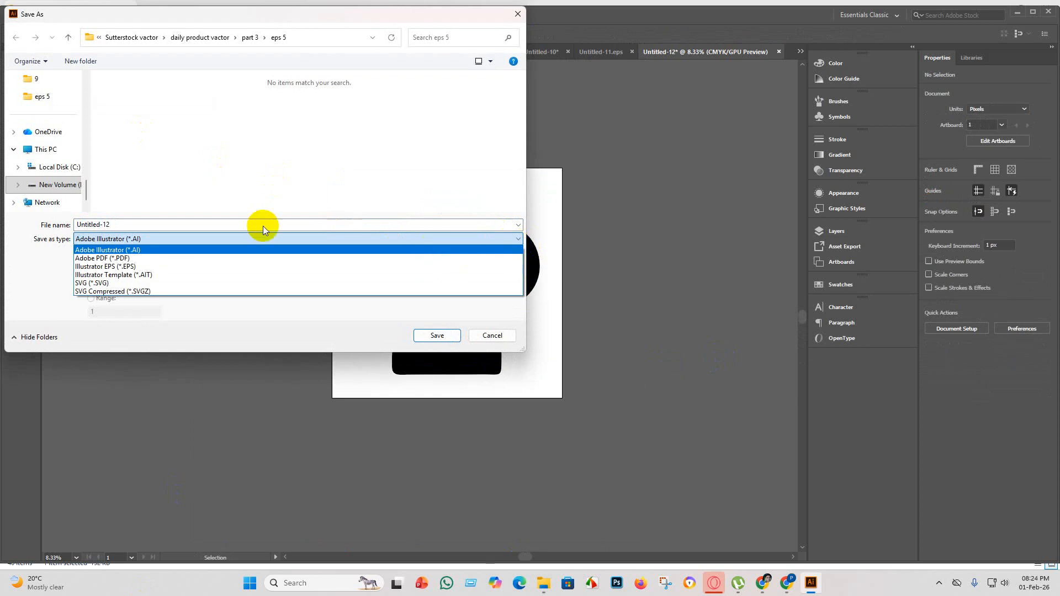
pyautogui.click(161, 267)
pyautogui.click(315, 154)
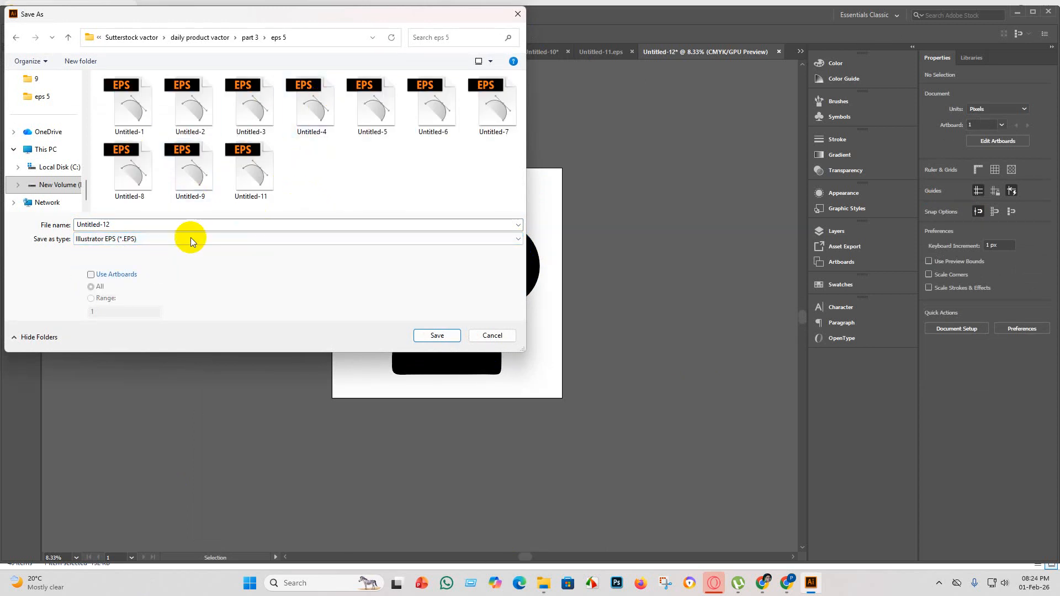
pyautogui.click(436, 336)
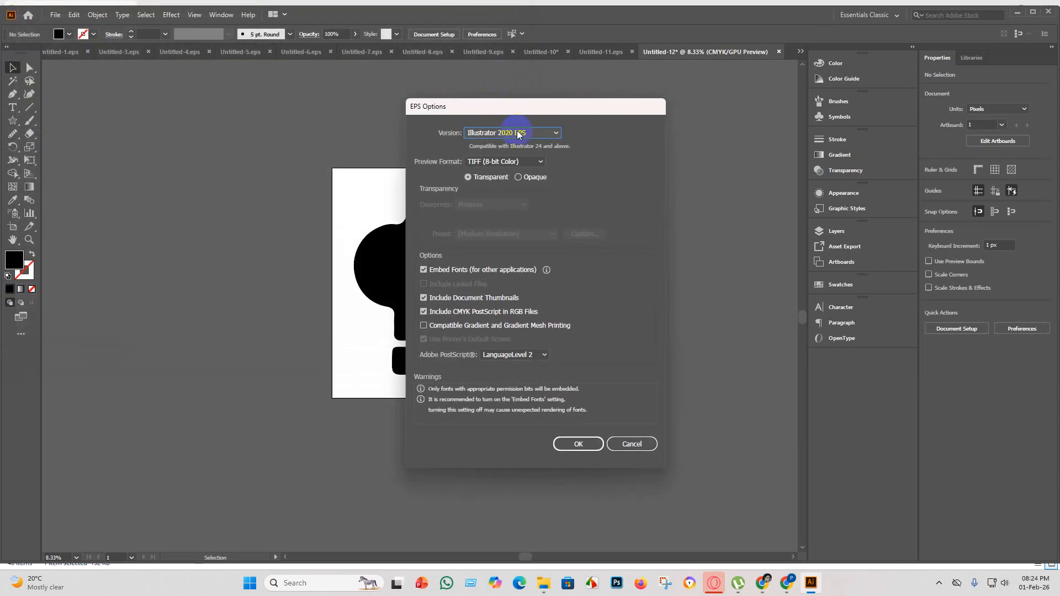
pyautogui.click(519, 133)
pyautogui.click(532, 253)
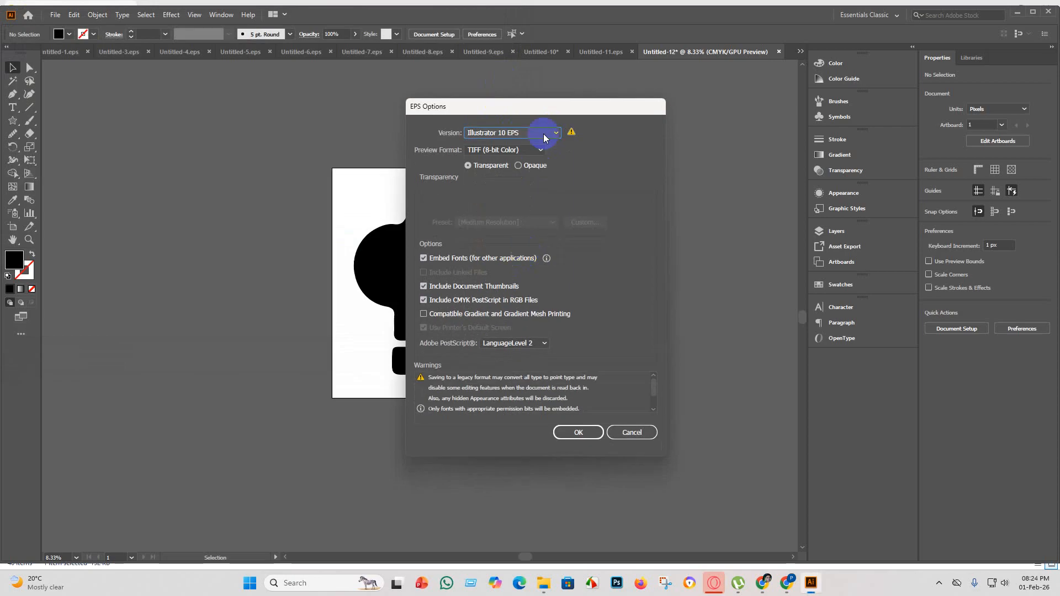
pyautogui.click(577, 433)
pyautogui.click(585, 307)
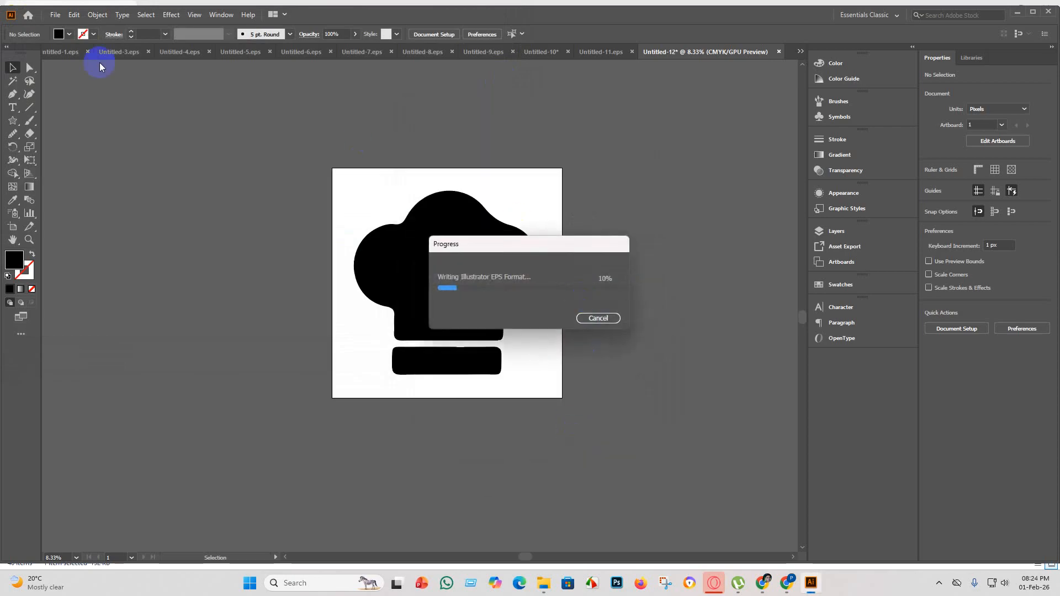
# Export the chef's hat artwork as a JPEG named Untitled-12 with Use Artboards enabled, at quality 10 and 300 ppi.
pyautogui.click(53, 13)
pyautogui.moveTo(123, 214)
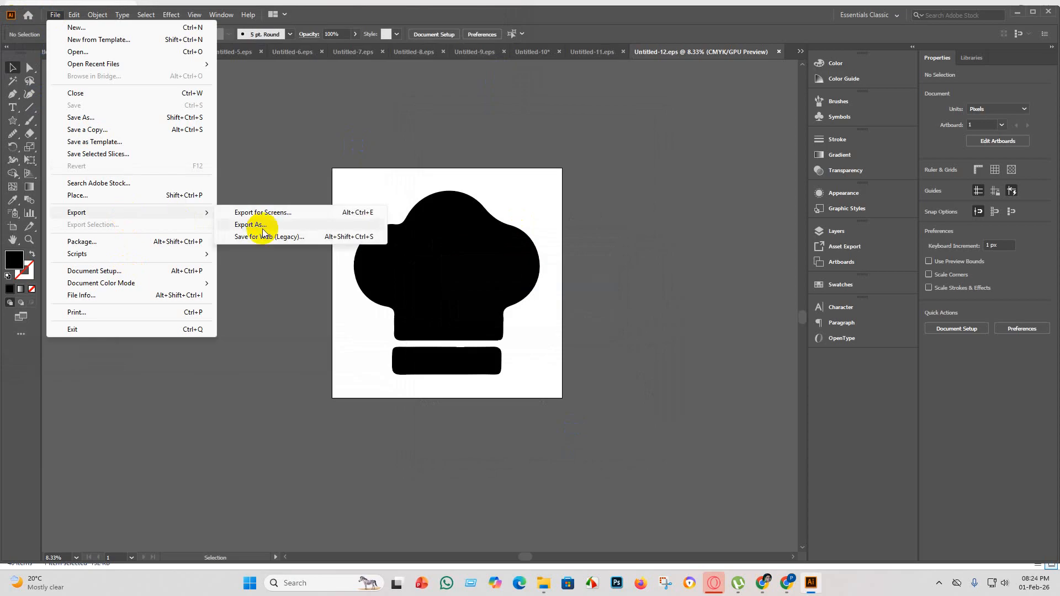
pyautogui.click(263, 229)
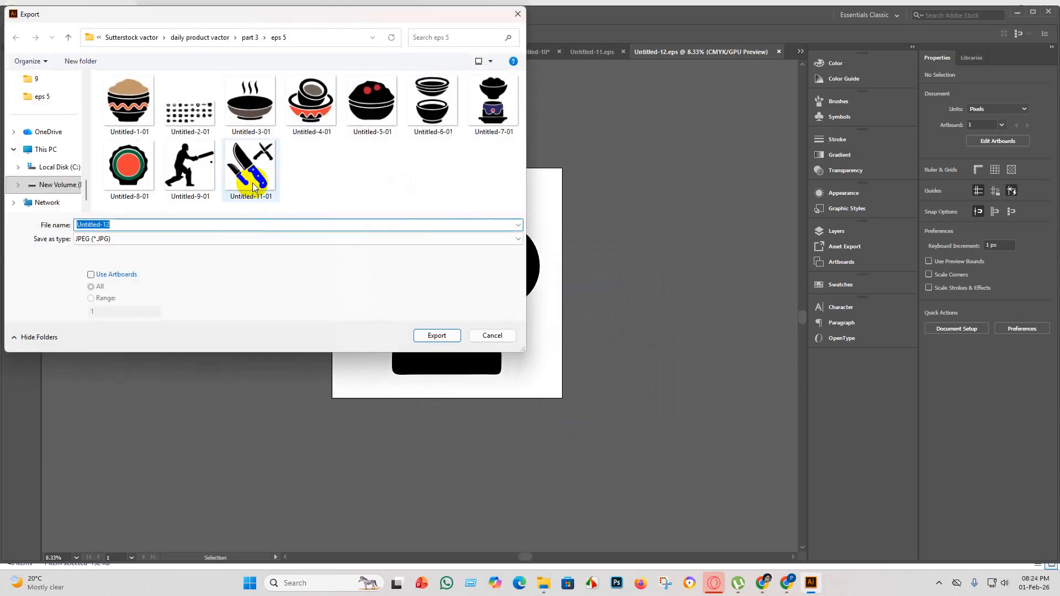
pyautogui.click(91, 274)
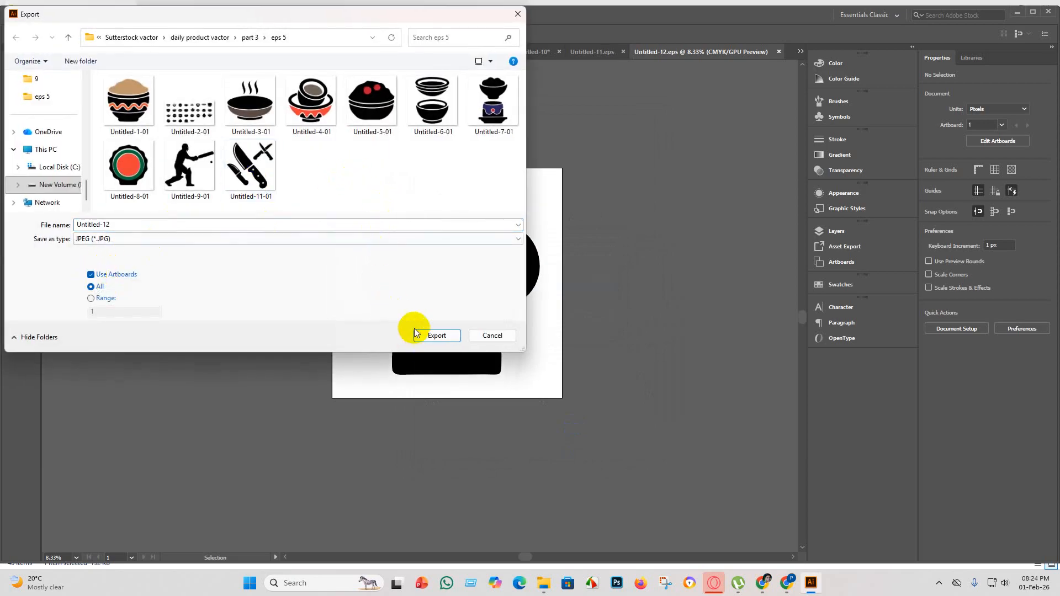
pyautogui.click(436, 336)
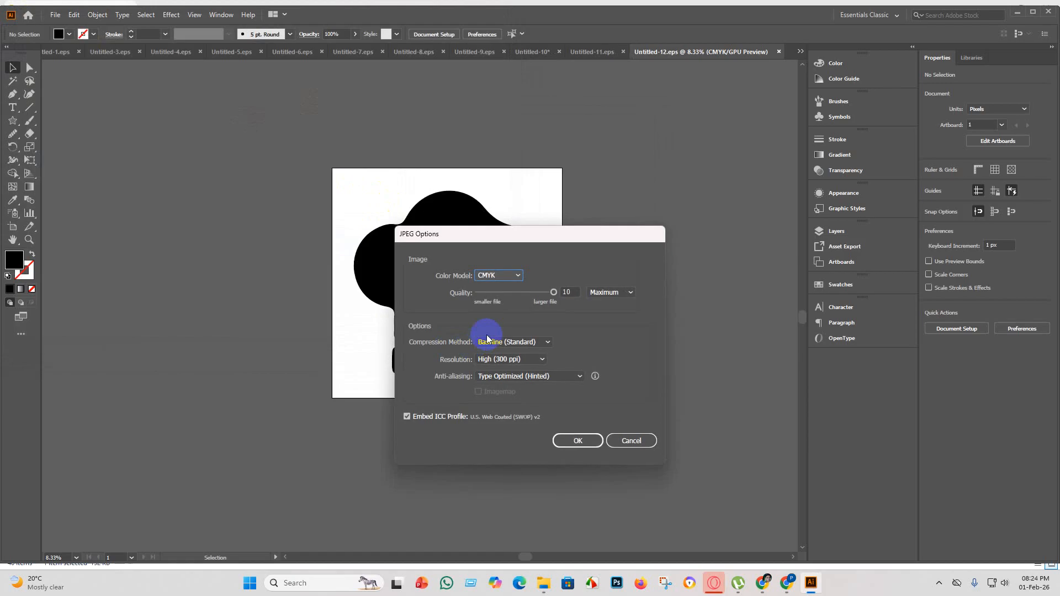
pyautogui.click(518, 274)
pyautogui.click(512, 288)
pyautogui.click(572, 440)
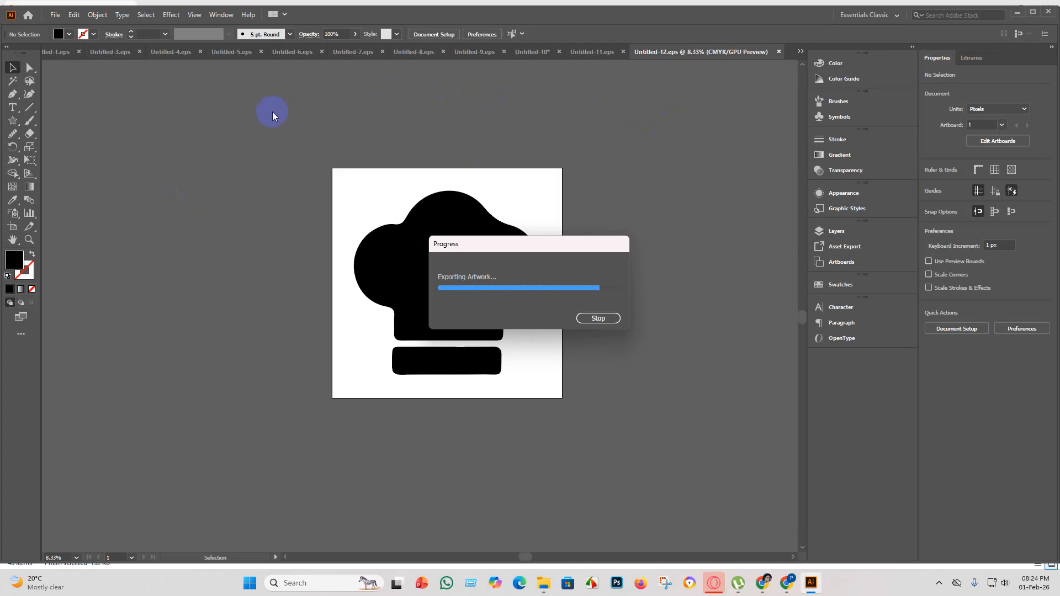
# Create a new 4000 x 4000 px document for the next silhouette.
pyautogui.click(54, 15)
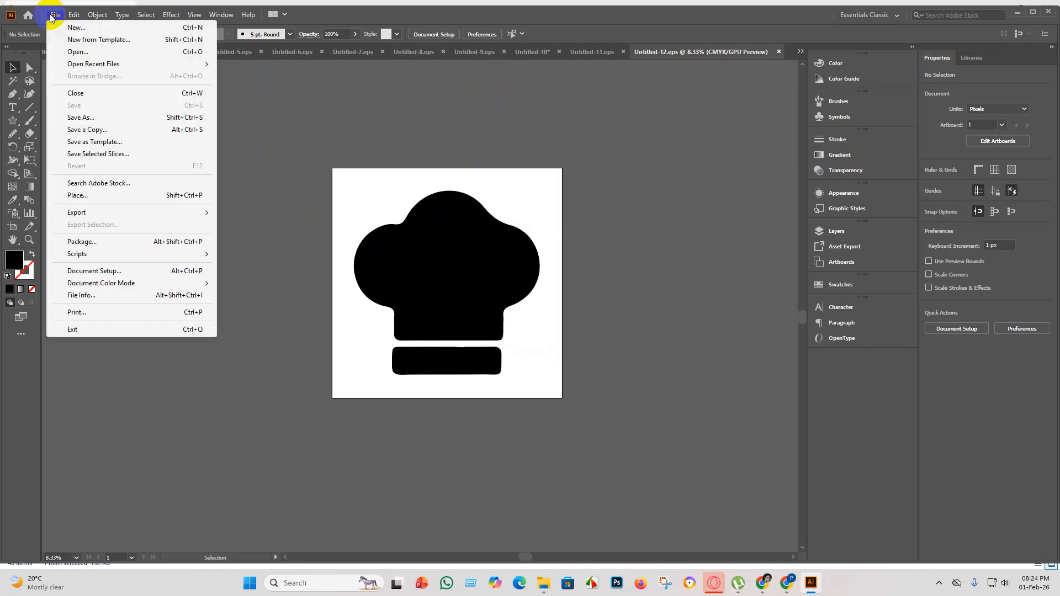
pyautogui.click(70, 27)
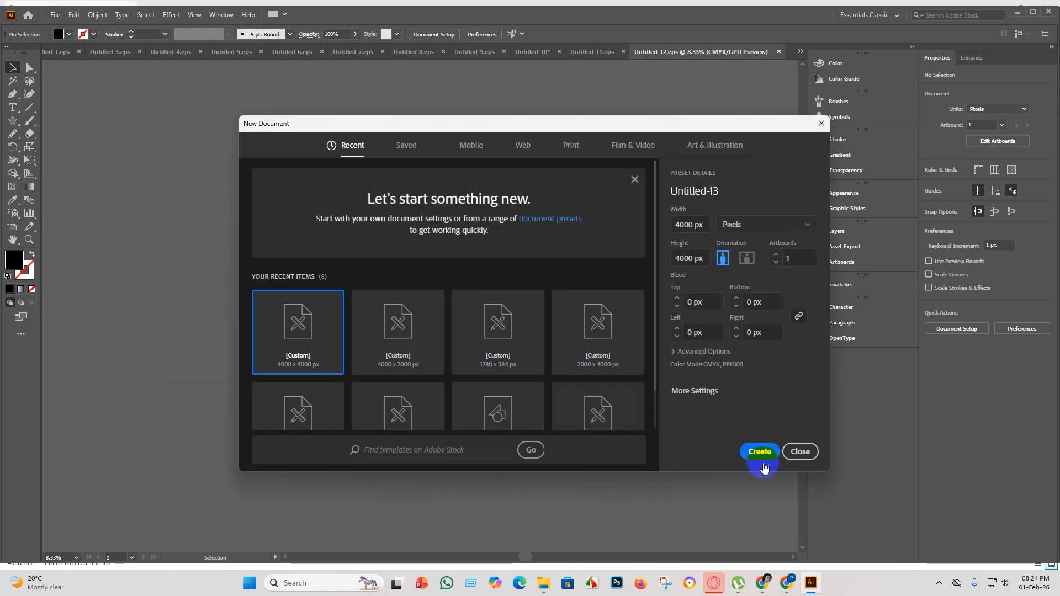
pyautogui.click(763, 462)
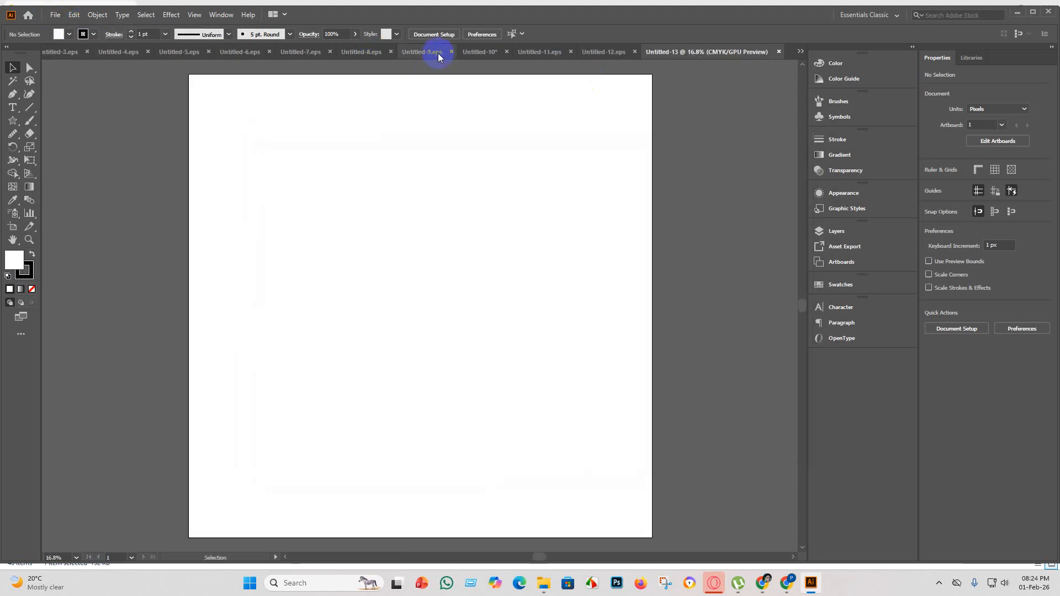
# Delete the chef's hat from the icon sheet in the Untitled-10 document.
pyautogui.click(439, 53)
pyautogui.click(586, 51)
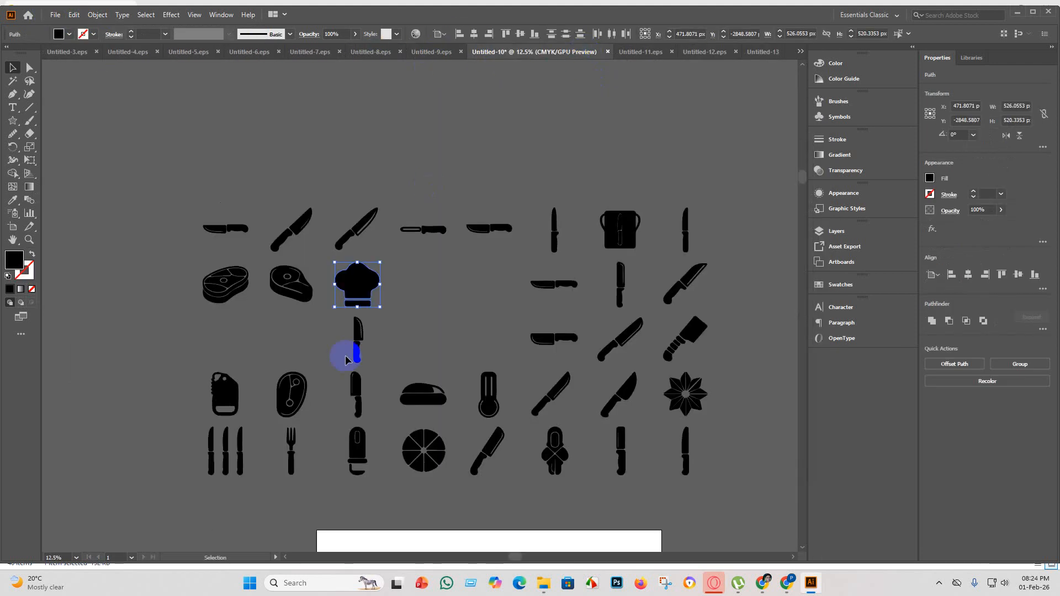
pyautogui.press('Delete')
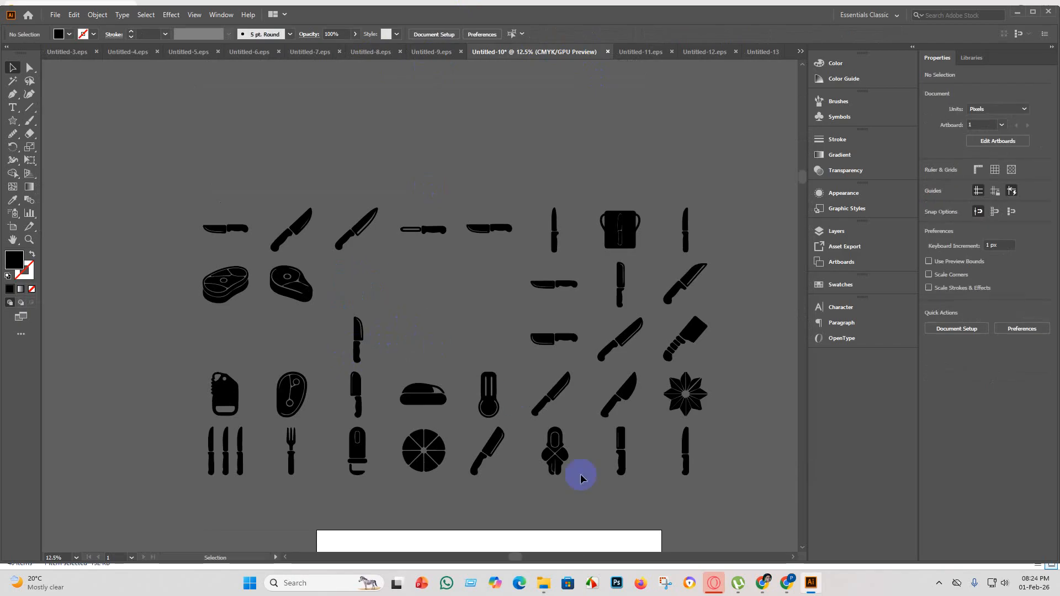
# Copy the eight-petal flower from the icon sheet into the Untitled-13 document.
pyautogui.scroll(3, 426, 449)
pyautogui.scroll(-3, 425, 464)
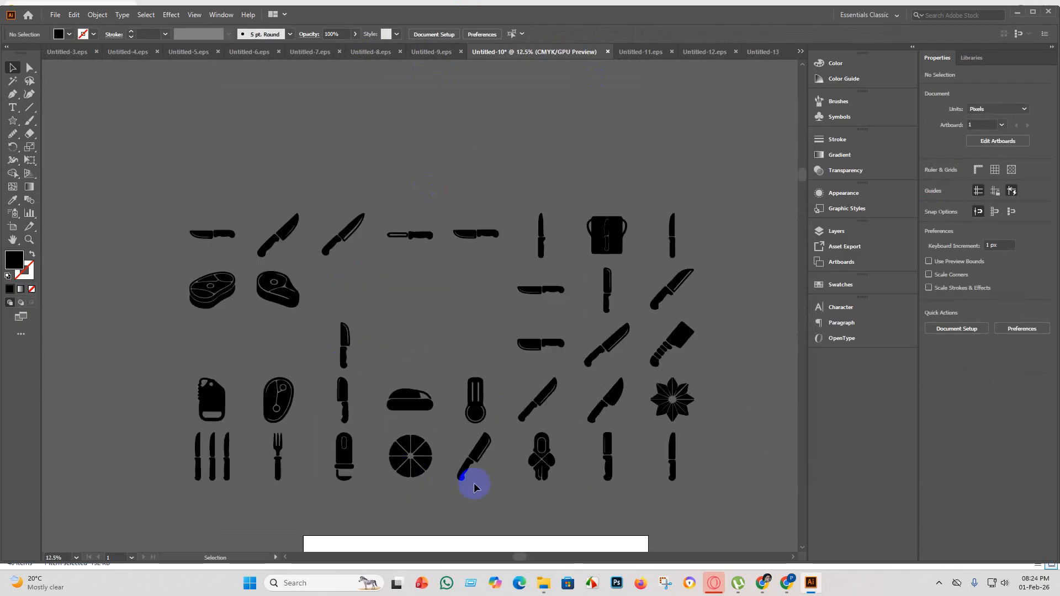
pyautogui.scroll(3, 718, 402)
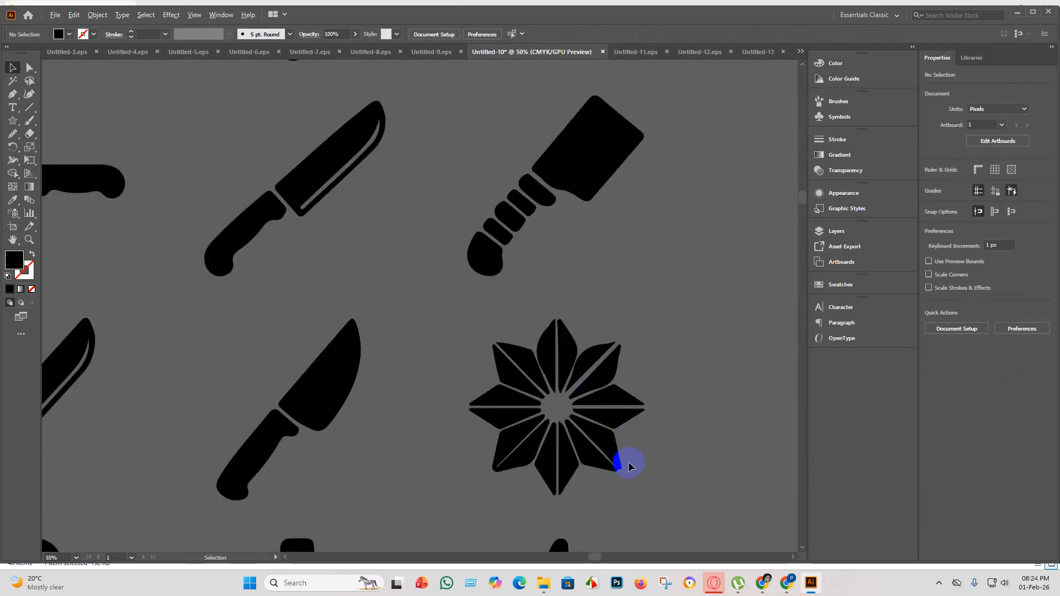
pyautogui.scroll(1, 627, 461)
pyautogui.scroll(-6, 627, 462)
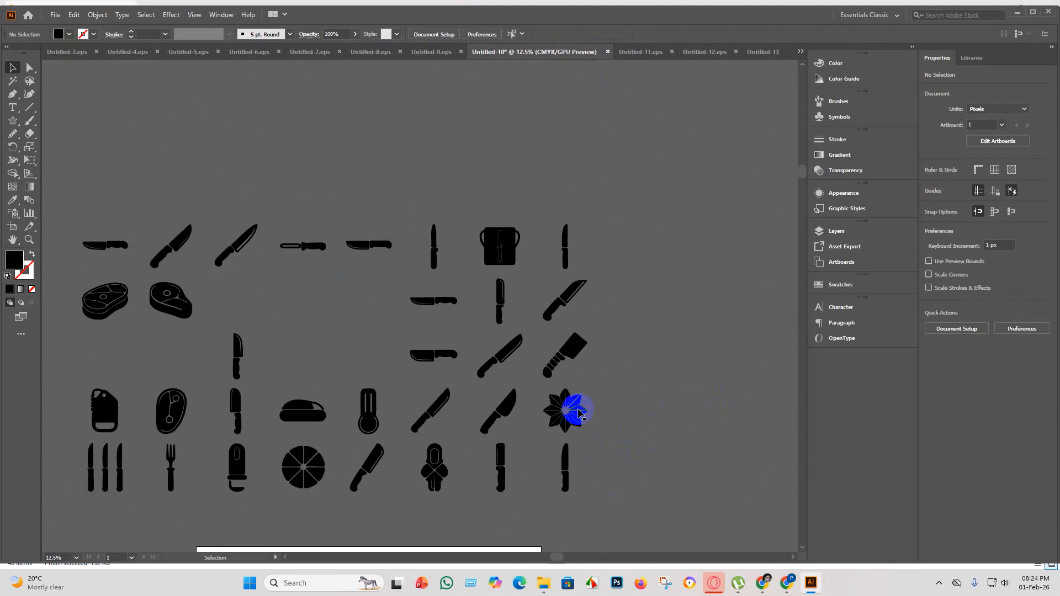
pyautogui.scroll(2, 575, 417)
pyautogui.scroll(-2, 569, 421)
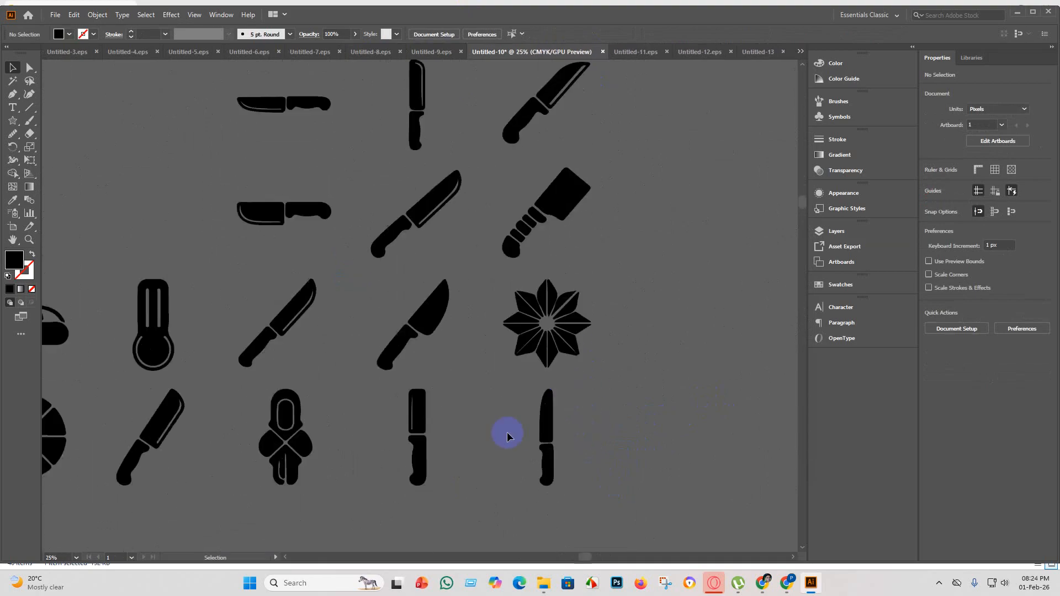
pyautogui.scroll(-3, 541, 353)
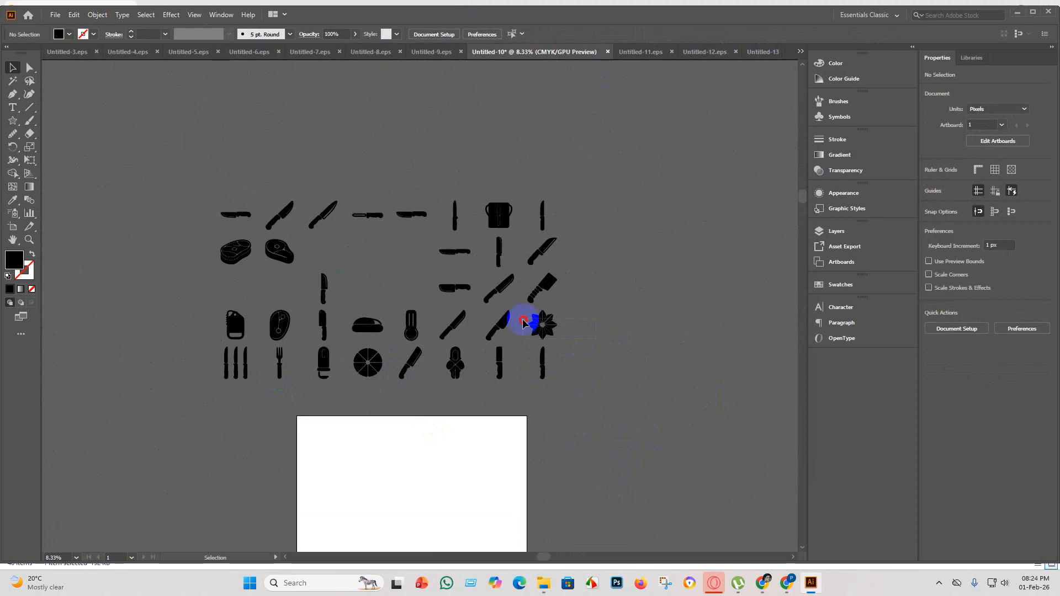
pyautogui.click(532, 319)
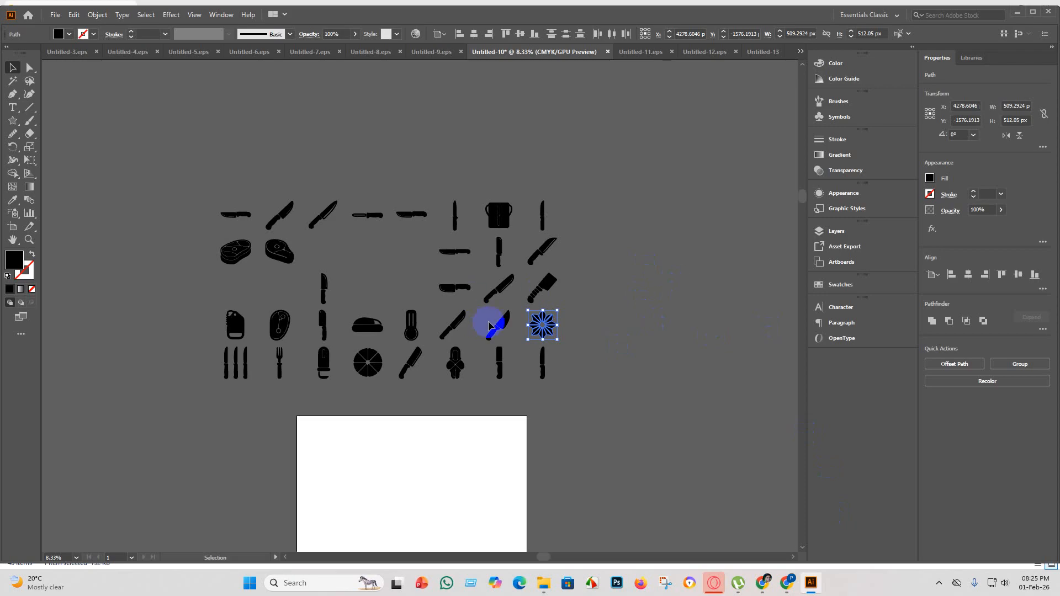
pyautogui.click(758, 51)
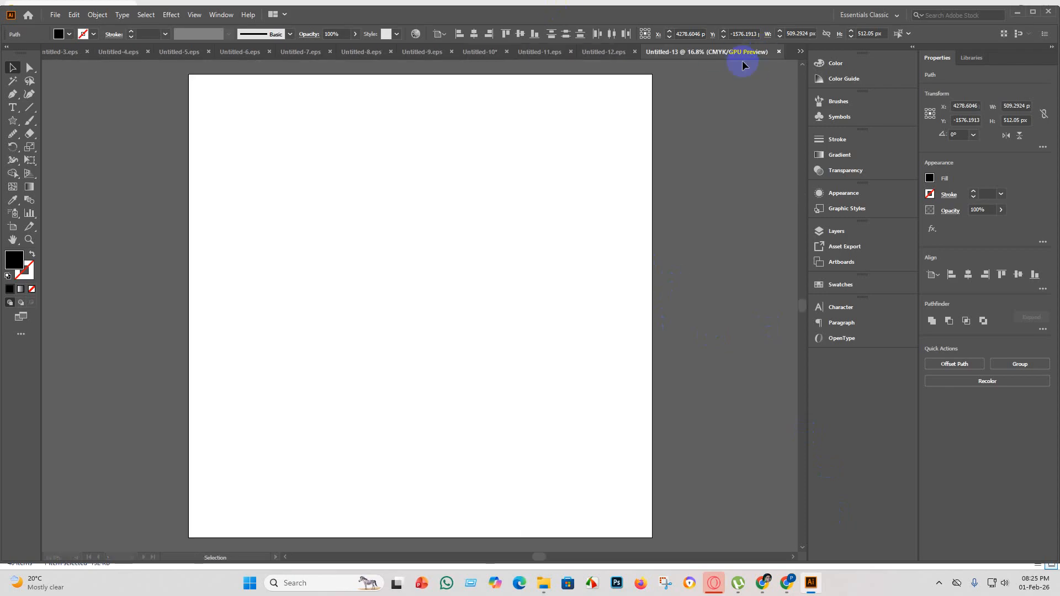
pyautogui.hotkey('ctrl', 'v')
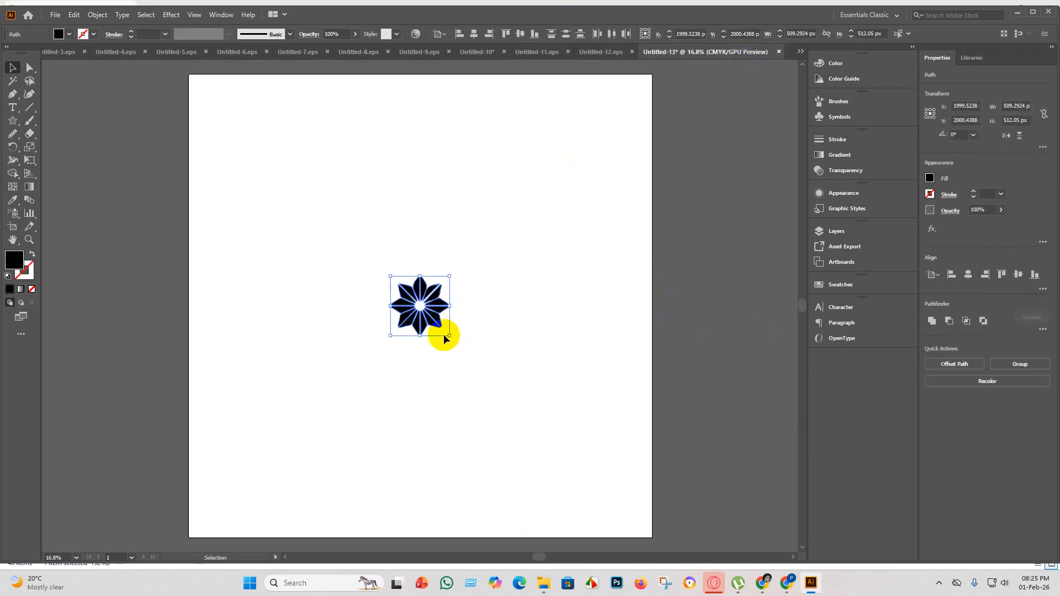
# Enlarge the flower to about 3450 x 3469 px and center it vertically on the artboard.
pyautogui.moveTo(448, 337); pyautogui.dragTo(655, 523)
pyautogui.scroll(2, 512, 404)
pyautogui.scroll(-2, 494, 424)
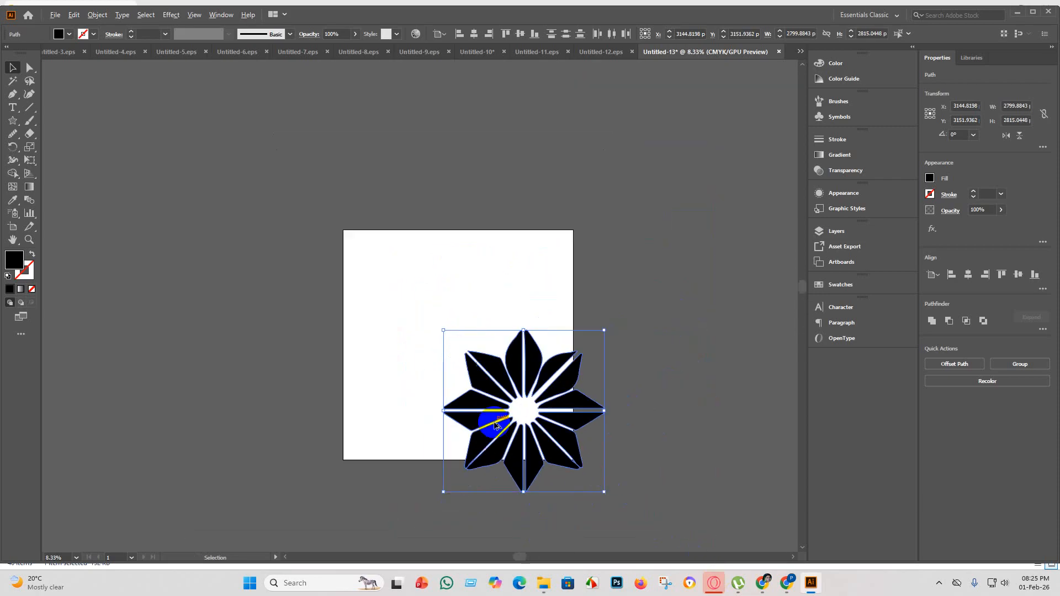
pyautogui.moveTo(556, 441); pyautogui.dragTo(486, 357)
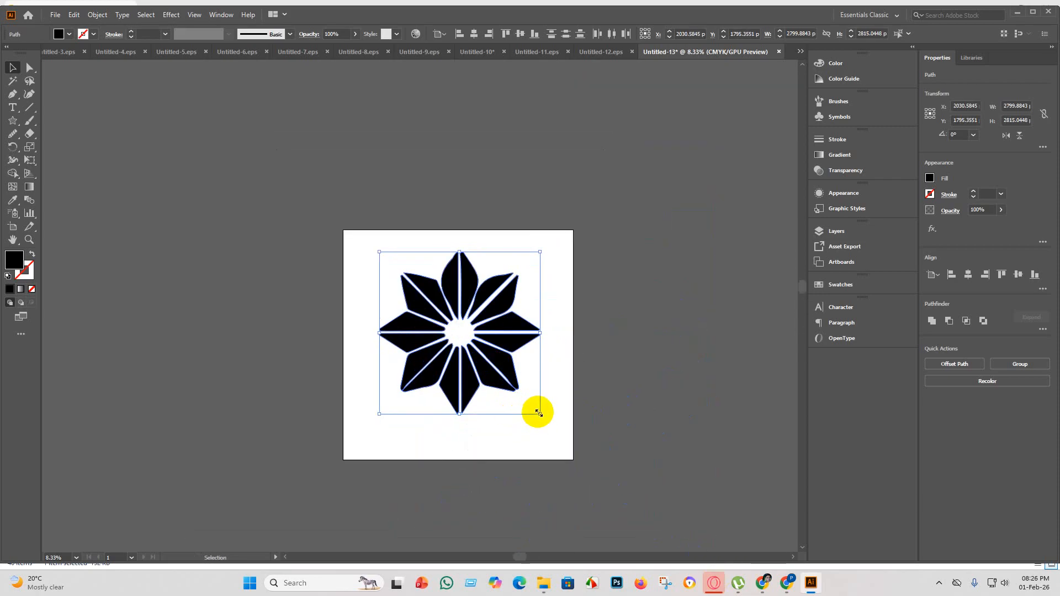
pyautogui.moveTo(538, 413); pyautogui.dragTo(578, 452)
pyautogui.moveTo(505, 390)
pyautogui.mouseDown()
pyautogui.moveTo(491, 406)
pyautogui.moveTo(485, 399)
pyautogui.mouseUp()
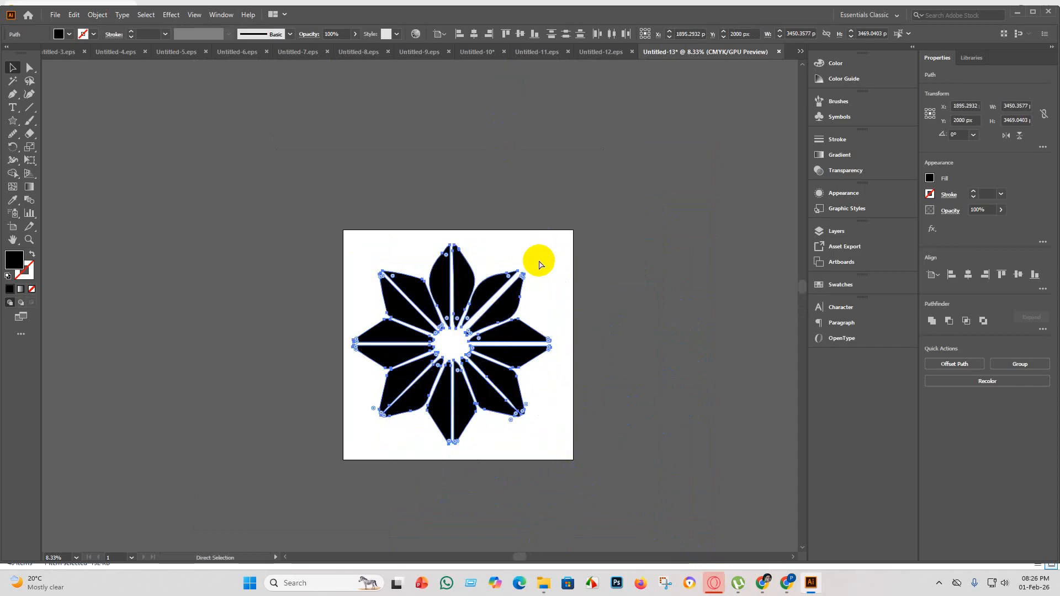
# Group the flower's shapes and center the group horizontally on the artboard.
pyautogui.press('v')
pyautogui.click(474, 34)
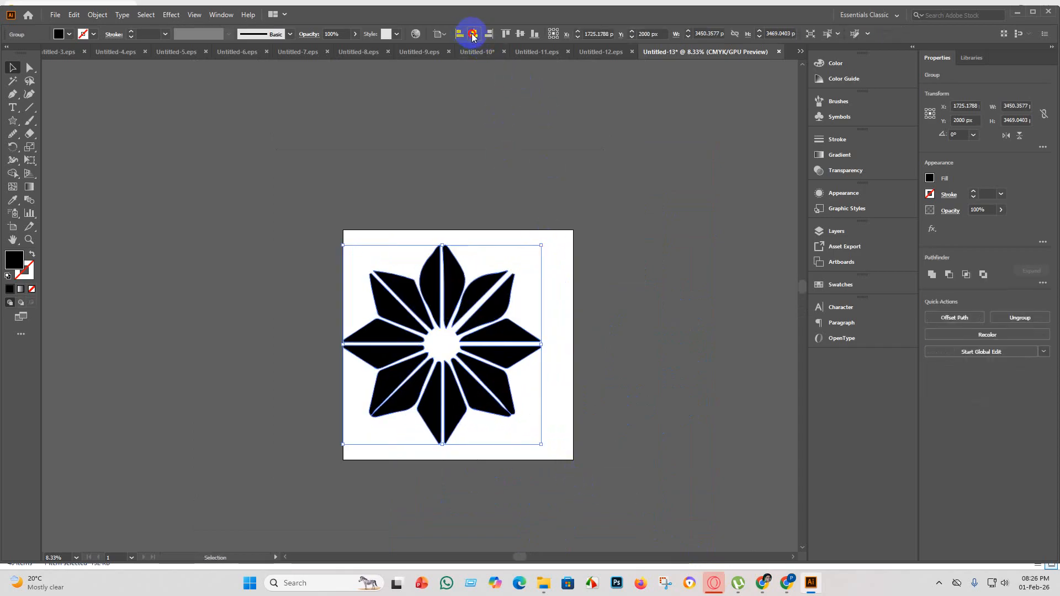
pyautogui.click(604, 251)
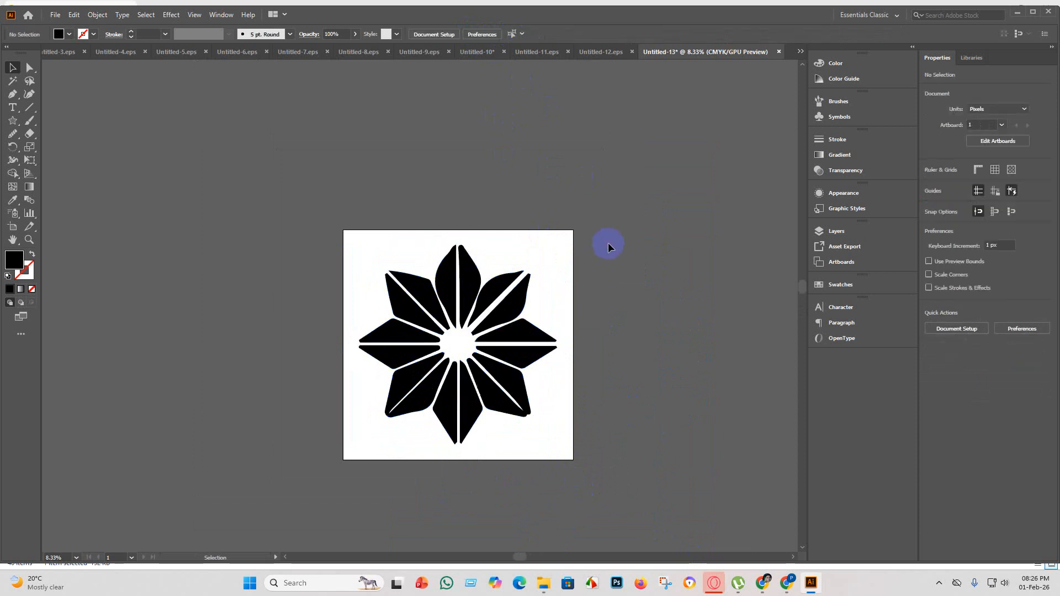
# Examine the flower's petal tips, edges and gaps up close for tracing flaws.
pyautogui.scroll(3, 458, 370)
pyautogui.scroll(3, 442, 365)
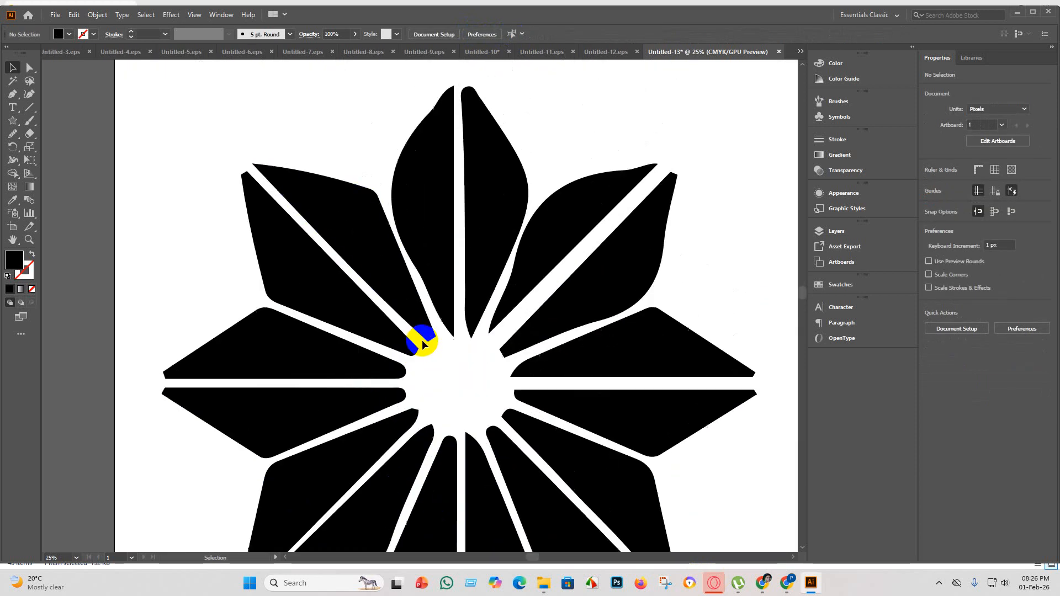
pyautogui.scroll(1, 420, 287)
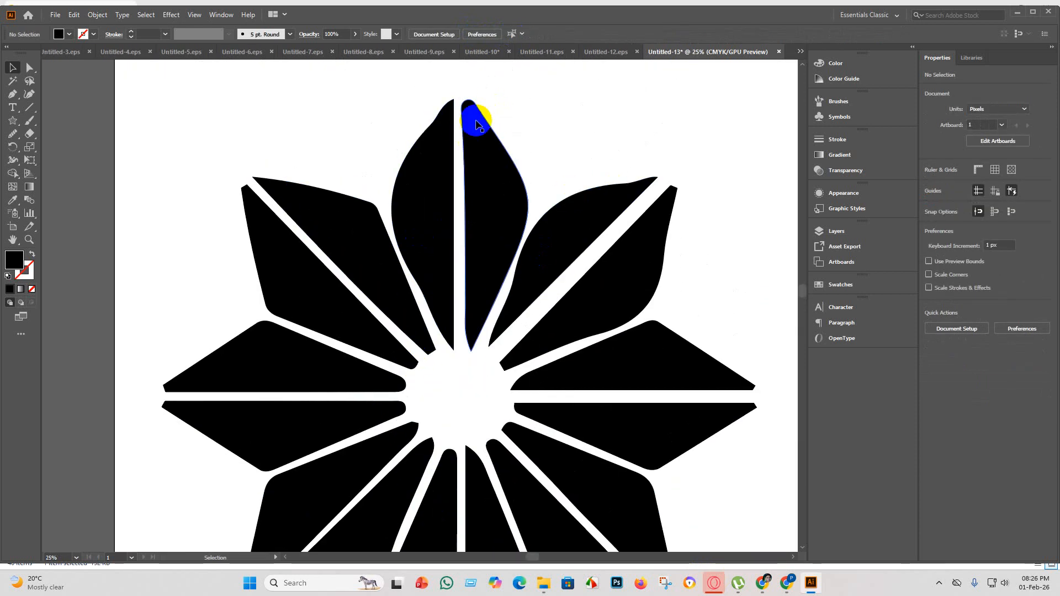
pyautogui.scroll(-5, 467, 108)
pyautogui.scroll(5, 459, 350)
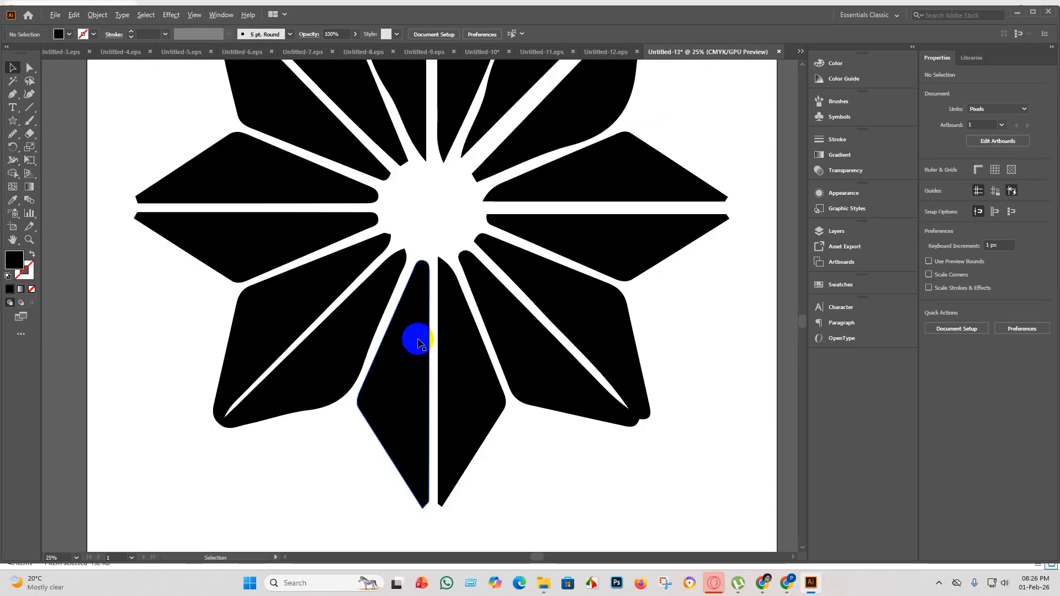
pyautogui.scroll(3, 348, 348)
pyautogui.scroll(-3, 359, 336)
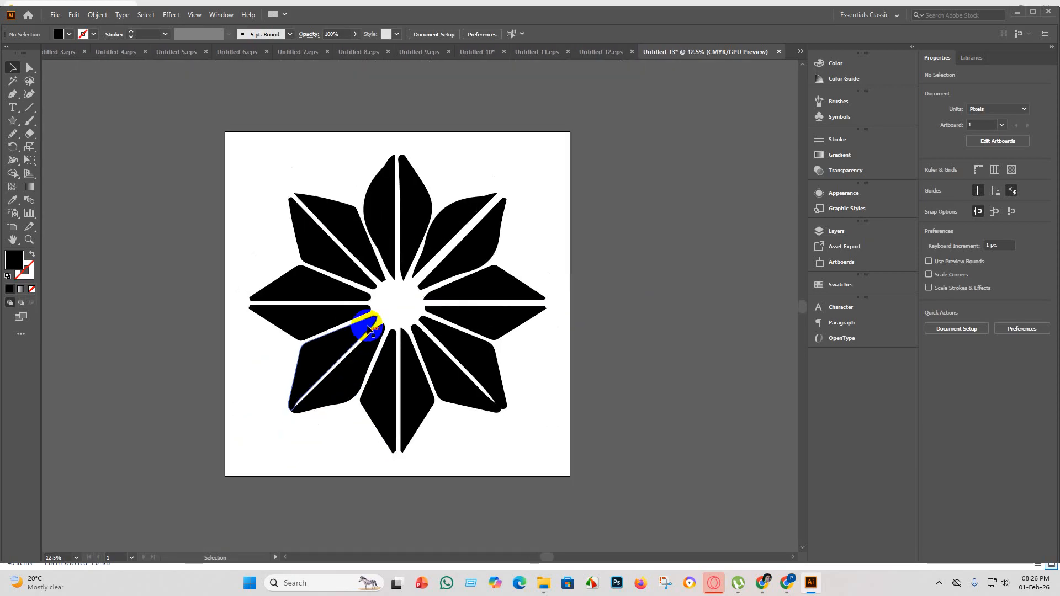
pyautogui.scroll(3, 296, 436)
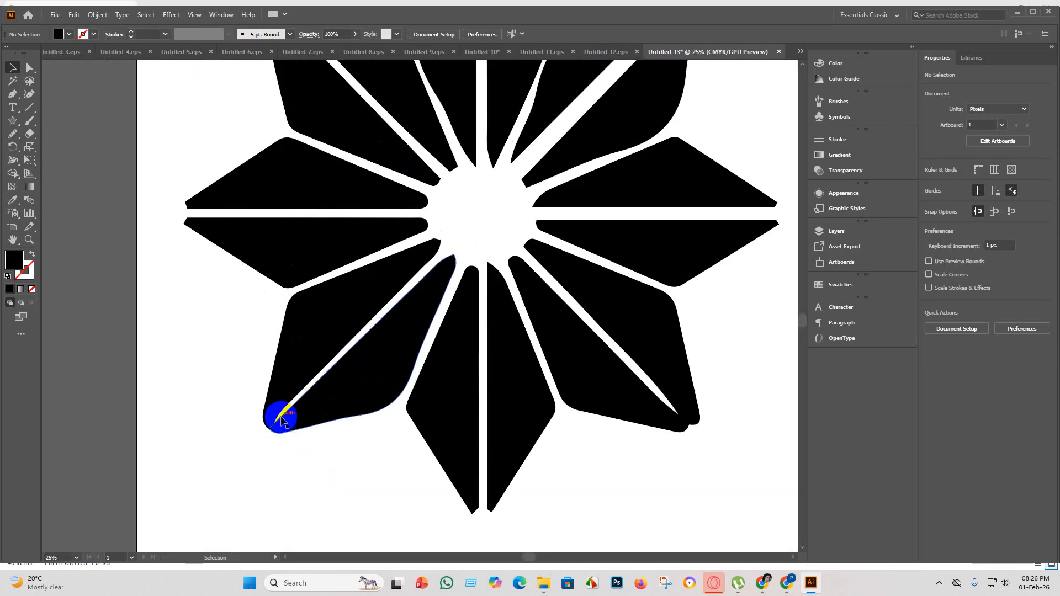
pyautogui.scroll(-3, 285, 409)
pyautogui.scroll(-3, 296, 403)
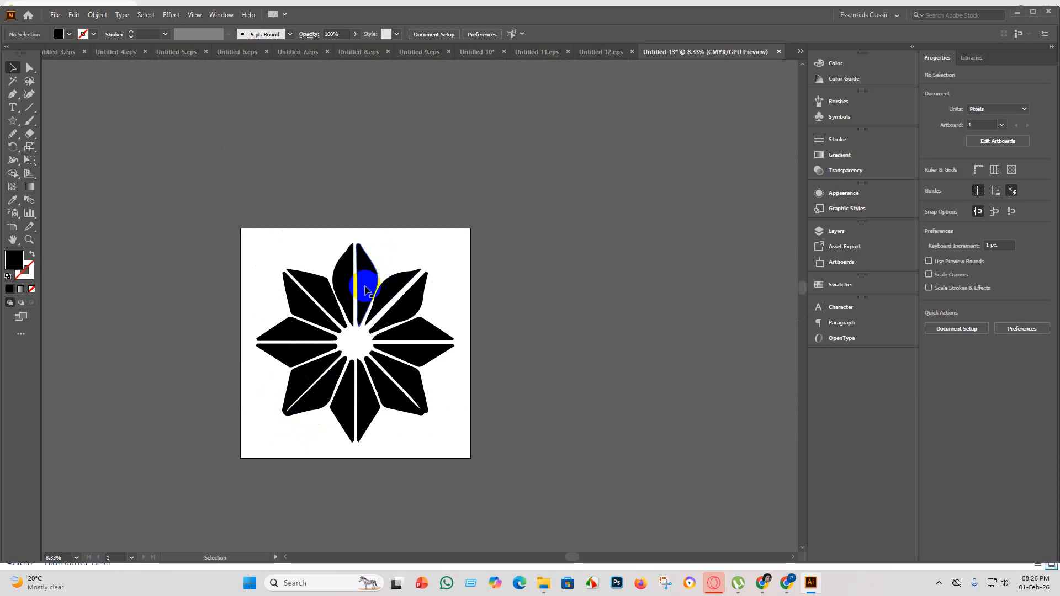
pyautogui.scroll(2, 367, 309)
pyautogui.scroll(-2, 346, 418)
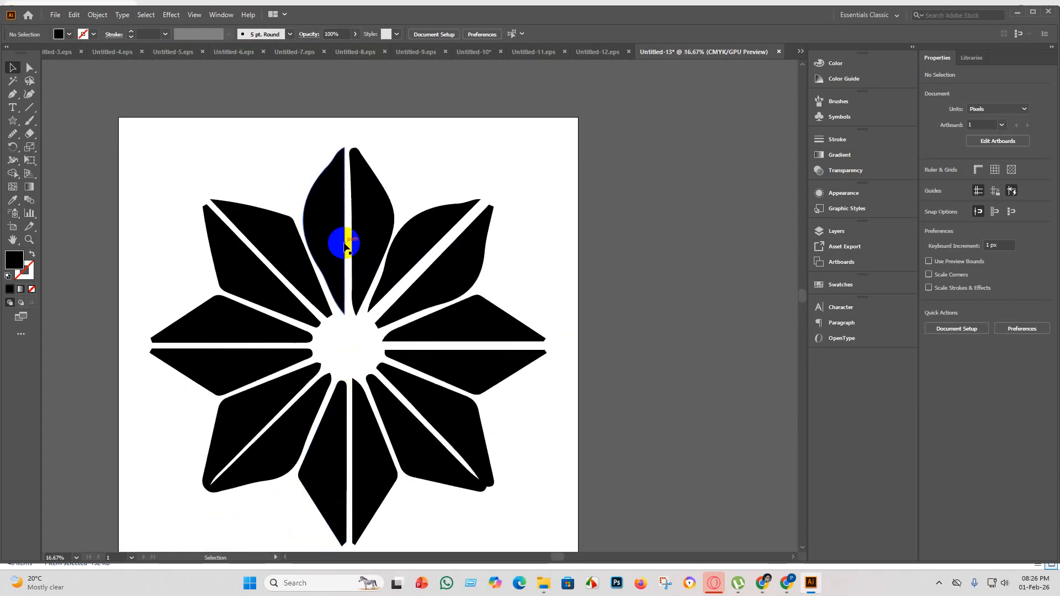
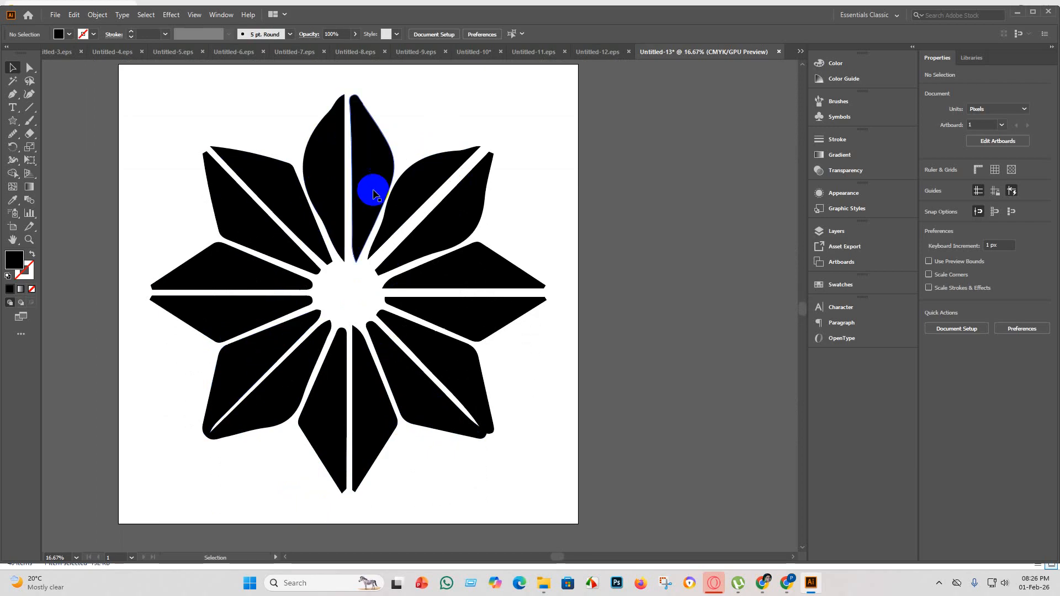
# Ungroup the black flower artwork and delete both halves of its top petal.
pyautogui.click(372, 184)
pyautogui.rightClick(375, 182)
pyautogui.click(437, 276)
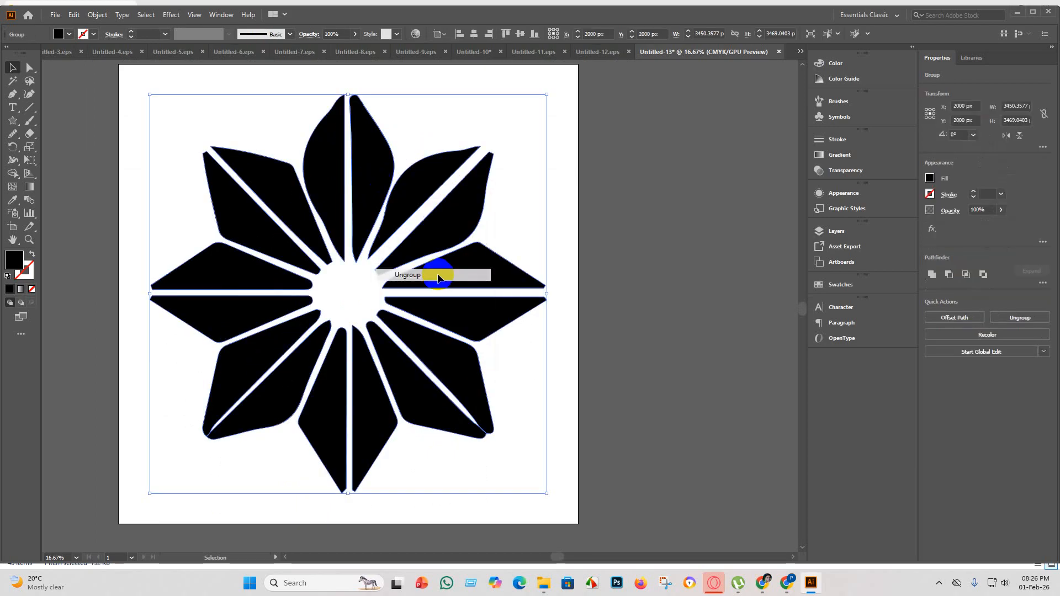
pyautogui.click(474, 170)
pyautogui.click(373, 164)
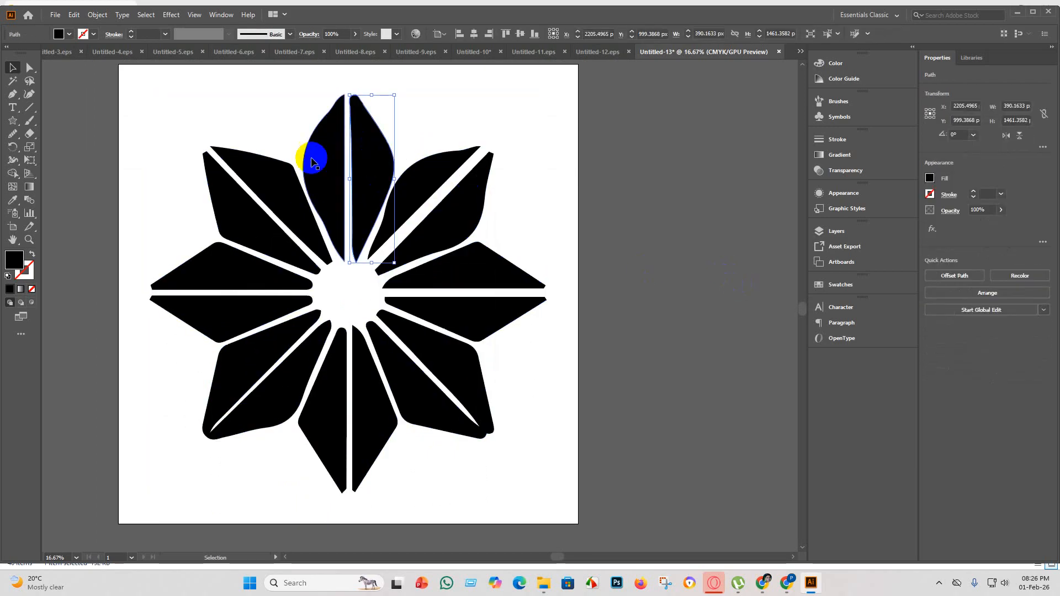
pyautogui.keyDown('shift'); pyautogui.click(330, 173); pyautogui.keyUp('shift')
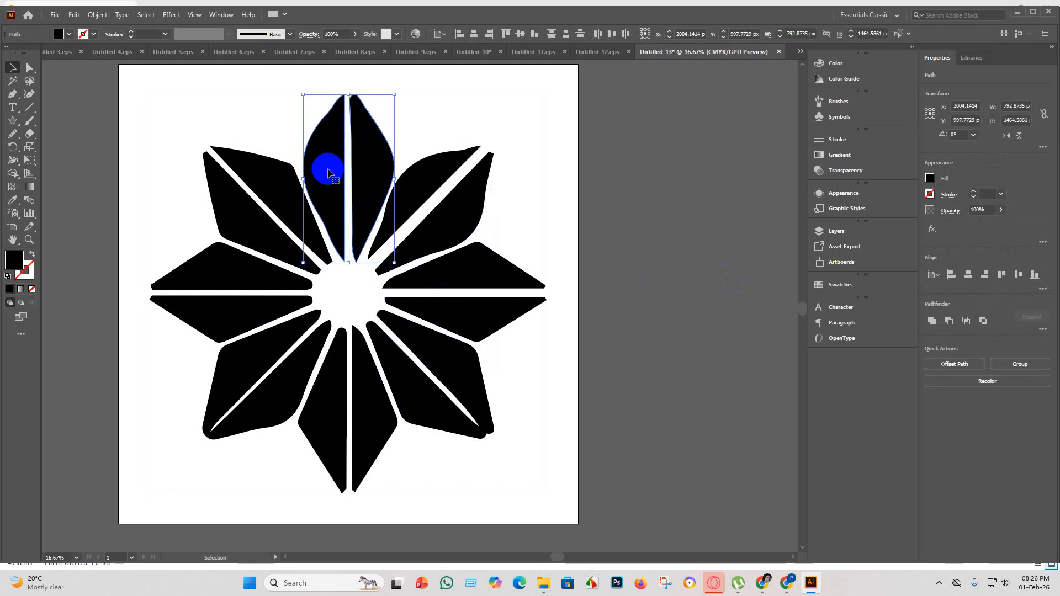
pyautogui.press('Delete')
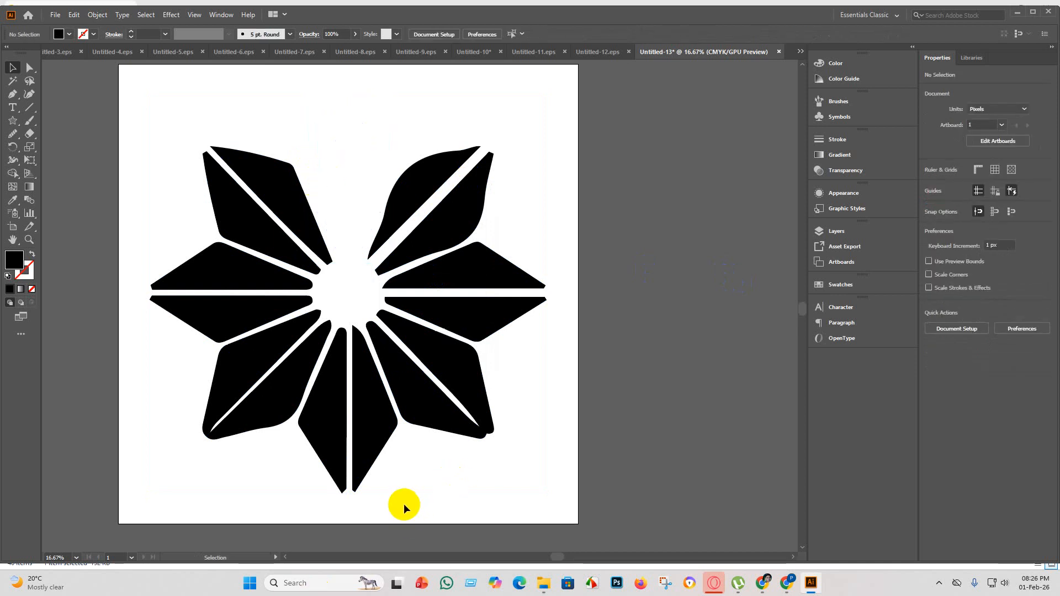
# Copy the bottom petal pair into the gap at the top, rotated about 178° and scaled to about 830 × 1401 px.
pyautogui.moveTo(404, 504); pyautogui.dragTo(371, 204)
pyautogui.moveTo(406, 84); pyautogui.dragTo(280, 289)
pyautogui.moveTo(391, 176); pyautogui.dragTo(374, 176)
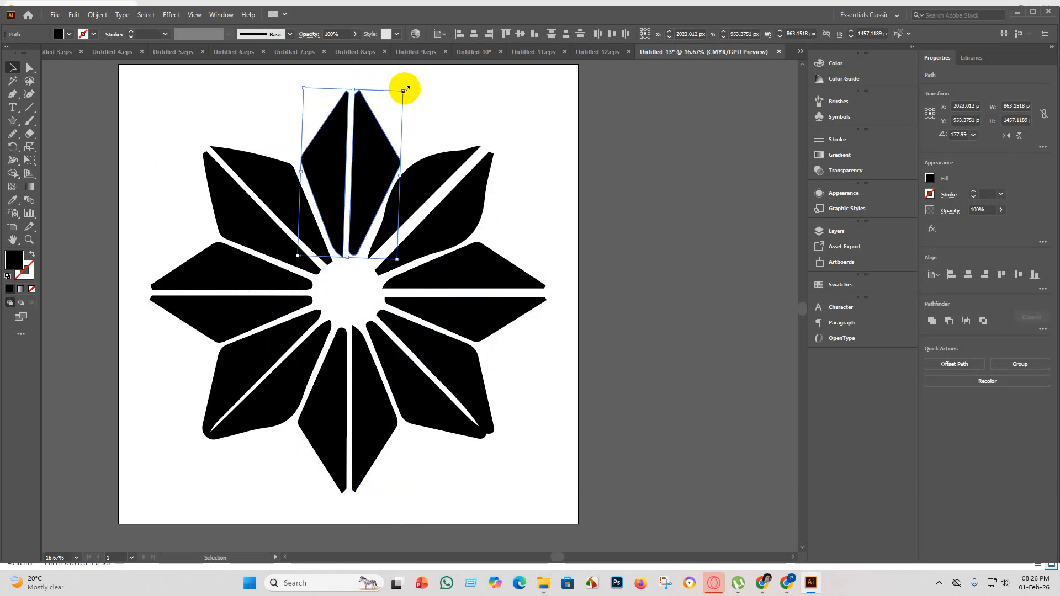
pyautogui.moveTo(406, 88); pyautogui.dragTo(402, 96)
pyautogui.moveTo(358, 188); pyautogui.dragTo(367, 193)
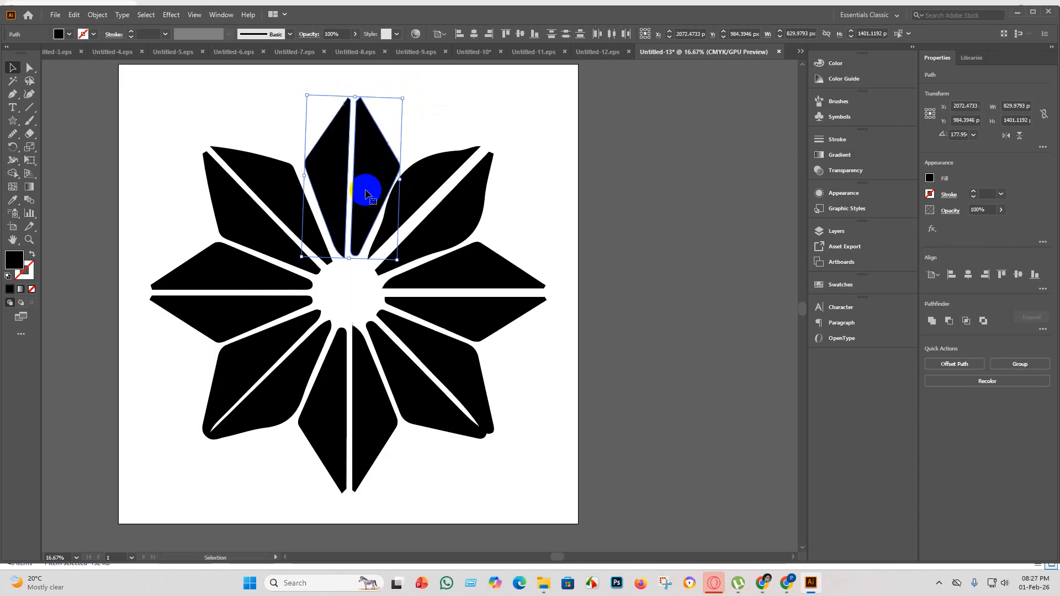
pyautogui.click(589, 230)
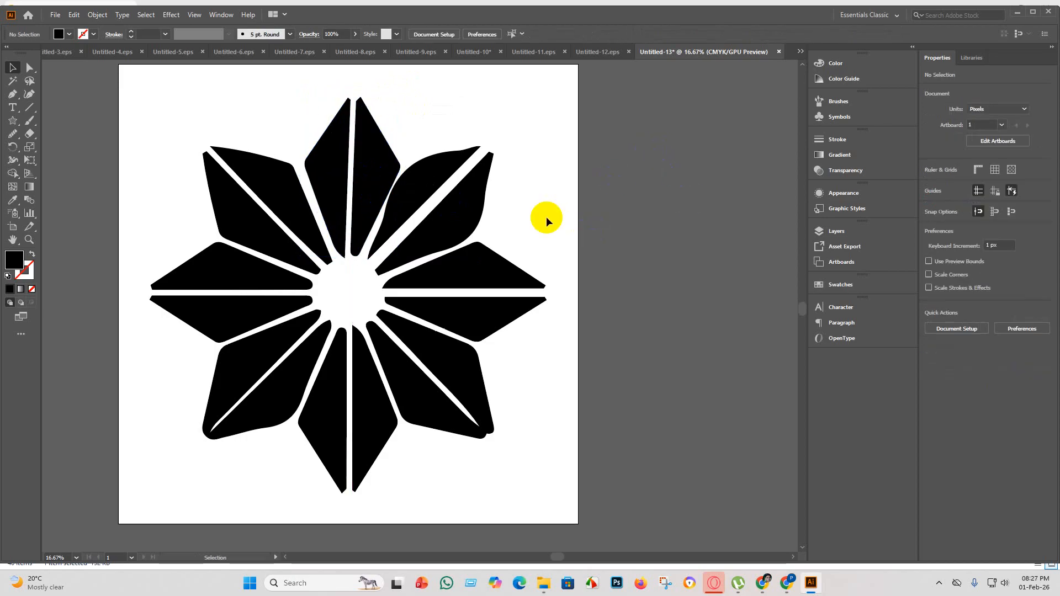
# Shift the top petal's right half and then both halves slightly left to align them with the flower's center.
pyautogui.click(360, 184)
pyautogui.moveTo(371, 185); pyautogui.dragTo(371, 186)
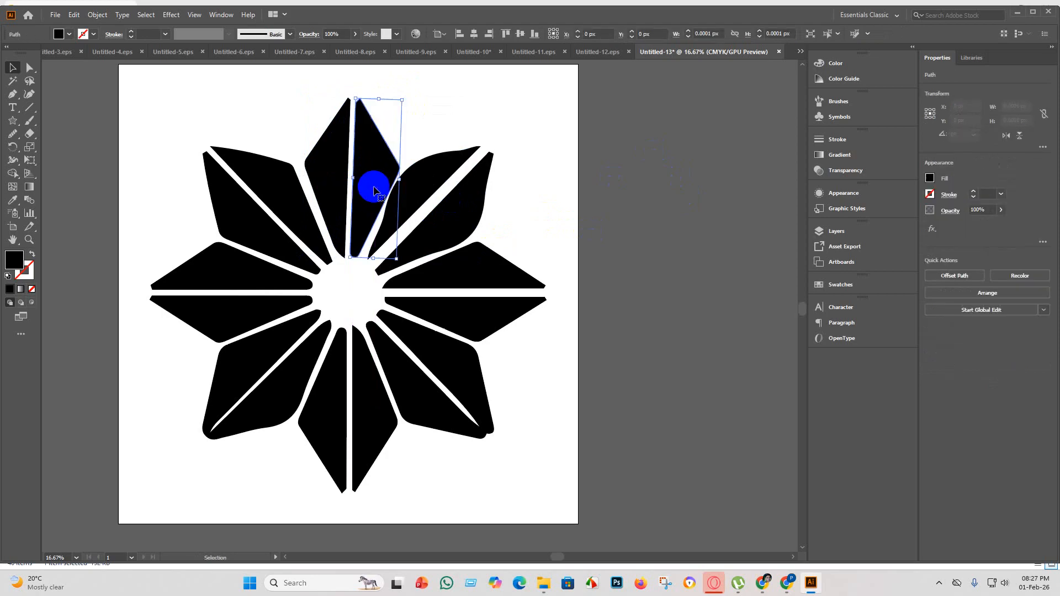
pyautogui.keyDown('shift'); pyautogui.click(333, 175); pyautogui.keyUp('shift')
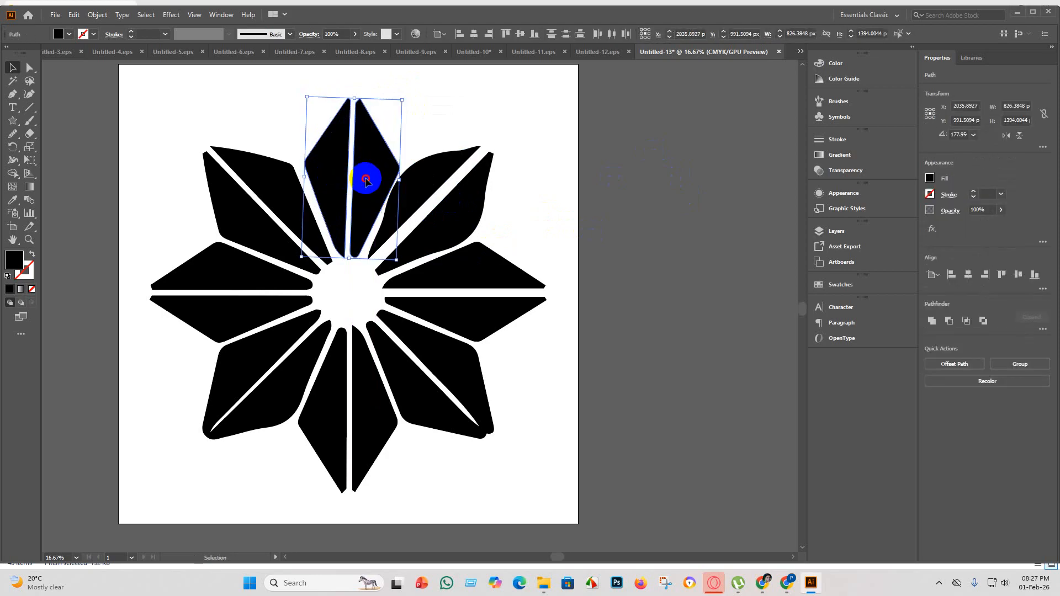
pyautogui.click(541, 256)
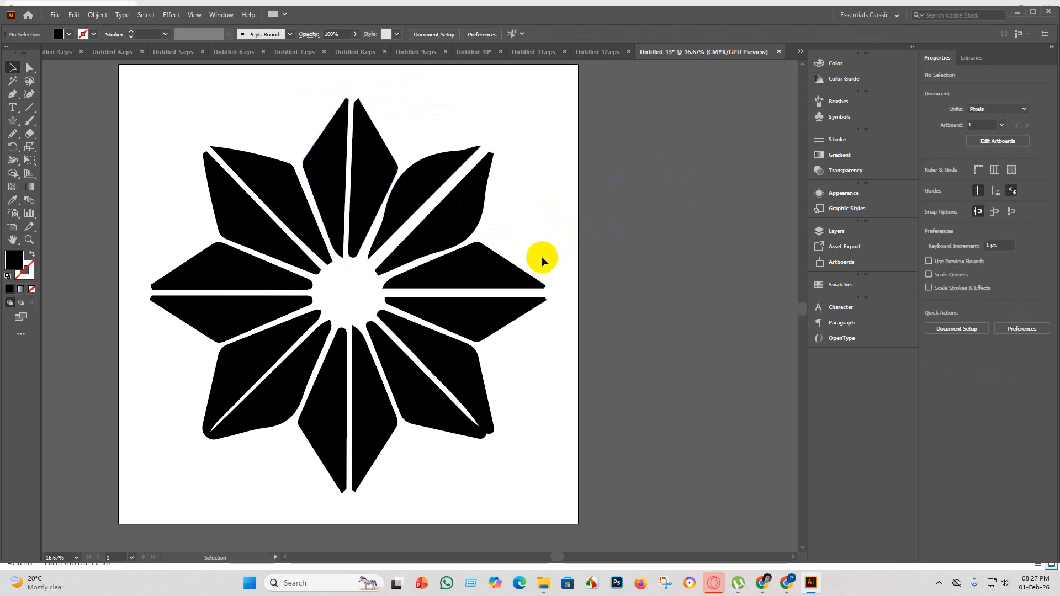
# Select all the flower's petals and group them.
pyautogui.scroll(-2, 481, 327)
pyautogui.scroll(2, 513, 340)
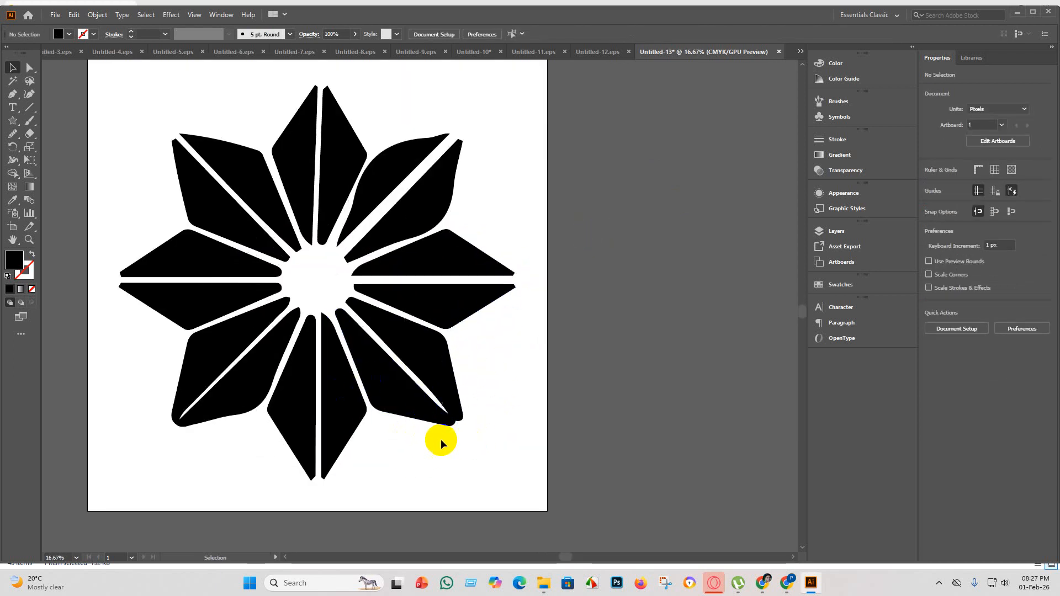
pyautogui.scroll(-2, 437, 446)
pyautogui.click(343, 324)
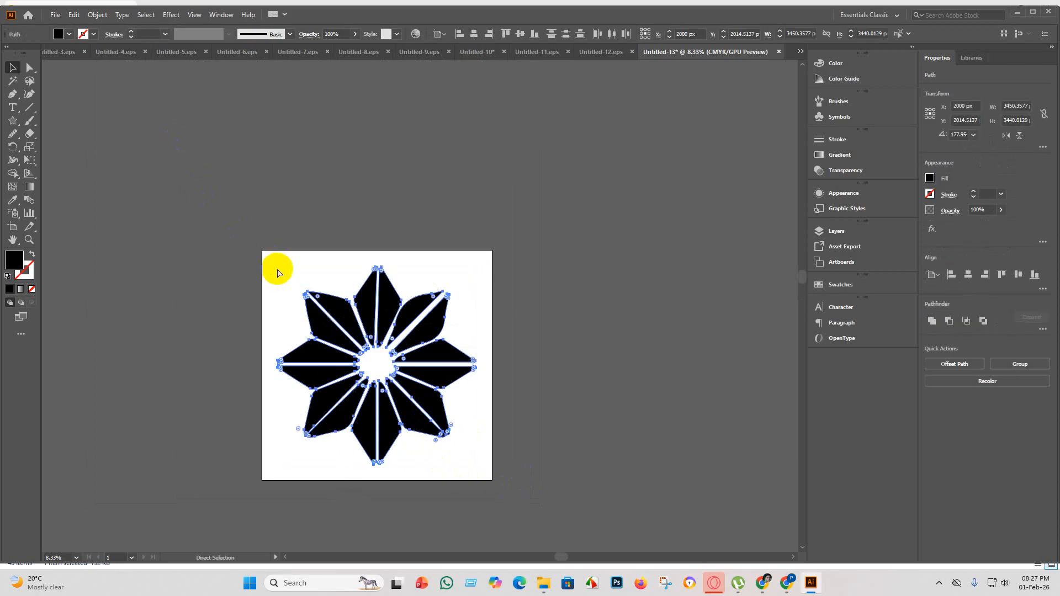
pyautogui.hotkey('ctrl', 'g')
pyautogui.click(584, 374)
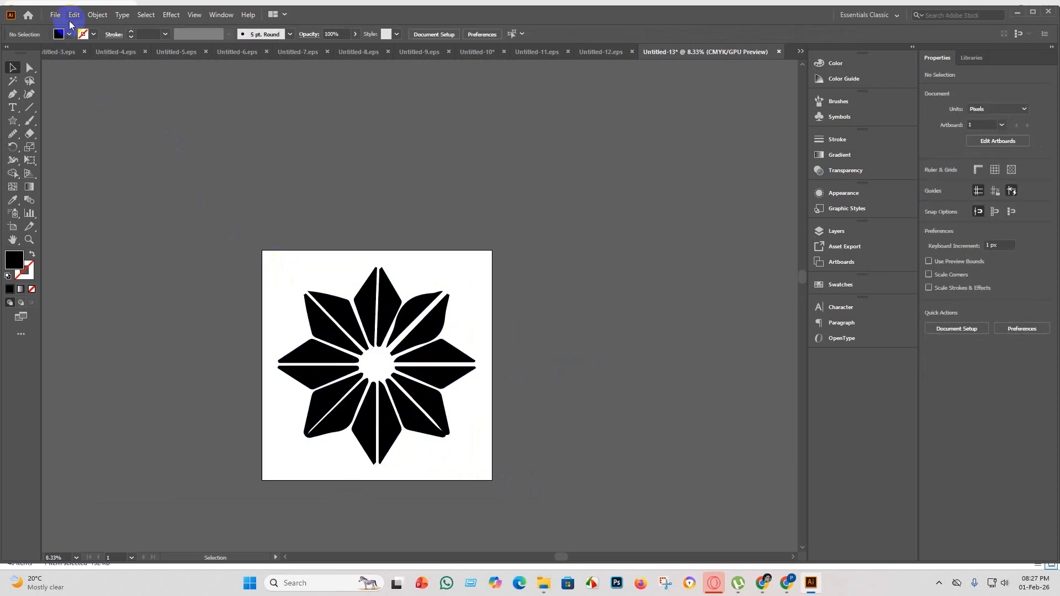
# Save the document as Untitled-13 in Illustrator EPS format in the eps 5 folder, using the Illustrator 10 EPS version.
pyautogui.click(55, 14)
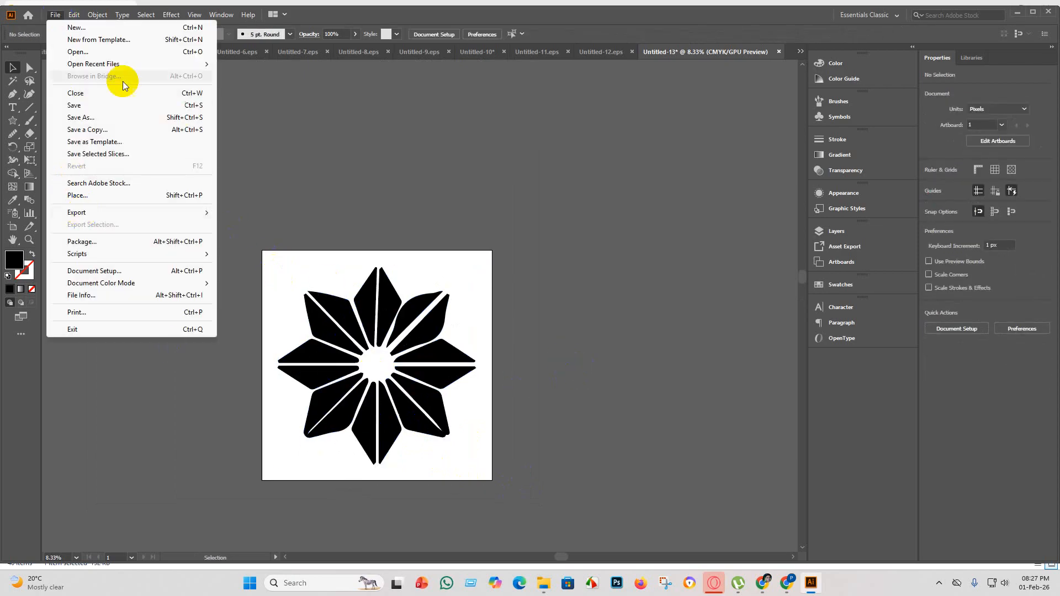
pyautogui.click(105, 116)
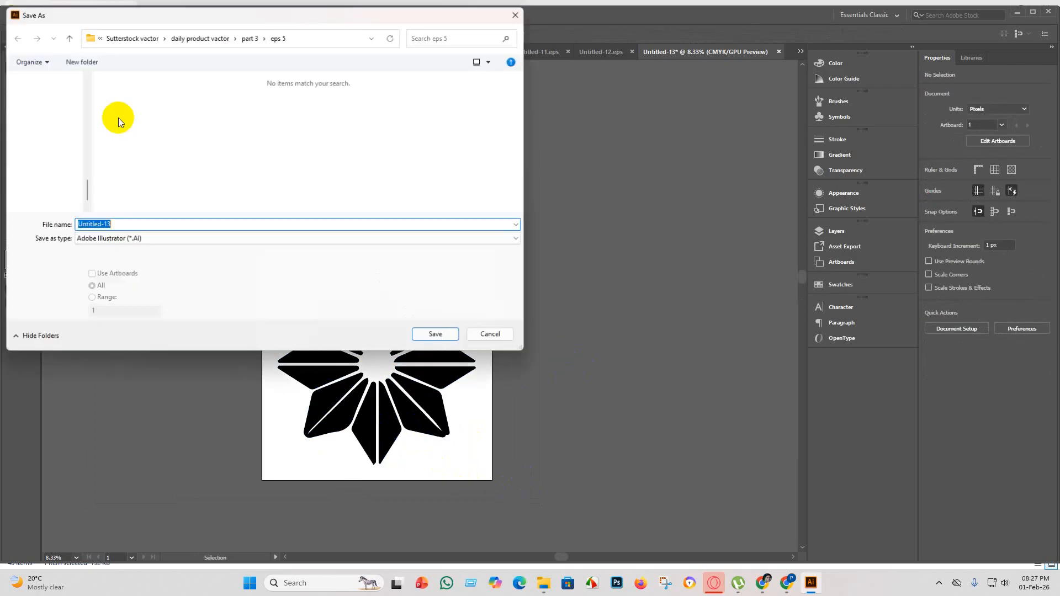
pyautogui.click(378, 238)
pyautogui.click(199, 267)
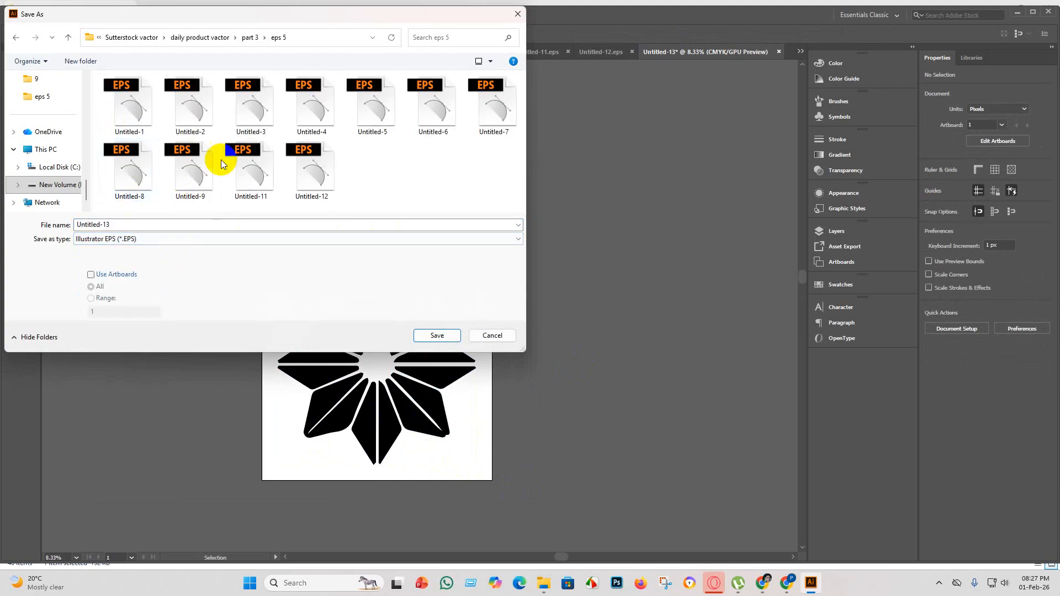
pyautogui.click(438, 336)
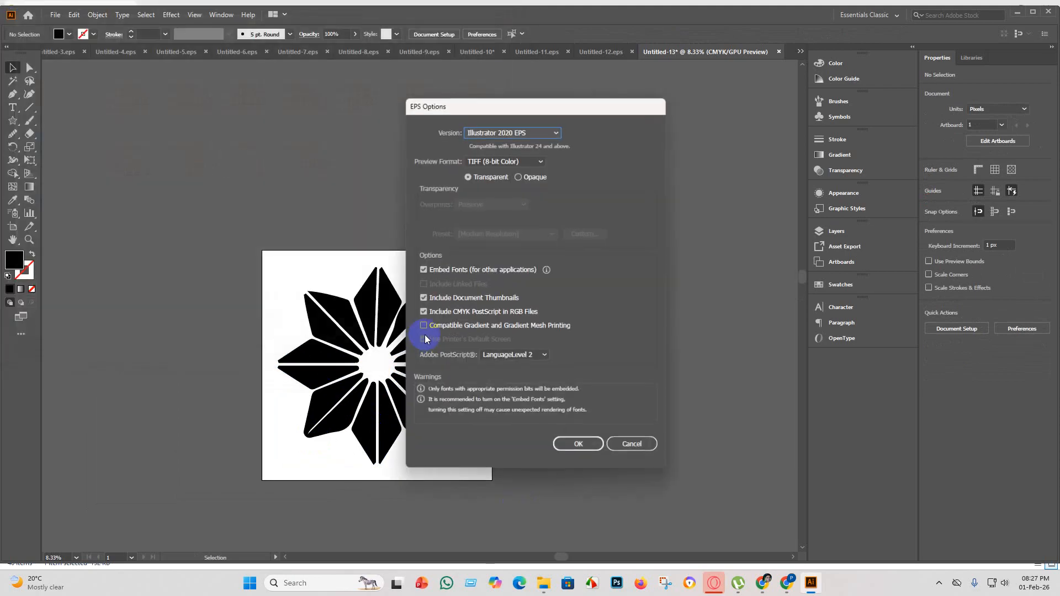
pyautogui.click(556, 133)
pyautogui.click(517, 257)
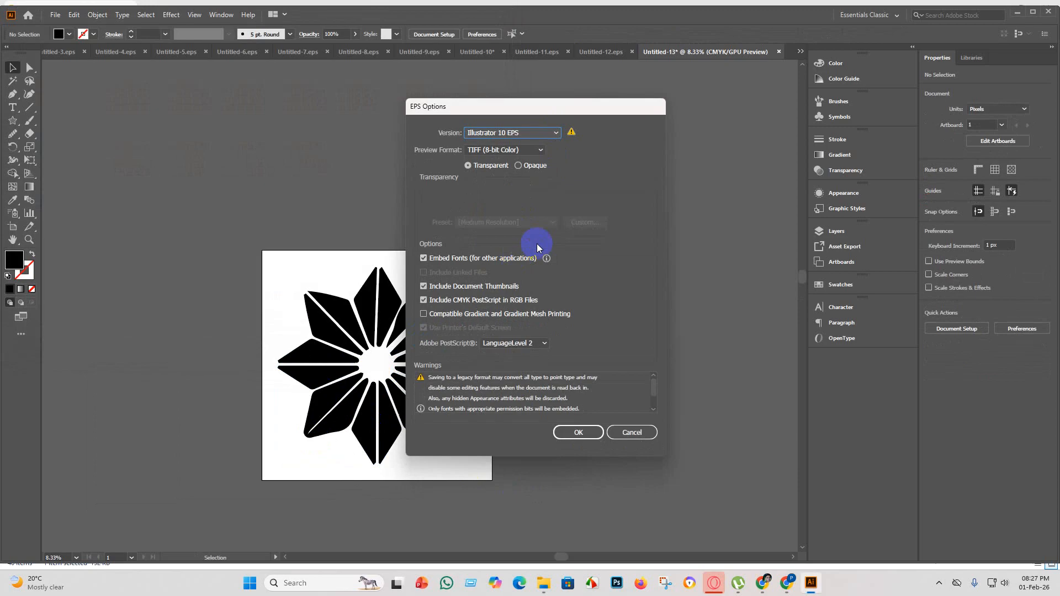
pyautogui.click(584, 434)
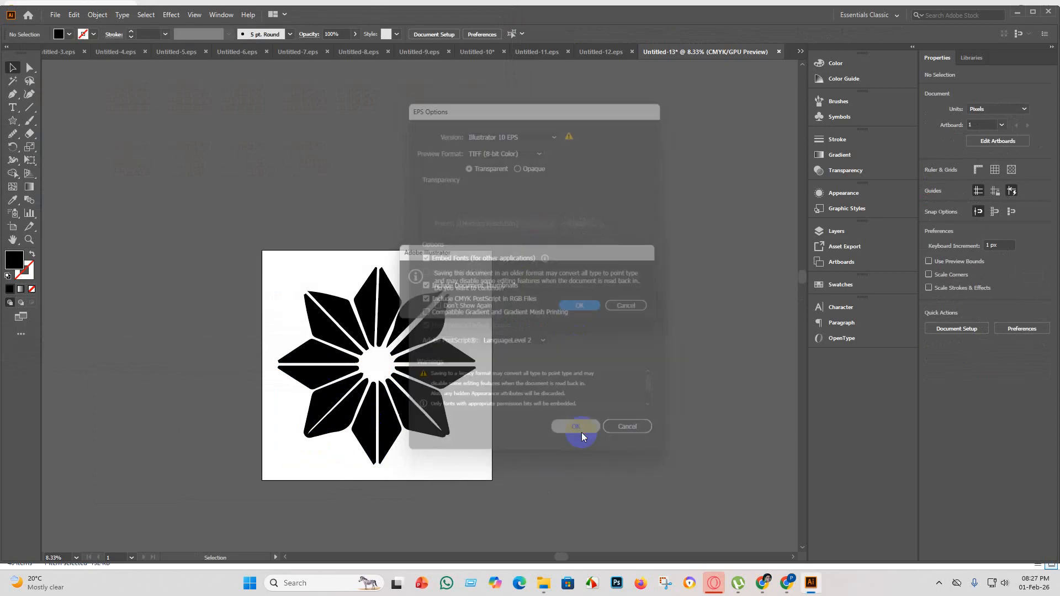
pyautogui.click(587, 307)
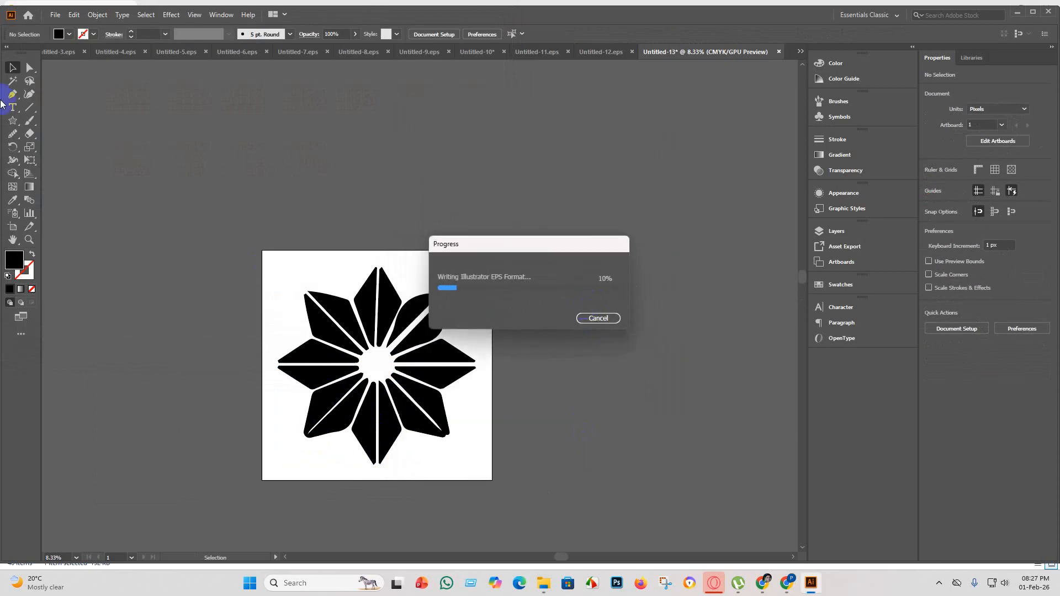
# Export the flower as the JPEG Untitled-13 with artboards in use, choosing its color model in the JPEG options.
pyautogui.click(55, 15)
pyautogui.moveTo(220, 217)
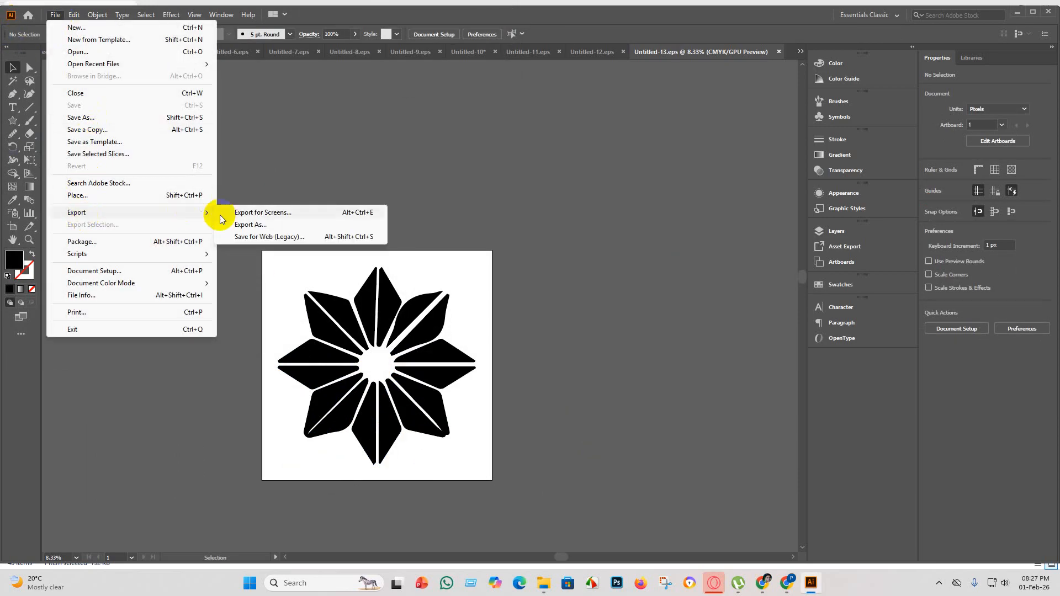
pyautogui.click(251, 224)
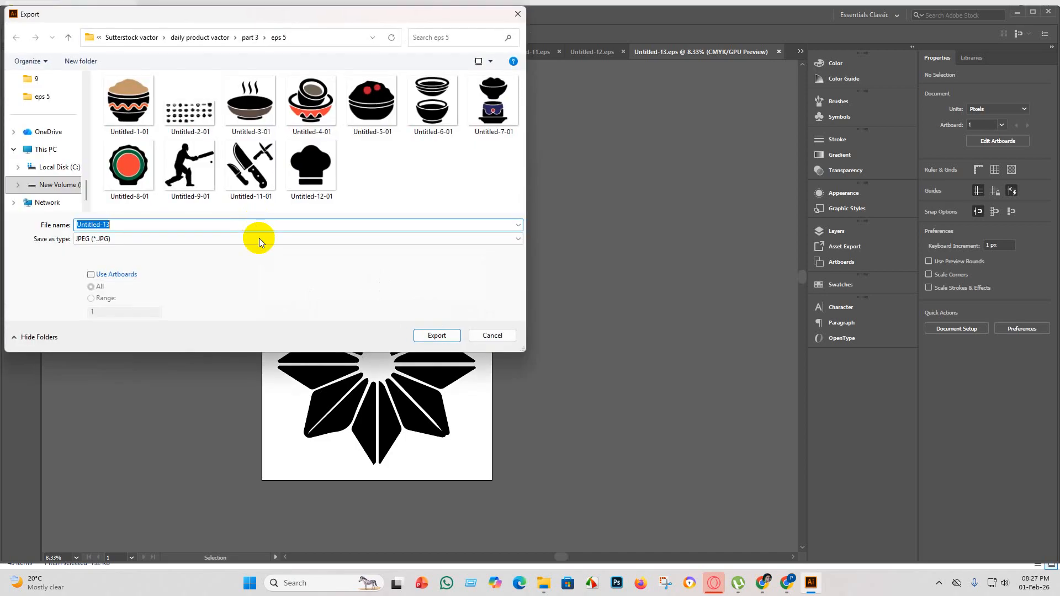
pyautogui.click(90, 275)
pyautogui.click(449, 339)
pyautogui.click(520, 274)
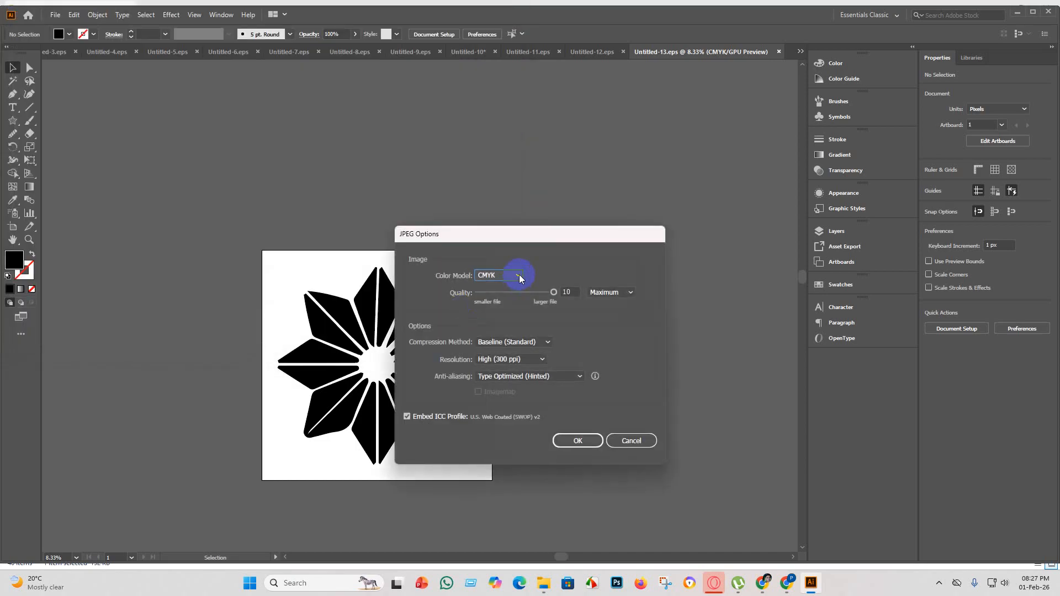
pyautogui.click(499, 290)
pyautogui.click(575, 442)
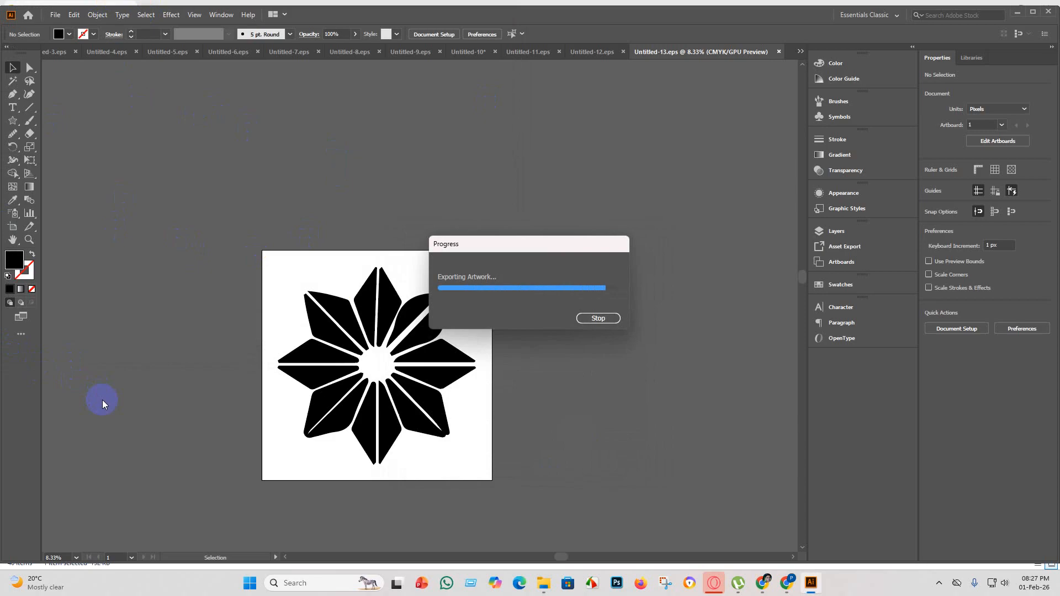
# Create a new 4000 × 4000 px document named Untitled-14.
pyautogui.click(55, 14)
pyautogui.click(62, 27)
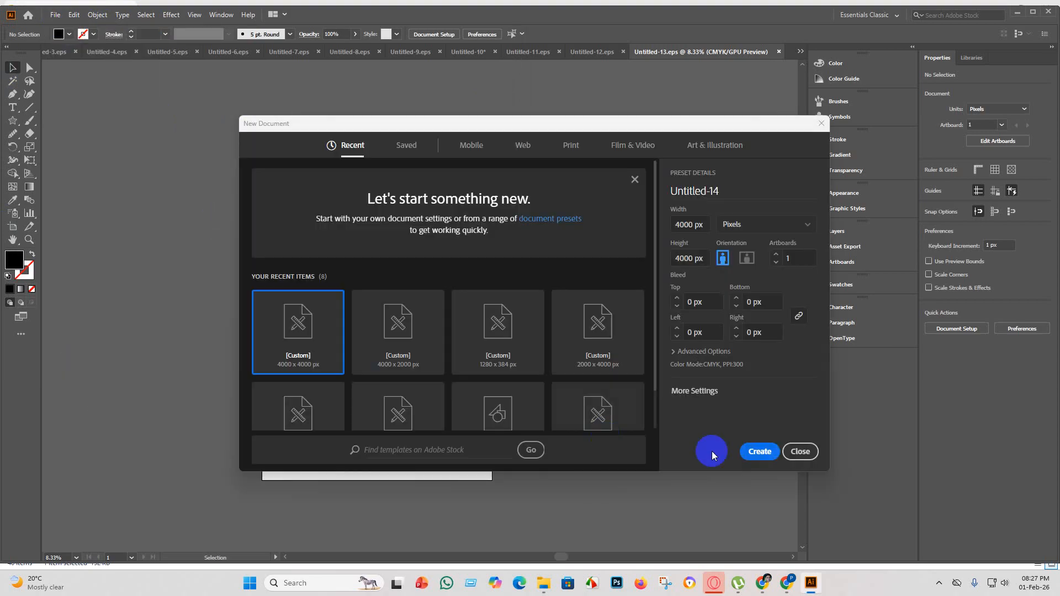
pyautogui.click(761, 453)
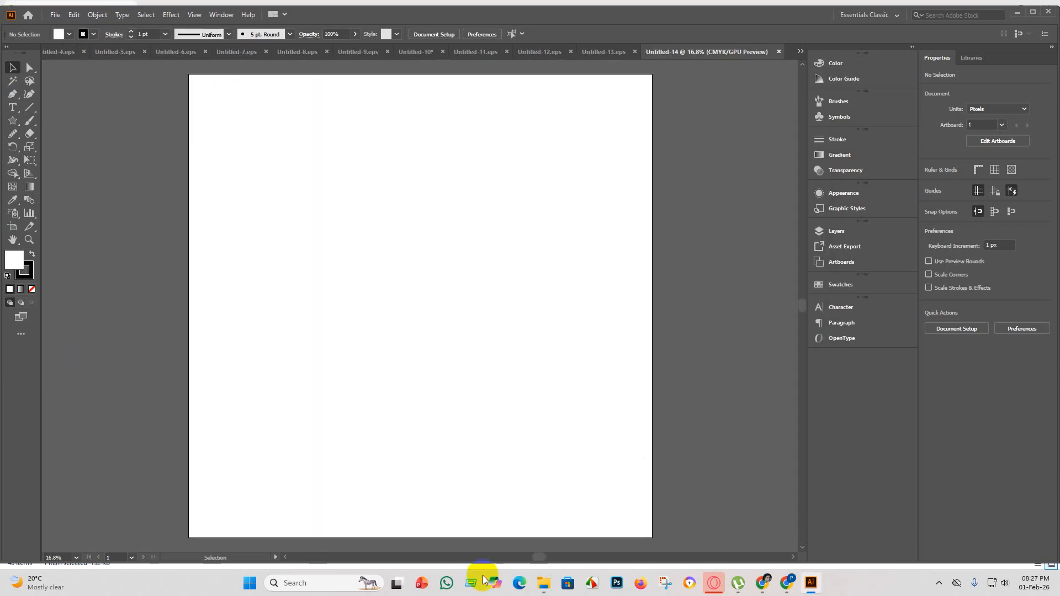
pyautogui.click(545, 584)
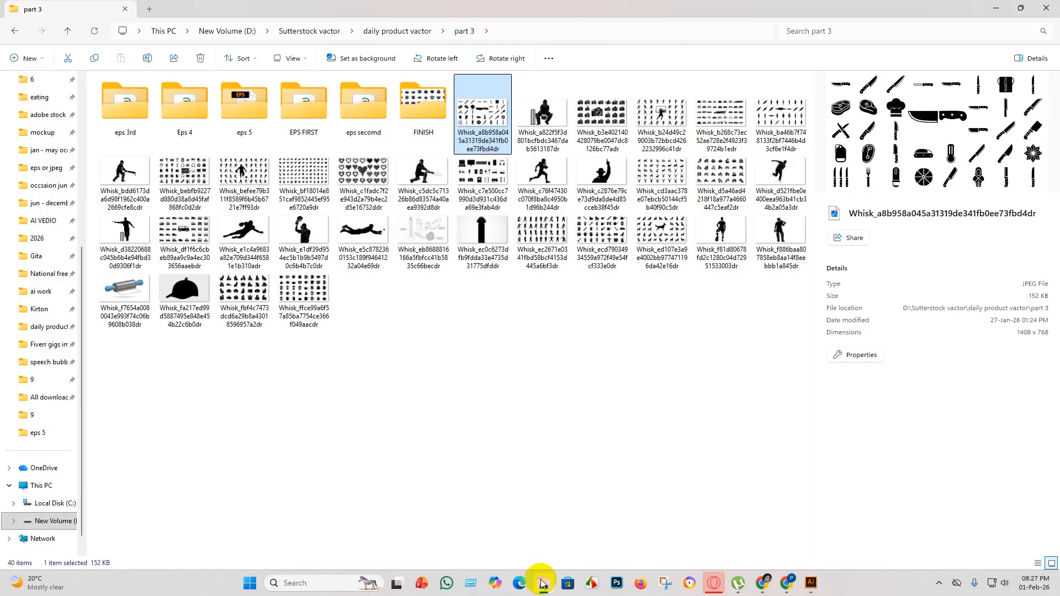
pyautogui.click(807, 585)
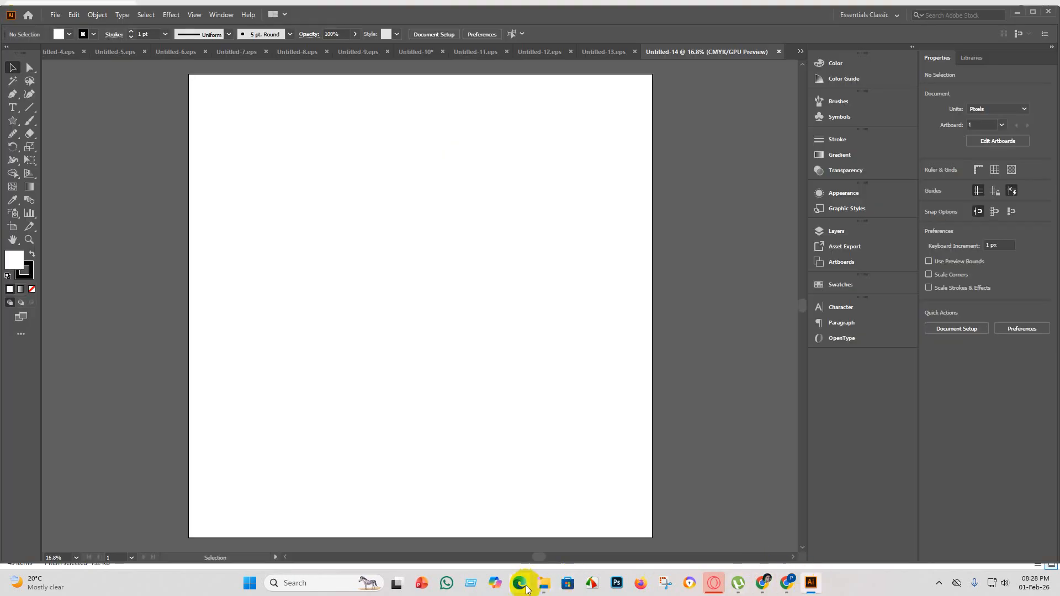
pyautogui.click(542, 582)
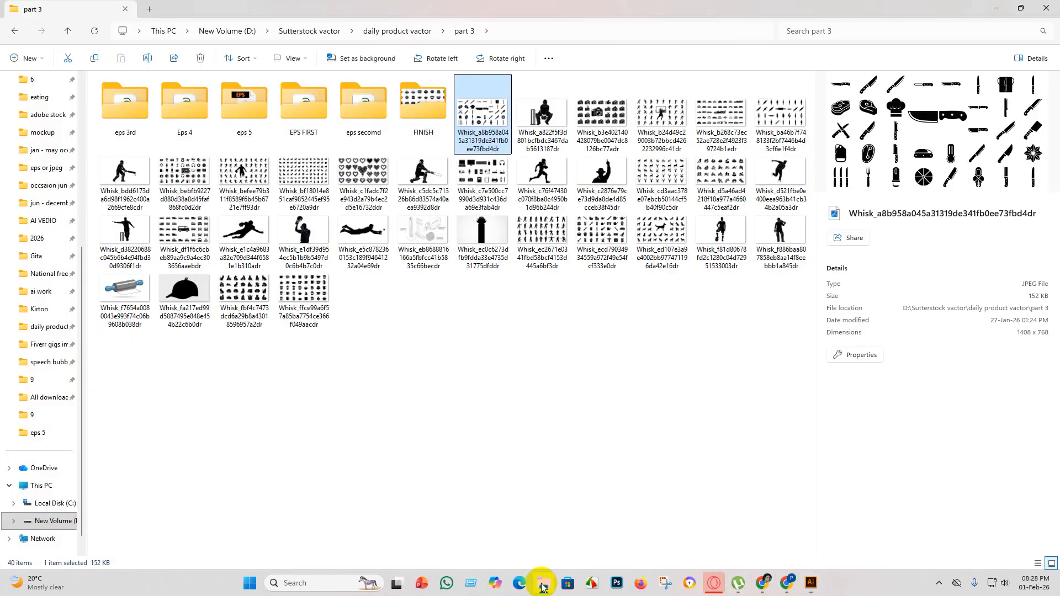
pyautogui.click(814, 587)
# Return to the Untitled-10 icon sheet and delete the flower that has already been saved separately.
pyautogui.click(397, 48)
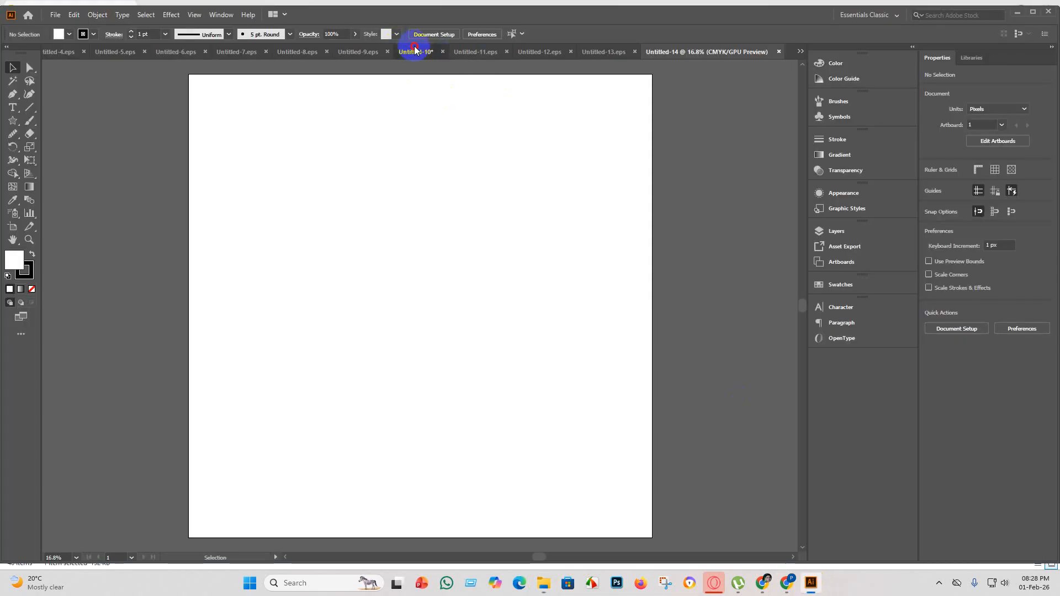
pyautogui.press('Delete')
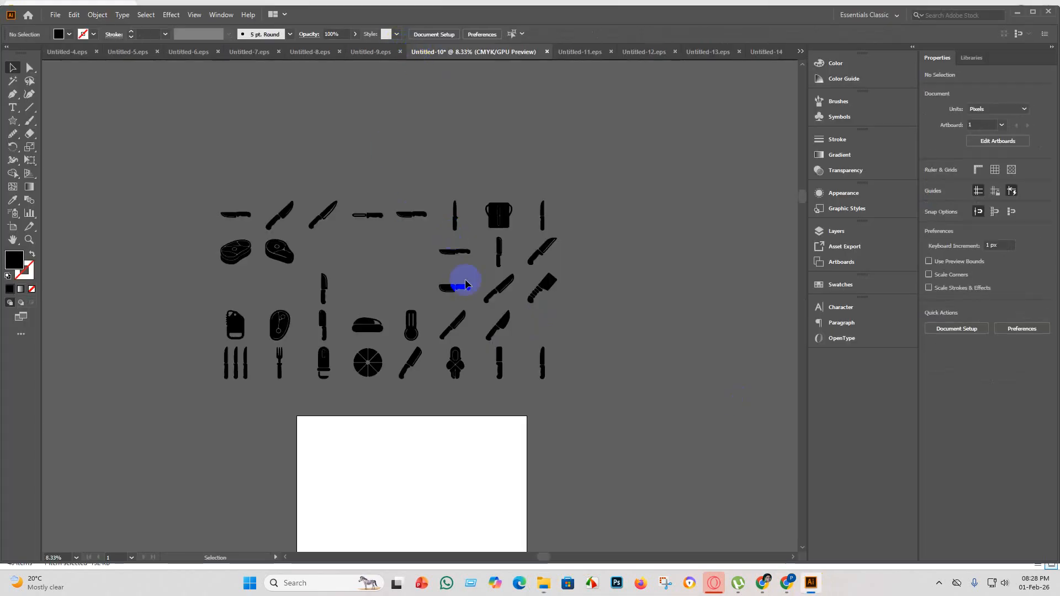
# Examine the remaining knives, meats and kitchen icons on the sheet to choose the next one to extract.
pyautogui.scroll(3, 366, 401)
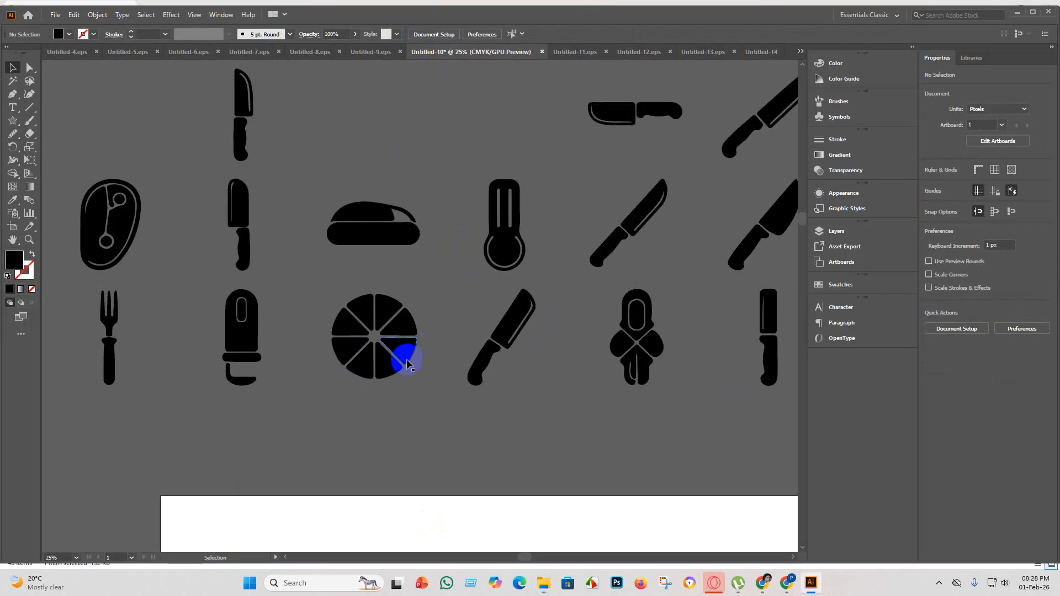
pyautogui.scroll(-2, 578, 374)
pyautogui.scroll(5, 577, 362)
pyautogui.scroll(-4, 537, 366)
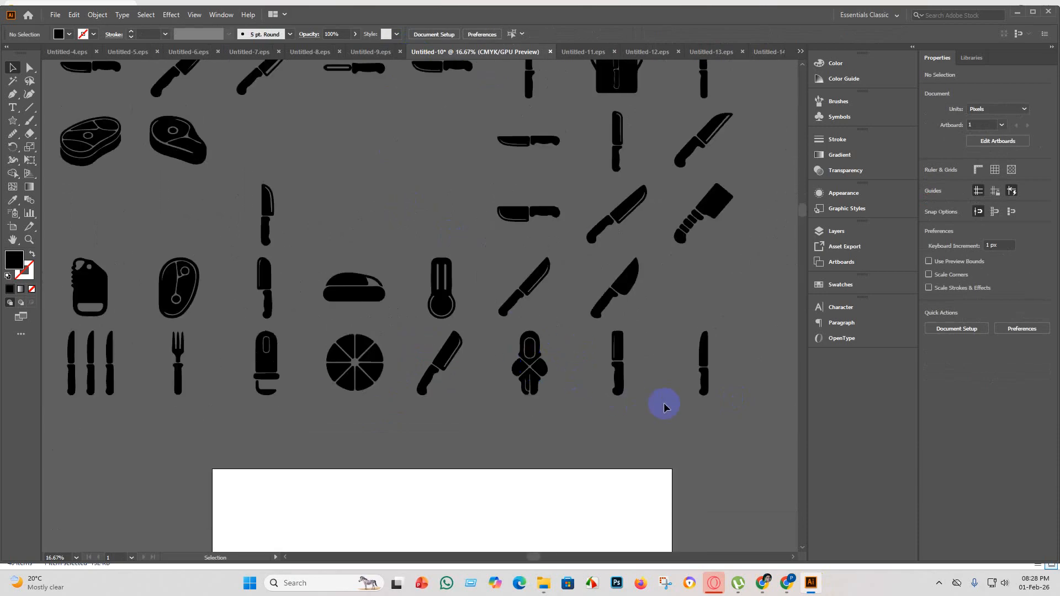
pyautogui.scroll(3, 641, 381)
pyautogui.scroll(4, 628, 170)
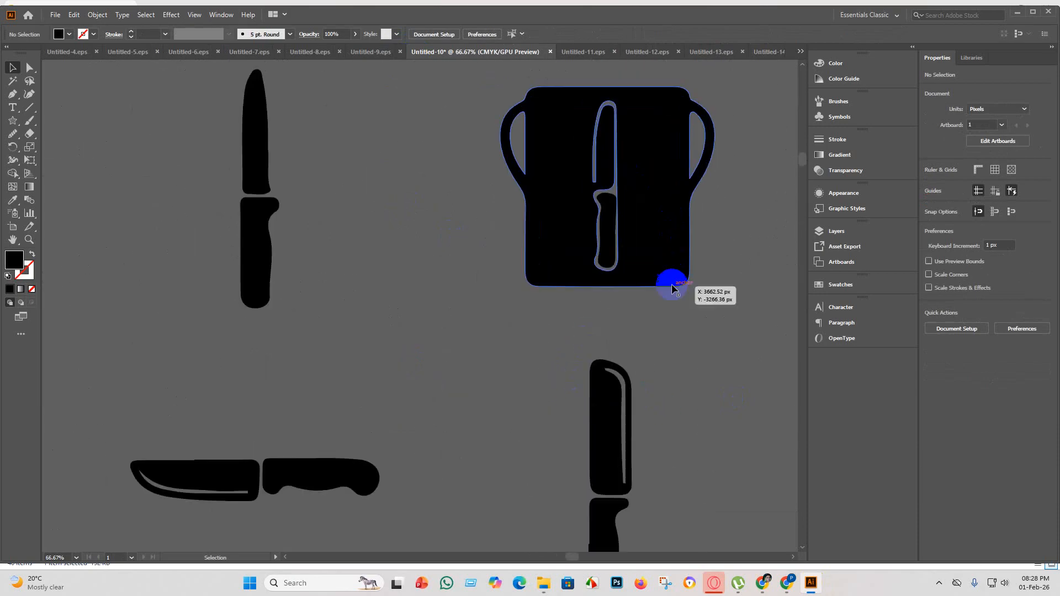
pyautogui.scroll(-4, 672, 289)
pyautogui.click(623, 278)
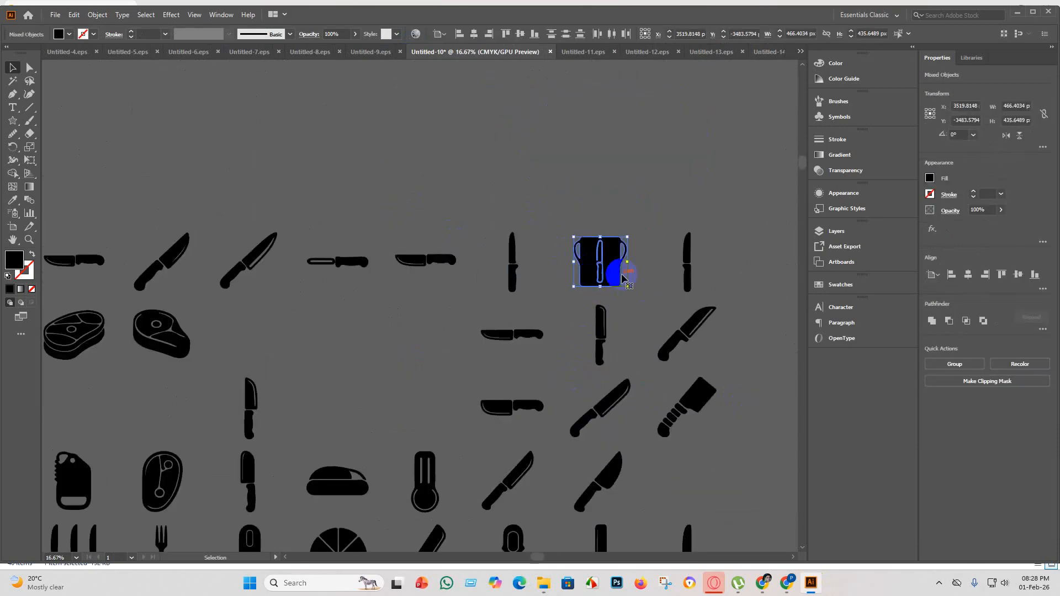
pyautogui.click(642, 277)
pyautogui.scroll(3, 627, 271)
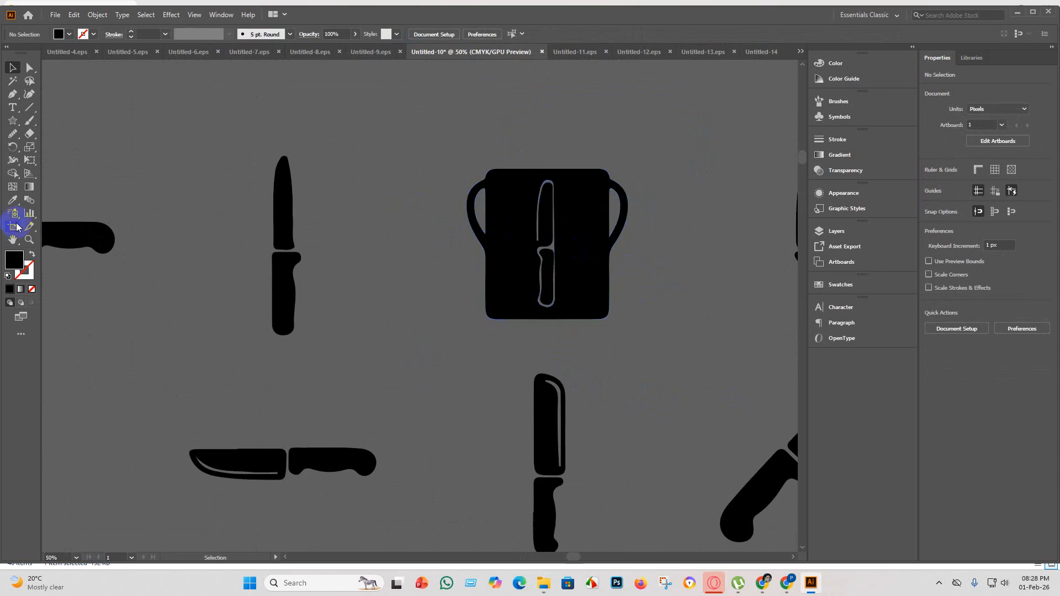
pyautogui.scroll(-6, 440, 362)
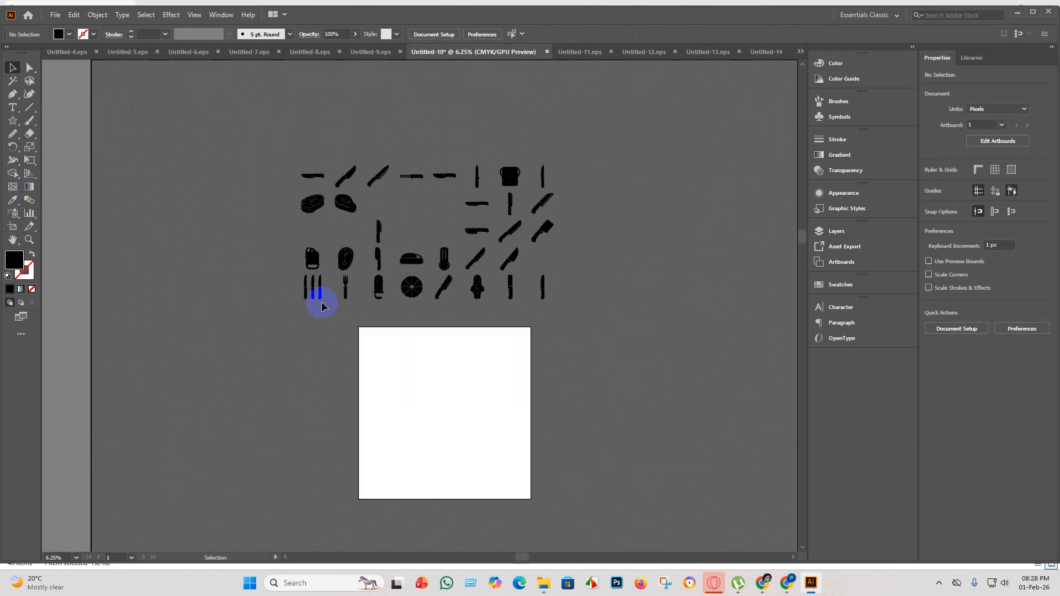
pyautogui.scroll(4, 322, 306)
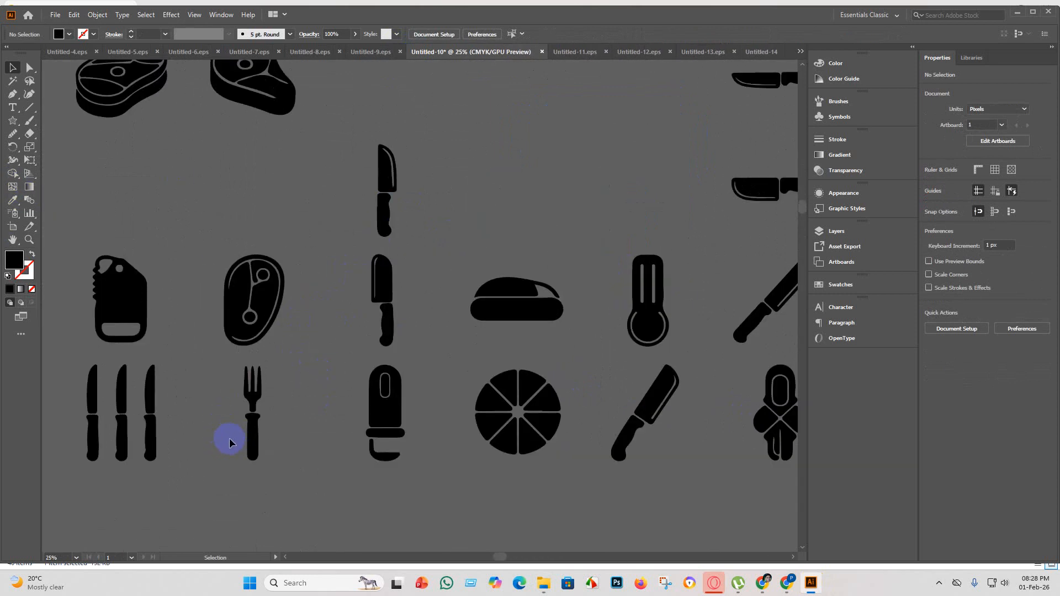
pyautogui.scroll(-1, 229, 443)
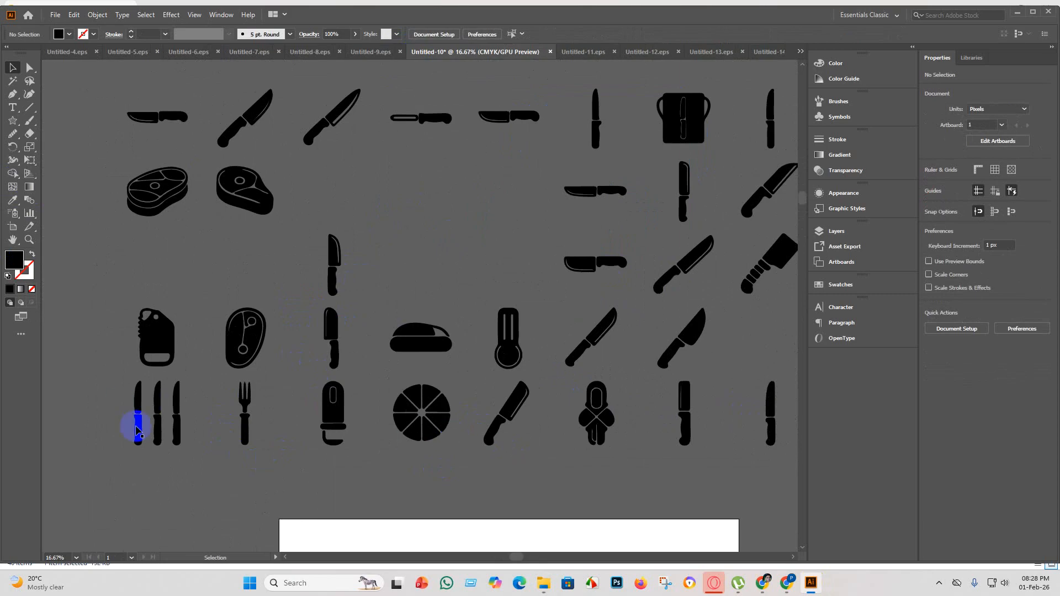
pyautogui.scroll(2, 176, 446)
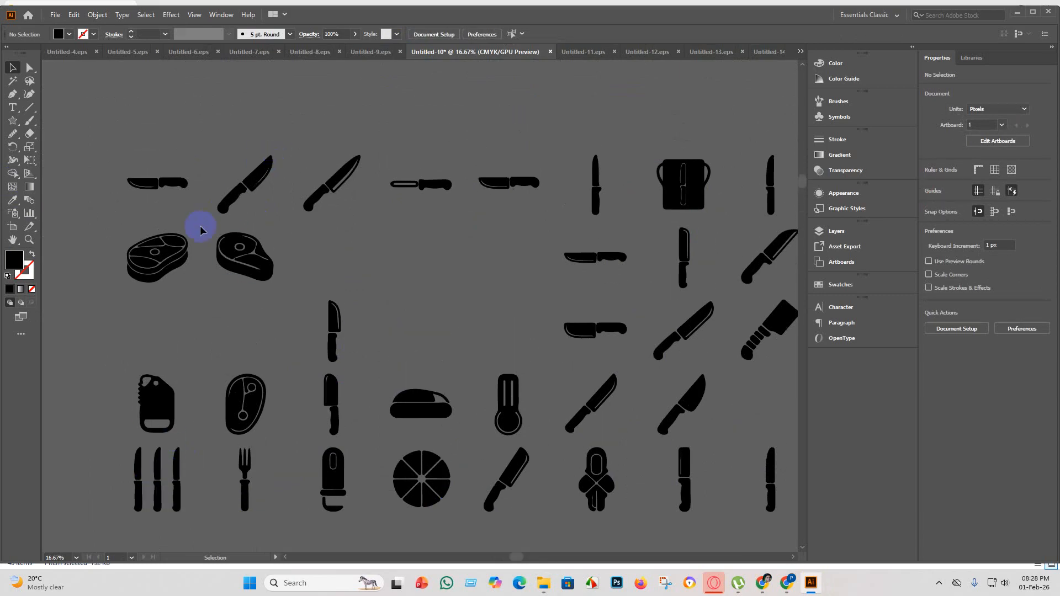
pyautogui.scroll(-5, 395, 348)
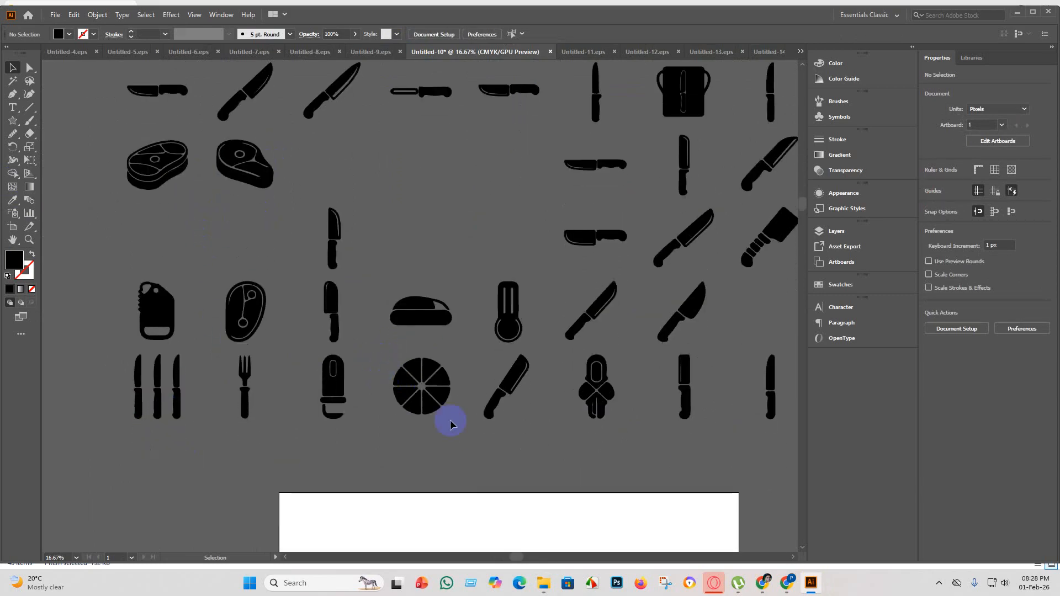
pyautogui.scroll(3, 448, 413)
pyautogui.scroll(-2, 433, 393)
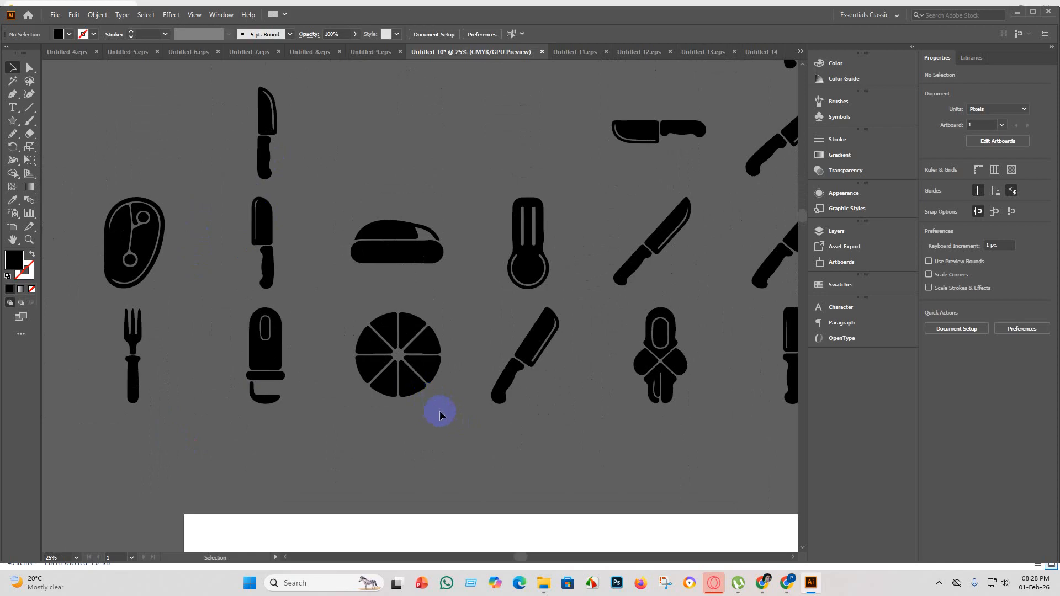
# Select all segments of the round citrus slice in the last row and group them.
pyautogui.moveTo(360, 313); pyautogui.dragTo(381, 365)
pyautogui.press('a')
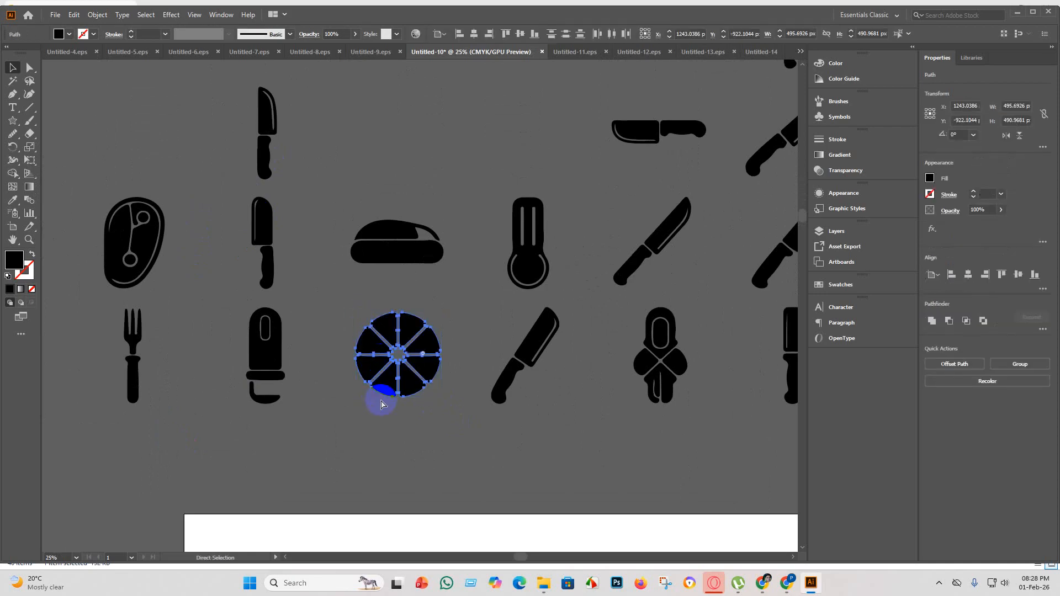
pyautogui.hotkey('ctrl', 'g')
pyautogui.press('v')
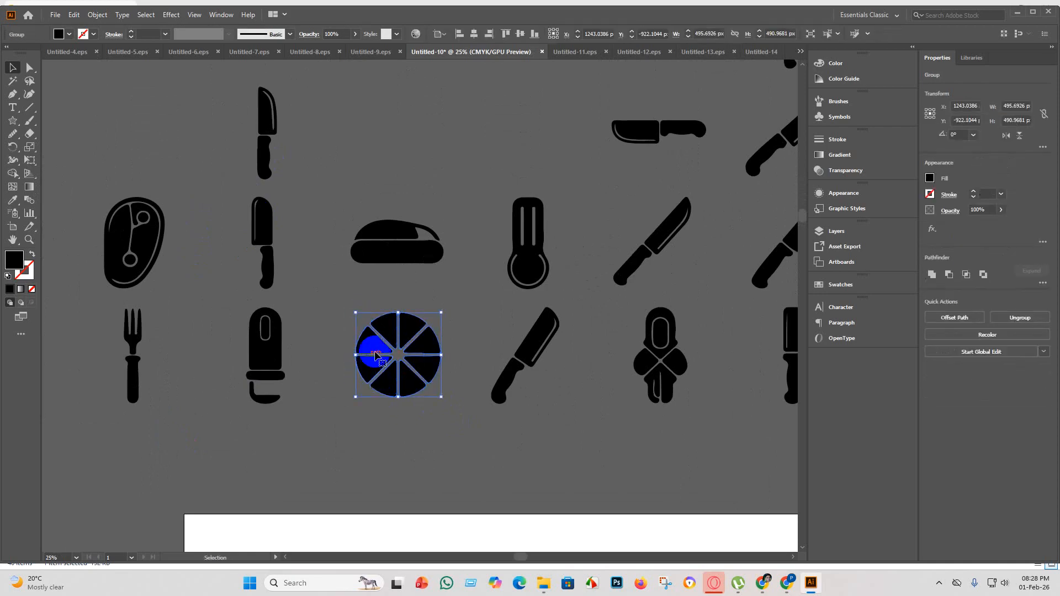
# Paste the grouped slice into Untitled-14, enlarge it to about 4507 px wide and centre it on the artboard.
pyautogui.click(757, 52)
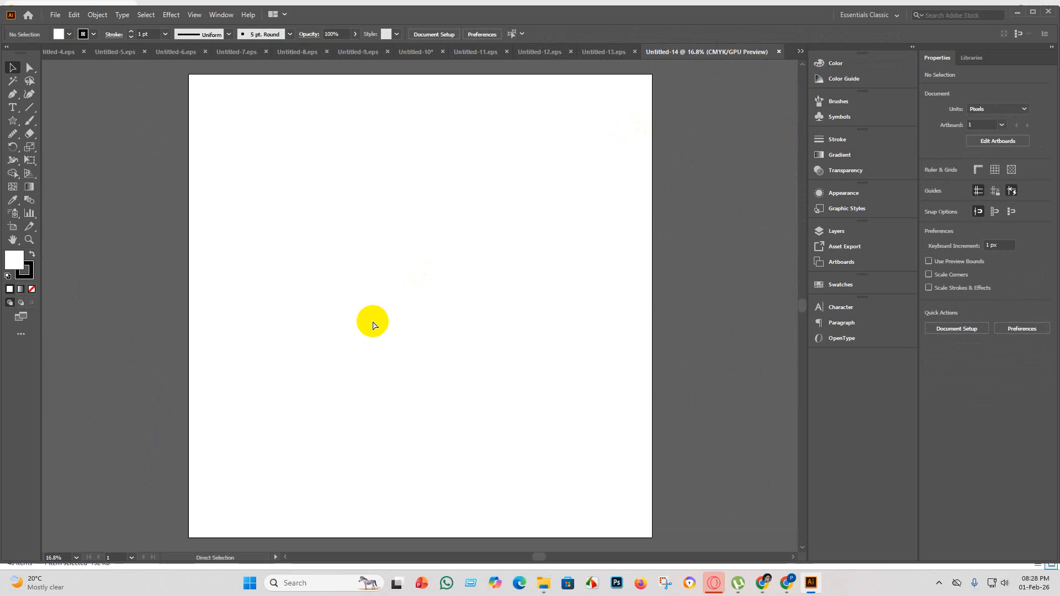
pyautogui.hotkey('ctrl', 'v')
pyautogui.moveTo(450, 336); pyautogui.dragTo(781, 543)
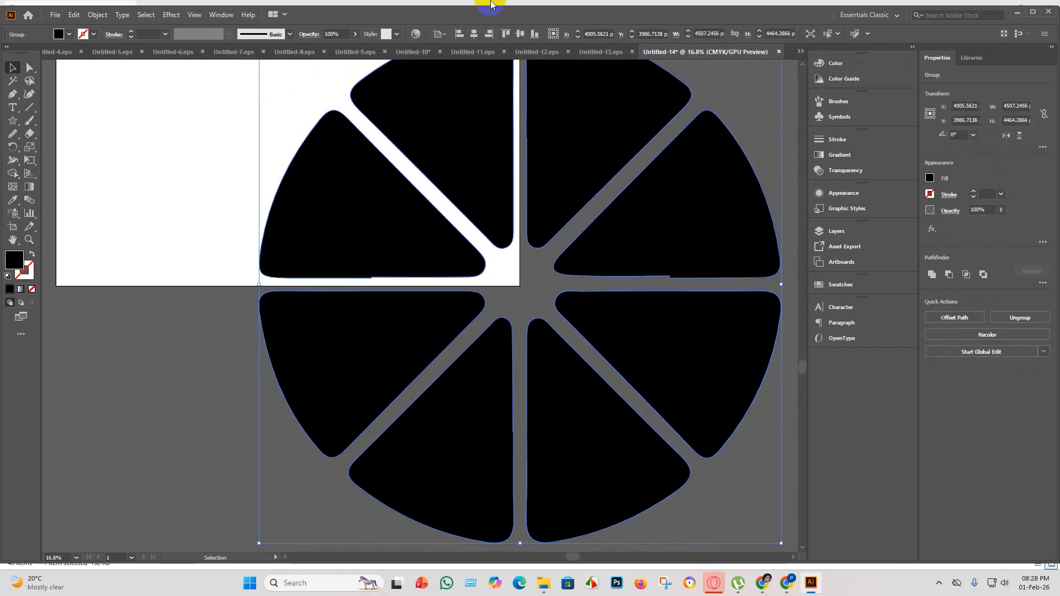
pyautogui.click(474, 35)
pyautogui.click(519, 33)
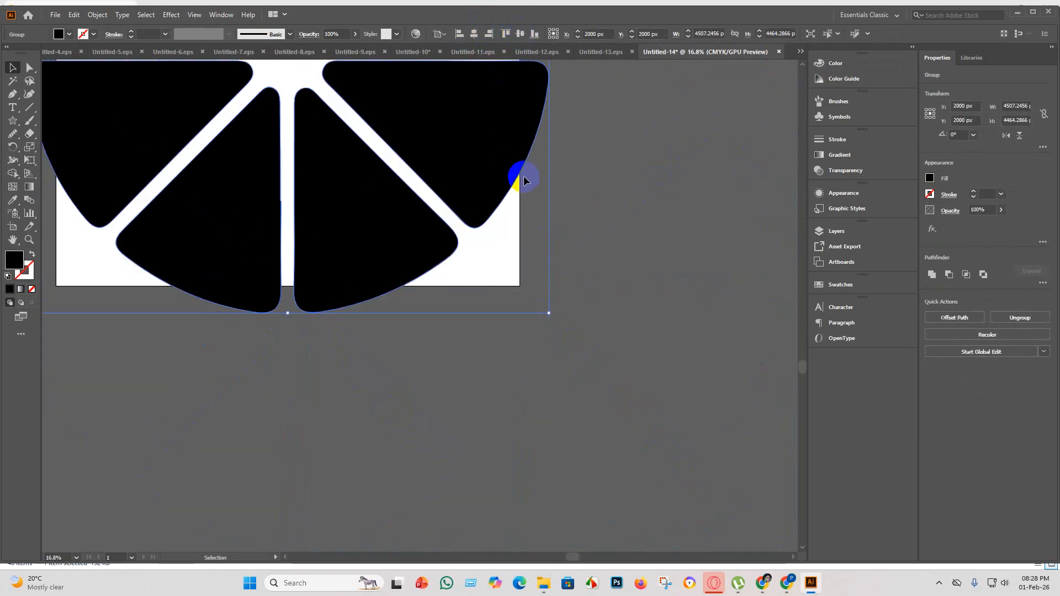
# Scale the slice down proportionally to about 3700 px wide and centre it on the artboard again.
pyautogui.scroll(-3, 431, 203)
pyautogui.scroll(7, 434, 203)
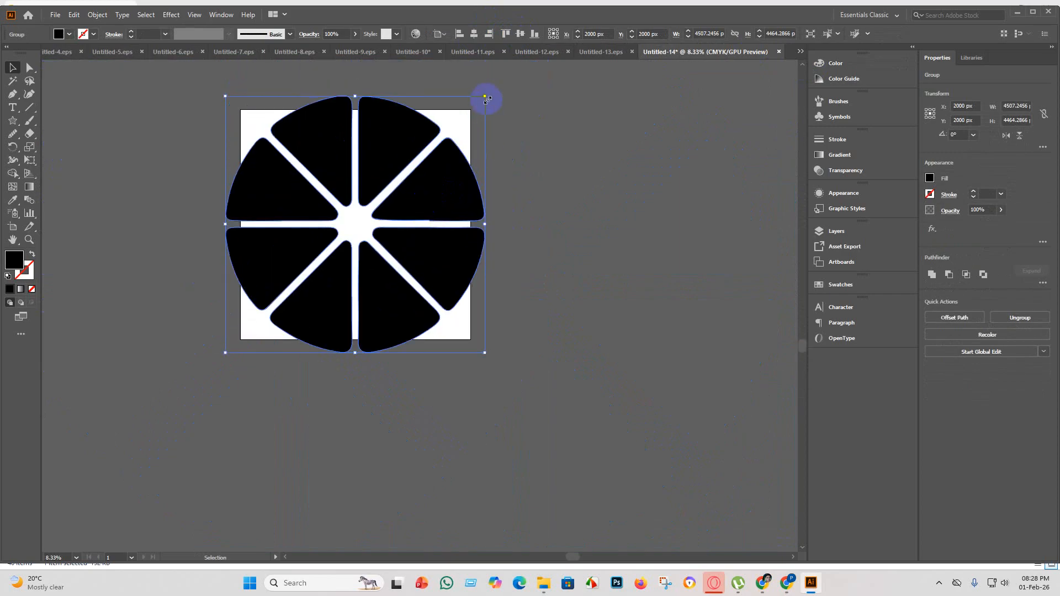
pyautogui.moveTo(486, 96); pyautogui.dragTo(438, 142)
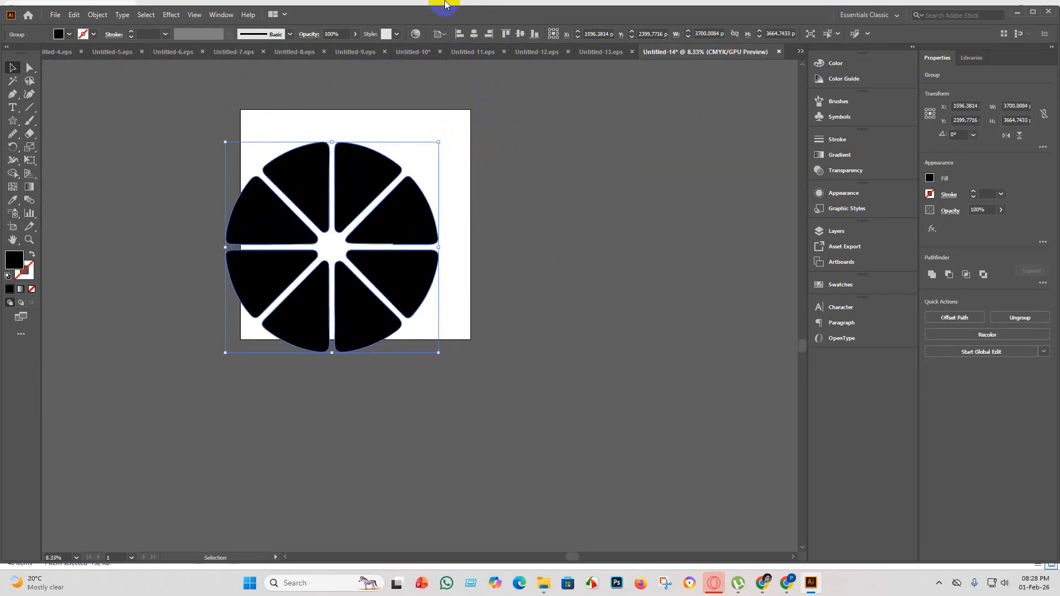
pyautogui.click(475, 34)
pyautogui.click(520, 34)
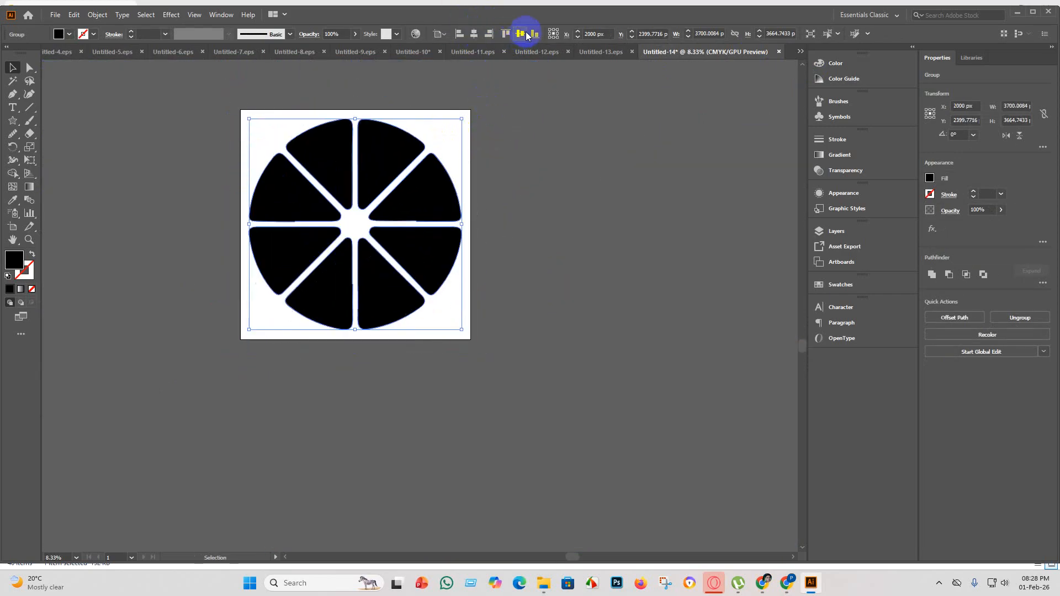
pyautogui.click(565, 239)
# Inspect the edges of the slice's segments for tracing flaws.
pyautogui.scroll(3, 377, 193)
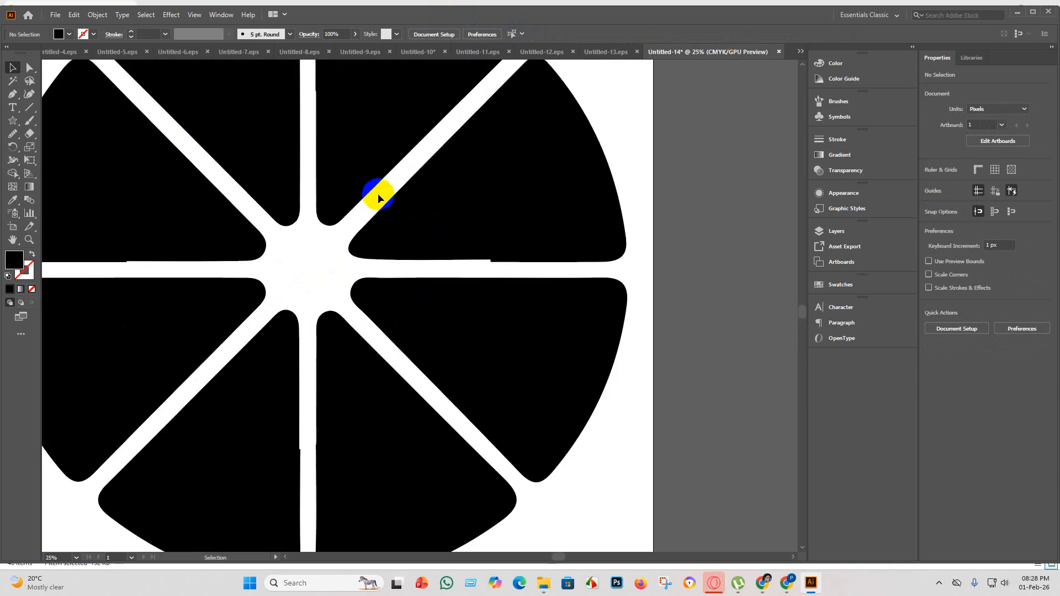
pyautogui.scroll(-3, 323, 260)
pyautogui.scroll(3, 245, 251)
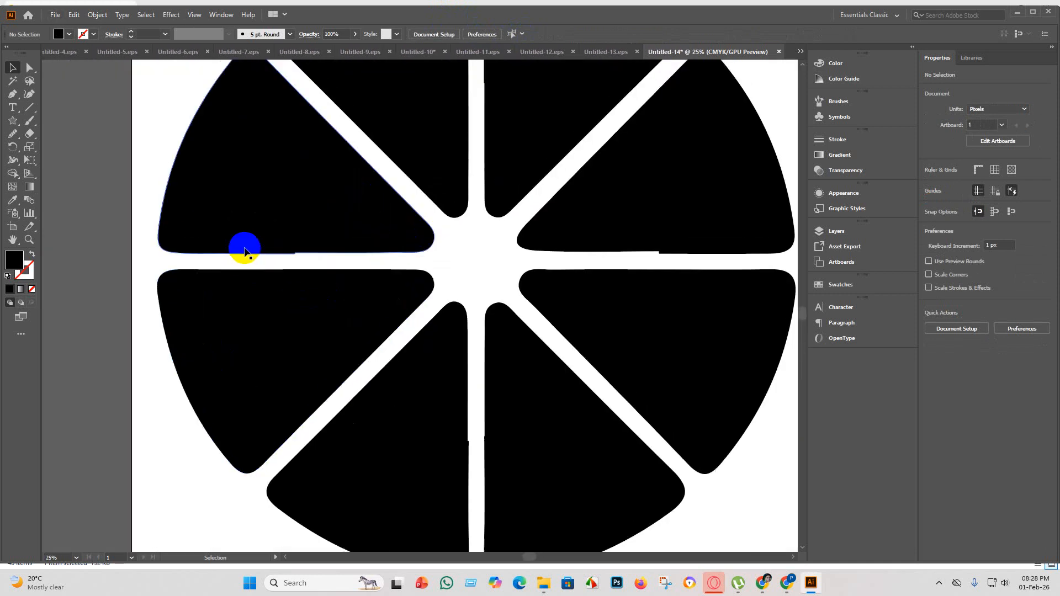
pyautogui.scroll(-6, 245, 251)
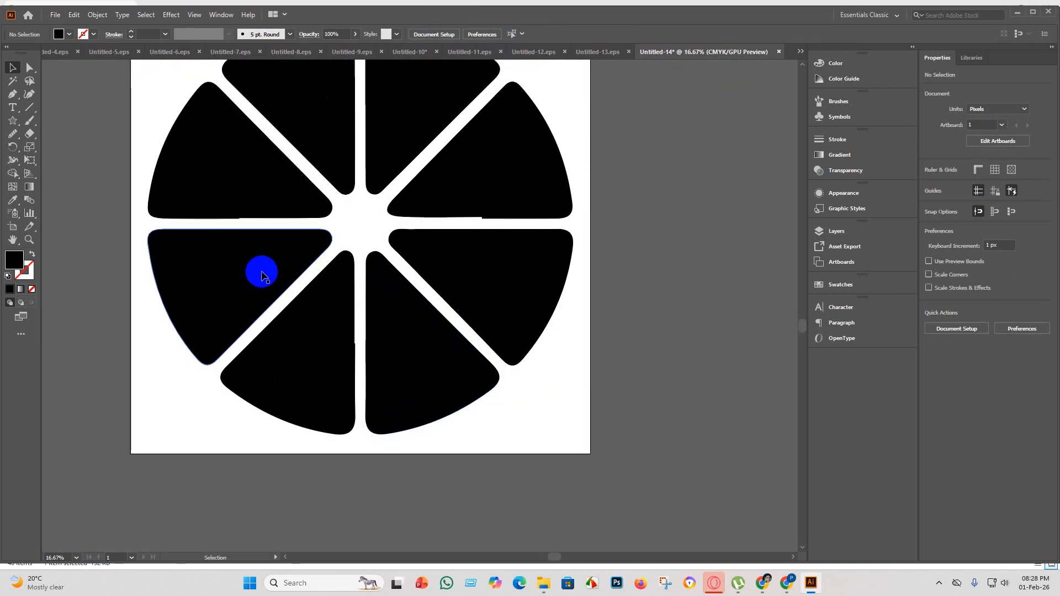
pyautogui.click(490, 181)
pyautogui.rightClick(505, 173)
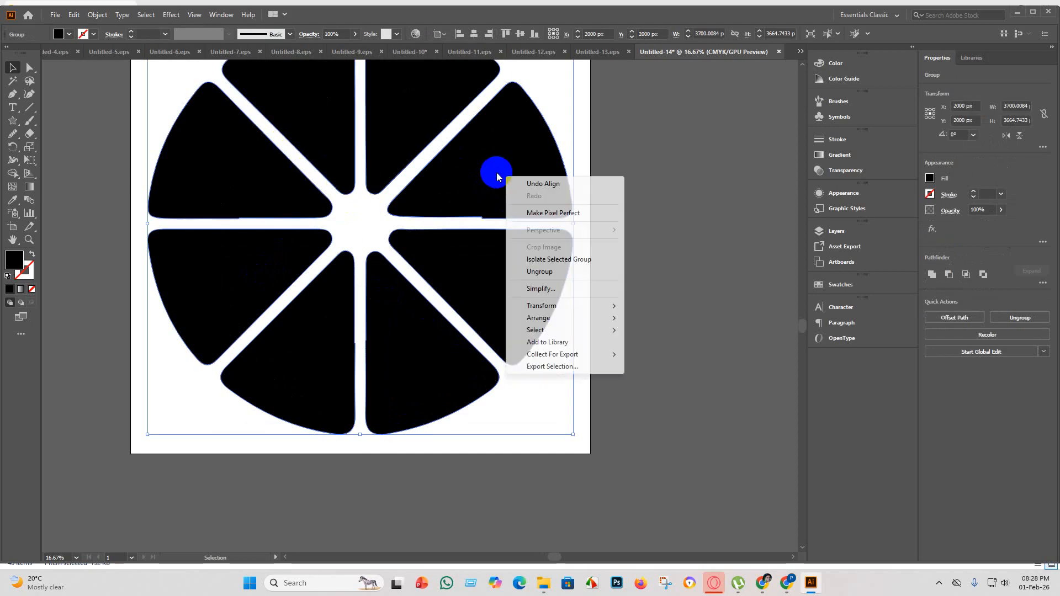
pyautogui.click(438, 213)
pyautogui.scroll(2, 364, 326)
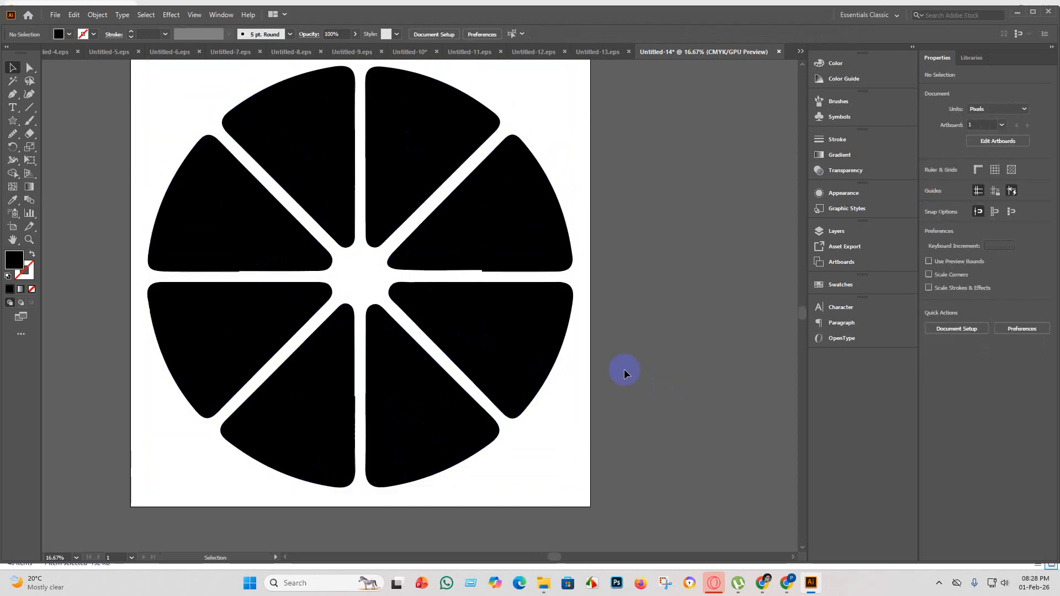
# Ungroup the slice into its individual segments.
pyautogui.click(480, 252)
pyautogui.rightClick(481, 251)
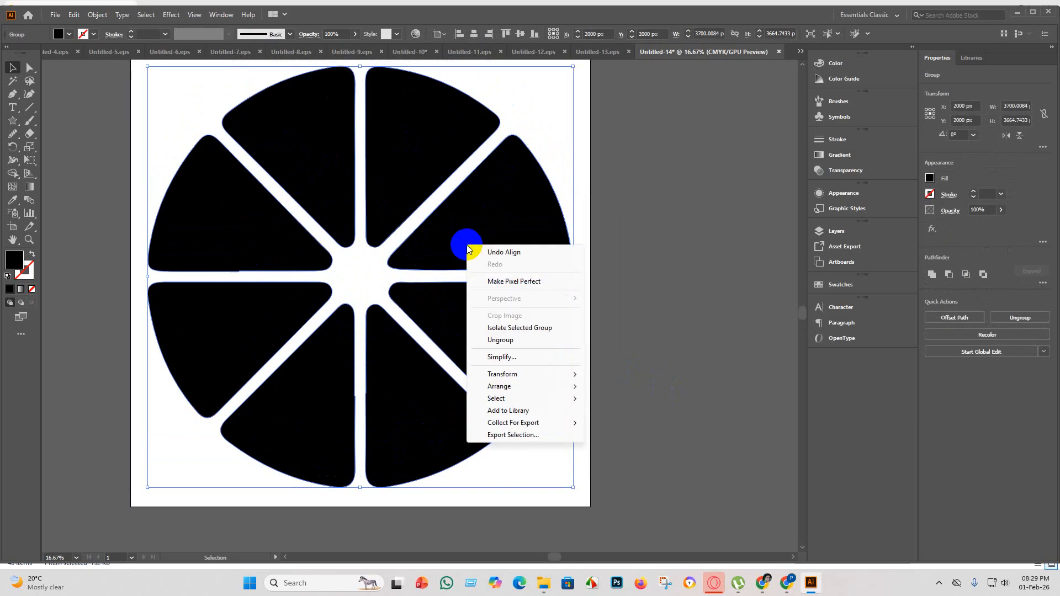
pyautogui.click(503, 346)
pyautogui.click(575, 322)
# Delete the segment just above the horizontal gap on the slice's left side.
pyautogui.click(521, 258)
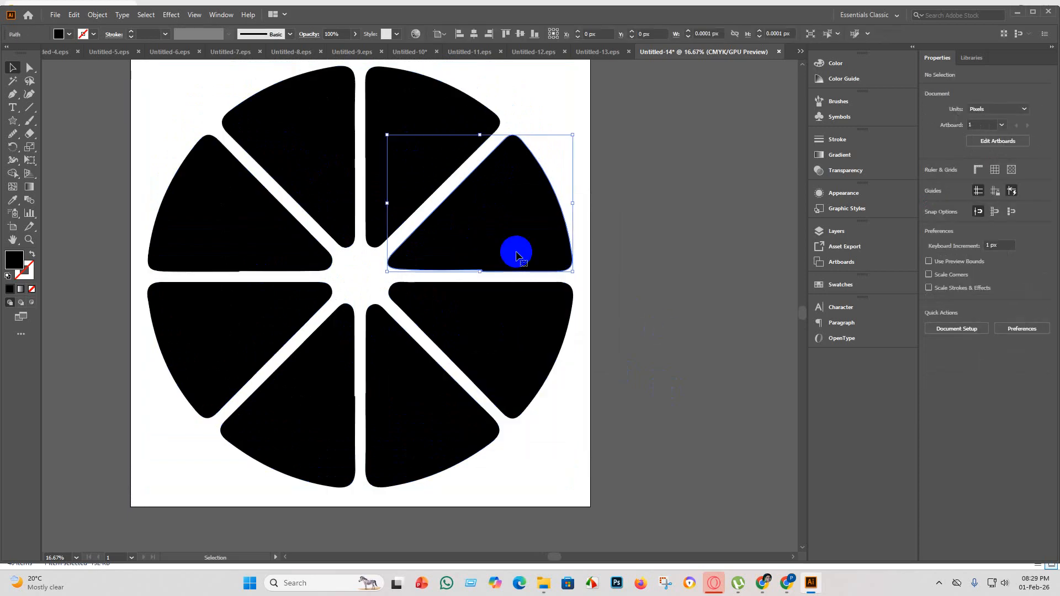
pyautogui.click(251, 243)
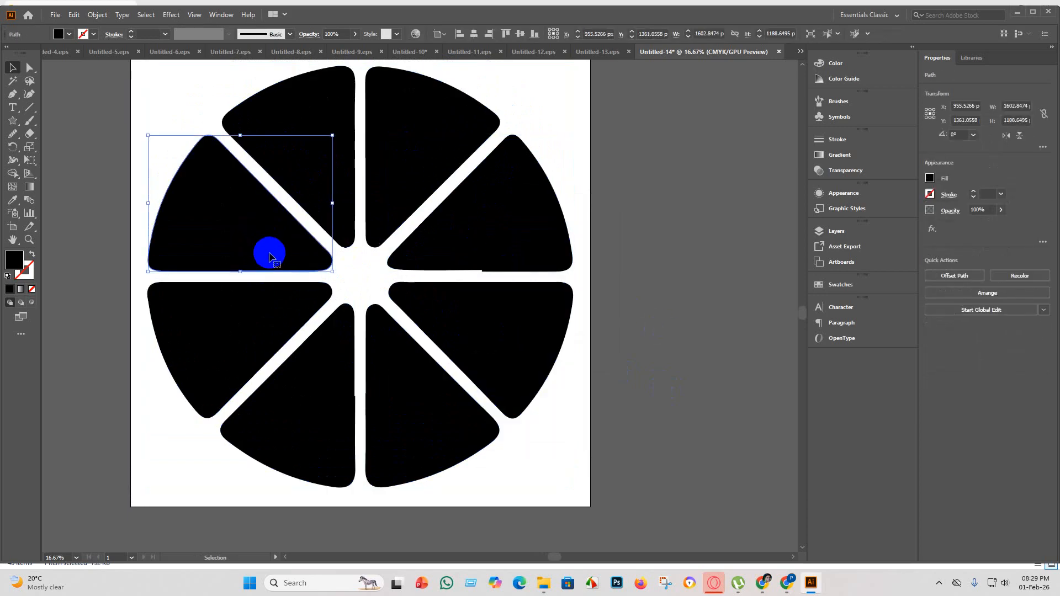
pyautogui.press('Delete')
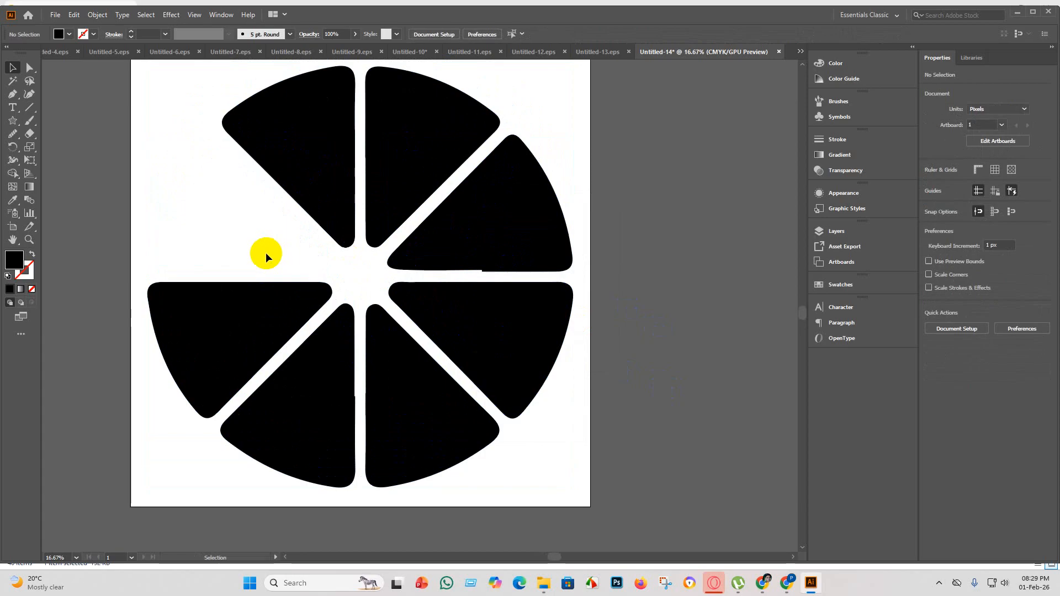
pyautogui.hotkey('ctrl', 'z')
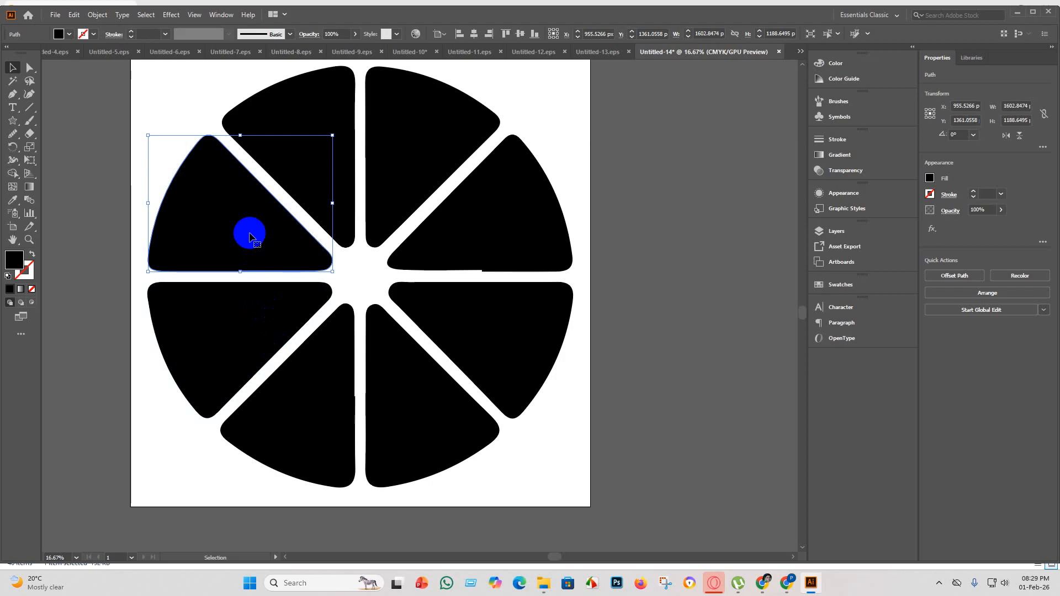
pyautogui.press('Delete')
# Duplicate the segment below the empty spot, rotate the copy and fit it into the place of the deleted segment.
pyautogui.click(246, 307)
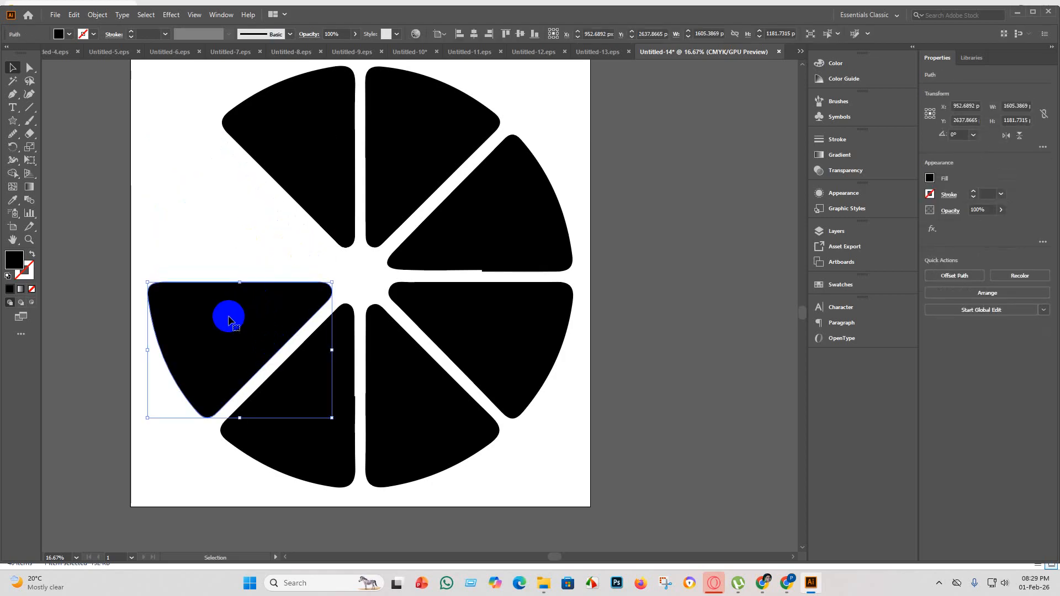
pyautogui.moveTo(229, 320); pyautogui.dragTo(224, 216)
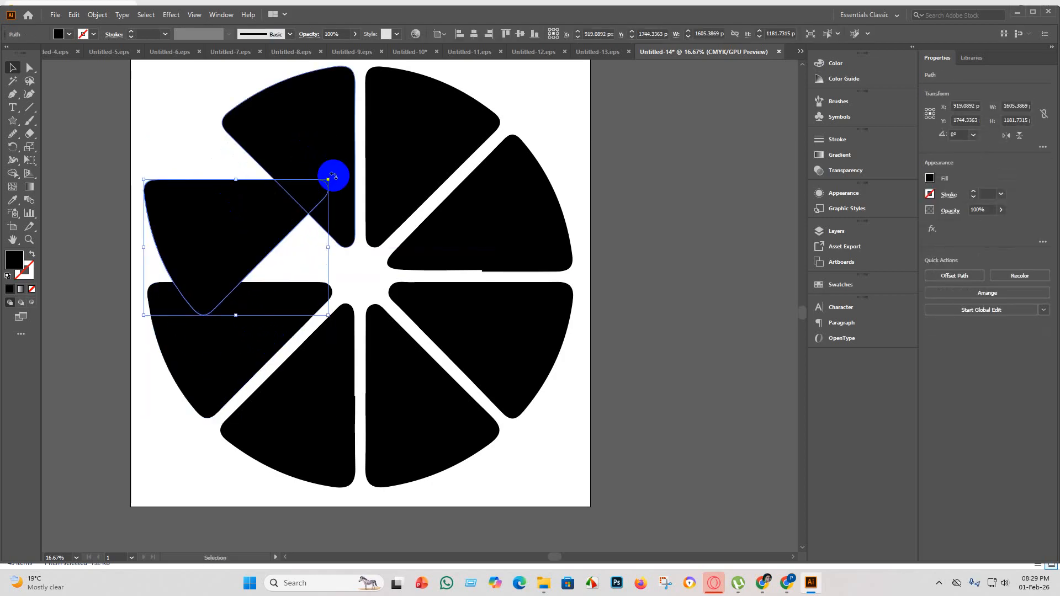
pyautogui.moveTo(333, 176); pyautogui.dragTo(333, 266)
pyautogui.moveTo(284, 245)
pyautogui.mouseDown()
pyautogui.moveTo(274, 241)
pyautogui.moveTo(291, 256)
pyautogui.moveTo(291, 268)
pyautogui.moveTo(282, 263)
pyautogui.mouseUp()
pyautogui.click(622, 395)
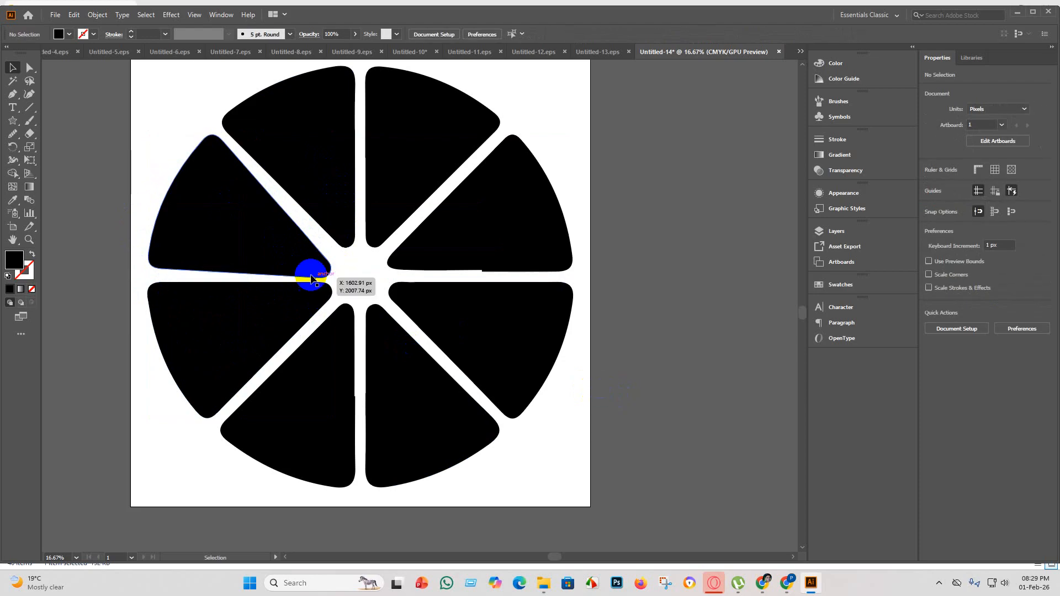
pyautogui.click(289, 255)
pyautogui.click(699, 379)
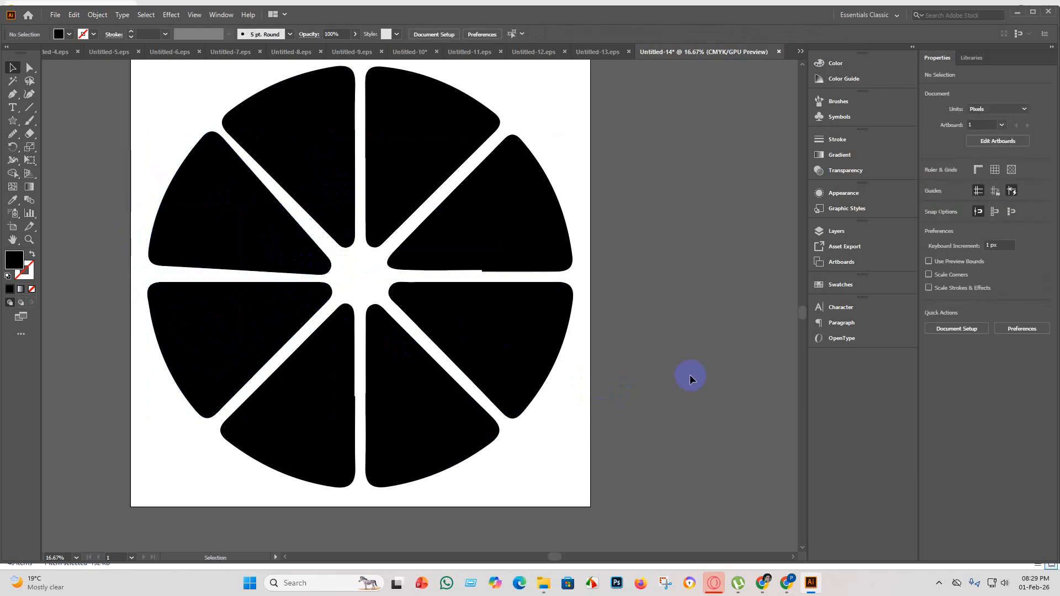
# Replace the slice's right-hand segment just above the horizontal gap with a rotated copy of the segment directly below it.
pyautogui.click(510, 244)
pyautogui.press('Delete')
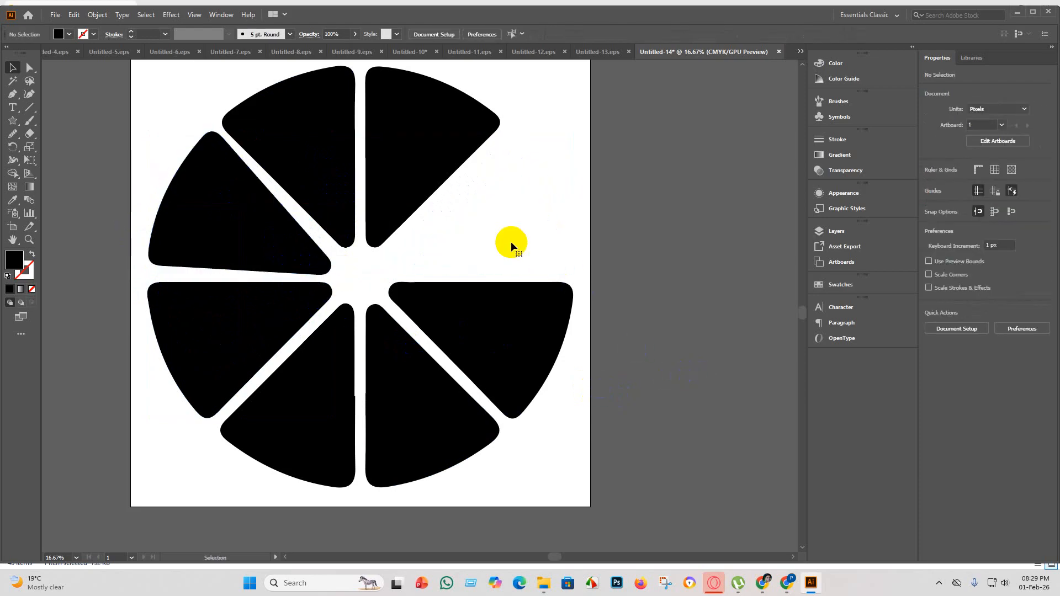
pyautogui.moveTo(537, 320); pyautogui.dragTo(539, 226)
pyautogui.moveTo(584, 182); pyautogui.dragTo(502, 158)
pyautogui.moveTo(483, 222)
pyautogui.mouseDown()
pyautogui.moveTo(488, 210)
pyautogui.moveTo(489, 218)
pyautogui.mouseUp()
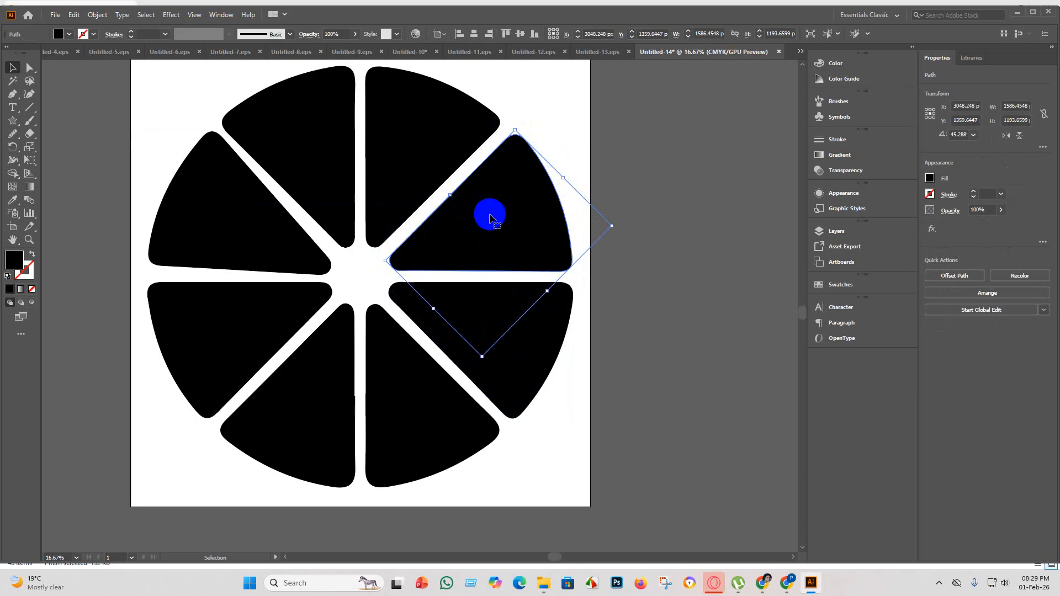
pyautogui.click(601, 374)
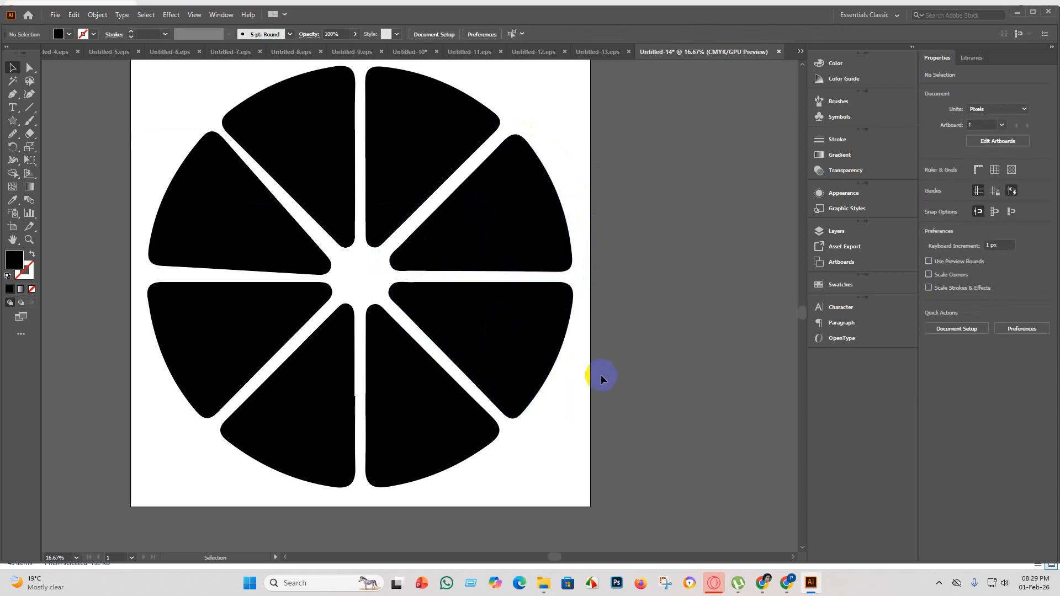
pyautogui.click(323, 432)
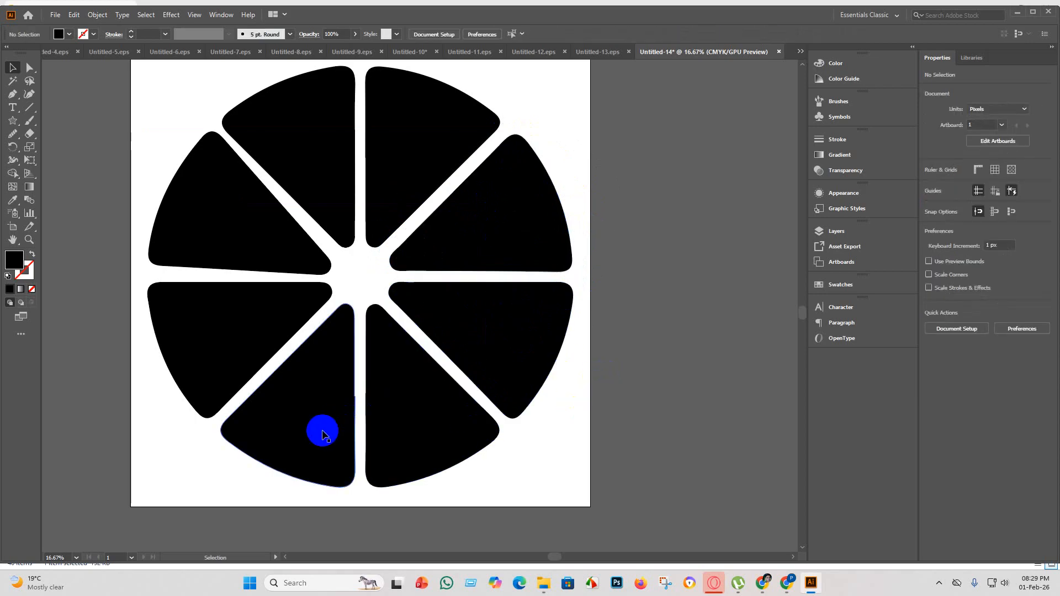
pyautogui.press('Delete')
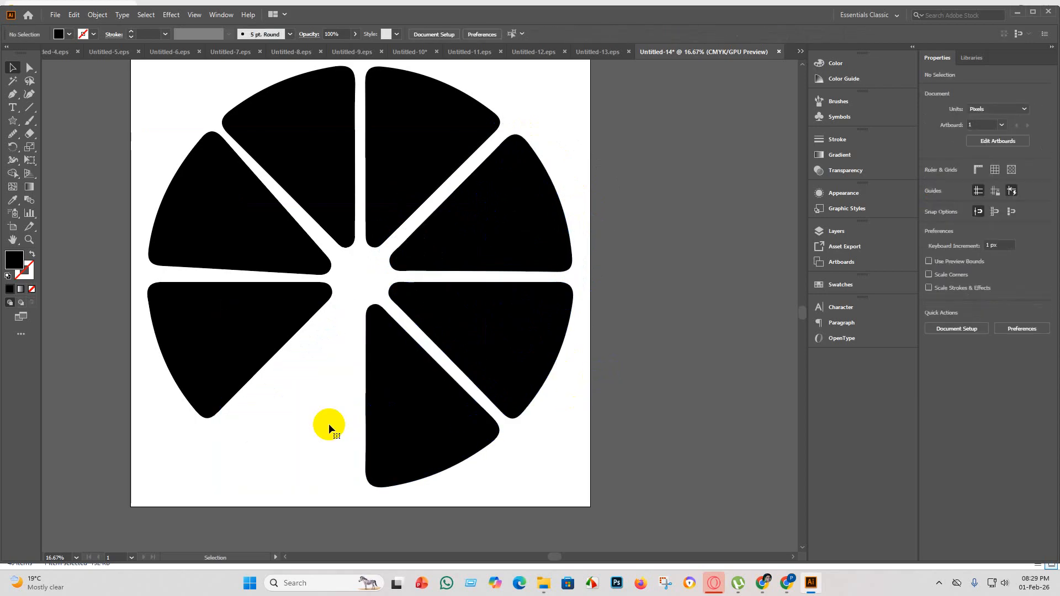
pyautogui.click(421, 482)
pyautogui.scroll(2, 421, 482)
pyautogui.scroll(1, 367, 395)
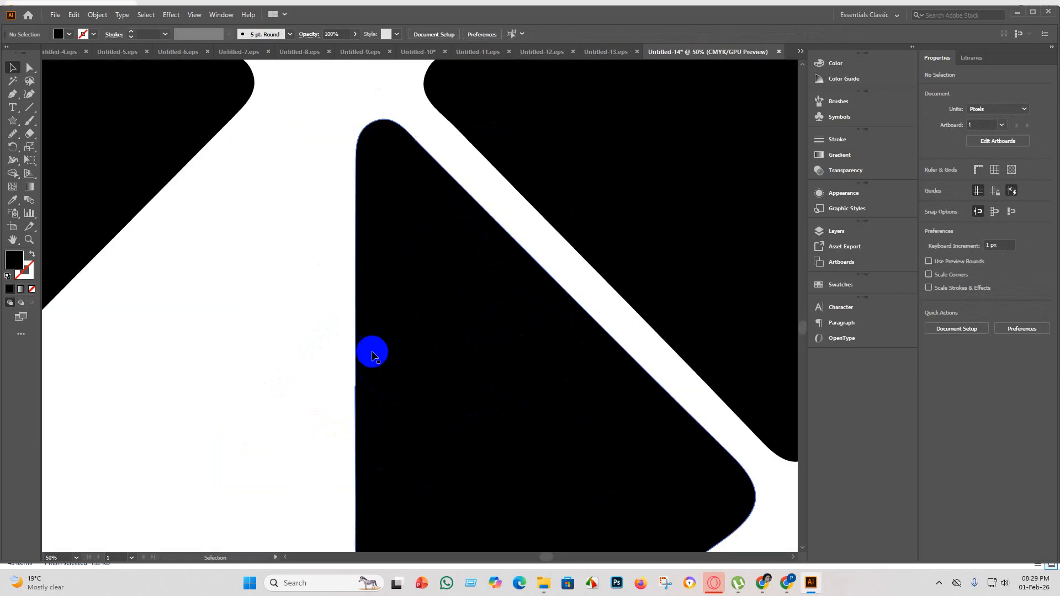
pyautogui.scroll(-5, 369, 350)
pyautogui.scroll(-1, 320, 105)
pyautogui.scroll(6, 407, 161)
pyautogui.scroll(-4, 362, 213)
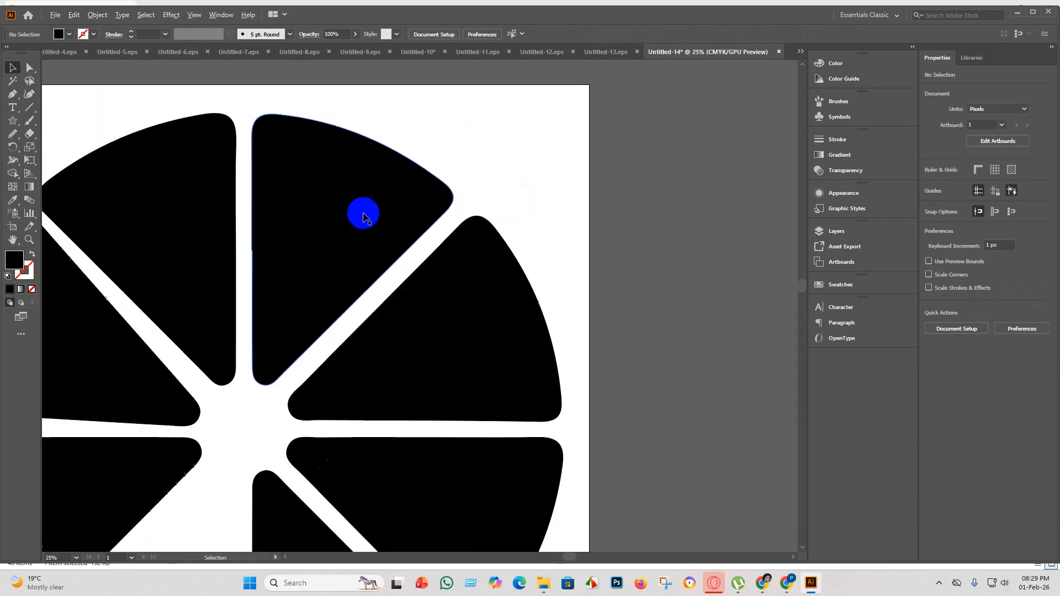
pyautogui.hotkey('ctrl', 'z')
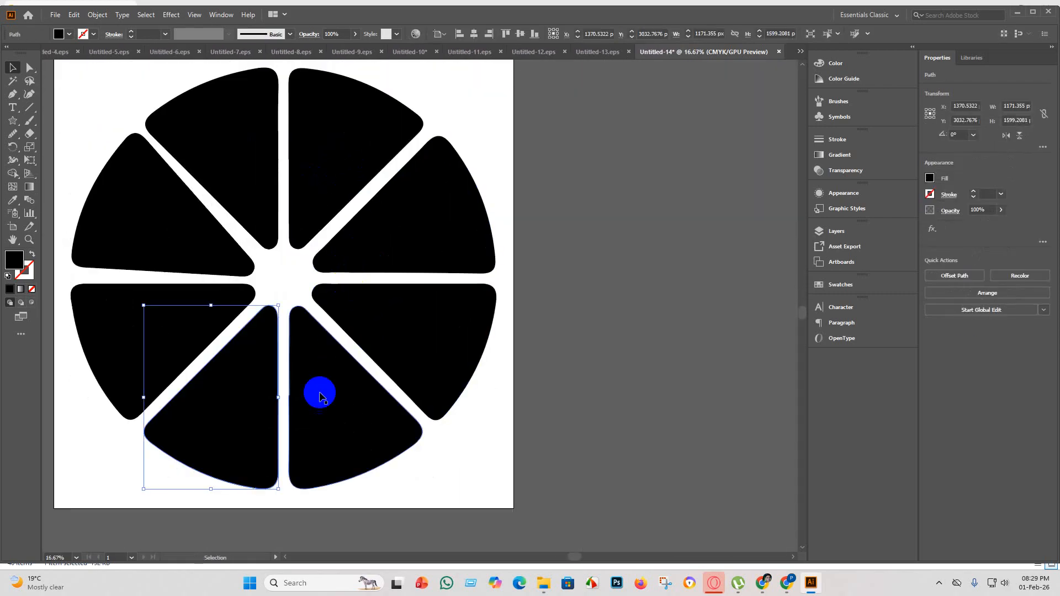
# Smooth the kink in the straight vertical edge of the bottom segment left of the vertical gap using the Smooth tool.
pyautogui.press('a')
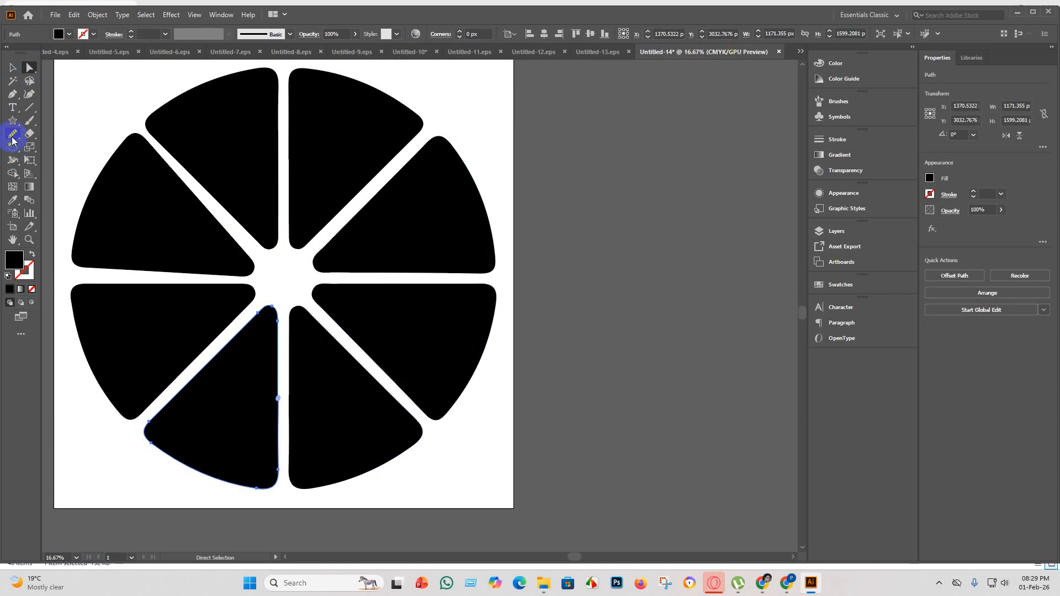
pyautogui.click(12, 138)
pyautogui.scroll(-4, 246, 371)
pyautogui.scroll(6, 386, 315)
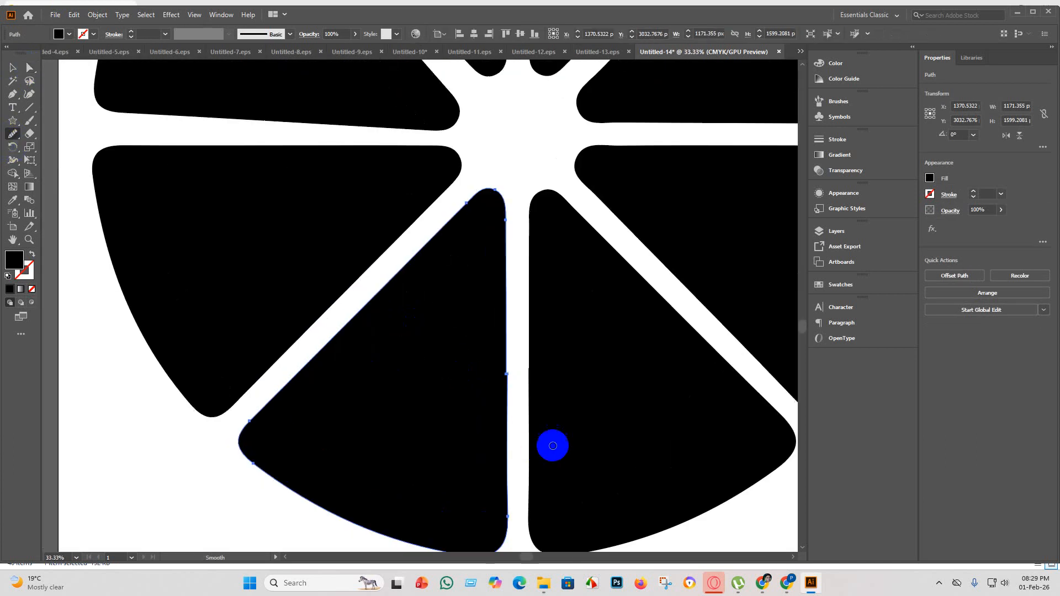
pyautogui.scroll(-3, 553, 446)
pyautogui.scroll(-2, 491, 172)
pyautogui.moveTo(494, 158)
pyautogui.mouseDown()
pyautogui.moveTo(469, 263)
pyautogui.moveTo(502, 172)
pyautogui.moveTo(489, 216)
pyautogui.moveTo(489, 265)
pyautogui.moveTo(503, 223)
pyautogui.moveTo(497, 300)
pyautogui.mouseUp()
pyautogui.scroll(3, 495, 230)
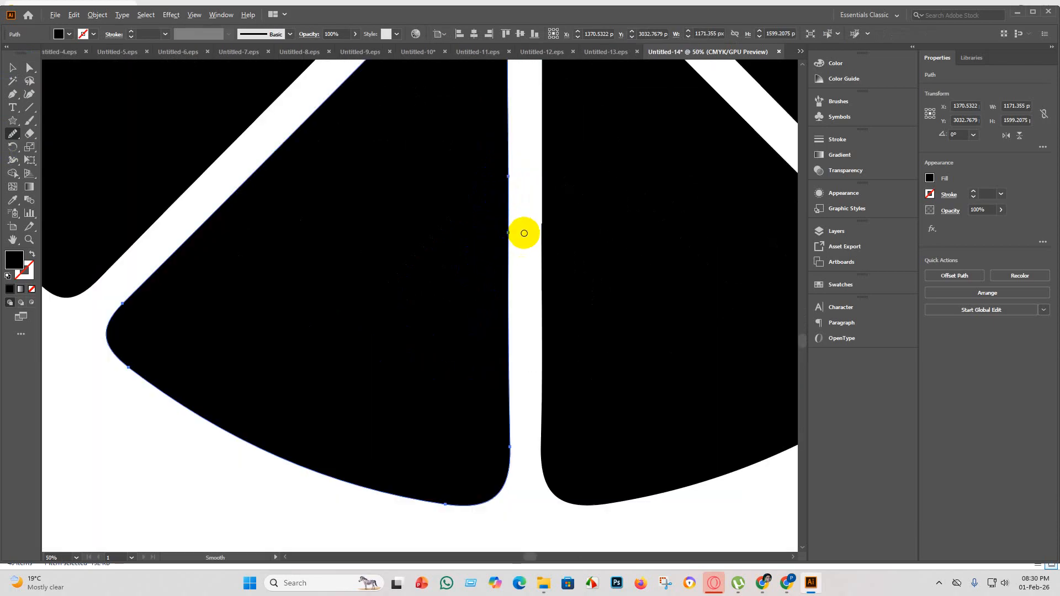
pyautogui.scroll(-3, 524, 233)
pyautogui.moveTo(521, 189)
pyautogui.mouseDown()
pyautogui.moveTo(519, 260)
pyautogui.moveTo(528, 215)
pyautogui.mouseUp()
pyautogui.scroll(2, 528, 216)
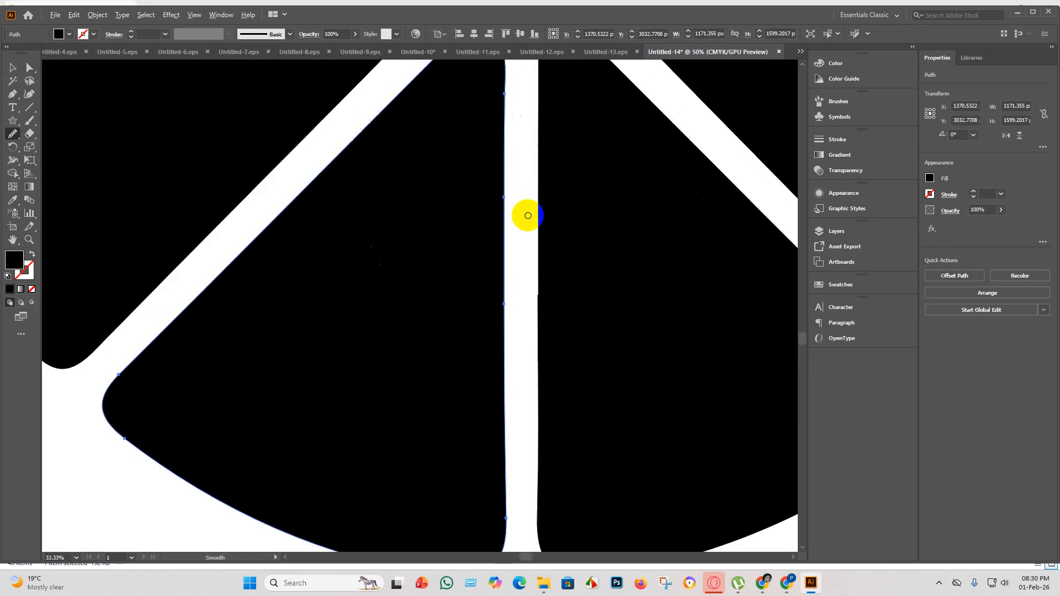
pyautogui.scroll(-3, 528, 215)
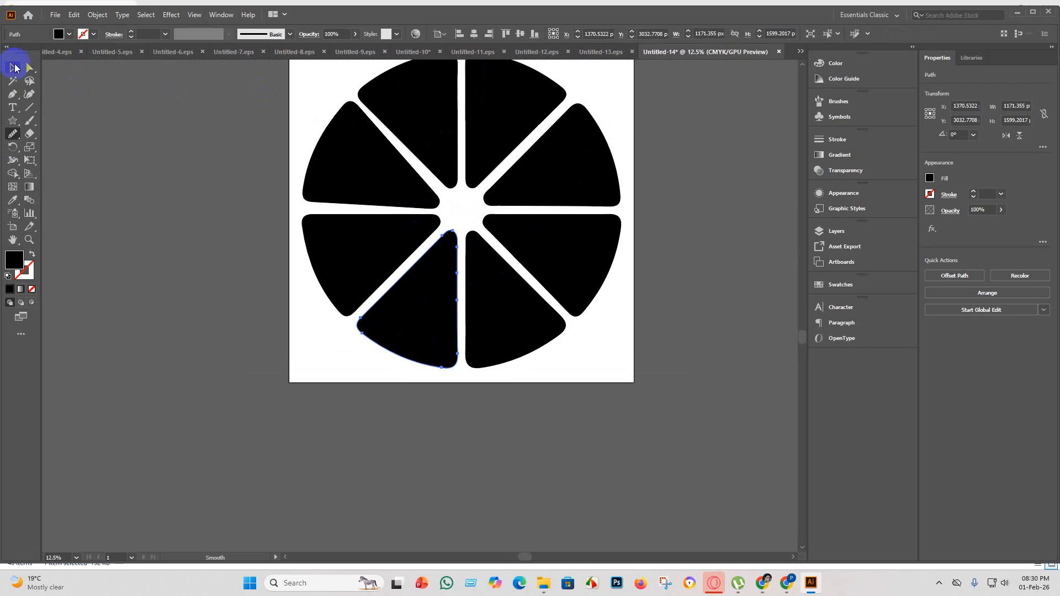
# Smooth the kink in the straight vertical edge of the bottom segment right of the vertical gap.
pyautogui.click(15, 68)
pyautogui.click(400, 309)
pyautogui.click(519, 332)
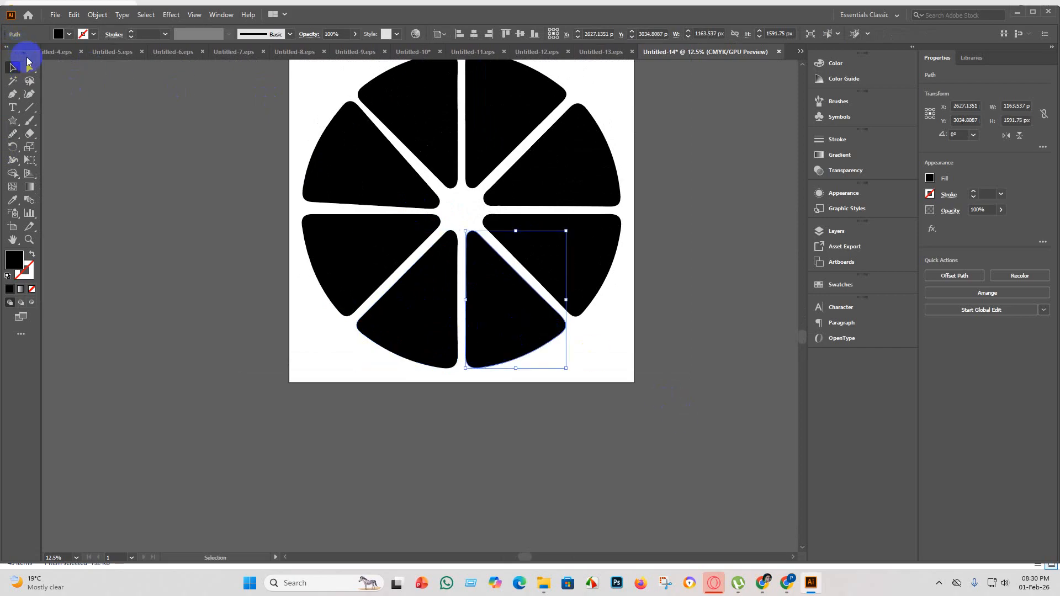
pyautogui.click(13, 136)
pyautogui.scroll(4, 496, 313)
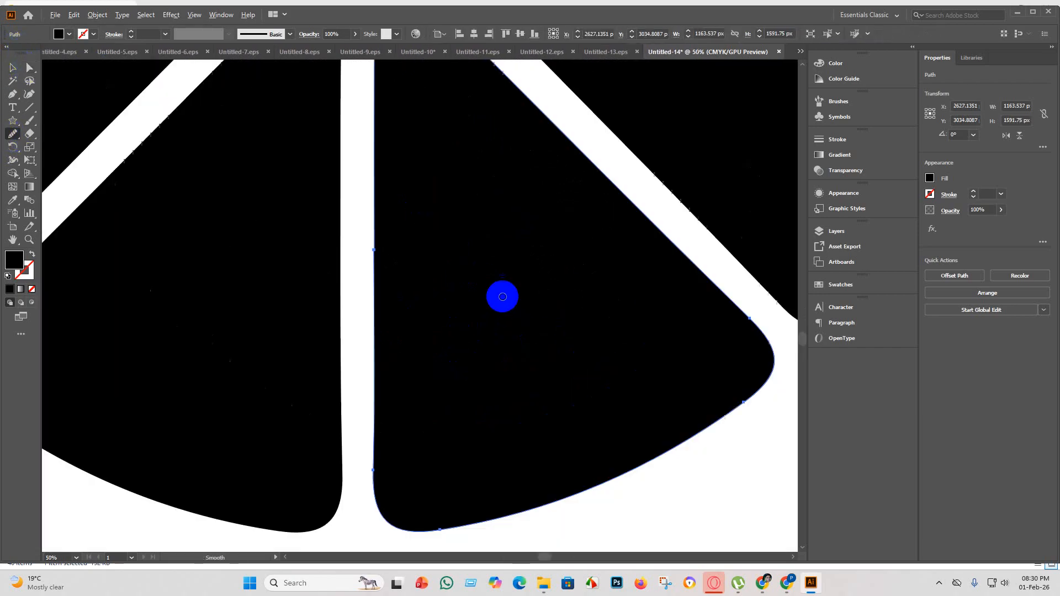
pyautogui.moveTo(381, 218)
pyautogui.mouseDown()
pyautogui.moveTo(342, 301)
pyautogui.moveTo(357, 211)
pyautogui.moveTo(378, 232)
pyautogui.moveTo(370, 239)
pyautogui.moveTo(380, 229)
pyautogui.moveTo(372, 248)
pyautogui.mouseUp()
pyautogui.scroll(-4, 374, 246)
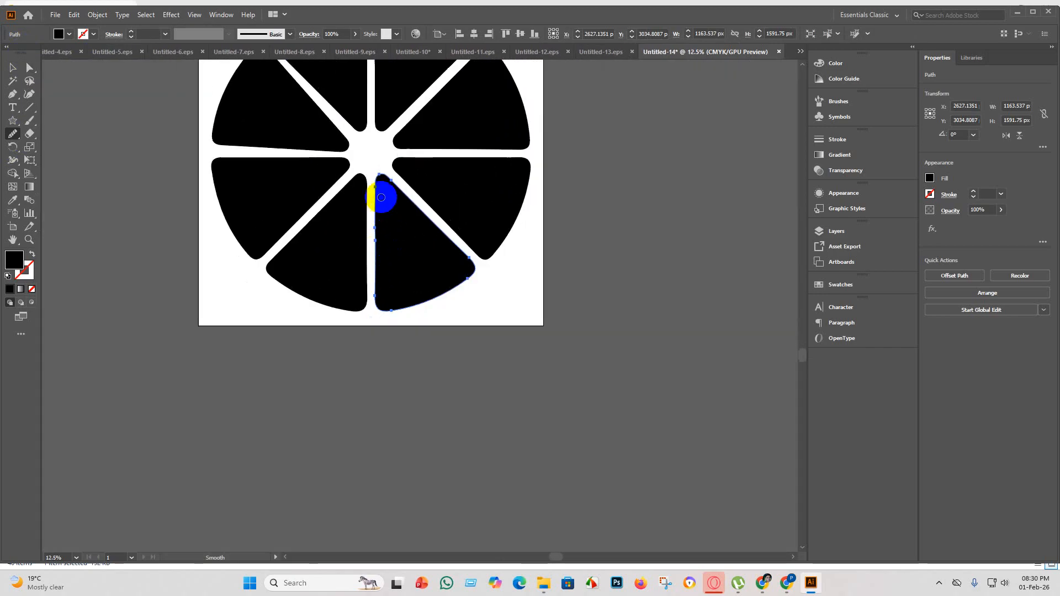
pyautogui.moveTo(380, 202)
pyautogui.mouseDown()
pyautogui.moveTo(368, 246)
pyautogui.moveTo(372, 217)
pyautogui.moveTo(374, 252)
pyautogui.moveTo(403, 248)
pyautogui.mouseUp()
pyautogui.scroll(4, 393, 227)
pyautogui.scroll(-6, 386, 308)
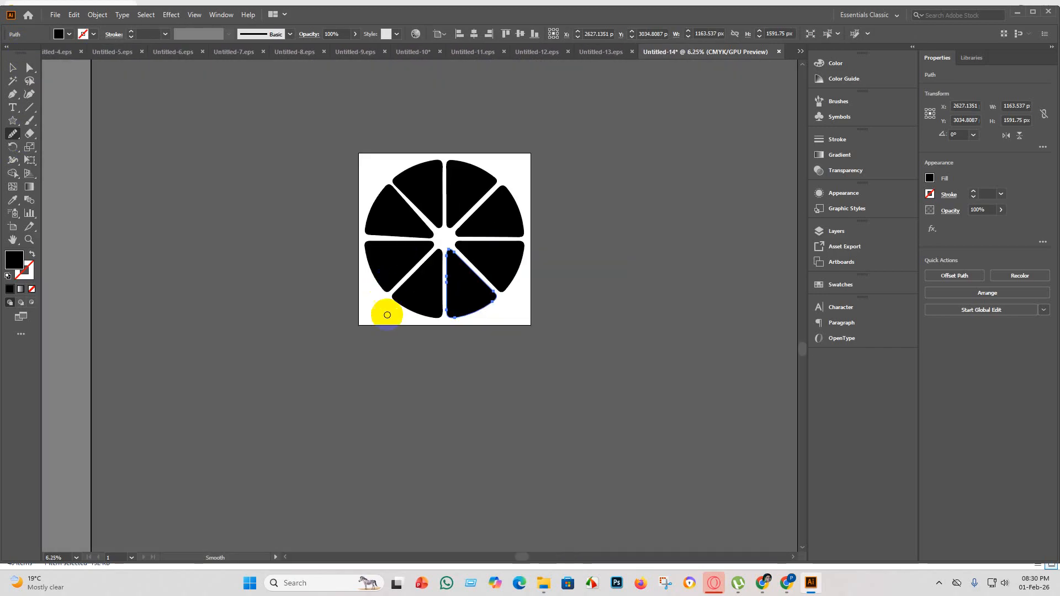
# Smooth the kink in the straight vertical edge of the top segment right of the vertical gap.
pyautogui.scroll(3, 519, 272)
pyautogui.scroll(2, 274, 194)
pyautogui.scroll(-2, 268, 294)
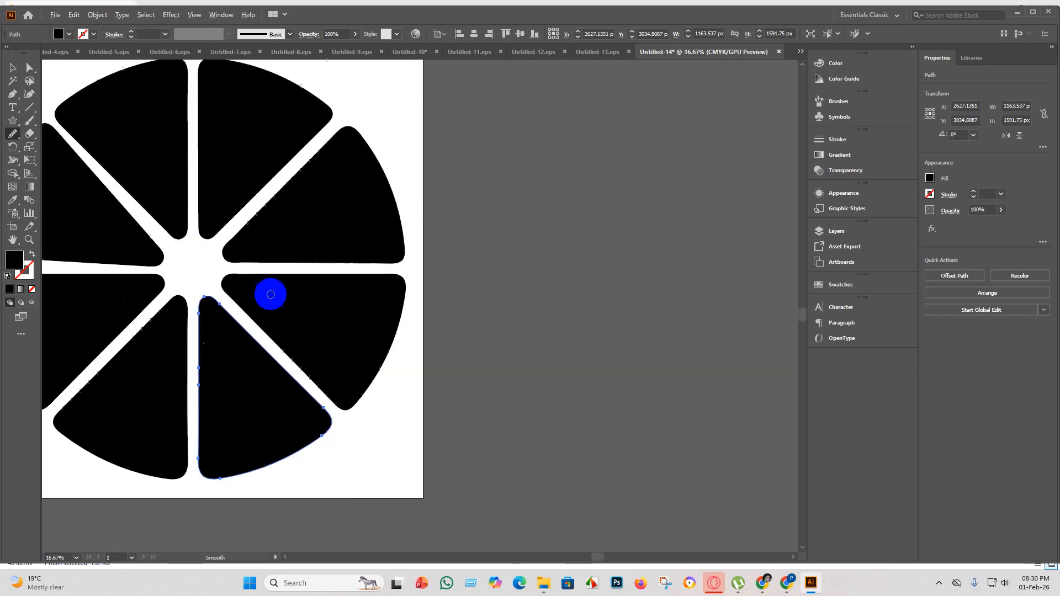
pyautogui.scroll(2, 301, 196)
pyautogui.scroll(-2, 248, 172)
pyautogui.scroll(3, 210, 125)
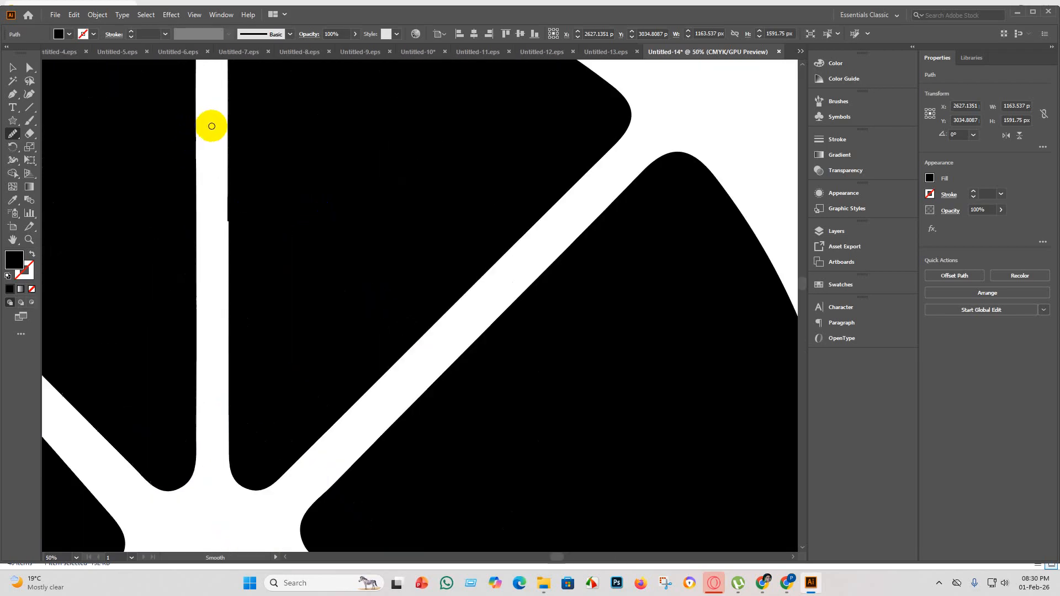
pyautogui.scroll(-1, 246, 186)
pyautogui.click(10, 69)
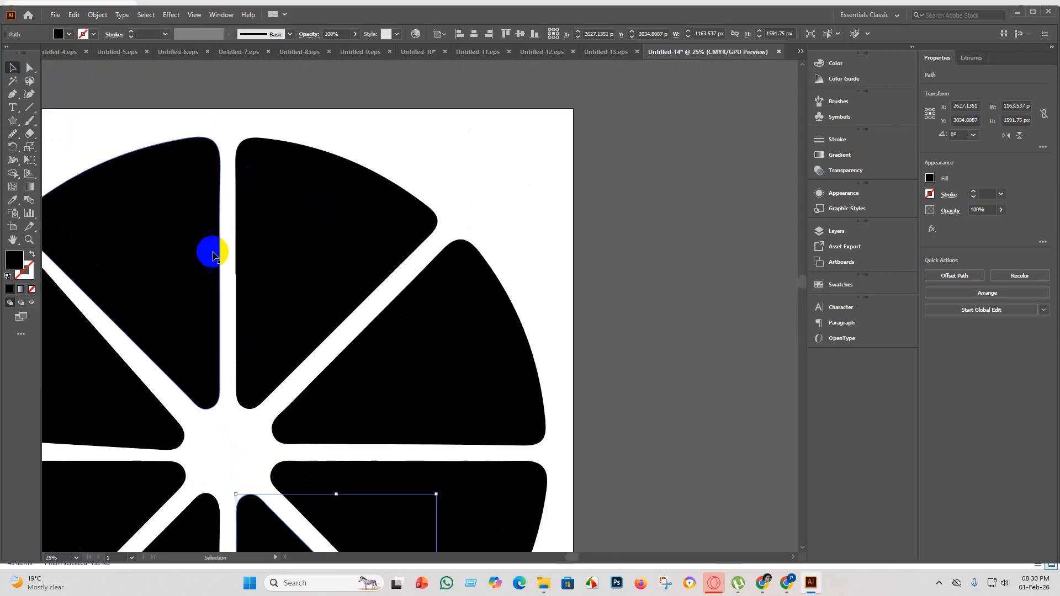
pyautogui.click(289, 279)
pyautogui.click(13, 134)
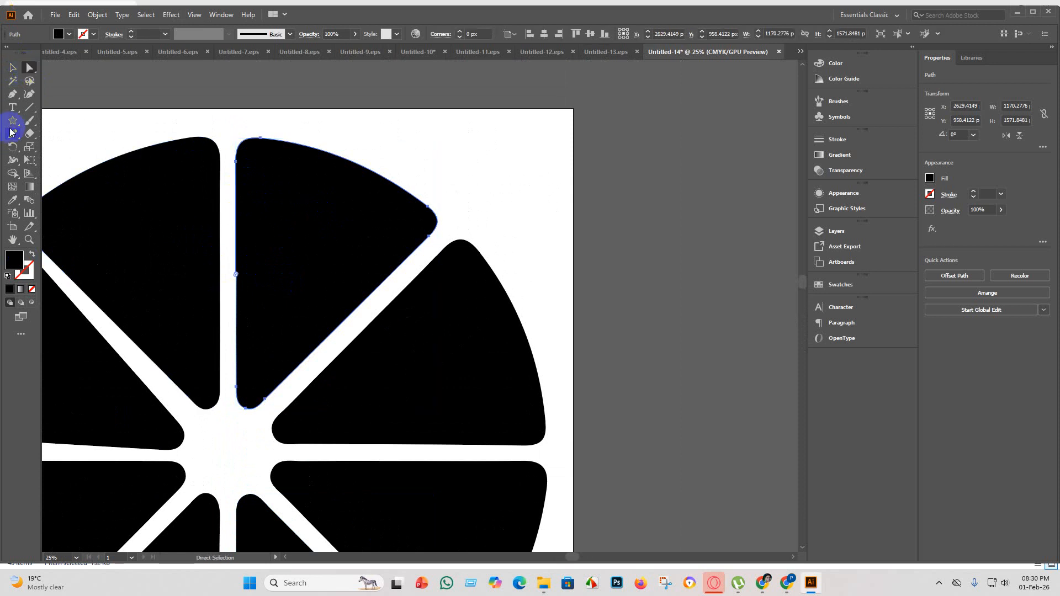
pyautogui.scroll(-3, 154, 213)
pyautogui.scroll(1, 330, 265)
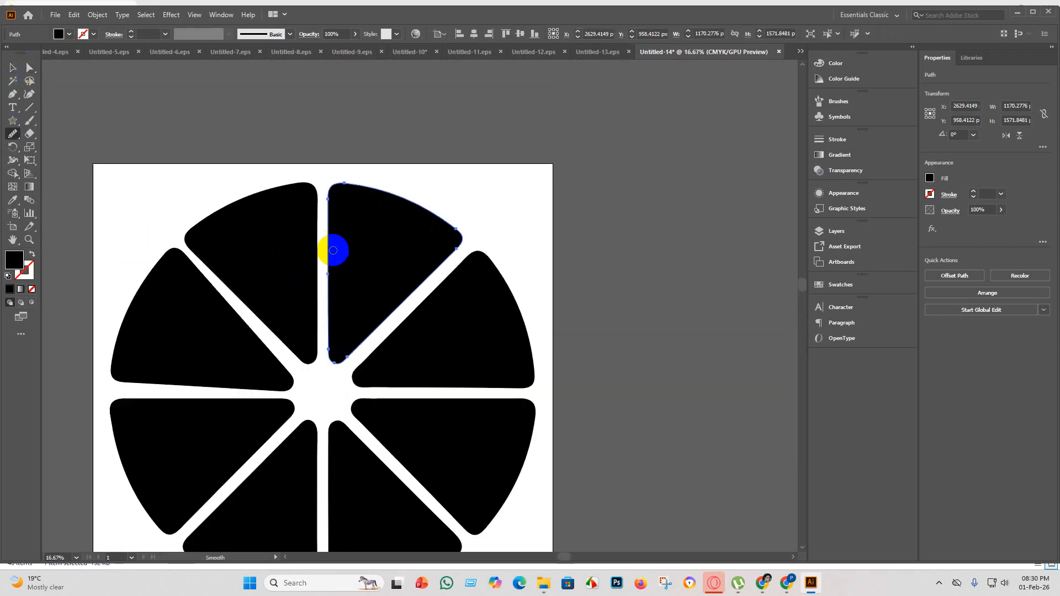
pyautogui.moveTo(334, 246)
pyautogui.mouseDown()
pyautogui.moveTo(334, 288)
pyautogui.moveTo(332, 255)
pyautogui.moveTo(327, 284)
pyautogui.mouseUp()
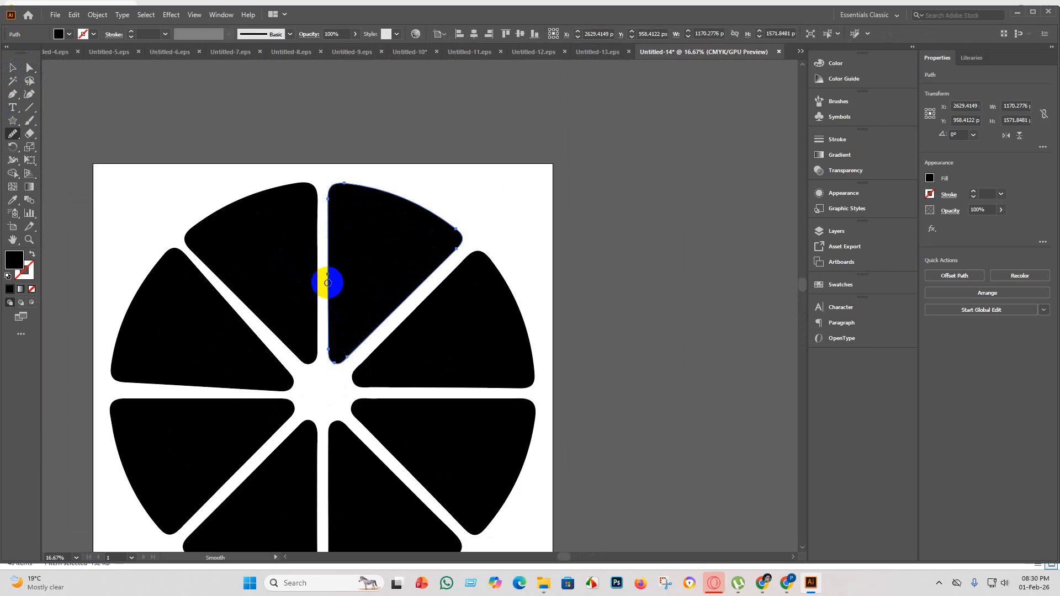
pyautogui.scroll(4, 326, 284)
pyautogui.scroll(-5, 336, 288)
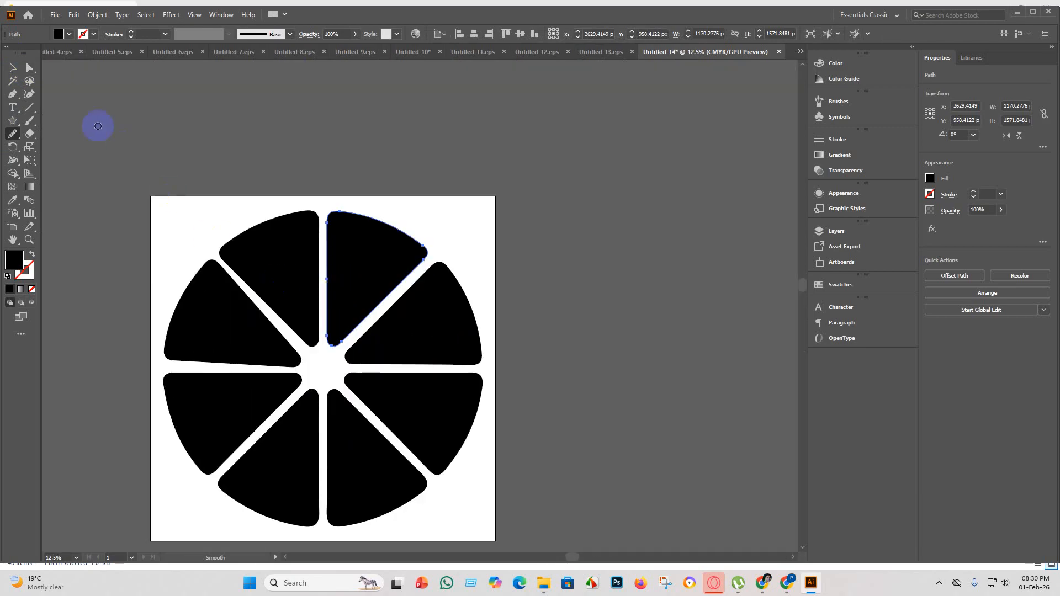
# Group all eight segments of the slice and centre the group on the artboard.
pyautogui.click(12, 67)
pyautogui.scroll(3, 299, 291)
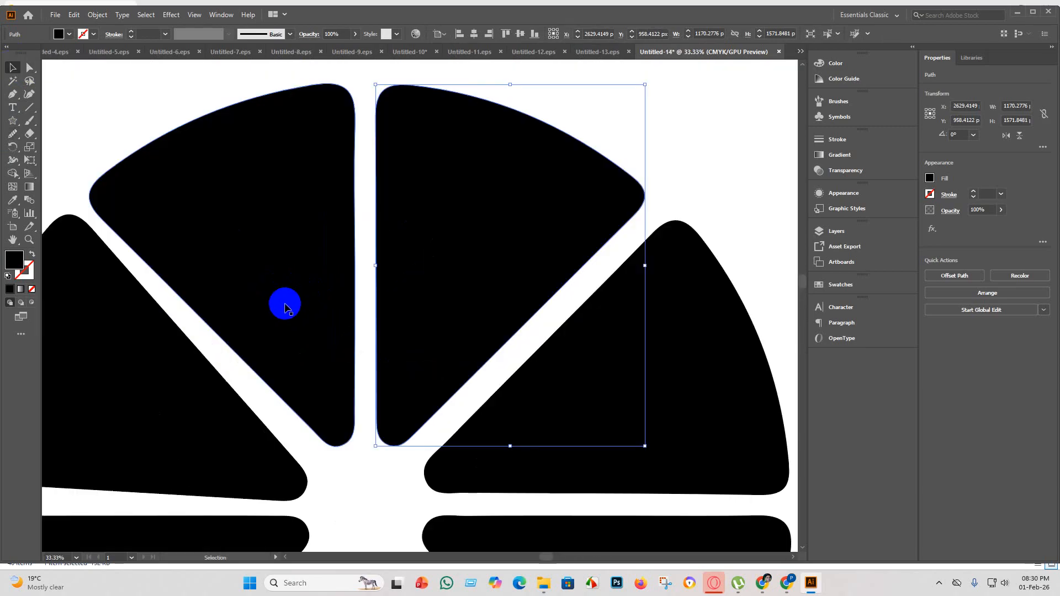
pyautogui.scroll(-5, 285, 307)
pyautogui.scroll(4, 418, 342)
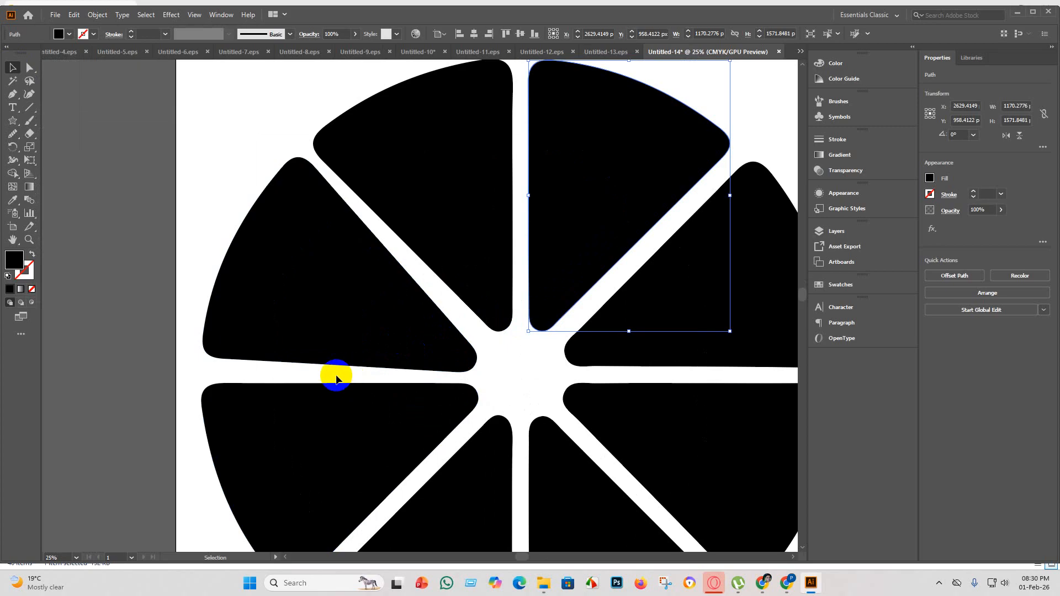
pyautogui.scroll(-2, 371, 325)
pyautogui.scroll(-3, 355, 372)
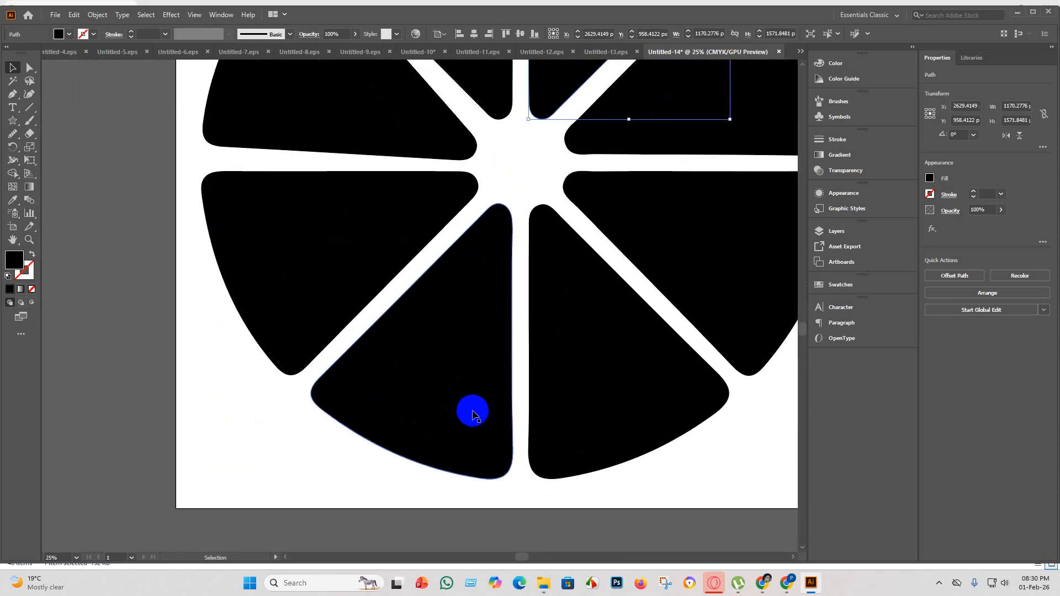
pyautogui.scroll(-2, 472, 409)
pyautogui.scroll(-2, 604, 367)
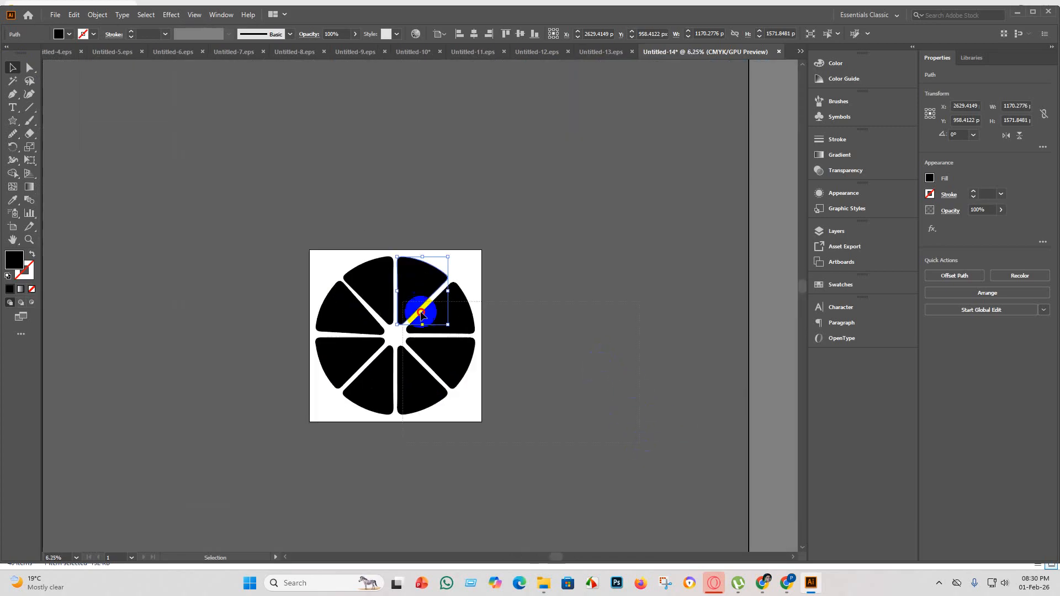
pyautogui.click(384, 305)
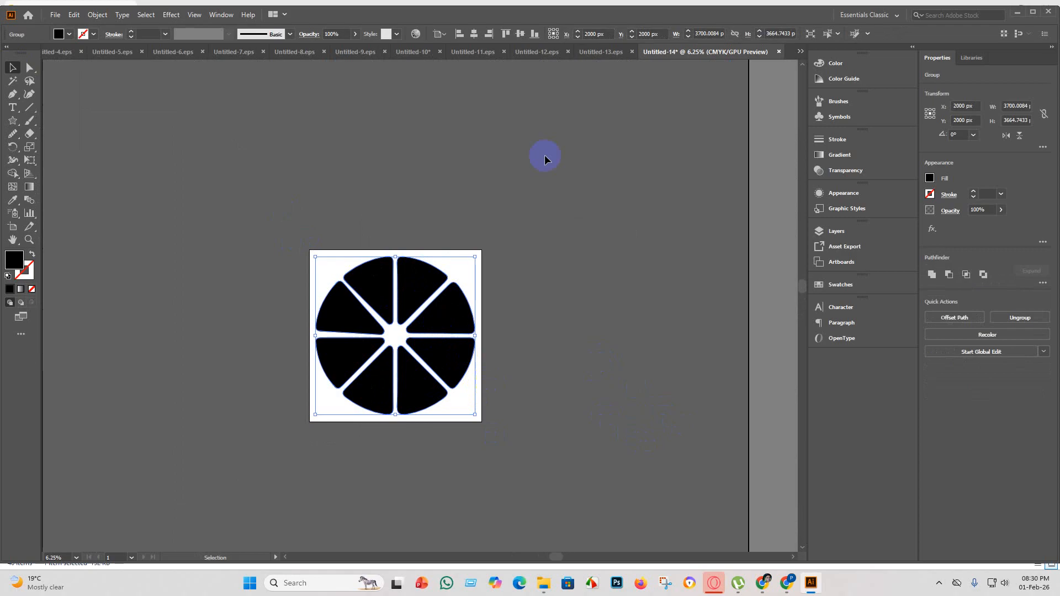
# Save the slice document under its default name as Illustrator EPS in the eps 5 folder, using version Illustrator 10 EPS.
pyautogui.click(55, 15)
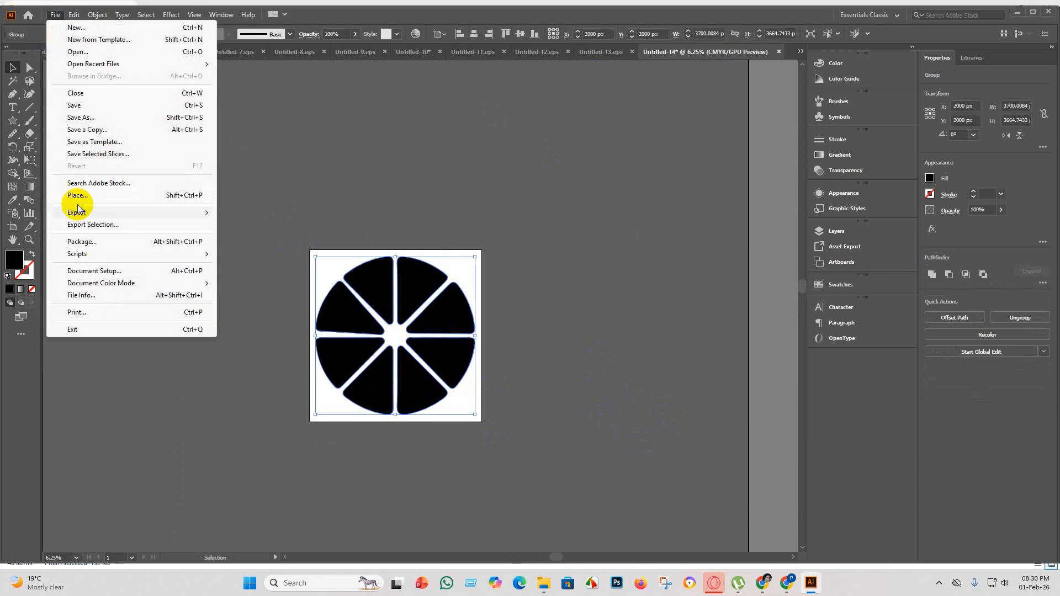
pyautogui.click(88, 106)
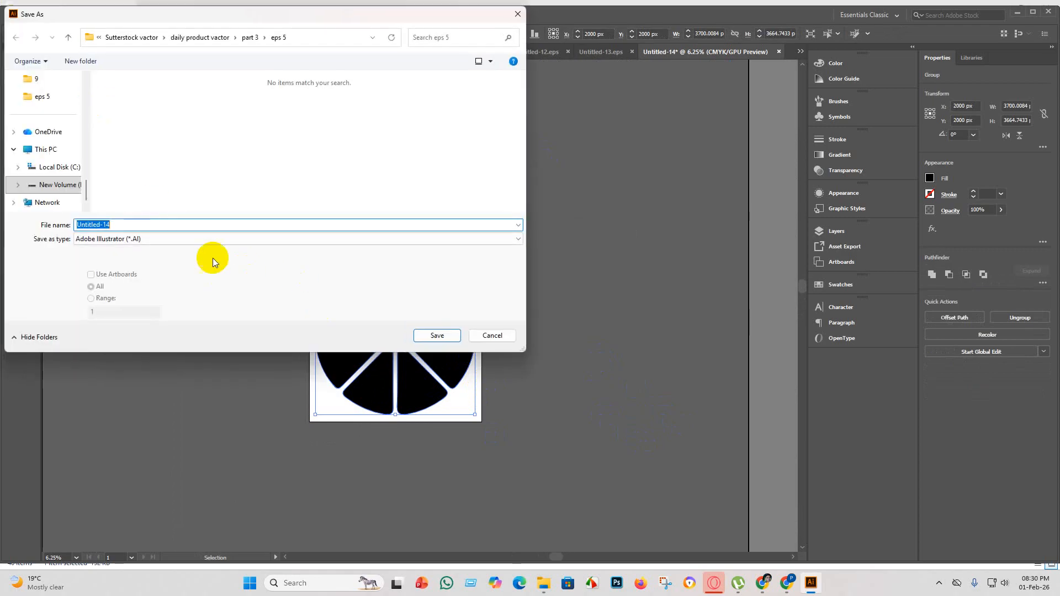
pyautogui.click(178, 239)
pyautogui.click(139, 263)
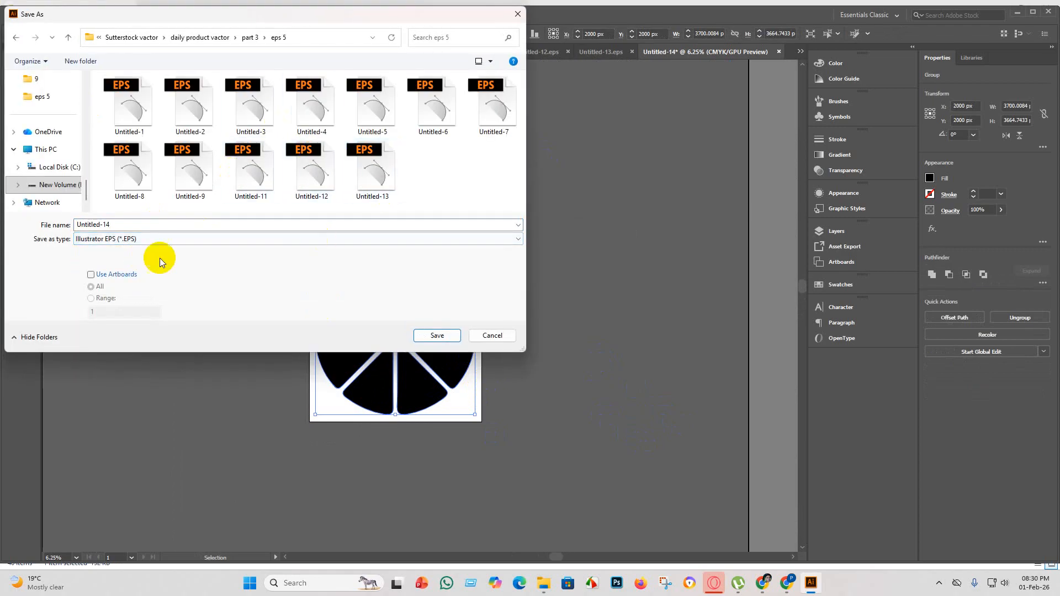
pyautogui.click(438, 336)
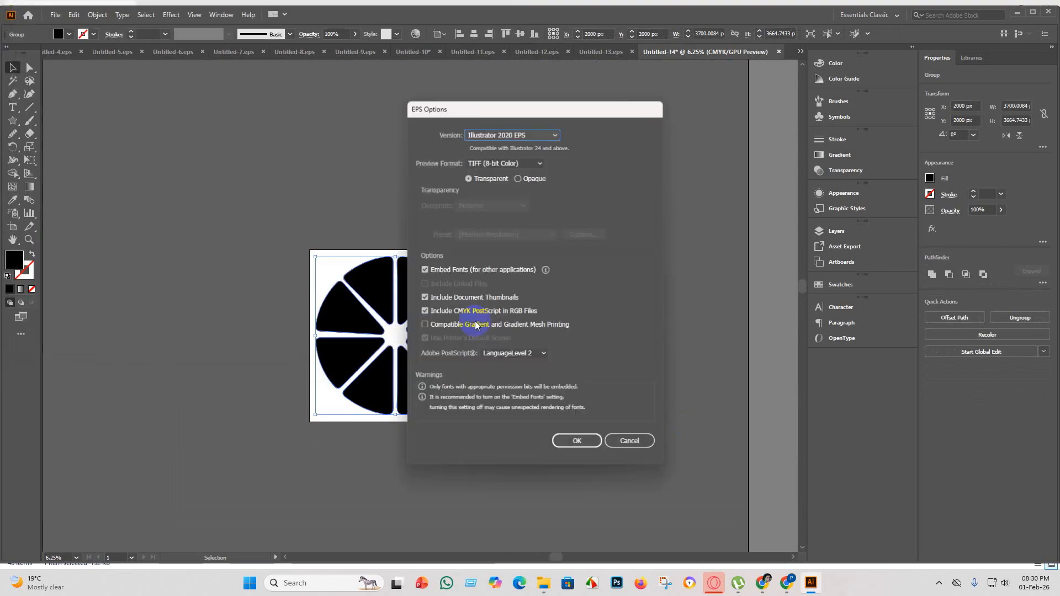
pyautogui.click(556, 136)
pyautogui.click(514, 256)
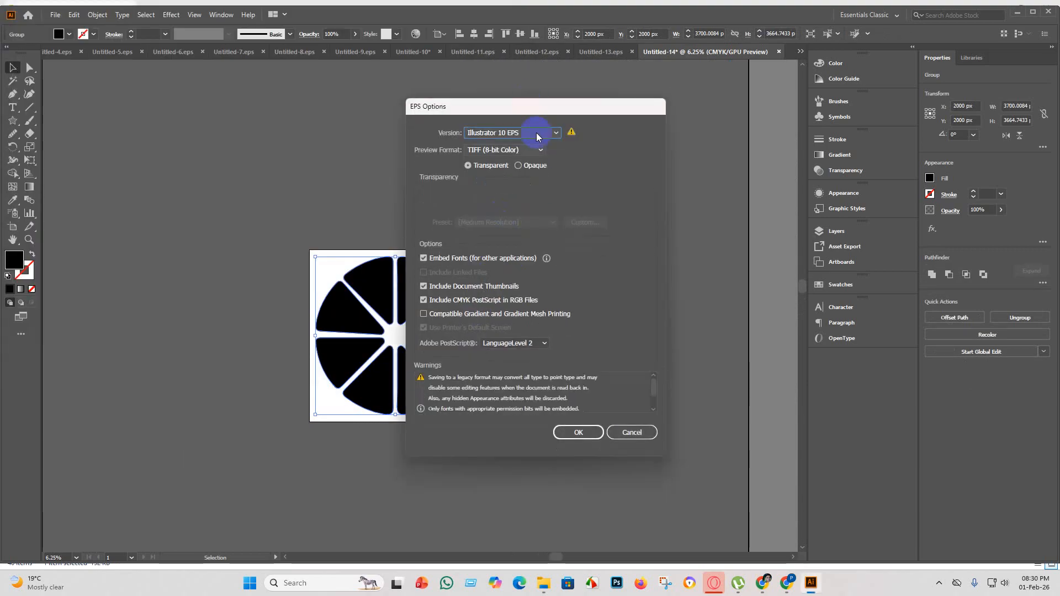
pyautogui.click(584, 434)
pyautogui.click(586, 308)
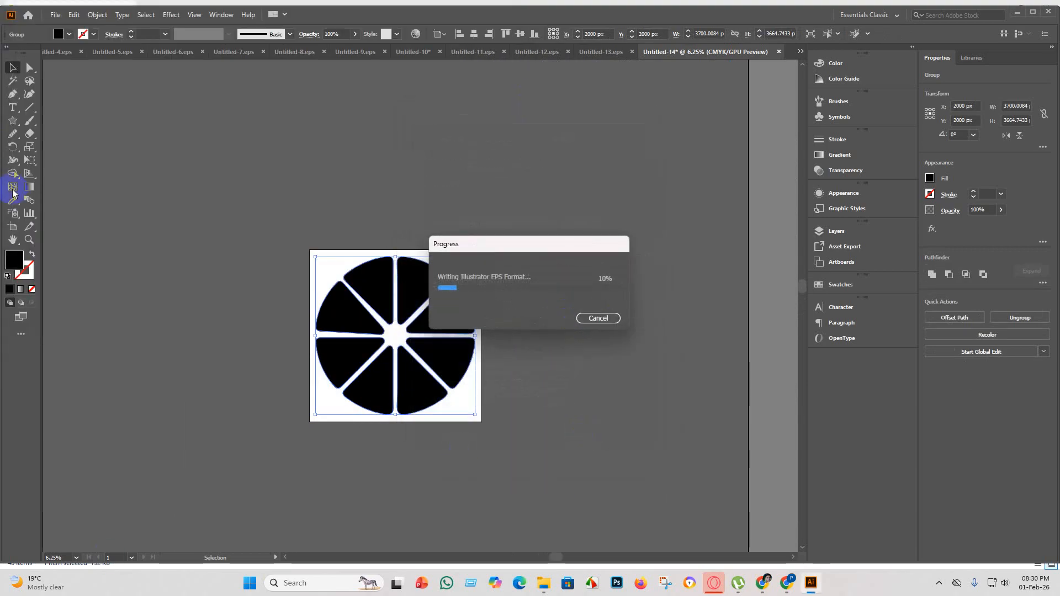
# Export the slice document as a JPEG in the eps 5 folder, using all artboards, a changed colour model, maximum quality and 300 ppi.
pyautogui.click(58, 16)
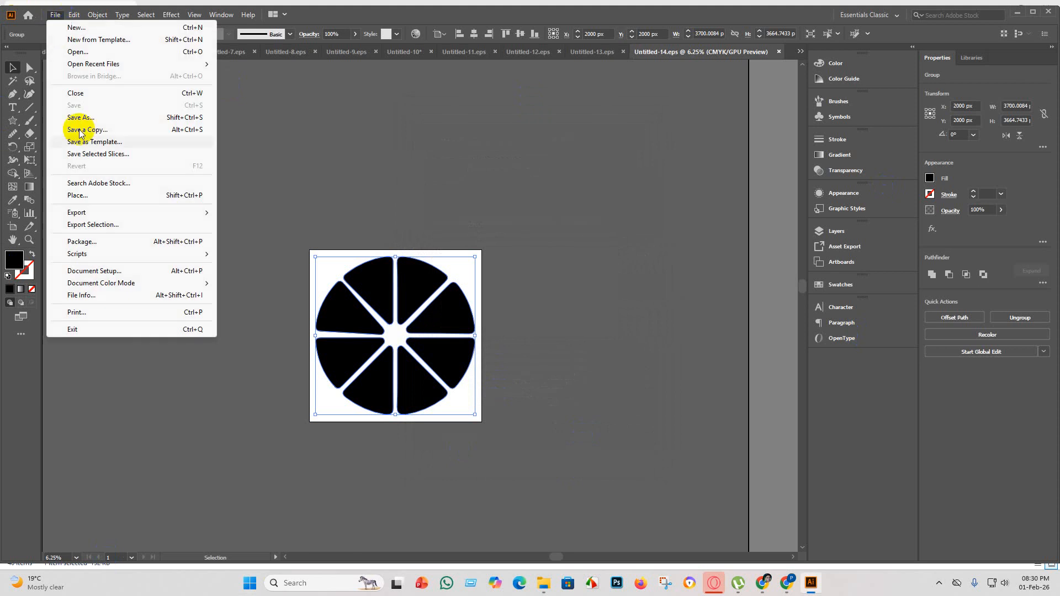
pyautogui.moveTo(124, 215)
pyautogui.click(277, 229)
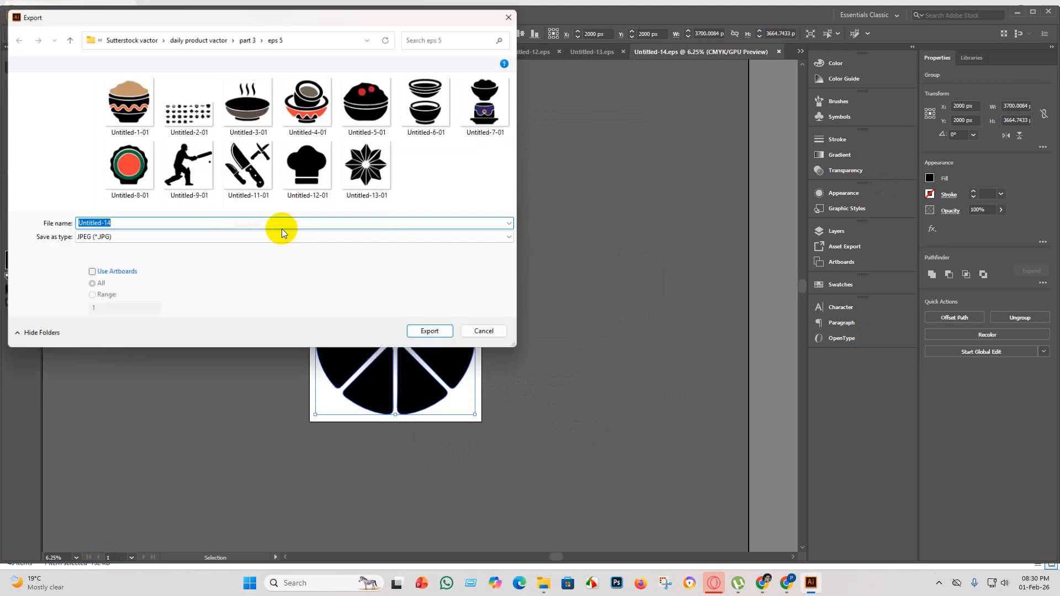
pyautogui.click(93, 274)
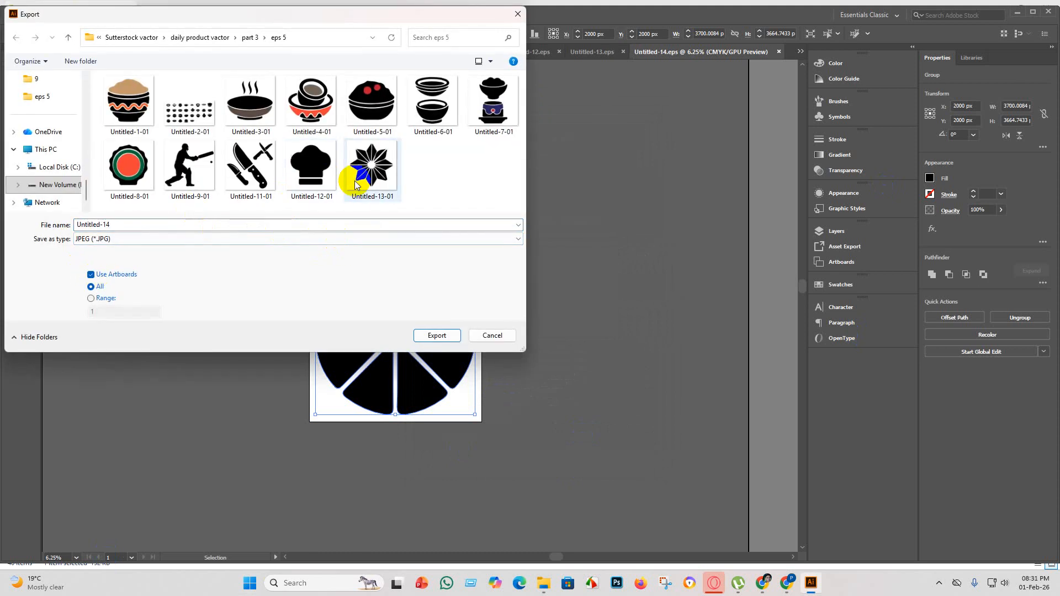
pyautogui.click(442, 336)
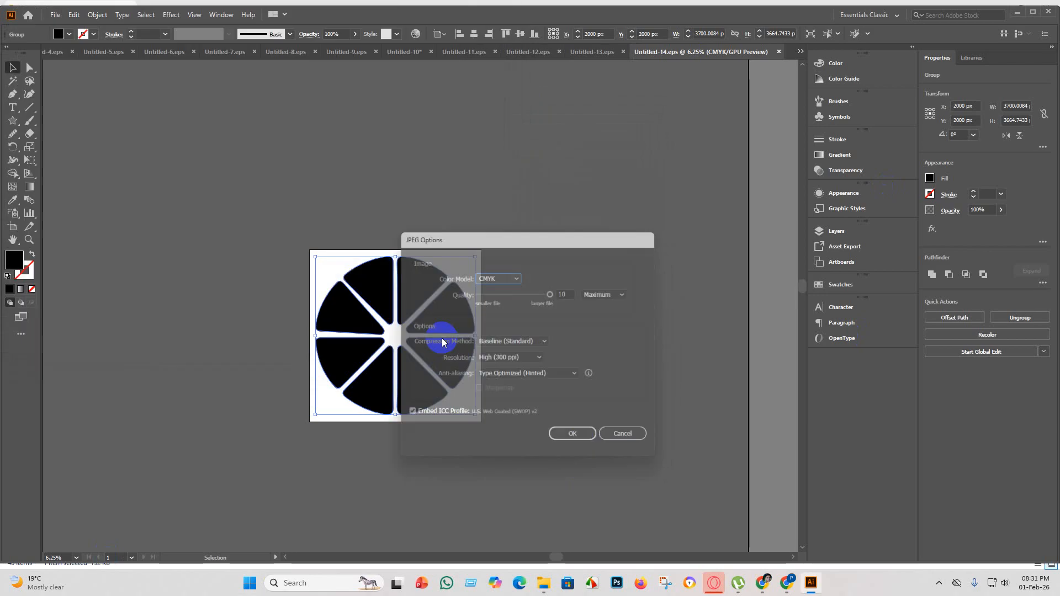
pyautogui.click(509, 276)
pyautogui.click(508, 289)
pyautogui.click(576, 440)
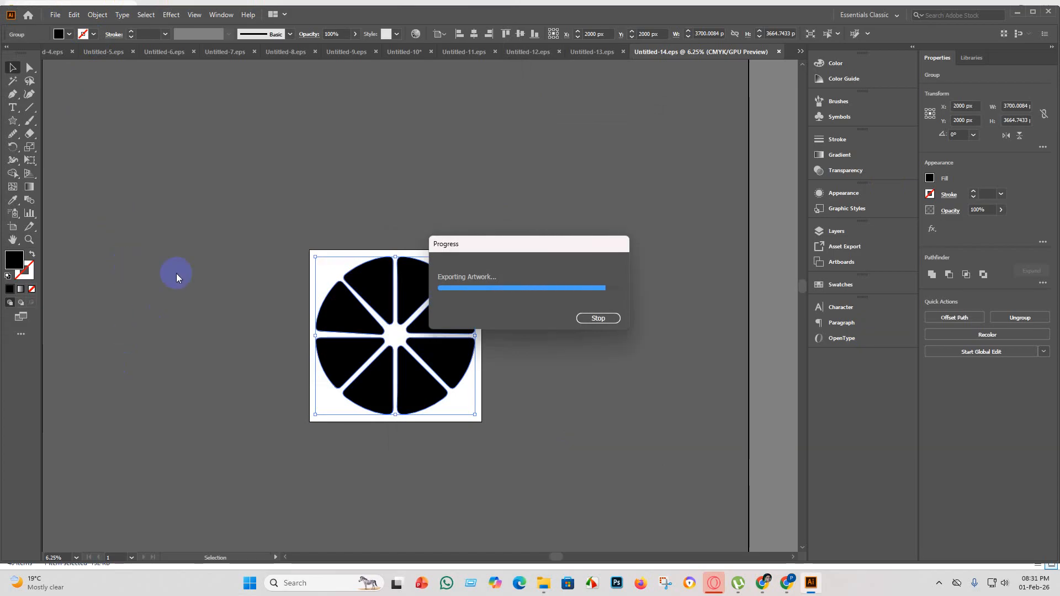
# Create a new 4000 × 4000 px document and take a brief look at the source images in the part 3 folder.
pyautogui.click(55, 15)
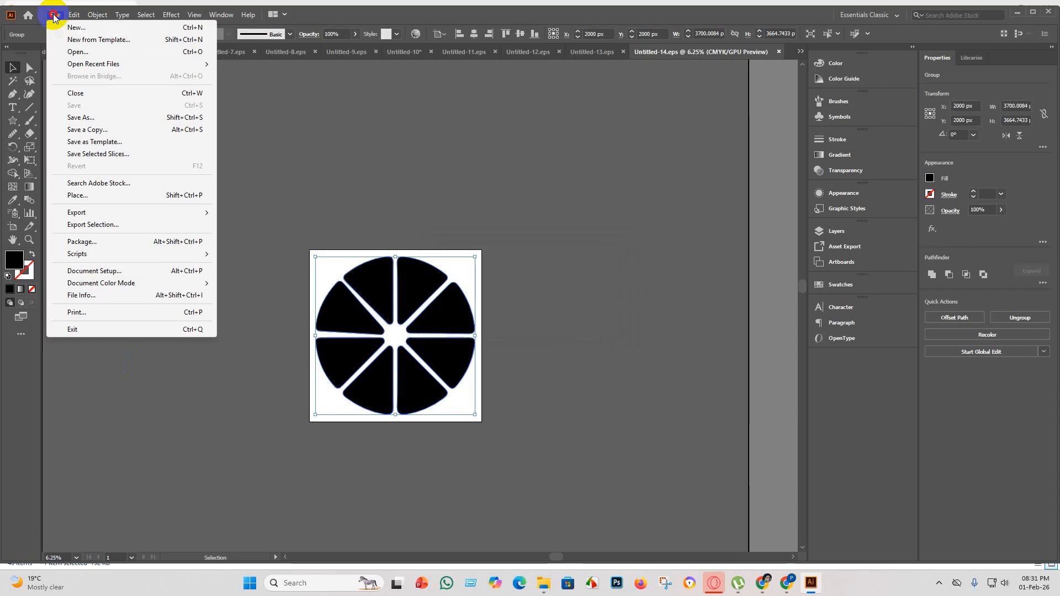
pyautogui.click(67, 28)
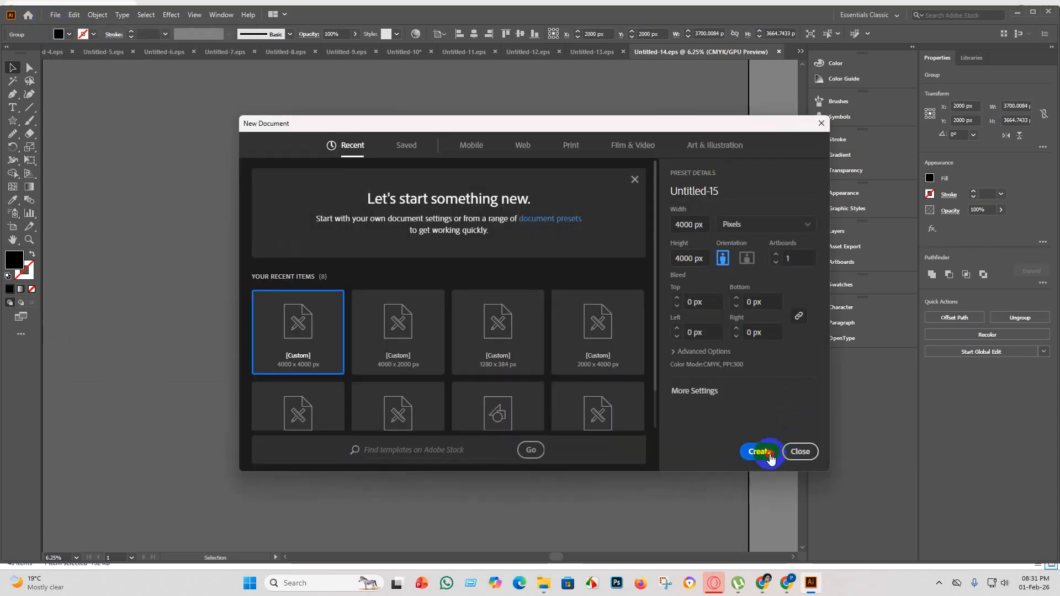
pyautogui.click(770, 457)
pyautogui.click(543, 584)
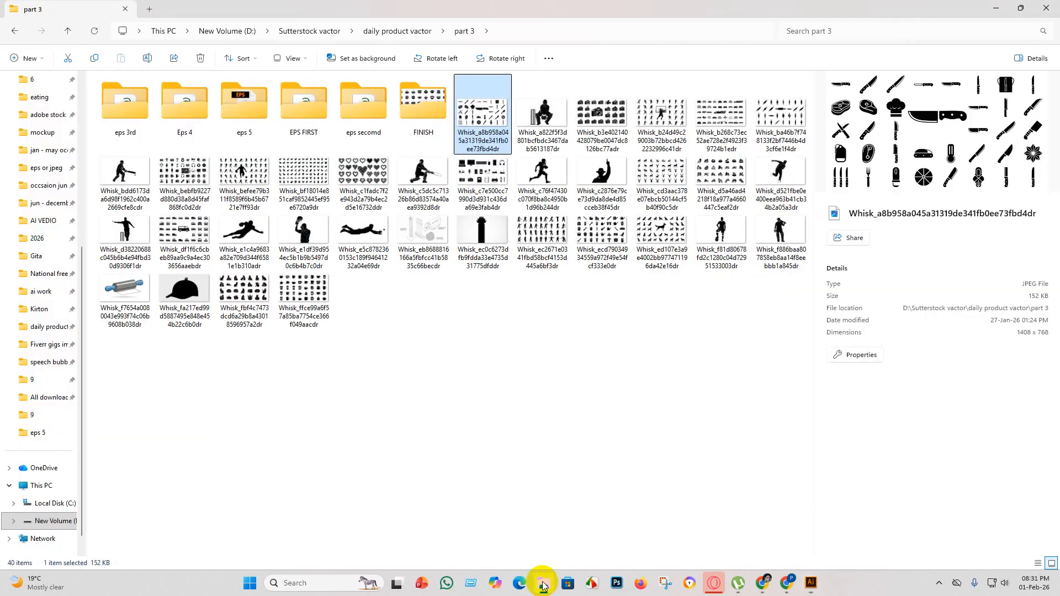
pyautogui.click(811, 584)
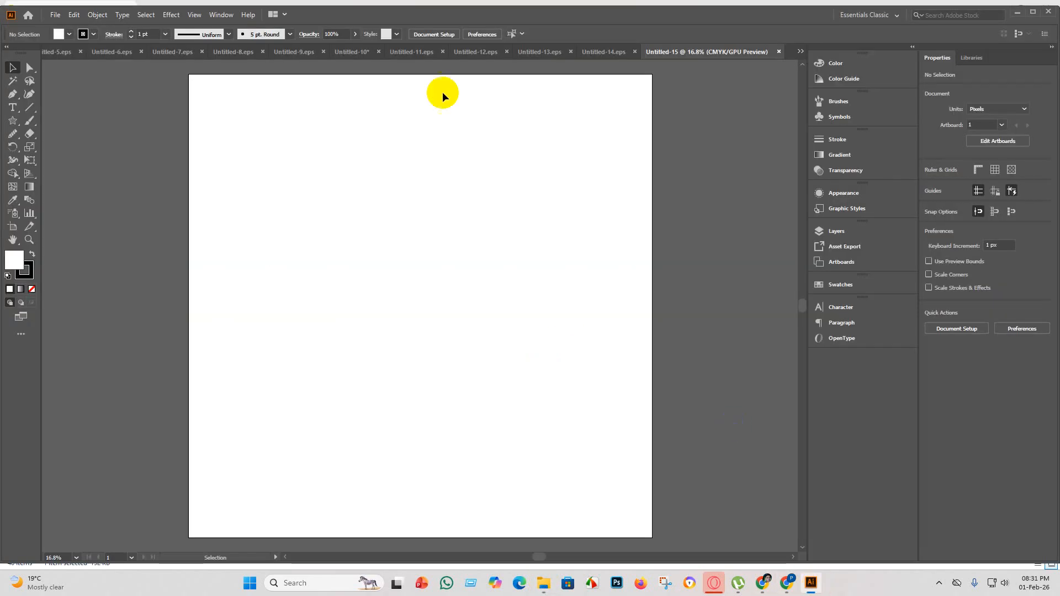
# Delete the citrus slice from the bottom row of the icon sheet in Untitled-10.
pyautogui.click(349, 53)
pyautogui.click(417, 326)
pyautogui.press('Delete')
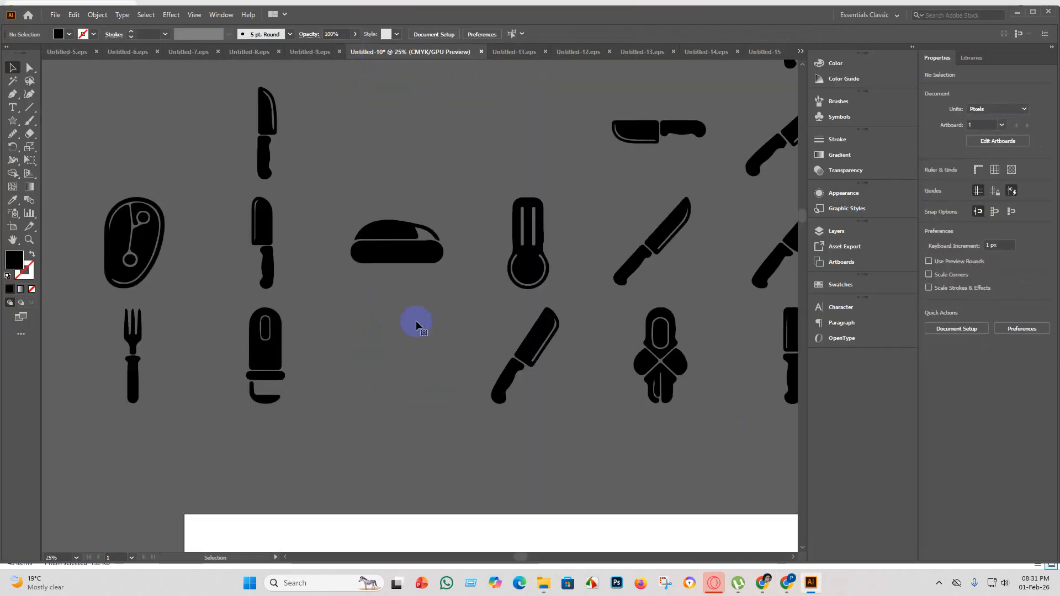
pyautogui.scroll(2, 267, 392)
pyautogui.moveTo(369, 440); pyautogui.dragTo(190, 398)
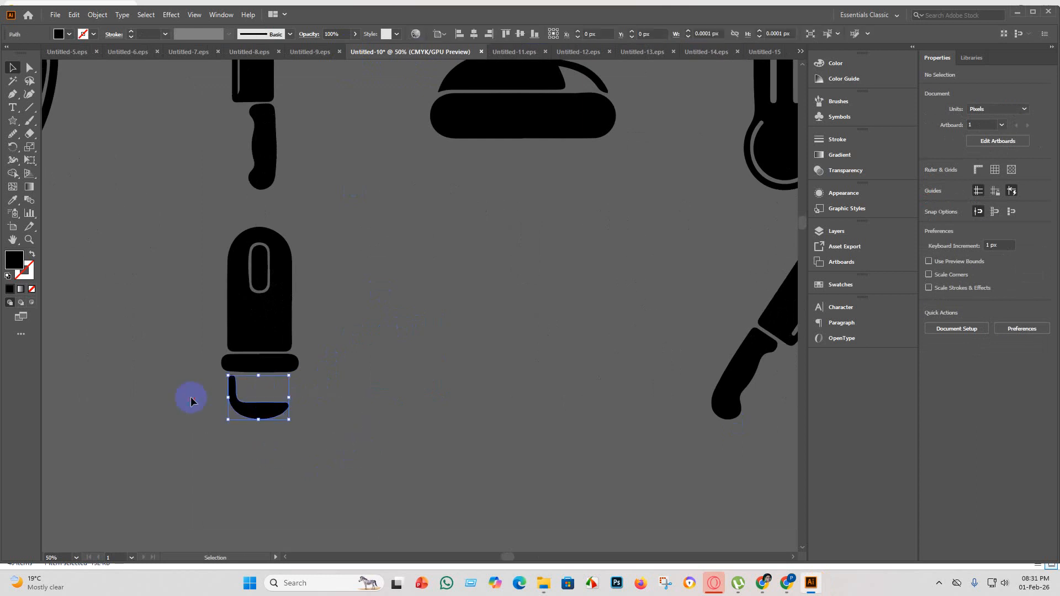
pyautogui.click(416, 415)
pyautogui.scroll(-4, 343, 419)
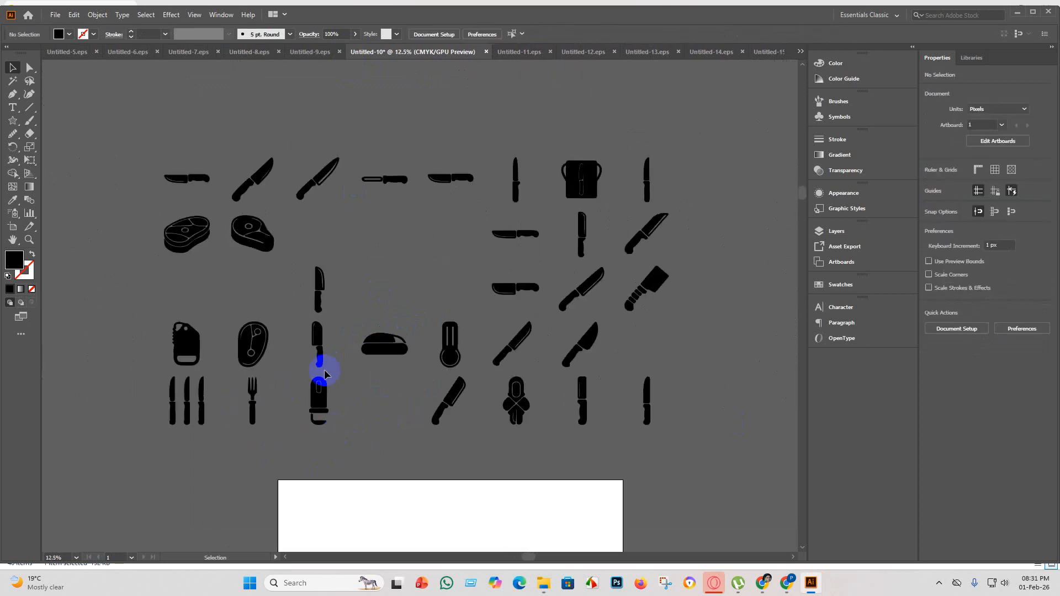
# Draw a black rectangle about 195 × 392 px over the knife outline in the two-handled icon of the sheet's top row.
pyautogui.scroll(2, 612, 278)
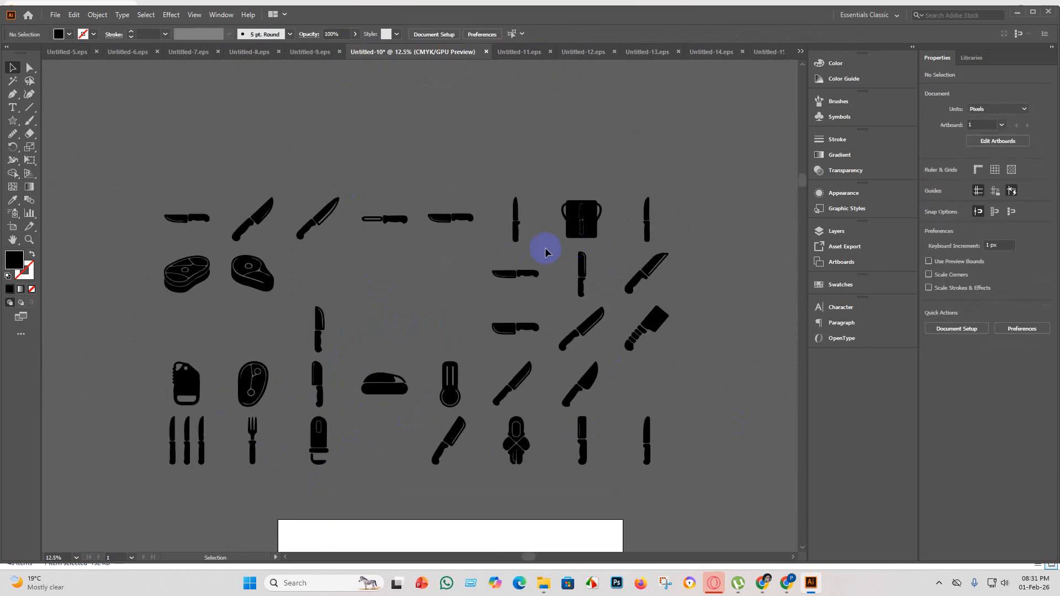
pyautogui.scroll(2, 612, 217)
pyautogui.scroll(2, 618, 256)
pyautogui.moveTo(601, 266); pyautogui.dragTo(415, 143)
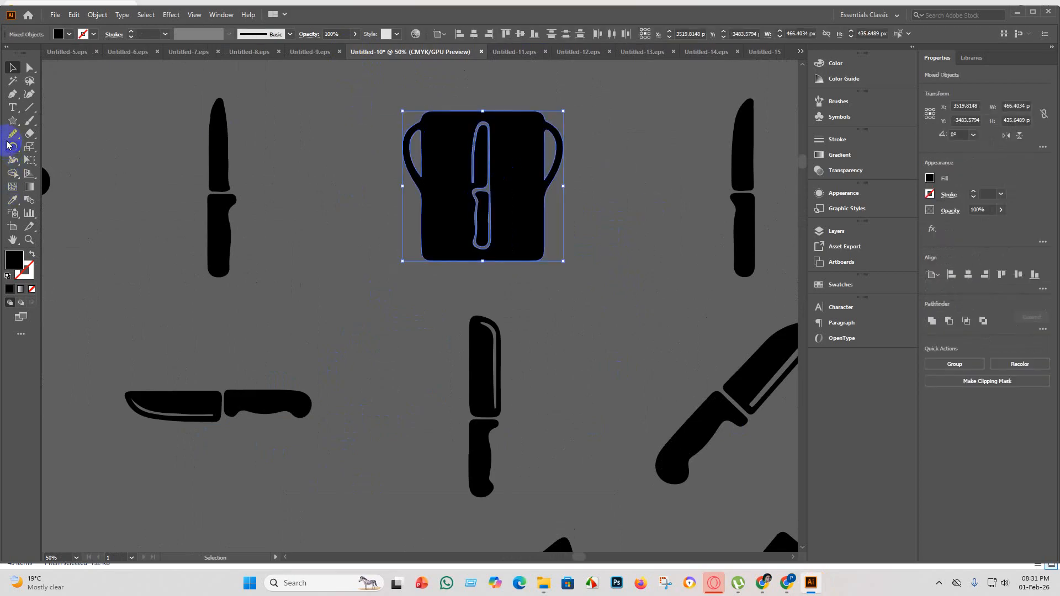
pyautogui.click(12, 121)
pyautogui.click(47, 117)
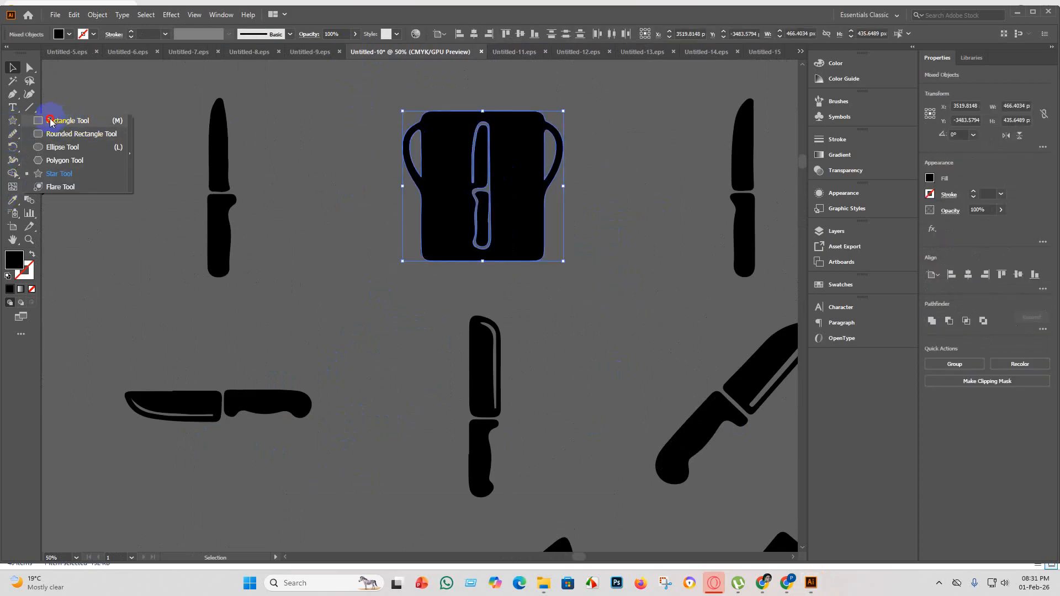
pyautogui.moveTo(456, 119)
pyautogui.mouseDown()
pyautogui.moveTo(485, 144)
pyautogui.moveTo(524, 253)
pyautogui.mouseUp()
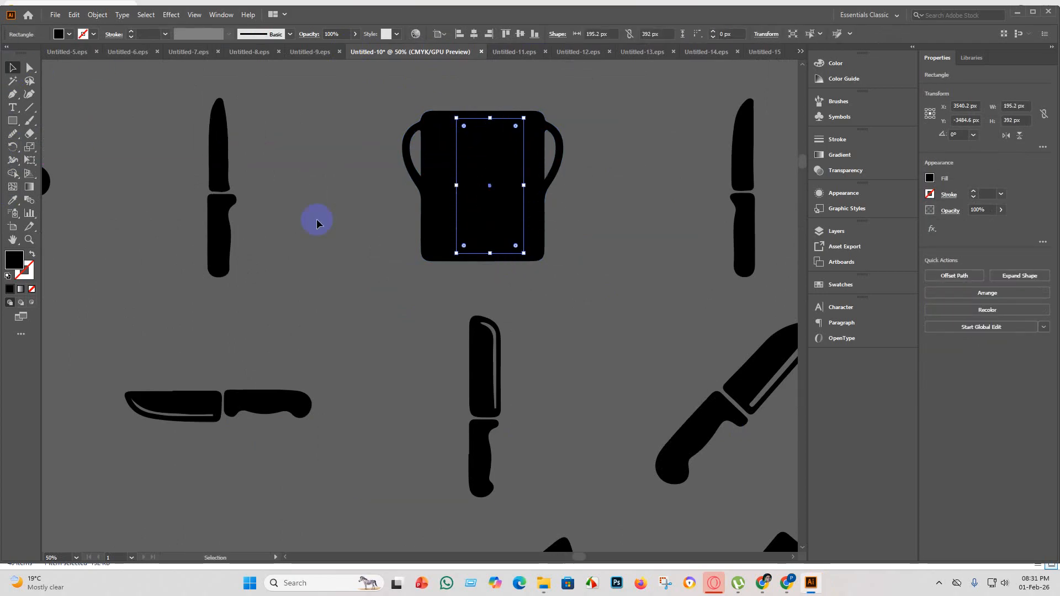
# Merge the rectangle, knife outline and body of the two-handled icon with Shape Builder, keeping the openings in both handles.
pyautogui.moveTo(541, 289); pyautogui.dragTo(407, 168)
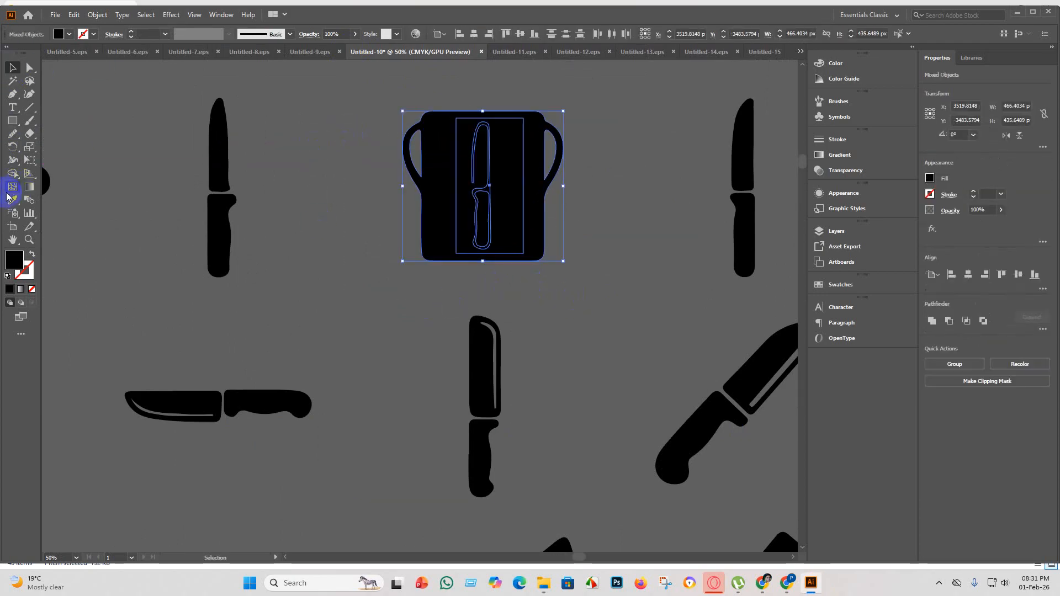
pyautogui.click(13, 175)
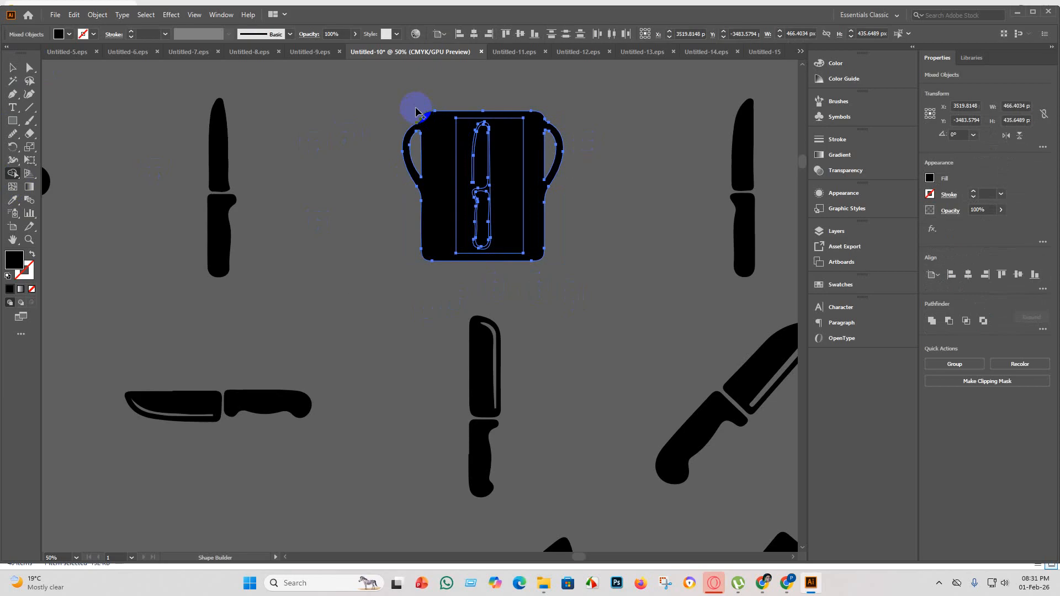
pyautogui.moveTo(403, 92); pyautogui.dragTo(490, 163)
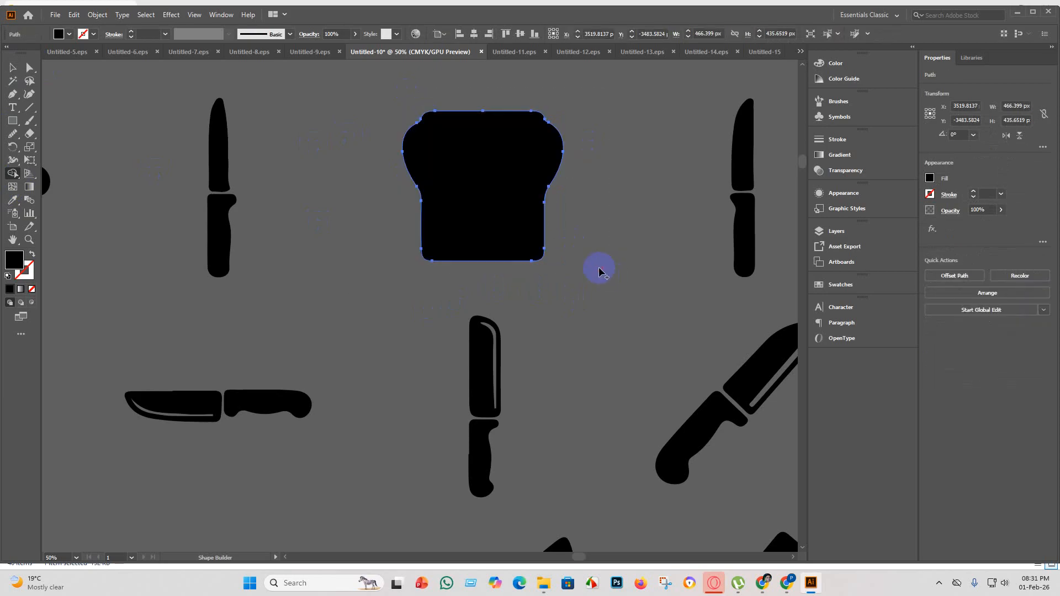
pyautogui.hotkey('ctrl', 'z')
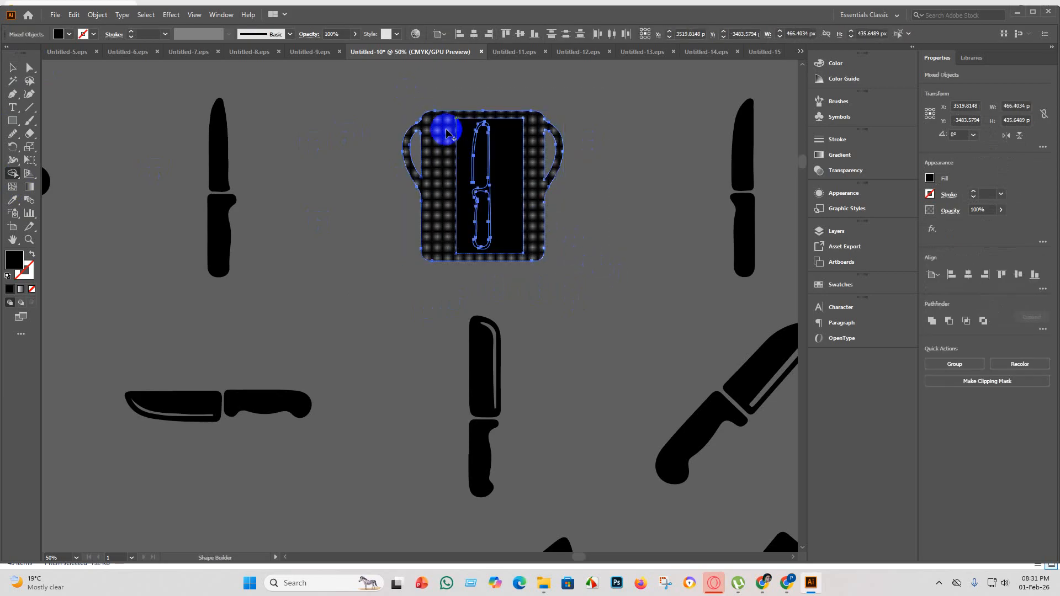
pyautogui.moveTo(451, 136)
pyautogui.mouseDown()
pyautogui.moveTo(464, 130)
pyautogui.moveTo(499, 189)
pyautogui.moveTo(514, 258)
pyautogui.mouseUp()
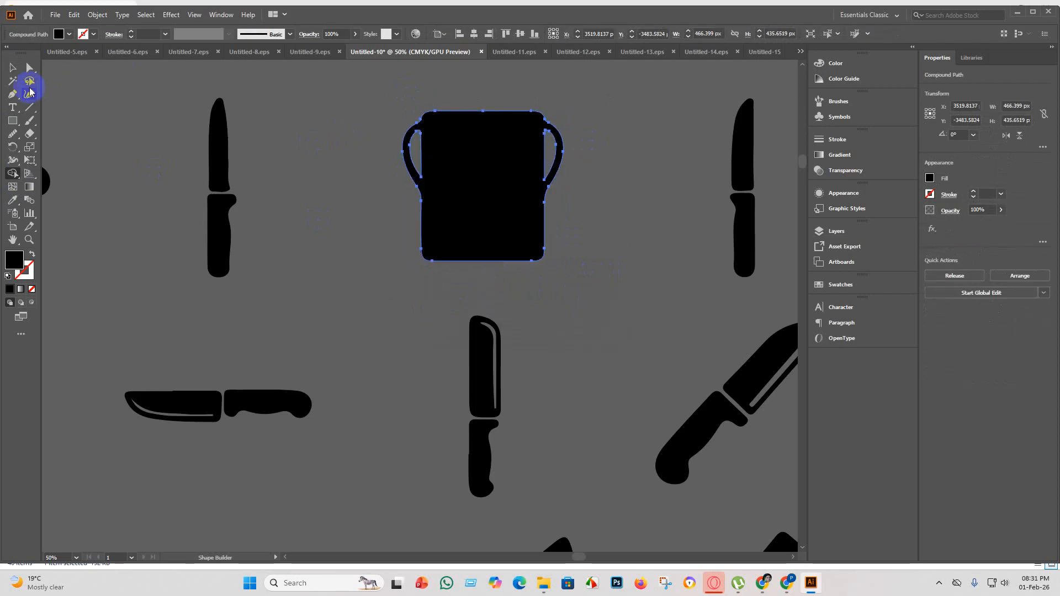
pyautogui.click(414, 289)
# Move the three separate knives of the second row across the gap to sit beside the two steaks.
pyautogui.scroll(-5, 343, 280)
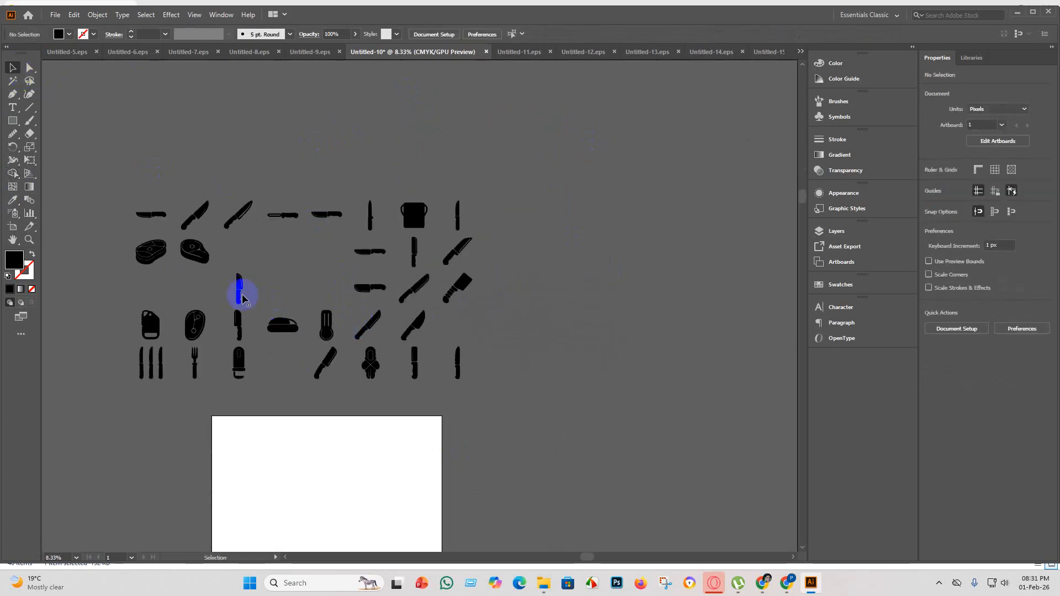
pyautogui.scroll(2, 238, 332)
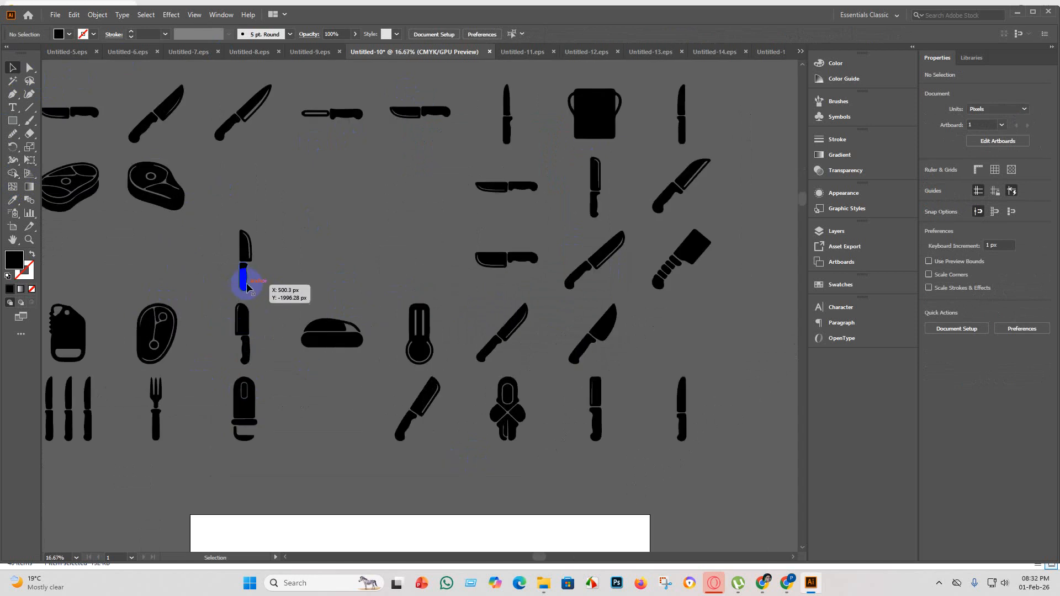
pyautogui.scroll(-2, 254, 287)
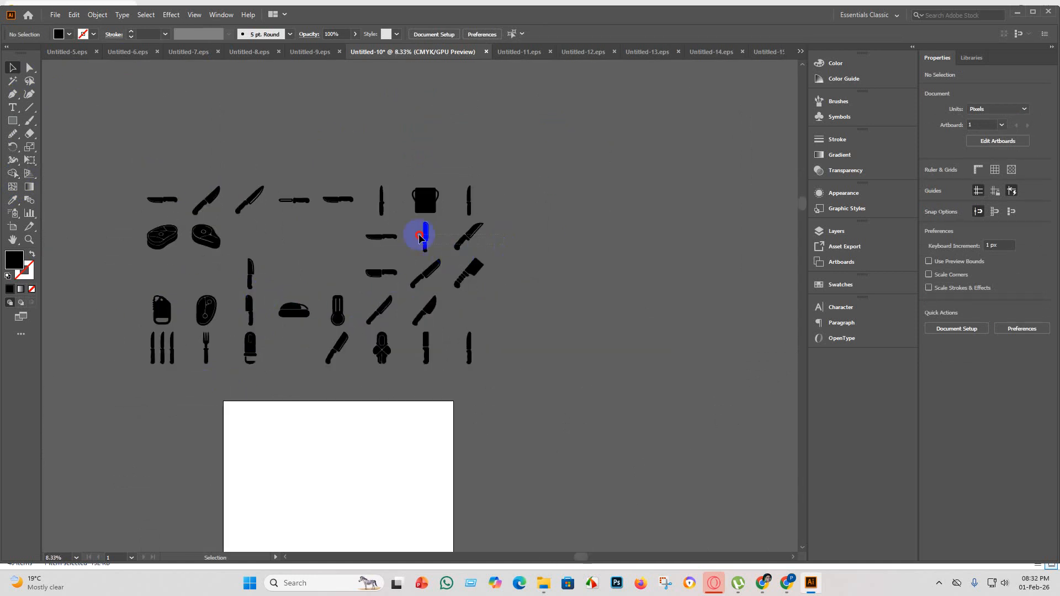
pyautogui.moveTo(503, 244); pyautogui.dragTo(333, 234)
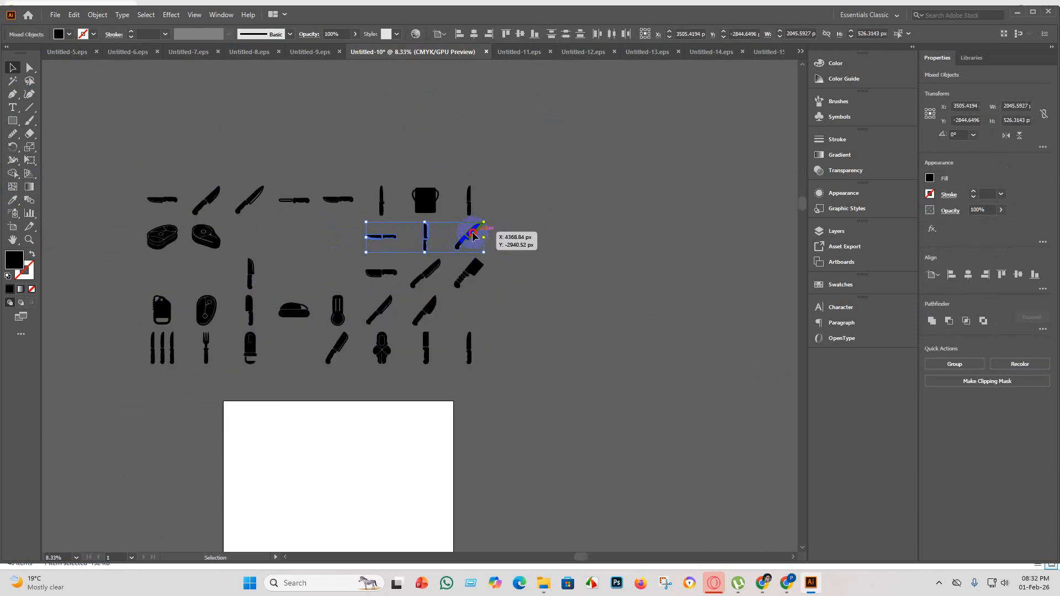
pyautogui.moveTo(473, 236); pyautogui.dragTo(341, 236)
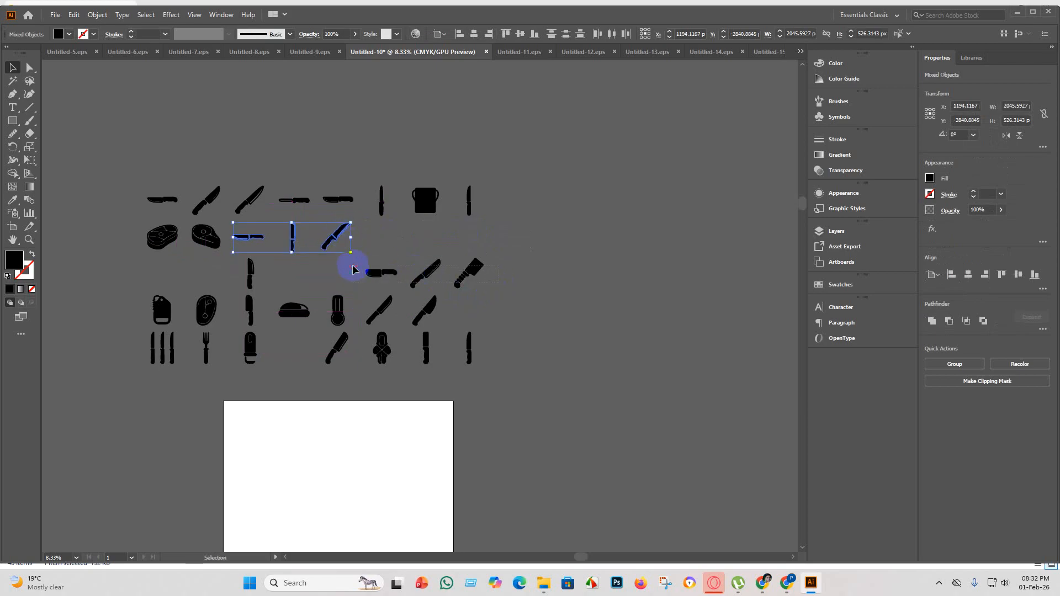
# Move the two knives and the cleaver at the end of the third row up to complete the second row.
pyautogui.moveTo(432, 268); pyautogui.dragTo(424, 249)
pyautogui.moveTo(429, 232); pyautogui.dragTo(432, 234)
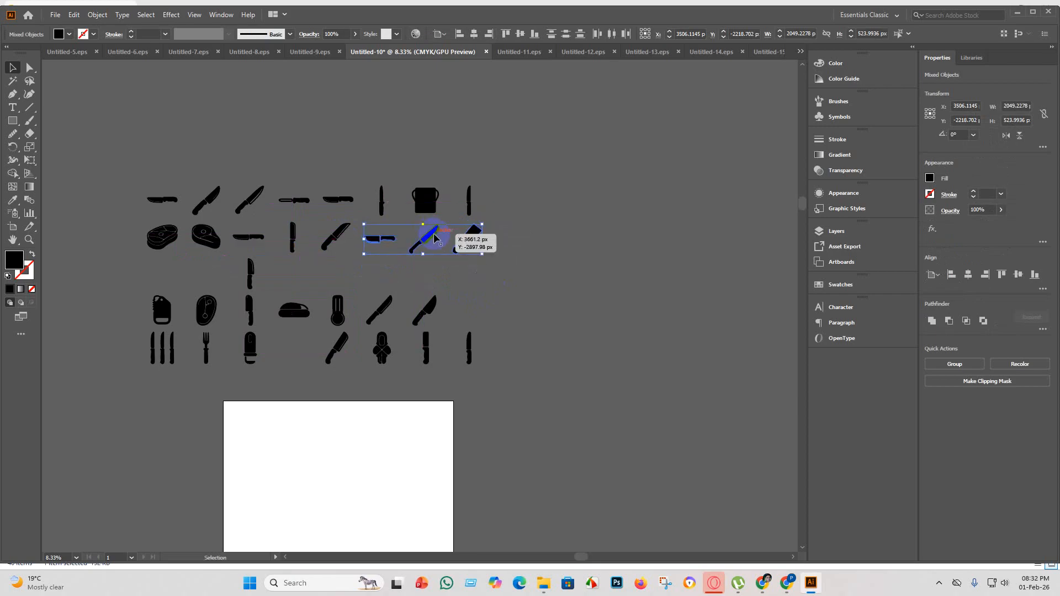
pyautogui.click(488, 312)
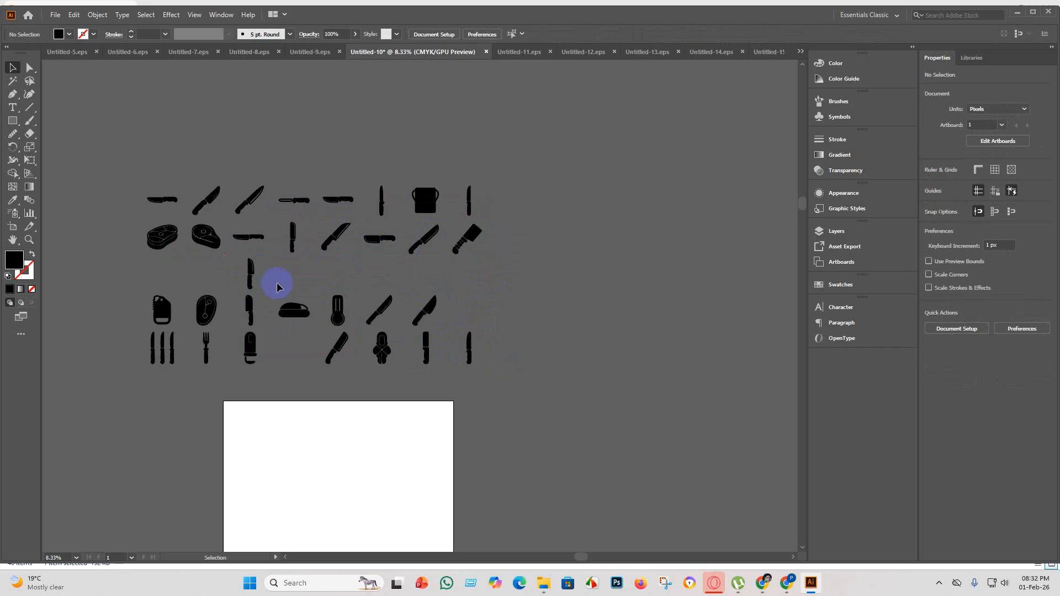
# Move the remaining third-row knife to the start of its row and bring the fourth-row icons up beside it.
pyautogui.moveTo(231, 270); pyautogui.dragTo(165, 271)
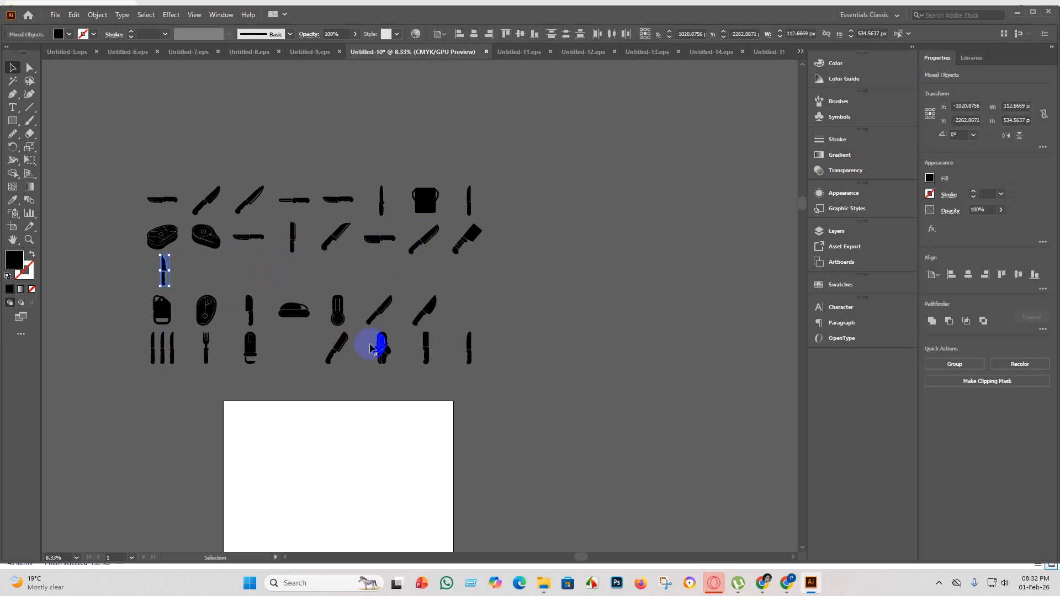
pyautogui.moveTo(346, 313); pyautogui.dragTo(264, 283)
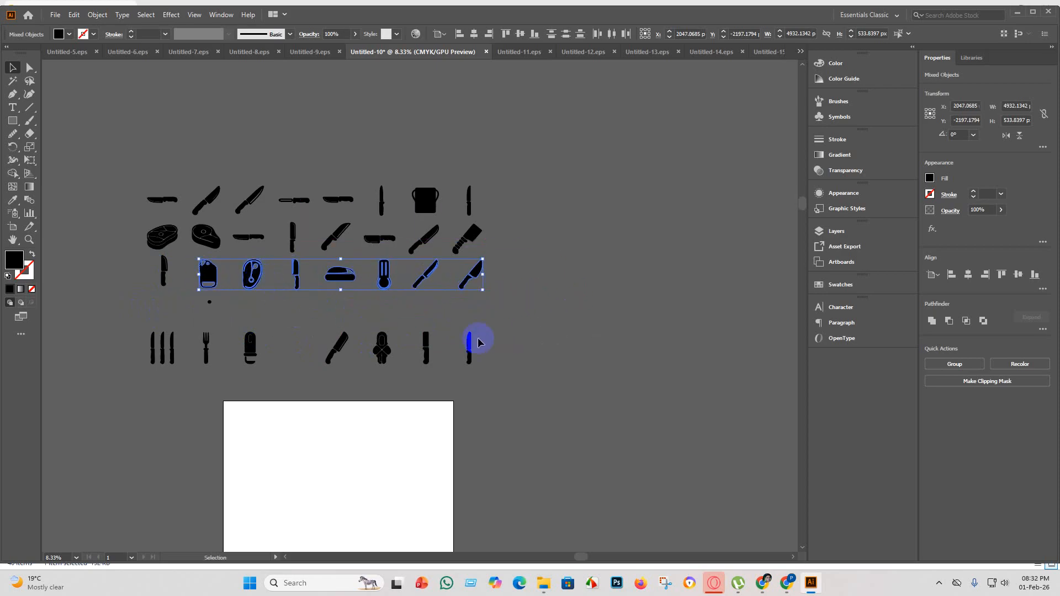
pyautogui.click(528, 351)
# Move the stray black dot below the serrated board icon into the upper ring of the oval steak icon.
pyautogui.scroll(3, 213, 303)
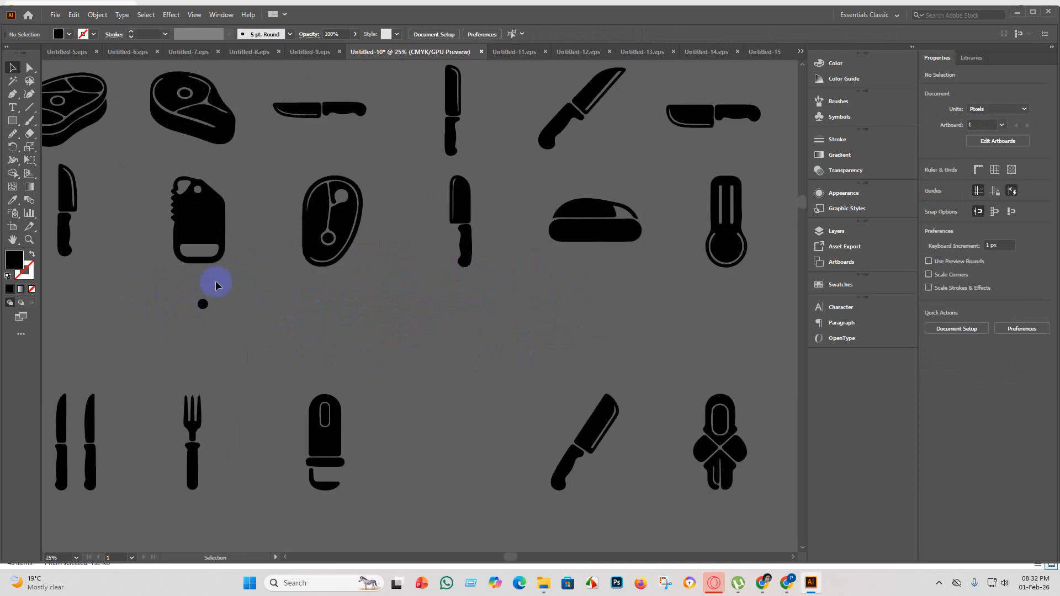
pyautogui.click(203, 305)
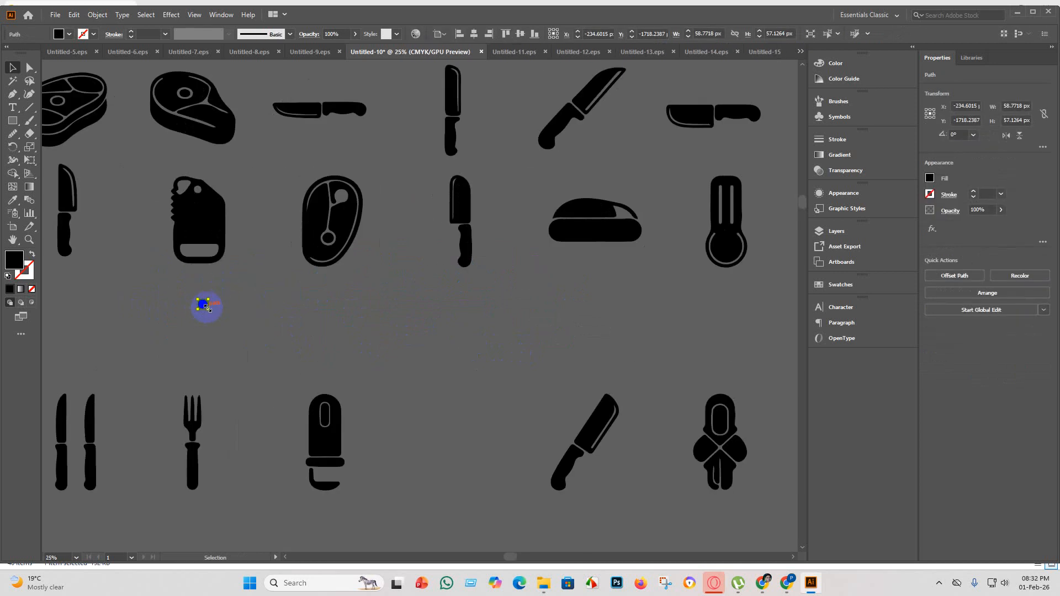
pyautogui.moveTo(208, 308); pyautogui.dragTo(251, 288)
pyautogui.hotkey('ctrl', 'z')
pyautogui.scroll(2, 208, 314)
pyautogui.moveTo(200, 302); pyautogui.dragTo(480, 87)
pyautogui.click(536, 221)
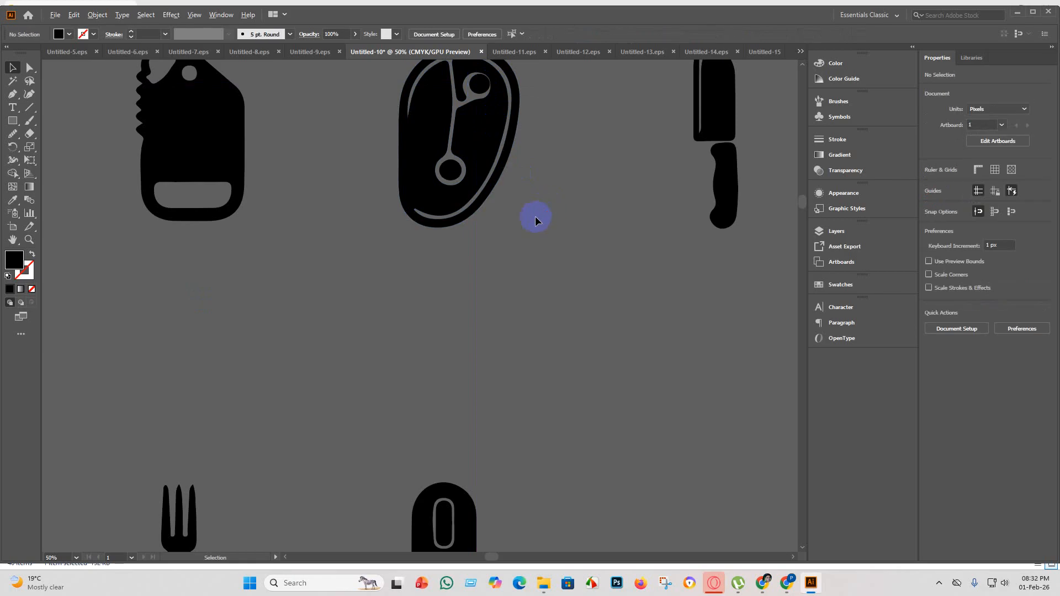
# Adjust the black dot's position so it sits centred in the oval steak's upper ring.
pyautogui.scroll(-2, 536, 221)
pyautogui.scroll(3, 547, 165)
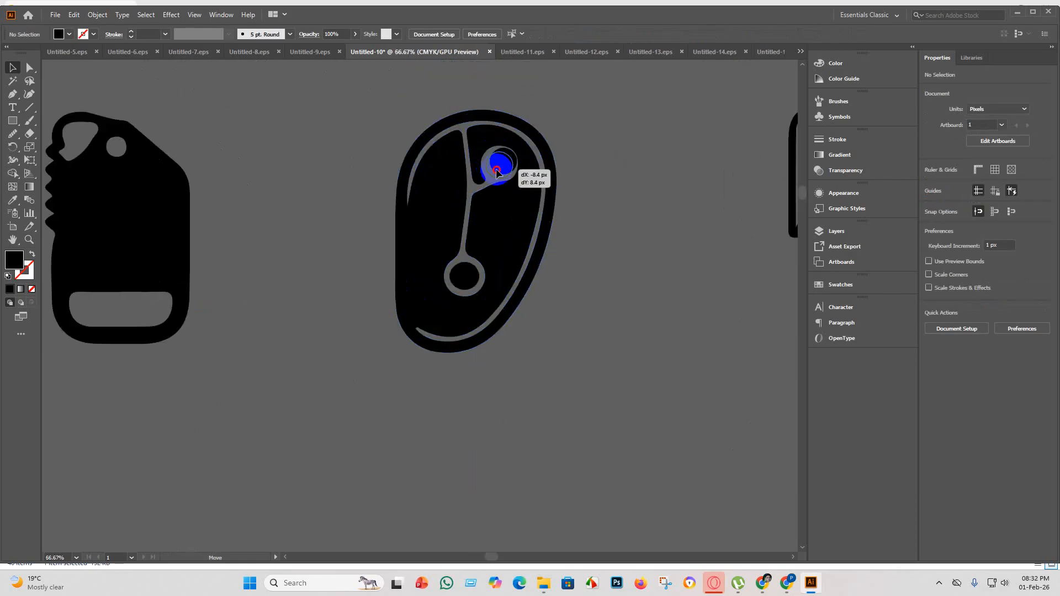
pyautogui.click(542, 201)
pyautogui.click(586, 214)
pyautogui.scroll(-2, 542, 358)
pyautogui.scroll(-4, 541, 364)
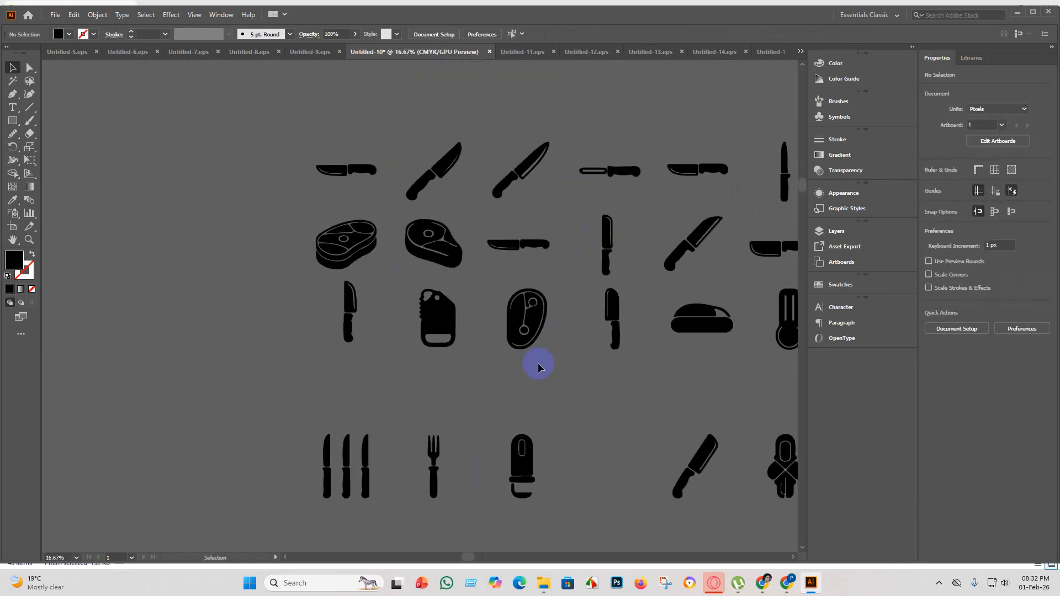
# Move the last four icons of the fourth row left to close the gap after the third icon.
pyautogui.scroll(5, 386, 328)
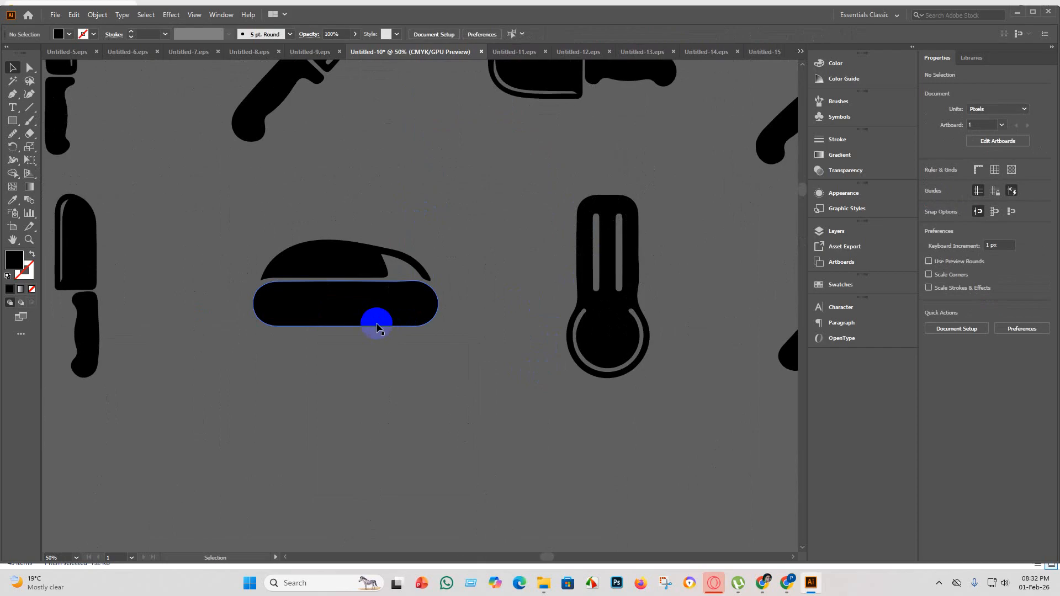
pyautogui.scroll(-1, 371, 354)
pyautogui.scroll(4, 355, 354)
pyautogui.scroll(-4, 359, 345)
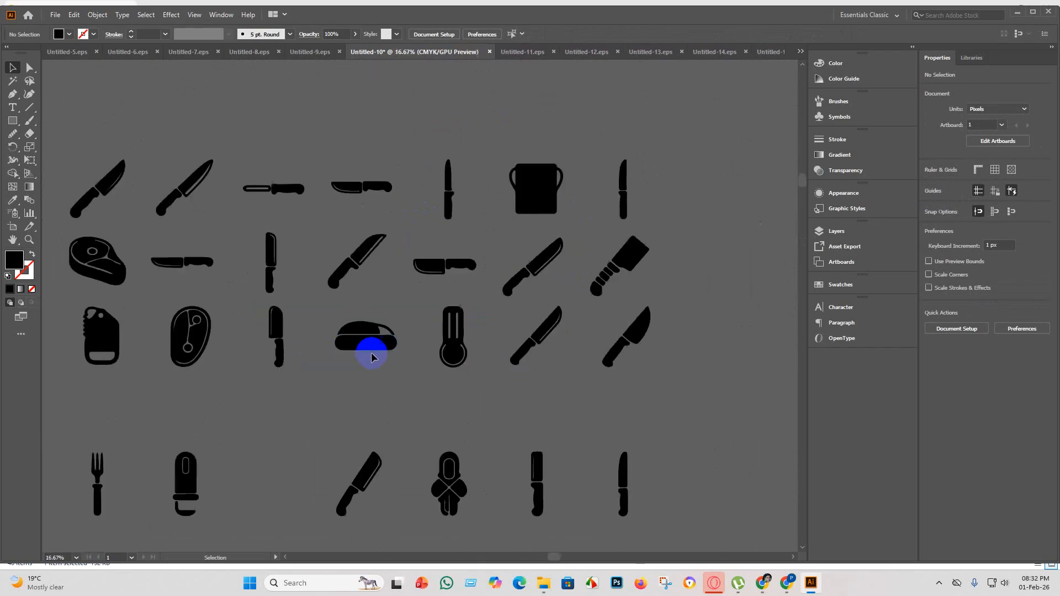
pyautogui.scroll(-2, 409, 365)
pyautogui.scroll(-3, 418, 373)
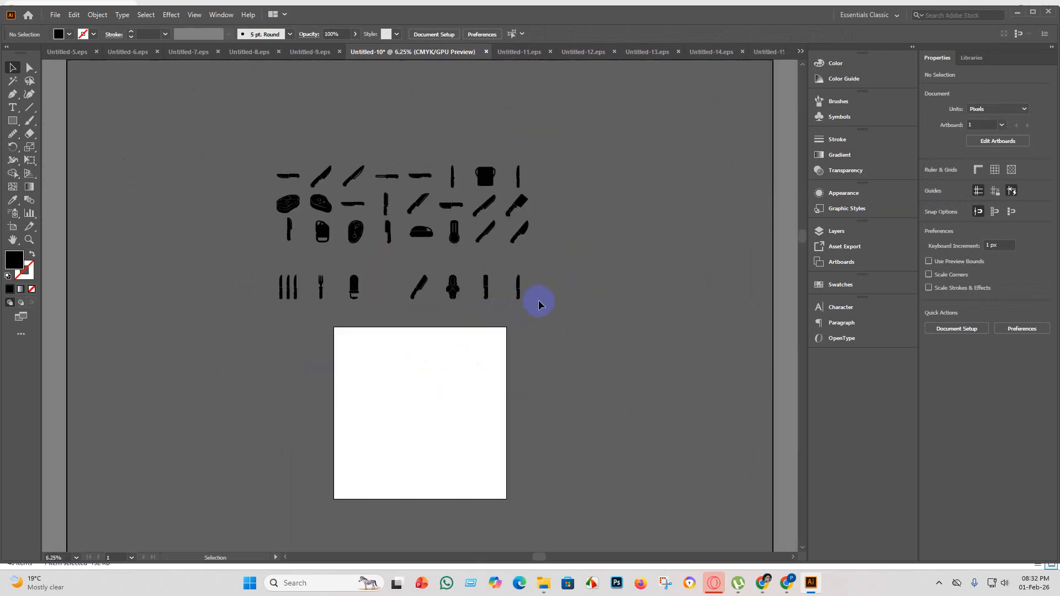
pyautogui.moveTo(373, 271); pyautogui.dragTo(552, 301)
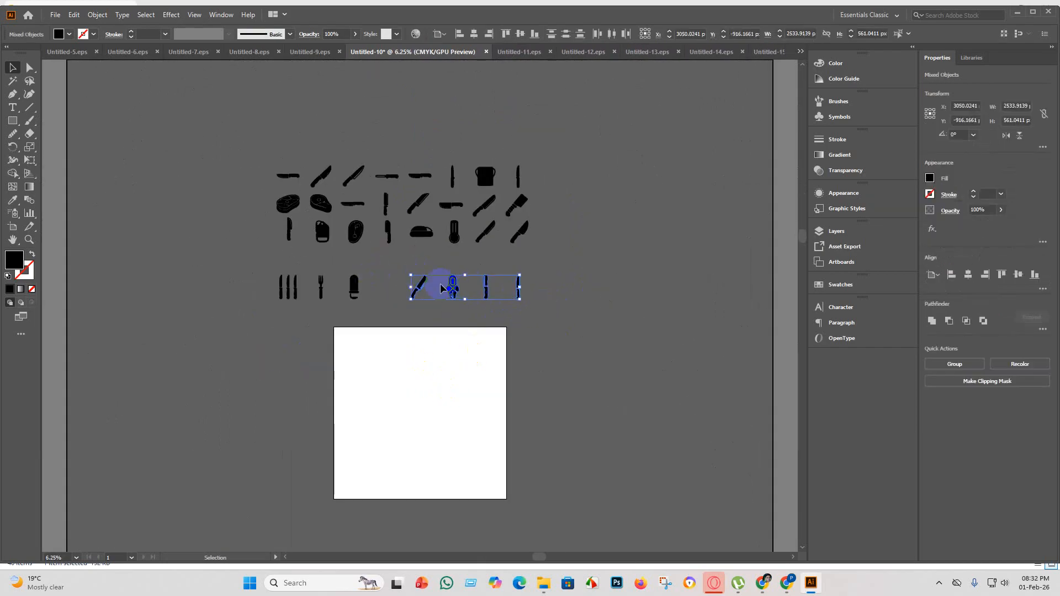
pyautogui.moveTo(449, 287); pyautogui.dragTo(419, 286)
pyautogui.click(434, 319)
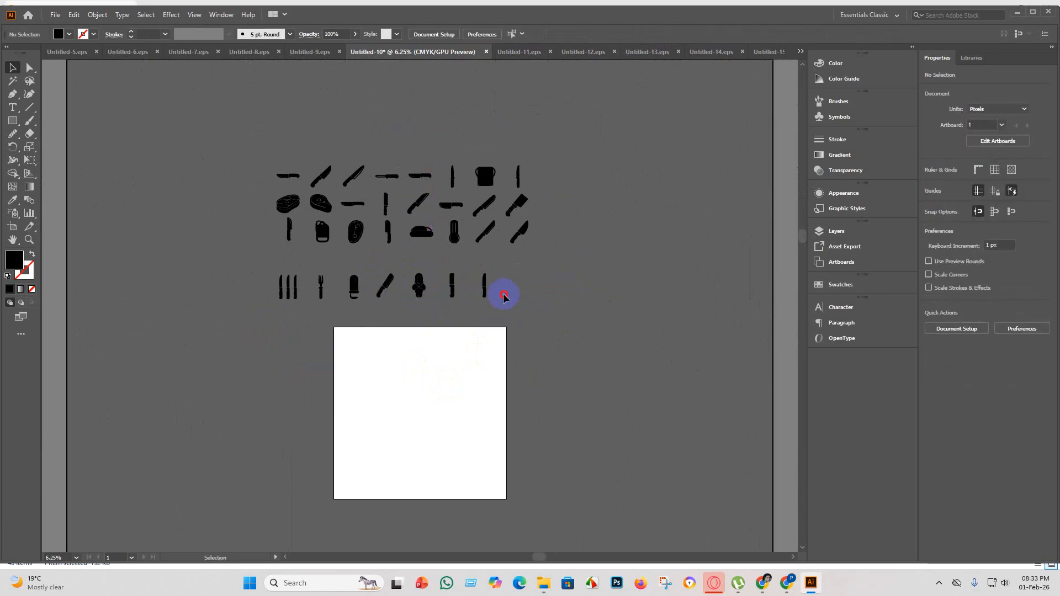
# Move the entire fourth row of icons up closer to the third row.
pyautogui.moveTo(239, 270); pyautogui.dragTo(492, 303)
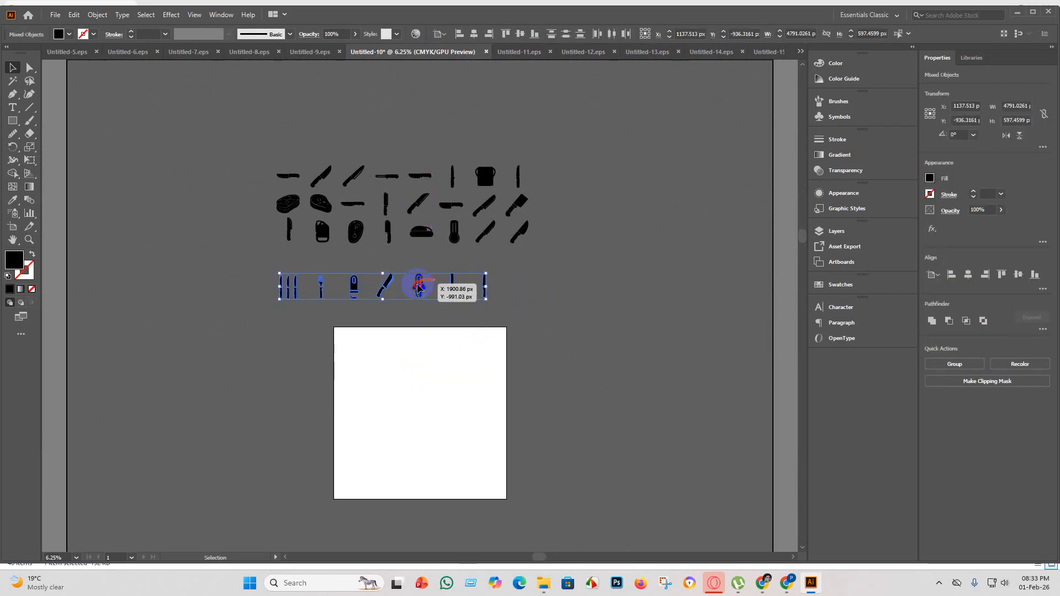
pyautogui.moveTo(416, 282)
pyautogui.mouseDown()
pyautogui.moveTo(416, 267)
pyautogui.moveTo(486, 247)
pyautogui.moveTo(422, 269)
pyautogui.moveTo(486, 283)
pyautogui.moveTo(426, 269)
pyautogui.mouseUp()
pyautogui.click(586, 289)
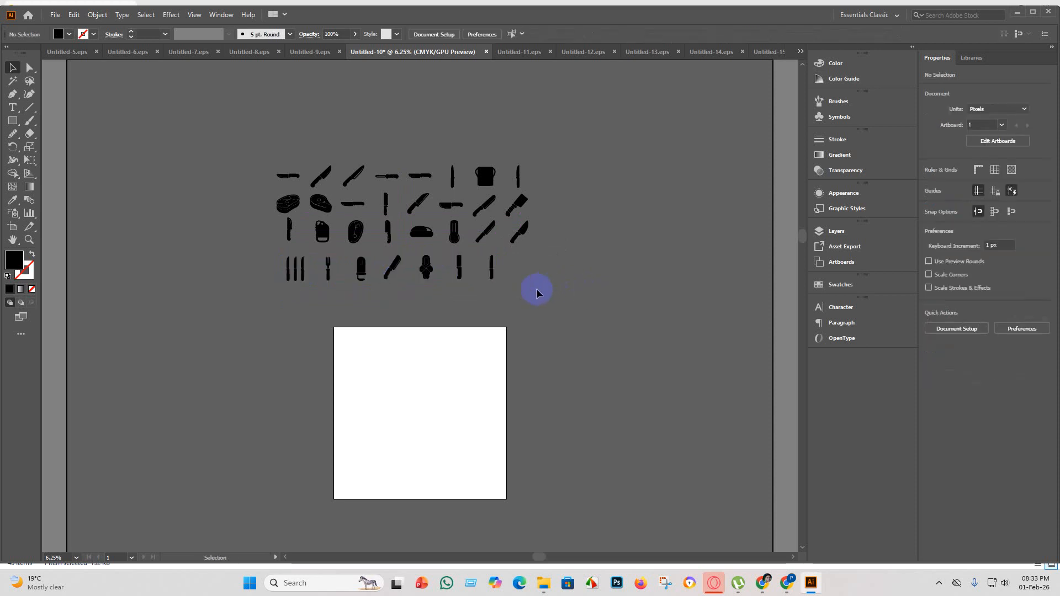
# Shift the last knife in the fourth row left, closer to the neighbouring knife.
pyautogui.scroll(1, 499, 286)
pyautogui.click(486, 265)
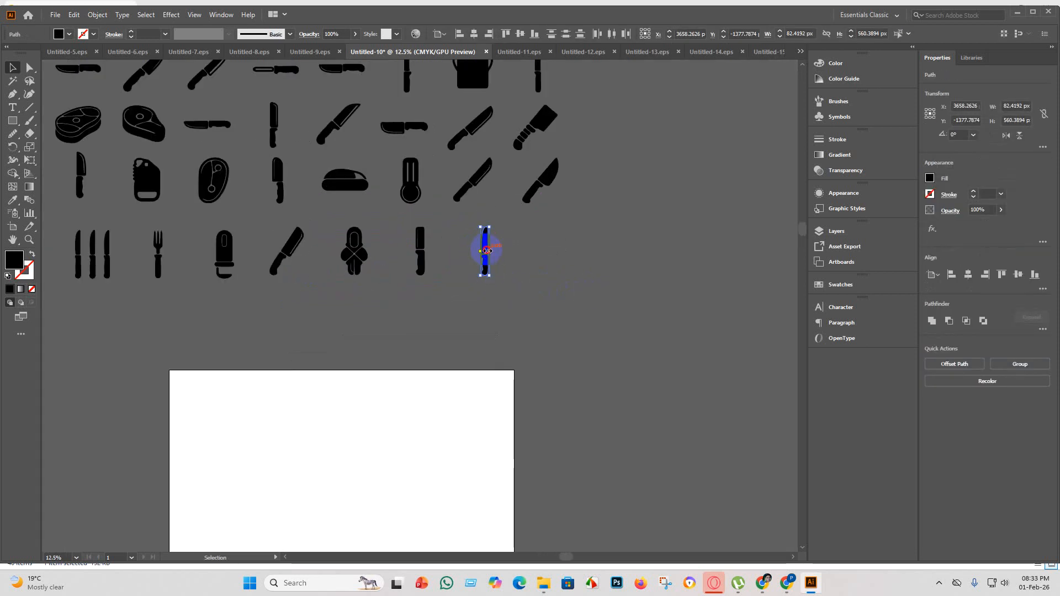
pyautogui.moveTo(487, 251); pyautogui.dragTo(473, 244)
pyautogui.click(500, 266)
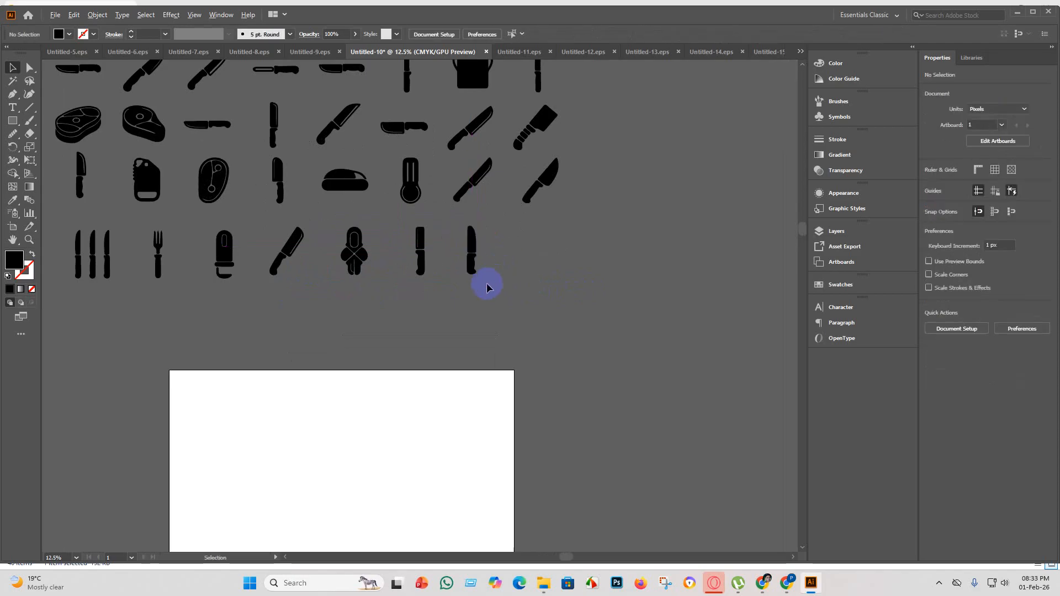
# Group the third-row icons and move them slightly down and left to even out the spacing between rows.
pyautogui.scroll(-1, 513, 299)
pyautogui.moveTo(243, 188); pyautogui.dragTo(211, 159)
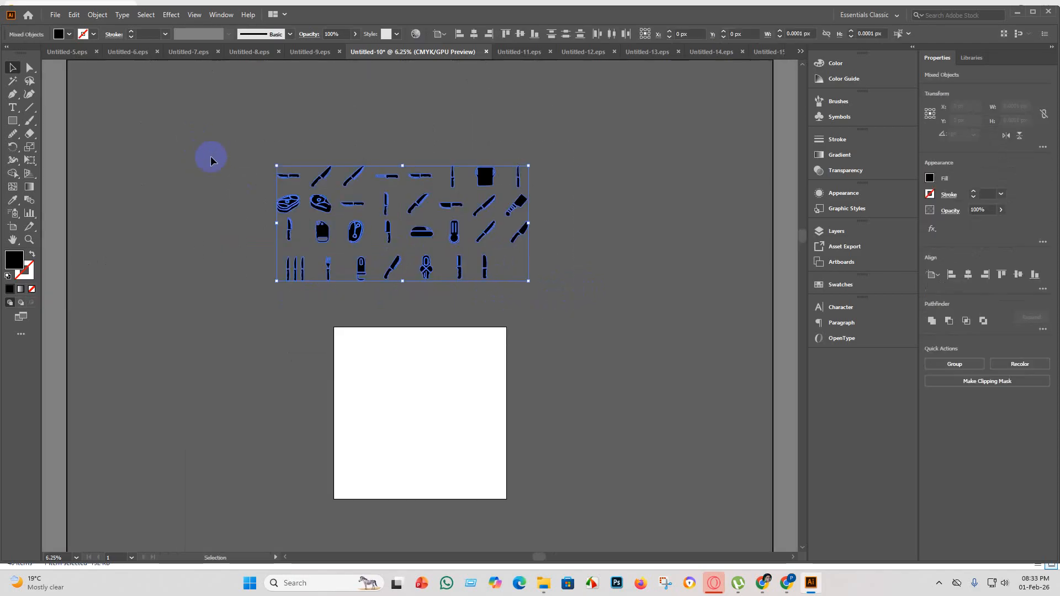
pyautogui.click(620, 241)
pyautogui.moveTo(448, 229); pyautogui.dragTo(290, 222)
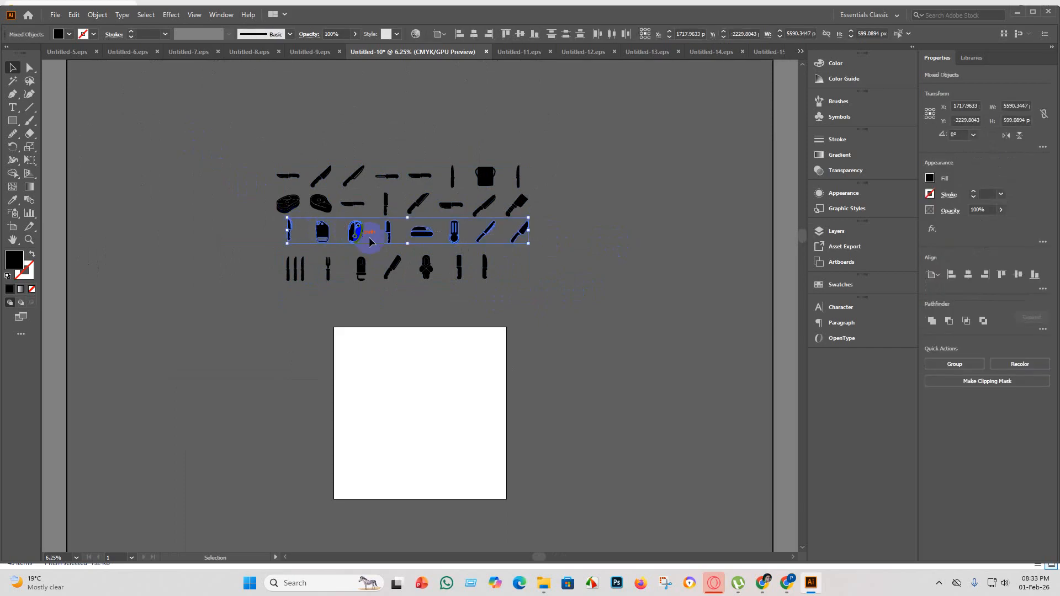
pyautogui.press('a')
pyautogui.hotkey('ctrl', 'g')
pyautogui.press('v')
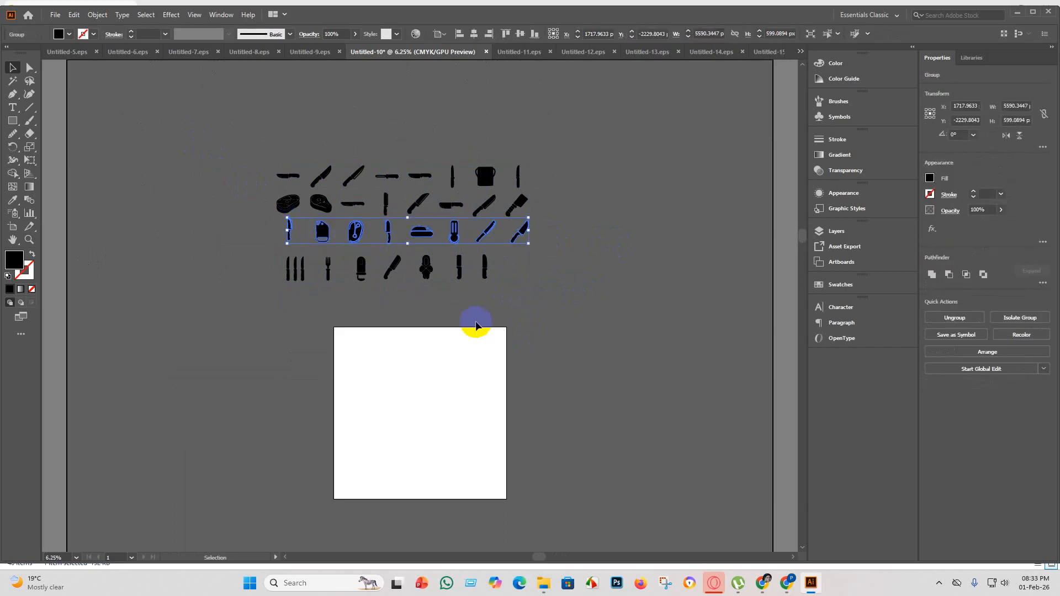
pyautogui.moveTo(360, 230); pyautogui.dragTo(358, 243)
pyautogui.click(502, 291)
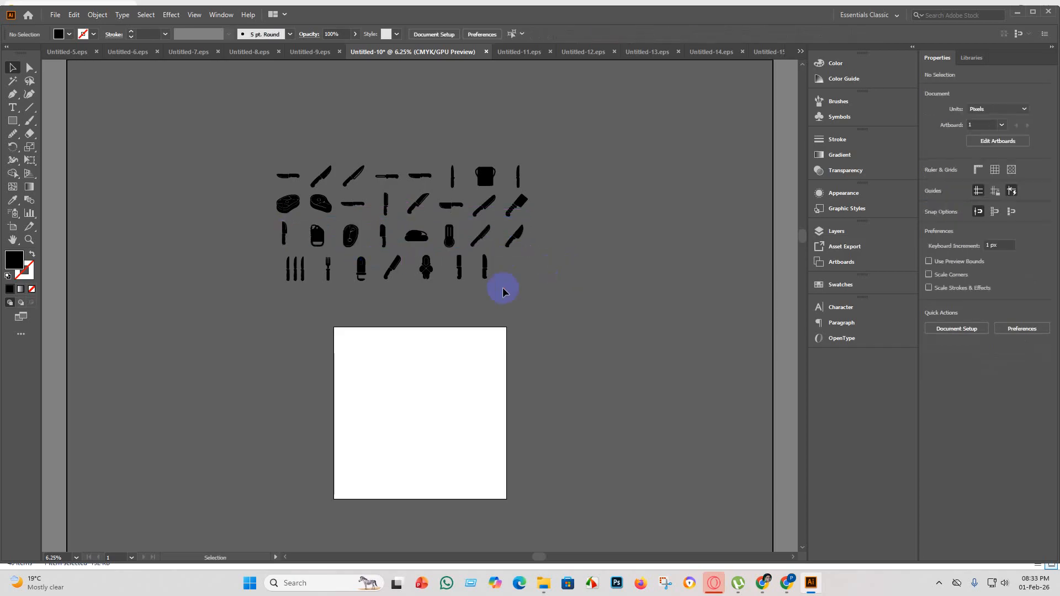
# Group the fourth-row icons and shift them left to line up with the columns above.
pyautogui.moveTo(249, 273); pyautogui.dragTo(486, 272)
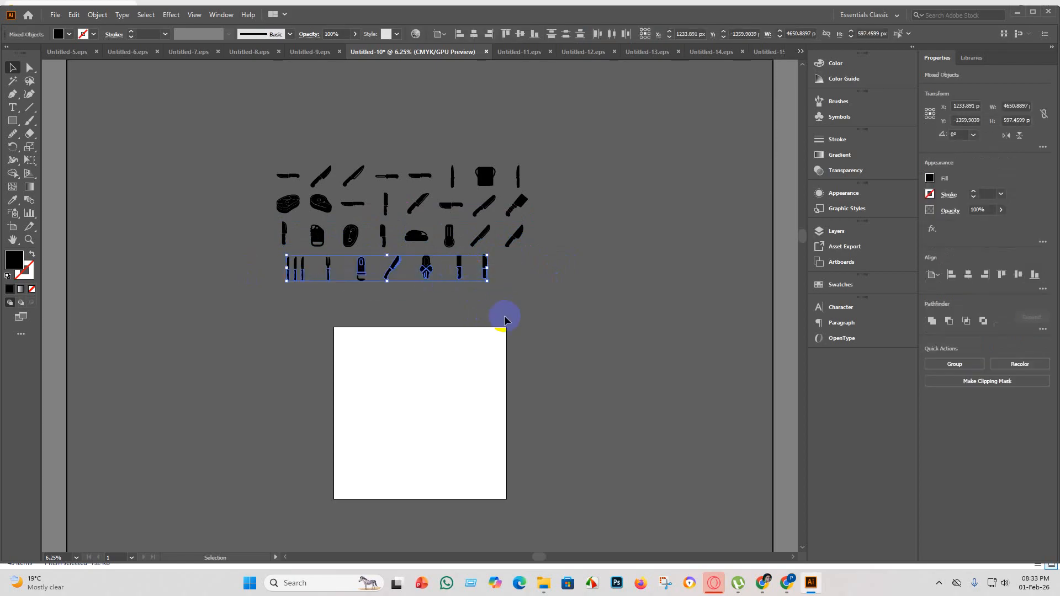
pyautogui.click(546, 304)
pyautogui.moveTo(259, 256); pyautogui.dragTo(258, 255)
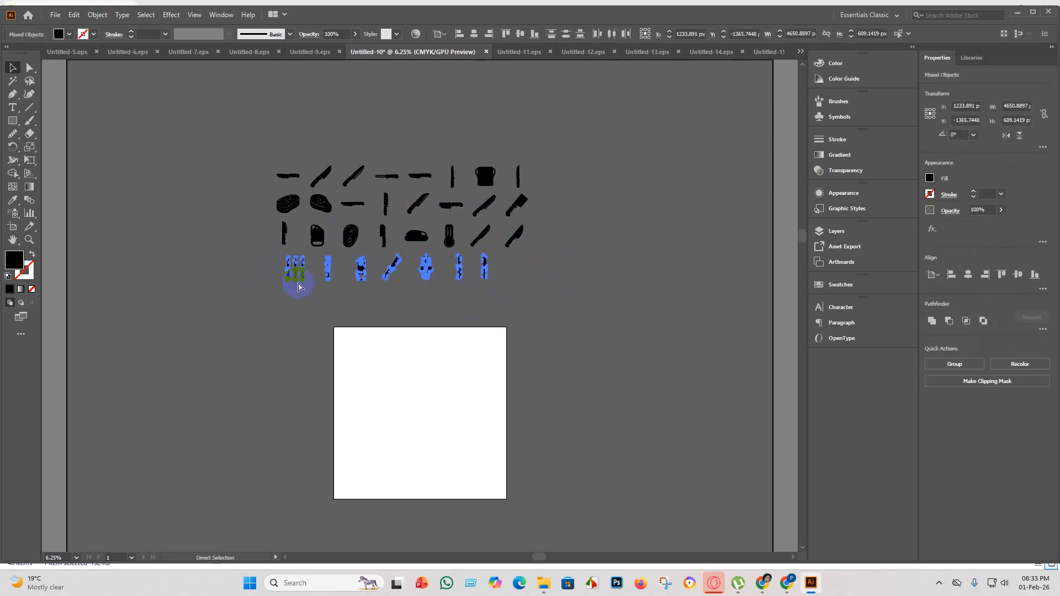
pyautogui.hotkey('ctrl', 'g')
pyautogui.scroll(3, 369, 271)
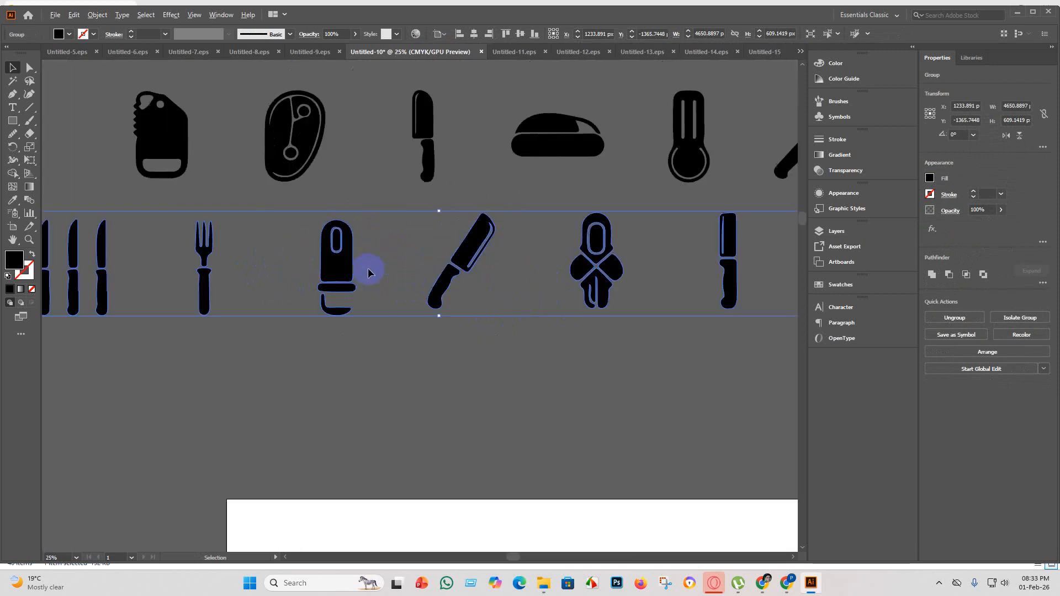
pyautogui.moveTo(460, 259); pyautogui.dragTo(425, 259)
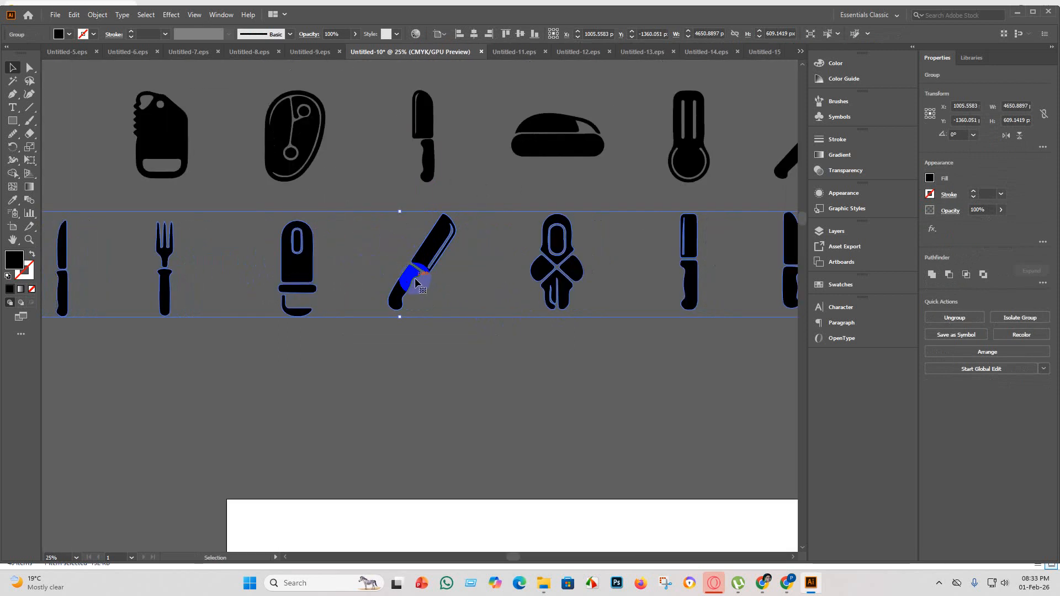
pyautogui.scroll(-1, 417, 284)
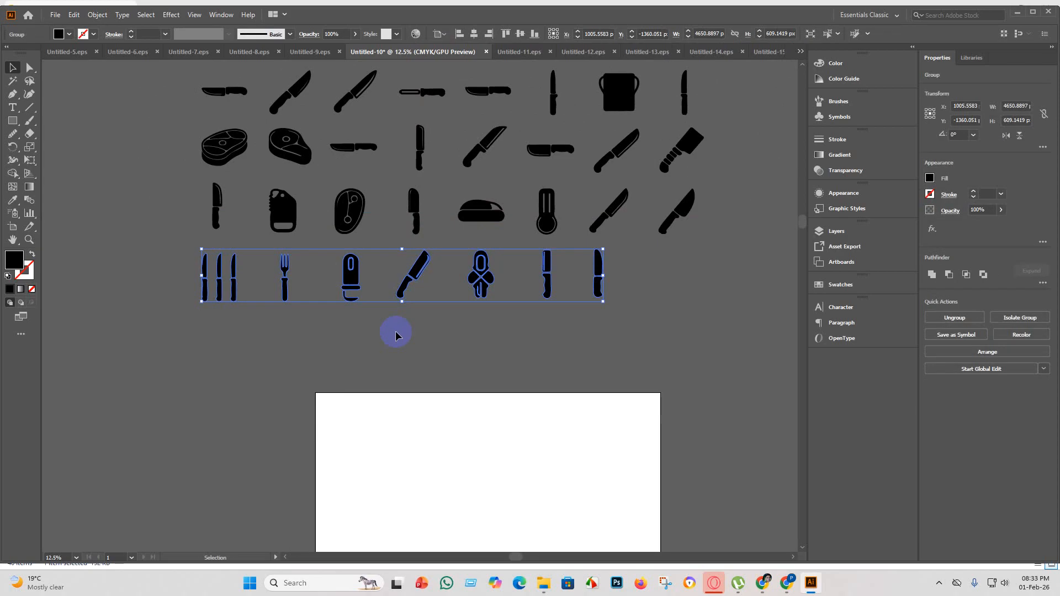
pyautogui.click(402, 315)
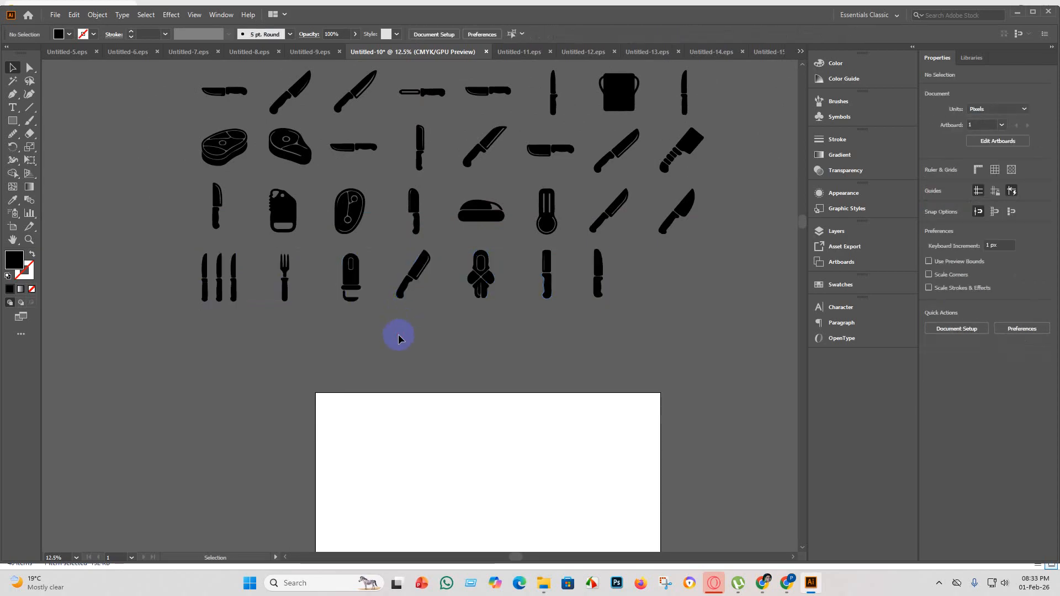
# Select all four rows of icons and combine them into one group.
pyautogui.scroll(-1, 399, 338)
pyautogui.moveTo(222, 138); pyautogui.dragTo(222, 138)
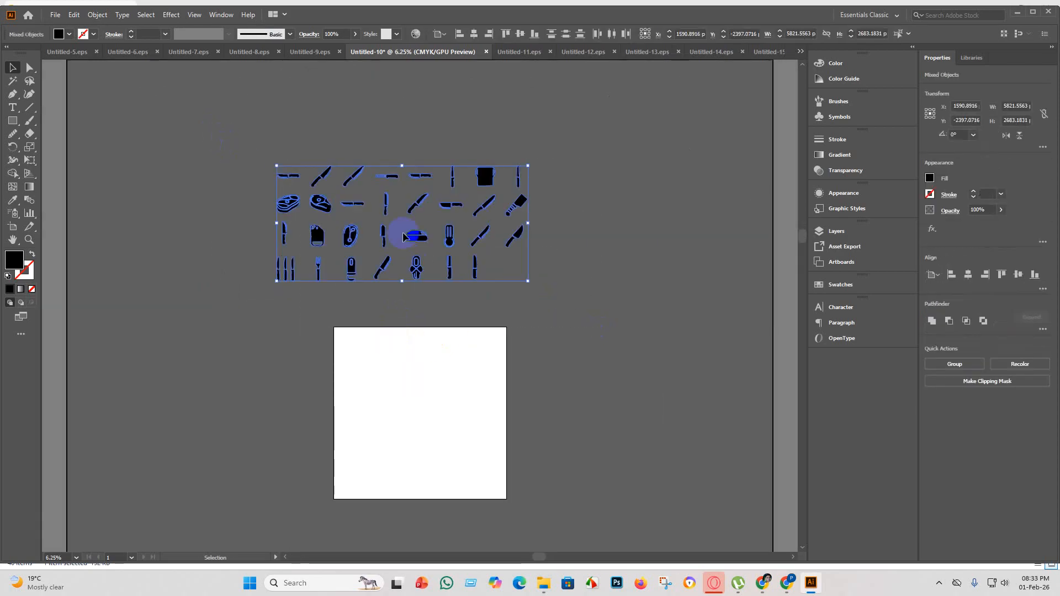
pyautogui.hotkey('ctrl', 'g')
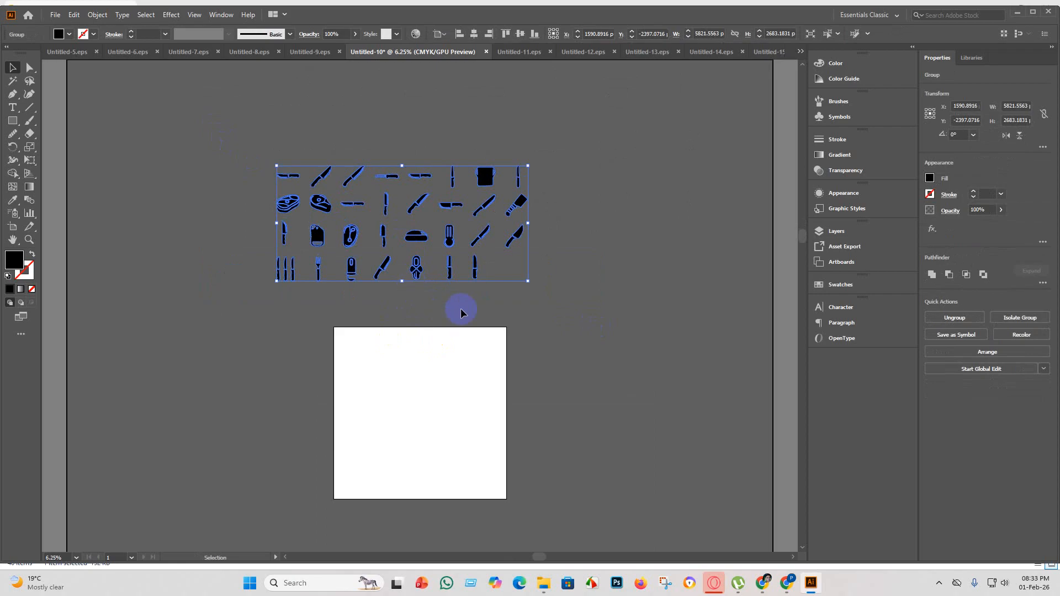
# Set the artboard height to 2000 px, then return to the Selection tool.
pyautogui.click(13, 227)
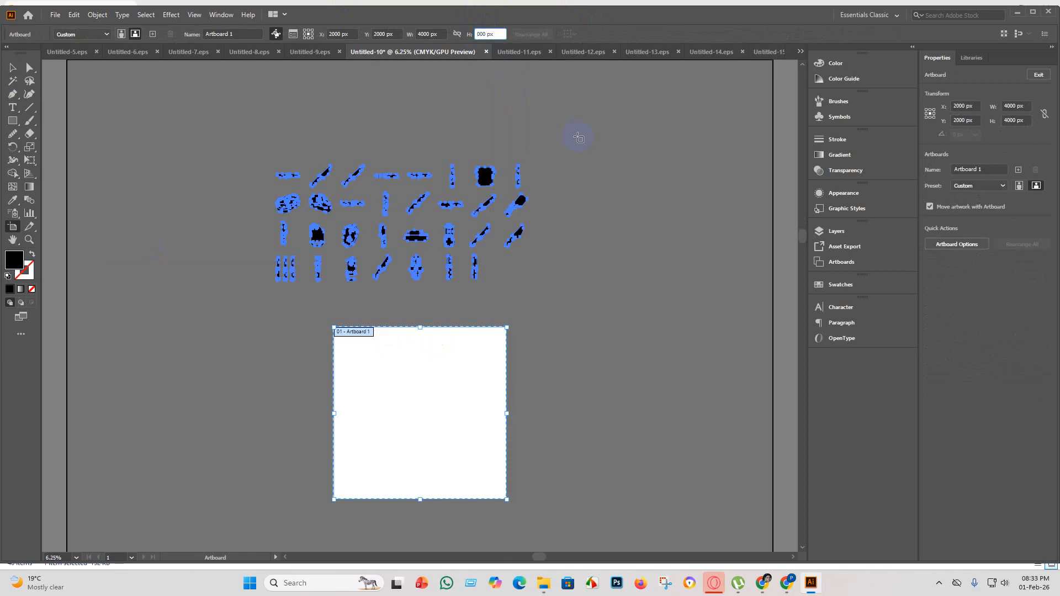
pyautogui.press('Return')
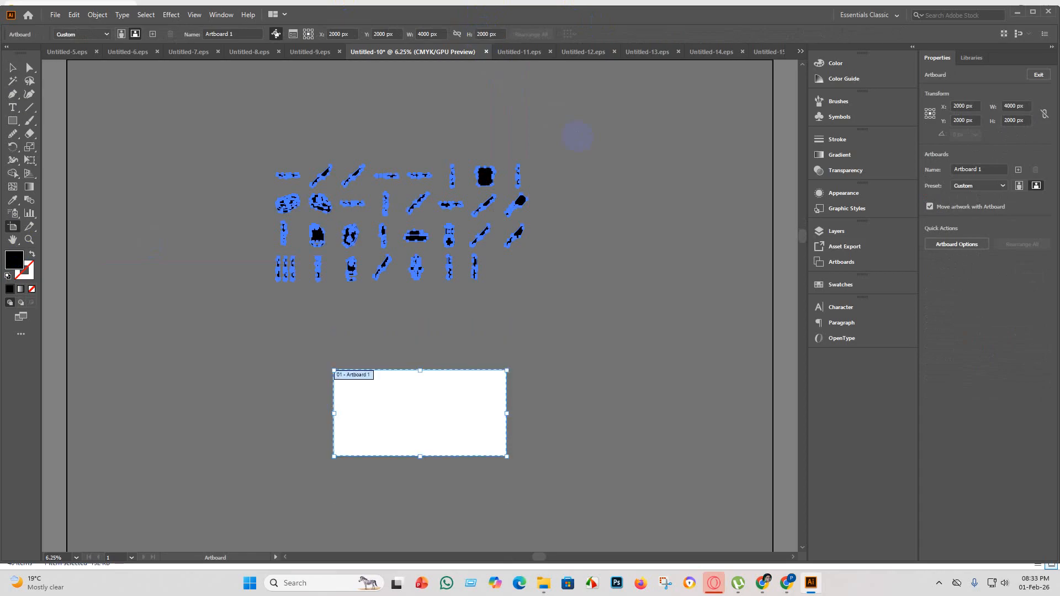
pyautogui.click(11, 69)
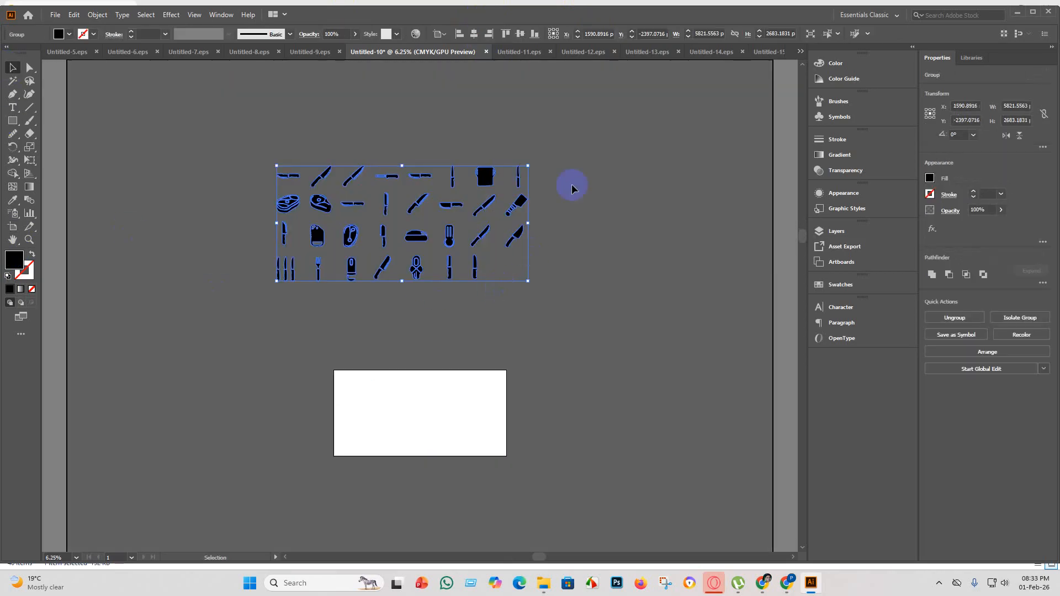
# Scale the icon group down to about 3598 × 1658 px and centre it horizontally and vertically on the artboard.
pyautogui.moveTo(530, 165); pyautogui.dragTo(438, 243)
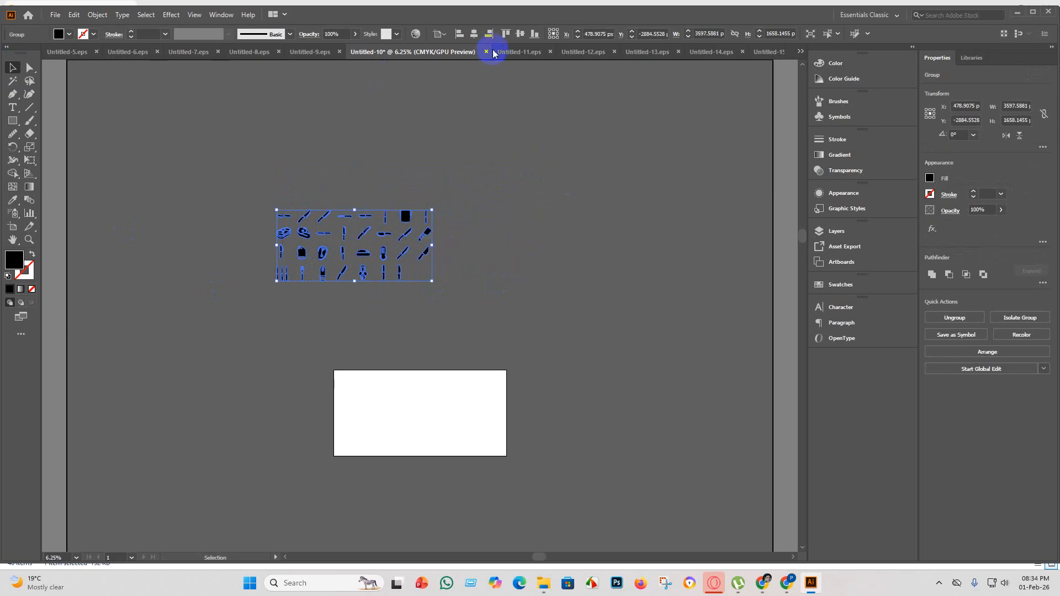
pyautogui.click(474, 34)
pyautogui.click(519, 34)
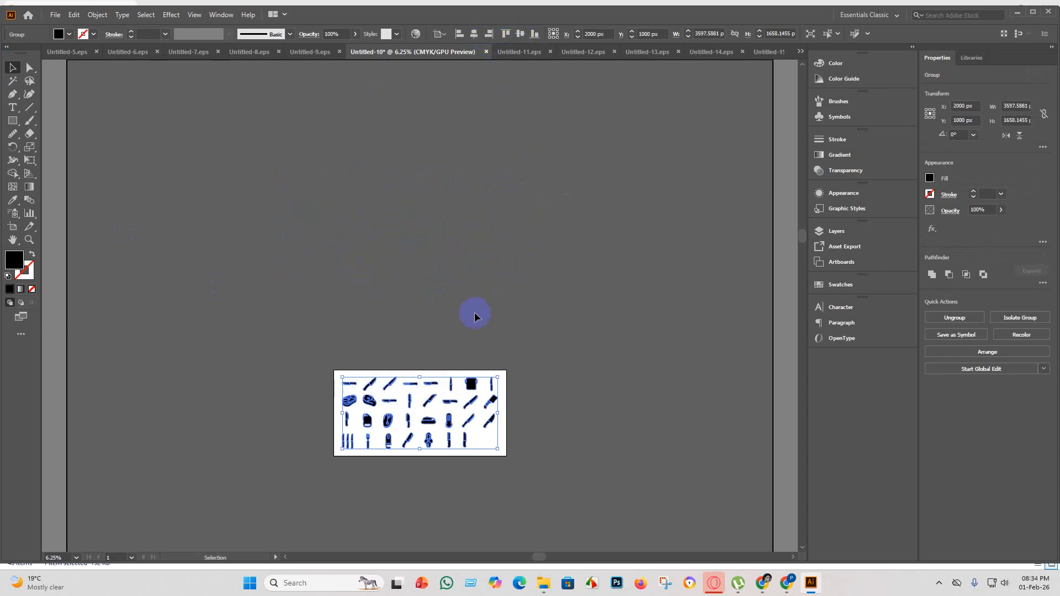
pyautogui.click(431, 196)
# Examine the centred icon grid up close and as a whole for even spacing and stray objects.
pyautogui.scroll(3, 398, 266)
pyautogui.scroll(-2, 448, 340)
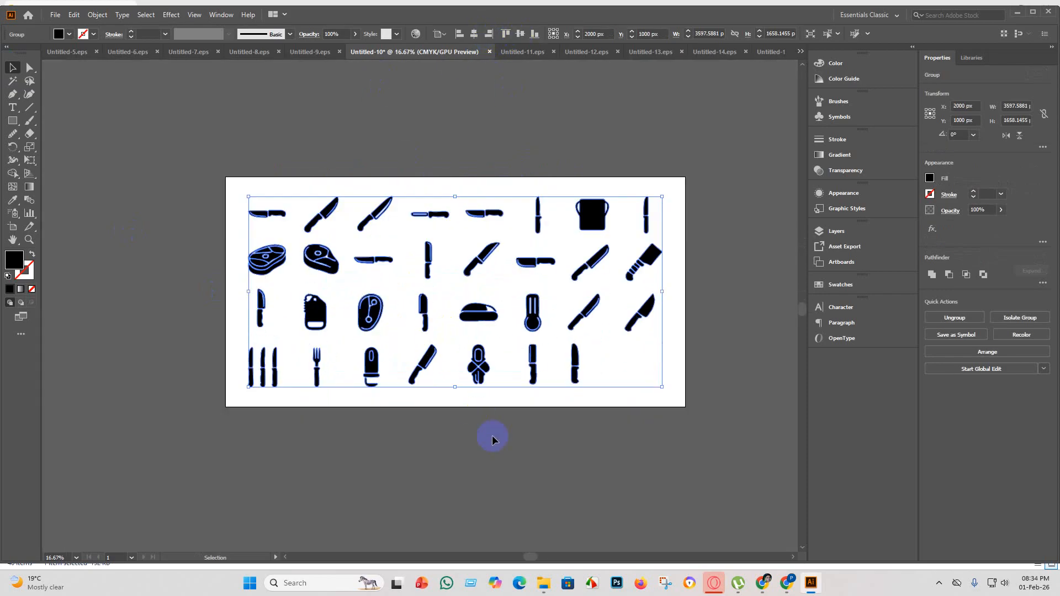
pyautogui.scroll(-1, 504, 447)
pyautogui.moveTo(700, 468); pyautogui.dragTo(119, 155)
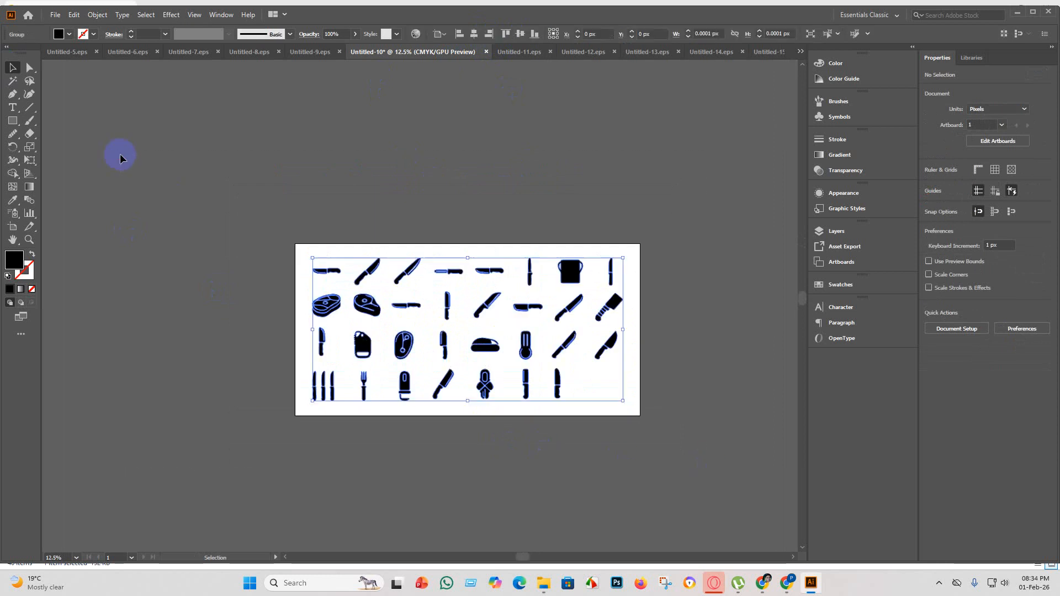
pyautogui.click(468, 462)
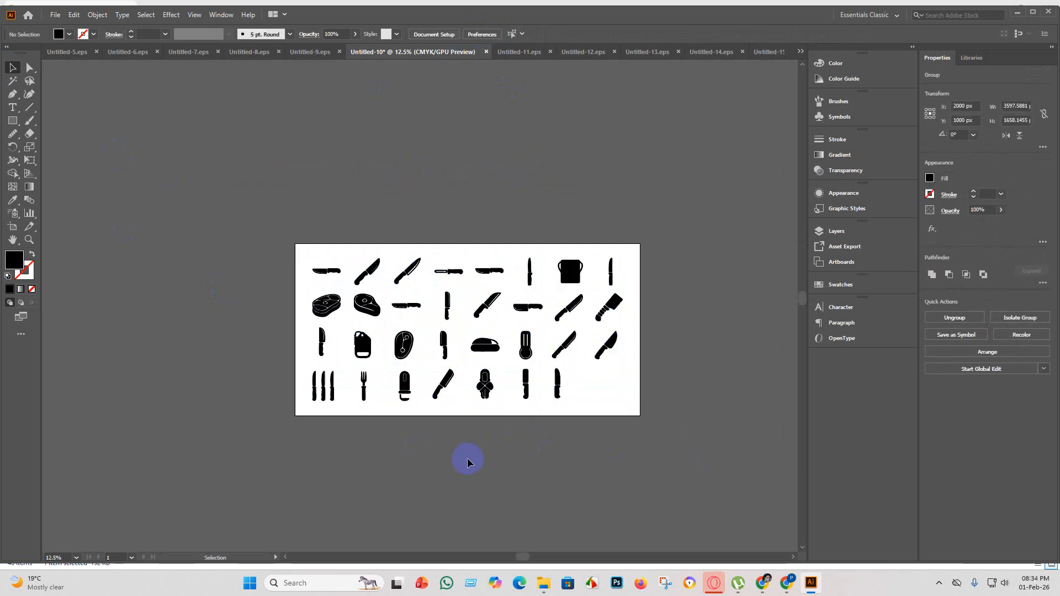
pyautogui.scroll(-2, 374, 272)
pyautogui.scroll(2, 605, 280)
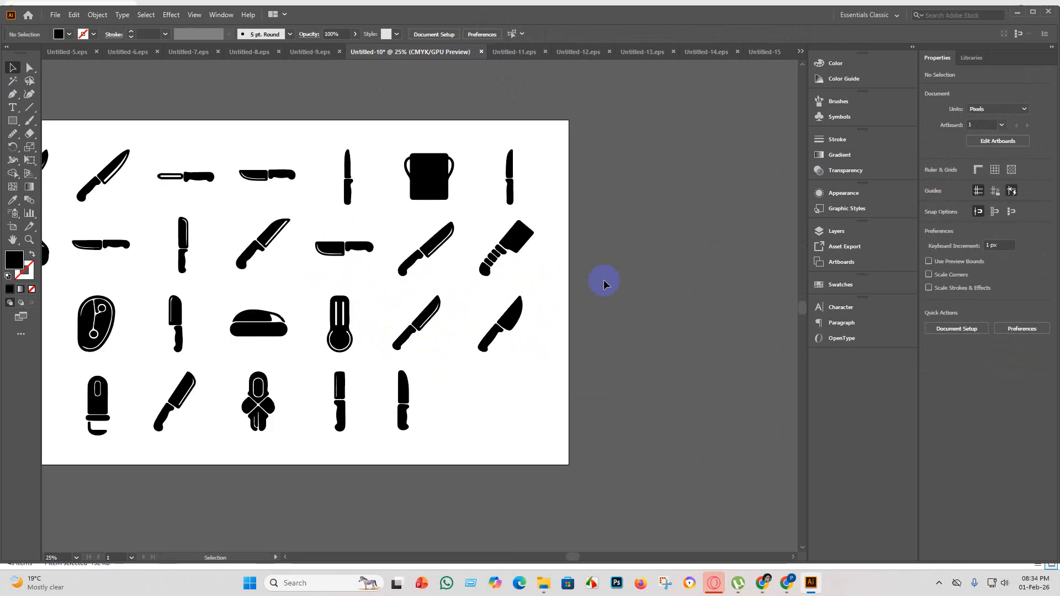
pyautogui.scroll(-2, 534, 321)
pyautogui.scroll(2, 457, 283)
pyautogui.scroll(-1, 390, 320)
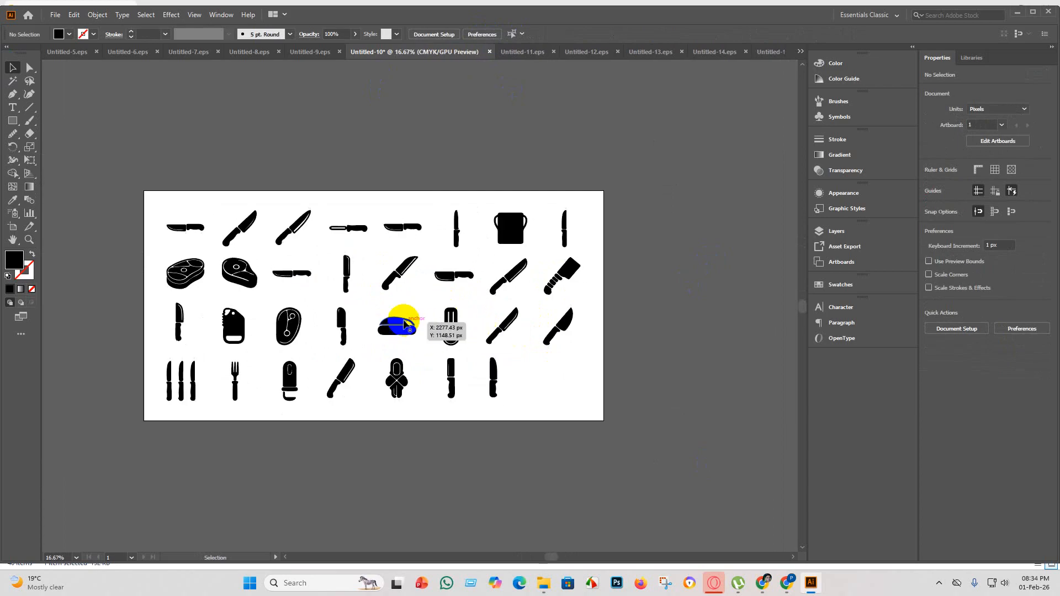
pyautogui.scroll(2, 348, 291)
pyautogui.scroll(-3, 331, 266)
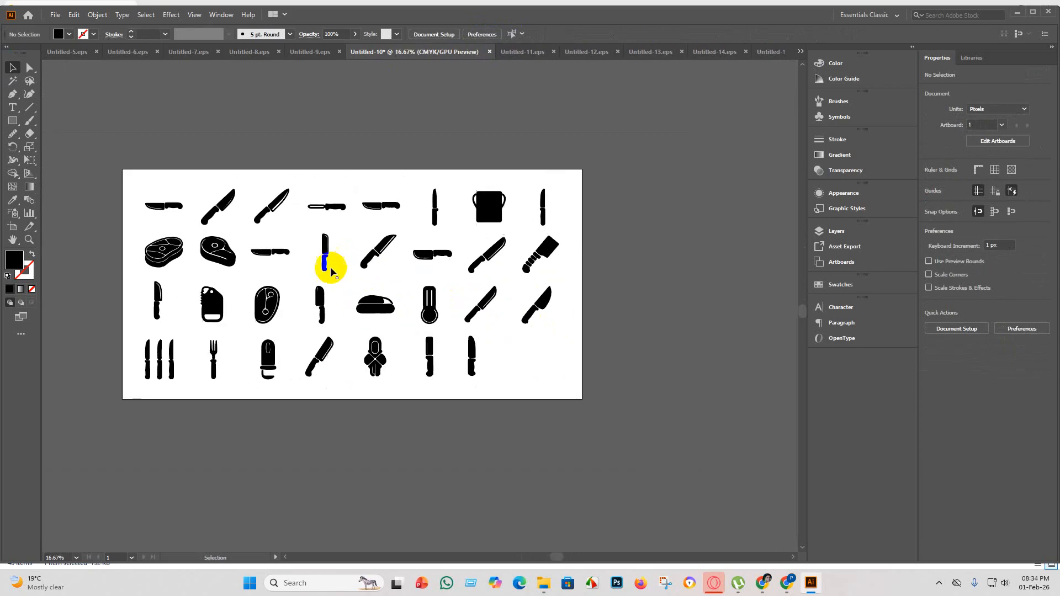
# Save the icon grid as Untitled-10 in Illustrator EPS format in the eps 5 folder, using the Illustrator 10 EPS version.
pyautogui.click(56, 16)
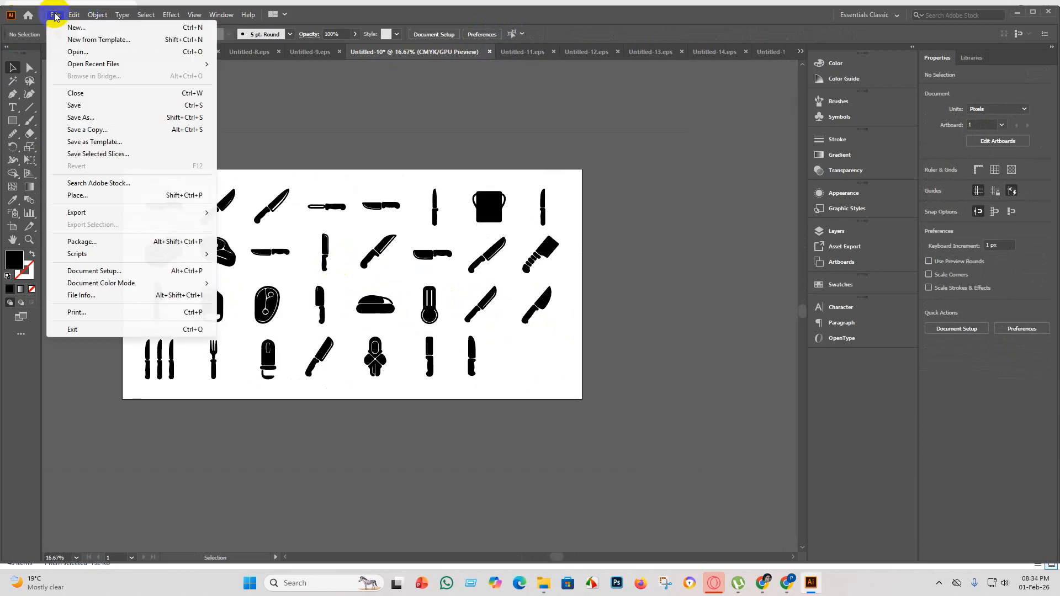
pyautogui.click(95, 110)
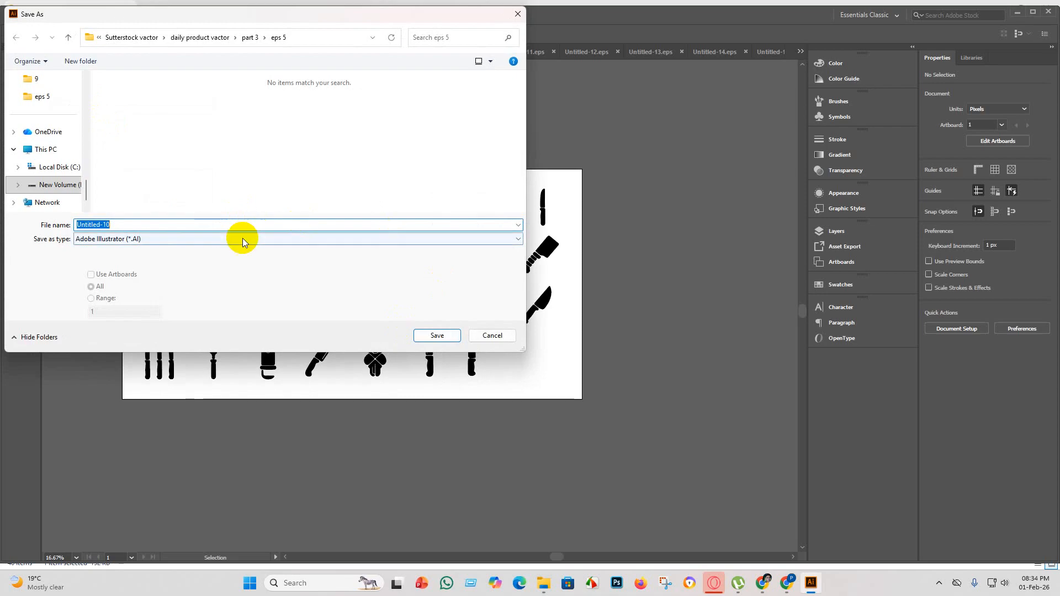
pyautogui.click(242, 238)
pyautogui.click(173, 267)
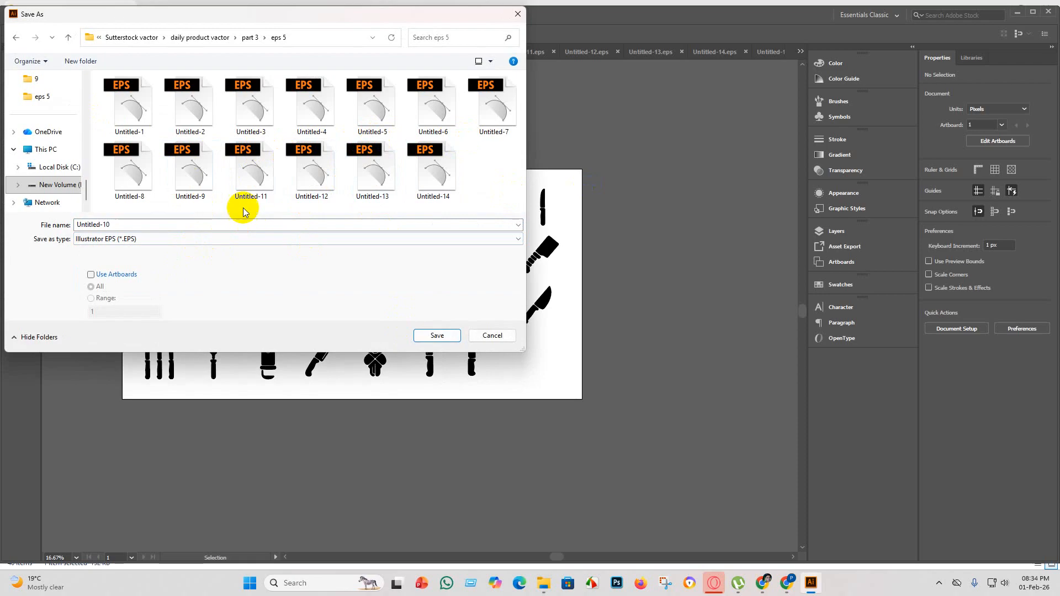
pyautogui.click(432, 335)
pyautogui.click(555, 133)
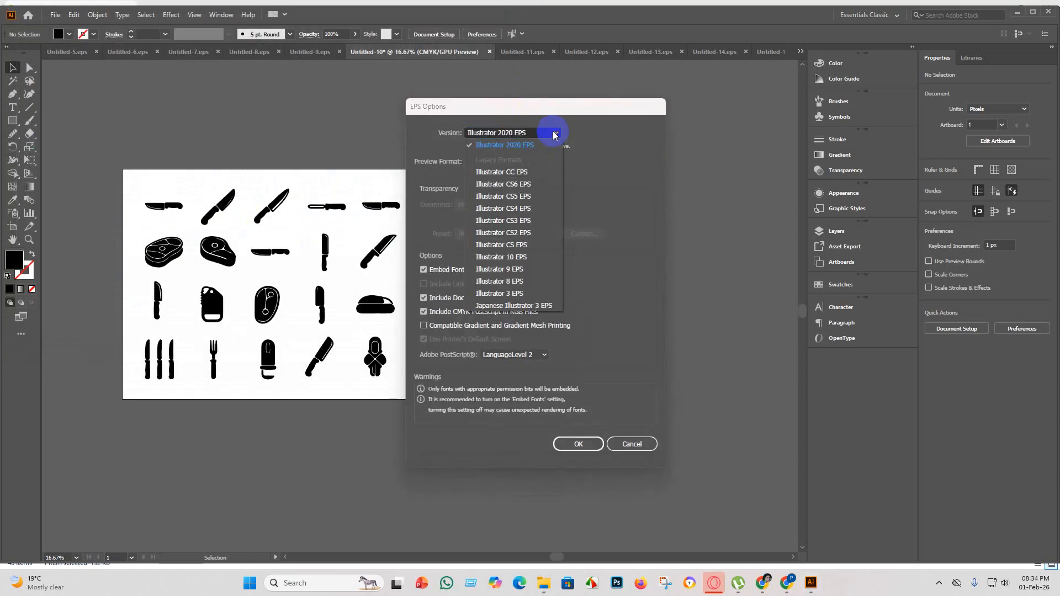
pyautogui.click(547, 257)
pyautogui.click(589, 435)
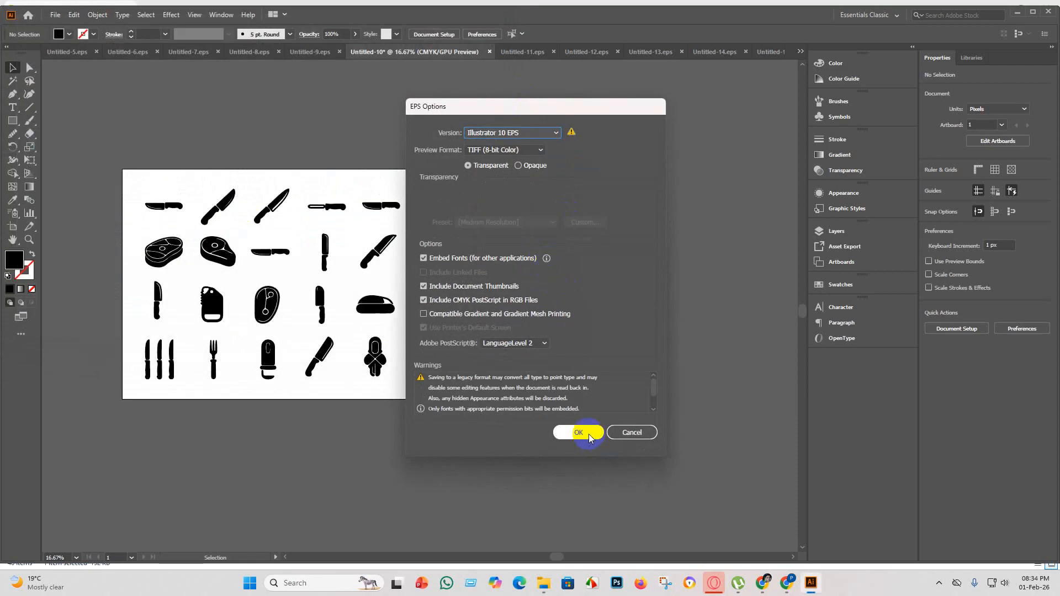
pyautogui.click(589, 307)
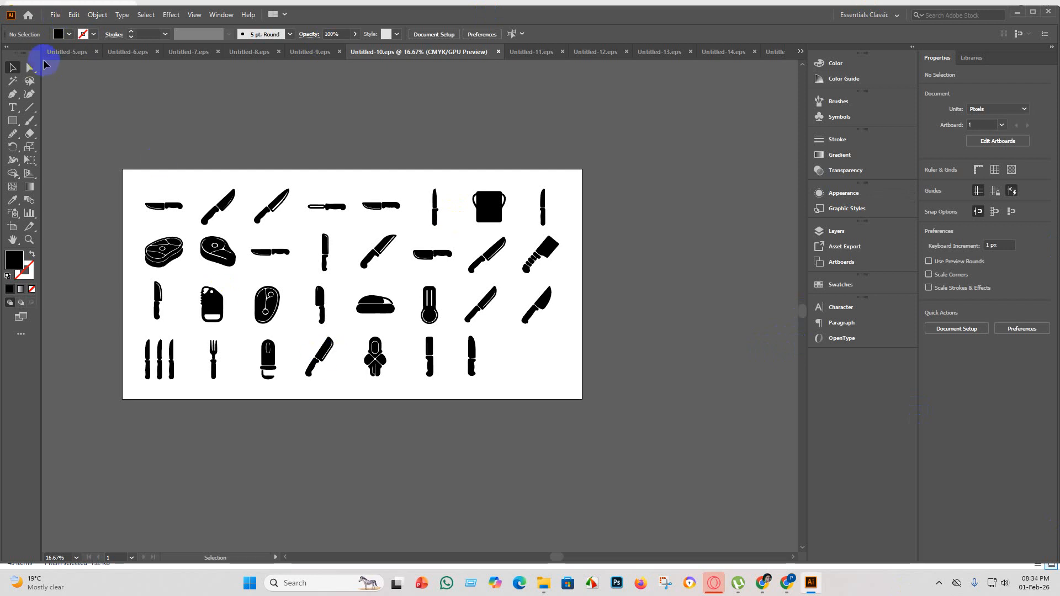
# Export the icon grid as a JPEG limited to the artboard, with maximum quality 10 and 300 ppi resolution.
pyautogui.click(55, 14)
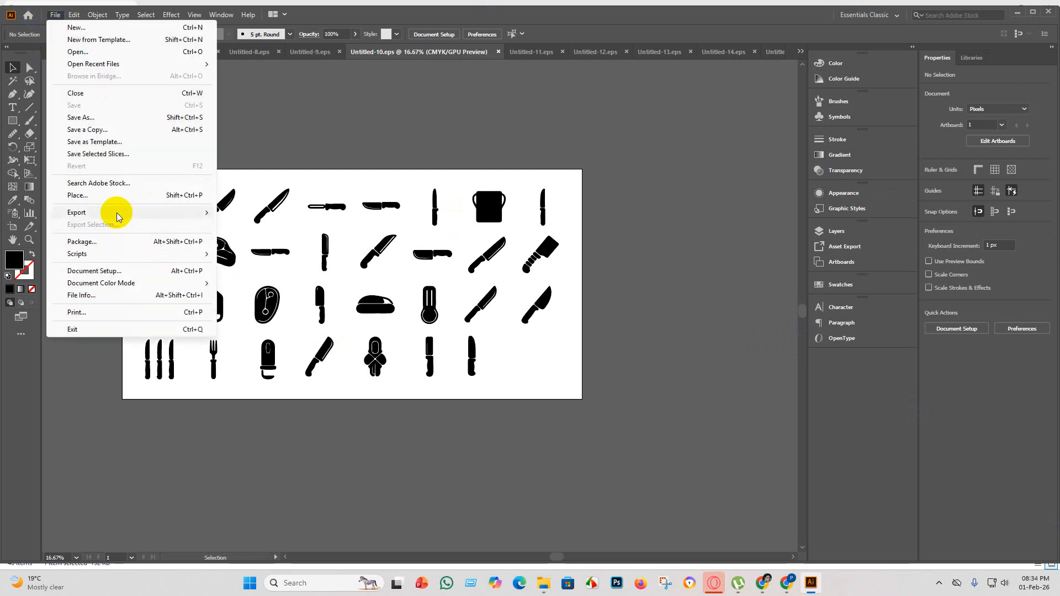
pyautogui.moveTo(209, 212)
pyautogui.click(254, 221)
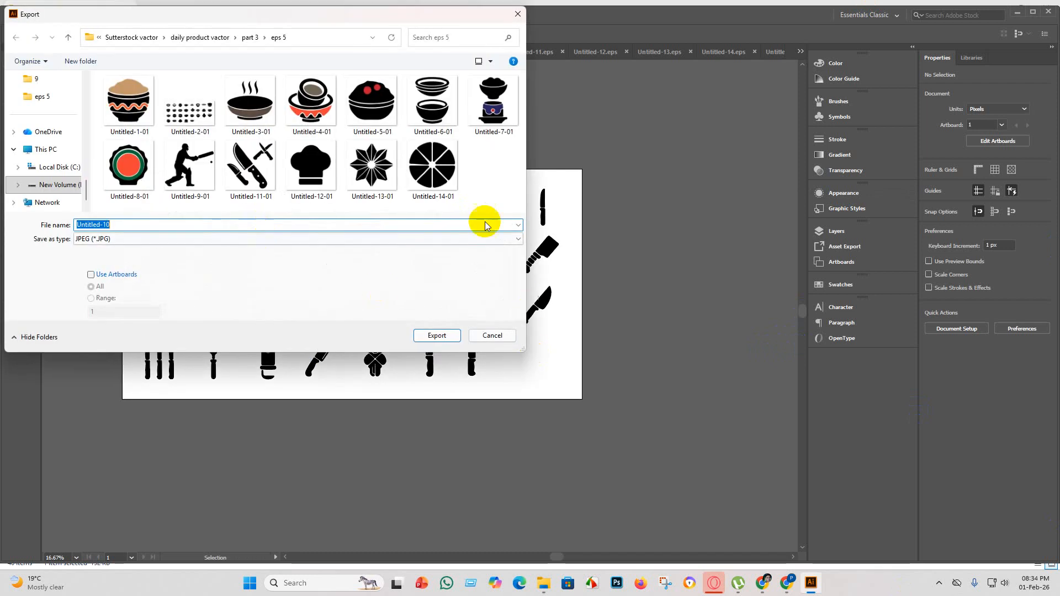
pyautogui.click(91, 275)
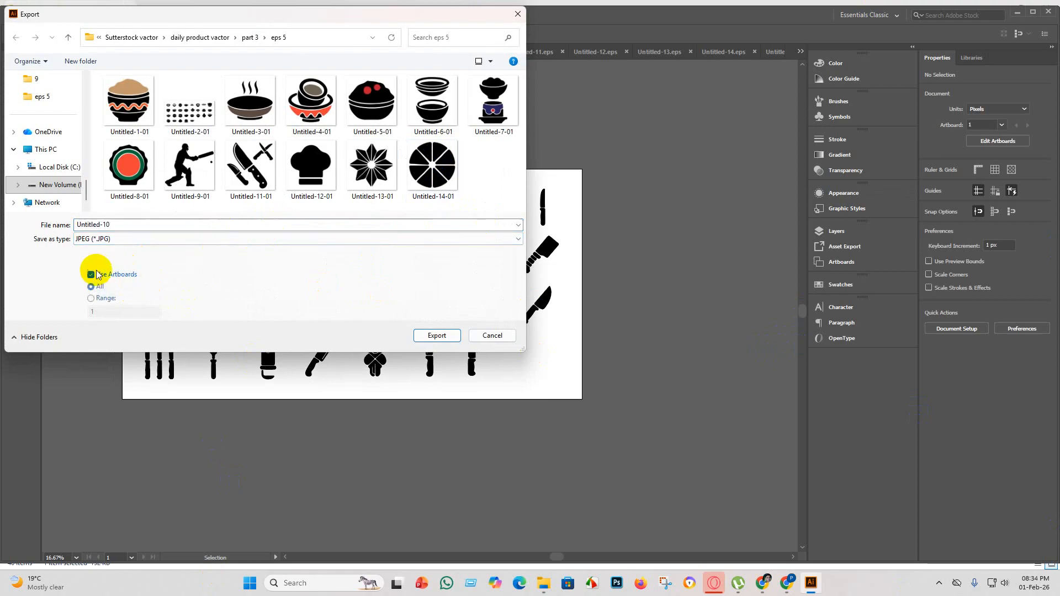
pyautogui.click(437, 336)
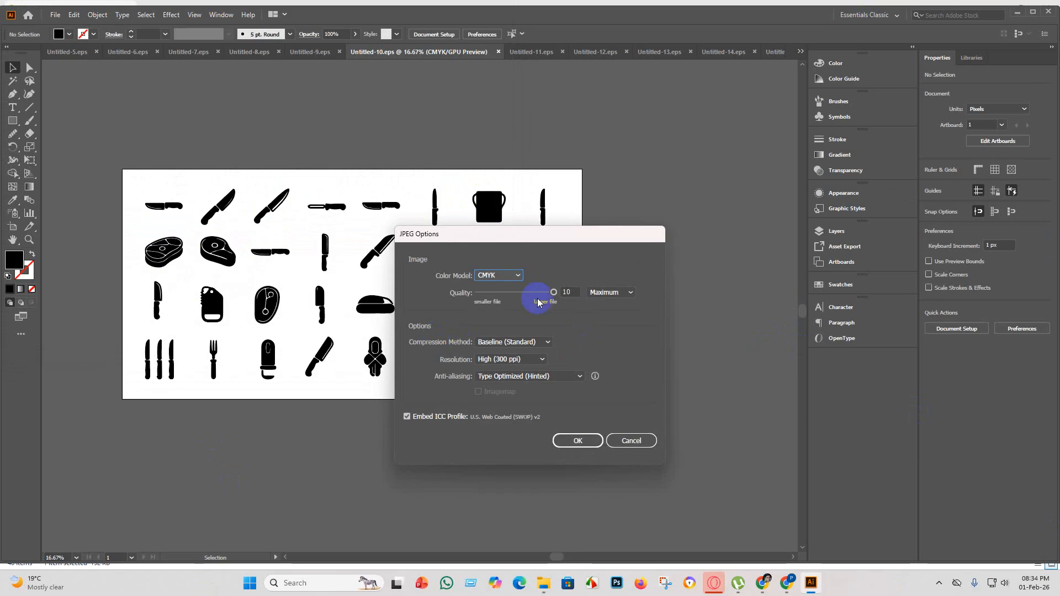
pyautogui.click(516, 273)
pyautogui.click(508, 279)
pyautogui.click(578, 441)
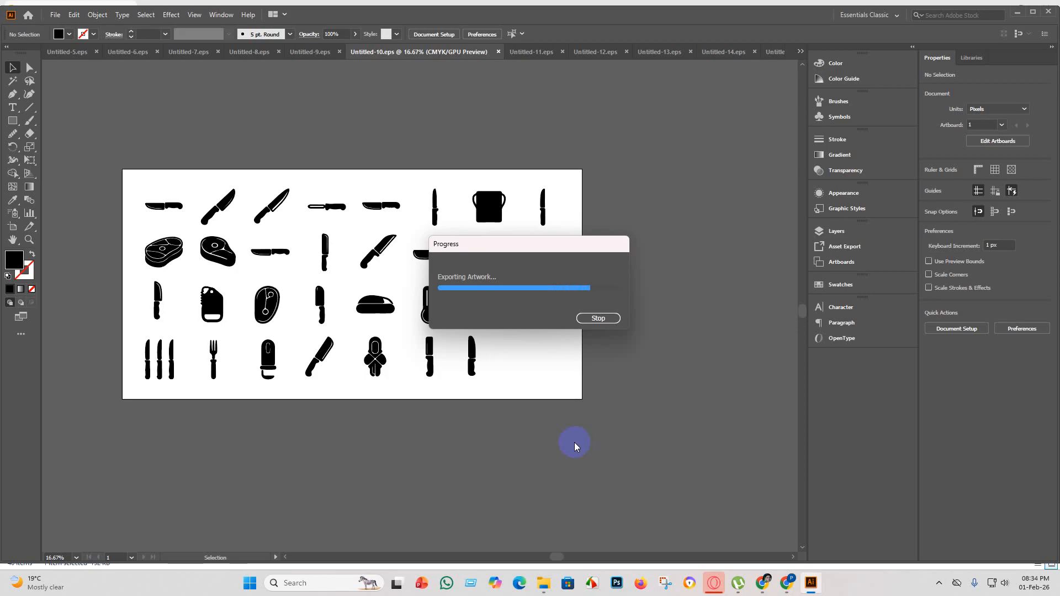
# In File Explorer, move the finished kitchen knife sheet image from part 3 into the FINISH folder.
pyautogui.click(543, 582)
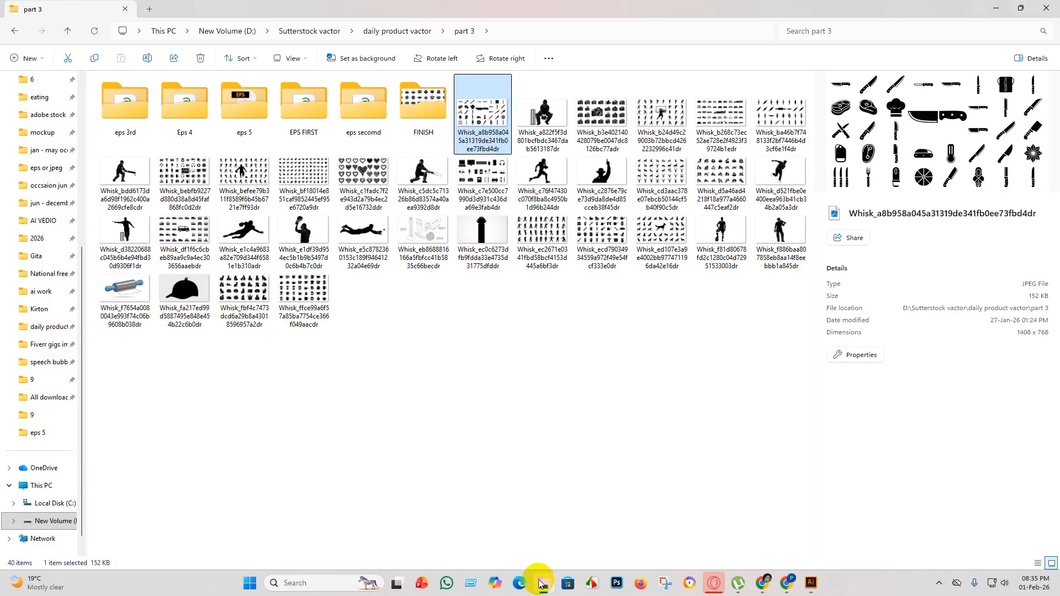
pyautogui.click(485, 99)
pyautogui.moveTo(484, 100); pyautogui.dragTo(441, 120)
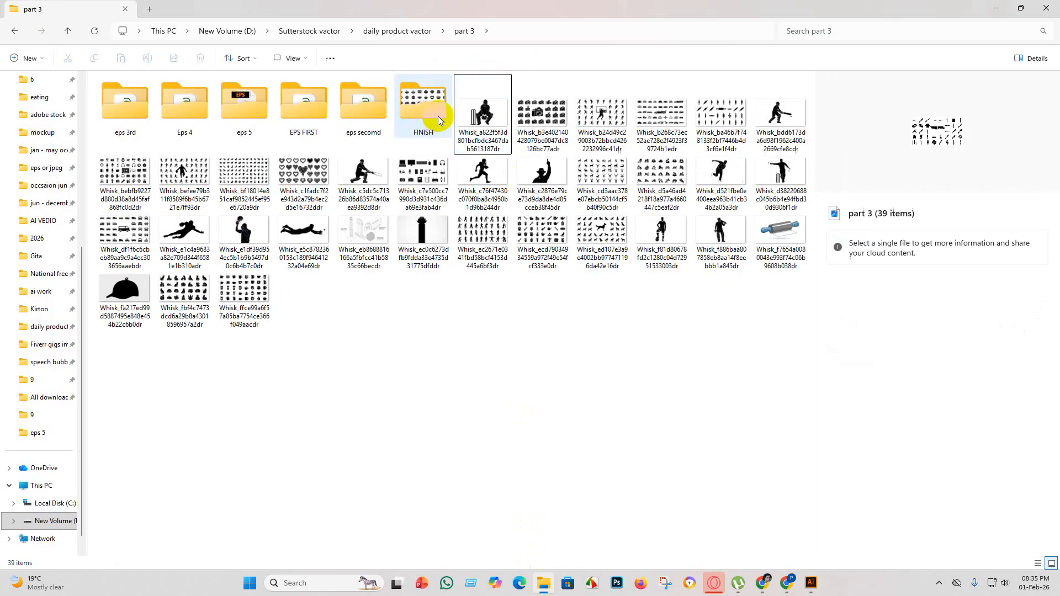
# Switch back to Illustrator and create a new document with a square artboard.
pyautogui.click(811, 582)
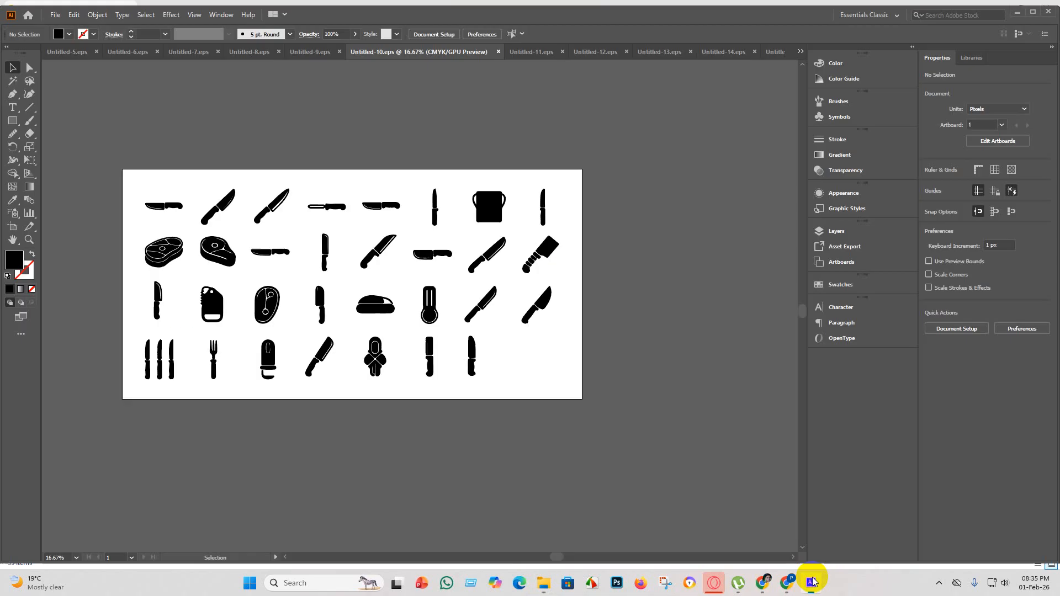
pyautogui.click(56, 15)
pyautogui.click(74, 28)
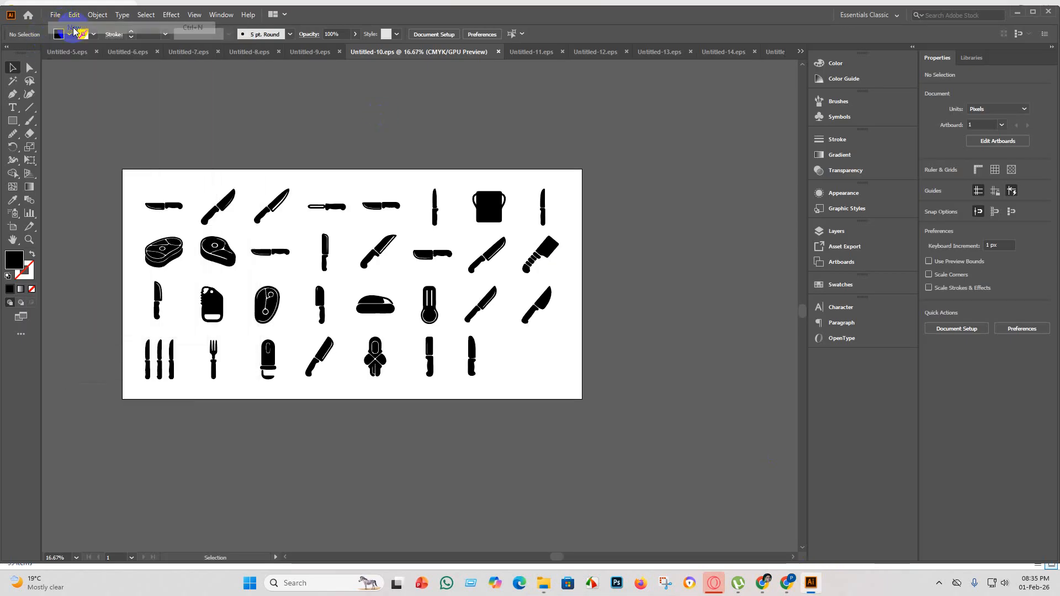
pyautogui.click(755, 450)
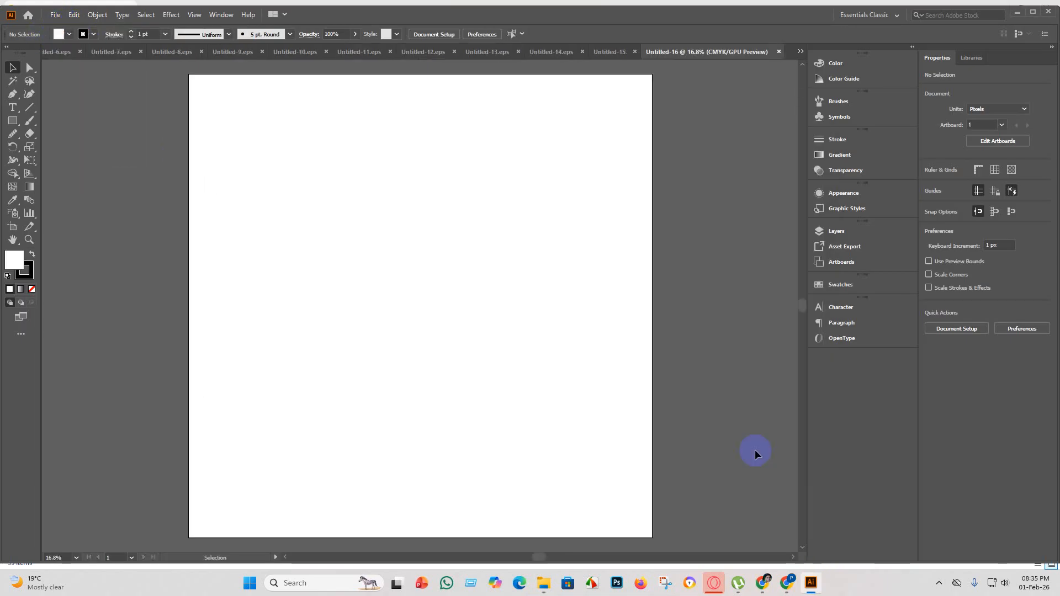
# Place the cricket wicketkeeper image from the part 3 folder and enlarge it to about 5990 × 3267 px.
pyautogui.click(541, 583)
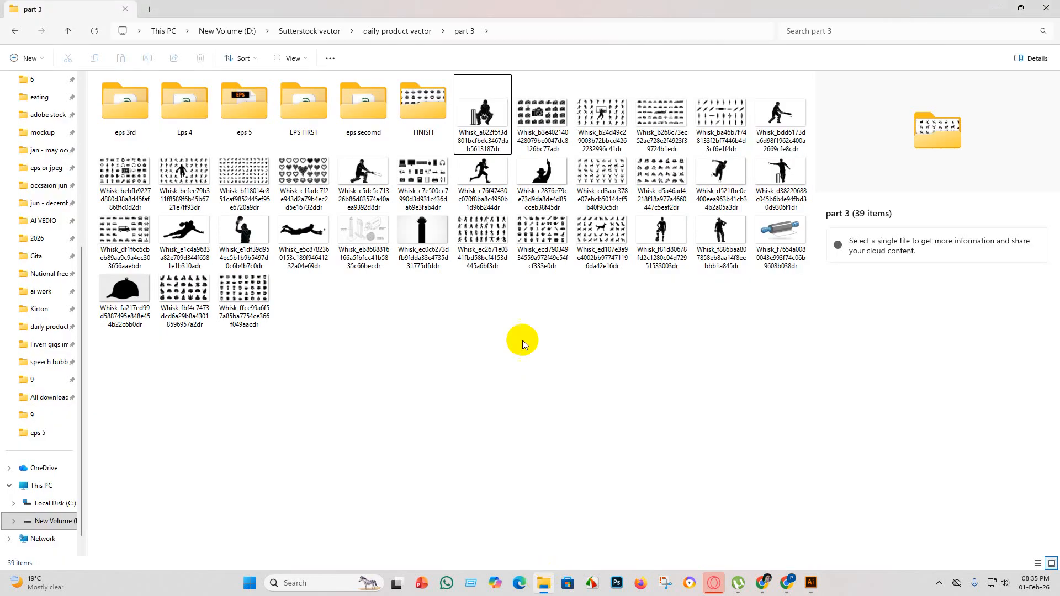
pyautogui.moveTo(497, 117); pyautogui.dragTo(464, 296)
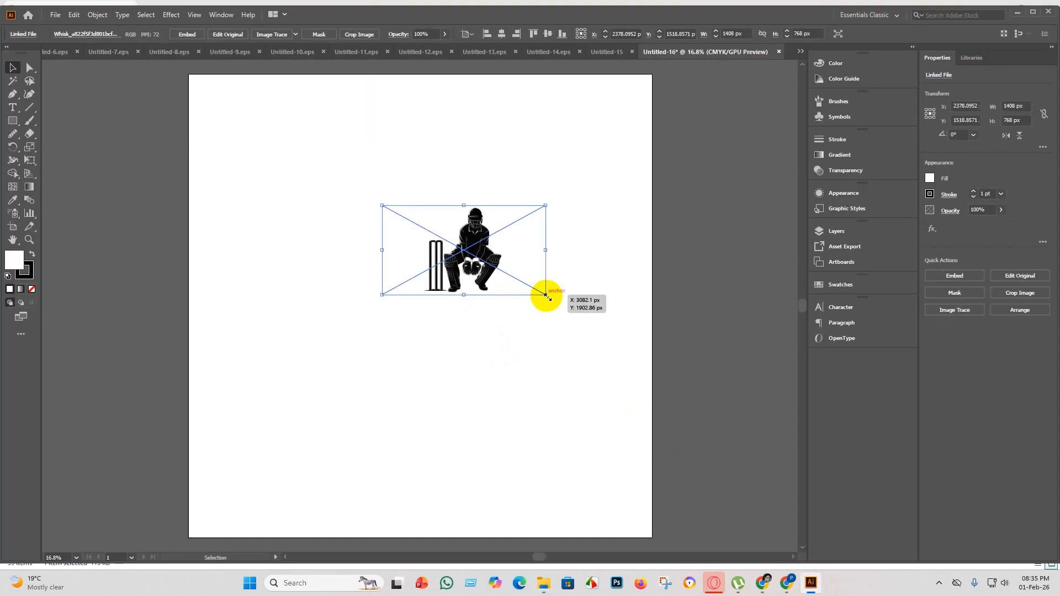
pyautogui.moveTo(546, 296); pyautogui.dragTo(795, 398)
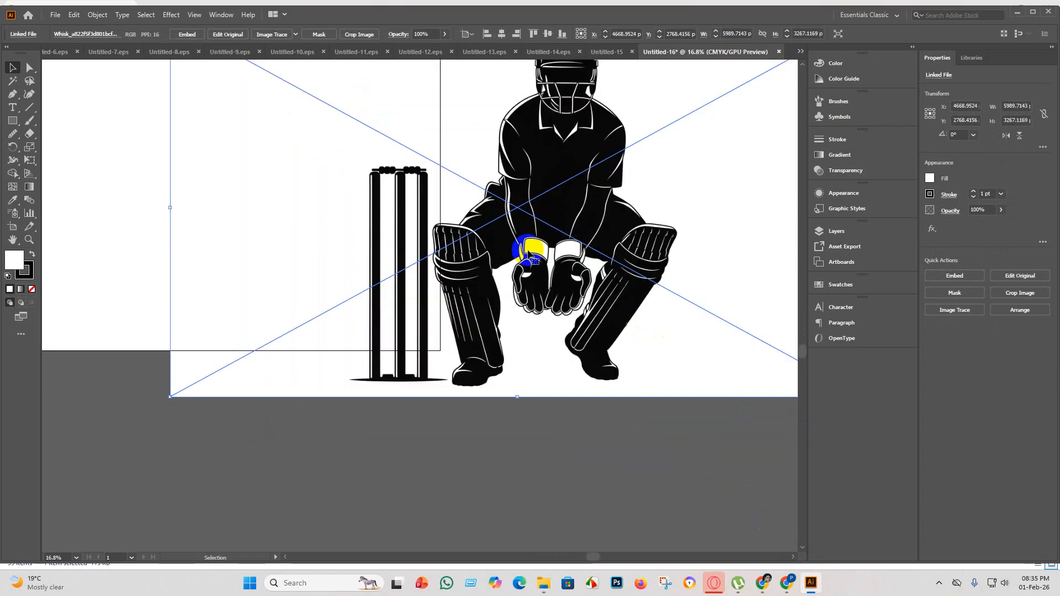
pyautogui.scroll(-2, 454, 173)
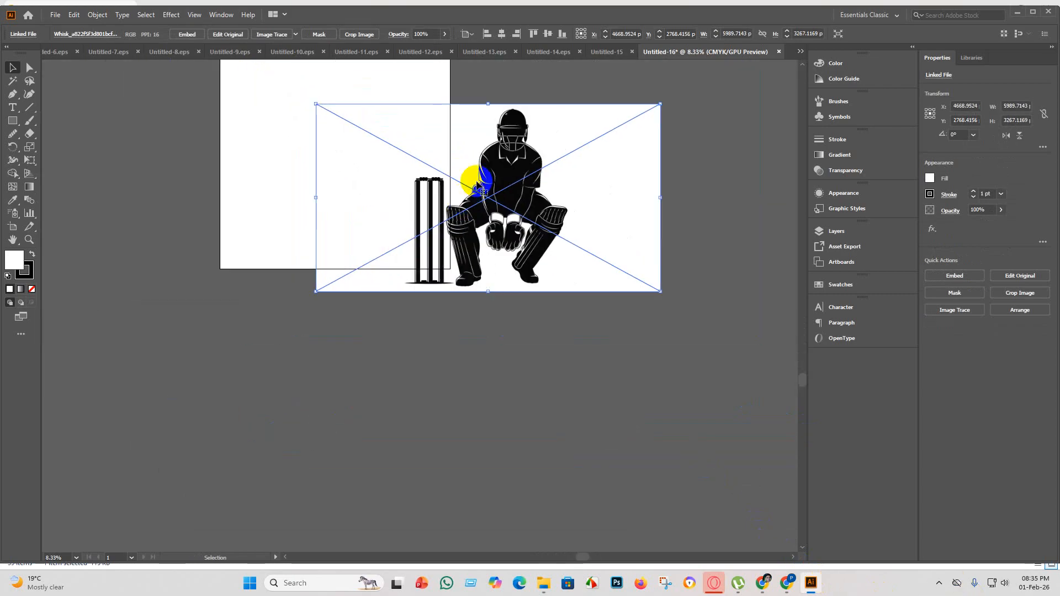
# Embed the wicketkeeper image, trace it with the Silhouettes preset, and expand the tracing into paths.
pyautogui.click(185, 34)
pyautogui.click(300, 35)
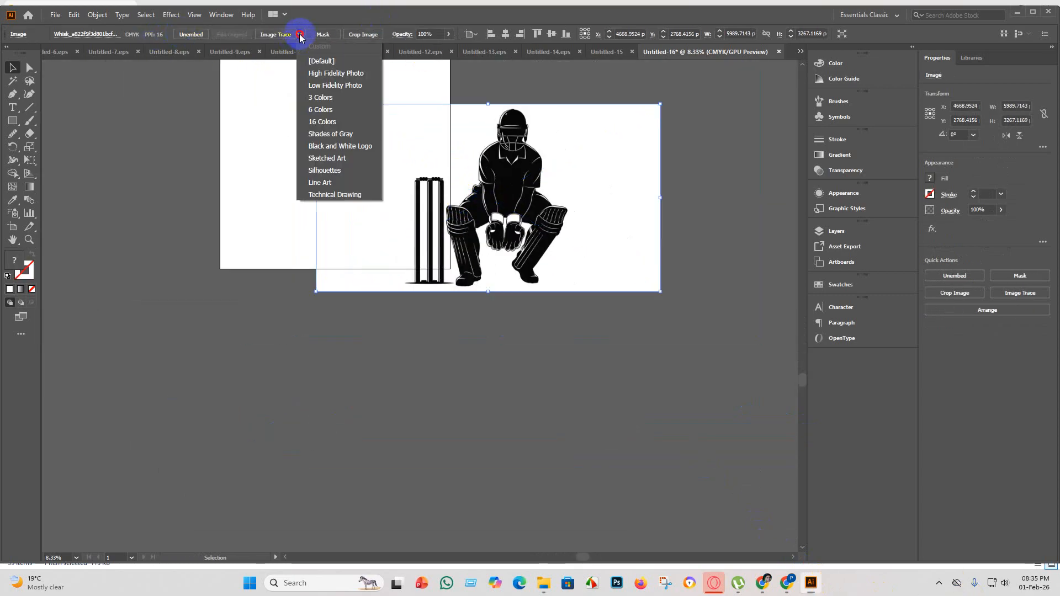
pyautogui.click(331, 171)
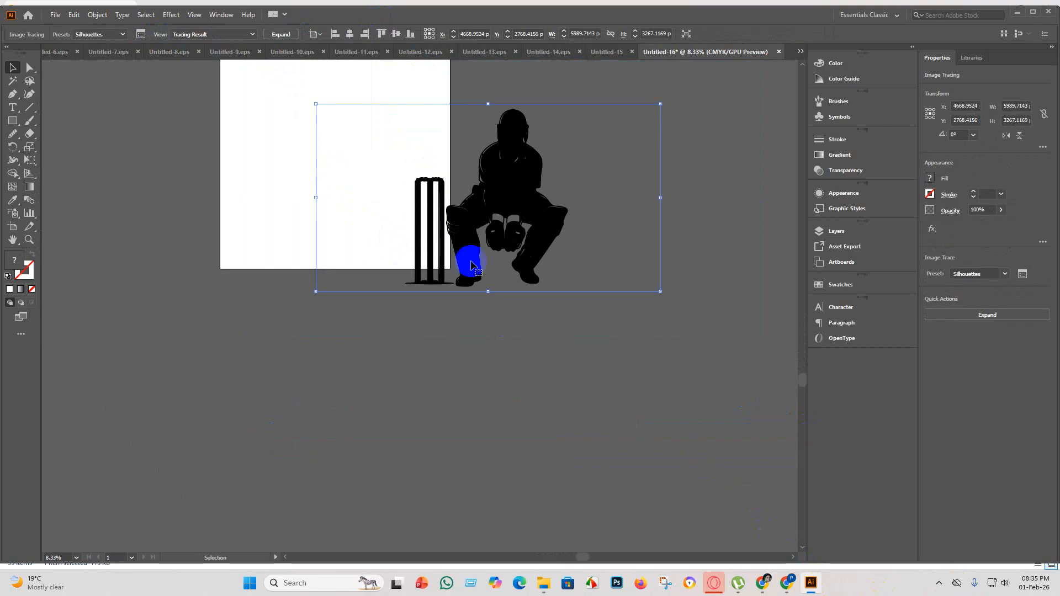
pyautogui.scroll(2, 473, 265)
pyautogui.click(281, 34)
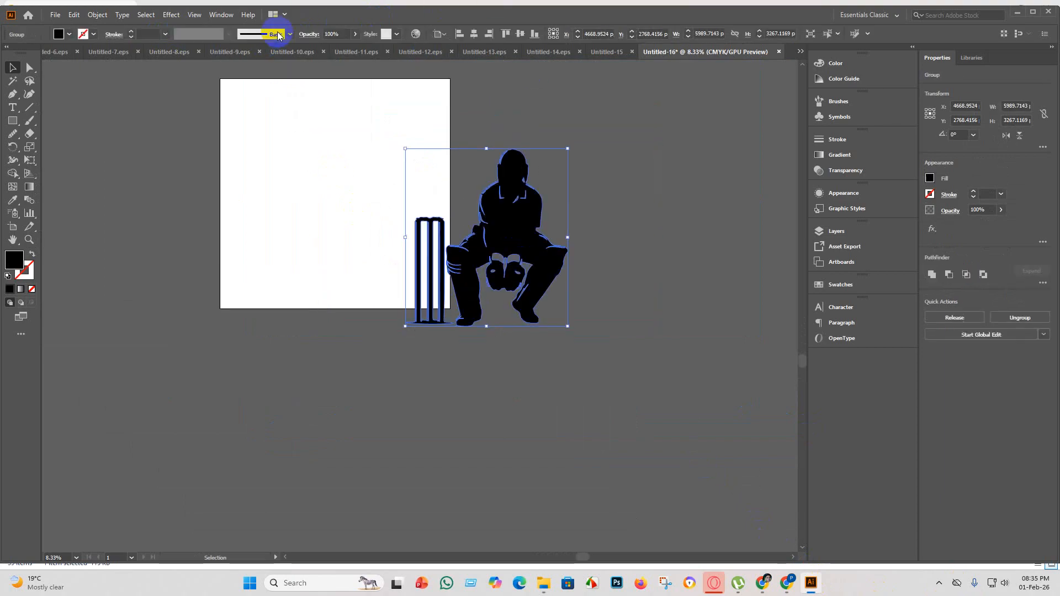
# Move the traced wicketkeeper onto the artboard, scale it to about 3200 × 3503 px, and centre it horizontally and vertically.
pyautogui.scroll(2, 532, 241)
pyautogui.scroll(-2, 516, 248)
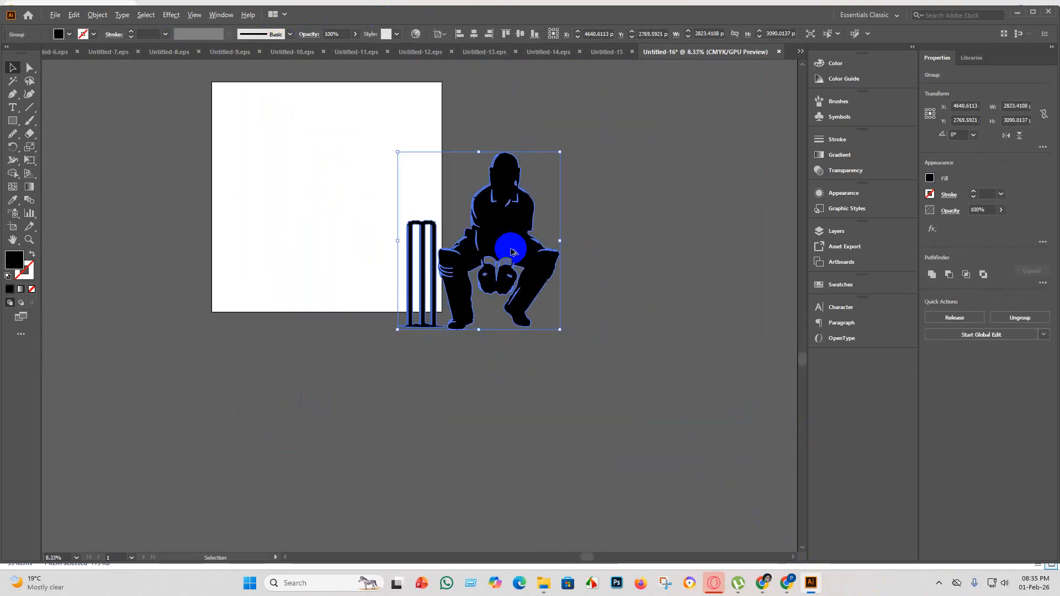
pyautogui.moveTo(513, 253); pyautogui.dragTo(360, 208)
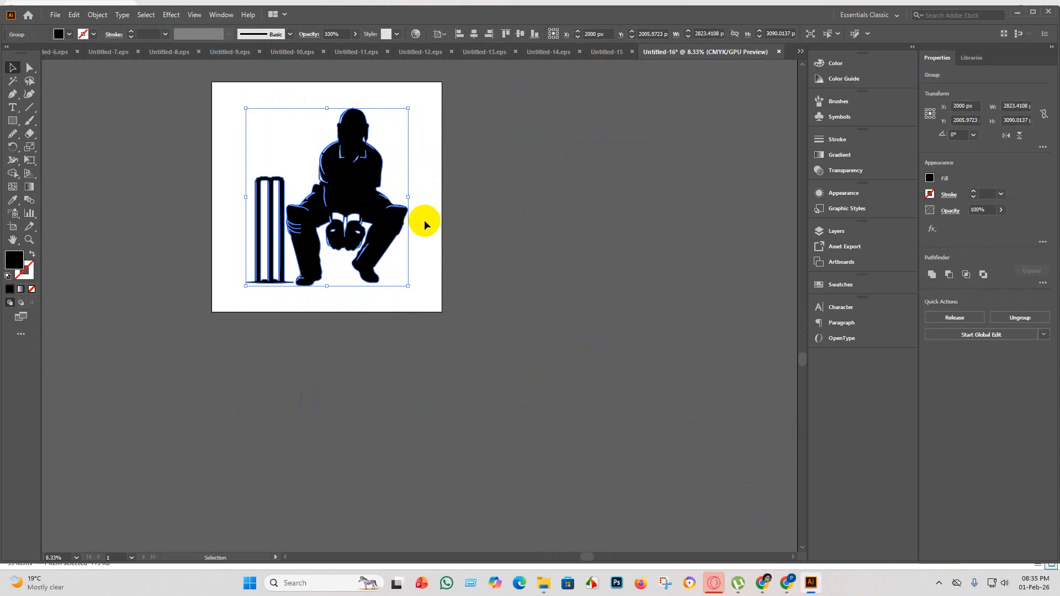
pyautogui.moveTo(408, 288); pyautogui.dragTo(430, 310)
pyautogui.click(474, 34)
pyautogui.click(534, 36)
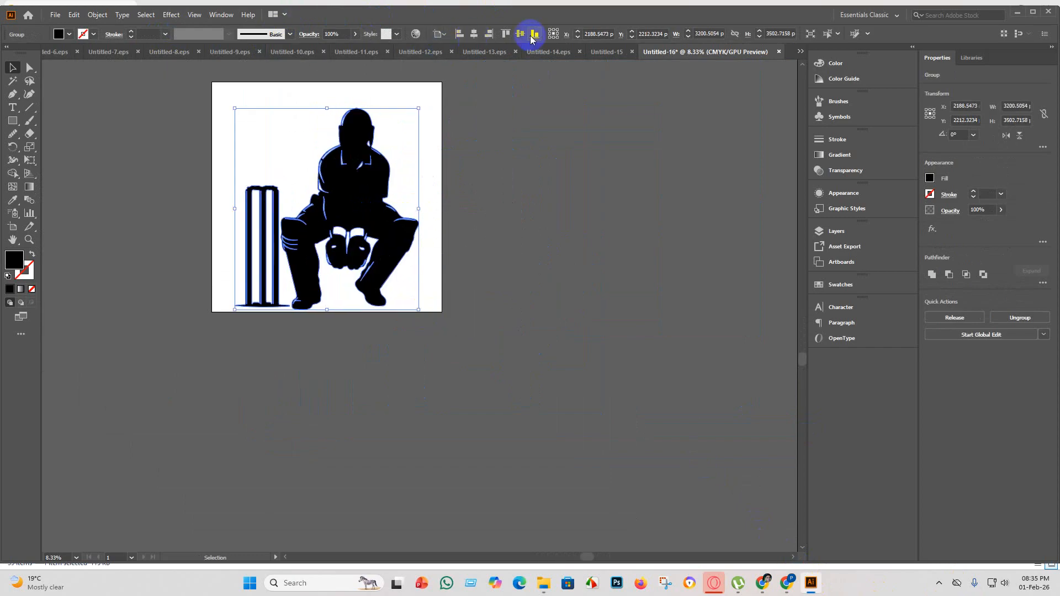
pyautogui.click(524, 34)
pyautogui.click(522, 195)
# Merge the wicketkeeper's inner gaps into a solid silhouette with Shape Builder, undoing the extra pass across the stumps and front leg.
pyautogui.scroll(1, 344, 155)
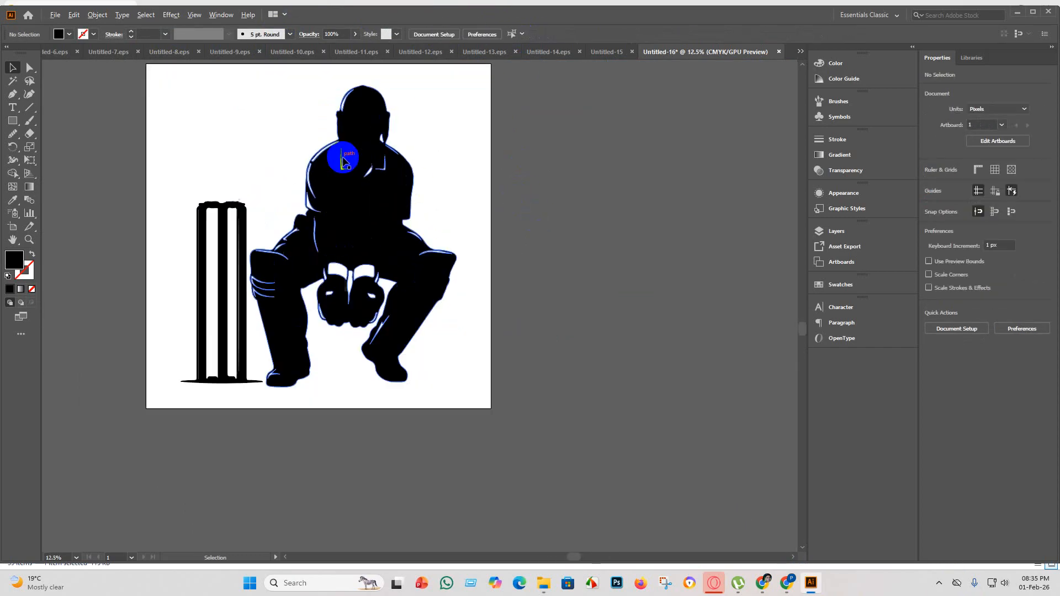
pyautogui.scroll(-2, 349, 205)
pyautogui.scroll(4, 438, 221)
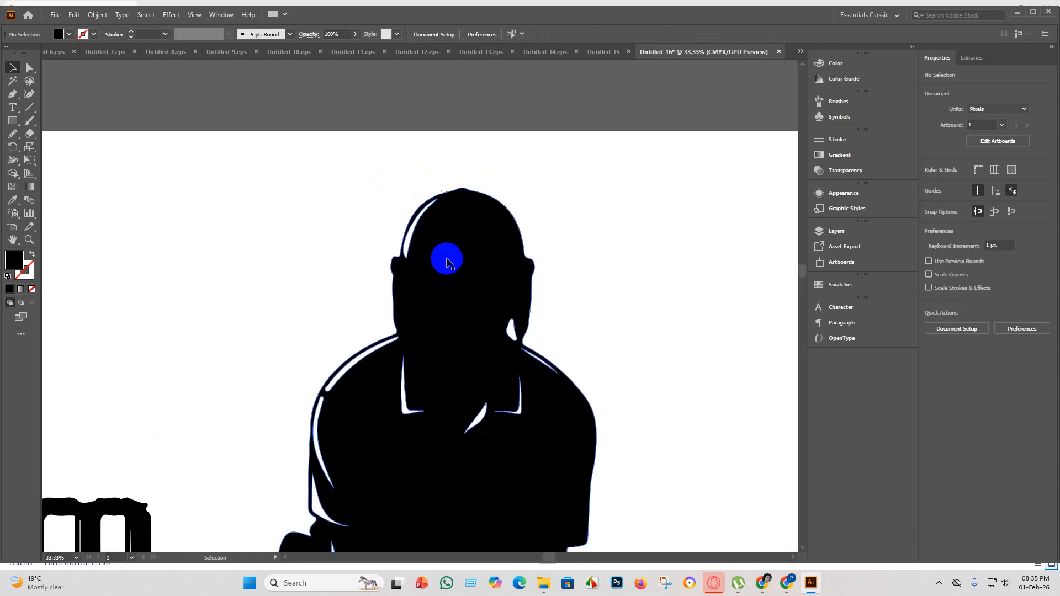
pyautogui.scroll(-3, 444, 248)
pyautogui.moveTo(579, 382); pyautogui.dragTo(296, 197)
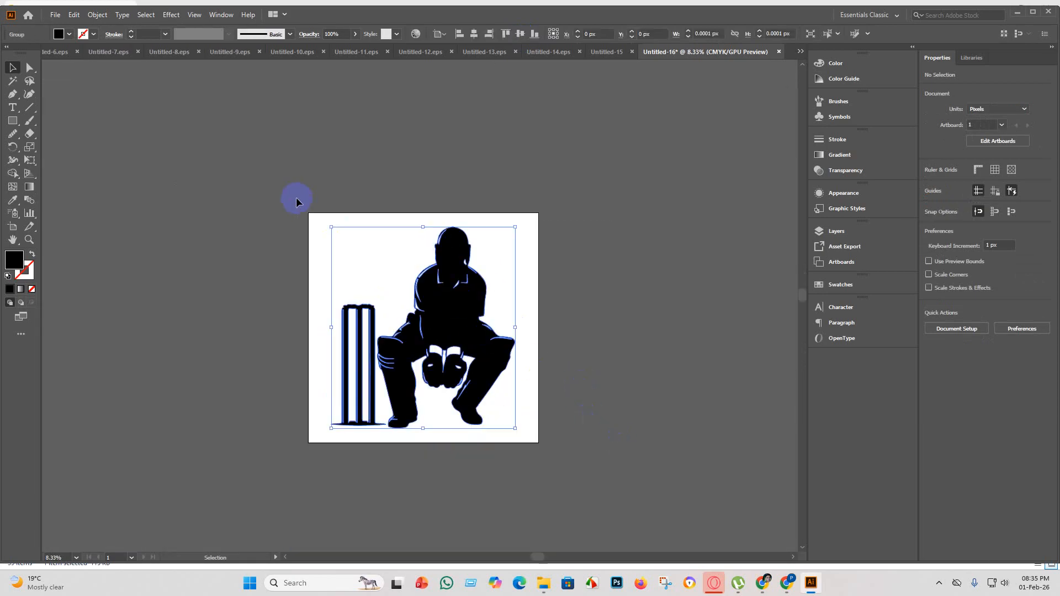
pyautogui.click(13, 173)
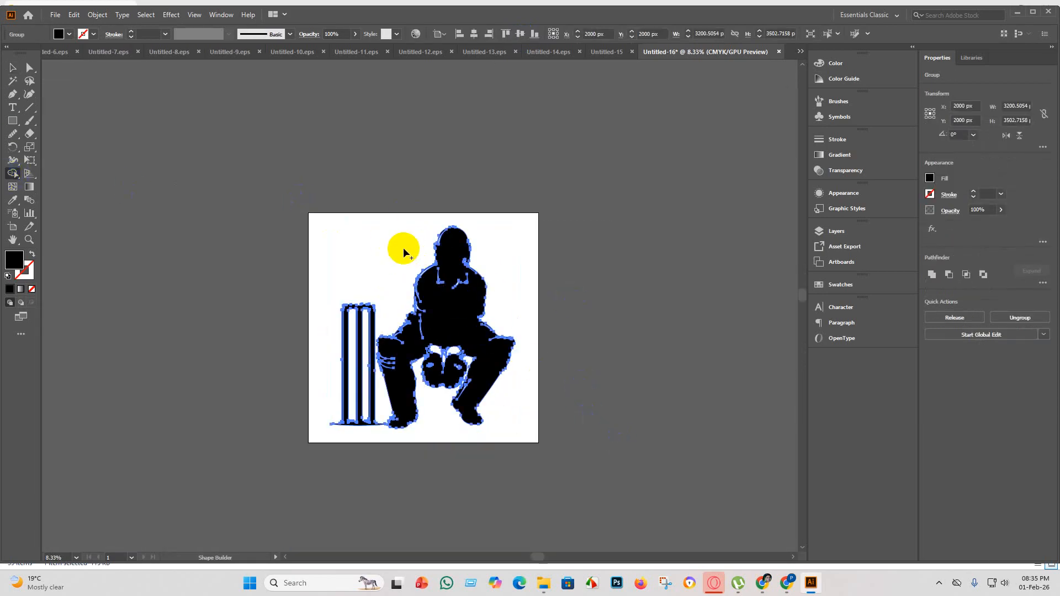
pyautogui.moveTo(403, 247)
pyautogui.mouseDown()
pyautogui.moveTo(408, 230)
pyautogui.moveTo(497, 374)
pyautogui.moveTo(509, 417)
pyautogui.mouseUp()
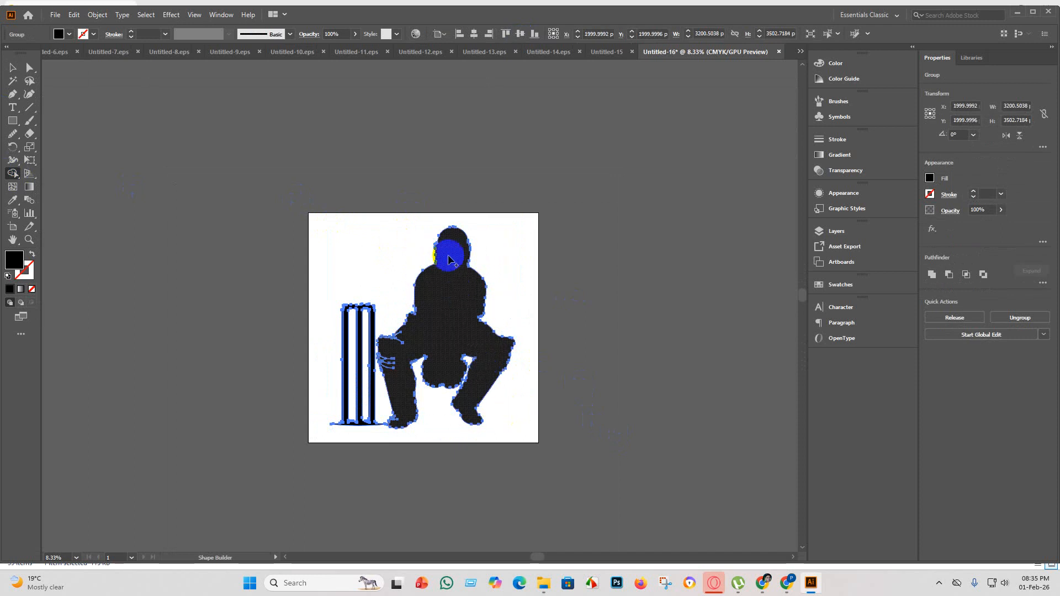
pyautogui.moveTo(411, 232); pyautogui.dragTo(552, 449)
pyautogui.moveTo(365, 284); pyautogui.dragTo(434, 405)
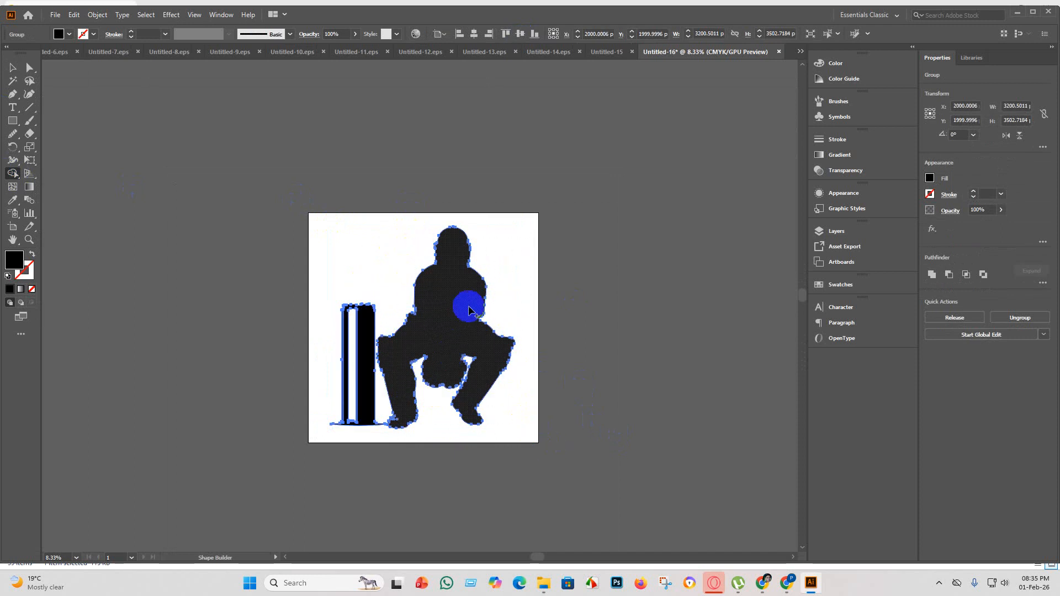
pyautogui.hotkey('ctrl', 'z')
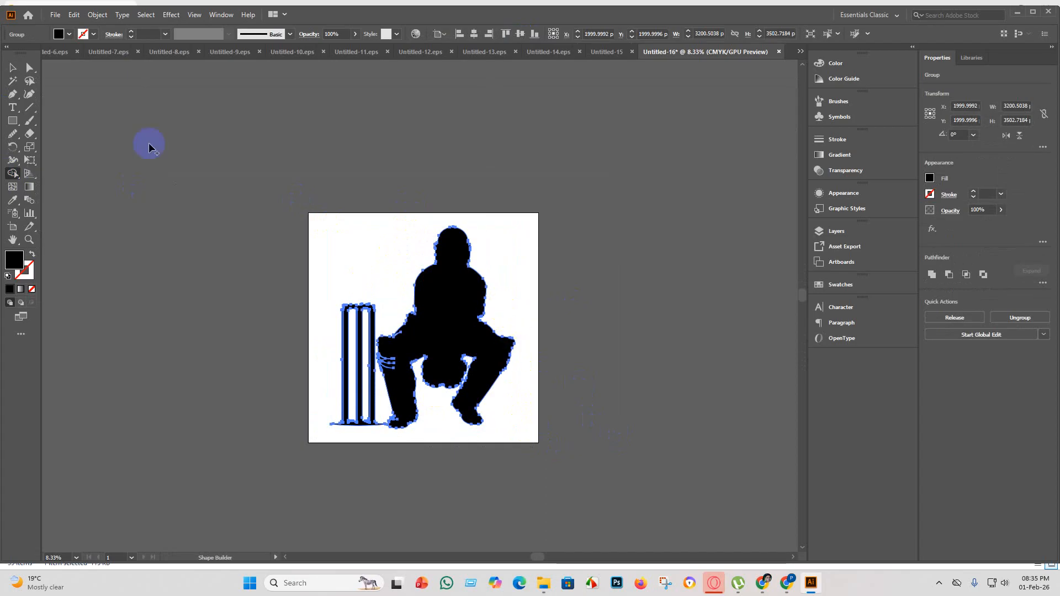
# Merge the narrow gap above the wicketkeeper's front knee, on the stumps side, into the silhouette with Shape Builder.
pyautogui.click(12, 69)
pyautogui.click(102, 182)
pyautogui.scroll(3, 439, 334)
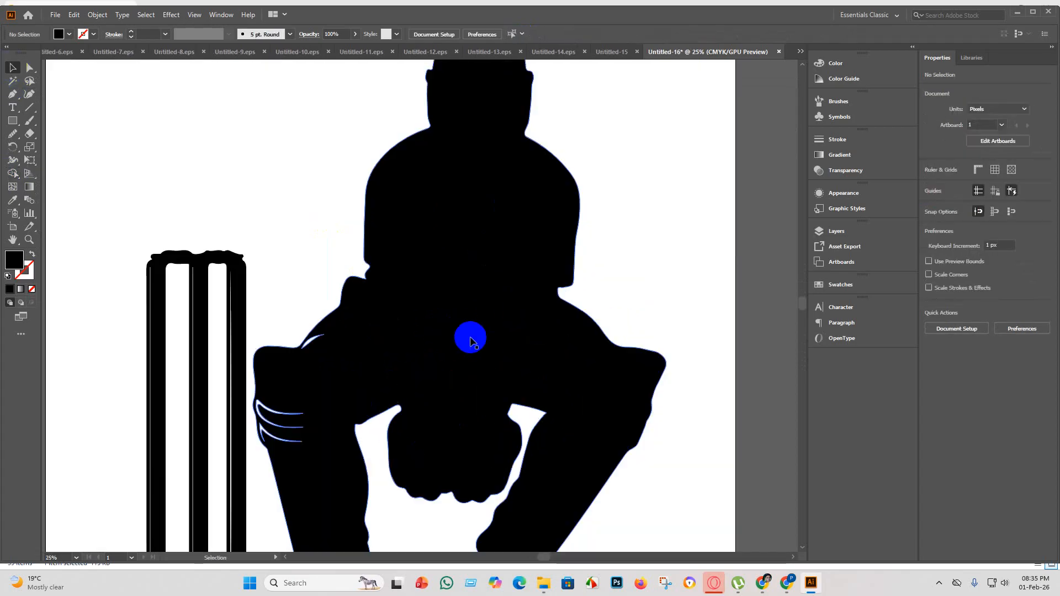
pyautogui.scroll(1, 641, 392)
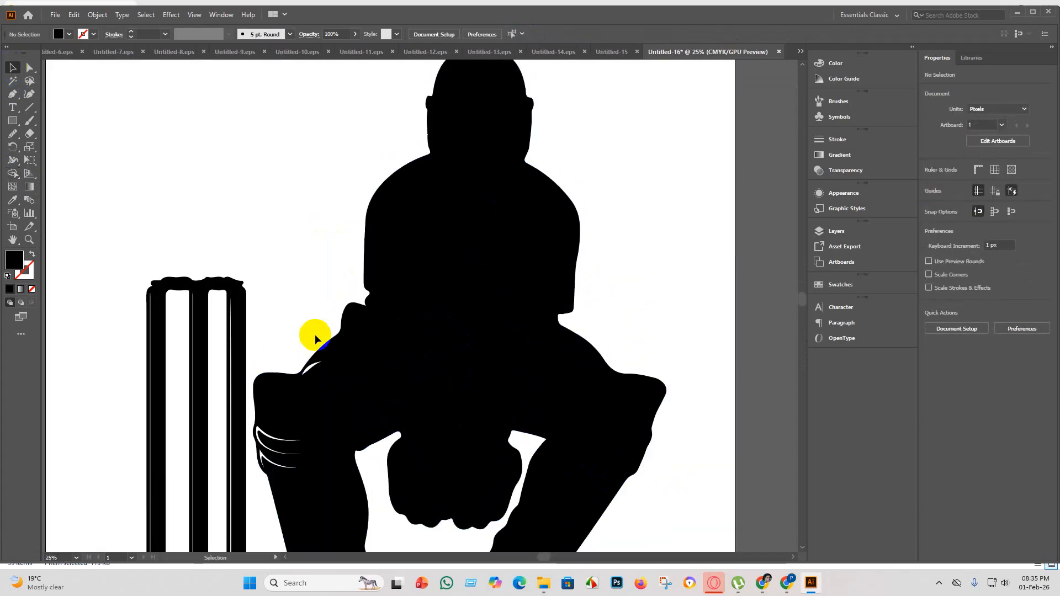
pyautogui.click(330, 389)
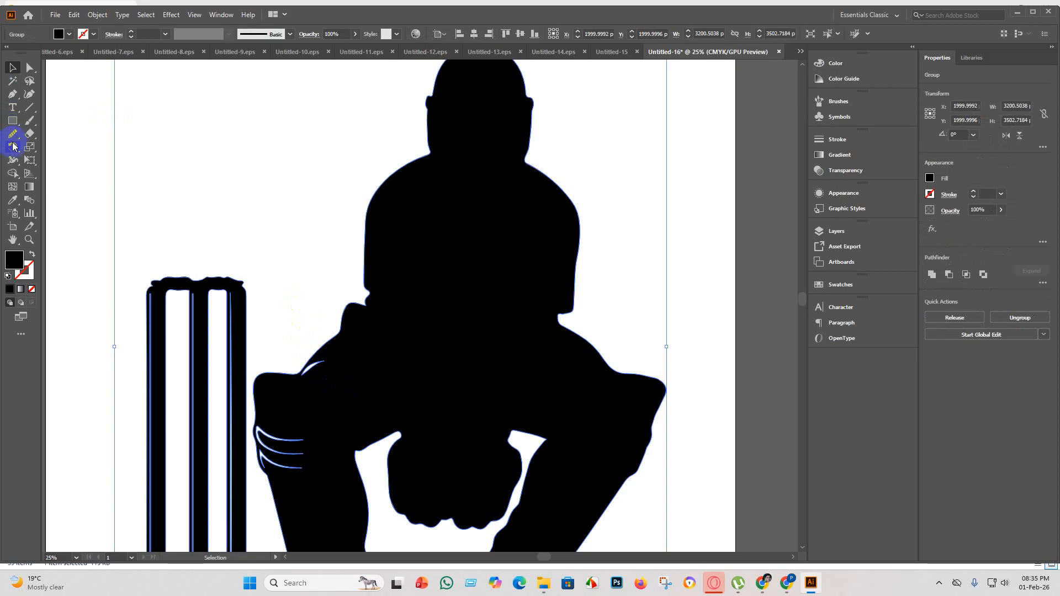
pyautogui.click(12, 174)
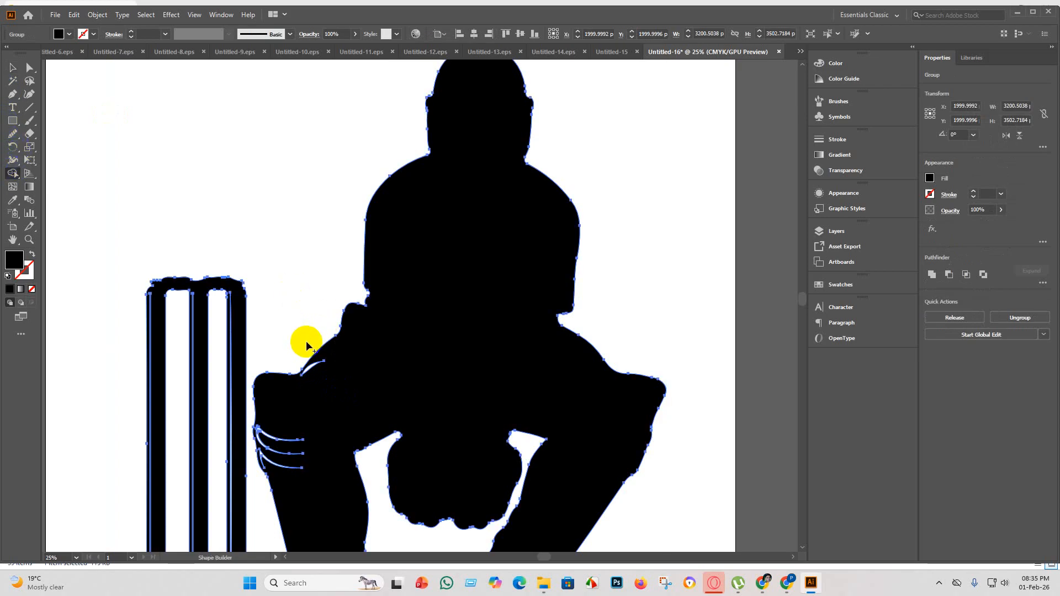
pyautogui.moveTo(318, 372); pyautogui.dragTo(324, 371)
pyautogui.click(13, 67)
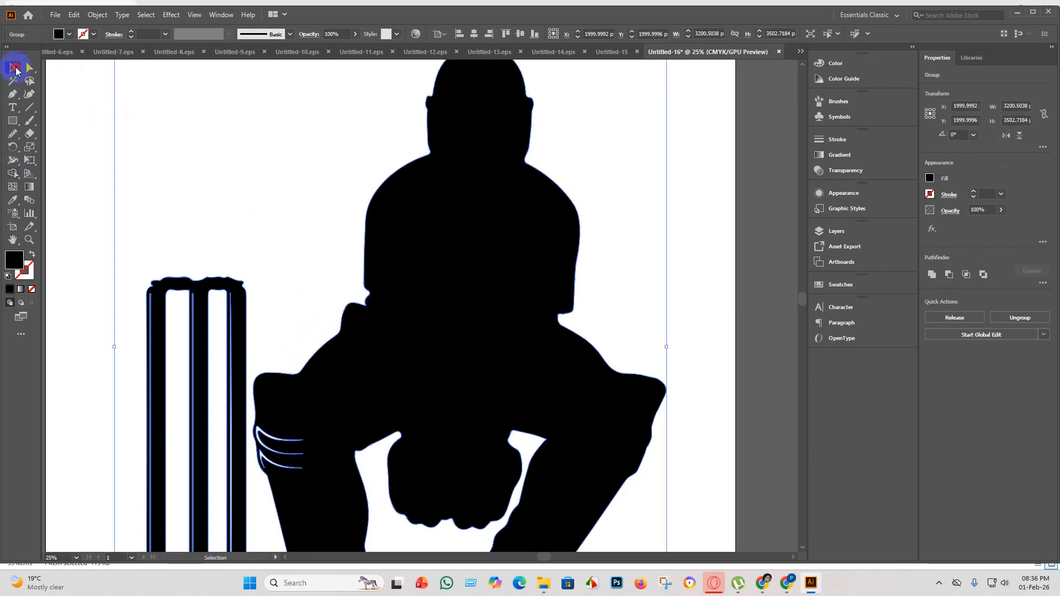
pyautogui.click(276, 204)
pyautogui.scroll(-3, 333, 225)
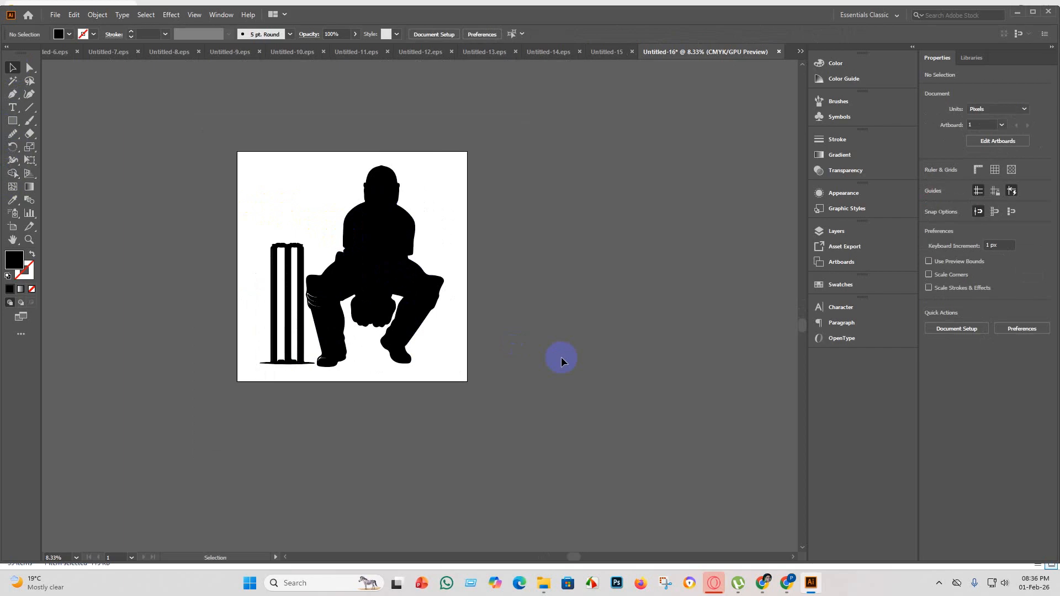
pyautogui.moveTo(506, 348); pyautogui.dragTo(268, 182)
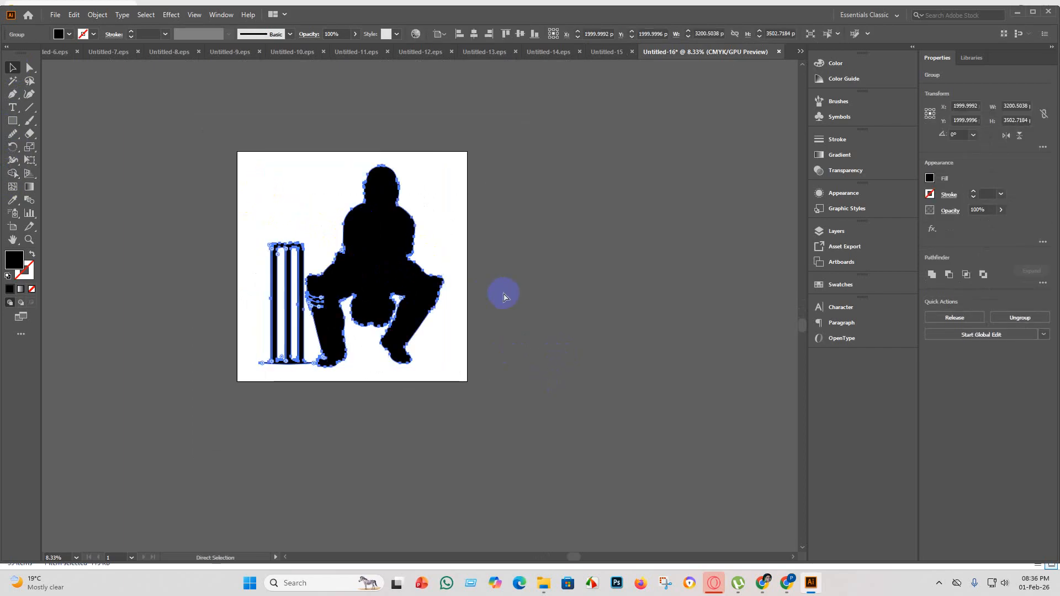
pyautogui.click(289, 85)
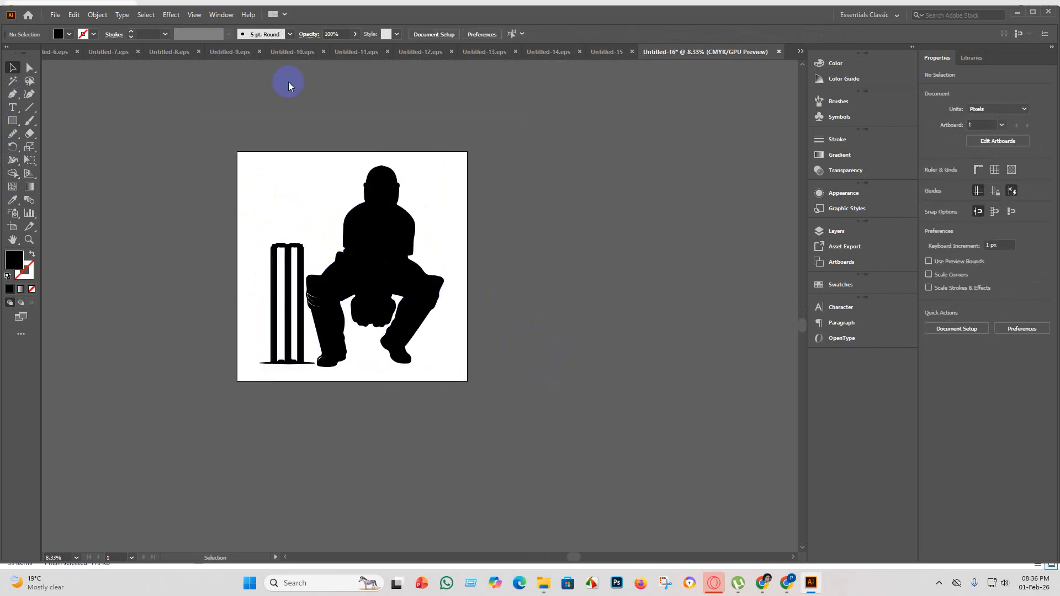
# Save the wicketkeeper document as Untitled-16 in Illustrator EPS format in the eps 5 folder, using the Illustrator 10 EPS version.
pyautogui.click(55, 19)
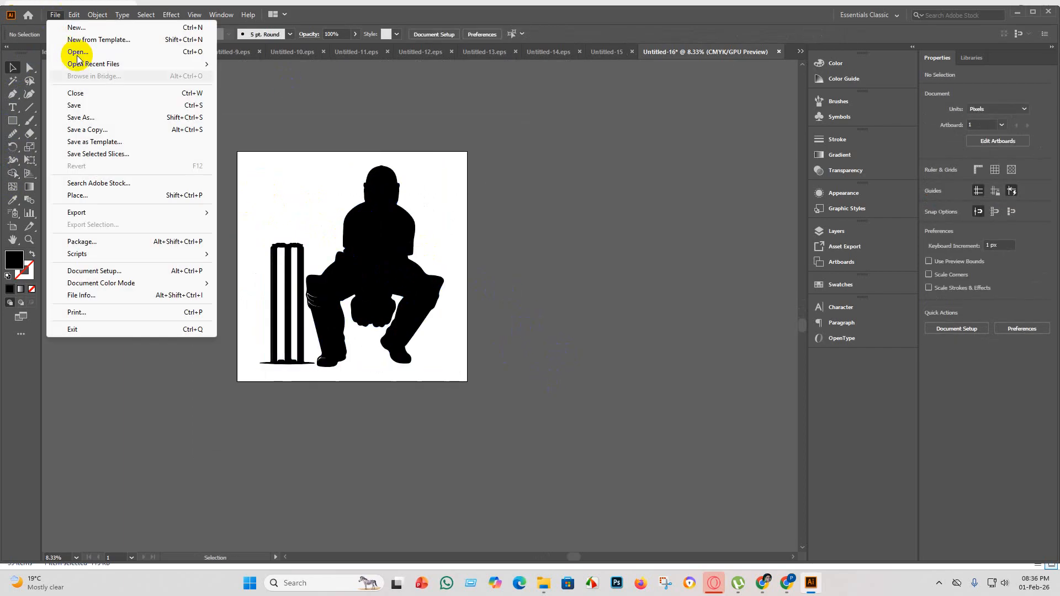
pyautogui.click(85, 105)
pyautogui.click(151, 238)
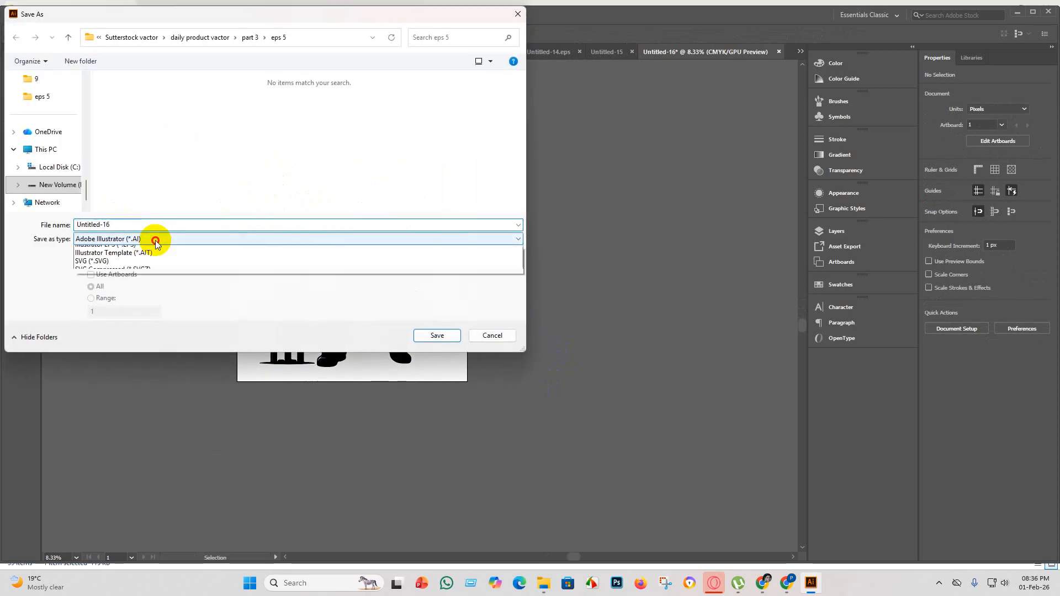
pyautogui.click(153, 268)
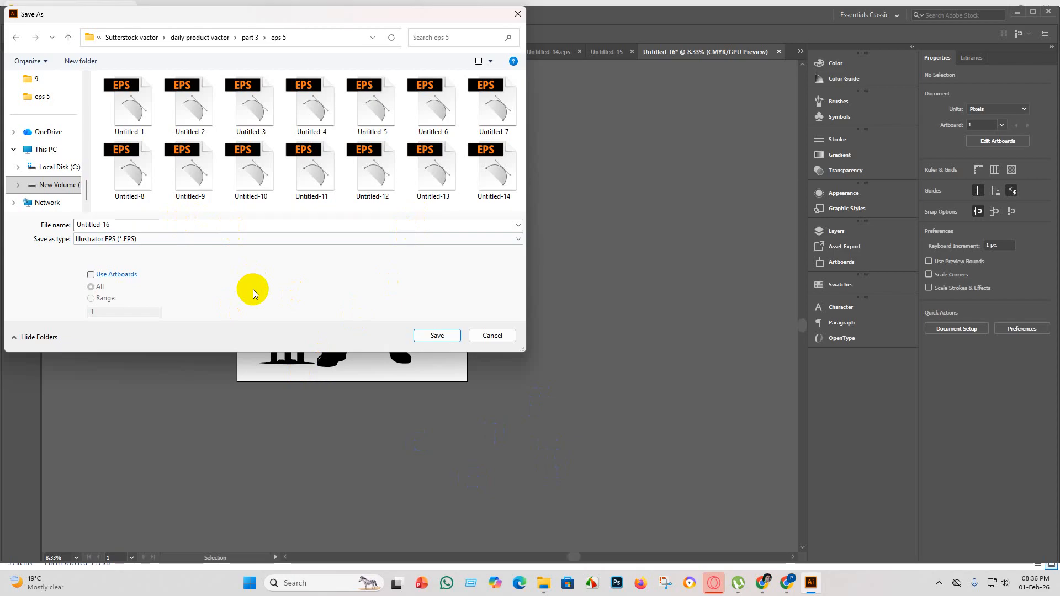
pyautogui.click(439, 336)
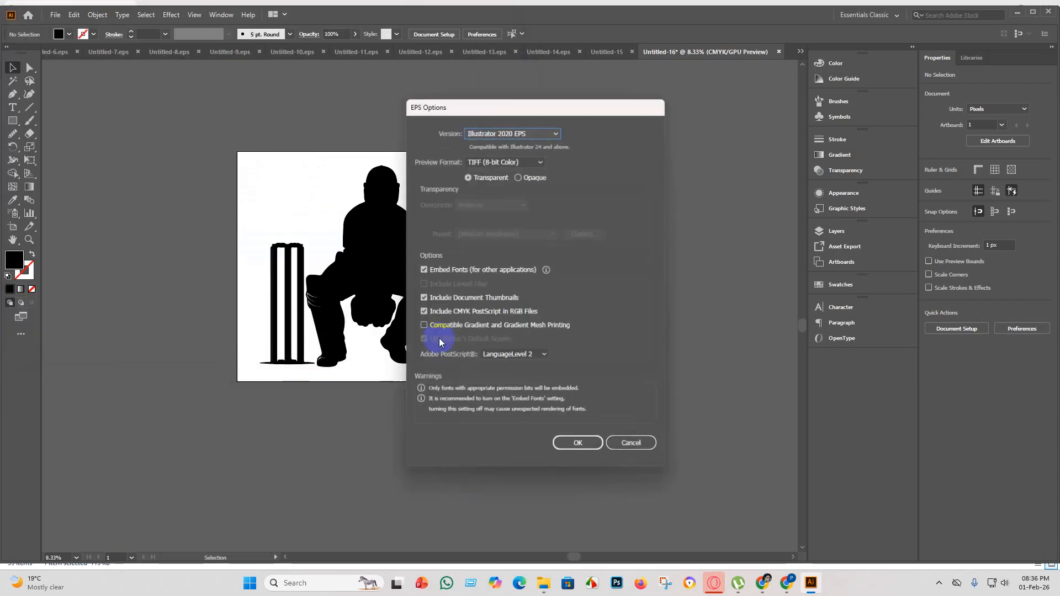
pyautogui.click(555, 134)
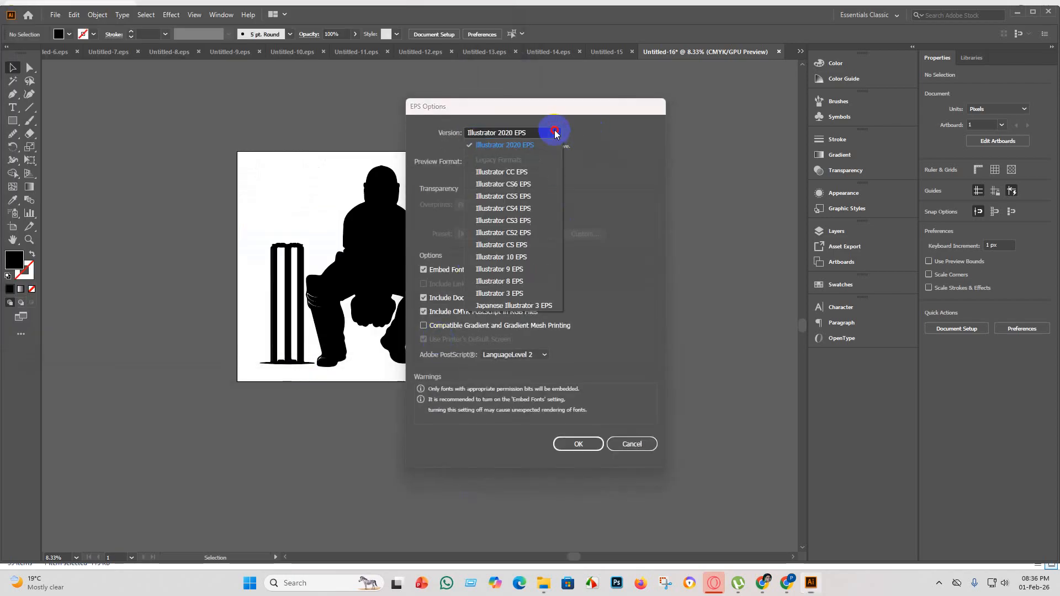
pyautogui.click(529, 258)
pyautogui.click(584, 432)
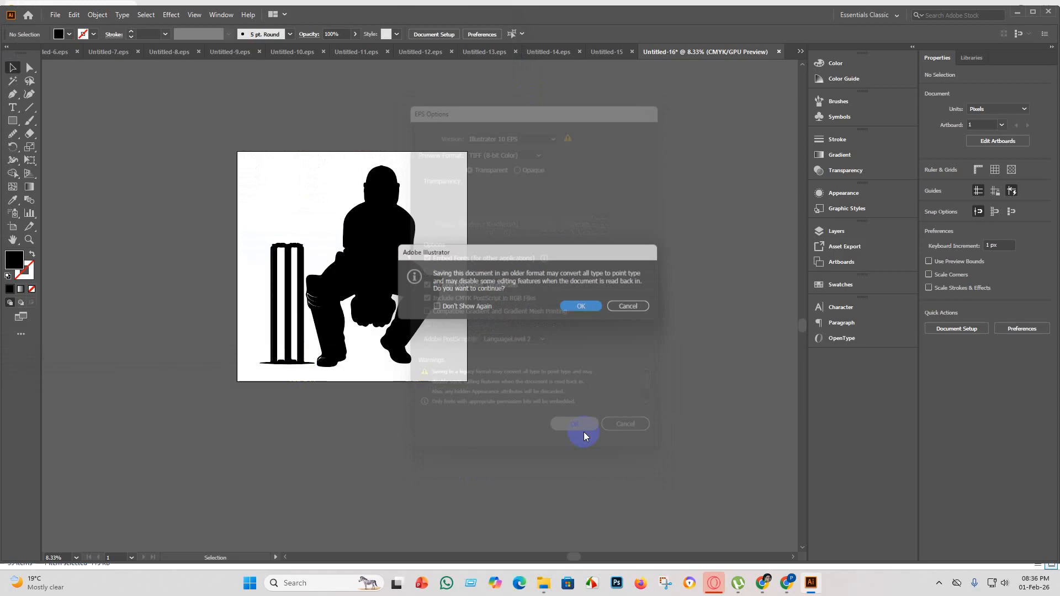
pyautogui.click(590, 307)
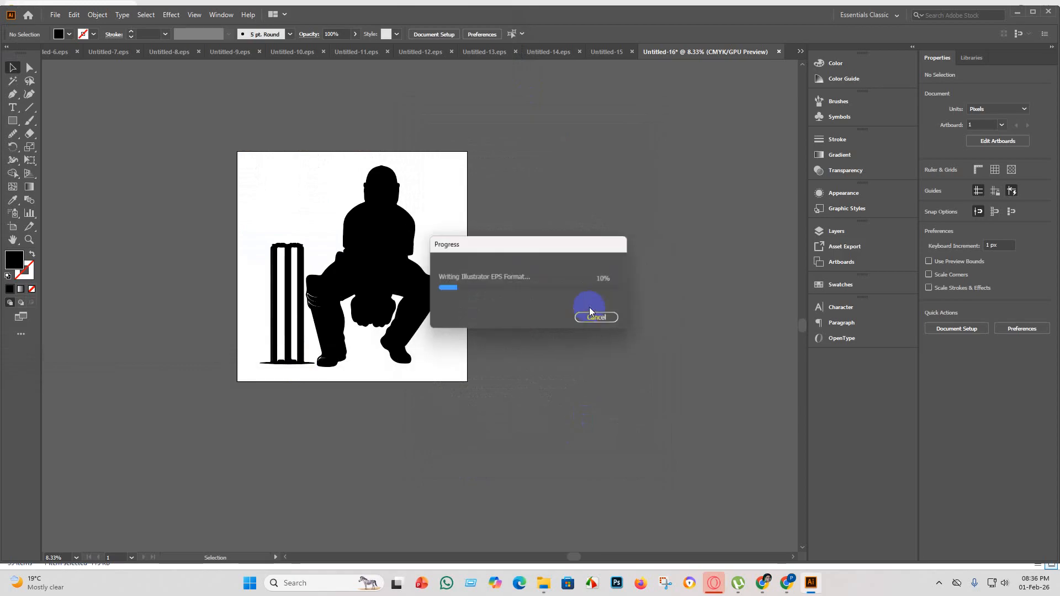
# Export the wicketkeeper as a JPEG using all artboards, with CMYK colour, quality 10 and High (300 ppi) resolution.
pyautogui.click(55, 15)
pyautogui.moveTo(90, 209)
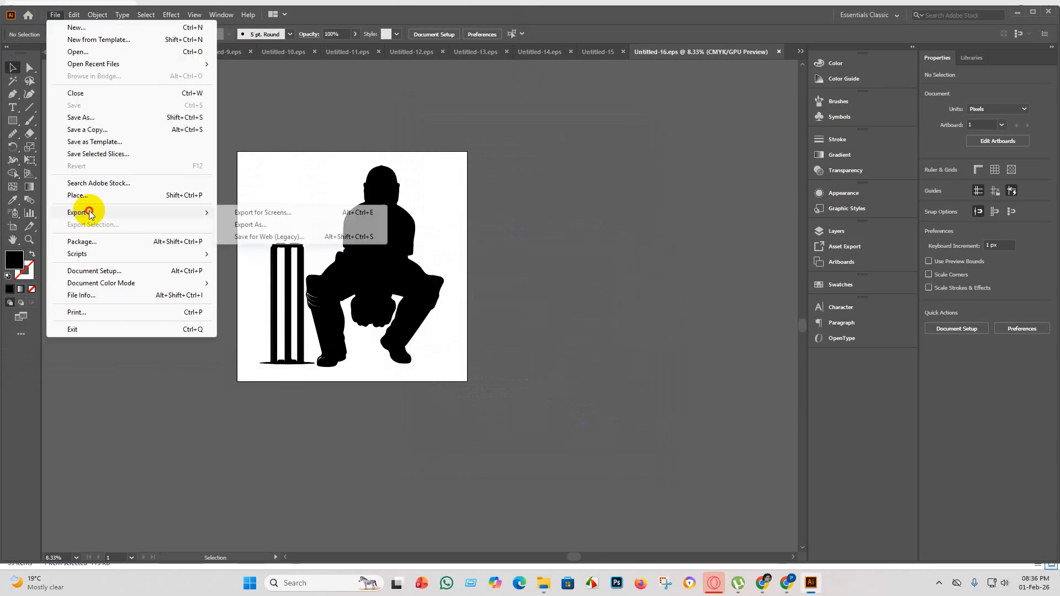
pyautogui.click(269, 221)
pyautogui.click(92, 275)
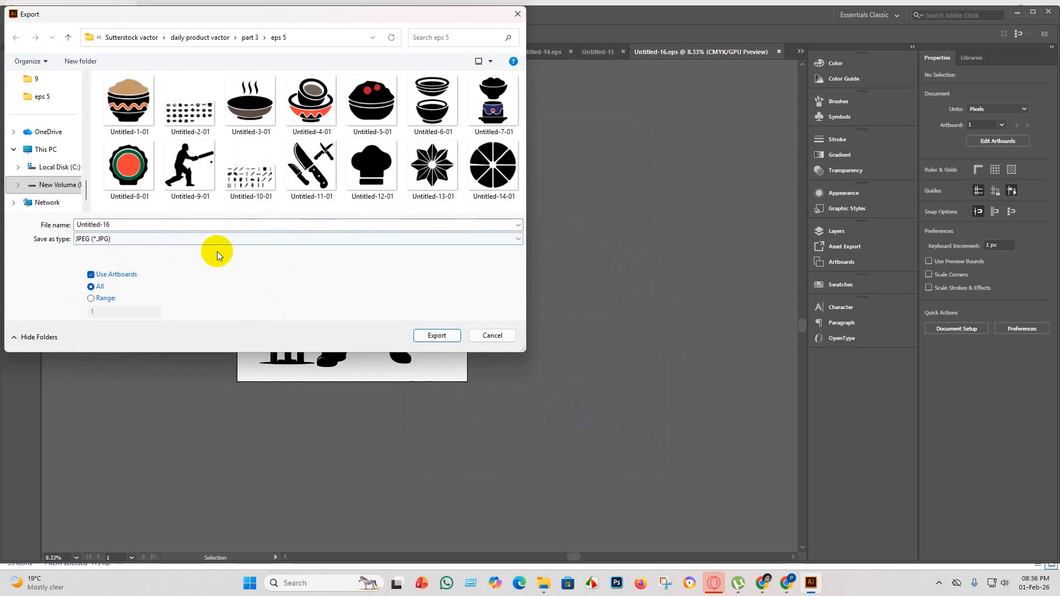
pyautogui.click(437, 336)
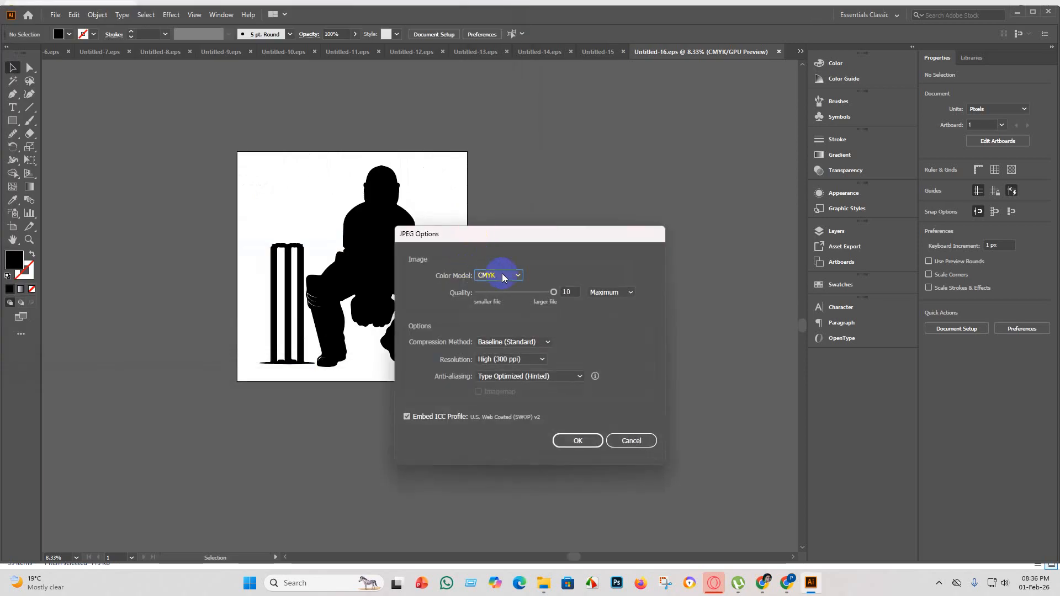
pyautogui.click(584, 441)
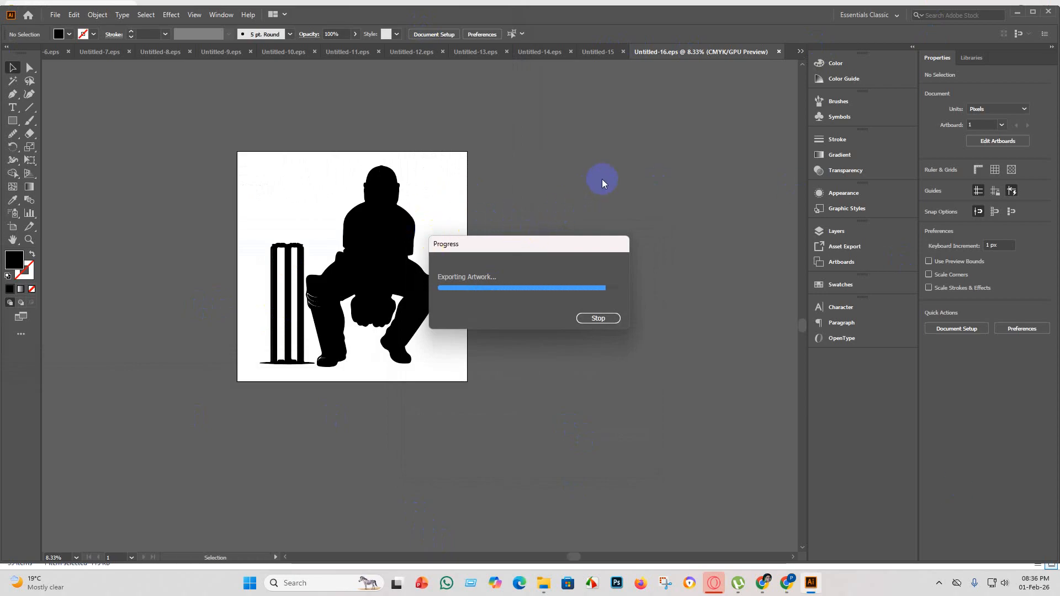
# Place the camera icon grid image from the part 3 folder in File Explorer into Untitled-15 and move it above the artboard.
pyautogui.click(597, 51)
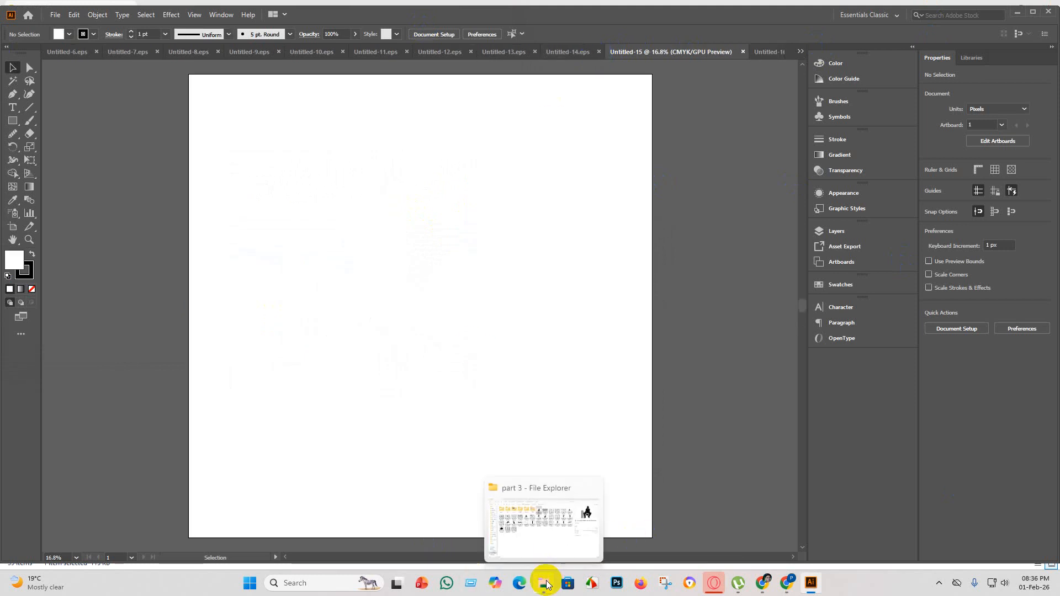
pyautogui.click(545, 522)
pyautogui.moveTo(504, 104); pyautogui.dragTo(412, 296)
pyautogui.scroll(5, 391, 355)
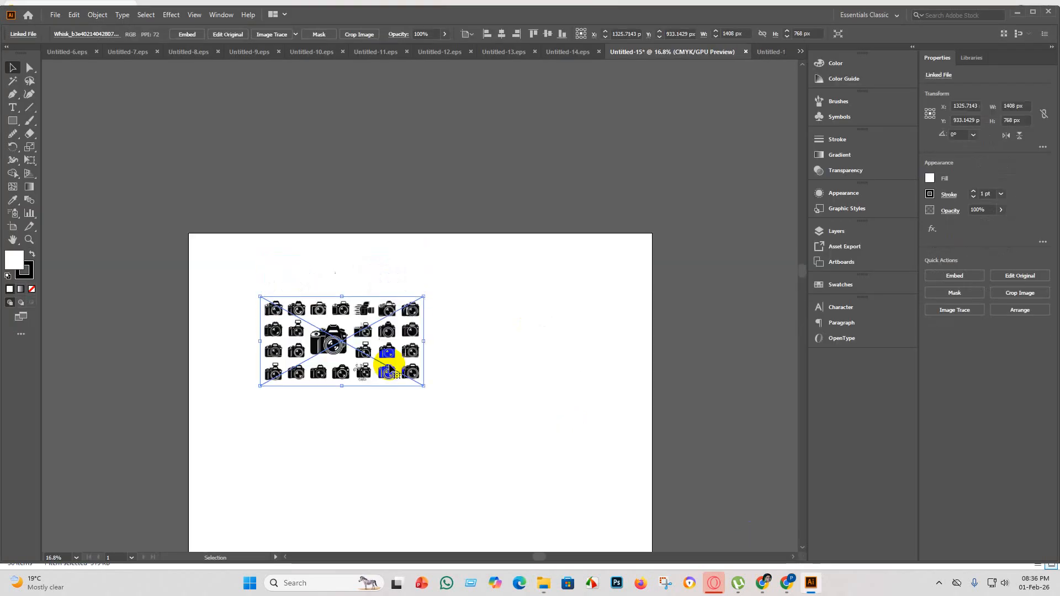
pyautogui.moveTo(361, 423); pyautogui.dragTo(389, 181)
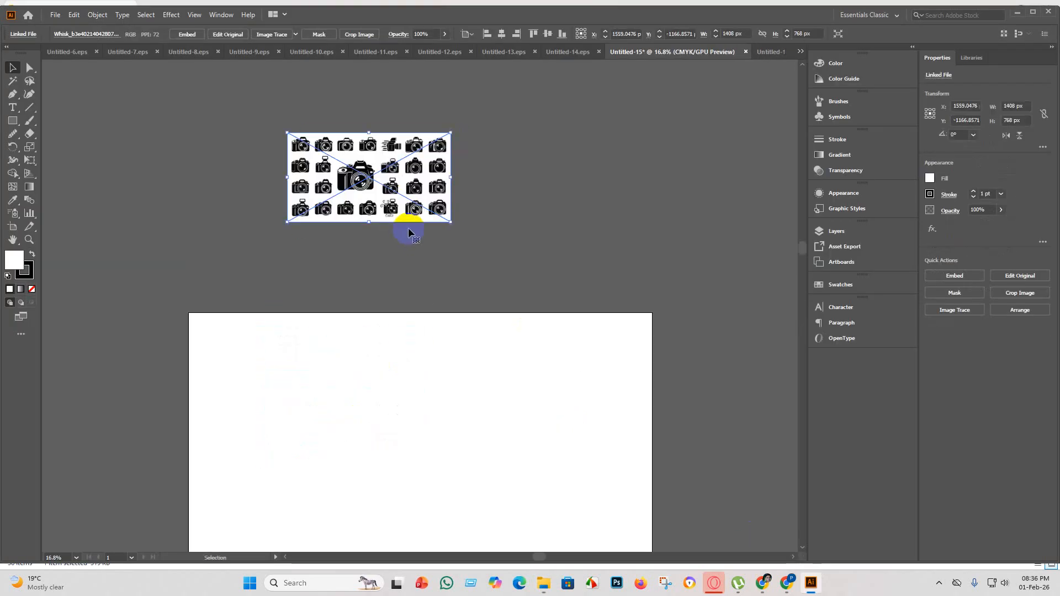
# Embed the camera grid image and trace it with the Silhouettes preset.
pyautogui.click(196, 34)
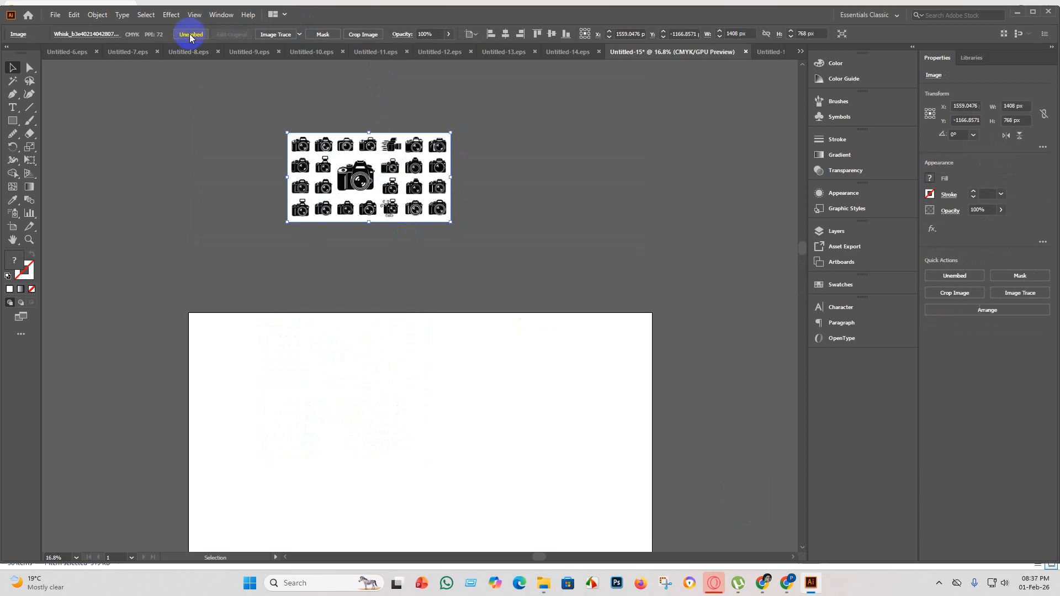
pyautogui.click(299, 34)
pyautogui.click(325, 170)
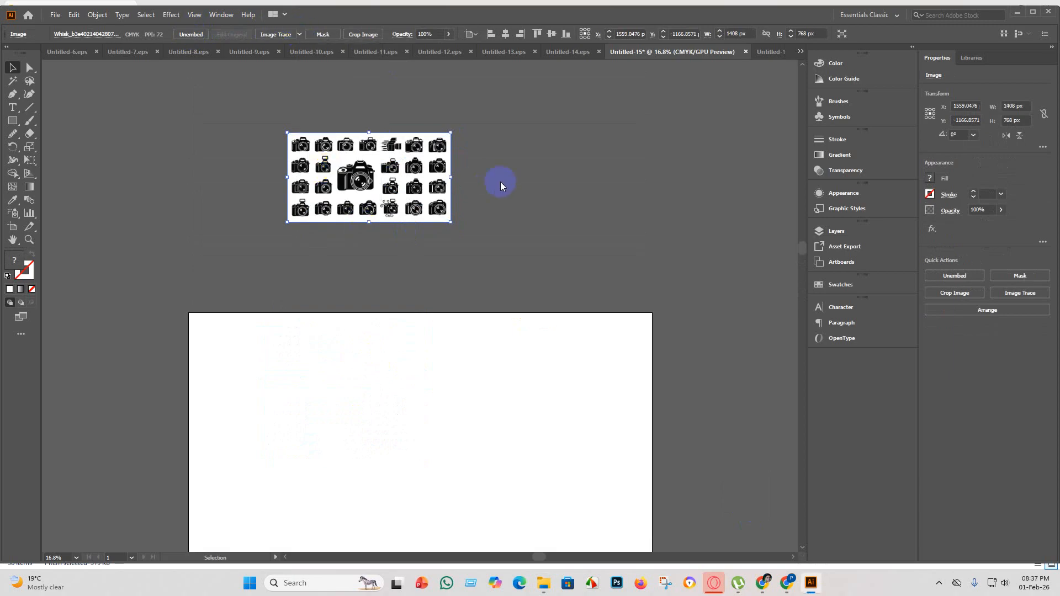
# Examine the traced camera icons up close across the whole grid for tracing quality and odd shapes.
pyautogui.scroll(5, 357, 165)
pyautogui.scroll(1, 416, 282)
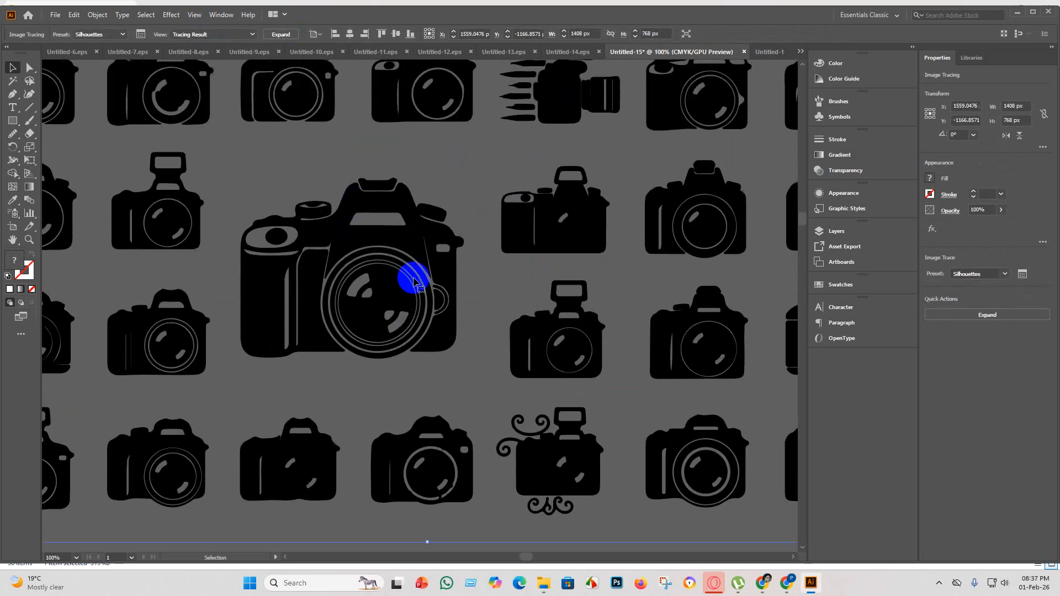
pyautogui.scroll(-2, 416, 284)
pyautogui.scroll(5, 530, 173)
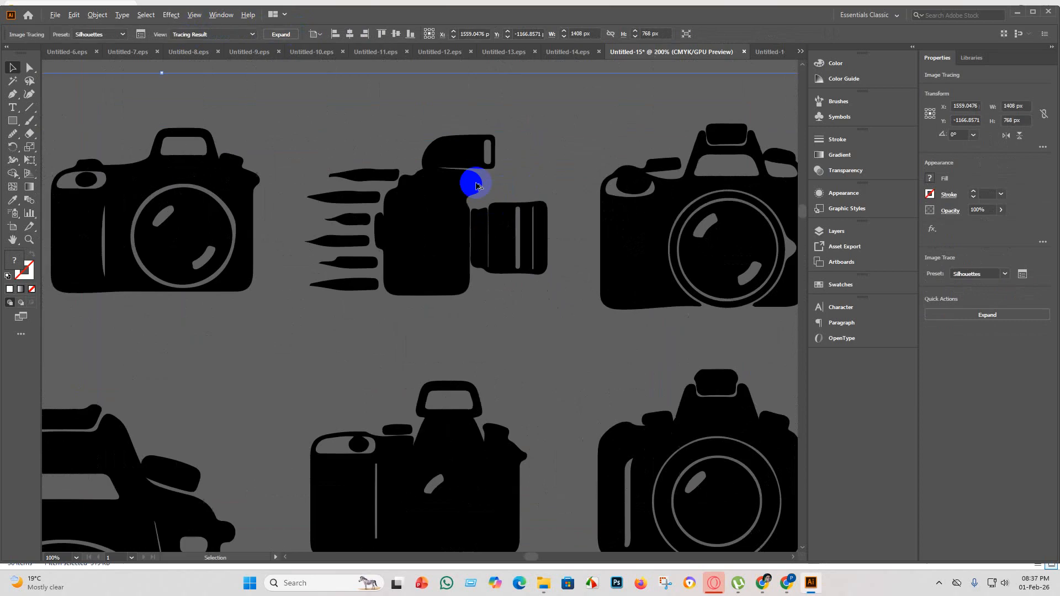
pyautogui.scroll(-4, 486, 223)
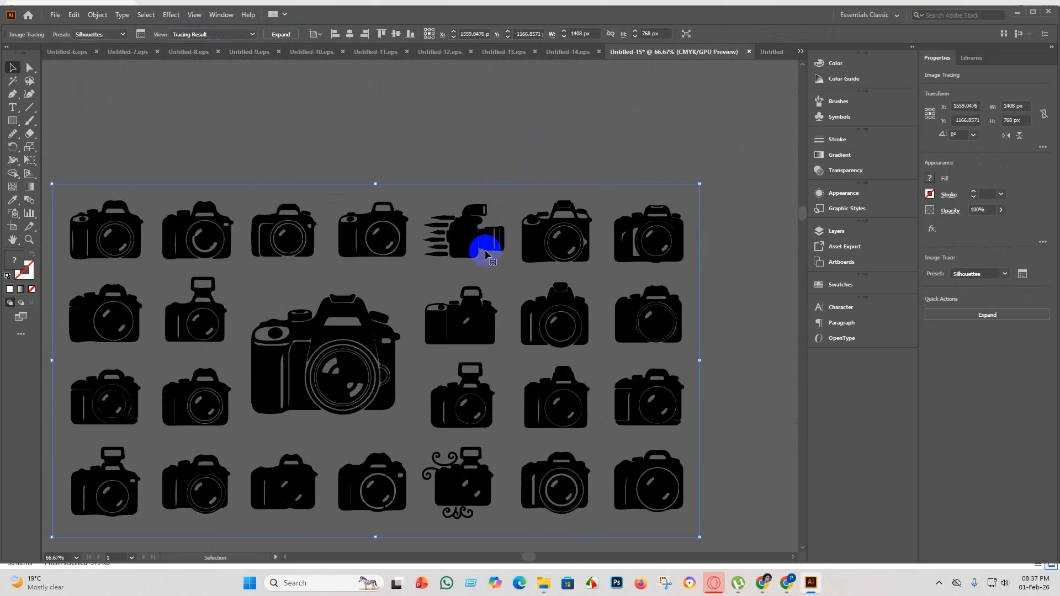
pyautogui.scroll(-3, 199, 347)
pyautogui.scroll(2, 457, 426)
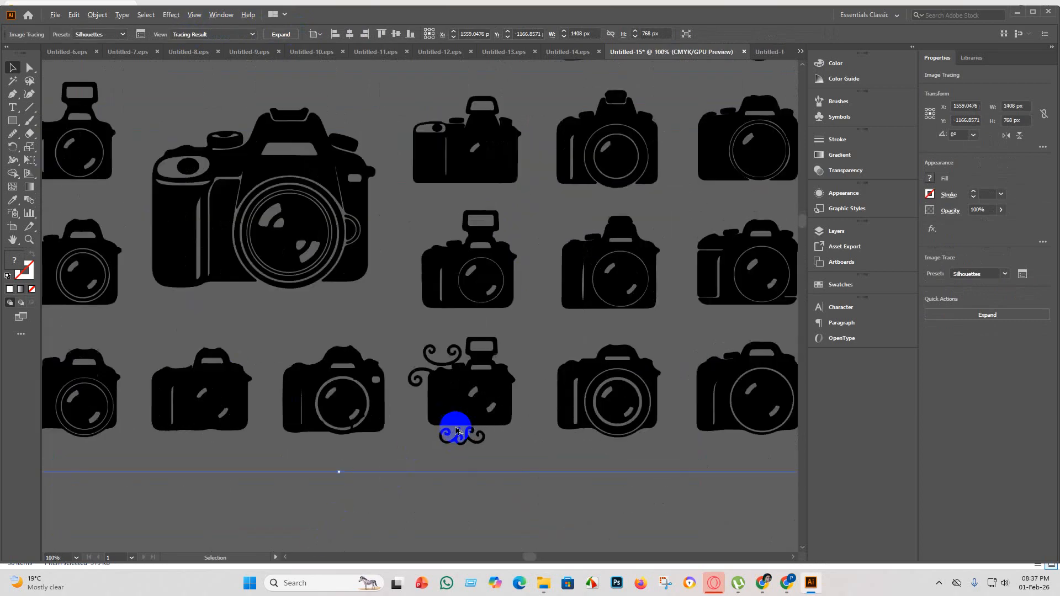
pyautogui.scroll(-2, 479, 369)
pyautogui.scroll(3, 476, 236)
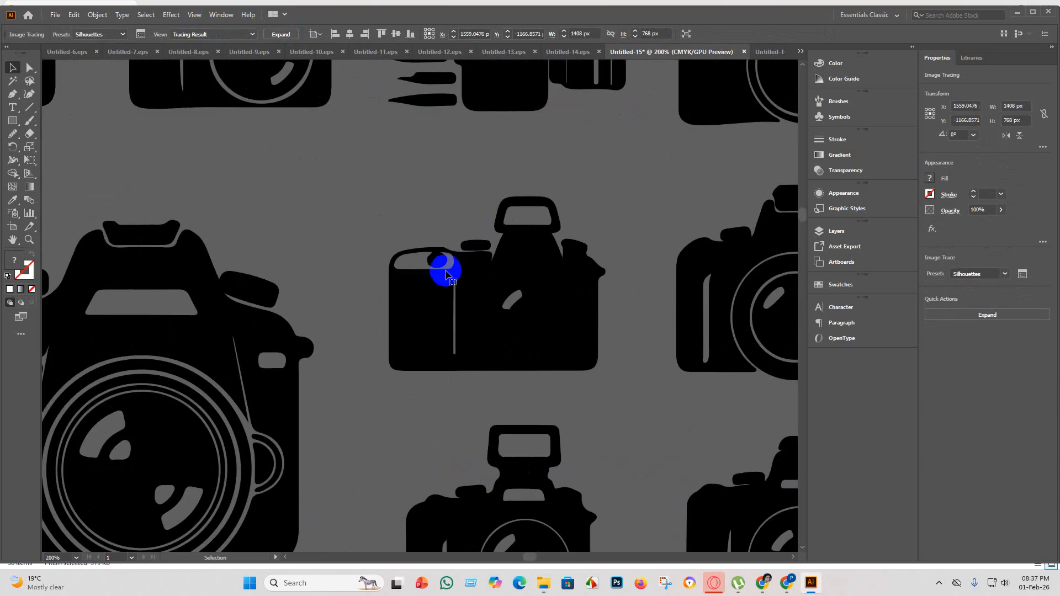
pyautogui.scroll(-3, 440, 265)
pyautogui.scroll(3, 366, 355)
pyautogui.scroll(-4, 353, 348)
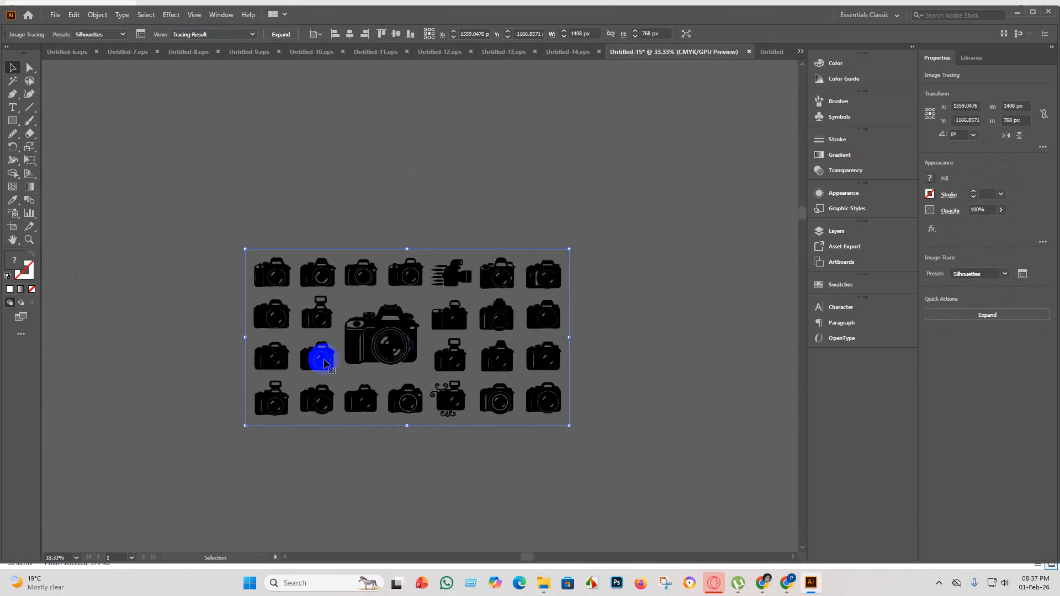
pyautogui.scroll(4, 324, 355)
pyautogui.scroll(-4, 387, 386)
pyautogui.scroll(-1, 417, 406)
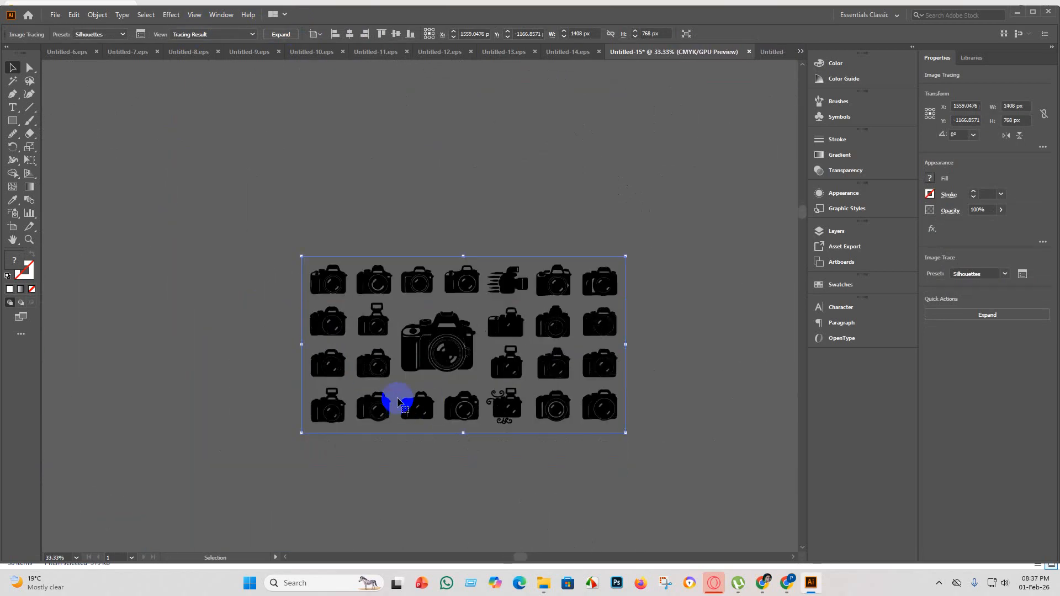
pyautogui.scroll(3, 367, 359)
pyautogui.scroll(-4, 307, 255)
pyautogui.scroll(3, 554, 204)
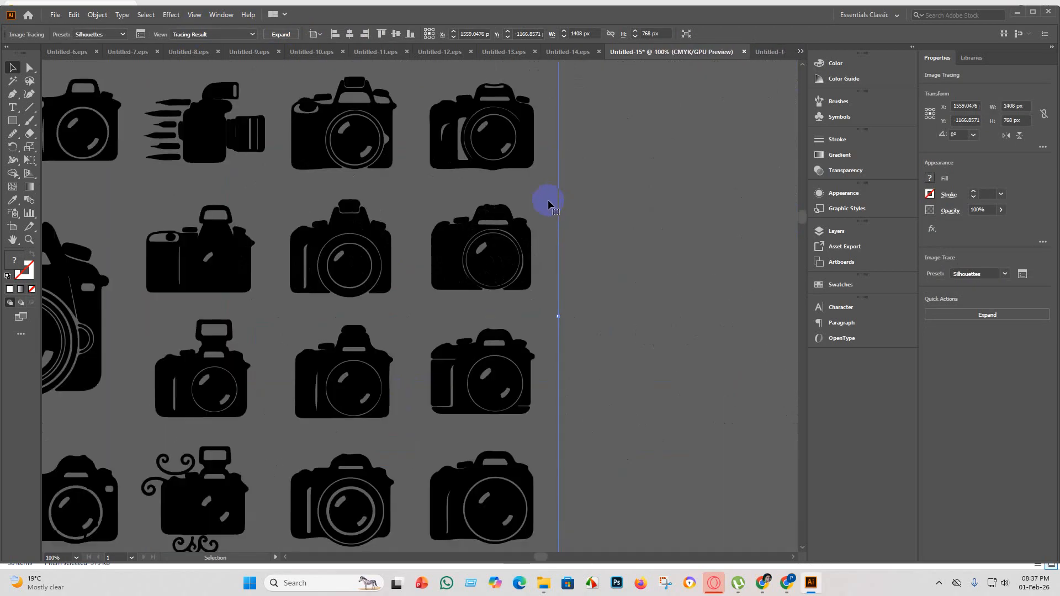
pyautogui.scroll(-2, 540, 207)
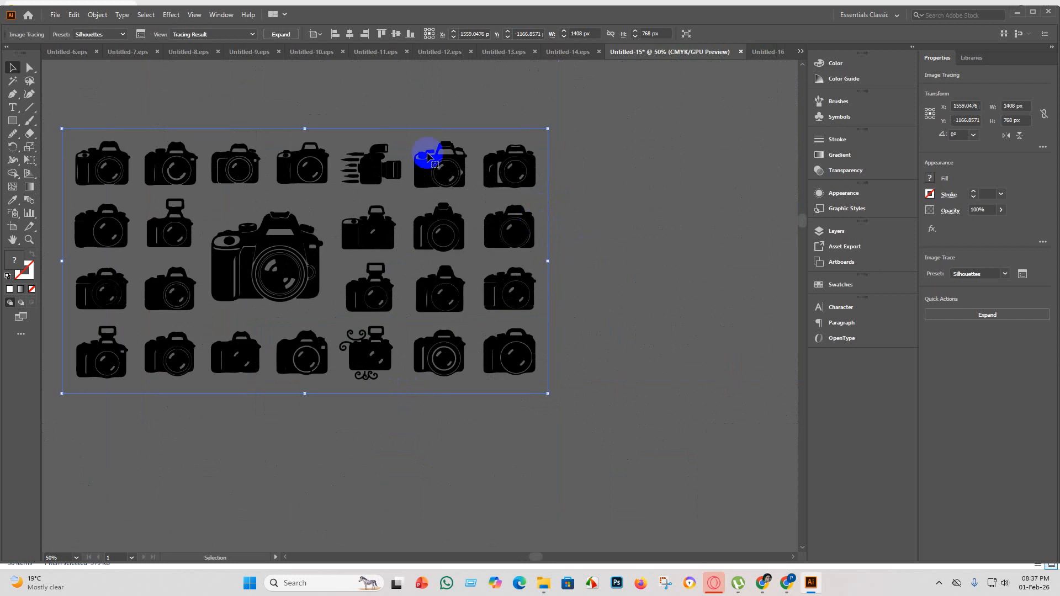
# Expand the camera grid tracing into editable paths and deselect it.
pyautogui.click(281, 35)
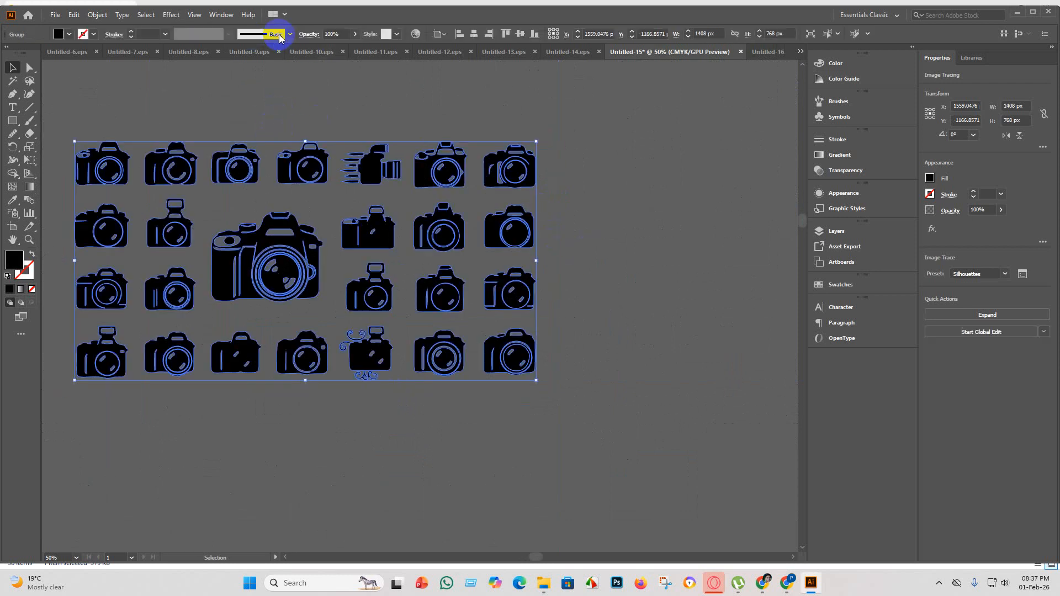
pyautogui.click(668, 330)
# Switch to artboard editing for the blank artboard below the camera grid.
pyautogui.scroll(-7, 472, 252)
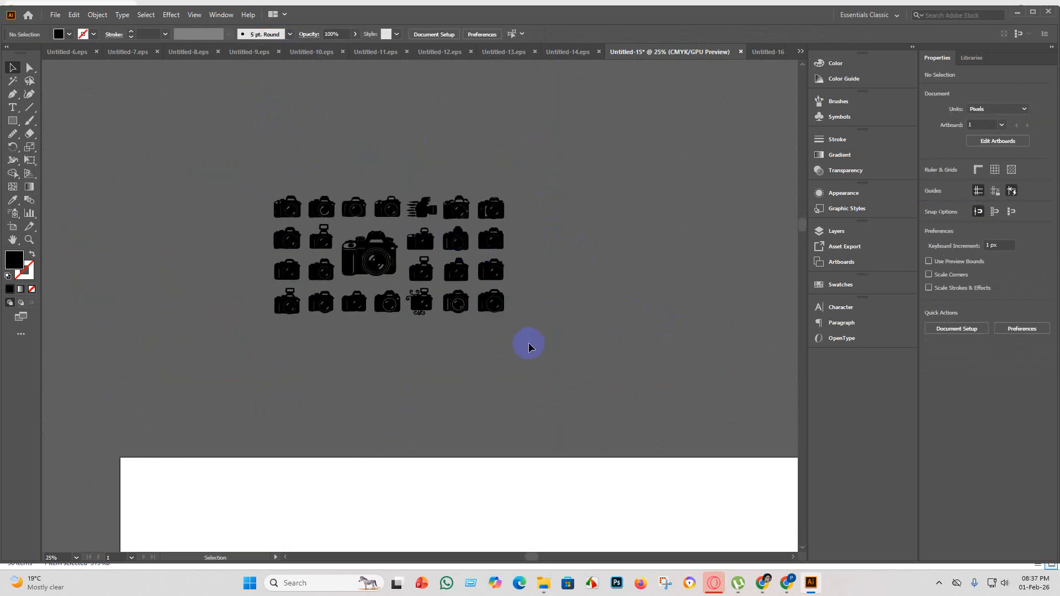
pyautogui.click(13, 226)
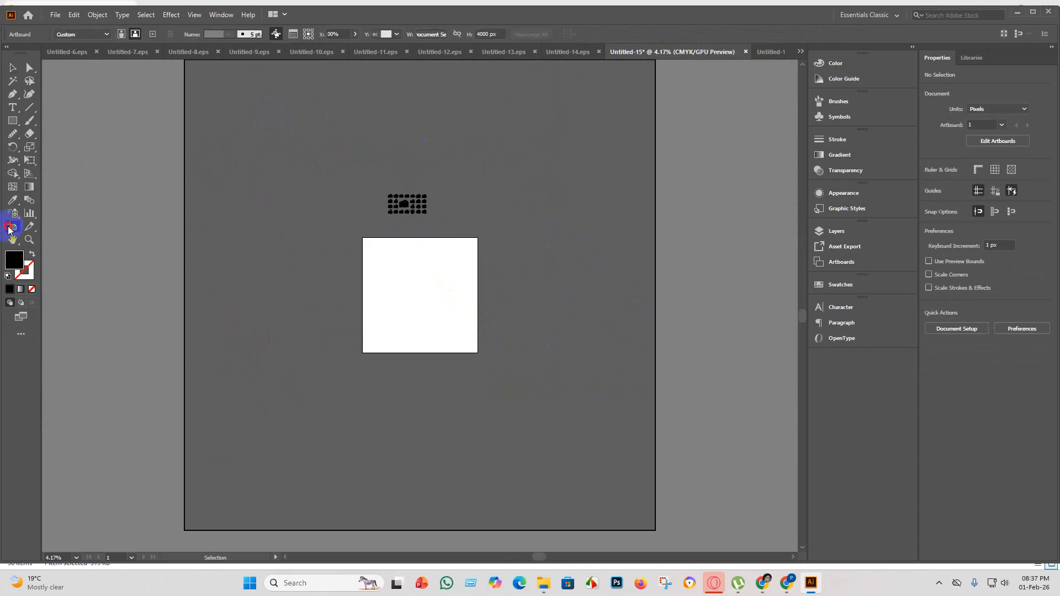
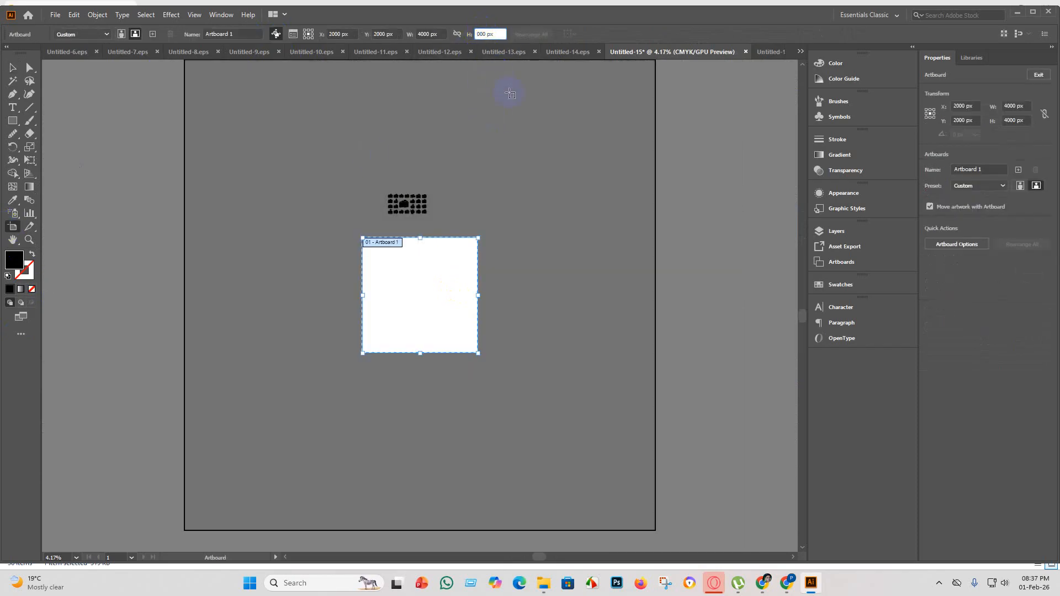
# Set the artboard height to 2000 px and centre the camera grid on it, enlarged to about 3441 px wide.
pyautogui.press('Return')
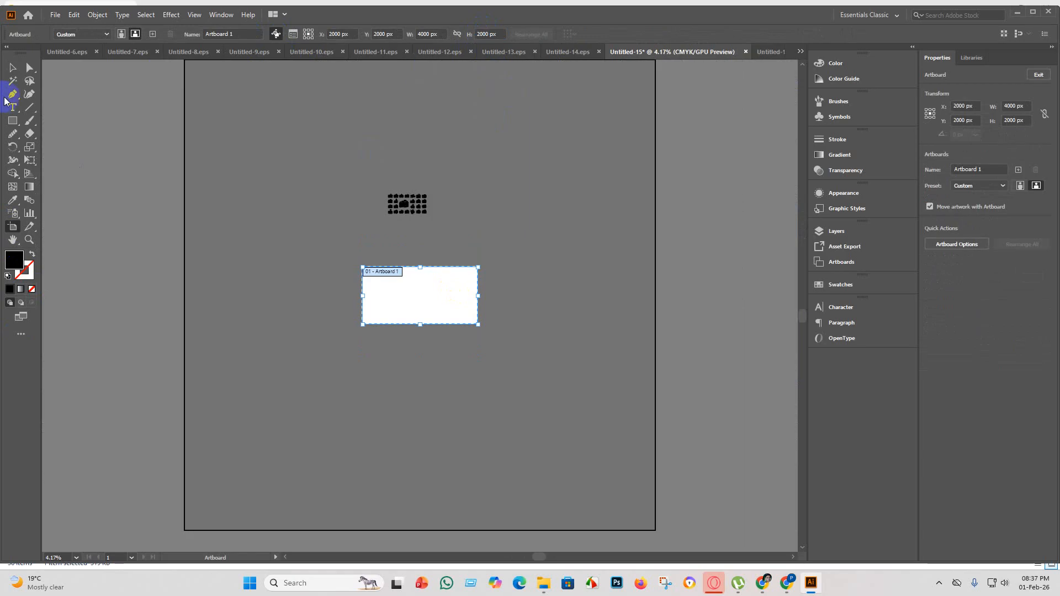
pyautogui.click(12, 68)
pyautogui.moveTo(382, 193); pyautogui.dragTo(488, 250)
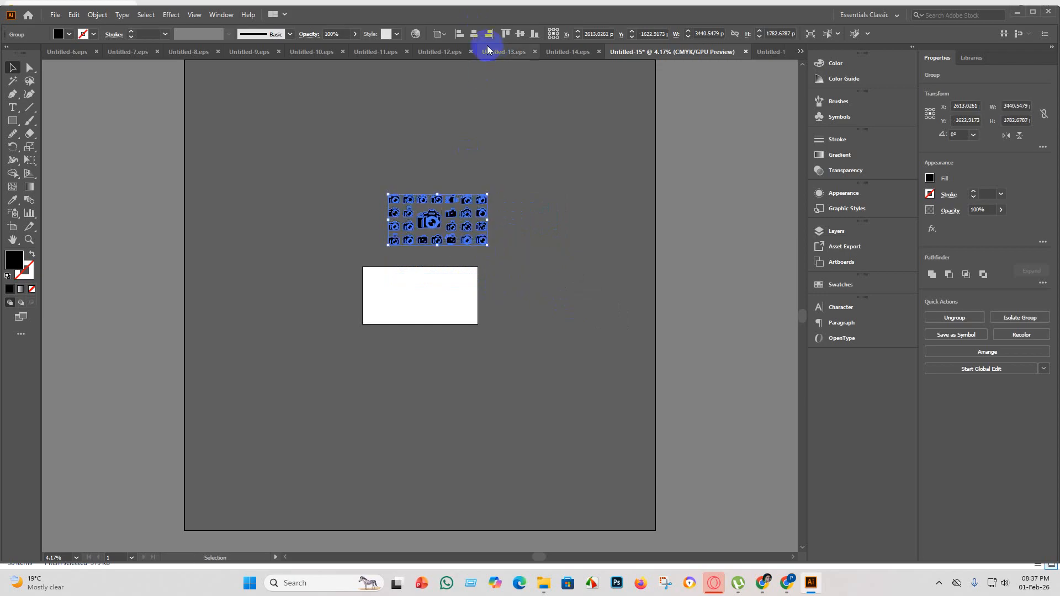
pyautogui.click(474, 34)
pyautogui.click(519, 34)
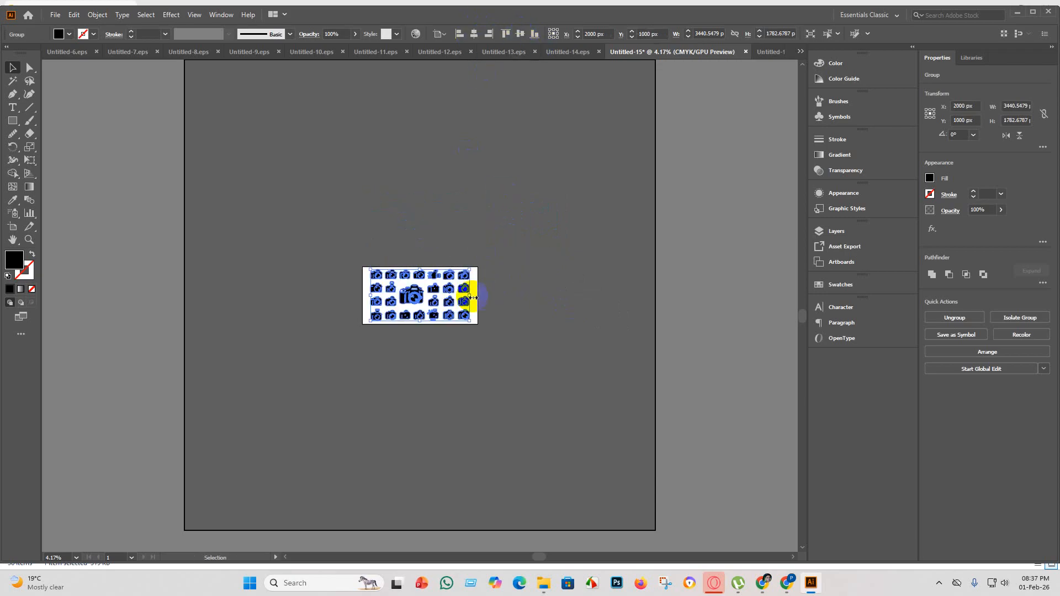
pyautogui.scroll(3, 442, 298)
# Save the camera grid as Untitled-15 in EPS format, using the Illustrator 10 EPS version.
pyautogui.click(55, 15)
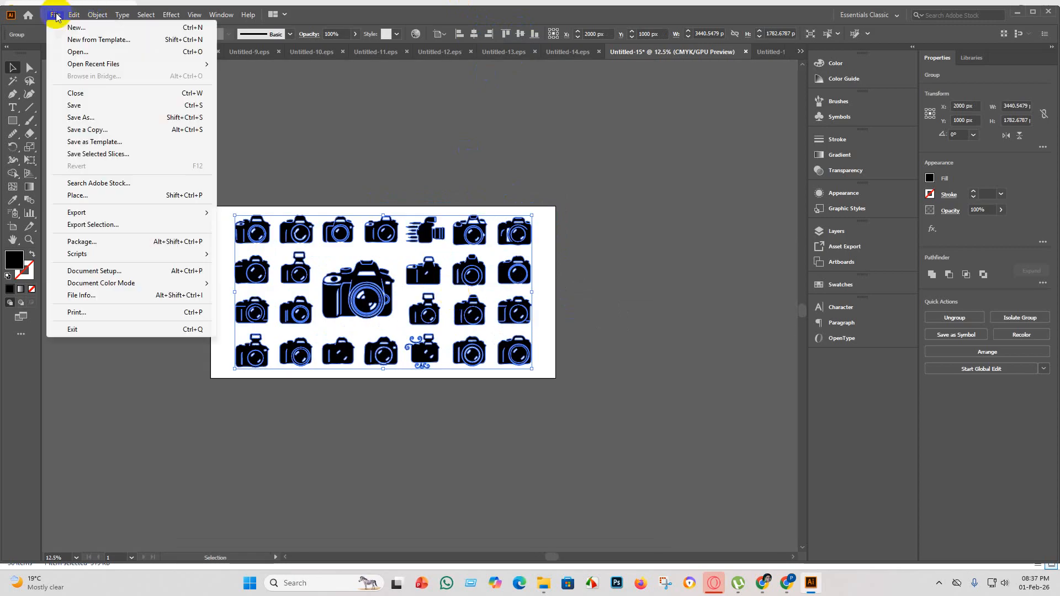
pyautogui.click(113, 104)
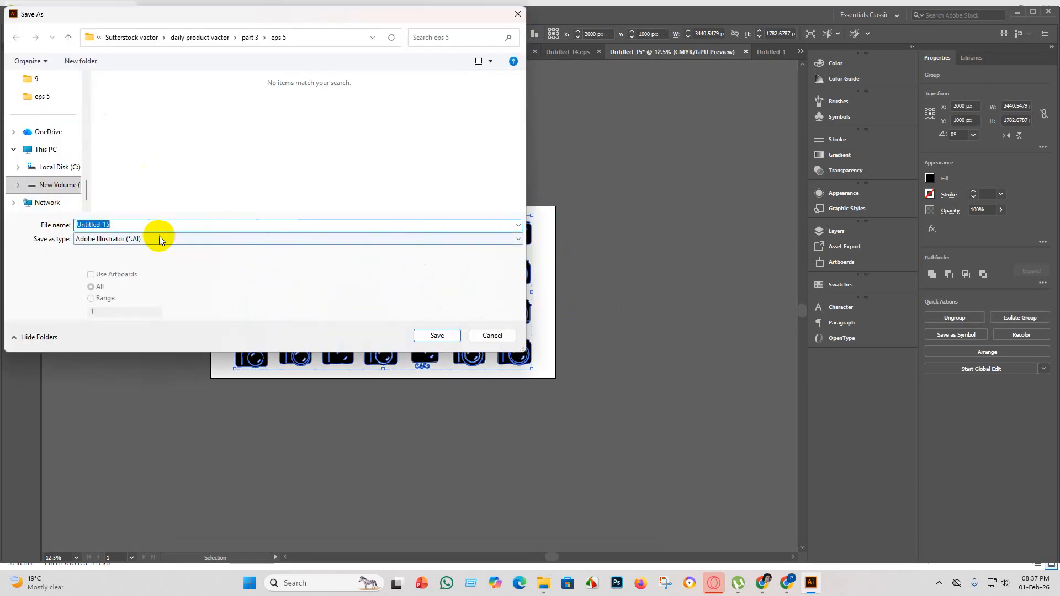
pyautogui.click(159, 239)
pyautogui.click(143, 258)
pyautogui.scroll(-1, 331, 182)
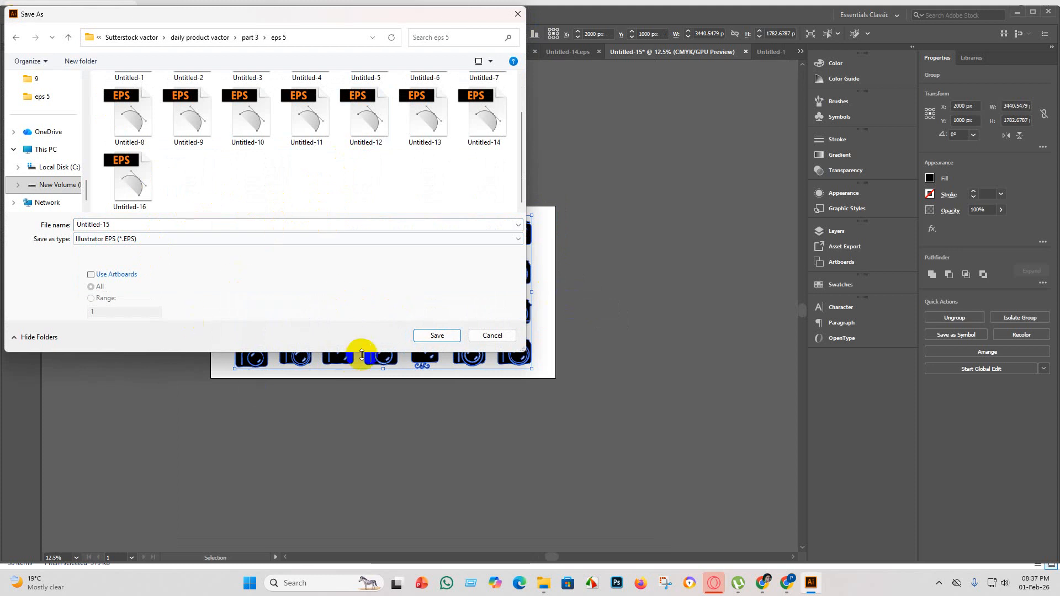
pyautogui.click(443, 338)
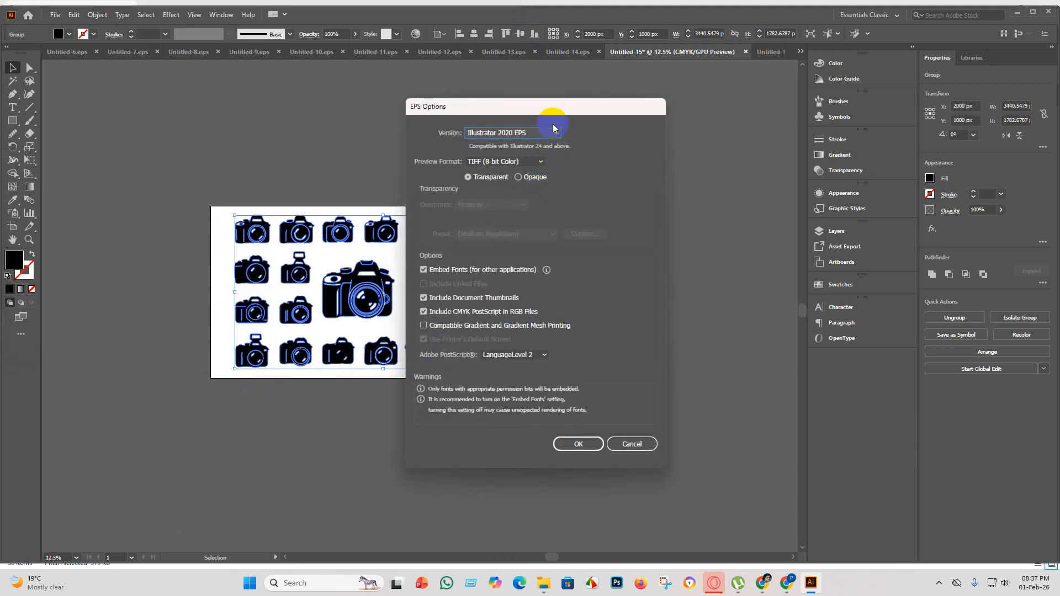
pyautogui.click(555, 131)
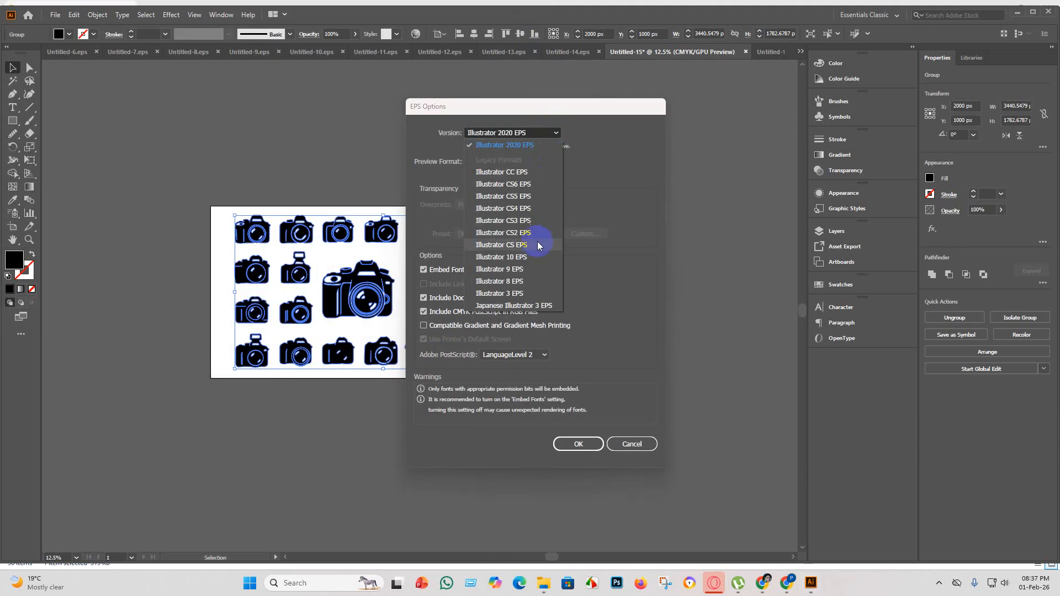
pyautogui.click(533, 262)
pyautogui.click(580, 432)
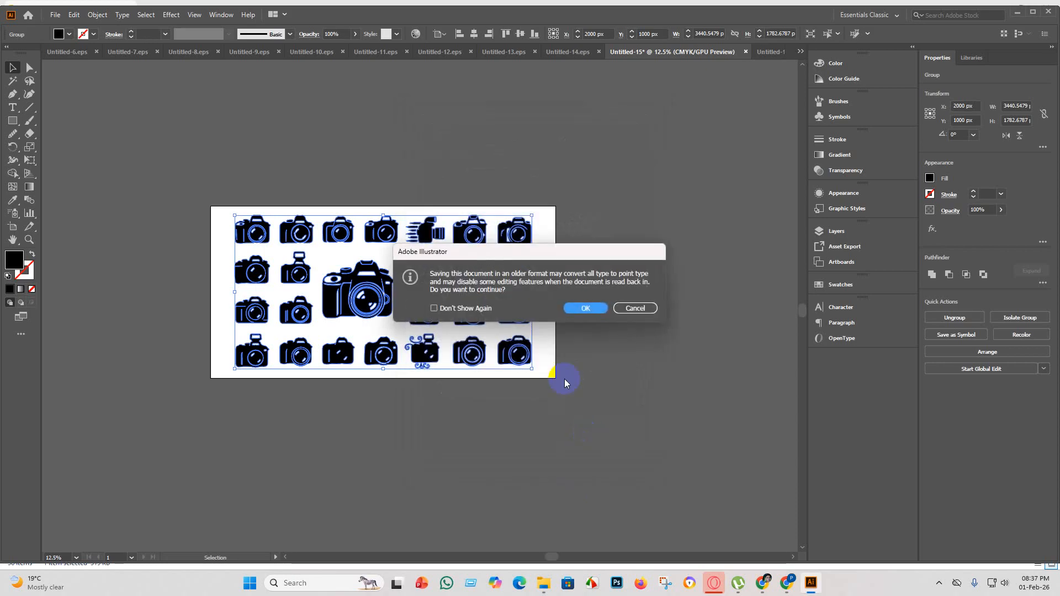
pyautogui.click(586, 310)
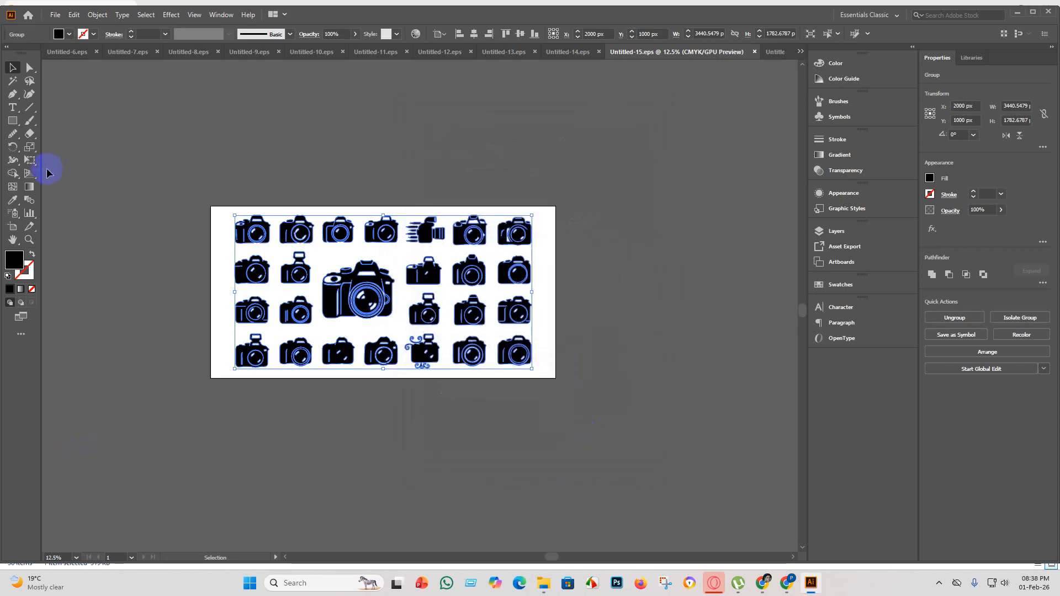
# Export the camera grid as JPEG Untitled-15 using artboards, with a colour model other than CMYK.
pyautogui.click(48, 18)
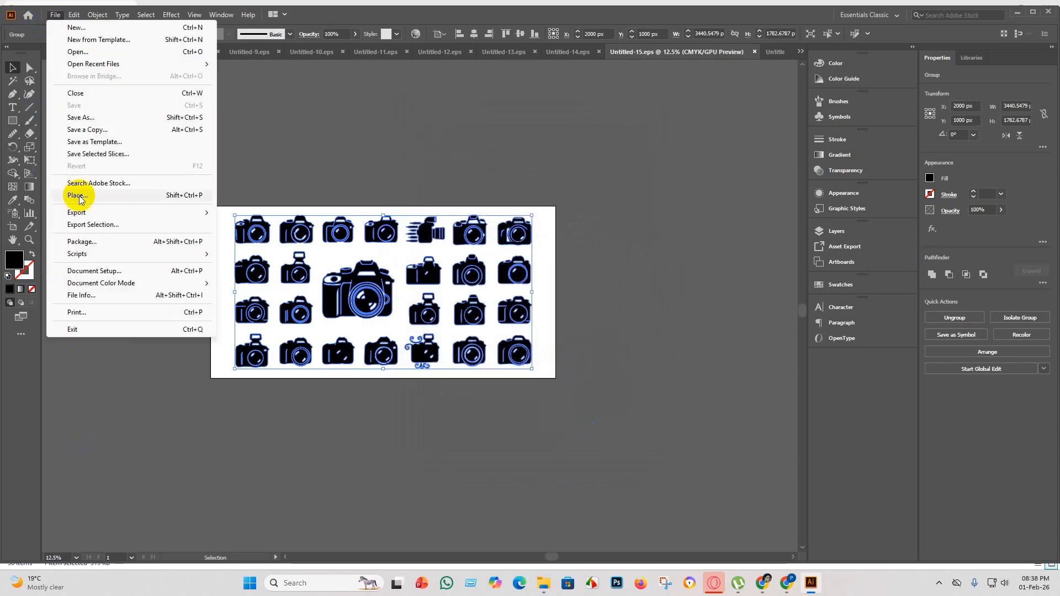
pyautogui.moveTo(83, 213)
pyautogui.click(233, 223)
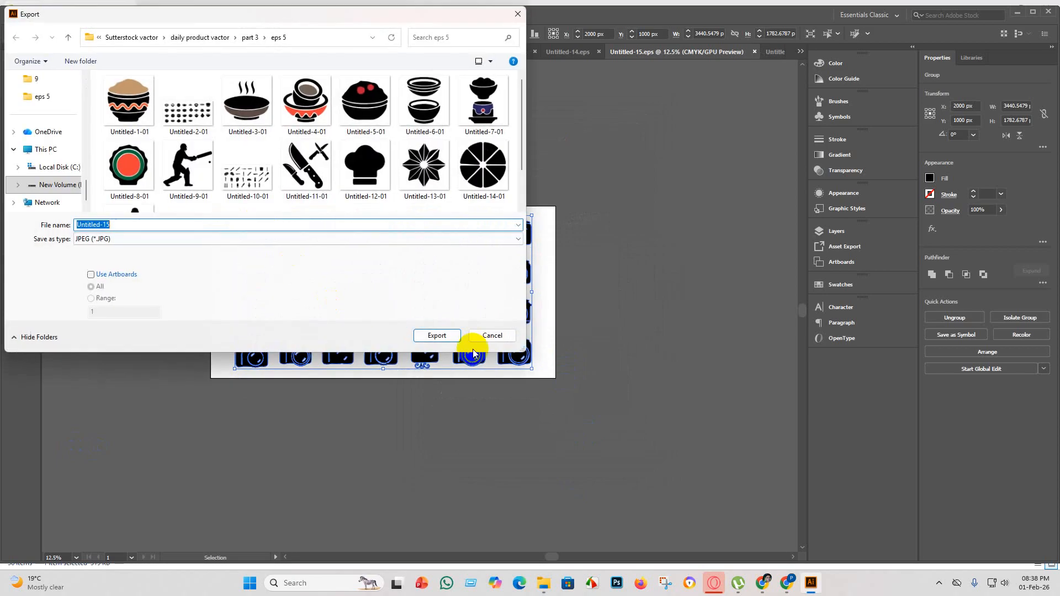
pyautogui.click(91, 274)
pyautogui.click(437, 335)
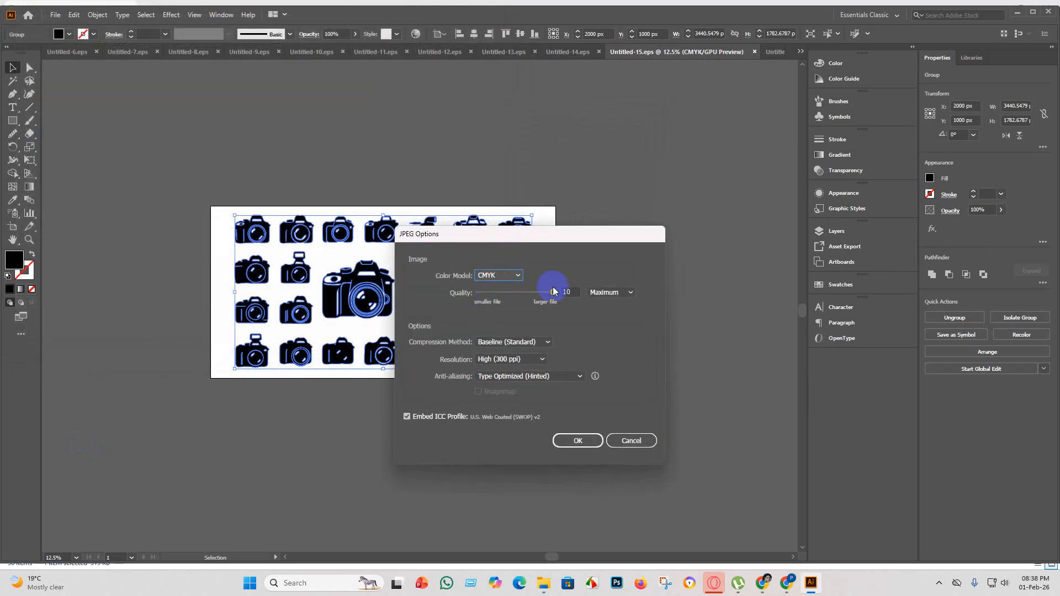
pyautogui.click(518, 275)
pyautogui.click(513, 289)
pyautogui.click(574, 441)
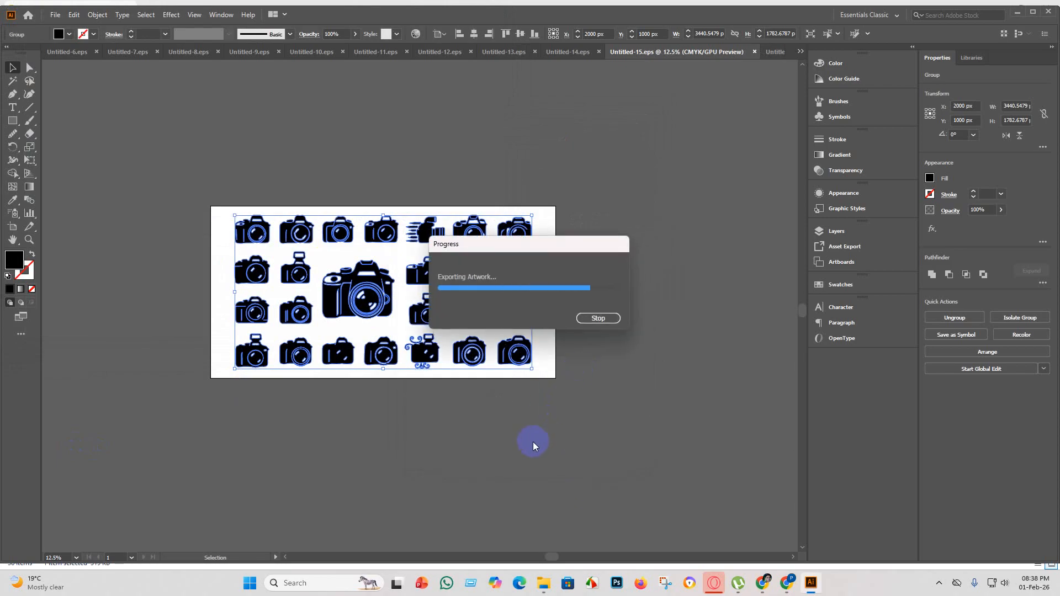
# Create a new 4000 x 4000 px document with one artboard.
pyautogui.click(58, 21)
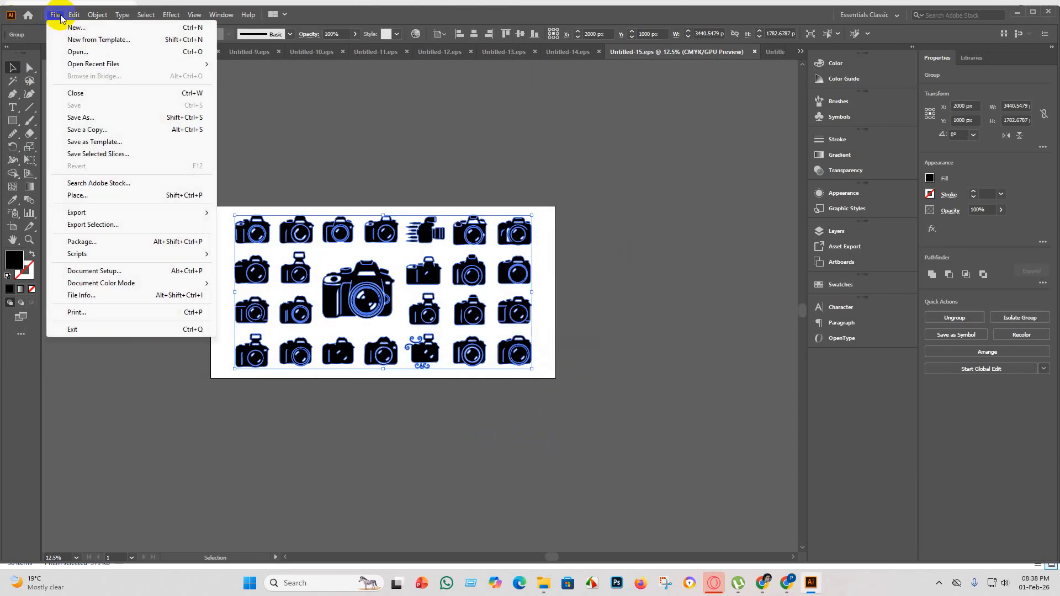
pyautogui.click(65, 28)
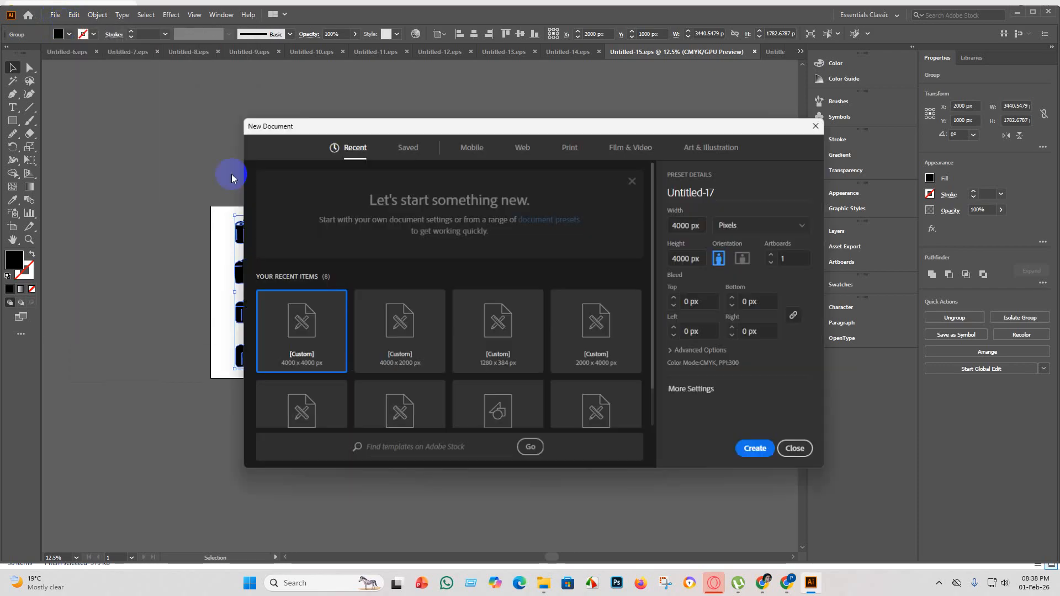
pyautogui.click(760, 447)
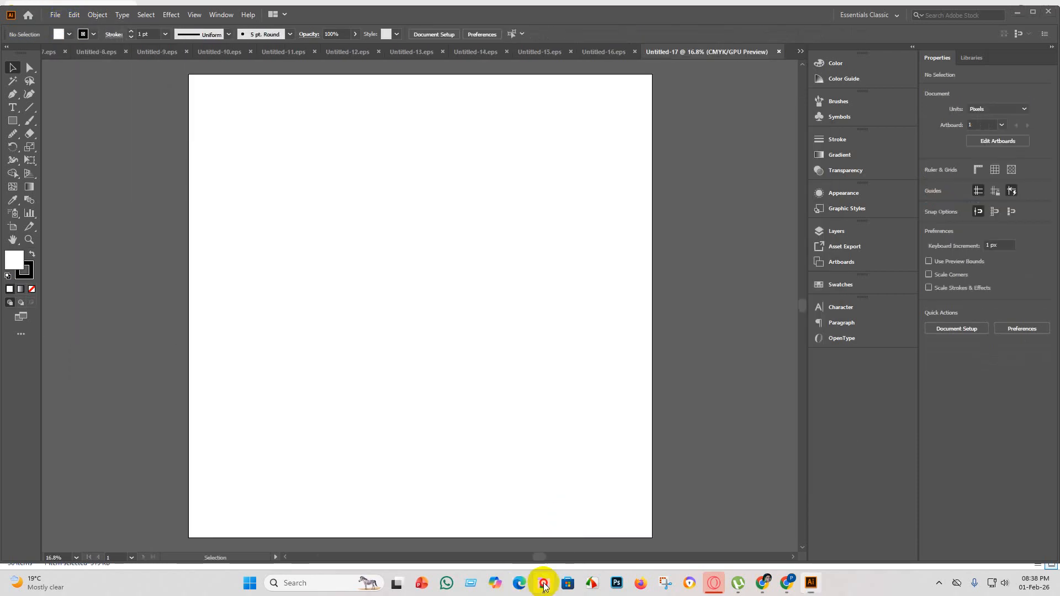
# Place the basketball player grid image from the part 3 folder in the document and enlarge it to about 5990 px wide.
pyautogui.click(544, 585)
pyautogui.moveTo(485, 118); pyautogui.dragTo(439, 128)
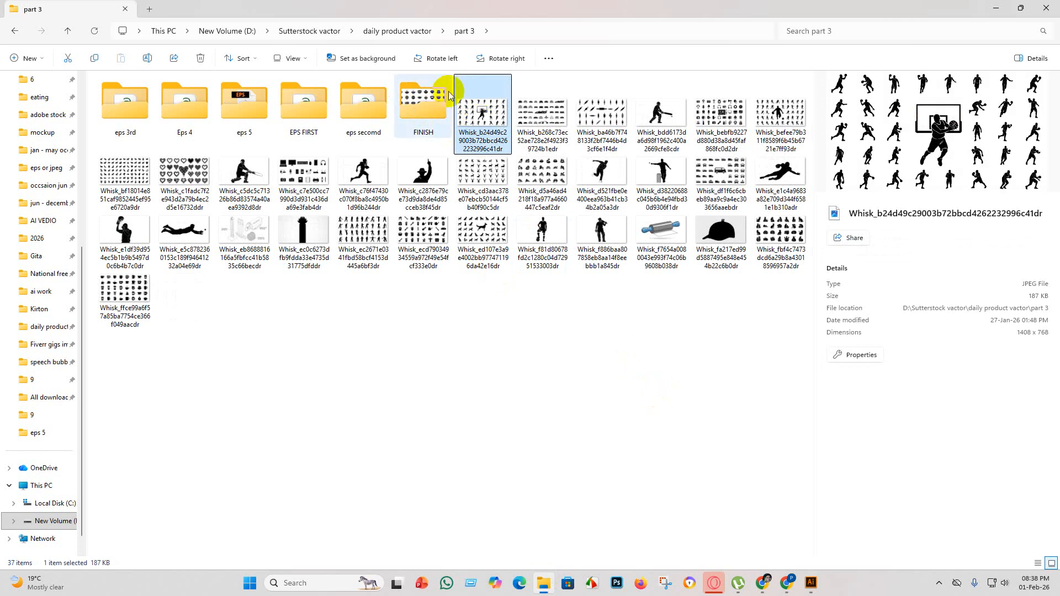
pyautogui.click(811, 583)
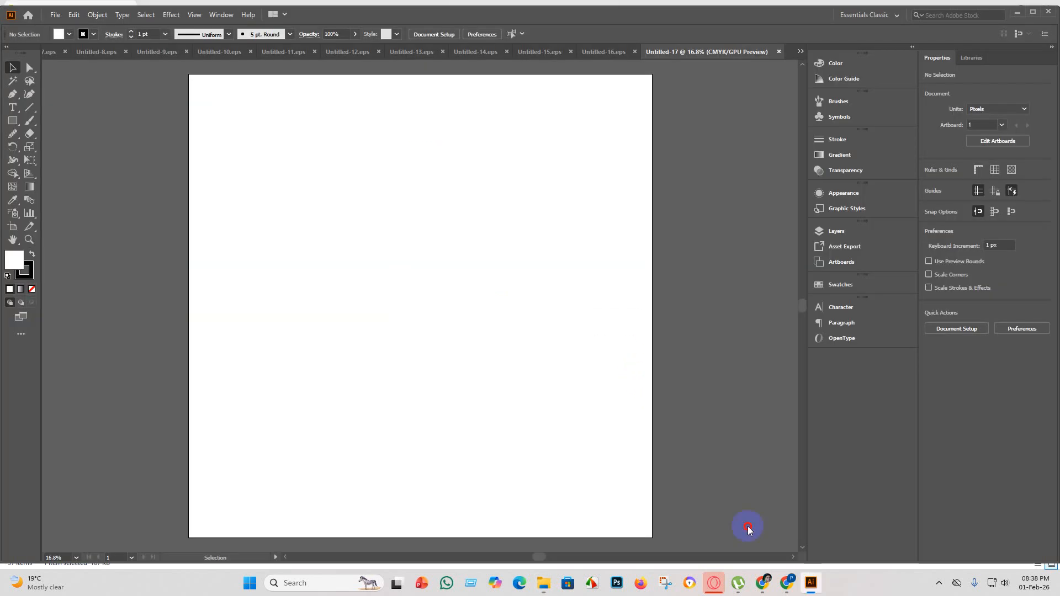
pyautogui.moveTo(749, 530); pyautogui.dragTo(433, 230)
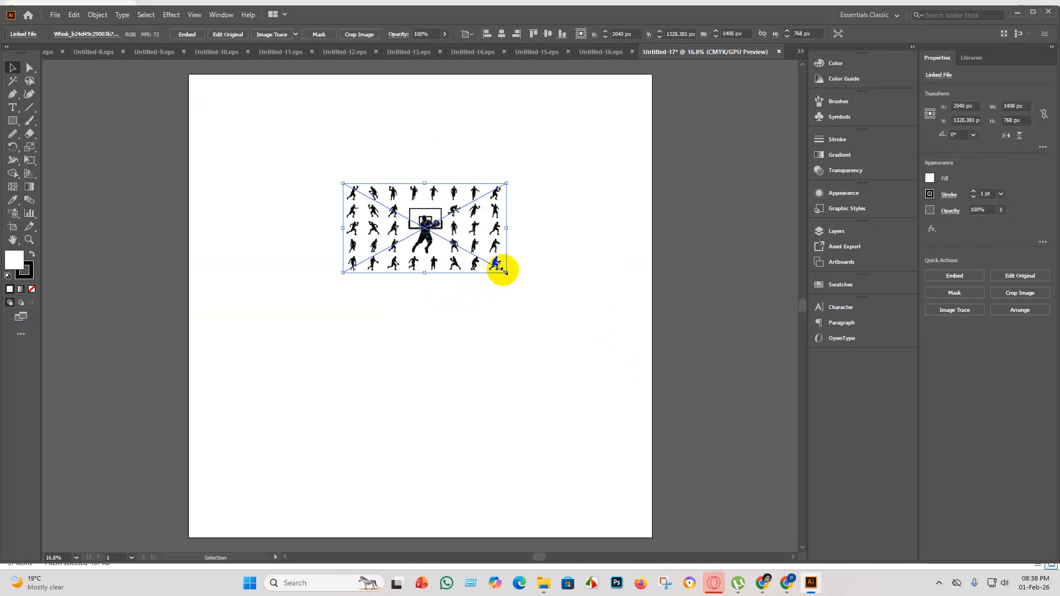
pyautogui.moveTo(506, 272); pyautogui.dragTo(861, 585)
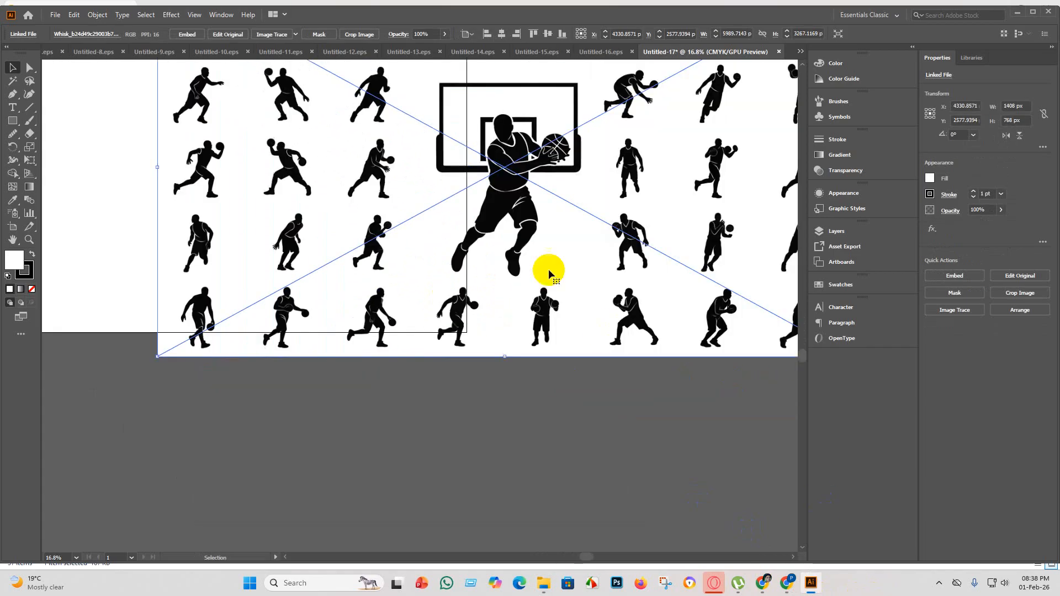
# Examine the placed basketball image up close for the quality of the central player, backboard and surrounding figures.
pyautogui.scroll(-3, 417, 174)
pyautogui.scroll(4, 457, 208)
pyautogui.scroll(3, 536, 210)
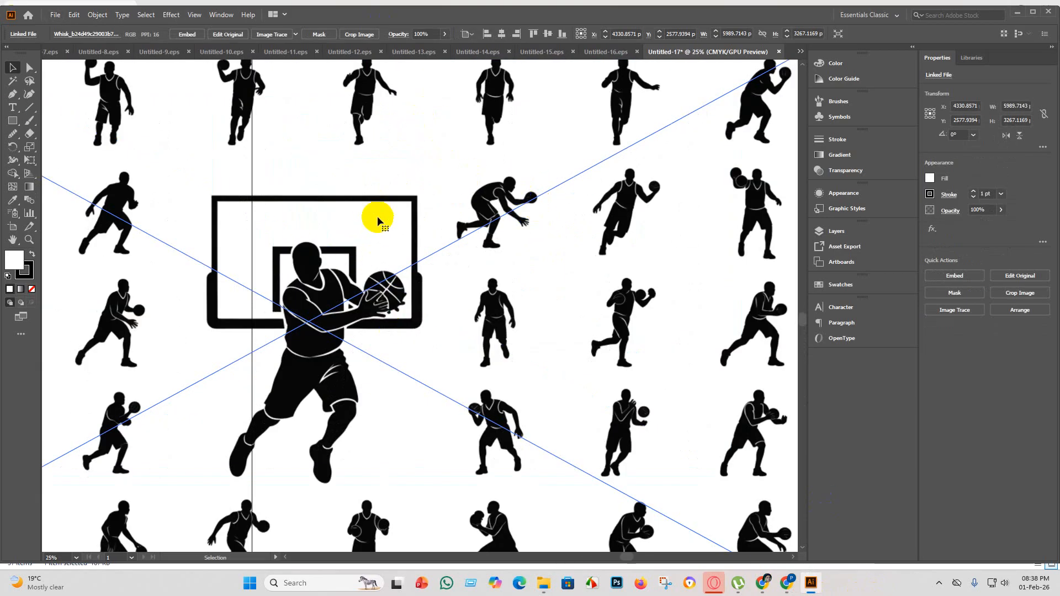
pyautogui.scroll(-2, 389, 323)
pyautogui.scroll(2, 389, 332)
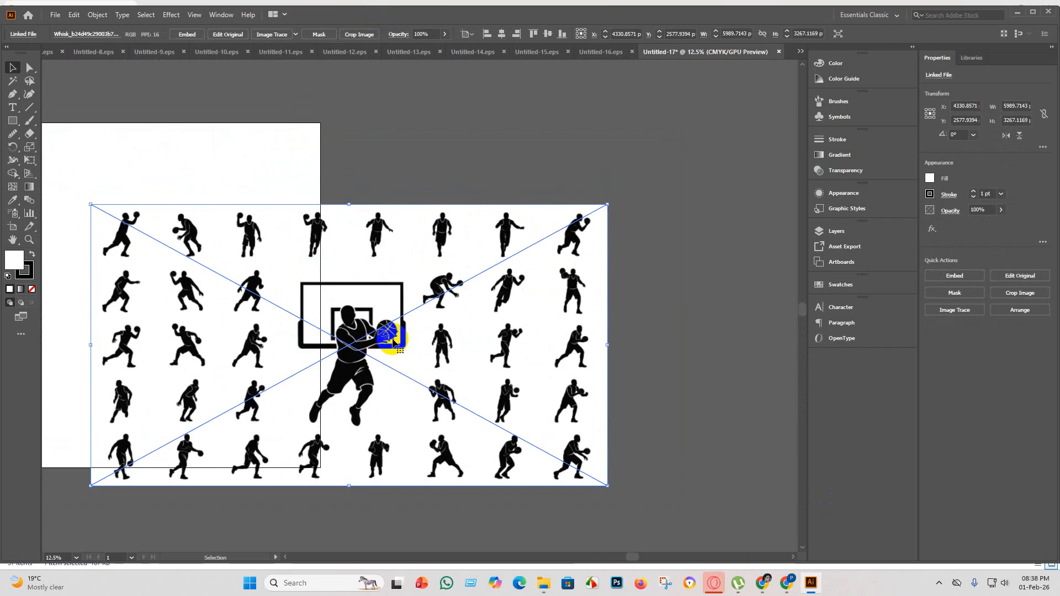
pyautogui.scroll(4, 372, 375)
pyautogui.scroll(-3, 331, 298)
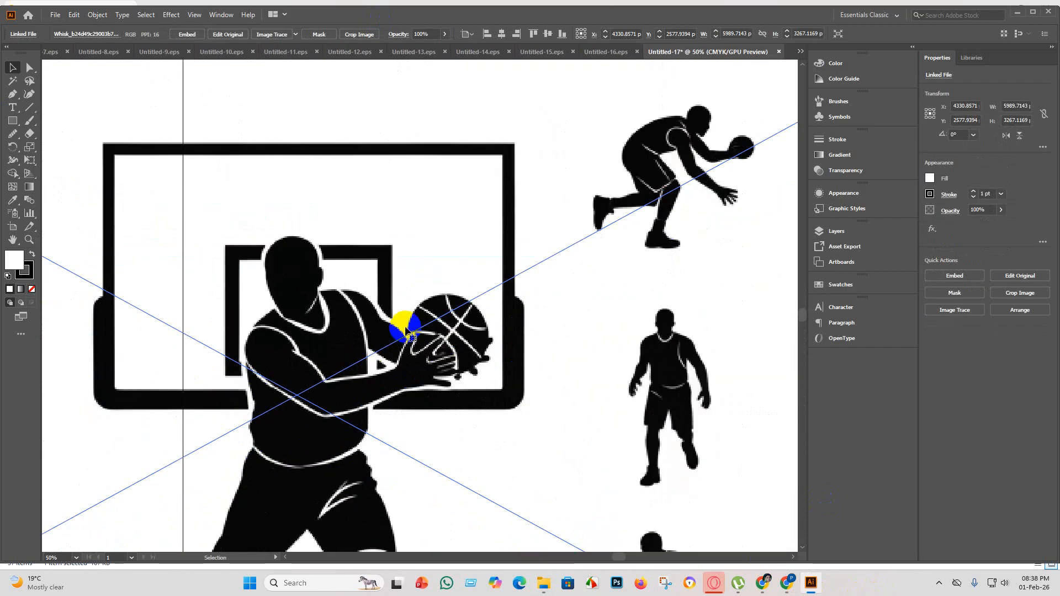
pyautogui.scroll(-3, 328, 282)
pyautogui.scroll(-2, 345, 230)
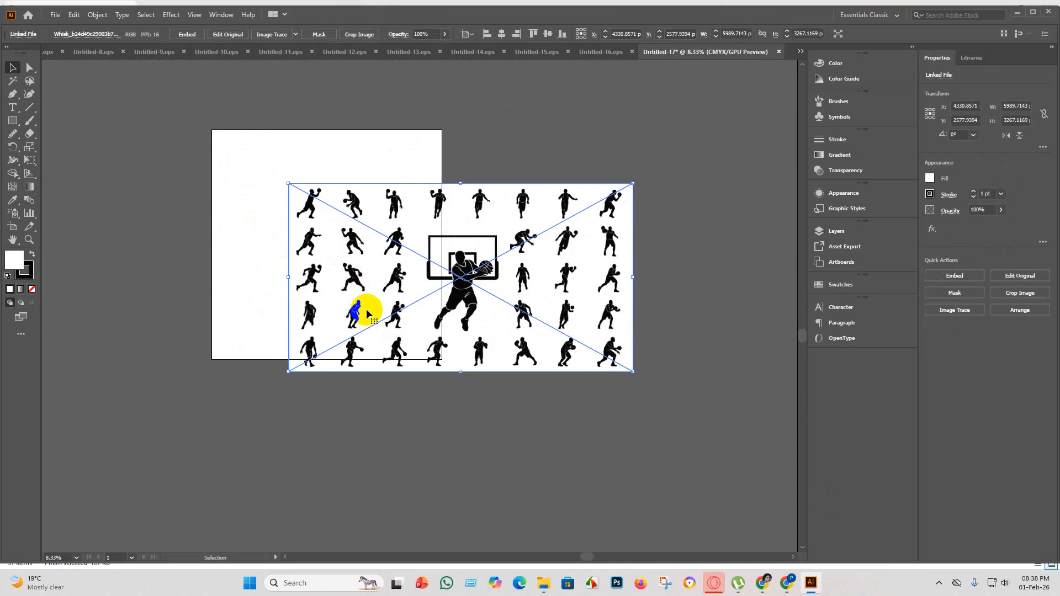
# Move the basketball player grid image off the artboard, into the empty space above it.
pyautogui.scroll(3, 368, 331)
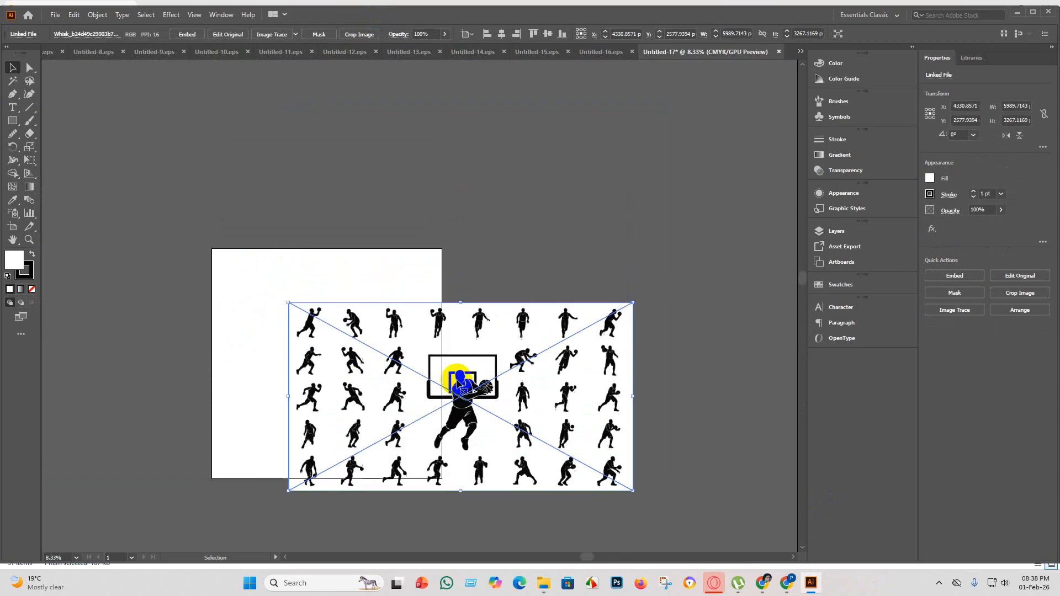
pyautogui.moveTo(488, 430); pyautogui.dragTo(365, 160)
pyautogui.scroll(2, 365, 160)
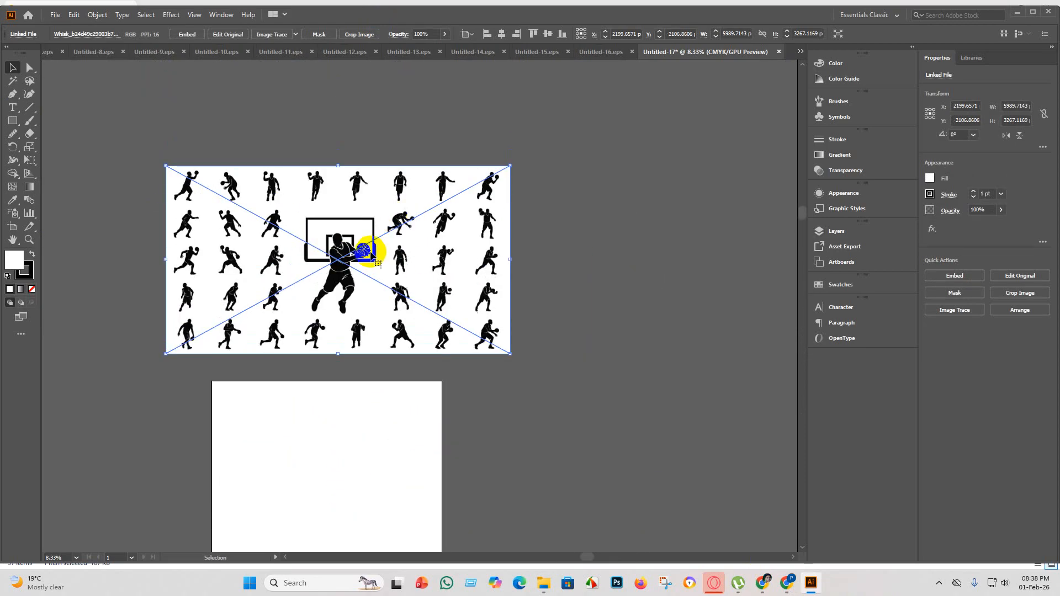
# Embed the basketball grid image and convert it into expanded paths with a Silhouettes trace.
pyautogui.click(188, 34)
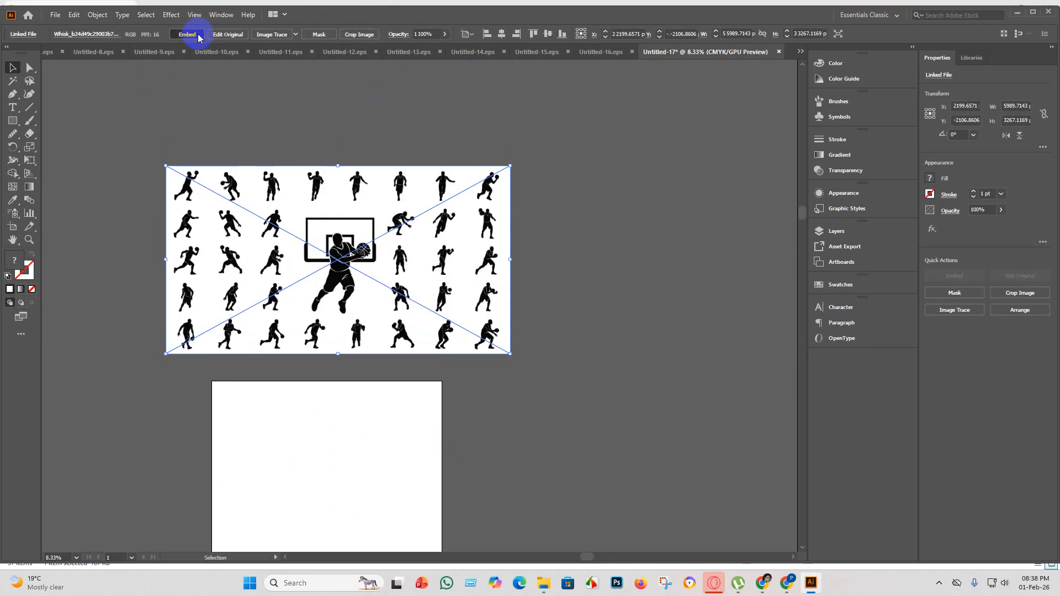
pyautogui.click(301, 35)
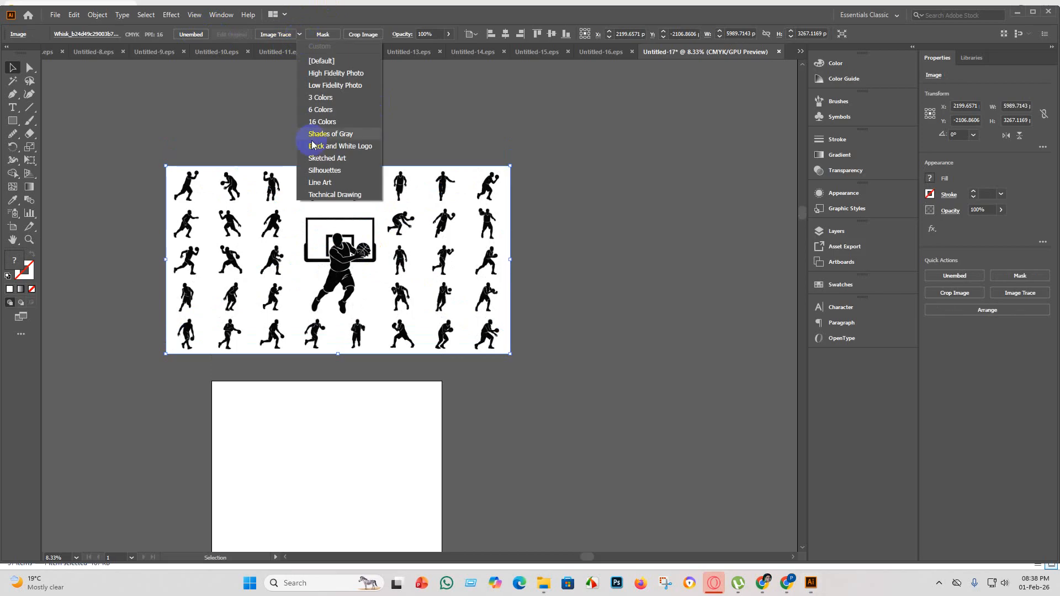
pyautogui.click(332, 171)
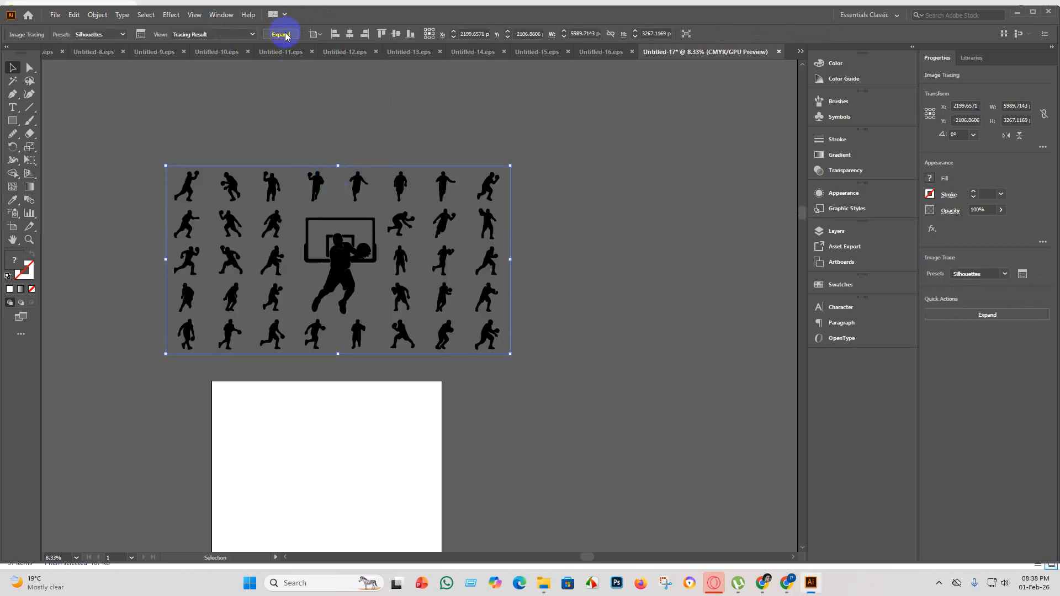
pyautogui.click(490, 291)
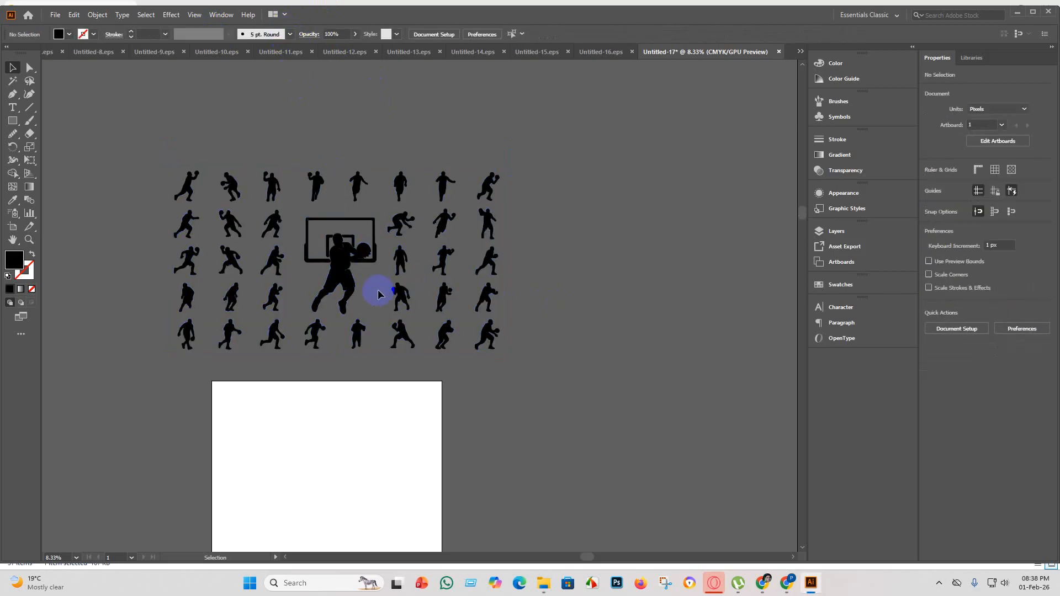
# Ungroup the traced basketball silhouettes and group the large central player with the backboard.
pyautogui.click(317, 237)
pyautogui.rightClick(338, 256)
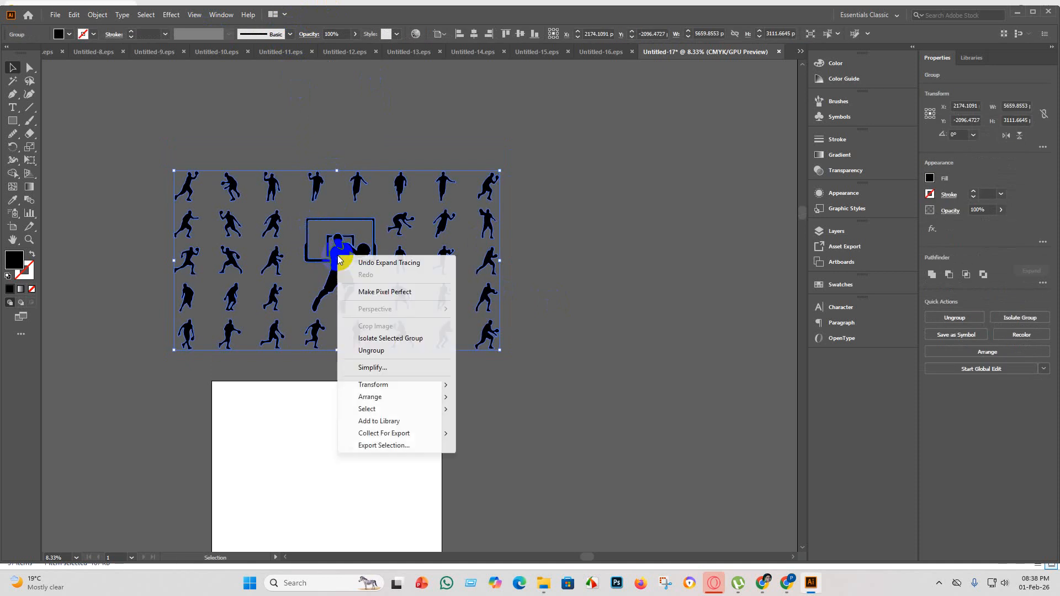
pyautogui.click(363, 350)
pyautogui.click(533, 304)
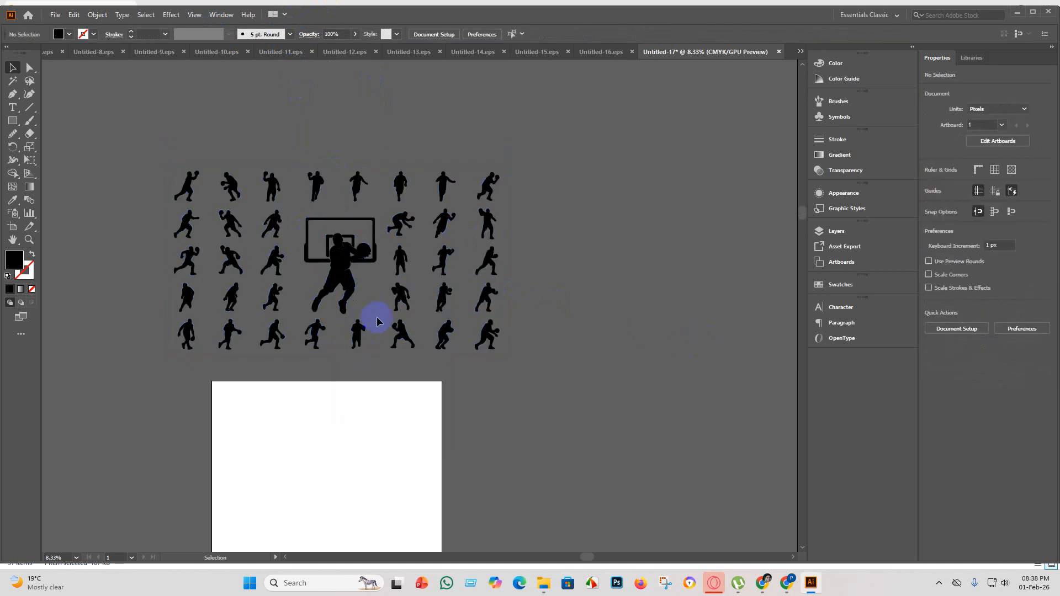
pyautogui.moveTo(372, 306); pyautogui.dragTo(298, 210)
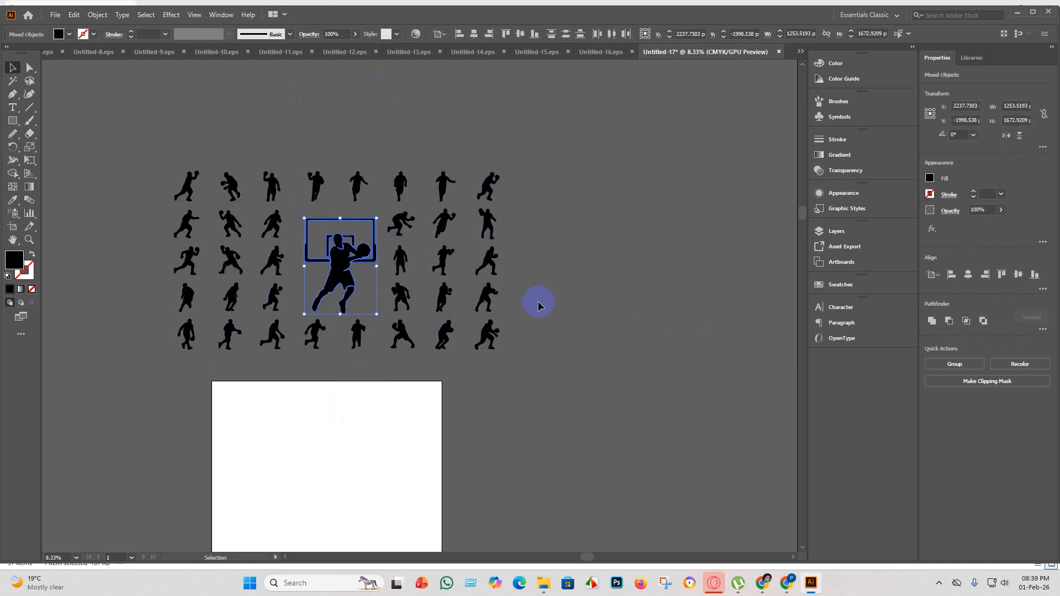
pyautogui.hotkey('ctrl', 'g')
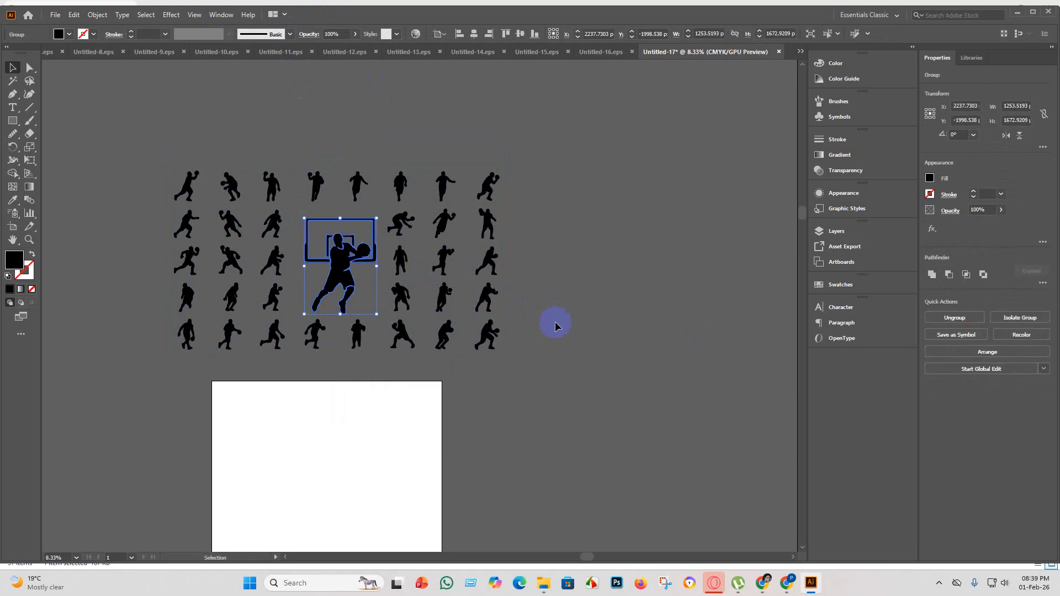
# Create a new 4000 x 4000 px document with one artboard.
pyautogui.click(58, 15)
pyautogui.click(69, 25)
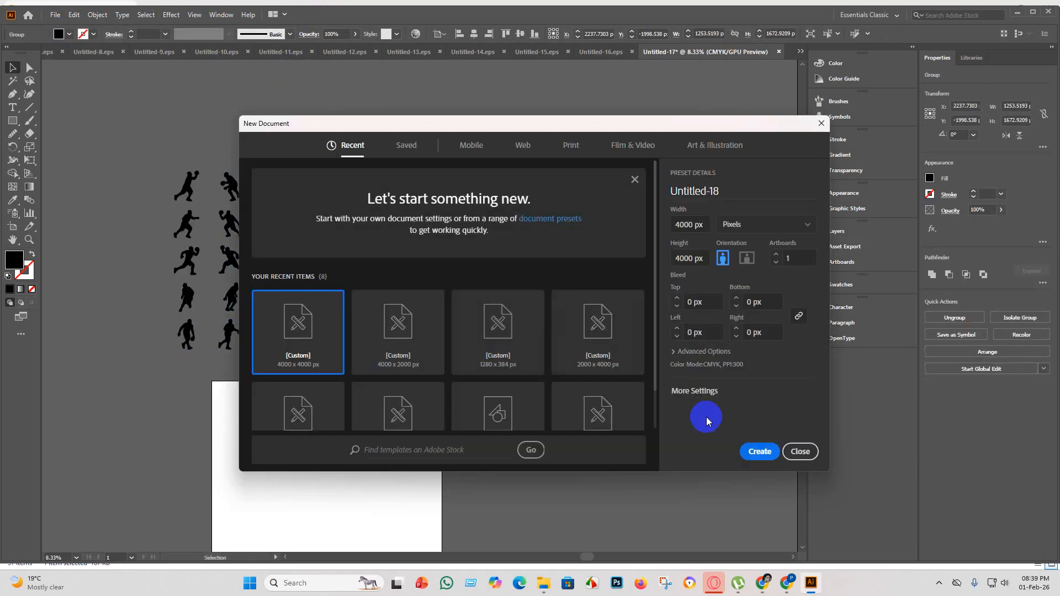
pyautogui.click(757, 450)
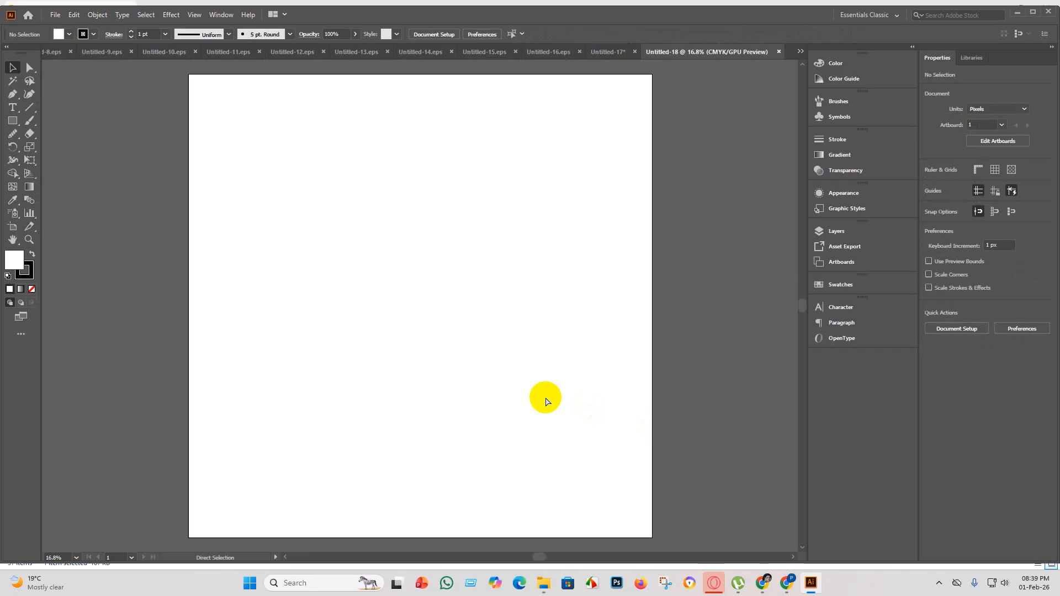
# Paste the player and backboard group into the new document and enlarge it to about 2958 x 3947 px.
pyautogui.hotkey('ctrl', 'v')
pyautogui.moveTo(492, 405); pyautogui.dragTo(691, 488)
pyautogui.scroll(-1, 549, 387)
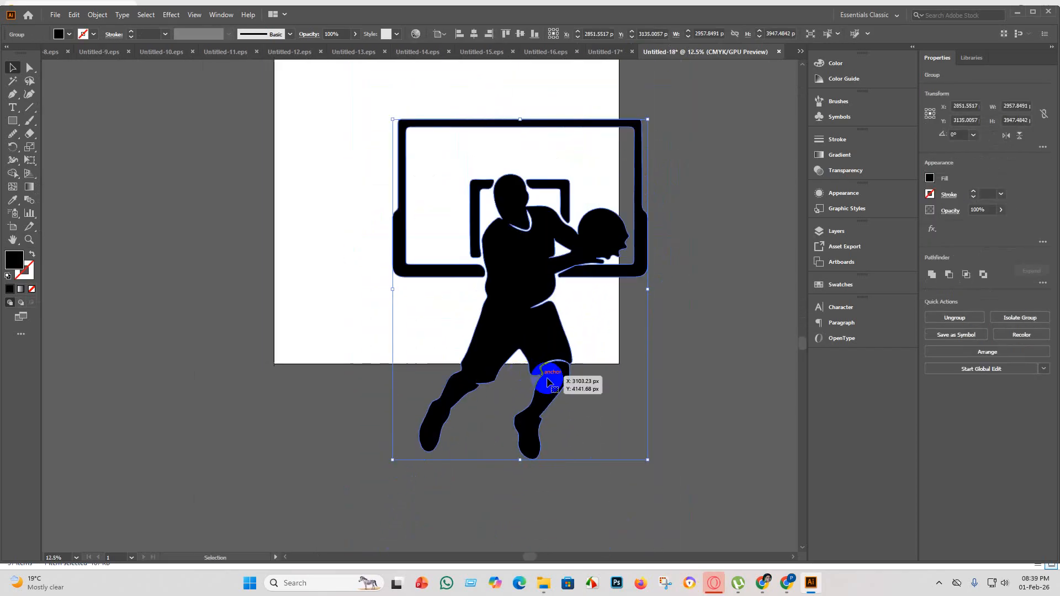
pyautogui.scroll(2, 640, 359)
pyautogui.scroll(2, 683, 354)
pyautogui.scroll(1, 552, 332)
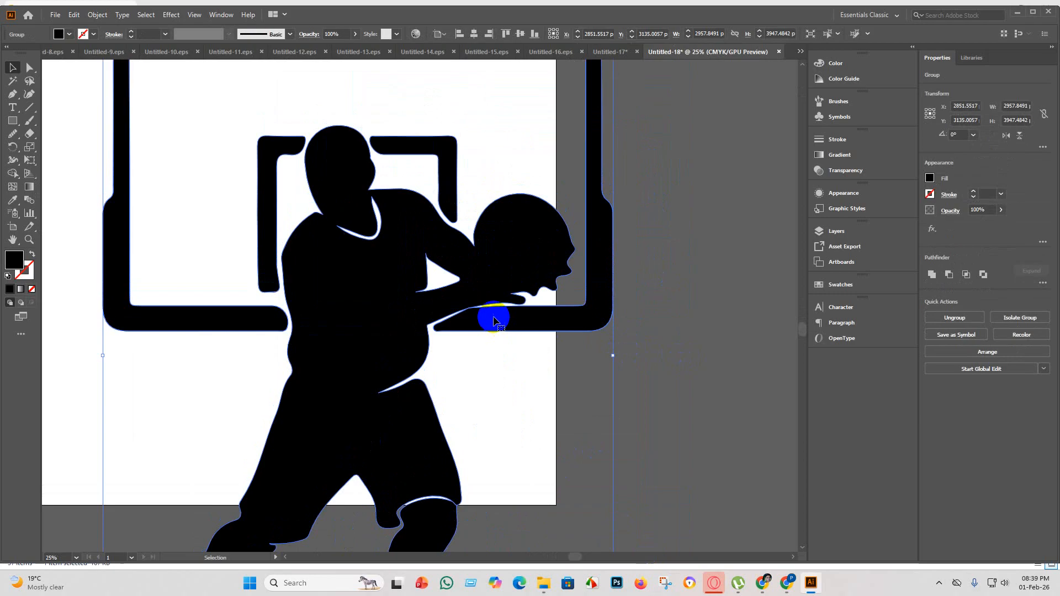
pyautogui.scroll(-1, 417, 327)
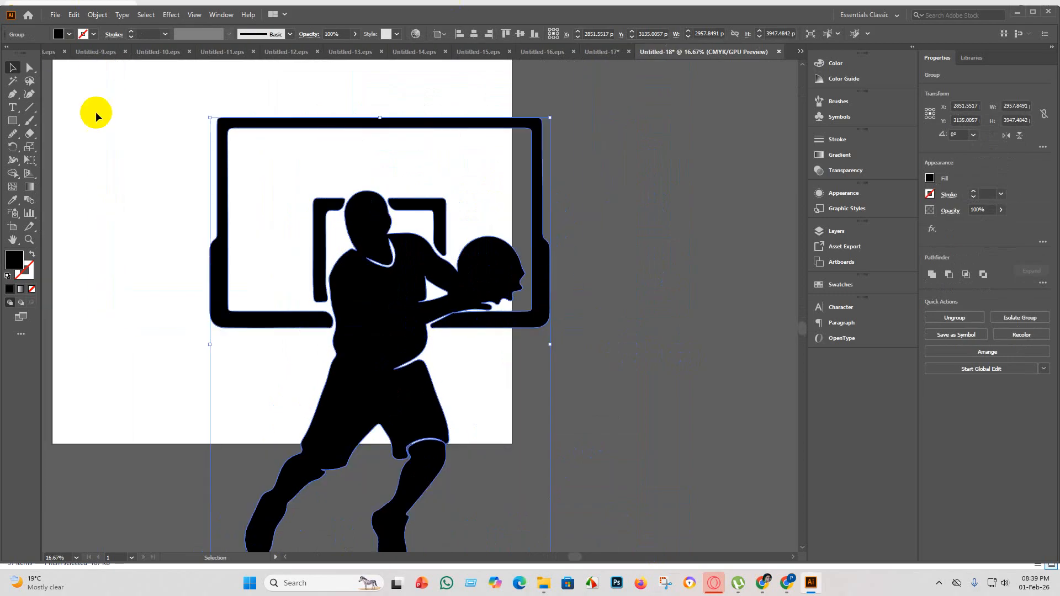
# Centre the player and backboard group horizontally and vertically on the artboard.
pyautogui.click(474, 34)
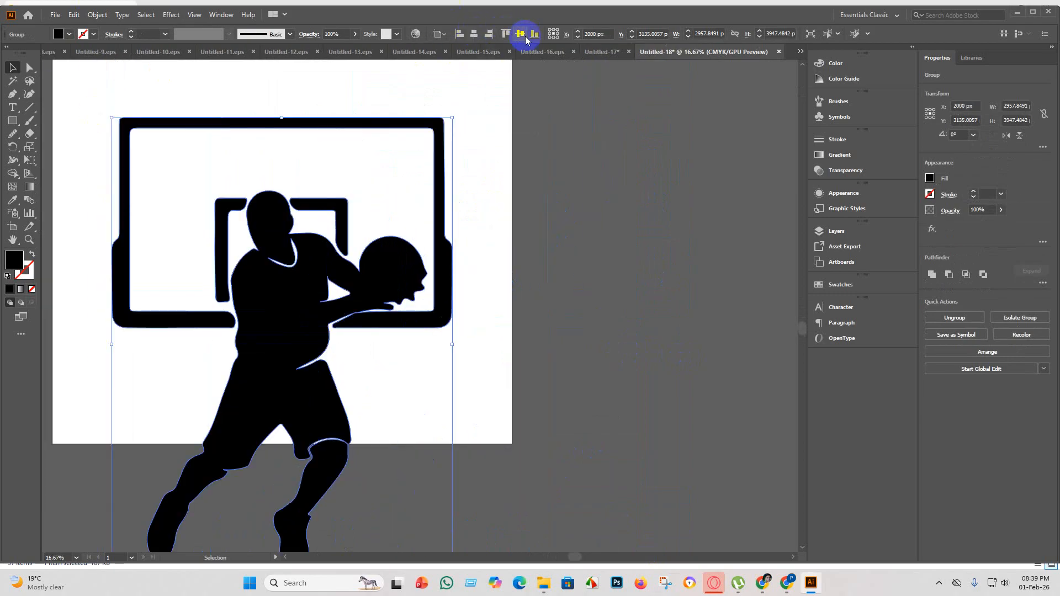
pyautogui.click(520, 34)
pyautogui.click(517, 304)
pyautogui.scroll(2, 512, 311)
pyautogui.scroll(1, 331, 374)
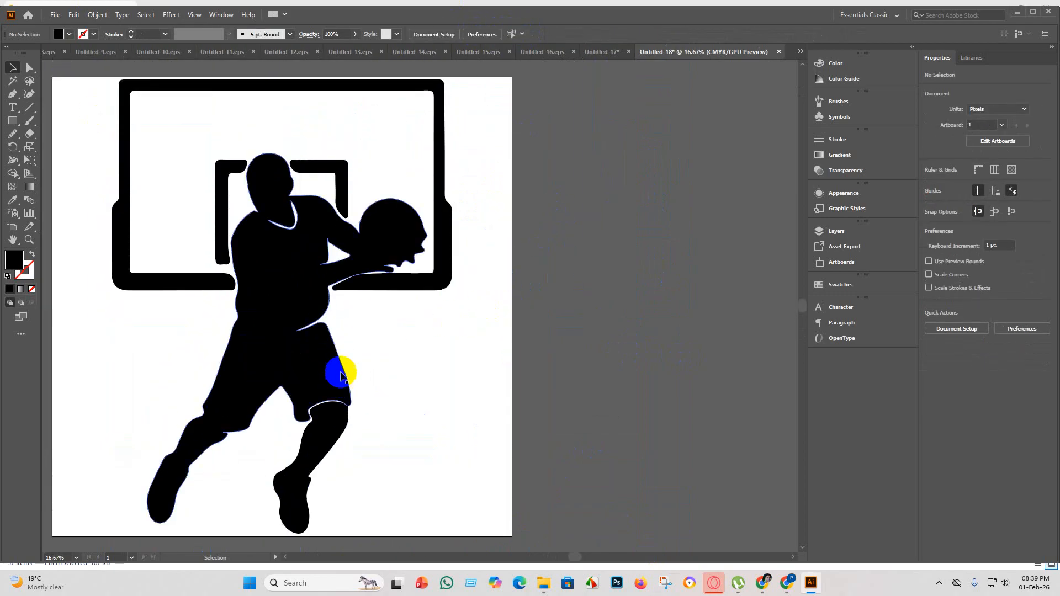
pyautogui.scroll(-2, 332, 343)
# Merge the collar gap and the opening between the player's arms into the solid body with Shape Builder.
pyautogui.click(322, 323)
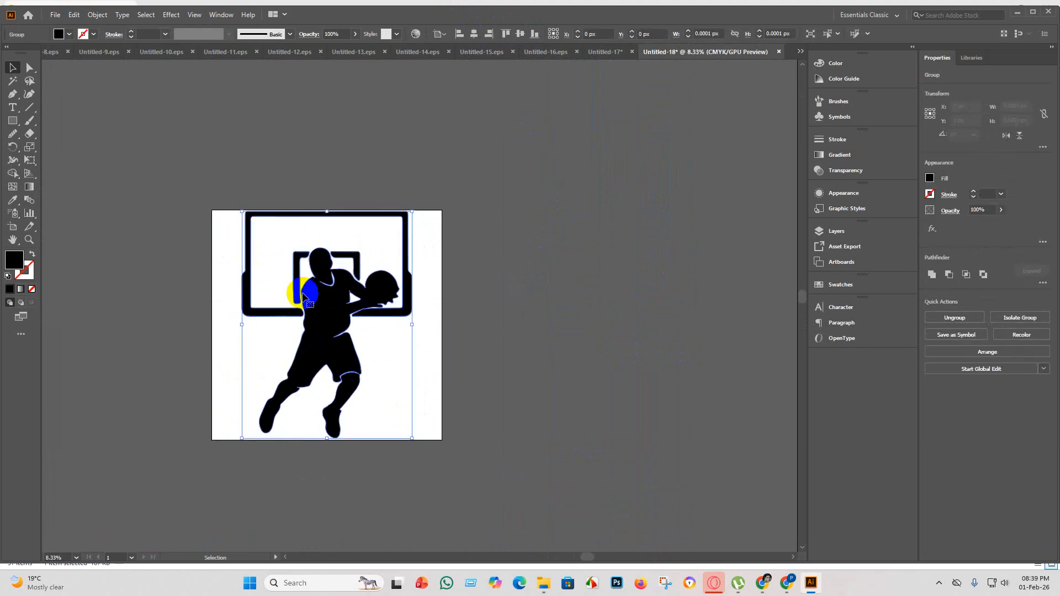
pyautogui.click(13, 173)
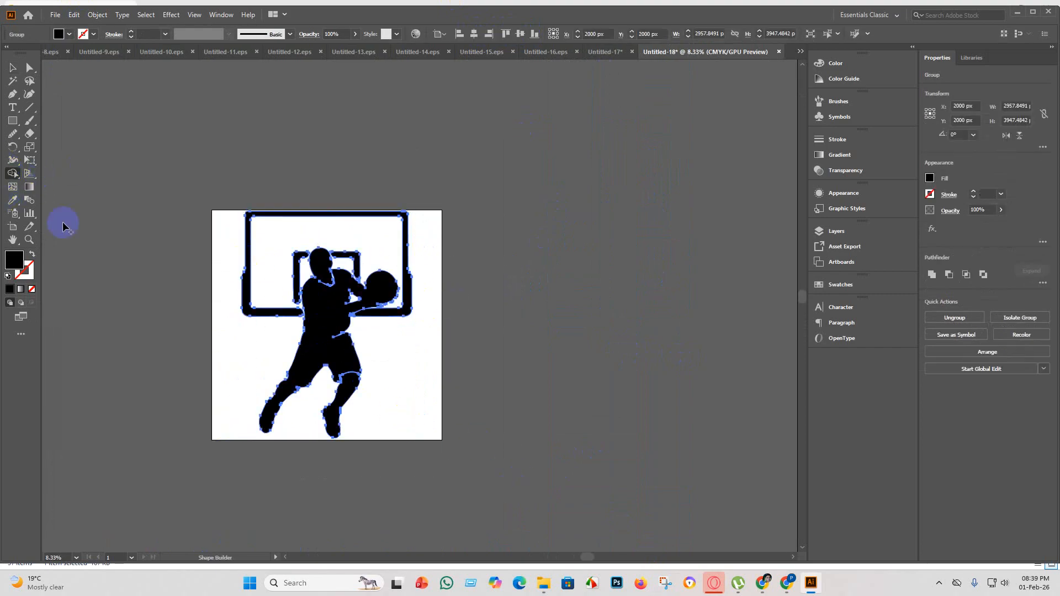
pyautogui.moveTo(321, 273)
pyautogui.mouseDown()
pyautogui.moveTo(350, 343)
pyautogui.moveTo(355, 425)
pyautogui.mouseUp()
pyautogui.moveTo(336, 320); pyautogui.dragTo(342, 411)
pyautogui.click(8, 71)
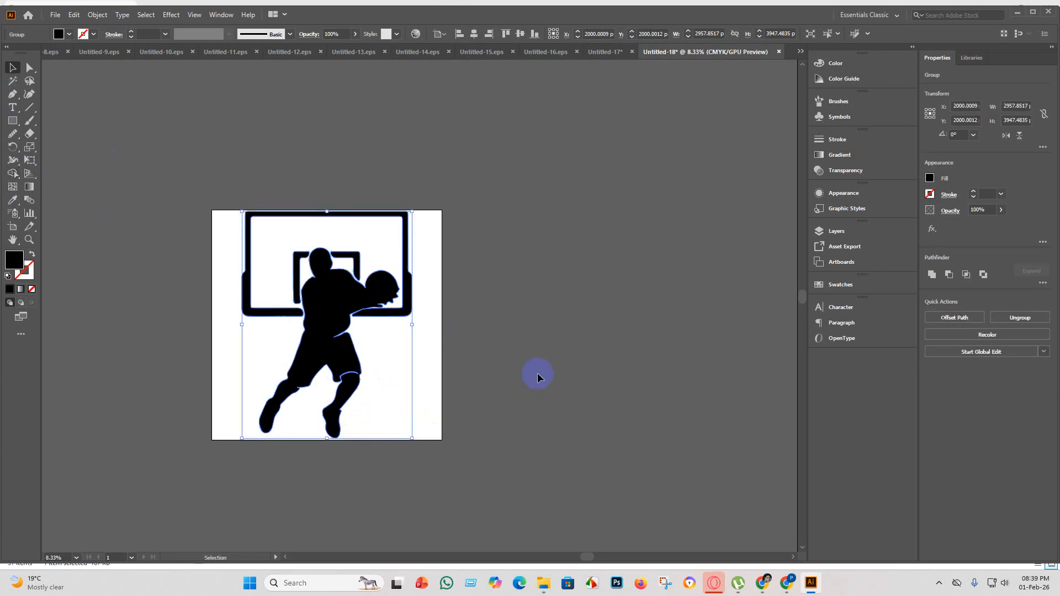
pyautogui.click(539, 374)
# Draw a black circle about 547 px in diameter over the player's waist near the white gap.
pyautogui.scroll(3, 334, 275)
pyautogui.scroll(-2, 332, 434)
pyautogui.scroll(3, 332, 436)
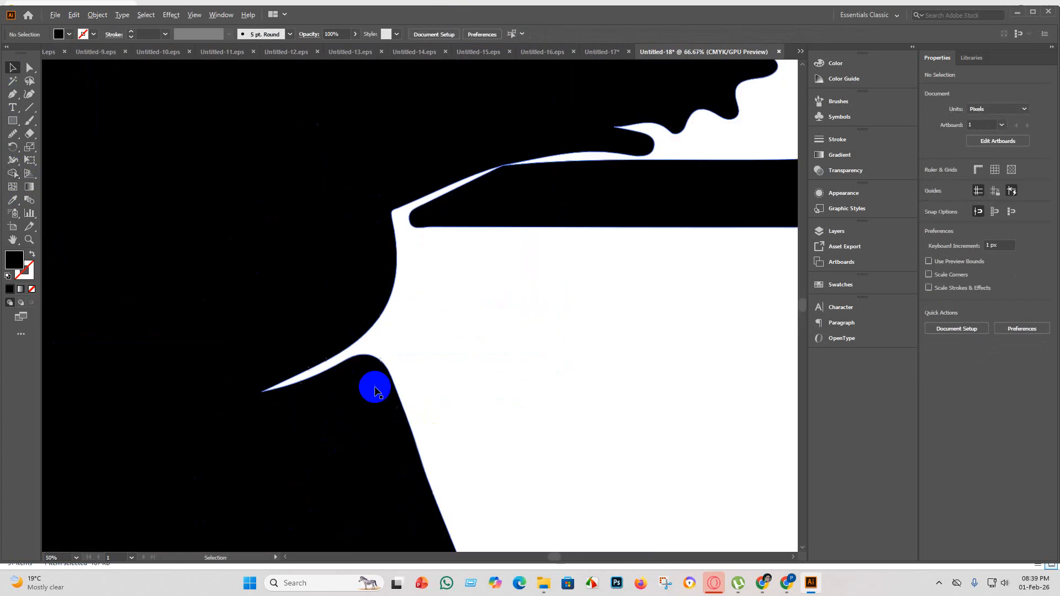
pyautogui.scroll(-4, 333, 316)
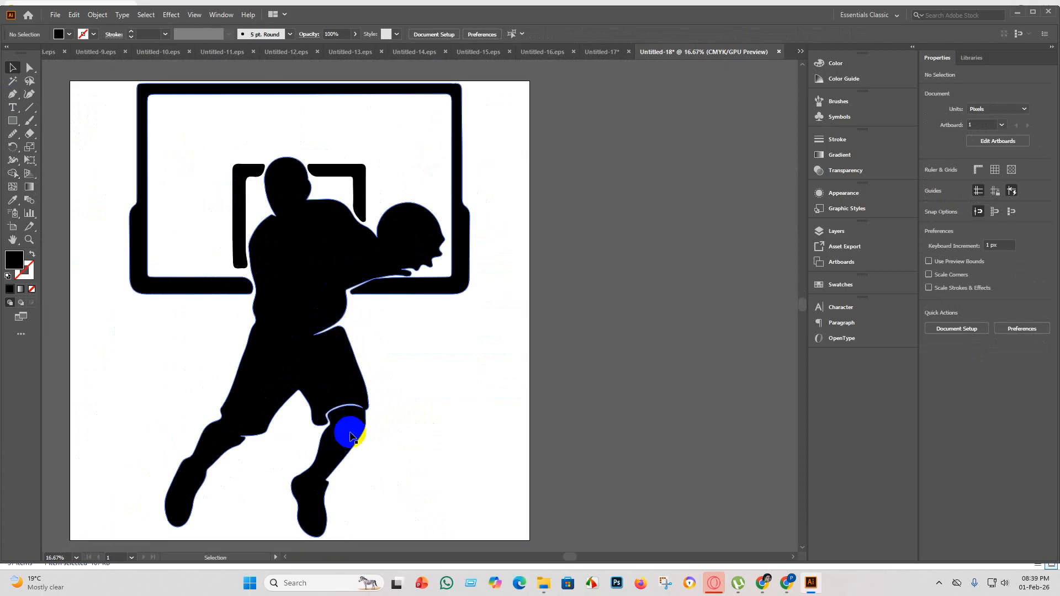
pyautogui.scroll(1, 350, 431)
pyautogui.click(346, 433)
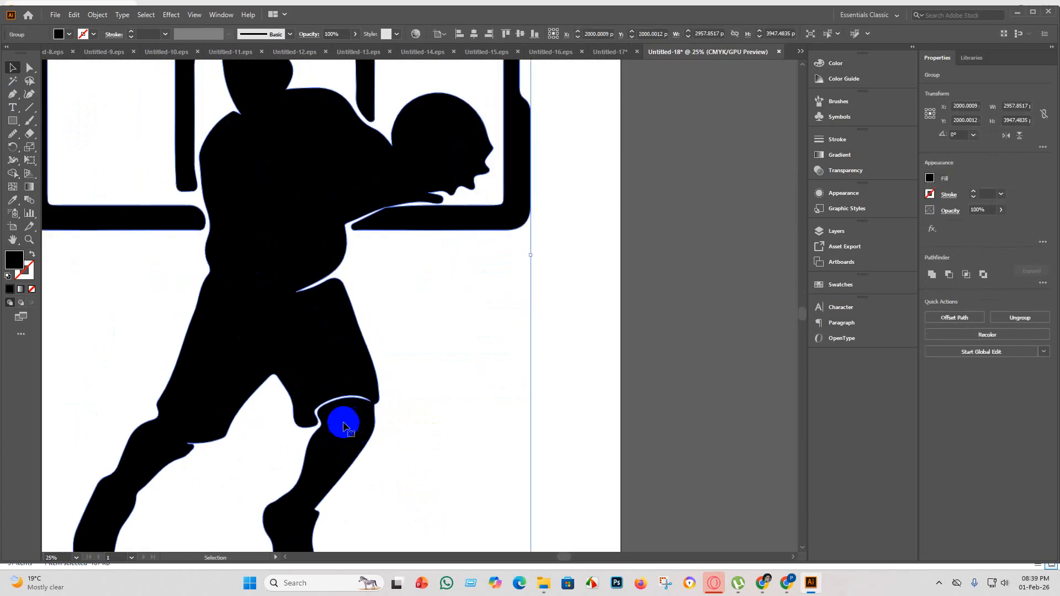
pyautogui.moveTo(7, 126); pyautogui.dragTo(50, 147)
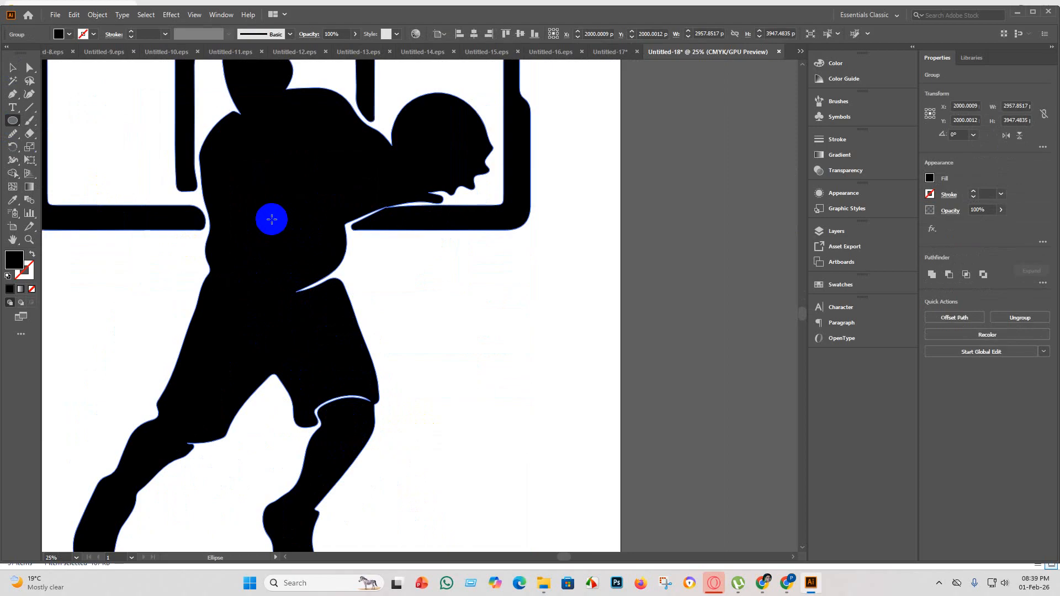
pyautogui.moveTo(272, 219); pyautogui.dragTo(309, 314)
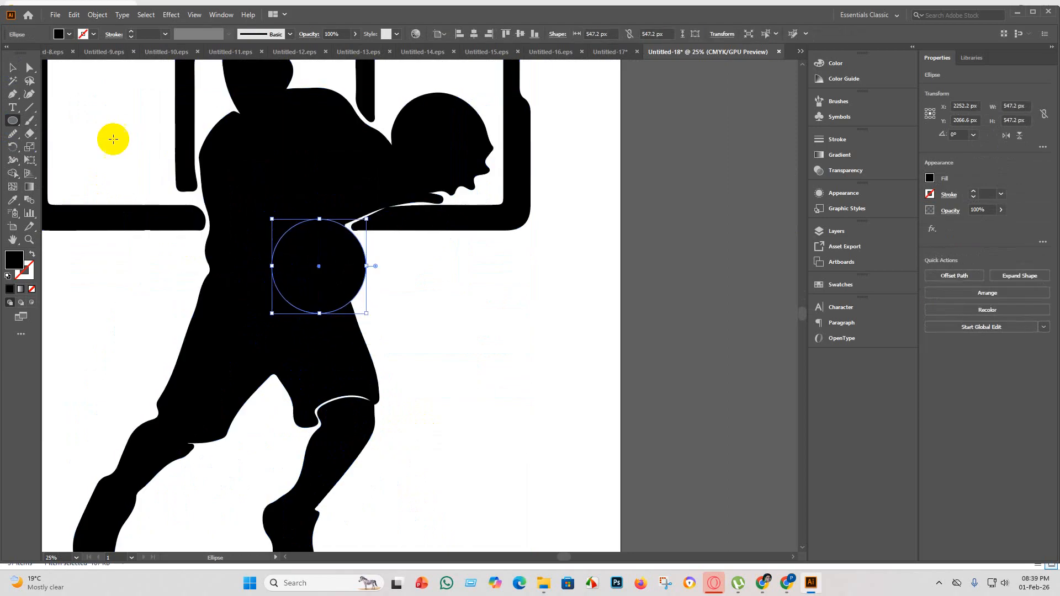
# Move the circle to cover the waist gap, and place a slightly narrowed copy over the white gap at the knee.
pyautogui.click(21, 68)
pyautogui.moveTo(338, 277); pyautogui.dragTo(379, 402)
pyautogui.click(412, 303)
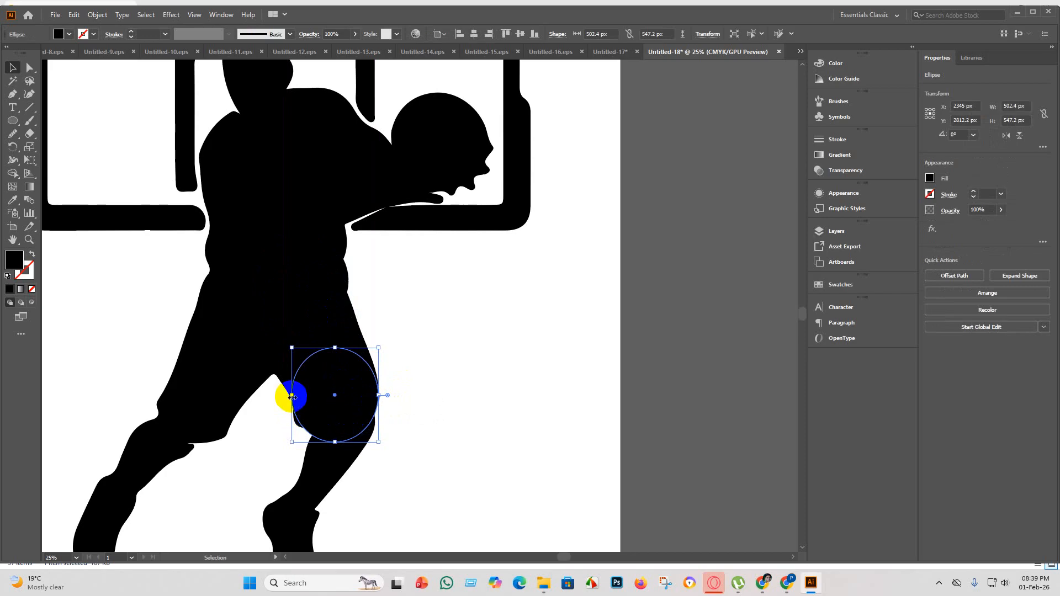
pyautogui.moveTo(292, 396); pyautogui.dragTo(294, 396)
pyautogui.click(455, 438)
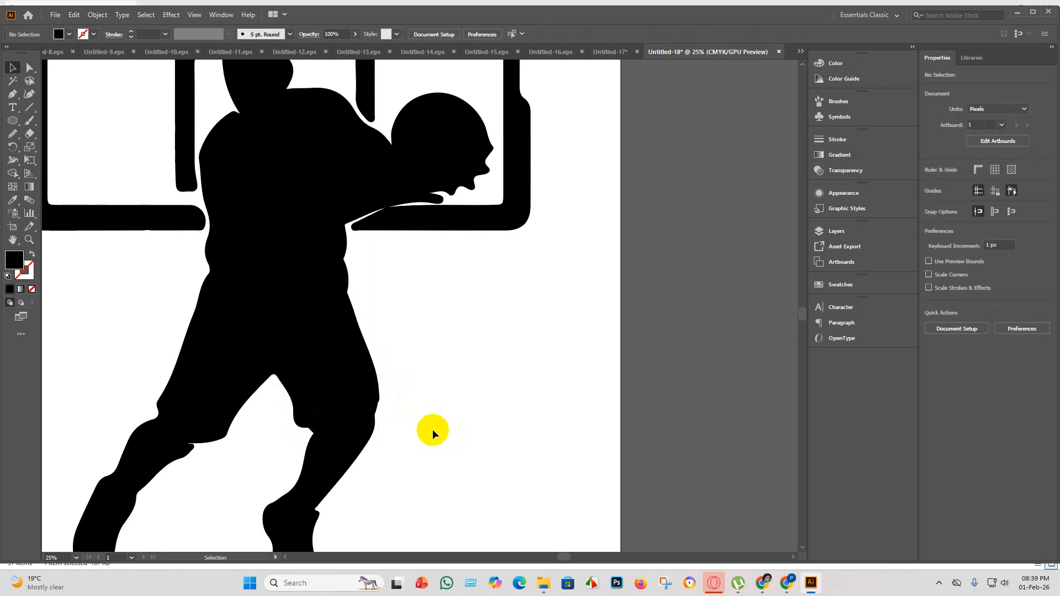
# Select all the artwork and merge both covering circles into the player's body with Shape Builder.
pyautogui.scroll(-4, 489, 476)
pyautogui.moveTo(315, 271); pyautogui.dragTo(315, 270)
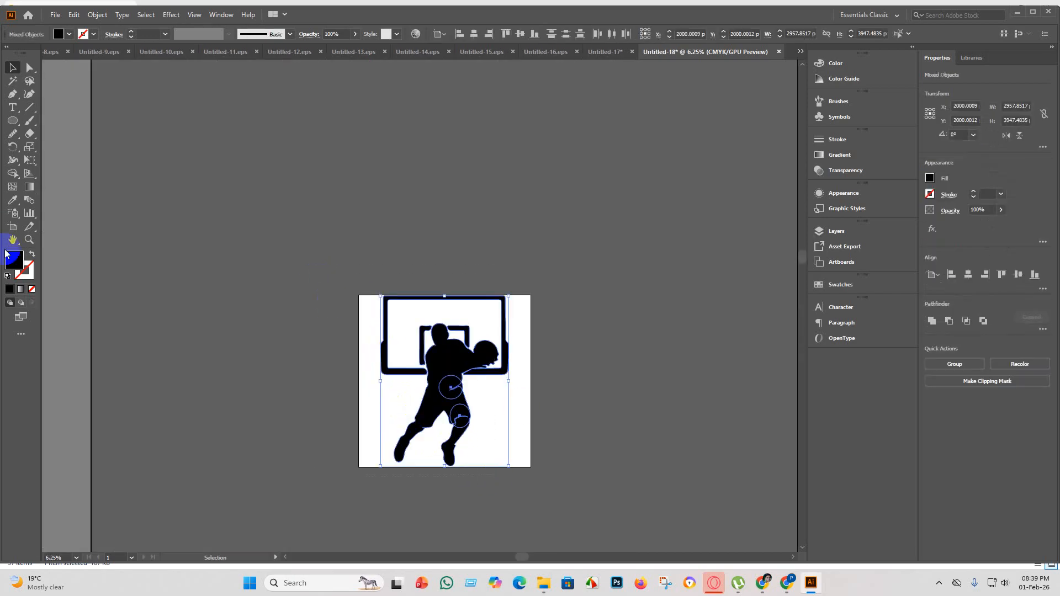
pyautogui.click(13, 174)
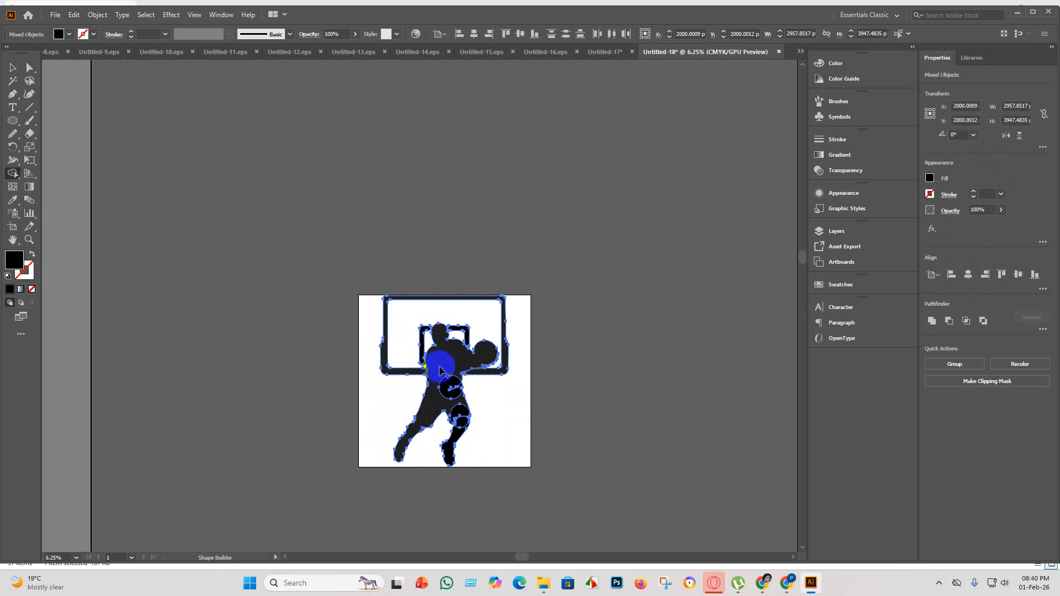
pyautogui.moveTo(445, 368)
pyautogui.mouseDown()
pyautogui.moveTo(466, 448)
pyautogui.moveTo(472, 439)
pyautogui.mouseUp()
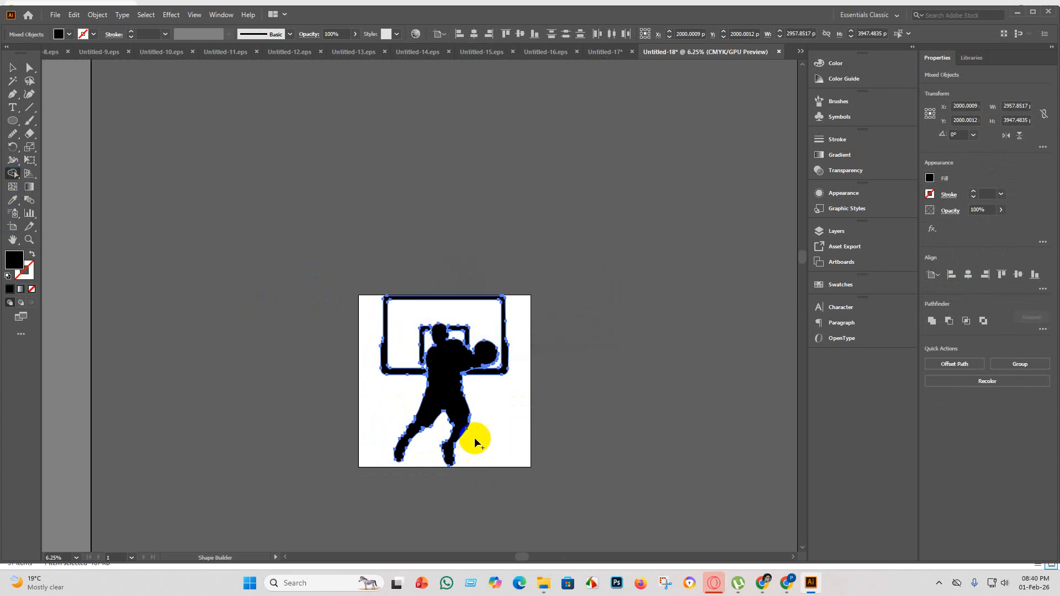
pyautogui.click(14, 72)
pyautogui.scroll(3, 579, 399)
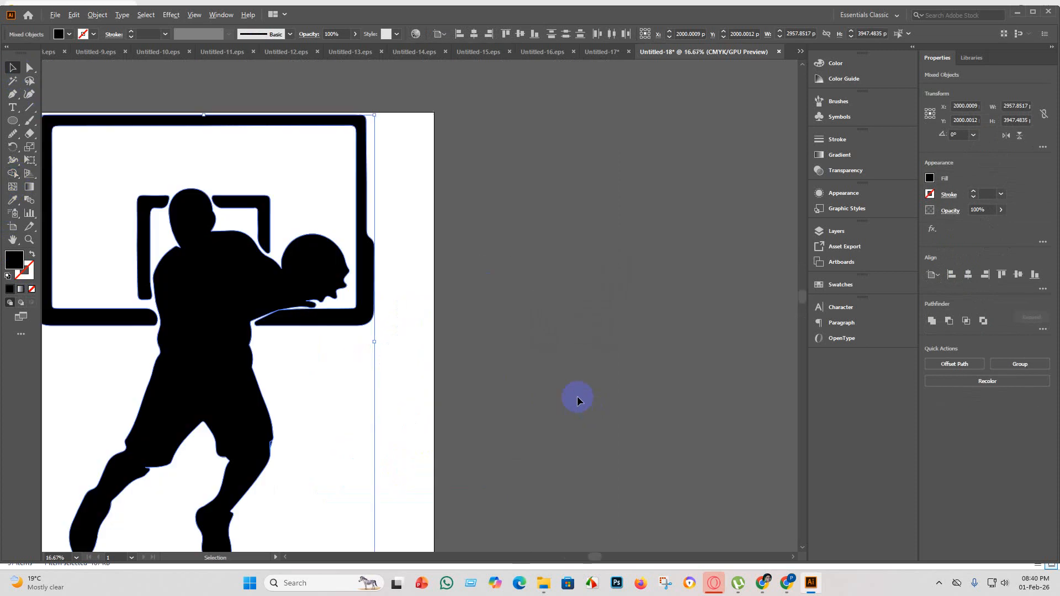
pyautogui.scroll(1, 437, 353)
pyautogui.click(428, 358)
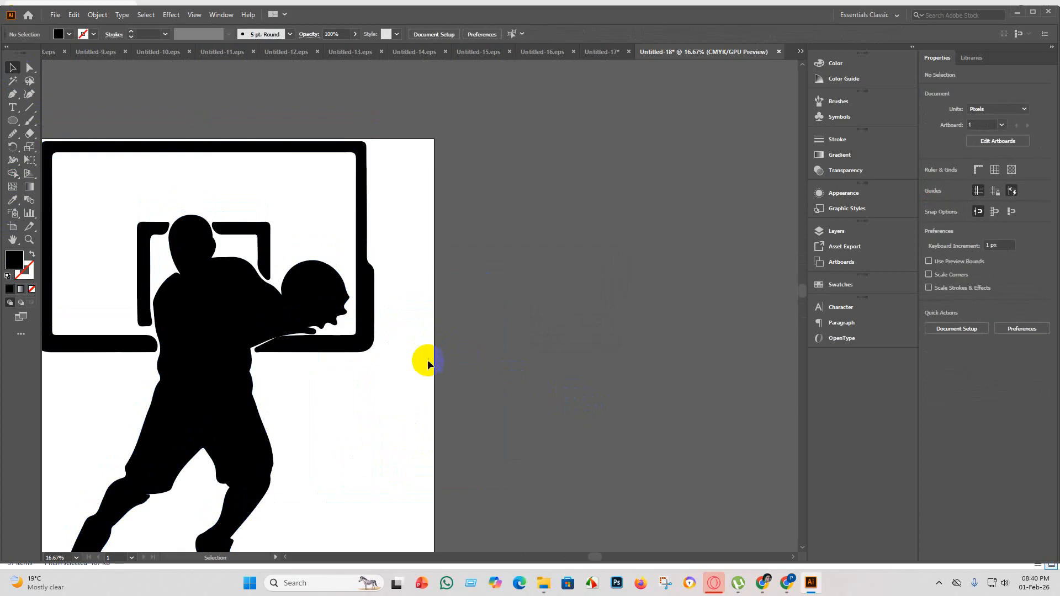
pyautogui.scroll(-2, 429, 442)
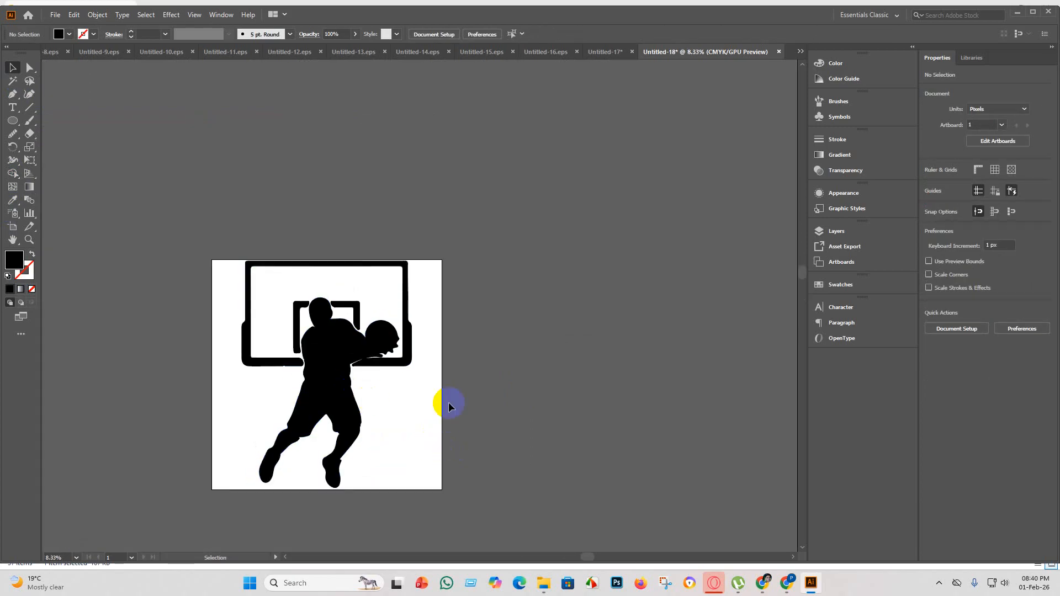
# Scale the player and backboard down to about 2703 x 3608 px and recentre them on the artboard.
pyautogui.click(365, 307)
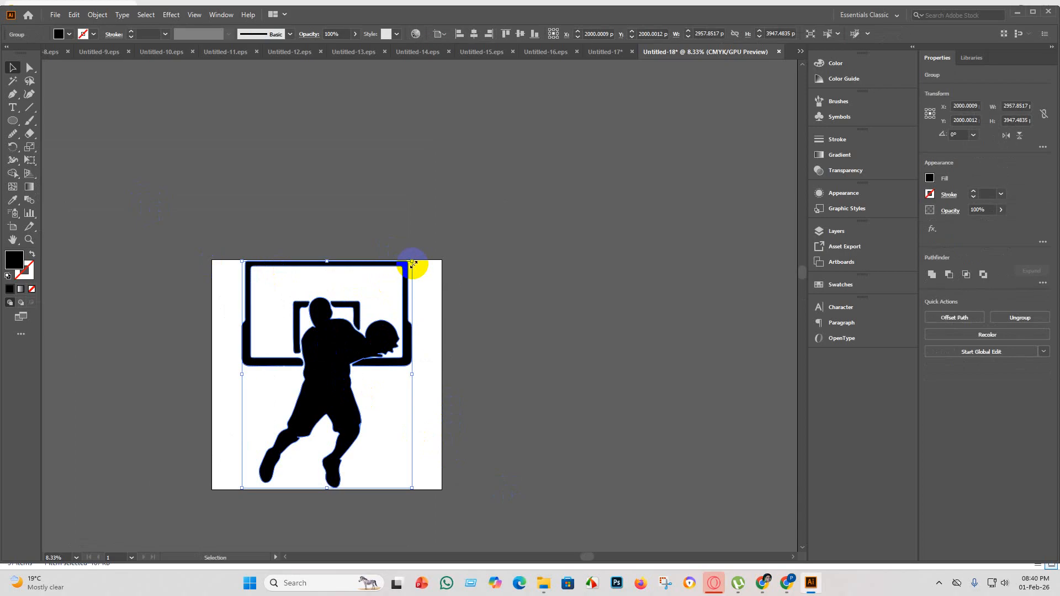
pyautogui.moveTo(412, 261); pyautogui.dragTo(397, 281)
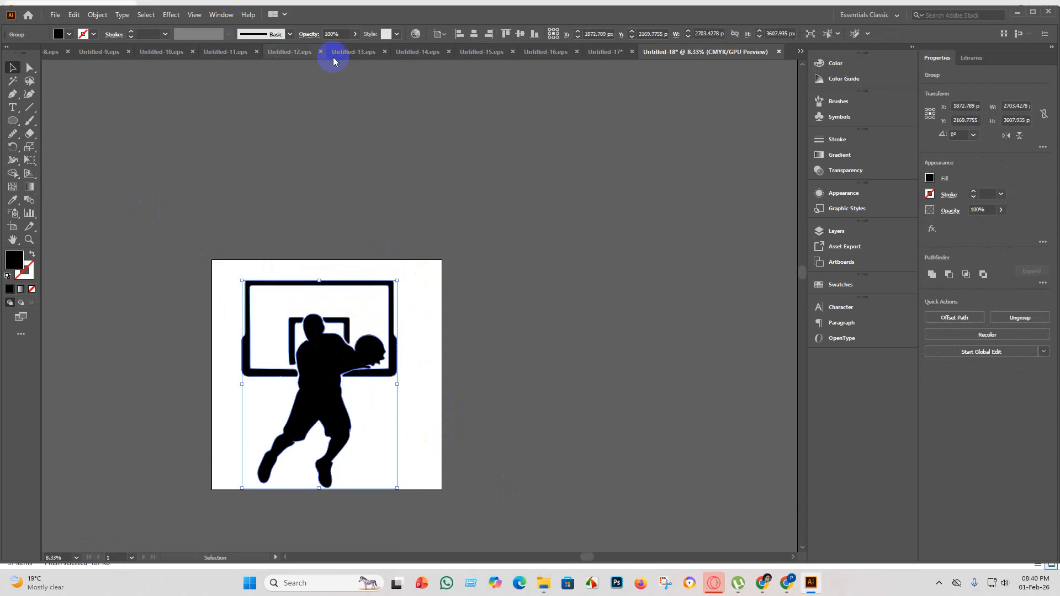
pyautogui.click(474, 34)
pyautogui.click(520, 34)
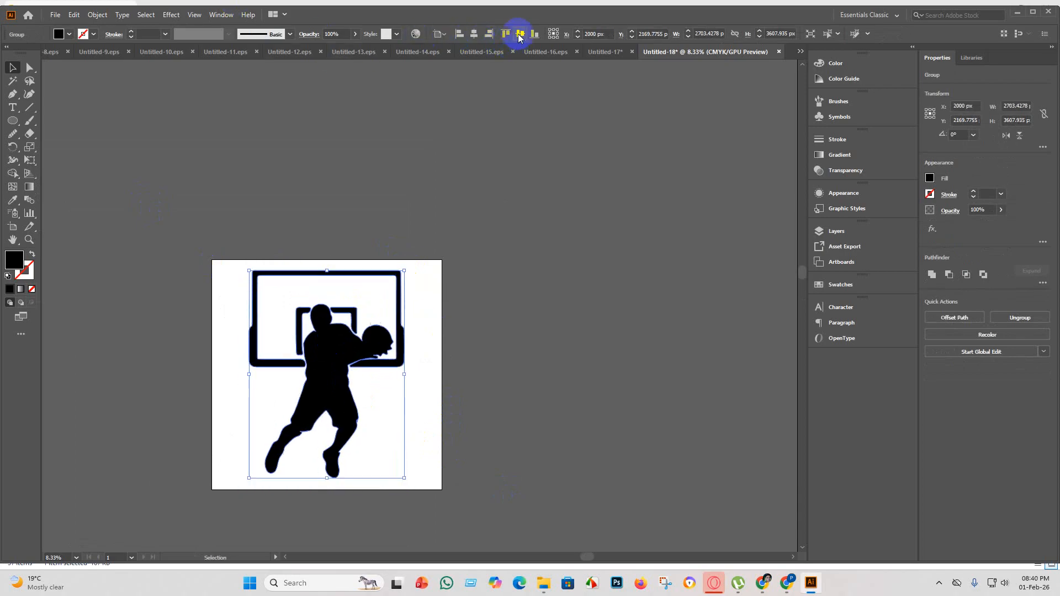
pyautogui.click(470, 232)
# Save the artwork as the EPS file Untitled-18 in the eps 5 folder, using the Illustrator 10 EPS version.
pyautogui.click(54, 15)
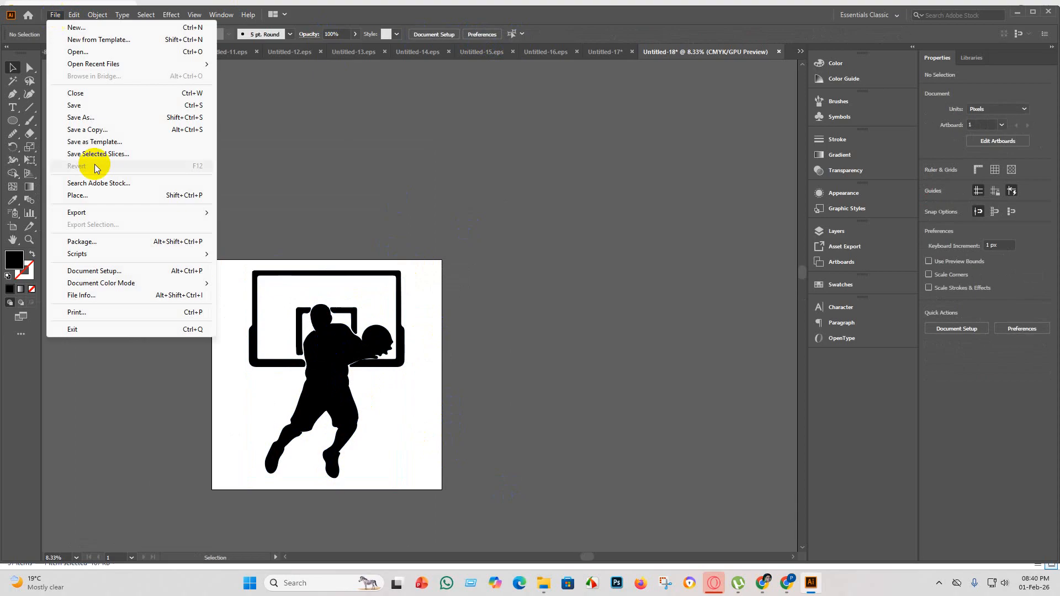
pyautogui.click(91, 107)
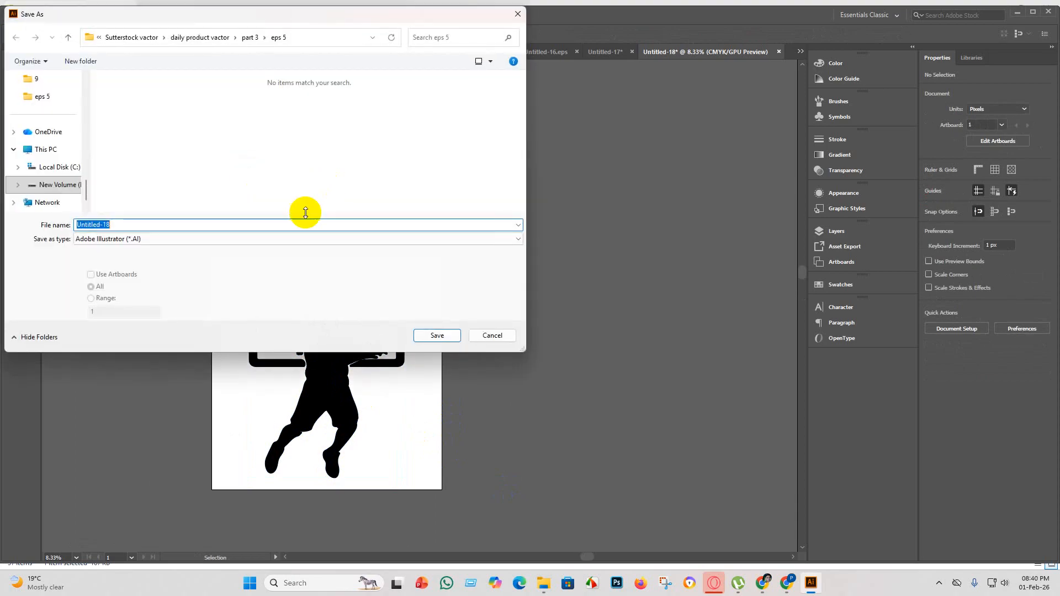
pyautogui.click(169, 240)
pyautogui.click(153, 267)
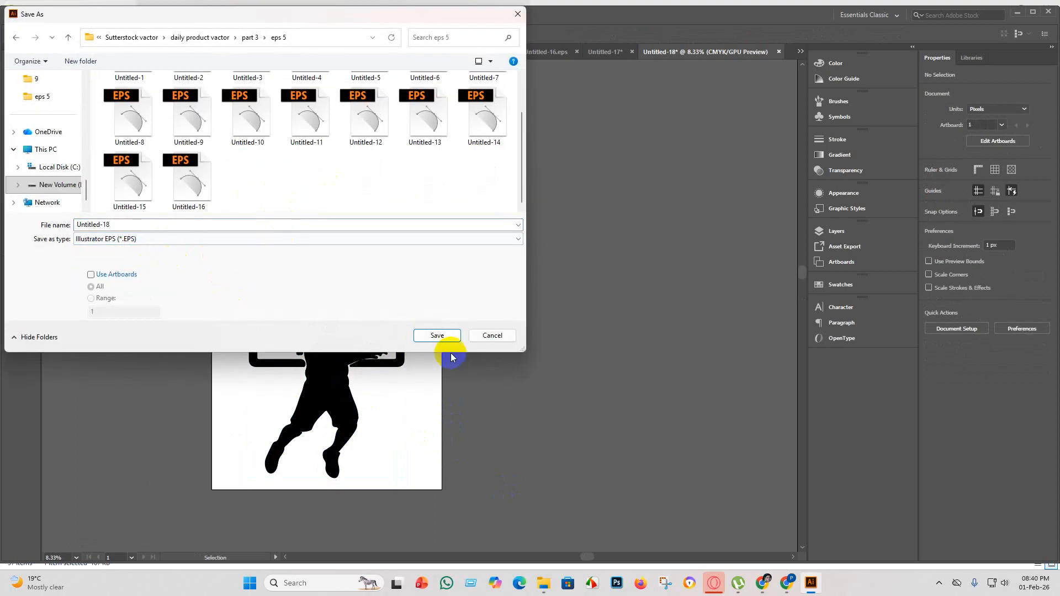
pyautogui.click(441, 336)
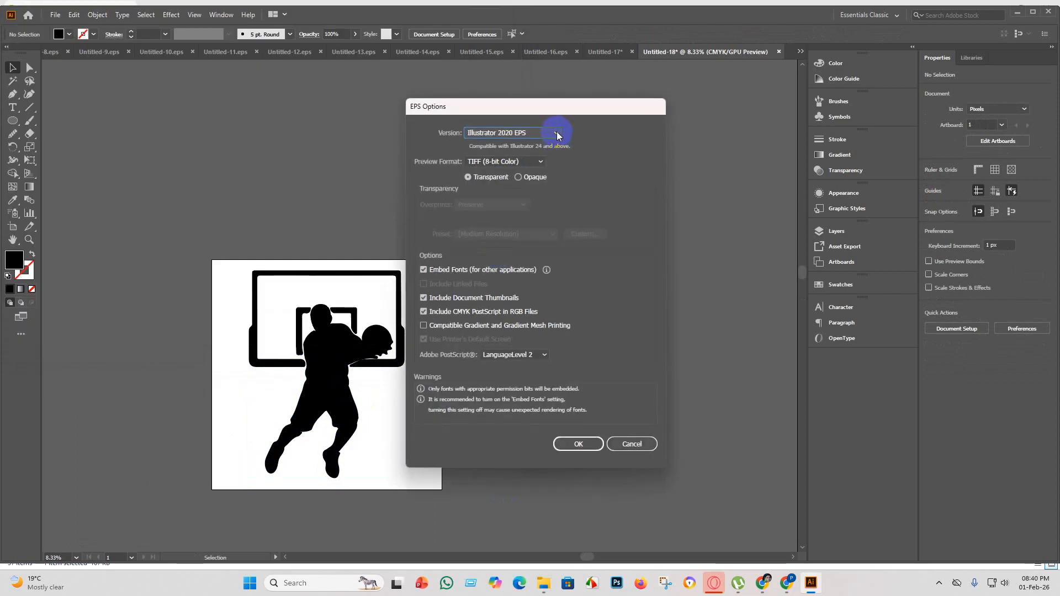
pyautogui.click(556, 133)
pyautogui.click(538, 265)
pyautogui.click(580, 433)
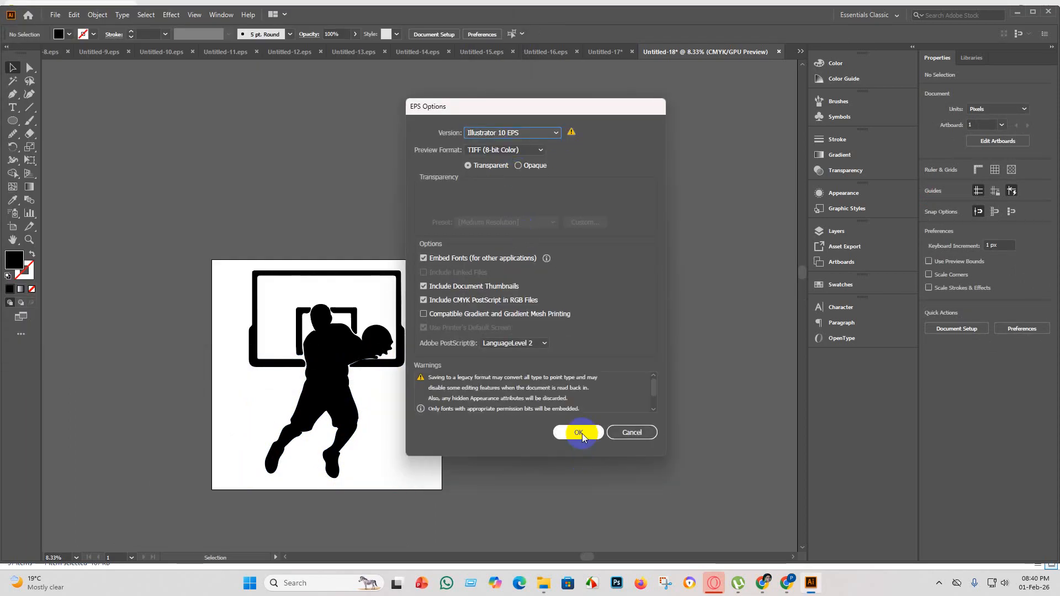
pyautogui.click(582, 308)
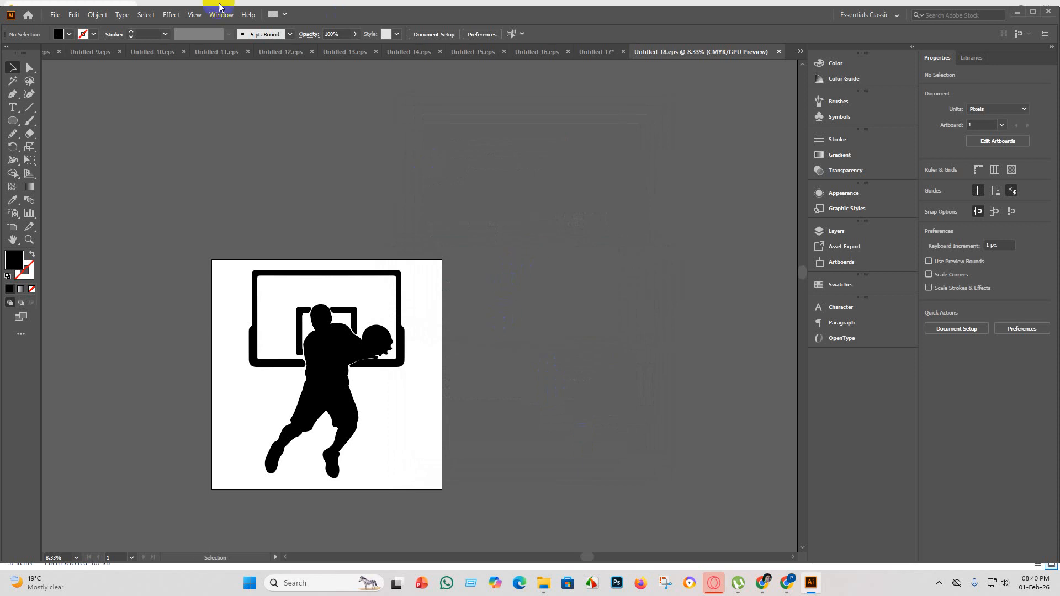
# Export the artwork as the JPEG Untitled-18 in the eps 5 folder, using artboards, the RGB color model and 300 ppi resolution.
pyautogui.click(56, 15)
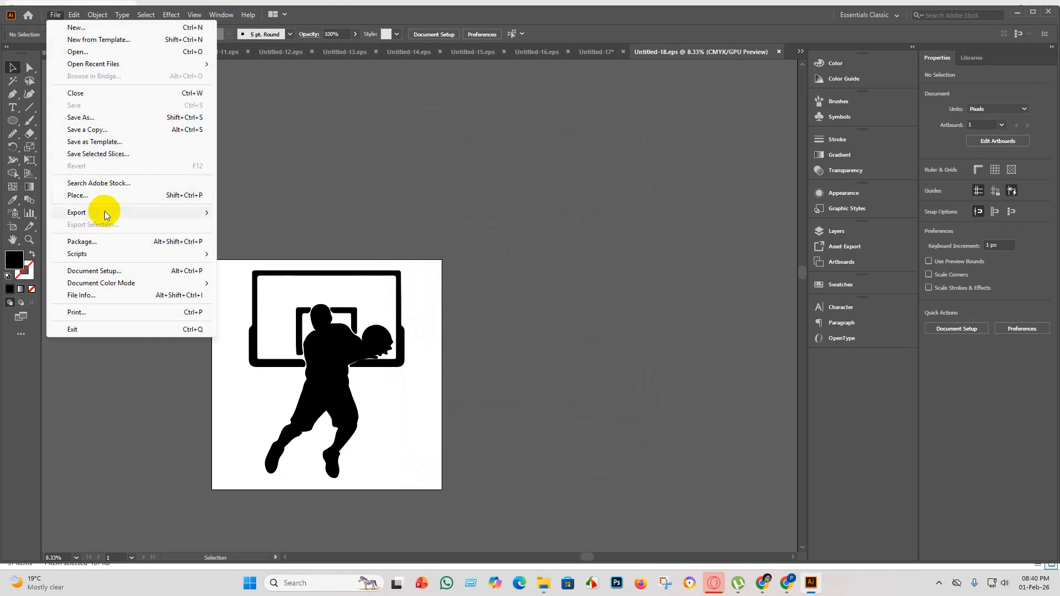
pyautogui.moveTo(110, 214)
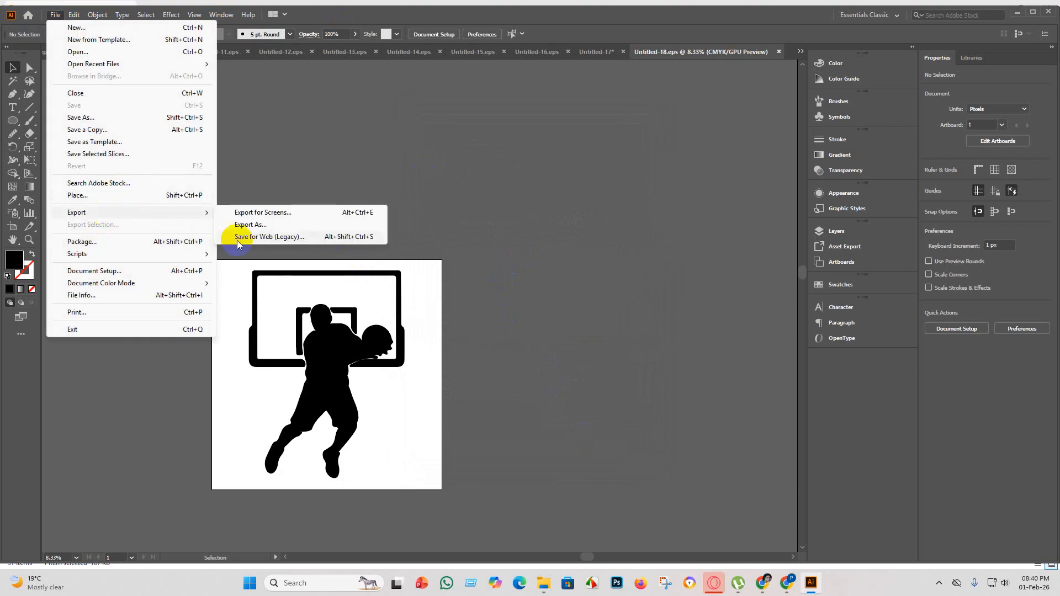
pyautogui.click(267, 216)
pyautogui.scroll(-1, 330, 144)
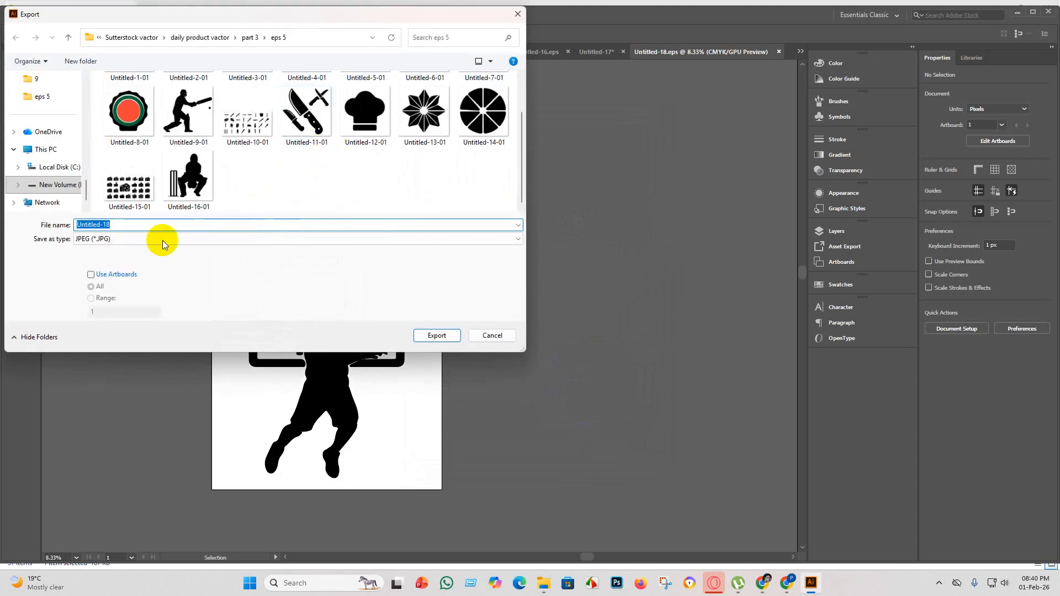
pyautogui.click(90, 274)
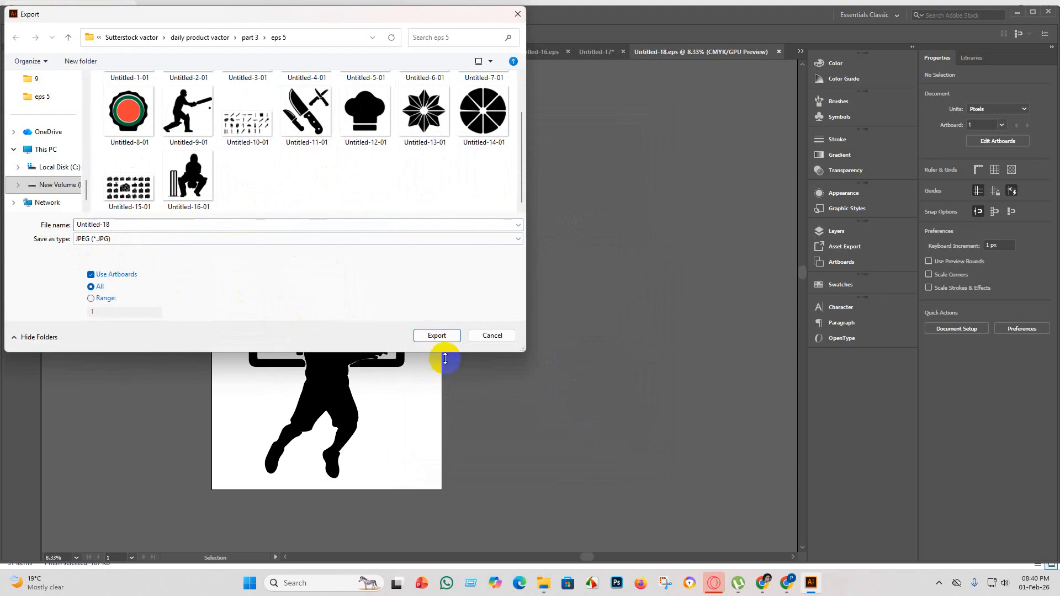
pyautogui.click(438, 335)
pyautogui.click(513, 275)
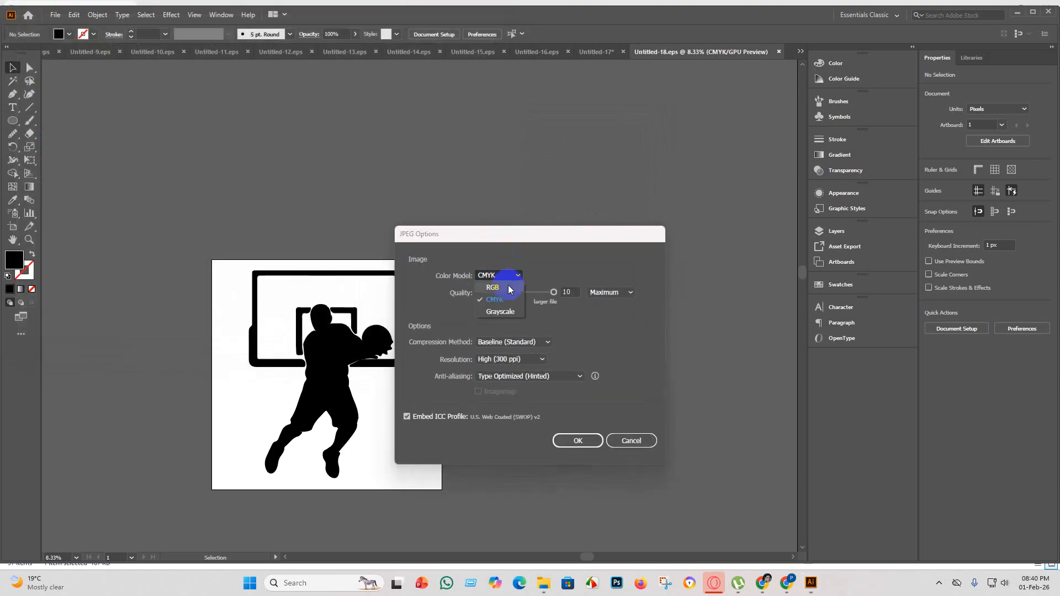
pyautogui.click(509, 289)
pyautogui.click(567, 442)
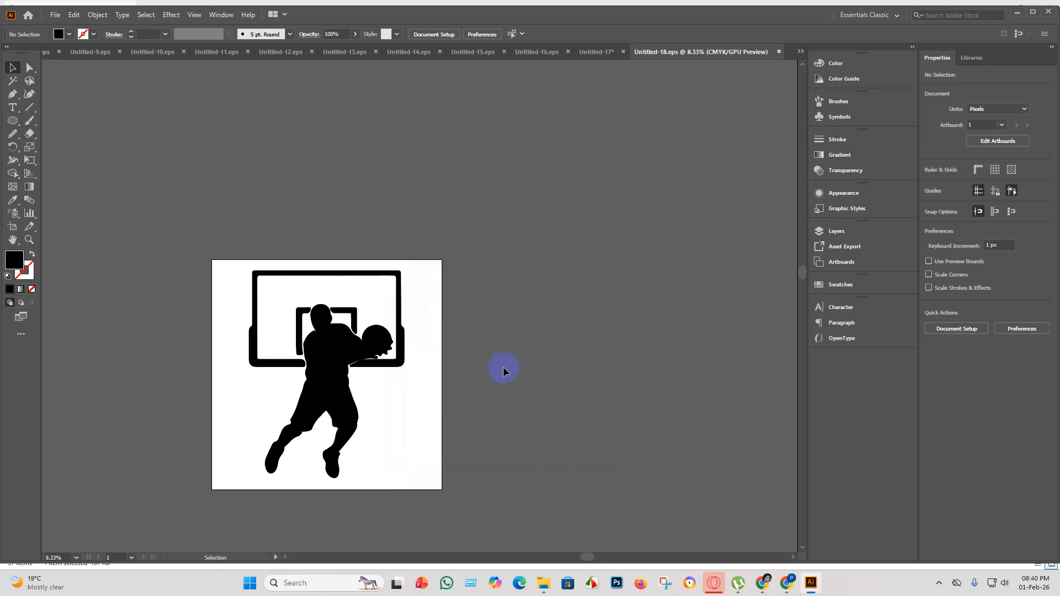
# Create a new blank document and check the source images in the part 3 folder.
pyautogui.click(57, 15)
pyautogui.click(80, 26)
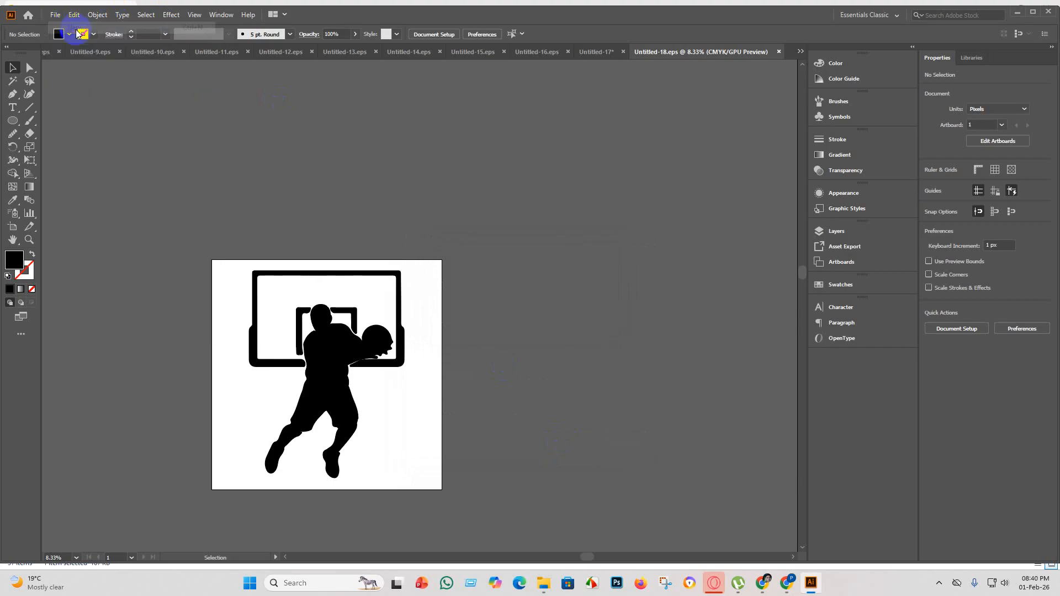
pyautogui.click(758, 453)
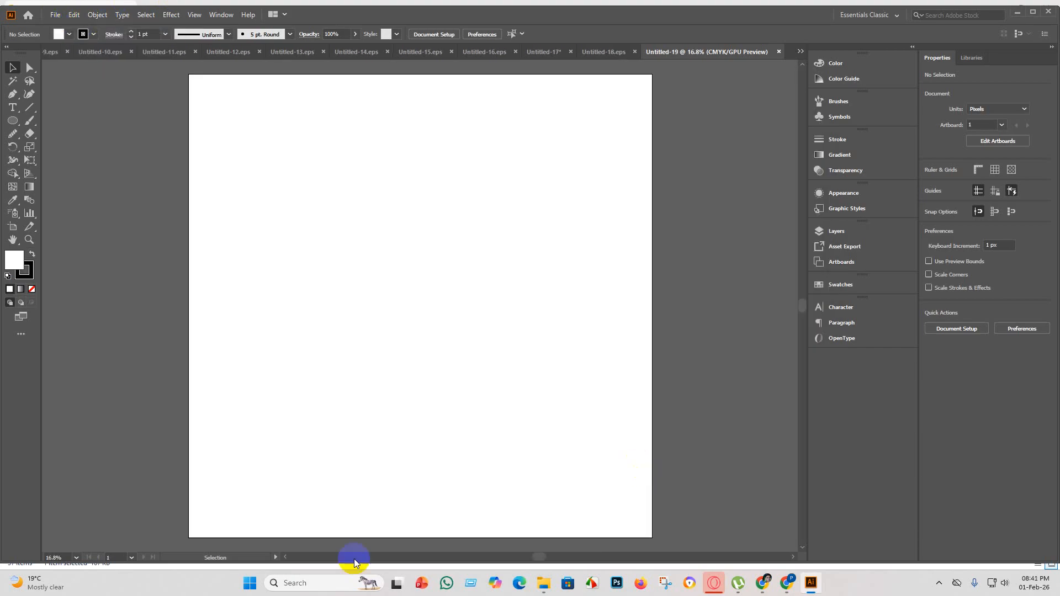
pyautogui.click(541, 583)
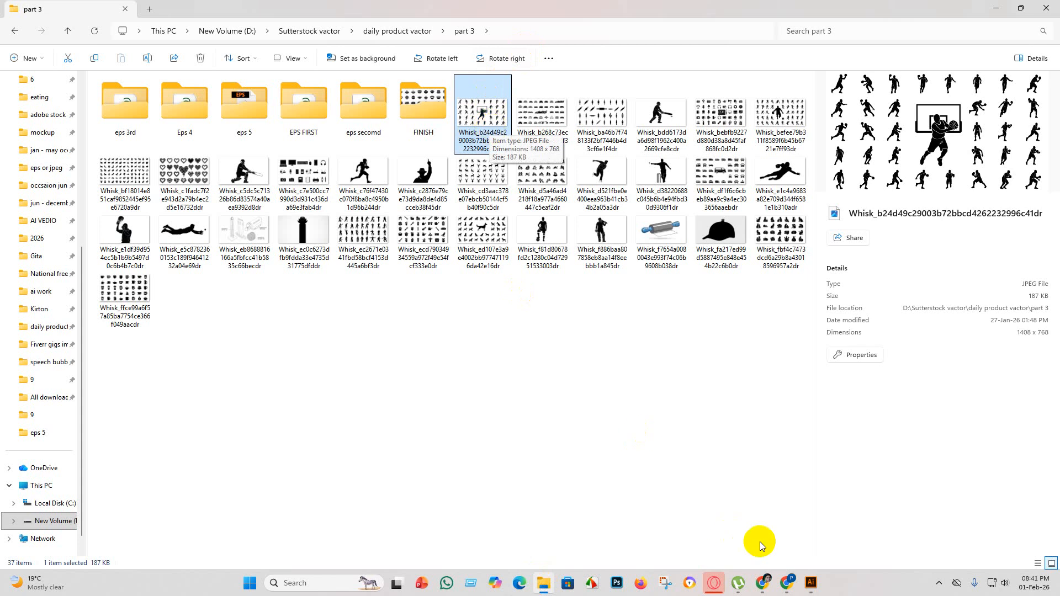
pyautogui.click(811, 581)
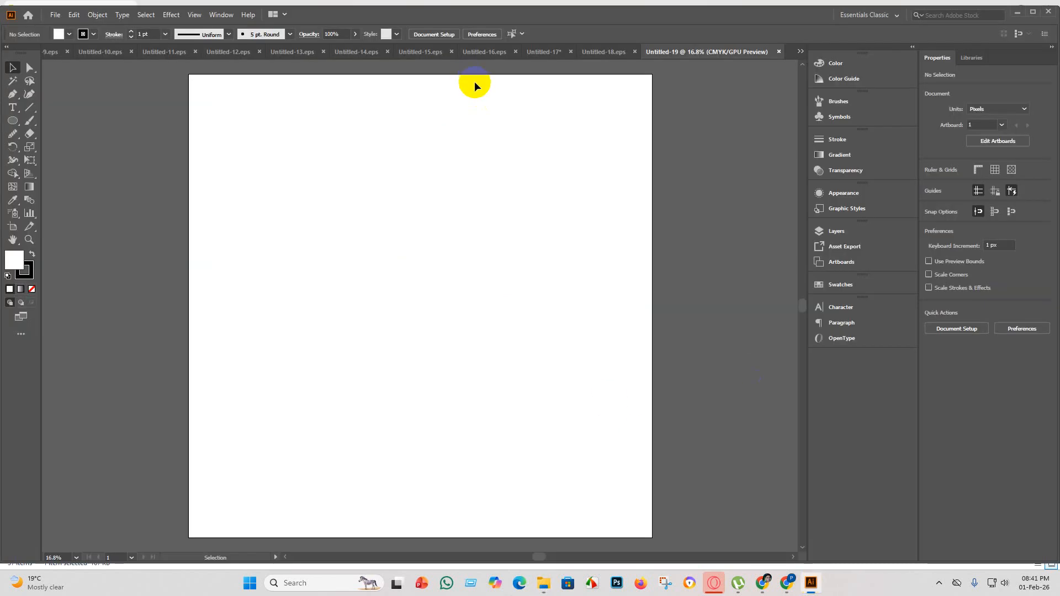
# Cut the large player with the backboard from the Untitled-17 sheet and move the second row's last three players into the gap.
pyautogui.click(548, 53)
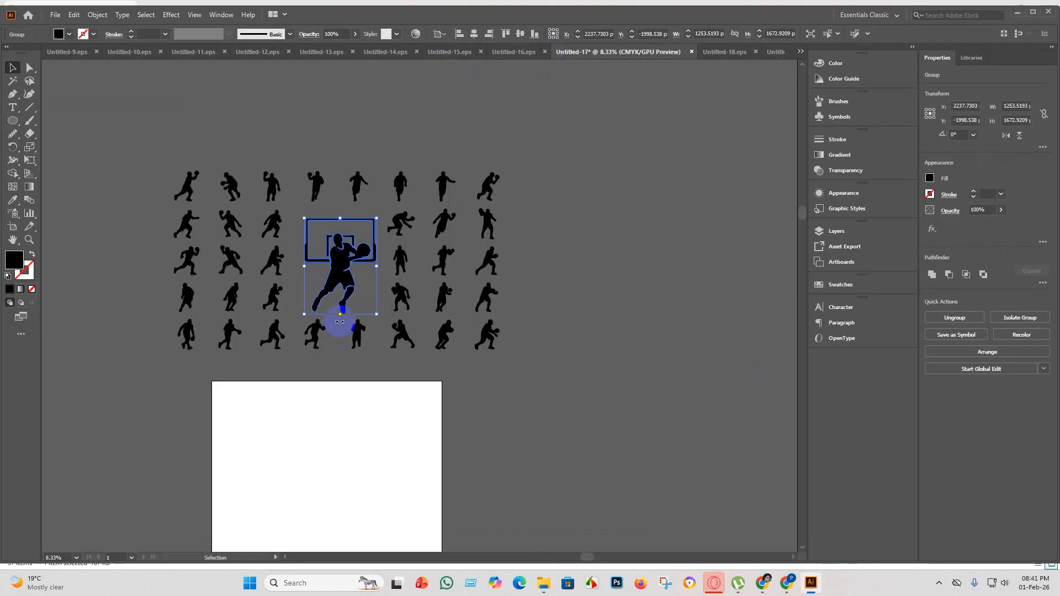
pyautogui.hotkey('ctrl', 'x')
pyautogui.keyDown('alt'); pyautogui.scroll(1, 331, 248); pyautogui.keyUp('alt')
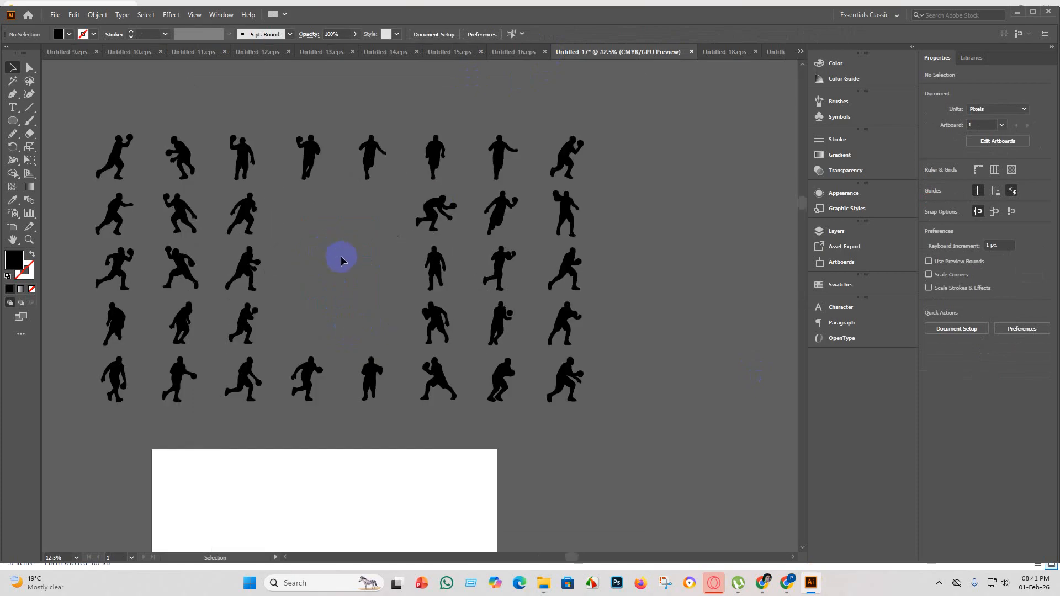
pyautogui.click(449, 217)
pyautogui.moveTo(516, 207); pyautogui.dragTo(362, 219)
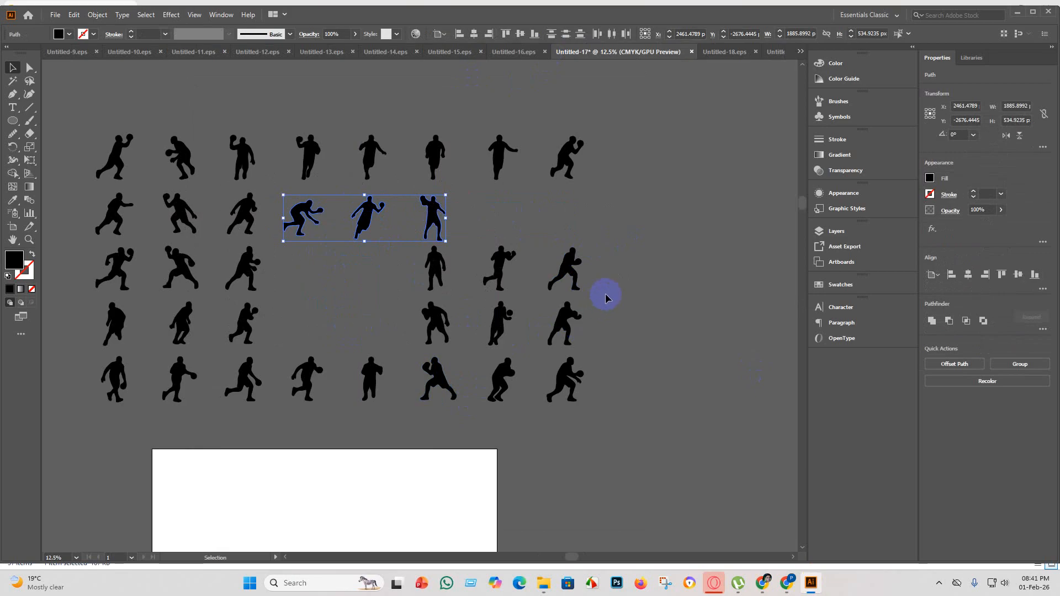
# Move the third row's last three players to the end of the second row, then bring the outermost one back into the third row's gap.
pyautogui.click(447, 275)
pyautogui.moveTo(501, 270); pyautogui.dragTo(563, 219)
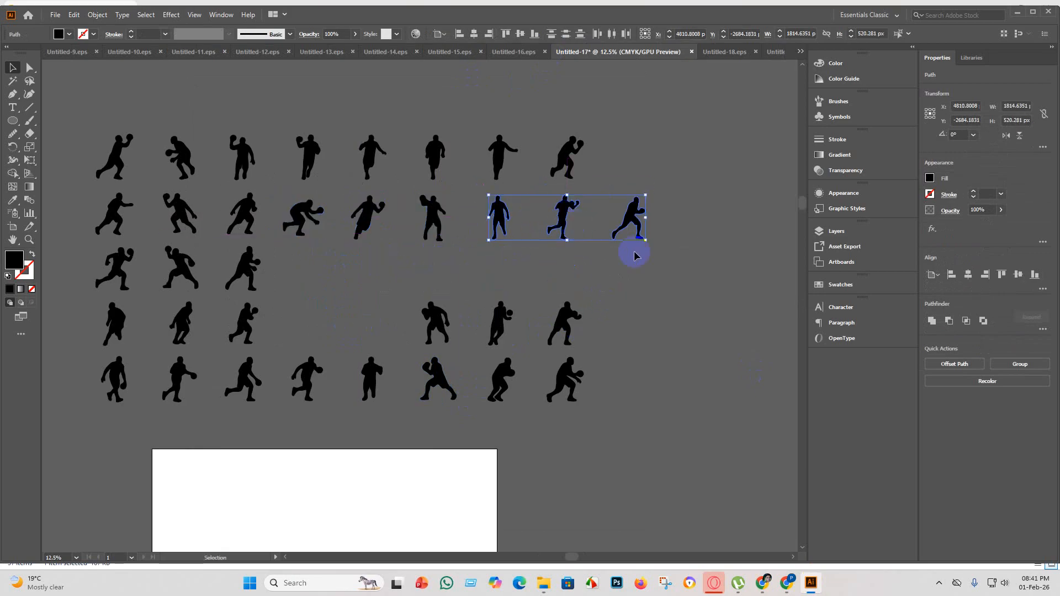
pyautogui.click(705, 275)
pyautogui.moveTo(629, 218); pyautogui.dragTo(294, 281)
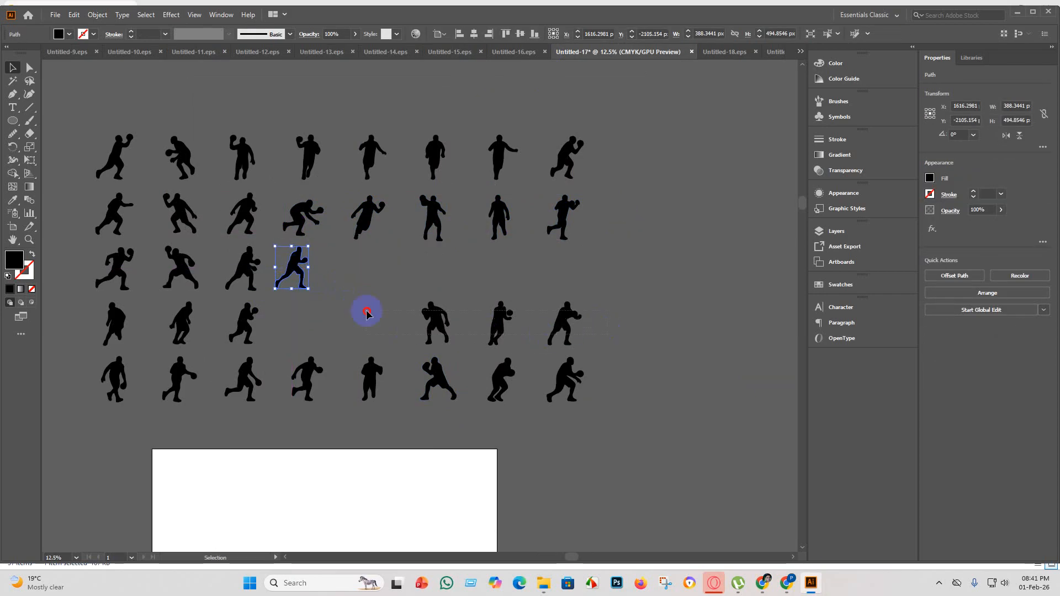
# Move the fourth row's last three players up into the empty space of the third row.
pyautogui.moveTo(367, 314); pyautogui.dragTo(450, 343)
pyautogui.moveTo(548, 316); pyautogui.dragTo(489, 277)
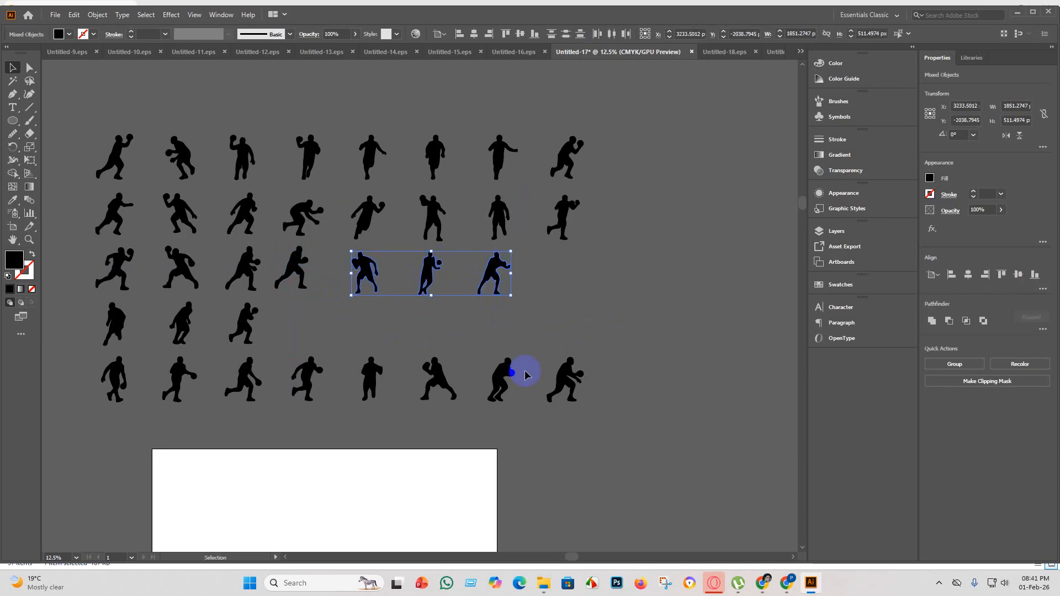
pyautogui.scroll(5, 488, 267)
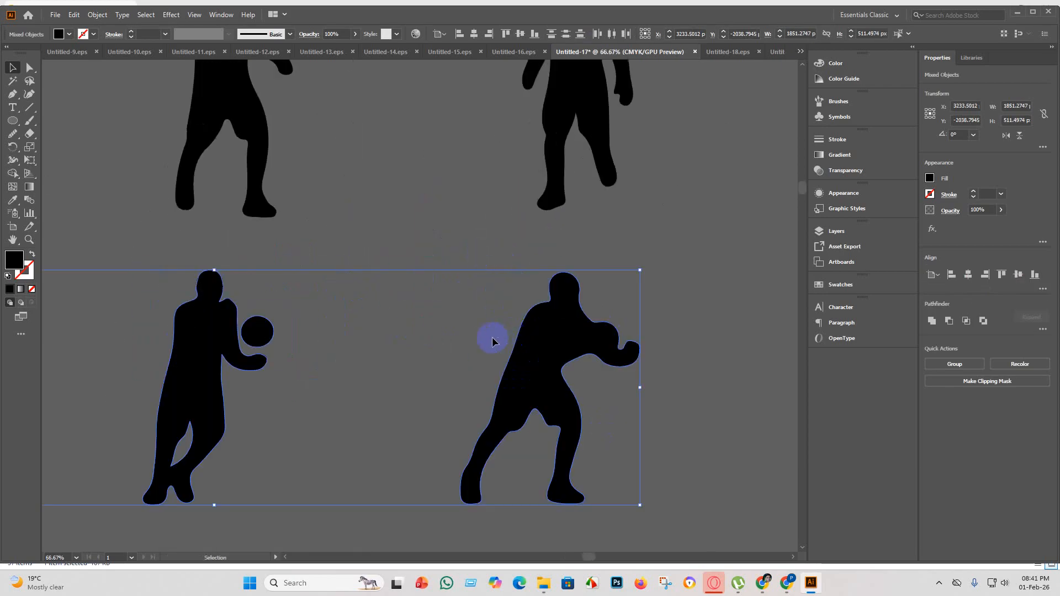
pyautogui.scroll(-5, 493, 341)
pyautogui.scroll(5, 485, 422)
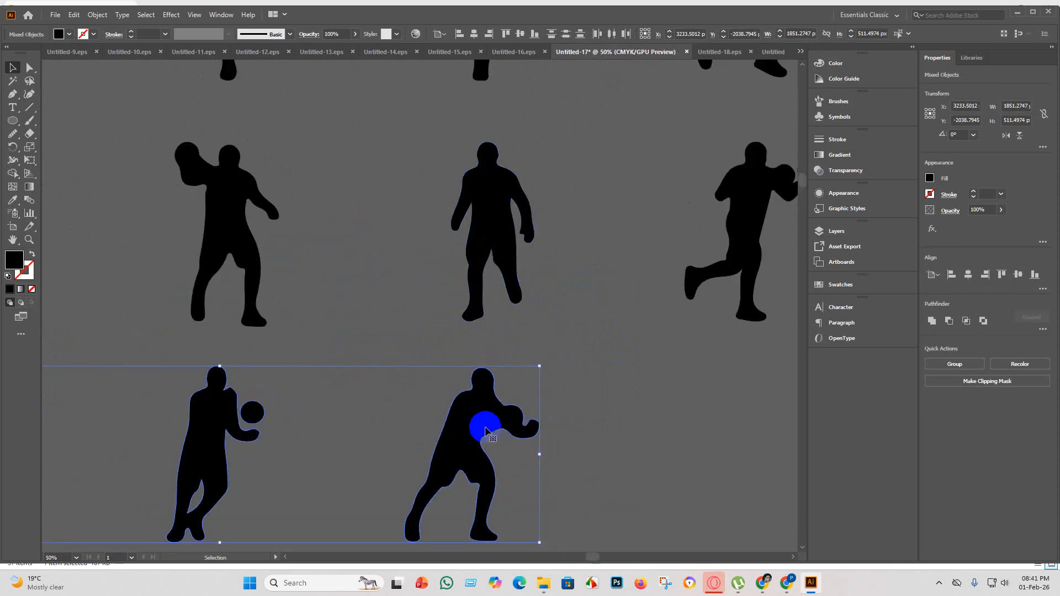
pyautogui.scroll(-4, 431, 374)
pyautogui.scroll(-3, 402, 421)
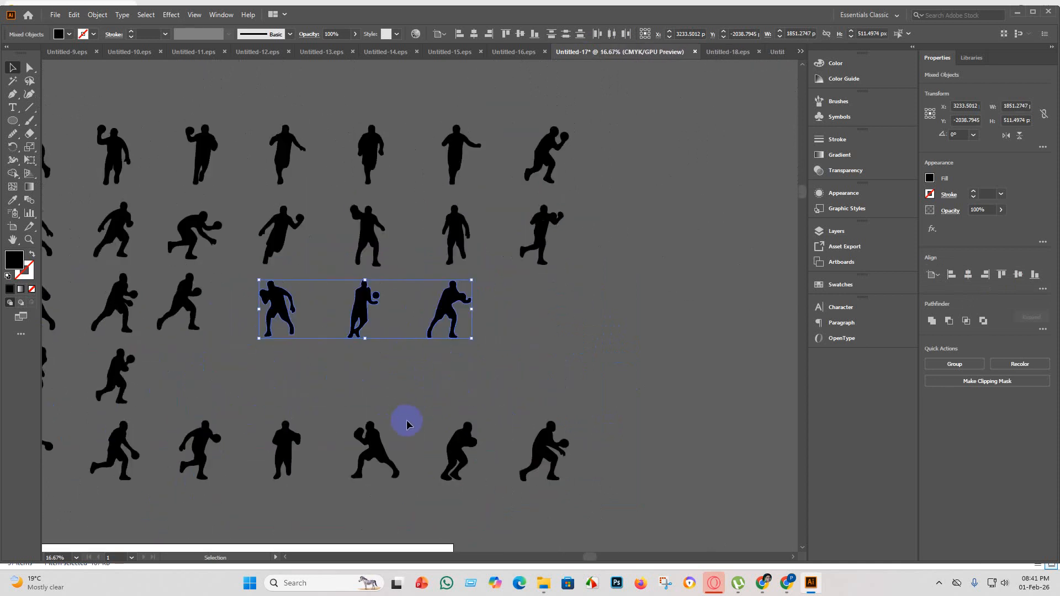
pyautogui.click(415, 359)
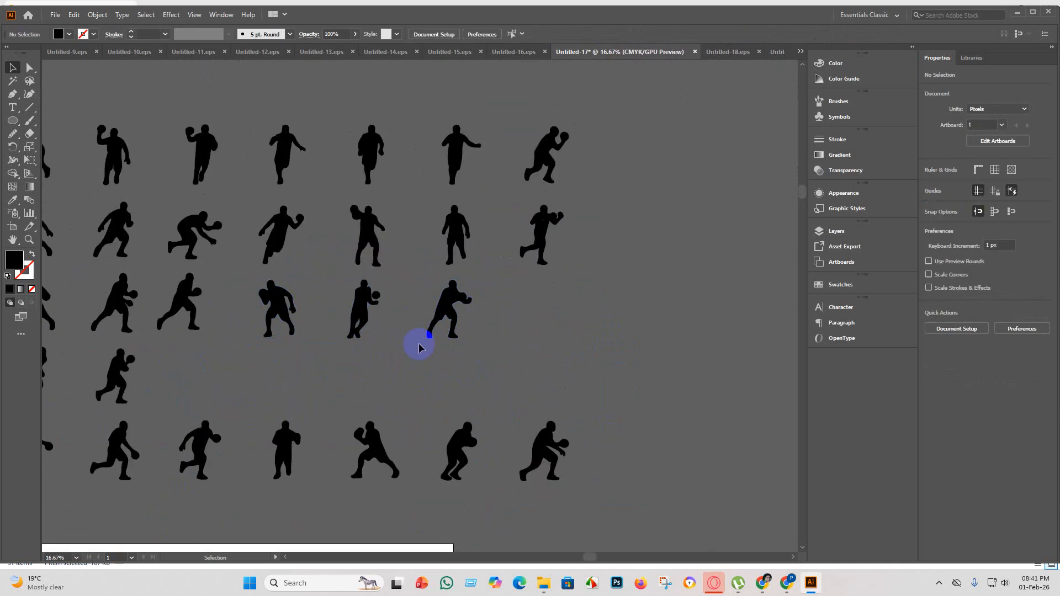
# Delete the third row's last two players, the one with the detached ball and the lunging one beside it.
pyautogui.scroll(4, 376, 304)
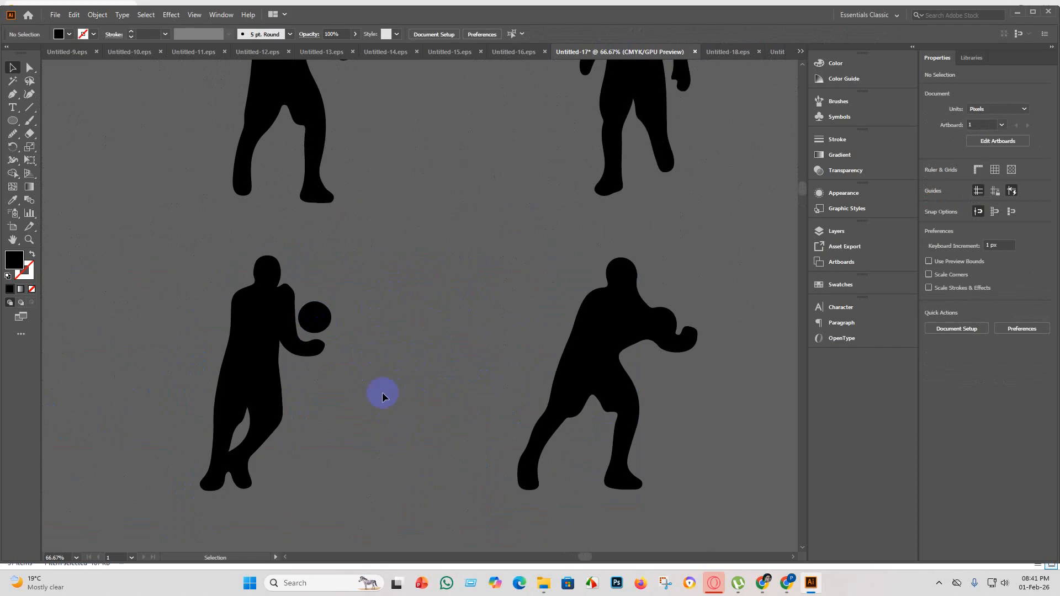
pyautogui.click(253, 298)
pyautogui.press('Delete')
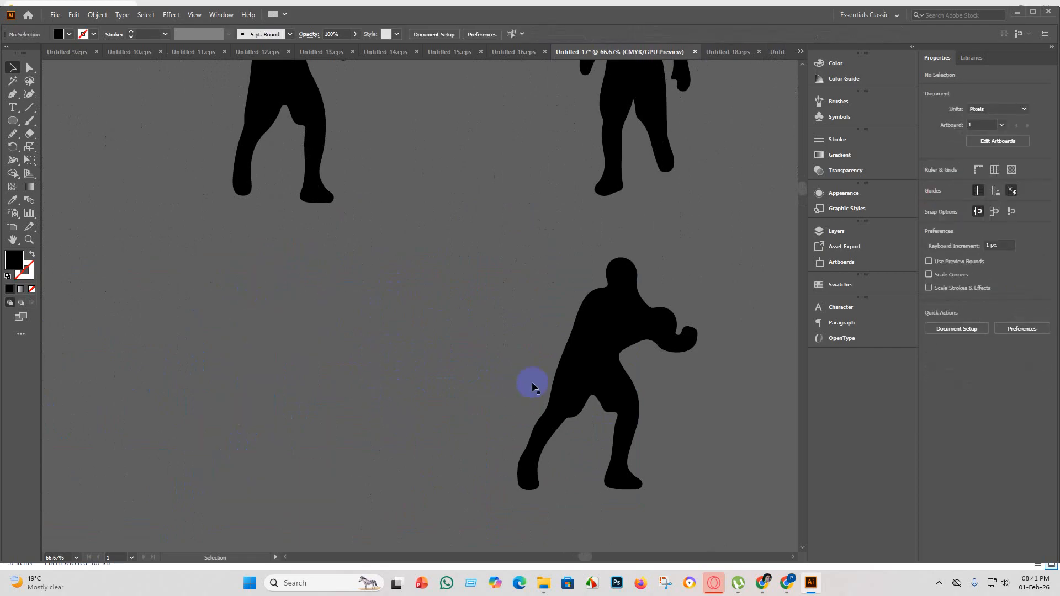
pyautogui.click(634, 388)
pyautogui.press('Delete')
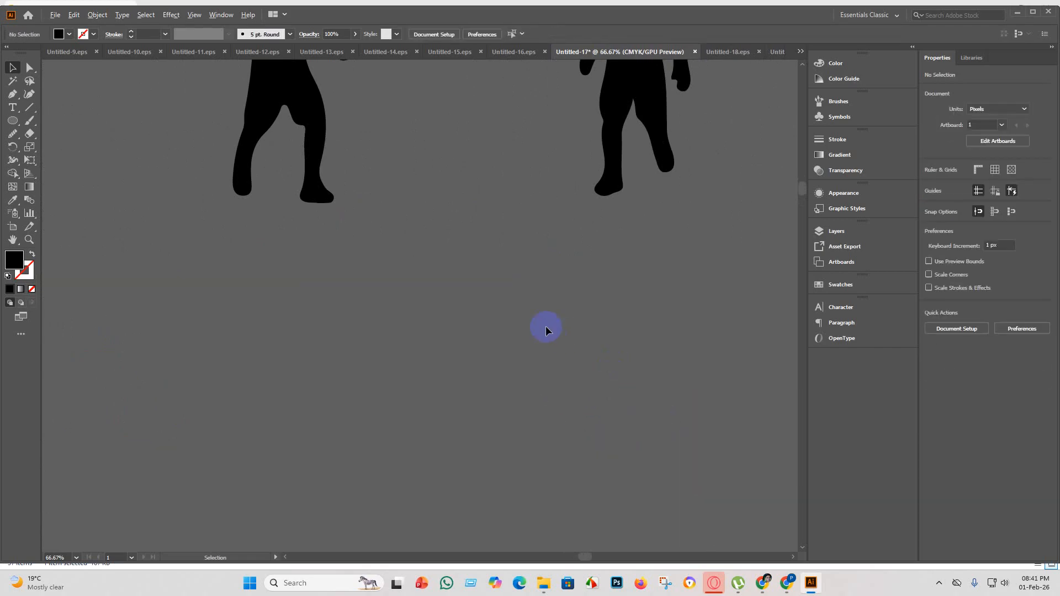
# Examine the remaining player silhouettes row by row for badly traced shapes.
pyautogui.scroll(-4, 428, 356)
pyautogui.scroll(-2, 604, 467)
pyautogui.scroll(4, 682, 438)
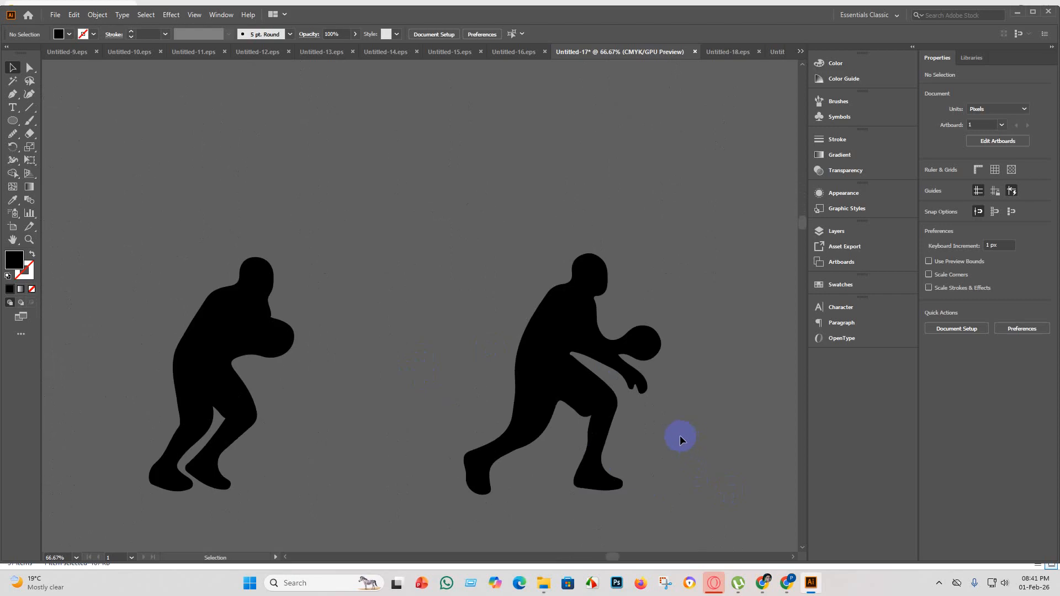
pyautogui.scroll(-2, 669, 458)
pyautogui.scroll(-2, 450, 426)
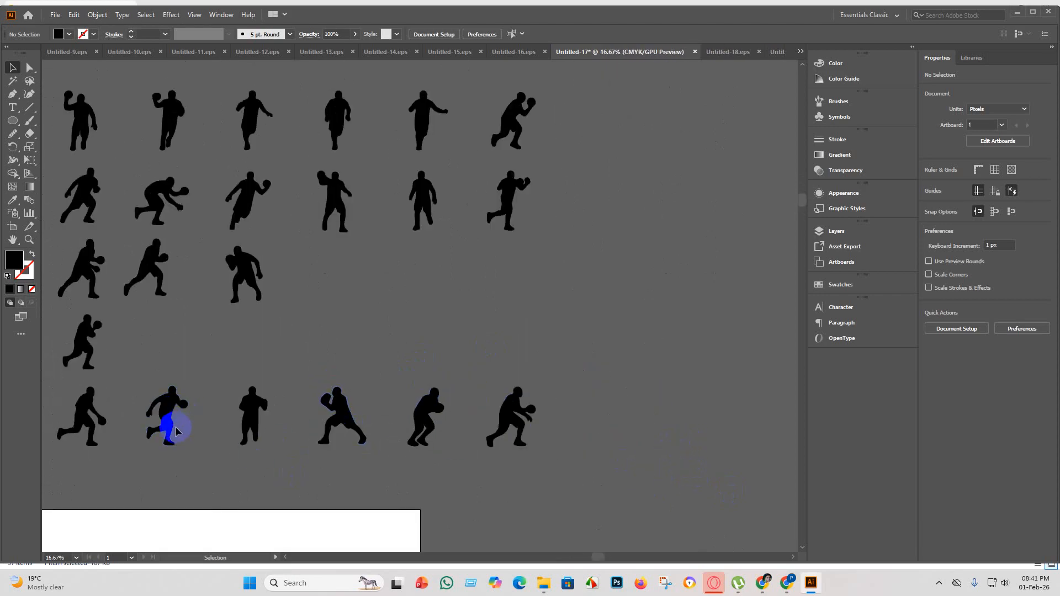
pyautogui.scroll(-3, 173, 422)
pyautogui.scroll(4, 83, 218)
pyautogui.scroll(2, 78, 209)
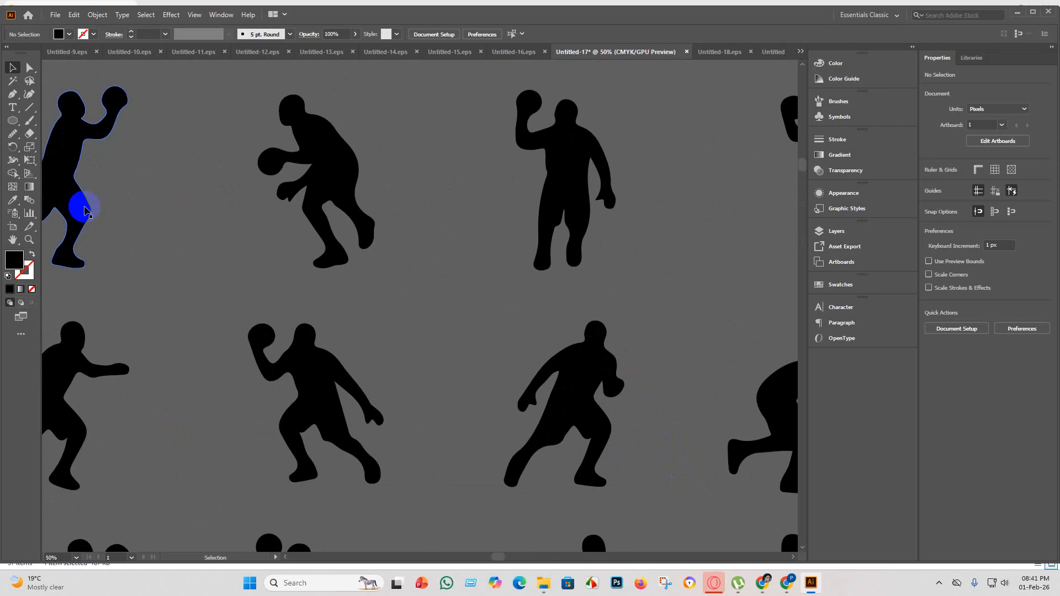
pyautogui.scroll(-2, 134, 208)
pyautogui.scroll(2, 86, 164)
pyautogui.scroll(-4, 188, 232)
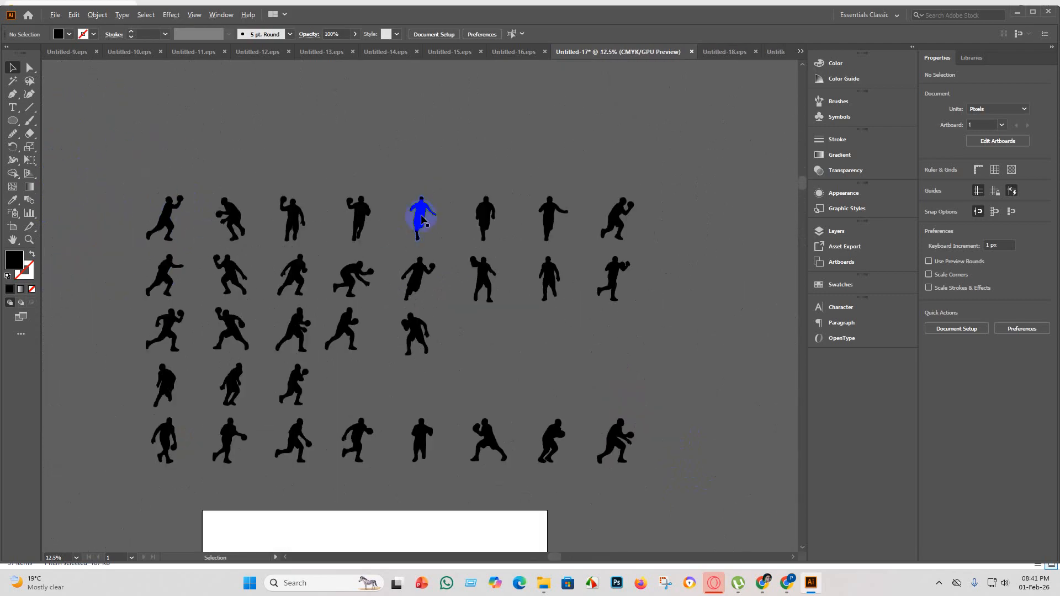
pyautogui.scroll(3, 421, 220)
pyautogui.scroll(2, 481, 222)
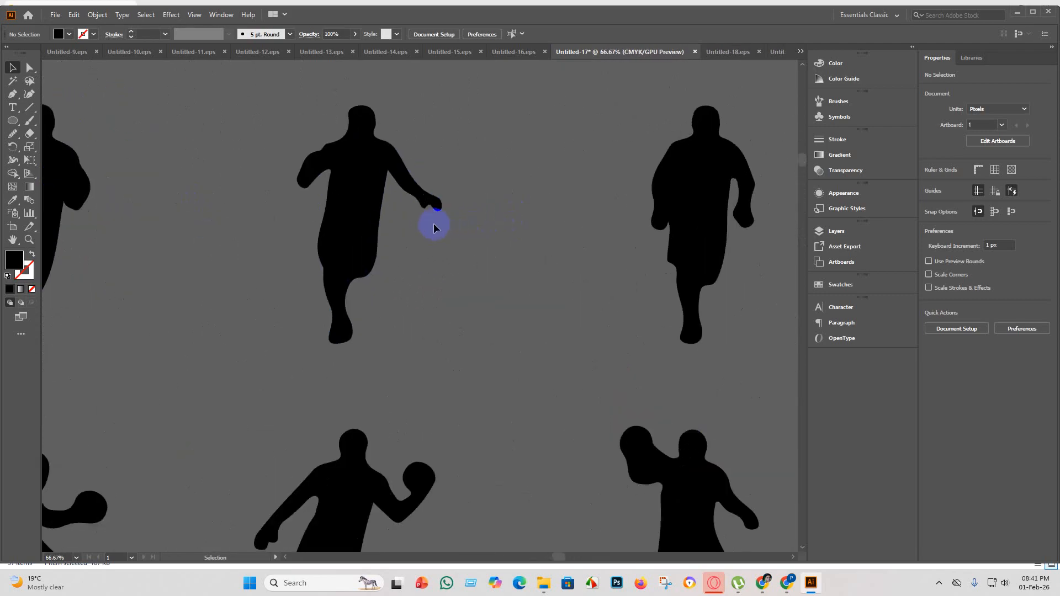
pyautogui.scroll(-1, 425, 223)
pyautogui.click(358, 238)
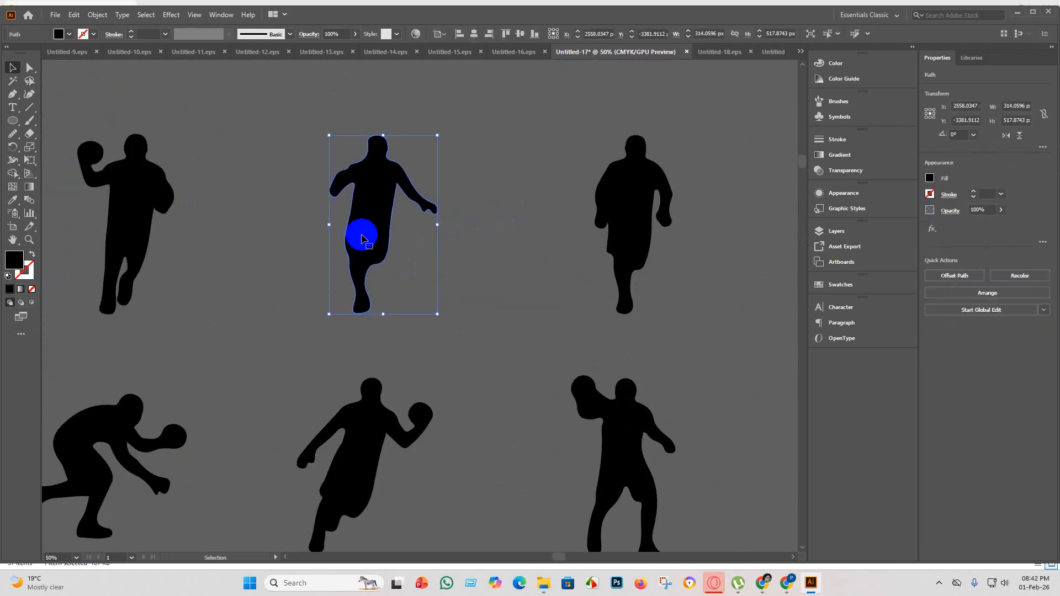
pyautogui.click(491, 324)
pyautogui.scroll(-3, 615, 284)
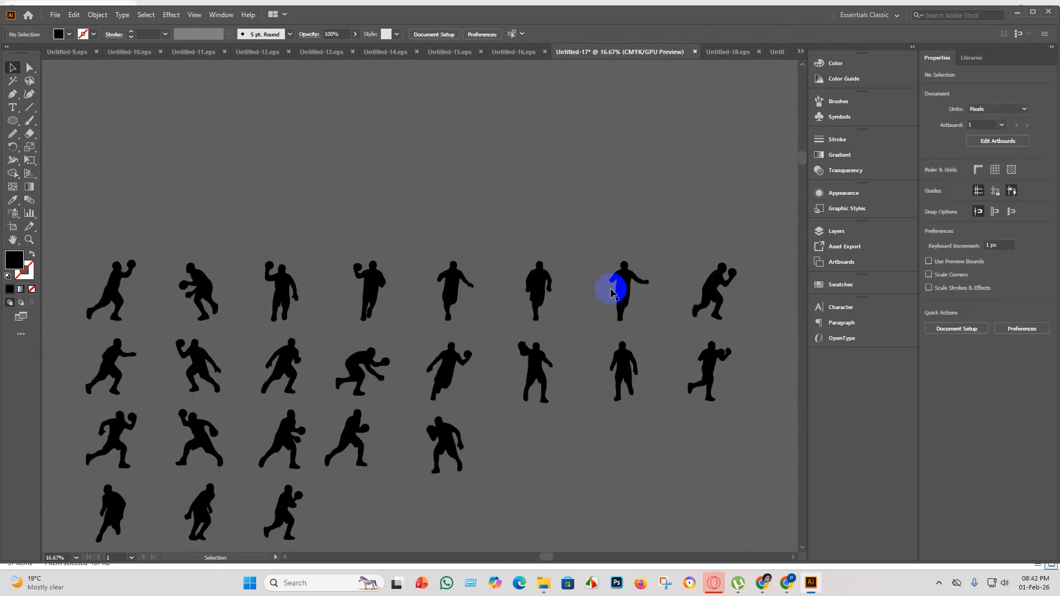
pyautogui.scroll(3, 663, 286)
pyautogui.scroll(-4, 604, 293)
pyautogui.scroll(3, 727, 284)
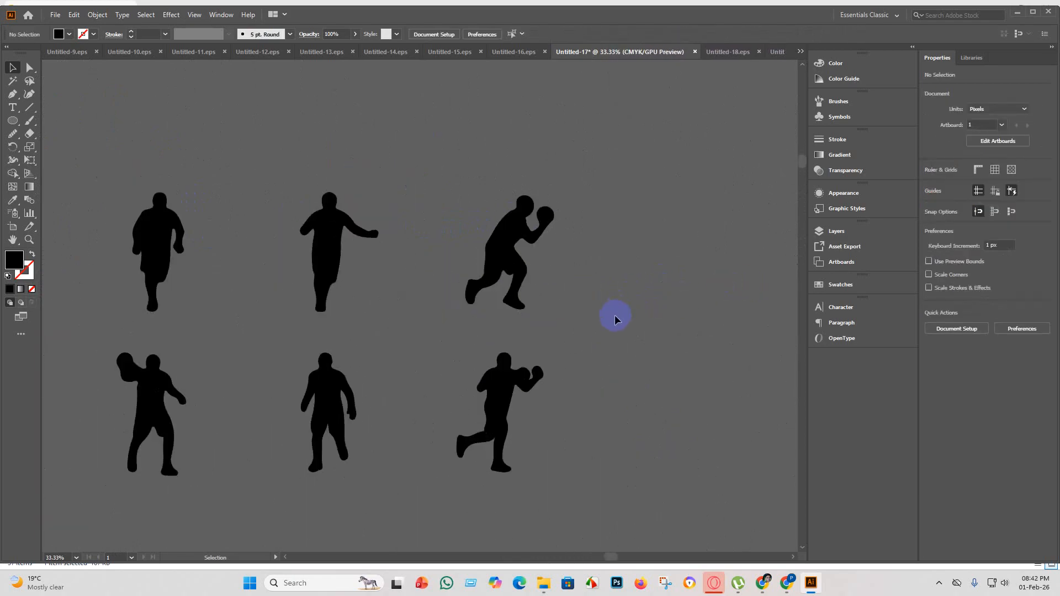
pyautogui.scroll(-1, 580, 349)
pyautogui.scroll(-3, 497, 364)
pyautogui.scroll(4, 280, 308)
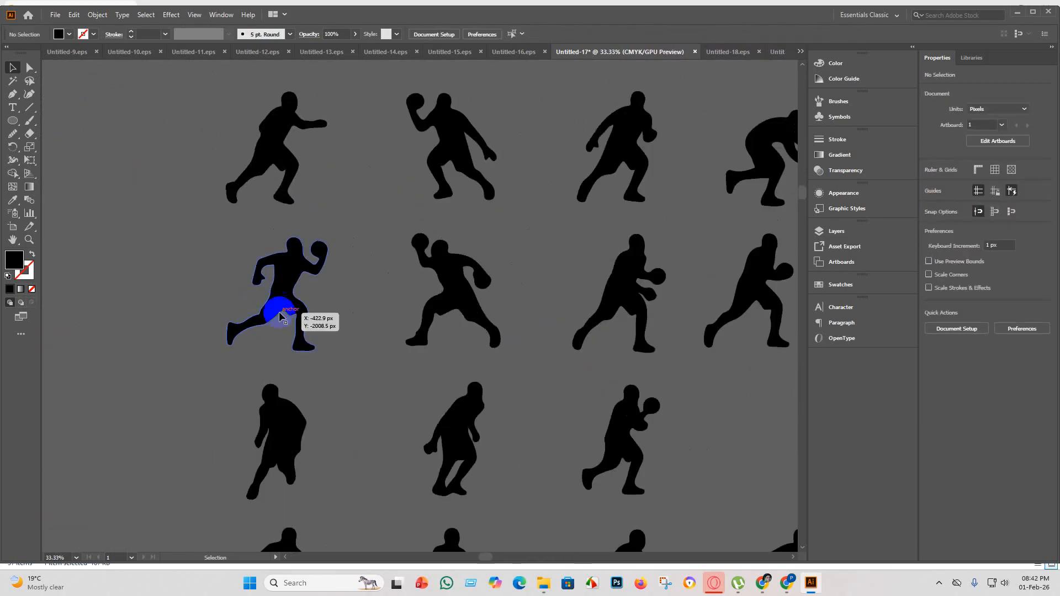
pyautogui.scroll(-2, 285, 306)
pyautogui.scroll(3, 457, 315)
pyautogui.scroll(-2, 606, 262)
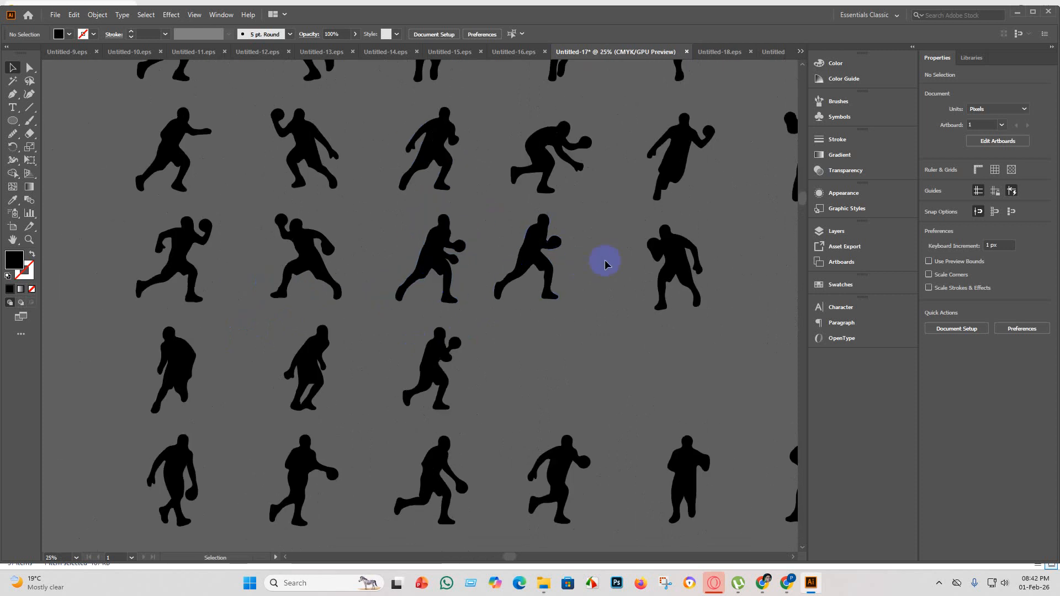
pyautogui.scroll(1, 554, 270)
pyautogui.scroll(-1, 554, 269)
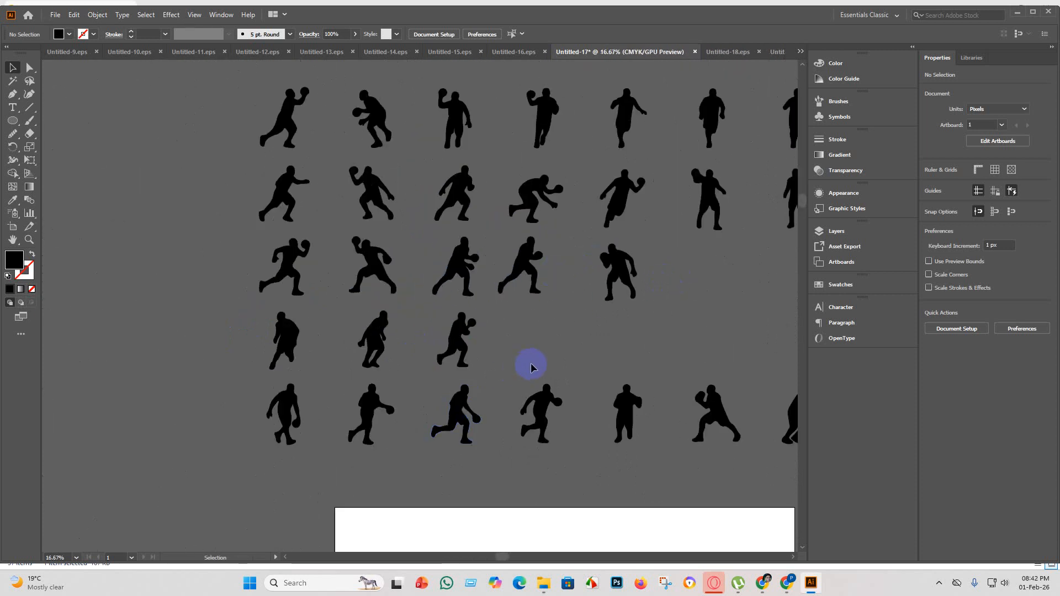
pyautogui.scroll(2, 279, 346)
pyautogui.scroll(-3, 338, 370)
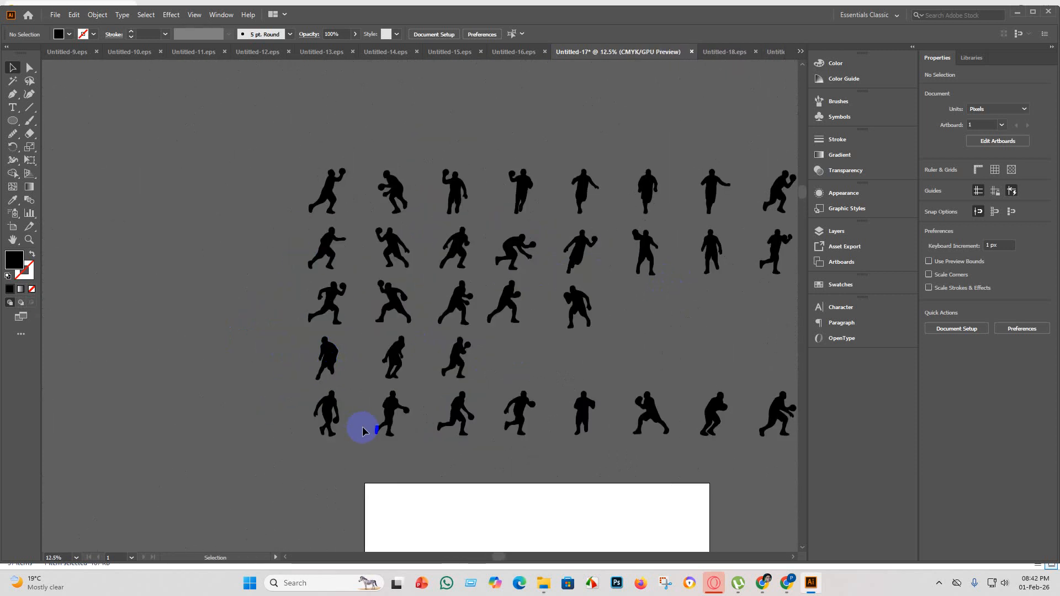
# Examine the bottom row's player silhouettes up close for badly traced shapes.
pyautogui.scroll(3, 362, 428)
pyautogui.scroll(-3, 370, 422)
pyautogui.scroll(3, 520, 428)
pyautogui.scroll(-3, 496, 424)
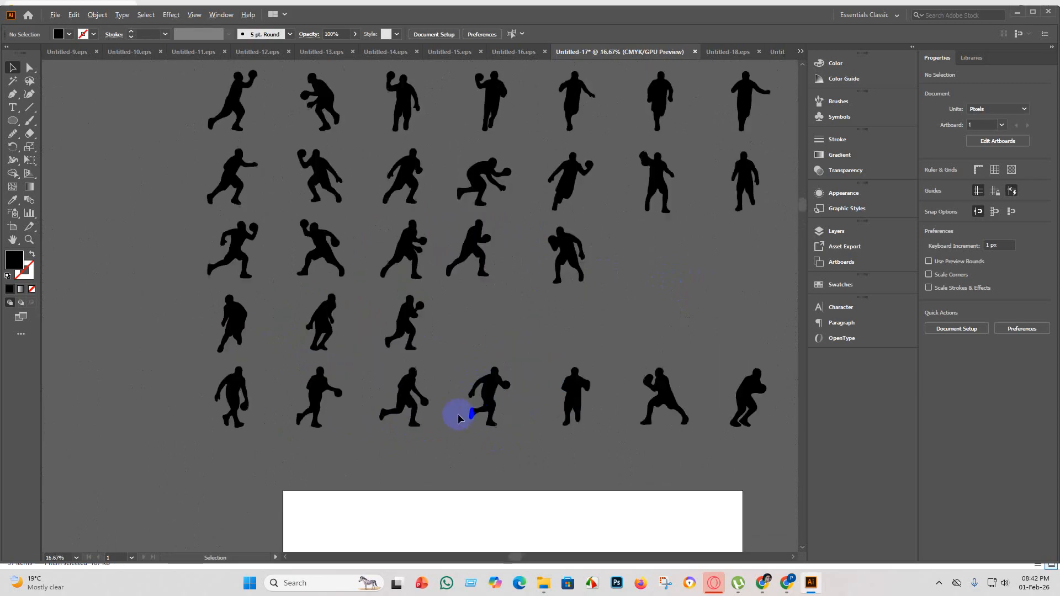
pyautogui.scroll(3, 457, 415)
pyautogui.scroll(-3, 585, 420)
pyautogui.scroll(3, 752, 416)
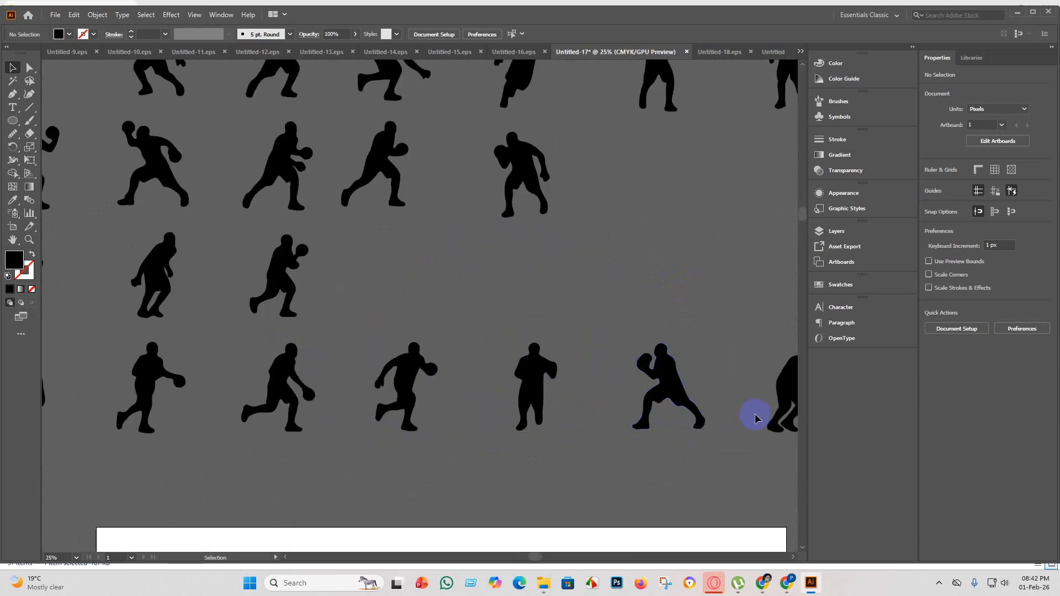
pyautogui.scroll(-3, 732, 428)
pyautogui.scroll(-3, 732, 428)
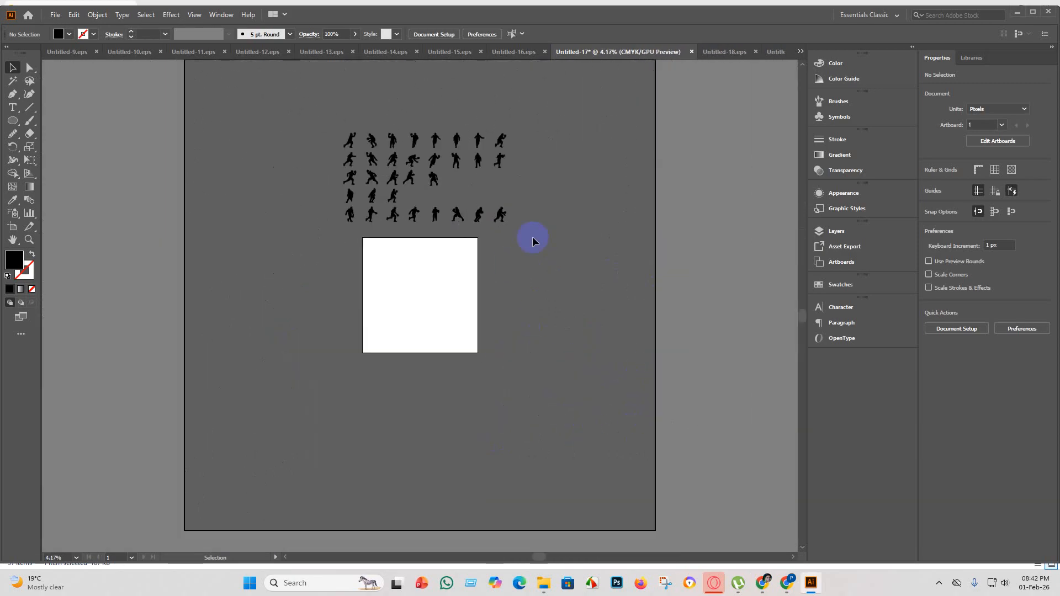
pyautogui.scroll(7, 532, 237)
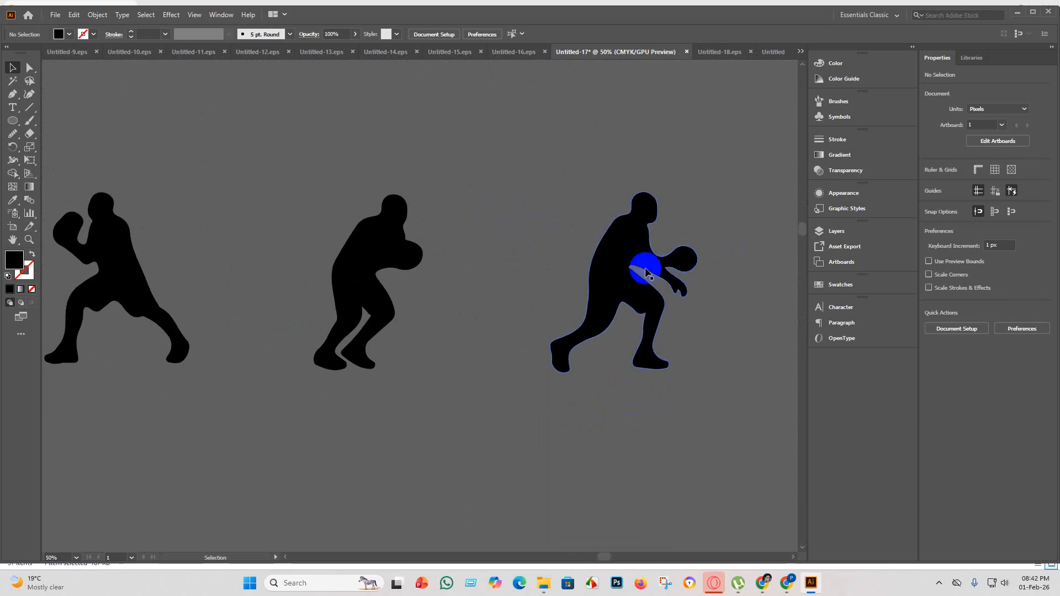
pyautogui.scroll(-4, 647, 272)
pyautogui.scroll(2, 340, 282)
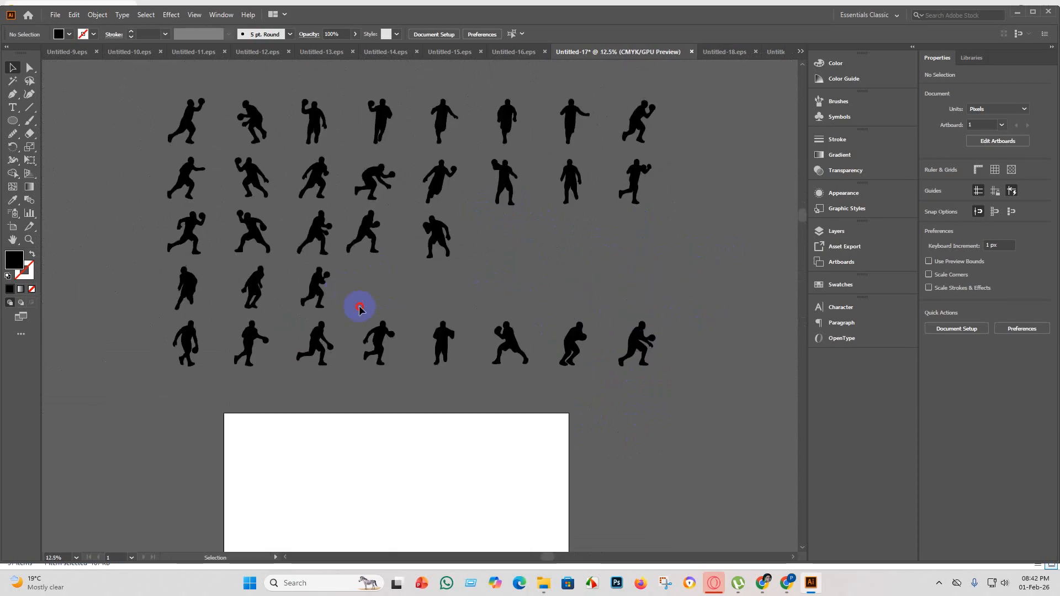
# Move the fourth row's three players into the empty places at the end of the third row.
pyautogui.moveTo(169, 271); pyautogui.dragTo(171, 272)
pyautogui.moveTo(317, 284); pyautogui.dragTo(570, 244)
pyautogui.click(697, 372)
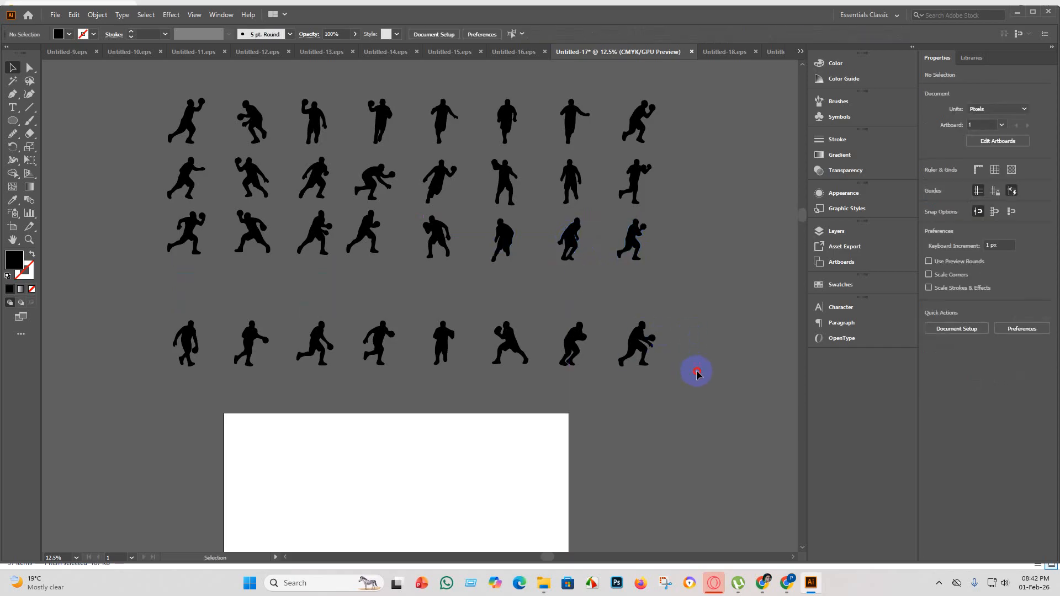
# Move the whole bottom row of eight players up into the emptied fourth row, just beneath the third.
pyautogui.moveTo(116, 296); pyautogui.dragTo(116, 295)
pyautogui.moveTo(320, 335); pyautogui.dragTo(315, 296)
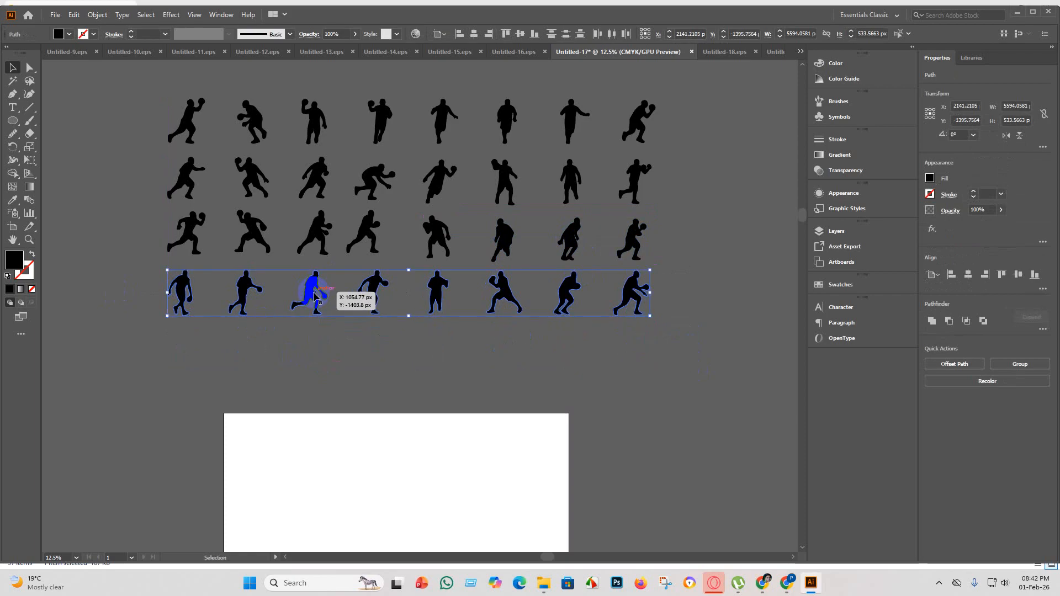
pyautogui.click(549, 362)
pyautogui.scroll(2, 611, 381)
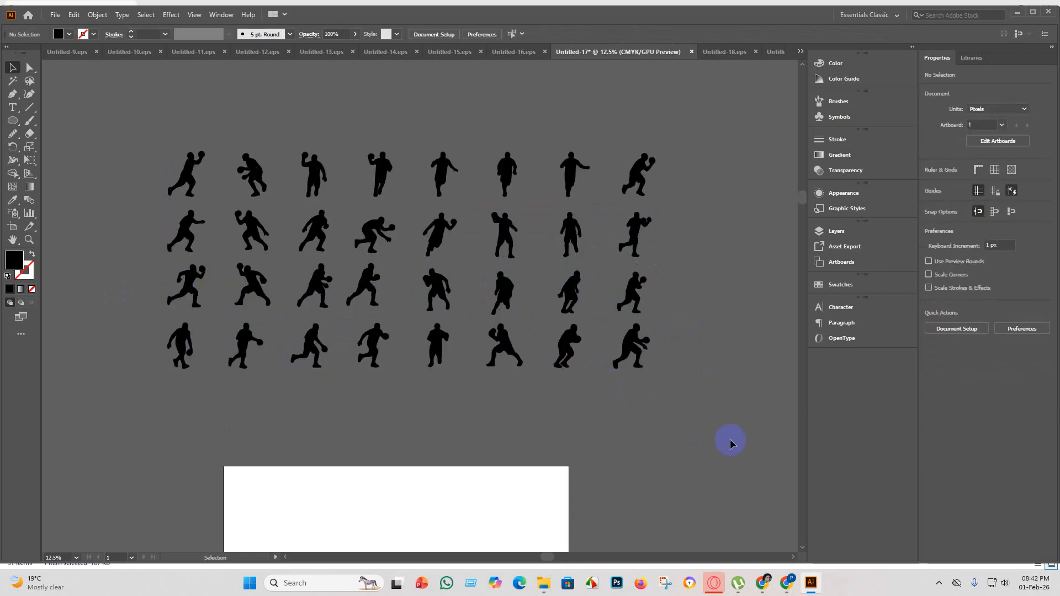
# Group all four rows of players and set the artboard's height to 2000 px.
pyautogui.moveTo(87, 93); pyautogui.dragTo(190, 166)
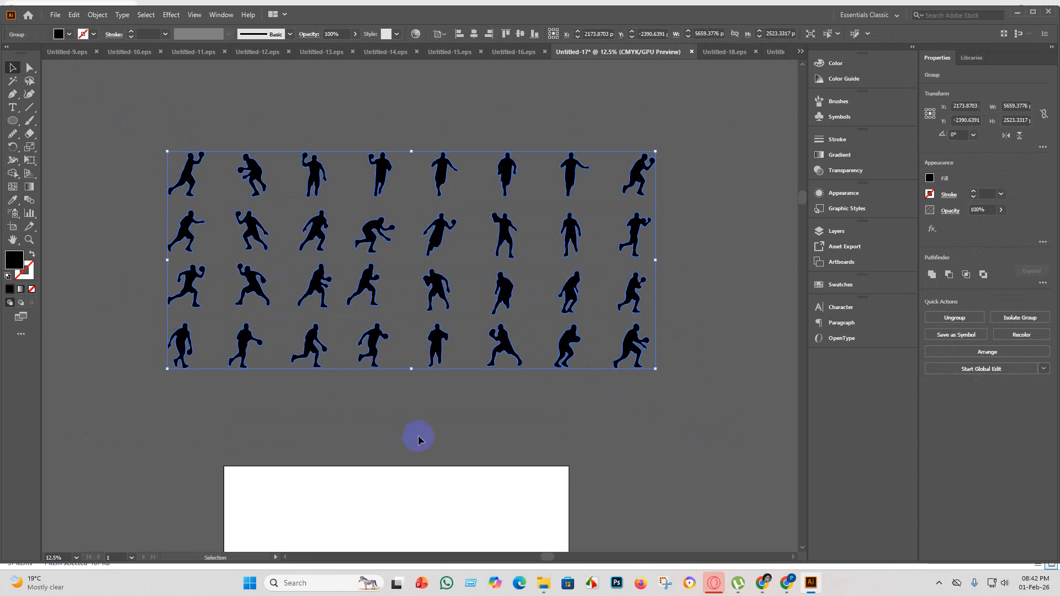
pyautogui.click(13, 227)
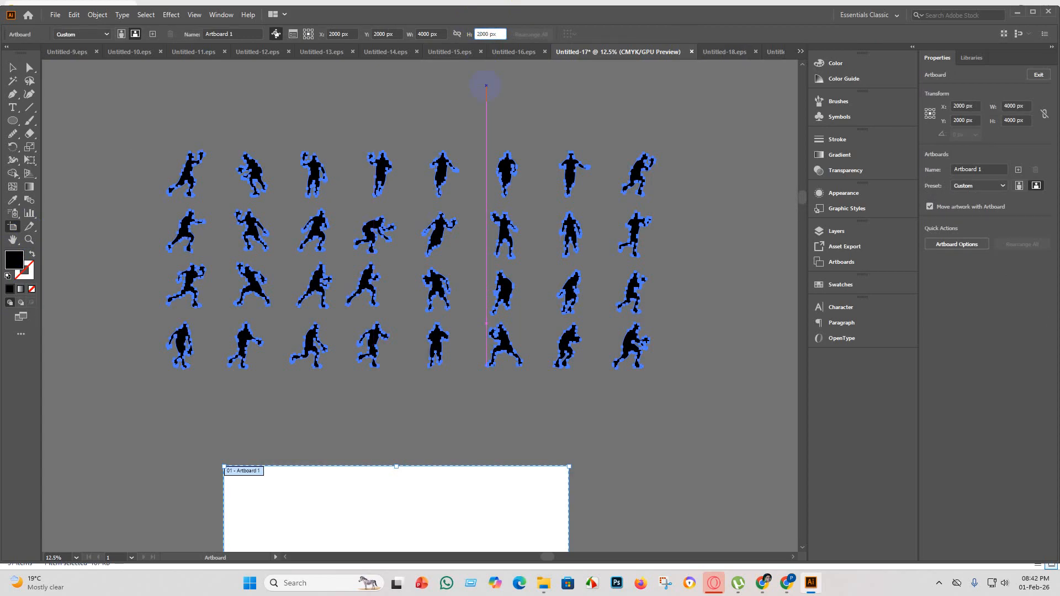
pyautogui.press('Return')
pyautogui.click(14, 70)
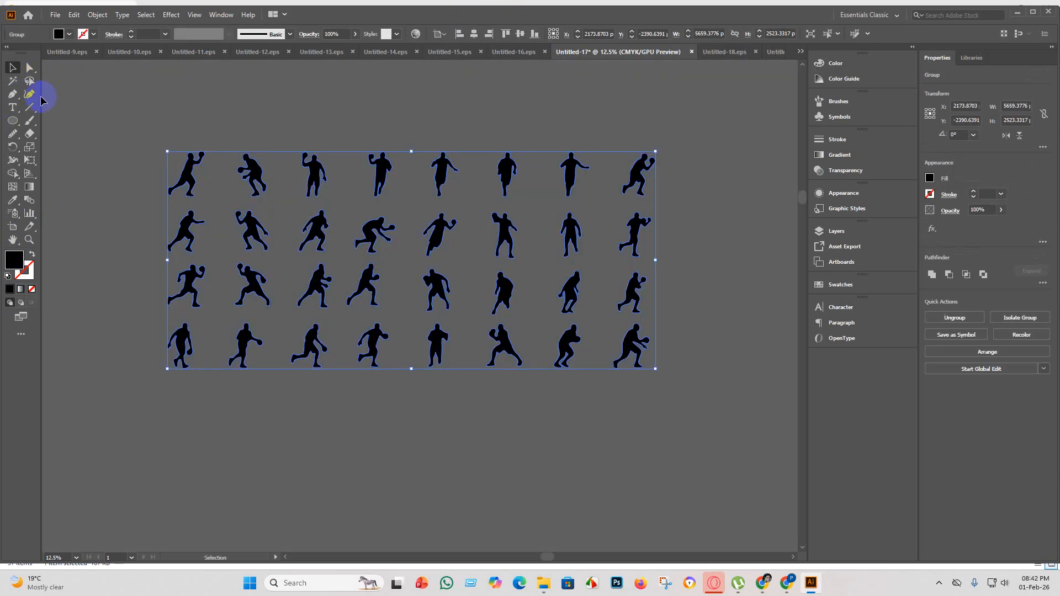
# Scale the player group proportionally to about 4460 px wide and centre it horizontally and vertically on the artboard.
pyautogui.hotkey('ctrl', '0')
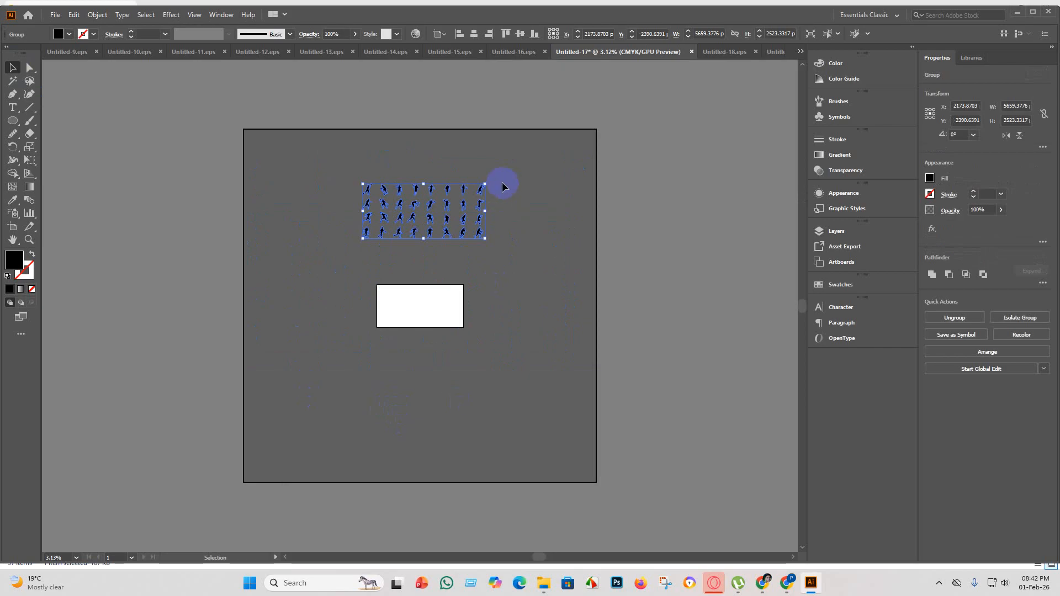
pyautogui.moveTo(485, 183); pyautogui.dragTo(466, 197)
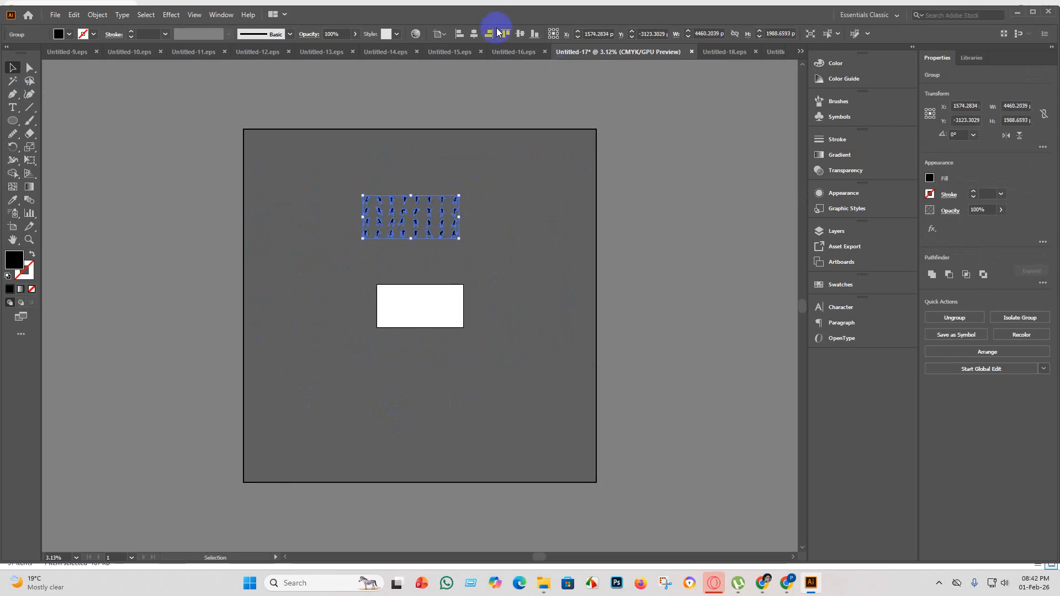
pyautogui.click(475, 35)
pyautogui.click(520, 35)
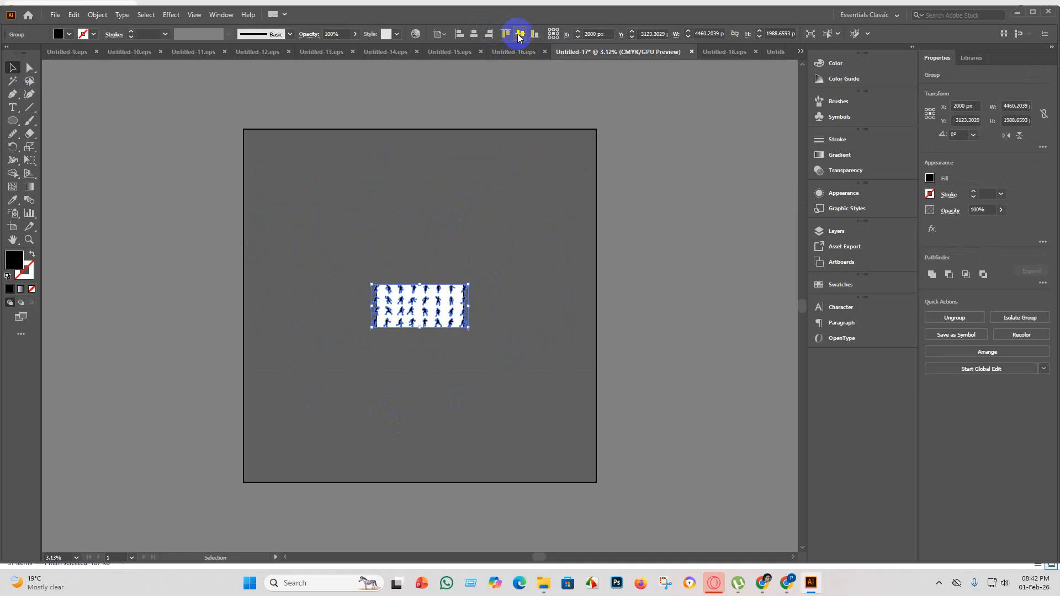
pyautogui.scroll(6, 446, 300)
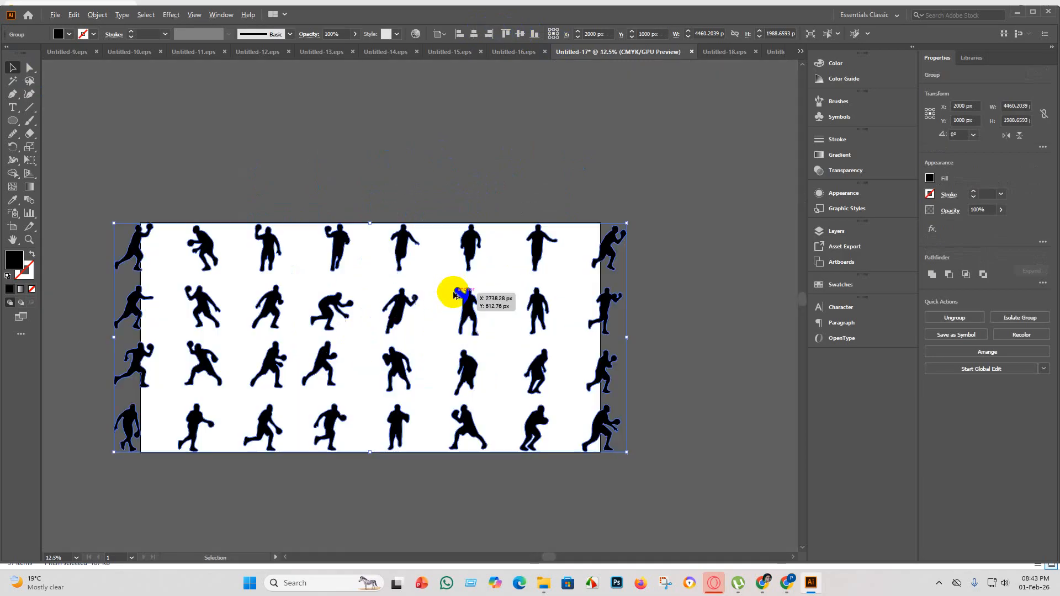
pyautogui.scroll(-1, 634, 208)
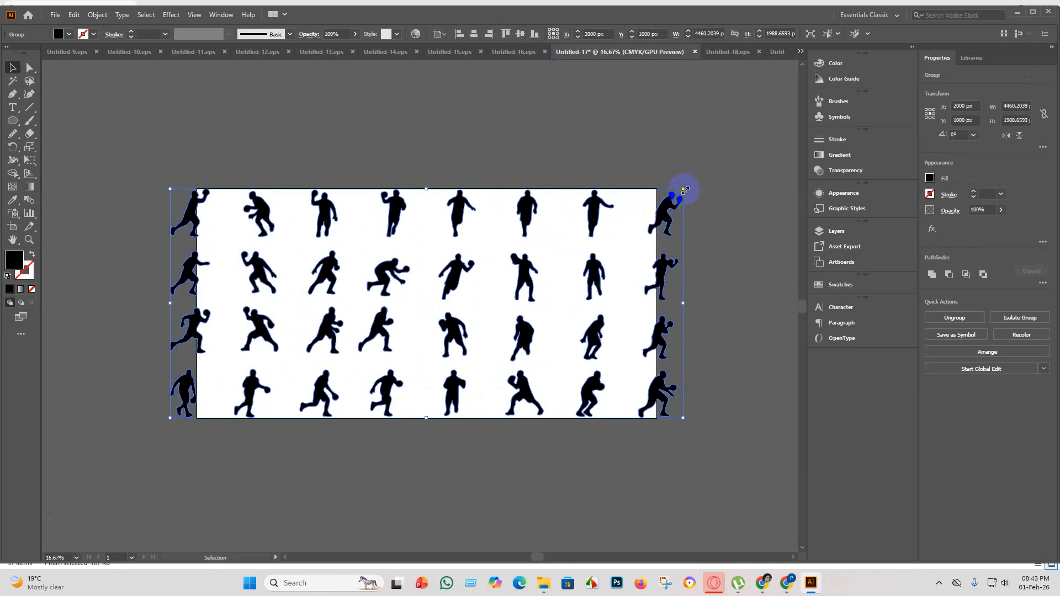
# Shrink the player group proportionally to about 3992 px wide, matching the artboard's width, and centre it both ways.
pyautogui.moveTo(684, 189); pyautogui.dragTo(630, 212)
pyautogui.click(474, 34)
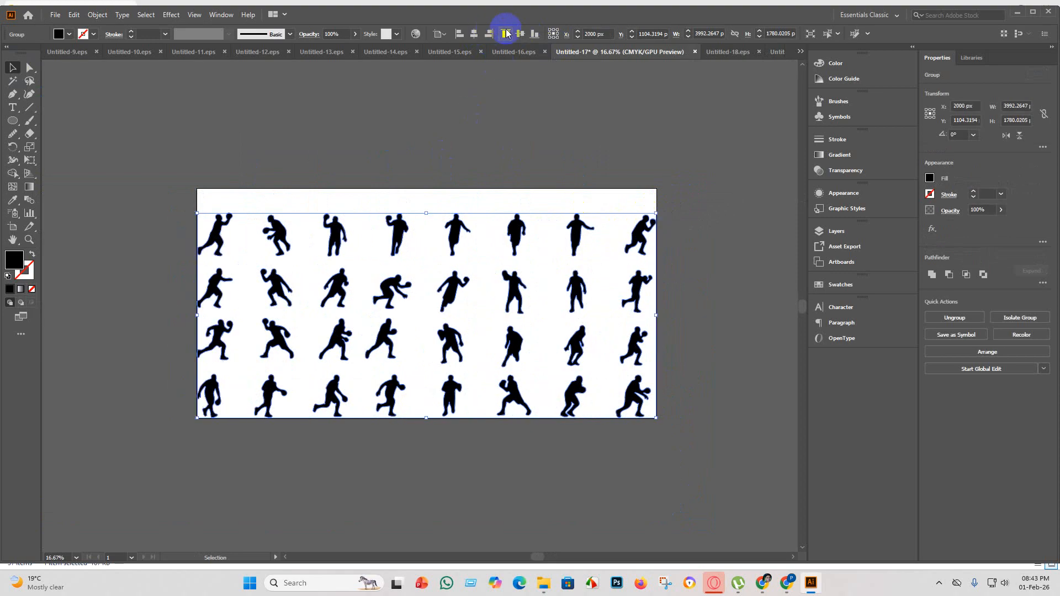
pyautogui.click(519, 33)
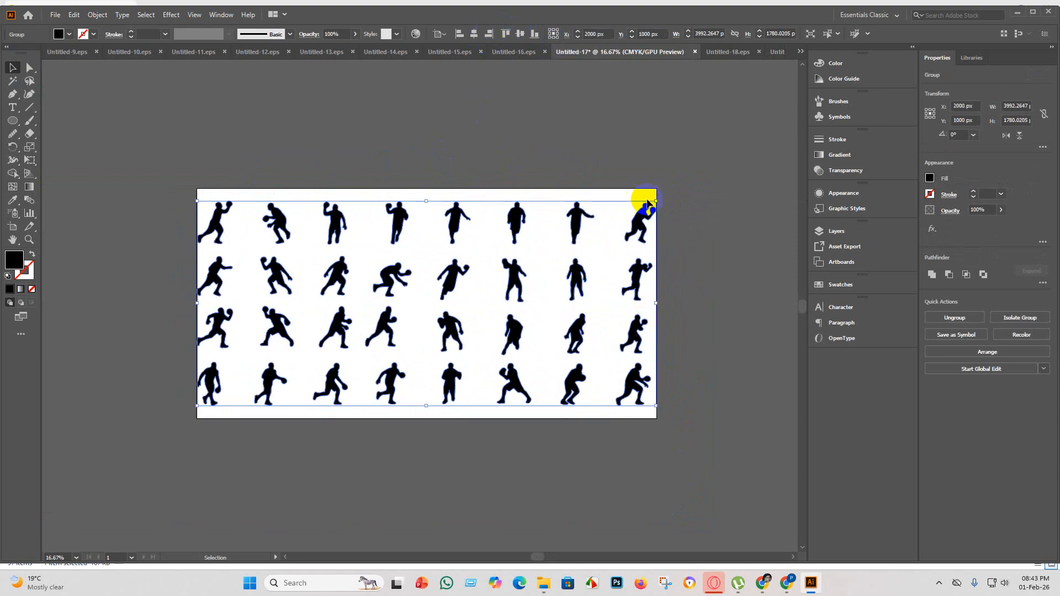
# Reduce the player group to about 3702 px wide for an even margin, centre it on the artboard and deselect it.
pyautogui.moveTo(655, 201); pyautogui.dragTo(623, 216)
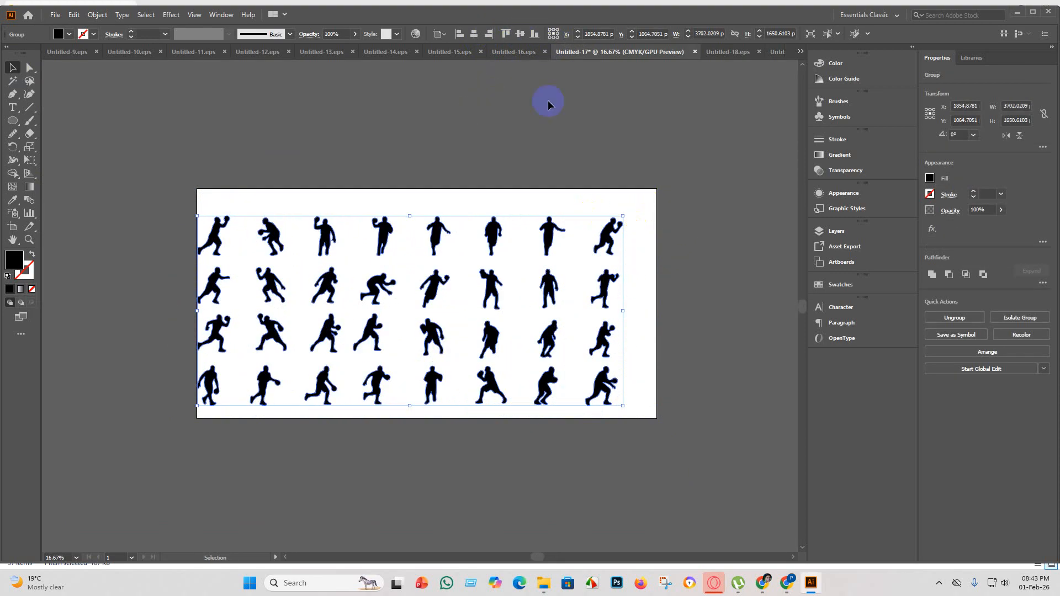
pyautogui.click(474, 33)
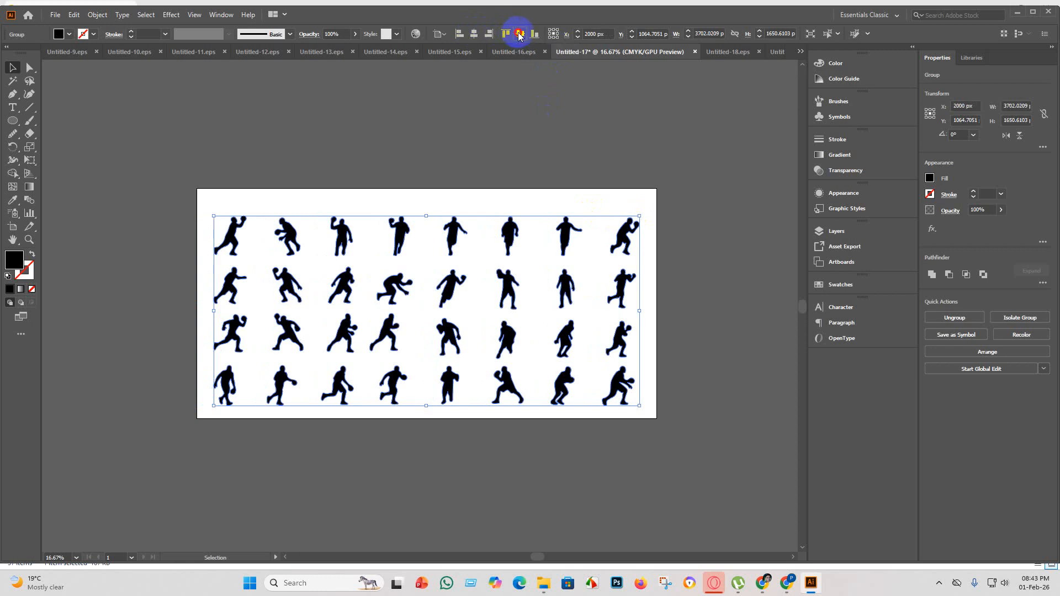
pyautogui.click(519, 34)
pyautogui.click(663, 251)
pyautogui.keyDown('alt'); pyautogui.scroll(-1, 656, 320); pyautogui.keyUp('alt')
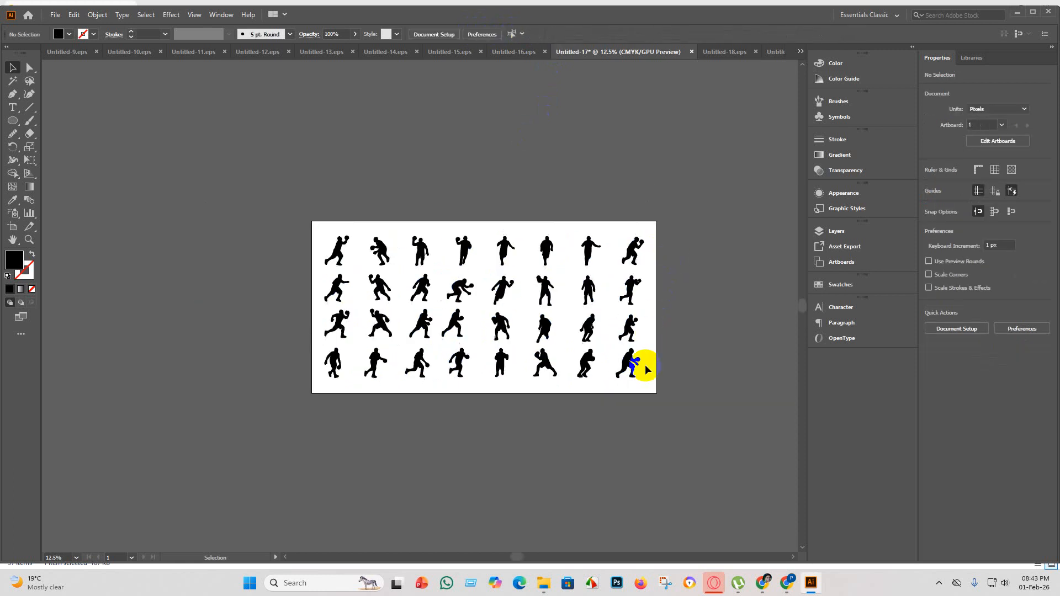
# Save the artwork as Untitled-17 in Illustrator EPS format in the eps 5 folder, using the Illustrator 10 EPS version.
pyautogui.click(58, 20)
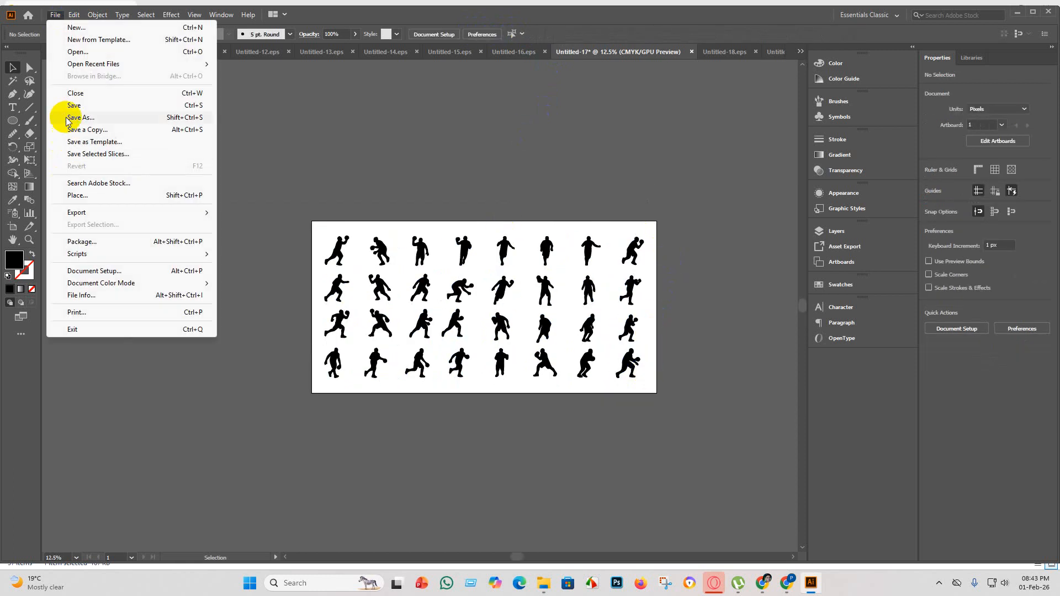
pyautogui.click(82, 111)
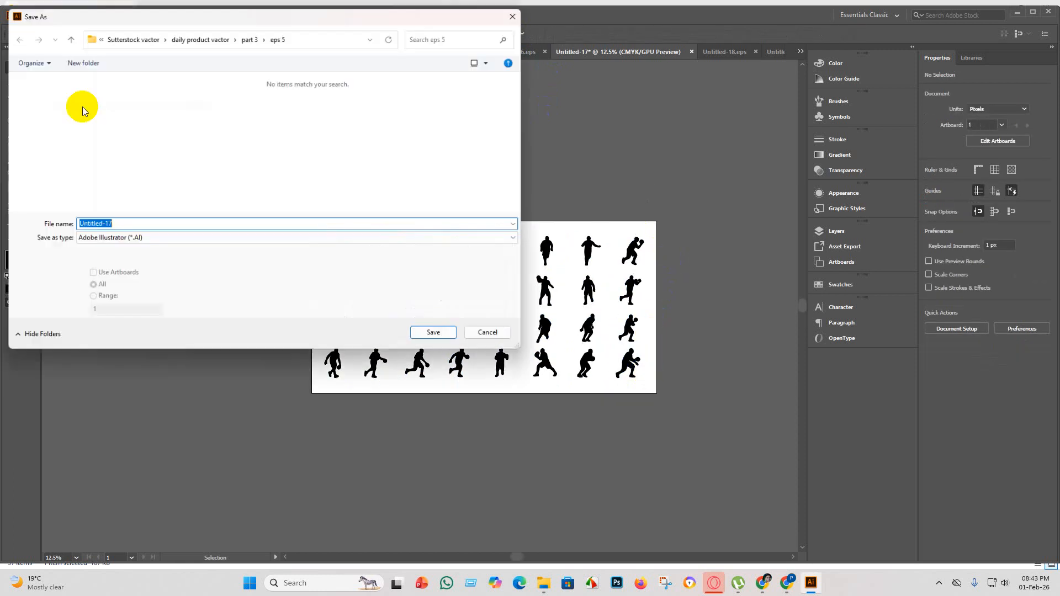
pyautogui.click(237, 238)
pyautogui.click(166, 268)
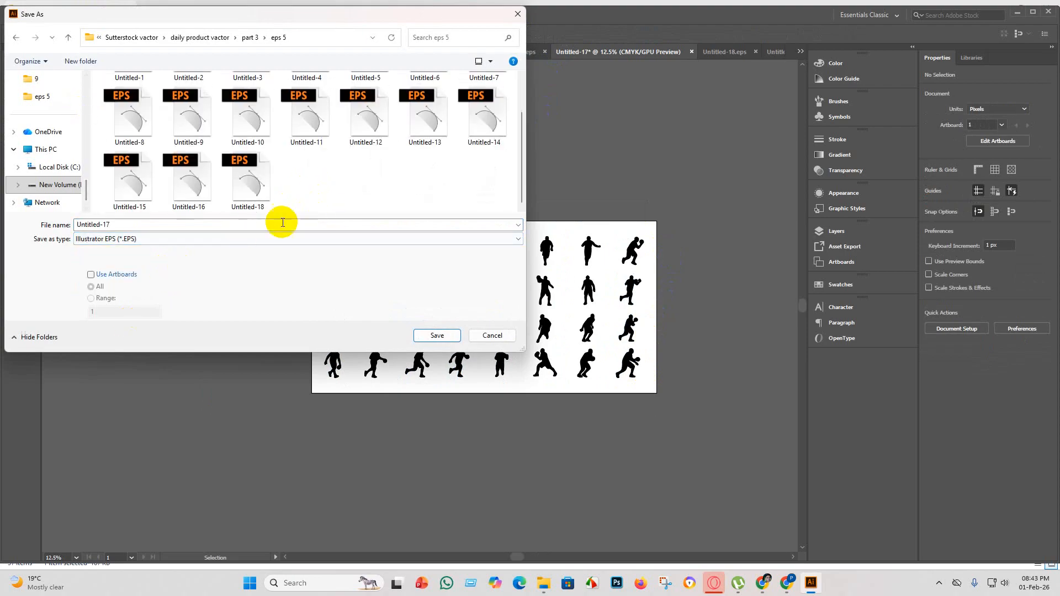
pyautogui.click(424, 336)
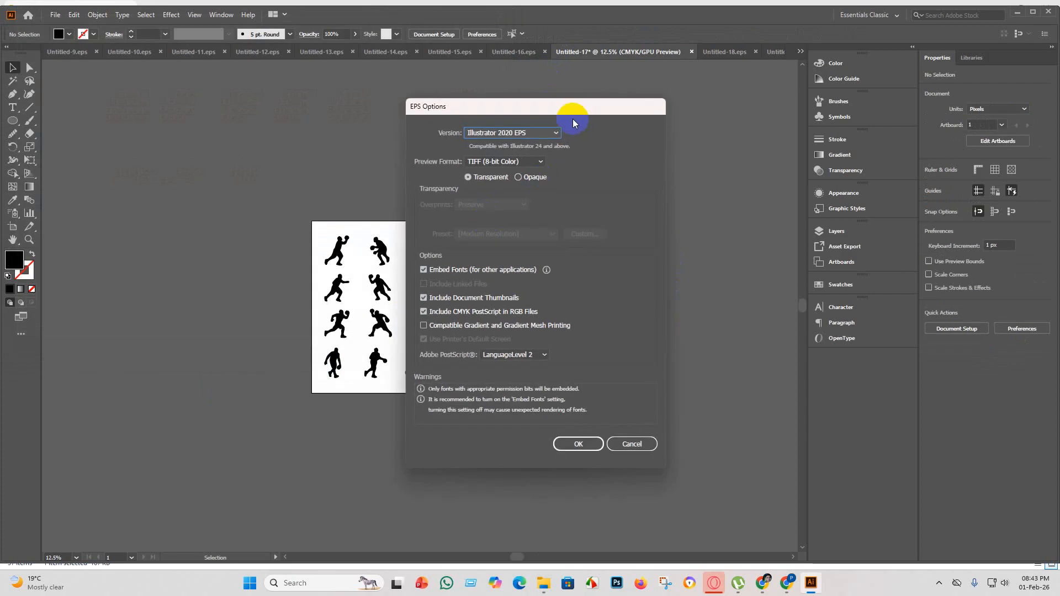
pyautogui.click(556, 133)
pyautogui.click(530, 257)
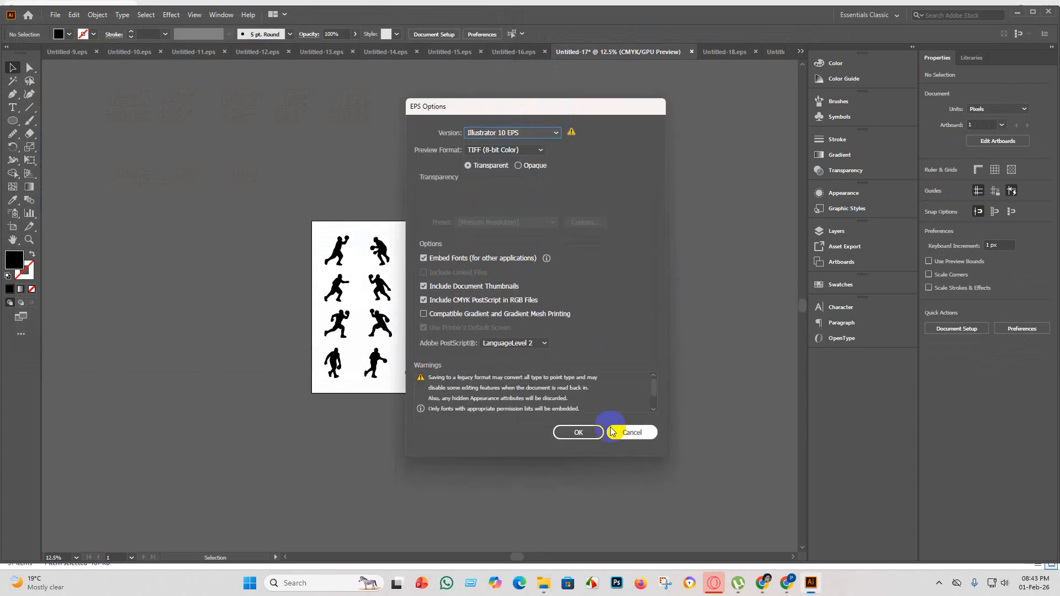
pyautogui.click(580, 433)
pyautogui.click(575, 314)
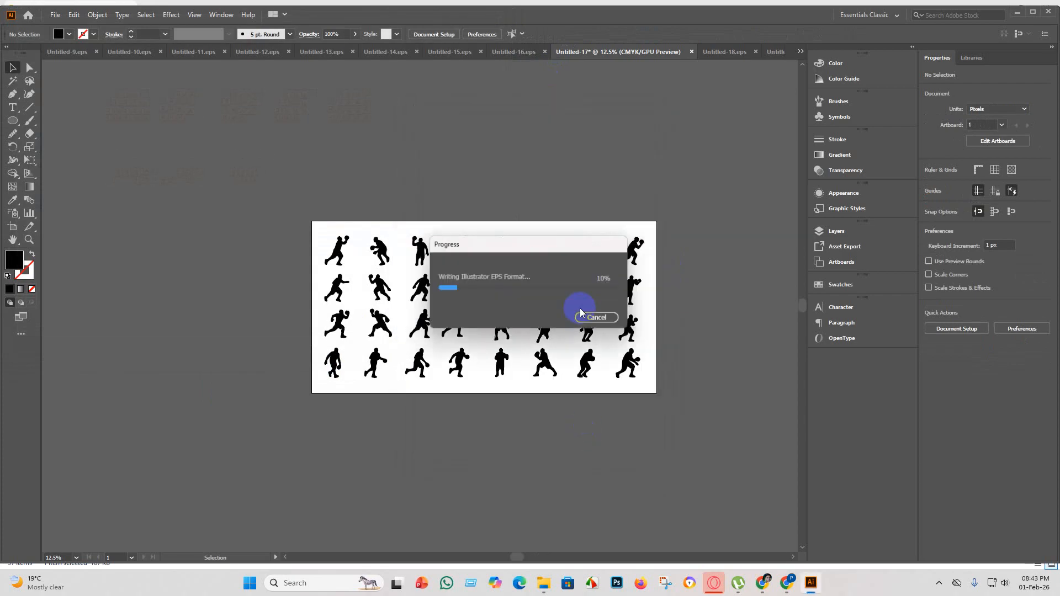
# Export the artwork as the JPEG Untitled-17 into the eps 5 folder, using all artboards.
pyautogui.click(54, 16)
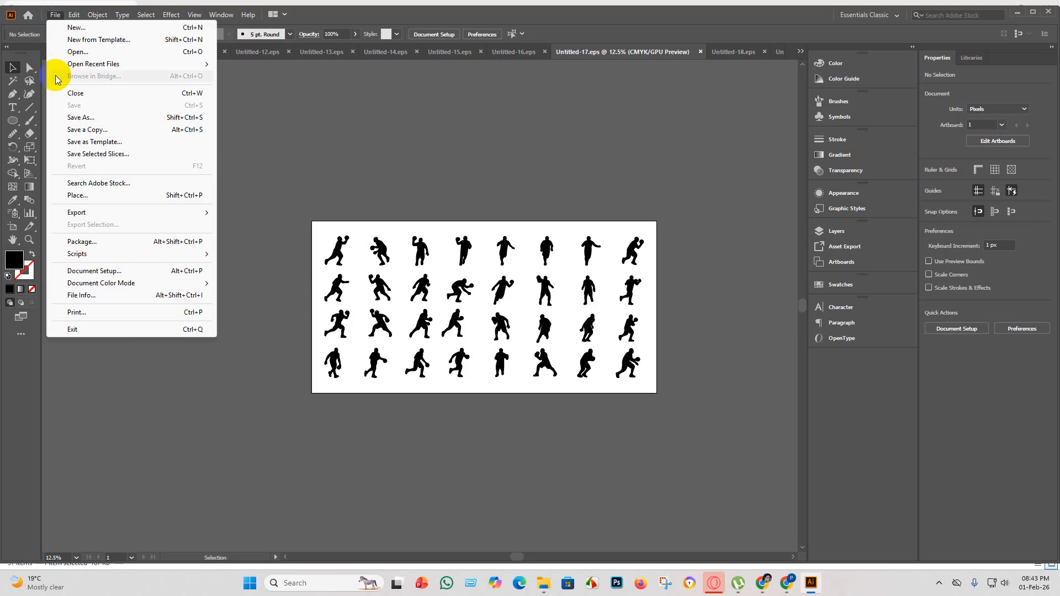
pyautogui.moveTo(105, 213)
pyautogui.click(306, 226)
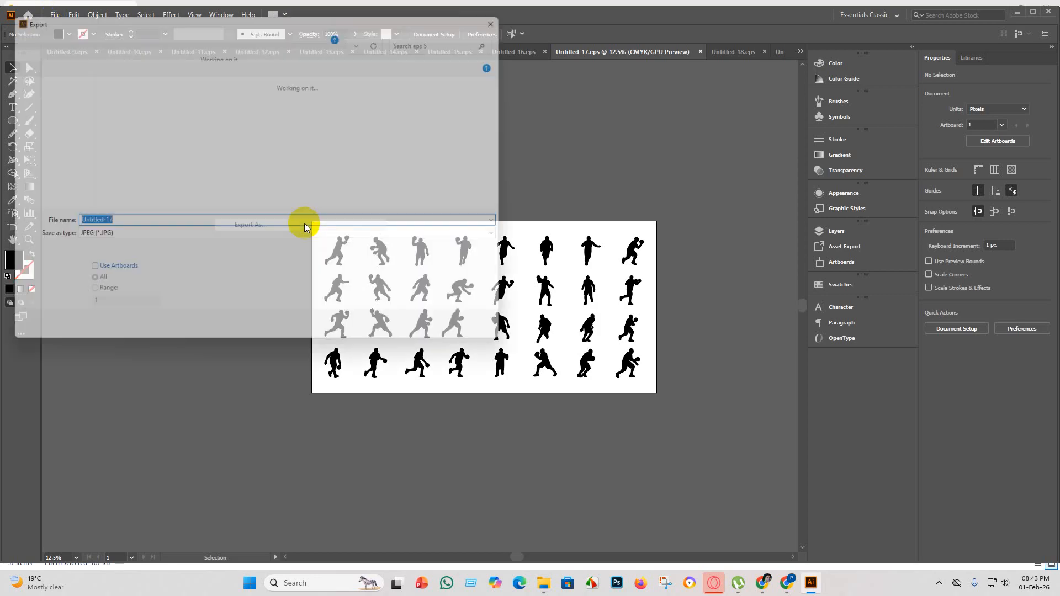
pyautogui.click(91, 275)
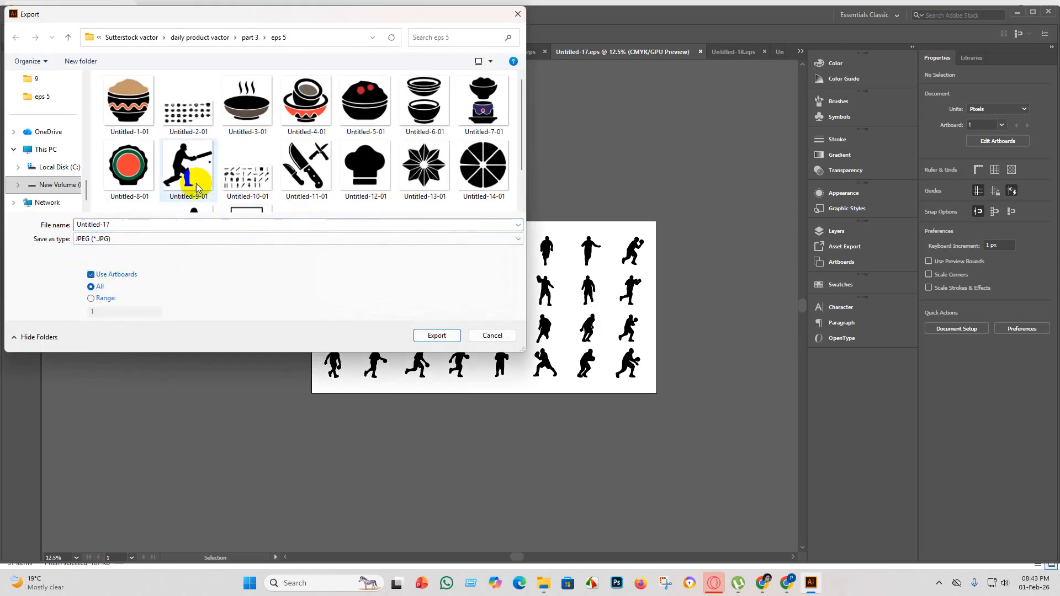
pyautogui.scroll(-1, 329, 180)
pyautogui.click(437, 335)
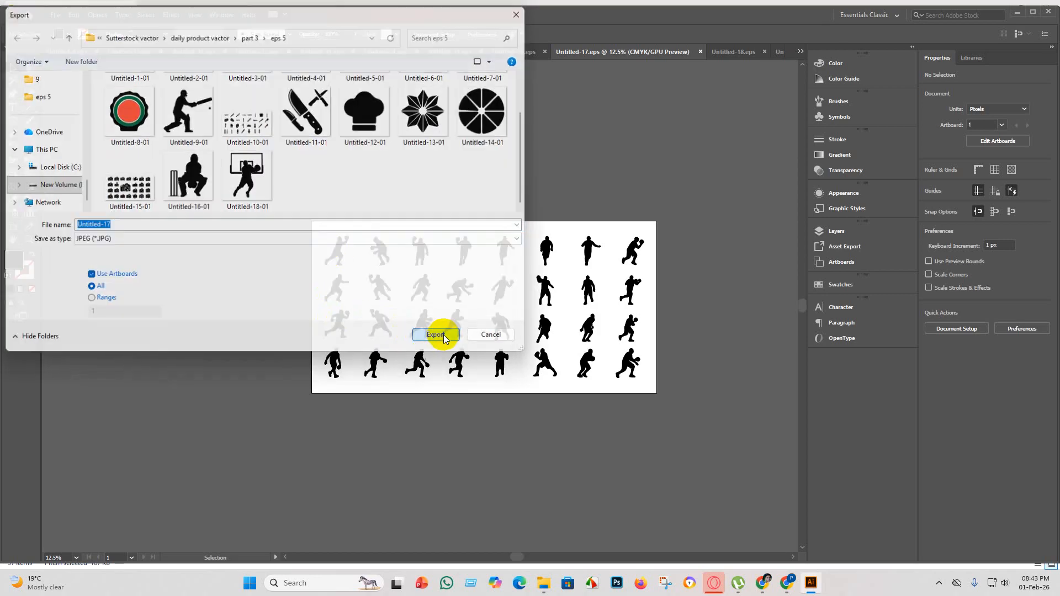
pyautogui.click(515, 275)
pyautogui.click(494, 288)
pyautogui.click(577, 440)
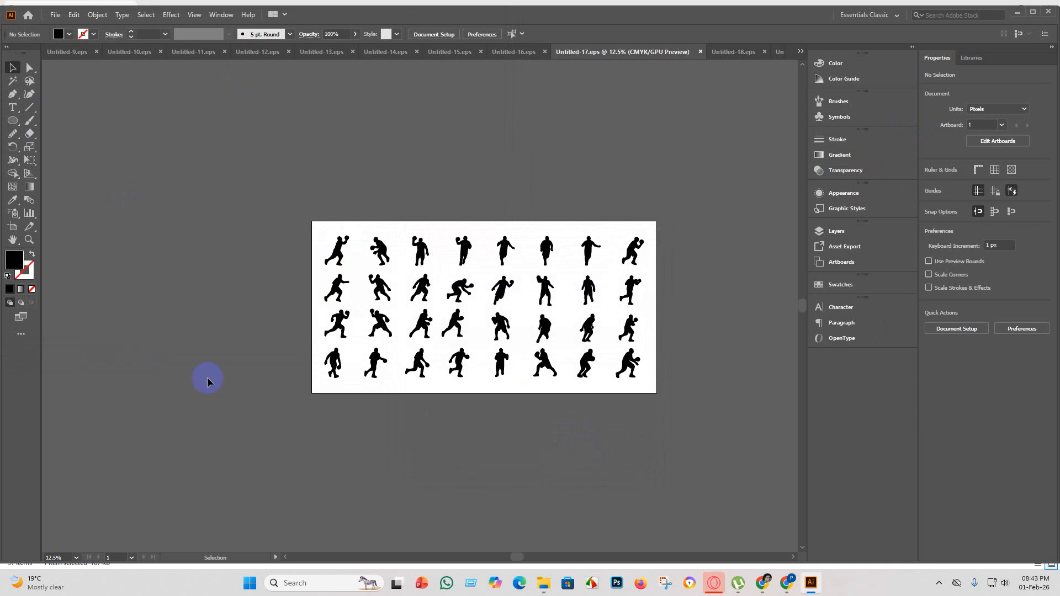
# Create a new 4000 x 4000 px document named Untitled-20 with one artboard.
pyautogui.click(56, 16)
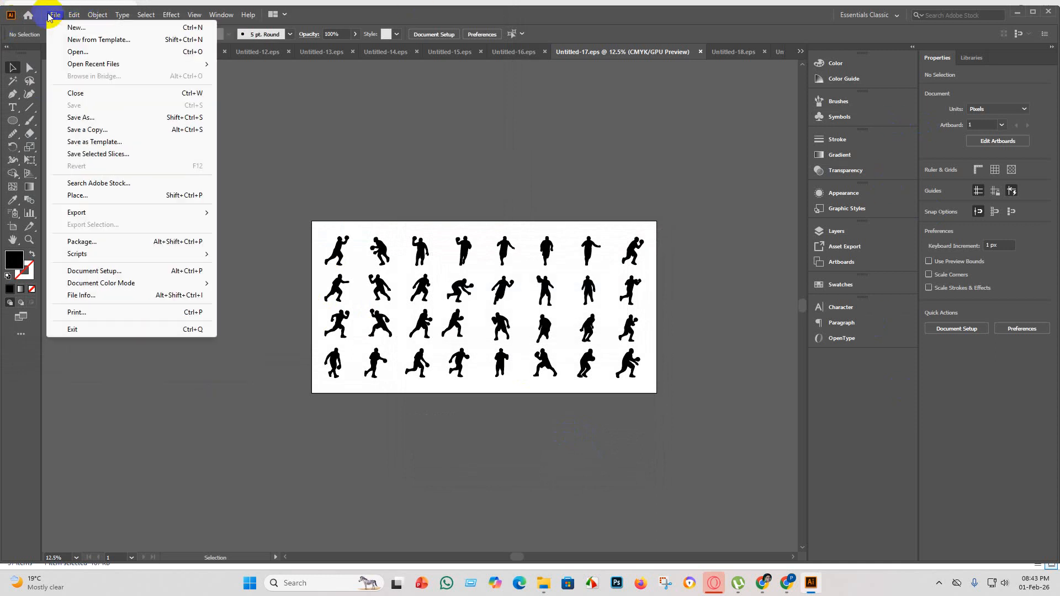
pyautogui.click(70, 29)
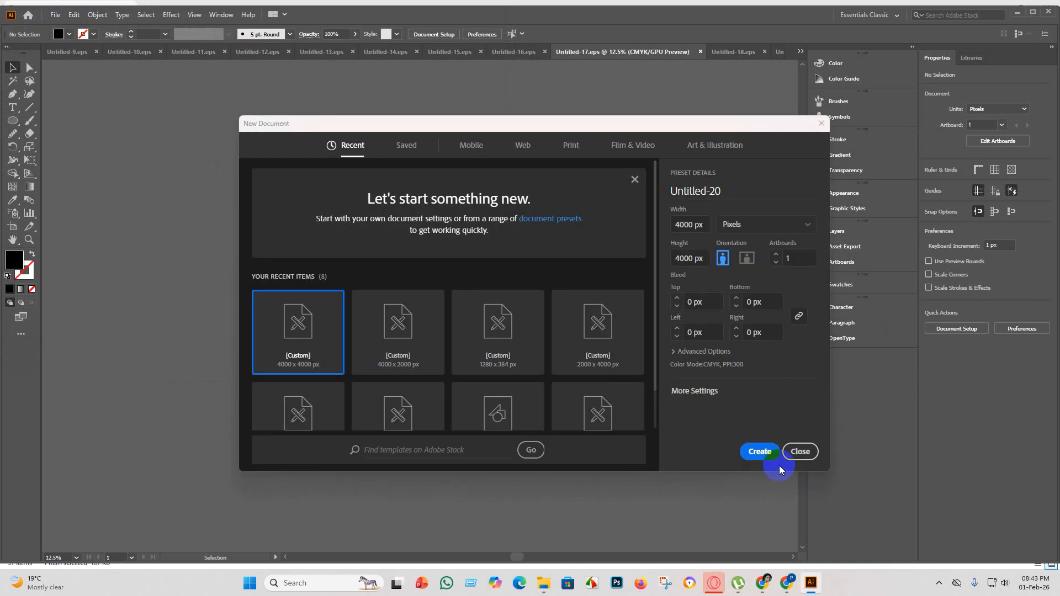
pyautogui.click(762, 452)
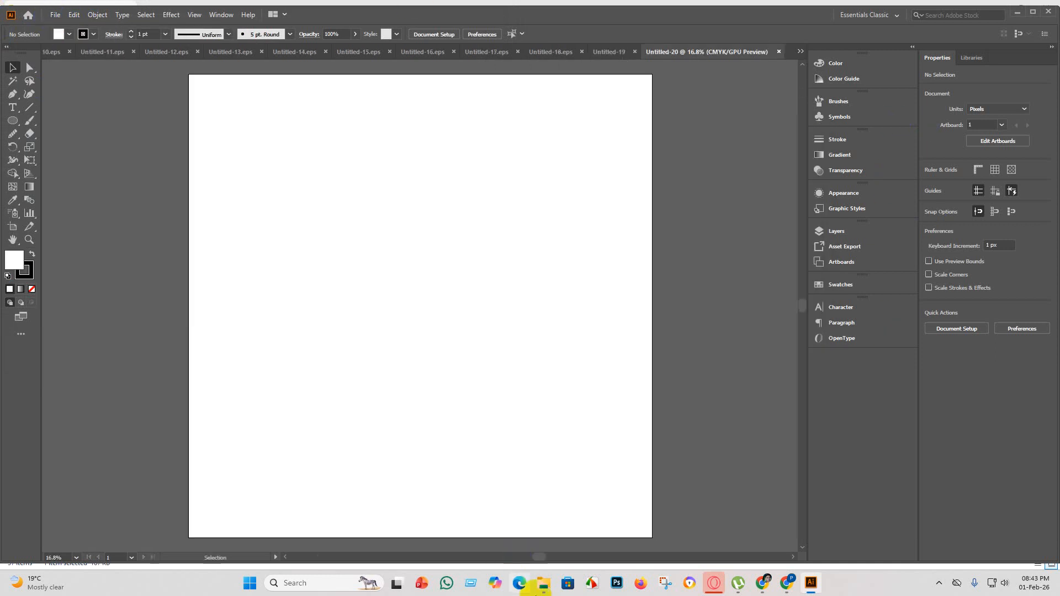
# Place the sheet of sports car silhouettes from the file folder into the document and enlarge it to about 6027 px wide.
pyautogui.click(544, 583)
pyautogui.moveTo(482, 118); pyautogui.dragTo(484, 287)
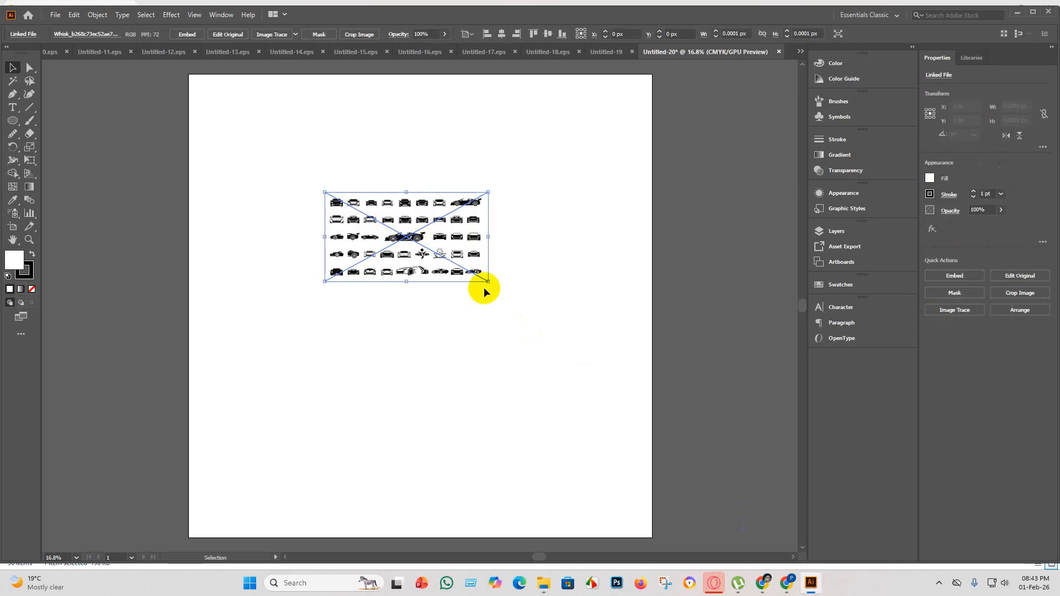
pyautogui.scroll(3, 490, 307)
pyautogui.scroll(-4, 403, 218)
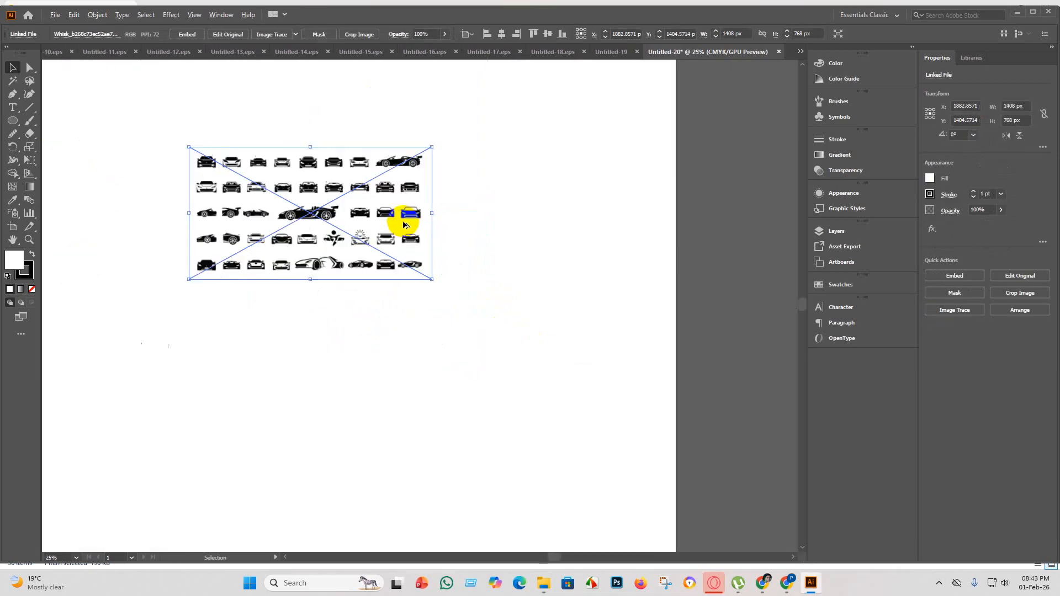
pyautogui.scroll(1, 358, 211)
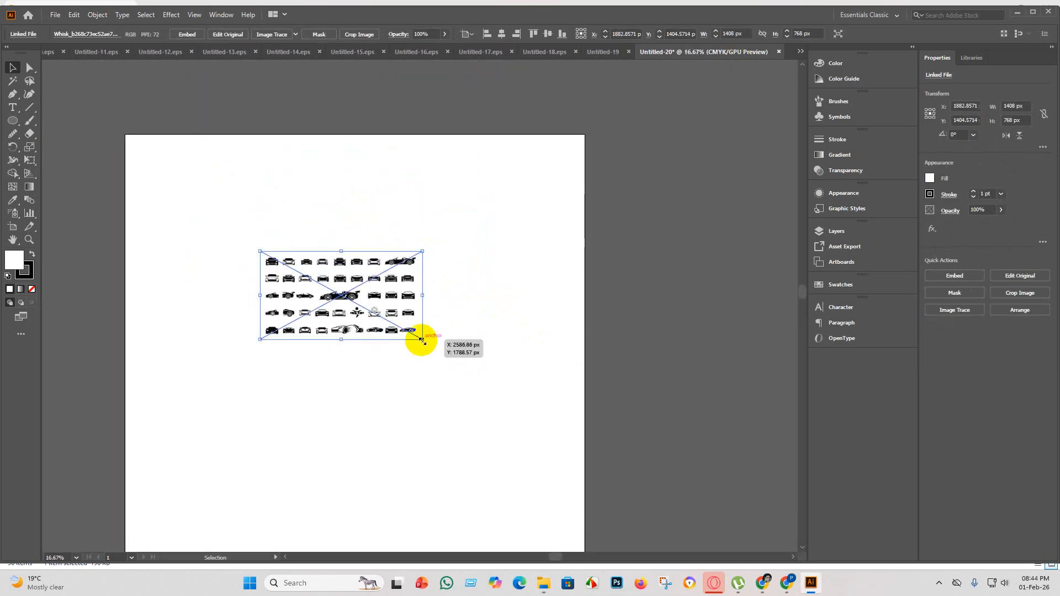
pyautogui.moveTo(422, 340); pyautogui.dragTo(798, 450)
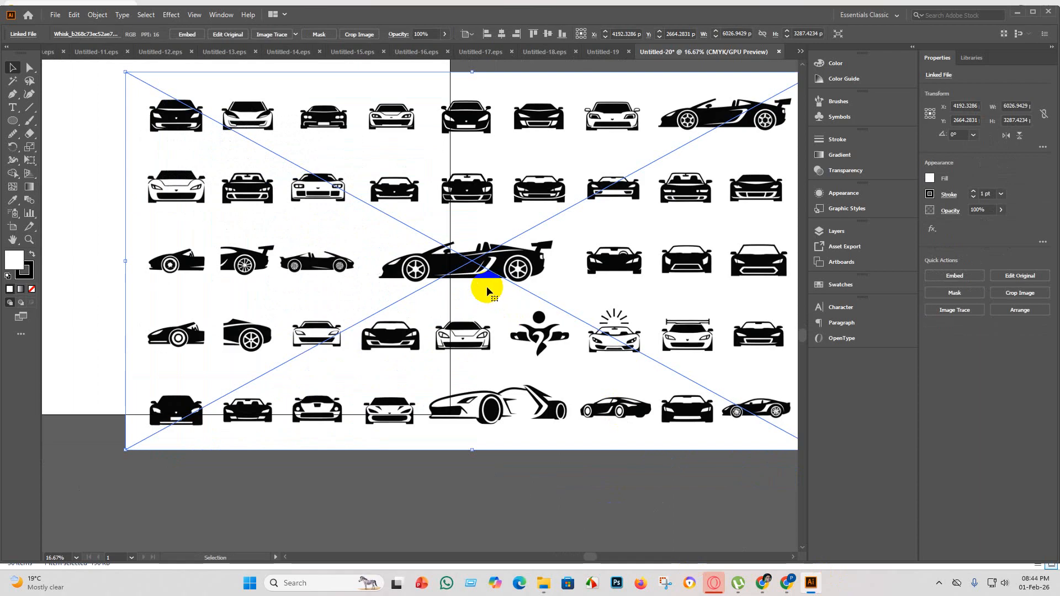
# Check the enlarged car silhouettes and move the whole image onto the empty canvas well above the artboard.
pyautogui.scroll(-1, 413, 250)
pyautogui.scroll(-1, 442, 246)
pyautogui.scroll(5, 483, 231)
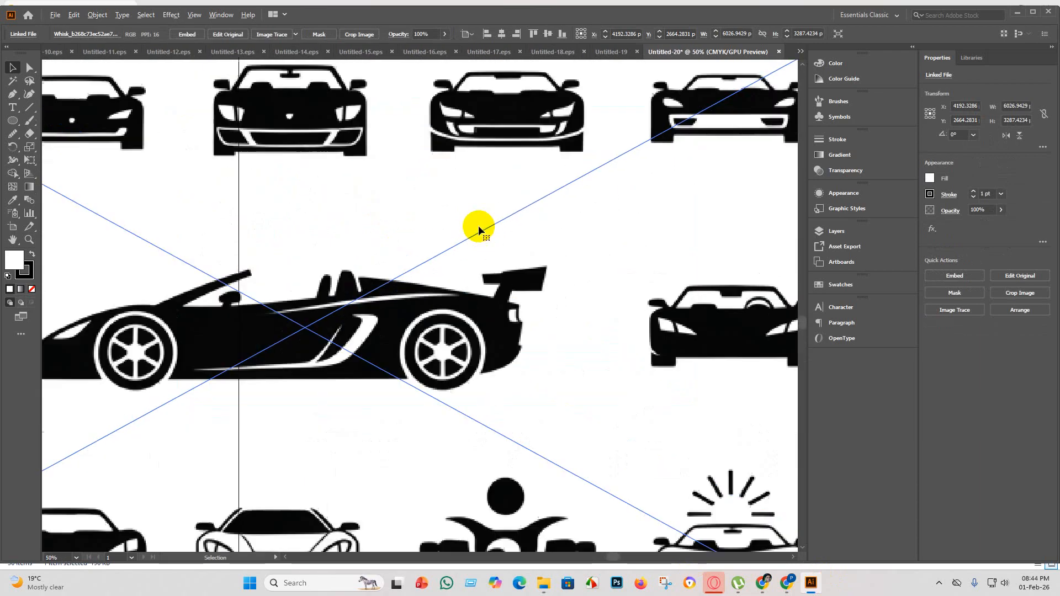
pyautogui.scroll(2, 389, 209)
pyautogui.scroll(-2, 338, 312)
pyautogui.scroll(-2, 338, 313)
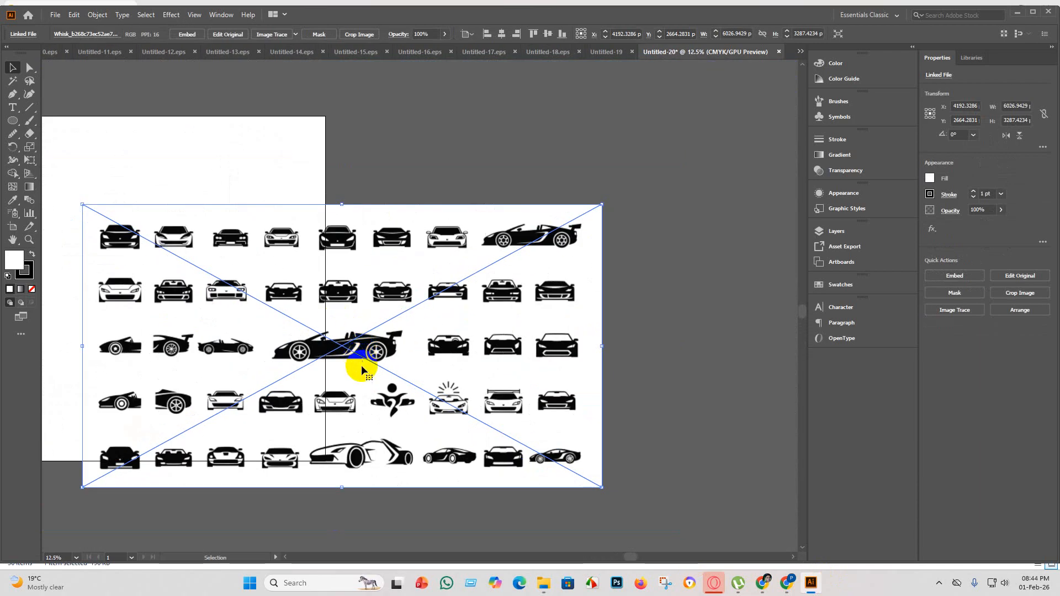
pyautogui.scroll(1, 390, 358)
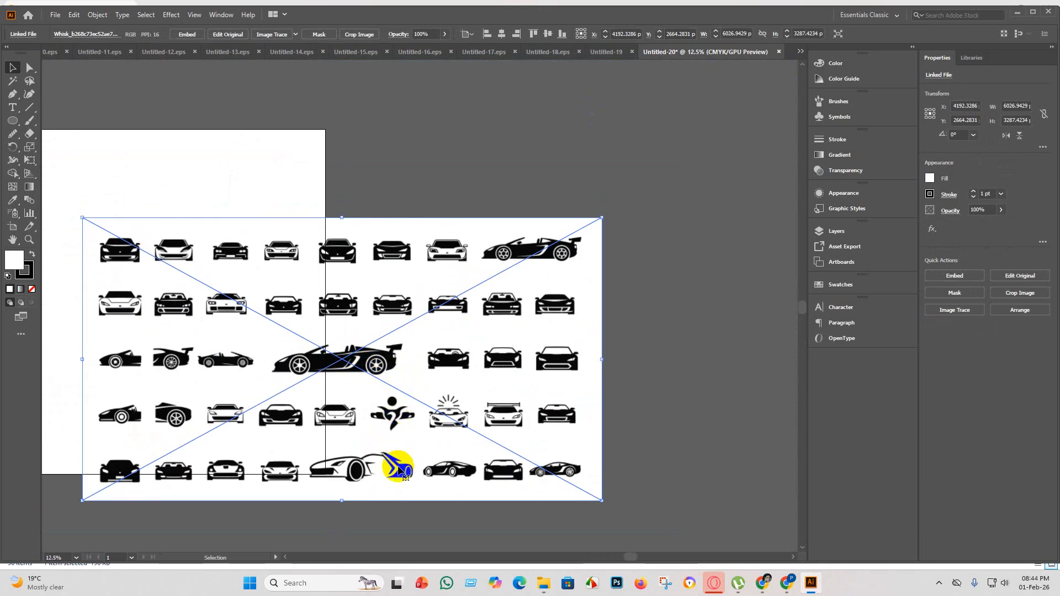
pyautogui.scroll(2, 422, 429)
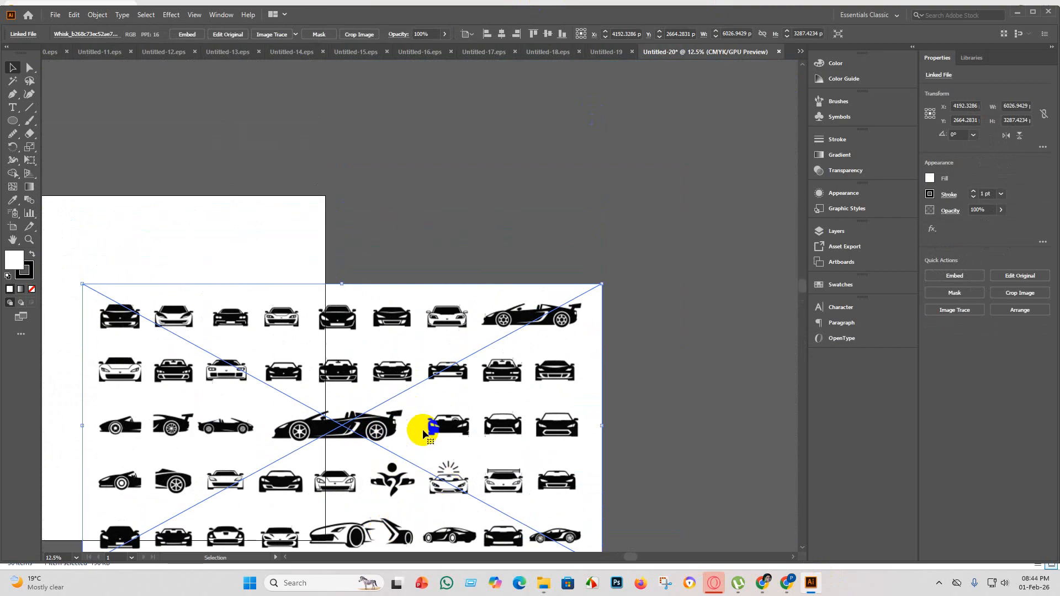
pyautogui.scroll(1, 375, 439)
pyautogui.moveTo(373, 459); pyautogui.dragTo(386, 184)
pyautogui.scroll(1, 449, 407)
pyautogui.scroll(1, 449, 408)
pyautogui.moveTo(391, 308); pyautogui.dragTo(367, 202)
pyautogui.scroll(1, 372, 272)
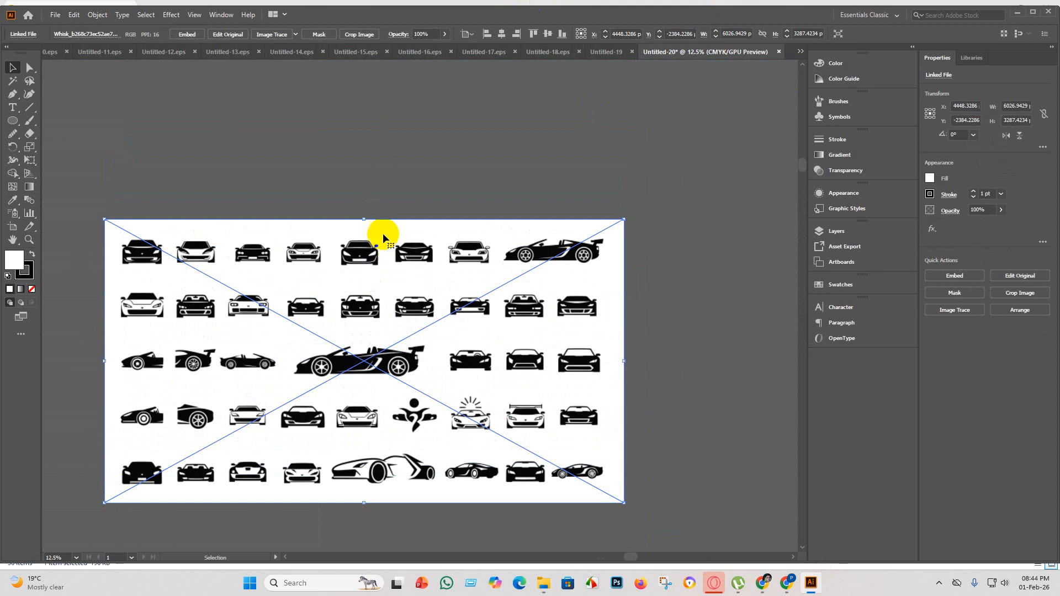
# Embed the car sheet image, then trace it and expand the tracing into black vector shapes.
pyautogui.click(187, 34)
pyautogui.click(299, 34)
pyautogui.click(330, 168)
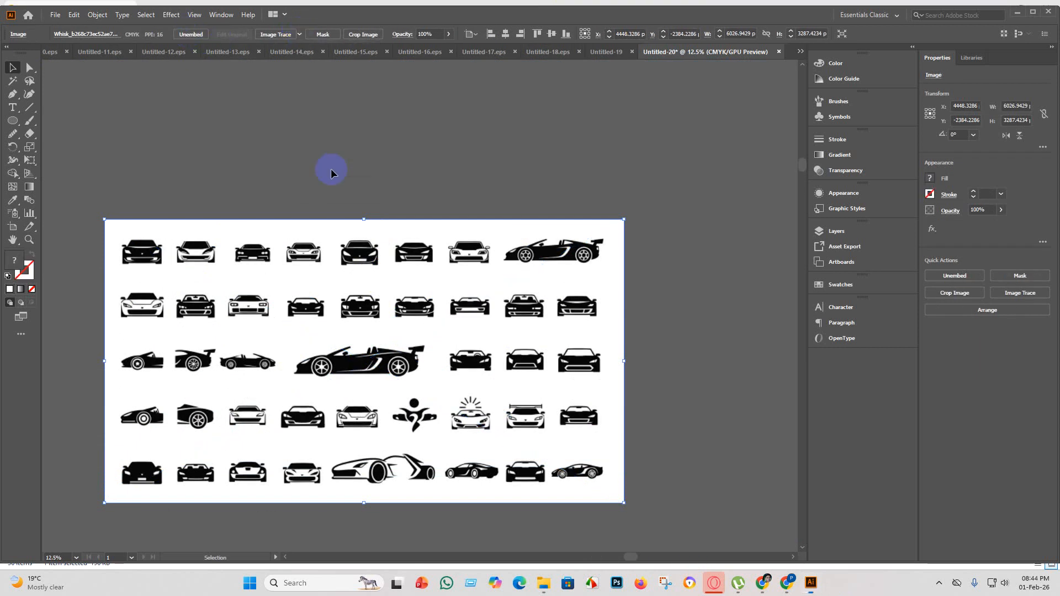
pyautogui.click(278, 35)
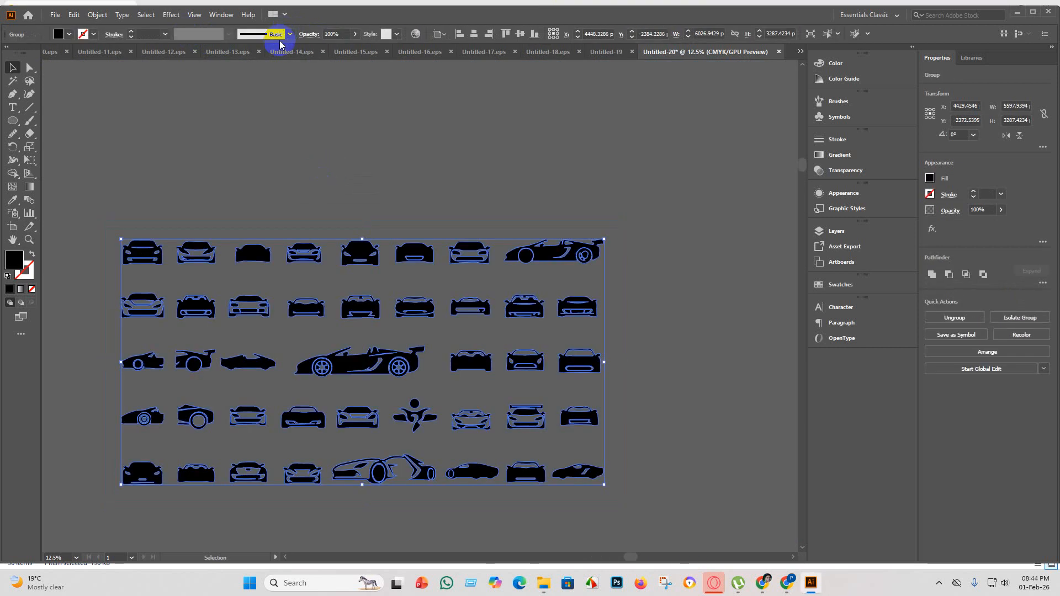
# Ungroup the traced car shapes and deselect them.
pyautogui.rightClick(345, 255)
pyautogui.click(389, 347)
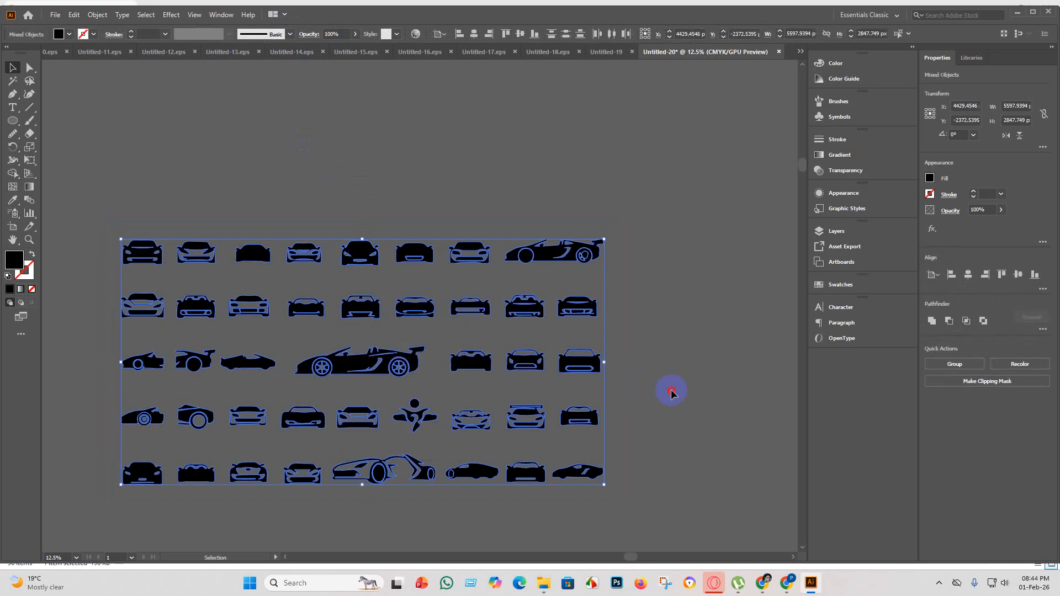
pyautogui.click(672, 393)
# Select all parts of the large convertible with the rear wing in the middle row and group them.
pyautogui.scroll(4, 401, 351)
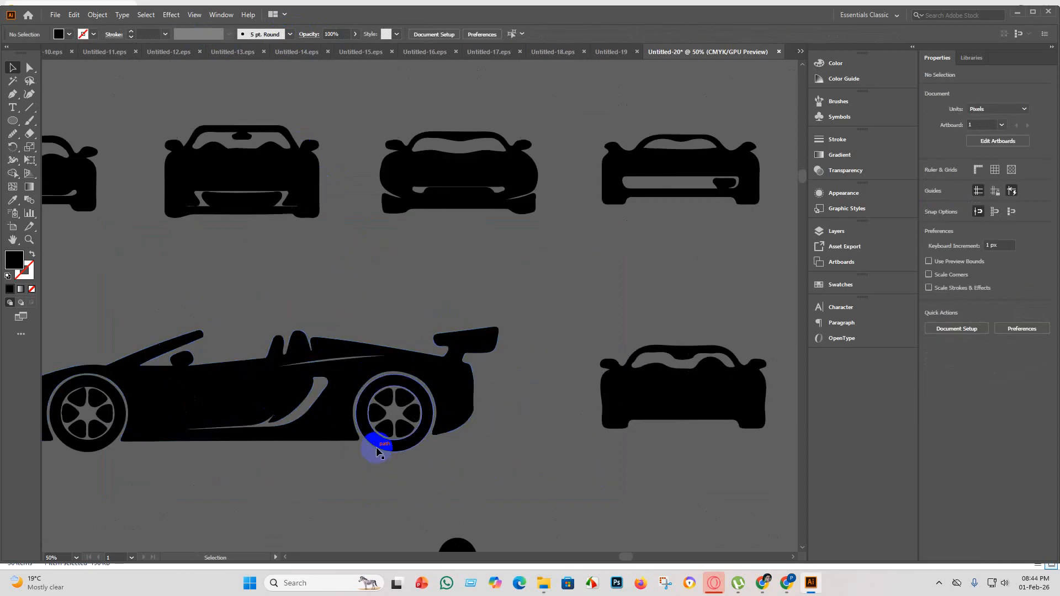
pyautogui.scroll(-1, 378, 453)
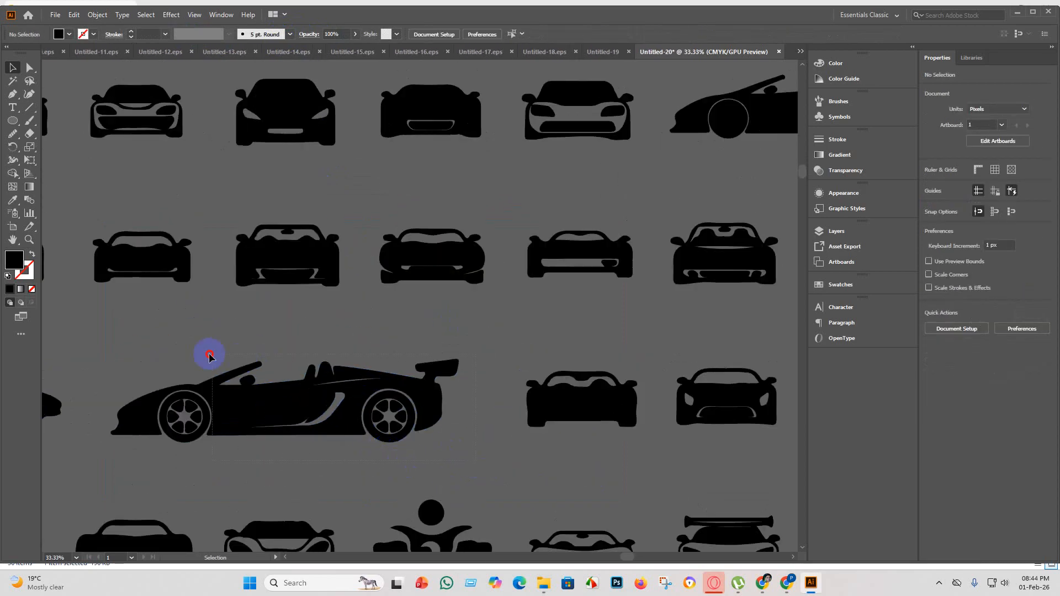
pyautogui.moveTo(209, 357); pyautogui.dragTo(320, 367)
pyautogui.click(91, 348)
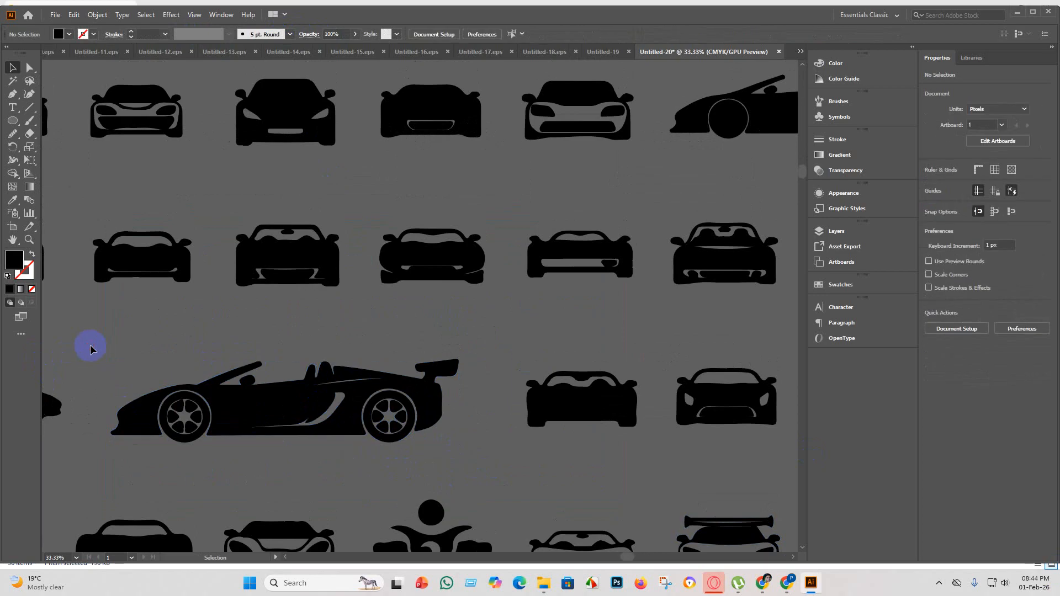
pyautogui.click(477, 453)
pyautogui.press('a')
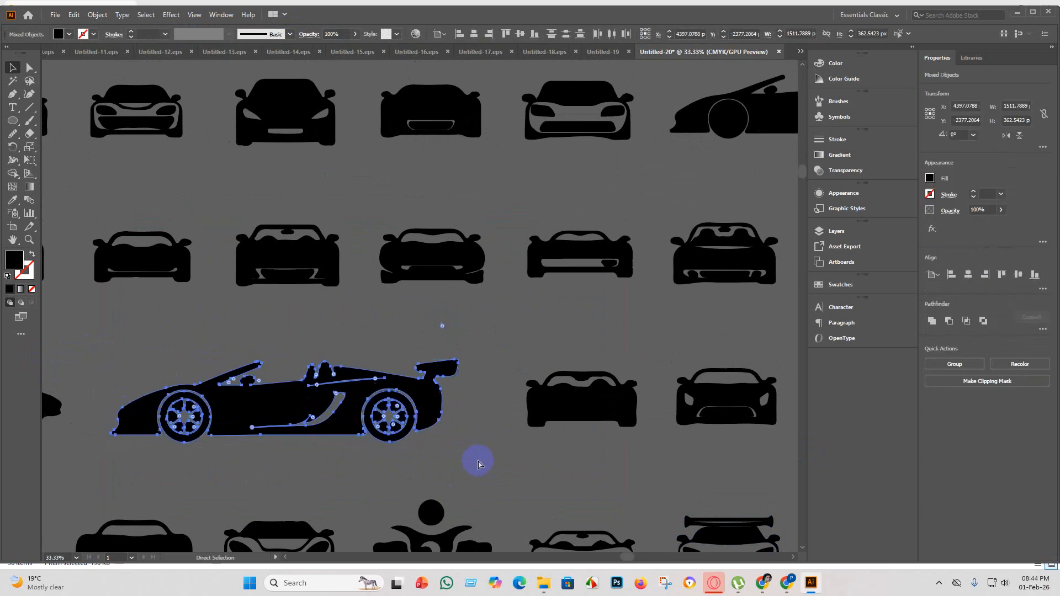
pyautogui.press('v')
pyautogui.scroll(-4, 464, 462)
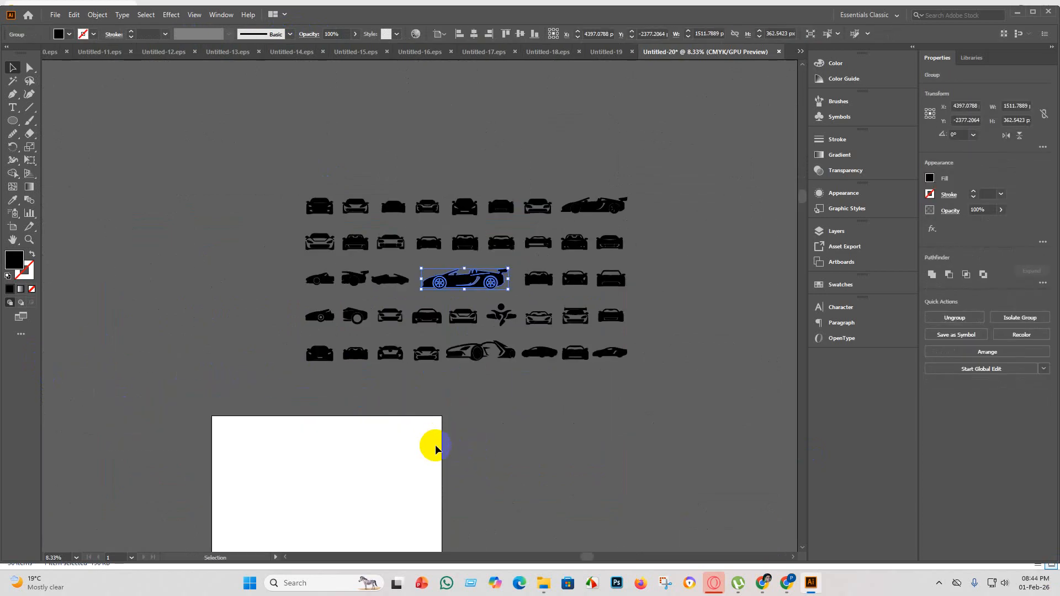
# Create a new 4000 x 4000 px document named Untitled-21 with one artboard.
pyautogui.click(59, 15)
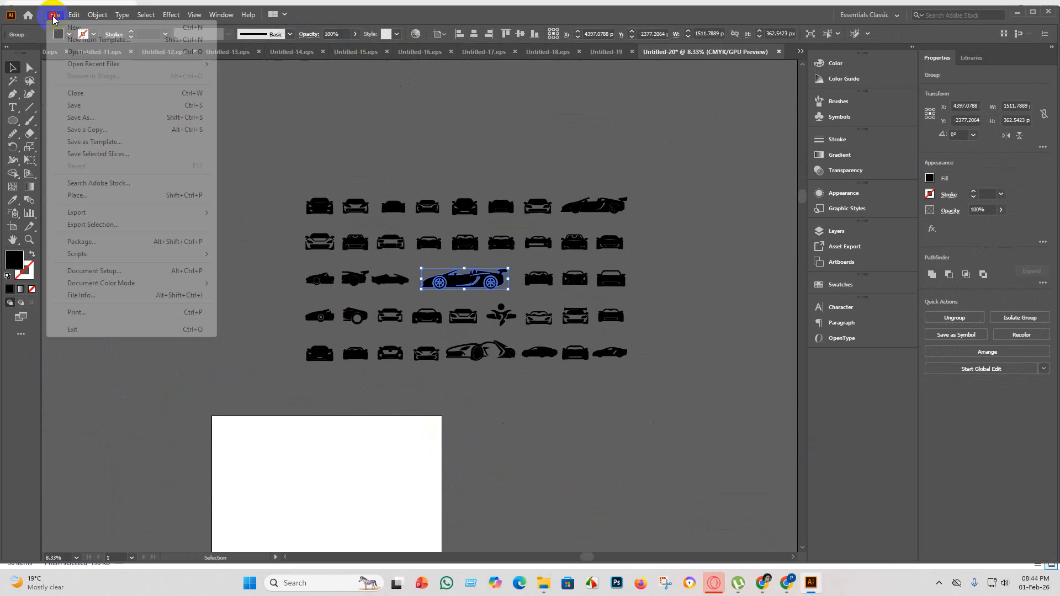
pyautogui.click(70, 29)
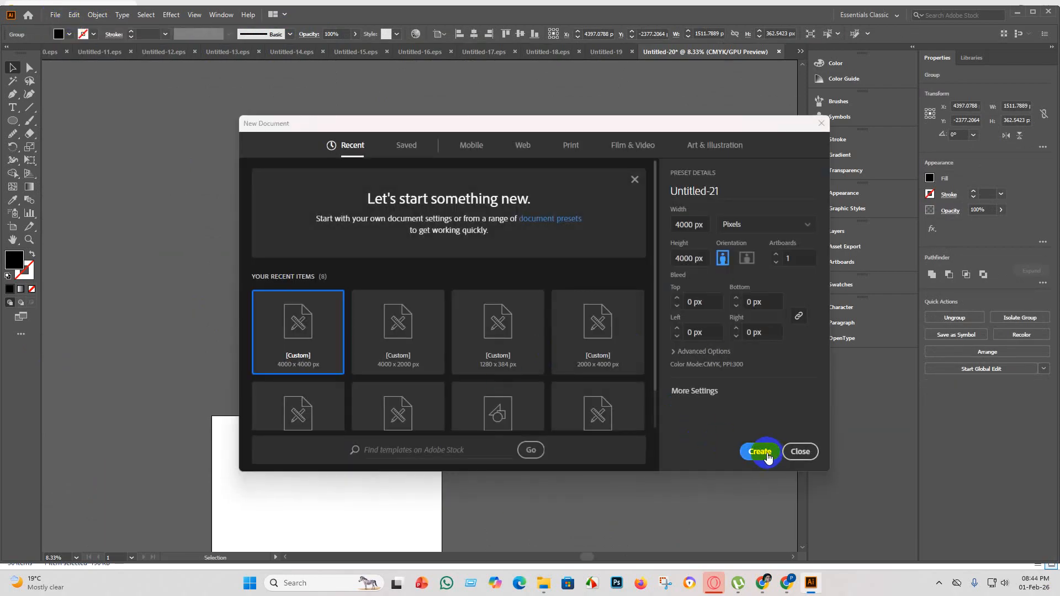
pyautogui.click(761, 453)
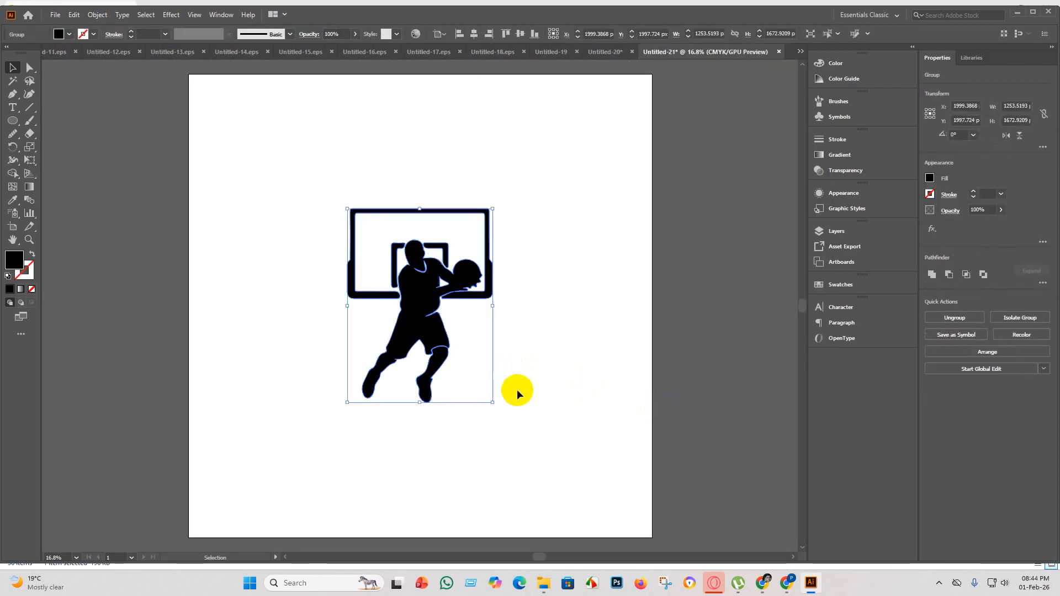
# Delete the wrongly pasted basketball player and copy the grouped convertible from Untitled-20 into Untitled-21.
pyautogui.hotkey('ctrl', 'v')
pyautogui.press('Delete')
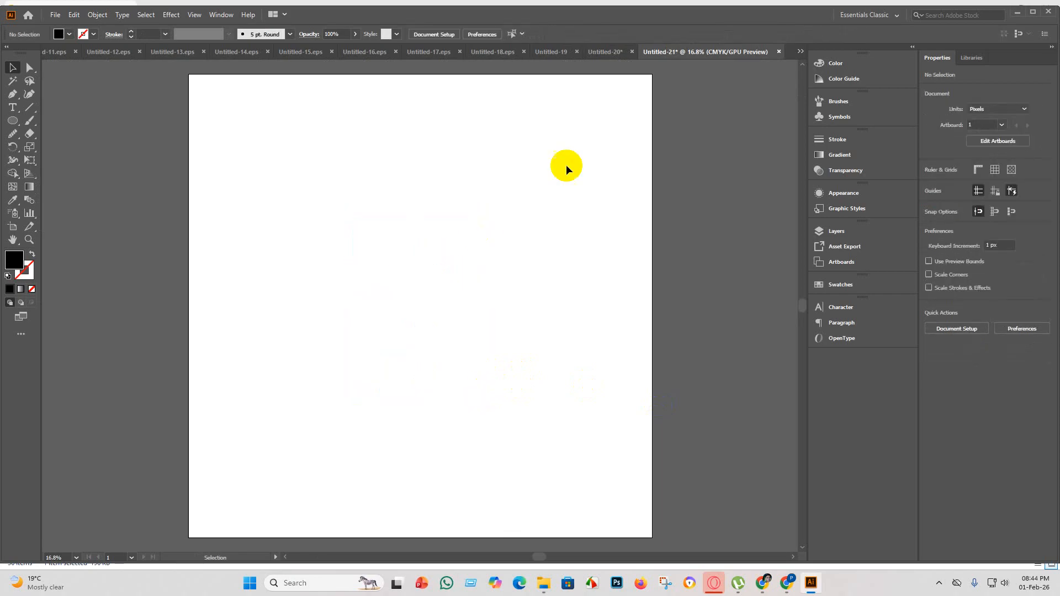
pyautogui.click(606, 51)
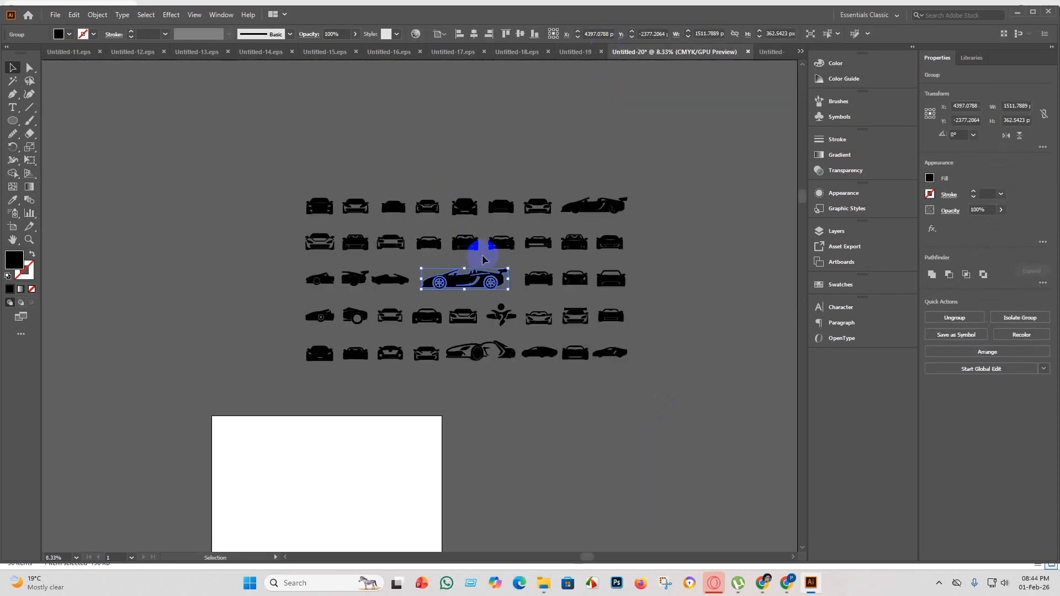
pyautogui.click(766, 55)
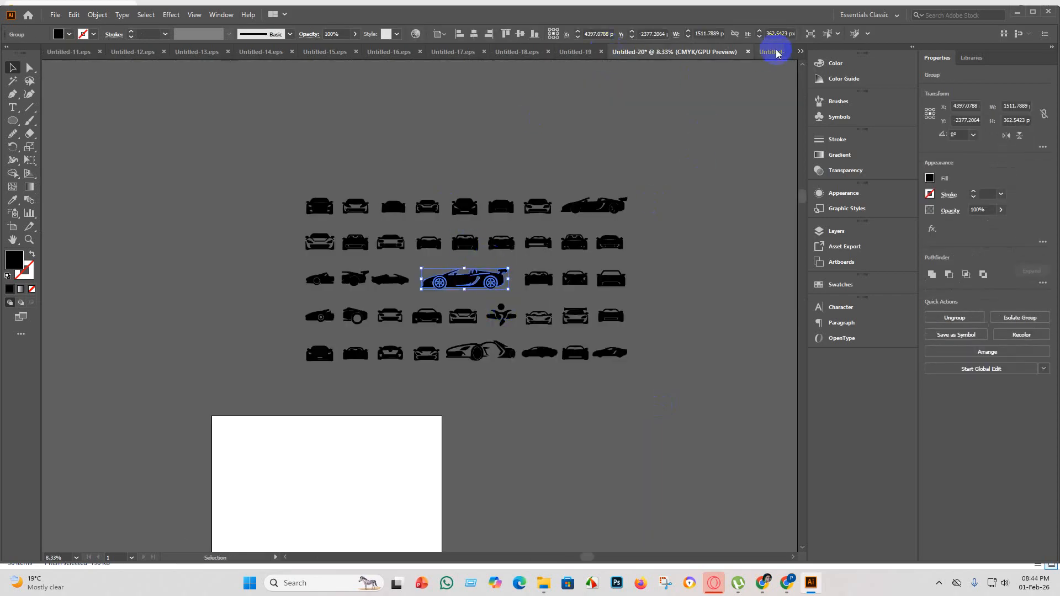
pyautogui.hotkey('ctrl', 'v')
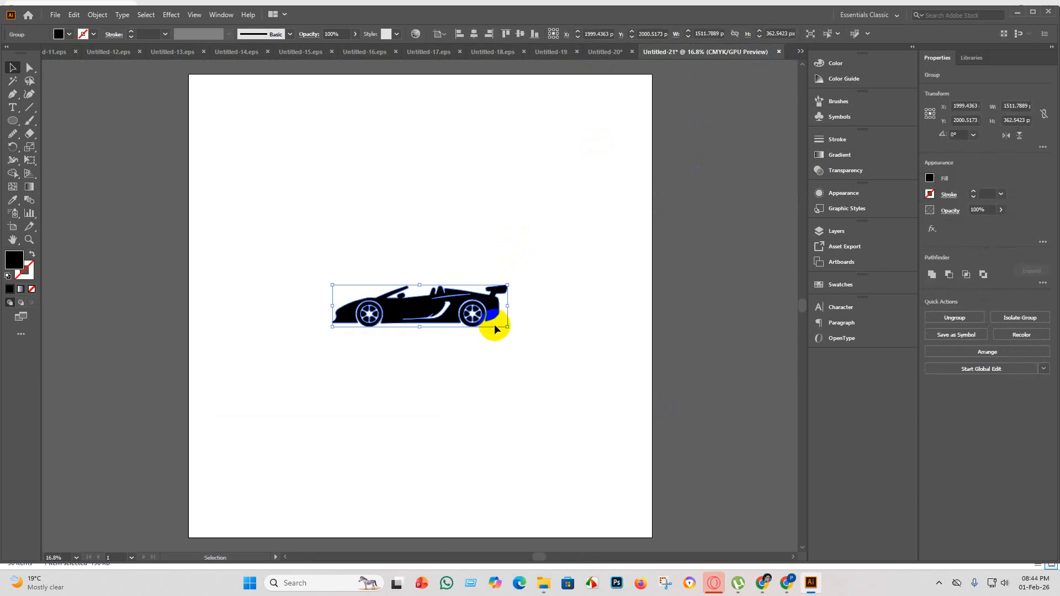
# Enlarge the convertible to about 4563 px wide and set the artboard height to 2000 px.
pyautogui.moveTo(508, 327); pyautogui.dragTo(489, 364)
pyautogui.scroll(-1, 488, 365)
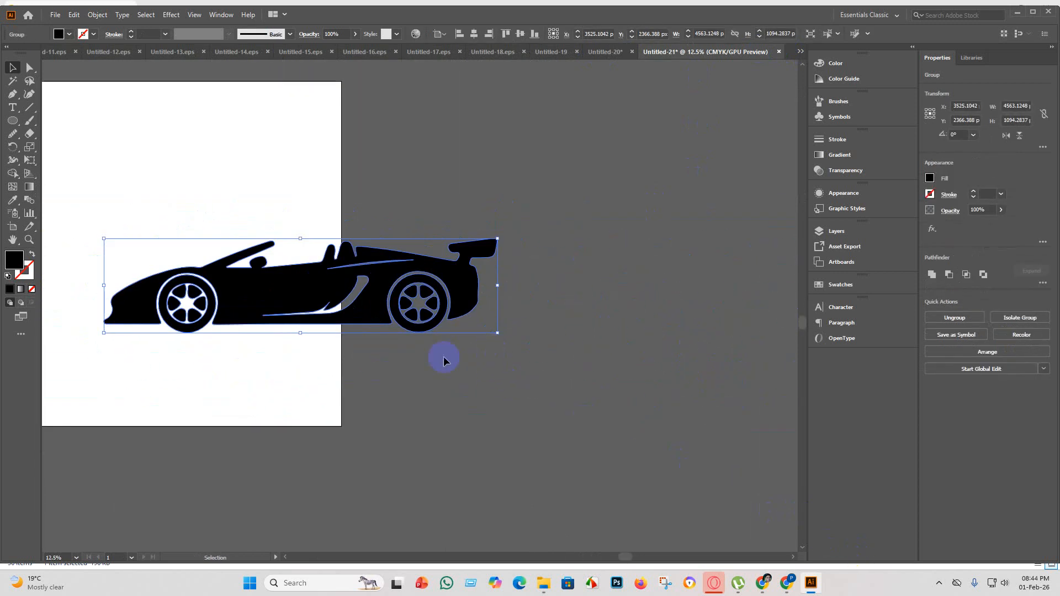
pyautogui.click(14, 227)
pyautogui.click(481, 34)
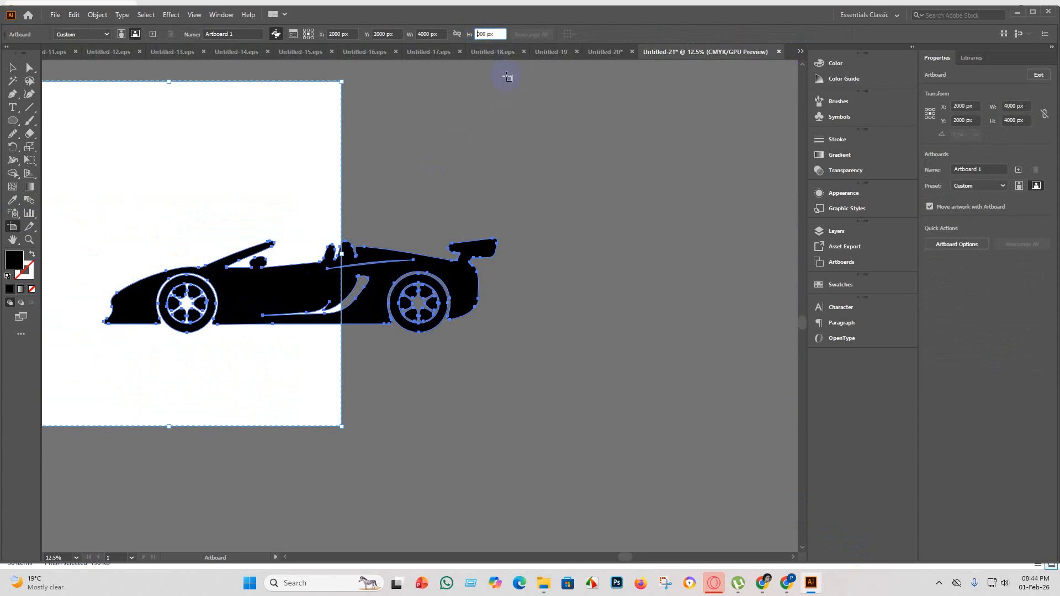
pyautogui.write('2')
pyautogui.press('Return')
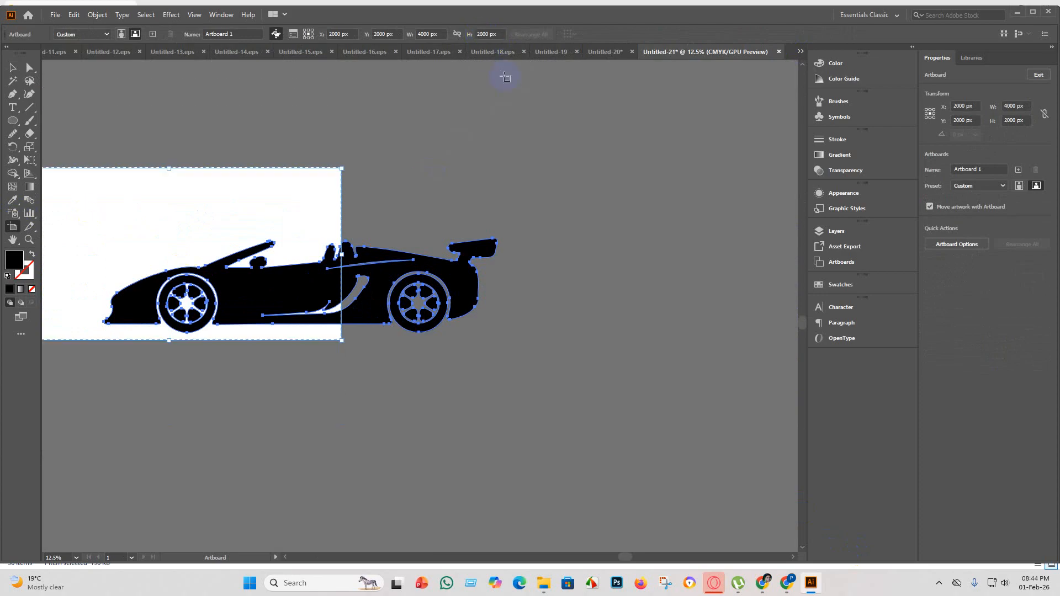
# Reduce the convertible to about 3863 px wide, centre it horizontally and vertically on the artboard, and deselect it.
pyautogui.click(10, 69)
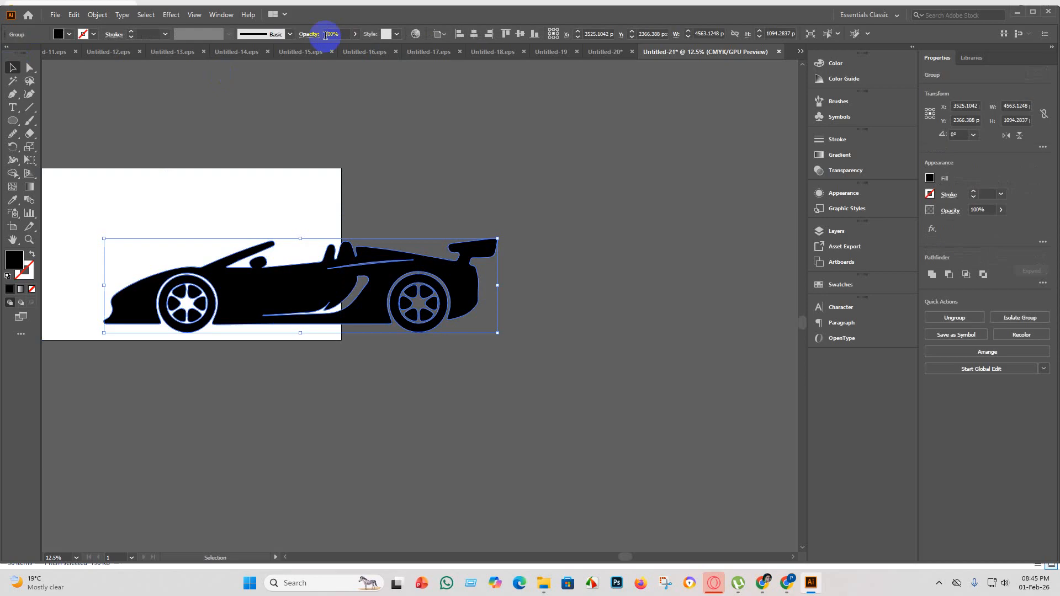
pyautogui.click(475, 34)
pyautogui.click(521, 34)
pyautogui.scroll(-4, 514, 196)
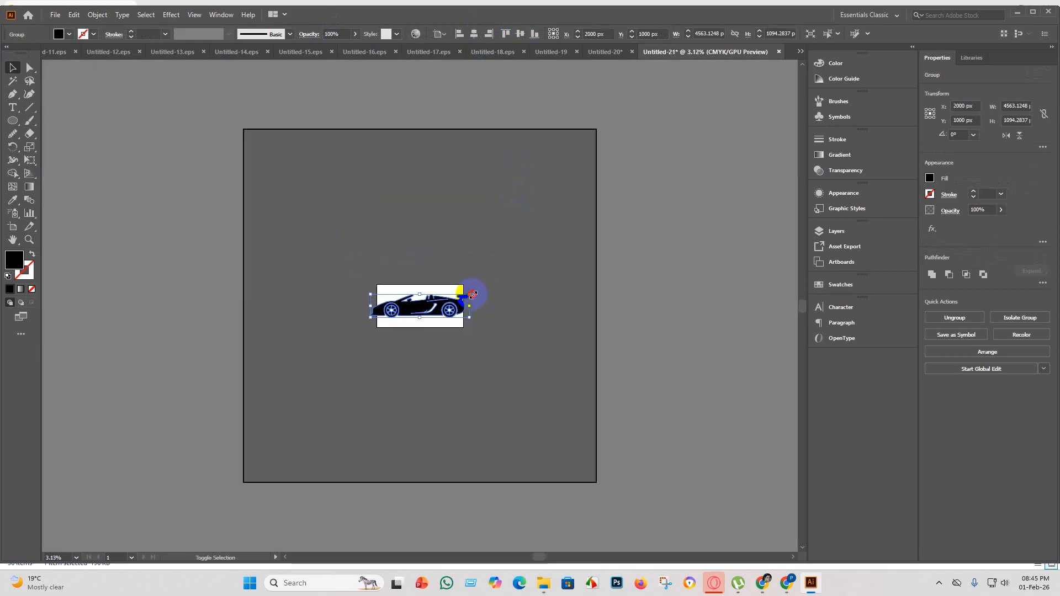
pyautogui.moveTo(473, 294); pyautogui.dragTo(442, 302)
pyautogui.scroll(4, 433, 305)
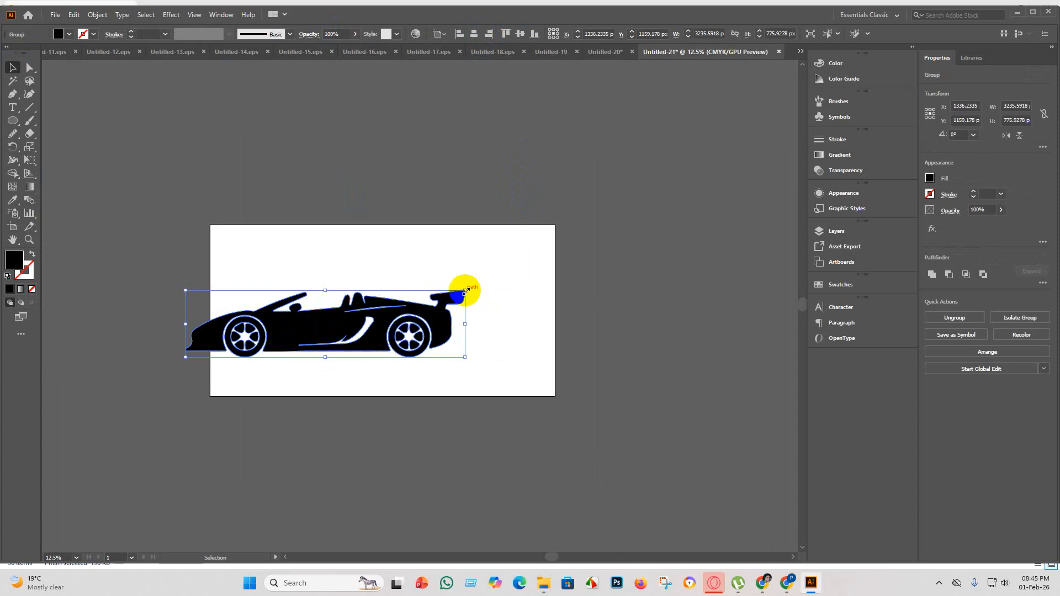
pyautogui.moveTo(466, 290); pyautogui.dragTo(519, 273)
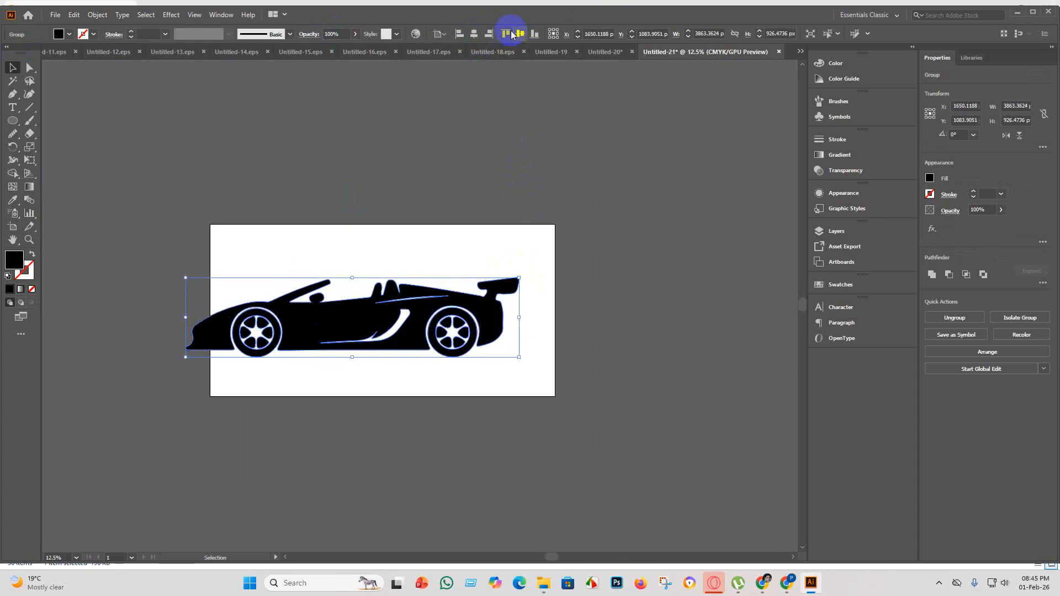
pyautogui.click(474, 33)
pyautogui.click(521, 35)
pyautogui.click(521, 35)
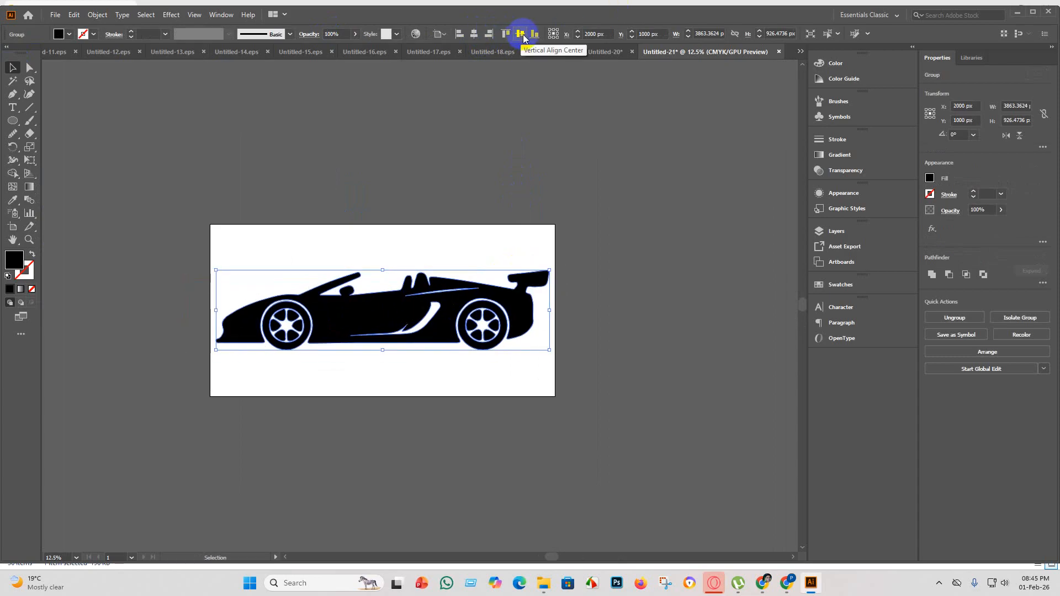
pyautogui.click(634, 308)
# Inspect the convertible's wheels, body edges and side air-intake cutout up close for tracing flaws.
pyautogui.scroll(2, 529, 338)
pyautogui.scroll(-1, 417, 246)
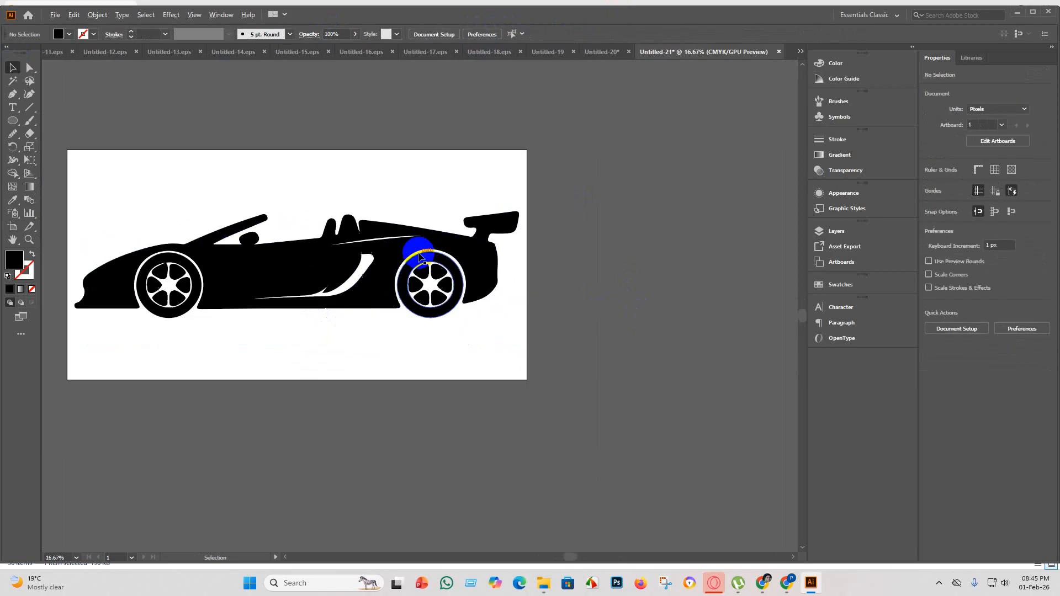
pyautogui.scroll(2, 263, 250)
pyautogui.scroll(-1, 307, 272)
pyautogui.scroll(-1, 279, 338)
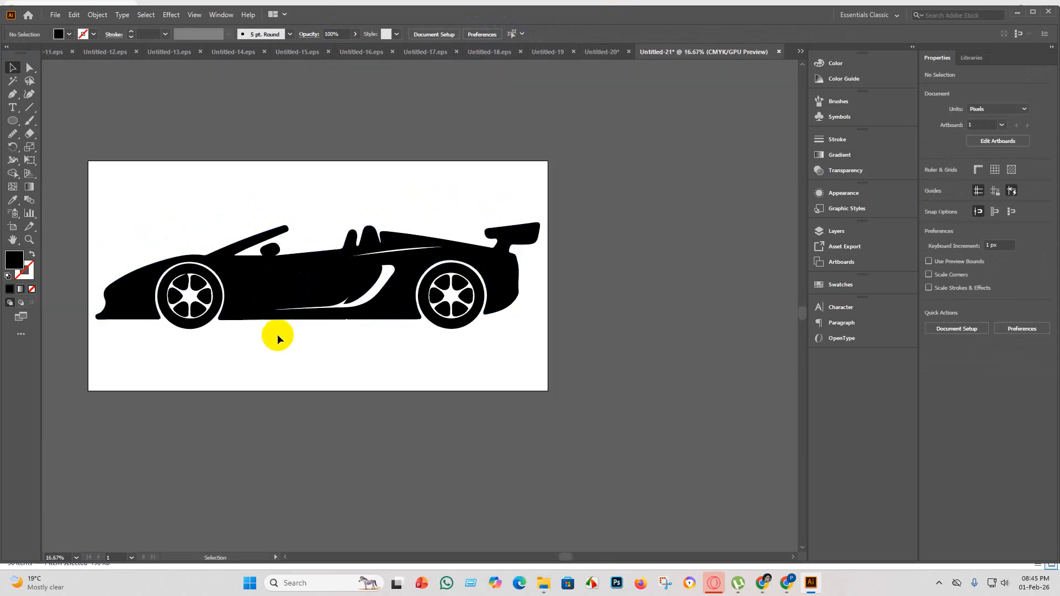
pyautogui.scroll(3, 296, 300)
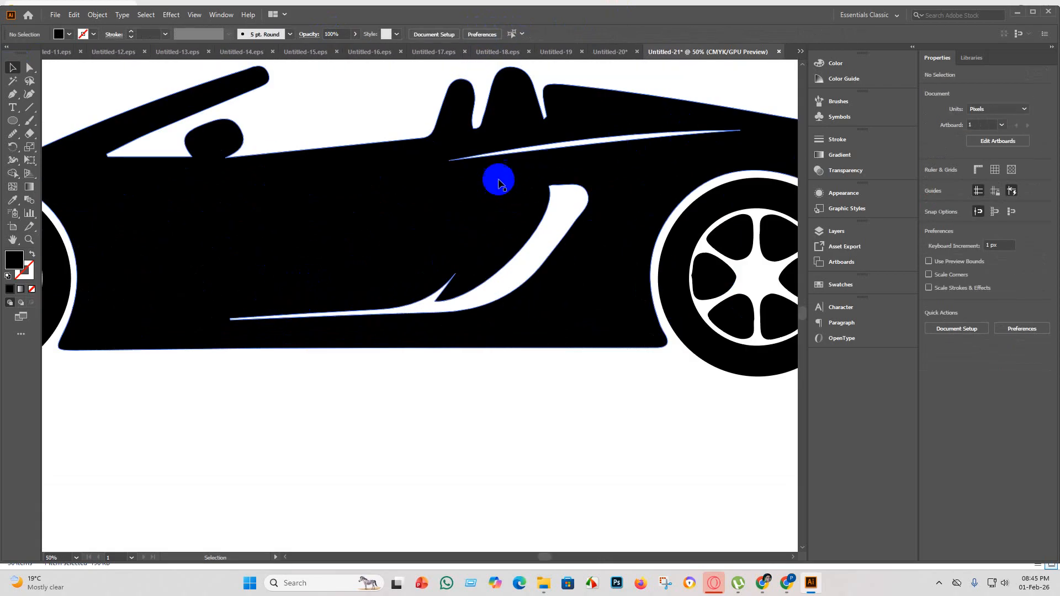
# Examine the convertible's front wheel spokes and lower body edge up close, and the whole silhouette's fit on the artboard.
pyautogui.scroll(-2, 475, 188)
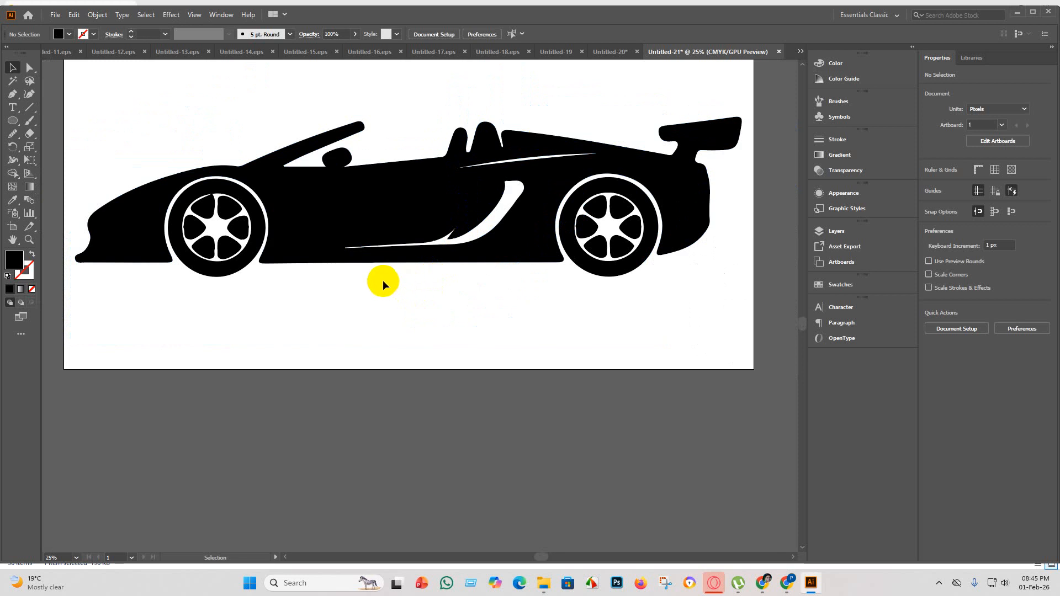
pyautogui.scroll(4, 189, 225)
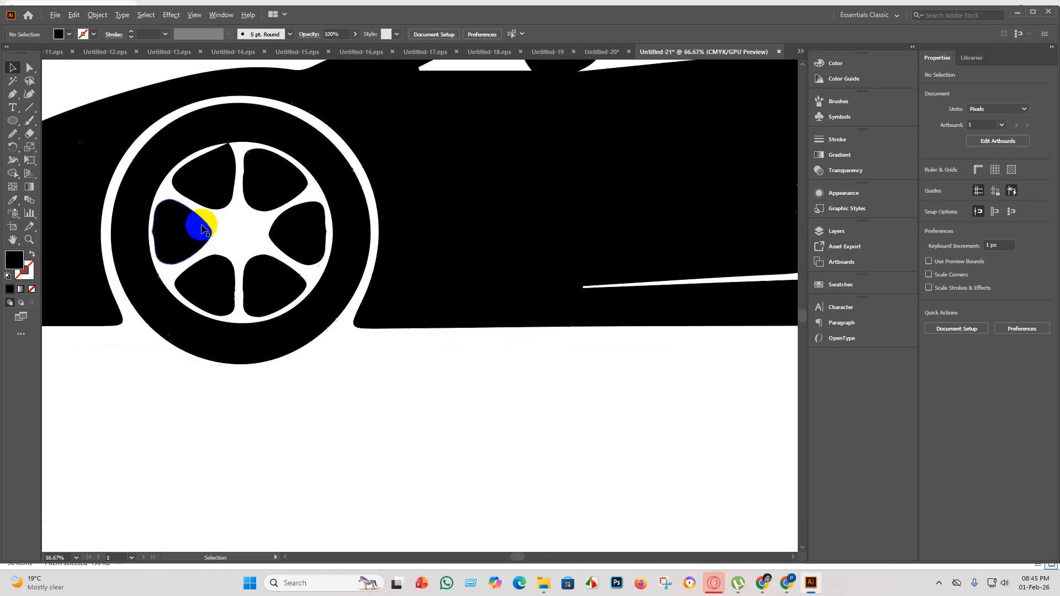
pyautogui.scroll(-4, 509, 261)
pyautogui.scroll(1, 753, 238)
pyautogui.scroll(-4, 284, 225)
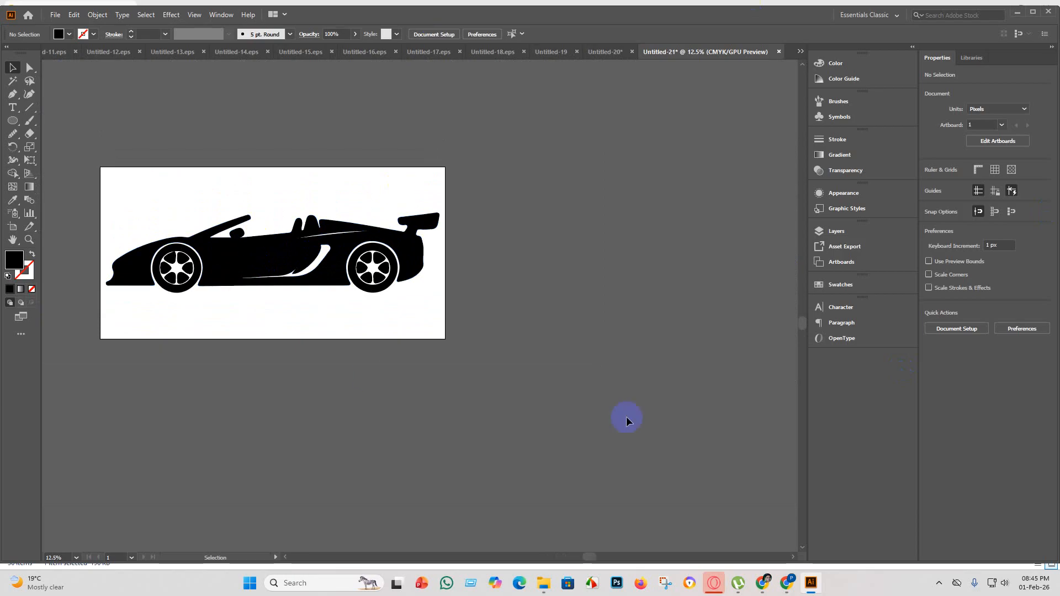
pyautogui.scroll(3, 156, 249)
pyautogui.scroll(-2, 249, 319)
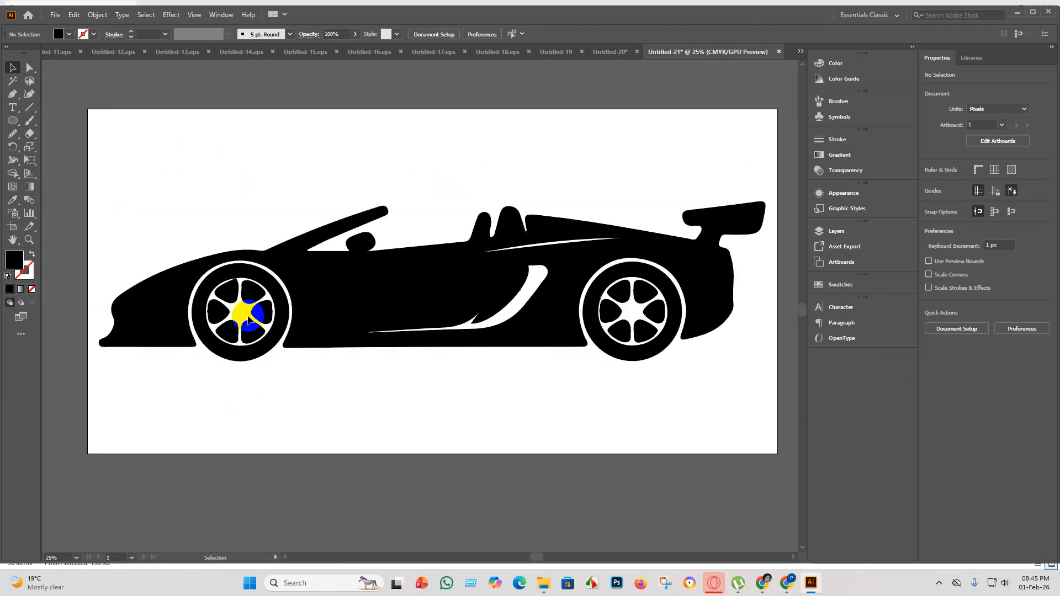
pyautogui.scroll(-2, 319, 296)
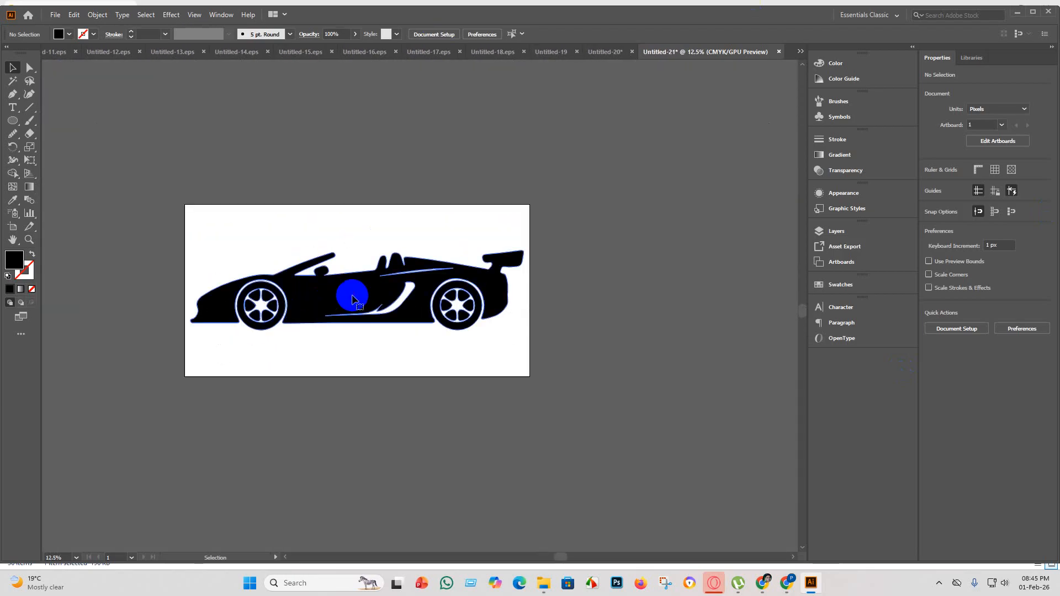
# Ungroup the convertible and fill the white rim and spoke areas of both wheels black with Shape Builder.
pyautogui.click(339, 300)
pyautogui.rightClick(351, 320)
pyautogui.click(373, 393)
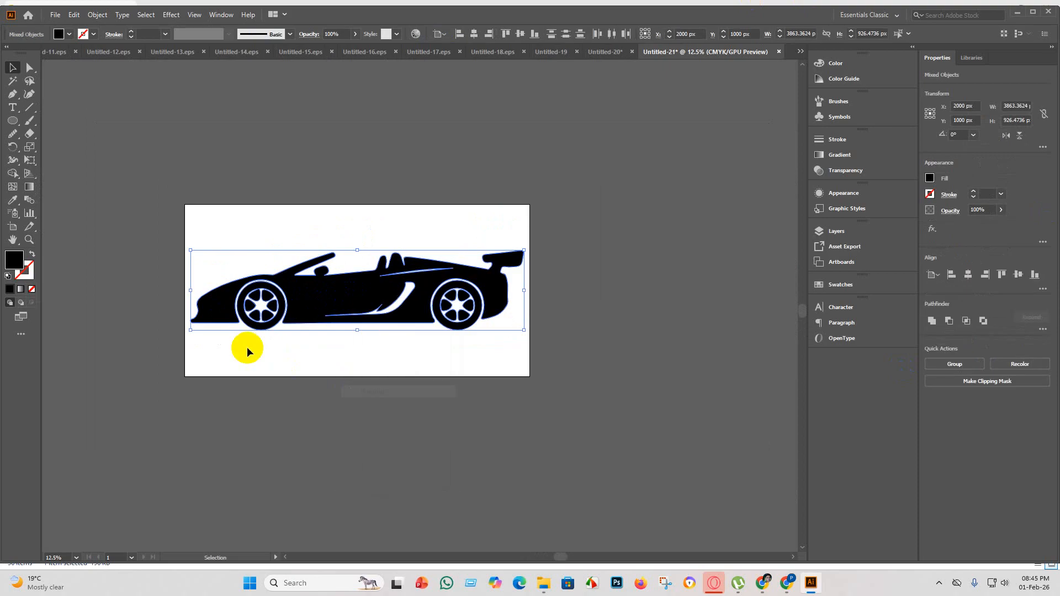
pyautogui.scroll(3, 257, 313)
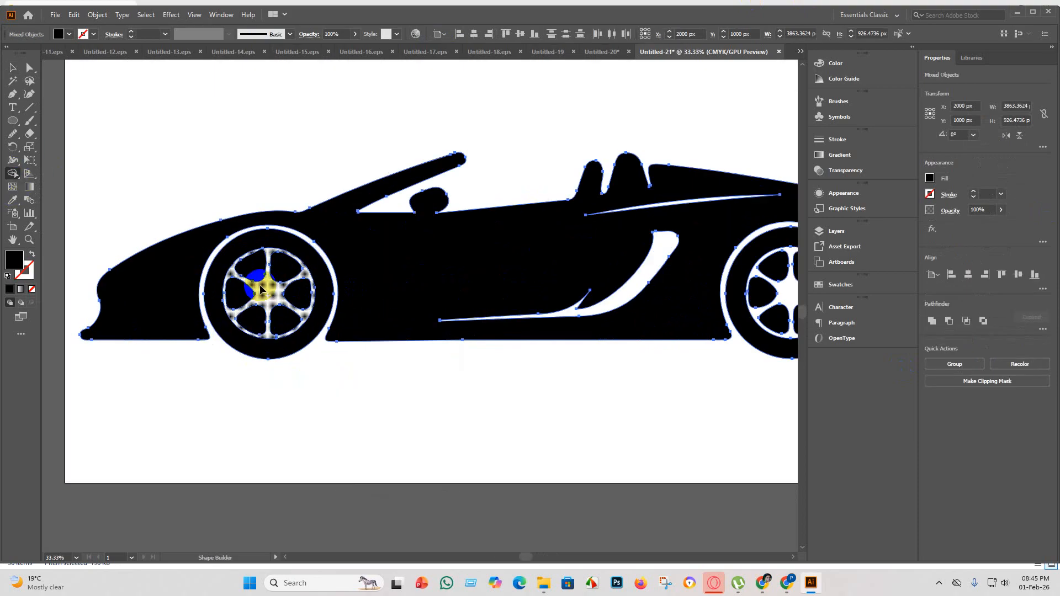
pyautogui.click(263, 290)
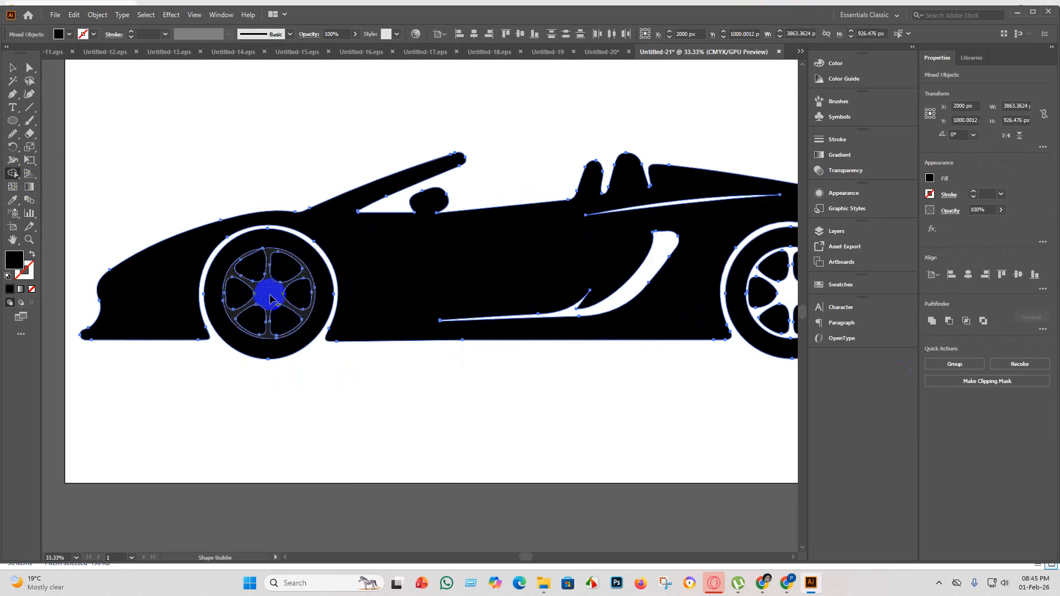
pyautogui.scroll(-2, 256, 273)
pyautogui.scroll(2, 539, 281)
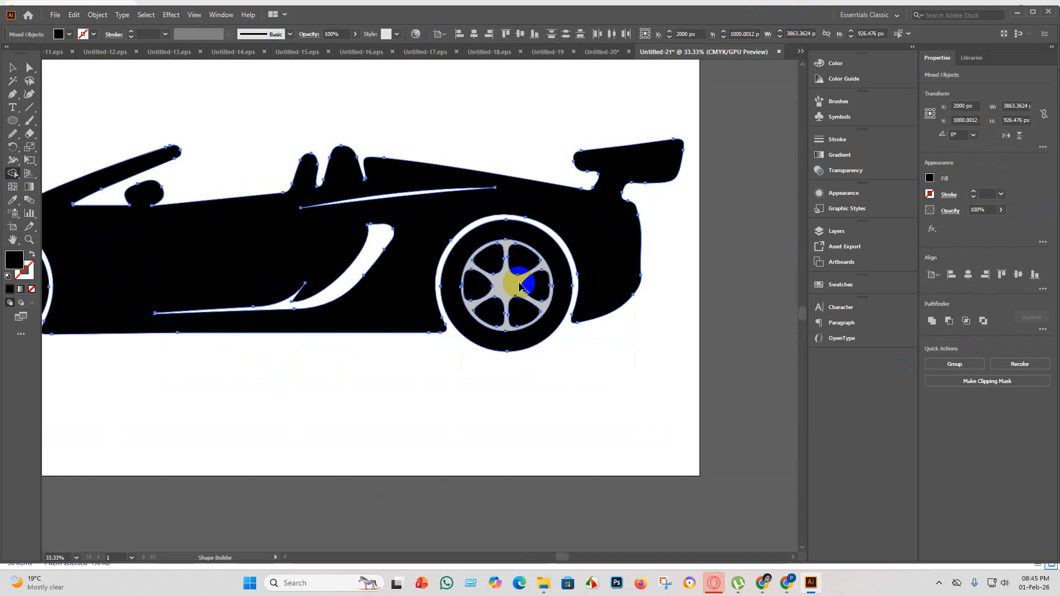
pyautogui.click(503, 288)
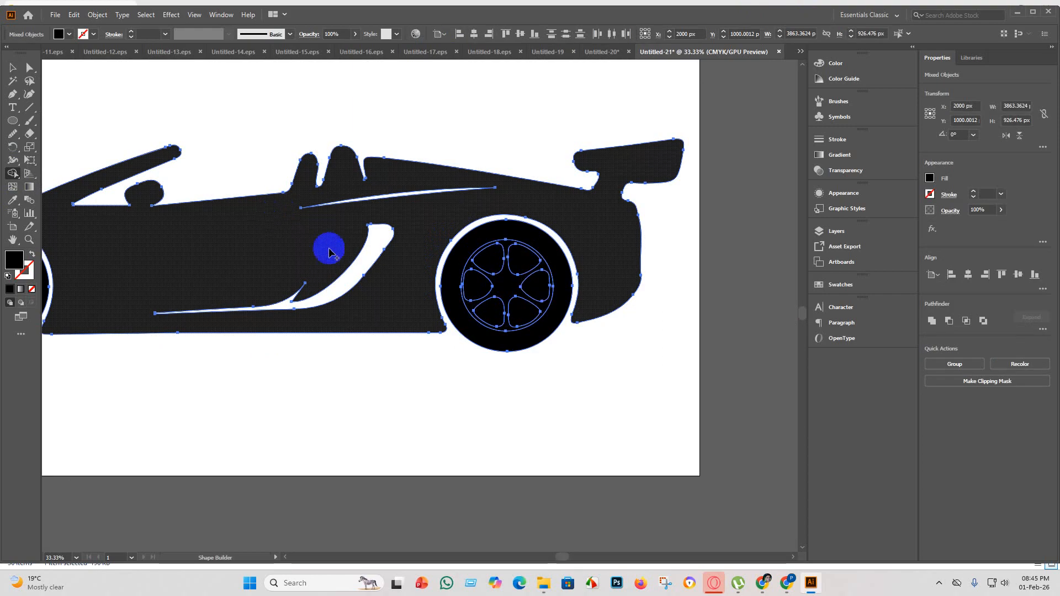
# Fill the side air-intake cutout and the thin crease above it black with Shape Builder, and deselect the car.
pyautogui.scroll(-1, 423, 267)
pyautogui.scroll(-2, 141, 201)
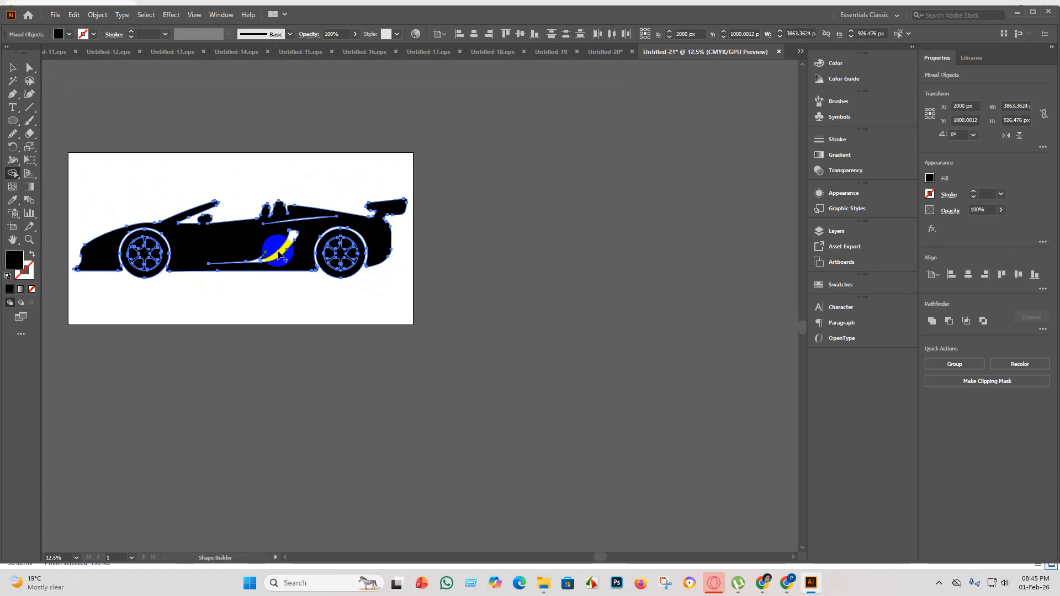
pyautogui.moveTo(280, 258); pyautogui.dragTo(298, 223)
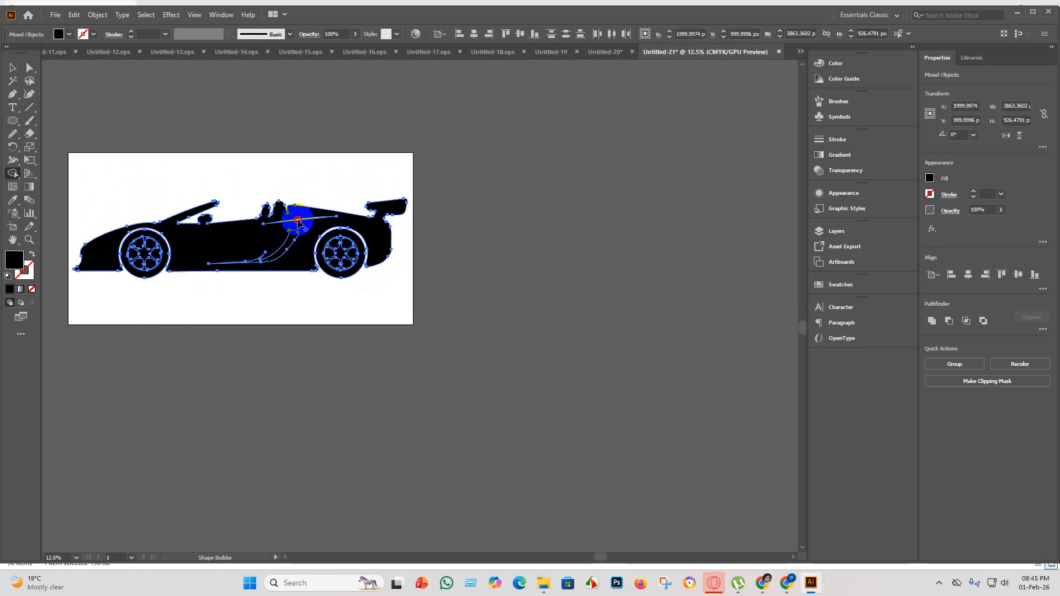
pyautogui.scroll(4, 299, 222)
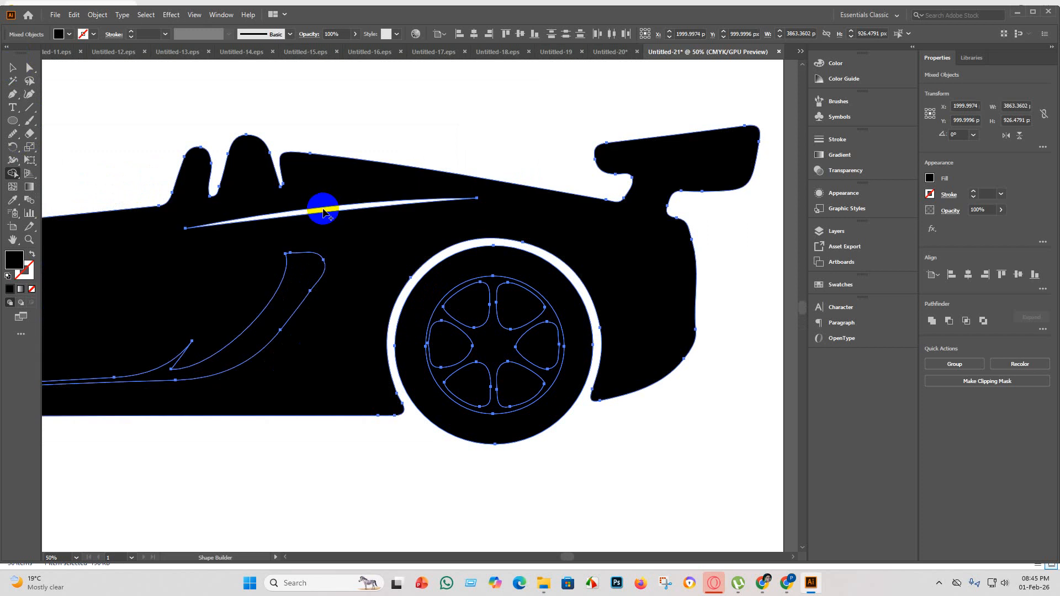
pyautogui.moveTo(325, 210); pyautogui.dragTo(249, 233)
pyautogui.scroll(-4, 183, 208)
pyautogui.press('v')
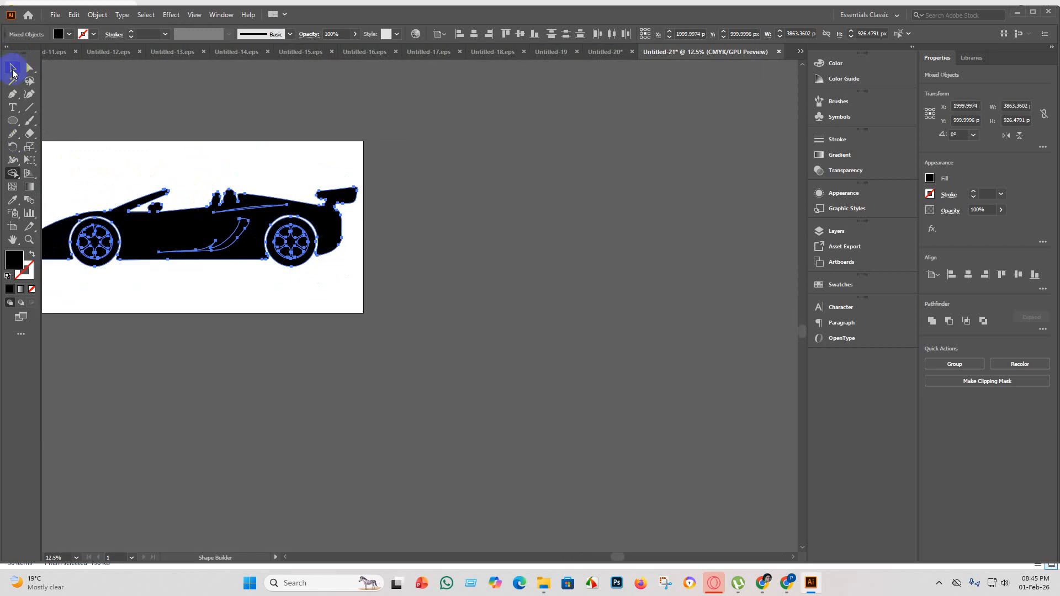
pyautogui.click(244, 365)
# Fill the front wheel's rim and spoke shape with yellow and deselect it.
pyautogui.scroll(3, 104, 285)
pyautogui.scroll(-4, 176, 310)
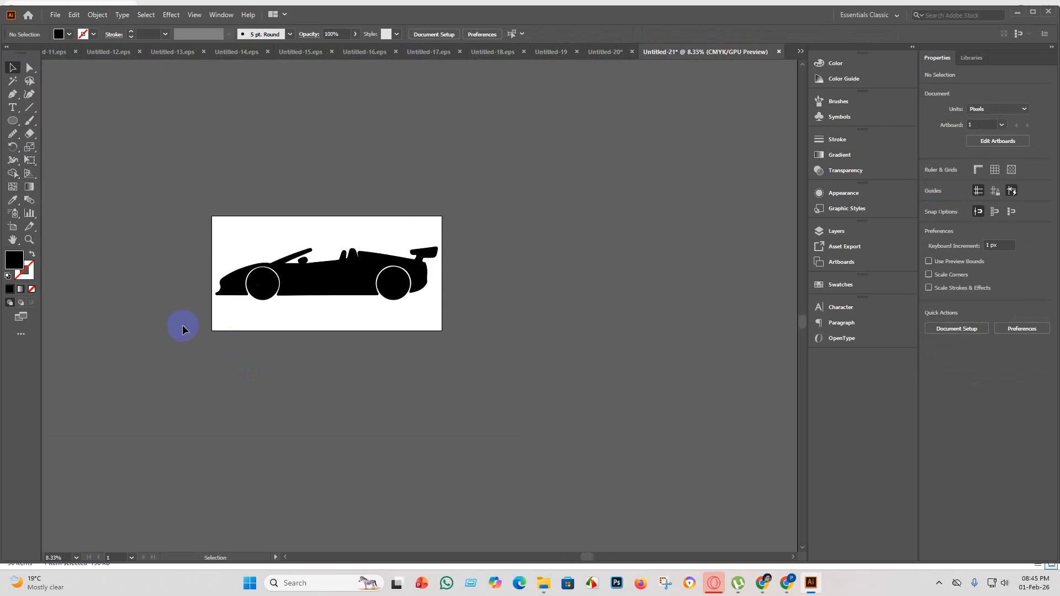
pyautogui.scroll(2, 245, 292)
pyautogui.scroll(1, 247, 292)
pyautogui.click(284, 276)
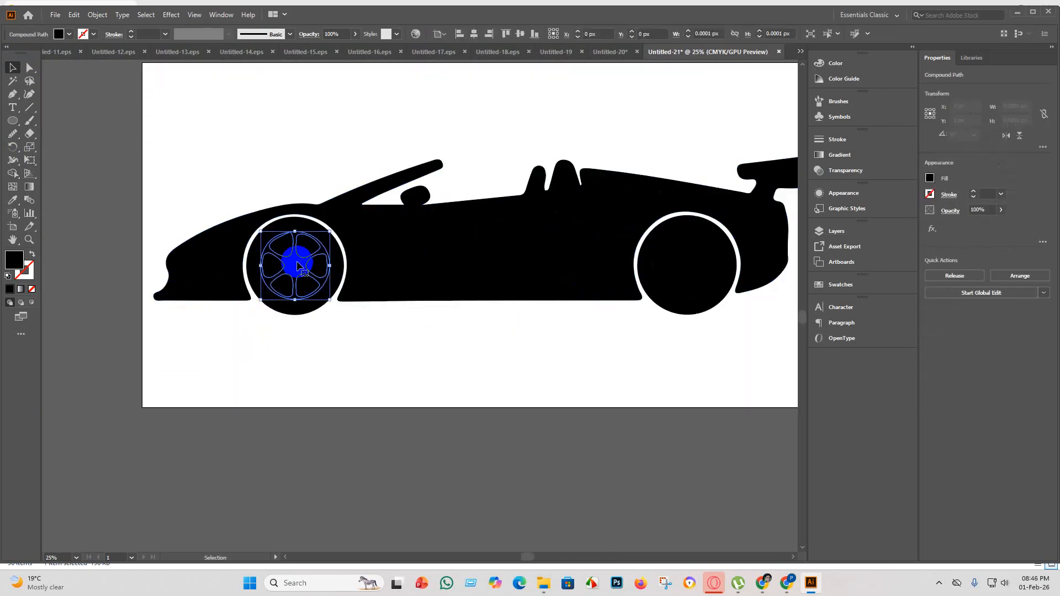
pyautogui.click(71, 35)
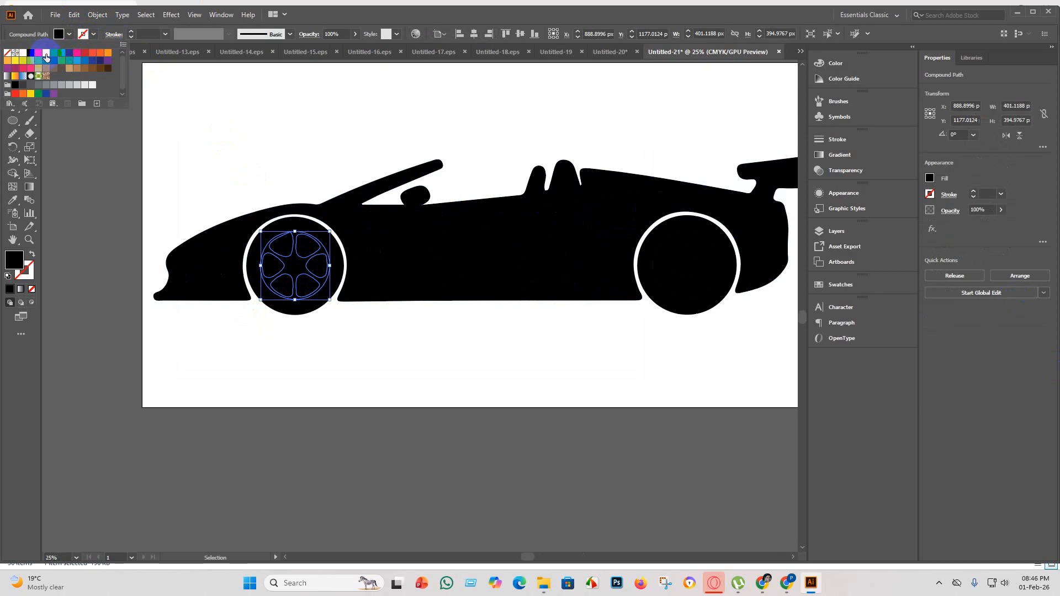
pyautogui.click(46, 53)
pyautogui.click(278, 446)
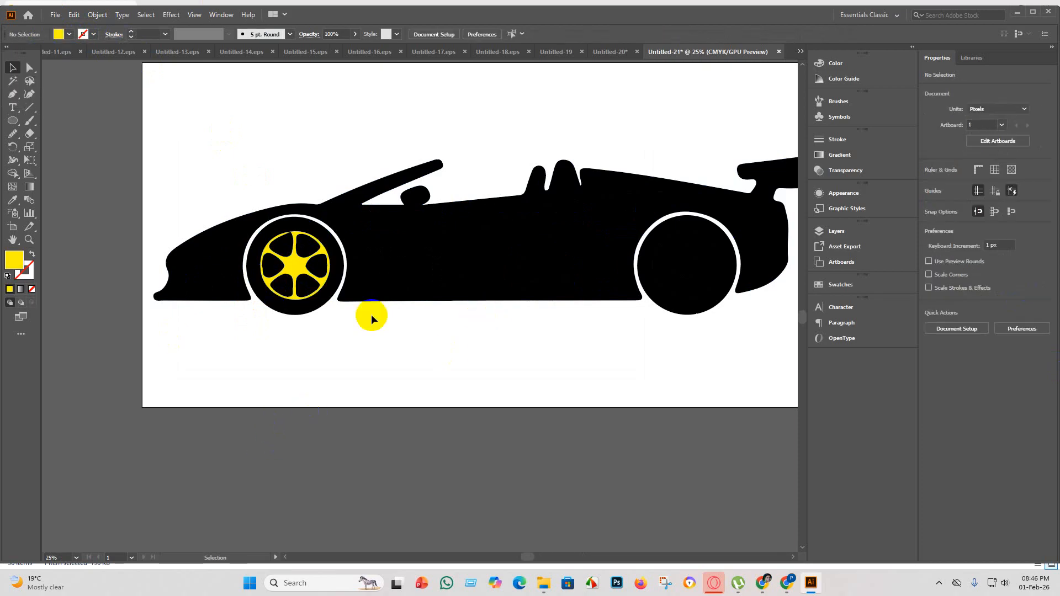
# Copy the front rim's yellow fill onto the rear wheel's rim and spokes with the Eyedropper, and deselect them.
pyautogui.scroll(2, 354, 312)
pyautogui.click(689, 306)
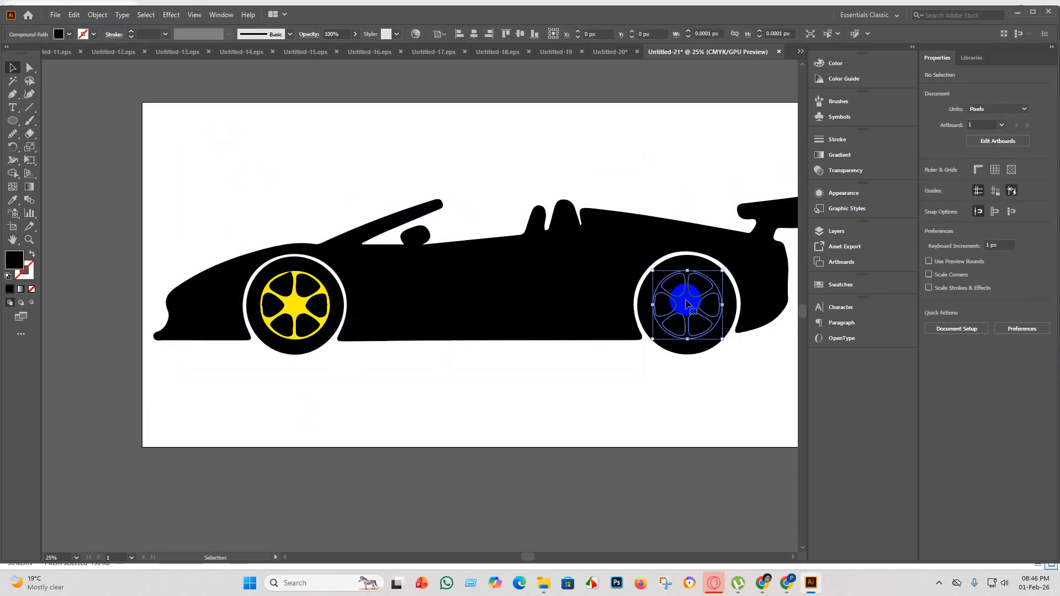
pyautogui.click(13, 201)
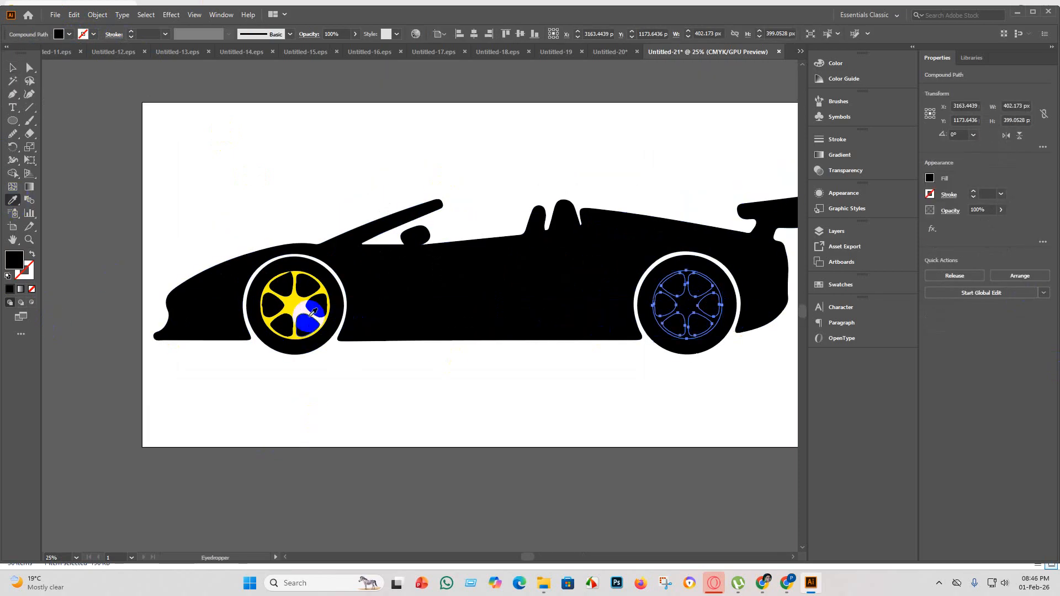
pyautogui.click(277, 303)
pyautogui.click(296, 461)
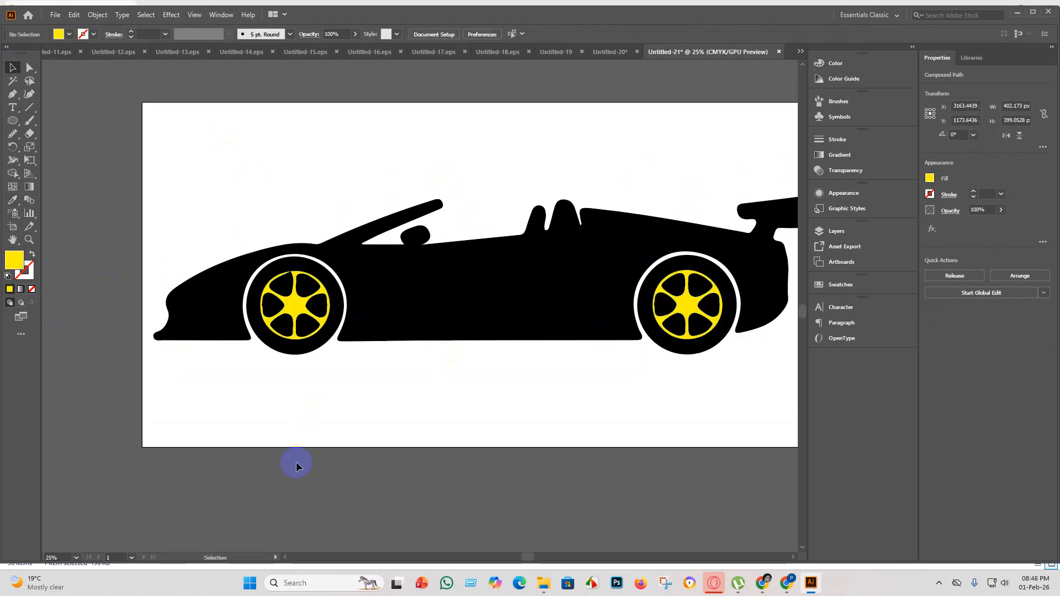
# Fill the curved side air-intake shape on the convertible's body with pink and deselect it.
pyautogui.scroll(-1, 296, 461)
pyautogui.scroll(2, 298, 410)
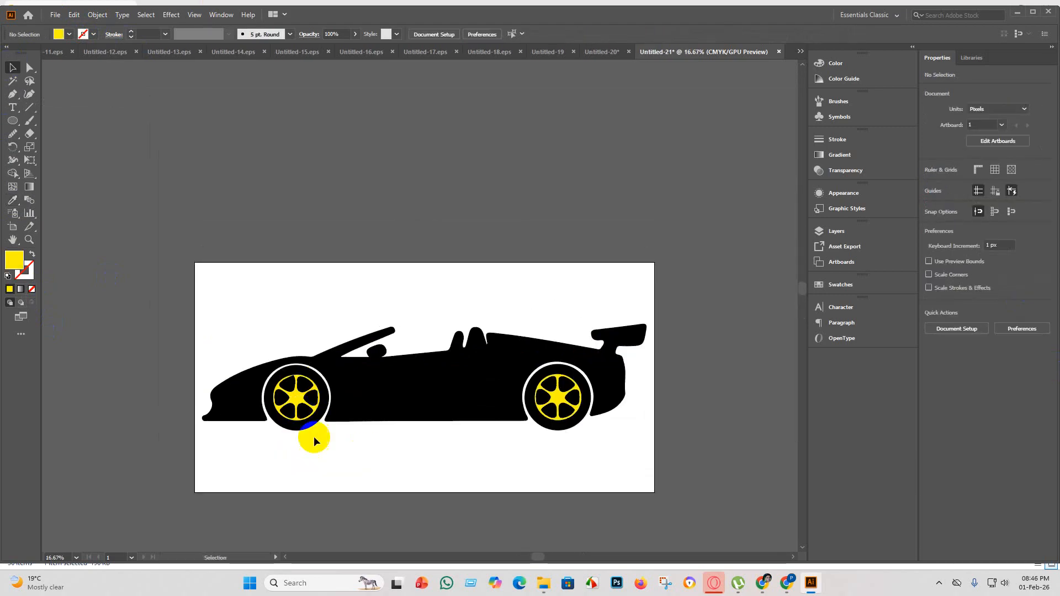
pyautogui.click(488, 390)
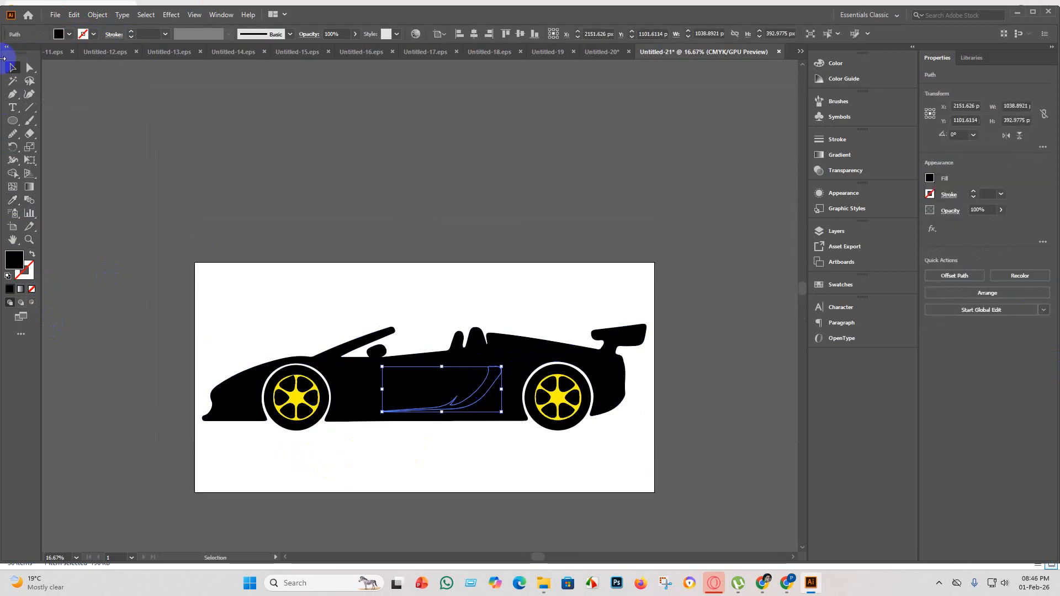
pyautogui.click(71, 35)
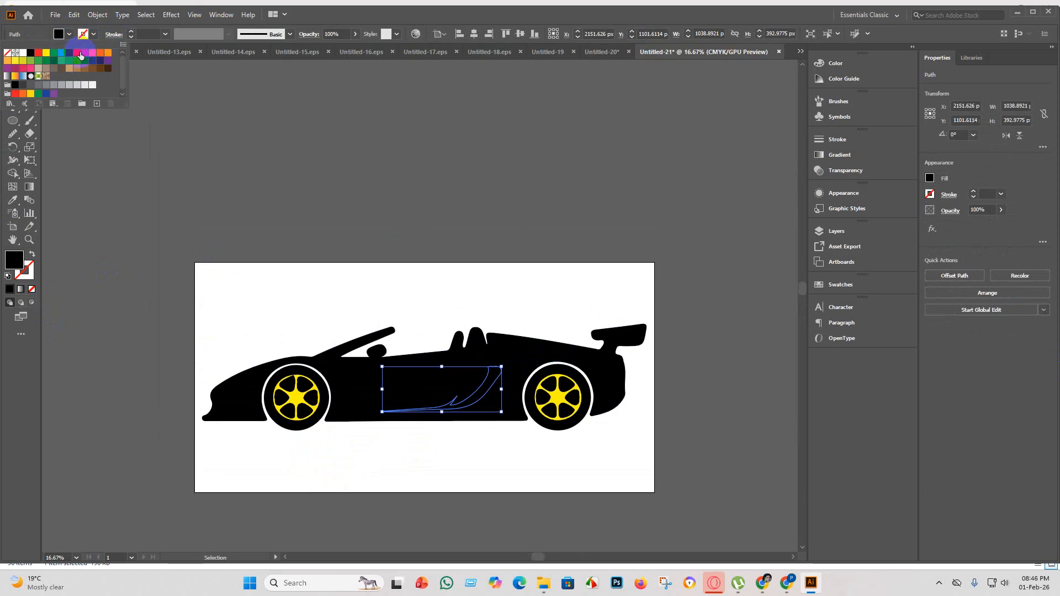
pyautogui.click(77, 54)
pyautogui.click(333, 457)
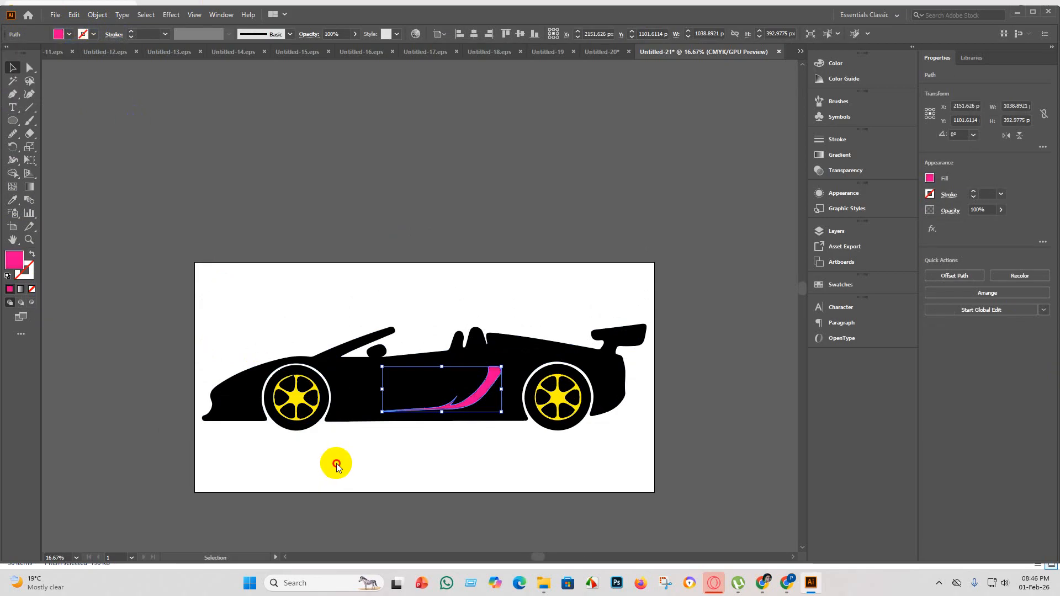
# Copy the air intake's pink fill onto the thin crease line above it with the Eyedropper, and deselect it.
pyautogui.click(495, 359)
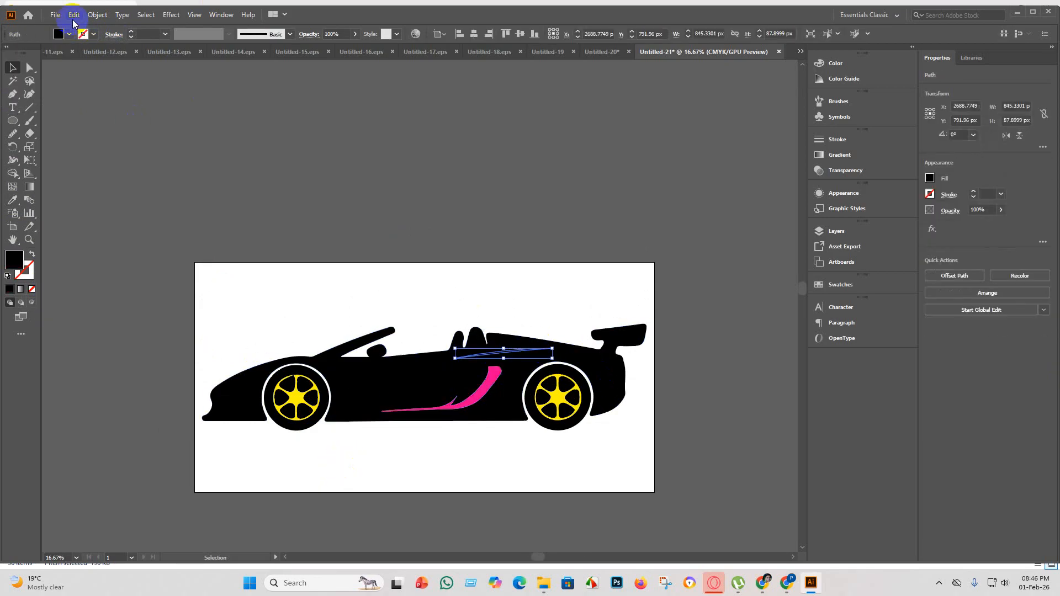
pyautogui.click(17, 200)
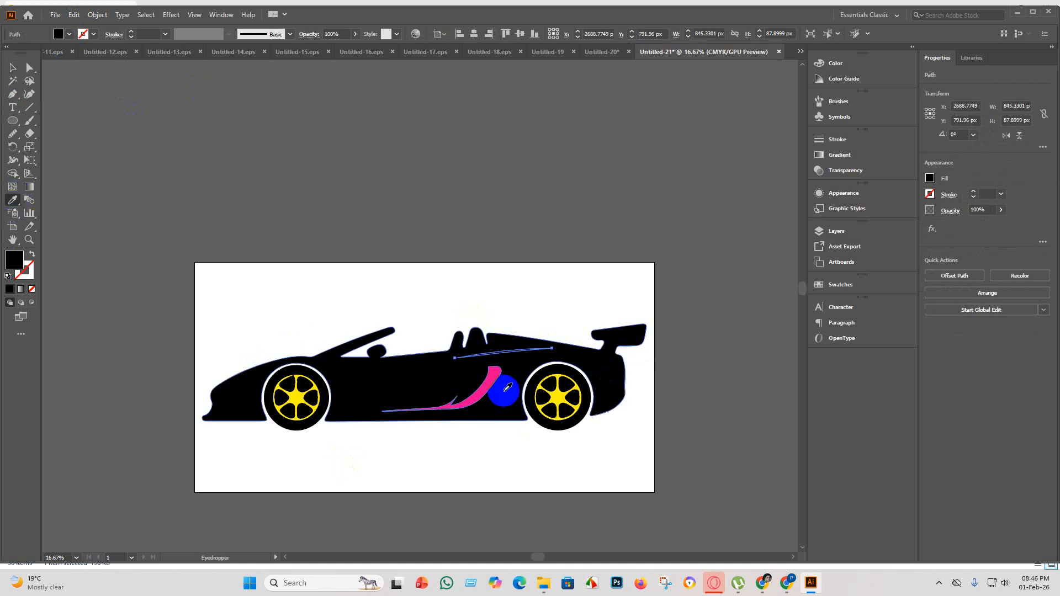
pyautogui.click(489, 384)
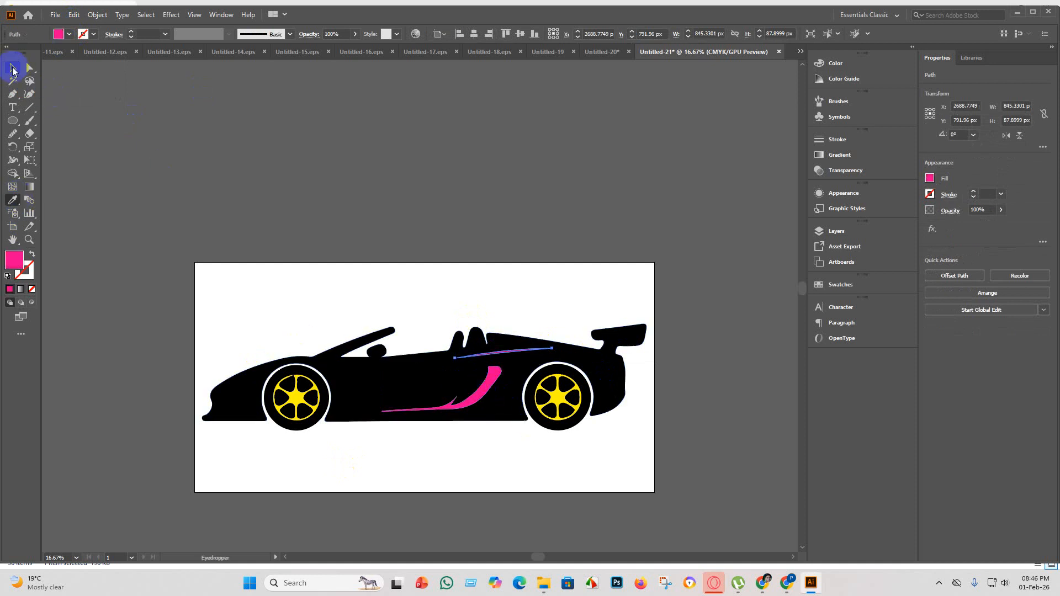
pyautogui.click(403, 490)
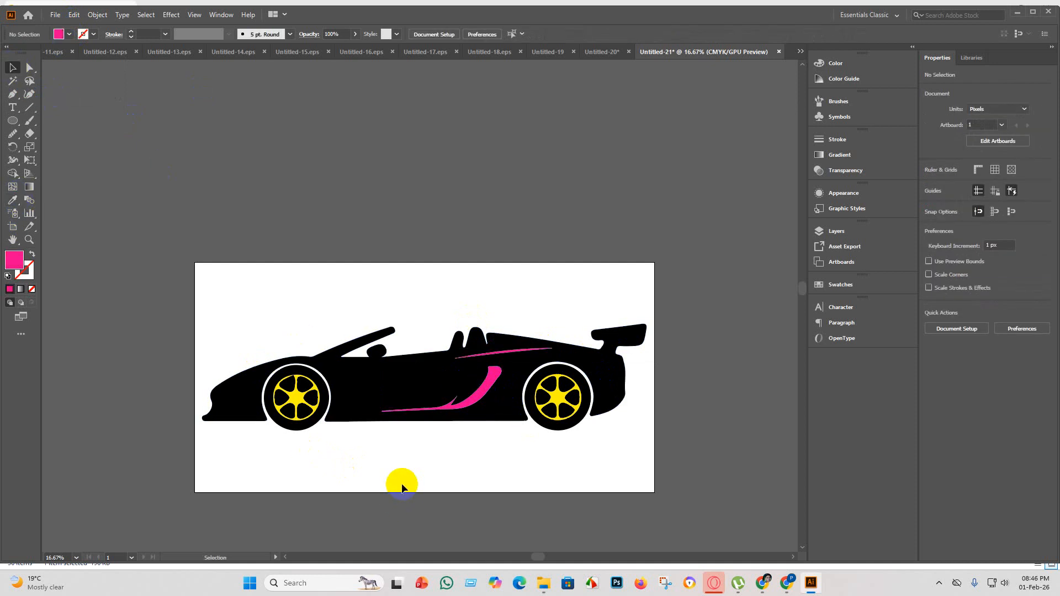
# Check the outlines of all the recoloured convertible's parts on the artboard and clear the selection.
pyautogui.scroll(-2, 366, 467)
pyautogui.scroll(3, 440, 442)
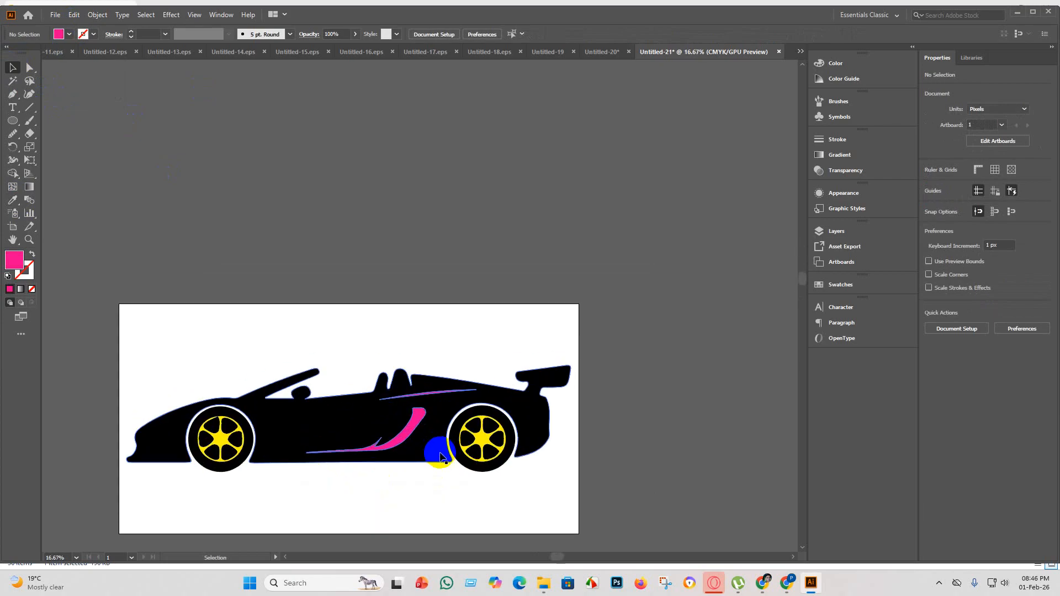
pyautogui.scroll(-1, 392, 508)
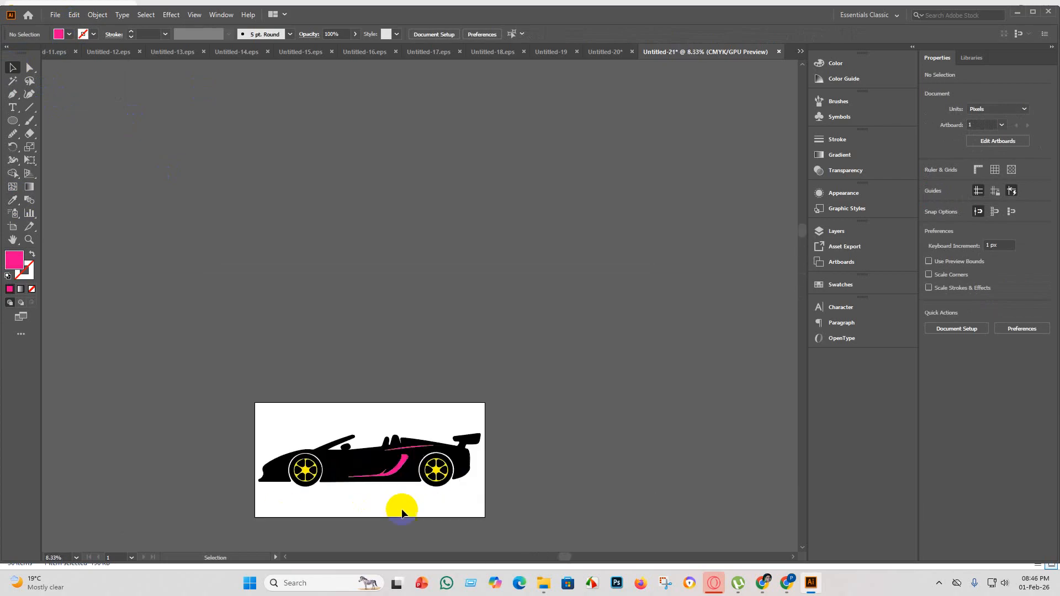
pyautogui.click(336, 461)
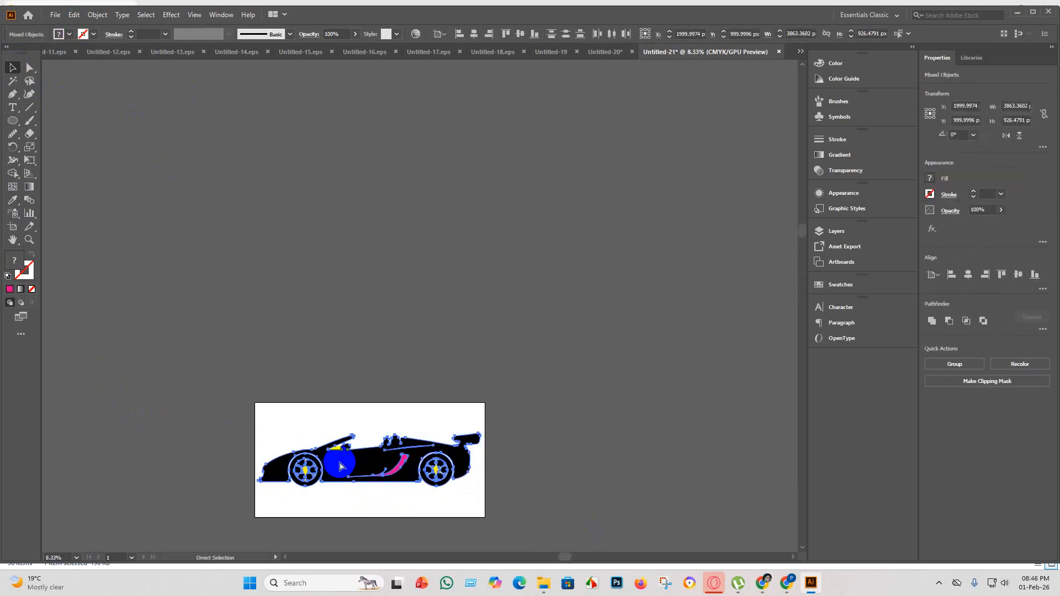
pyautogui.scroll(-1, 511, 403)
pyautogui.click(547, 410)
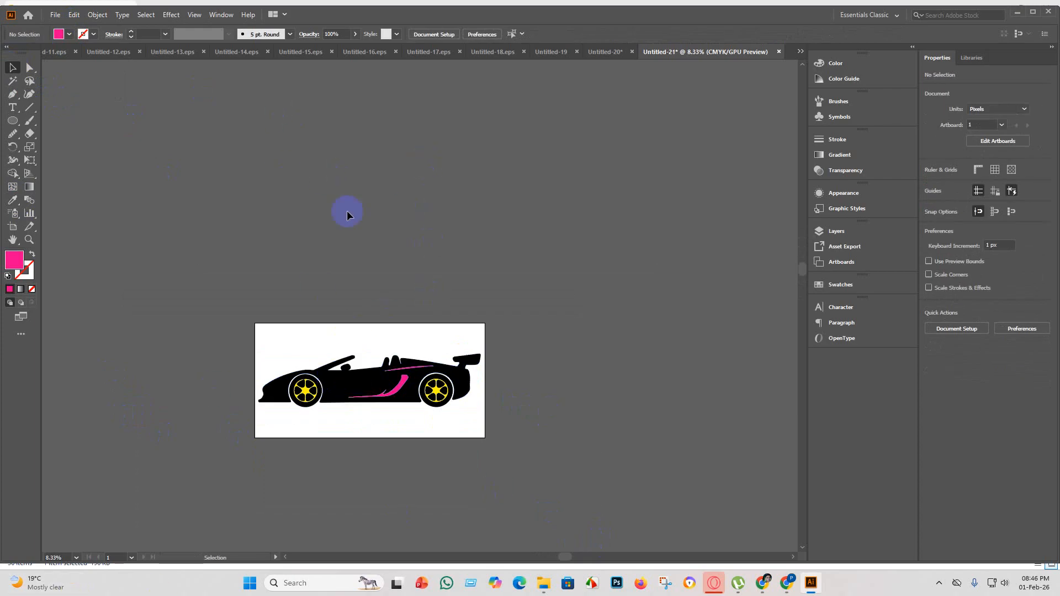
# Save the coloured convertible document as Untitled-21 in Illustrator EPS format, using the Illustrator 10 EPS version.
pyautogui.click(55, 16)
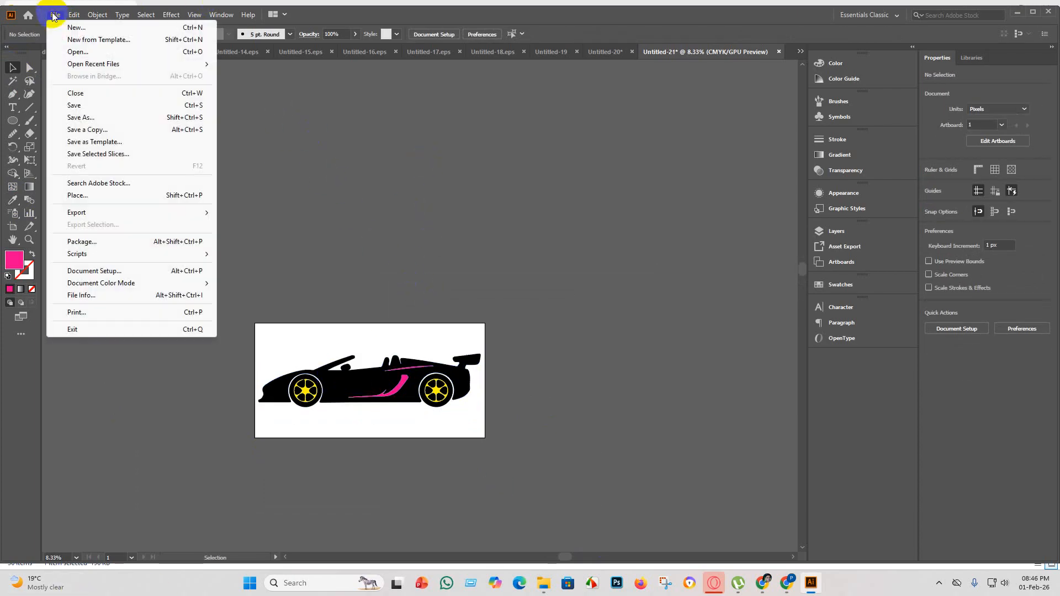
pyautogui.click(99, 106)
pyautogui.click(166, 239)
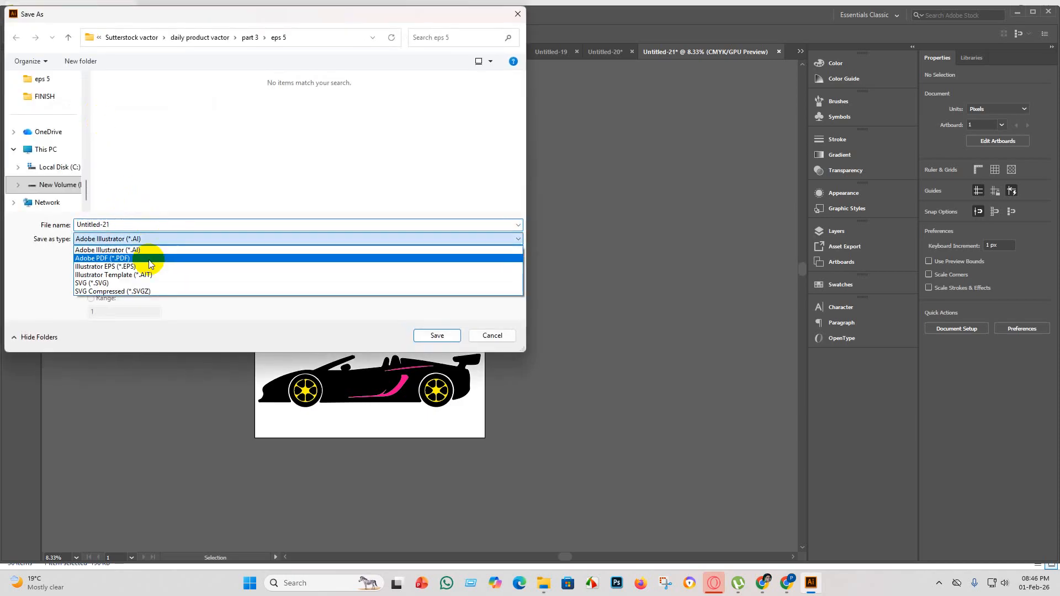
pyautogui.click(141, 267)
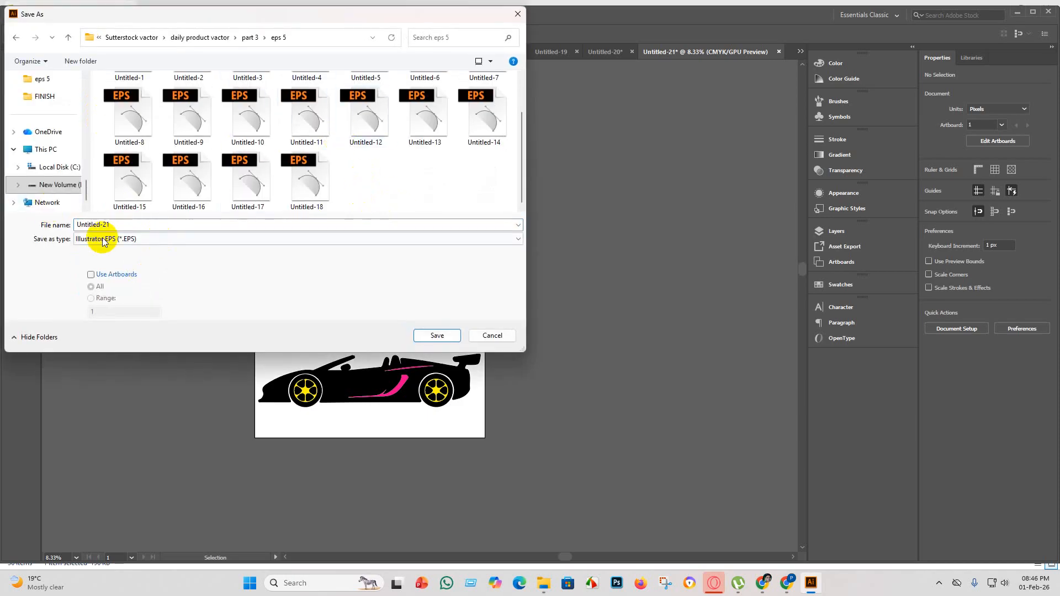
pyautogui.click(436, 335)
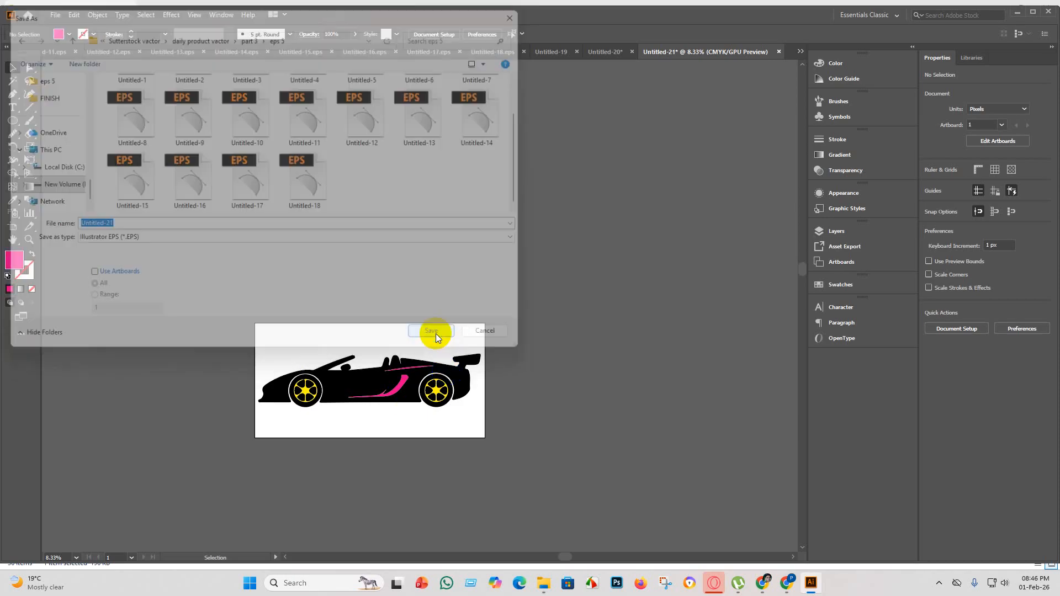
pyautogui.click(556, 134)
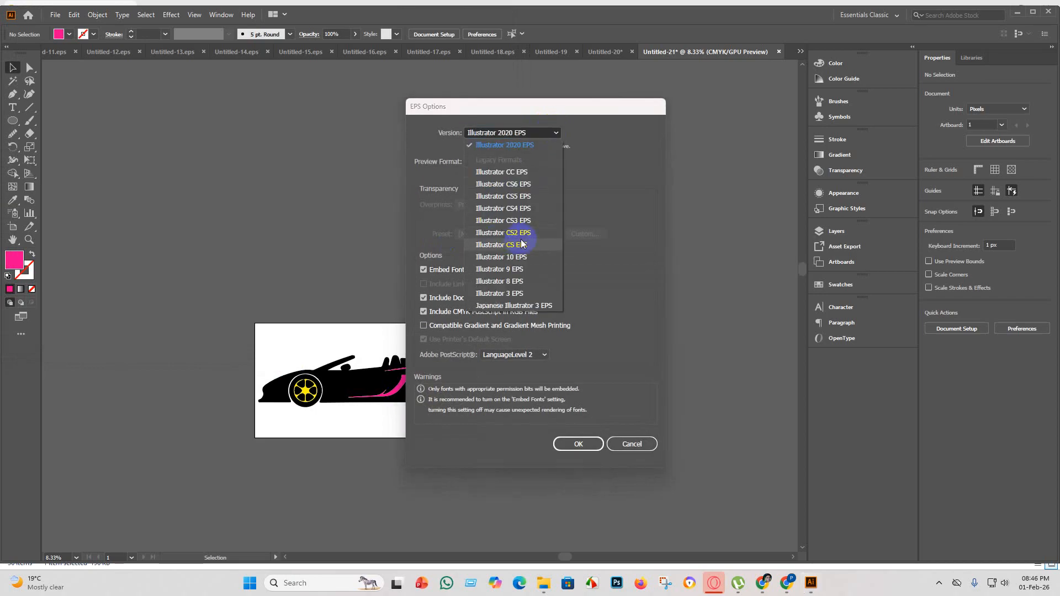
pyautogui.click(515, 258)
pyautogui.click(577, 444)
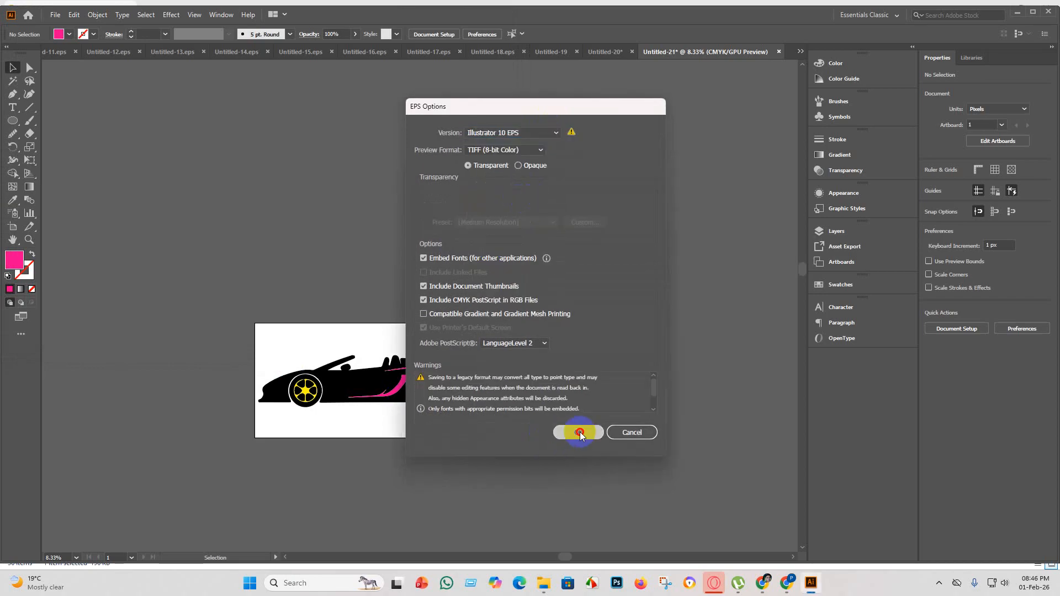
pyautogui.click(584, 308)
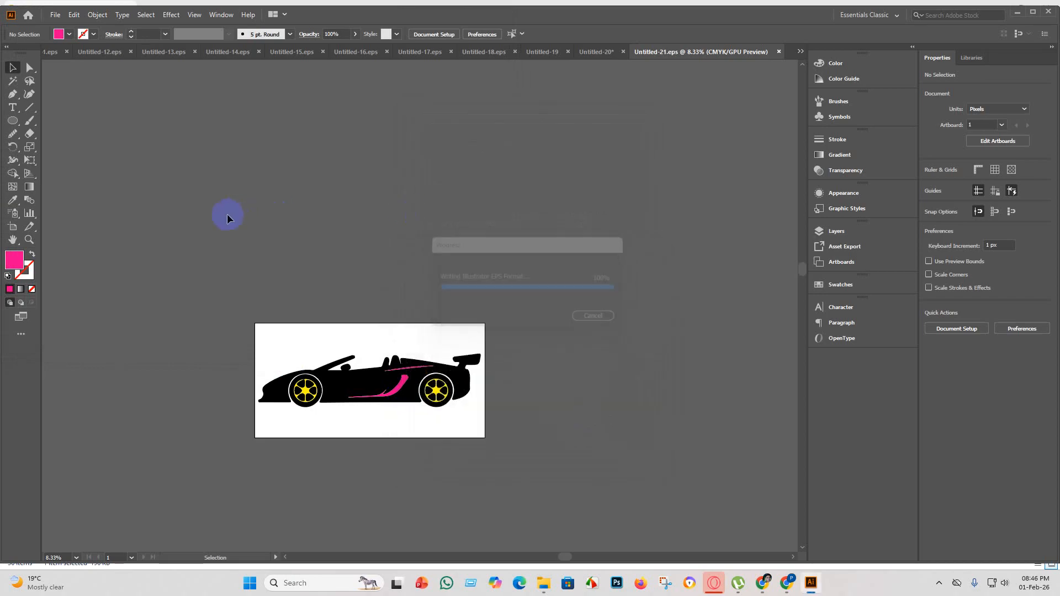
# Export the convertible as the JPEG Untitled-21 using all artboards, with the RGB color model.
pyautogui.click(55, 15)
pyautogui.moveTo(119, 213)
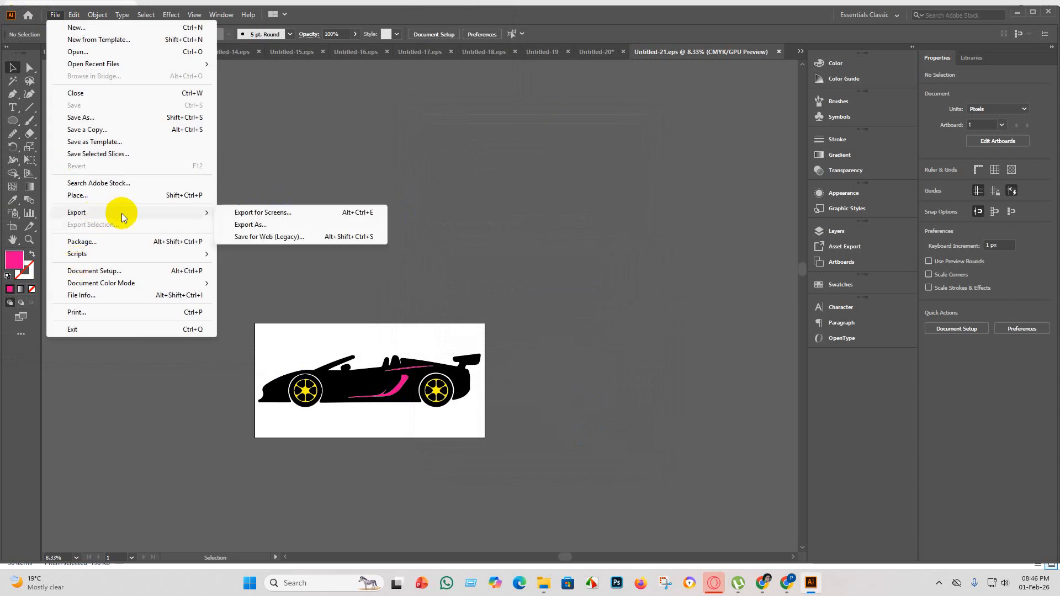
pyautogui.click(294, 223)
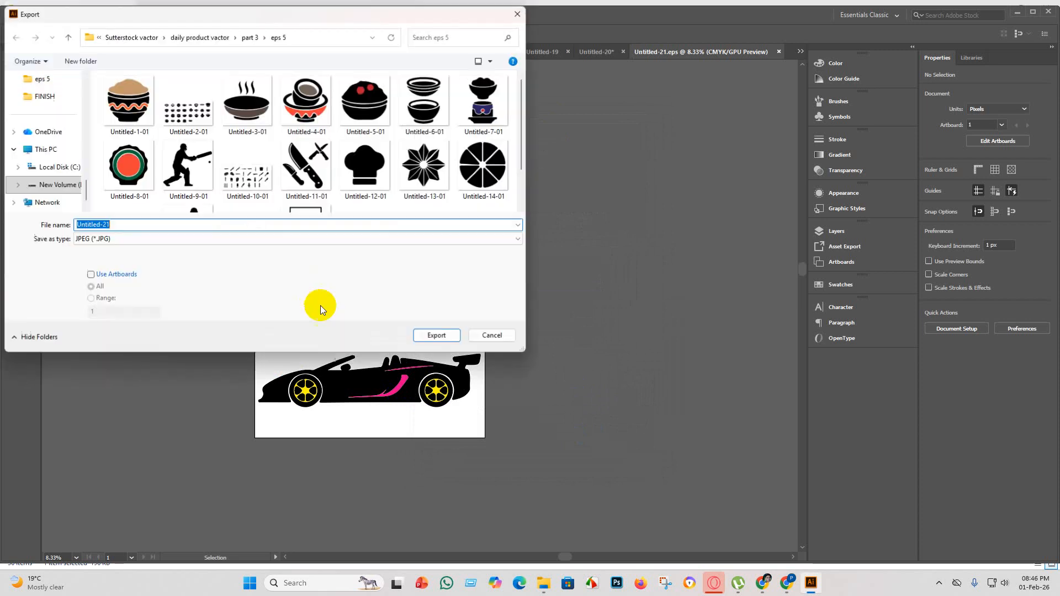
pyautogui.click(90, 274)
pyautogui.scroll(-1, 310, 143)
pyautogui.click(437, 335)
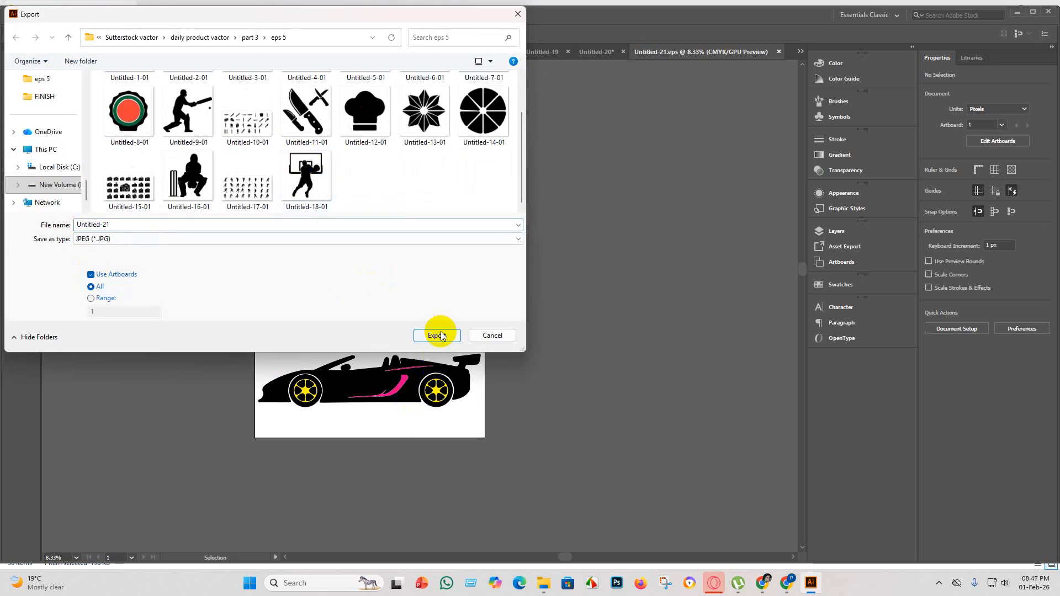
pyautogui.click(495, 276)
pyautogui.click(494, 293)
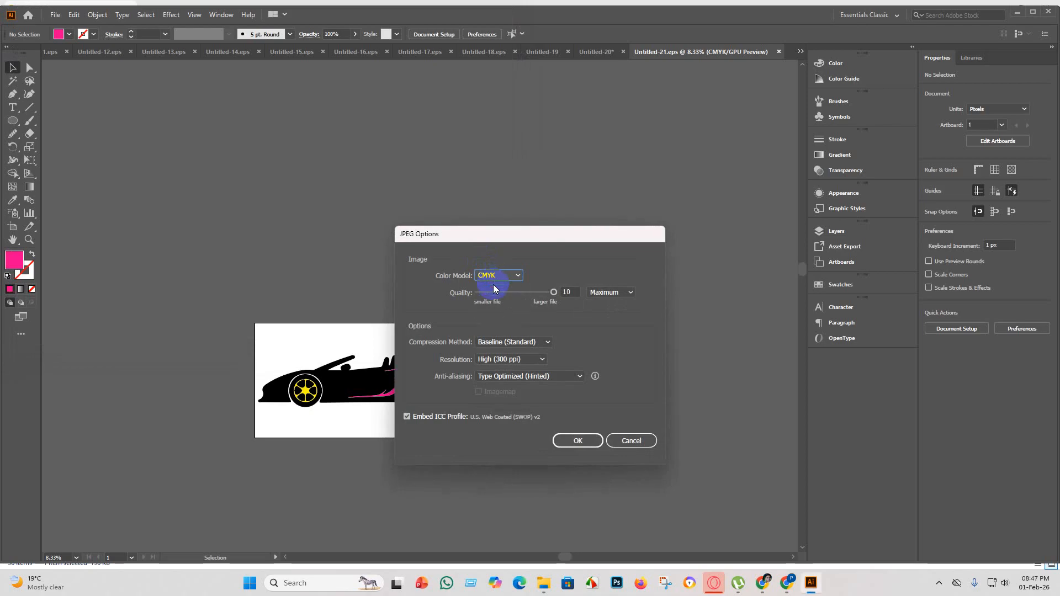
pyautogui.click(509, 277)
pyautogui.click(493, 288)
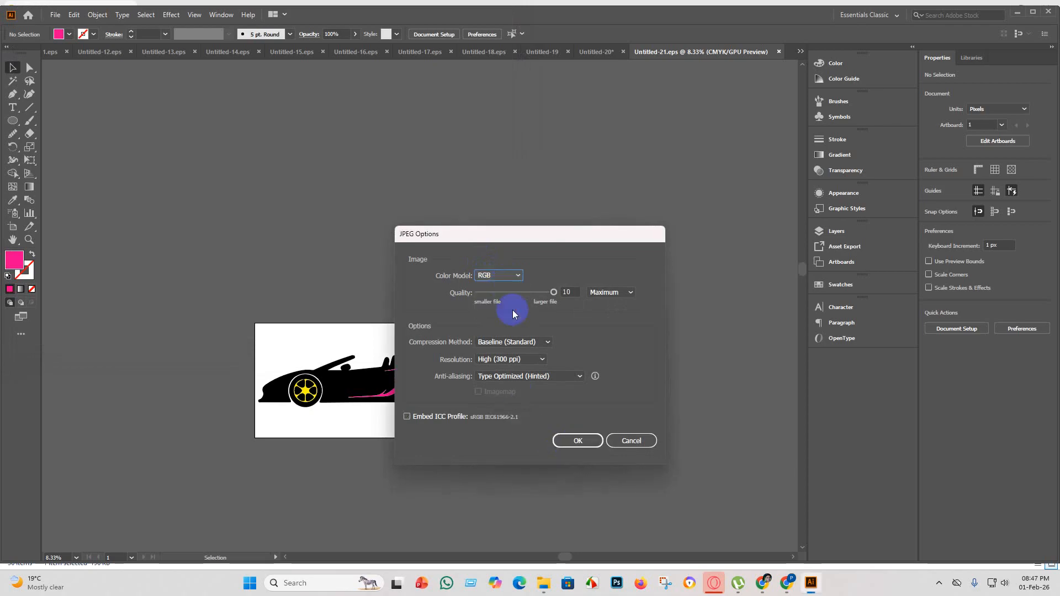
pyautogui.click(576, 441)
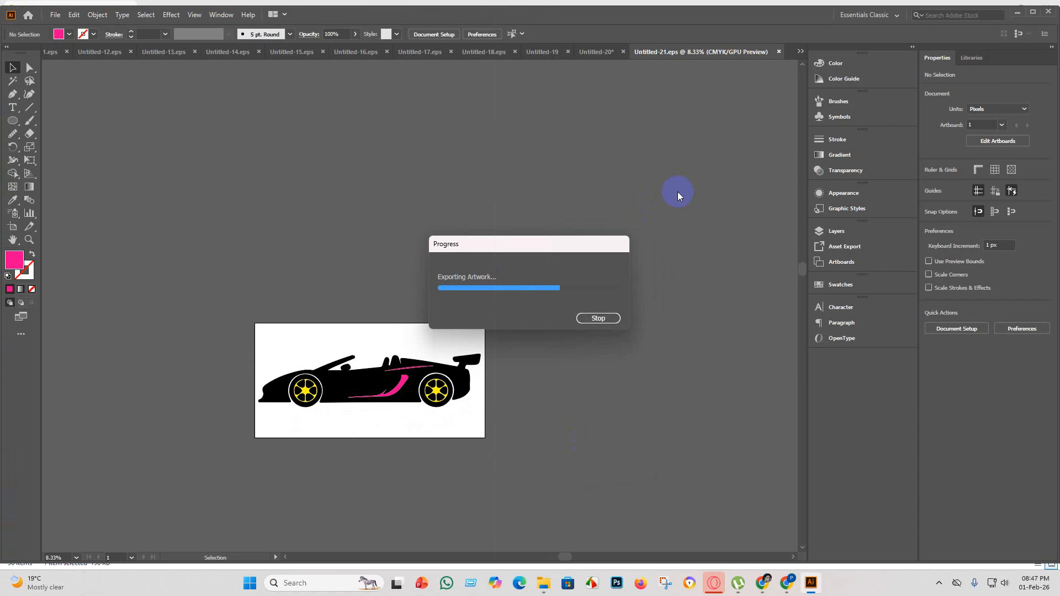
# Create a new blank square document with the preset settings.
pyautogui.click(54, 18)
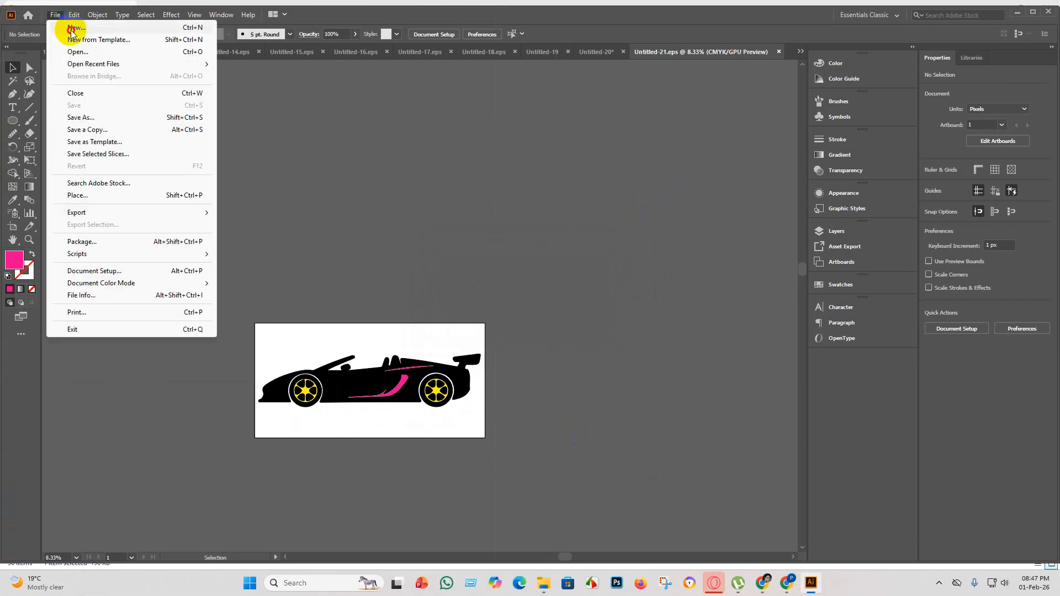
pyautogui.click(70, 29)
pyautogui.click(757, 449)
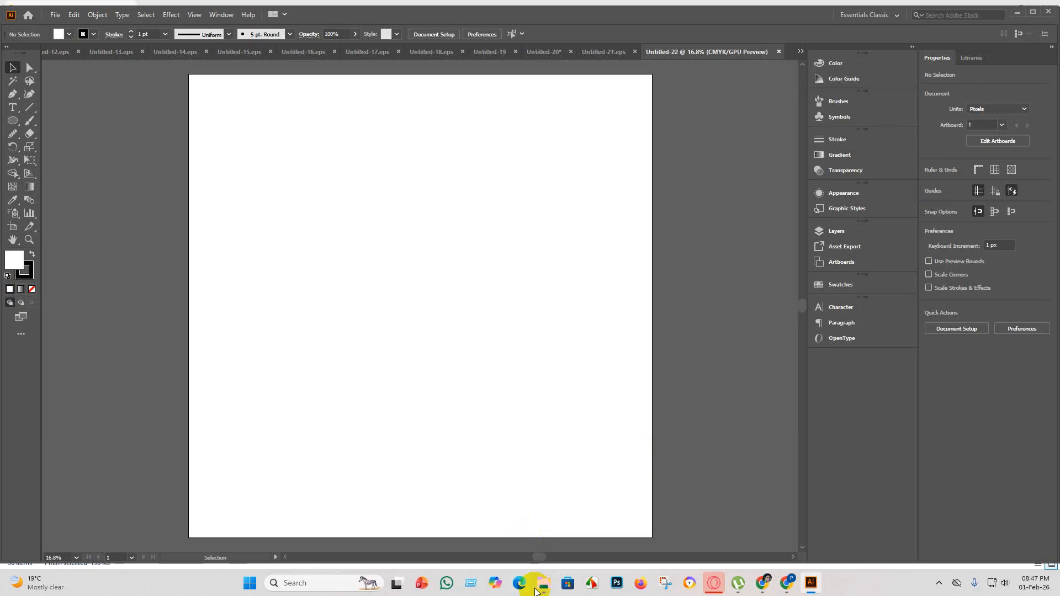
# Return to the Untitled-20 document and delete the already used convertible from the third row of the car sheet.
pyautogui.click(550, 588)
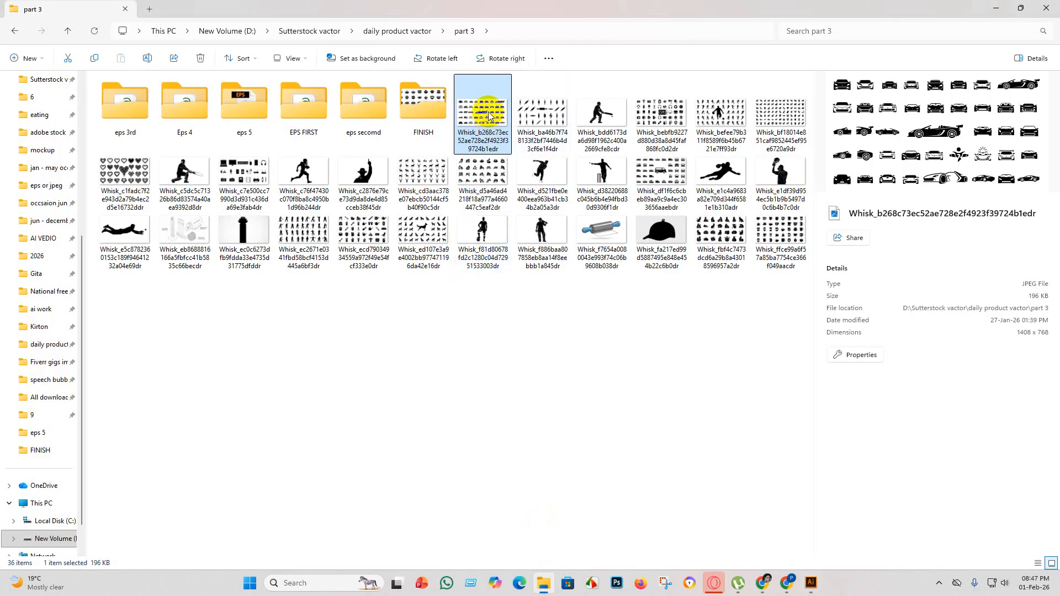
pyautogui.click(810, 585)
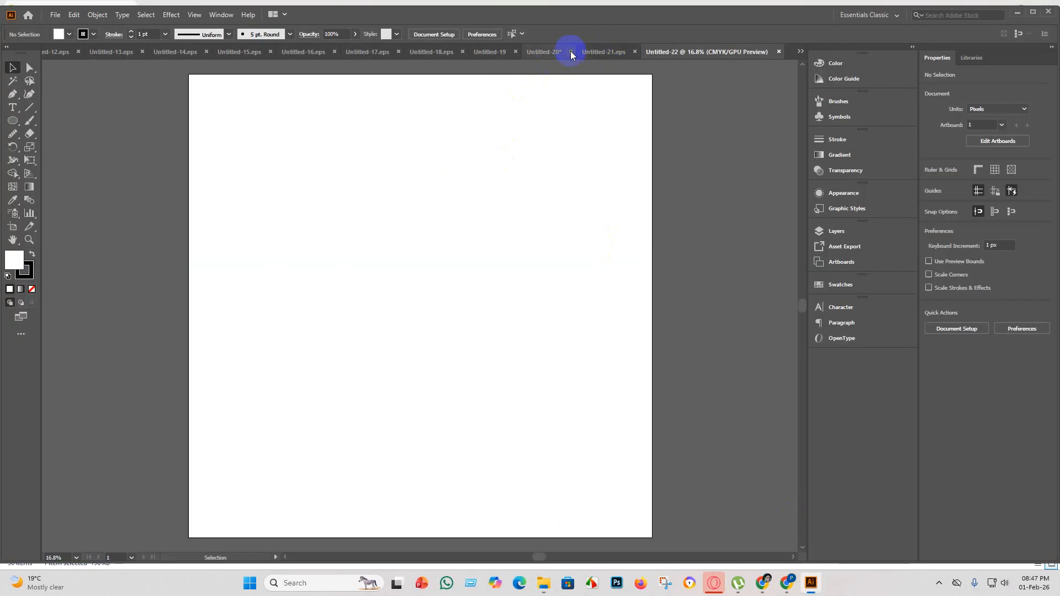
pyautogui.click(541, 52)
pyautogui.press('Delete')
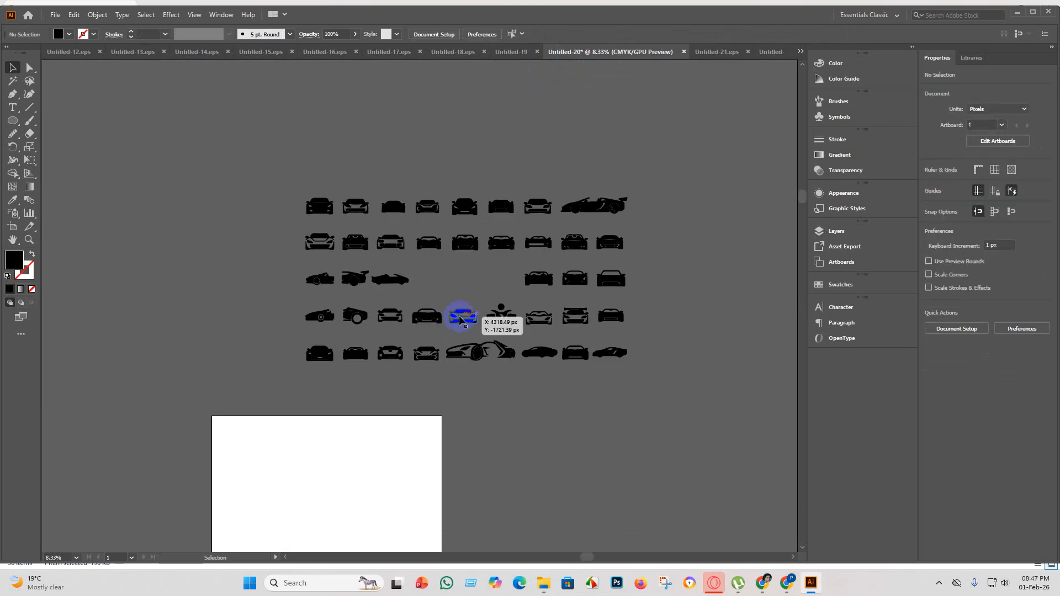
# Examine the traced car silhouettes across all rows of the sheet up close to judge which shapes are clean enough to use.
pyautogui.scroll(6, 463, 319)
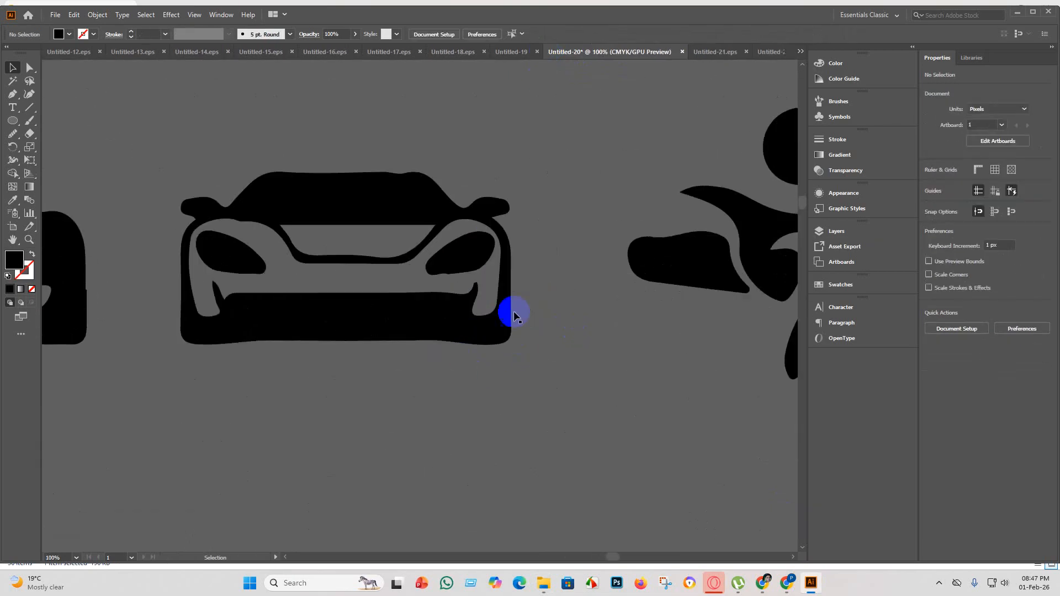
pyautogui.scroll(-3, 409, 332)
pyautogui.scroll(-1, 424, 359)
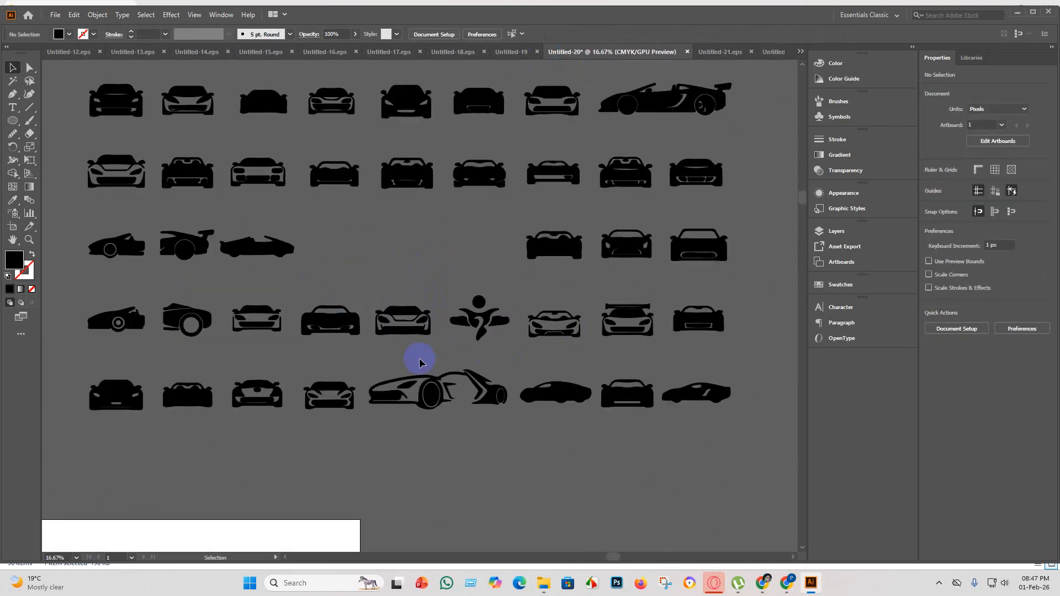
pyautogui.scroll(1, 417, 358)
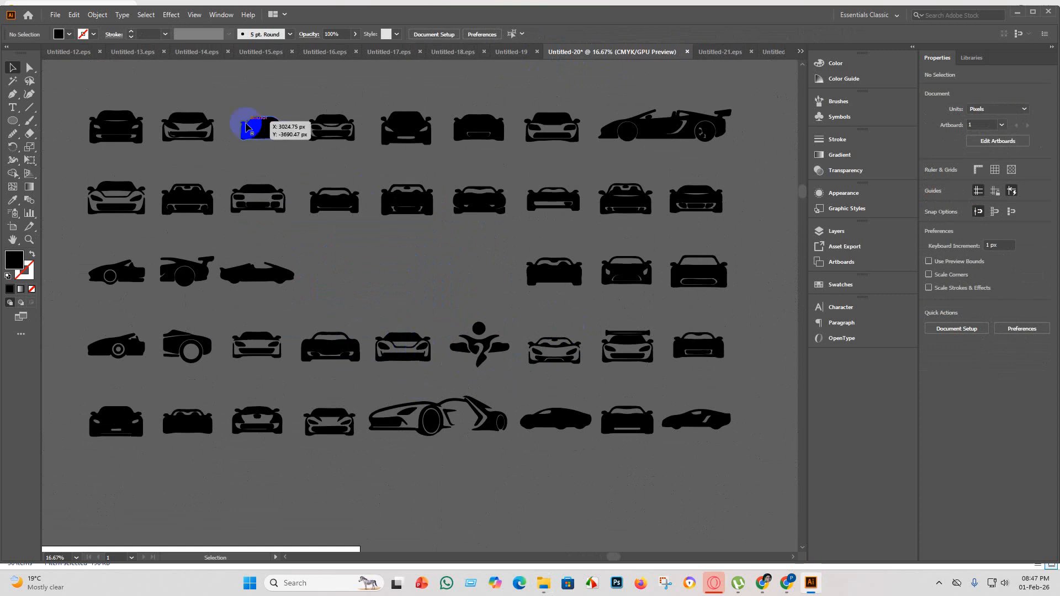
pyautogui.scroll(1, 161, 254)
pyautogui.scroll(1, 98, 184)
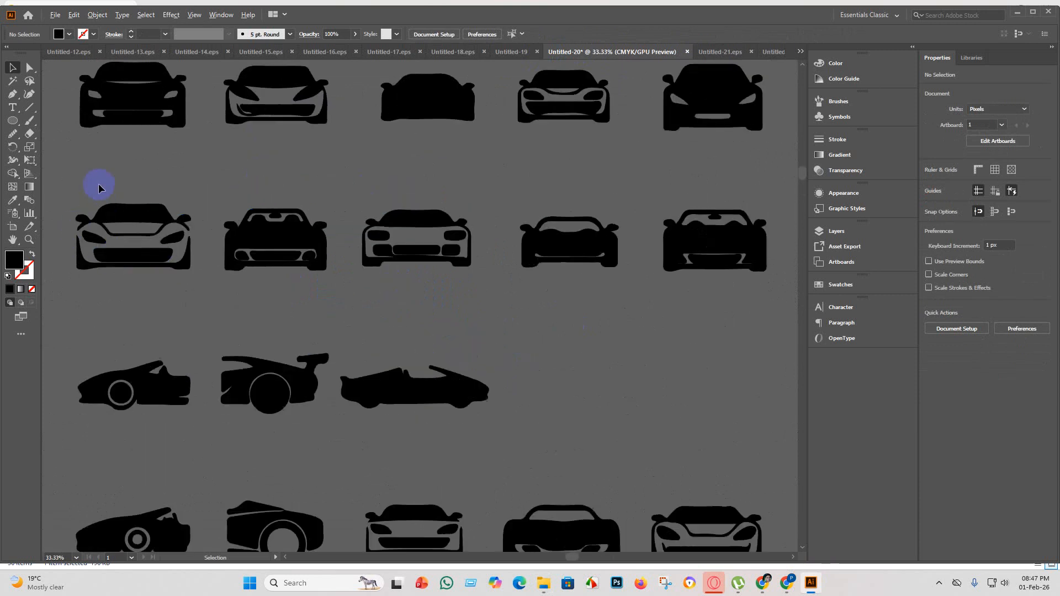
pyautogui.scroll(1, 94, 246)
pyautogui.scroll(-1, 125, 254)
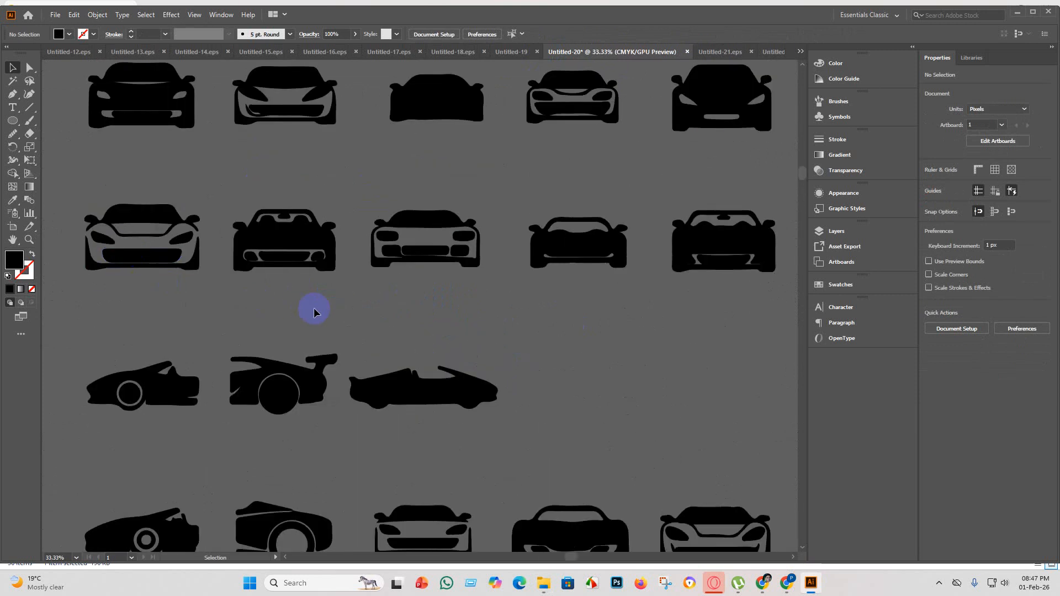
pyautogui.scroll(5, 281, 94)
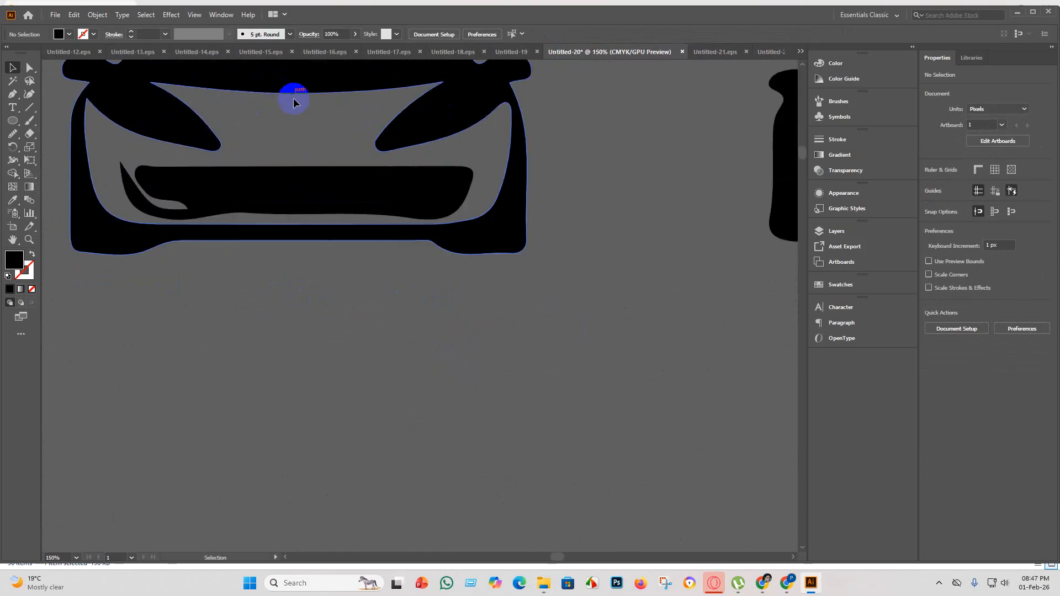
pyautogui.scroll(-5, 279, 177)
pyautogui.scroll(-1, 269, 187)
pyautogui.scroll(-1, 308, 227)
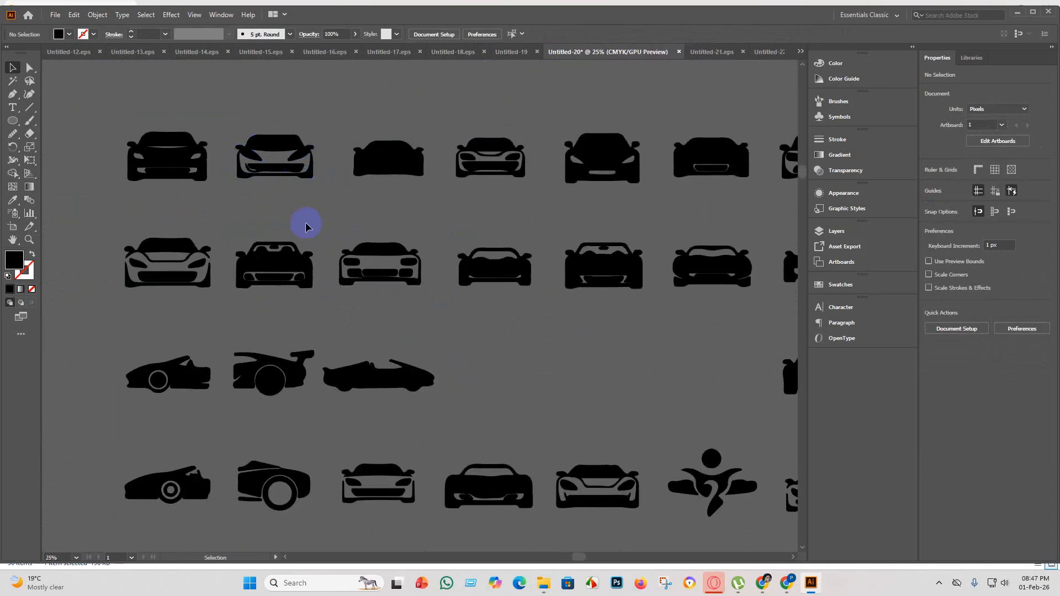
pyautogui.scroll(-2, 310, 224)
pyautogui.scroll(4, 577, 192)
pyautogui.scroll(-3, 445, 280)
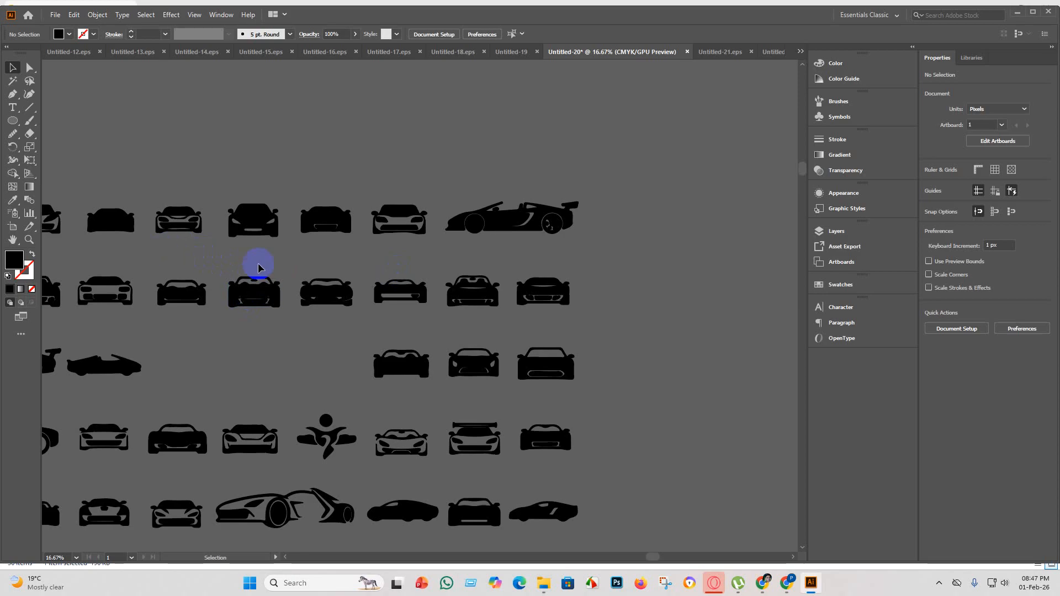
pyautogui.scroll(3, 259, 267)
pyautogui.scroll(-2, 341, 317)
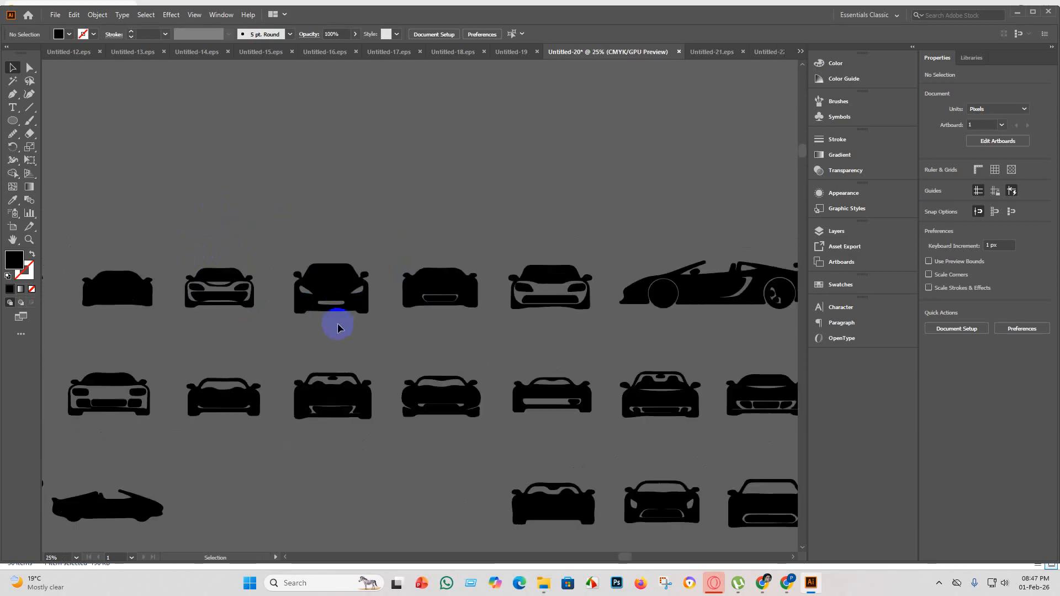
pyautogui.scroll(-2, 327, 330)
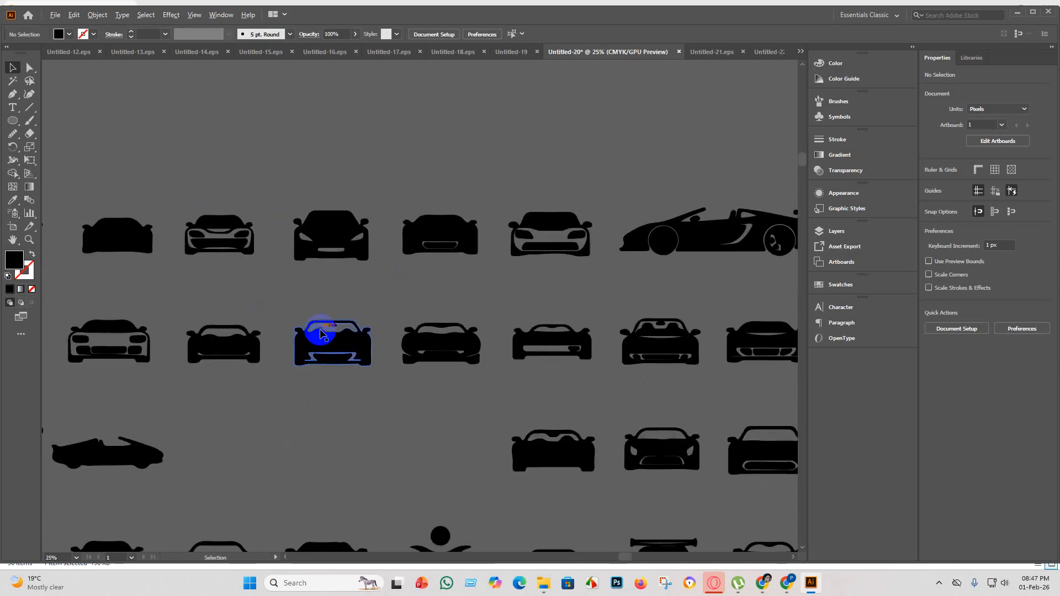
pyautogui.scroll(-2, 324, 334)
pyautogui.scroll(-5, 329, 400)
pyautogui.scroll(2, 435, 327)
pyautogui.scroll(2, 436, 327)
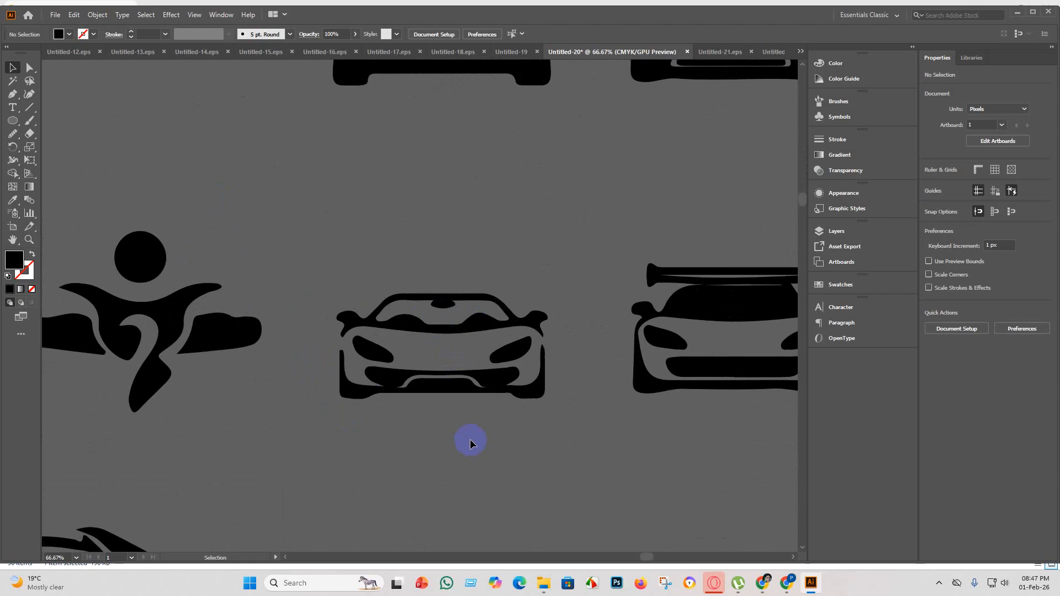
pyautogui.scroll(-3, 473, 442)
pyautogui.scroll(-1, 403, 422)
pyautogui.scroll(5, 298, 355)
pyautogui.scroll(-6, 296, 359)
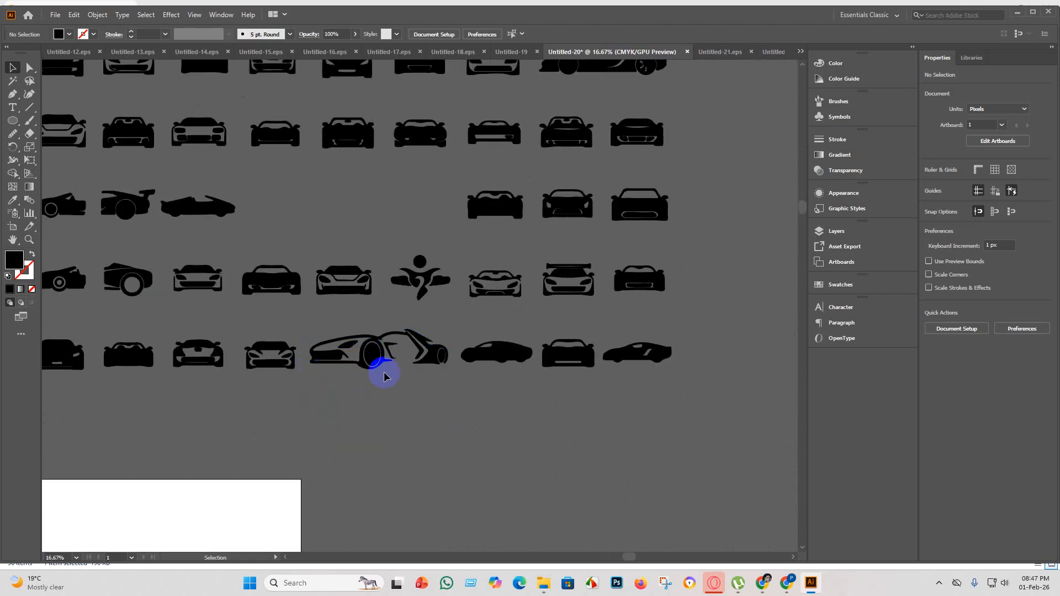
pyautogui.scroll(-1, 346, 383)
pyautogui.scroll(1, 393, 324)
pyautogui.scroll(2, 417, 325)
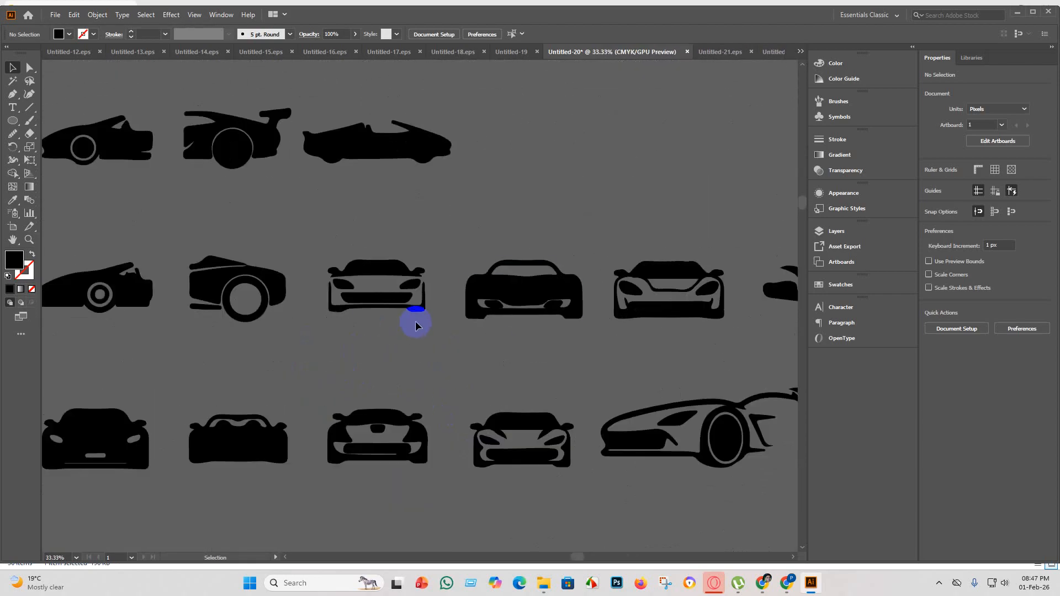
pyautogui.scroll(-2, 445, 323)
pyautogui.scroll(1, 440, 308)
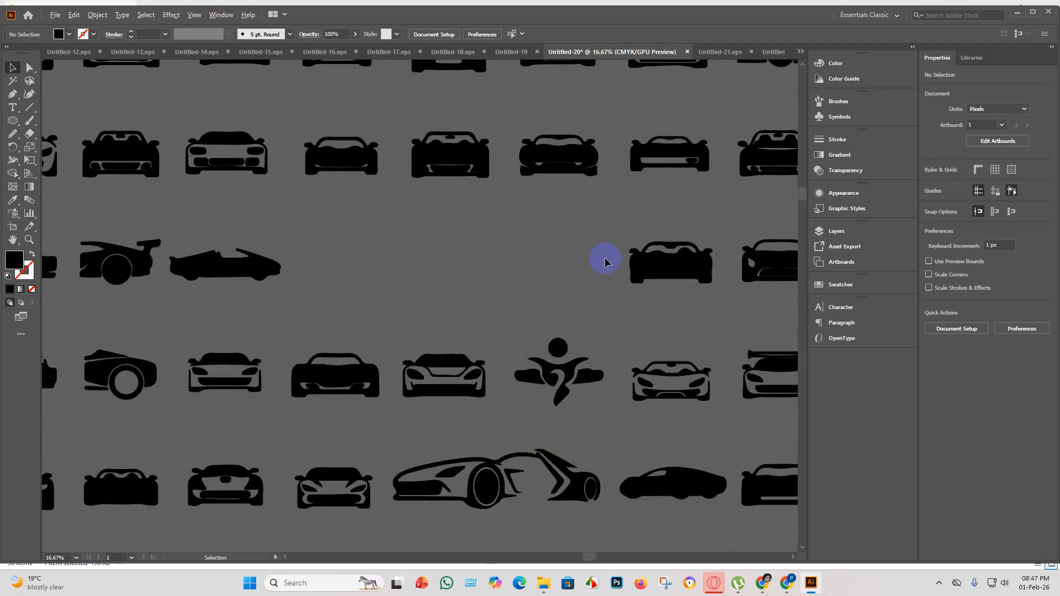
pyautogui.scroll(1, 491, 231)
pyautogui.scroll(3, 580, 201)
pyautogui.scroll(2, 386, 230)
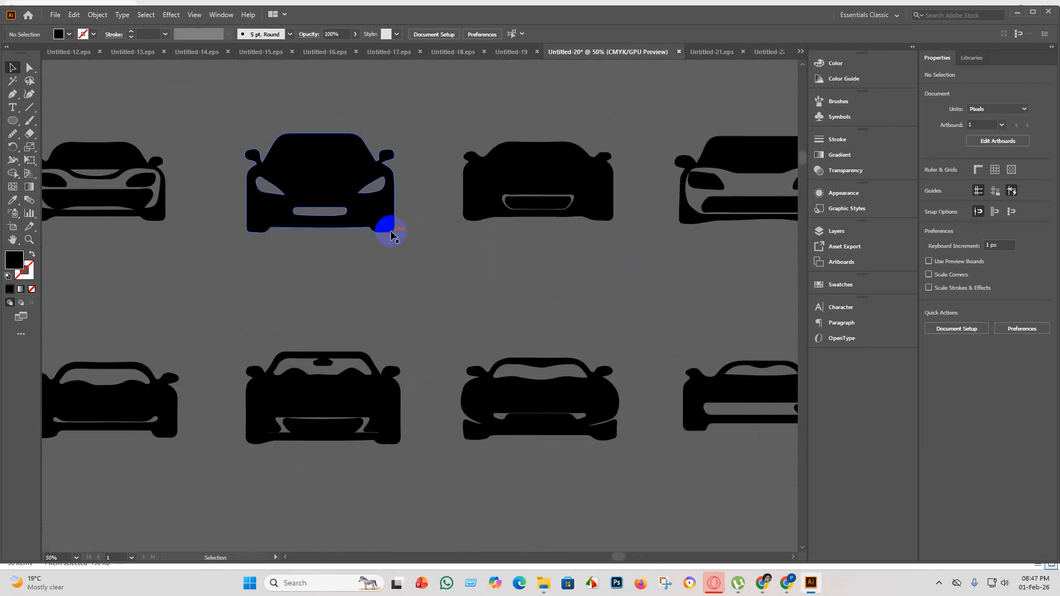
pyautogui.scroll(-1, 385, 261)
# Copy two neighbouring front-view cars from the first row of the Untitled-20 sheet into the Untitled-22 document.
pyautogui.click(316, 183)
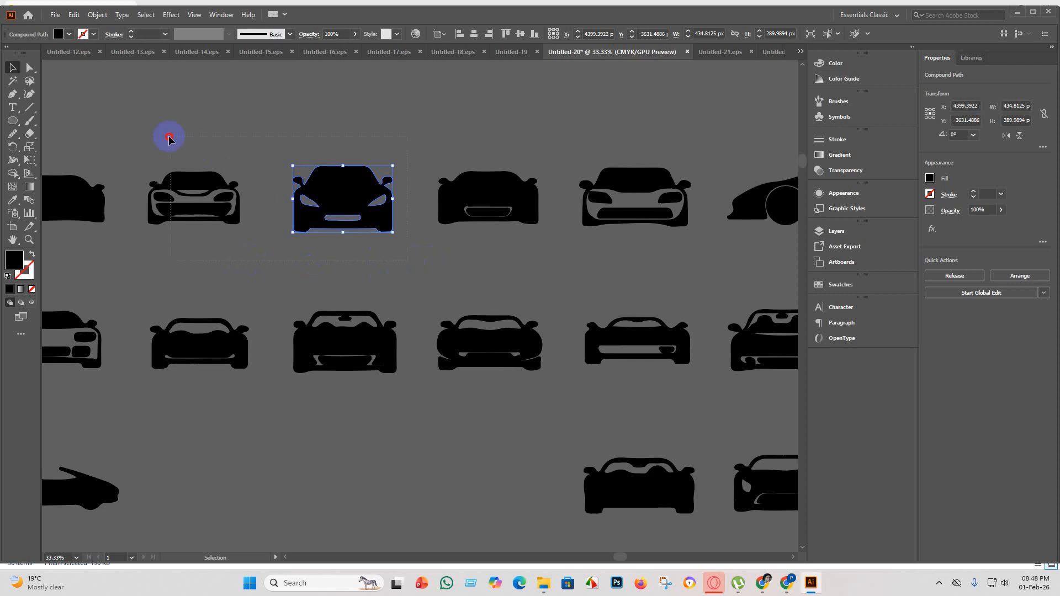
pyautogui.moveTo(169, 137); pyautogui.dragTo(166, 137)
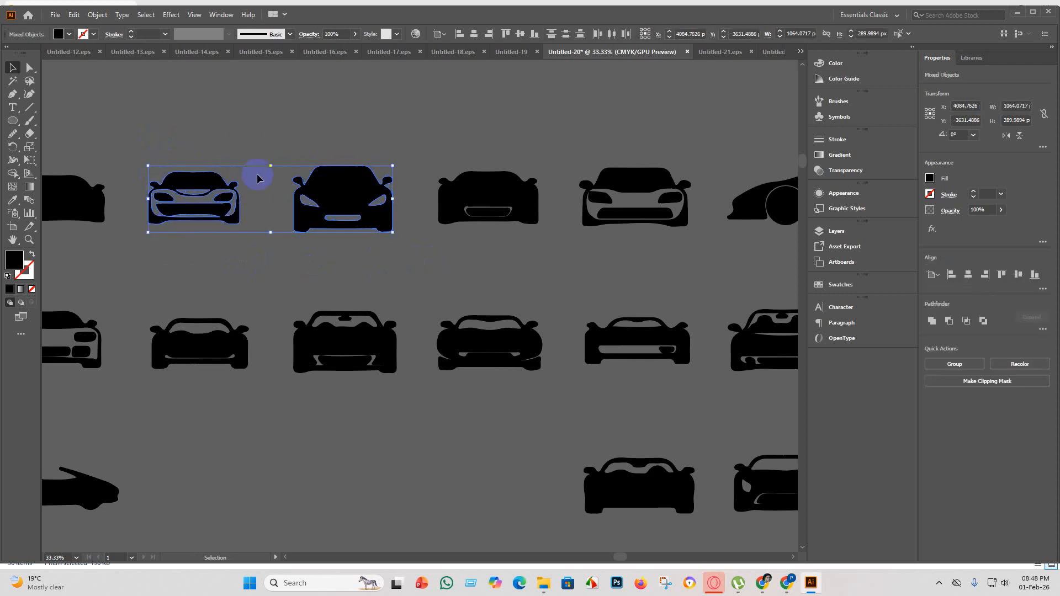
pyautogui.scroll(-2, 264, 177)
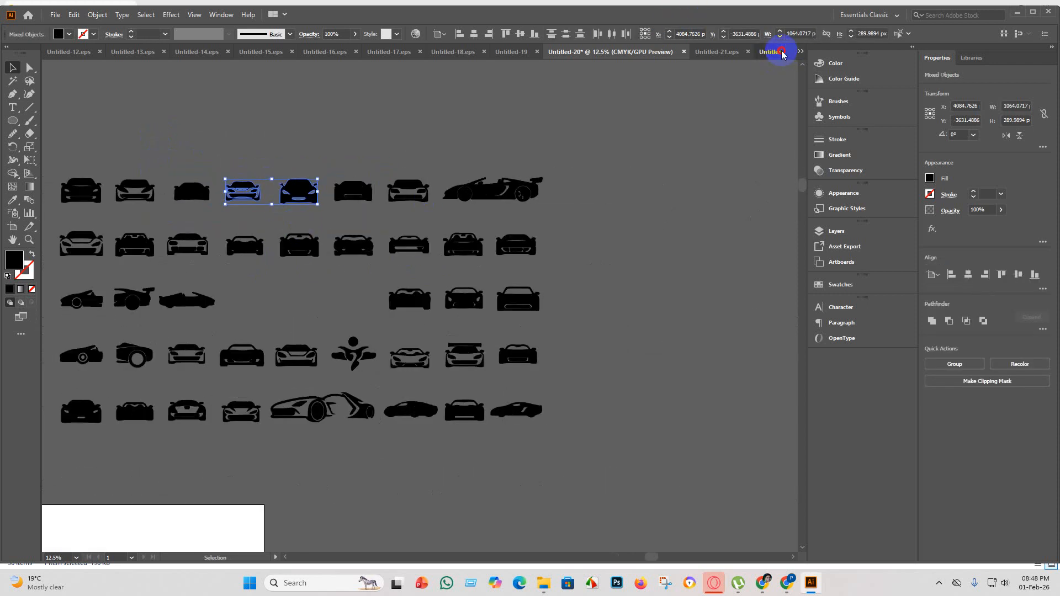
pyautogui.click(778, 52)
pyautogui.hotkey('ctrl', 'v')
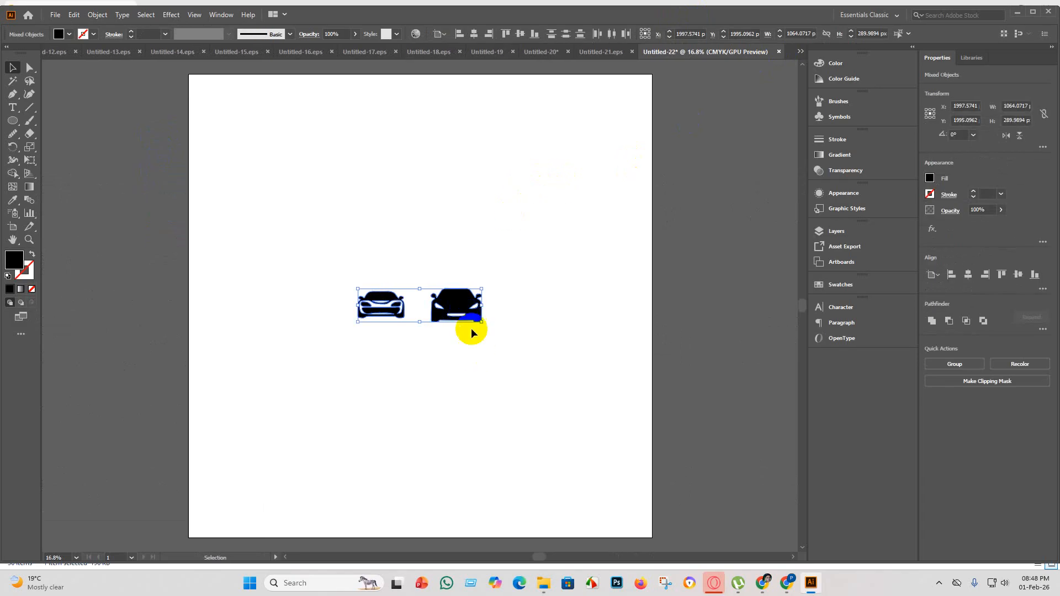
# Enlarge the two pasted cars together to about 6141 px wide and set the artboard height to 2000 px.
pyautogui.moveTo(481, 321); pyautogui.dragTo(971, 594)
pyautogui.scroll(-3, 486, 271)
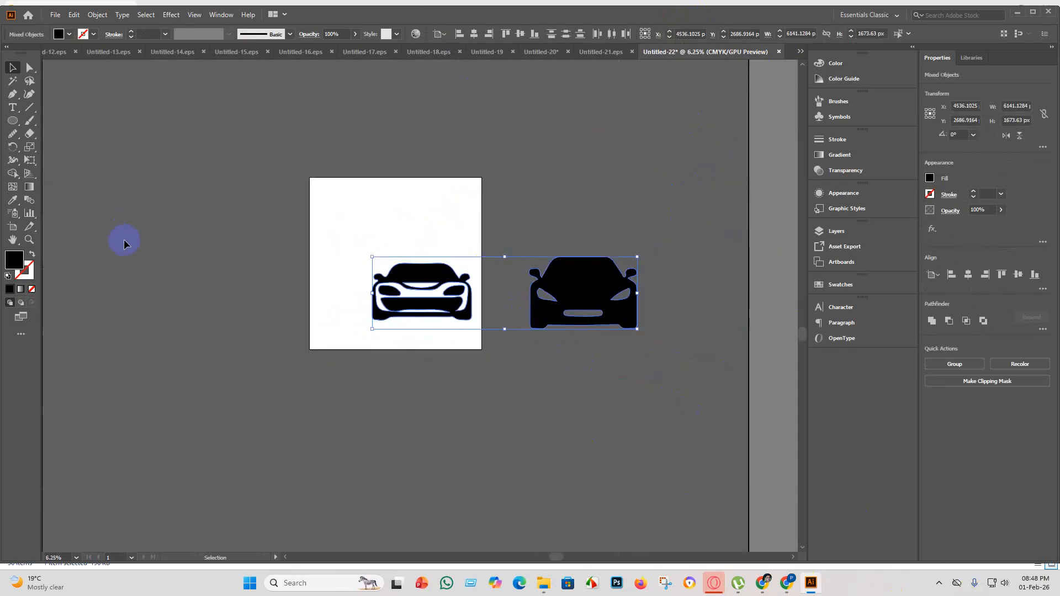
pyautogui.click(10, 227)
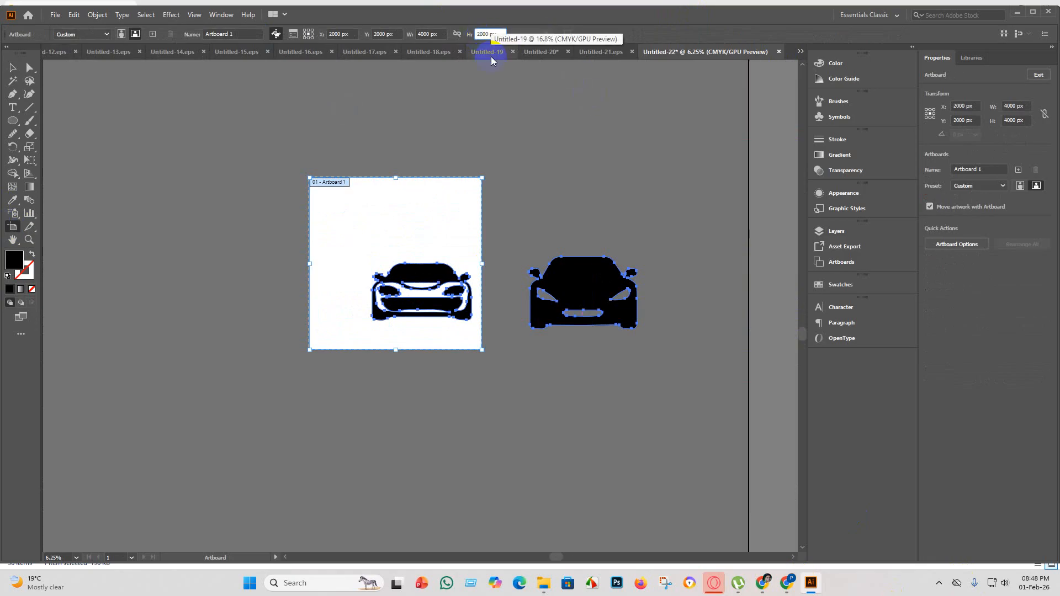
pyautogui.press('Return')
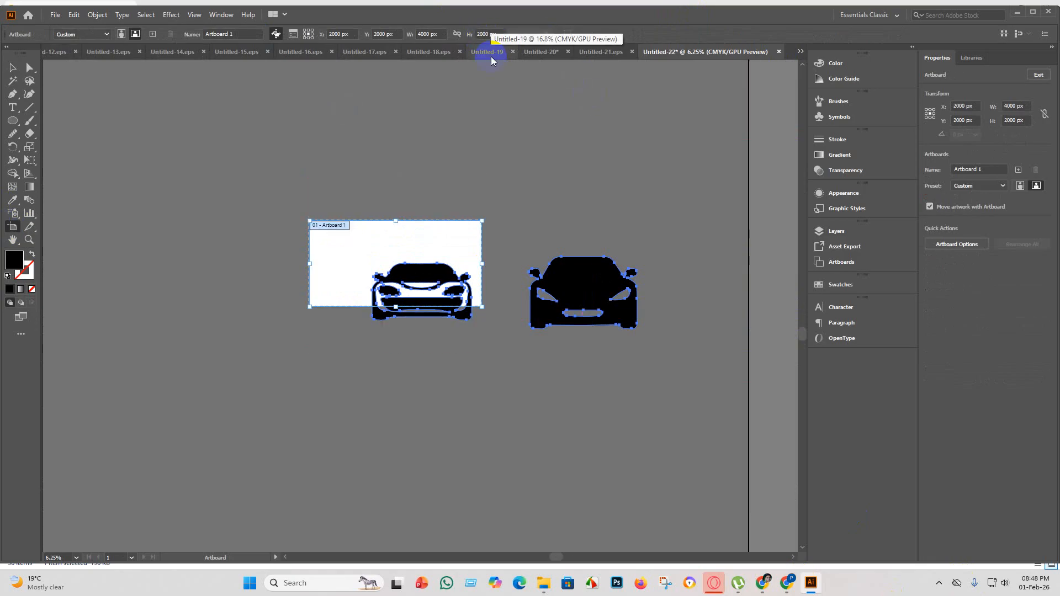
pyautogui.click(10, 67)
pyautogui.click(491, 406)
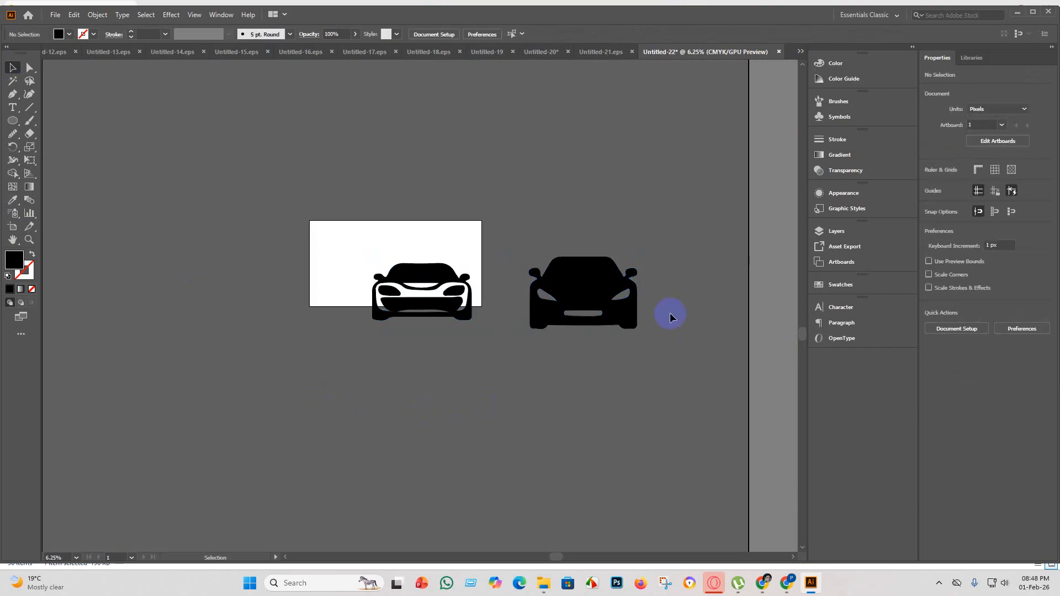
# Scale both cars down together and centre them side by side within the artboard.
pyautogui.moveTo(180, 268); pyautogui.dragTo(552, 255)
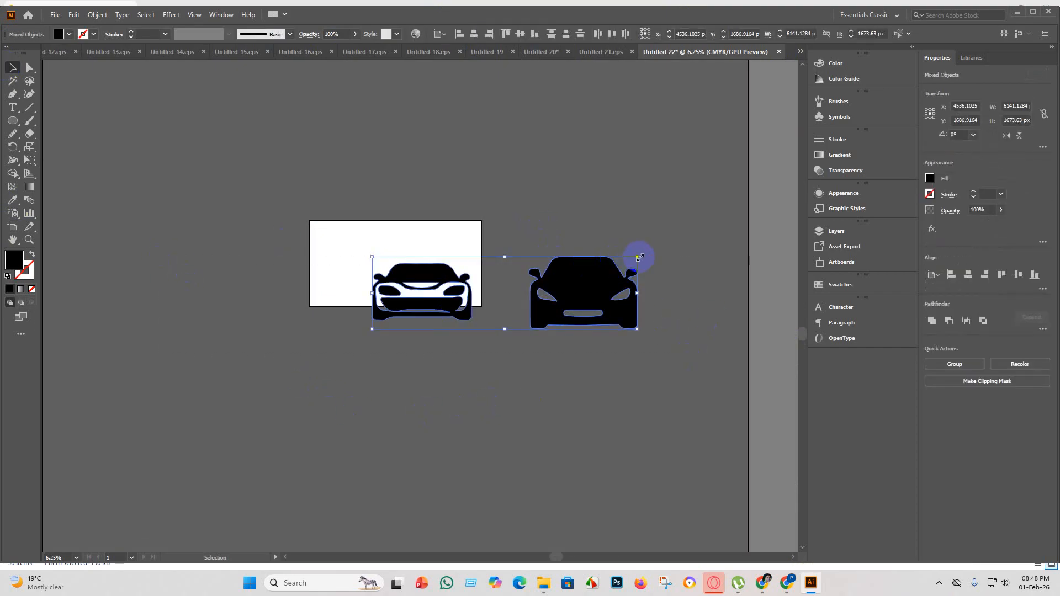
pyautogui.moveTo(639, 258); pyautogui.dragTo(439, 262)
pyautogui.click(516, 252)
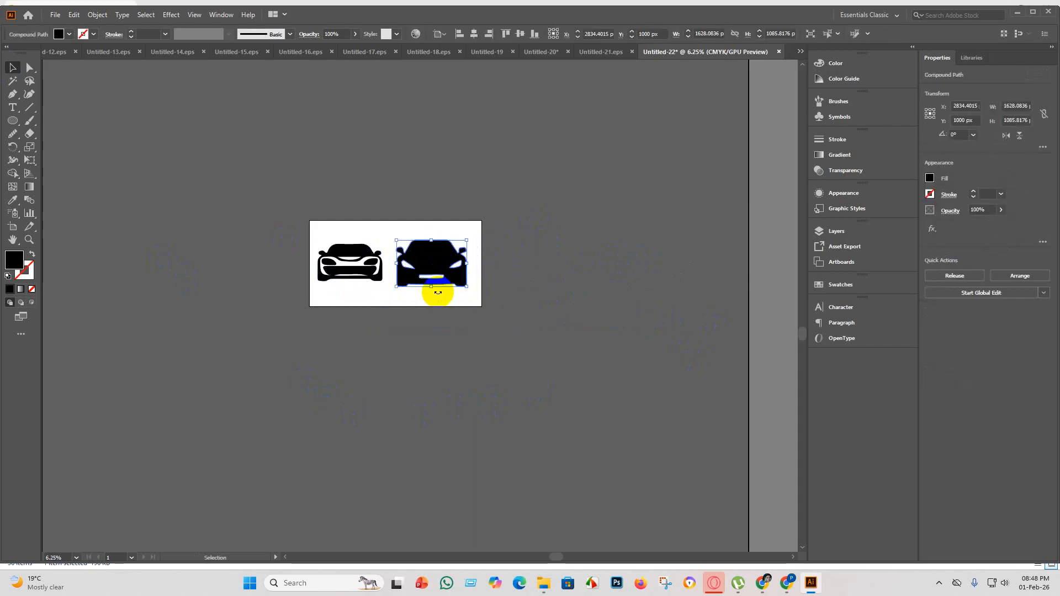
# Enlarge the left car to about 1715 px wide so it matches the right car better.
pyautogui.scroll(2, 449, 284)
pyautogui.scroll(1, 287, 249)
pyautogui.scroll(1, 281, 329)
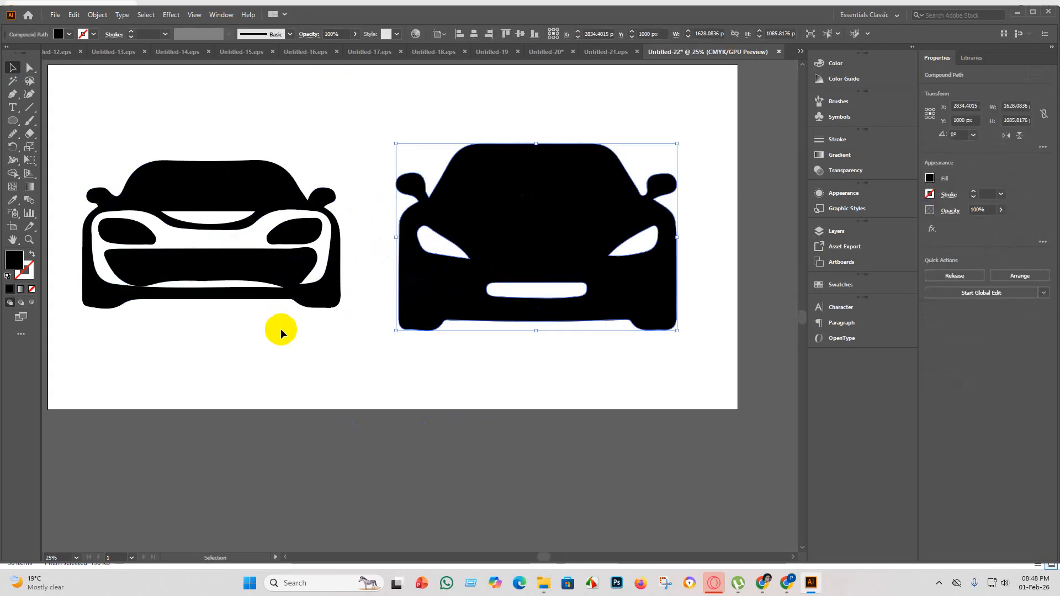
pyautogui.scroll(-2, 281, 330)
pyautogui.moveTo(105, 145); pyautogui.dragTo(328, 327)
pyautogui.click(379, 377)
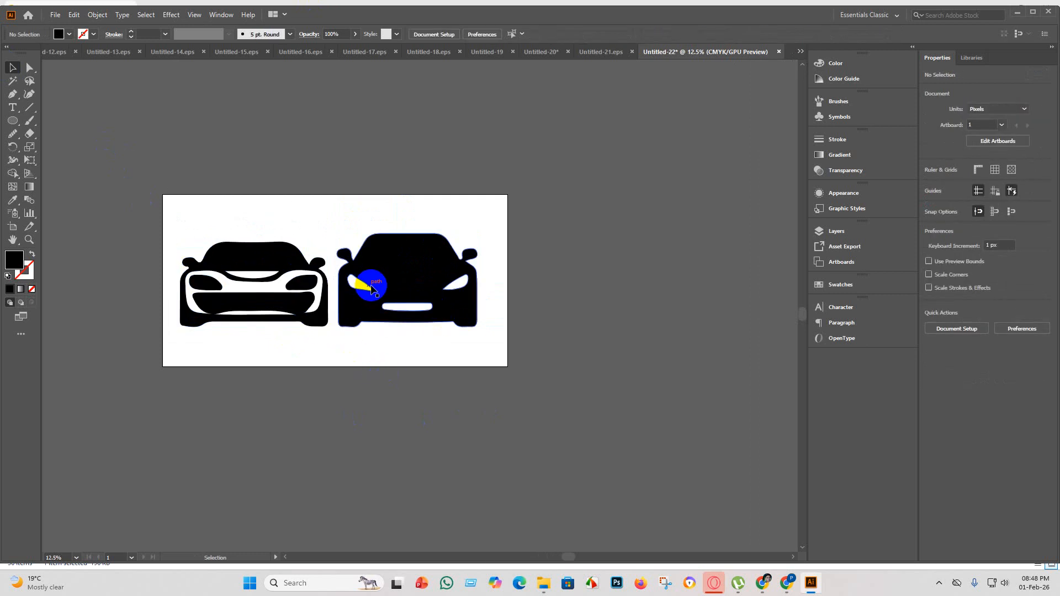
# Use Shape Builder to turn the two headlight openings and the grille slot of the right car into separate shapes.
pyautogui.click(390, 268)
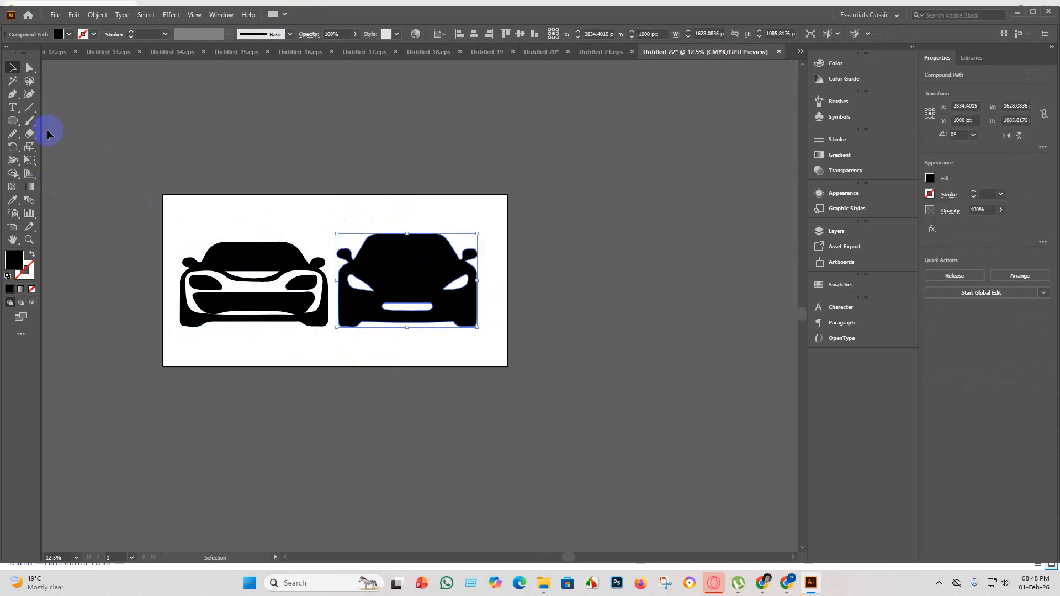
pyautogui.click(12, 174)
pyautogui.click(356, 284)
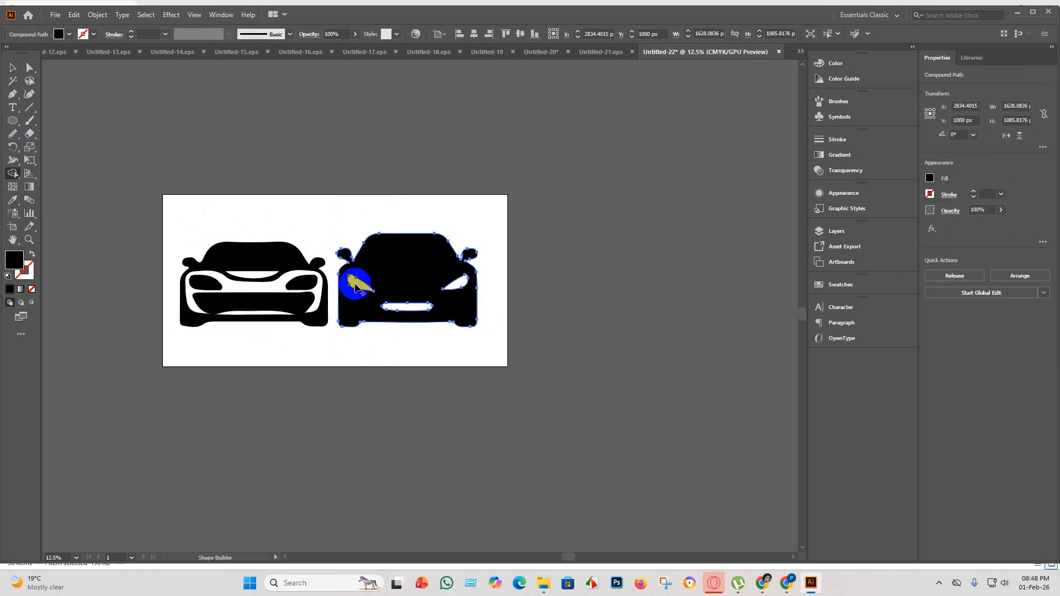
pyautogui.click(356, 284)
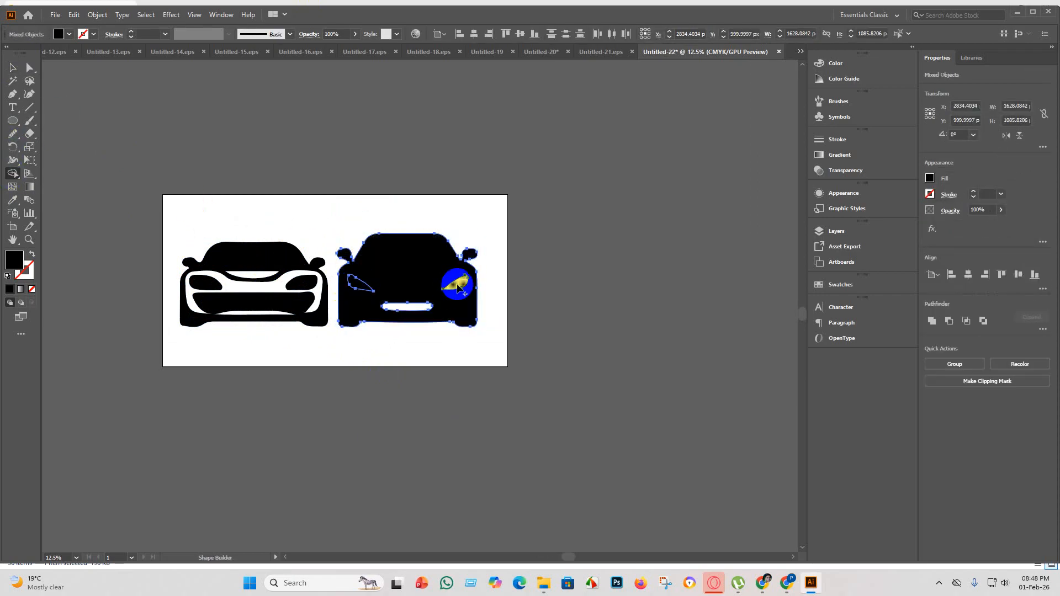
pyautogui.click(457, 287)
pyautogui.click(13, 68)
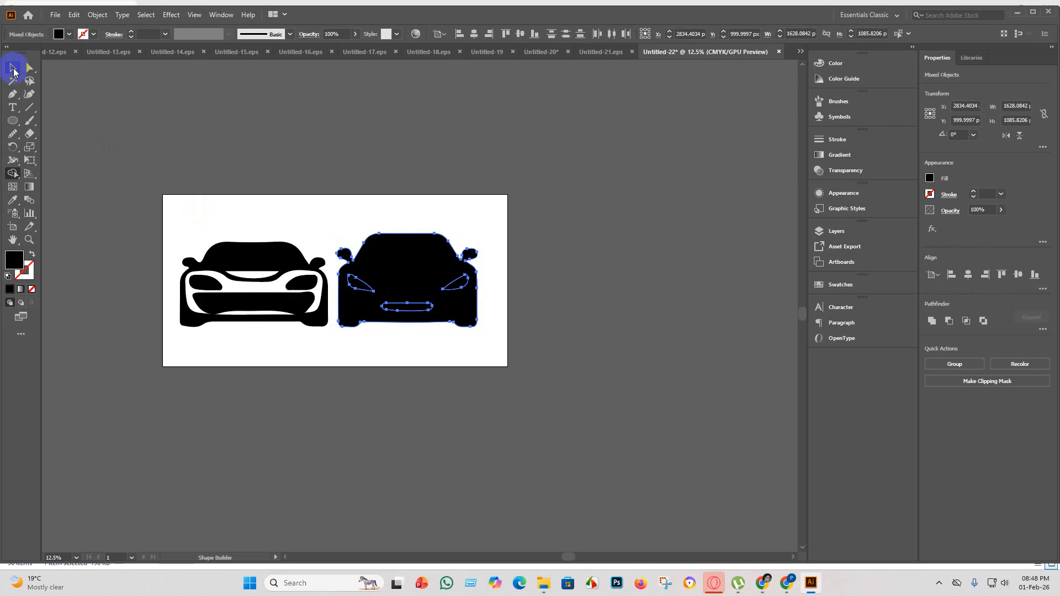
pyautogui.click(338, 407)
# Fill the left headlight shape of the right car with light orange.
pyautogui.click(367, 315)
pyautogui.click(361, 284)
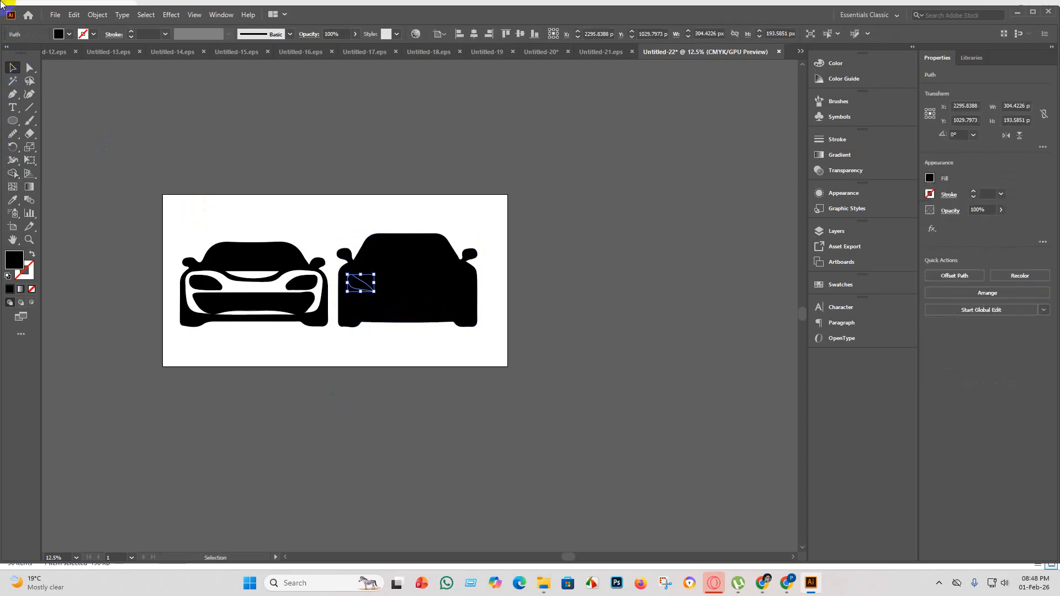
pyautogui.click(69, 35)
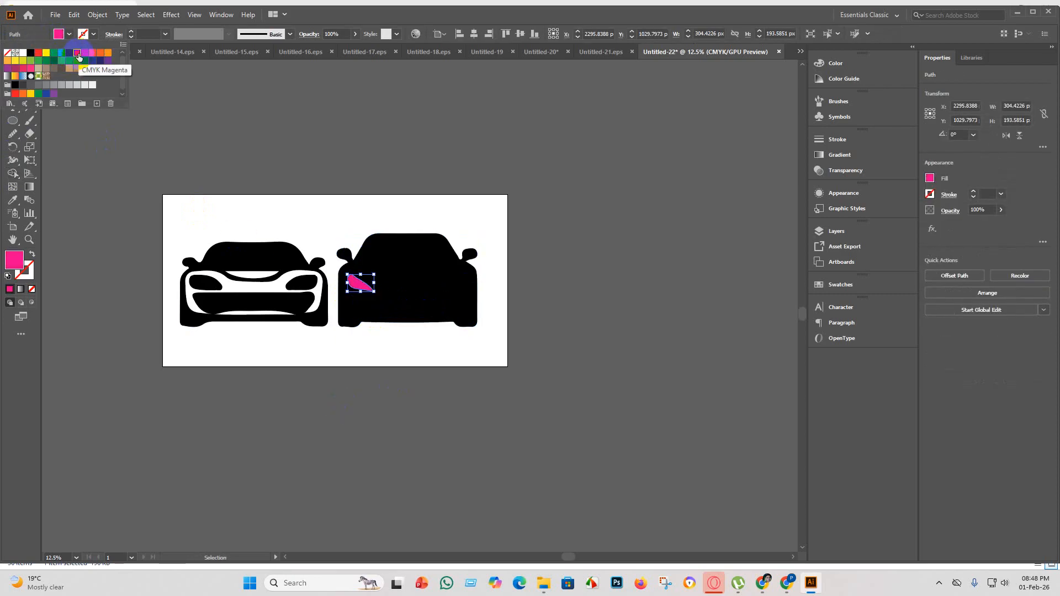
pyautogui.click(107, 54)
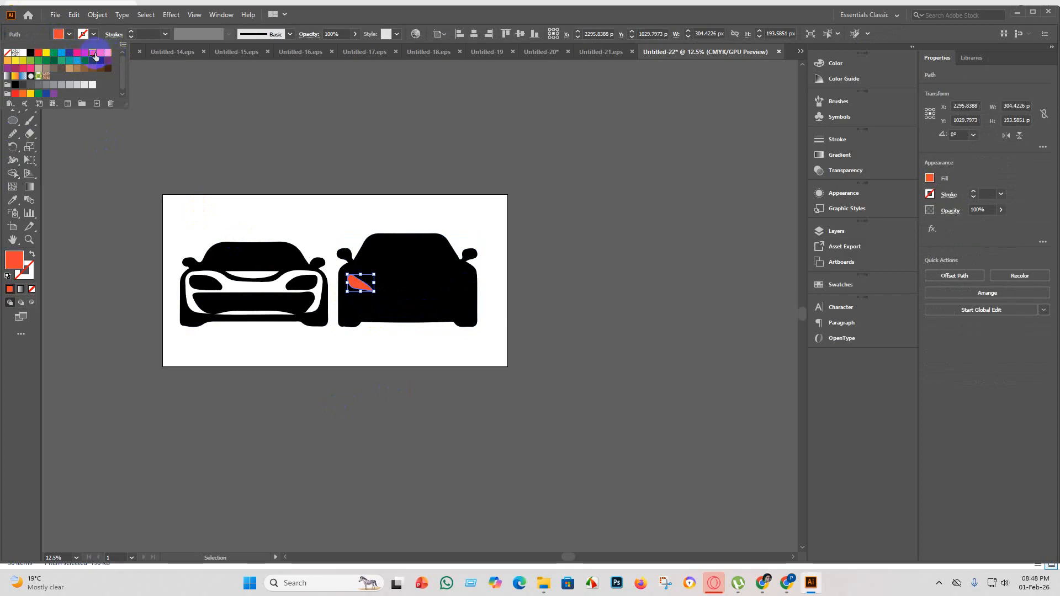
pyautogui.click(108, 55)
pyautogui.click(423, 427)
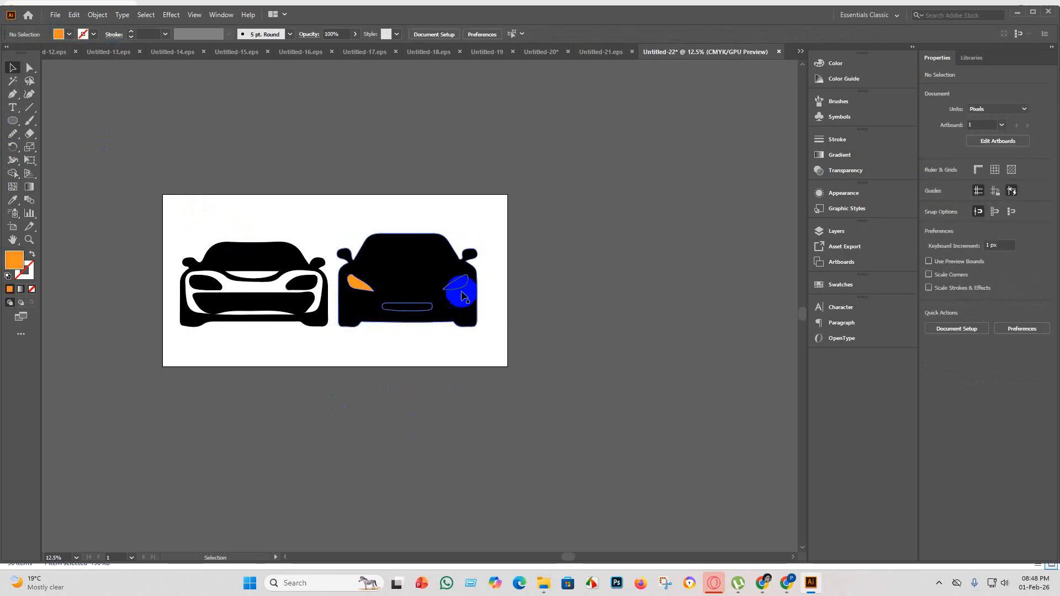
# Copy the orange fill from the coloured headlight to the same car's other headlight with the Eyedropper.
pyautogui.click(462, 285)
pyautogui.click(8, 202)
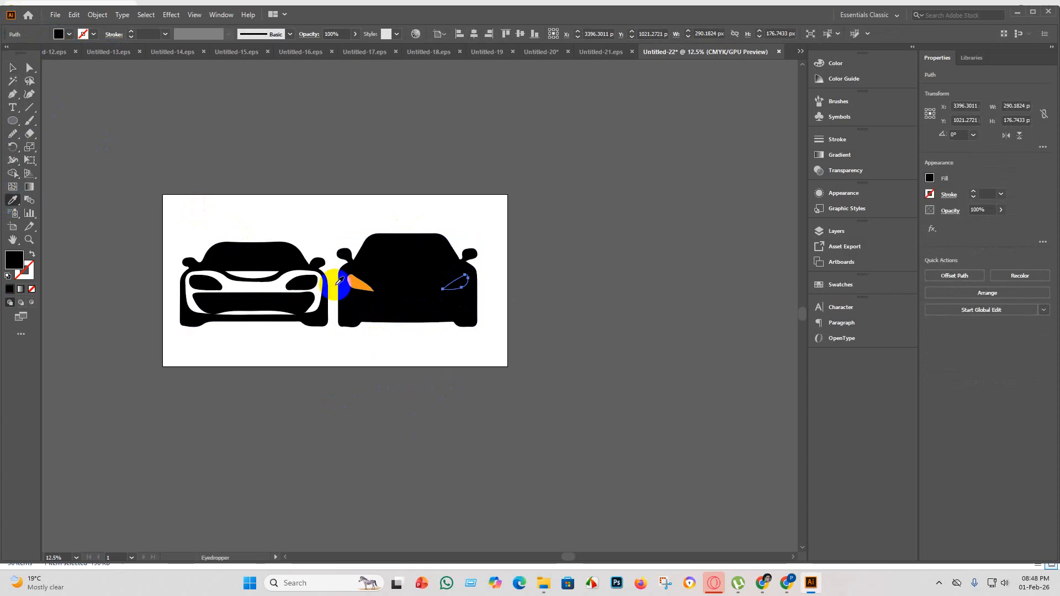
pyautogui.click(359, 284)
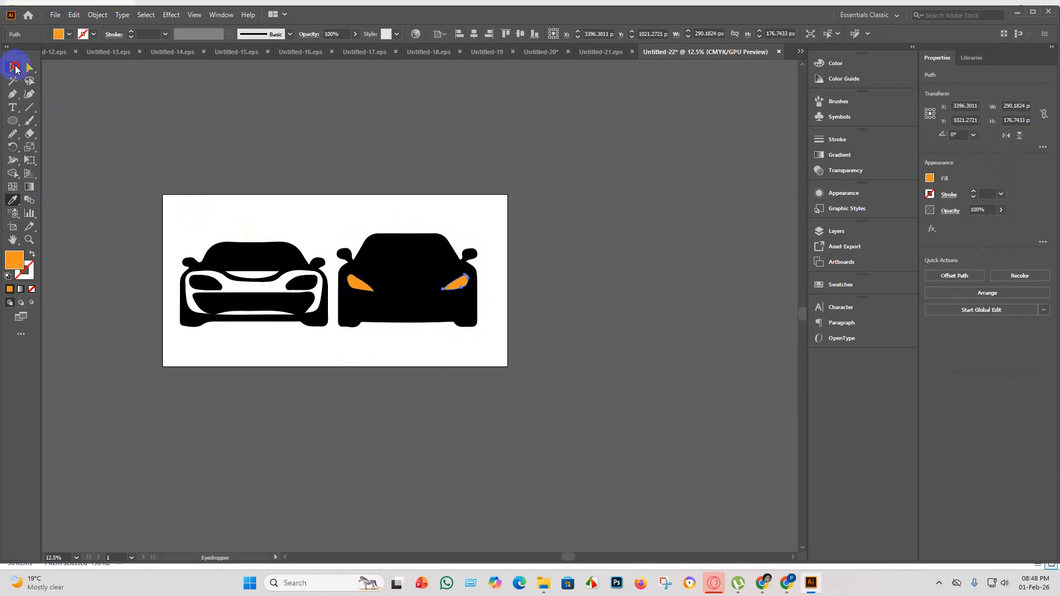
pyautogui.click(15, 67)
pyautogui.click(372, 415)
# Apply the headlight's orange fill to the grille slot of the right car with the Eyedropper.
pyautogui.click(407, 307)
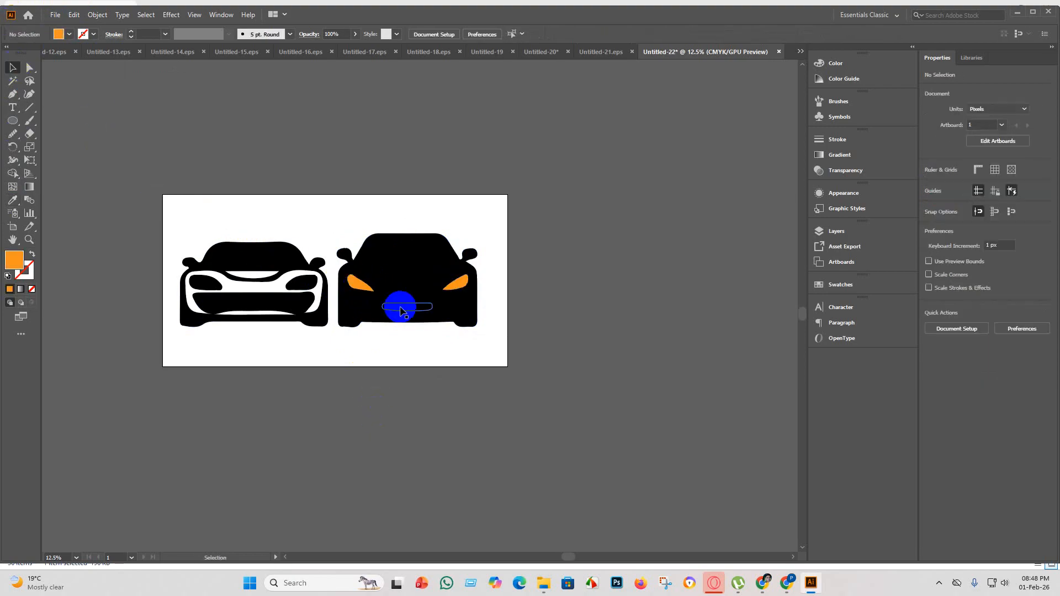
pyautogui.click(12, 202)
pyautogui.click(356, 284)
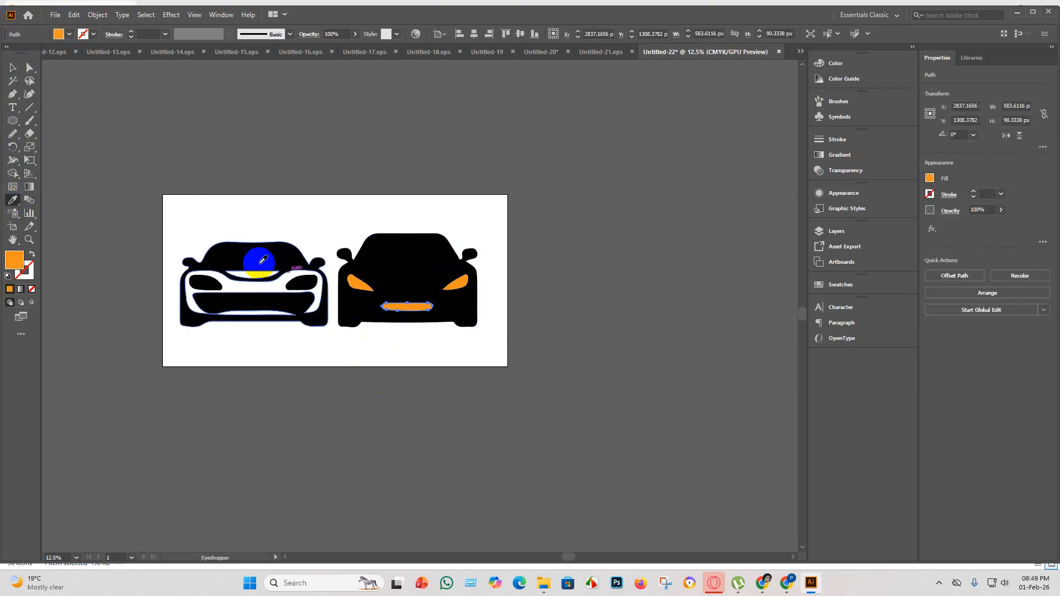
pyautogui.click(305, 481)
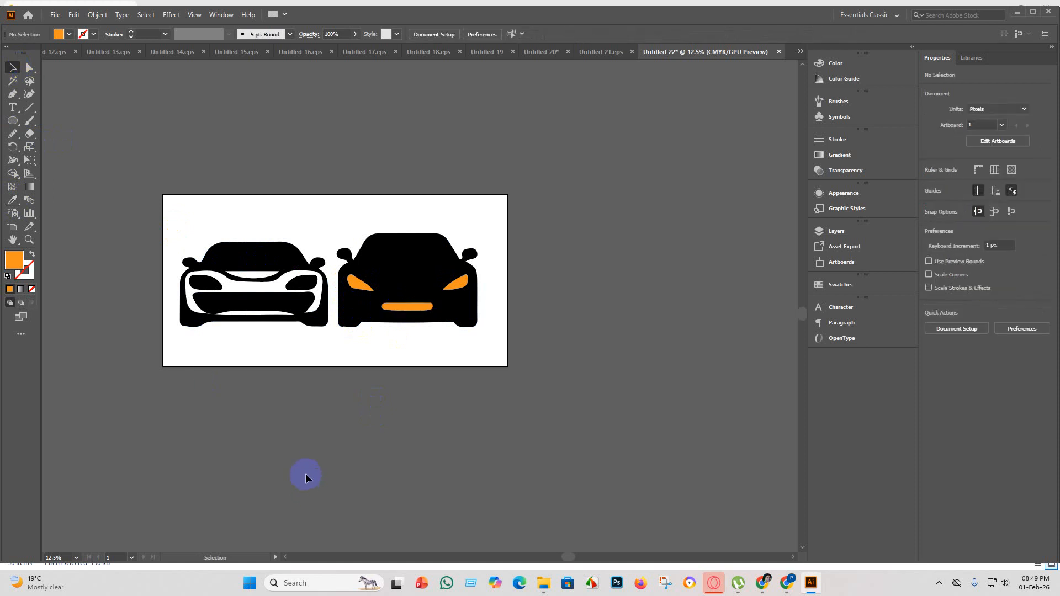
# Use Shape Builder to turn the large white front-bumper opening of the left car into its own shape.
pyautogui.scroll(2, 250, 290)
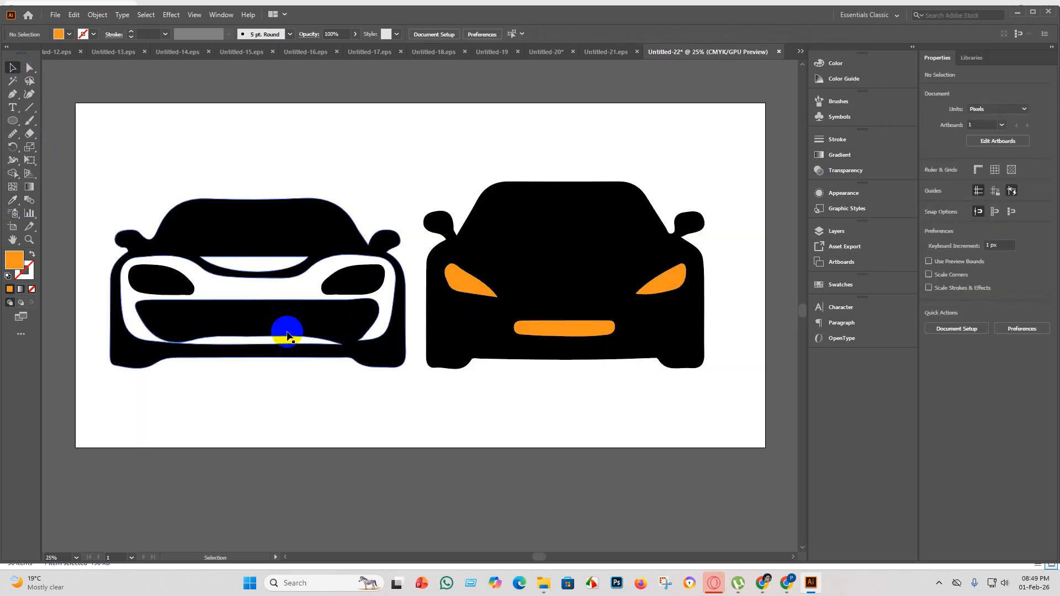
pyautogui.scroll(-1, 279, 298)
pyautogui.moveTo(287, 380); pyautogui.dragTo(244, 304)
pyautogui.click(13, 173)
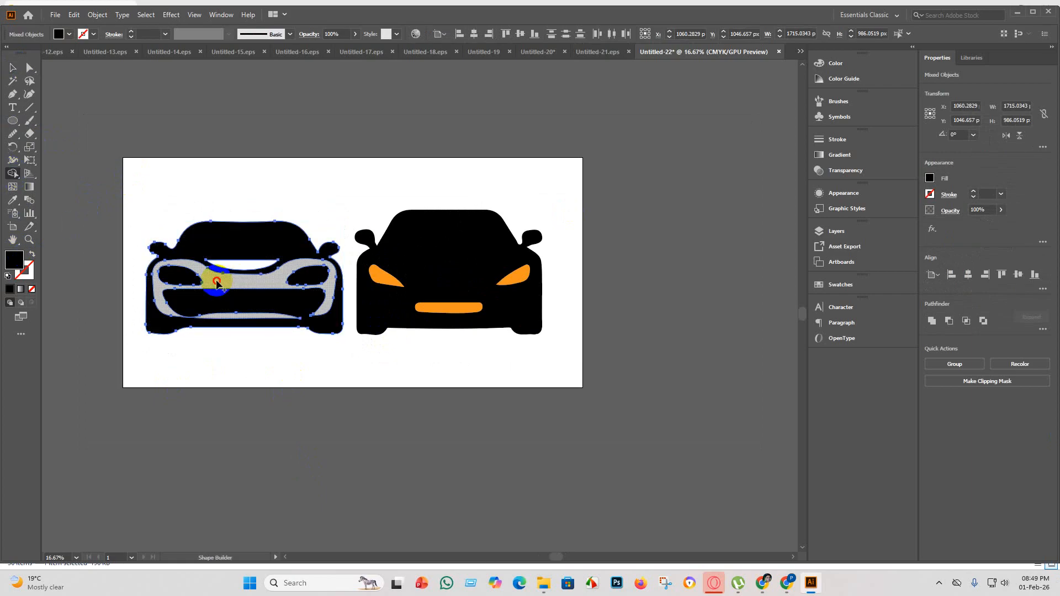
pyautogui.moveTo(217, 283); pyautogui.dragTo(142, 253)
pyautogui.click(12, 68)
pyautogui.click(309, 407)
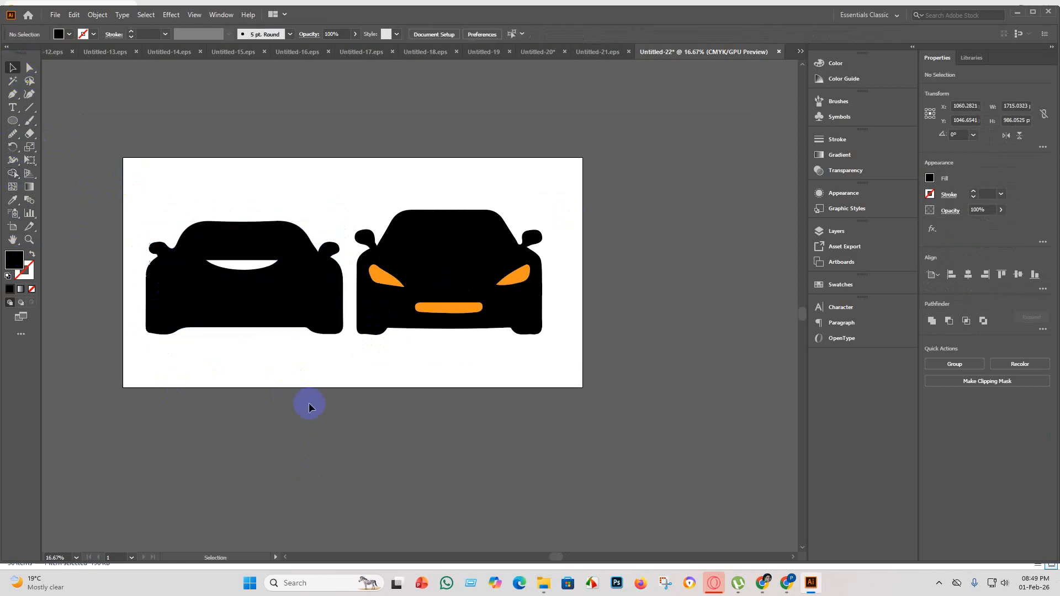
# Fill the left car's front-bumper shape with CMYK Cyan.
pyautogui.click(200, 276)
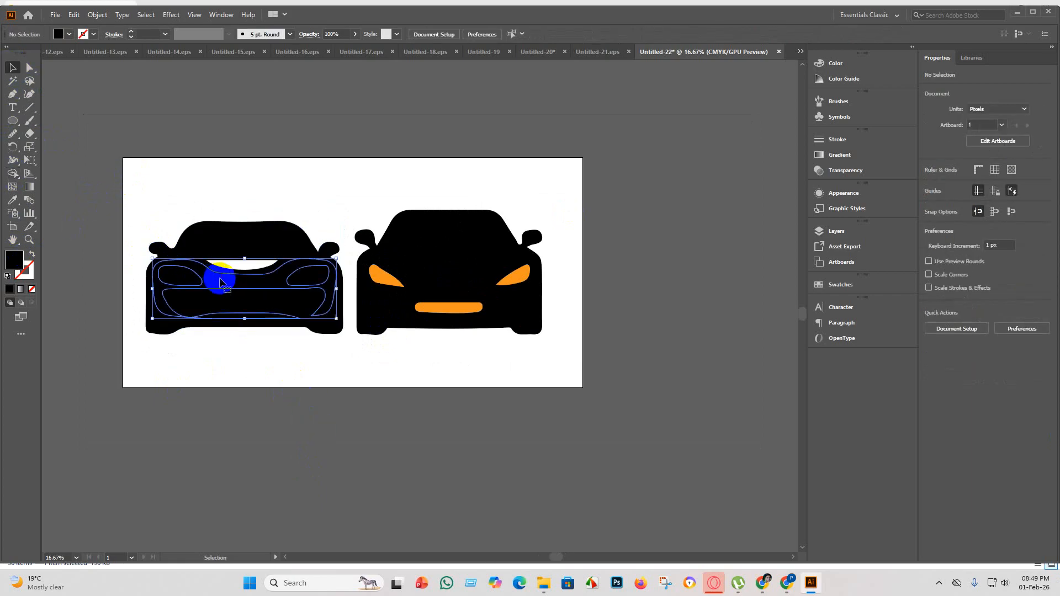
pyautogui.click(71, 35)
pyautogui.click(60, 55)
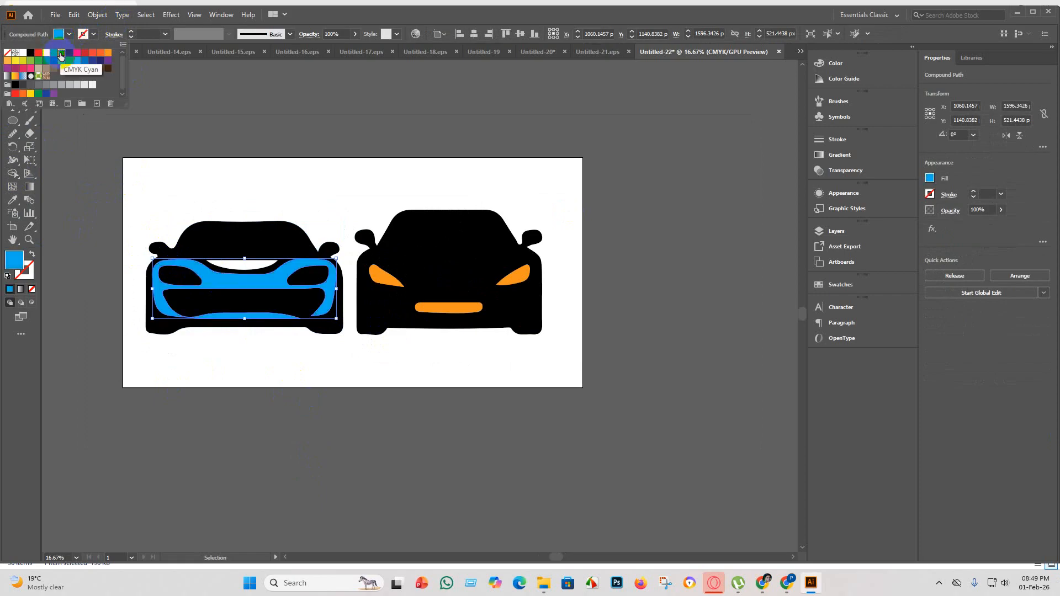
pyautogui.click(323, 409)
pyautogui.click(314, 464)
# Group all shapes of the two cars together.
pyautogui.scroll(-3, 313, 462)
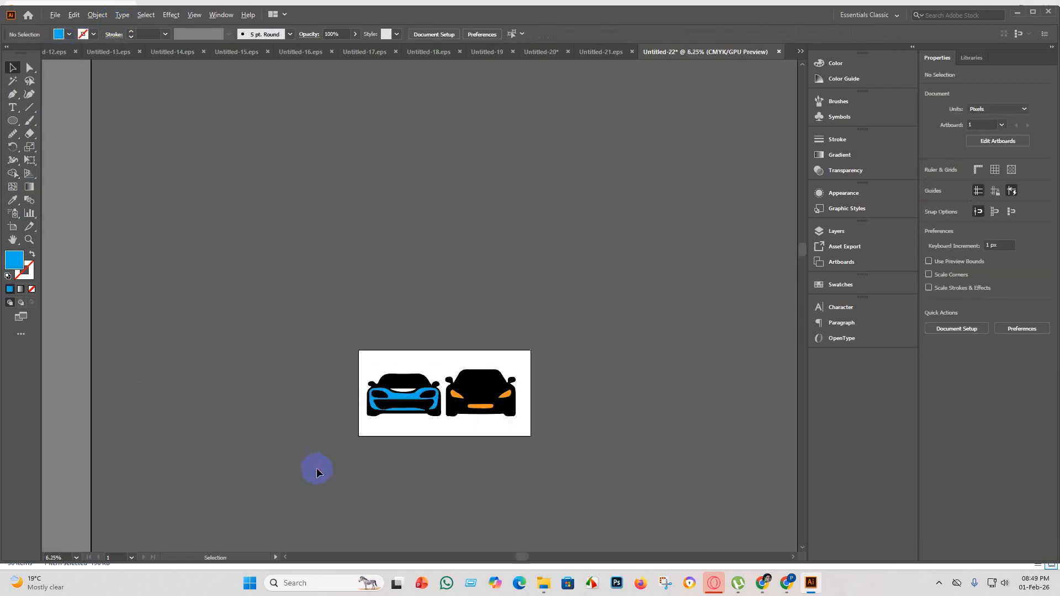
pyautogui.scroll(1, 565, 437)
pyautogui.moveTo(637, 492); pyautogui.dragTo(138, 238)
pyautogui.hotkey('ctrl', 'g')
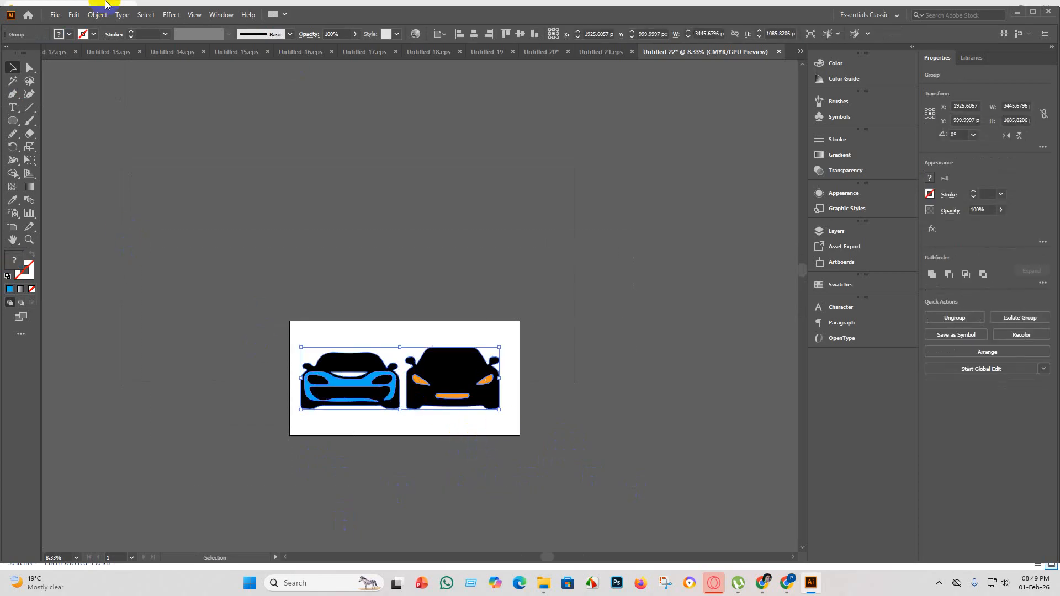
pyautogui.click(55, 15)
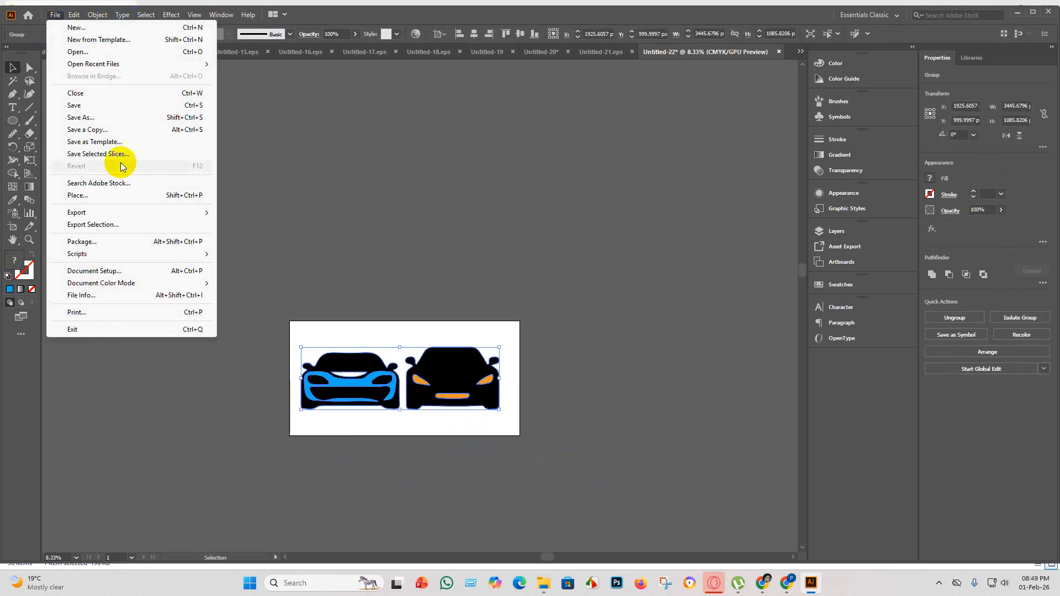
pyautogui.click(111, 109)
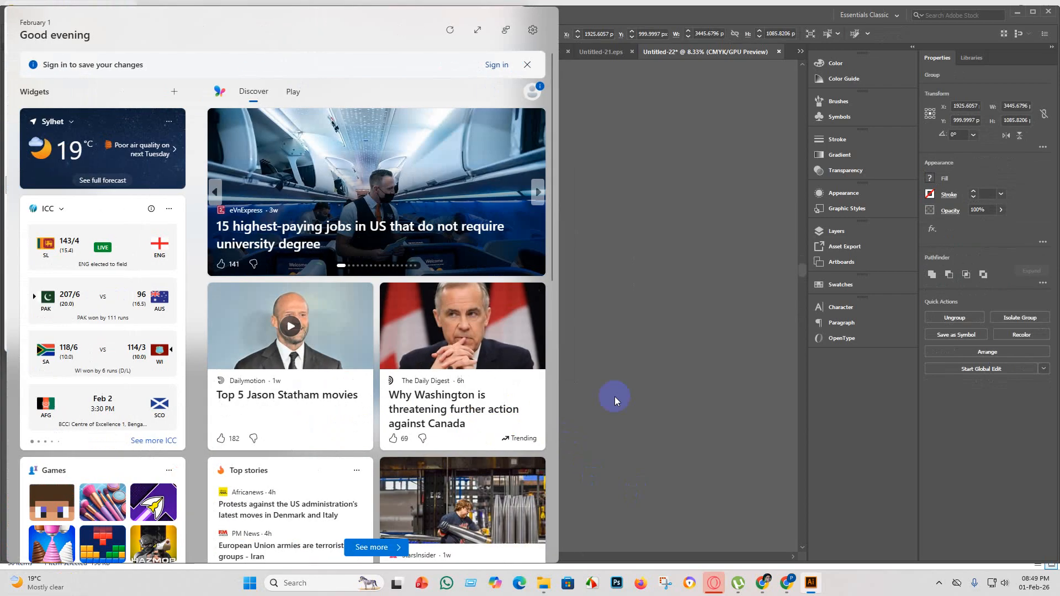
pyautogui.click(646, 359)
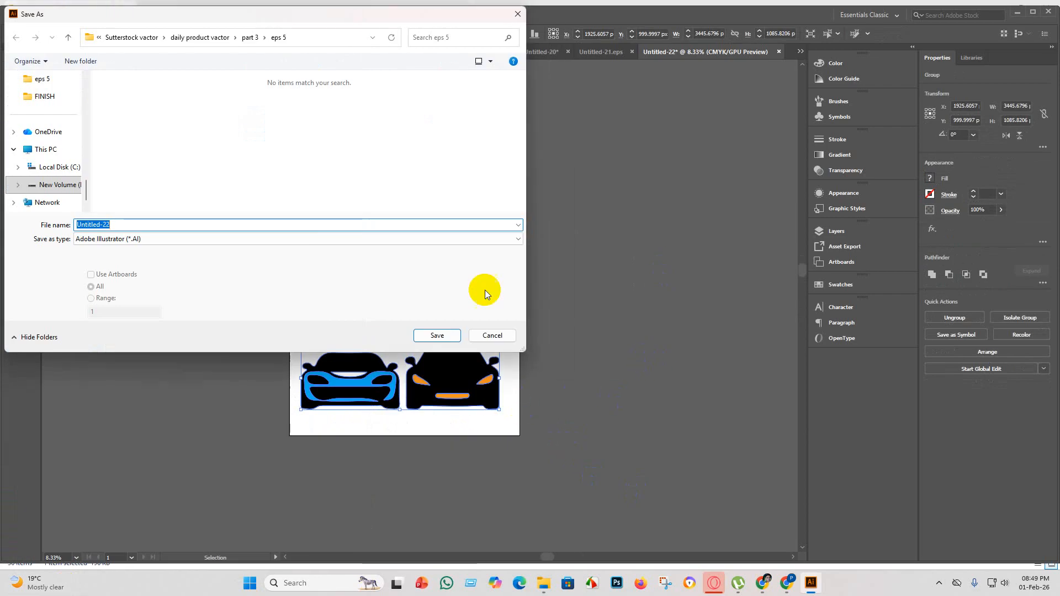
pyautogui.click(500, 333)
# Centre the grouped cars horizontally on the artboard and deselect them.
pyautogui.press('a')
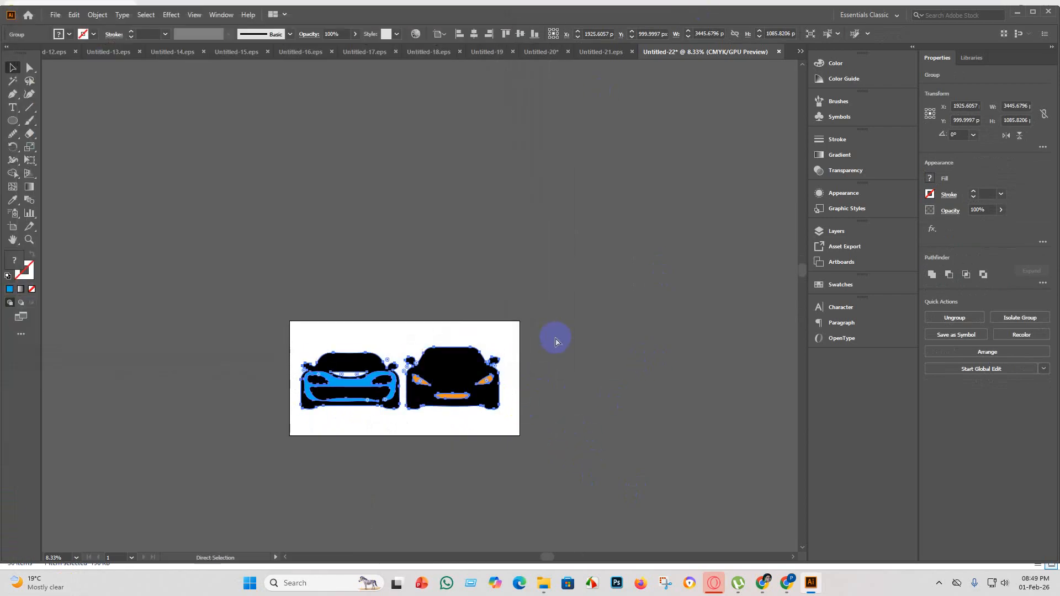
pyautogui.press('v')
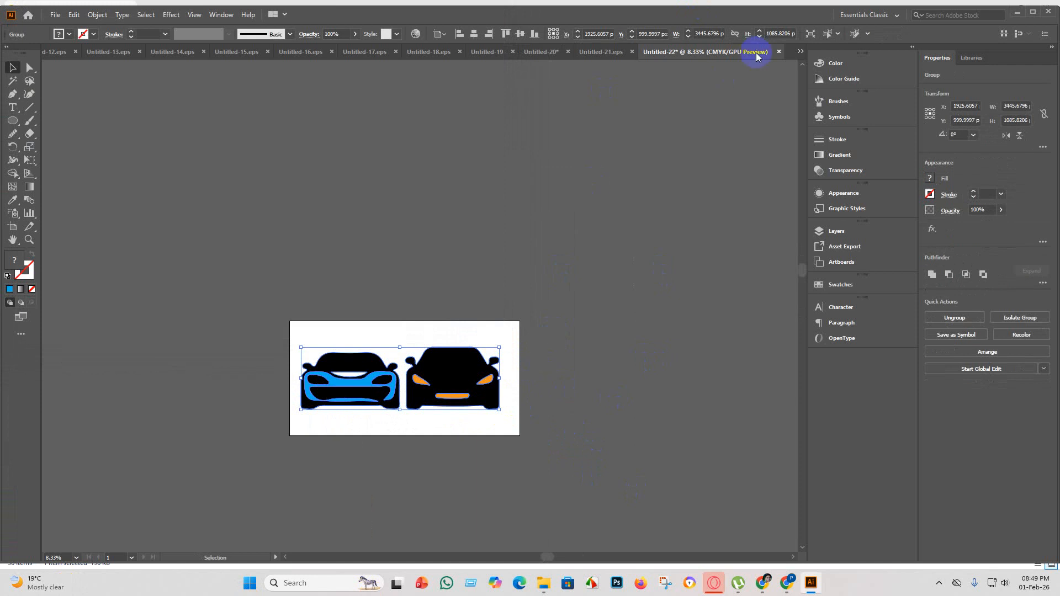
pyautogui.click(474, 33)
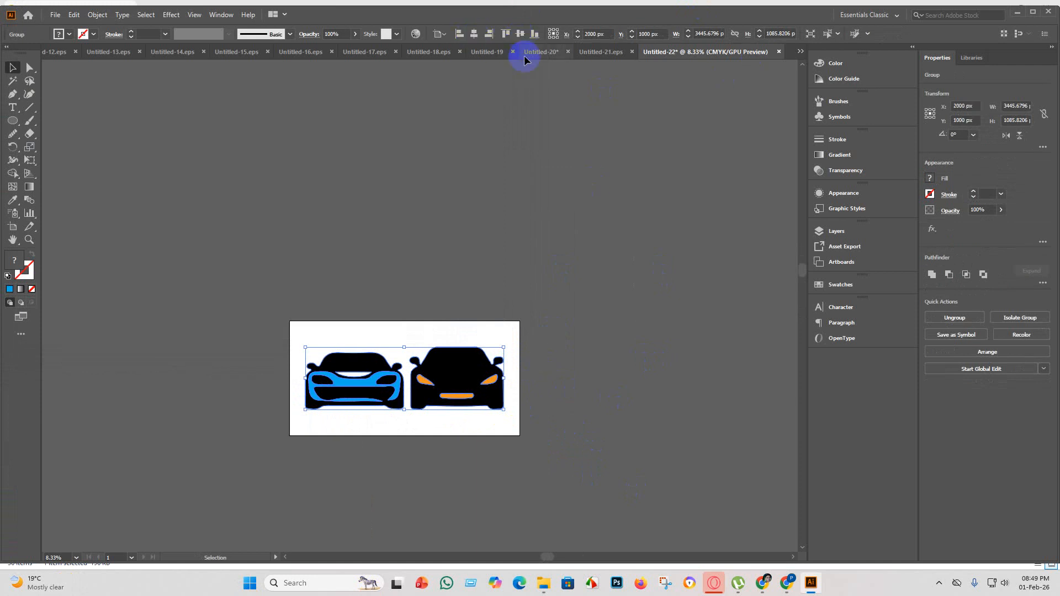
pyautogui.click(432, 210)
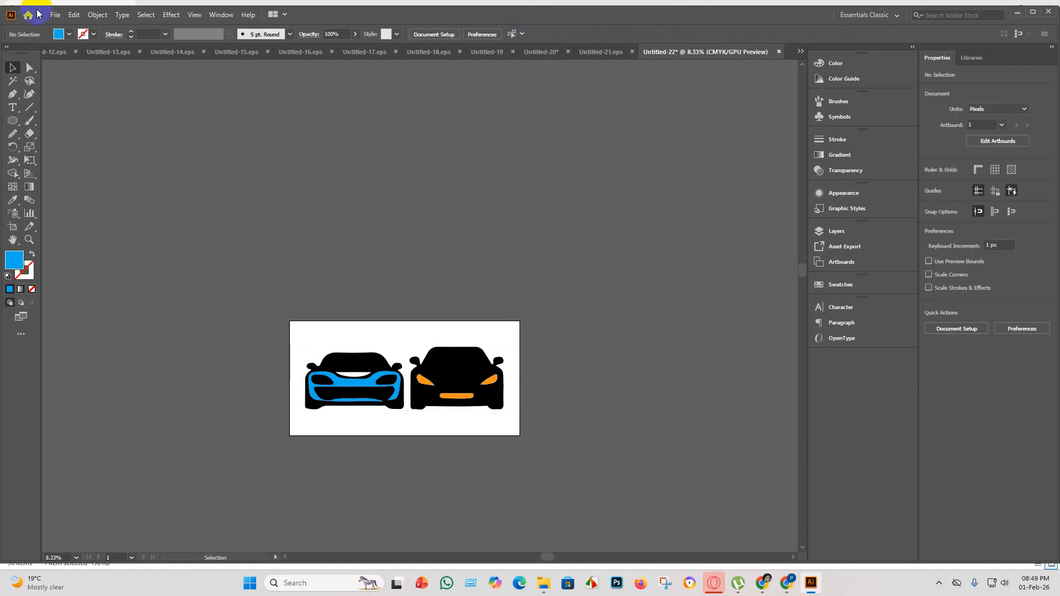
# Save the document as Untitled-22 in Illustrator EPS format in the eps 5 folder, using the Illustrator 10 EPS version.
pyautogui.click(53, 15)
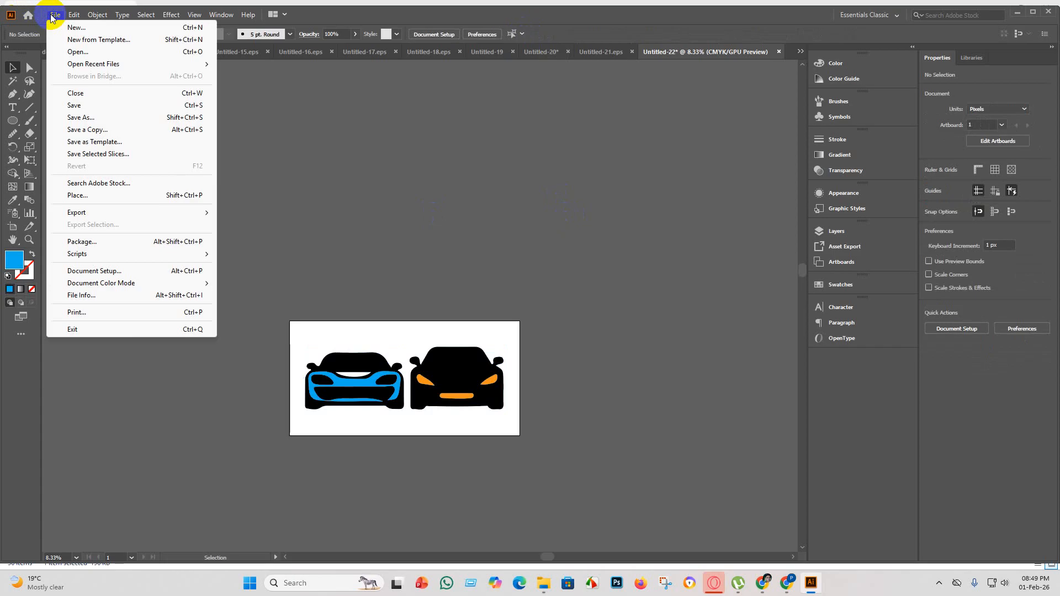
pyautogui.click(96, 105)
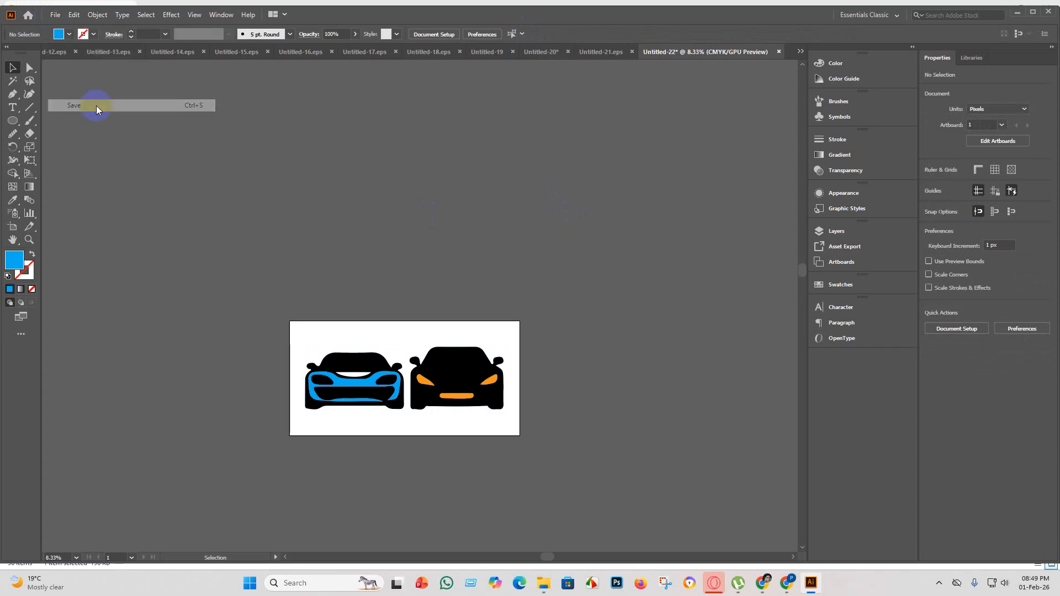
pyautogui.click(262, 241)
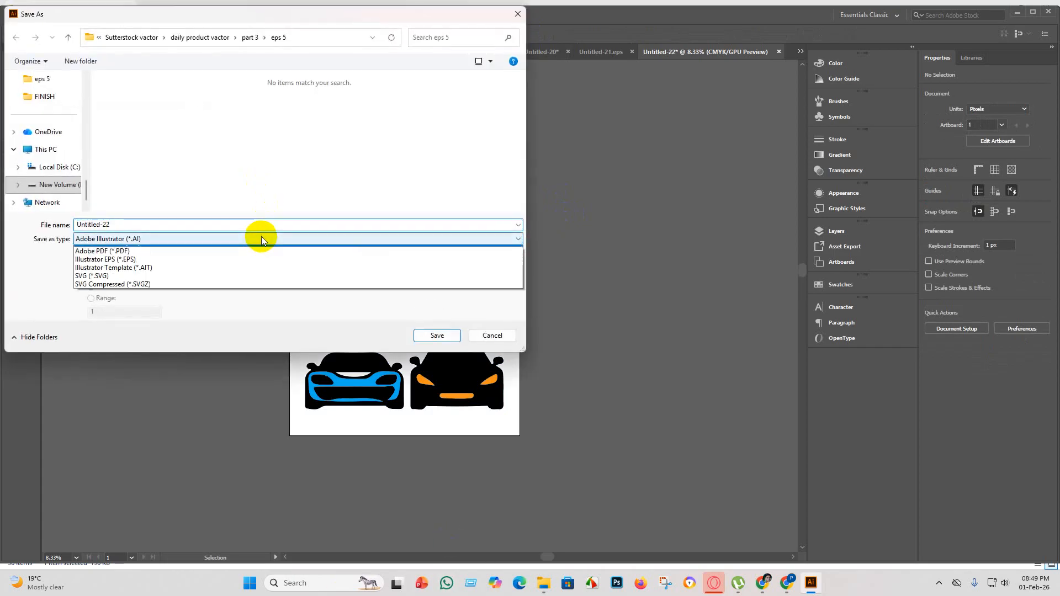
pyautogui.click(160, 267)
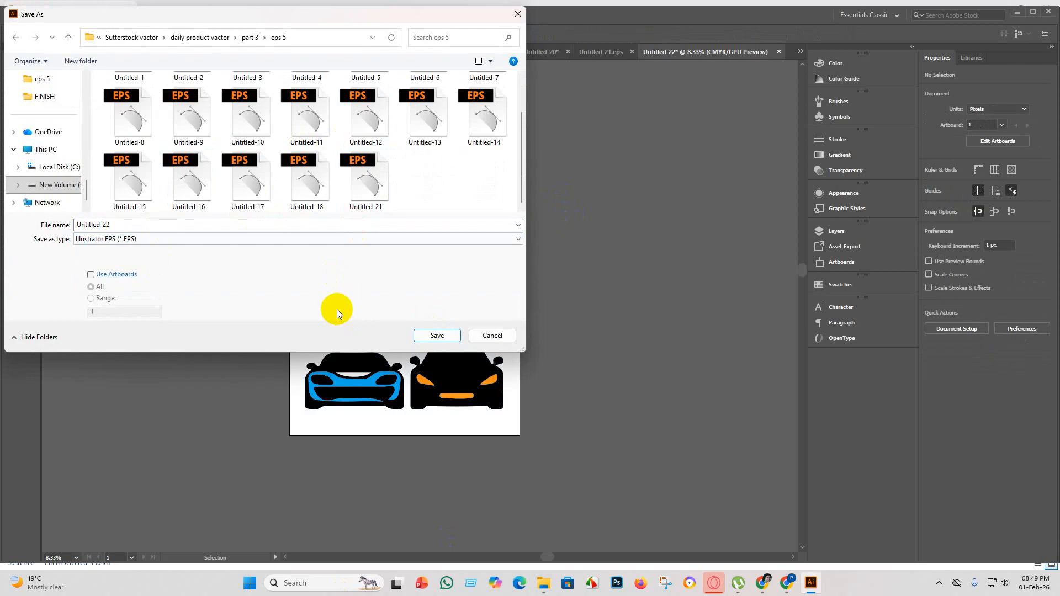
pyautogui.click(442, 336)
pyautogui.click(556, 134)
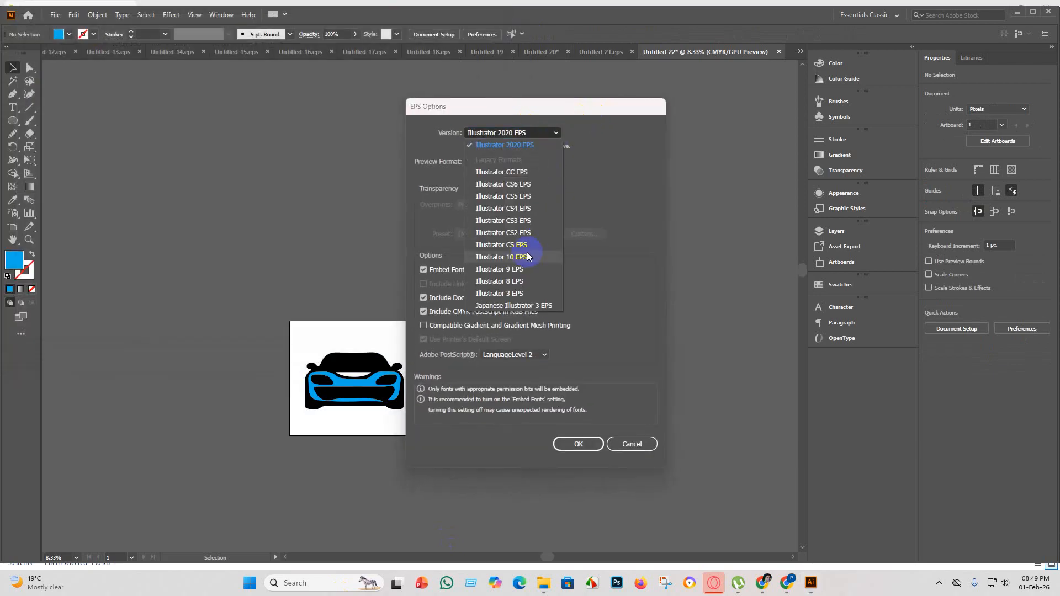
pyautogui.click(528, 257)
pyautogui.click(574, 432)
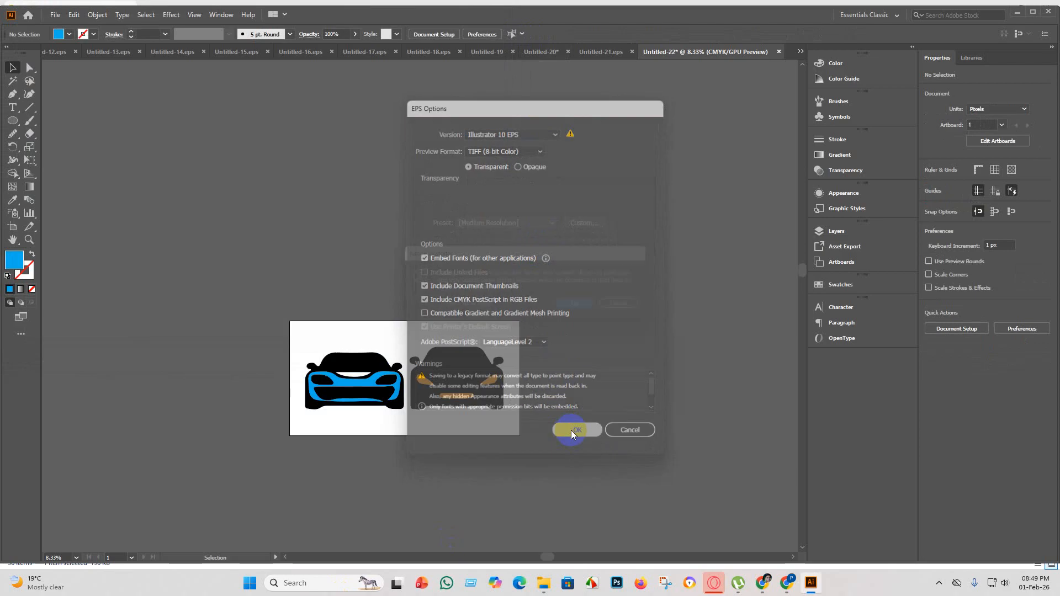
pyautogui.click(586, 309)
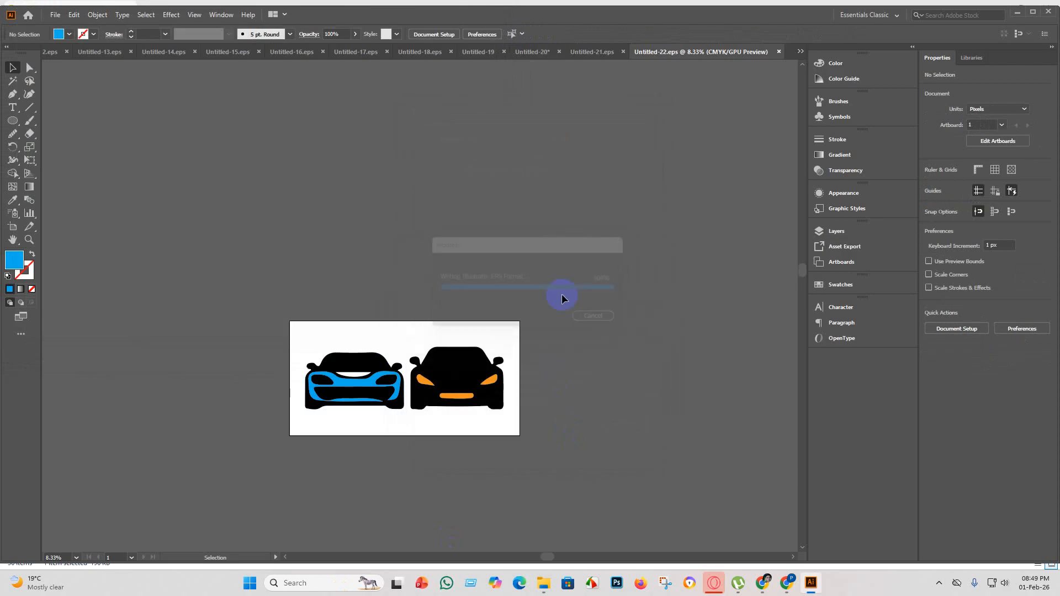
# Export the artwork as the JPEG Untitled-22 in the eps 5 folder, using artboards and the RGB colour model.
pyautogui.click(55, 15)
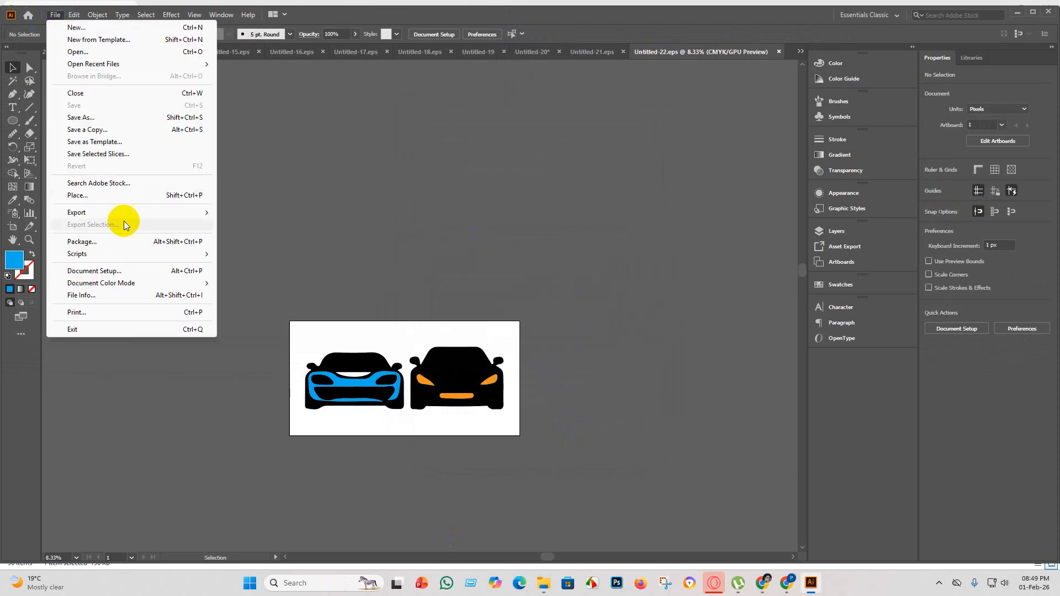
pyautogui.moveTo(146, 219)
pyautogui.click(252, 225)
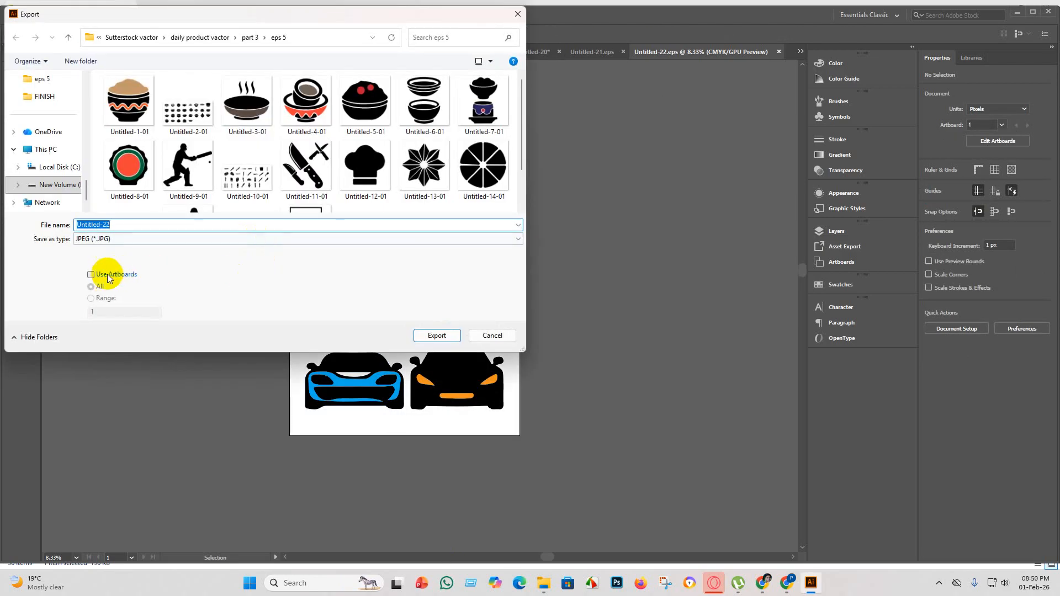
pyautogui.click(91, 274)
pyautogui.scroll(-1, 290, 161)
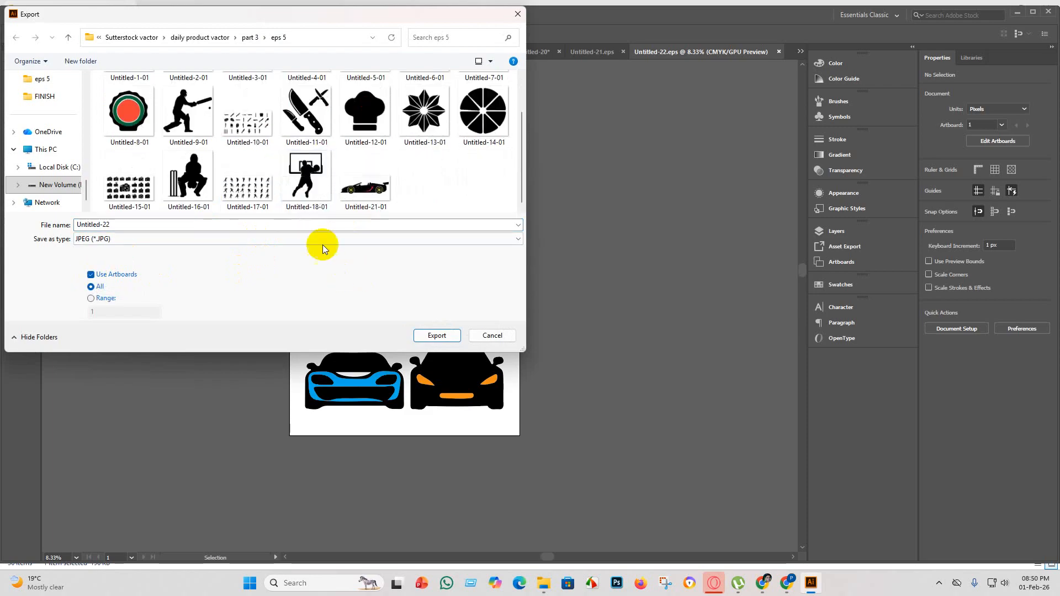
pyautogui.click(438, 337)
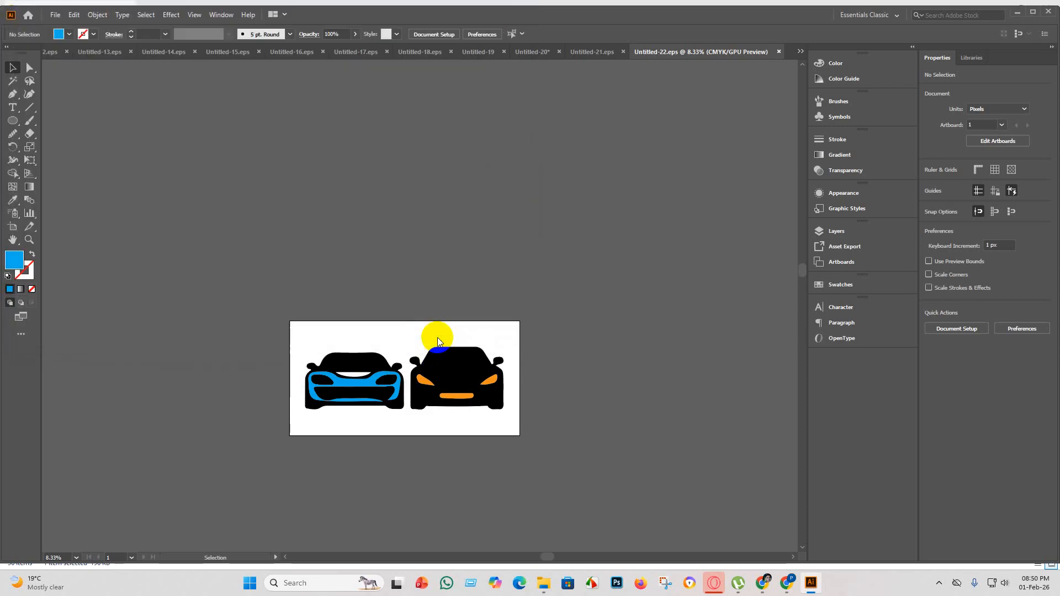
pyautogui.click(519, 273)
pyautogui.click(493, 288)
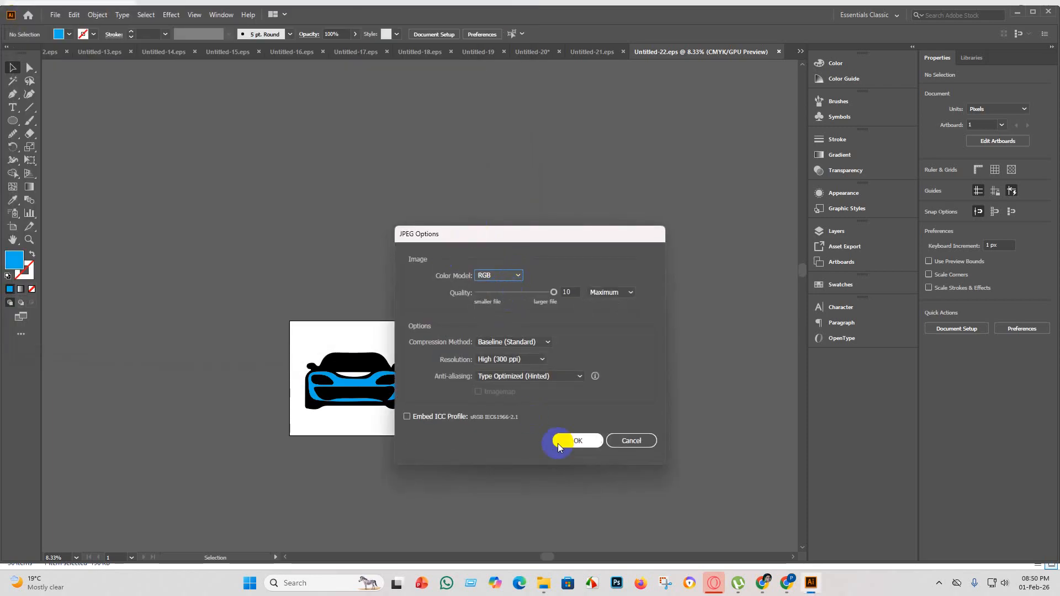
pyautogui.click(574, 440)
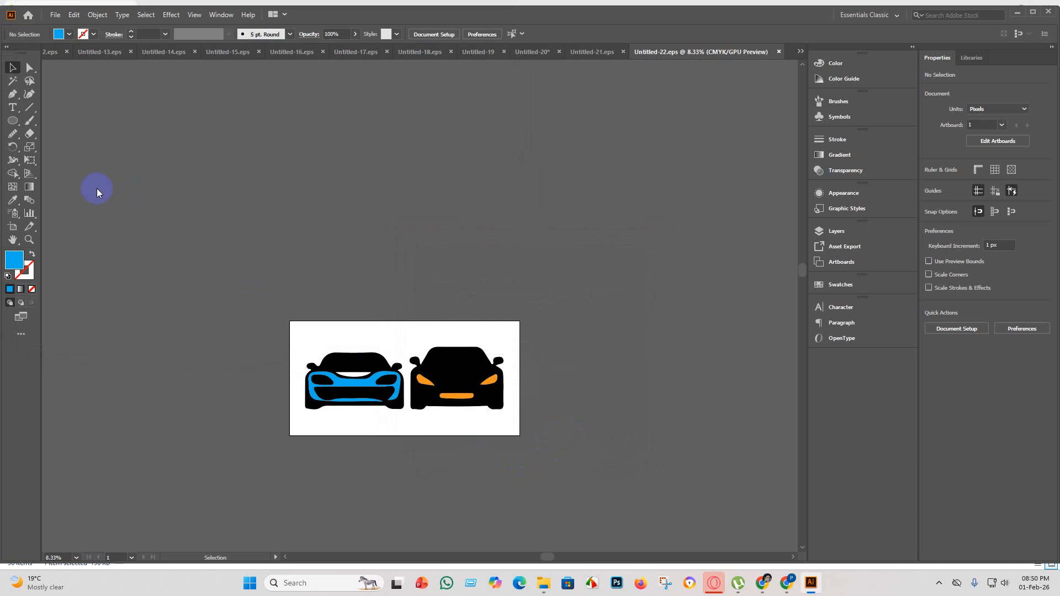
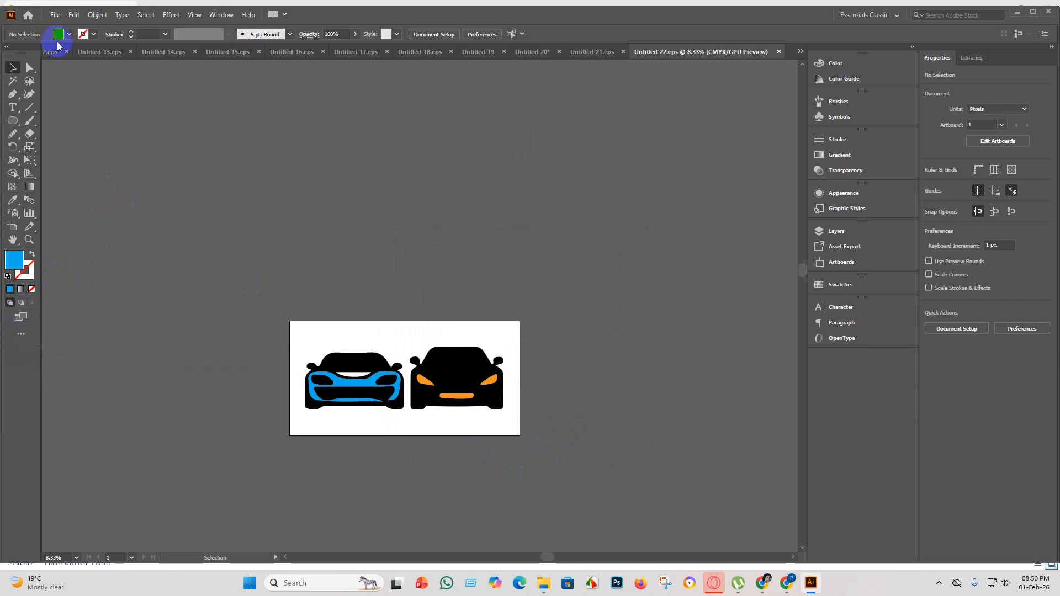
# Create a new document with a 4000 × 4000 px artboard.
pyautogui.click(55, 14)
pyautogui.click(64, 28)
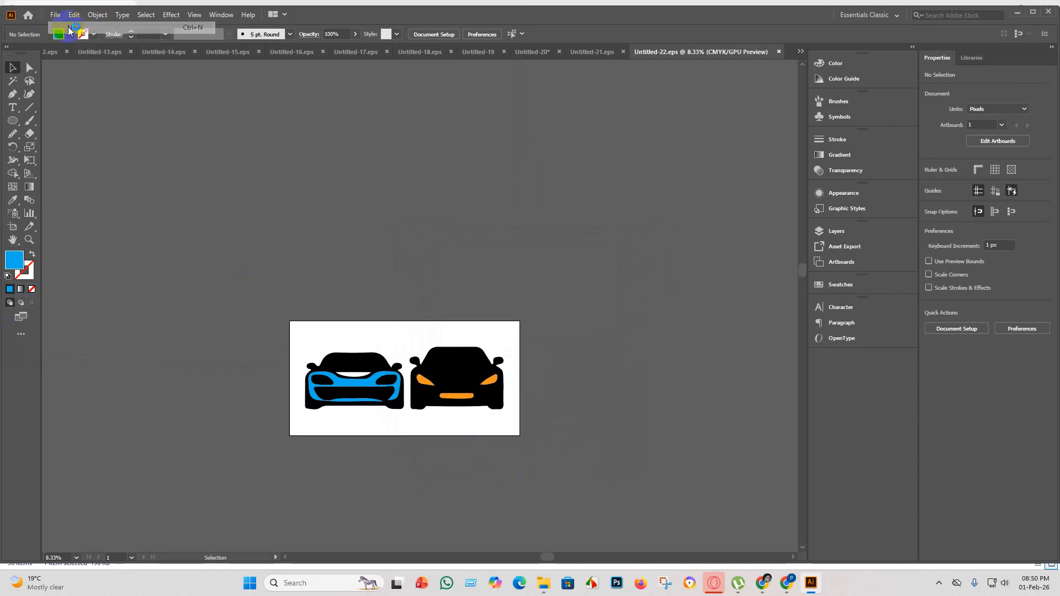
pyautogui.click(758, 452)
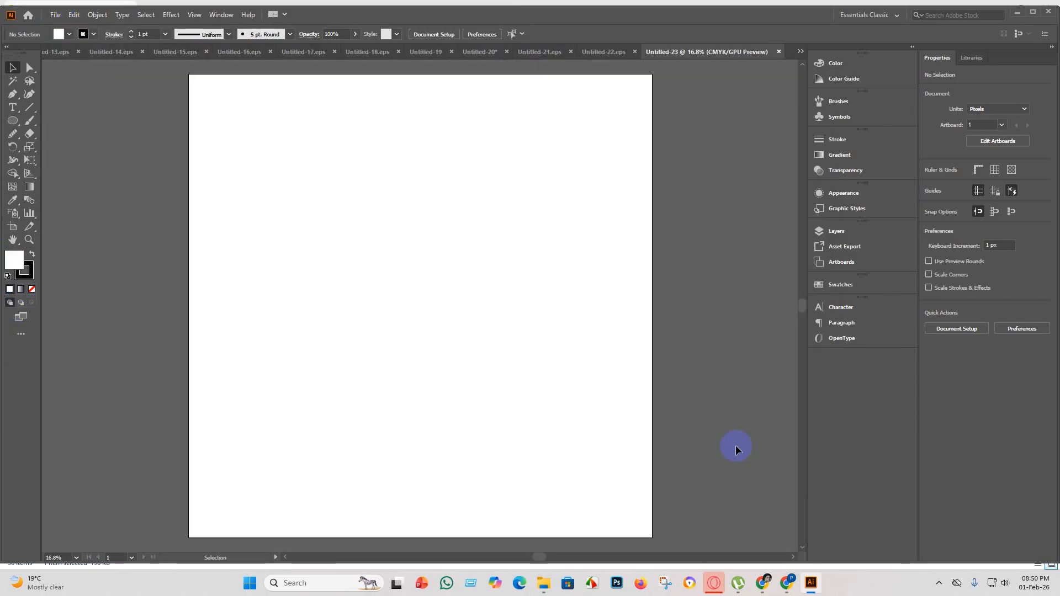
pyautogui.click(544, 583)
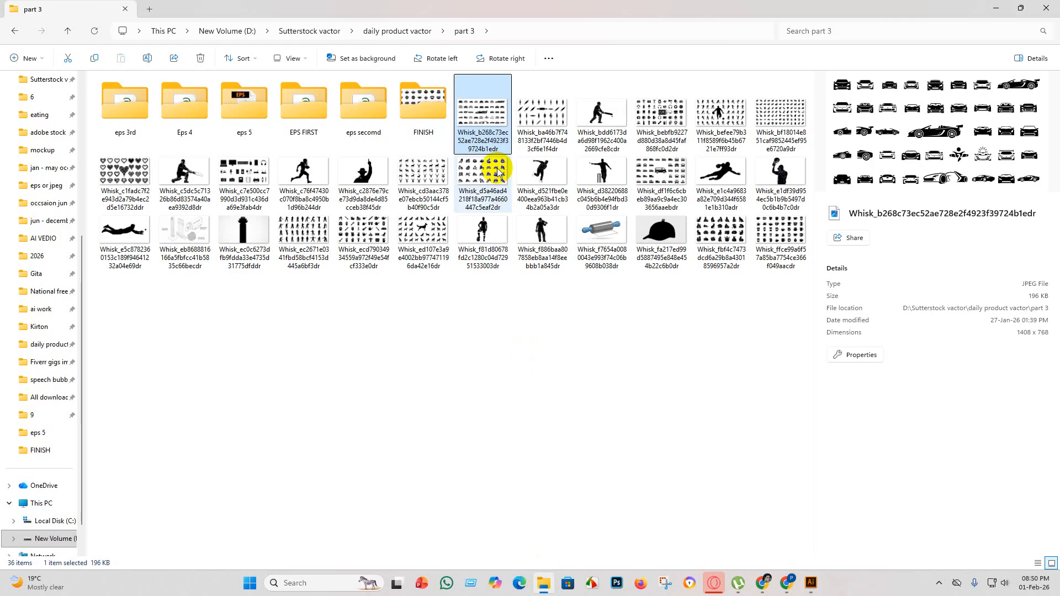
pyautogui.click(811, 582)
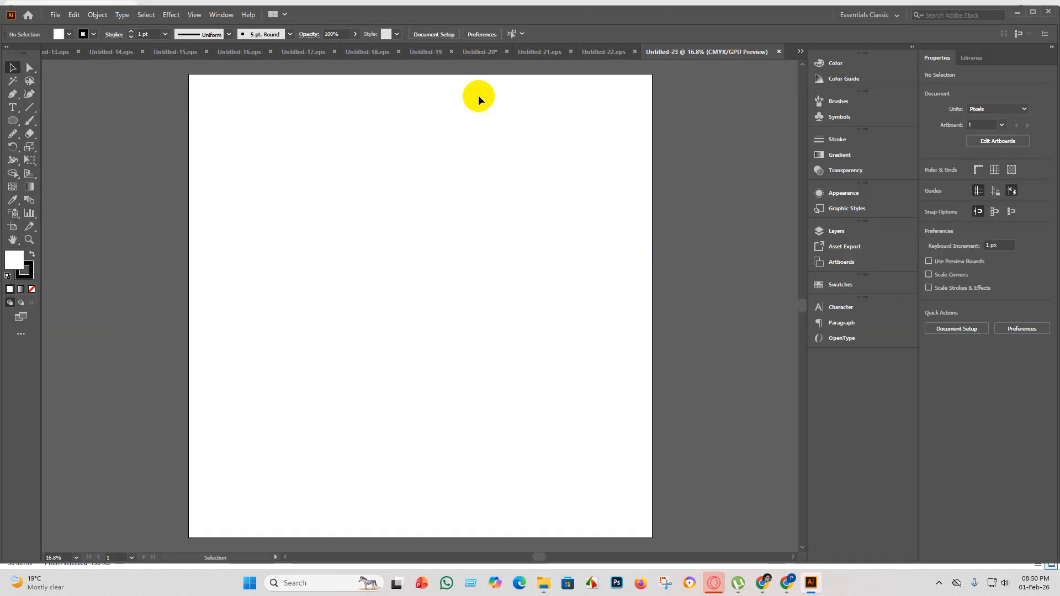
# In the Untitled-20 document, delete the two selected front-view cars from the top row.
pyautogui.click(535, 62)
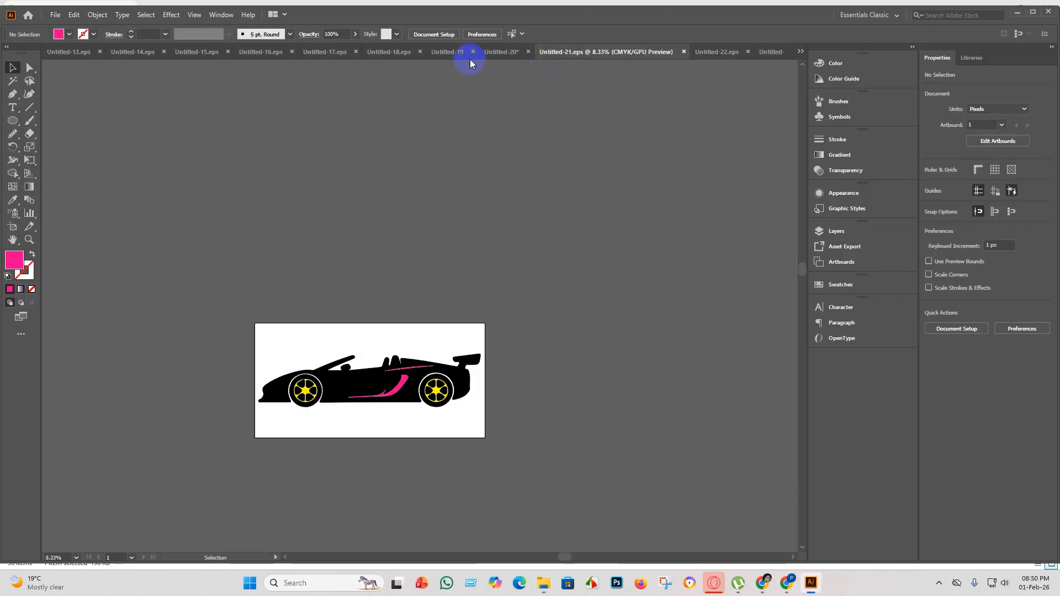
pyautogui.click(493, 54)
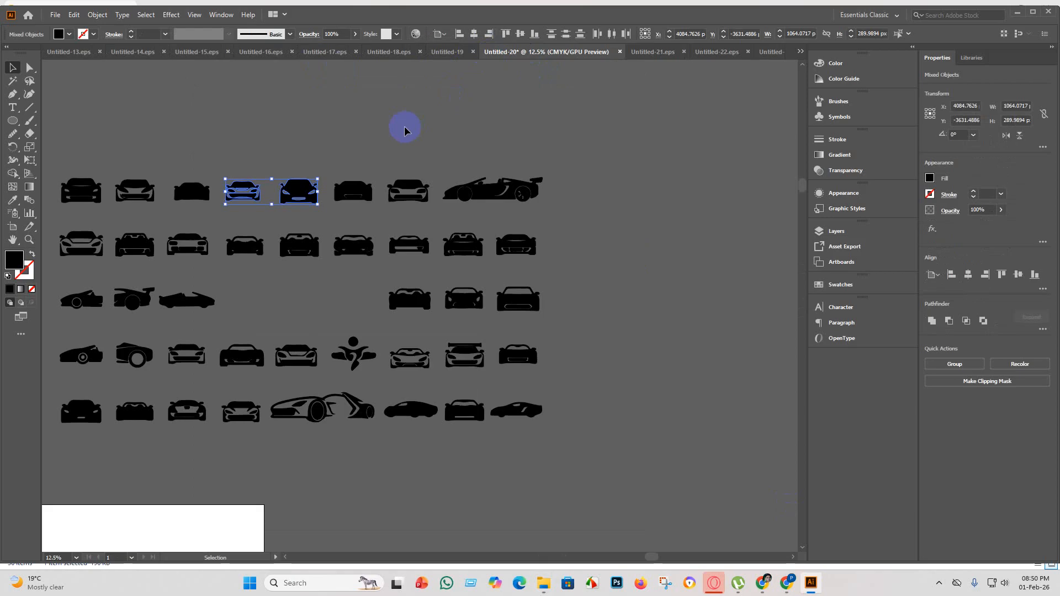
pyautogui.press('Delete')
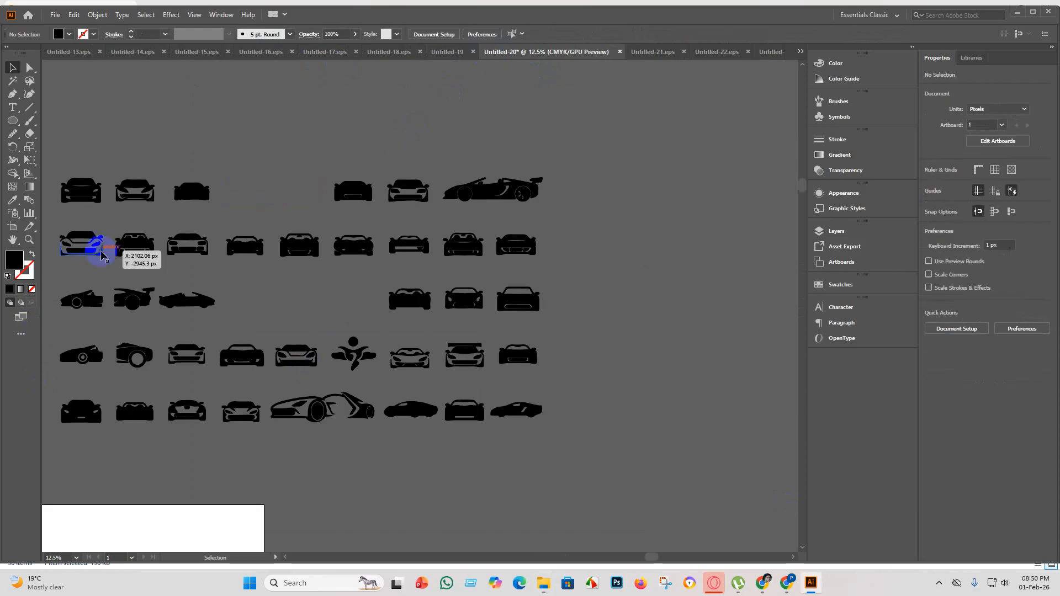
# Copy the first two cars of the top row in Untitled-20 and paste them into Untitled-23.
pyautogui.hotkey('ctrl', '-')
pyautogui.scroll(2, 572, 126)
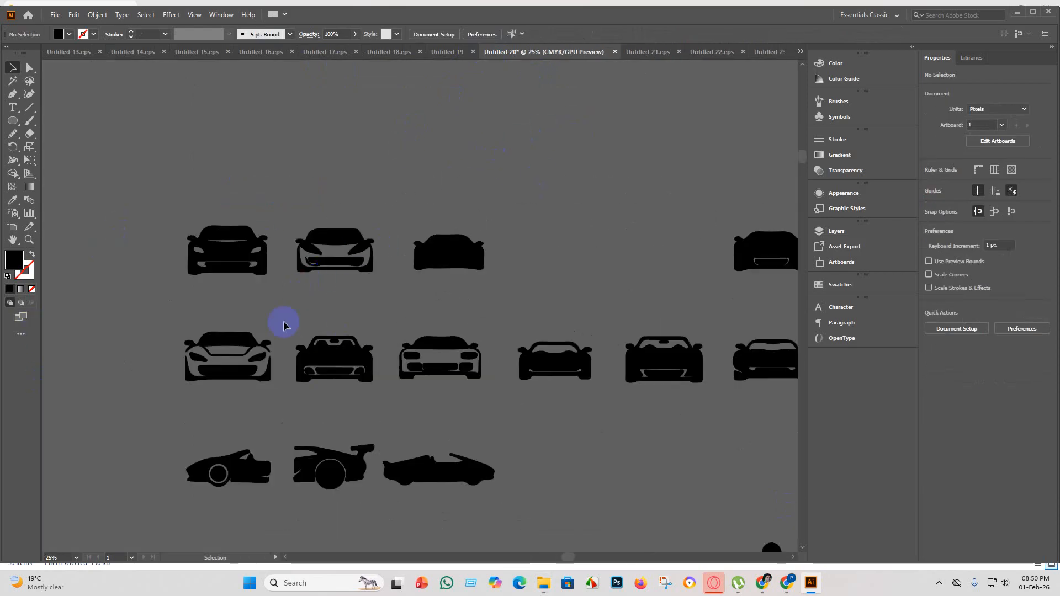
pyautogui.scroll(2, 258, 286)
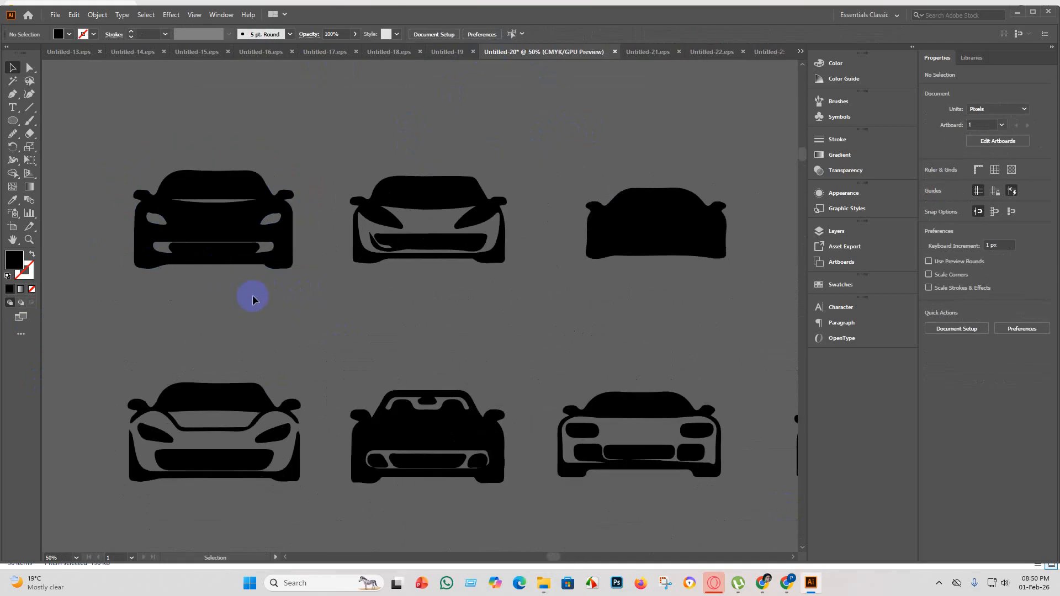
pyautogui.scroll(-1, 252, 300)
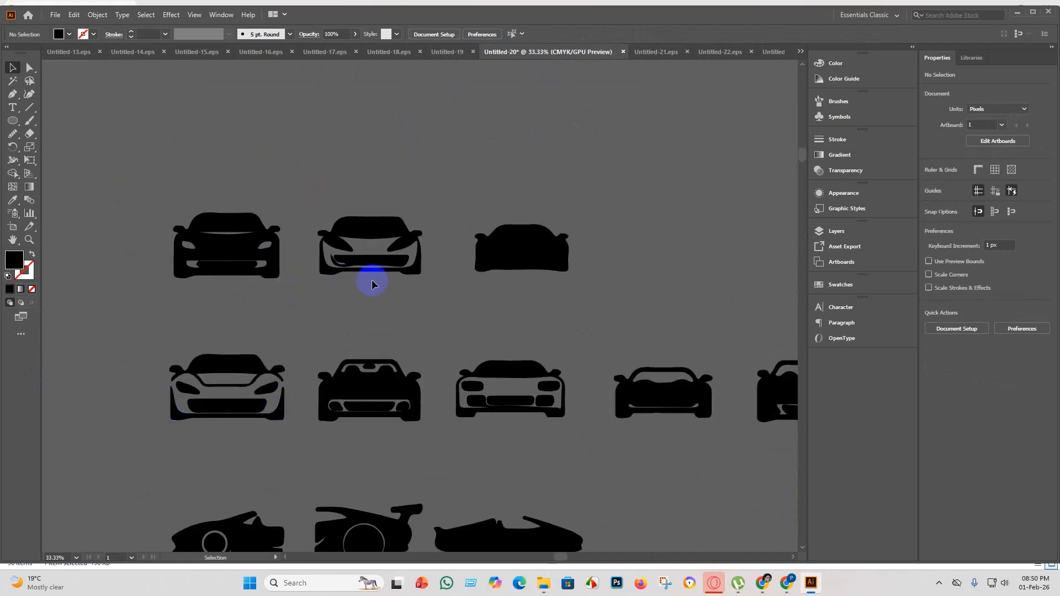
pyautogui.scroll(3, 371, 284)
pyautogui.click(344, 243)
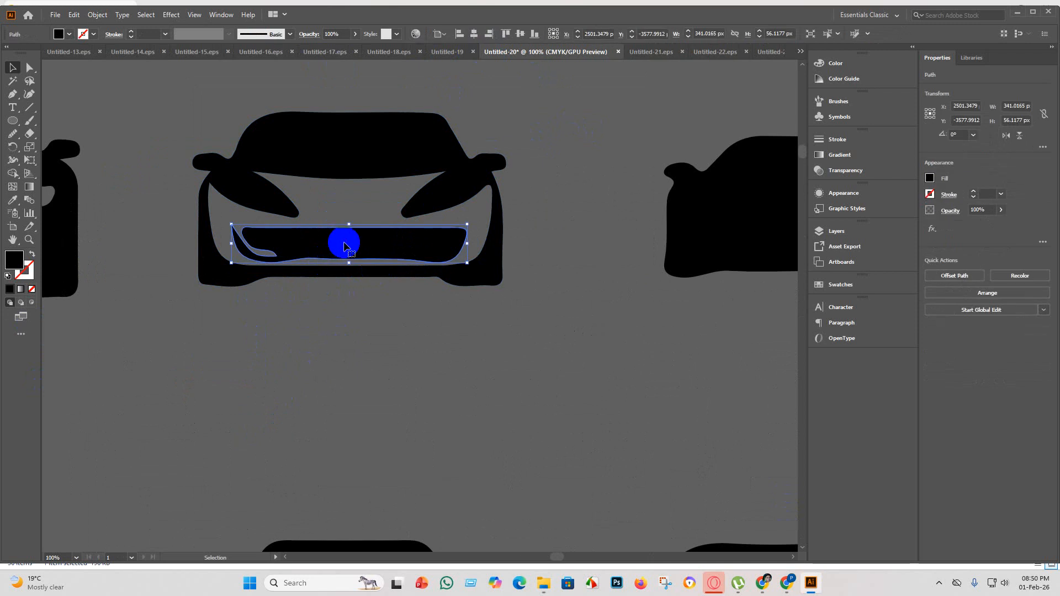
pyautogui.scroll(-2, 385, 366)
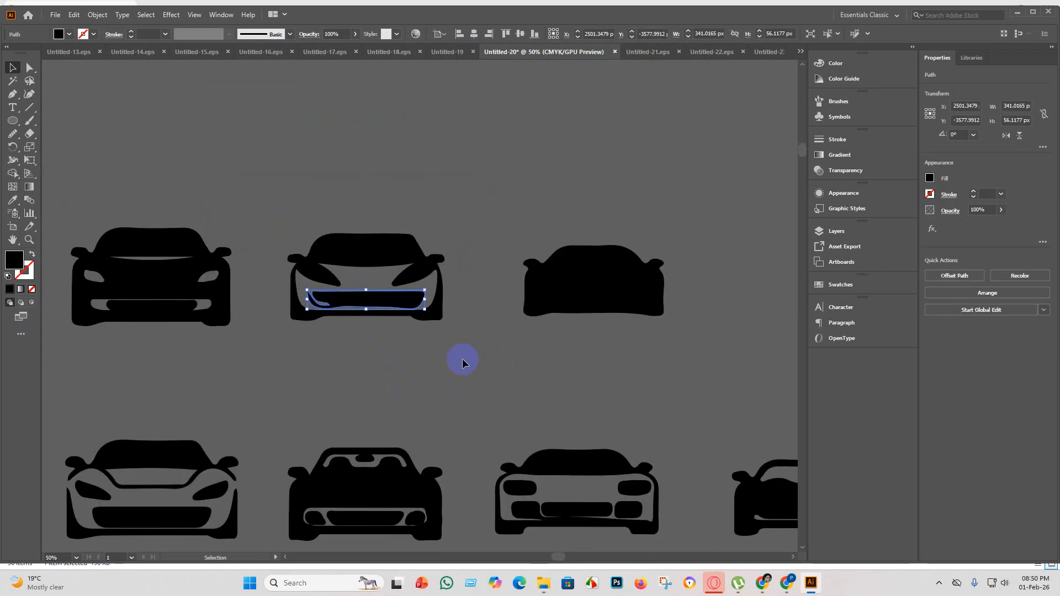
pyautogui.moveTo(454, 370); pyautogui.dragTo(64, 181)
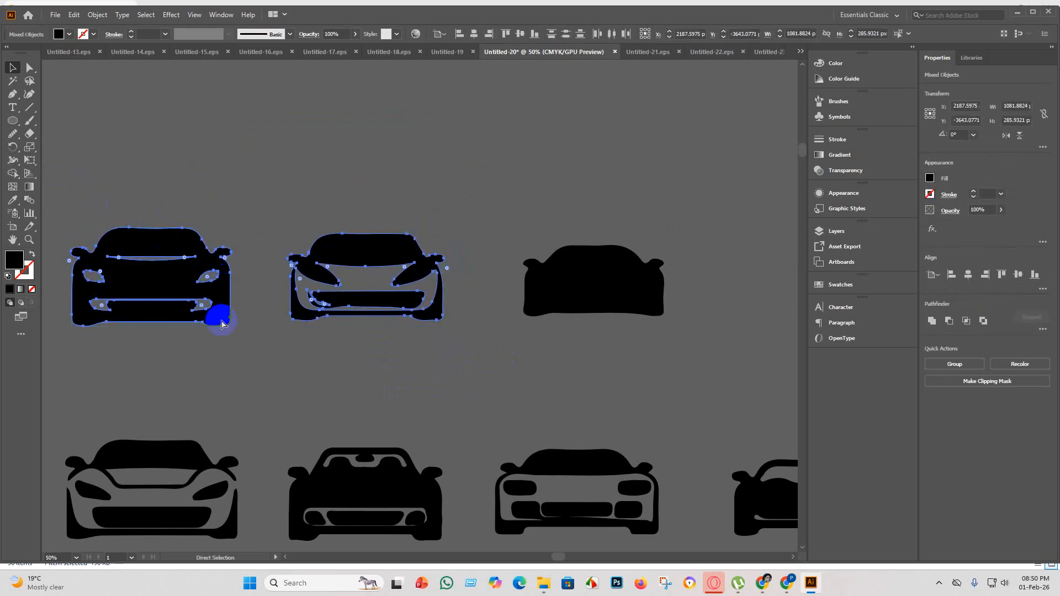
pyautogui.press('v')
pyautogui.scroll(-2, 386, 300)
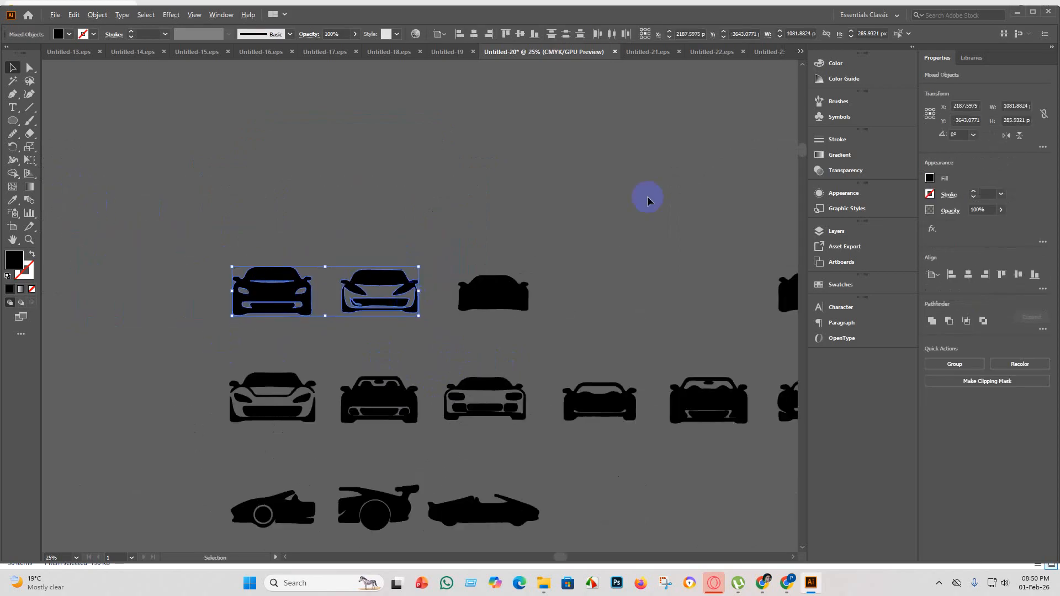
pyautogui.click(762, 53)
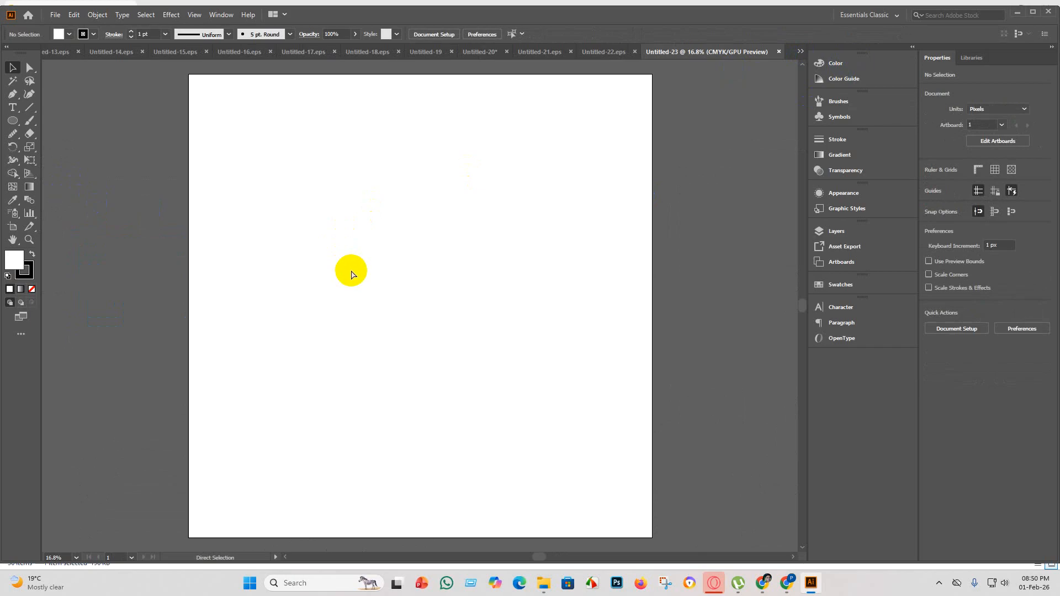
pyautogui.hotkey('ctrl', 'v')
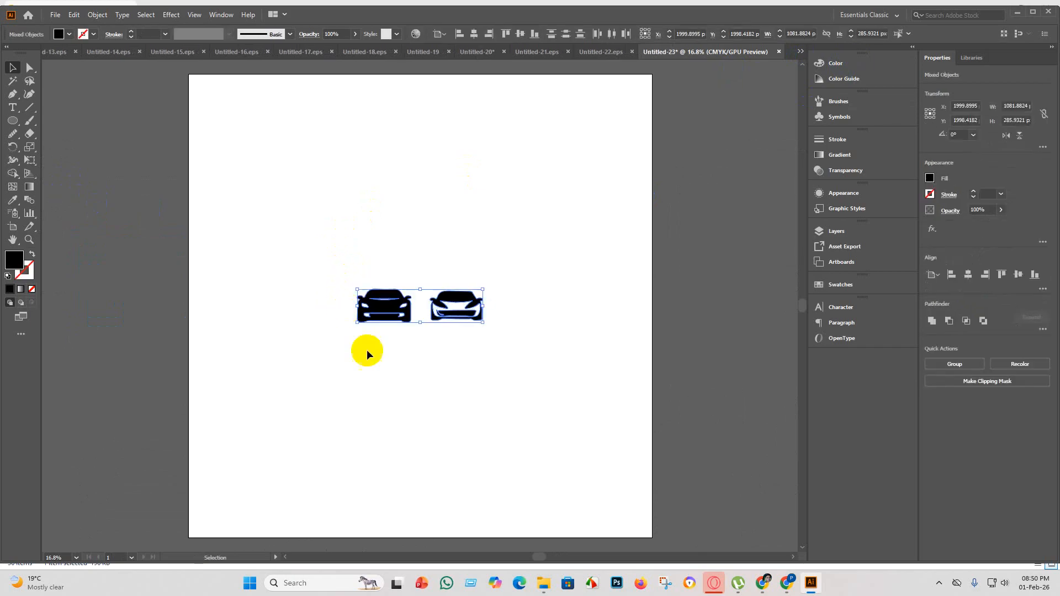
# Set the artboard height to 2000 px and return to the Selection tool.
pyautogui.click(15, 225)
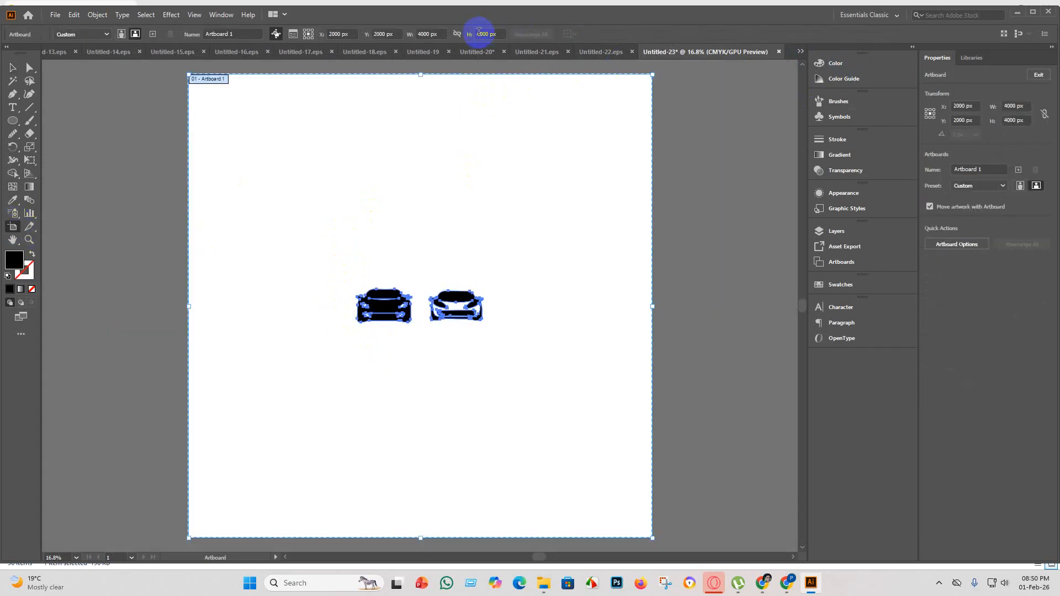
pyautogui.press('BackSpace')
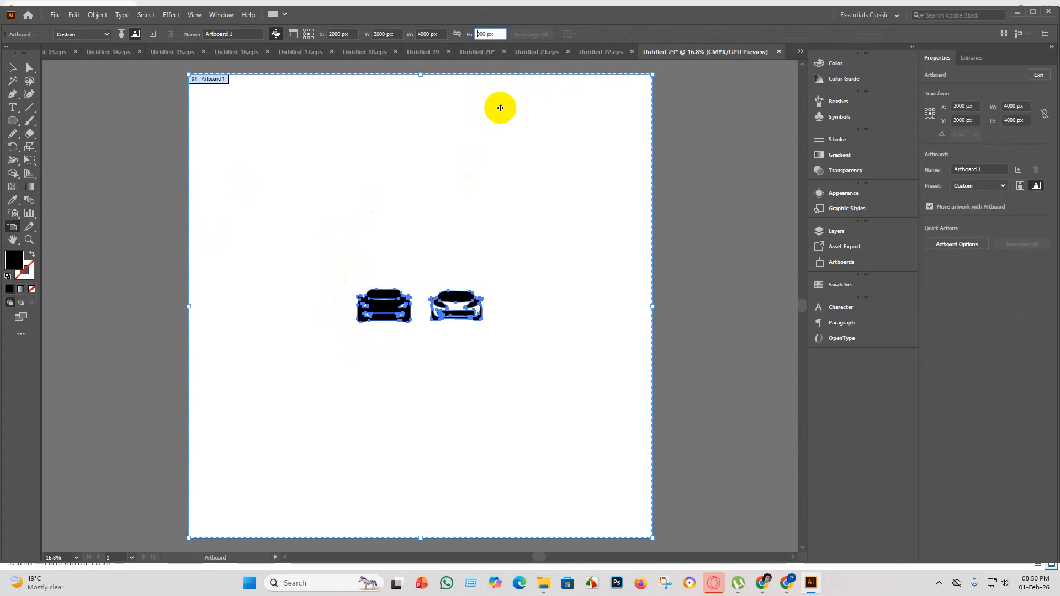
pyautogui.press('Return')
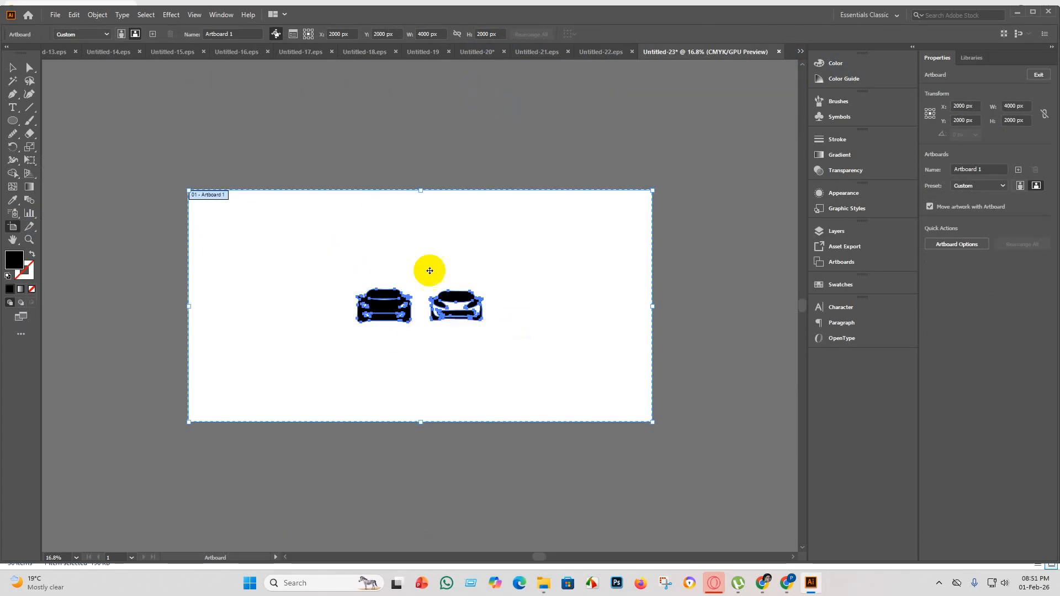
pyautogui.click(14, 70)
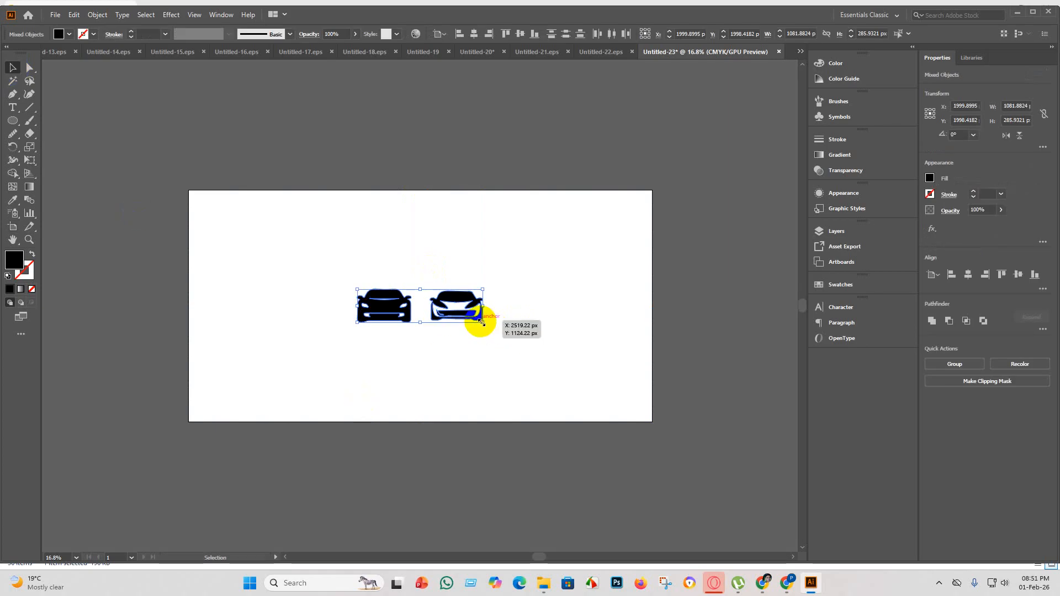
# Enlarge the two cars together to about 4119 px wide and move them onto the artboard.
pyautogui.moveTo(481, 321); pyautogui.dragTo(657, 415)
pyautogui.click(496, 246)
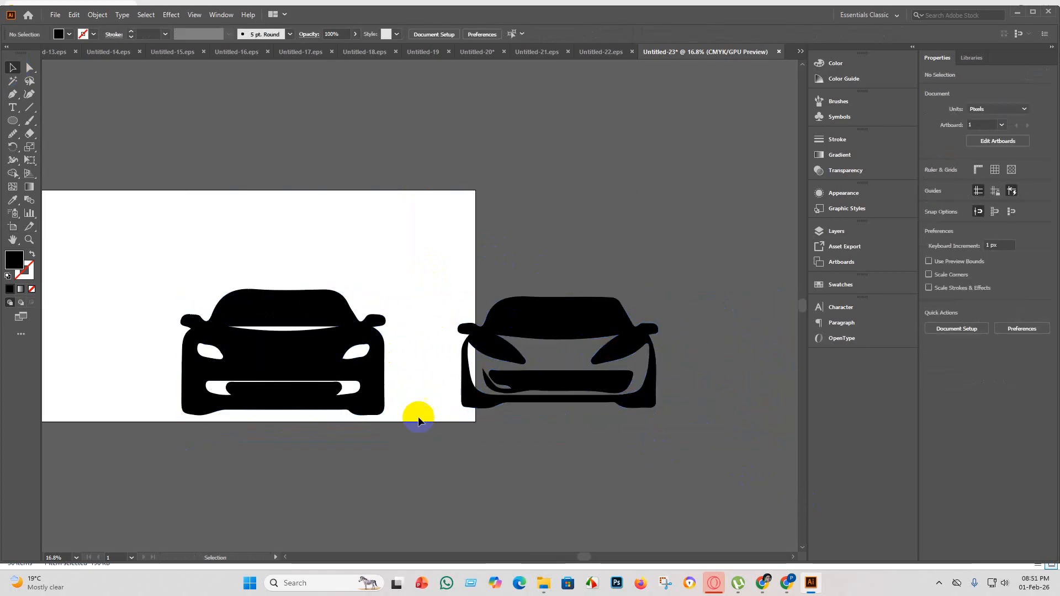
pyautogui.scroll(-1, 608, 424)
pyautogui.moveTo(708, 450); pyautogui.dragTo(379, 348)
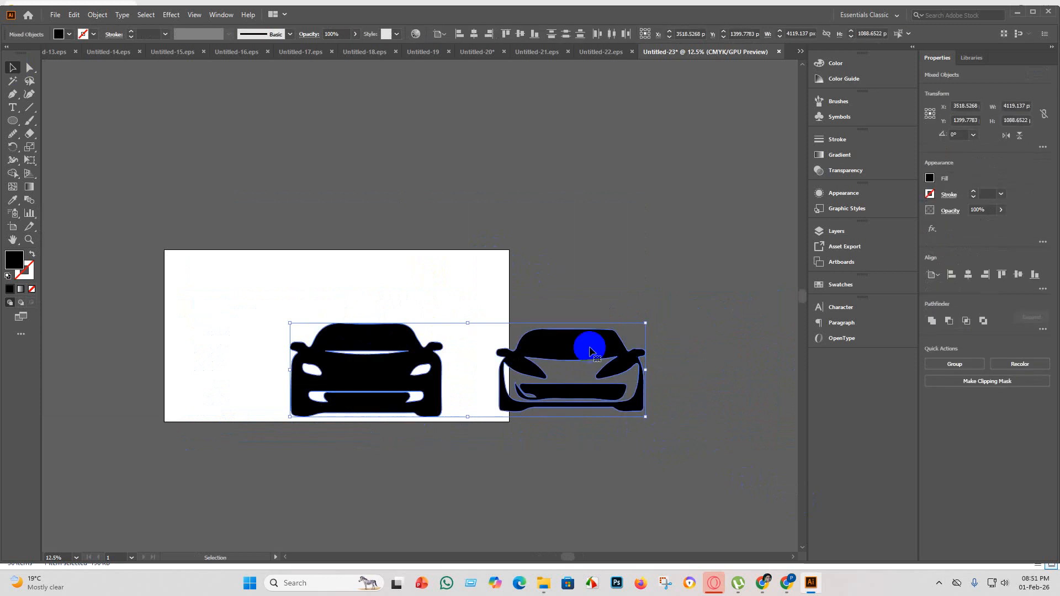
pyautogui.moveTo(590, 351); pyautogui.dragTo(468, 322)
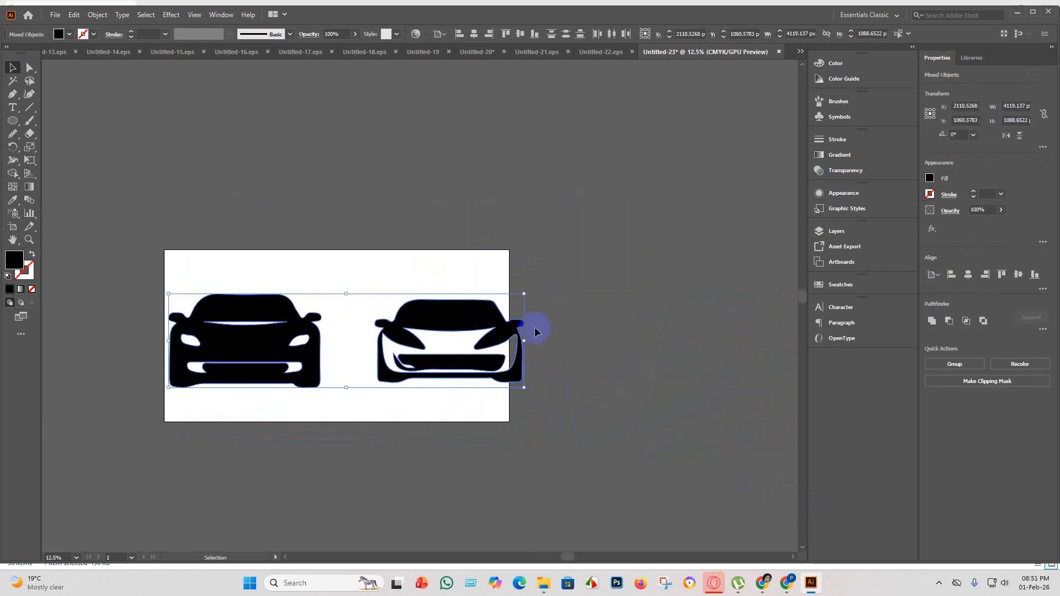
# Move the right car closer to the left one so it fits inside the artboard.
pyautogui.click(577, 339)
pyautogui.moveTo(589, 414); pyautogui.dragTo(350, 287)
pyautogui.moveTo(471, 320); pyautogui.dragTo(444, 327)
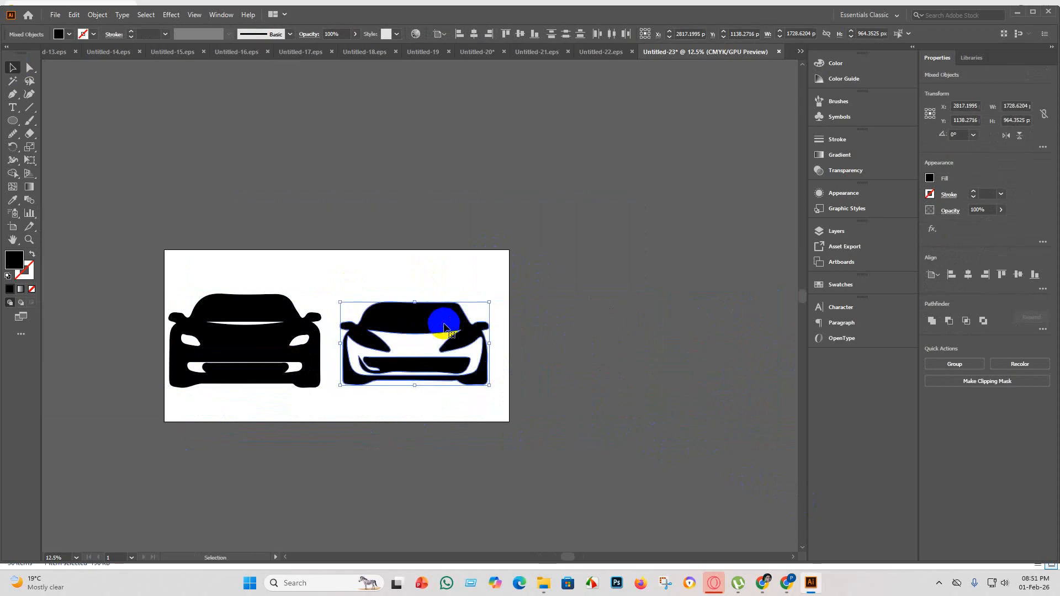
pyautogui.click(599, 362)
# Delete the uneven grille shape from the front of the right car.
pyautogui.scroll(2, 397, 366)
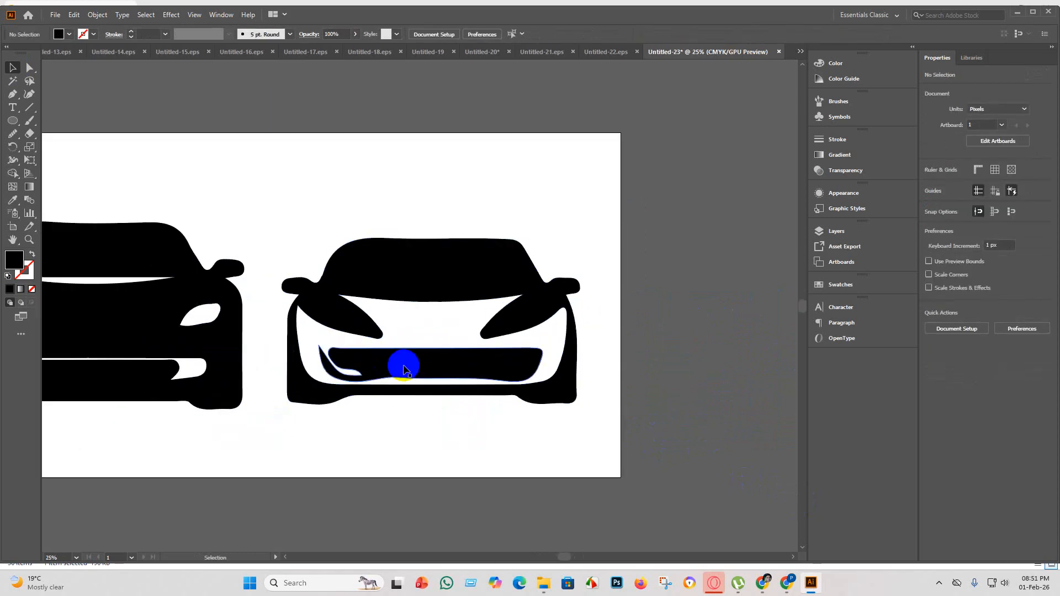
pyautogui.click(406, 369)
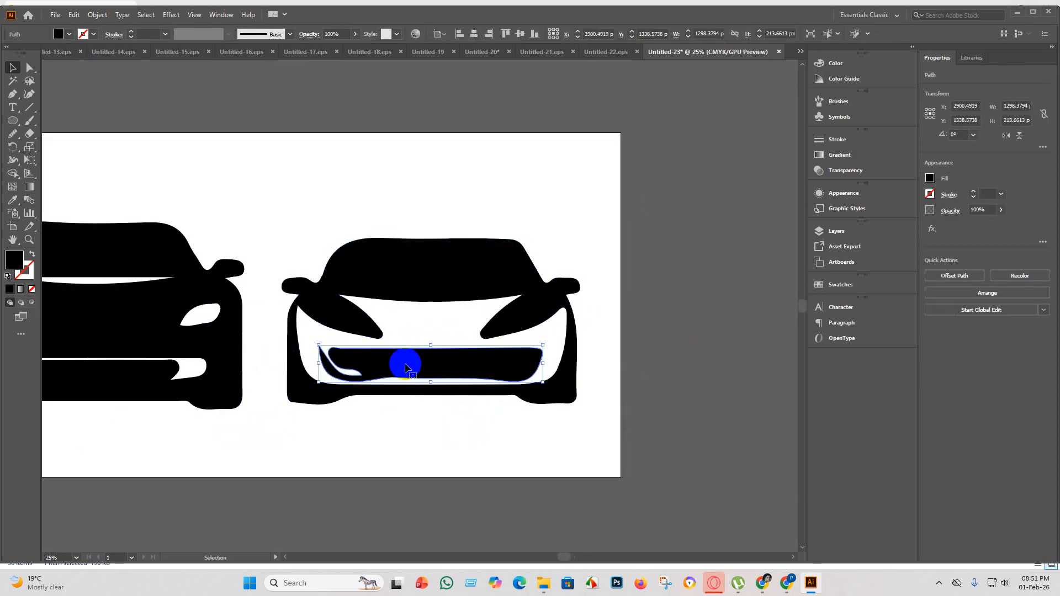
pyautogui.press('Delete')
# Draw a black rounded rectangle about 979 × 163 px as the right car's grille and fully round its corners.
pyautogui.moveTo(12, 121); pyautogui.dragTo(40, 134)
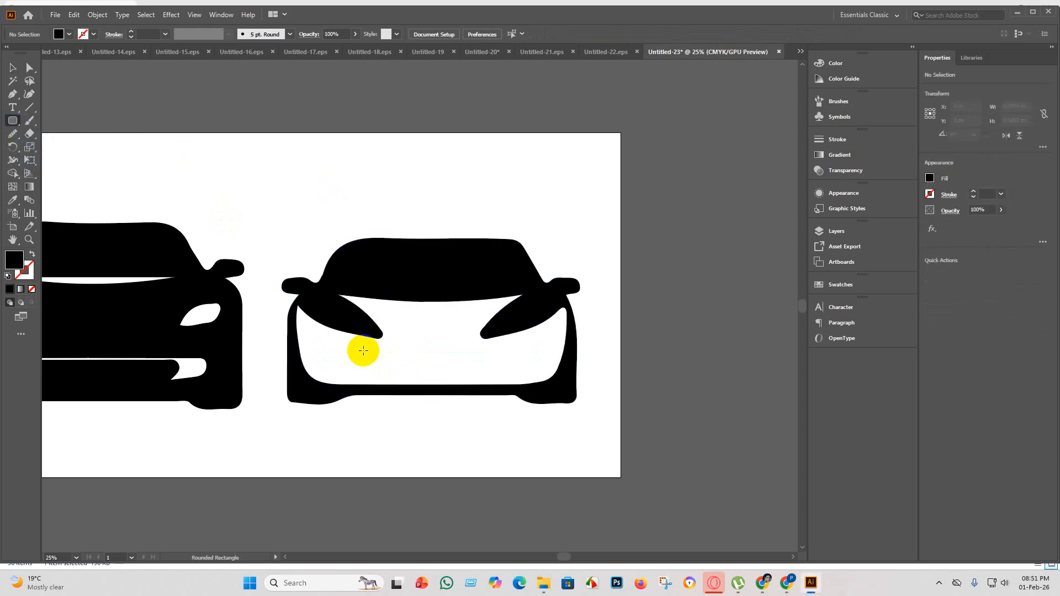
pyautogui.moveTo(351, 350); pyautogui.dragTo(520, 378)
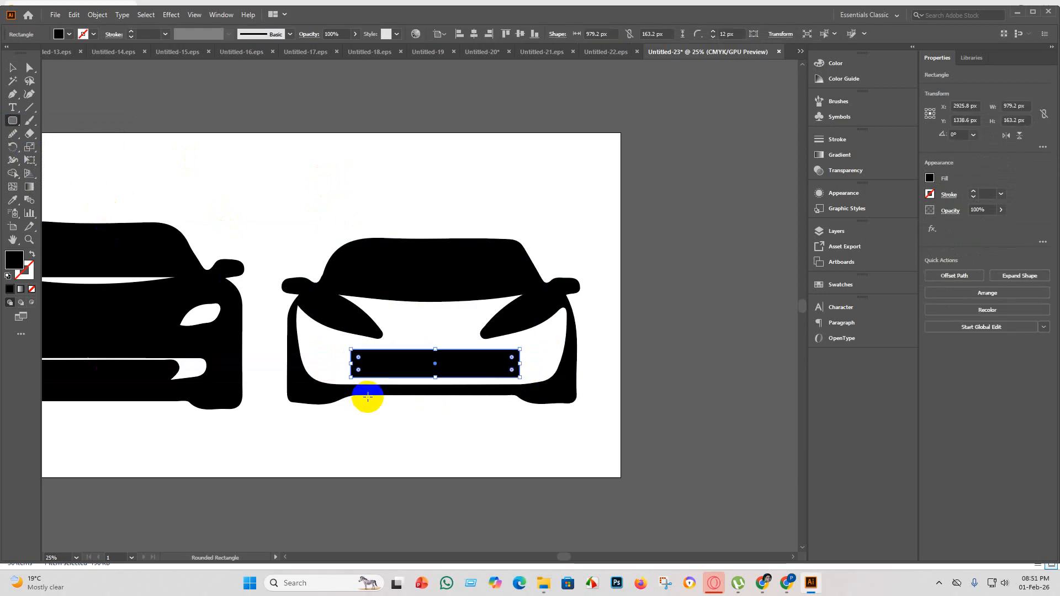
pyautogui.click(13, 69)
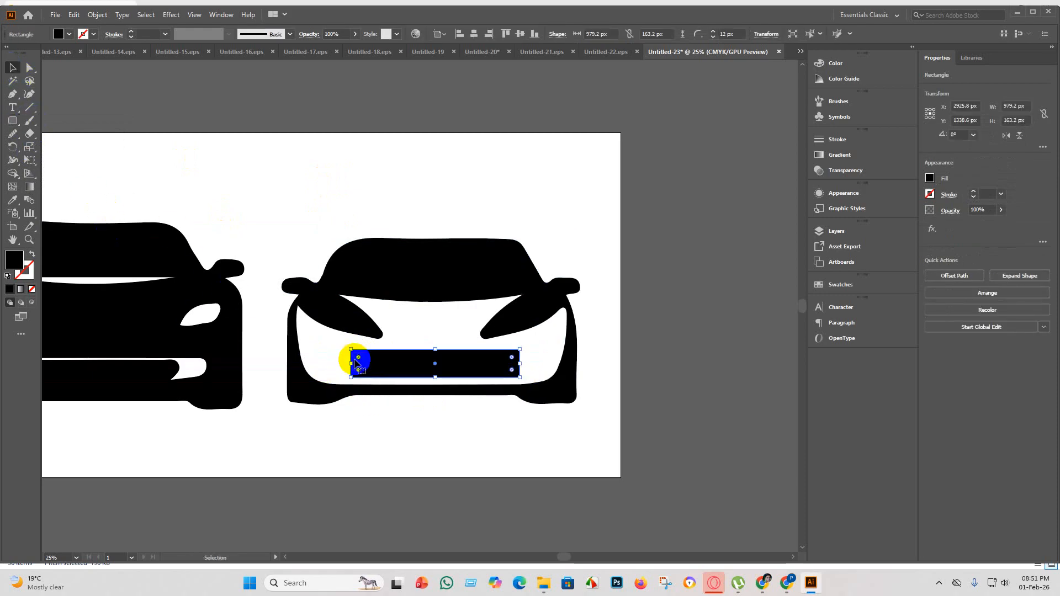
pyautogui.moveTo(359, 360); pyautogui.dragTo(384, 366)
pyautogui.click(238, 100)
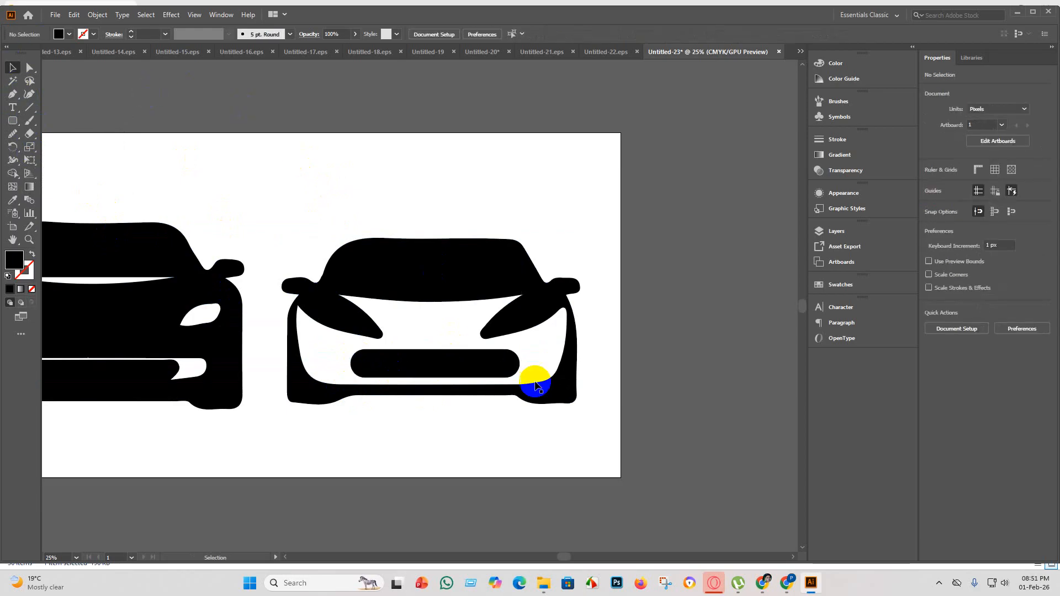
# Select both cars and fill the white front panel of the right car with black using the Shape Builder tool.
pyautogui.scroll(-1, 552, 422)
pyautogui.moveTo(505, 385); pyautogui.dragTo(503, 386)
pyautogui.click(524, 449)
pyautogui.scroll(-1, 522, 457)
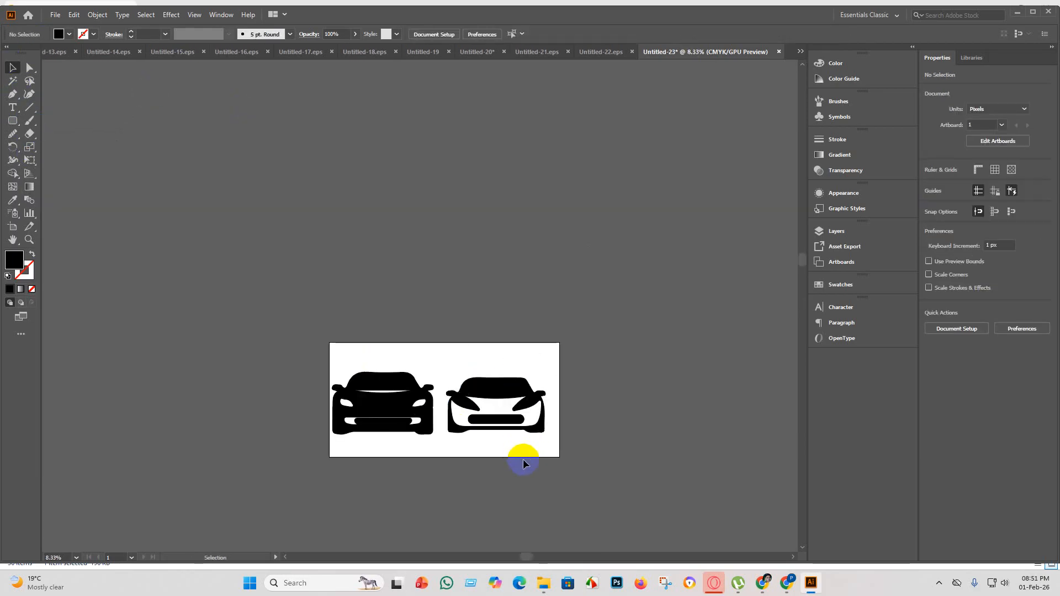
pyautogui.moveTo(601, 473); pyautogui.dragTo(267, 264)
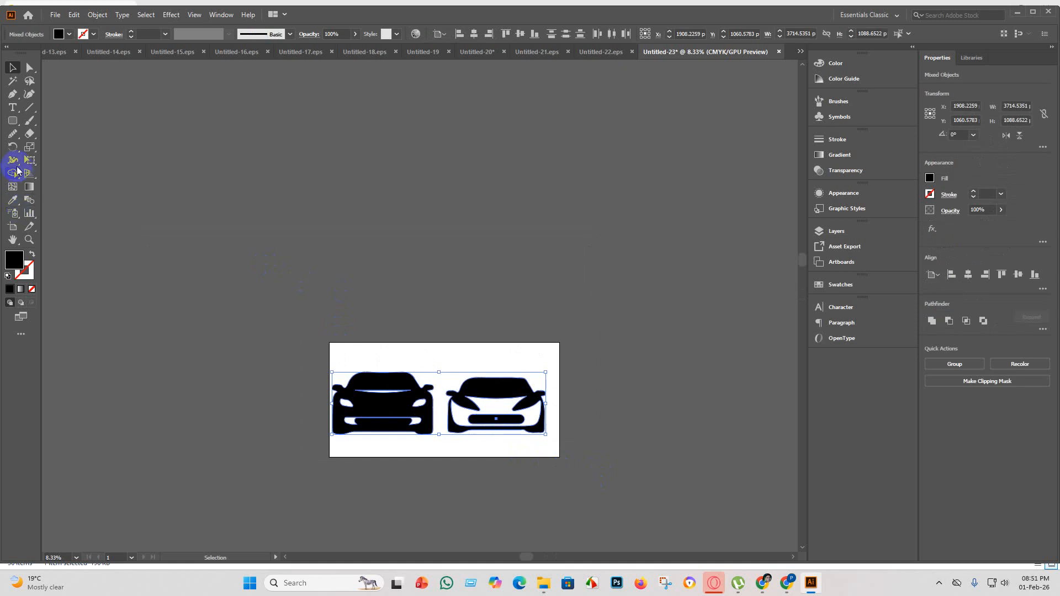
pyautogui.click(12, 174)
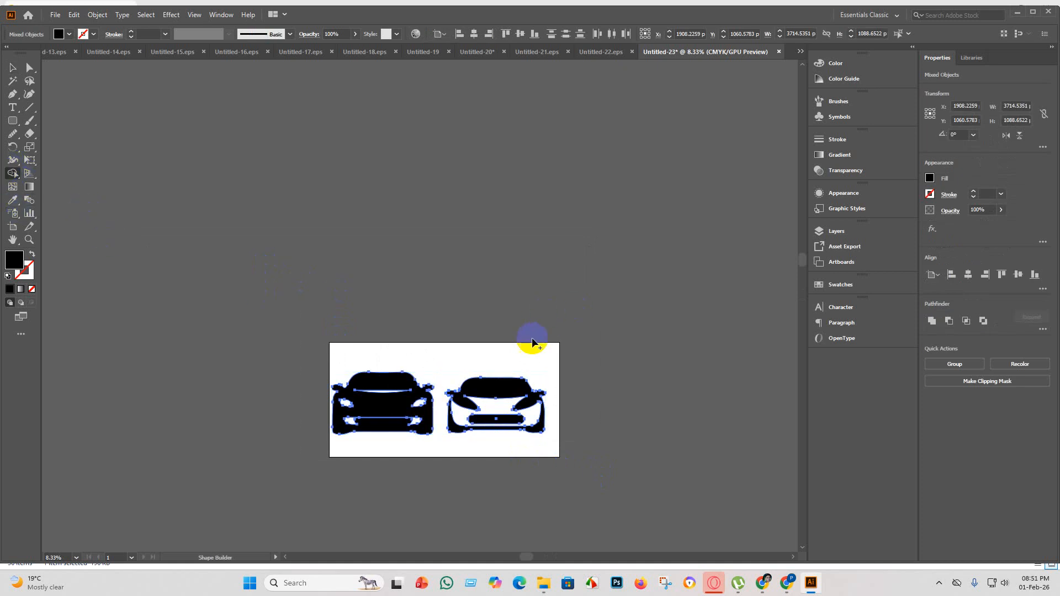
pyautogui.click(499, 409)
pyautogui.scroll(2, 387, 422)
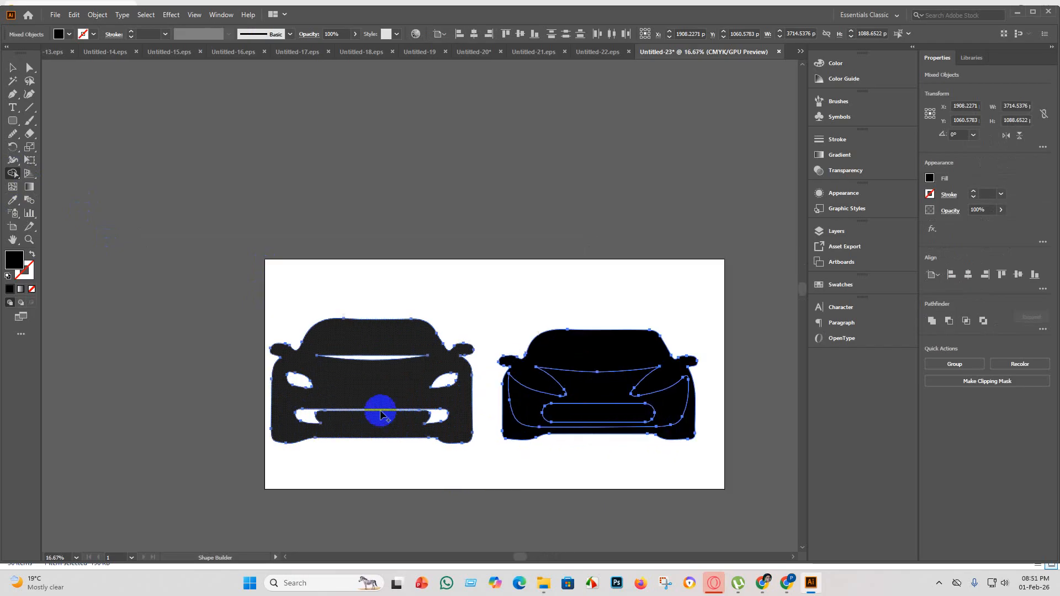
# Fill the left car's windscreen strip, both headlights and bumper gap with black as separate shapes using the Shape Builder tool.
pyautogui.click(365, 357)
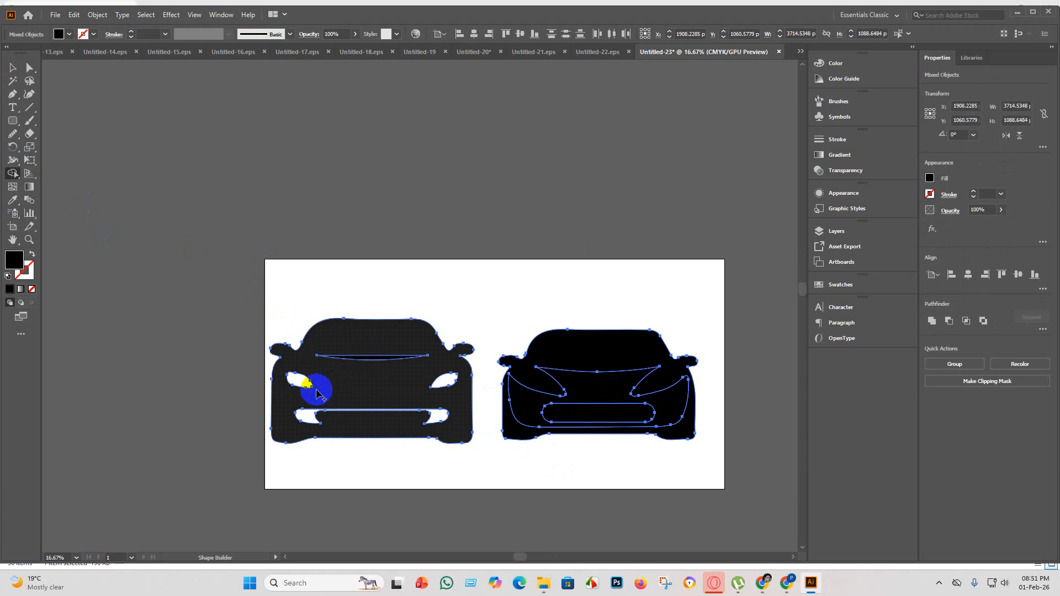
pyautogui.click(297, 380)
pyautogui.click(444, 389)
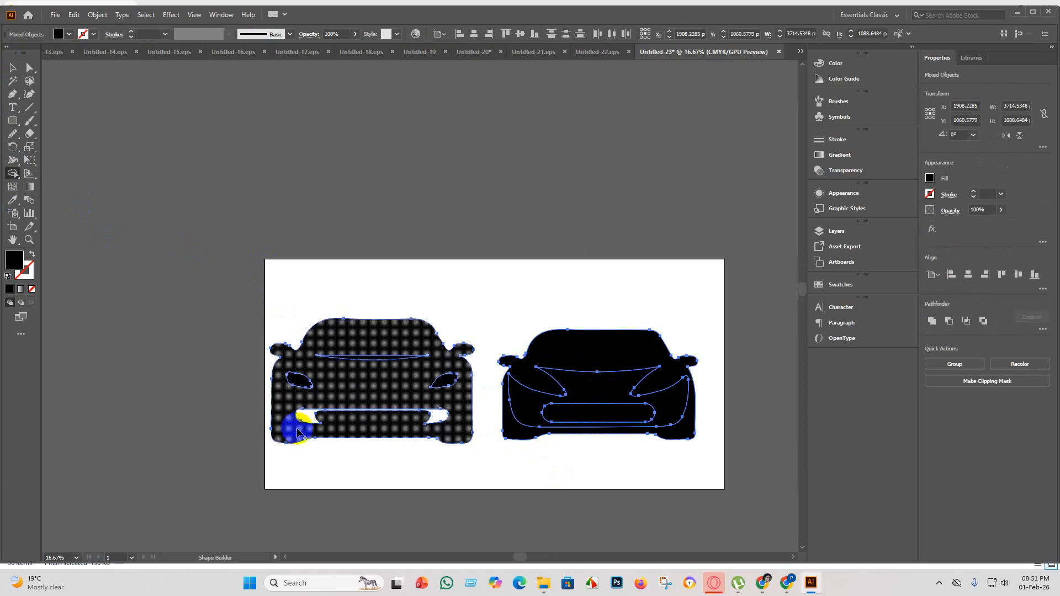
pyautogui.click(301, 423)
pyautogui.click(12, 67)
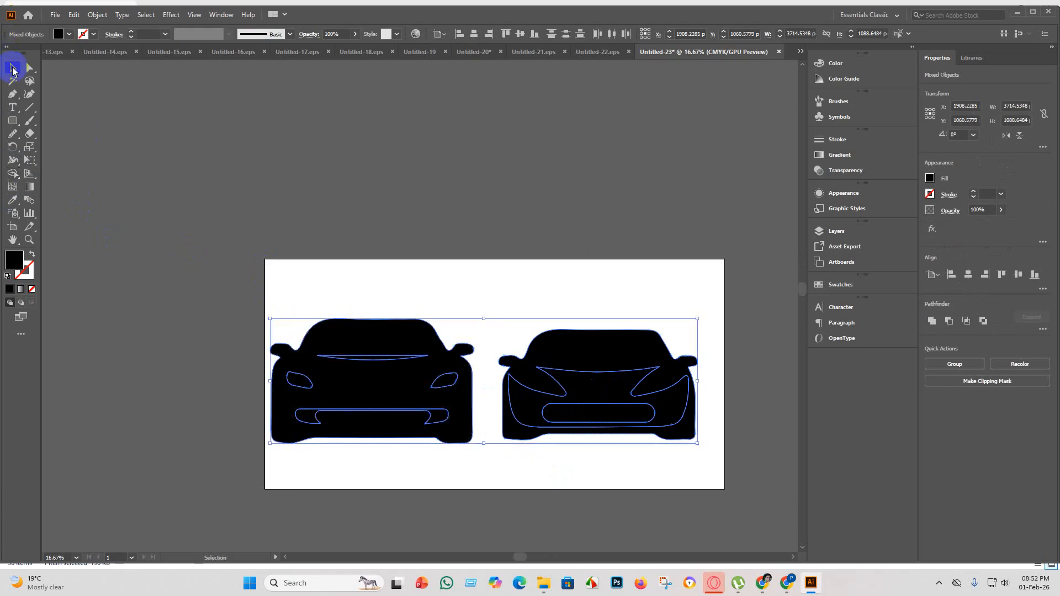
pyautogui.click(303, 225)
# Set the fill of the left car's curved windscreen strip to light green.
pyautogui.click(355, 359)
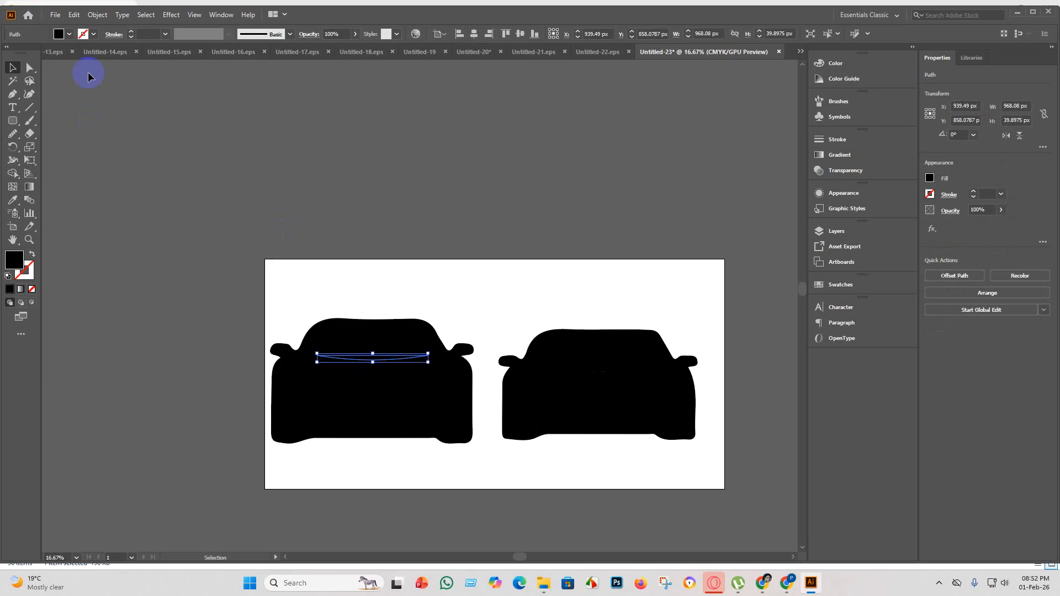
pyautogui.click(71, 34)
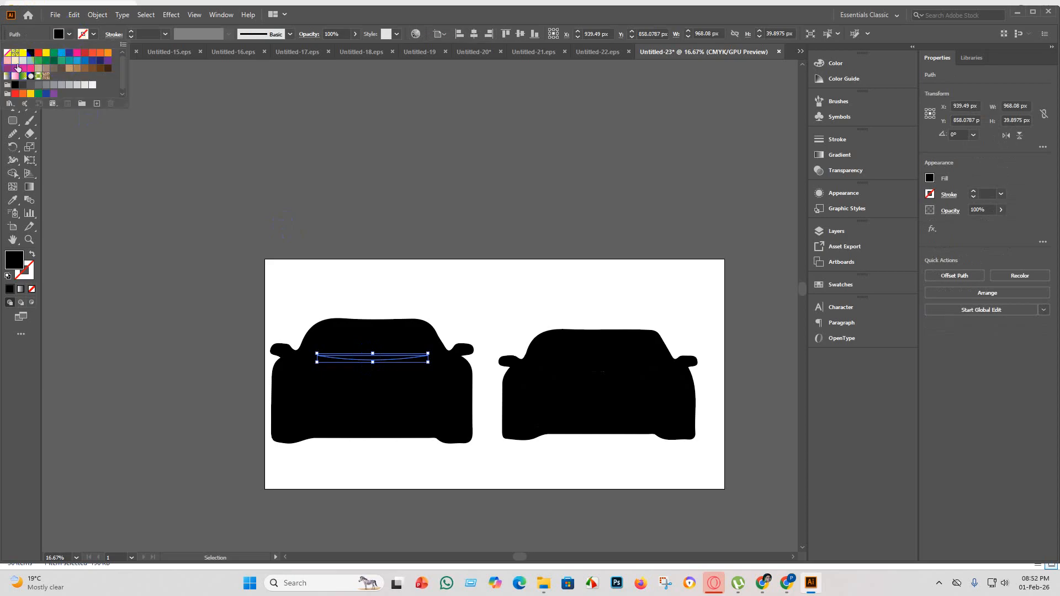
pyautogui.click(61, 60)
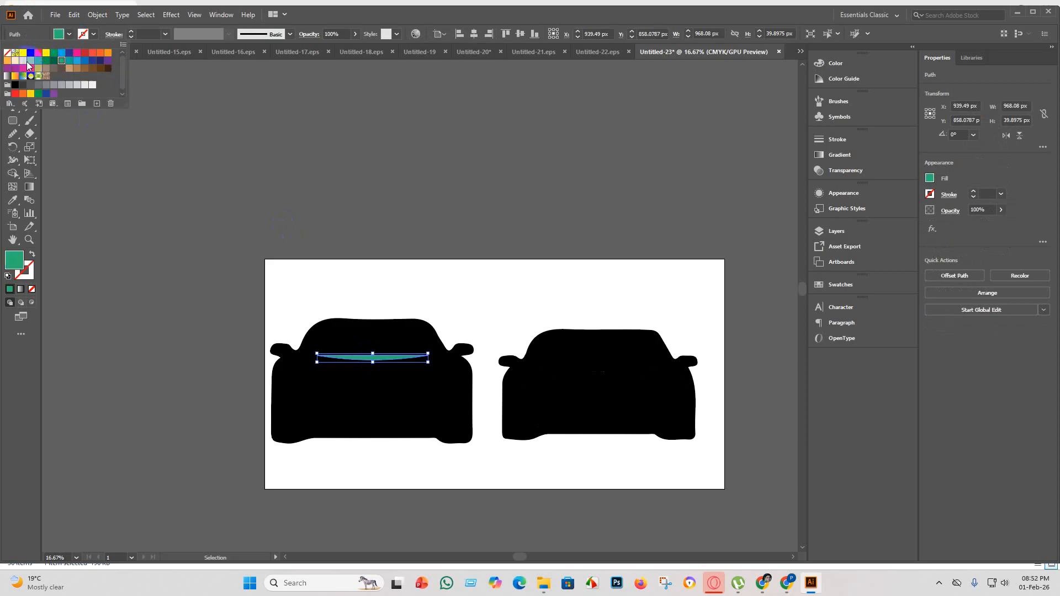
pyautogui.click(32, 61)
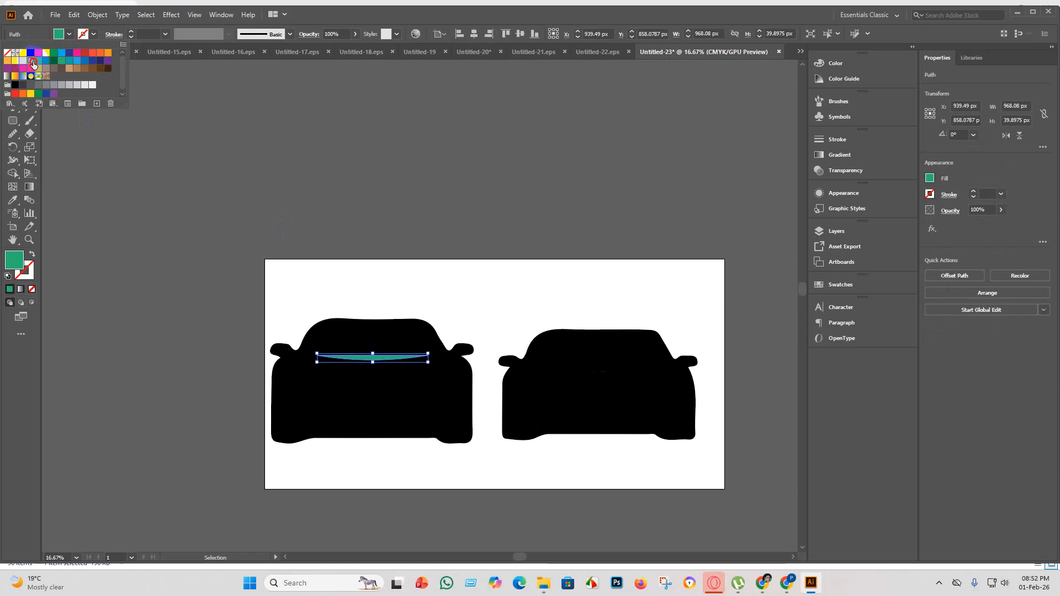
pyautogui.click(87, 311)
# Copy the windscreen strip's green fill onto both headlights of the left car with the Eyedropper.
pyautogui.click(301, 385)
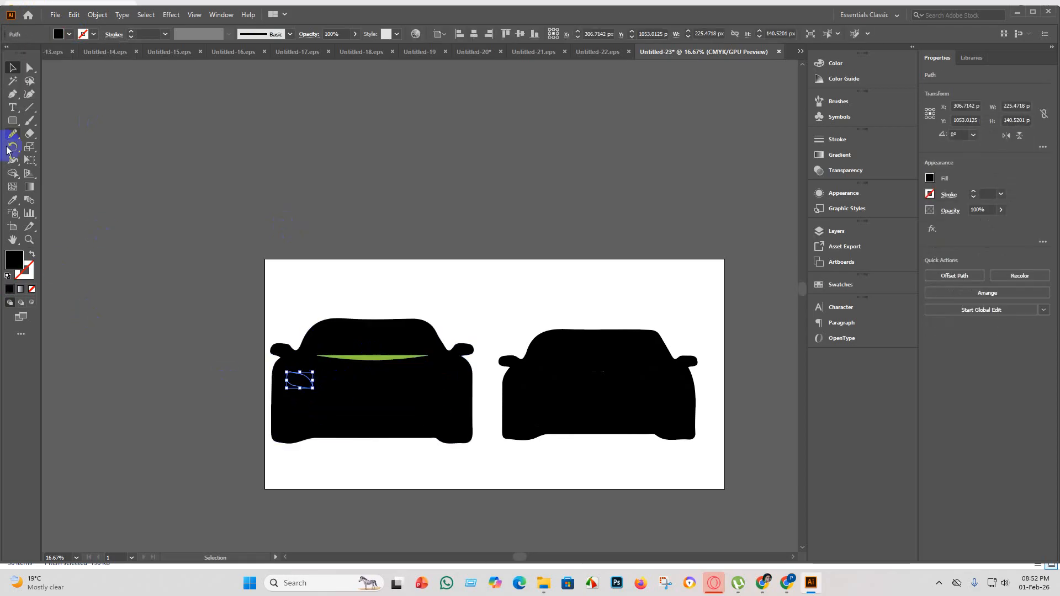
pyautogui.click(381, 353)
pyautogui.scroll(-2, 190, 209)
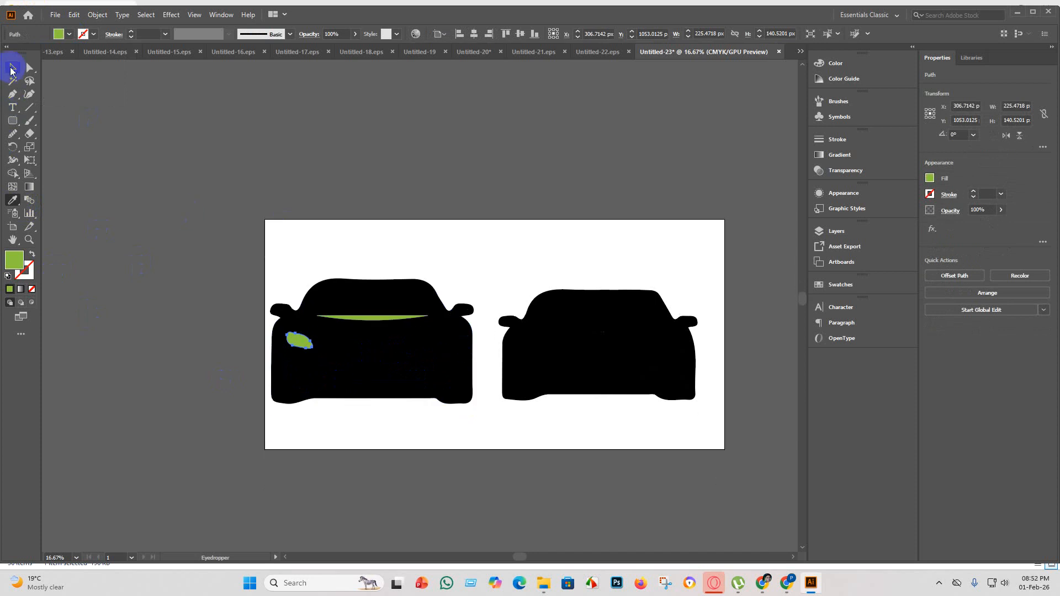
pyautogui.click(11, 69)
pyautogui.scroll(3, 398, 382)
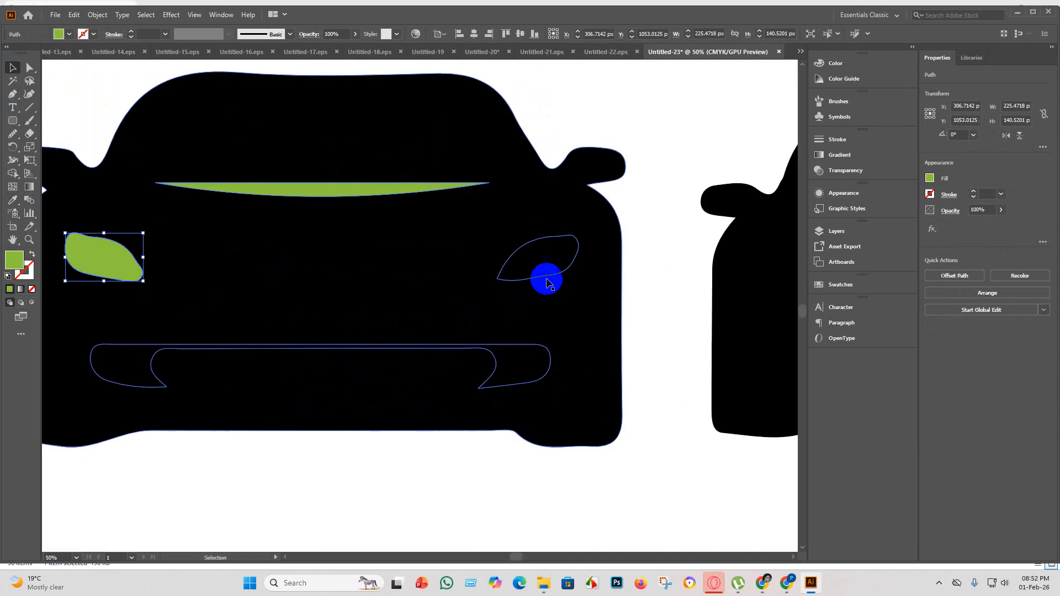
pyautogui.click(544, 260)
pyautogui.click(11, 201)
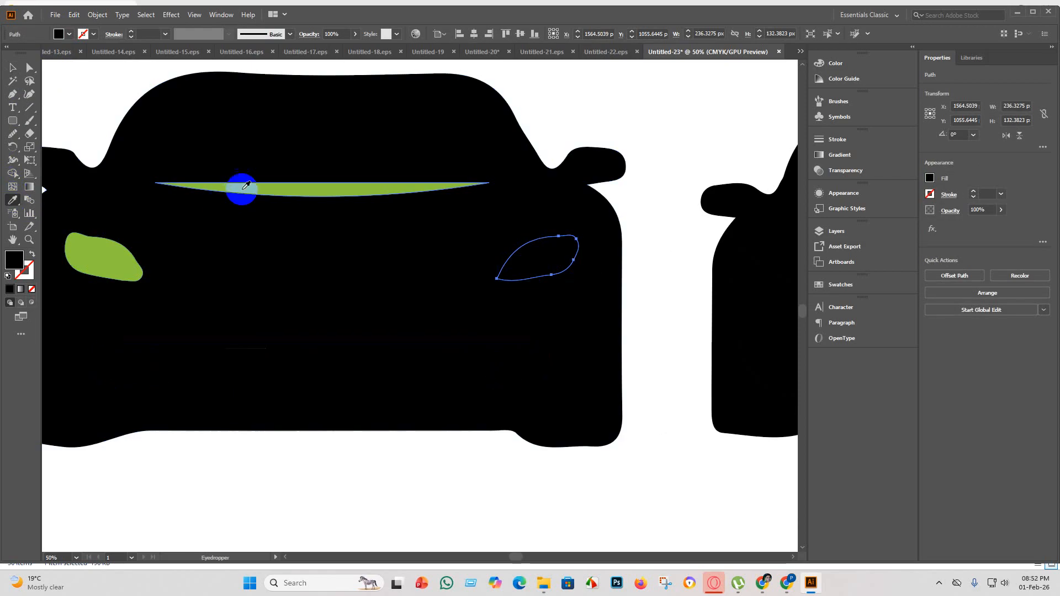
pyautogui.click(275, 187)
pyautogui.click(12, 69)
pyautogui.scroll(-1, 386, 312)
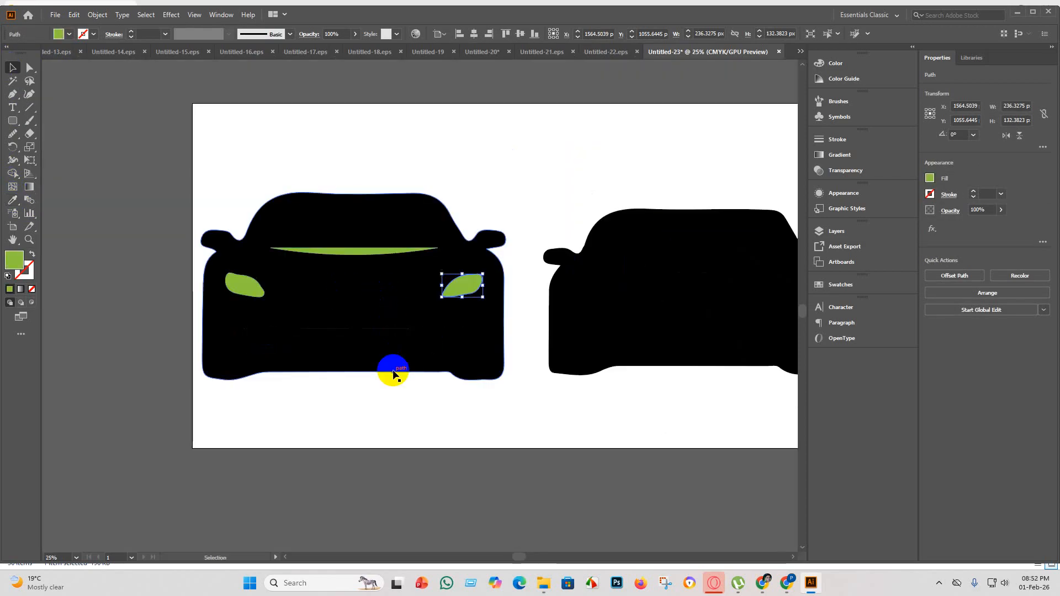
# Copy the green fill onto the left car's bumper shape with the Eyedropper.
pyautogui.click(438, 338)
pyautogui.click(6, 203)
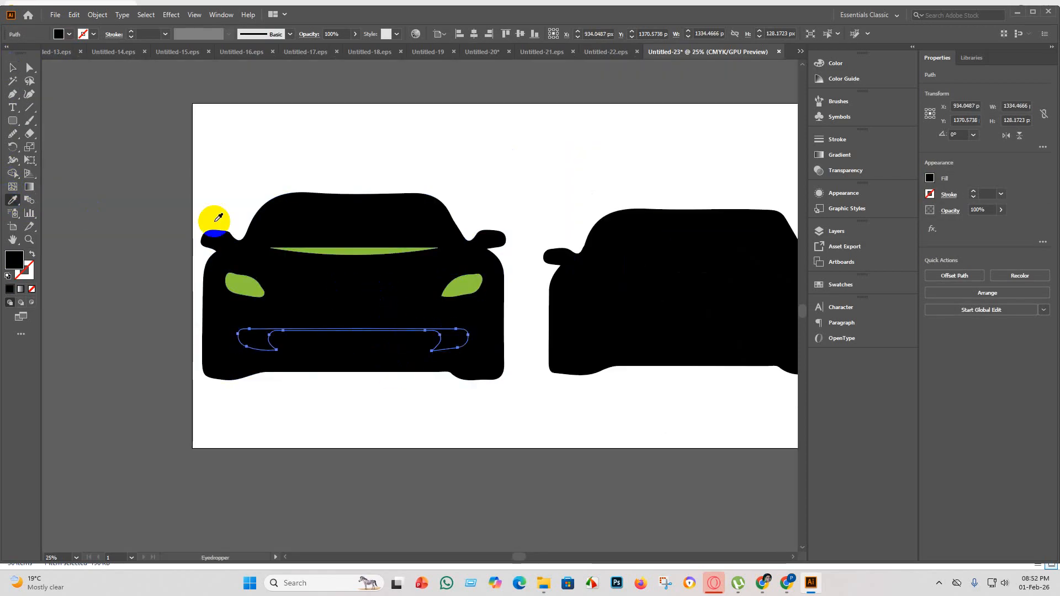
pyautogui.click(315, 247)
pyautogui.click(12, 68)
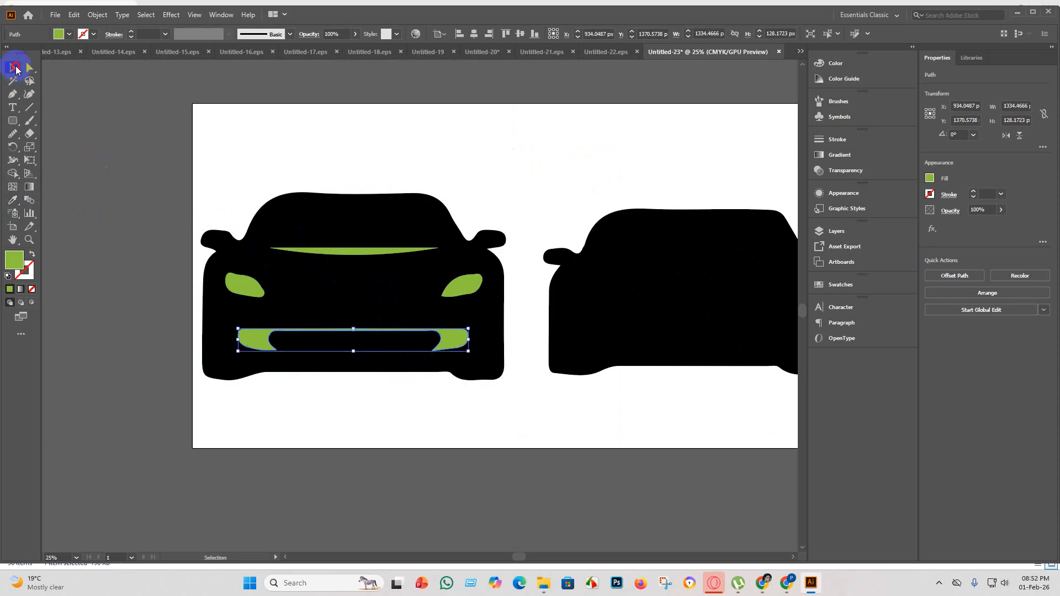
pyautogui.click(449, 457)
# Copy the green fill from the left car onto the right car's front panel with the Eyedropper.
pyautogui.scroll(-1, 438, 433)
pyautogui.click(532, 355)
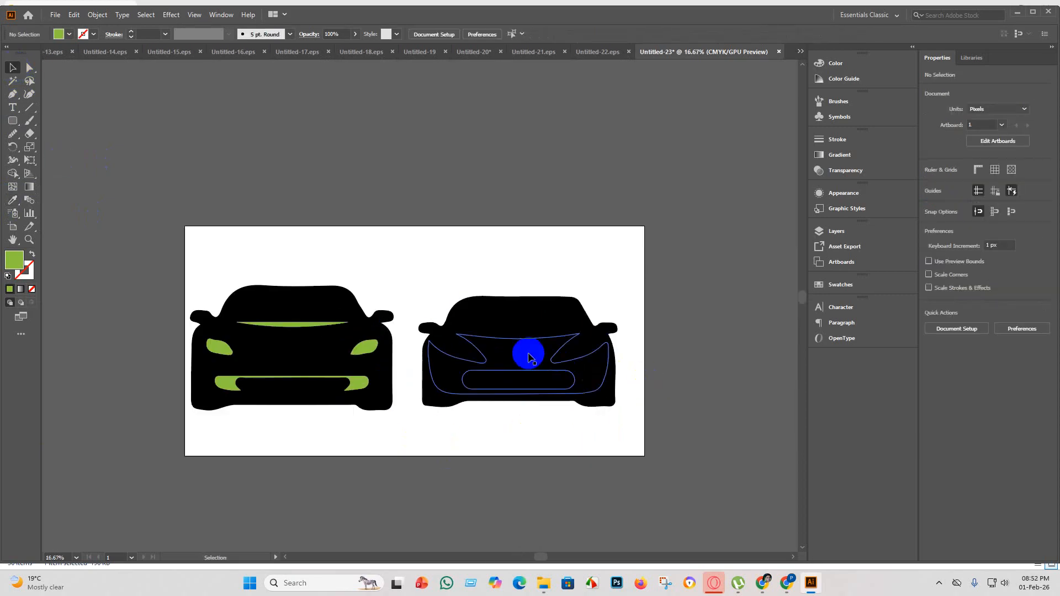
pyautogui.click(11, 202)
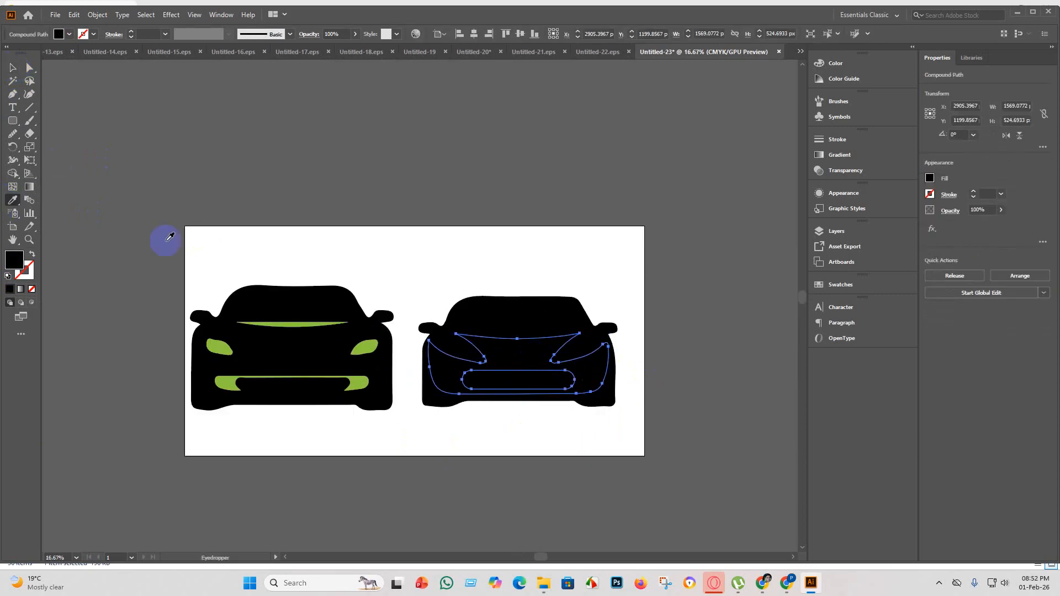
pyautogui.click(372, 345)
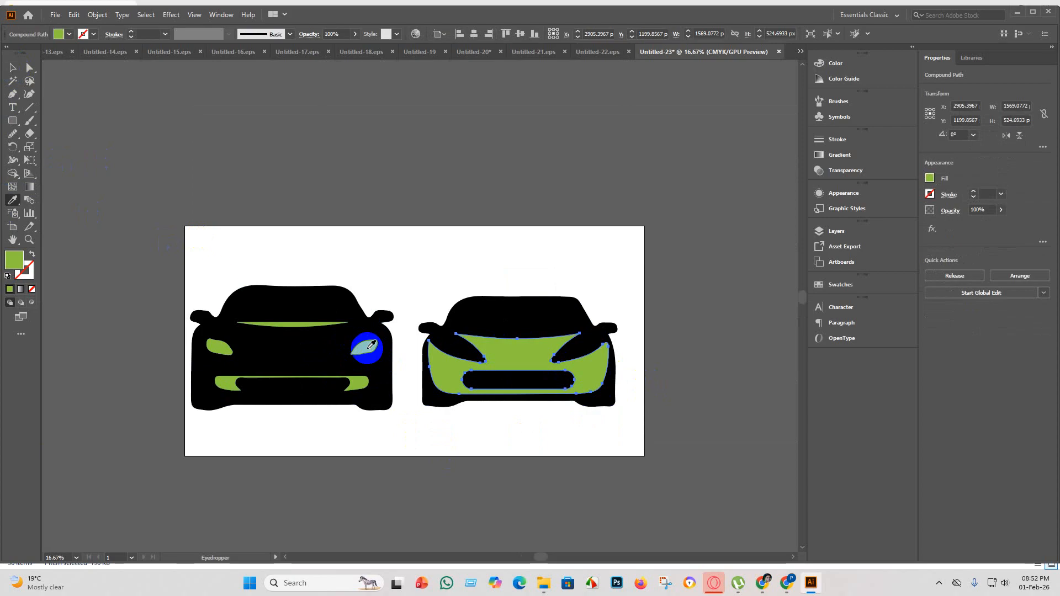
pyautogui.click(14, 66)
pyautogui.click(381, 156)
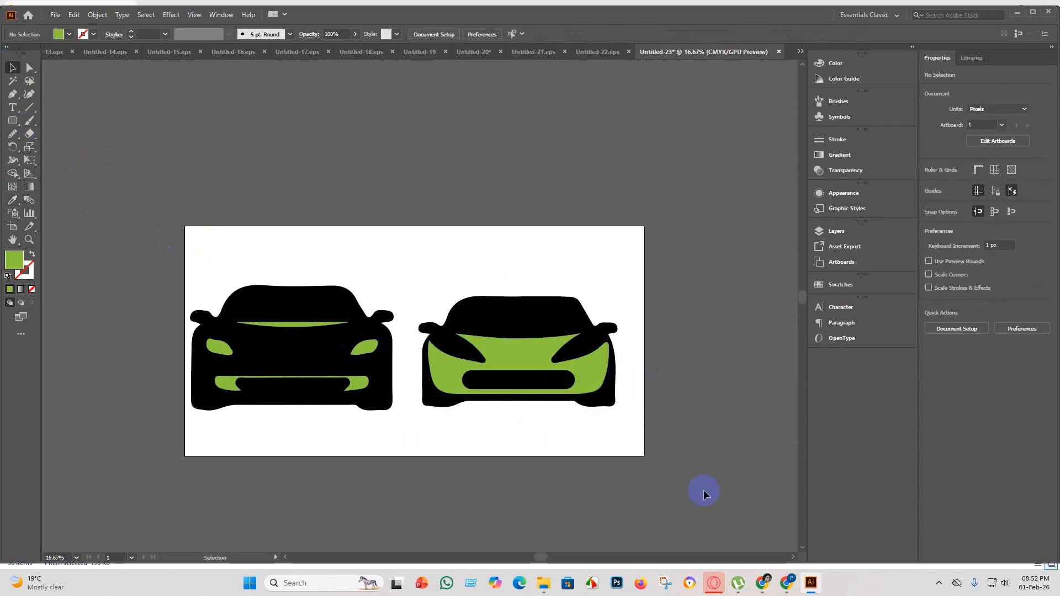
# Try orange and red fills on the right car's rounded grille.
pyautogui.scroll(1, 656, 490)
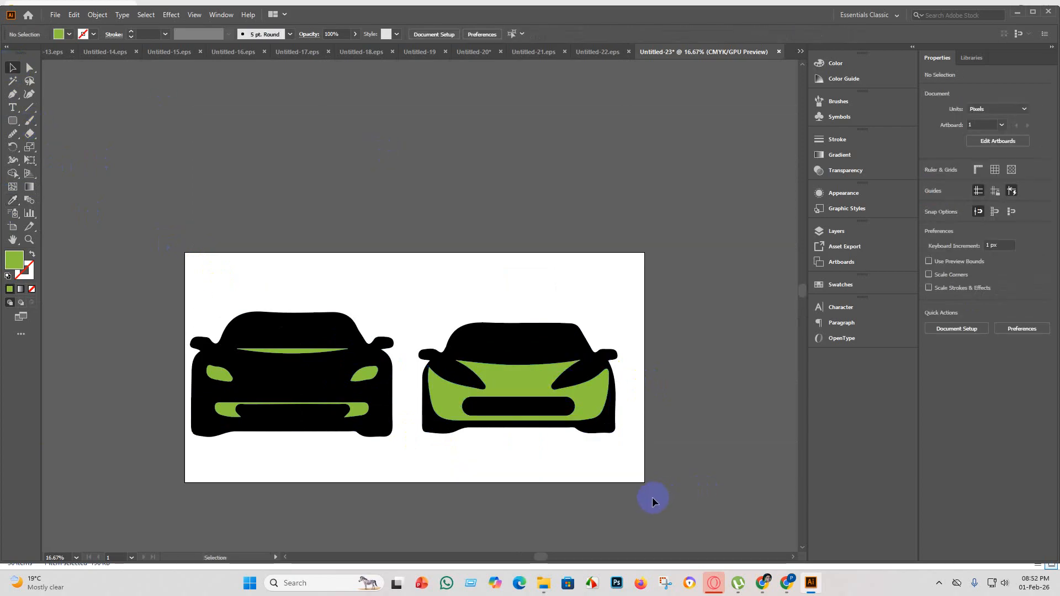
pyautogui.click(521, 407)
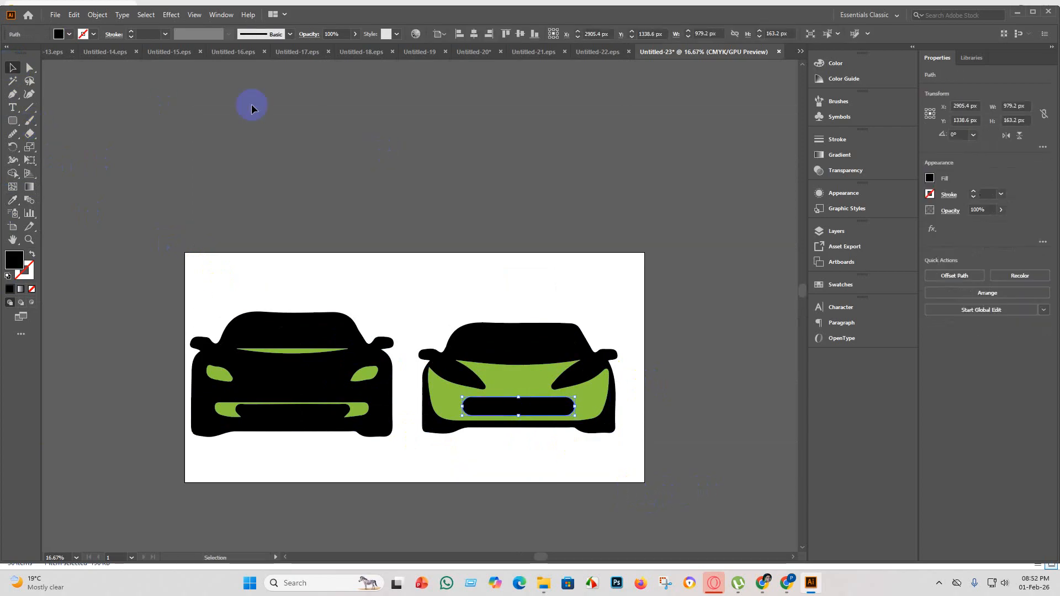
pyautogui.click(70, 34)
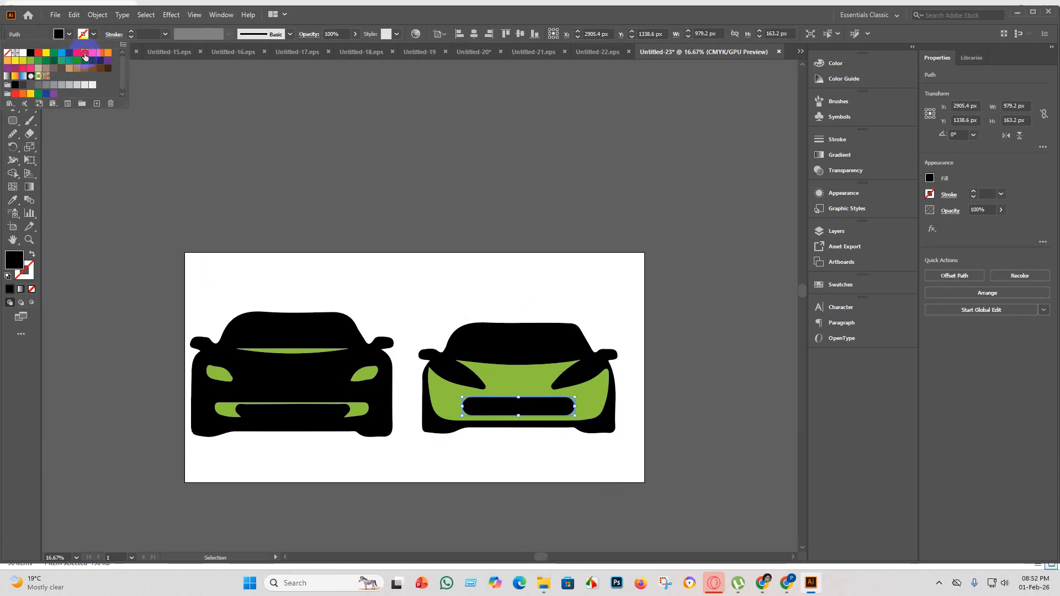
pyautogui.click(85, 53)
pyautogui.click(108, 53)
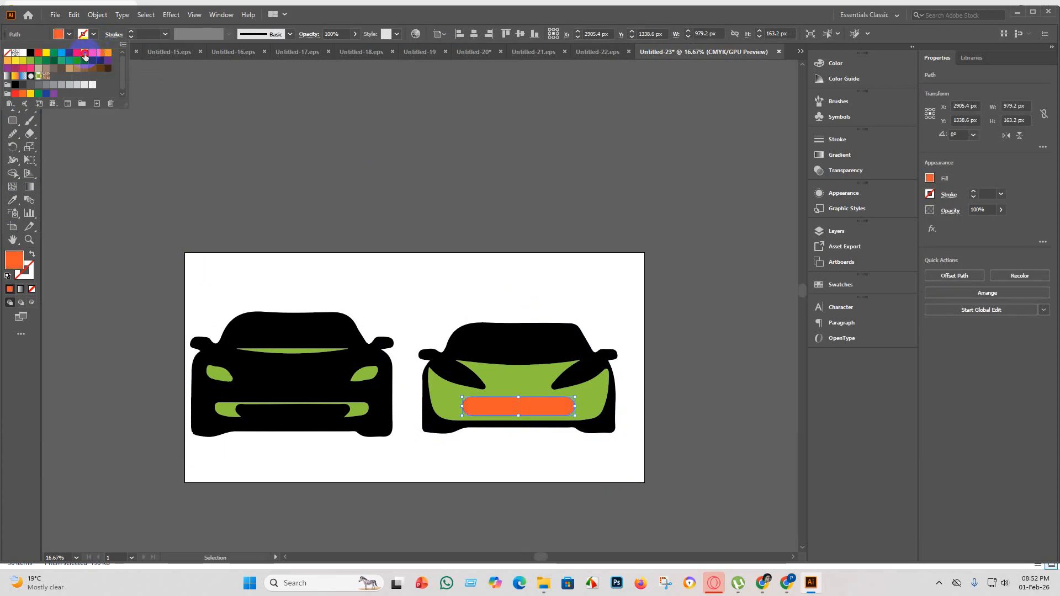
pyautogui.click(84, 53)
pyautogui.click(204, 133)
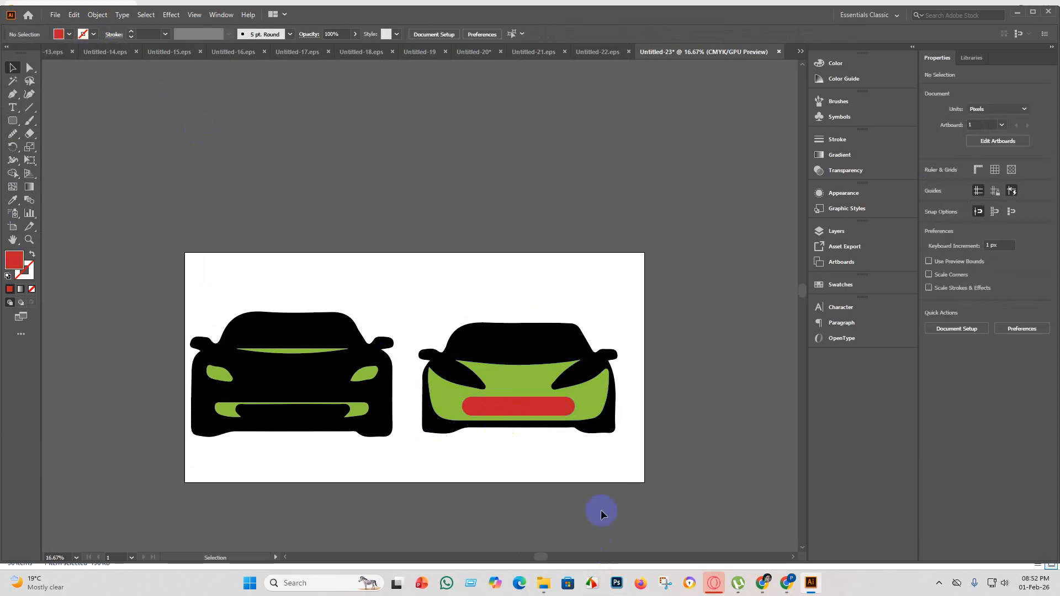
# Undo the colour changes made to the right car's grille.
pyautogui.click(521, 409)
pyautogui.hotkey('ctrl', 'z')
pyautogui.hotkey('ctrl', 'z')
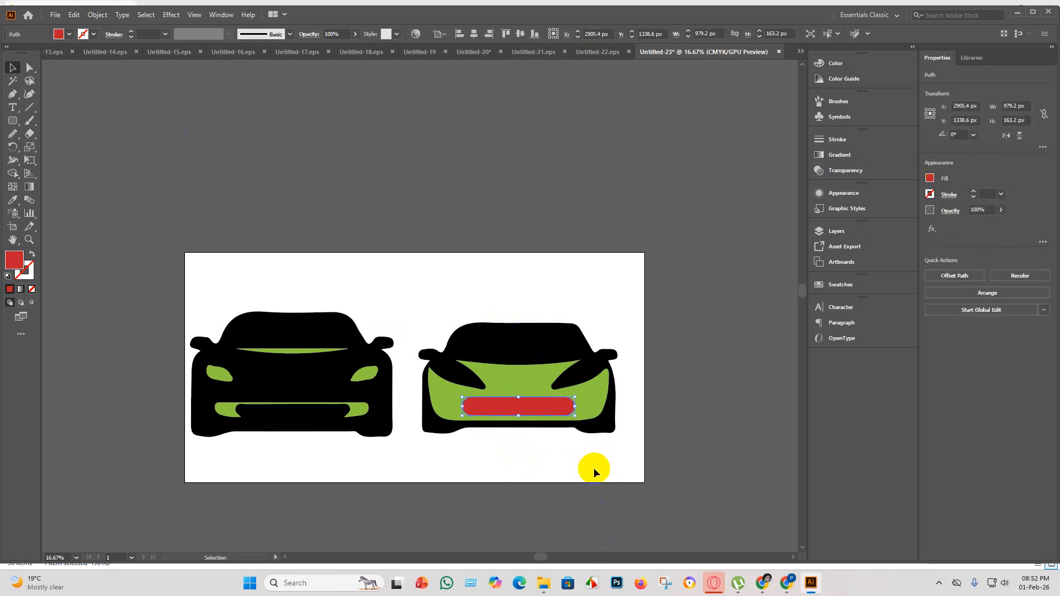
pyautogui.hotkey('ctrl', 'z')
pyautogui.click(635, 464)
# Group all the car artwork and centre it horizontally and vertically on the artboard.
pyautogui.scroll(-1, 625, 513)
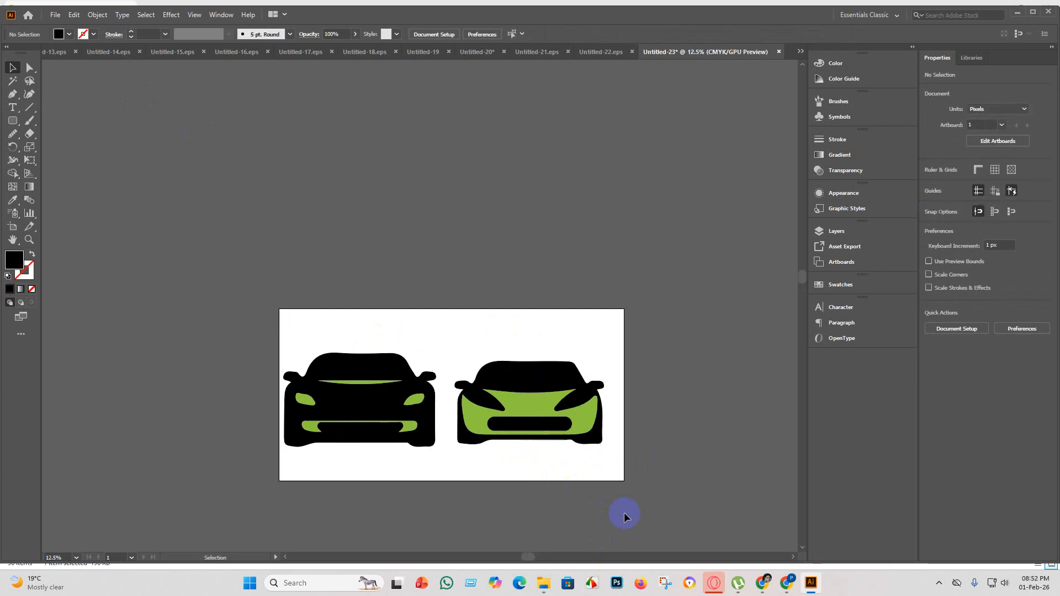
pyautogui.hotkey('ctrl', 'a')
pyautogui.hotkey('ctrl', 'g')
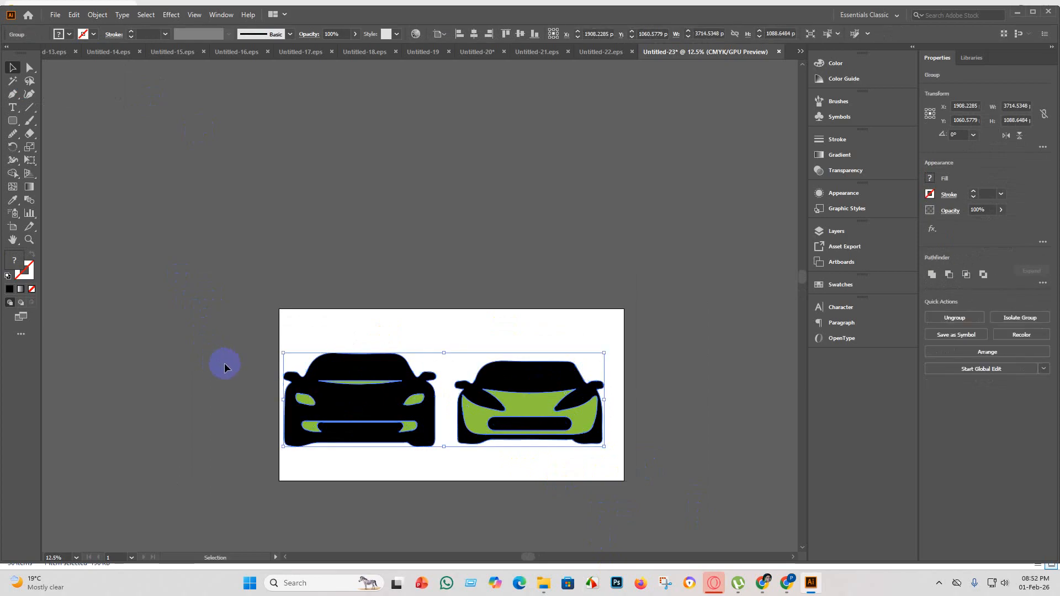
pyautogui.click(474, 34)
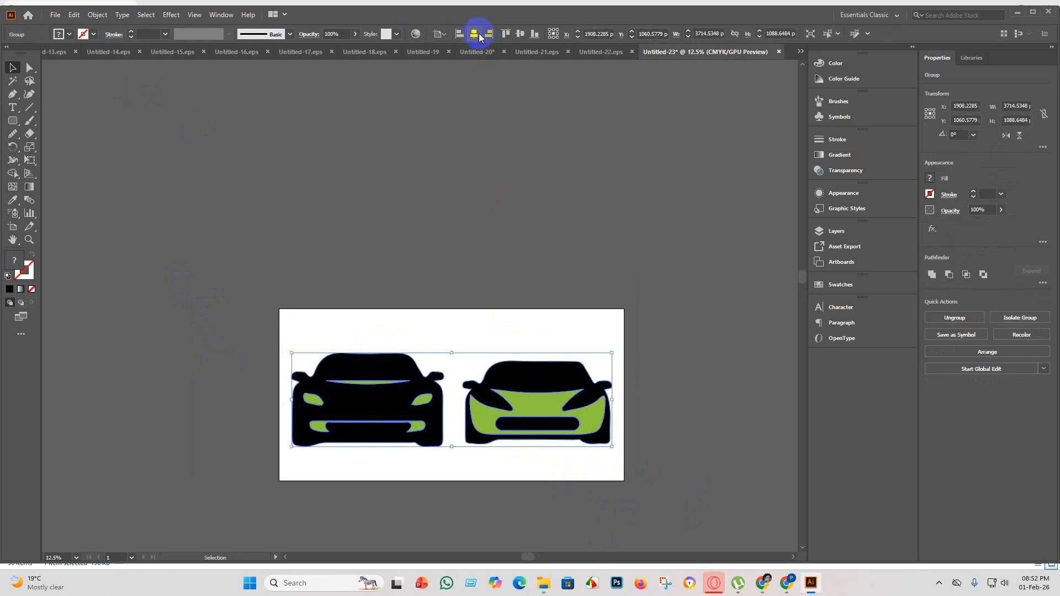
pyautogui.click(520, 33)
pyautogui.click(201, 170)
# Save the green-detailed two-car artwork as Untitled-23 in Illustrator EPS format, using the Illustrator 10 EPS version.
pyautogui.click(55, 14)
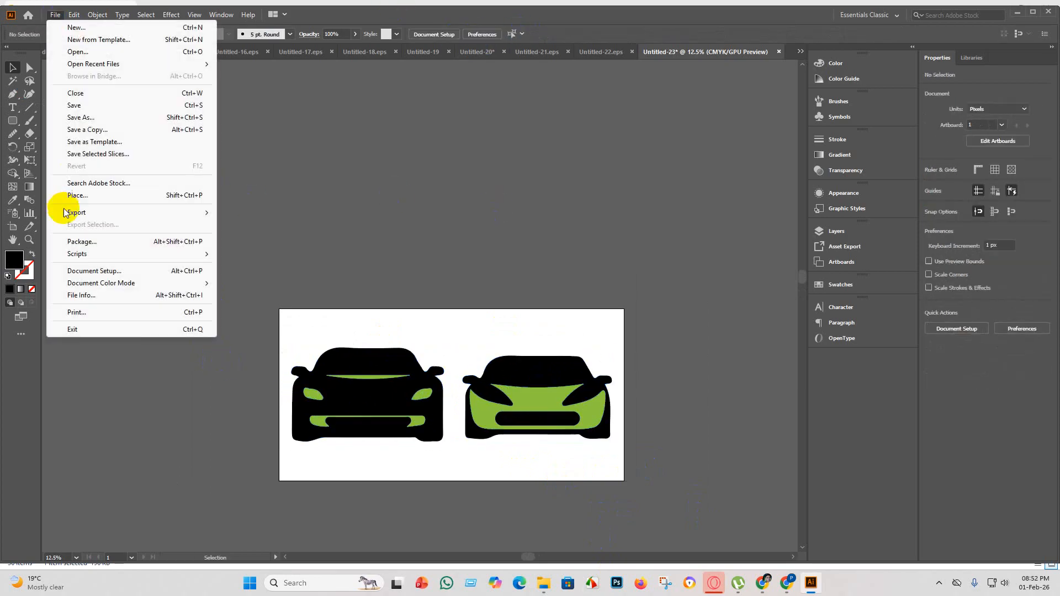
pyautogui.click(97, 107)
pyautogui.click(159, 239)
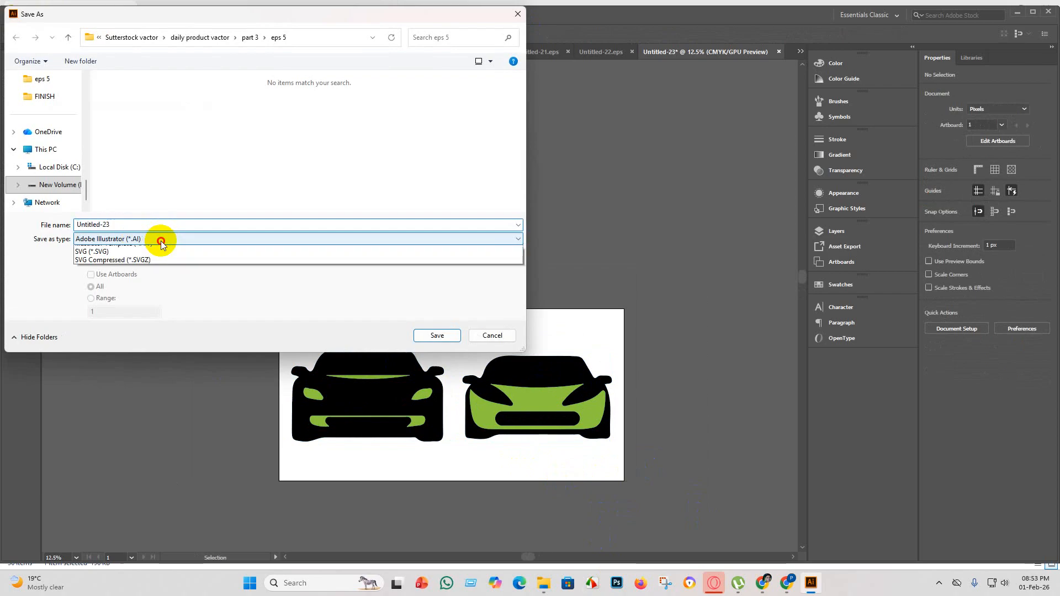
pyautogui.click(142, 262)
pyautogui.scroll(-1, 319, 184)
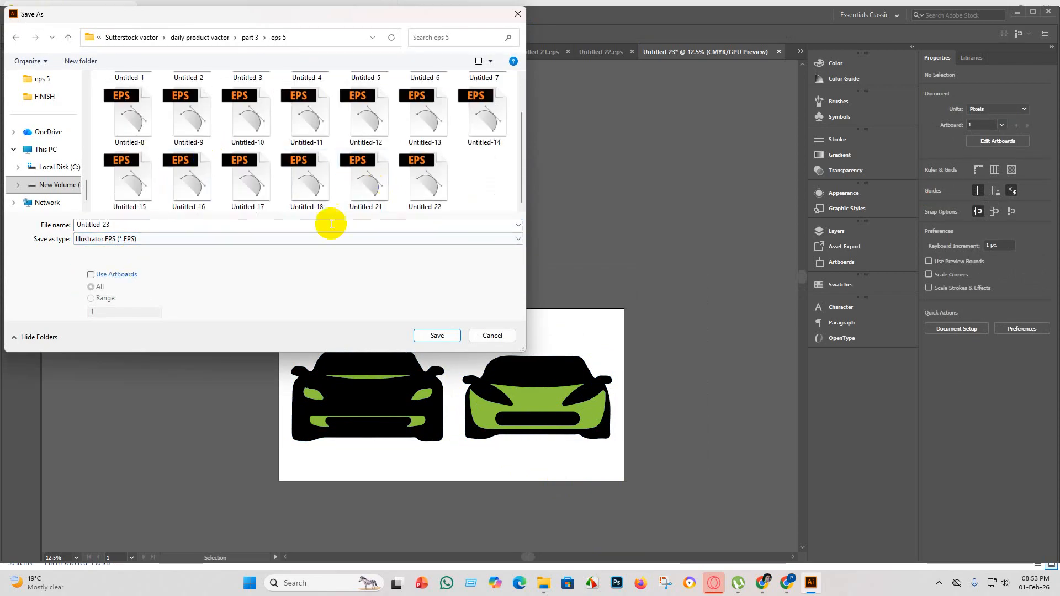
pyautogui.click(442, 341)
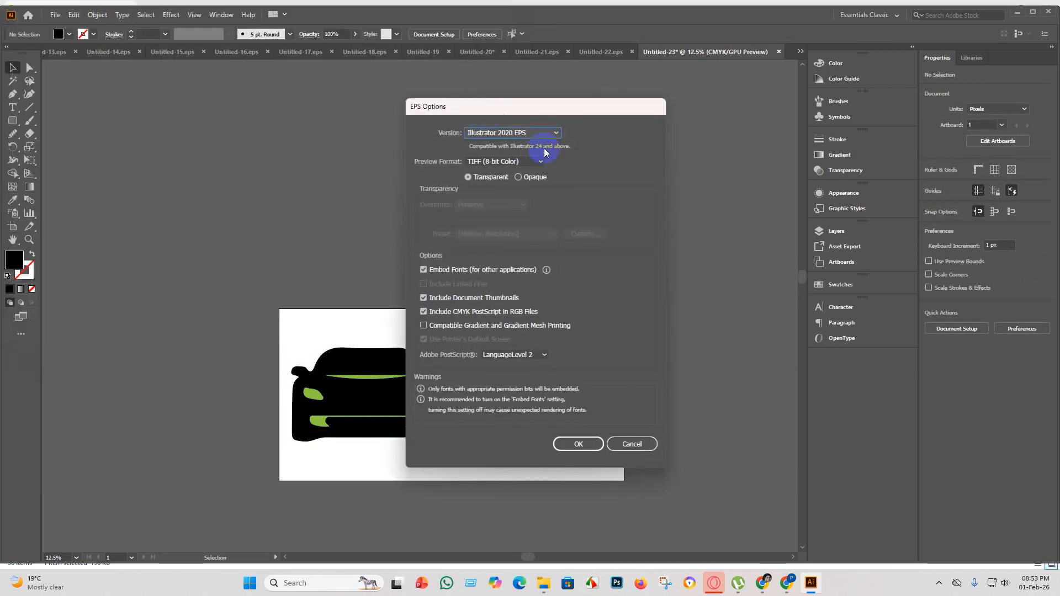
pyautogui.click(553, 133)
pyautogui.click(504, 258)
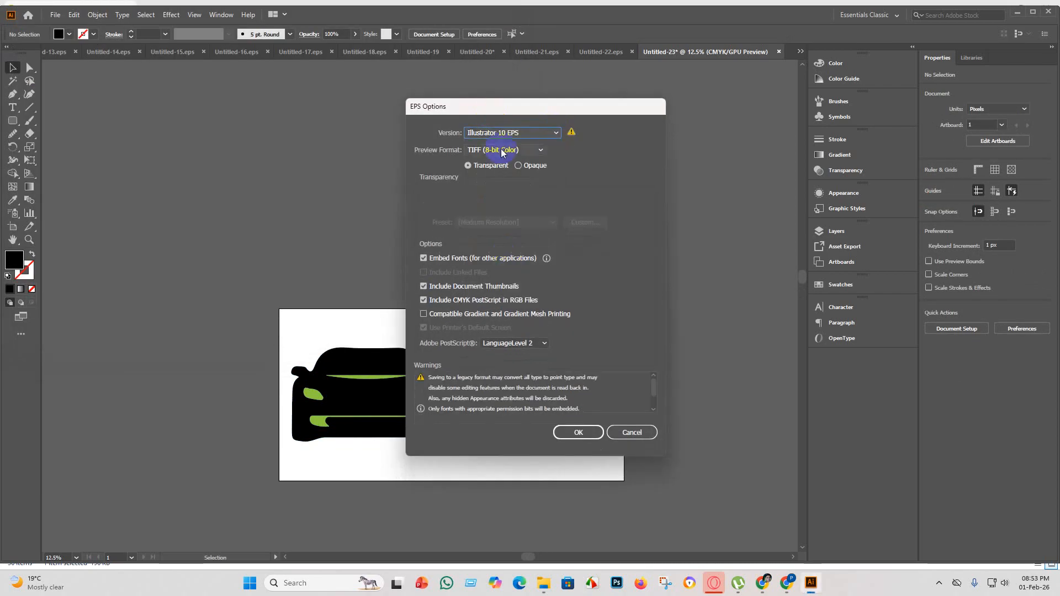
pyautogui.click(580, 442)
pyautogui.click(589, 308)
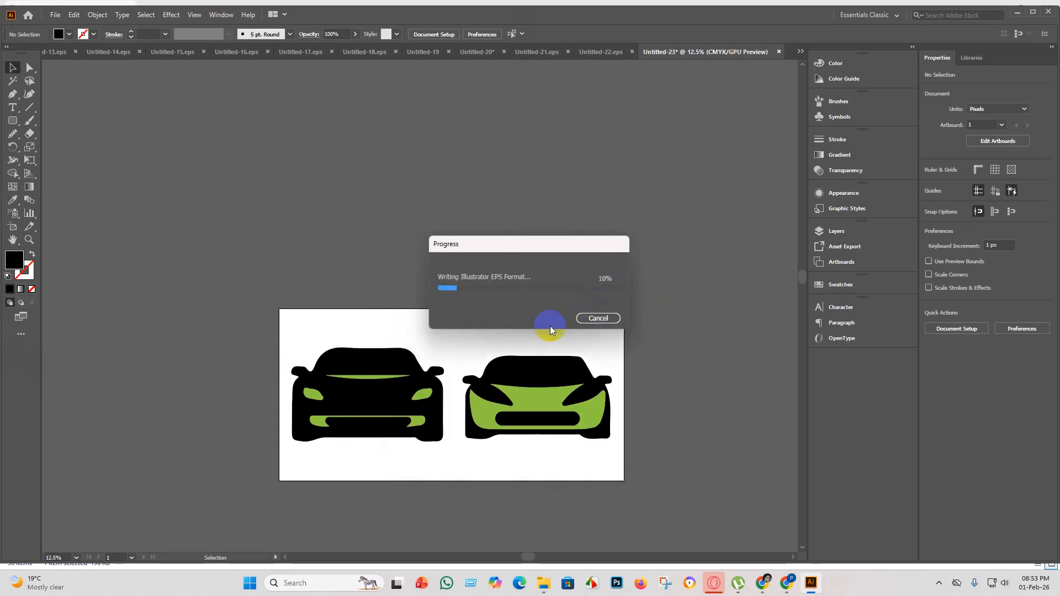
# Export the two-car artwork as JPEG Untitled-23 using artboards, with the RGB color model.
pyautogui.click(56, 18)
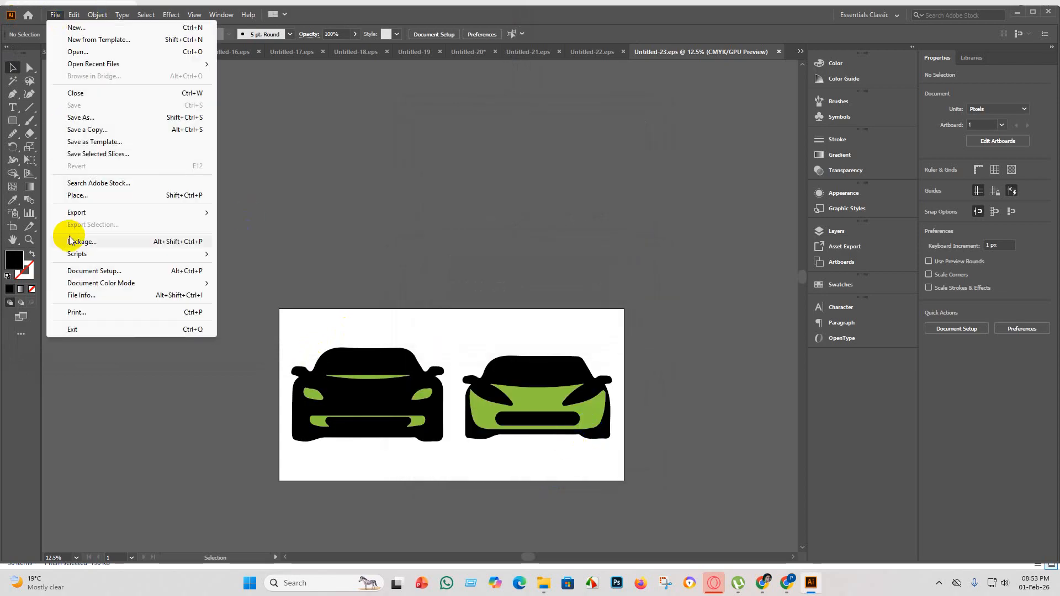
pyautogui.moveTo(78, 211)
pyautogui.click(267, 227)
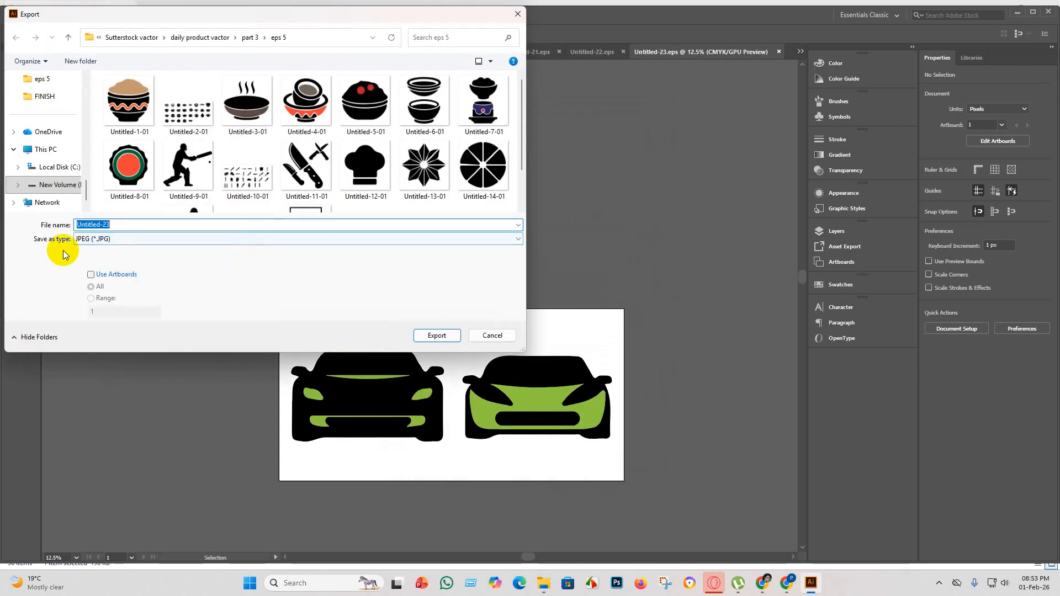
pyautogui.click(91, 274)
pyautogui.scroll(-1, 293, 182)
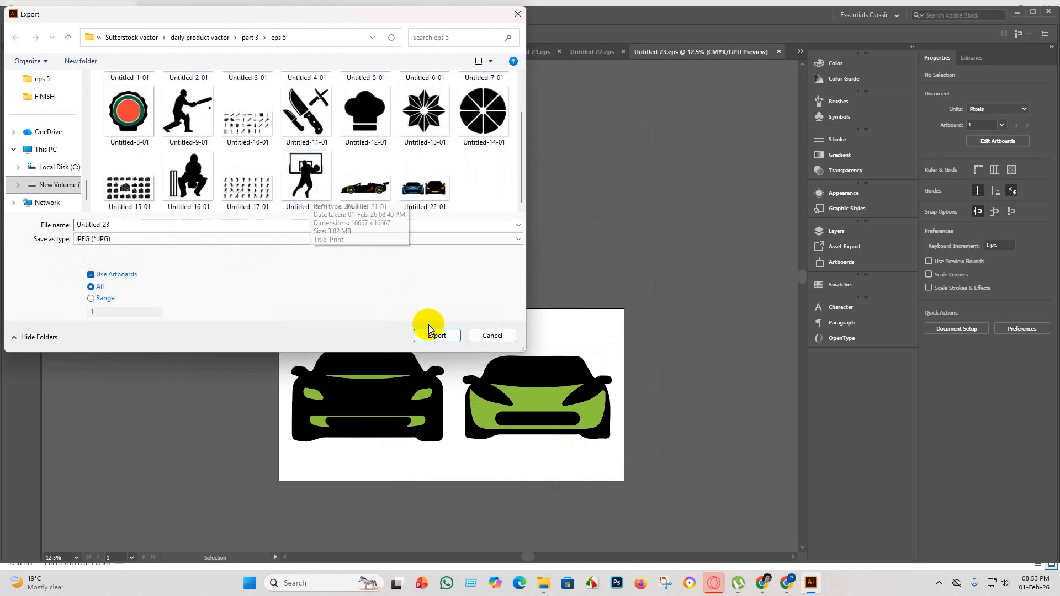
pyautogui.click(449, 335)
pyautogui.click(499, 276)
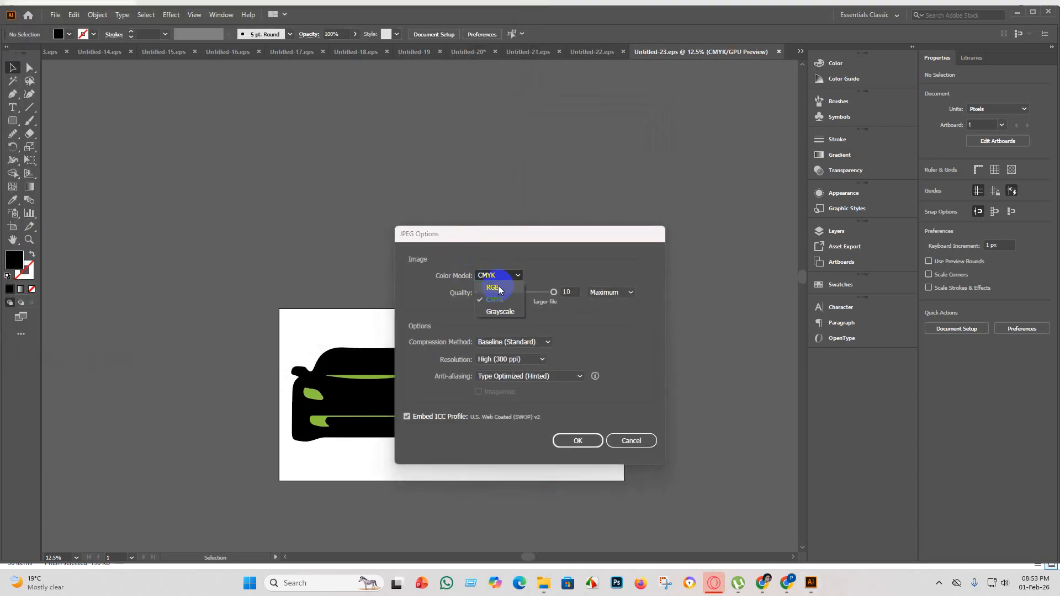
pyautogui.click(498, 289)
pyautogui.click(579, 441)
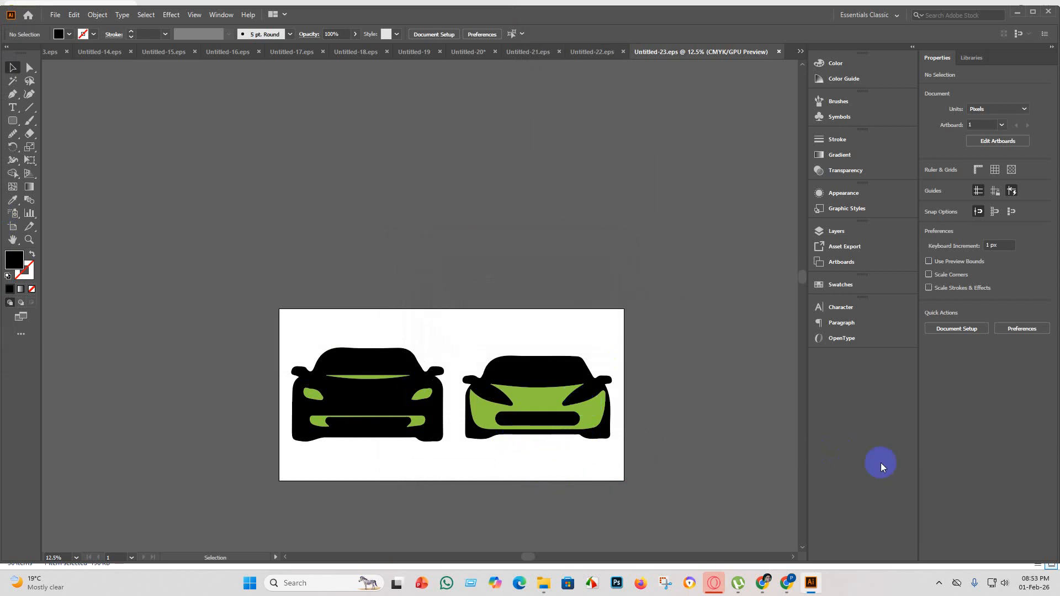
# Return to the Untitled-20 car sheet and delete the two selected front-view cars in the top row.
pyautogui.scroll(-2, 610, 416)
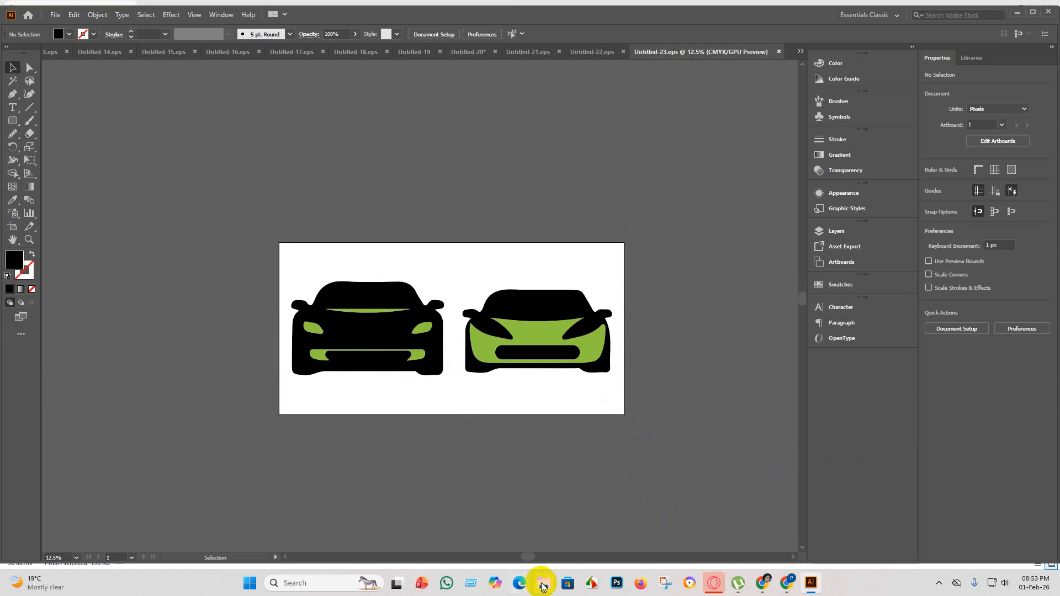
pyautogui.click(602, 51)
pyautogui.click(502, 52)
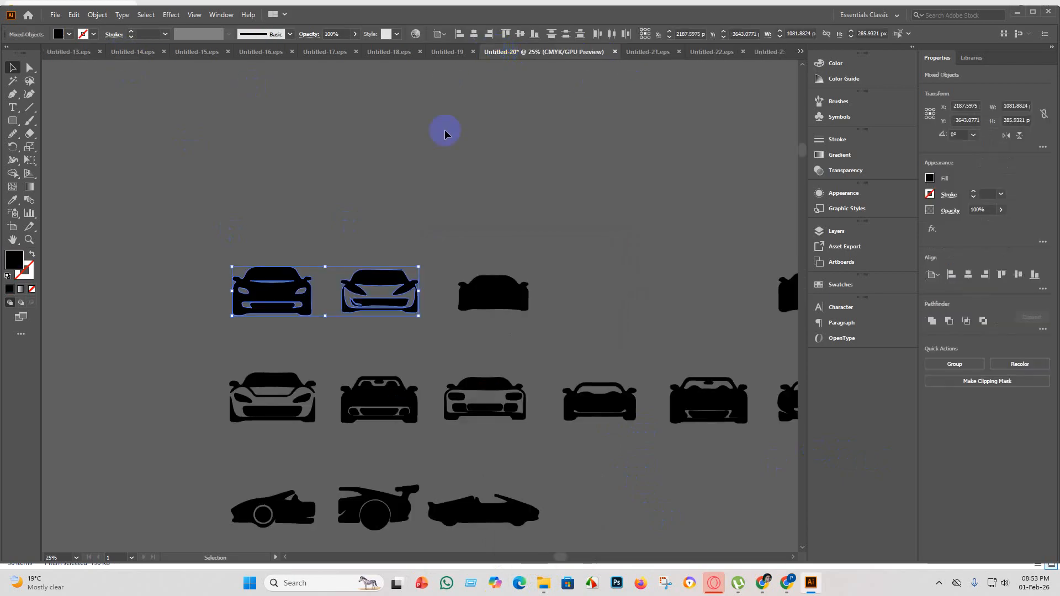
pyautogui.press('Delete')
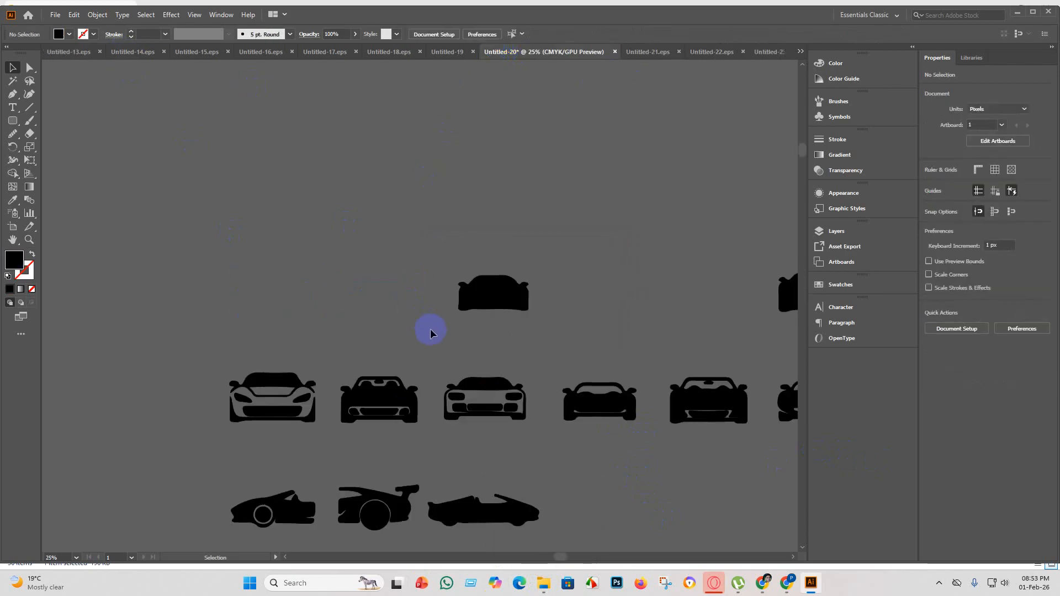
# Delete the solid black front-view car without cut-out details from the top row of the sheet.
pyautogui.scroll(-4, 497, 265)
pyautogui.scroll(8, 486, 200)
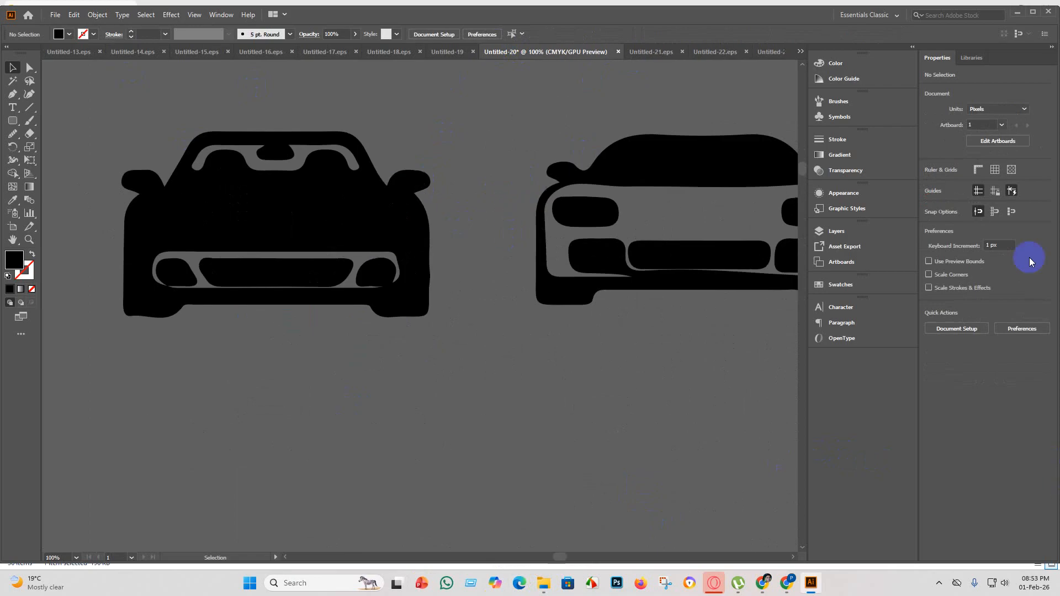
pyautogui.scroll(2, 250, 379)
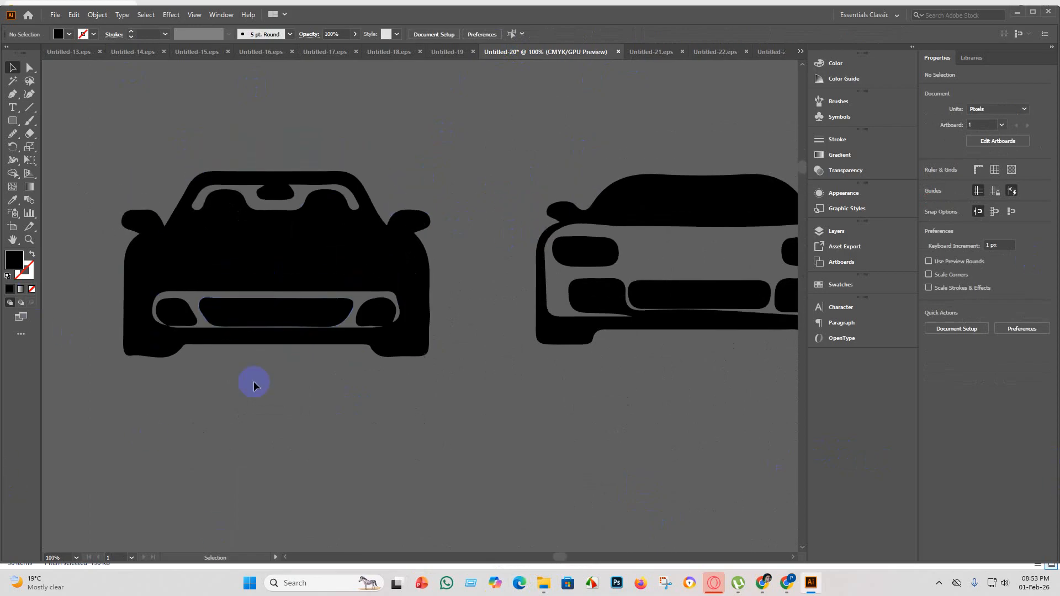
pyautogui.scroll(-4, 240, 342)
pyautogui.scroll(4, 364, 251)
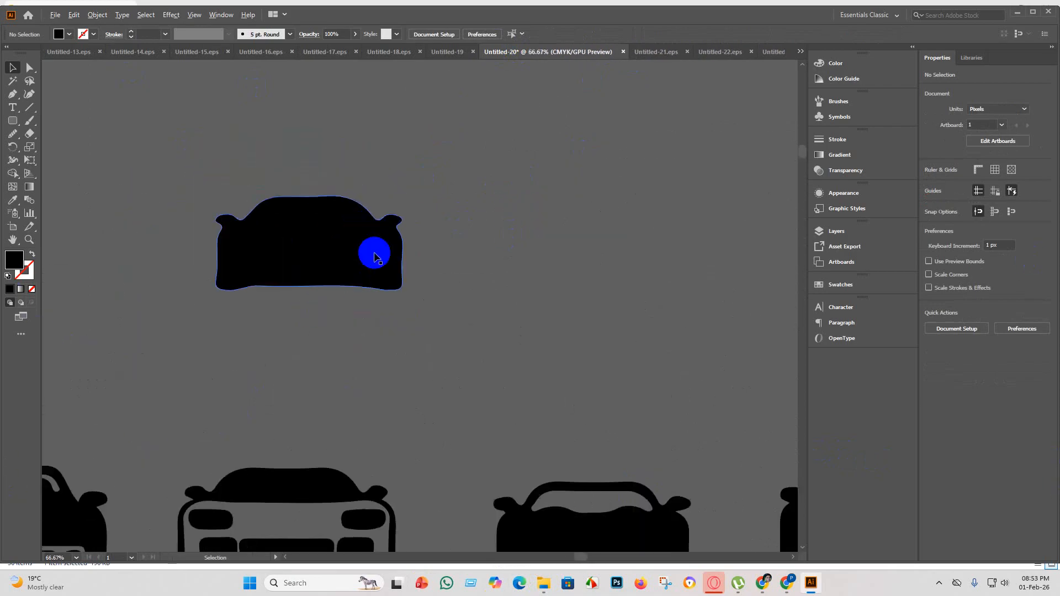
pyautogui.scroll(-6, 334, 305)
pyautogui.moveTo(332, 313); pyautogui.dragTo(293, 266)
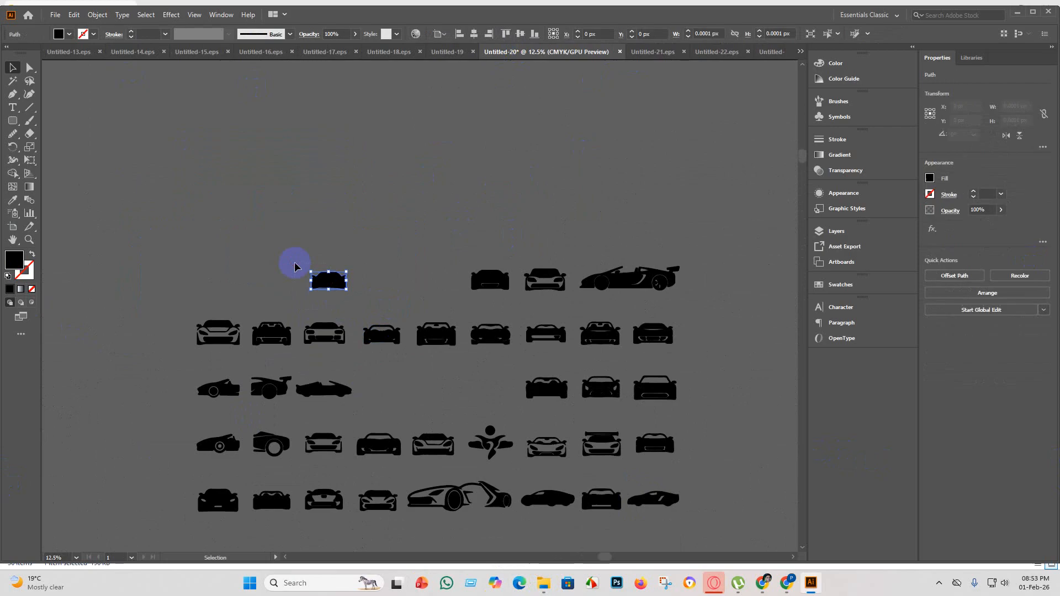
pyautogui.press('Delete')
# Select all parts of the side-view convertible with the rear wing in the top row and copy them.
pyautogui.scroll(5, 611, 273)
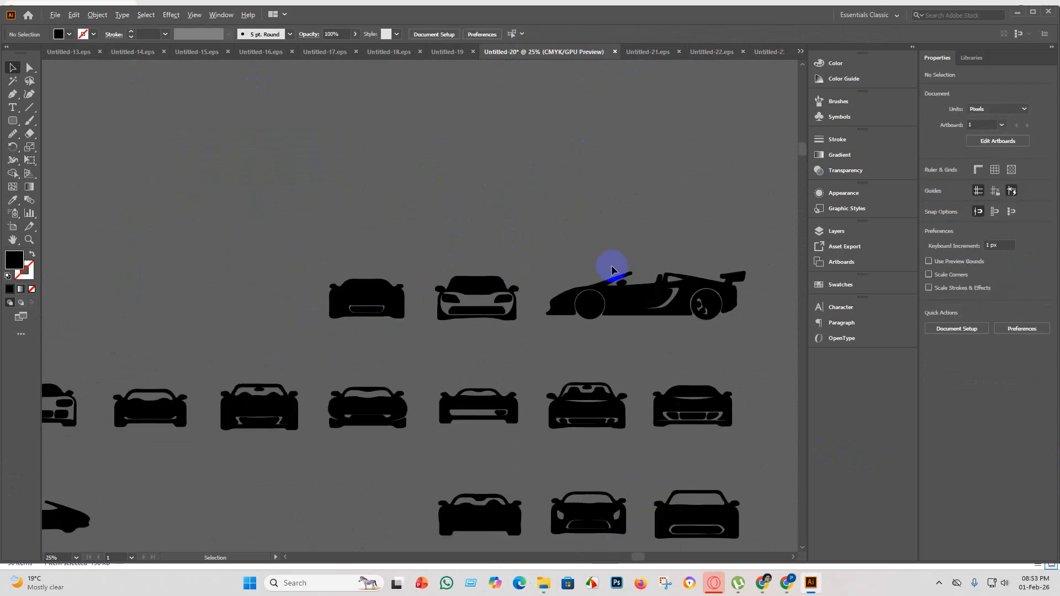
pyautogui.scroll(-2, 405, 384)
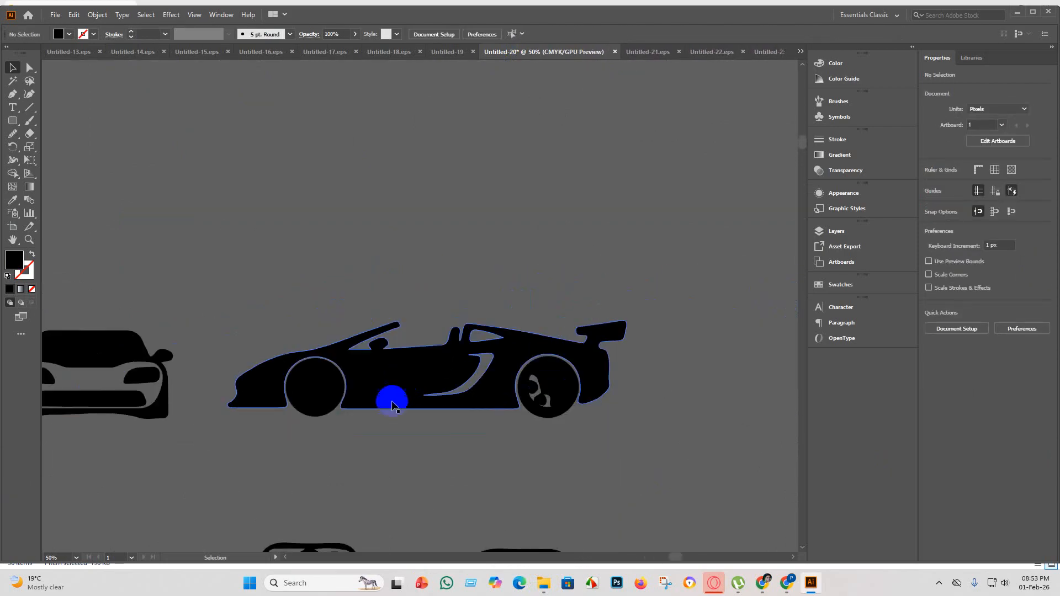
pyautogui.scroll(1, 442, 374)
pyautogui.scroll(-1, 443, 368)
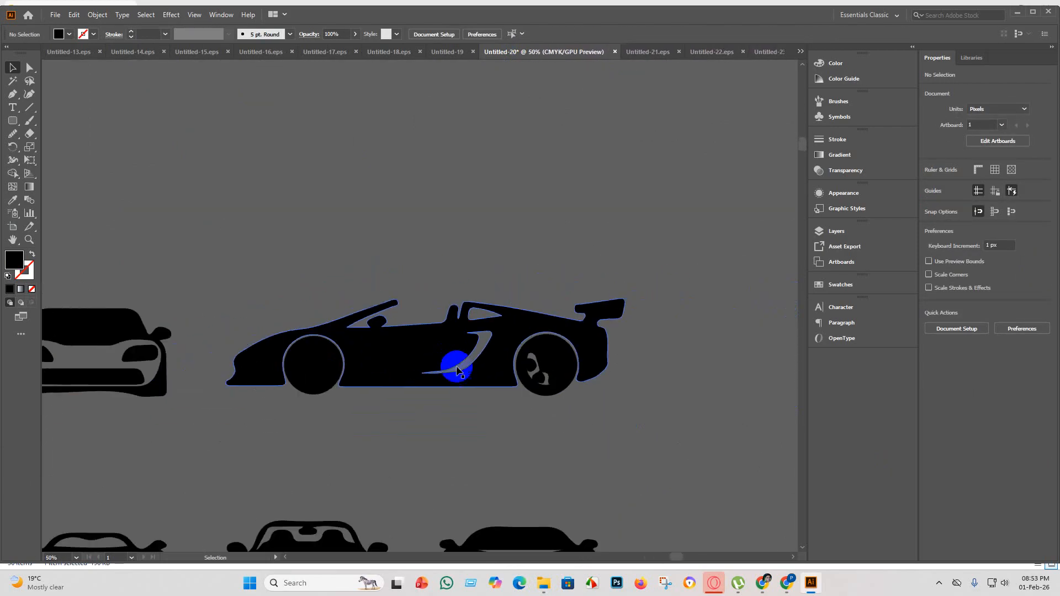
pyautogui.moveTo(738, 456); pyautogui.dragTo(254, 251)
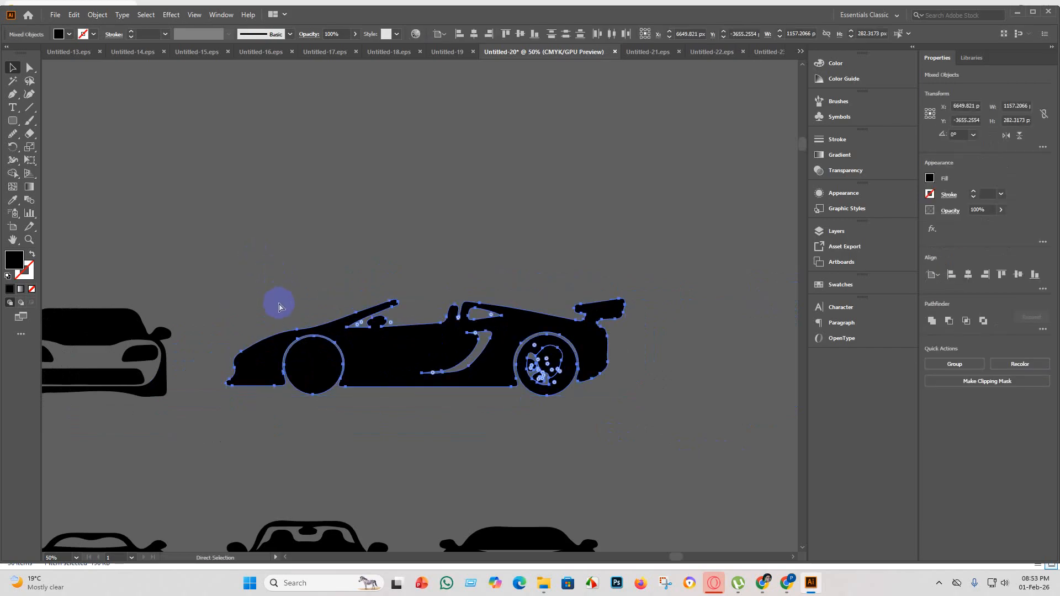
# Create a new 4000 x 2000 px document named Untitled-24.
pyautogui.click(768, 52)
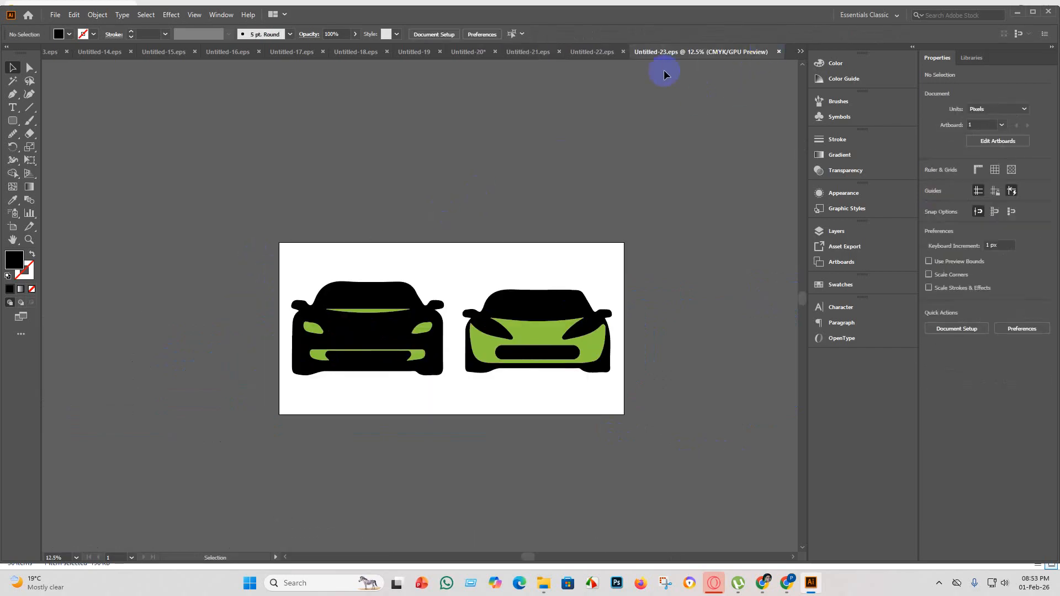
pyautogui.click(55, 18)
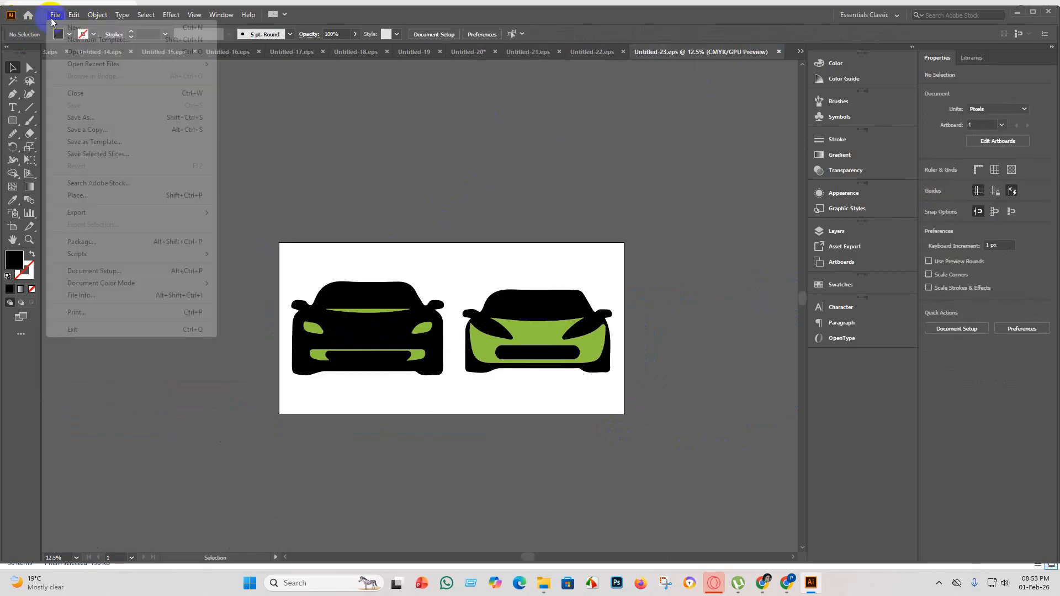
pyautogui.click(70, 27)
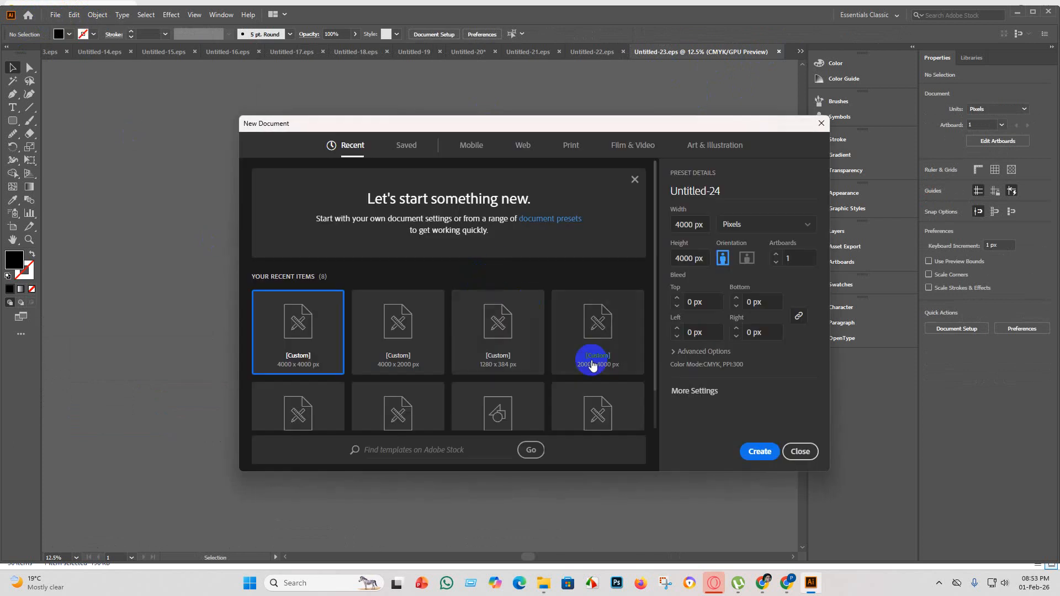
pyautogui.click(677, 258)
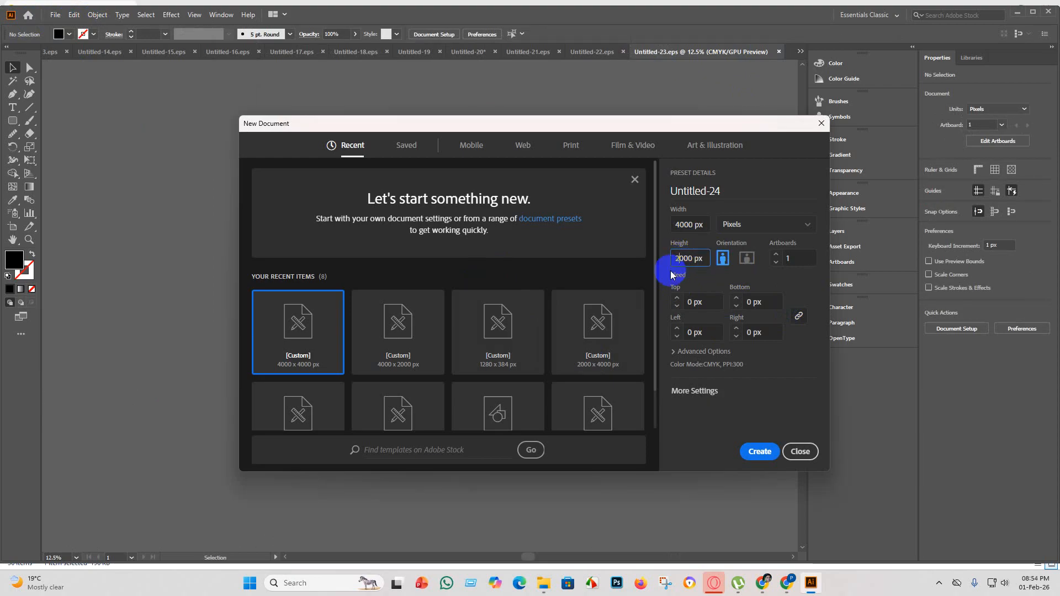
pyautogui.press('Return')
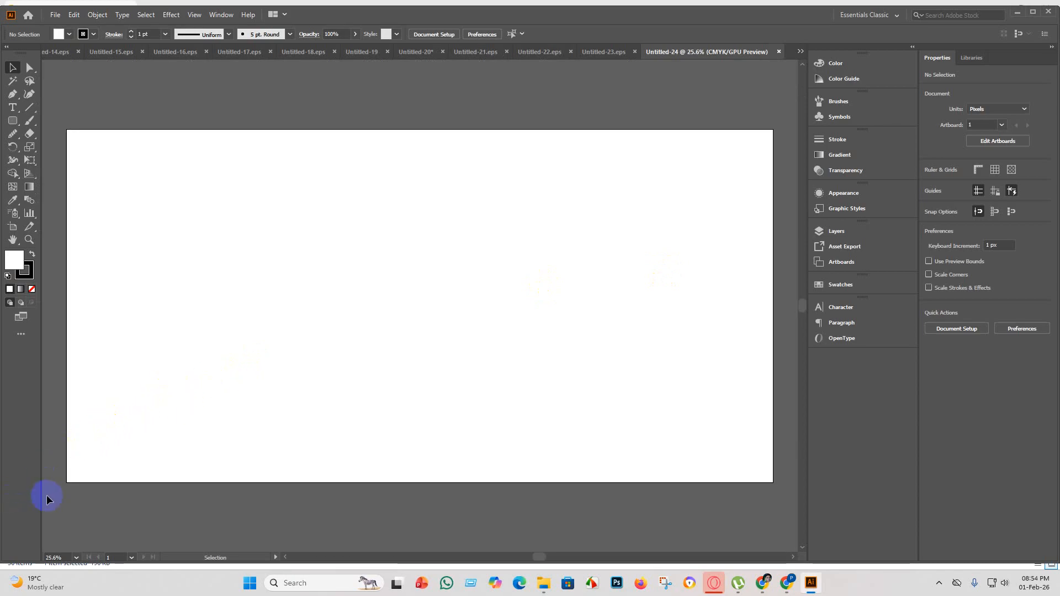
# Paste the side-view convertible into the new document and scale it up to about 3889 px wide.
pyautogui.hotkey('ctrl', 'v')
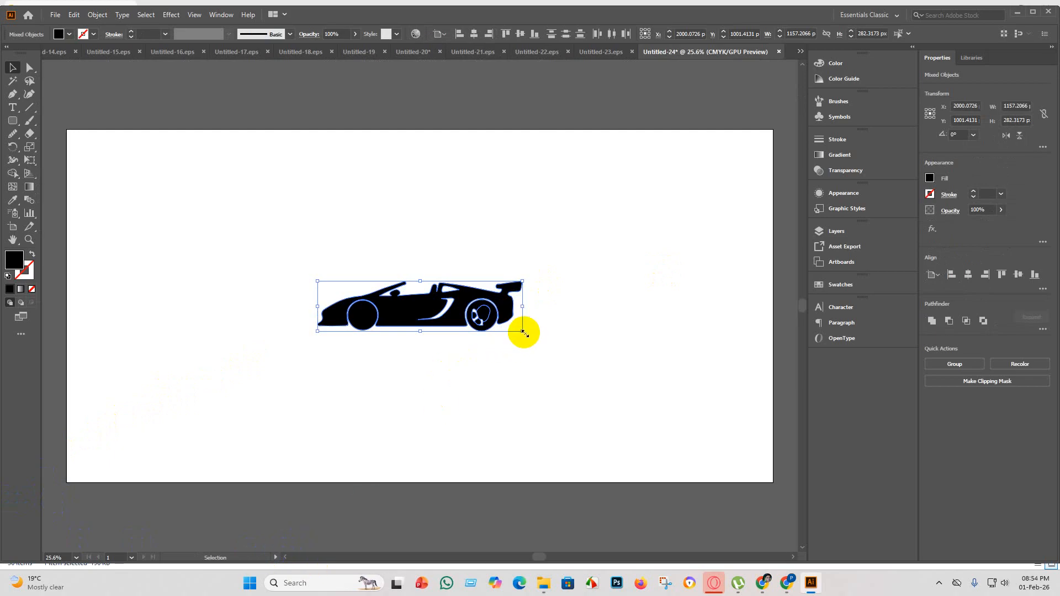
pyautogui.moveTo(524, 332); pyautogui.dragTo(668, 453)
pyautogui.click(474, 34)
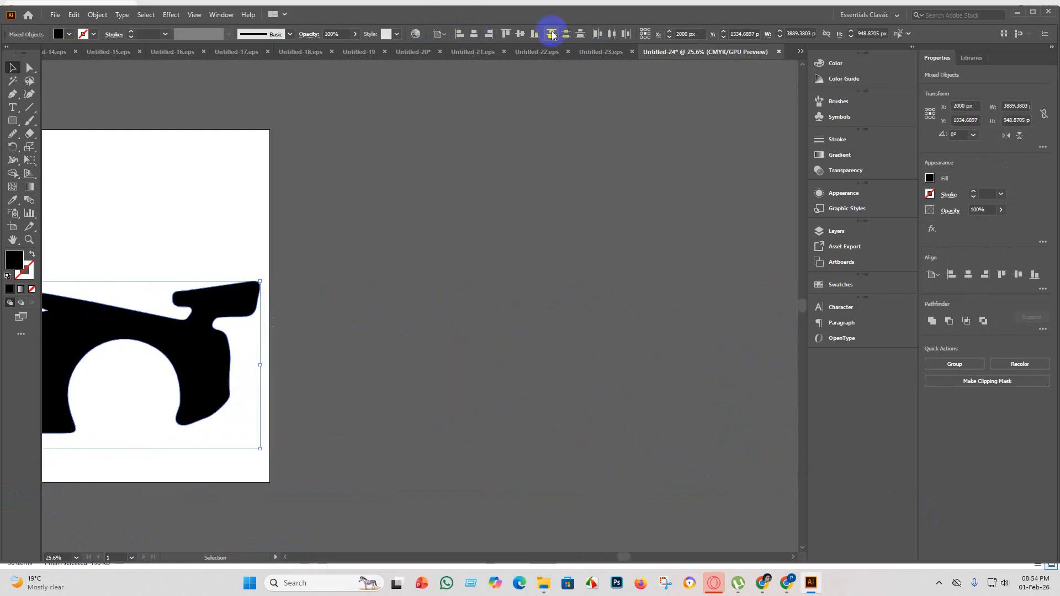
pyautogui.click(520, 33)
pyautogui.hotkey('ctrl', '-')
pyautogui.hotkey('ctrl', '-')
pyautogui.hotkey('ctrl', '-')
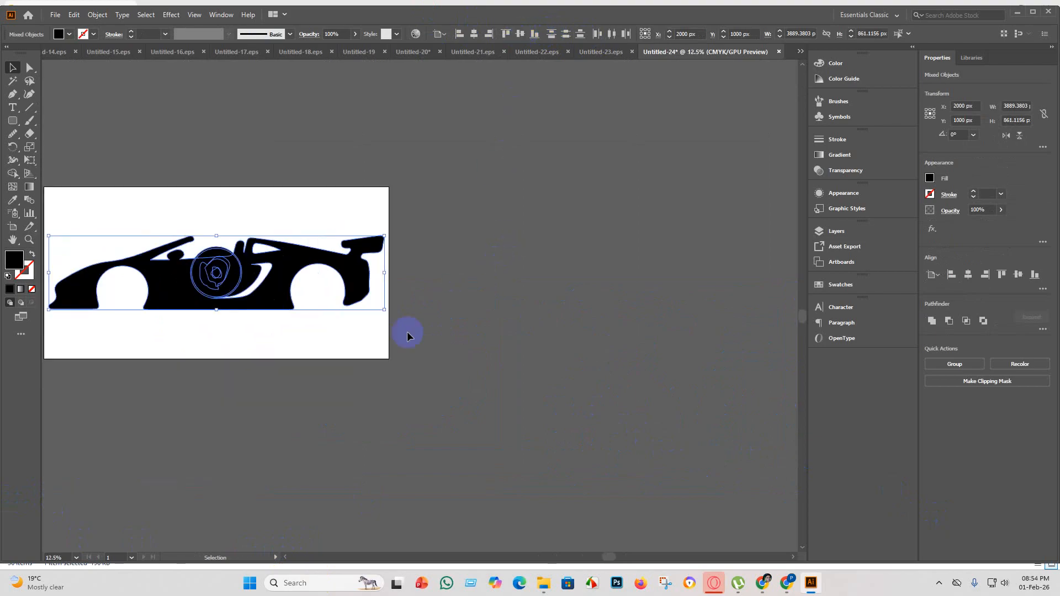
pyautogui.scroll(-1, 321, 351)
pyautogui.hotkey('ctrl', 'z')
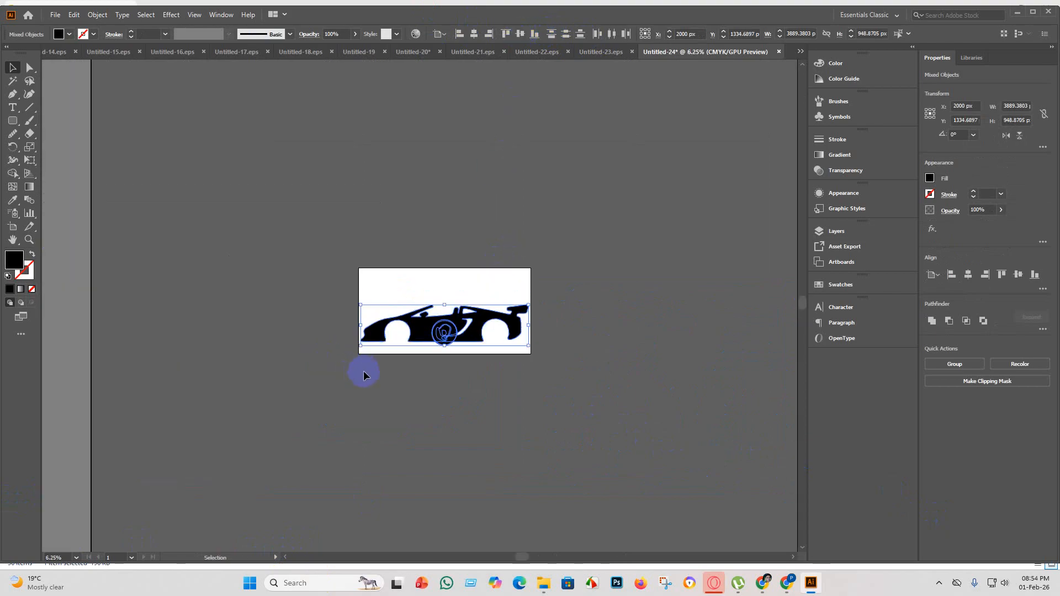
pyautogui.hotkey('ctrl', 'z')
# Group the side-view car's parts and centre the group horizontally and vertically on the artboard.
pyautogui.hotkey('ctrl', 'g')
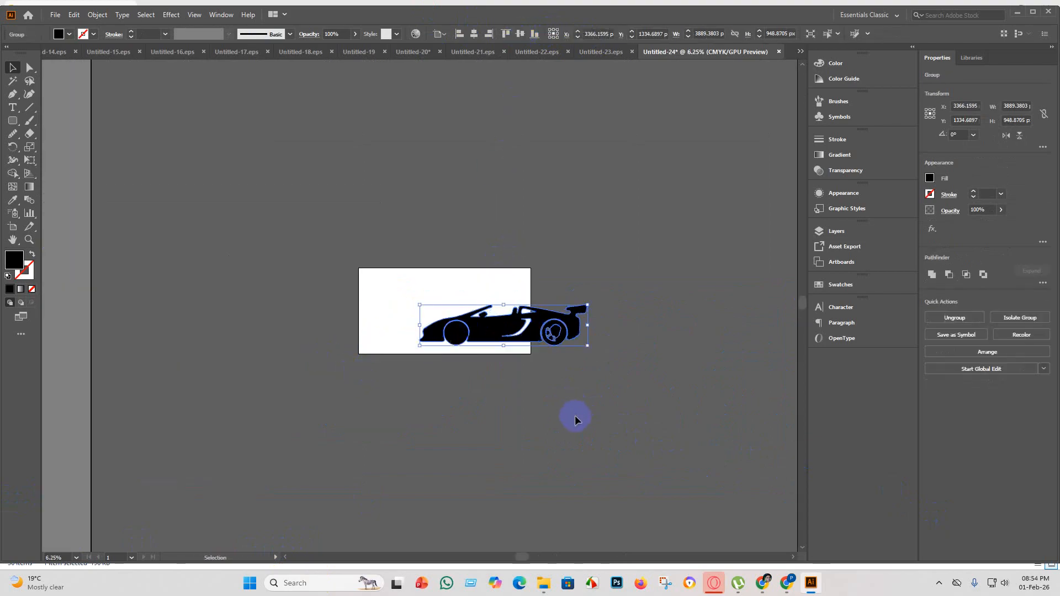
pyautogui.click(473, 34)
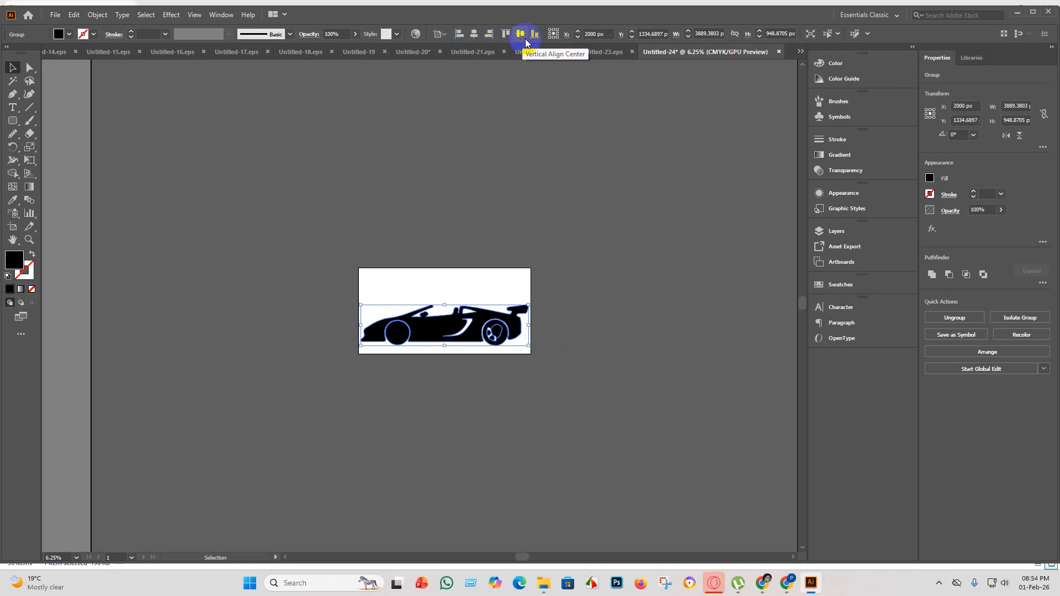
pyautogui.click(520, 34)
pyautogui.click(551, 338)
pyautogui.scroll(3, 497, 324)
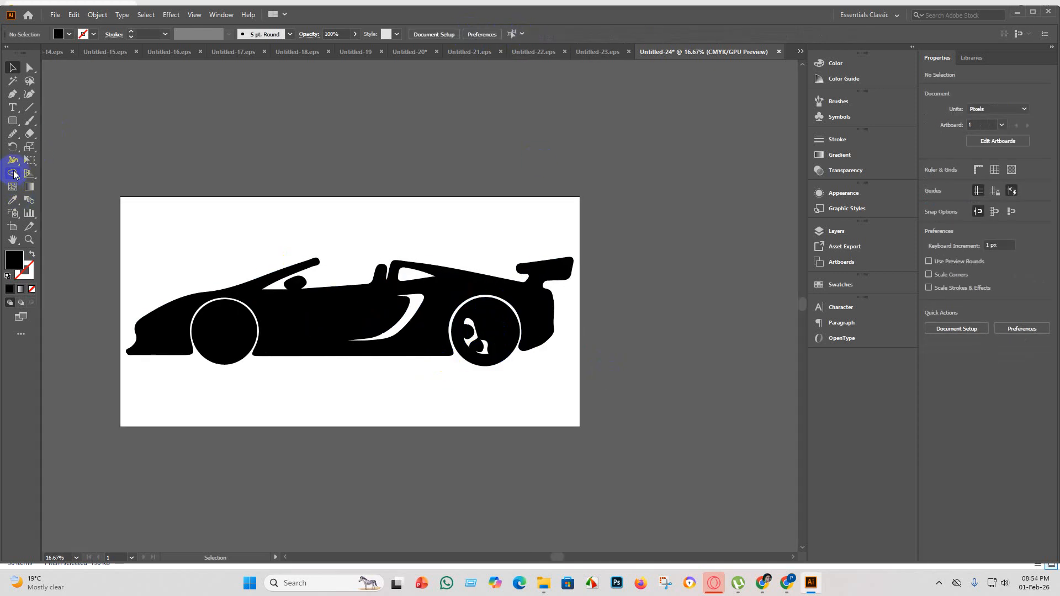
# Merge the cutout regions inside the rear wheel into one solid black disc with the Shape Builder tool.
pyautogui.click(14, 174)
pyautogui.click(20, 68)
pyautogui.click(485, 327)
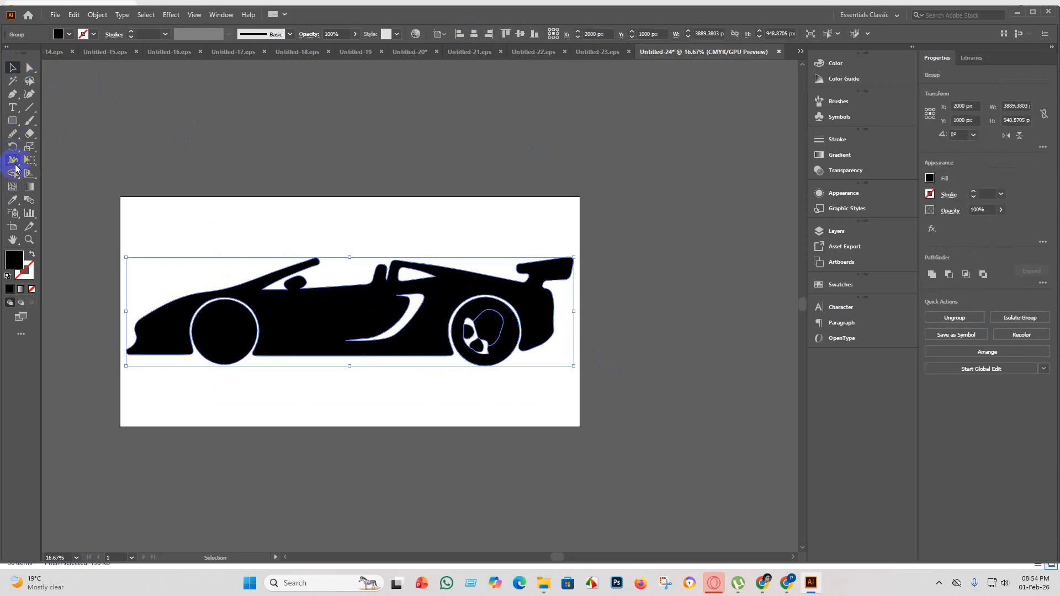
pyautogui.click(13, 173)
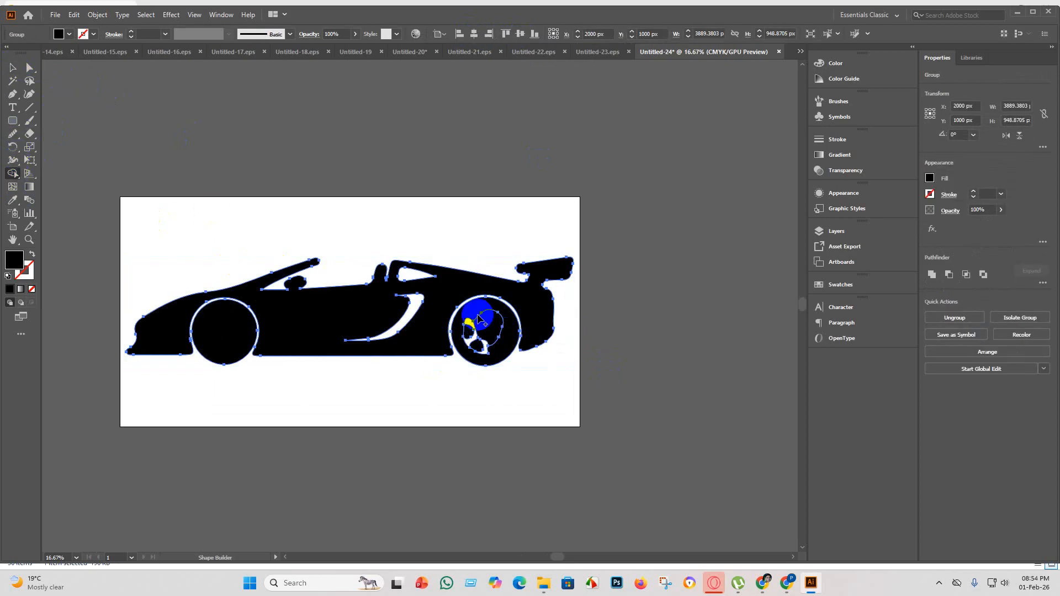
pyautogui.moveTo(479, 319)
pyautogui.mouseDown()
pyautogui.moveTo(472, 364)
pyautogui.moveTo(495, 316)
pyautogui.moveTo(504, 358)
pyautogui.mouseUp()
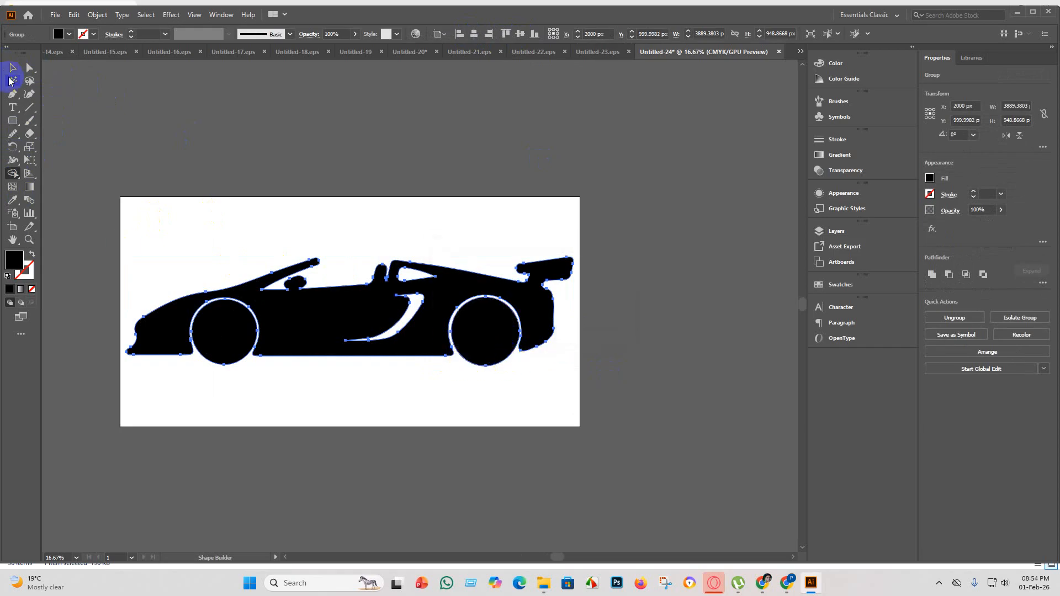
pyautogui.click(13, 67)
pyautogui.click(652, 362)
pyautogui.click(526, 355)
pyautogui.click(398, 120)
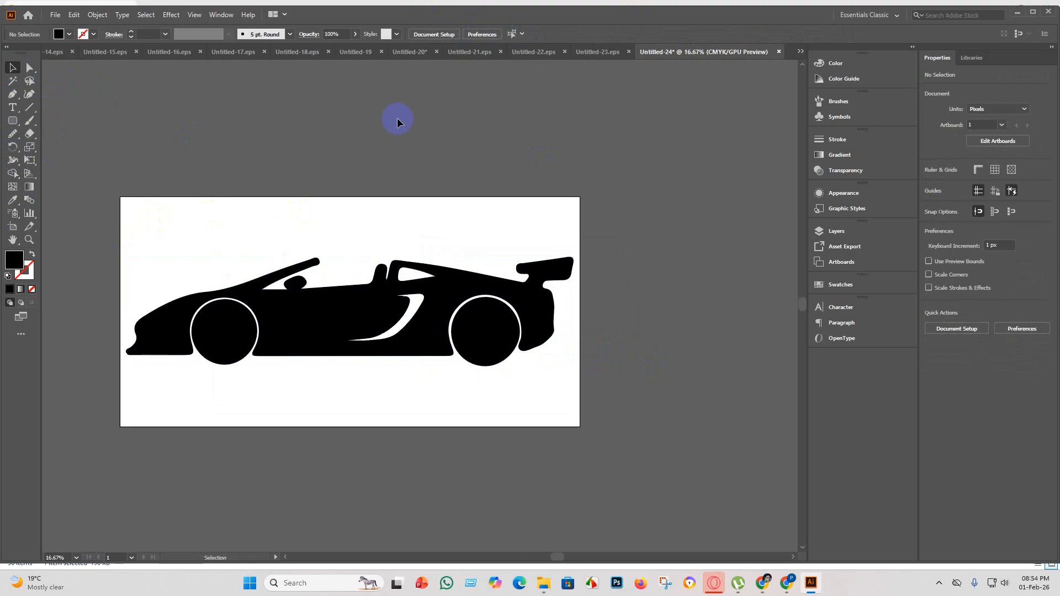
# Fill the curved side vent and the rear window openings of the car as separate shapes with the Shape Builder tool.
pyautogui.click(395, 333)
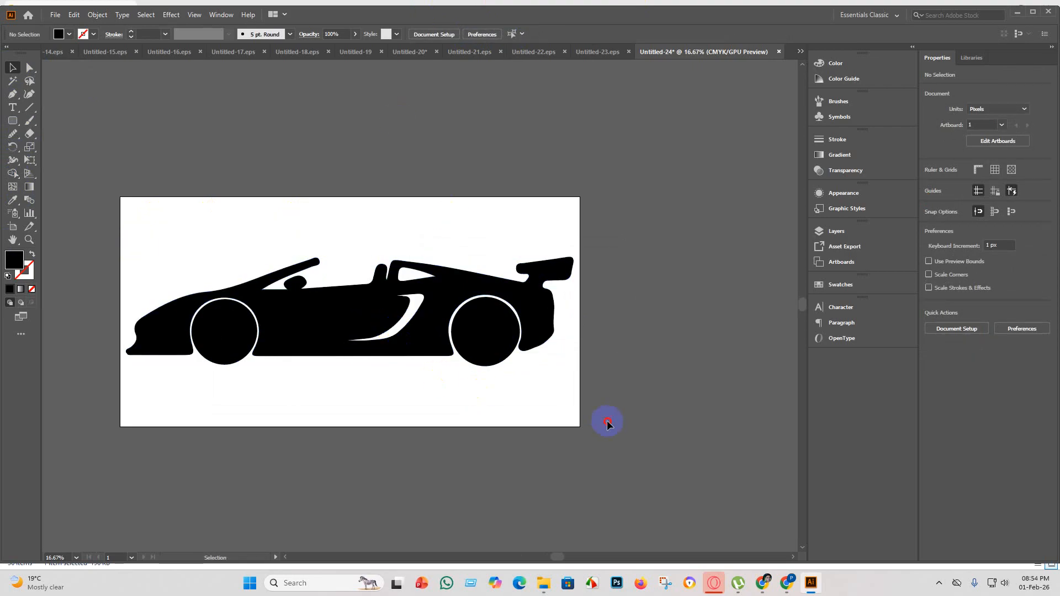
pyautogui.moveTo(608, 424); pyautogui.dragTo(201, 217)
pyautogui.click(12, 173)
pyautogui.click(445, 332)
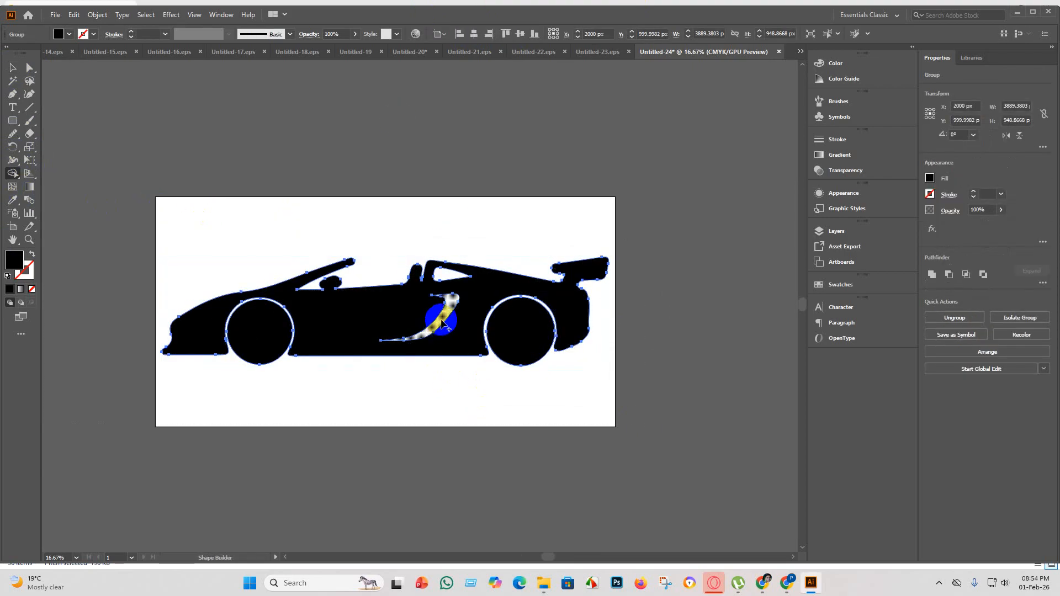
pyautogui.click(442, 323)
pyautogui.click(450, 272)
pyautogui.click(77, 150)
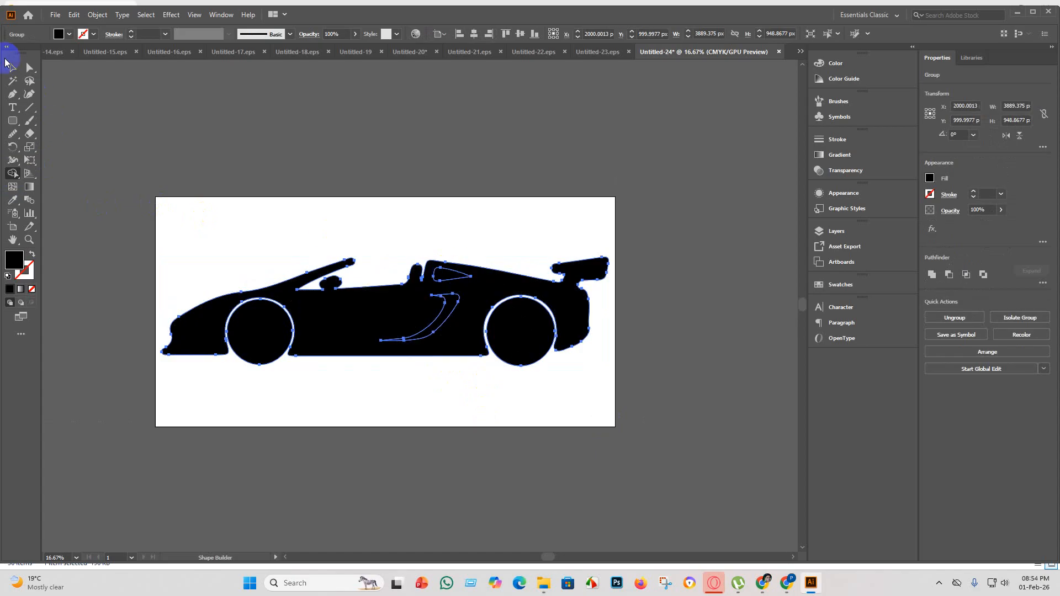
pyautogui.click(10, 69)
pyautogui.click(399, 415)
pyautogui.scroll(1, 475, 434)
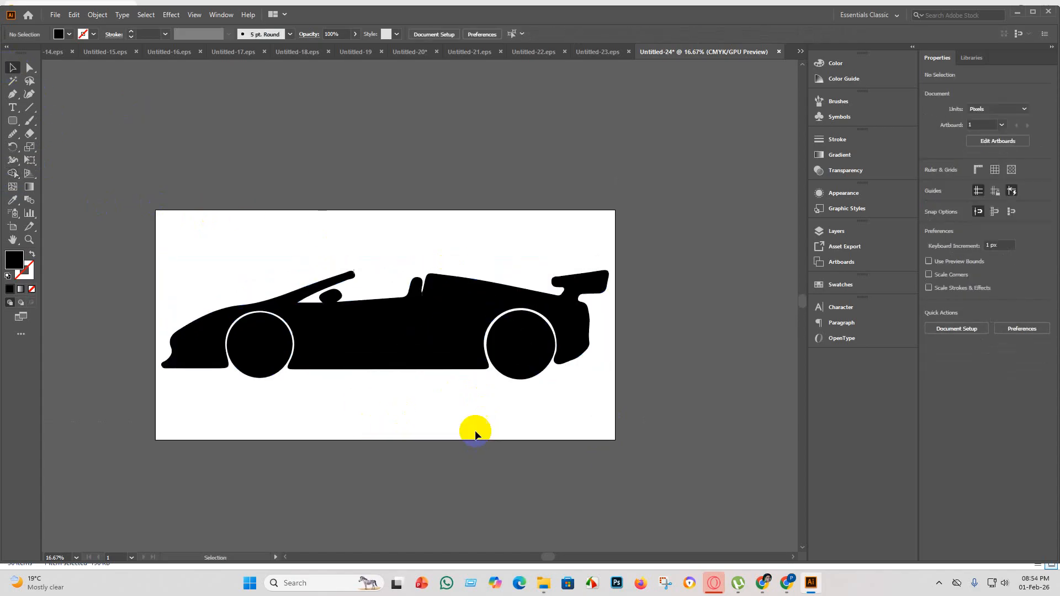
# Ungroup the car and fill the curved side vent with the yellow-green swatch C=20 M=0 Y=100 K=0.
pyautogui.click(433, 343)
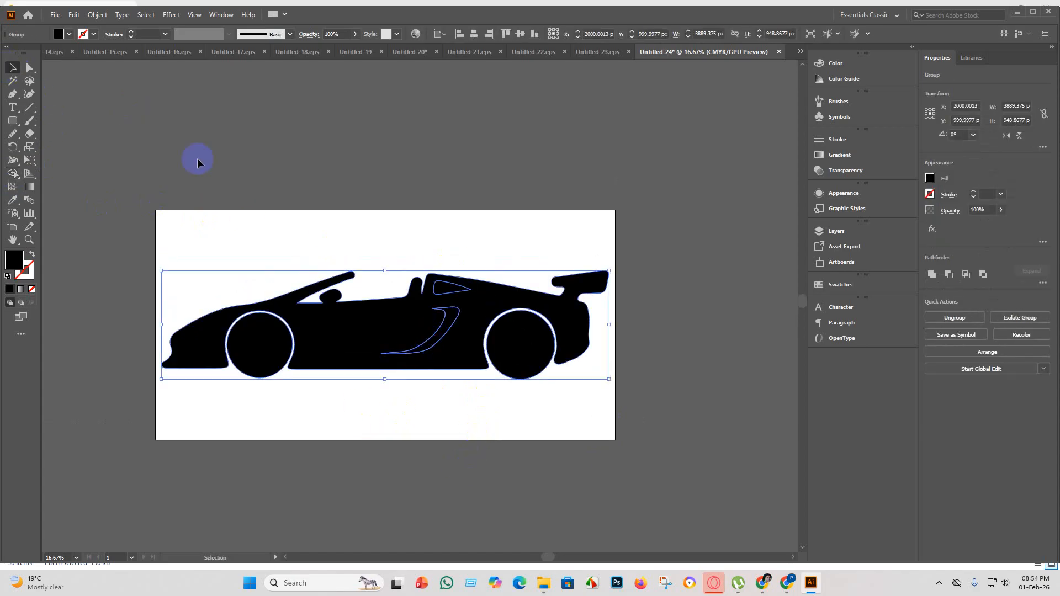
pyautogui.rightClick(408, 321)
pyautogui.click(440, 414)
pyautogui.click(580, 454)
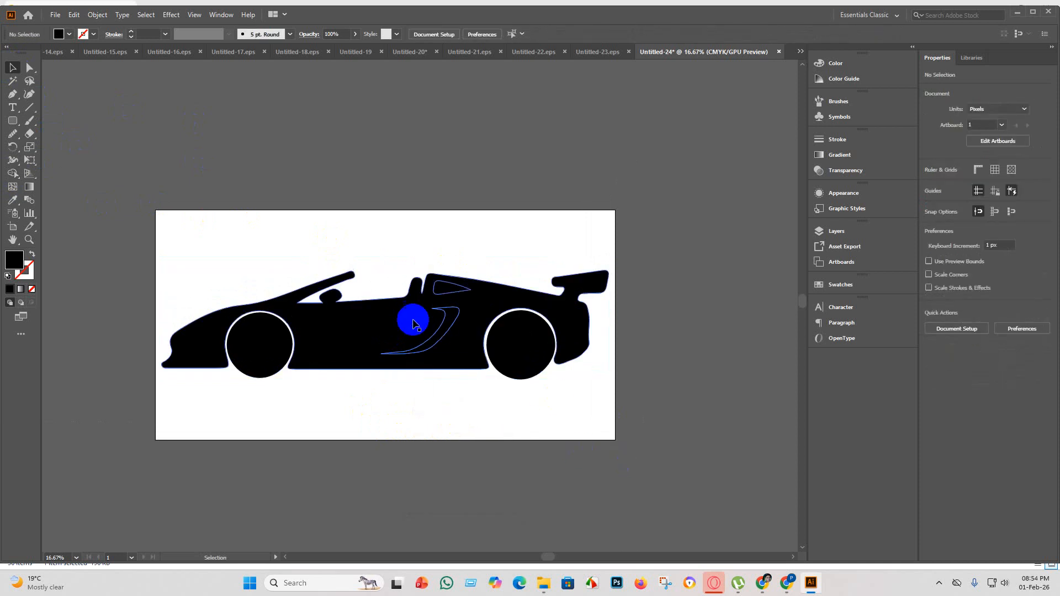
pyautogui.click(439, 339)
pyautogui.click(59, 35)
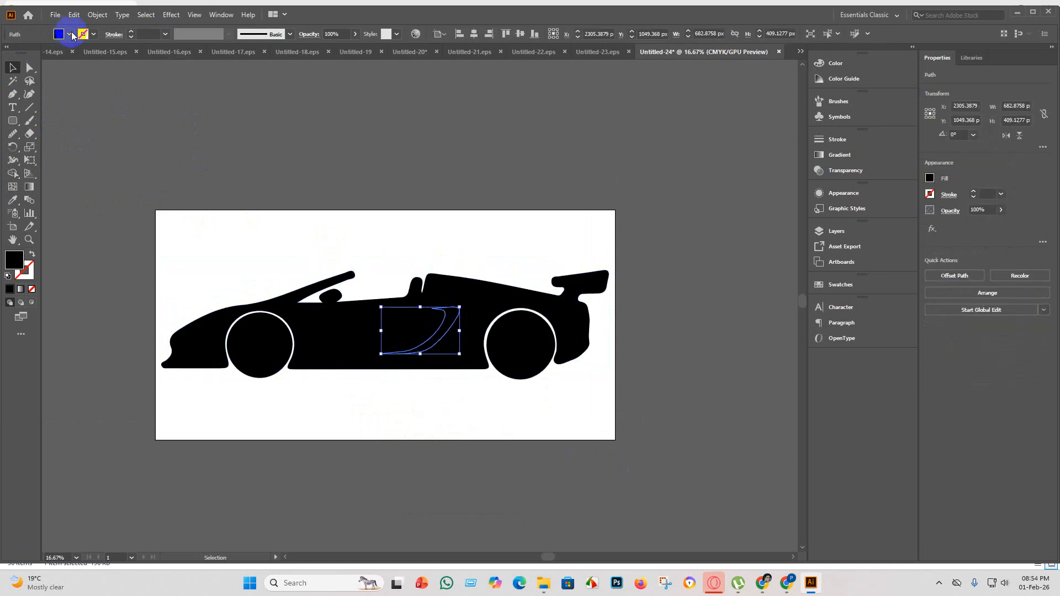
pyautogui.click(70, 34)
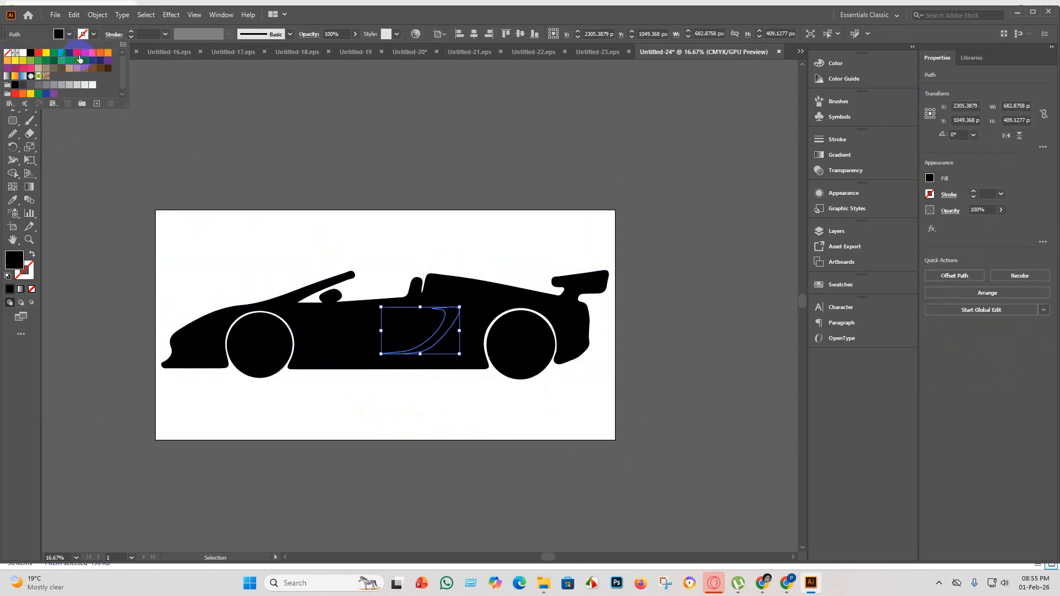
pyautogui.click(22, 61)
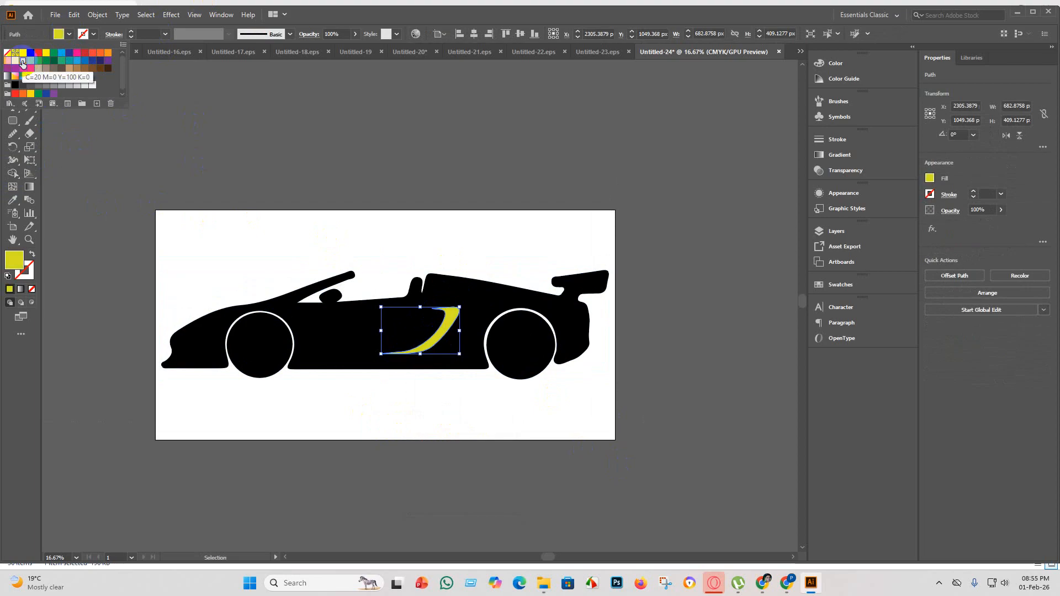
pyautogui.click(325, 401)
# Apply the side vent's yellow-green fill to the rear window shape with the Eyedropper tool.
pyautogui.click(456, 293)
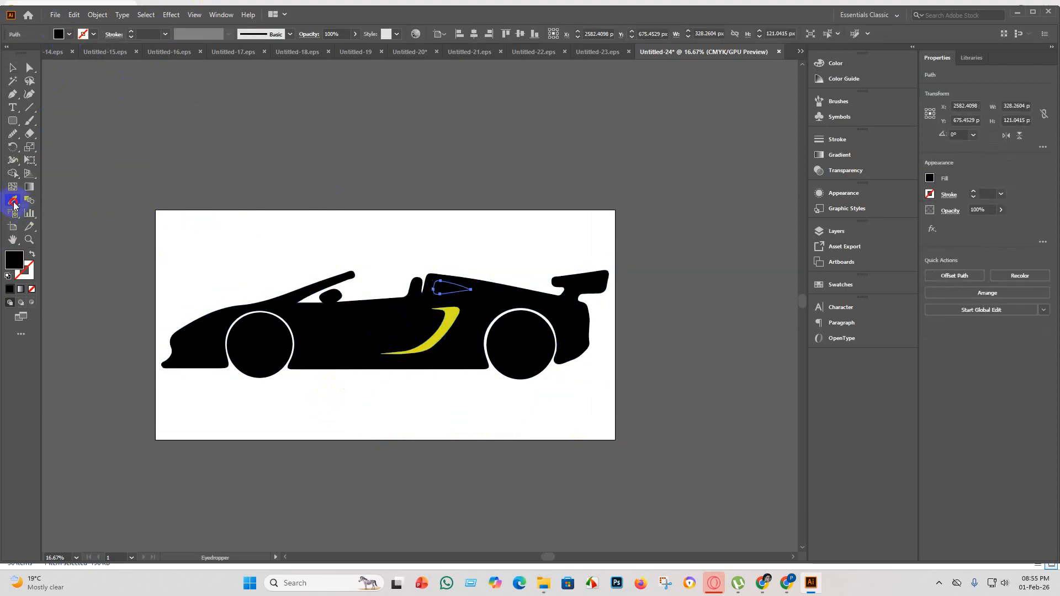
pyautogui.click(442, 331)
pyautogui.click(13, 67)
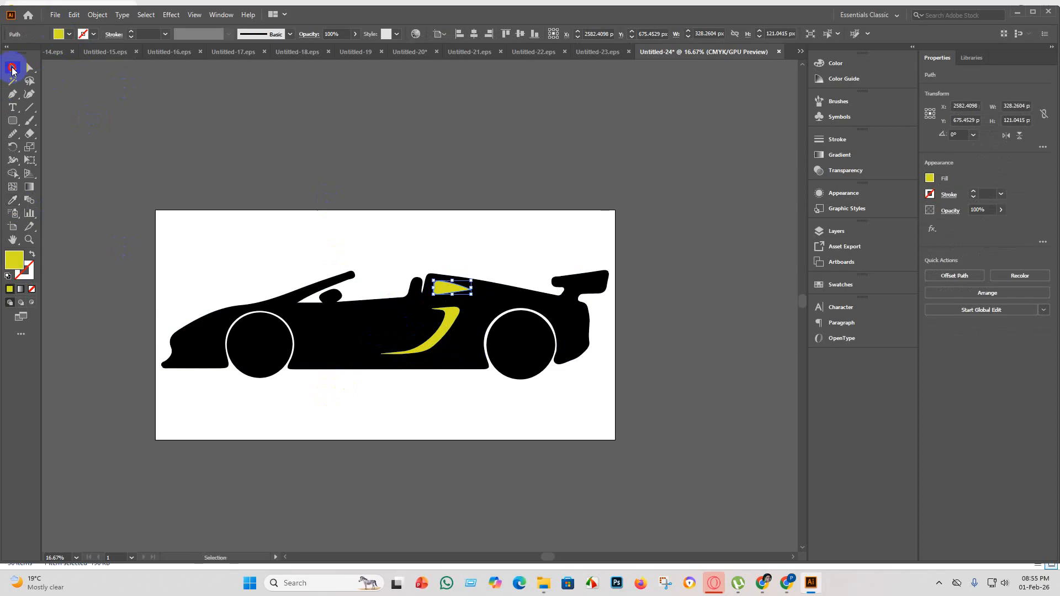
pyautogui.click(369, 448)
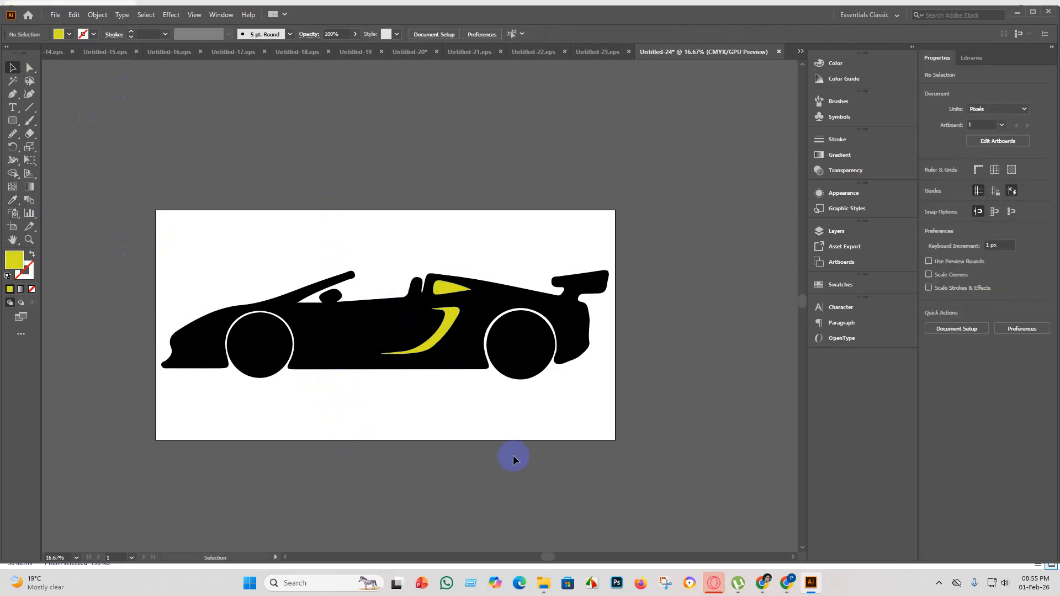
# Group all parts of the car and centre the group on the artboard.
pyautogui.scroll(-2, 522, 438)
pyautogui.moveTo(673, 452); pyautogui.dragTo(233, 325)
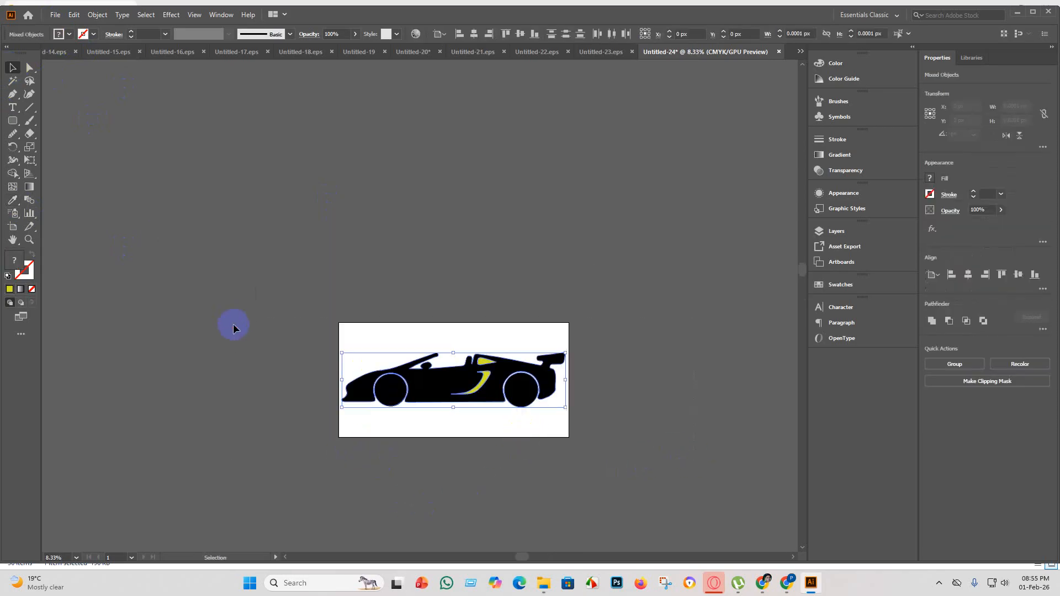
pyautogui.hotkey('ctrl', 'g')
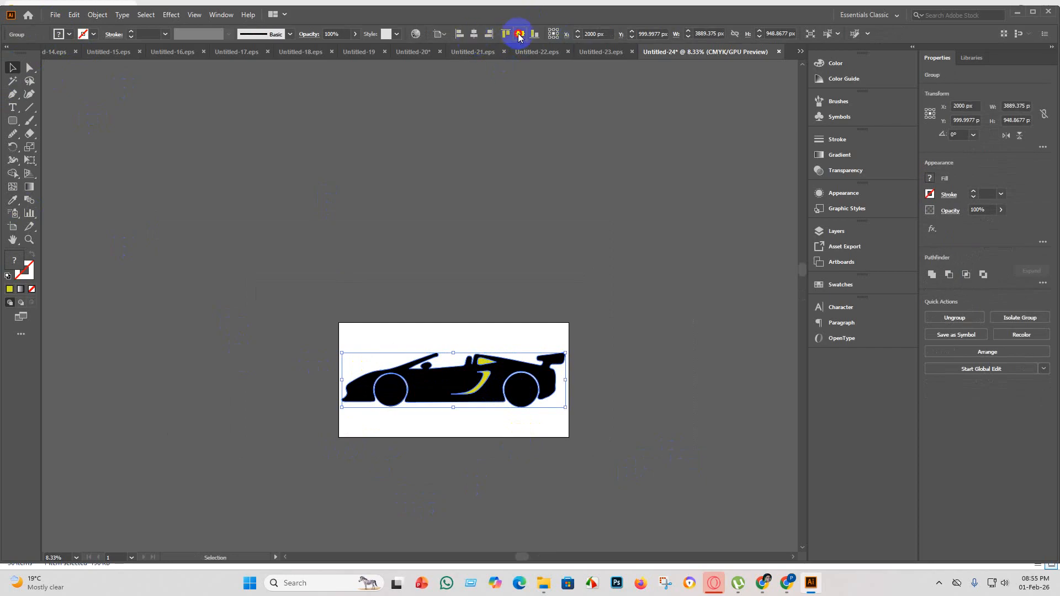
pyautogui.click(675, 323)
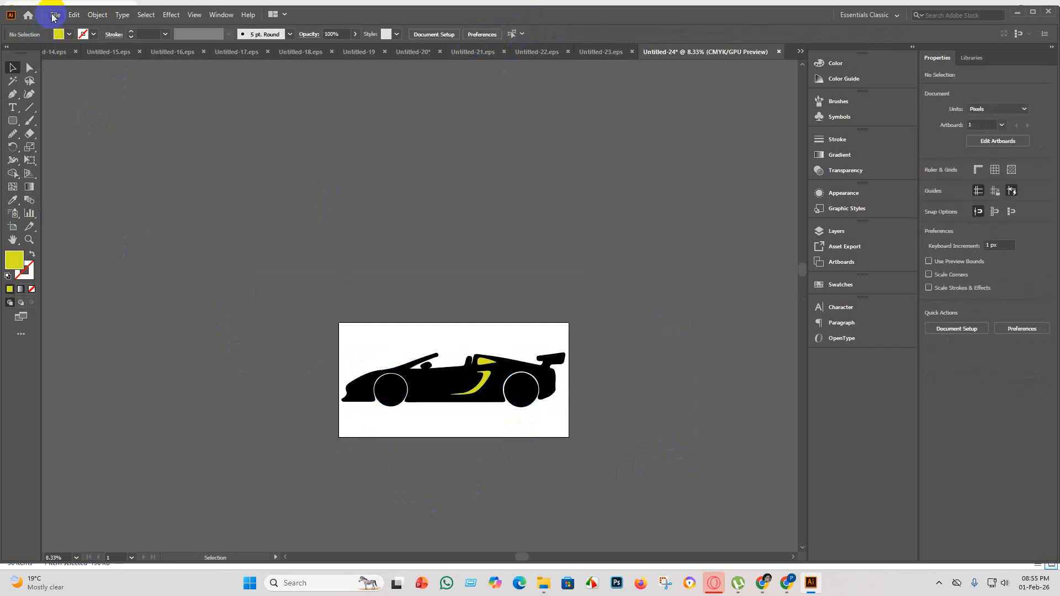
# Save the document as Untitled-24 in Illustrator EPS format in the eps 5 folder, using the Illustrator 10 EPS version.
pyautogui.click(53, 17)
pyautogui.click(123, 101)
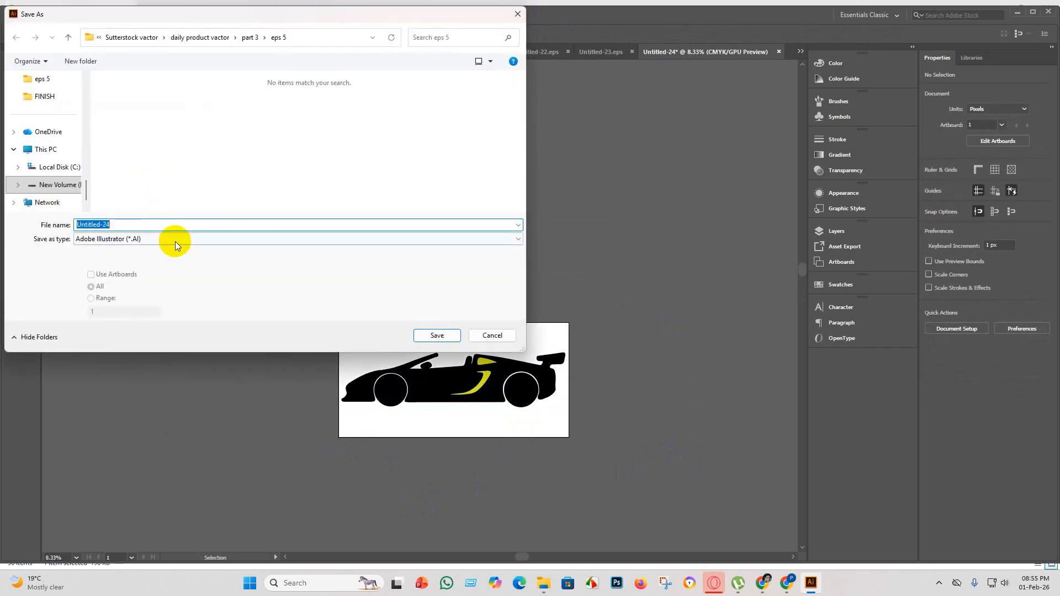
pyautogui.click(176, 243)
pyautogui.click(133, 264)
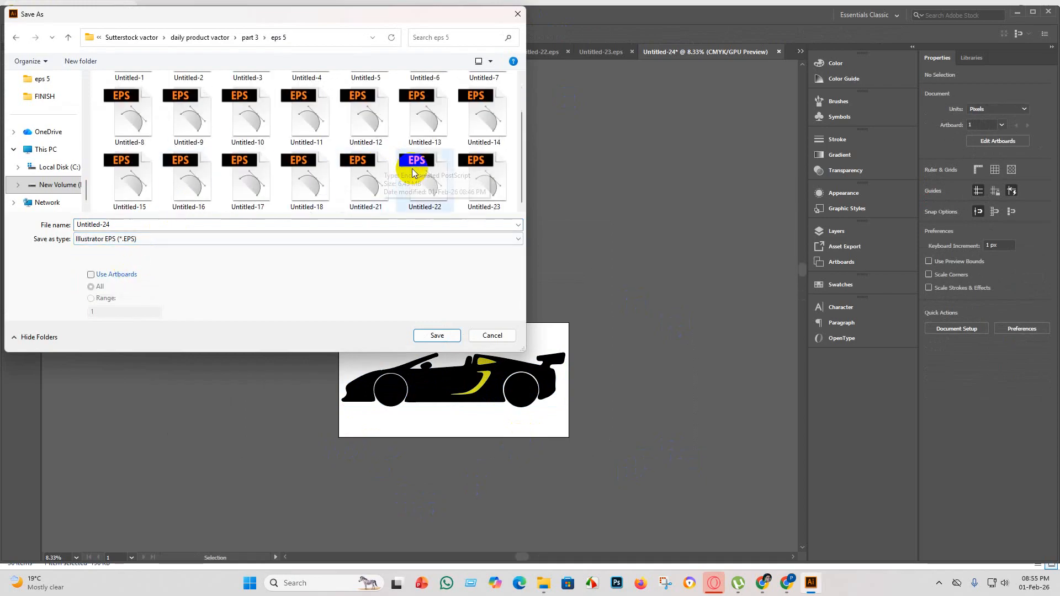
pyautogui.click(436, 336)
pyautogui.click(556, 133)
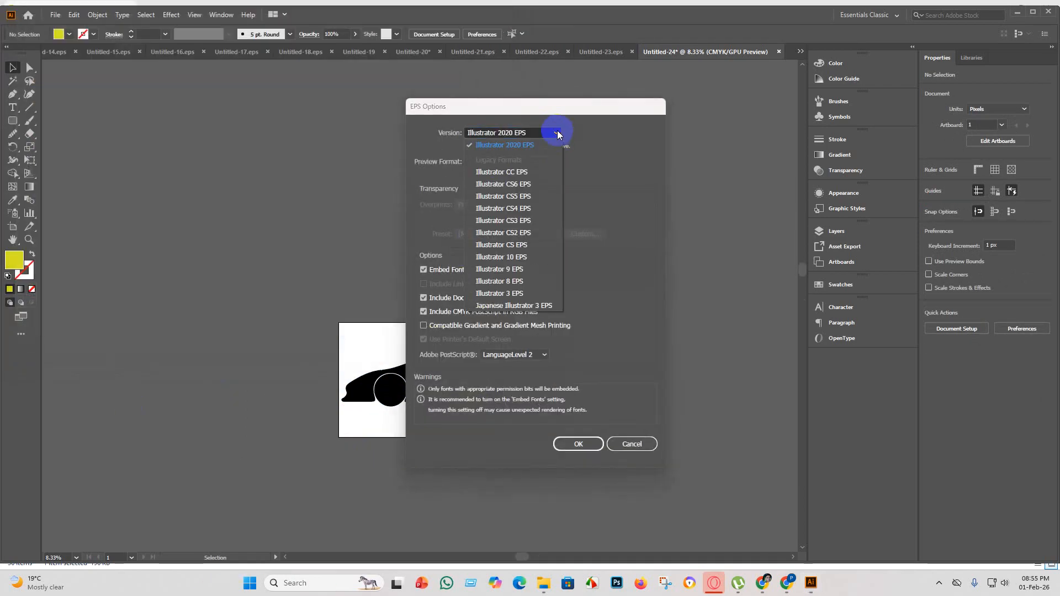
pyautogui.click(537, 265)
pyautogui.click(588, 433)
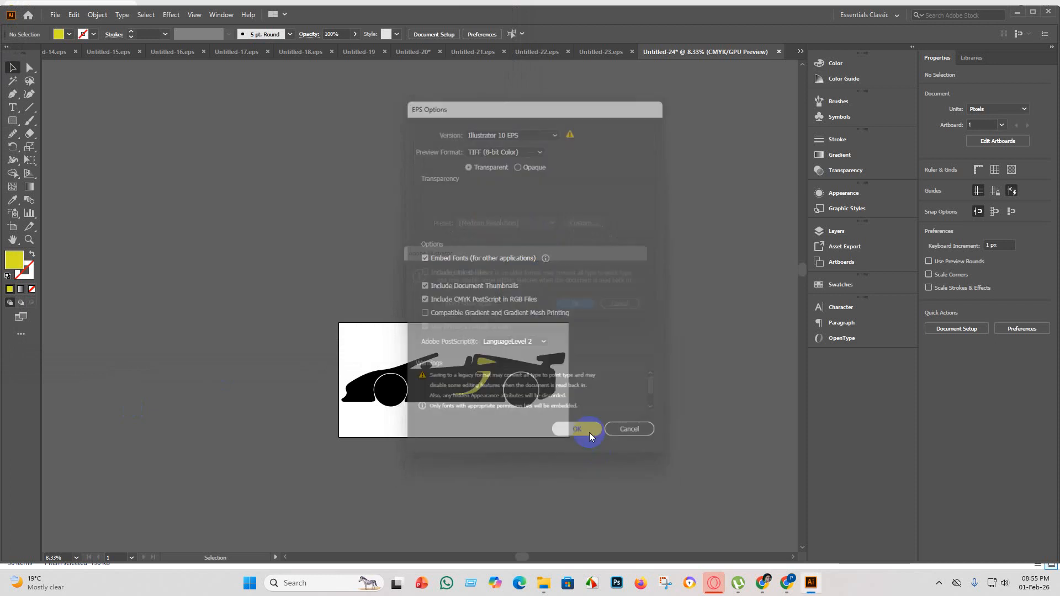
pyautogui.click(600, 316)
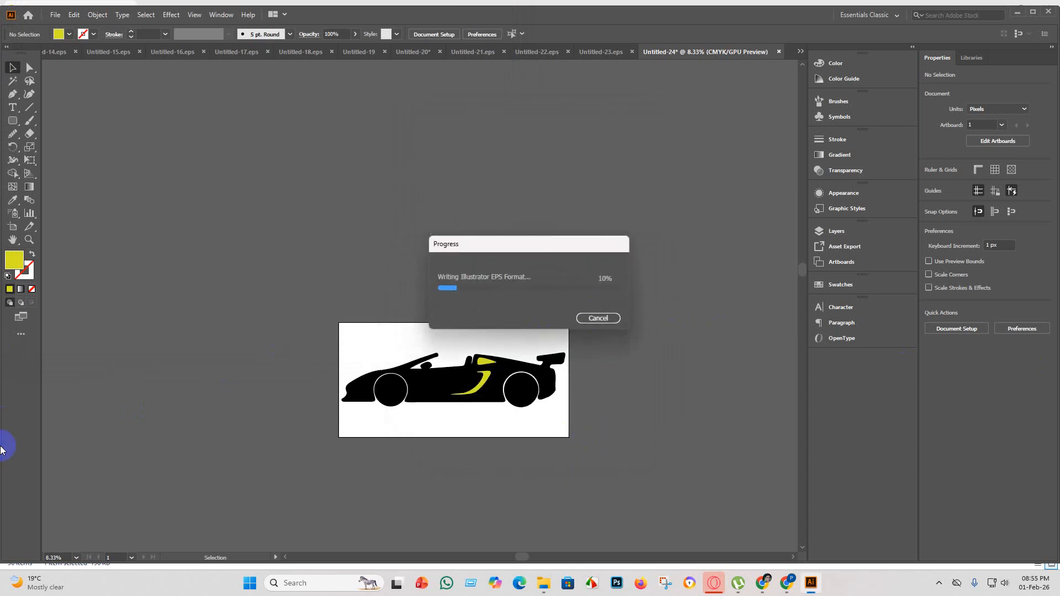
# Export the artboard as the JPEG Untitled-24 with Use Artboards enabled and the RGB colour model.
pyautogui.click(57, 14)
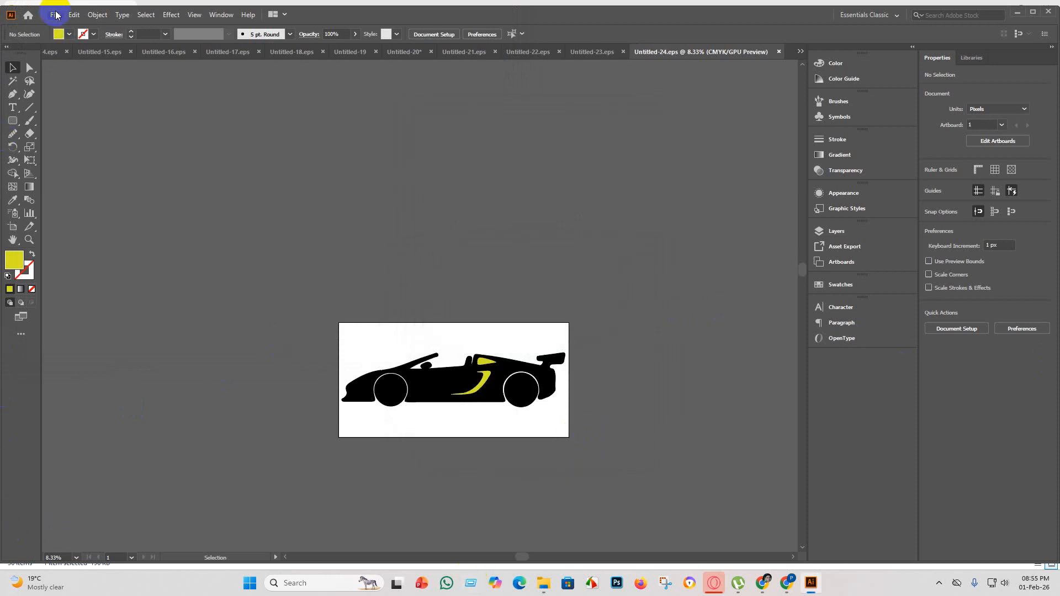
pyautogui.moveTo(141, 216)
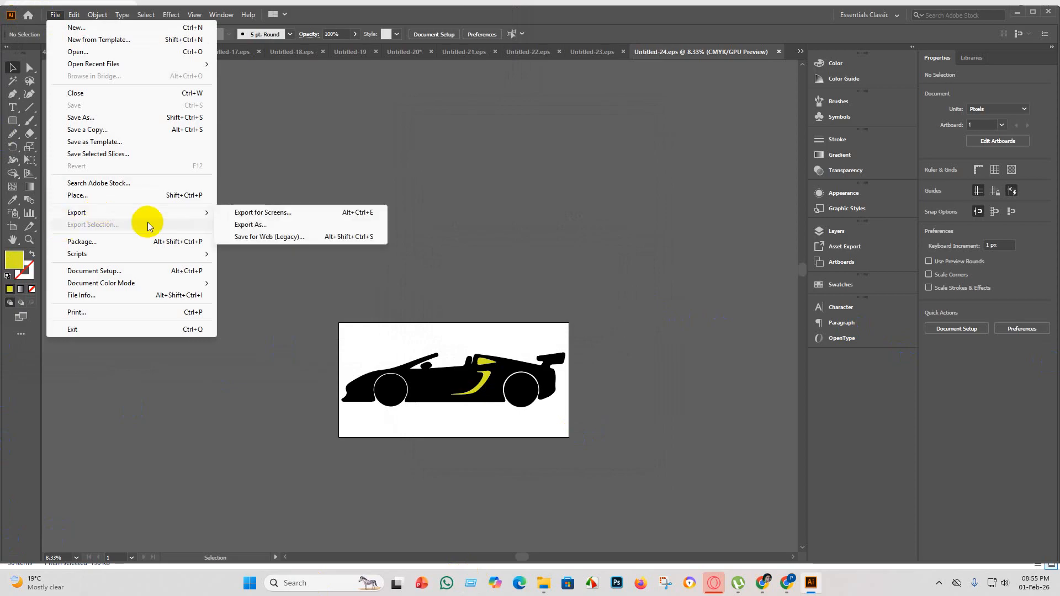
pyautogui.click(285, 226)
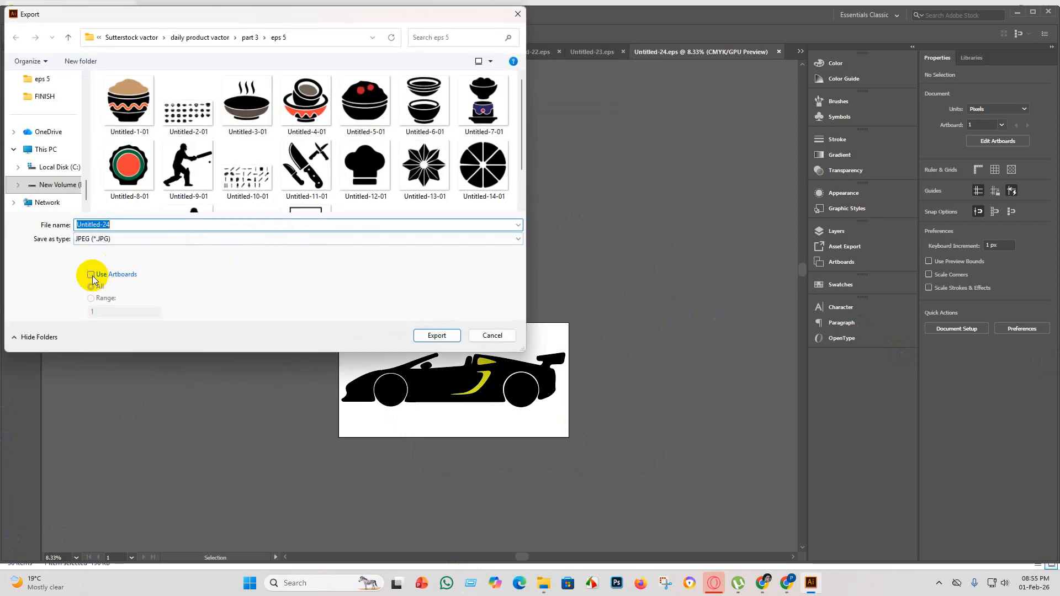
pyautogui.click(91, 275)
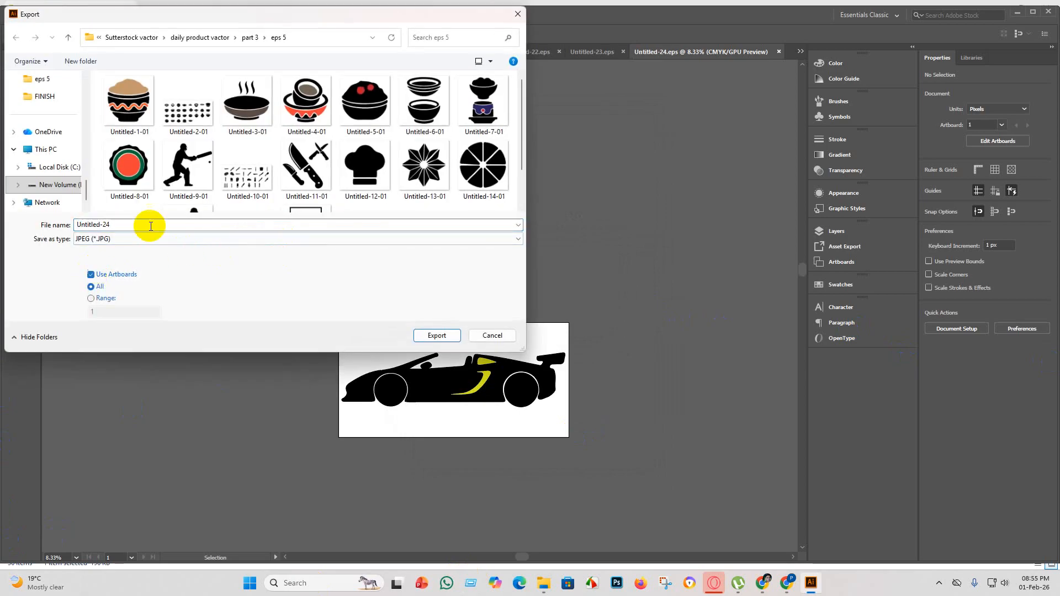
pyautogui.click(442, 336)
pyautogui.click(514, 276)
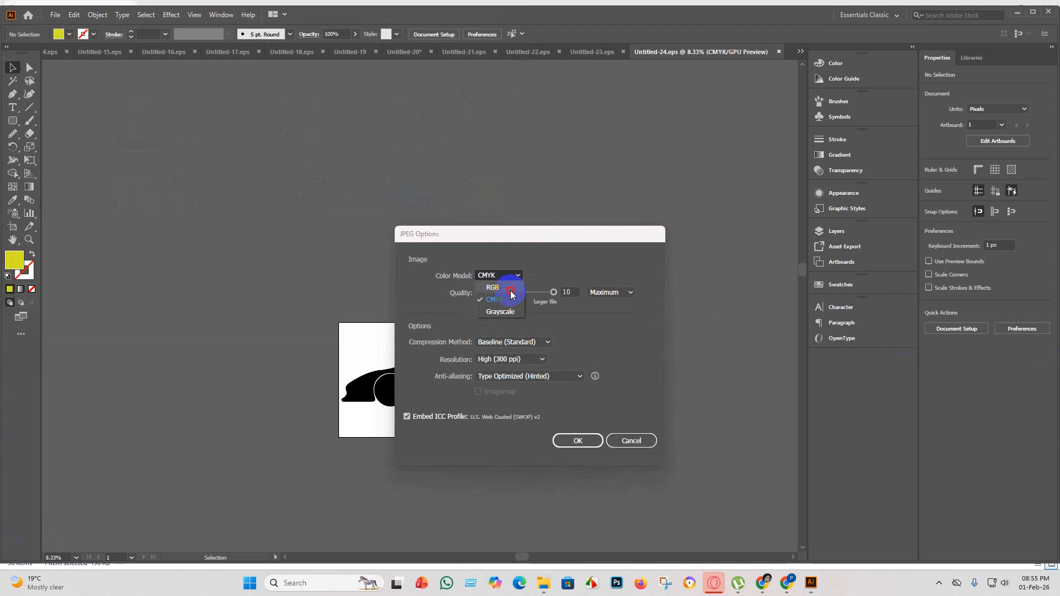
pyautogui.click(506, 288)
pyautogui.click(570, 440)
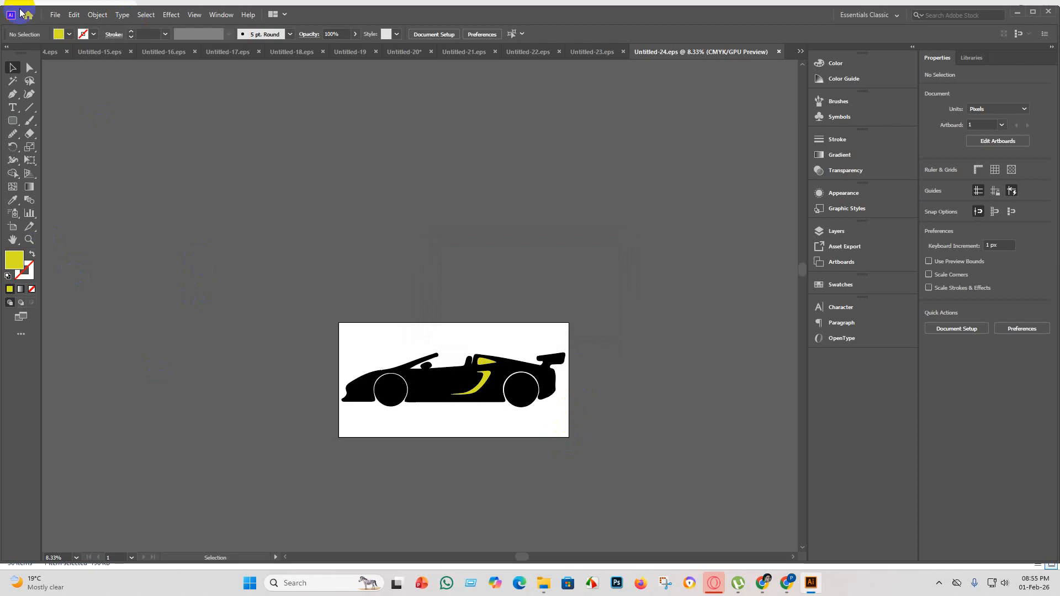
# Create a new blank document for the next car silhouette.
pyautogui.click(51, 15)
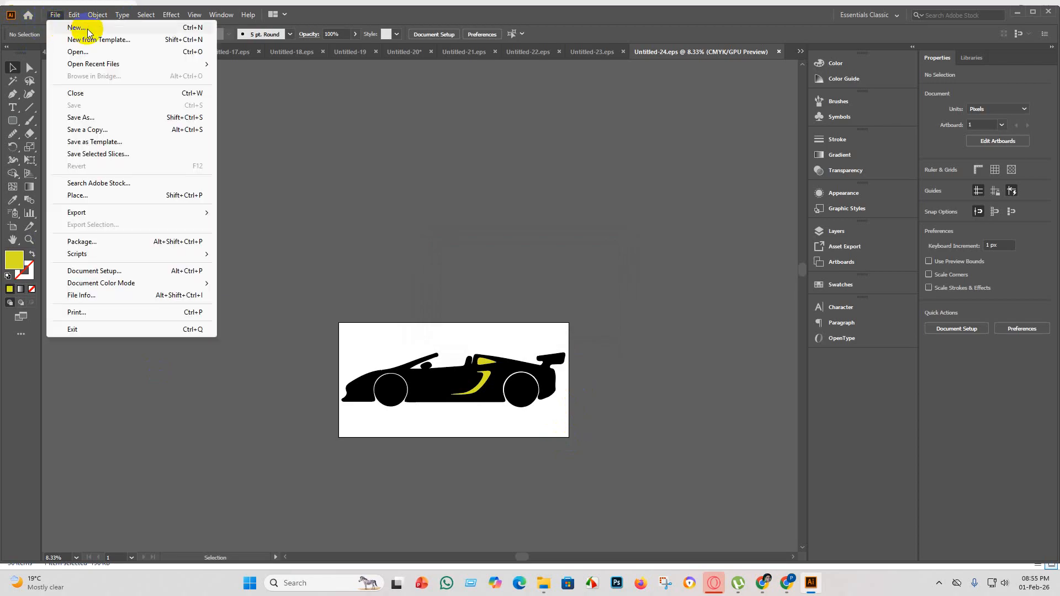
pyautogui.click(76, 30)
pyautogui.click(761, 452)
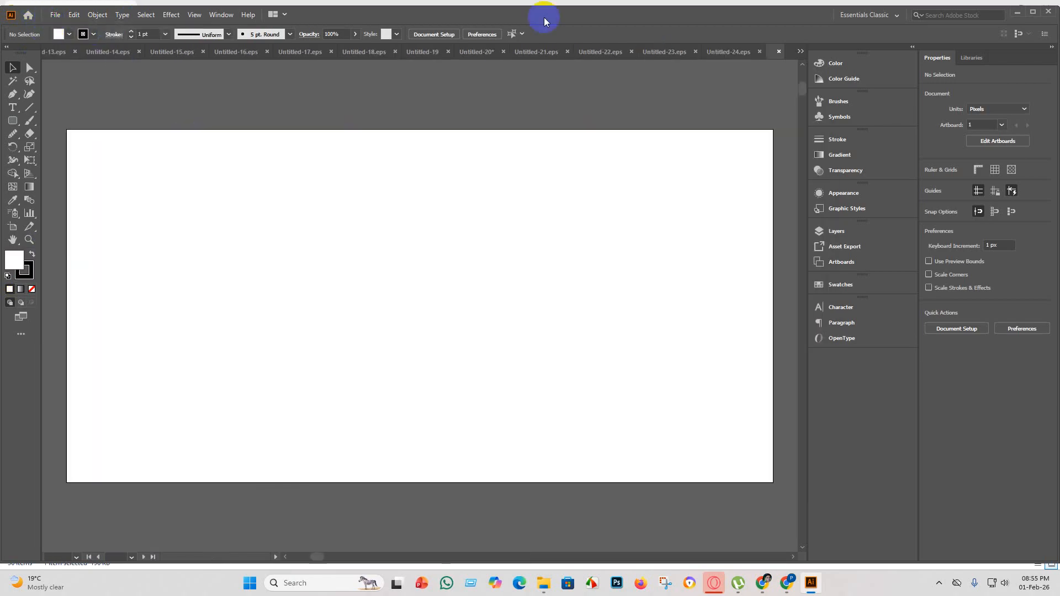
# Return to the Untitled-20 document and delete the selected side-view convertible with the rear wing from the top row.
pyautogui.click(412, 52)
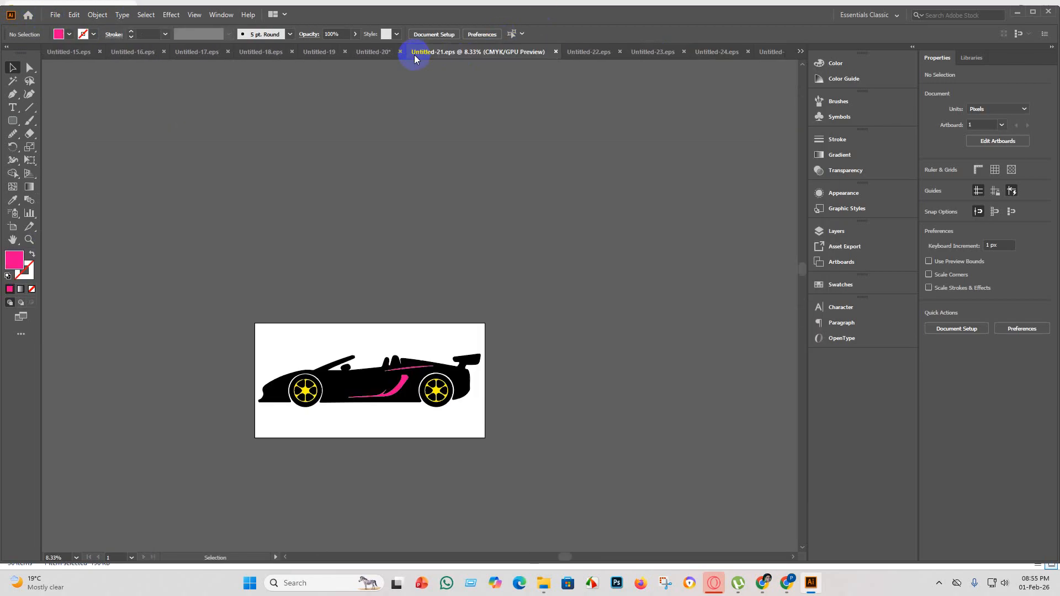
pyautogui.click(369, 55)
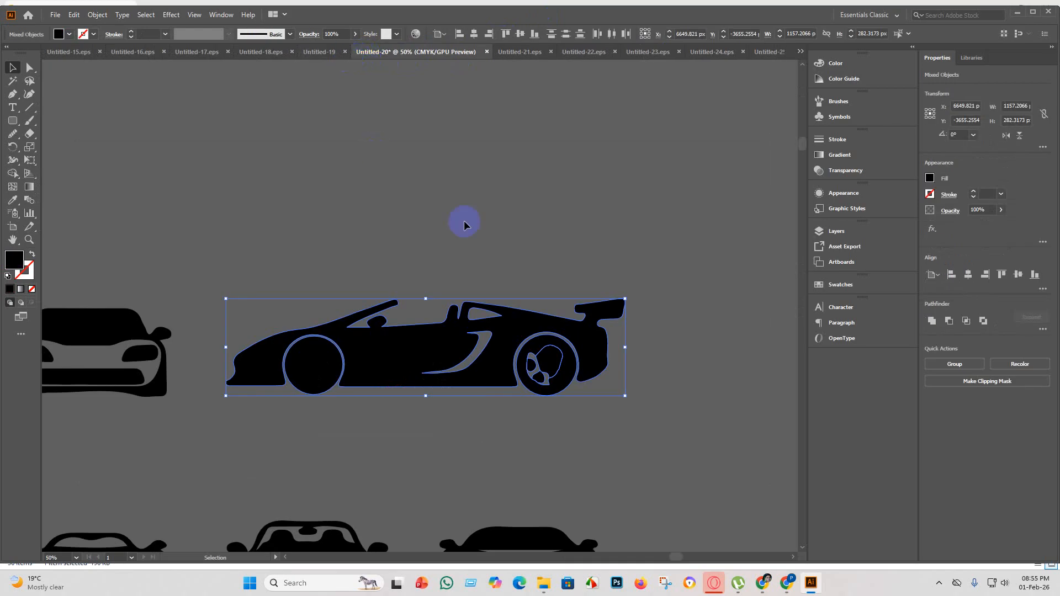
pyautogui.press('Delete')
pyautogui.scroll(-4, 453, 263)
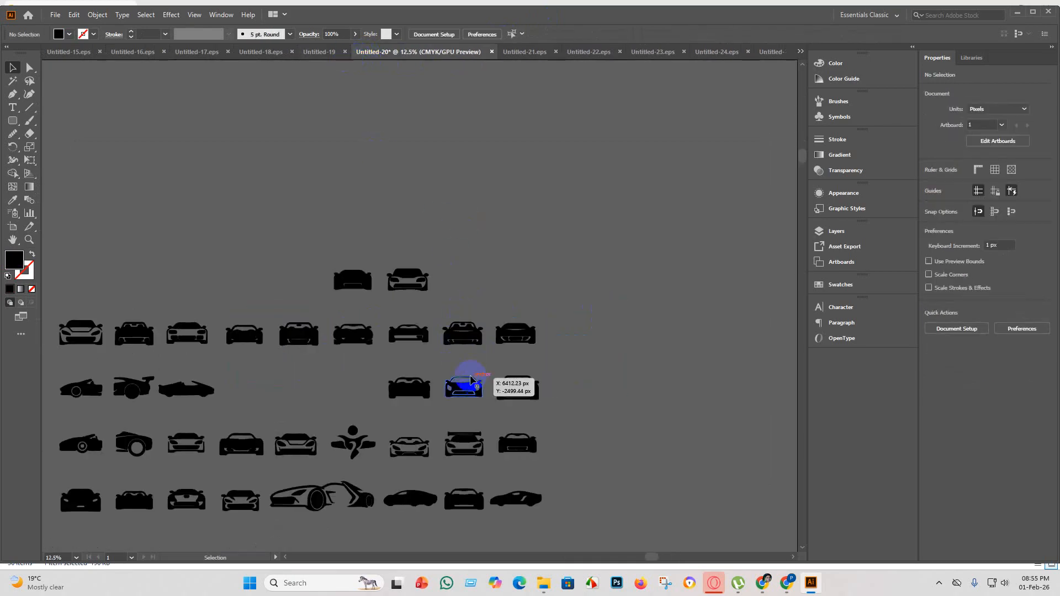
# Delete the front-view car with the lopsided bumper opening, seventh in the second row of silhouettes.
pyautogui.scroll(6, 471, 380)
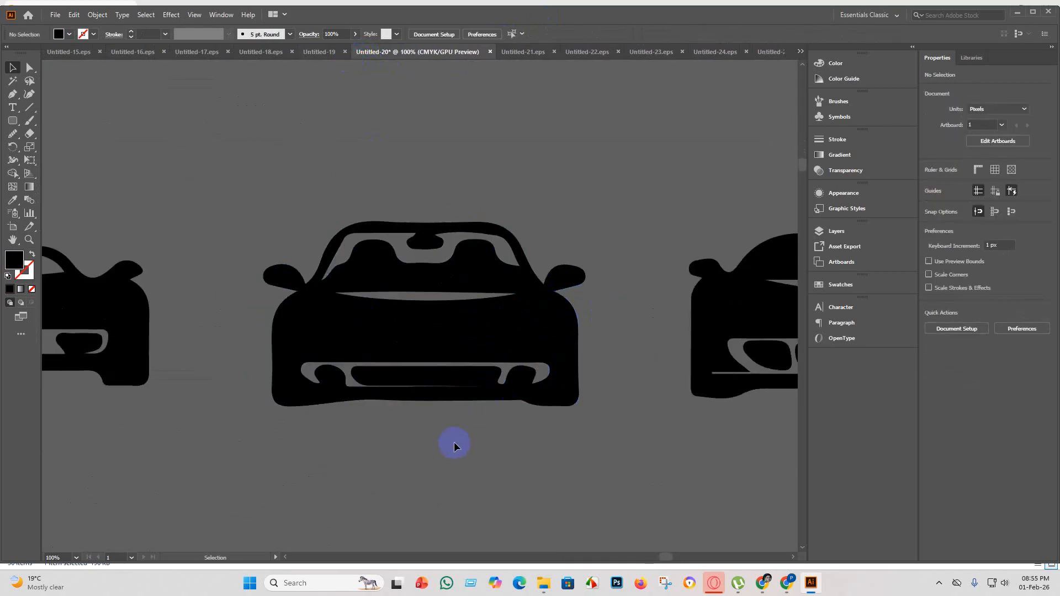
pyautogui.scroll(-4, 443, 429)
pyautogui.scroll(3, 526, 371)
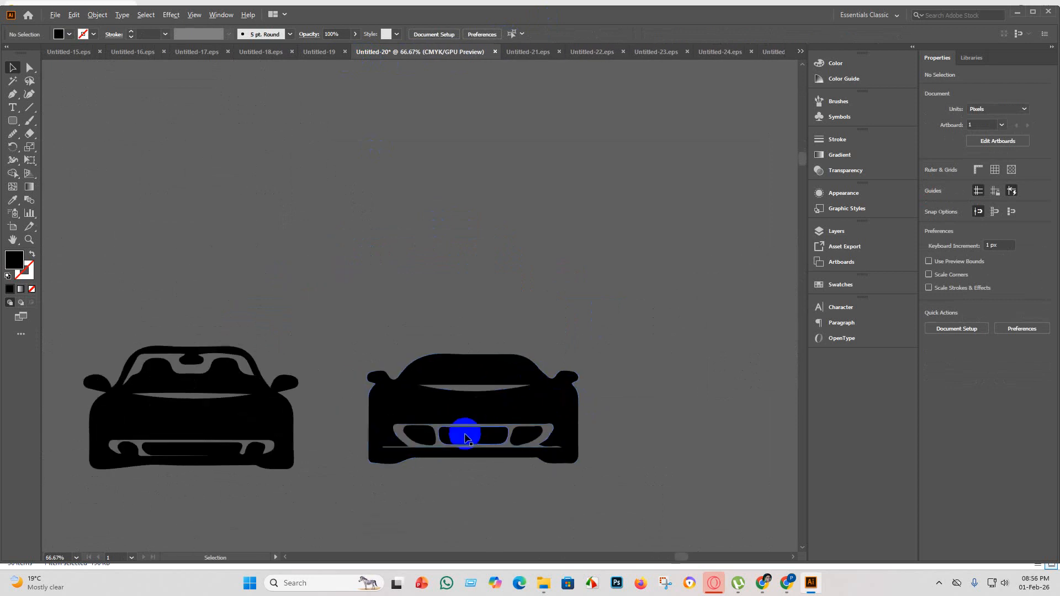
pyautogui.scroll(-3, 308, 454)
pyautogui.scroll(3, 256, 431)
pyautogui.scroll(-3, 260, 431)
pyautogui.scroll(4, 187, 429)
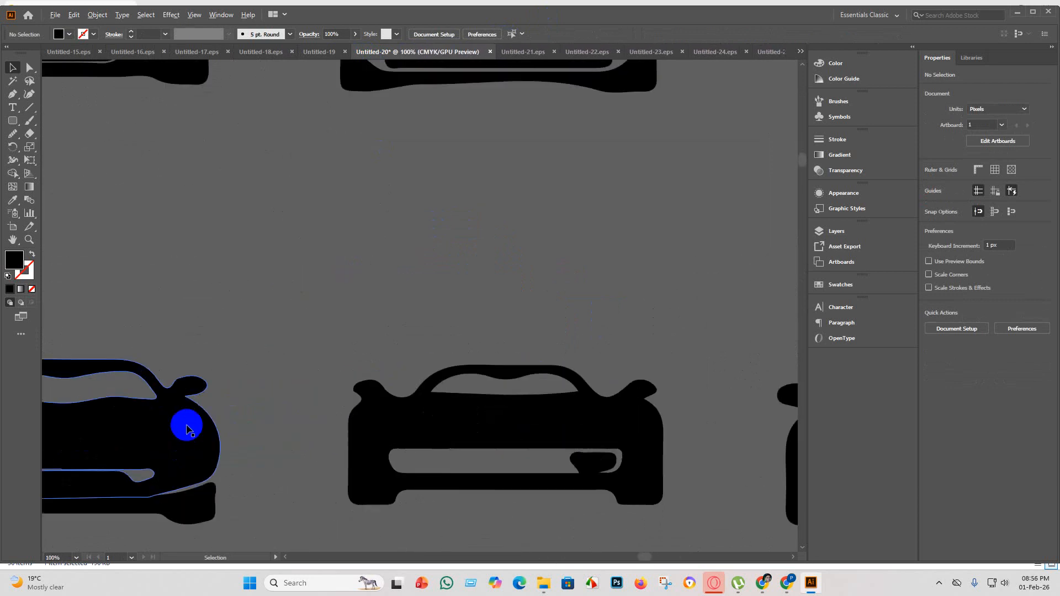
pyautogui.scroll(-3, 554, 450)
pyautogui.click(557, 452)
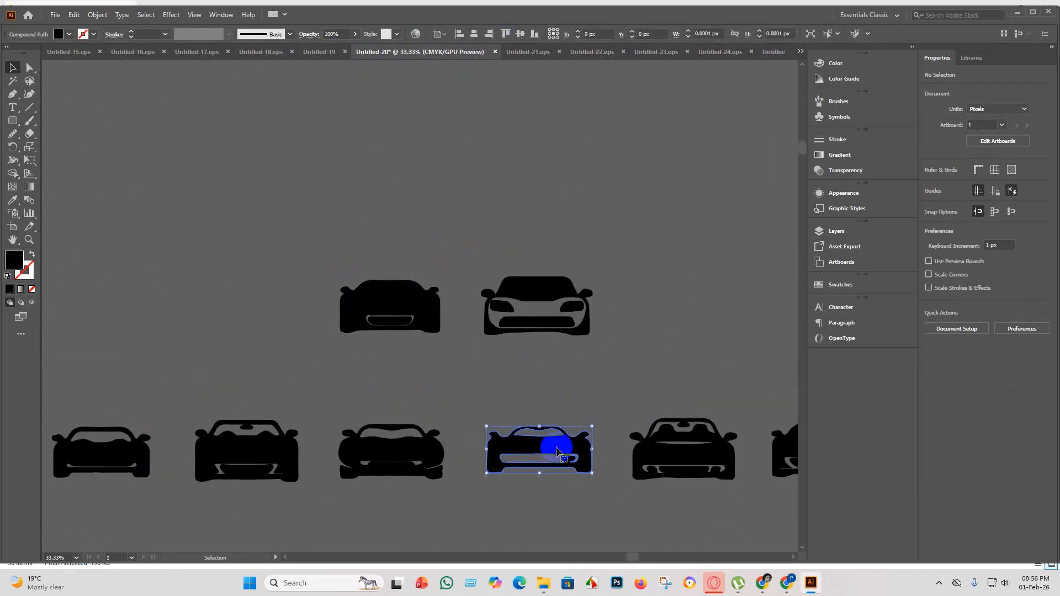
pyautogui.scroll(2, 564, 466)
pyautogui.scroll(-2, 540, 444)
pyautogui.click(559, 478)
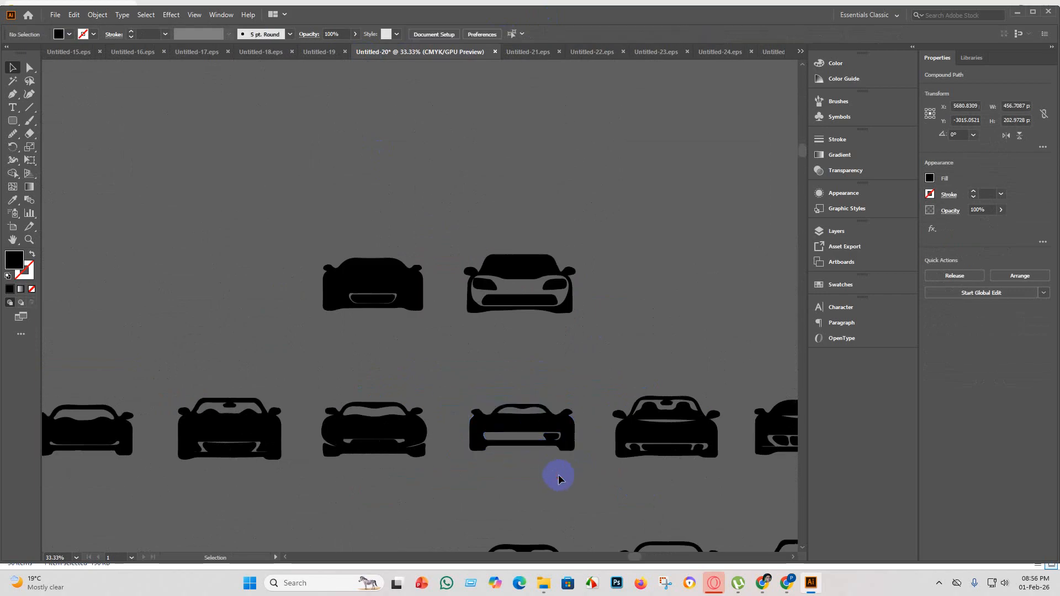
pyautogui.click(548, 433)
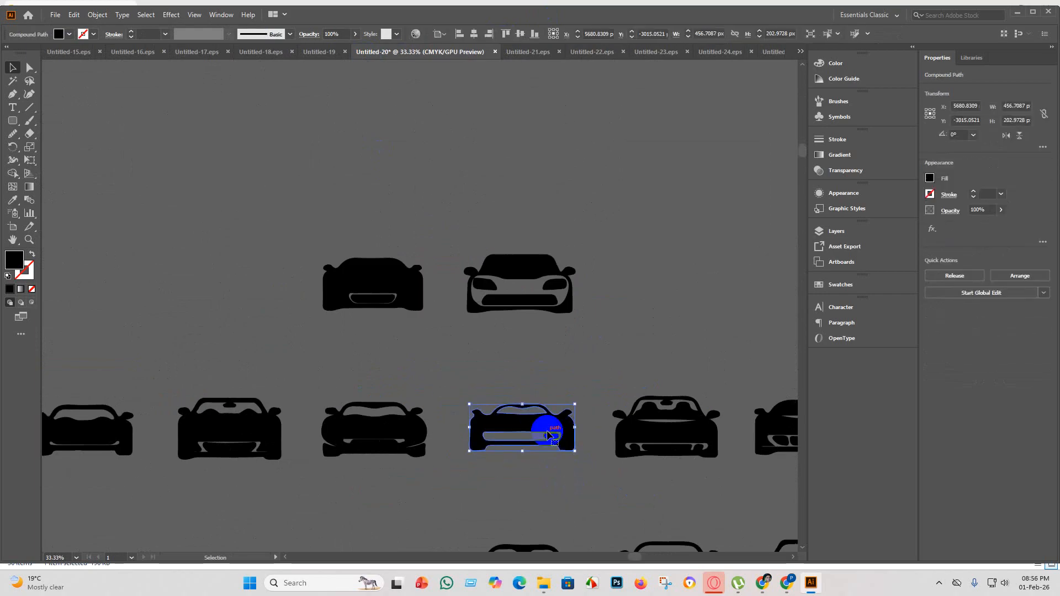
pyautogui.press('Delete')
# Delete the front-view car with rounded rectangular headlights and grille, third in the second row.
pyautogui.scroll(3, 294, 444)
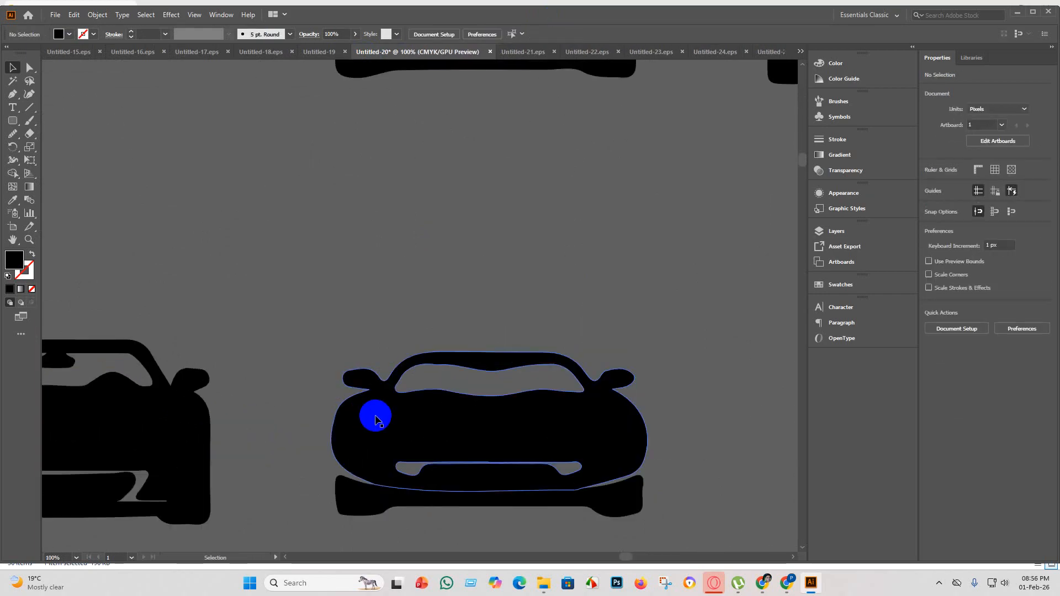
pyautogui.scroll(-3, 378, 420)
pyautogui.scroll(3, 236, 442)
pyautogui.scroll(-3, 243, 439)
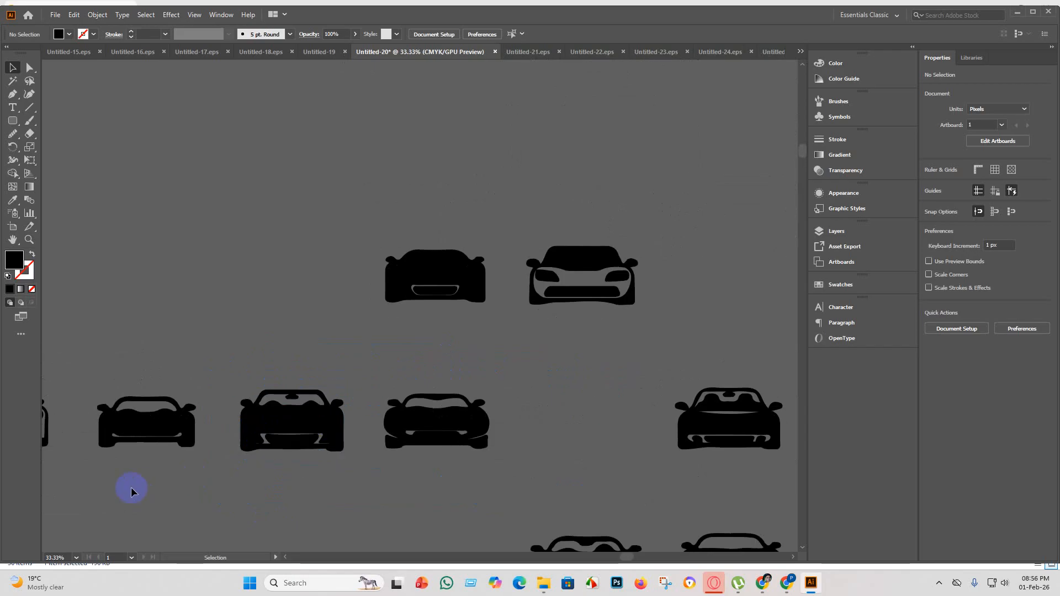
pyautogui.scroll(3, 109, 428)
pyautogui.scroll(-3, 184, 466)
pyautogui.scroll(-2, 172, 475)
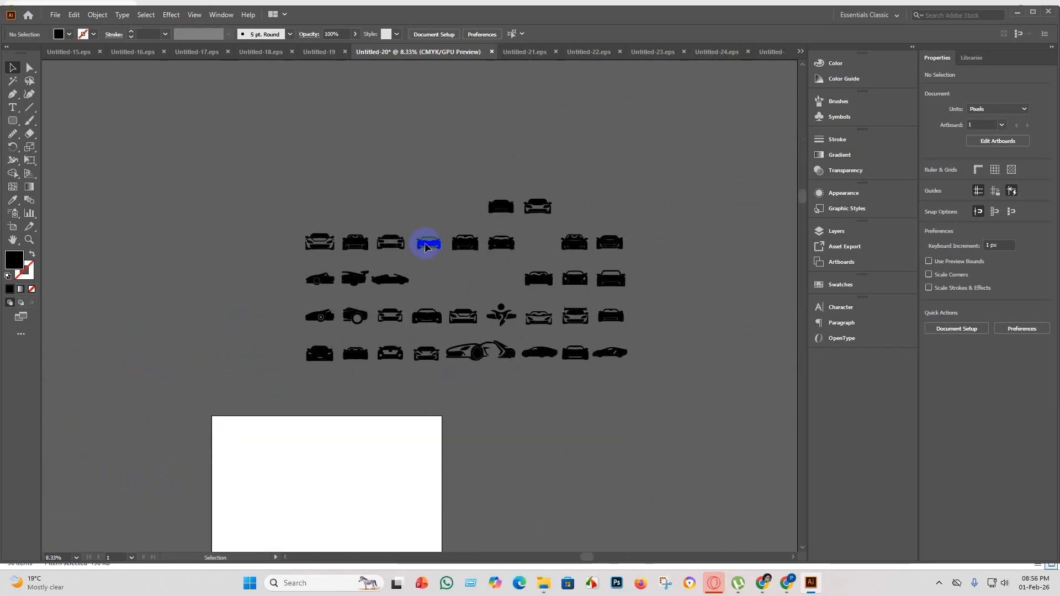
pyautogui.scroll(4, 409, 243)
pyautogui.scroll(3, 389, 288)
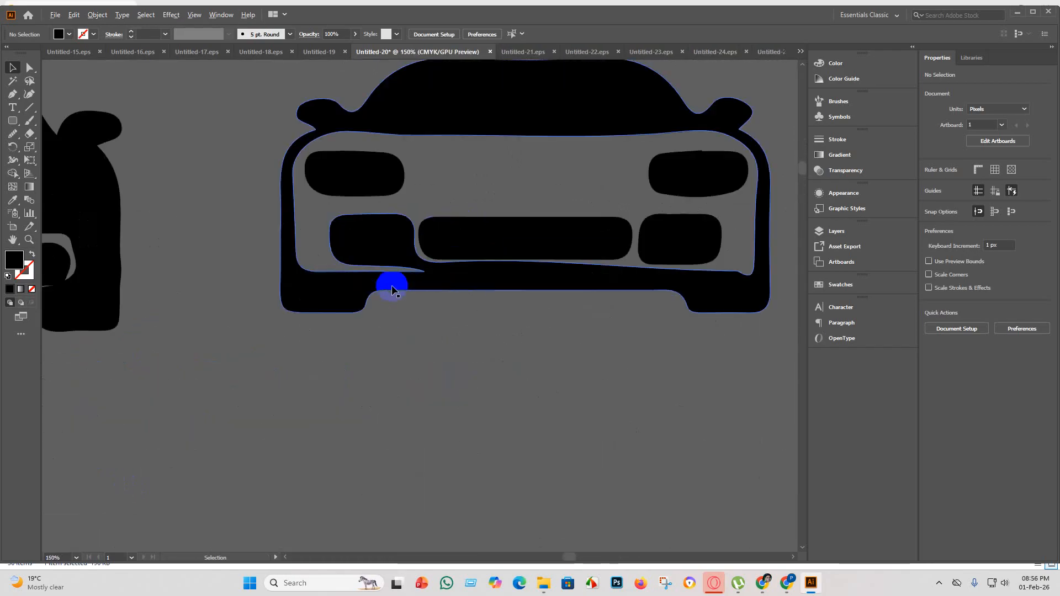
pyautogui.scroll(-3, 405, 288)
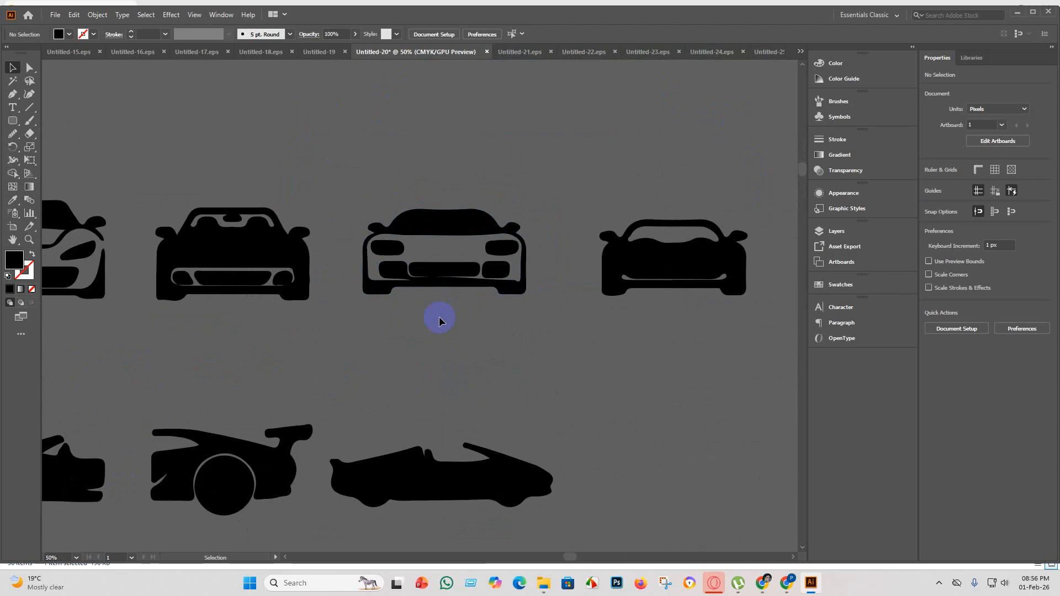
pyautogui.scroll(1, 437, 304)
pyautogui.scroll(2, 428, 318)
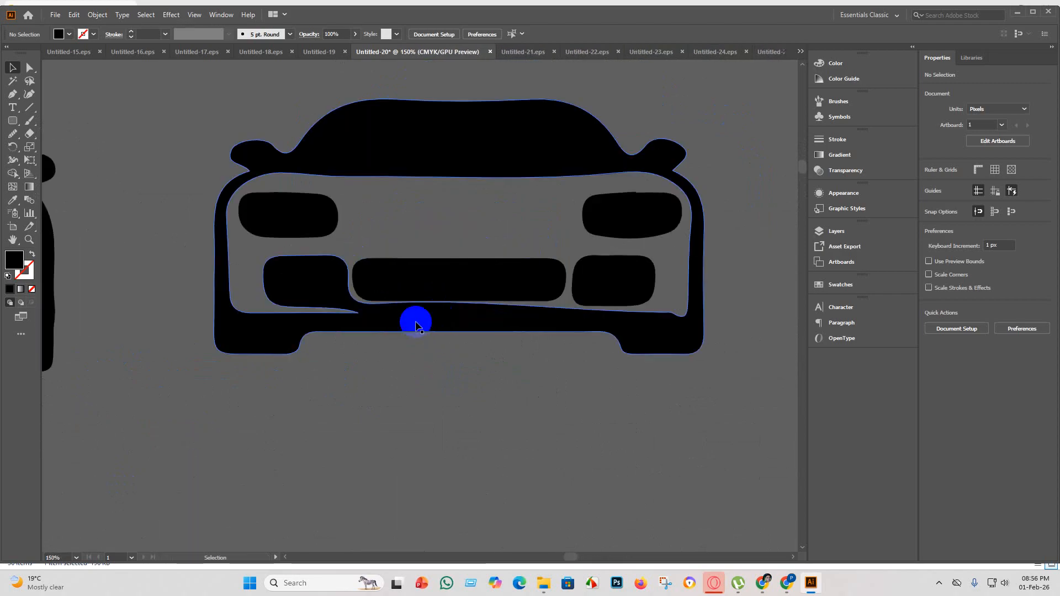
pyautogui.scroll(-2, 376, 309)
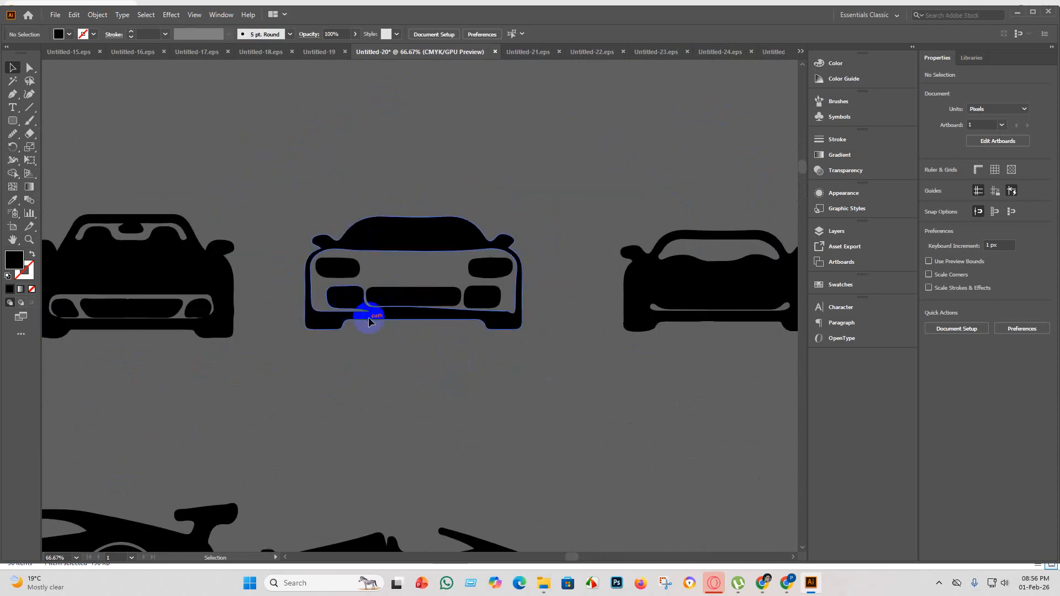
pyautogui.moveTo(539, 391); pyautogui.dragTo(320, 194)
pyautogui.press('Delete')
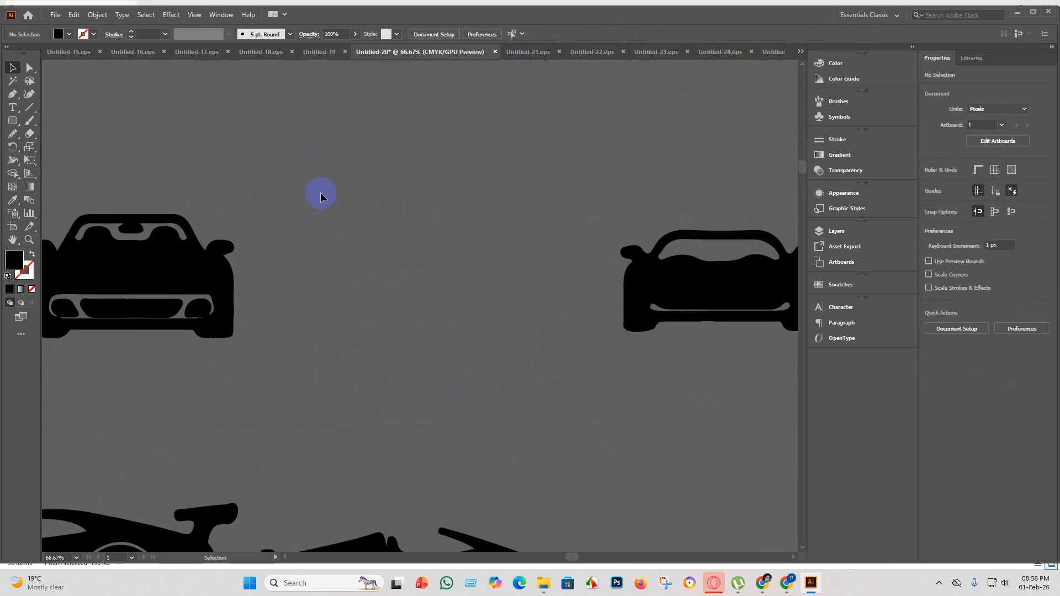
# Delete the two partial side-view cars at the start of the fourth row of silhouettes.
pyautogui.scroll(-2, 304, 237)
pyautogui.scroll(3, 217, 255)
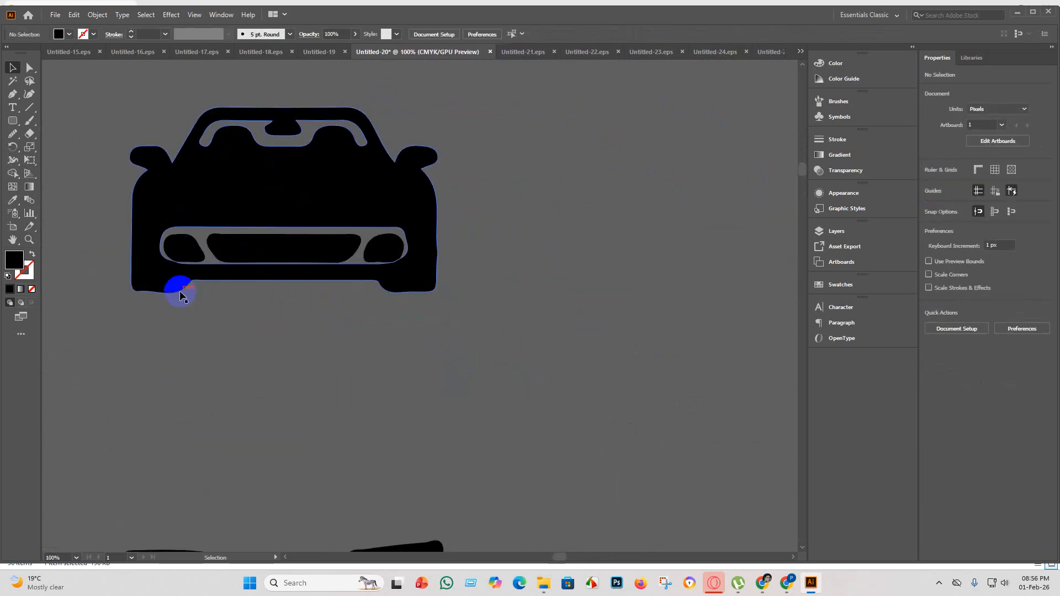
pyautogui.scroll(-3, 165, 296)
pyautogui.scroll(2, 110, 284)
pyautogui.scroll(-2, 102, 276)
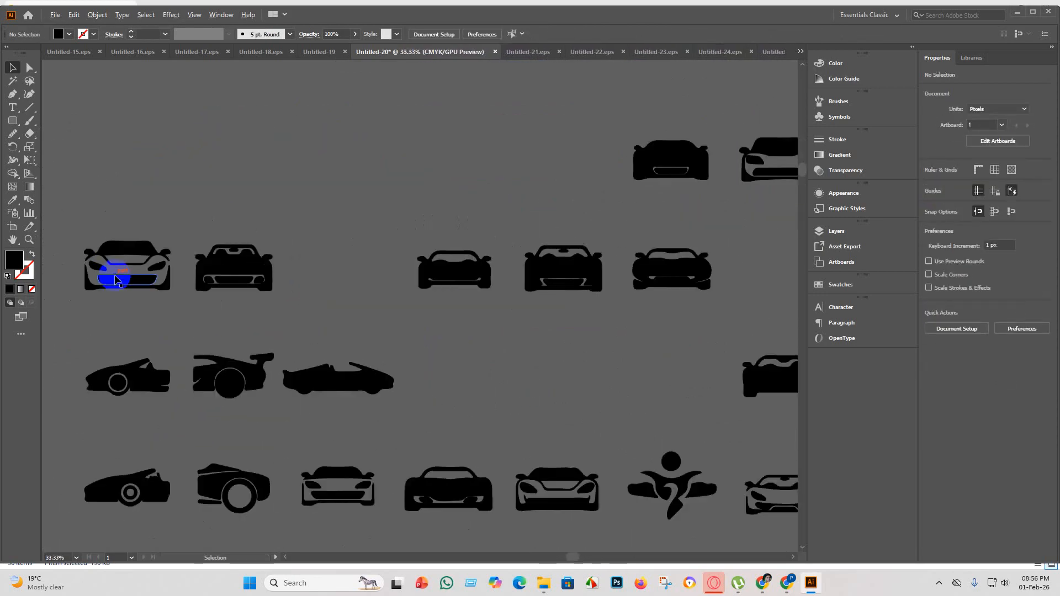
pyautogui.scroll(2, 91, 270)
pyautogui.scroll(-2, 86, 266)
pyautogui.scroll(-1, 213, 374)
pyautogui.scroll(3, 215, 353)
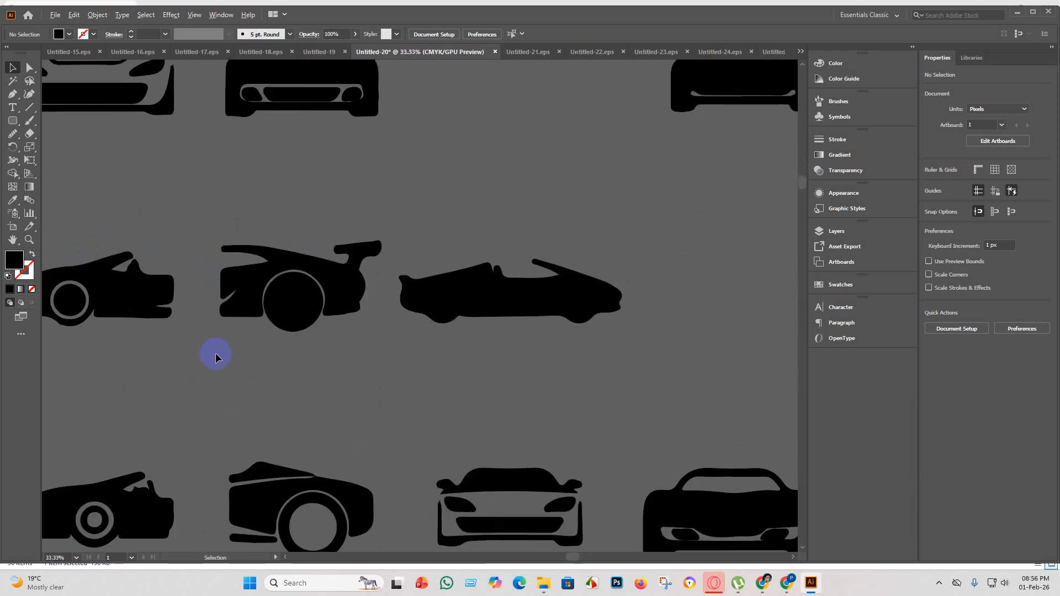
pyautogui.scroll(-2, 215, 342)
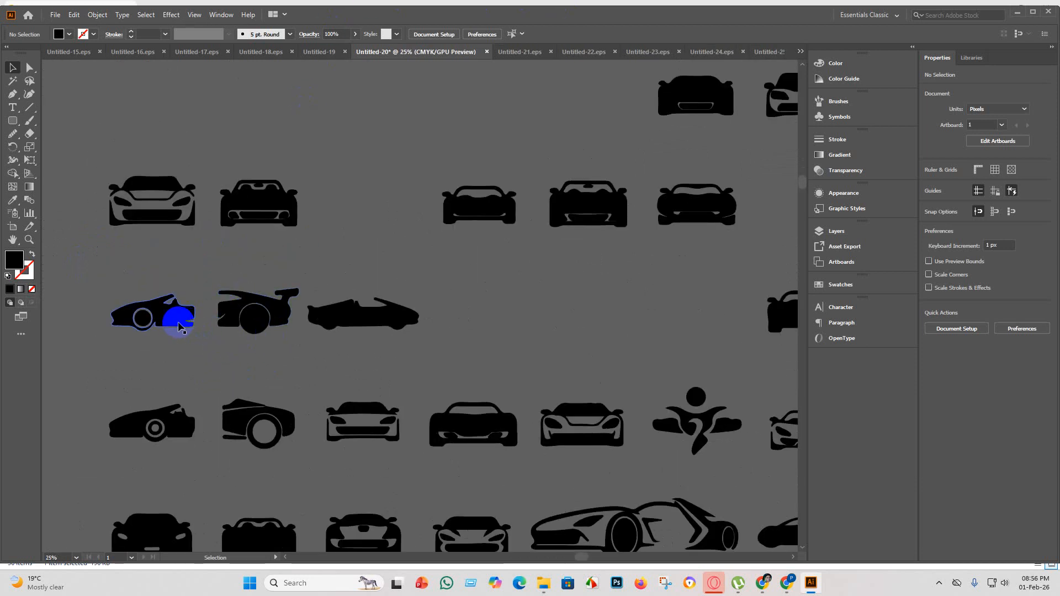
pyautogui.scroll(2, 197, 330)
pyautogui.scroll(-2, 211, 316)
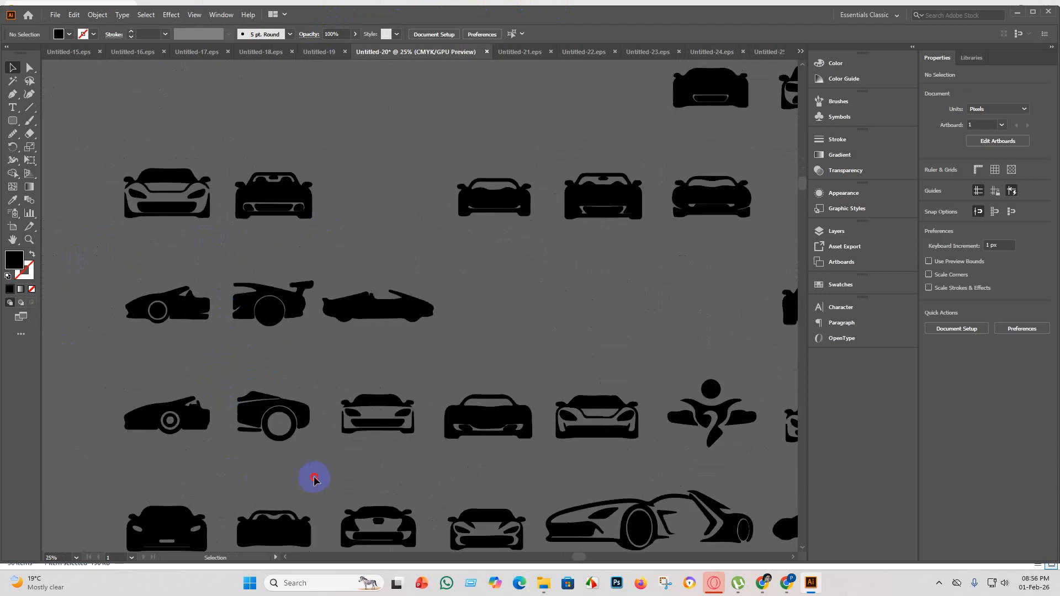
pyautogui.moveTo(284, 445); pyautogui.dragTo(135, 386)
pyautogui.press('Delete')
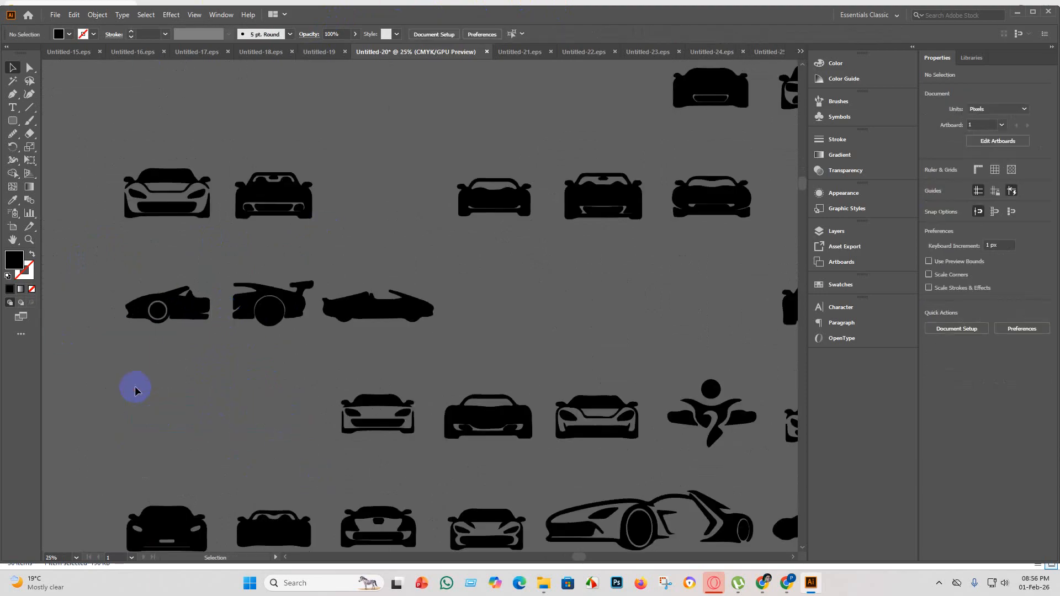
# Move the winged rear half of the third-row sports car against its front half so the bodies overlap at the door.
pyautogui.moveTo(302, 345); pyautogui.dragTo(303, 345)
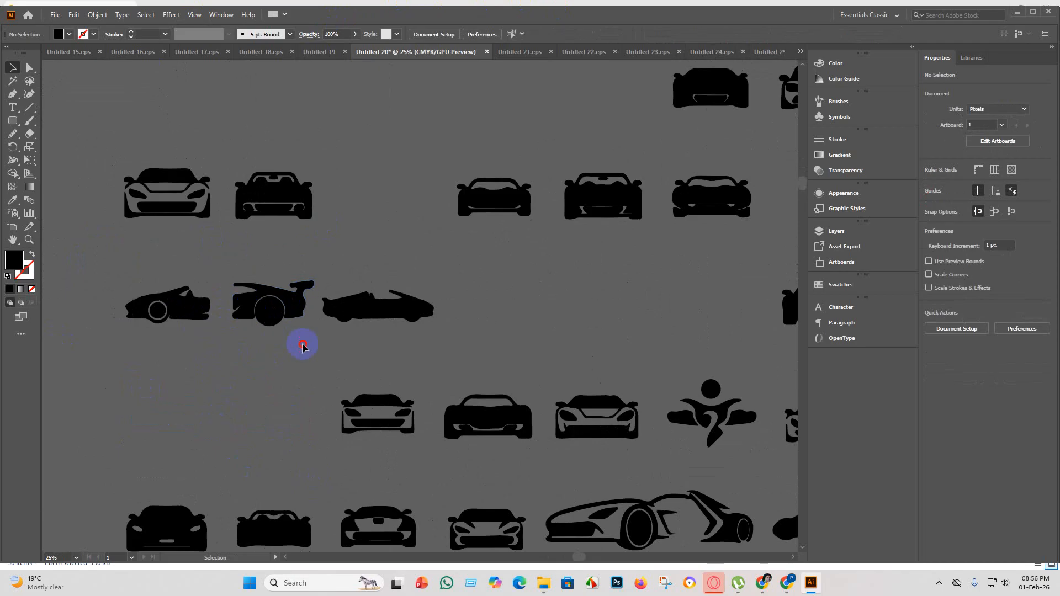
pyautogui.moveTo(247, 272); pyautogui.dragTo(233, 304)
pyautogui.click(237, 391)
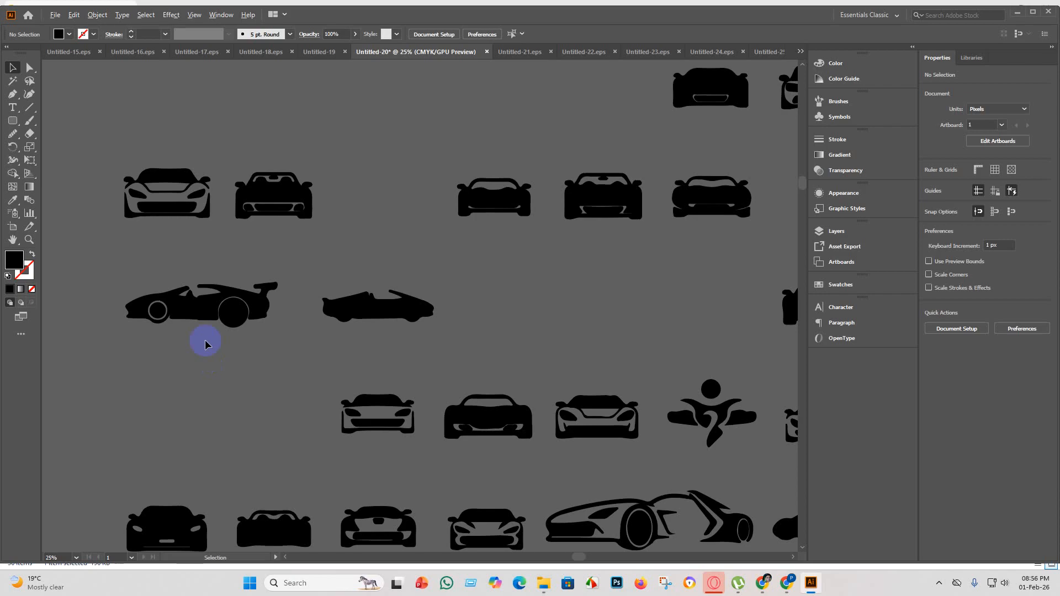
pyautogui.scroll(3, 193, 367)
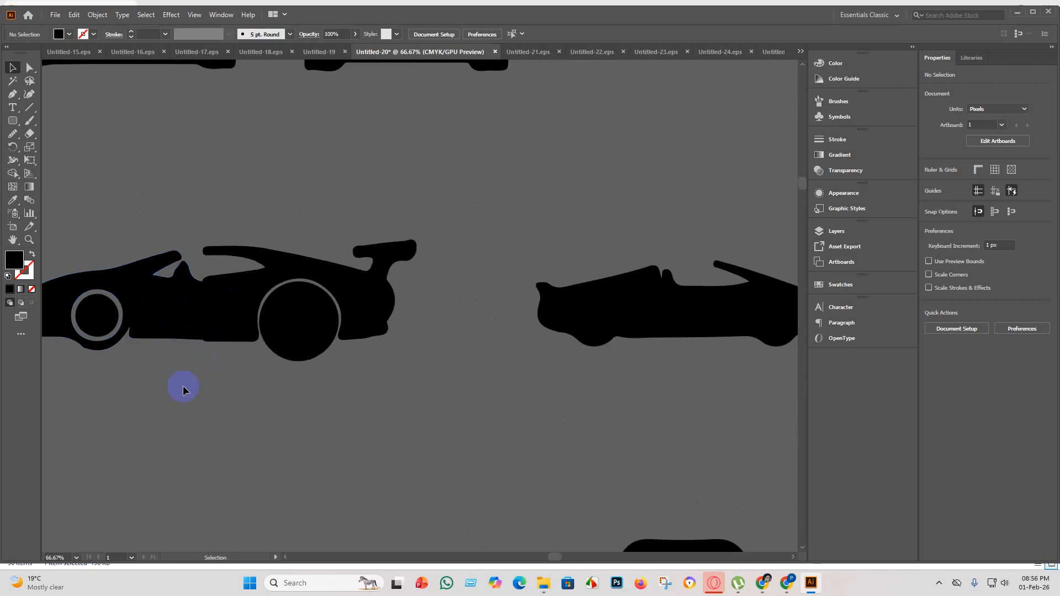
pyautogui.click(232, 331)
pyautogui.click(227, 387)
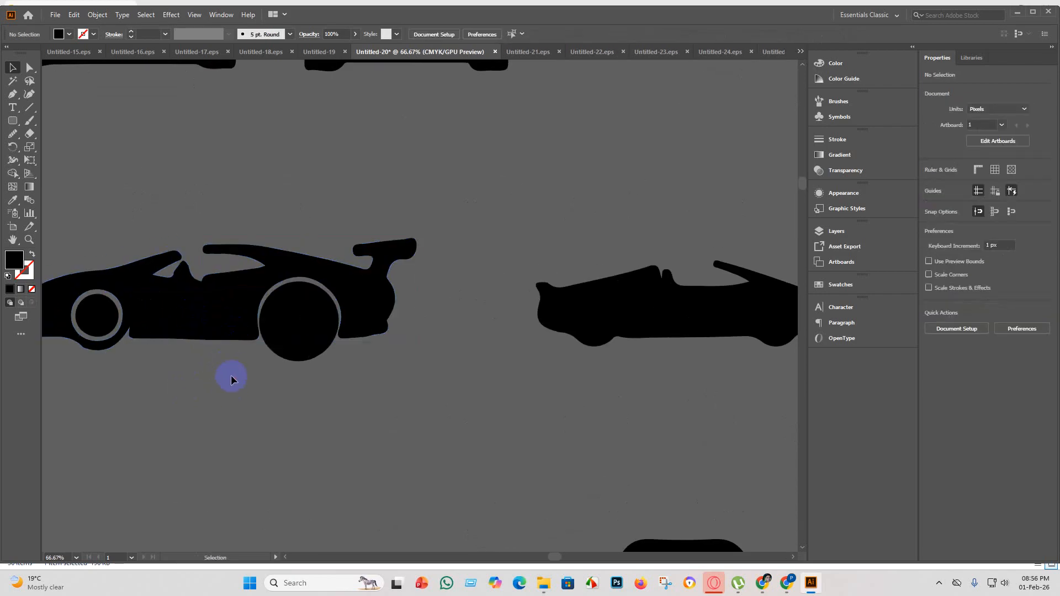
# Merge the overlapping front and rear body halves of the winged side-view car with the Shape Builder tool.
pyautogui.scroll(-2, 230, 376)
pyautogui.moveTo(334, 405); pyautogui.dragTo(201, 343)
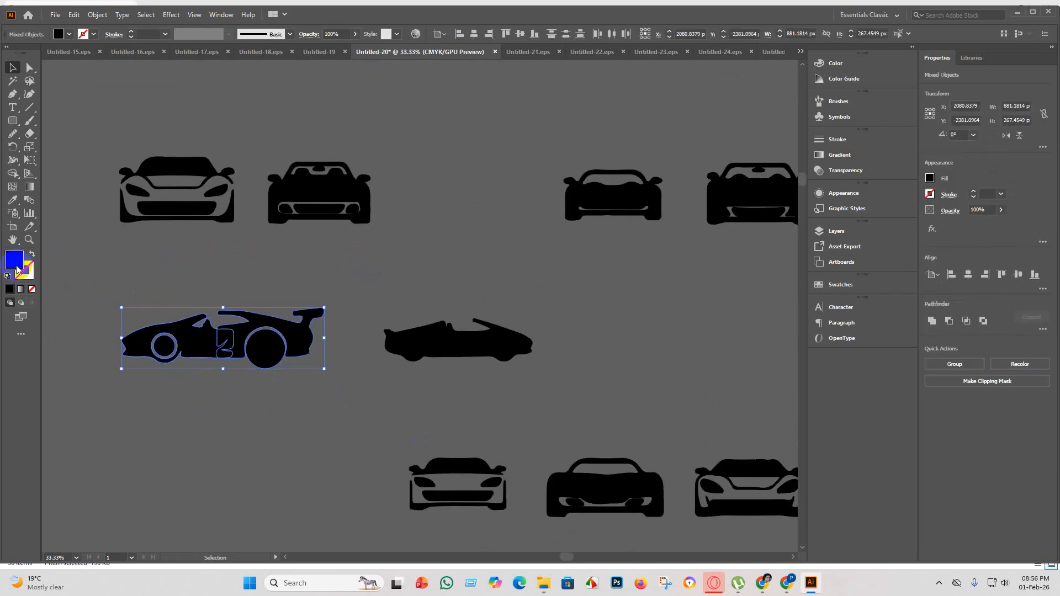
pyautogui.click(13, 175)
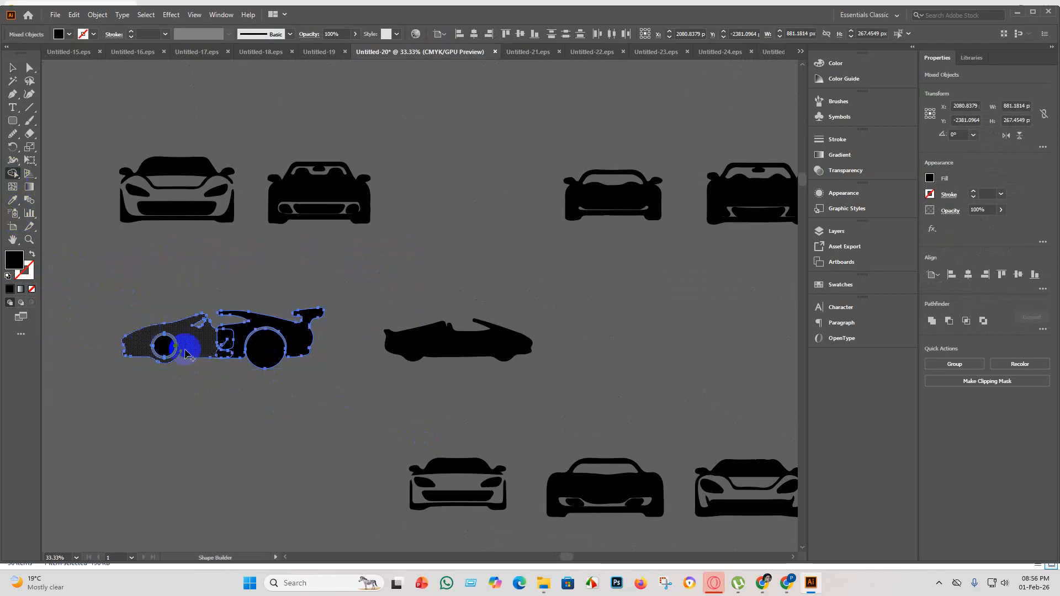
pyautogui.moveTo(205, 347); pyautogui.dragTo(249, 347)
pyautogui.click(14, 68)
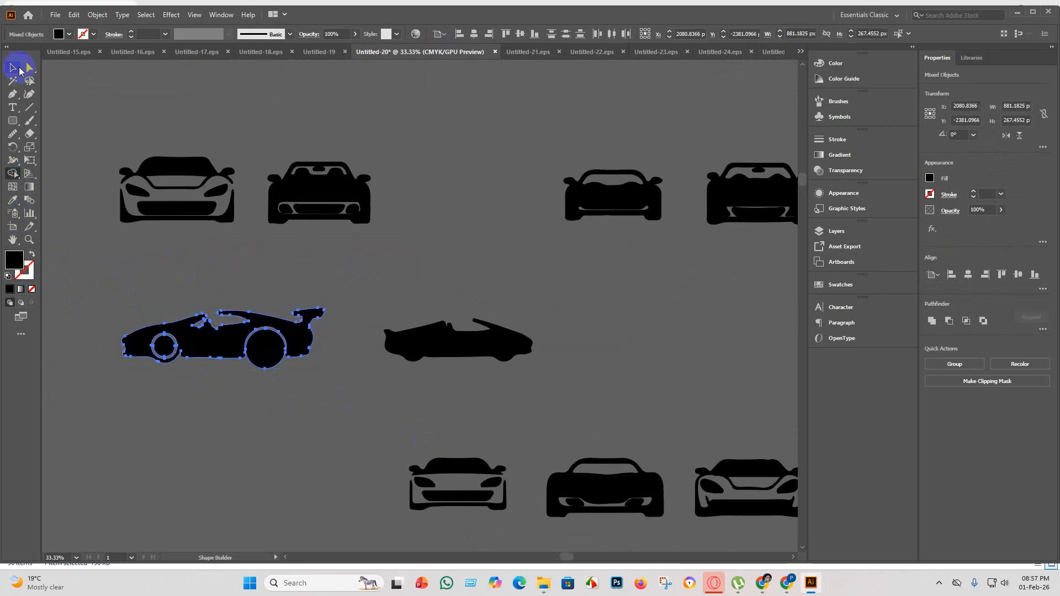
pyautogui.click(227, 456)
# Examine the remaining car silhouettes in the lower rows up close for flaws in their shapes.
pyautogui.scroll(-2, 371, 416)
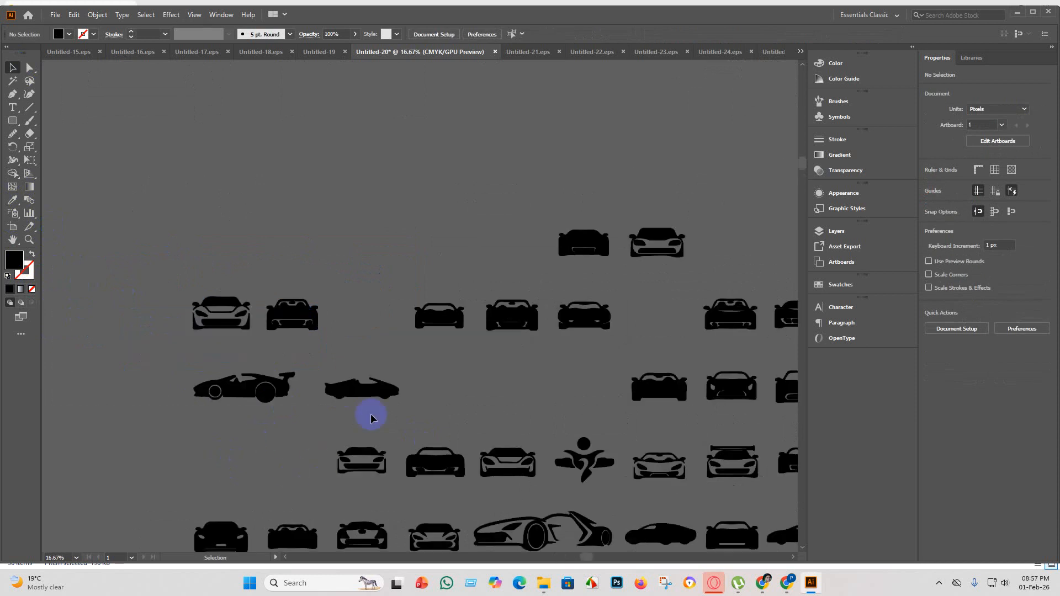
pyautogui.scroll(3, 396, 398)
pyautogui.scroll(-4, 381, 436)
pyautogui.scroll(3, 574, 409)
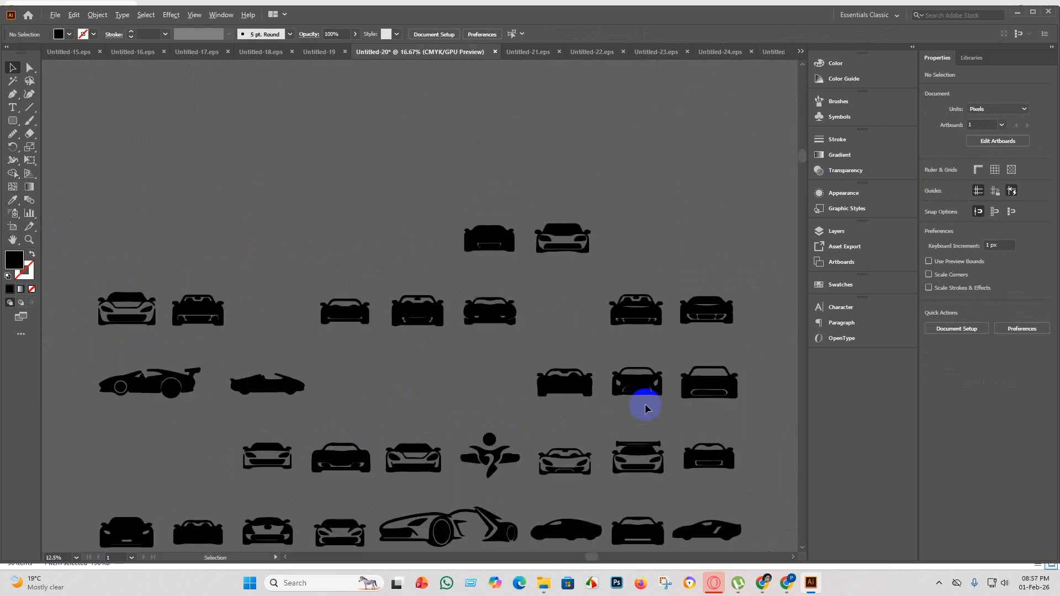
pyautogui.scroll(-2, 475, 348)
pyautogui.scroll(1, 553, 364)
pyautogui.scroll(2, 608, 367)
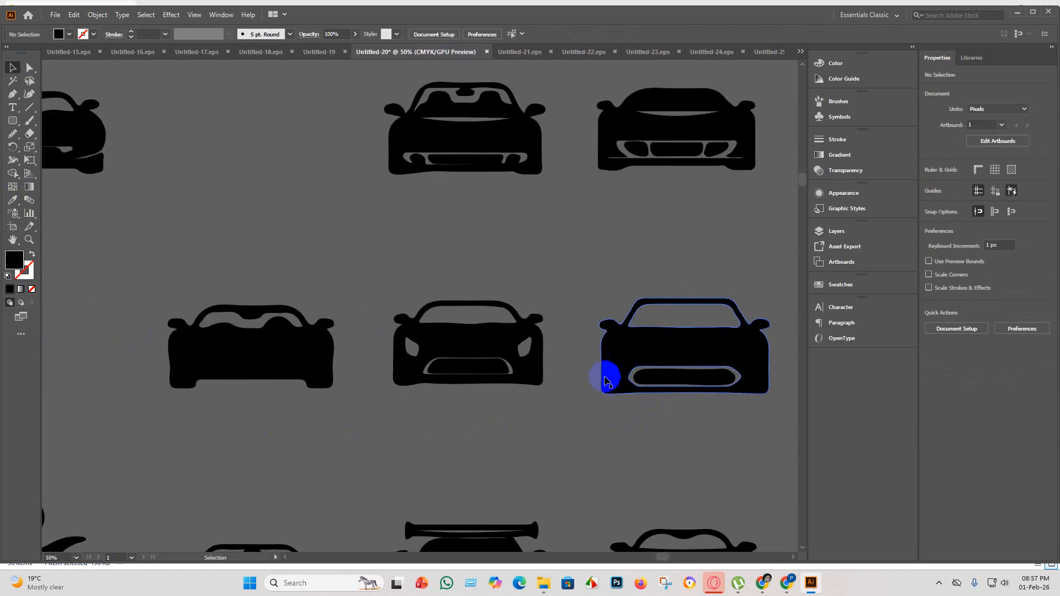
pyautogui.scroll(-2, 611, 371)
pyautogui.scroll(-2, 611, 402)
pyautogui.scroll(3, 670, 410)
pyautogui.scroll(-4, 608, 379)
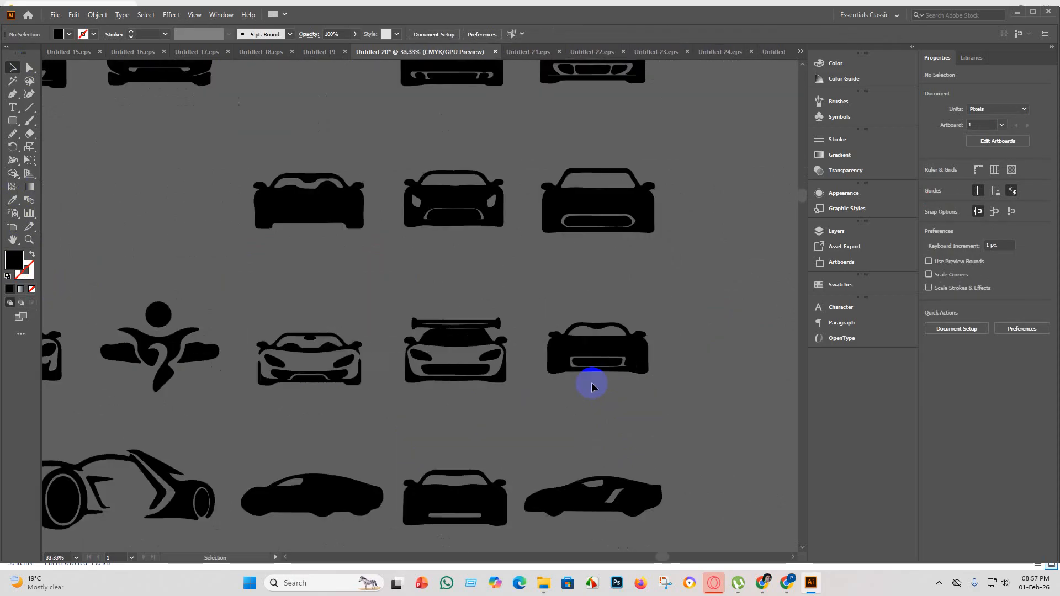
# Draw a small black rounded rectangle bridging the rear wing and the roof of the fourth-row front-view car.
pyautogui.scroll(5, 481, 287)
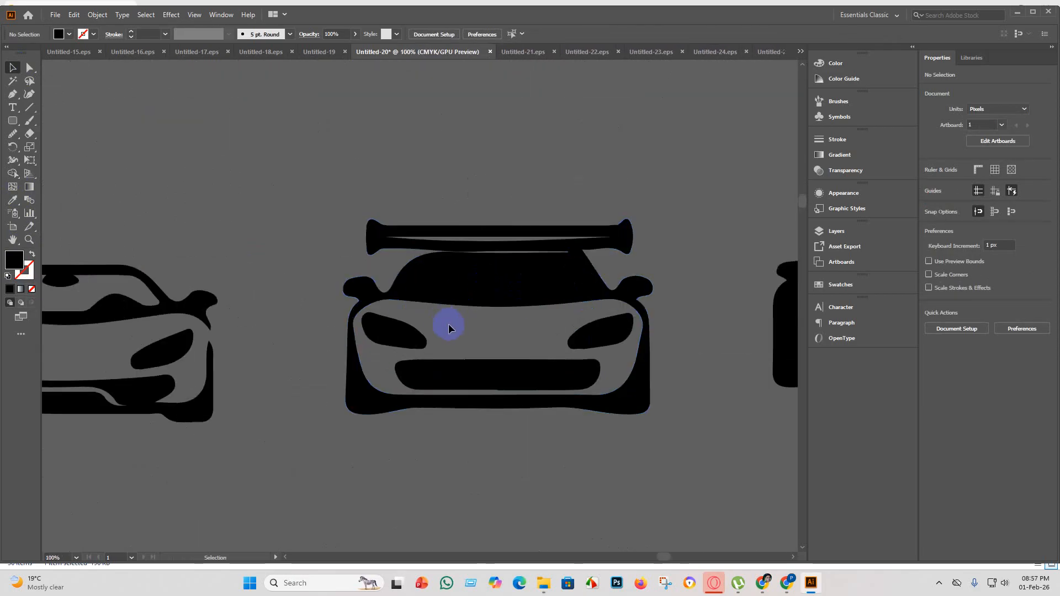
pyautogui.scroll(2, 458, 259)
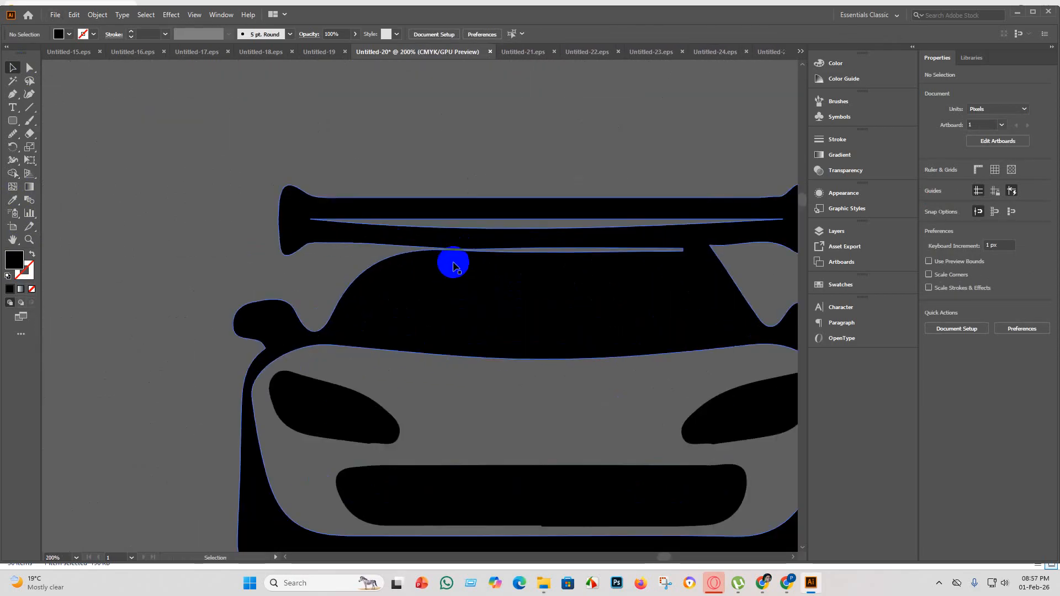
pyautogui.click(11, 122)
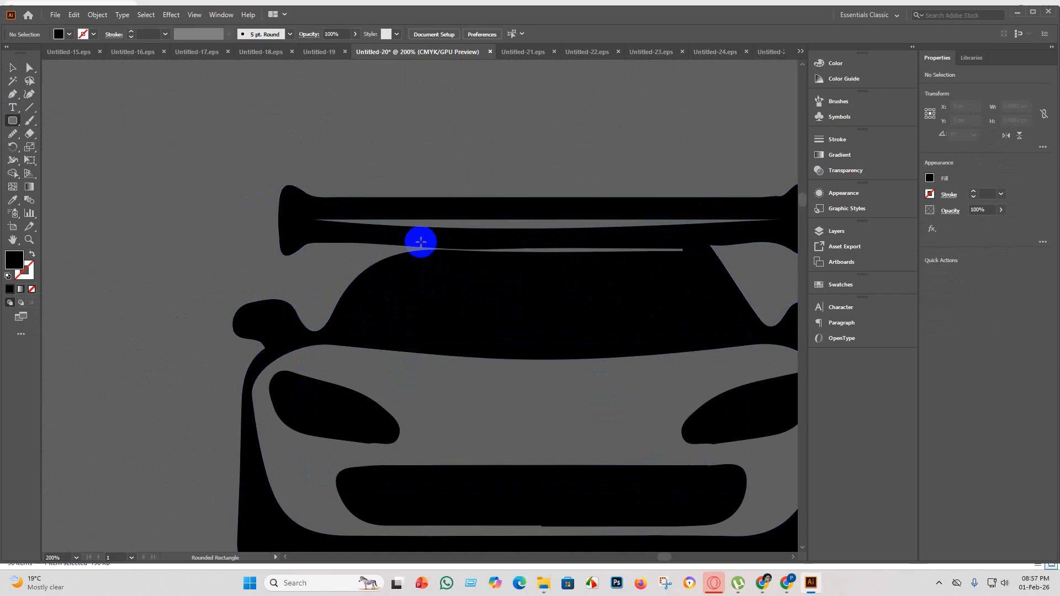
pyautogui.moveTo(422, 239); pyautogui.dragTo(487, 265)
pyautogui.click(13, 68)
pyautogui.click(215, 326)
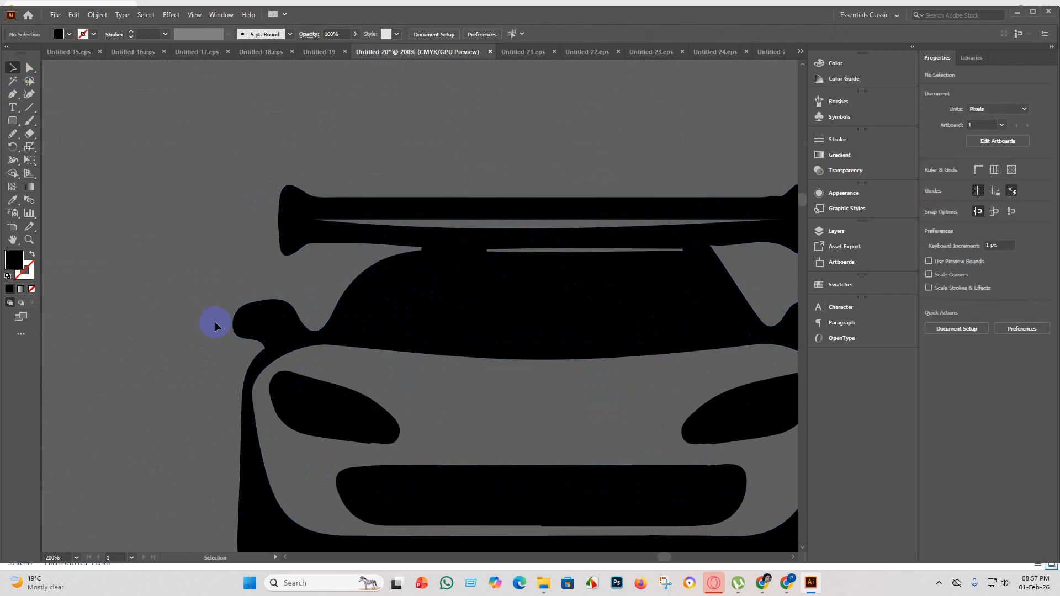
# Duplicate the small rounded rectangle to the other side of the gap between the front-view car's rear wing and roof.
pyautogui.moveTo(280, 153); pyautogui.dragTo(541, 431)
pyautogui.click(466, 223)
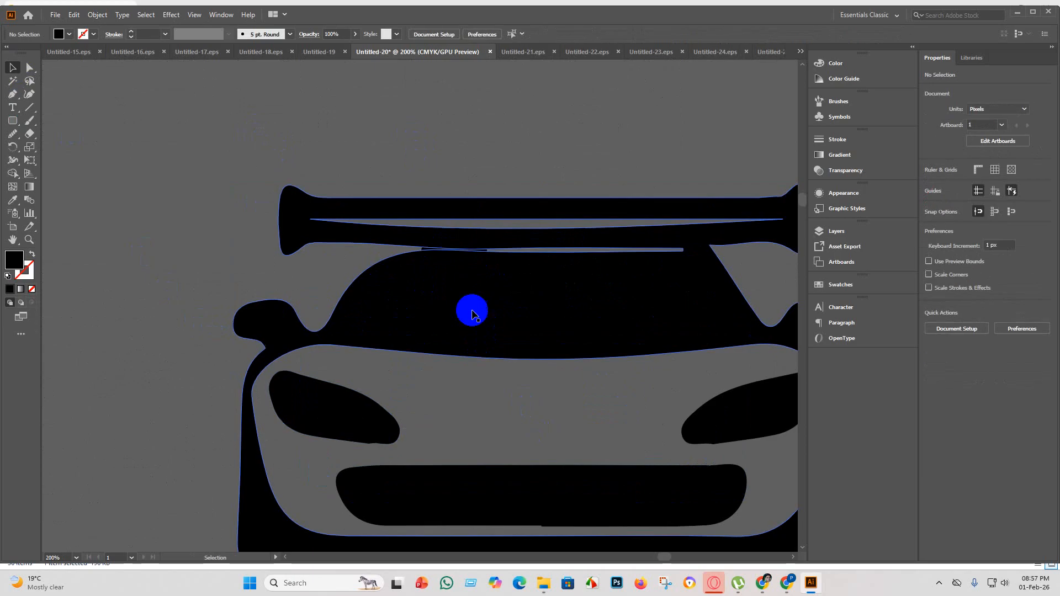
pyautogui.moveTo(466, 258); pyautogui.dragTo(694, 255)
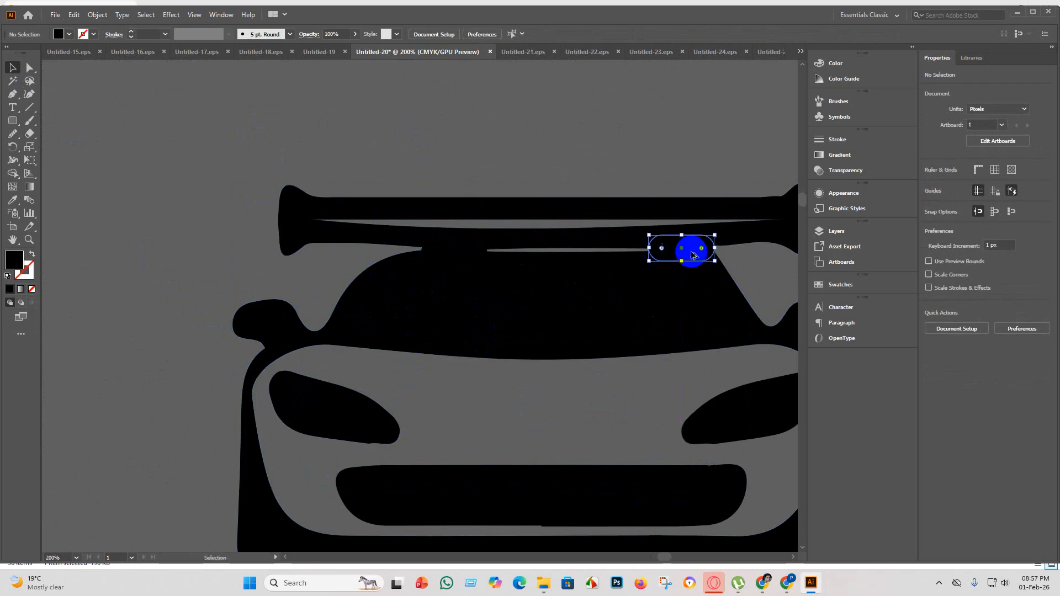
pyautogui.click(495, 153)
# Merge both rounded connectors with the front-view car's body and rear wing using the Shape Builder tool.
pyautogui.scroll(-2, 495, 150)
pyautogui.moveTo(444, 118); pyautogui.dragTo(482, 313)
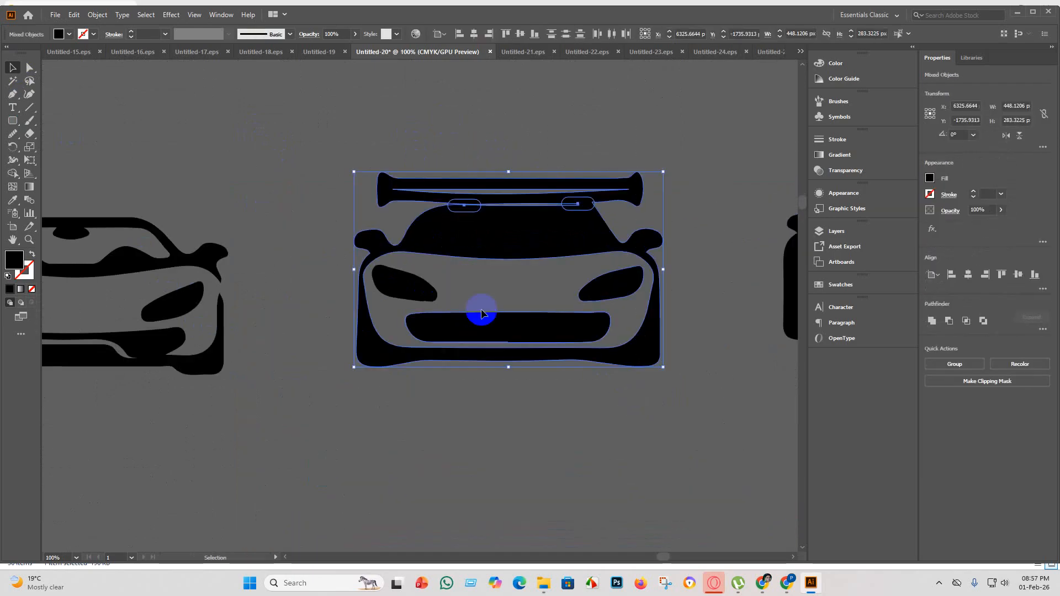
pyautogui.click(12, 174)
pyautogui.moveTo(434, 194); pyautogui.dragTo(463, 207)
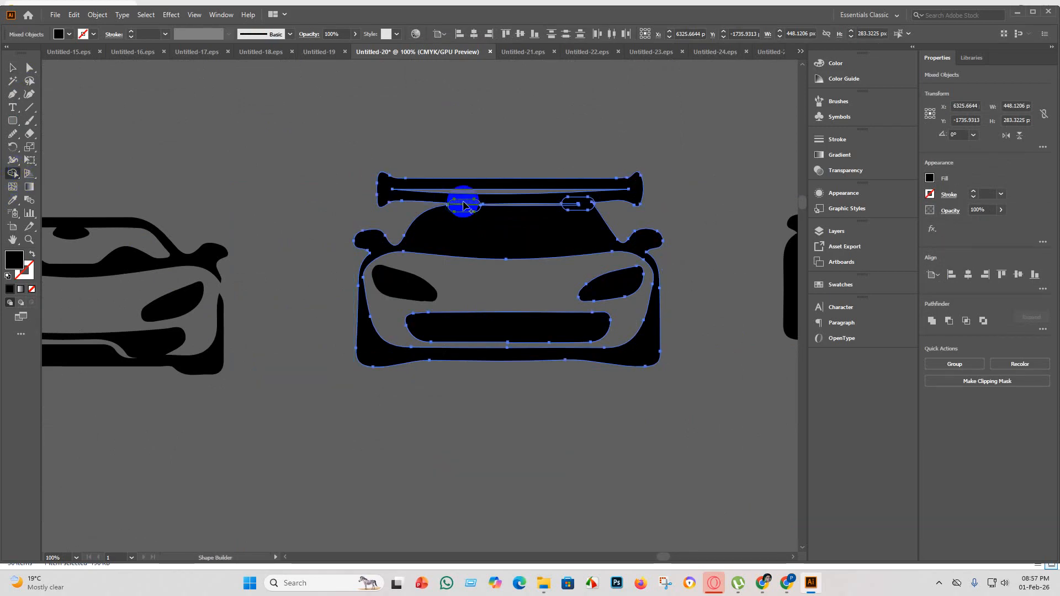
pyautogui.moveTo(465, 209); pyautogui.dragTo(586, 204)
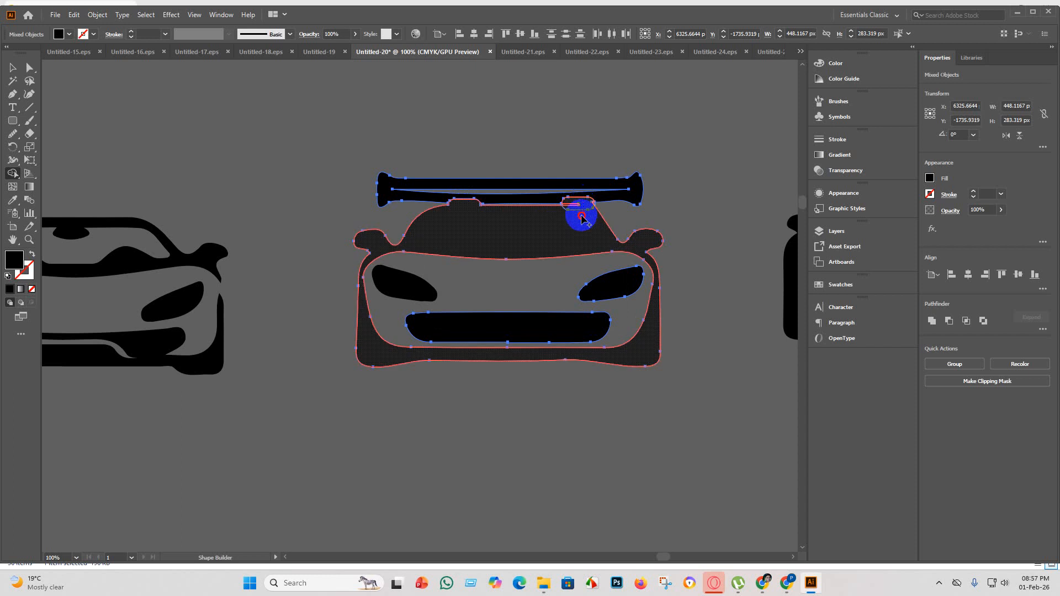
pyautogui.click(584, 208)
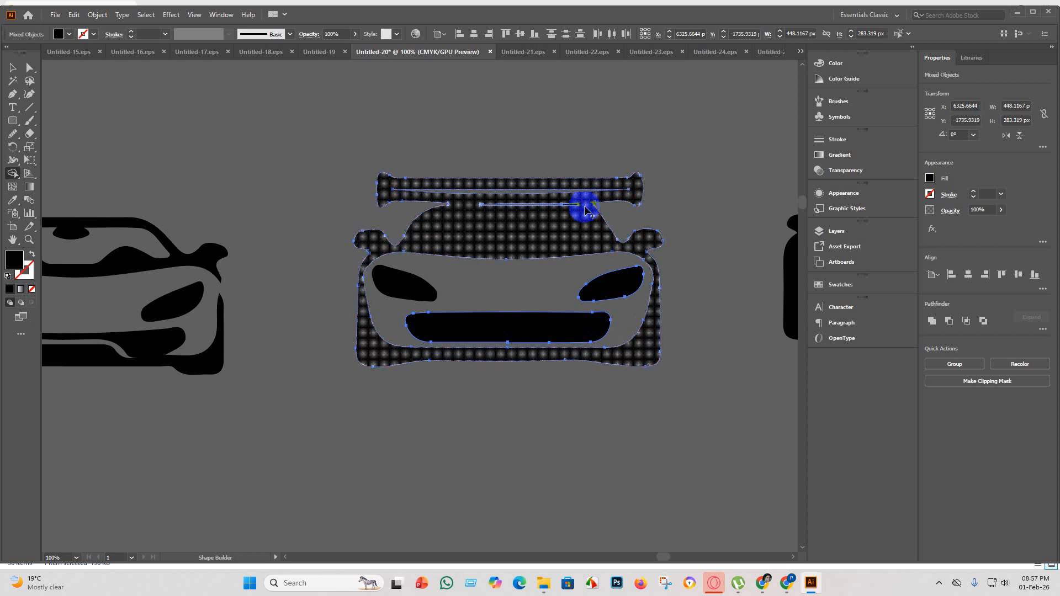
pyautogui.click(13, 69)
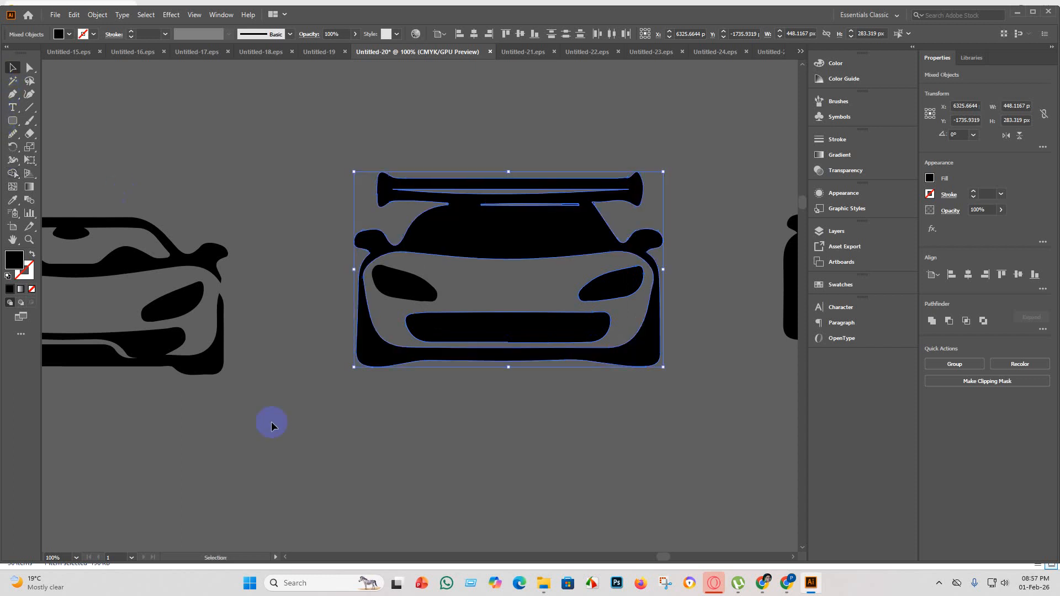
pyautogui.click(314, 421)
# Look over all rows of car silhouettes, checking the upper-row front-view cars for remaining flaws.
pyautogui.scroll(-5, 319, 439)
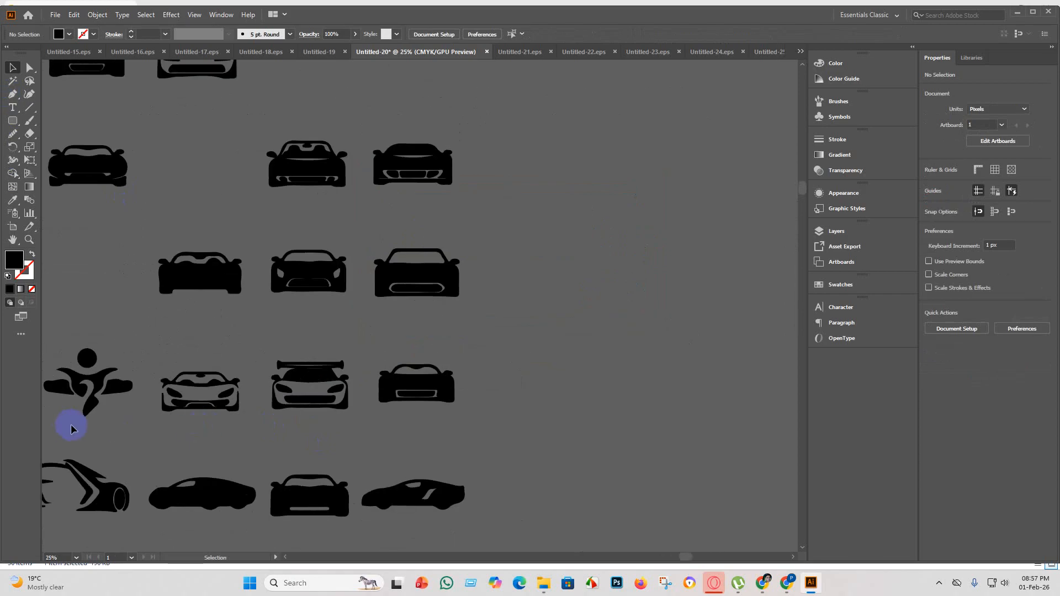
pyautogui.scroll(-2, 72, 430)
pyautogui.scroll(4, 92, 388)
pyautogui.scroll(-2, 244, 429)
pyautogui.scroll(-2, 245, 429)
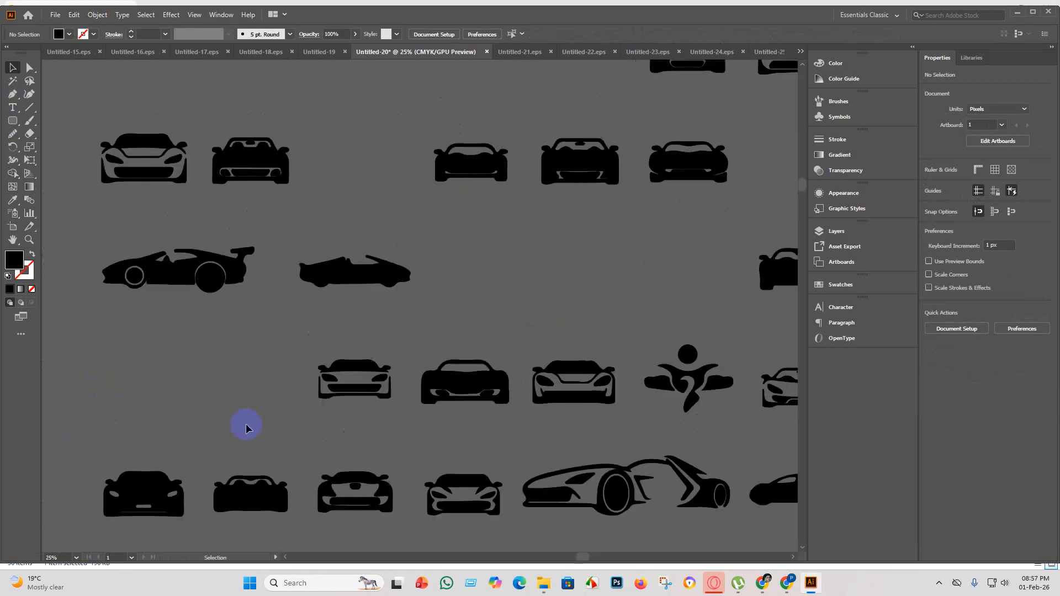
pyautogui.scroll(-2, 246, 429)
pyautogui.scroll(-1, 284, 442)
pyautogui.scroll(3, 455, 426)
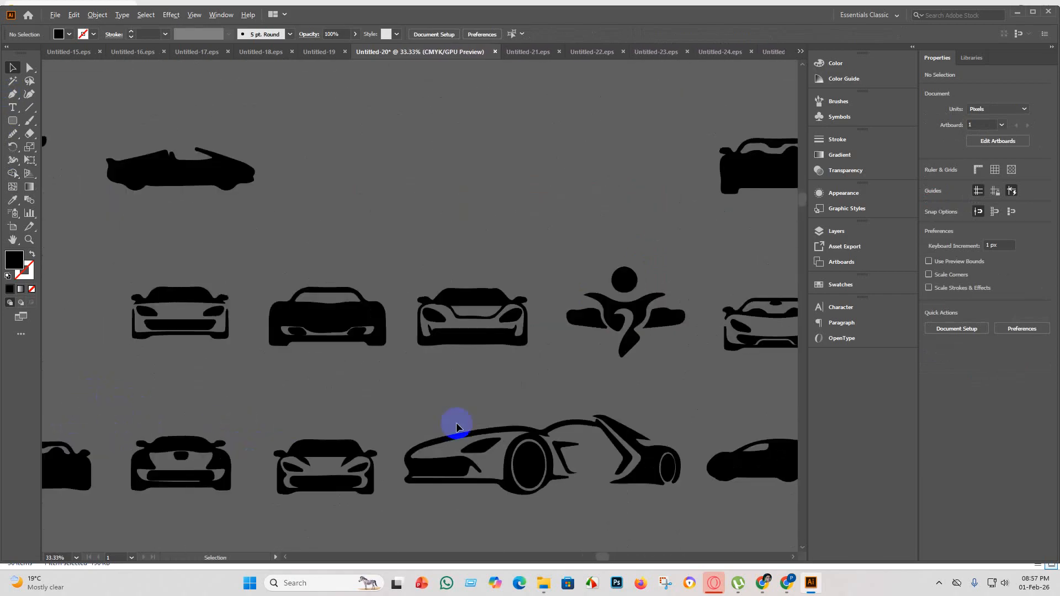
pyautogui.scroll(-1, 349, 306)
pyautogui.scroll(-1, 339, 319)
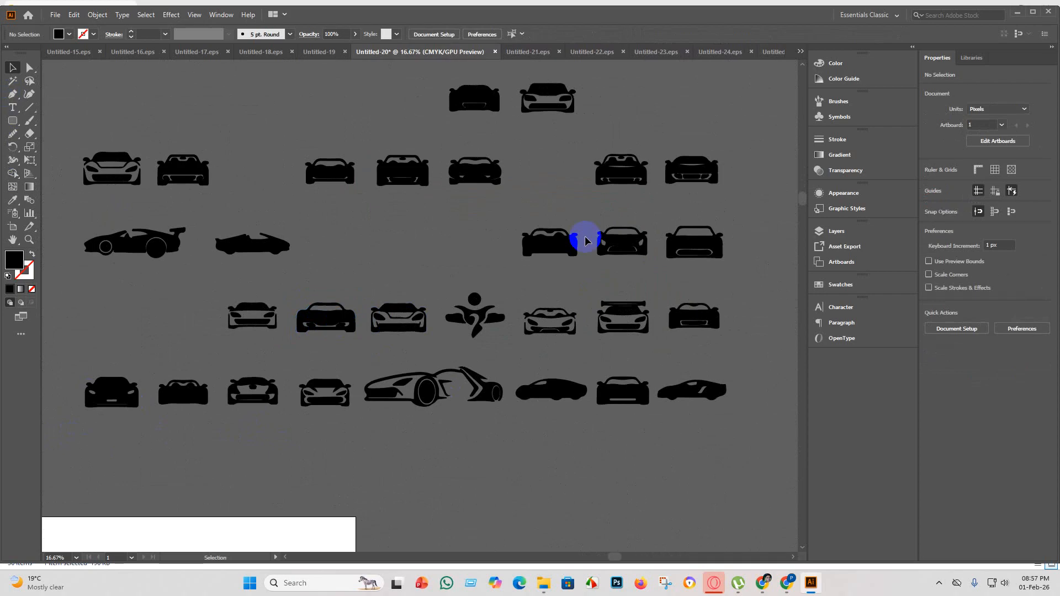
pyautogui.scroll(2, 571, 231)
pyautogui.scroll(1, 466, 325)
pyautogui.scroll(-3, 467, 324)
pyautogui.scroll(3, 574, 276)
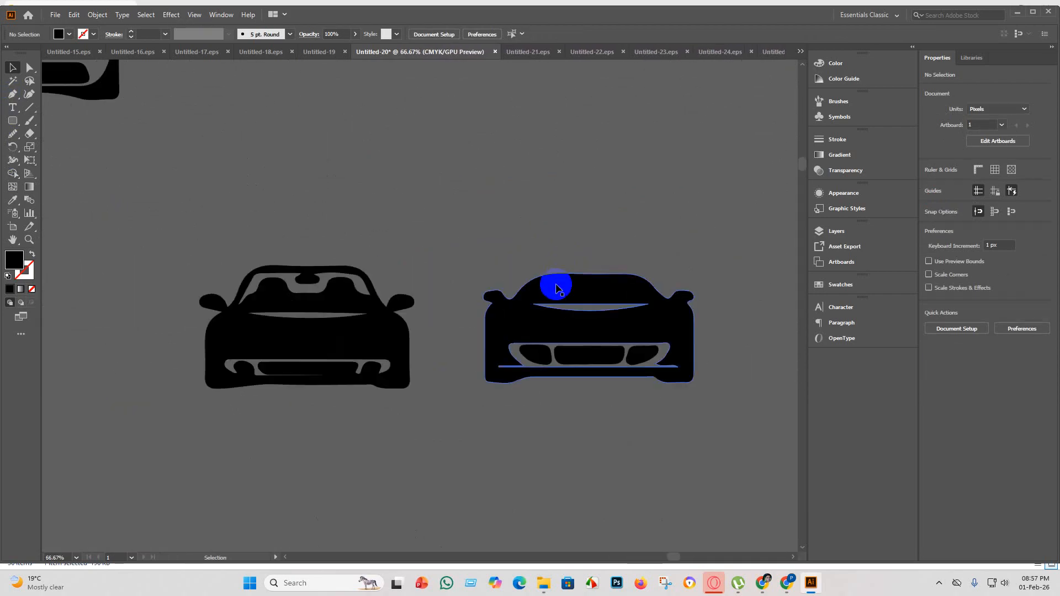
pyautogui.scroll(-3, 425, 412)
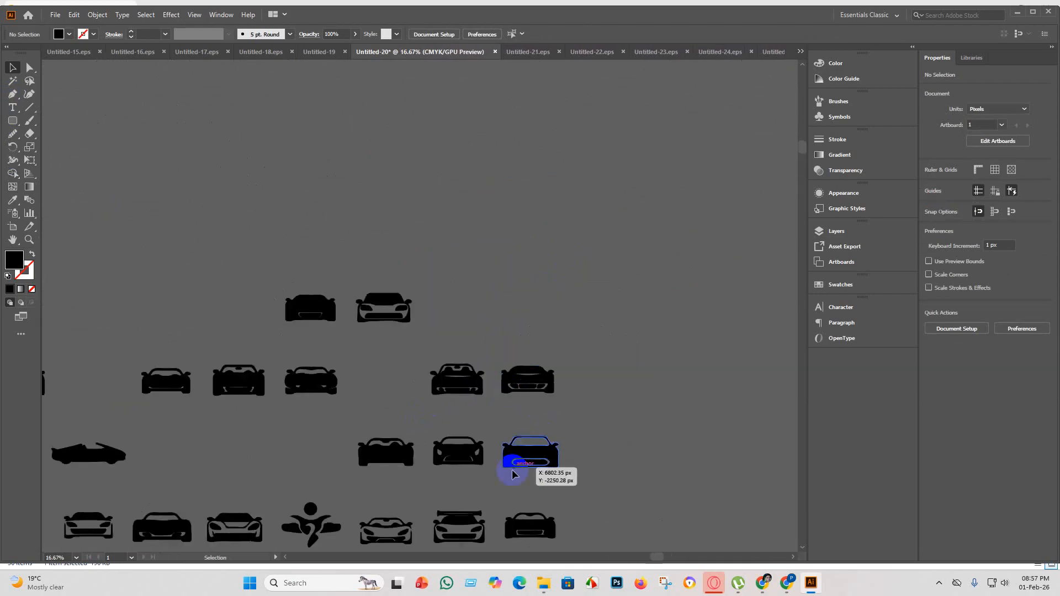
pyautogui.scroll(-2, 512, 470)
pyautogui.scroll(3, 523, 390)
pyautogui.scroll(-3, 490, 413)
pyautogui.scroll(-2, 519, 437)
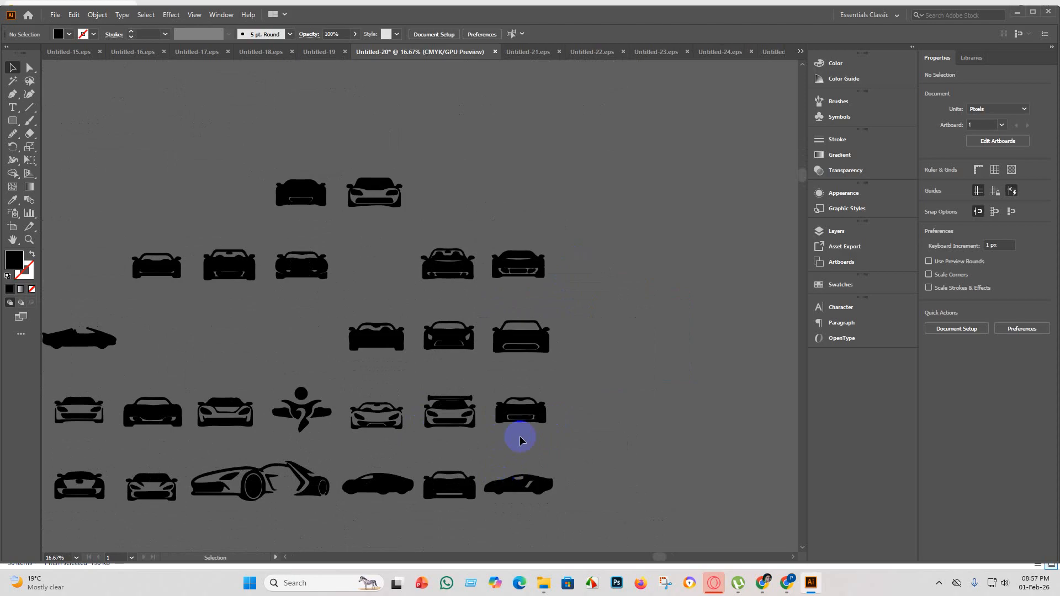
pyautogui.scroll(3, 479, 432)
pyautogui.scroll(-1, 487, 435)
pyautogui.scroll(-3, 487, 434)
pyautogui.scroll(-1, 530, 331)
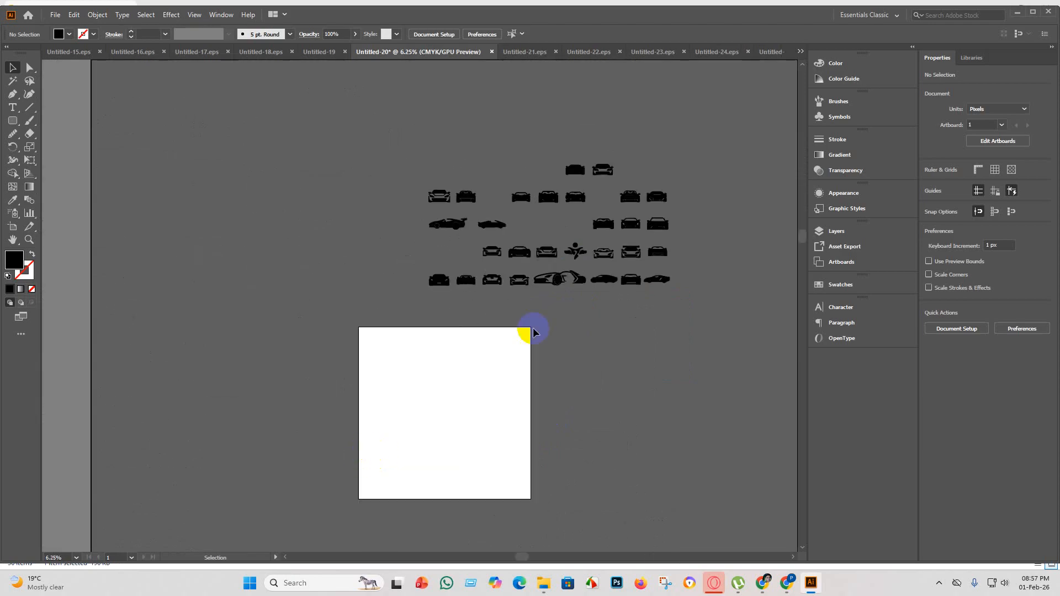
# Examine the silhouettes in the two lowest rows up close, including the large open-bodied concept car.
pyautogui.scroll(3, 569, 265)
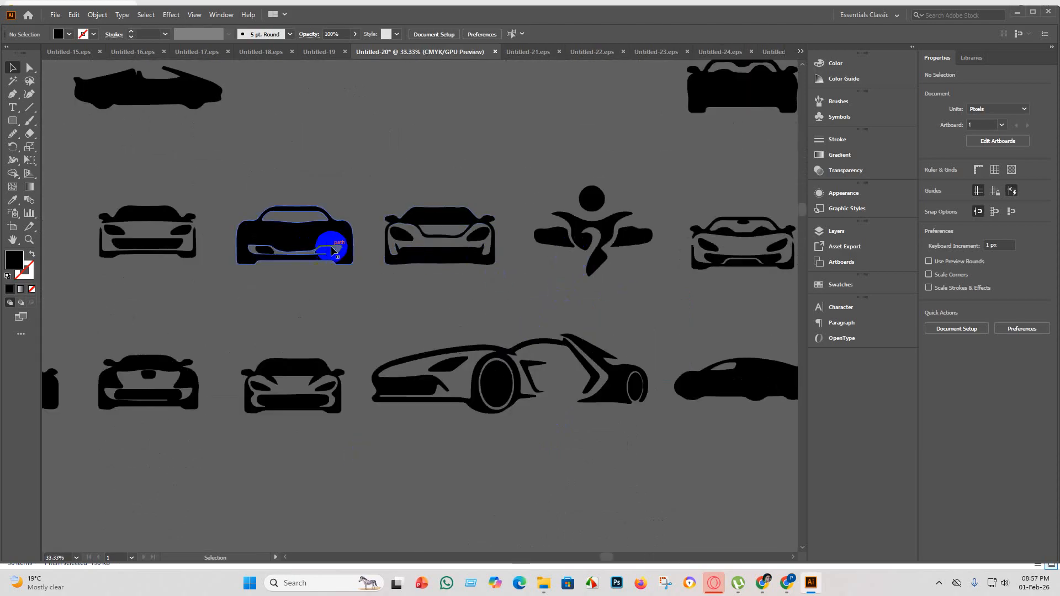
pyautogui.scroll(-3, 289, 296)
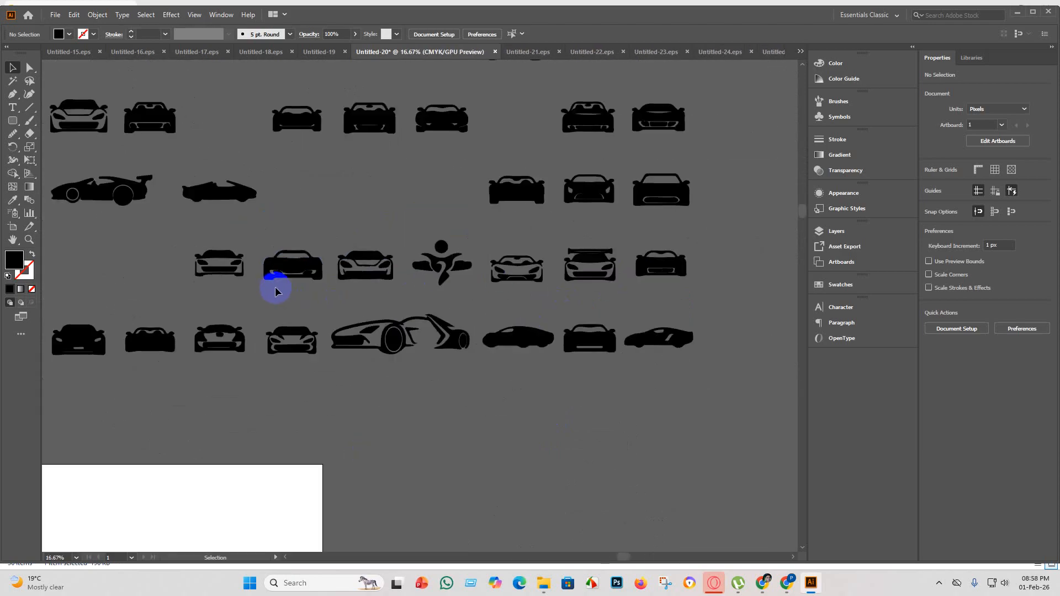
pyautogui.scroll(-1, 270, 298)
pyautogui.scroll(5, 243, 334)
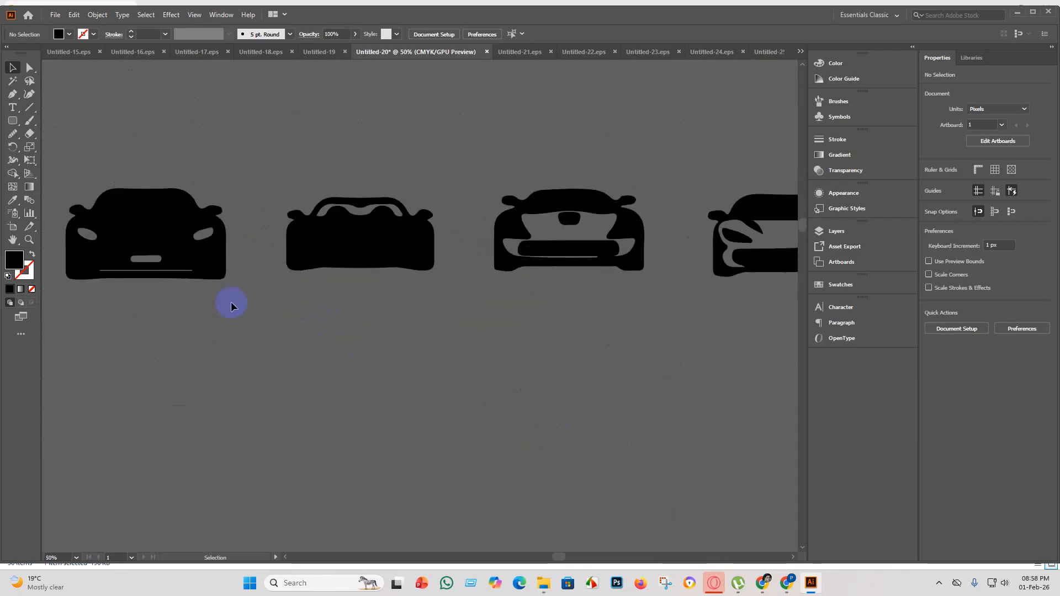
pyautogui.scroll(-2, 497, 268)
pyautogui.scroll(3, 530, 265)
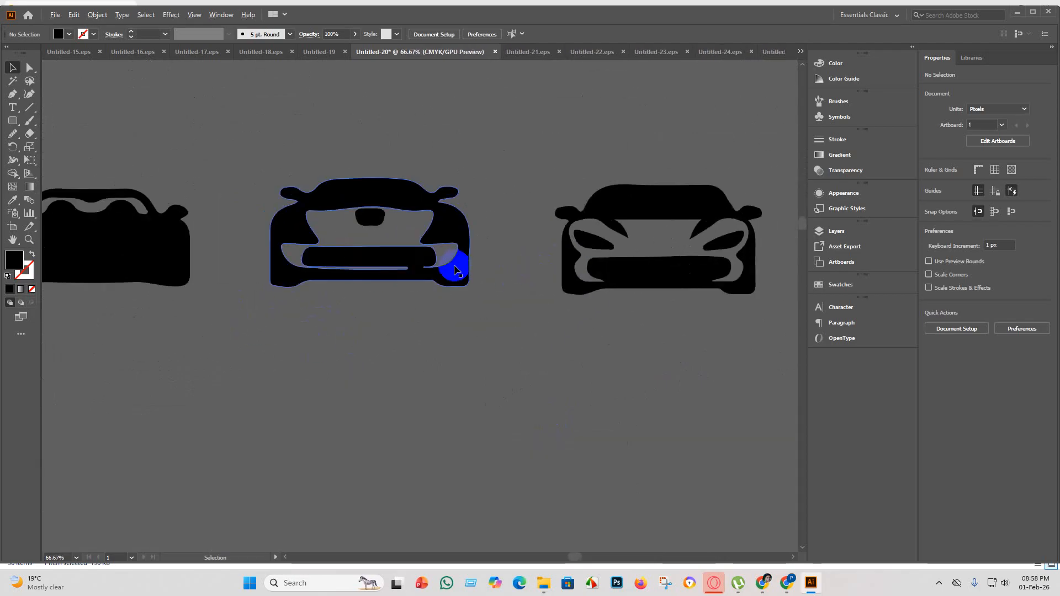
pyautogui.scroll(-2, 608, 273)
pyautogui.scroll(3, 694, 279)
pyautogui.scroll(-4, 535, 284)
pyautogui.scroll(2, 622, 282)
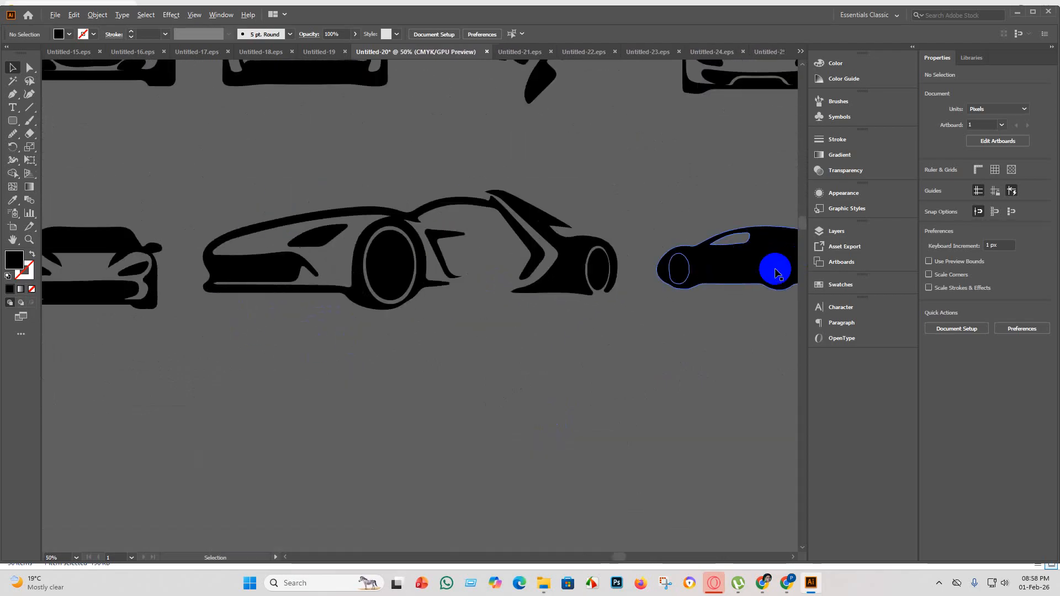
pyautogui.scroll(-4, 442, 315)
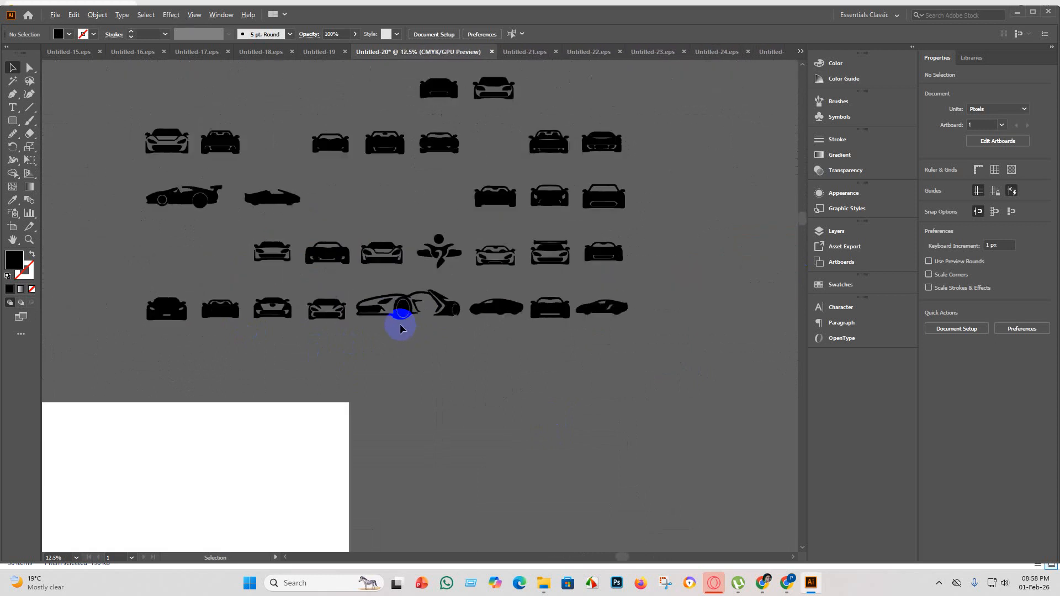
pyautogui.scroll(4, 431, 324)
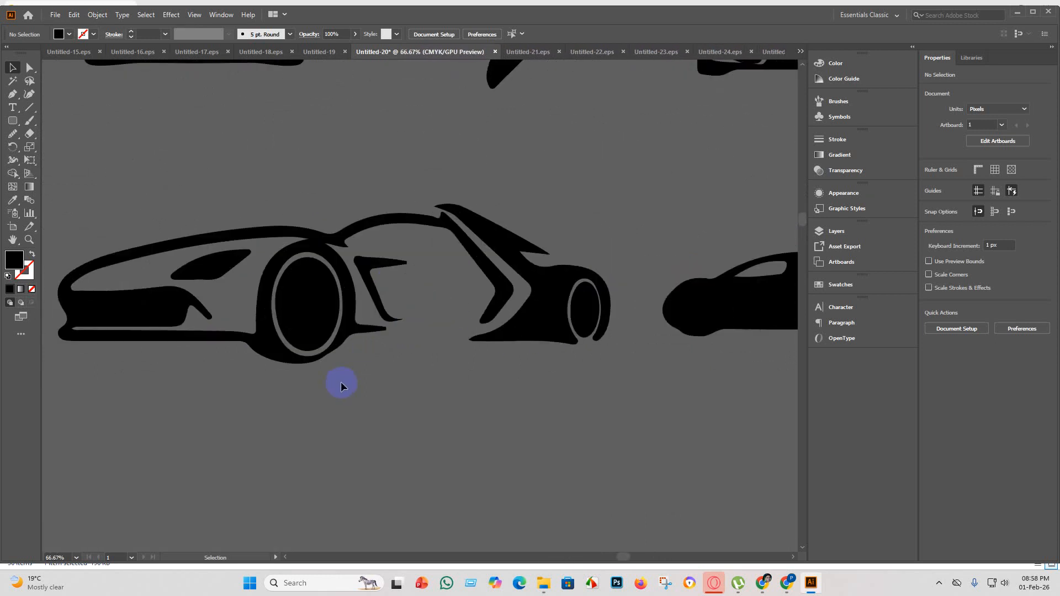
pyautogui.scroll(-1, 339, 381)
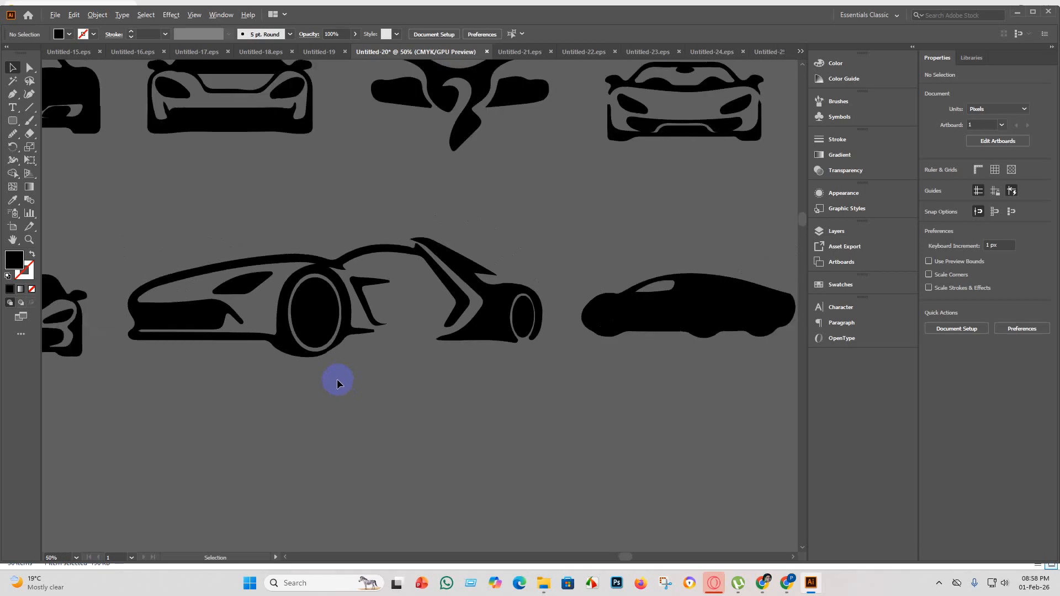
pyautogui.scroll(-2, 340, 381)
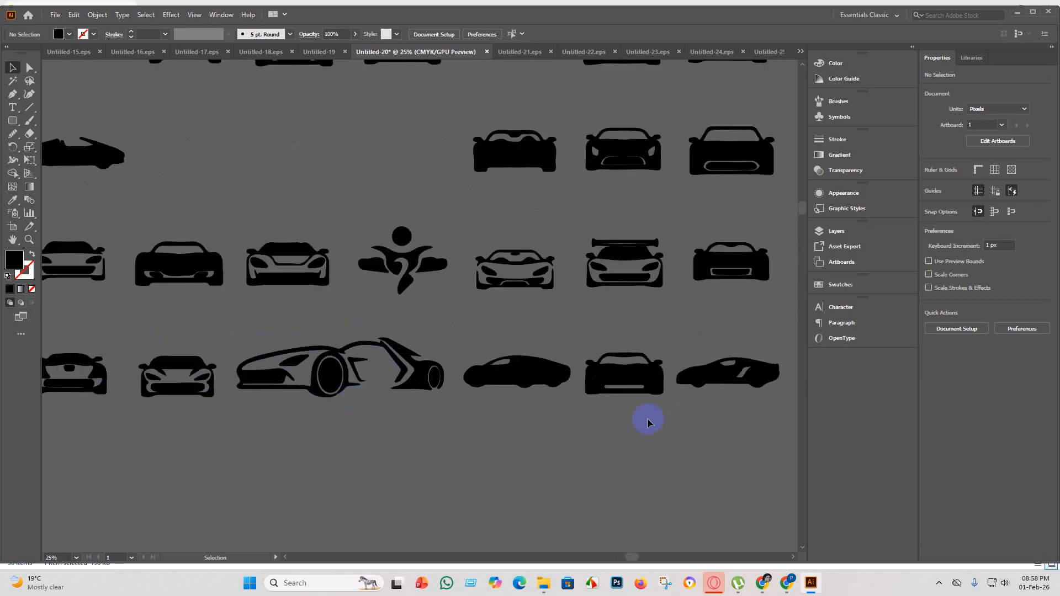
pyautogui.scroll(-2, 762, 420)
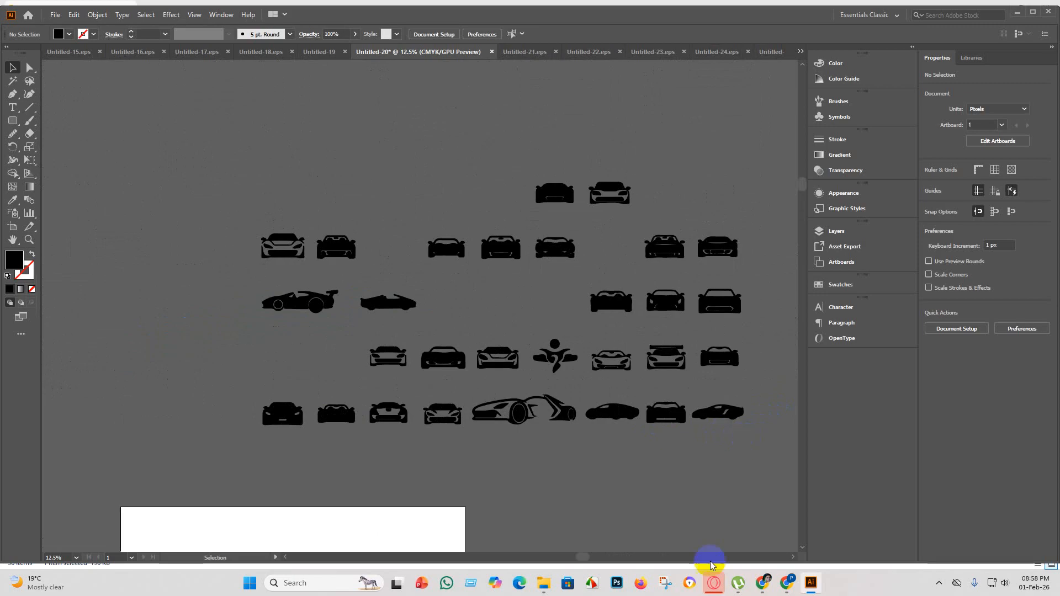
# Move the second car of the top row into the gap between the fifth and sixth cars of the row below.
pyautogui.scroll(2, 689, 190)
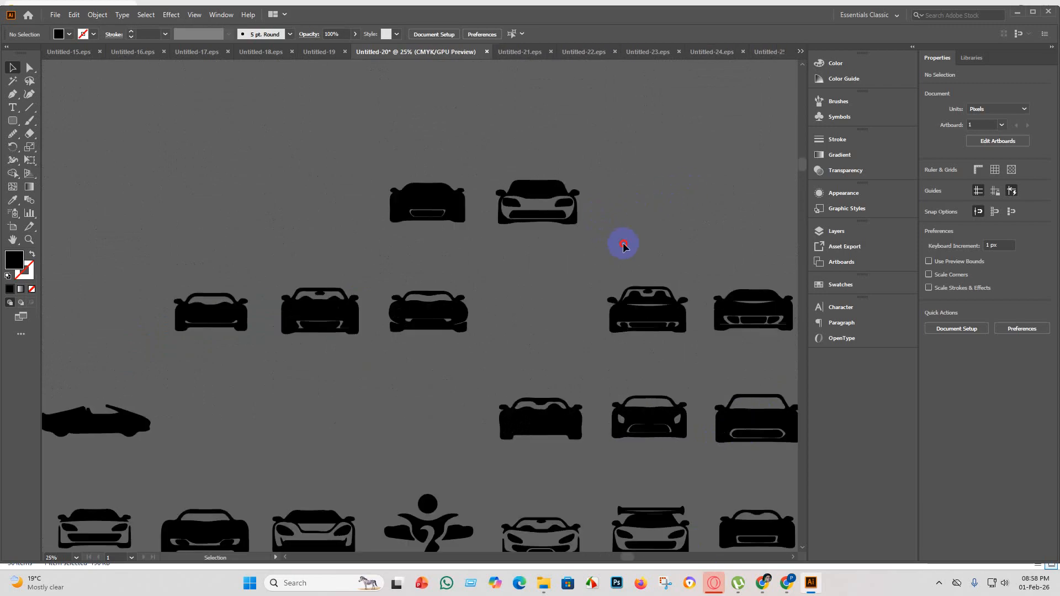
pyautogui.click(510, 166)
pyautogui.scroll(-3, 528, 253)
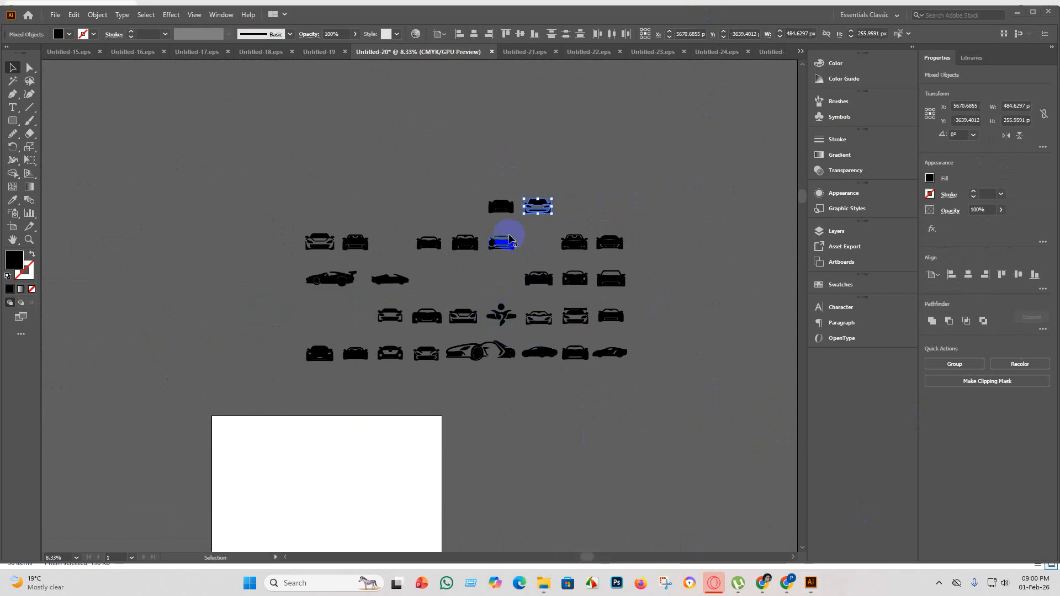
pyautogui.scroll(3, 509, 238)
pyautogui.scroll(-1, 534, 264)
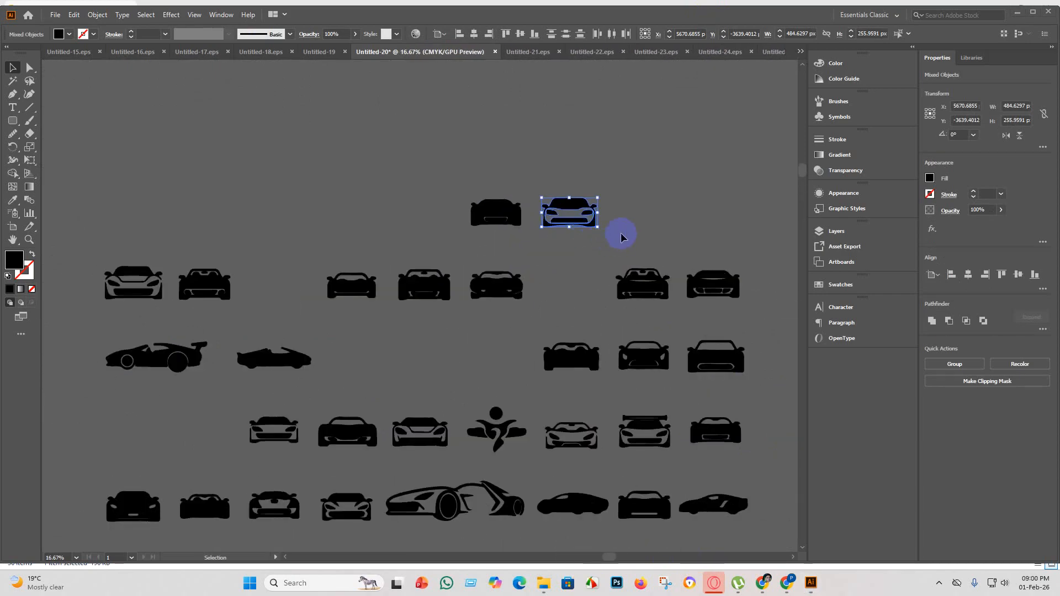
pyautogui.moveTo(627, 237); pyautogui.dragTo(417, 200)
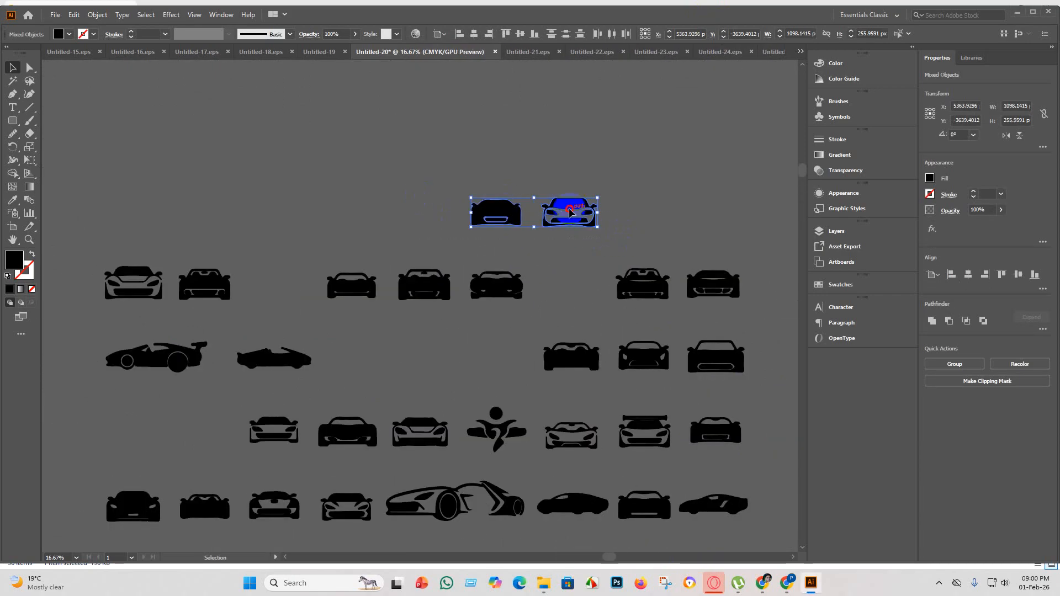
pyautogui.moveTo(570, 213); pyautogui.dragTo(572, 285)
# Move the remaining top-row car into the gap between the second and third cars of the row below.
pyautogui.click(401, 194)
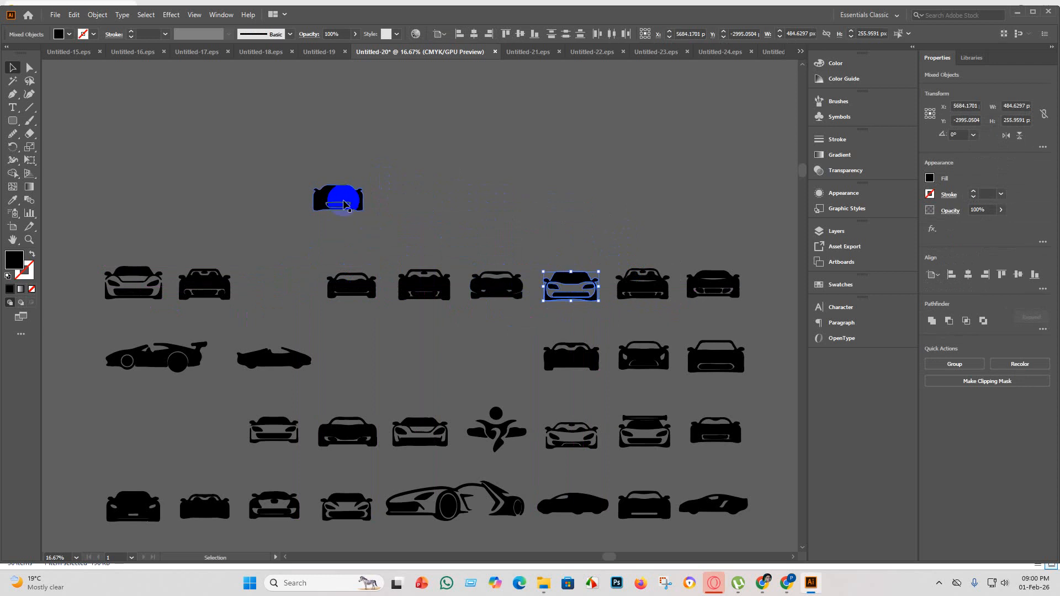
pyautogui.moveTo(434, 220); pyautogui.dragTo(283, 168)
pyautogui.moveTo(339, 210); pyautogui.dragTo(285, 285)
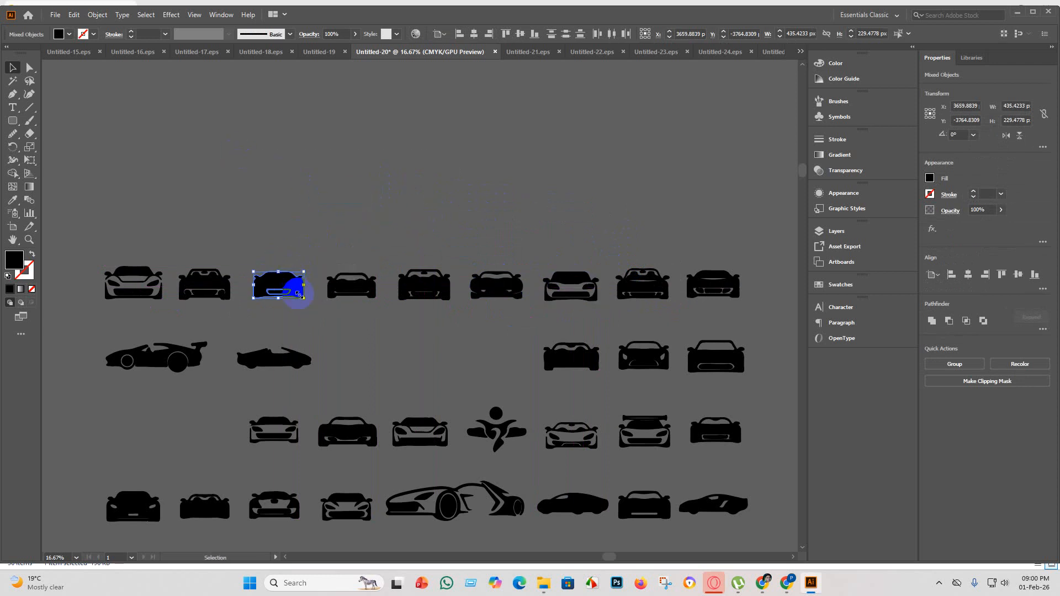
pyautogui.click(337, 328)
# Move the three front-view cars in the winged side-view car's row next to the convertible silhouette.
pyautogui.scroll(-1, 336, 325)
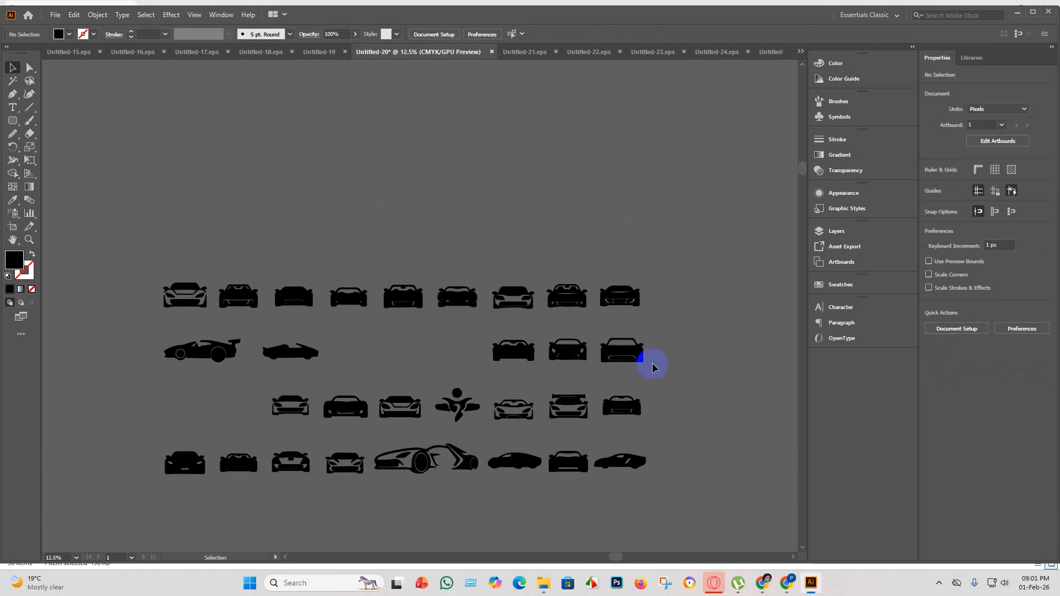
pyautogui.moveTo(440, 338); pyautogui.dragTo(410, 353)
pyautogui.moveTo(411, 351); pyautogui.dragTo(413, 354)
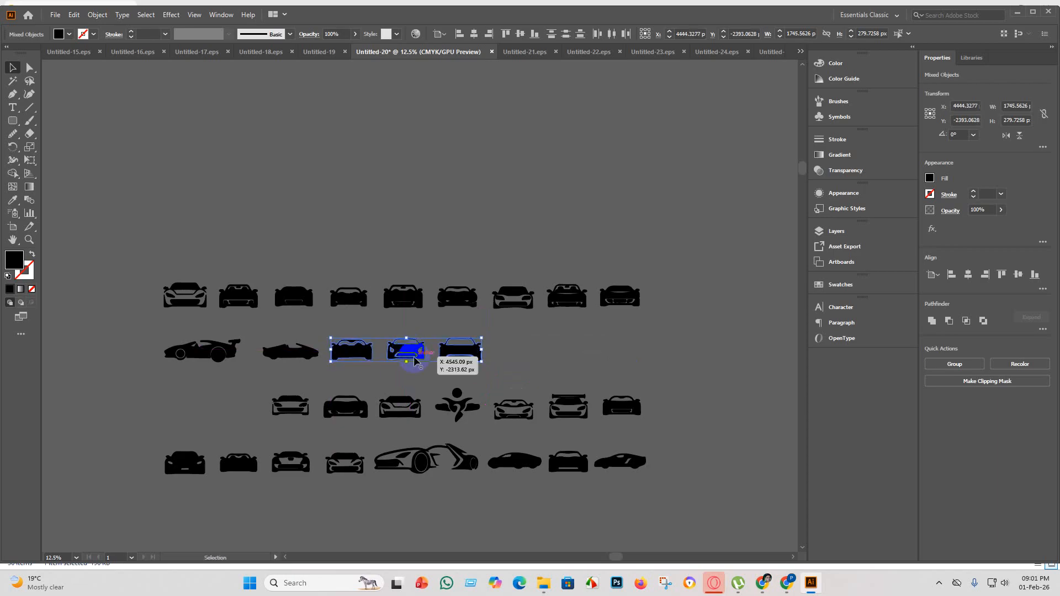
# Move the winged front-view car and the car beside it up to the end of the side-view cars' row.
pyautogui.click(543, 442)
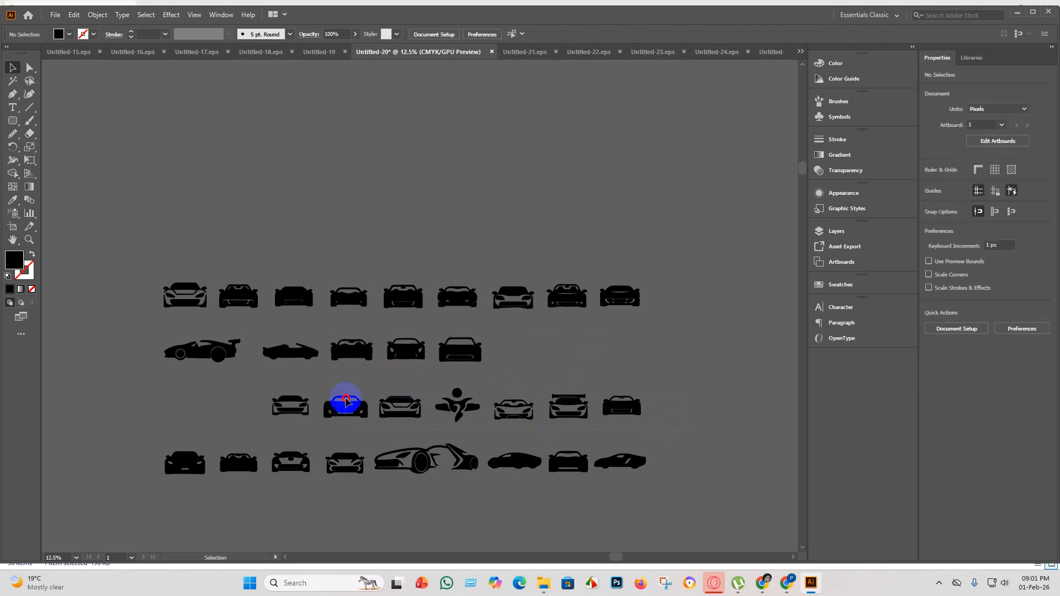
pyautogui.moveTo(500, 383); pyautogui.dragTo(515, 354)
pyautogui.click(674, 427)
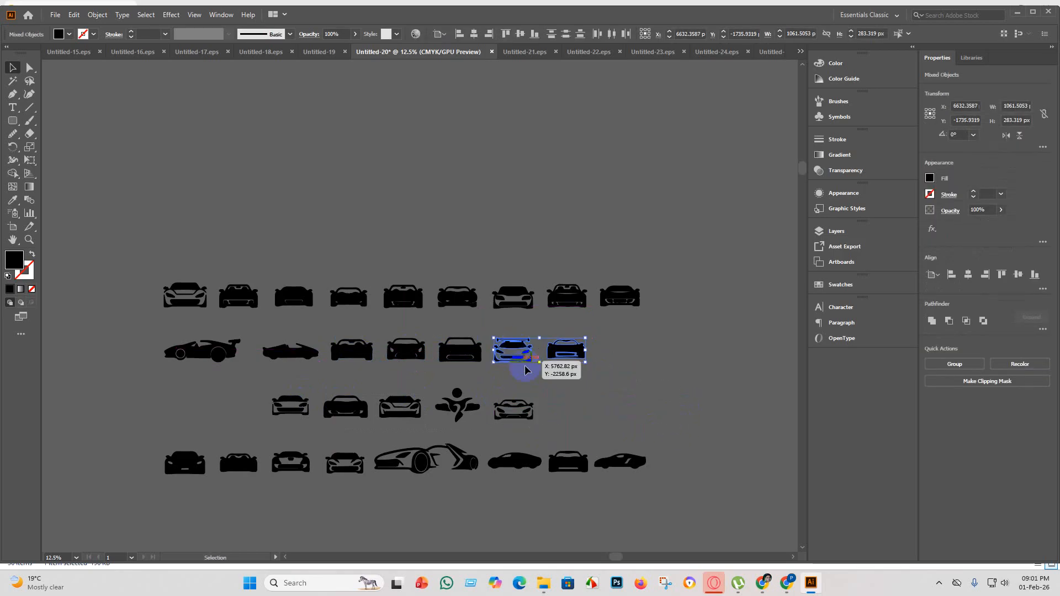
# Move the last car of the third row up to the end of the second row.
pyautogui.click(569, 424)
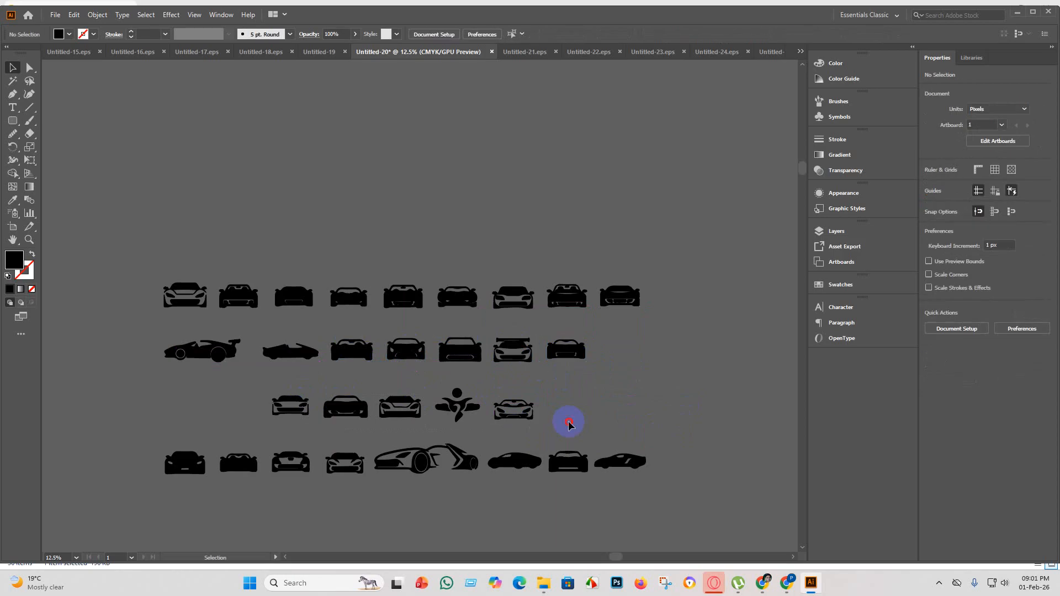
pyautogui.moveTo(429, 388); pyautogui.dragTo(429, 388)
pyautogui.click(542, 417)
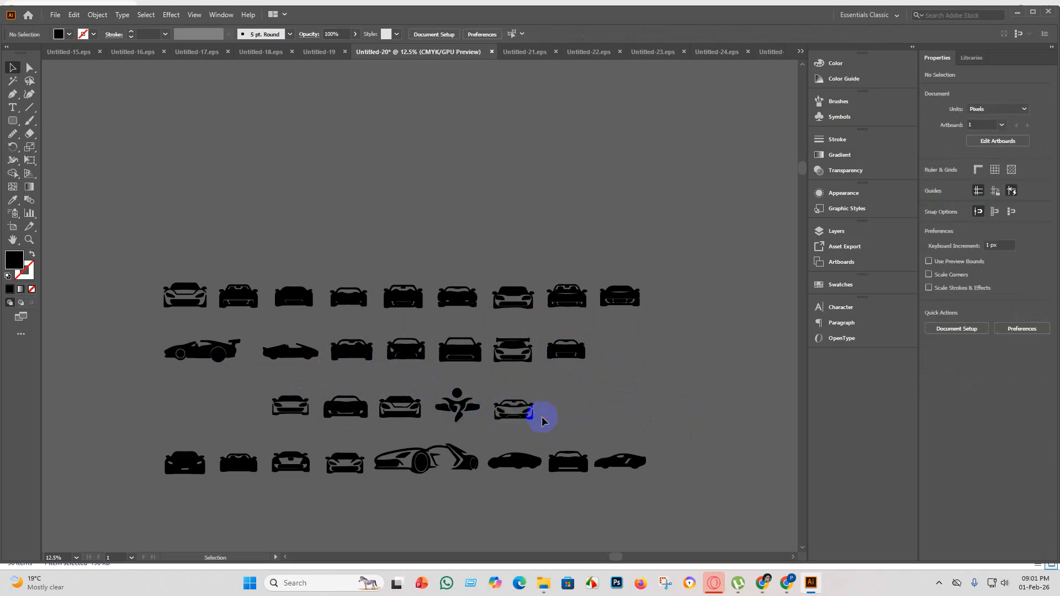
pyautogui.moveTo(502, 395); pyautogui.dragTo(620, 350)
pyautogui.click(558, 416)
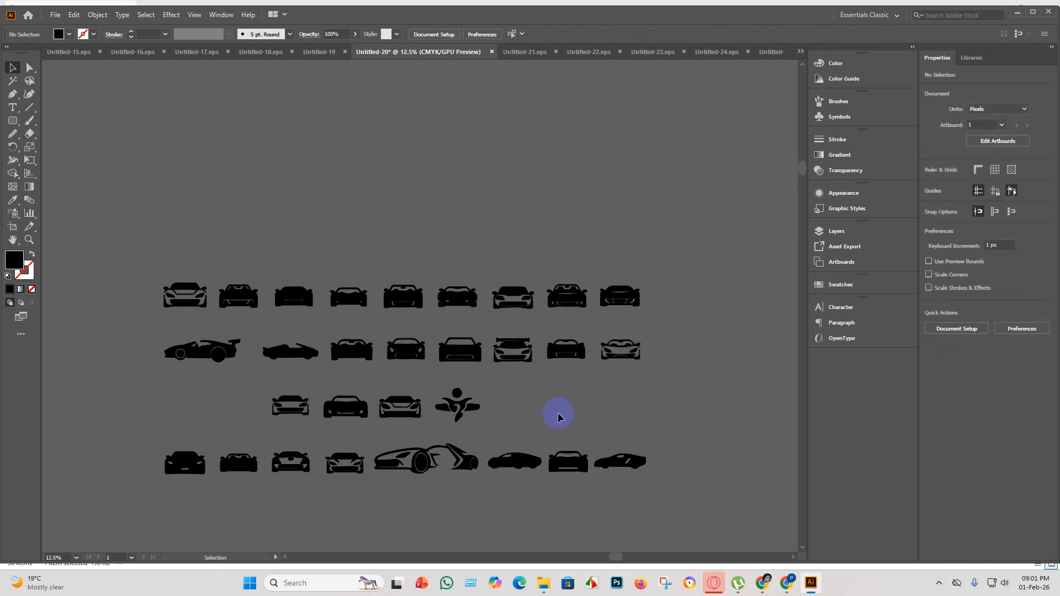
# Shift the four remaining third-row silhouettes together so they begin near the starting edge of the rows above.
pyautogui.moveTo(267, 383); pyautogui.dragTo(532, 422)
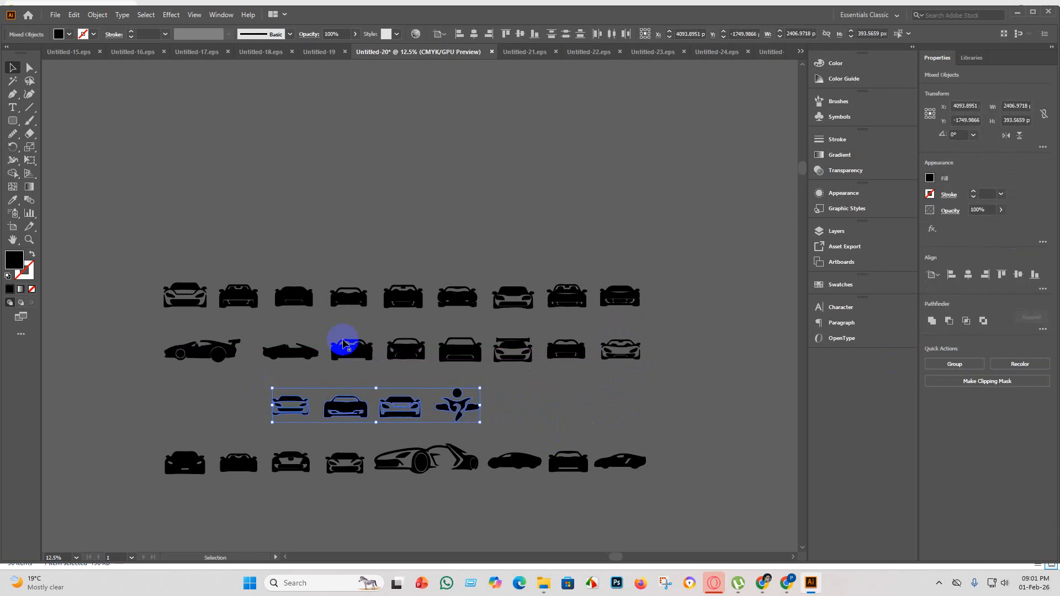
pyautogui.moveTo(396, 398); pyautogui.dragTo(315, 404)
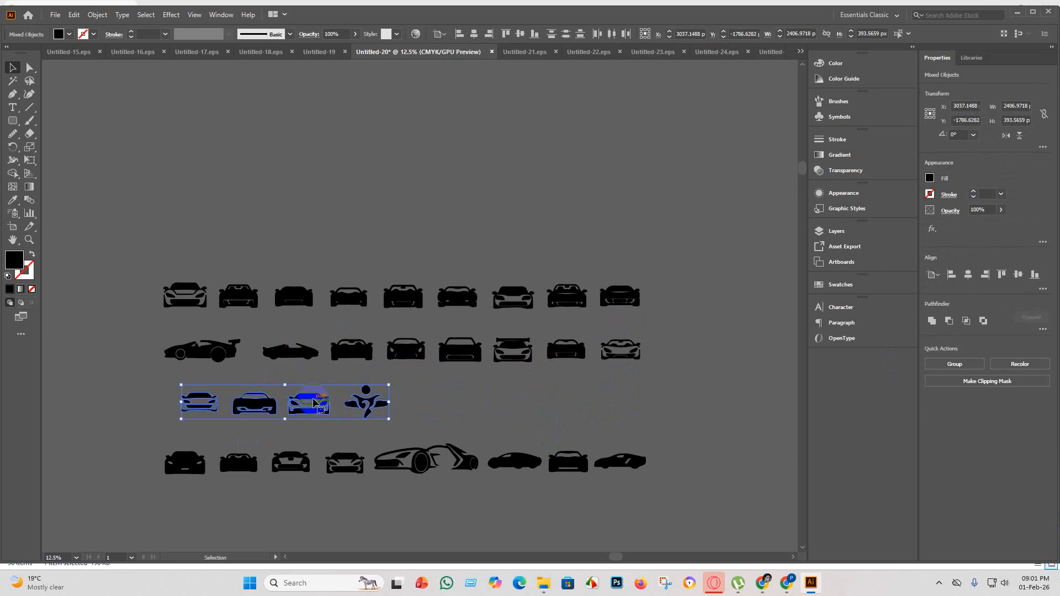
pyautogui.click(436, 410)
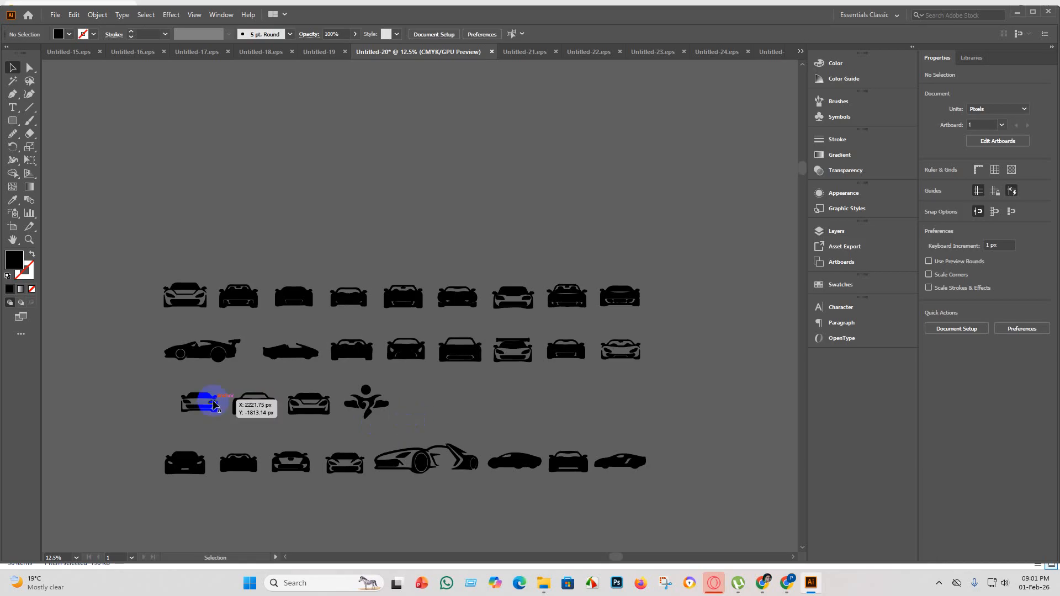
pyautogui.moveTo(214, 406); pyautogui.dragTo(210, 405)
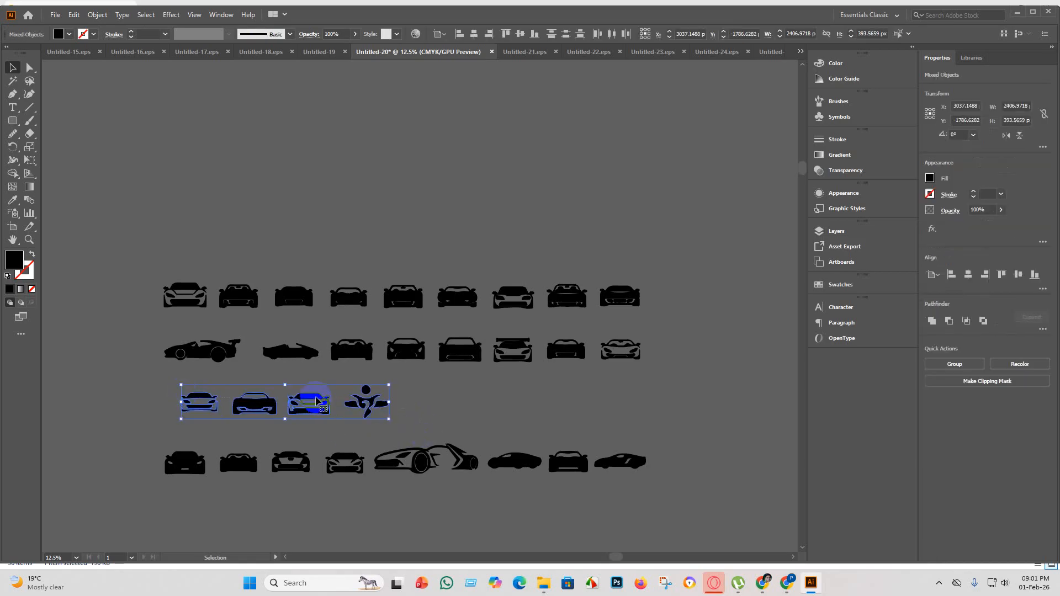
pyautogui.moveTo(317, 400)
pyautogui.mouseDown()
pyautogui.moveTo(298, 400)
pyautogui.moveTo(307, 399)
pyautogui.mouseUp()
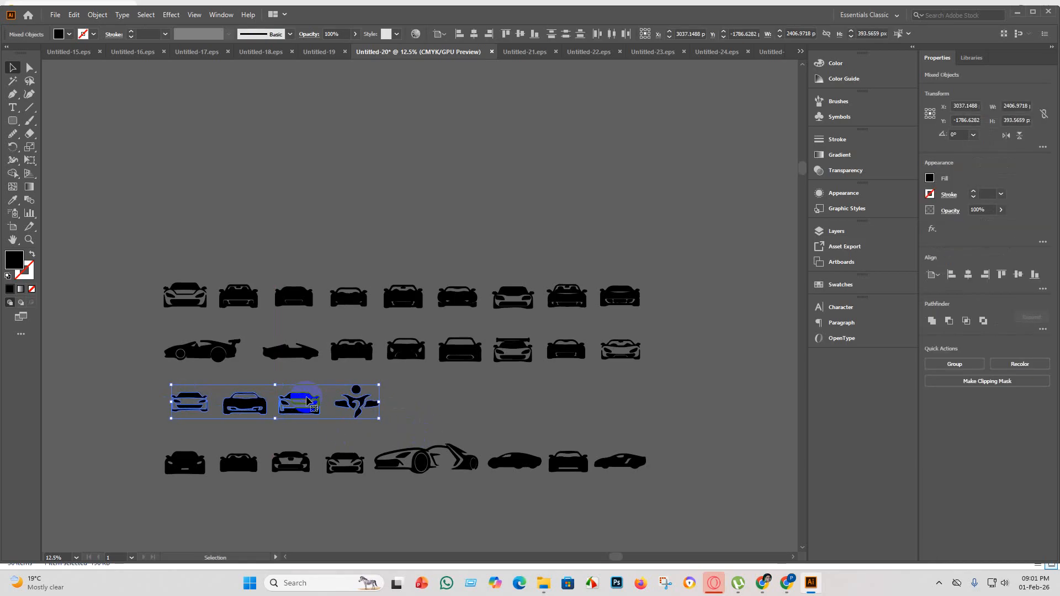
pyautogui.click(313, 510)
# Move the last three cars of the bottom row up into the third row, beside the figure-shaped silhouette.
pyautogui.moveTo(662, 492); pyautogui.dragTo(497, 438)
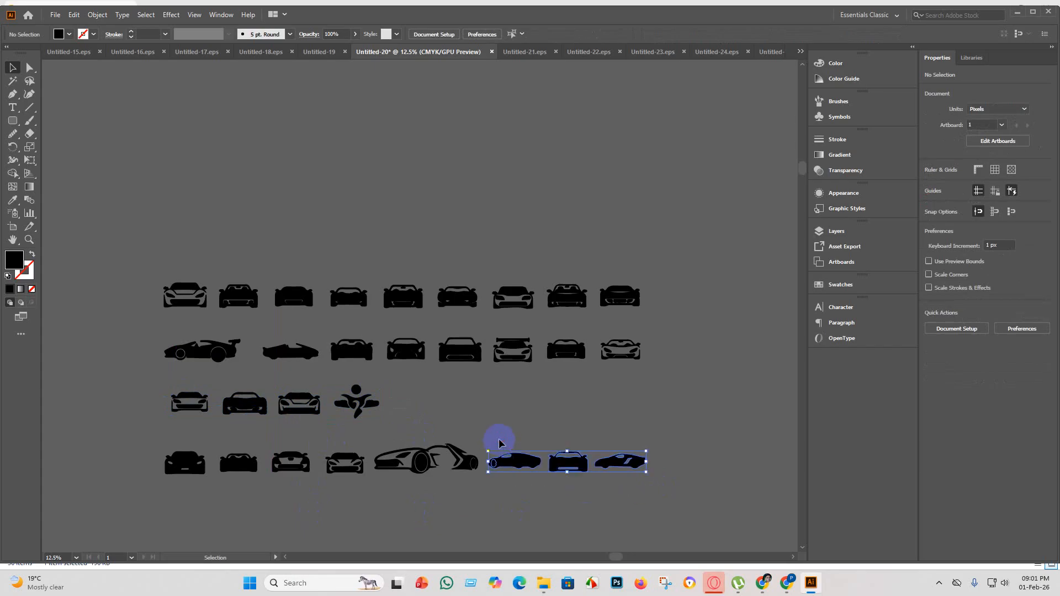
pyautogui.moveTo(554, 456); pyautogui.dragTo(469, 412)
pyautogui.click(522, 478)
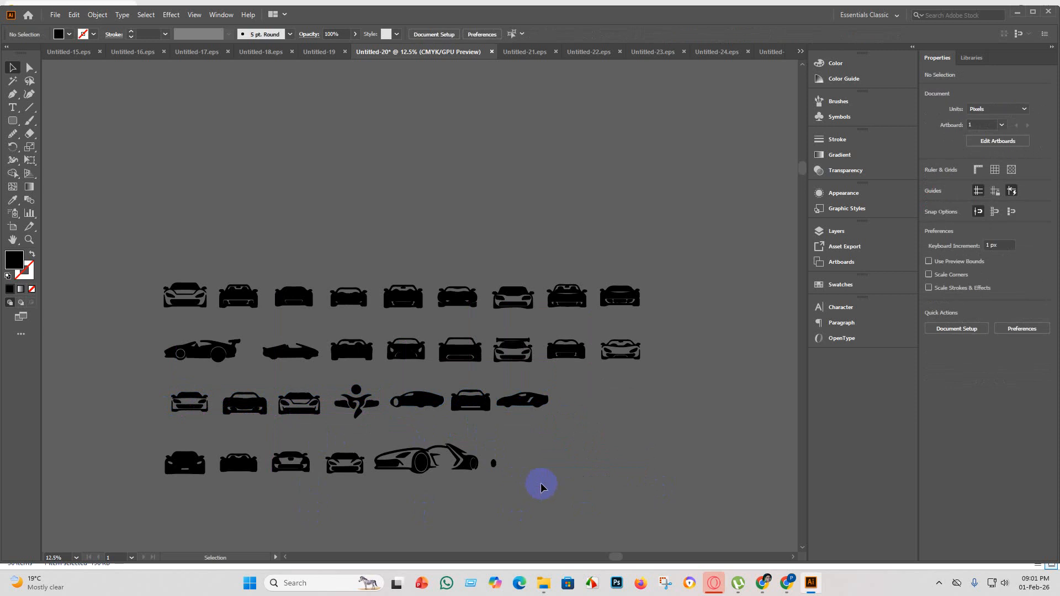
pyautogui.click(492, 459)
pyautogui.press('Delete')
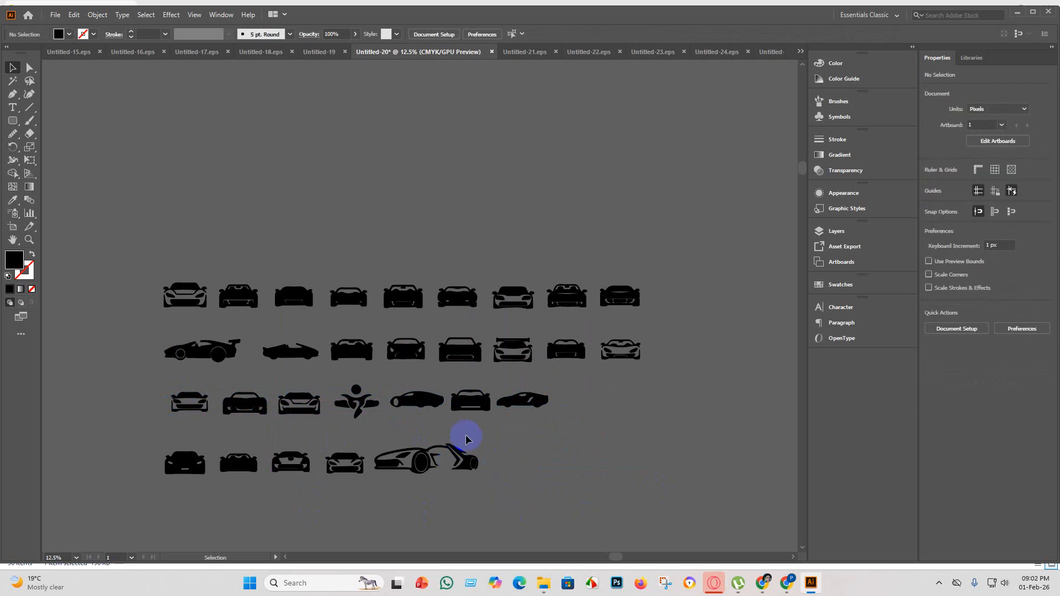
# Move the large open-outline side-view sports car from the bottom row to the end of the third row.
pyautogui.scroll(2, 476, 426)
pyautogui.scroll(-3, 478, 491)
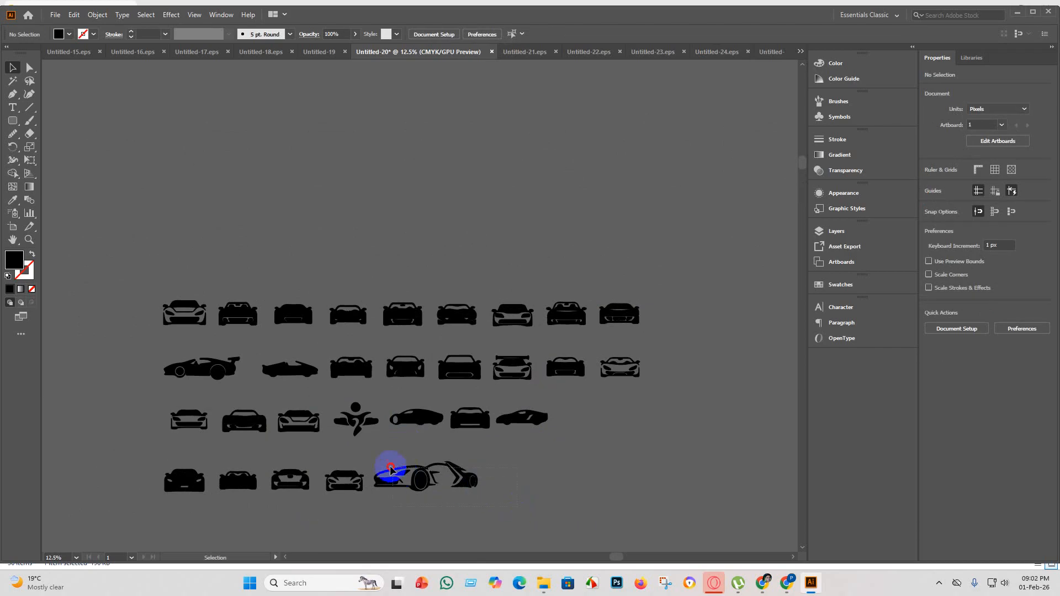
pyautogui.moveTo(464, 477); pyautogui.dragTo(646, 415)
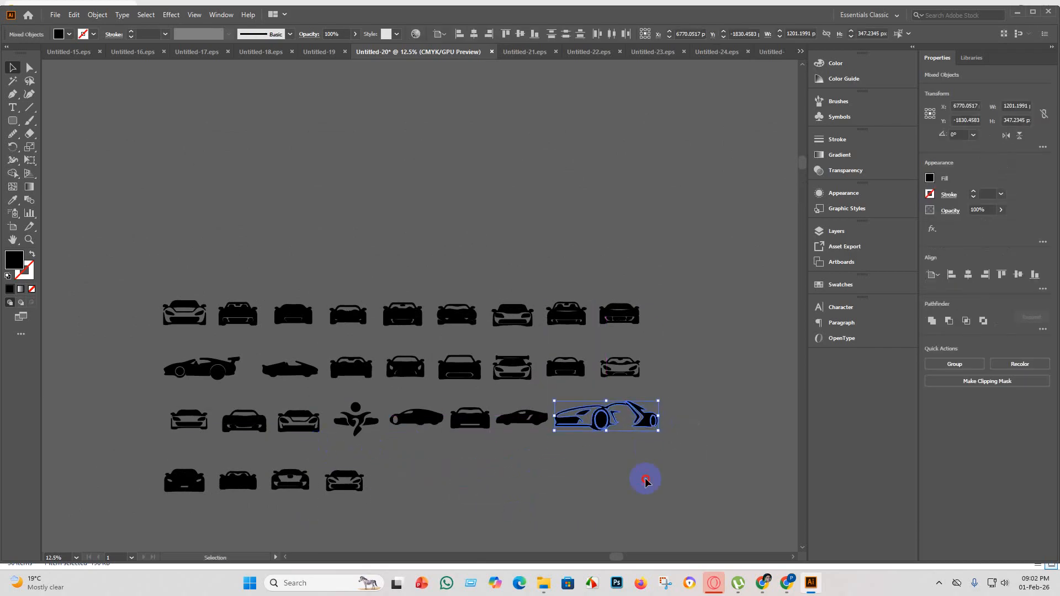
pyautogui.click(587, 511)
# Examine the four remaining bottom-row car silhouettes up close for flaws.
pyautogui.scroll(-1, 520, 485)
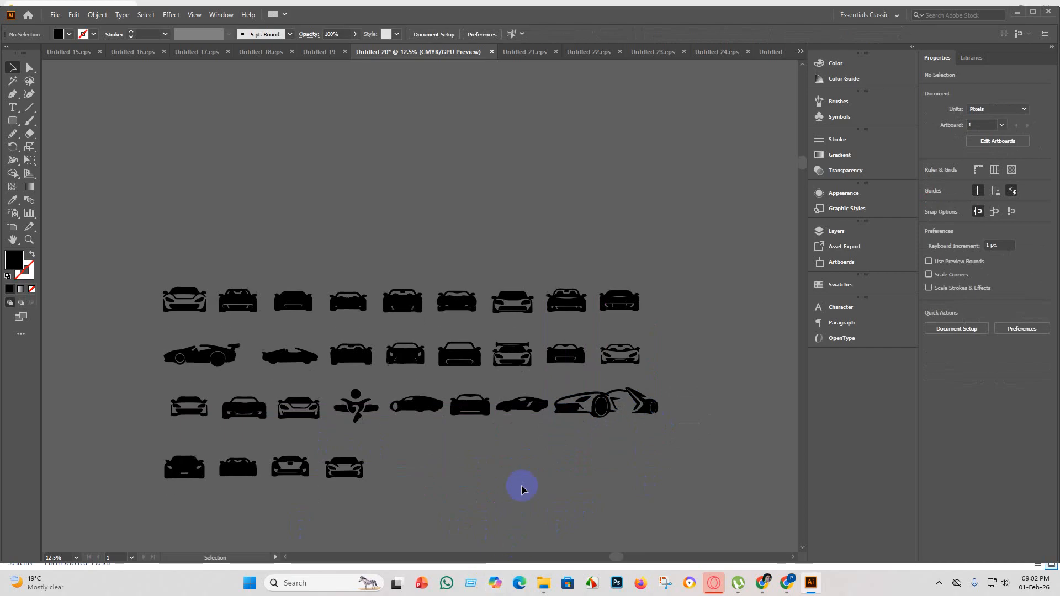
pyautogui.scroll(-1, 522, 490)
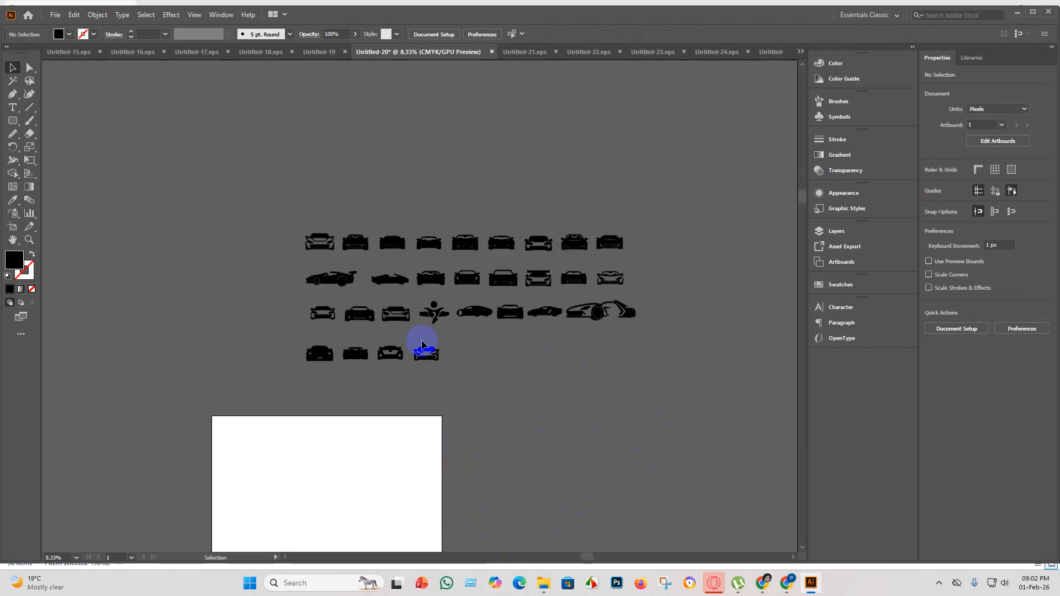
pyautogui.scroll(-2, 426, 395)
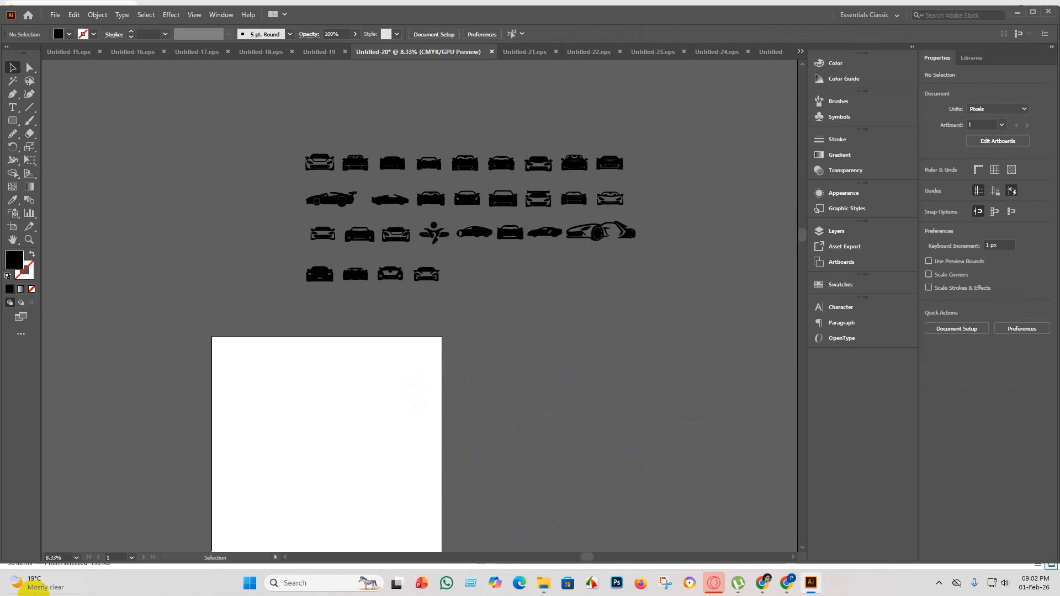
pyautogui.scroll(6, 407, 288)
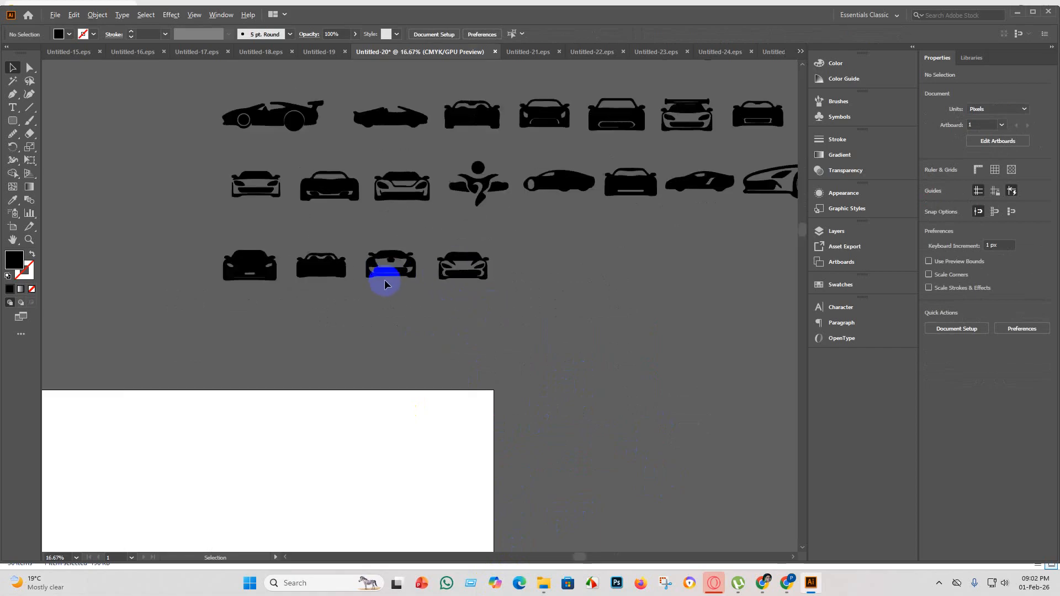
pyautogui.scroll(-3, 299, 271)
pyautogui.scroll(3, 313, 242)
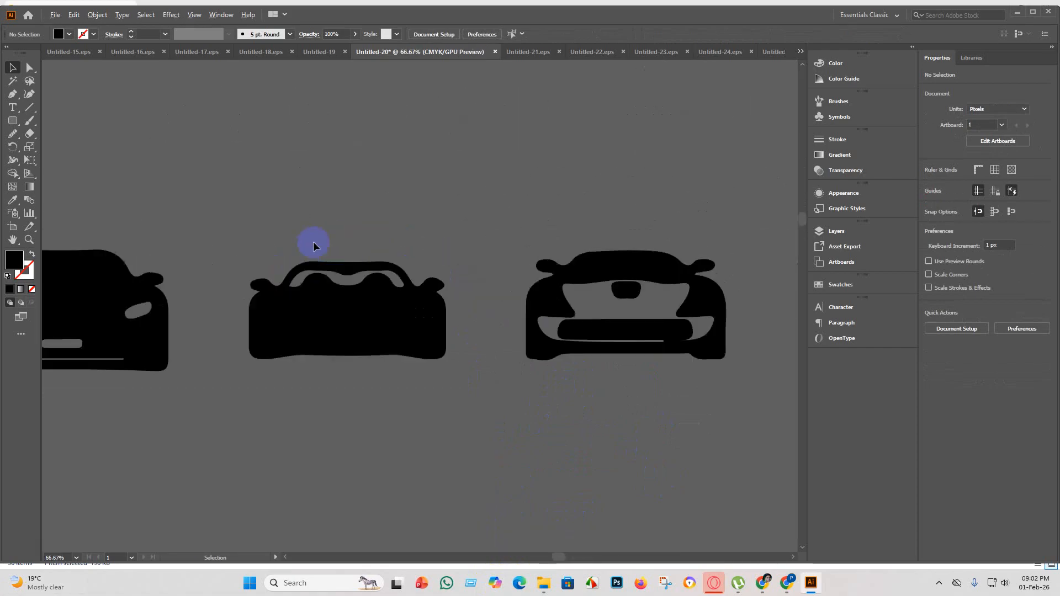
pyautogui.scroll(-4, 315, 279)
pyautogui.scroll(5, 426, 301)
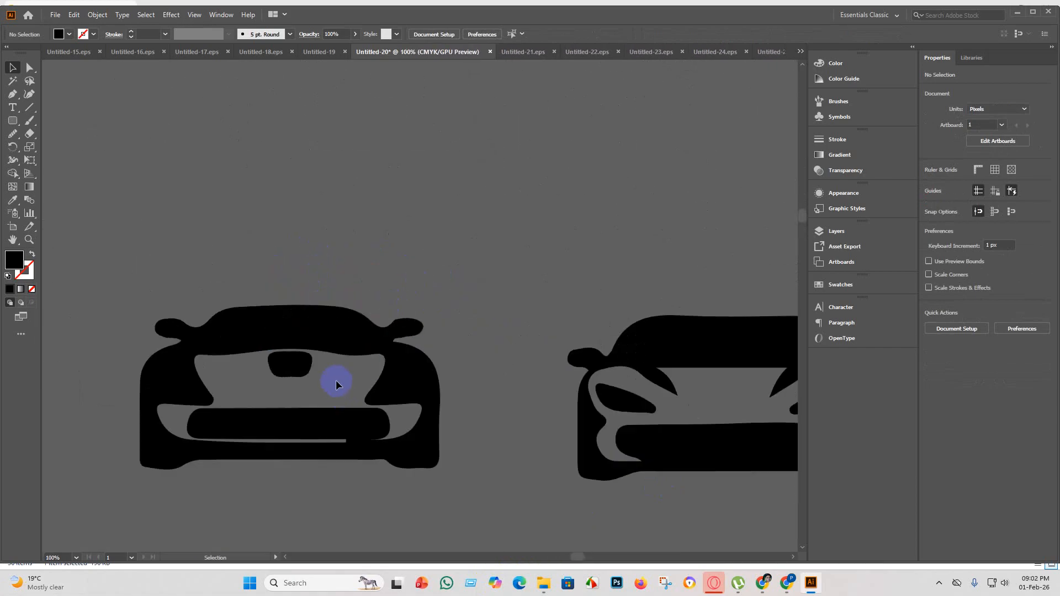
pyautogui.scroll(-2, 336, 383)
pyautogui.scroll(-1, 337, 383)
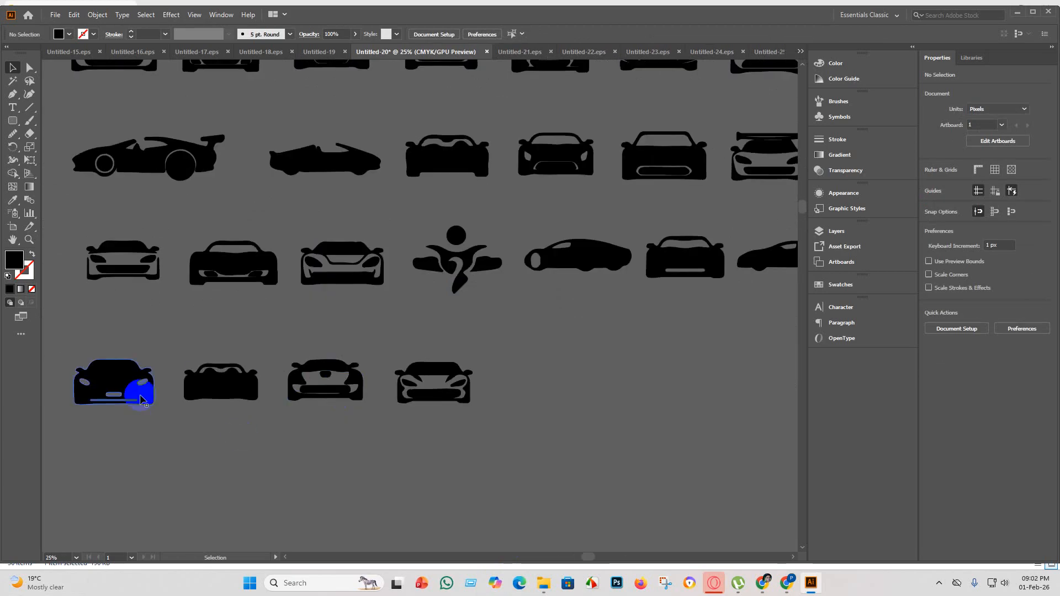
pyautogui.scroll(-3, 302, 435)
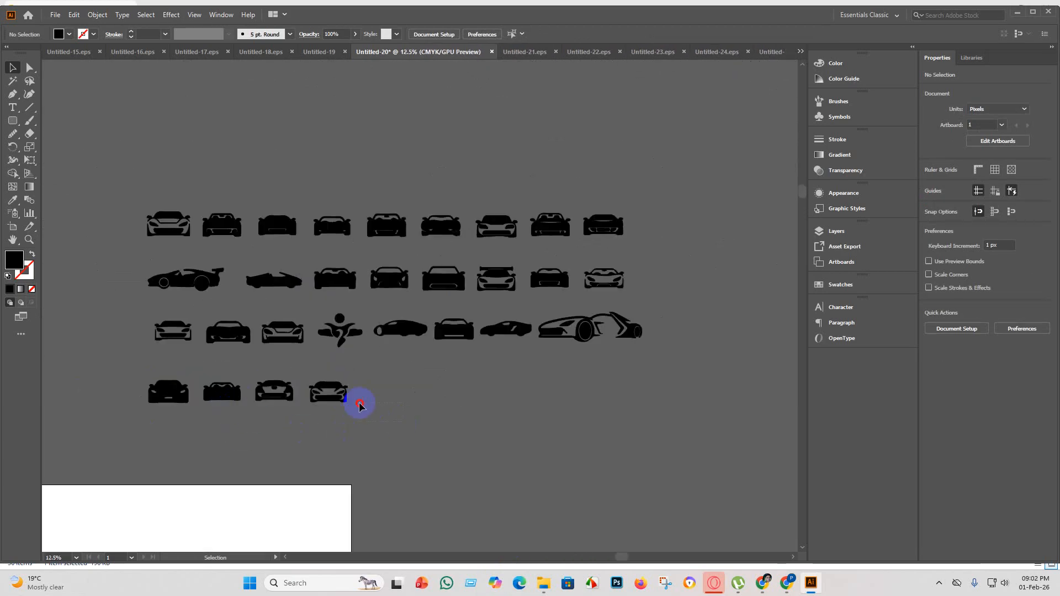
# Copy the four bottom-row cars into the empty Untitled-25 document and enlarge them together to about 9246 px wide.
pyautogui.moveTo(121, 360); pyautogui.dragTo(121, 360)
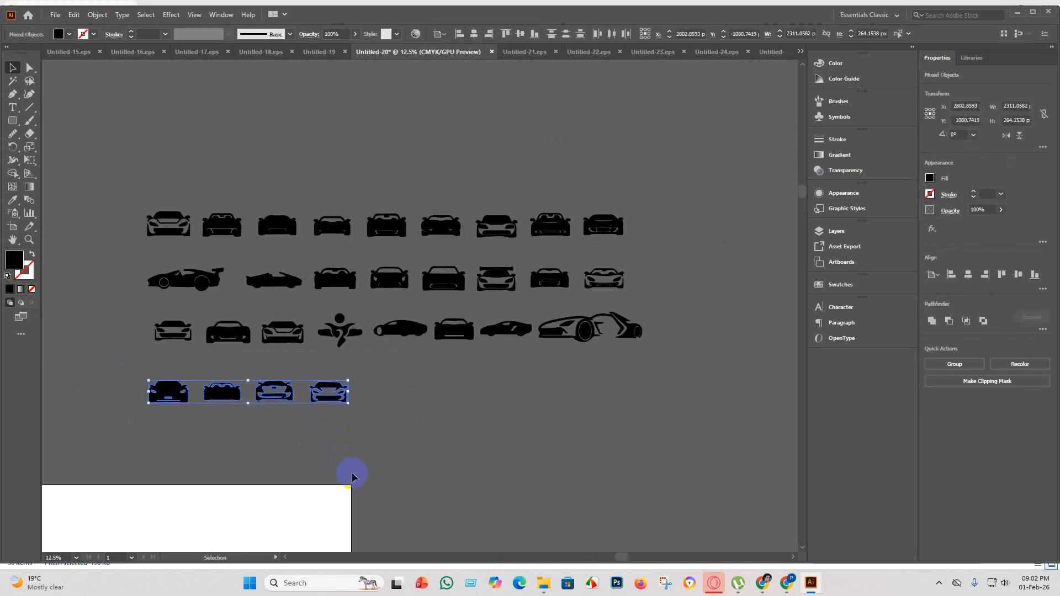
pyautogui.click(779, 51)
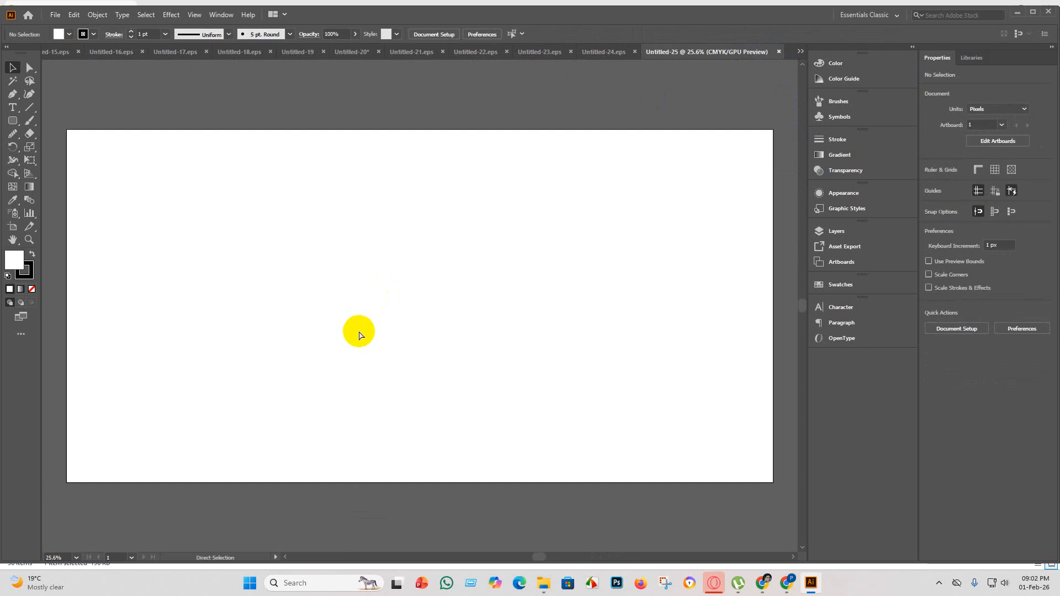
pyautogui.hotkey('ctrl', 'v')
pyautogui.scroll(-2, 459, 368)
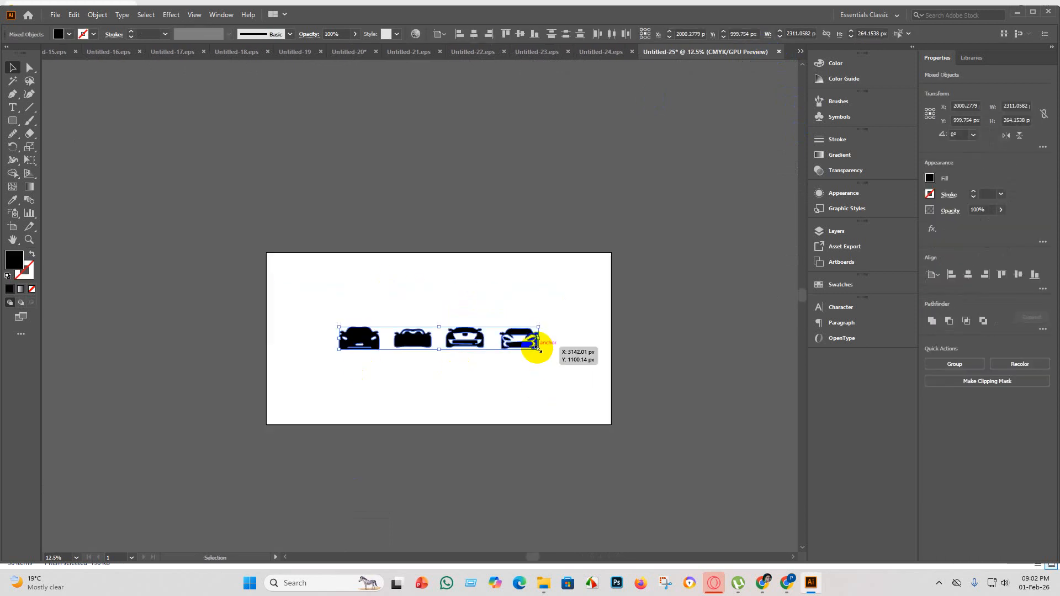
pyautogui.moveTo(539, 349); pyautogui.dragTo(627, 464)
pyautogui.scroll(-2, 436, 407)
pyautogui.scroll(1, 527, 343)
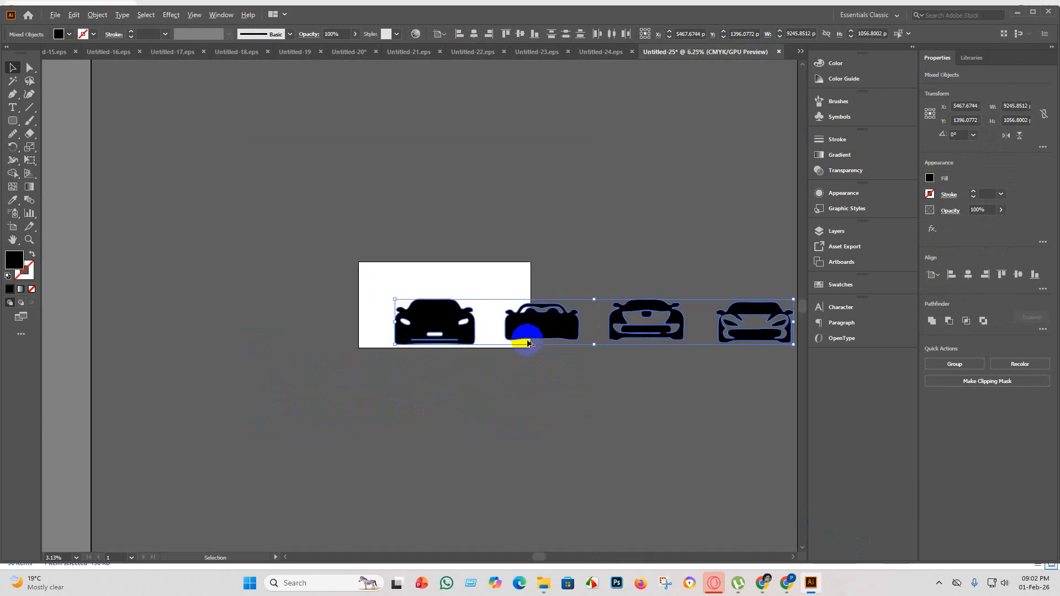
# Move the enlarged row so its first car fits in the artboard's upper corner, and place the second car beside it.
pyautogui.scroll(1, 528, 342)
pyautogui.moveTo(566, 324); pyautogui.dragTo(516, 303)
pyautogui.scroll(-2, 425, 313)
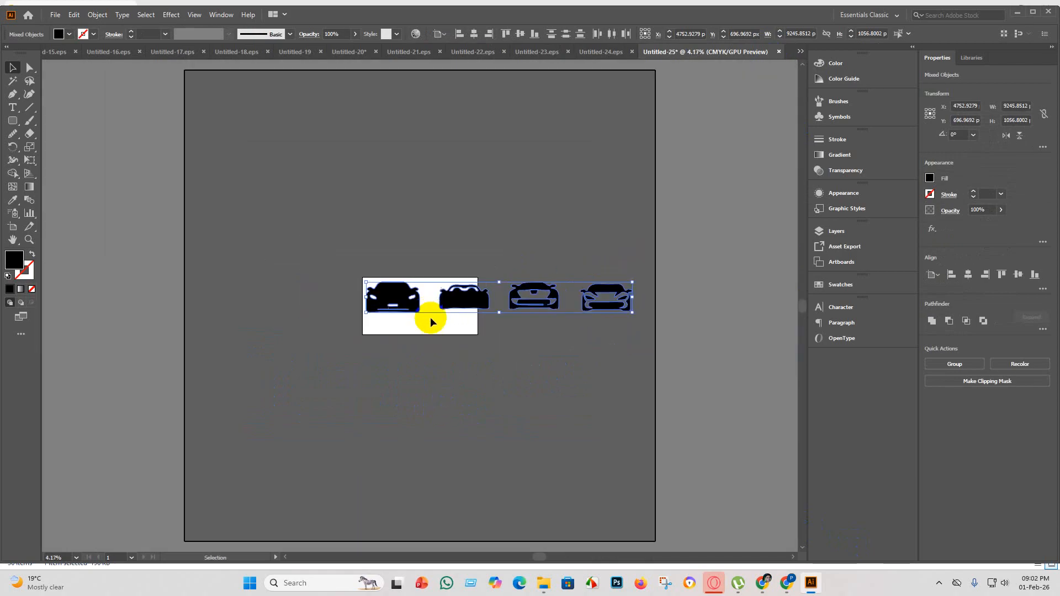
pyautogui.click(519, 326)
pyautogui.scroll(3, 478, 313)
pyautogui.moveTo(565, 291); pyautogui.dragTo(504, 310)
pyautogui.scroll(-2, 469, 329)
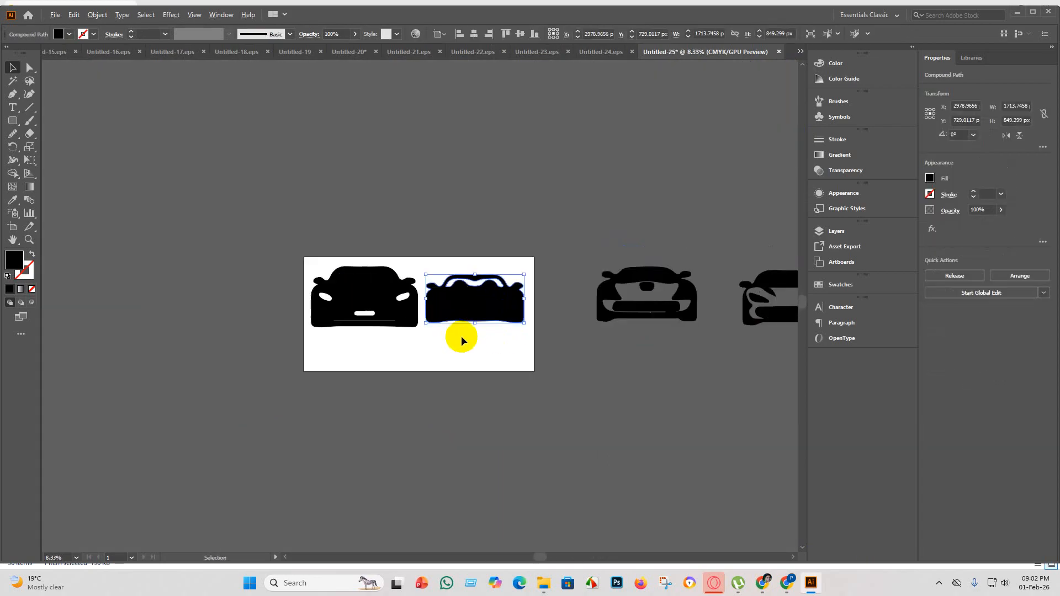
# Scale down the two cars on the artboard together, center them in its upper half, and nudge the second car slightly down.
pyautogui.keyDown('shift'); pyautogui.click(402, 293); pyautogui.keyUp('shift')
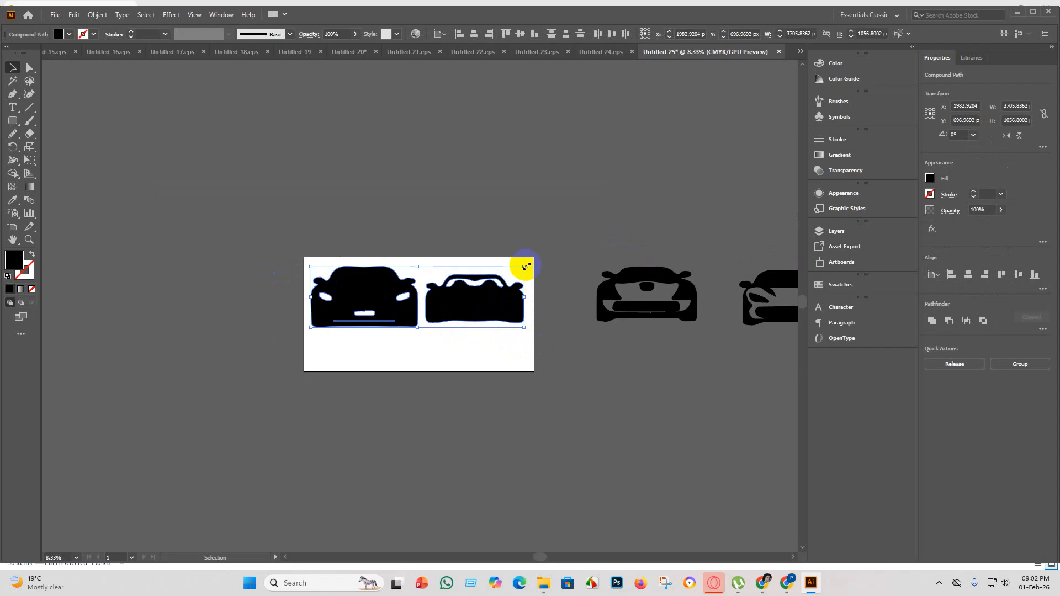
pyautogui.moveTo(527, 266); pyautogui.dragTo(497, 275)
pyautogui.moveTo(464, 303); pyautogui.dragTo(479, 303)
pyautogui.click(513, 372)
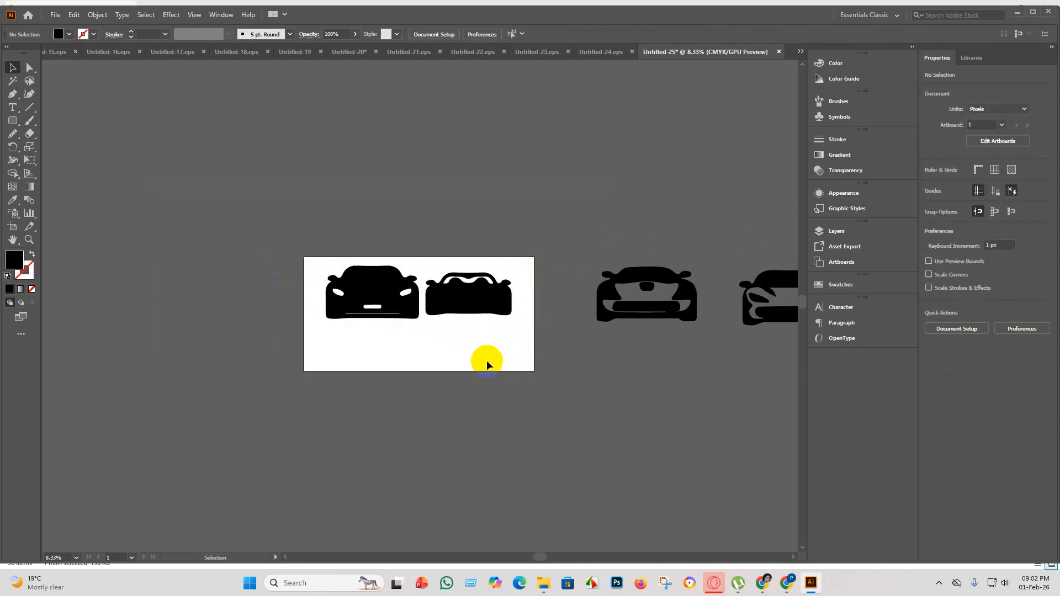
pyautogui.click(486, 300)
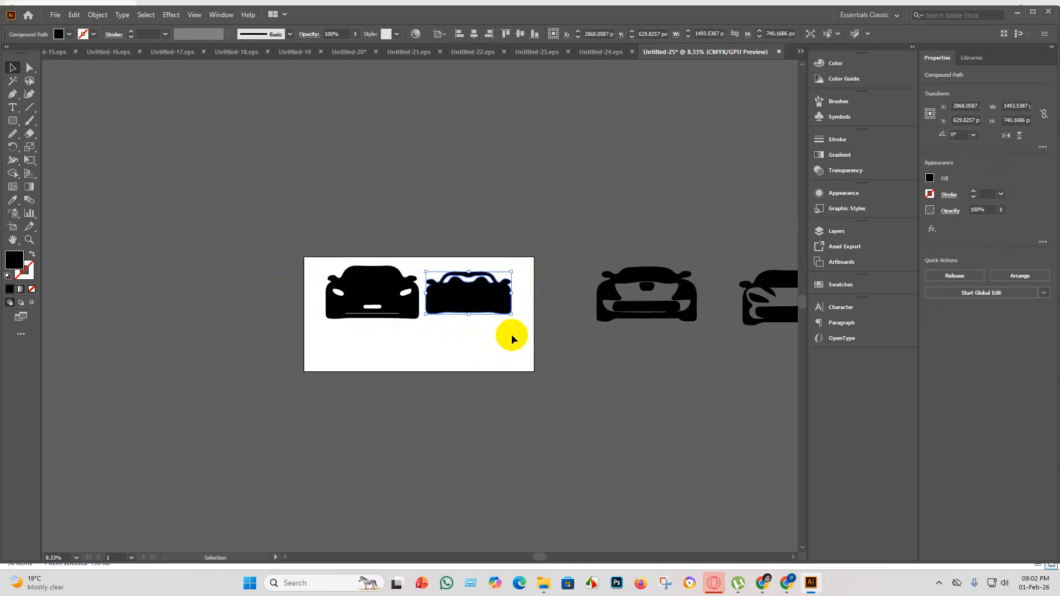
pyautogui.scroll(-3, 528, 338)
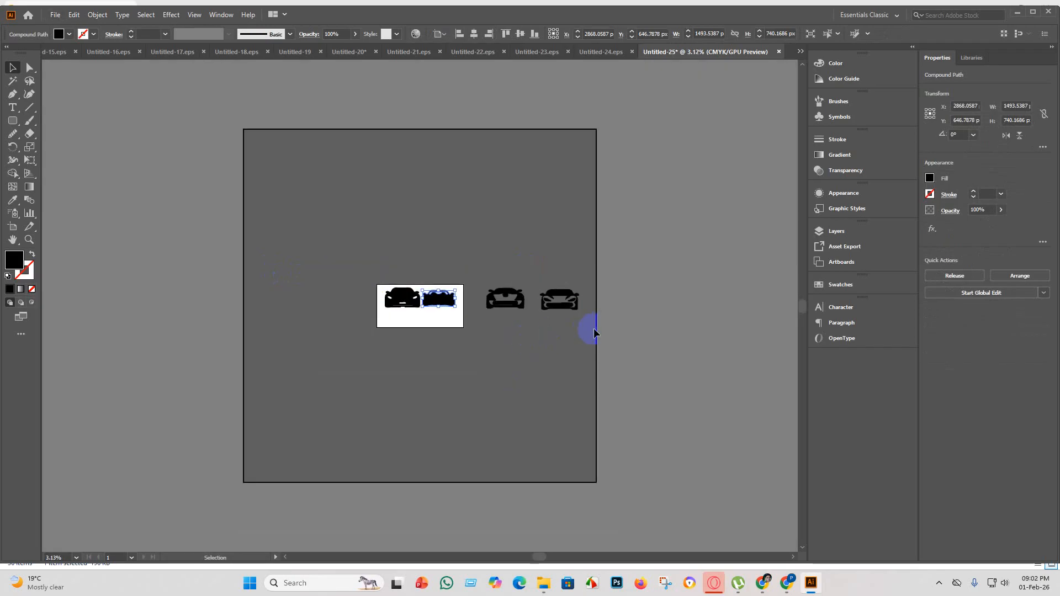
# Scale down the two cars outside the artboard and place them side by side in its lower half.
pyautogui.moveTo(474, 285); pyautogui.dragTo(543, 210)
pyautogui.scroll(6, 438, 339)
pyautogui.scroll(-4, 480, 371)
pyautogui.click(507, 385)
pyautogui.scroll(3, 507, 385)
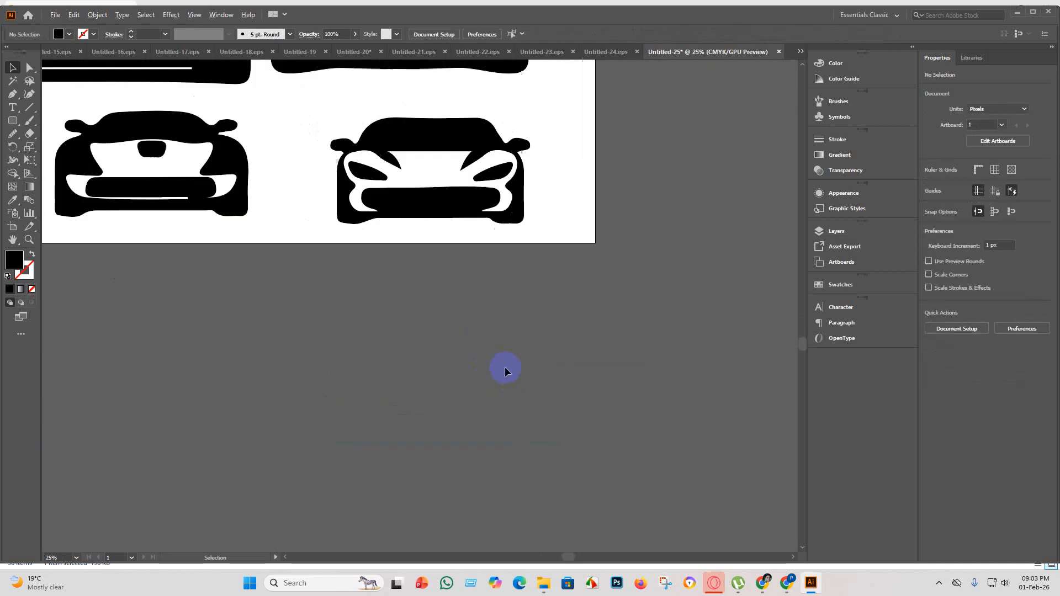
# Shift the two lower cars together so they sit centered beneath the upper pair.
pyautogui.scroll(-1, 558, 310)
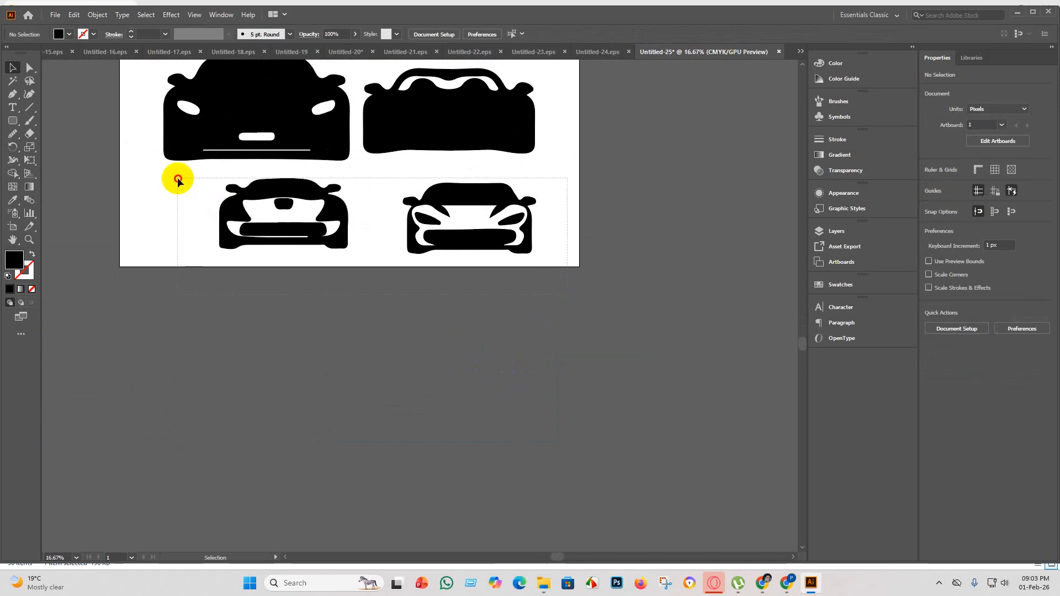
pyautogui.moveTo(175, 177); pyautogui.dragTo(400, 196)
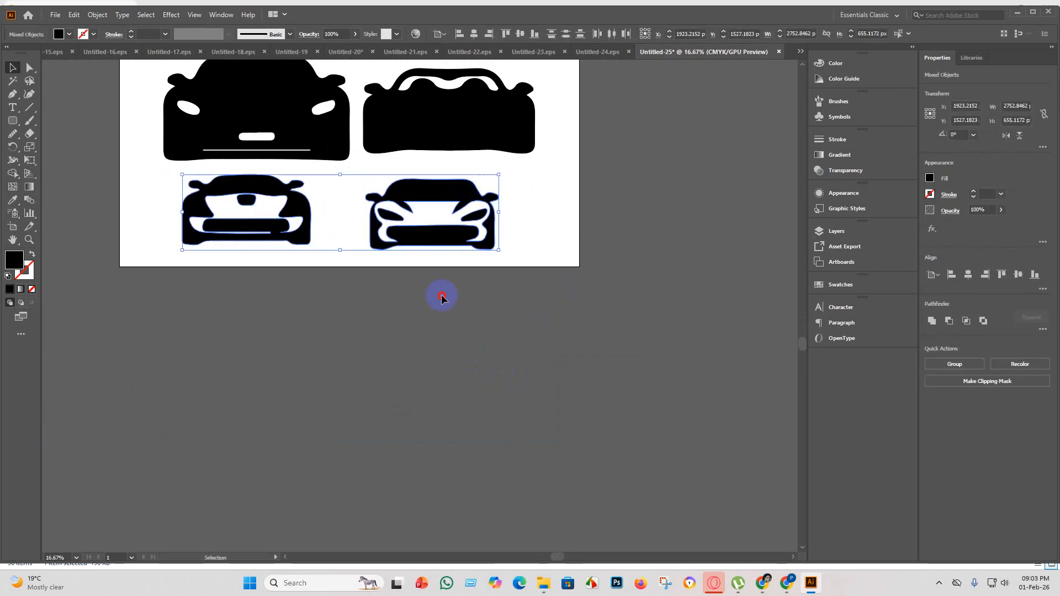
pyautogui.click(439, 304)
pyautogui.scroll(-2, 439, 307)
pyautogui.scroll(2, 479, 252)
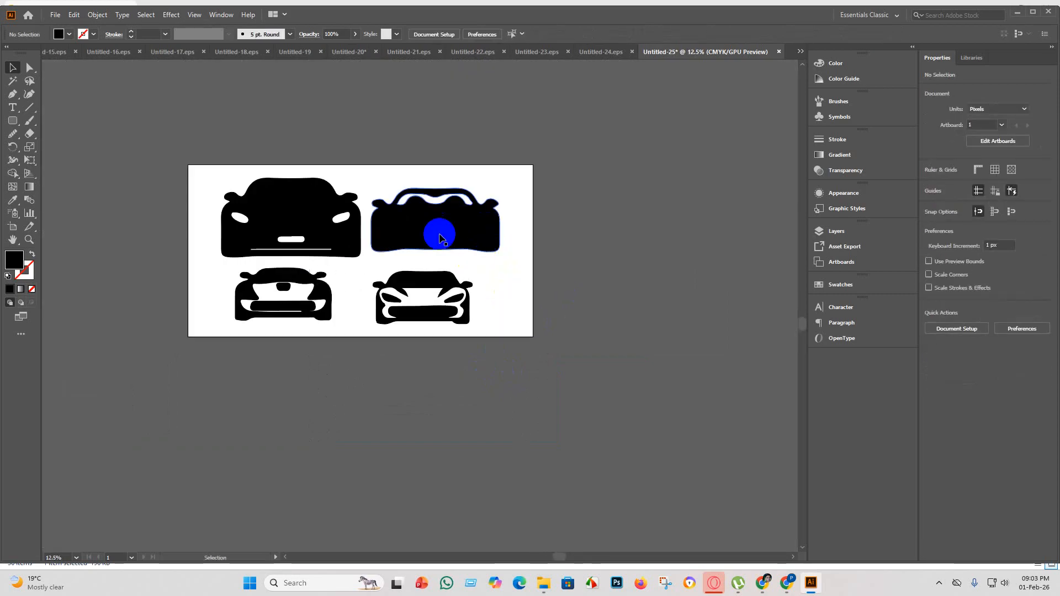
# Select all four cars and fill the white front cutouts of the two lower cars using Shape Builder.
pyautogui.scroll(1, 422, 306)
pyautogui.scroll(1, 421, 307)
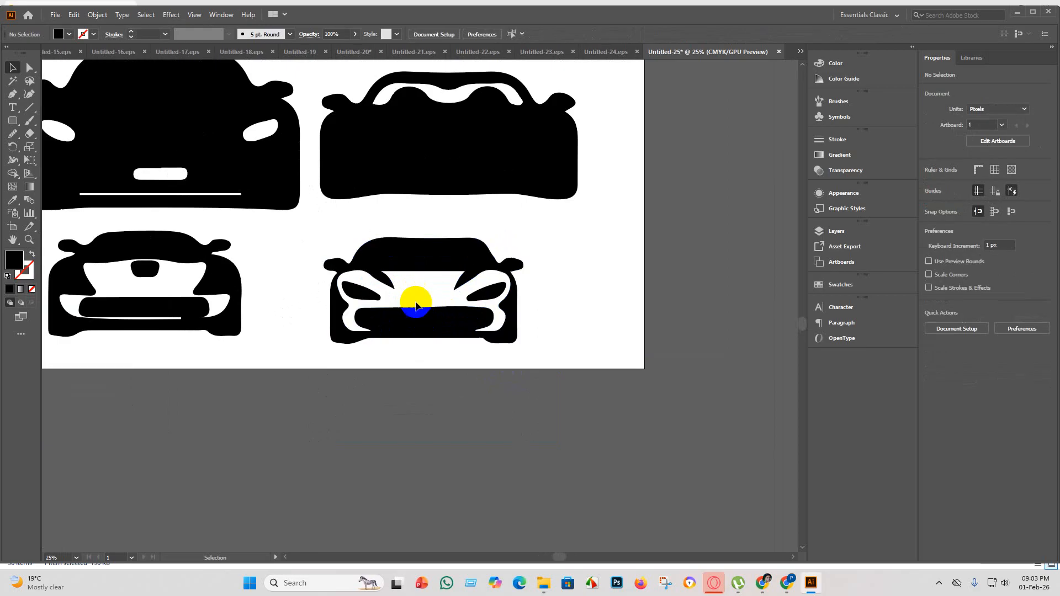
pyautogui.scroll(-1, 415, 303)
pyautogui.moveTo(518, 356); pyautogui.dragTo(173, 189)
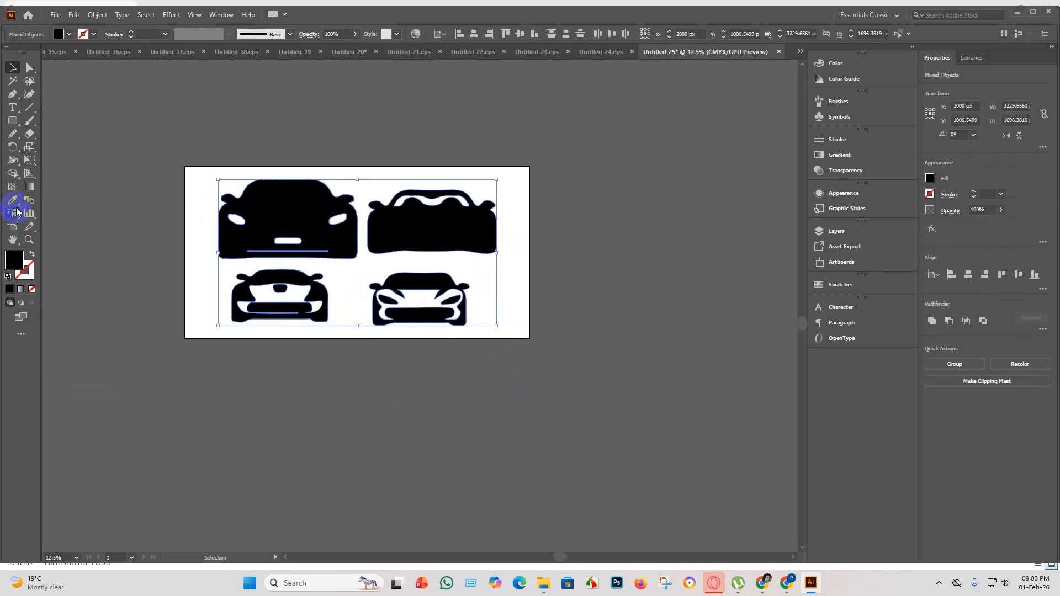
pyautogui.click(12, 174)
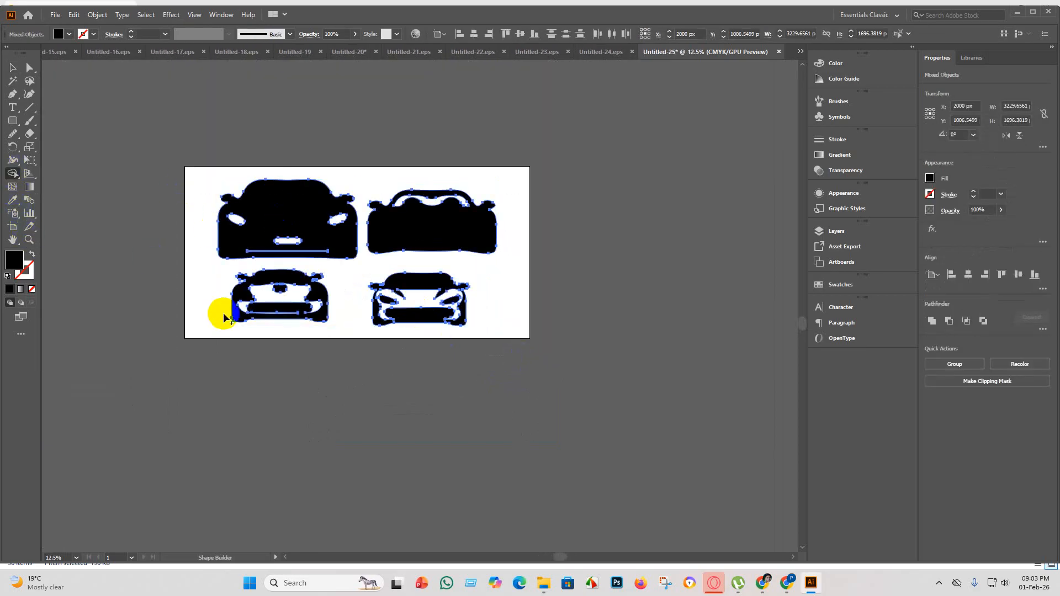
pyautogui.click(283, 298)
pyautogui.click(421, 301)
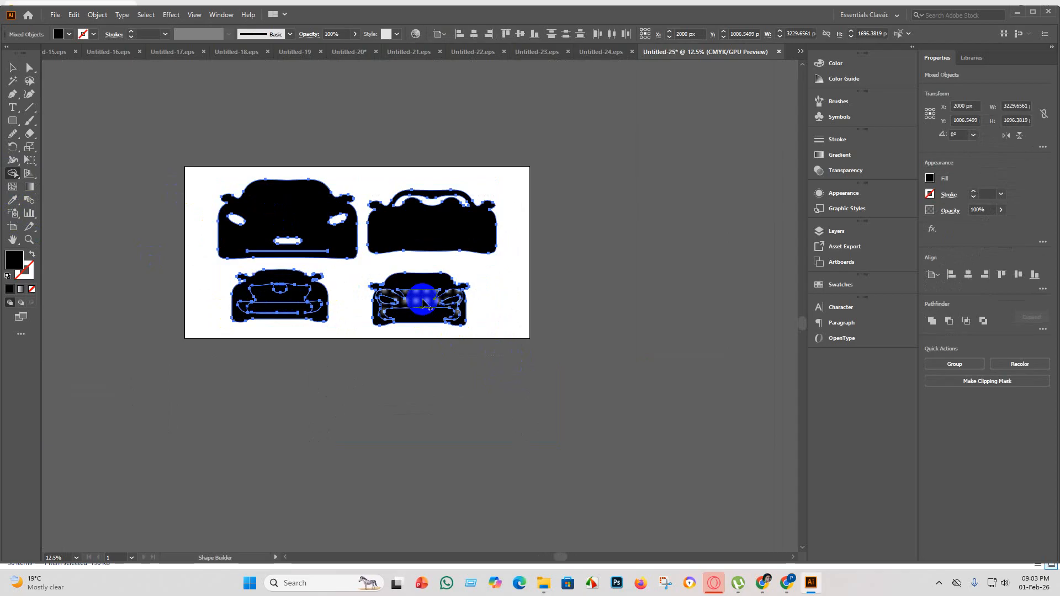
# Fill the upper-left car's headlight and number-plate cutouts and the upper-right car's windshield cutout with Shape Builder, then clear the selection.
pyautogui.click(236, 220)
pyautogui.click(236, 220)
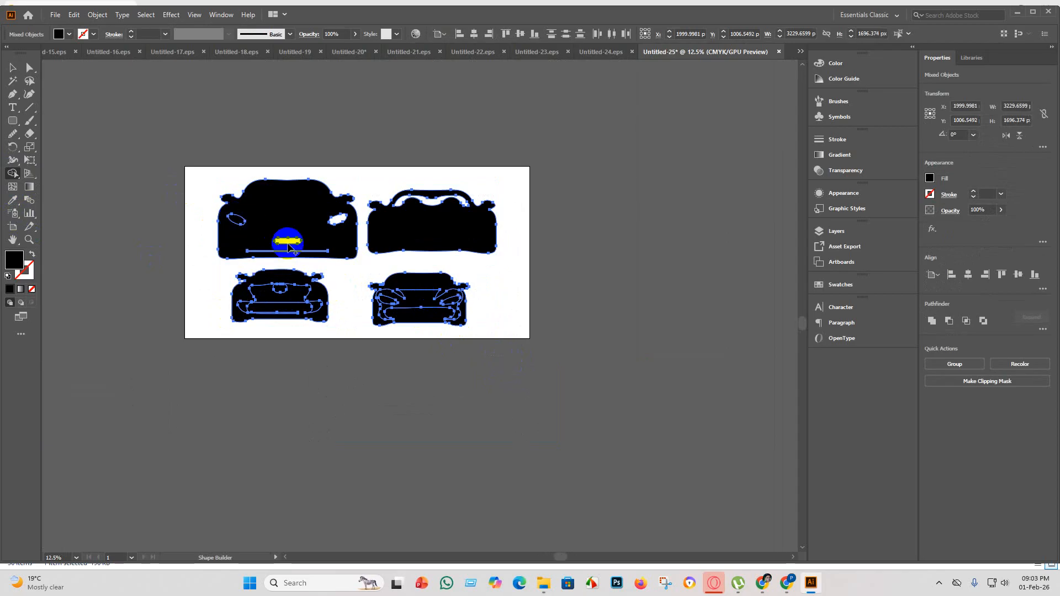
pyautogui.click(277, 241)
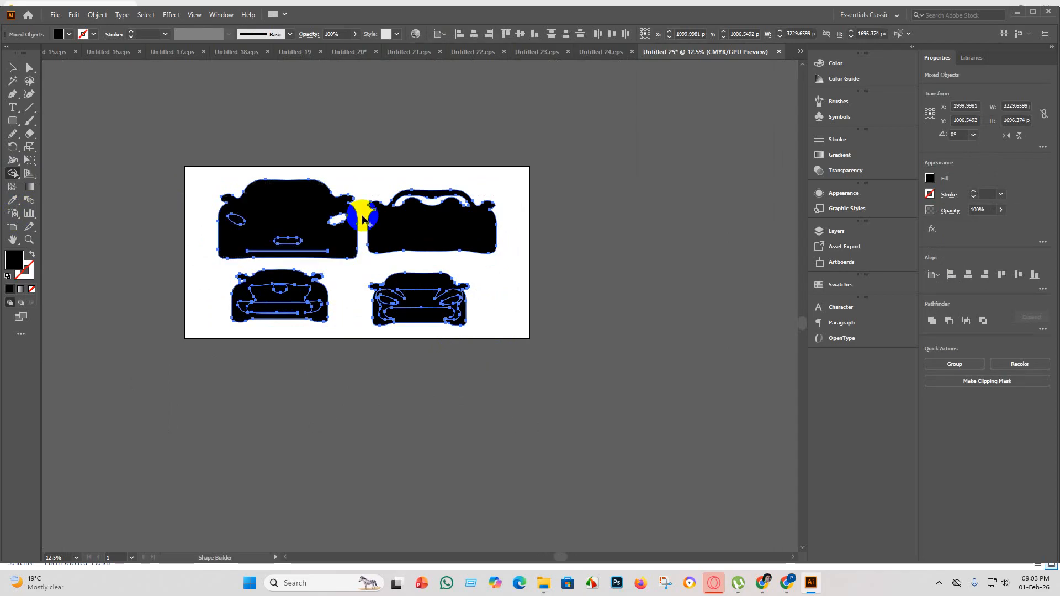
pyautogui.click(337, 220)
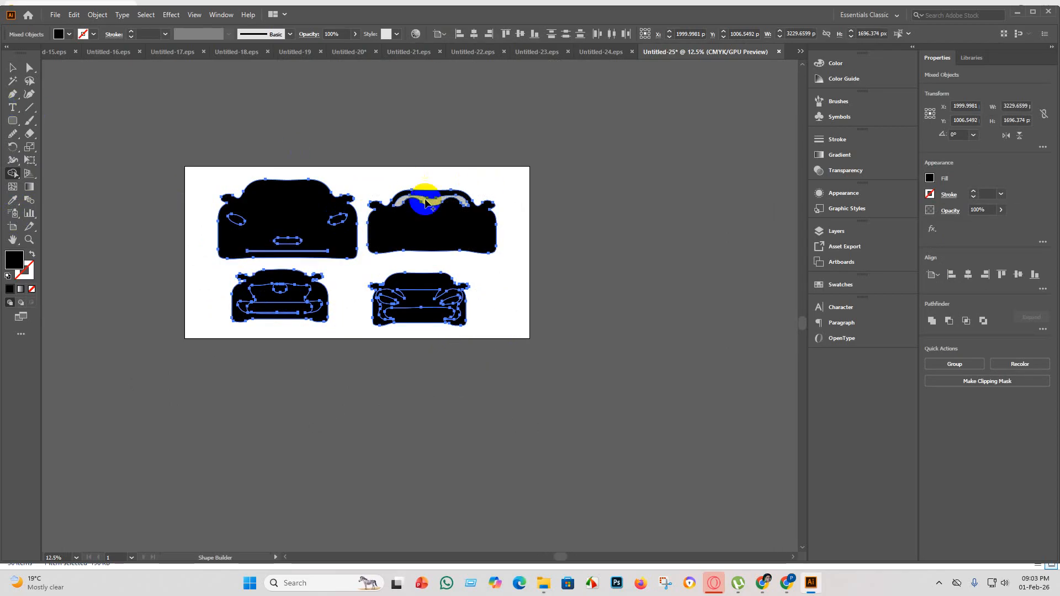
pyautogui.click(427, 201)
pyautogui.click(13, 68)
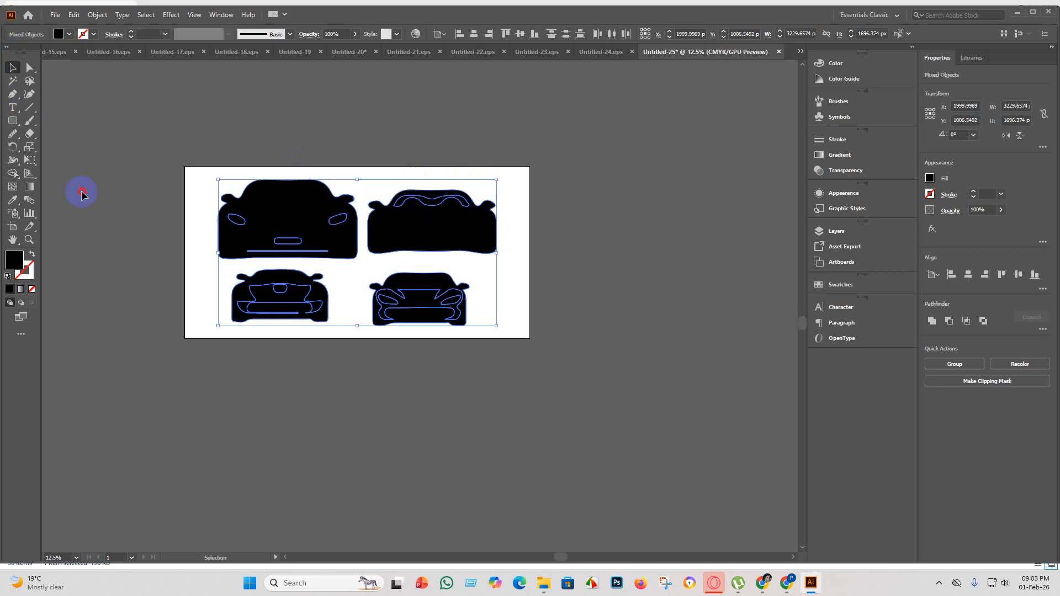
pyautogui.click(81, 189)
# Fill the upper-right car's windshield shape with yellow.
pyautogui.click(425, 209)
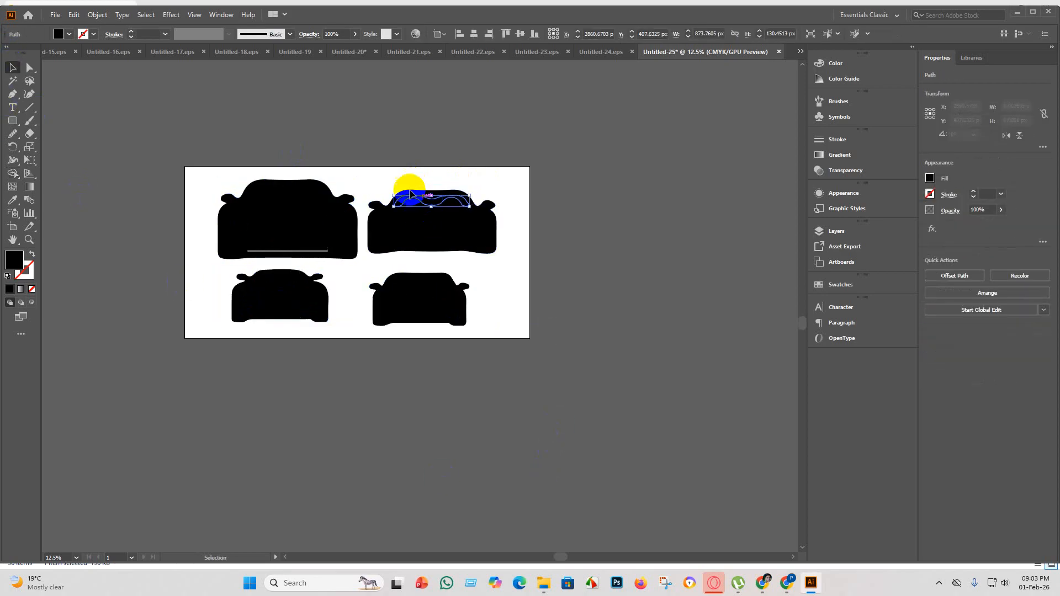
pyautogui.click(59, 34)
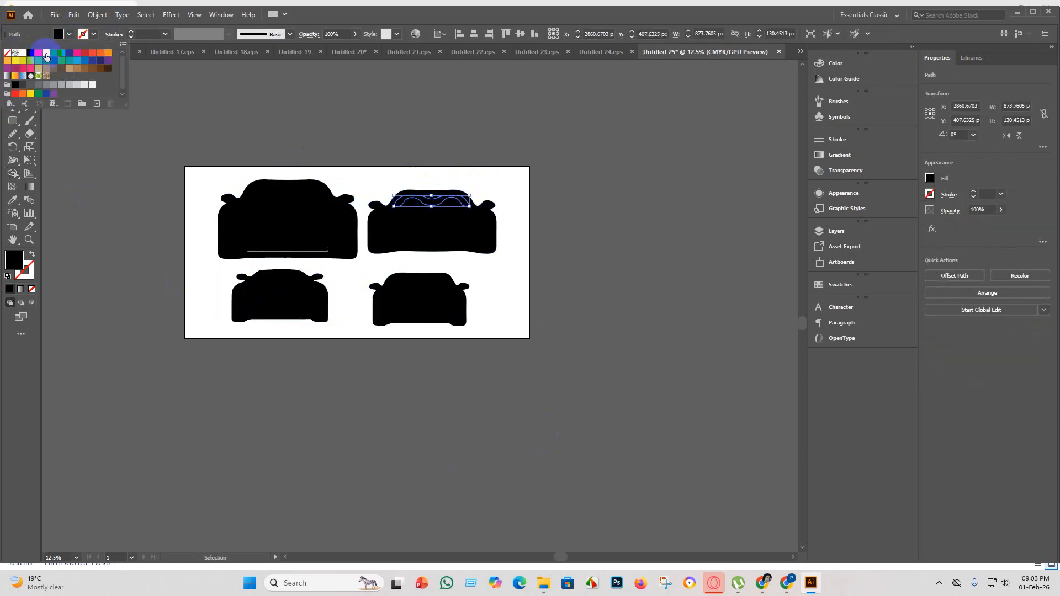
pyautogui.click(46, 54)
pyautogui.click(206, 379)
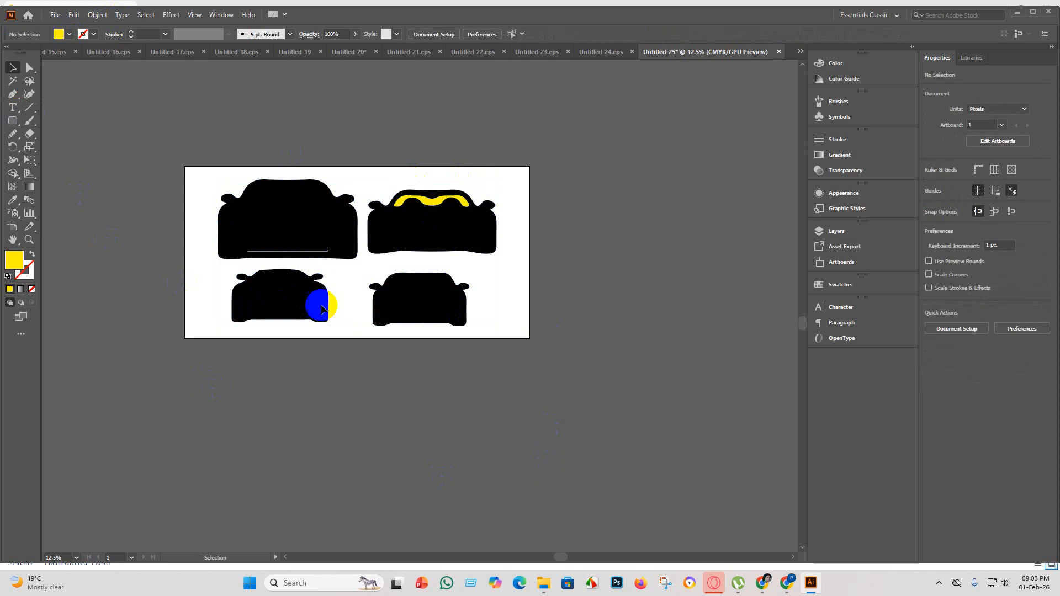
# Try orange, blue, yellow and green swatches on the upper-left car's left headlight and settle on pink.
pyautogui.click(239, 222)
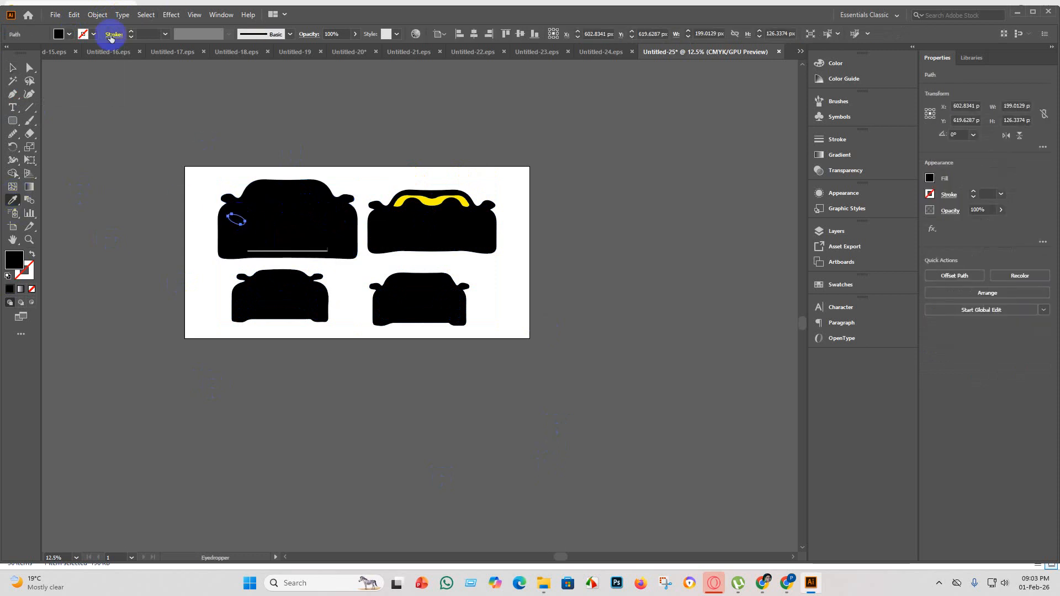
pyautogui.click(64, 34)
pyautogui.click(100, 53)
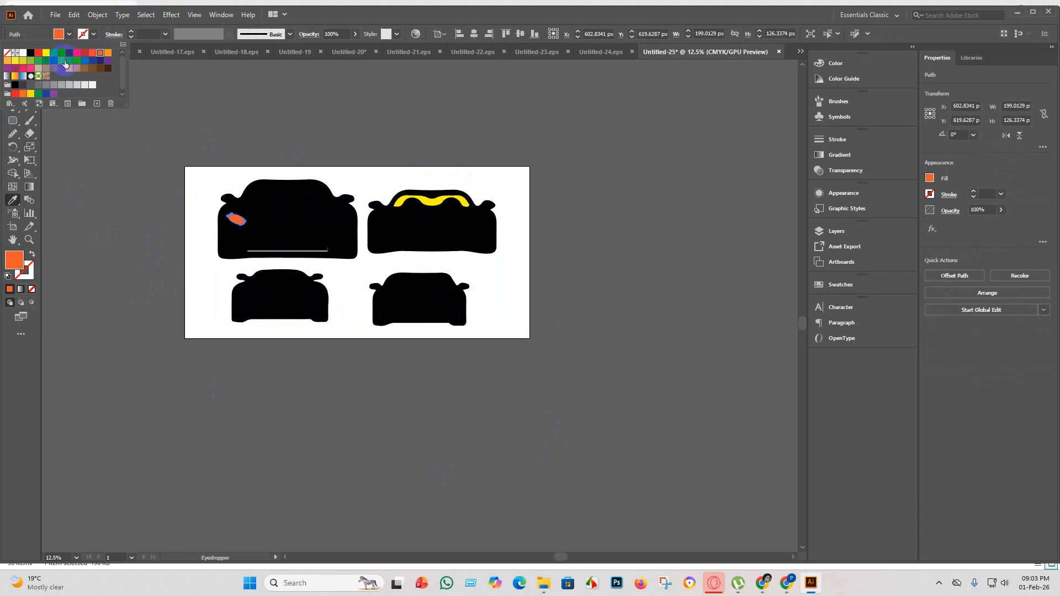
pyautogui.click(77, 61)
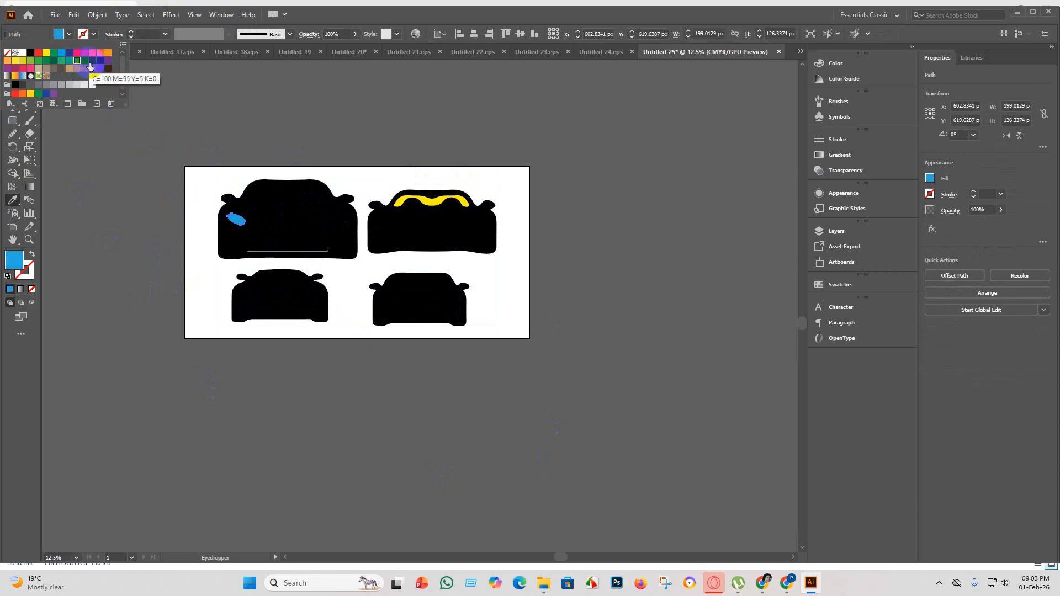
pyautogui.click(16, 62)
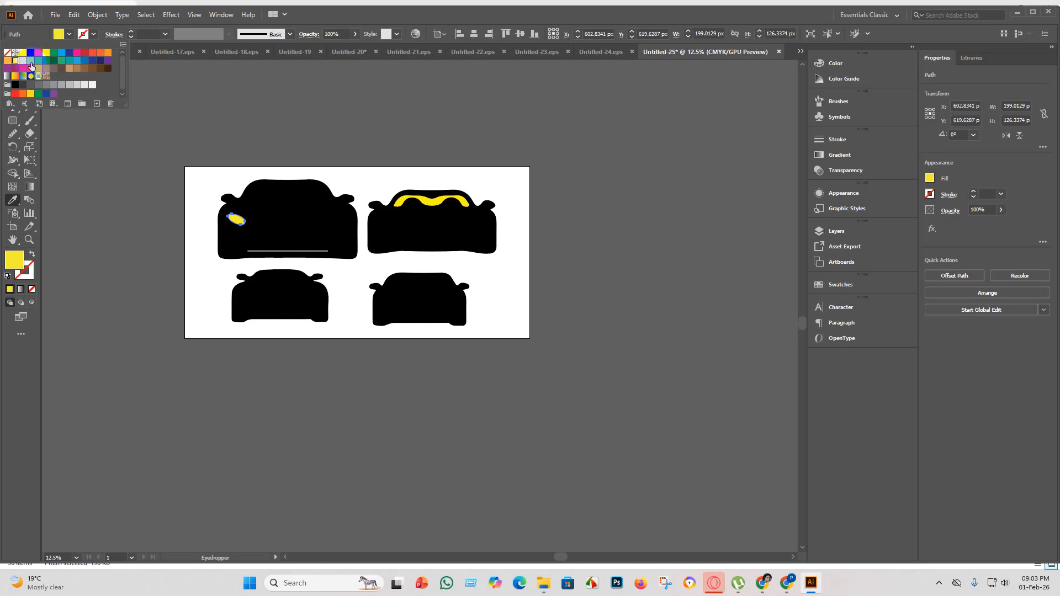
pyautogui.click(30, 61)
pyautogui.click(46, 61)
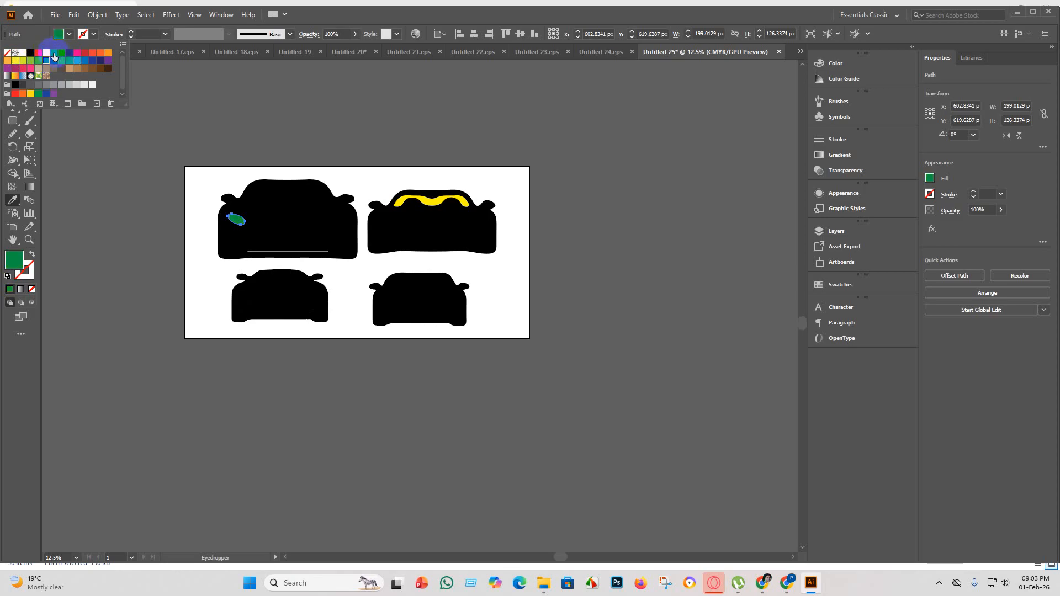
pyautogui.click(62, 54)
pyautogui.click(77, 55)
pyautogui.click(118, 226)
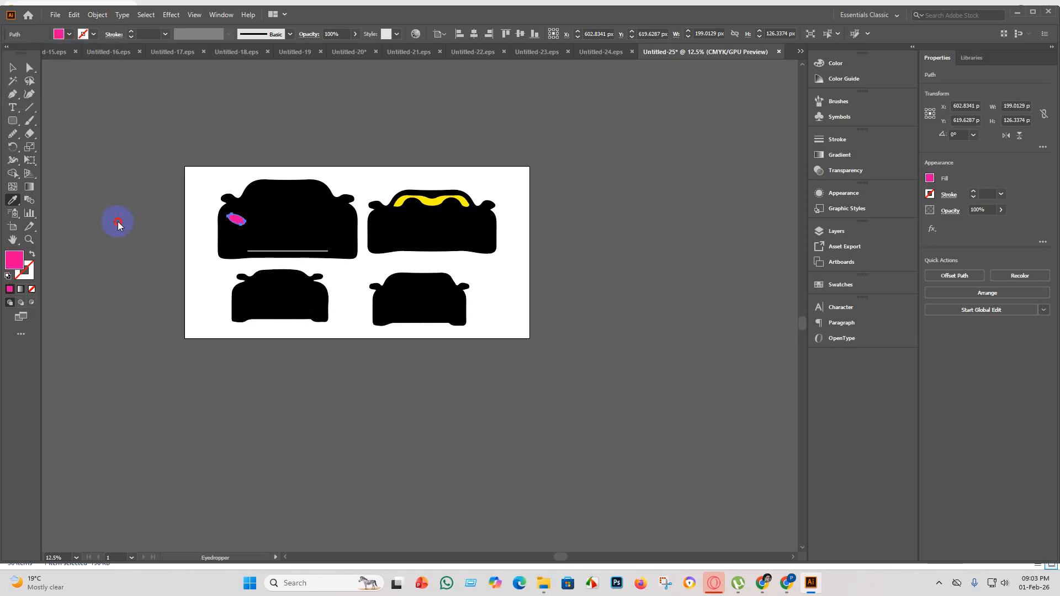
pyautogui.click(69, 35)
pyautogui.click(91, 131)
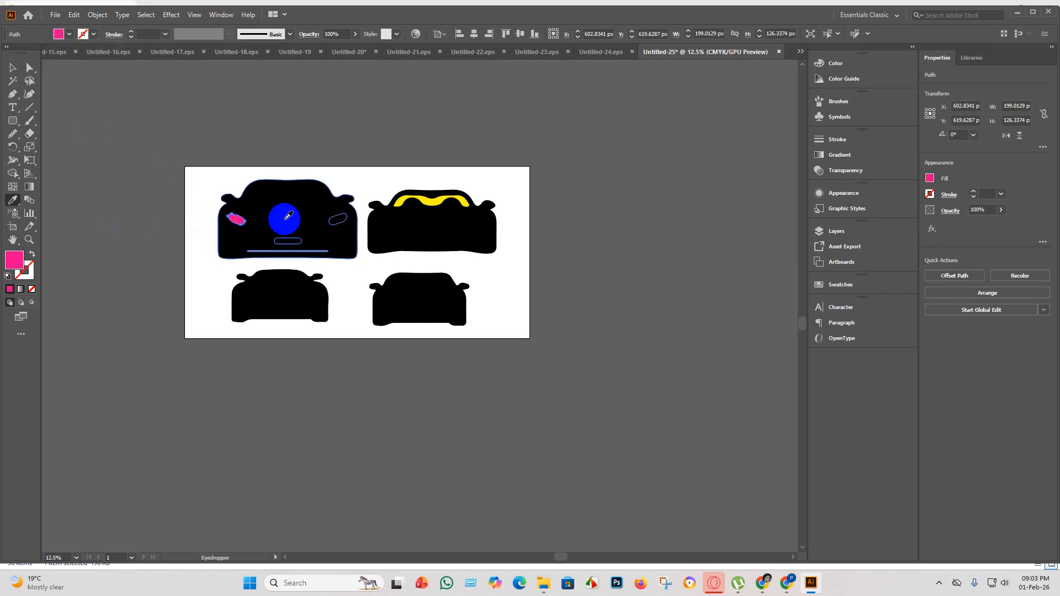
# Copy the left headlight's pink fill onto the upper-left car's number plate and right headlight with the Eyedropper.
pyautogui.click(19, 72)
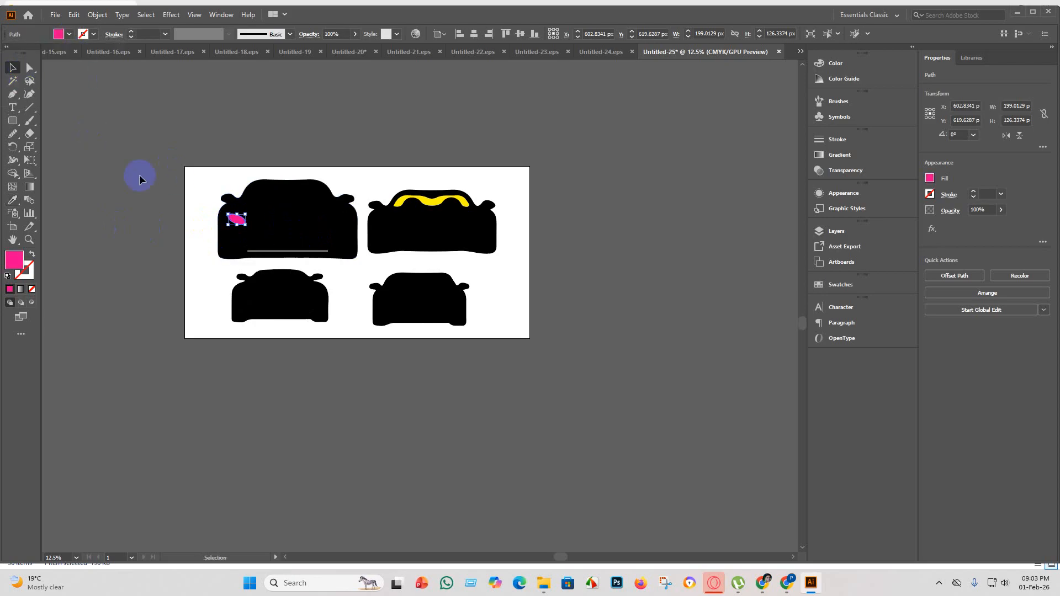
pyautogui.click(286, 239)
pyautogui.click(12, 200)
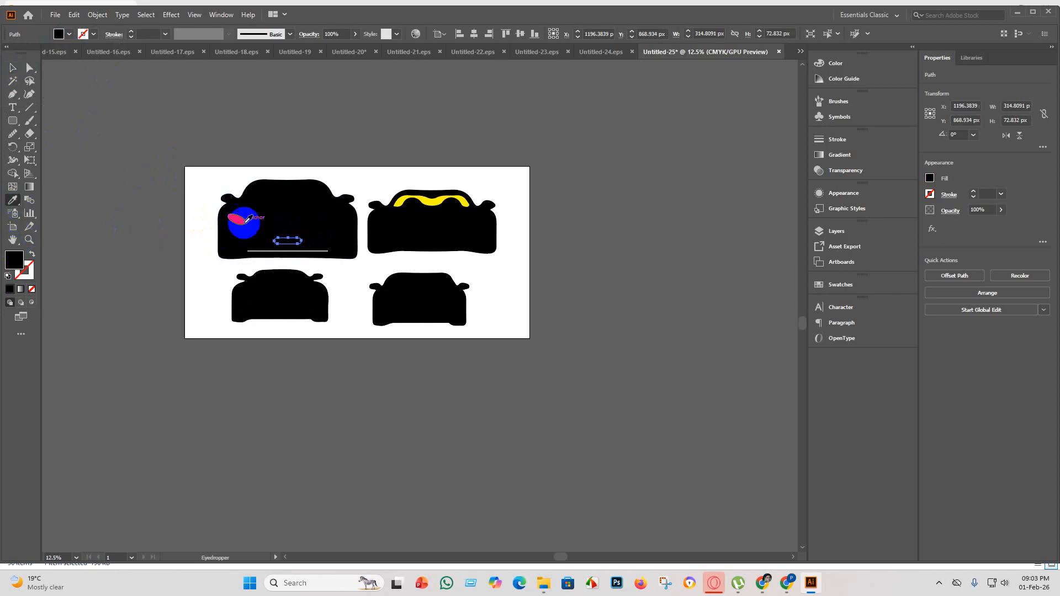
pyautogui.click(240, 220)
pyautogui.click(16, 71)
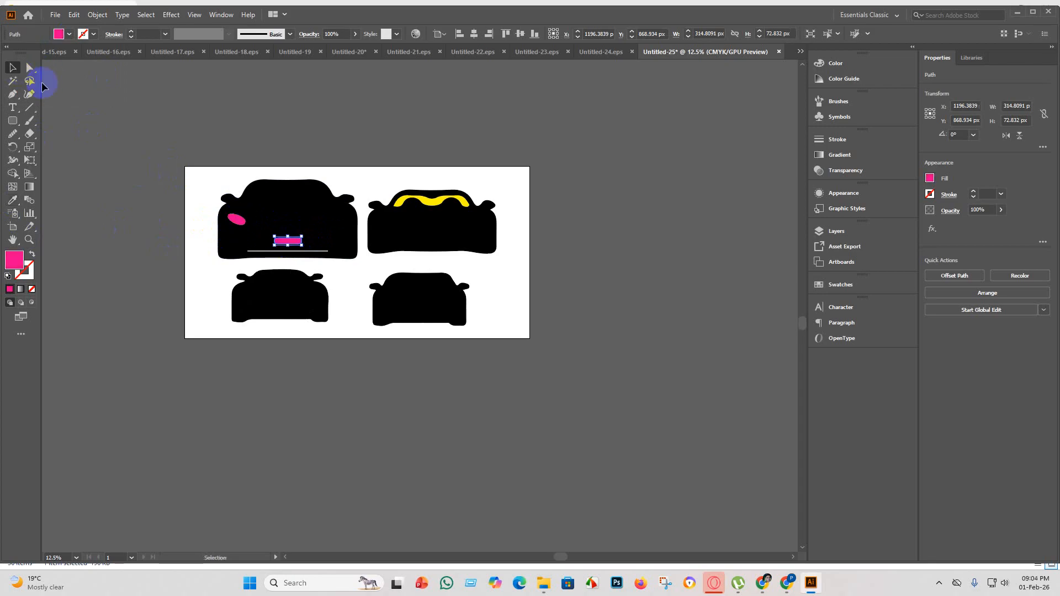
pyautogui.click(339, 219)
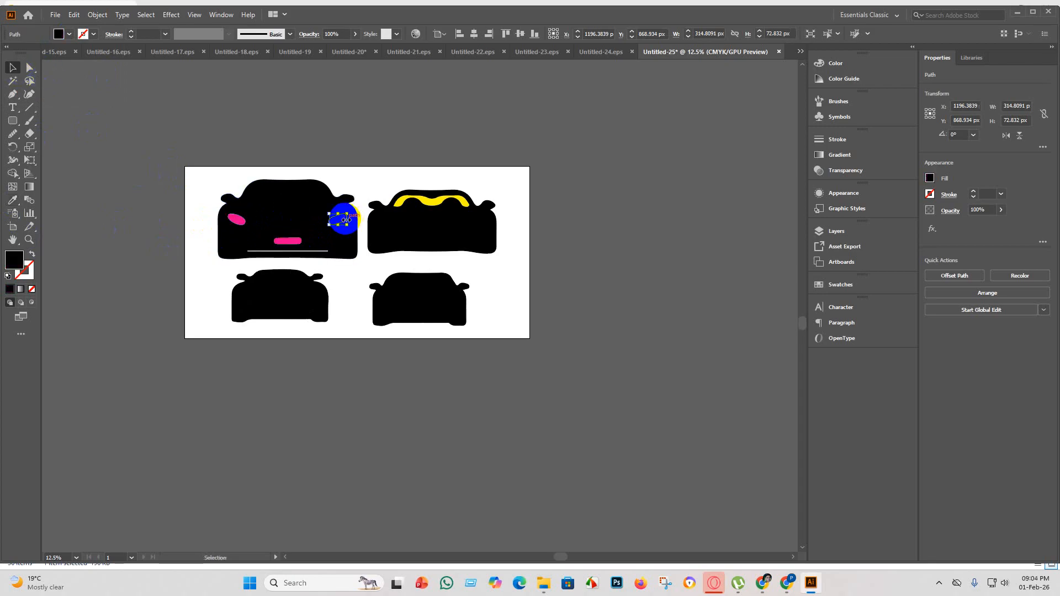
pyautogui.click(12, 200)
pyautogui.click(236, 219)
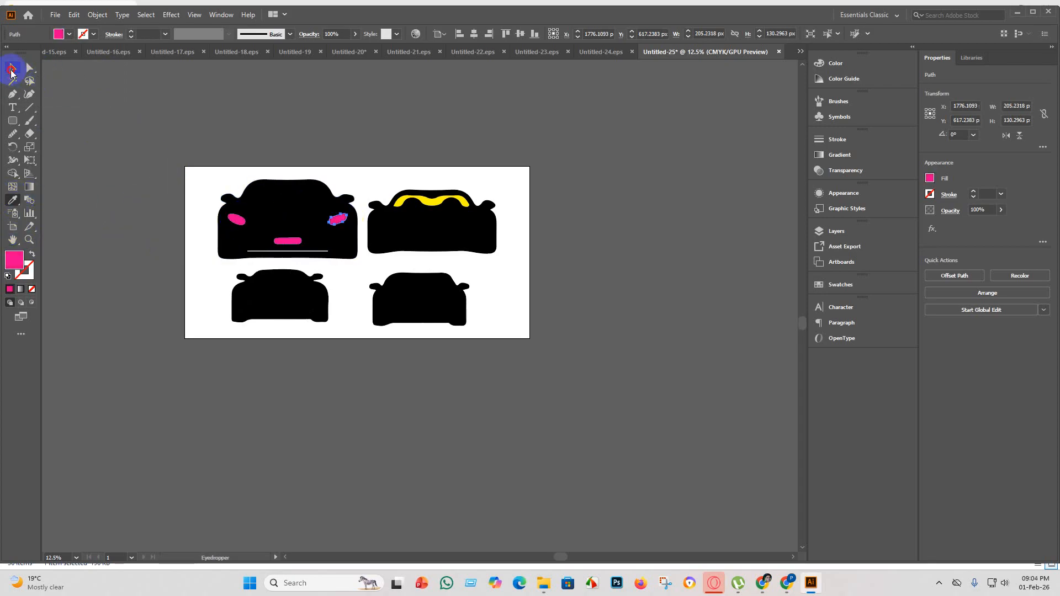
pyautogui.click(12, 69)
pyautogui.click(272, 369)
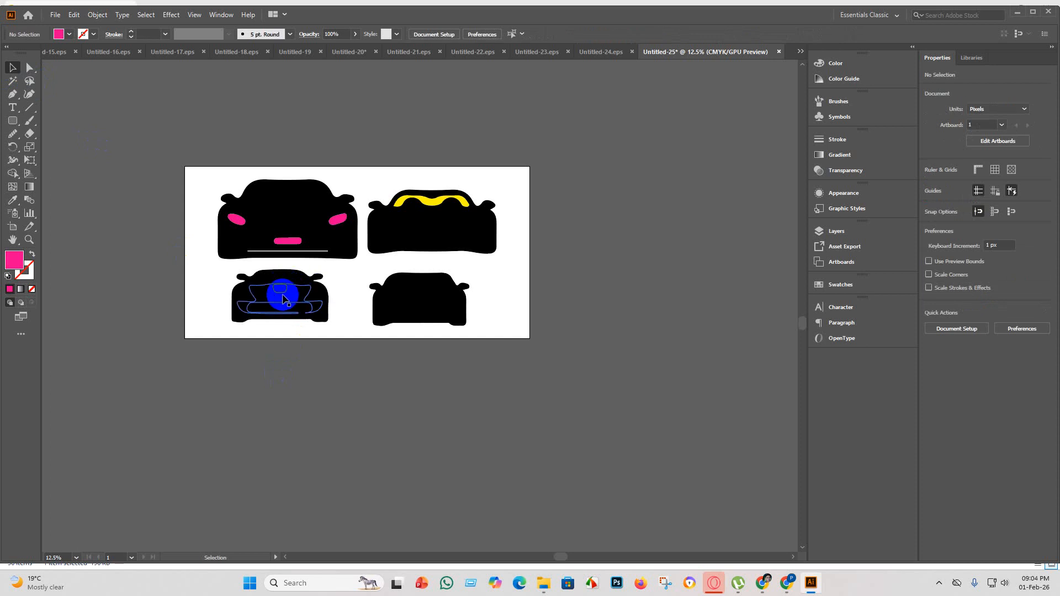
# Try pink on the lower-left car's front shape, then give it the yellow sampled from the upper-right car's windshield.
pyautogui.click(283, 299)
pyautogui.click(272, 396)
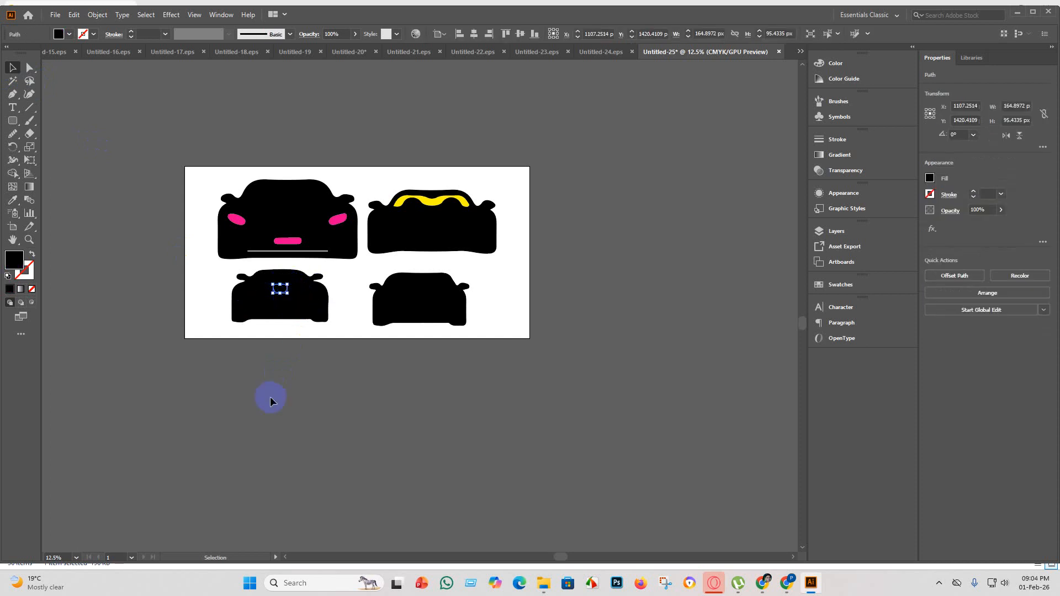
pyautogui.click(294, 319)
pyautogui.click(13, 206)
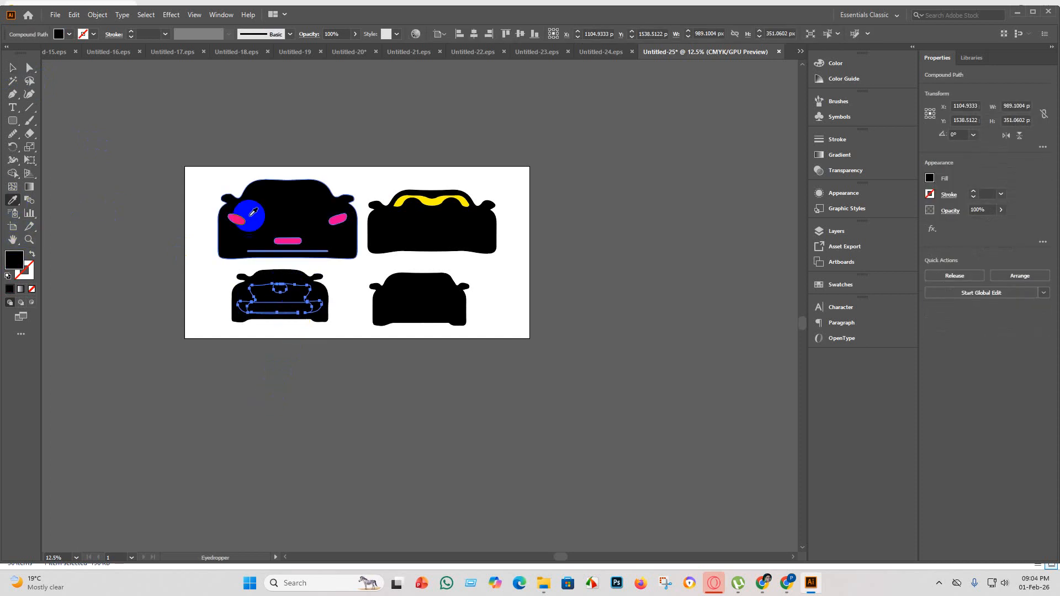
pyautogui.click(236, 219)
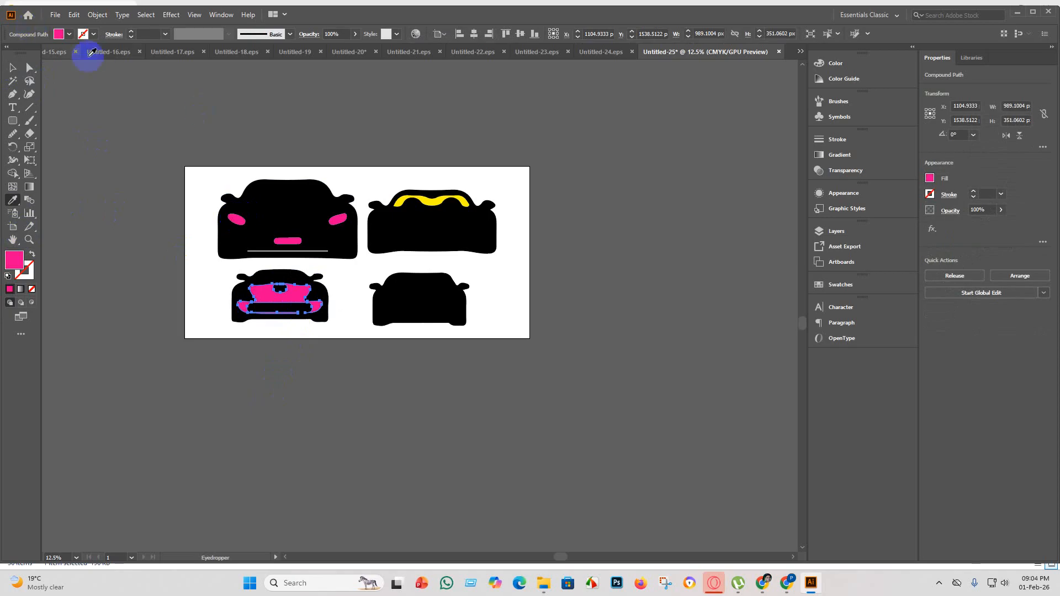
pyautogui.click(418, 194)
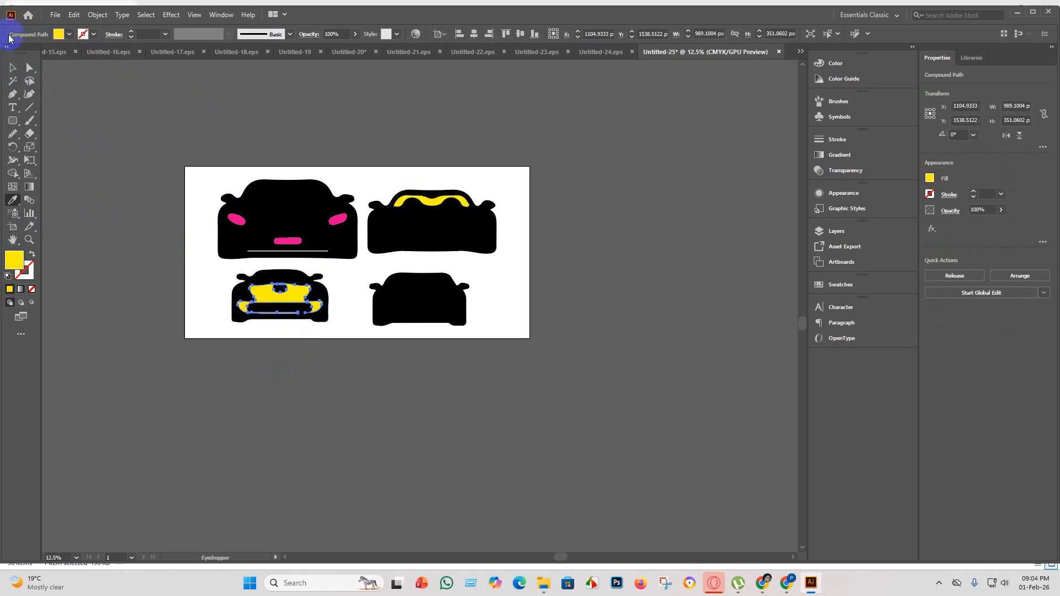
pyautogui.click(13, 68)
pyautogui.click(339, 466)
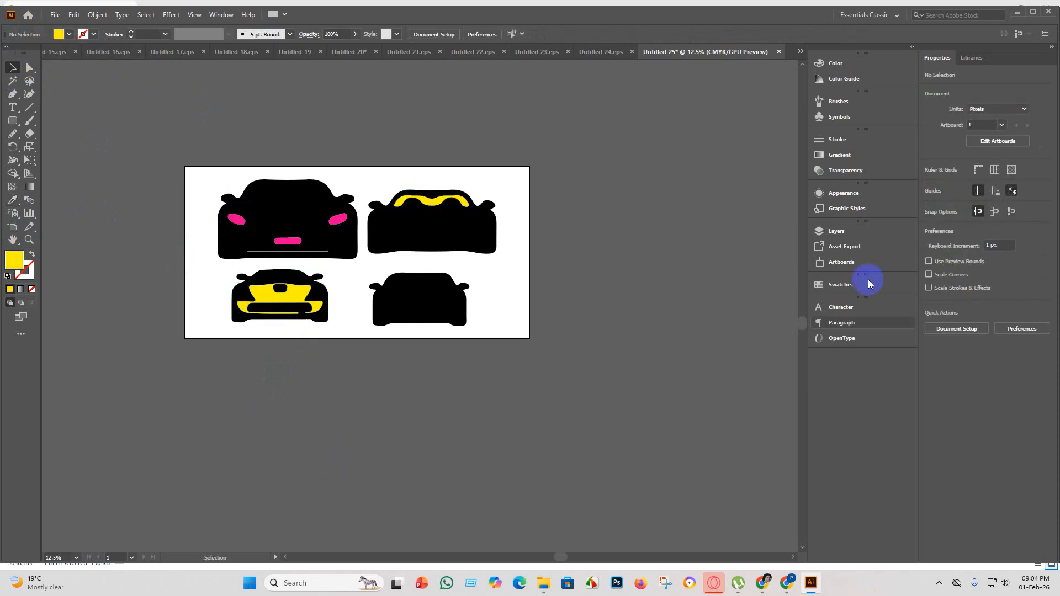
# Try orange and orange-red fills on the lower-right car's front shape.
pyautogui.click(423, 299)
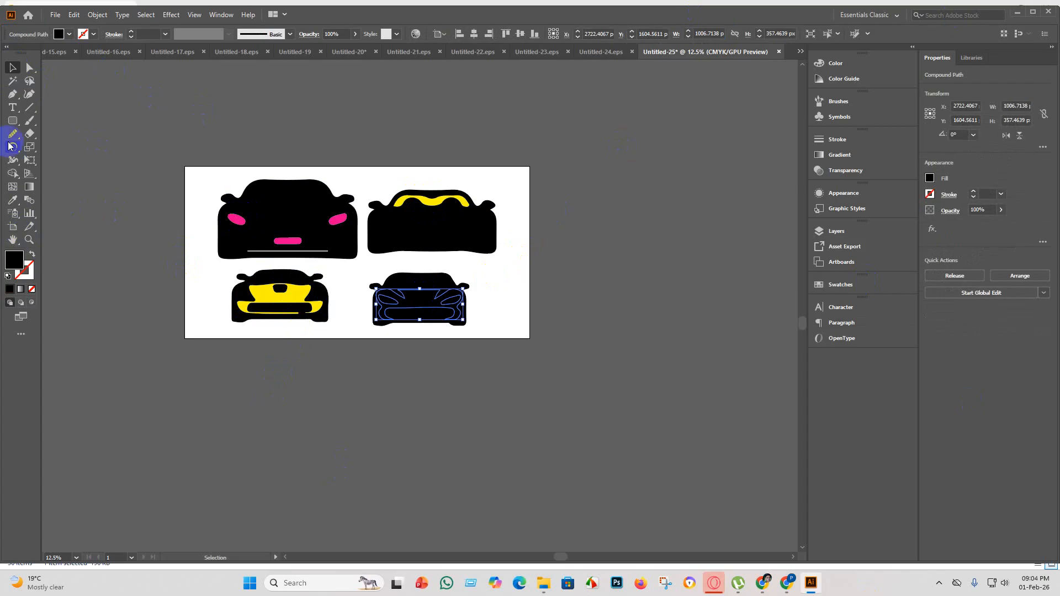
pyautogui.click(72, 34)
pyautogui.click(99, 53)
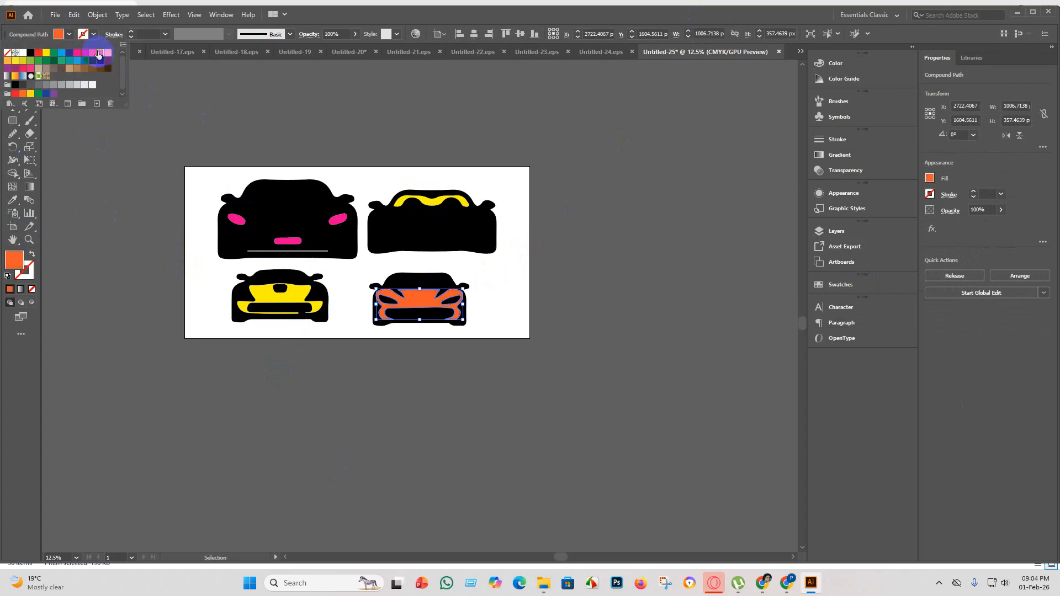
pyautogui.click(92, 55)
pyautogui.click(255, 358)
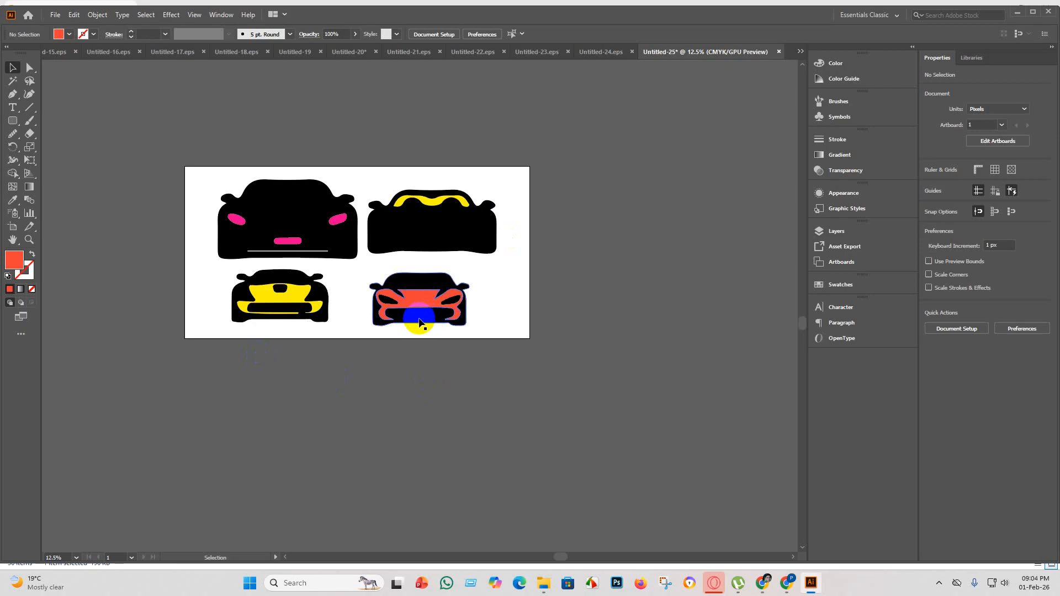
# Try teal green on the lower-right car's front shape and settle on a light green fill.
pyautogui.hotkey('ctrl', '=')
pyautogui.hotkey('ctrl', '=')
pyautogui.click(443, 296)
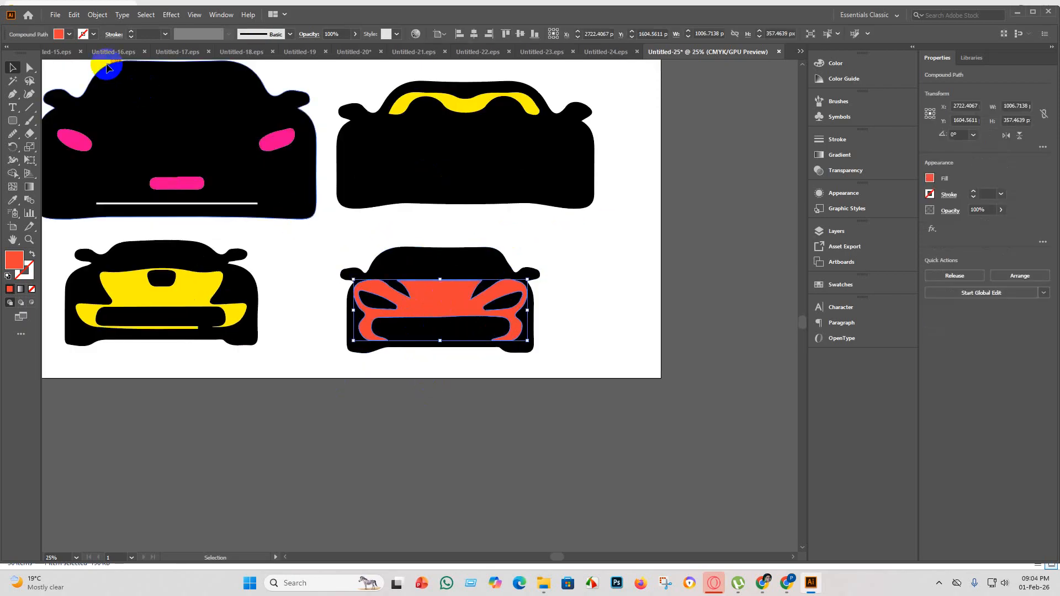
pyautogui.click(69, 34)
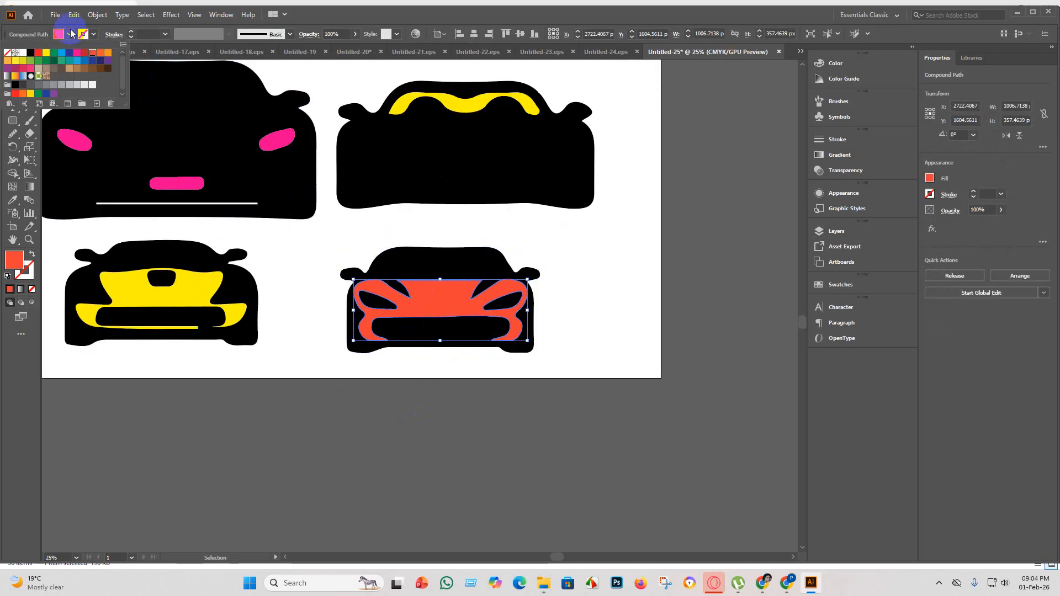
pyautogui.click(61, 61)
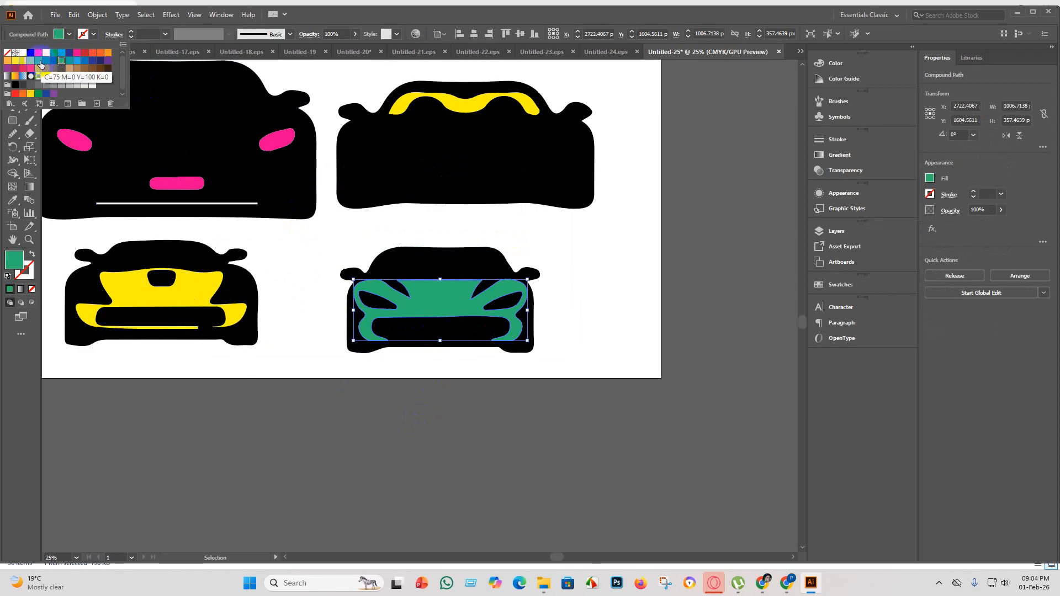
pyautogui.click(39, 62)
pyautogui.click(31, 62)
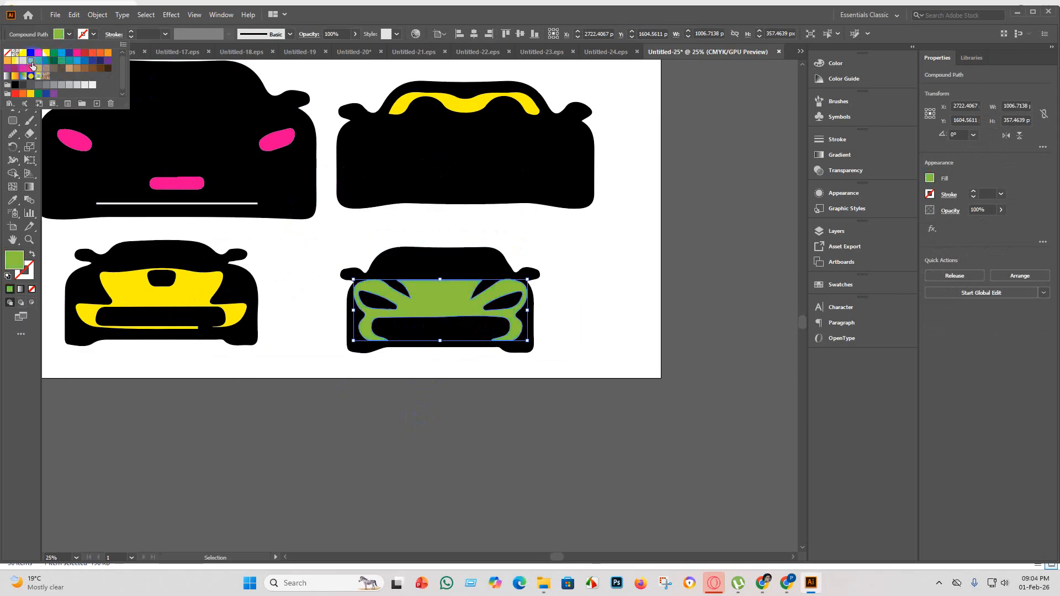
pyautogui.click(316, 445)
pyautogui.click(324, 446)
pyautogui.scroll(-4, 316, 436)
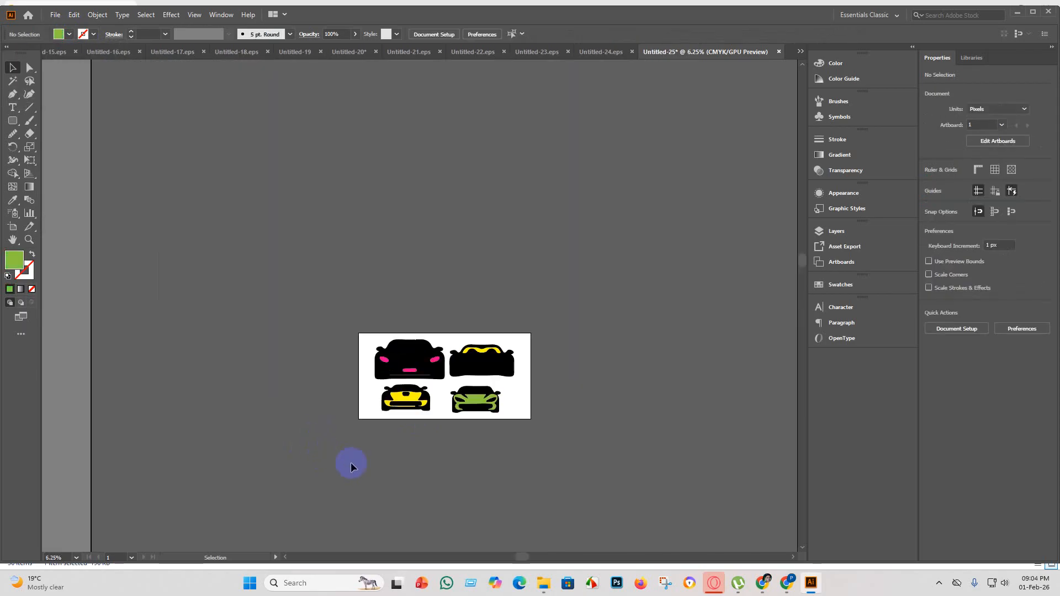
# Select all four cars with their colored details and group them into one object.
pyautogui.scroll(1, 553, 443)
pyautogui.scroll(1, 554, 446)
pyautogui.hotkey('ctrl', 'a')
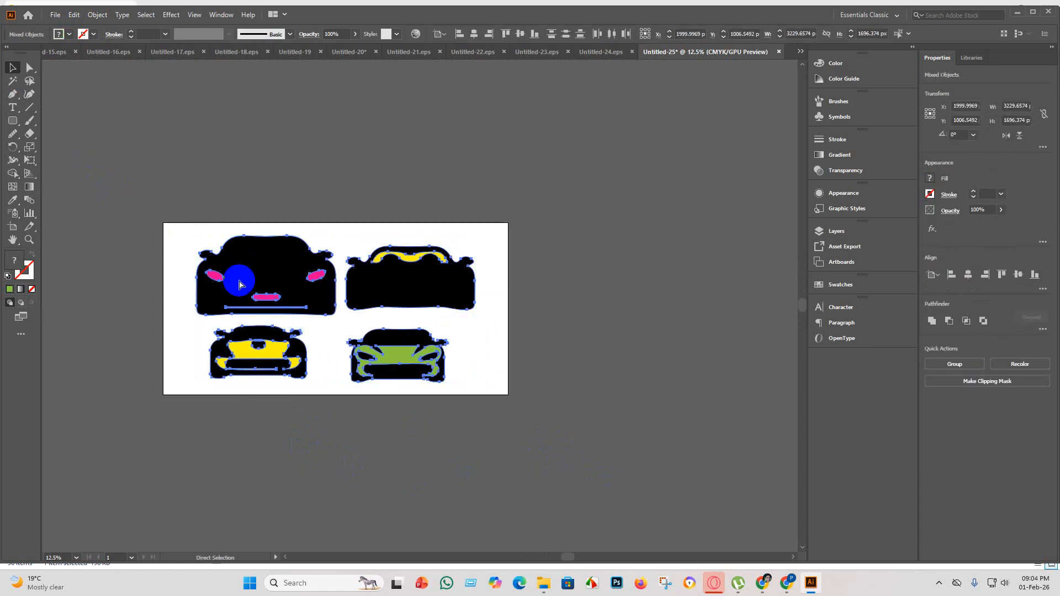
pyautogui.hotkey('ctrl', 'g')
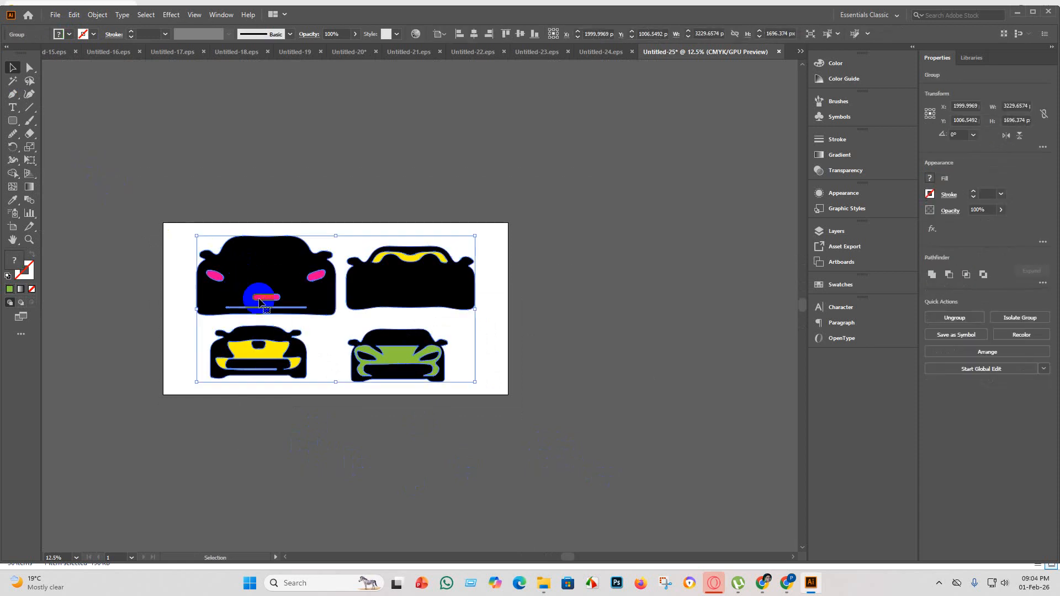
# Save the document as Untitled-25 in Illustrator EPS format in the eps 5 folder.
pyautogui.click(54, 17)
pyautogui.click(108, 111)
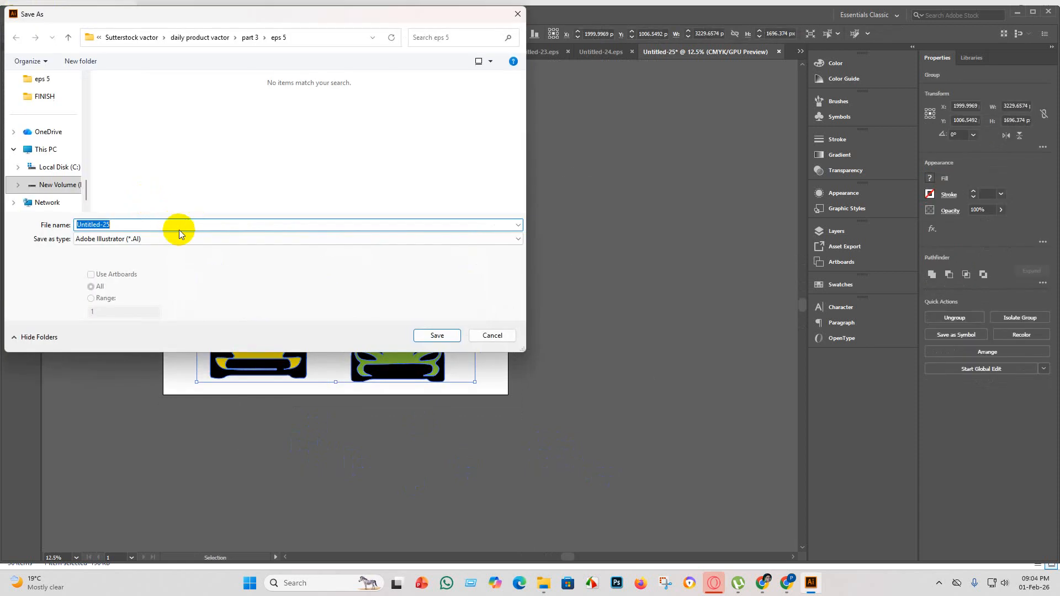
pyautogui.click(170, 239)
pyautogui.click(140, 267)
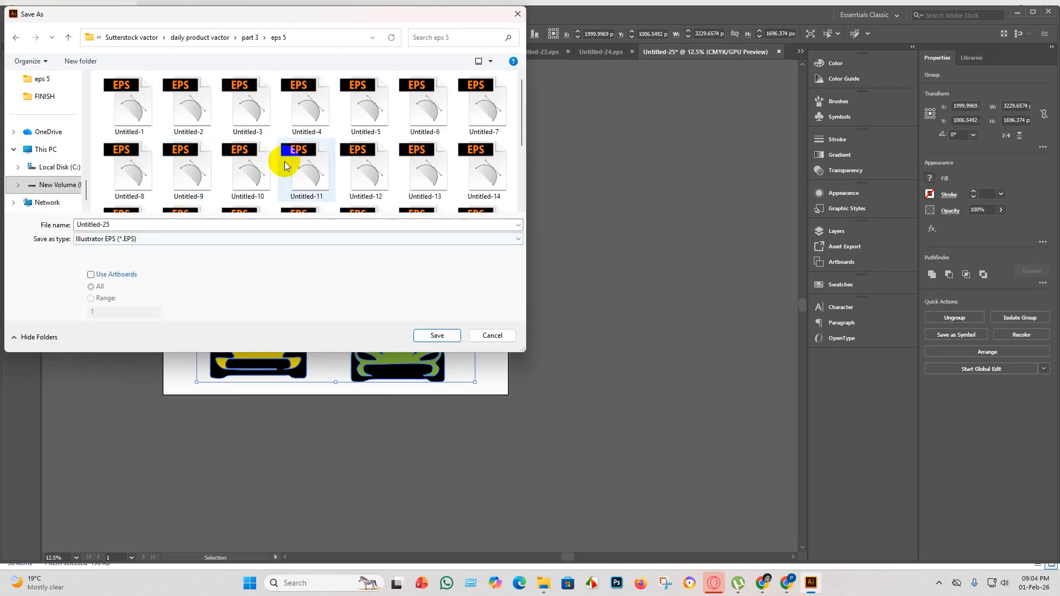
pyautogui.scroll(-3, 285, 165)
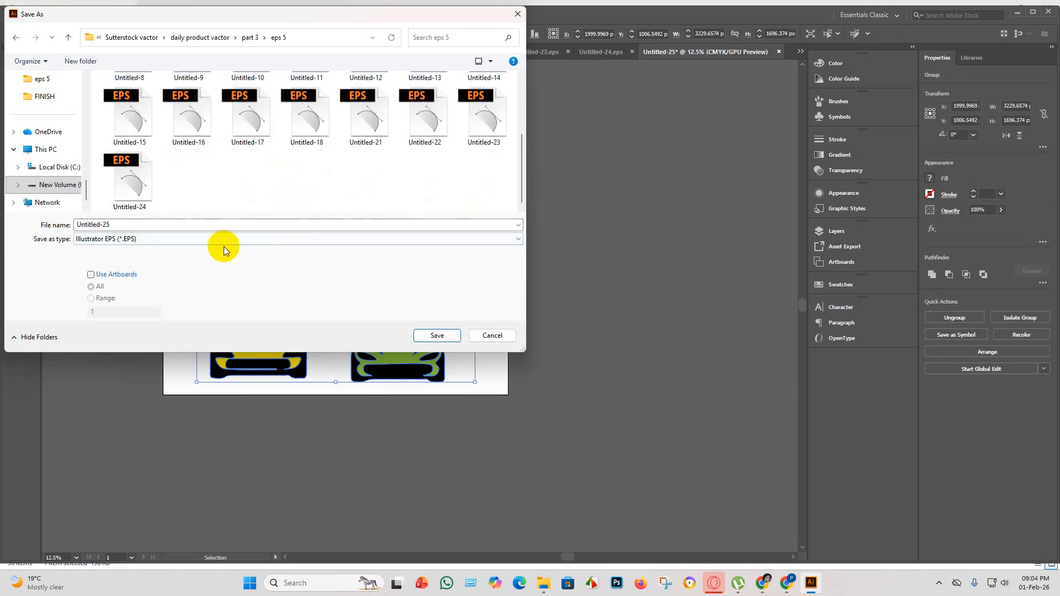
pyautogui.click(435, 336)
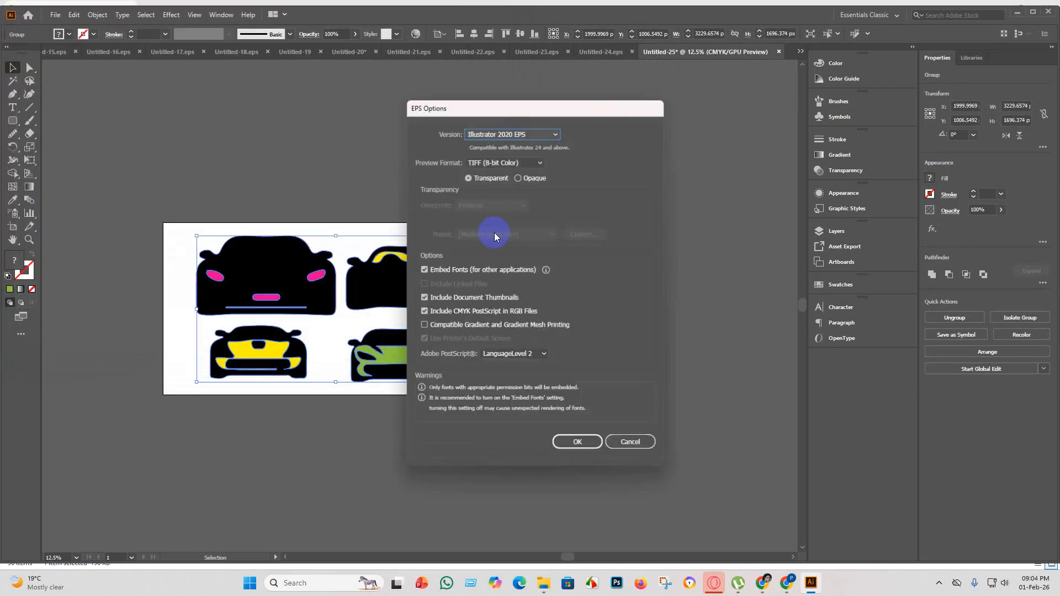
# Set the EPS version to Illustrator 10 EPS and complete the save, accepting the legacy format.
pyautogui.click(556, 133)
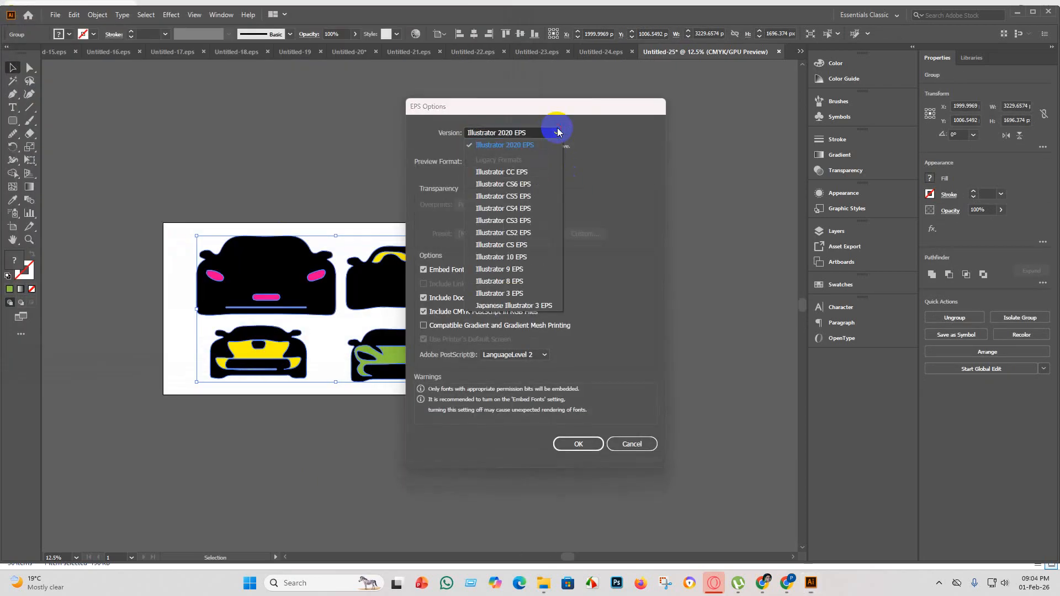
pyautogui.click(509, 257)
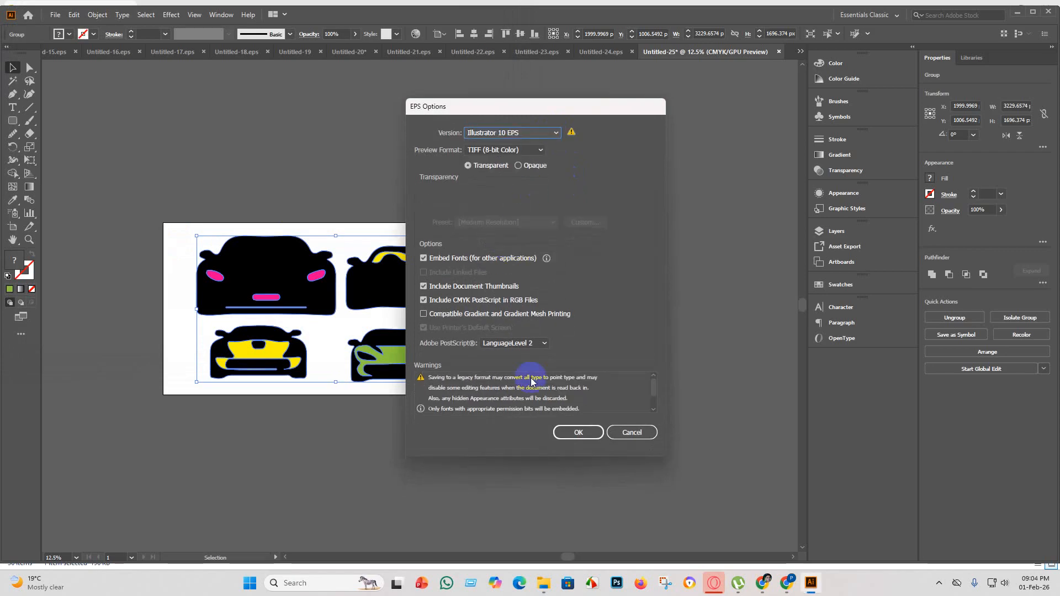
pyautogui.click(579, 436)
pyautogui.click(584, 310)
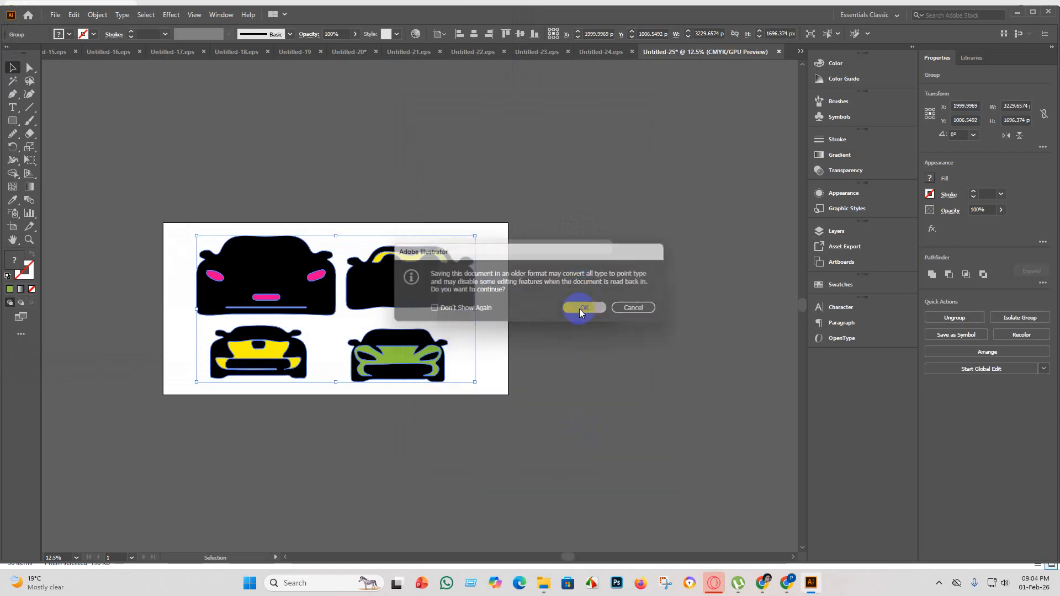
# Export the artboard as JPEG Untitled-25 using artboards, with RGB color, maximum quality 10 and 300 ppi resolution.
pyautogui.click(56, 15)
pyautogui.moveTo(171, 213)
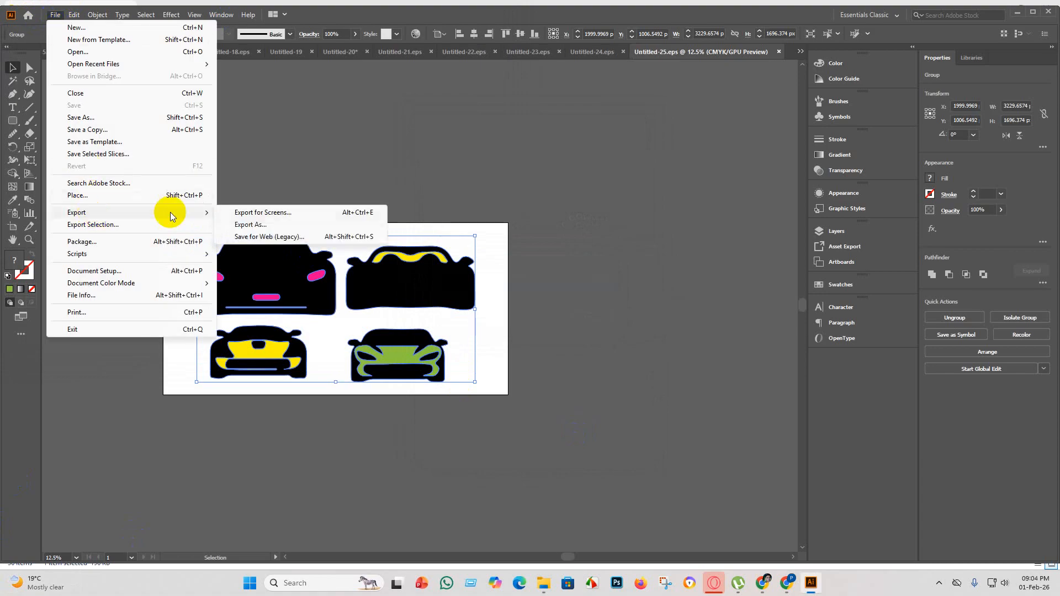
pyautogui.click(274, 224)
pyautogui.click(92, 273)
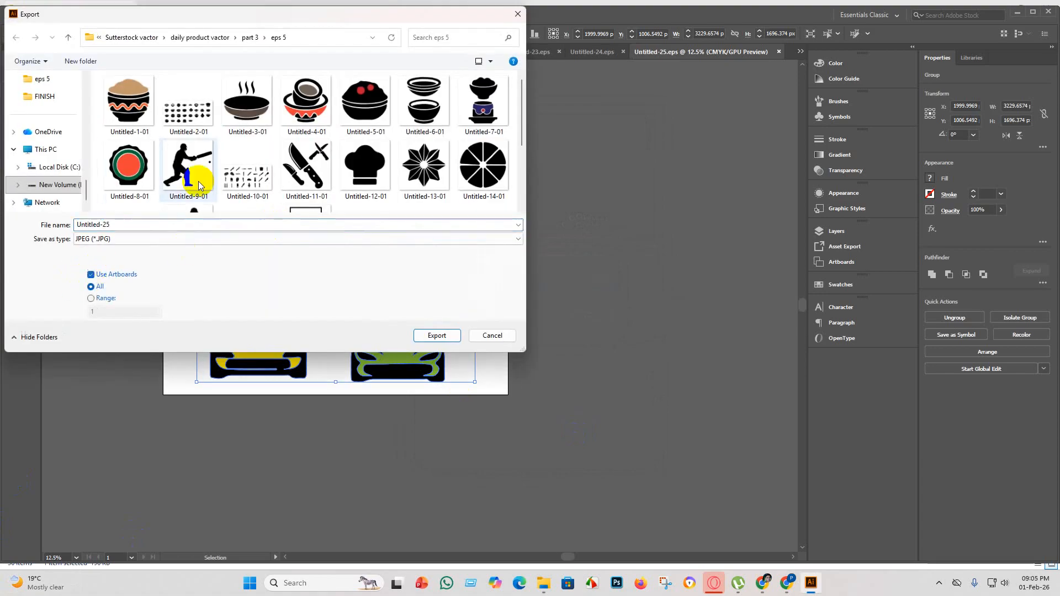
pyautogui.scroll(-3, 201, 166)
pyautogui.click(437, 335)
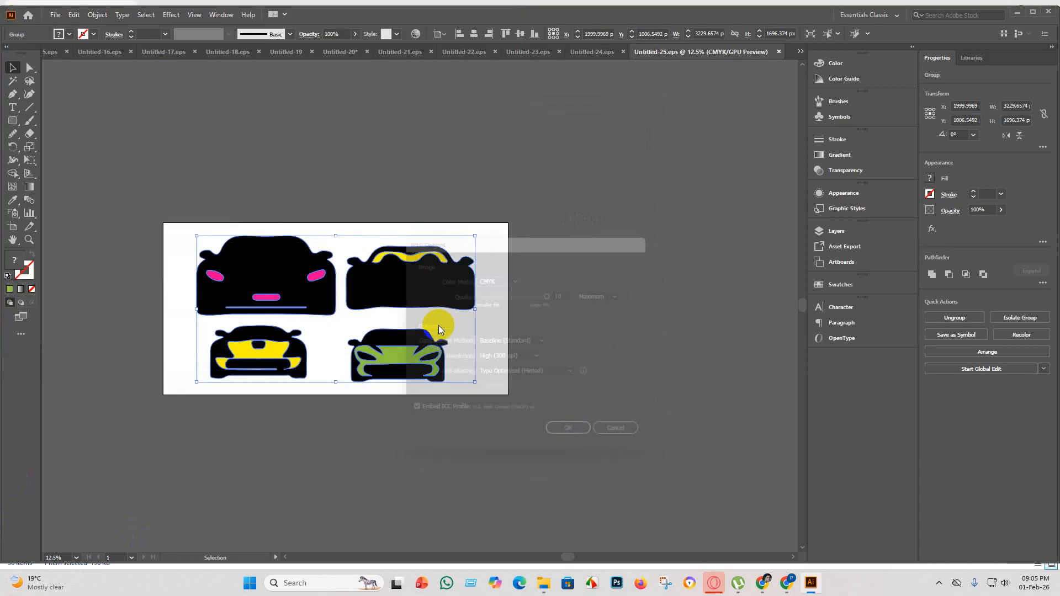
pyautogui.click(569, 440)
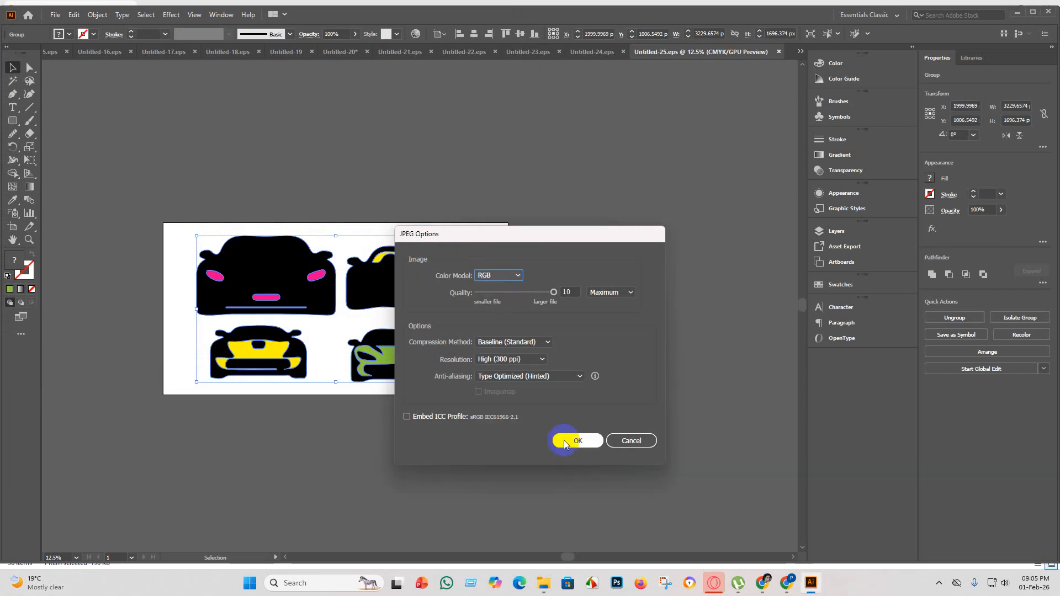
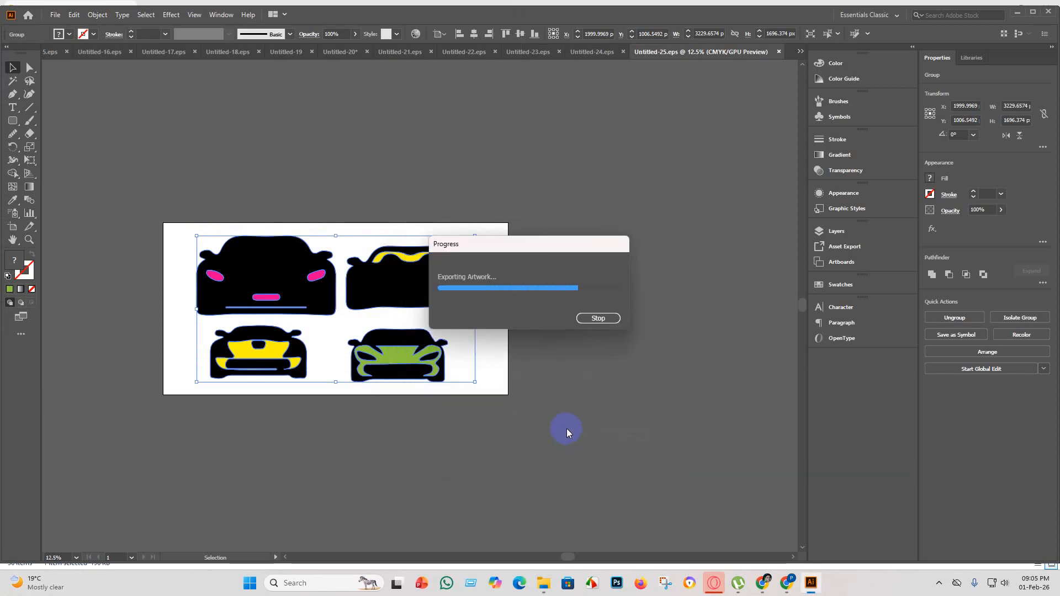
# Create a new 4000 x 2000 px document from the recent custom preset.
pyautogui.click(57, 16)
pyautogui.click(73, 29)
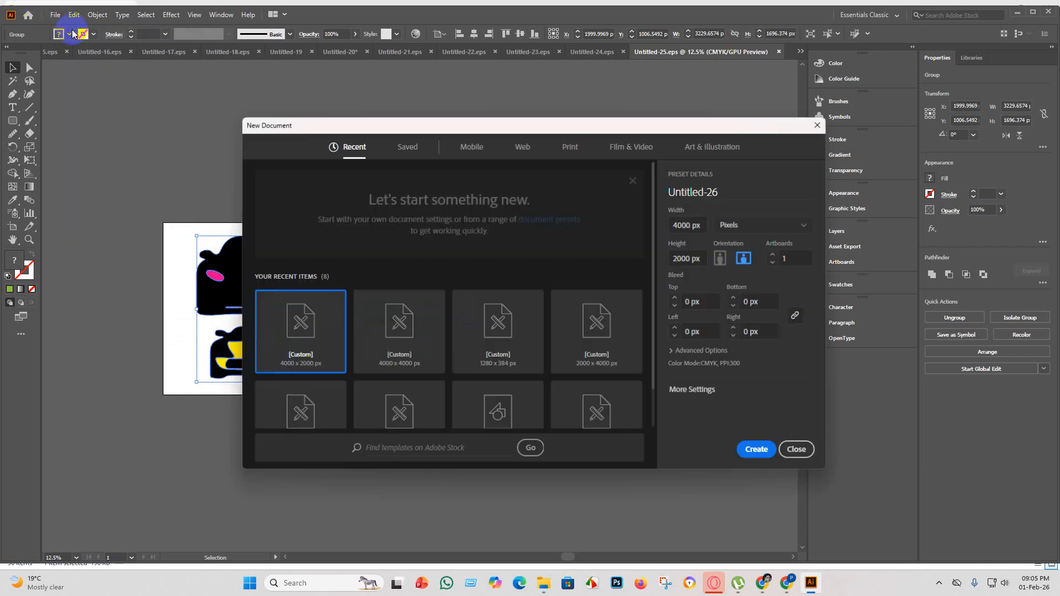
pyautogui.click(761, 453)
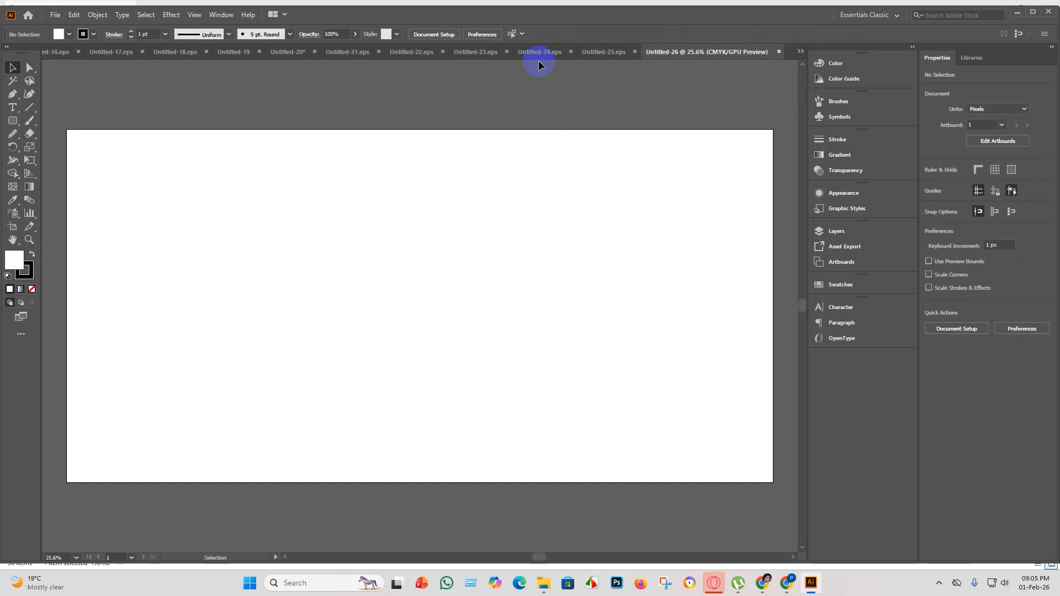
# In the Untitled-20 document, delete the bottom row of four cars and group all the remaining car silhouettes.
pyautogui.click(612, 52)
pyautogui.click(555, 55)
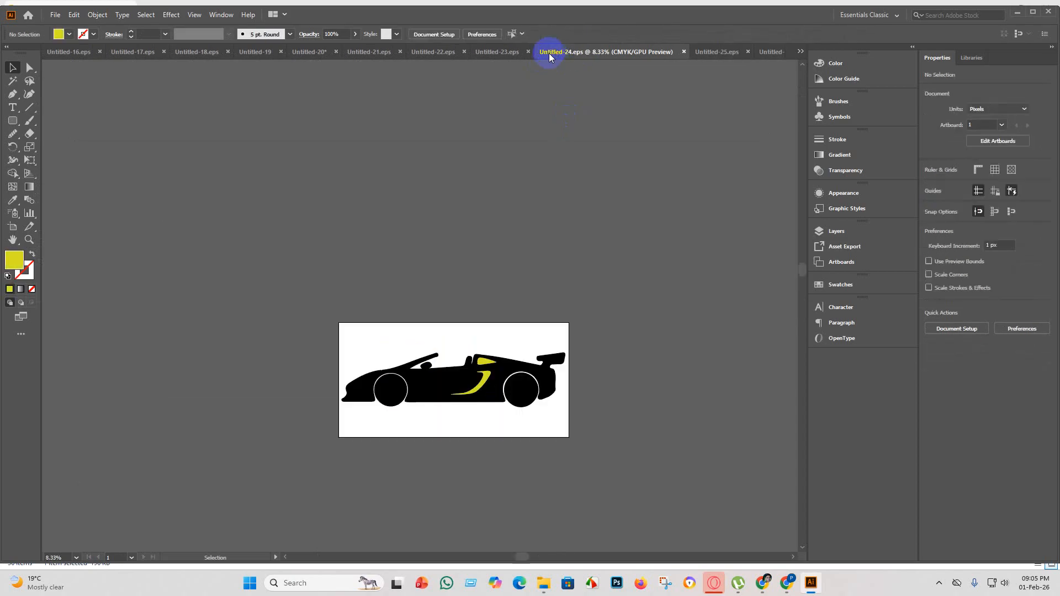
pyautogui.click(492, 52)
pyautogui.click(356, 52)
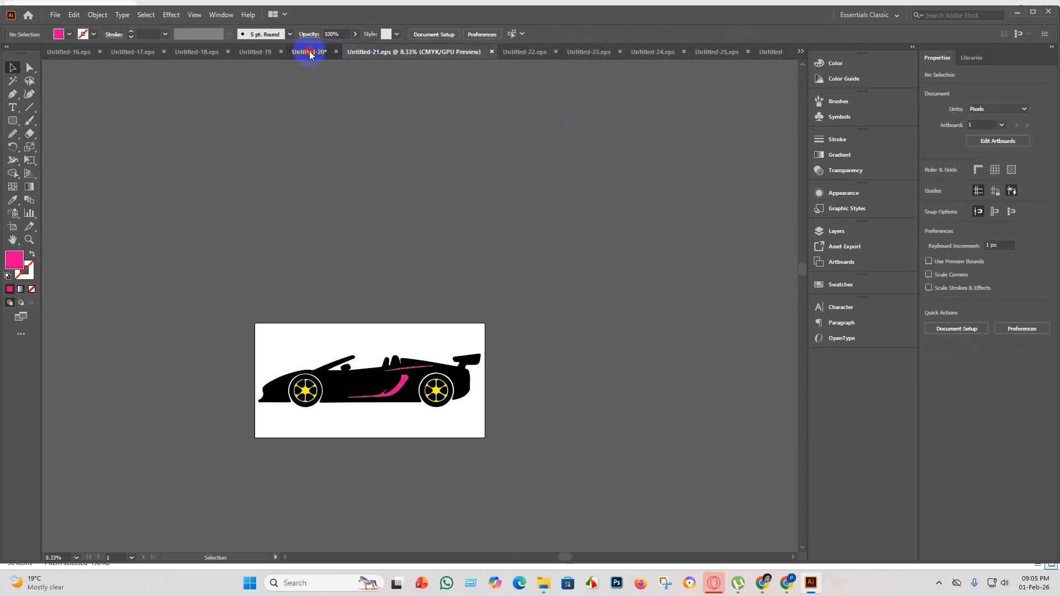
pyautogui.click(308, 51)
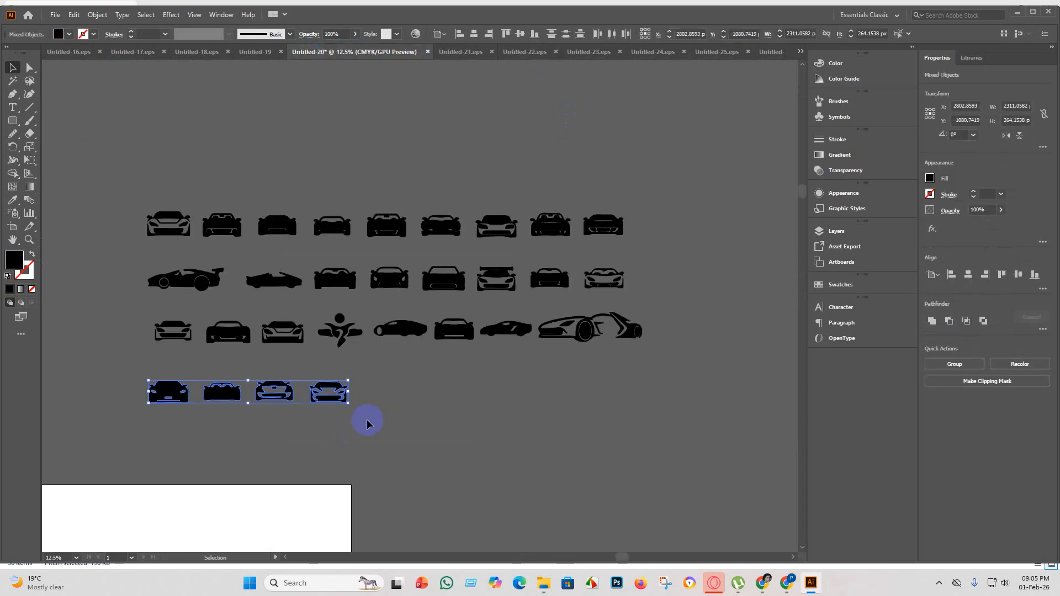
pyautogui.press('Delete')
pyautogui.moveTo(543, 331); pyautogui.dragTo(26, 137)
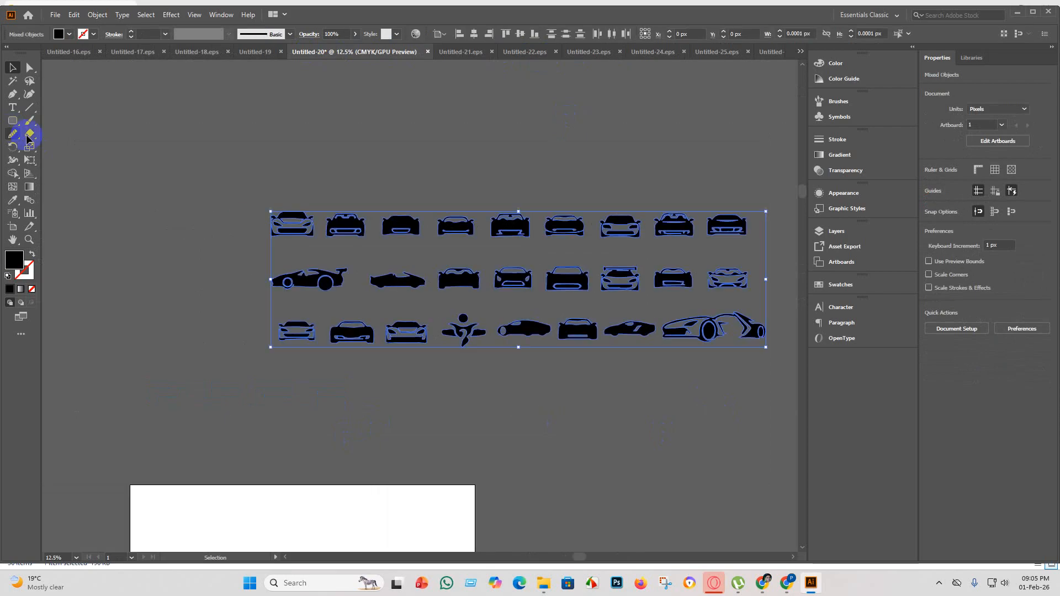
pyautogui.hotkey('ctrl', 'g')
# Set the artboard height to 2000 px.
pyautogui.hotkey('ctrl', '-')
pyautogui.hotkey('ctrl', '-')
pyautogui.hotkey('ctrl', '-')
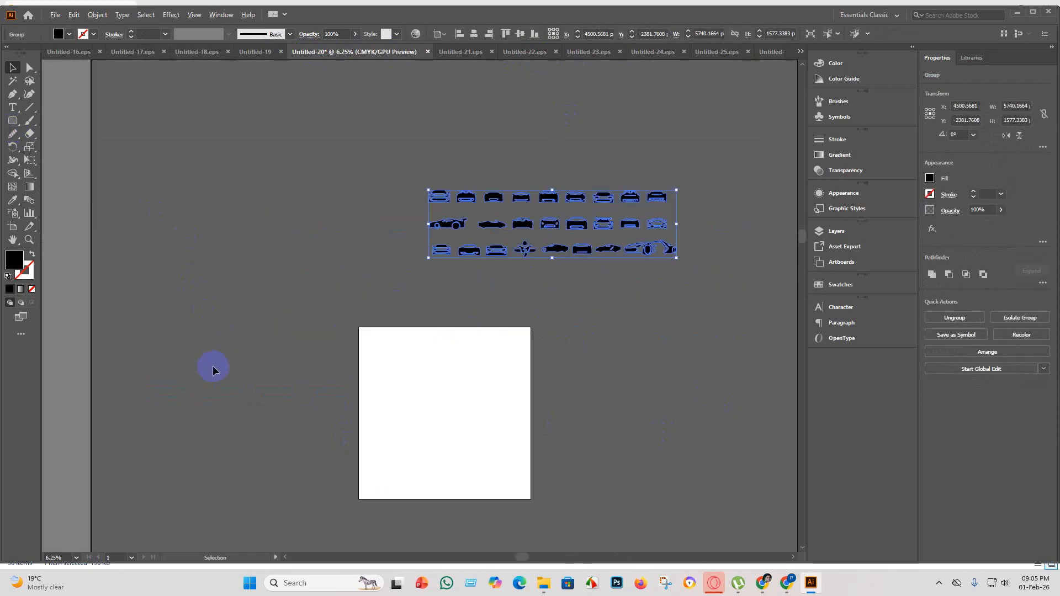
pyautogui.click(10, 226)
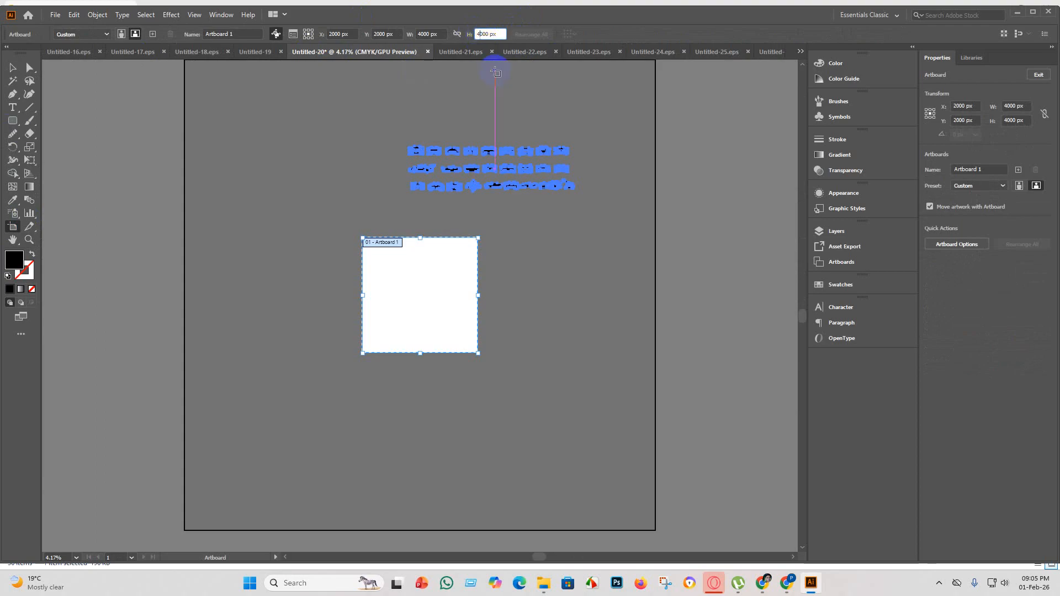
pyautogui.press('Return')
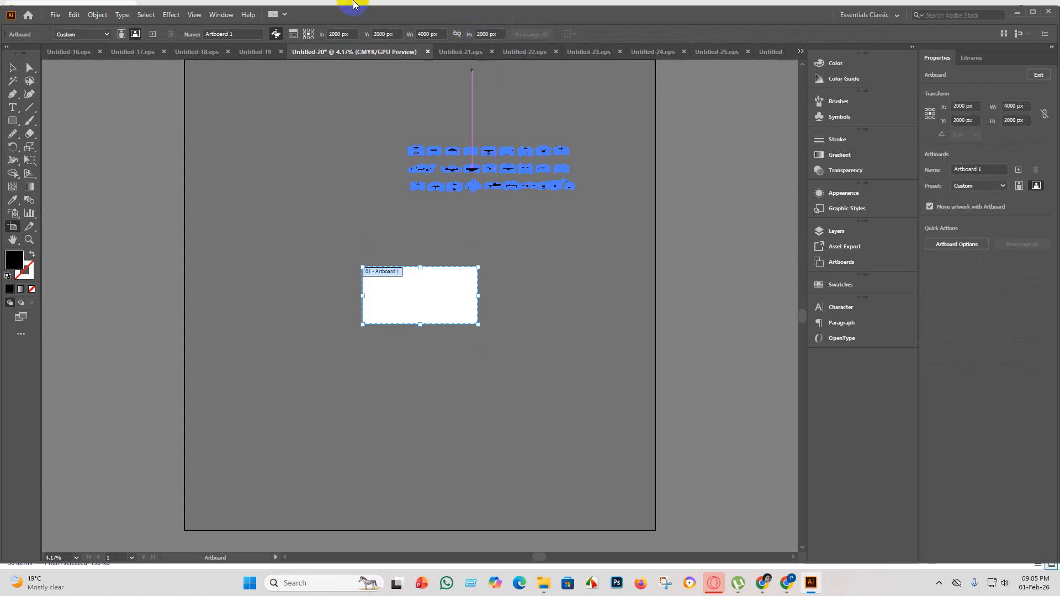
# Move the car group onto the artboard, scale it to about 3387 px wide, and centre it horizontally and vertically.
pyautogui.click(12, 68)
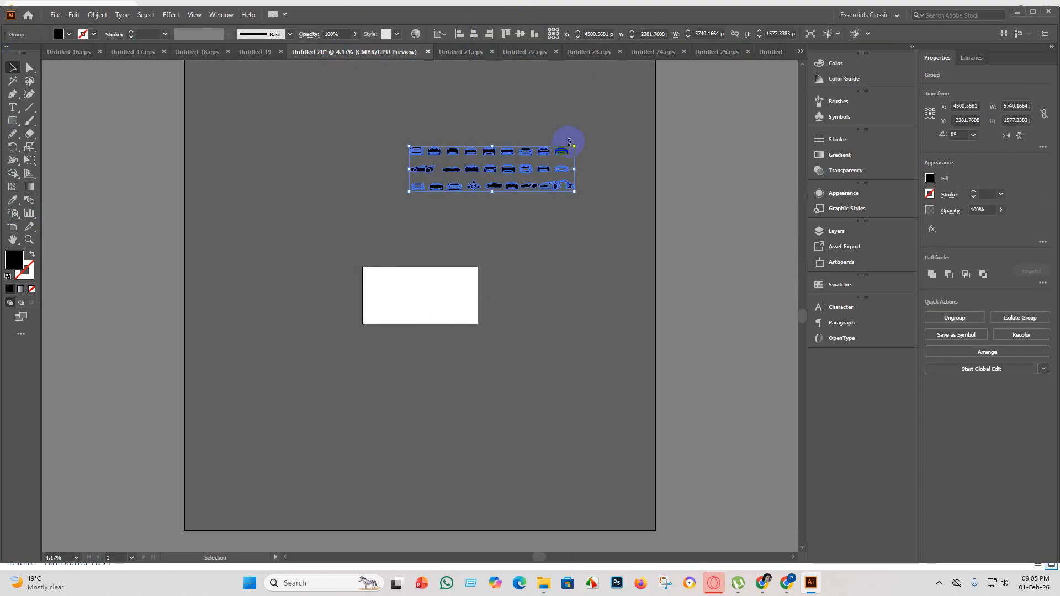
pyautogui.moveTo(575, 145); pyautogui.dragTo(477, 311)
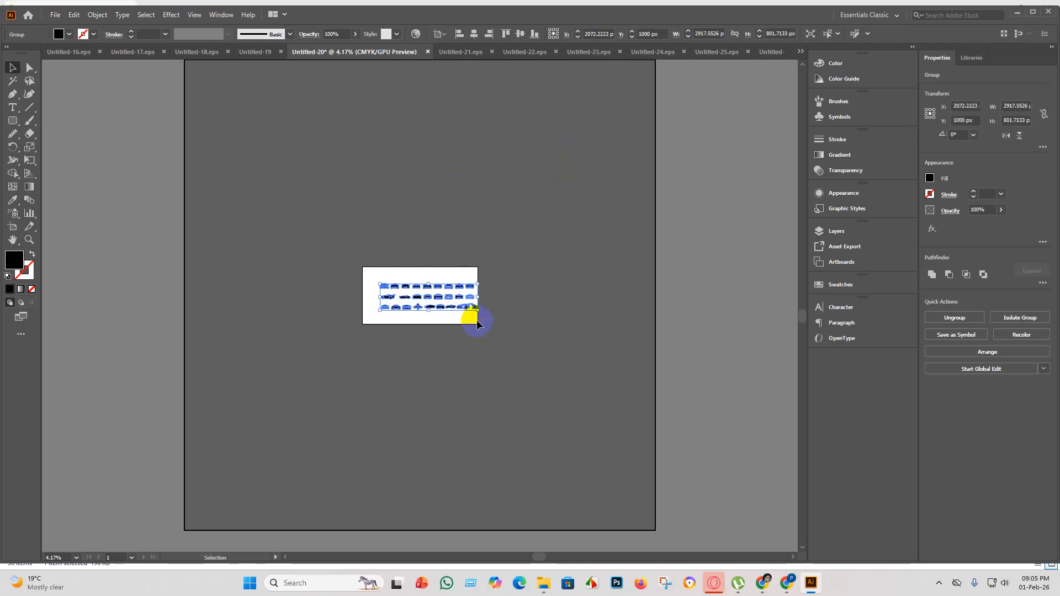
pyautogui.click(475, 34)
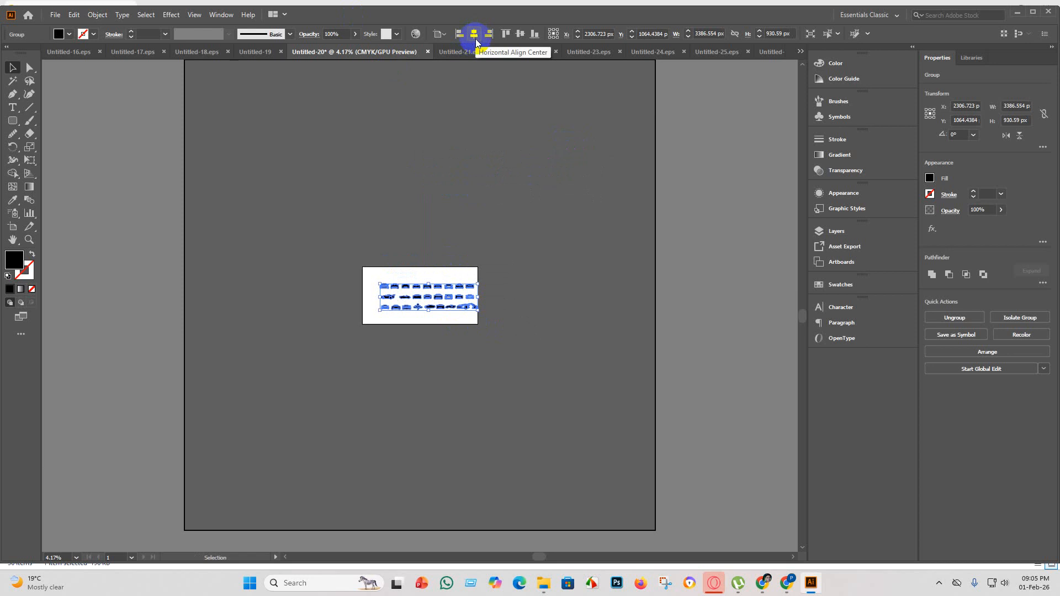
pyautogui.click(483, 34)
pyautogui.click(477, 36)
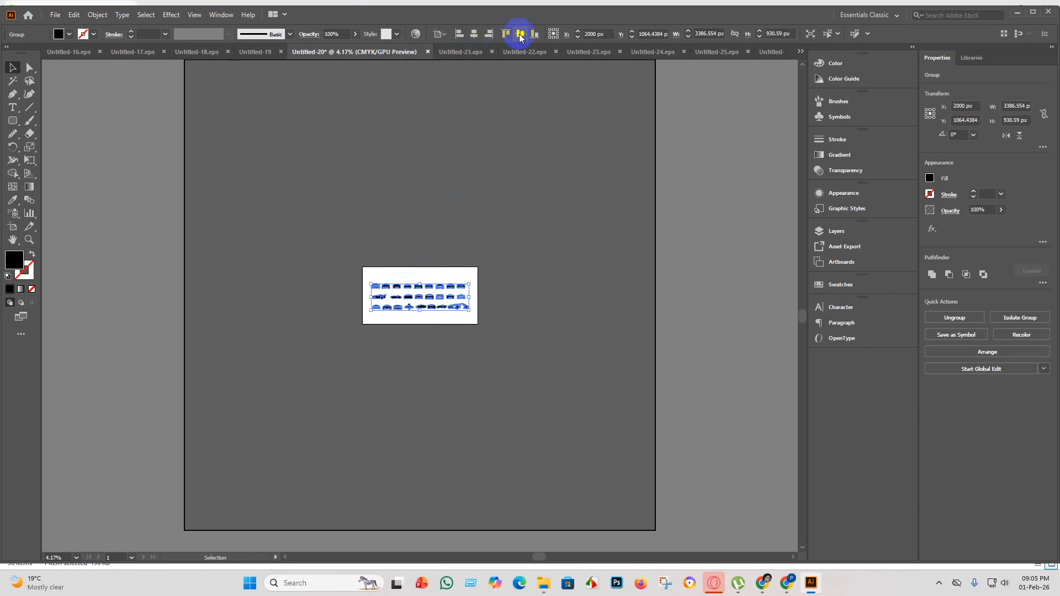
pyautogui.click(520, 35)
pyautogui.click(504, 300)
# Enlarge the car group to about 3864 px wide and centre it on the artboard again.
pyautogui.scroll(3, 425, 309)
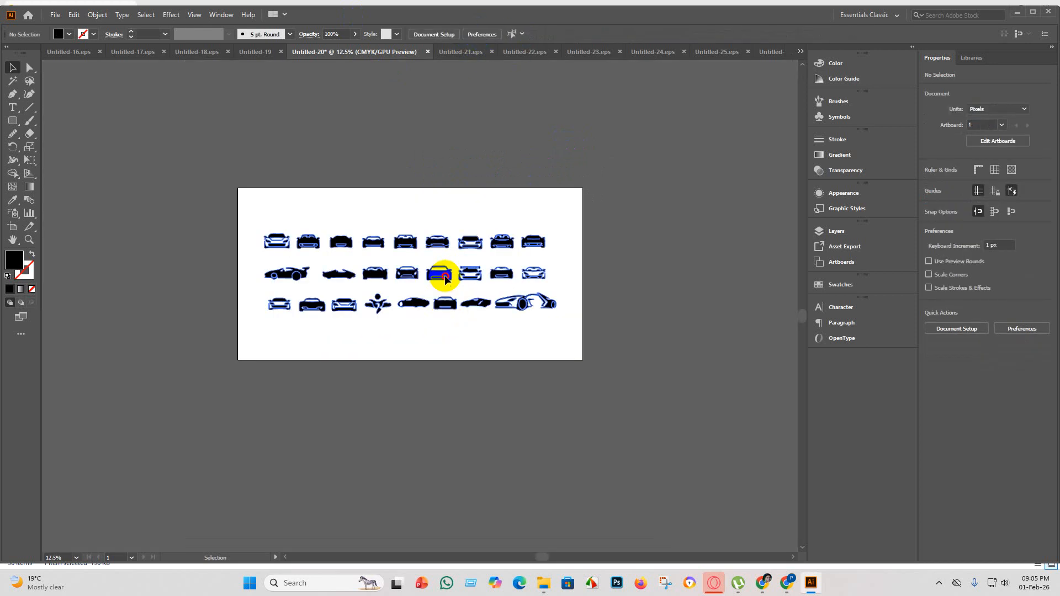
pyautogui.click(439, 273)
pyautogui.moveTo(555, 316); pyautogui.dragTo(598, 325)
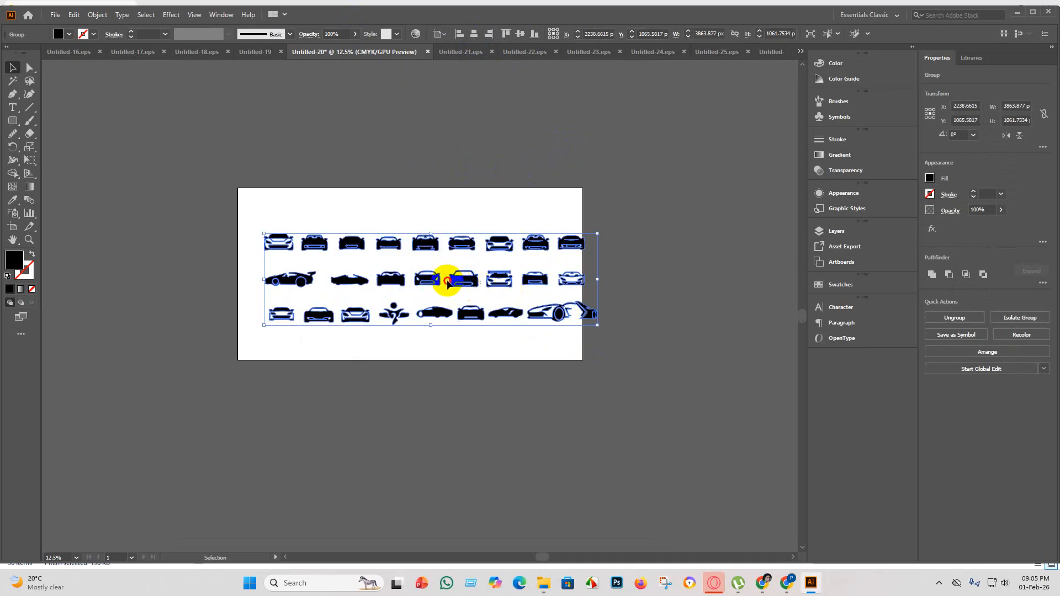
pyautogui.moveTo(435, 281); pyautogui.dragTo(409, 277)
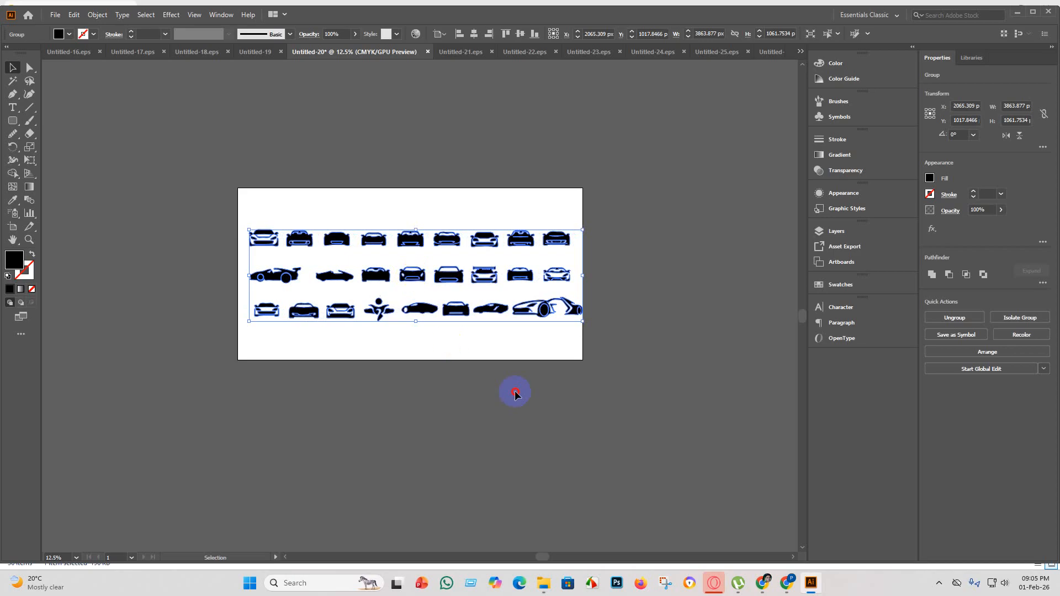
pyautogui.click(514, 391)
pyautogui.moveTo(484, 280); pyautogui.dragTo(483, 279)
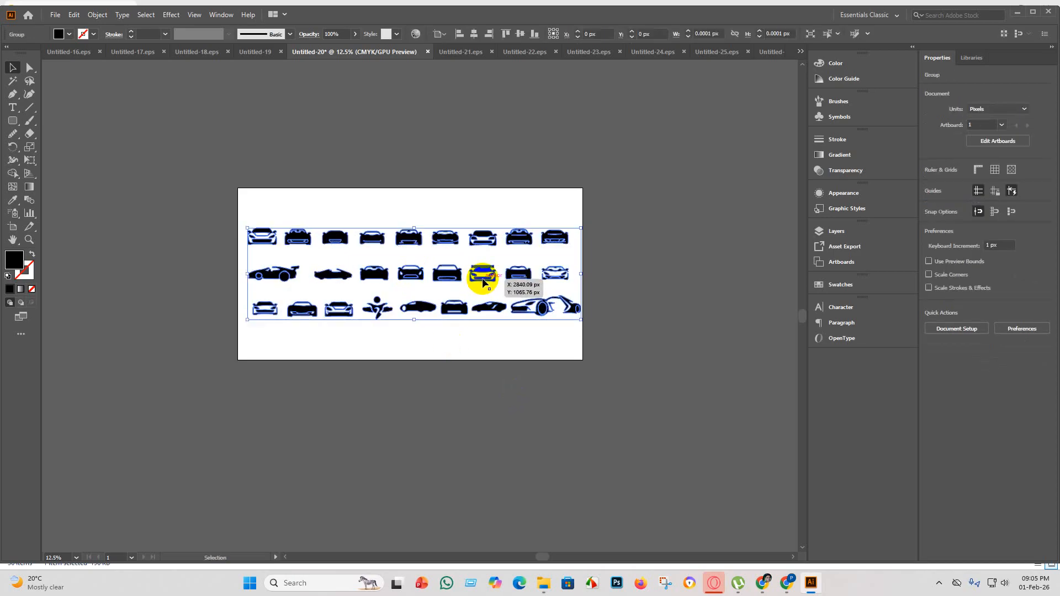
pyautogui.click(476, 35)
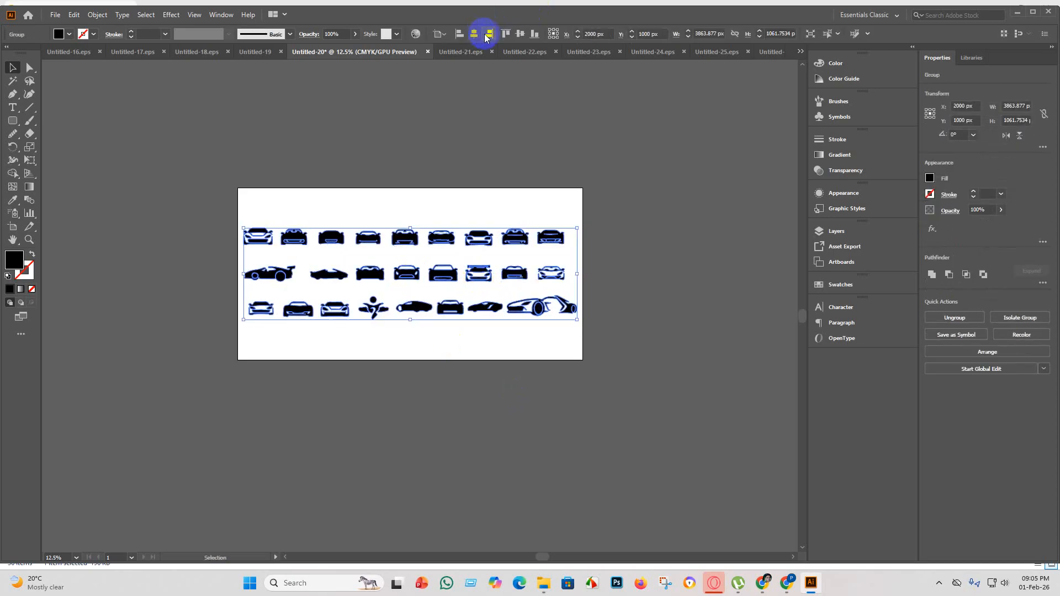
pyautogui.click(668, 278)
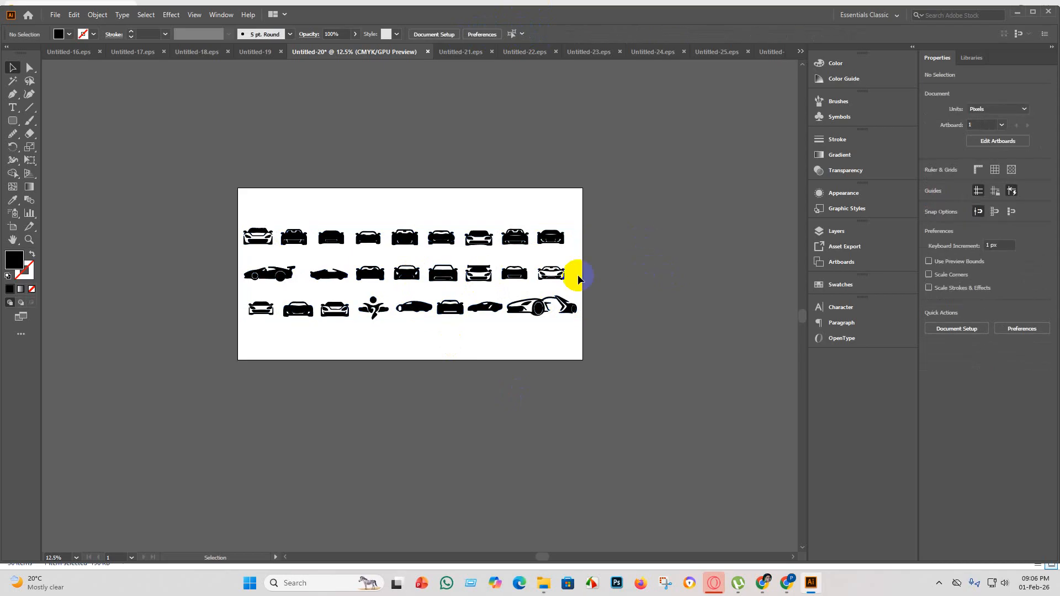
# Save the document as Untitled-20 in Illustrator EPS format in the eps 5 folder, using the Illustrator 10 EPS version.
pyautogui.click(56, 15)
pyautogui.click(97, 104)
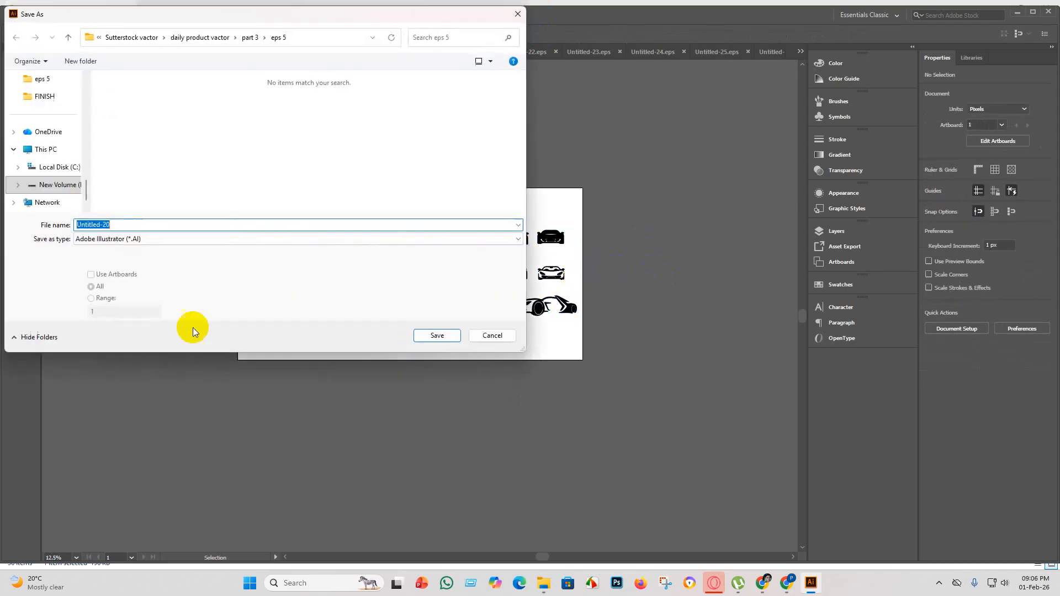
pyautogui.click(177, 239)
pyautogui.click(131, 265)
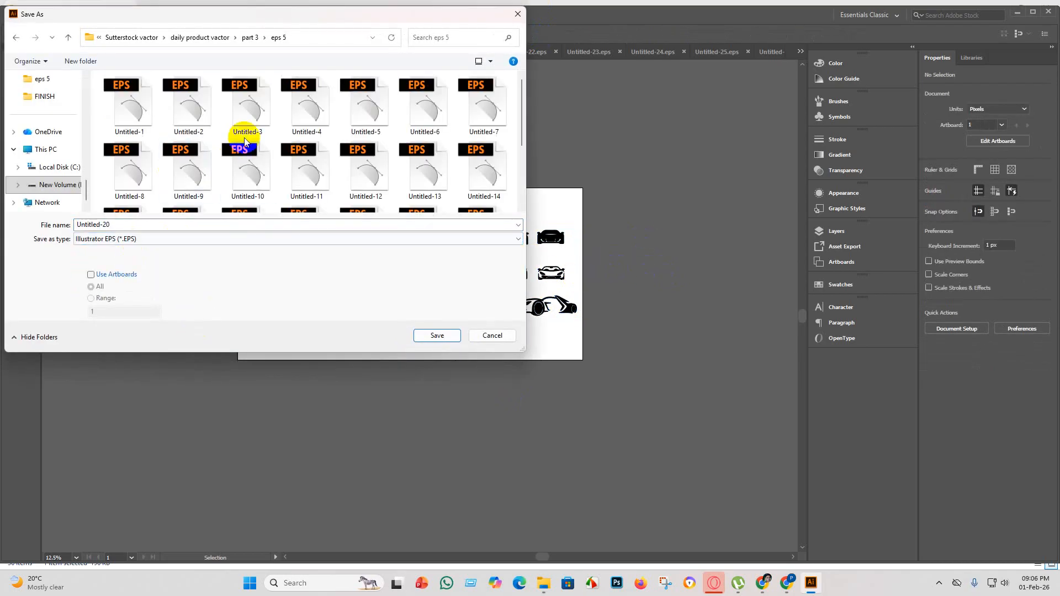
pyautogui.scroll(-3, 245, 143)
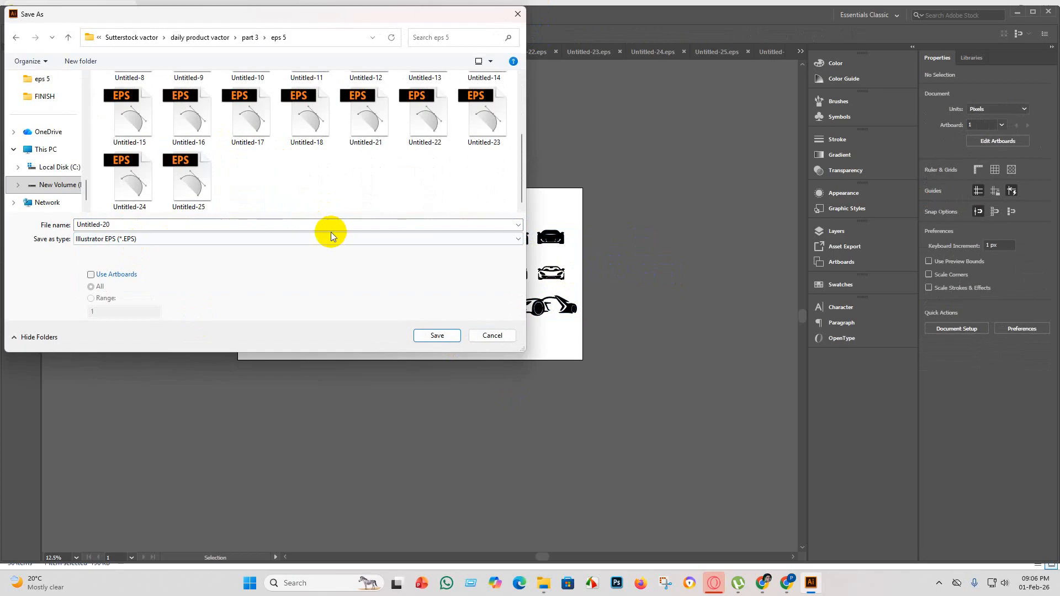
pyautogui.click(437, 337)
pyautogui.click(557, 134)
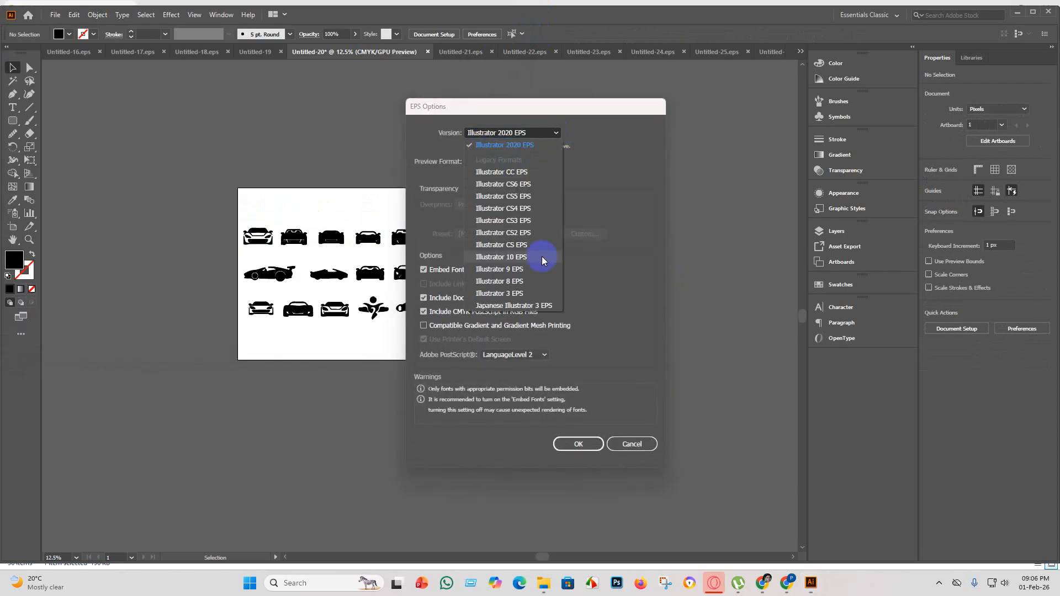
pyautogui.click(538, 253)
pyautogui.click(572, 433)
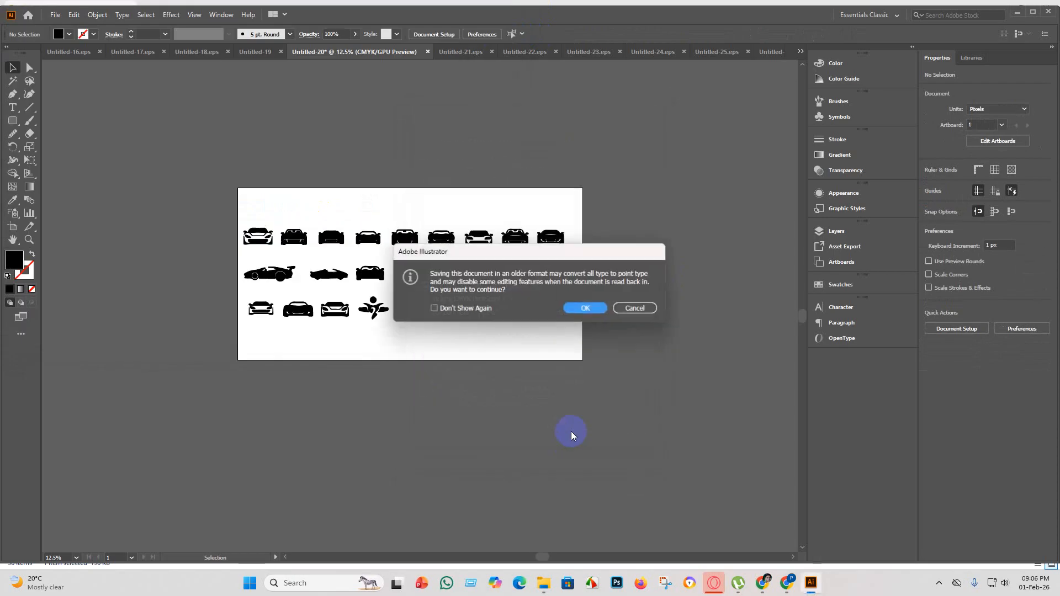
pyautogui.click(584, 308)
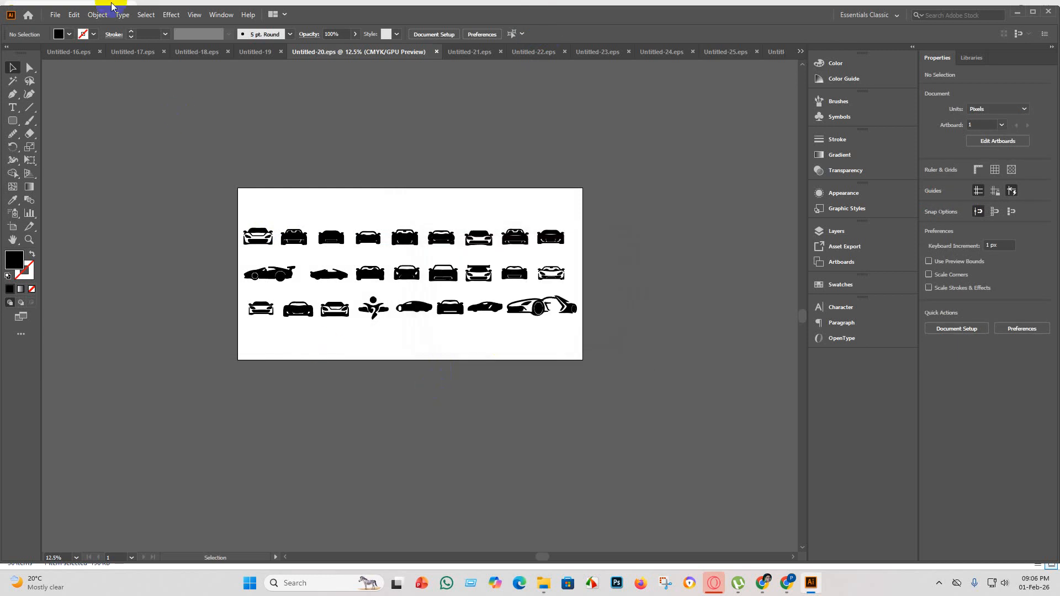
# Export Untitled-20 as a JPEG using artboards, in RGB at maximum quality 10 and High (300 ppi) resolution.
pyautogui.click(57, 15)
pyautogui.moveTo(107, 213)
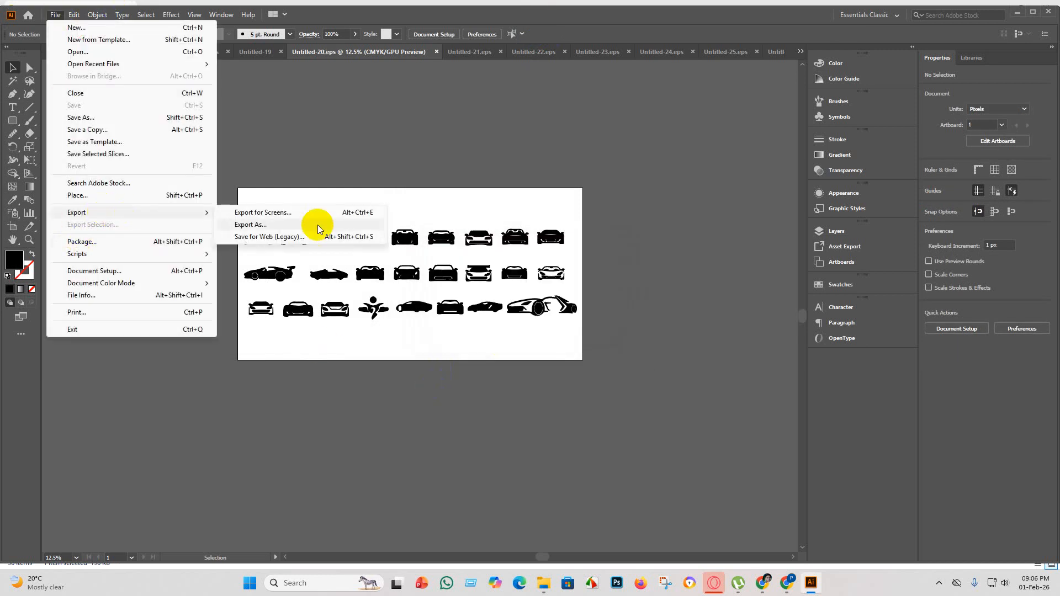
pyautogui.click(294, 226)
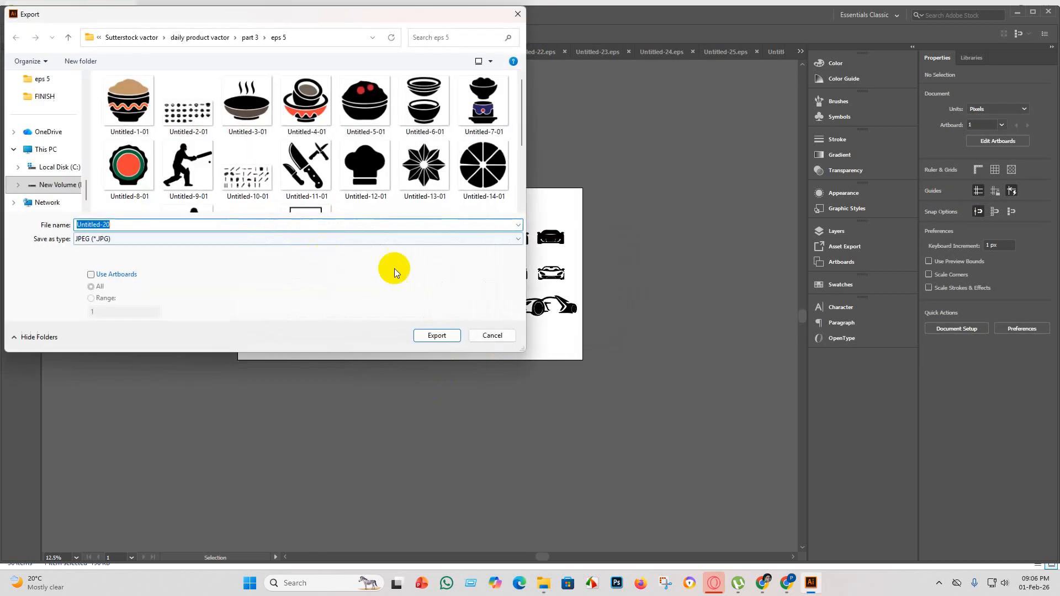
pyautogui.click(91, 275)
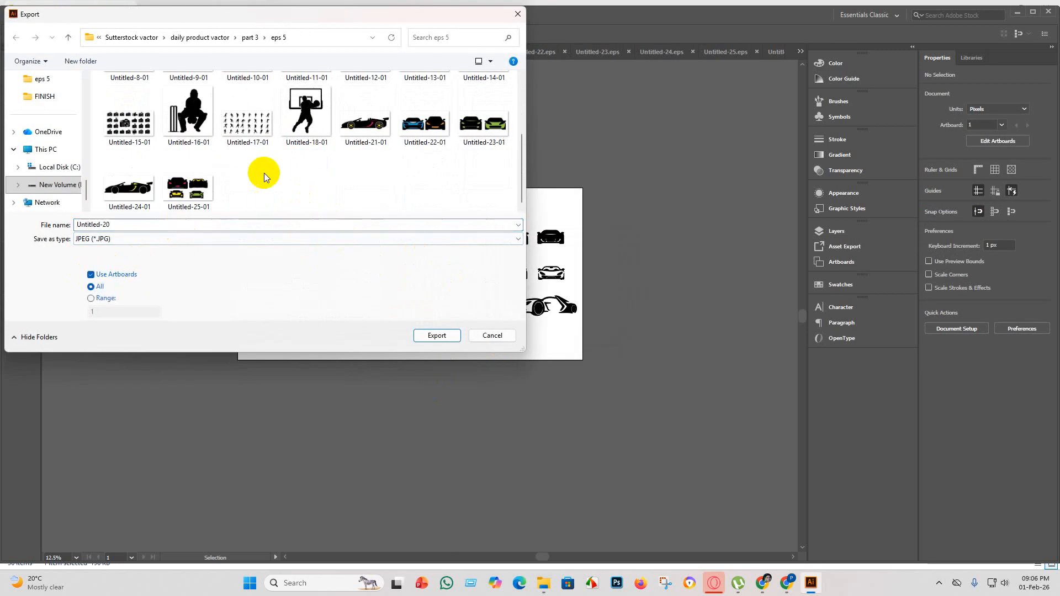
pyautogui.click(445, 335)
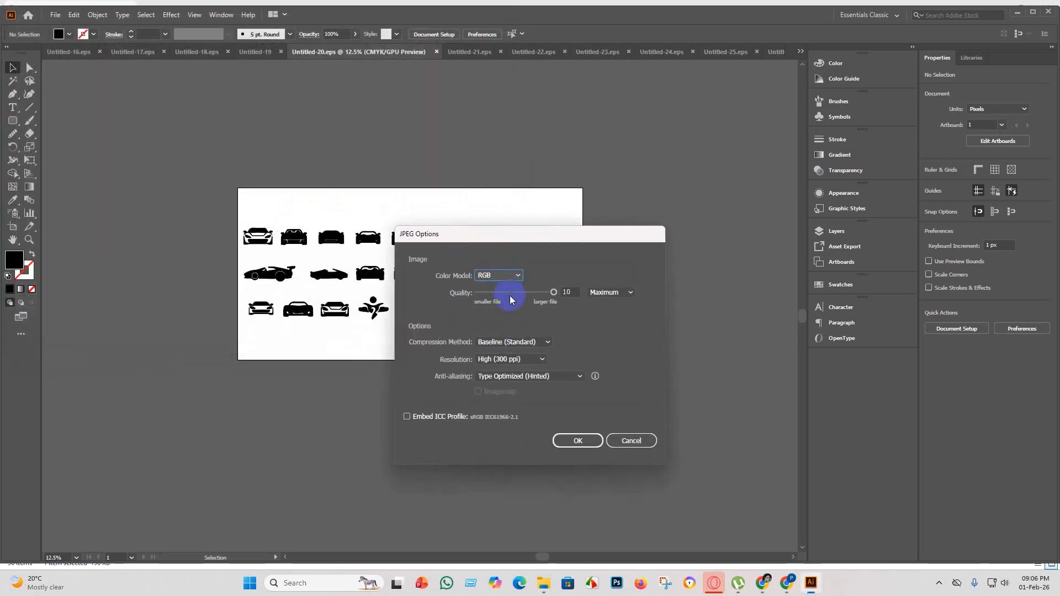
pyautogui.click(578, 441)
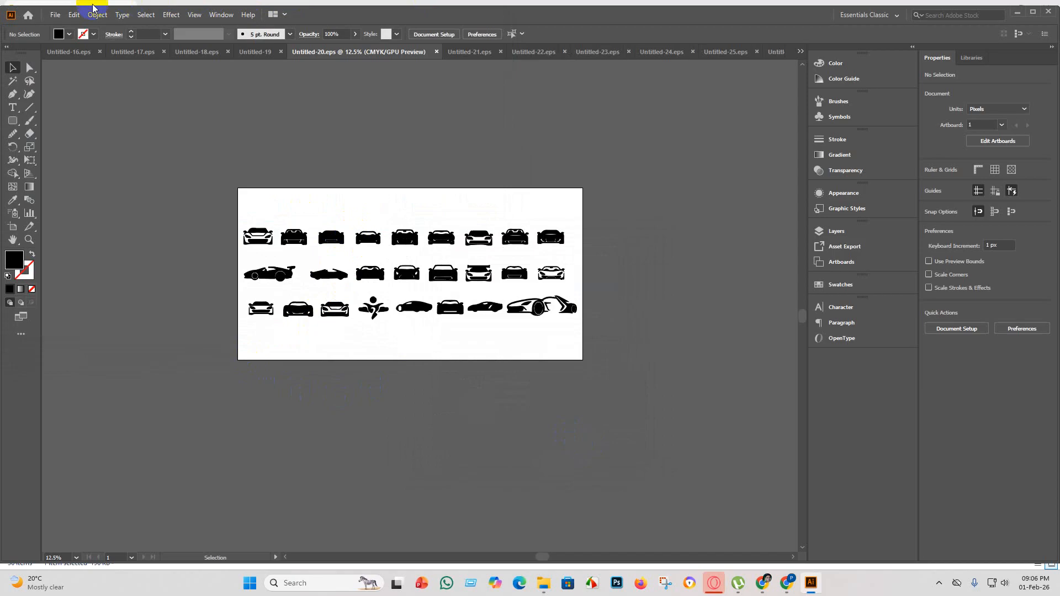
# Bring up the Untitled-26 document, switch to File Explorer and move the used car silhouettes image into the FINISH folder.
pyautogui.click(776, 52)
pyautogui.click(544, 584)
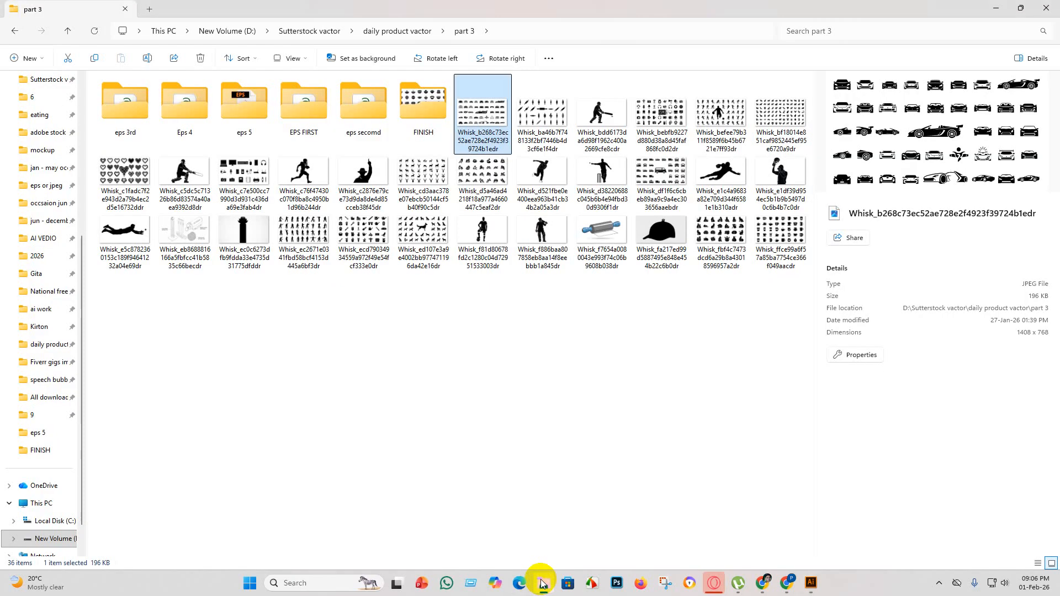
pyautogui.moveTo(495, 124); pyautogui.dragTo(422, 123)
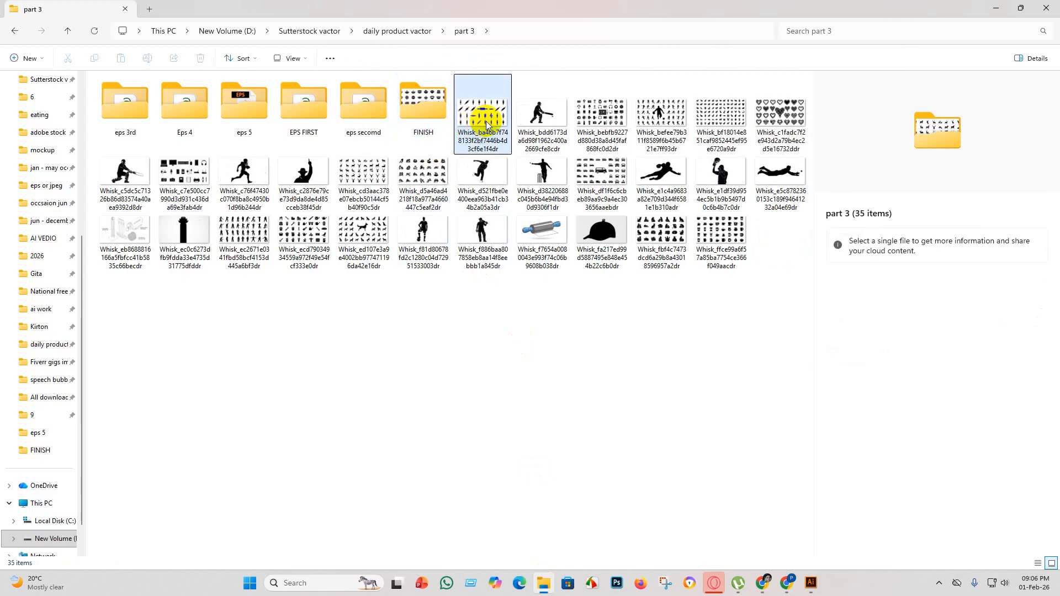
# Place the rolling pin silhouettes image from the part 3 folder into Untitled-26 and position it above the artboard.
pyautogui.click(486, 125)
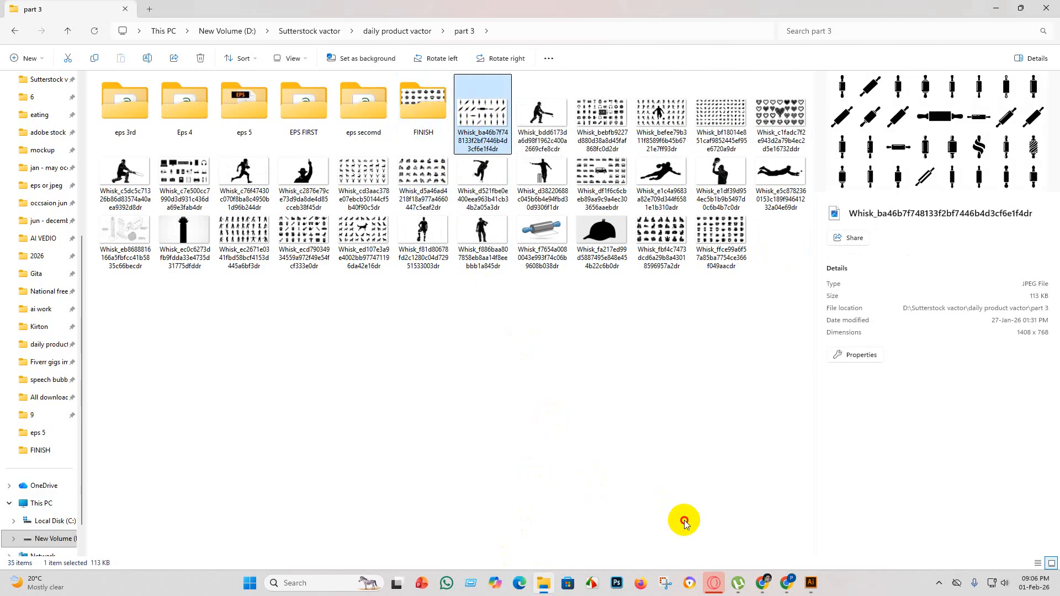
pyautogui.moveTo(474, 118); pyautogui.dragTo(348, 166)
pyautogui.scroll(5, 409, 343)
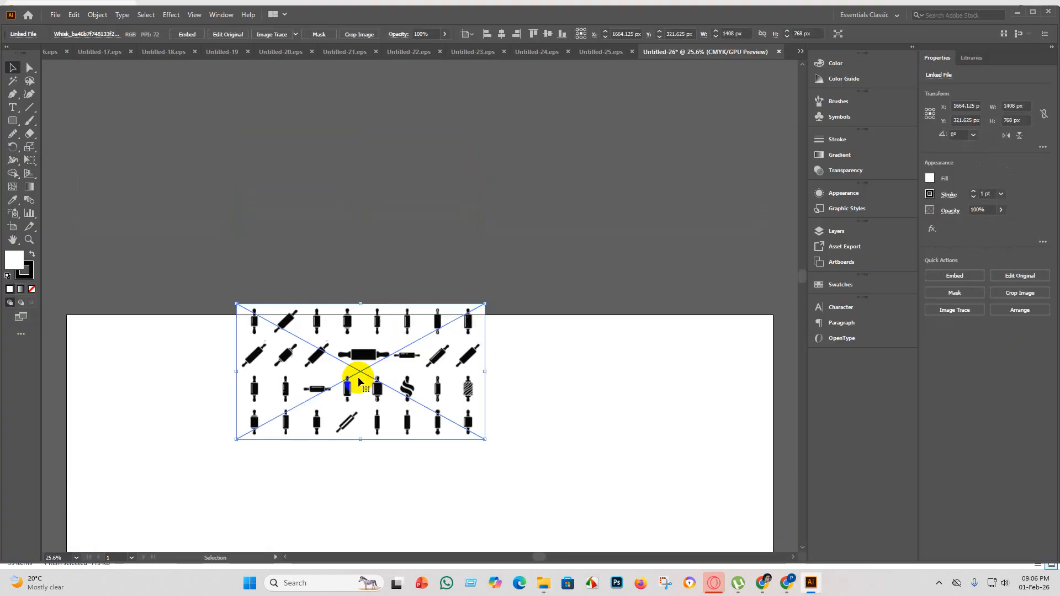
pyautogui.moveTo(359, 381); pyautogui.dragTo(391, 177)
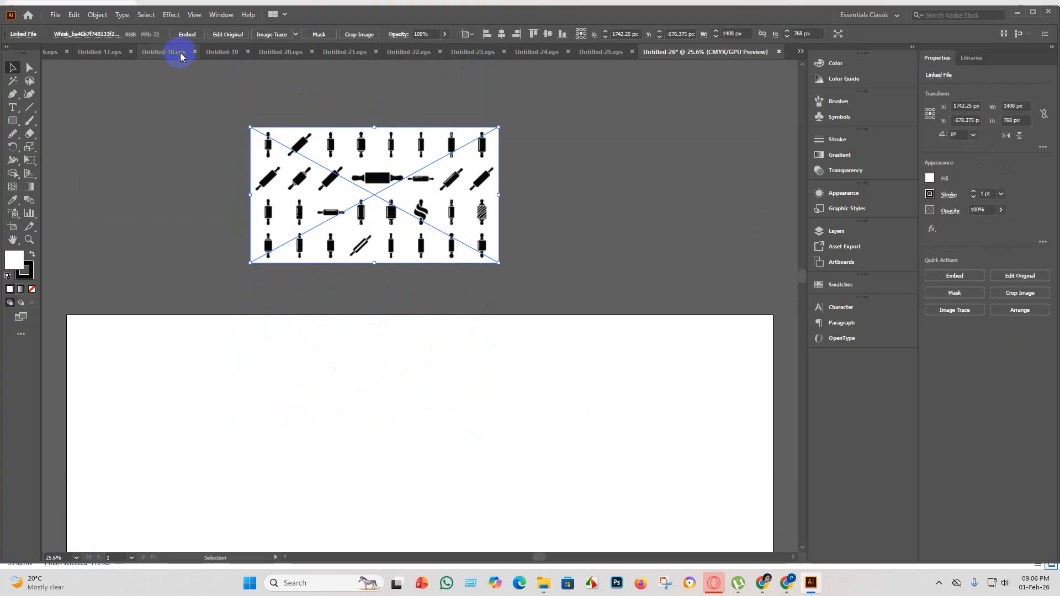
# Embed the placed rolling pin silhouettes image and trace it with the Silhouettes preset.
pyautogui.click(191, 36)
pyautogui.click(299, 34)
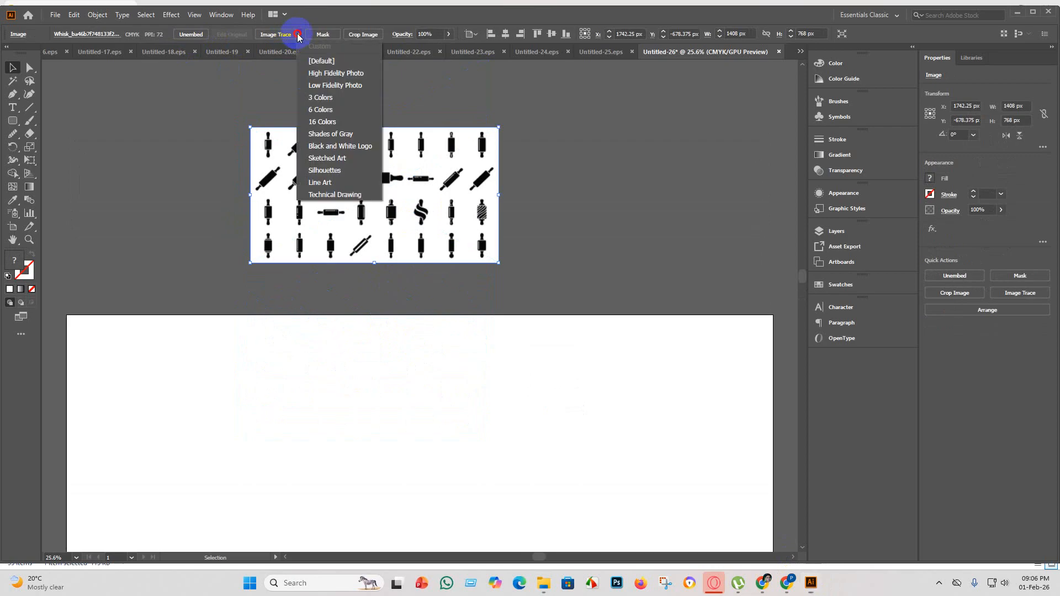
pyautogui.click(336, 170)
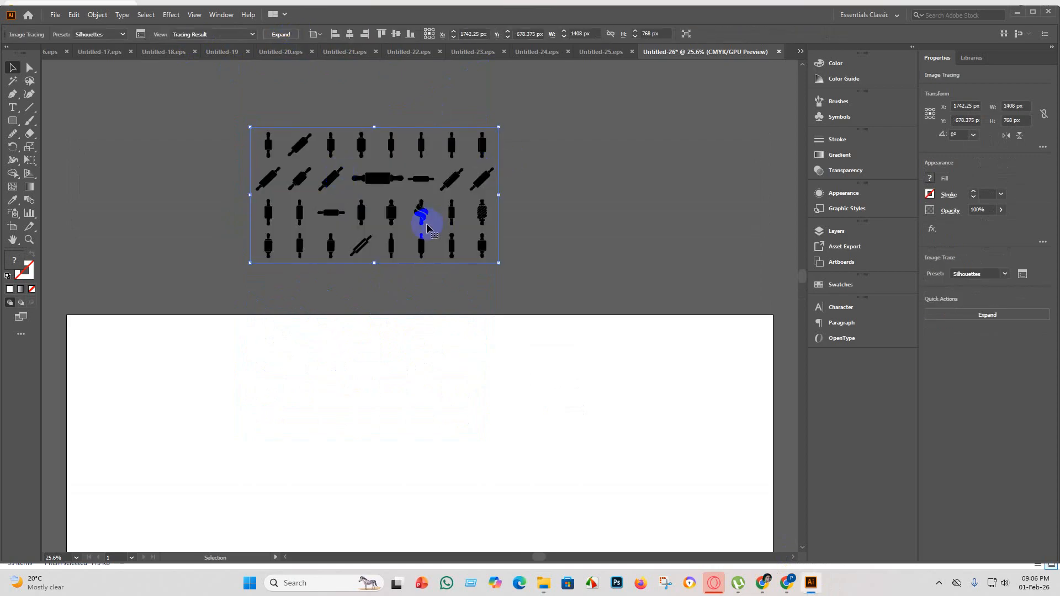
# Examine the traced rolling pins up close, checking the edges and inner details of the shapes across the sheet.
pyautogui.scroll(5, 432, 200)
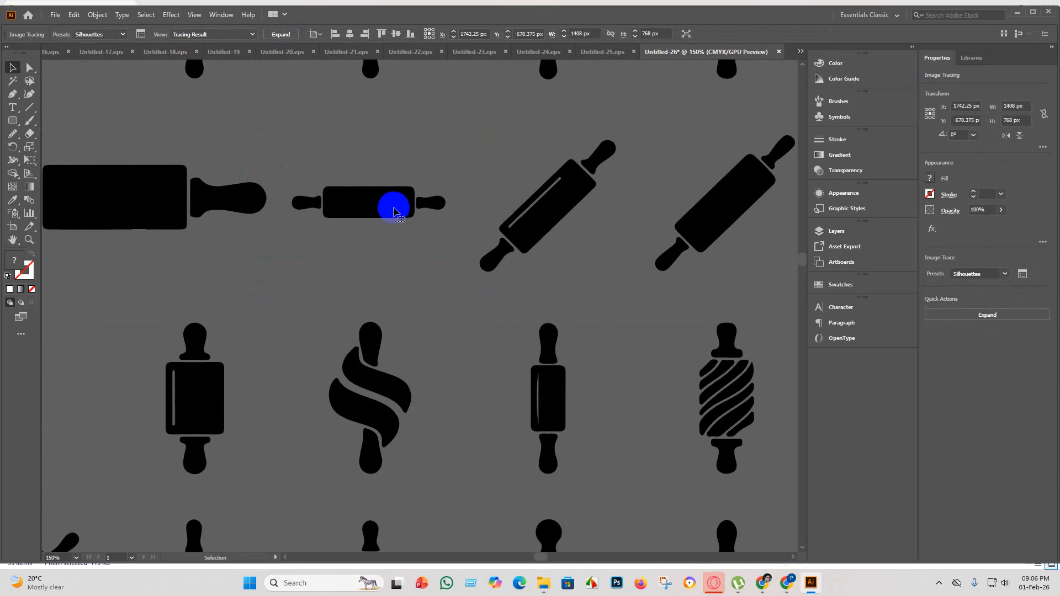
pyautogui.scroll(-3, 381, 207)
pyautogui.scroll(4, 135, 157)
pyautogui.scroll(-4, 234, 272)
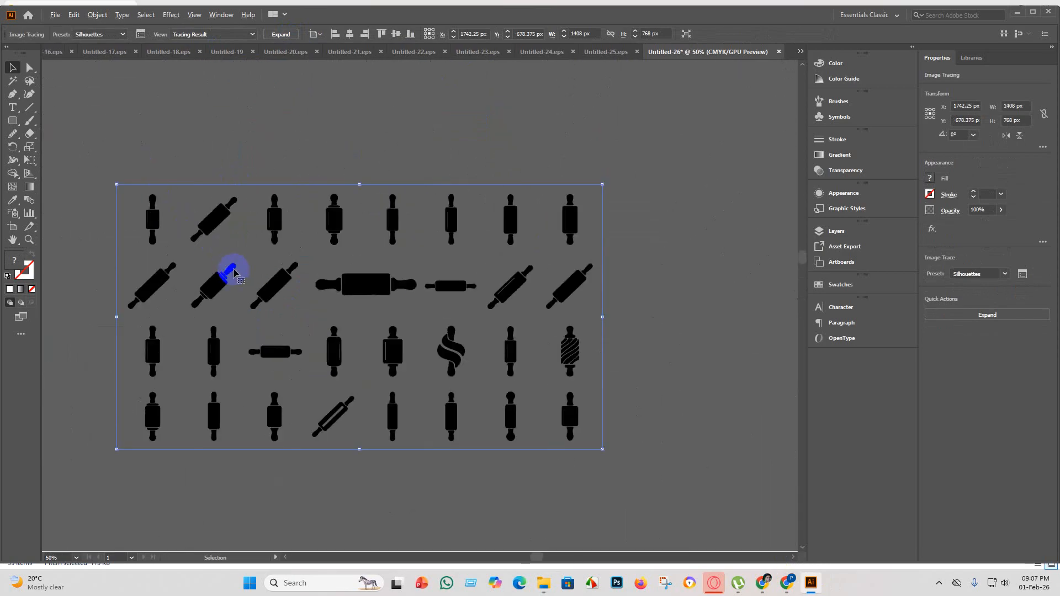
pyautogui.scroll(2, 276, 233)
pyautogui.scroll(-2, 459, 340)
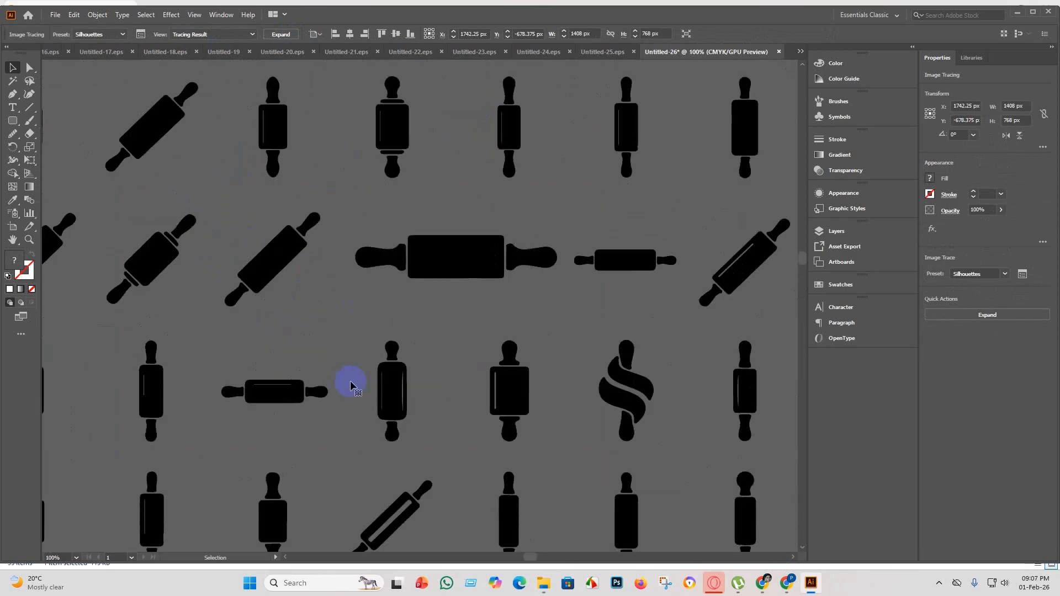
pyautogui.scroll(-3, 395, 379)
pyautogui.scroll(2, 447, 402)
pyautogui.scroll(2, 450, 395)
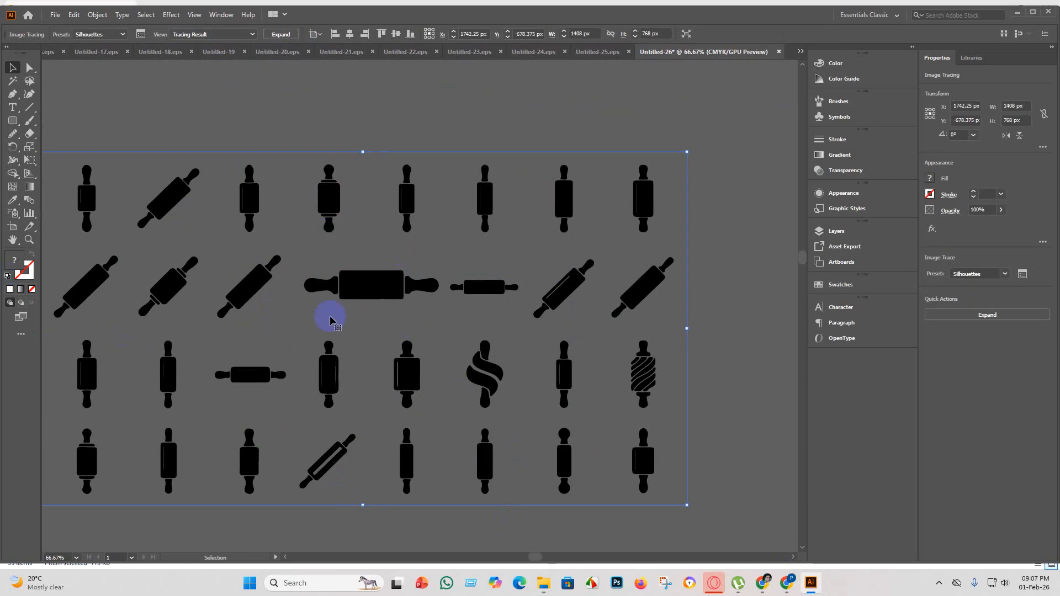
pyautogui.scroll(-2, 389, 253)
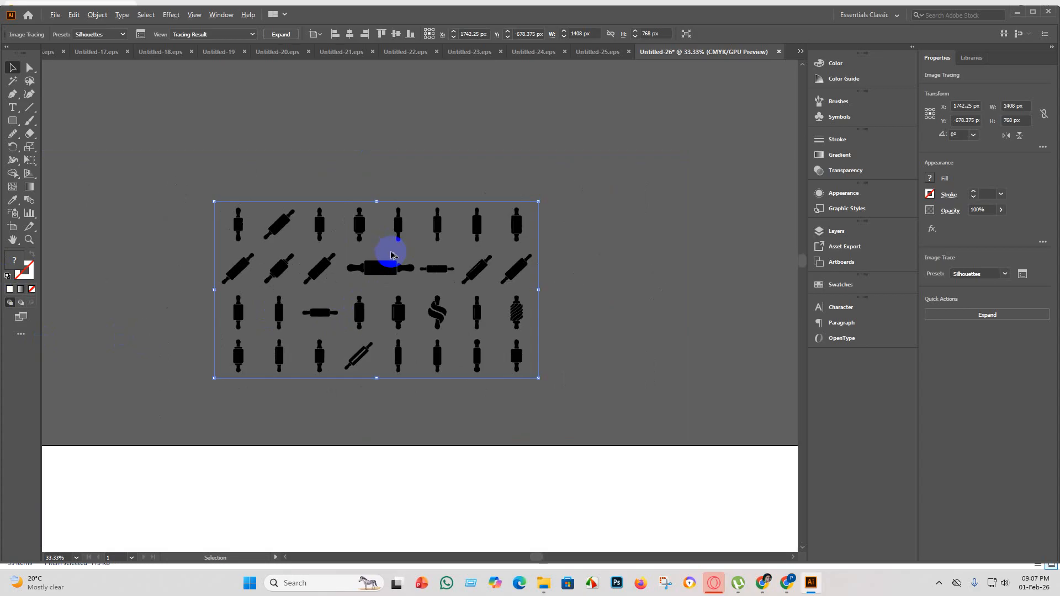
# Expand the rolling pin tracing into vector shapes and scale the group up proportionally to about 3126 x 1661 px.
pyautogui.click(279, 34)
pyautogui.scroll(-3, 453, 372)
pyautogui.scroll(-2, 496, 386)
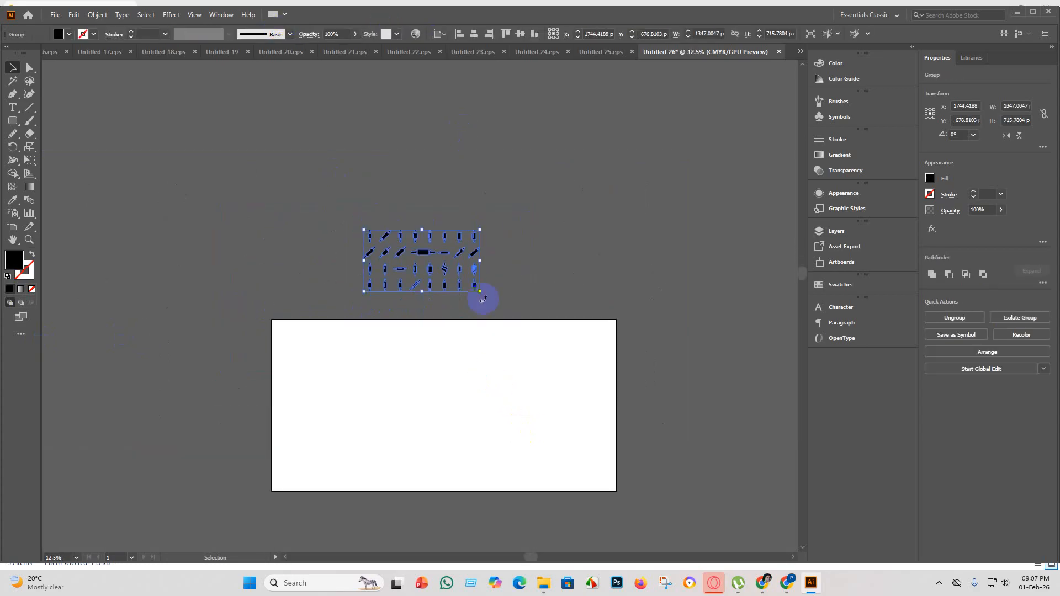
pyautogui.moveTo(479, 293); pyautogui.dragTo(605, 386)
pyautogui.hotkey('ctrl', 'z')
pyautogui.moveTo(481, 293); pyautogui.dragTo(633, 370)
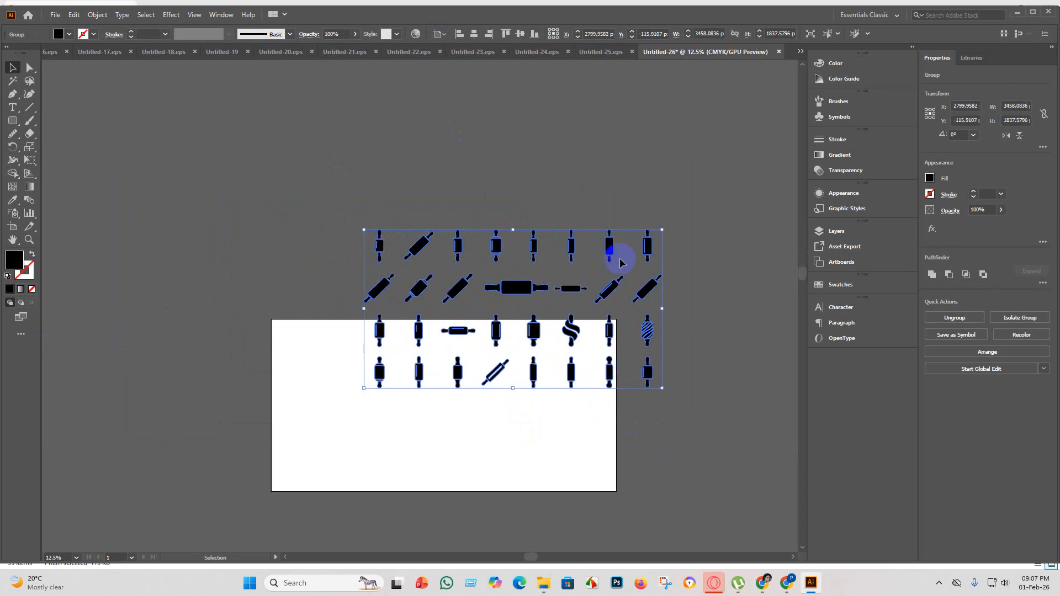
pyautogui.moveTo(662, 227); pyautogui.dragTo(633, 245)
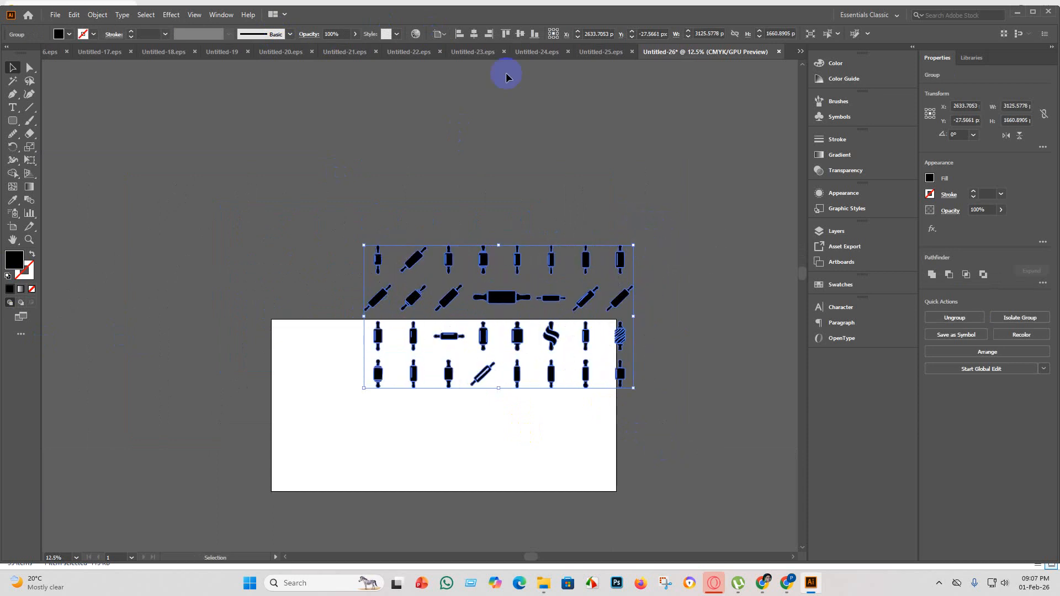
# Center the rolling pin group horizontally and vertically on the artboard, leaving nothing selected.
pyautogui.click(474, 33)
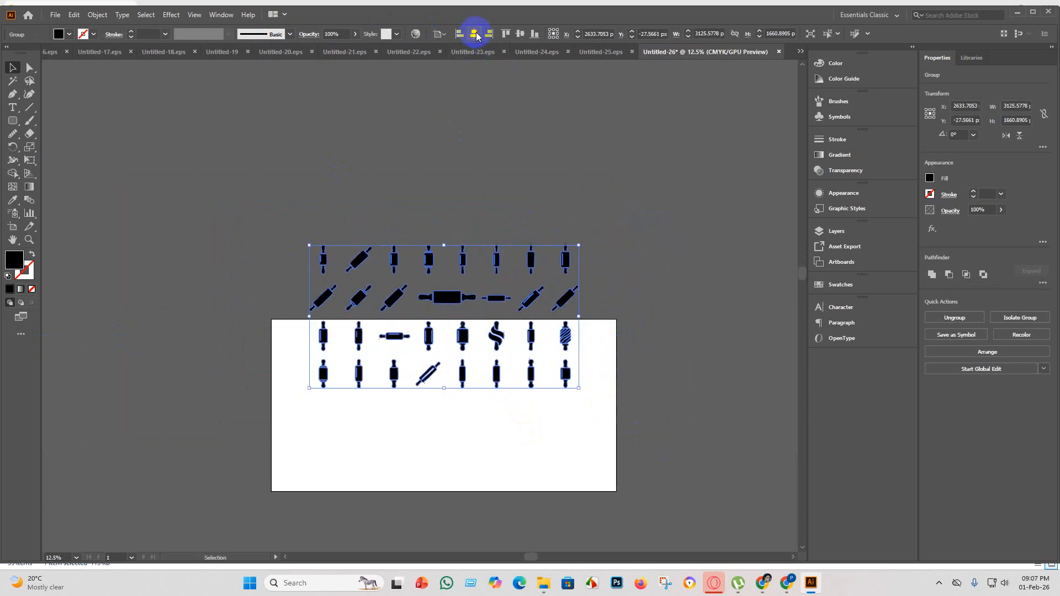
pyautogui.click(521, 34)
pyautogui.click(293, 208)
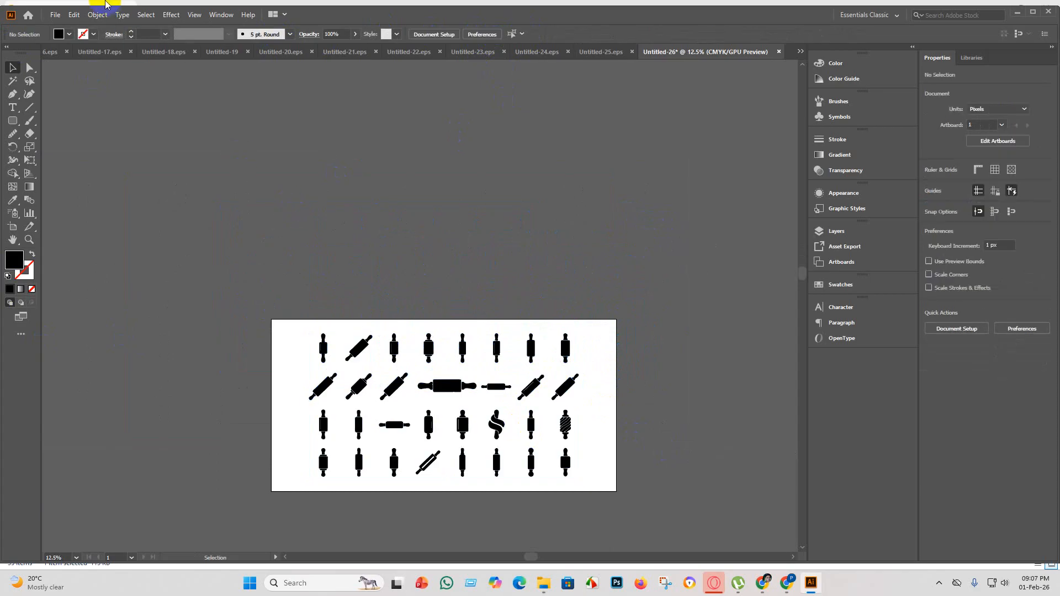
# Save the document as Untitled-26 in Illustrator EPS format in the eps 5 folder, using the Illustrator 10 EPS version.
pyautogui.click(57, 16)
pyautogui.click(83, 104)
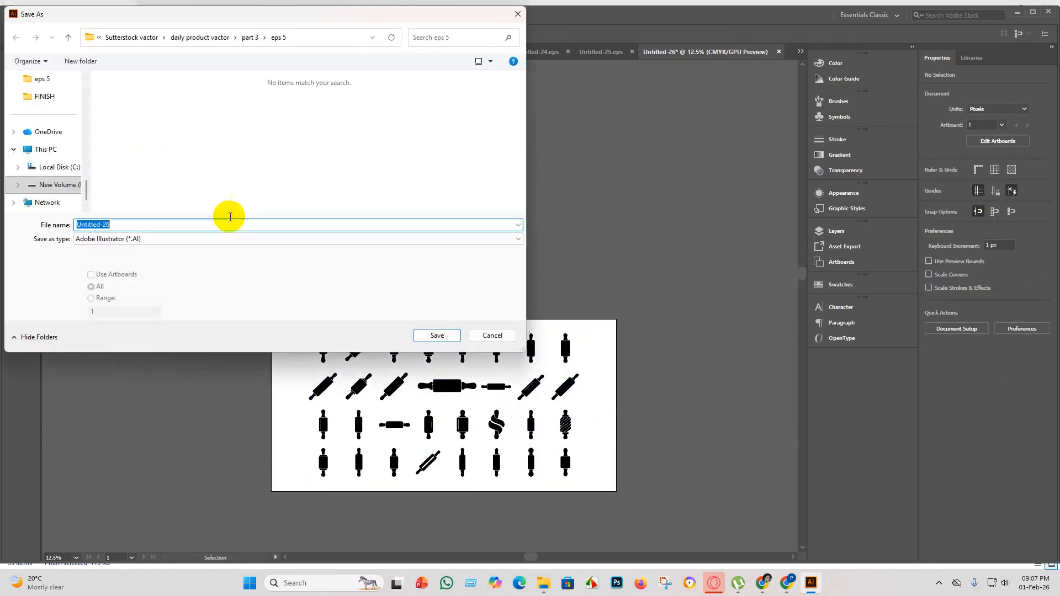
pyautogui.click(164, 242)
pyautogui.click(111, 264)
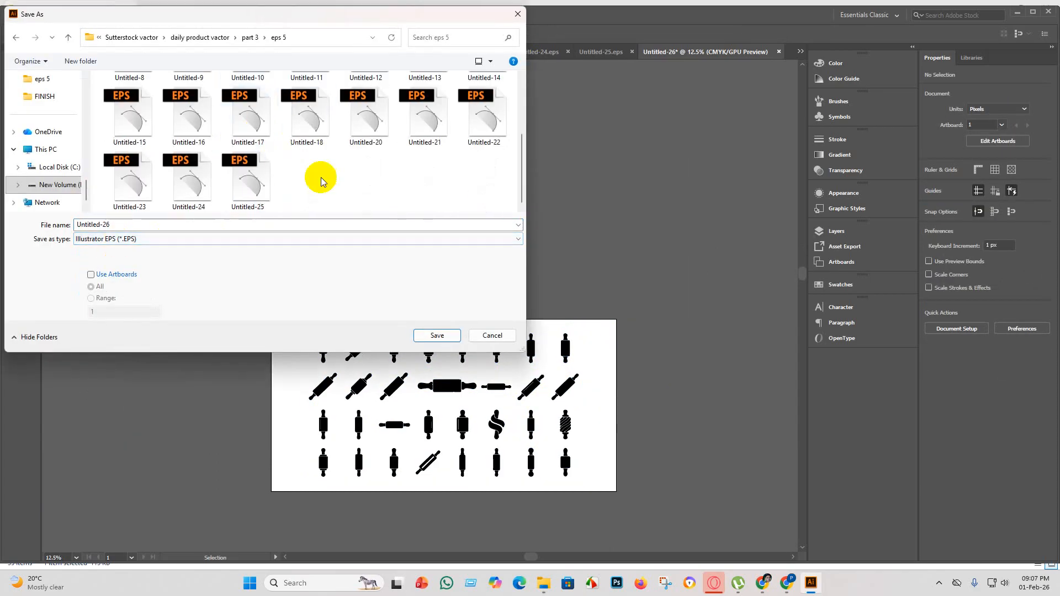
pyautogui.click(436, 335)
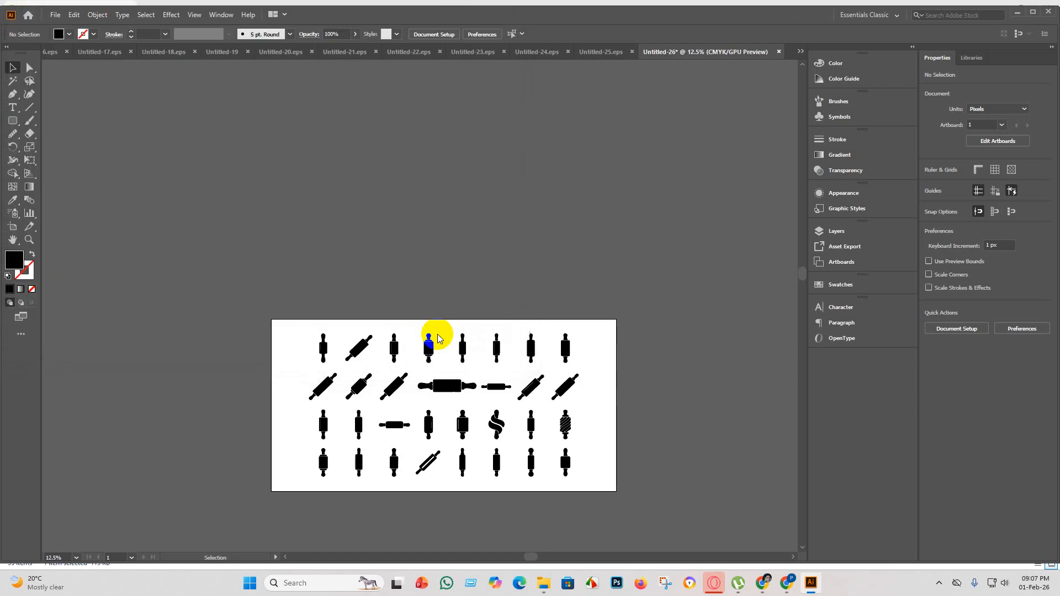
pyautogui.click(544, 134)
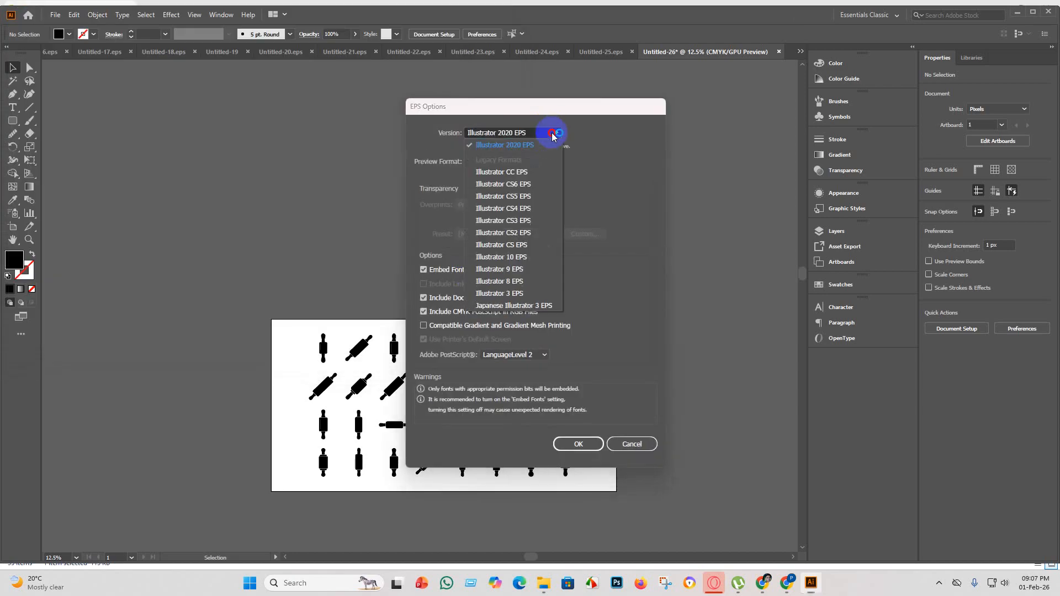
pyautogui.click(519, 263)
pyautogui.click(578, 441)
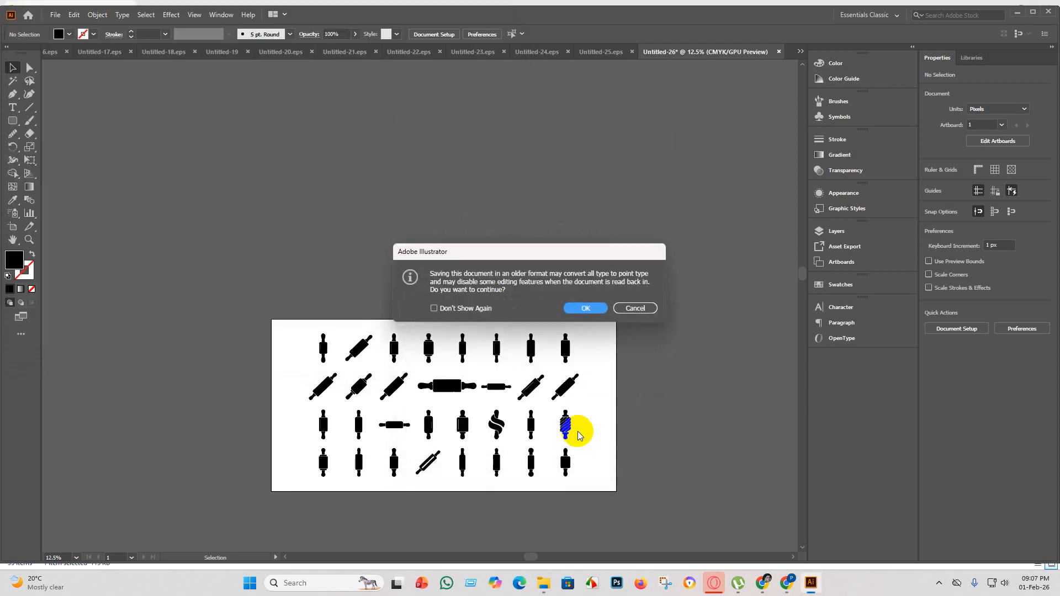
pyautogui.click(589, 308)
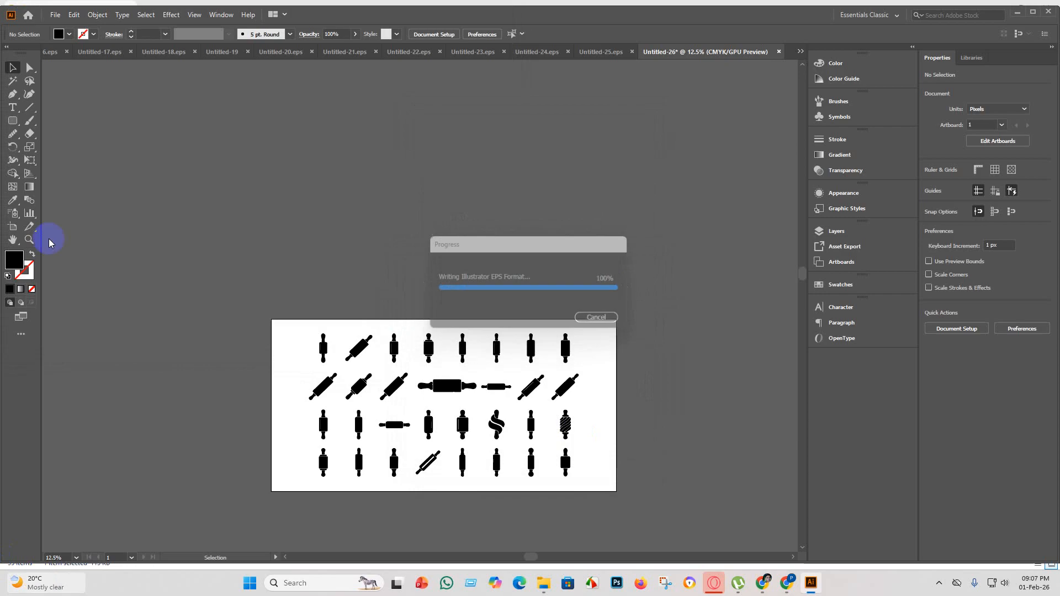
# Export Untitled-26 as a JPEG using artboards, in RGB at maximum quality 10 and High (300 ppi) resolution.
pyautogui.click(49, 15)
pyautogui.moveTo(130, 215)
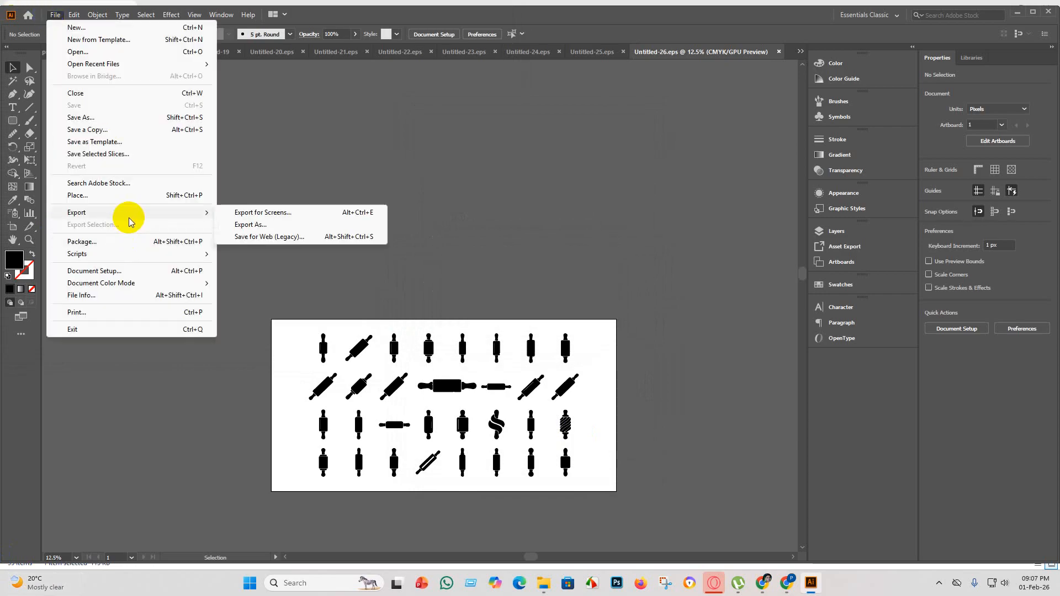
pyautogui.click(272, 226)
pyautogui.click(91, 275)
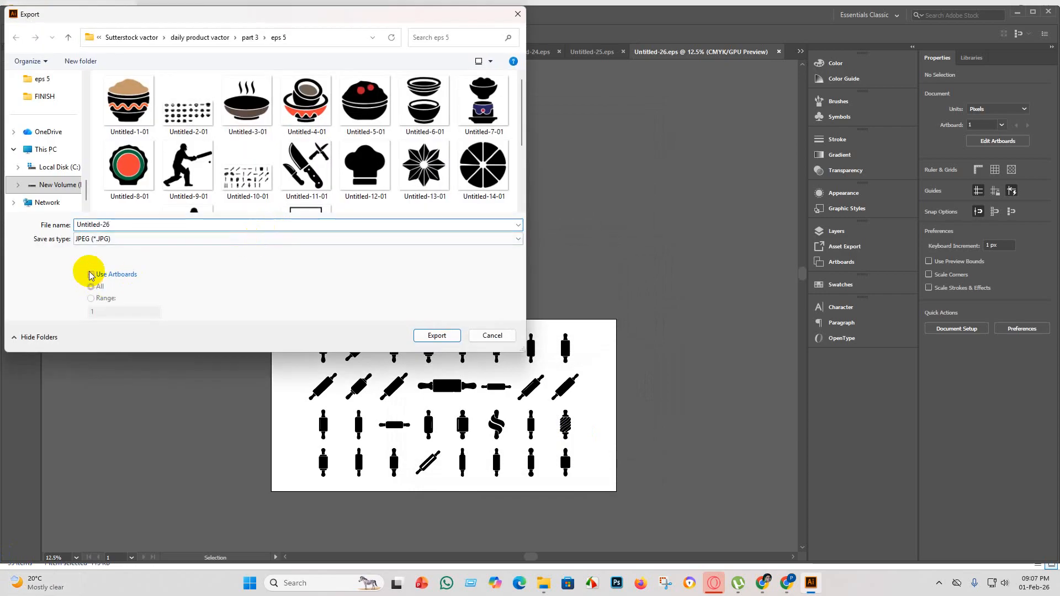
pyautogui.scroll(-5, 293, 173)
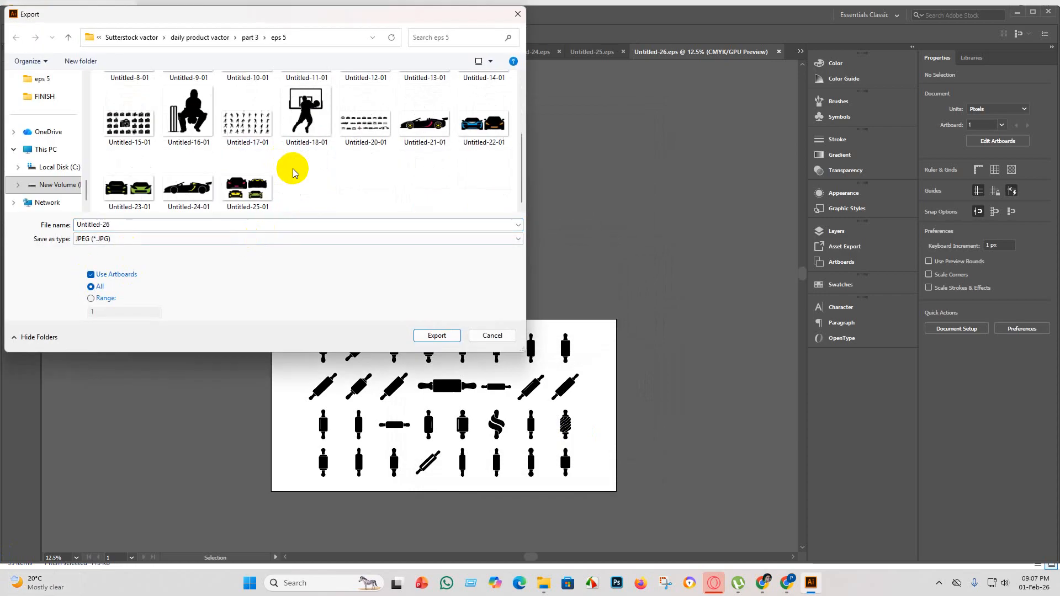
pyautogui.click(434, 335)
pyautogui.click(511, 276)
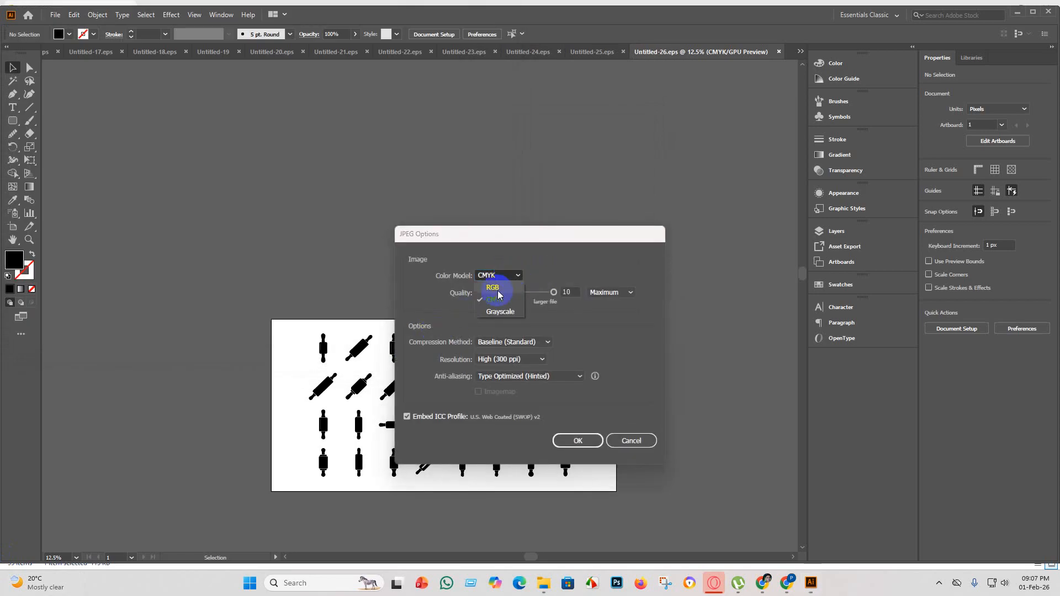
pyautogui.click(497, 285)
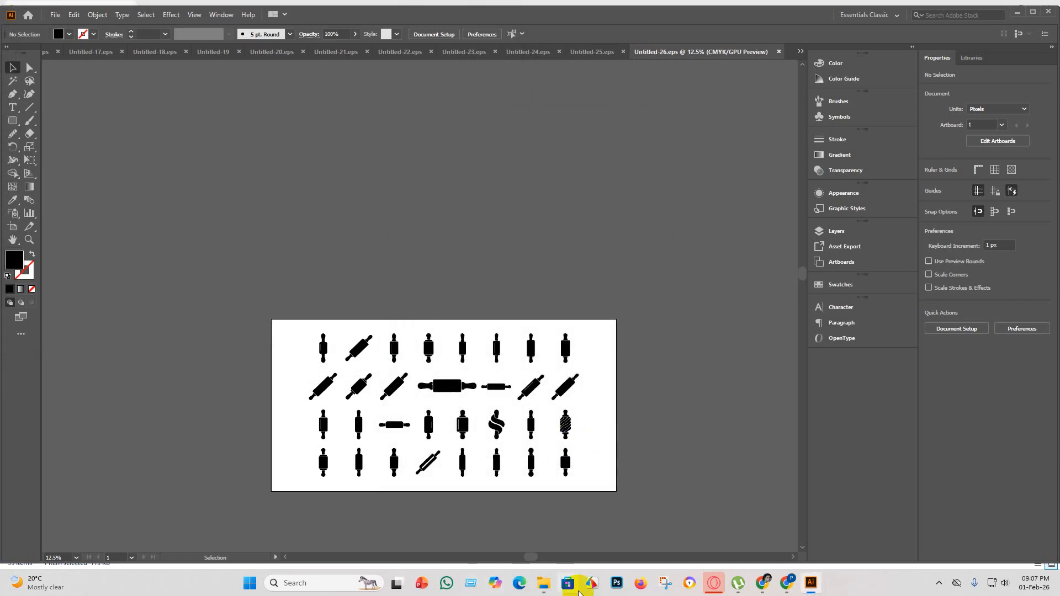
# Switch to File Explorer, move the used rolling pin silhouettes image into the FINISH folder, and return to Illustrator.
pyautogui.click(544, 582)
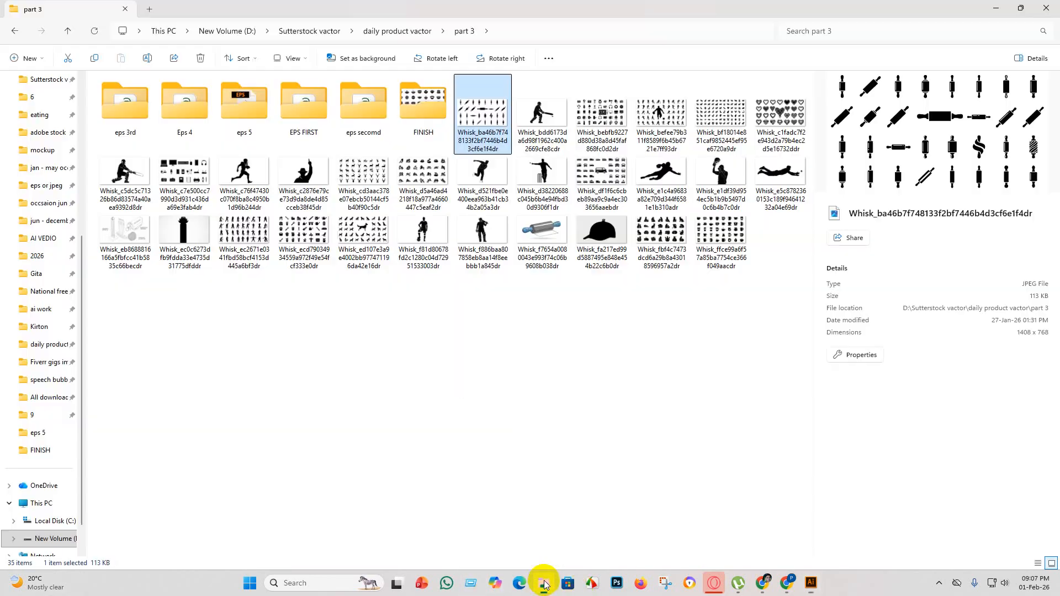
pyautogui.moveTo(486, 111); pyautogui.dragTo(428, 120)
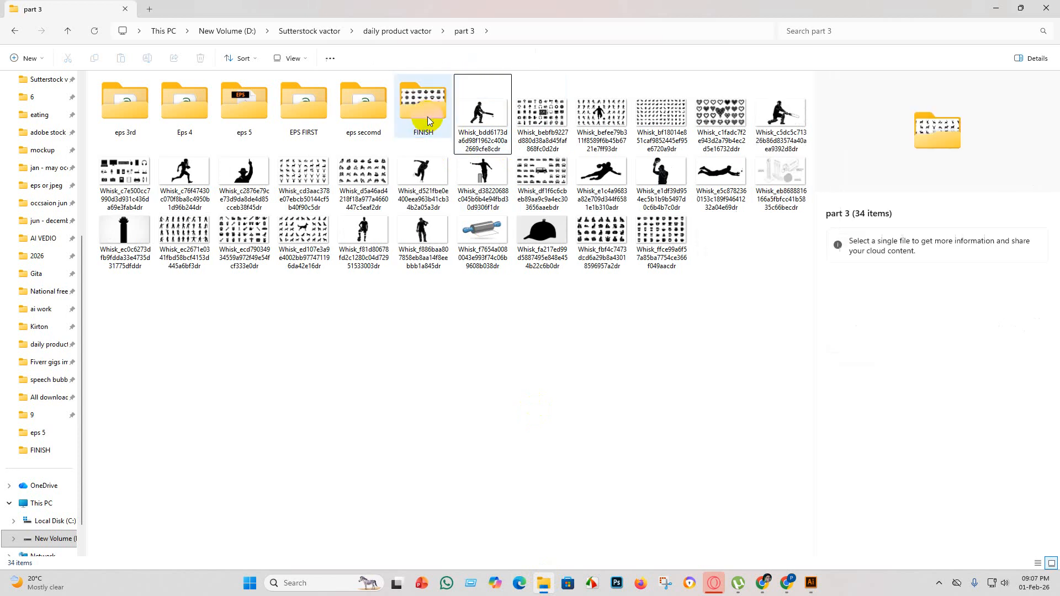
pyautogui.click(810, 585)
# Create a new document, Untitled-27, with a 4000 x 4000 px artboard.
pyautogui.click(54, 16)
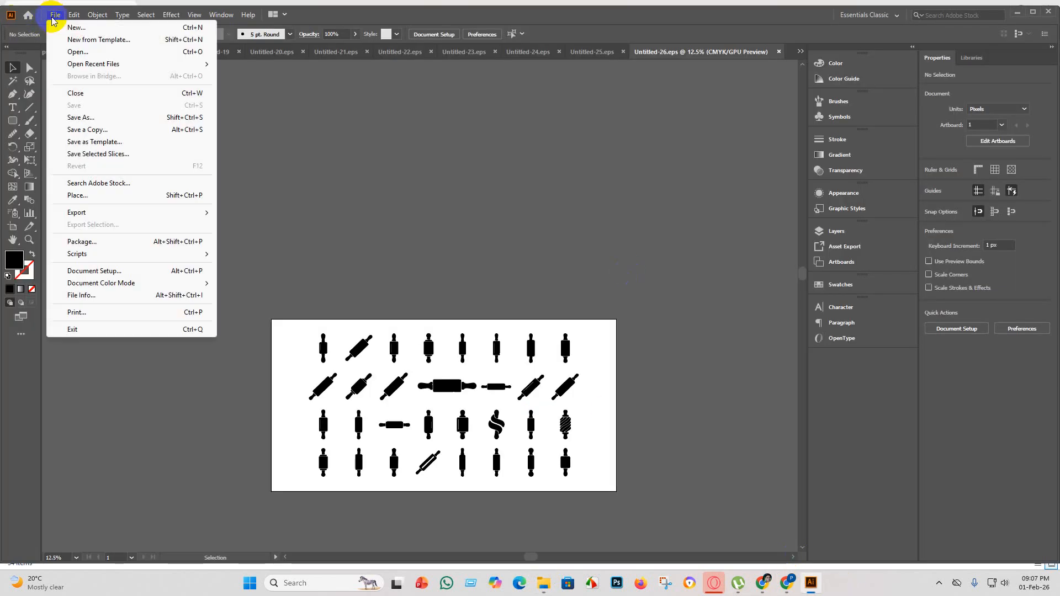
pyautogui.click(90, 28)
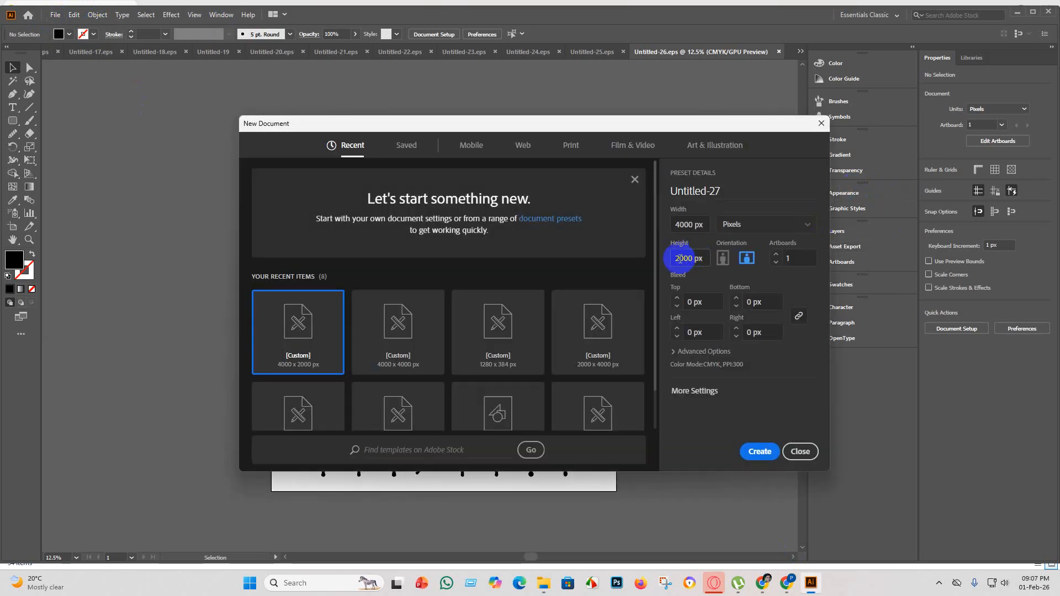
pyautogui.click(681, 259)
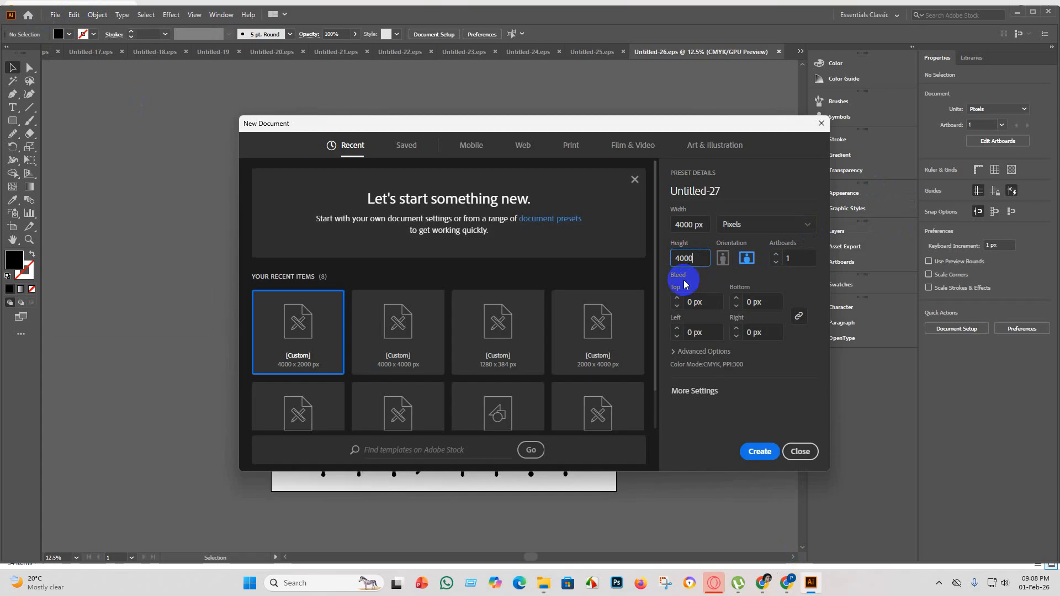
pyautogui.press('Return')
# Place the cricket batsman silhouette image from the part 3 folder into Untitled-27 and enlarge it to about 5637 x 3075 px.
pyautogui.moveTo(544, 584)
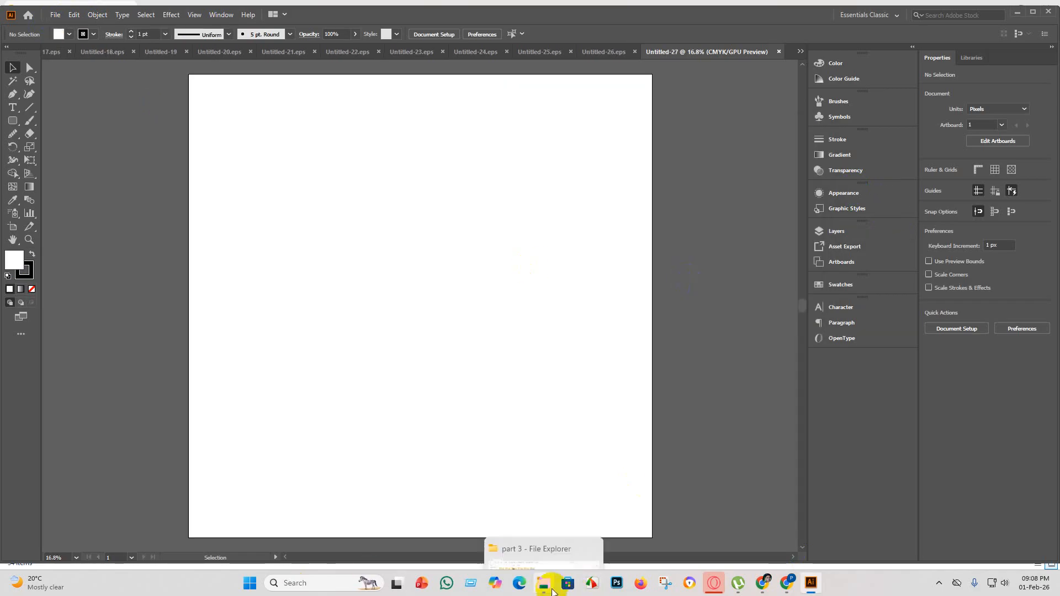
pyautogui.click(530, 525)
pyautogui.click(501, 131)
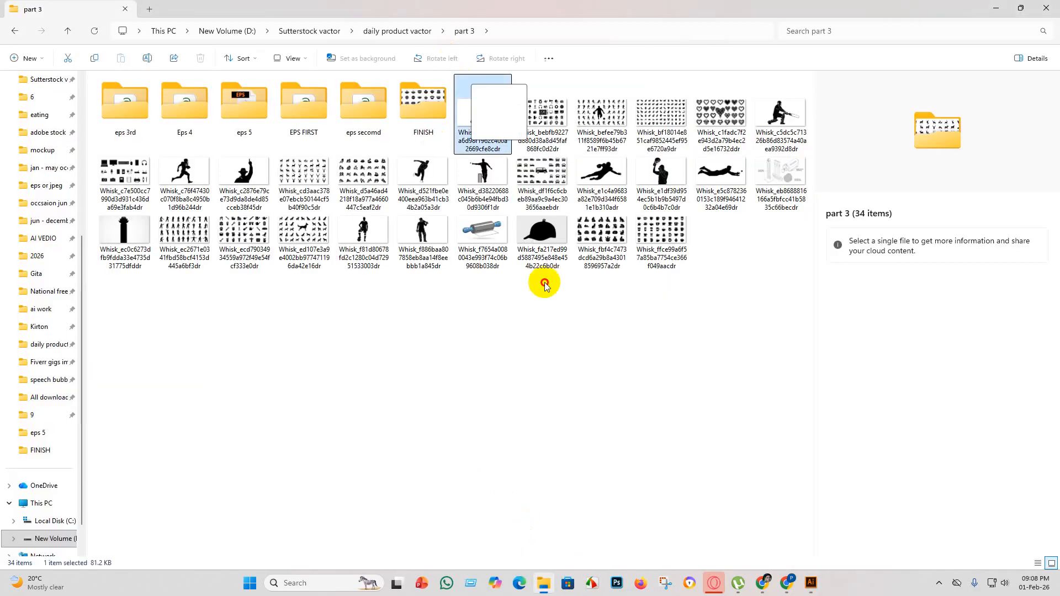
pyautogui.click(812, 584)
pyautogui.moveTo(815, 585); pyautogui.dragTo(319, 233)
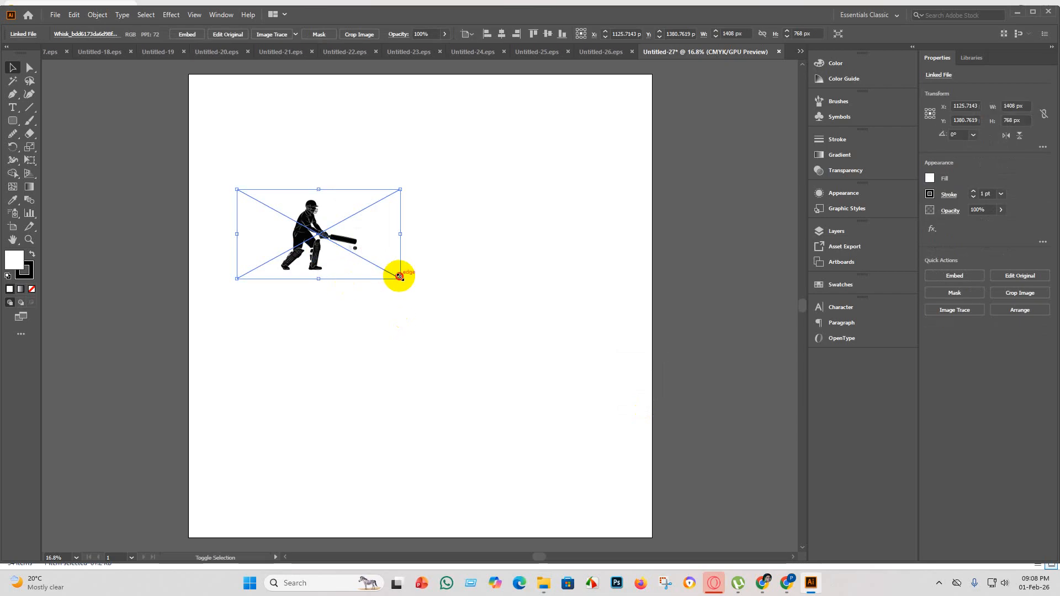
pyautogui.moveTo(399, 276); pyautogui.dragTo(794, 340)
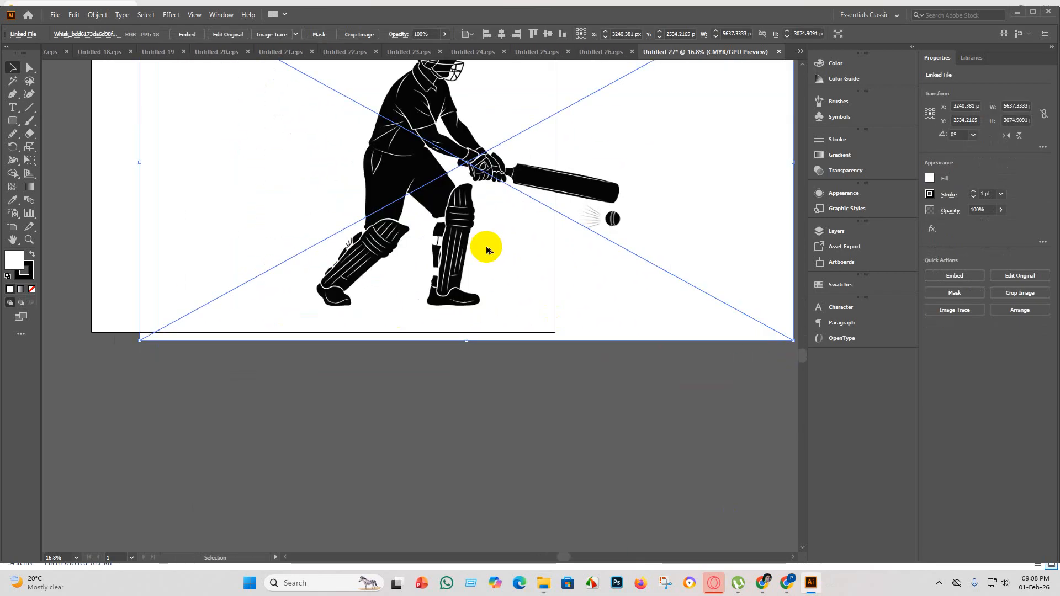
# Embed the placed cricket batsman image, trace it with the Silhouettes preset, and expand the tracing into vector paths.
pyautogui.scroll(-1, 487, 251)
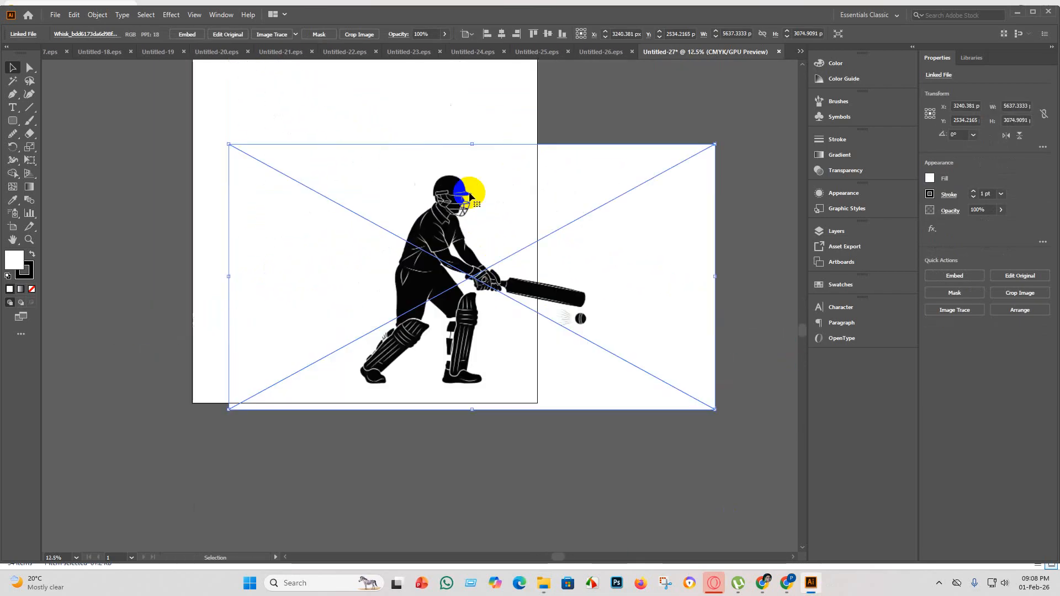
pyautogui.click(202, 37)
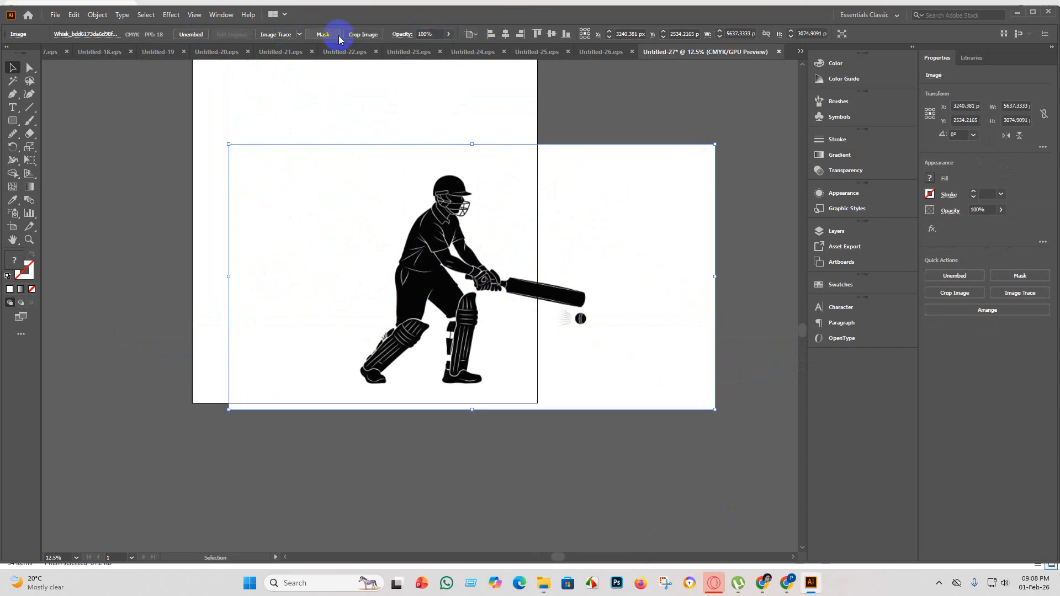
pyautogui.click(301, 34)
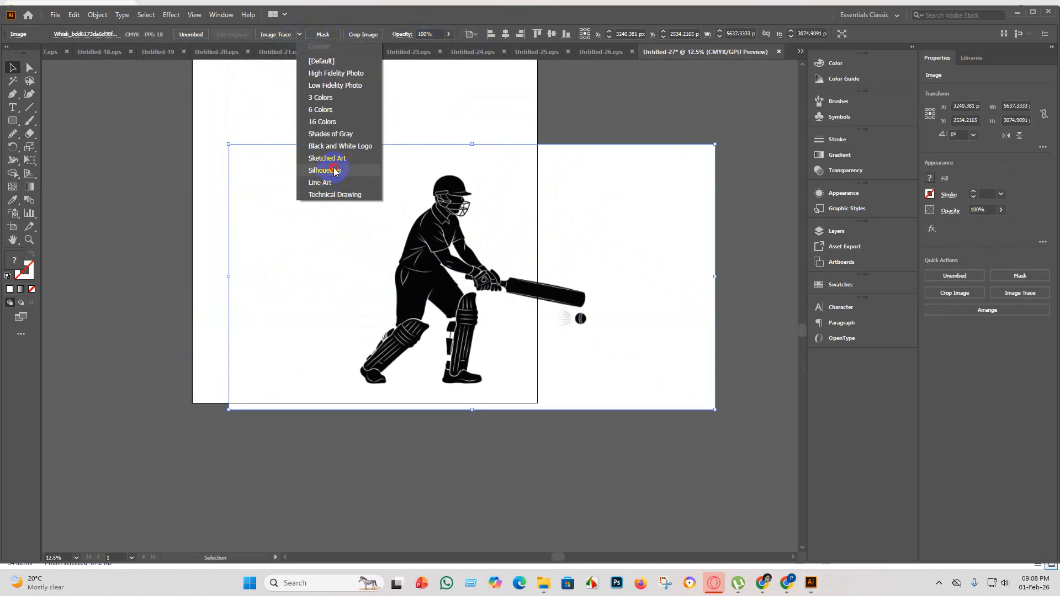
pyautogui.click(334, 169)
pyautogui.scroll(2, 584, 300)
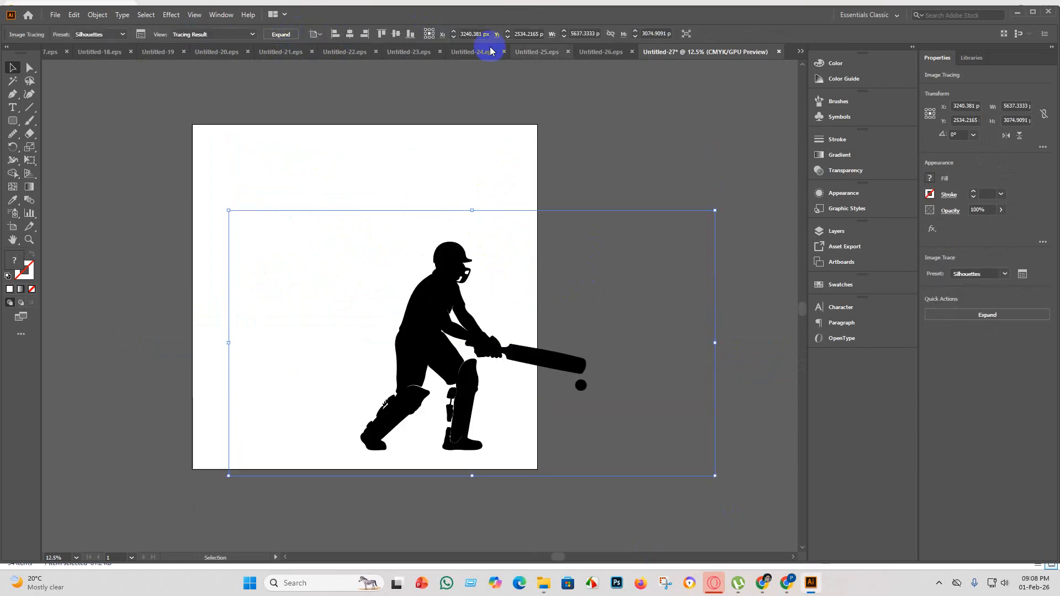
pyautogui.click(298, 35)
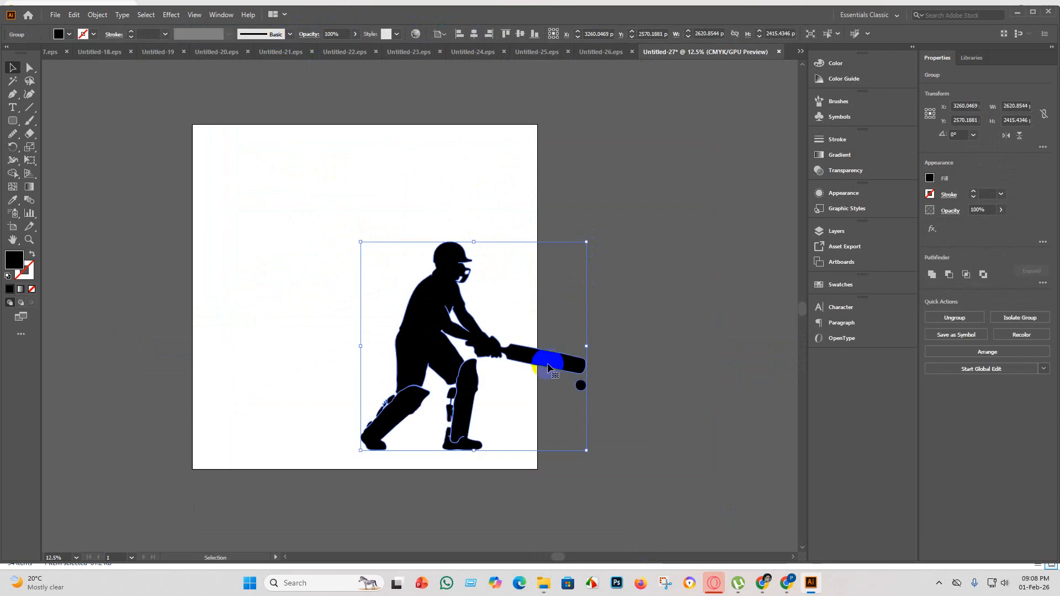
# Examine the traced batsman for gaps and loose fragments, particularly around the leg pads, straps and shoes.
pyautogui.scroll(2, 600, 378)
pyautogui.scroll(-3, 415, 331)
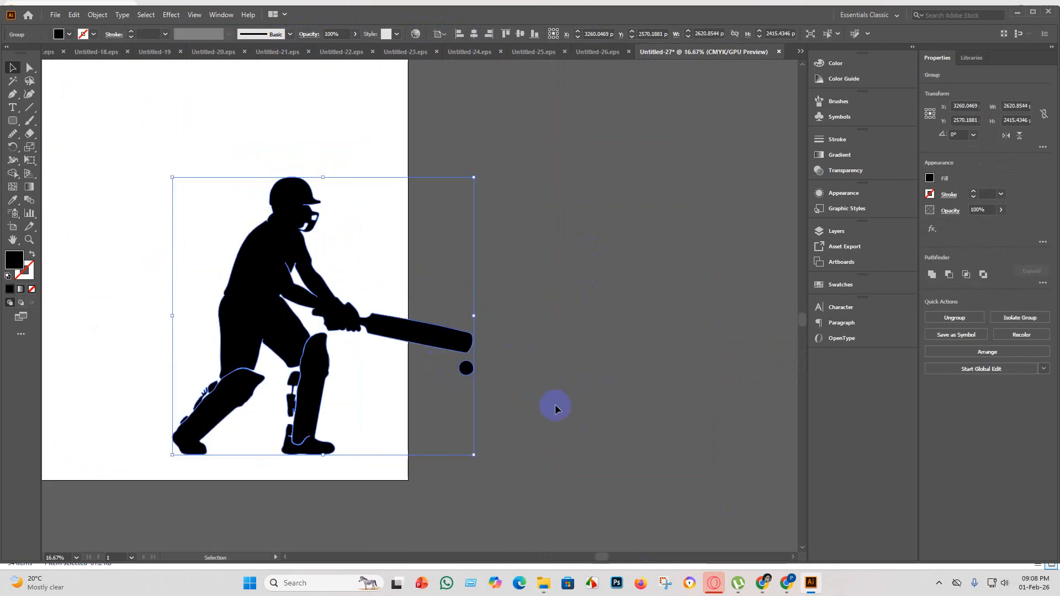
pyautogui.click(421, 415)
pyautogui.scroll(5, 303, 375)
pyautogui.scroll(-4, 308, 379)
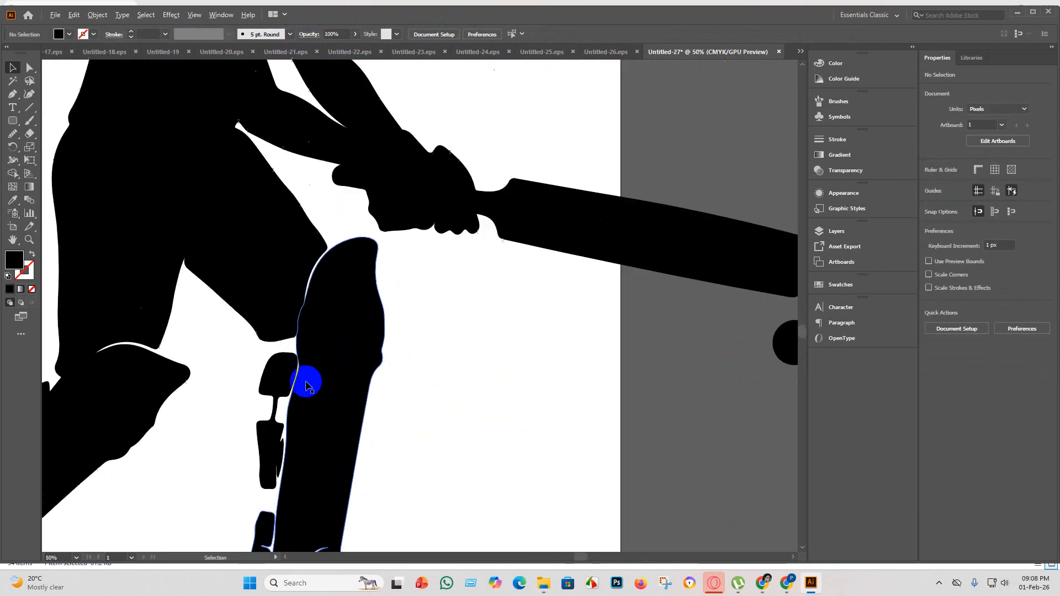
pyautogui.scroll(5, 142, 377)
pyautogui.scroll(-5, 247, 421)
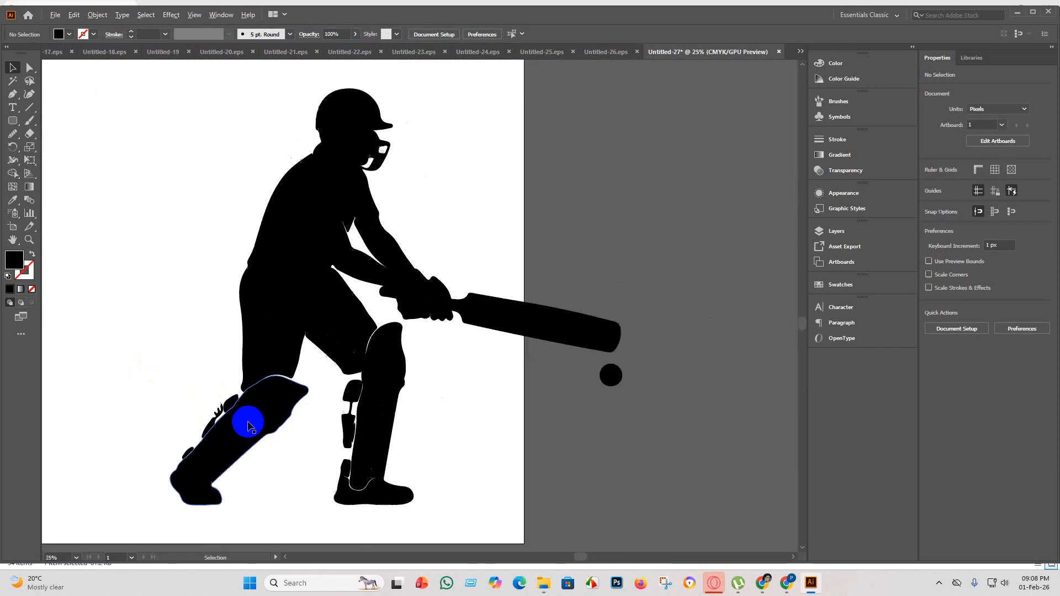
pyautogui.scroll(4, 326, 456)
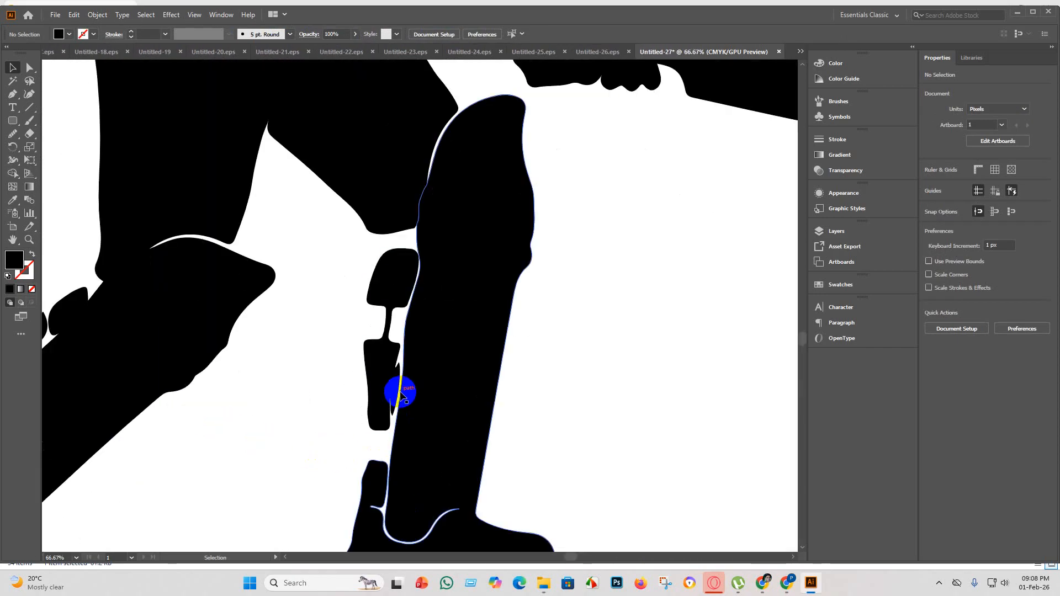
pyautogui.scroll(-2, 403, 426)
pyautogui.scroll(2, 522, 420)
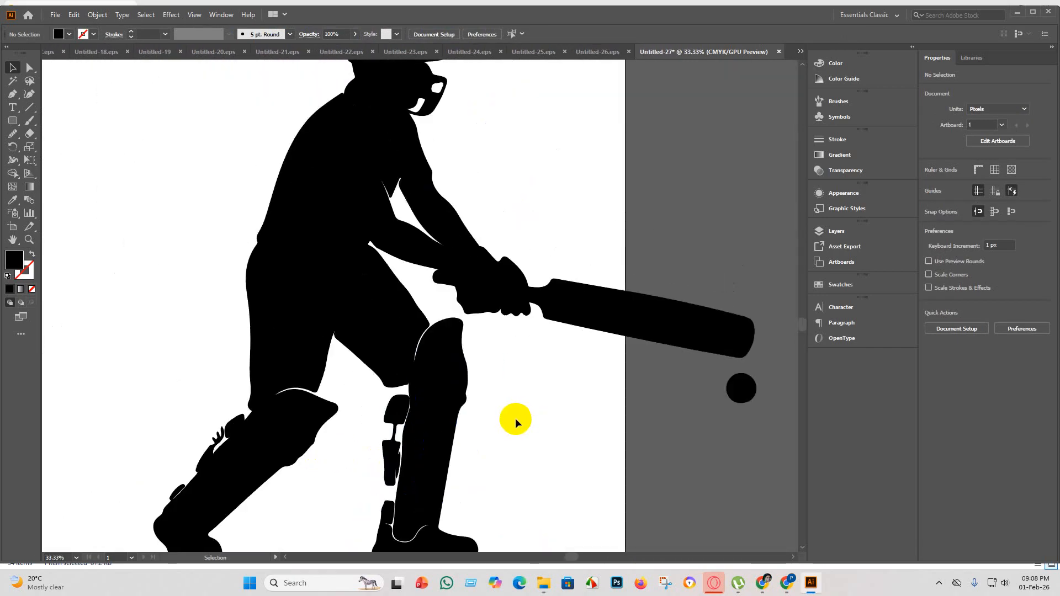
pyautogui.scroll(-3, 515, 419)
# Select the whole traced batsman and merge the helmet grille and arm gaps into the body with the Shape Builder tool.
pyautogui.hotkey('ctrl', 'a')
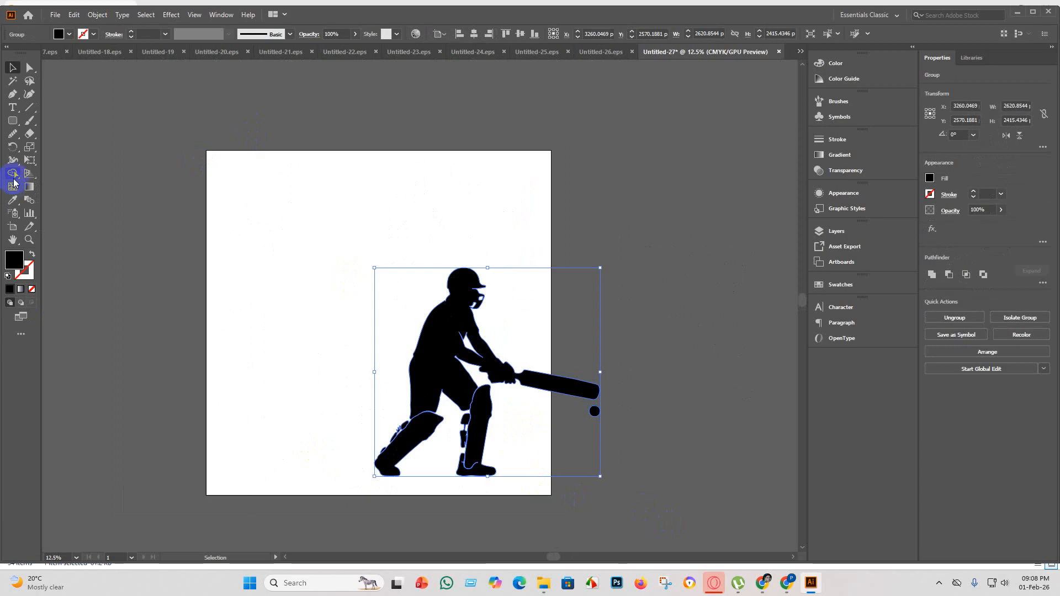
pyautogui.click(13, 175)
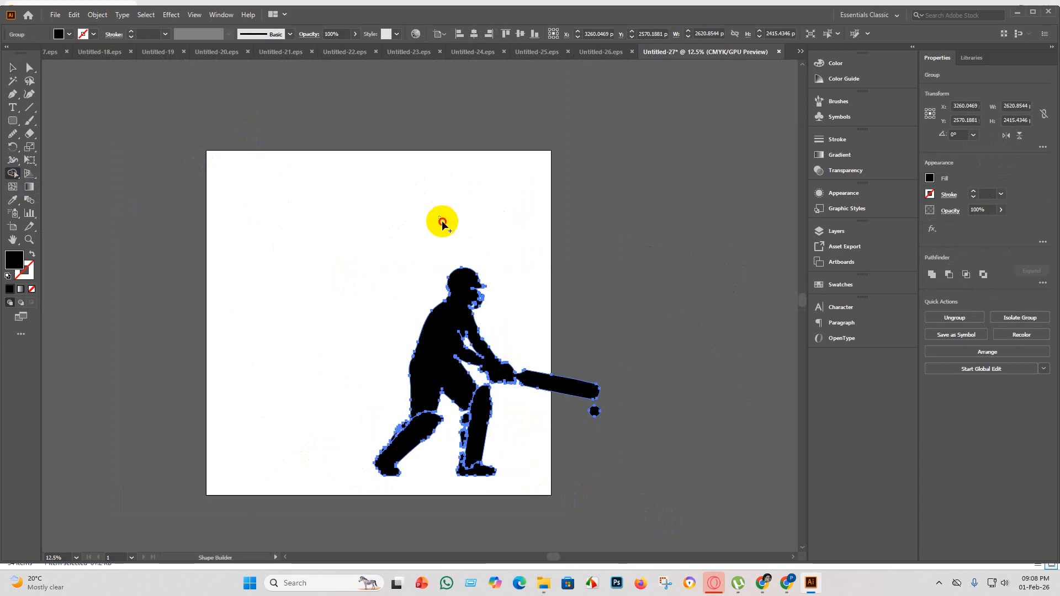
pyautogui.moveTo(440, 220); pyautogui.dragTo(485, 481)
pyautogui.moveTo(432, 343); pyautogui.dragTo(368, 461)
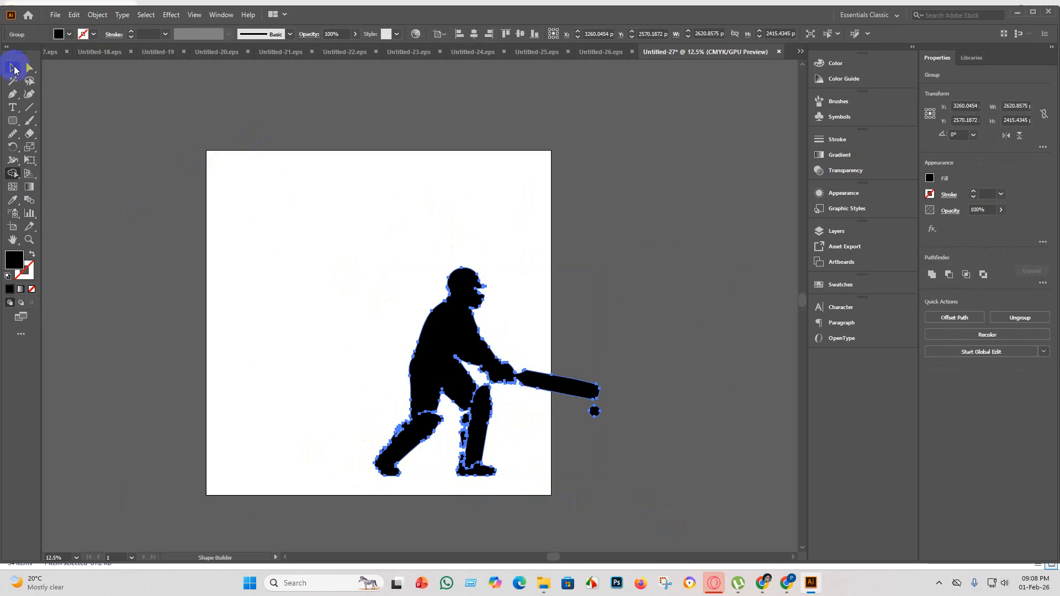
pyautogui.click(14, 68)
pyautogui.click(523, 407)
# Ungroup the batsman artwork and move the loose strap piece behind the front leg so that it overlaps the pad.
pyautogui.scroll(3, 561, 419)
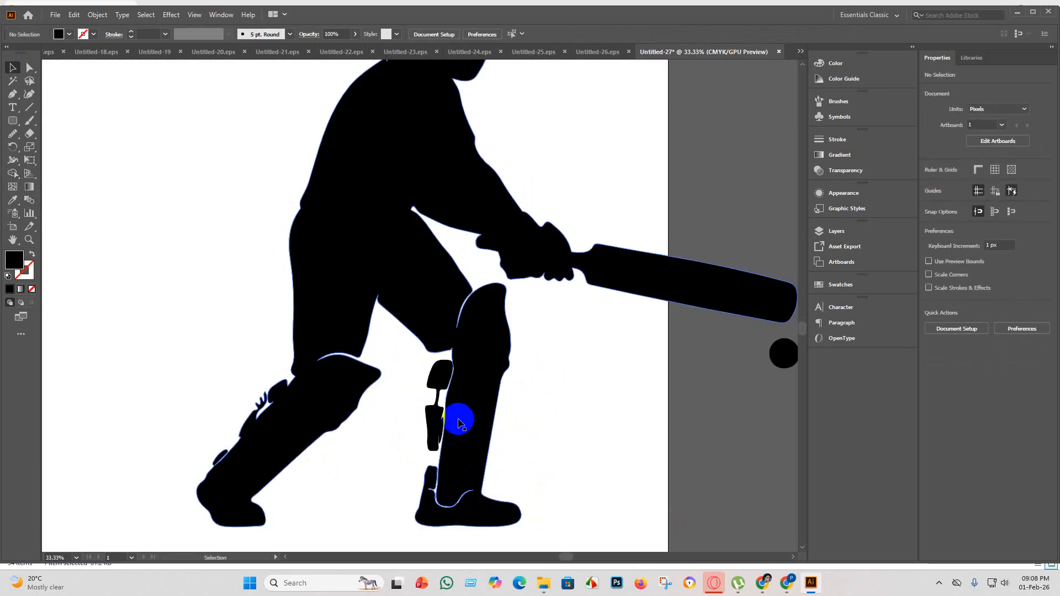
pyautogui.scroll(3, 454, 436)
pyautogui.click(409, 405)
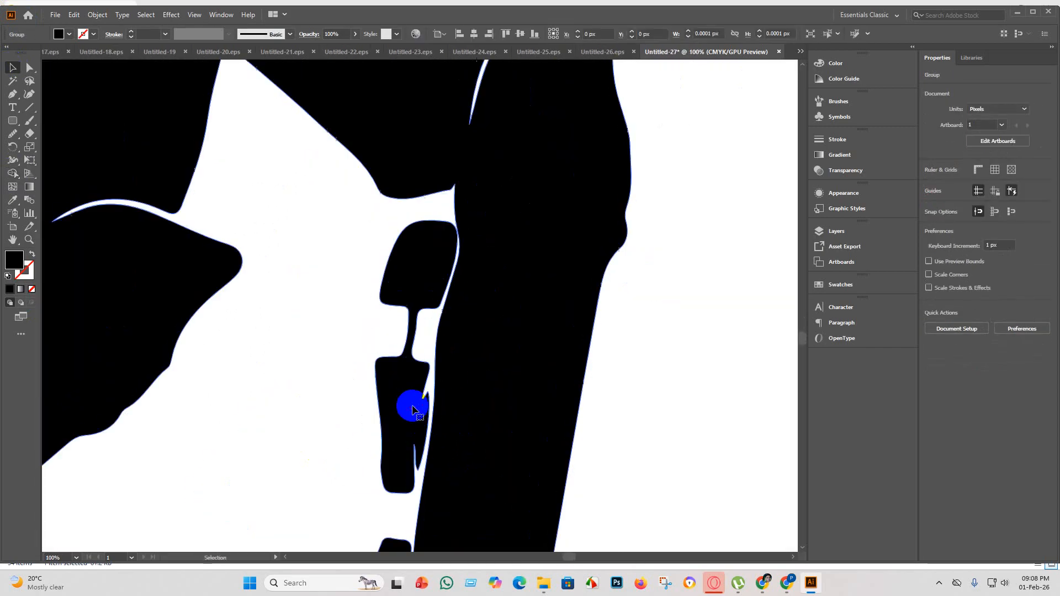
pyautogui.scroll(-4, 459, 336)
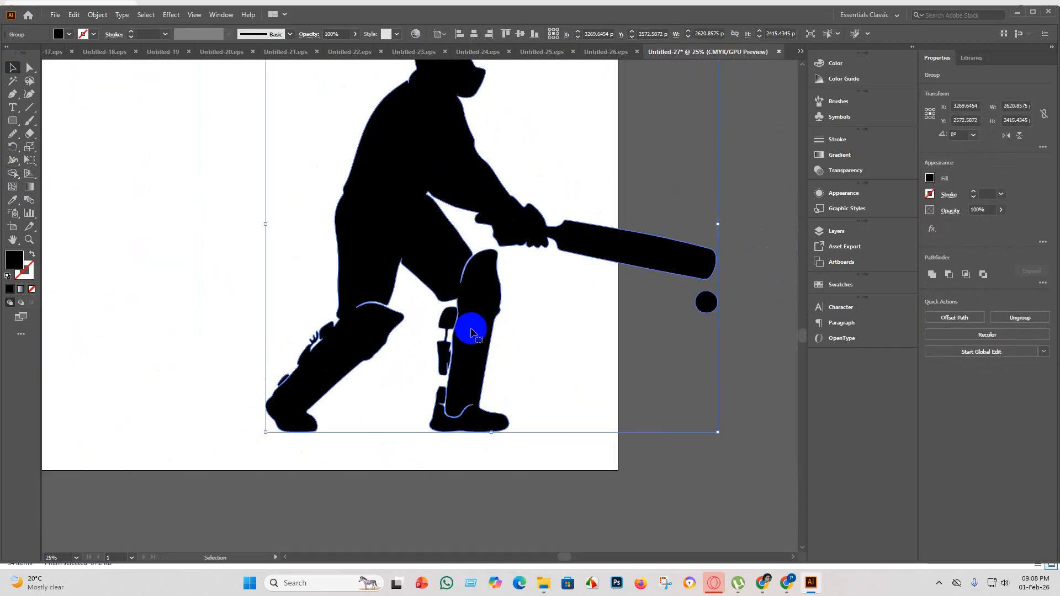
pyautogui.rightClick(473, 328)
pyautogui.click(400, 492)
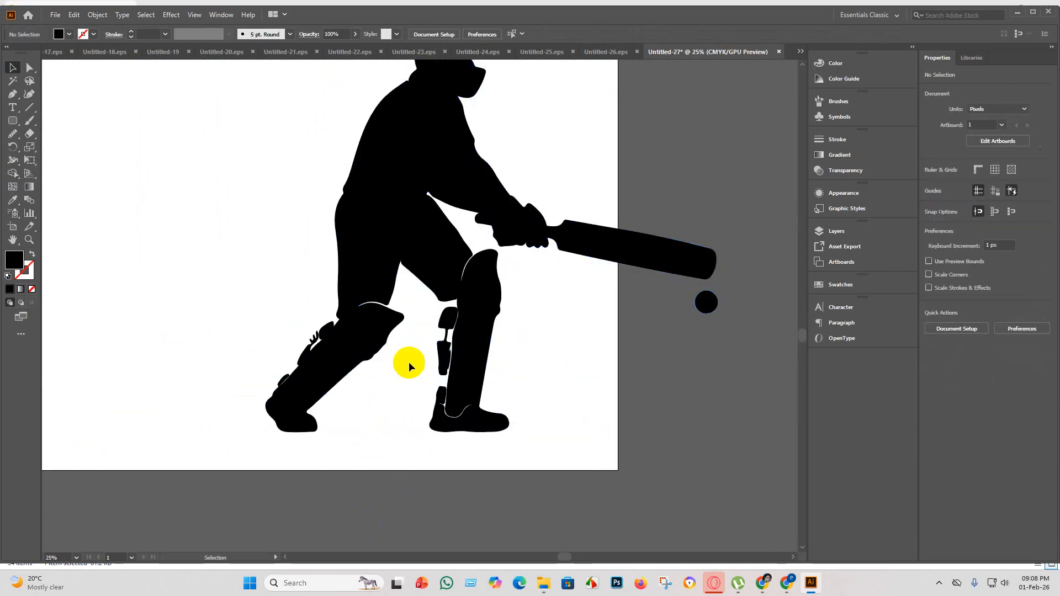
pyautogui.scroll(2, 438, 347)
pyautogui.moveTo(427, 347); pyautogui.dragTo(439, 353)
pyautogui.click(651, 416)
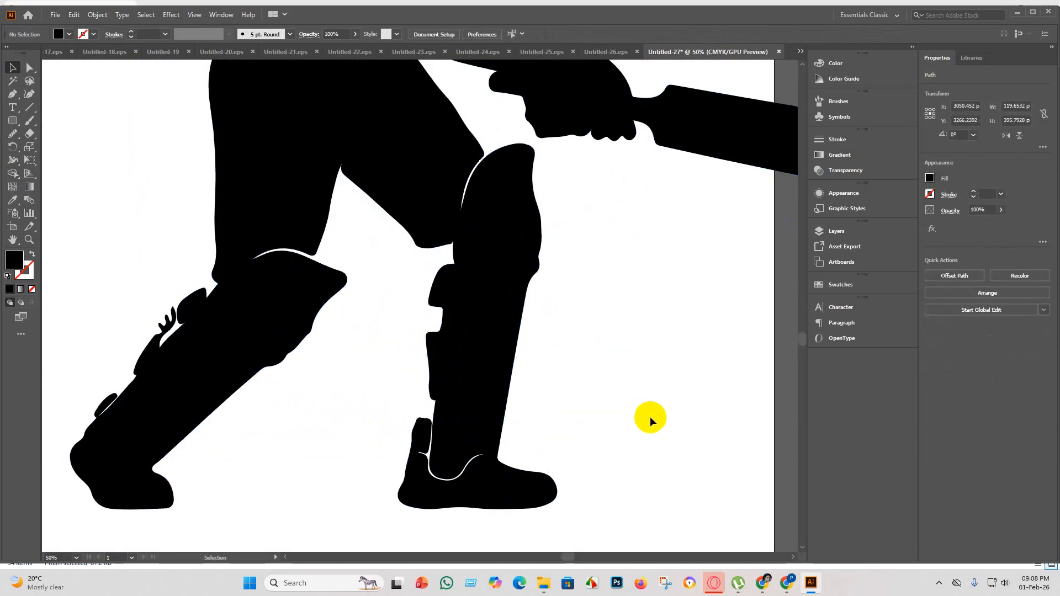
pyautogui.click(450, 455)
pyautogui.click(551, 434)
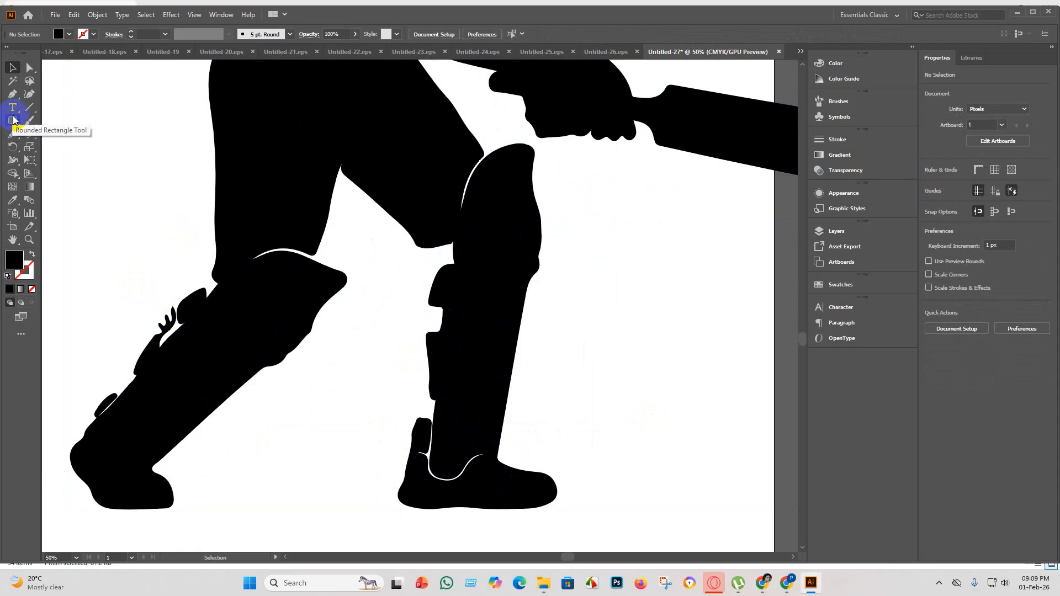
# Draw a black ellipse, rotate it about 38°, and place it over the upper strap fragment behind the back leg.
pyautogui.moveTo(11, 120); pyautogui.dragTo(35, 148)
pyautogui.moveTo(286, 400)
pyautogui.mouseDown()
pyautogui.moveTo(293, 414)
pyautogui.moveTo(328, 404)
pyautogui.mouseUp()
pyautogui.moveTo(309, 445)
pyautogui.mouseDown()
pyautogui.moveTo(293, 379)
pyautogui.moveTo(173, 278)
pyautogui.moveTo(142, 237)
pyautogui.moveTo(148, 278)
pyautogui.moveTo(178, 319)
pyautogui.moveTo(193, 301)
pyautogui.moveTo(214, 328)
pyautogui.moveTo(196, 304)
pyautogui.moveTo(213, 309)
pyautogui.moveTo(169, 319)
pyautogui.moveTo(189, 313)
pyautogui.mouseUp()
pyautogui.click(12, 69)
pyautogui.click(291, 416)
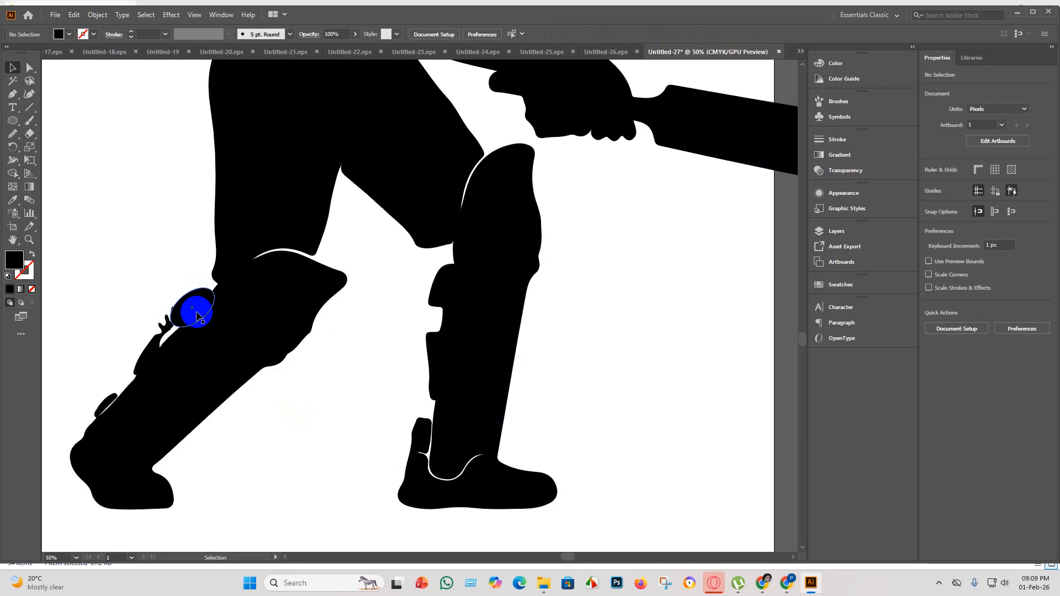
# Stretch the ellipse to about 361 x 84 px over the upper straps and copy it onto the back leg's lower strap.
pyautogui.click(197, 317)
pyautogui.moveTo(175, 319); pyautogui.dragTo(117, 361)
pyautogui.click(317, 410)
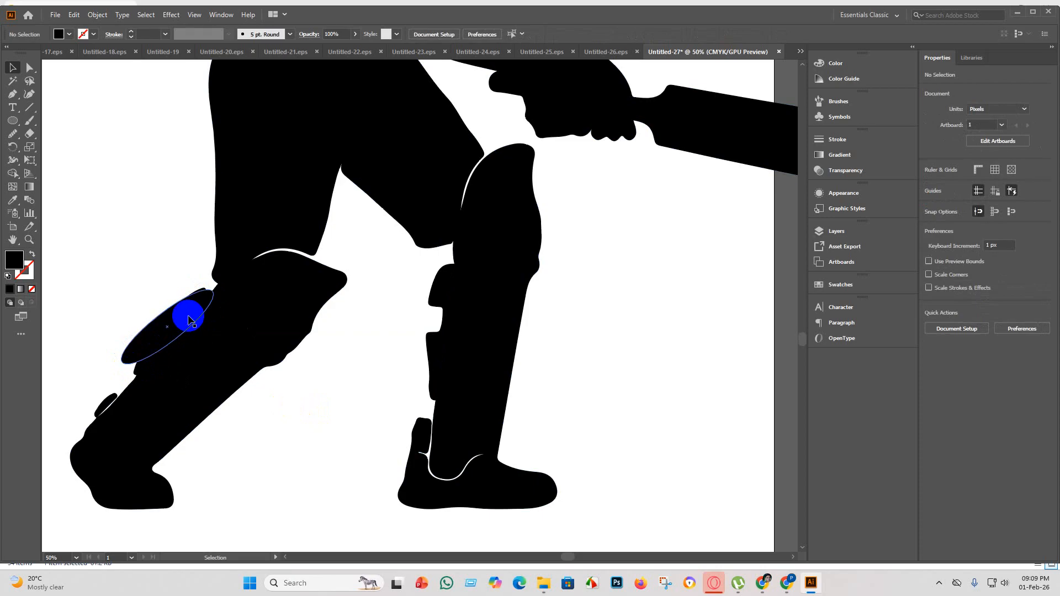
pyautogui.click(189, 320)
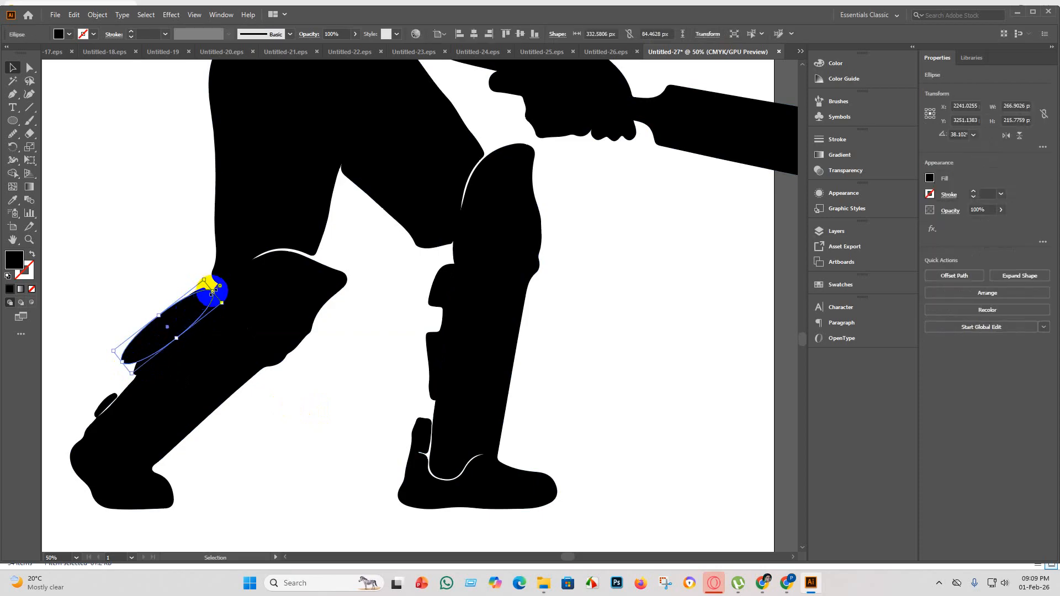
pyautogui.moveTo(215, 292); pyautogui.dragTo(220, 289)
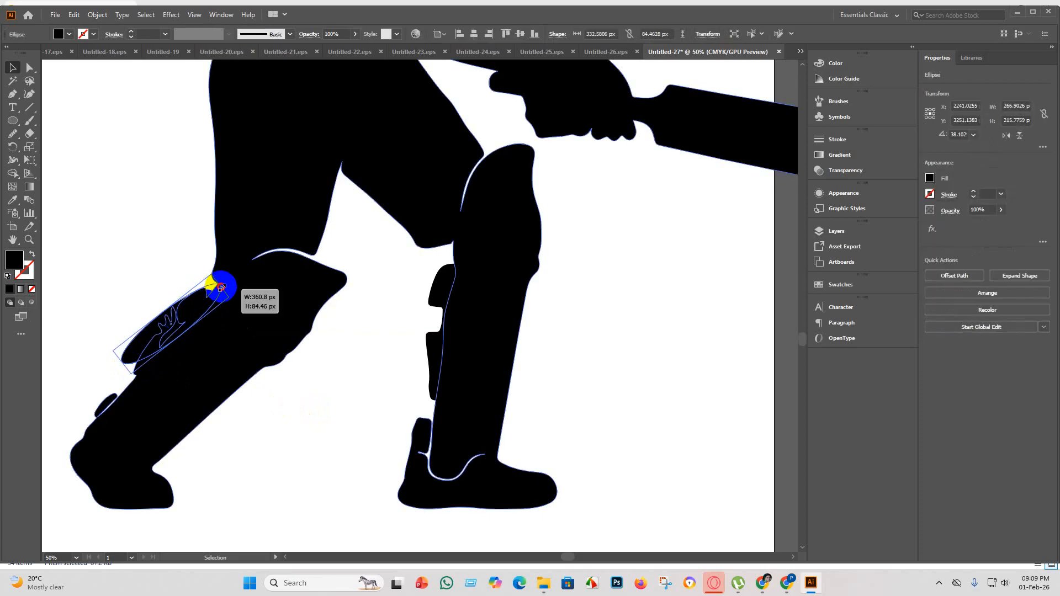
pyautogui.click(345, 395)
pyautogui.moveTo(178, 344); pyautogui.dragTo(117, 410)
pyautogui.click(273, 480)
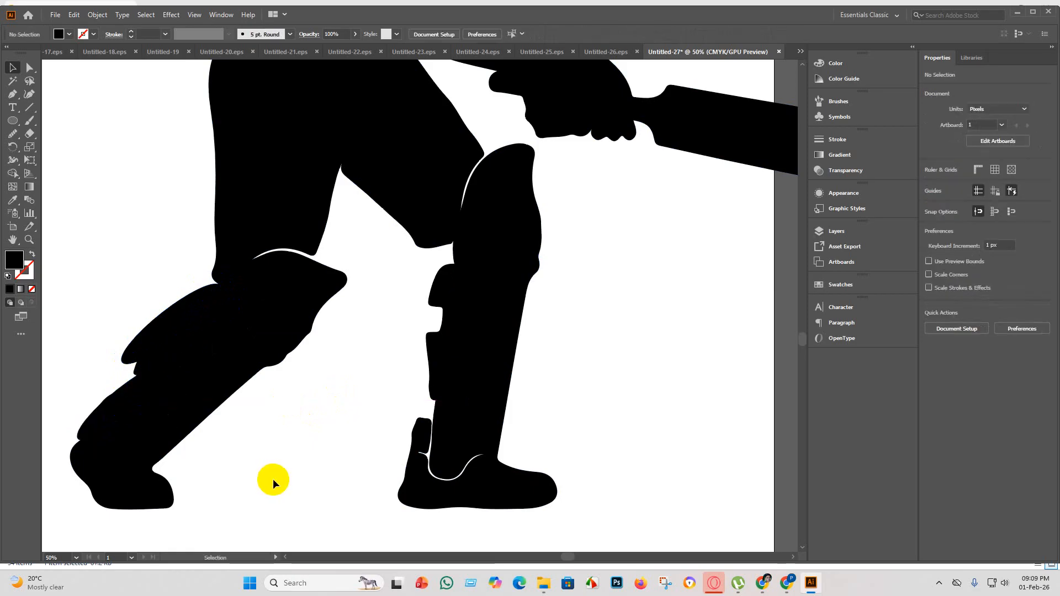
# Merge both ellipses and the strap fragments into the back leg with the Shape Builder tool.
pyautogui.moveTo(284, 491); pyautogui.dragTo(95, 289)
pyautogui.click(13, 174)
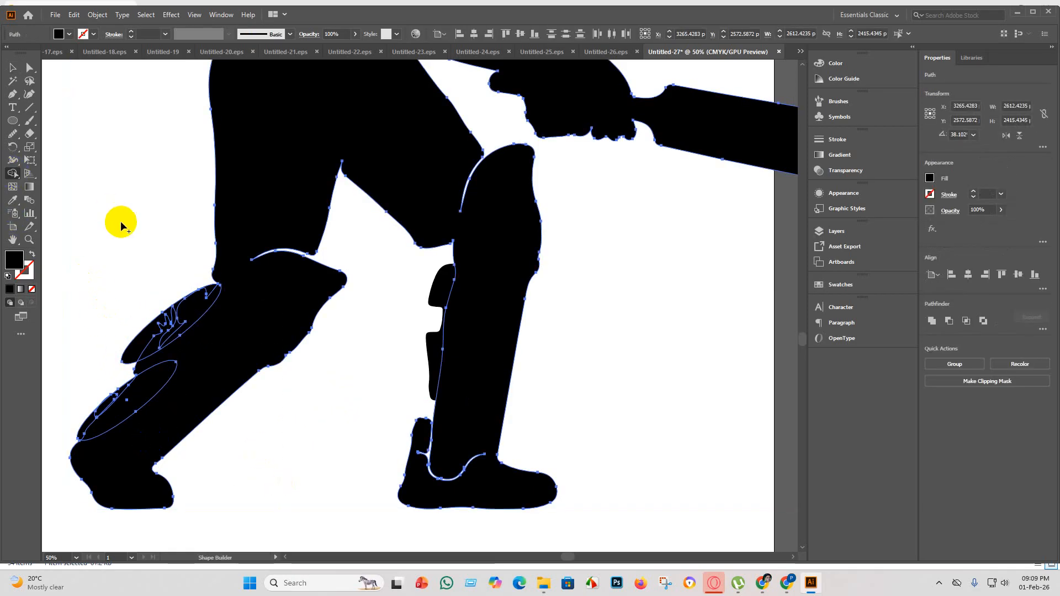
pyautogui.moveTo(122, 223); pyautogui.dragTo(177, 422)
pyautogui.moveTo(83, 298); pyautogui.dragTo(113, 470)
pyautogui.moveTo(370, 266)
pyautogui.mouseDown()
pyautogui.moveTo(474, 406)
pyautogui.moveTo(489, 473)
pyautogui.moveTo(438, 289)
pyautogui.moveTo(397, 288)
pyautogui.mouseUp()
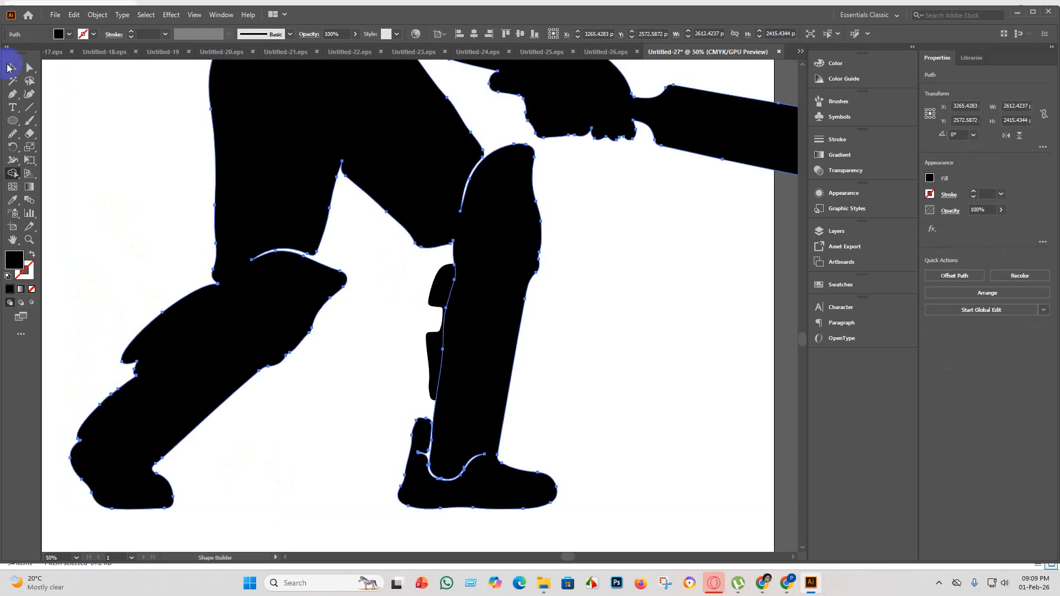
pyautogui.click(10, 67)
# Select the front leg with its overlapping strap piece and unite them into one shape using the Shape Builder tool.
pyautogui.moveTo(657, 401); pyautogui.dragTo(454, 296)
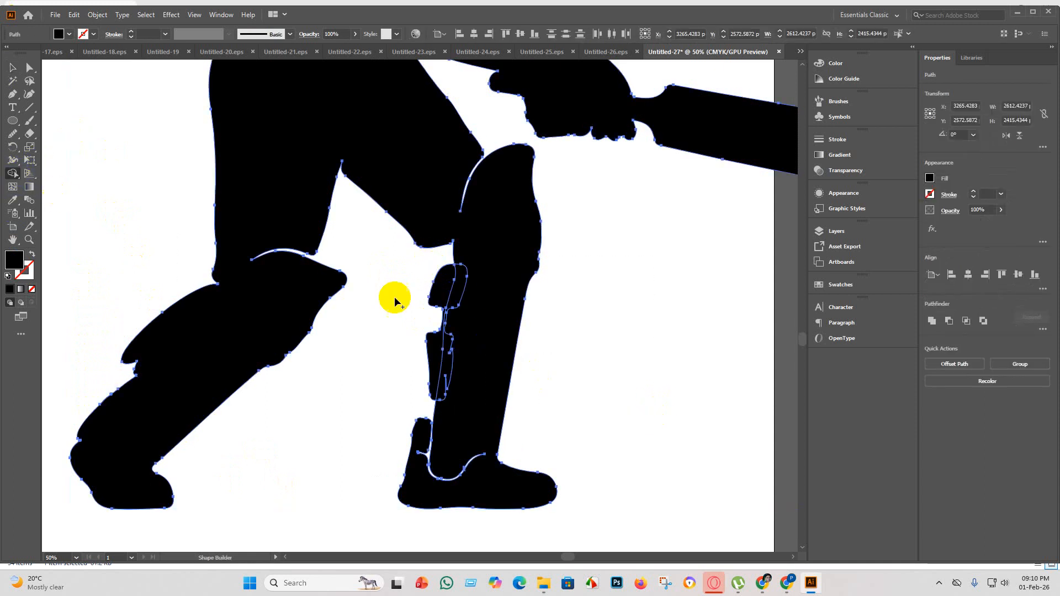
pyautogui.moveTo(415, 286)
pyautogui.mouseDown()
pyautogui.moveTo(468, 297)
pyautogui.moveTo(501, 318)
pyautogui.mouseUp()
pyautogui.moveTo(420, 384); pyautogui.dragTo(473, 397)
pyautogui.moveTo(433, 441); pyautogui.dragTo(433, 443)
pyautogui.click(13, 68)
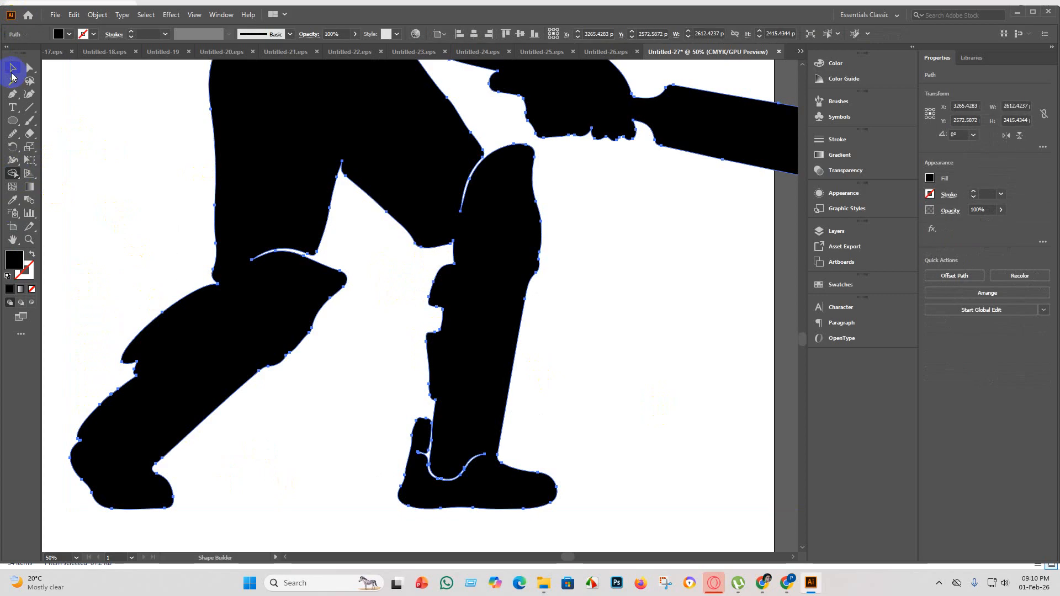
# Draw a black circle about 203 px across and place it over the white gap at the front ankle.
pyautogui.click(13, 121)
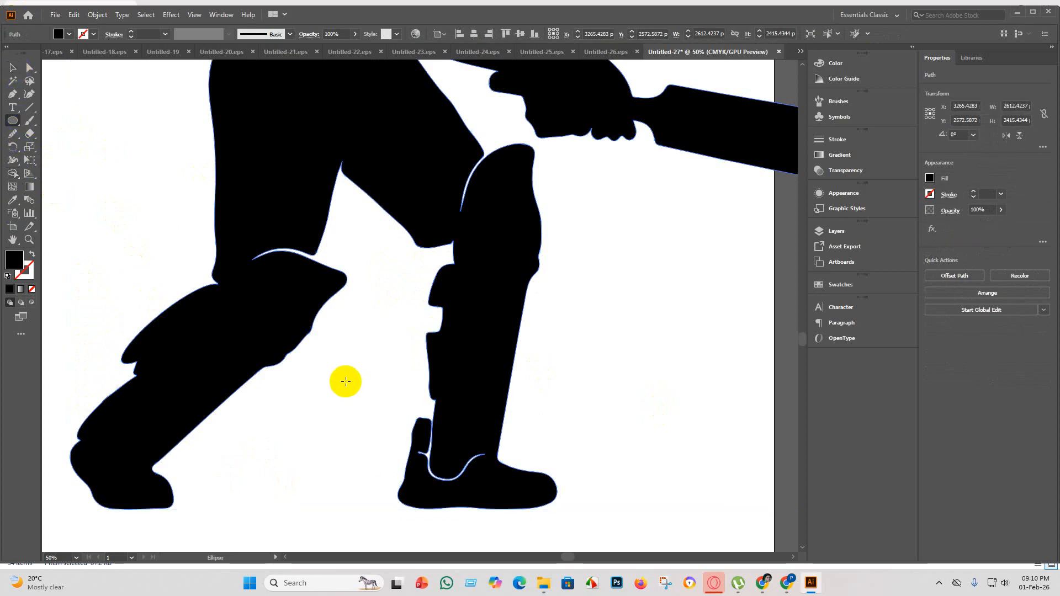
pyautogui.moveTo(346, 382)
pyautogui.mouseDown()
pyautogui.moveTo(379, 445)
pyautogui.moveTo(416, 451)
pyautogui.mouseUp()
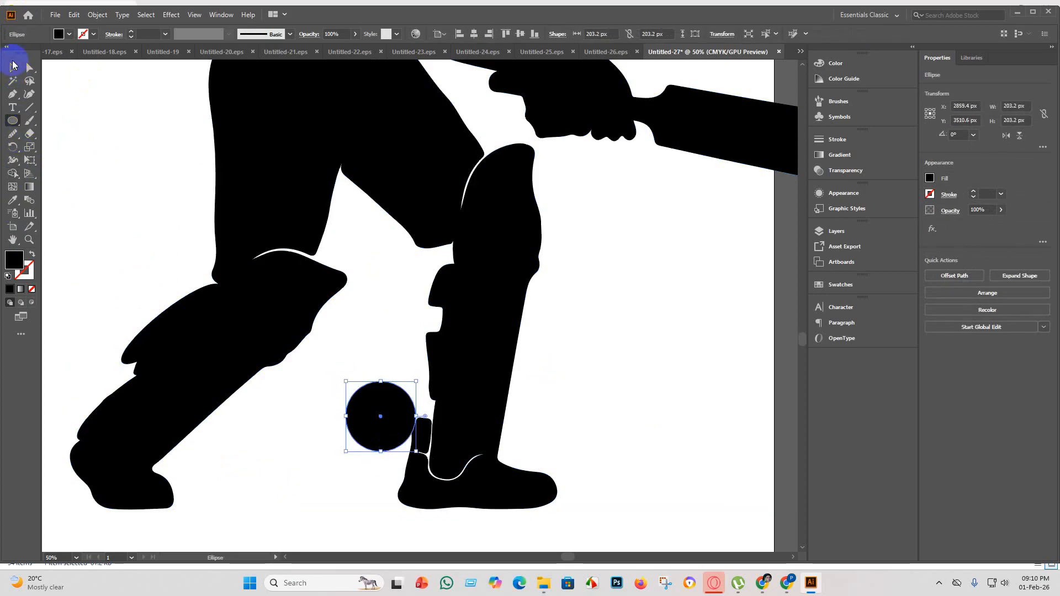
pyautogui.click(13, 66)
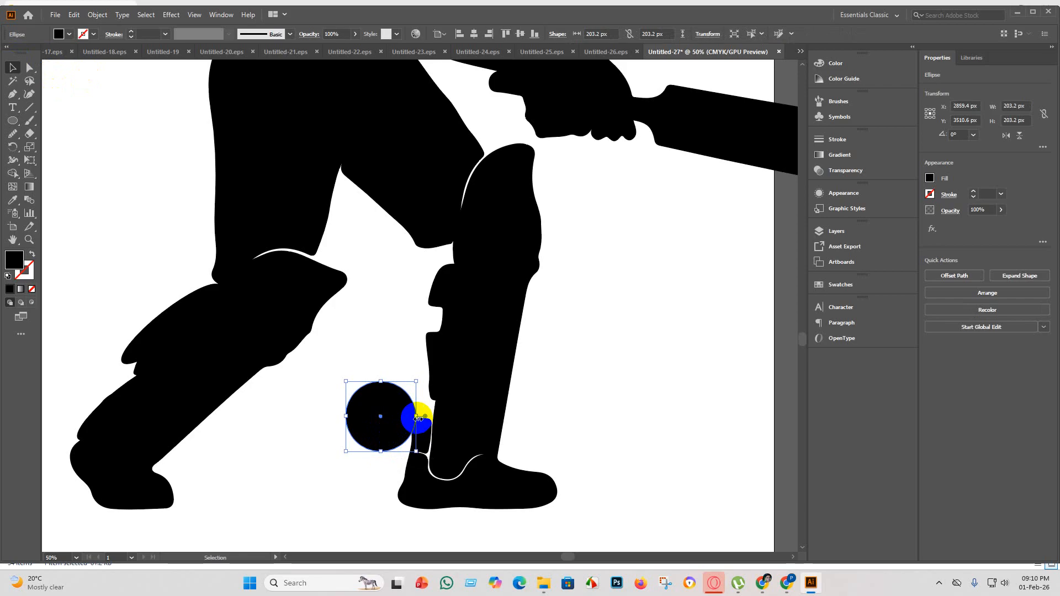
pyautogui.moveTo(419, 419); pyautogui.dragTo(485, 451)
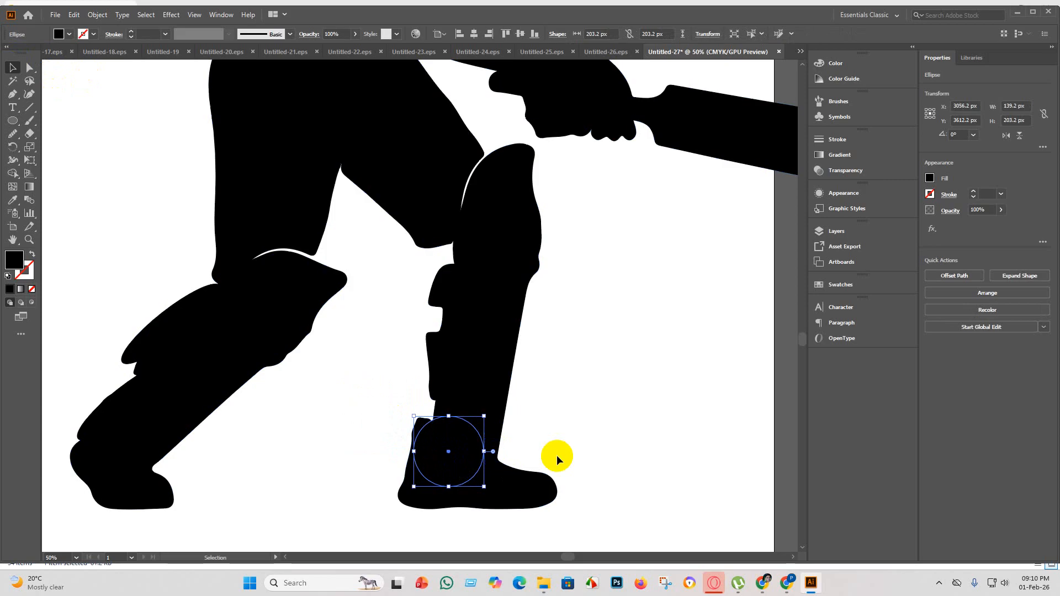
pyautogui.click(536, 396)
# Merge the ankle circle with the front leg and shoe using the Shape Builder tool, closing the white gap.
pyautogui.moveTo(620, 550); pyautogui.dragTo(378, 382)
pyautogui.click(12, 173)
pyautogui.click(192, 320)
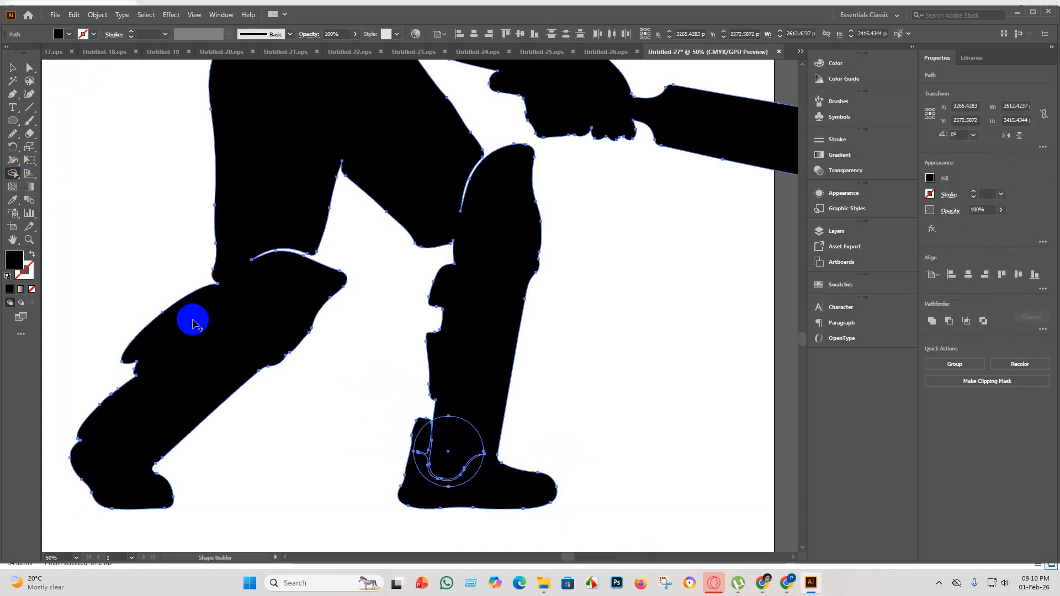
pyautogui.moveTo(356, 411); pyautogui.dragTo(504, 494)
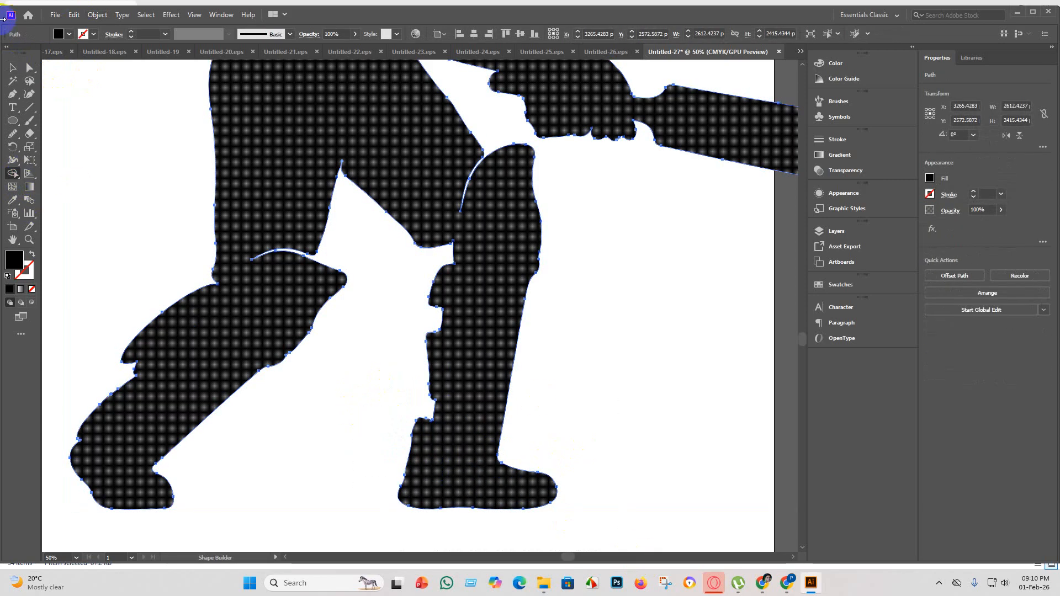
pyautogui.click(18, 74)
pyautogui.click(492, 241)
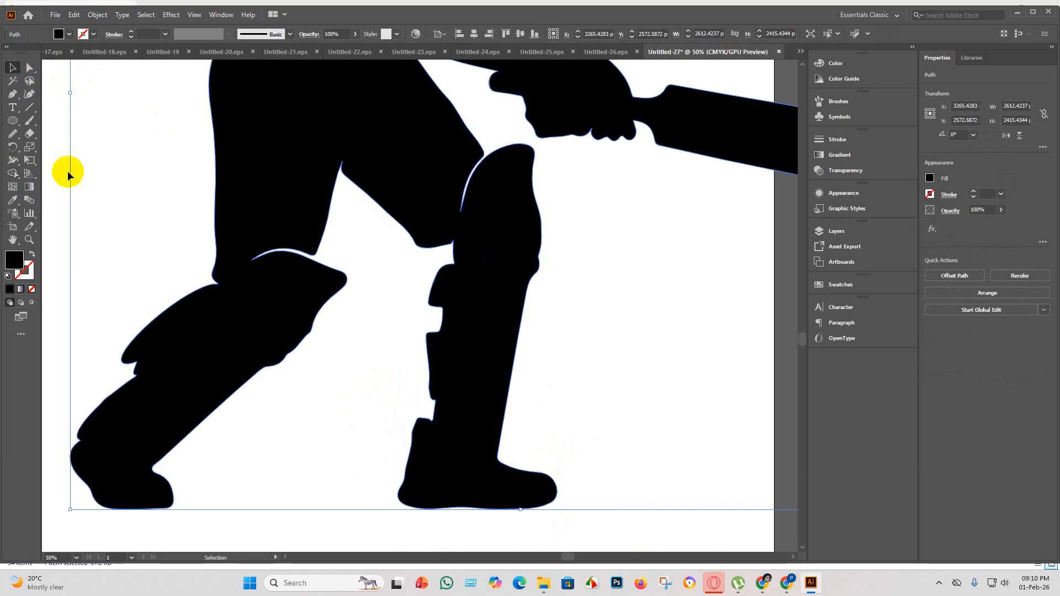
# Draw a black circle about 339 px across over the white gap at the back knee and narrow it to about 300 px wide.
pyautogui.click(13, 121)
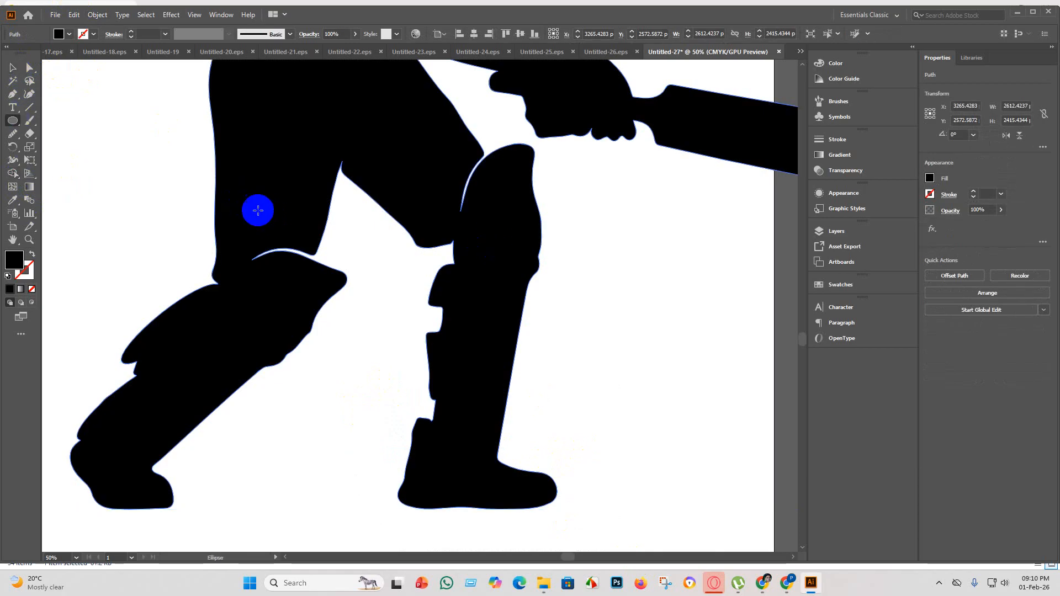
pyautogui.moveTo(250, 197); pyautogui.dragTo(368, 314)
pyautogui.press('v')
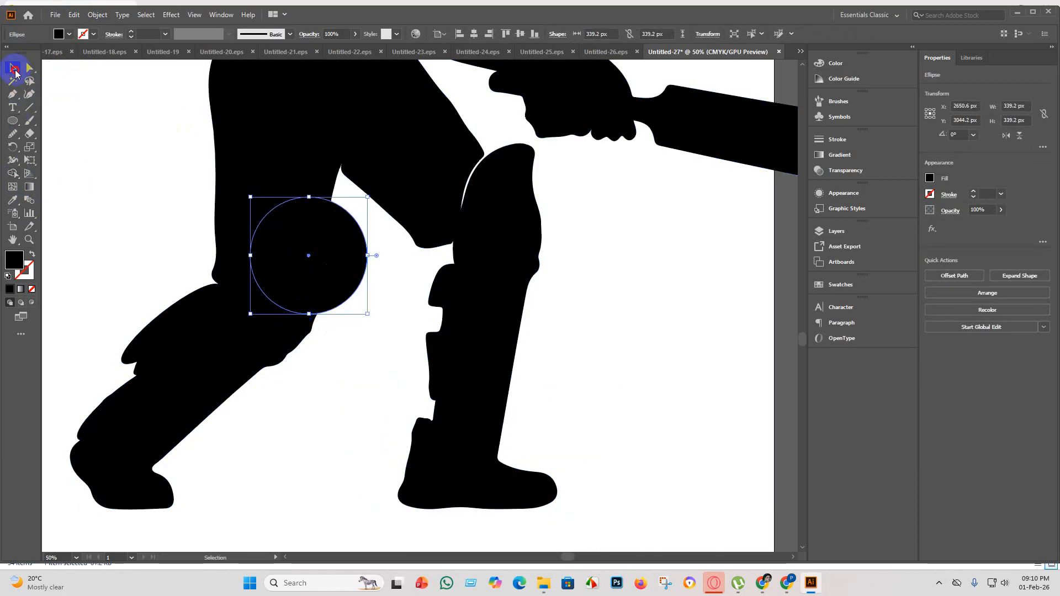
pyautogui.click(302, 280)
pyautogui.moveTo(302, 280); pyautogui.dragTo(277, 275)
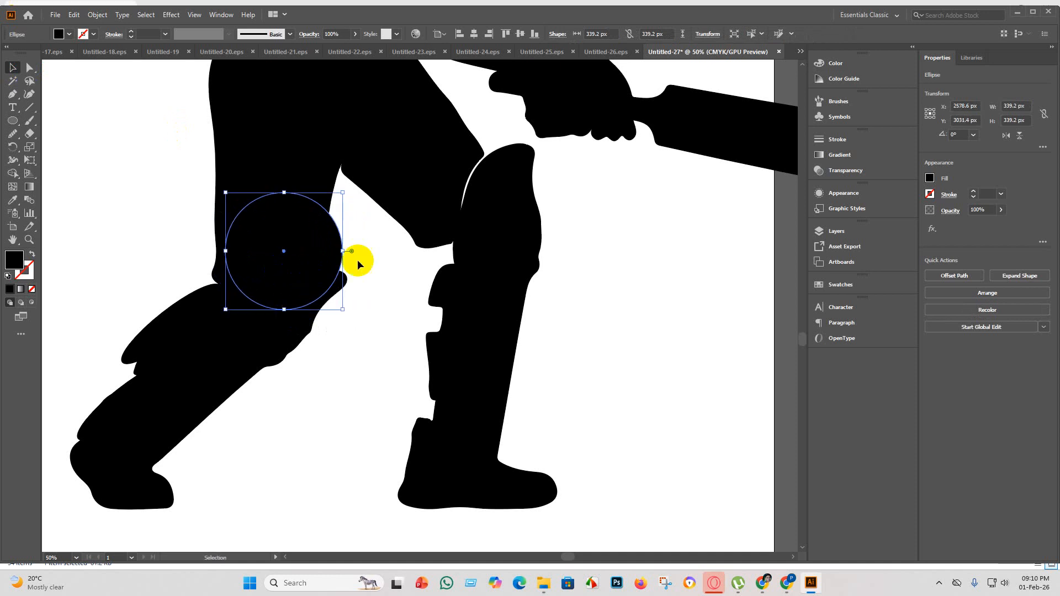
pyautogui.moveTo(347, 251); pyautogui.dragTo(327, 254)
pyautogui.click(367, 267)
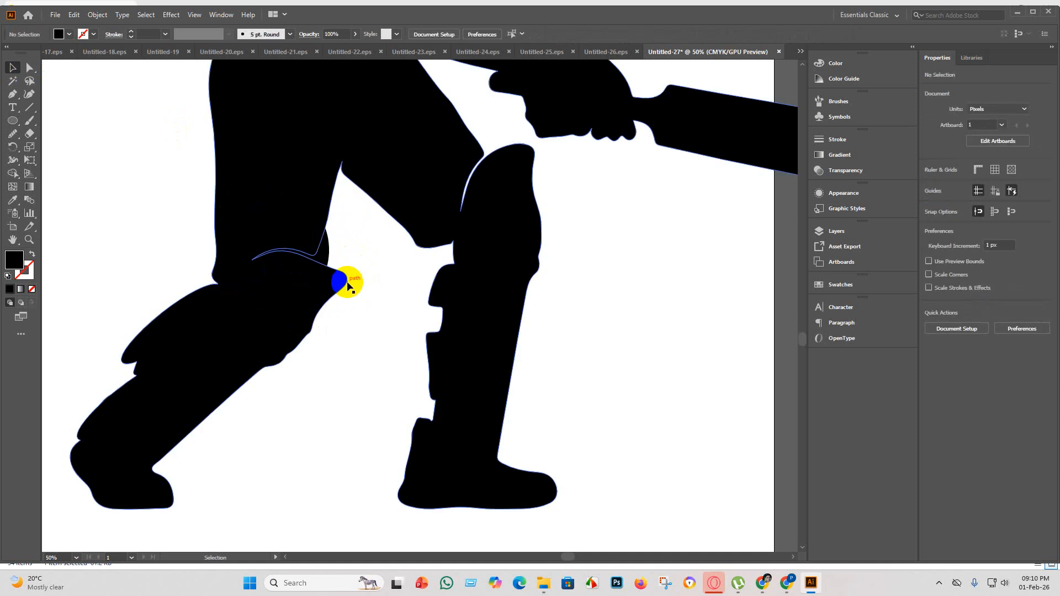
# Duplicate the back-knee ellipse and place the copy over the white gap at the front knee.
pyautogui.moveTo(379, 403); pyautogui.dragTo(277, 265)
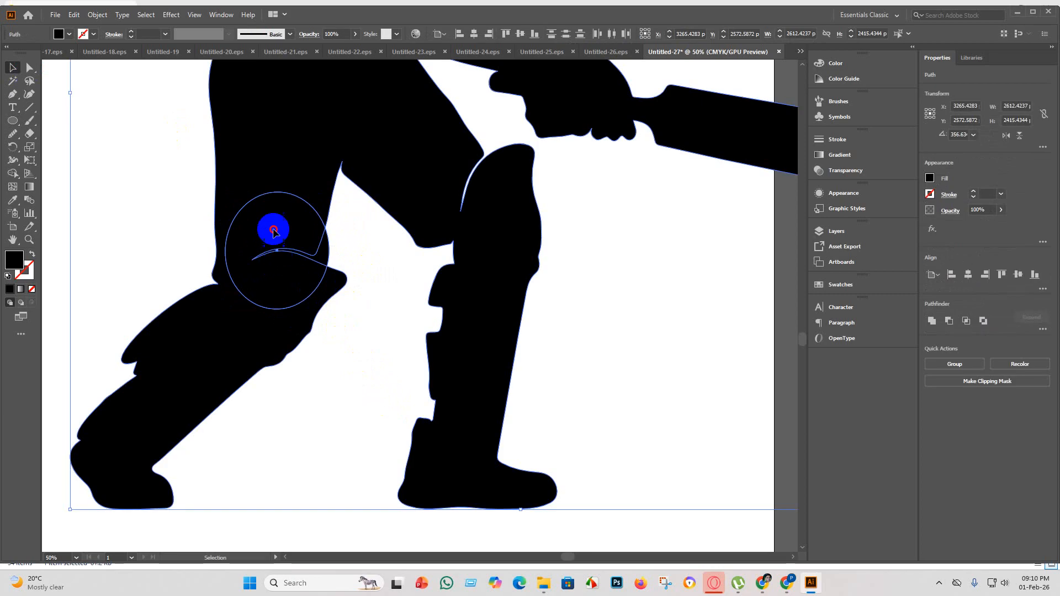
pyautogui.click(640, 322)
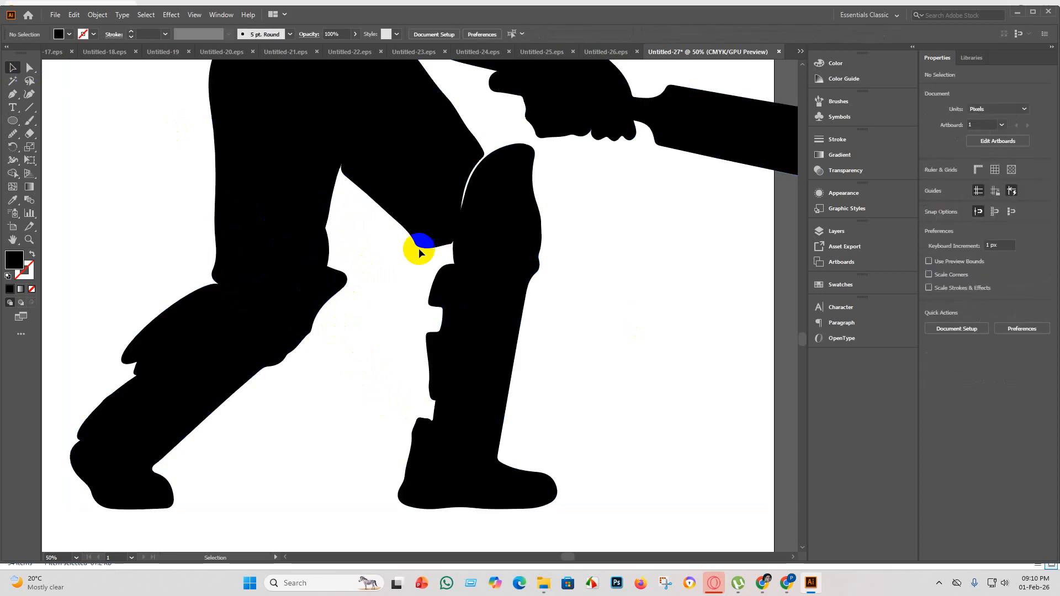
pyautogui.click(286, 236)
pyautogui.moveTo(286, 239); pyautogui.dragTo(478, 158)
pyautogui.click(620, 218)
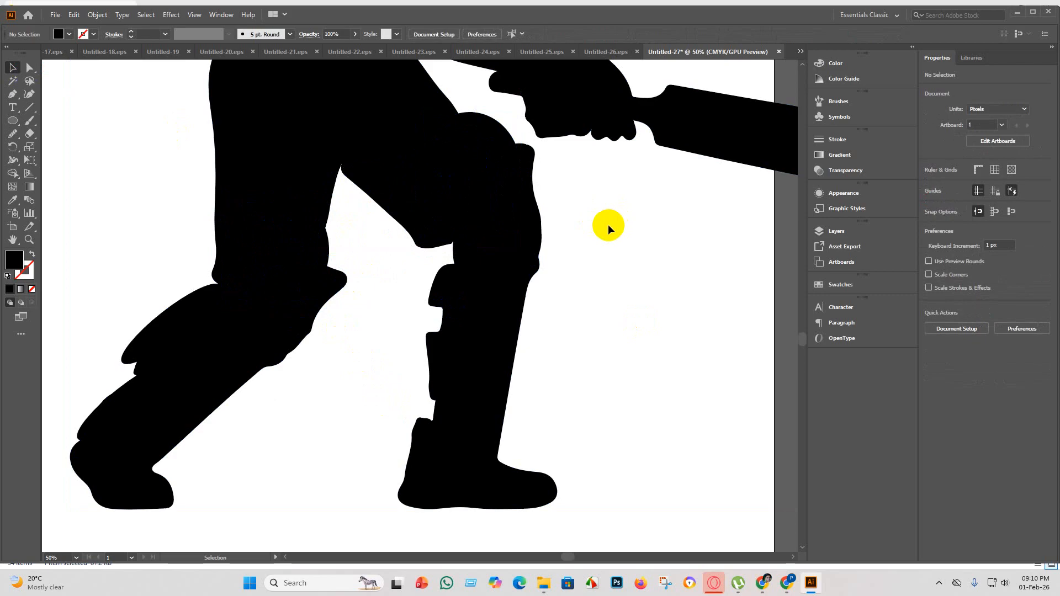
# Rotate the front-knee ellipse and shift it slightly so it follows the outline between thigh and knee pad.
pyautogui.click(466, 161)
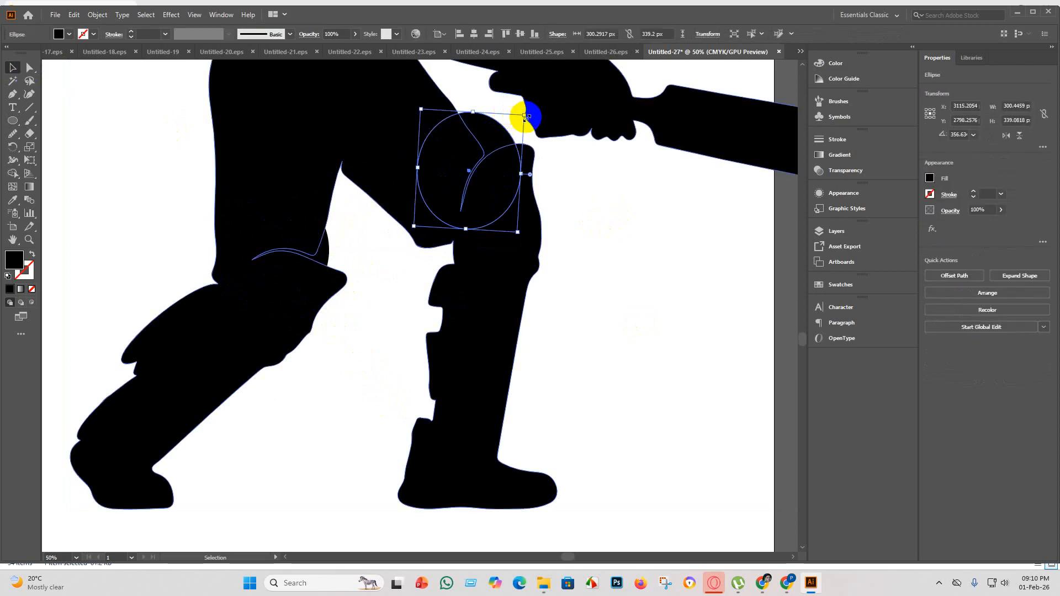
pyautogui.moveTo(525, 116); pyautogui.dragTo(485, 130)
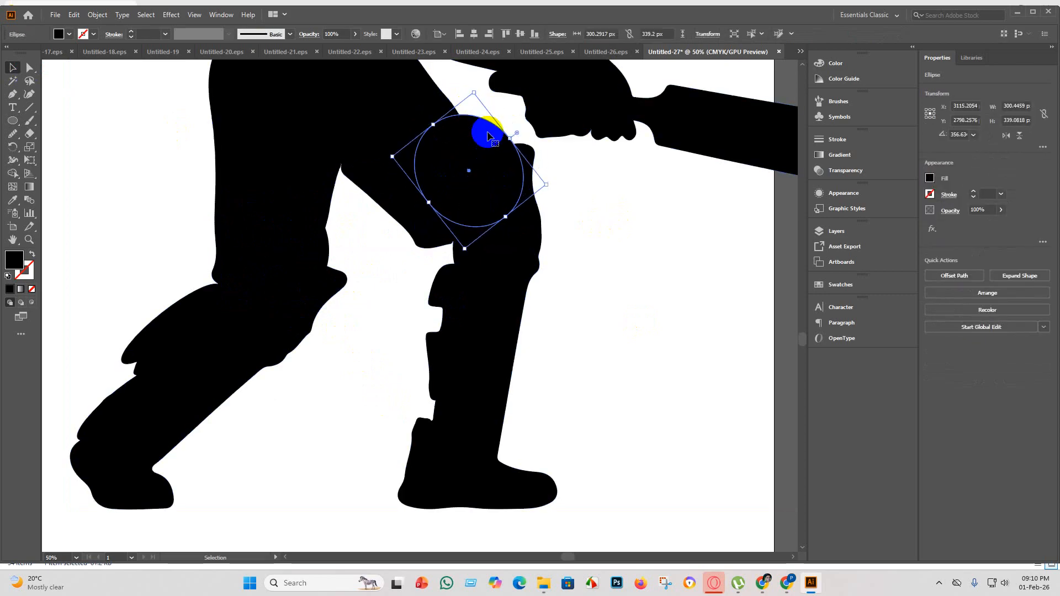
pyautogui.click(496, 176)
pyautogui.moveTo(496, 176); pyautogui.dragTo(489, 193)
pyautogui.click(633, 253)
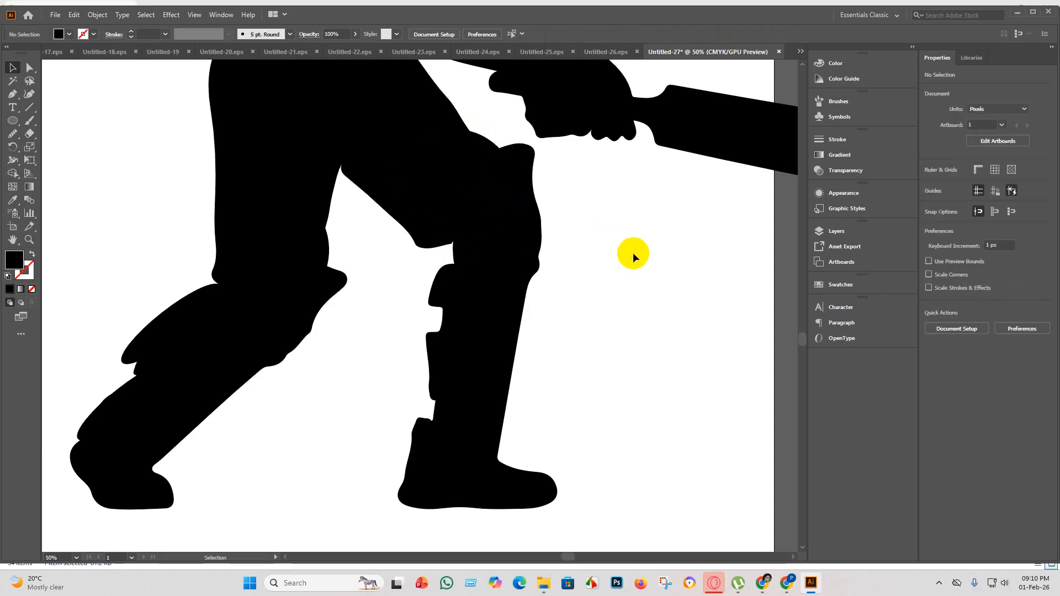
# Select the figure with both knee ellipses and merge each ellipse into its leg using the Shape Builder tool.
pyautogui.moveTo(630, 264); pyautogui.dragTo(426, 225)
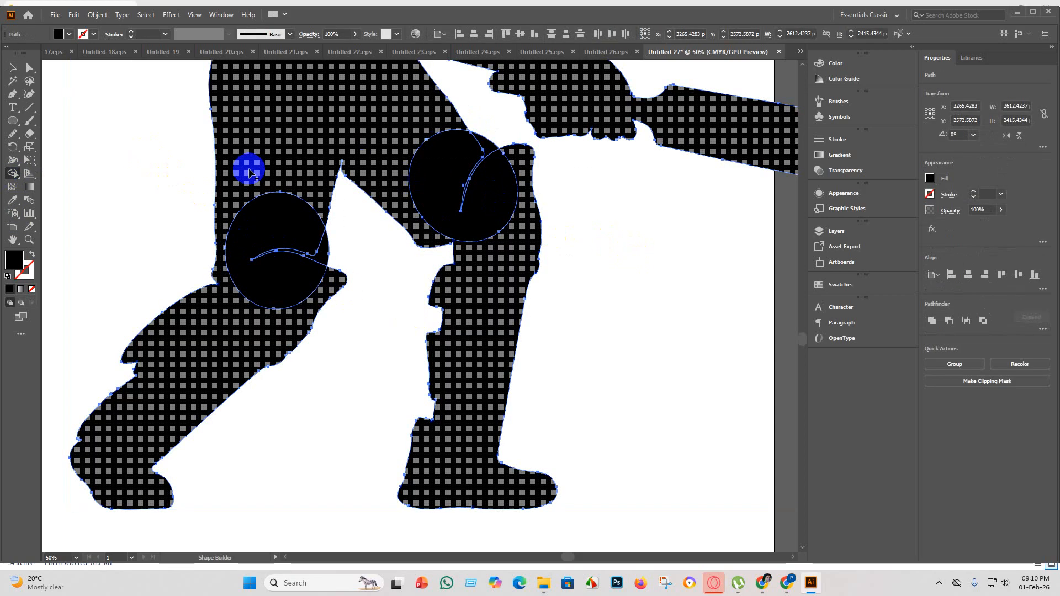
pyautogui.moveTo(250, 172)
pyautogui.mouseDown()
pyautogui.moveTo(274, 209)
pyautogui.moveTo(288, 291)
pyautogui.mouseUp()
pyautogui.moveTo(449, 172); pyautogui.dragTo(535, 284)
pyautogui.click(13, 68)
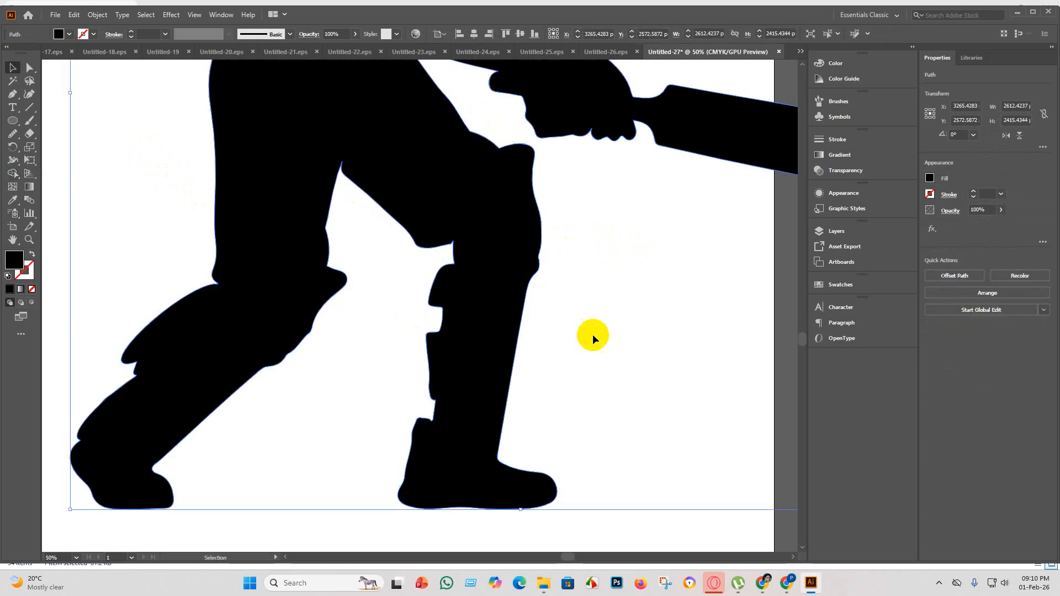
pyautogui.click(601, 334)
# Group all the batsman artwork with the ball and center it horizontally and vertically on the artboard.
pyautogui.scroll(-4, 585, 323)
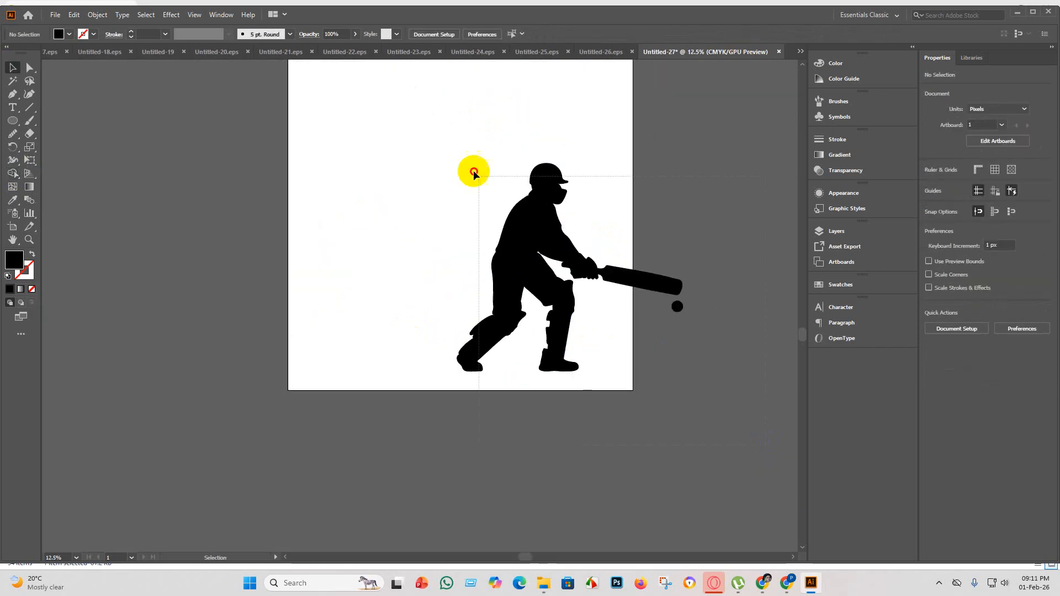
pyautogui.click(581, 266)
pyautogui.press('a')
pyautogui.press('v')
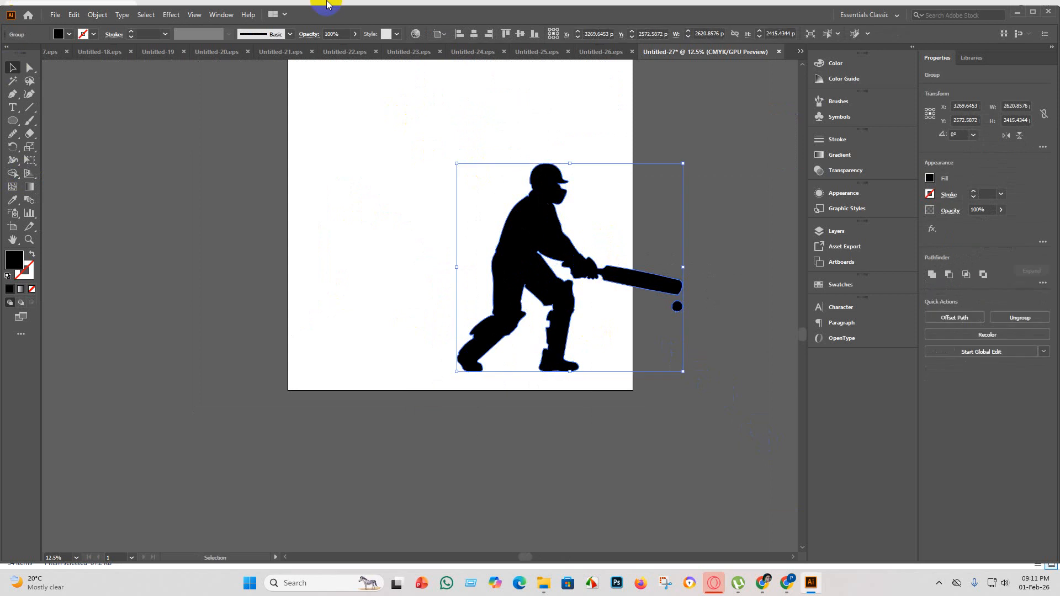
pyautogui.click(475, 35)
pyautogui.click(520, 35)
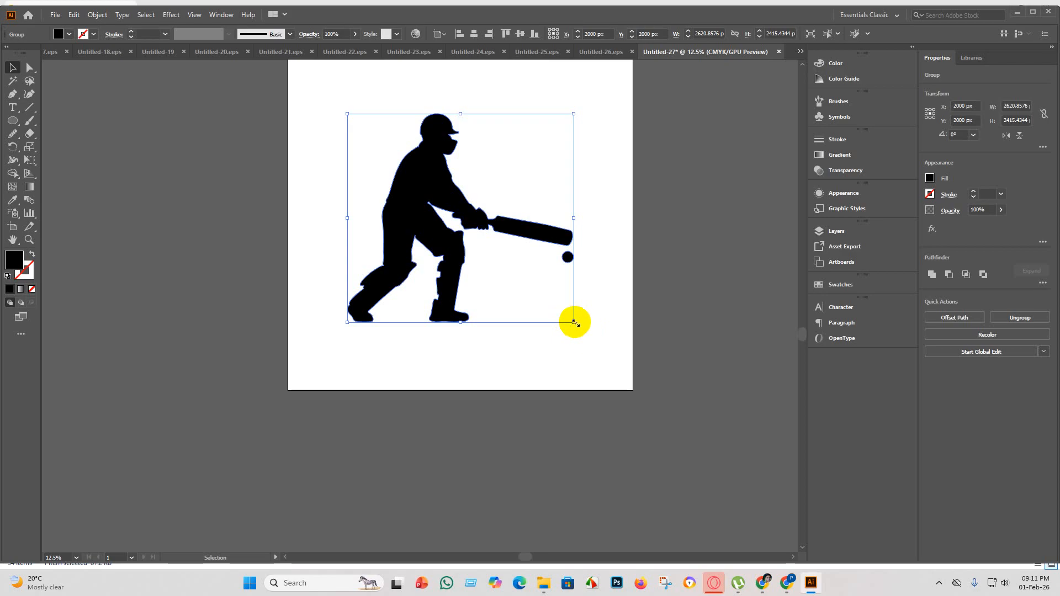
# Enlarge the batsman group proportionally to about 3705 x 3415 px and center it on the artboard again.
pyautogui.moveTo(574, 322); pyautogui.dragTo(667, 408)
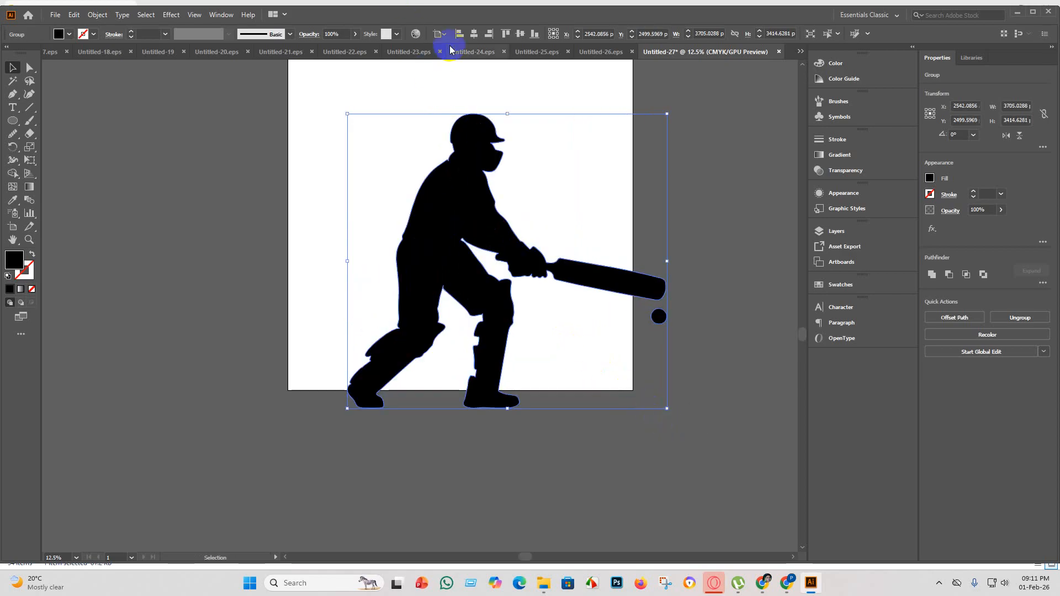
pyautogui.click(474, 34)
pyautogui.click(521, 33)
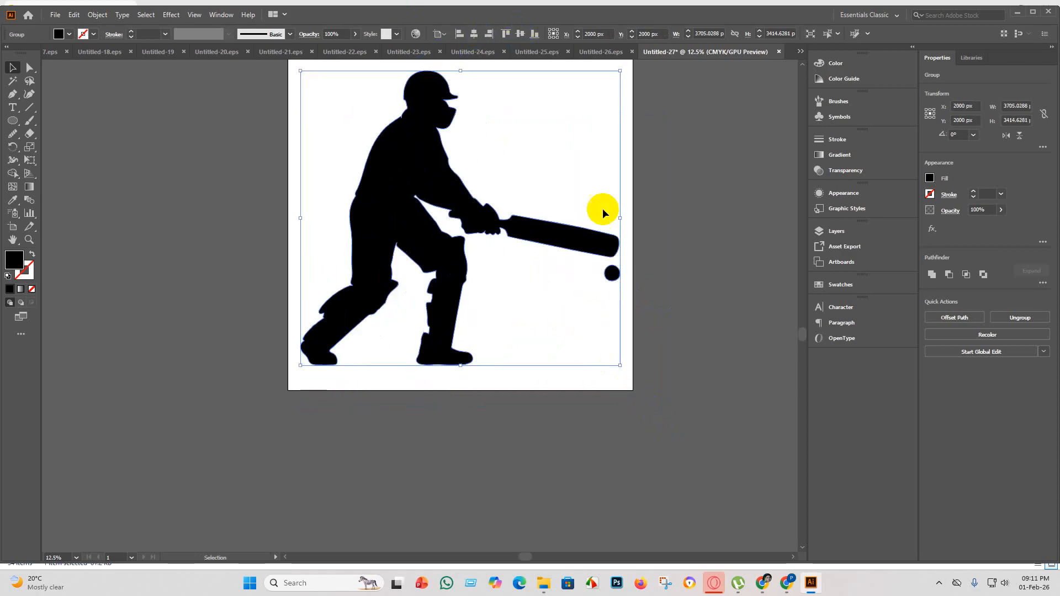
pyautogui.click(656, 283)
pyautogui.scroll(3, 556, 304)
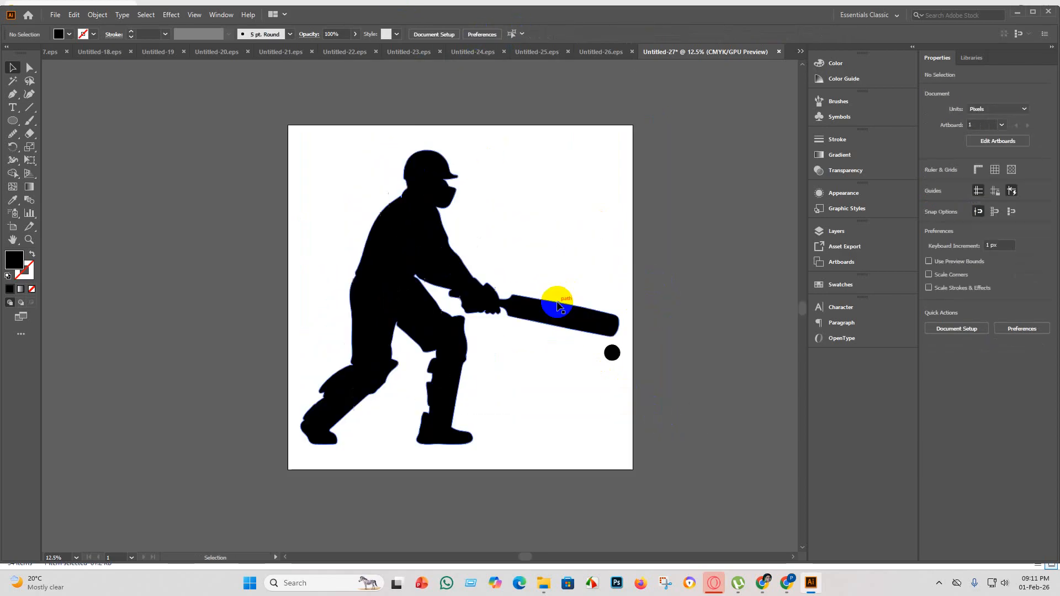
# Save the document as Untitled-27 in the eps 5 folder in Illustrator EPS format, using the Illustrator 10 EPS version.
pyautogui.click(55, 15)
pyautogui.moveTo(87, 215)
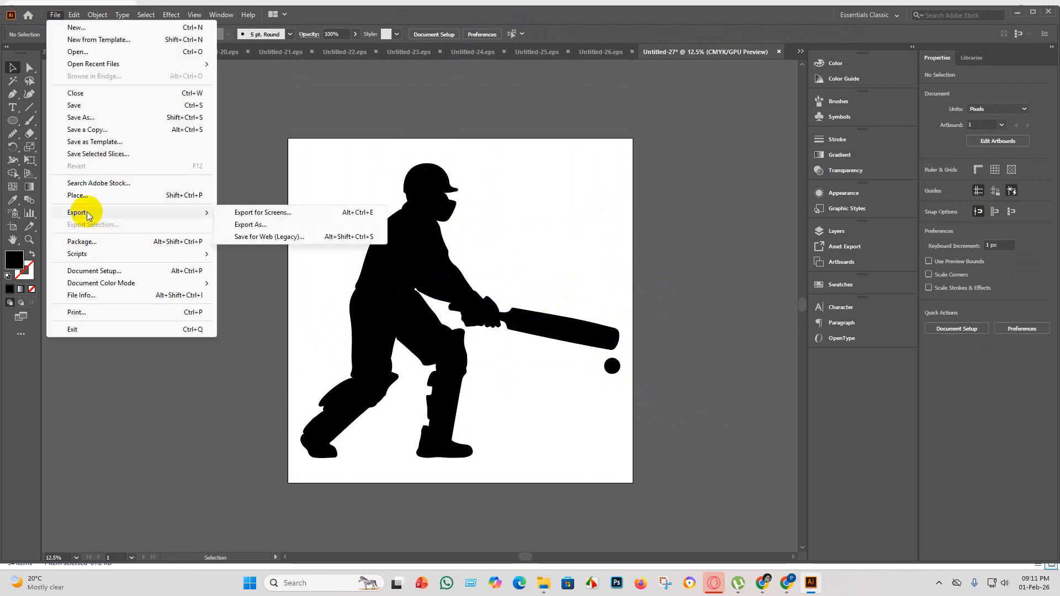
pyautogui.click(104, 107)
pyautogui.click(164, 238)
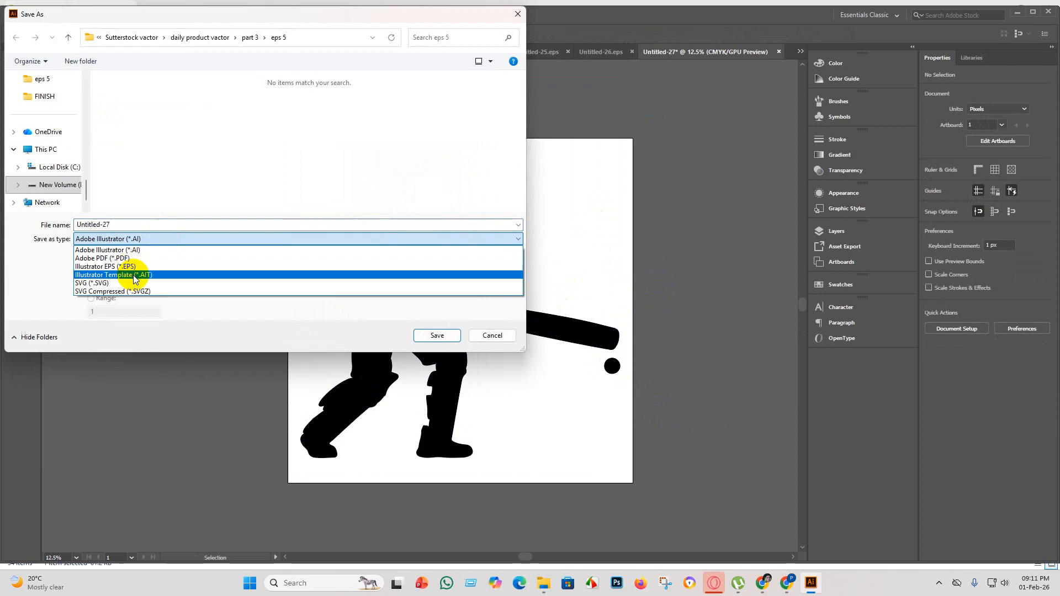
pyautogui.click(141, 266)
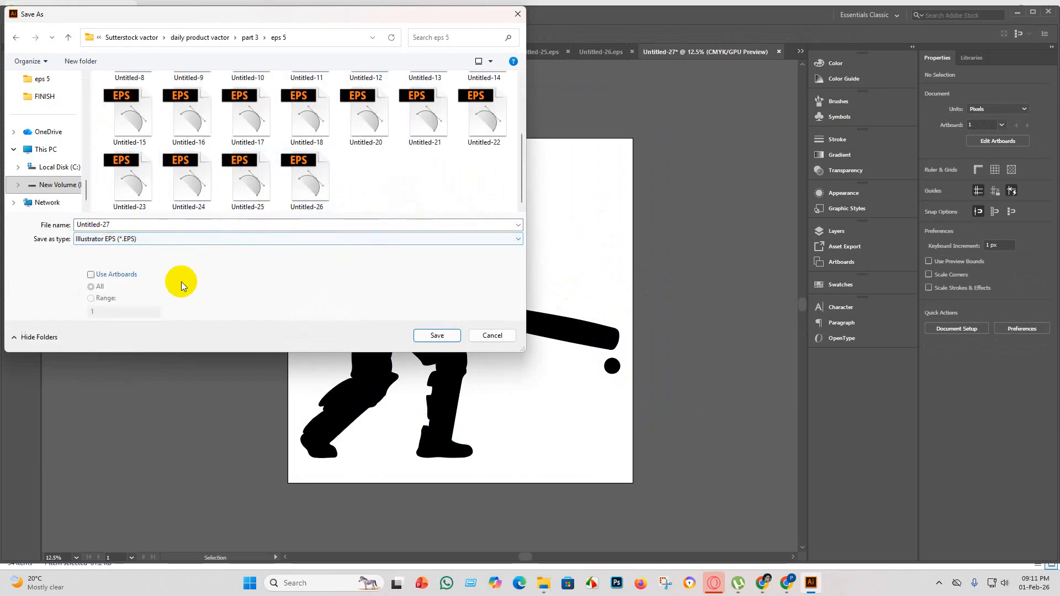
pyautogui.click(445, 335)
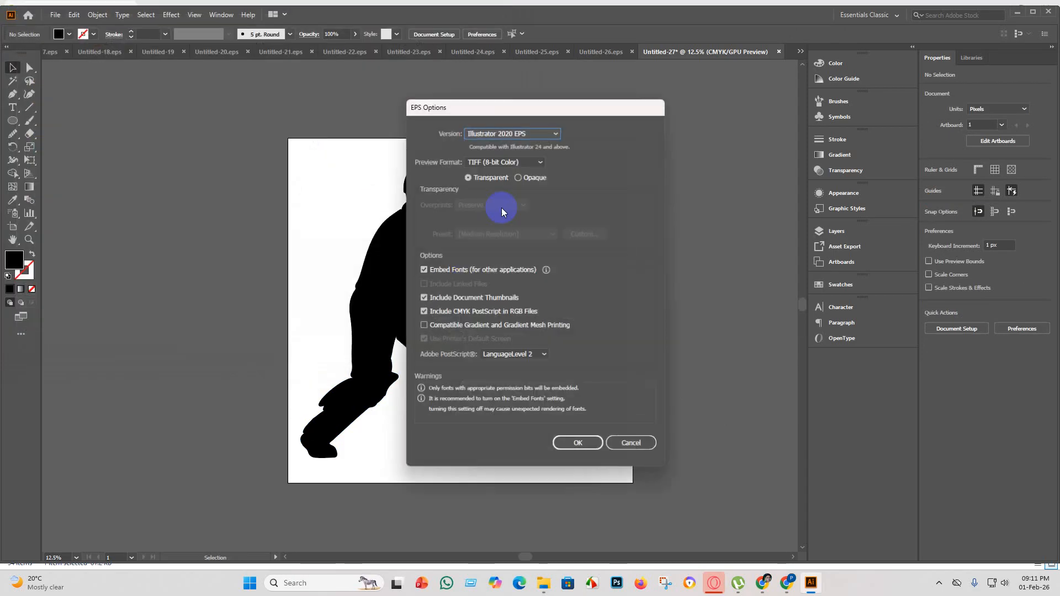
pyautogui.click(548, 134)
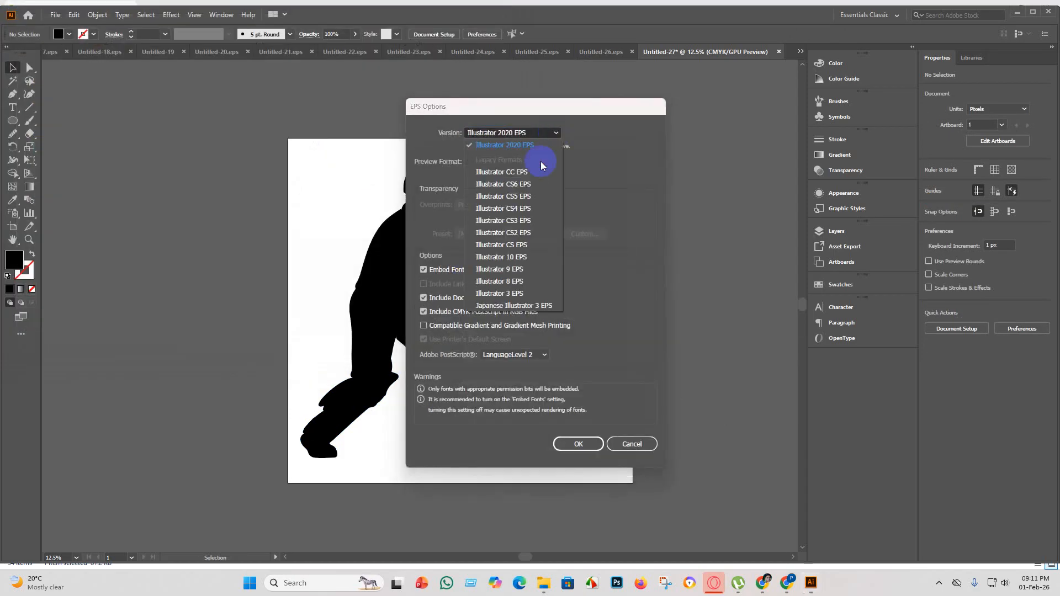
pyautogui.click(531, 257)
pyautogui.click(576, 434)
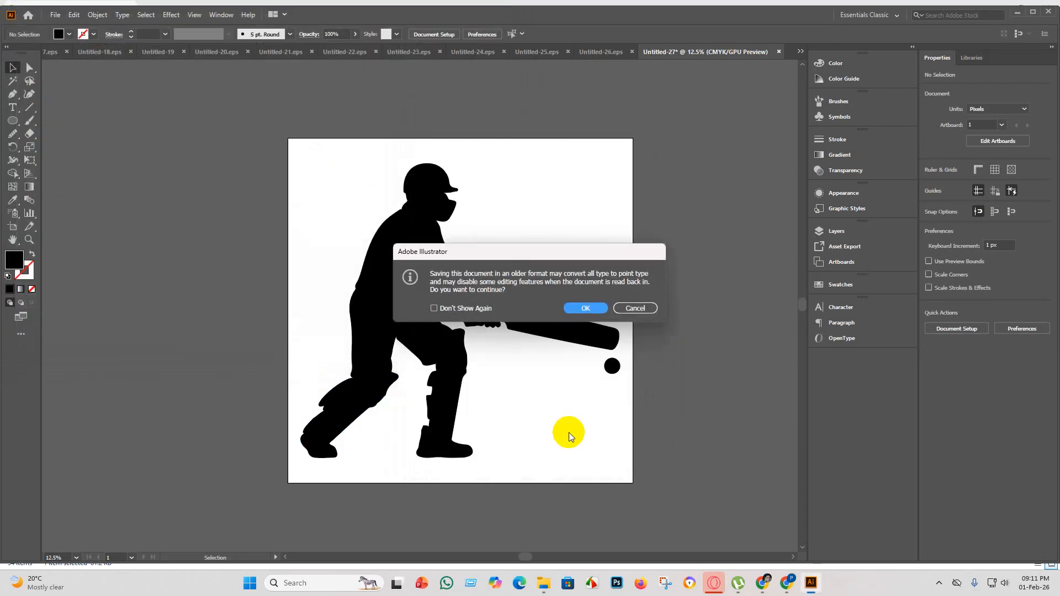
pyautogui.click(582, 309)
# Export the artwork as the JPEG Untitled-27 in the eps 5 folder, using artboards and the RGB color model.
pyautogui.click(55, 14)
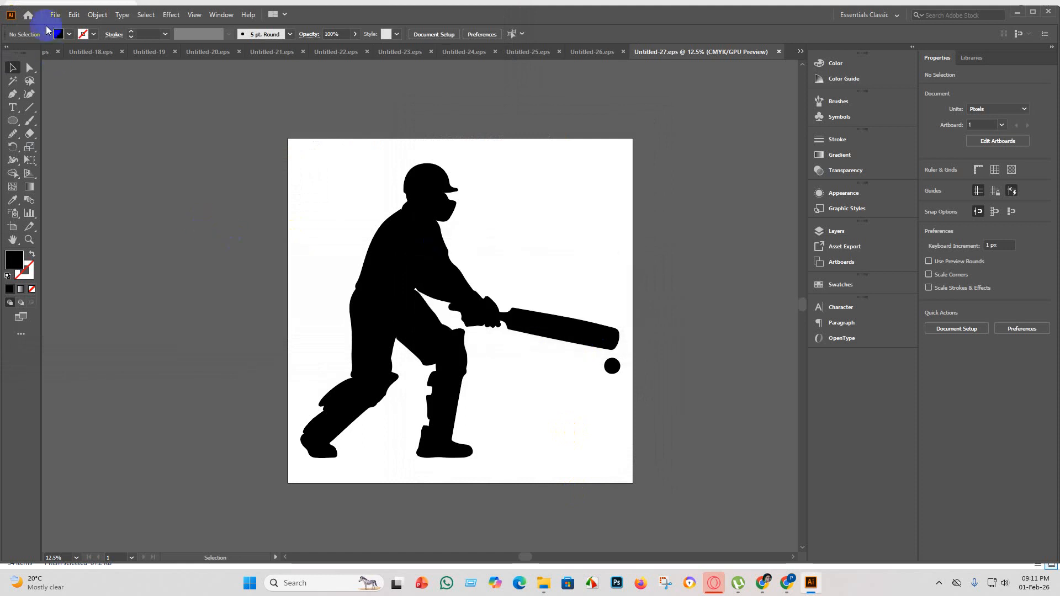
pyautogui.moveTo(77, 212)
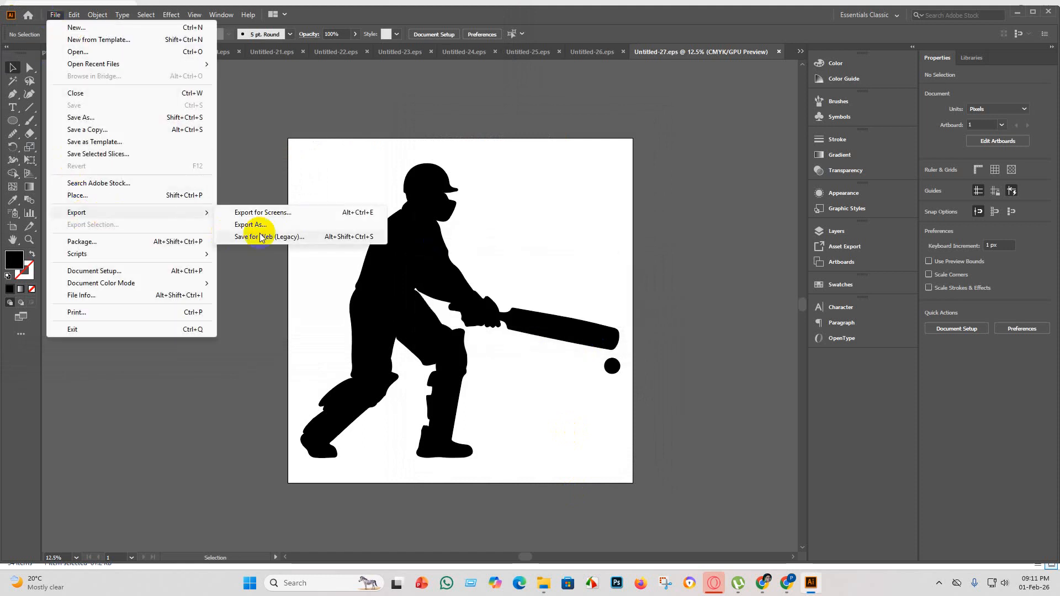
pyautogui.click(284, 218)
pyautogui.click(91, 274)
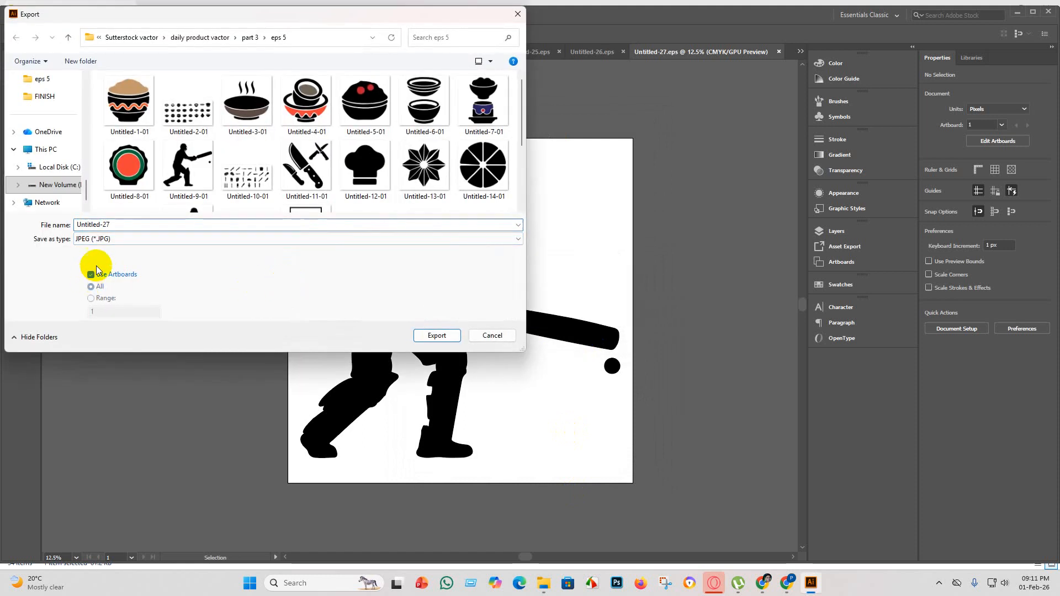
pyautogui.scroll(-3, 304, 201)
pyautogui.click(434, 335)
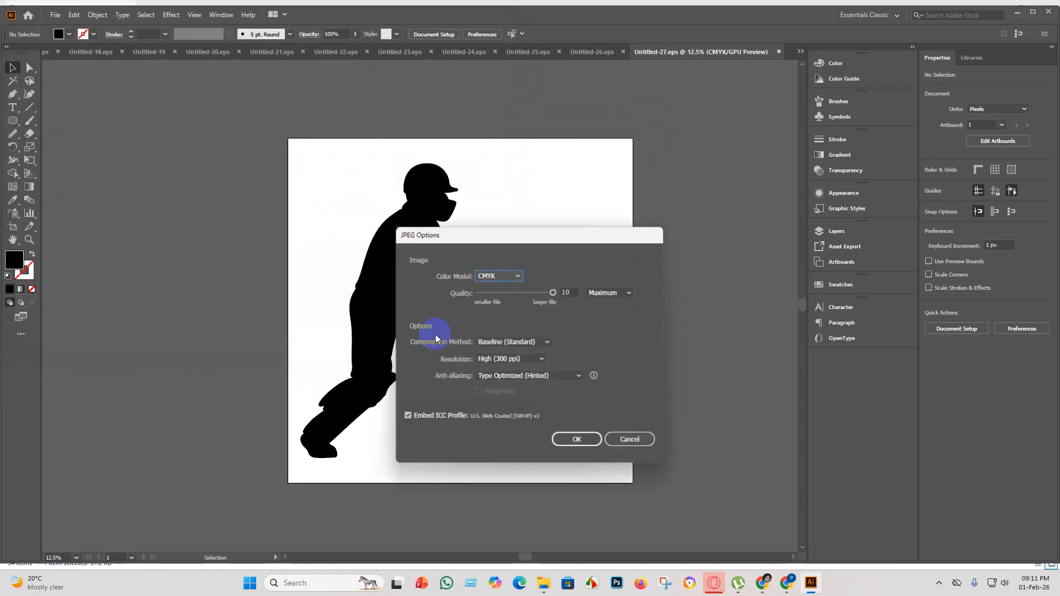
pyautogui.click(498, 275)
pyautogui.click(504, 288)
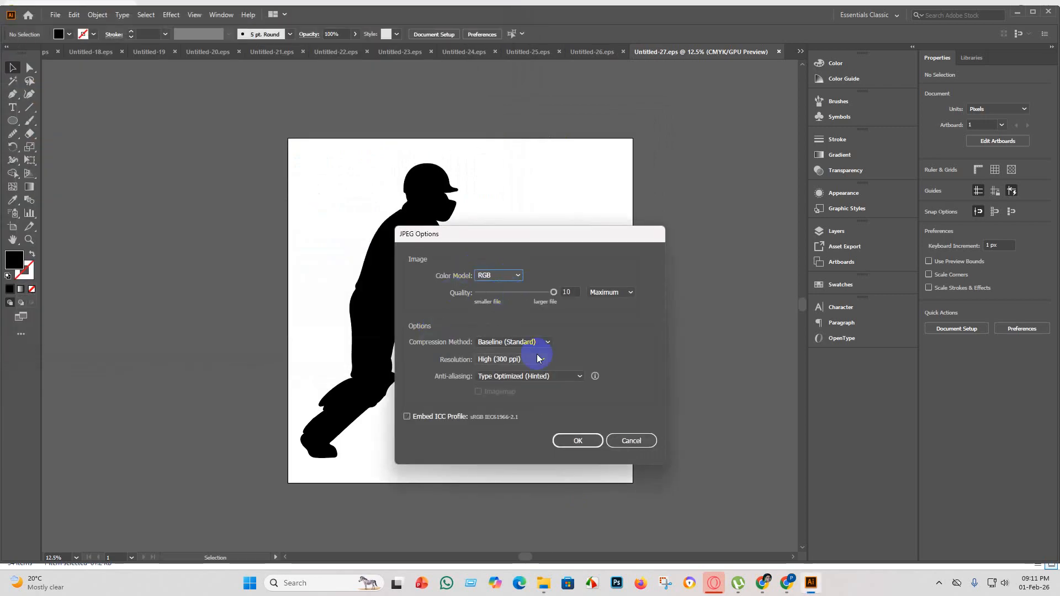
pyautogui.click(577, 440)
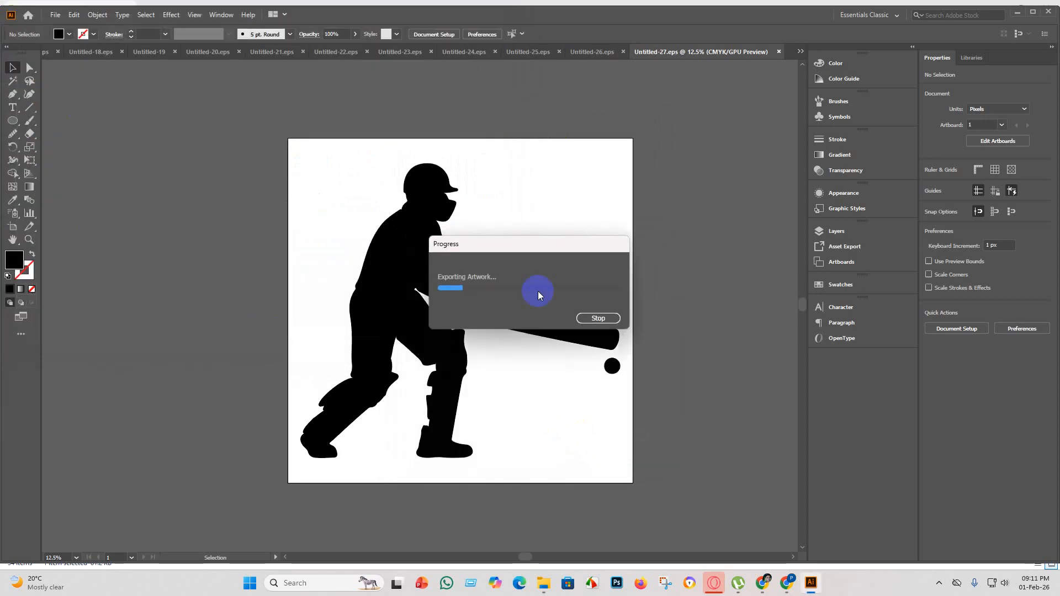
# Switch to File Explorer, move the batsman source image from part 3 into the FINISH folder, and minimize the open windows.
pyautogui.moveTo(546, 592)
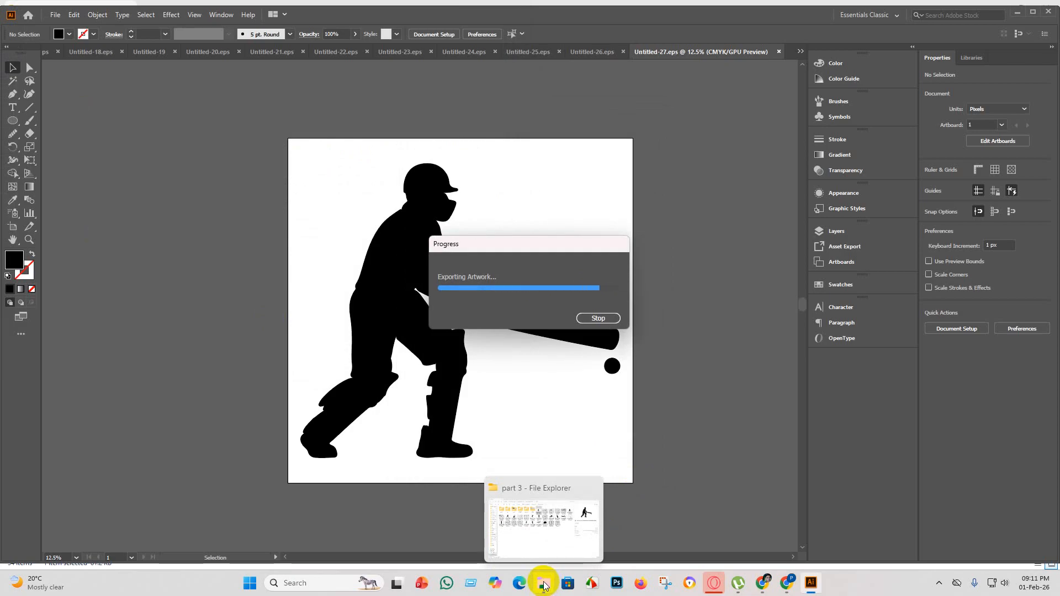
pyautogui.click(544, 524)
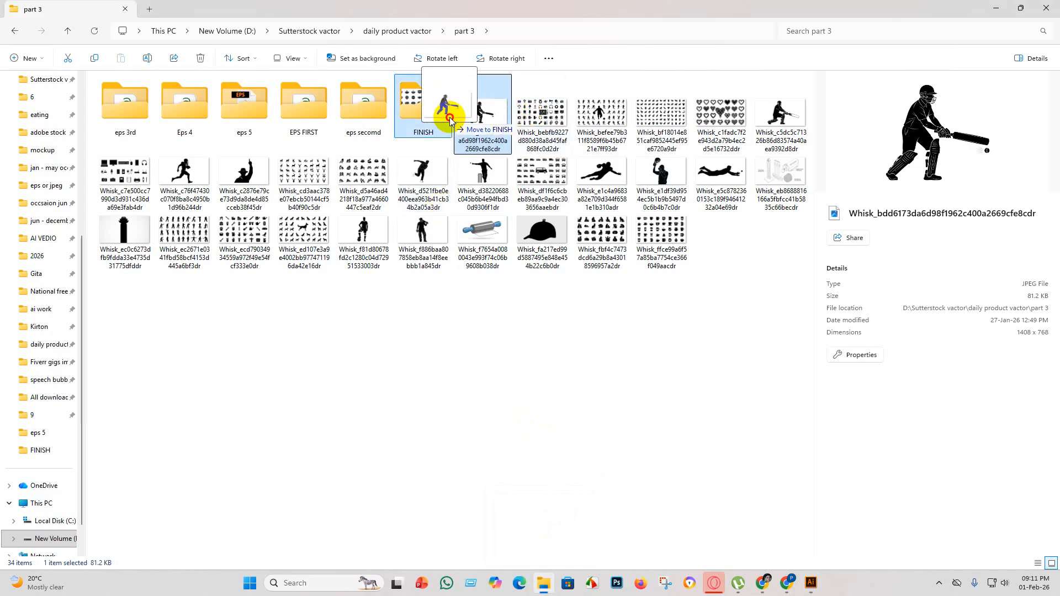
pyautogui.press('Delete')
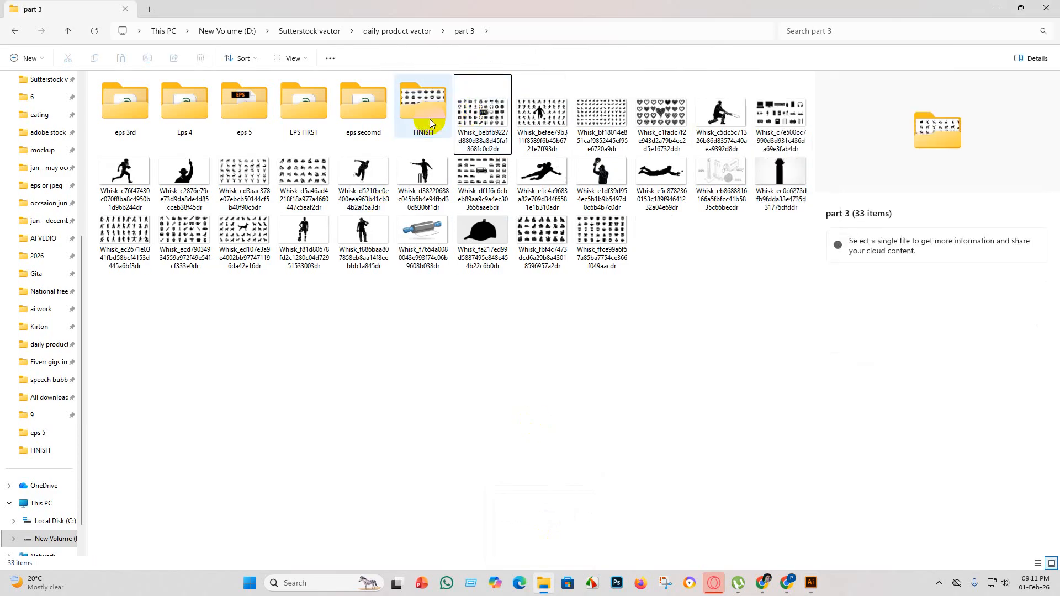
pyautogui.click(996, 9)
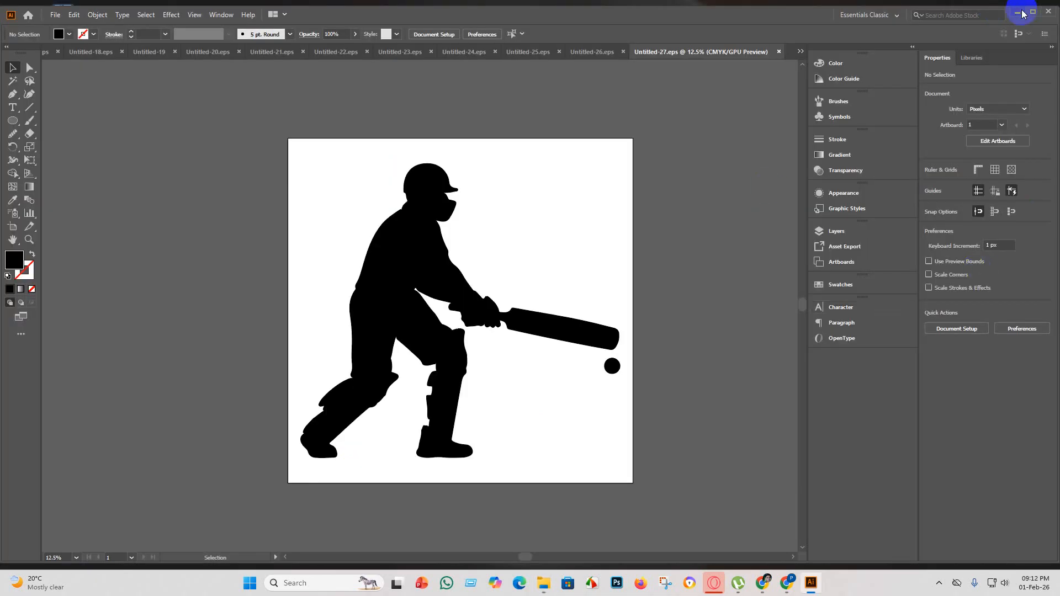
pyautogui.click(1018, 8)
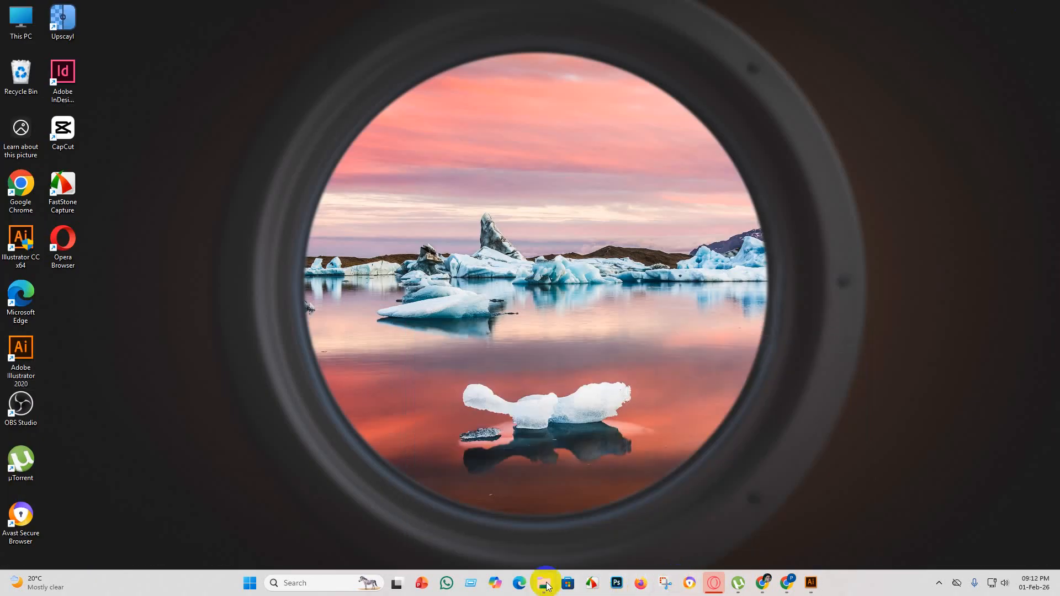
# Switch to Microsoft Edge, open the Adobe Stock contributor dashboard, and look over the portfolio.
pyautogui.click(520, 585)
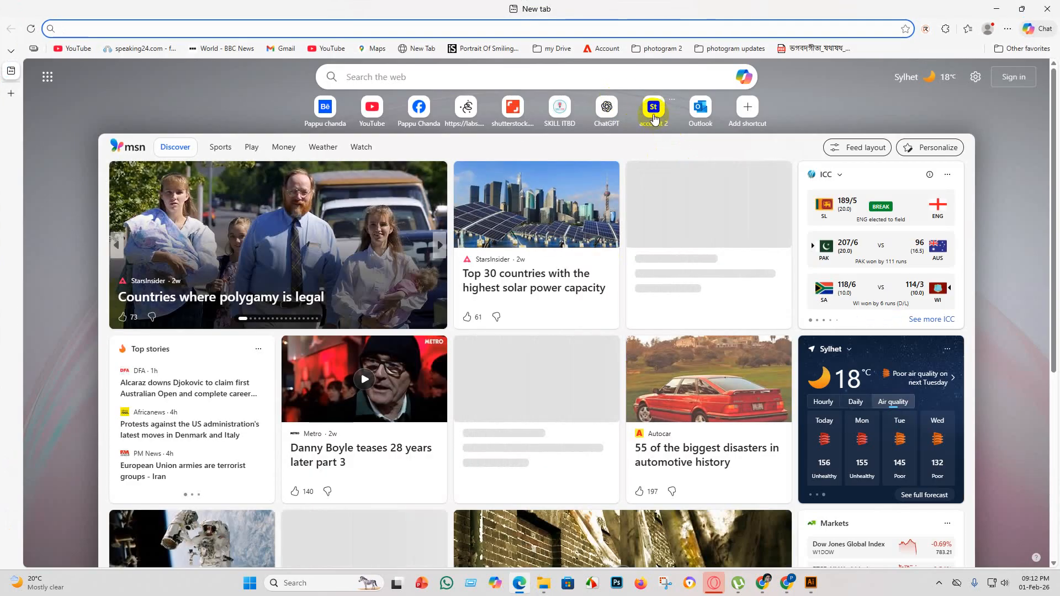
pyautogui.click(651, 109)
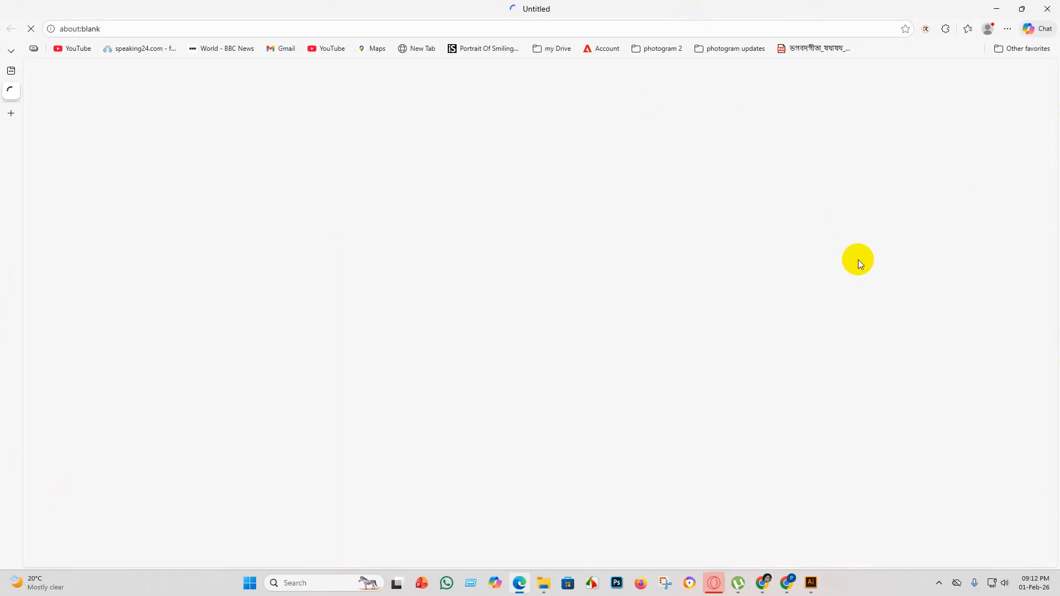
pyautogui.scroll(-1, 369, 294)
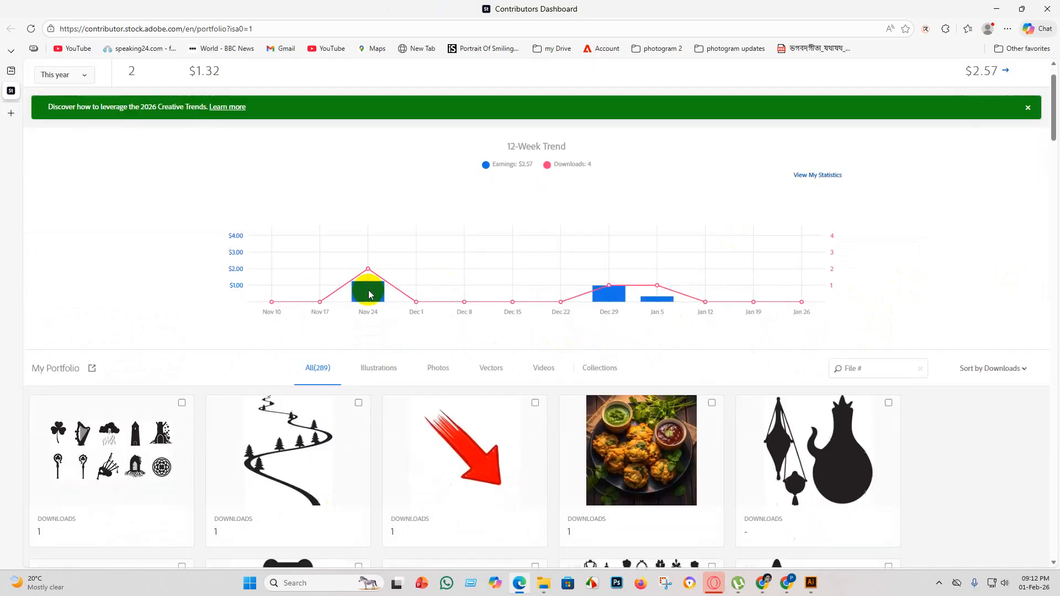
pyautogui.scroll(-4, 369, 294)
pyautogui.scroll(-3, 449, 277)
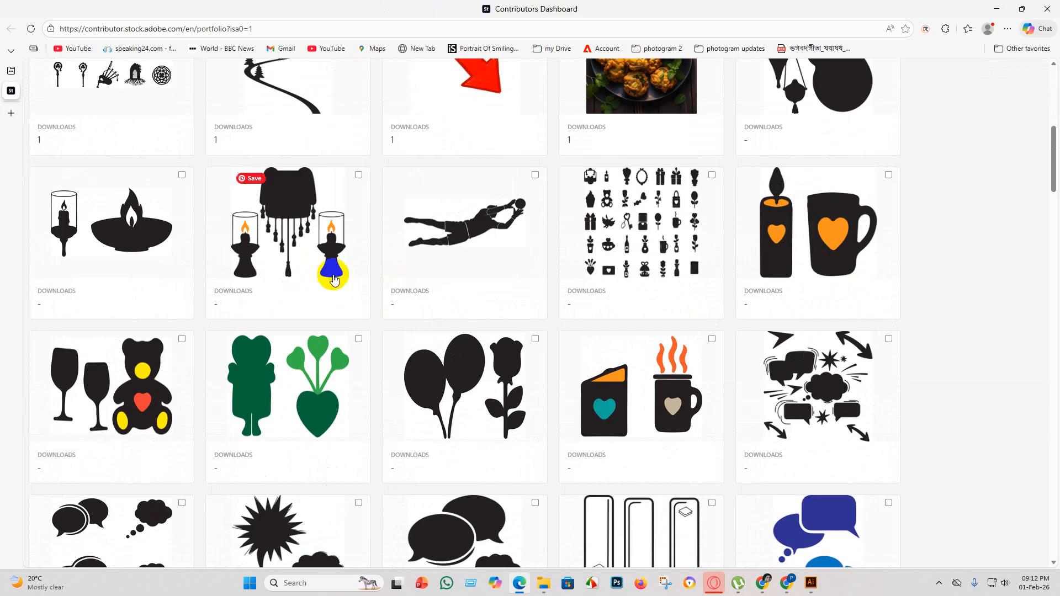
pyautogui.scroll(-3, 334, 279)
pyautogui.scroll(11, 442, 343)
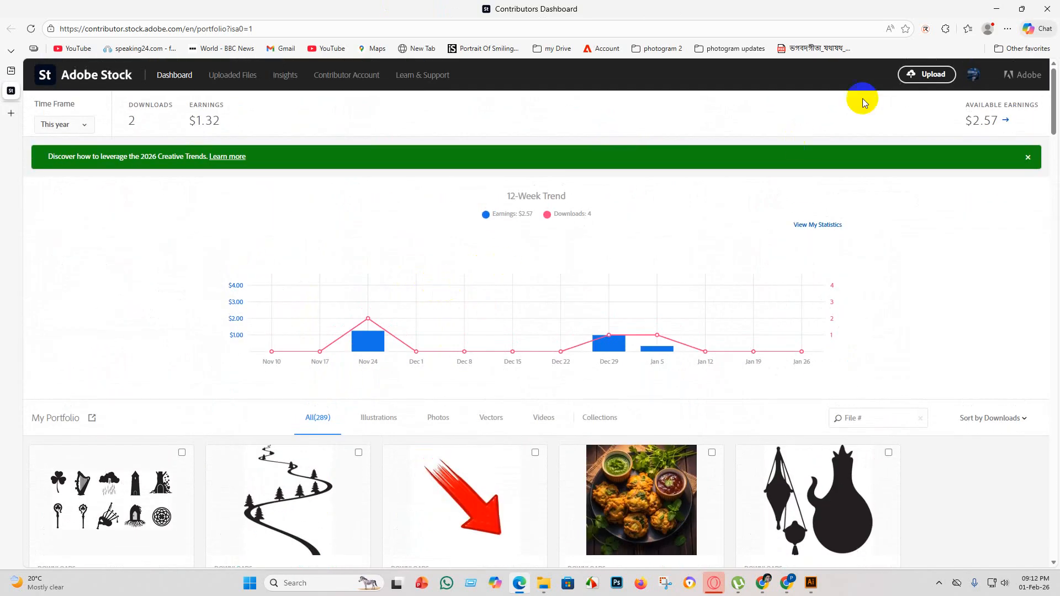
# Start an Adobe Stock file upload and browse to the eps 5 folder inside part 3.
pyautogui.click(931, 83)
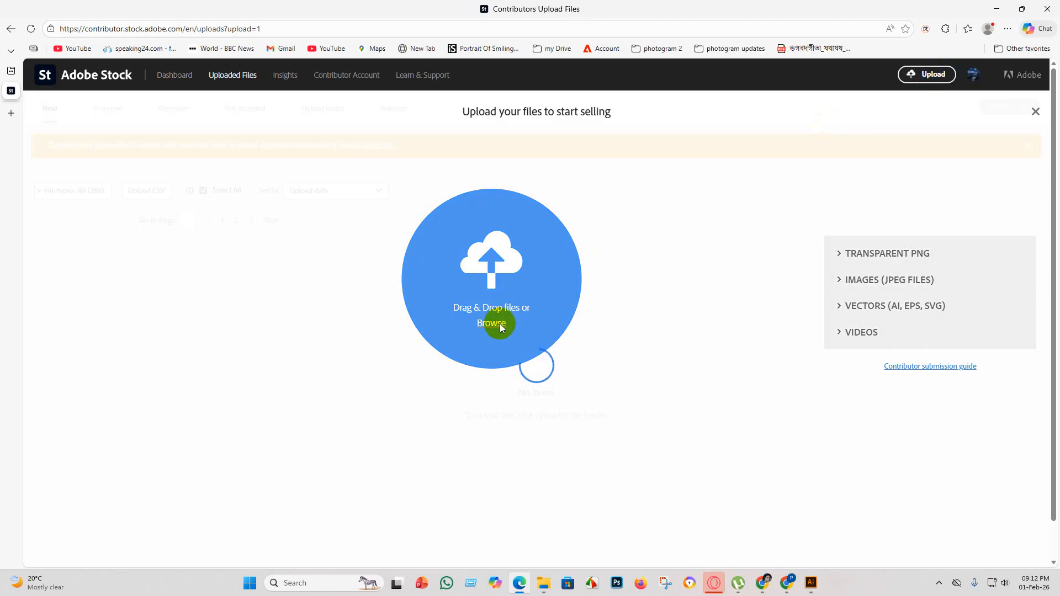
pyautogui.click(492, 324)
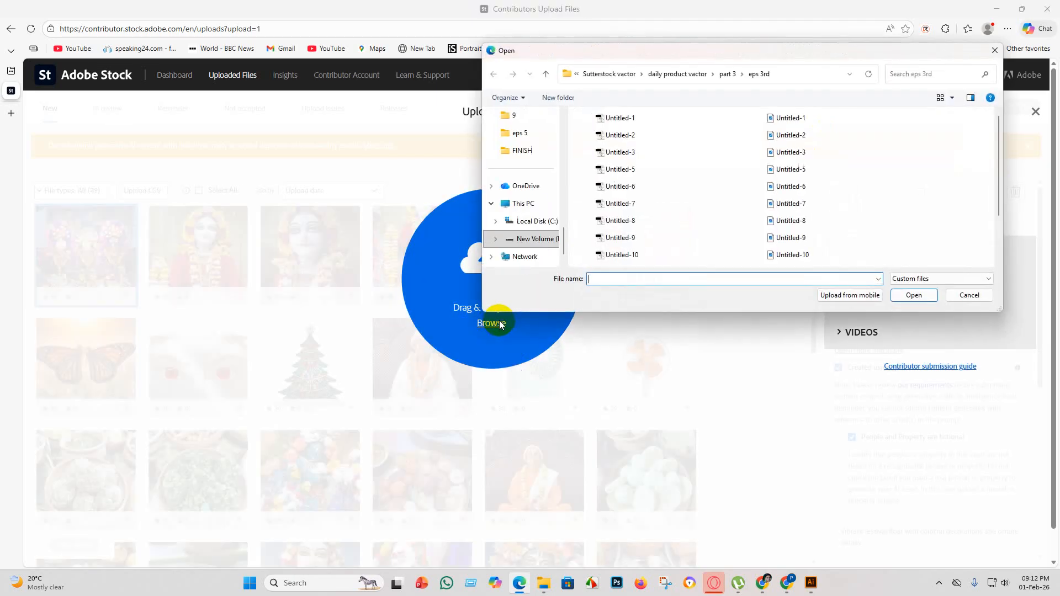
pyautogui.scroll(-2, 687, 138)
pyautogui.scroll(2, 763, 154)
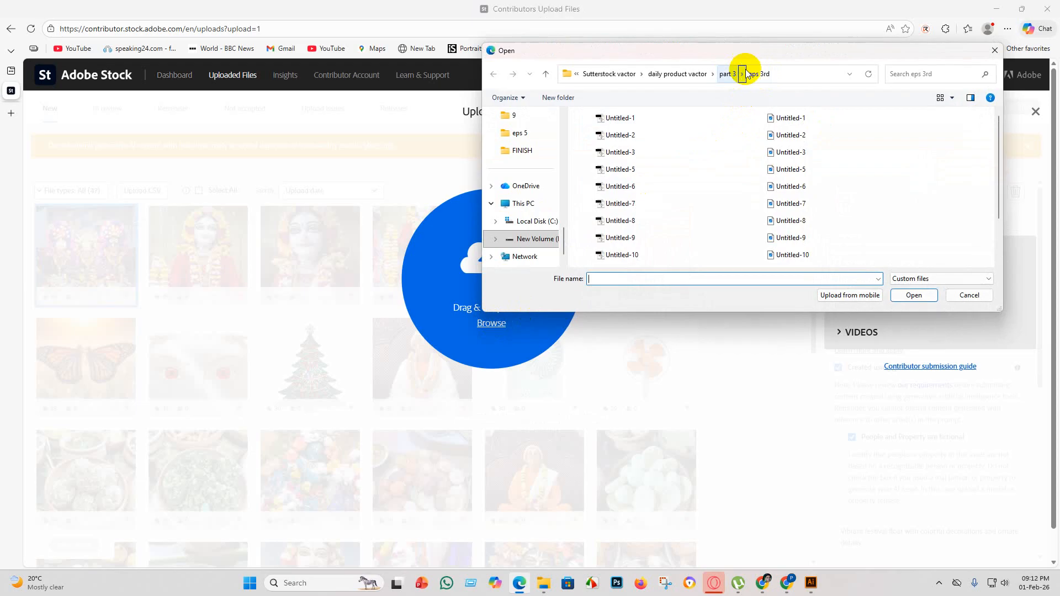
pyautogui.click(731, 74)
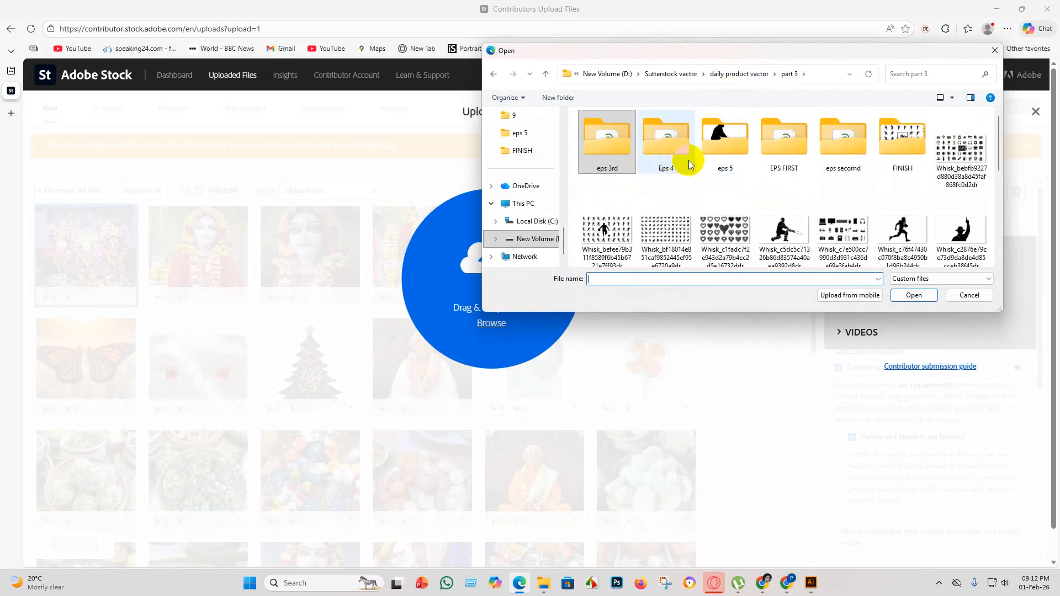
pyautogui.click(789, 79)
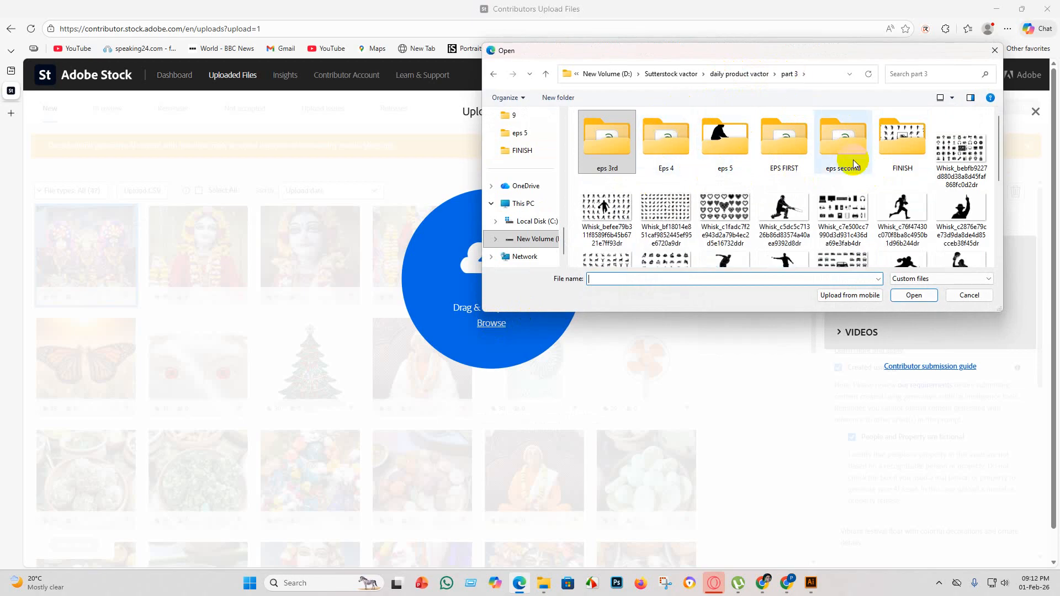
pyautogui.doubleClick(725, 143)
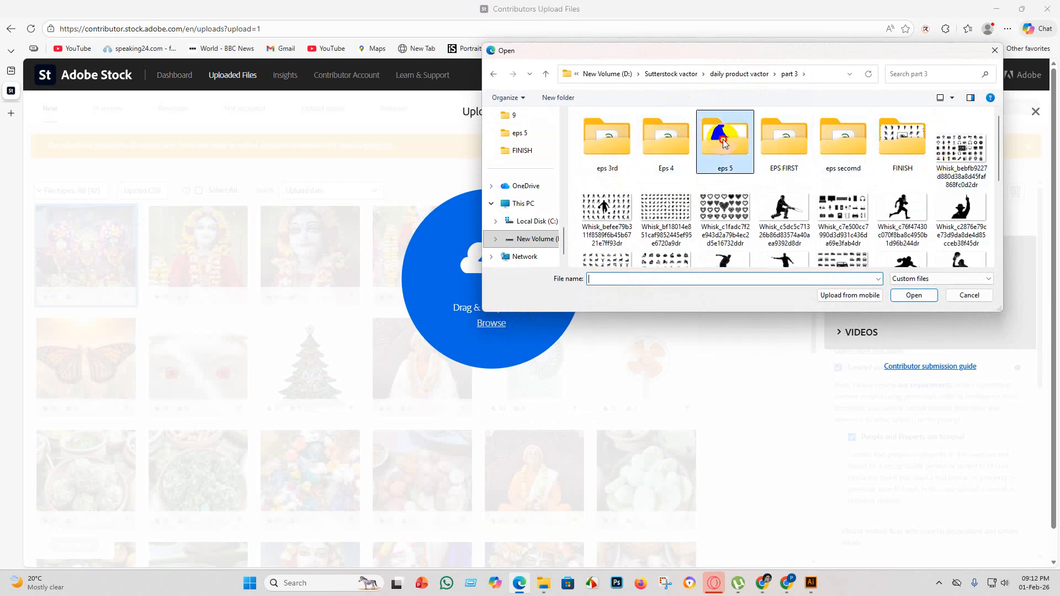
# Show the eps 5 files as small icons and upload all the EPS files, Untitled-1 through Untitled-27.
pyautogui.click(954, 97)
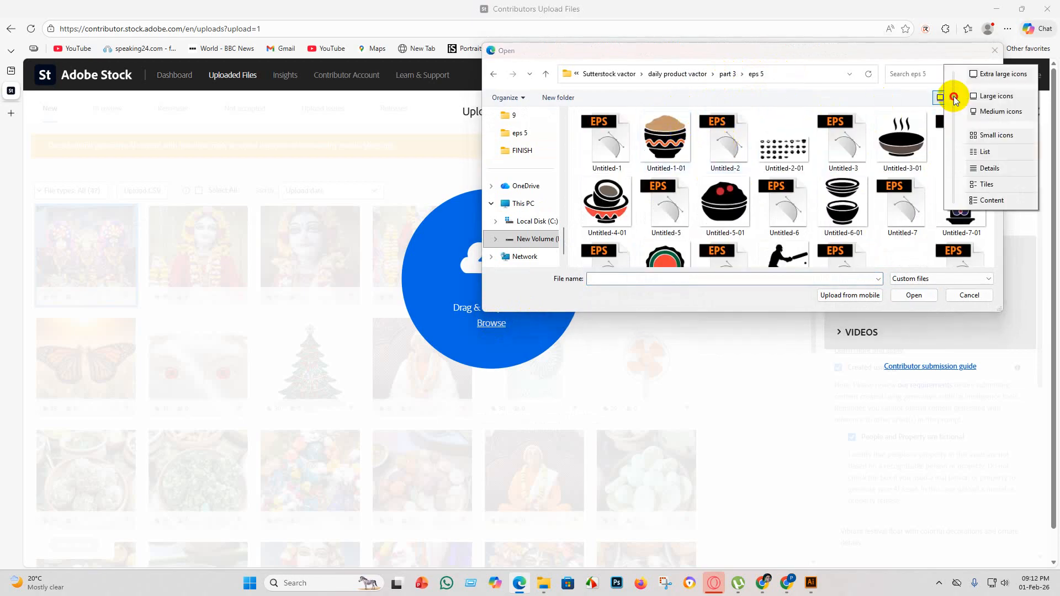
pyautogui.click(998, 138)
pyautogui.scroll(-6, 657, 183)
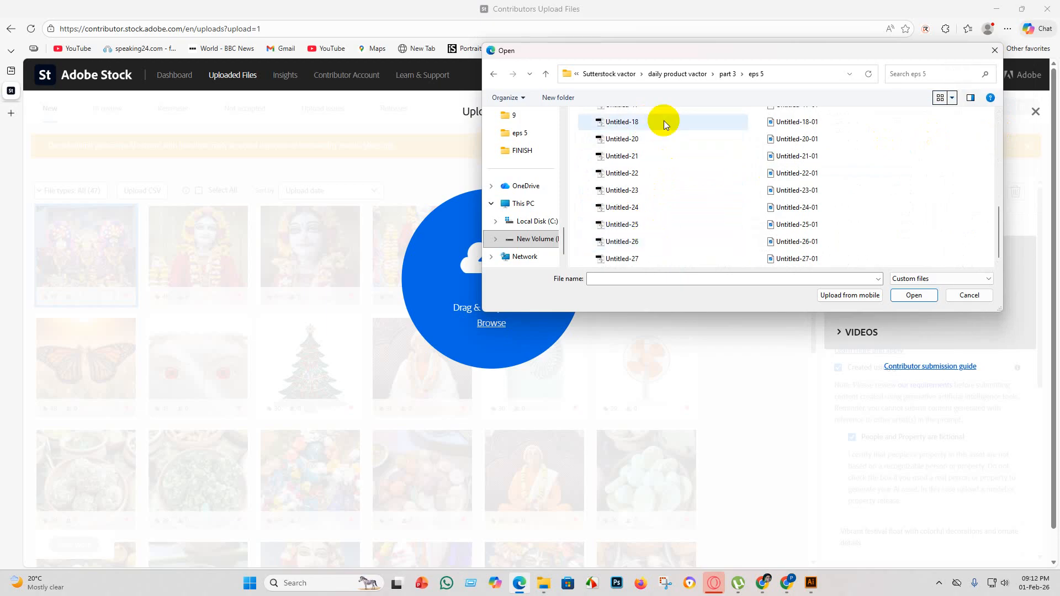
pyautogui.scroll(6, 668, 127)
pyautogui.moveTo(675, 111); pyautogui.dragTo(657, 291)
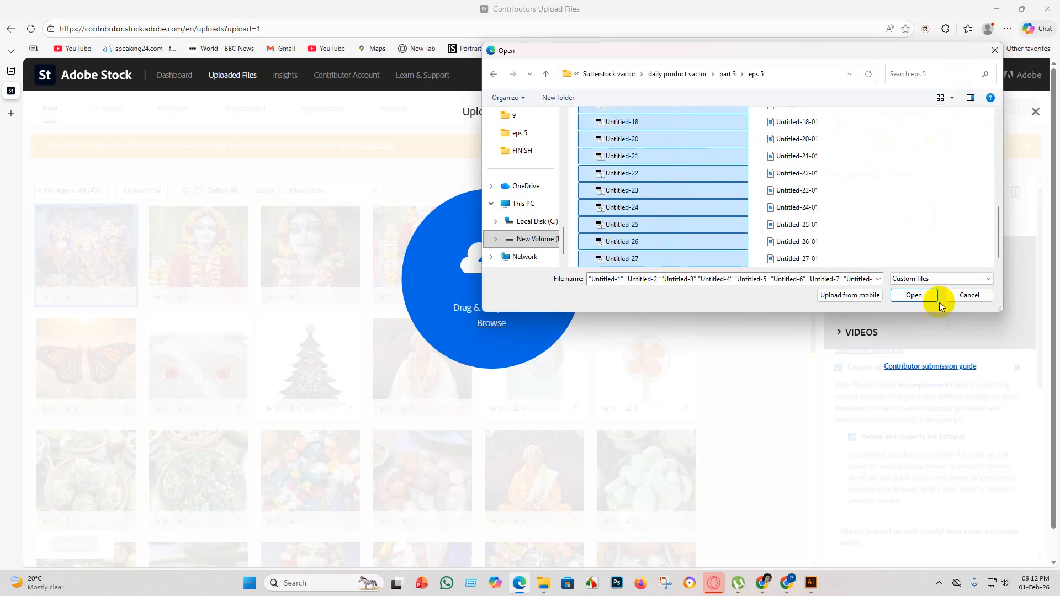
pyautogui.click(914, 295)
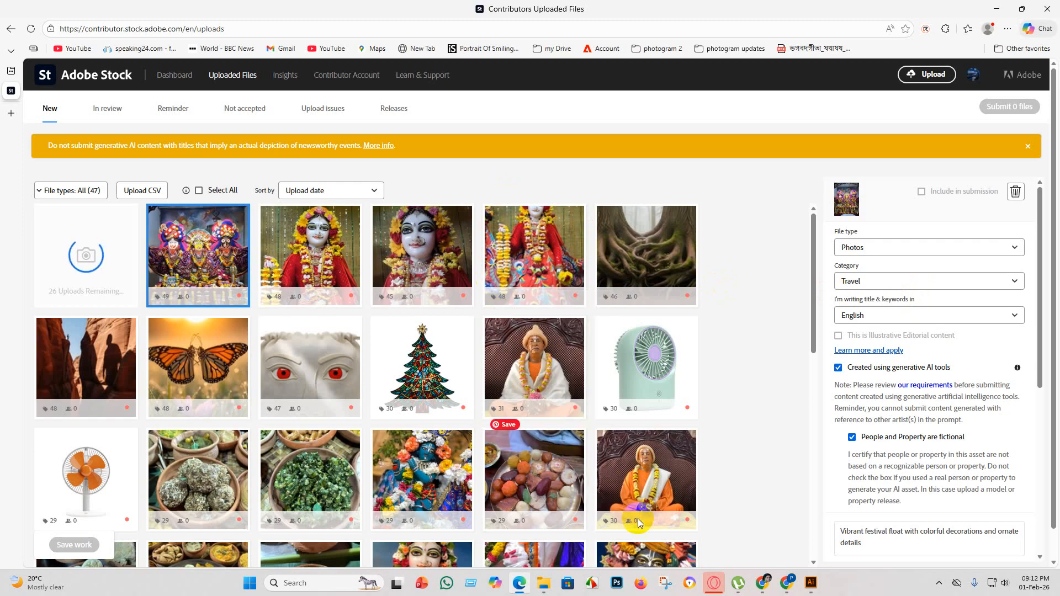
# Switch to Chrome, open the Shutterstock contributor portfolio in a new tab, and start an asset upload.
pyautogui.click(764, 584)
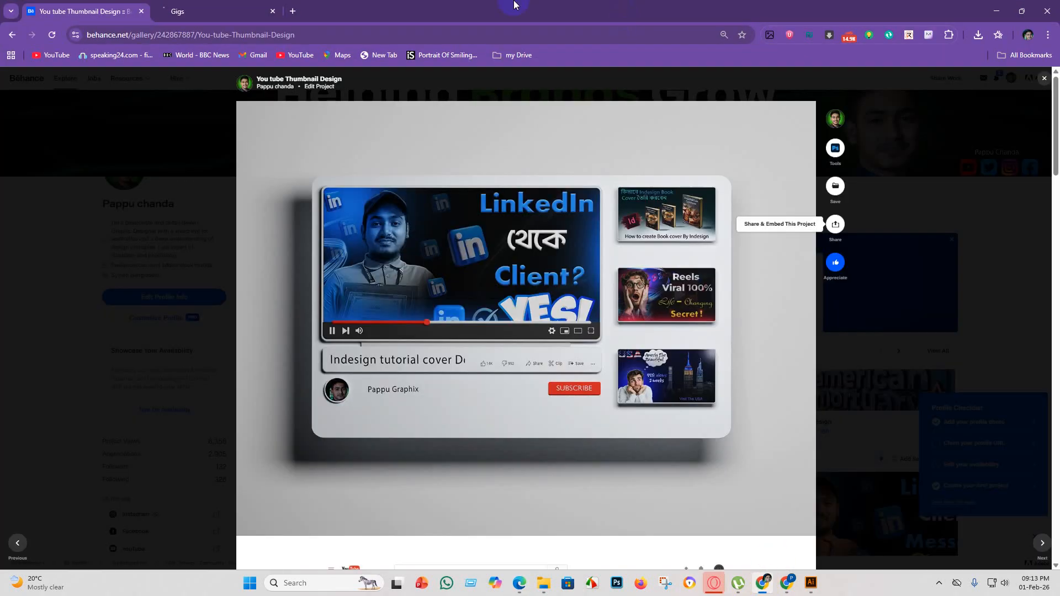
pyautogui.click(293, 11)
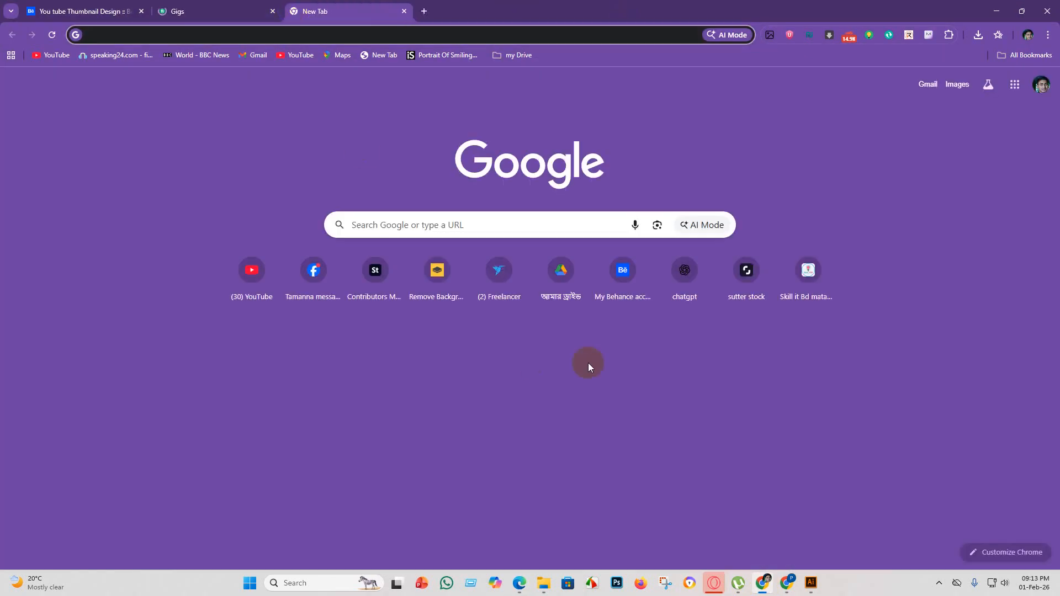
pyautogui.click(747, 270)
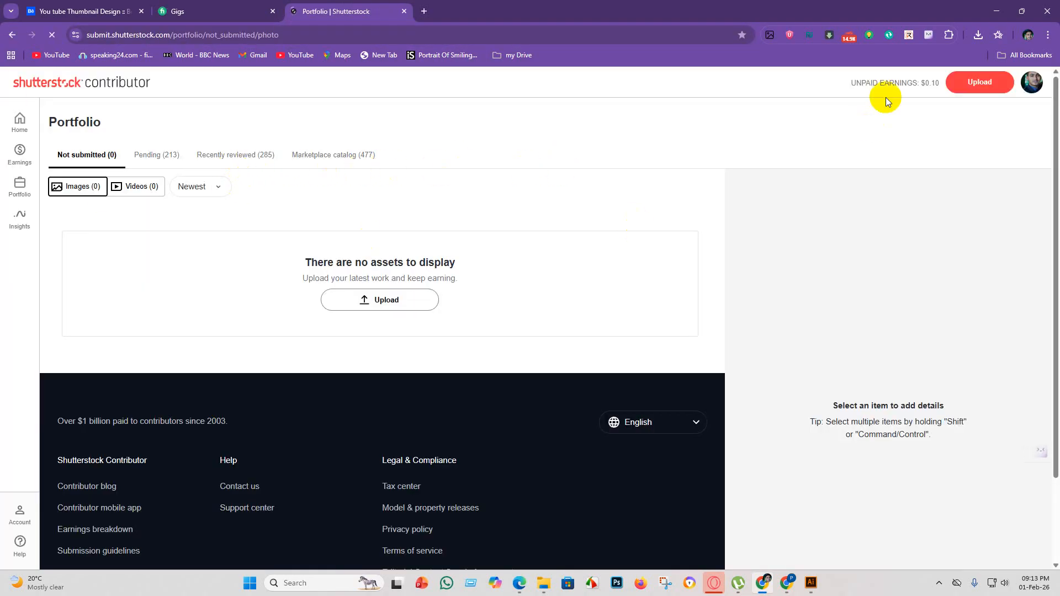
pyautogui.click(982, 81)
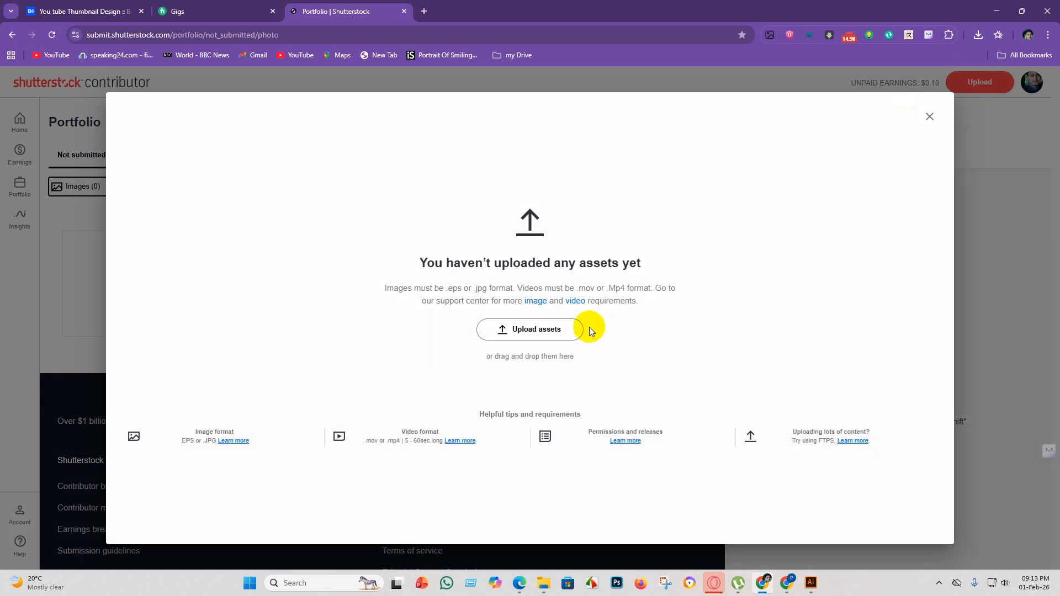
pyautogui.click(542, 331)
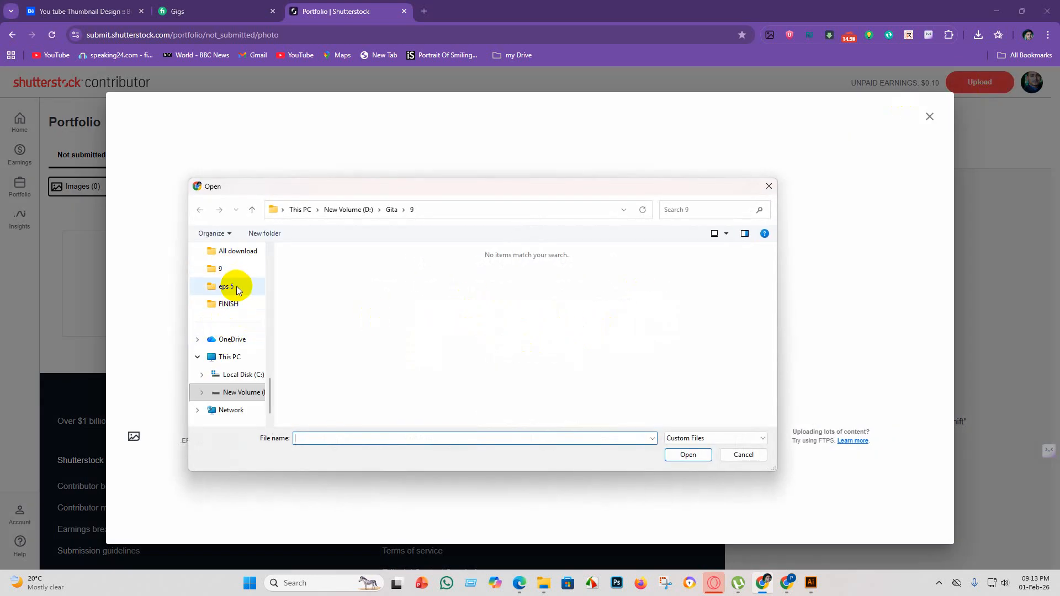
# Upload all the EPS files from the eps 5 folder, Untitled-1 through Untitled-27, to Shutterstock.
pyautogui.click(243, 286)
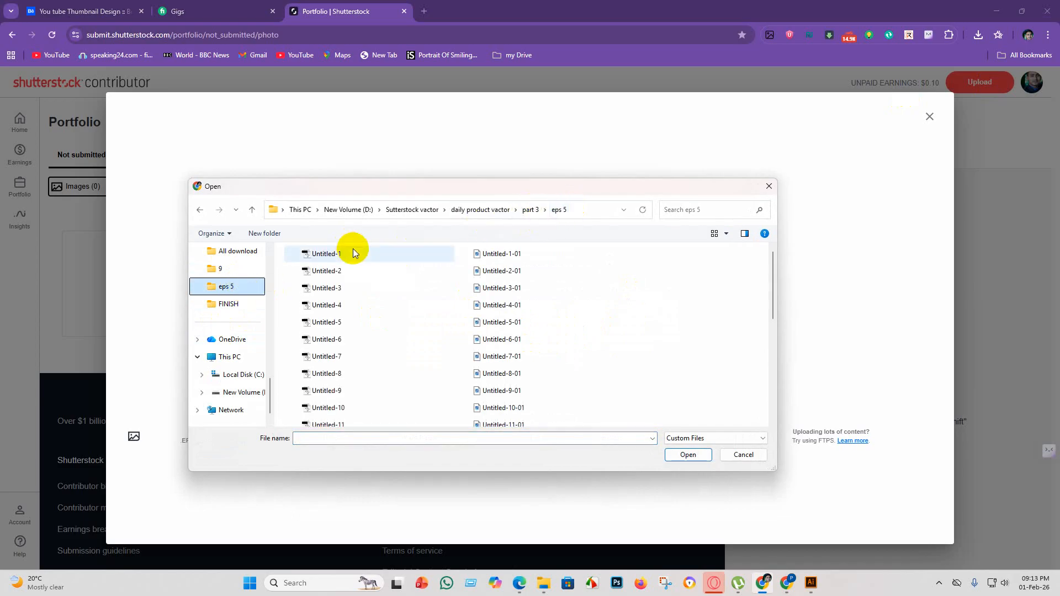
pyautogui.moveTo(353, 248); pyautogui.dragTo(355, 442)
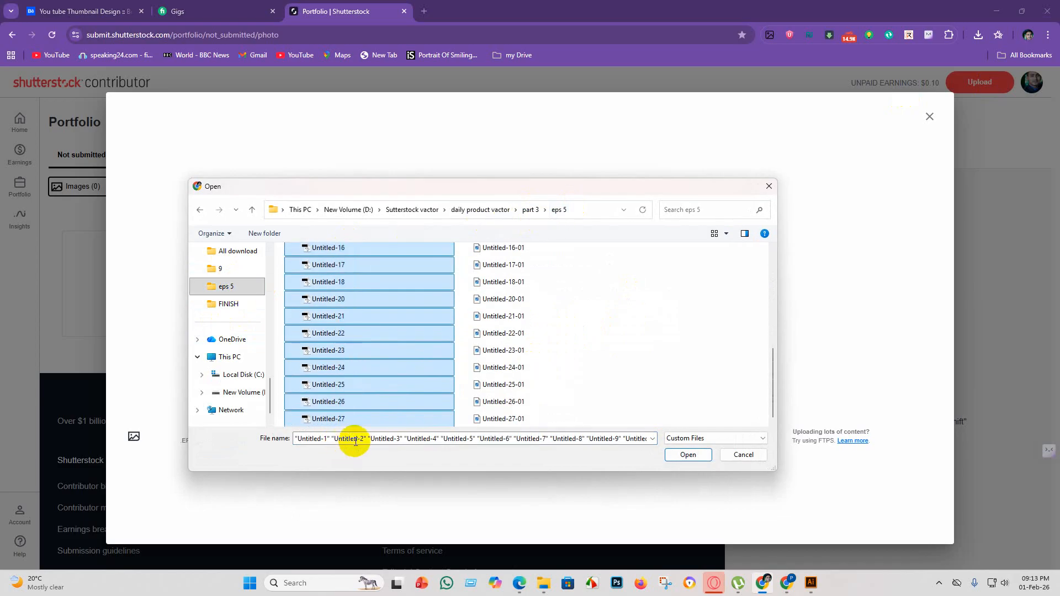
pyautogui.click(689, 455)
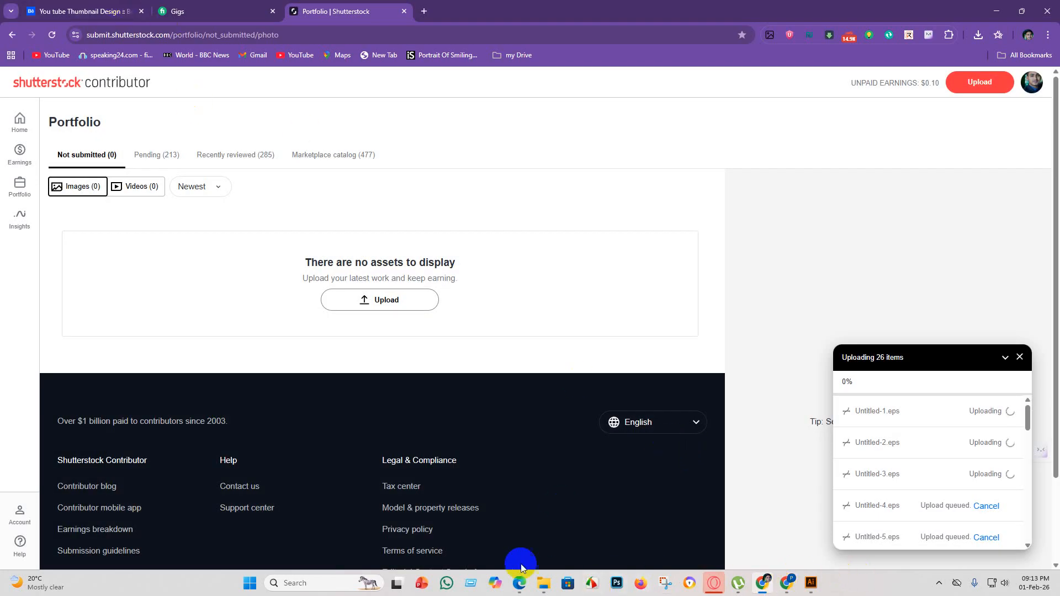
# Switch back to Microsoft Edge and check the newly uploaded vector thumbnails on Adobe Stock.
pyautogui.click(519, 583)
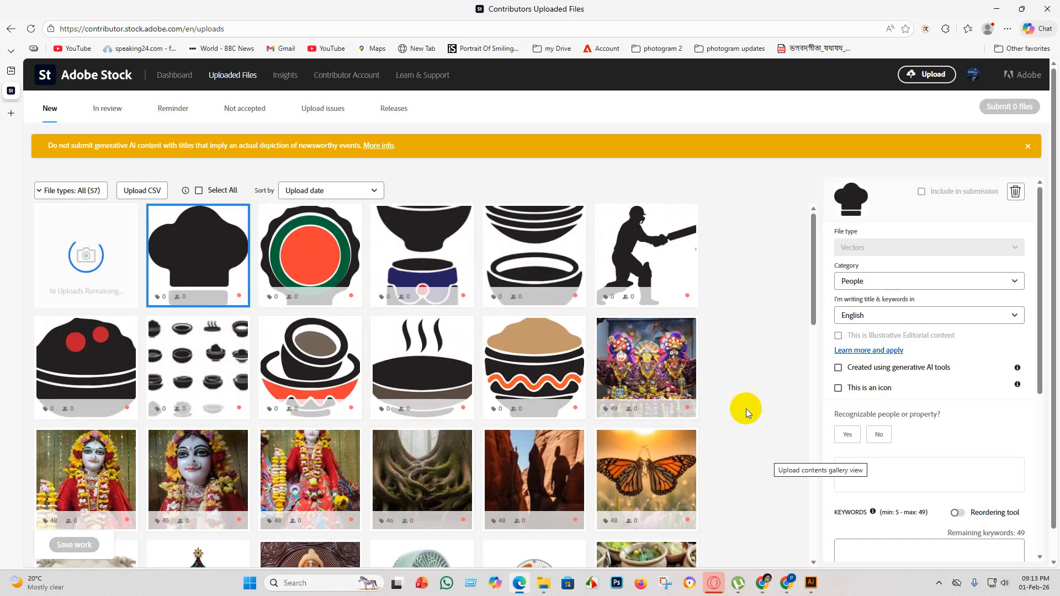
pyautogui.scroll(-1, 757, 343)
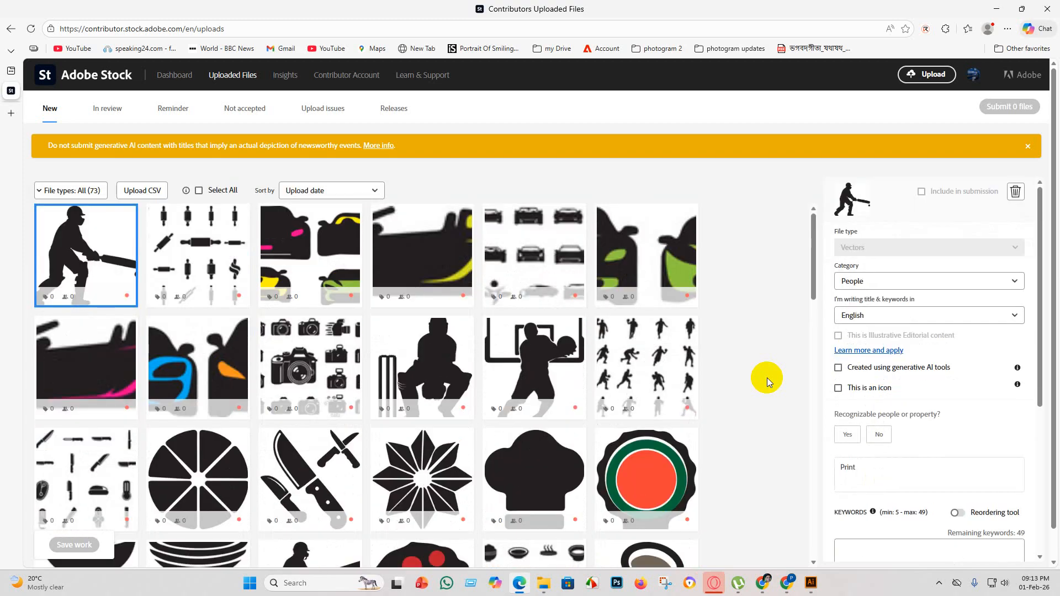
pyautogui.scroll(-4, 704, 354)
pyautogui.scroll(4, 718, 347)
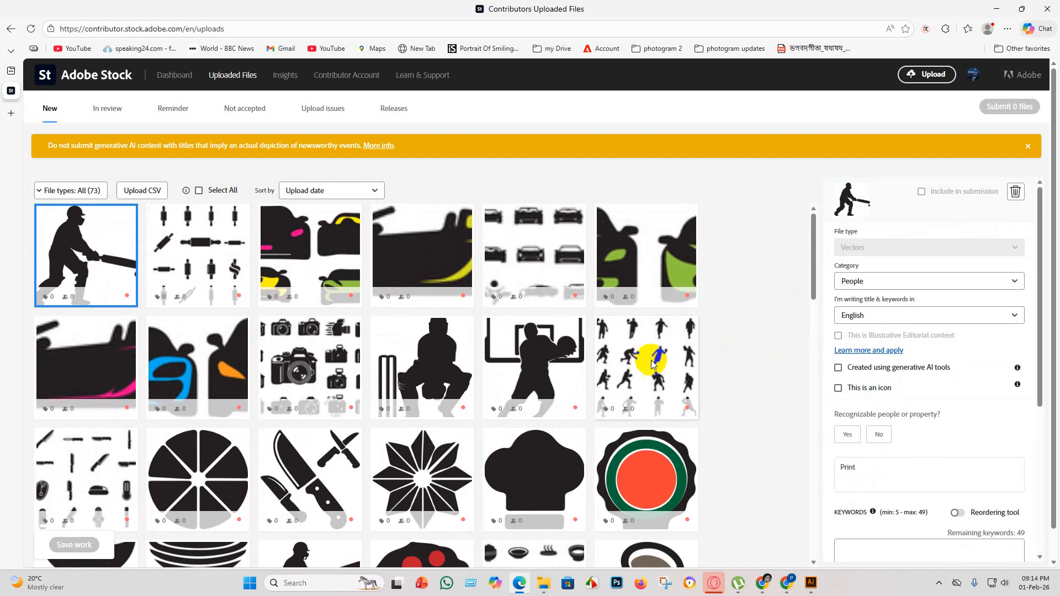
pyautogui.scroll(-4, 607, 386)
pyautogui.scroll(4, 708, 482)
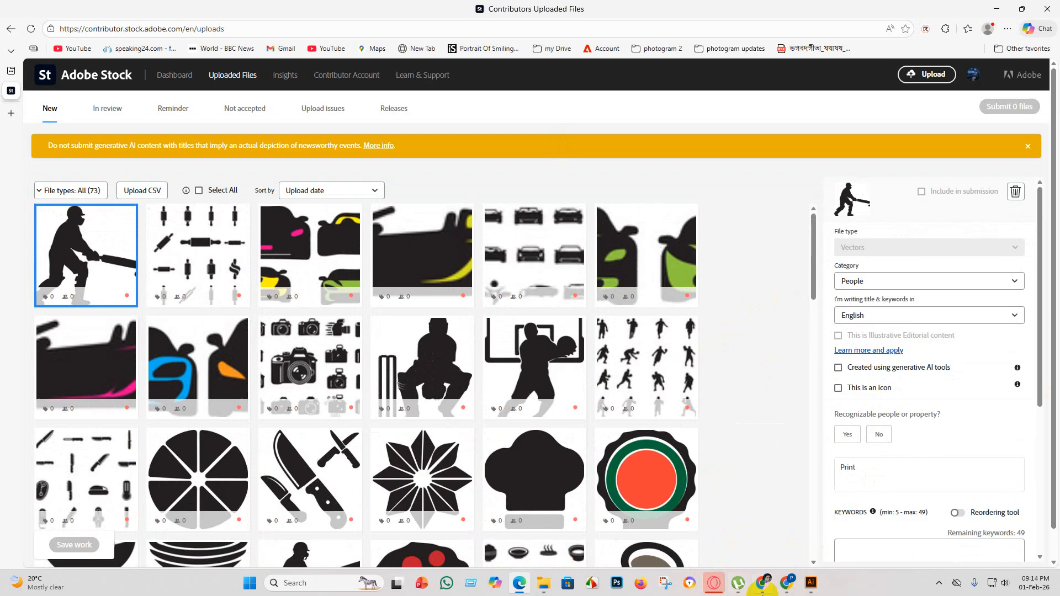
# Switch to Chrome, open the SKILL ITBD metadata generator in a new tab, and open its file chooser.
pyautogui.click(766, 584)
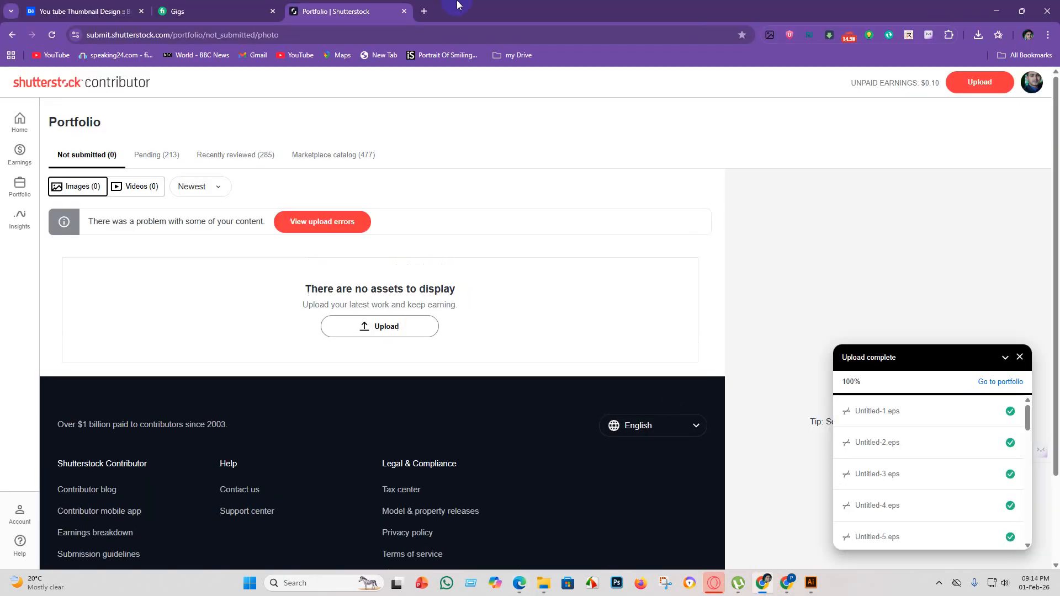
pyautogui.click(425, 11)
pyautogui.click(820, 276)
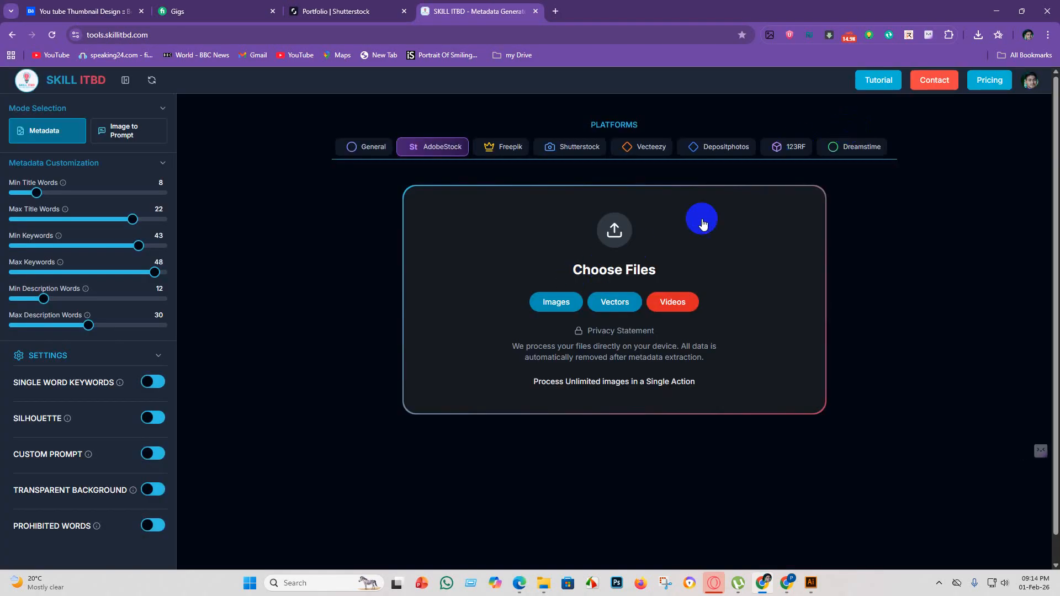
pyautogui.click(614, 232)
pyautogui.scroll(-5, 370, 312)
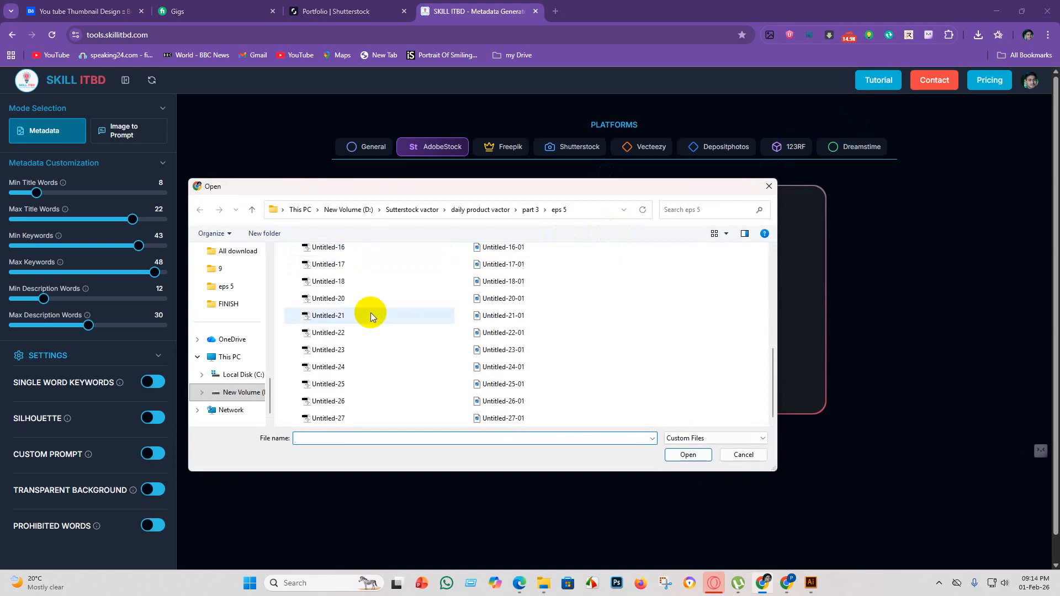
pyautogui.scroll(5, 363, 335)
pyautogui.moveTo(367, 249); pyautogui.dragTo(332, 455)
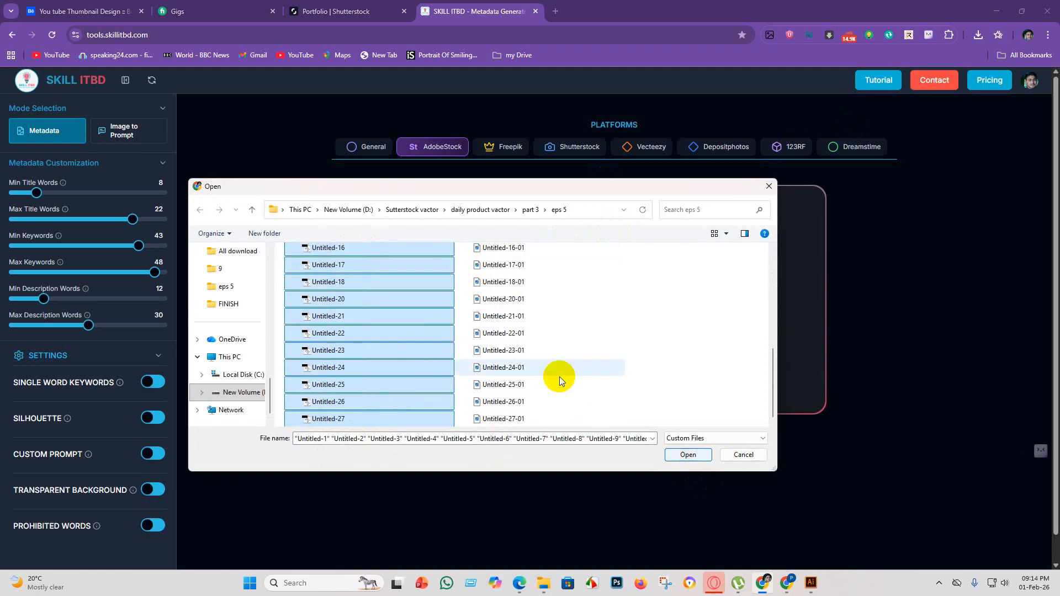
pyautogui.click(636, 345)
pyautogui.scroll(5, 535, 268)
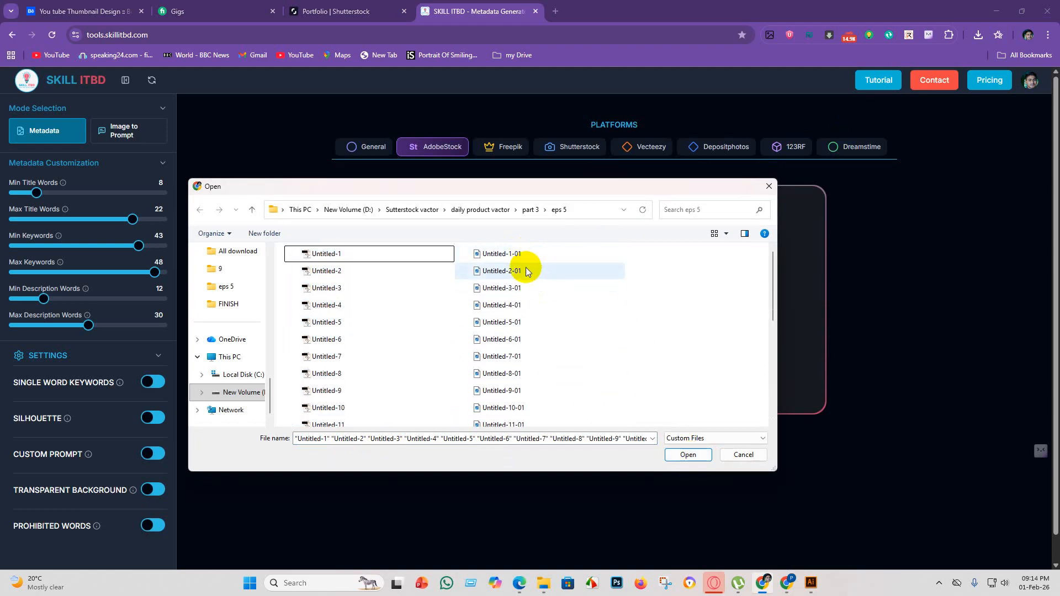
# Rename the JPEG file Untitled-1-01 in the eps 5 folder to Untitled-1, matching its EPS file.
pyautogui.rightClick(532, 254)
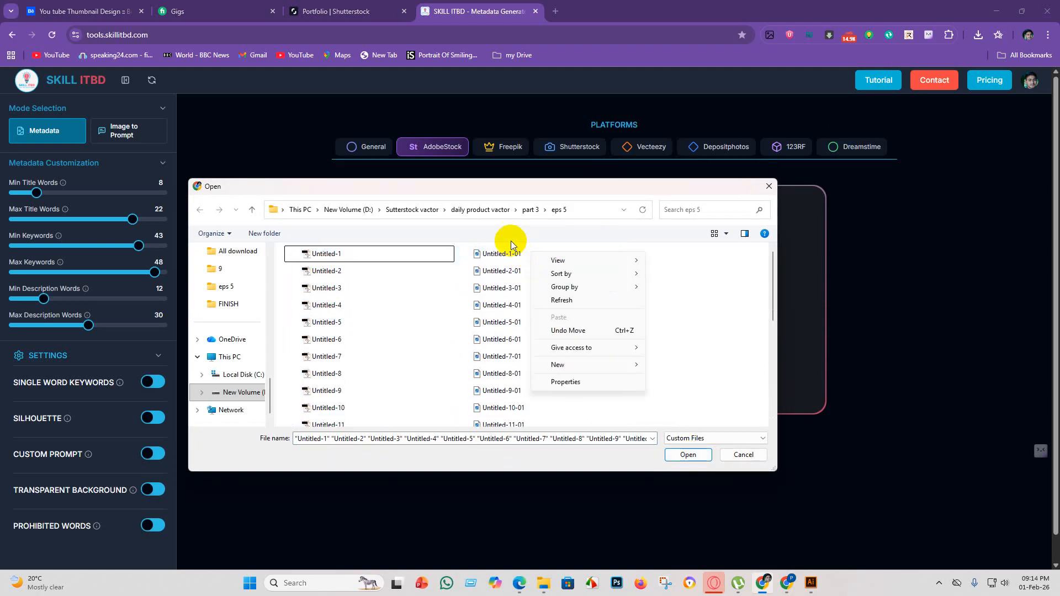
pyautogui.click(499, 258)
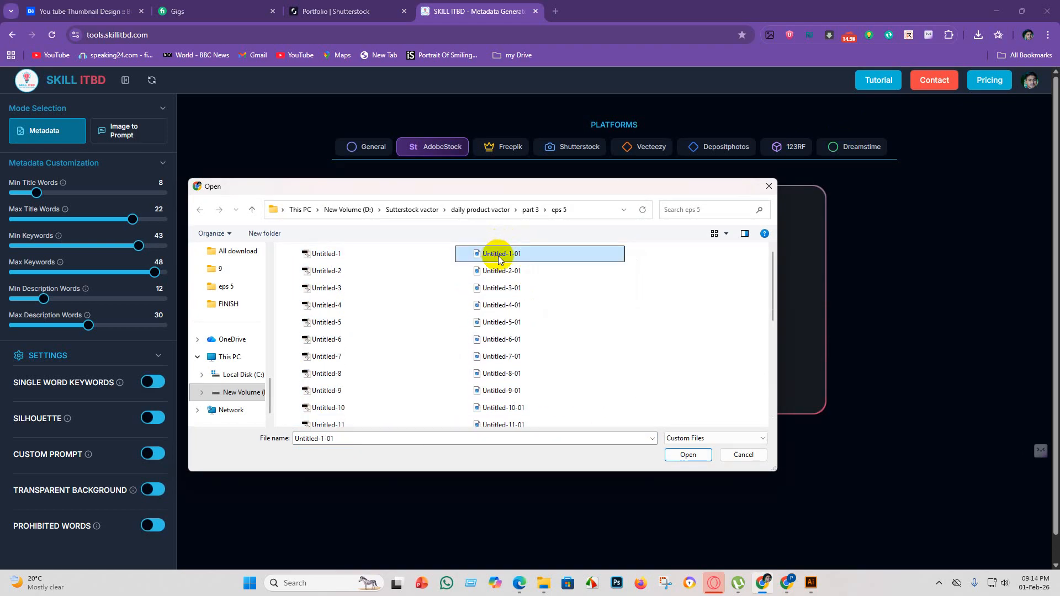
pyautogui.rightClick(556, 254)
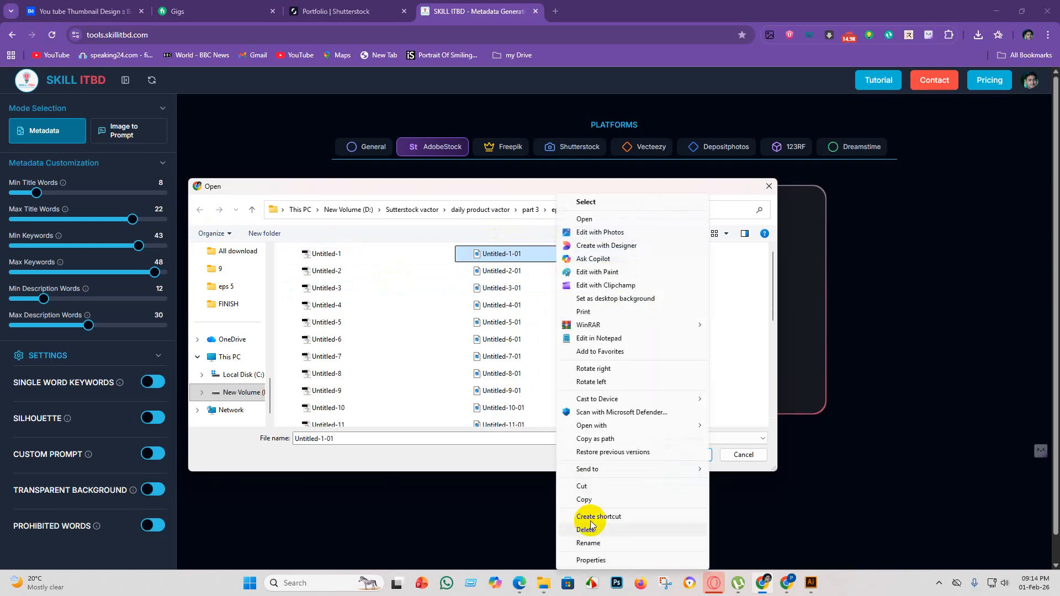
pyautogui.click(601, 545)
pyautogui.click(535, 254)
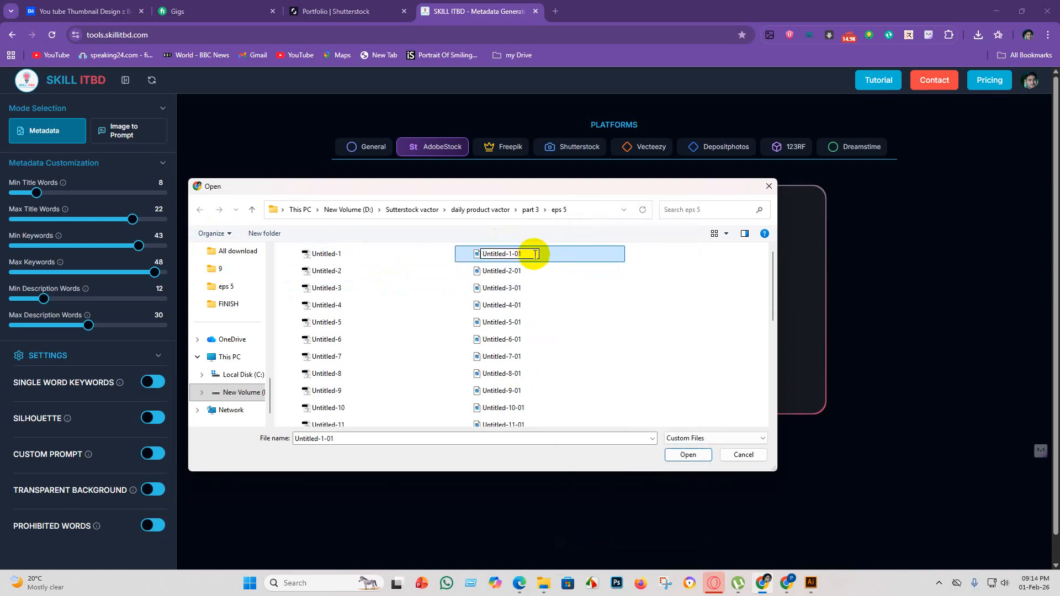
pyautogui.press('BackSpace')
pyautogui.press('BackSpace')
pyautogui.press('Return')
# Rename the JPEG file Untitled-2-01 to Untitled-2 by removing its -01 suffix.
pyautogui.click(556, 271)
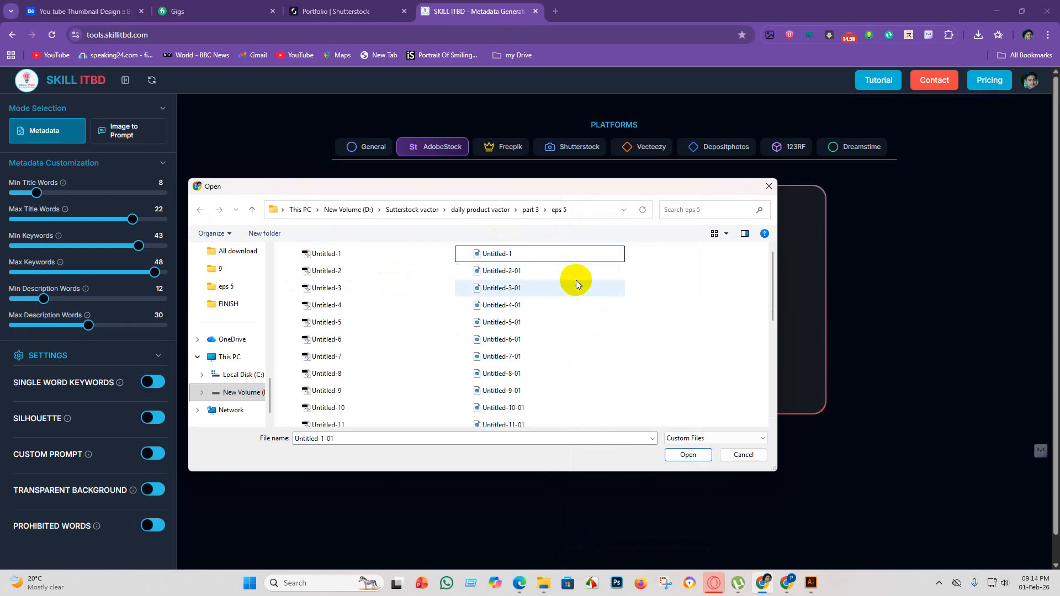
pyautogui.rightClick(556, 271)
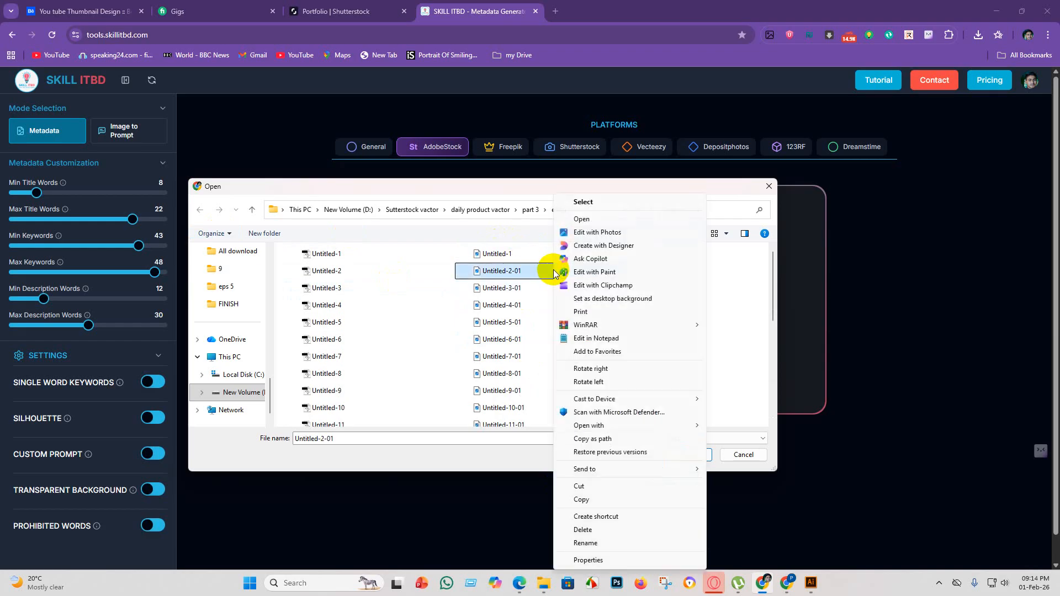
pyautogui.click(617, 545)
pyautogui.click(529, 270)
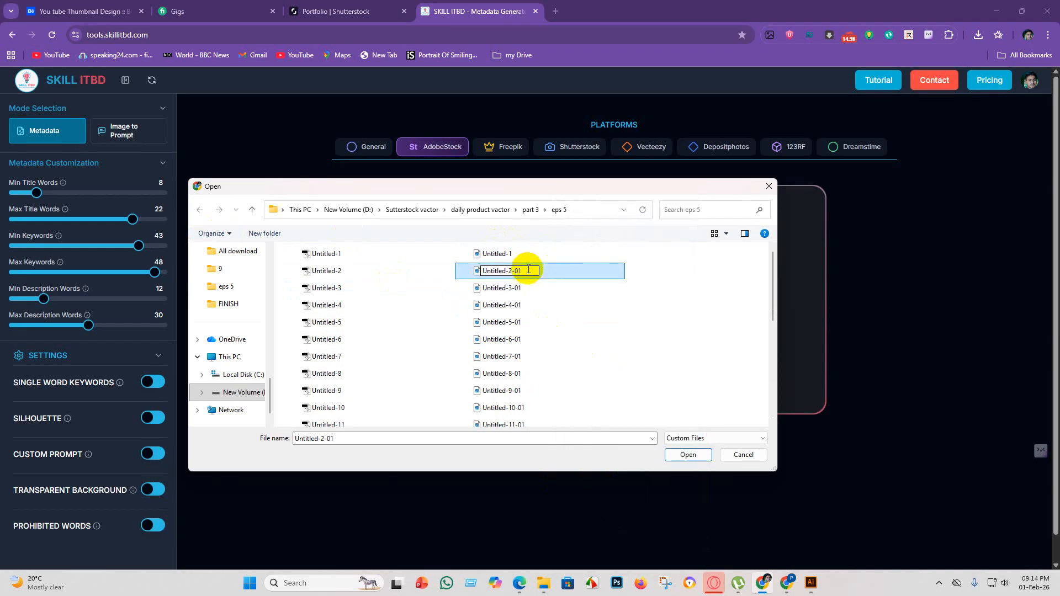
pyautogui.press('Return')
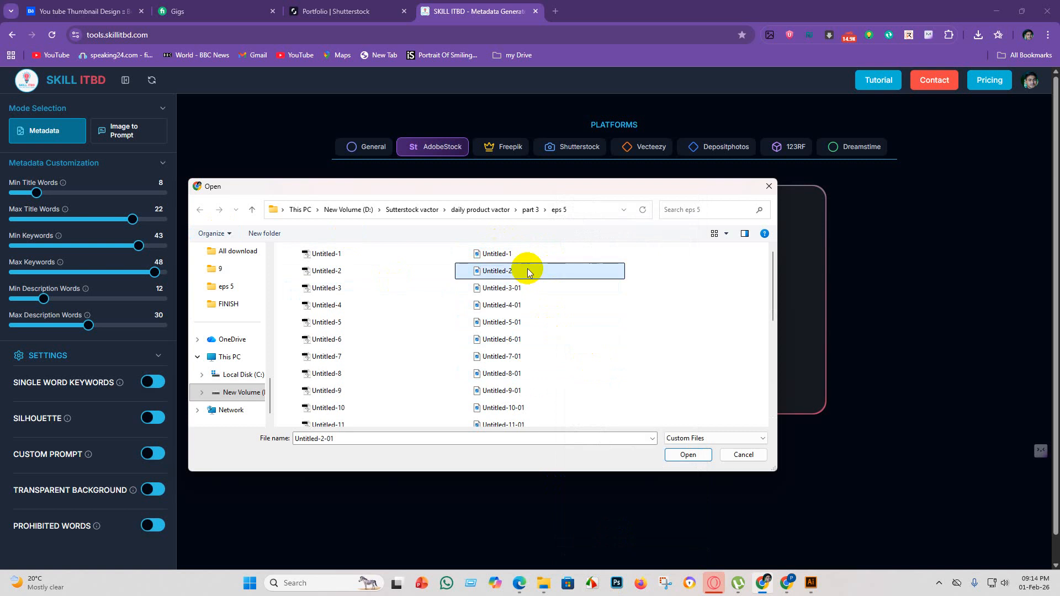
# Rename the JPEG file Untitled-3-01 to Untitled-3 by removing its -01 suffix.
pyautogui.click(540, 283)
pyautogui.rightClick(541, 283)
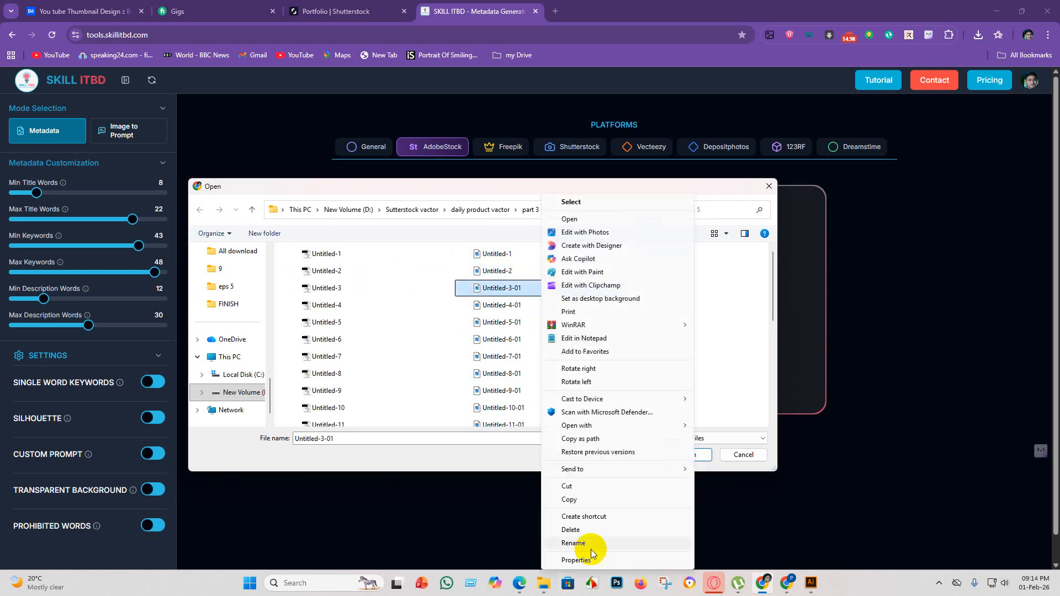
pyautogui.click(577, 544)
pyautogui.click(529, 288)
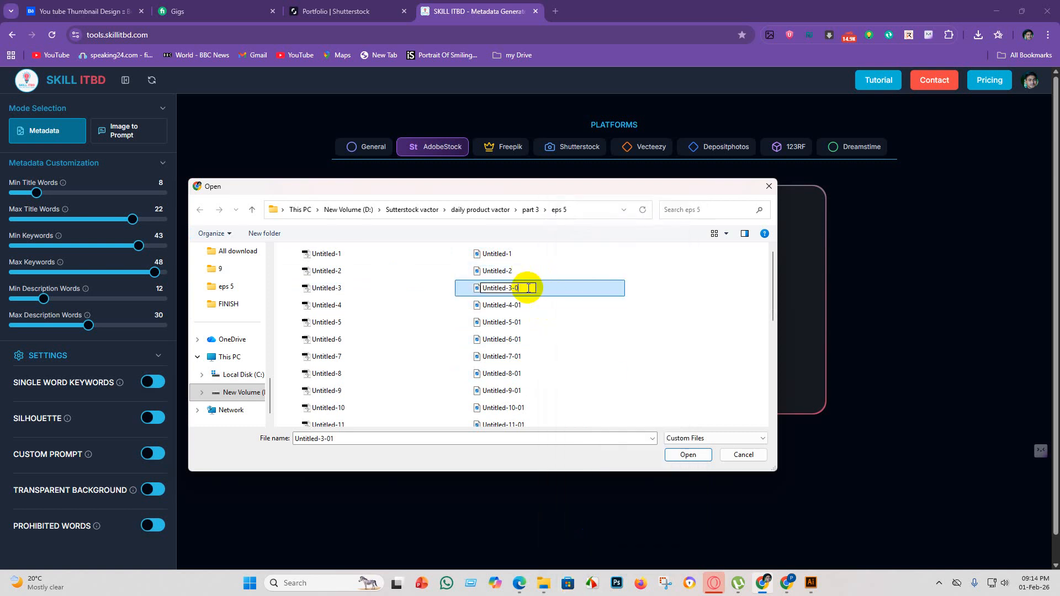
pyautogui.press('Return')
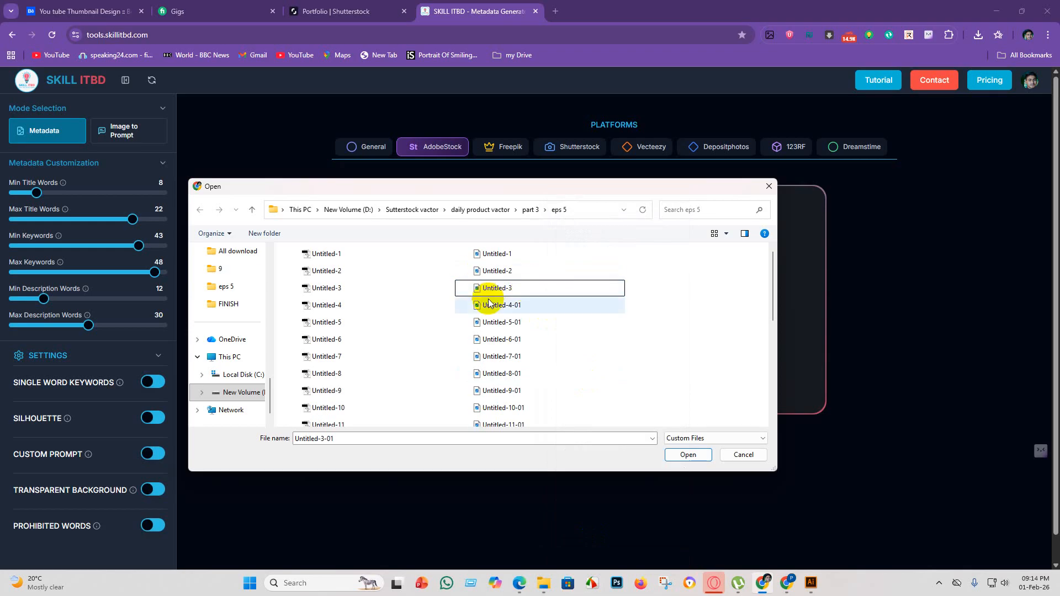
# Rename the JPEG file Untitled-4-01 to Untitled-4 by removing its -01 suffix.
pyautogui.click(539, 305)
pyautogui.rightClick(539, 305)
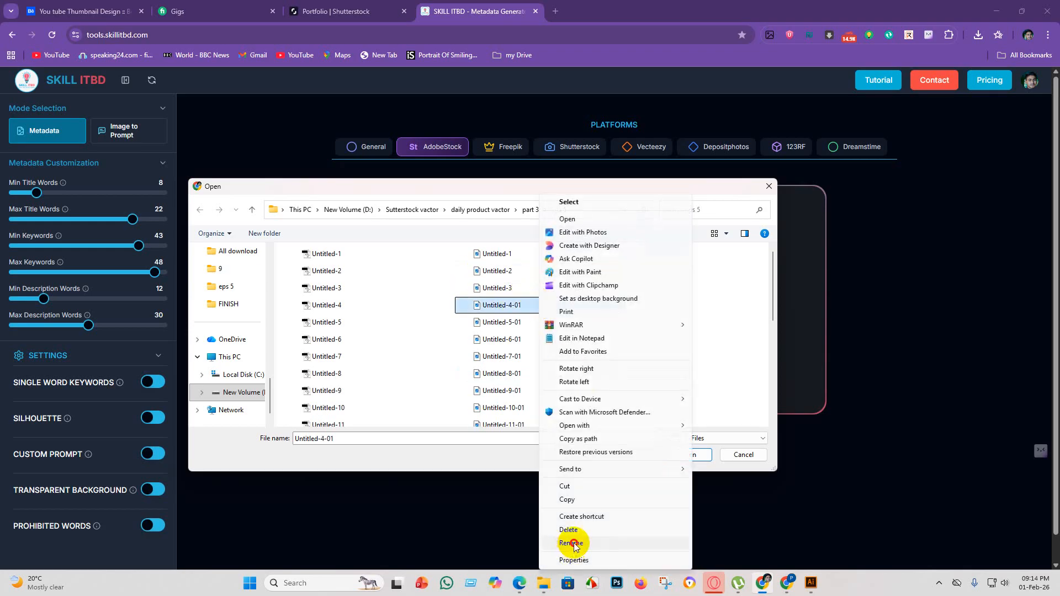
pyautogui.click(574, 541)
pyautogui.click(533, 305)
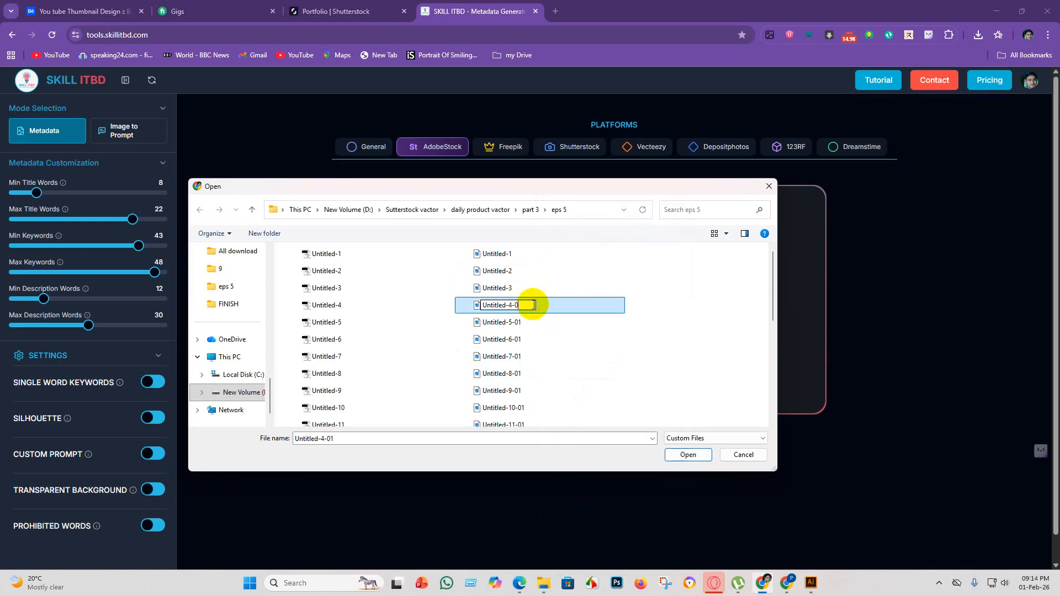
pyautogui.press('BackSpace')
pyautogui.press('Return')
# Rename the JPEG file Untitled-5-01 to Untitled-5 by removing its -01 suffix.
pyautogui.click(539, 321)
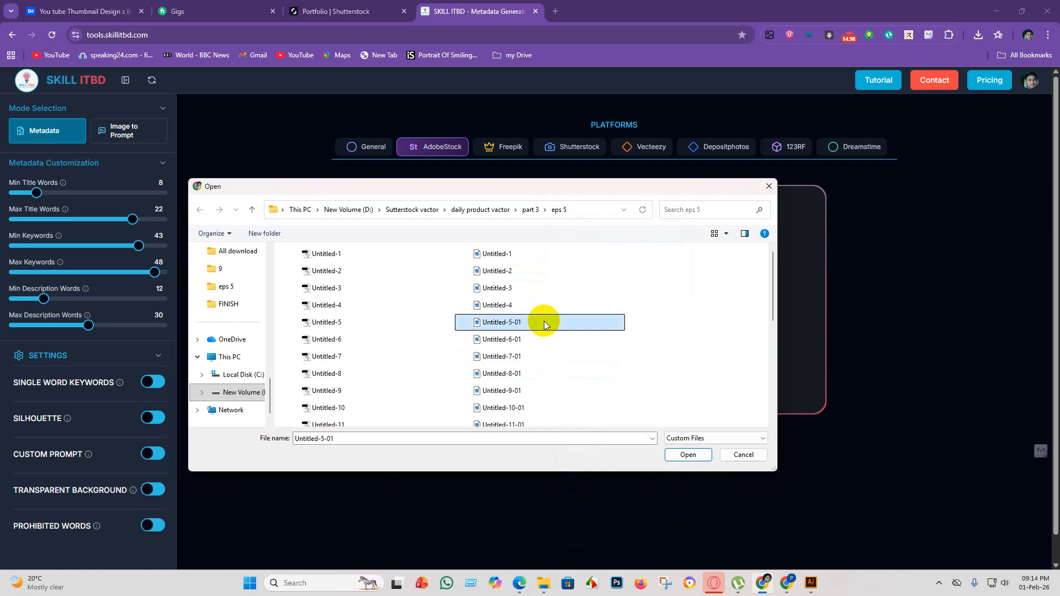
pyautogui.rightClick(544, 322)
pyautogui.click(577, 543)
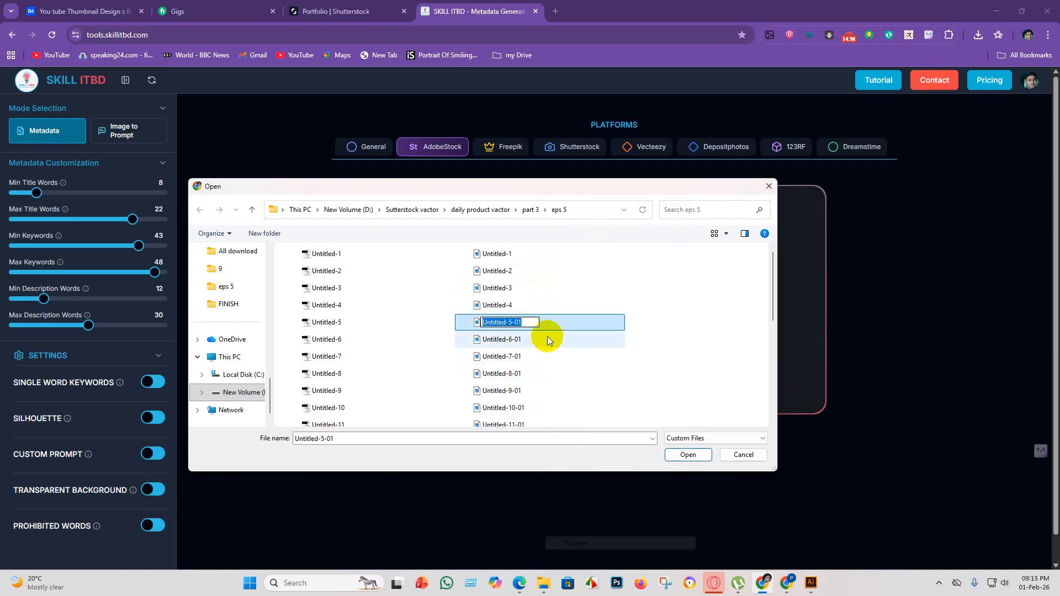
pyautogui.click(533, 324)
pyautogui.press('BackSpace')
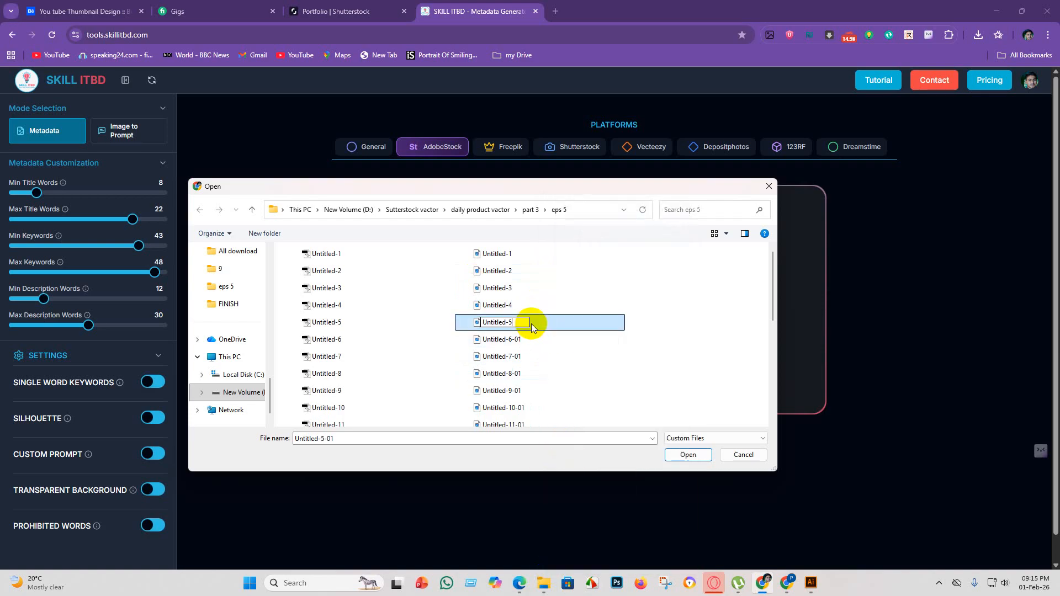
pyautogui.press('Return')
# Rename the JPEG file Untitled-6-01 to Untitled-6 by removing its -01 suffix.
pyautogui.click(522, 340)
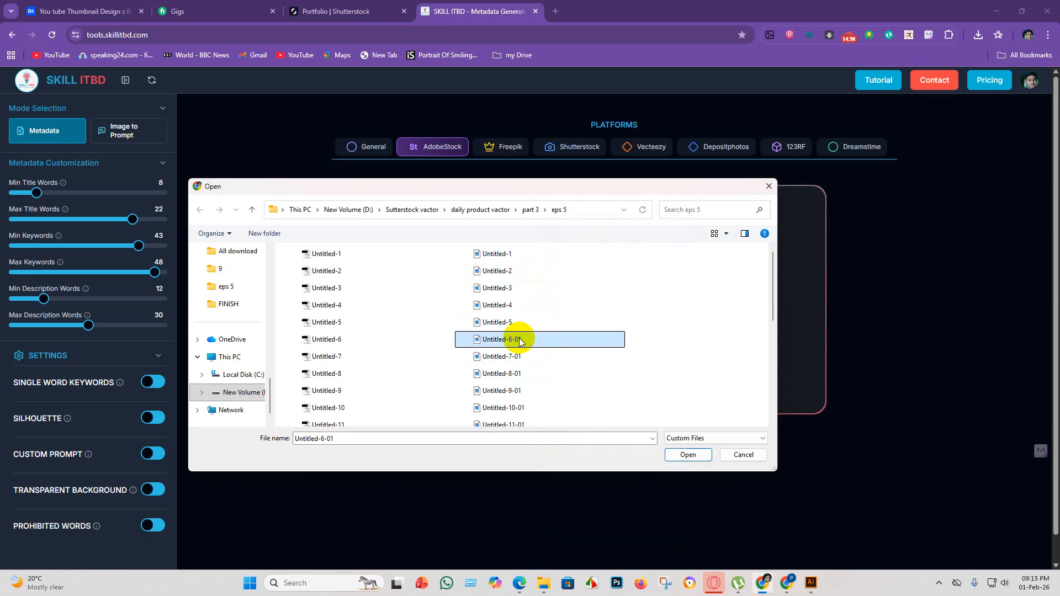
pyautogui.rightClick(522, 339)
pyautogui.click(583, 543)
pyautogui.click(537, 339)
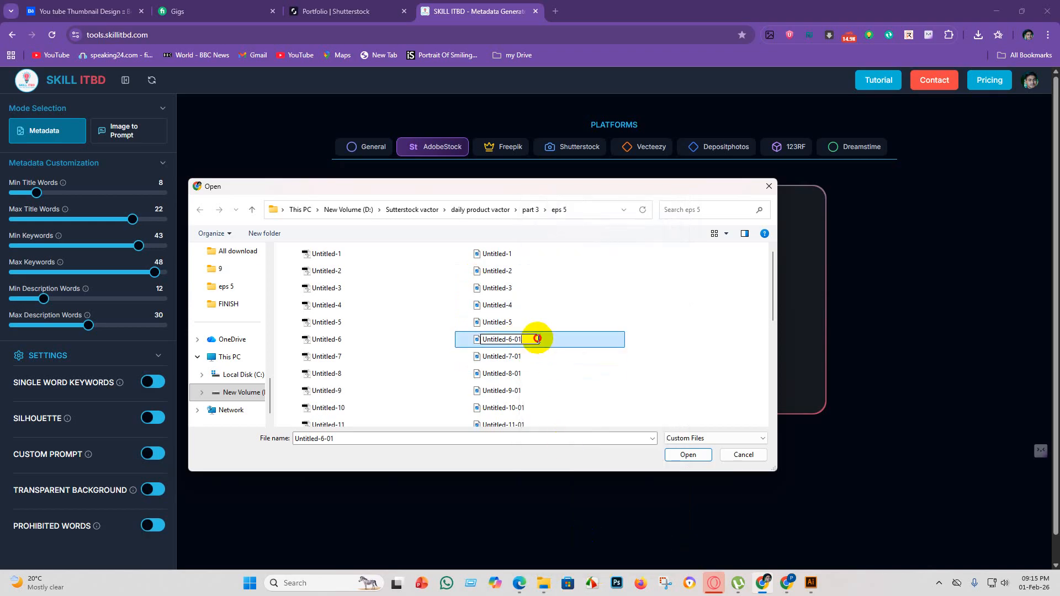
pyautogui.press('BackSpace')
pyautogui.press('BackSpace')
pyautogui.press('BackSpace')
pyautogui.press('Return')
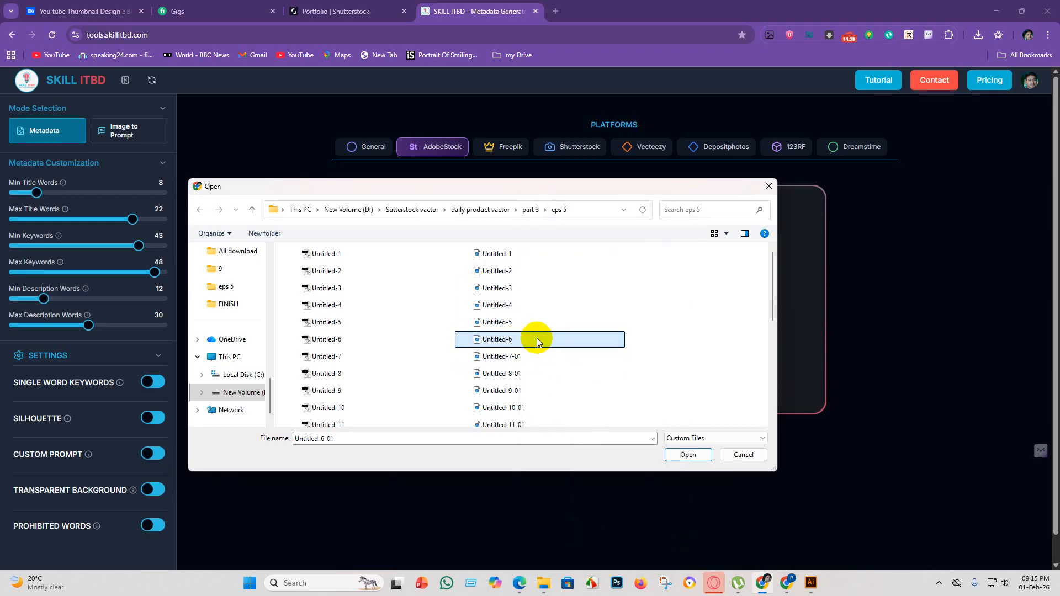
# Rename the JPEG file Untitled-7-01 to Untitled-7 by removing its -01 suffix.
pyautogui.rightClick(533, 357)
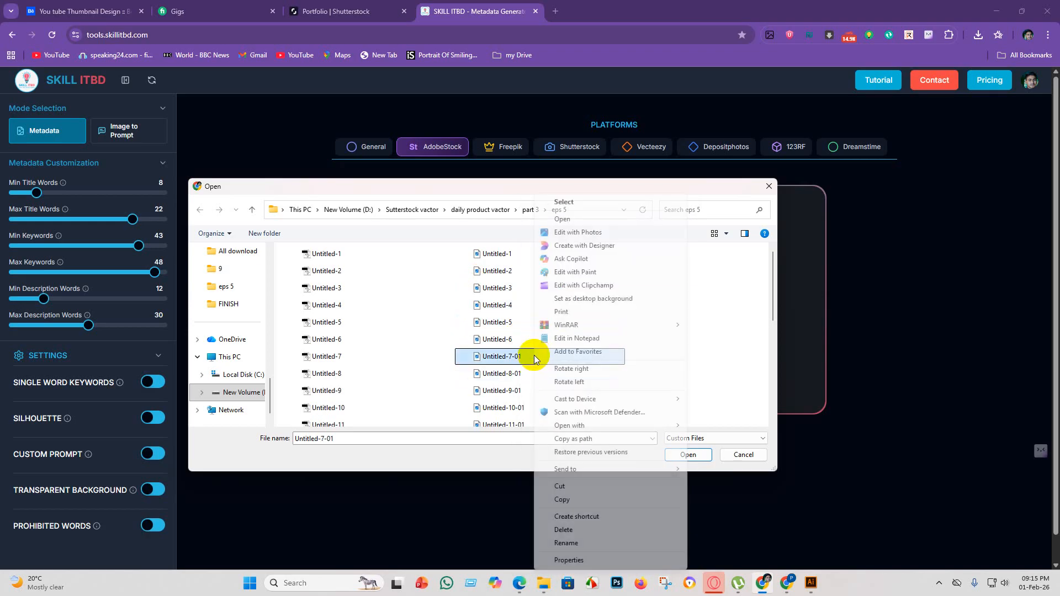
pyautogui.click(574, 543)
pyautogui.click(533, 356)
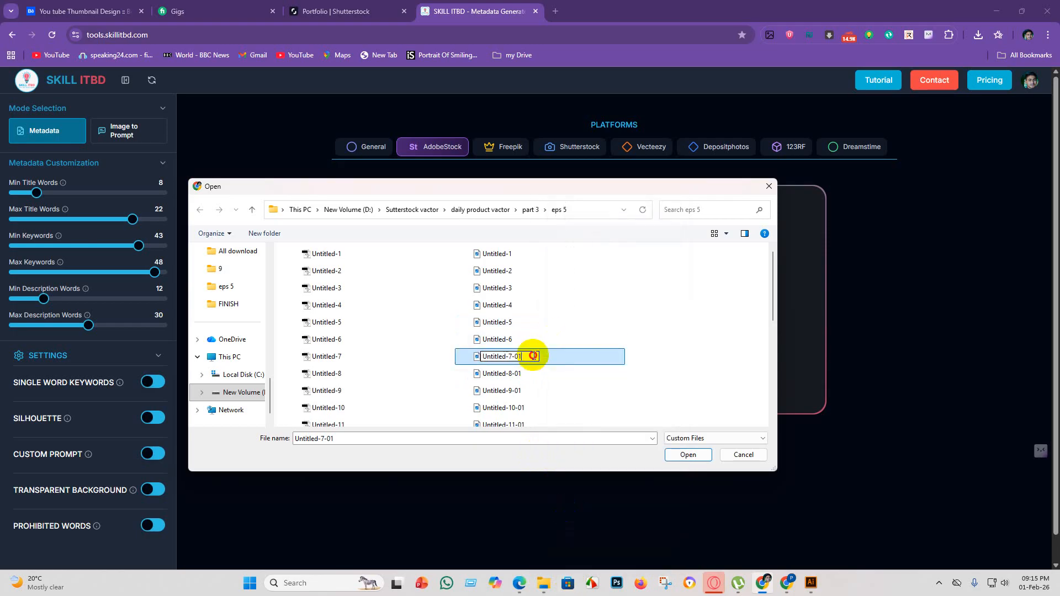
pyautogui.press('BackSpace')
pyautogui.press('BackSpace')
pyautogui.press('Return')
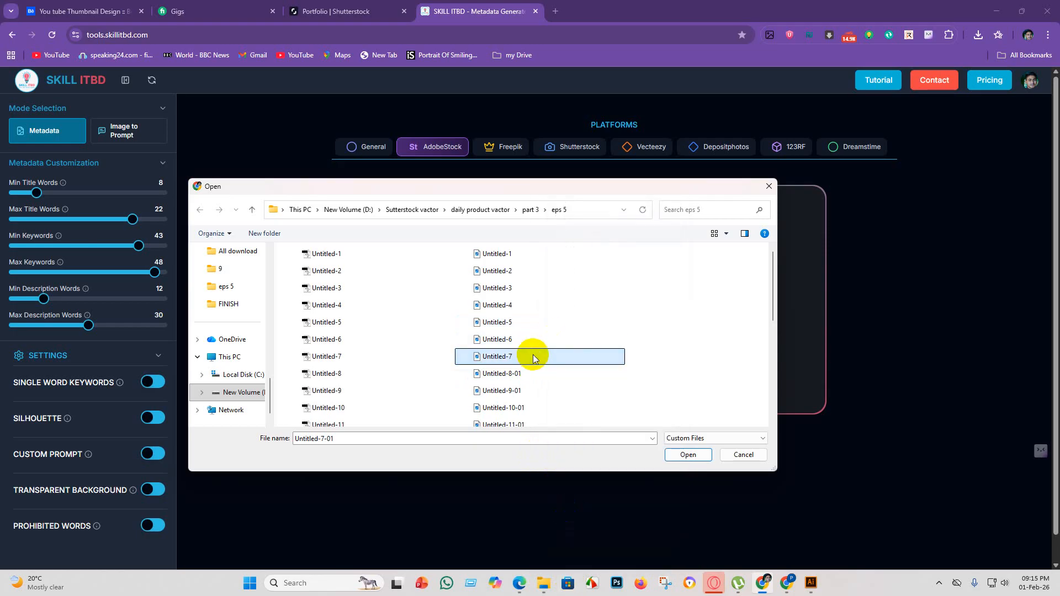
# Rename the JPEG file Untitled-8-01 to Untitled-8 by removing its -01 suffix.
pyautogui.click(525, 375)
pyautogui.rightClick(525, 376)
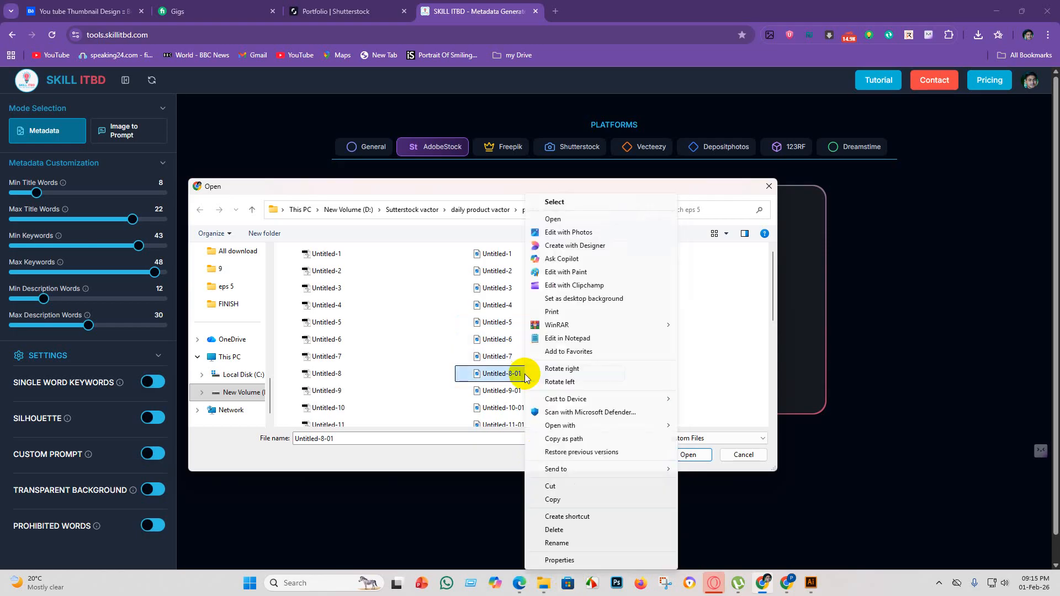
pyautogui.click(589, 543)
pyautogui.click(532, 374)
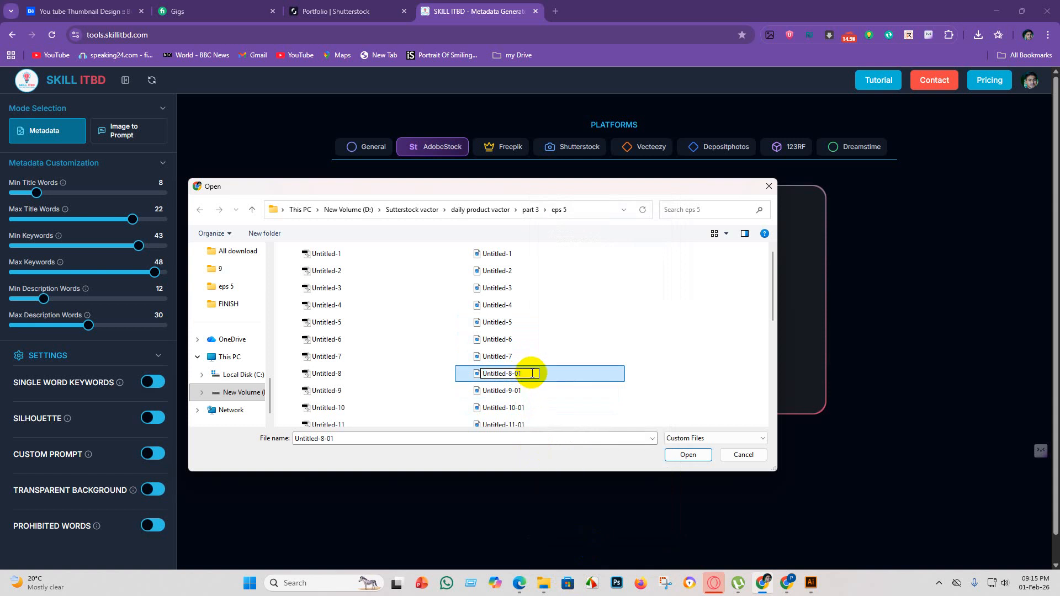
pyautogui.press('BackSpace')
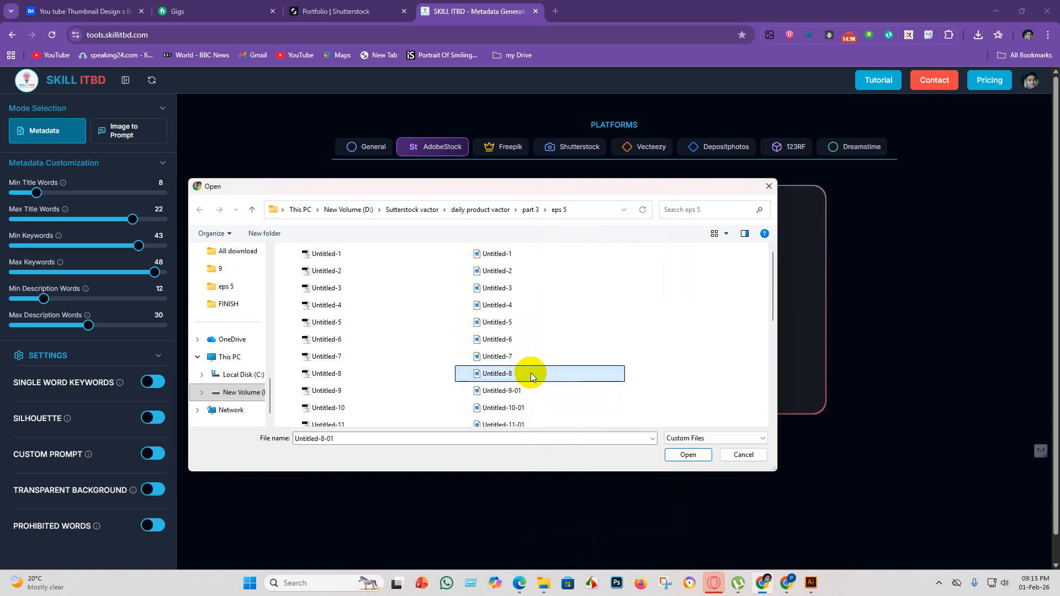
# Rename the JPEG file Untitled-9-01 to Untitled-9 by removing its -01 suffix.
pyautogui.click(532, 390)
pyautogui.rightClick(531, 390)
pyautogui.click(601, 360)
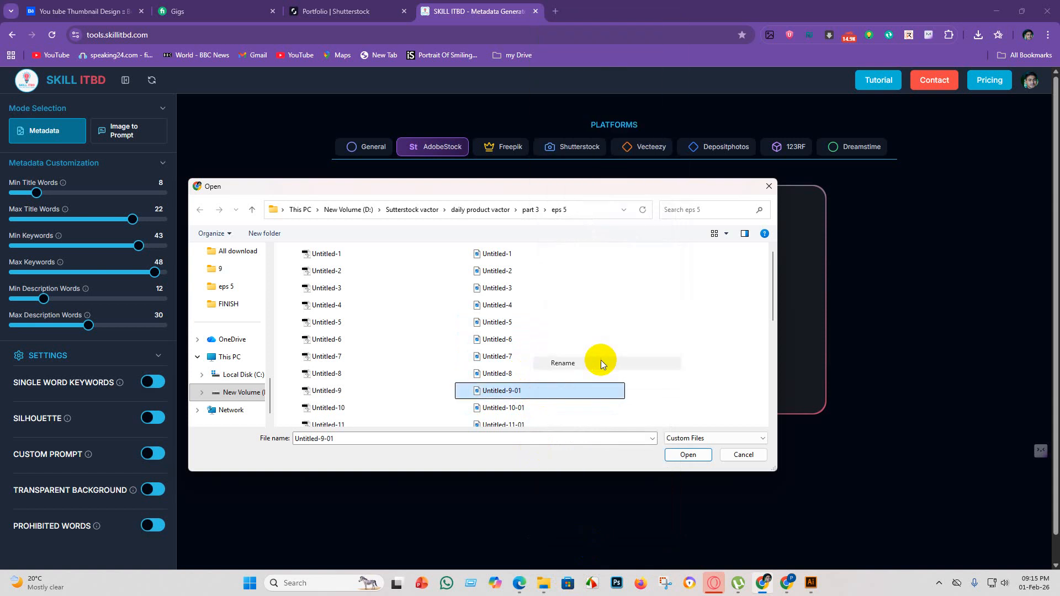
pyautogui.click(527, 392)
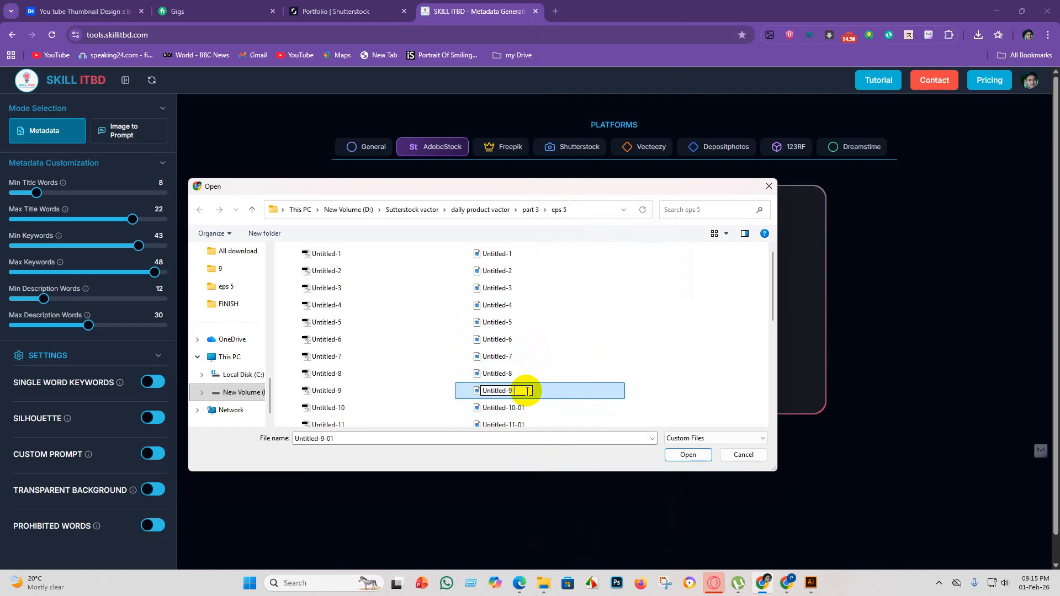
pyautogui.press('BackSpace')
pyautogui.press('Return')
# Rename the JPEG file Untitled-10-01 to Untitled-10 by removing its -01 suffix.
pyautogui.scroll(-2, 538, 390)
pyautogui.click(536, 315)
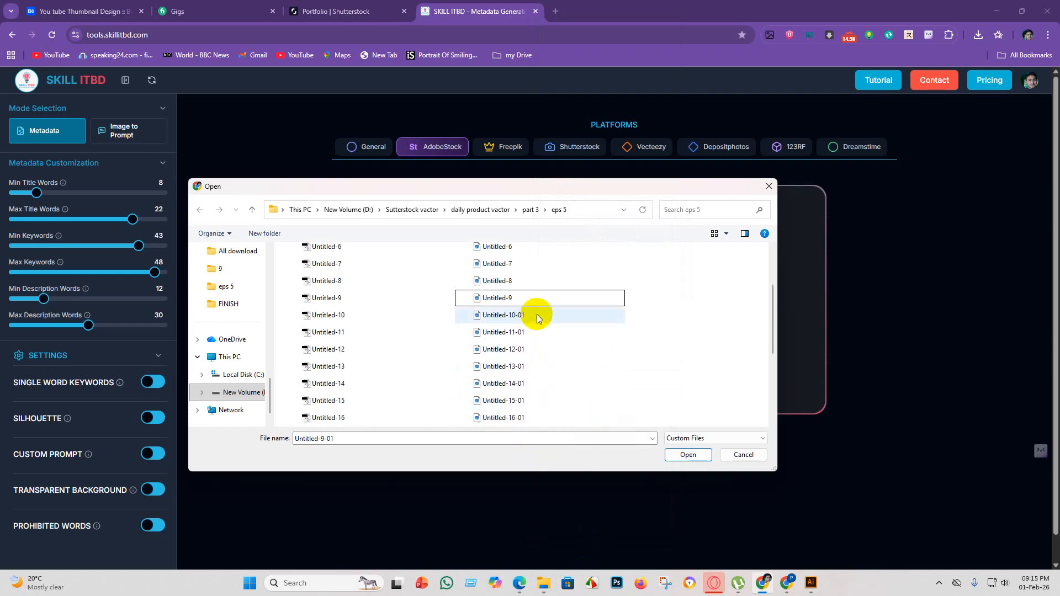
pyautogui.rightClick(538, 316)
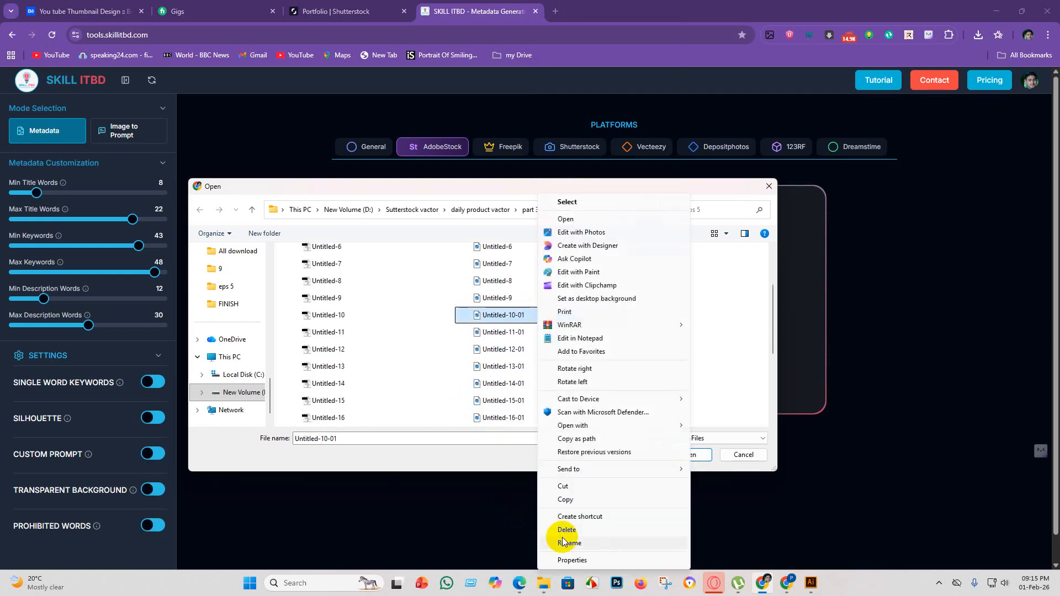
pyautogui.click(566, 543)
pyautogui.click(531, 315)
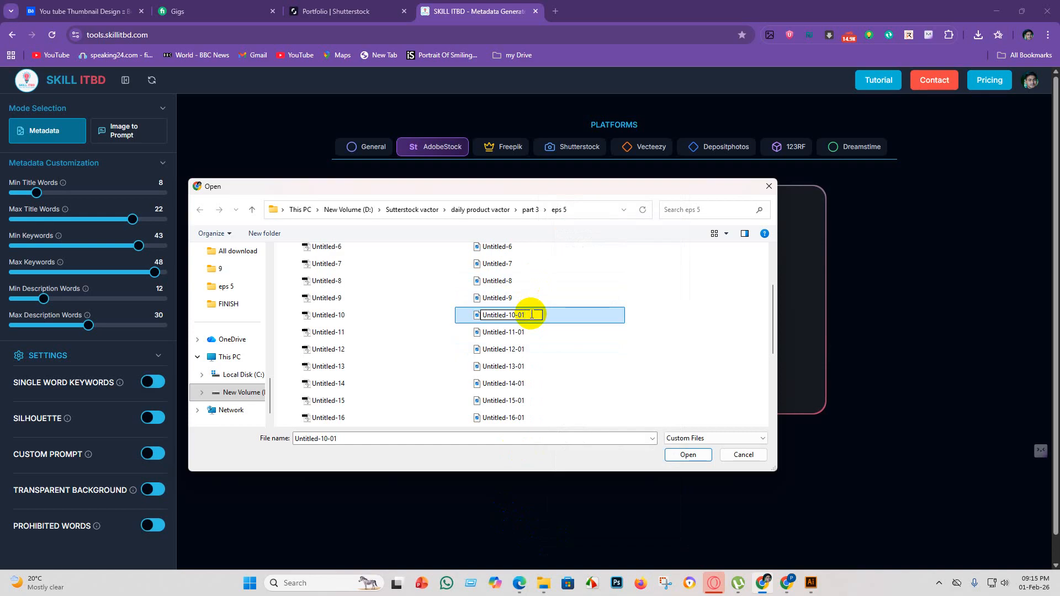
pyautogui.press('BackSpace')
# Rename the JPEG file Untitled-11-01 to Untitled-11 by removing its -01 suffix.
pyautogui.click(542, 335)
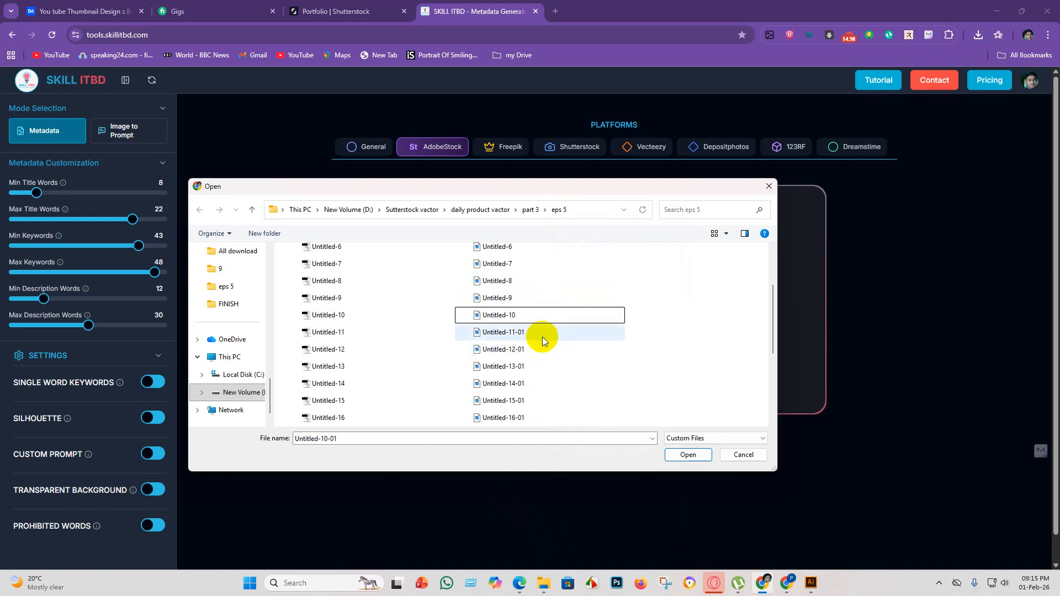
pyautogui.rightClick(548, 332)
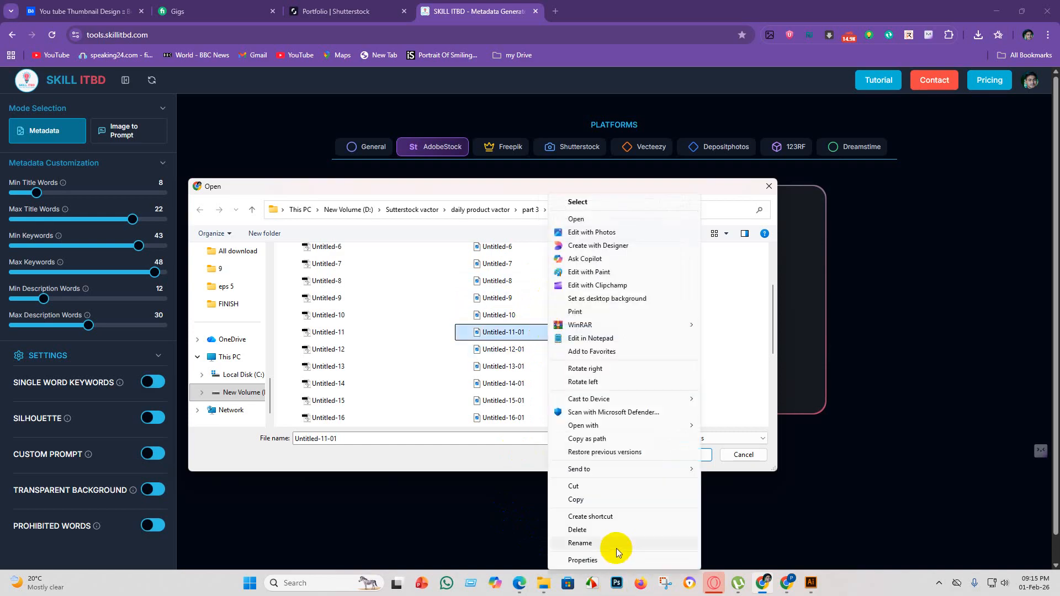
pyautogui.click(613, 544)
pyautogui.click(533, 333)
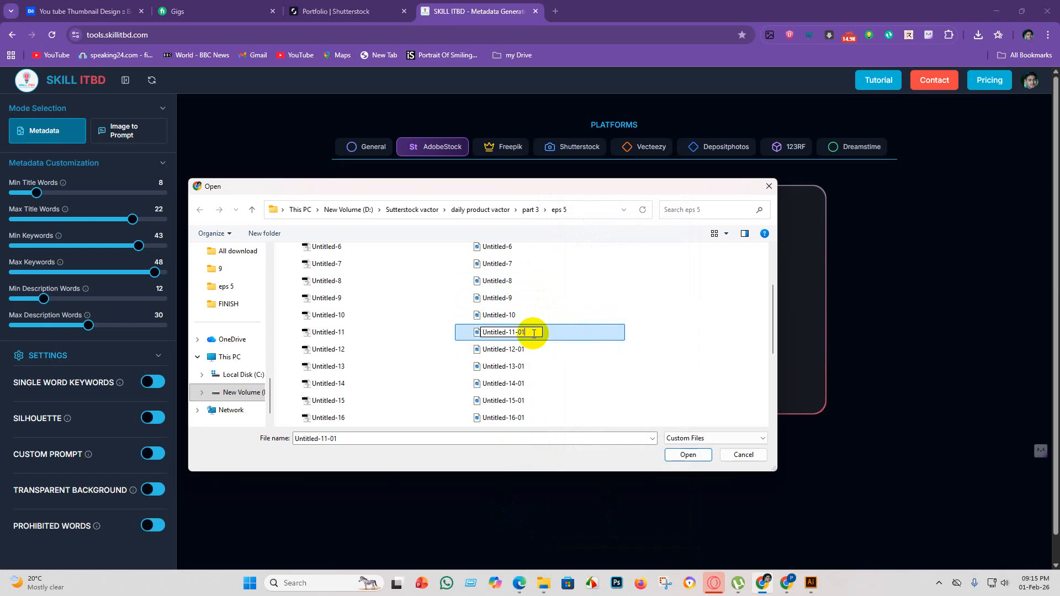
pyautogui.press('Return')
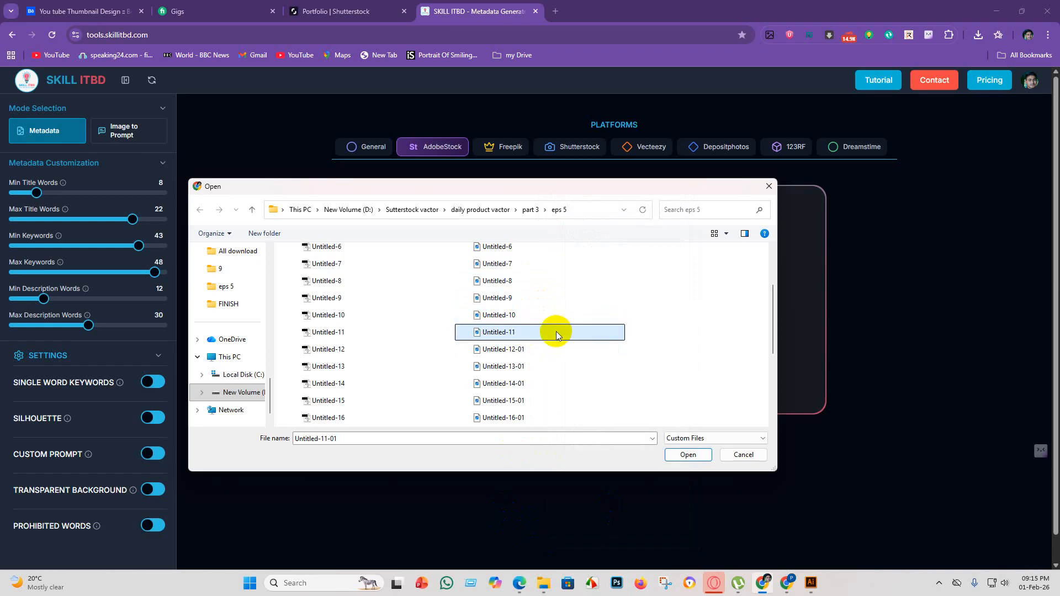
# Rename the JPEG file Untitled-12-01 to Untitled-12 by removing its -01 suffix.
pyautogui.click(536, 348)
pyautogui.rightClick(535, 347)
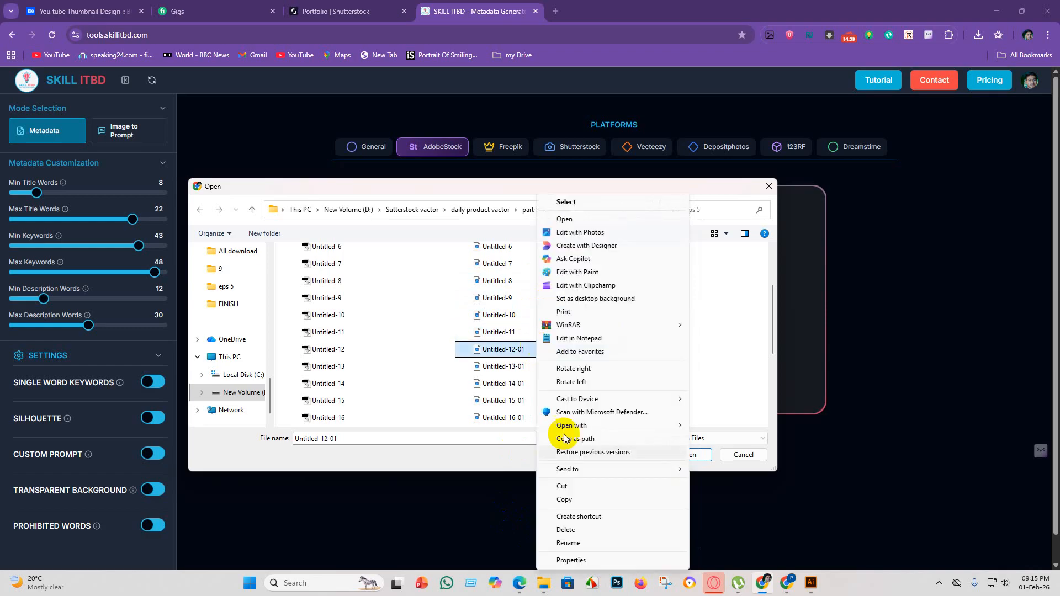
pyautogui.click(572, 546)
pyautogui.click(533, 349)
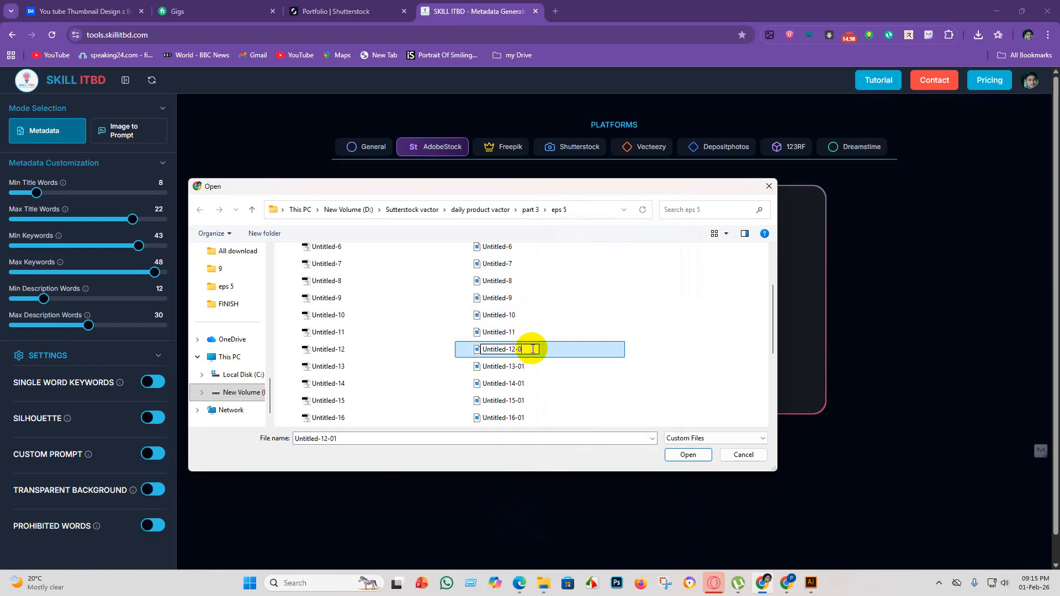
pyautogui.press('Return')
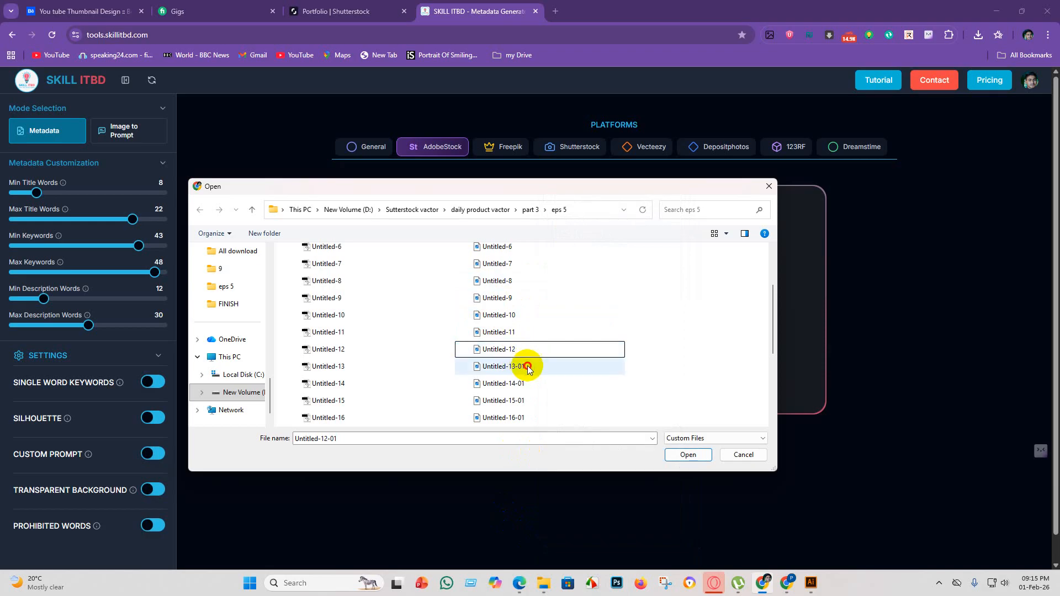
# Rename the JPEG file Untitled-13-01 to Untitled-13 by removing its -01 suffix.
pyautogui.click(527, 368)
pyautogui.rightClick(529, 369)
pyautogui.click(549, 544)
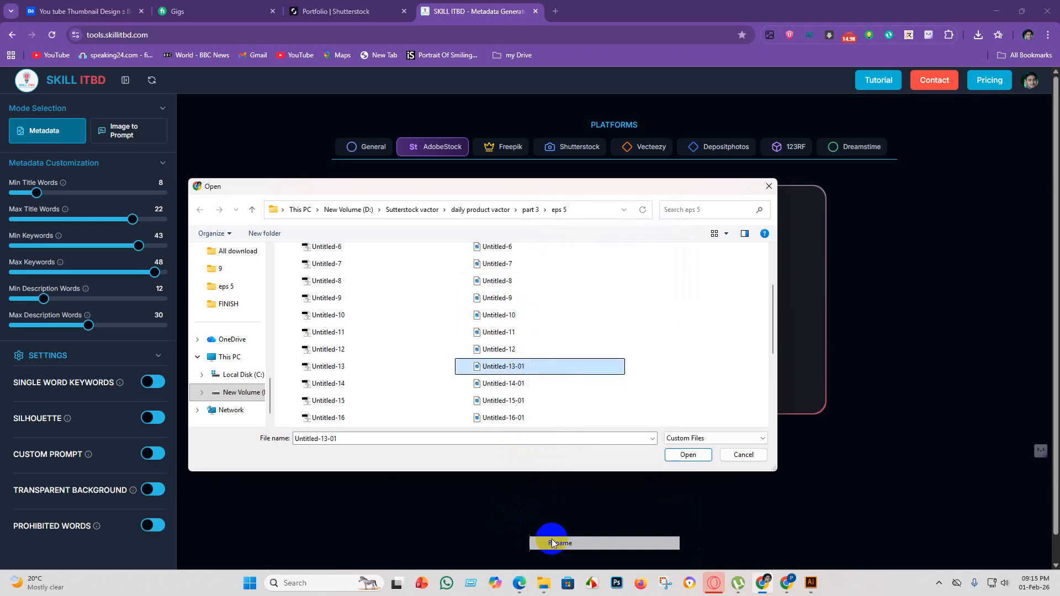
pyautogui.click(537, 365)
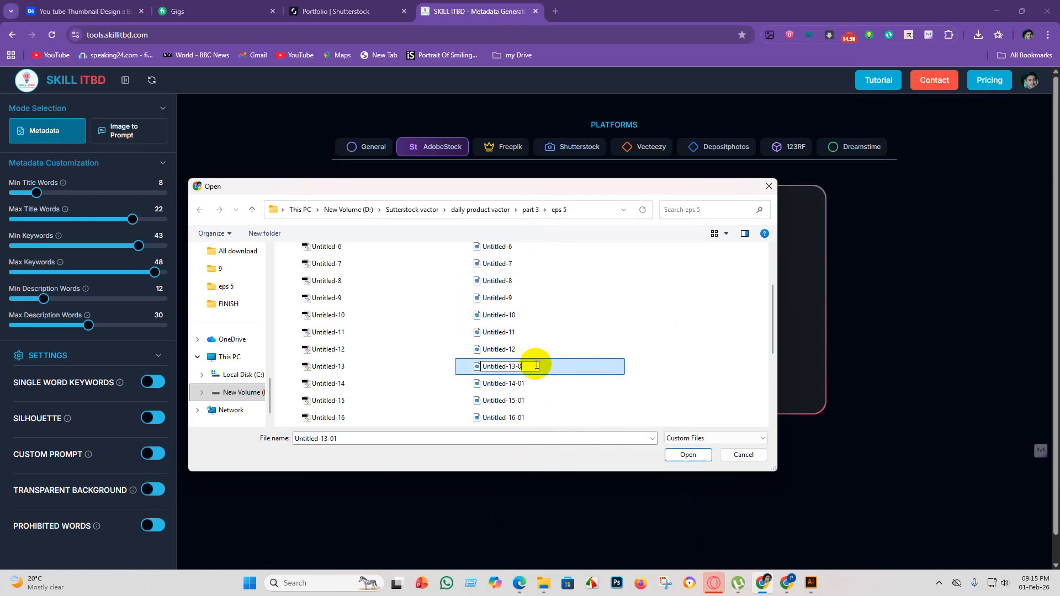
pyautogui.press('BackSpace')
pyautogui.press('BackSpace')
pyautogui.press('Return')
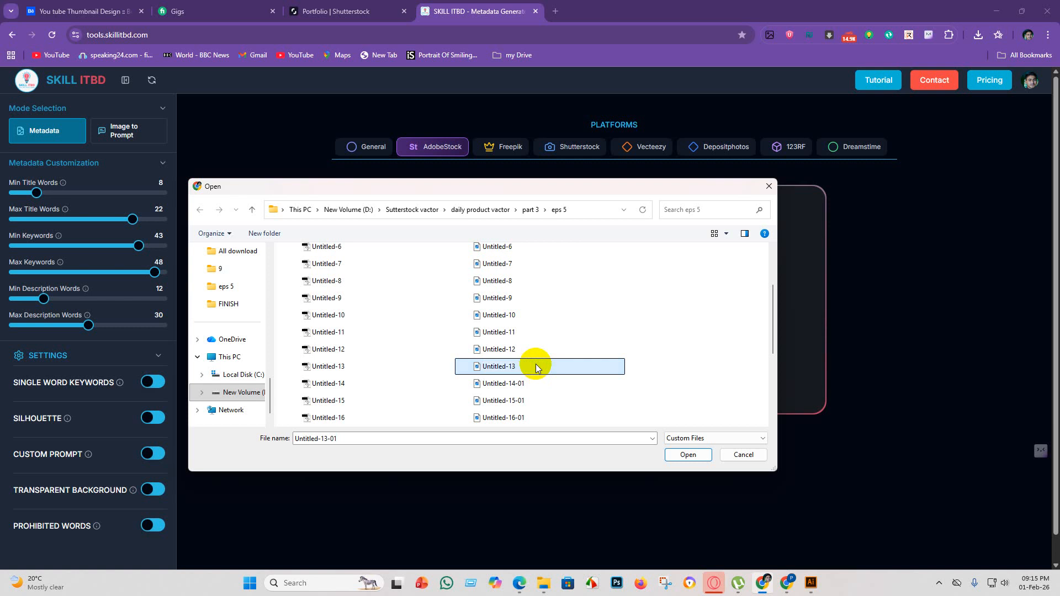
# Rename the JPEG file Untitled-14-01 to Untitled-14 by removing its -01 suffix.
pyautogui.click(561, 385)
pyautogui.rightClick(559, 383)
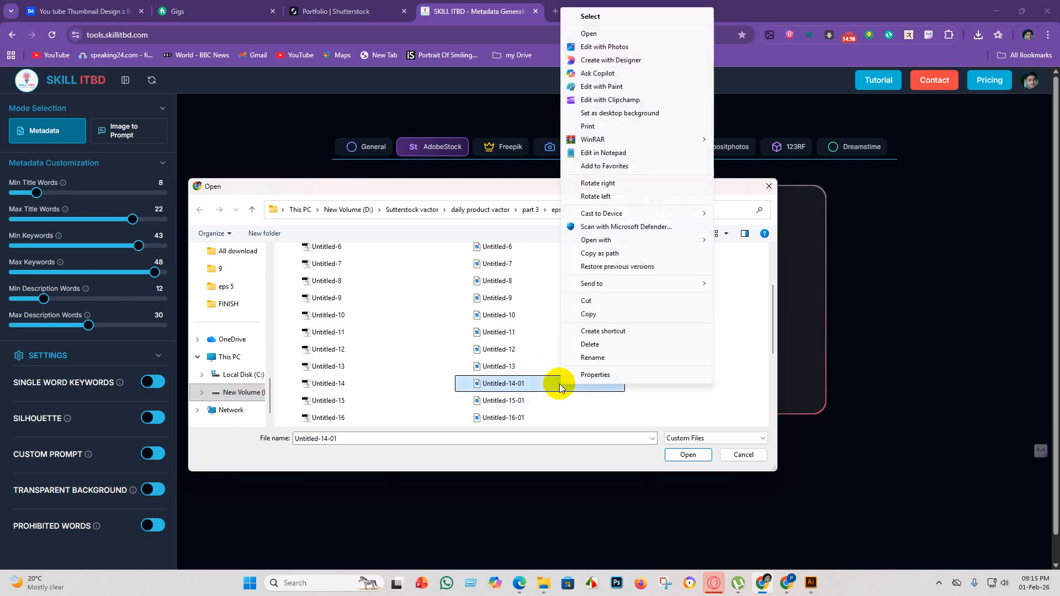
pyautogui.click(593, 358)
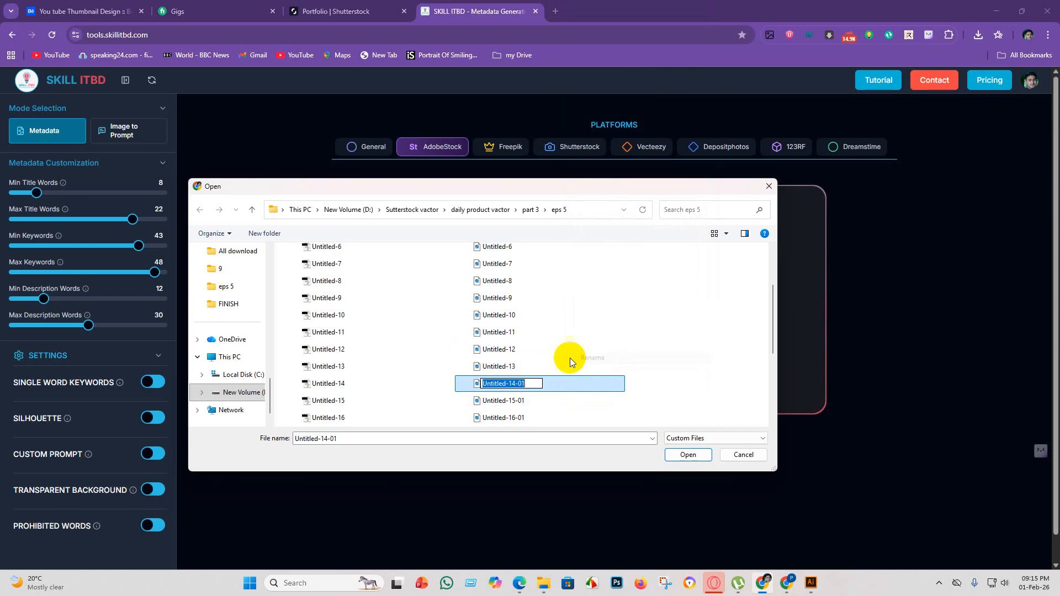
pyautogui.click(533, 385)
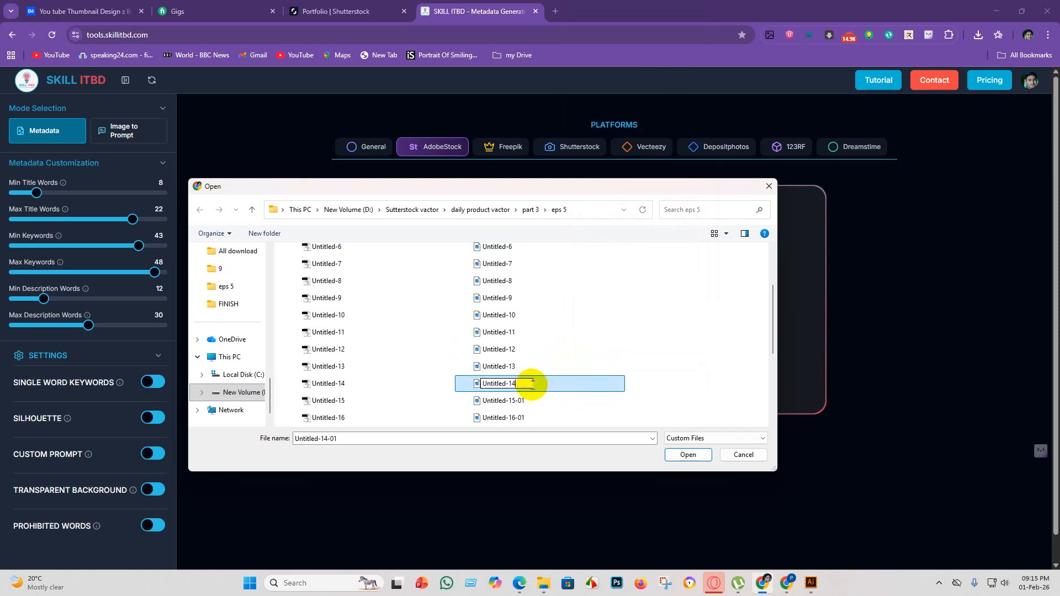
pyautogui.press('Return')
pyautogui.click(631, 390)
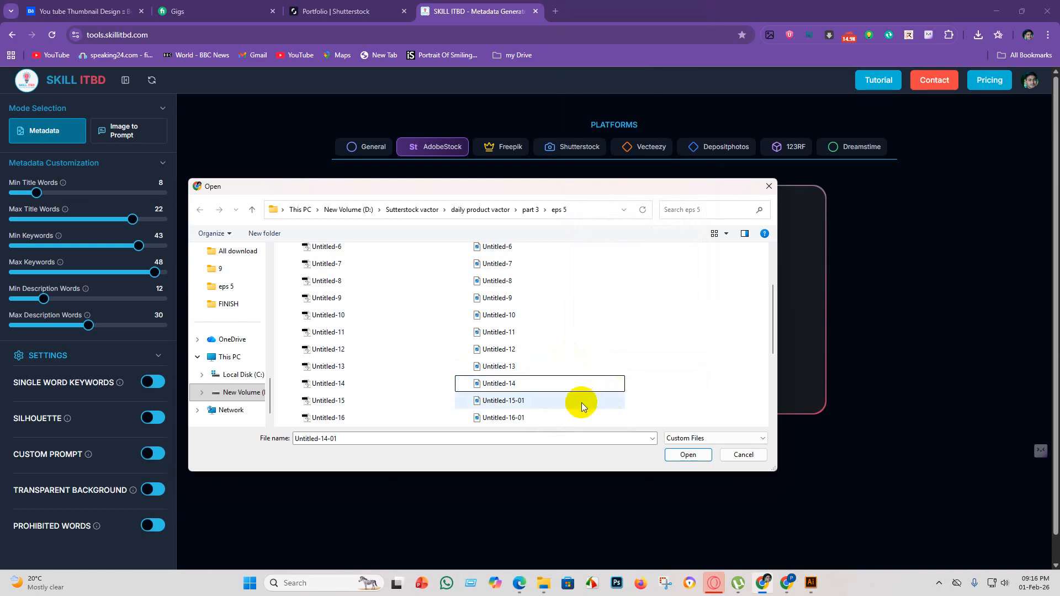
# Rename the JPEG file Untitled-15-01 to Untitled-15 by removing its -01 suffix.
pyautogui.click(574, 401)
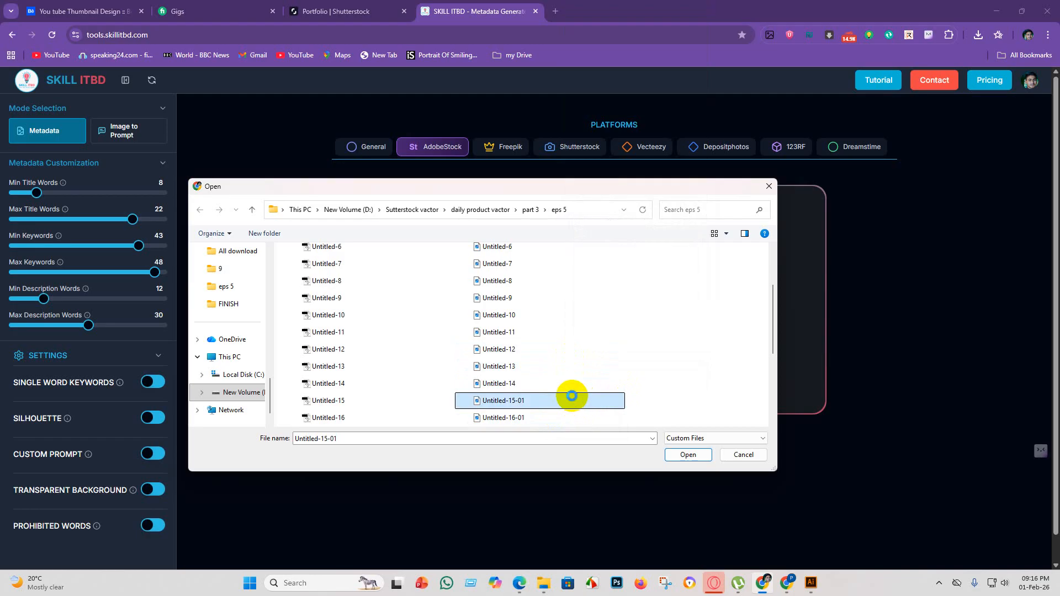
pyautogui.rightClick(572, 399)
pyautogui.click(630, 371)
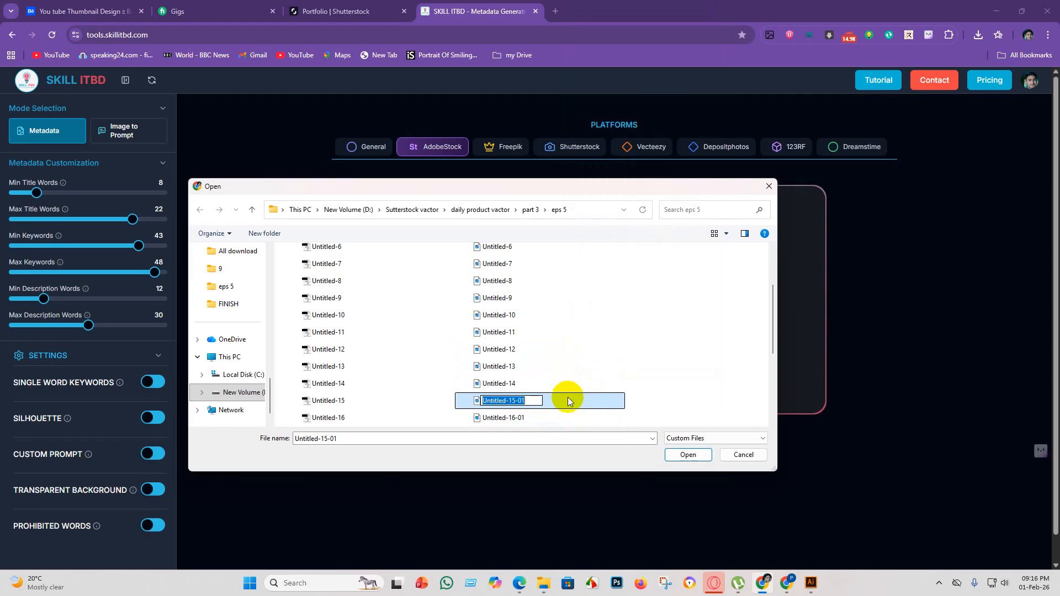
pyautogui.click(540, 401)
pyautogui.press('BackSpace')
pyautogui.press('BackSpace')
pyautogui.press('BackSpace')
pyautogui.press('Return')
# Rename the JPEG file Untitled-16-01 to Untitled-16 by removing its -01 suffix.
pyautogui.scroll(-2, 558, 337)
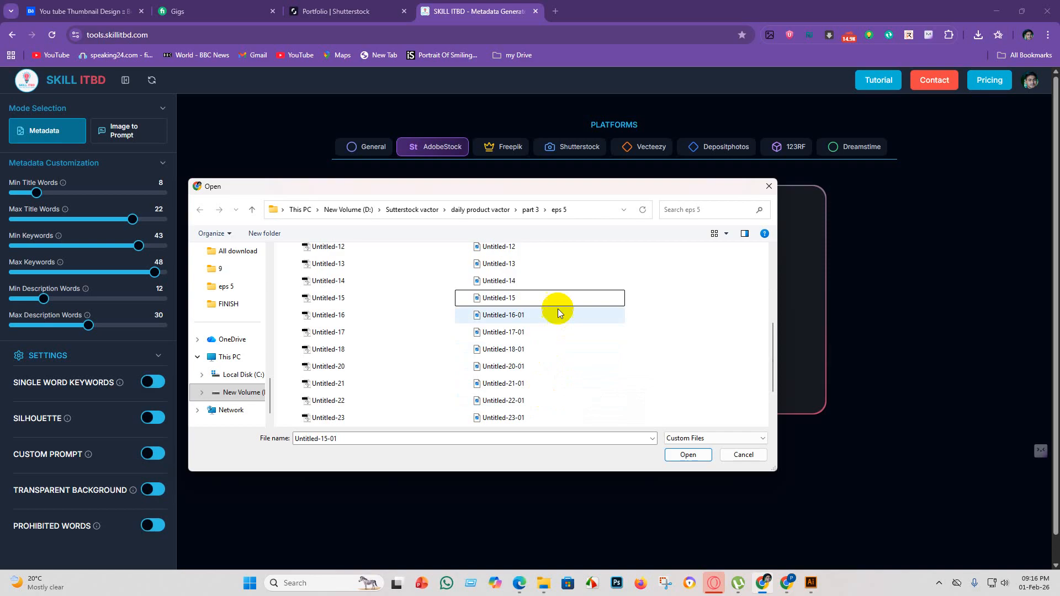
pyautogui.click(555, 315)
pyautogui.rightClick(555, 315)
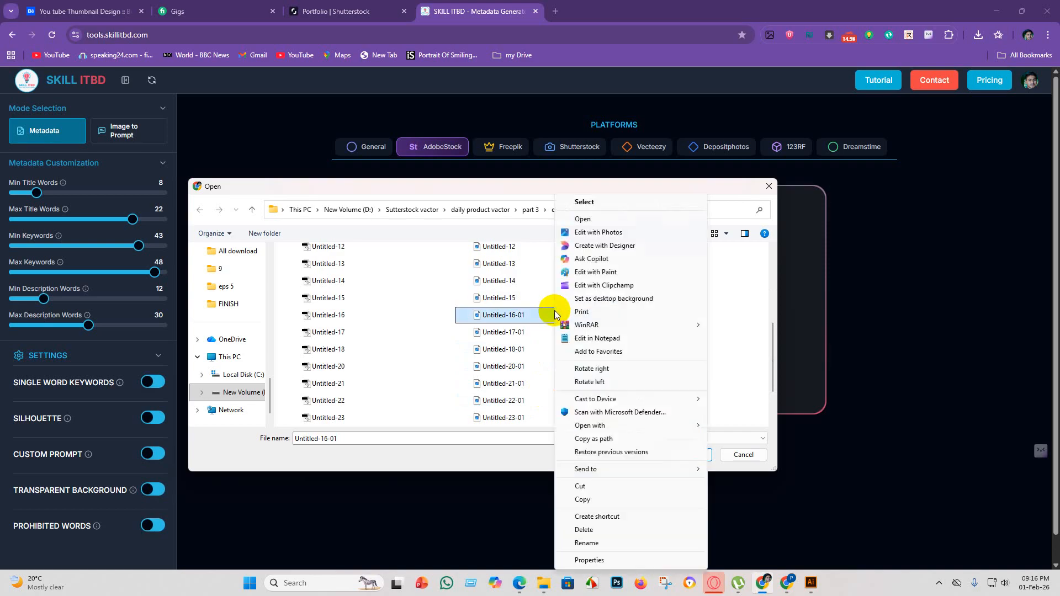
pyautogui.click(588, 543)
pyautogui.click(533, 316)
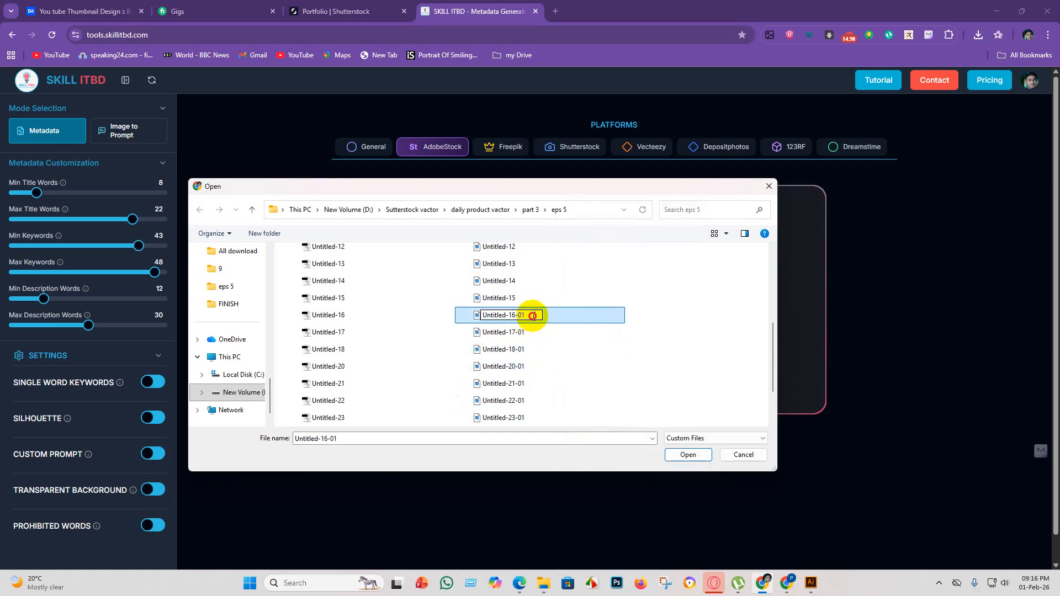
pyautogui.press('BackSpace')
pyautogui.press('BackSpace')
pyautogui.press('Return')
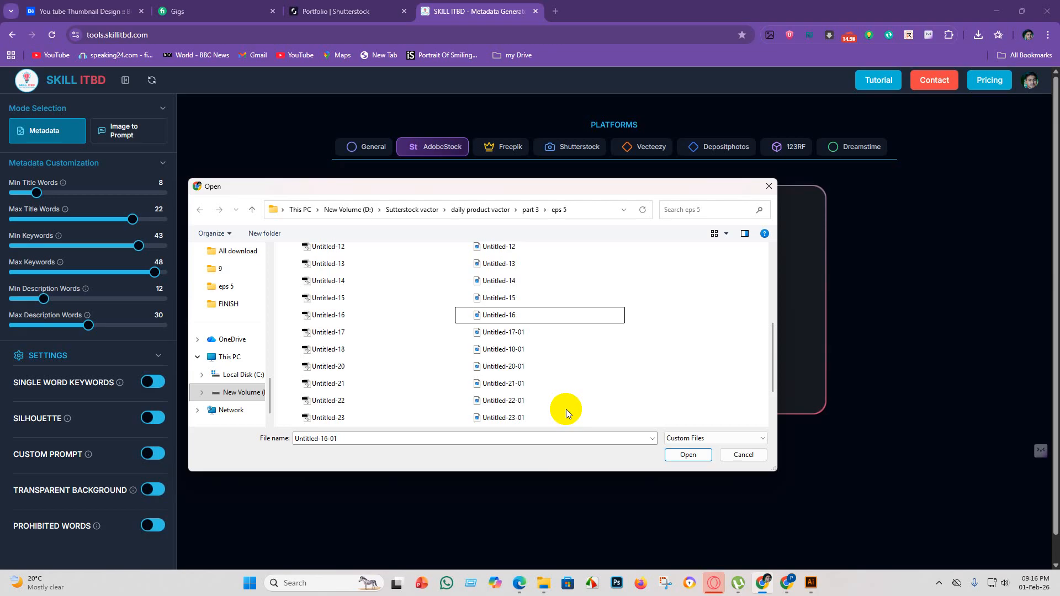
pyautogui.moveTo(552, 330)
pyautogui.mouseDown()
pyautogui.moveTo(568, 349)
pyautogui.moveTo(562, 340)
pyautogui.mouseUp()
pyautogui.click(711, 313)
pyautogui.click(524, 333)
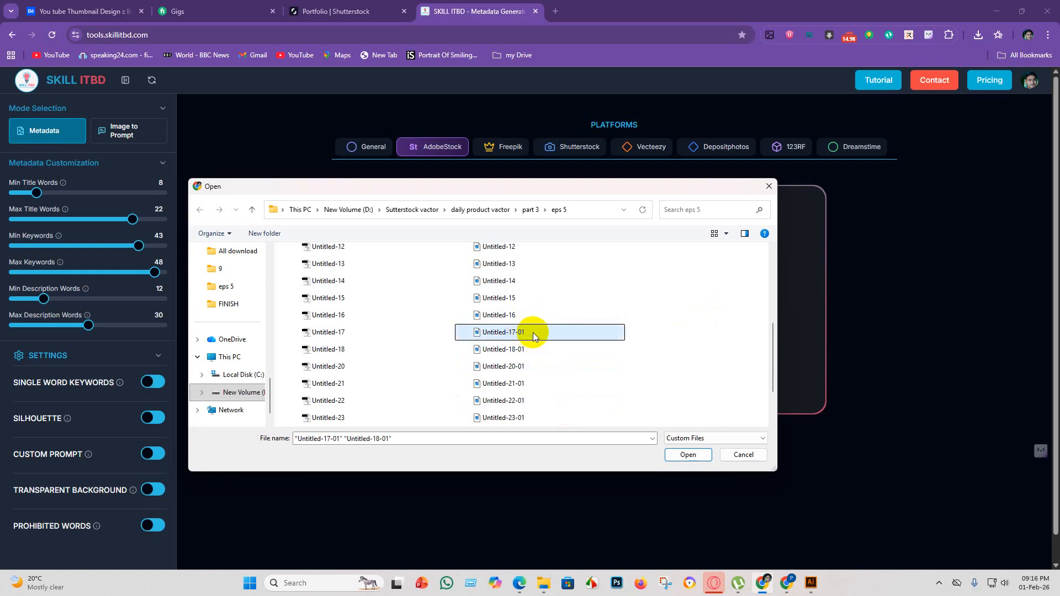
pyautogui.rightClick(533, 333)
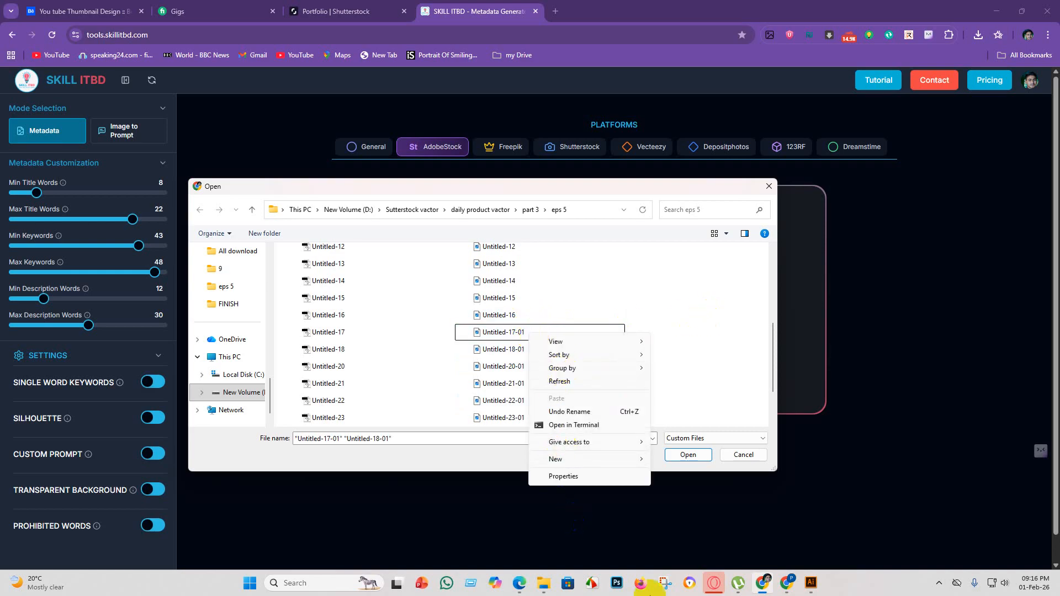
pyautogui.click(675, 339)
pyautogui.rightClick(562, 338)
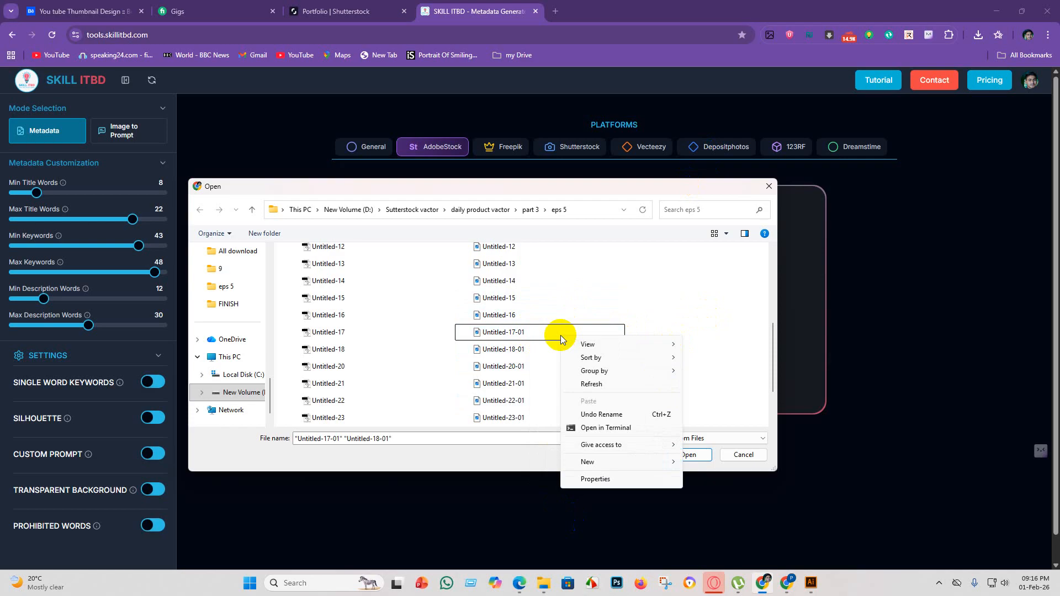
# Rename the JPEG file Untitled-17-01 to Untitled-17 by removing its -01 suffix.
pyautogui.click(507, 332)
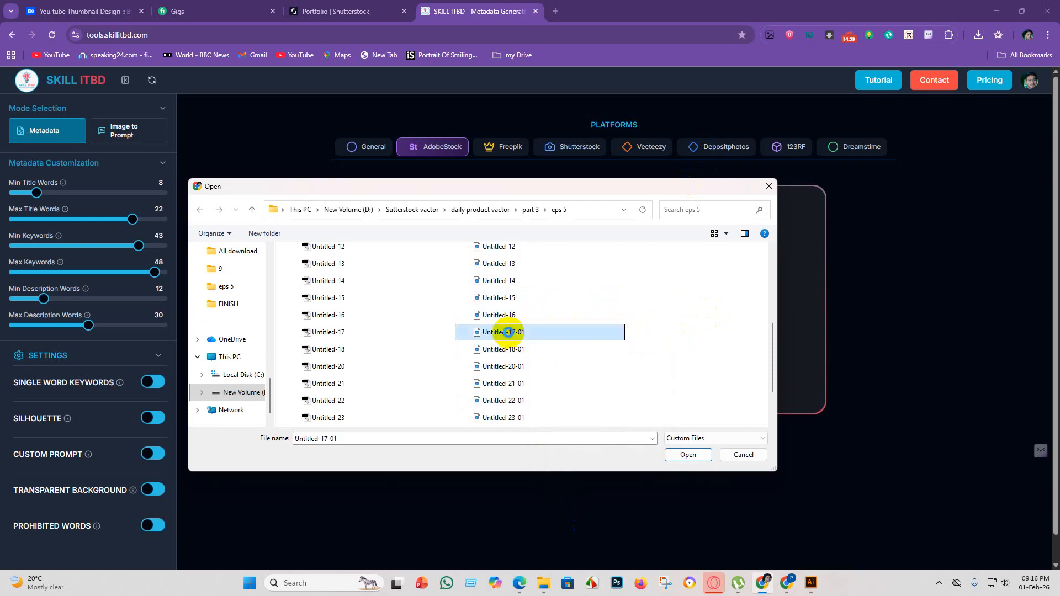
pyautogui.rightClick(507, 331)
pyautogui.click(545, 550)
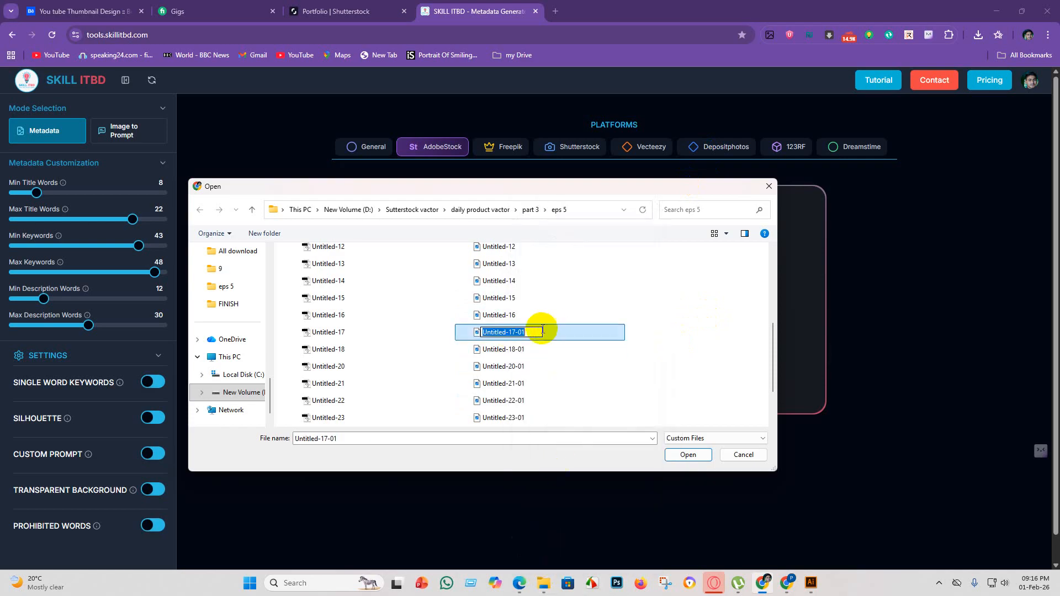
pyautogui.click(530, 333)
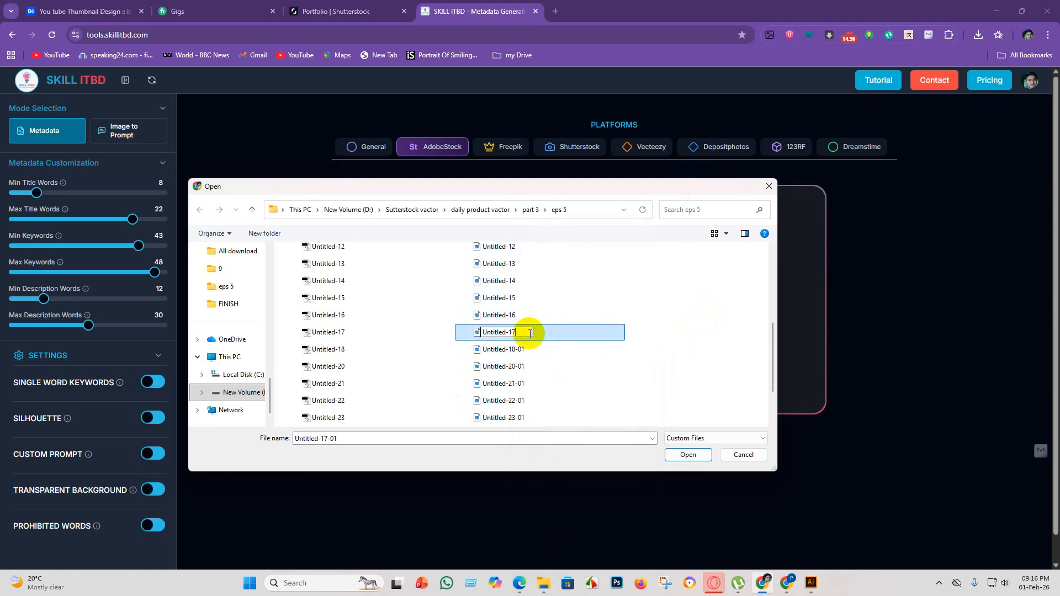
pyautogui.click(552, 349)
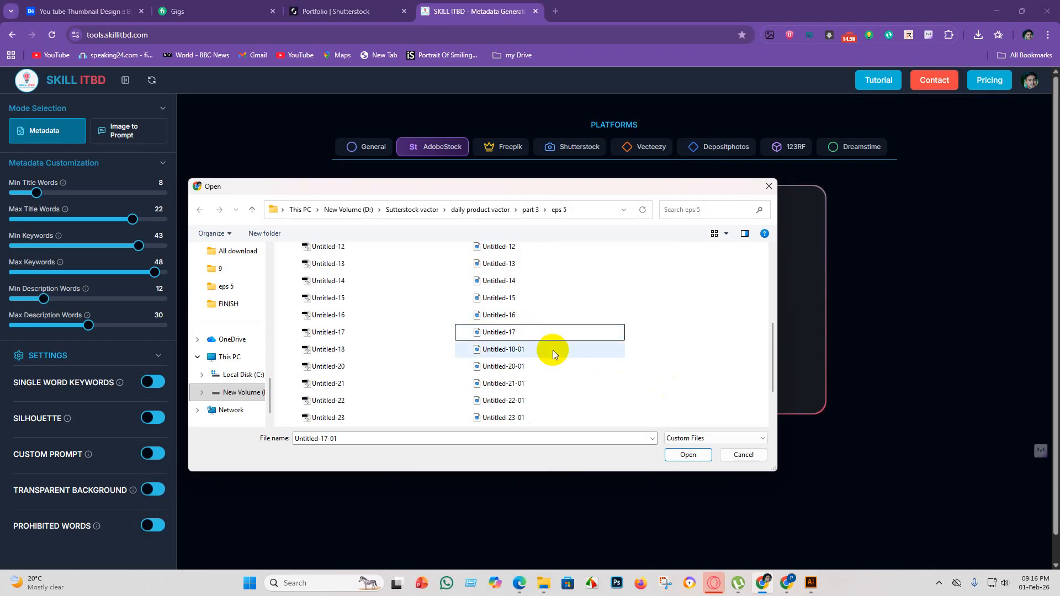
# Rename the JPEG file Untitled-18-01 to Untitled-18 by removing its -01 suffix.
pyautogui.rightClick(552, 350)
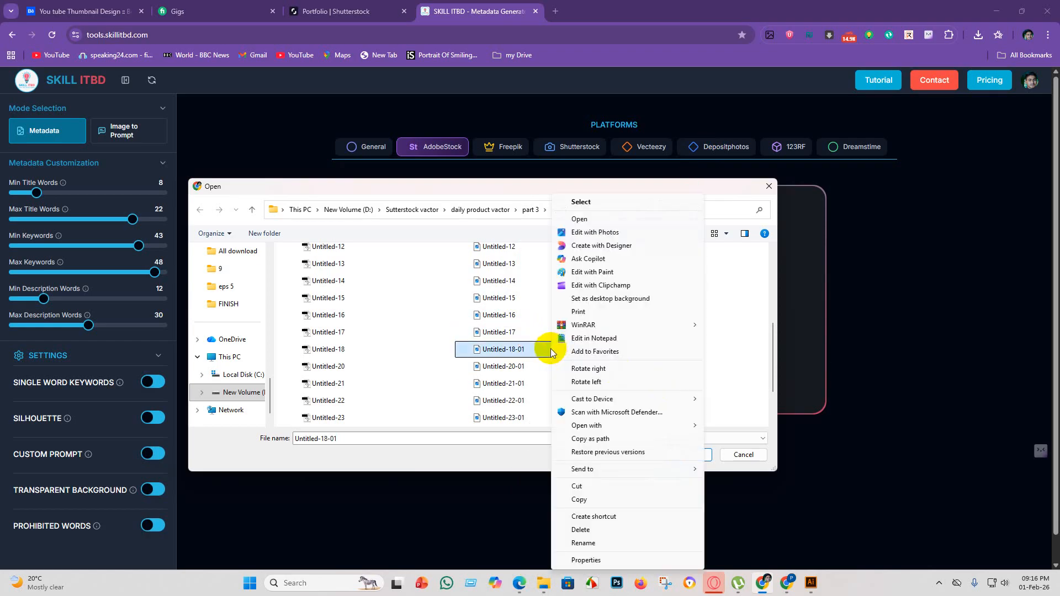
pyautogui.click(587, 547)
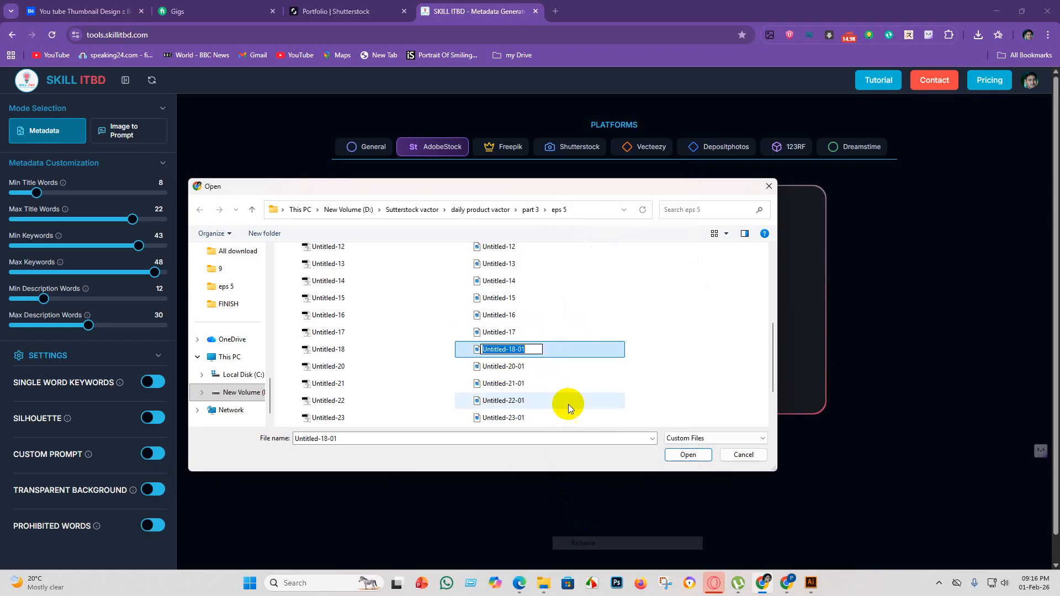
pyautogui.click(531, 349)
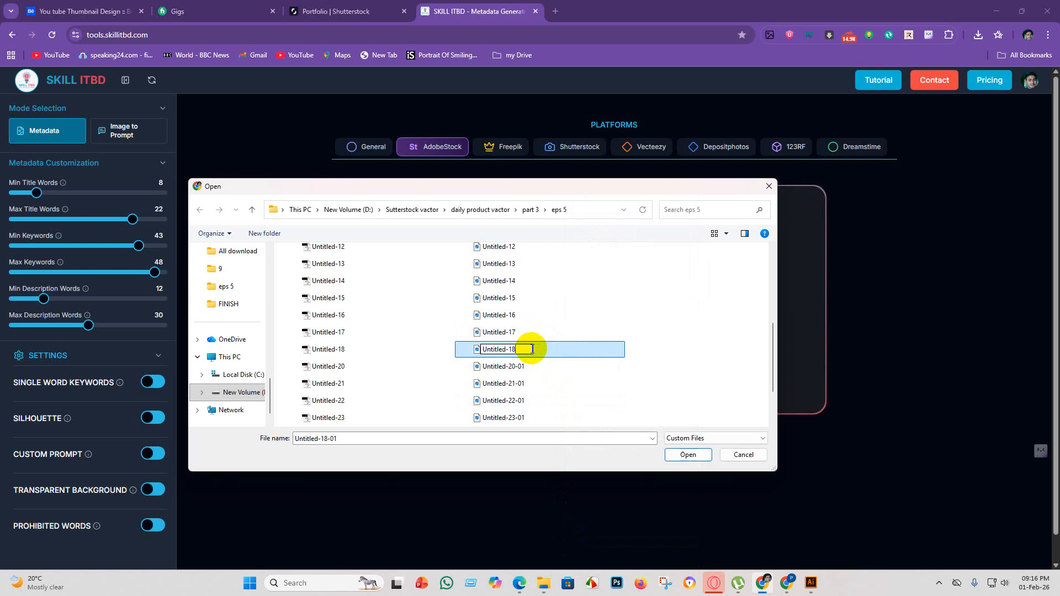
# Rename the JPEG file Untitled-20-01 to Untitled-20 by removing its -01 suffix.
pyautogui.click(533, 367)
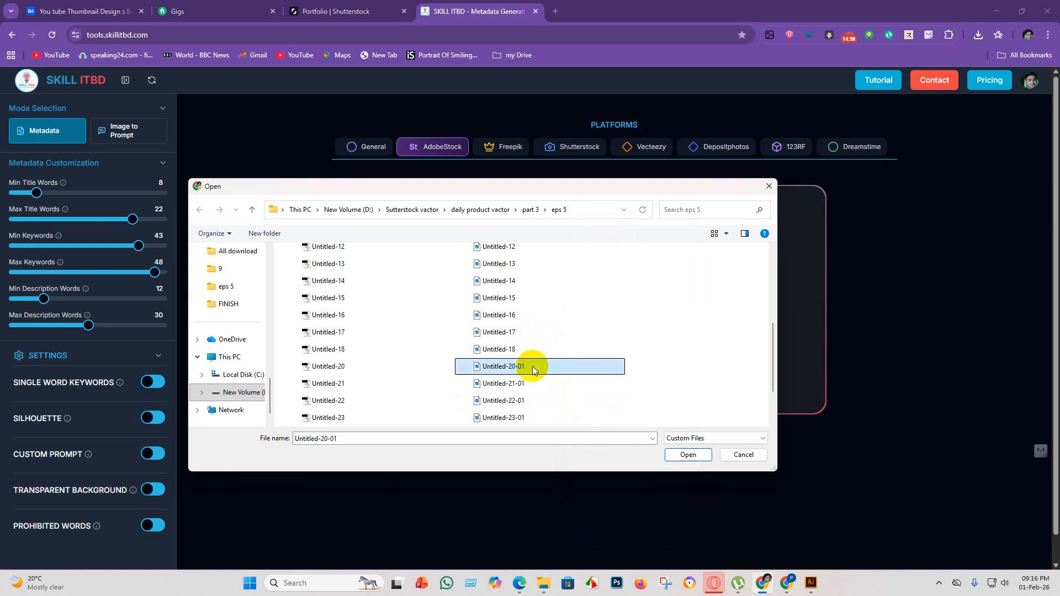
pyautogui.rightClick(532, 365)
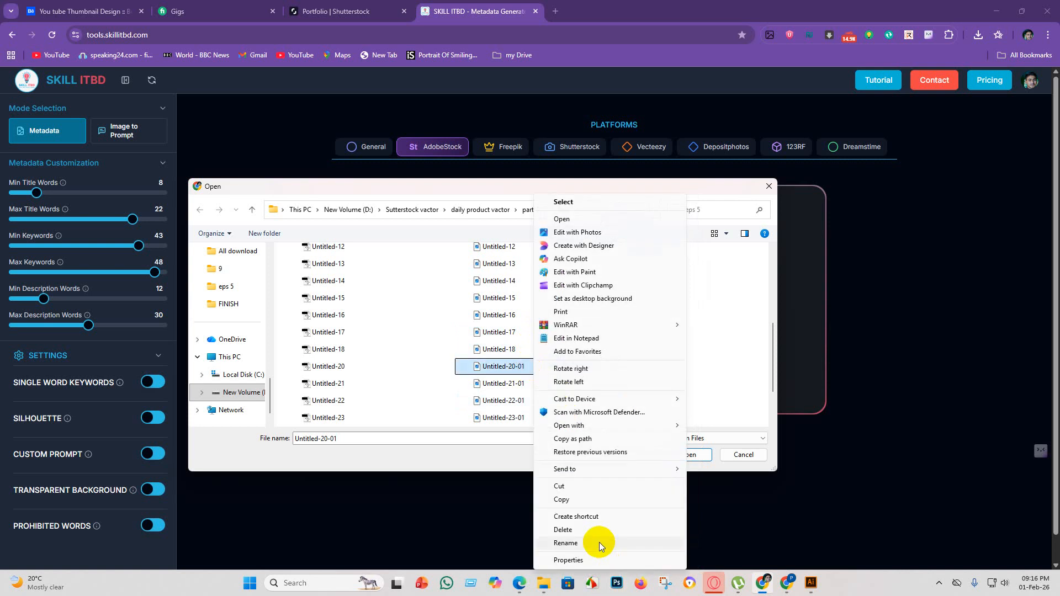
pyautogui.click(598, 542)
pyautogui.click(532, 368)
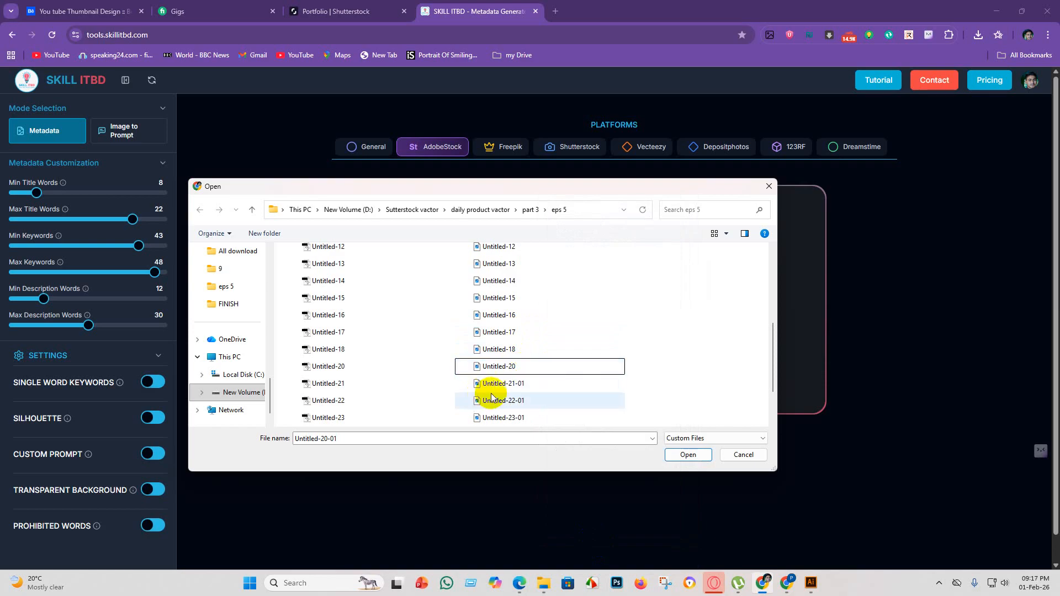
# Rename the JPEG file Untitled-21-01 to Untitled-21 by removing its -01 suffix.
pyautogui.click(514, 385)
pyautogui.rightClick(514, 385)
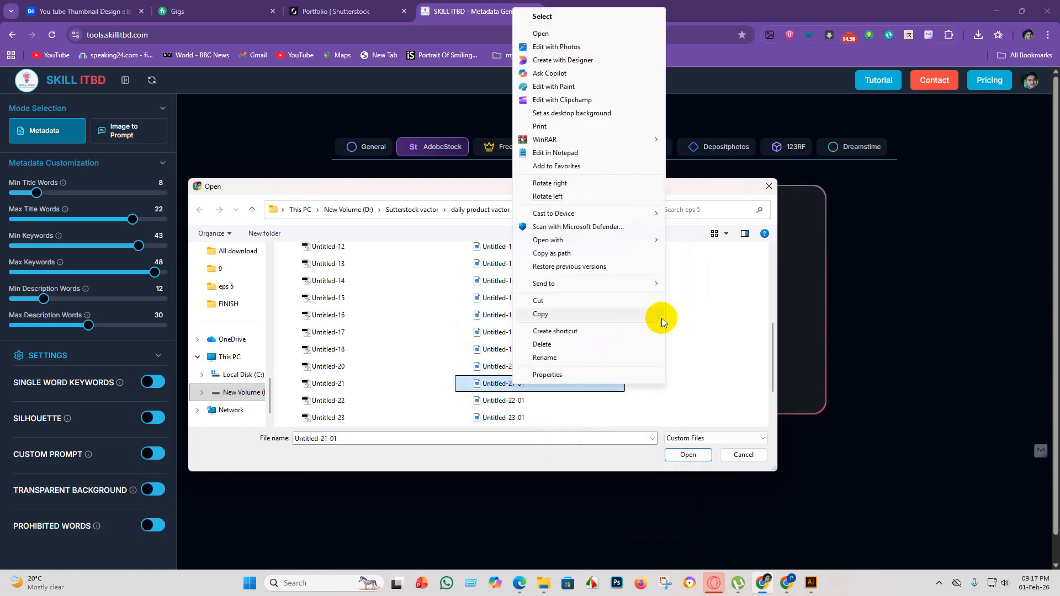
pyautogui.click(596, 360)
pyautogui.click(537, 385)
pyautogui.press('BackSpace')
pyautogui.press('BackSpace')
pyautogui.press('BackSpace')
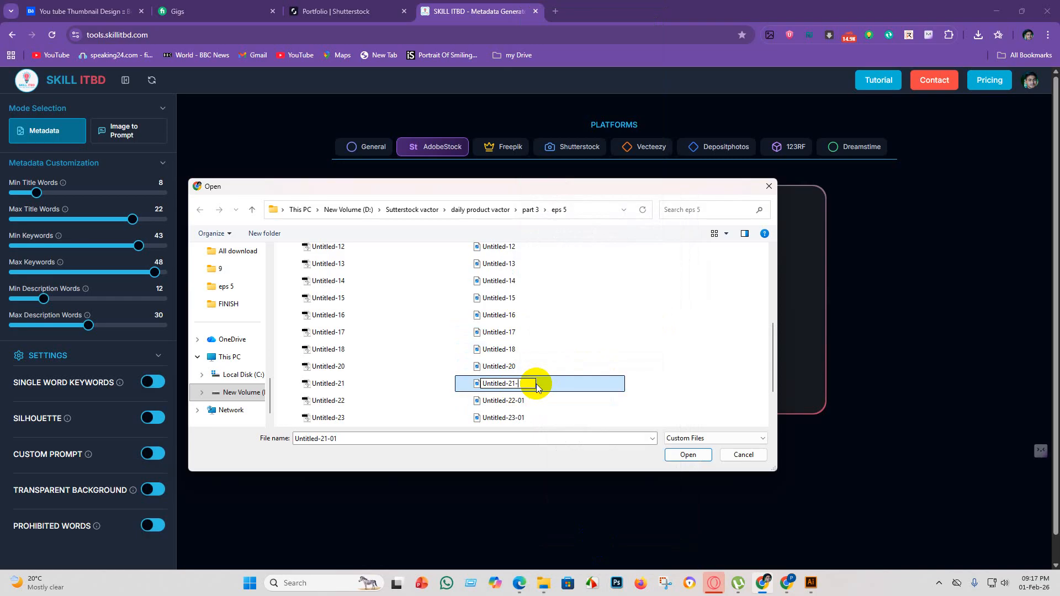
pyautogui.press('Return')
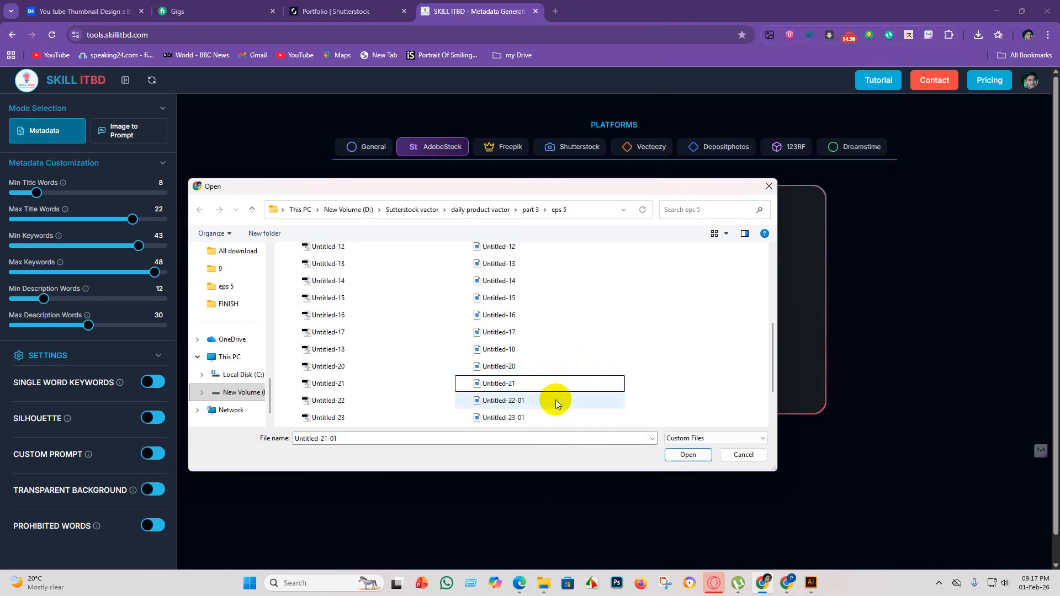
# Rename the JPEG file Untitled-22-01 to Untitled-22 by removing its -01 suffix.
pyautogui.rightClick(556, 401)
pyautogui.click(588, 374)
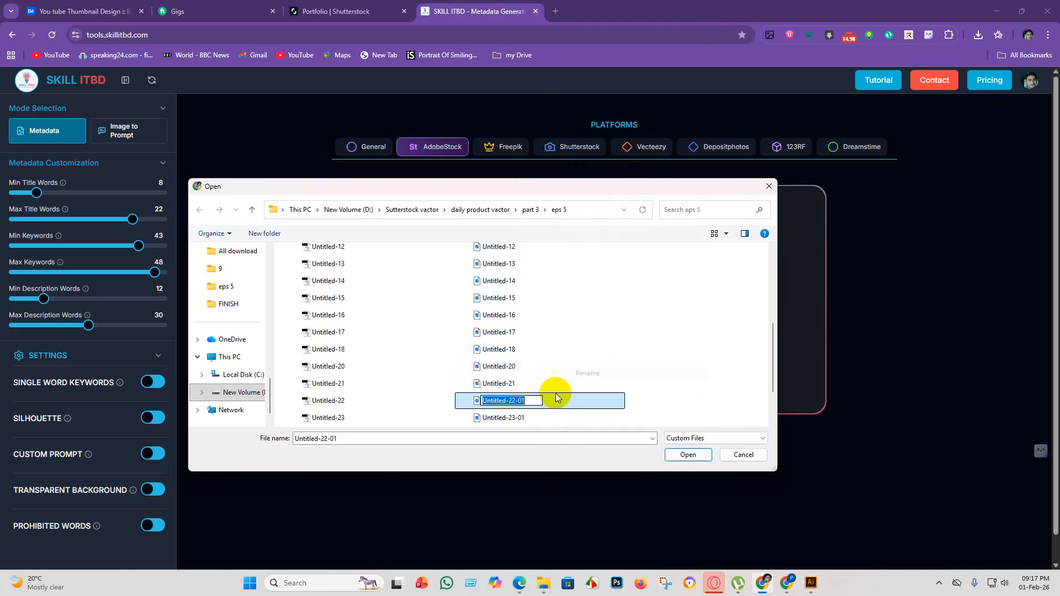
pyautogui.scroll(-2, 524, 402)
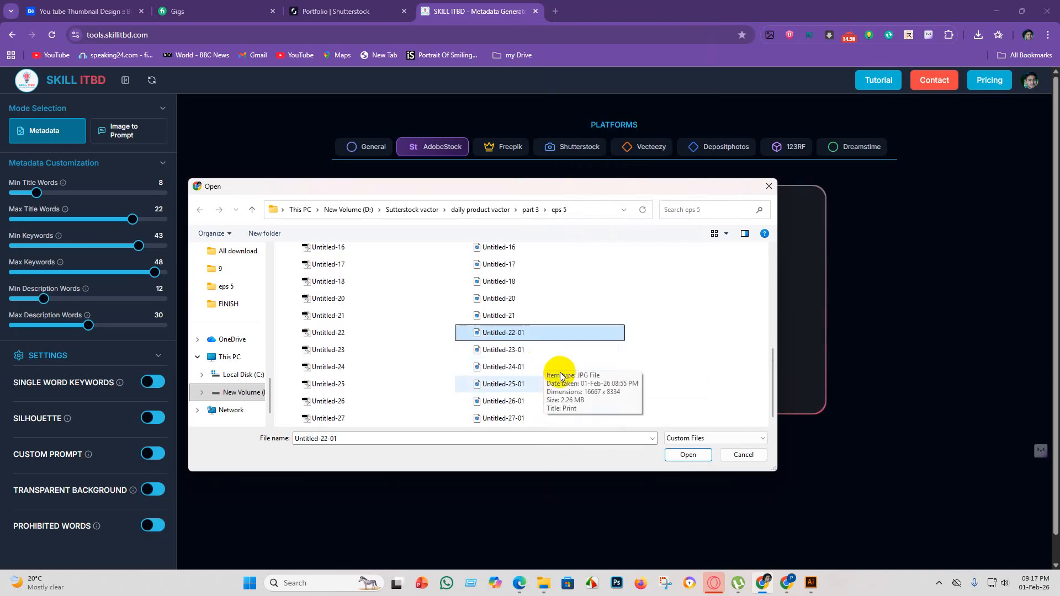
pyautogui.rightClick(532, 333)
pyautogui.click(562, 543)
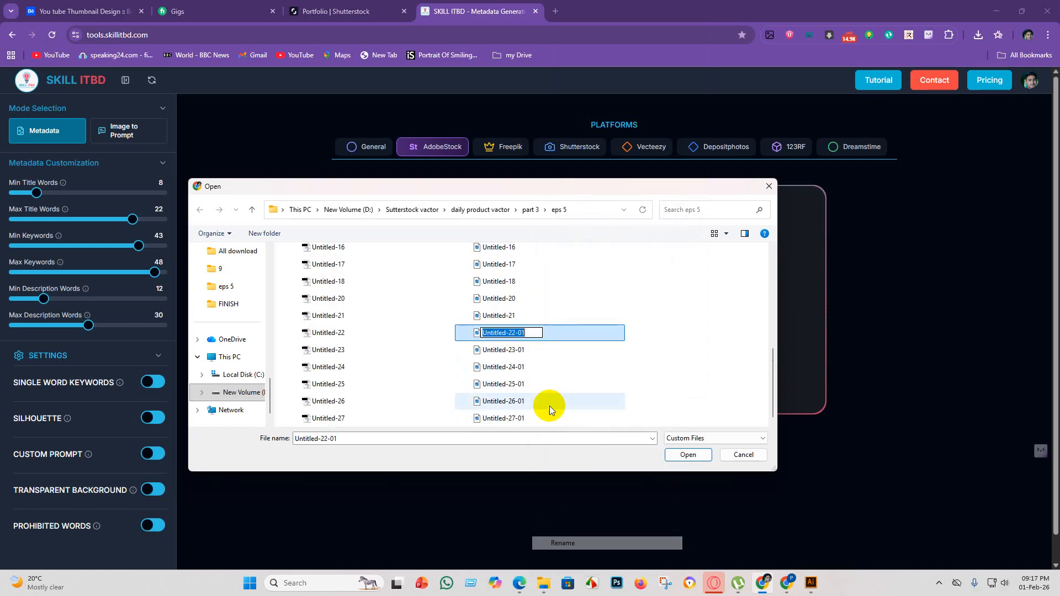
pyautogui.click(535, 333)
pyautogui.press('BackSpace')
pyautogui.press('BackSpace')
pyautogui.press('BackSpace')
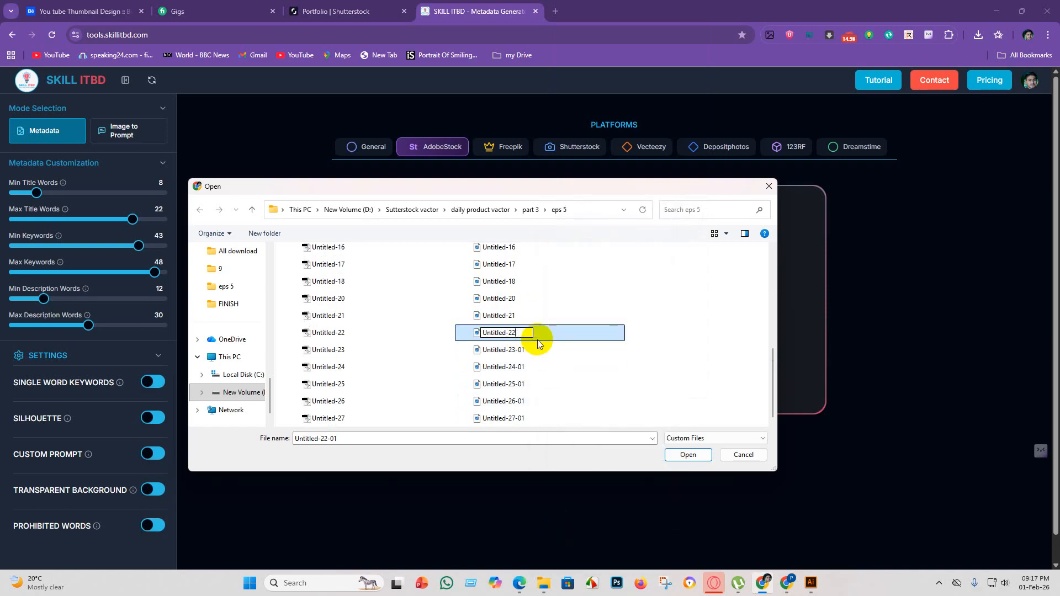
pyautogui.press('Return')
# Rename the JPEG file Untitled-23-01 to Untitled-23 by removing its -01 suffix.
pyautogui.click(550, 351)
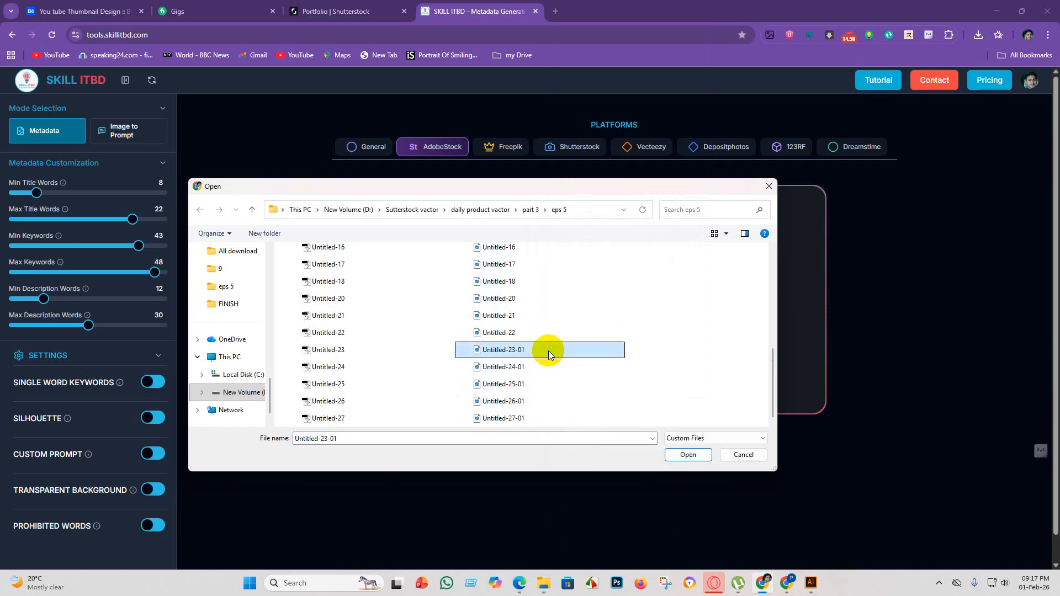
pyautogui.rightClick(549, 351)
pyautogui.click(580, 543)
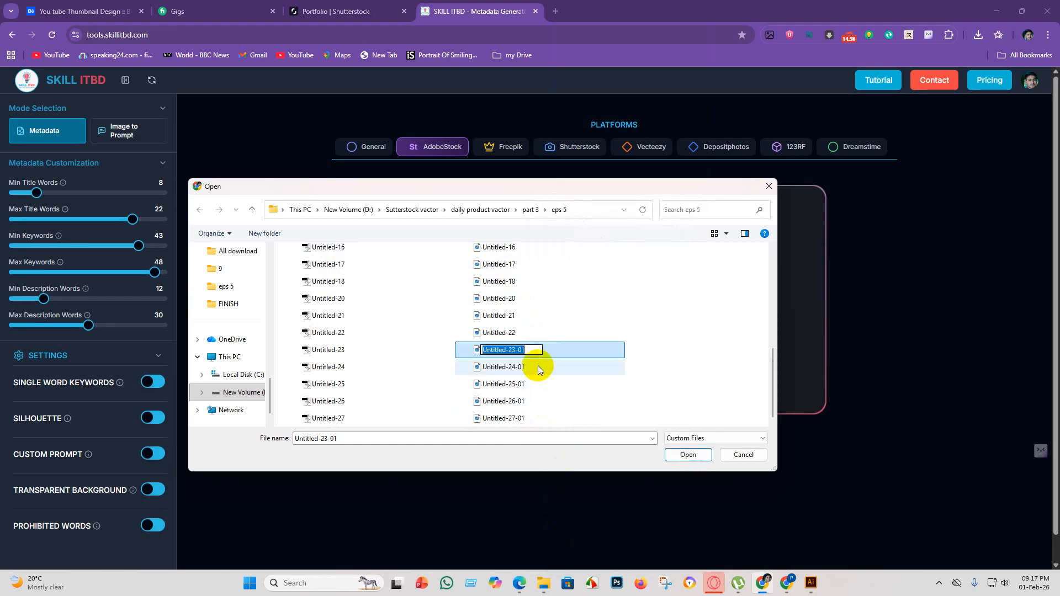
pyautogui.click(535, 350)
pyautogui.press('BackSpace')
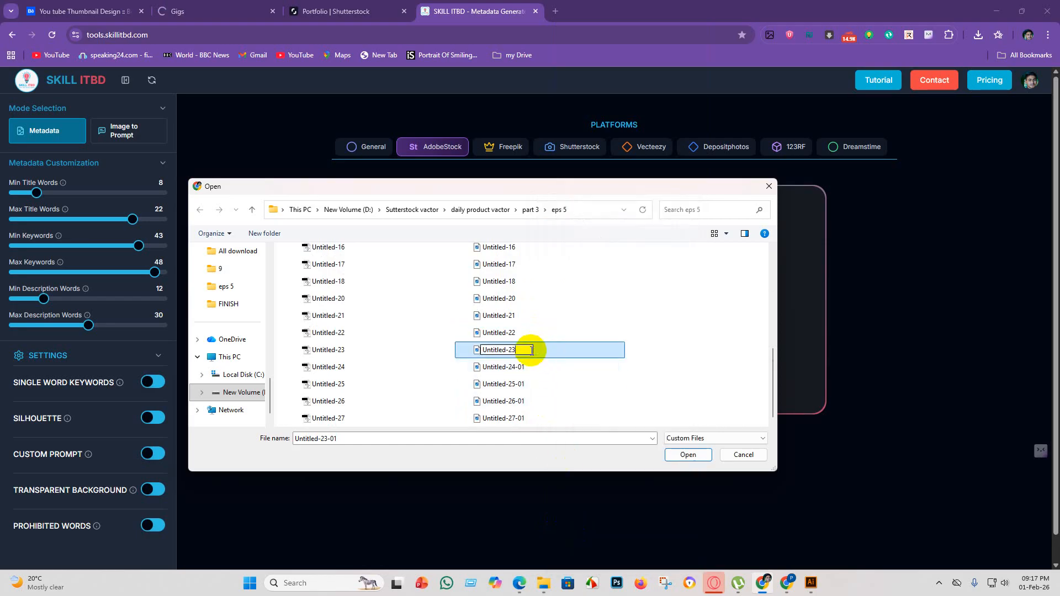
pyautogui.press('Return')
# Rename the JPEG file Untitled-24-01 to Untitled-24 by removing its -01 suffix.
pyautogui.click(529, 368)
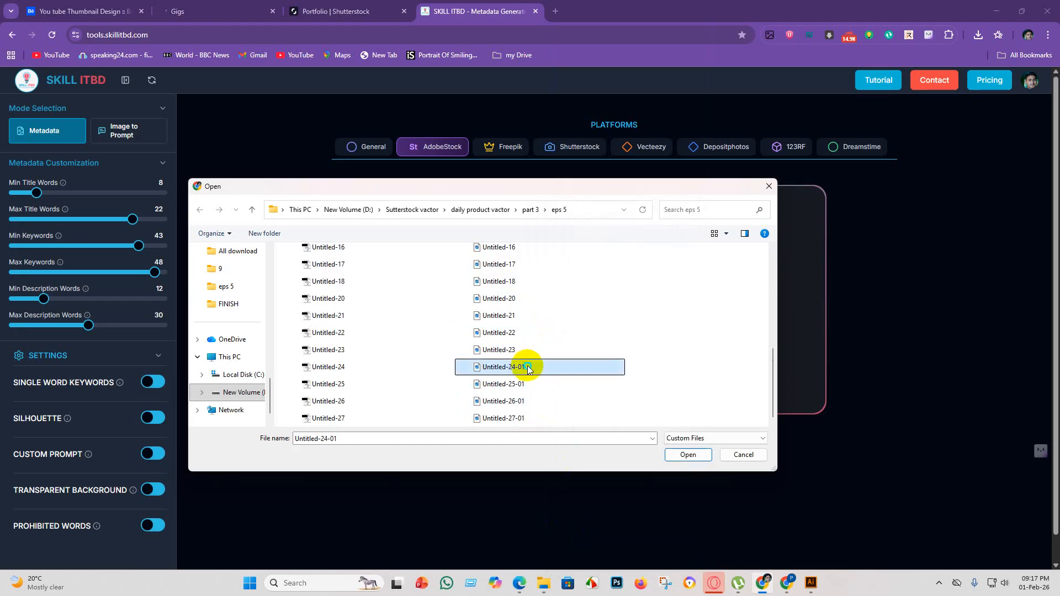
pyautogui.rightClick(528, 368)
pyautogui.click(596, 543)
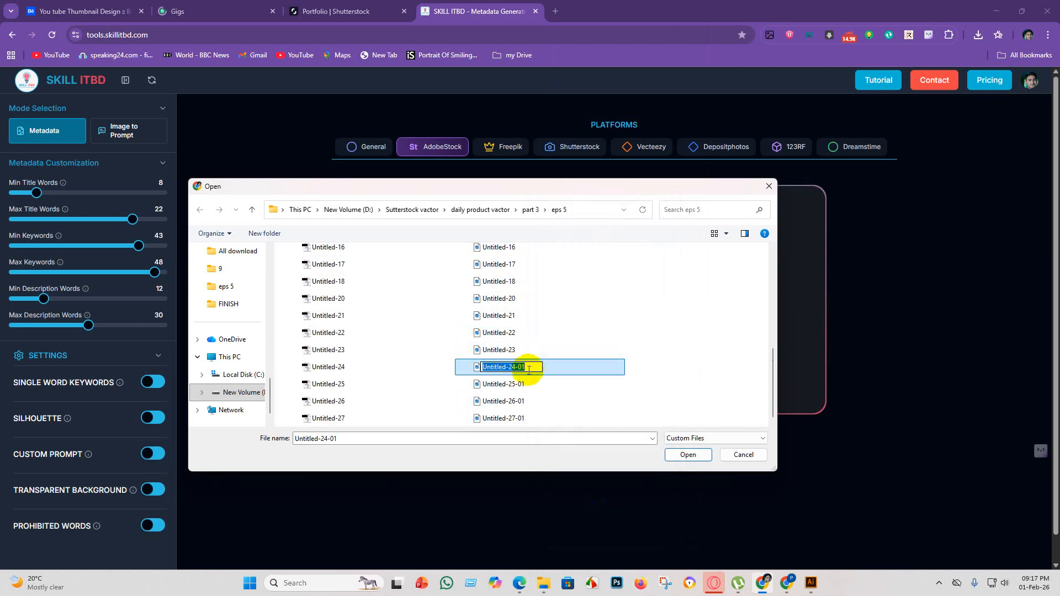
pyautogui.click(528, 367)
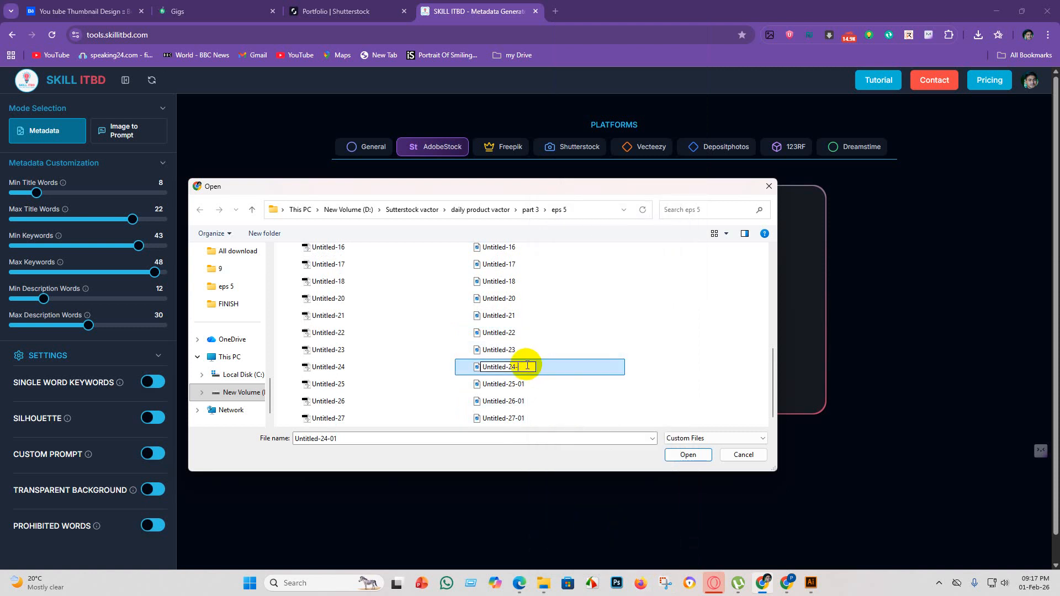
pyautogui.press('Return')
# Rename the JPEG file Untitled-25-01 to Untitled-25 by removing its -01 suffix.
pyautogui.click(545, 388)
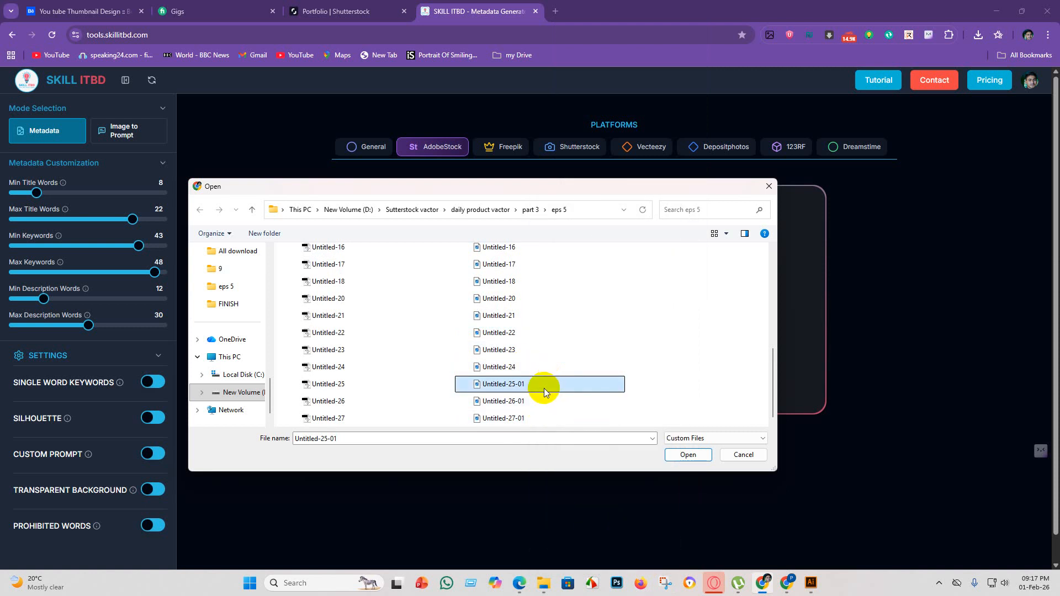
pyautogui.rightClick(545, 386)
pyautogui.click(593, 355)
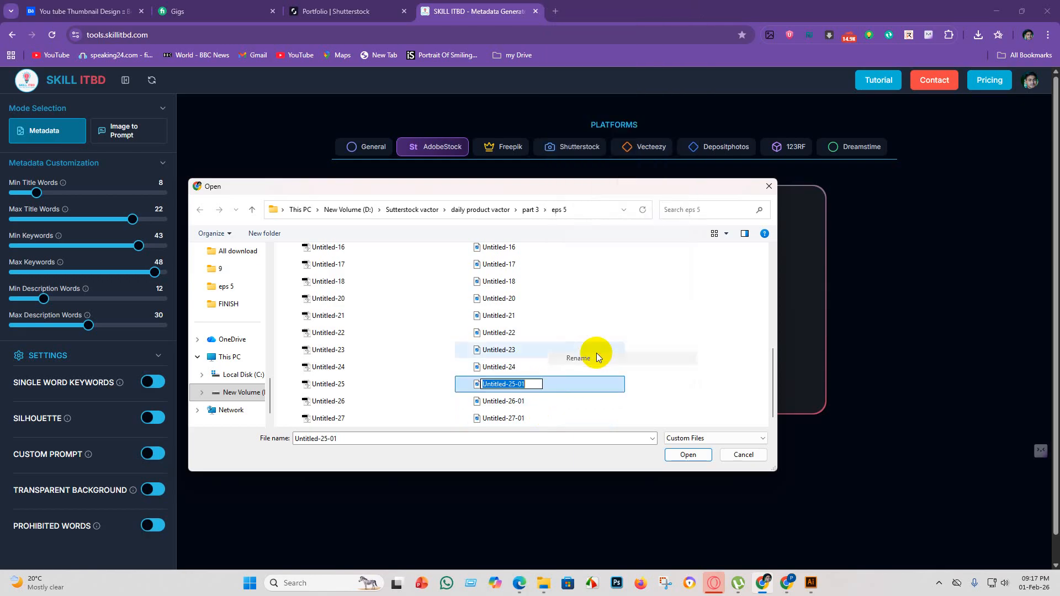
pyautogui.click(532, 384)
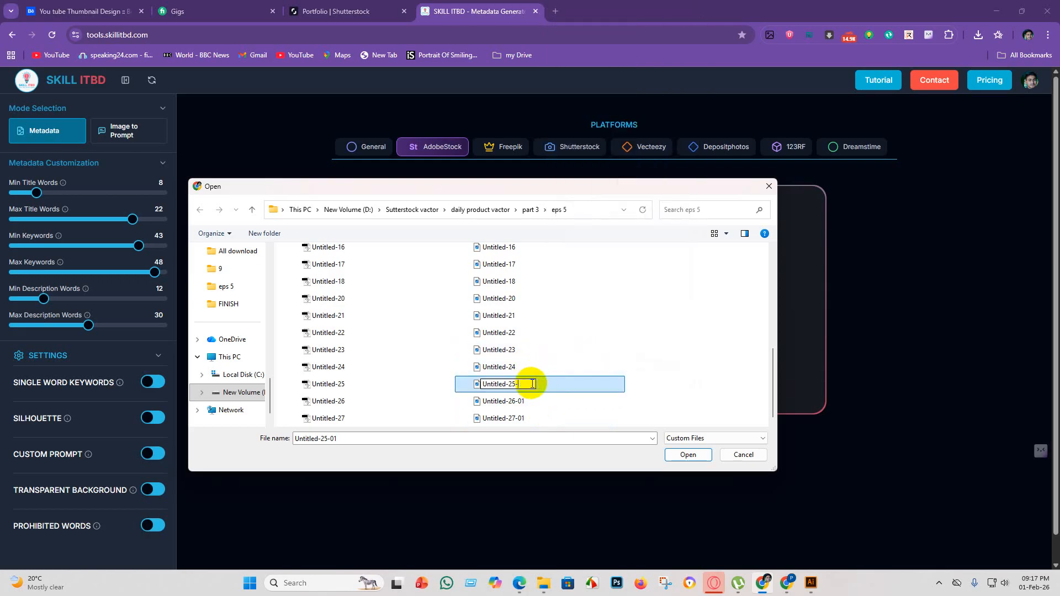
pyautogui.press('Return')
# Rename the JPEG file Untitled-26-01 to Untitled-26 by removing its -01 suffix.
pyautogui.click(533, 399)
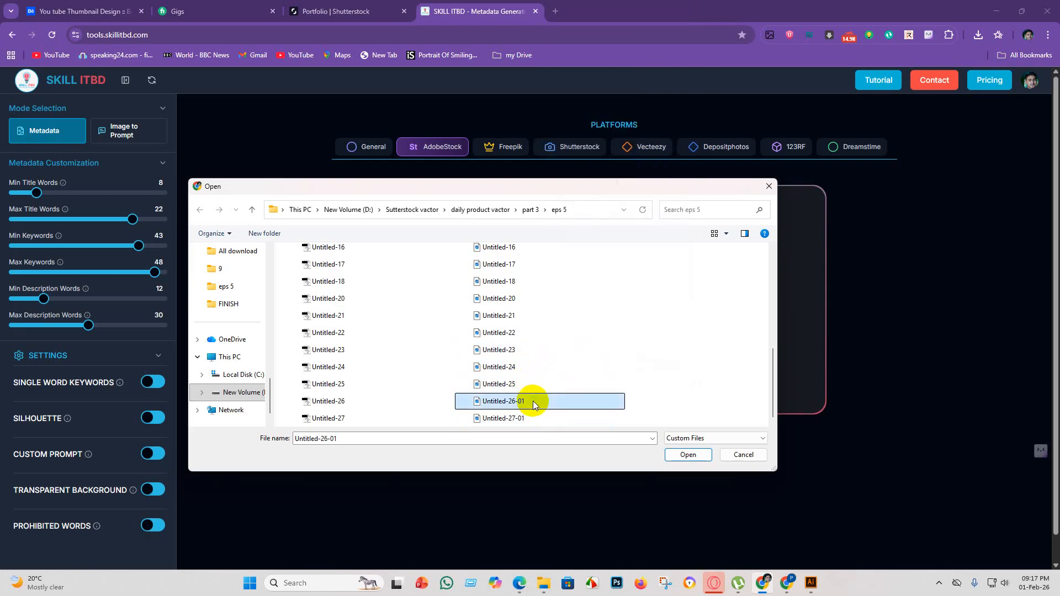
pyautogui.rightClick(532, 401)
pyautogui.click(636, 373)
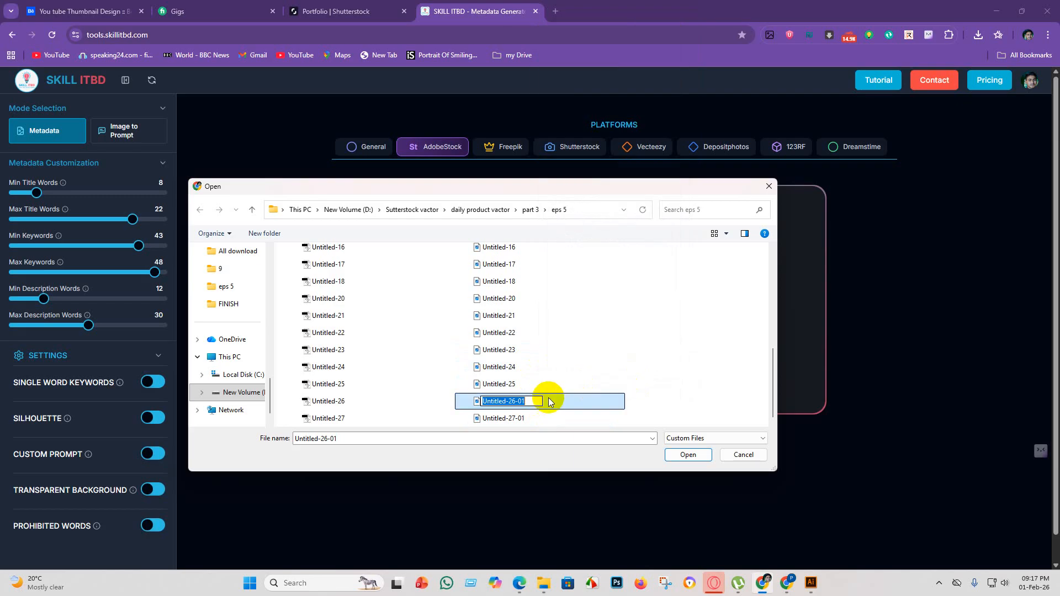
pyautogui.click(540, 402)
pyautogui.press('BackSpace')
pyautogui.press('BackSpace')
pyautogui.press('Return')
# Rename the JPEG file Untitled-27-01 to Untitled-27 by removing its -01 suffix.
pyautogui.click(540, 420)
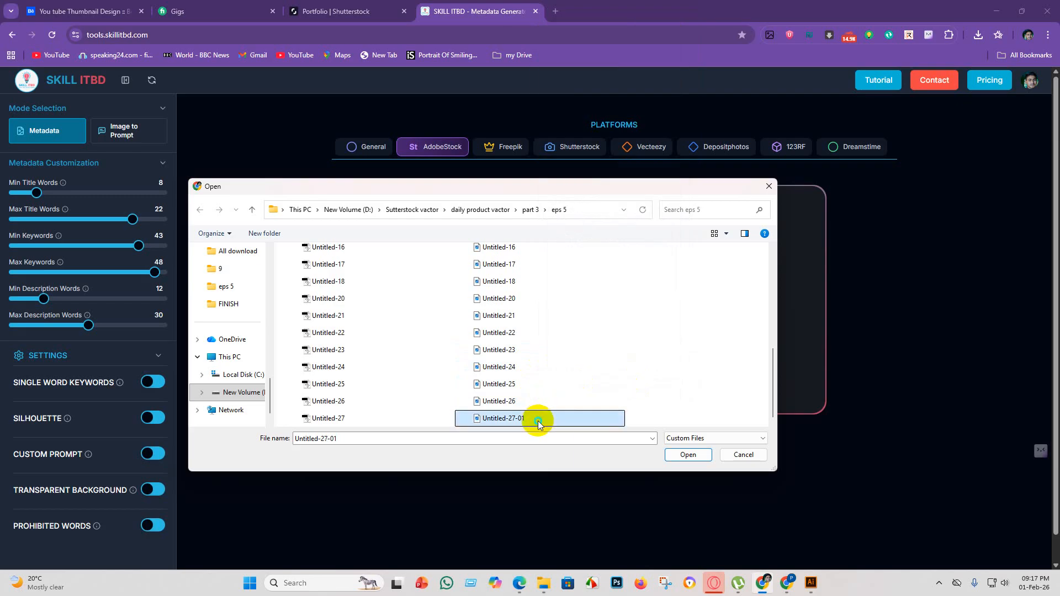
pyautogui.rightClick(539, 419)
pyautogui.click(588, 393)
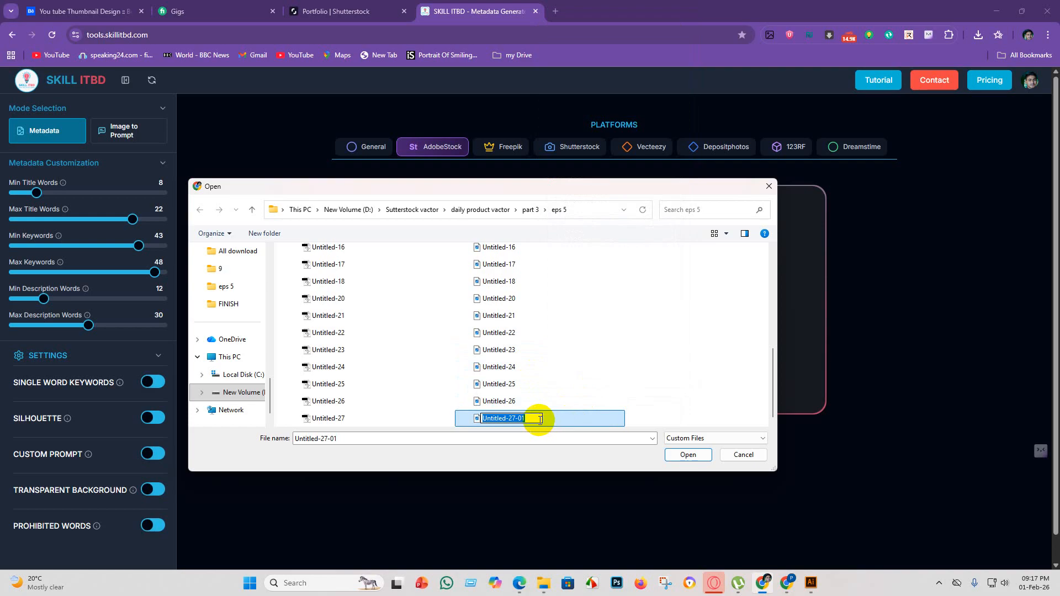
pyautogui.click(536, 418)
pyautogui.press('BackSpace')
pyautogui.press('Return')
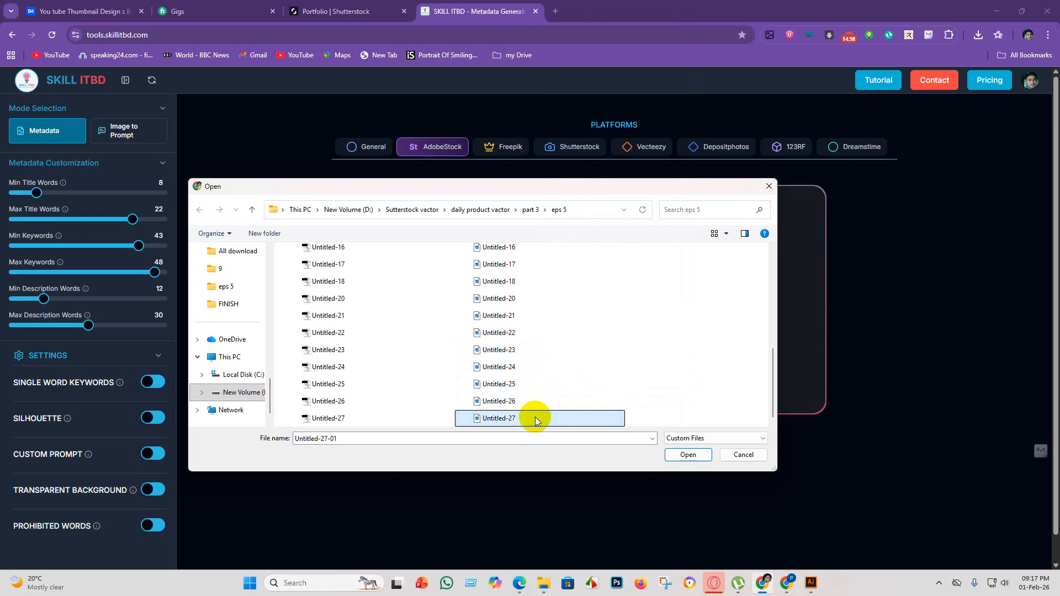
# Upload all the renamed JPEG files from Untitled-1 through Untitled-27 to the metadata generator.
pyautogui.scroll(5, 532, 330)
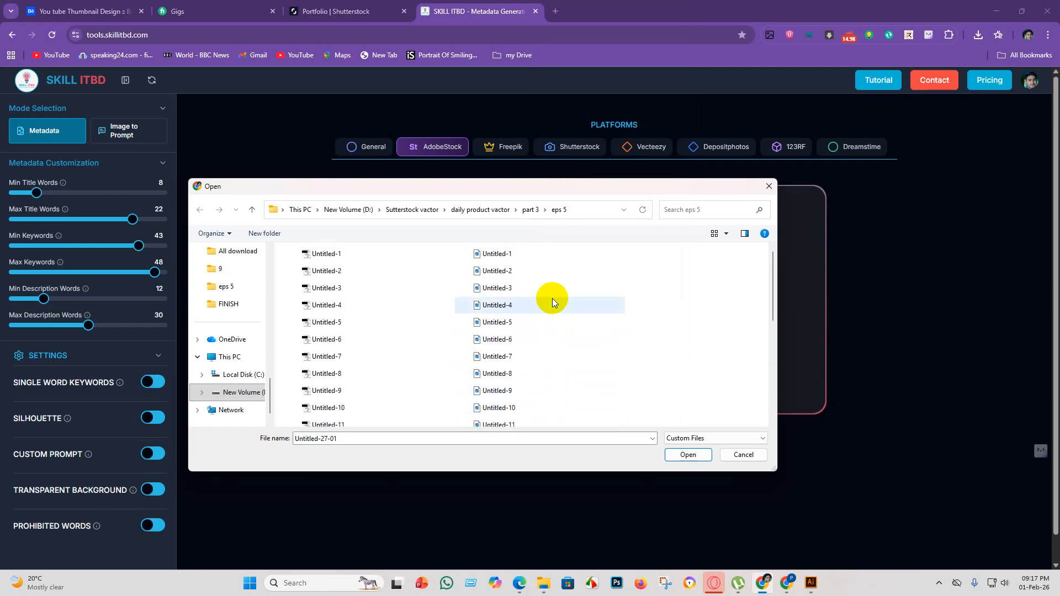
pyautogui.moveTo(530, 253); pyautogui.dragTo(544, 436)
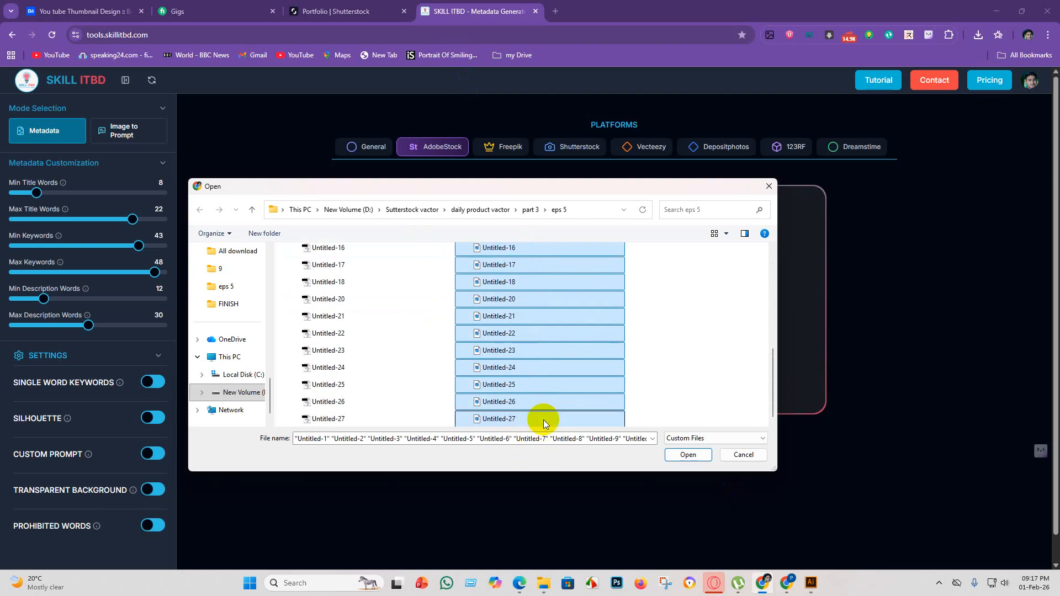
pyautogui.click(688, 454)
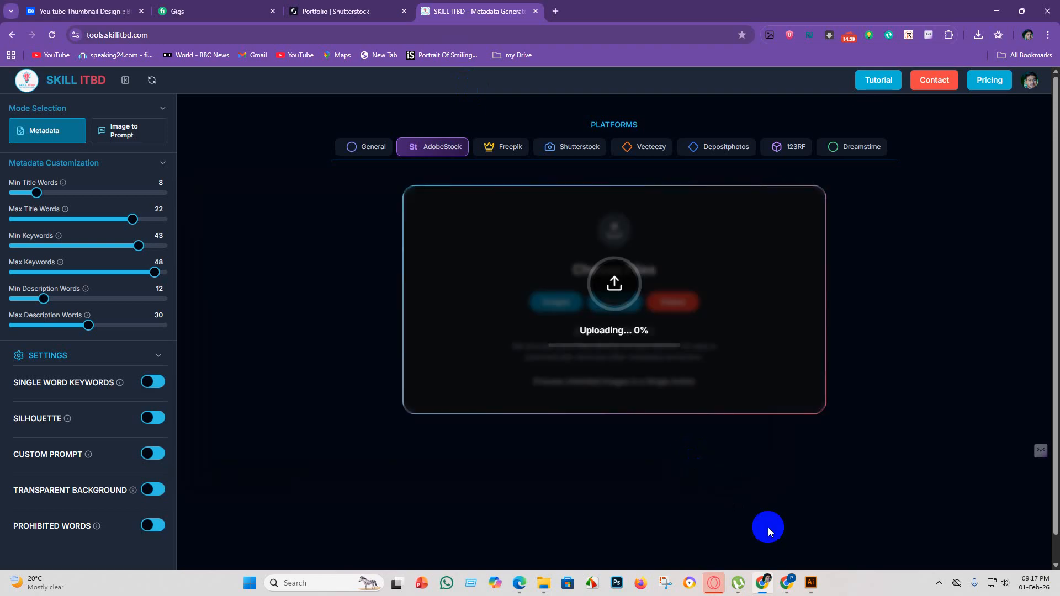
# Turn on the Transparent Background setting for the metadata generation.
pyautogui.click(148, 498)
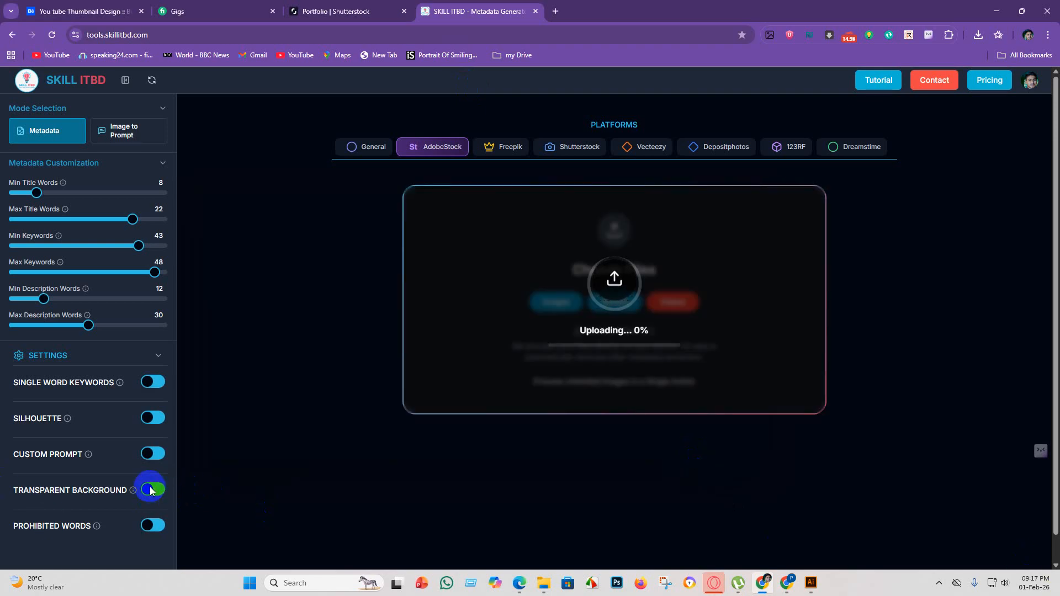
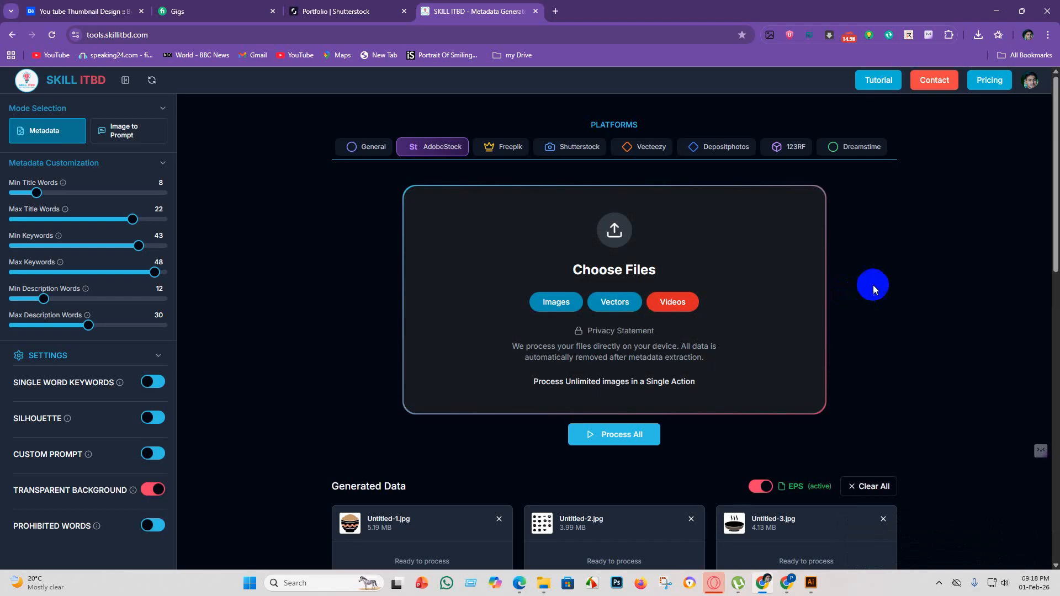
# Start the metadata generation for all the uploaded JPEG files.
pyautogui.click(588, 436)
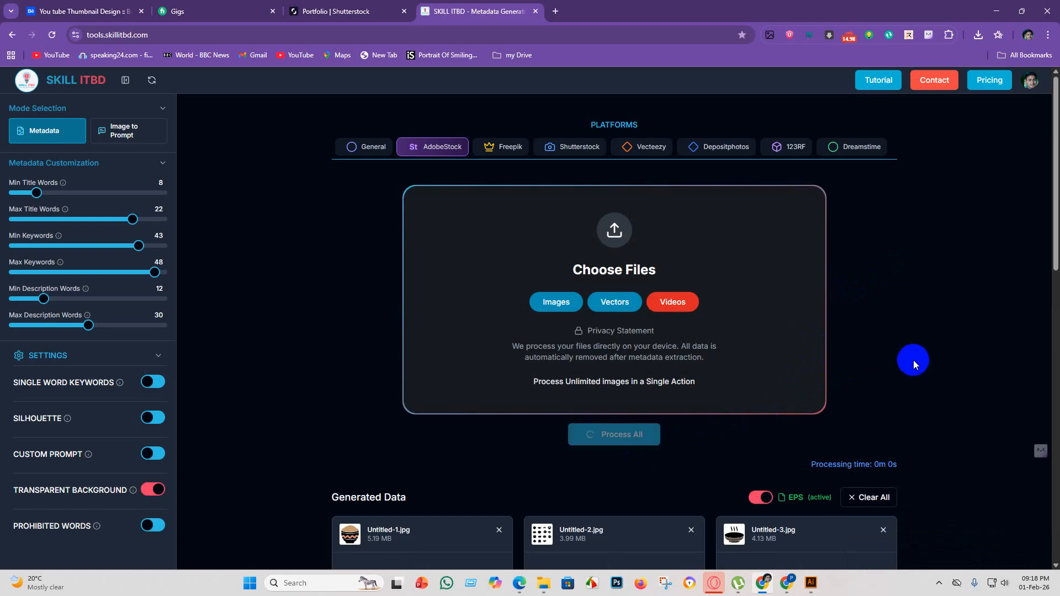
pyautogui.scroll(-6, 922, 375)
pyautogui.scroll(-7, 947, 364)
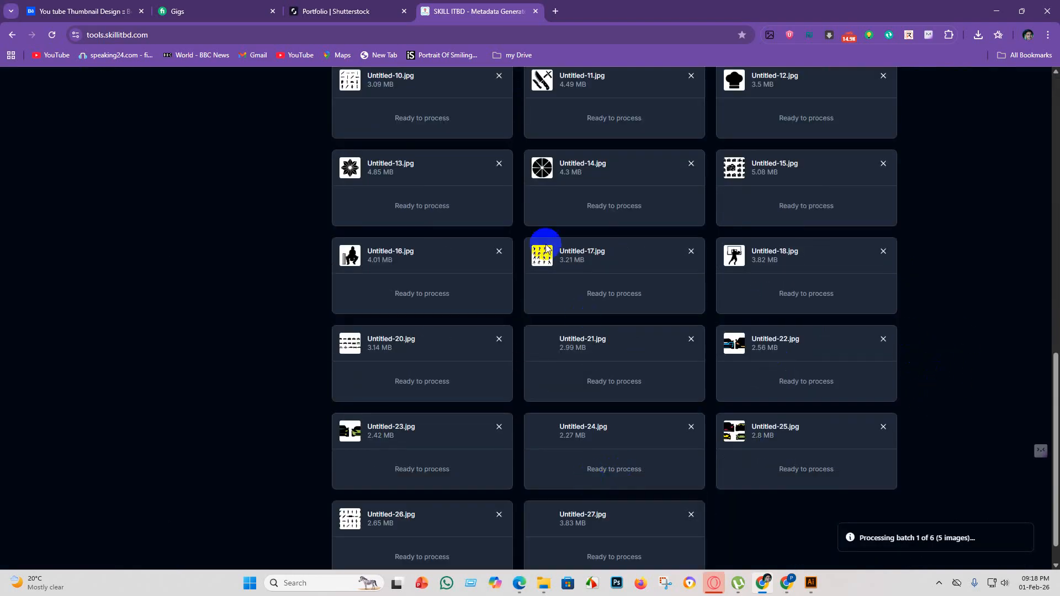
# Examine the upload errors in the Shutterstock portfolio, and switch to Illustrator to inspect the rejected files Untitled-21, Untitled-22 and Untitled-24.
pyautogui.click(332, 9)
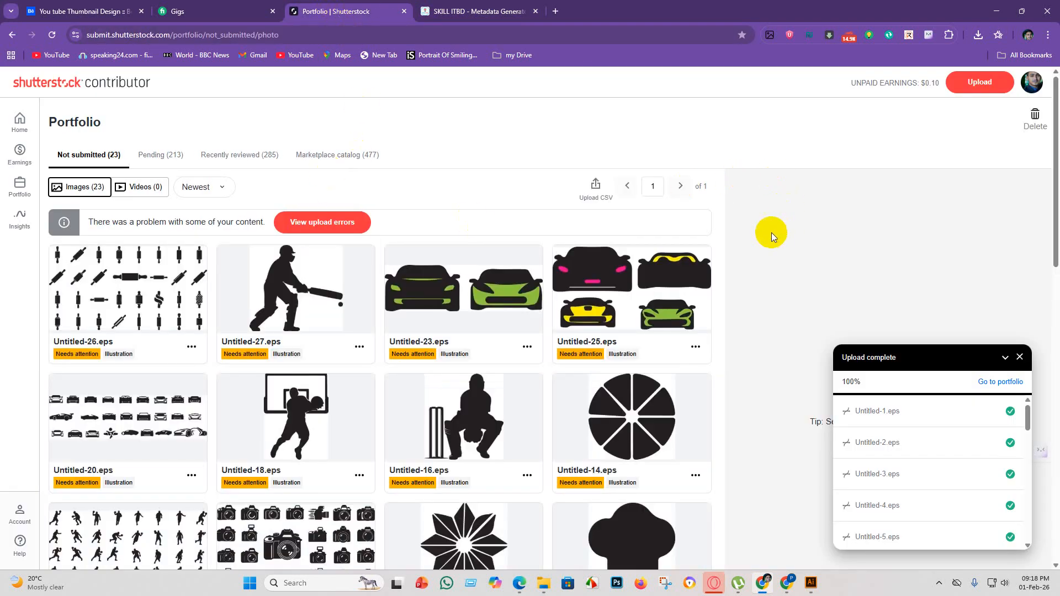
pyautogui.click(319, 228)
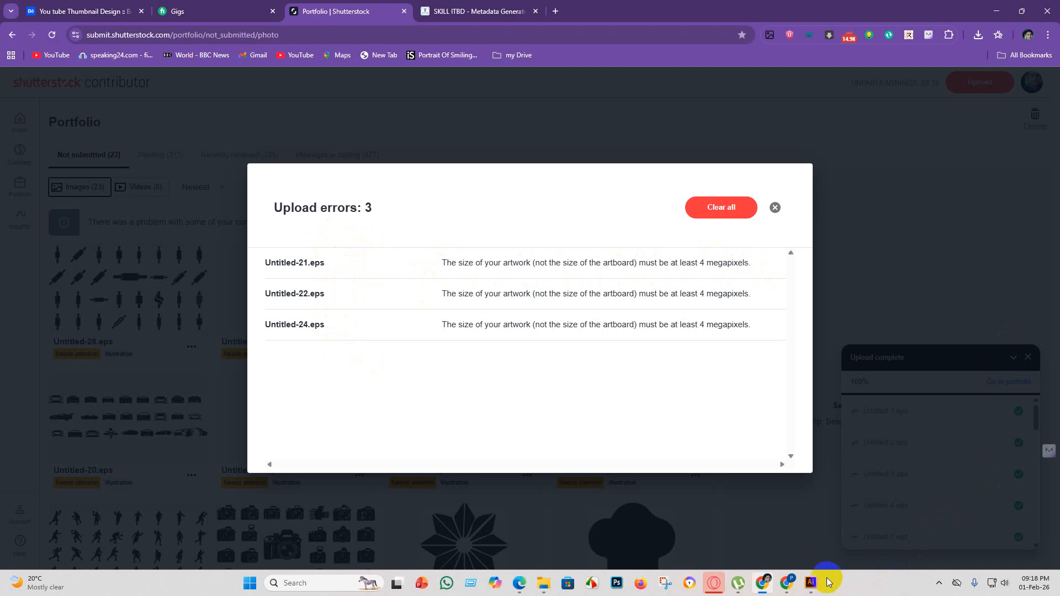
pyautogui.click(811, 582)
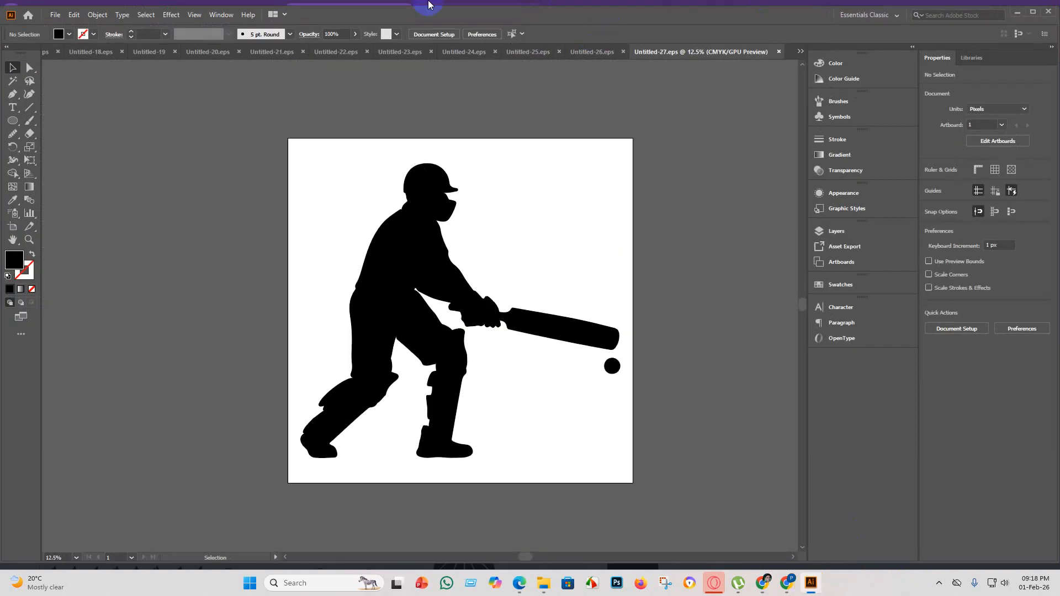
pyautogui.click(269, 55)
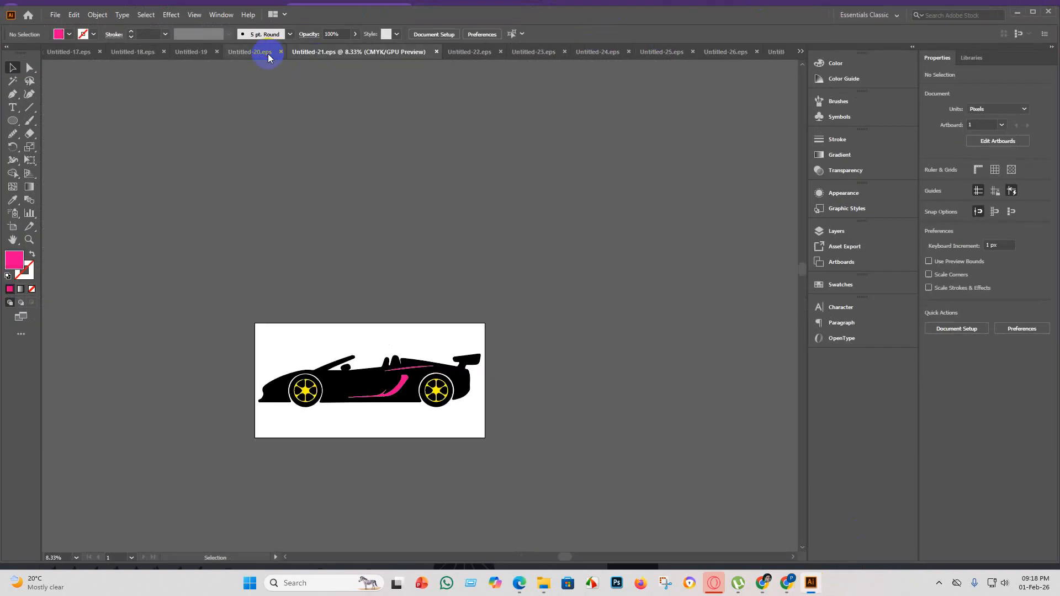
pyautogui.click(486, 54)
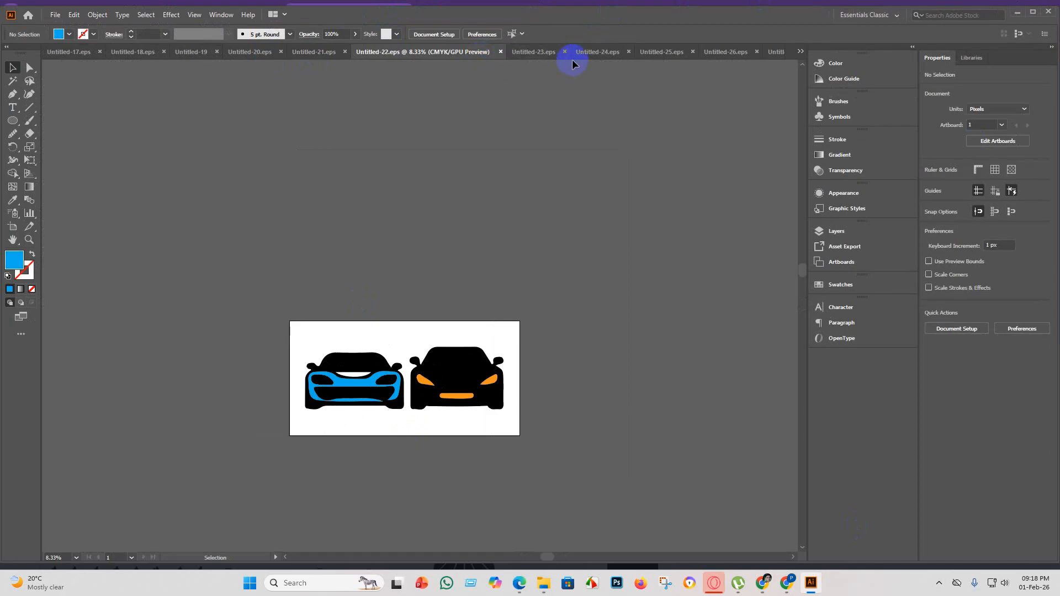
pyautogui.click(602, 51)
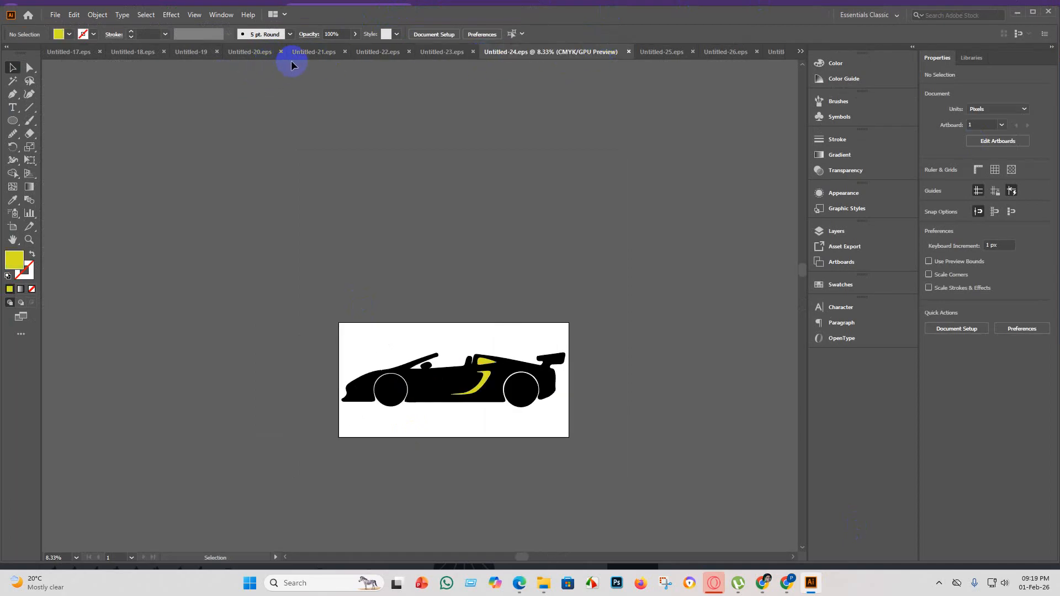
# Bring up the Untitled-21.eps document and activate the Artboard tool on its artboard.
pyautogui.click(313, 54)
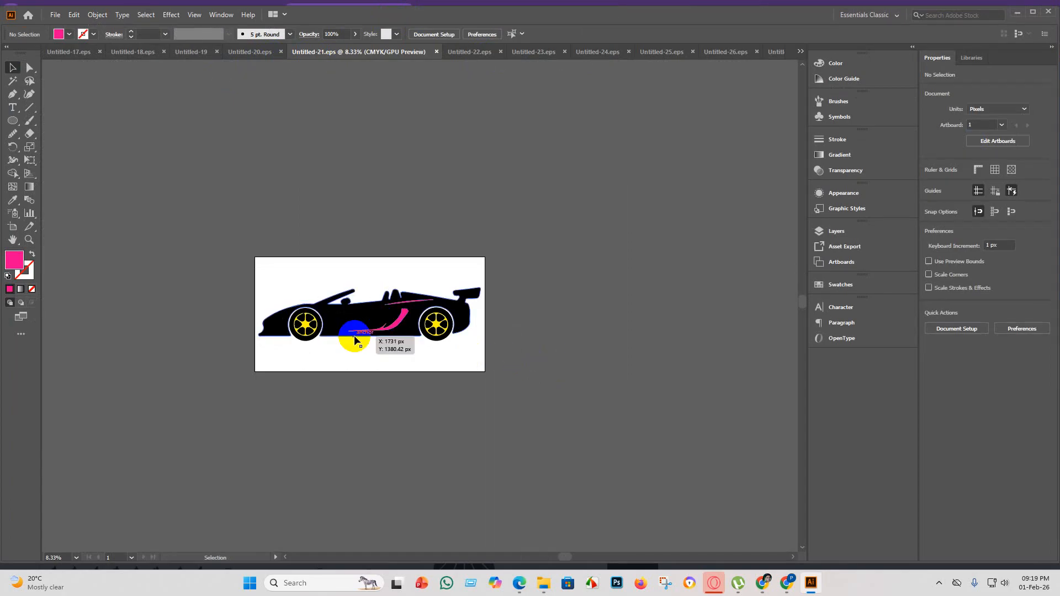
pyautogui.click(20, 233)
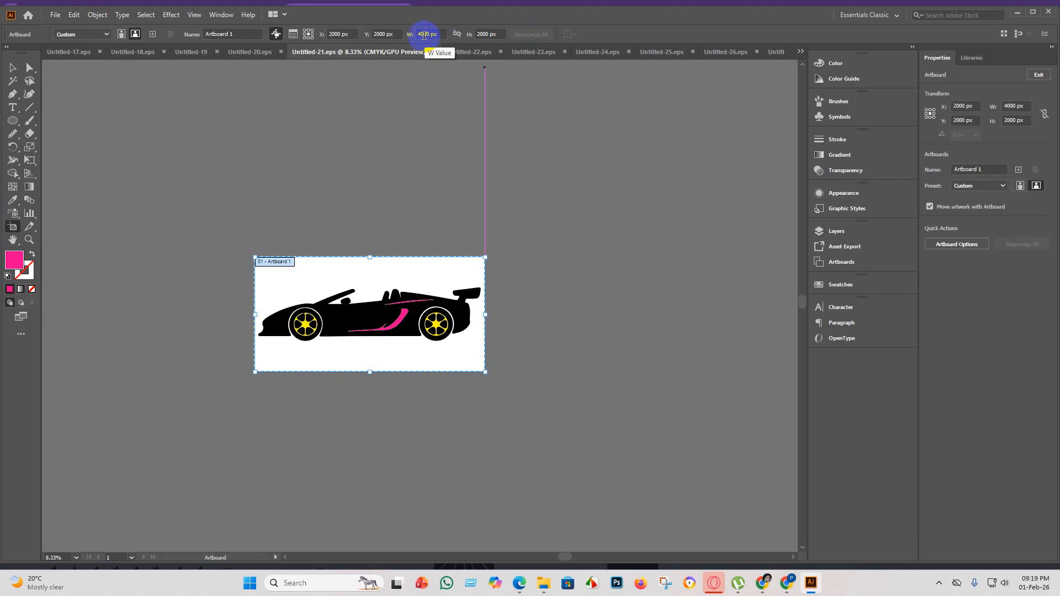
pyautogui.click(421, 35)
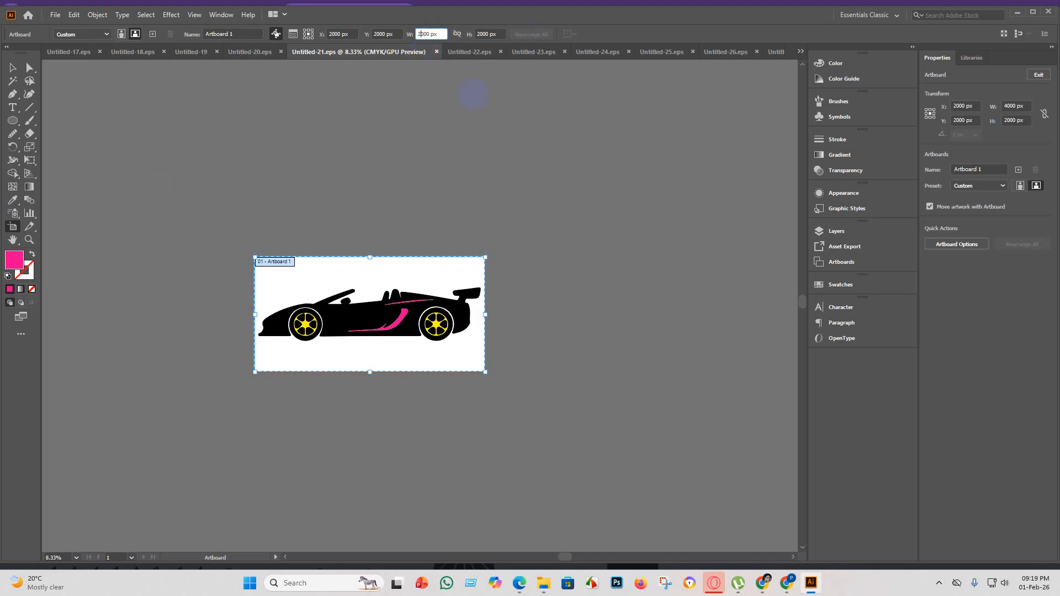
pyautogui.press('Return')
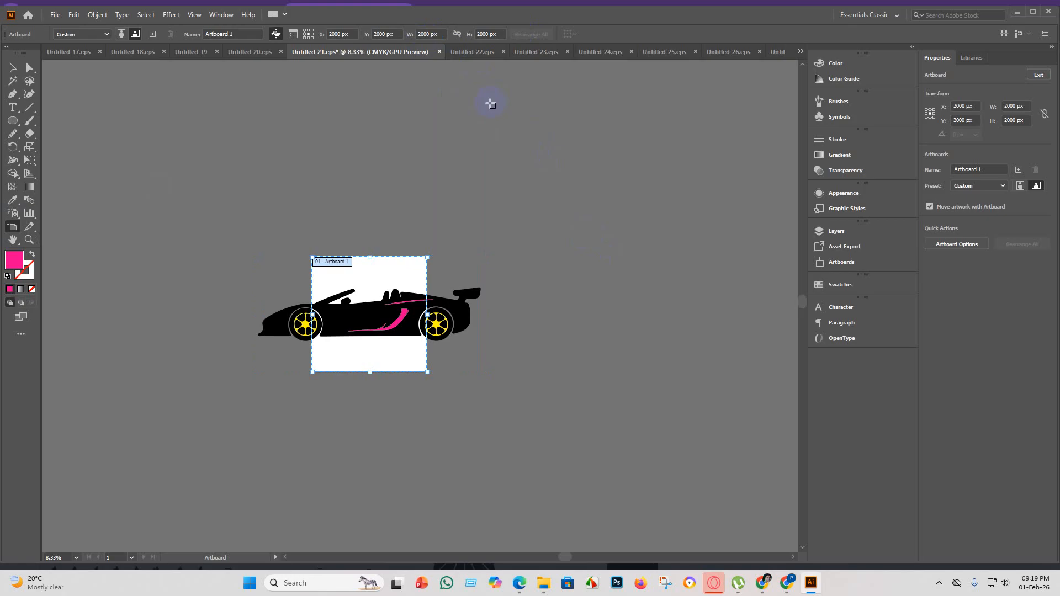
pyautogui.click(484, 34)
pyautogui.write('3')
pyautogui.press('Return')
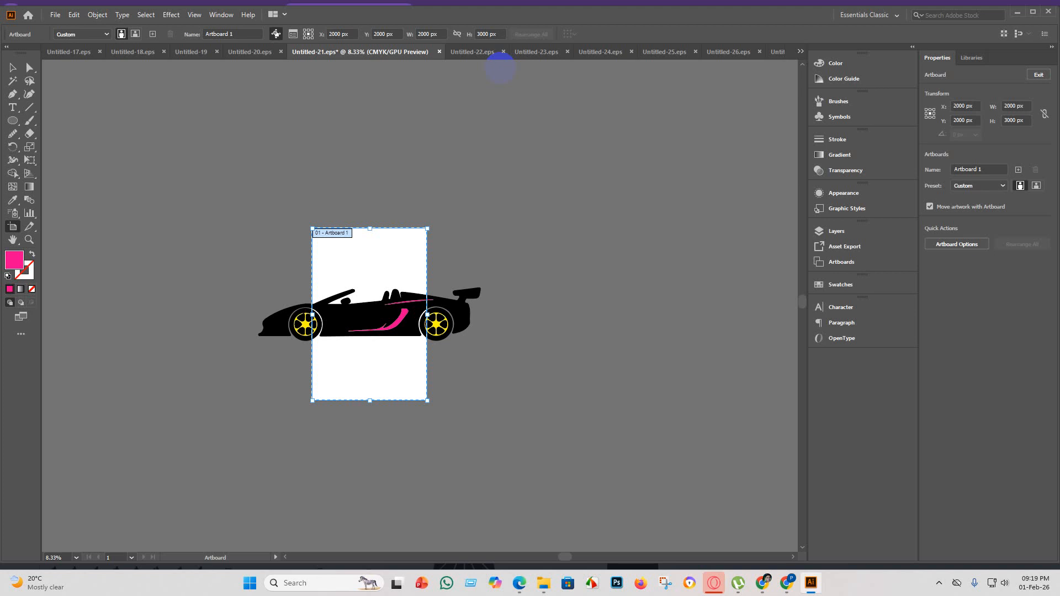
pyautogui.hotkey('ctrl', 'z')
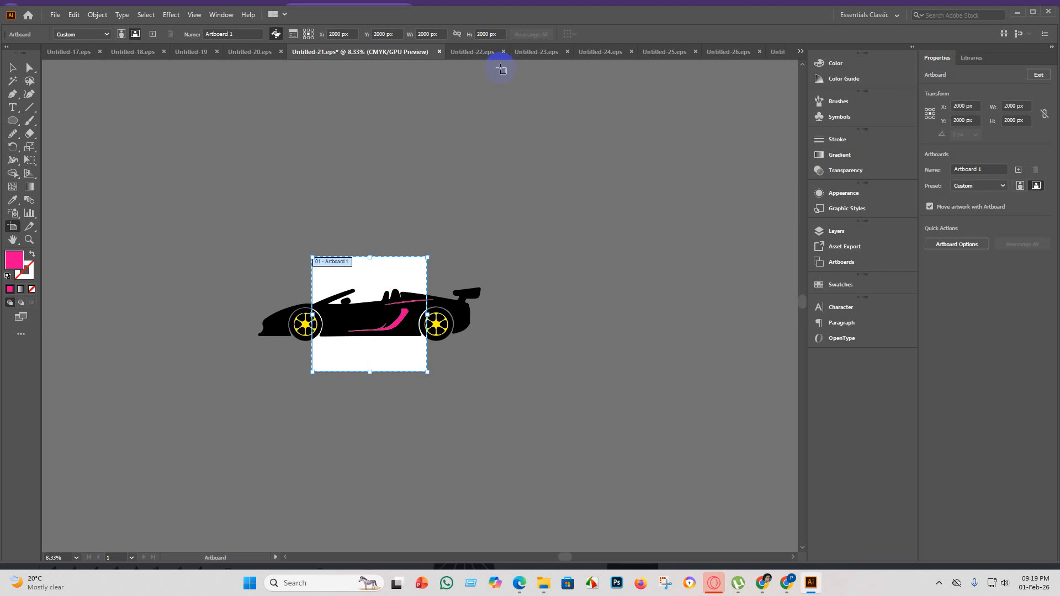
pyautogui.hotkey('ctrl', 'z')
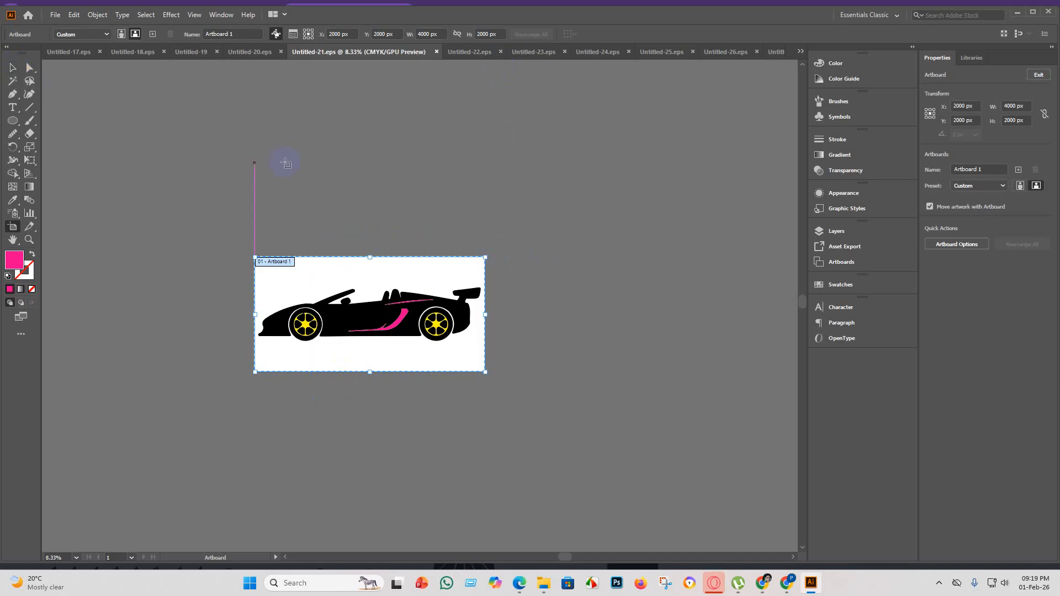
# Set the height of the Untitled-21 artboard to 1000 px and return to the Selection tool.
pyautogui.click(479, 33)
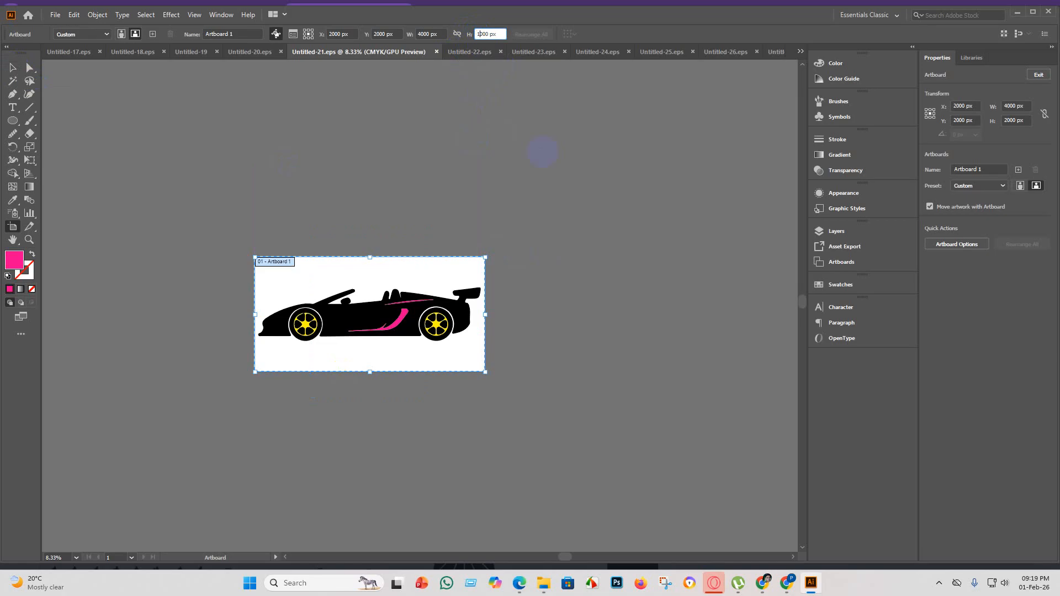
pyautogui.write('1')
pyautogui.press('Return')
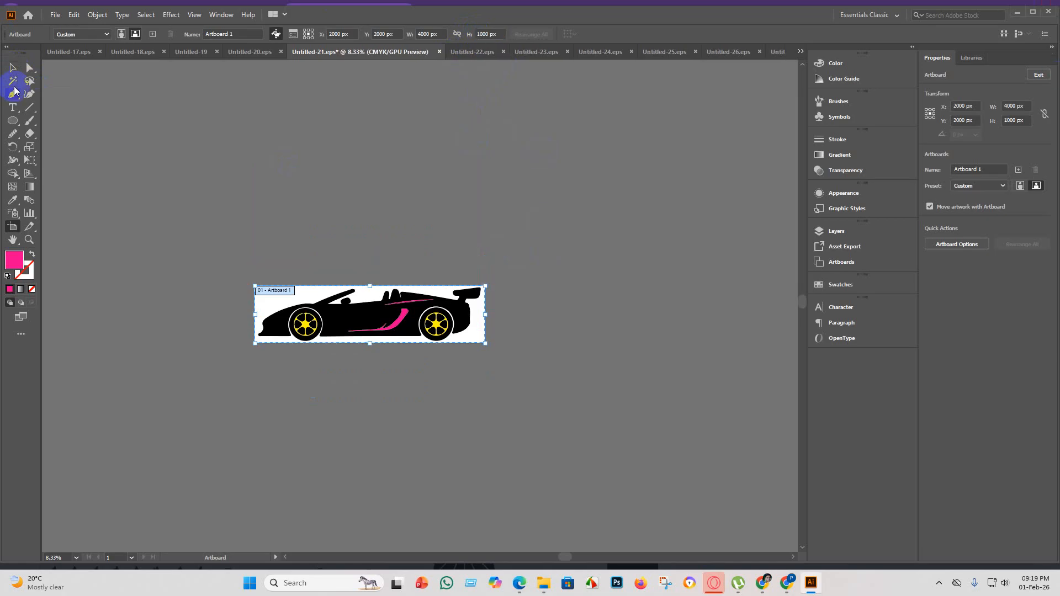
pyautogui.click(12, 68)
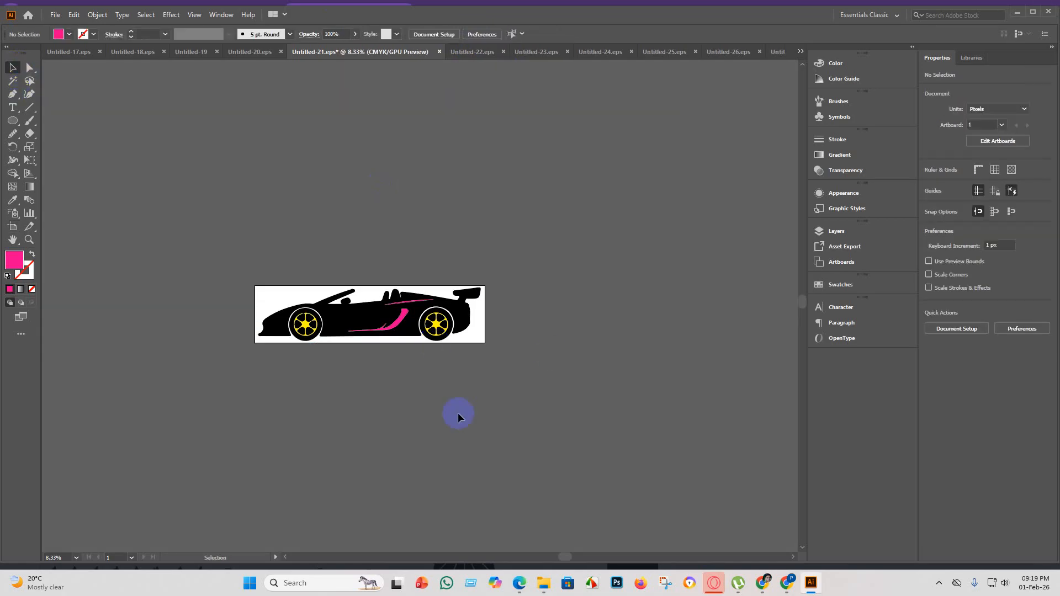
pyautogui.keyDown('alt'); pyautogui.scroll(1, 410, 294); pyautogui.keyUp('alt')
pyautogui.keyDown('alt'); pyautogui.scroll(1, 410, 297); pyautogui.keyUp('alt')
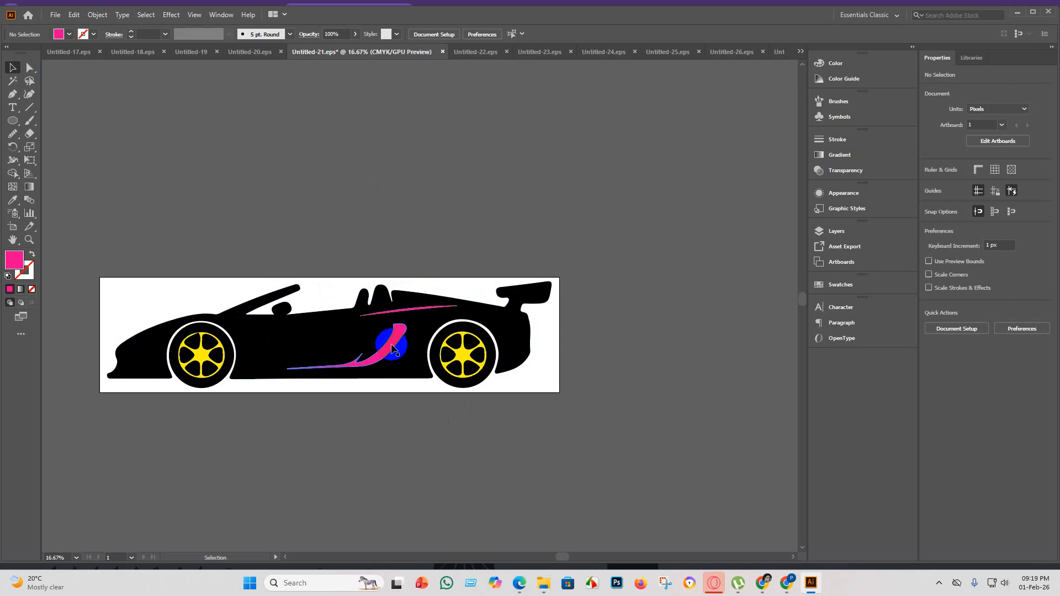
pyautogui.keyDown('alt'); pyautogui.scroll(-3, 511, 354); pyautogui.keyUp('alt')
pyautogui.keyDown('alt'); pyautogui.scroll(1, 607, 410); pyautogui.keyUp('alt')
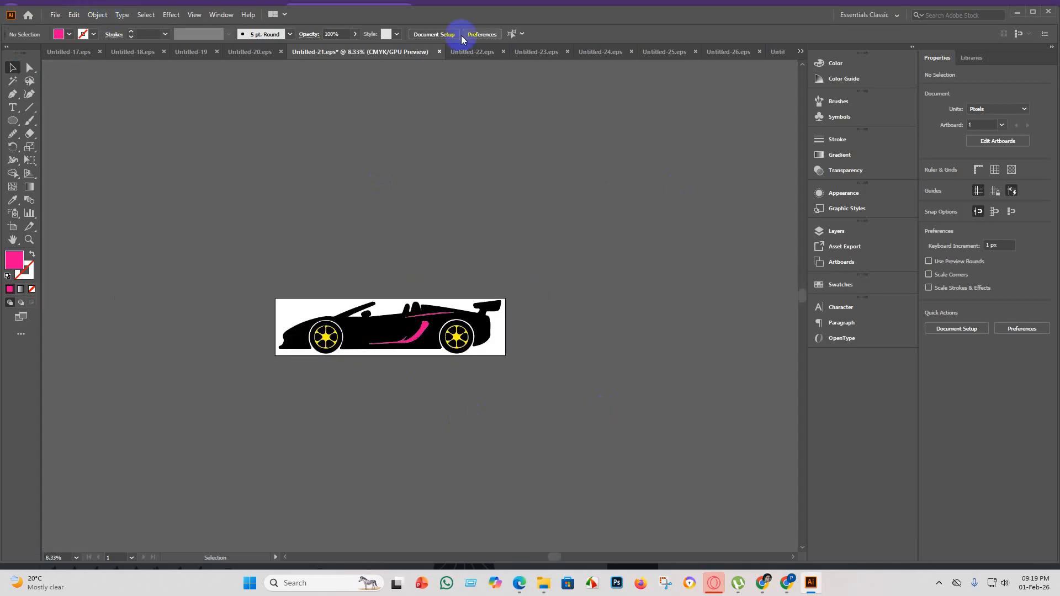
# Save the resized sports car document over Untitled-21 in the eps 5 folder as an Illustrator 10 EPS.
pyautogui.click(55, 14)
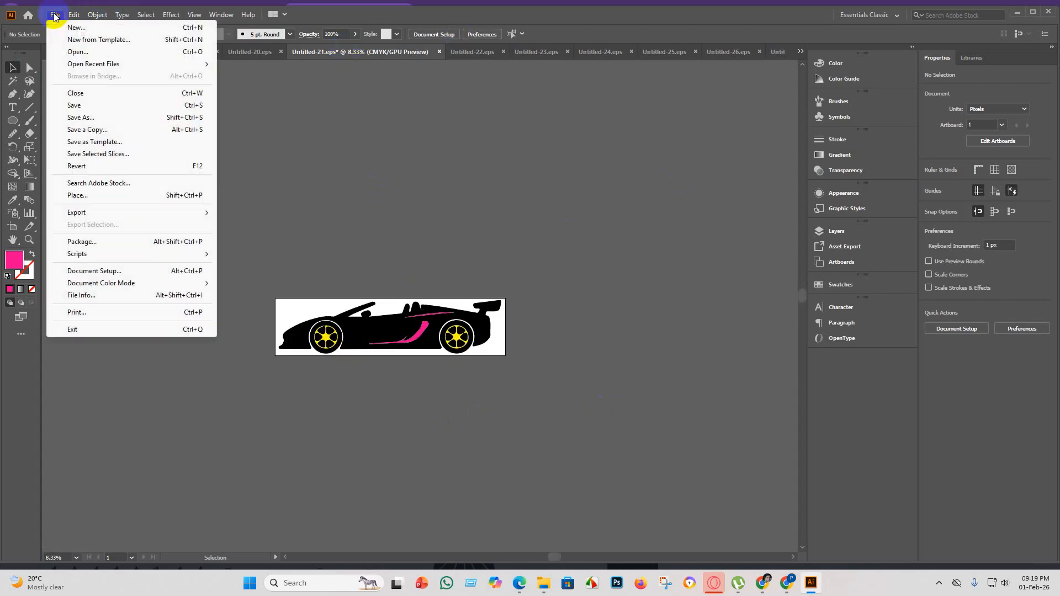
pyautogui.click(93, 120)
pyautogui.scroll(-3, 144, 190)
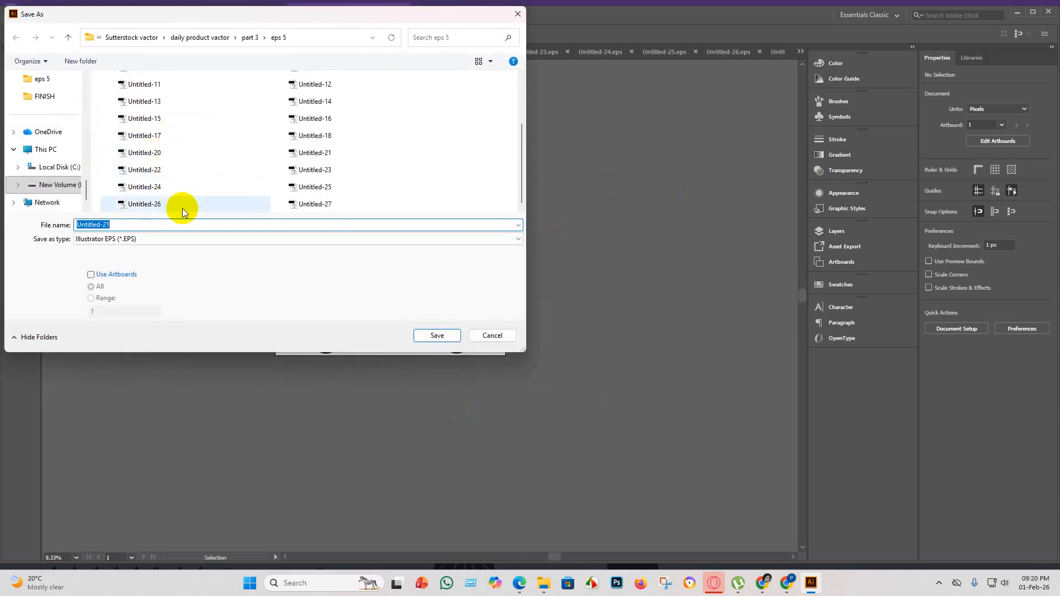
pyautogui.click(339, 147)
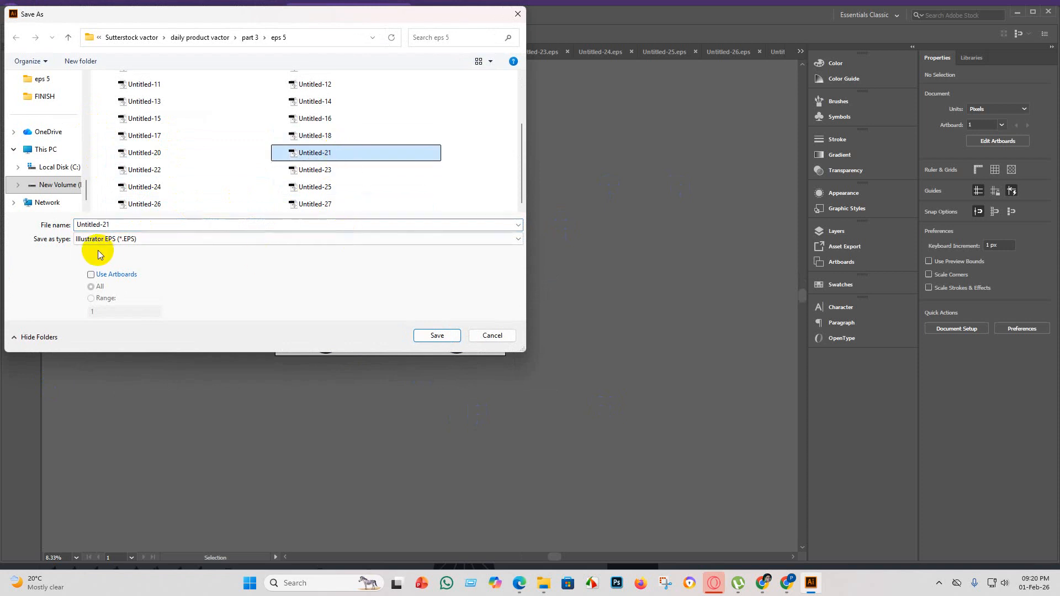
pyautogui.click(428, 337)
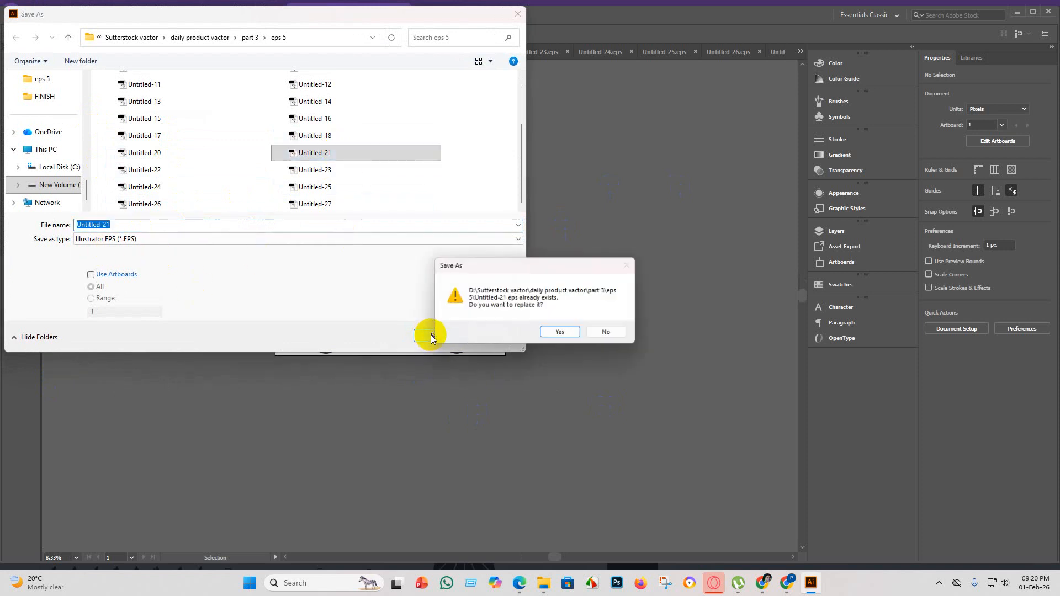
pyautogui.click(555, 331)
pyautogui.click(549, 135)
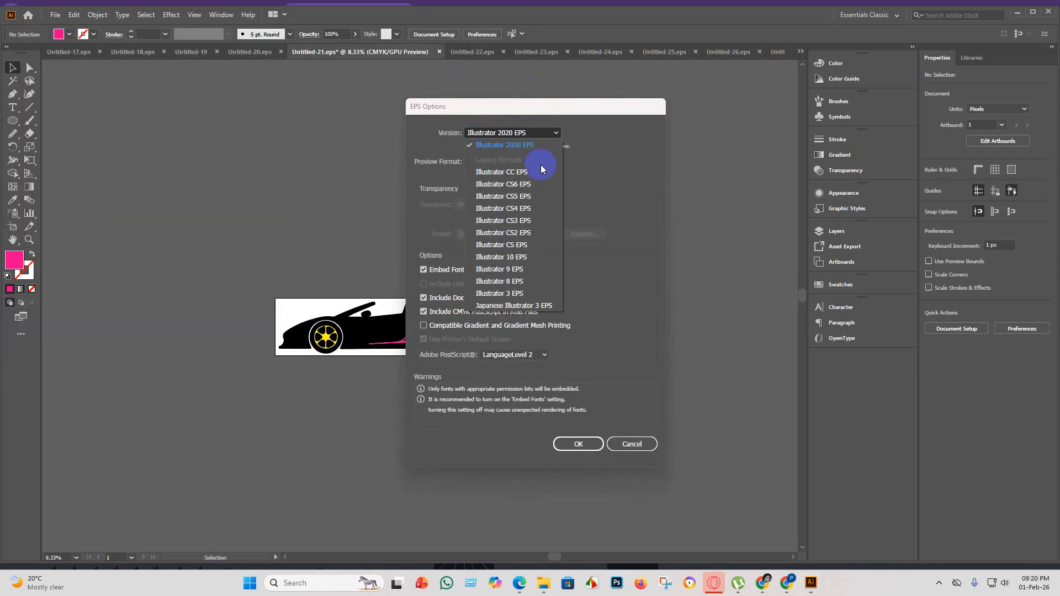
pyautogui.click(526, 263)
pyautogui.click(577, 433)
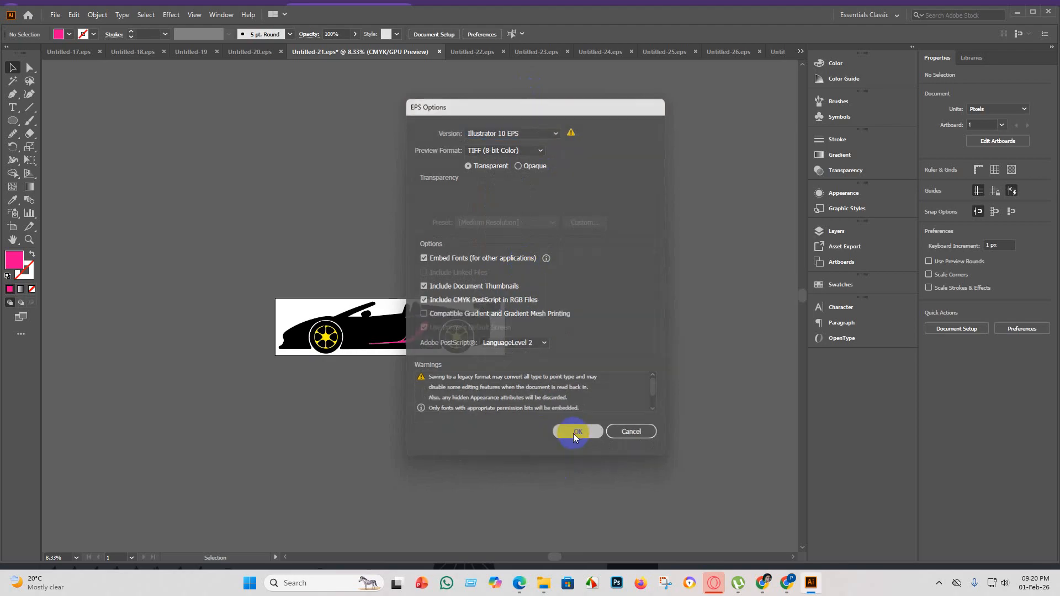
pyautogui.click(597, 310)
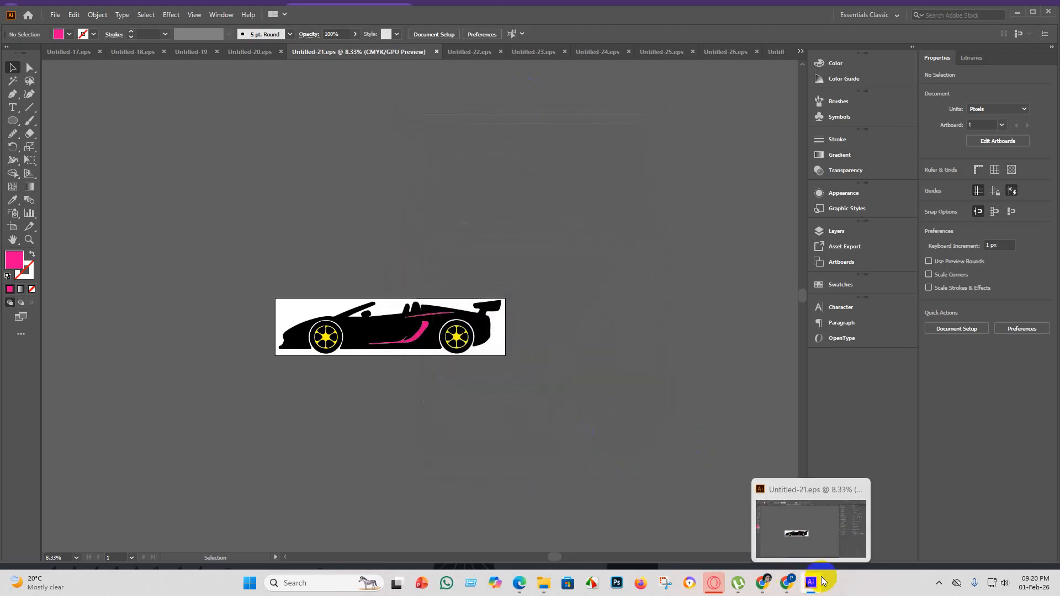
# Switch to the Shutterstock portfolio in Chrome and clear all the upload errors.
pyautogui.moveTo(765, 588)
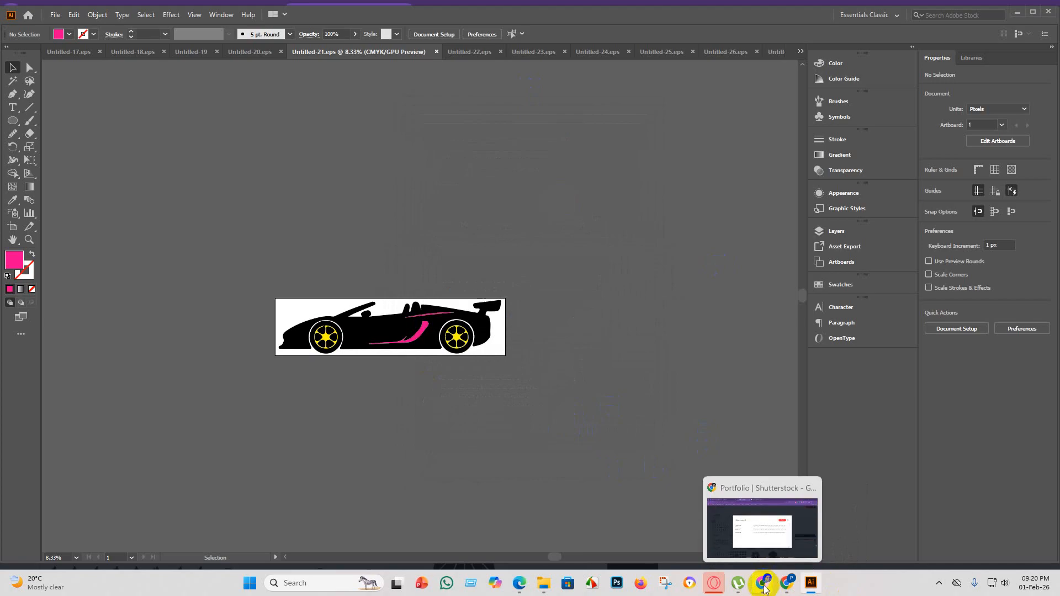
pyautogui.click(766, 588)
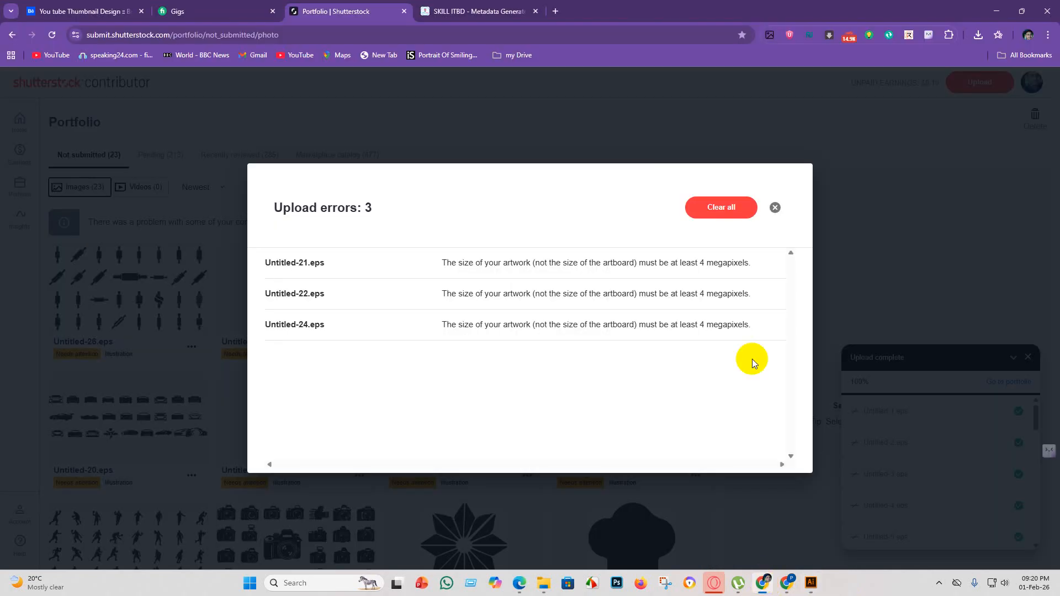
pyautogui.click(746, 210)
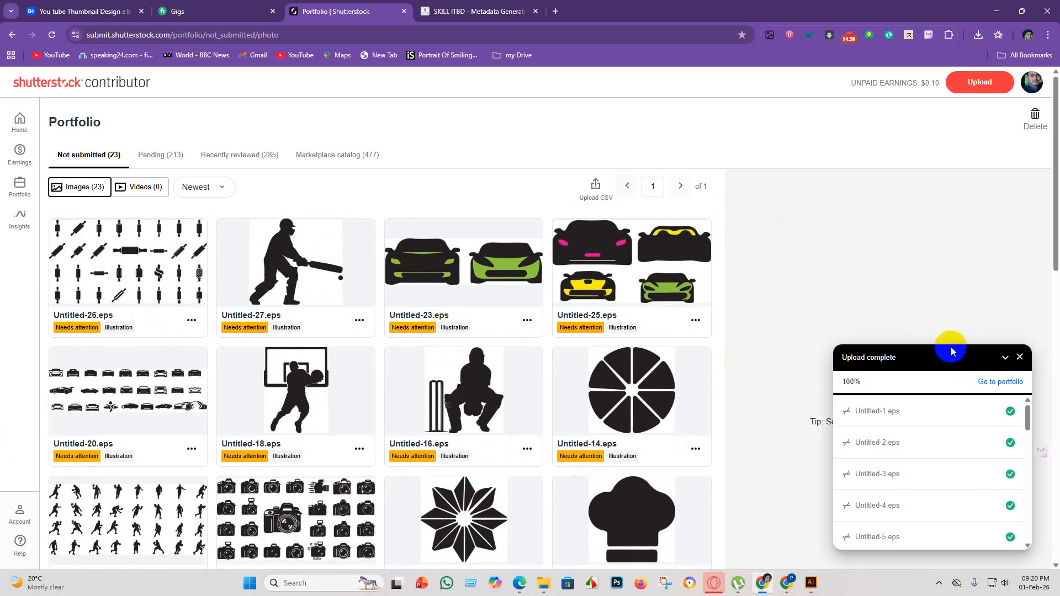
# Upload the Untitled-21 EPS file from the eps 5 folder to Shutterstock and reload the portfolio of unsubmitted images.
pyautogui.click(967, 83)
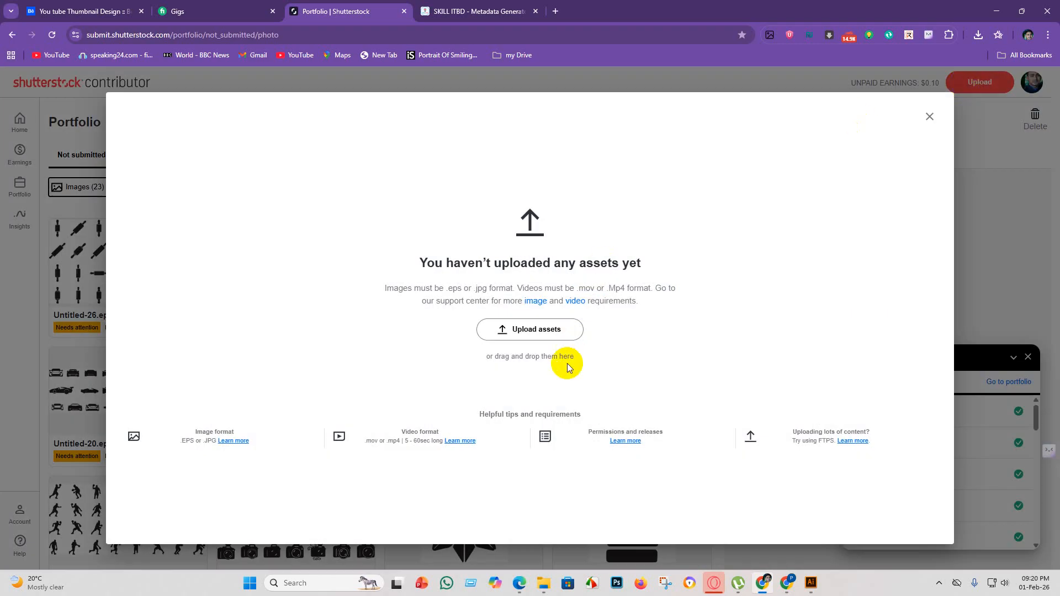
pyautogui.click(544, 331)
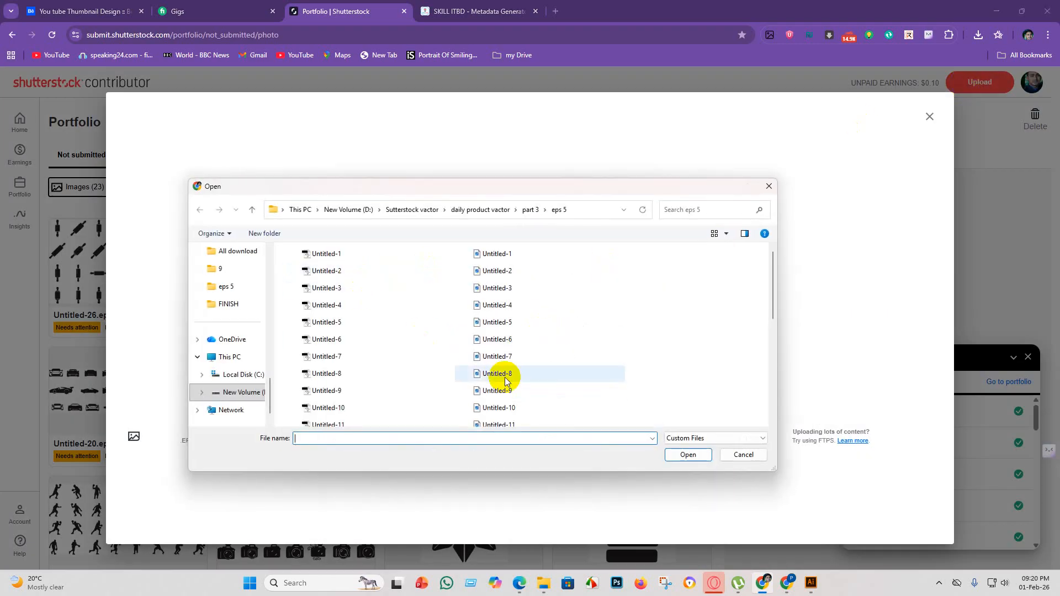
pyautogui.scroll(-5, 386, 376)
pyautogui.click(363, 332)
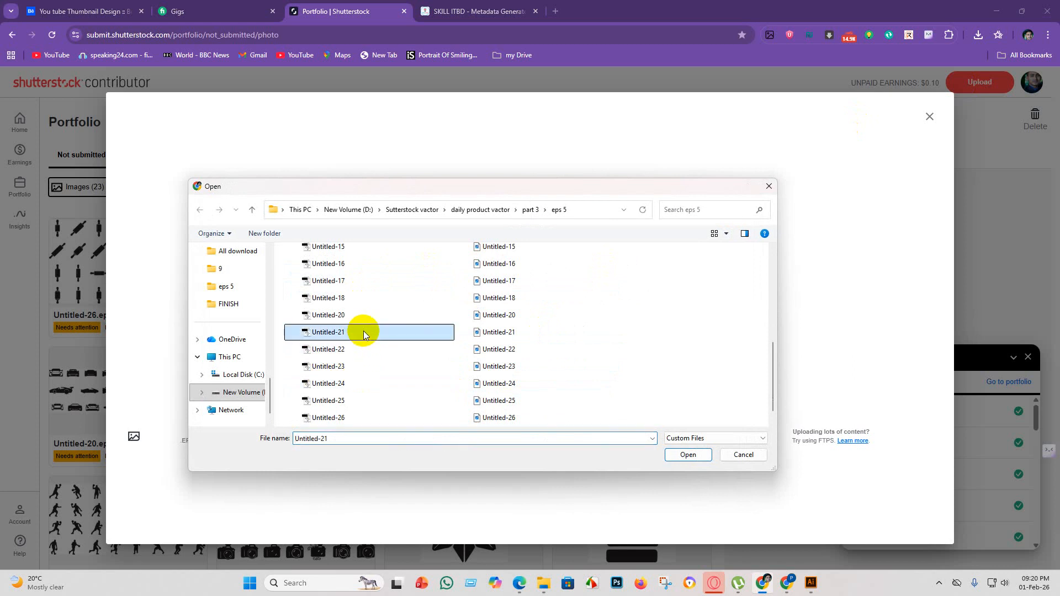
pyautogui.click(688, 454)
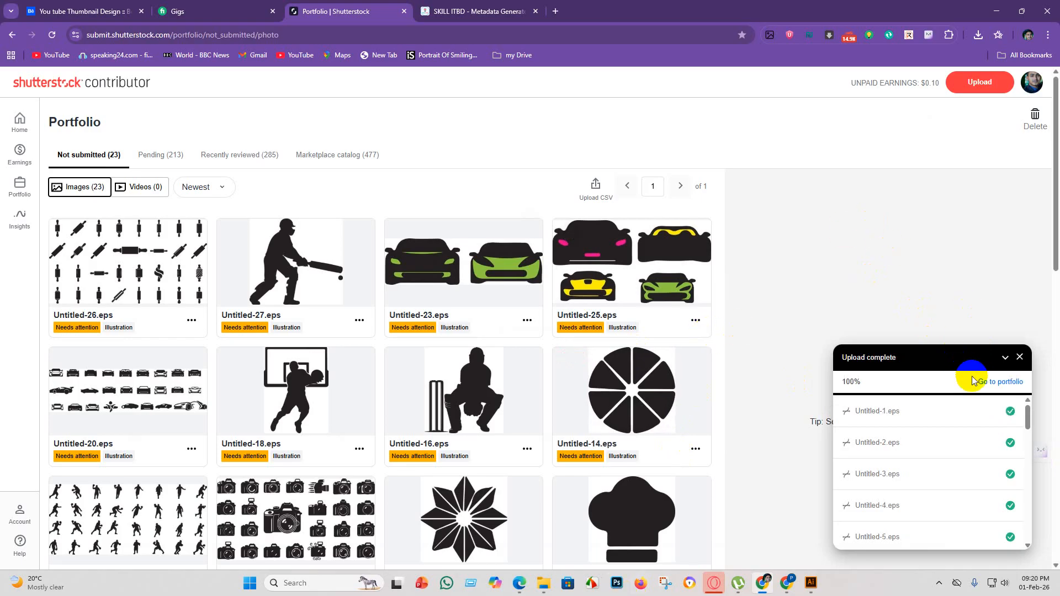
pyautogui.click(1001, 383)
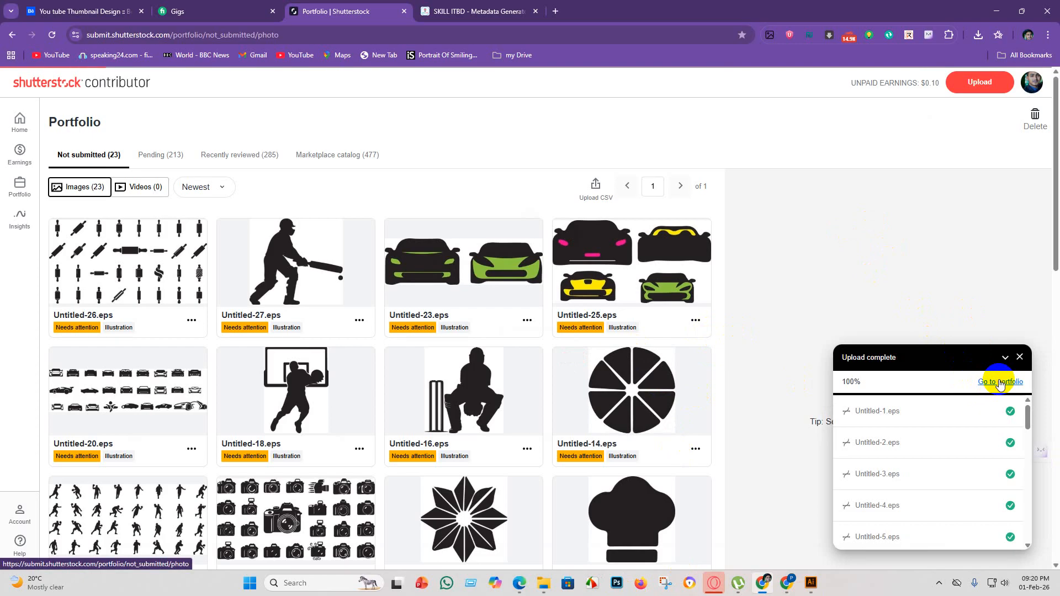
# Reload the Shutterstock portfolio, examine the unsubmitted images and upload errors, and check the metadata generator's progress.
pyautogui.click(998, 386)
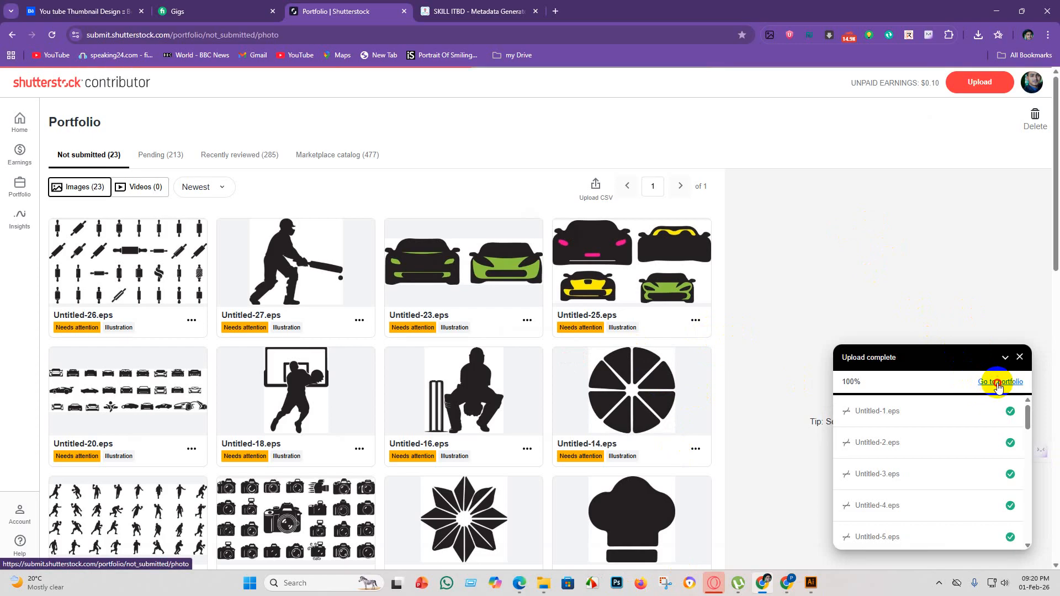
pyautogui.click(49, 34)
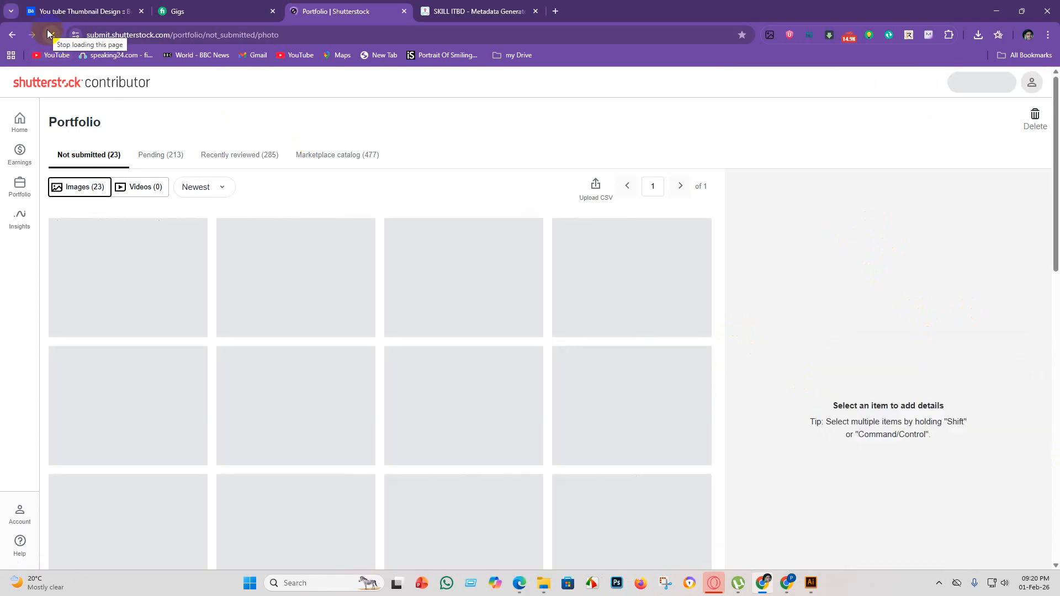
pyautogui.scroll(-13, 444, 144)
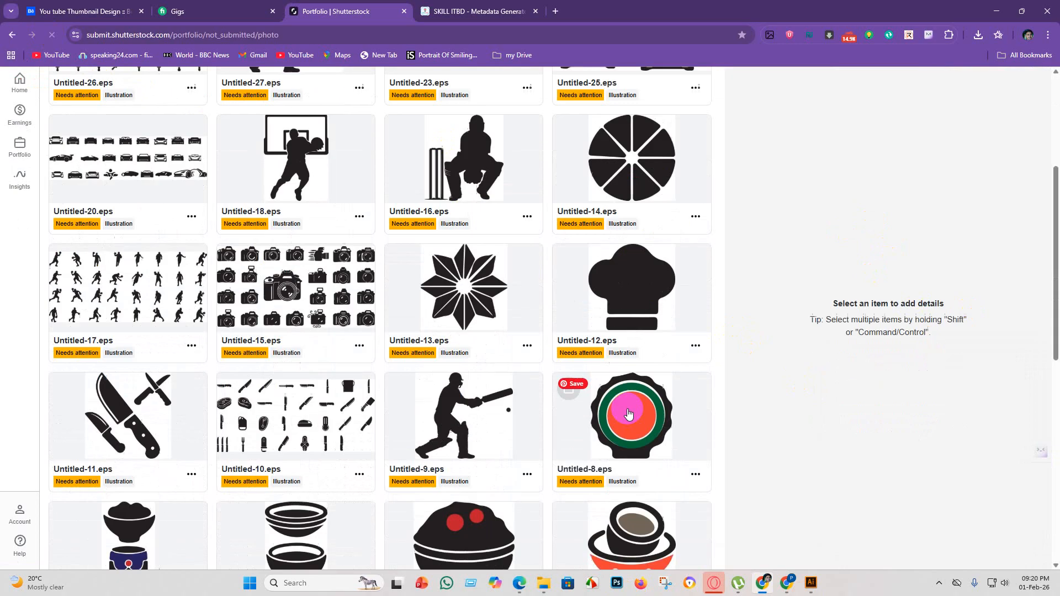
pyautogui.scroll(15, 629, 406)
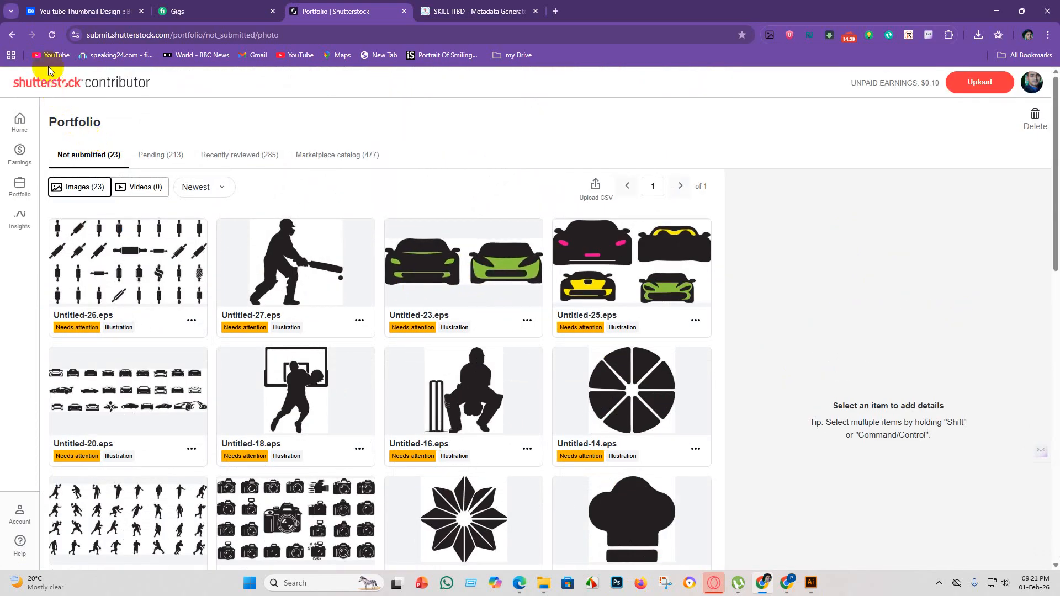
pyautogui.click(49, 35)
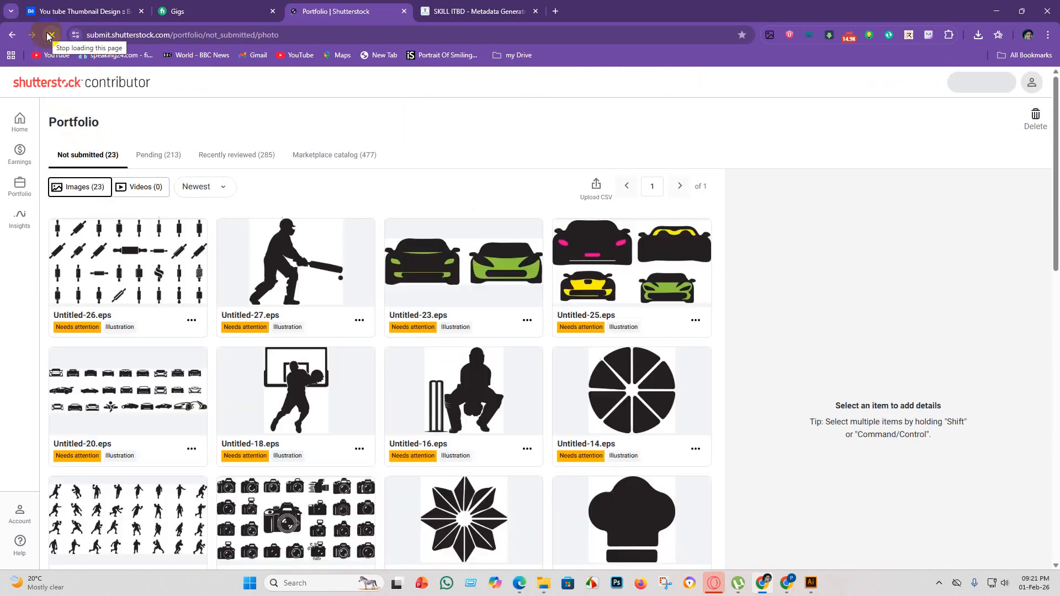
pyautogui.click(340, 219)
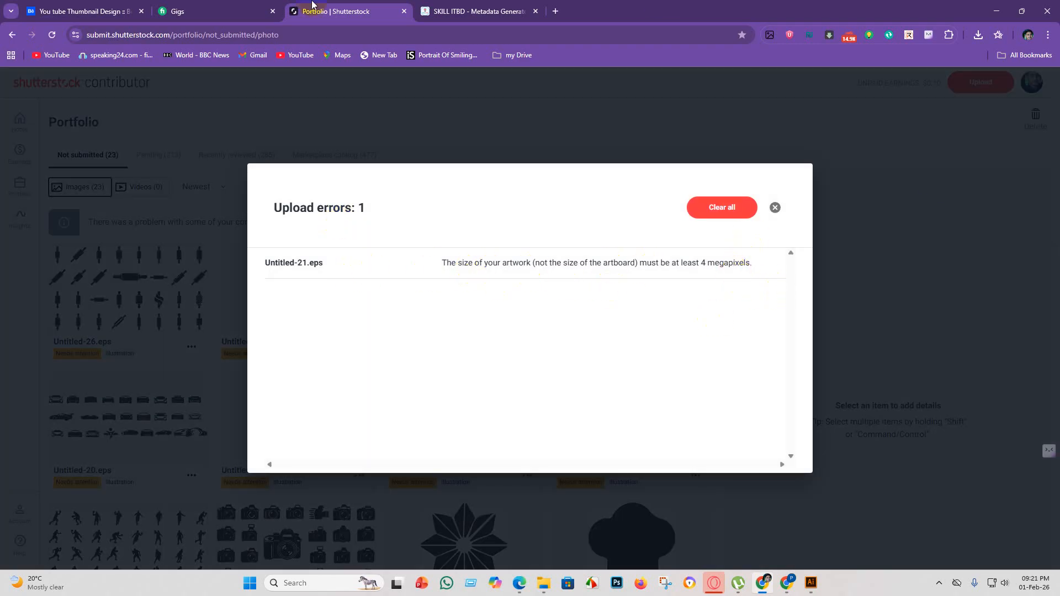
pyautogui.click(504, 7)
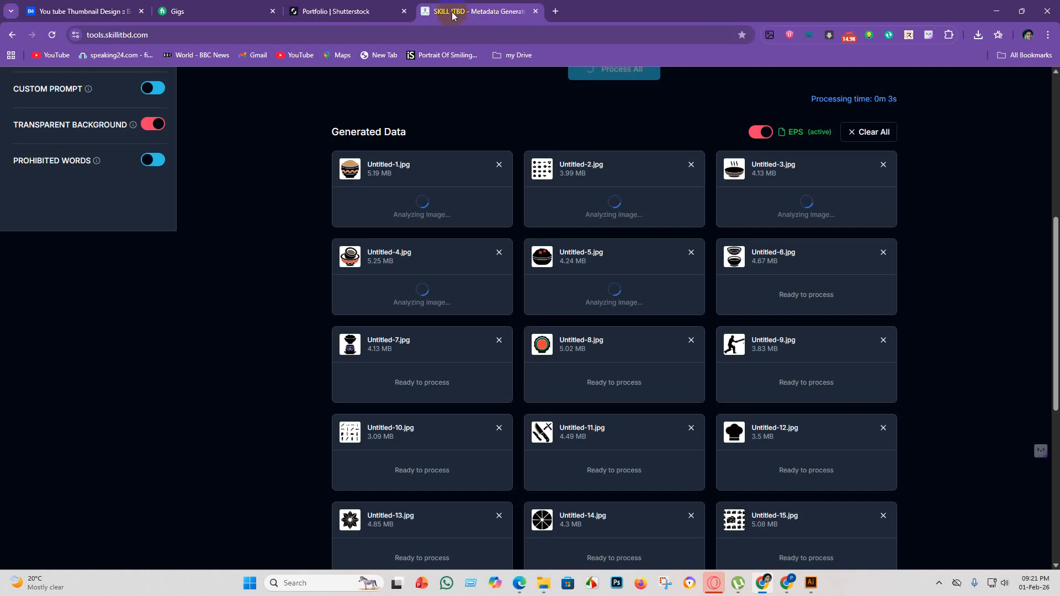
pyautogui.click(360, 17)
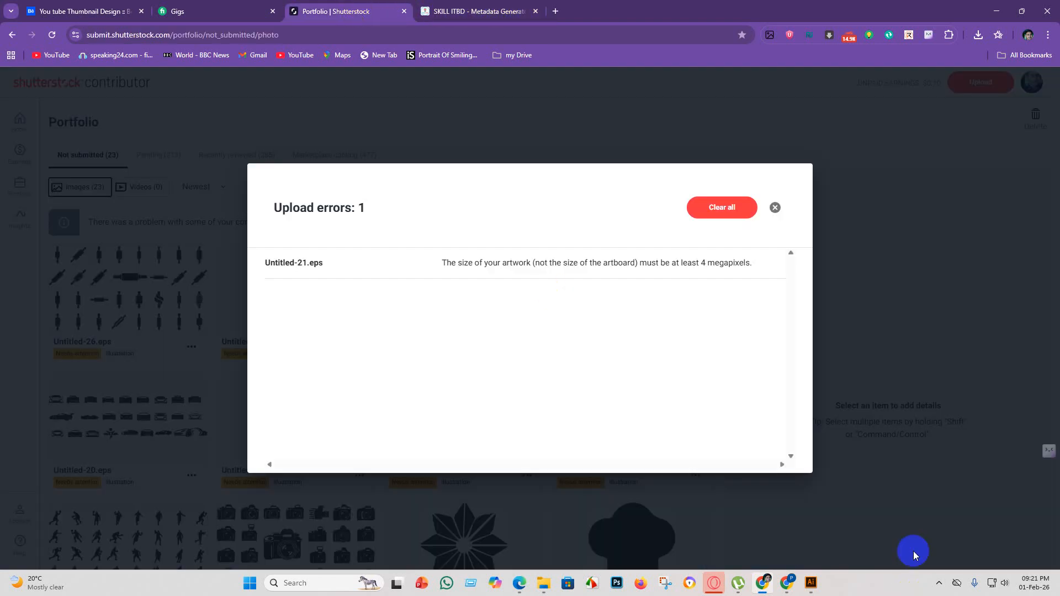
# Switch to Illustrator and set the Untitled-21 artboard to 5000 px wide and 2000 px high.
pyautogui.click(814, 587)
pyautogui.click(13, 227)
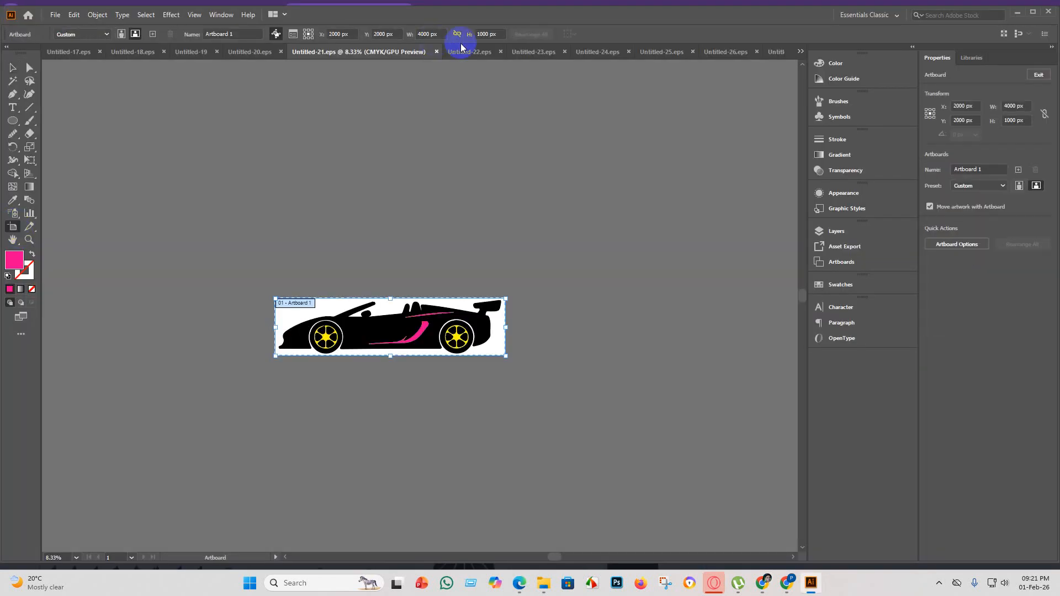
pyautogui.click(479, 40)
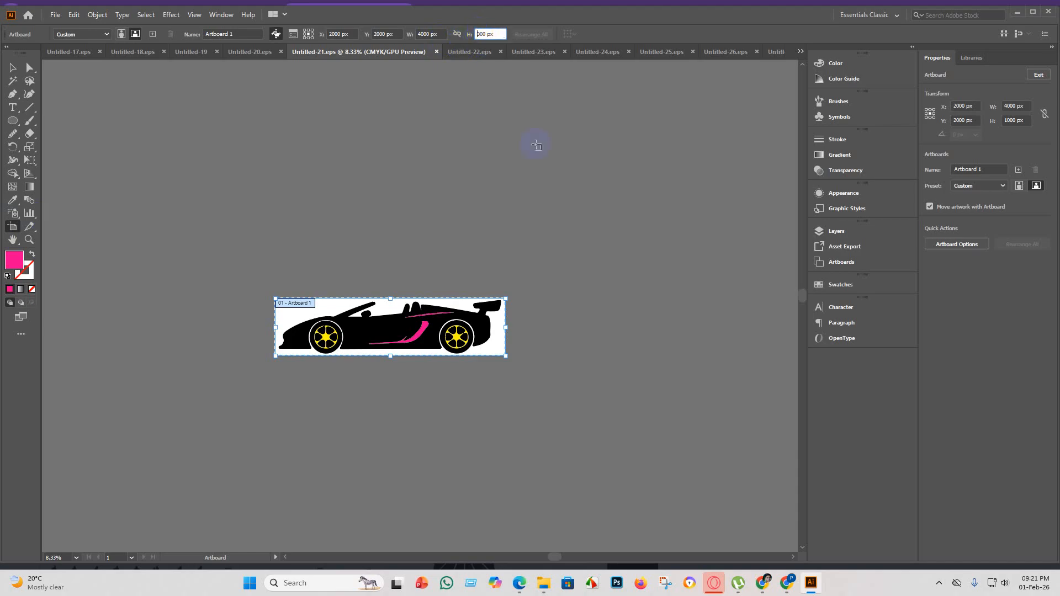
pyautogui.press('Return')
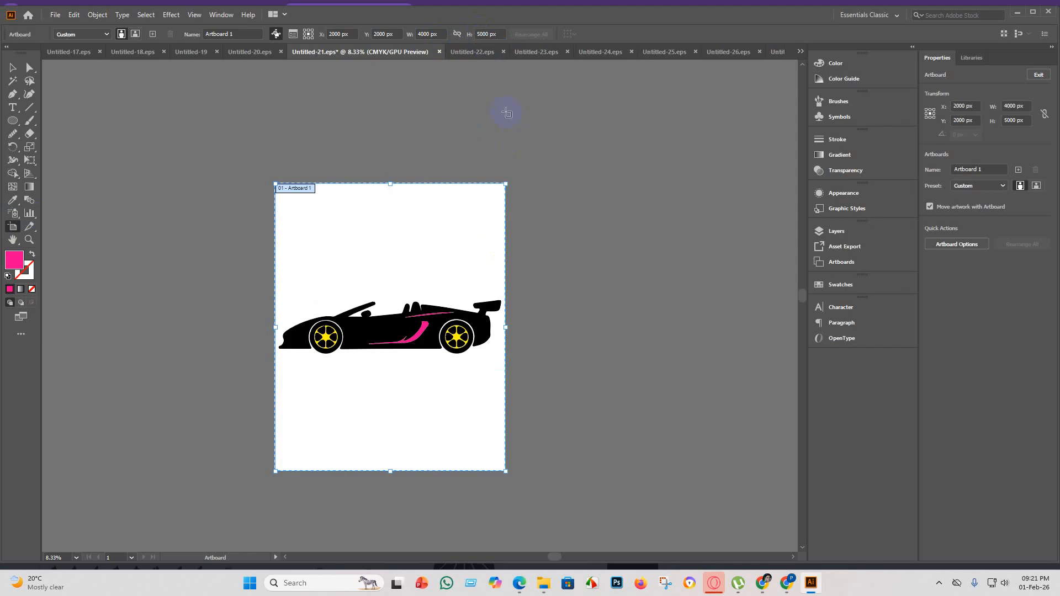
pyautogui.click(481, 35)
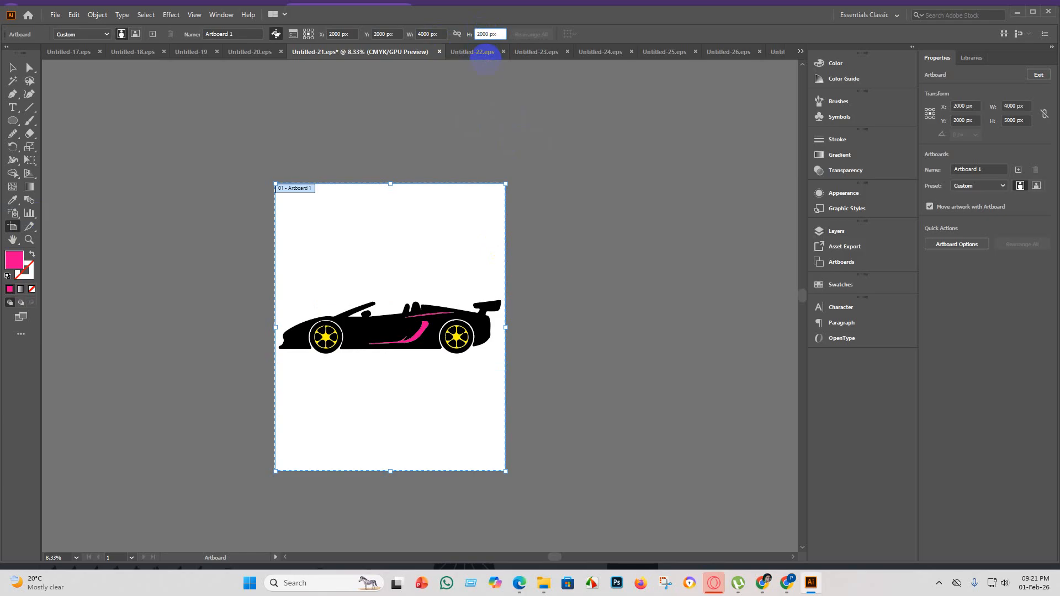
pyautogui.click(423, 35)
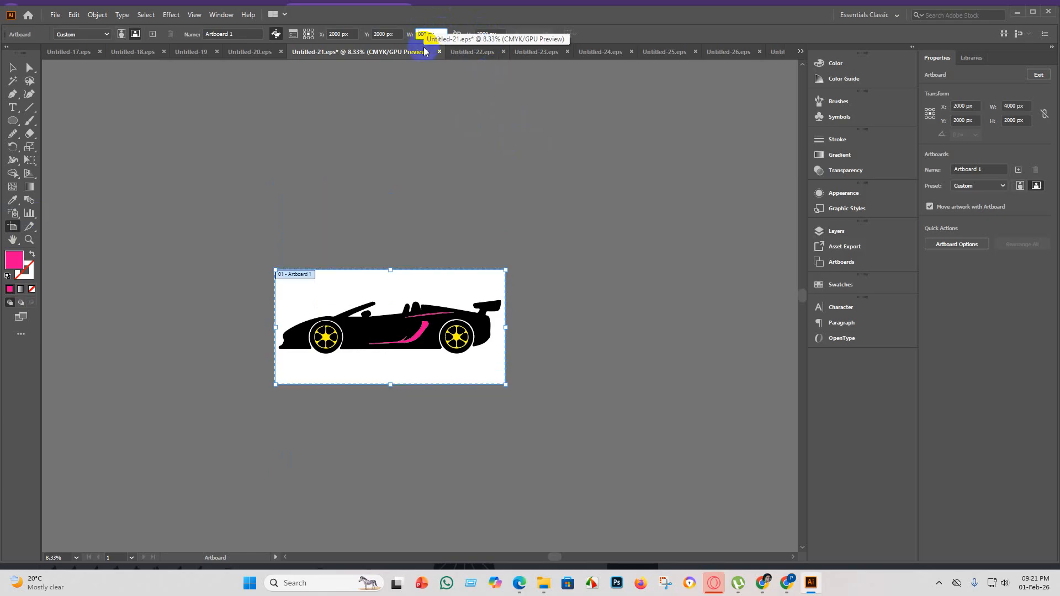
pyautogui.write('5000')
pyautogui.press('Return')
pyautogui.click(12, 67)
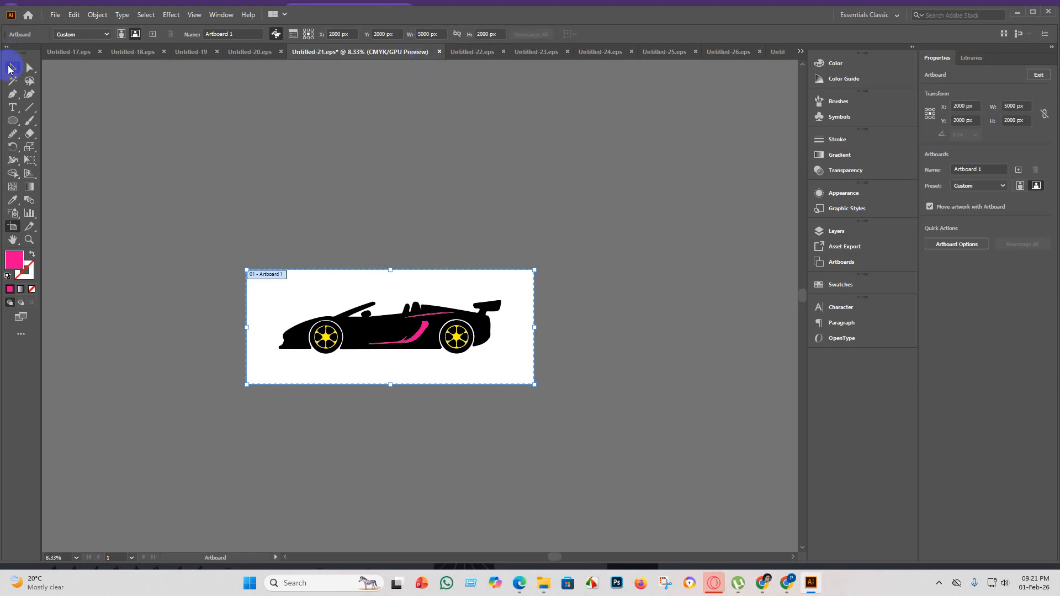
# Enlarge the sports car group to about 5022 px wide and 1204 px high.
pyautogui.click(450, 352)
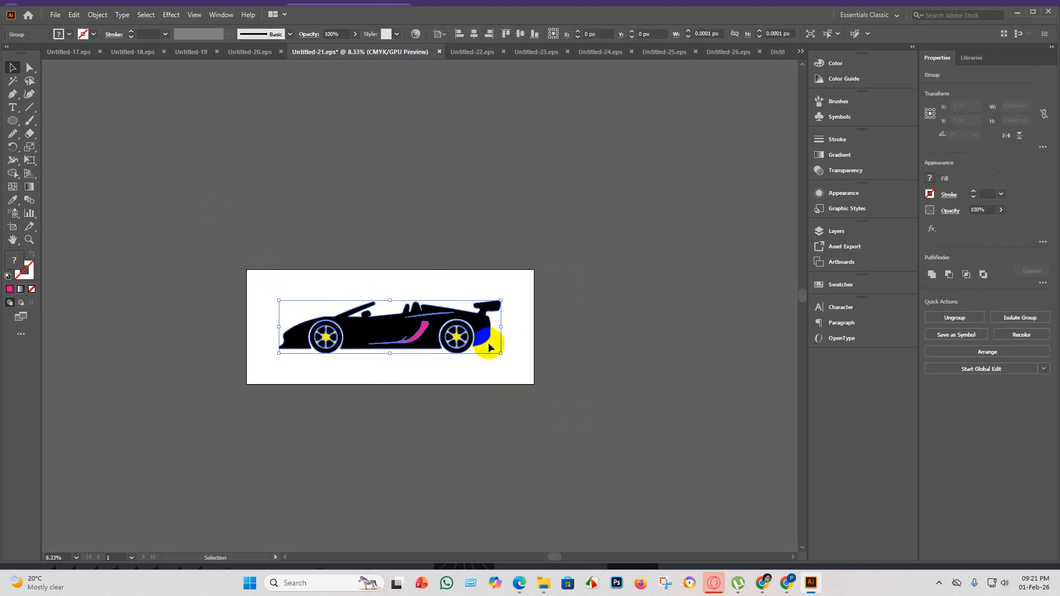
pyautogui.moveTo(501, 353); pyautogui.dragTo(465, 316)
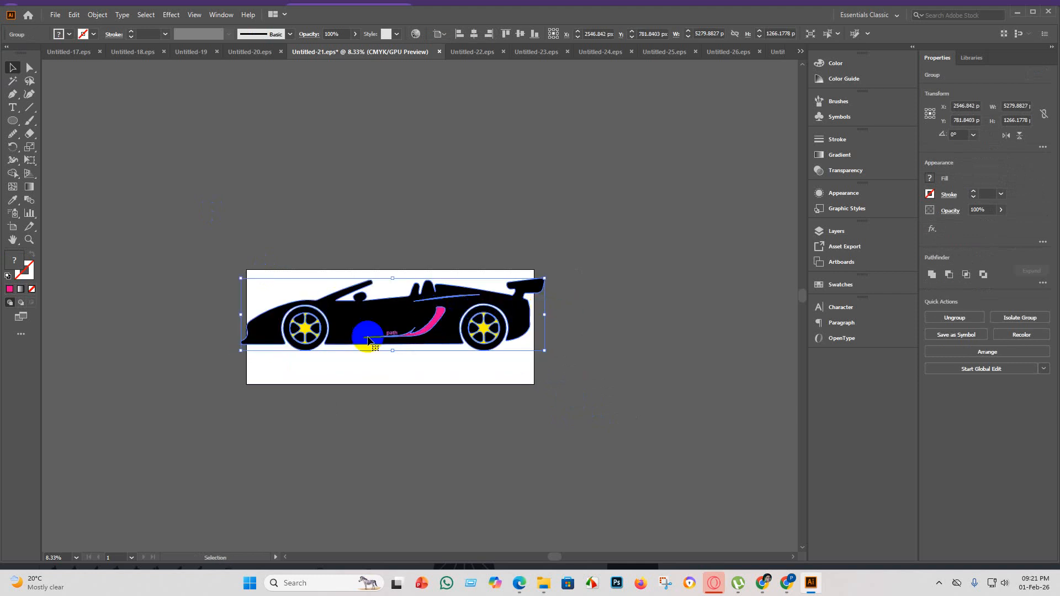
pyautogui.moveTo(241, 316); pyautogui.dragTo(256, 315)
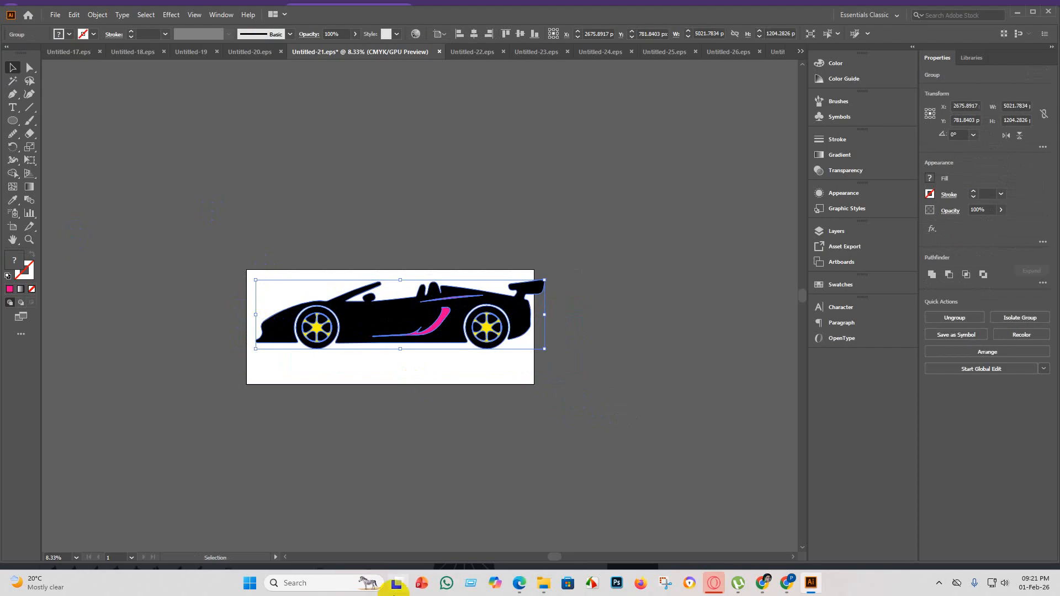
# Set the Untitled-21 artboard to 4000 px wide and 4000 px high and return to the Selection tool.
pyautogui.click(14, 228)
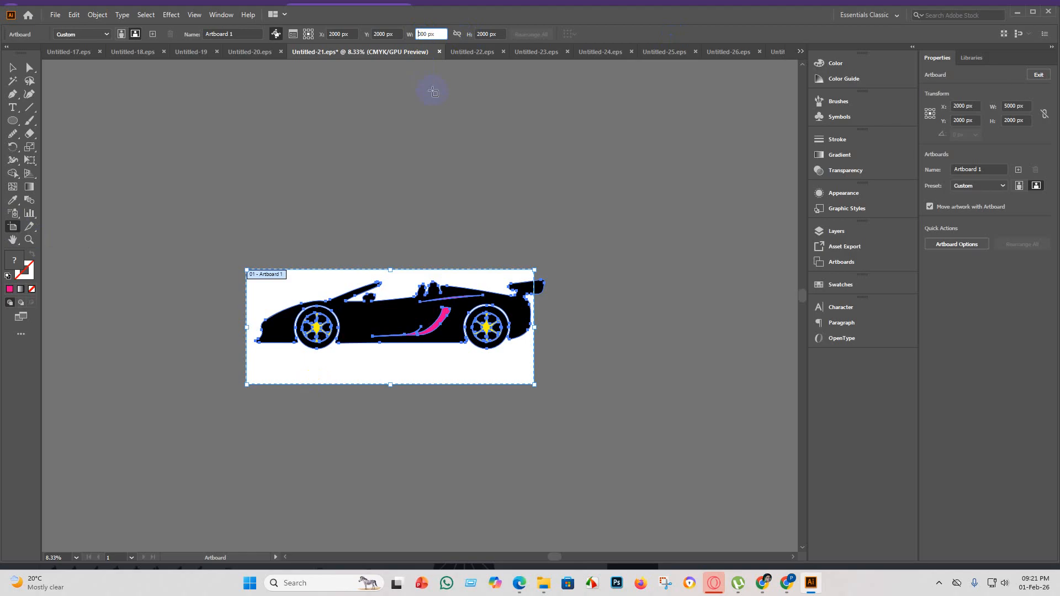
pyautogui.click(478, 34)
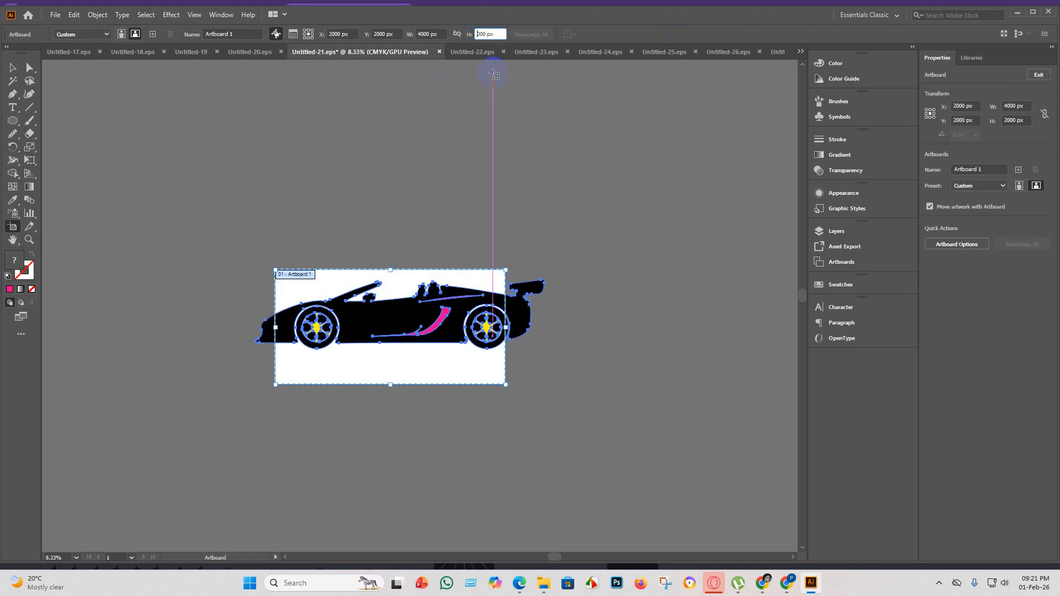
pyautogui.write('4')
pyautogui.press('Return')
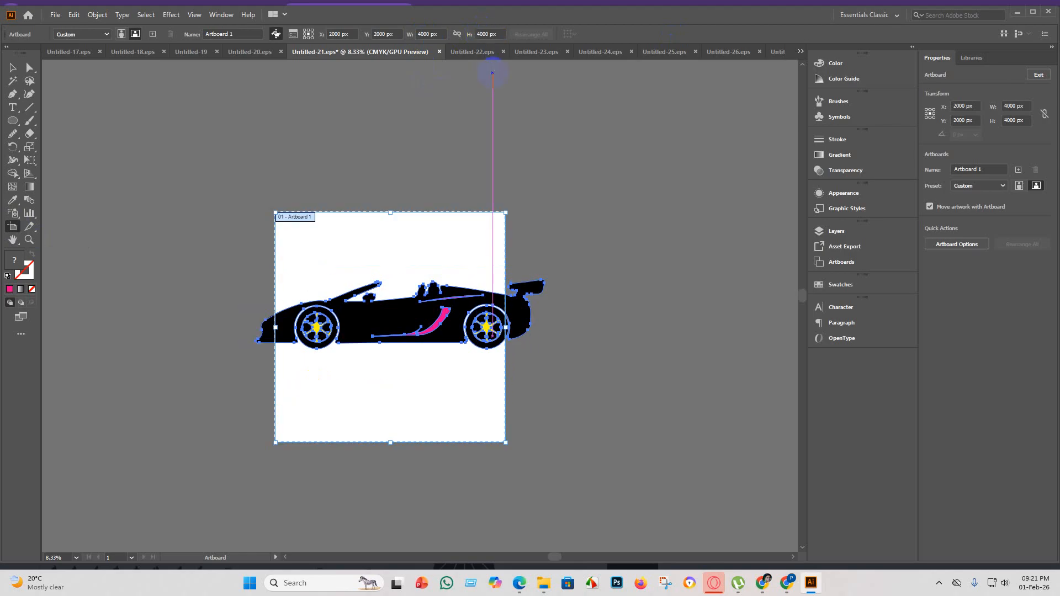
pyautogui.click(20, 70)
# Scale the car to about 3337 by 800 px near the artboard's upper edge and place a duplicate directly below it.
pyautogui.click(254, 362)
pyautogui.moveTo(435, 312); pyautogui.dragTo(464, 268)
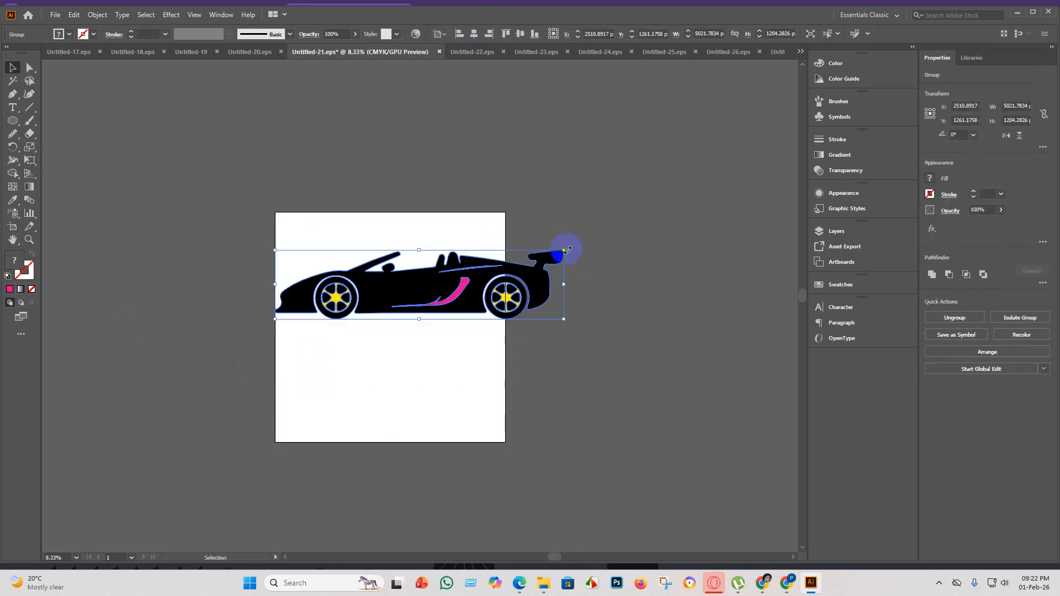
pyautogui.moveTo(565, 250); pyautogui.dragTo(541, 260)
pyautogui.moveTo(369, 291); pyautogui.dragTo(367, 260)
pyautogui.moveTo(519, 221); pyautogui.dragTo(469, 233)
pyautogui.moveTo(375, 264); pyautogui.dragTo(389, 349)
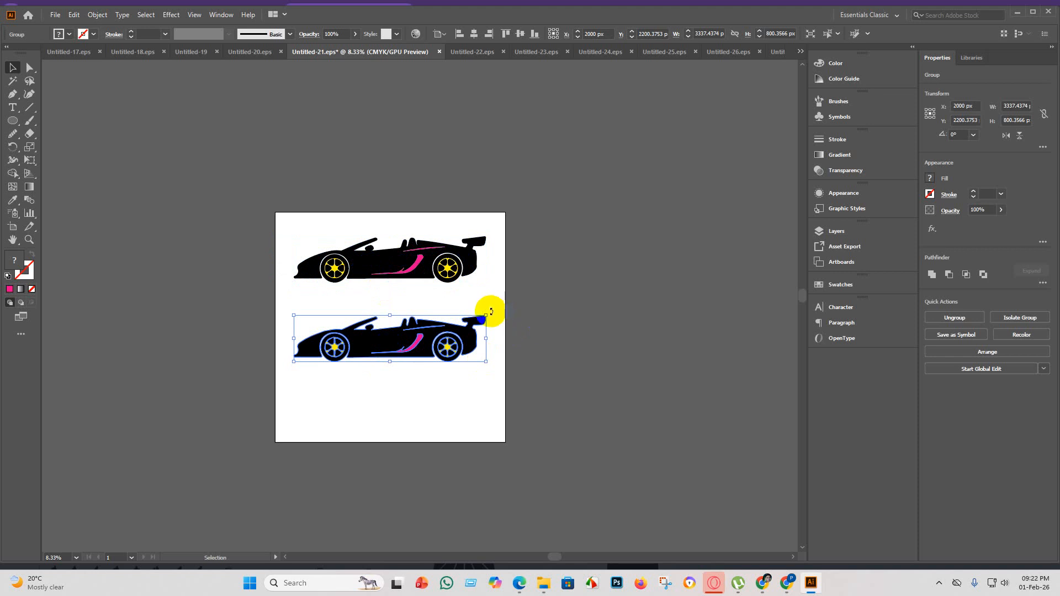
pyautogui.moveTo(491, 312); pyautogui.dragTo(443, 311)
pyautogui.press('a')
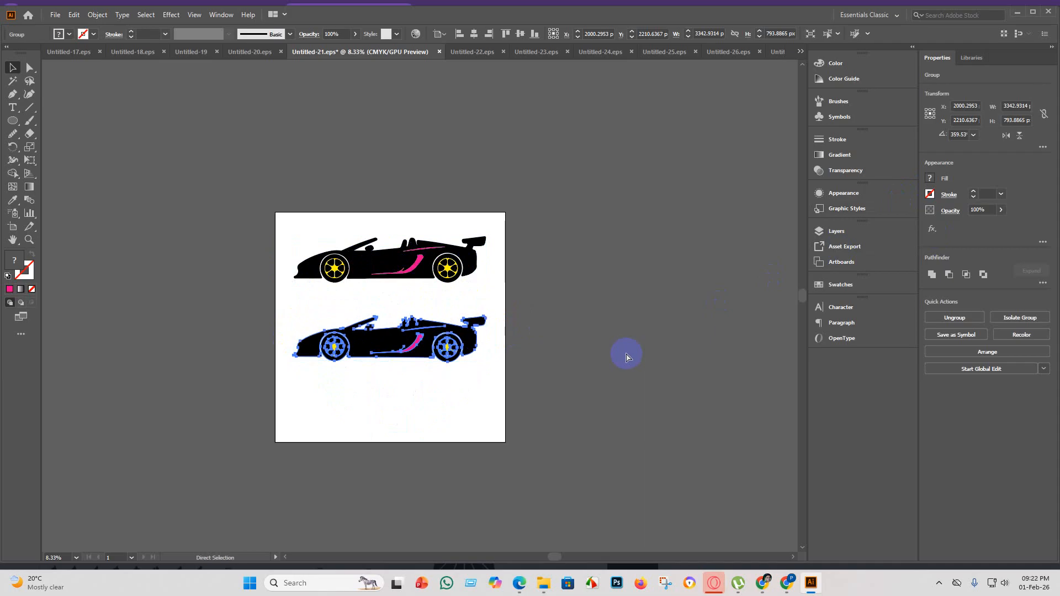
pyautogui.hotkey('ctrl', 'z')
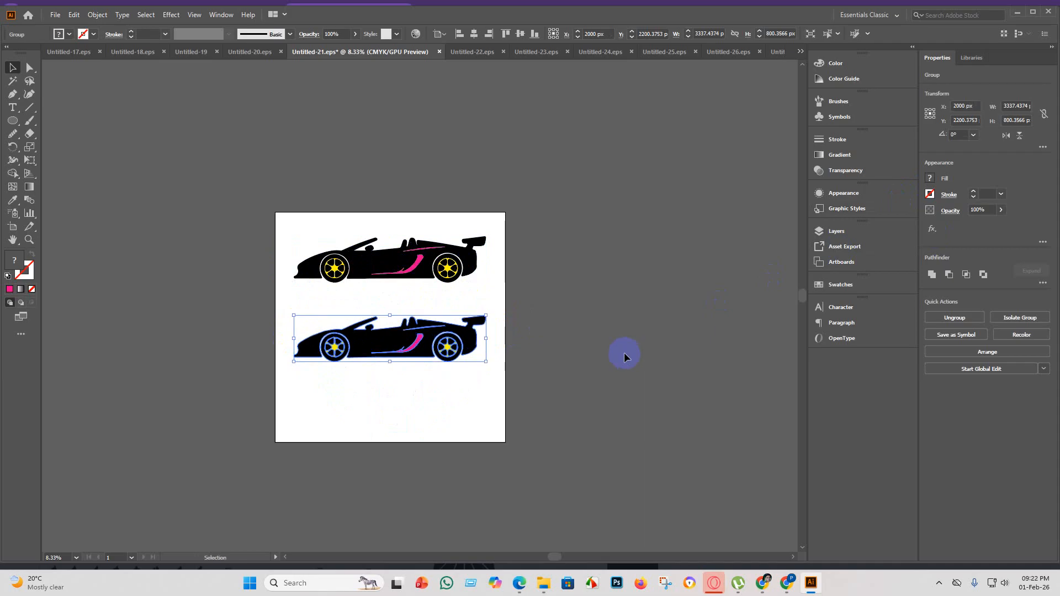
# Flip the duplicate car horizontally and place a copy of the flipped car beneath it, near the artboard's lower edge.
pyautogui.click(1005, 136)
pyautogui.click(620, 367)
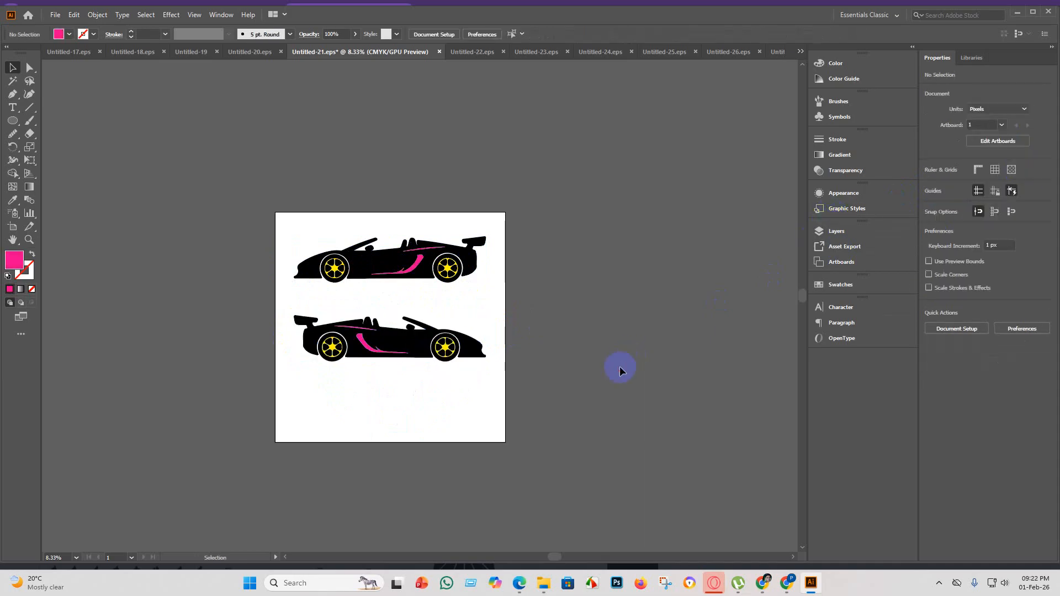
pyautogui.click(375, 338)
pyautogui.moveTo(402, 347); pyautogui.dragTo(429, 443)
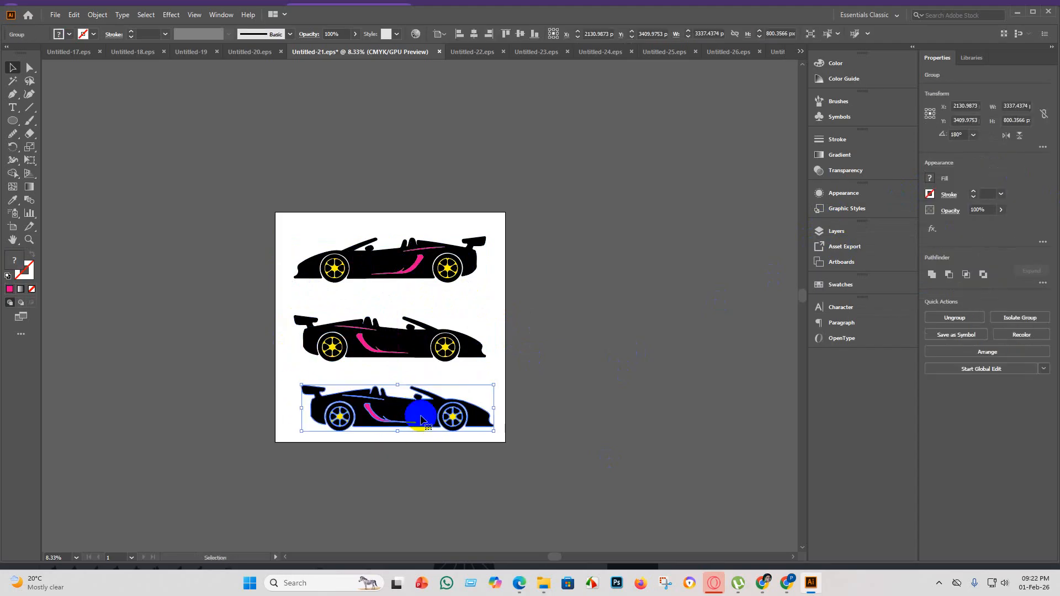
pyautogui.click(416, 487)
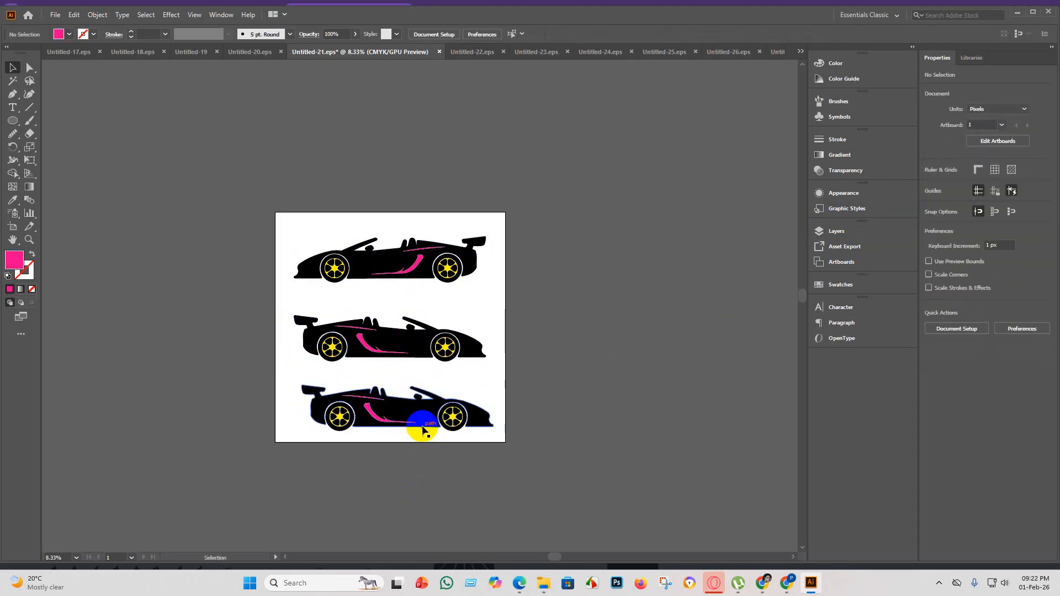
# Select all three cars on the artboard and group them.
pyautogui.moveTo(144, 174); pyautogui.dragTo(144, 174)
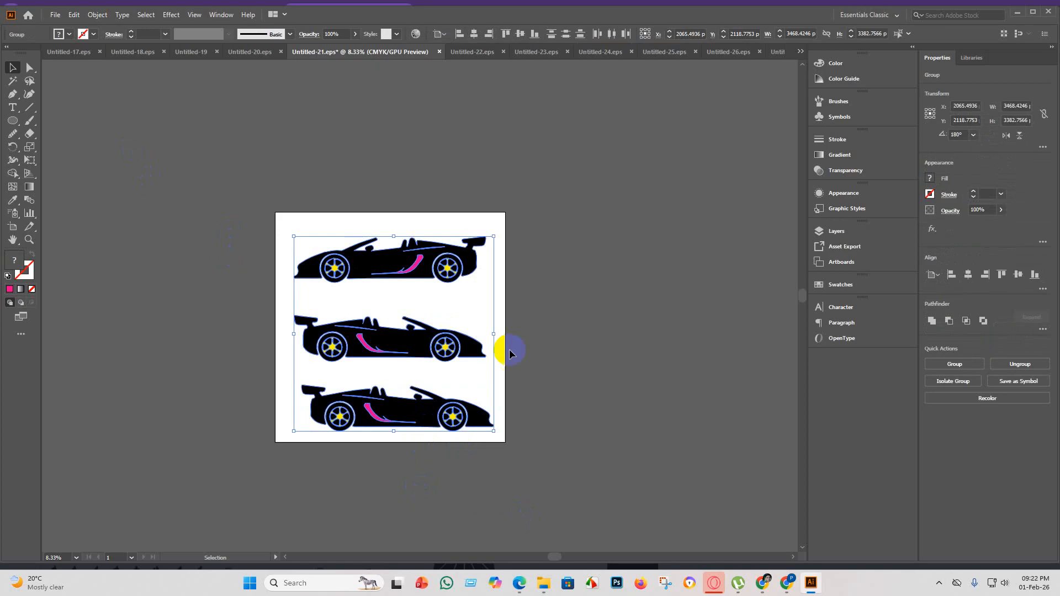
pyautogui.click(574, 365)
pyautogui.moveTo(494, 492); pyautogui.dragTo(139, 159)
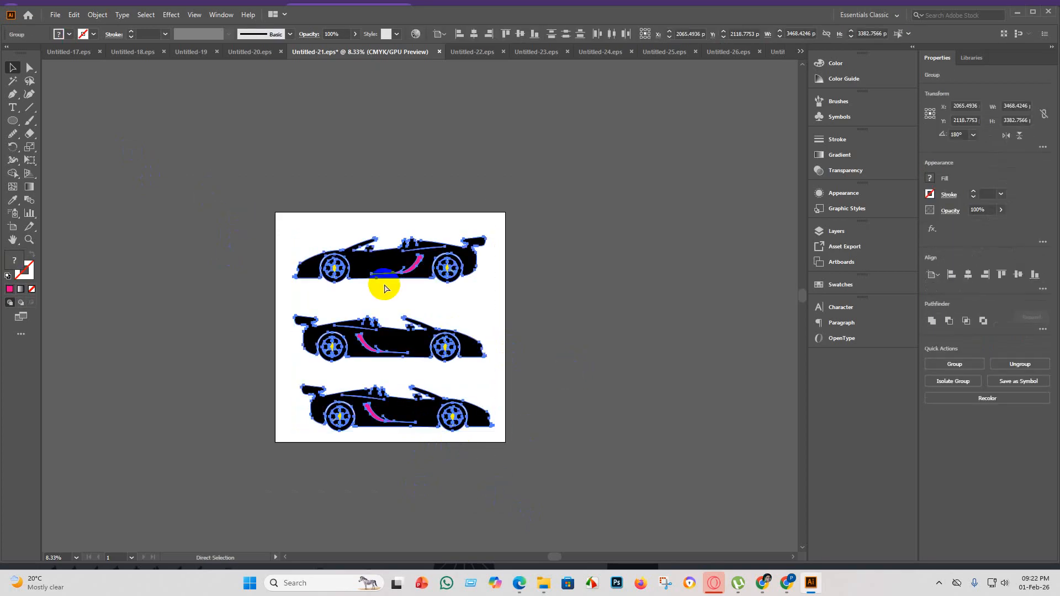
pyautogui.hotkey('ctrl', 'g')
pyautogui.click(601, 332)
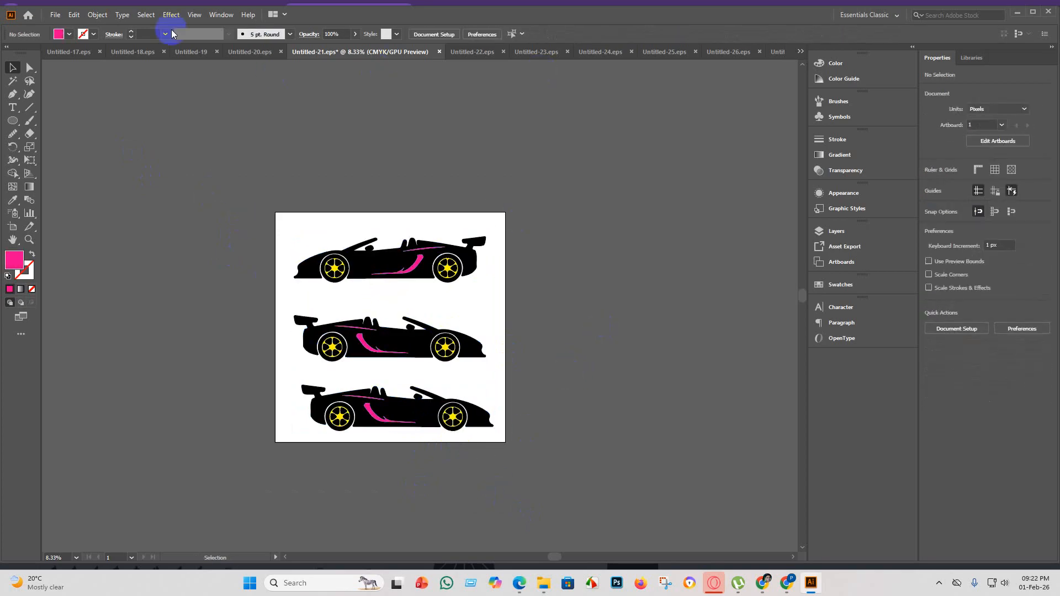
pyautogui.click(55, 14)
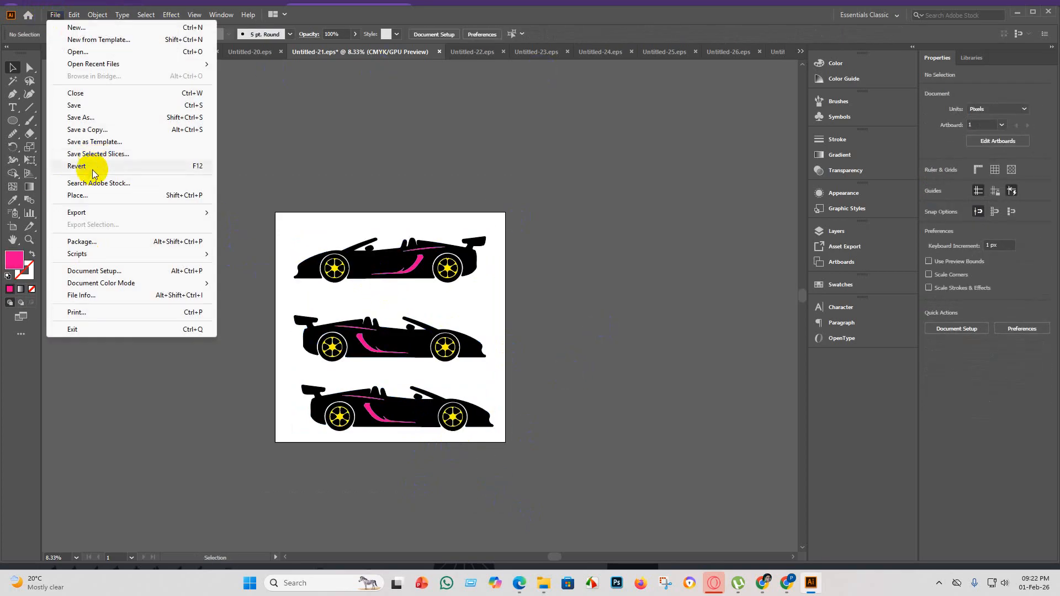
pyautogui.click(83, 105)
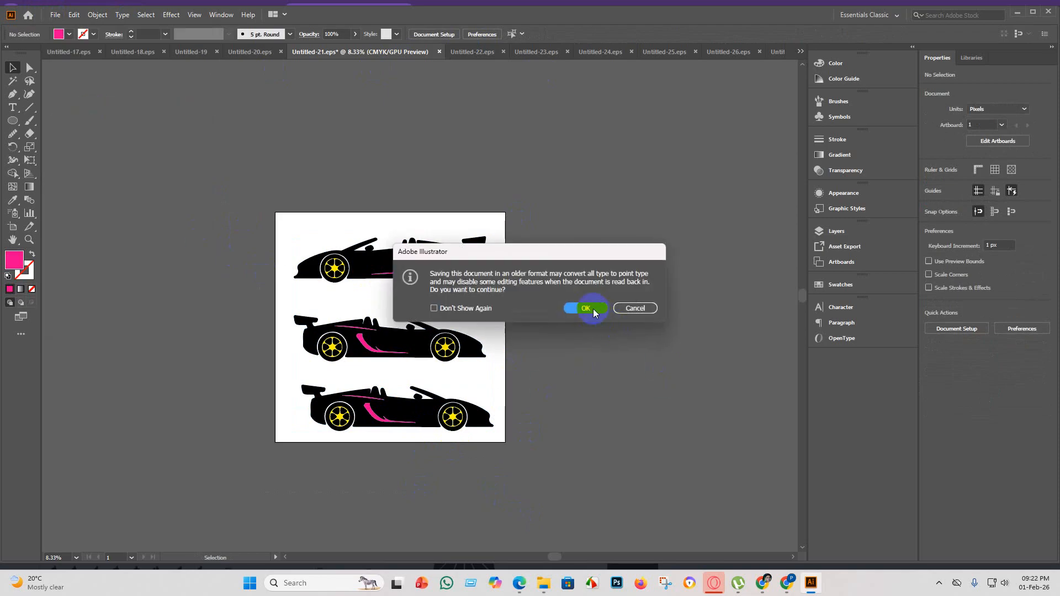
pyautogui.click(635, 309)
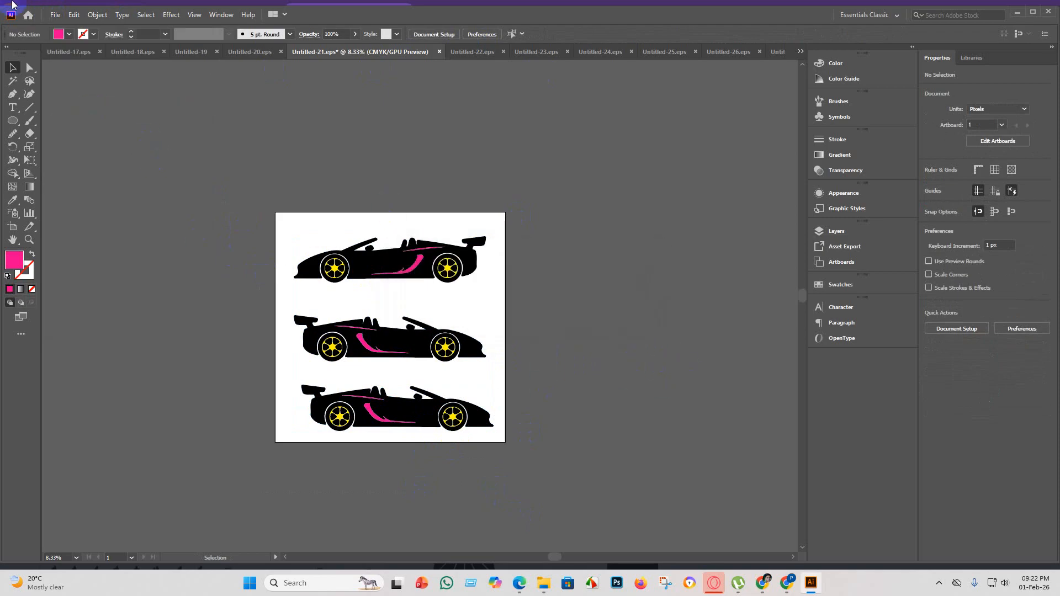
# Save the three-car artwork as an Illustrator EPS over the existing Untitled-21 file in the eps 5 folder.
pyautogui.click(51, 15)
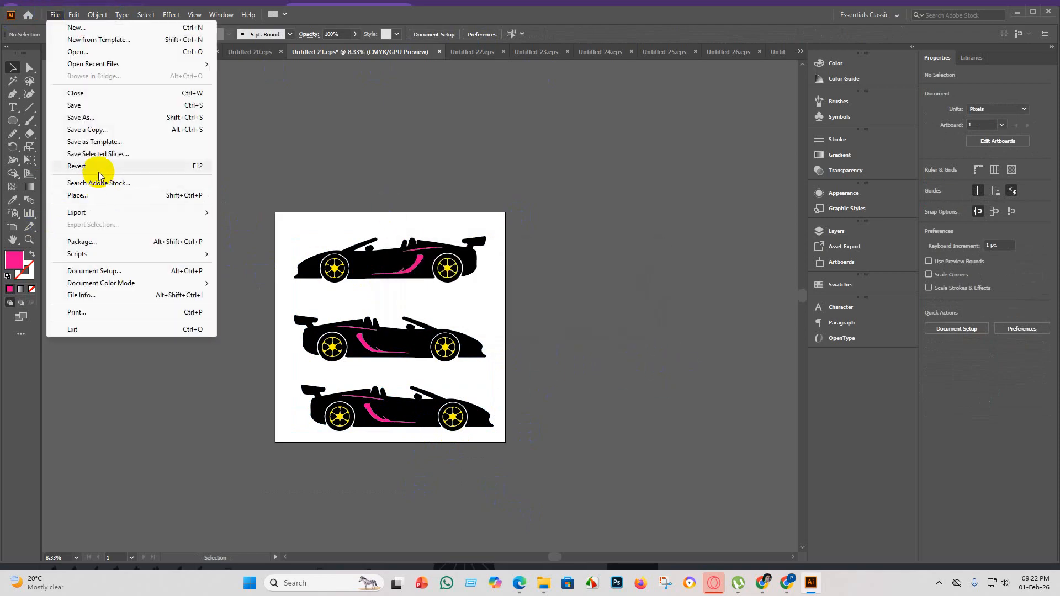
pyautogui.click(98, 118)
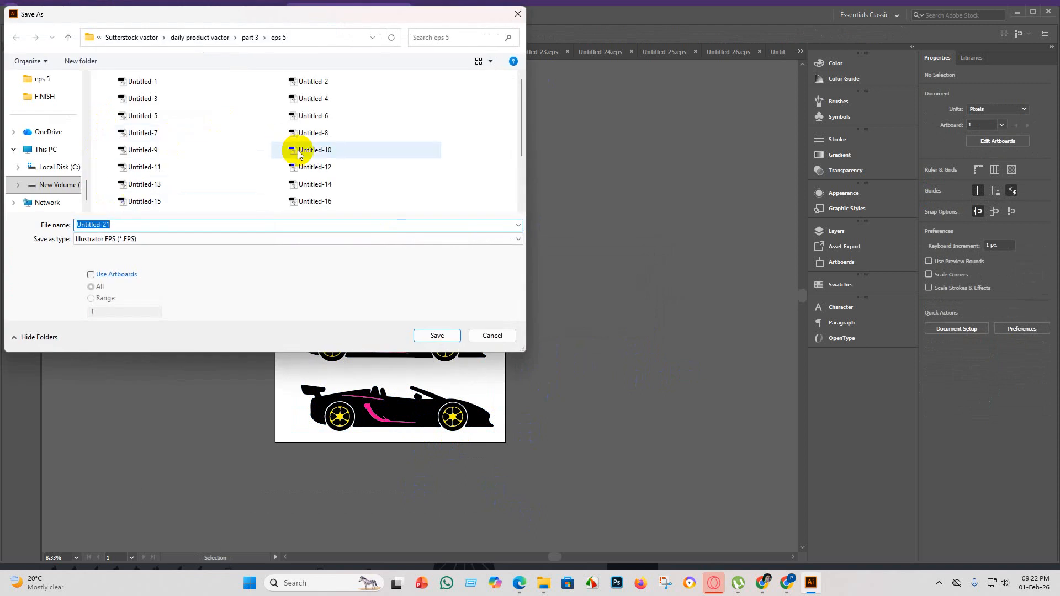
pyautogui.click(340, 153)
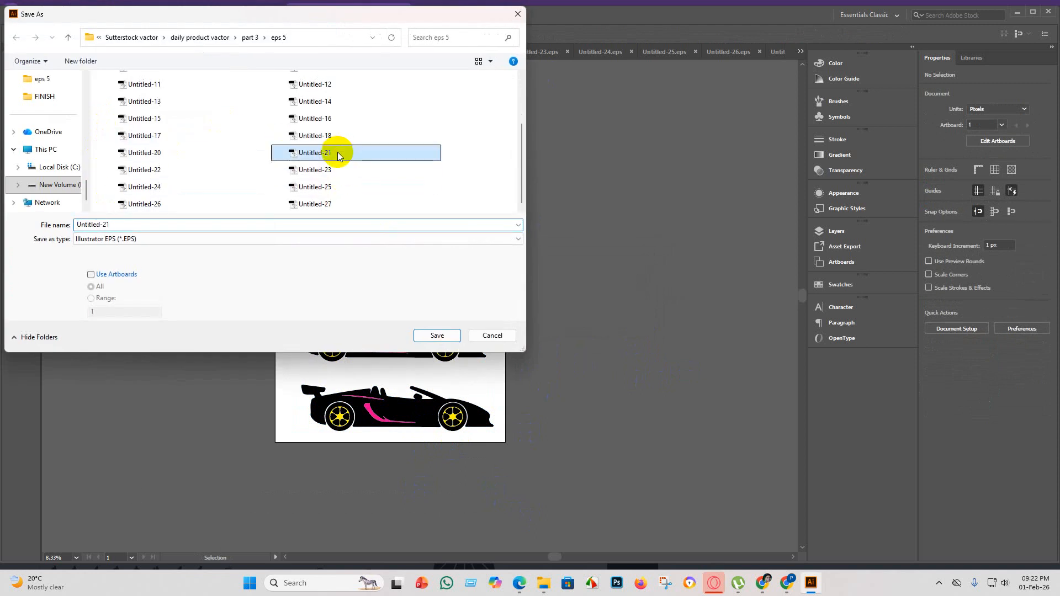
pyautogui.click(437, 336)
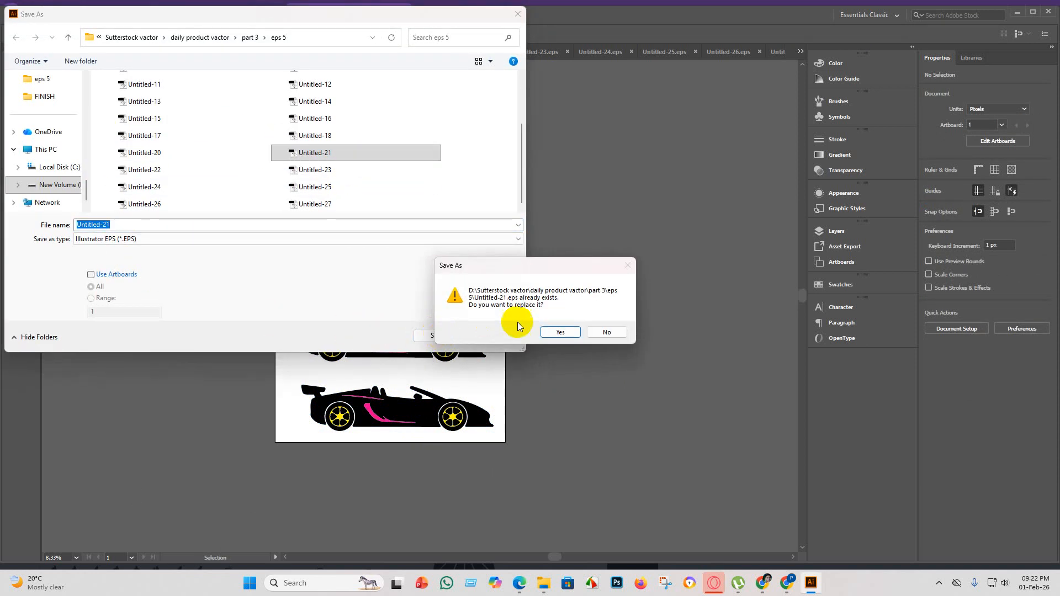
pyautogui.click(562, 333)
# Set the EPS version to Illustrator 10 EPS and accept the options to complete the save.
pyautogui.click(546, 133)
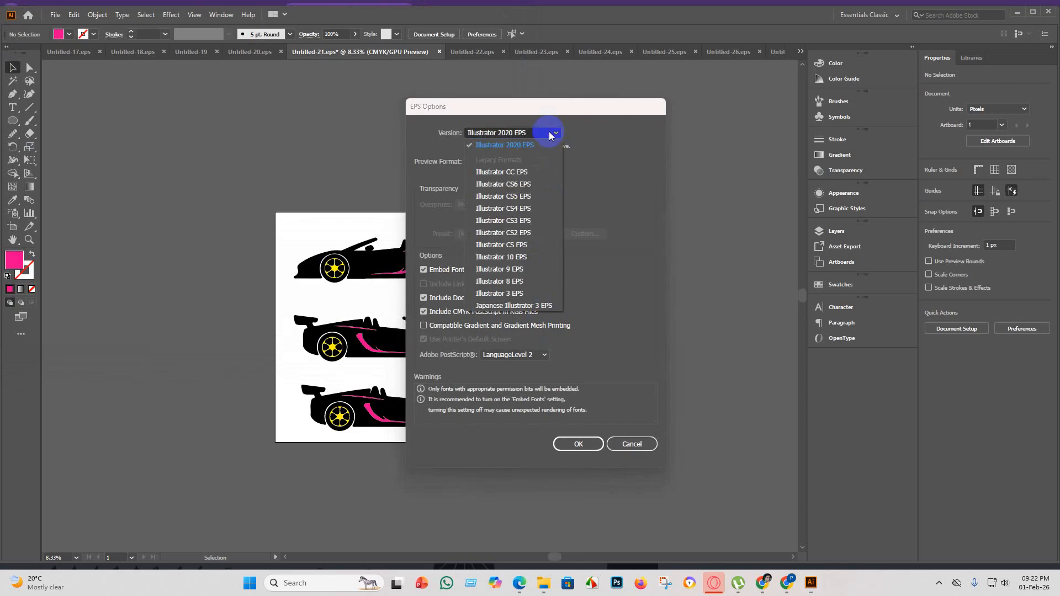
pyautogui.click(526, 265)
pyautogui.click(577, 432)
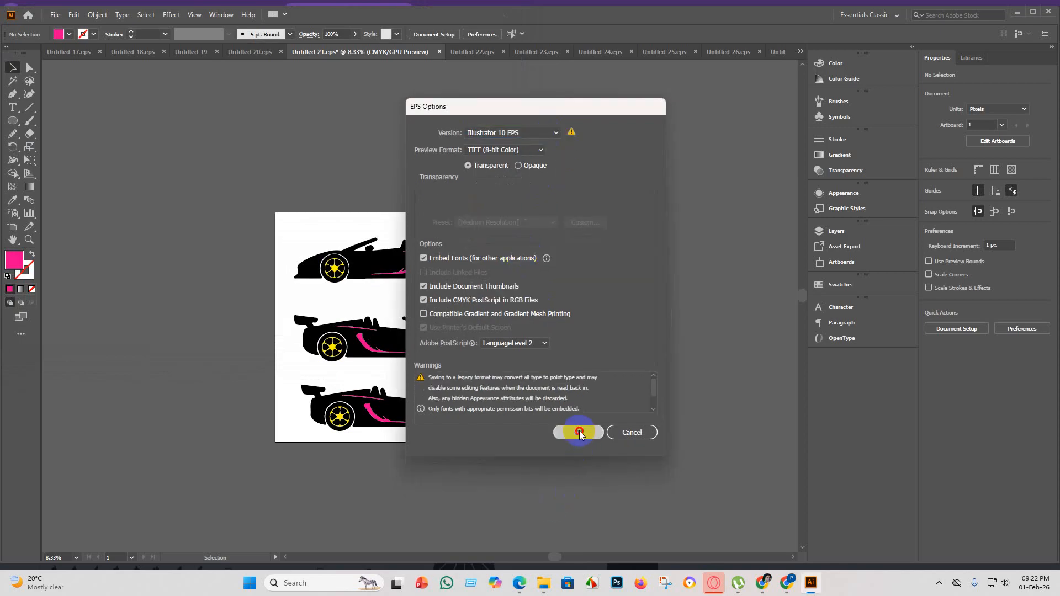
pyautogui.click(599, 315)
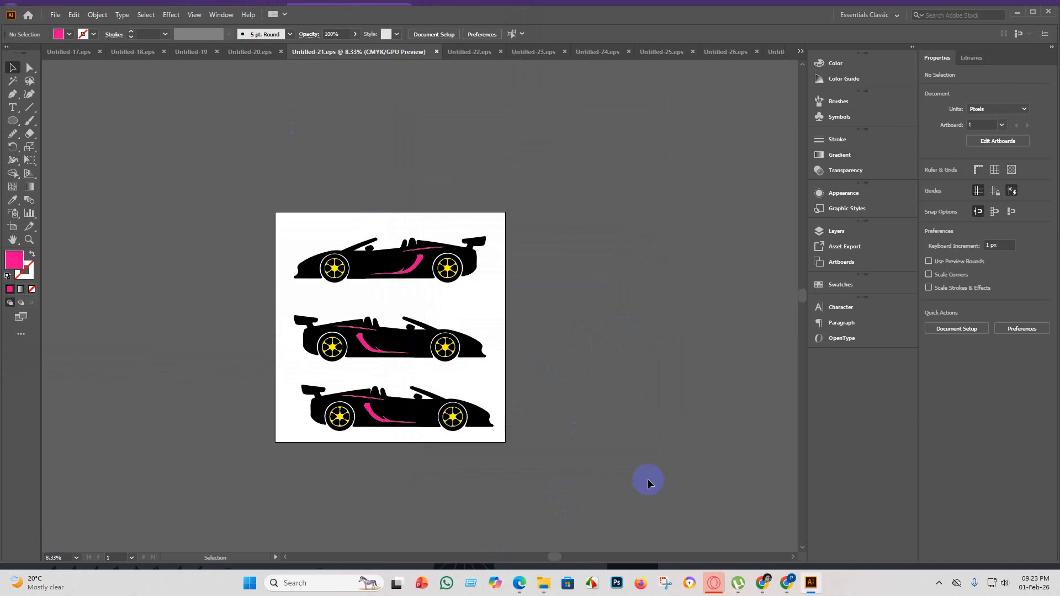
# Switch to the Shutterstock contributor portfolio in Chrome and upload the Untitled-21 EPS file from the eps 5 folder.
pyautogui.moveTo(543, 582)
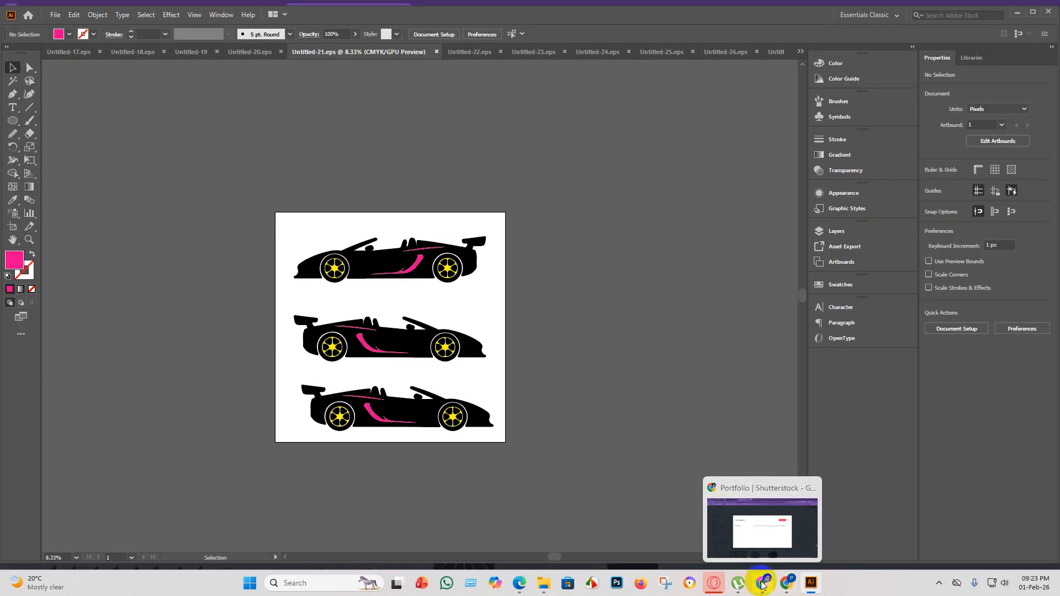
pyautogui.click(763, 584)
pyautogui.click(725, 209)
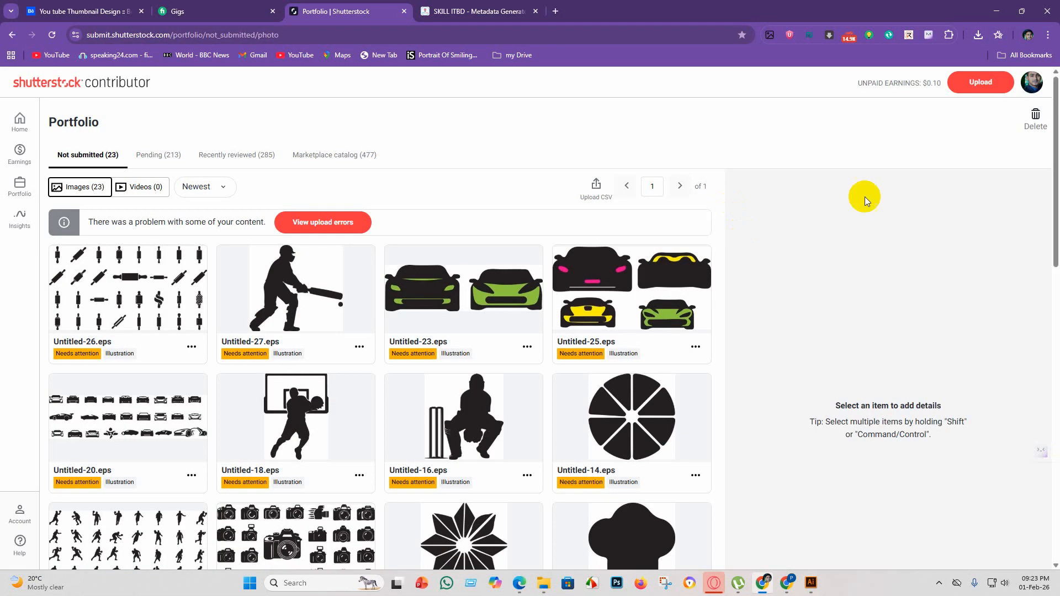
pyautogui.click(976, 82)
pyautogui.click(524, 330)
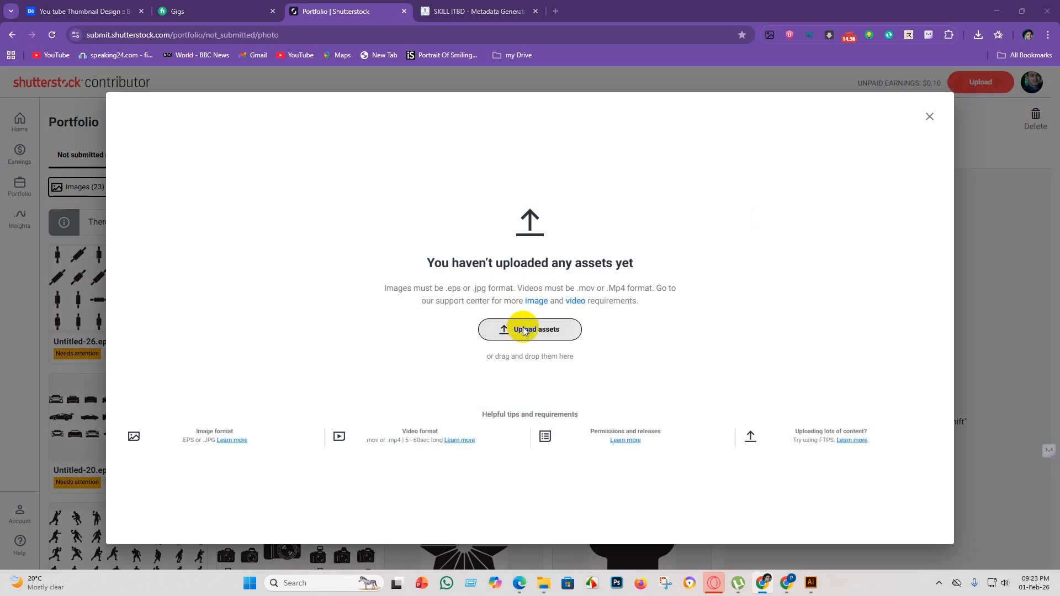
pyautogui.scroll(-5, 375, 337)
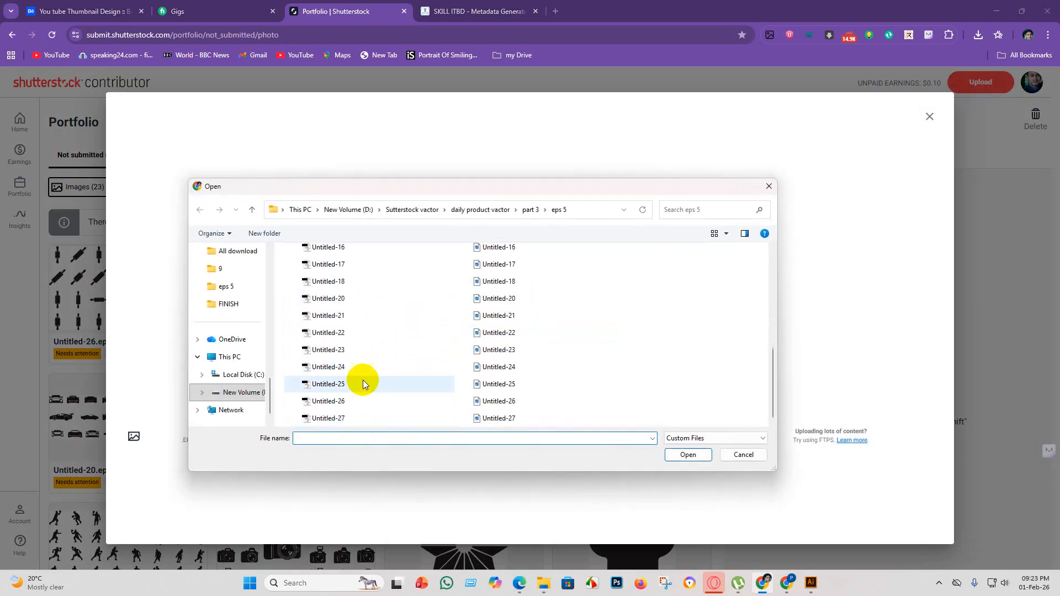
pyautogui.click(350, 316)
pyautogui.click(688, 454)
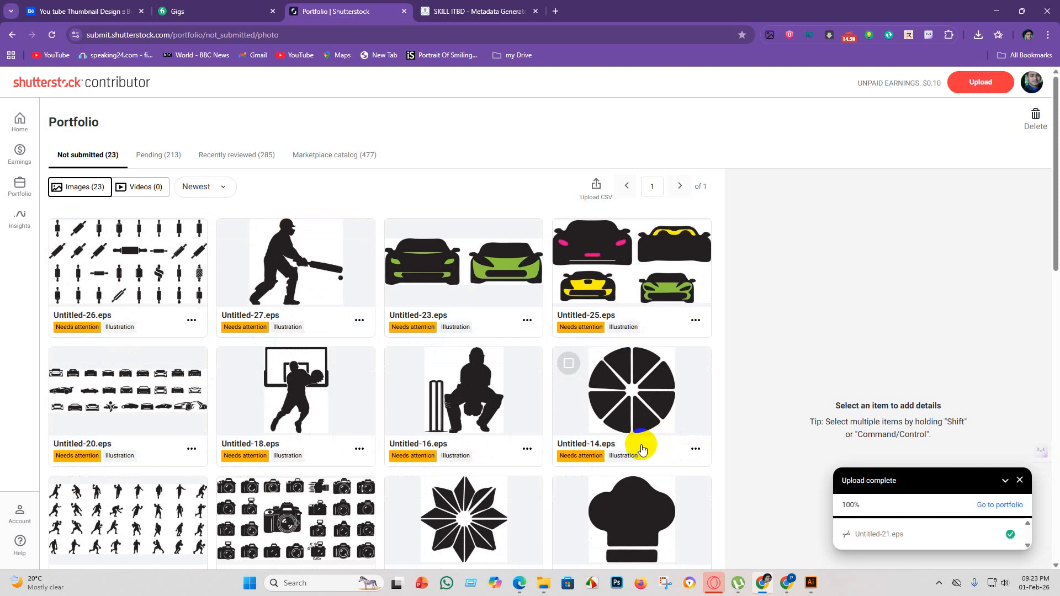
# Reload the portfolio's not-submitted images and look through them for the newly uploaded Untitled-21.eps.
pyautogui.click(993, 511)
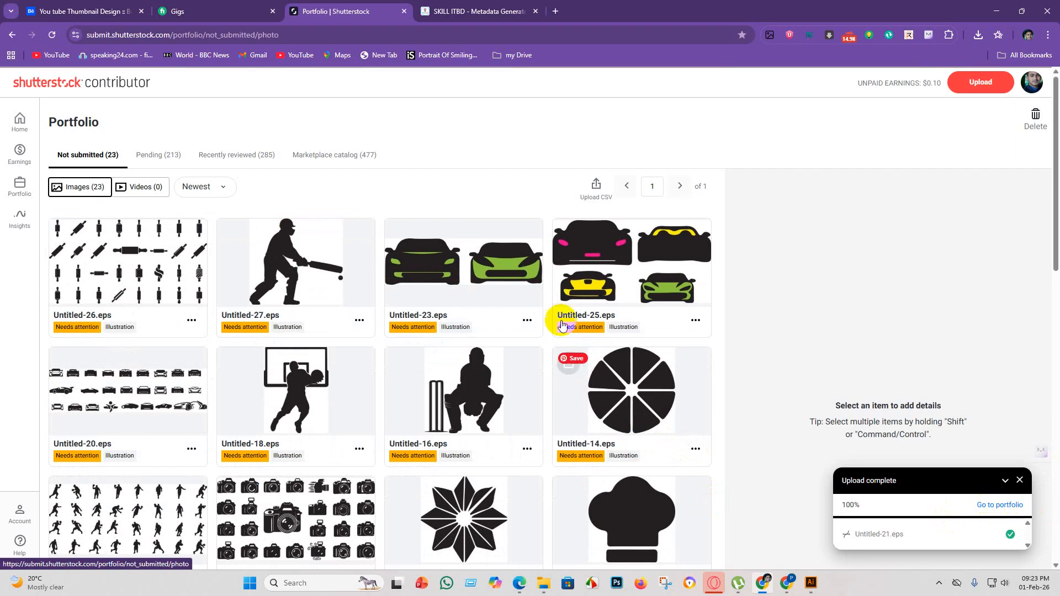
pyautogui.click(52, 36)
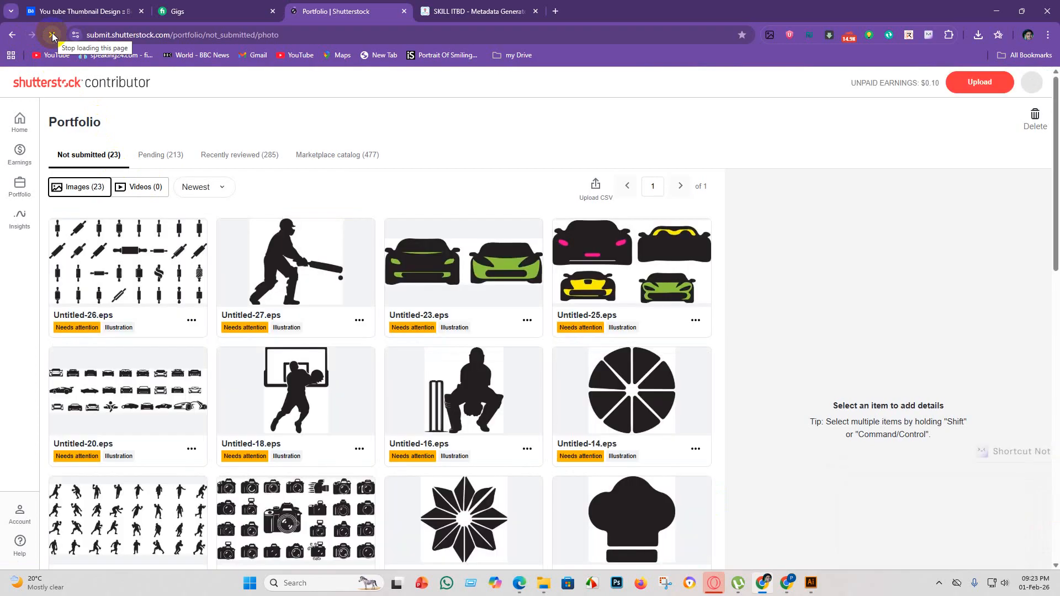
pyautogui.scroll(-7, 336, 320)
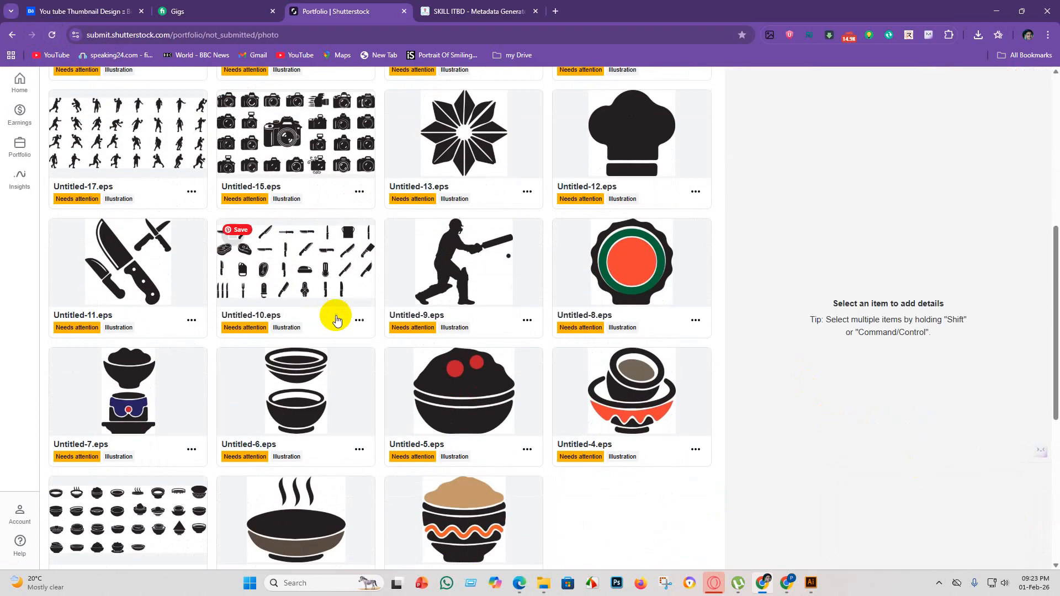
pyautogui.scroll(6, 386, 291)
pyautogui.scroll(-12, 379, 284)
pyautogui.scroll(8, 370, 319)
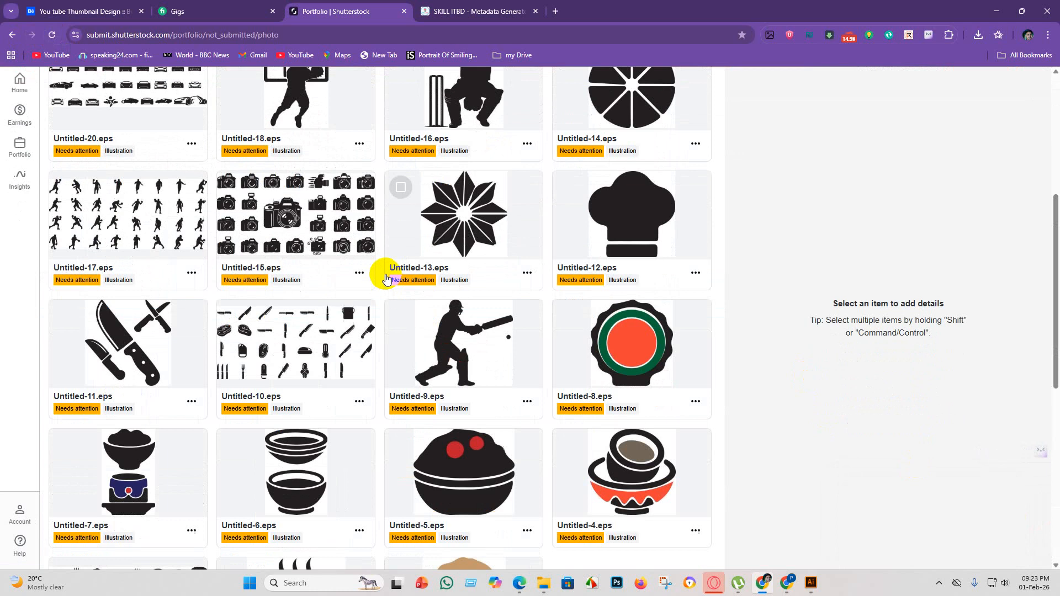
pyautogui.scroll(5, 387, 278)
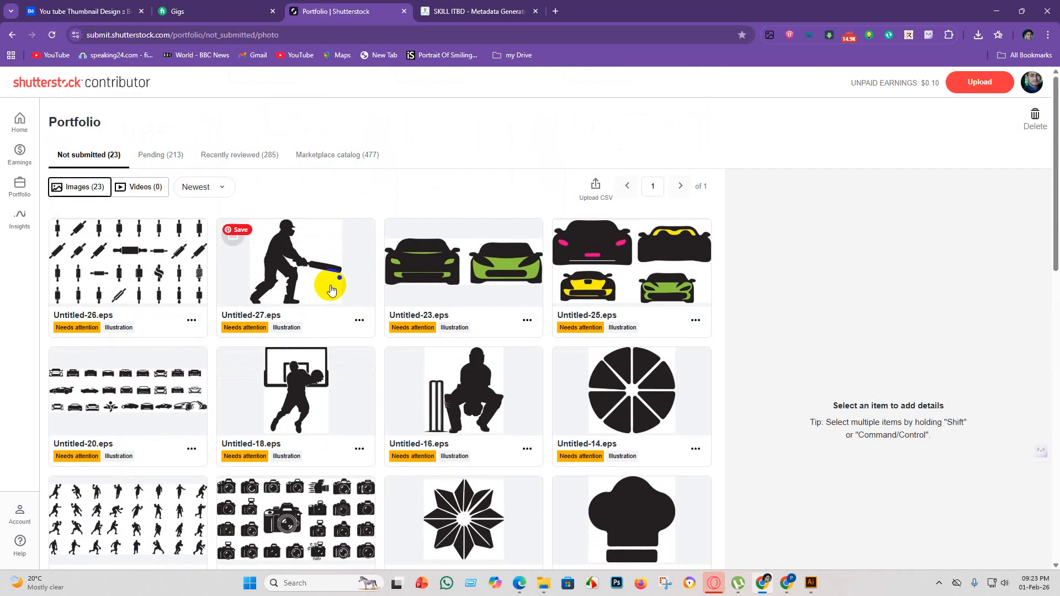
pyautogui.click(53, 35)
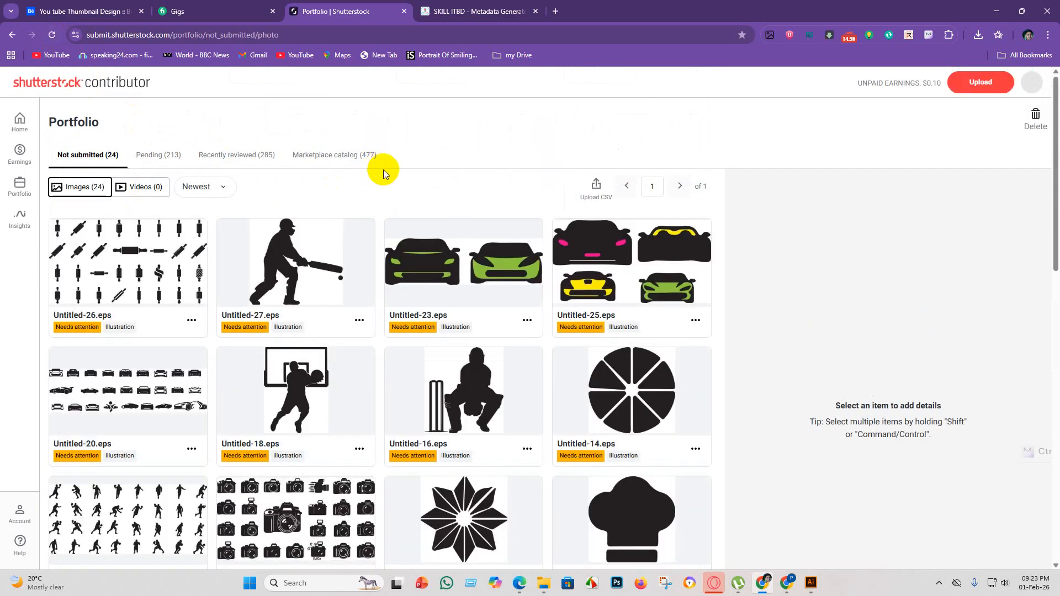
pyautogui.scroll(-8, 691, 289)
pyautogui.scroll(8, 757, 291)
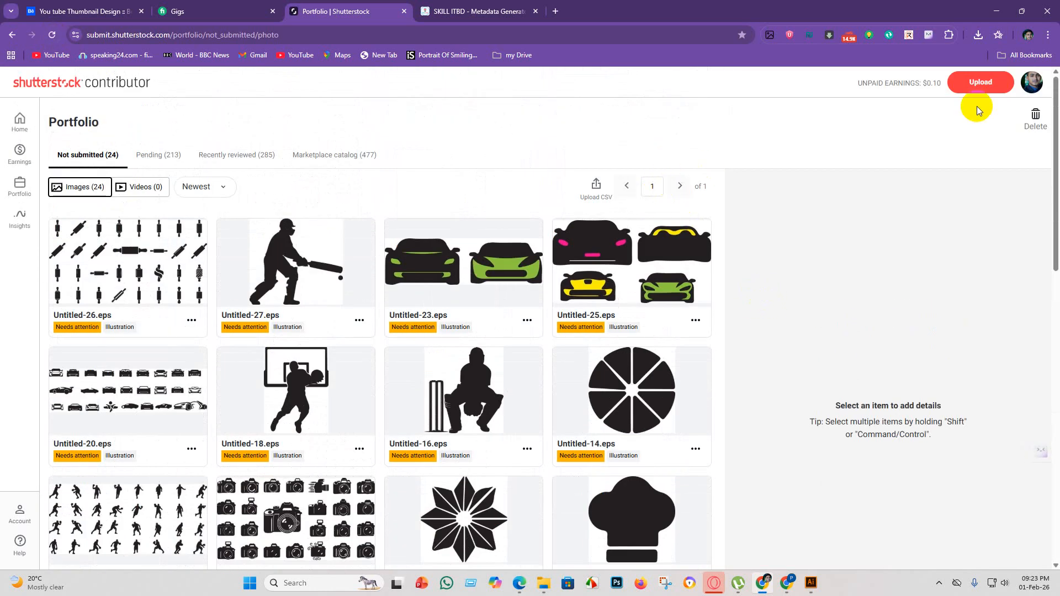
pyautogui.scroll(-12, 291, 280)
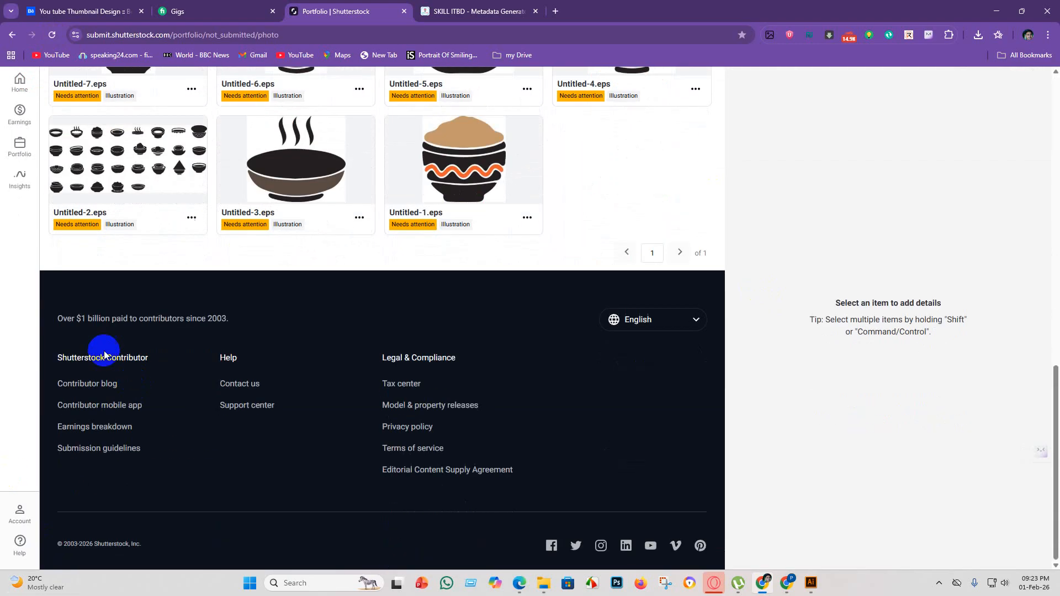
pyautogui.scroll(12, 105, 354)
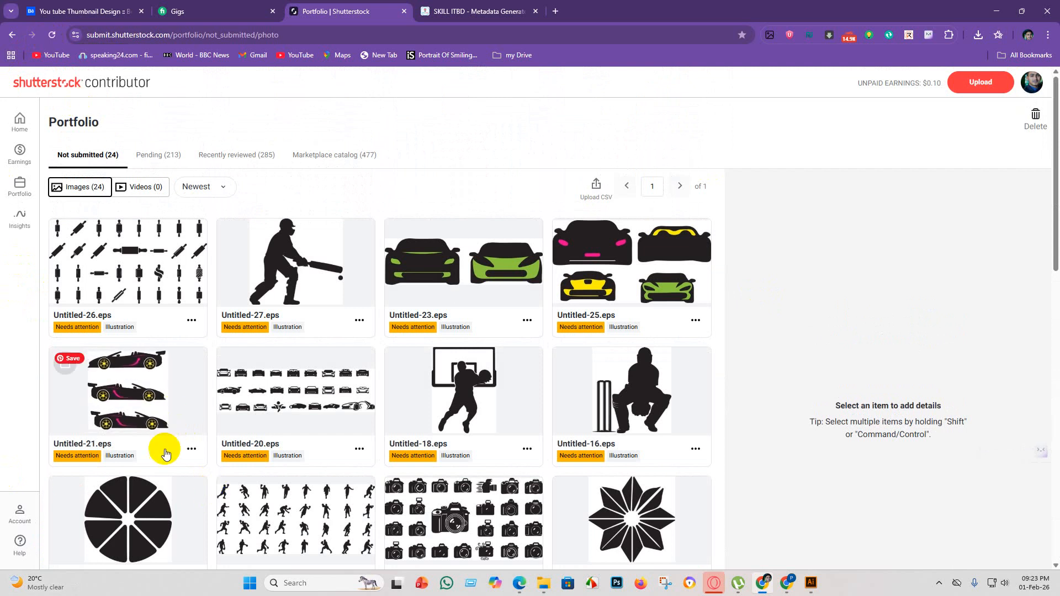
# Switch to Illustrator, bring up Untitled-22.eps, set its artboard height to 4000 px and return to the Selection tool.
pyautogui.click(811, 582)
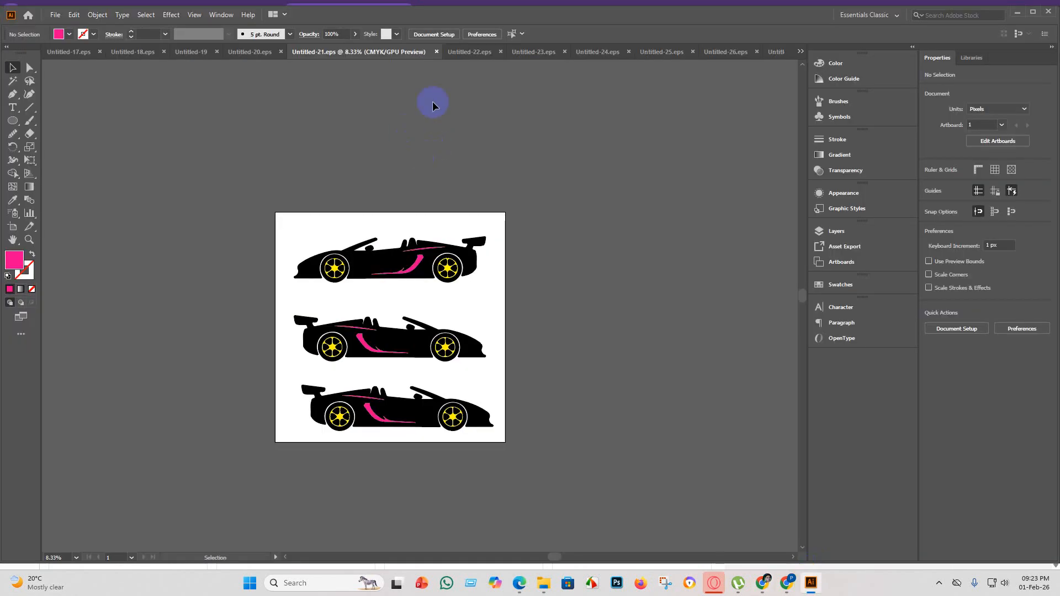
pyautogui.click(474, 52)
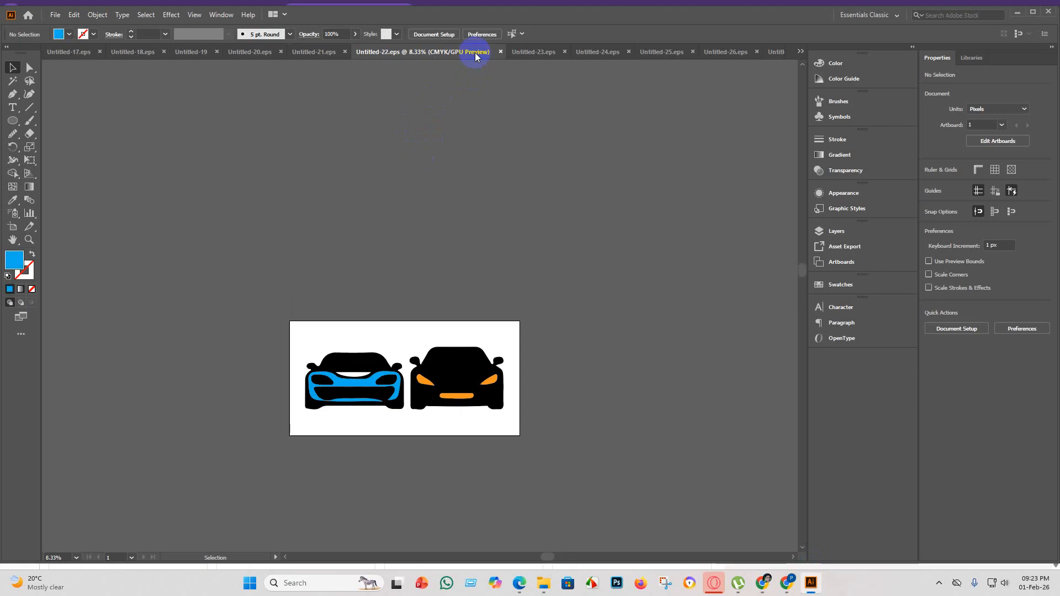
pyautogui.click(13, 227)
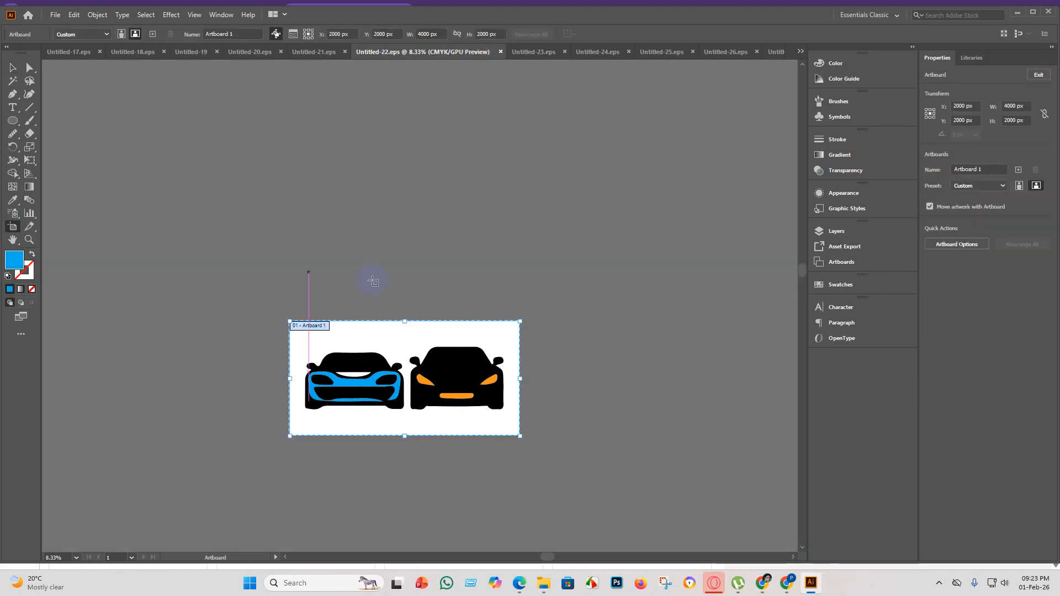
pyautogui.click(479, 34)
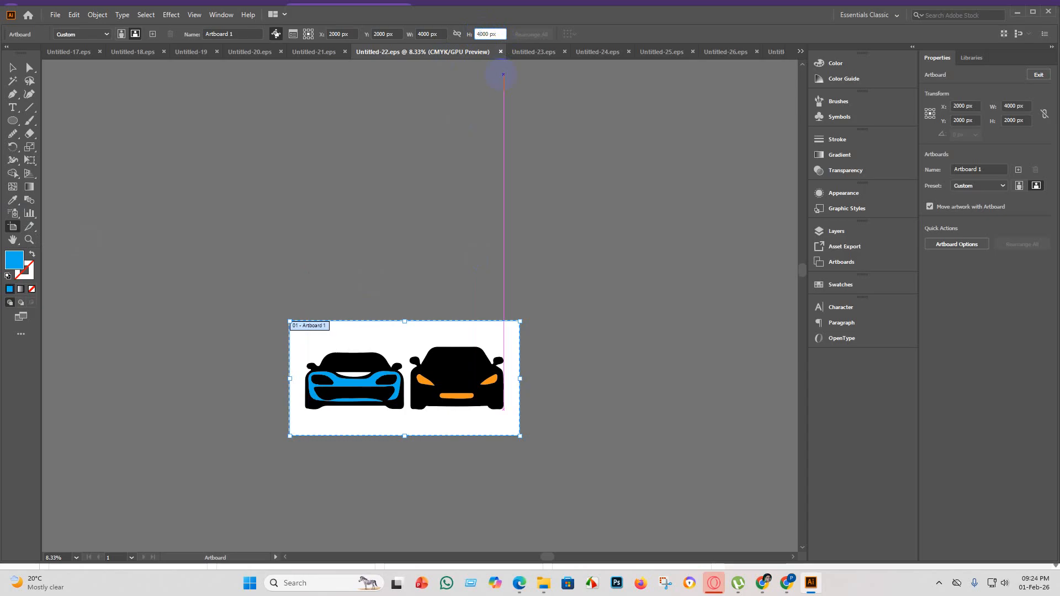
pyautogui.press('Return')
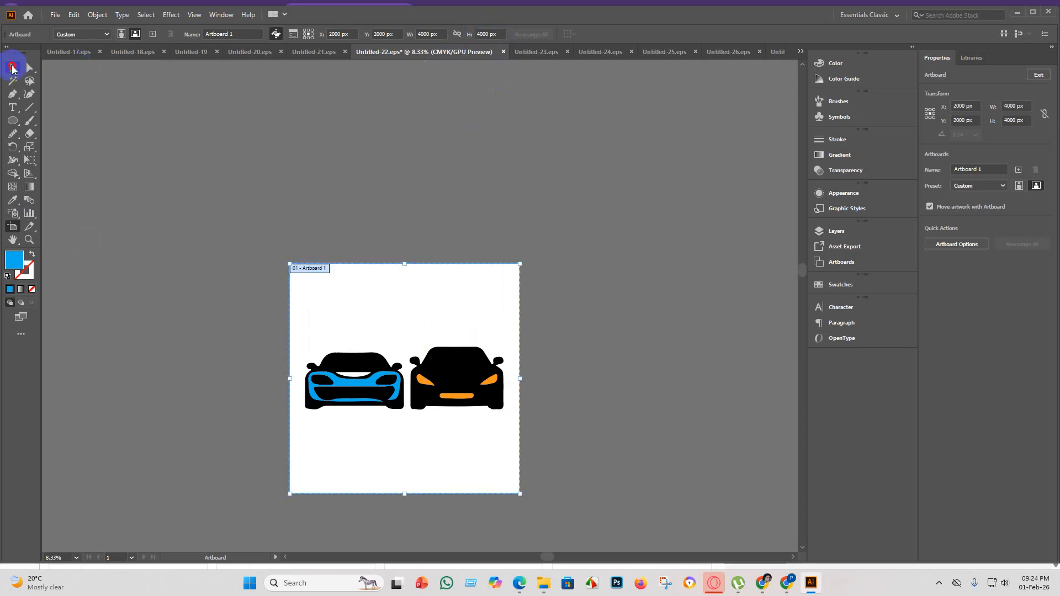
pyautogui.click(12, 68)
# Place copies of the two-car group above and below the original on the artboard, and flip both copies horizontally.
pyautogui.click(459, 383)
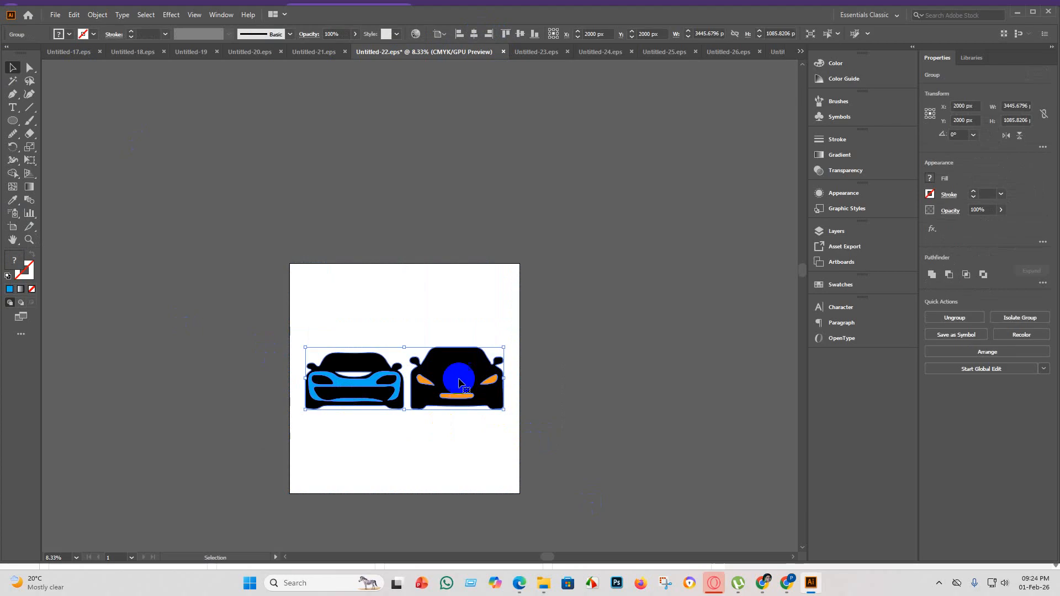
pyautogui.moveTo(462, 383); pyautogui.dragTo(463, 455)
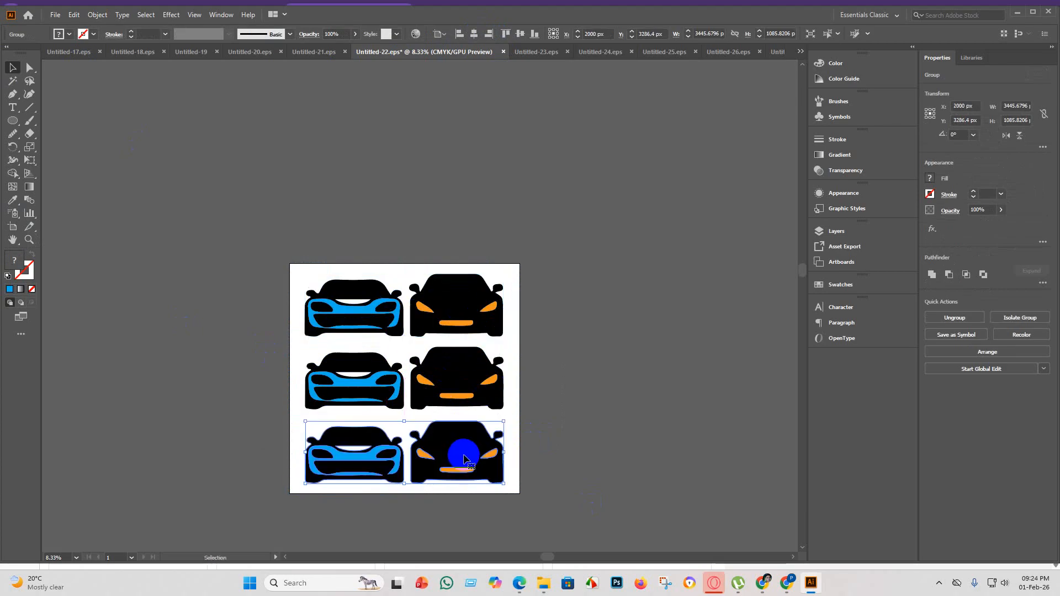
pyautogui.click(1005, 136)
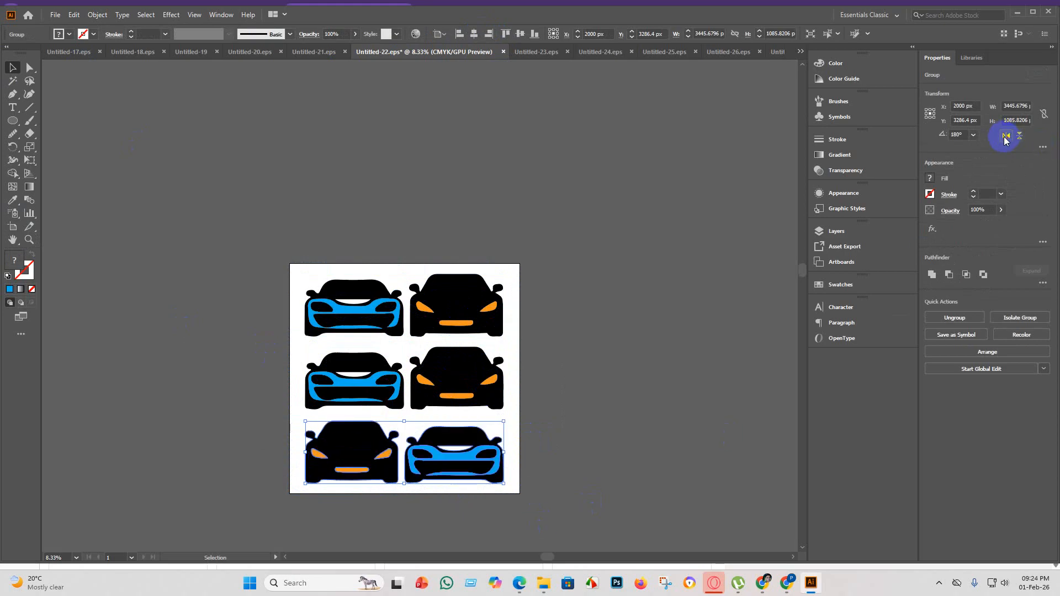
pyautogui.click(654, 429)
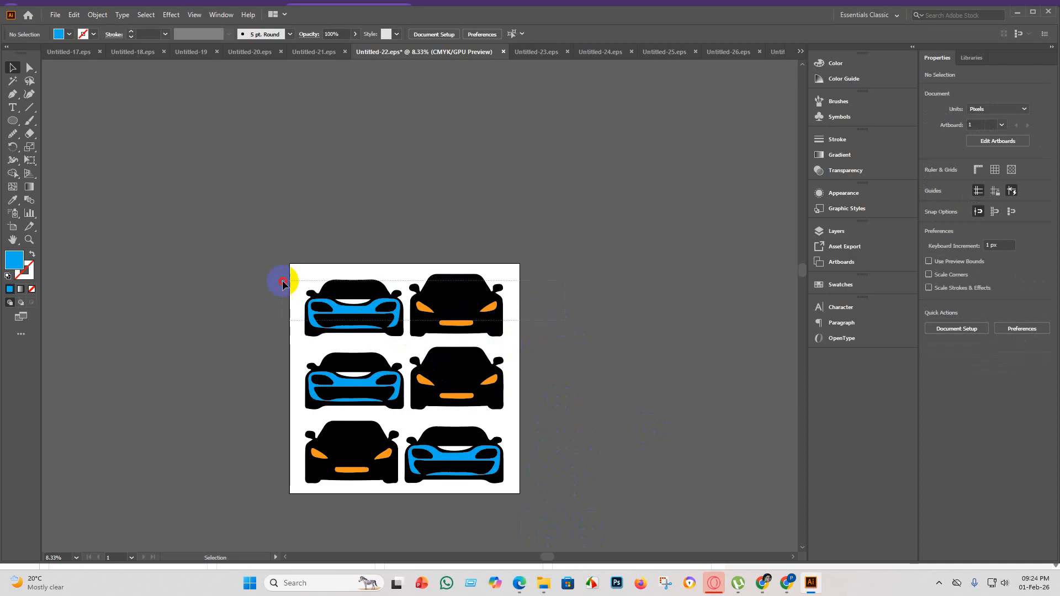
pyautogui.moveTo(282, 284); pyautogui.dragTo(283, 284)
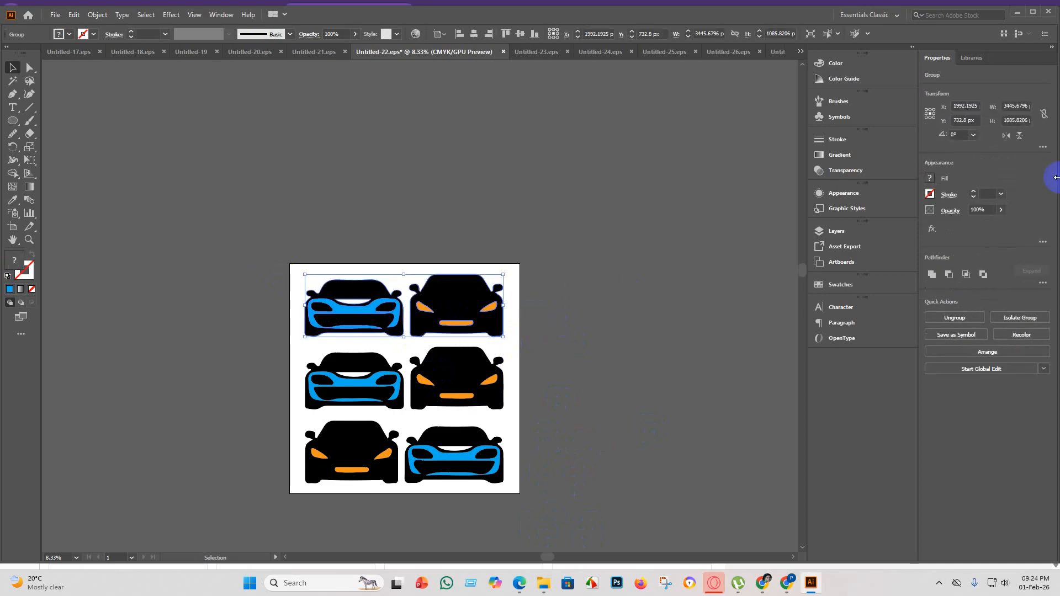
pyautogui.click(1004, 136)
pyautogui.click(663, 284)
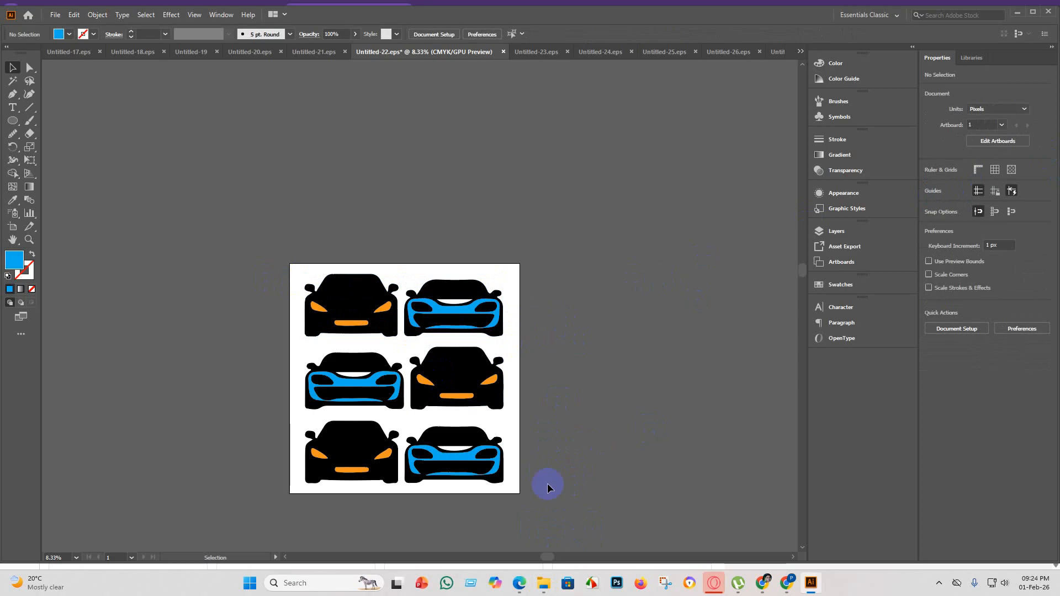
# Select all three rows of cars on the artboard and group them.
pyautogui.click(362, 323)
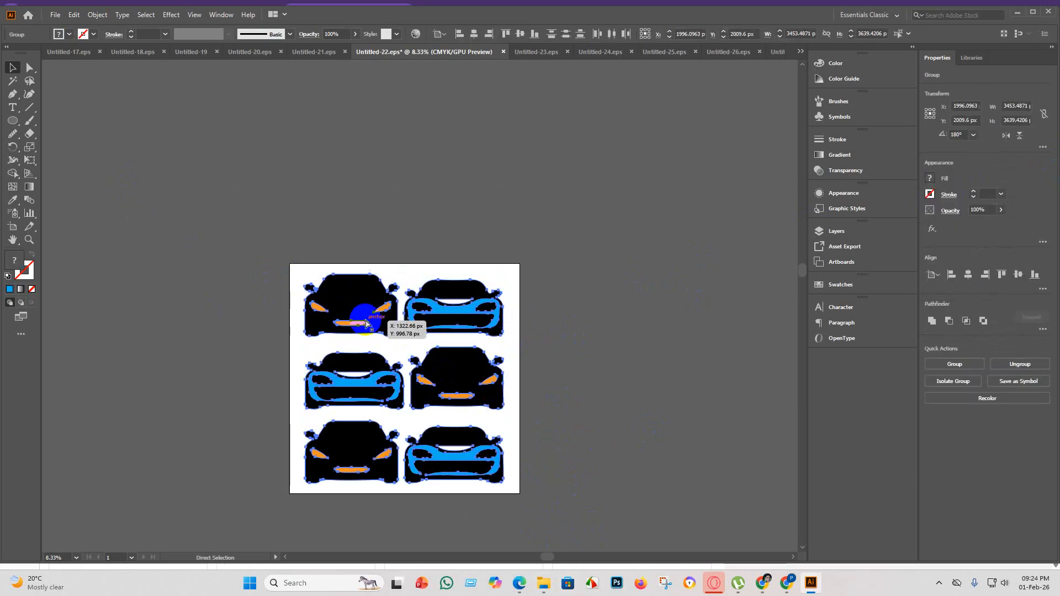
pyautogui.hotkey('ctrl', 'g')
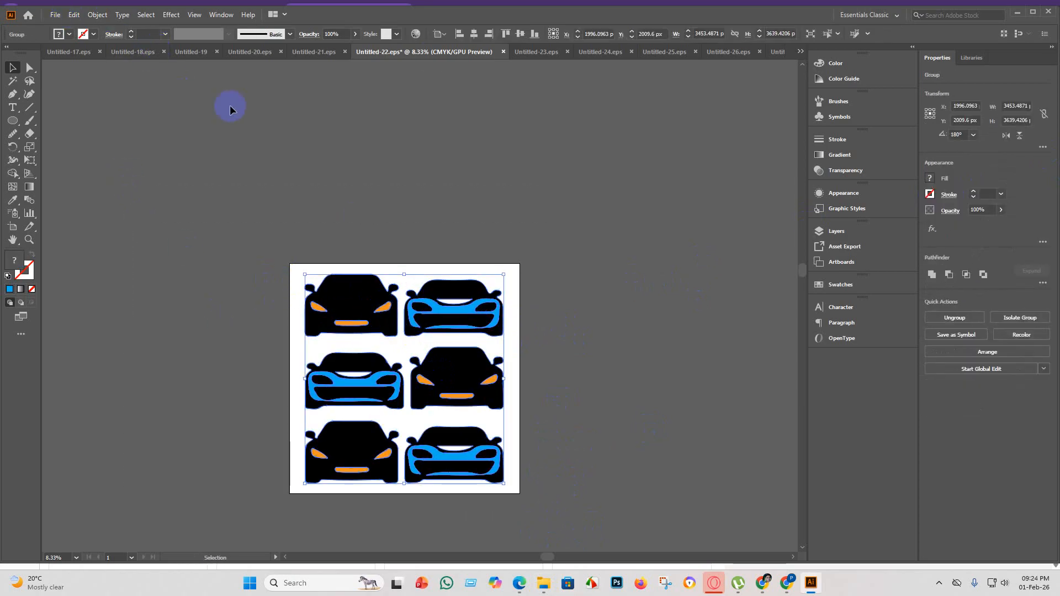
# Save the grouped car artwork as Untitled-22 in the eps 5 folder, replacing the existing file, with version Illustrator 10 EPS.
pyautogui.click(55, 14)
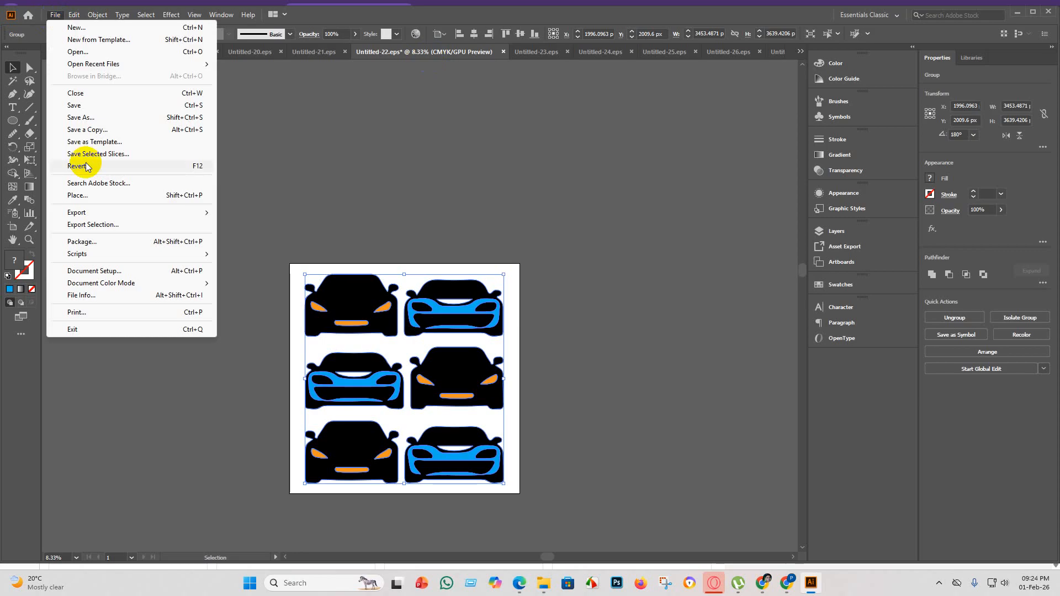
pyautogui.click(97, 118)
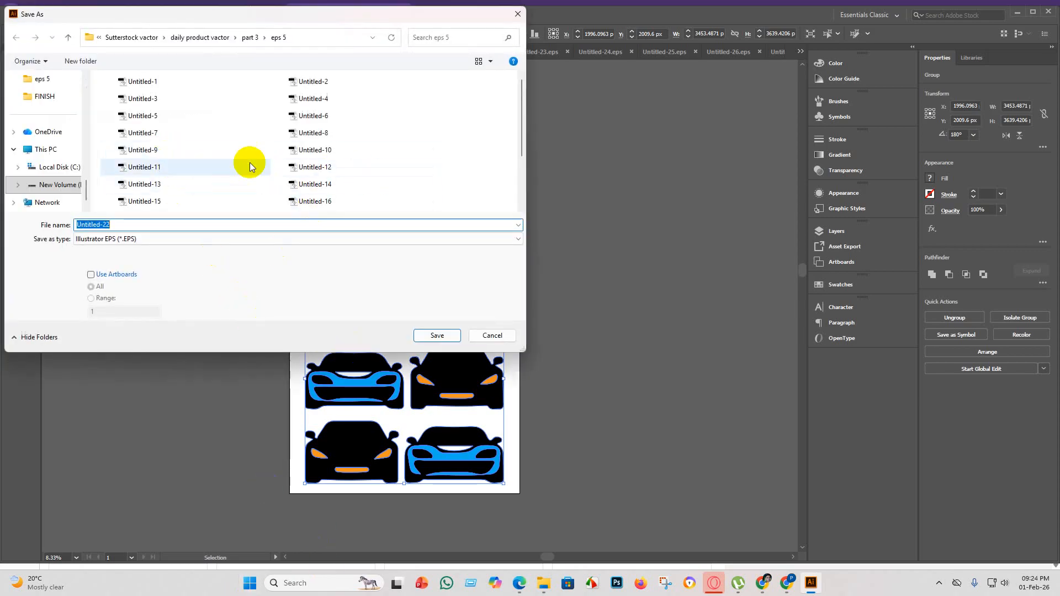
pyautogui.scroll(-2, 238, 183)
pyautogui.click(196, 171)
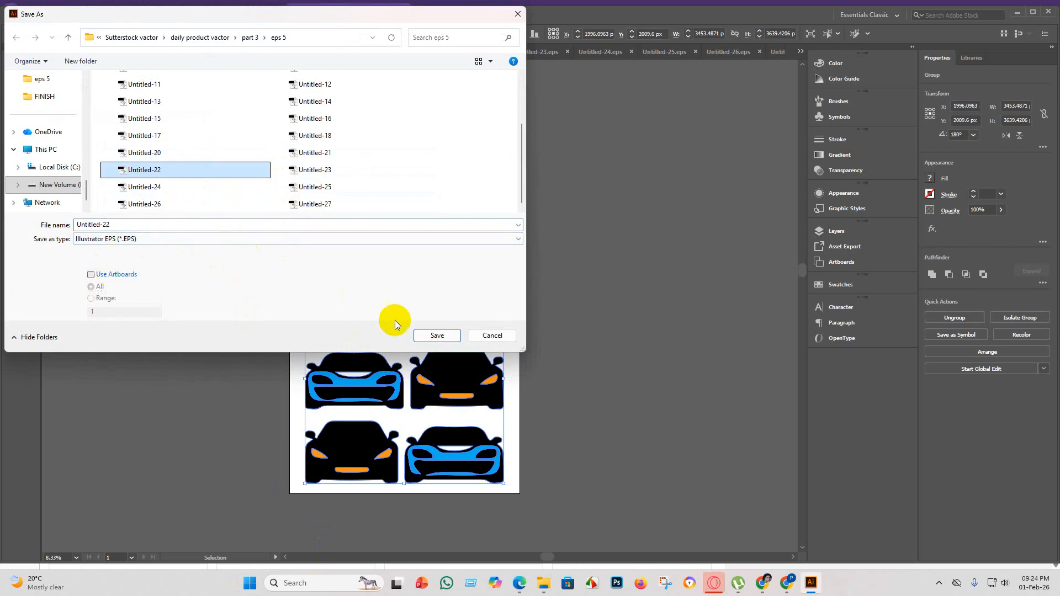
pyautogui.click(437, 337)
pyautogui.click(561, 330)
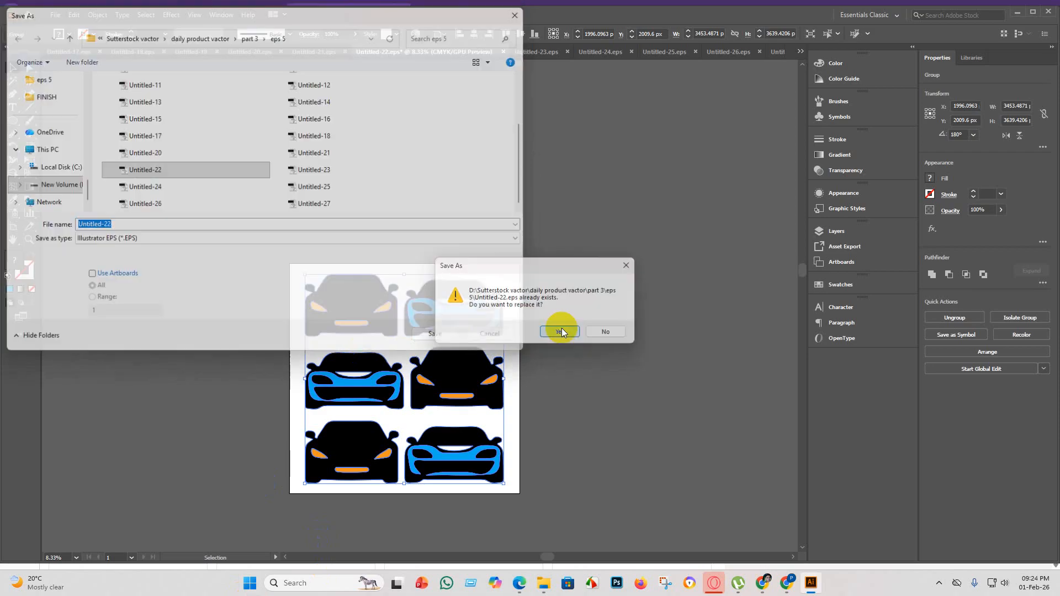
pyautogui.click(543, 135)
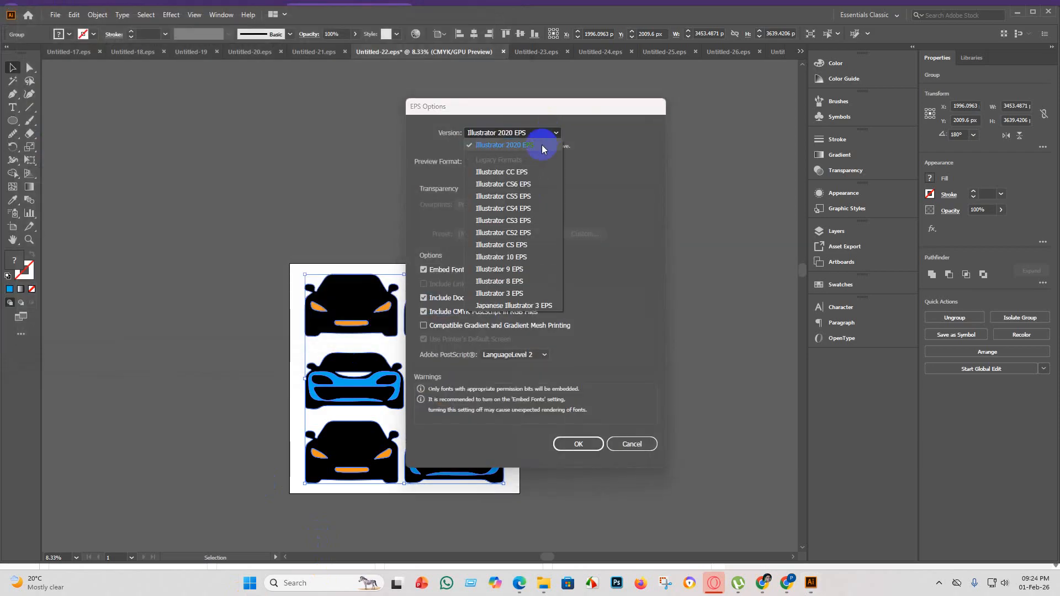
pyautogui.click(537, 254)
pyautogui.click(579, 433)
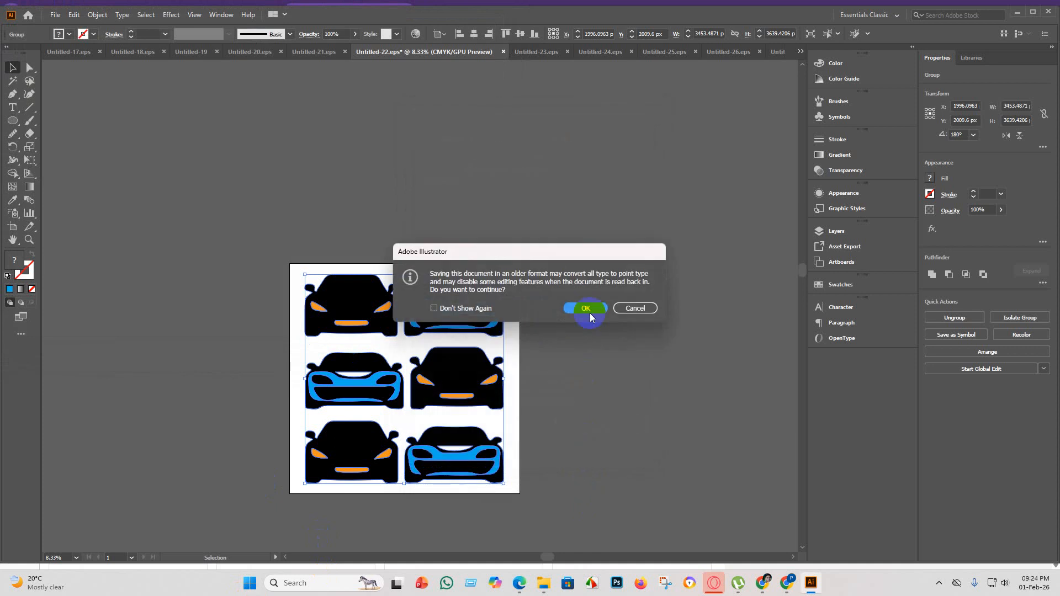
pyautogui.click(590, 311)
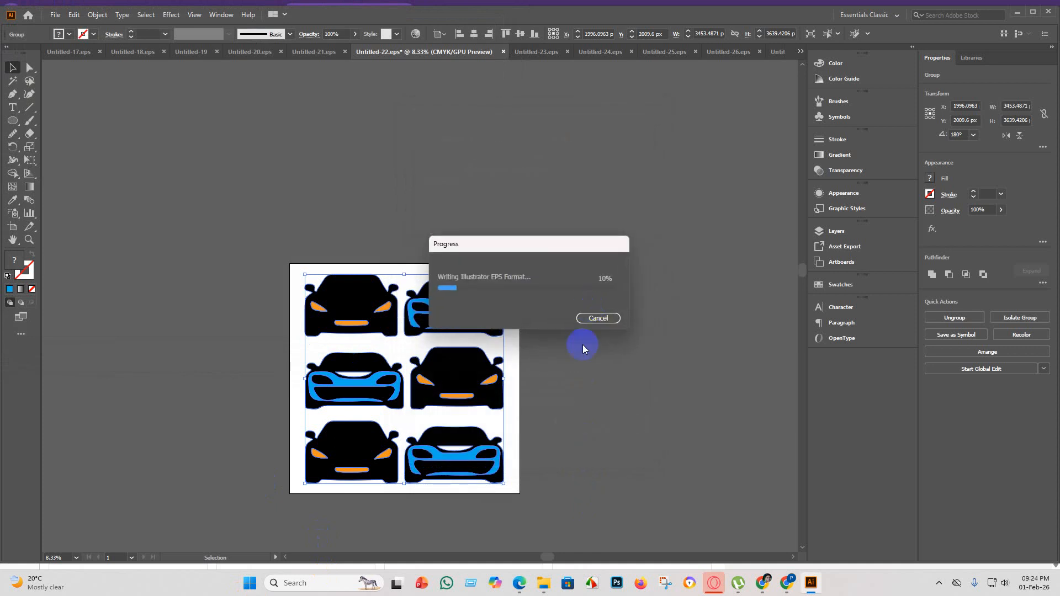
# Switch to the Shutterstock portfolio in Chrome and upload Untitled-22.eps from the eps 5 folder.
pyautogui.click(763, 582)
pyautogui.click(975, 83)
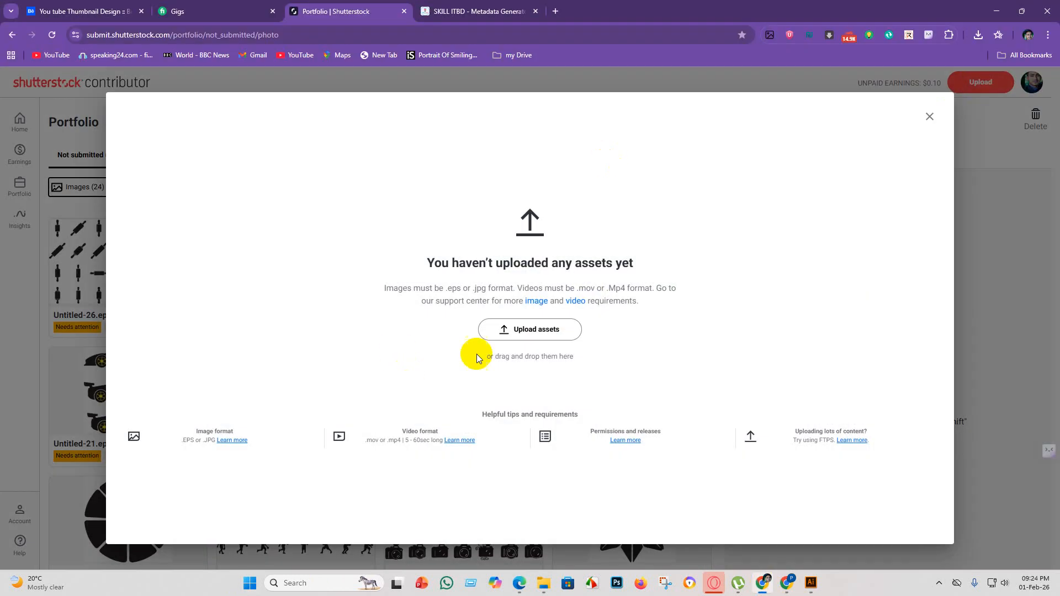
pyautogui.click(569, 330)
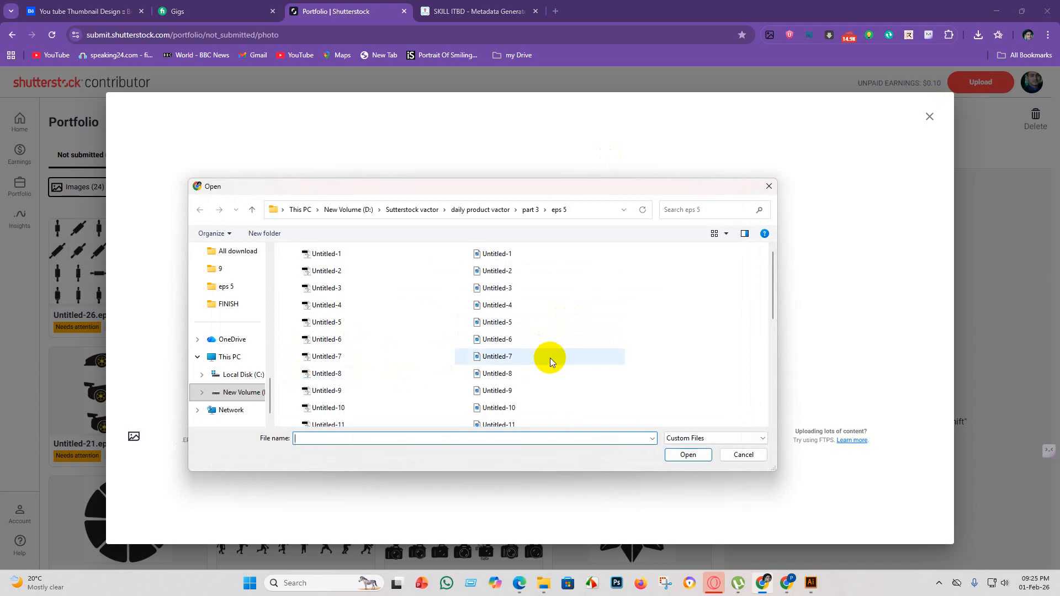
pyautogui.scroll(-2, 551, 360)
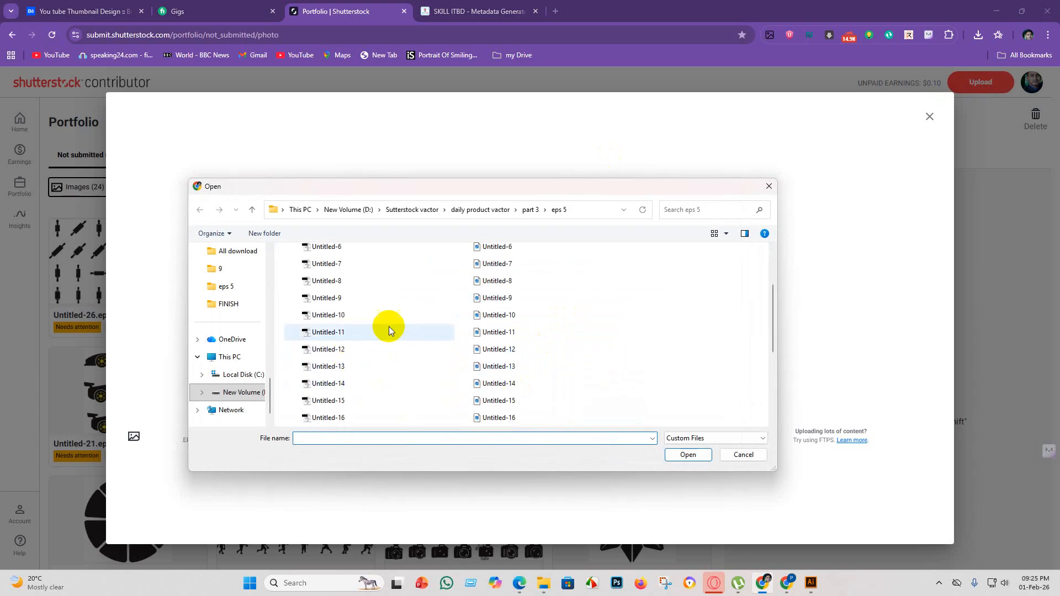
pyautogui.scroll(-3, 558, 342)
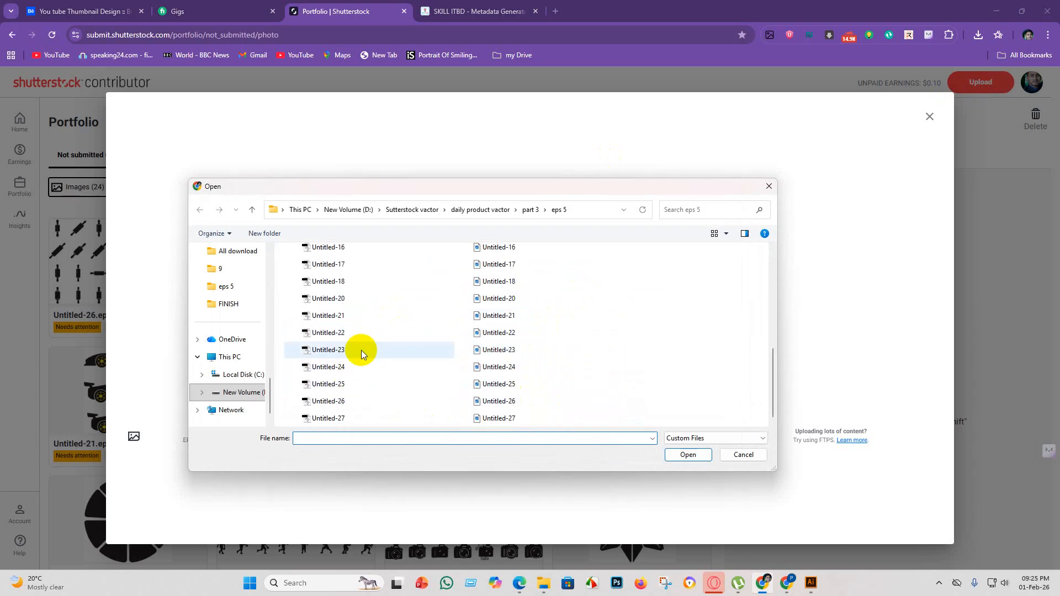
pyautogui.click(363, 332)
pyautogui.click(689, 455)
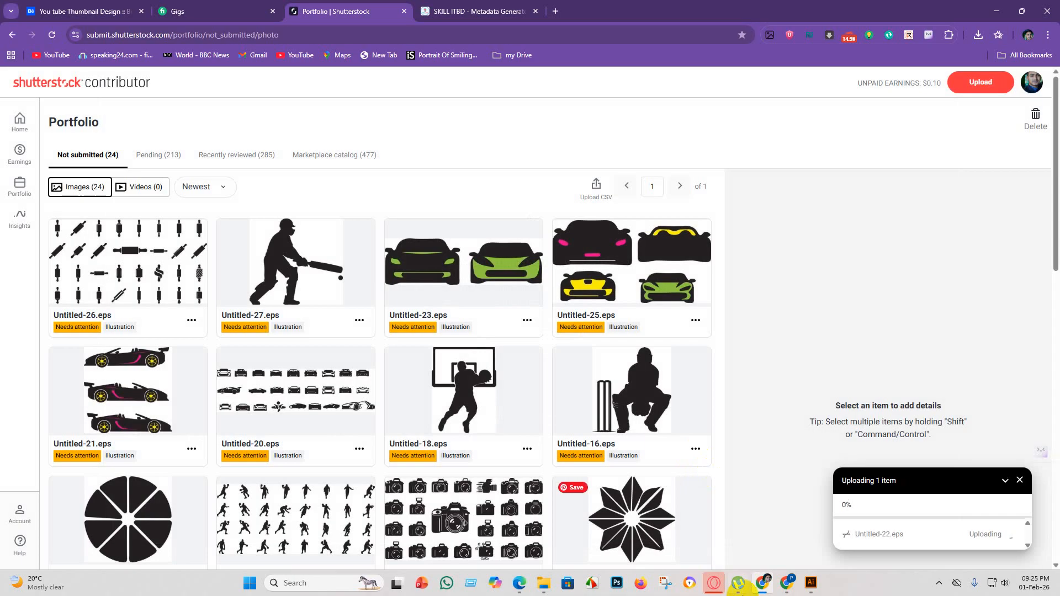
# Switch to Illustrator, bring up Untitled-23.eps, set its artboard height to 4000 px and return to the Selection tool.
pyautogui.click(809, 583)
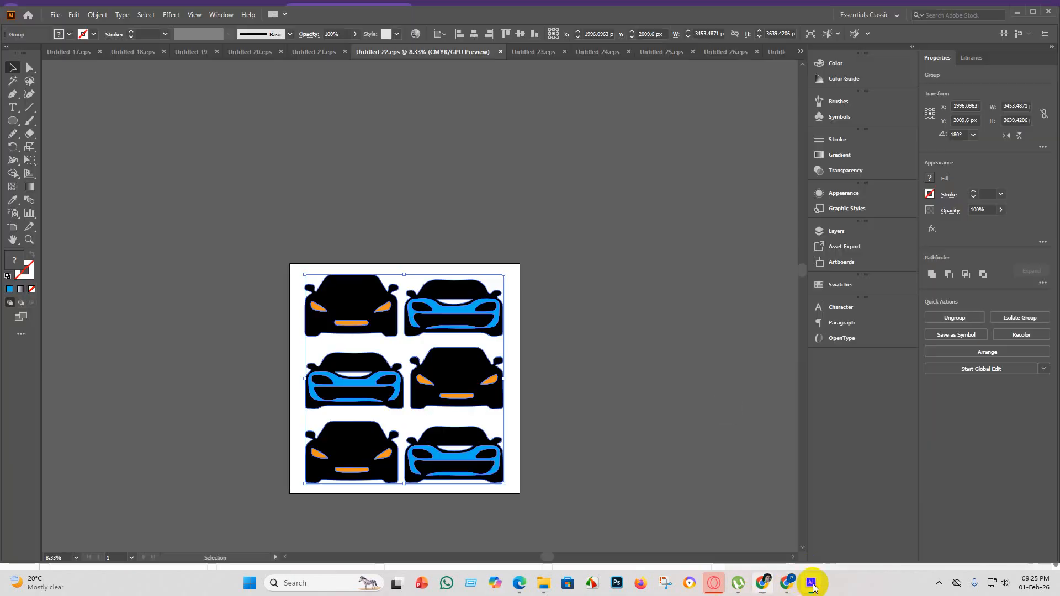
pyautogui.click(537, 52)
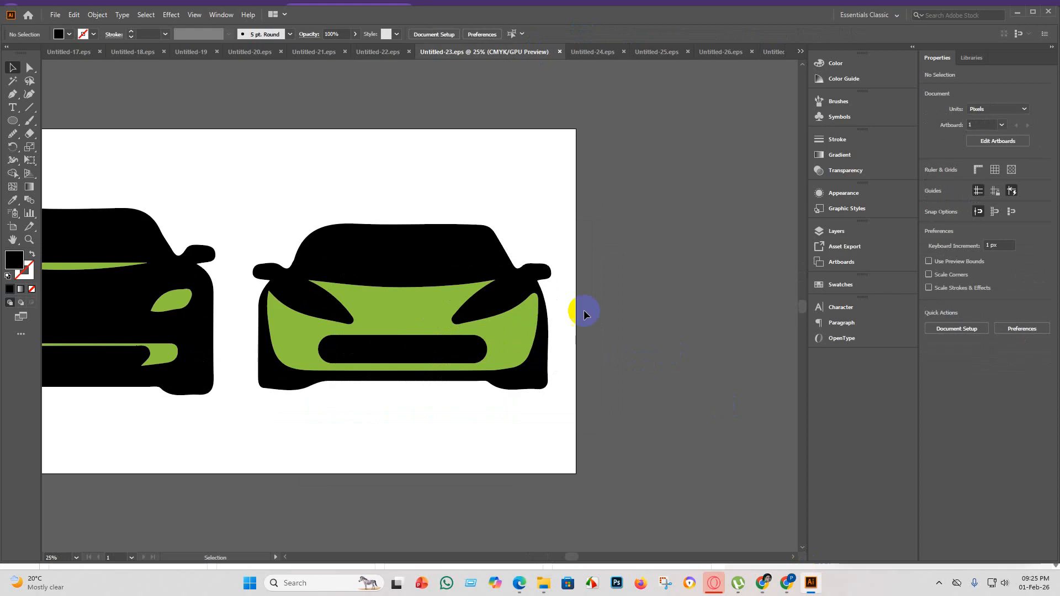
pyautogui.click(13, 228)
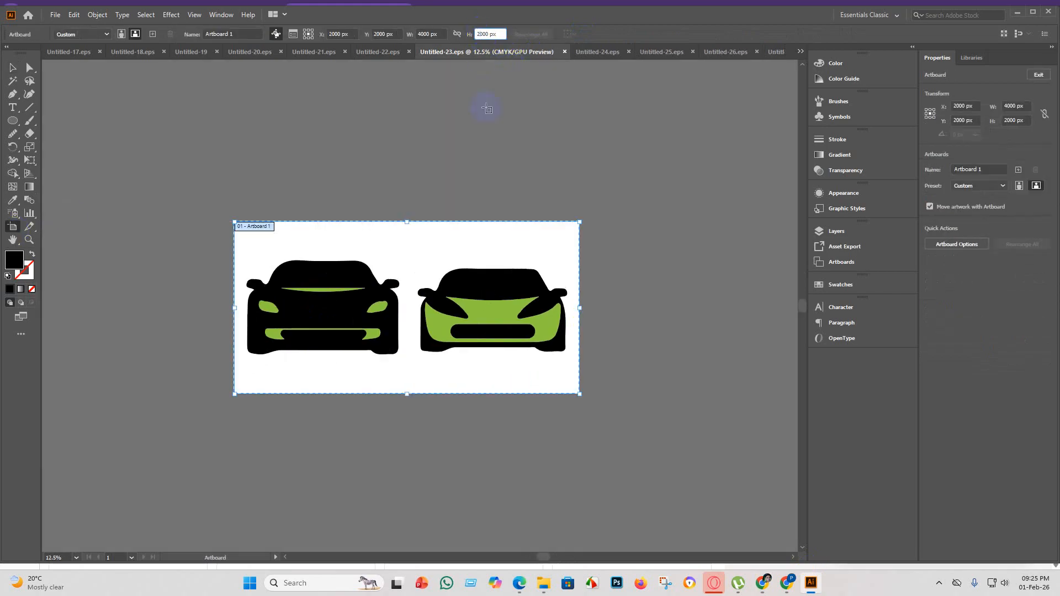
pyautogui.press('Return')
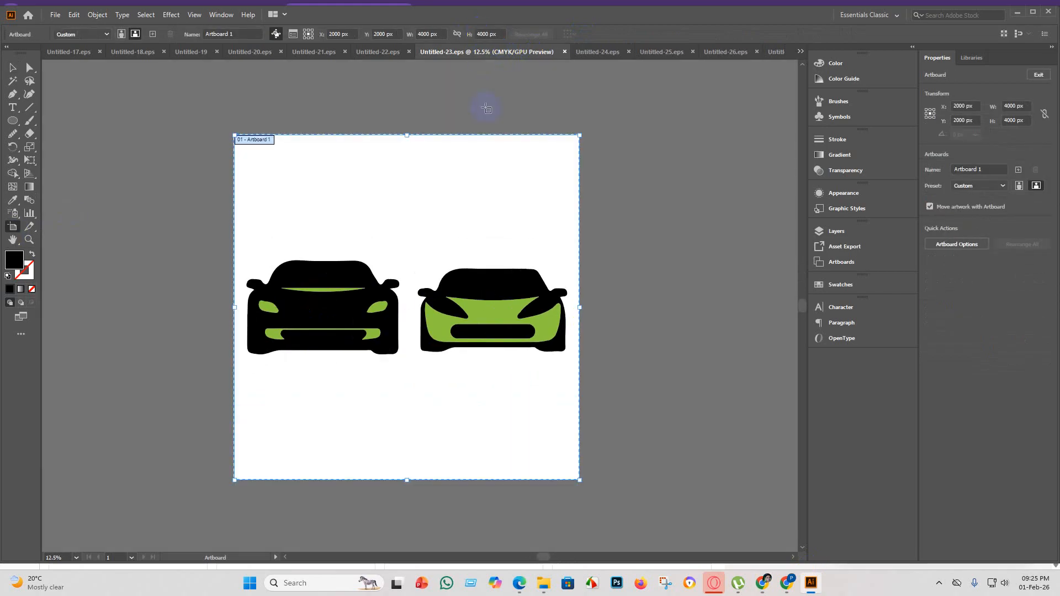
pyautogui.click(13, 68)
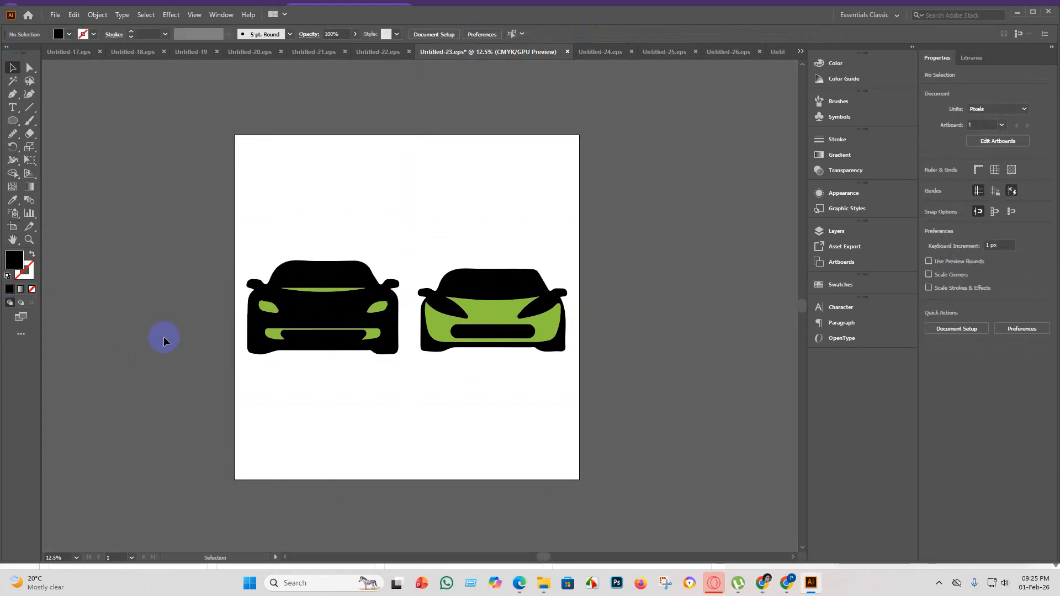
# Copy the green-and-black two-car group above the original, flip the copy horizontally, and place a duplicate of the flipped row below the original.
pyautogui.hotkey('ctrl', 'a')
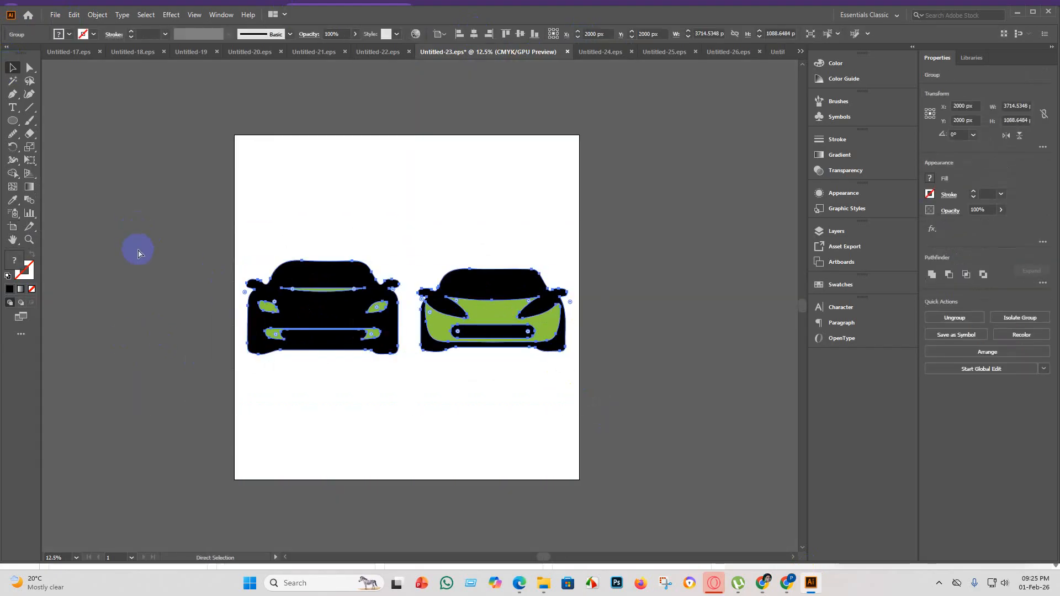
pyautogui.click(438, 313)
pyautogui.moveTo(475, 319); pyautogui.dragTo(474, 209)
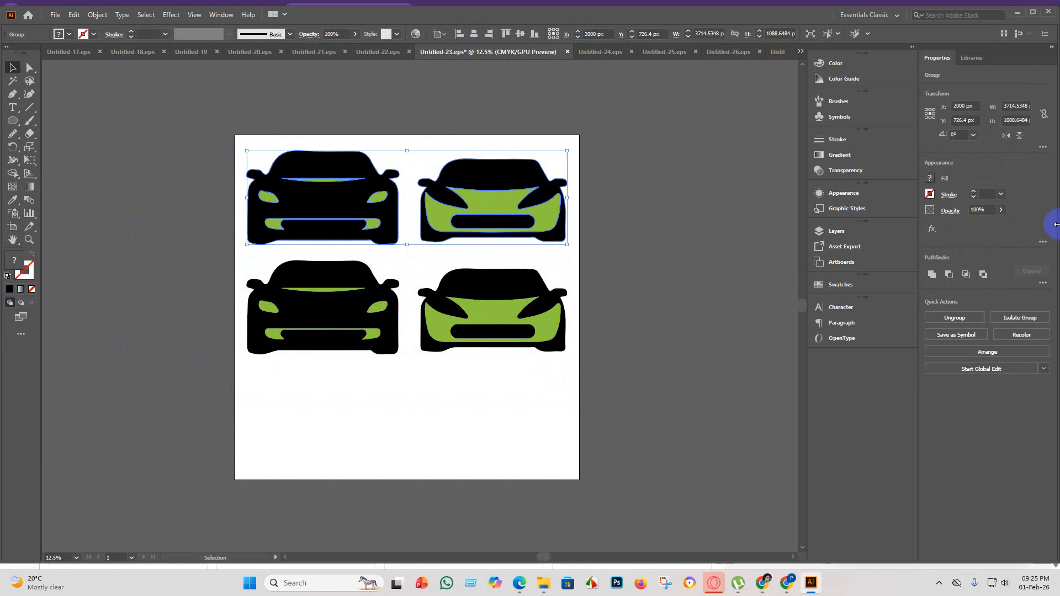
pyautogui.click(1012, 136)
pyautogui.moveTo(502, 209); pyautogui.dragTo(509, 434)
pyautogui.click(709, 448)
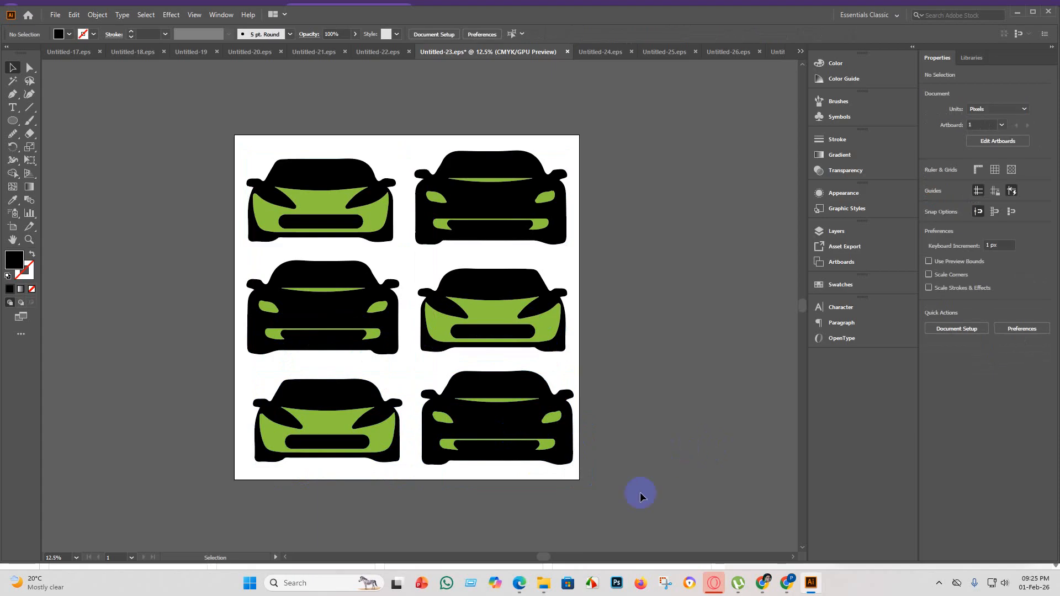
pyautogui.scroll(1, 647, 501)
pyautogui.scroll(3, 662, 521)
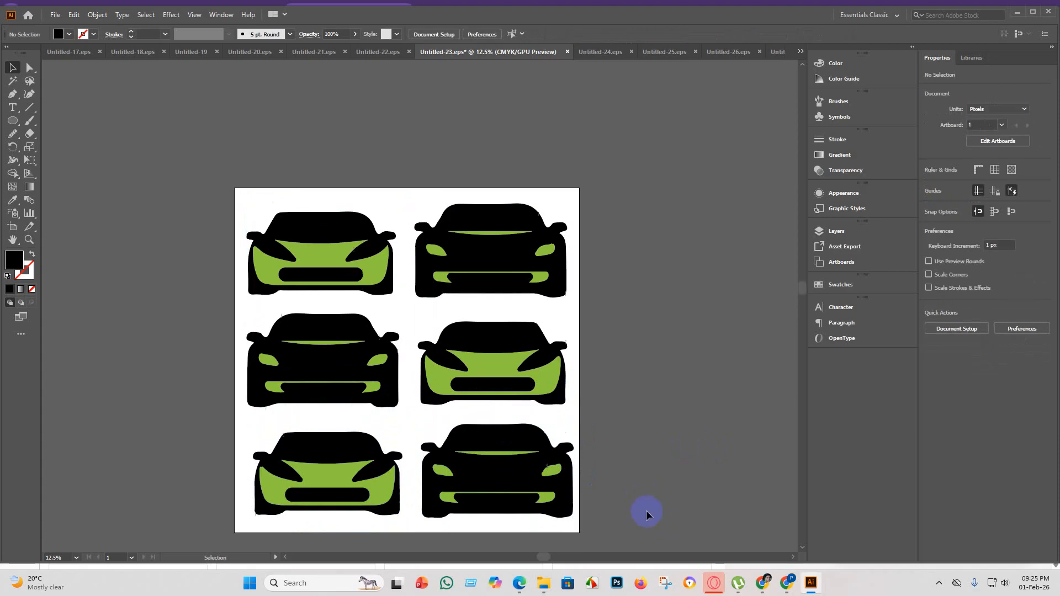
pyautogui.scroll(-6, 646, 508)
pyautogui.click(347, 402)
pyautogui.rightClick(348, 400)
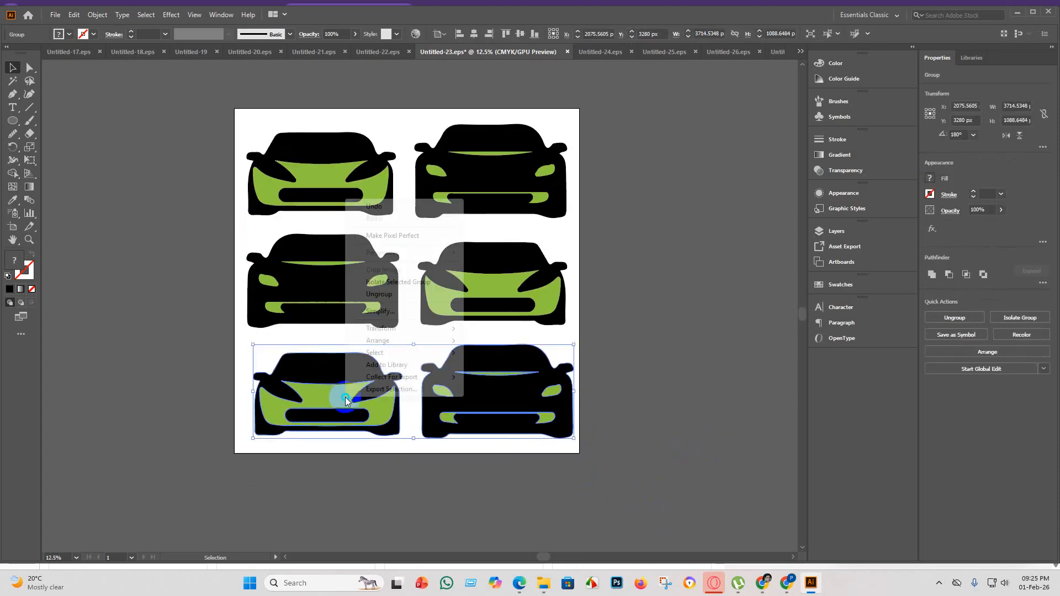
pyautogui.click(710, 363)
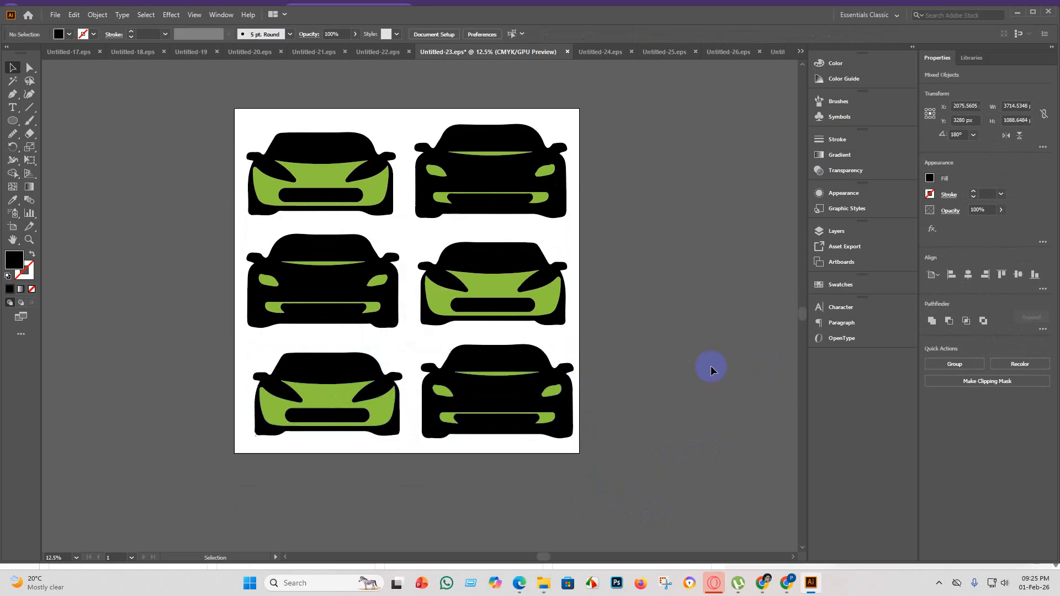
pyautogui.moveTo(682, 471); pyautogui.dragTo(204, 381)
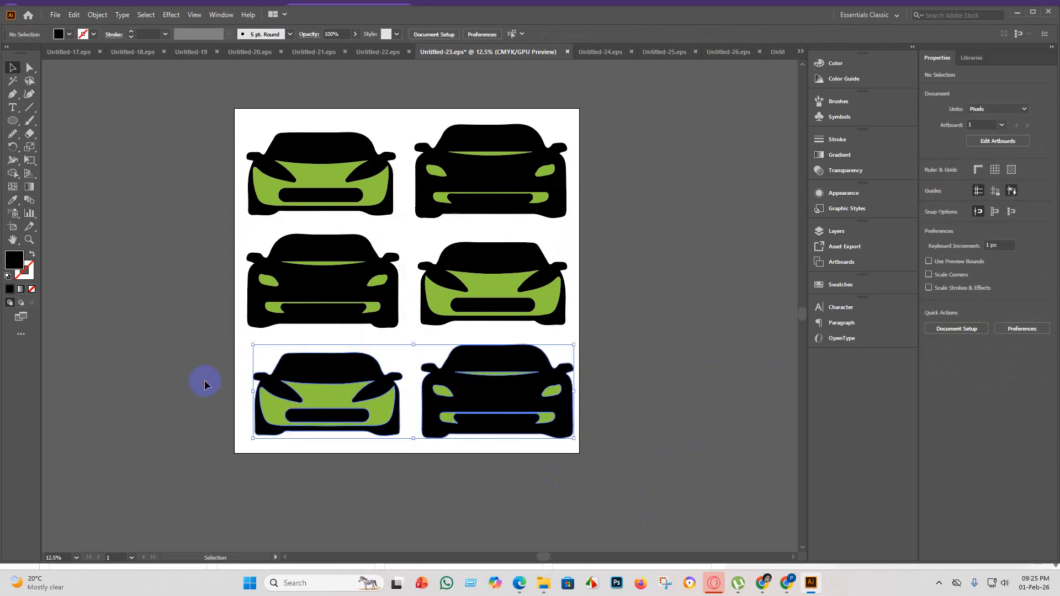
pyautogui.click(493, 502)
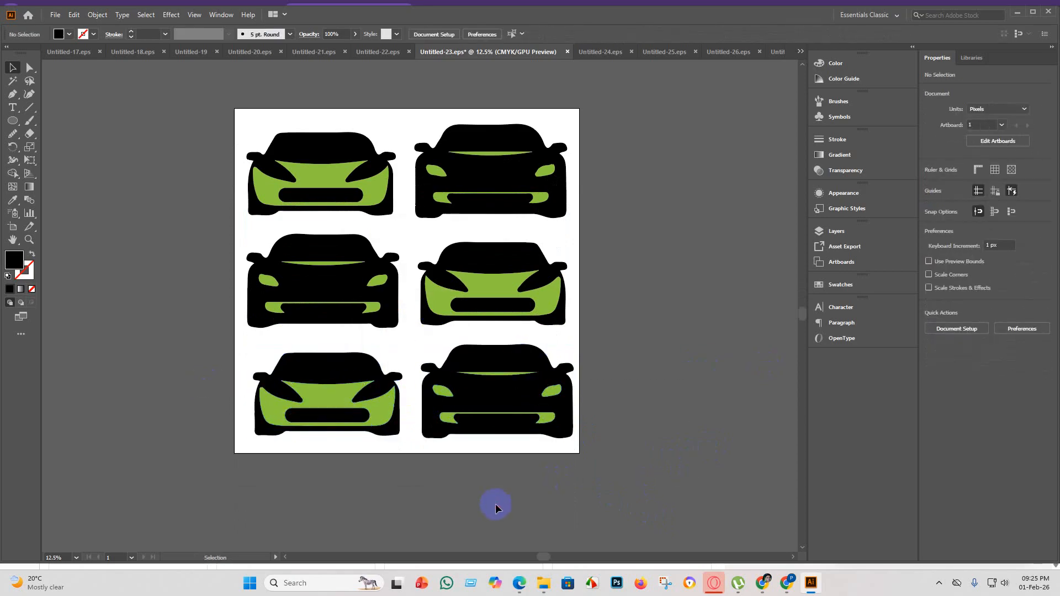
pyautogui.click(55, 14)
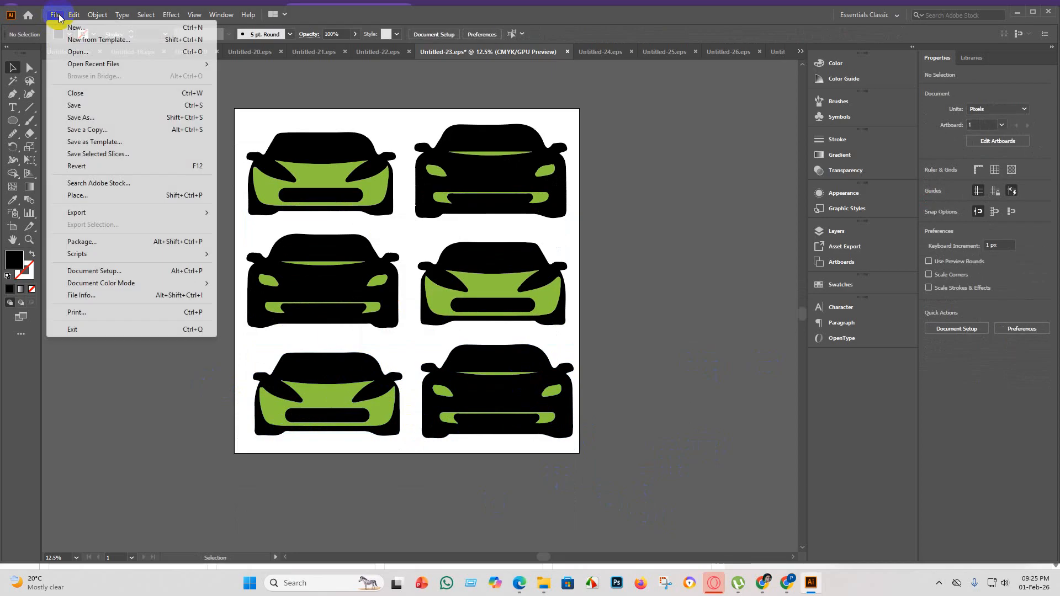
pyautogui.click(98, 109)
pyautogui.click(635, 308)
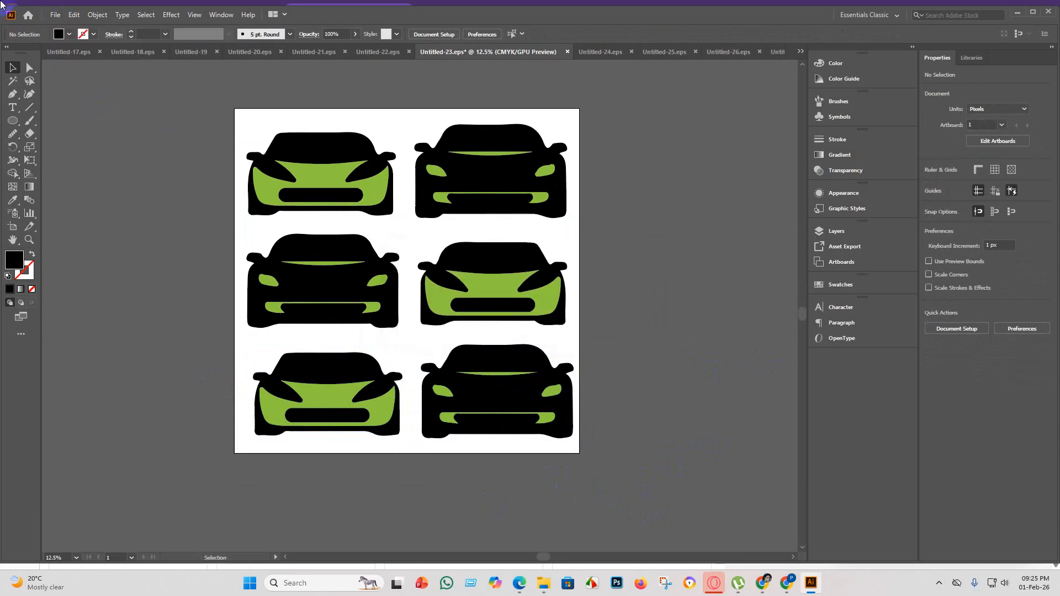
# Save the artwork as Untitled-23 in the eps 5 folder, replacing the existing file, with version Illustrator 10 EPS.
pyautogui.click(55, 15)
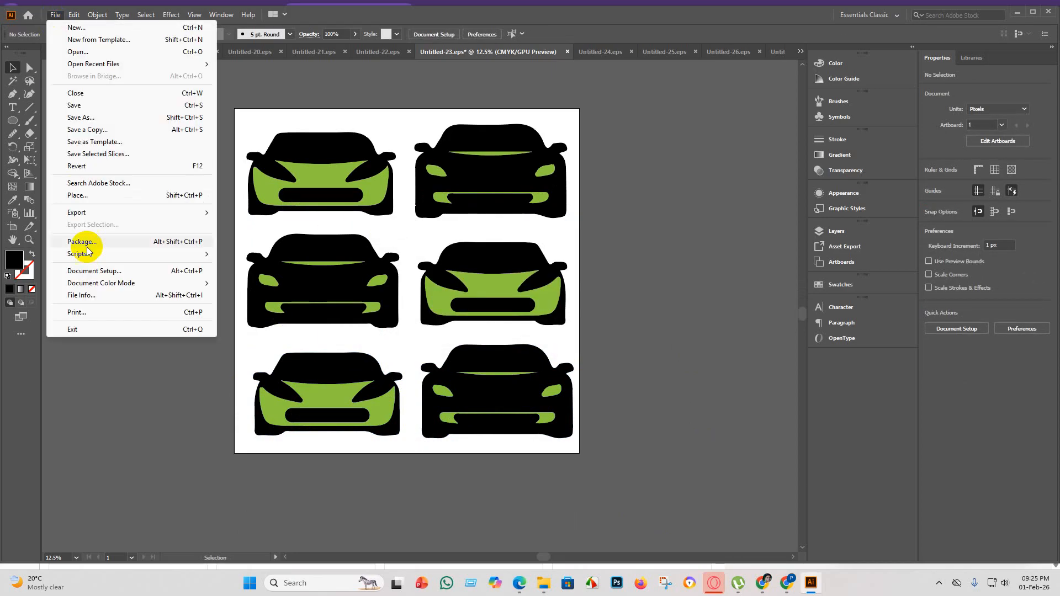
pyautogui.click(83, 118)
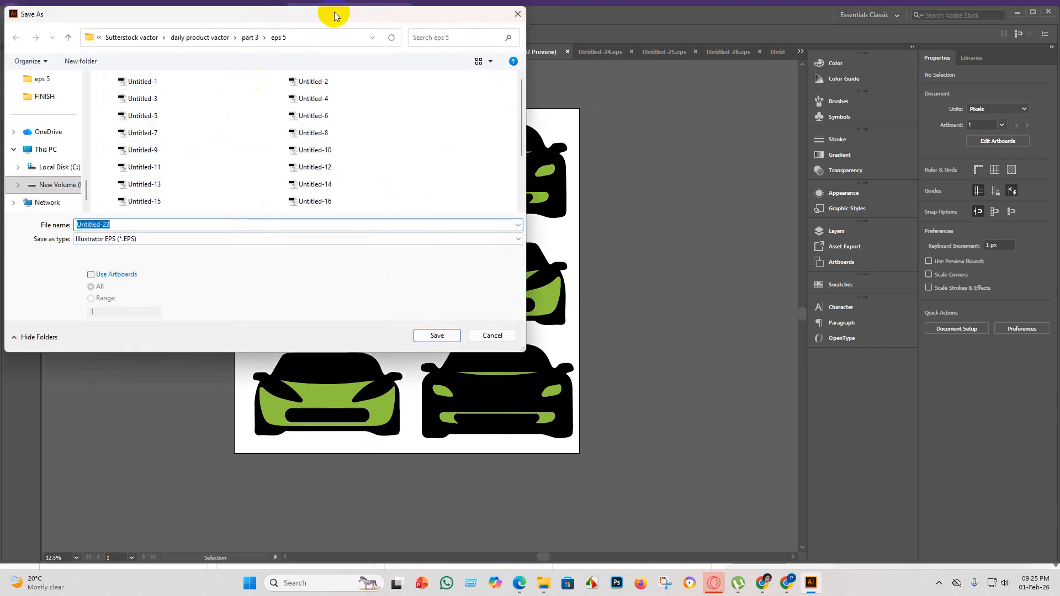
pyautogui.moveTo(334, 14)
pyautogui.mouseDown()
pyautogui.moveTo(324, 139)
pyautogui.moveTo(335, 25)
pyautogui.mouseUp()
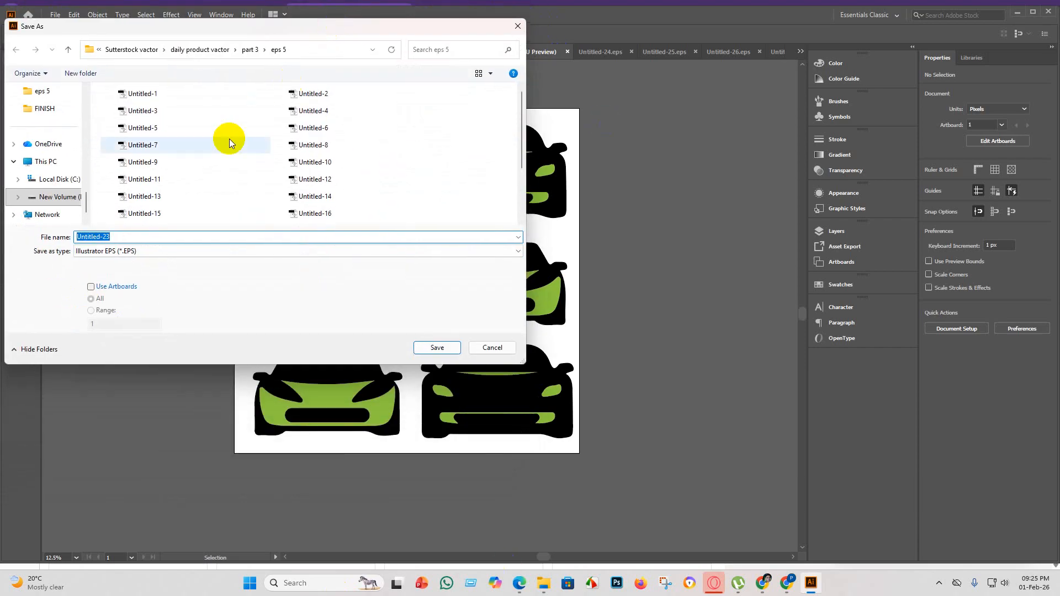
pyautogui.scroll(-2, 161, 170)
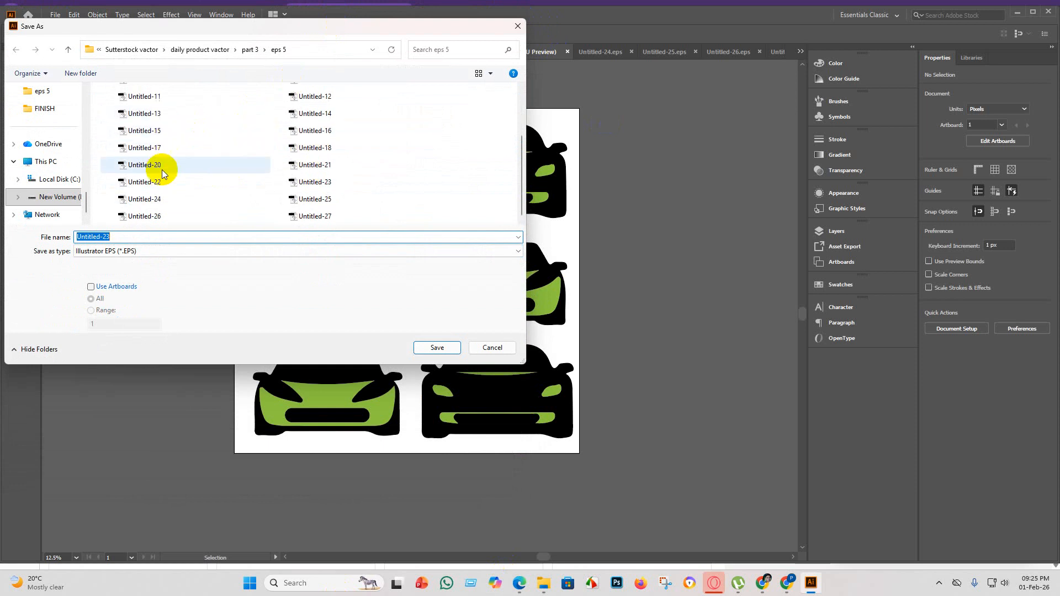
pyautogui.click(353, 182)
pyautogui.click(432, 349)
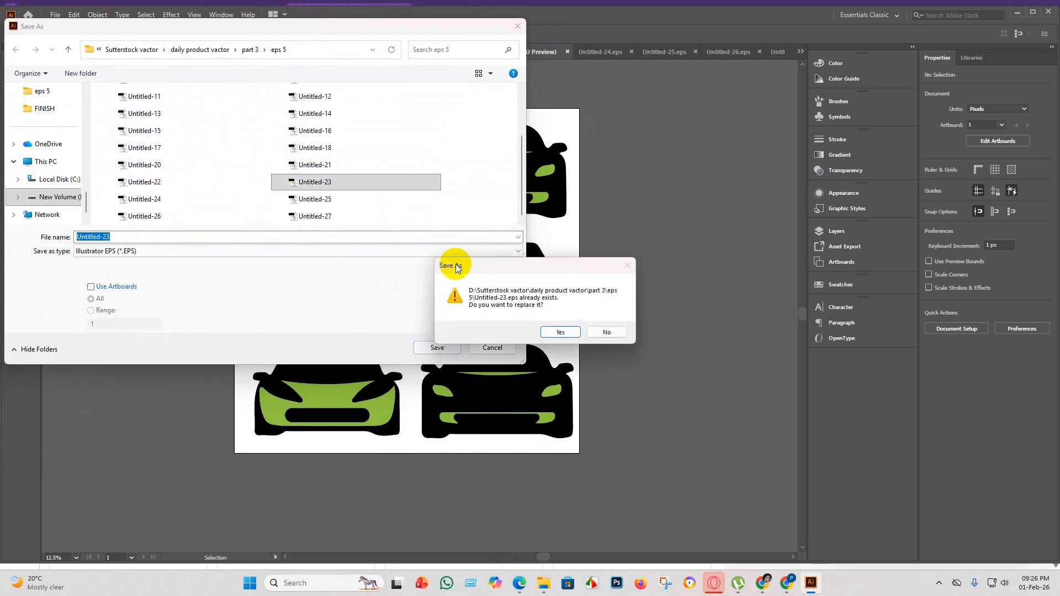
pyautogui.click(549, 331)
pyautogui.click(559, 135)
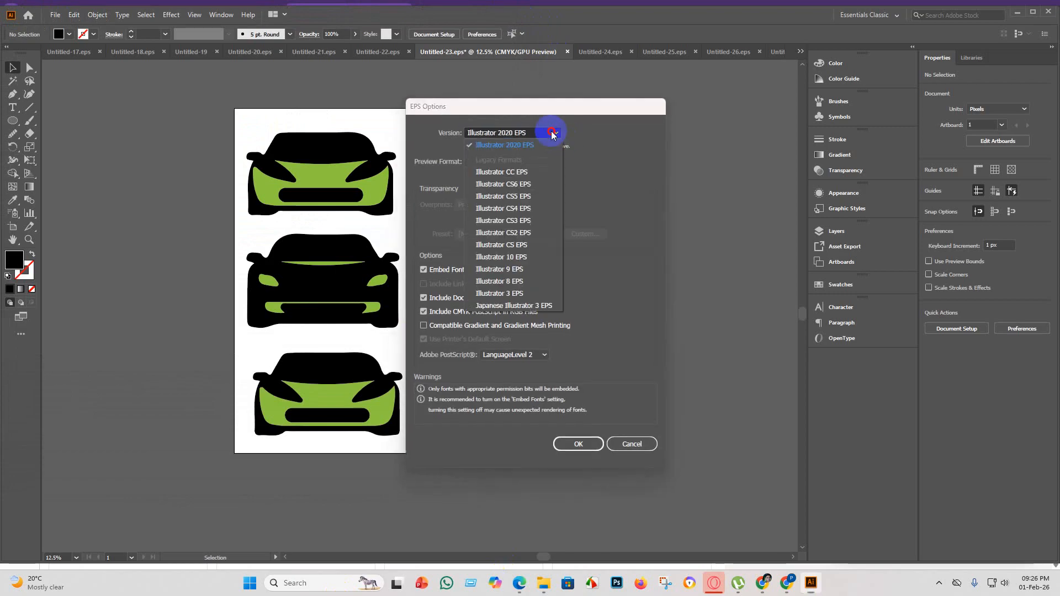
pyautogui.click(543, 264)
pyautogui.click(596, 433)
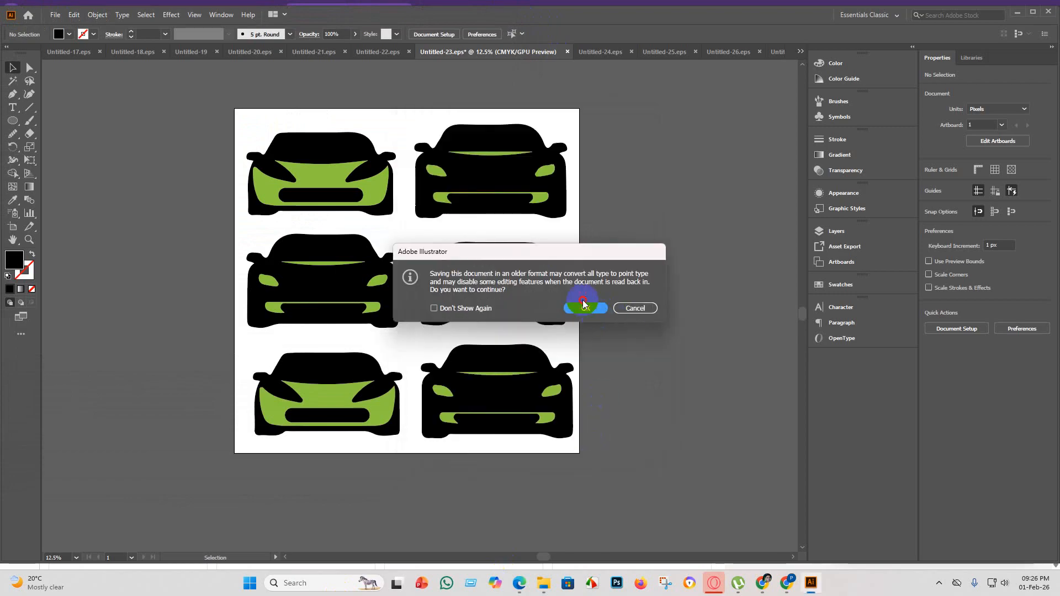
pyautogui.click(587, 309)
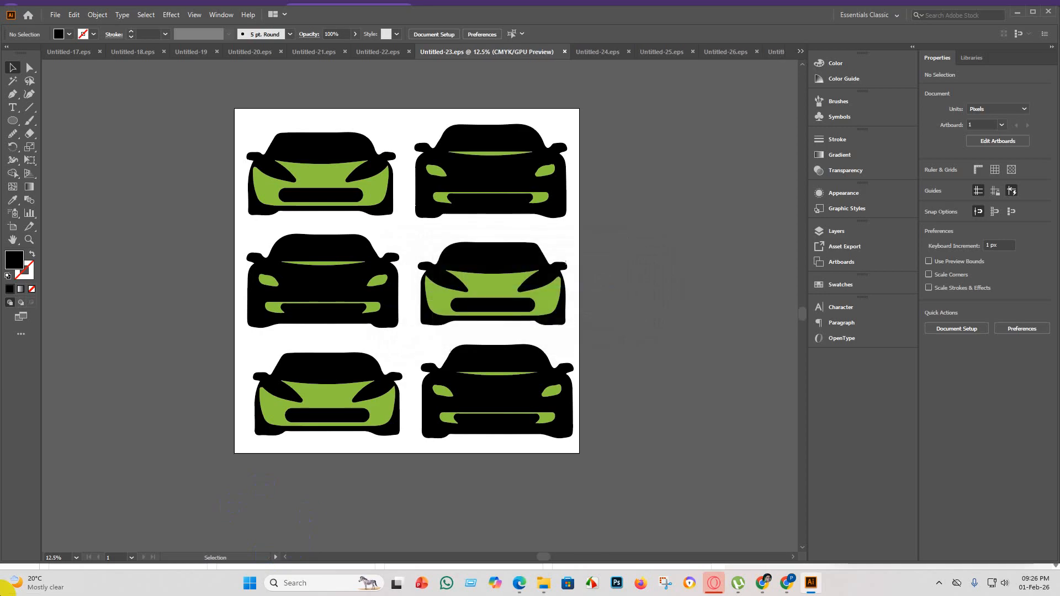
# Switch to the Shutterstock portfolio in Chrome and upload Untitled-23.eps from the eps 5 folder.
pyautogui.click(773, 583)
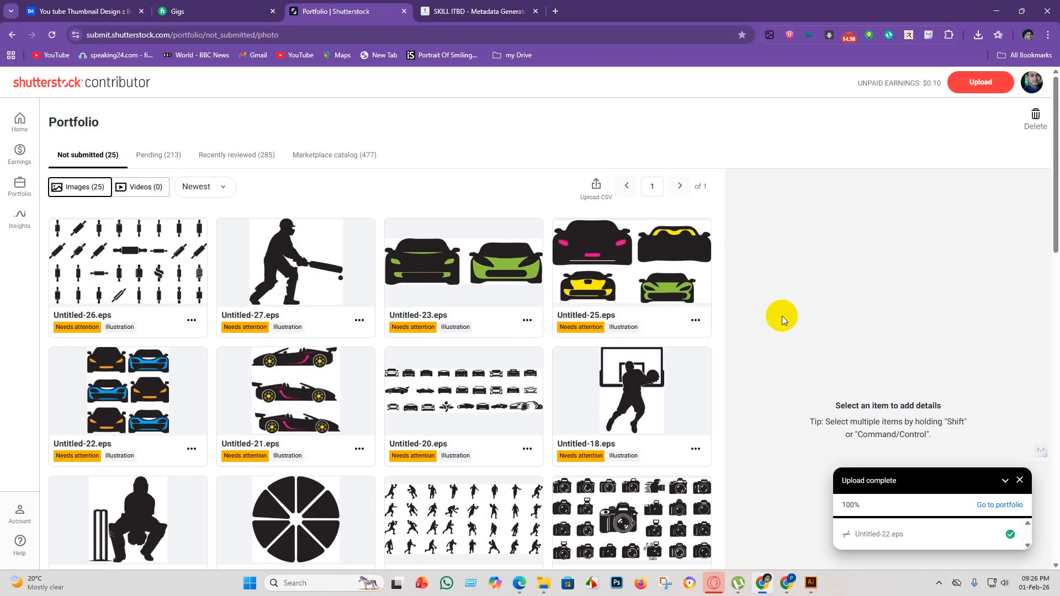
pyautogui.click(979, 82)
pyautogui.click(548, 335)
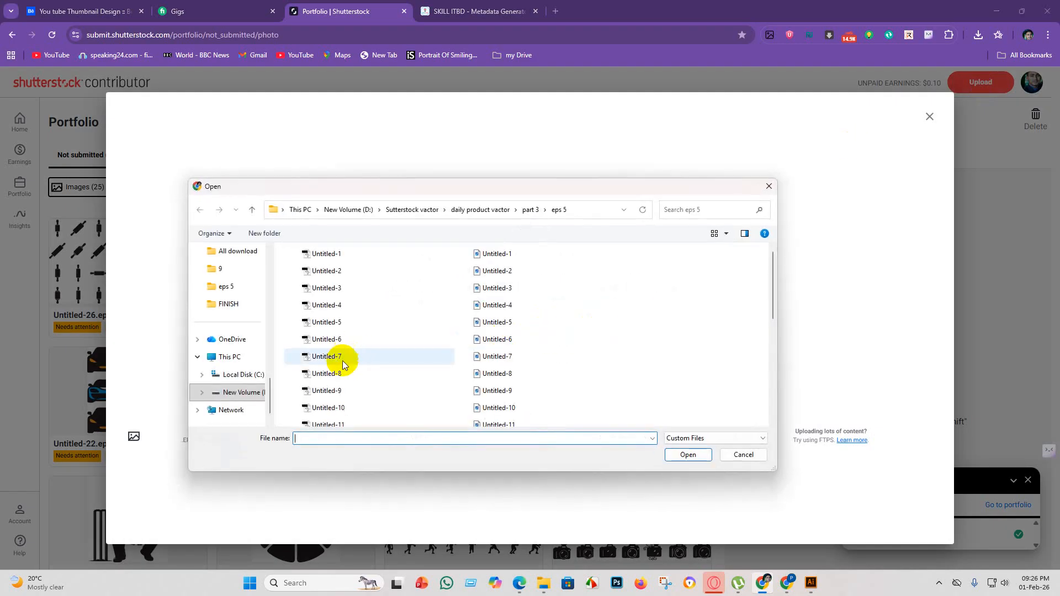
pyautogui.scroll(-3, 363, 364)
pyautogui.scroll(-3, 353, 382)
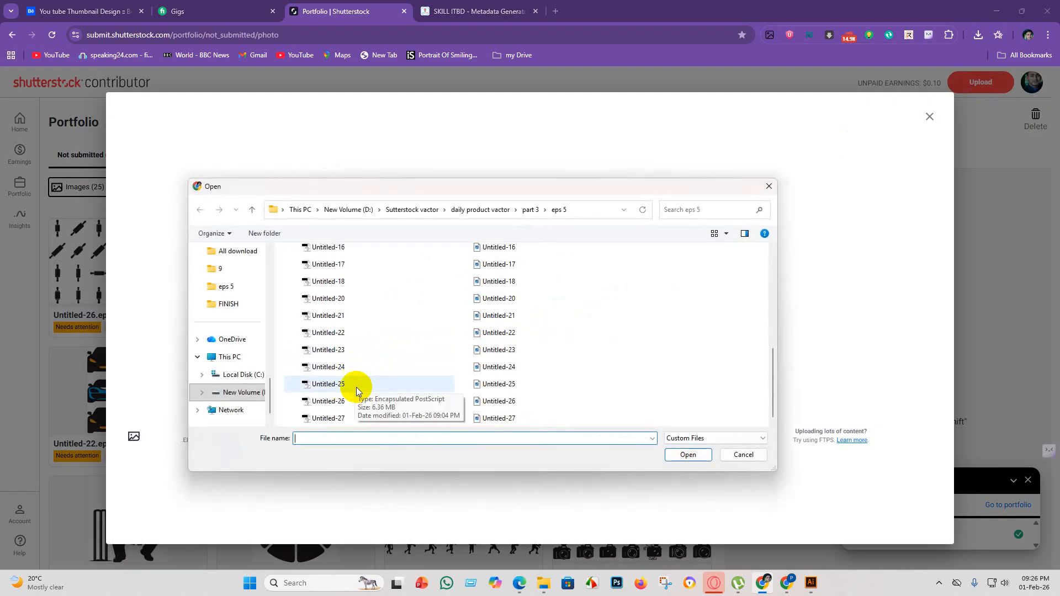
pyautogui.click(355, 352)
pyautogui.click(686, 455)
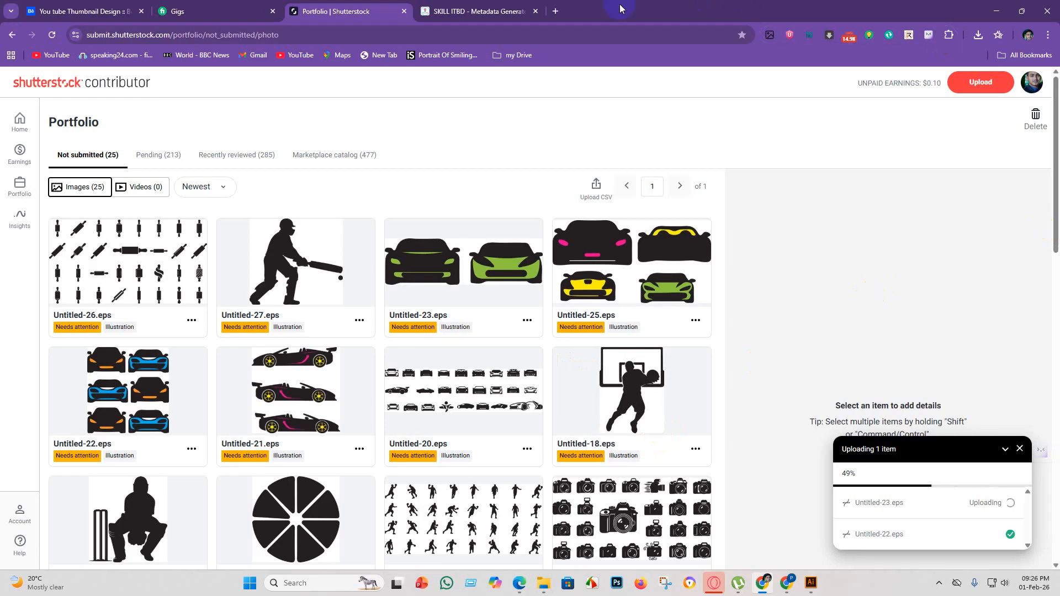
# Download the AdobeStock metadata for all files from SKILL ITBD as an EPS CSV named AdobeStock-metadata_image-metadata into the eps 5 folder.
pyautogui.click(486, 12)
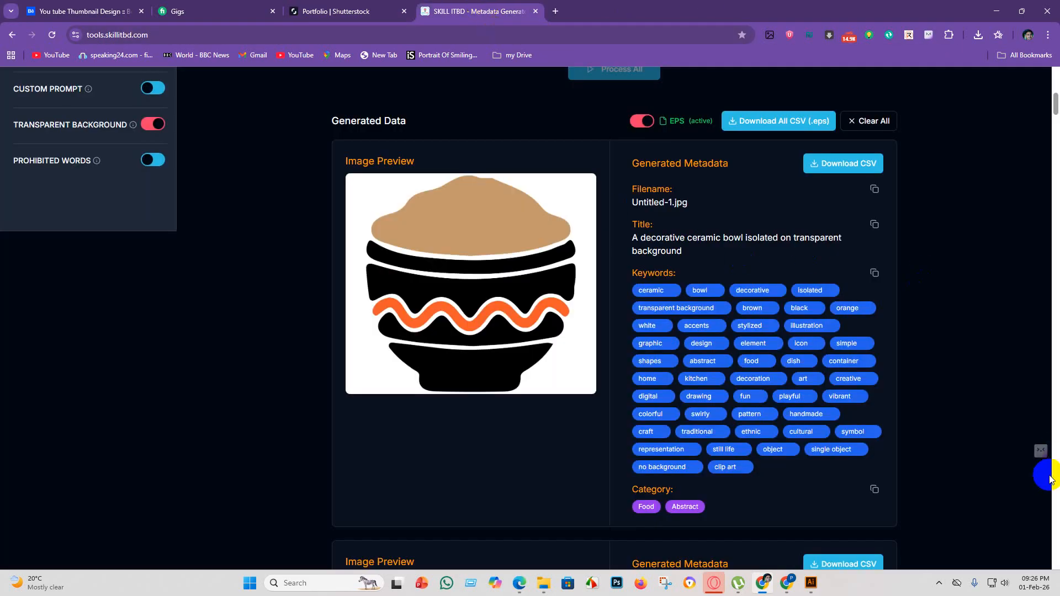
pyautogui.moveTo(1056, 112); pyautogui.dragTo(1055, 244)
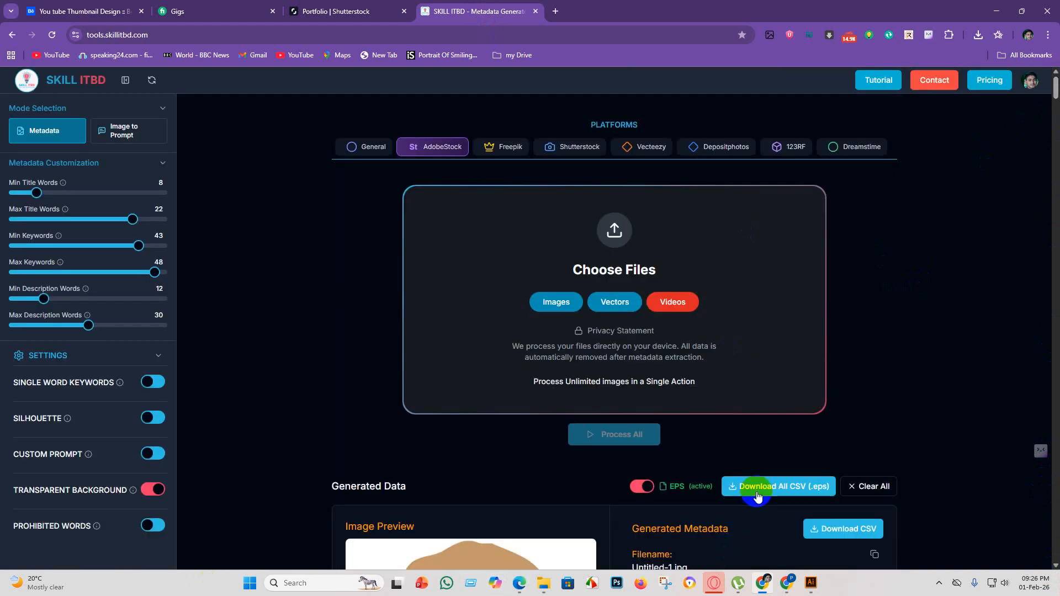
pyautogui.click(758, 490)
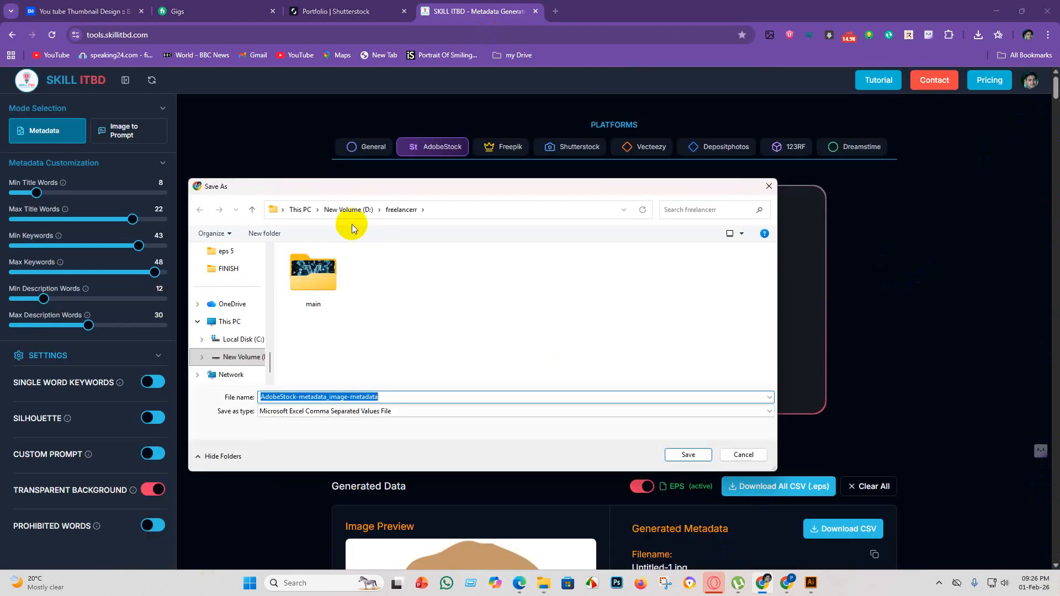
pyautogui.scroll(1, 258, 257)
pyautogui.click(223, 304)
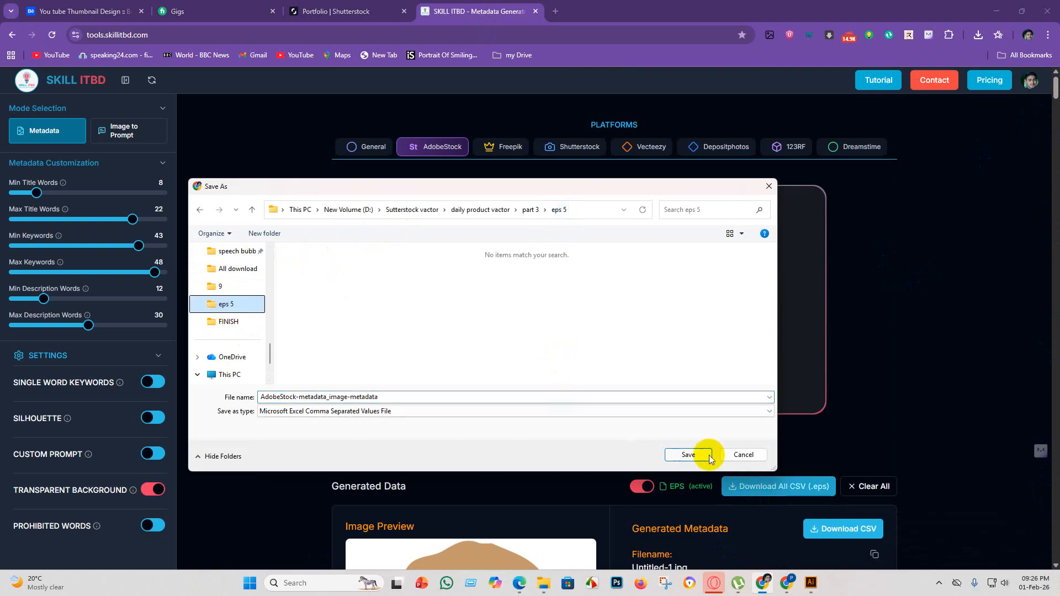
pyautogui.click(690, 455)
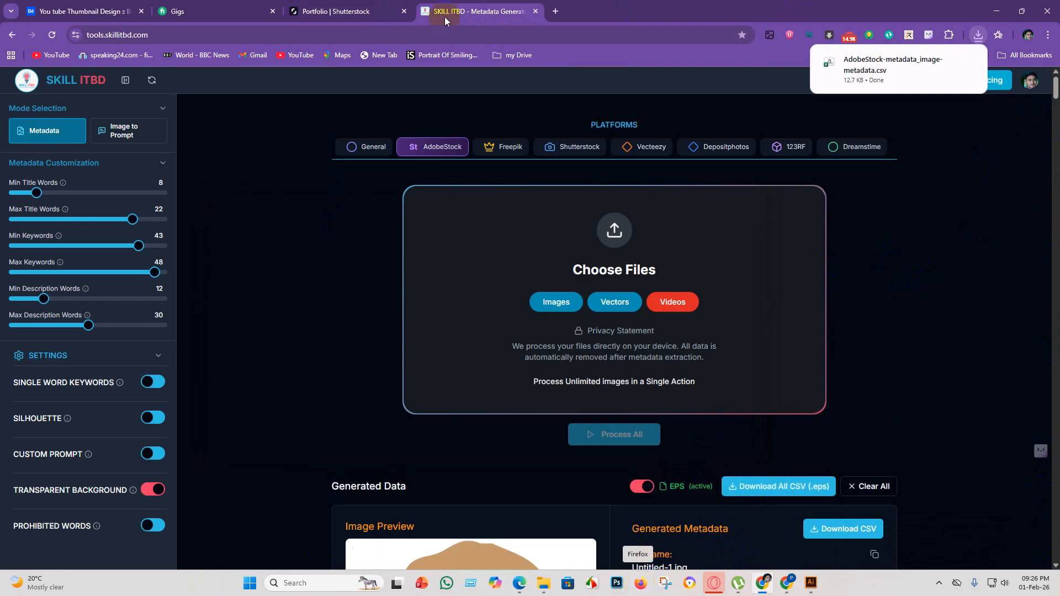
# Return to the Shutterstock portfolio, reload the not-submitted images and check the list for the newly uploaded car files.
pyautogui.click(364, 12)
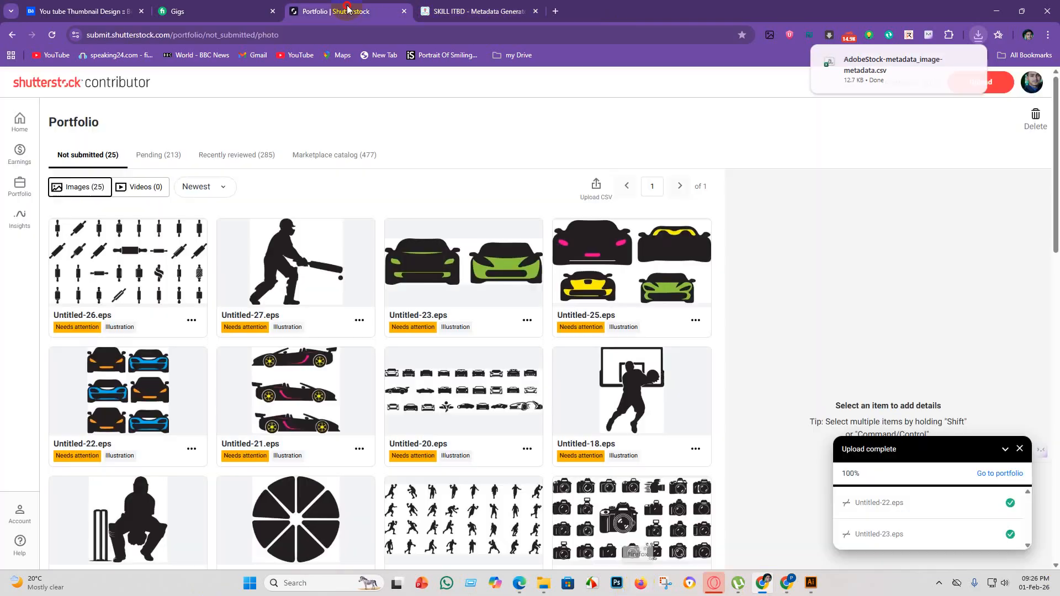
pyautogui.click(1003, 476)
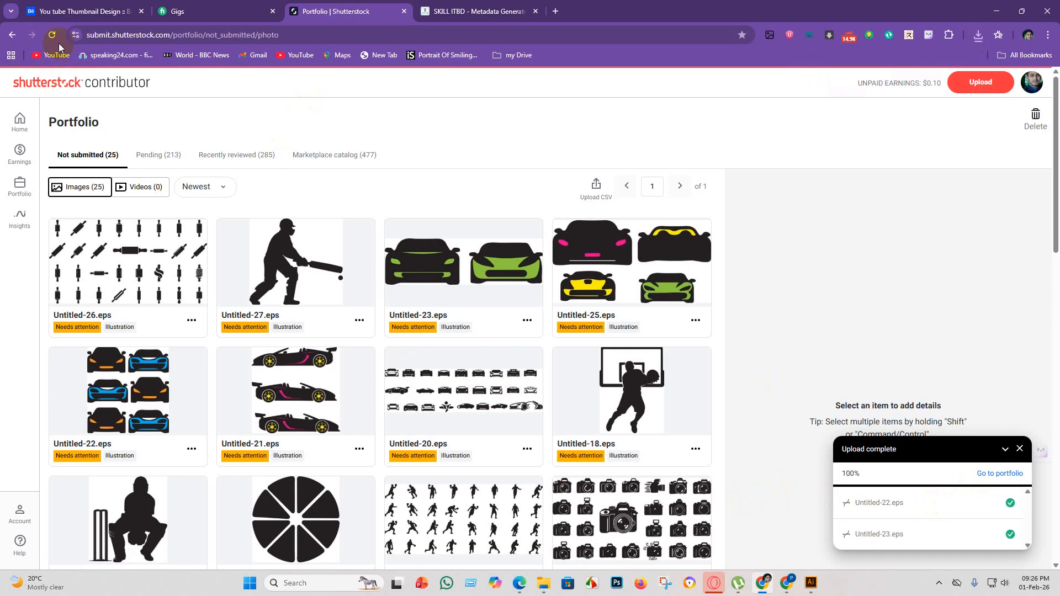
pyautogui.scroll(-5, 650, 424)
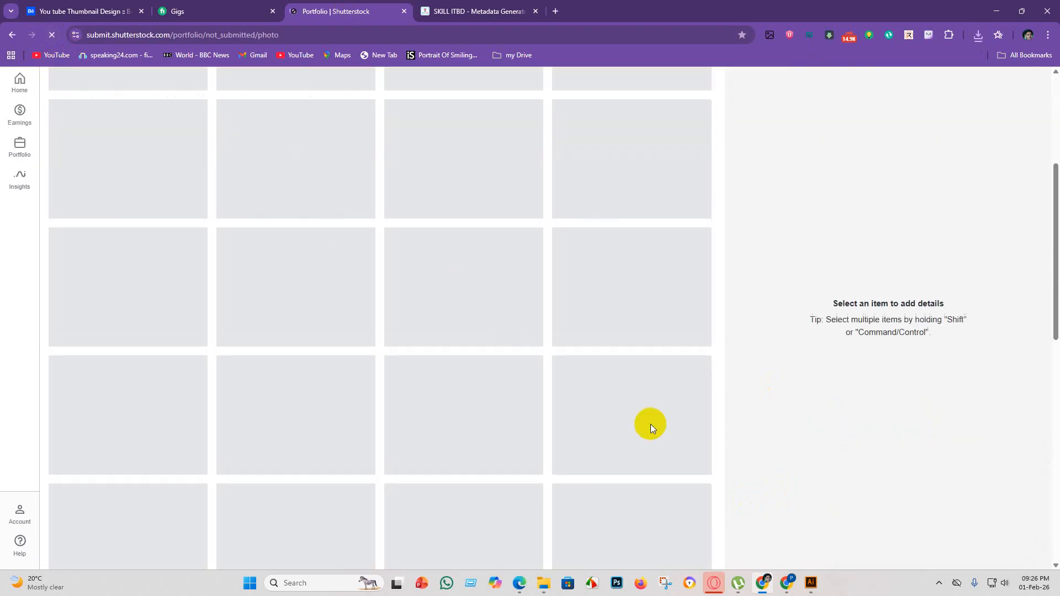
pyautogui.scroll(5, 652, 328)
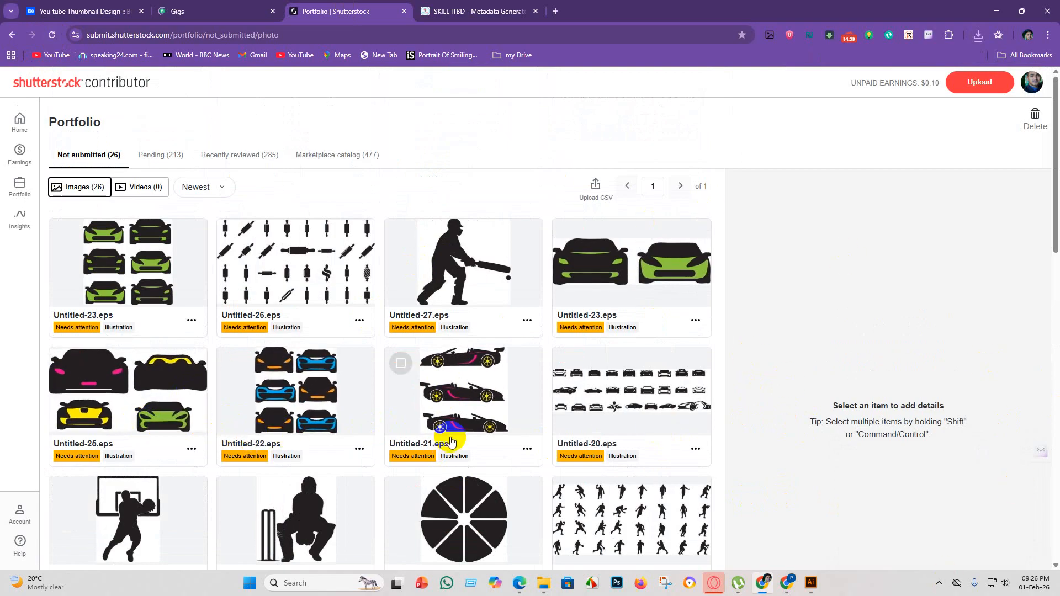
pyautogui.scroll(-6, 492, 429)
pyautogui.scroll(6, 587, 469)
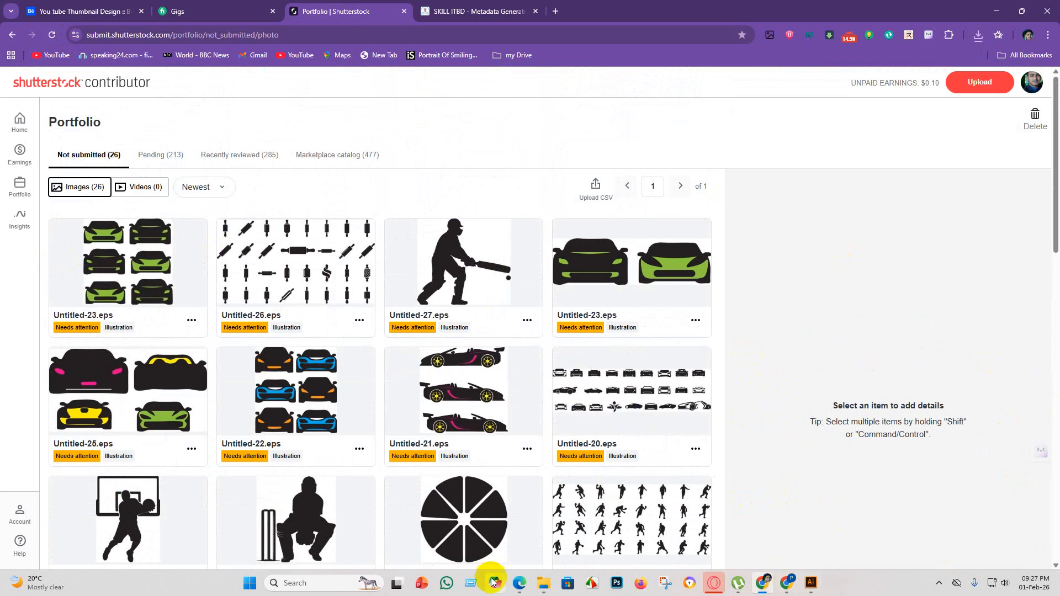
# Switch to Adobe Stock in Edge, select the 26 new vectors, set recognizable people or property to No and clear their title.
pyautogui.click(518, 584)
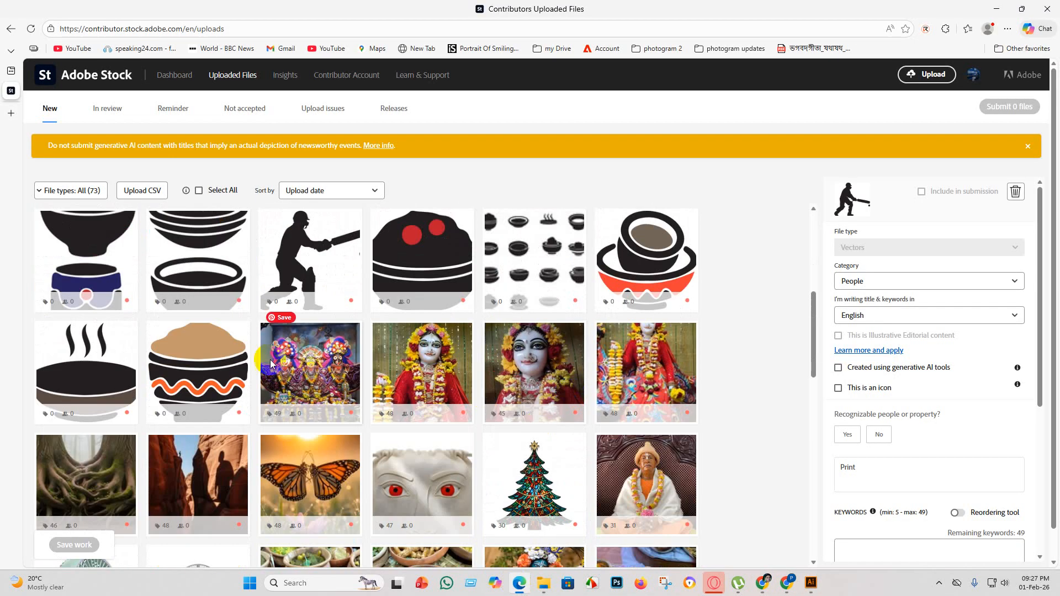
pyautogui.keyDown('shift'); pyautogui.click(194, 376); pyautogui.keyUp('shift')
pyautogui.scroll(5, 193, 376)
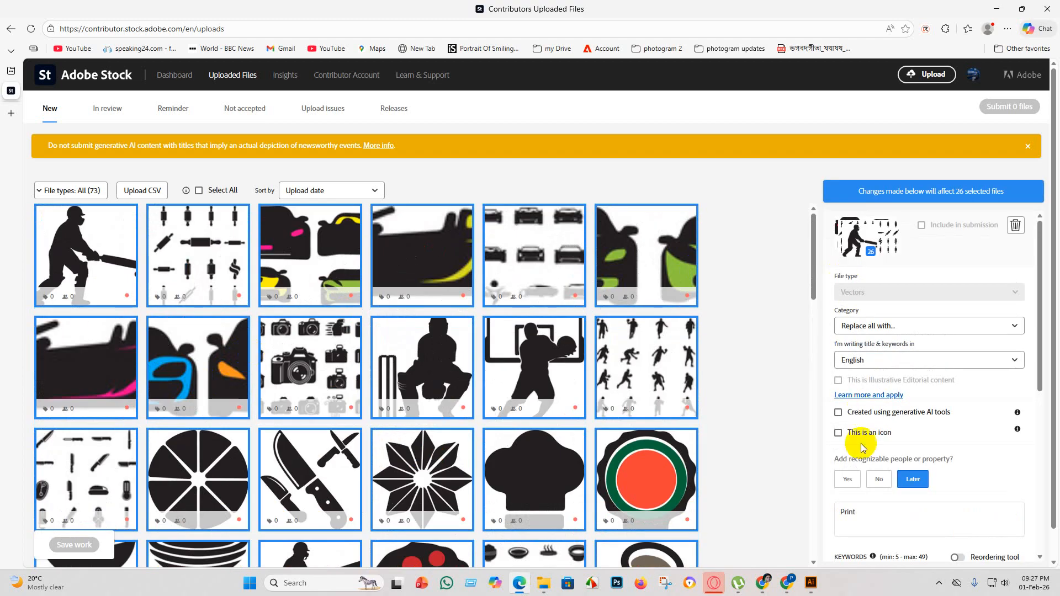
pyautogui.click(873, 485)
pyautogui.moveTo(857, 513); pyautogui.dragTo(820, 520)
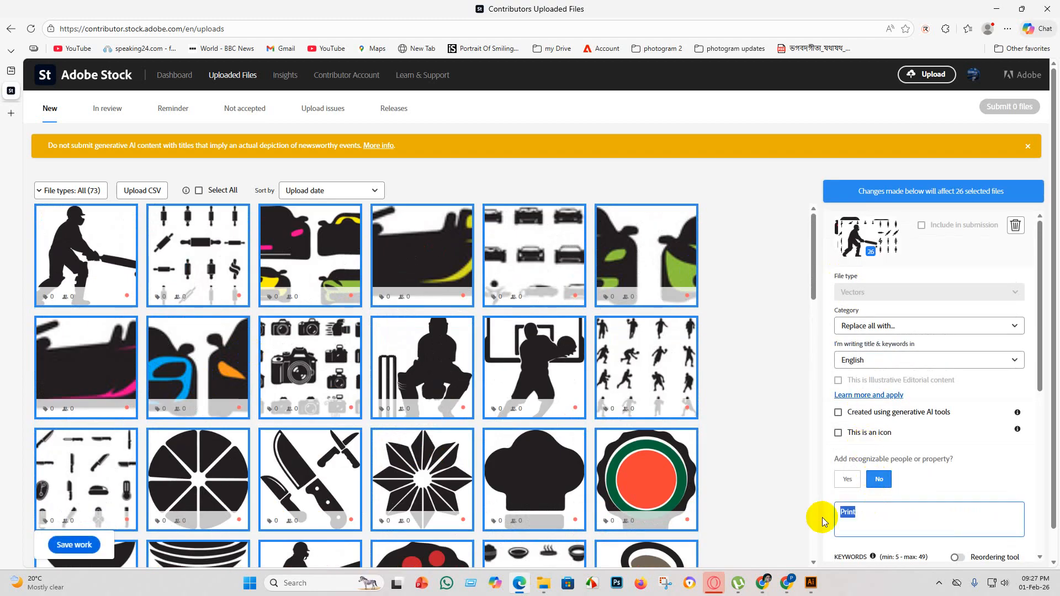
pyautogui.press('BackSpace')
pyautogui.scroll(-4, 308, 313)
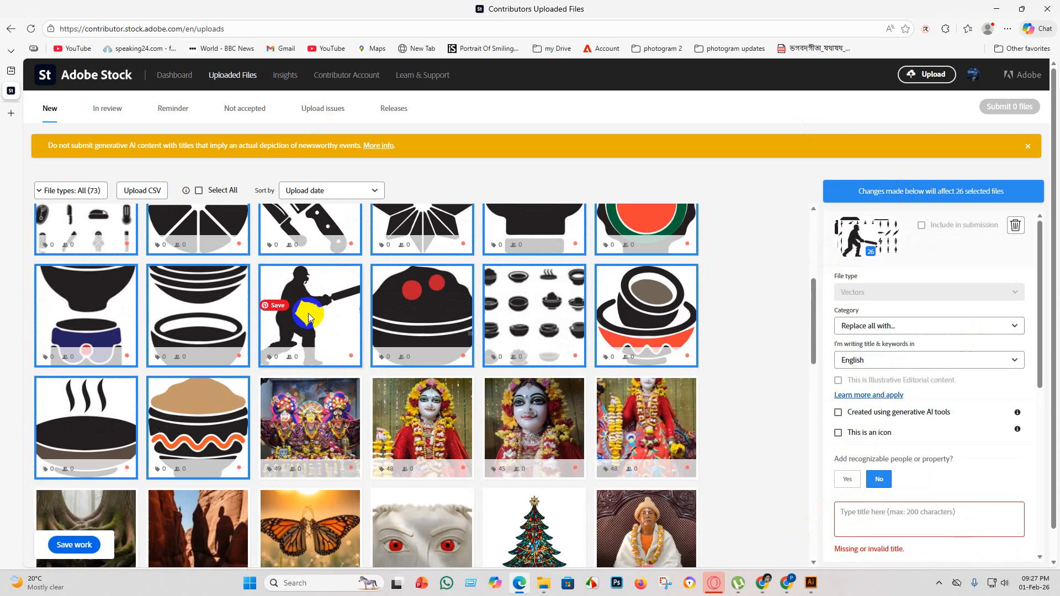
pyautogui.scroll(4, 320, 326)
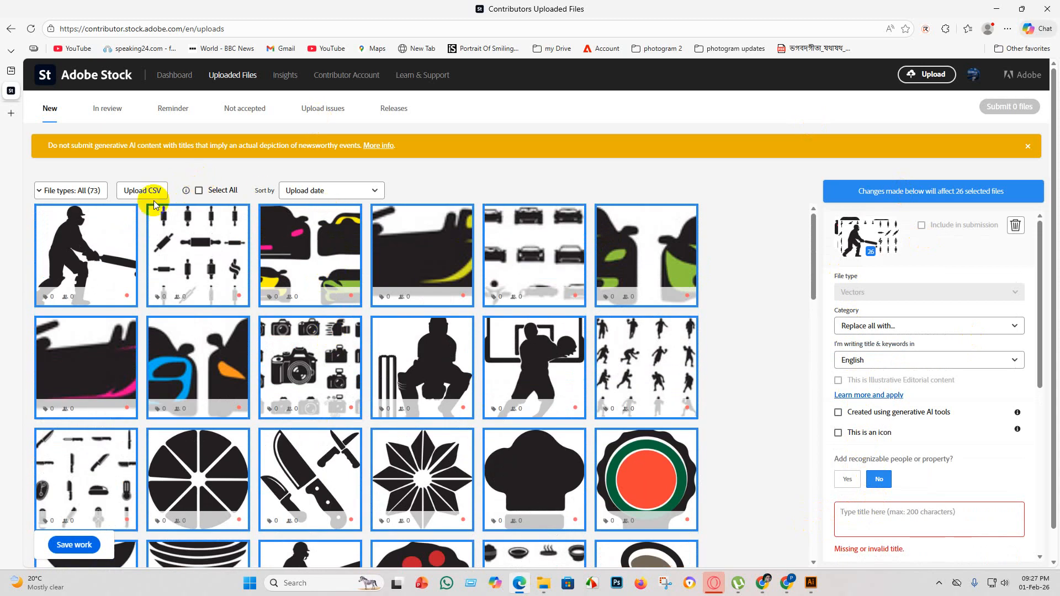
# Upload the AdobeStock-metadata_image-metadata CSV file from the eps 5 folder to fill in the metadata of the uploaded files.
pyautogui.click(137, 193)
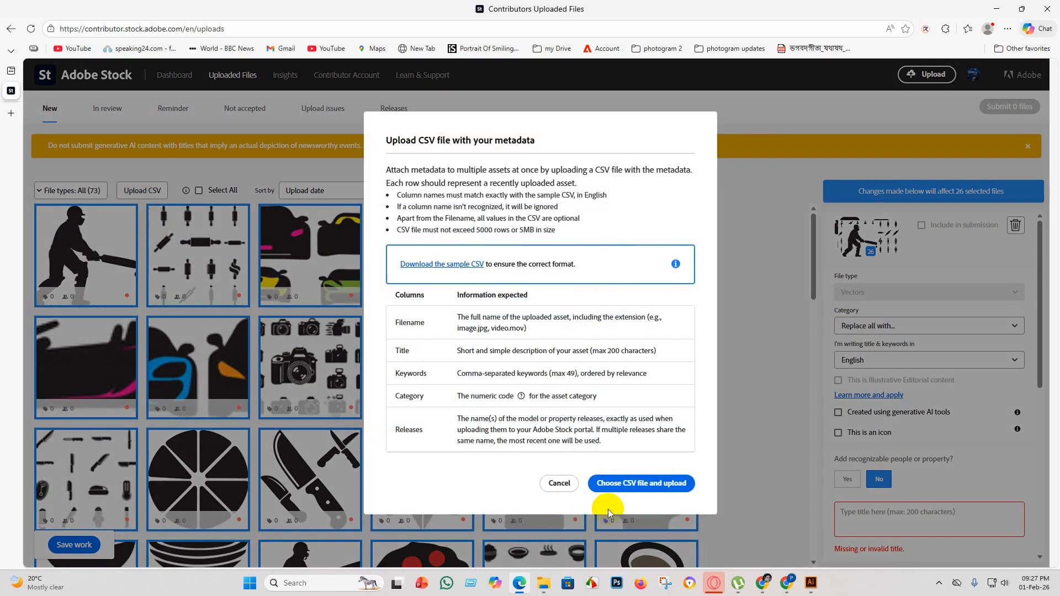
pyautogui.click(649, 483)
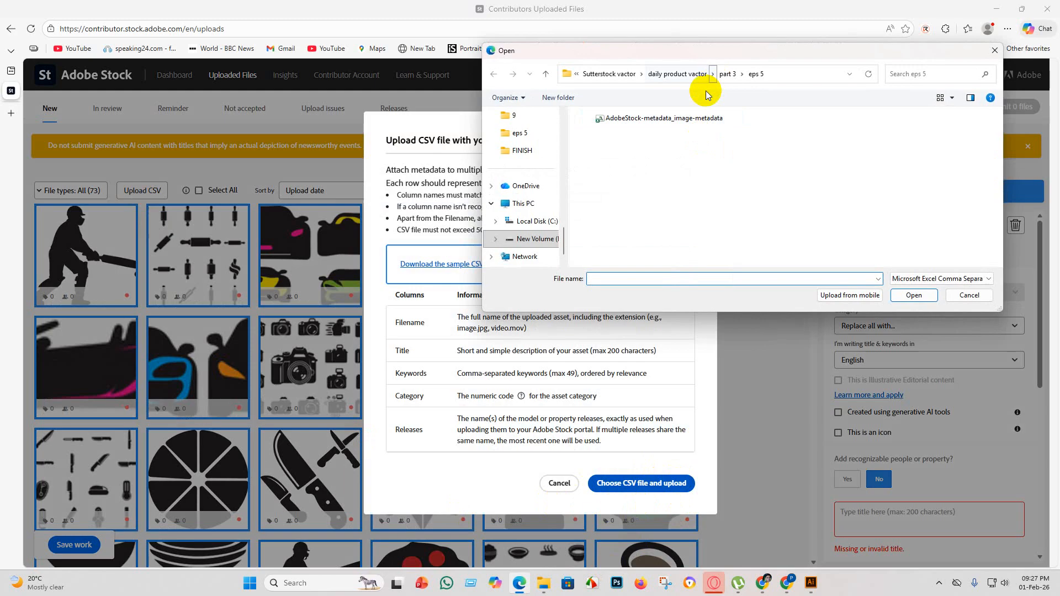
pyautogui.click(700, 118)
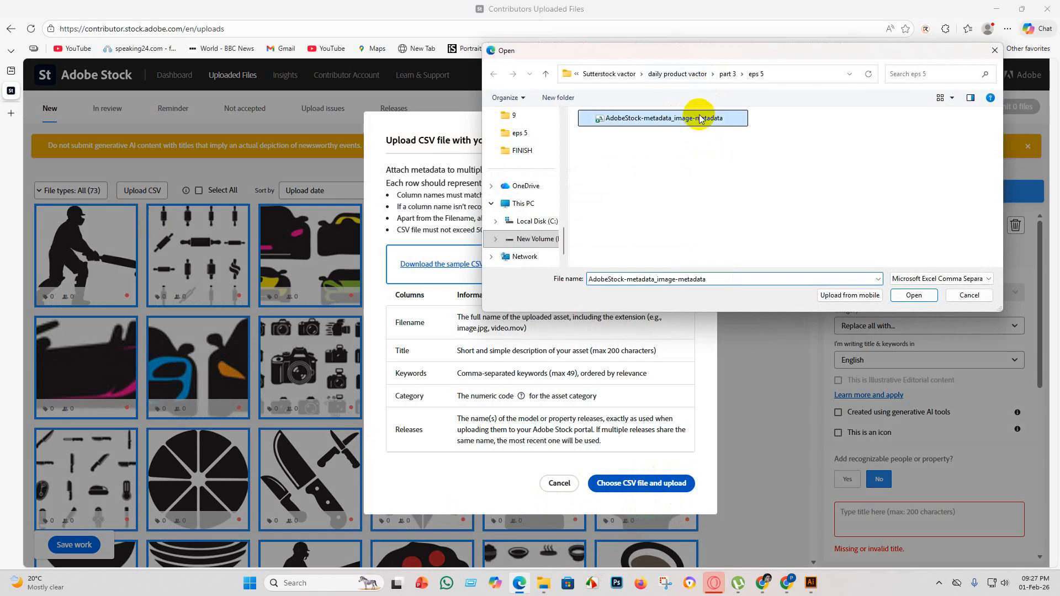
pyautogui.click(912, 294)
pyautogui.scroll(-1, 530, 332)
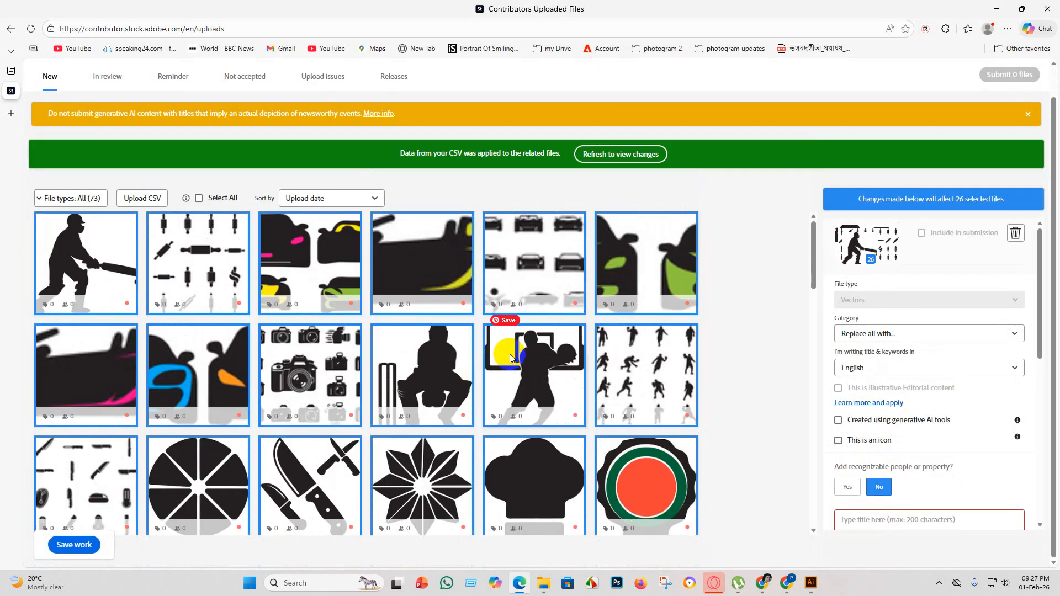
pyautogui.scroll(-5, 509, 354)
# Save the work on the uploaded files and refresh the list to load the CSV metadata.
pyautogui.click(66, 545)
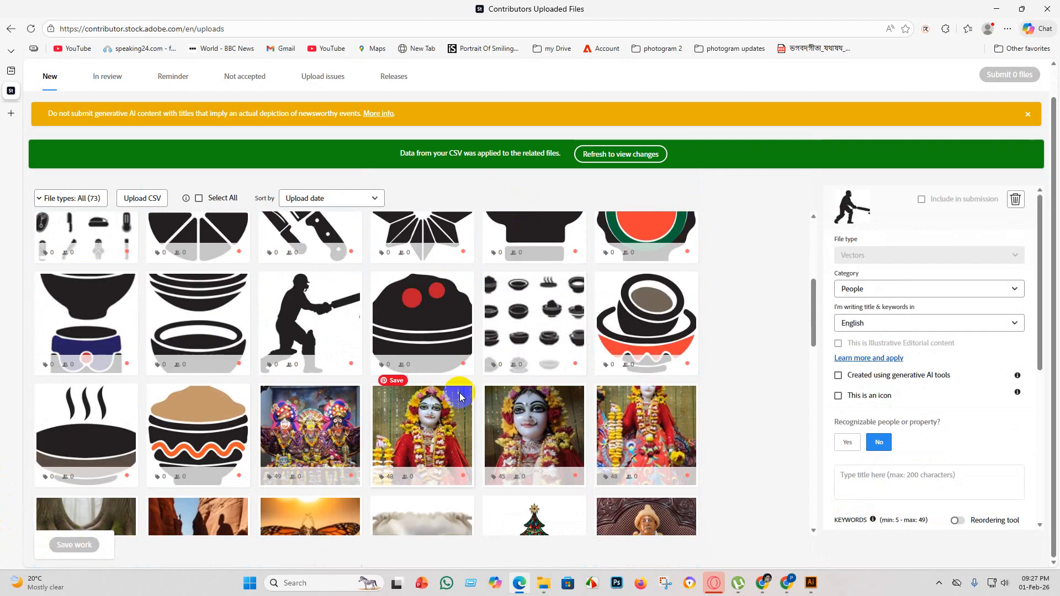
pyautogui.click(601, 155)
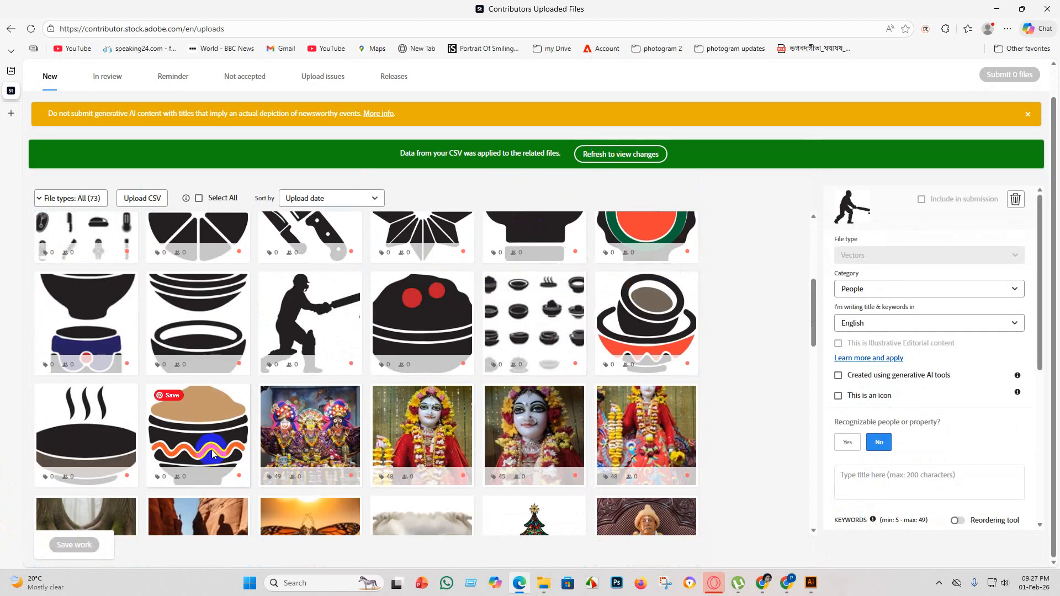
pyautogui.click(642, 159)
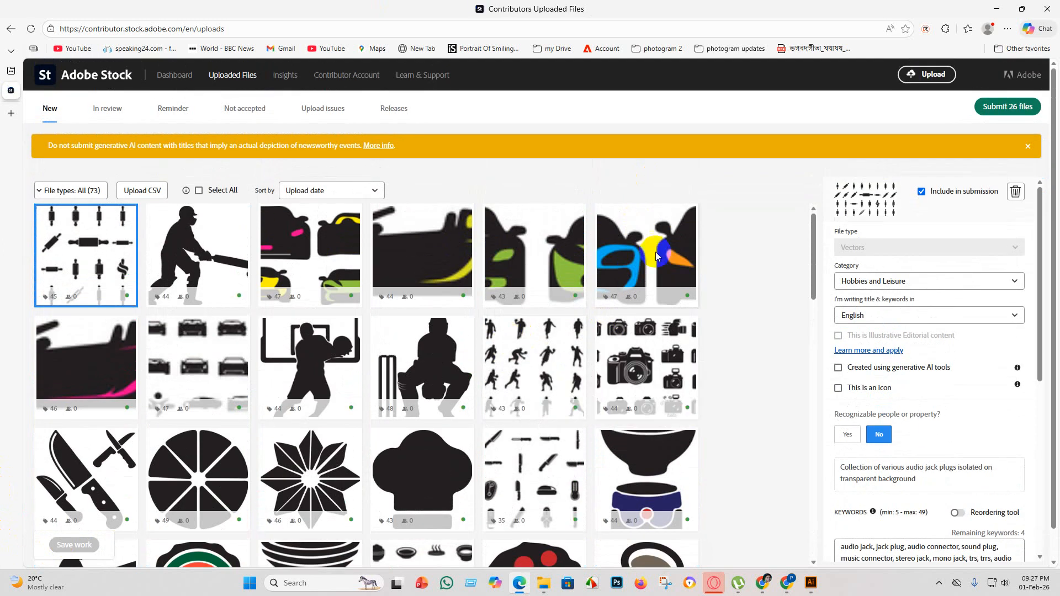
# Review the title, category and keywords of the two-car, camera, brush-and-tool, chef hat and cricket player vectors.
pyautogui.click(657, 255)
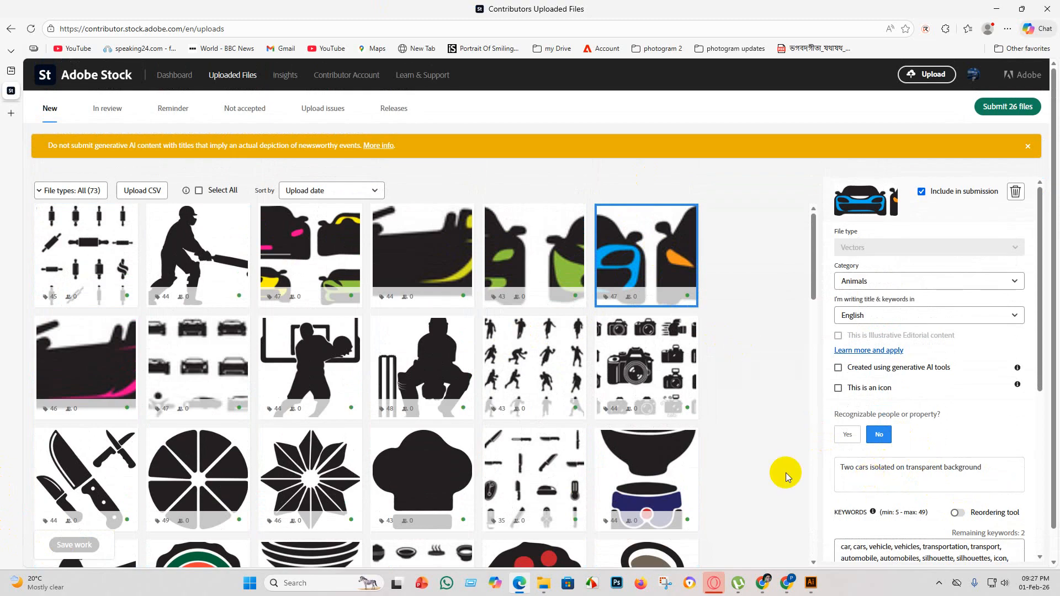
pyautogui.click(626, 386)
pyautogui.scroll(-1, 626, 385)
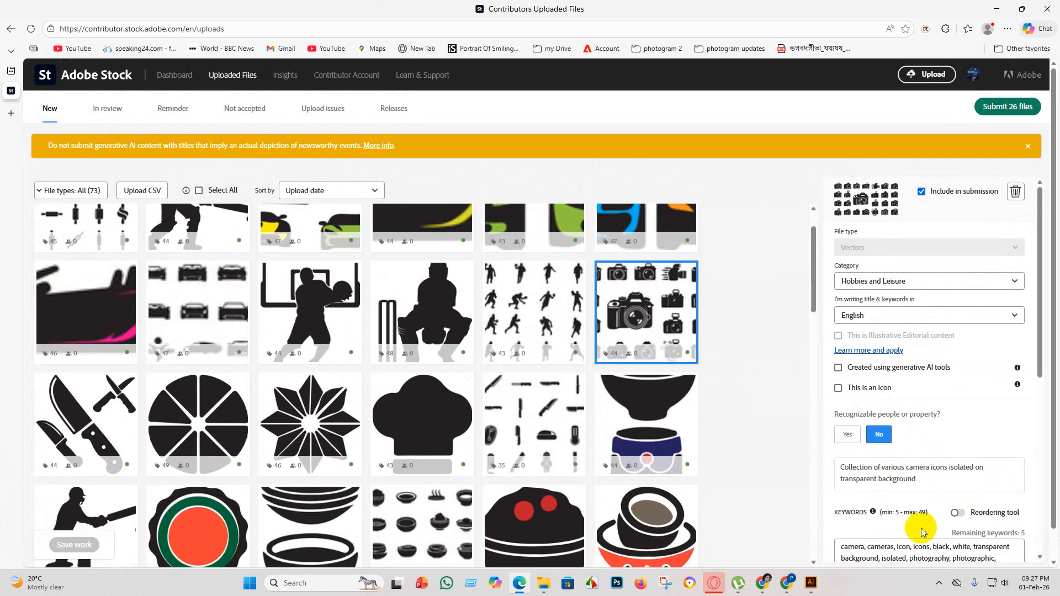
pyautogui.click(516, 412)
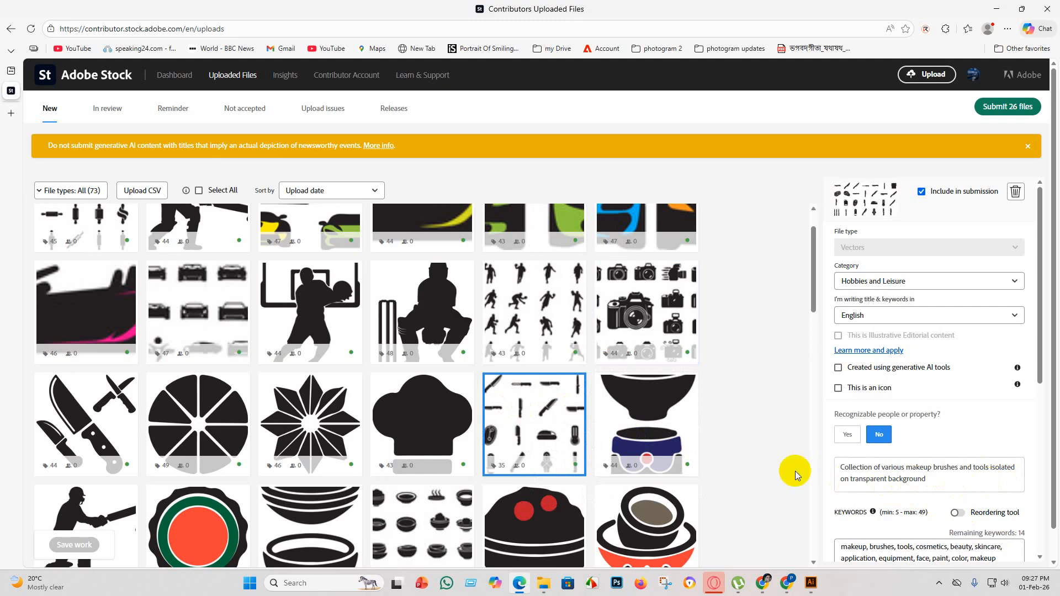
pyautogui.click(421, 433)
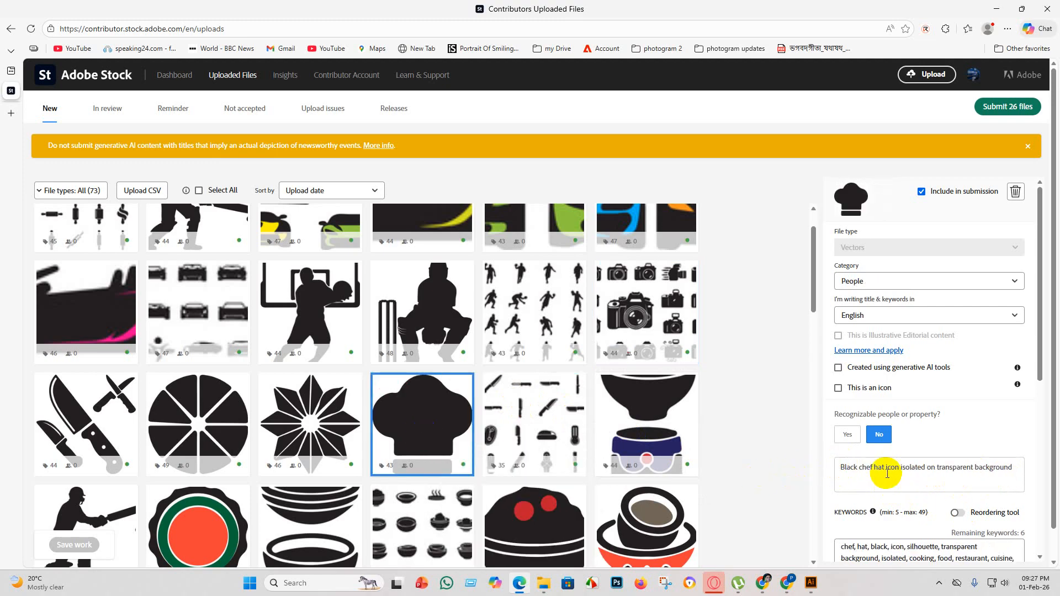
pyautogui.scroll(-4, 442, 463)
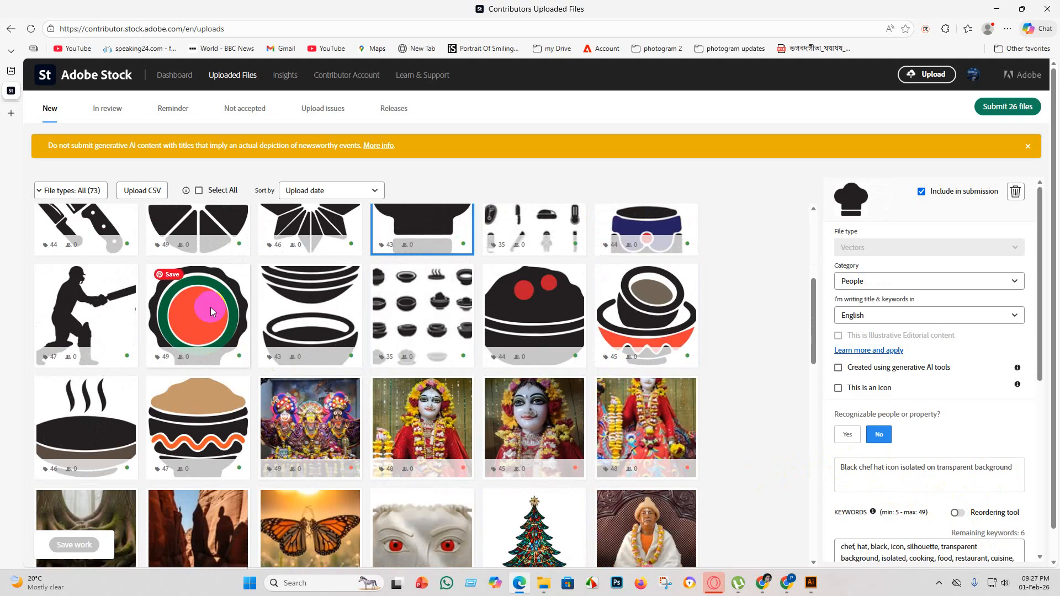
pyautogui.click(78, 310)
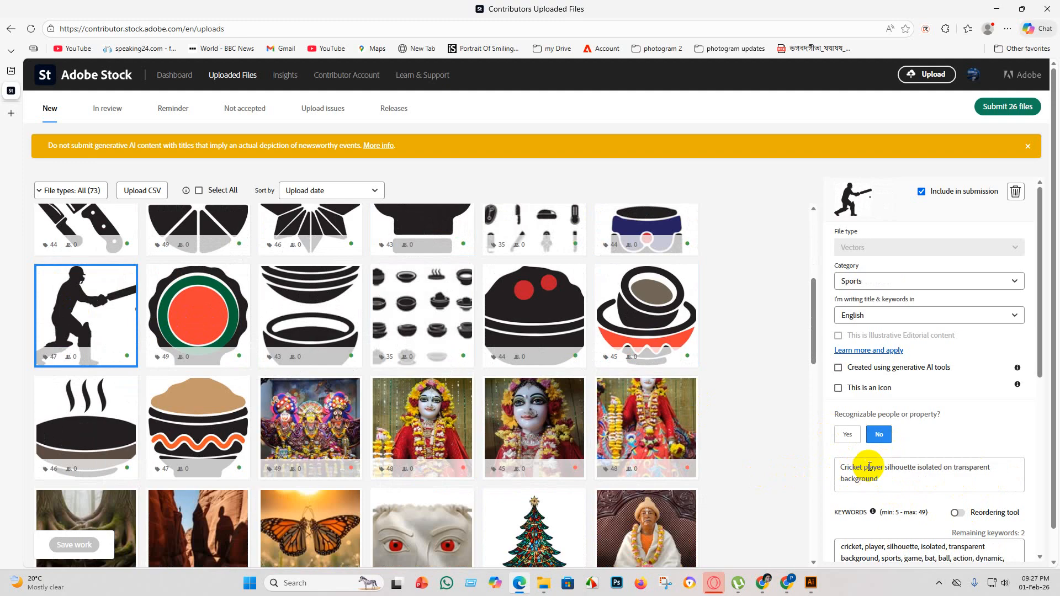
pyautogui.scroll(5, 269, 381)
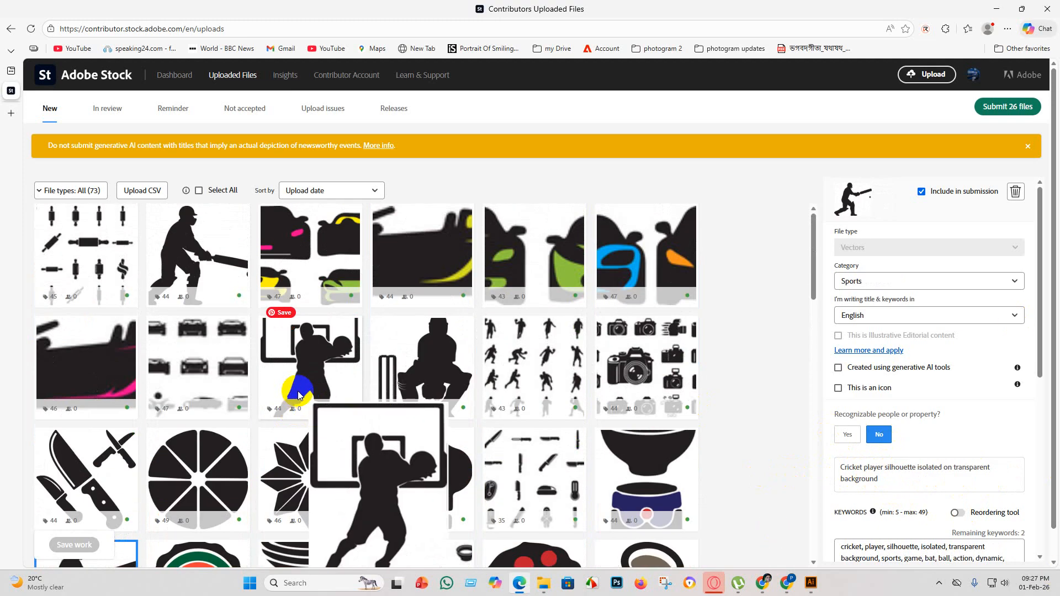
# Start submitting the 26 files and accept both statements of the submission terms and conditions.
pyautogui.click(1015, 107)
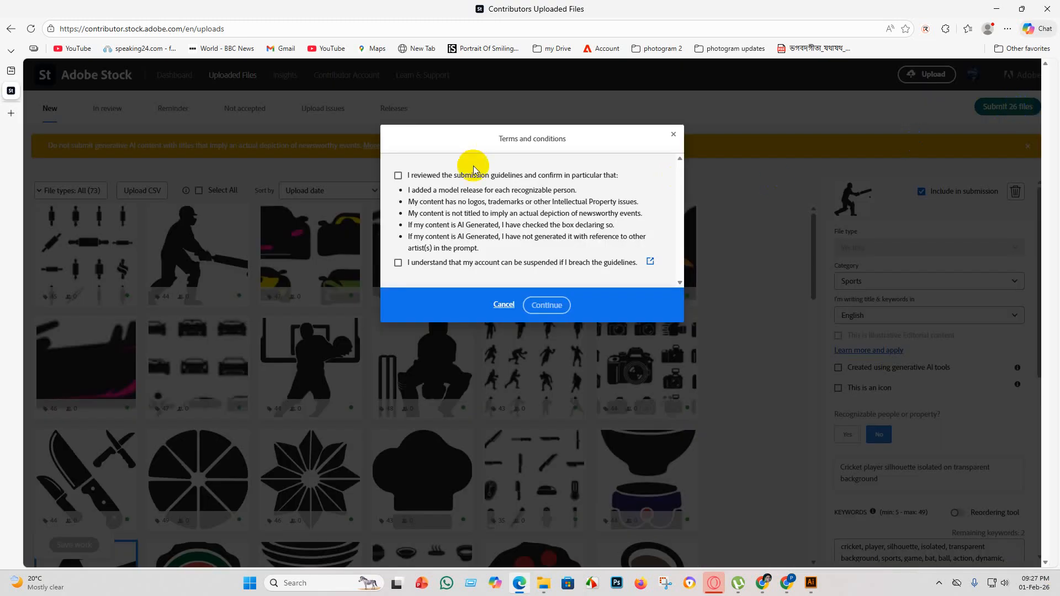
pyautogui.click(397, 176)
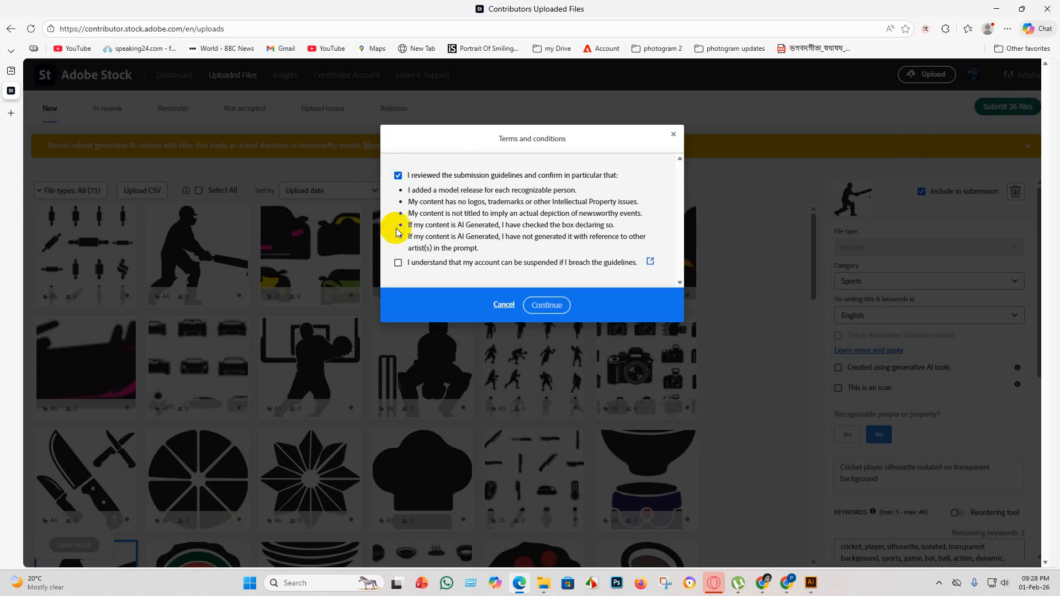
pyautogui.click(398, 263)
pyautogui.click(567, 311)
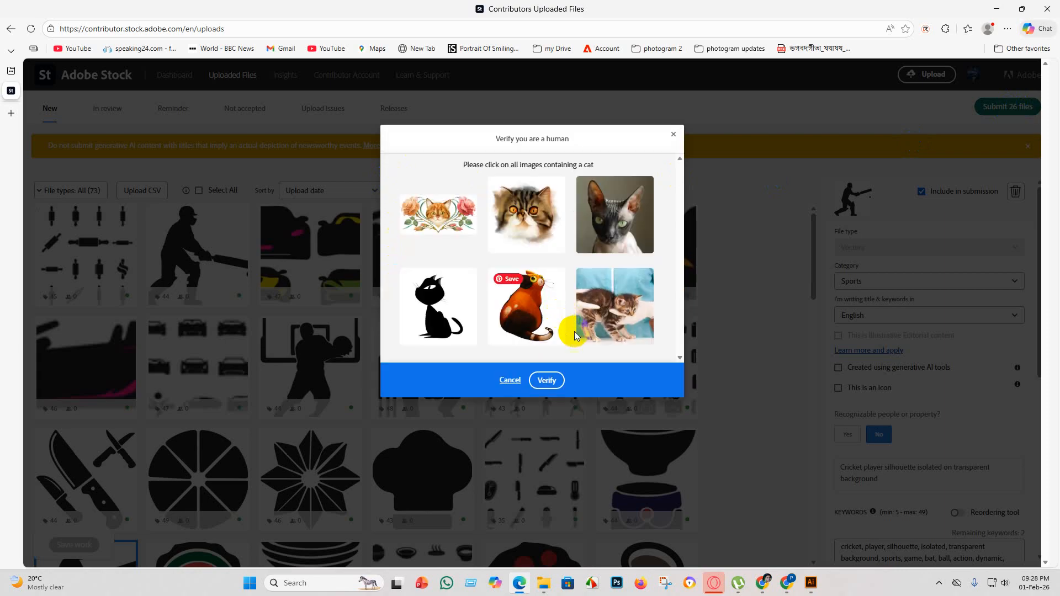
# Complete the human verification by choosing all six cat images, and submit the 26 selected items for review.
pyautogui.click(633, 237)
pyautogui.click(518, 291)
pyautogui.click(607, 314)
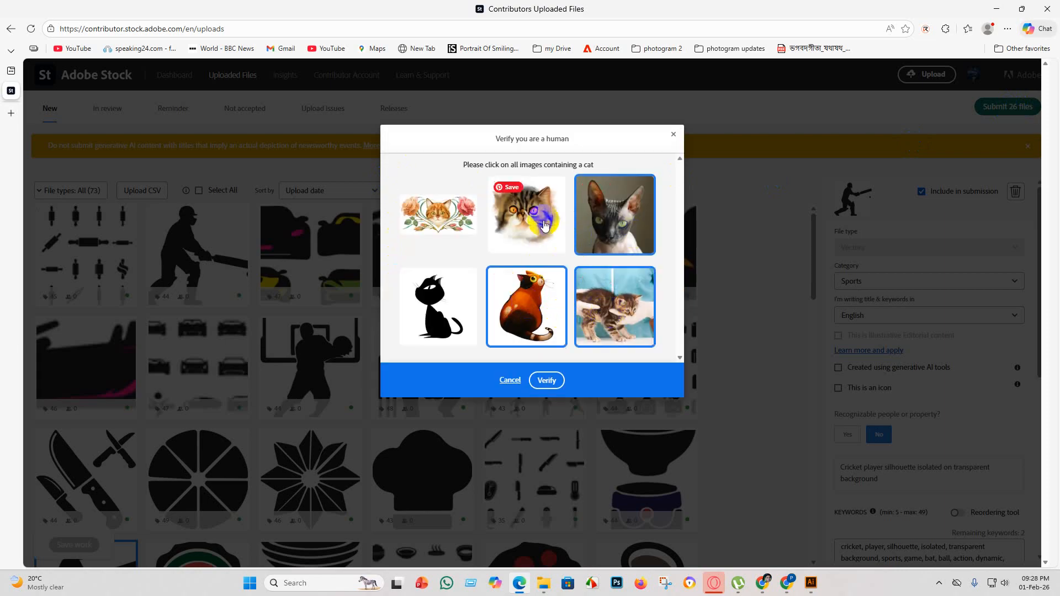
pyautogui.click(543, 222)
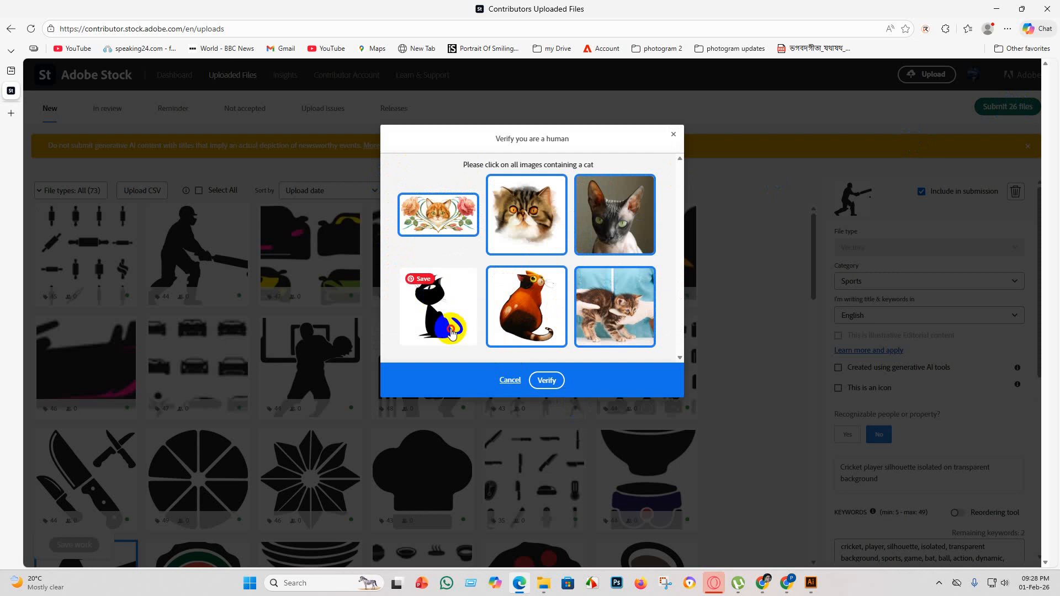
pyautogui.click(452, 333)
pyautogui.click(547, 380)
pyautogui.click(540, 490)
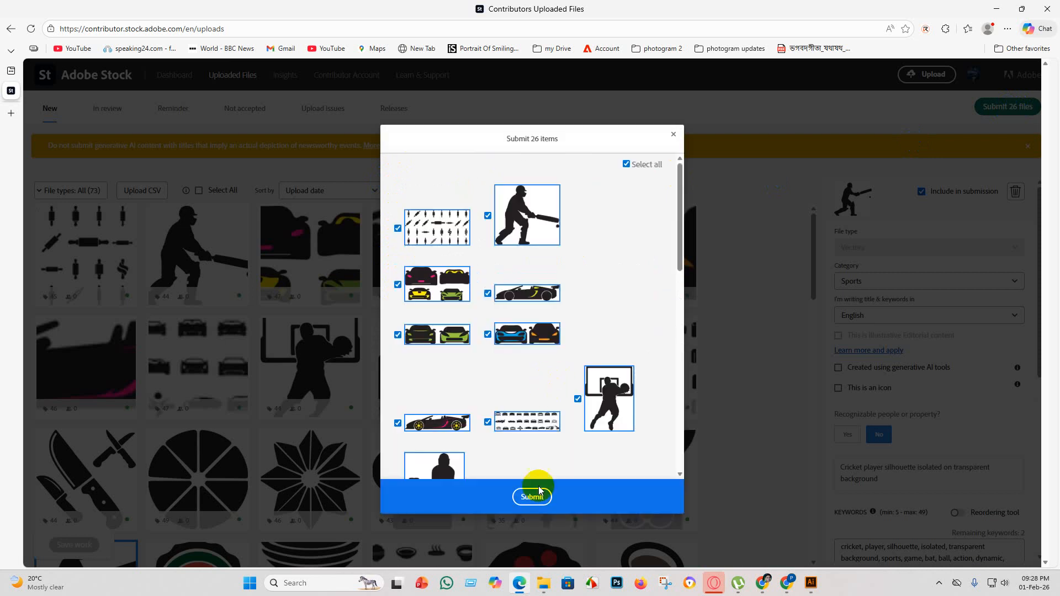
pyautogui.scroll(-10, 542, 396)
pyautogui.click(533, 497)
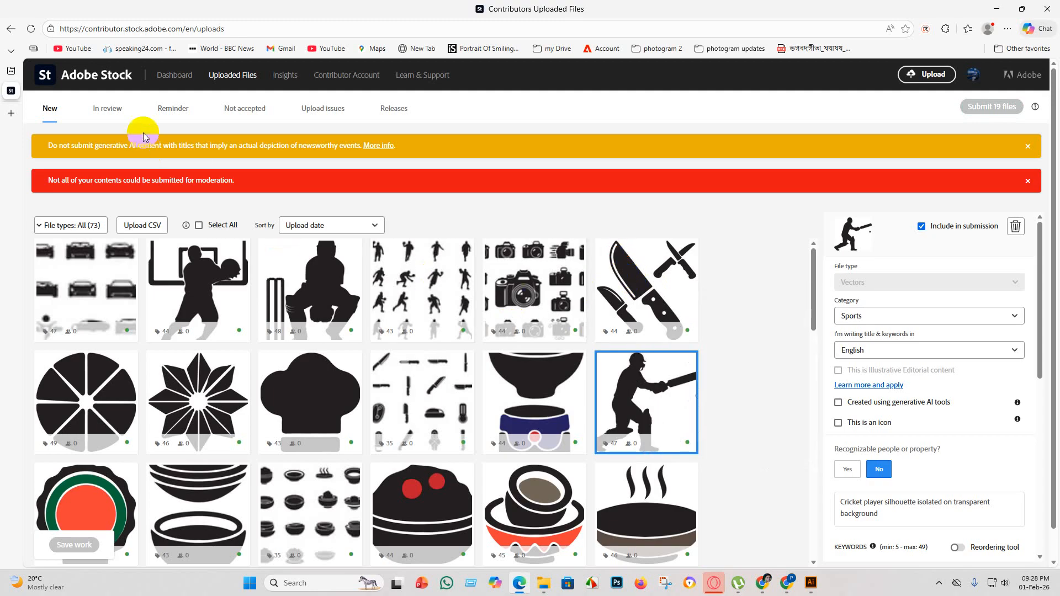
# Look through the files in review and examine the dashboard's earnings, 12-week trend and portfolio.
pyautogui.click(109, 109)
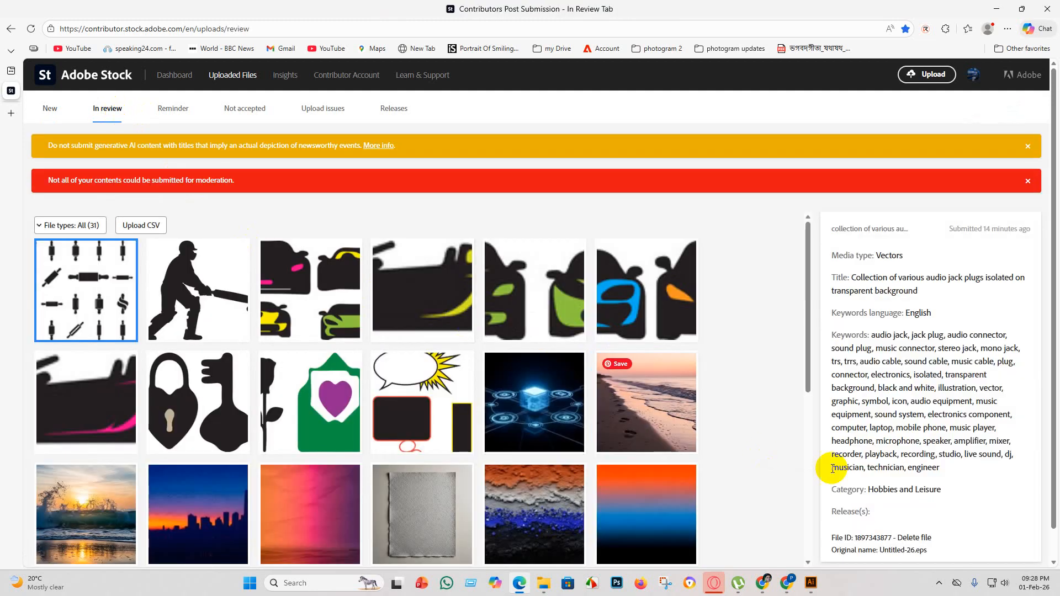
pyautogui.scroll(-5, 538, 344)
pyautogui.scroll(5, 497, 359)
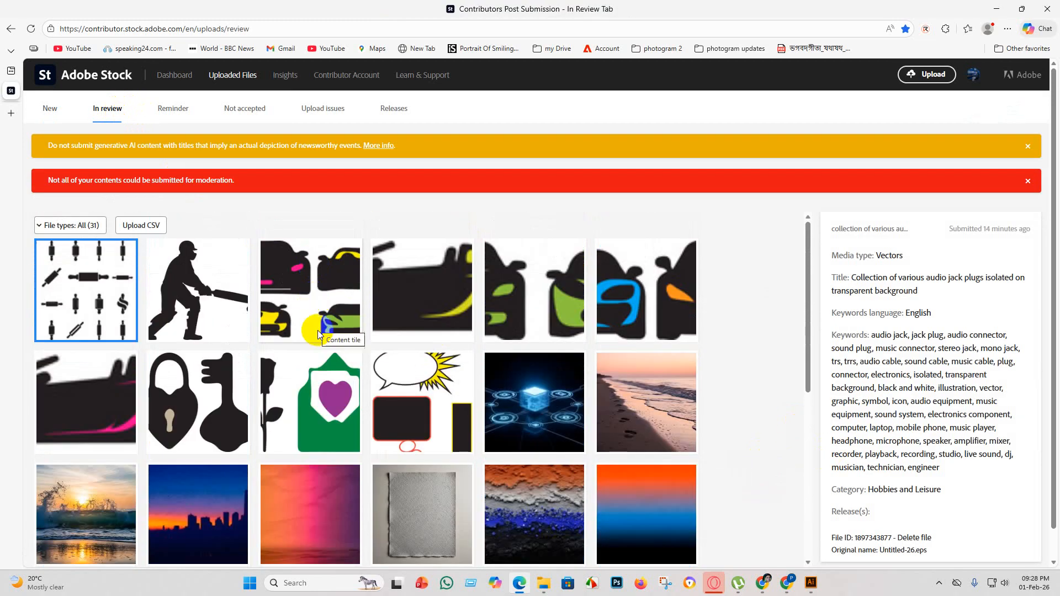
pyautogui.scroll(-5, 339, 327)
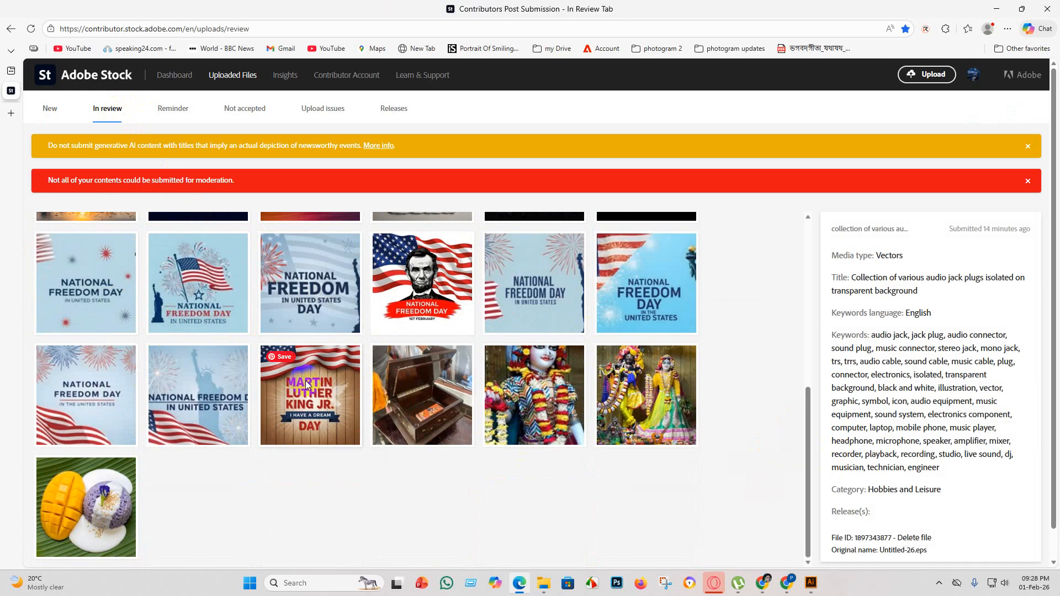
pyautogui.scroll(-2, 315, 500)
pyautogui.scroll(10, 315, 500)
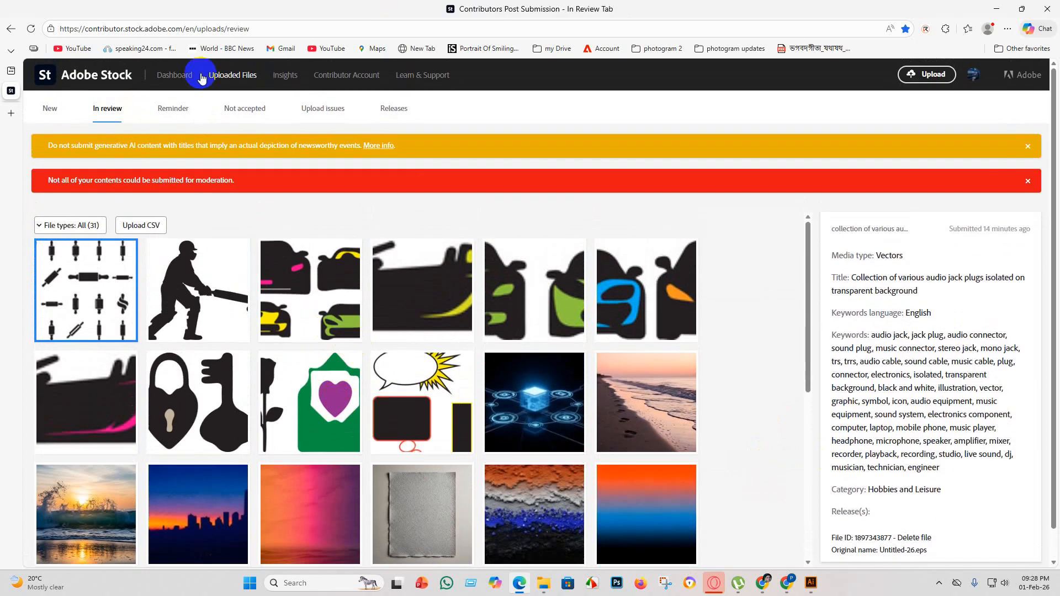
pyautogui.click(186, 79)
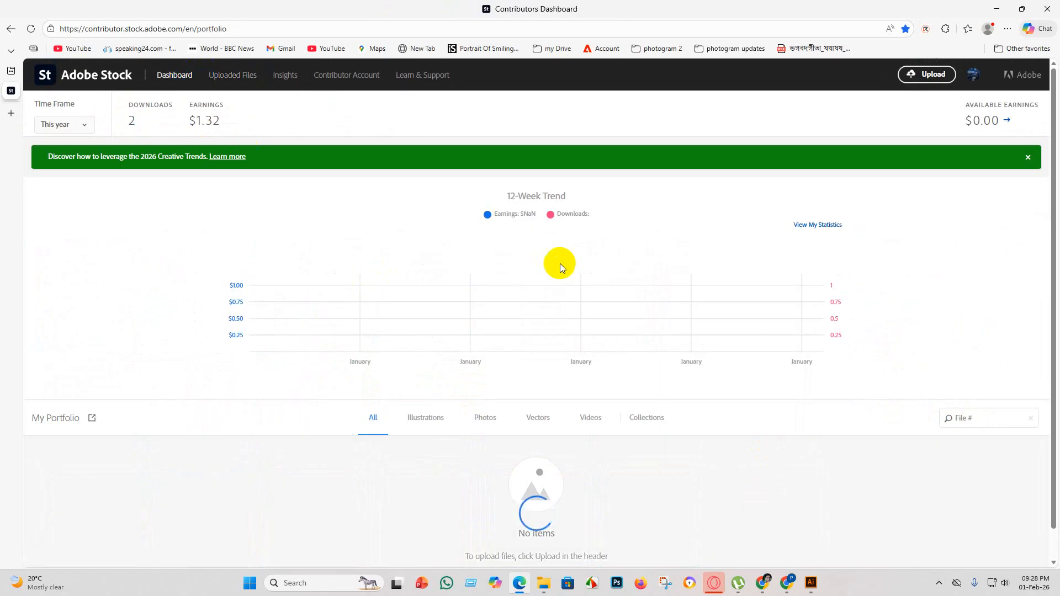
pyautogui.scroll(-5, 534, 283)
pyautogui.scroll(4, 410, 284)
pyautogui.scroll(3, 372, 284)
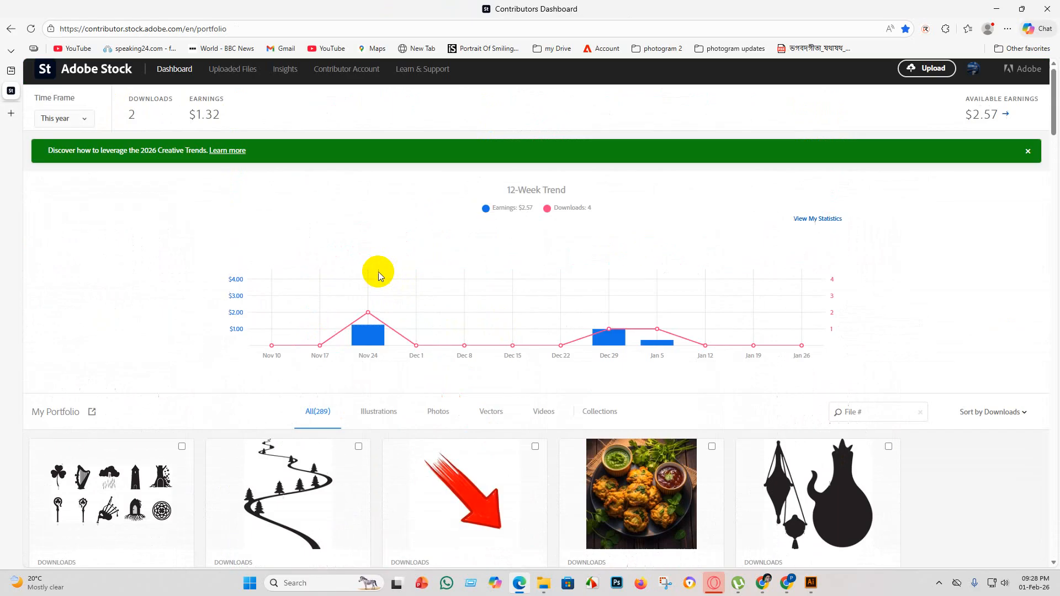
# Examine the not accepted files with their rejection reasons, the files in review, and the portfolio items with their download figures.
pyautogui.click(232, 77)
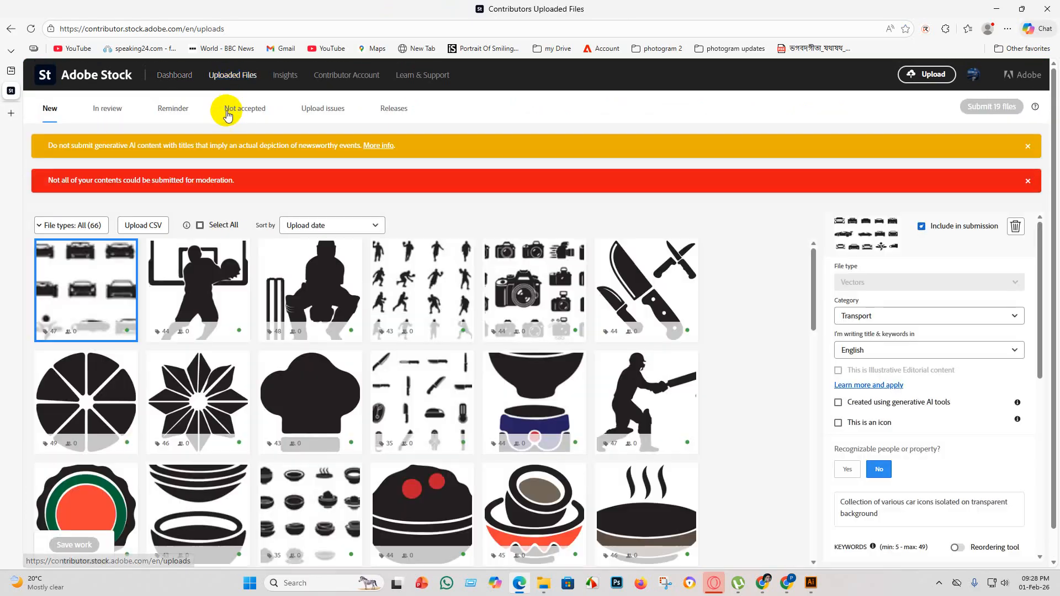
pyautogui.click(234, 110)
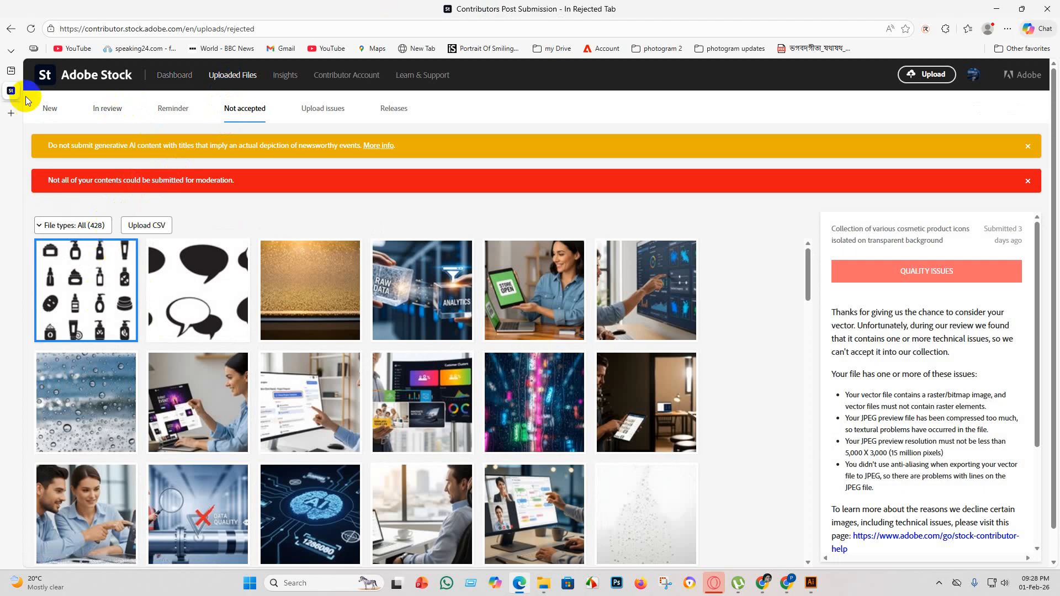
pyautogui.click(108, 110)
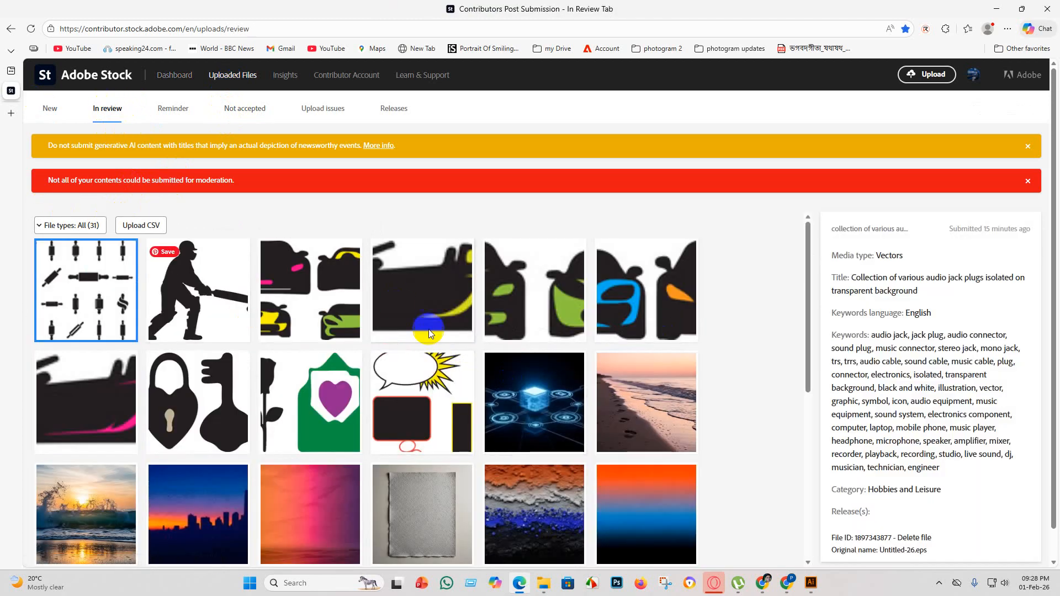
pyautogui.scroll(-8, 519, 323)
pyautogui.scroll(8, 365, 339)
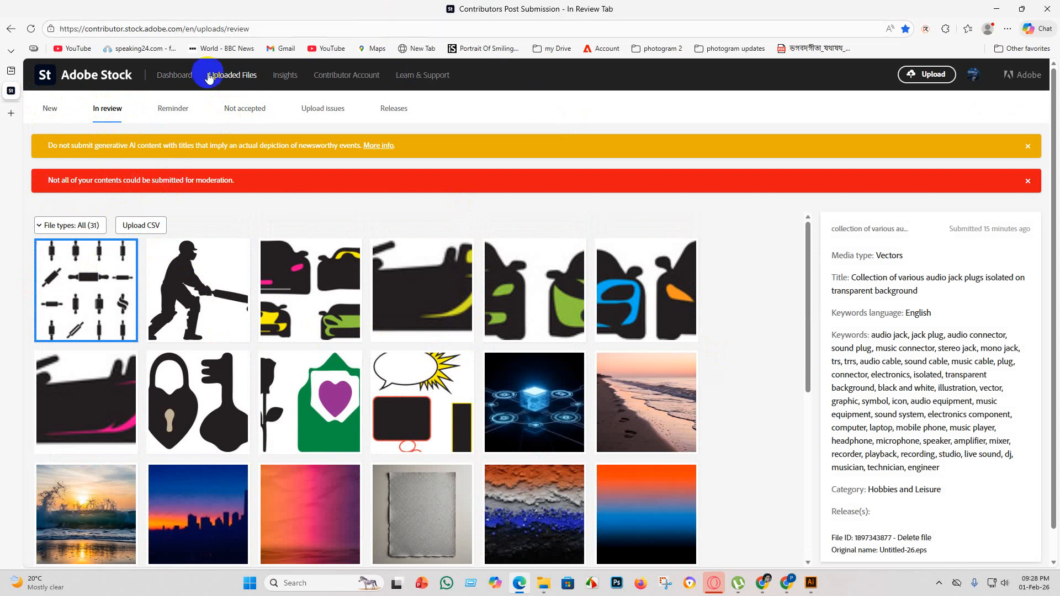
pyautogui.click(178, 79)
pyautogui.scroll(-5, 379, 253)
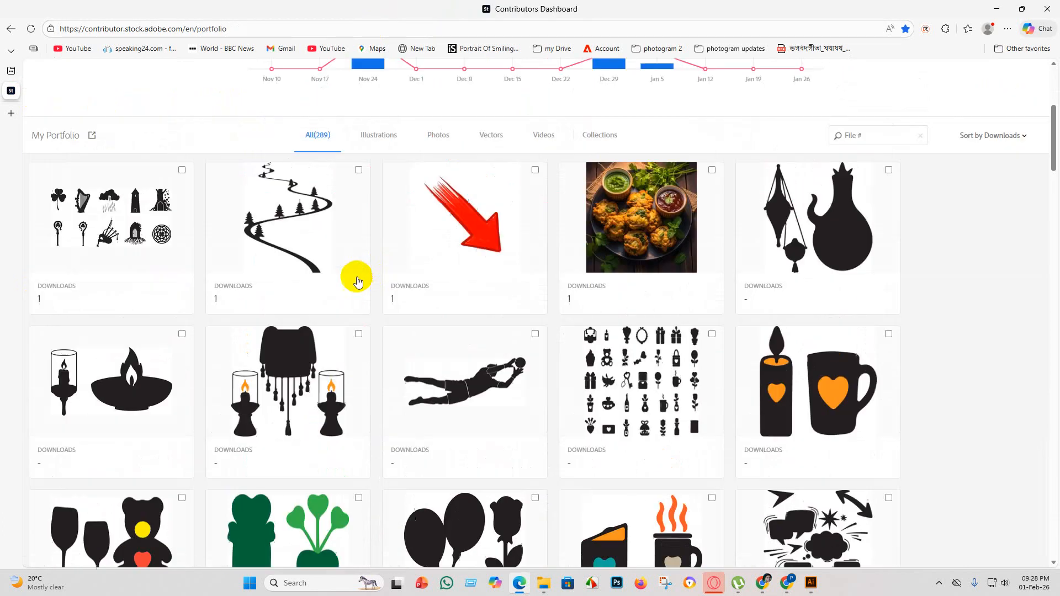
pyautogui.scroll(1, 344, 229)
pyautogui.scroll(-10, 779, 374)
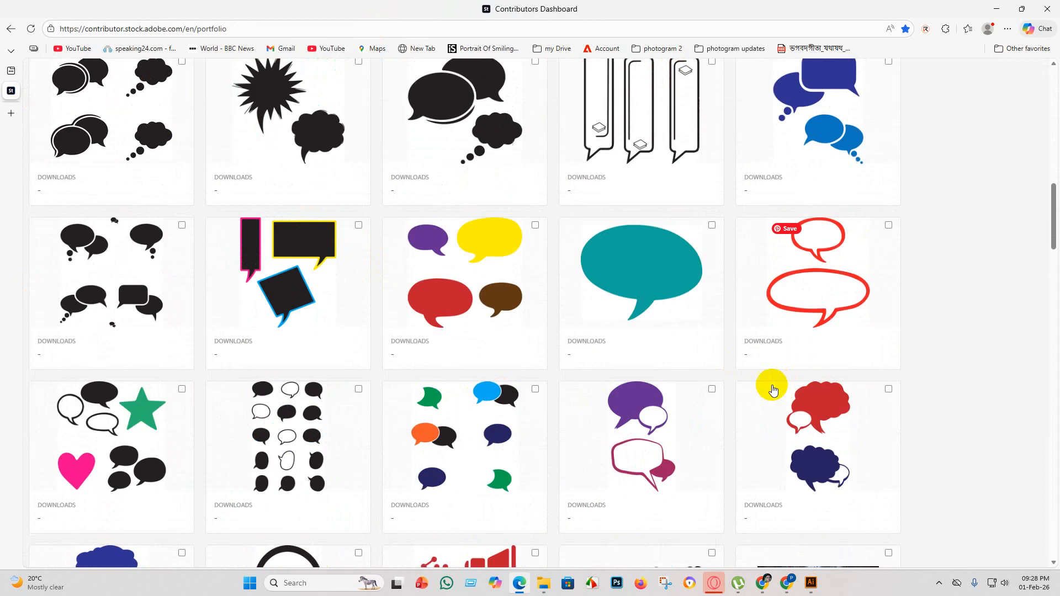
pyautogui.scroll(15, 477, 336)
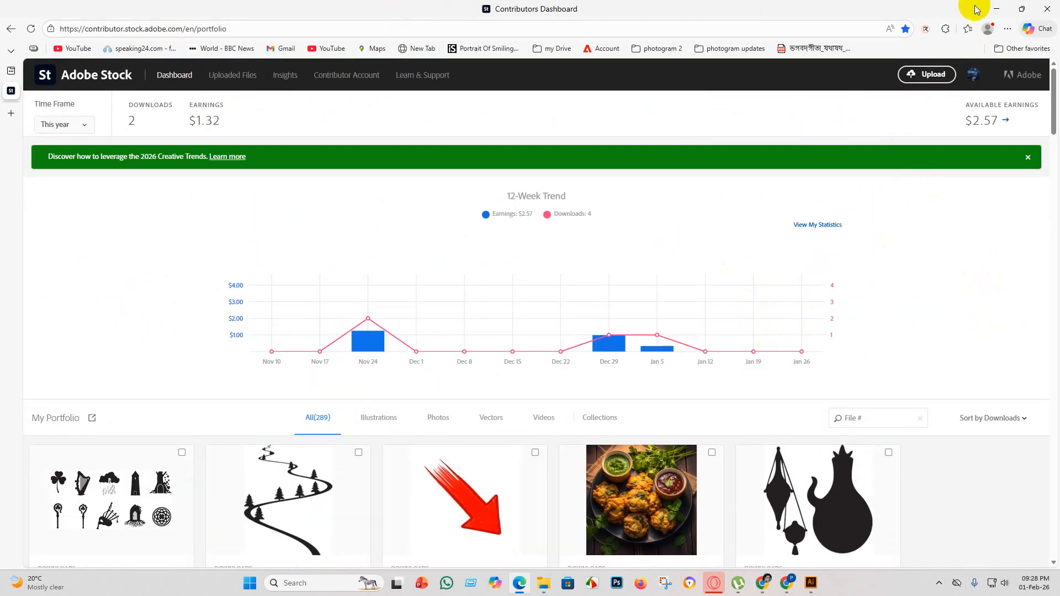
# Close the Adobe Stock window and select all 26 not-submitted images in the Shutterstock portfolio in Chrome.
pyautogui.click(1052, 7)
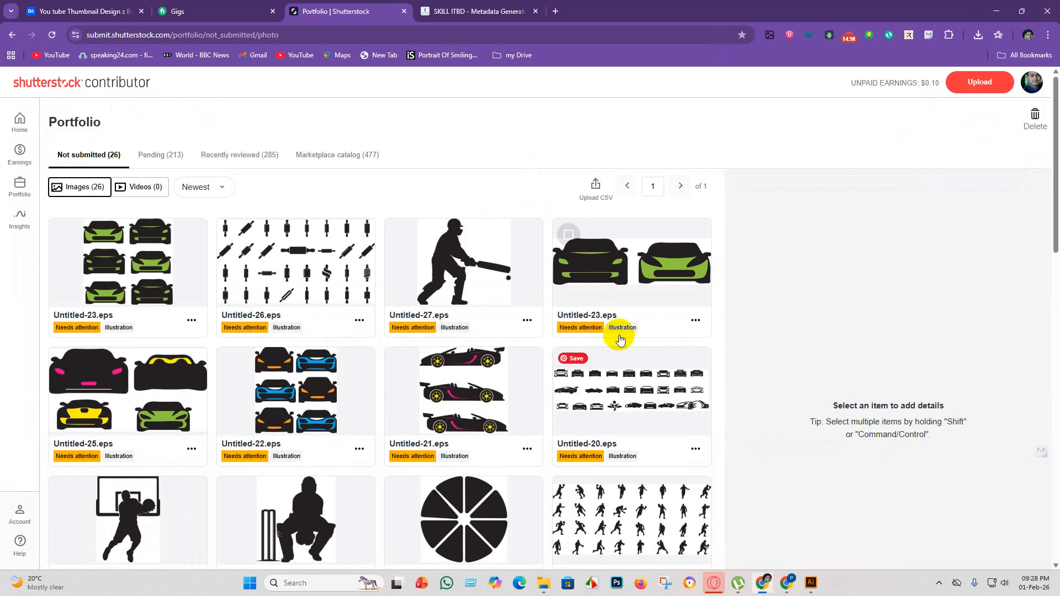
pyautogui.scroll(-3, 475, 359)
pyautogui.scroll(3, 442, 390)
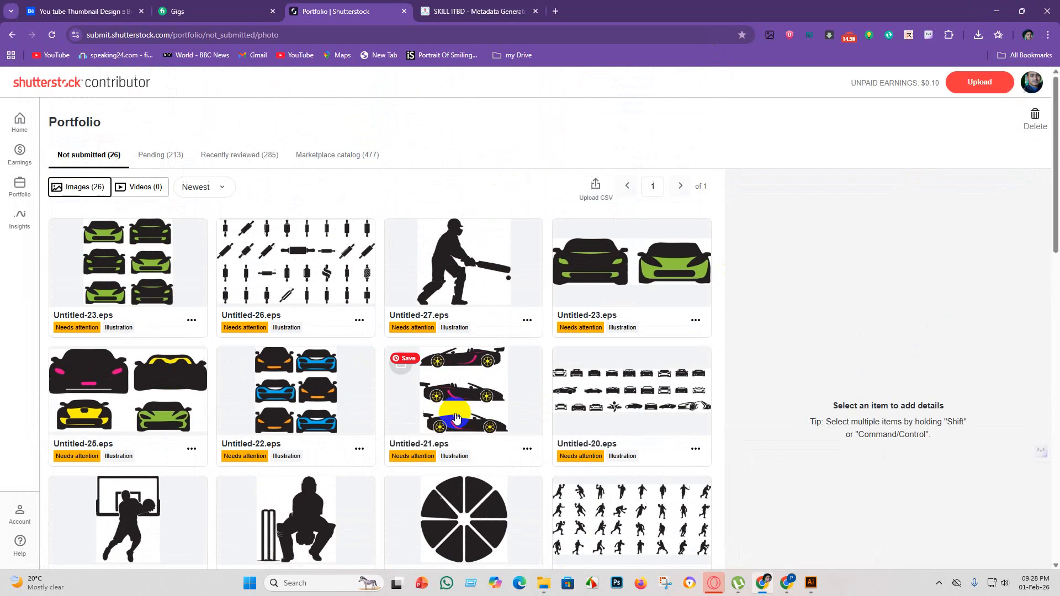
pyautogui.scroll(-9, 420, 386)
pyautogui.scroll(6, 317, 358)
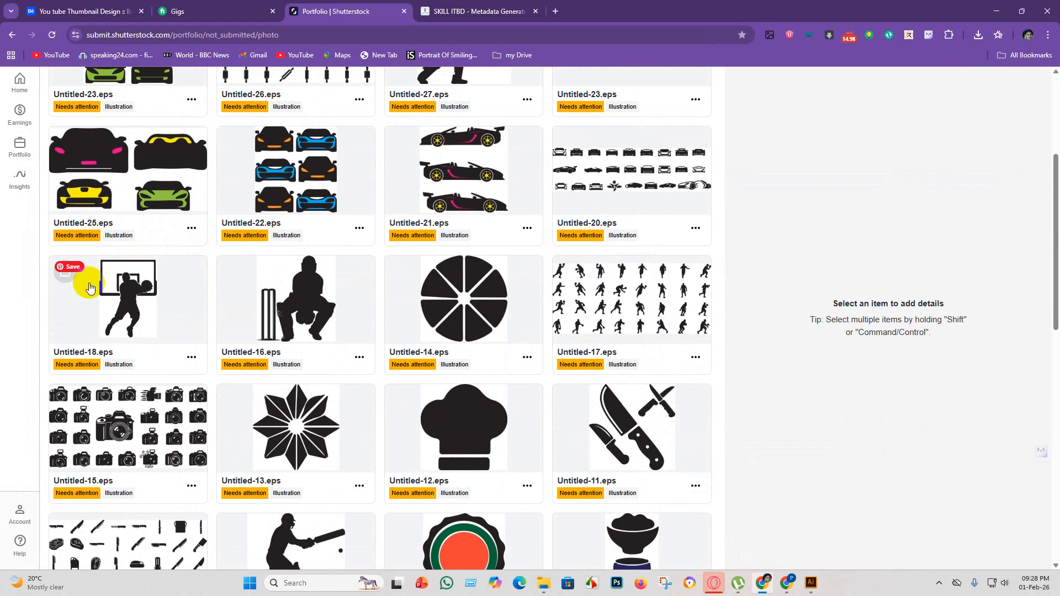
pyautogui.click(254, 274)
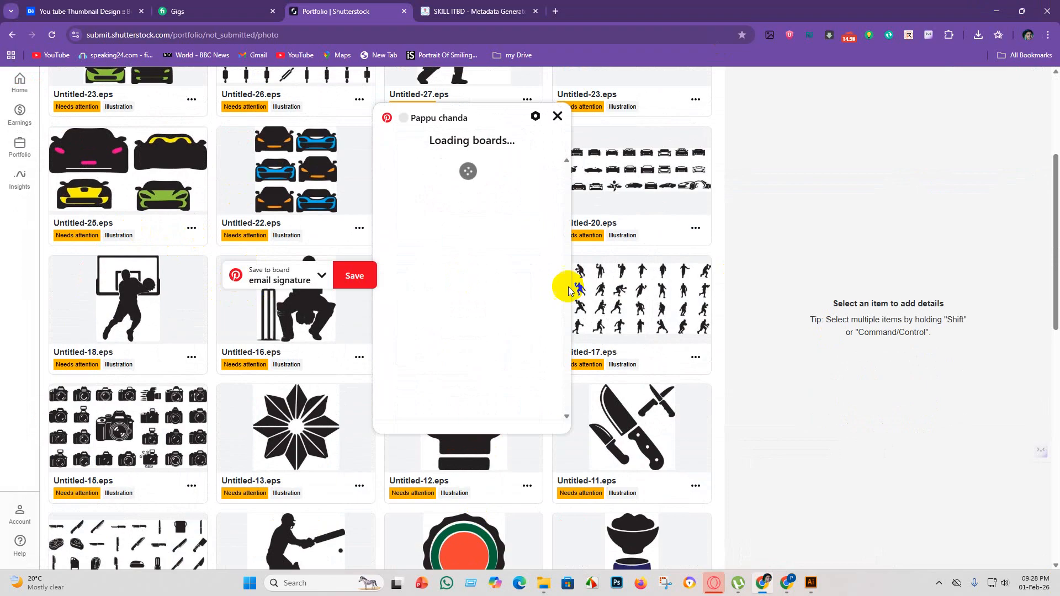
pyautogui.click(558, 117)
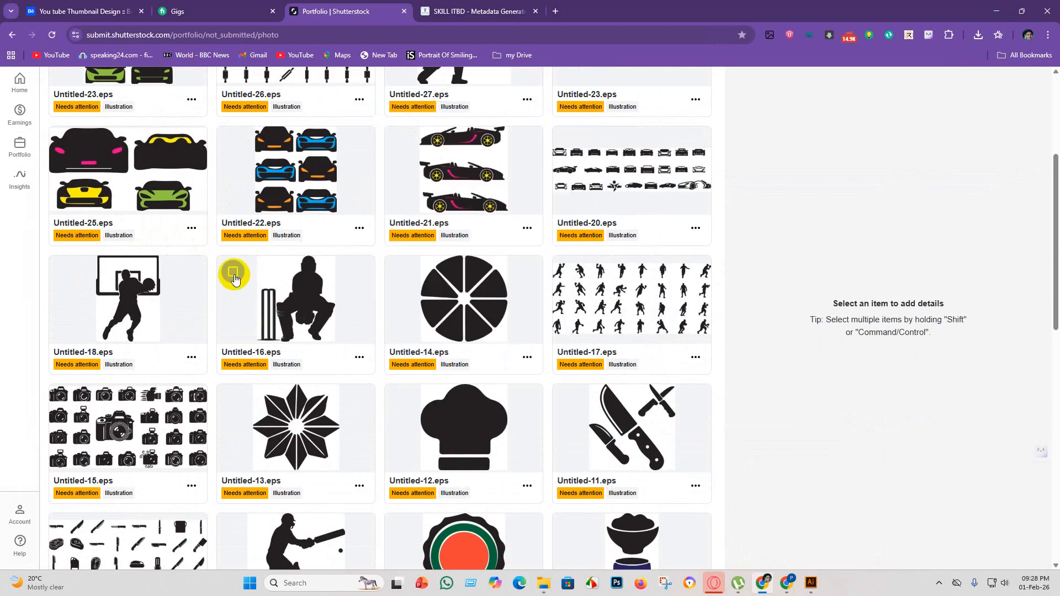
pyautogui.click(232, 271)
pyautogui.scroll(4, 358, 322)
pyautogui.click(240, 120)
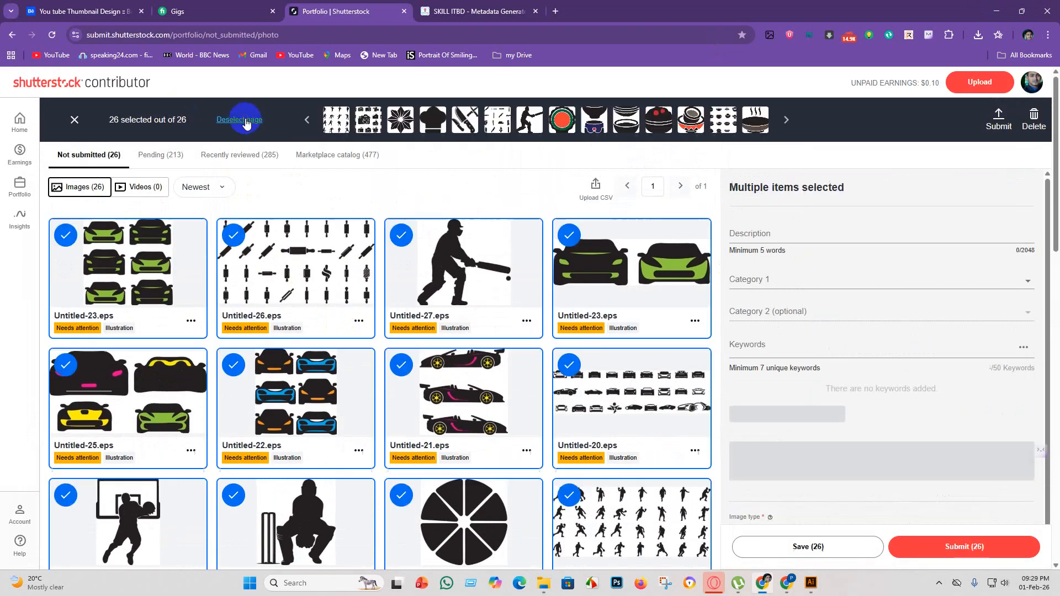
# Set category 1 to Abstract and category 2 to Sports/Recreation for the 26 selected images.
pyautogui.click(812, 279)
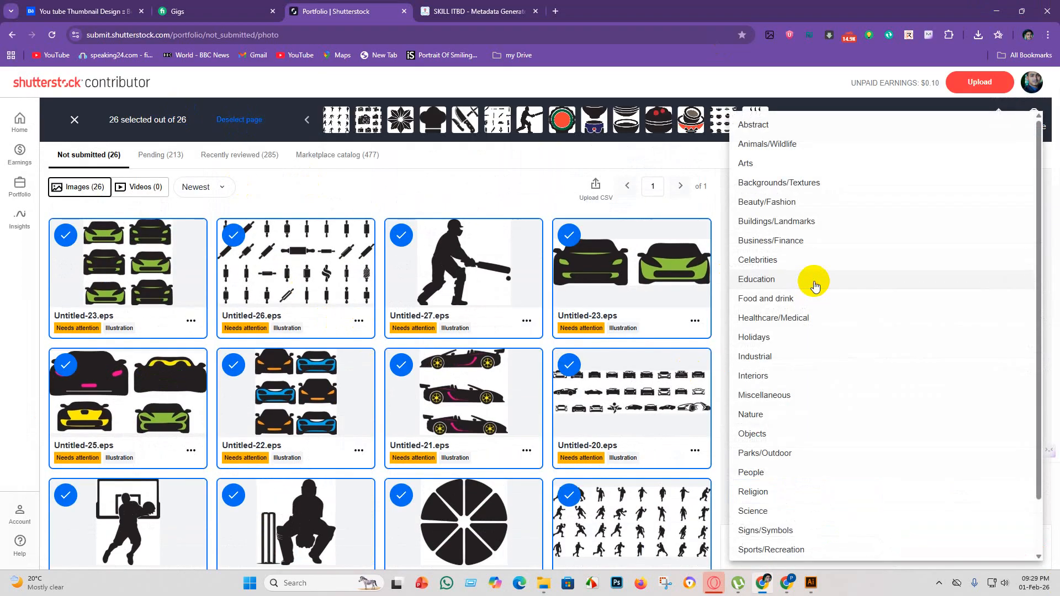
pyautogui.click(790, 127)
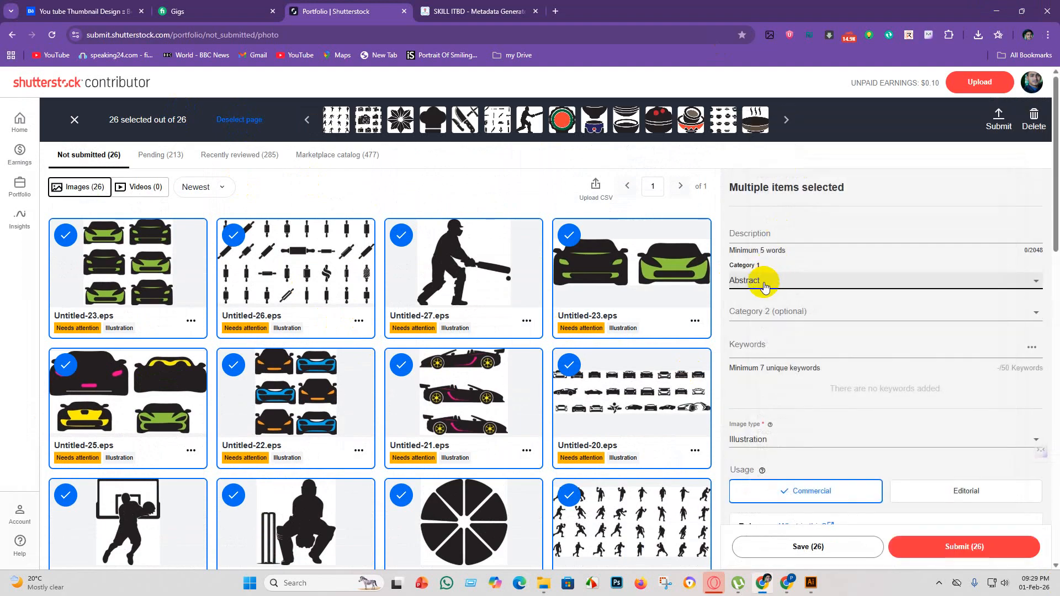
pyautogui.click(763, 313)
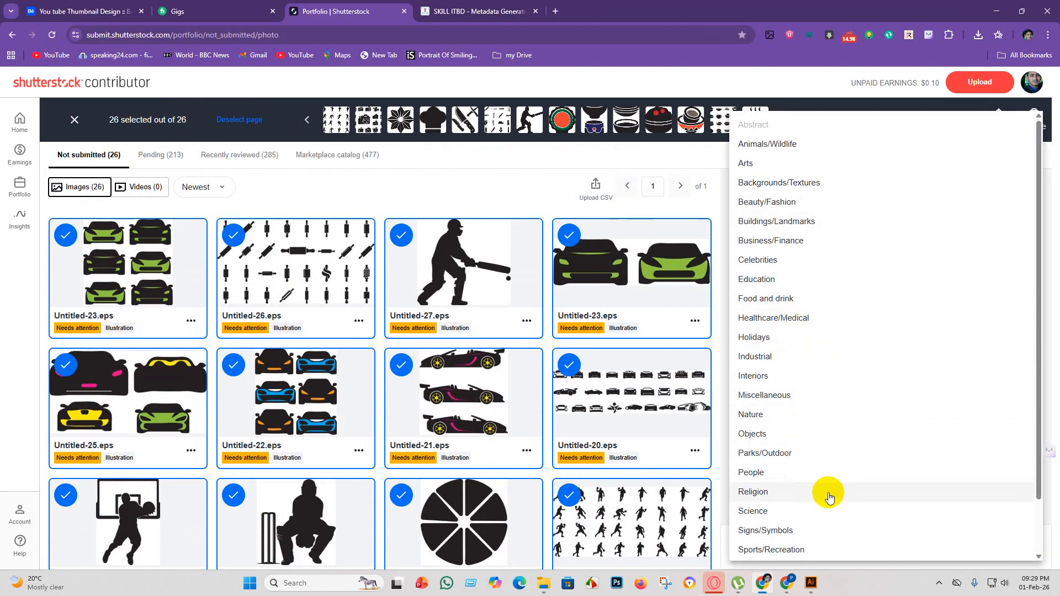
pyautogui.click(790, 552)
pyautogui.scroll(-5, 482, 371)
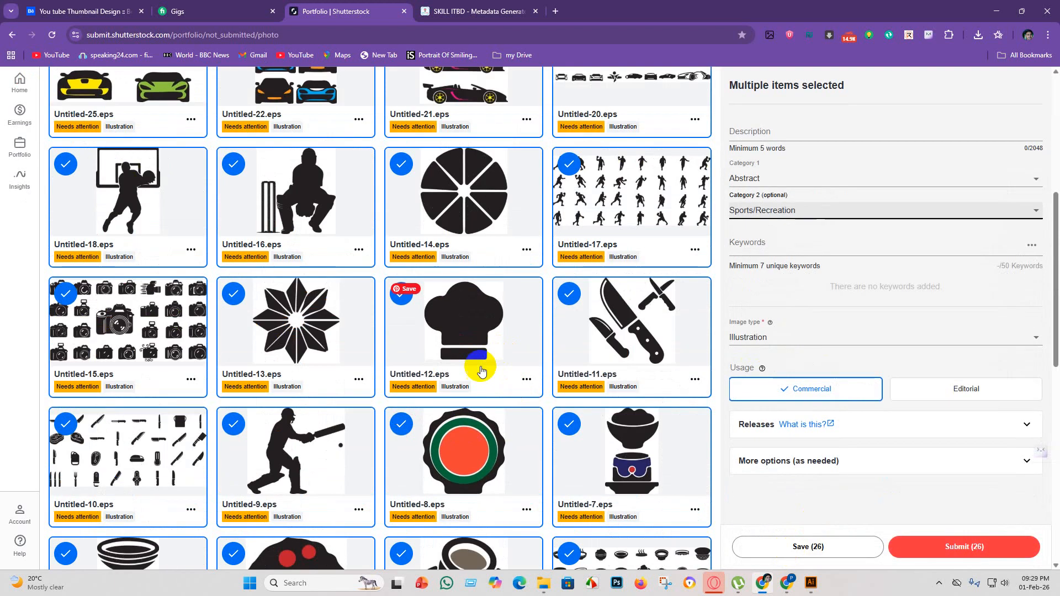
pyautogui.scroll(-5, 481, 371)
pyautogui.scroll(10, 435, 387)
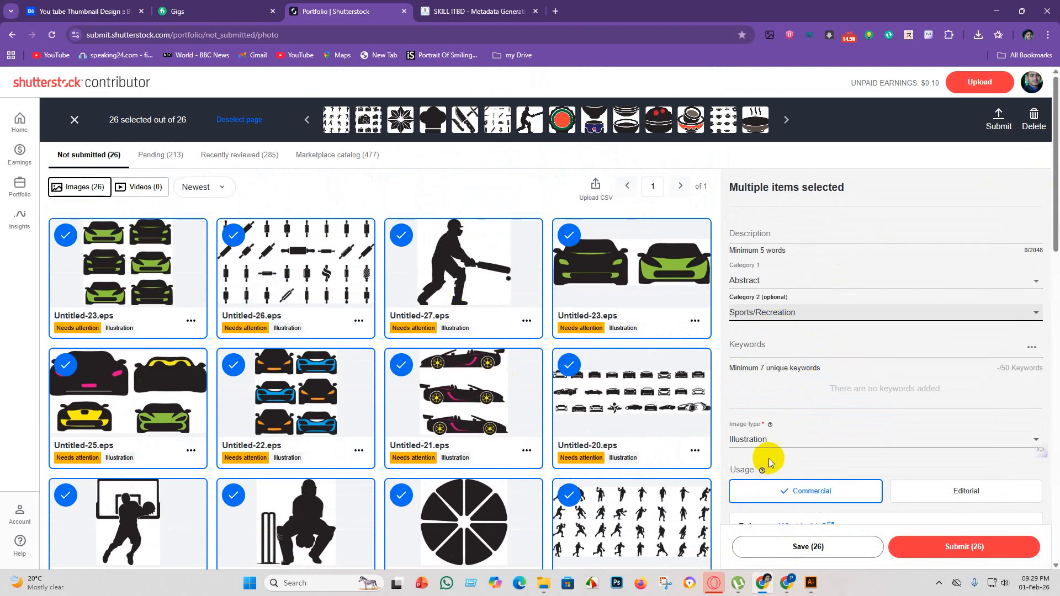
# Upload the AdobeStock-metadata_image-metadata CSV file from the eps 5 folder as metadata for the Shutterstock images.
pyautogui.click(596, 188)
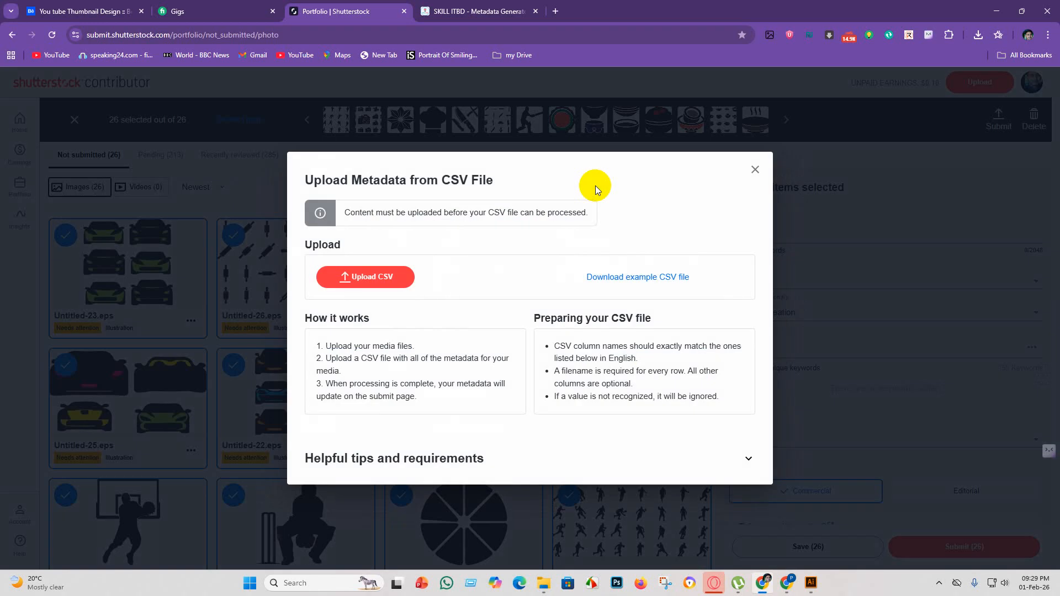
pyautogui.click(401, 285)
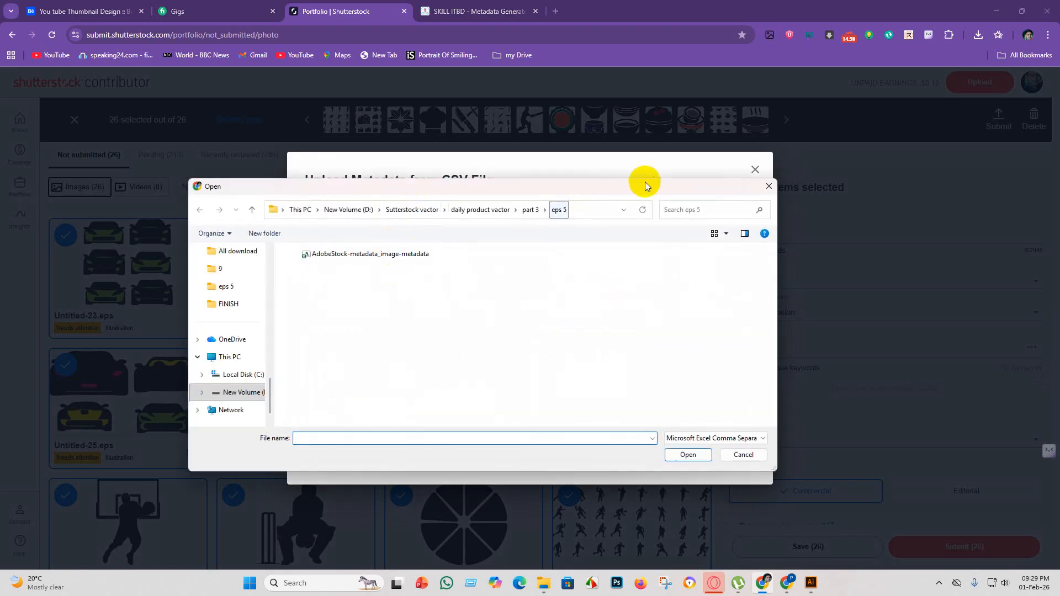
pyautogui.click(379, 254)
pyautogui.click(689, 456)
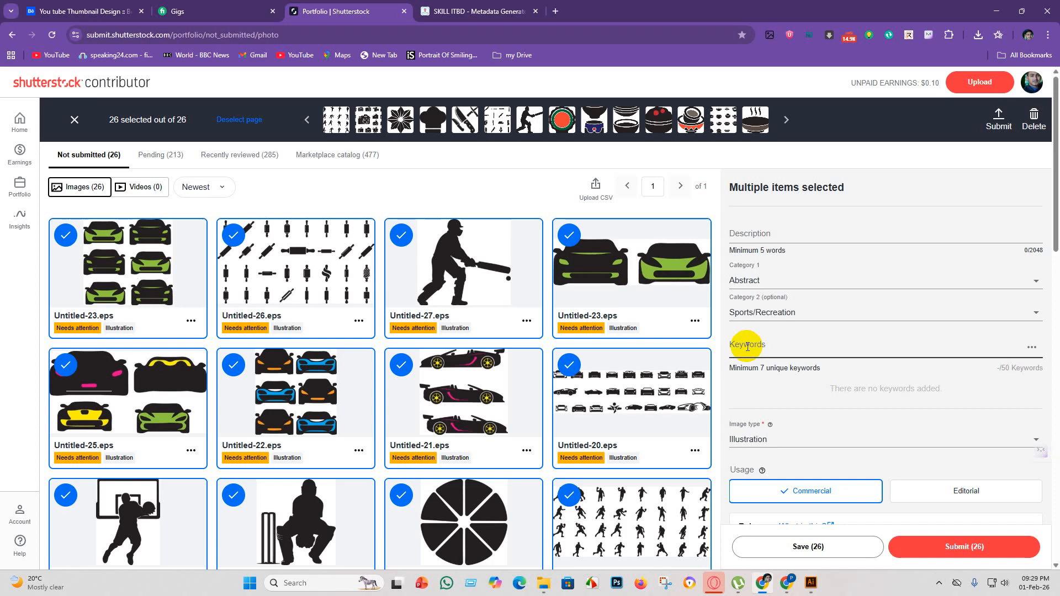
pyautogui.scroll(-2, 788, 357)
pyautogui.scroll(-3, 788, 358)
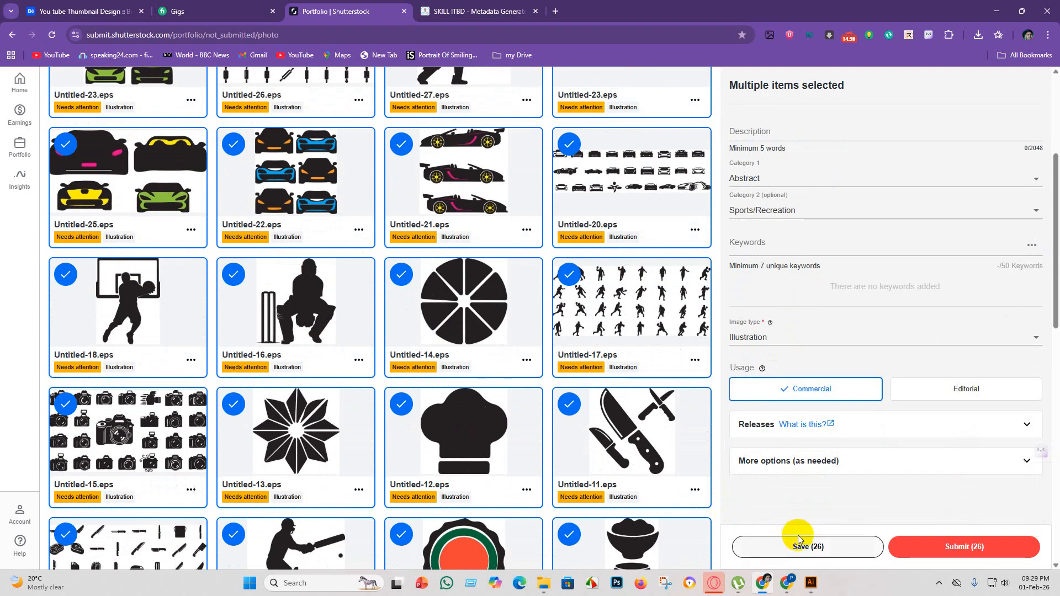
# Save the details of the 26 selected Shutterstock images and try to submit them for review.
pyautogui.click(839, 547)
pyautogui.click(964, 550)
pyautogui.click(964, 550)
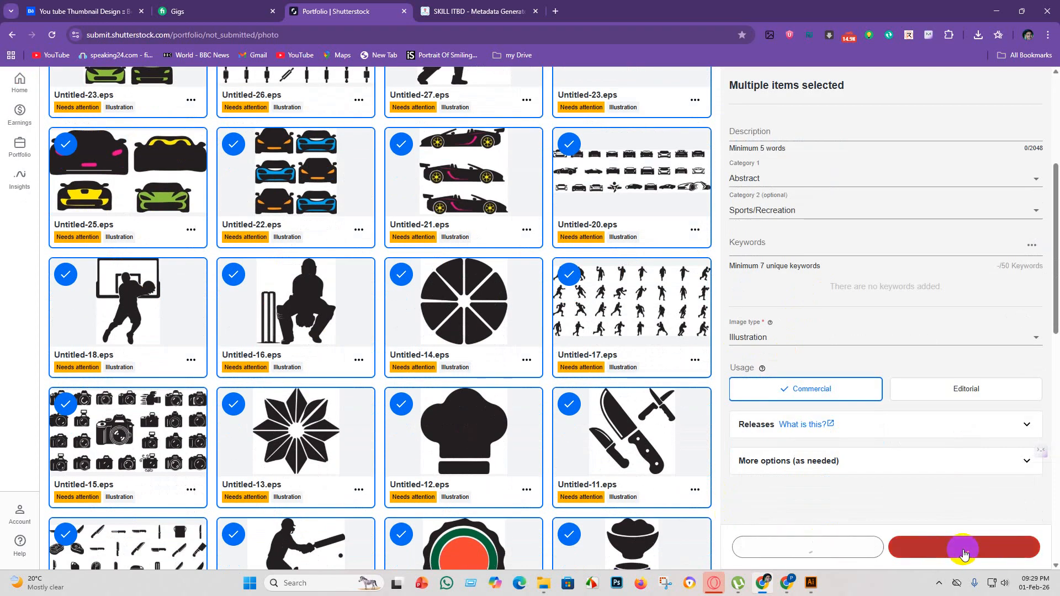
pyautogui.scroll(5, 720, 274)
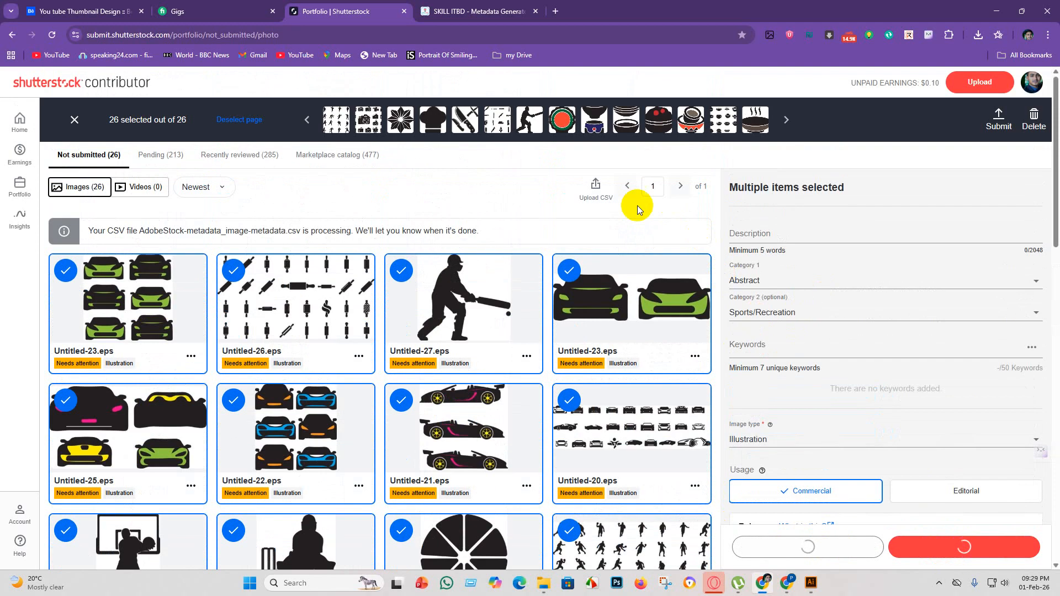
# Upload the AdobeStock-metadata_image-metadata CSV file again for the 26 selected images and dismiss the upload dialog.
pyautogui.click(596, 188)
pyautogui.click(371, 277)
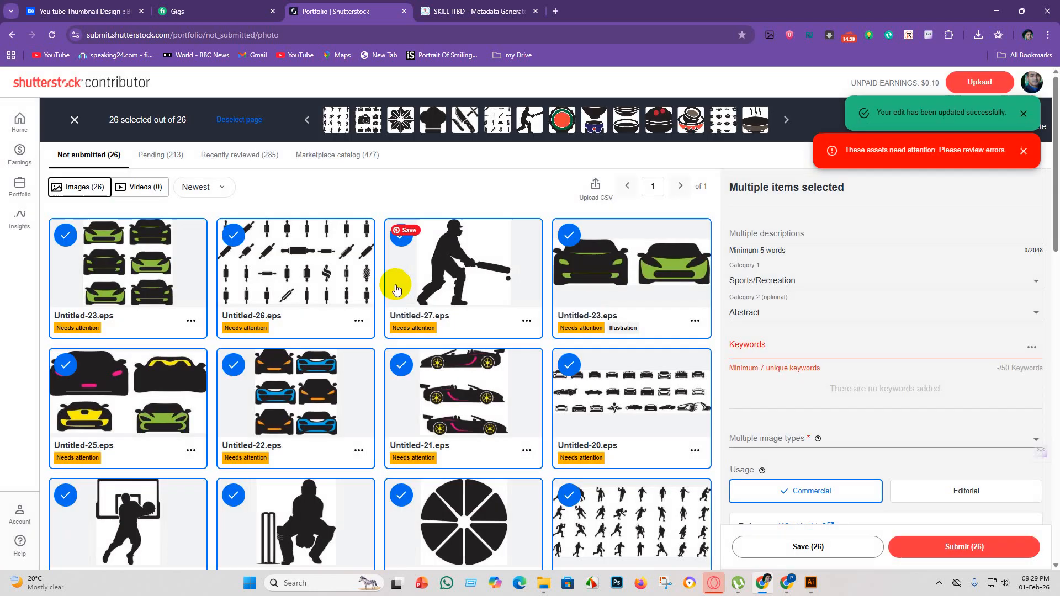
pyautogui.click(602, 198)
pyautogui.click(391, 278)
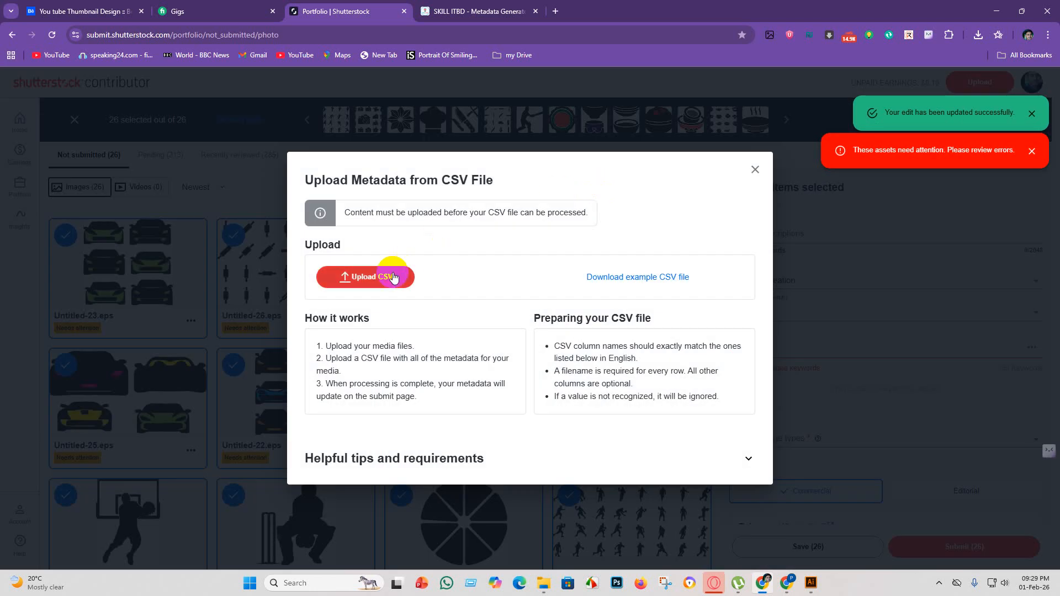
pyautogui.click(389, 256)
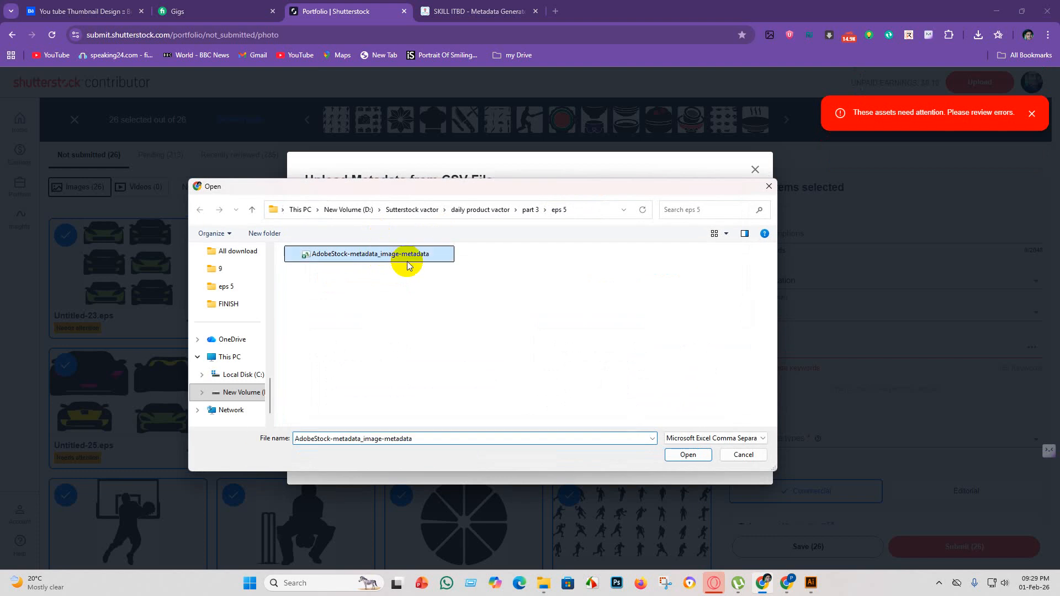
pyautogui.click(687, 454)
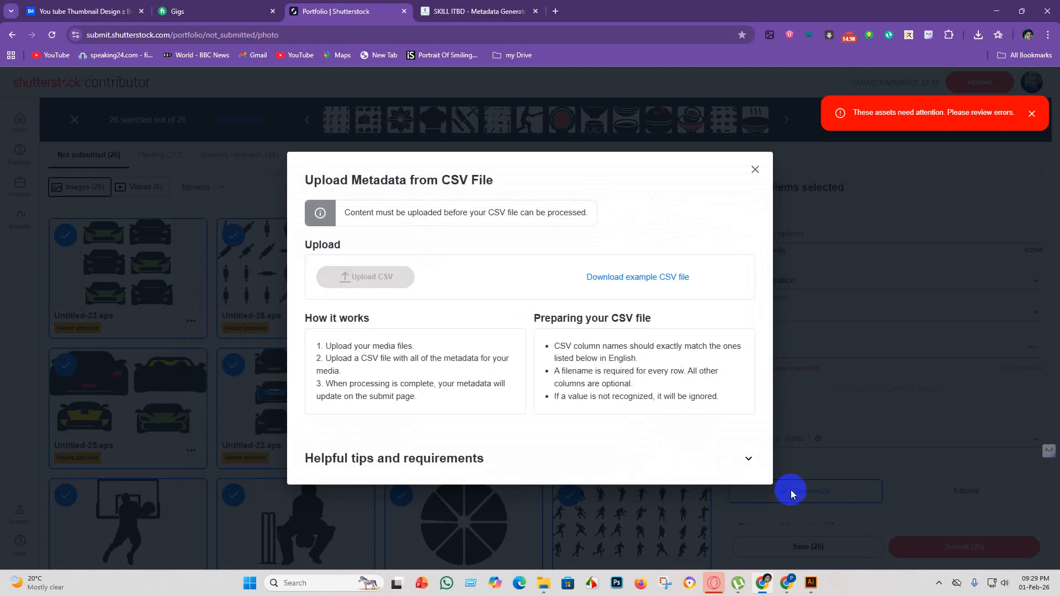
pyautogui.click(791, 494)
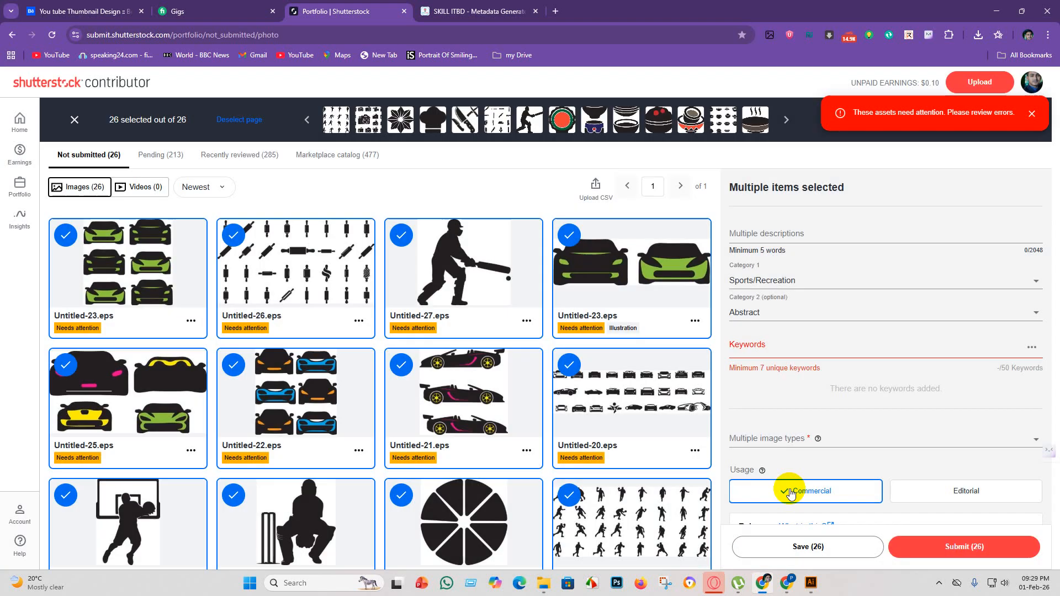
# Submit the 26 selected images with their CSV metadata and close the CSV processing report.
pyautogui.click(939, 556)
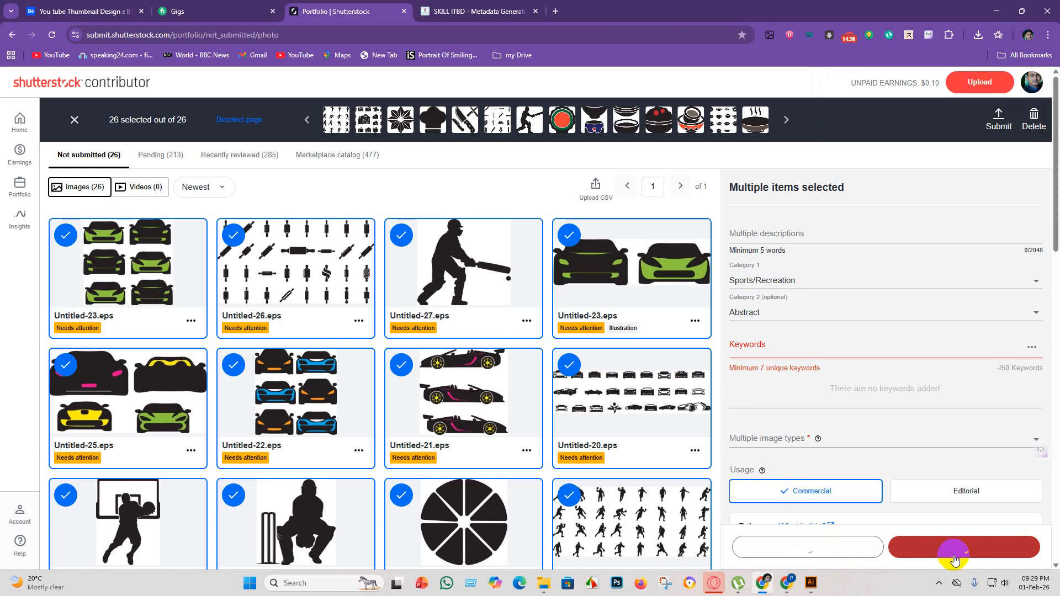
pyautogui.scroll(-8, 580, 409)
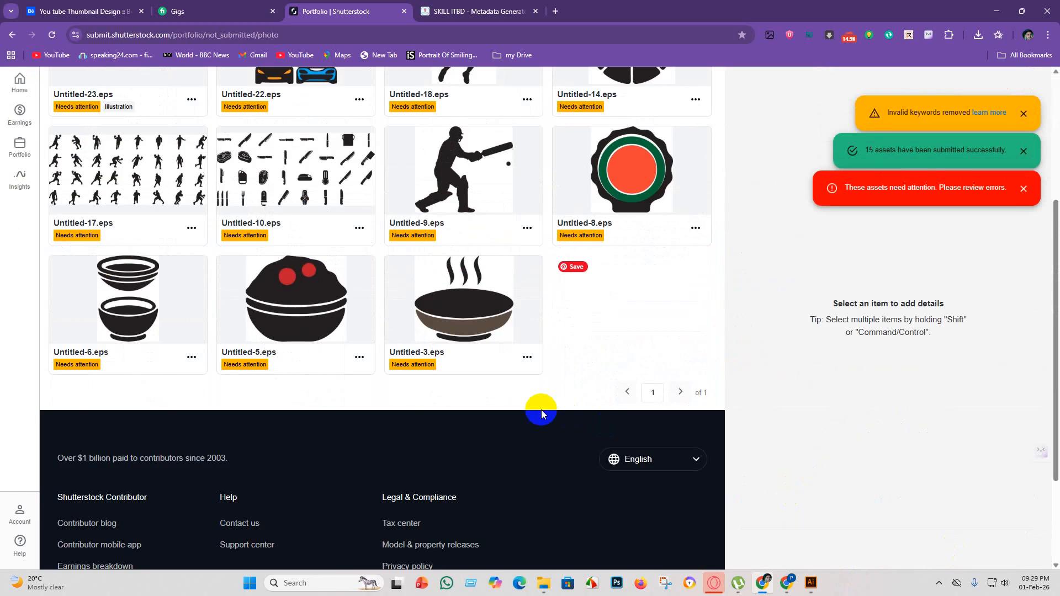
pyautogui.scroll(5, 541, 415)
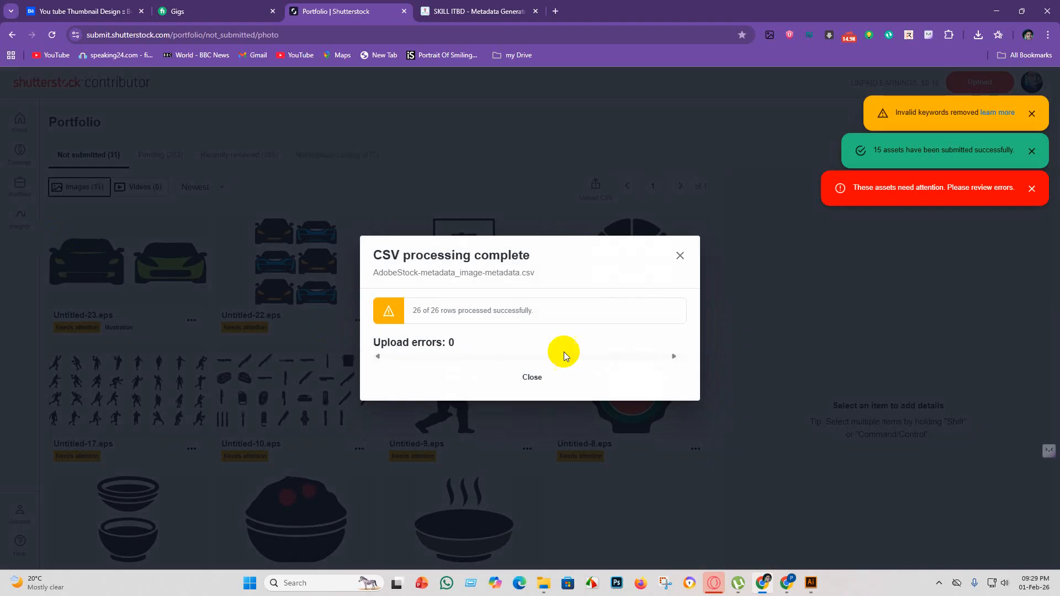
pyautogui.click(560, 382)
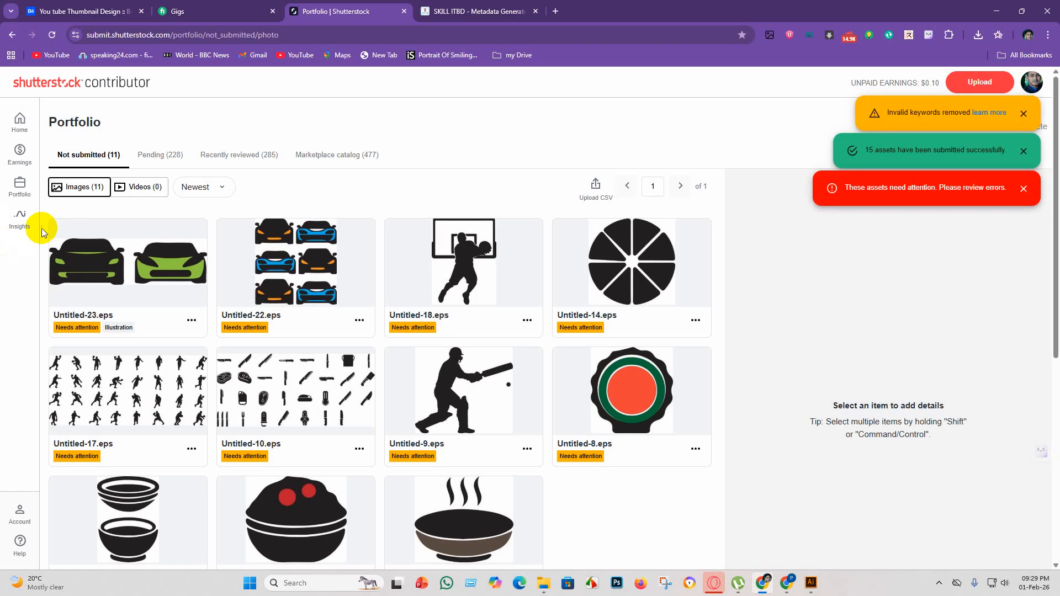
# Select all 11 remaining not-submitted images and upload the AdobeStock-metadata_image-metadata CSV file for them.
pyautogui.click(63, 237)
pyautogui.click(237, 120)
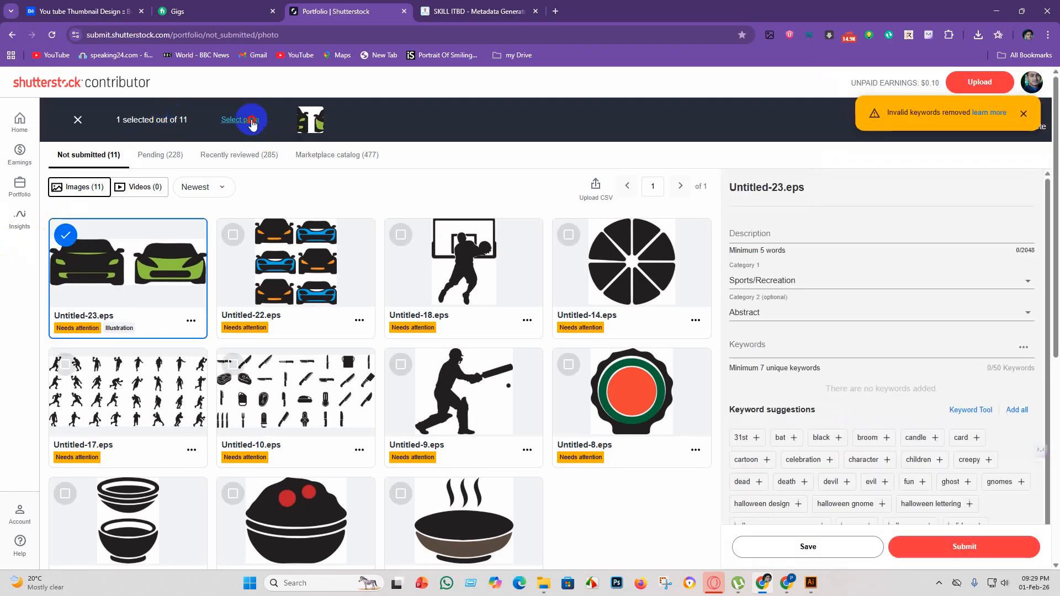
pyautogui.click(595, 187)
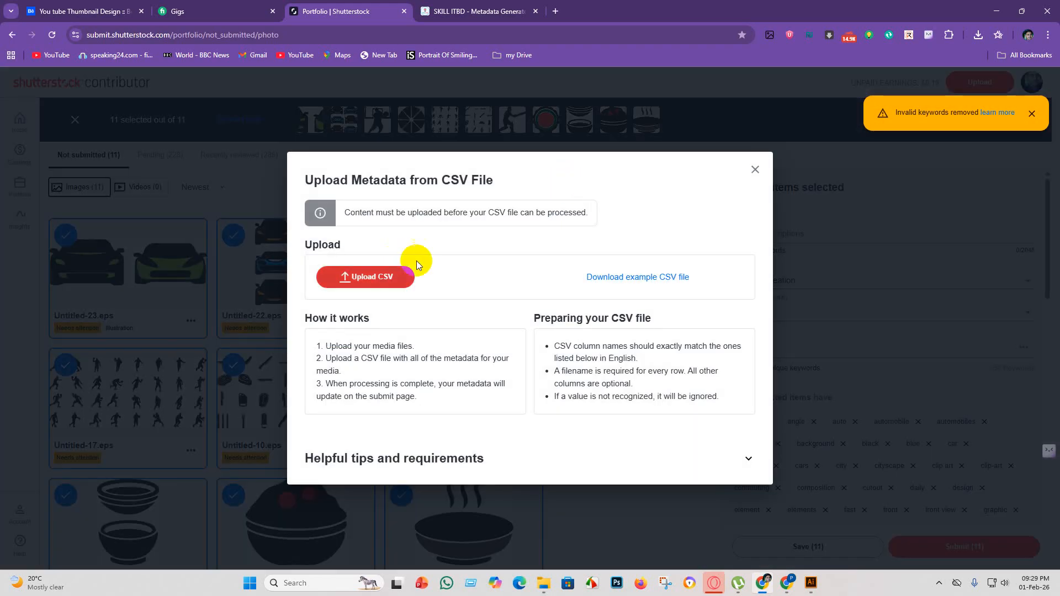
pyautogui.click(417, 262)
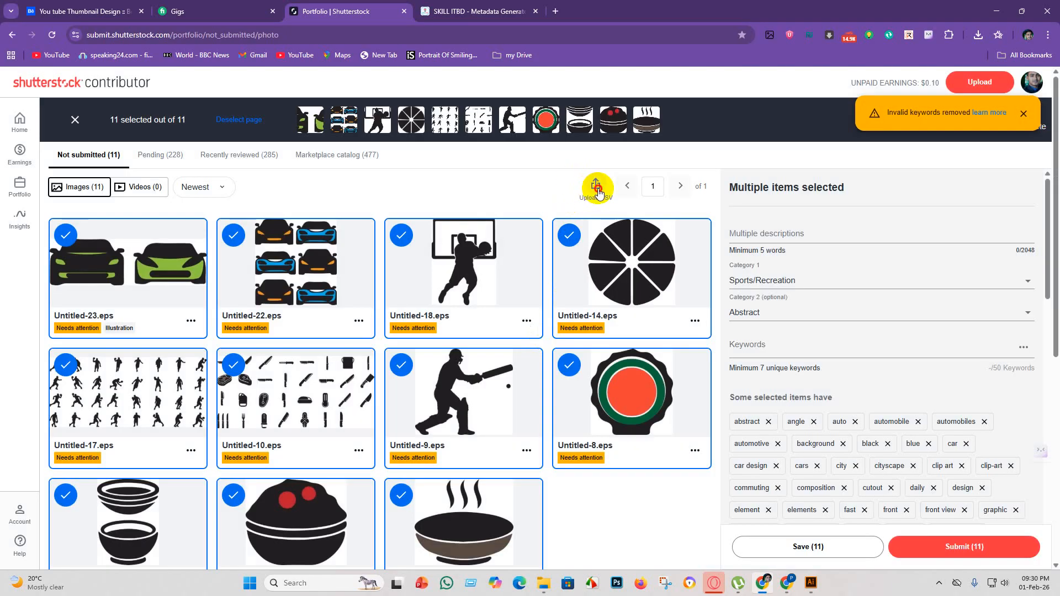
pyautogui.click(596, 188)
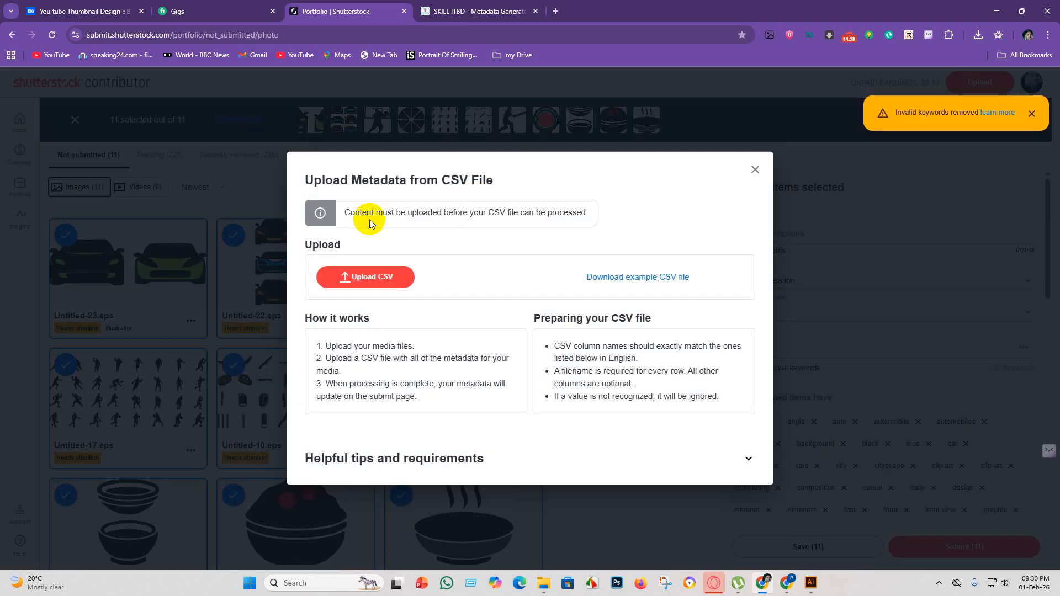
pyautogui.click(369, 277)
pyautogui.click(394, 253)
pyautogui.click(707, 452)
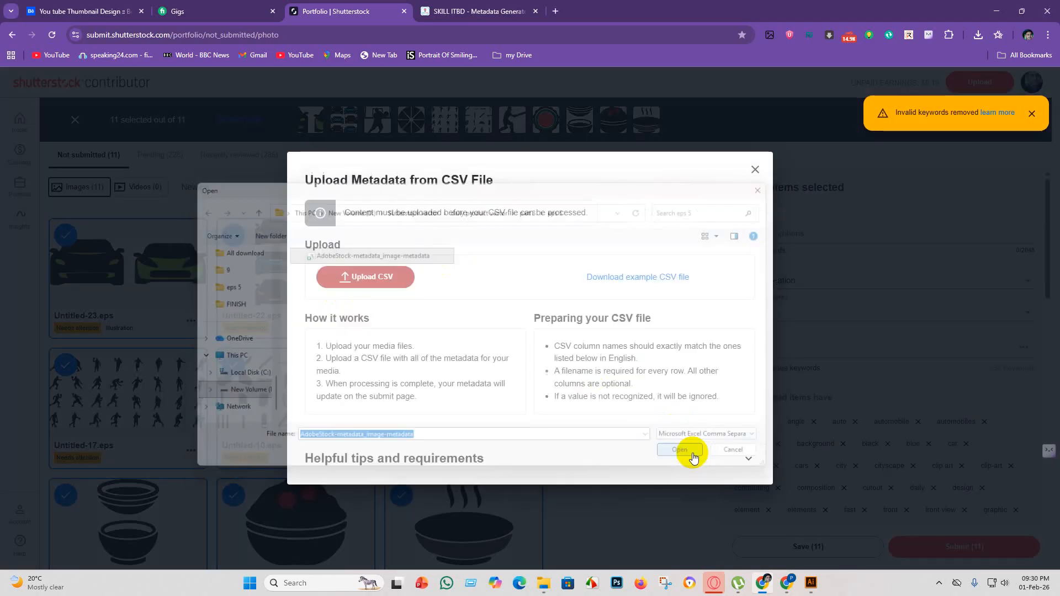
pyautogui.click(815, 461)
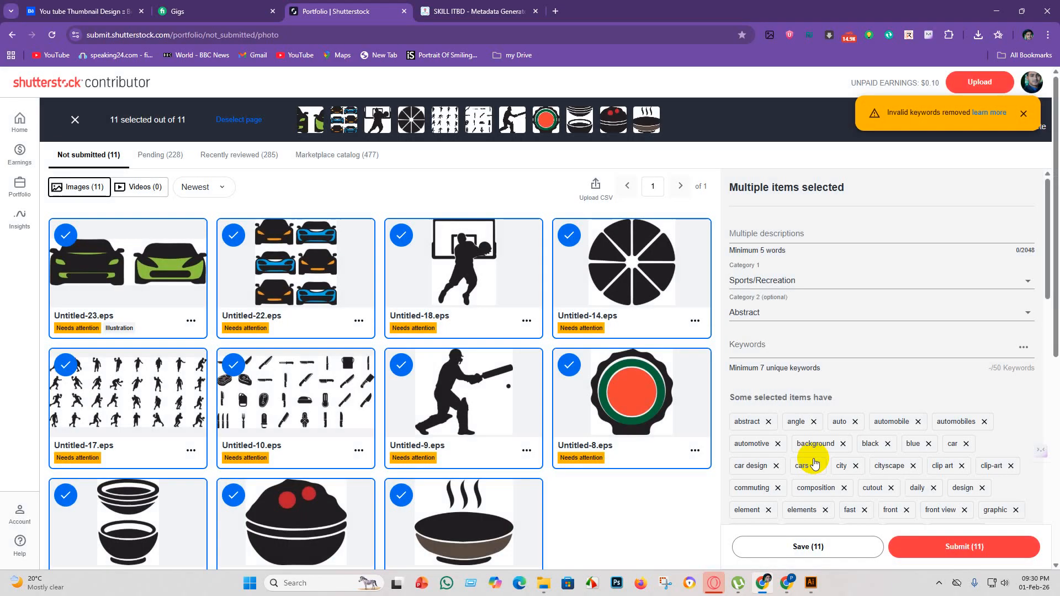
# Save and submit the 11 selected images, and check which ones remain under not submitted.
pyautogui.click(799, 550)
pyautogui.click(924, 548)
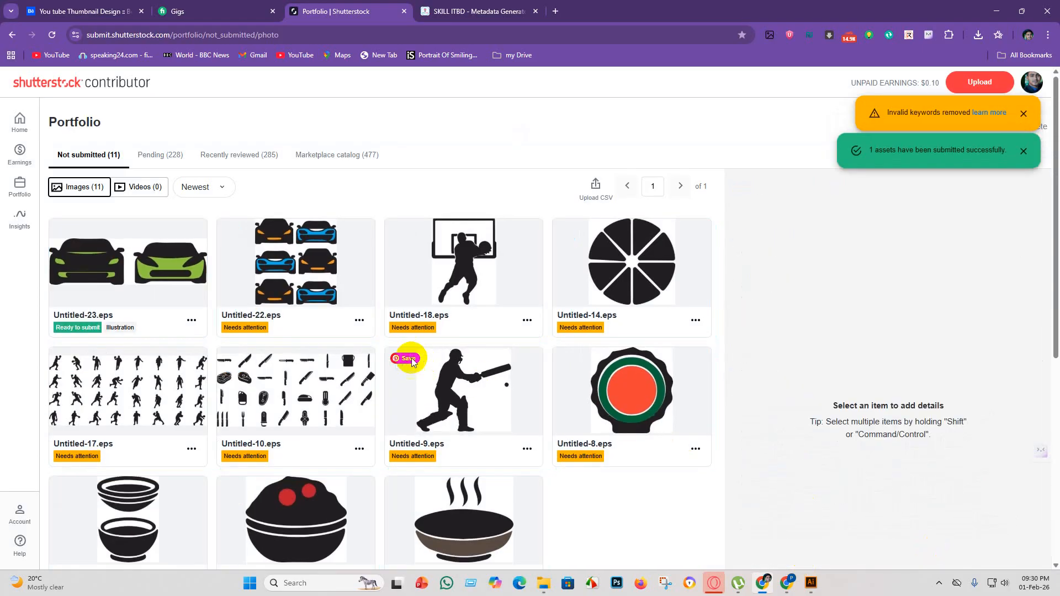
pyautogui.scroll(-5, 492, 431)
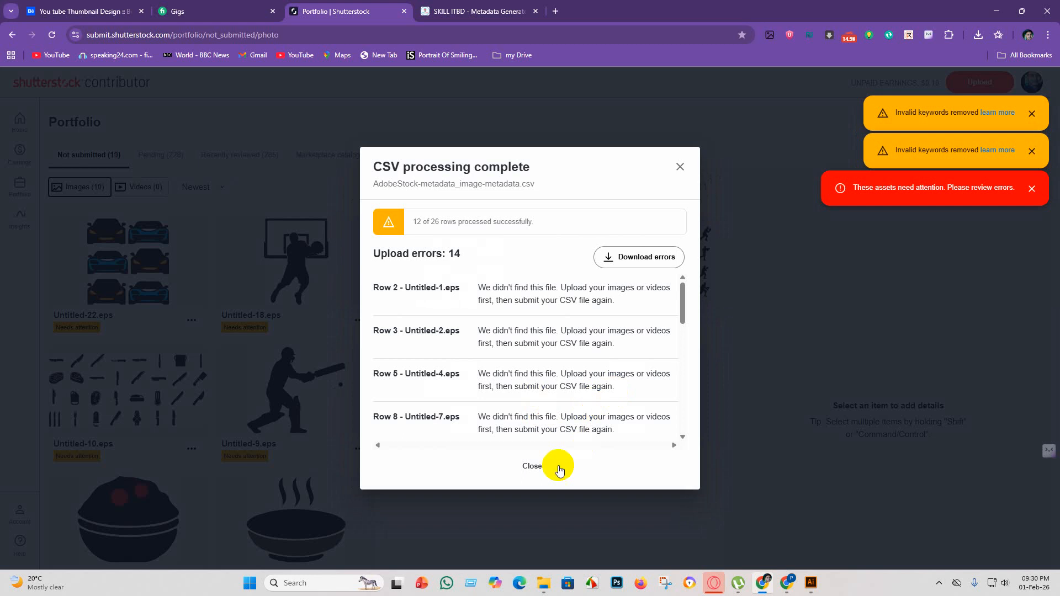
pyautogui.click(559, 468)
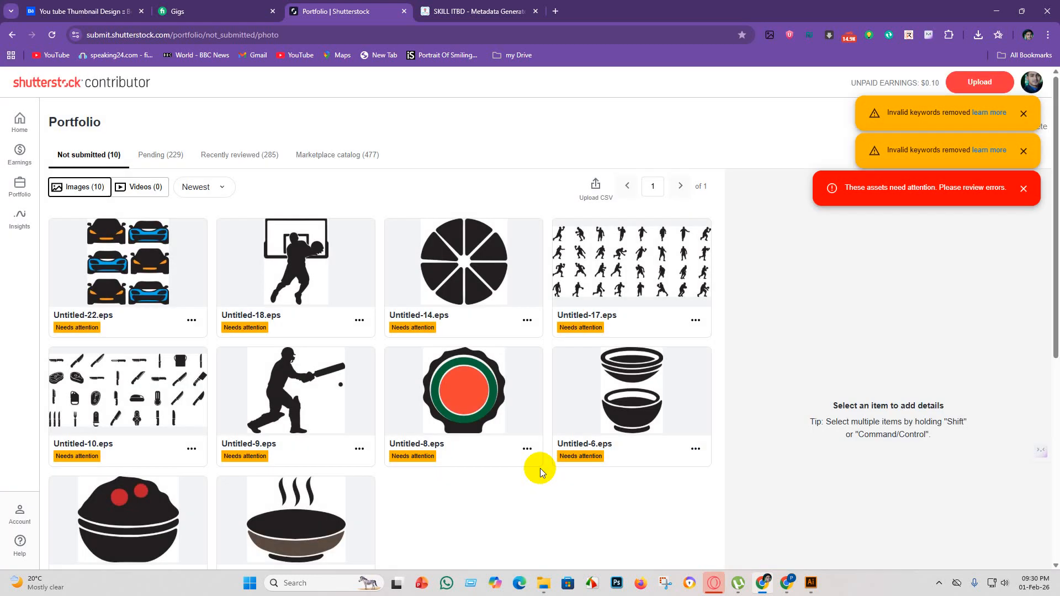
pyautogui.scroll(-5, 440, 424)
pyautogui.scroll(5, 441, 424)
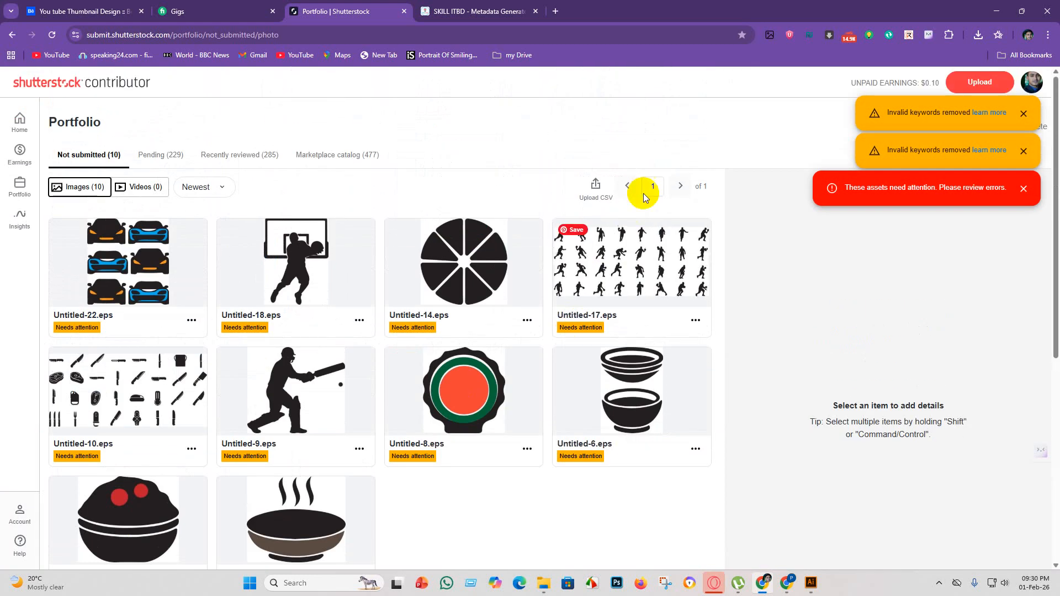
# Upload the AdobeStock-metadata_image-metadata CSV file once more for the 10 images still needing attention.
pyautogui.click(597, 185)
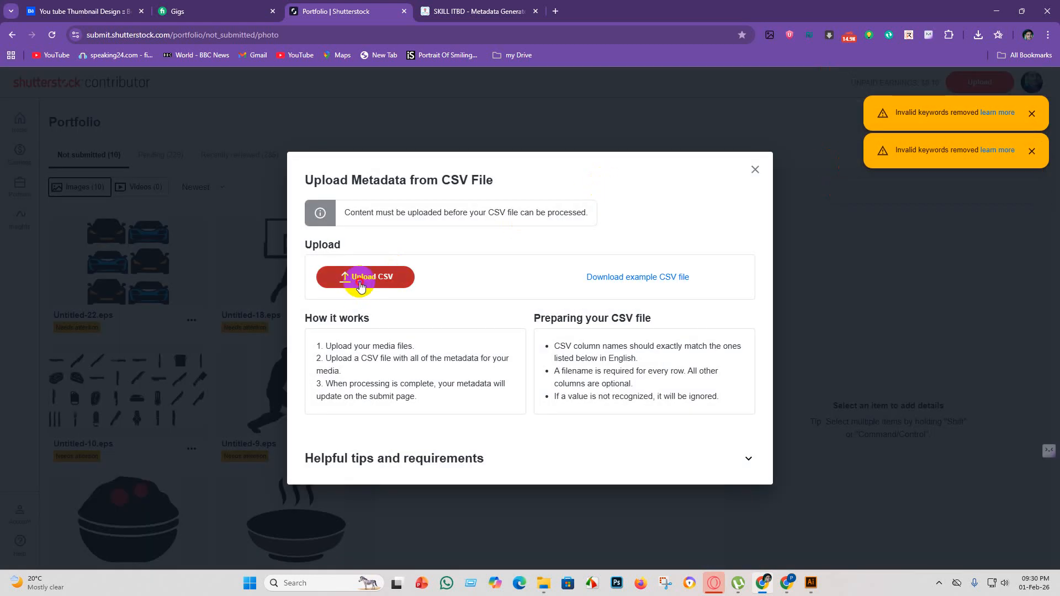
pyautogui.click(366, 276)
pyautogui.click(419, 254)
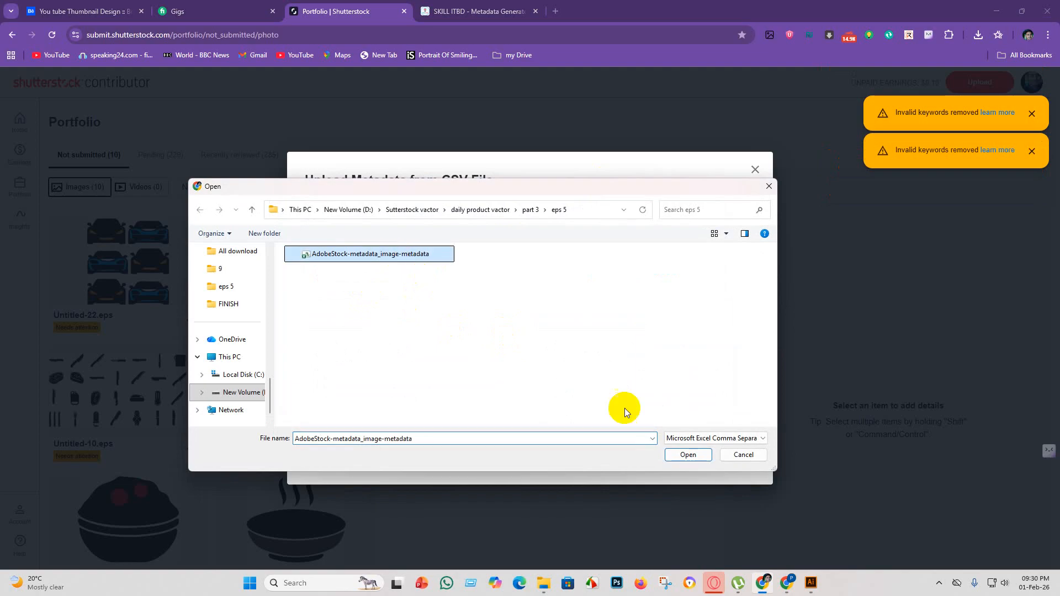
pyautogui.click(688, 455)
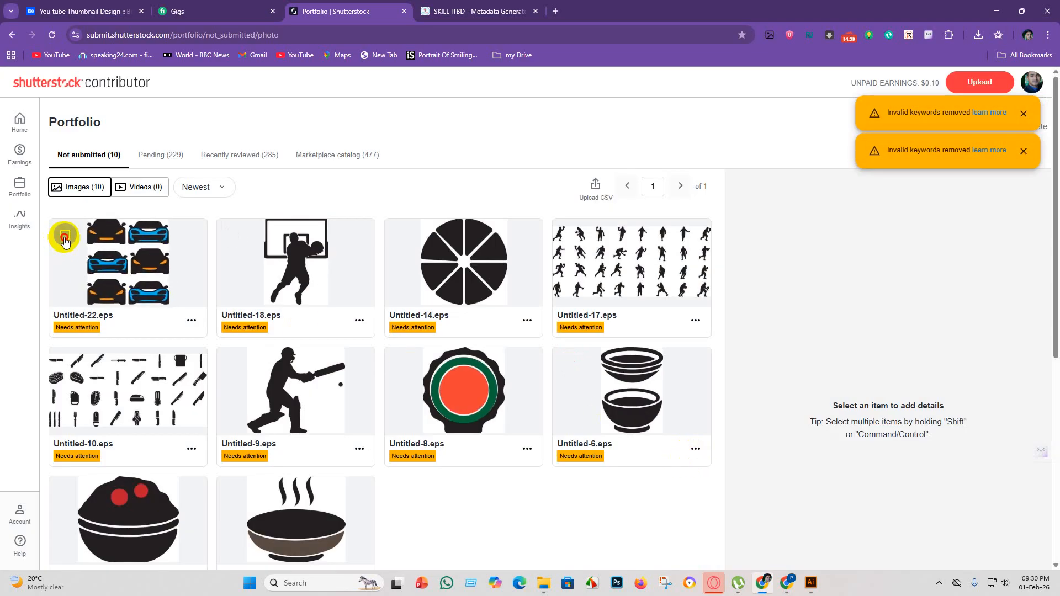
# Select Untitled-22.eps and remove its keywords view, yellow, transportation mode, travel, transparent background and urban.
pyautogui.click(65, 238)
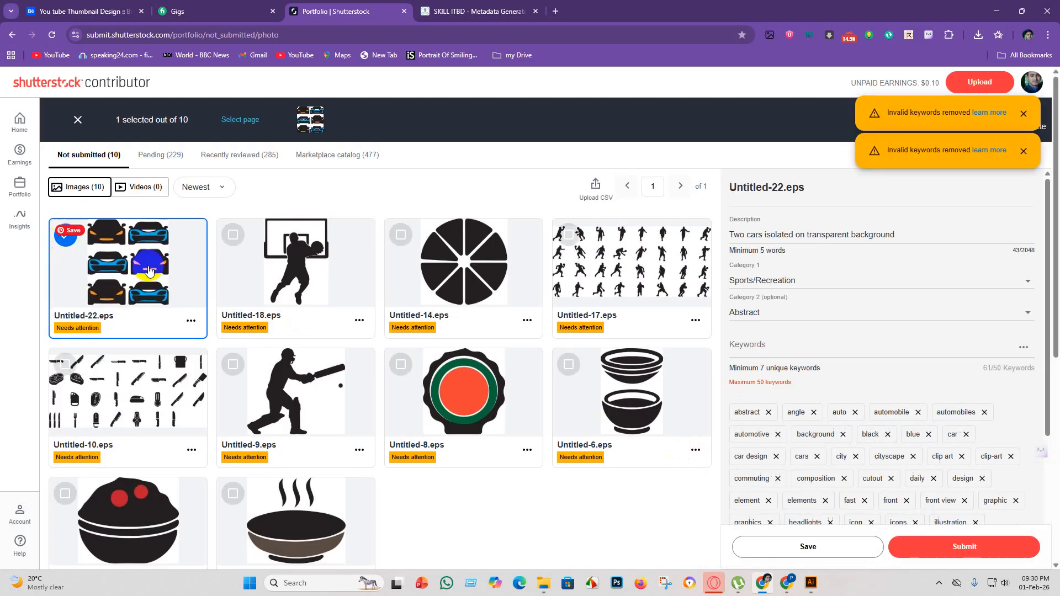
pyautogui.scroll(-5, 970, 396)
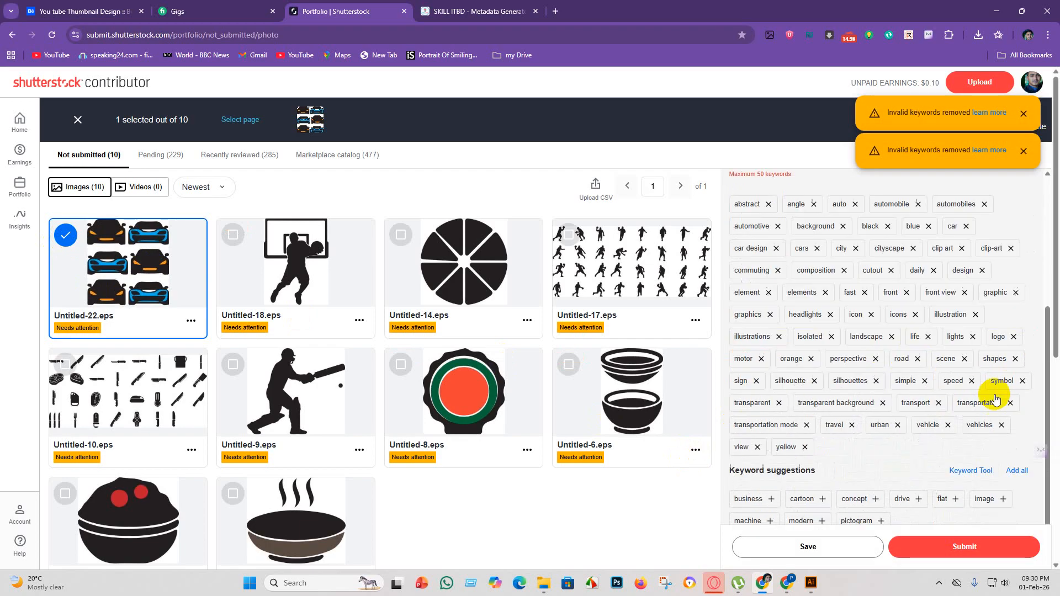
pyautogui.click(758, 380)
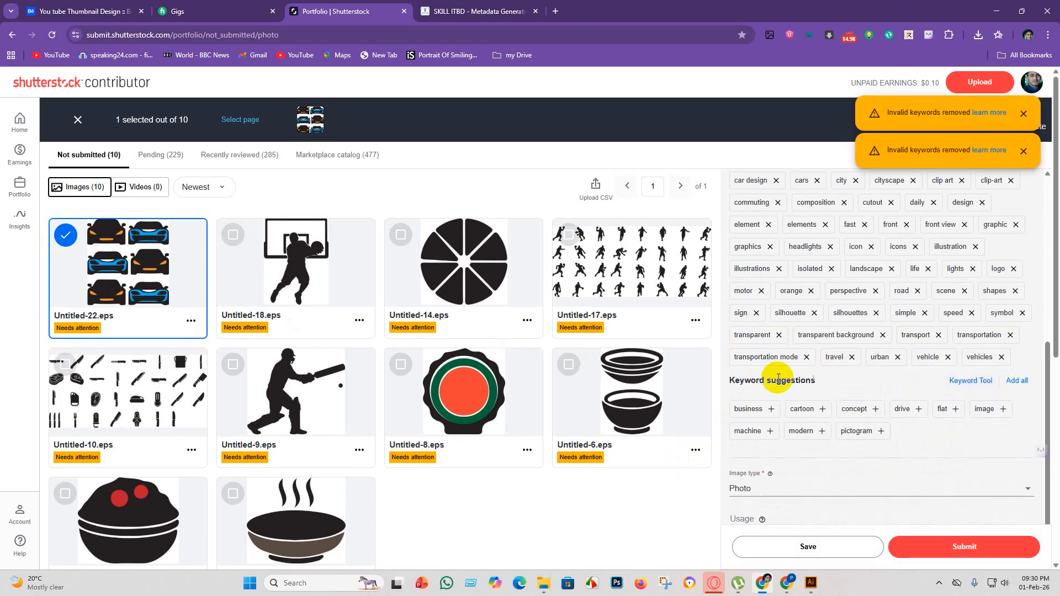
pyautogui.click(853, 359)
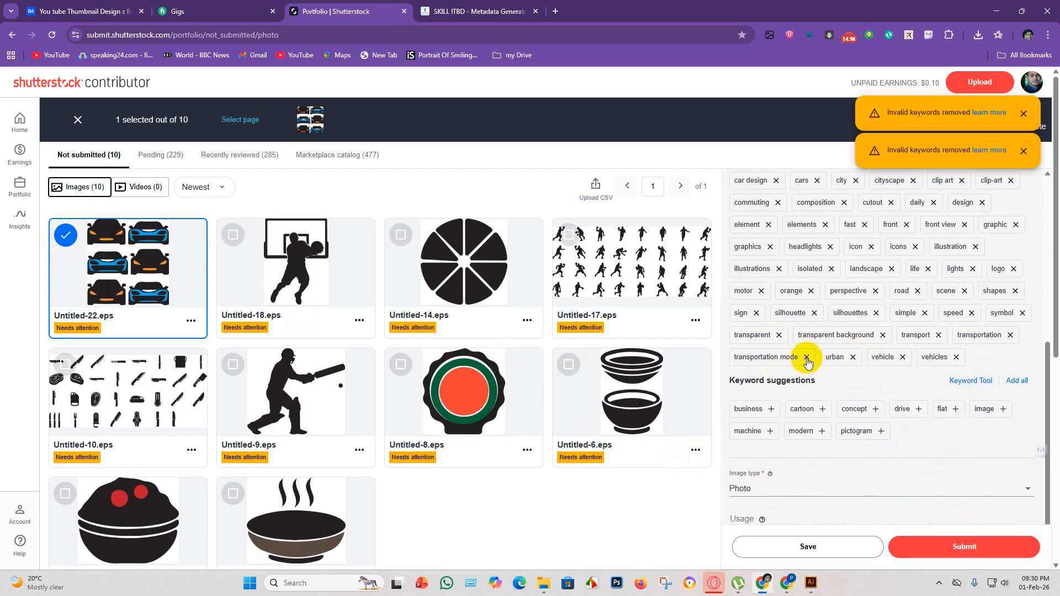
pyautogui.click(883, 335)
pyautogui.scroll(5, 939, 338)
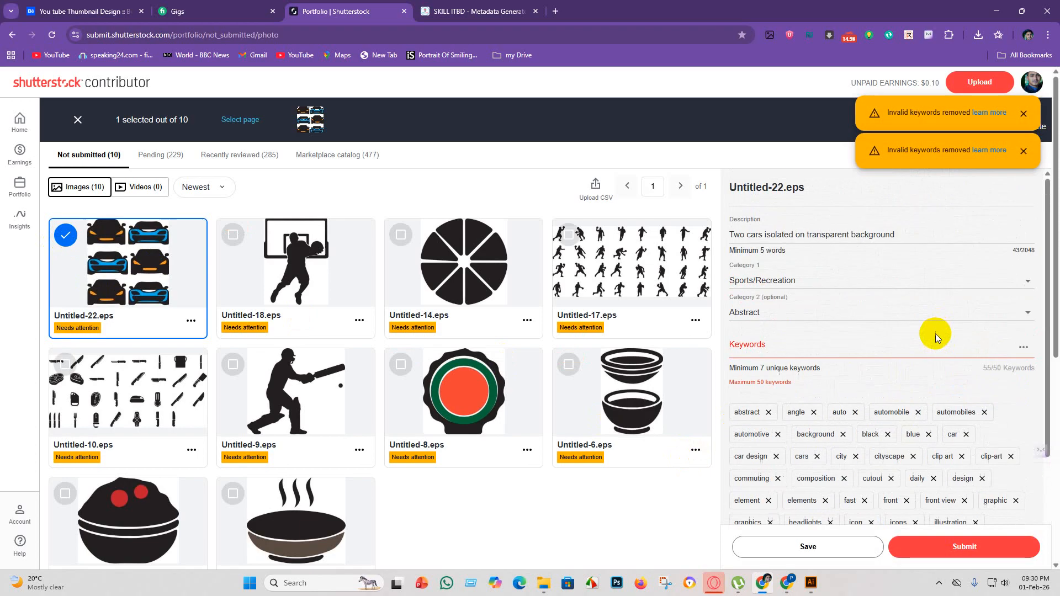
# Close the CSV report, remove the keywords transport, vehicle, vehicles, symbol and silhouettes from Untitled-22.eps, and save and submit it.
pyautogui.scroll(-5, 939, 359)
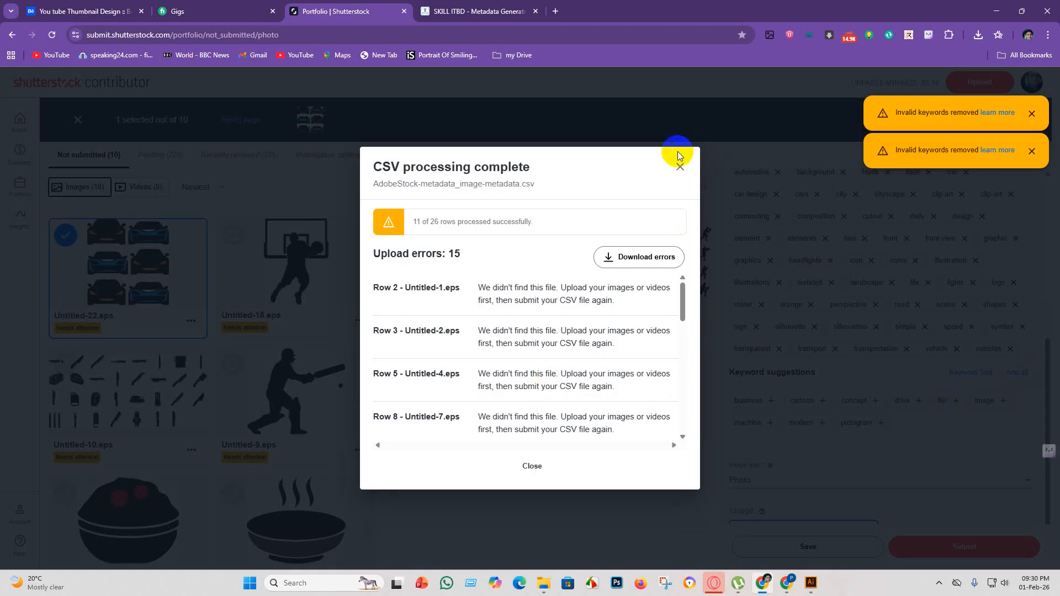
pyautogui.click(680, 166)
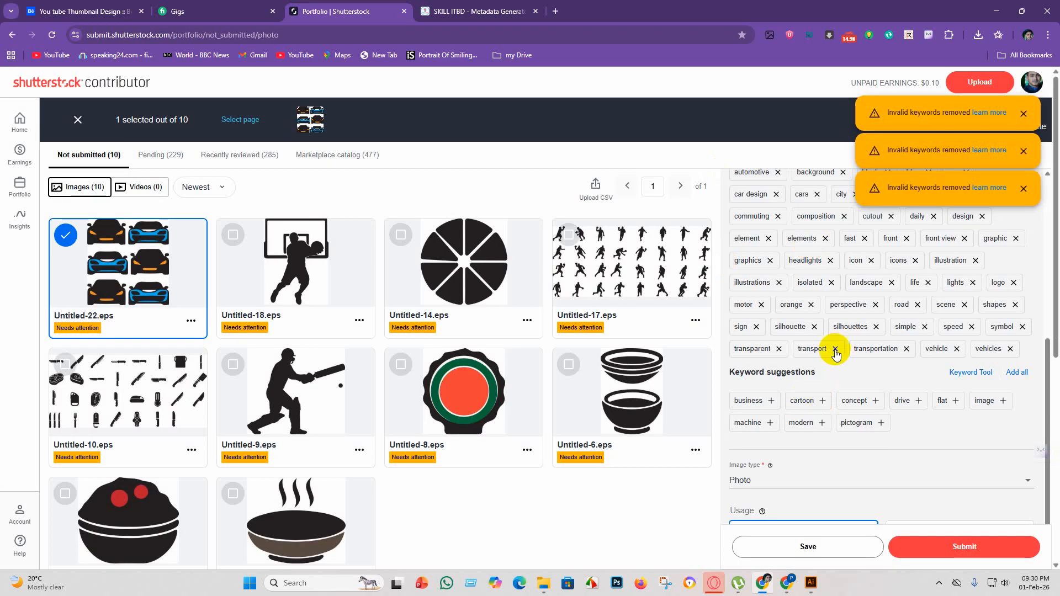
pyautogui.click(835, 349)
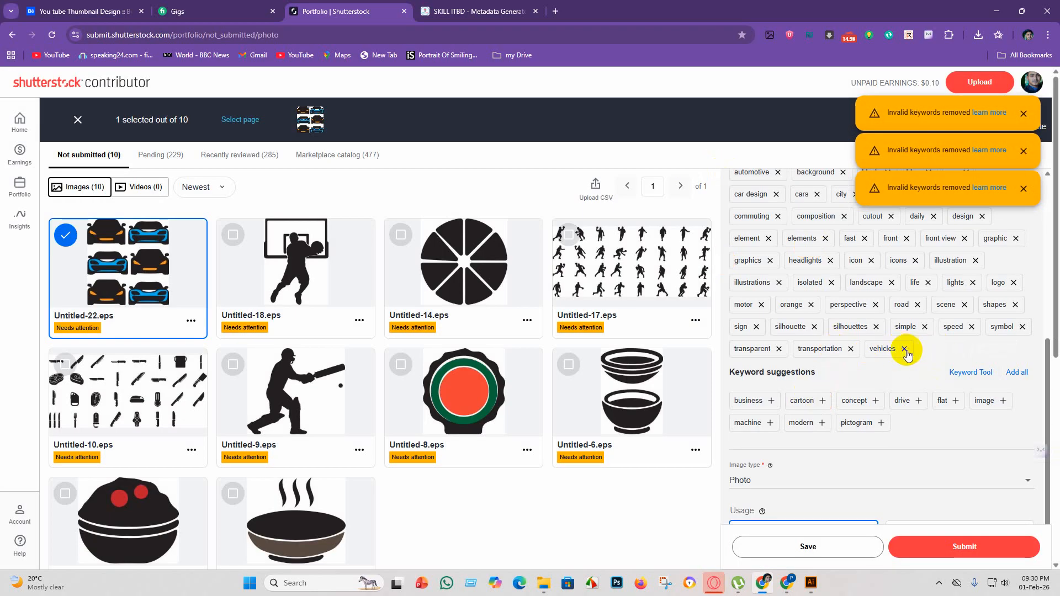
pyautogui.click(877, 328)
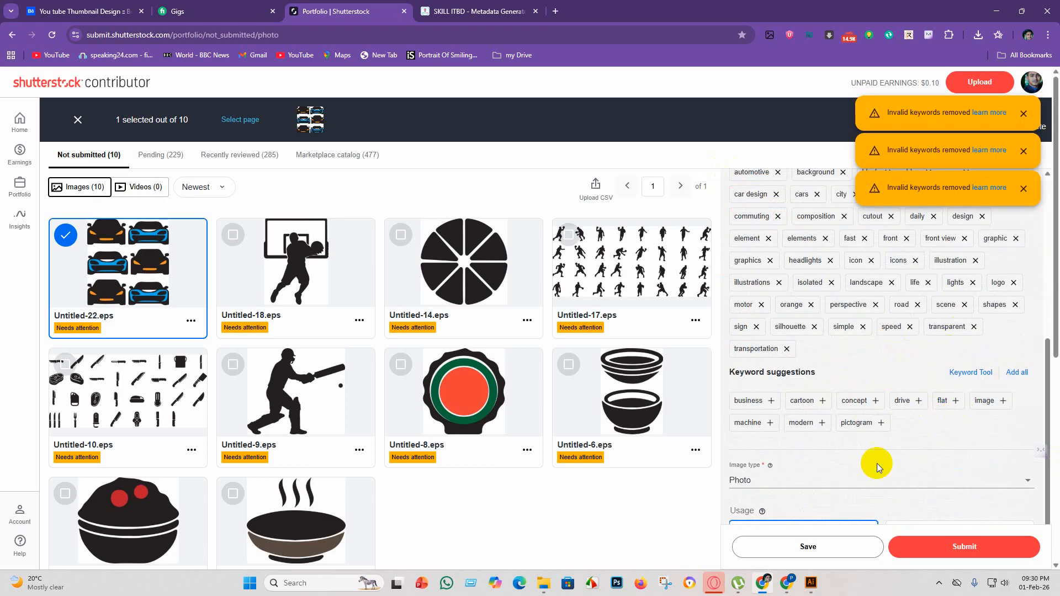
pyautogui.click(806, 544)
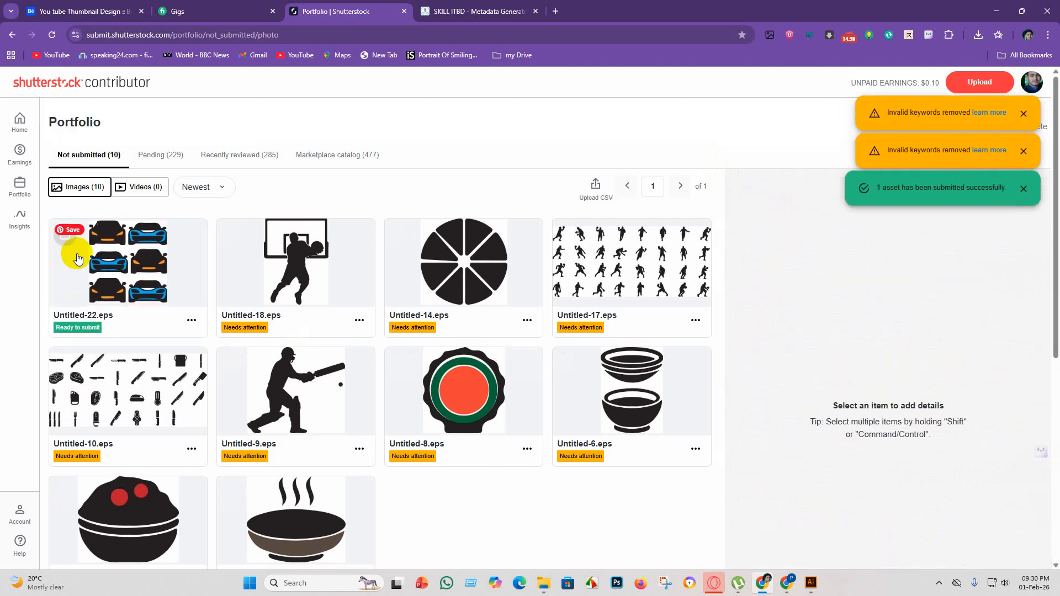
# Select all nine remaining images, upload the AdobeStock-metadata_image-metadata CSV file for them, and submit them.
pyautogui.click(64, 240)
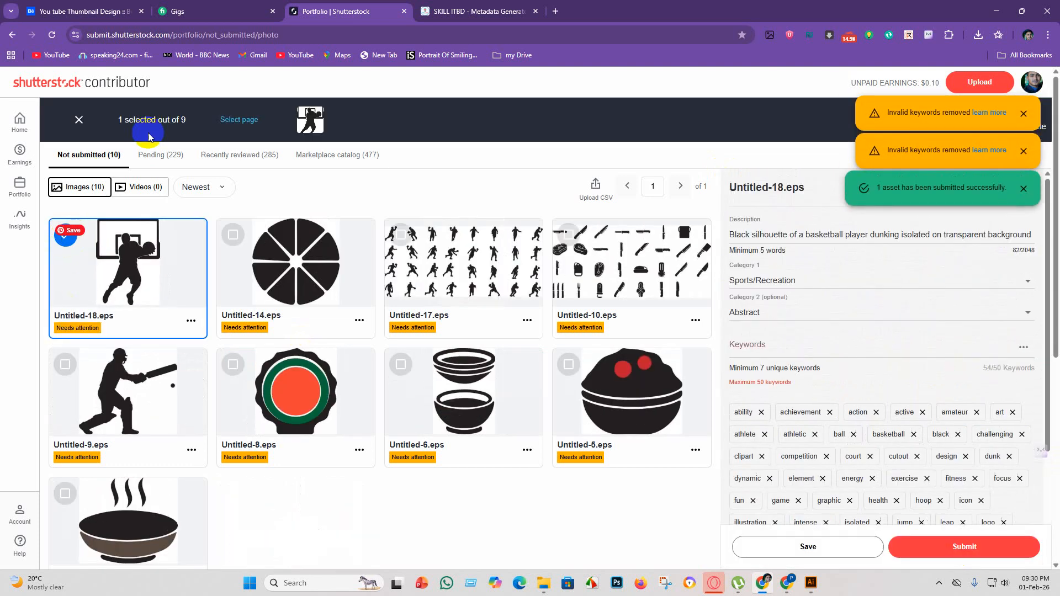
pyautogui.click(236, 120)
pyautogui.click(596, 185)
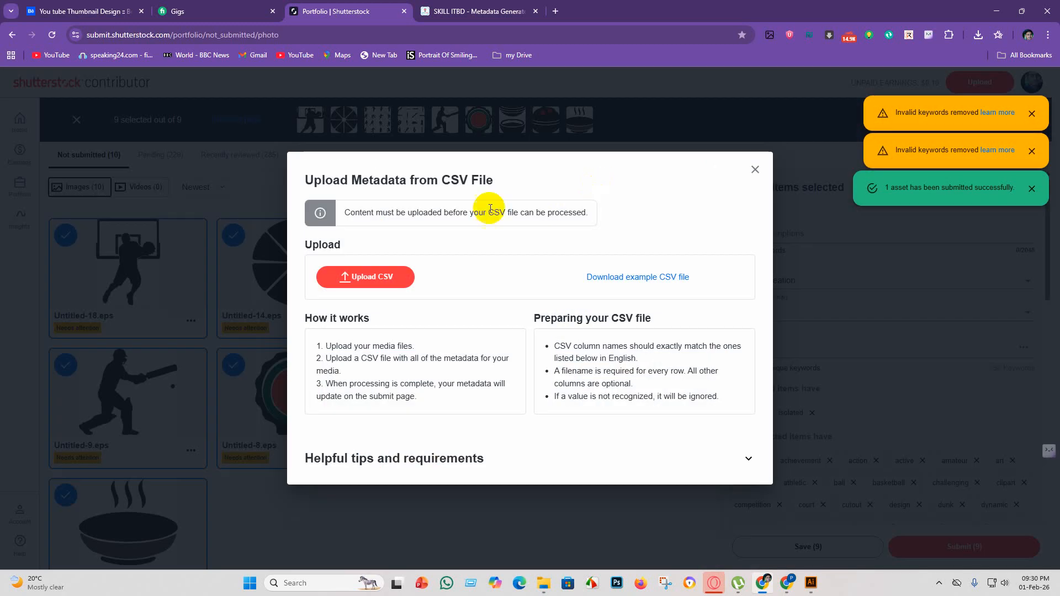
pyautogui.click(365, 275)
pyautogui.click(389, 249)
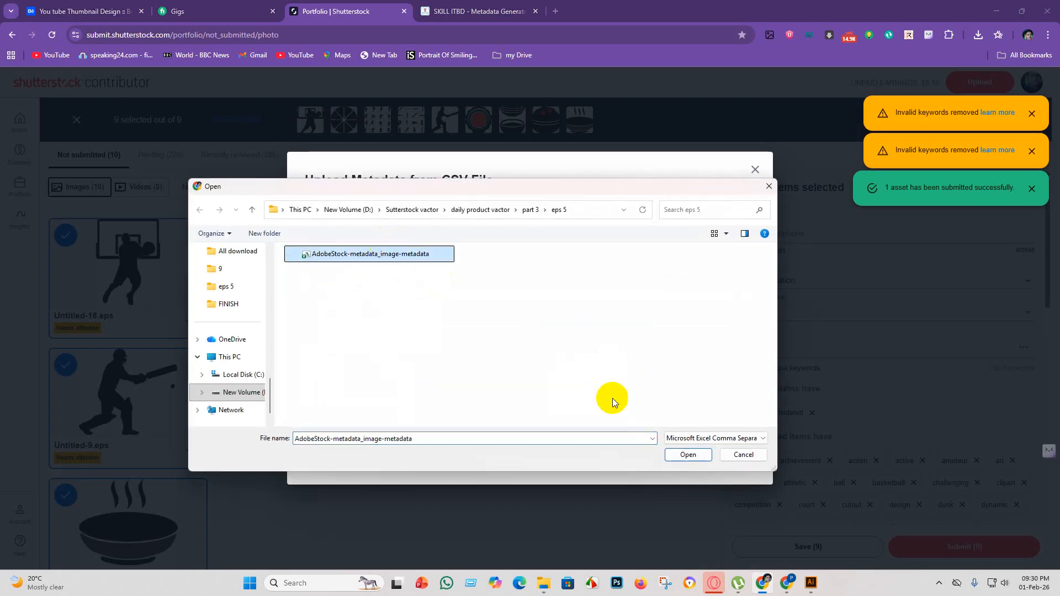
pyautogui.click(688, 455)
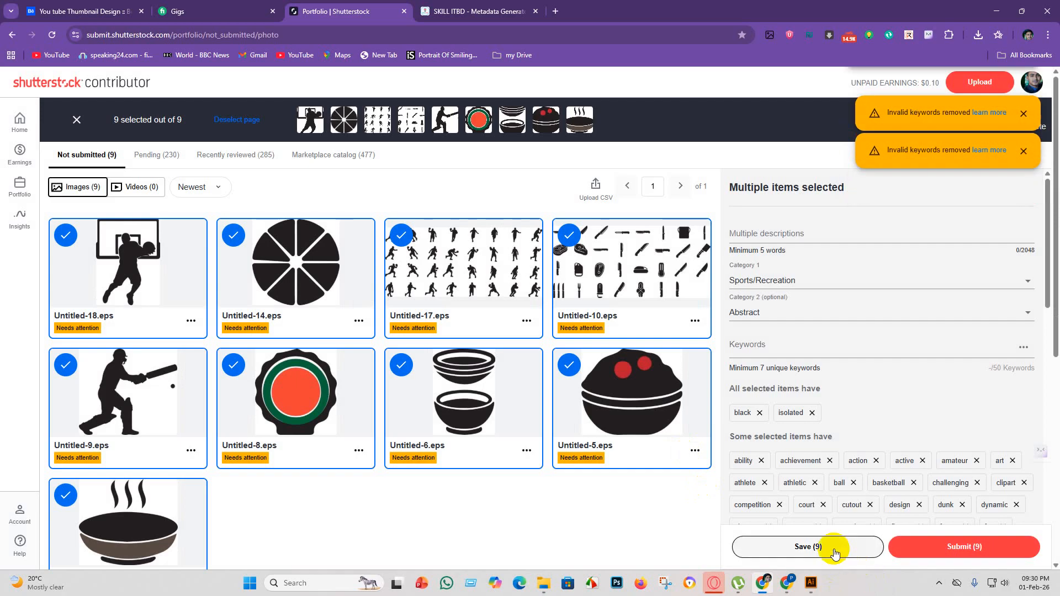
pyautogui.click(964, 548)
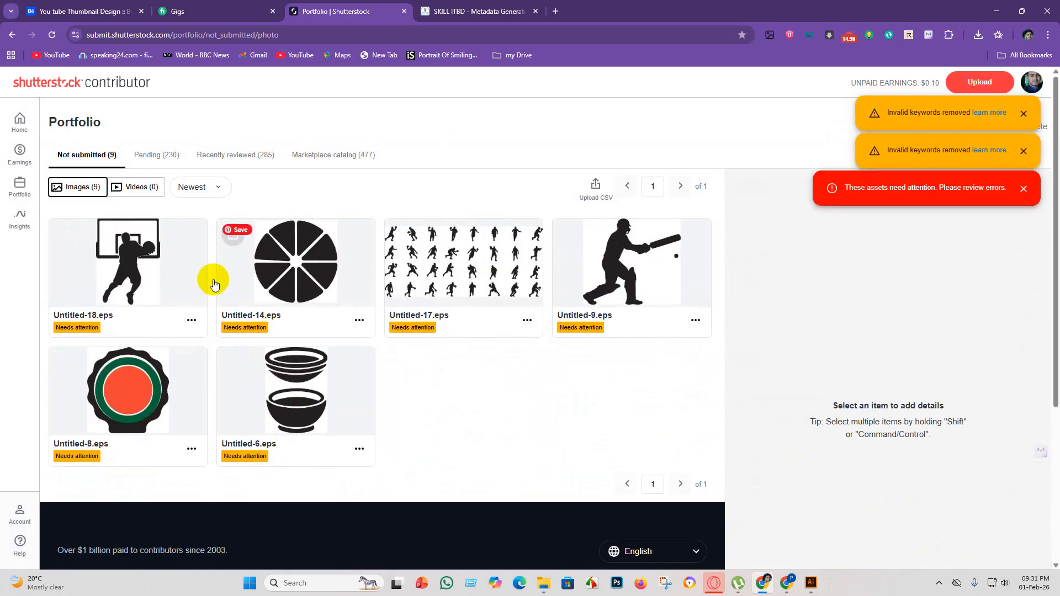
# Close the CSV report, remove the keywords training, workout, success and sportsman from Untitled-18.eps, and submit it.
pyautogui.click(65, 238)
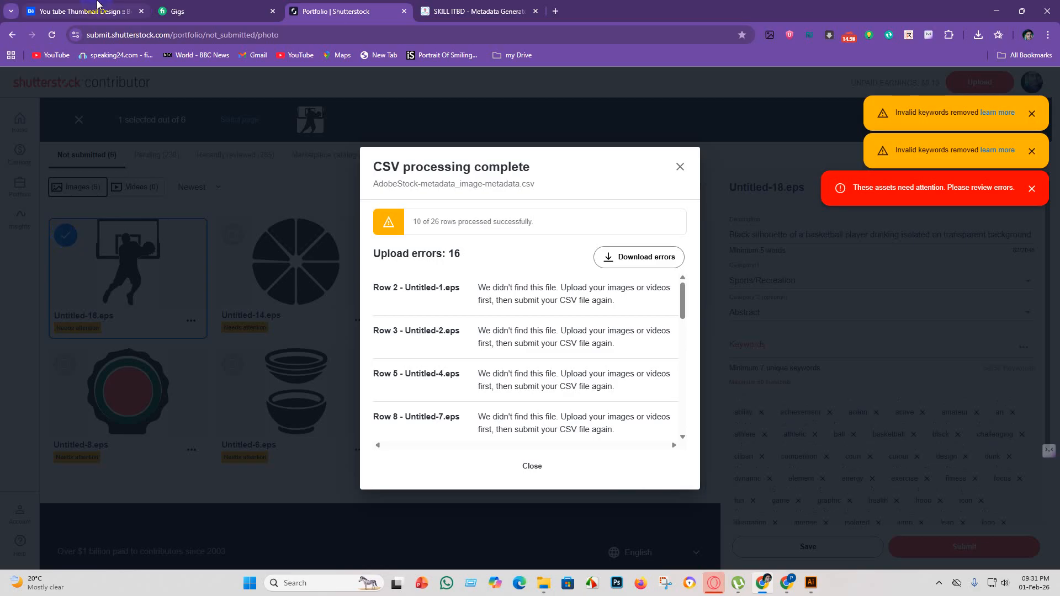
pyautogui.click(532, 465)
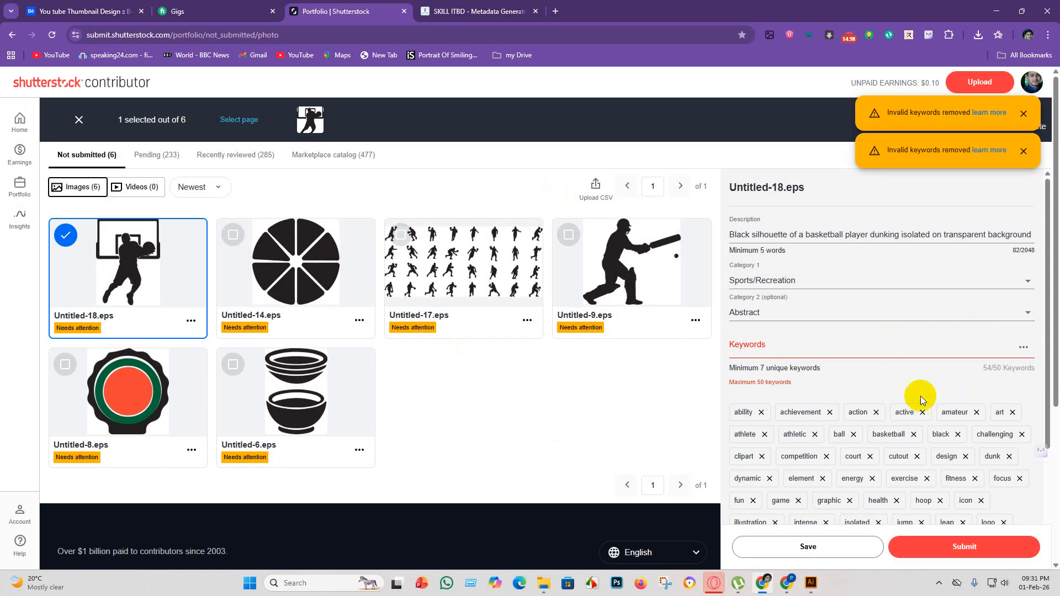
pyautogui.scroll(-3, 926, 435)
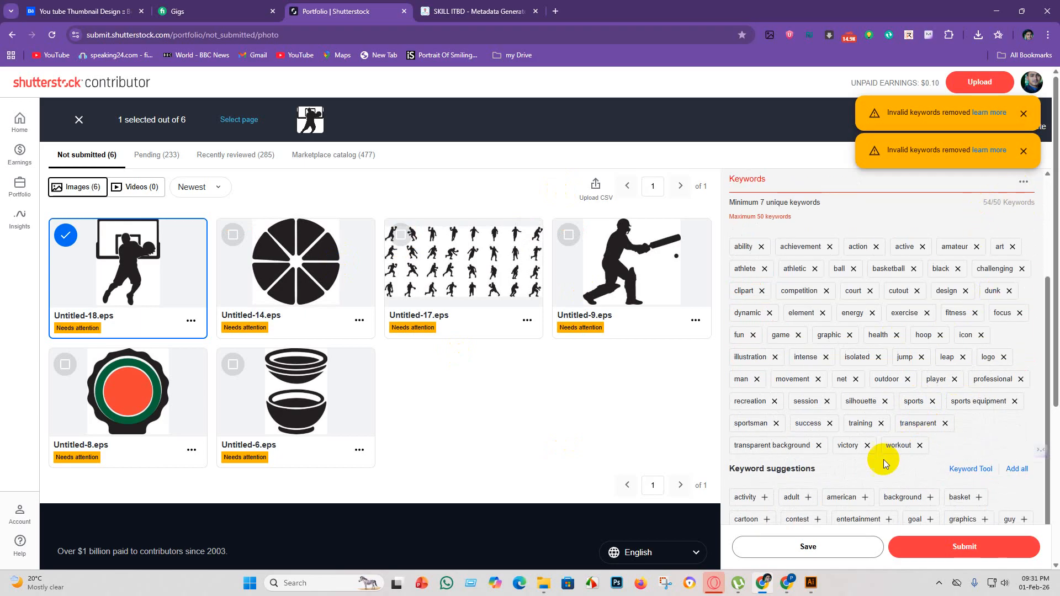
pyautogui.click(882, 423)
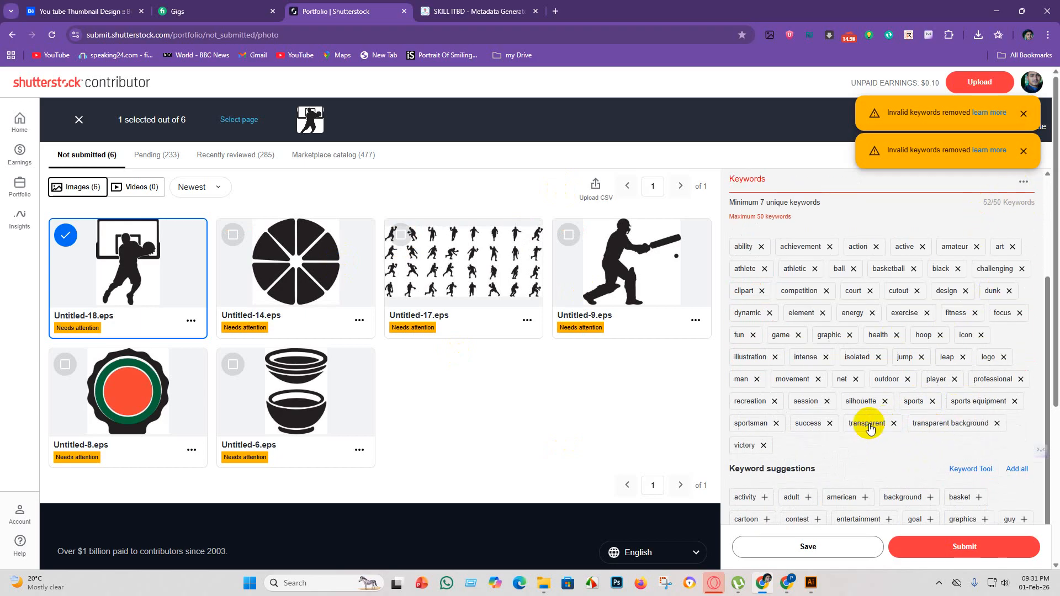
pyautogui.click(831, 424)
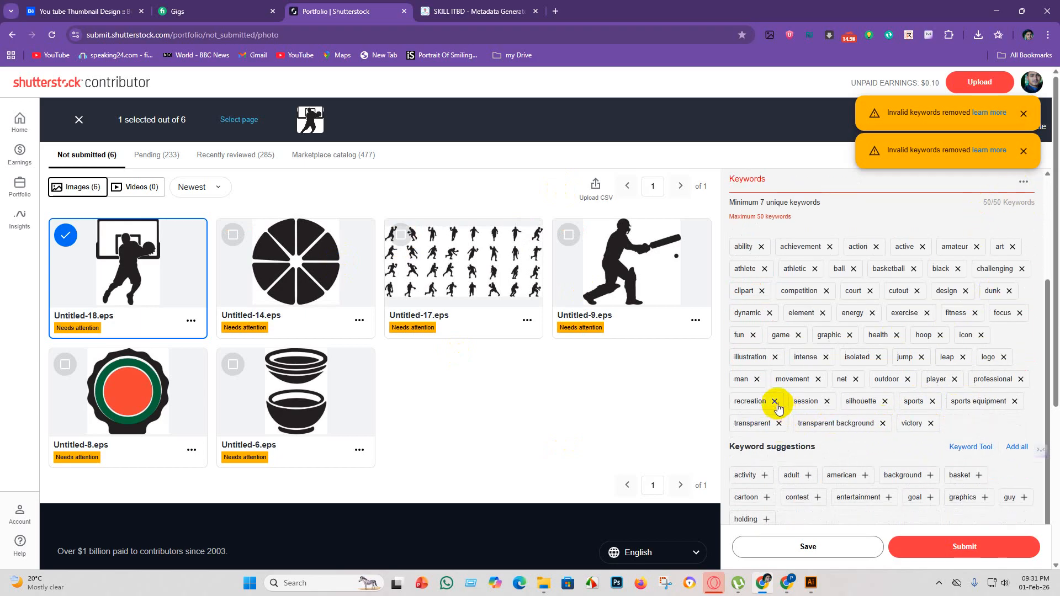
pyautogui.click(907, 545)
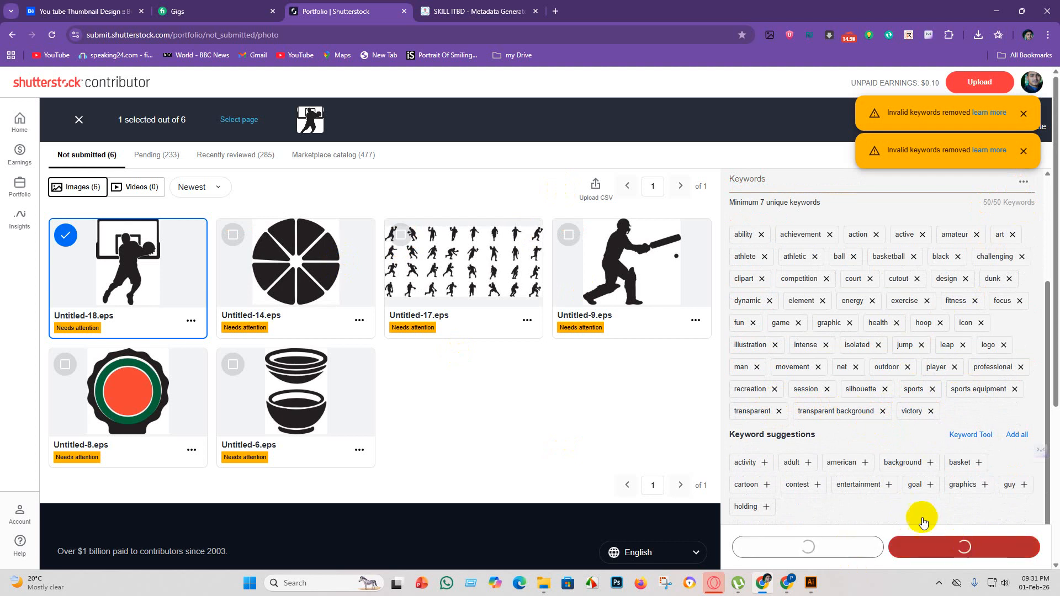
# Remove the keywords visual, transparent background and statistics from Untitled-14.eps, and save and submit it.
pyautogui.click(232, 236)
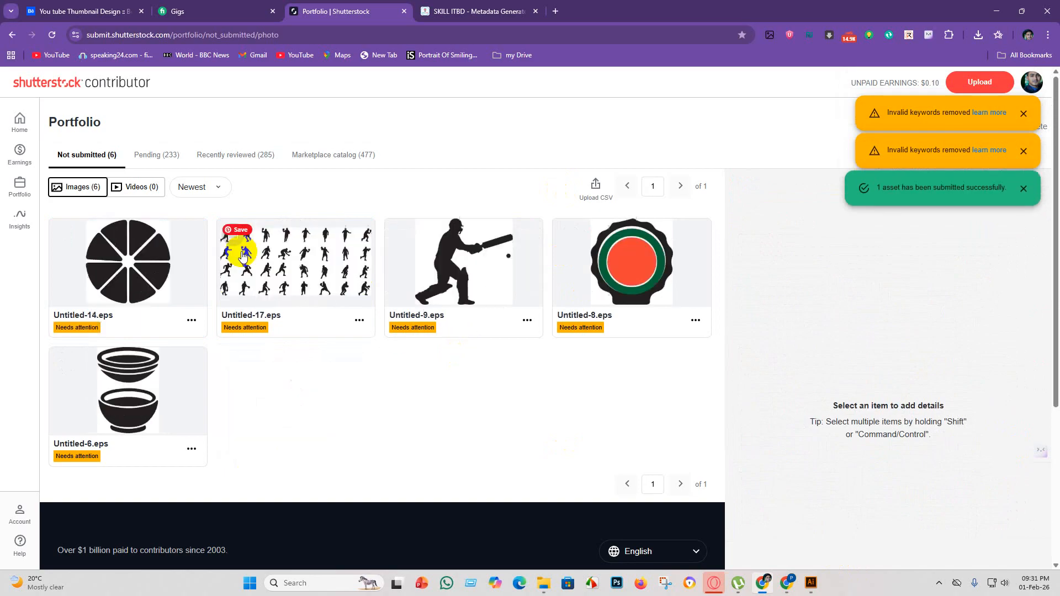
pyautogui.click(84, 250)
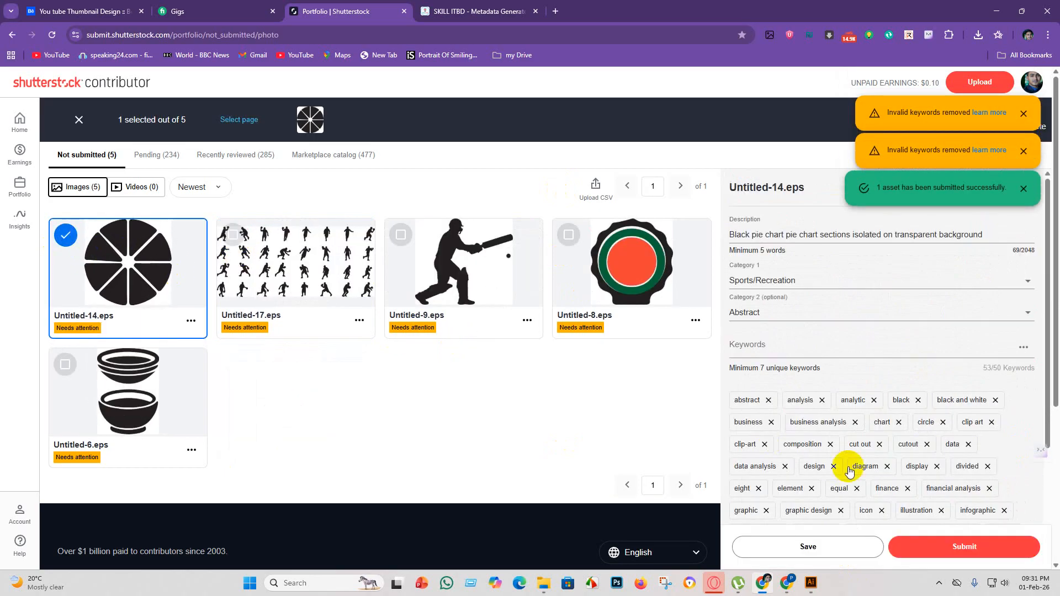
pyautogui.scroll(-5, 939, 430)
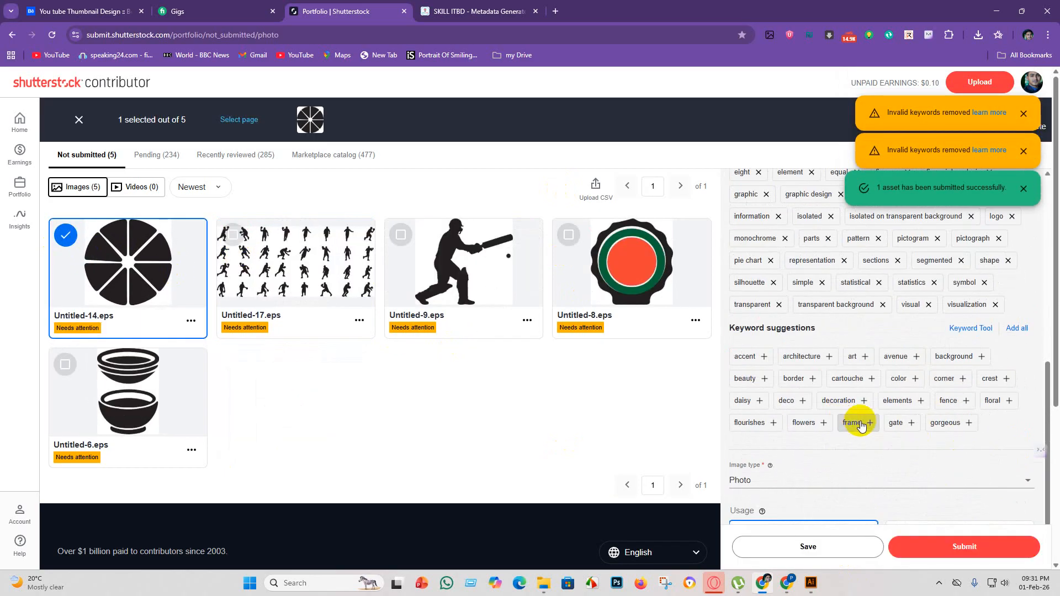
pyautogui.click(929, 305)
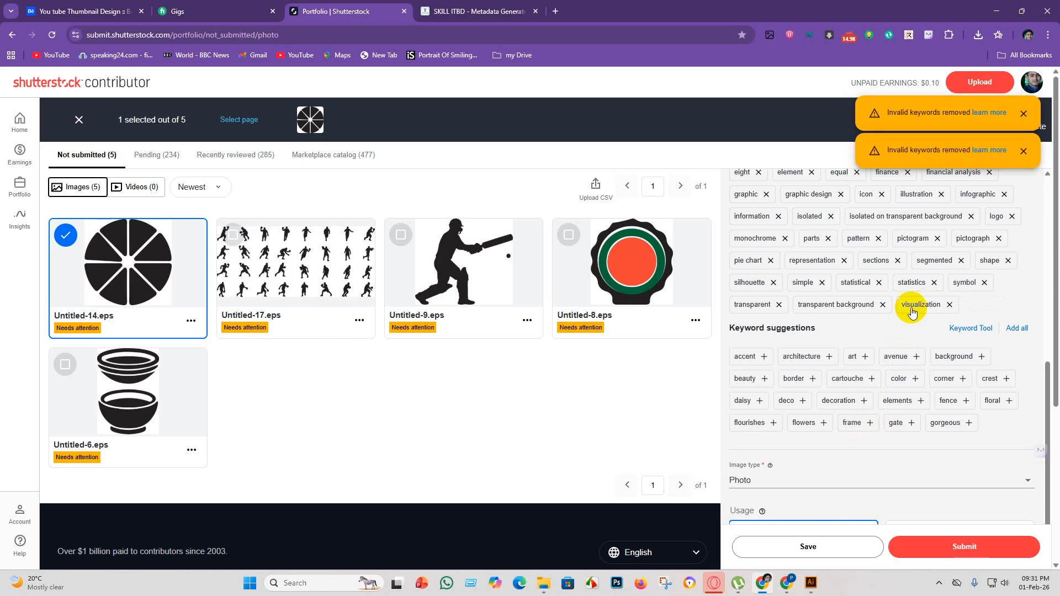
pyautogui.click(884, 305)
pyautogui.scroll(4, 942, 290)
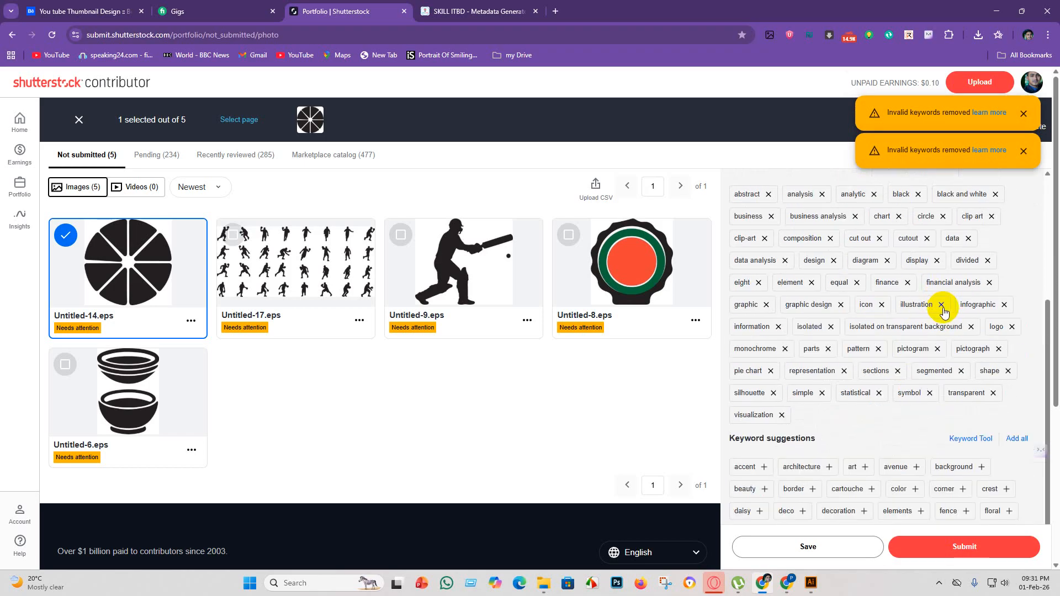
pyautogui.scroll(-3, 942, 375)
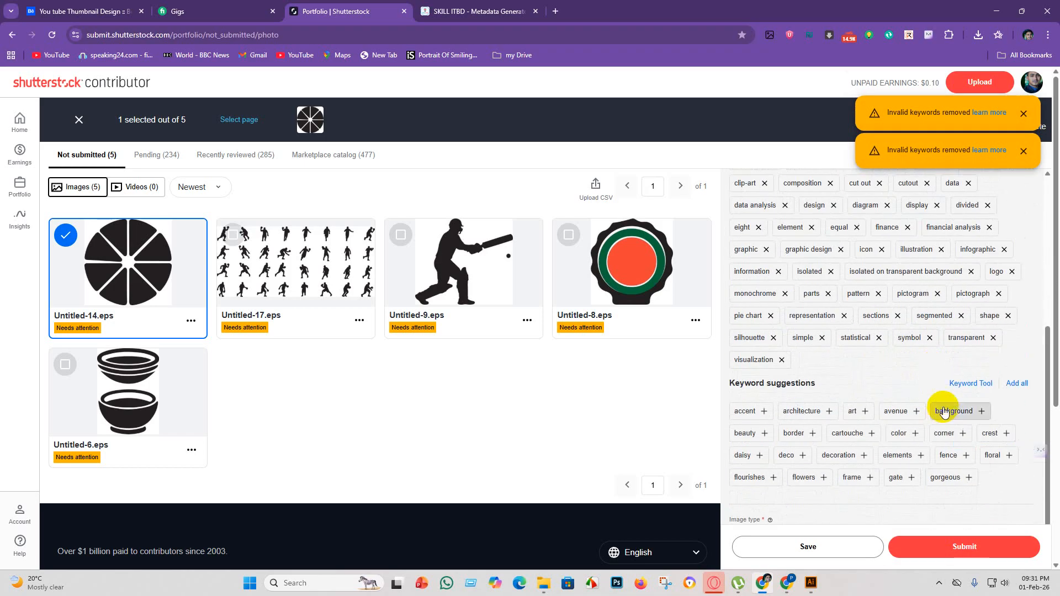
pyautogui.click(833, 547)
pyautogui.click(941, 549)
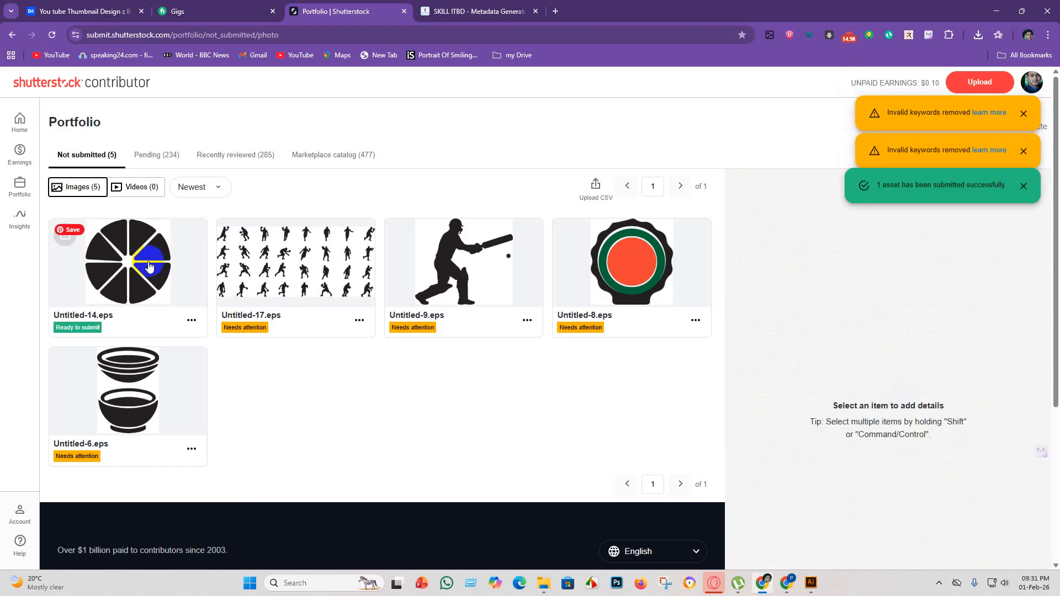
# Select Untitled-17.eps and add the suggested keywords athlete, ball silhouette, clipart, competition and girl.
pyautogui.click(73, 254)
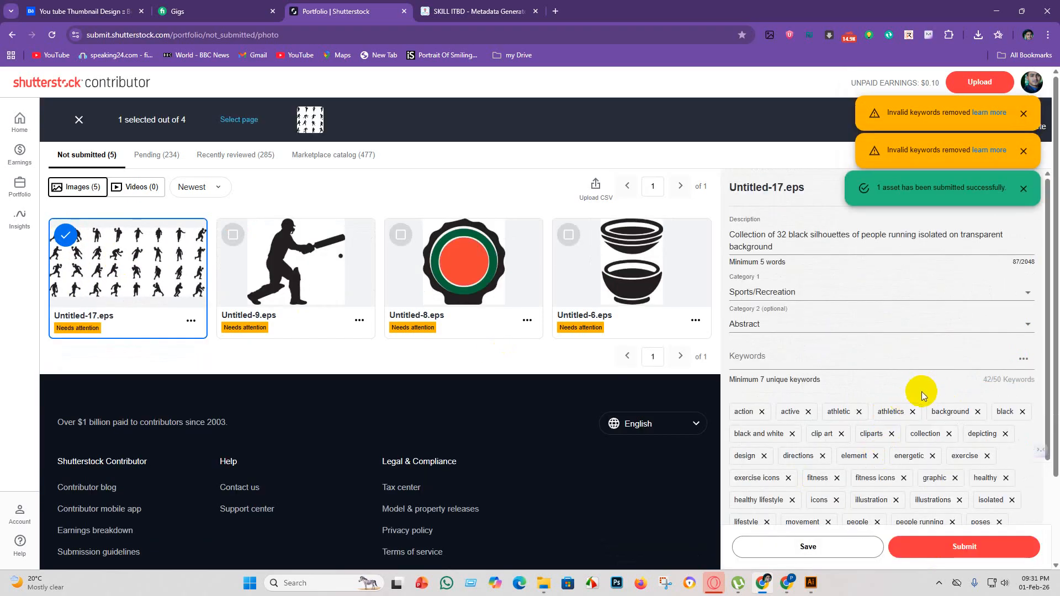
pyautogui.scroll(-2, 911, 441)
pyautogui.scroll(3, 840, 348)
pyautogui.scroll(-5, 882, 374)
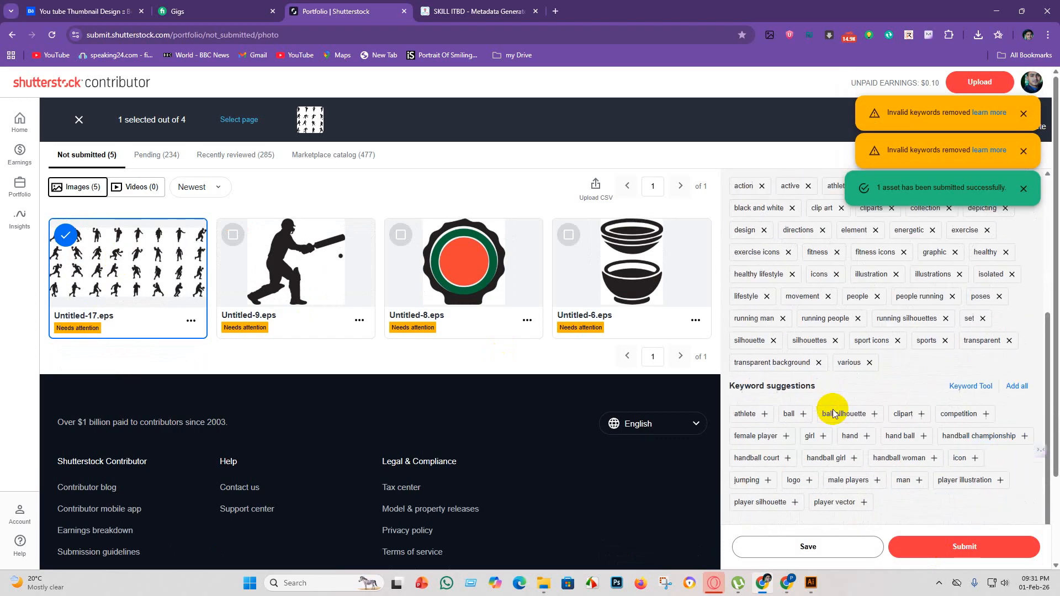
pyautogui.click(755, 338)
pyautogui.click(812, 338)
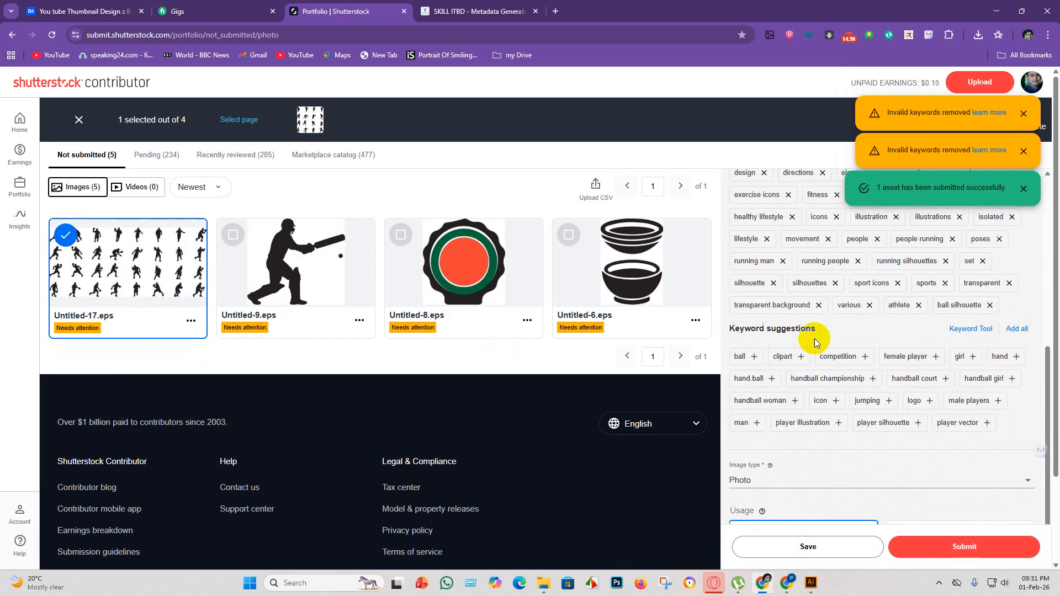
pyautogui.click(790, 358)
pyautogui.click(791, 379)
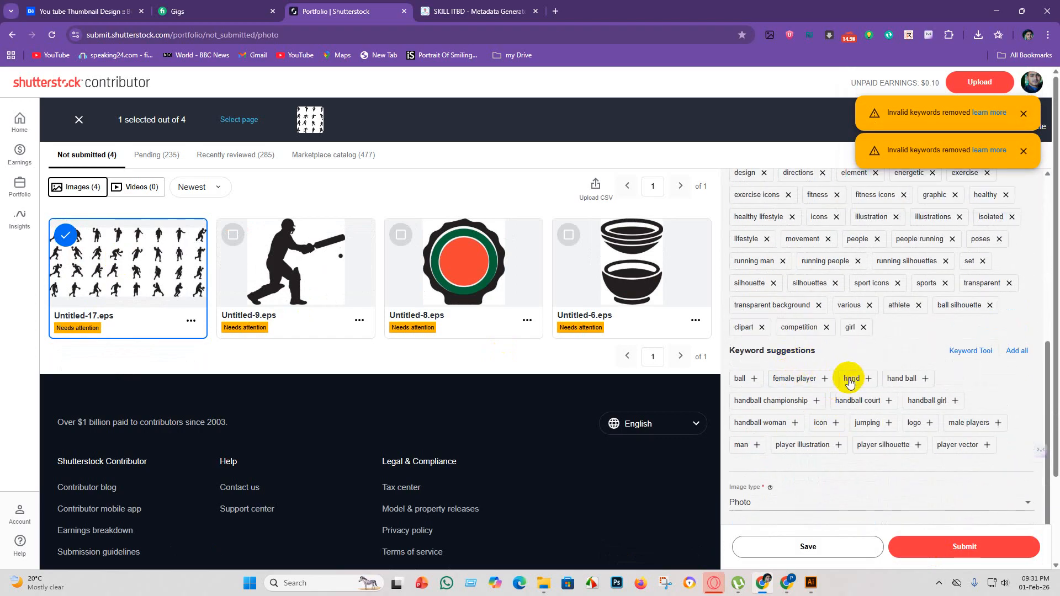
pyautogui.click(848, 379)
pyautogui.scroll(3, 890, 381)
pyautogui.scroll(-3, 895, 382)
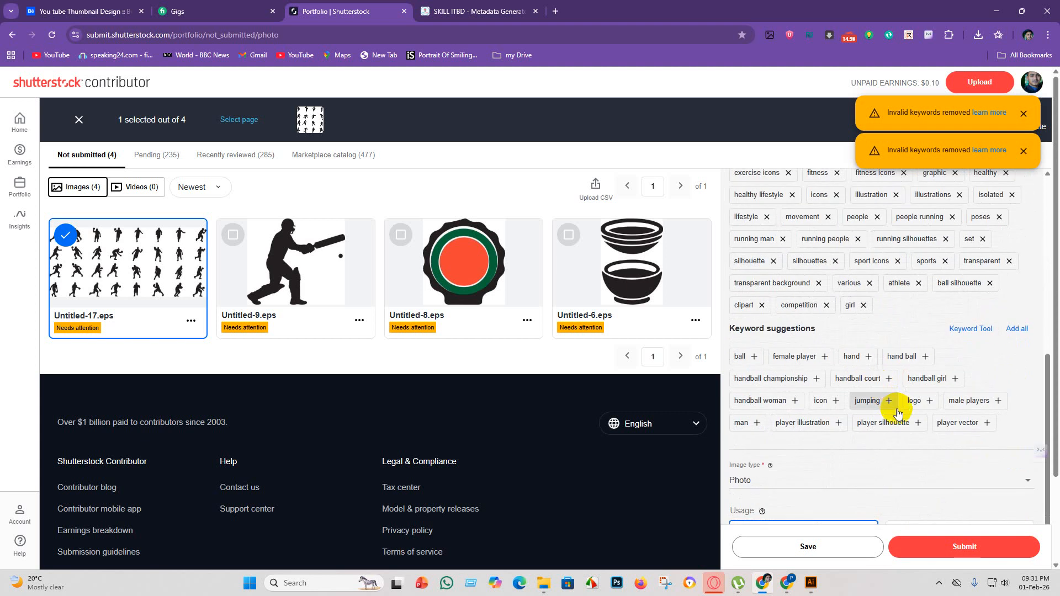
# Add the suggested keywords handball girl, hand ball and hand to Untitled-17.eps, and save and submit it.
pyautogui.click(939, 380)
pyautogui.click(904, 356)
pyautogui.click(850, 358)
pyautogui.scroll(3, 887, 371)
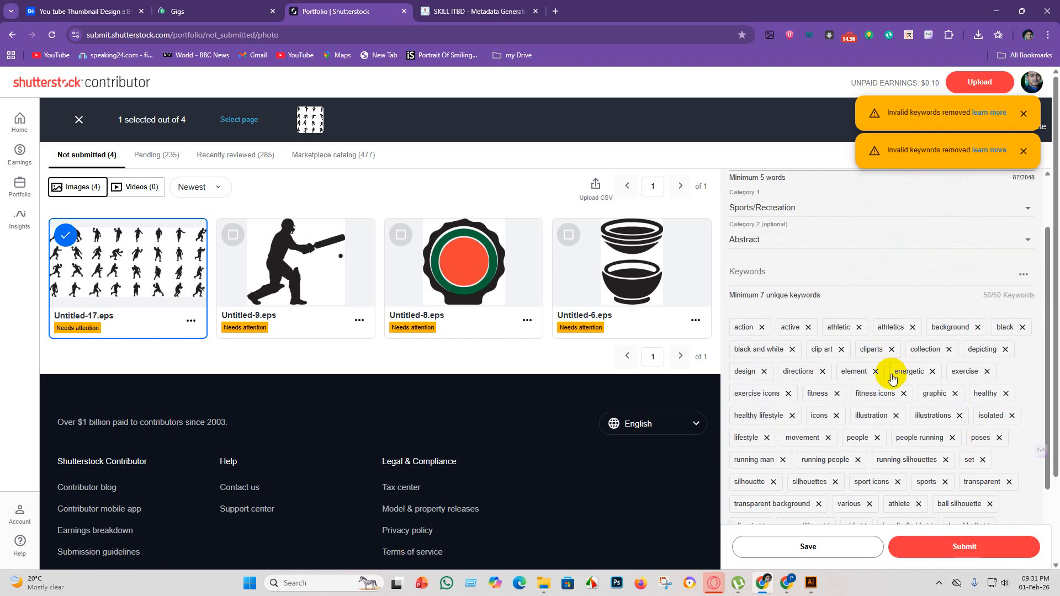
pyautogui.scroll(-3, 872, 420)
pyautogui.click(804, 554)
pyautogui.click(962, 550)
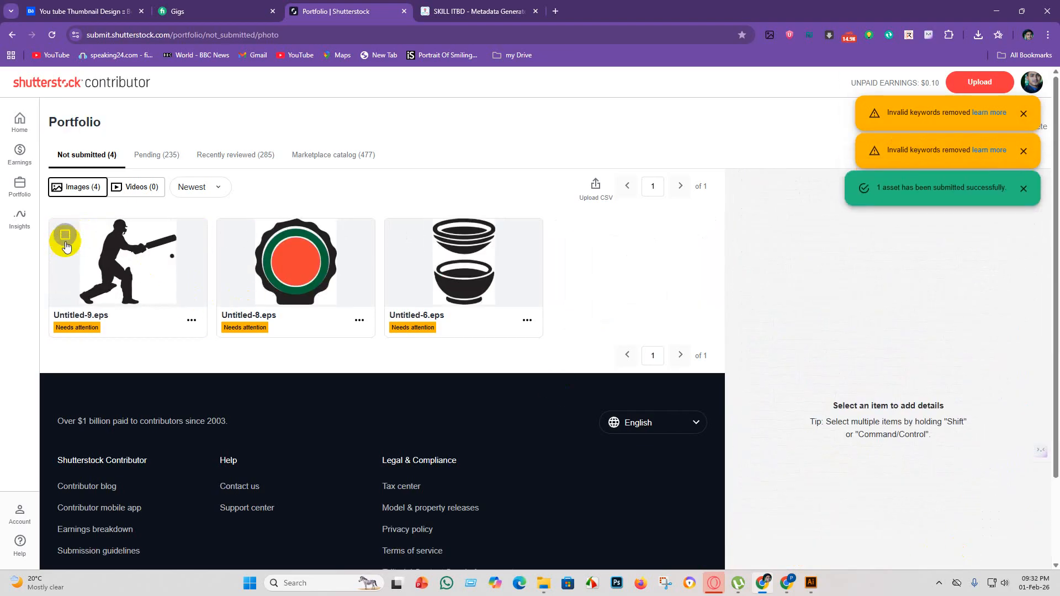
# Select Untitled-9.eps and add the suggested keywords background, builder, build, carpenter and business.
pyautogui.click(66, 242)
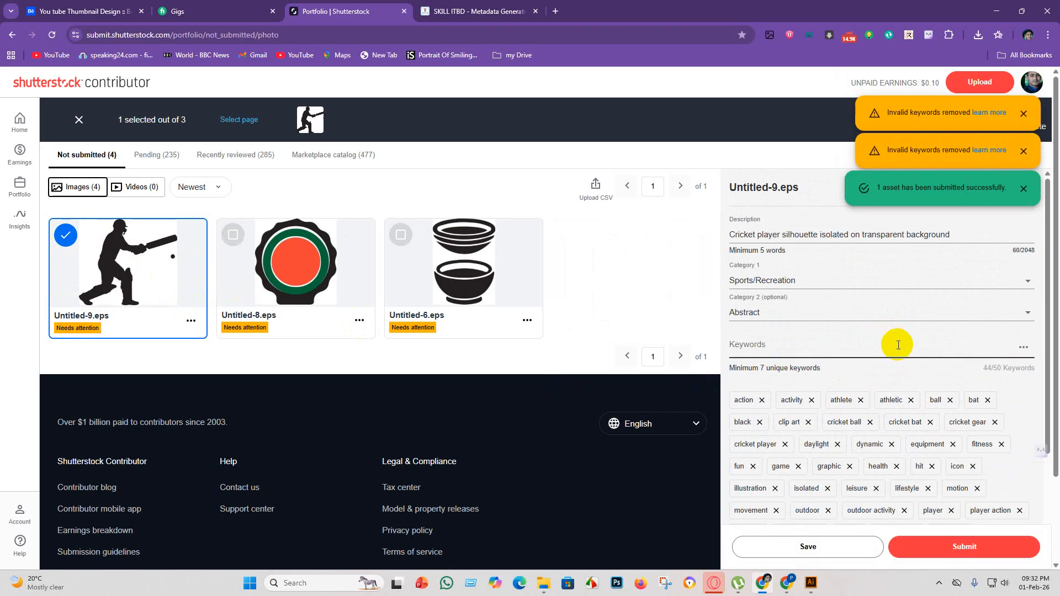
pyautogui.scroll(-5, 890, 359)
pyautogui.click(761, 365)
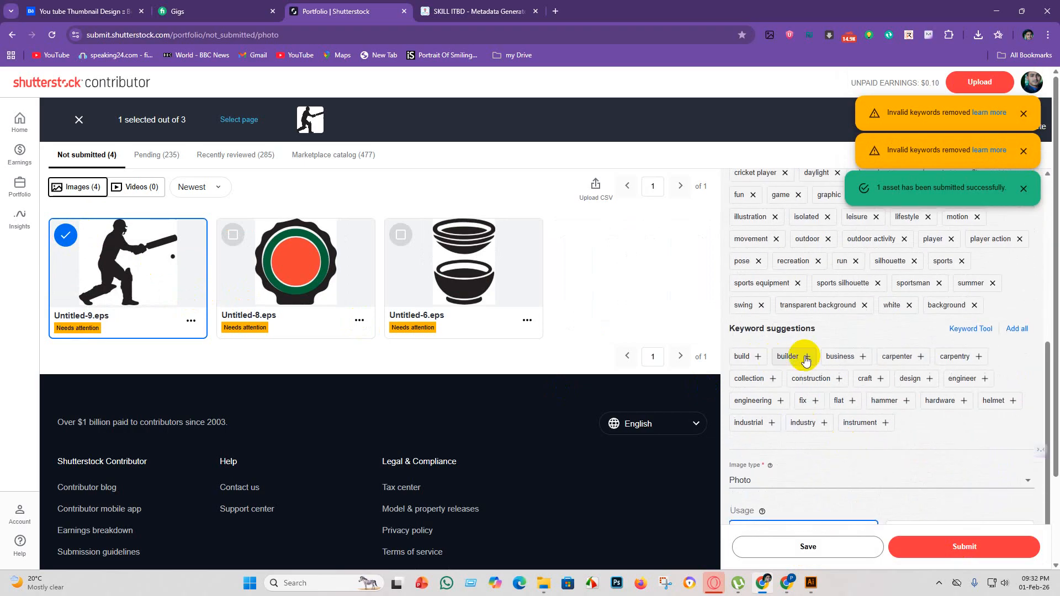
pyautogui.click(800, 356)
pyautogui.click(737, 356)
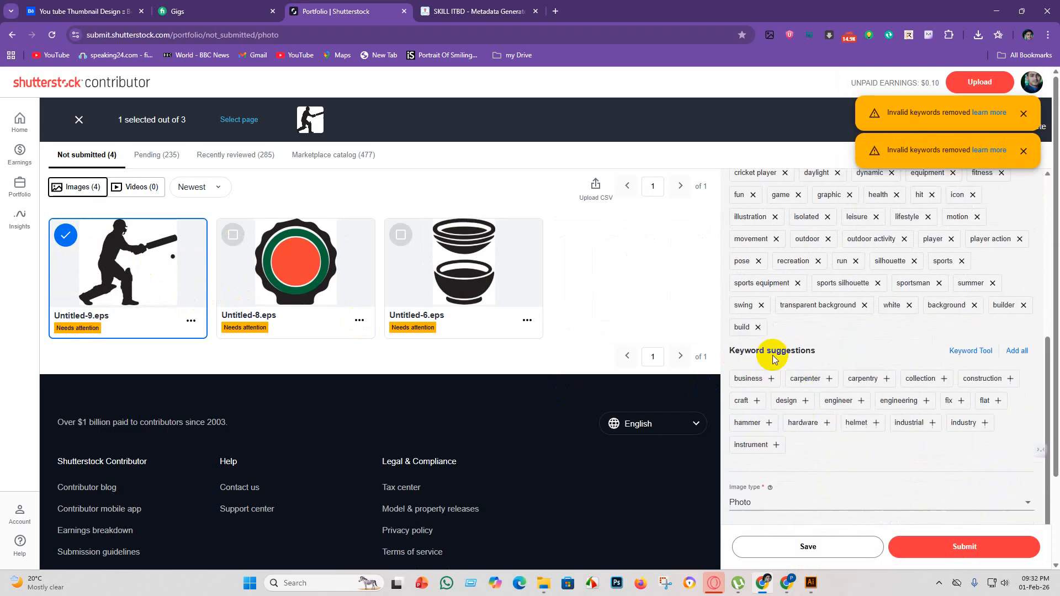
pyautogui.click(801, 385)
pyautogui.click(757, 382)
# Add the suggested keyword construction to Untitled-9.eps, and save and submit the image.
pyautogui.scroll(4, 883, 353)
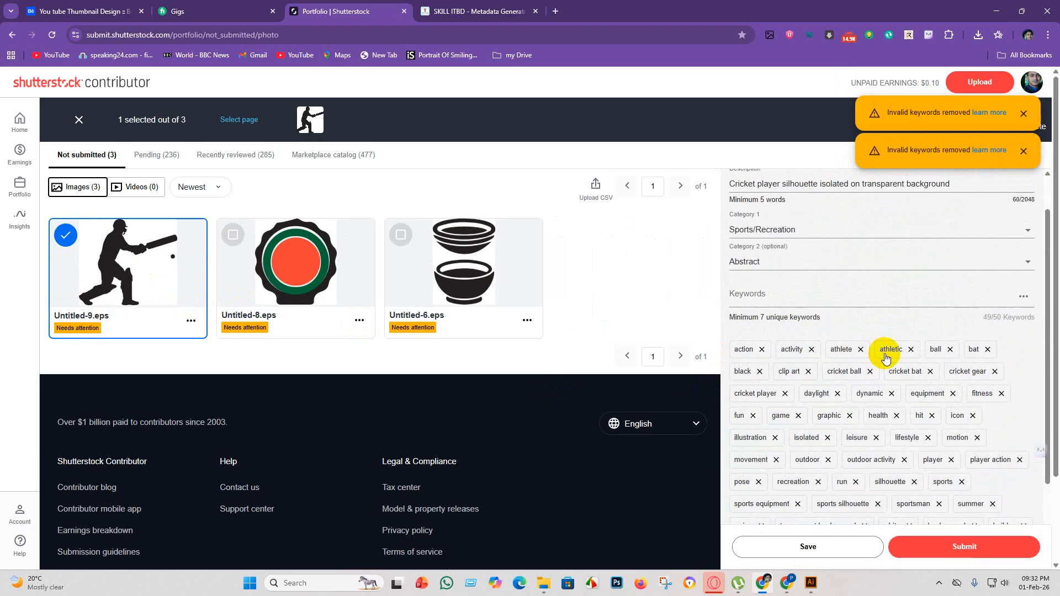
pyautogui.scroll(-4, 886, 358)
pyautogui.click(896, 379)
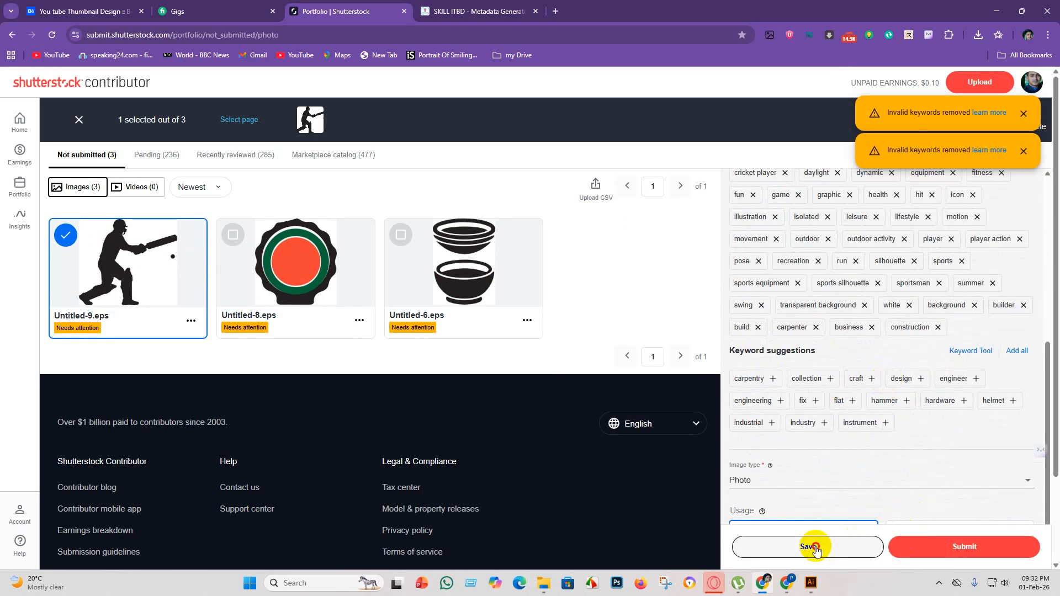
pyautogui.click(948, 548)
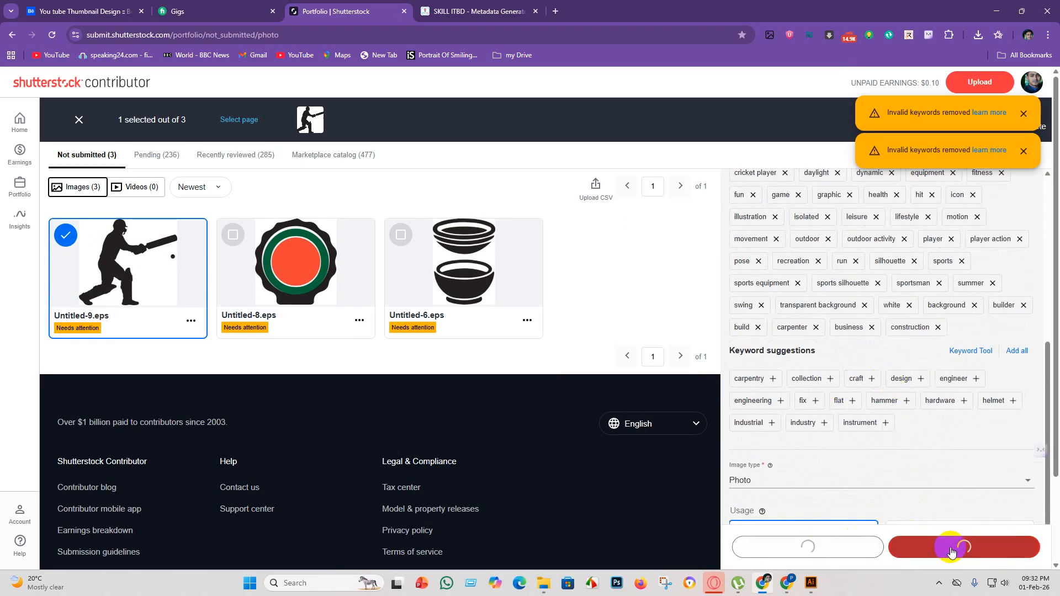
pyautogui.click(951, 550)
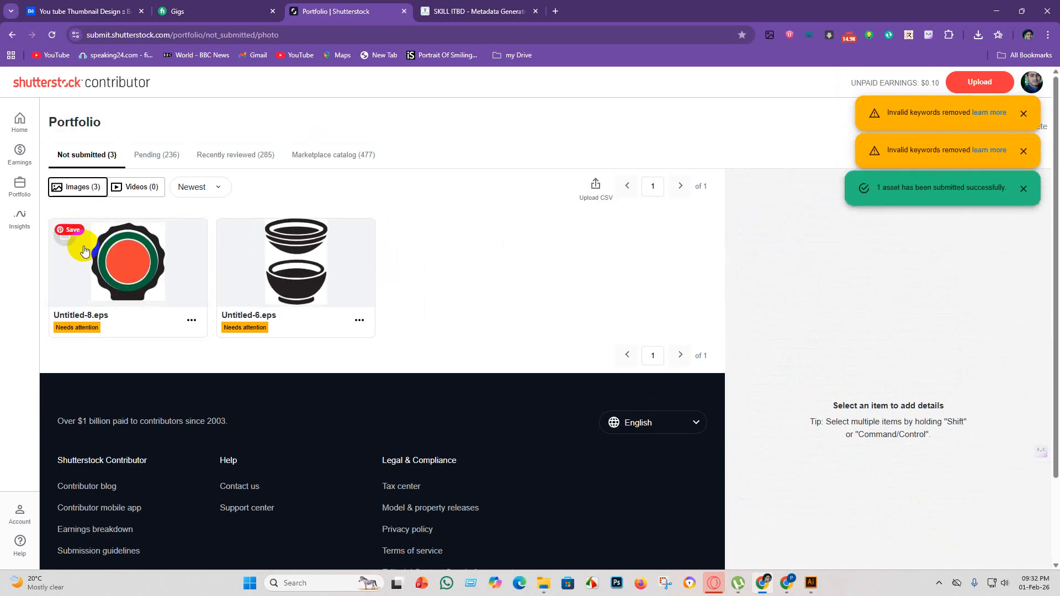
# Add the suggested keywords 2nd and anniversary to Untitled-8.eps, and save and submit it.
pyautogui.click(65, 235)
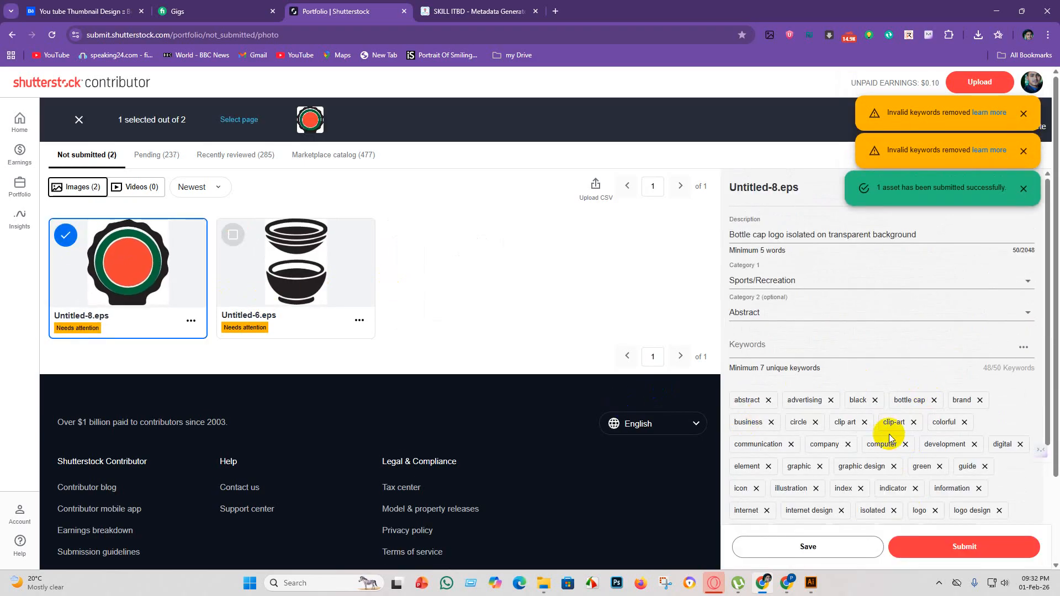
pyautogui.scroll(-4, 823, 428)
pyautogui.click(740, 429)
pyautogui.click(805, 430)
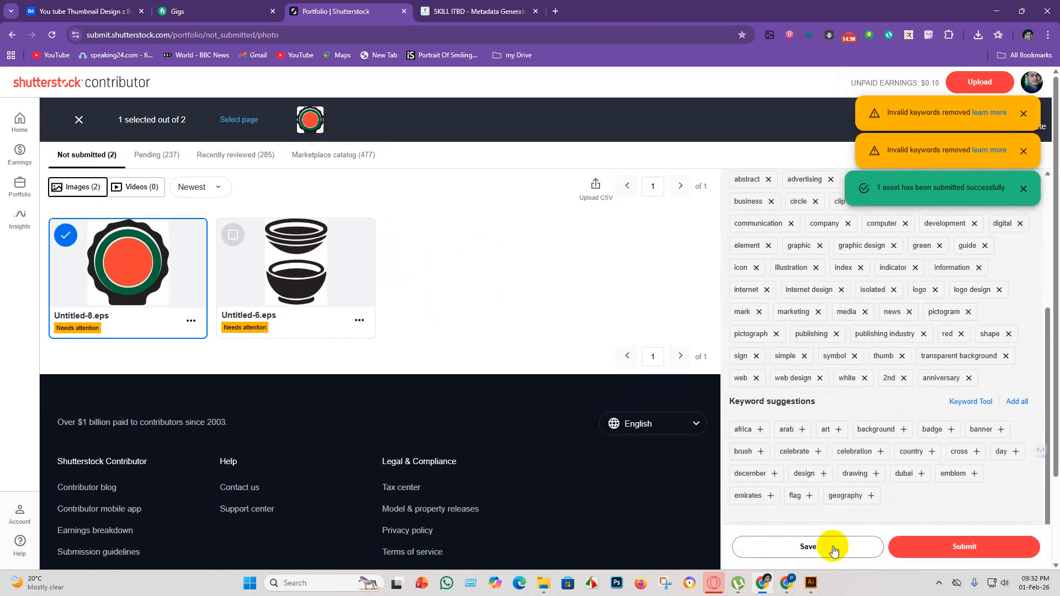
pyautogui.click(834, 549)
pyautogui.click(962, 554)
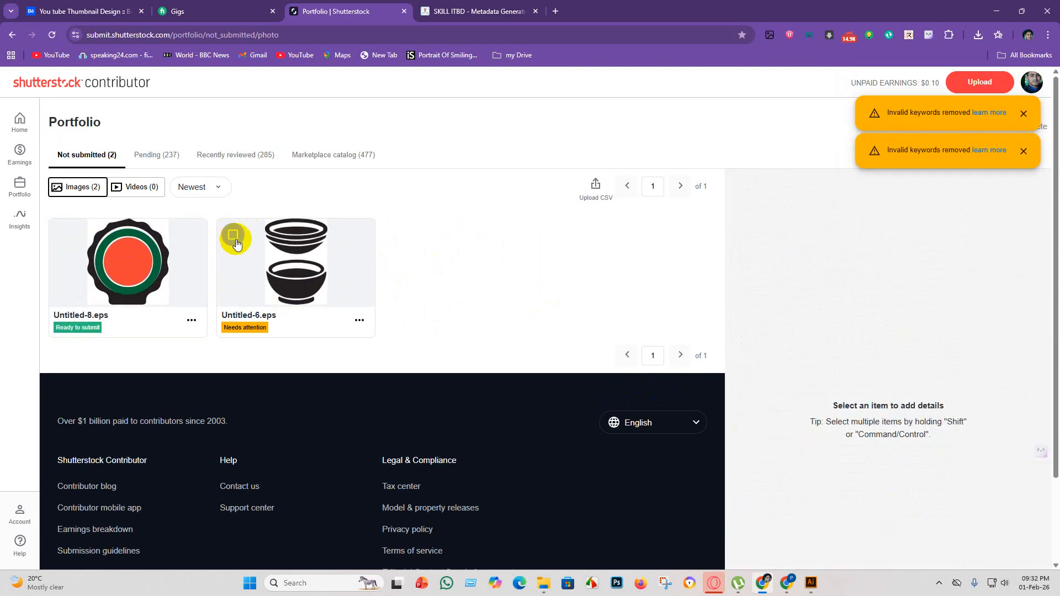
# Add the suggested keywords antique, blue, breakfast, box, basket, container and dinner to Untitled-6.eps, and save and submit it.
pyautogui.click(76, 234)
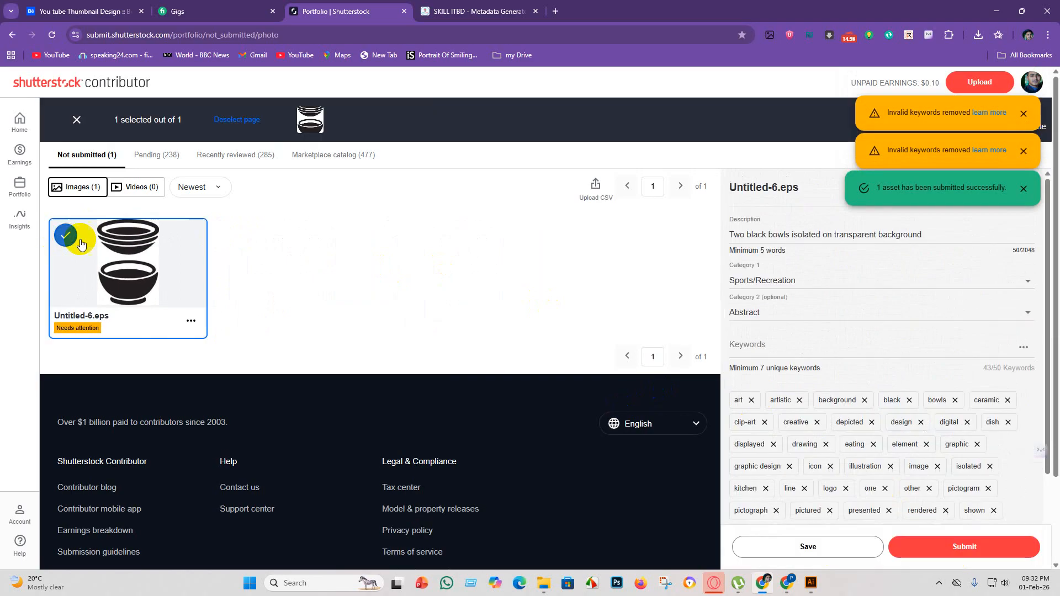
pyautogui.scroll(-5, 868, 386)
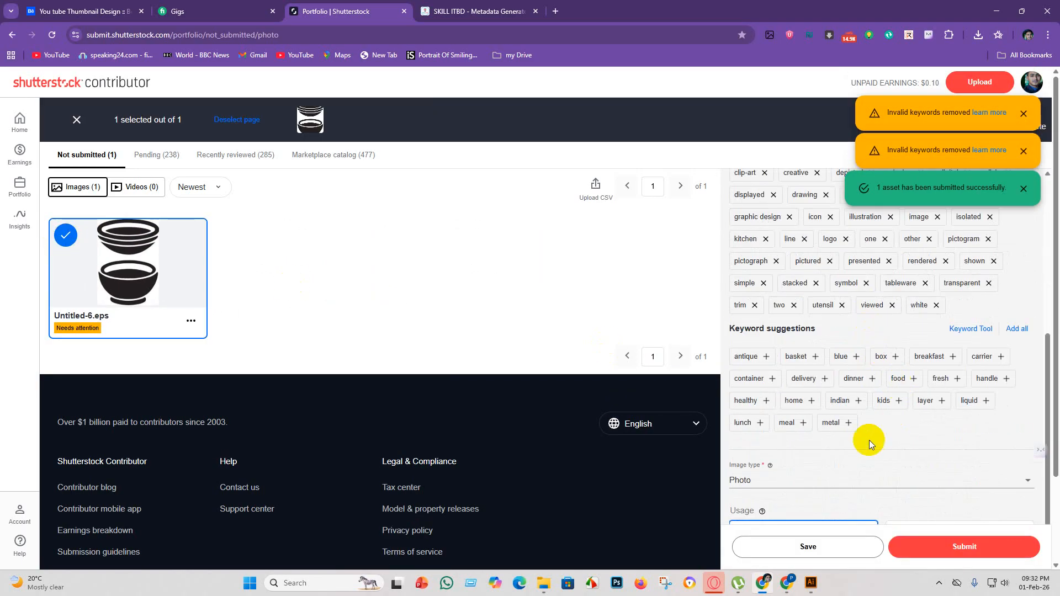
pyautogui.click(762, 355)
pyautogui.click(834, 381)
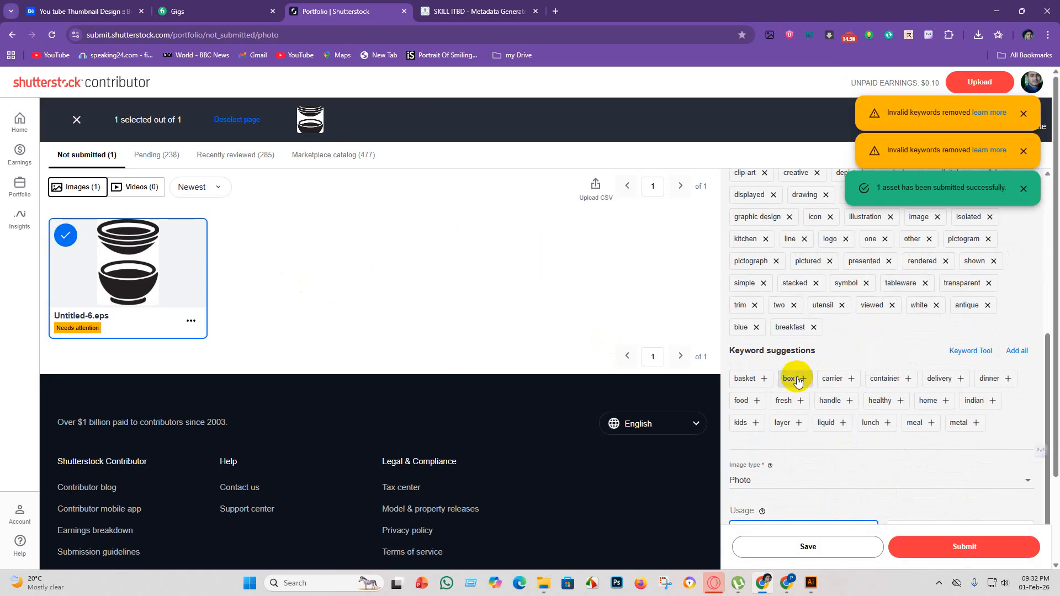
pyautogui.click(793, 379)
pyautogui.click(744, 379)
pyautogui.click(803, 381)
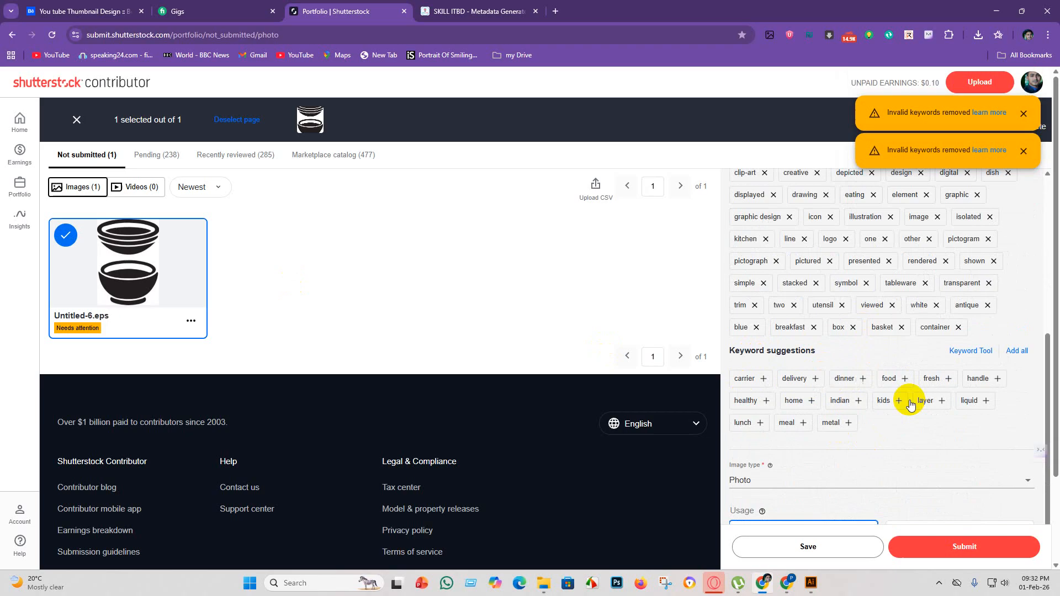
pyautogui.click(847, 379)
pyautogui.click(816, 545)
pyautogui.click(943, 559)
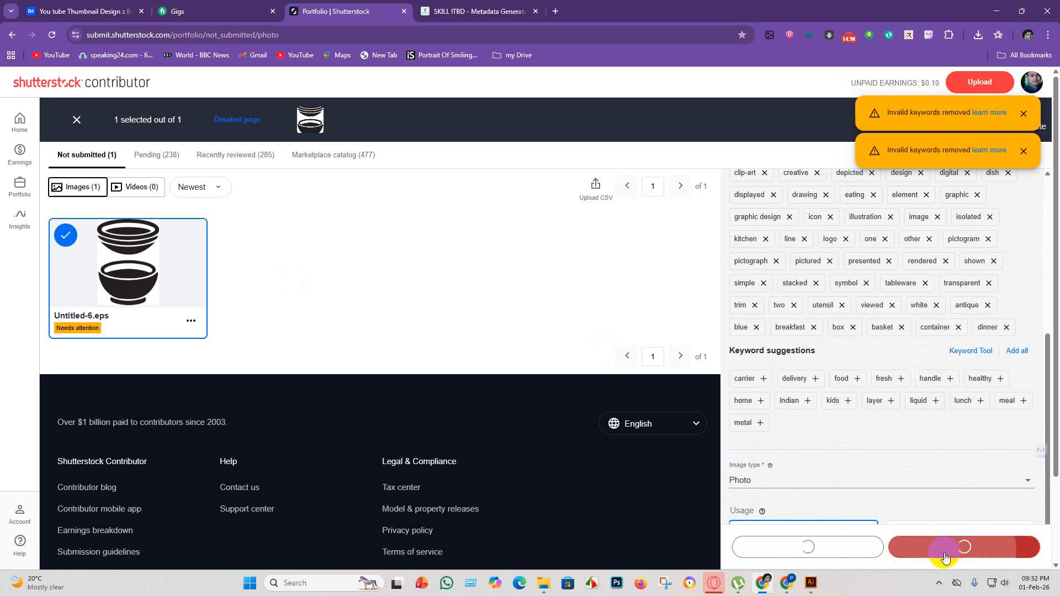
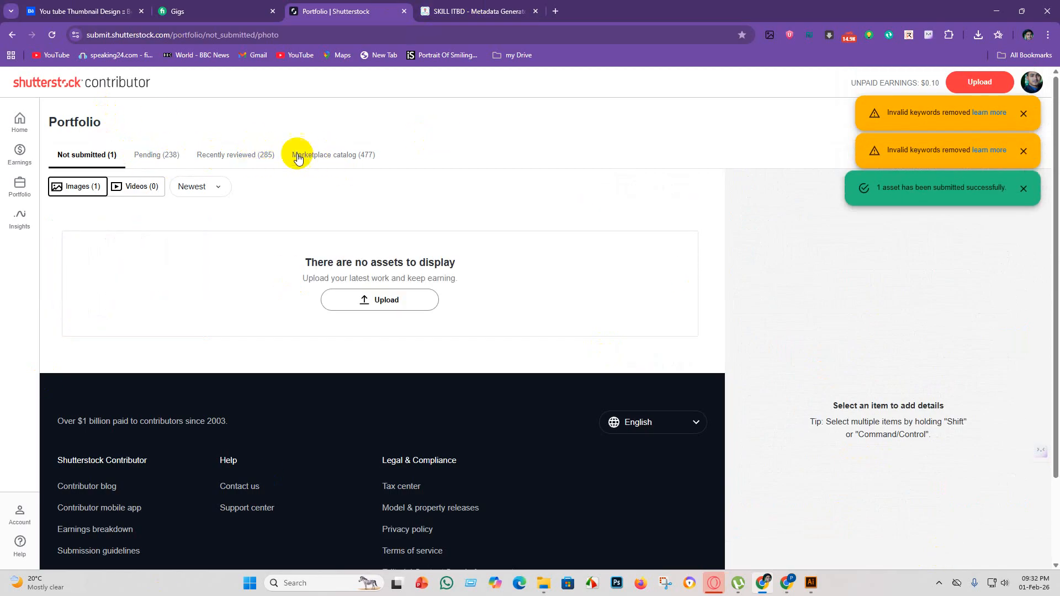
# Look through the approved images in the Marketplace catalog of the Shutterstock portfolio.
pyautogui.click(359, 160)
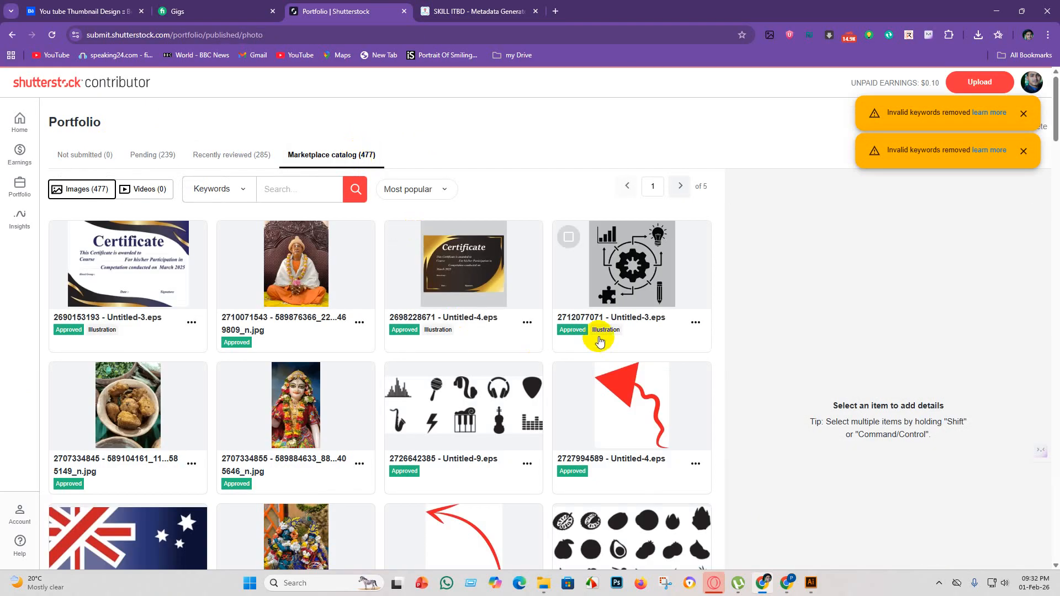
pyautogui.scroll(-2, 568, 338)
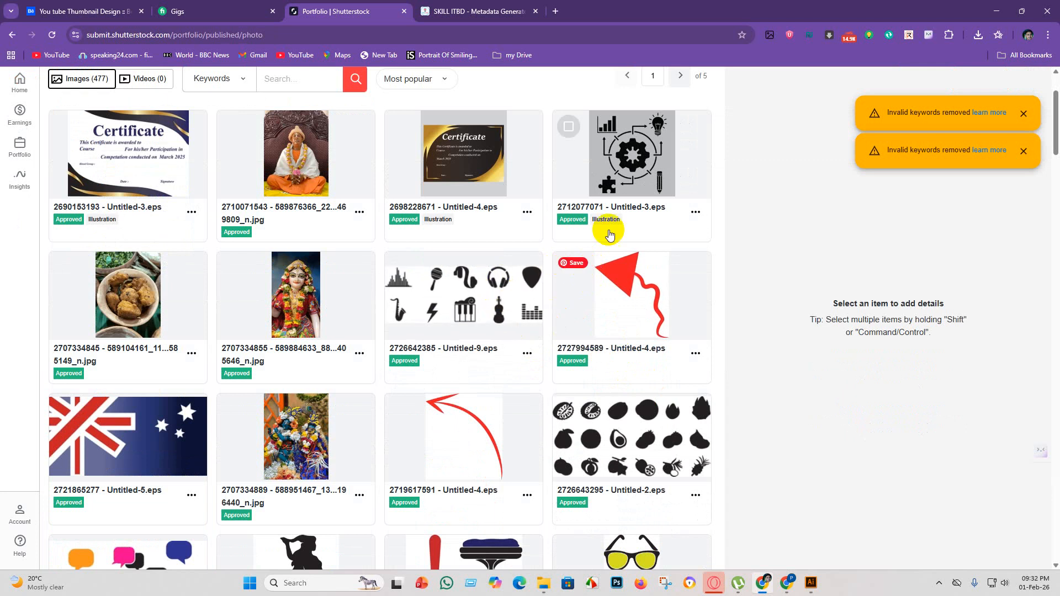
pyautogui.scroll(-5, 610, 219)
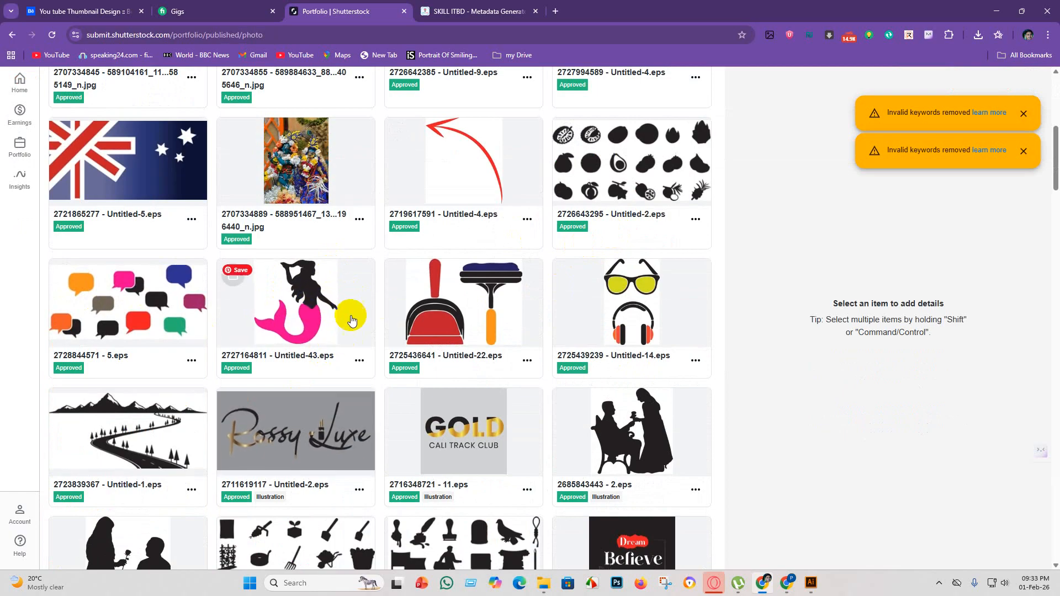
pyautogui.scroll(-1, 497, 340)
pyautogui.scroll(-20, 497, 342)
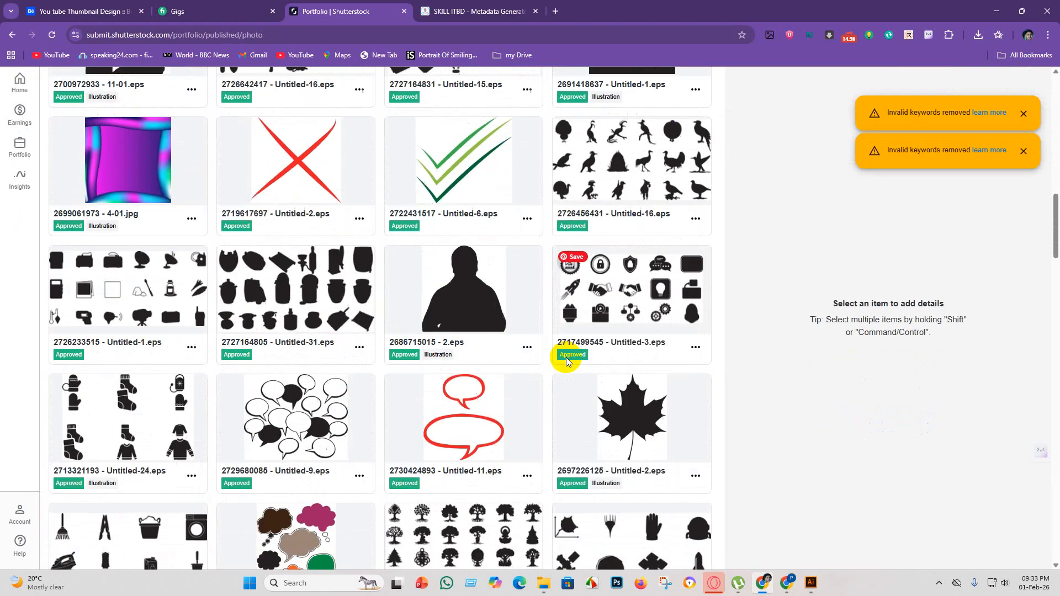
pyautogui.scroll(5, 547, 359)
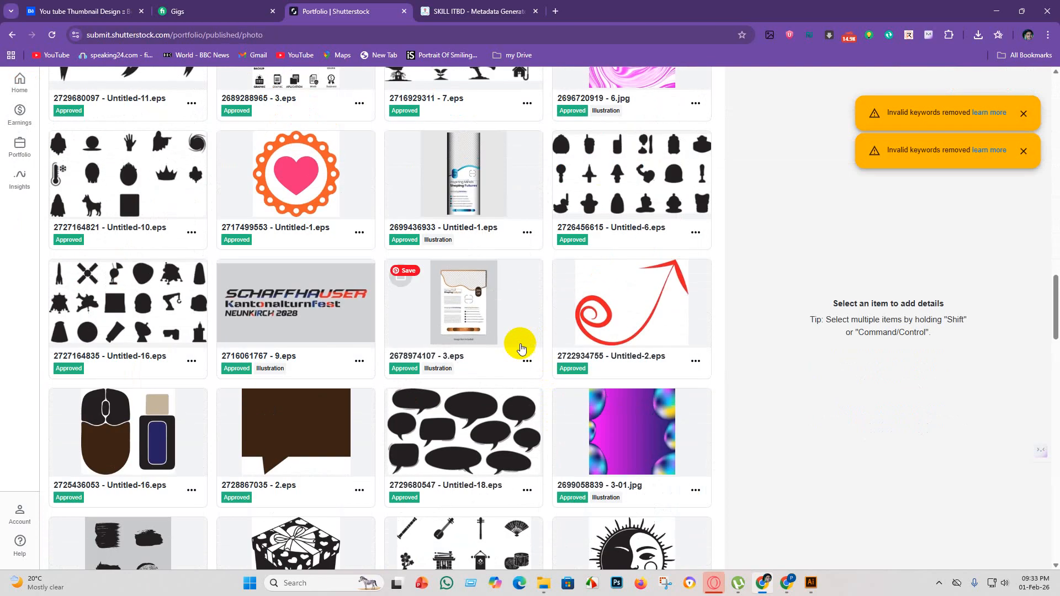
# Close the Shutterstock portfolio page and open a blank browser tab.
pyautogui.click(1011, 58)
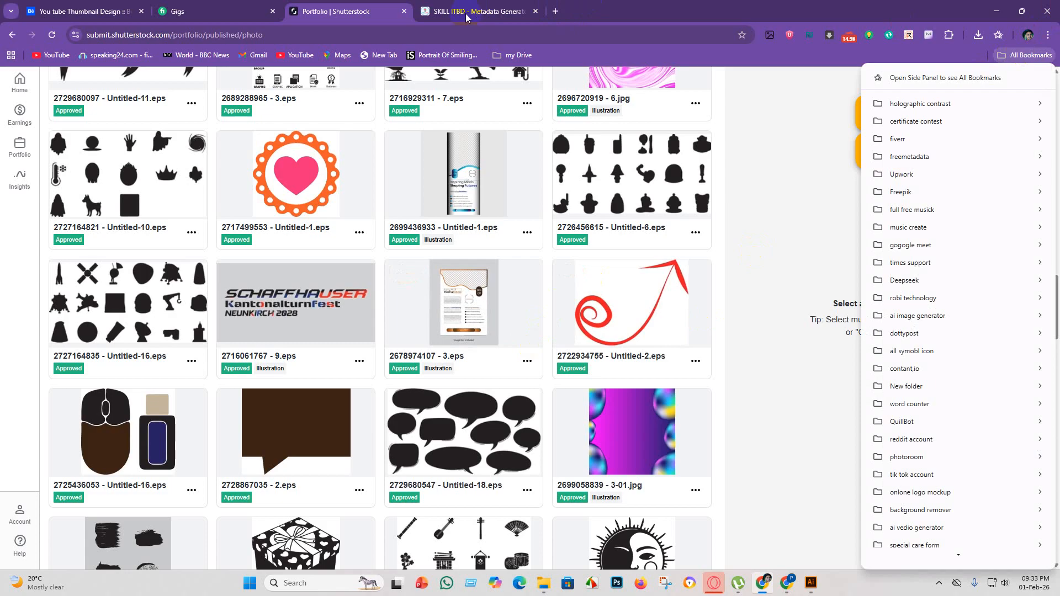
pyautogui.click(398, 12)
pyautogui.click(398, 11)
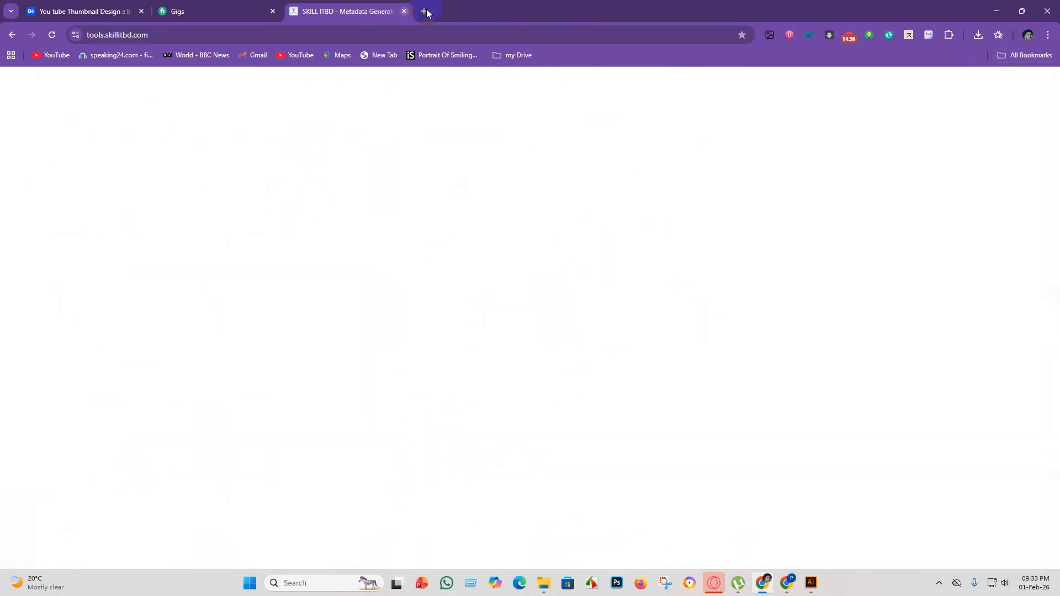
pyautogui.click(423, 11)
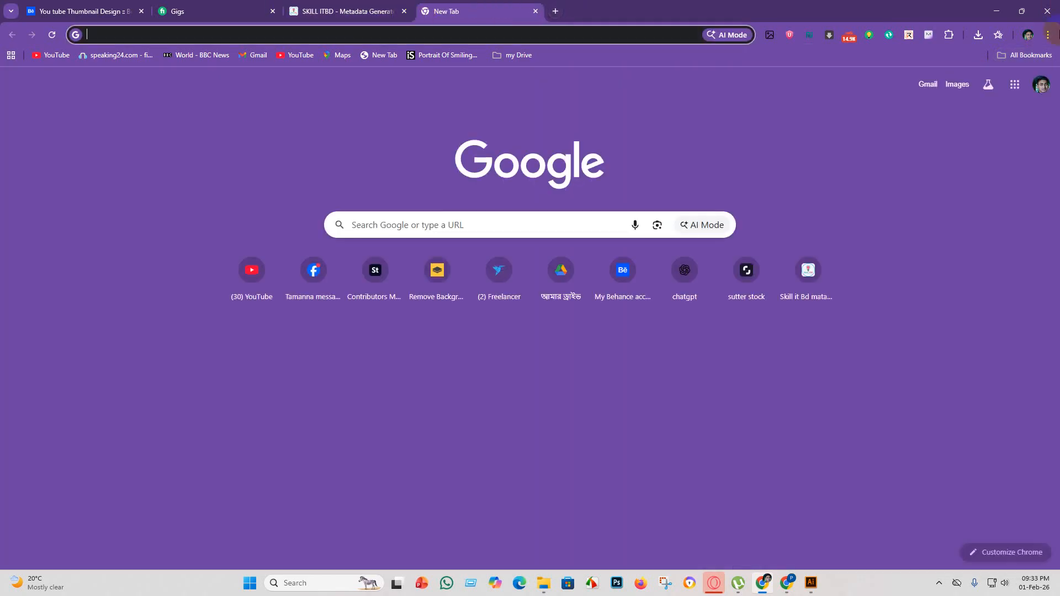
# Open the bookmarked "Become a Vecteezy Contributor Today!" page from the vceteezy bookmark folder.
pyautogui.click(1021, 60)
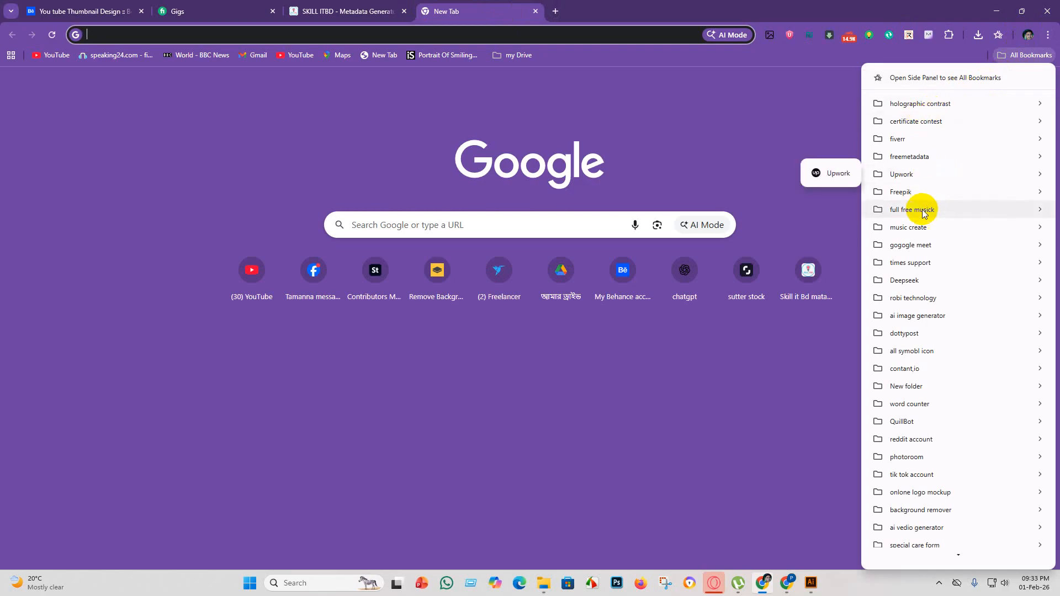
pyautogui.moveTo(920, 390)
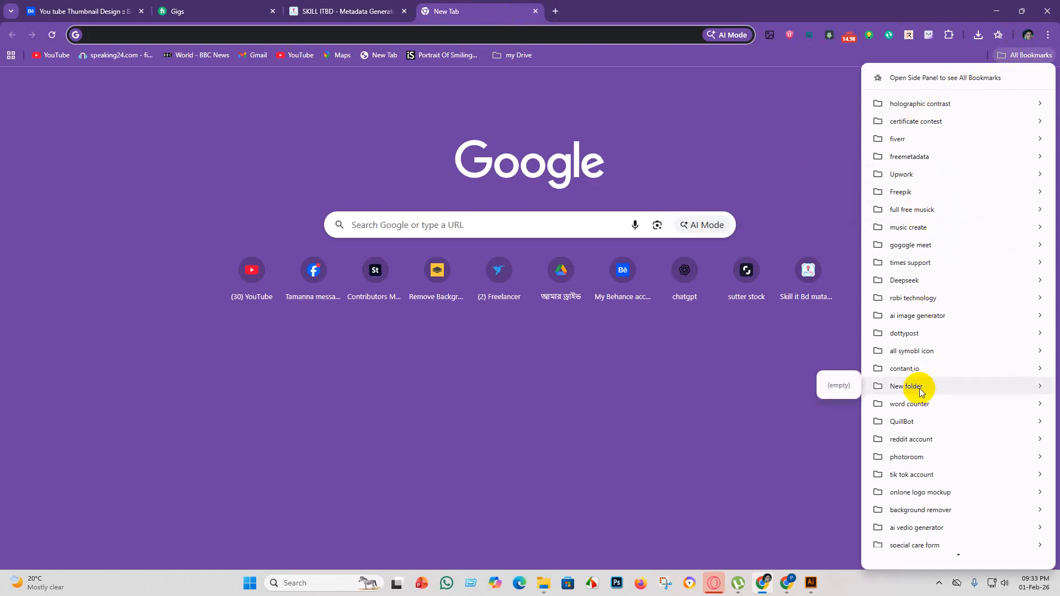
pyautogui.scroll(-5, 921, 295)
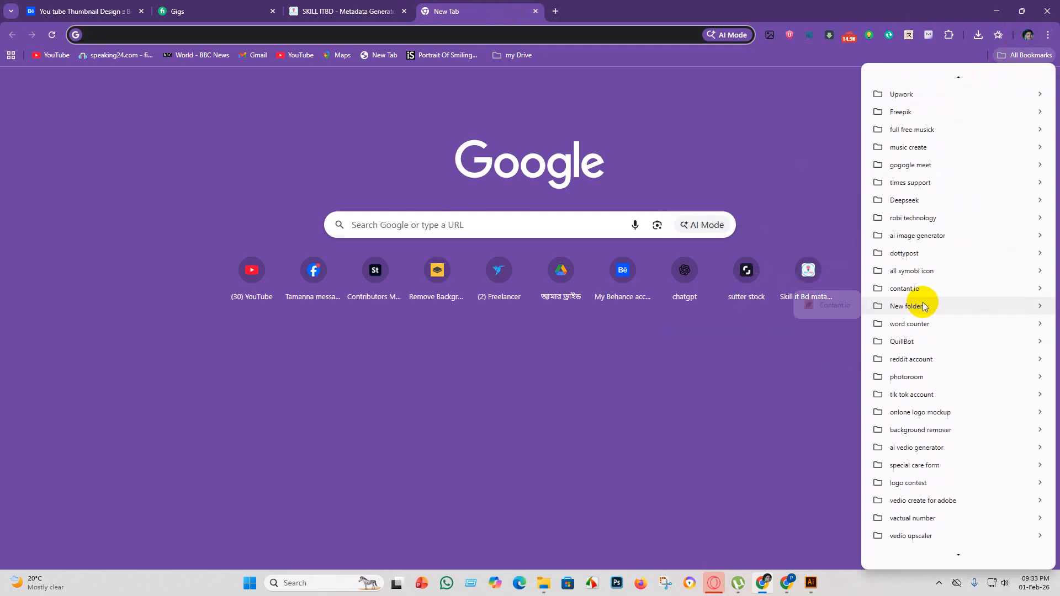
pyautogui.scroll(-5, 923, 303)
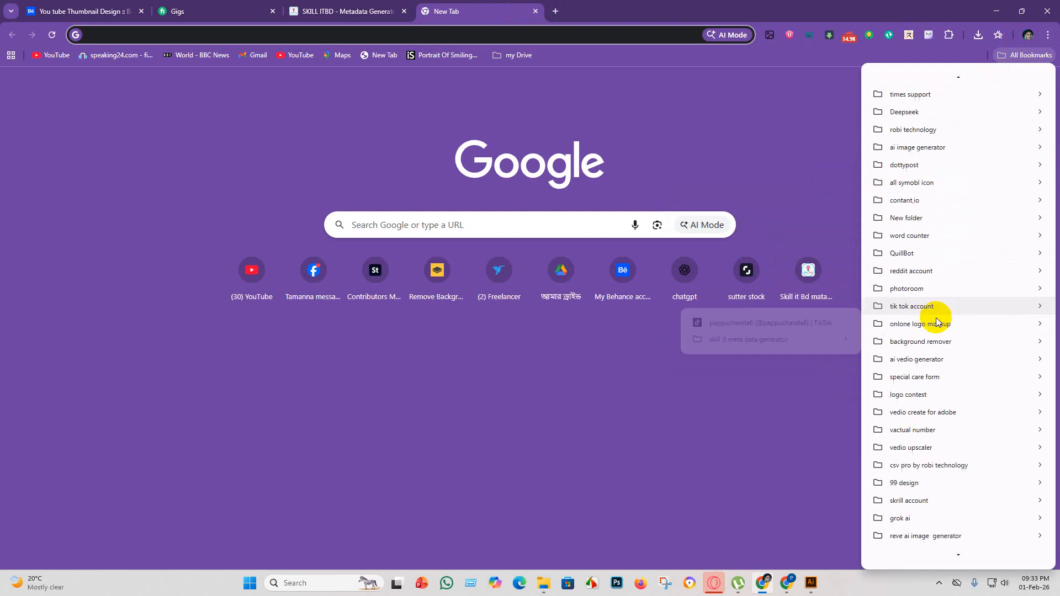
pyautogui.scroll(-4, 936, 320)
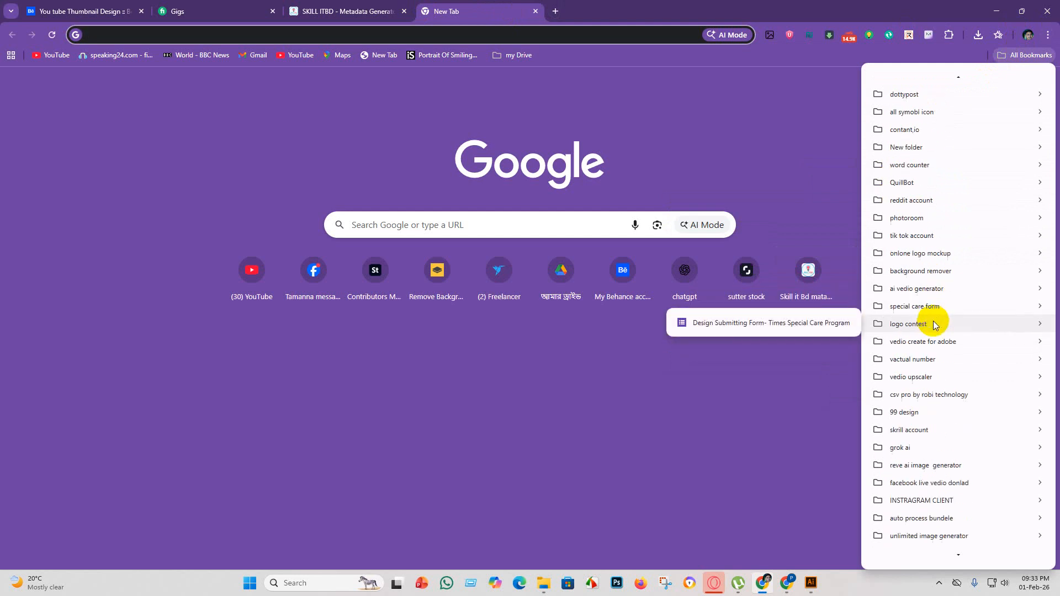
pyautogui.scroll(-4, 935, 325)
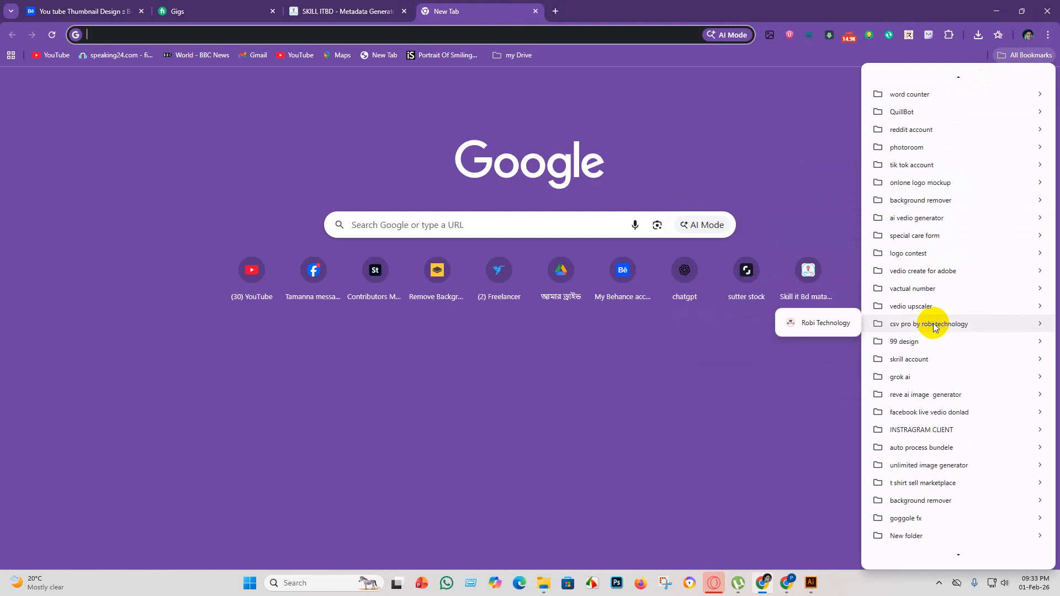
pyautogui.scroll(-3, 936, 326)
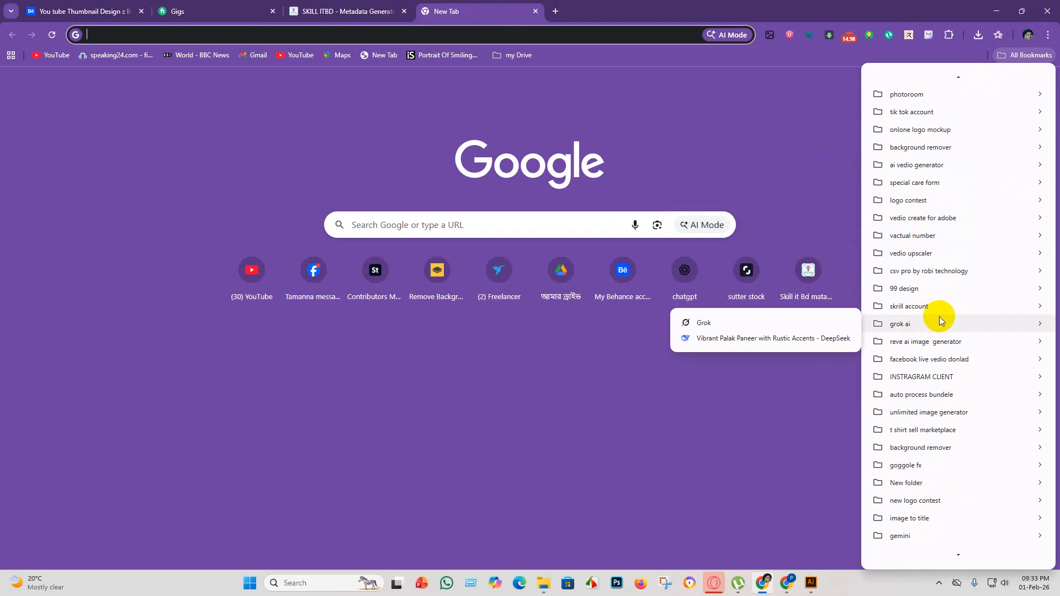
pyautogui.scroll(-1, 900, 334)
pyautogui.scroll(-4, 927, 332)
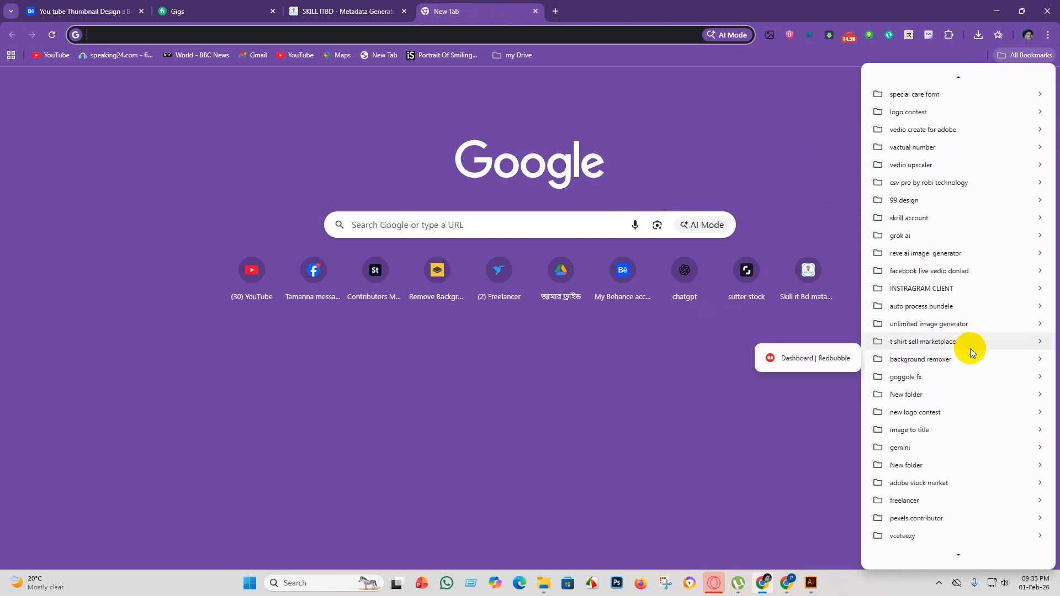
pyautogui.scroll(-1, 960, 356)
pyautogui.scroll(-3, 939, 453)
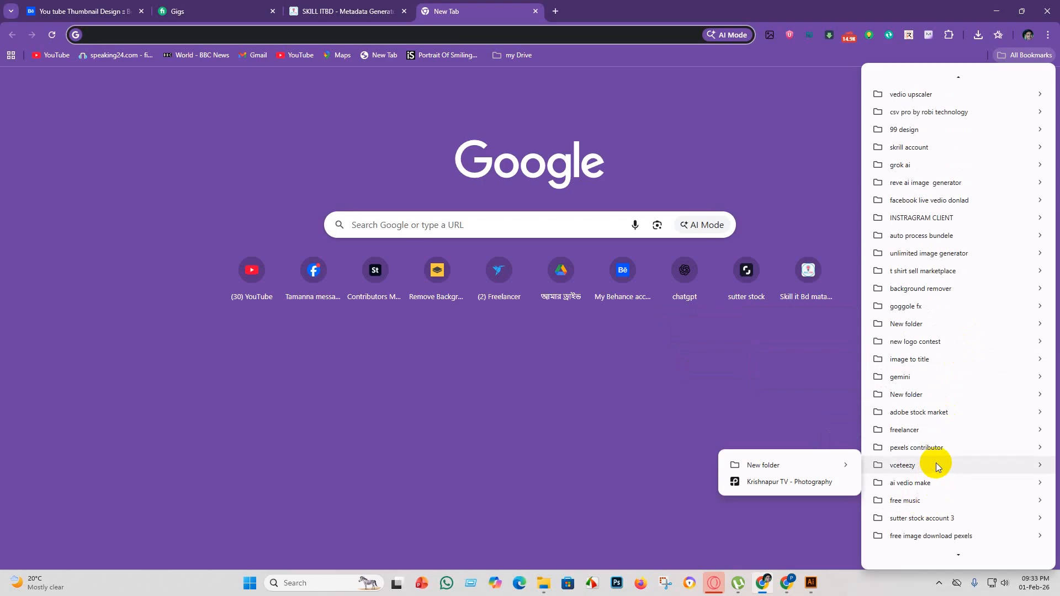
pyautogui.moveTo(937, 464)
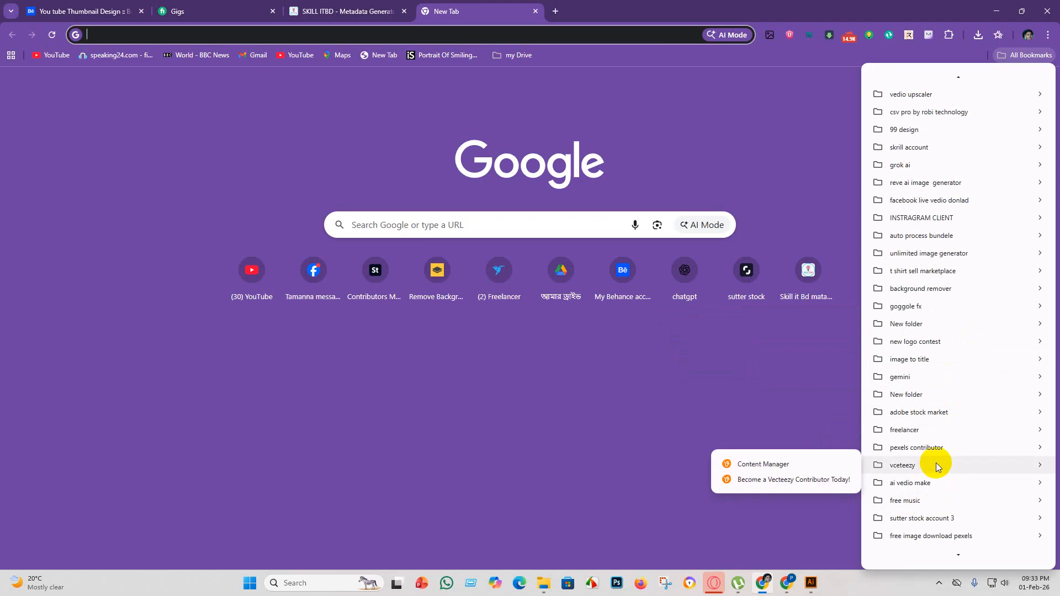
pyautogui.click(790, 481)
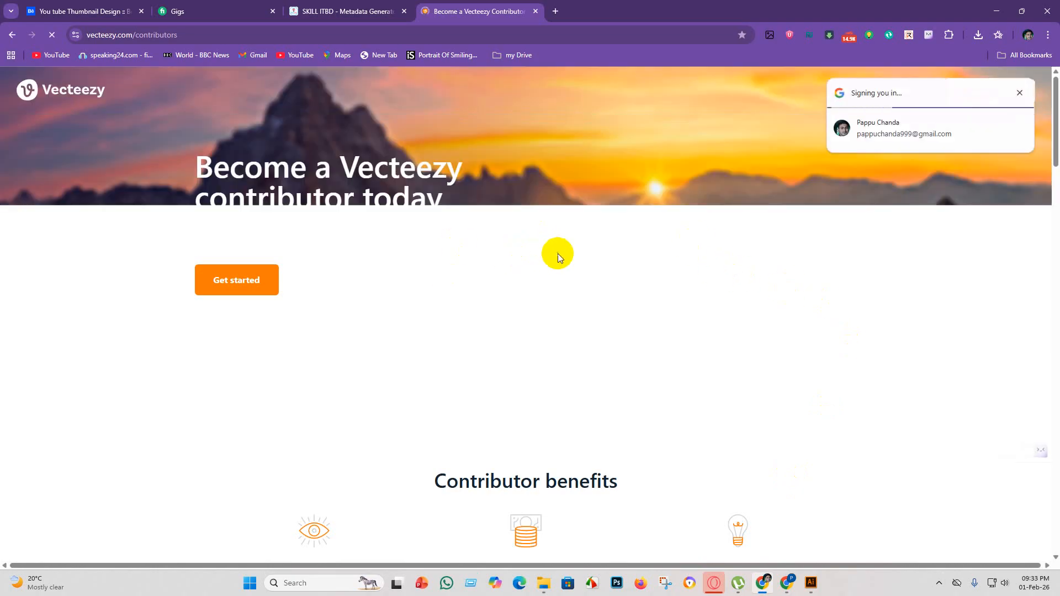
pyautogui.click(236, 280)
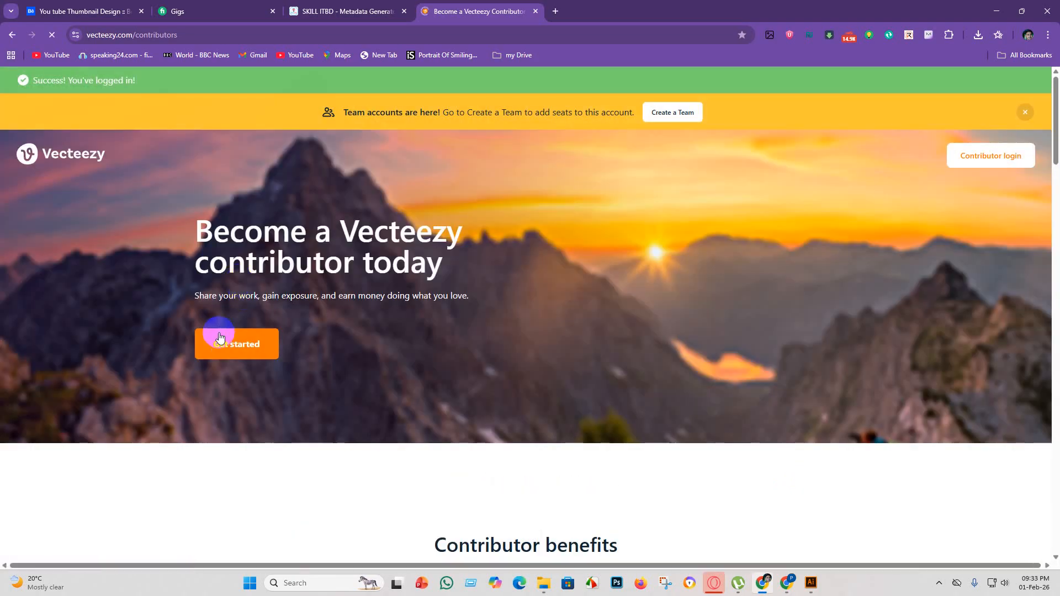
pyautogui.click(239, 359)
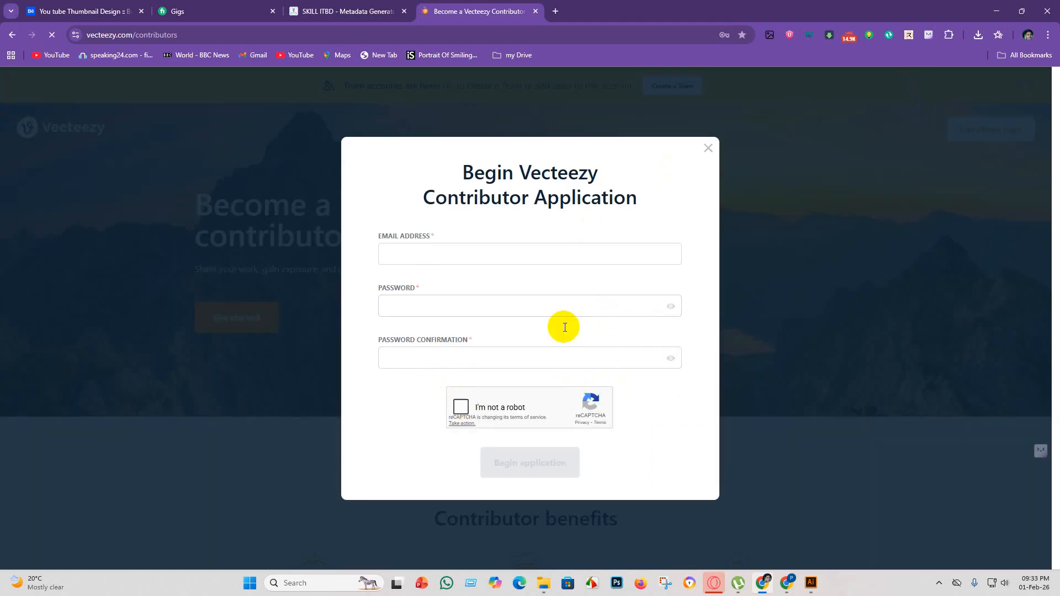
pyautogui.click(709, 148)
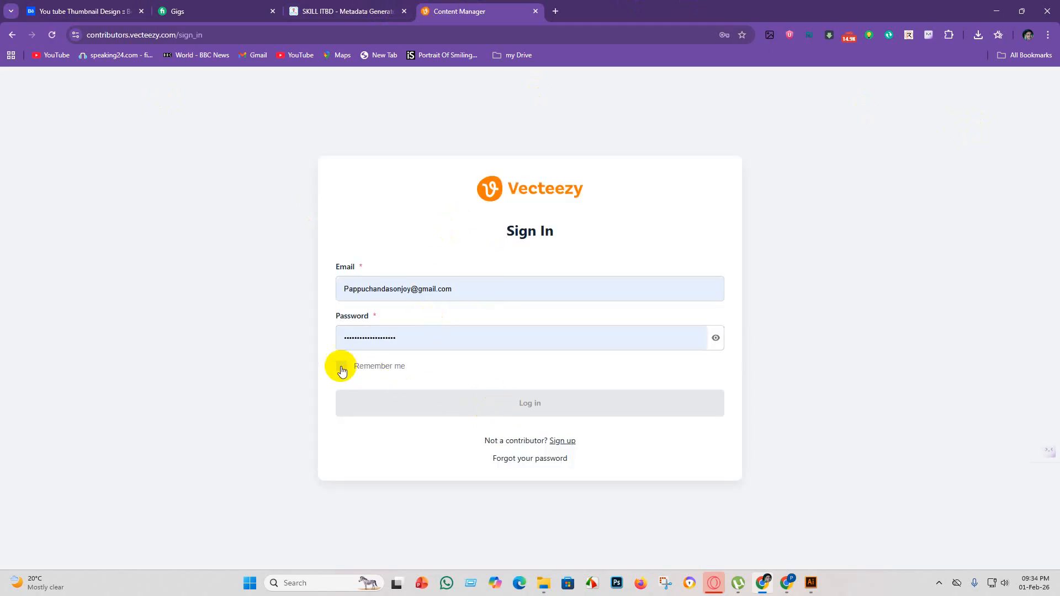
# Sign in to the Vecteezy contributor account with the prefilled credentials and Remember me enabled.
pyautogui.click(341, 367)
pyautogui.click(514, 402)
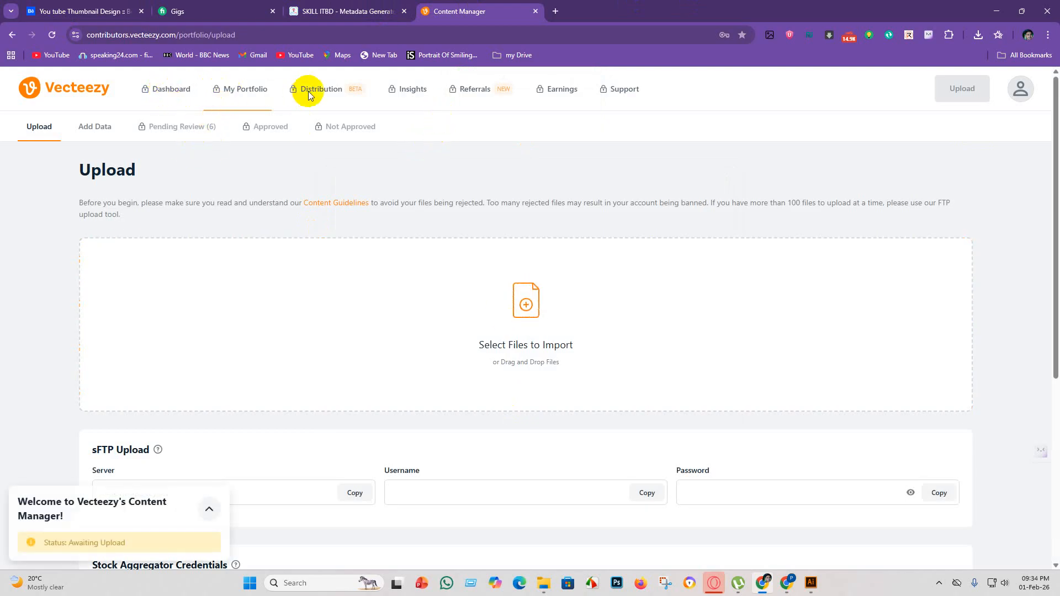
# Examine the three Content Manager onboarding steps and the file import, sFTP and Upload Tips sections of the Upload page.
pyautogui.scroll(-5, 326, 326)
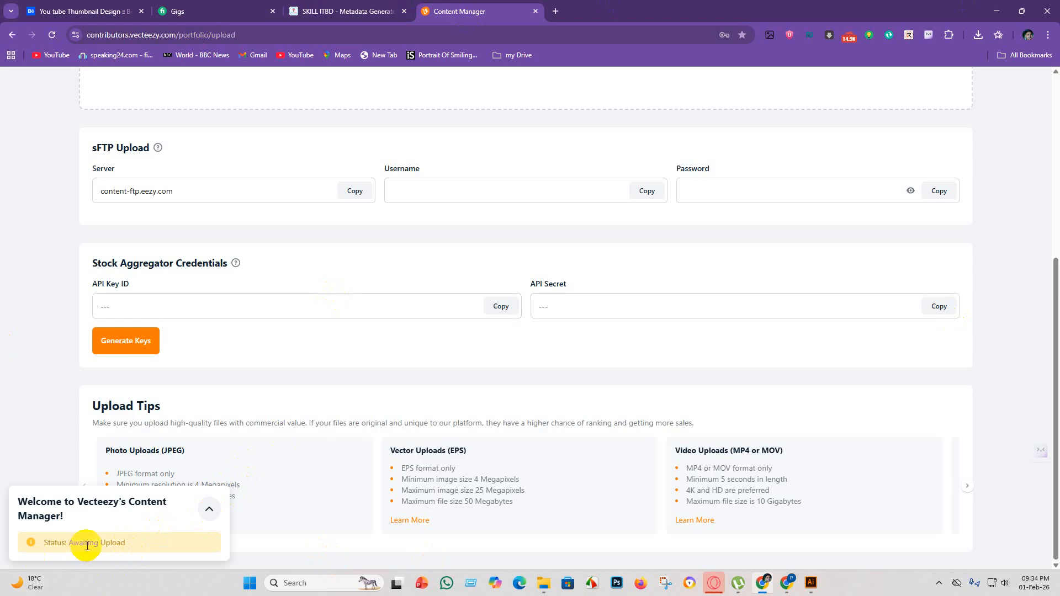
pyautogui.click(108, 548)
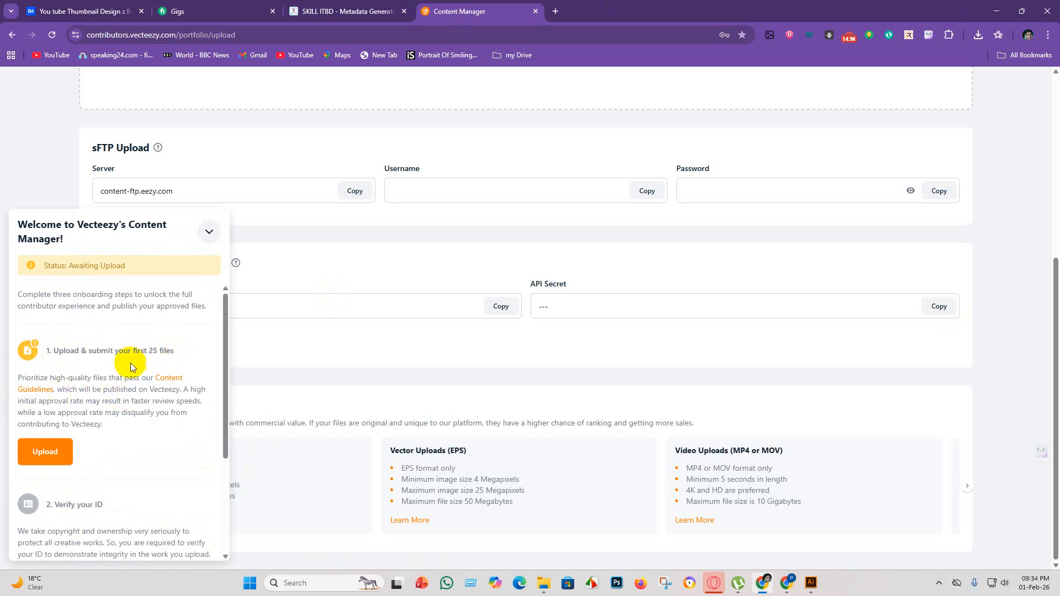
pyautogui.click(49, 459)
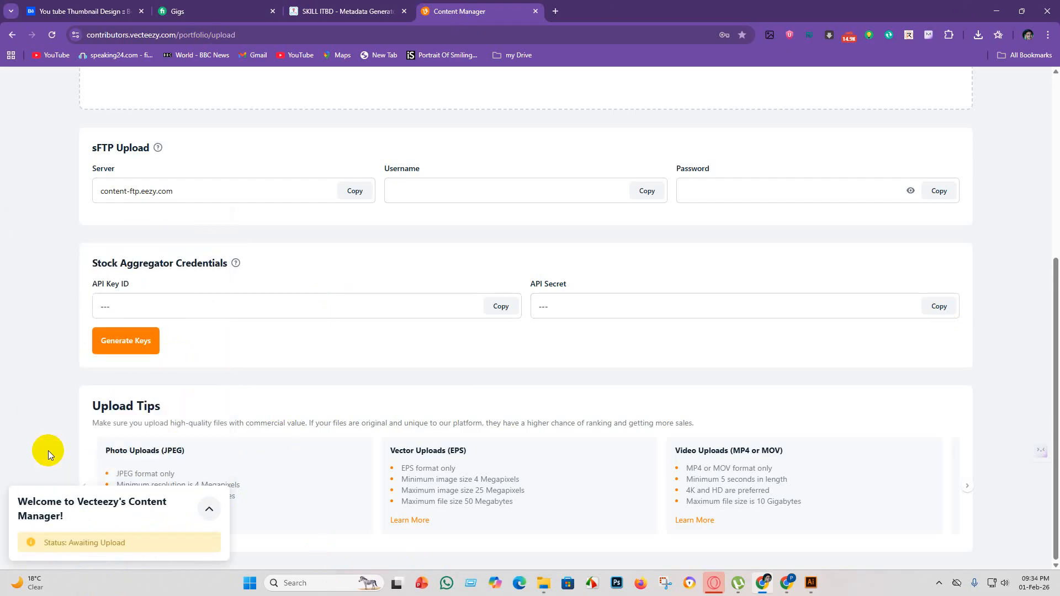
pyautogui.click(83, 541)
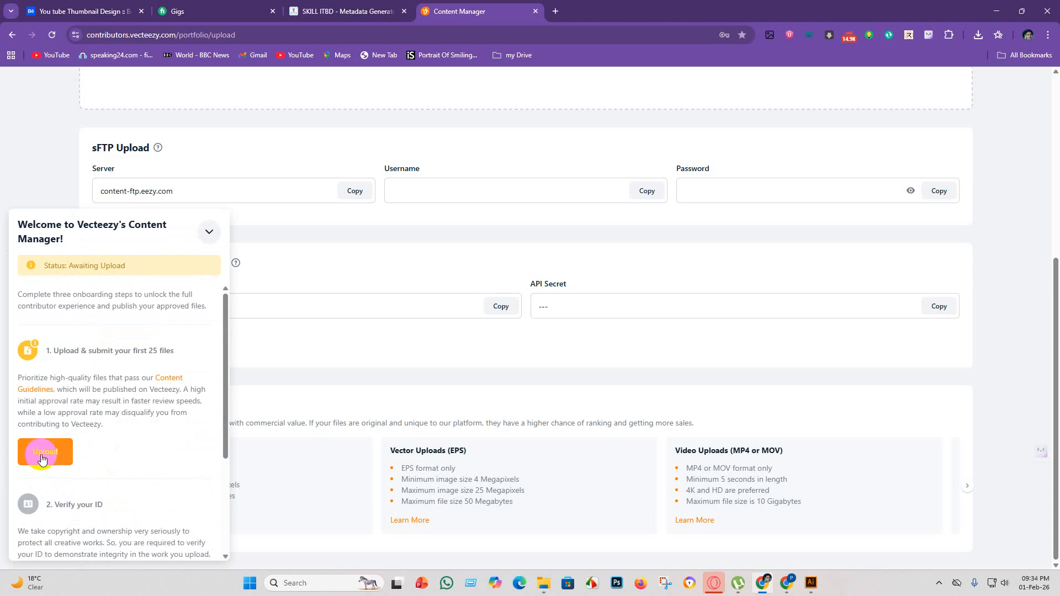
pyautogui.click(33, 510)
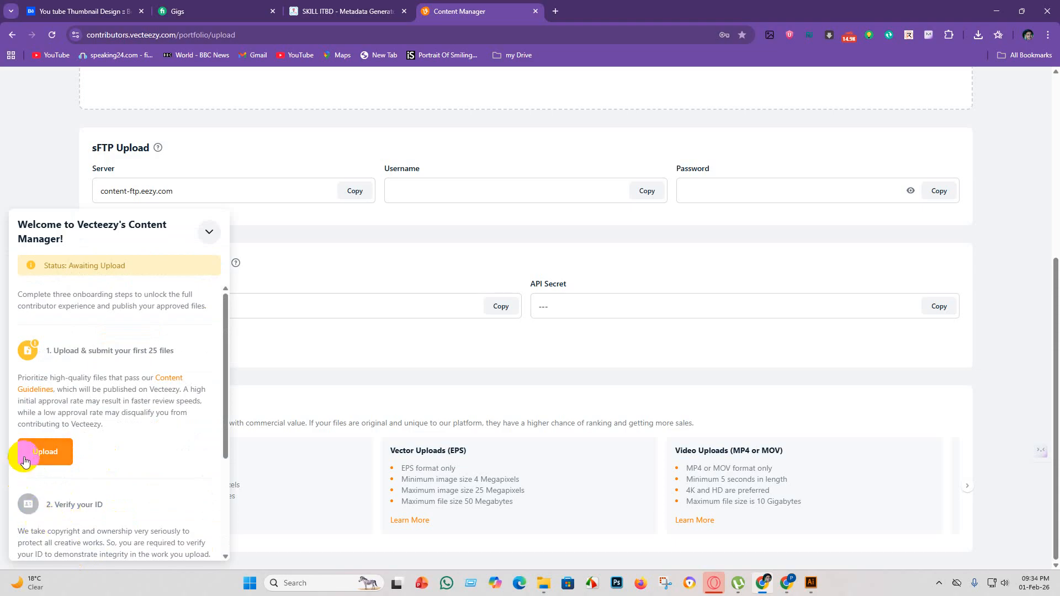
pyautogui.click(47, 462)
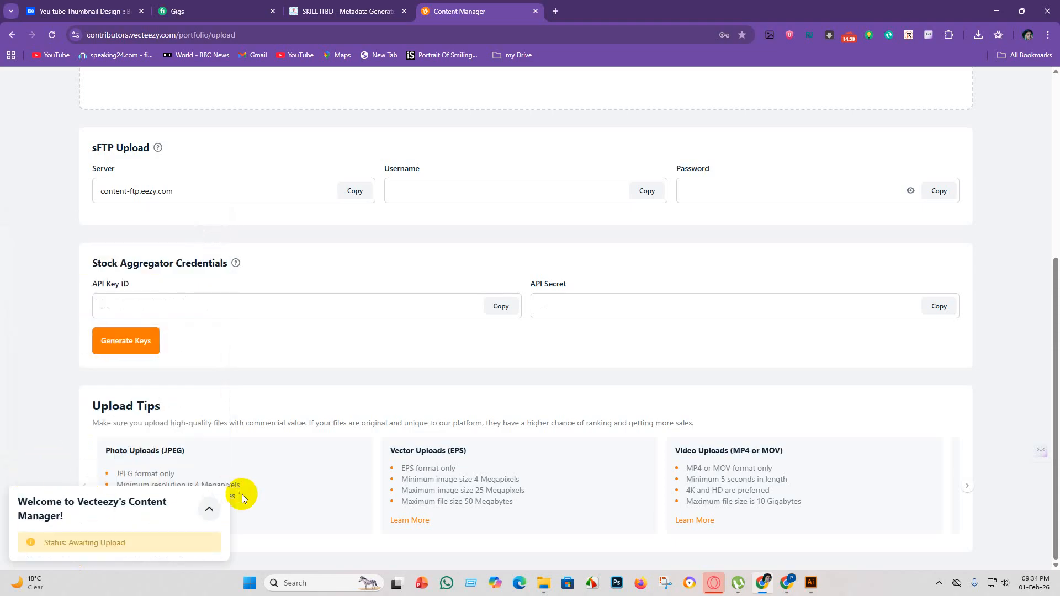
pyautogui.click(49, 541)
pyautogui.scroll(-3, 33, 530)
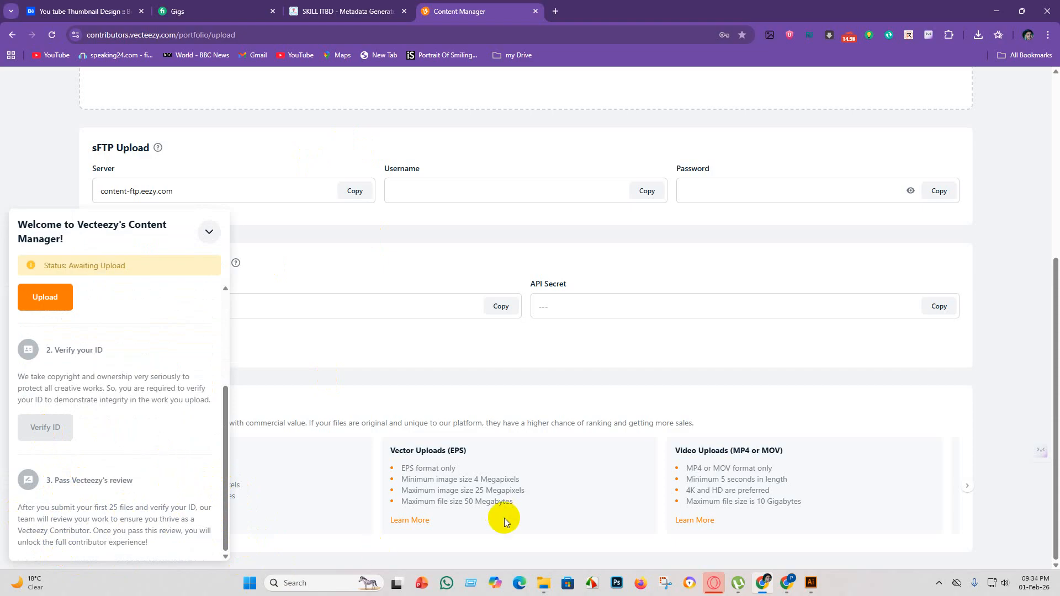
pyautogui.scroll(1, 486, 442)
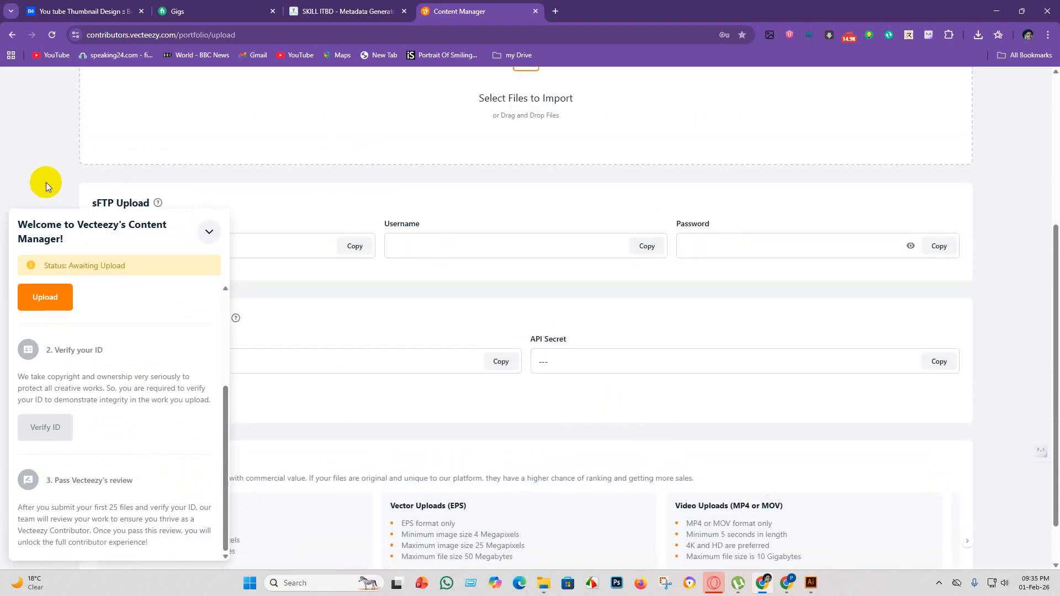
pyautogui.click(31, 301)
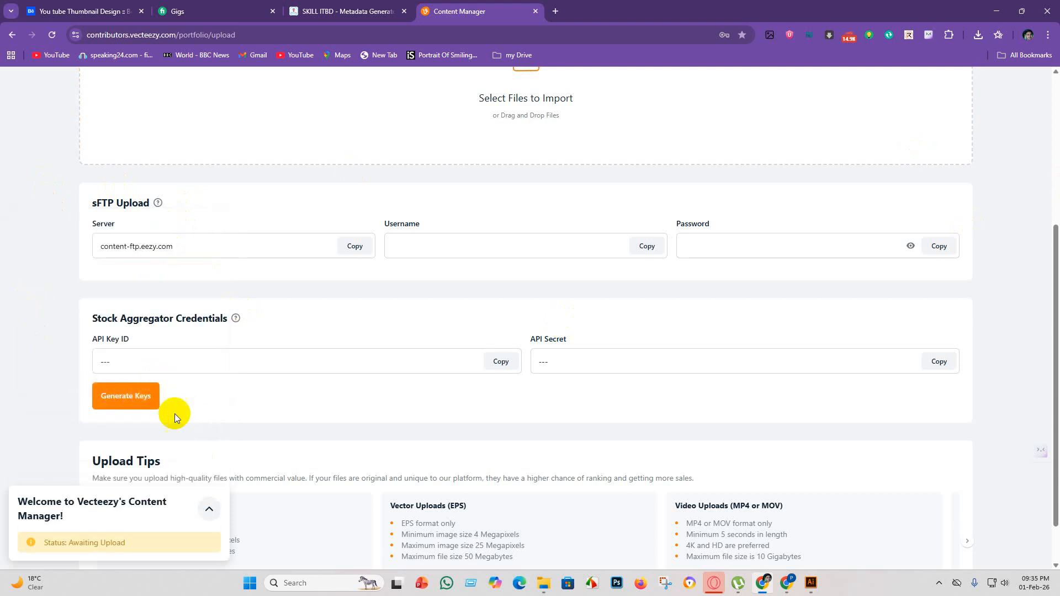
pyautogui.scroll(4, 204, 367)
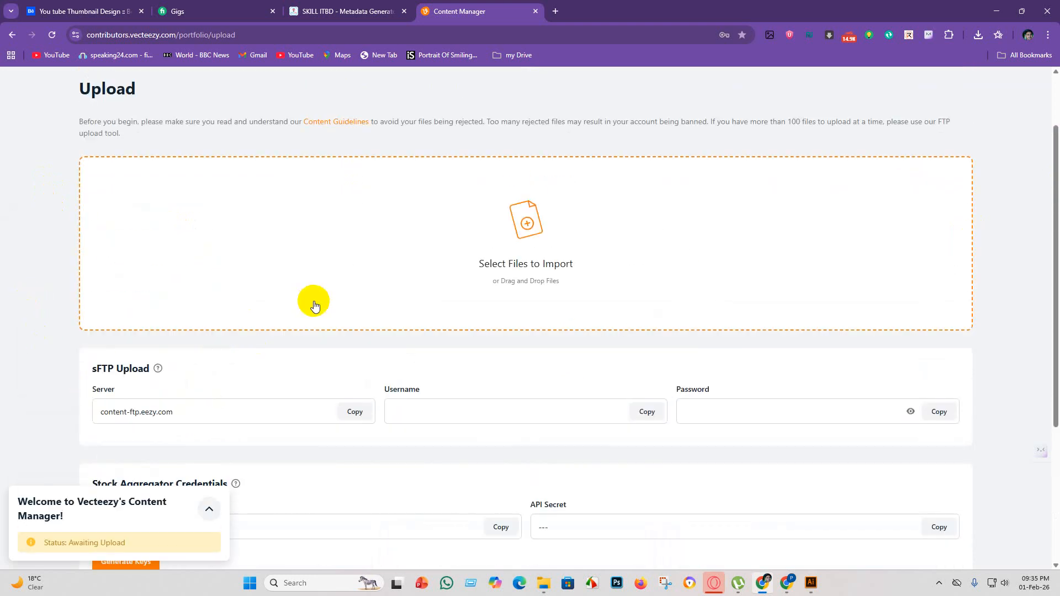
pyautogui.scroll(-5, 306, 296)
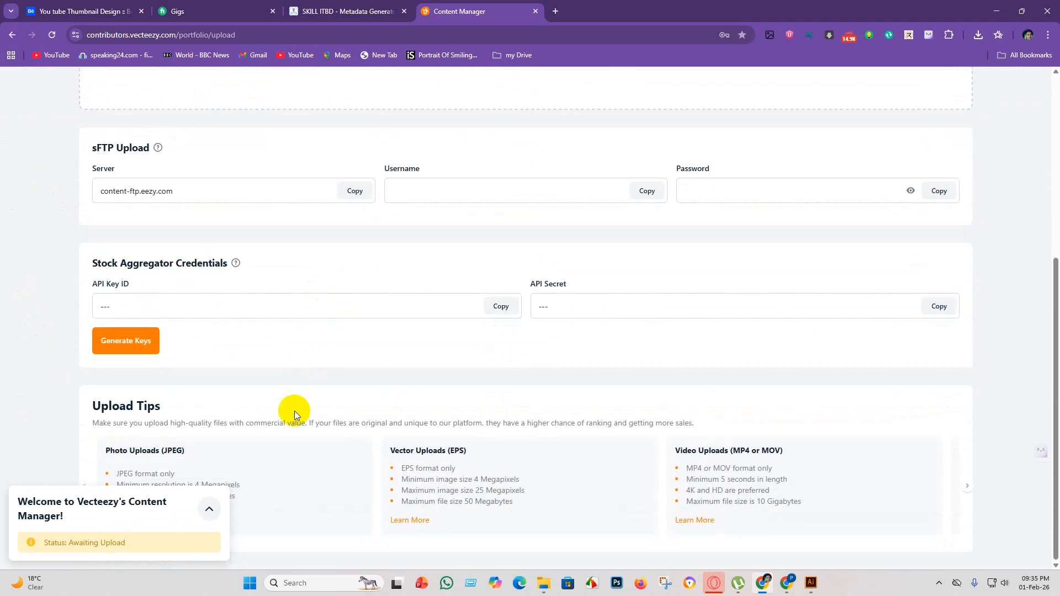
pyautogui.scroll(6, 445, 330)
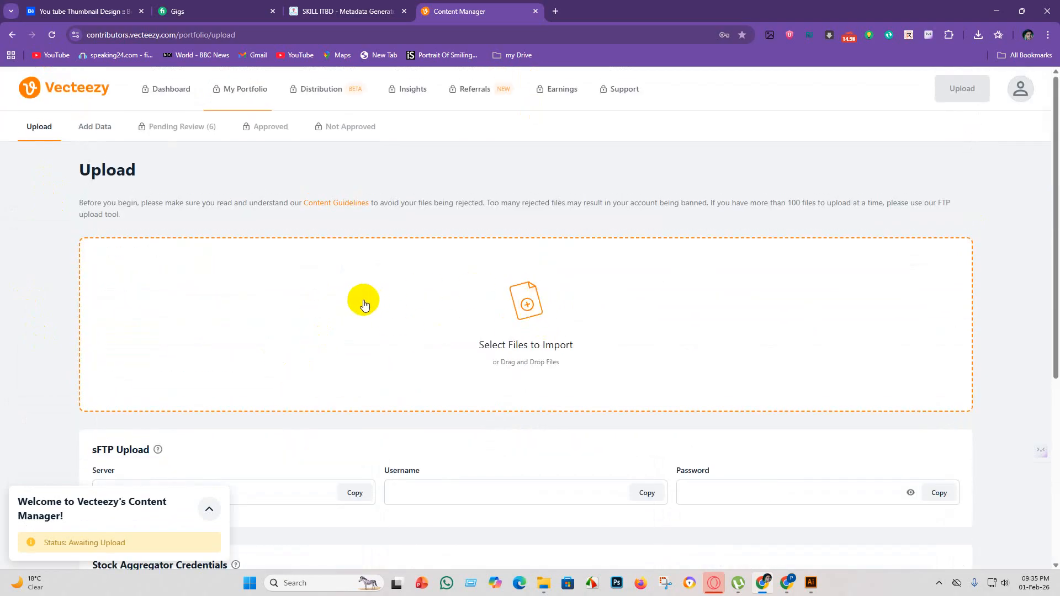
pyautogui.click(102, 130)
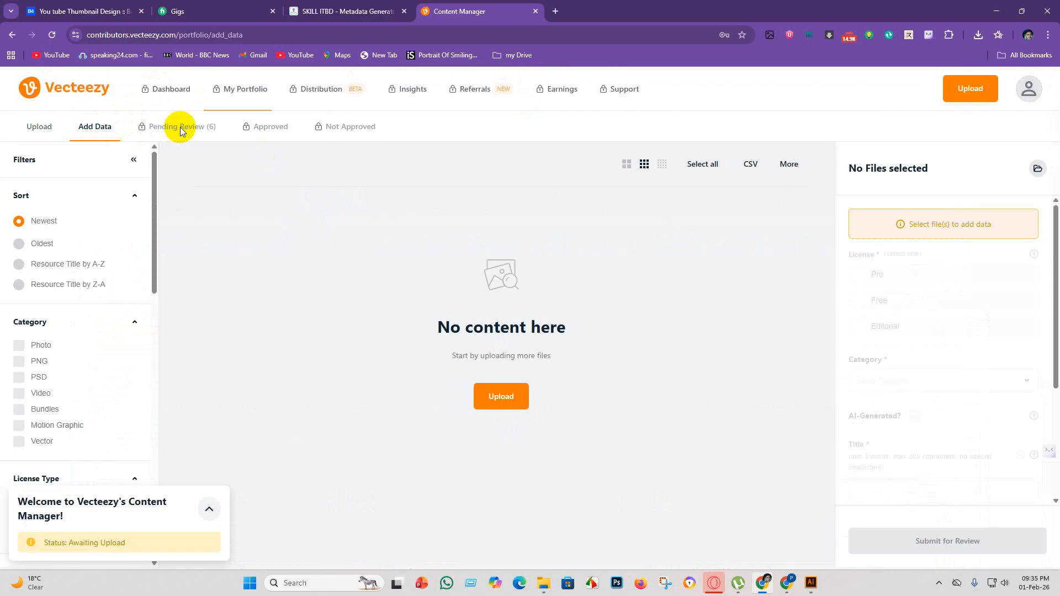
pyautogui.click(1028, 88)
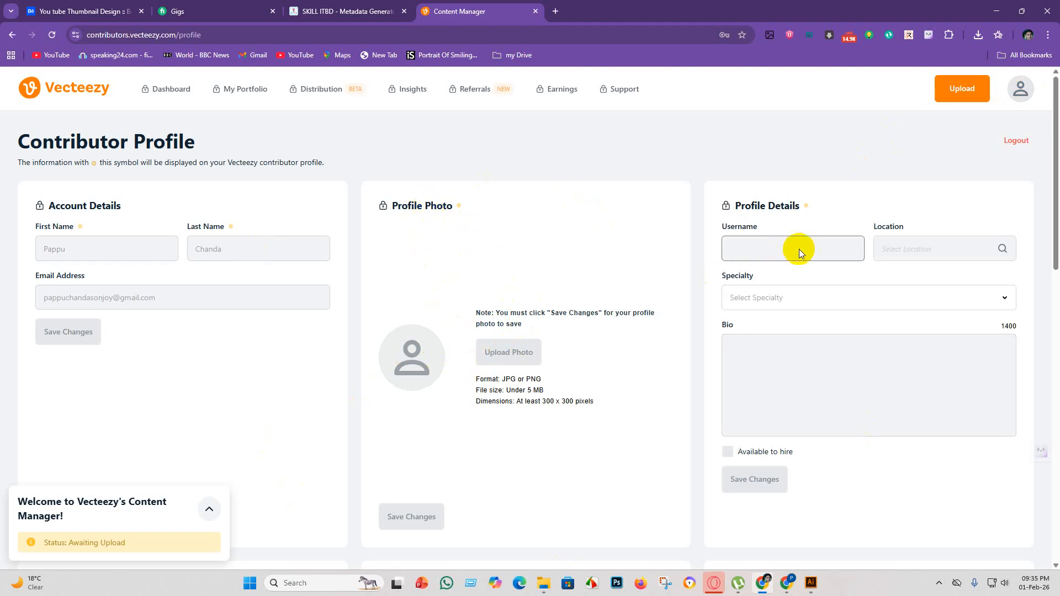
pyautogui.scroll(-8, 821, 311)
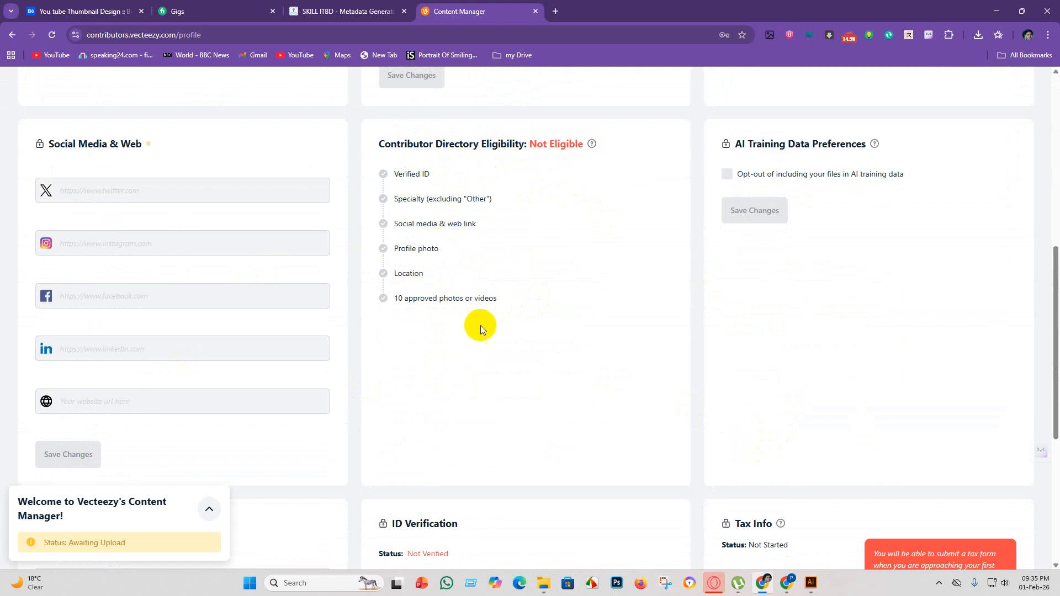
pyautogui.scroll(-5, 481, 342)
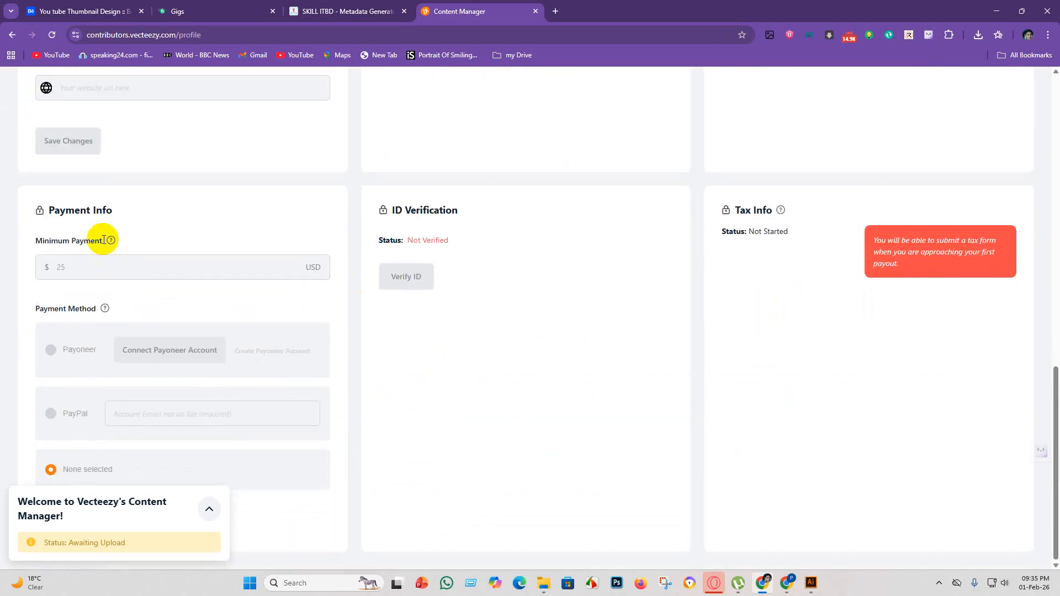
pyautogui.scroll(9, 310, 417)
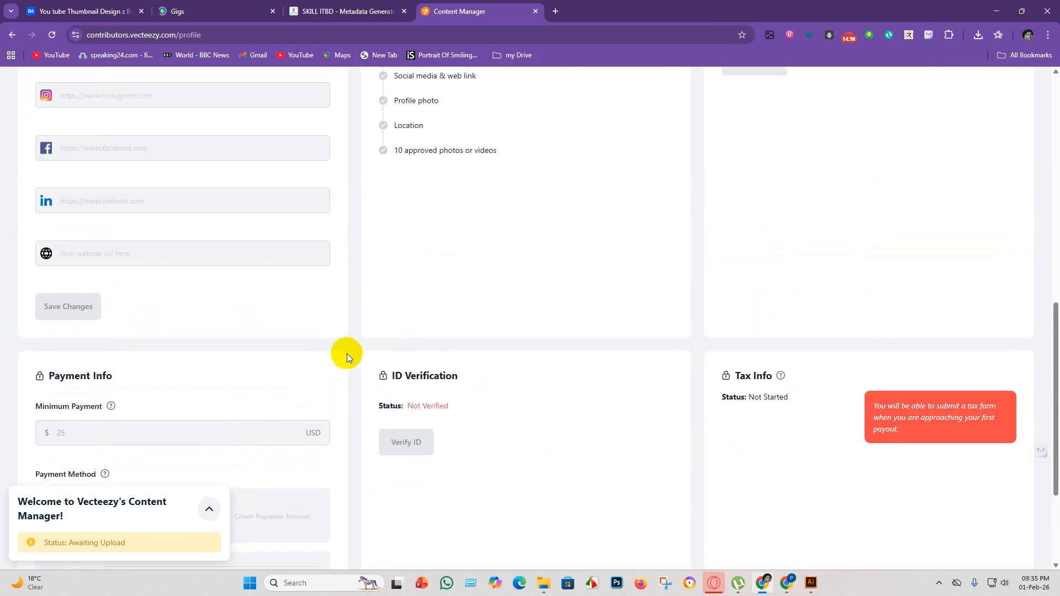
pyautogui.scroll(5, 367, 263)
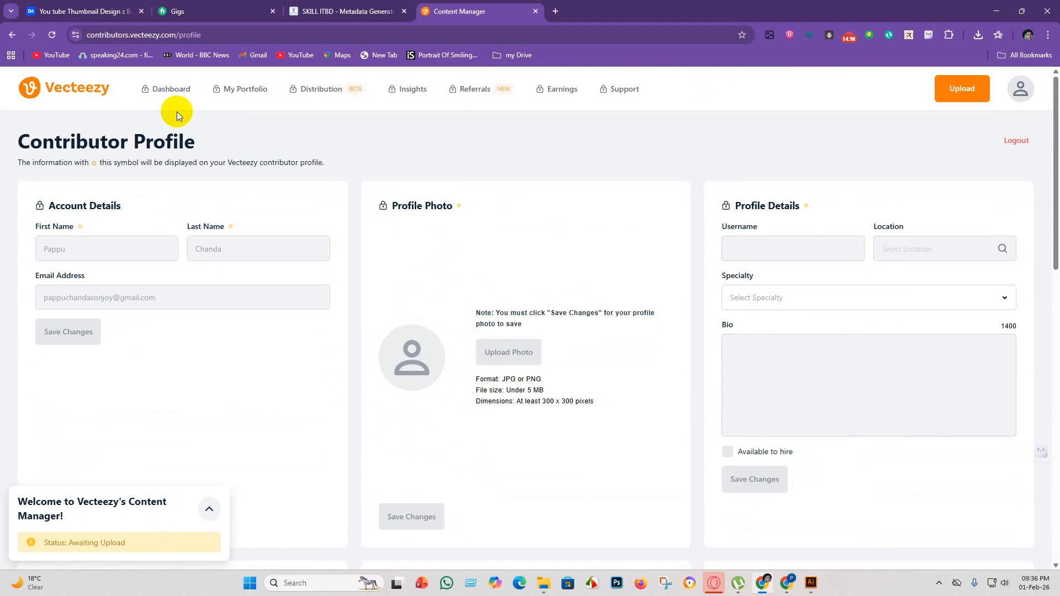
# Close the Vecteezy portal and search Google for "tree" in a new browser tab.
pyautogui.click(536, 11)
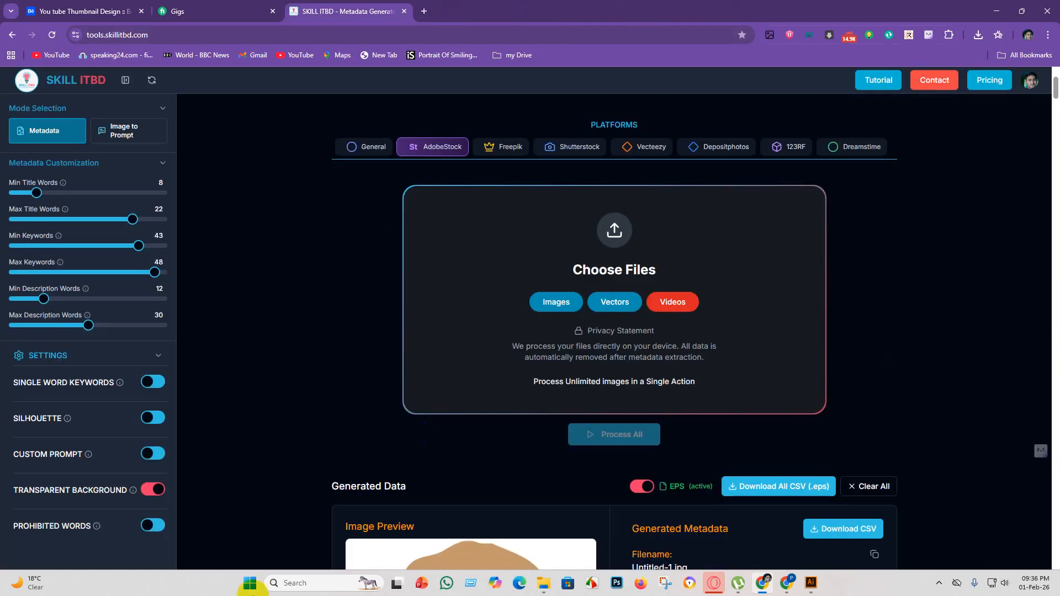
pyautogui.click(425, 11)
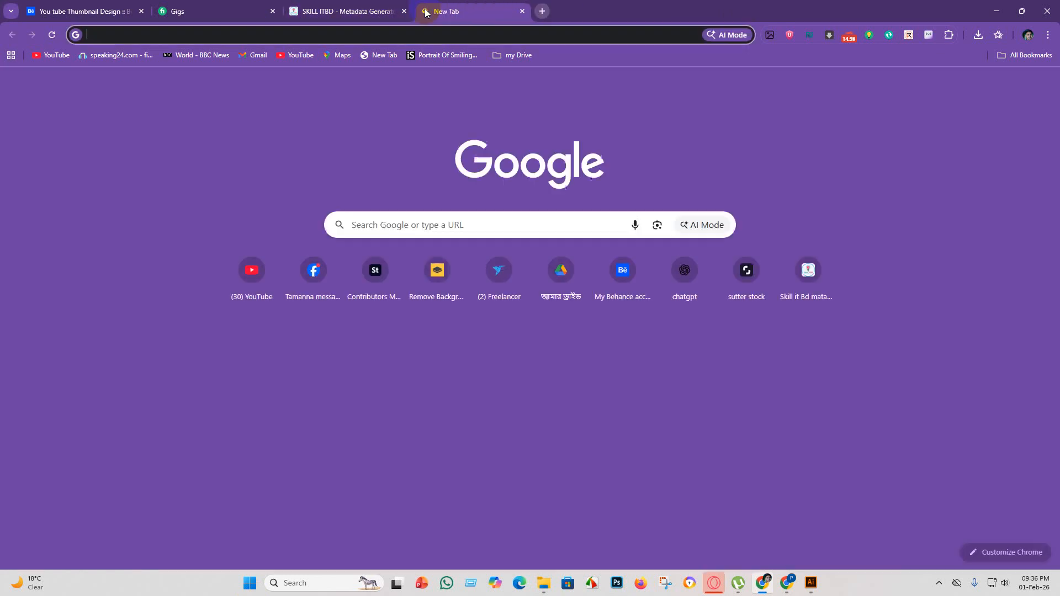
pyautogui.click(425, 223)
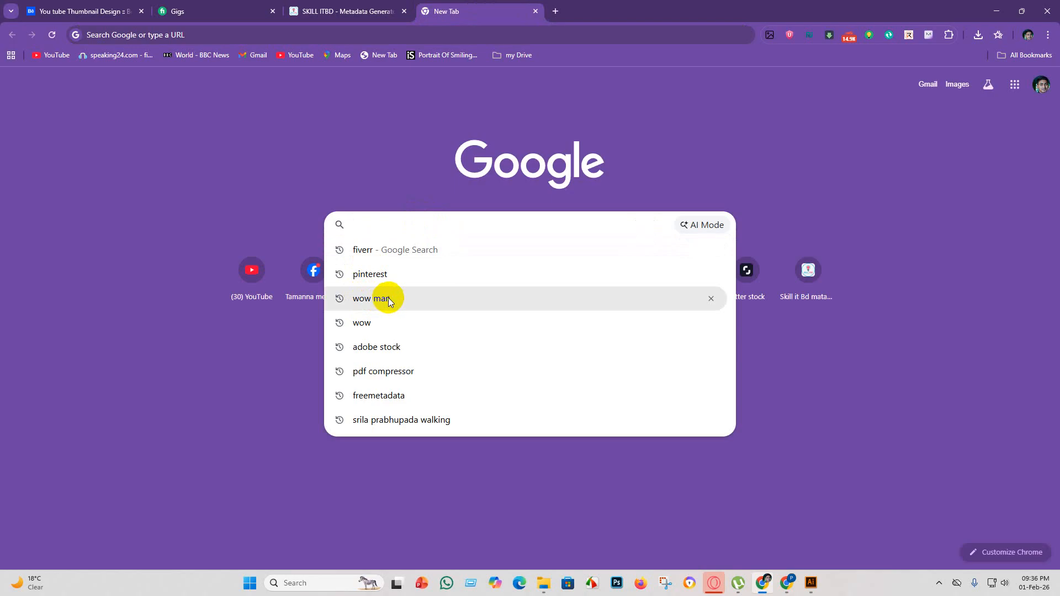
pyautogui.write('tree')
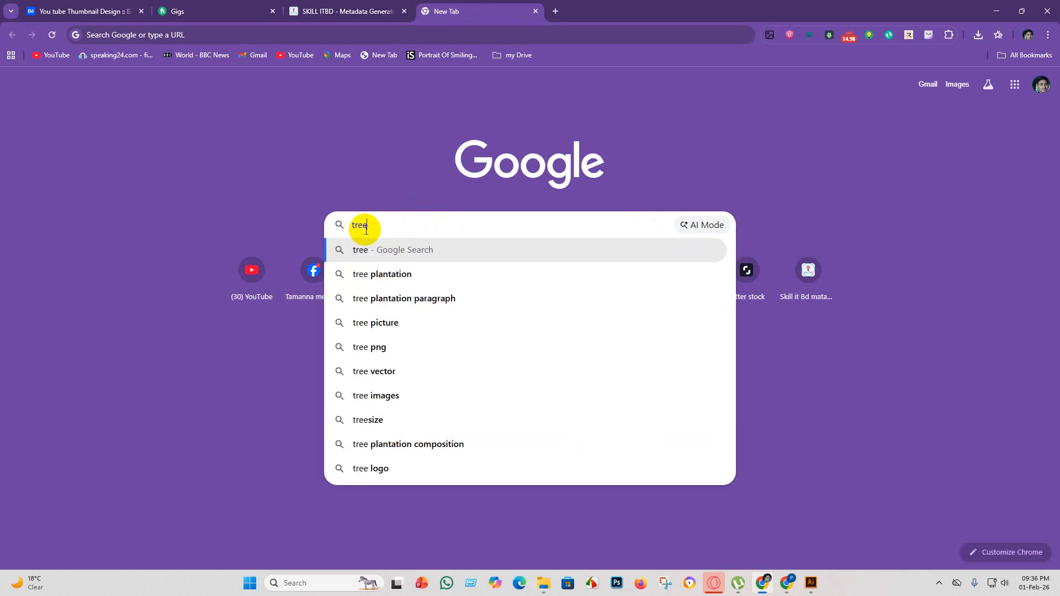
pyautogui.press('Return')
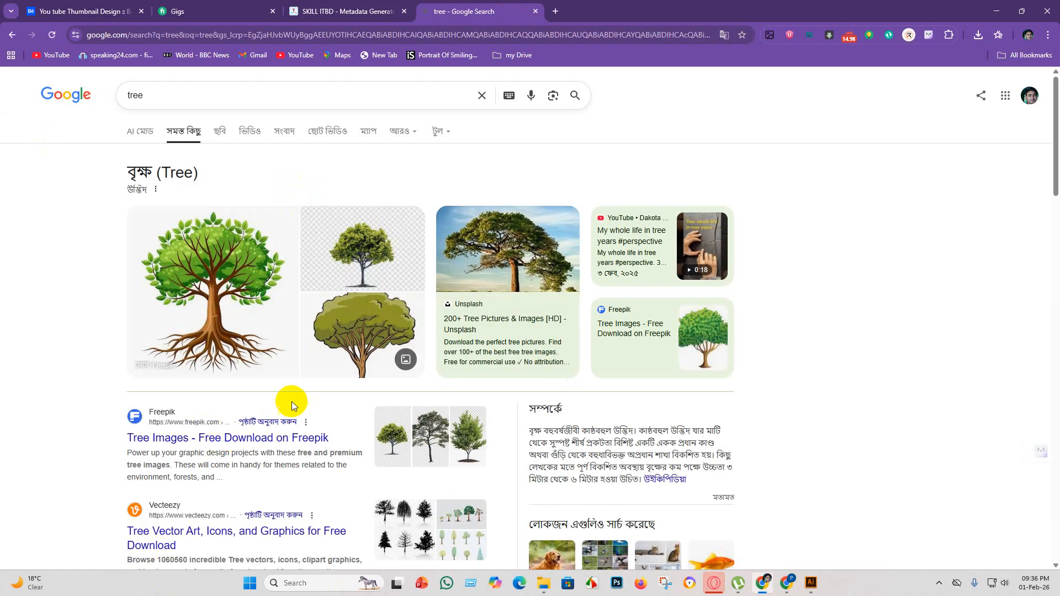
# Browse the web results for "tree", switch to the image results and look through them.
pyautogui.scroll(-5, 329, 409)
pyautogui.scroll(-4, 271, 497)
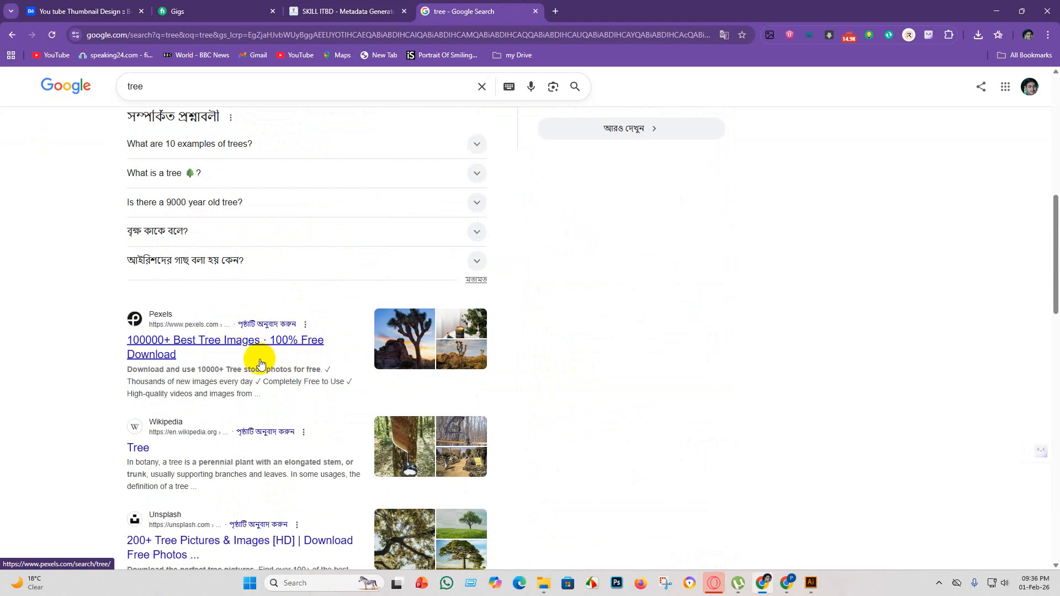
pyautogui.scroll(-5, 220, 414)
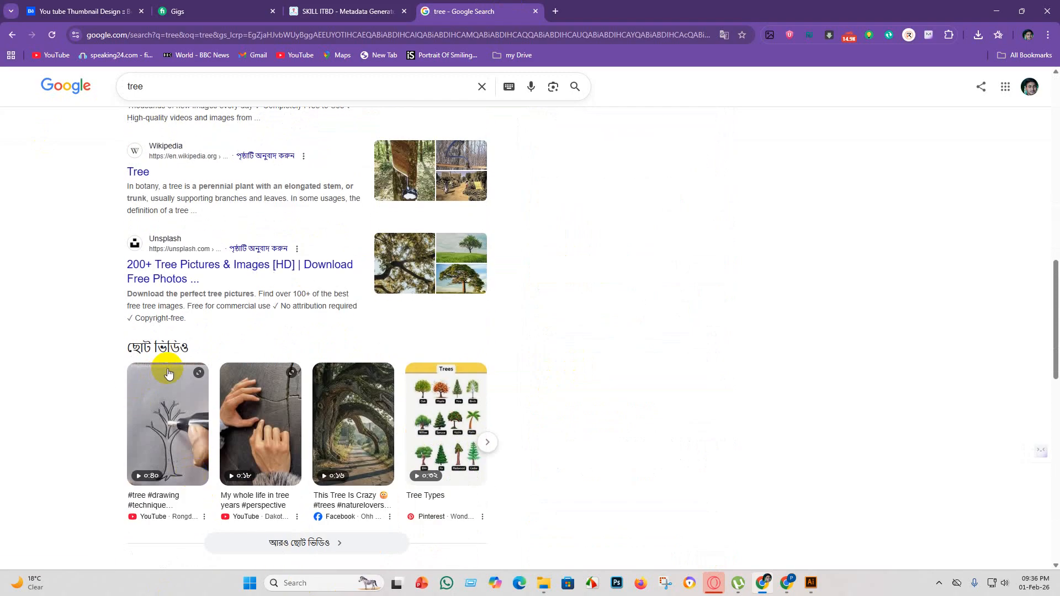
pyautogui.scroll(7, 239, 305)
pyautogui.scroll(7, 239, 305)
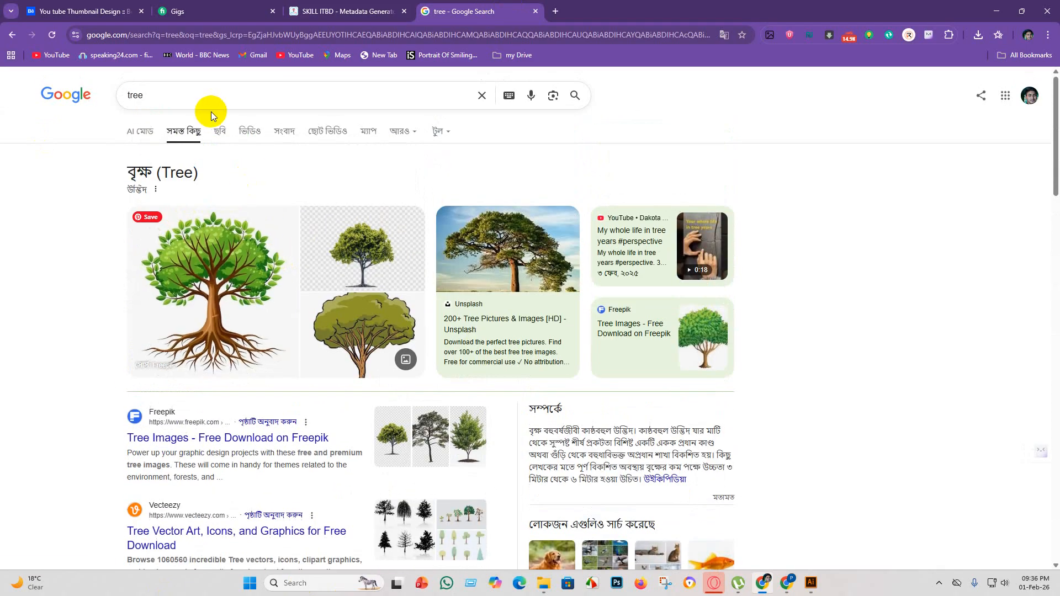
pyautogui.click(220, 133)
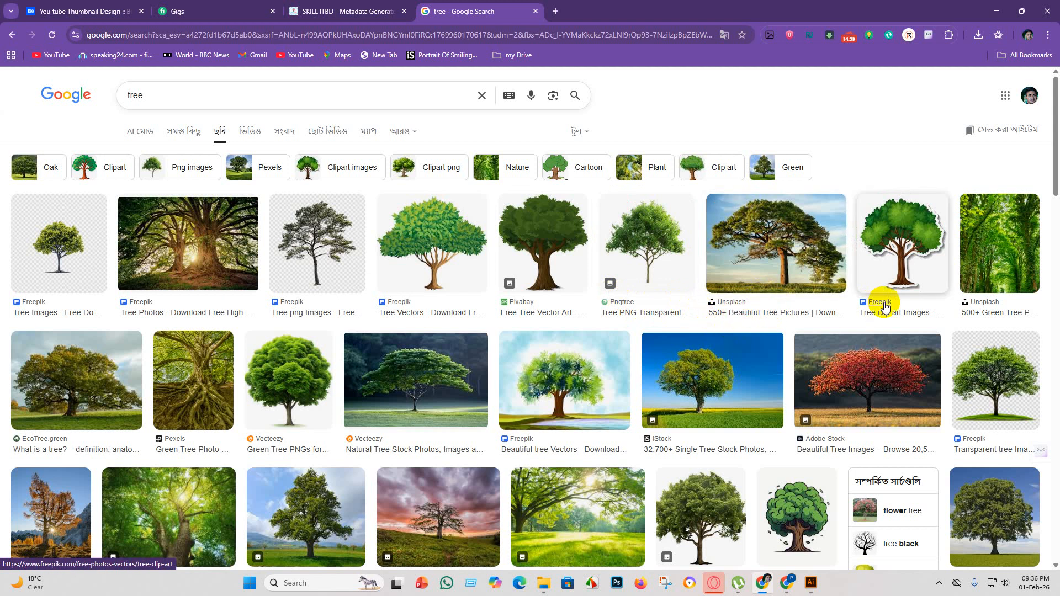
pyautogui.scroll(-3, 1004, 310)
pyautogui.scroll(3, 102, 302)
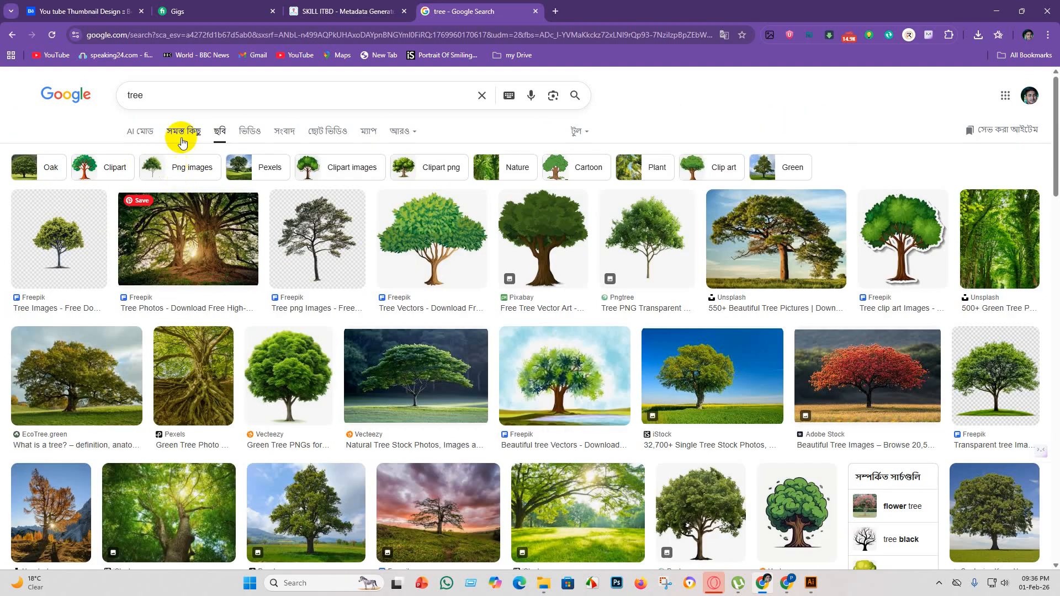
# Search Google Images for "tree shelotee".
pyautogui.click(164, 94)
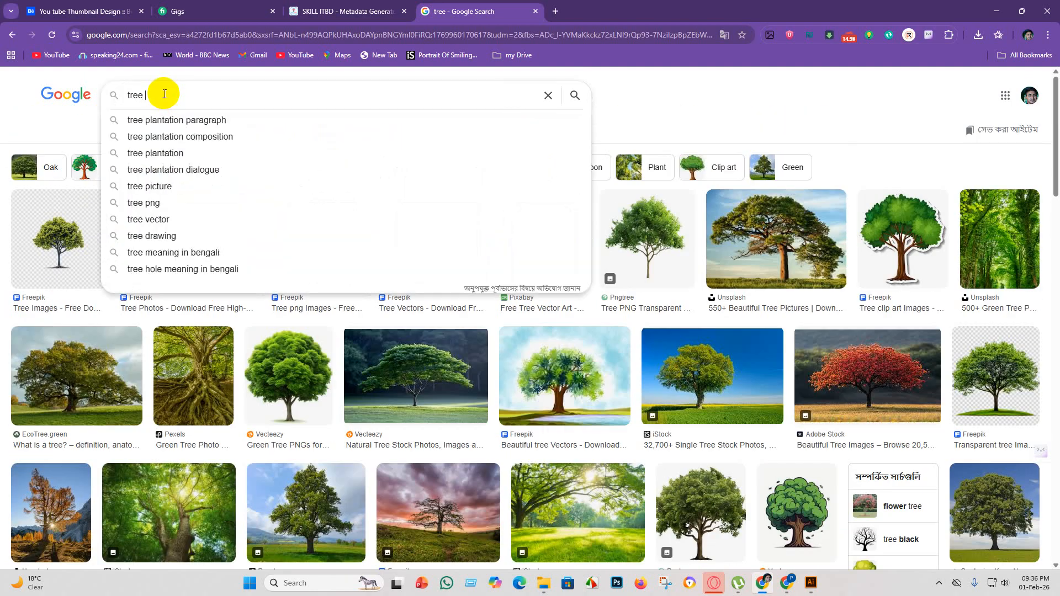
pyautogui.write('shel')
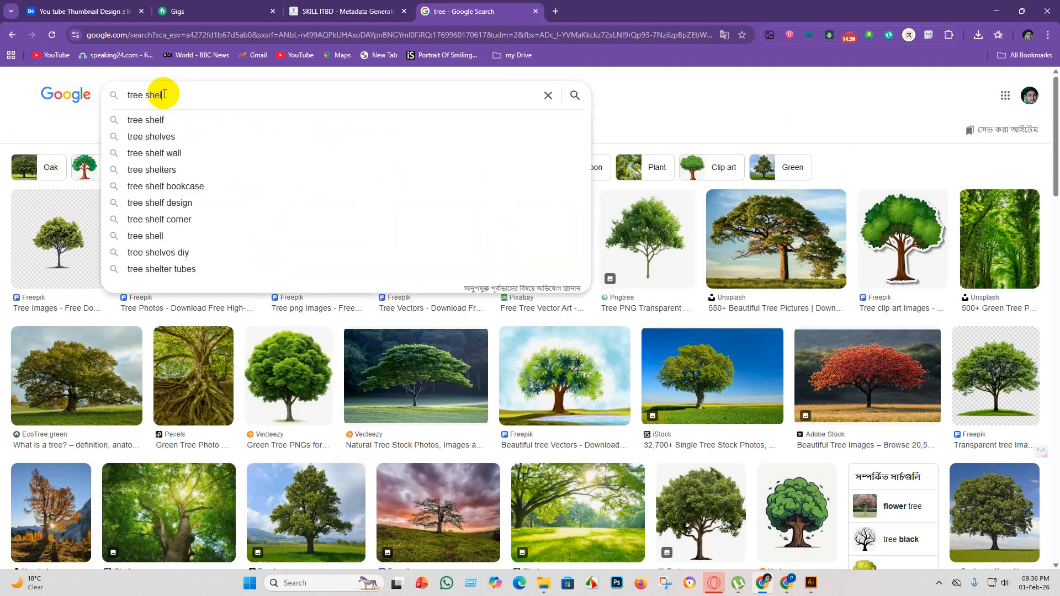
pyautogui.write('ol')
pyautogui.write('ee')
pyautogui.press('Return')
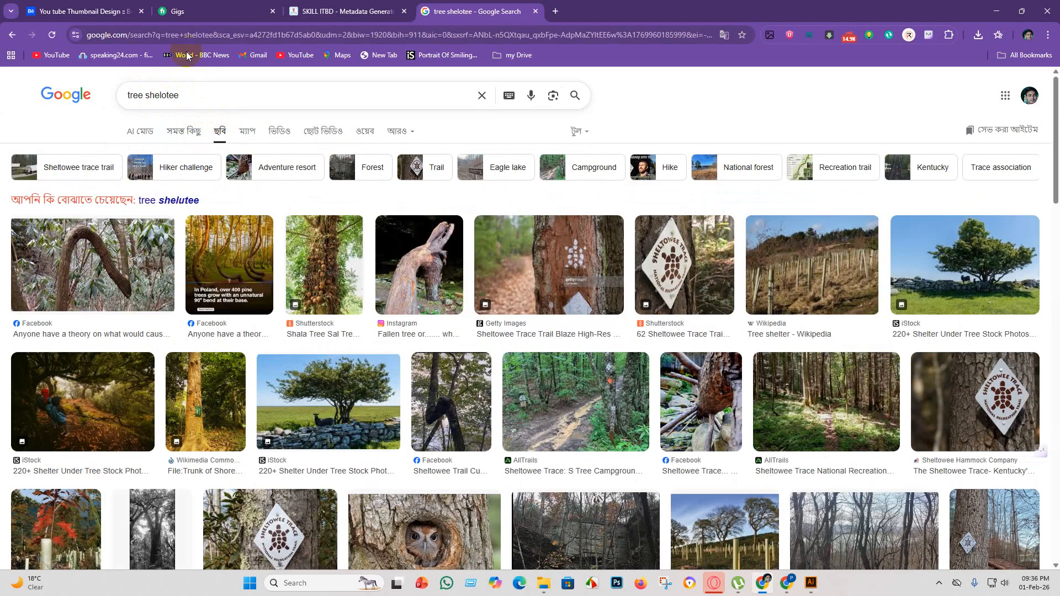
# Replace the image search query with the suggested "tree vector" and run the search.
pyautogui.click(192, 98)
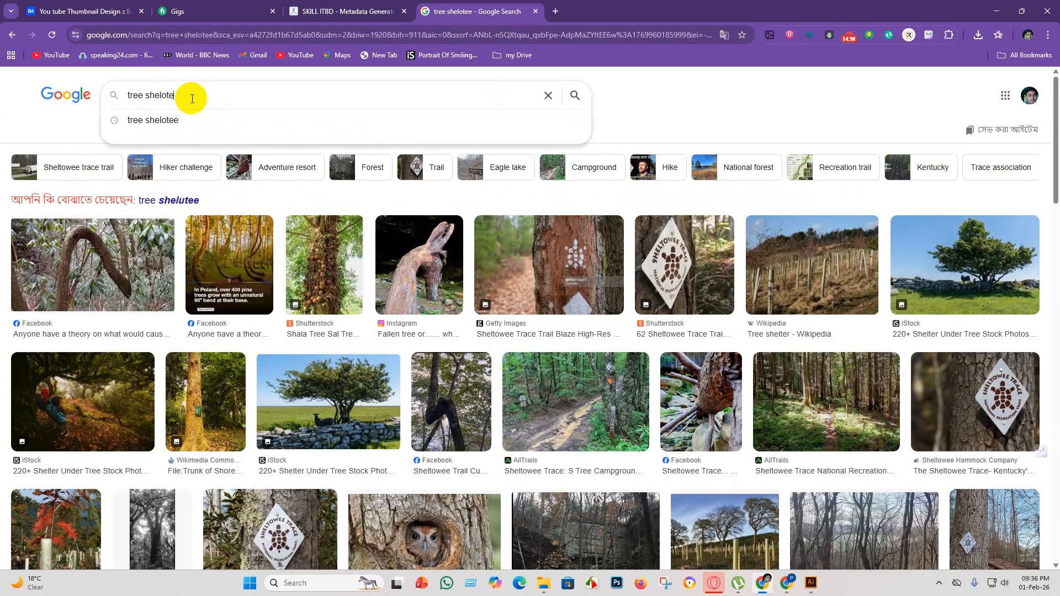
pyautogui.press('BackSpace')
pyautogui.press('BackSpace')
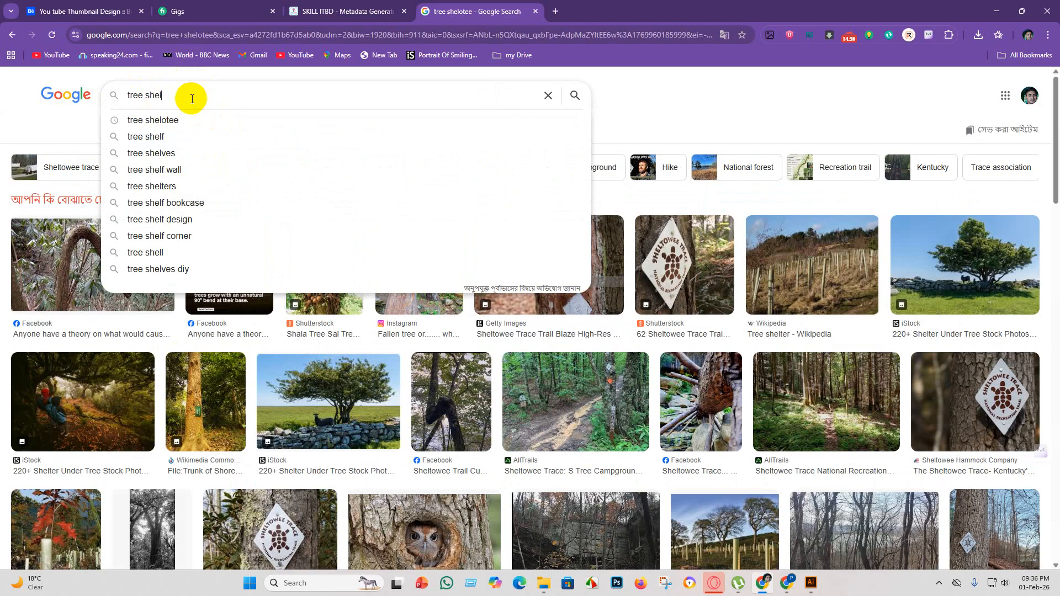
pyautogui.press('BackSpace')
pyautogui.press('BackSpace')
pyautogui.press('BackSpace')
pyautogui.press('BackSpace')
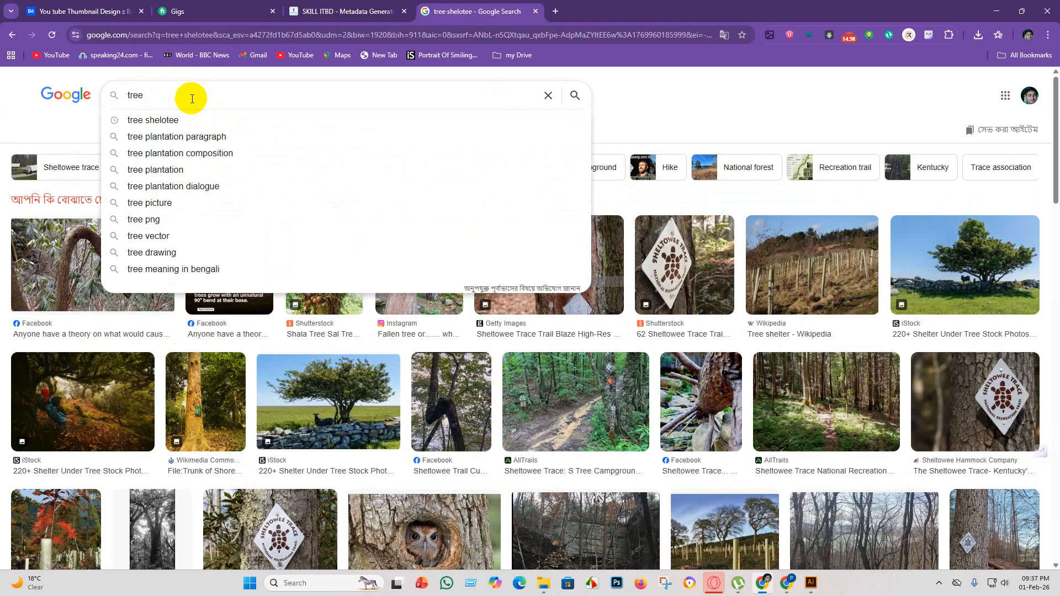
pyautogui.click(170, 236)
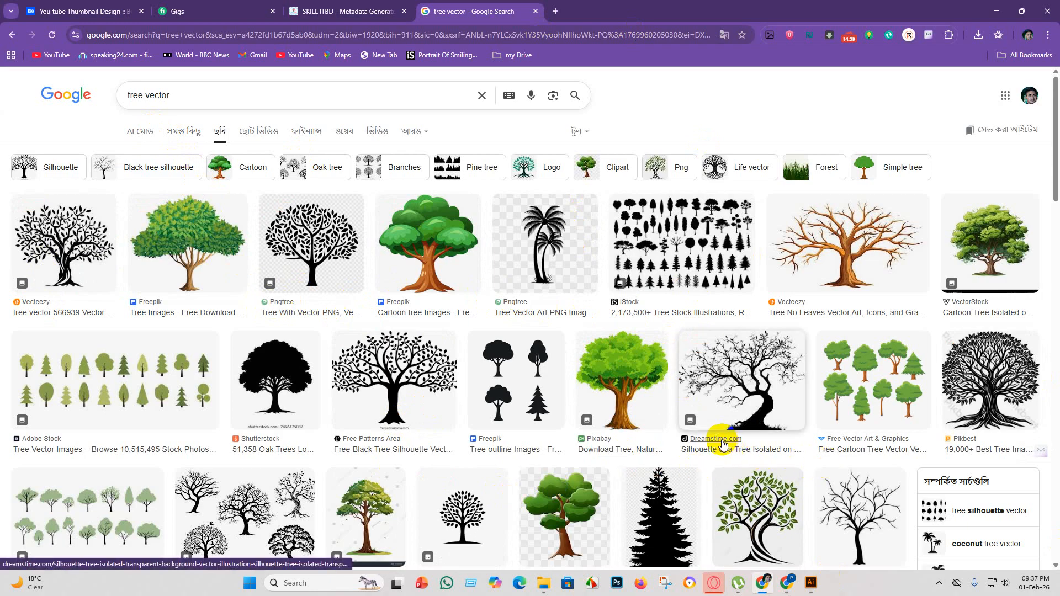
# Open iStock's tree stock illustrations result and choose to create an account from the iStock sign-in page.
pyautogui.click(624, 303)
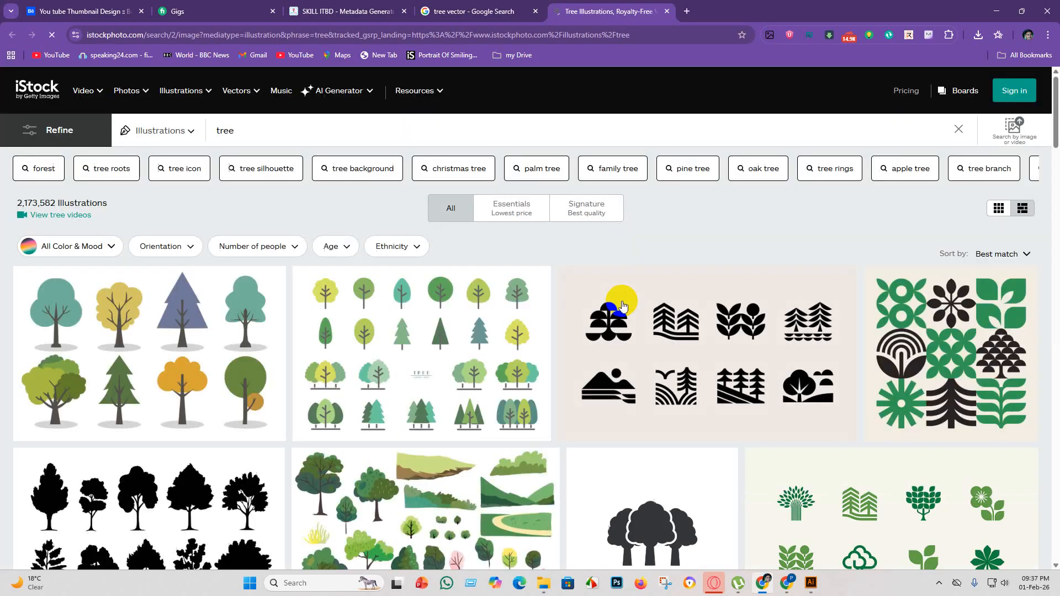
pyautogui.click(187, 95)
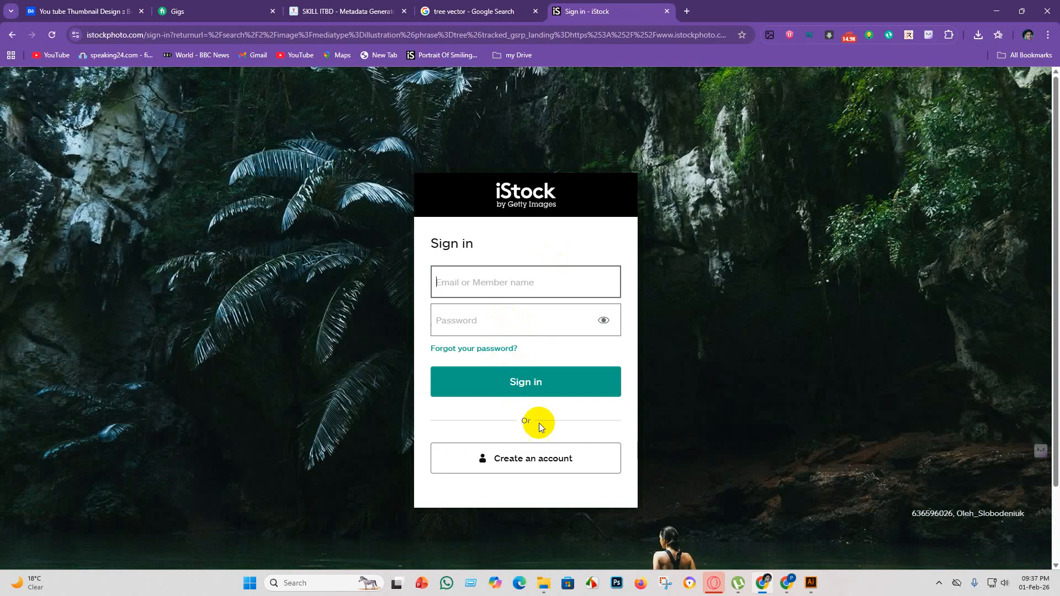
pyautogui.click(520, 465)
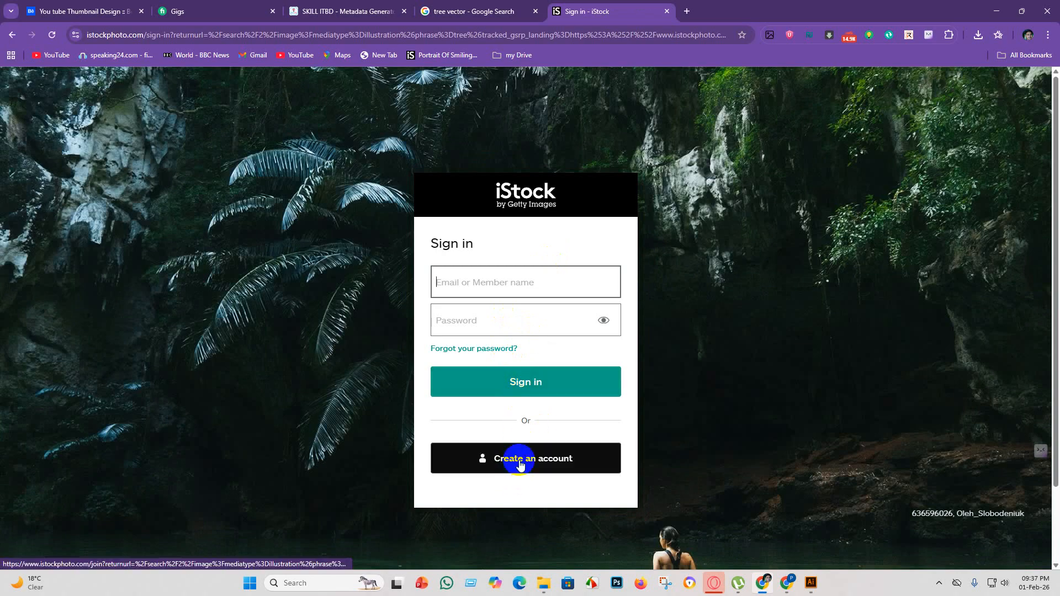